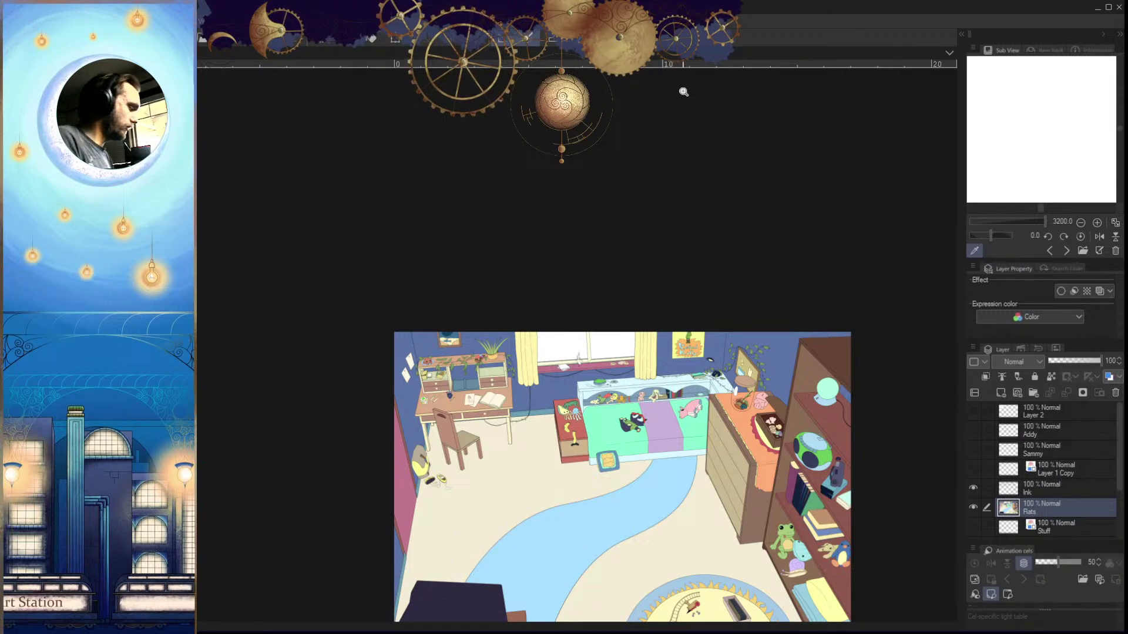
# Examine the flat colours of the bedroom scene around the bed, plush toys and window for areas still left uncoloured
pyautogui.moveTo(690, 460); pyautogui.dragTo(676, 428)
pyautogui.click(580, 382)
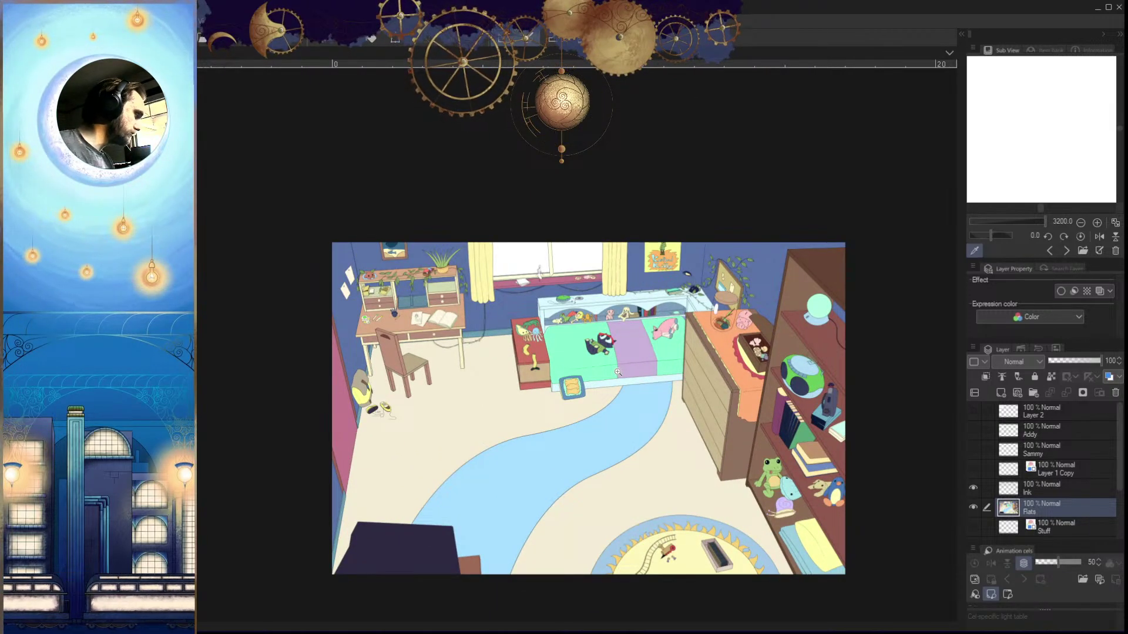
pyautogui.click(648, 385)
pyautogui.click(618, 452)
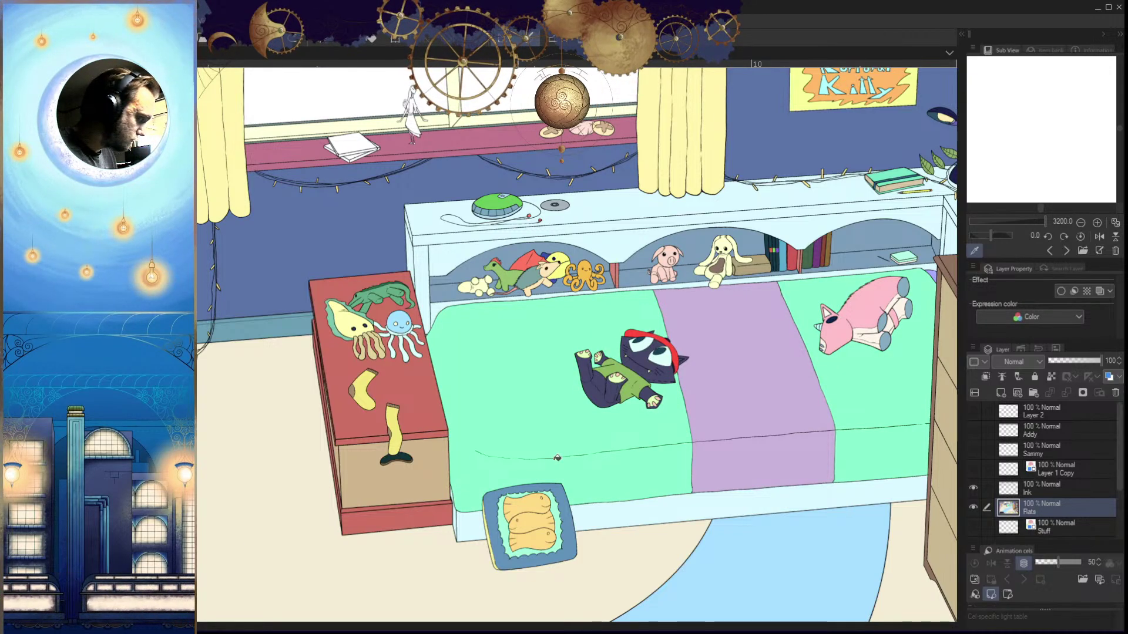
pyautogui.moveTo(785, 531); pyautogui.dragTo(744, 528)
pyautogui.moveTo(765, 456); pyautogui.dragTo(693, 458)
pyautogui.moveTo(776, 491); pyautogui.dragTo(772, 445)
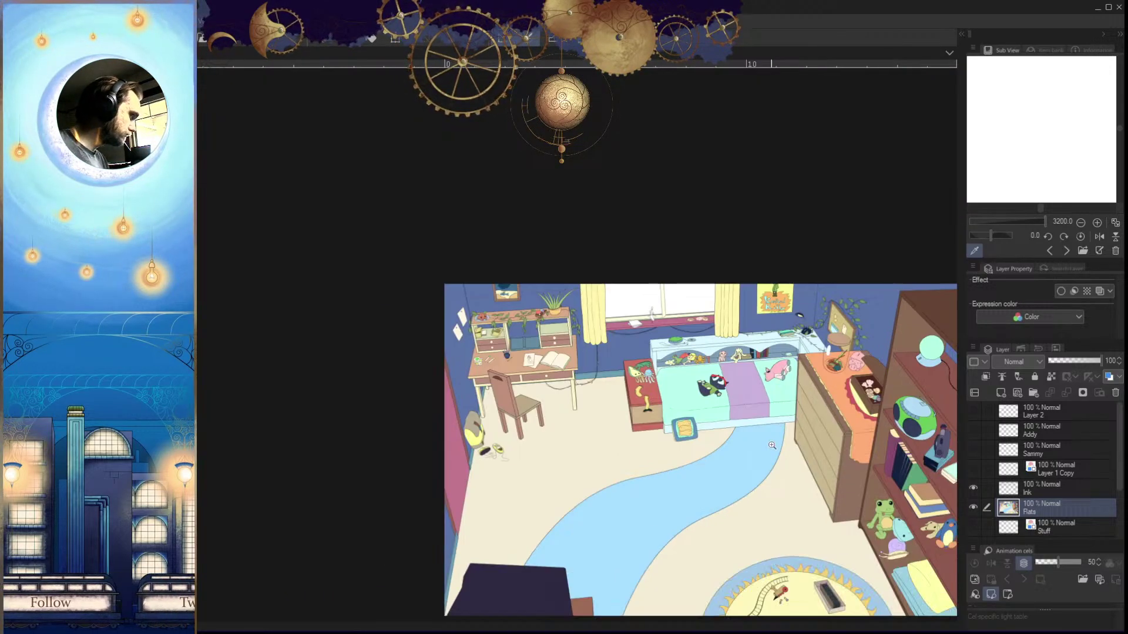
pyautogui.scroll(5, 774, 424)
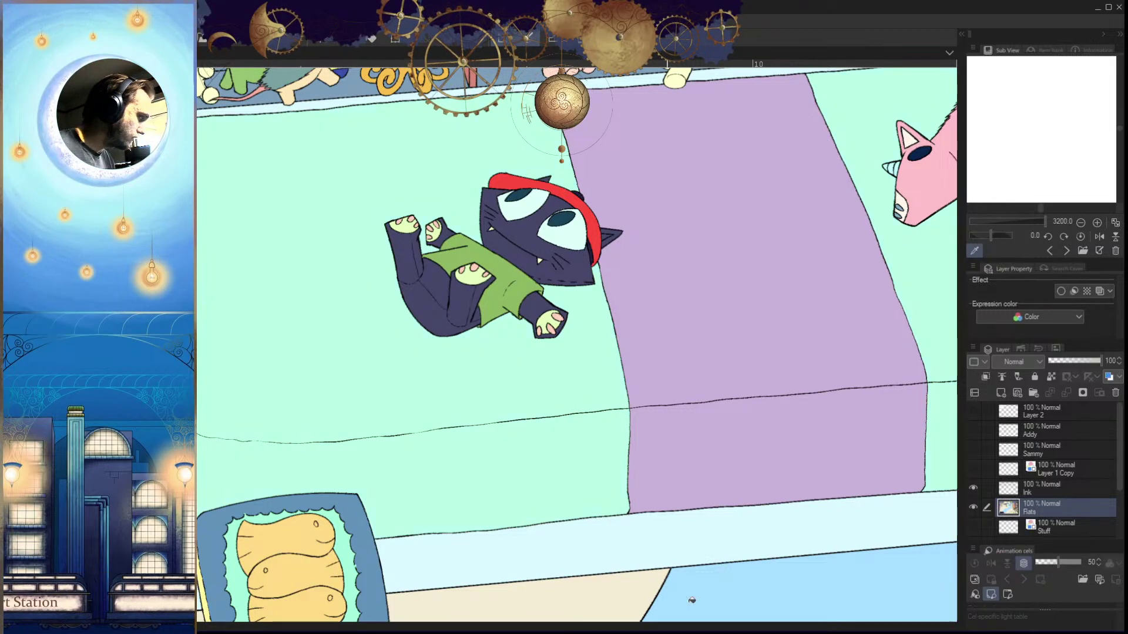
pyautogui.scroll(-5, 697, 486)
pyautogui.scroll(3, 662, 385)
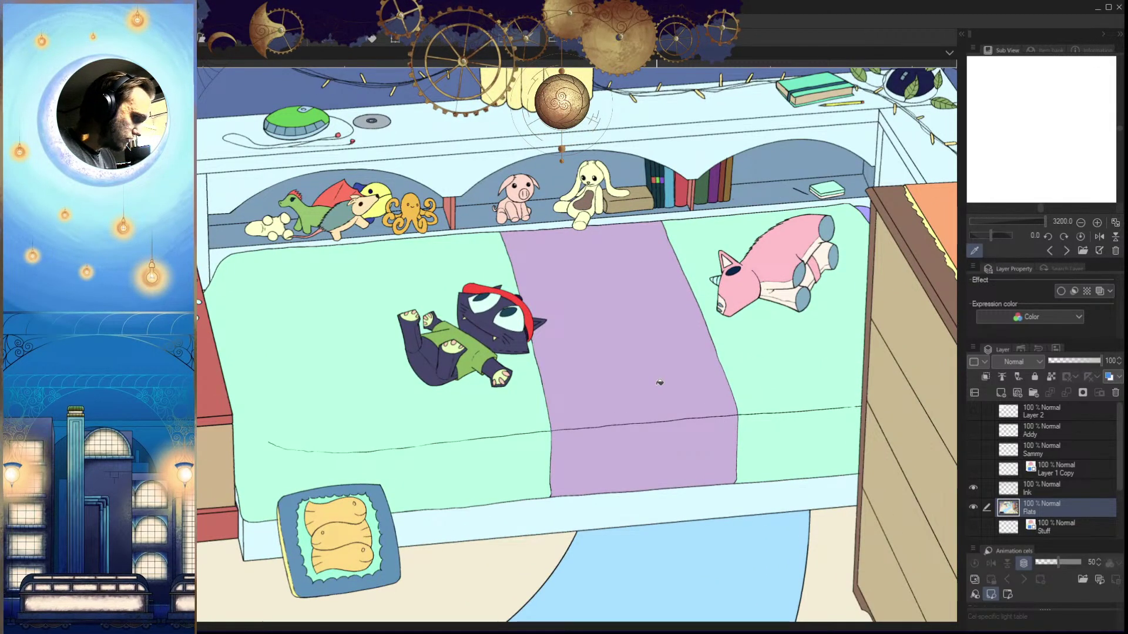
pyautogui.scroll(-4, 602, 449)
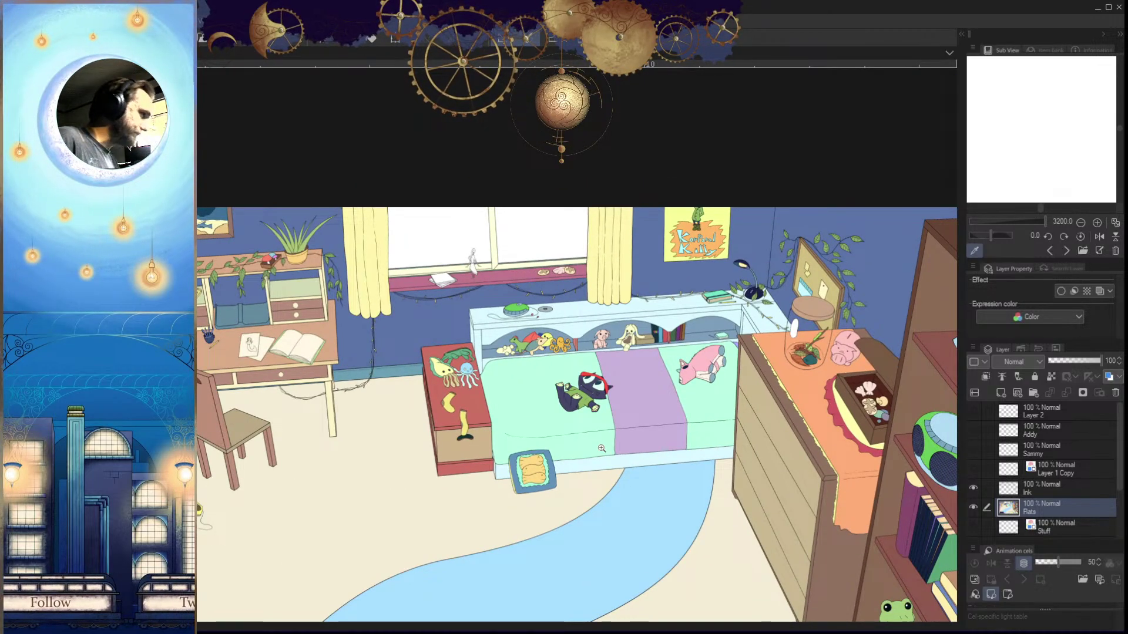
pyautogui.scroll(-3, 707, 482)
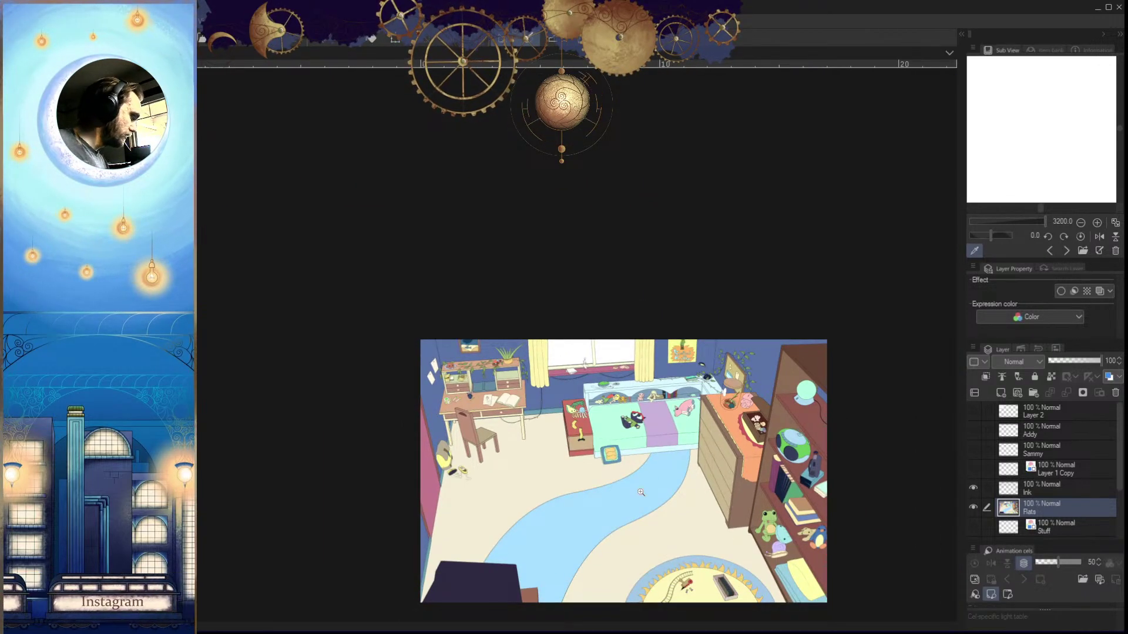
pyautogui.scroll(3, 694, 359)
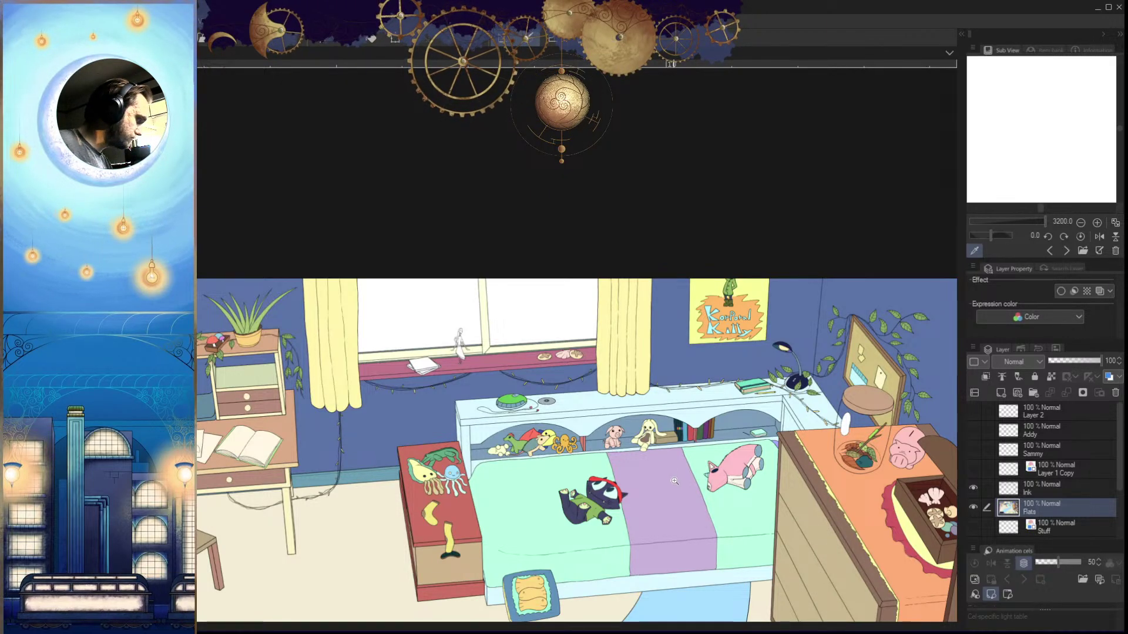
pyautogui.scroll(-3, 615, 392)
pyautogui.scroll(4, 616, 392)
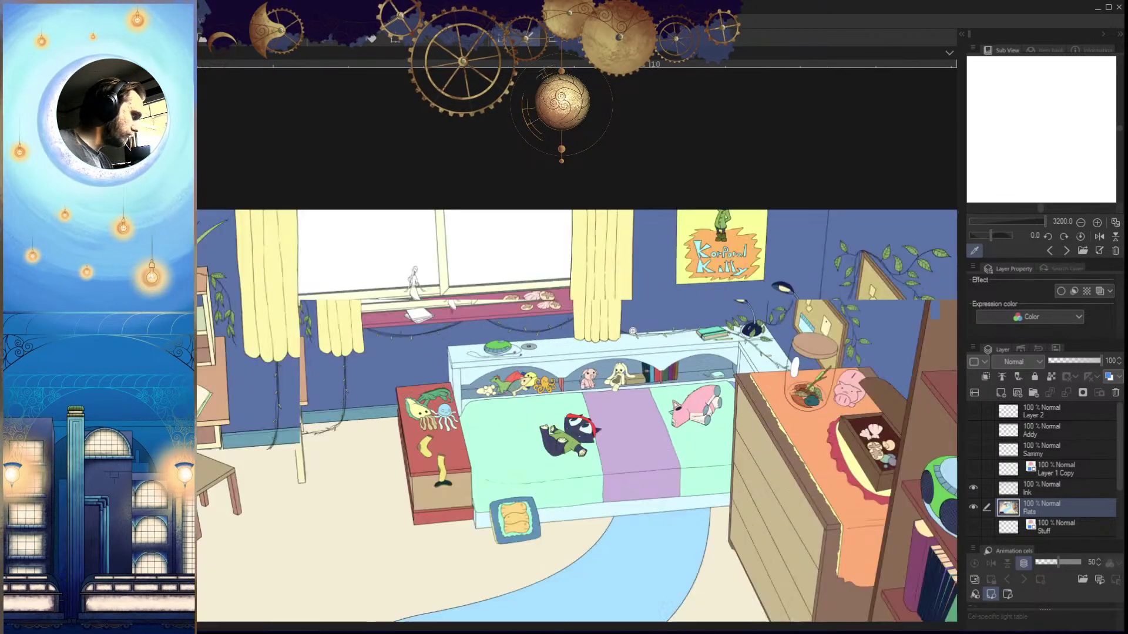
pyautogui.scroll(-2, 705, 423)
pyautogui.scroll(3, 797, 455)
pyautogui.scroll(-4, 797, 455)
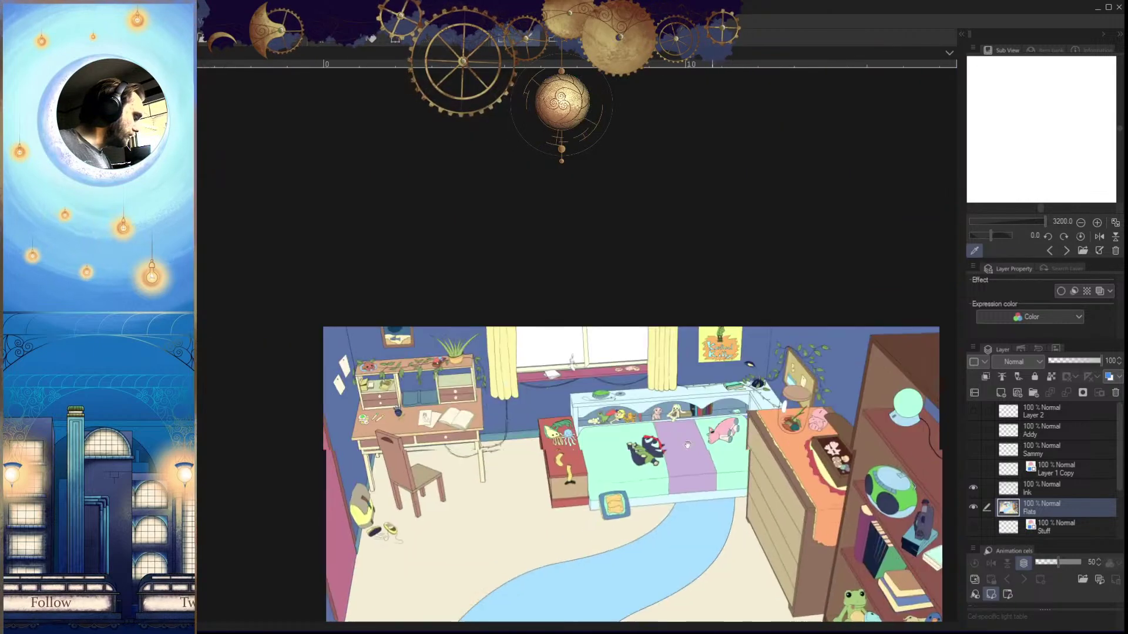
pyautogui.scroll(2, 844, 509)
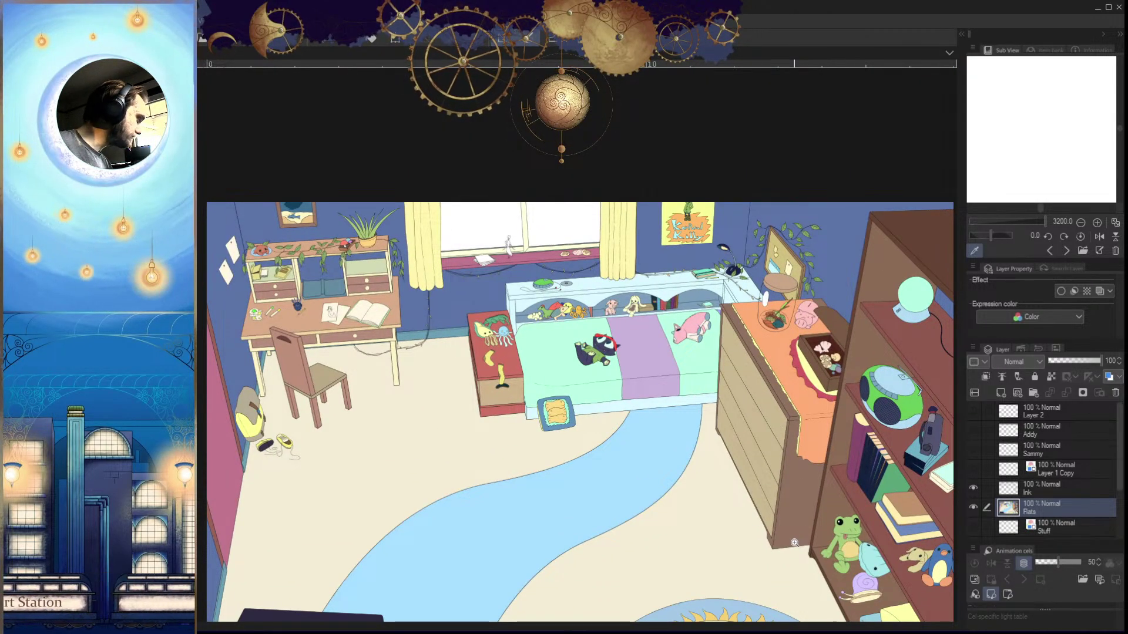
pyautogui.scroll(-1, 582, 376)
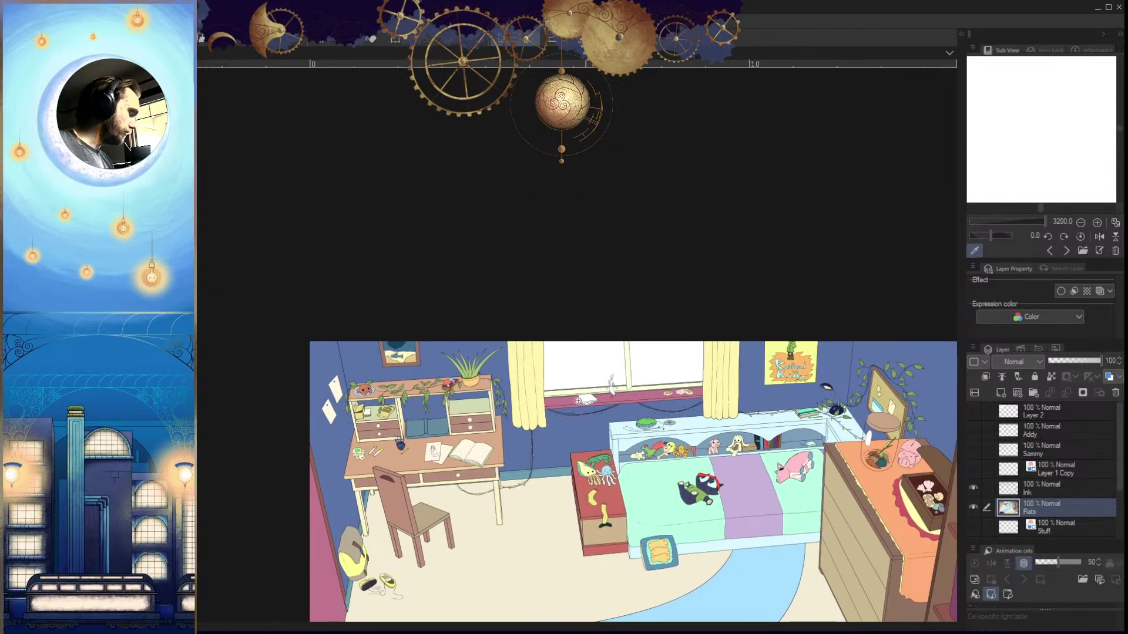
# Select the side faces of the upper white book on the windowsill and fill them with grey-blue
pyautogui.scroll(6, 641, 464)
pyautogui.scroll(3, 607, 452)
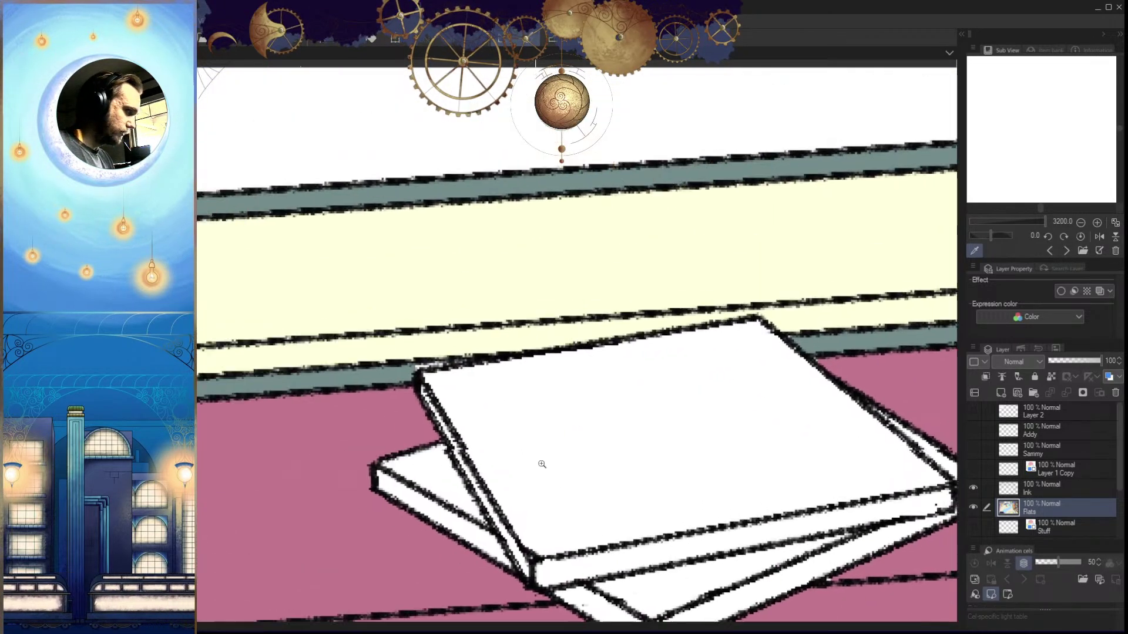
pyautogui.moveTo(436, 345)
pyautogui.mouseDown()
pyautogui.moveTo(523, 349)
pyautogui.moveTo(474, 334)
pyautogui.moveTo(420, 343)
pyautogui.moveTo(561, 345)
pyautogui.moveTo(489, 330)
pyautogui.moveTo(426, 343)
pyautogui.moveTo(505, 342)
pyautogui.mouseUp()
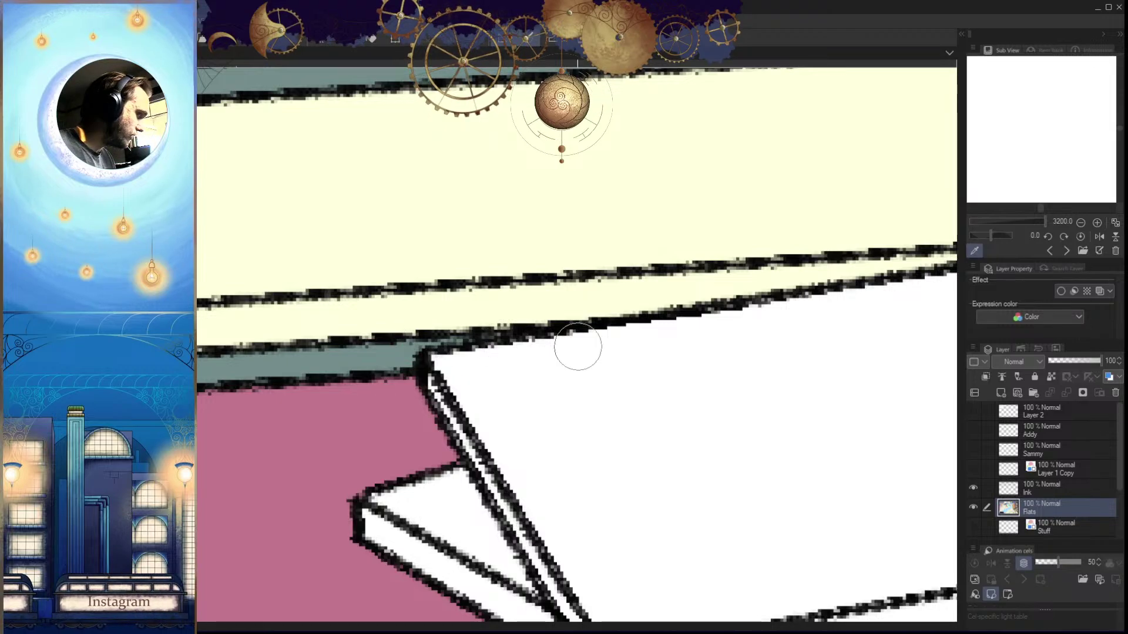
pyautogui.scroll(-3, 577, 348)
pyautogui.scroll(2, 594, 424)
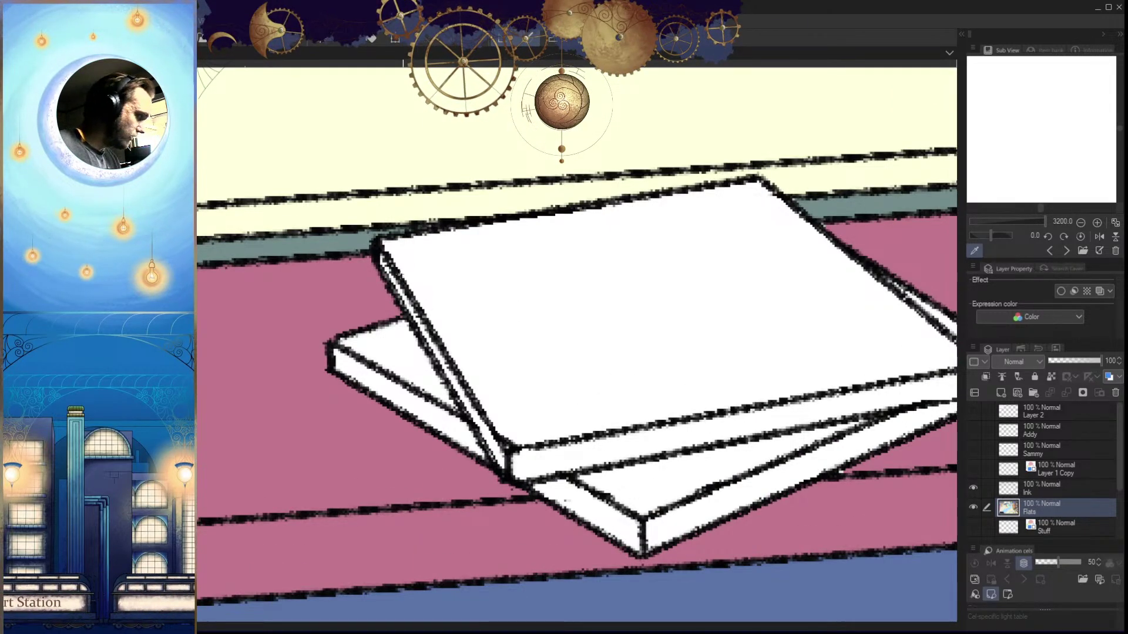
pyautogui.moveTo(379, 242); pyautogui.dragTo(499, 440)
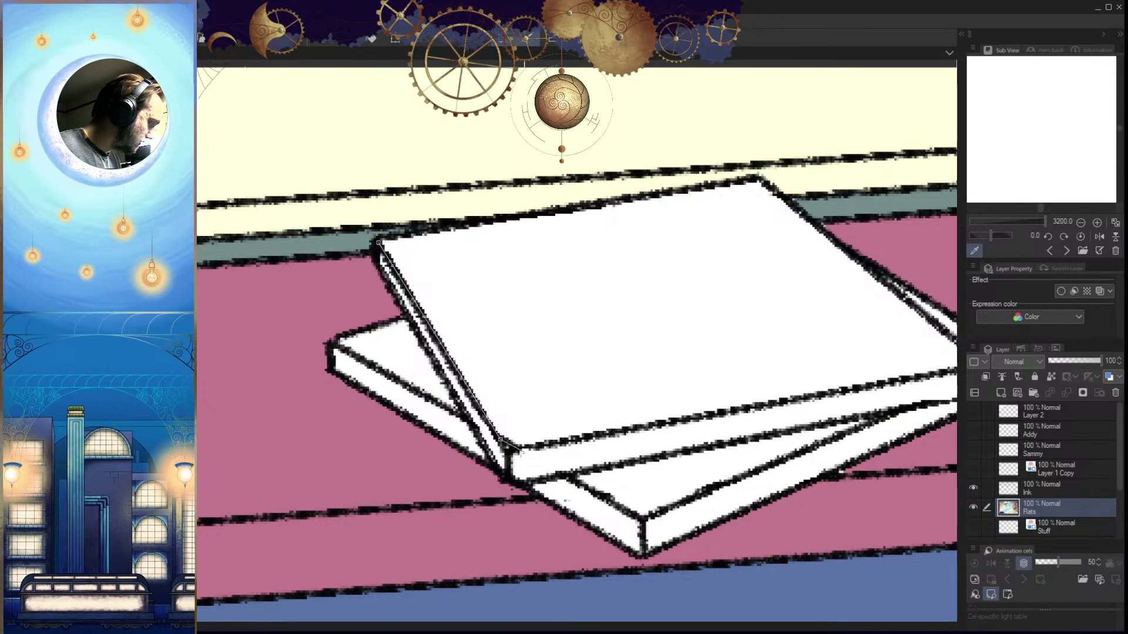
pyautogui.click(603, 435)
pyautogui.moveTo(939, 379); pyautogui.dragTo(896, 403)
pyautogui.click(752, 445)
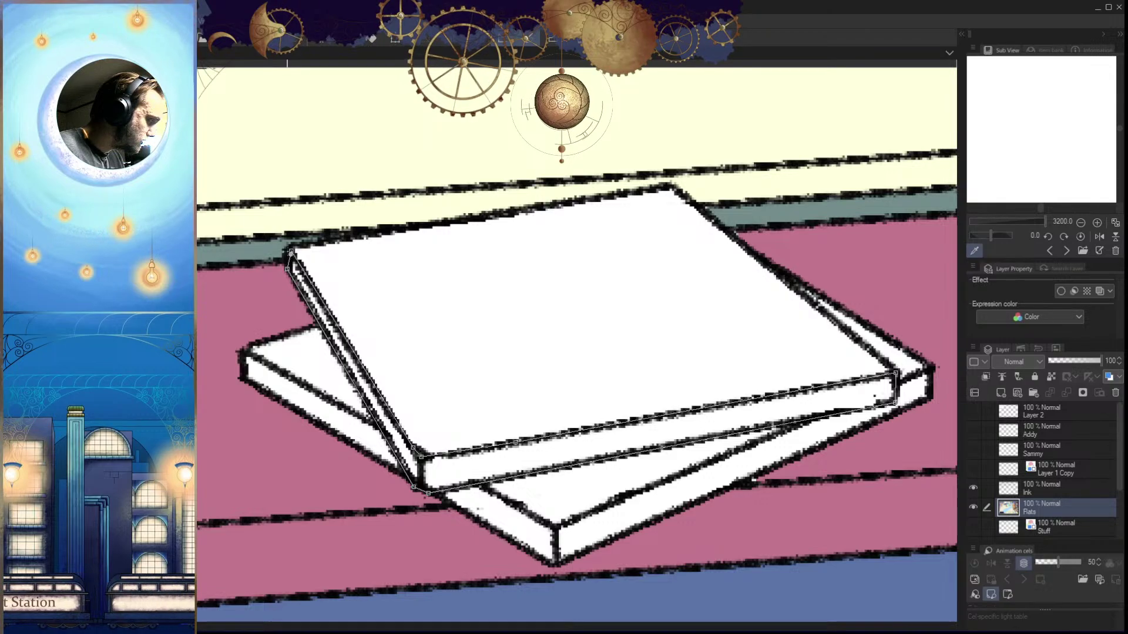
pyautogui.click(291, 251)
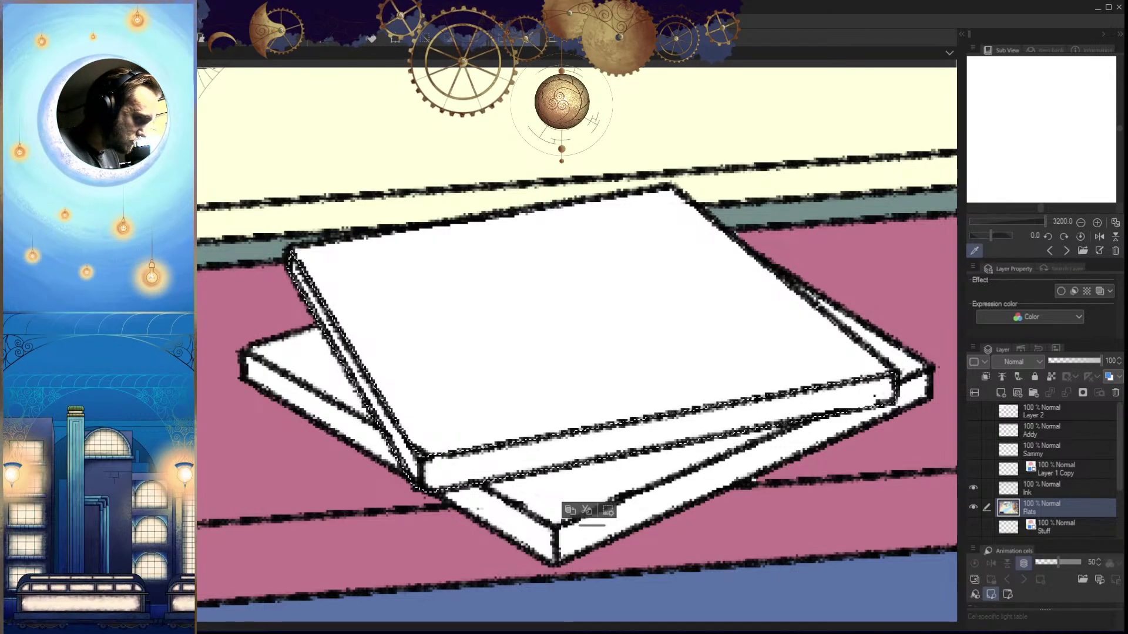
pyautogui.hotkey('alt', 'BackSpace')
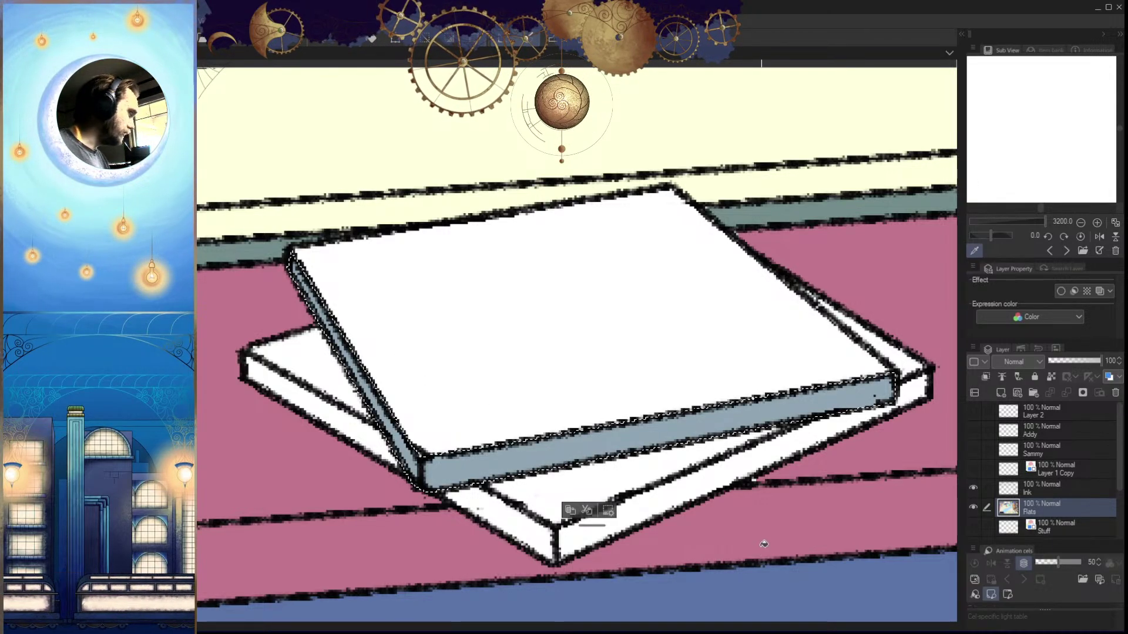
pyautogui.hotkey('ctrl', 'd')
# Outline the side faces of the lower book on the windowsill and fill them with the same grey-blue
pyautogui.moveTo(807, 460); pyautogui.dragTo(596, 528)
pyautogui.moveTo(650, 435); pyautogui.dragTo(705, 445)
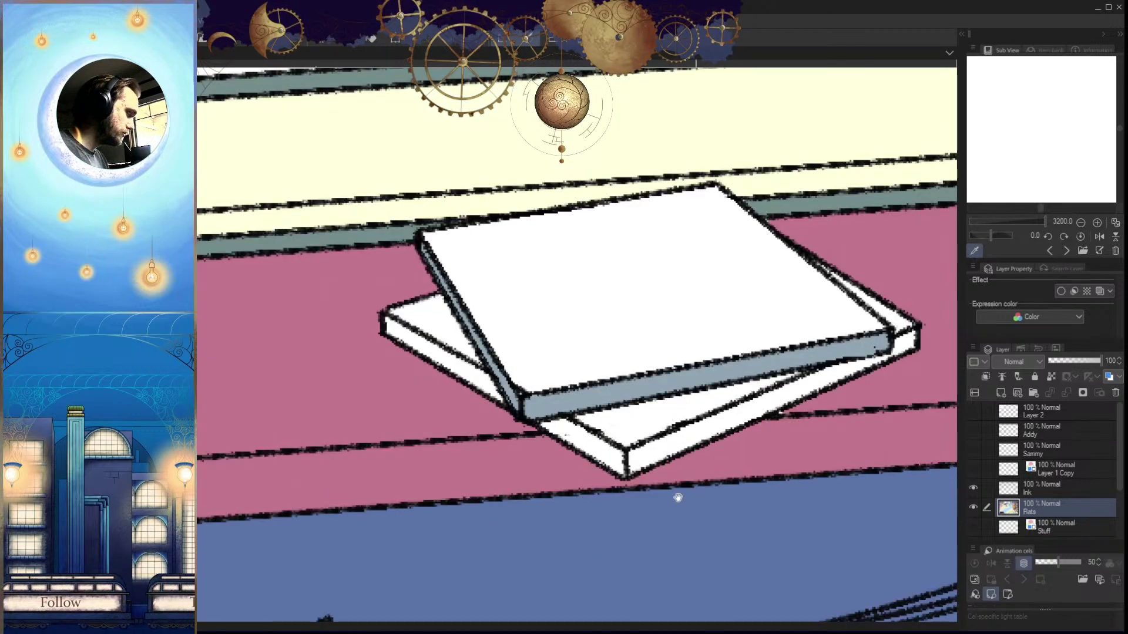
pyautogui.moveTo(677, 498); pyautogui.dragTo(610, 521)
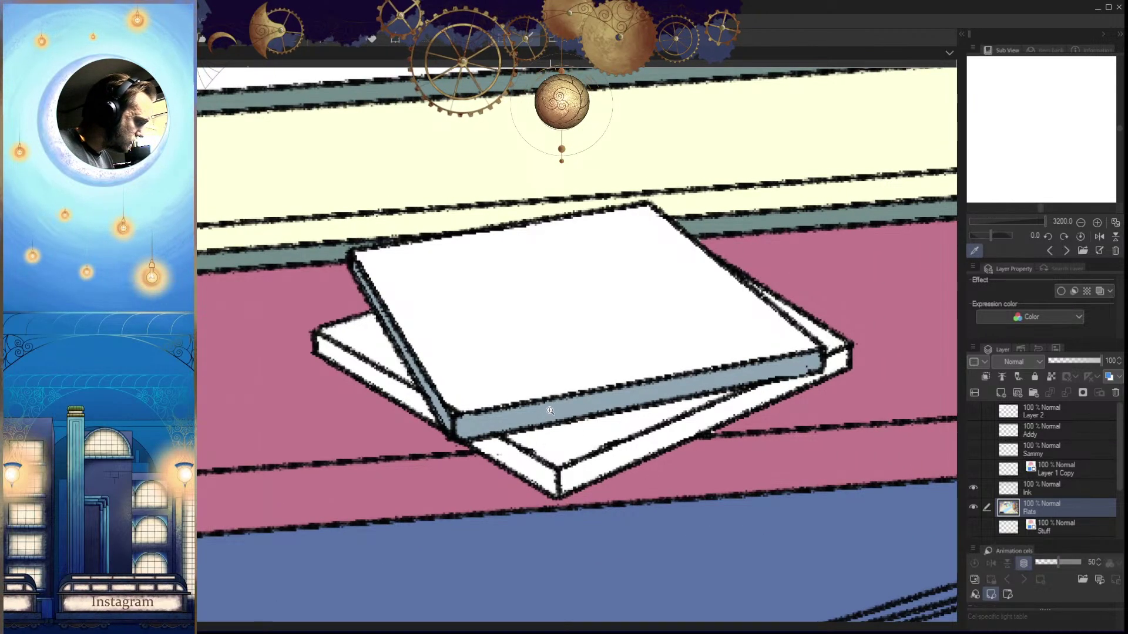
pyautogui.moveTo(544, 428); pyautogui.dragTo(543, 440)
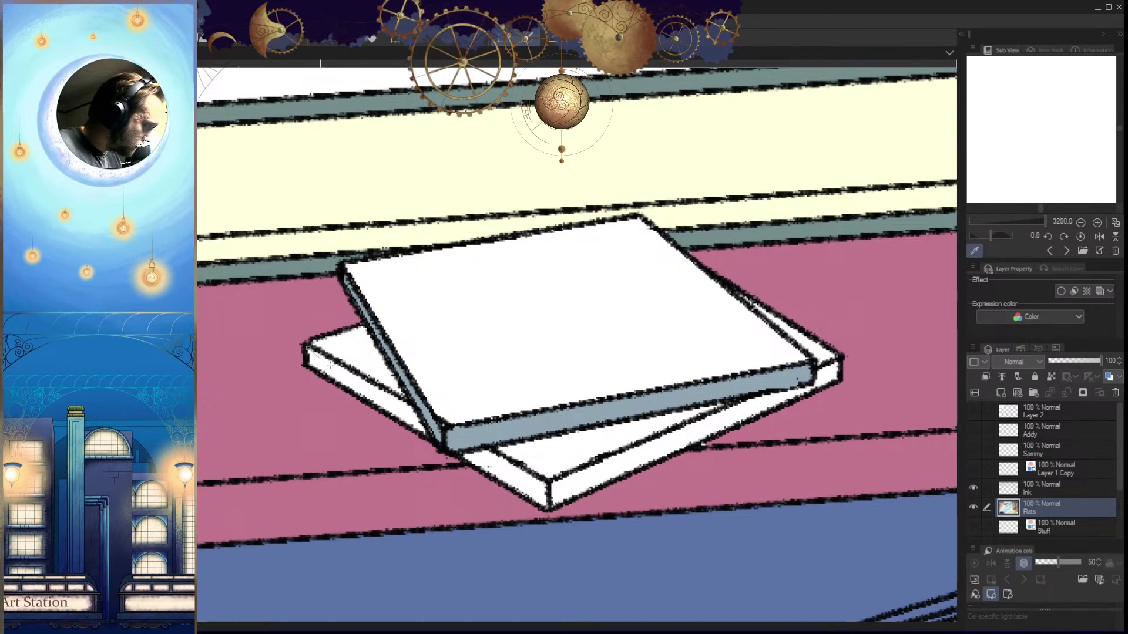
pyautogui.moveTo(399, 390); pyautogui.dragTo(436, 422)
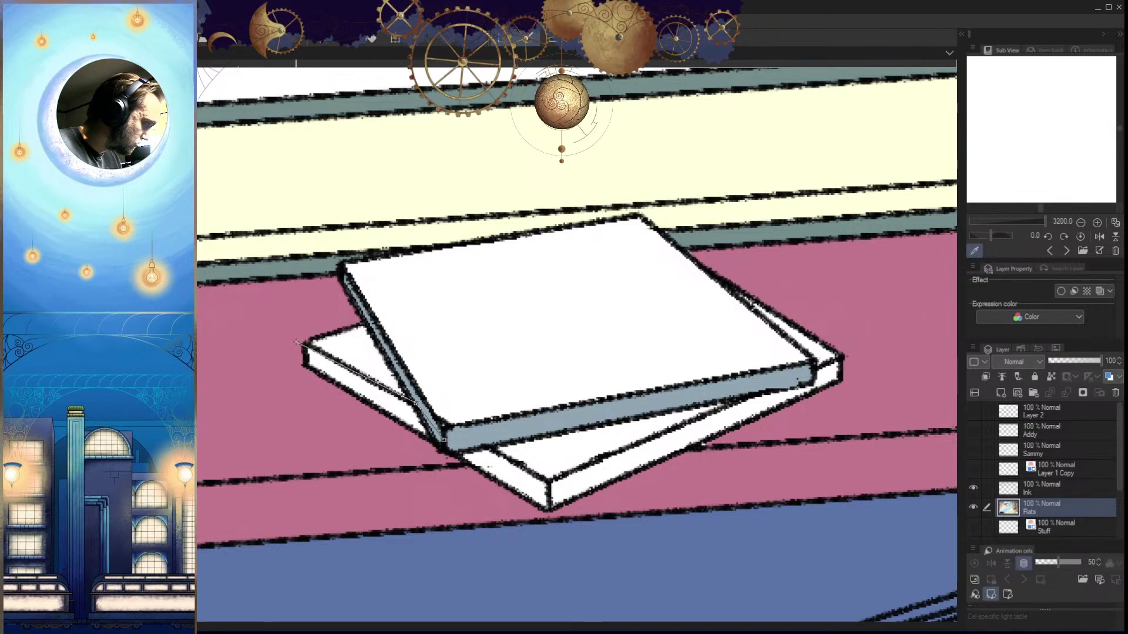
pyautogui.click(275, 413)
pyautogui.click(309, 485)
pyautogui.click(570, 535)
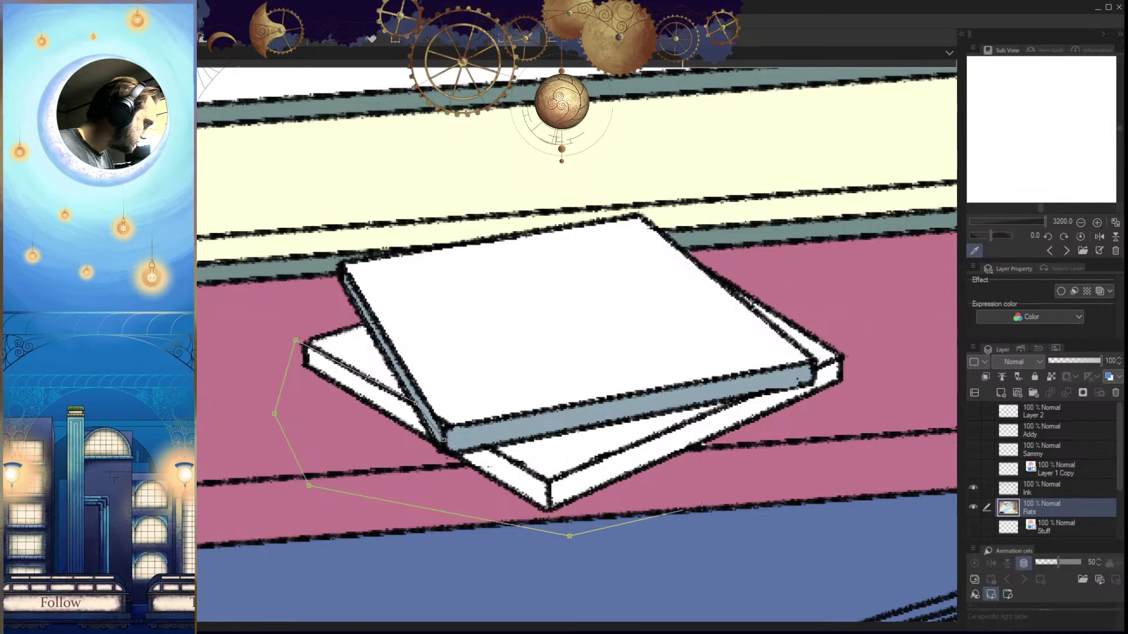
pyautogui.click(691, 510)
pyautogui.click(785, 475)
pyautogui.click(861, 399)
pyautogui.click(869, 360)
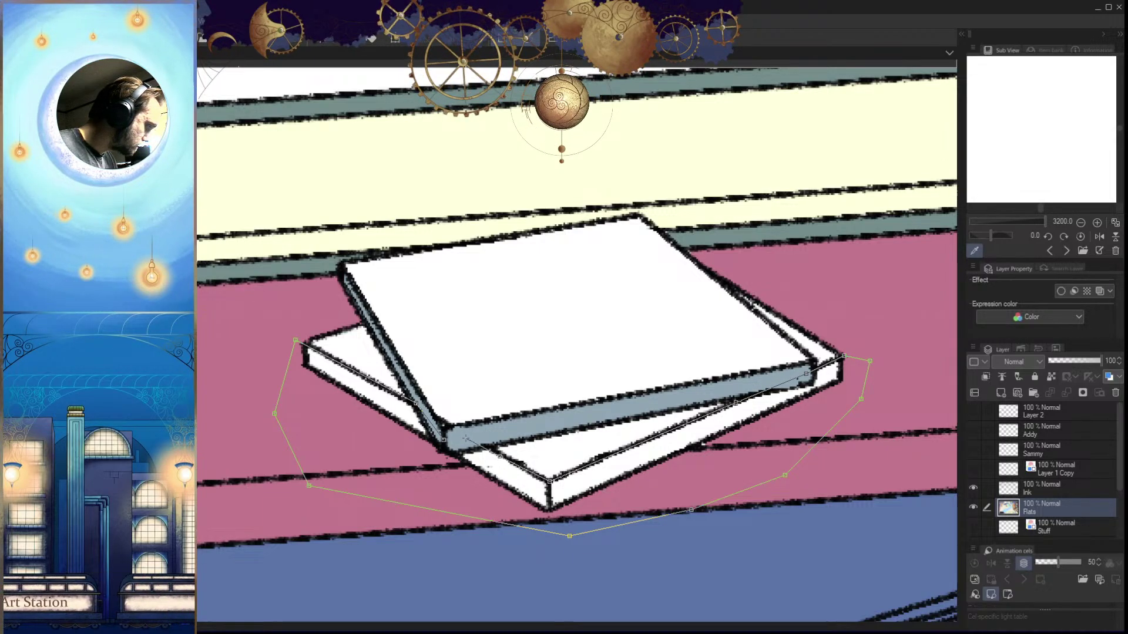
pyautogui.click(444, 440)
pyautogui.press('g')
pyautogui.click(398, 403)
pyautogui.hotkey('ctrl', 'd')
pyautogui.scroll(-8, 745, 534)
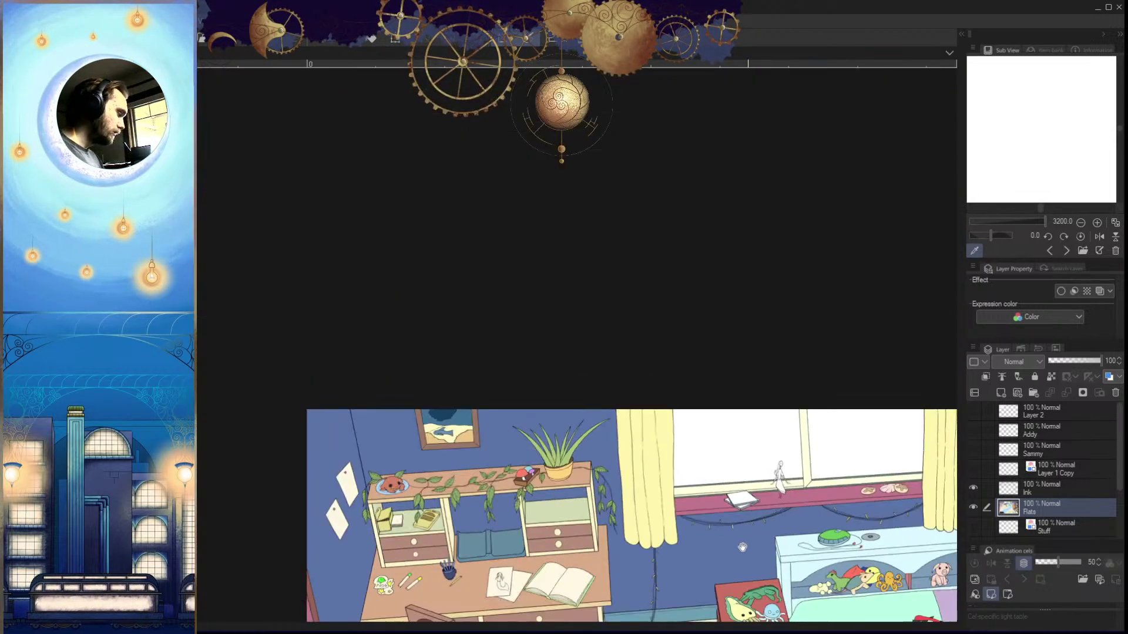
# Select the cover of the upper book on the windowsill and fill it with light yellow
pyautogui.moveTo(742, 548); pyautogui.dragTo(579, 539)
pyautogui.scroll(5, 645, 520)
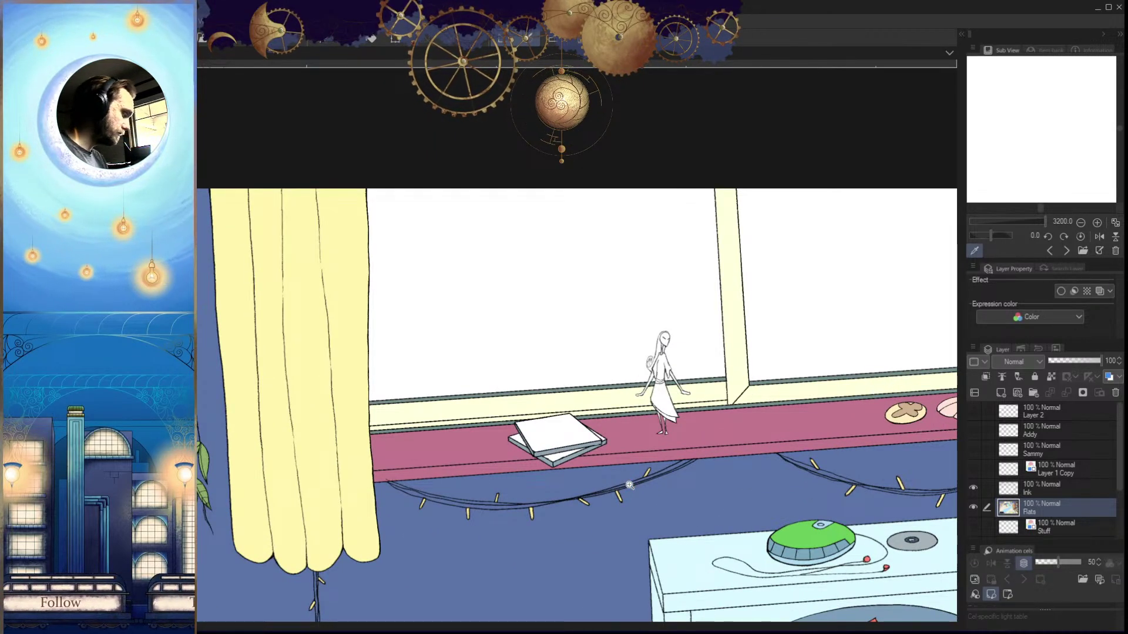
pyautogui.scroll(5, 566, 441)
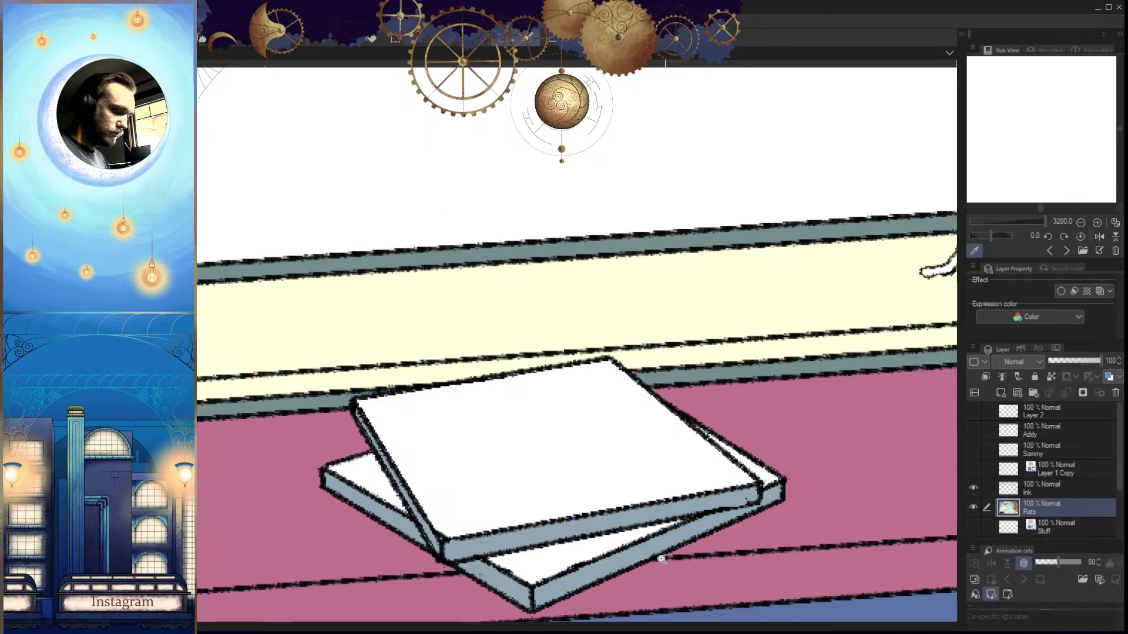
pyautogui.click(617, 443)
pyautogui.moveTo(617, 443); pyautogui.dragTo(639, 390)
pyautogui.press('g')
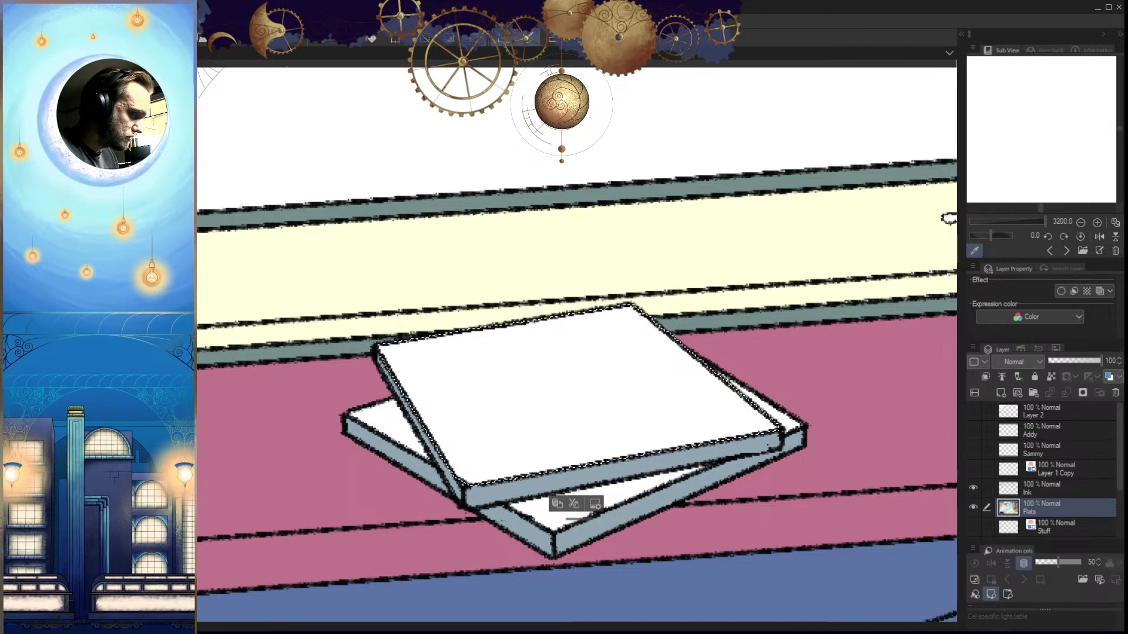
pyautogui.hotkey('alt', 'Delete')
pyautogui.hotkey('ctrl', 'd')
pyautogui.moveTo(675, 507); pyautogui.dragTo(654, 503)
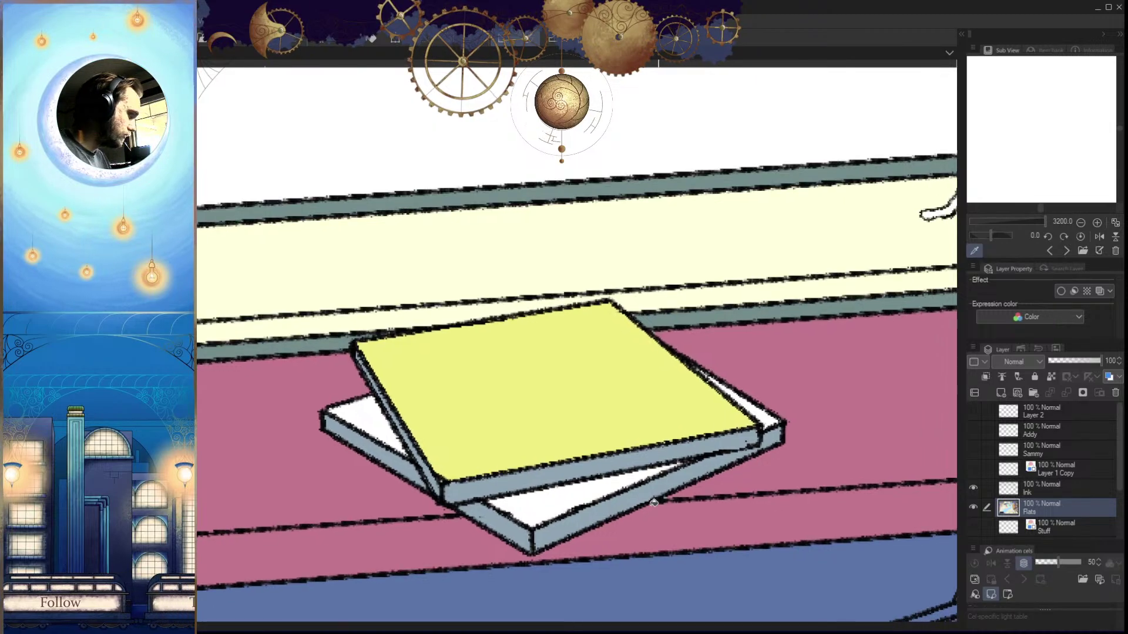
# Select the visible cover areas of the lower book and fill them with turquoise
pyautogui.click(574, 496)
pyautogui.keyDown('shift'); pyautogui.click(760, 424); pyautogui.keyUp('shift')
pyautogui.click(385, 437)
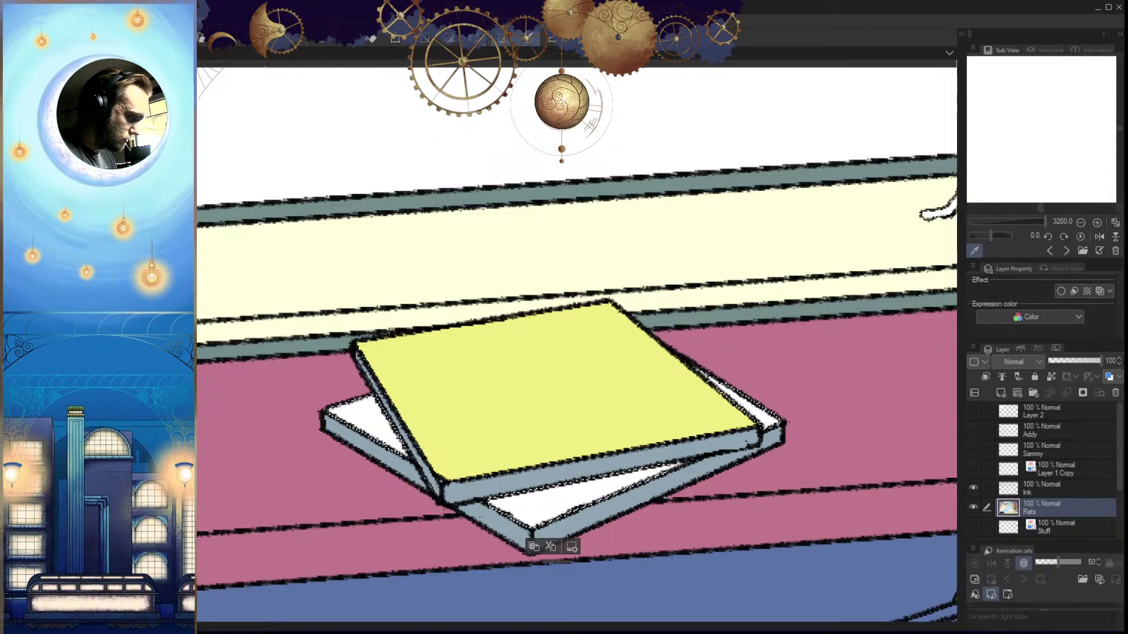
pyautogui.hotkey('alt', 'BackSpace')
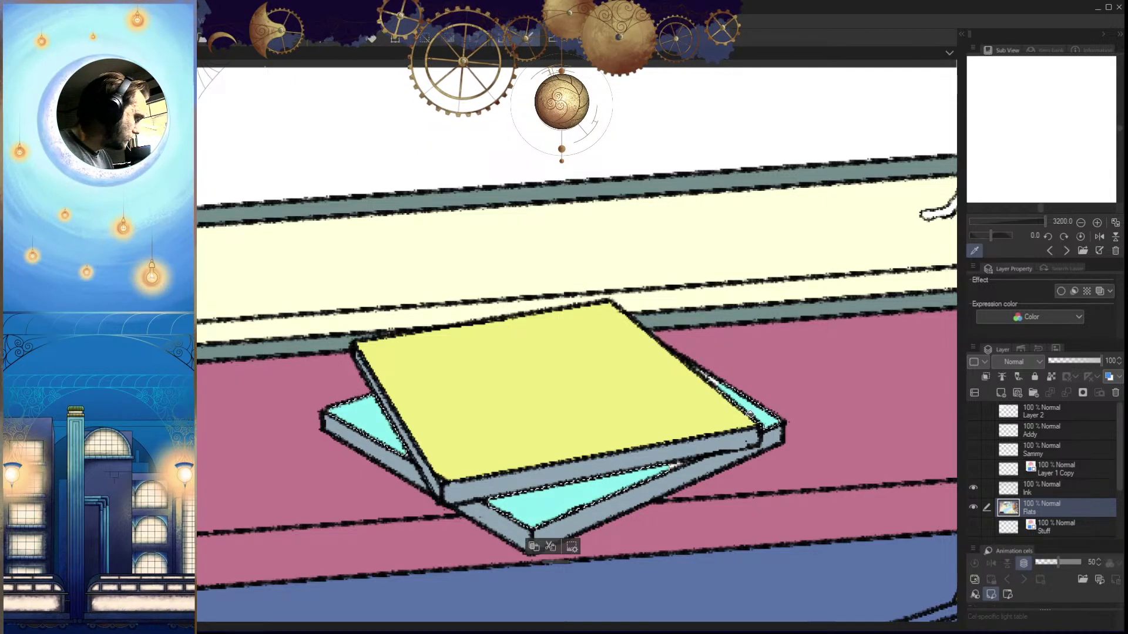
pyautogui.hotkey('ctrl', 'd')
# Mirror the canvas view and touch up the white gaps along the lower book's turquoise cover
pyautogui.scroll(3, 748, 388)
pyautogui.press('h')
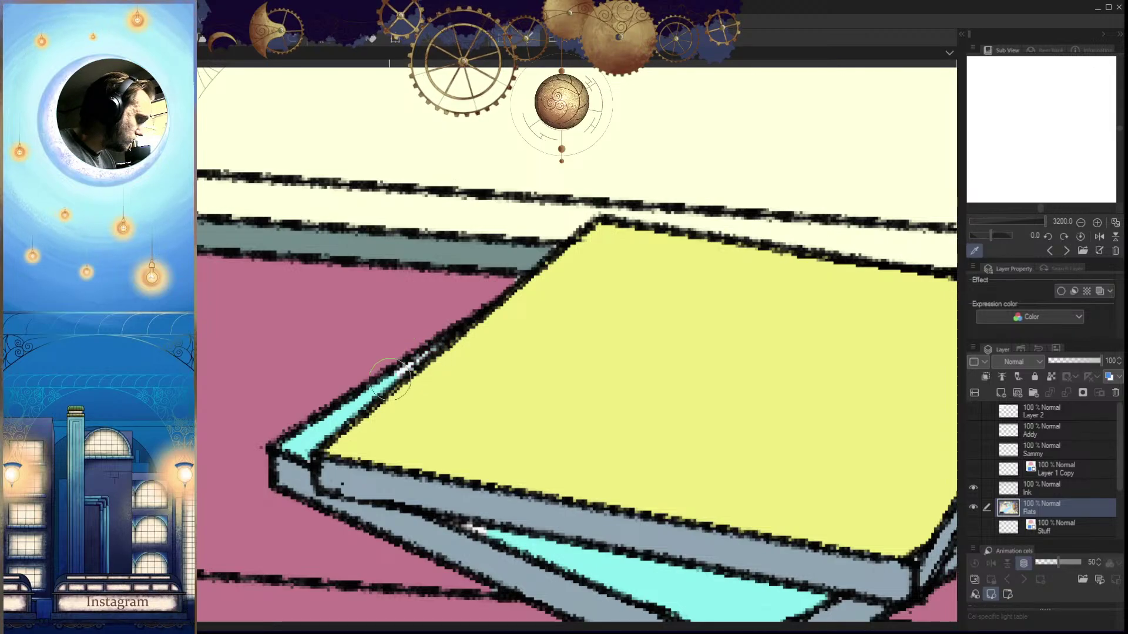
pyautogui.moveTo(615, 387); pyautogui.dragTo(547, 527)
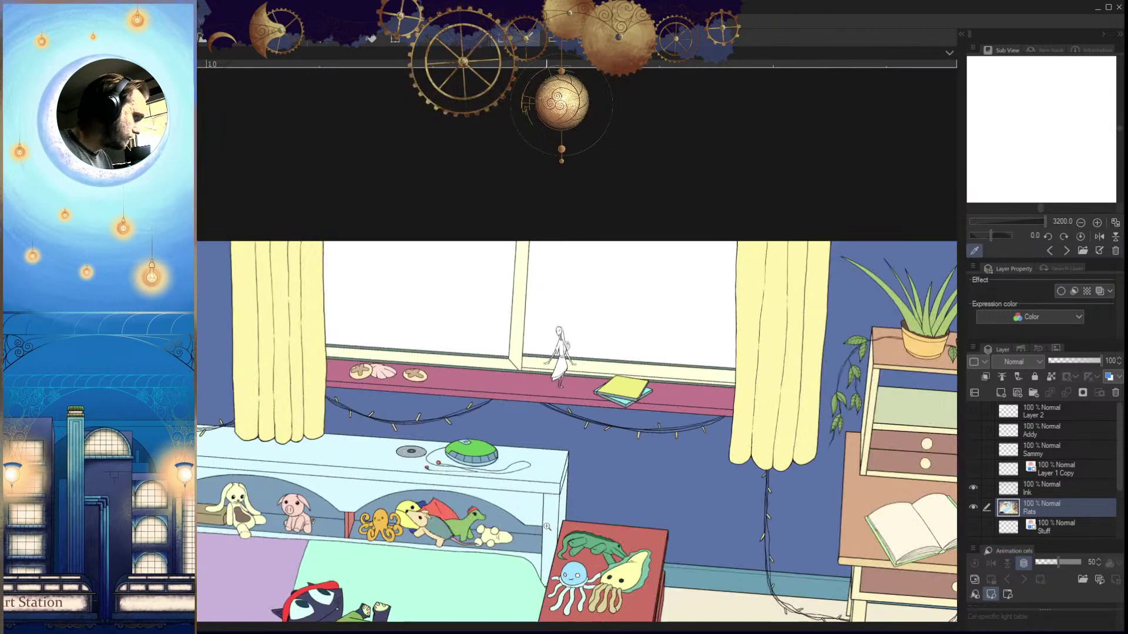
pyautogui.scroll(-3, 547, 527)
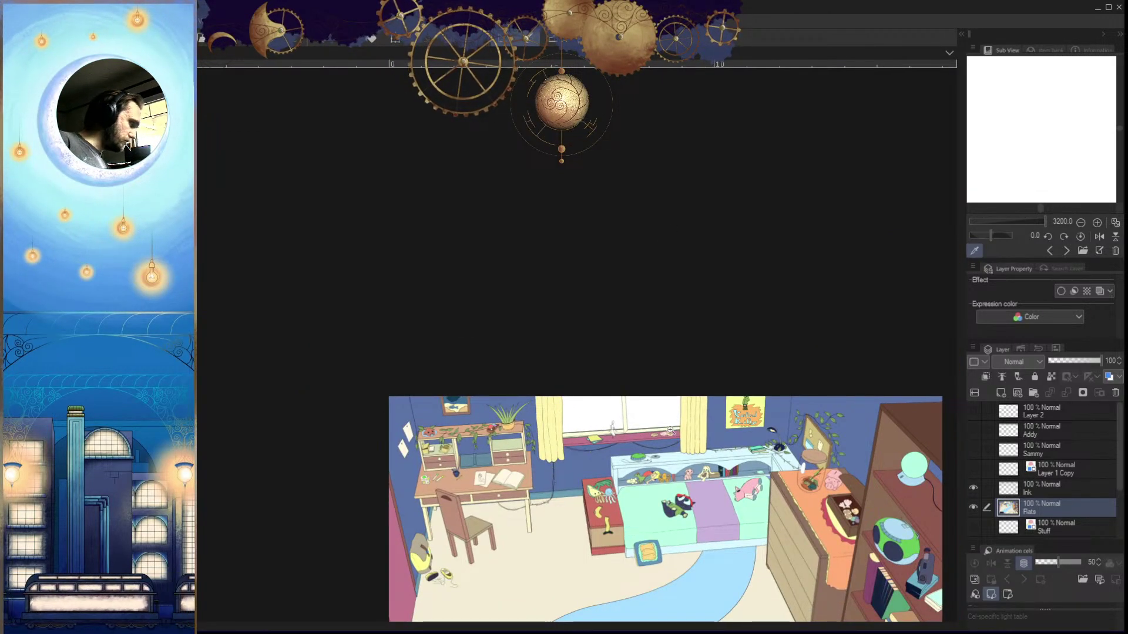
# Outline the face and the narrow neck strip of the small figure standing on the windowsill as a selection
pyautogui.scroll(3, 628, 533)
pyautogui.scroll(-2, 621, 441)
pyautogui.scroll(8, 621, 441)
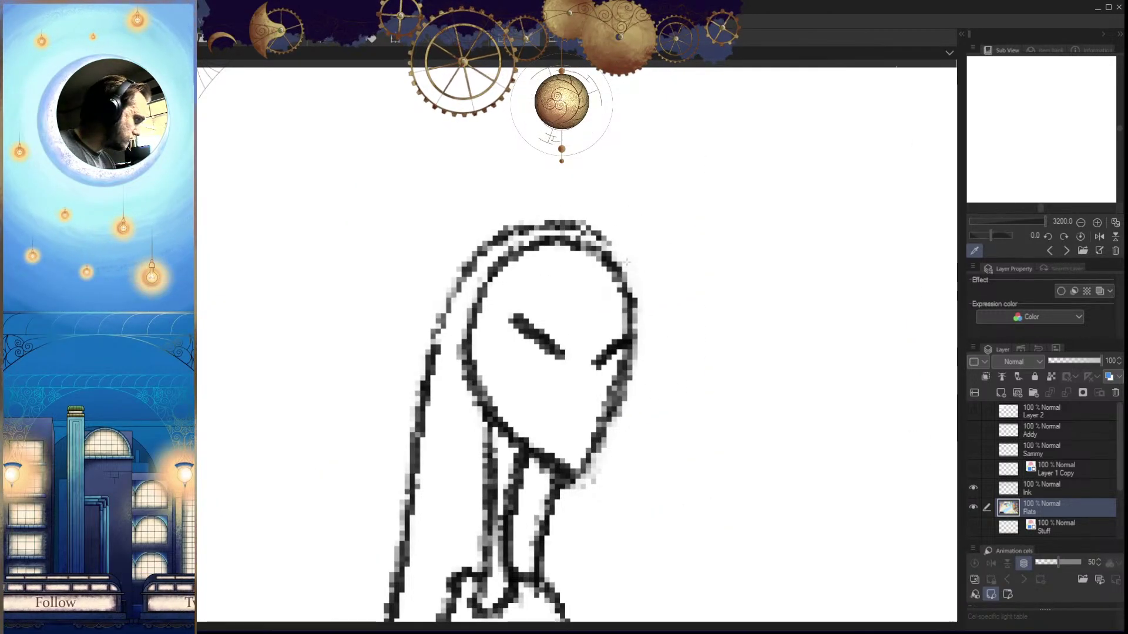
pyautogui.click(559, 244)
pyautogui.click(521, 248)
pyautogui.click(494, 268)
pyautogui.click(476, 305)
pyautogui.click(466, 342)
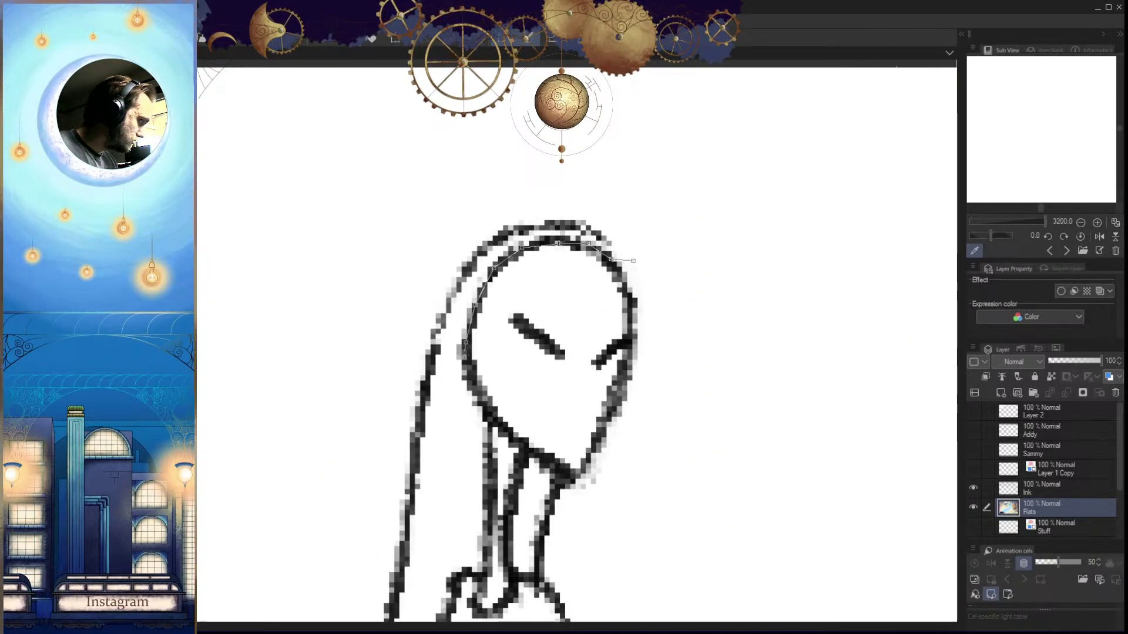
pyautogui.click(472, 374)
pyautogui.click(490, 413)
pyautogui.click(489, 438)
pyautogui.click(488, 526)
pyautogui.click(483, 594)
pyautogui.click(477, 610)
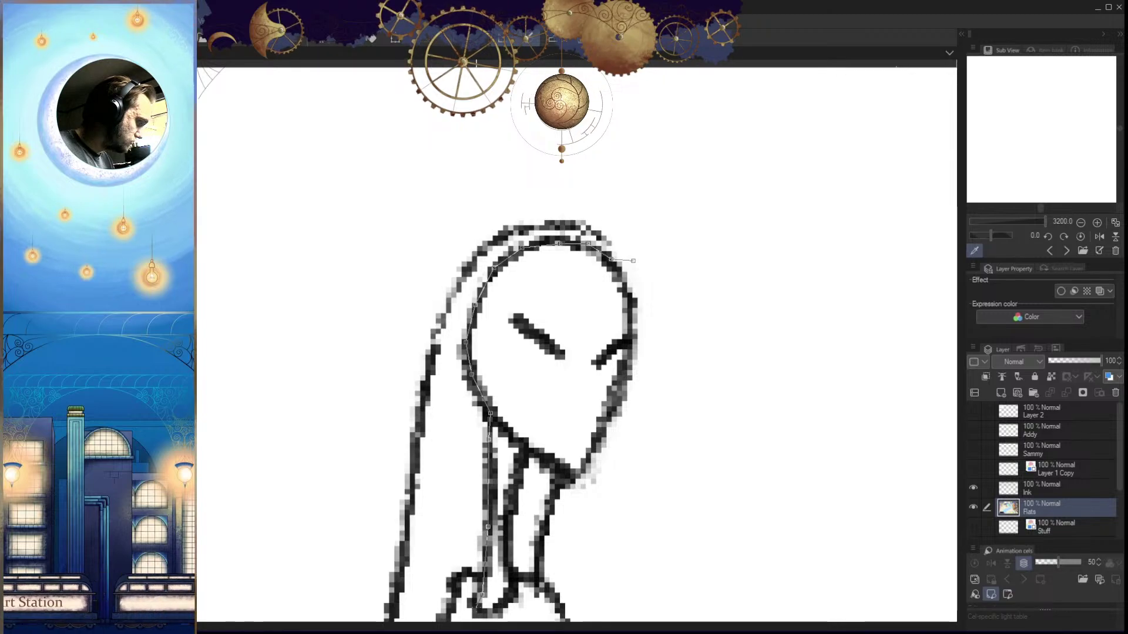
pyautogui.click(500, 613)
pyautogui.moveTo(512, 593); pyautogui.dragTo(540, 514)
pyautogui.click(536, 441)
pyautogui.click(543, 390)
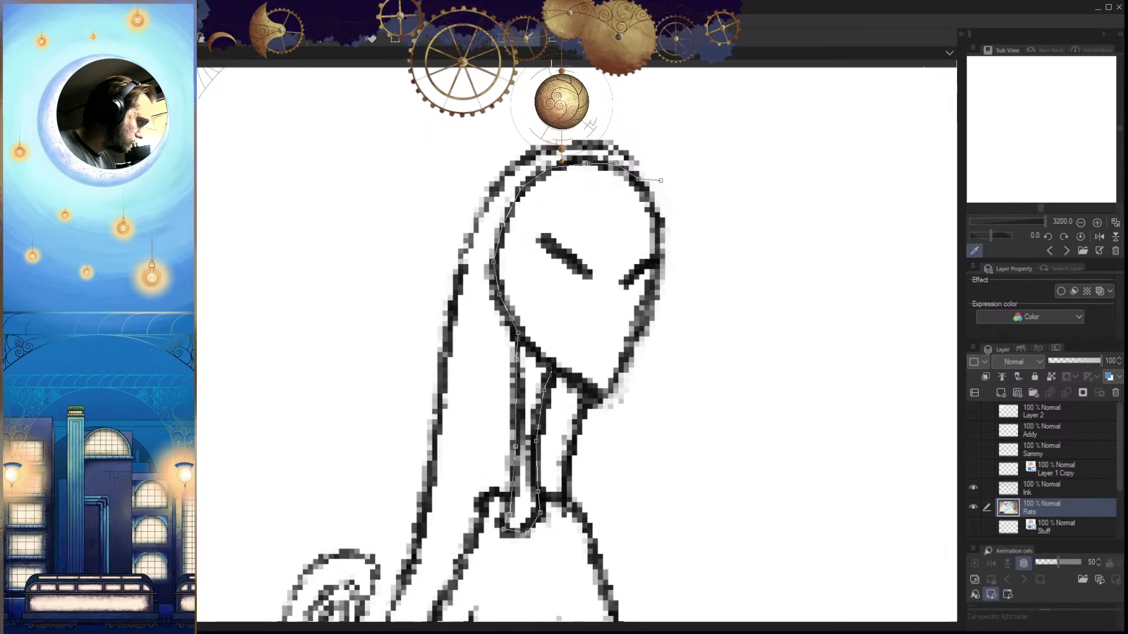
pyautogui.click(640, 421)
pyautogui.click(717, 343)
pyautogui.click(736, 274)
pyautogui.click(720, 220)
pyautogui.click(676, 190)
pyautogui.doubleClick(661, 181)
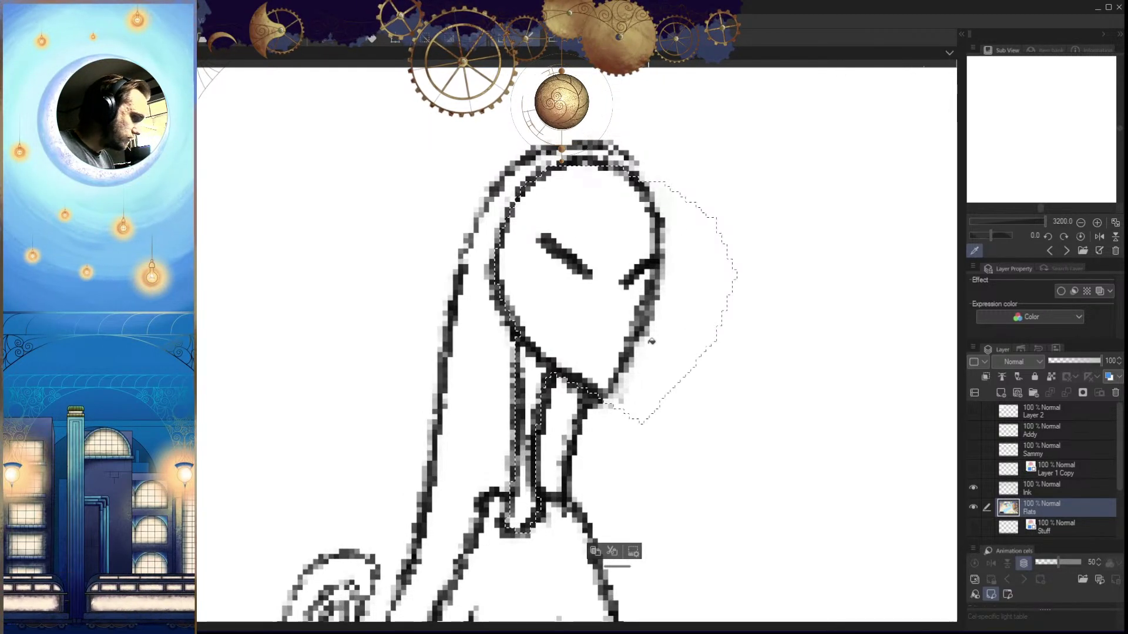
# Fill the selected face and neck strip with pale beige and clear the selection
pyautogui.moveTo(643, 418); pyautogui.dragTo(611, 420)
pyautogui.moveTo(671, 398); pyautogui.dragTo(687, 408)
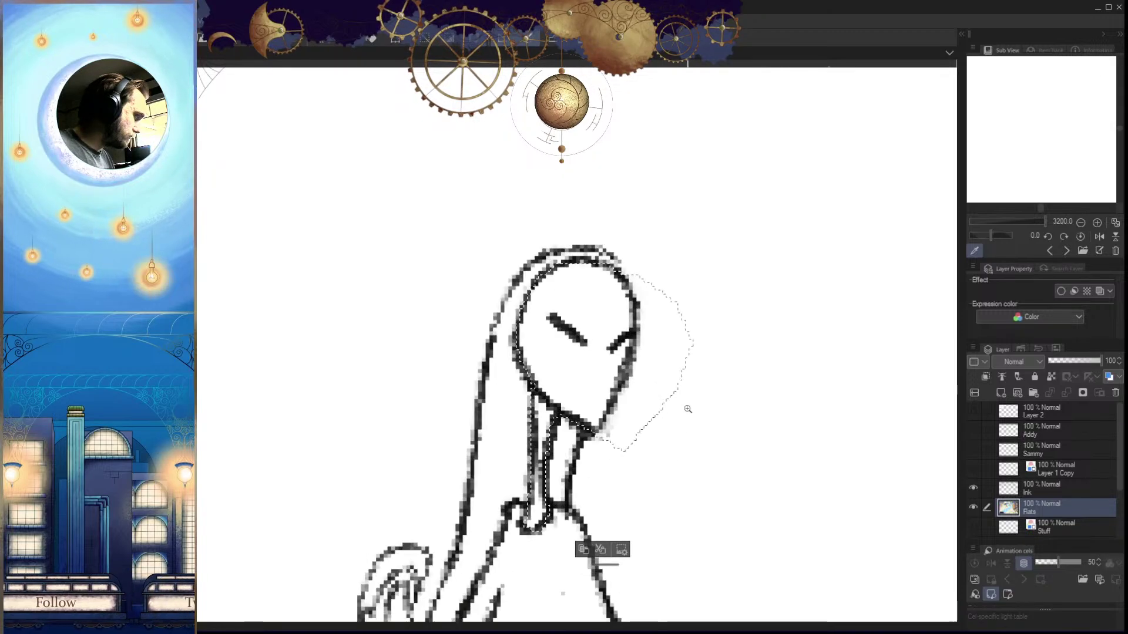
pyautogui.moveTo(669, 450)
pyautogui.mouseDown()
pyautogui.moveTo(602, 506)
pyautogui.moveTo(665, 478)
pyautogui.moveTo(683, 455)
pyautogui.mouseUp()
pyautogui.moveTo(614, 456); pyautogui.dragTo(640, 451)
pyautogui.moveTo(523, 508); pyautogui.dragTo(560, 430)
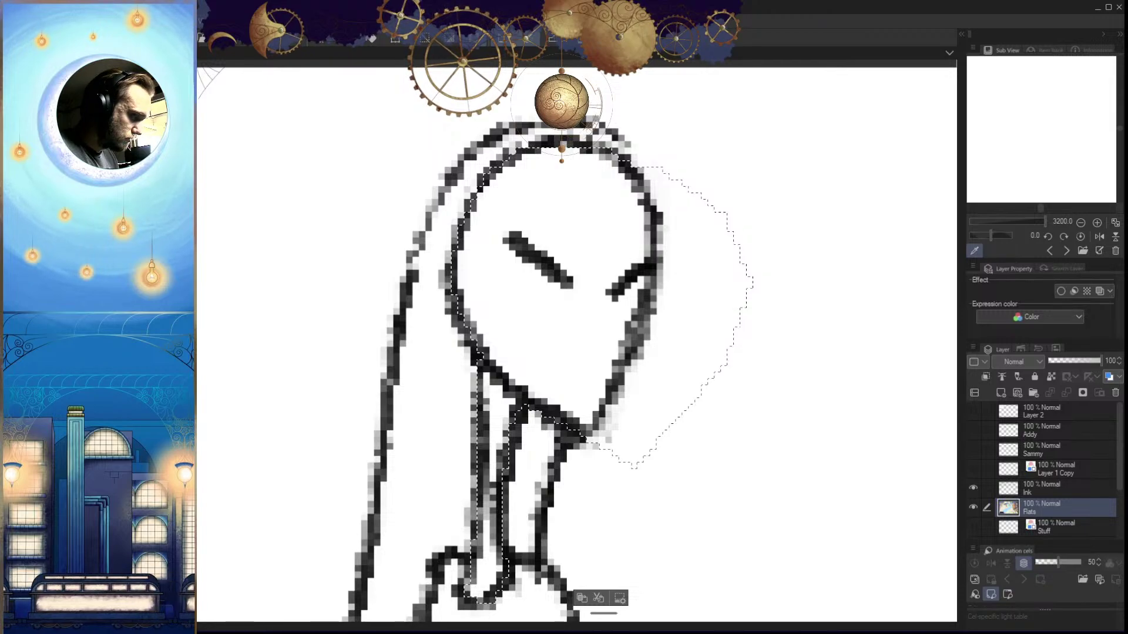
pyautogui.click(612, 292)
pyautogui.hotkey('ctrl', 'd')
# Erase the beige overspill outside the front edge of the figure's face
pyautogui.moveTo(691, 449); pyautogui.dragTo(628, 484)
pyautogui.press('e')
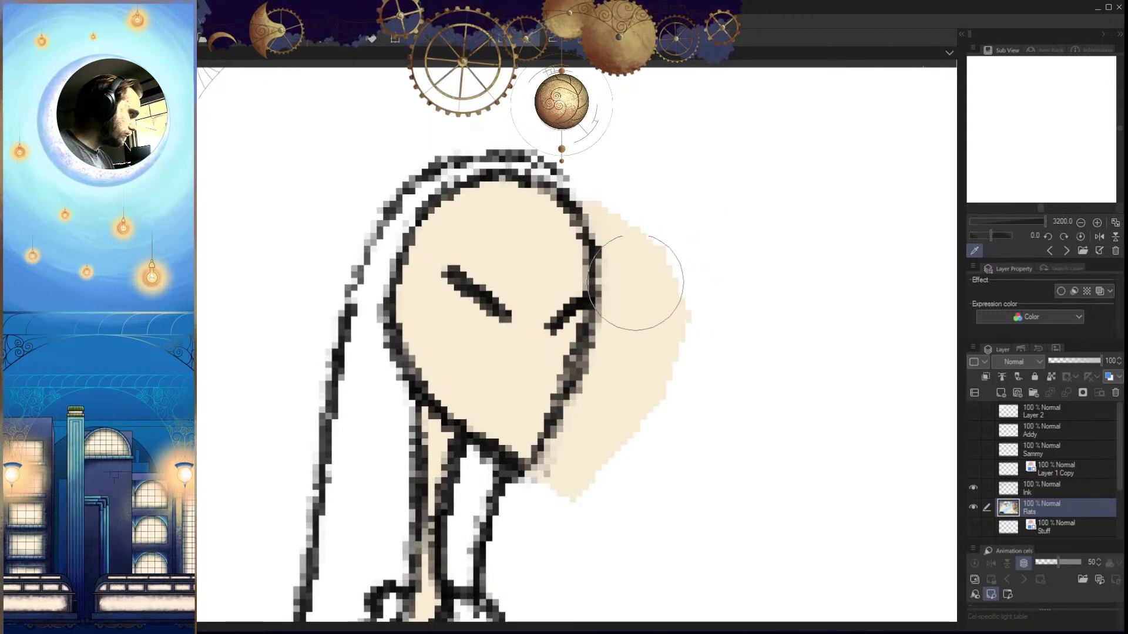
pyautogui.moveTo(604, 218)
pyautogui.mouseDown()
pyautogui.moveTo(614, 263)
pyautogui.moveTo(562, 452)
pyautogui.mouseUp()
pyautogui.moveTo(650, 206); pyautogui.dragTo(611, 473)
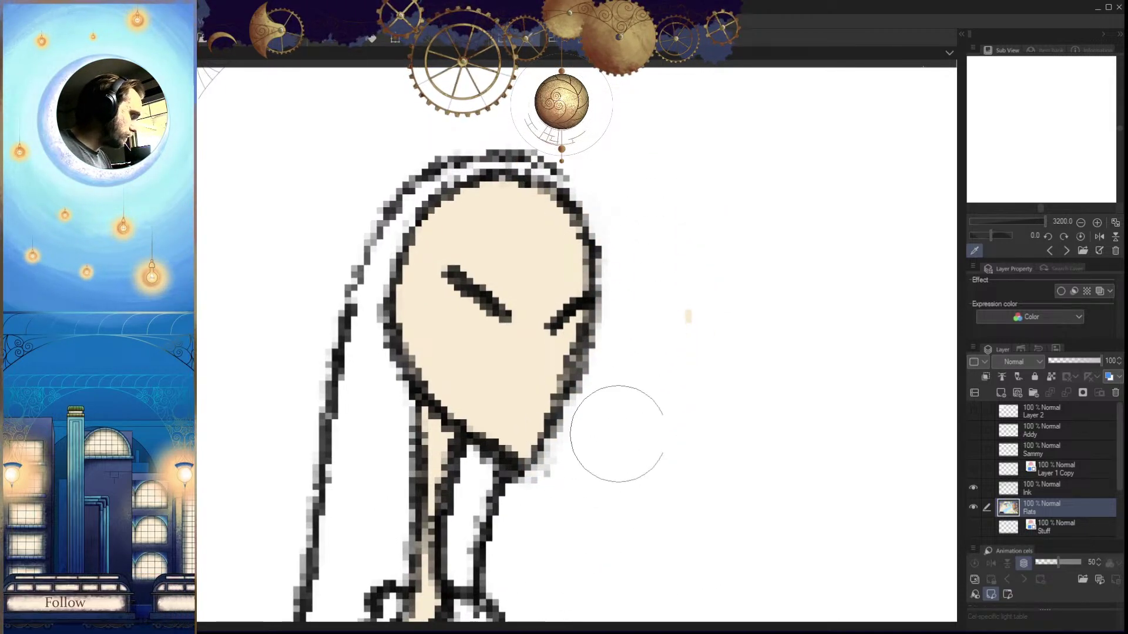
pyautogui.scroll(-2, 632, 472)
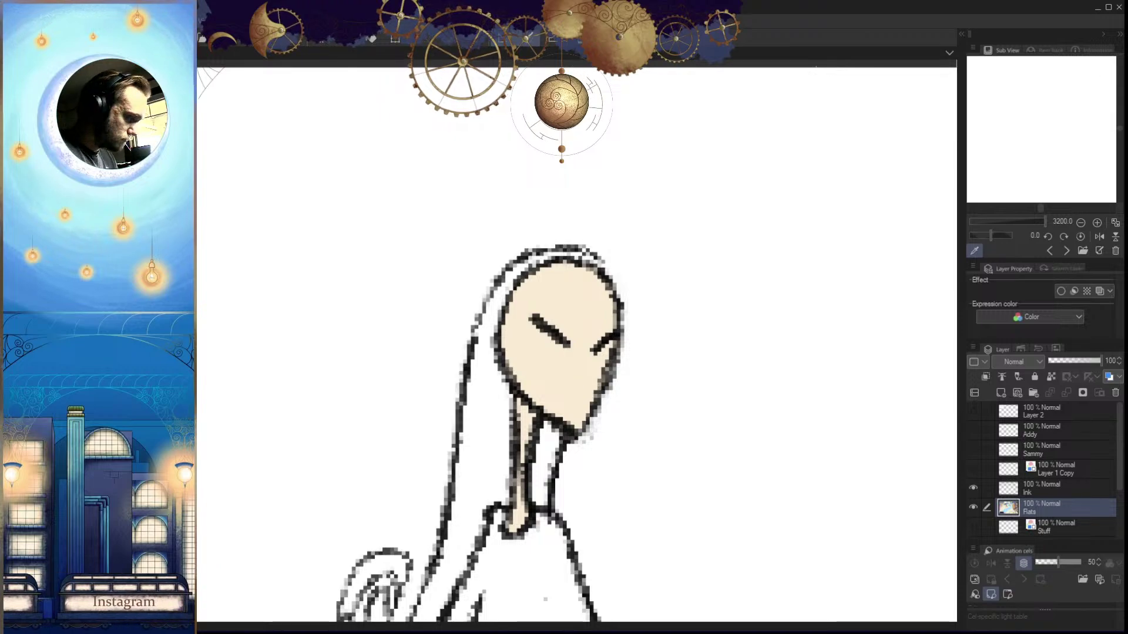
pyautogui.scroll(-5, 735, 491)
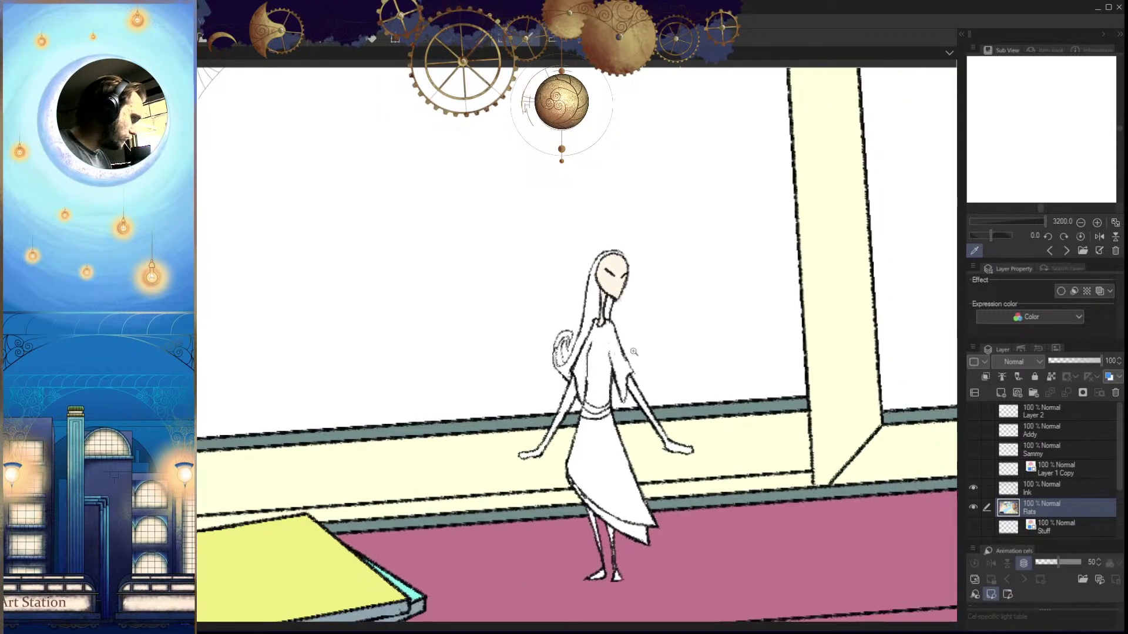
# Trace a selection along the left sleeve and side of the figure's dress and loosely around its hem
pyautogui.moveTo(621, 280); pyautogui.dragTo(654, 282)
pyautogui.moveTo(625, 393); pyautogui.dragTo(595, 393)
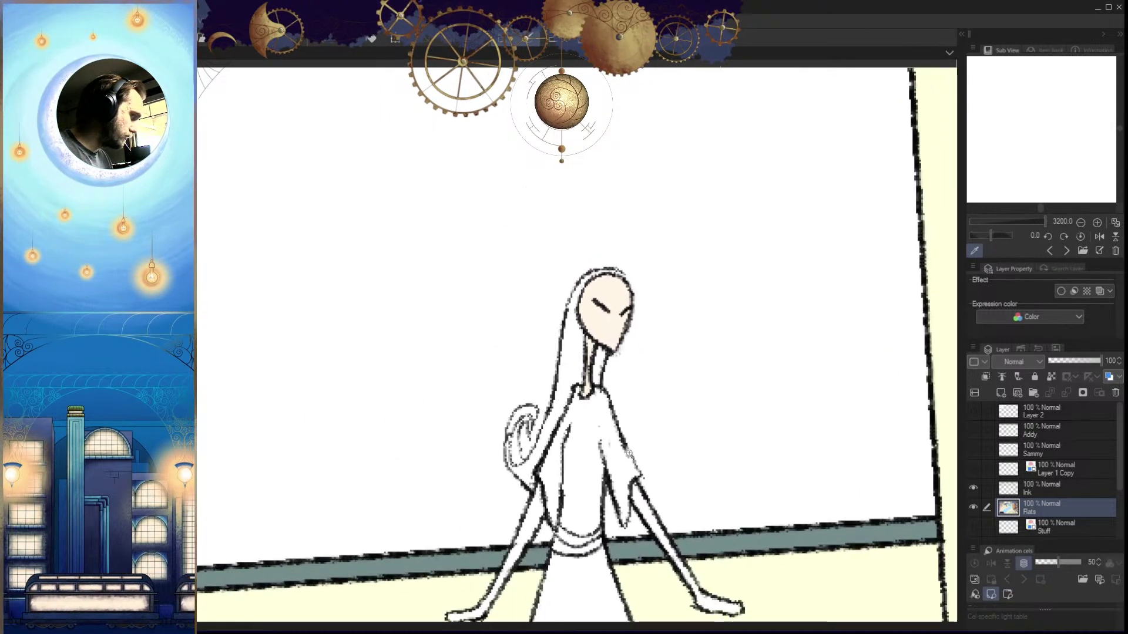
pyautogui.moveTo(618, 428); pyautogui.dragTo(649, 428)
pyautogui.moveTo(634, 507); pyautogui.dragTo(634, 445)
pyautogui.scroll(-1, 635, 445)
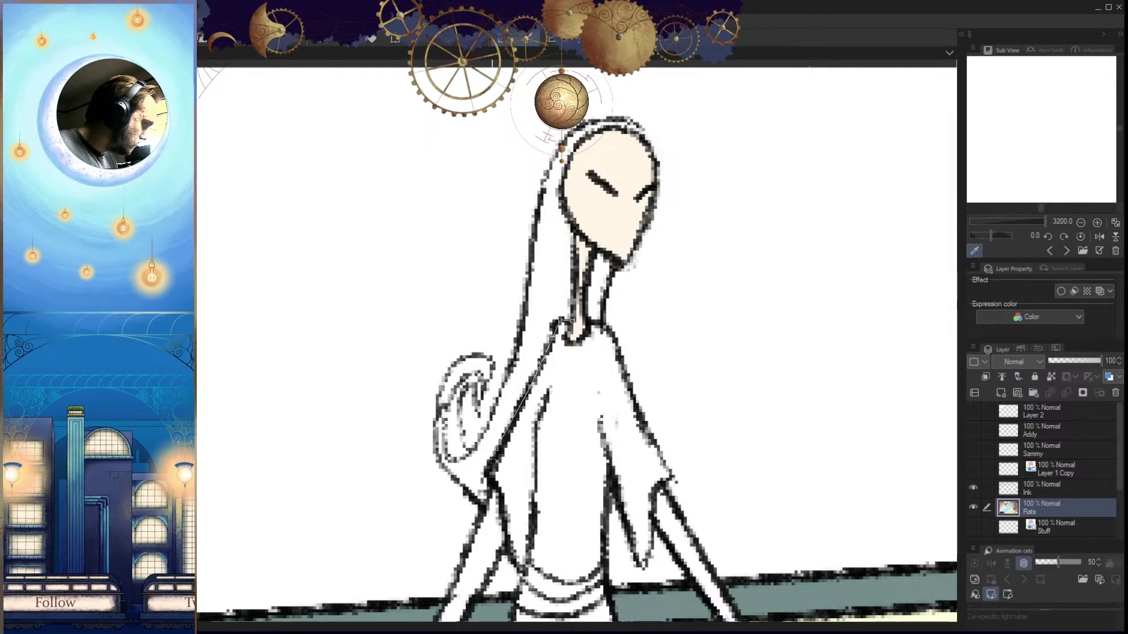
pyautogui.click(508, 529)
pyautogui.moveTo(519, 570); pyautogui.dragTo(545, 324)
pyautogui.click(512, 422)
pyautogui.click(524, 438)
pyautogui.scroll(-2, 527, 408)
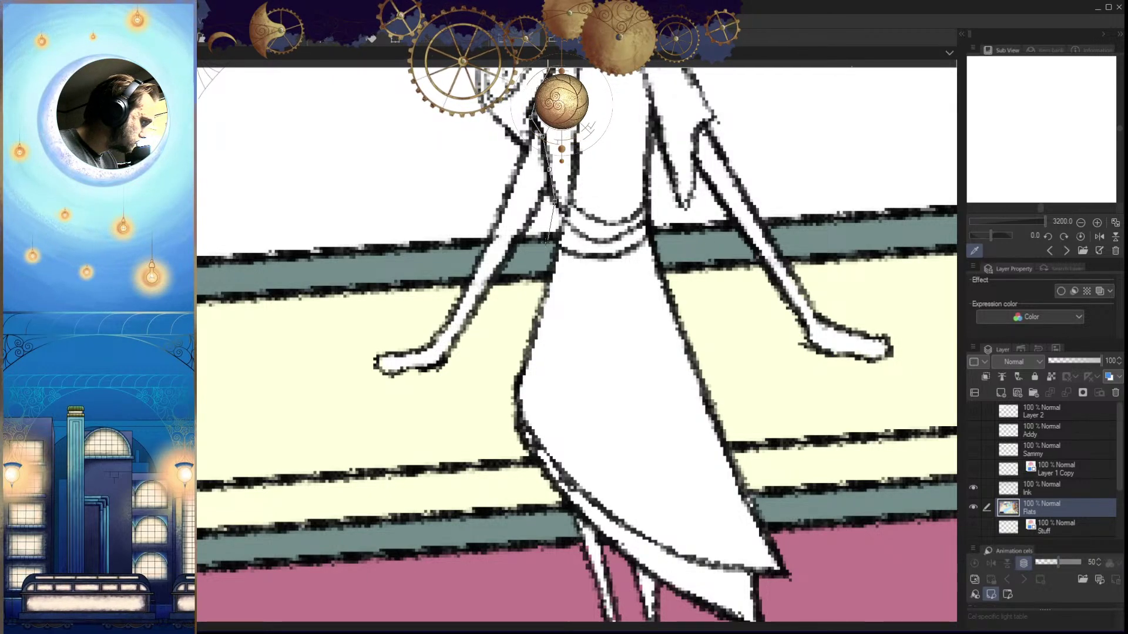
pyautogui.click(476, 438)
pyautogui.scroll(-3, 481, 496)
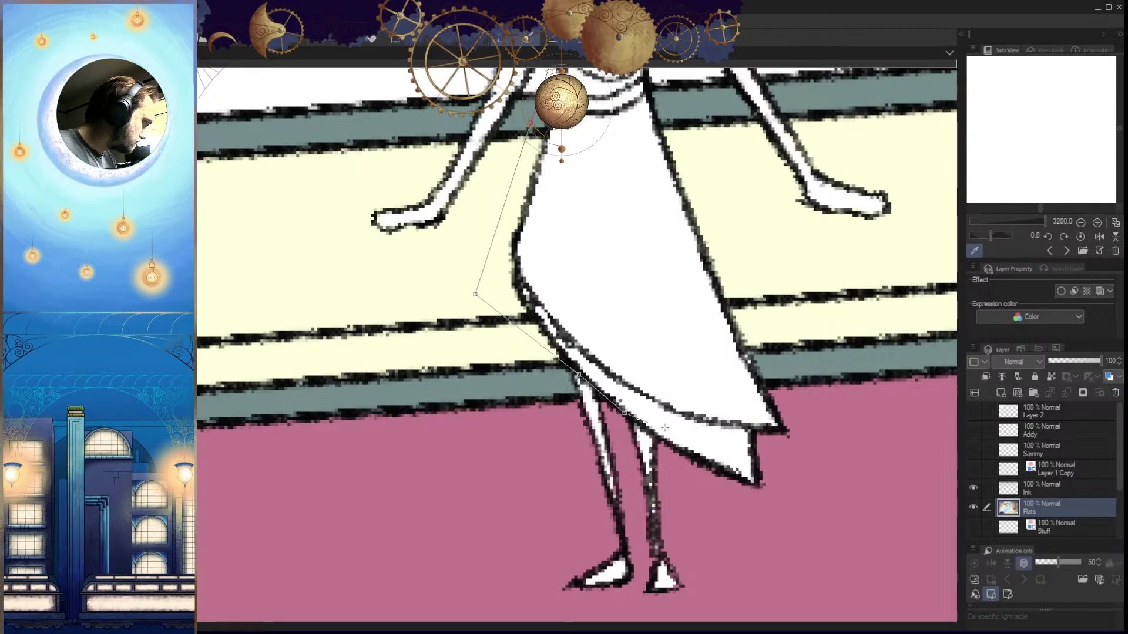
pyautogui.click(688, 456)
pyautogui.click(708, 508)
pyautogui.click(764, 544)
pyautogui.click(835, 487)
pyautogui.click(841, 385)
# Continue the dress selection up the right side, around the right sleeve, and close it at the neckline
pyautogui.moveTo(801, 246); pyautogui.dragTo(814, 551)
pyautogui.click(756, 497)
pyautogui.click(696, 409)
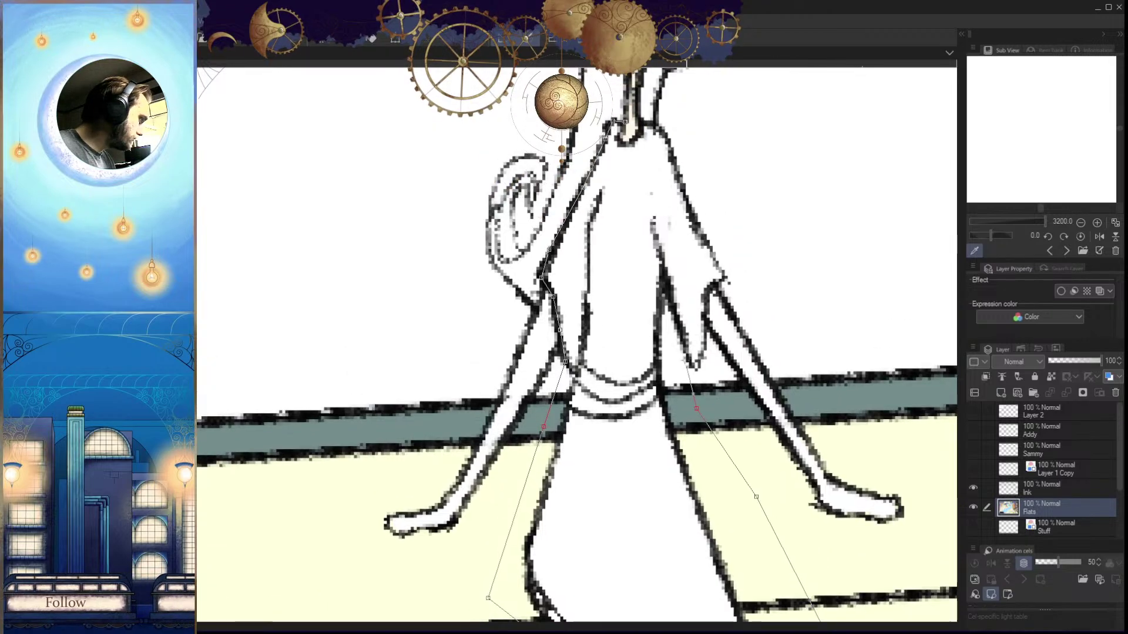
pyautogui.click(717, 362)
pyautogui.click(709, 295)
pyautogui.click(713, 285)
pyautogui.click(733, 292)
pyautogui.click(745, 271)
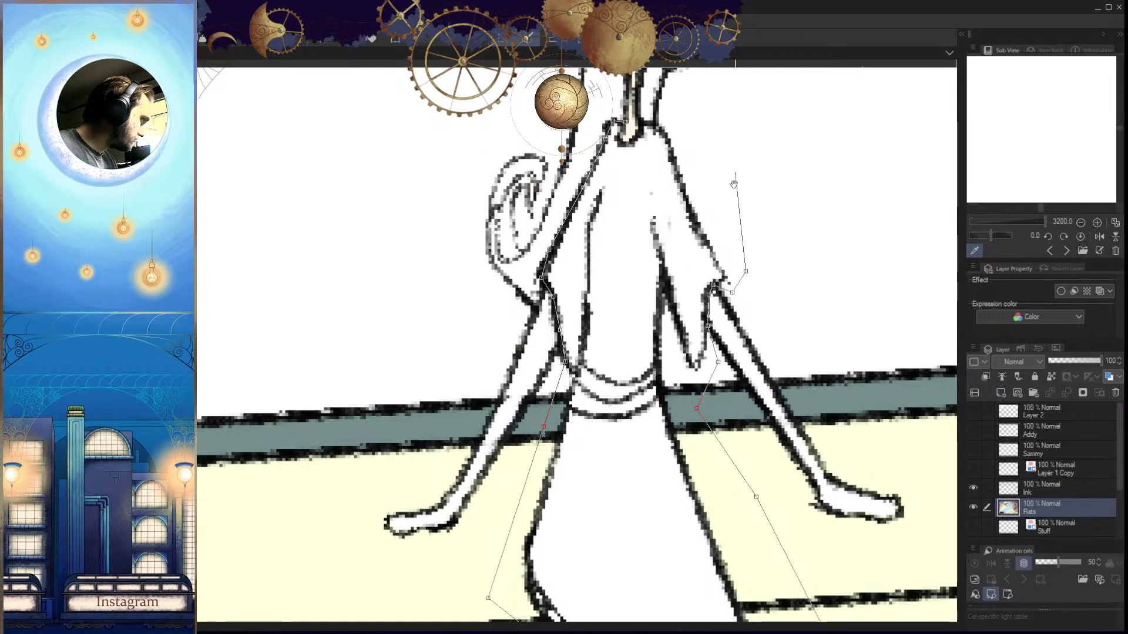
pyautogui.moveTo(735, 172); pyautogui.dragTo(759, 366)
pyautogui.click(734, 345)
pyautogui.click(693, 315)
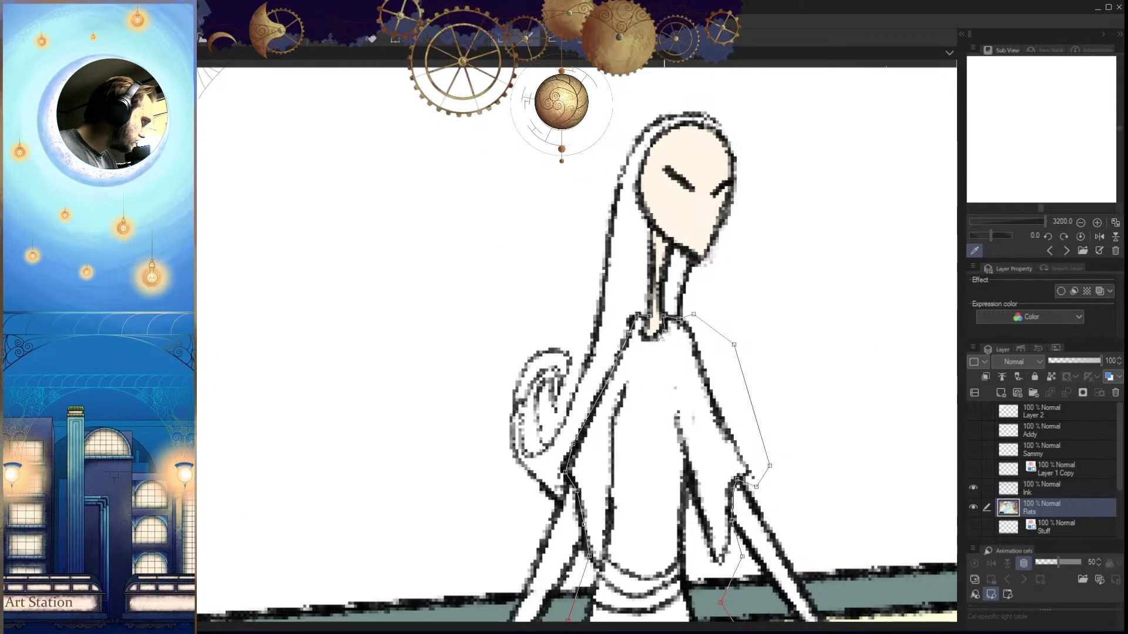
pyautogui.click(678, 319)
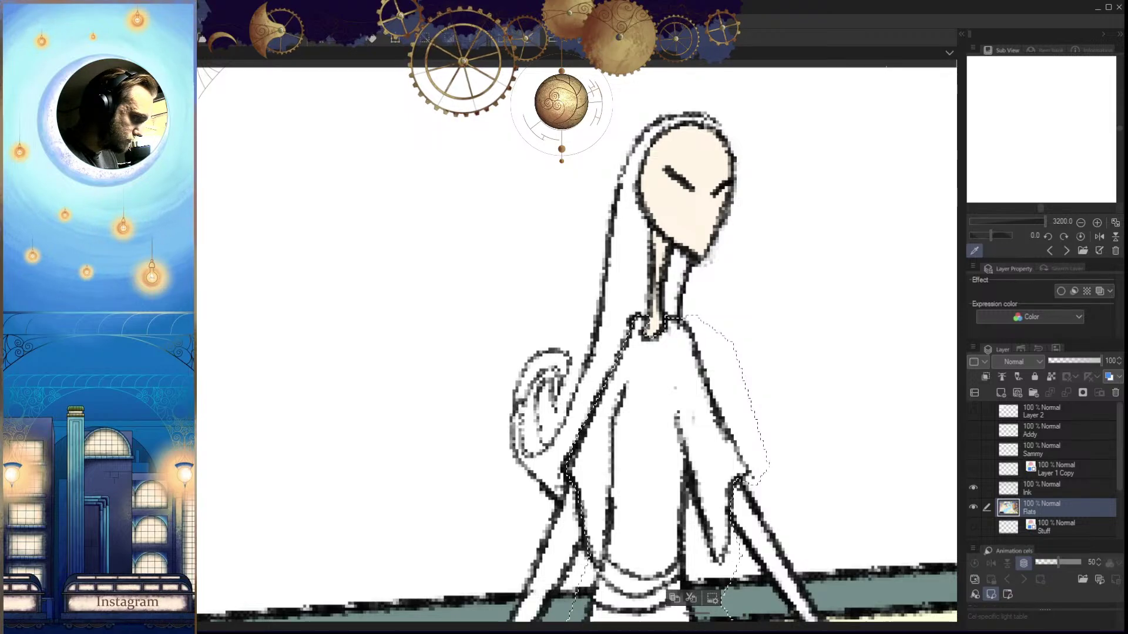
# Fill the selected dress with light pink and clear the selection
pyautogui.click(705, 529)
pyautogui.moveTo(706, 404); pyautogui.dragTo(640, 404)
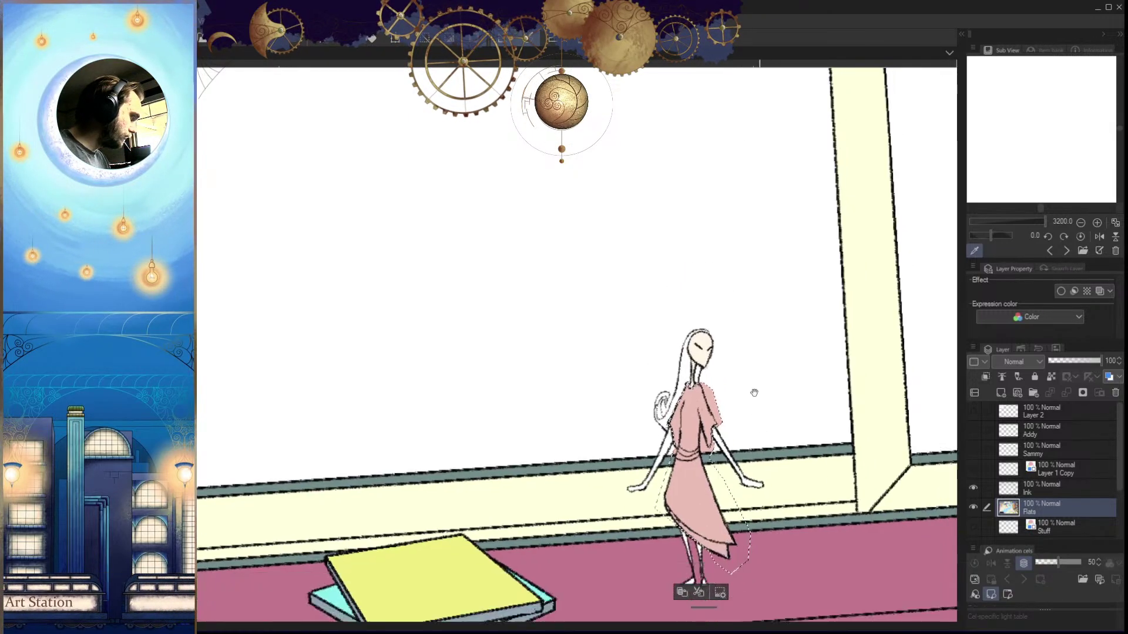
pyautogui.moveTo(753, 393); pyautogui.dragTo(746, 356)
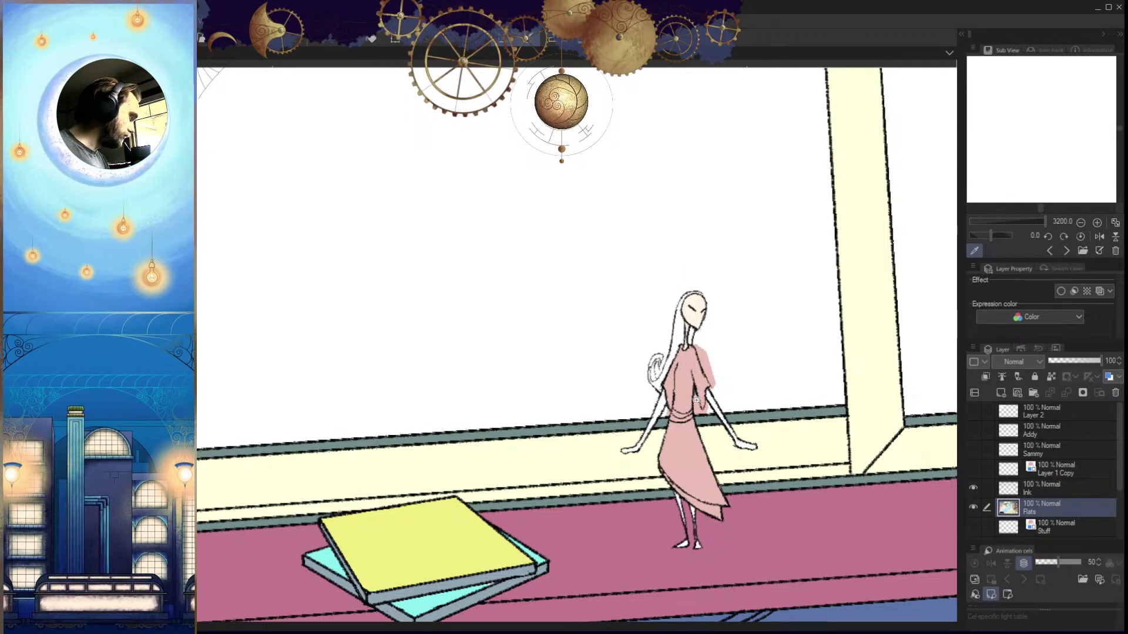
# Erase the pink overspill around the waist, beneath the sleeve and outside the right shoulder of the dress
pyautogui.scroll(5, 696, 400)
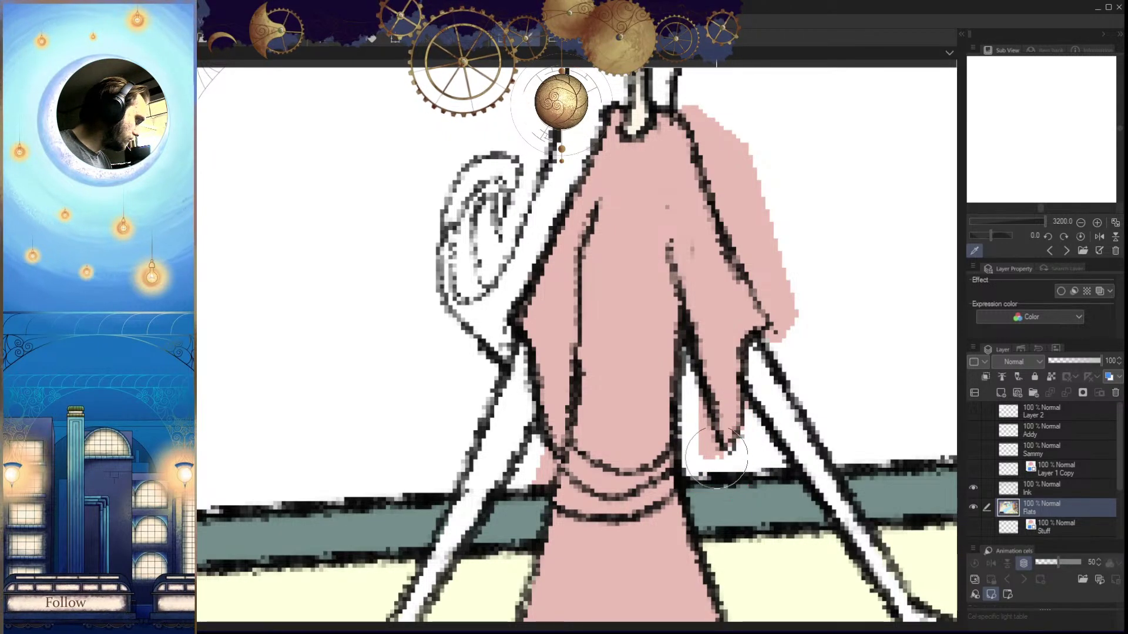
pyautogui.moveTo(696, 440)
pyautogui.mouseDown()
pyautogui.moveTo(702, 414)
pyautogui.moveTo(710, 439)
pyautogui.mouseUp()
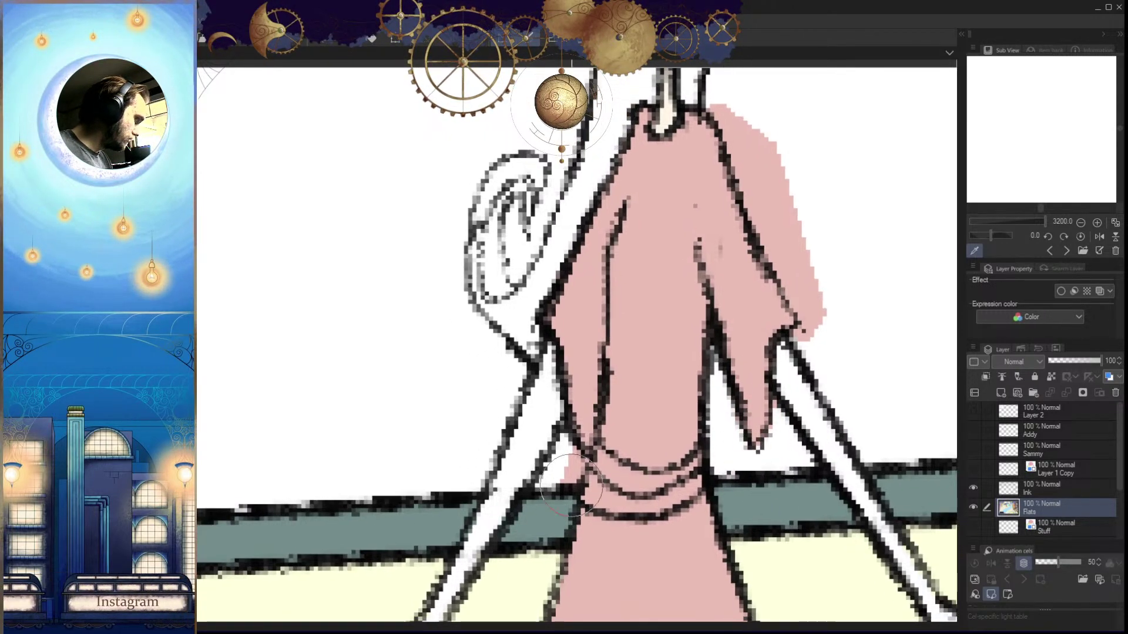
pyautogui.moveTo(557, 461); pyautogui.dragTo(577, 474)
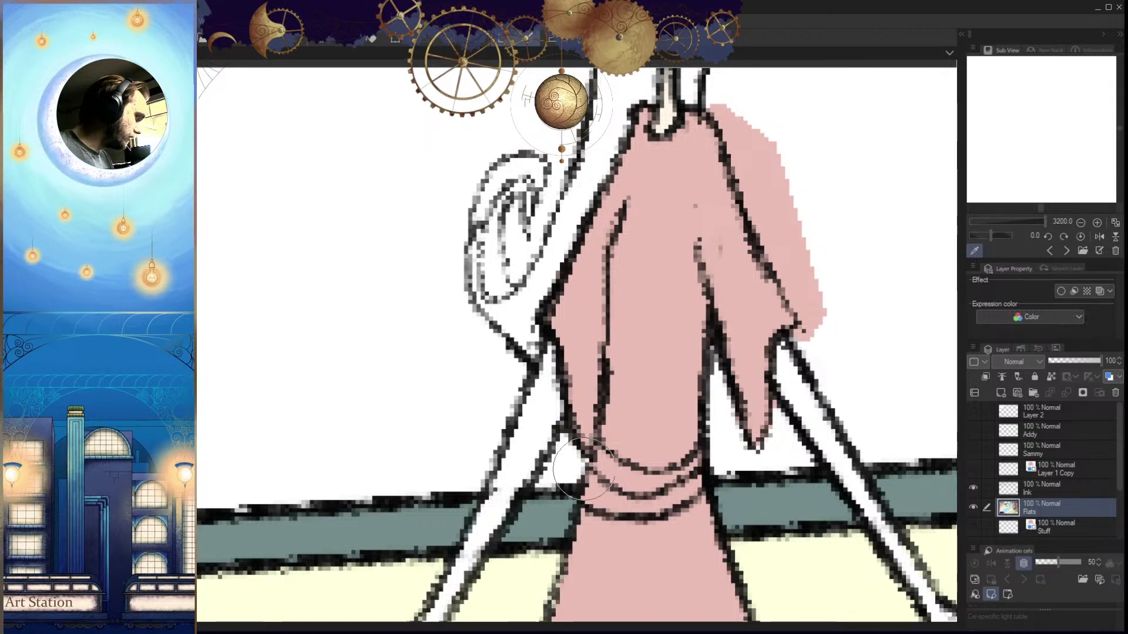
pyautogui.scroll(-5, 687, 517)
pyautogui.moveTo(687, 517); pyautogui.dragTo(683, 480)
pyautogui.scroll(3, 692, 321)
pyautogui.moveTo(659, 278); pyautogui.dragTo(722, 411)
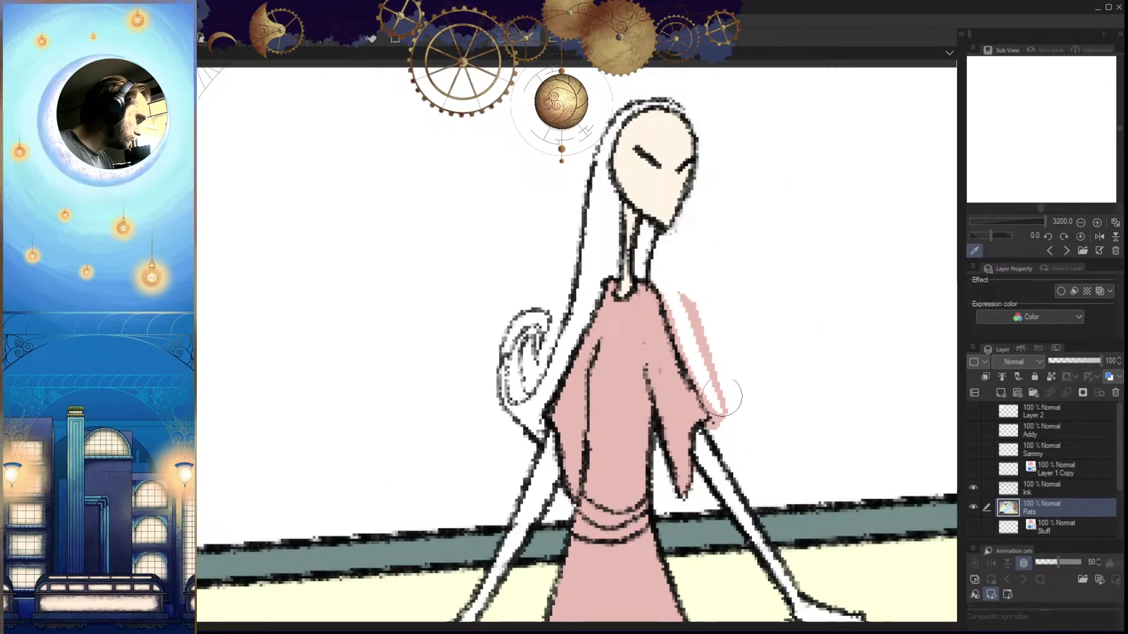
pyautogui.moveTo(668, 297); pyautogui.dragTo(719, 424)
pyautogui.moveTo(699, 369)
pyautogui.mouseDown()
pyautogui.moveTo(716, 428)
pyautogui.moveTo(724, 397)
pyautogui.moveTo(709, 327)
pyautogui.moveTo(686, 283)
pyautogui.moveTo(670, 305)
pyautogui.mouseUp()
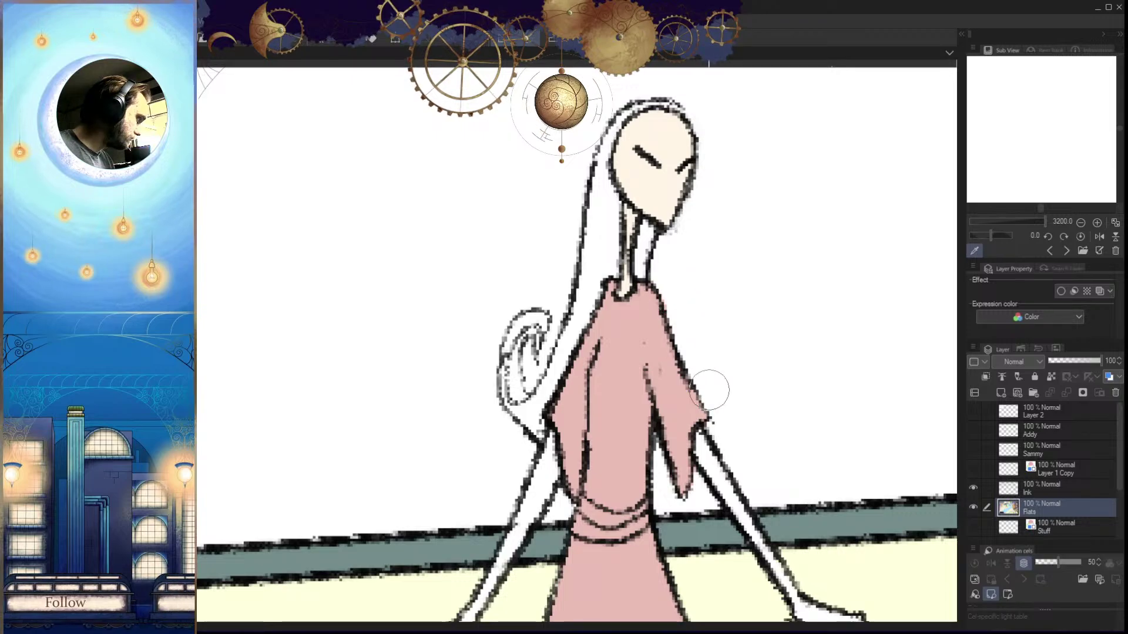
# Select the figure's right-hand arm and hand in the picture and fill them with the face's pale beige
pyautogui.scroll(-4, 710, 389)
pyautogui.scroll(2, 724, 333)
pyautogui.scroll(1, 791, 557)
pyautogui.moveTo(791, 557); pyautogui.dragTo(695, 430)
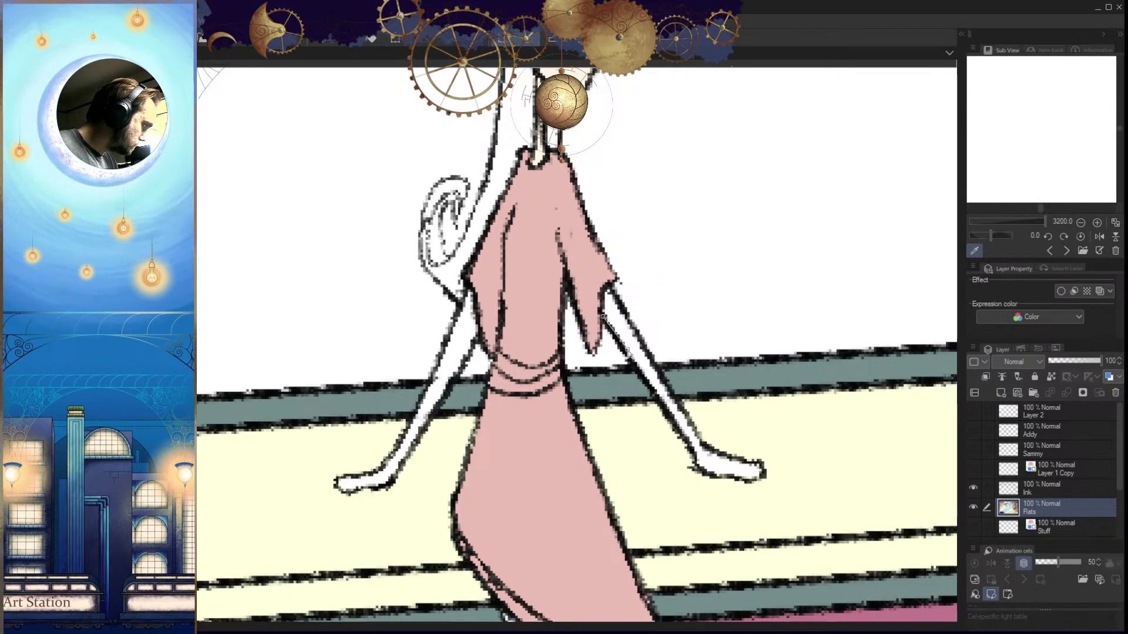
pyautogui.click(633, 435)
pyautogui.click(652, 501)
pyautogui.click(727, 533)
pyautogui.click(815, 513)
pyautogui.click(802, 454)
pyautogui.click(734, 403)
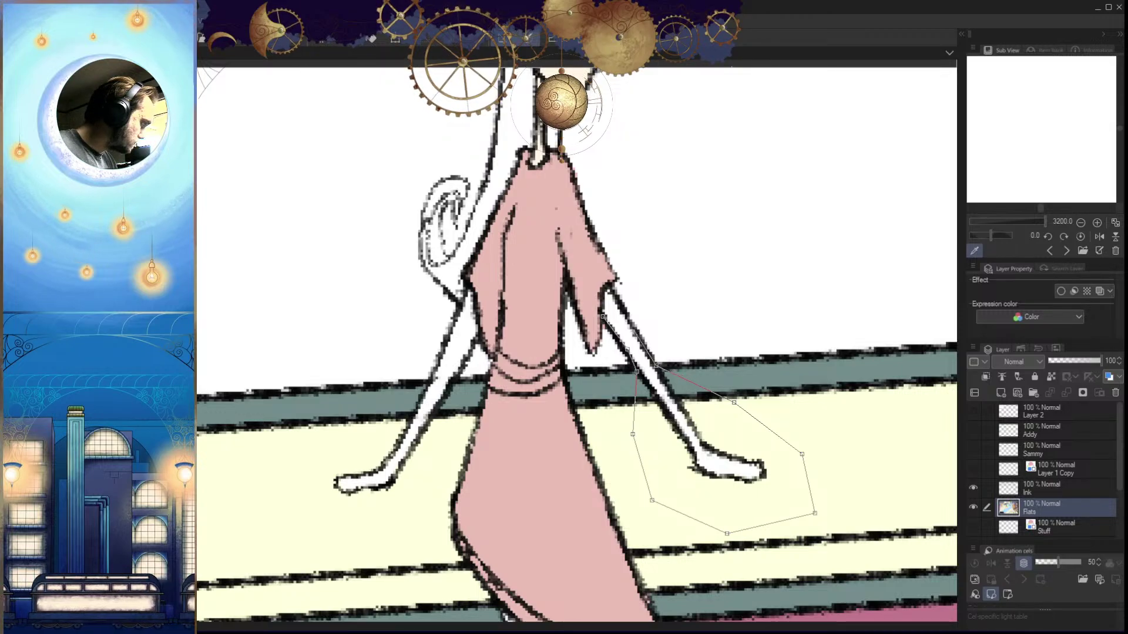
pyautogui.click(590, 262)
pyautogui.click(603, 317)
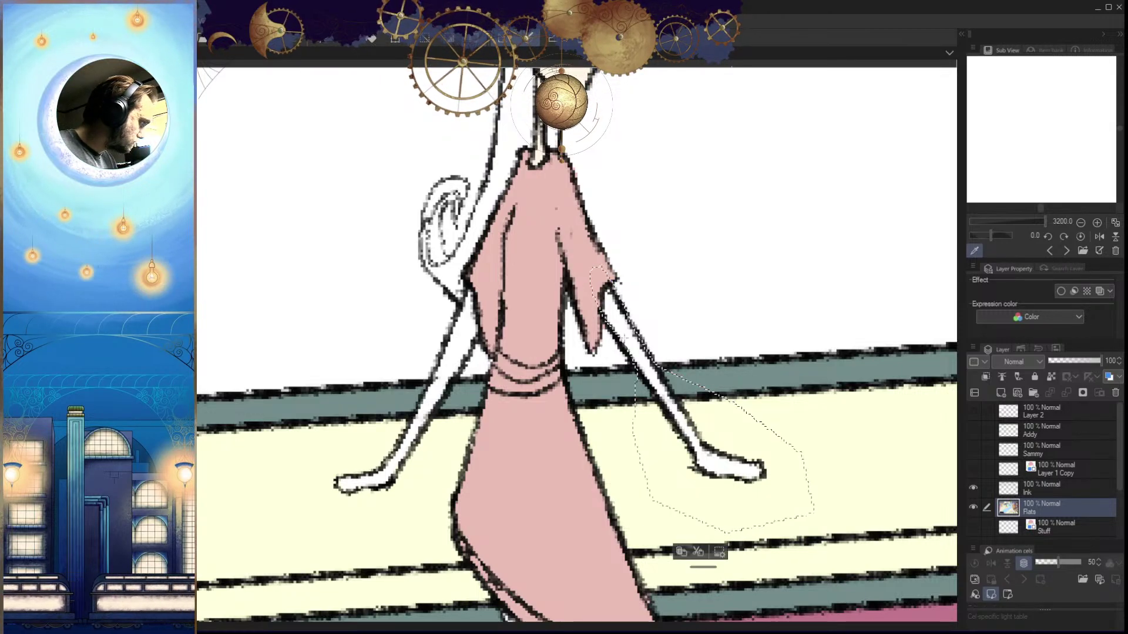
pyautogui.press('g')
pyautogui.click(628, 335)
pyautogui.hotkey('ctrl', 'd')
# Select the figure's left-hand arm and hand in the picture and fill them with the same pale beige
pyautogui.moveTo(597, 448); pyautogui.dragTo(728, 472)
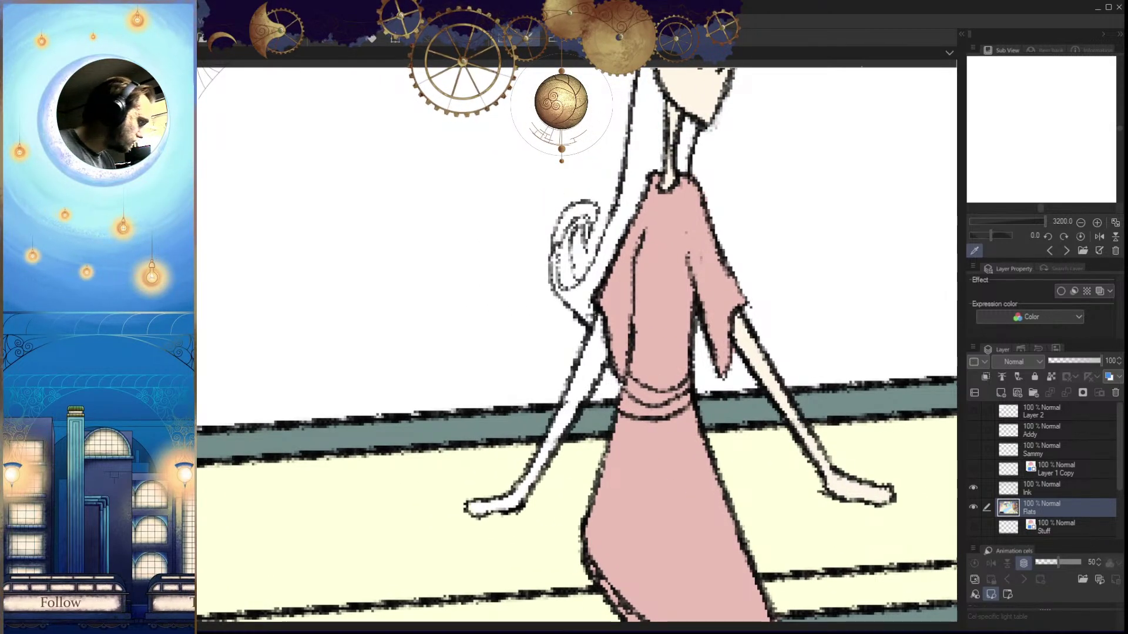
pyautogui.click(562, 403)
pyautogui.click(460, 468)
pyautogui.click(405, 518)
pyautogui.click(416, 556)
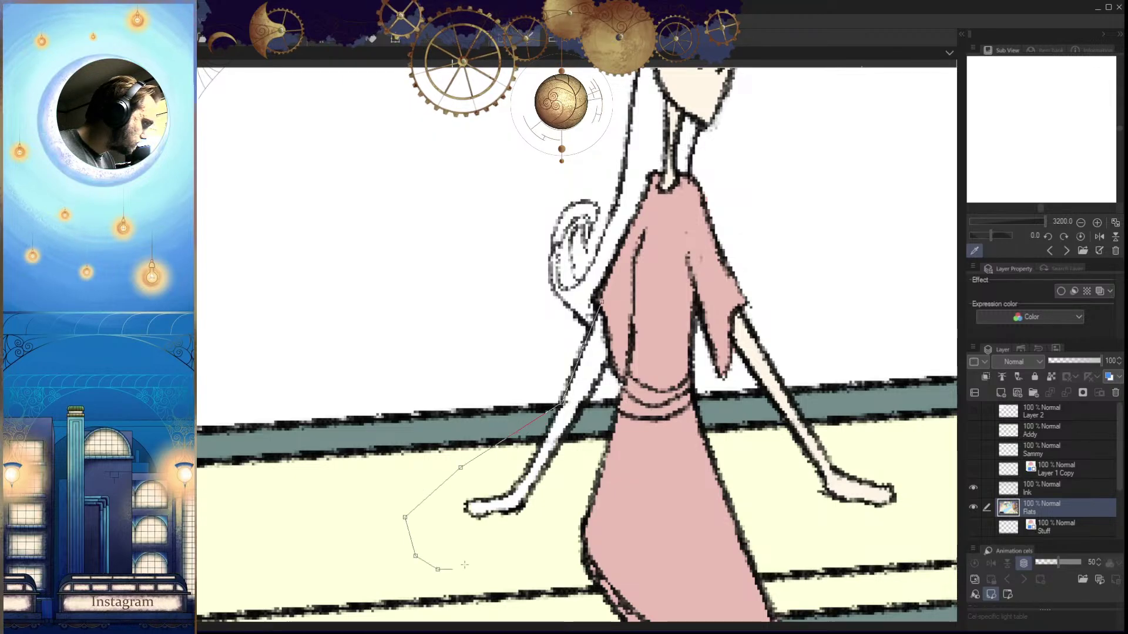
pyautogui.click(437, 570)
pyautogui.click(505, 560)
pyautogui.click(553, 537)
pyautogui.click(591, 452)
pyautogui.click(608, 365)
pyautogui.click(620, 318)
pyautogui.click(602, 302)
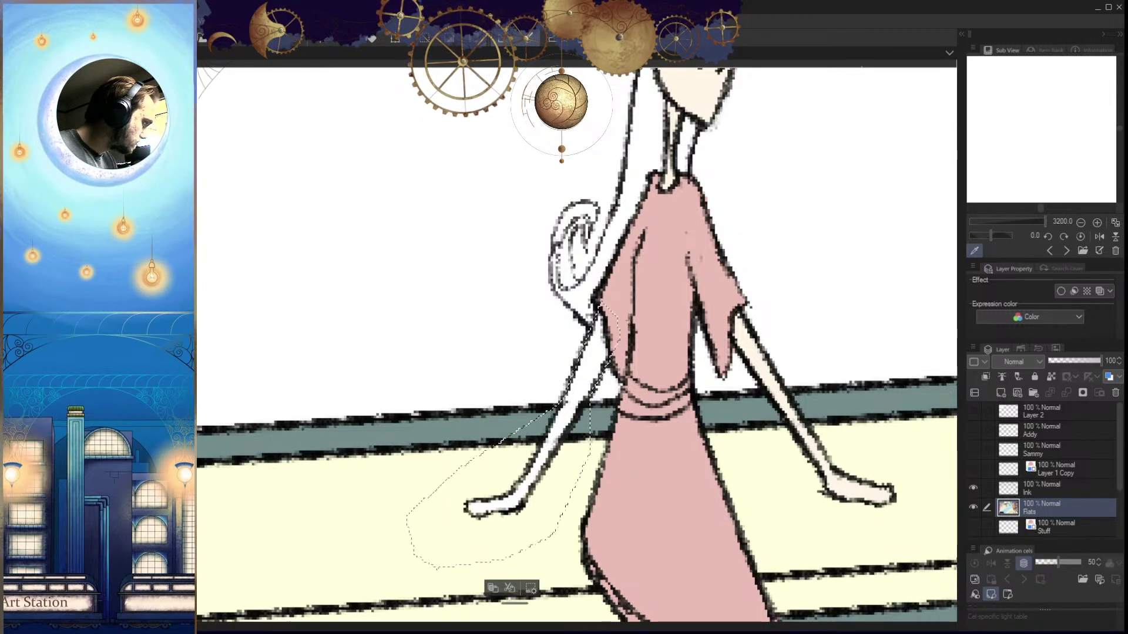
pyautogui.press('g')
pyautogui.click(592, 347)
pyautogui.hotkey('ctrl', 'd')
# Select the figure's long hair and curled tip, fill them with grey-brown, and clear the selection
pyautogui.moveTo(640, 339); pyautogui.dragTo(585, 580)
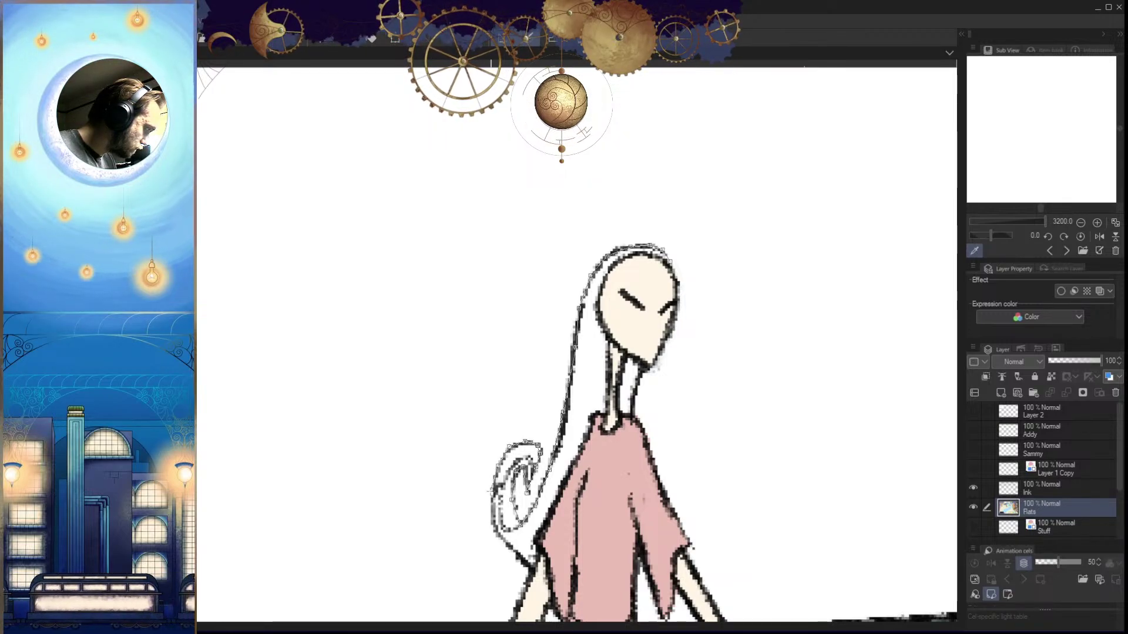
pyautogui.moveTo(529, 569)
pyautogui.mouseDown()
pyautogui.moveTo(552, 581)
pyautogui.moveTo(626, 432)
pyautogui.mouseUp()
pyautogui.click(638, 388)
pyautogui.click(648, 362)
pyautogui.click(660, 310)
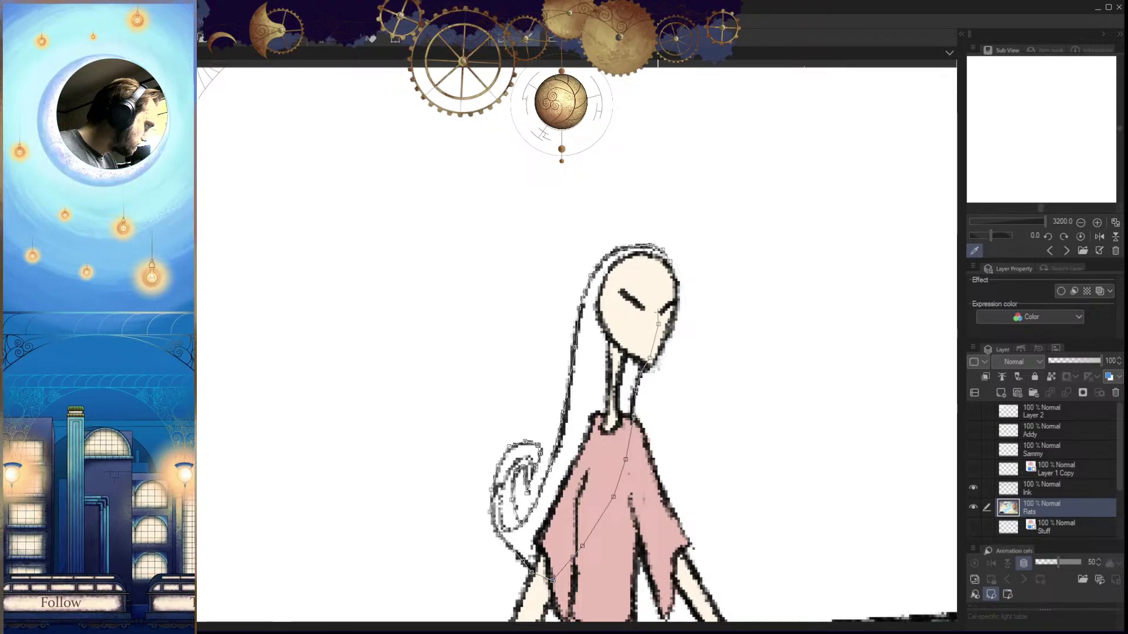
pyautogui.click(665, 272)
pyautogui.click(670, 261)
pyautogui.press('g')
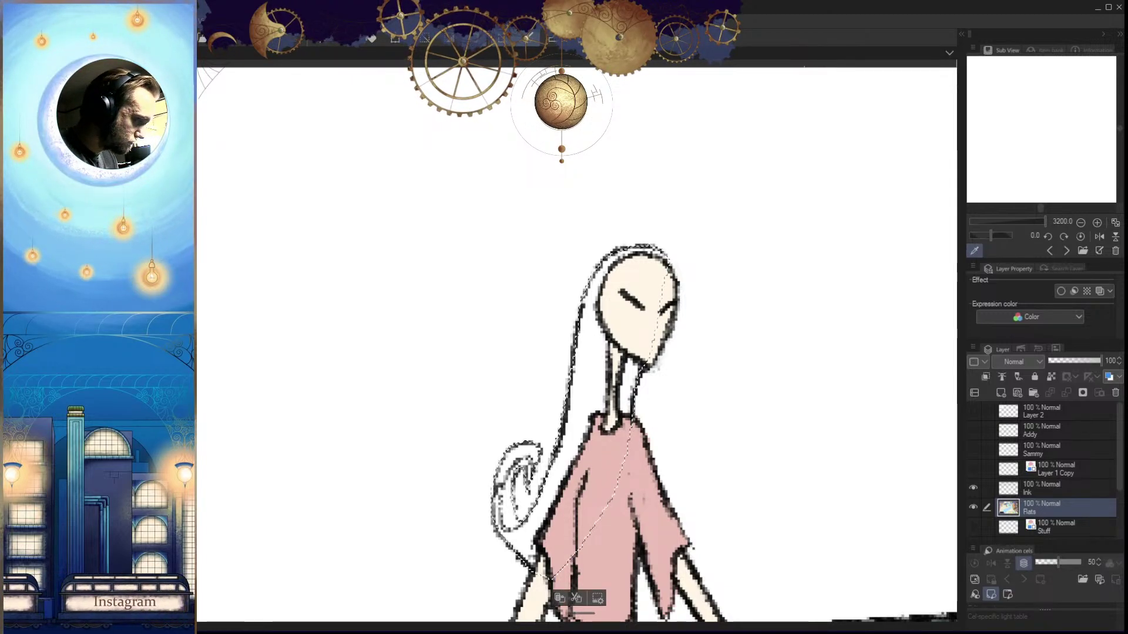
pyautogui.click(579, 382)
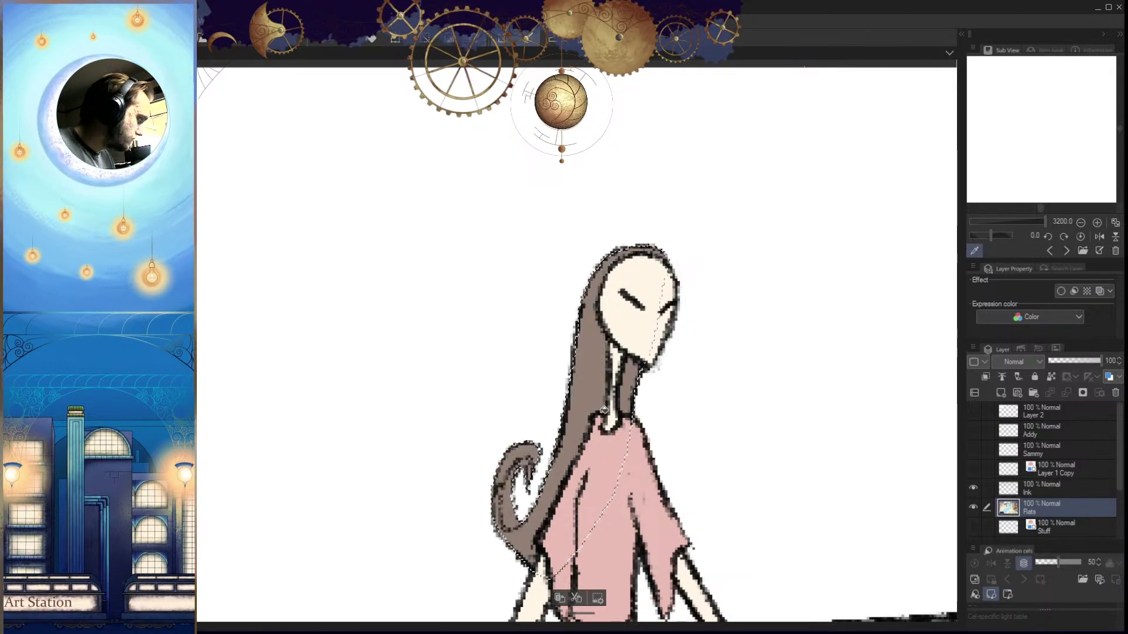
pyautogui.hotkey('ctrl', 'd')
# Select both of the figure's legs and feet below the dress, fill them, and clear the selection
pyautogui.moveTo(713, 482); pyautogui.dragTo(640, 476)
pyautogui.scroll(8, 639, 476)
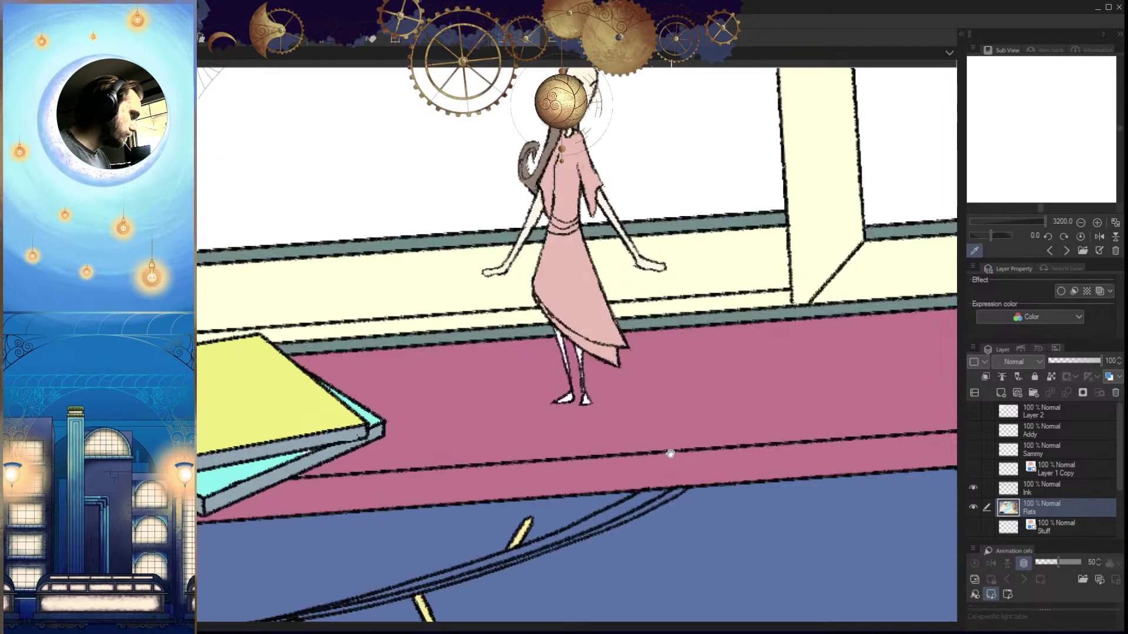
pyautogui.scroll(-4, 647, 470)
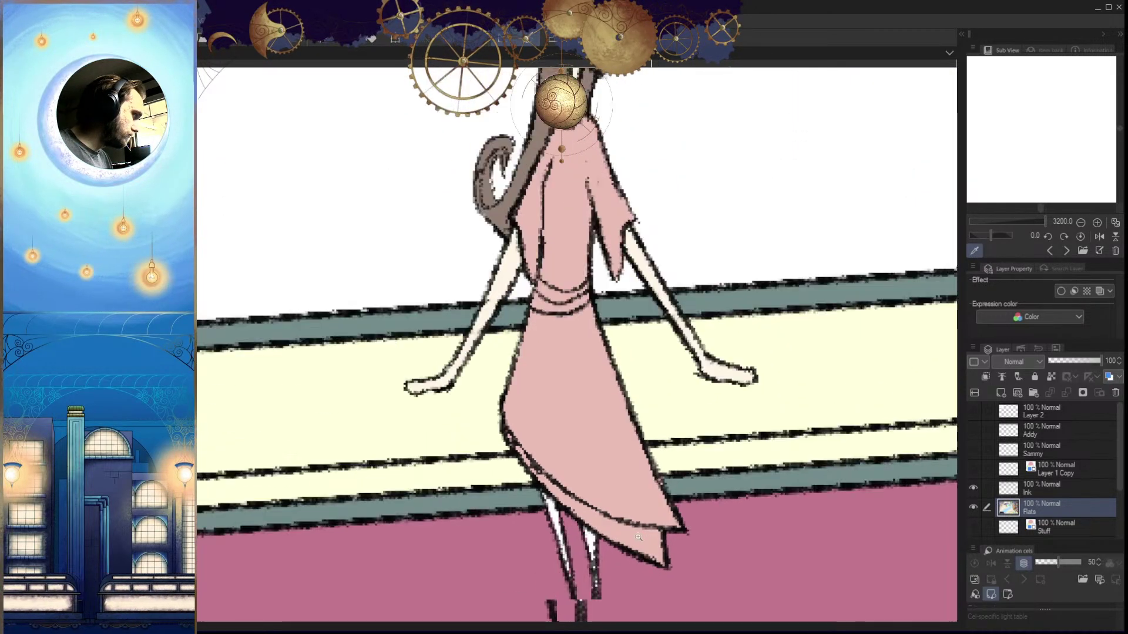
pyautogui.scroll(6, 554, 325)
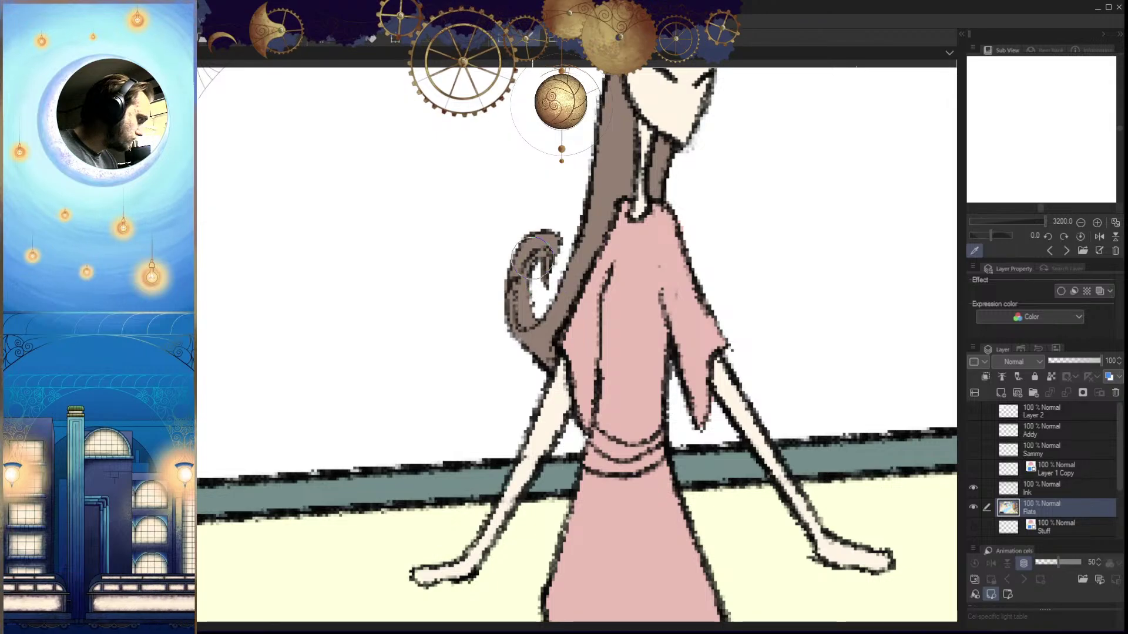
pyautogui.scroll(3, 535, 346)
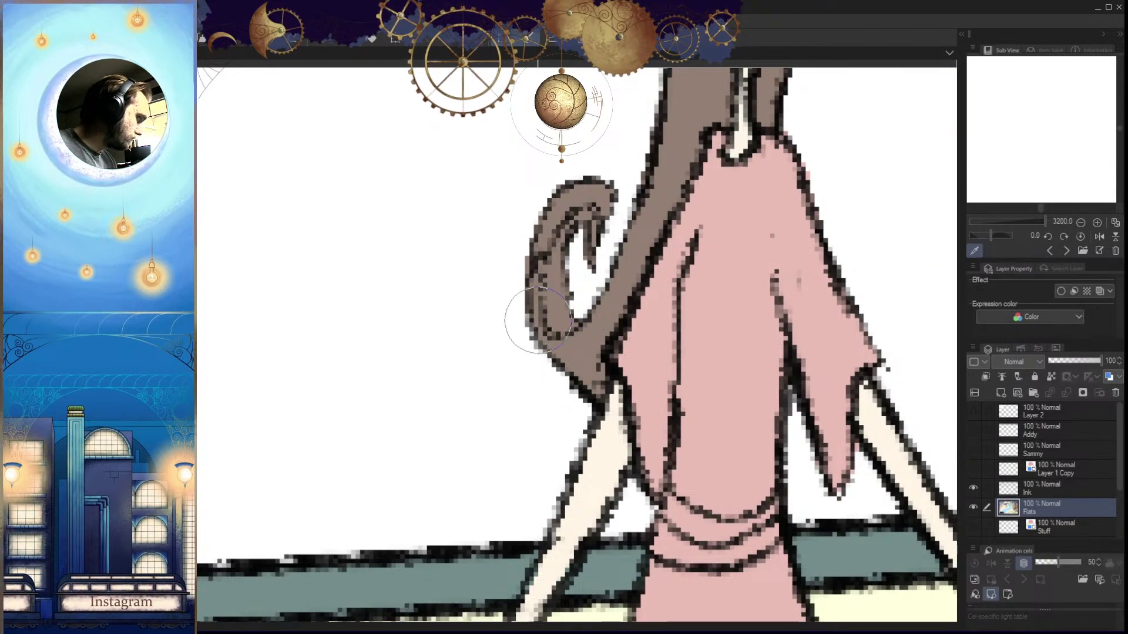
pyautogui.scroll(-5, 628, 371)
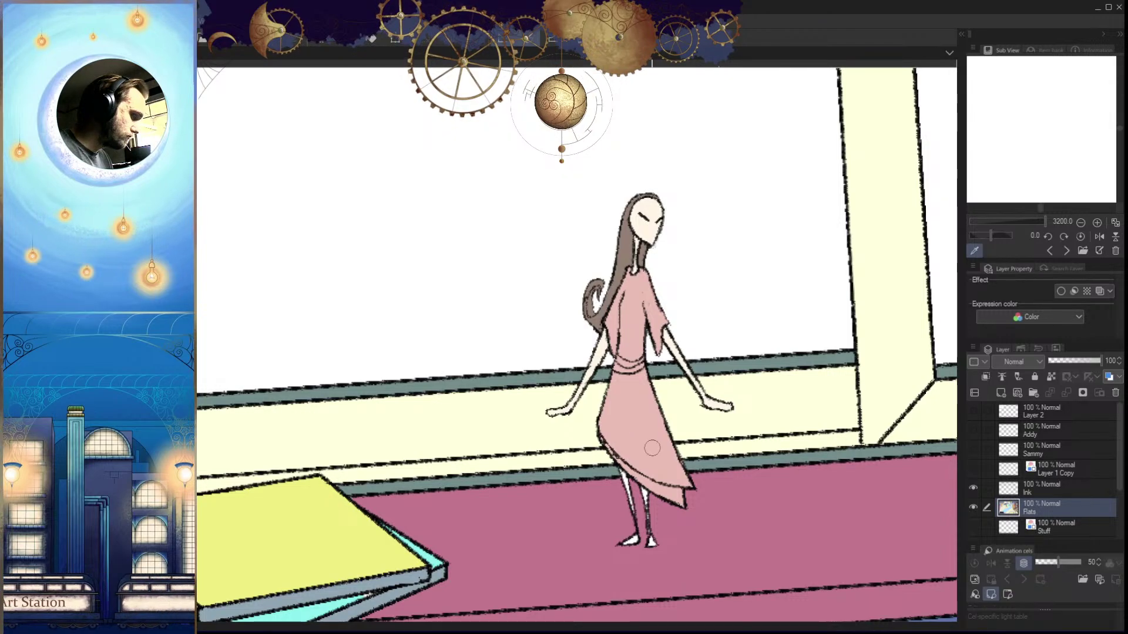
pyautogui.scroll(5, 652, 448)
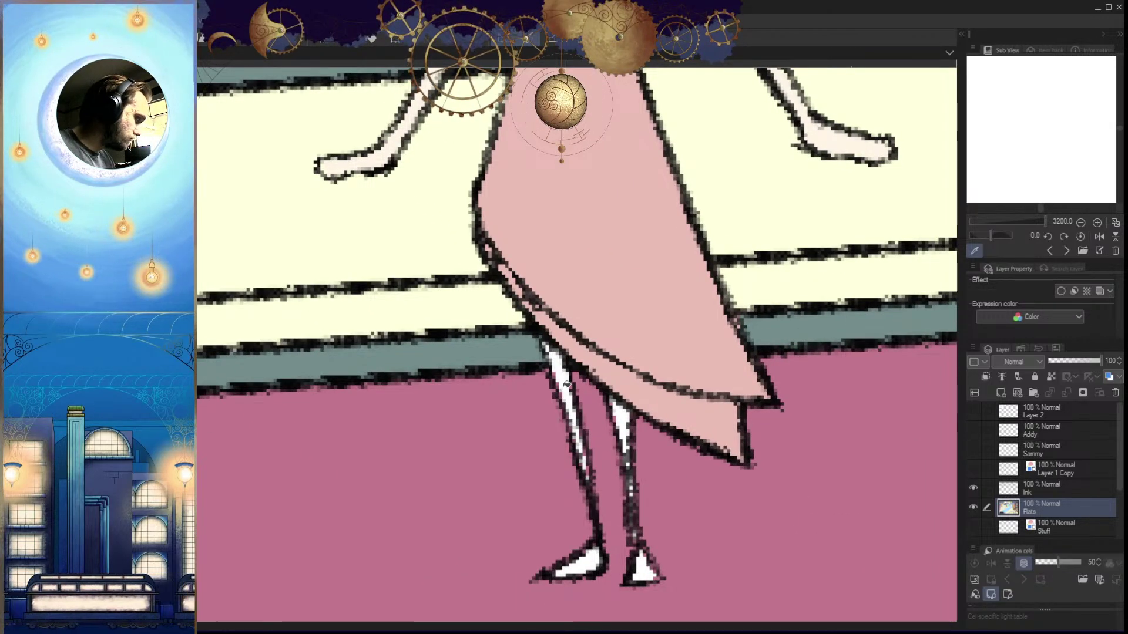
pyautogui.moveTo(665, 520); pyautogui.dragTo(627, 479)
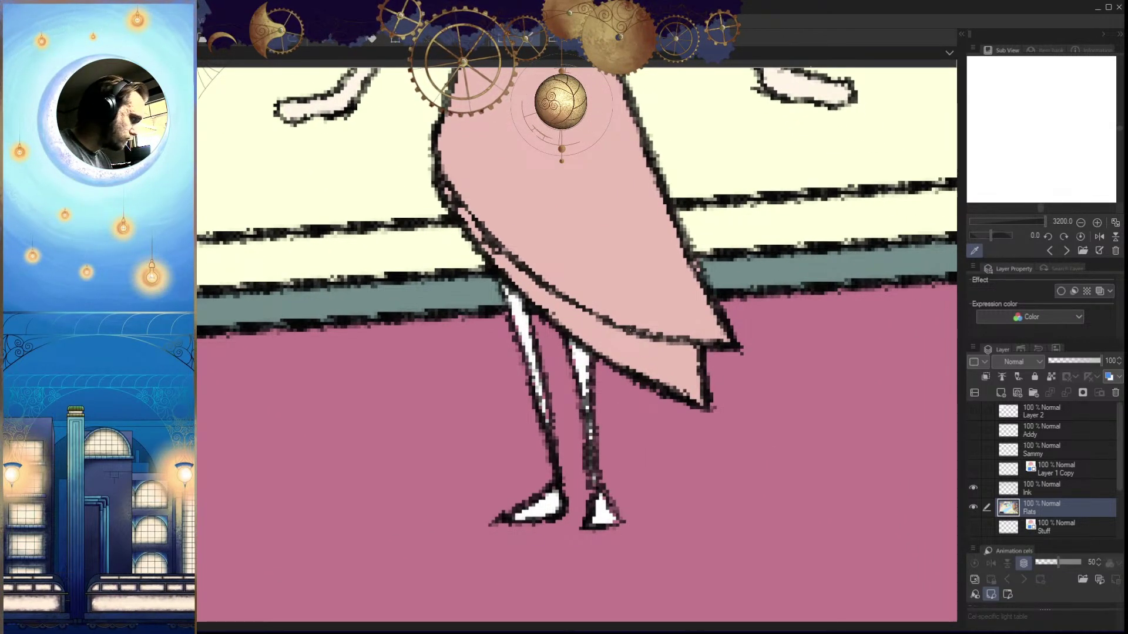
pyautogui.moveTo(638, 336)
pyautogui.mouseDown()
pyautogui.moveTo(442, 332)
pyautogui.moveTo(635, 578)
pyautogui.moveTo(636, 332)
pyautogui.mouseUp()
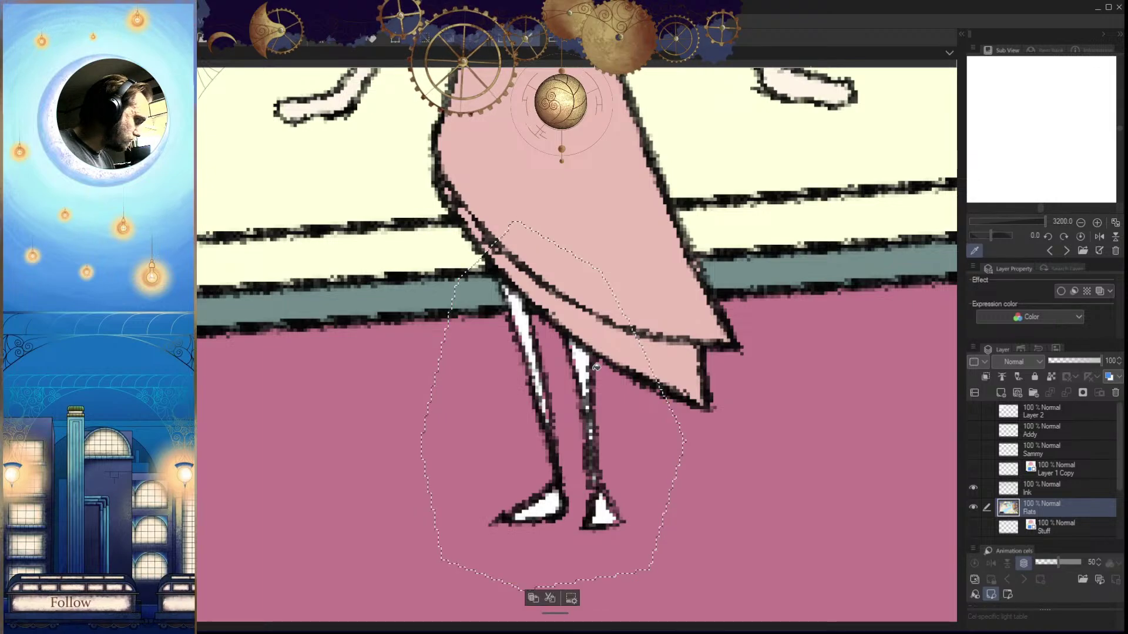
pyautogui.hotkey('ctrl', 'd')
pyautogui.scroll(-8, 666, 493)
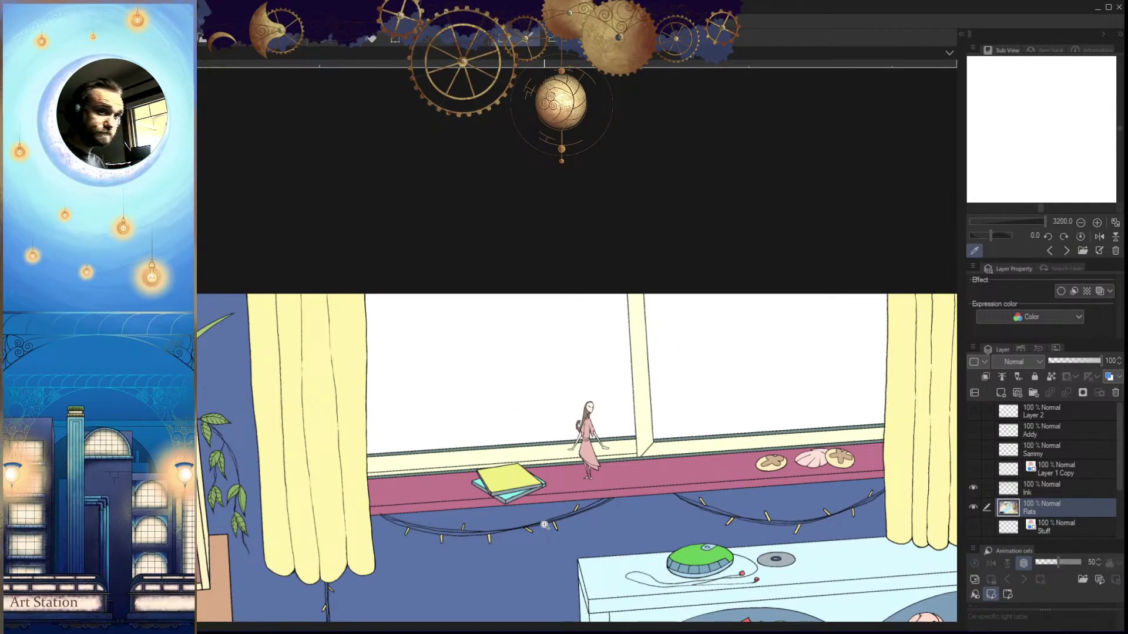
# Outline the folded sash around the figure's waist, fill it with teal green, and clear the selection
pyautogui.moveTo(719, 464); pyautogui.dragTo(799, 460)
pyautogui.scroll(4, 799, 459)
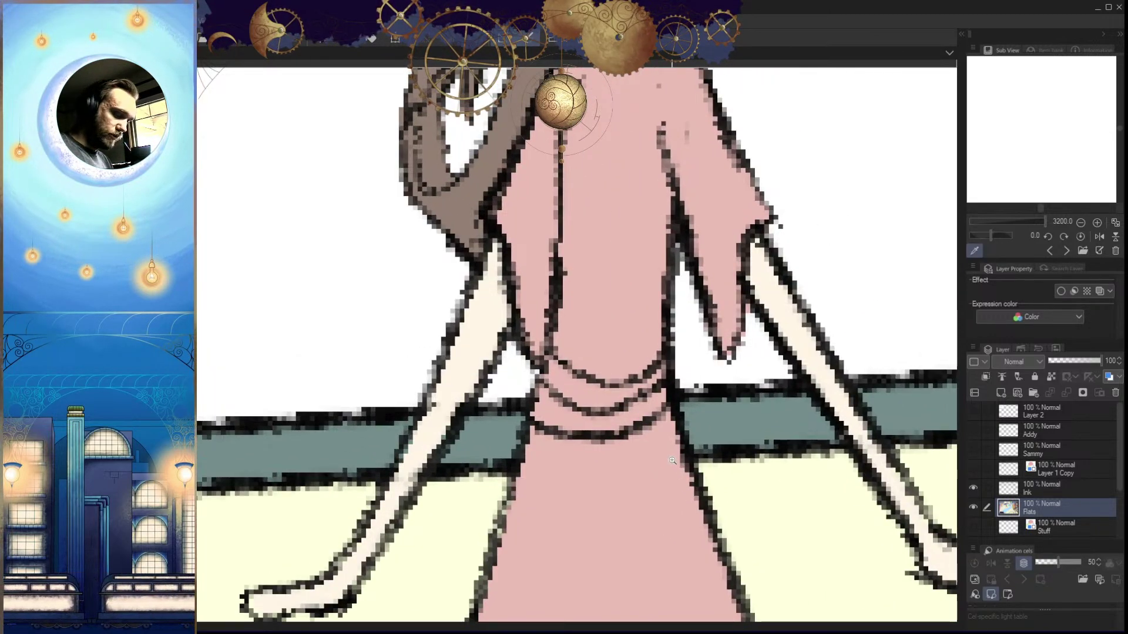
pyautogui.moveTo(549, 351)
pyautogui.mouseDown()
pyautogui.moveTo(581, 374)
pyautogui.moveTo(646, 377)
pyautogui.moveTo(688, 360)
pyautogui.mouseUp()
pyautogui.moveTo(674, 414)
pyautogui.mouseDown()
pyautogui.moveTo(625, 432)
pyautogui.moveTo(585, 439)
pyautogui.mouseUp()
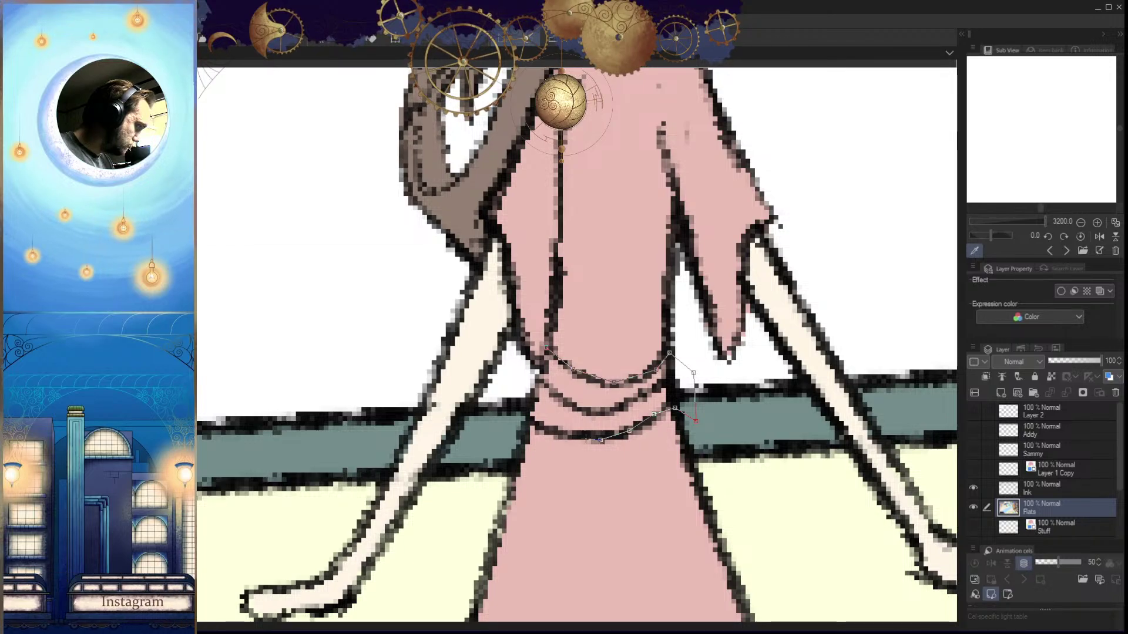
pyautogui.click(521, 422)
pyautogui.click(517, 404)
pyautogui.click(543, 369)
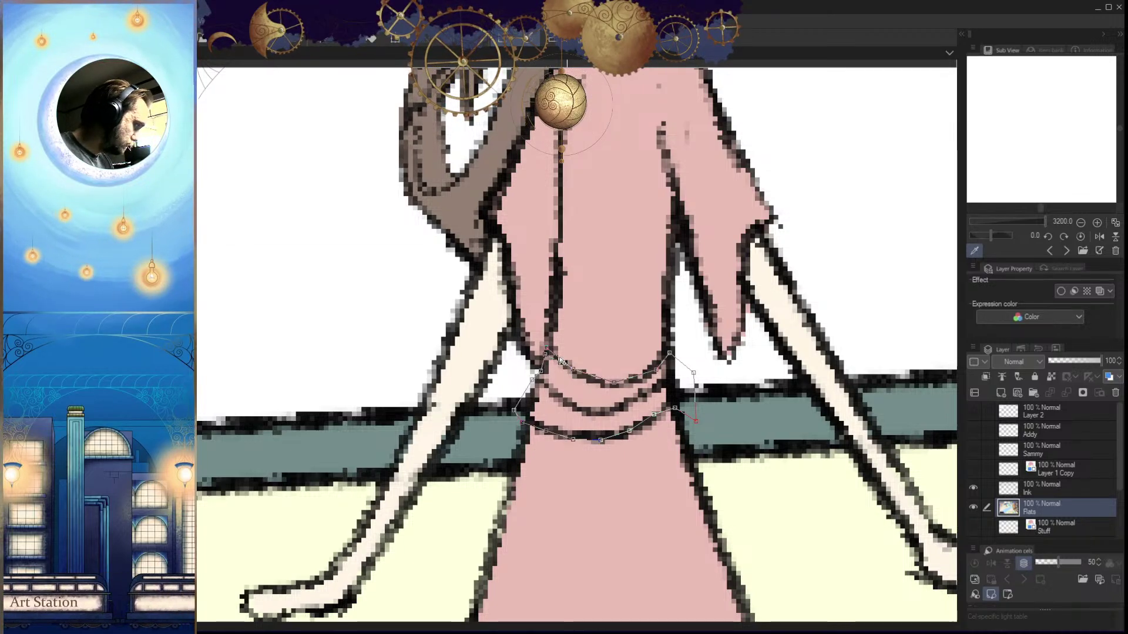
pyautogui.click(547, 348)
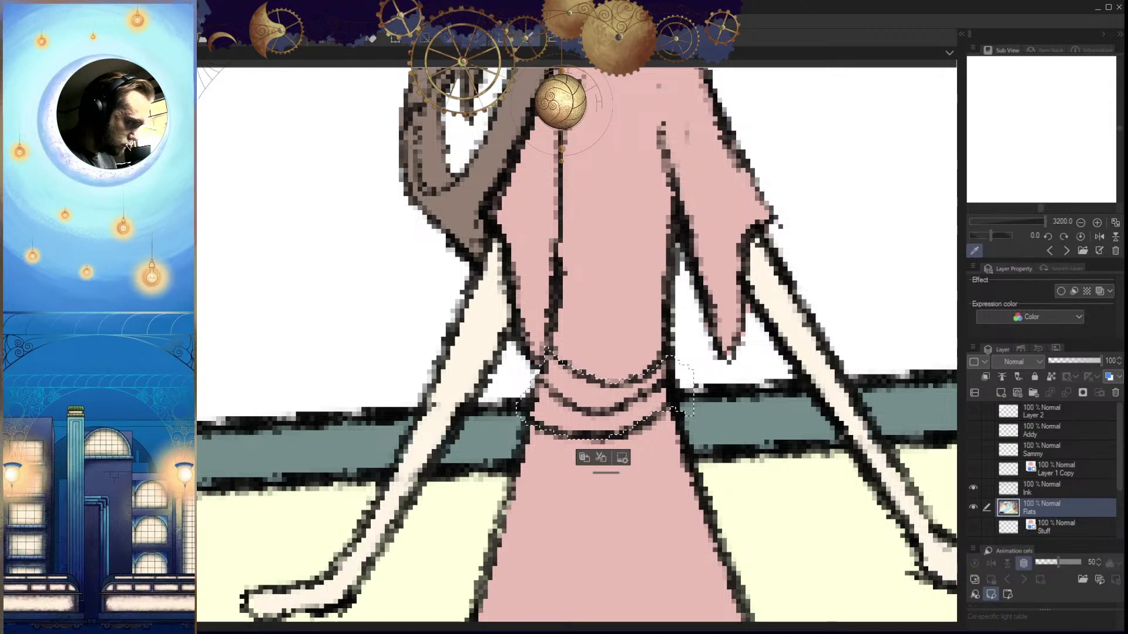
pyautogui.moveTo(532, 411); pyautogui.dragTo(667, 382)
pyautogui.hotkey('ctrl', 'd')
# Recolour the figure's waist sash in a lighter mint green
pyautogui.moveTo(714, 451); pyautogui.dragTo(597, 555)
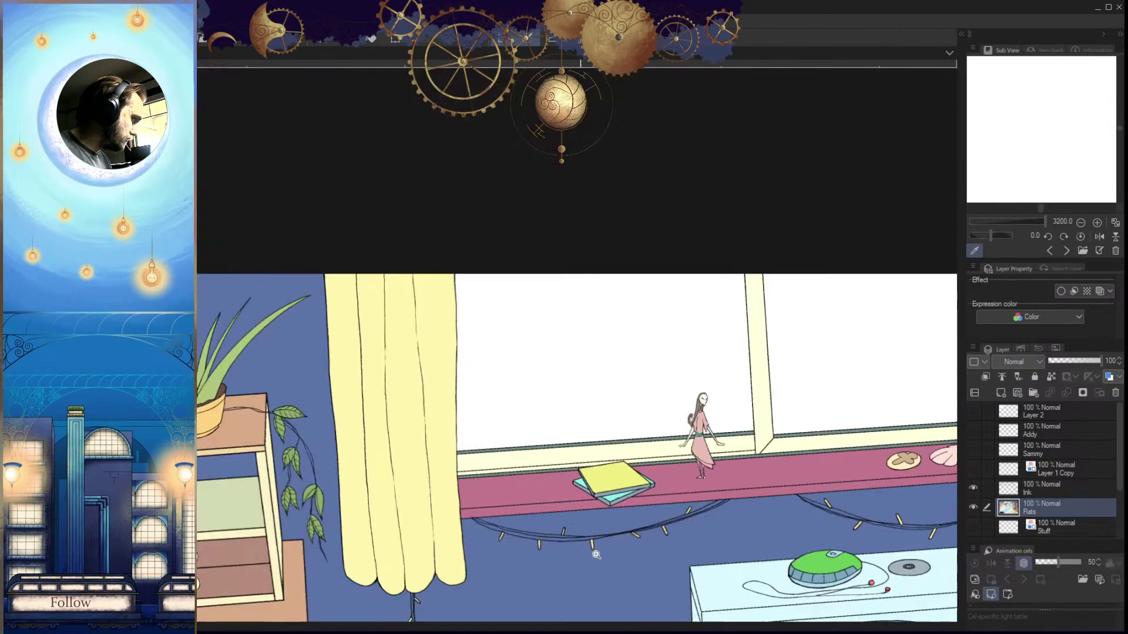
pyautogui.moveTo(763, 499)
pyautogui.mouseDown()
pyautogui.moveTo(729, 510)
pyautogui.moveTo(654, 457)
pyautogui.mouseUp()
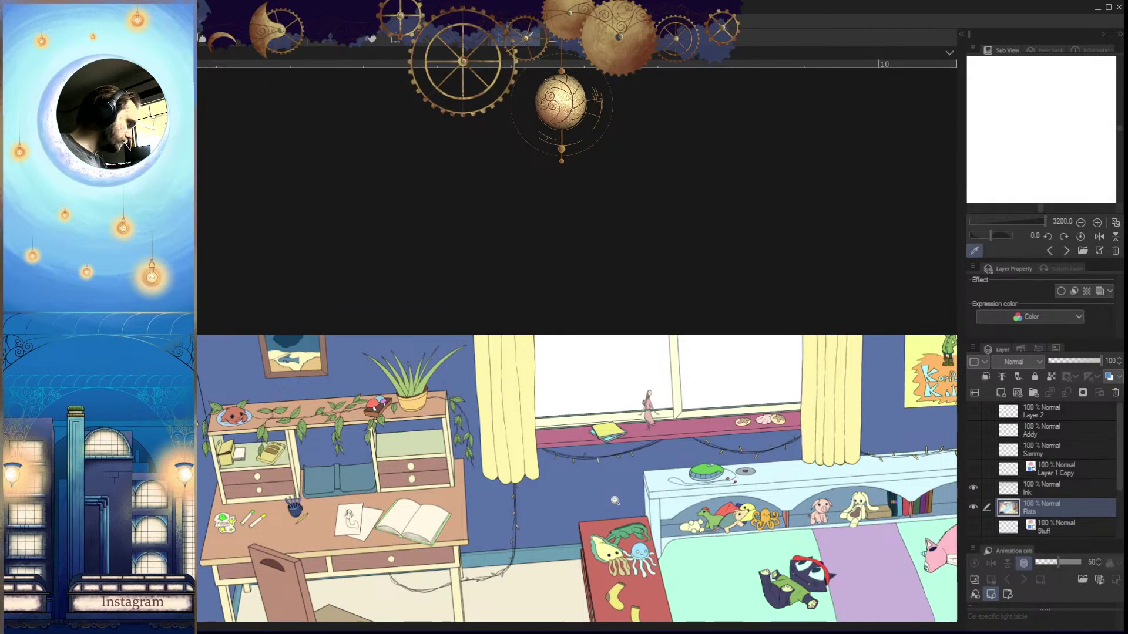
pyautogui.scroll(8, 659, 410)
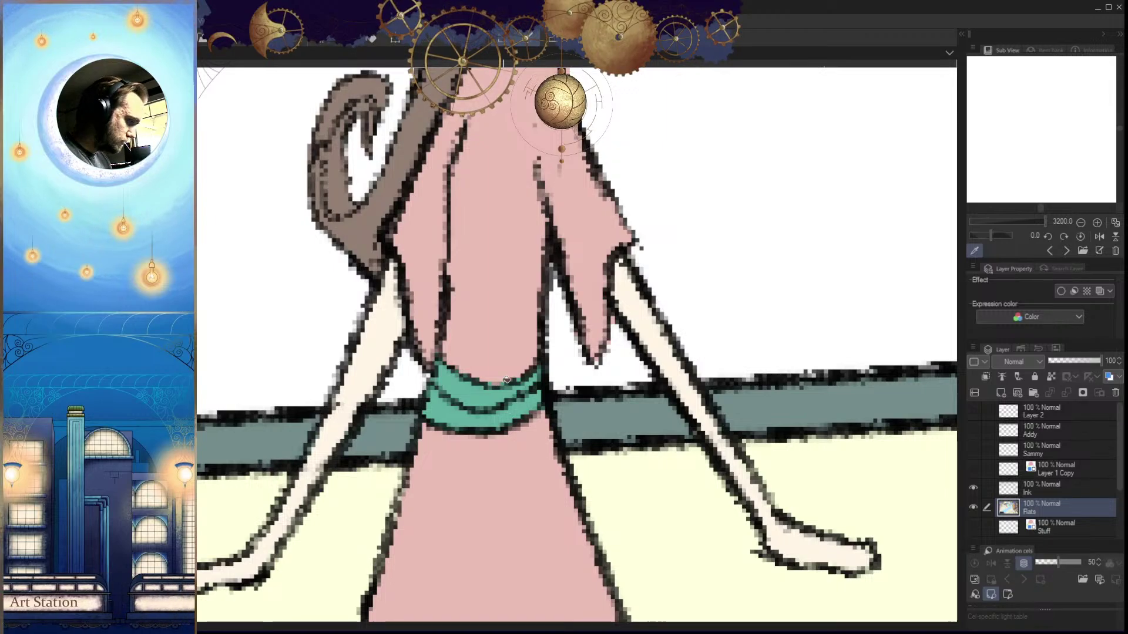
pyautogui.scroll(-6, 494, 414)
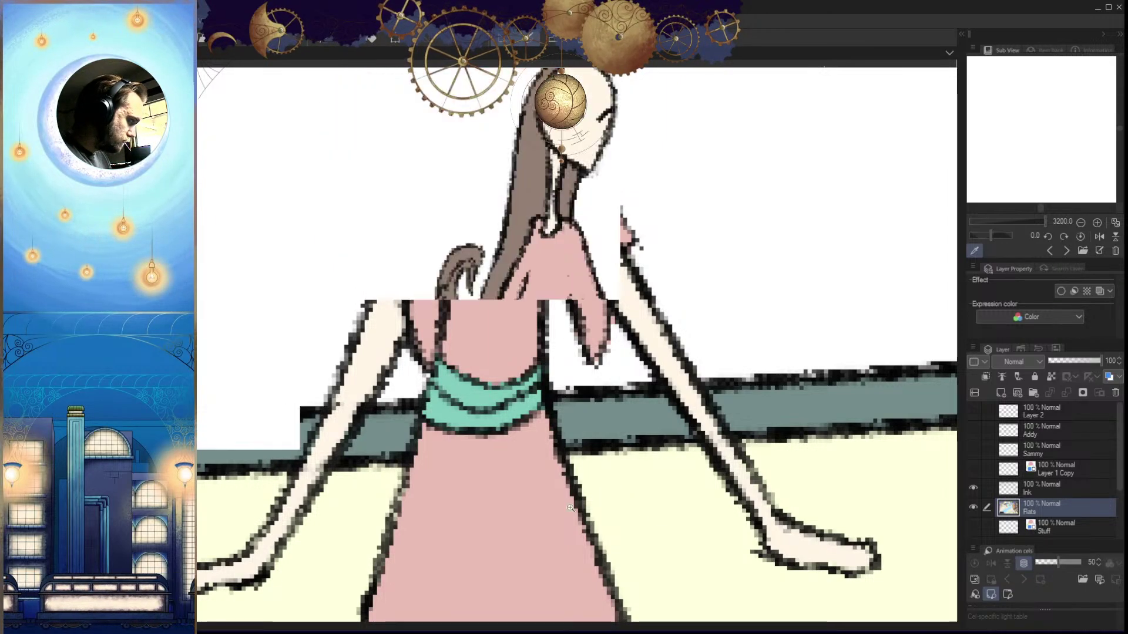
# Add a new empty layer directly above the Flats layer and below Ink
pyautogui.scroll(-3, 766, 550)
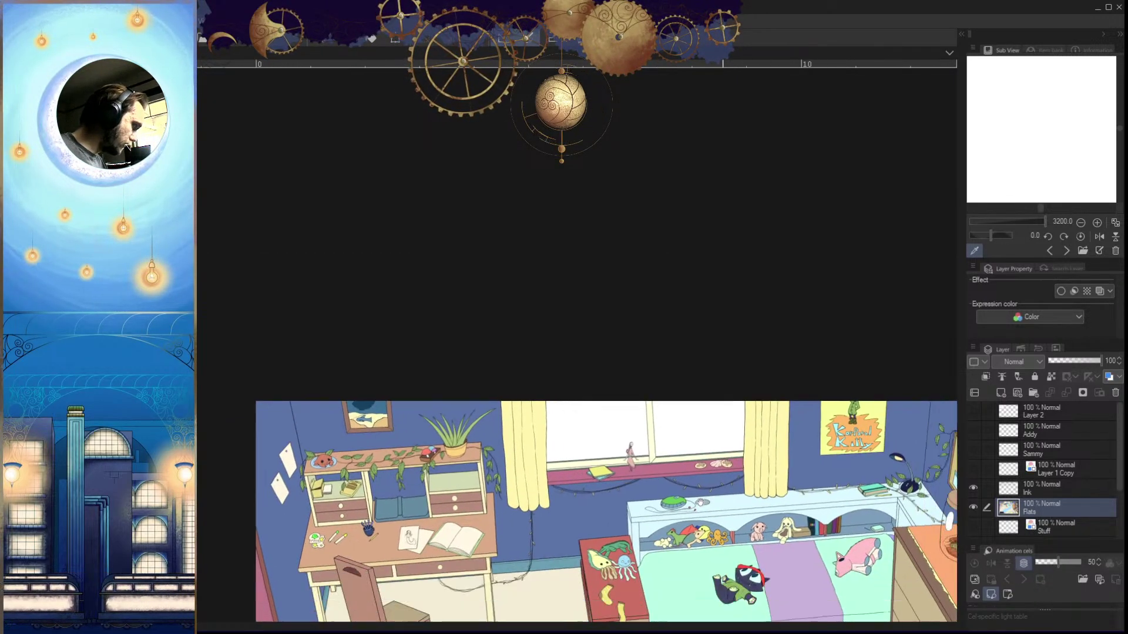
pyautogui.scroll(-2, 782, 525)
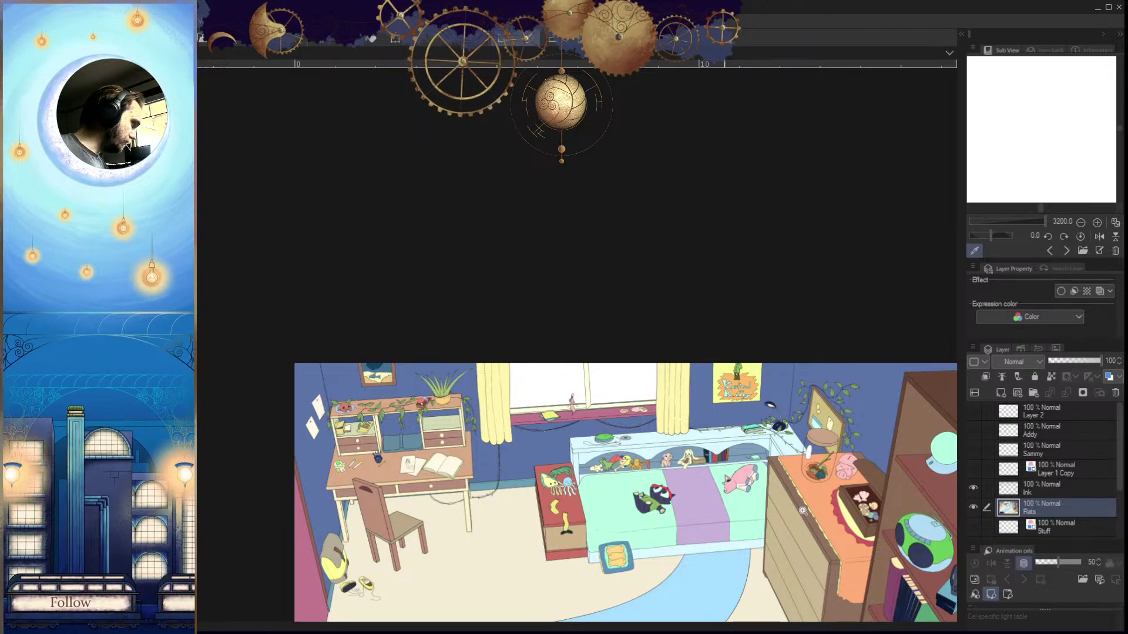
pyautogui.scroll(1, 757, 488)
pyautogui.moveTo(755, 475); pyautogui.dragTo(753, 438)
pyautogui.scroll(-3, 753, 439)
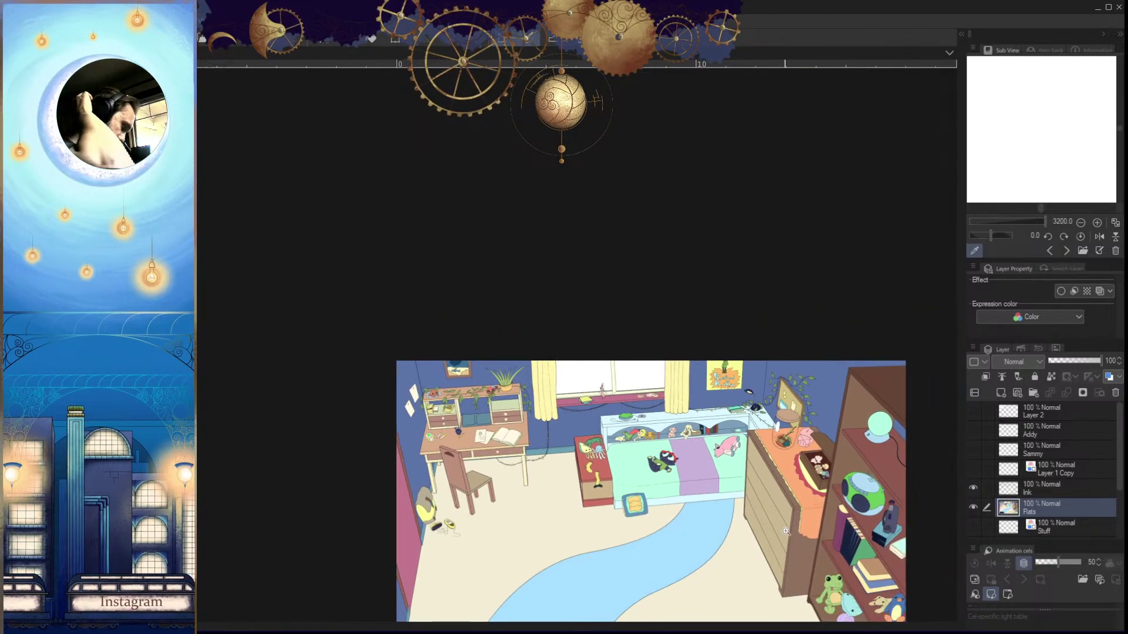
pyautogui.scroll(3, 827, 566)
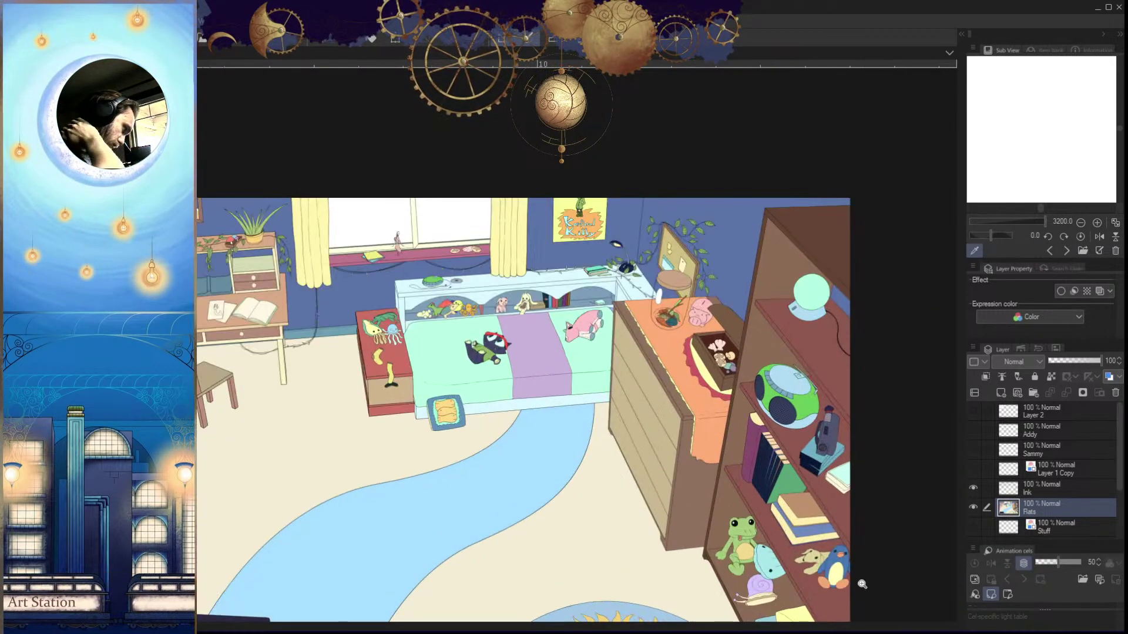
pyautogui.scroll(-2, 861, 576)
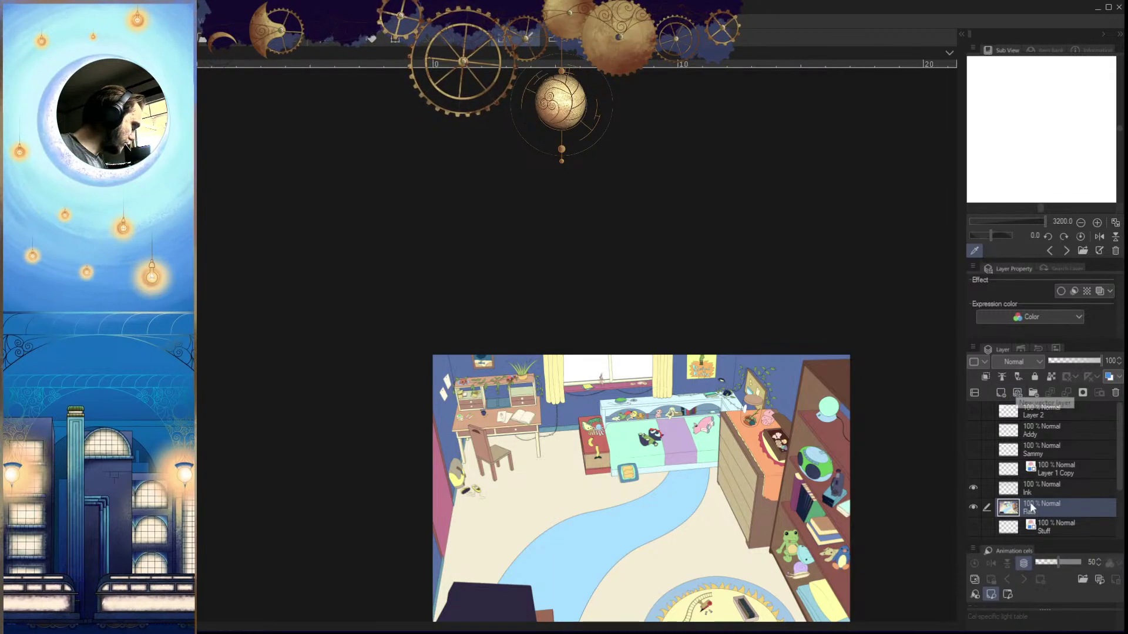
pyautogui.click(1001, 392)
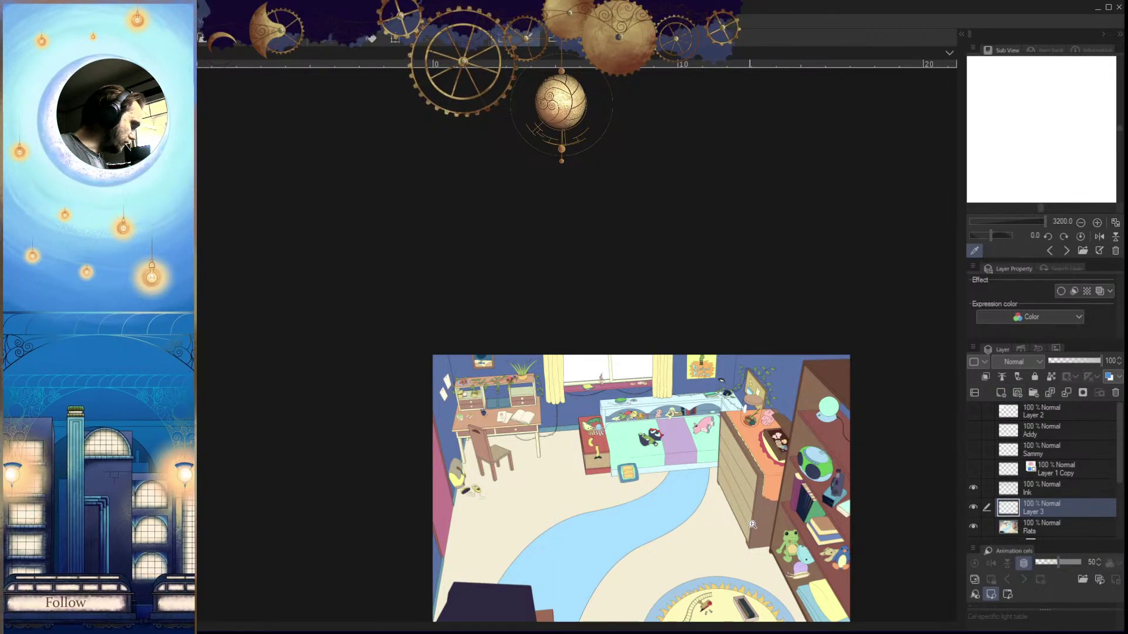
pyautogui.scroll(2, 752, 525)
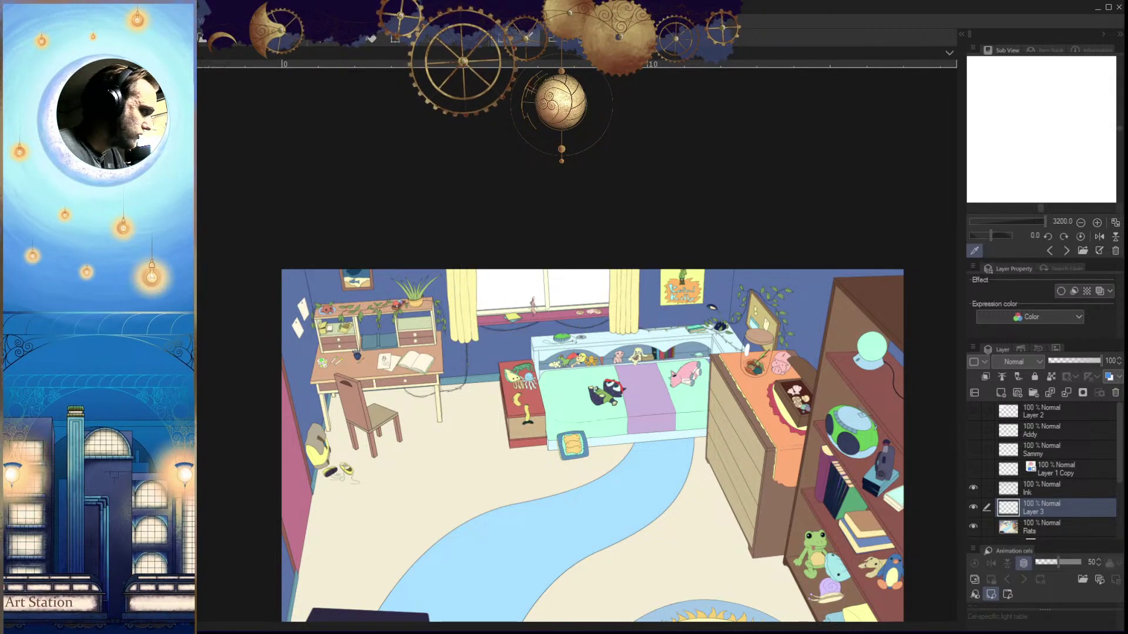
pyautogui.moveTo(523, 464)
pyautogui.mouseDown()
pyautogui.moveTo(523, 499)
pyautogui.moveTo(537, 474)
pyautogui.moveTo(534, 491)
pyautogui.moveTo(595, 508)
pyautogui.mouseUp()
pyautogui.hotkey('ctrl', 'z')
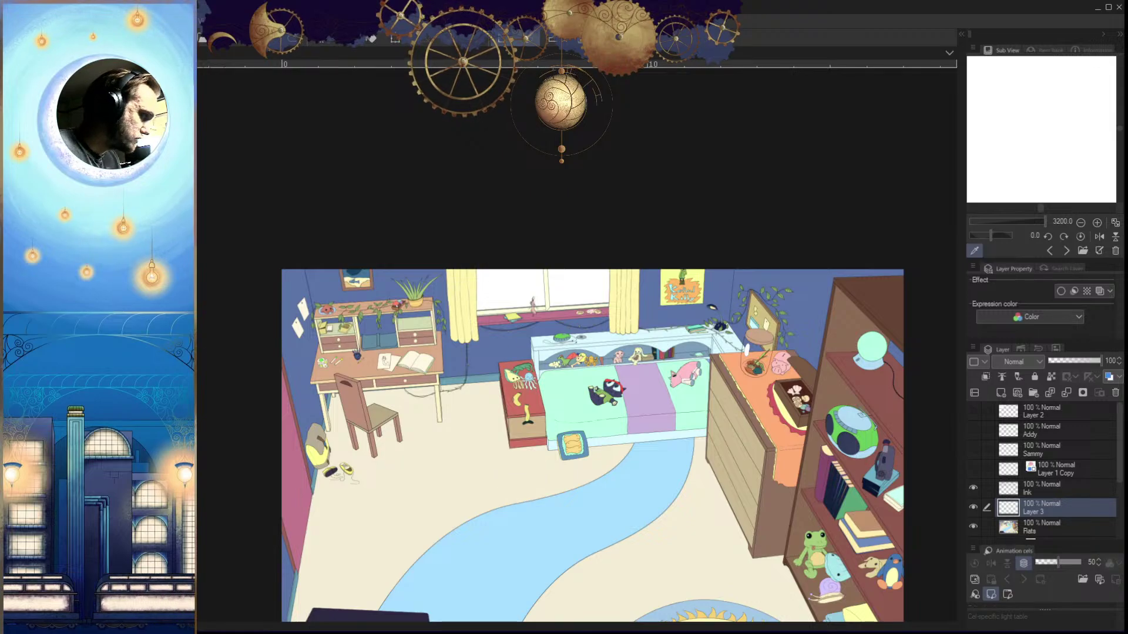
pyautogui.scroll(3, 567, 511)
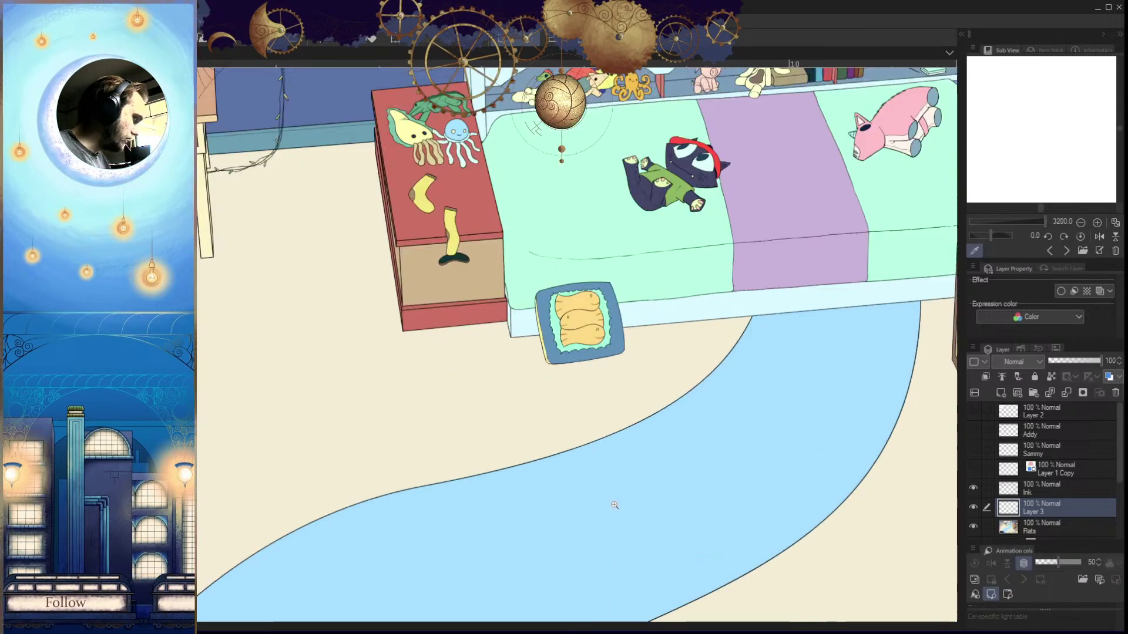
pyautogui.scroll(-5, 653, 518)
pyautogui.scroll(1, 682, 523)
pyautogui.scroll(-2, 688, 526)
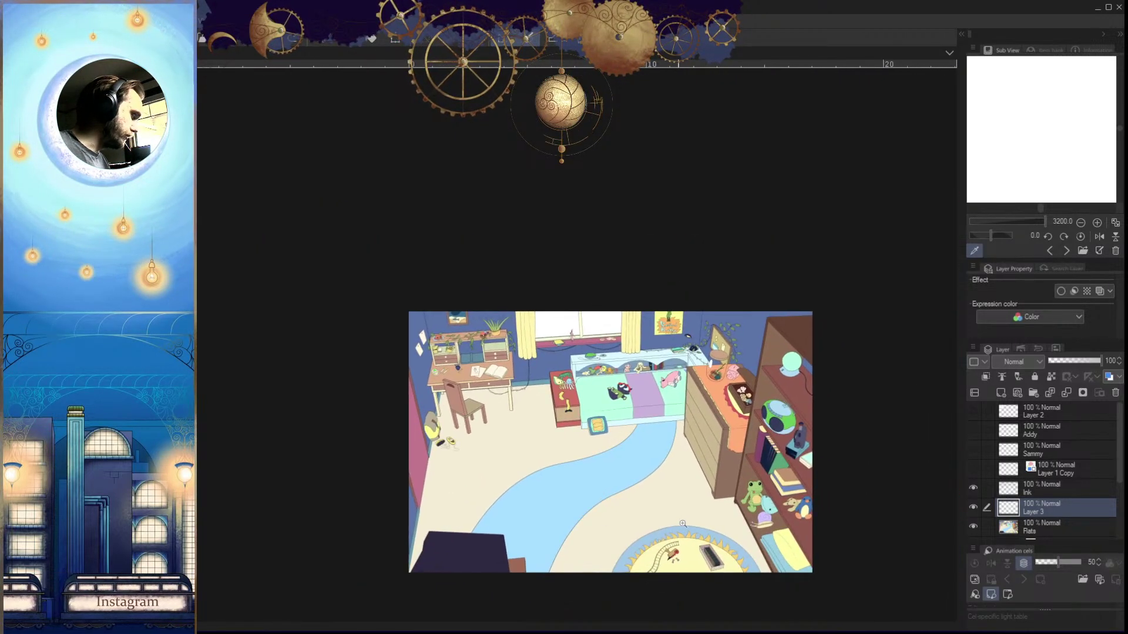
pyautogui.scroll(3, 702, 533)
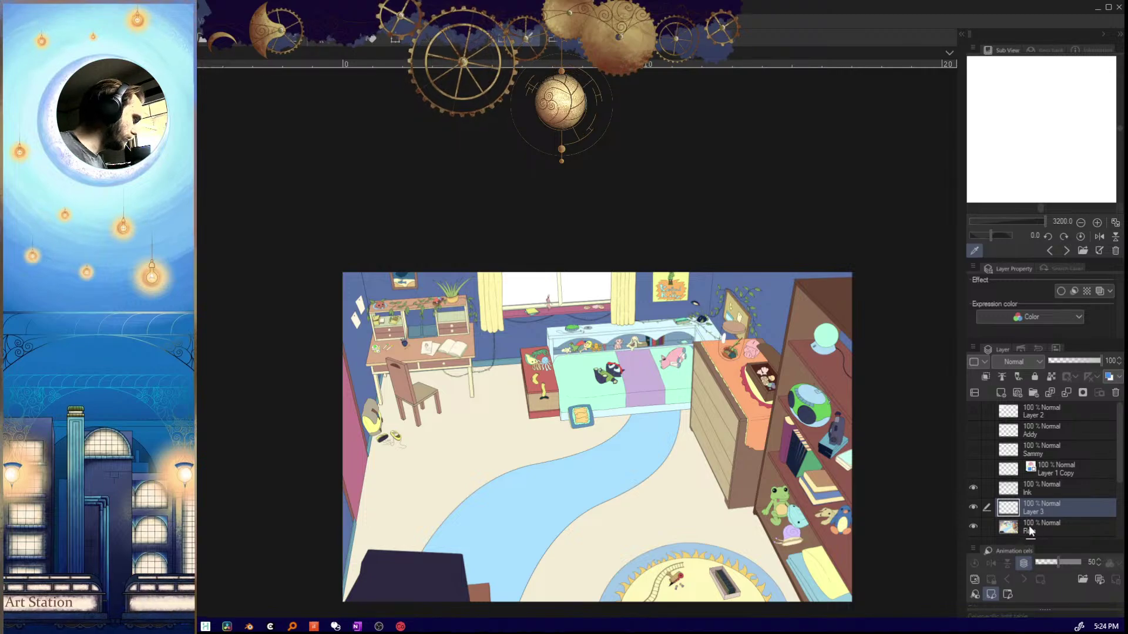
pyautogui.moveTo(744, 550); pyautogui.dragTo(700, 530)
pyautogui.scroll(1, 700, 530)
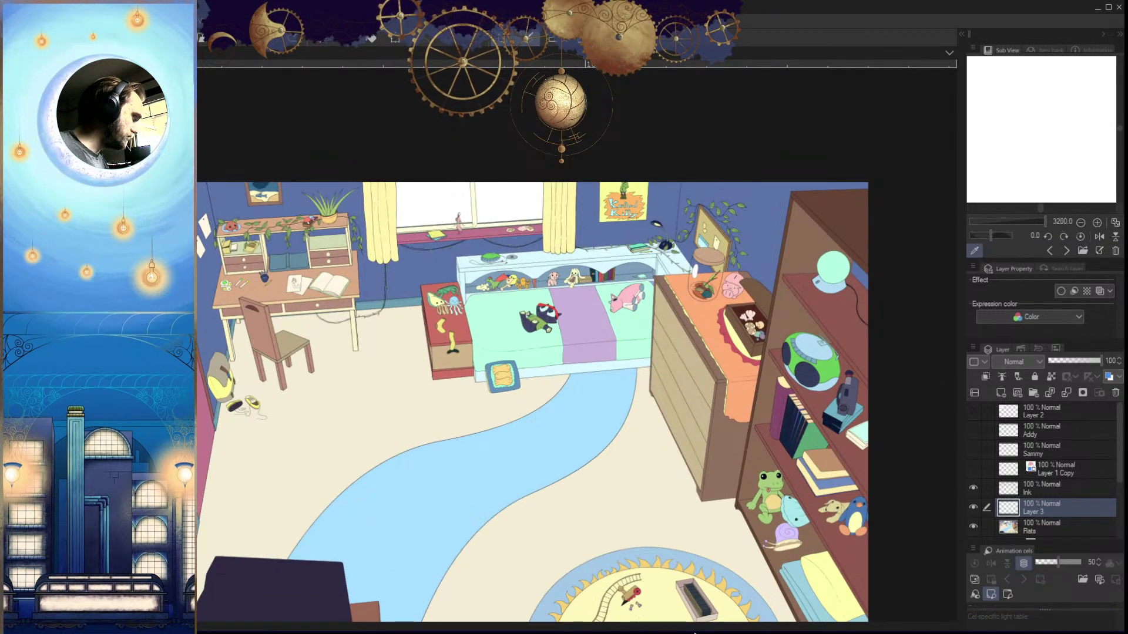
# Rename the new layer above Flats as Lights
pyautogui.doubleClick(1043, 509)
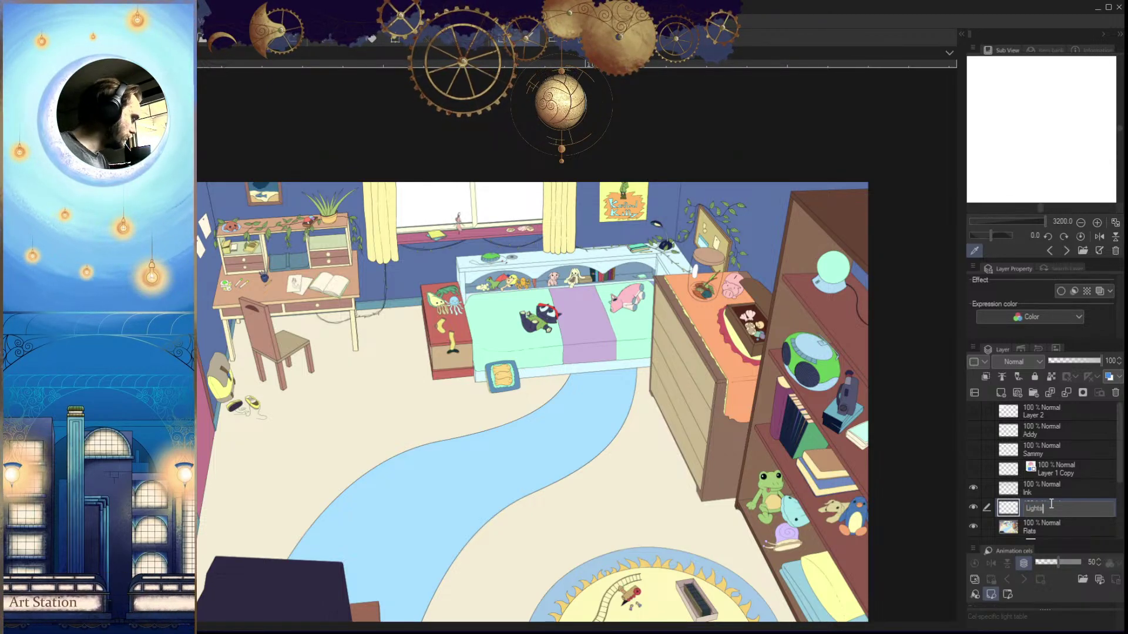
pyautogui.write('Lights')
pyautogui.press('Return')
pyautogui.scroll(1, 719, 457)
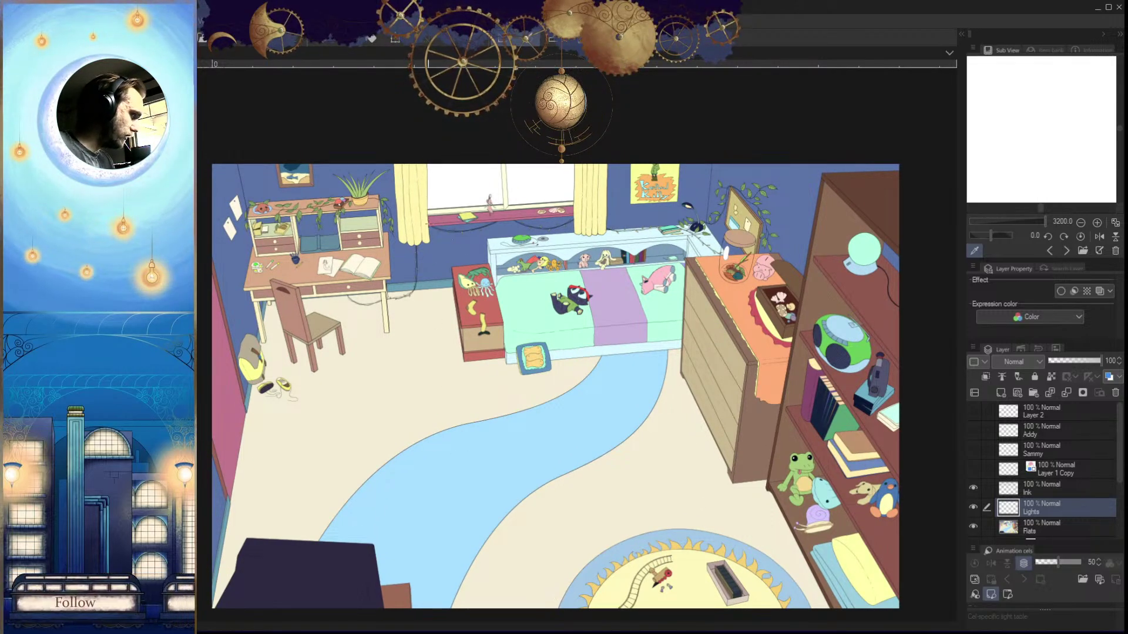
pyautogui.moveTo(500, 343); pyautogui.dragTo(529, 470)
pyautogui.moveTo(511, 400); pyautogui.dragTo(582, 424)
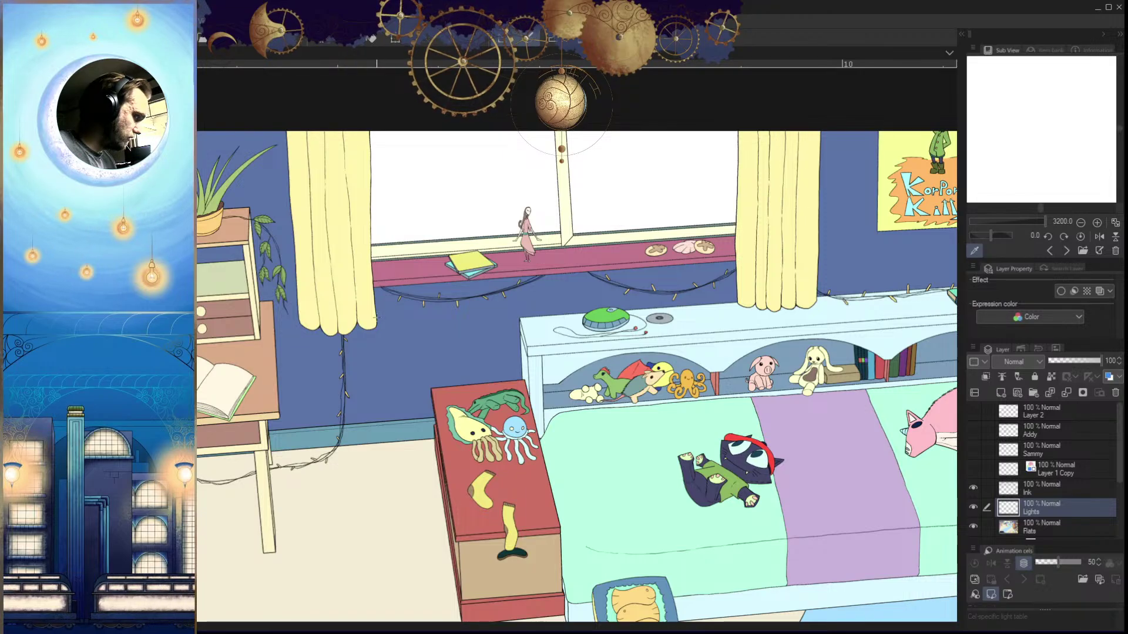
pyautogui.moveTo(377, 318); pyautogui.dragTo(389, 478)
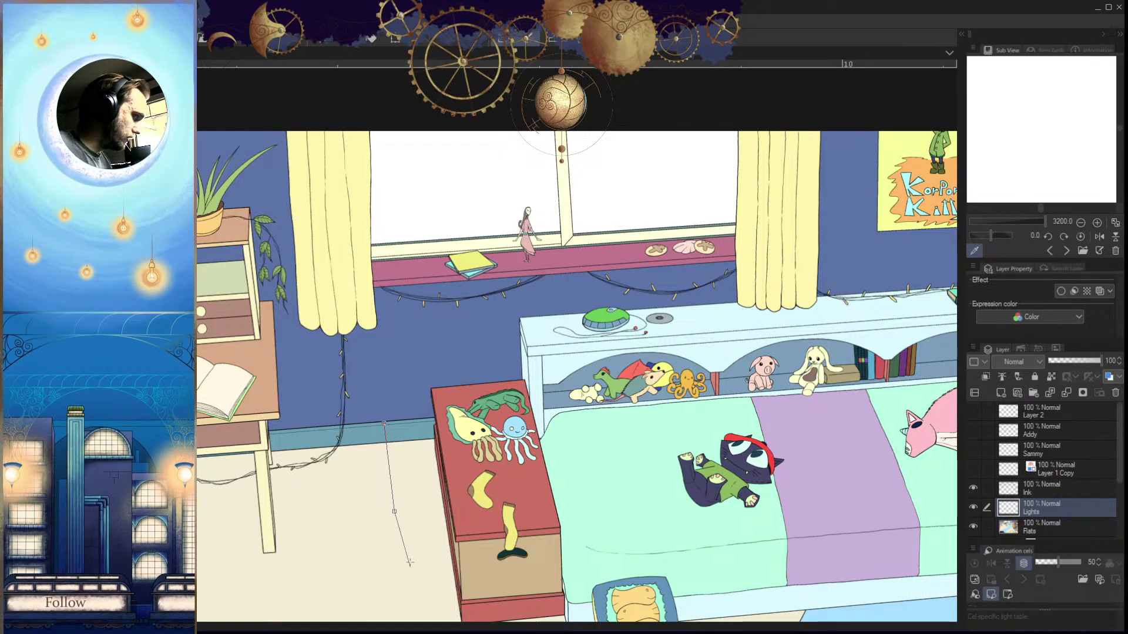
pyautogui.press('Escape')
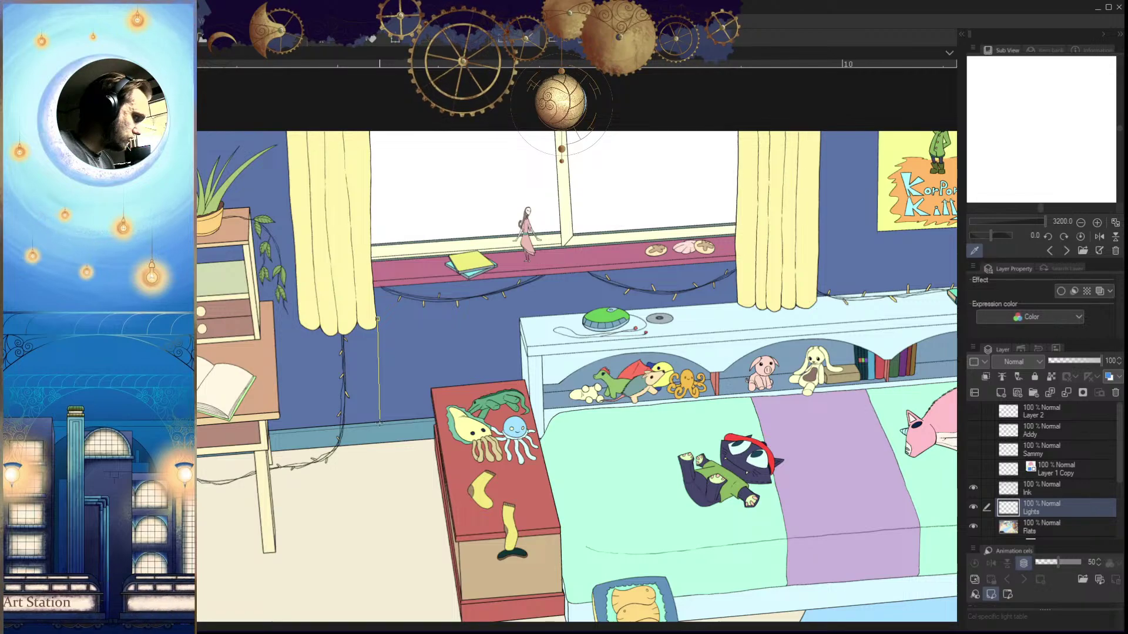
pyautogui.press('Escape')
# Start a polyline selection for the window light patch, going from the floor up the red nightstand and onto the bed's mint cover
pyautogui.moveTo(554, 312); pyautogui.dragTo(555, 428)
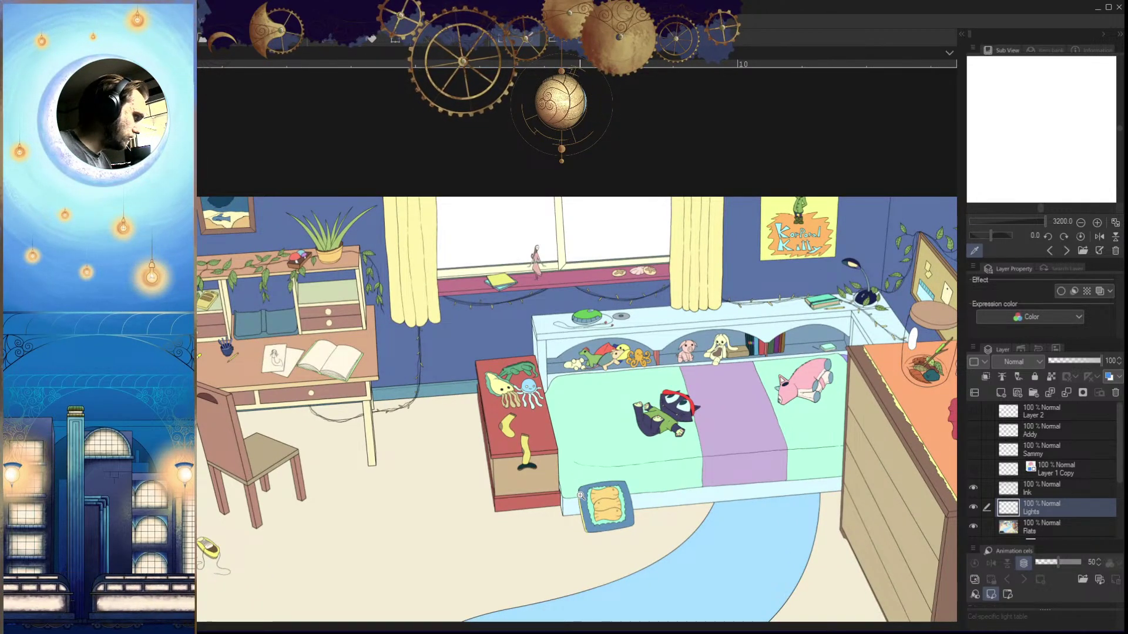
pyautogui.scroll(1, 562, 421)
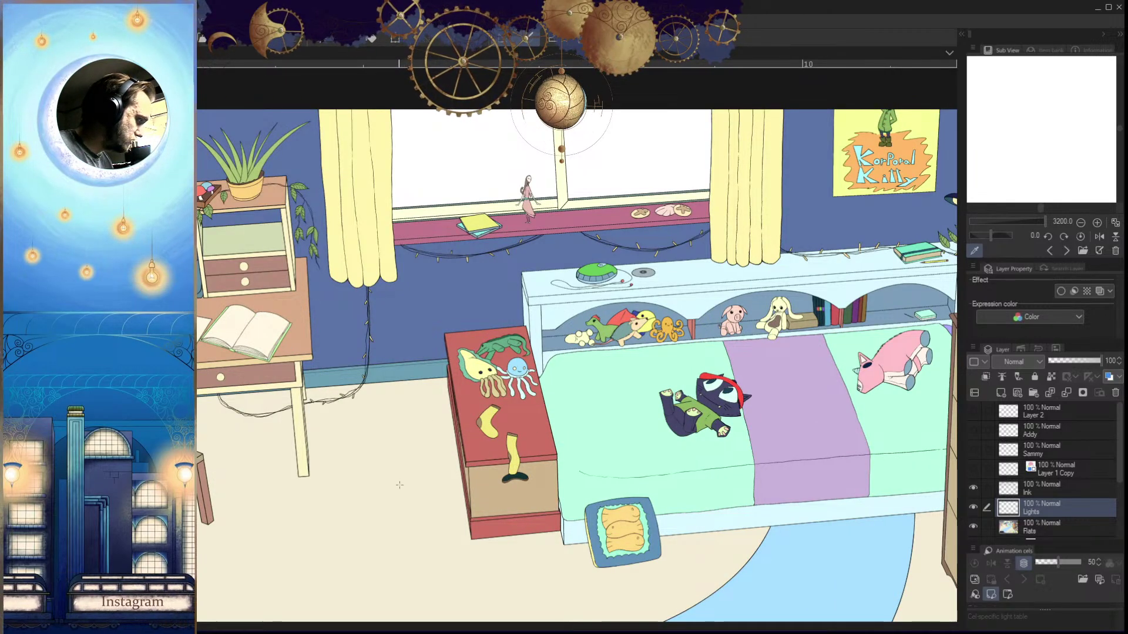
pyautogui.click(402, 484)
pyautogui.click(460, 432)
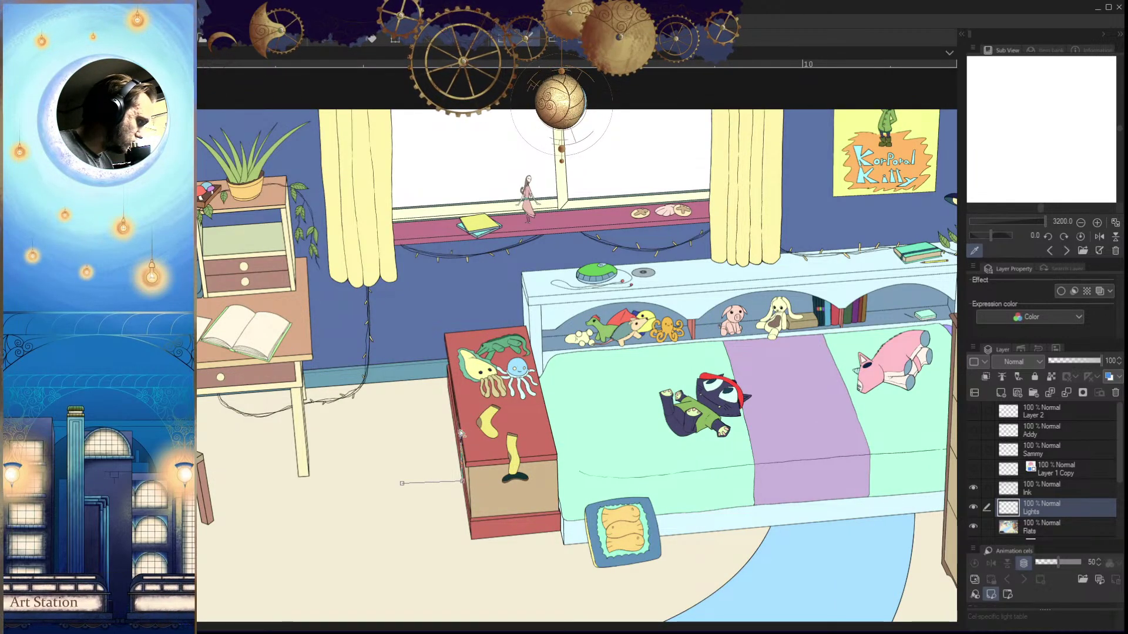
pyautogui.click(551, 424)
pyautogui.moveTo(764, 405); pyautogui.dragTo(646, 430)
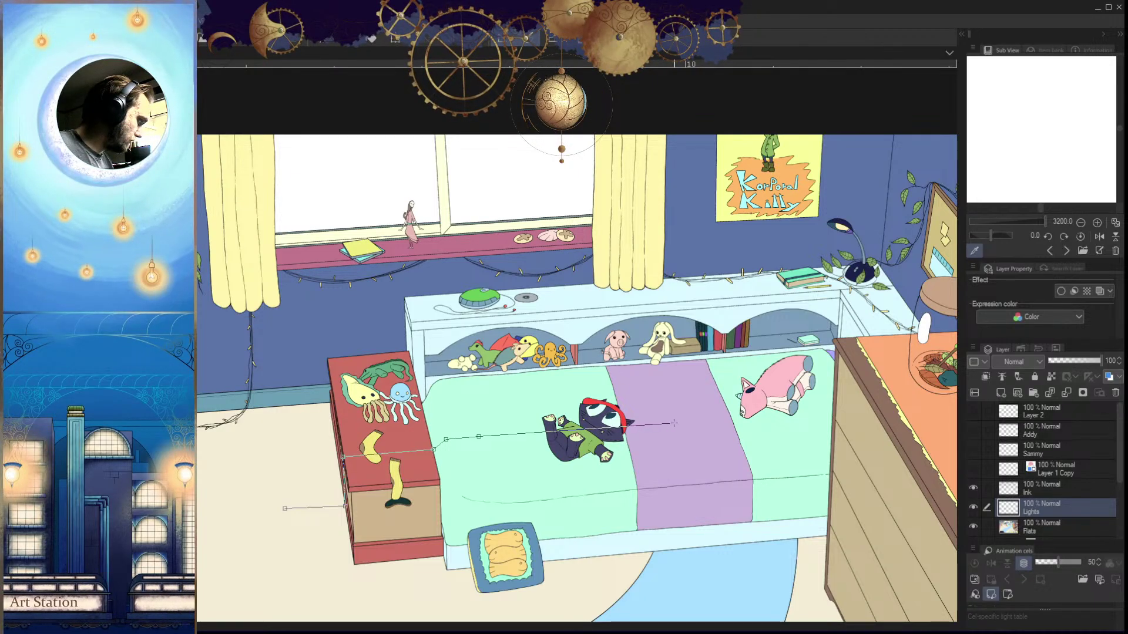
pyautogui.moveTo(773, 408); pyautogui.dragTo(735, 413)
pyautogui.press('BackSpace')
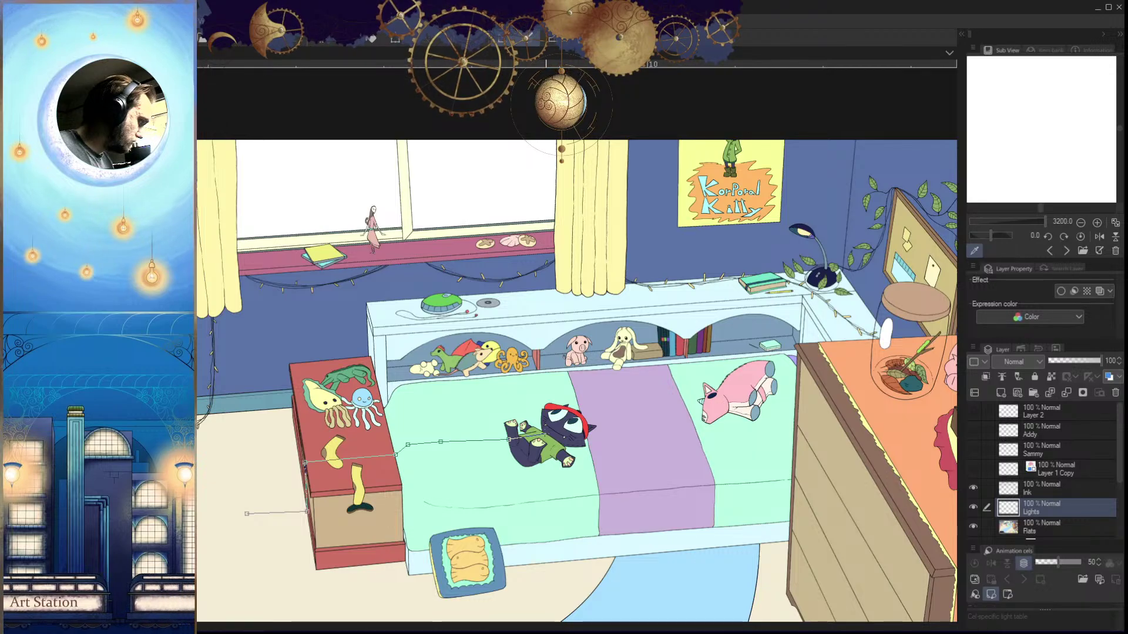
# Continue the light patch outline over the cat plush to the near edge of the purple blanket stripe
pyautogui.click(539, 433)
pyautogui.click(564, 418)
pyautogui.click(575, 420)
pyautogui.click(588, 421)
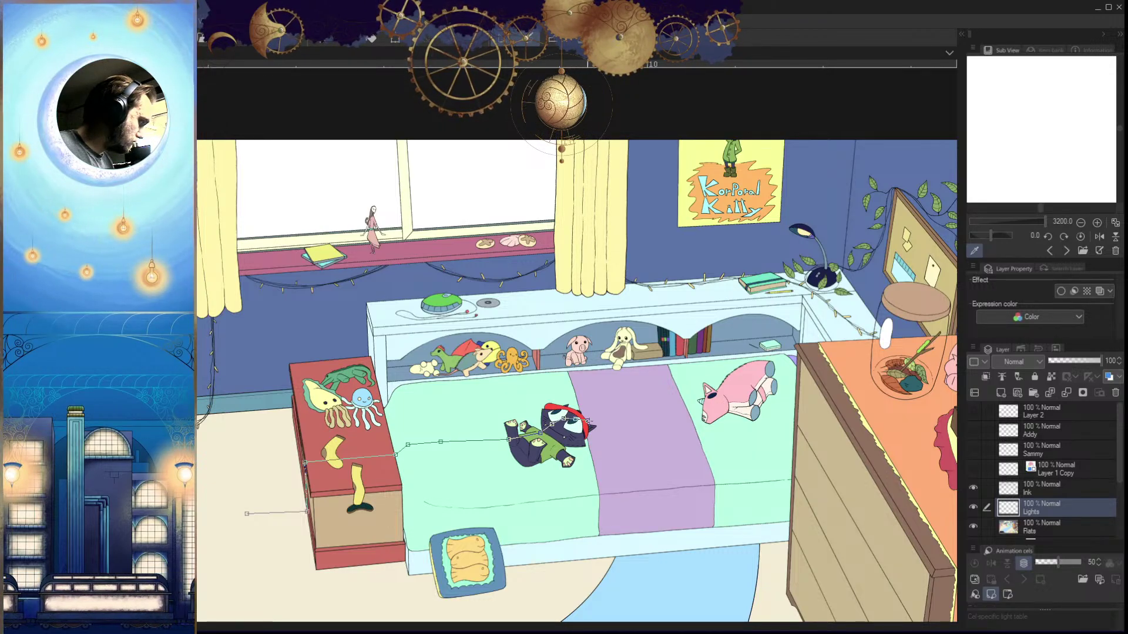
pyautogui.click(625, 423)
pyautogui.click(692, 424)
pyautogui.moveTo(724, 443); pyautogui.dragTo(662, 457)
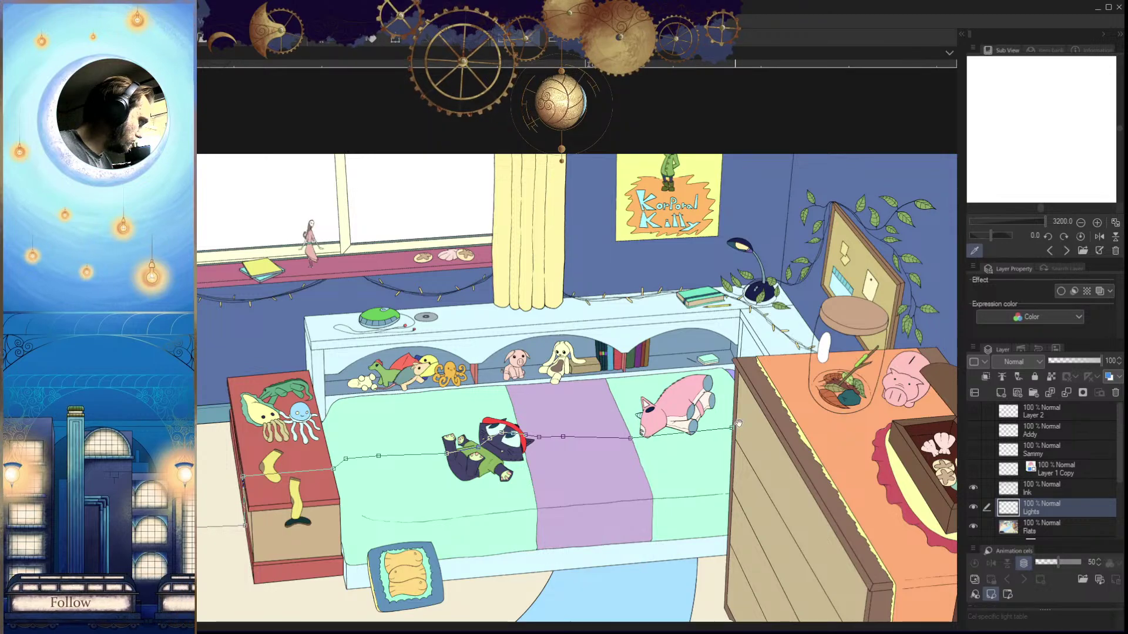
pyautogui.moveTo(731, 425); pyautogui.dragTo(688, 430)
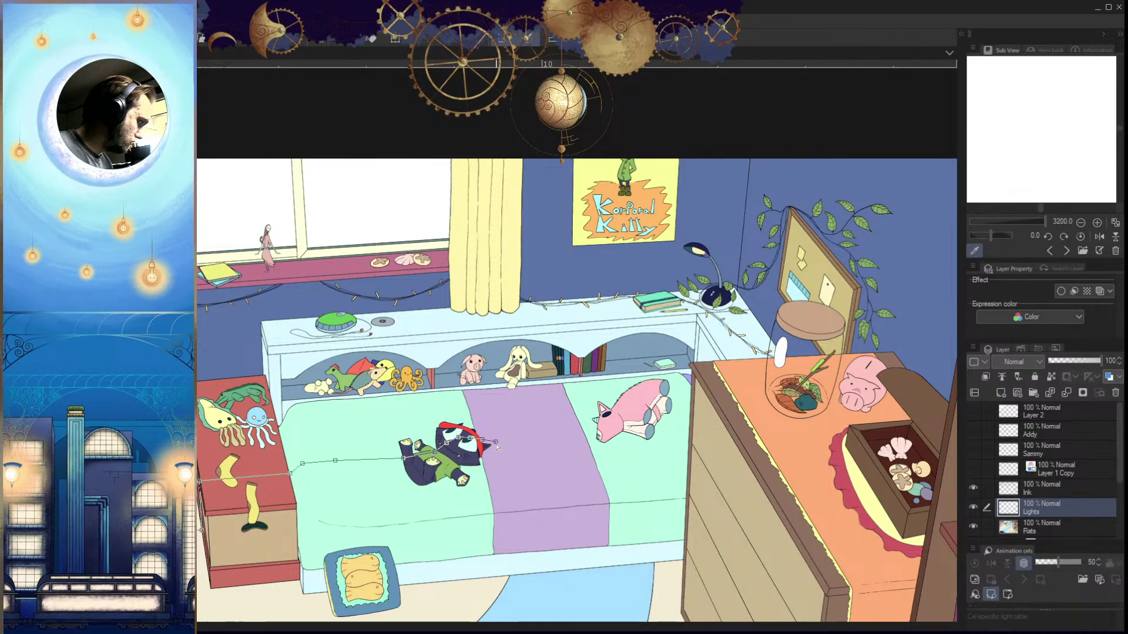
# Carry the light patch outline down the purple blanket stripe and over the bed's side to the floor
pyautogui.moveTo(513, 505); pyautogui.dragTo(514, 354)
pyautogui.click(524, 349)
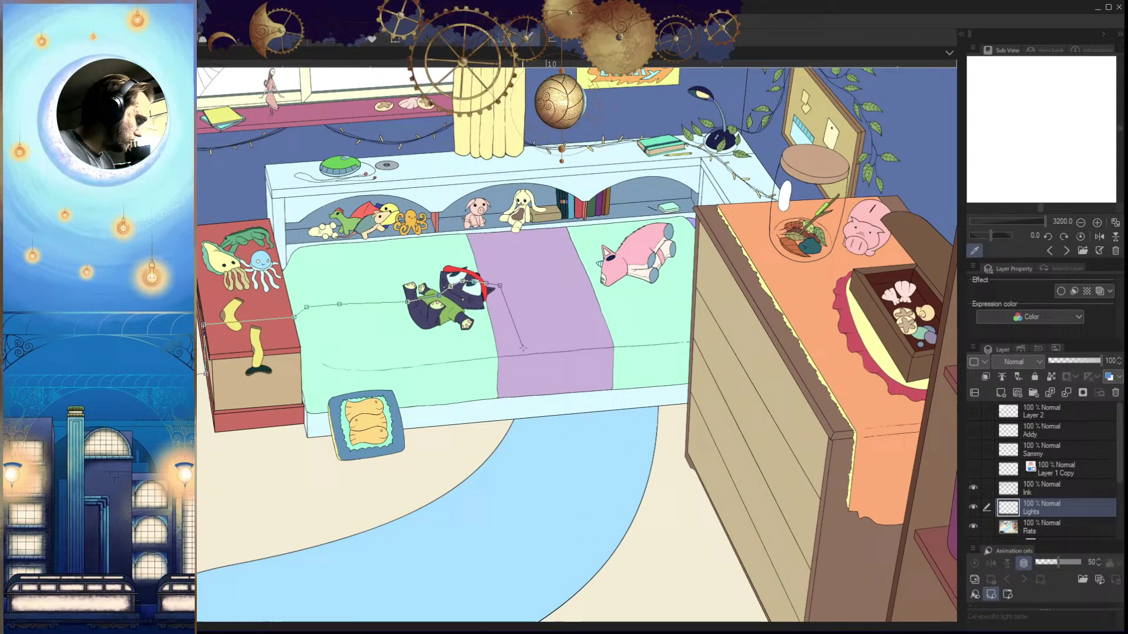
pyautogui.click(529, 380)
pyautogui.hotkey('ctrl', 'z')
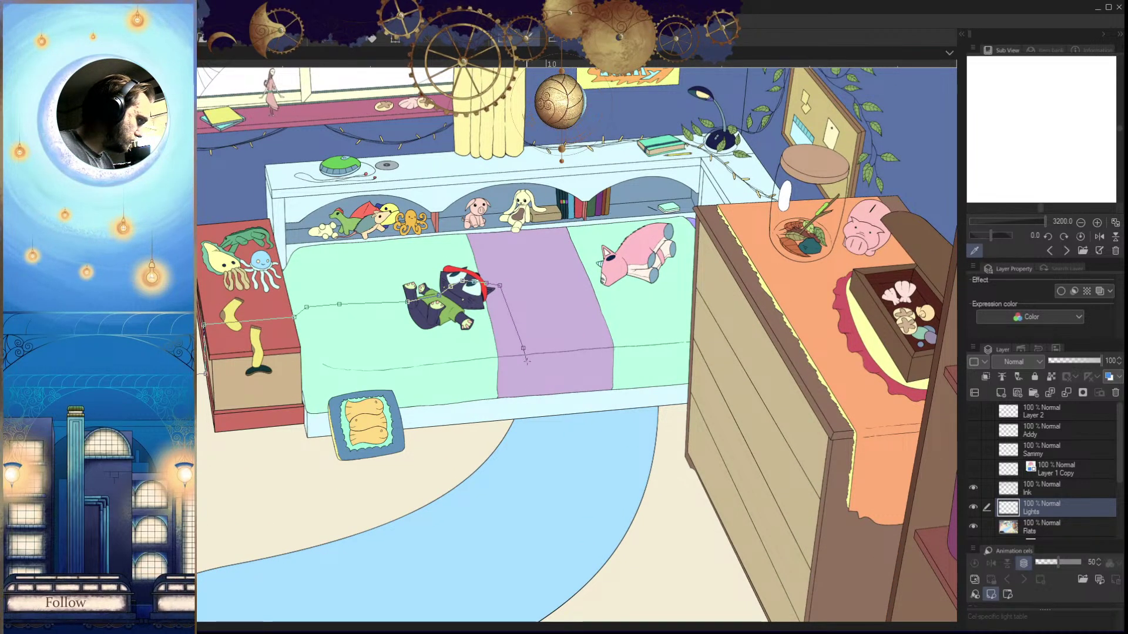
pyautogui.click(526, 417)
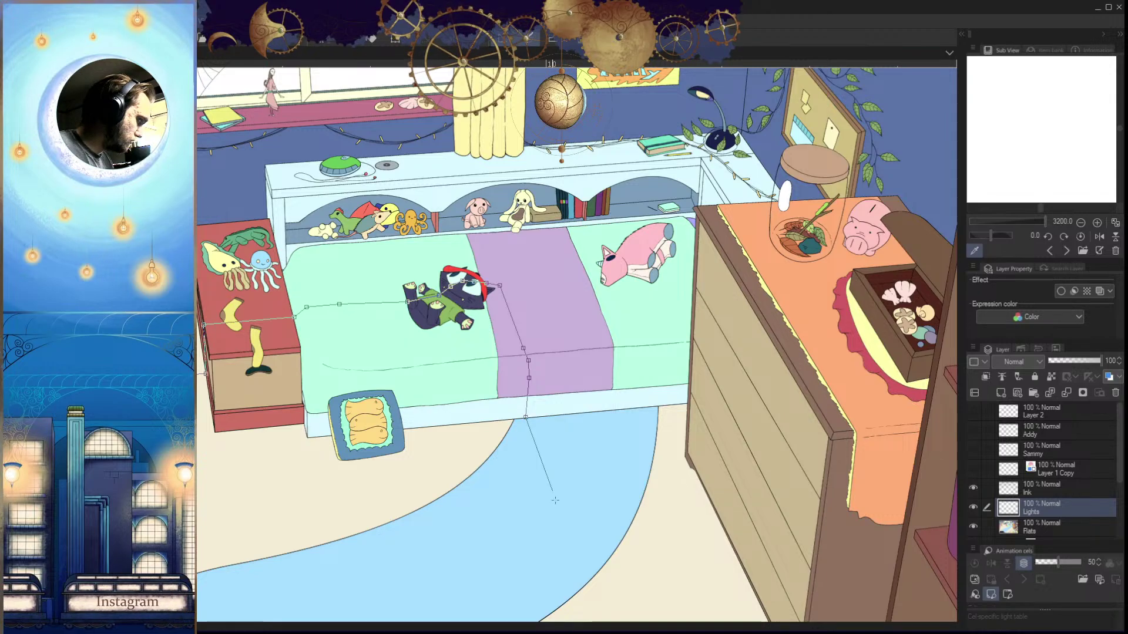
pyautogui.moveTo(569, 560); pyautogui.dragTo(574, 347)
pyautogui.moveTo(581, 395); pyautogui.dragTo(637, 582)
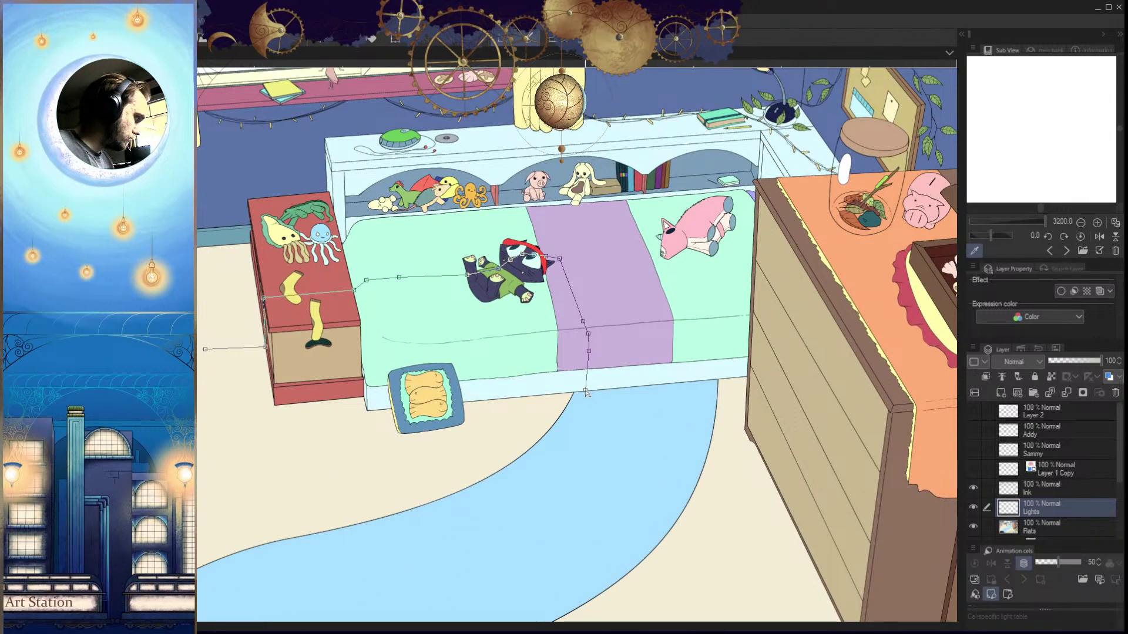
# Extend the outline across the floor and blue rug and close it at its starting point beside the nightstand
pyautogui.moveTo(577, 460); pyautogui.dragTo(720, 343)
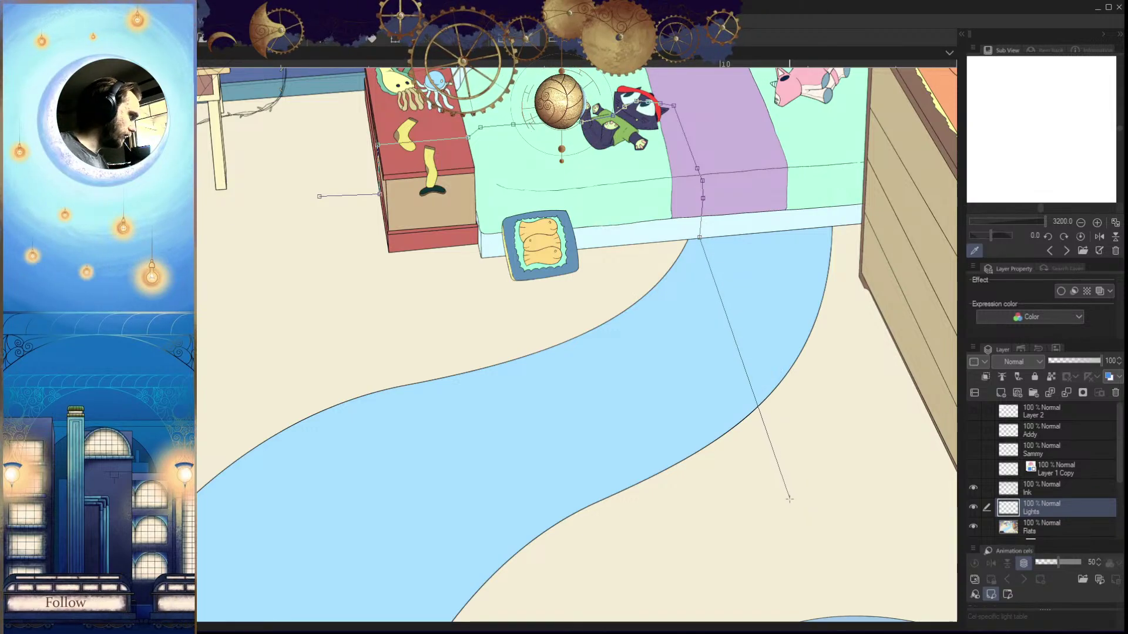
pyautogui.click(789, 496)
pyautogui.hscroll(-3, 789, 496)
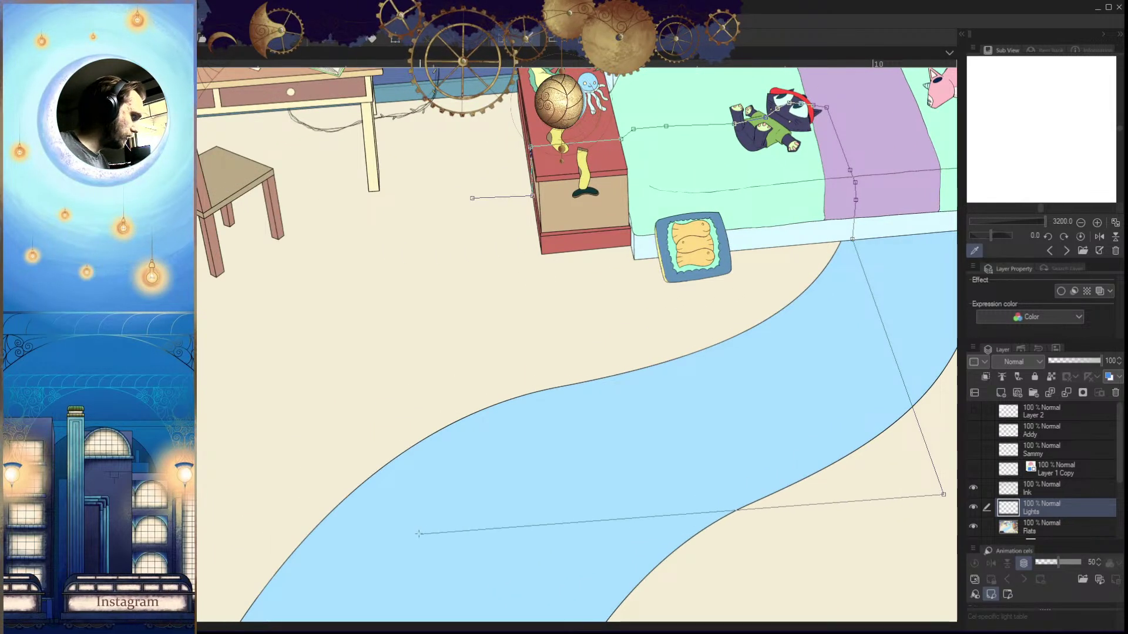
pyautogui.click(503, 533)
pyautogui.moveTo(520, 454); pyautogui.dragTo(534, 579)
pyautogui.click(486, 322)
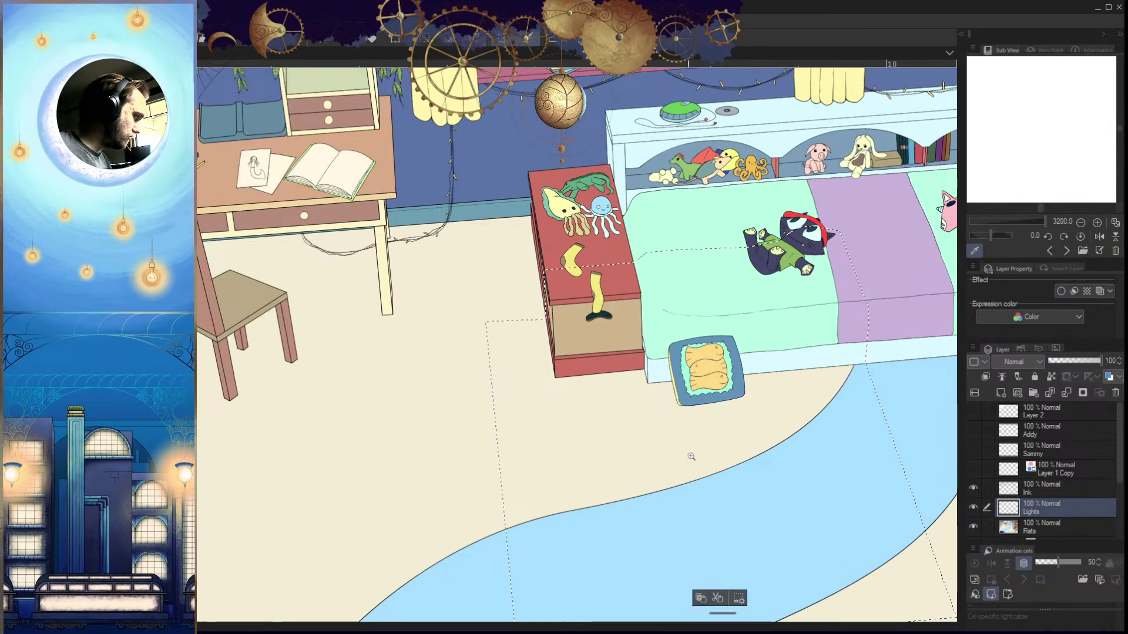
# Begin outlining the shadowed part to cut from the selection, following the front top edges of the nightstand and bed to the purple stripe
pyautogui.moveTo(692, 457); pyautogui.dragTo(650, 432)
pyautogui.scroll(4, 620, 388)
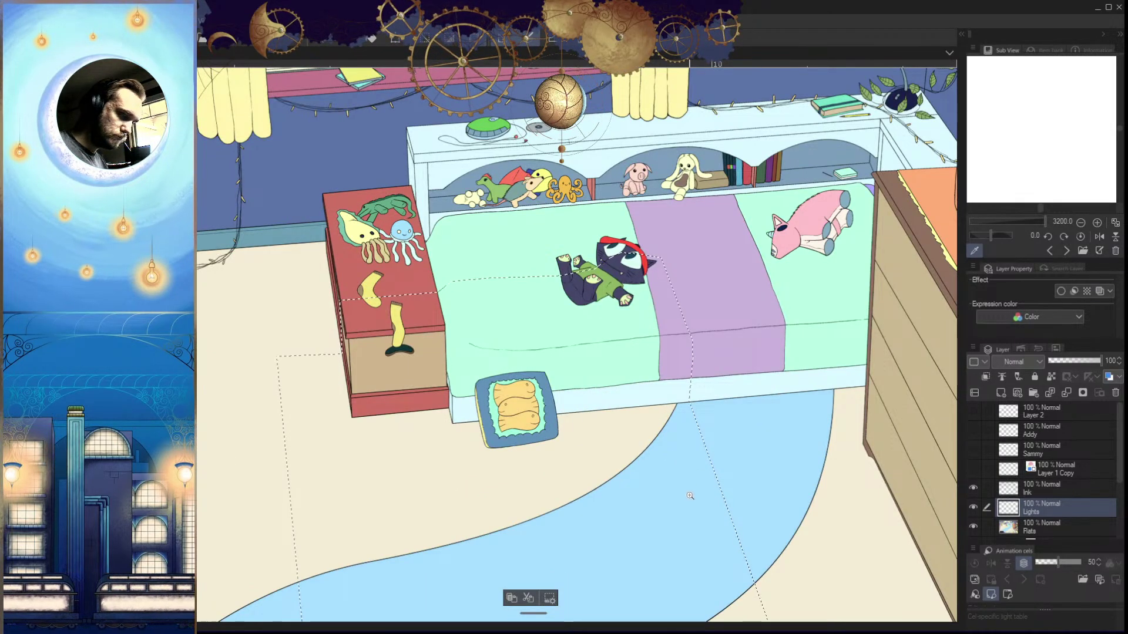
pyautogui.click(341, 299)
pyautogui.click(347, 333)
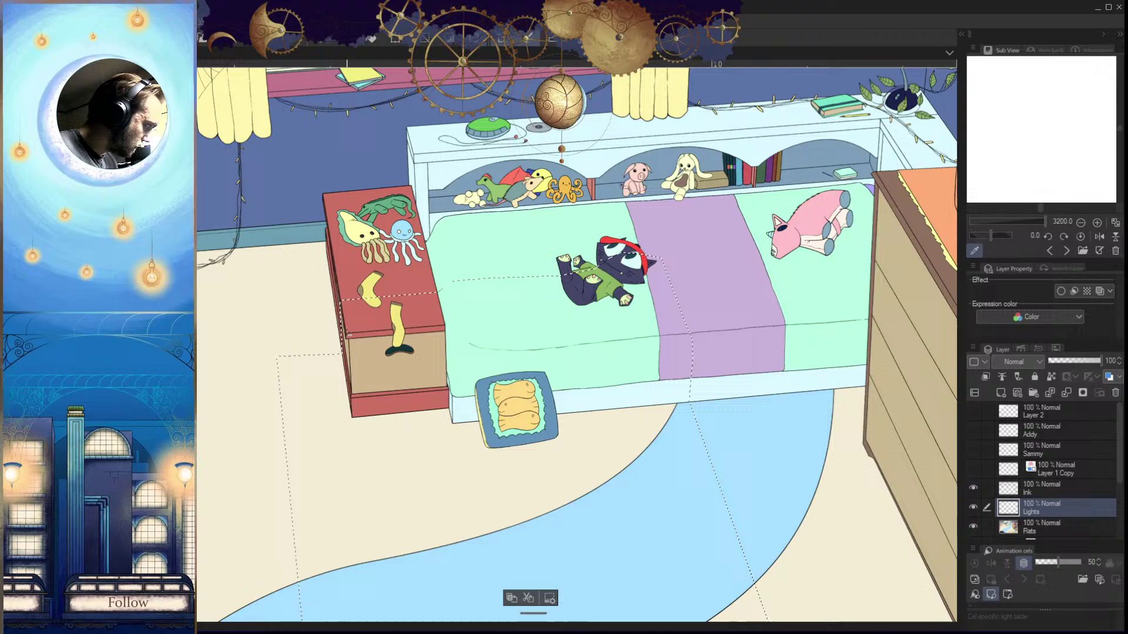
pyautogui.click(452, 324)
pyautogui.click(472, 339)
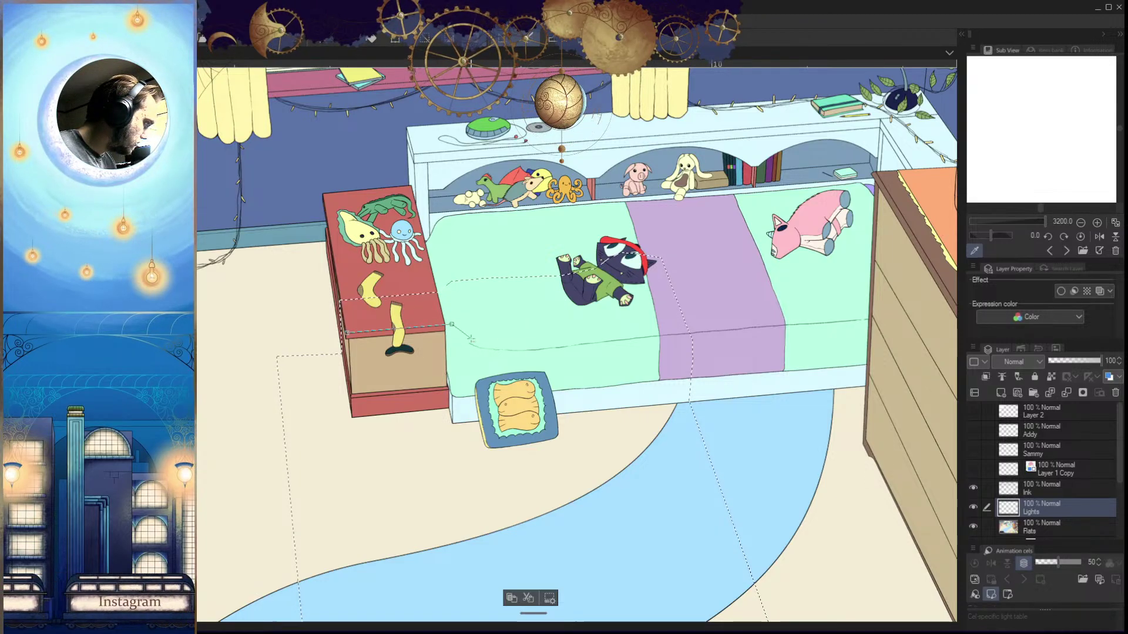
pyautogui.click(527, 344)
pyautogui.click(700, 321)
pyautogui.moveTo(700, 322); pyautogui.dragTo(694, 265)
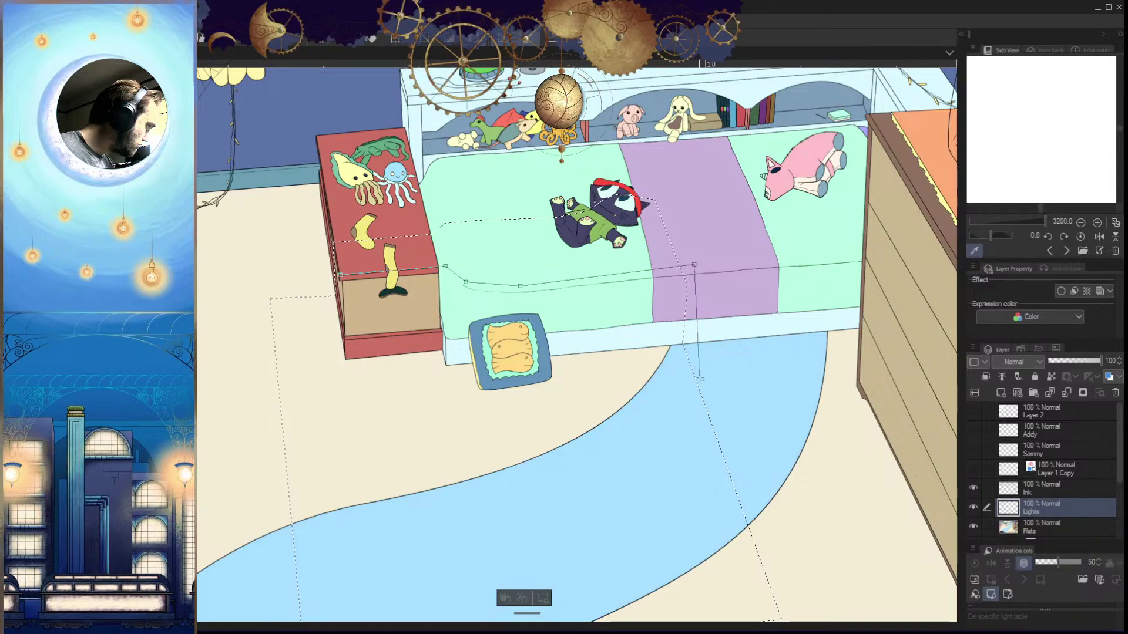
# Close the cut outline along the bed's base, the floor and the nightstand's side, subtracting the shadowed area from the selection
pyautogui.click(691, 344)
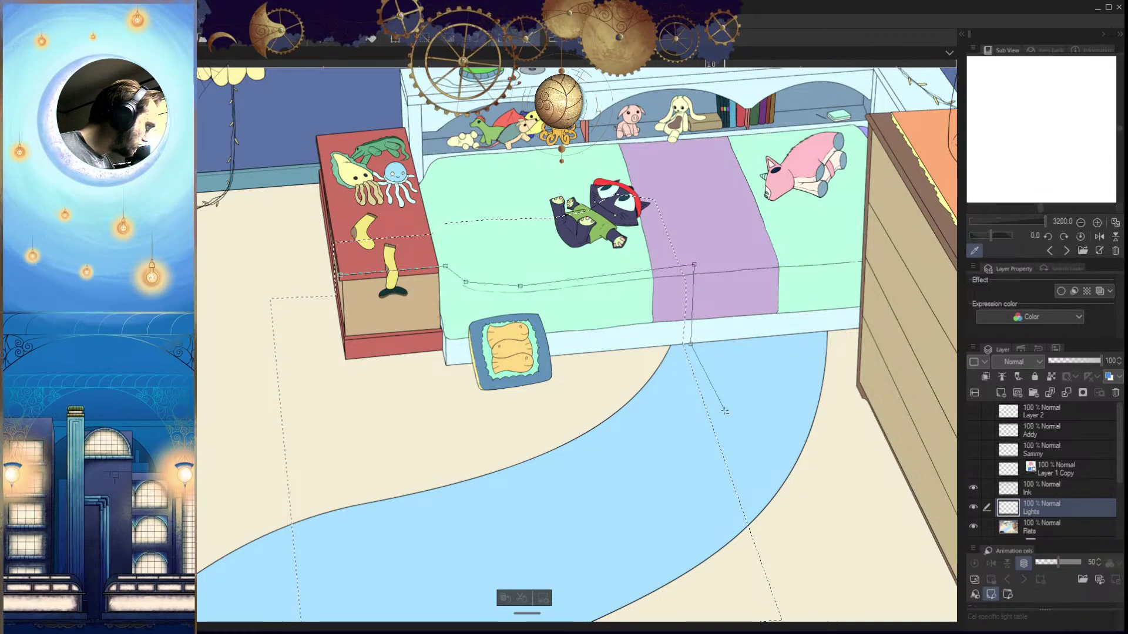
pyautogui.click(713, 406)
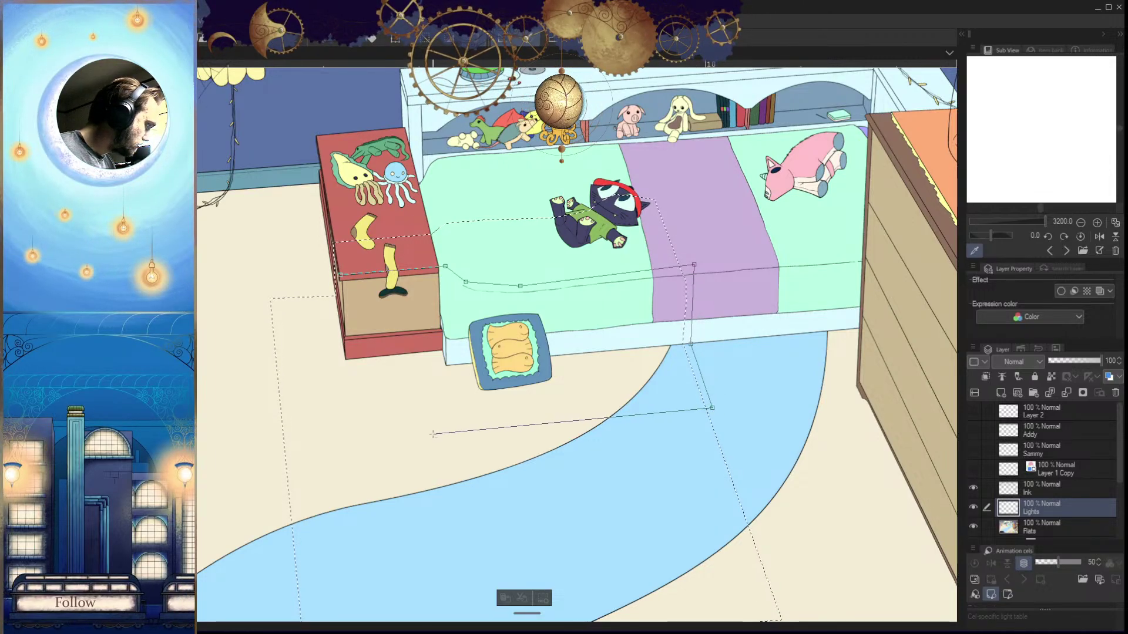
pyautogui.moveTo(448, 434); pyautogui.dragTo(531, 450)
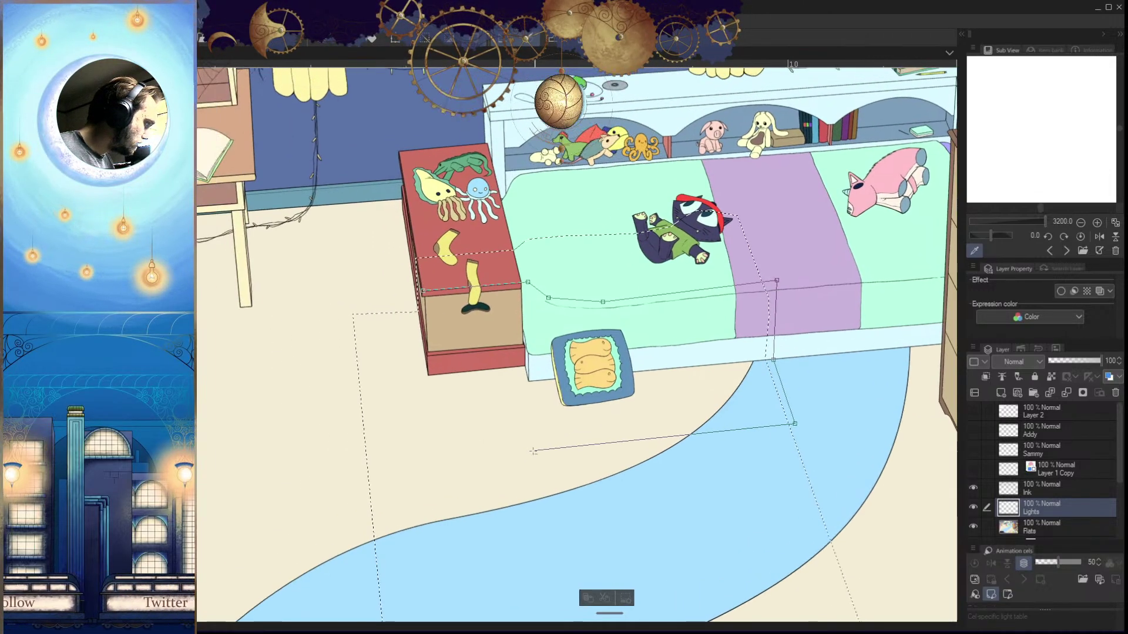
pyautogui.click(437, 453)
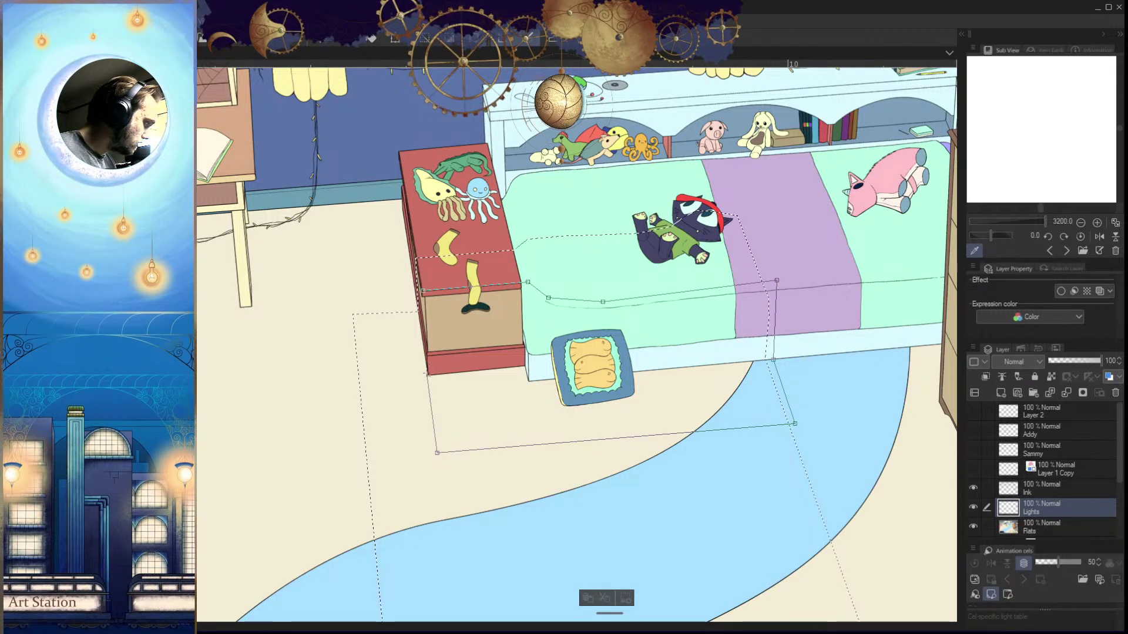
pyautogui.click(427, 374)
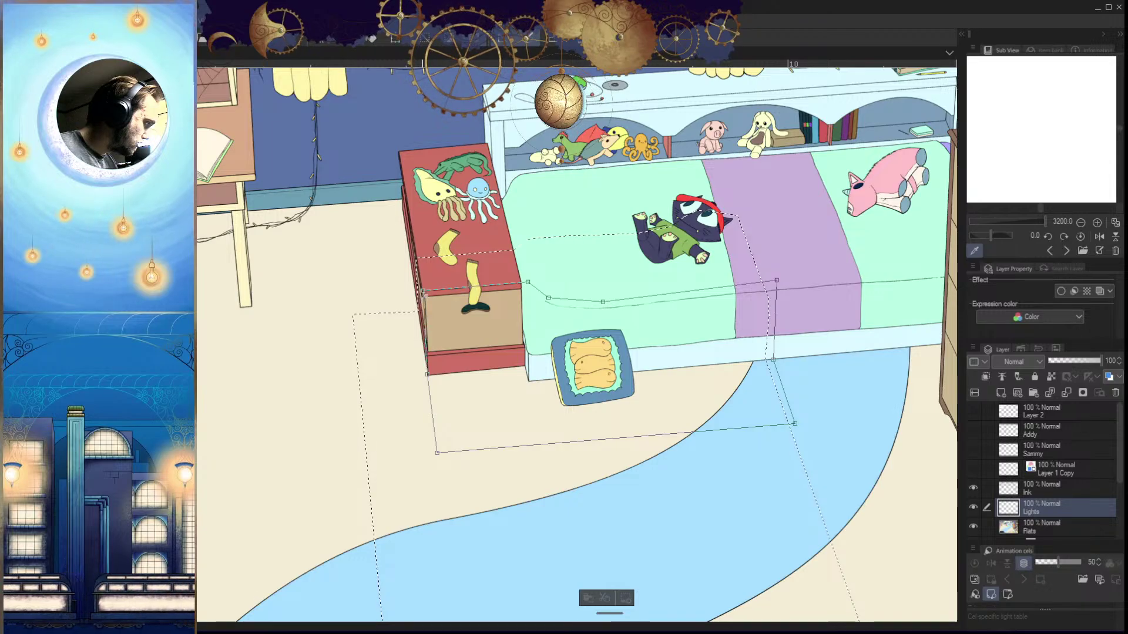
pyautogui.click(424, 291)
# Subtract a narrow slanted strip through the bed and floor light patches from the selection as the window bar's shadow
pyautogui.scroll(-5, 695, 479)
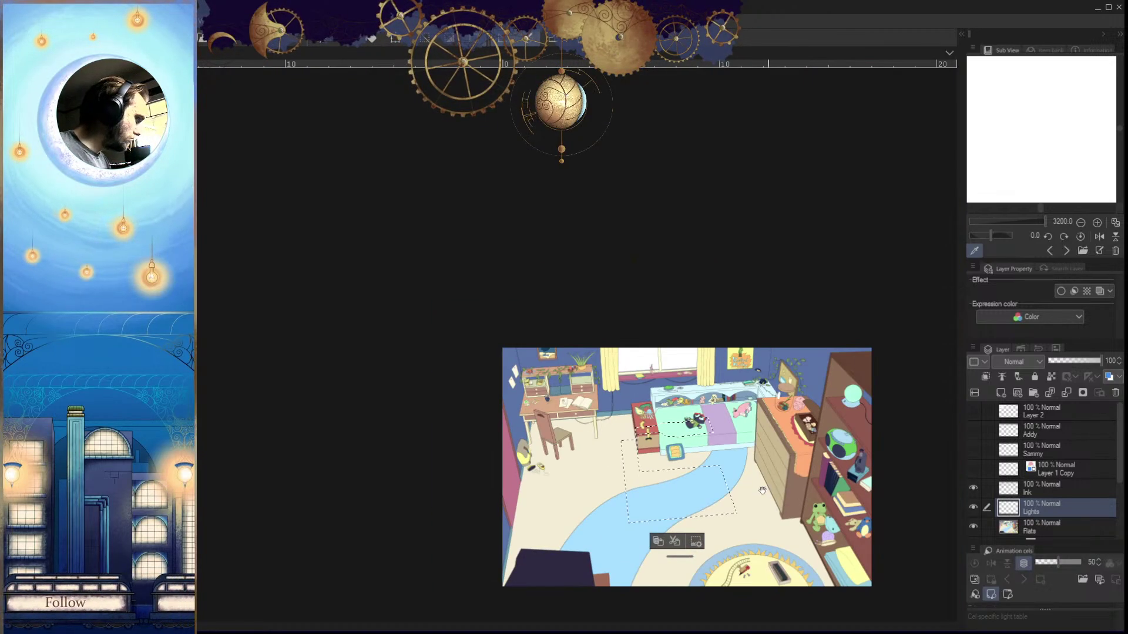
pyautogui.moveTo(820, 556)
pyautogui.mouseDown()
pyautogui.moveTo(723, 509)
pyautogui.moveTo(675, 510)
pyautogui.mouseUp()
pyautogui.moveTo(577, 433); pyautogui.dragTo(650, 527)
pyautogui.scroll(1, 650, 527)
pyautogui.scroll(-1, 635, 482)
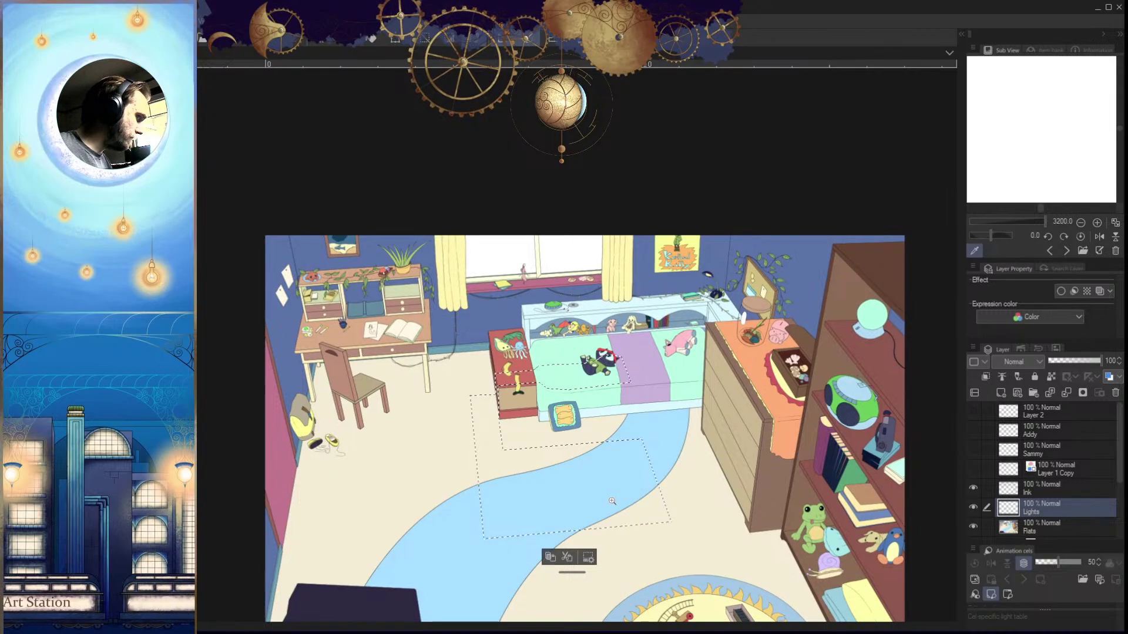
pyautogui.scroll(2, 615, 432)
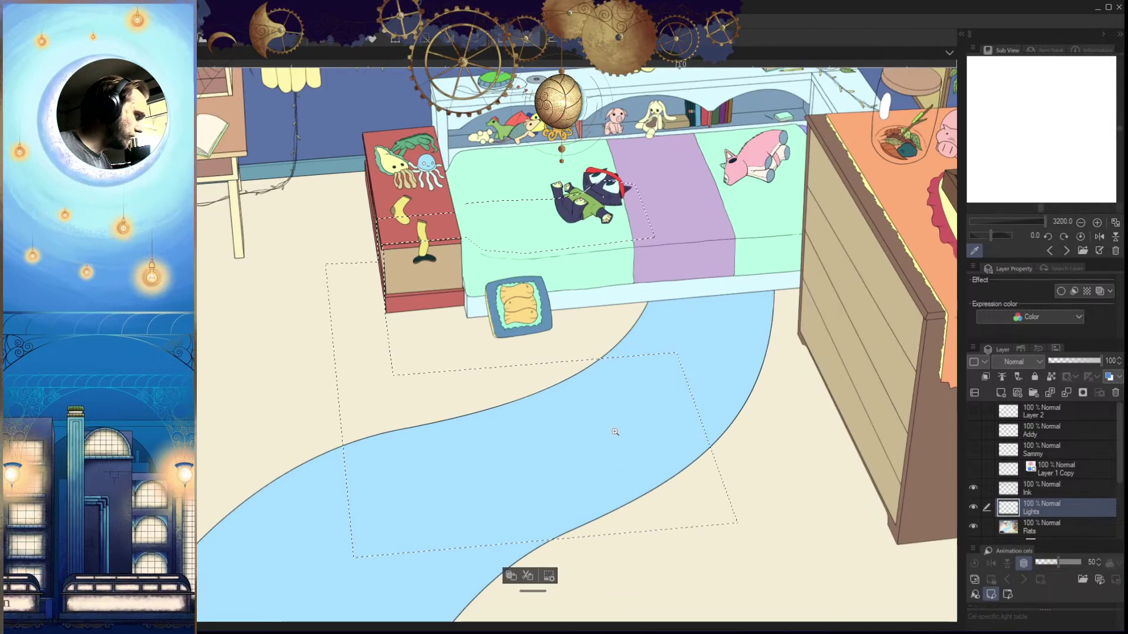
pyautogui.click(490, 193)
pyautogui.moveTo(529, 564); pyautogui.dragTo(527, 494)
pyautogui.click(530, 489)
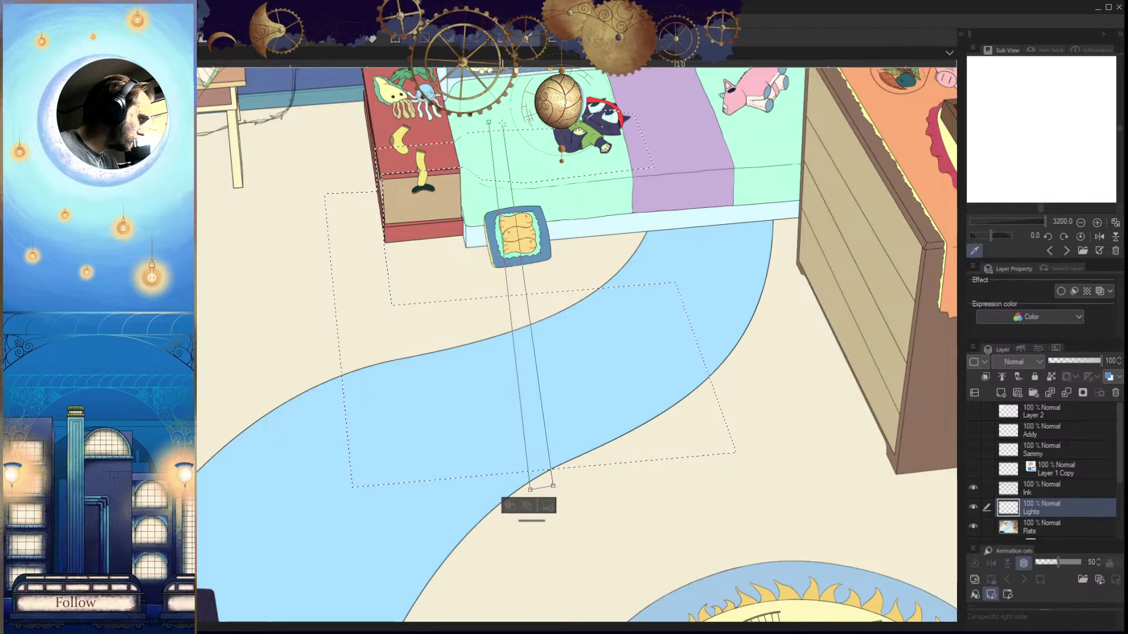
pyautogui.doubleClick(497, 120)
# Fill the selected window light patches with yellow on the Lights layer
pyautogui.scroll(-2, 635, 361)
pyautogui.moveTo(706, 387)
pyautogui.mouseDown()
pyautogui.moveTo(660, 470)
pyautogui.moveTo(650, 548)
pyautogui.moveTo(630, 504)
pyautogui.mouseUp()
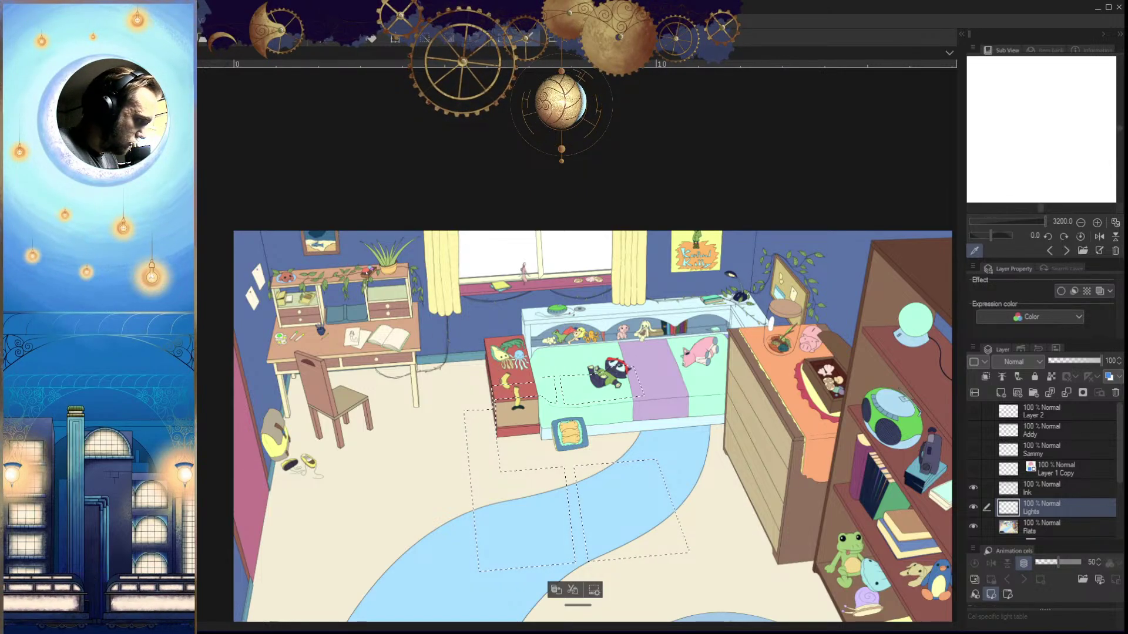
pyautogui.click(524, 489)
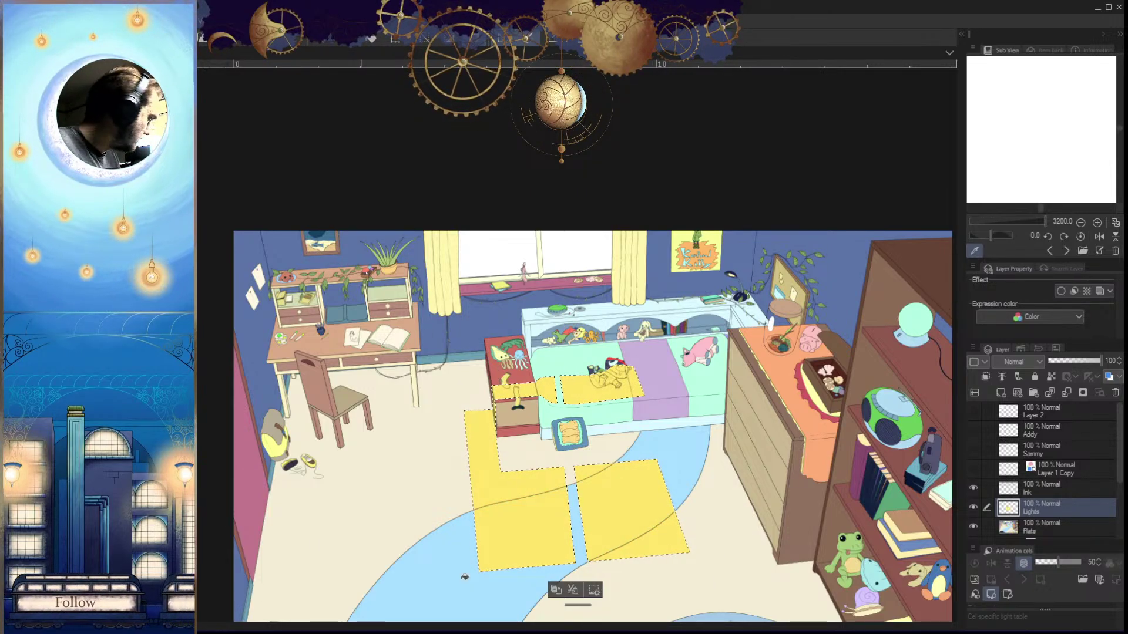
# Set the Lights layer's blending mode to Add (Glow) and its opacity to 35%
pyautogui.click(1022, 362)
pyautogui.click(1028, 269)
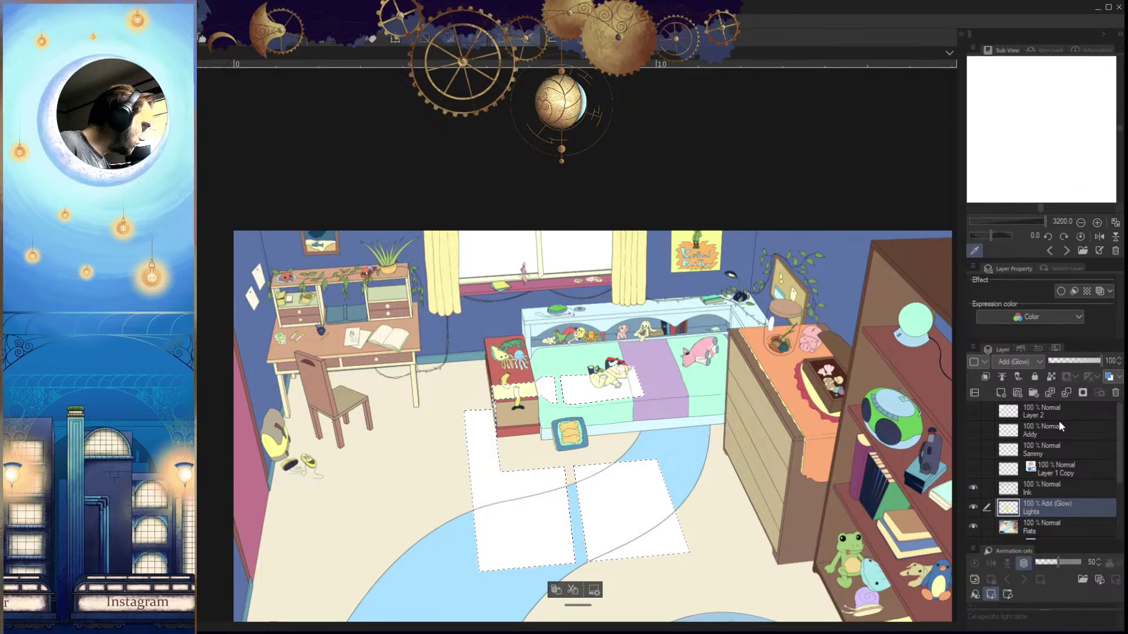
pyautogui.click(1080, 362)
pyautogui.moveTo(1080, 361); pyautogui.dragTo(1066, 360)
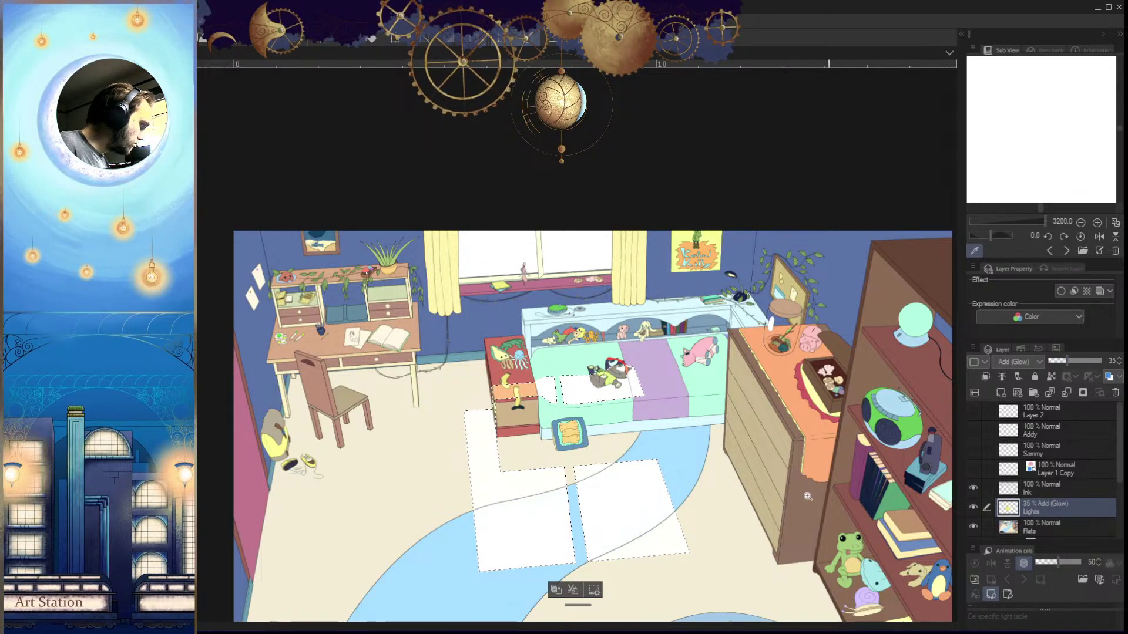
# Invert the light patch selection and create a layer named Shadows directly above Flats with its blending mode set to Hard light
pyautogui.scroll(-3, 737, 485)
pyautogui.scroll(2, 738, 486)
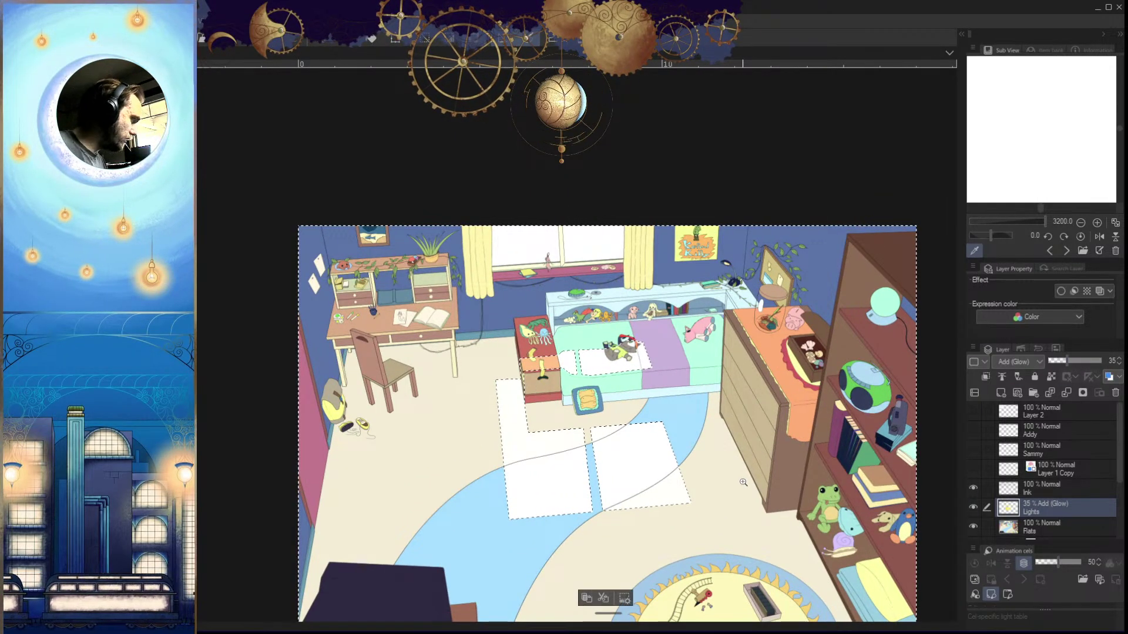
pyautogui.click(1040, 524)
pyautogui.click(1001, 392)
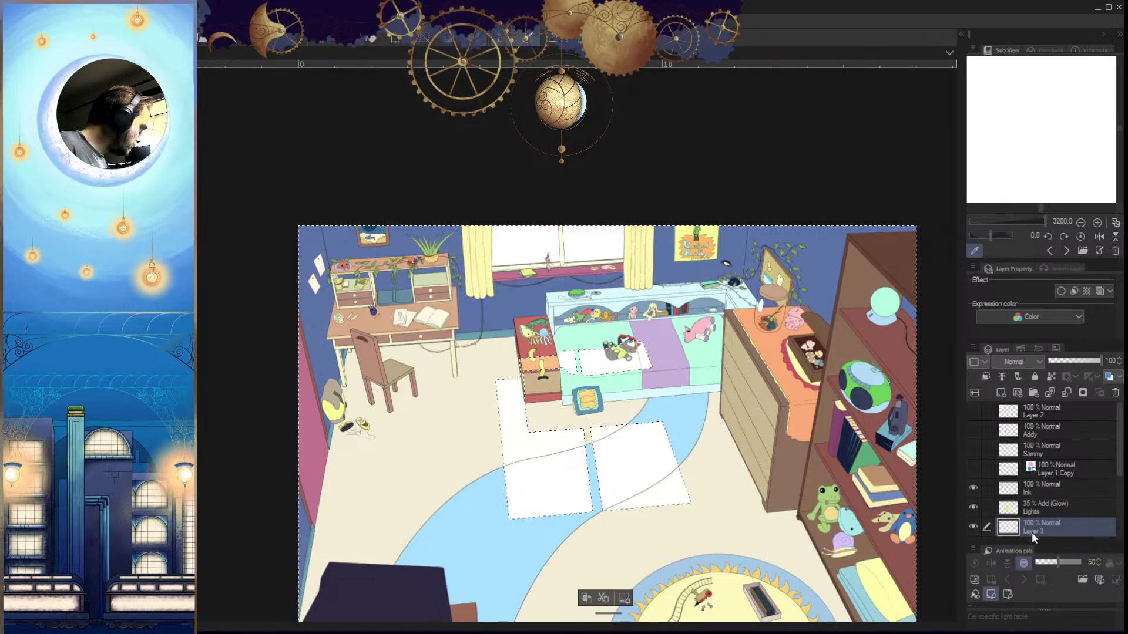
pyautogui.doubleClick(1033, 532)
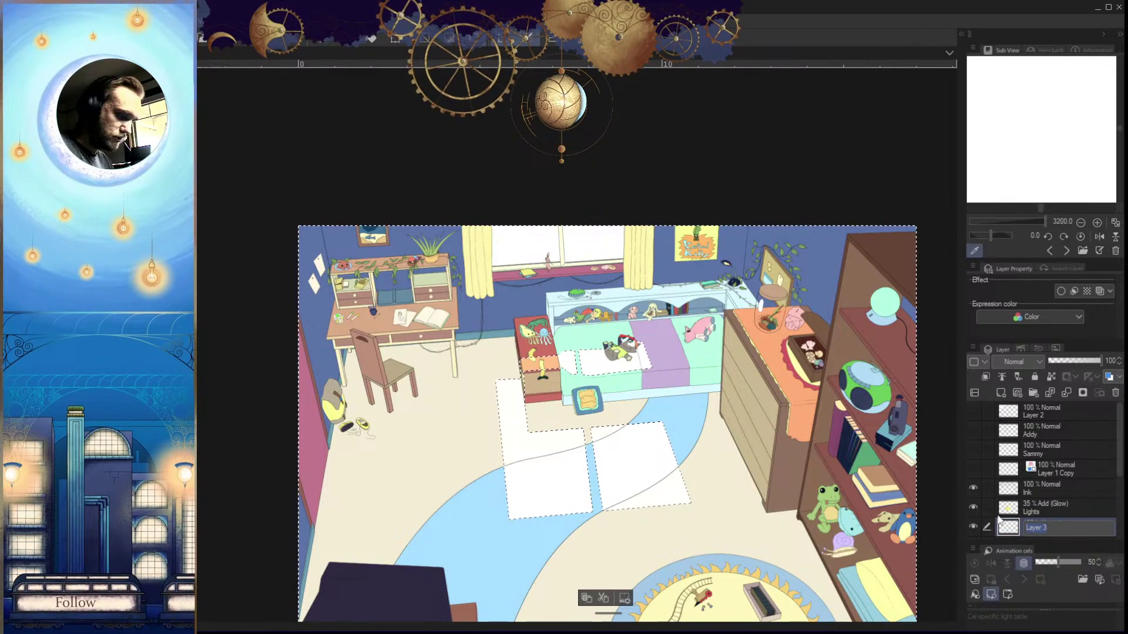
pyautogui.write('Shadows')
pyautogui.press('Return')
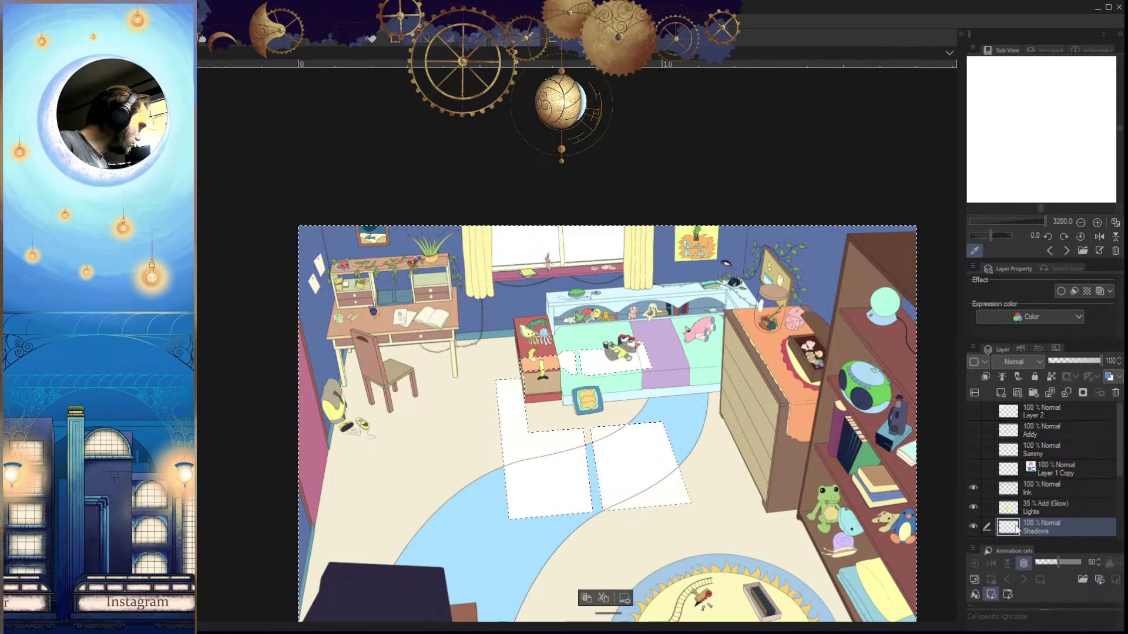
pyautogui.click(1038, 362)
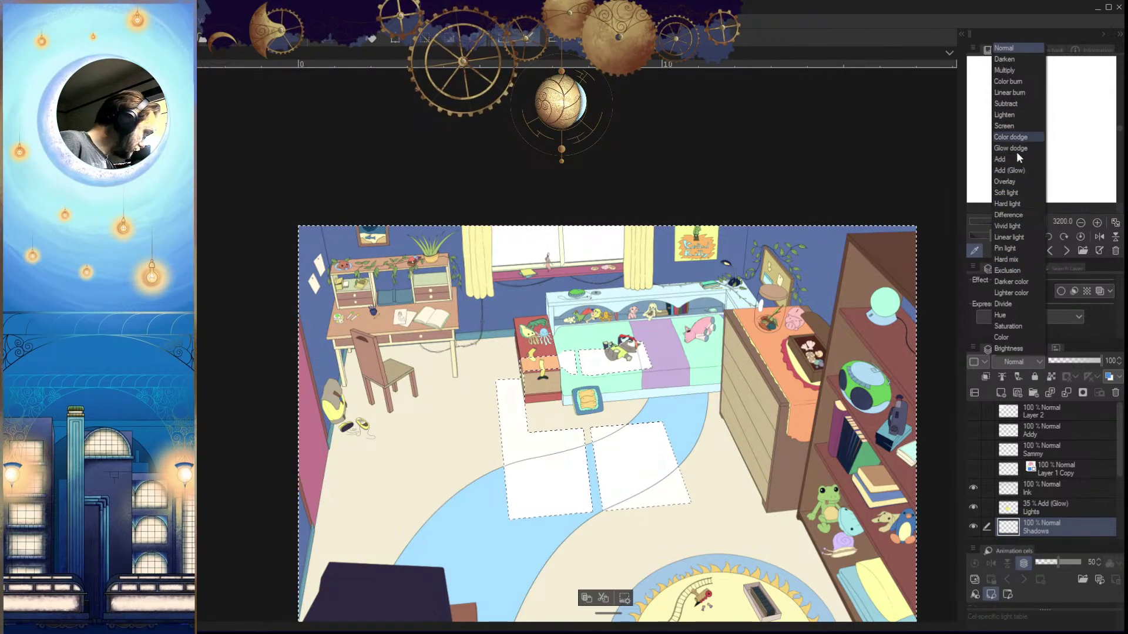
pyautogui.click(1018, 204)
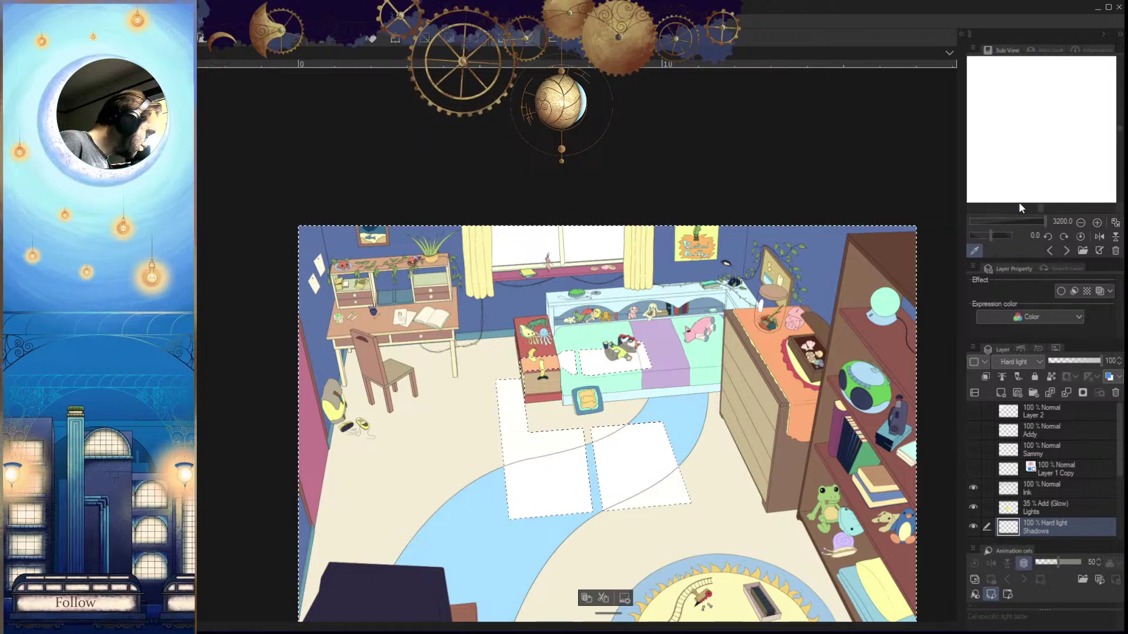
# Using the Flats layer as reference, subtract the white window panes from the selection
pyautogui.scroll(5, 583, 523)
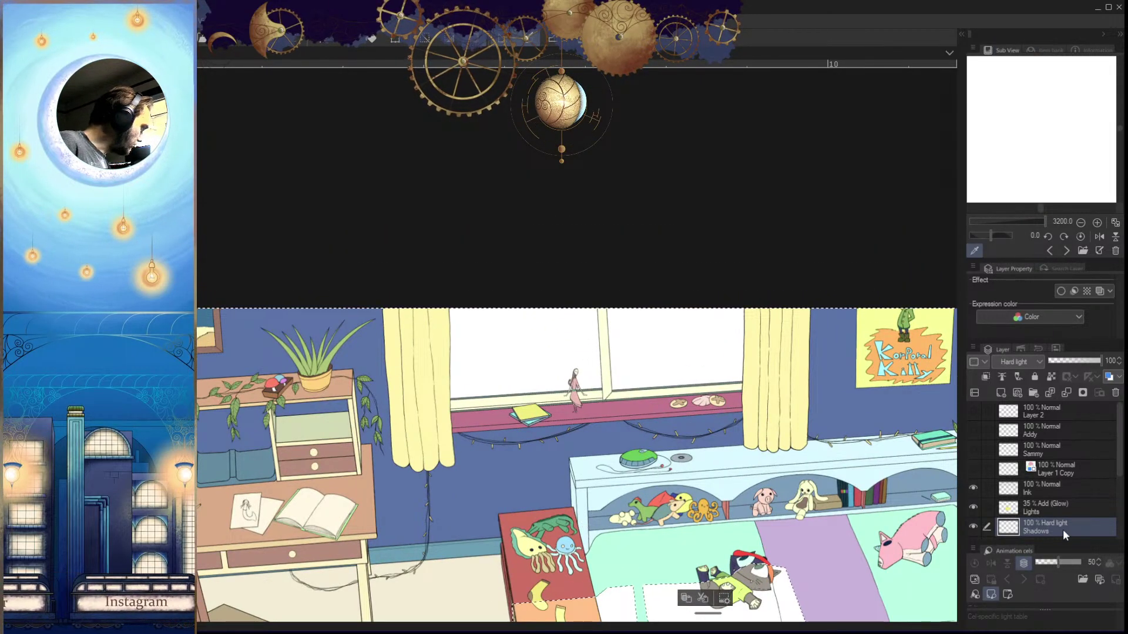
pyautogui.moveTo(1121, 473); pyautogui.dragTo(1122, 488)
pyautogui.click(1049, 519)
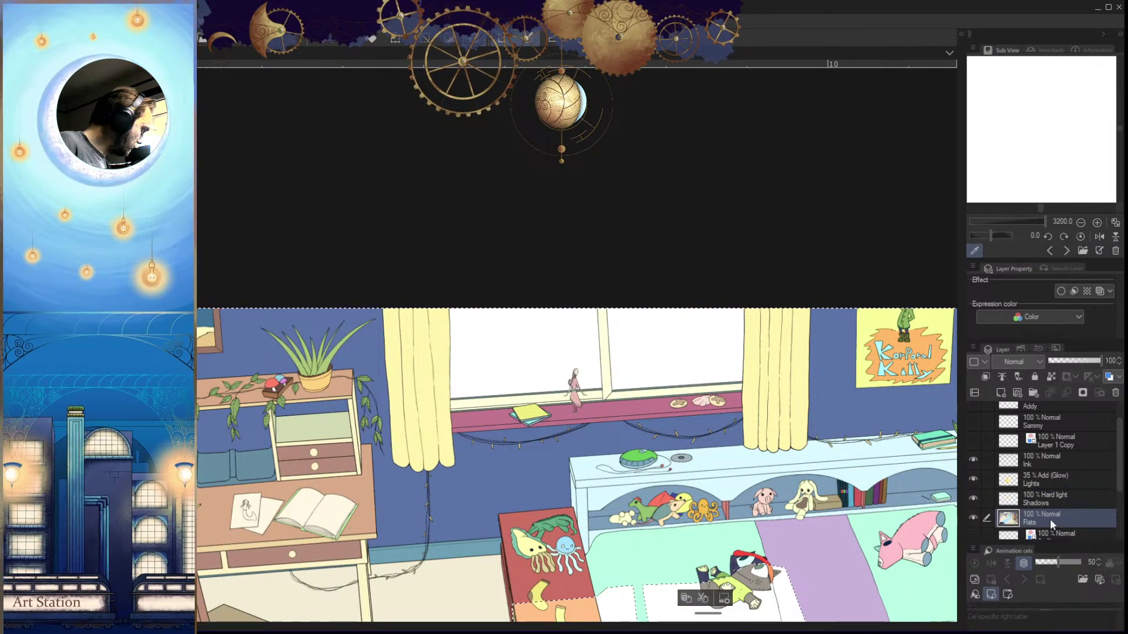
pyautogui.click(664, 351)
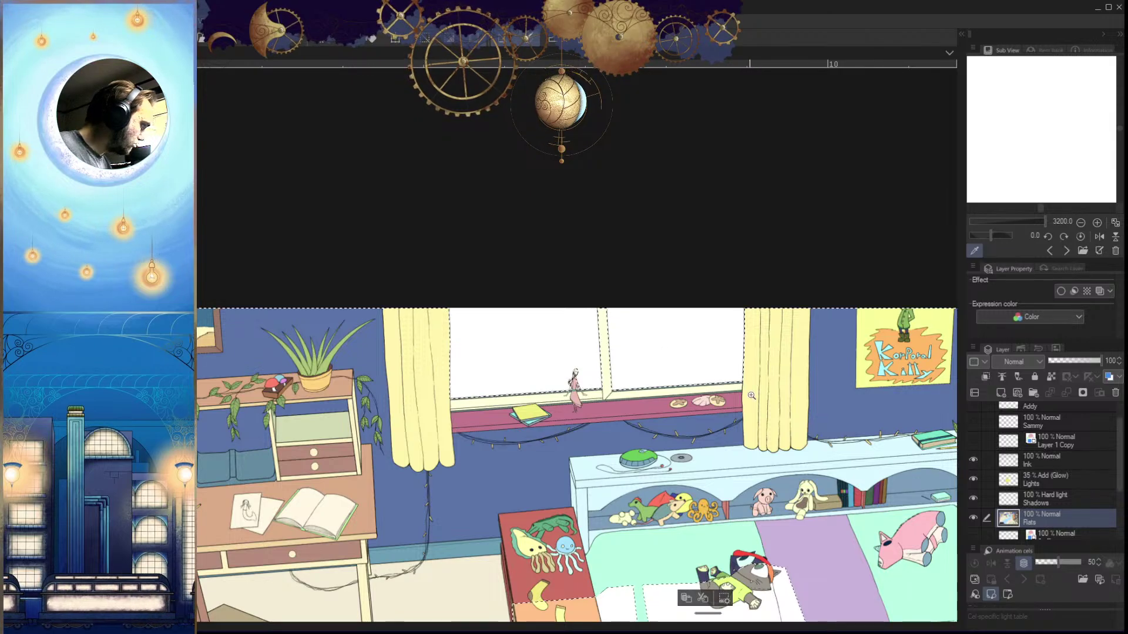
pyautogui.scroll(-3, 664, 350)
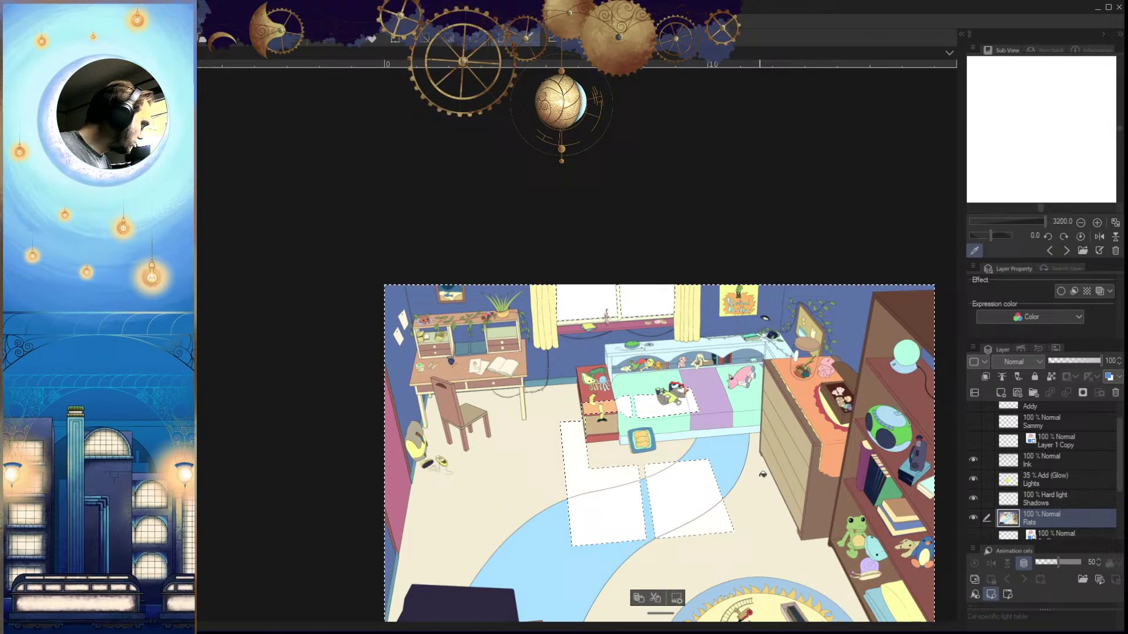
# Fill the selected area of the room with dark blue on the Shadows layer and clear the selection
pyautogui.click(1051, 499)
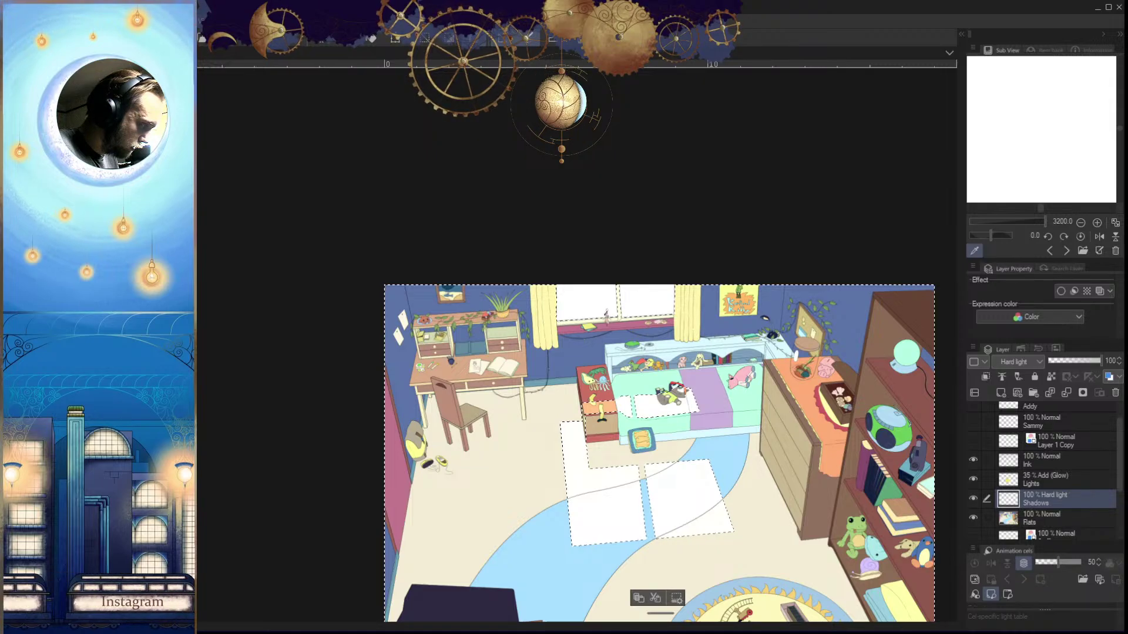
pyautogui.click(831, 583)
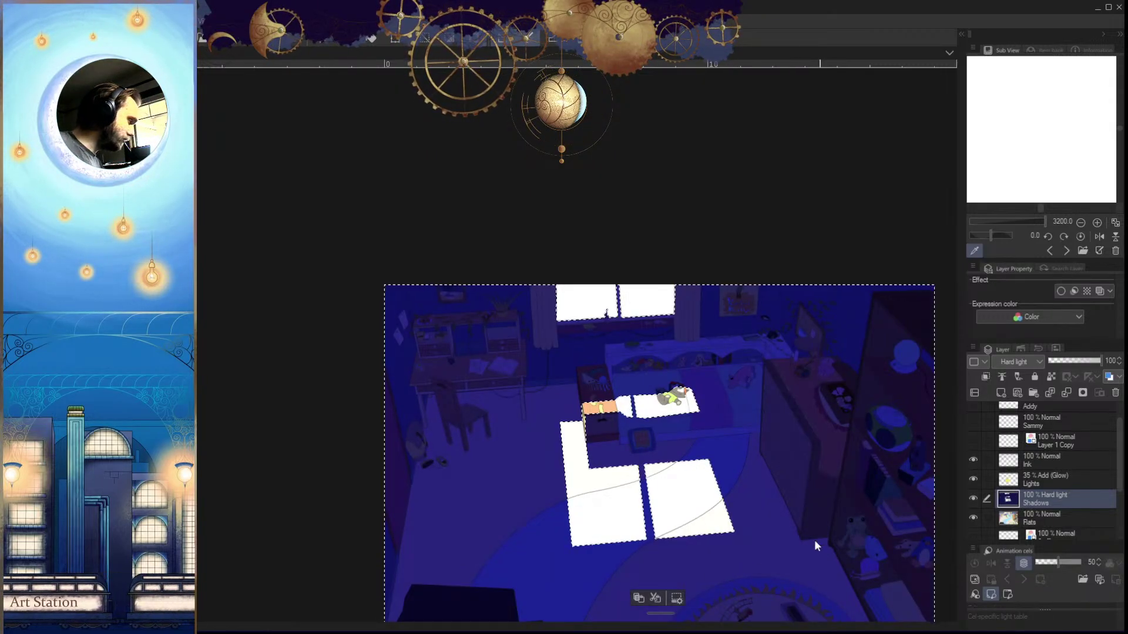
pyautogui.hotkey('ctrl', 'd')
pyautogui.scroll(-1, 802, 537)
pyautogui.moveTo(778, 554); pyautogui.dragTo(736, 500)
pyautogui.keyDown('ctrl'); pyautogui.click(735, 500); pyautogui.keyUp('ctrl')
# Set the Shadows layer's opacity to 73%
pyautogui.click(1086, 360)
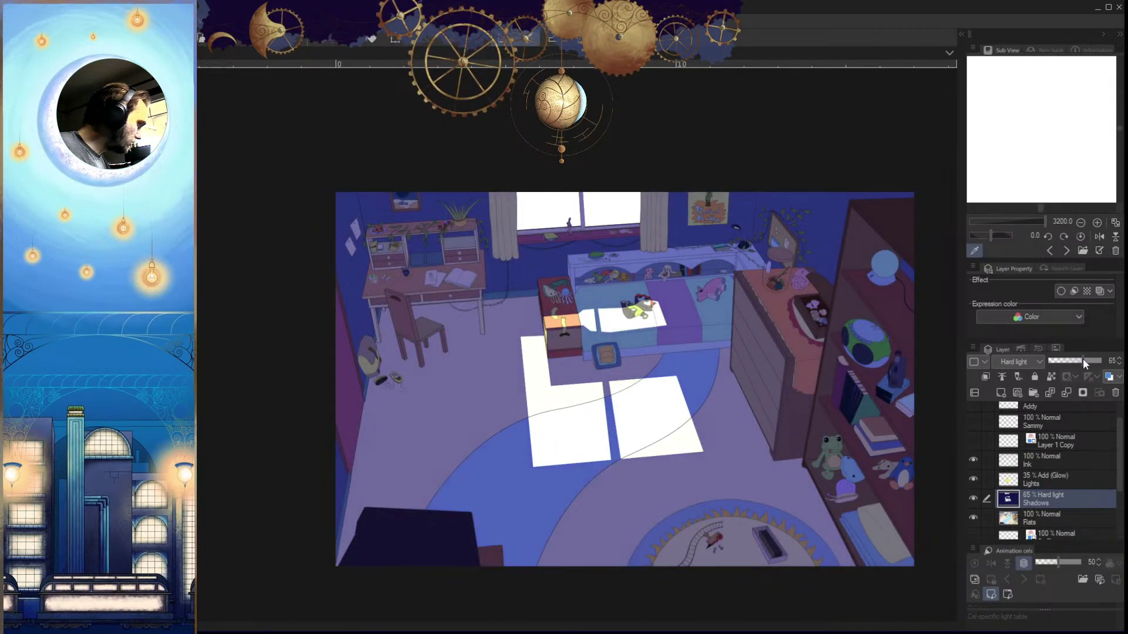
pyautogui.scroll(-2, 689, 404)
pyautogui.keyDown('ctrl'); pyautogui.click(689, 403); pyautogui.keyUp('ctrl')
# Examine the shadowed room and the light patches up close and at full size, in both normal and mirrored view
pyautogui.press('h')
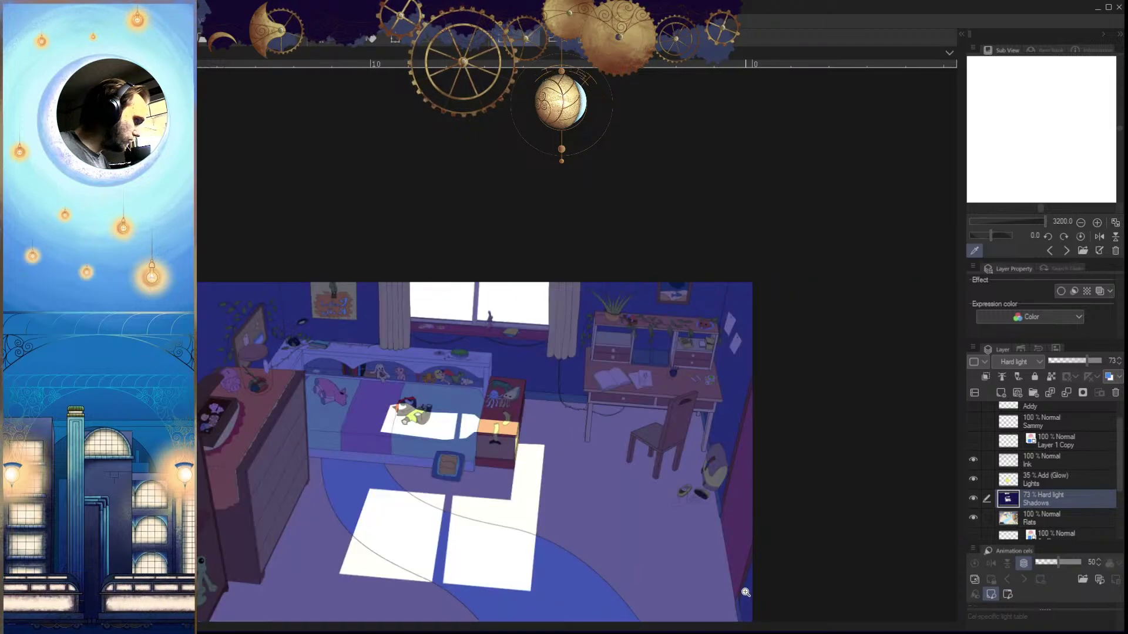
pyautogui.press('h')
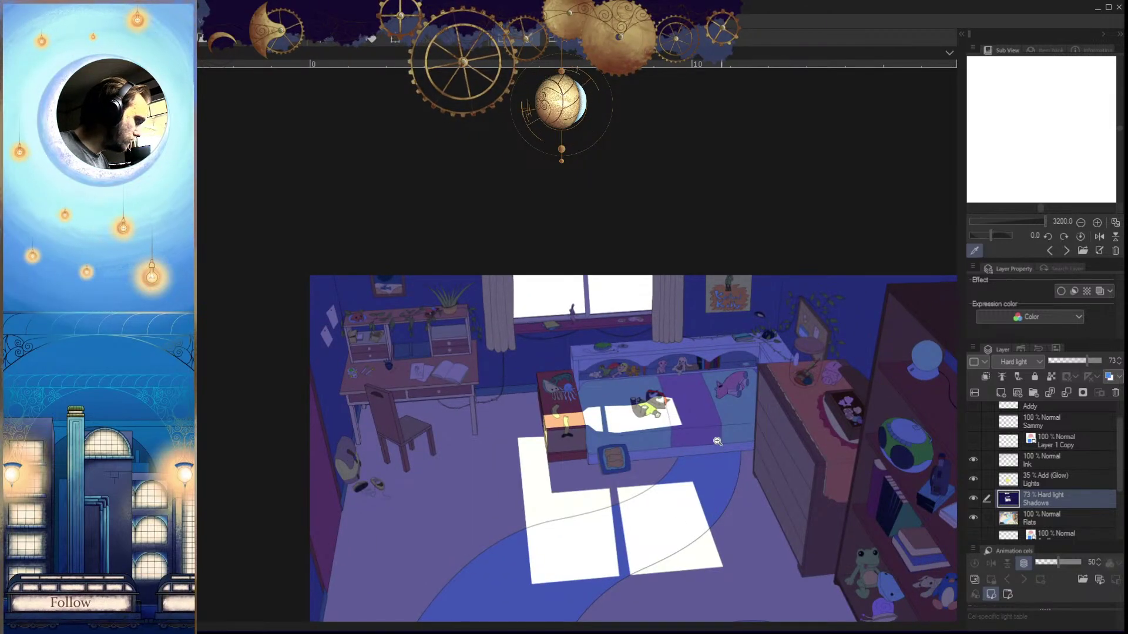
pyautogui.scroll(6, 717, 441)
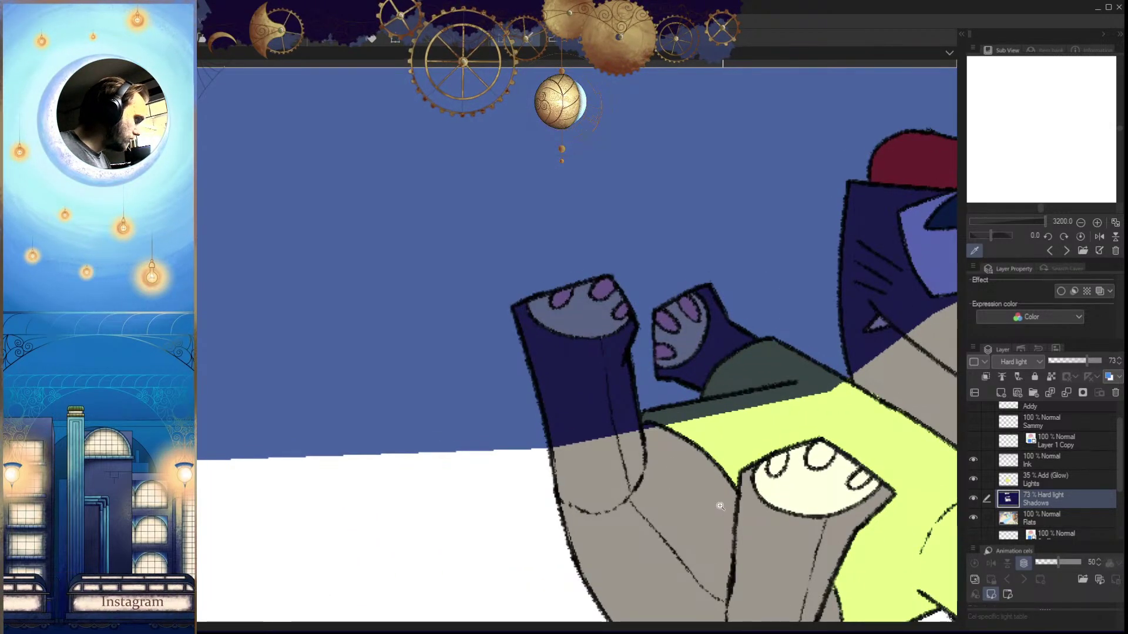
pyautogui.scroll(-3, 720, 507)
pyautogui.scroll(-2, 743, 540)
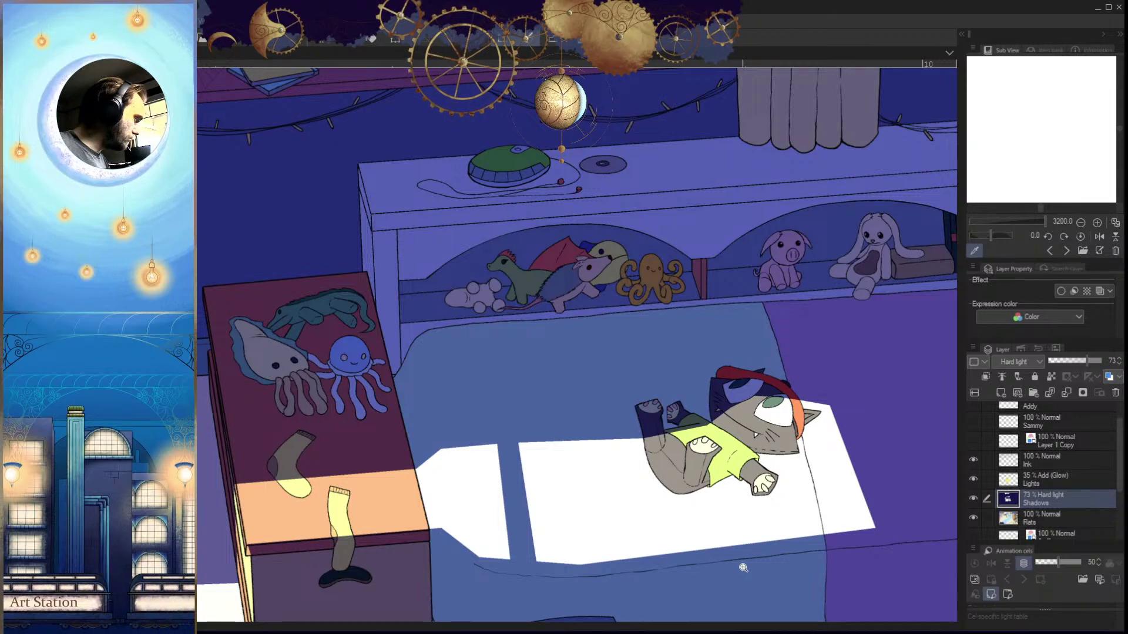
pyautogui.scroll(-2, 755, 522)
pyautogui.moveTo(767, 572); pyautogui.dragTo(746, 496)
pyautogui.press('h')
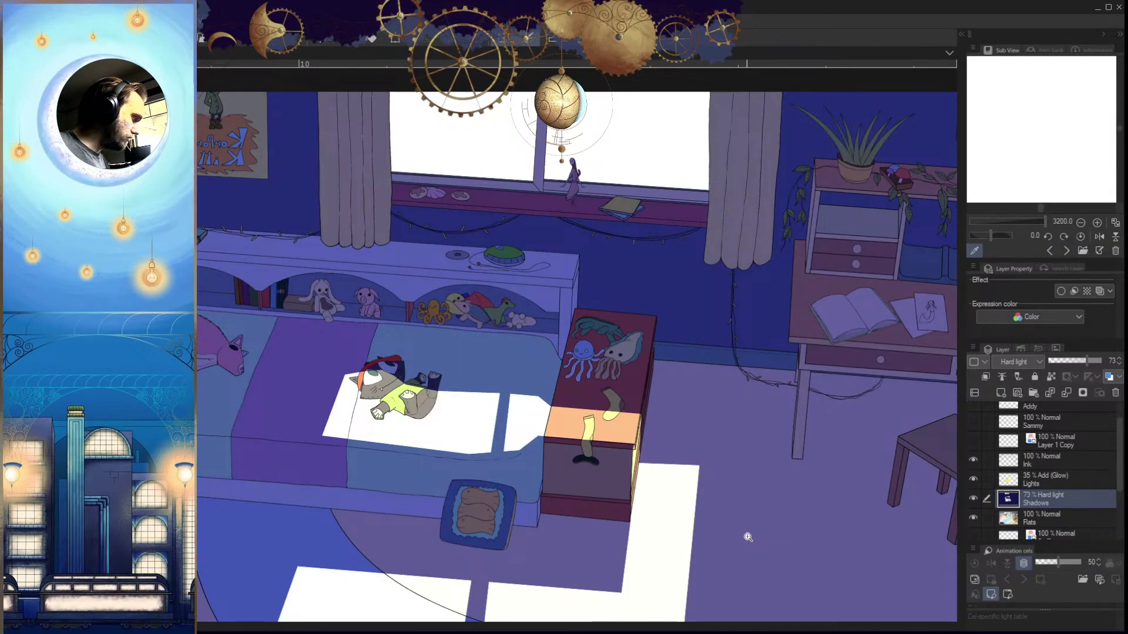
pyautogui.scroll(-2, 748, 537)
pyautogui.scroll(-2, 752, 582)
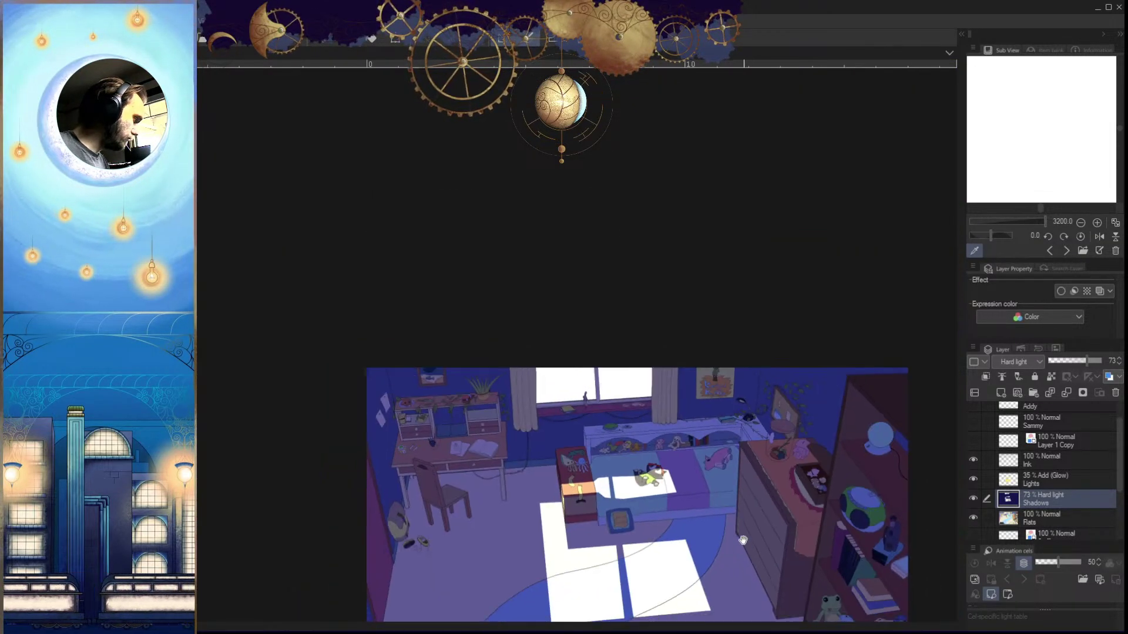
pyautogui.scroll(-2, 723, 449)
pyautogui.scroll(4, 753, 534)
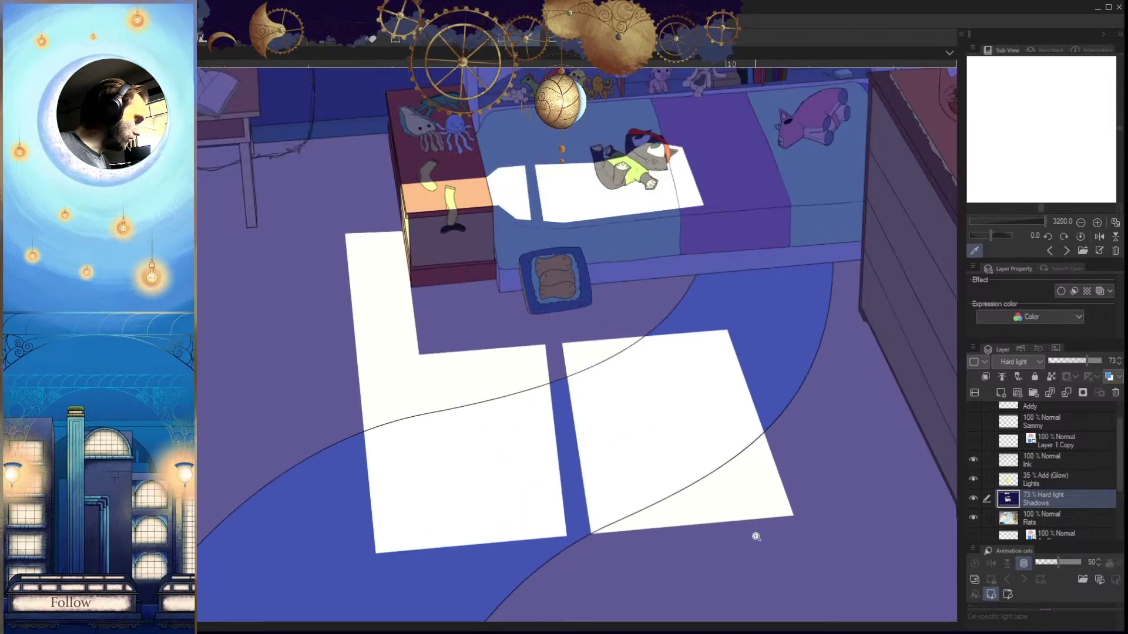
pyautogui.scroll(-4, 735, 554)
pyautogui.moveTo(755, 554); pyautogui.dragTo(754, 551)
pyautogui.press('h')
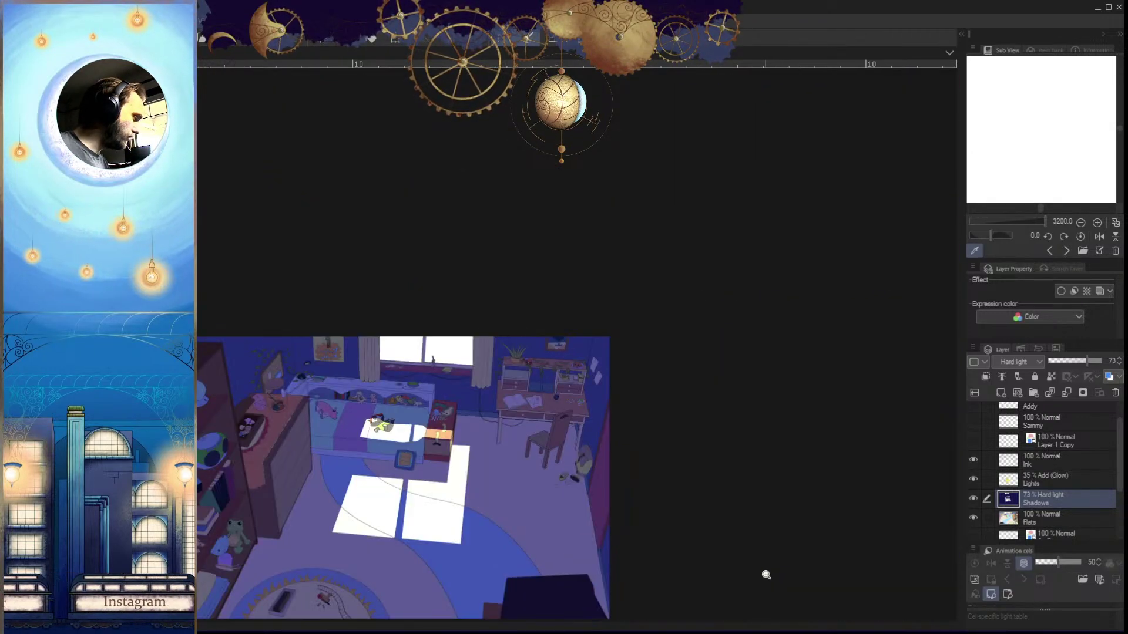
pyautogui.press('h')
pyautogui.scroll(3, 764, 576)
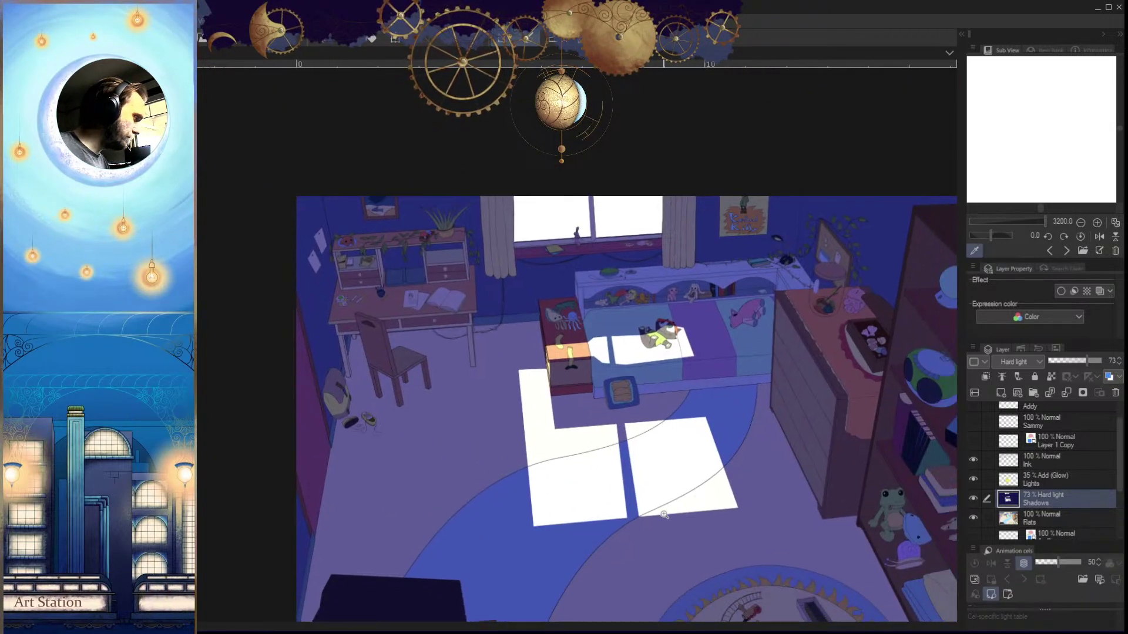
pyautogui.scroll(2, 727, 495)
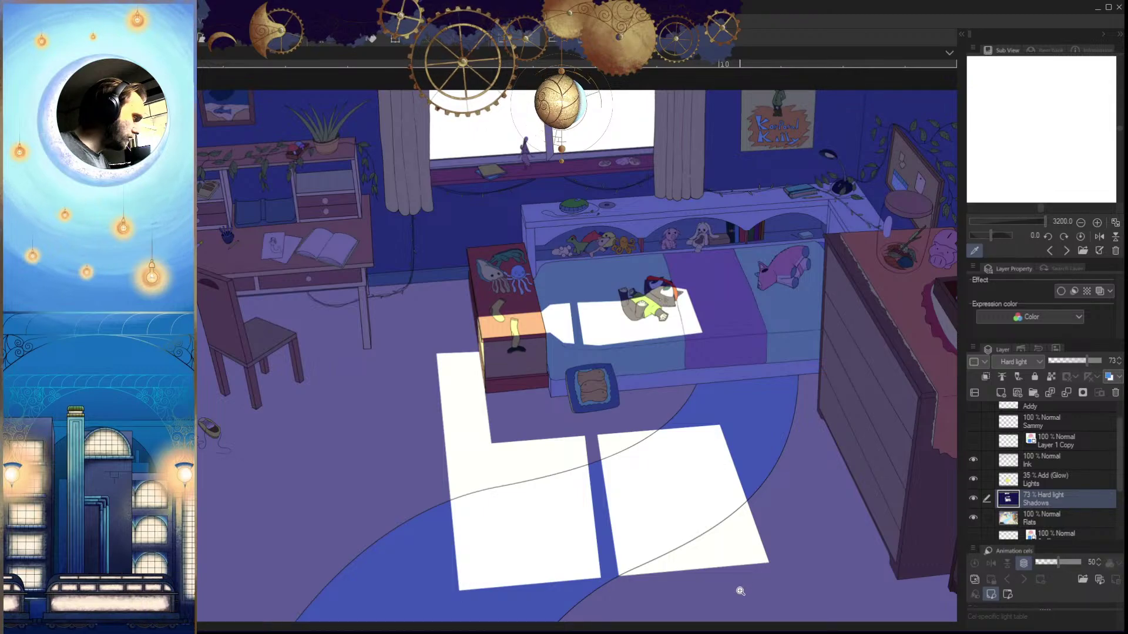
pyautogui.scroll(-3, 741, 595)
# Set the Lights layer's opacity to 16%
pyautogui.click(1073, 479)
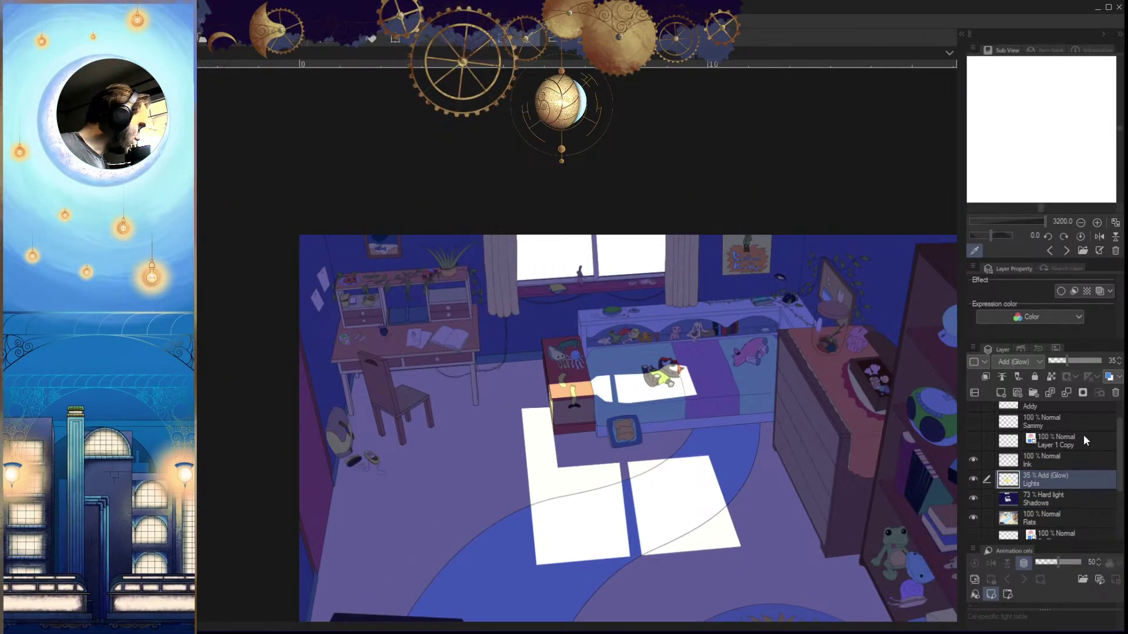
pyautogui.moveTo(1066, 360); pyautogui.dragTo(1056, 362)
pyautogui.scroll(3, 762, 451)
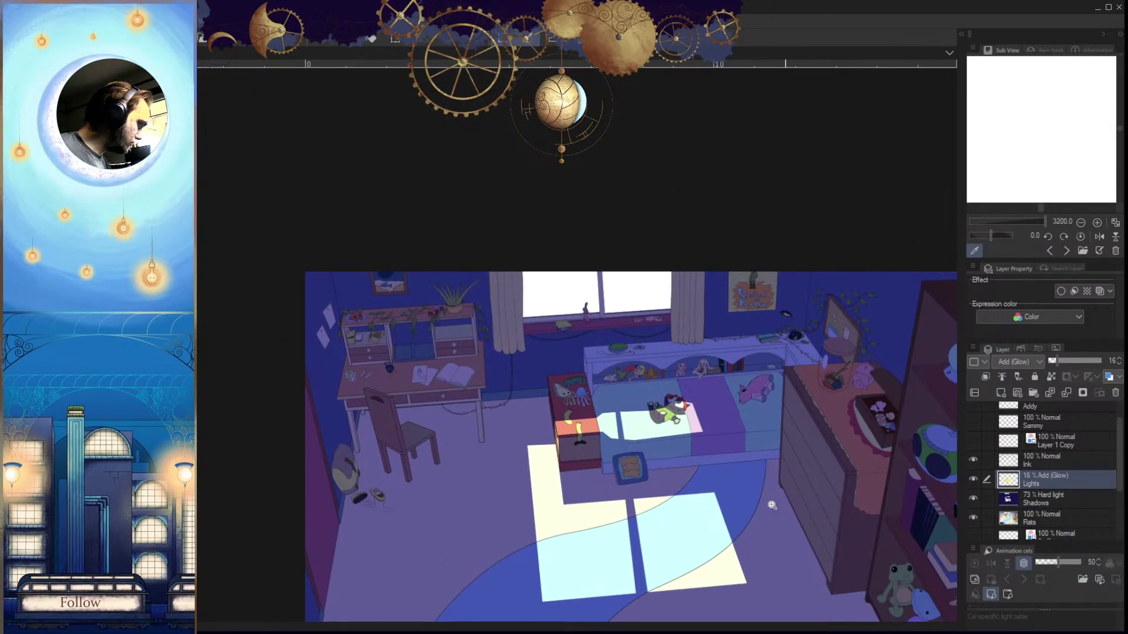
pyautogui.scroll(-3, 762, 450)
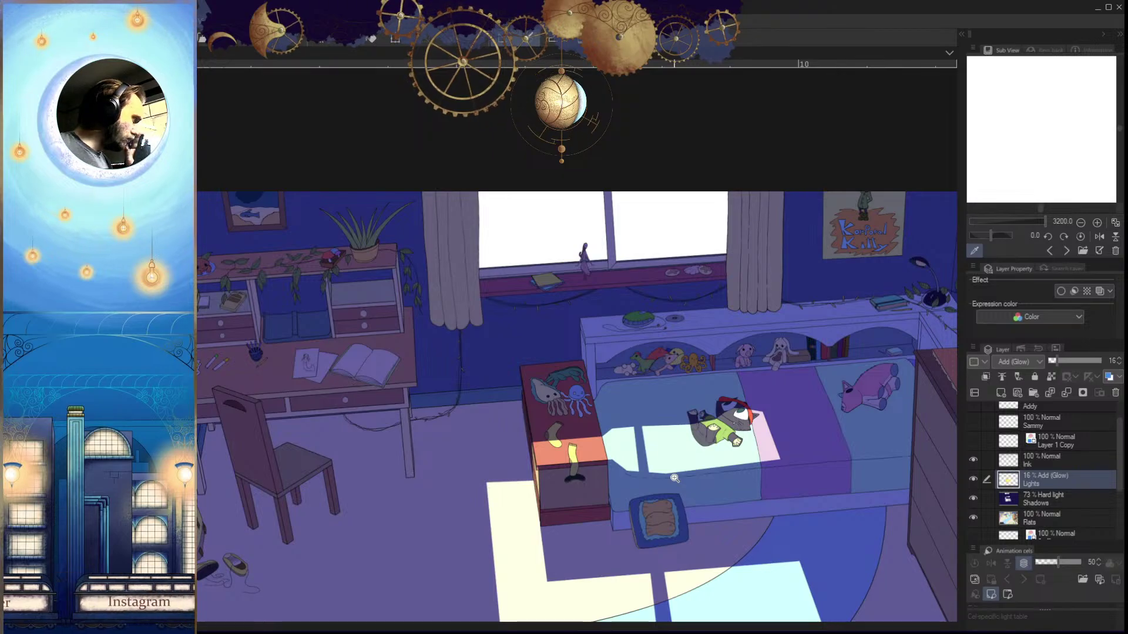
# With the Shadows layer active, select the windowsill's top surface and the upward-facing surfaces of the two stacked books
pyautogui.moveTo(674, 478); pyautogui.dragTo(710, 599)
pyautogui.moveTo(634, 383); pyautogui.dragTo(615, 486)
pyautogui.scroll(2, 514, 499)
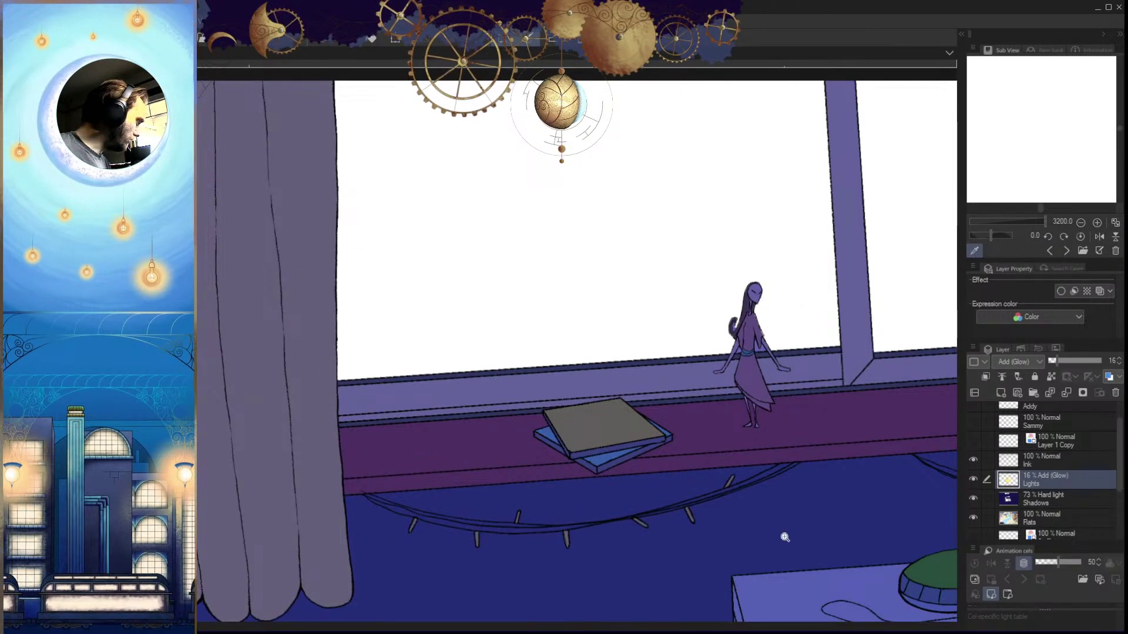
pyautogui.click(1046, 498)
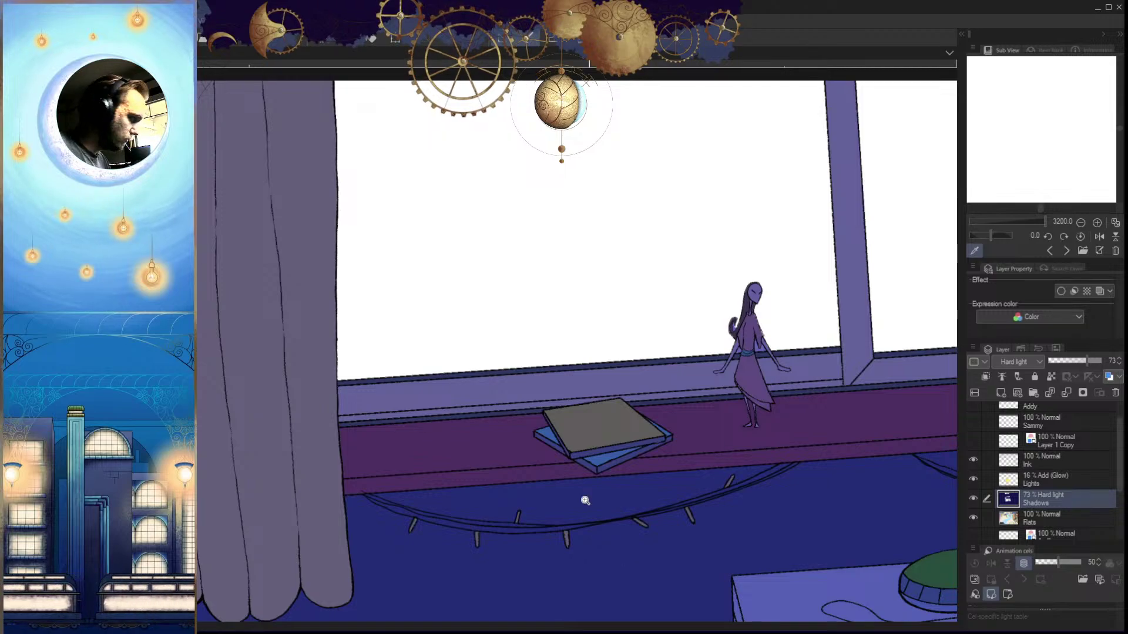
pyautogui.click(504, 445)
pyautogui.keyDown('shift'); pyautogui.click(605, 438); pyautogui.keyUp('shift')
pyautogui.moveTo(557, 443); pyautogui.dragTo(646, 443)
pyautogui.keyDown('shift'); pyautogui.click(542, 420); pyautogui.keyUp('shift')
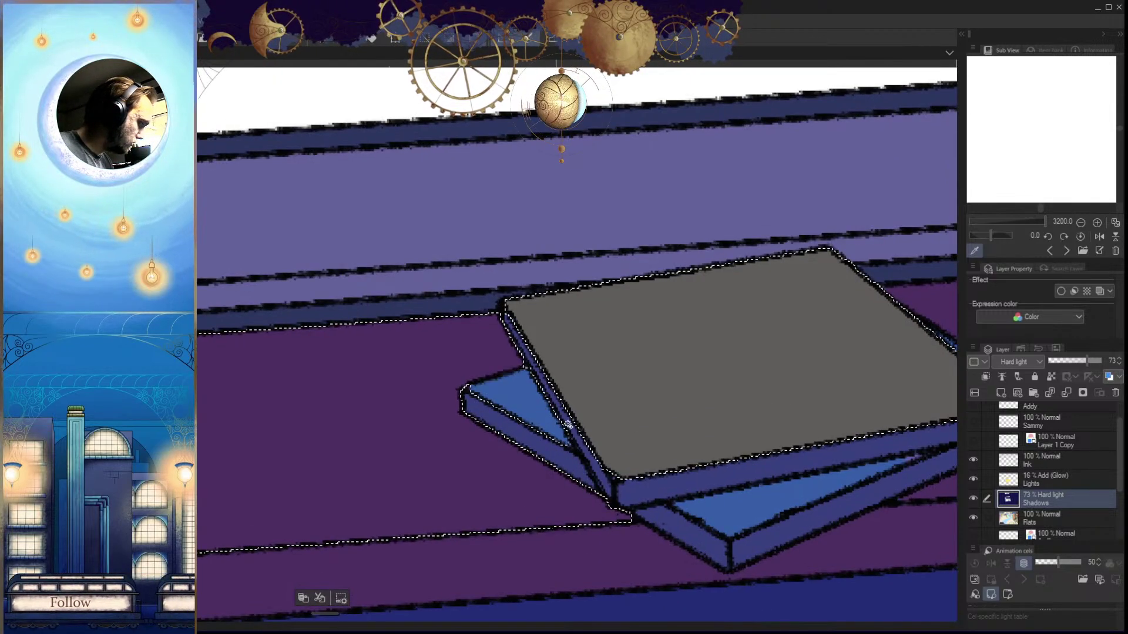
pyautogui.keyDown('shift'); pyautogui.click(752, 503); pyautogui.keyUp('shift')
pyautogui.moveTo(743, 533); pyautogui.dragTo(585, 539)
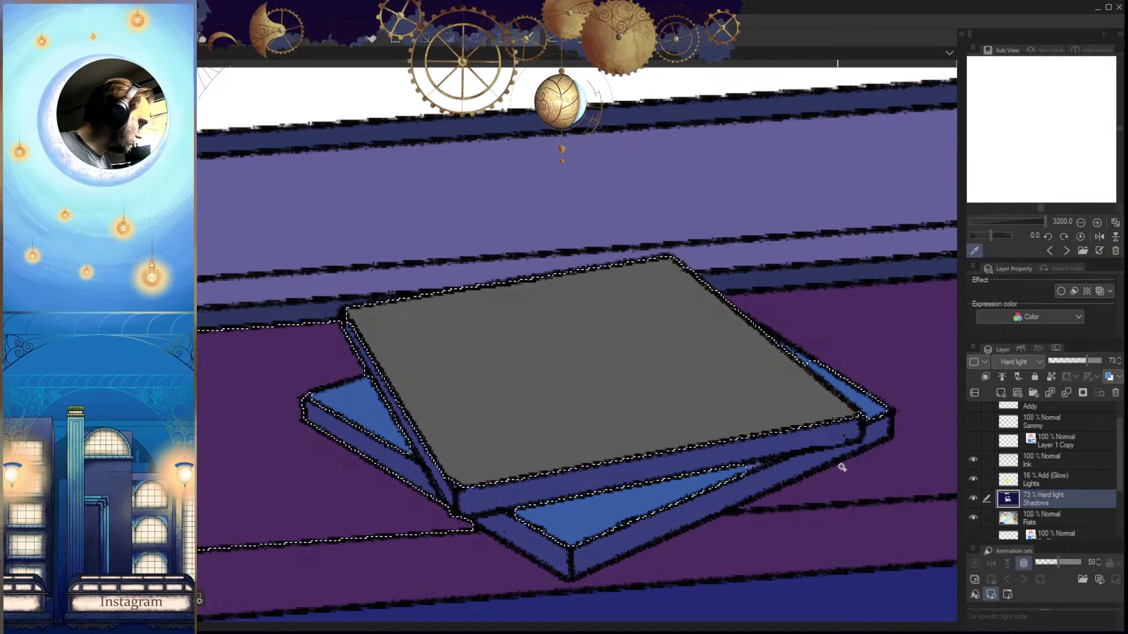
# Add the shells on the windowsill to the selection, erase the shadow from the selected surfaces and clear the selection
pyautogui.scroll(-5, 836, 456)
pyautogui.scroll(-6, 836, 456)
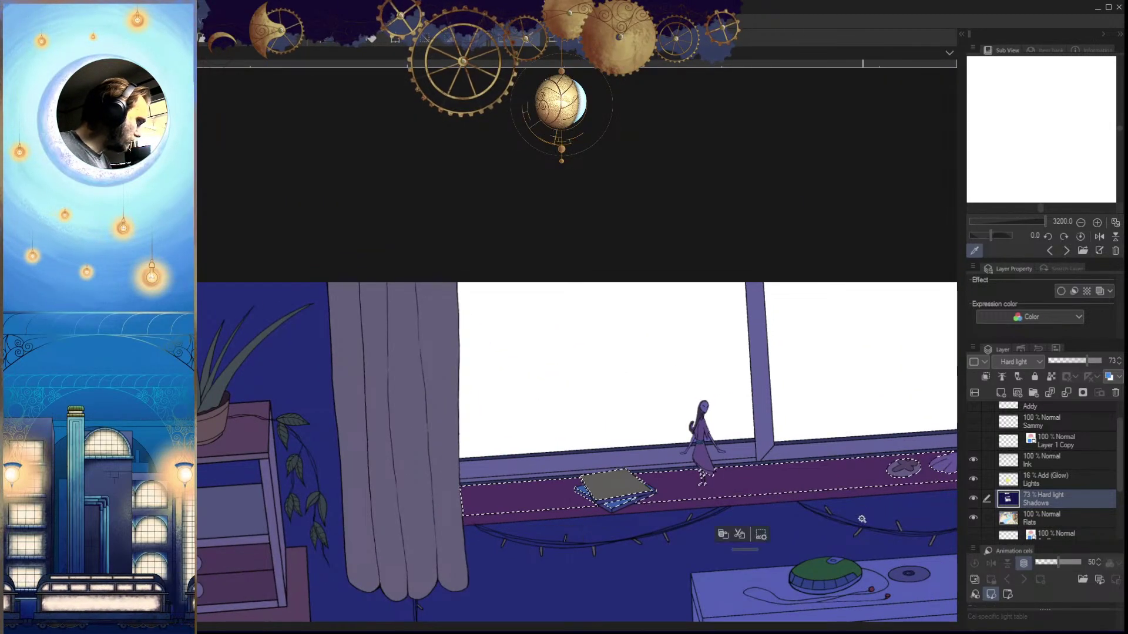
pyautogui.scroll(4, 856, 517)
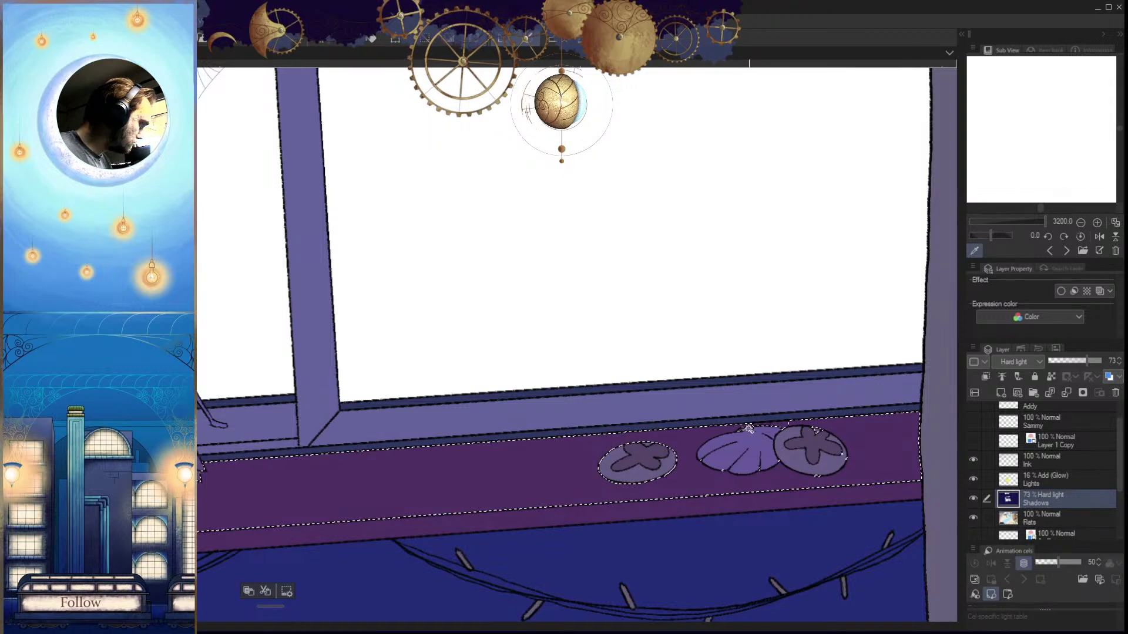
pyautogui.scroll(4, 775, 488)
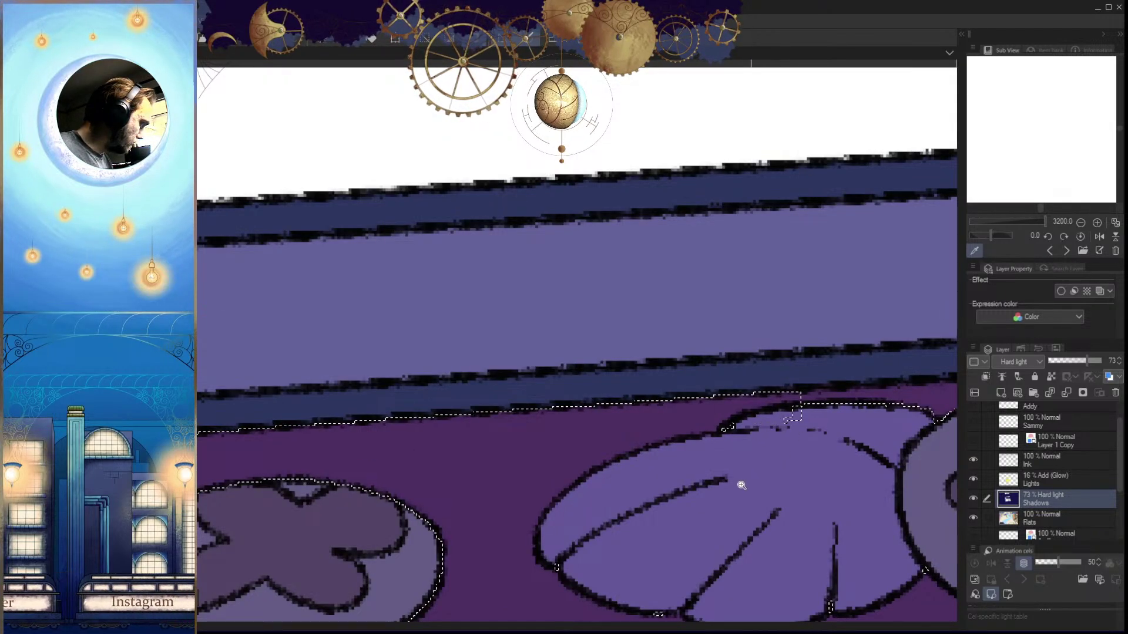
pyautogui.scroll(-4, 741, 484)
pyautogui.scroll(-2, 665, 513)
pyautogui.moveTo(665, 513); pyautogui.dragTo(668, 482)
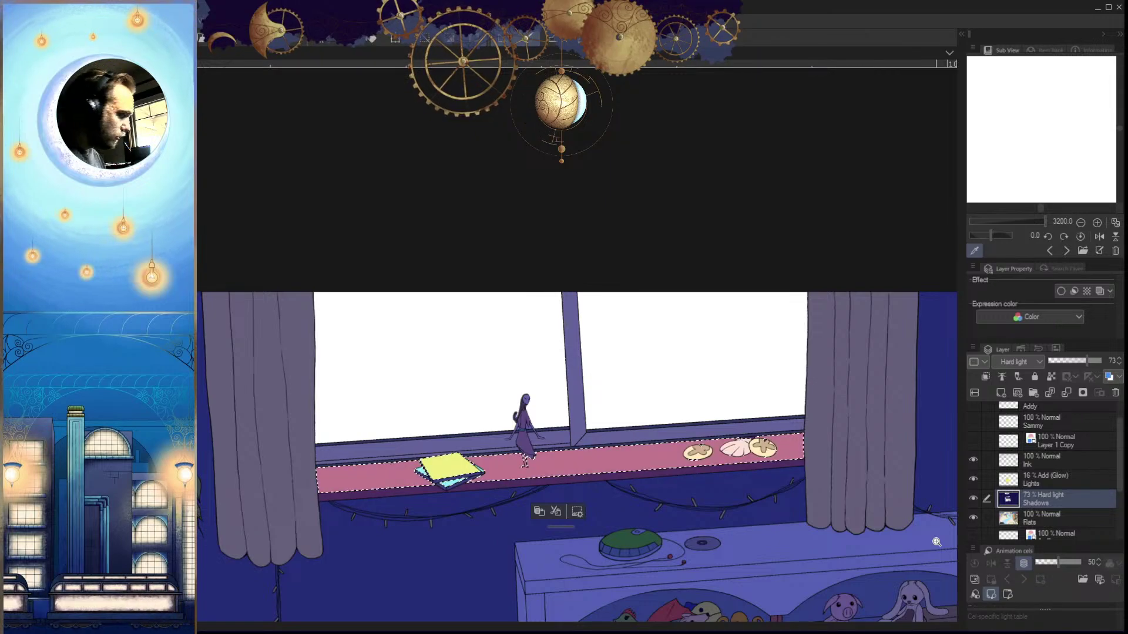
pyautogui.scroll(-3, 773, 548)
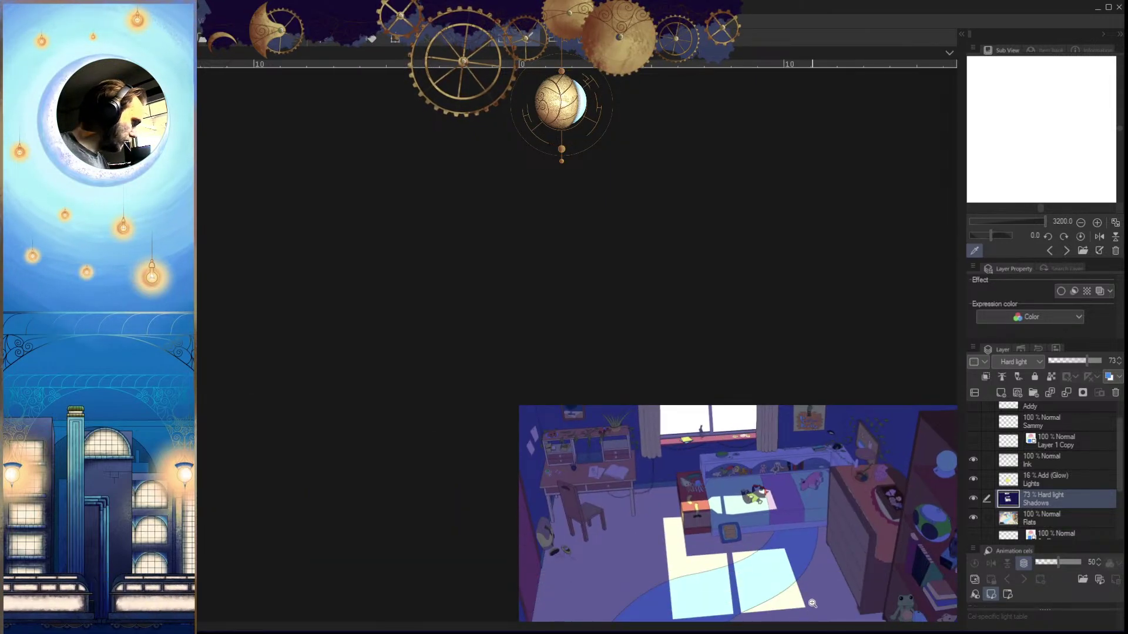
# Select the narrow end face of the yellow book on the windowsill, including its leftover sliver, erase the shadow there and clear the selection
pyautogui.scroll(6, 692, 441)
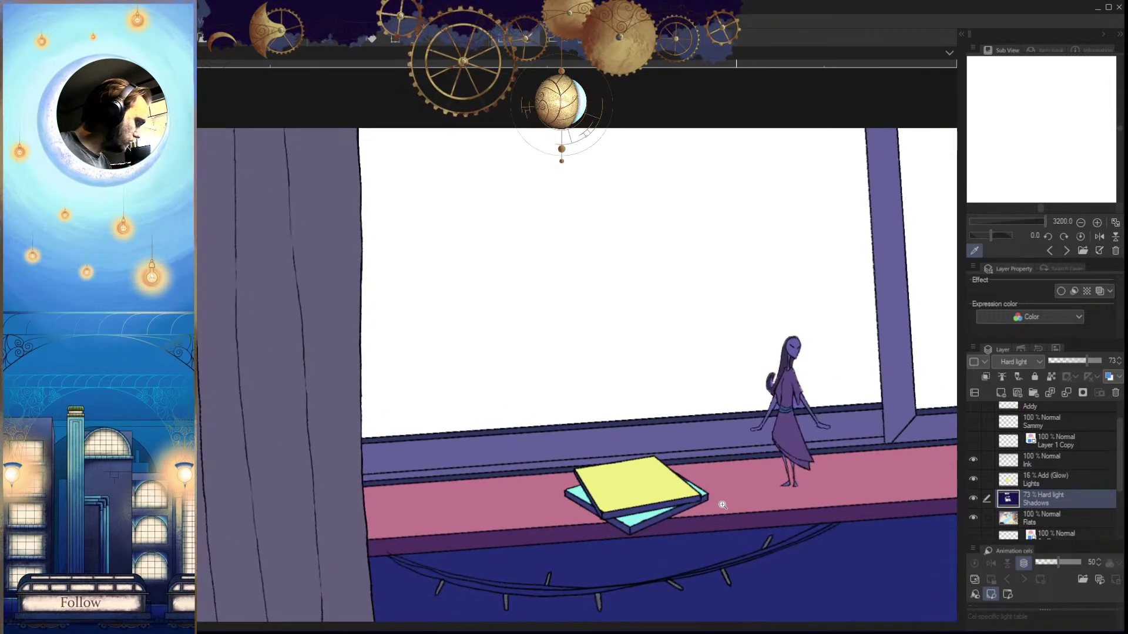
pyautogui.scroll(1, 699, 504)
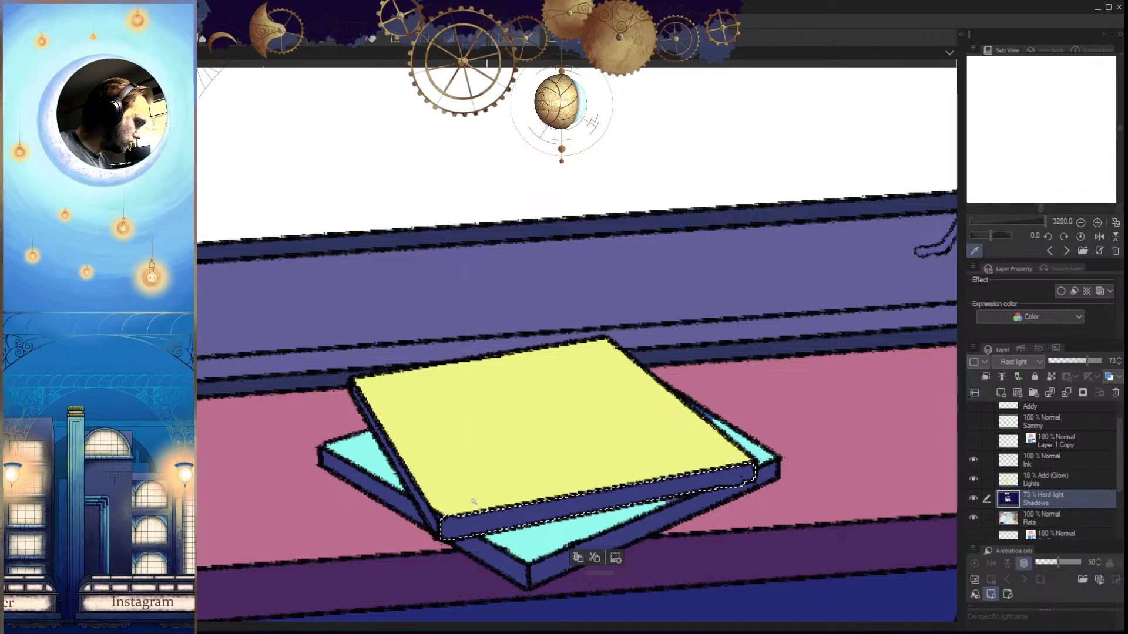
pyautogui.click(415, 490)
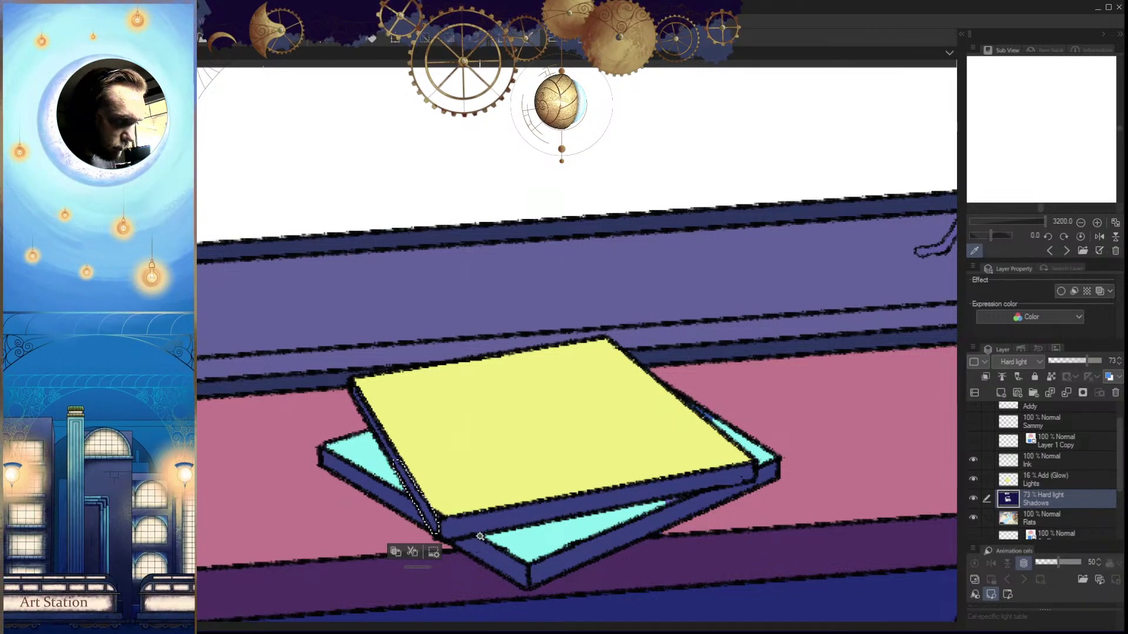
pyautogui.press('Delete')
pyautogui.click(379, 436)
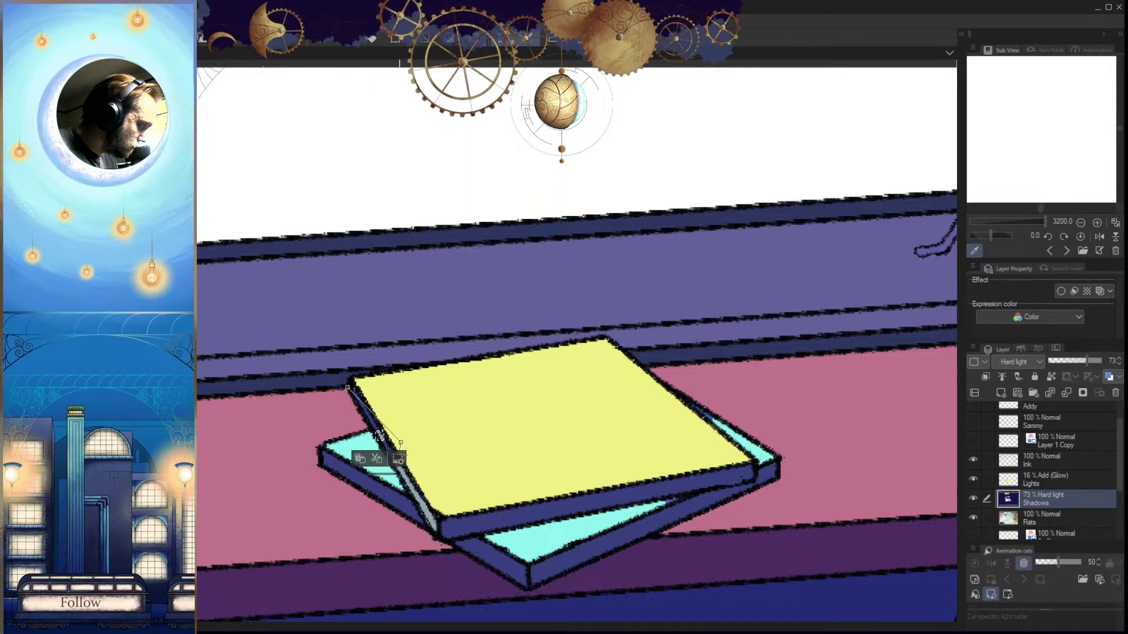
pyautogui.press('Escape')
pyautogui.hotkey('ctrl', 'd')
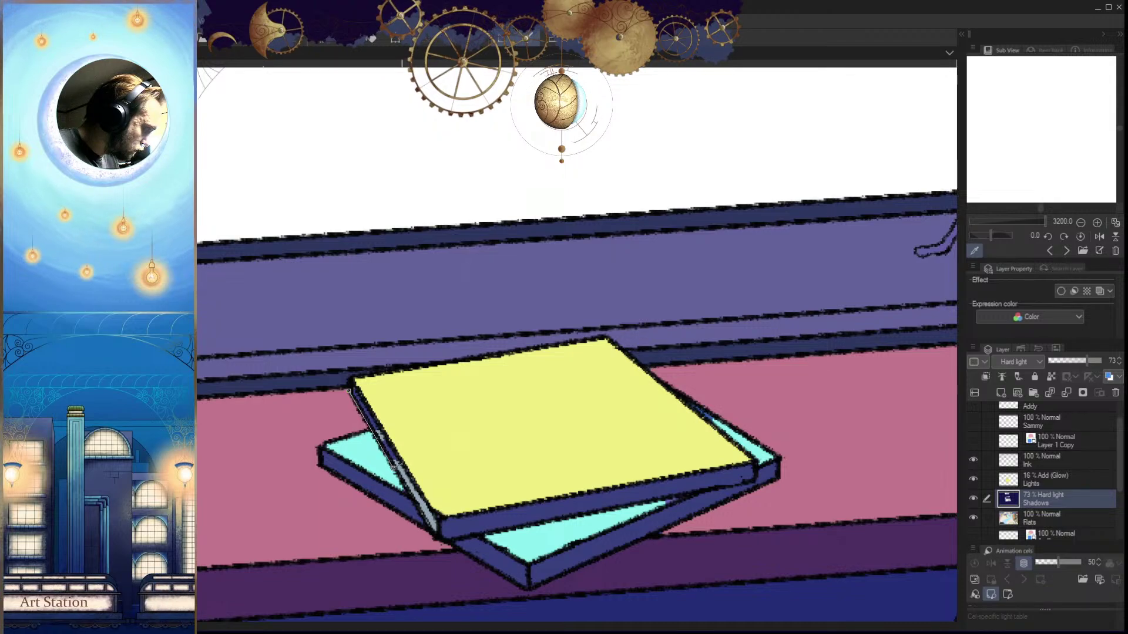
pyautogui.click(349, 390)
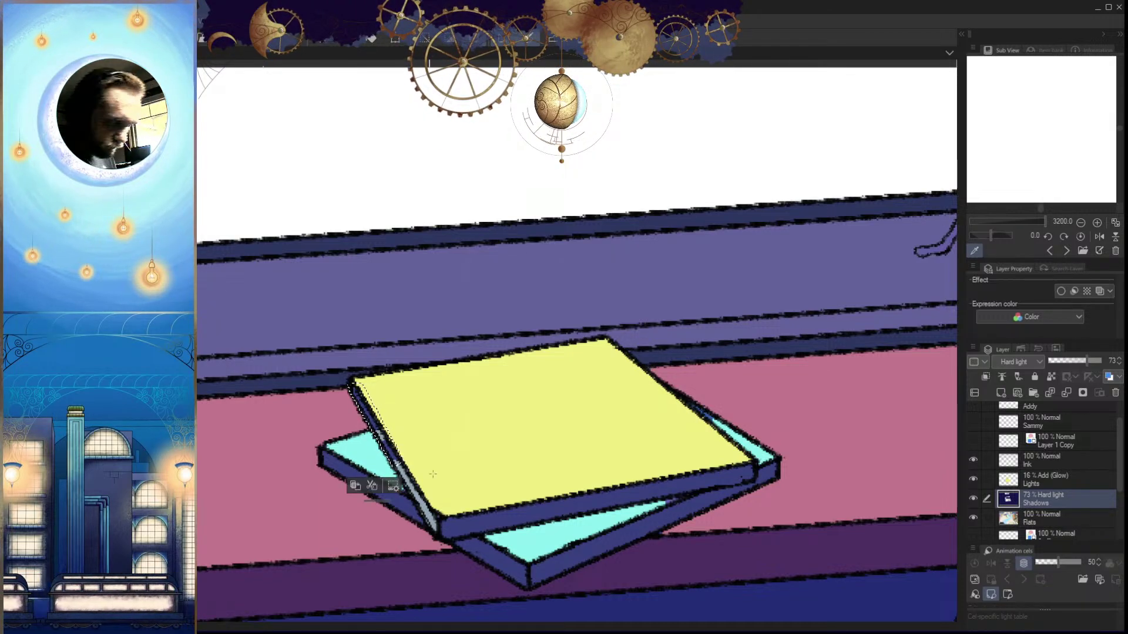
pyautogui.hotkey('ctrl', 'd')
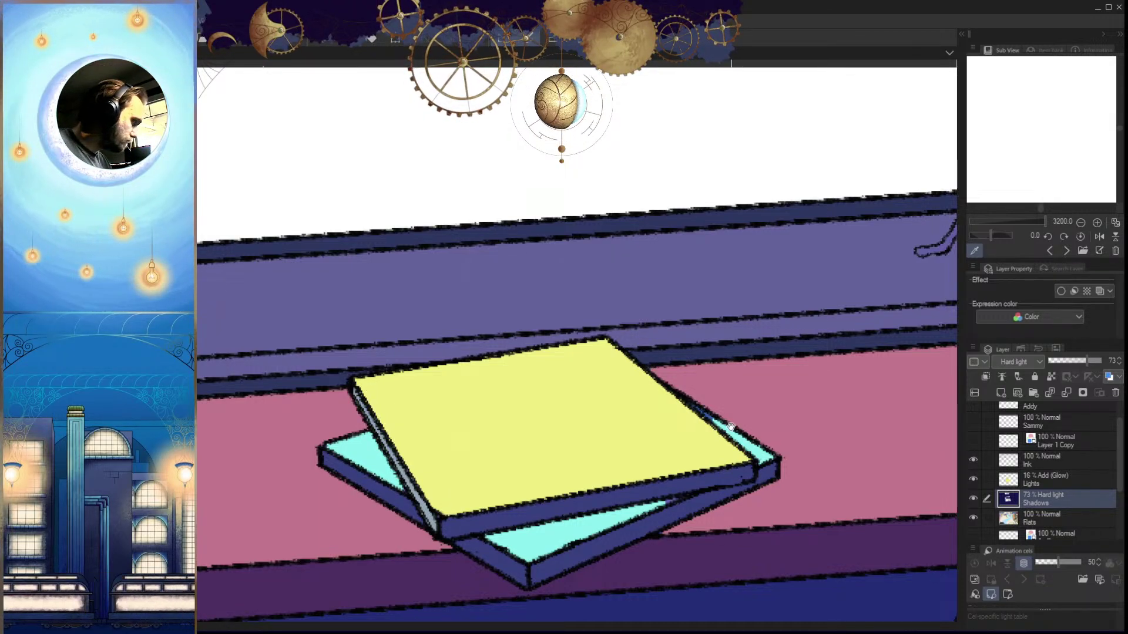
# Outline the leftover shadow sliver along the lower book's far edge beside the yellow cover, erase it and clear the selection
pyautogui.moveTo(731, 426); pyautogui.dragTo(678, 434)
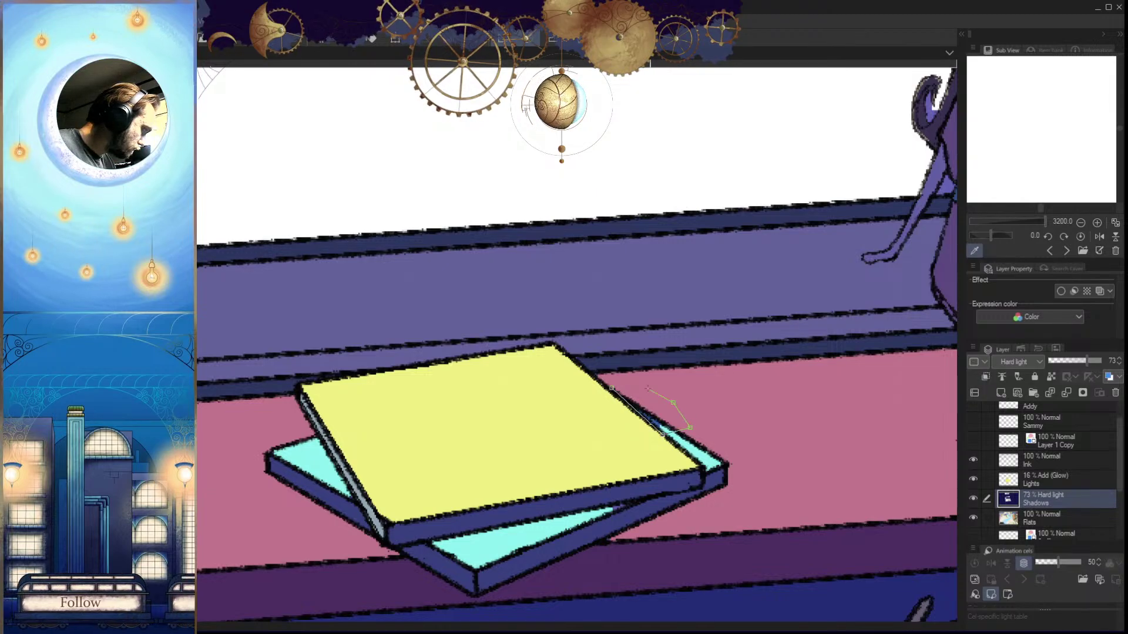
pyautogui.doubleClick(681, 429)
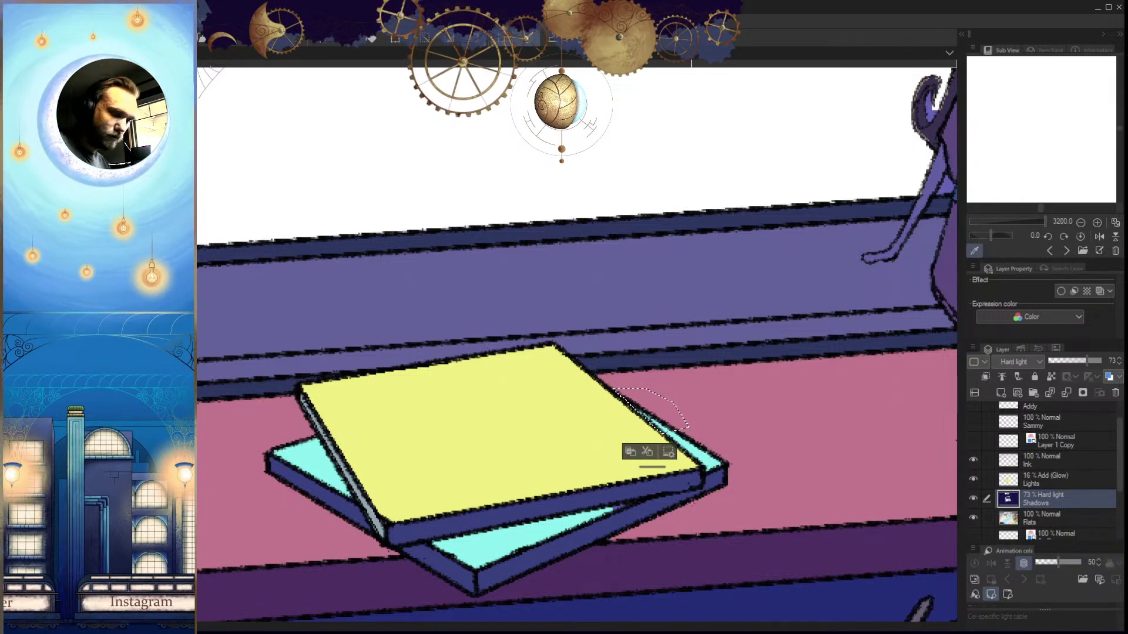
pyautogui.hotkey('ctrl', 'd')
# Begin a polygonal selection around the windowsill figurine, tracing the arm nearest the books, the skirt and around the feet
pyautogui.scroll(-3, 675, 482)
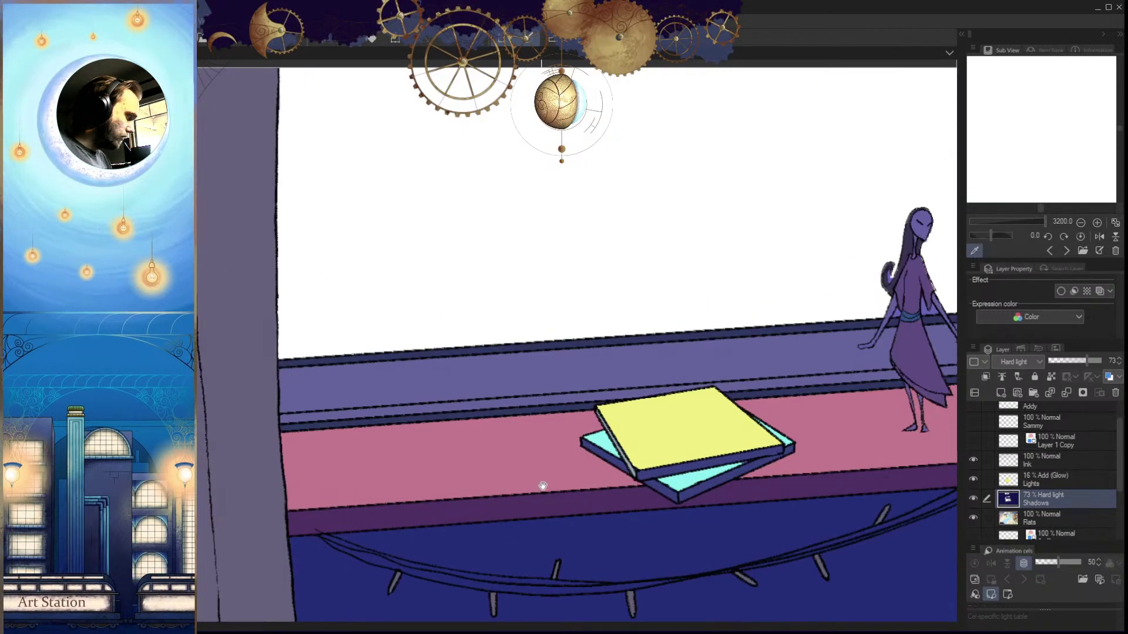
pyautogui.moveTo(542, 486); pyautogui.dragTo(555, 488)
pyautogui.moveTo(858, 488); pyautogui.dragTo(492, 556)
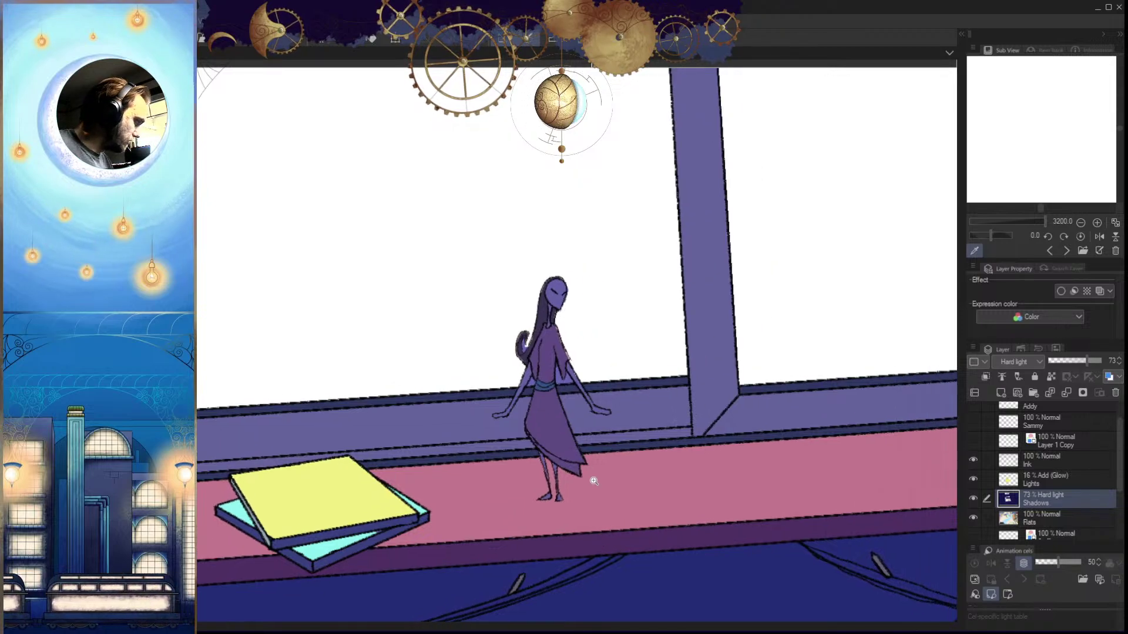
pyautogui.keyDown('ctrl'); pyautogui.click(595, 483); pyautogui.keyUp('ctrl')
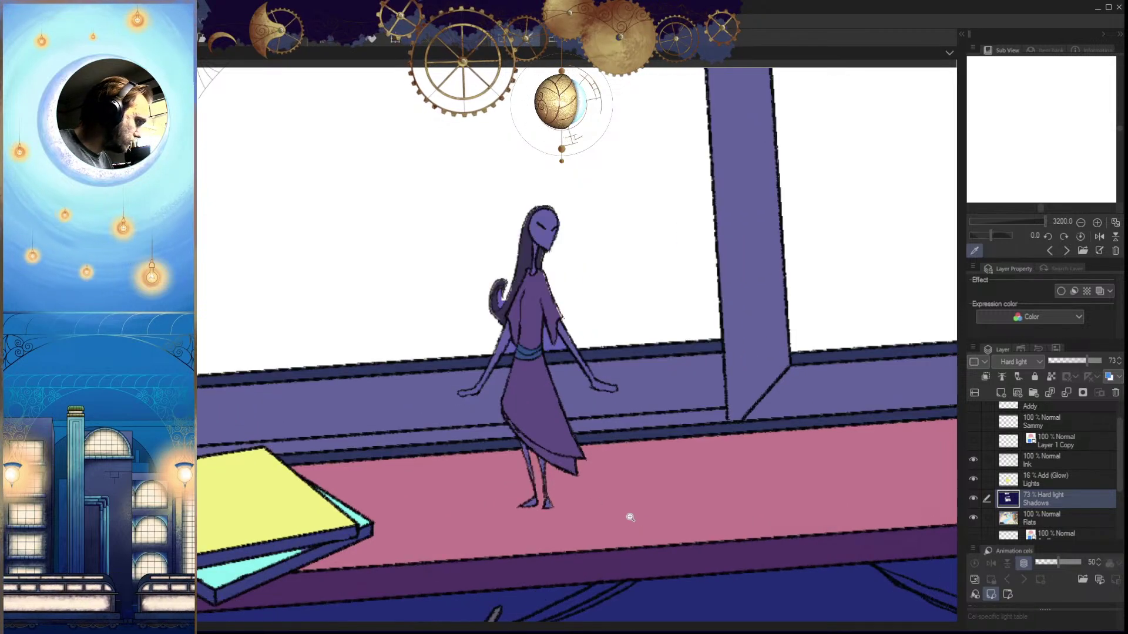
pyautogui.click(472, 323)
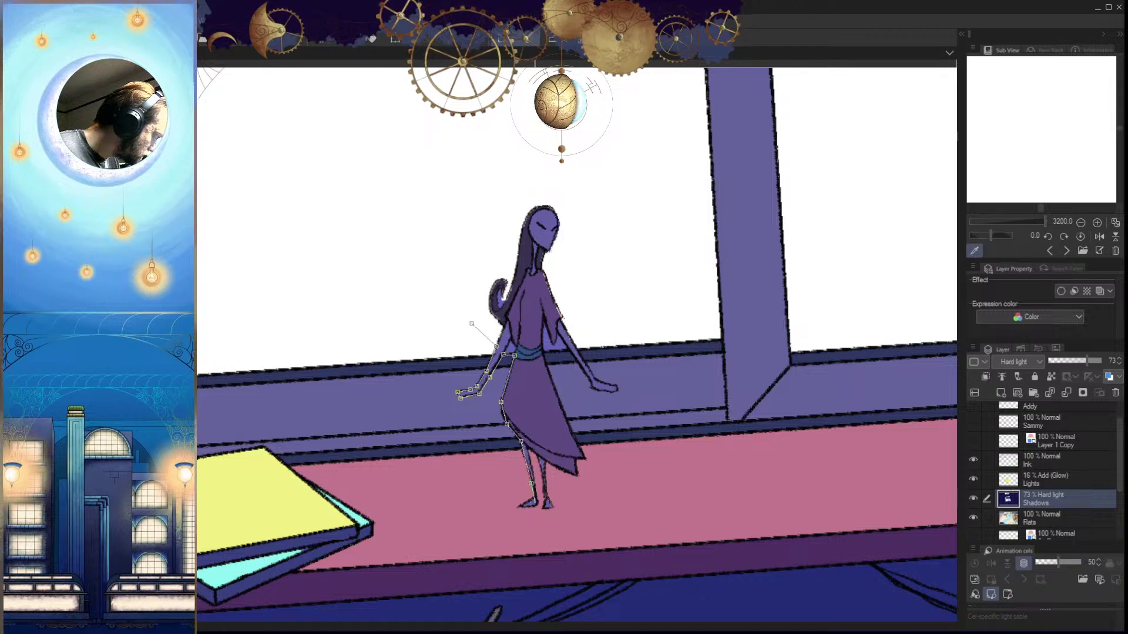
pyautogui.click(506, 510)
pyautogui.click(506, 539)
pyautogui.click(592, 524)
pyautogui.click(616, 509)
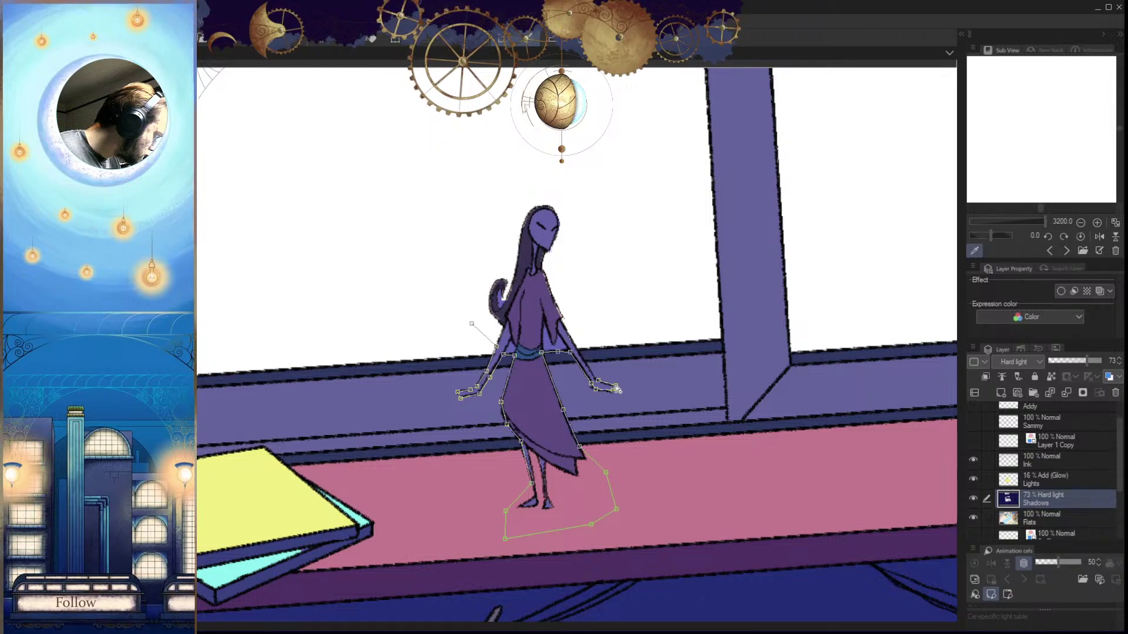
# Close the selection around the figurine's other arm, torso and head, erase the shadow inside it and clear the selection
pyautogui.click(575, 341)
pyautogui.click(583, 304)
pyautogui.click(590, 257)
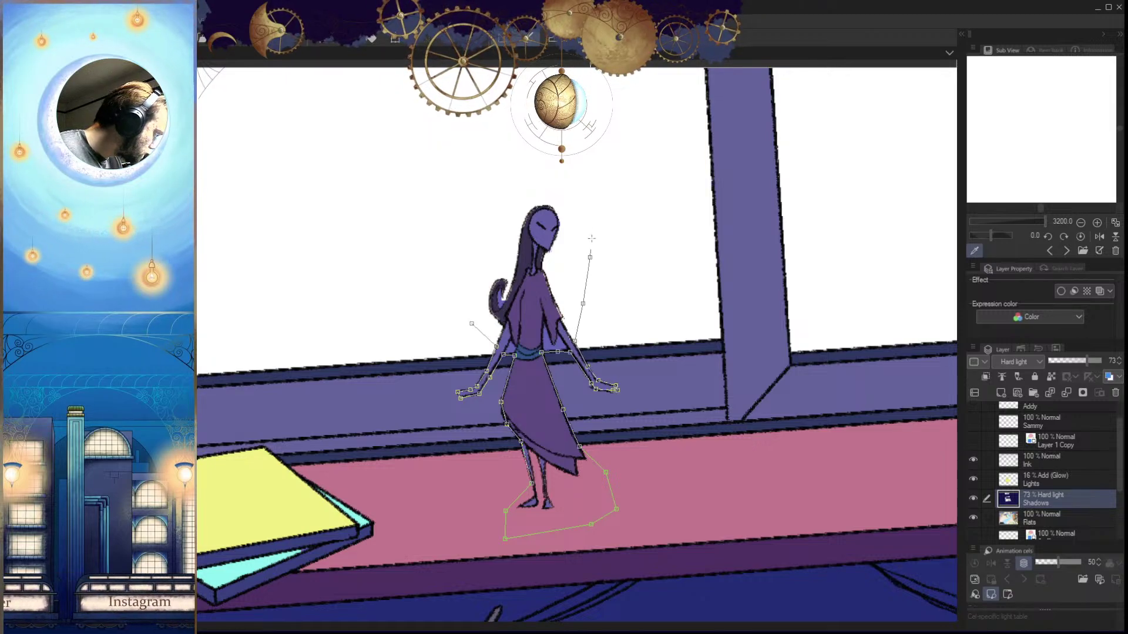
pyautogui.click(591, 219)
pyautogui.click(572, 182)
pyautogui.click(521, 177)
pyautogui.click(472, 228)
pyautogui.click(460, 270)
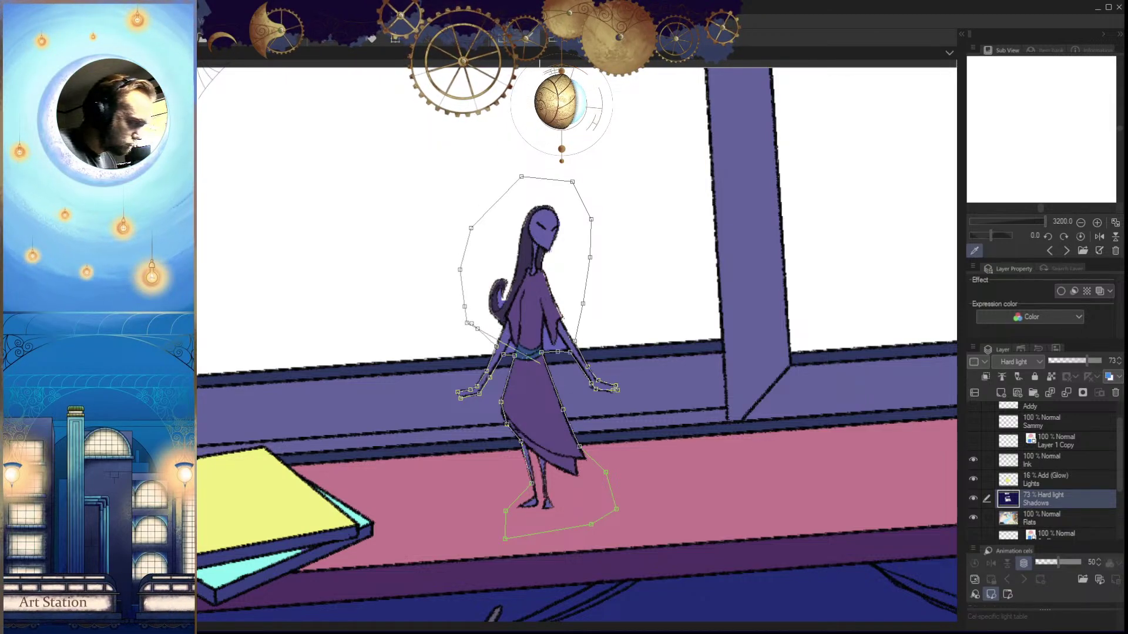
pyautogui.doubleClick(526, 344)
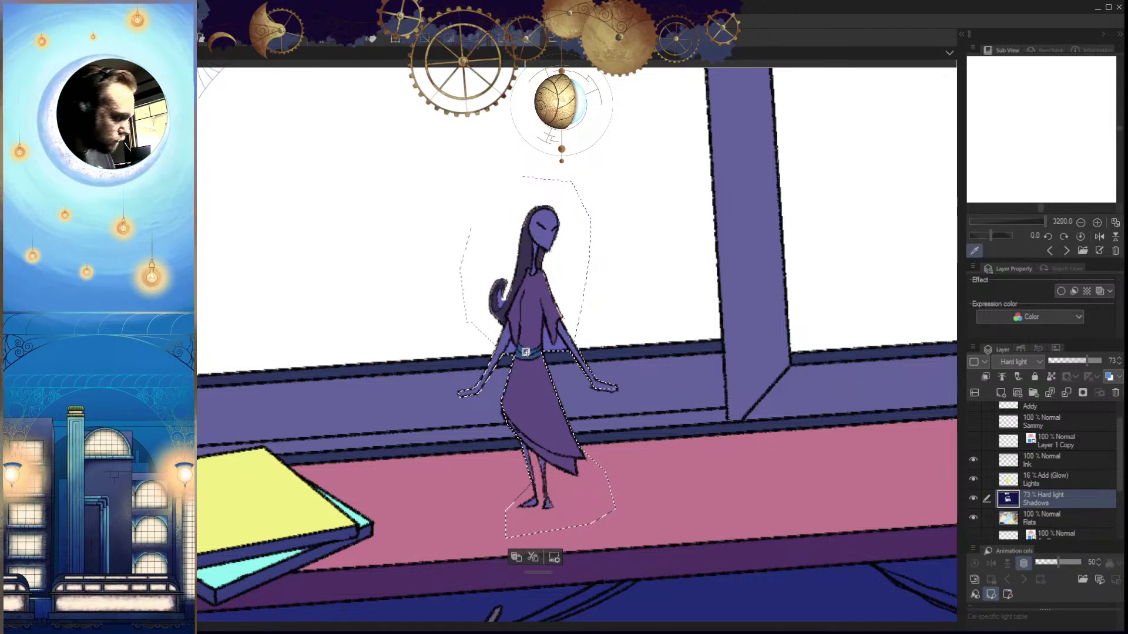
pyautogui.press('Delete')
pyautogui.hotkey('ctrl', 'd')
# Examine the lit windowsill objects up close and the whole room at several sizes, in both normal and mirrored view
pyautogui.moveTo(676, 424); pyautogui.dragTo(617, 518)
pyautogui.moveTo(692, 523); pyautogui.dragTo(594, 531)
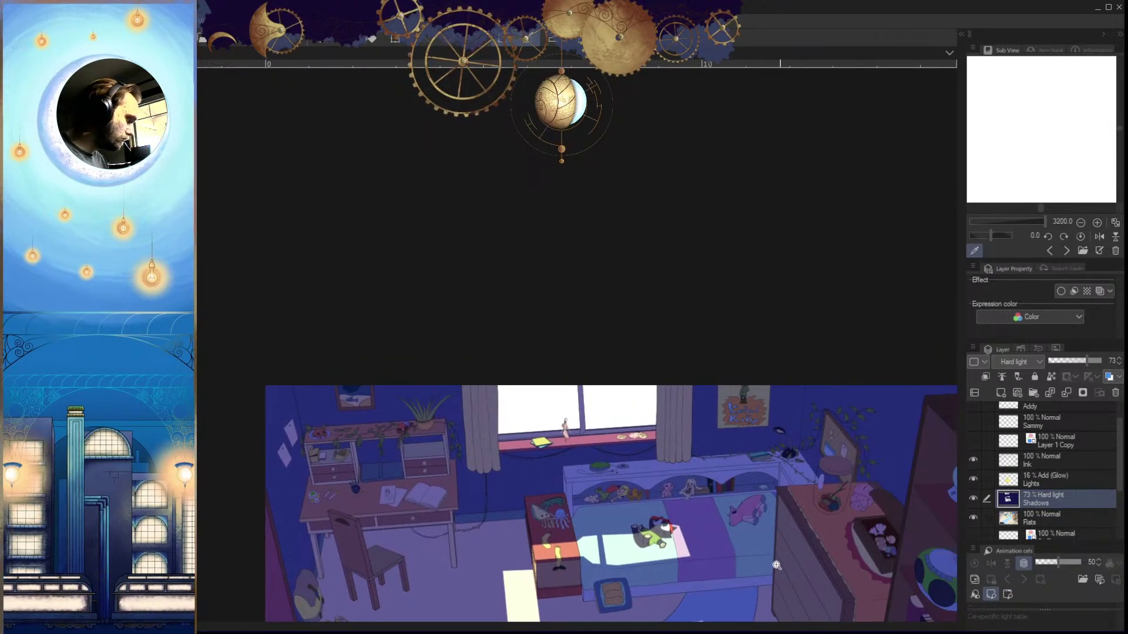
pyautogui.moveTo(754, 535); pyautogui.dragTo(744, 544)
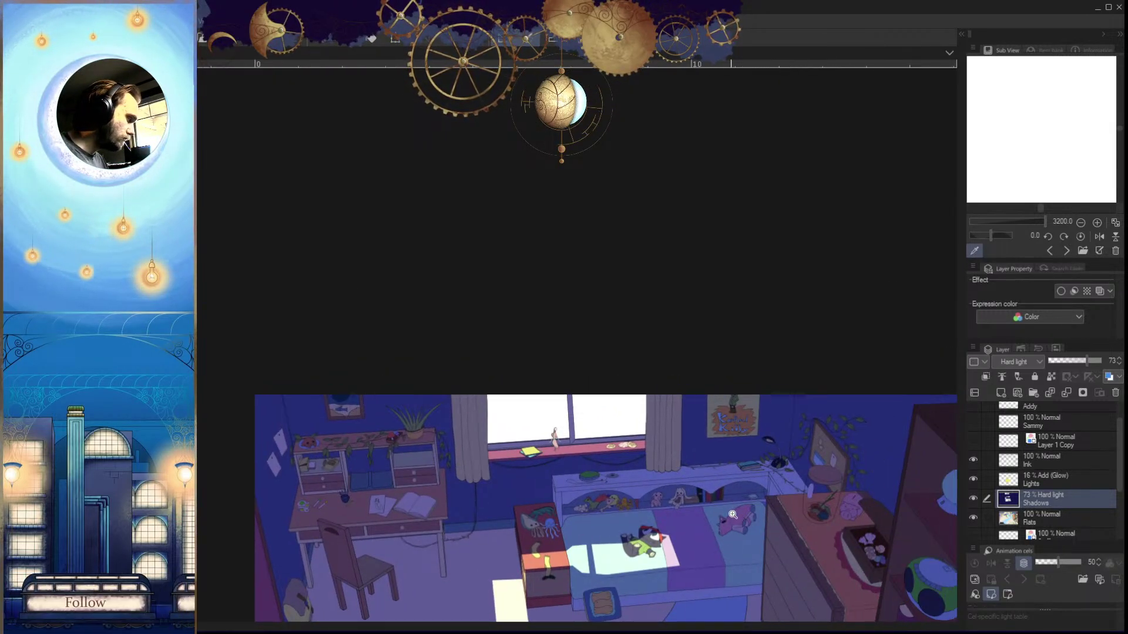
pyautogui.moveTo(546, 449); pyautogui.dragTo(711, 473)
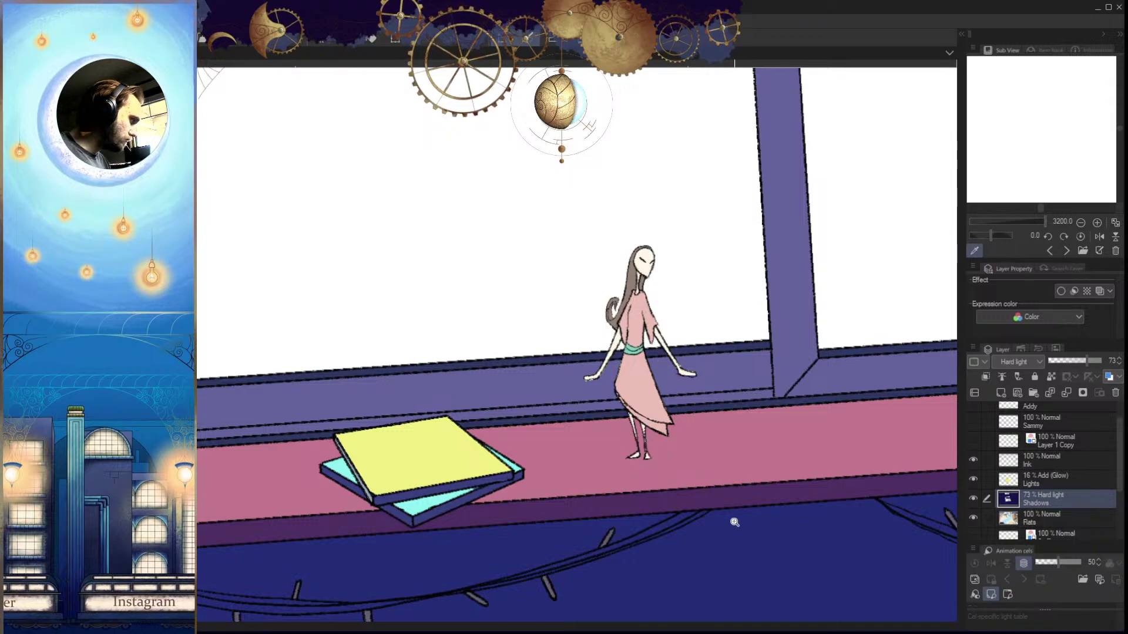
pyautogui.scroll(-4, 724, 525)
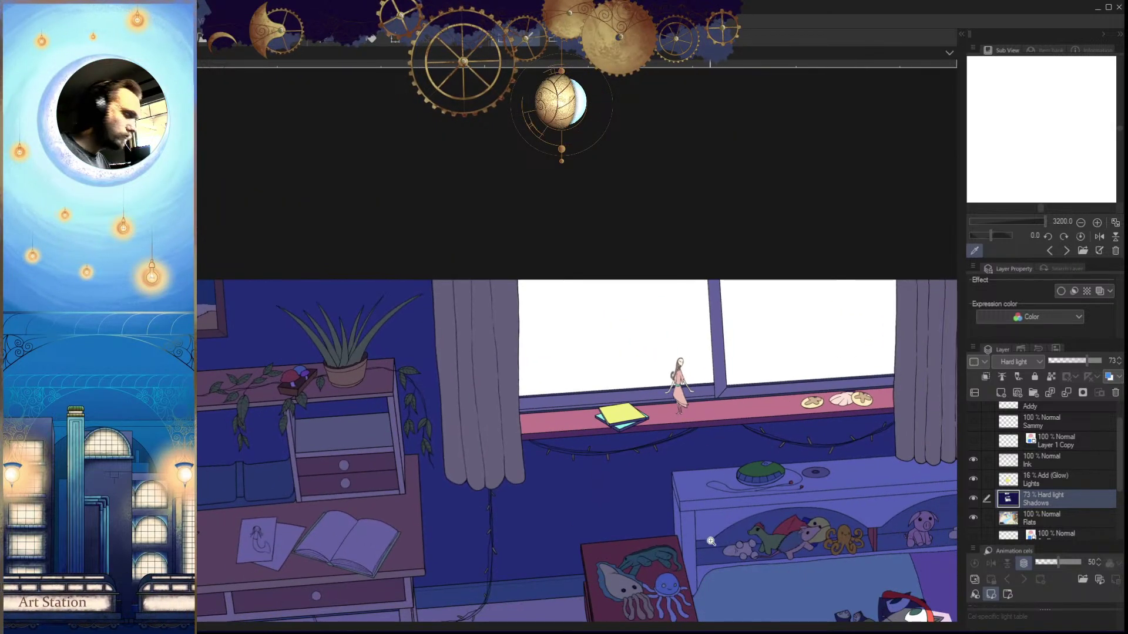
pyautogui.scroll(-2, 712, 549)
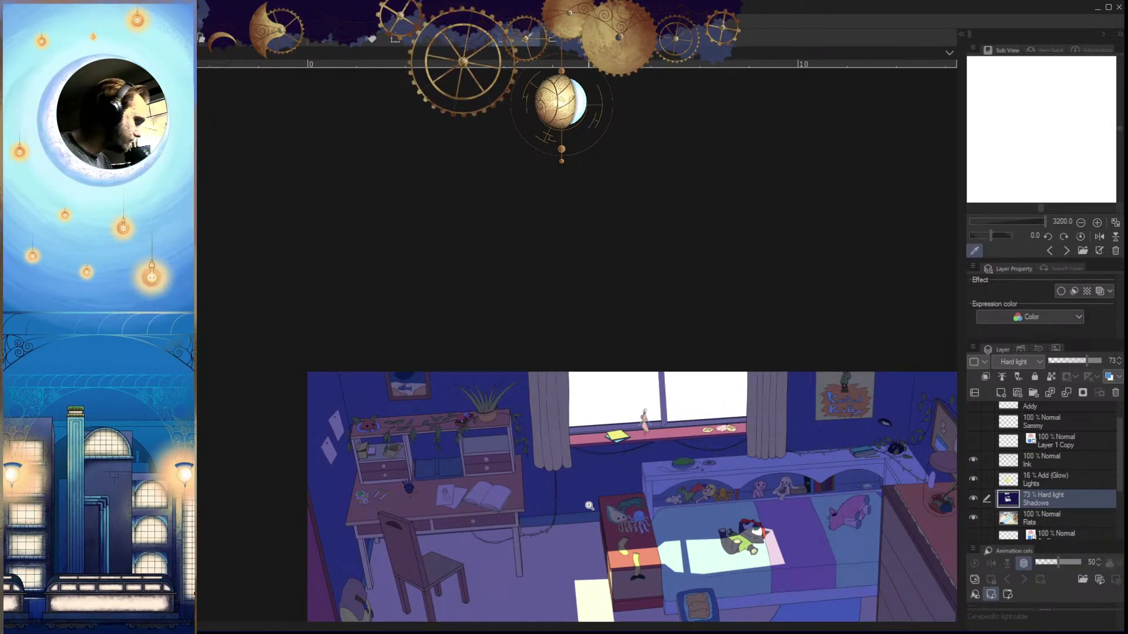
pyautogui.scroll(-2, 590, 506)
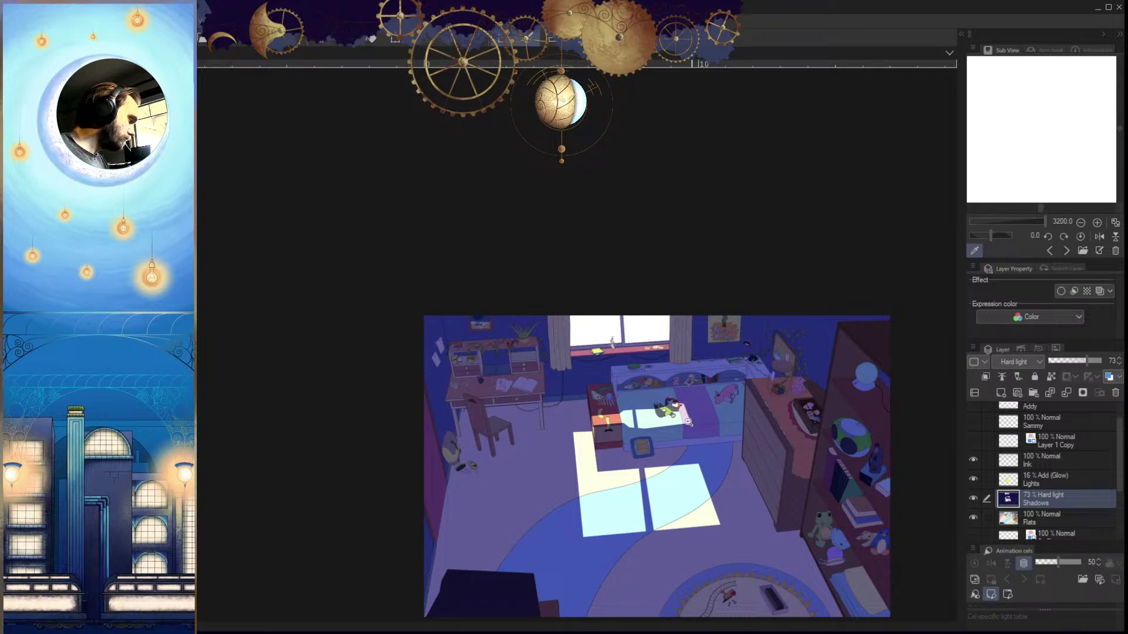
pyautogui.moveTo(688, 421); pyautogui.dragTo(652, 490)
pyautogui.moveTo(755, 534); pyautogui.dragTo(739, 559)
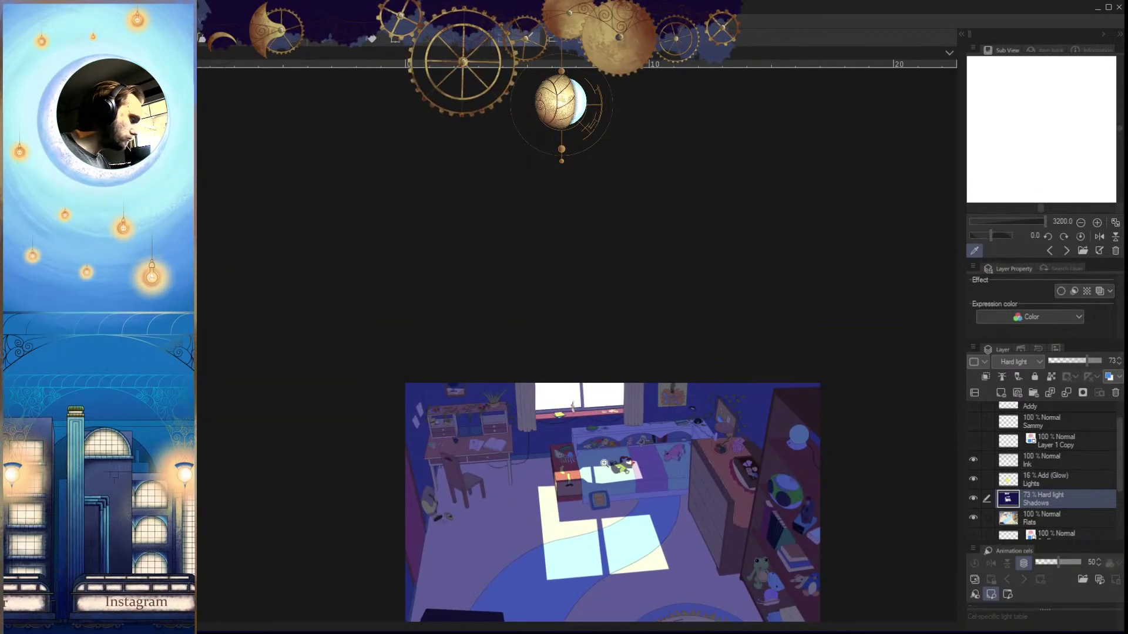
pyautogui.moveTo(654, 513); pyautogui.dragTo(584, 445)
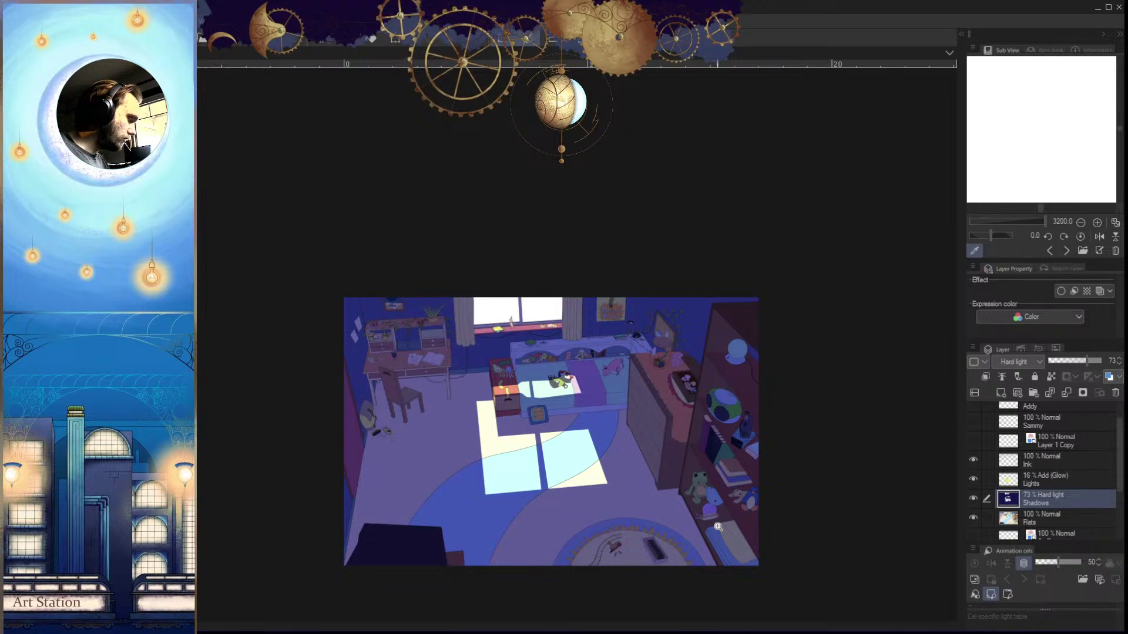
pyautogui.moveTo(707, 450); pyautogui.dragTo(727, 514)
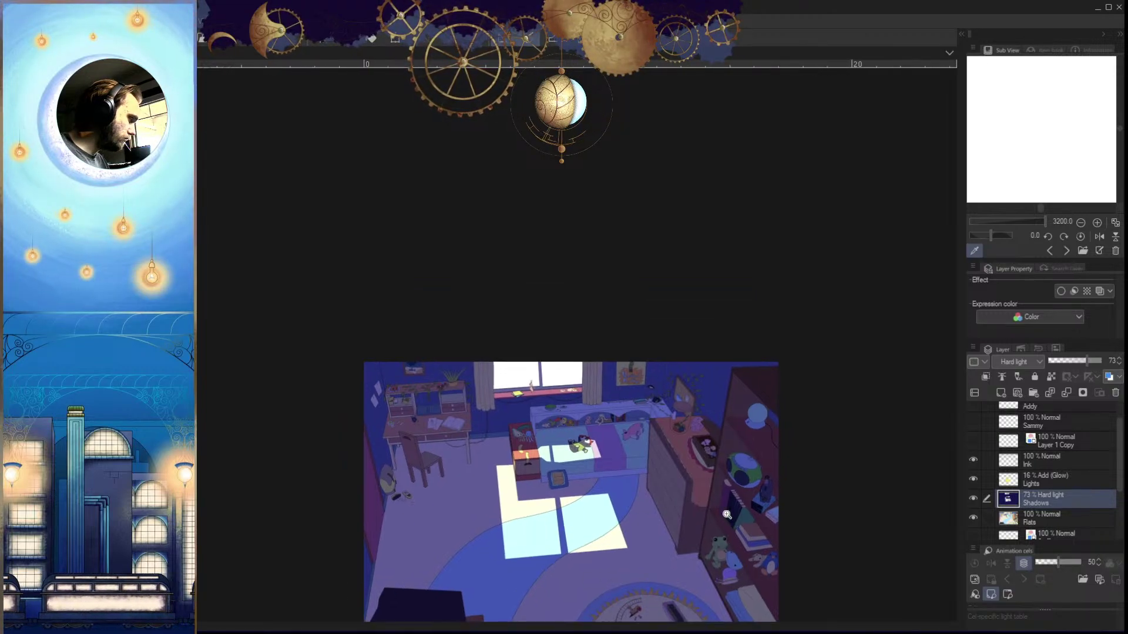
pyautogui.moveTo(554, 402); pyautogui.dragTo(655, 613)
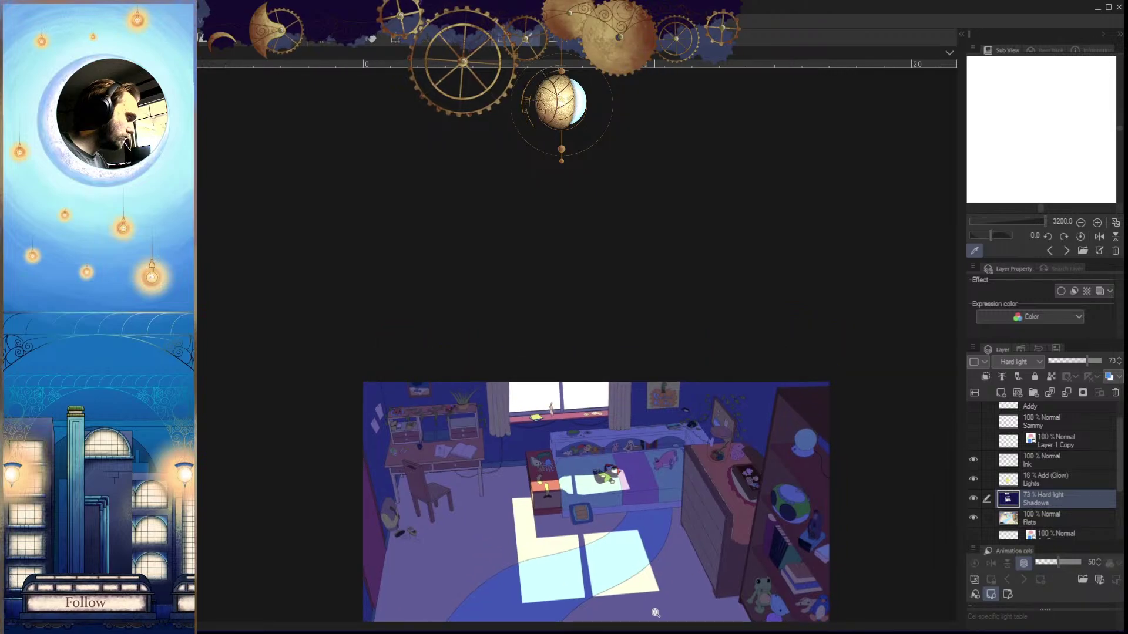
pyautogui.click(555, 405)
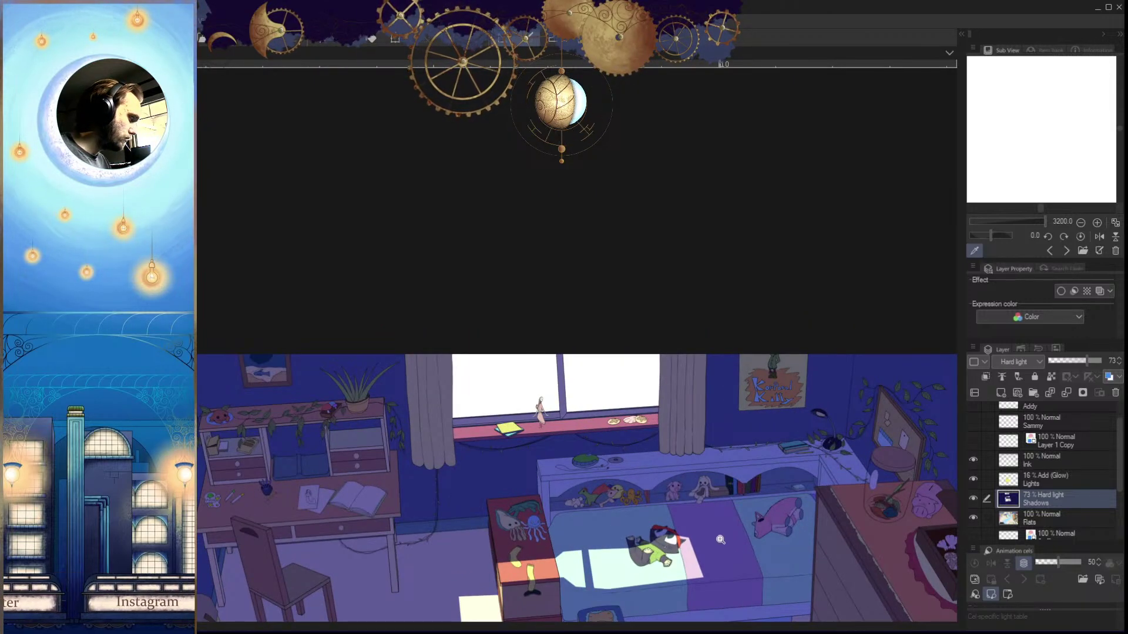
pyautogui.moveTo(721, 539); pyautogui.dragTo(712, 583)
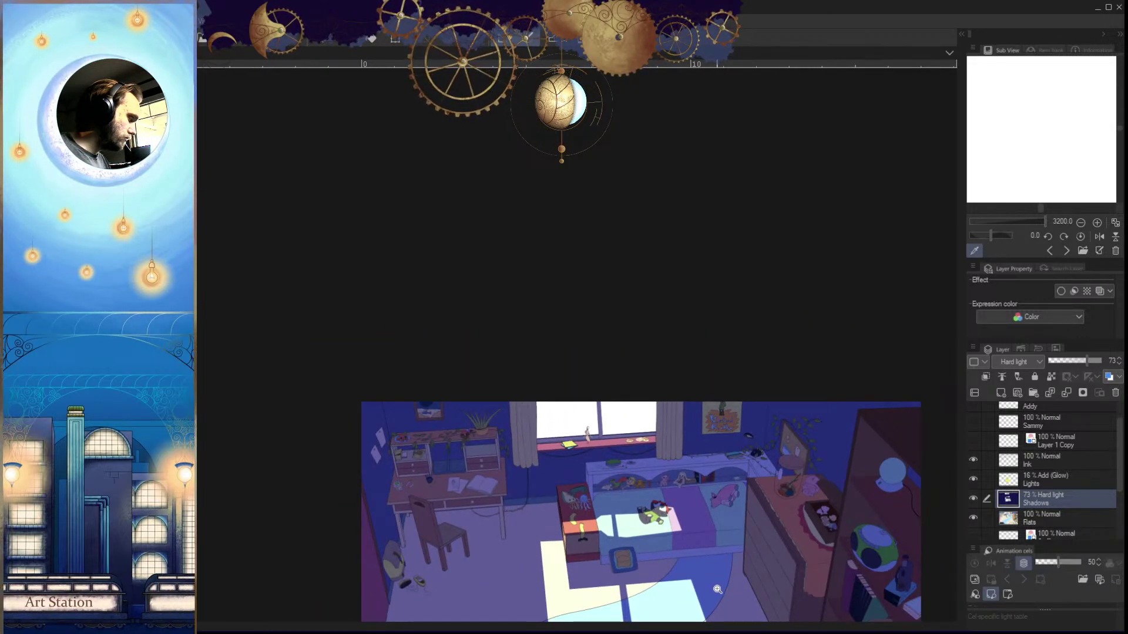
pyautogui.click(698, 556)
pyautogui.moveTo(708, 527); pyautogui.dragTo(652, 458)
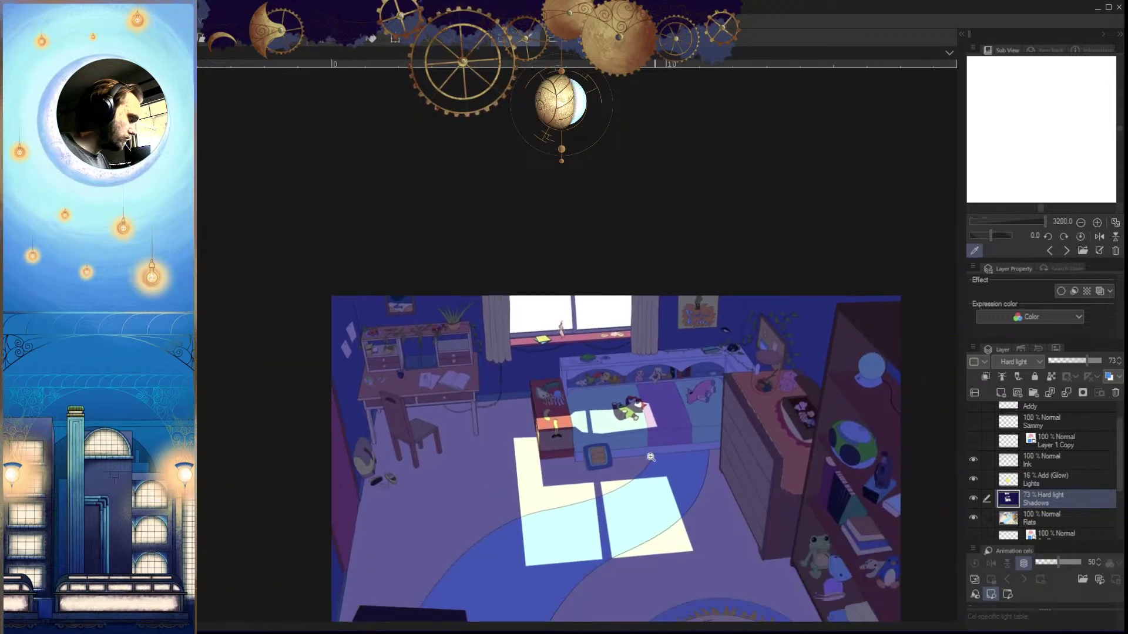
pyautogui.press('h')
pyautogui.press('h')
pyautogui.moveTo(732, 506); pyautogui.dragTo(688, 504)
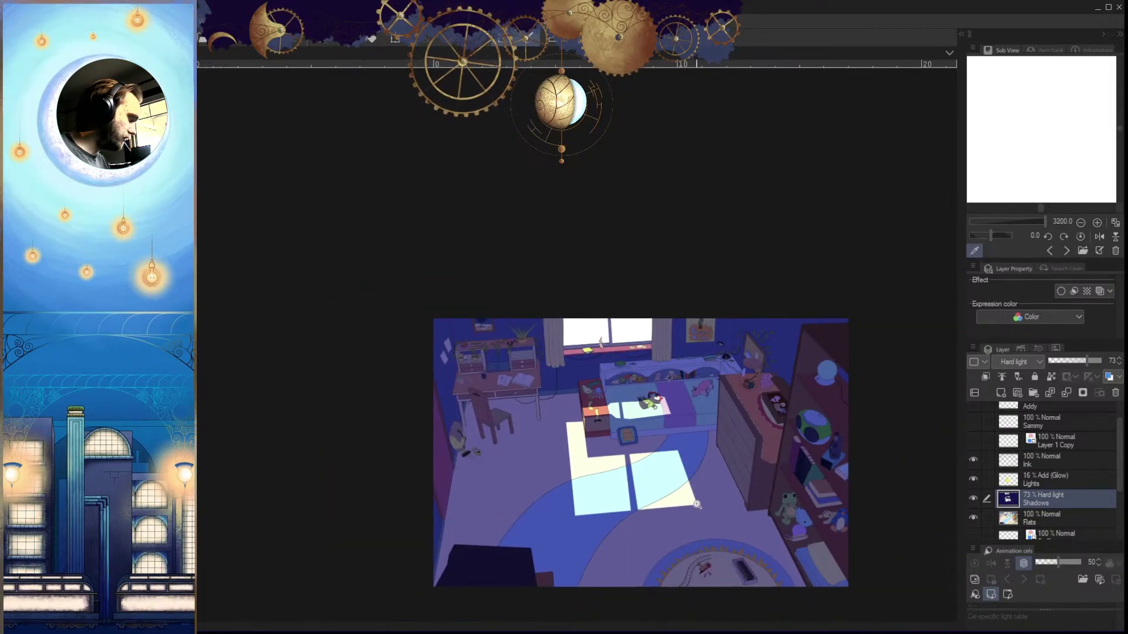
pyautogui.click(613, 518)
# Add a new layer above Lights and select the windowsill's top surface on both sides of the stacked books
pyautogui.click(1019, 482)
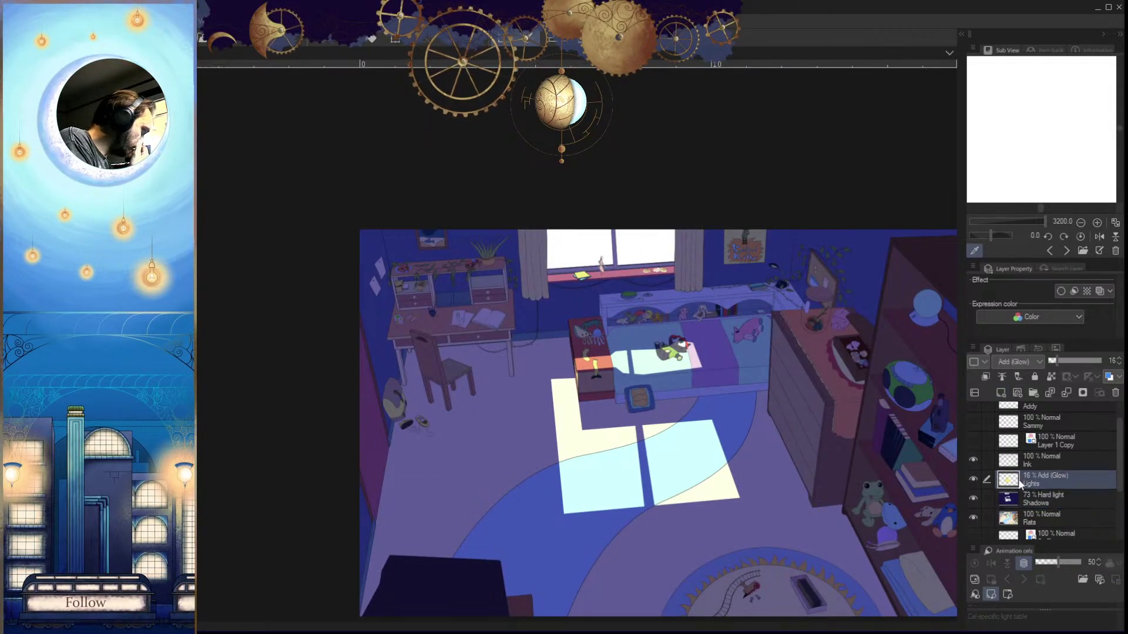
pyautogui.click(1002, 394)
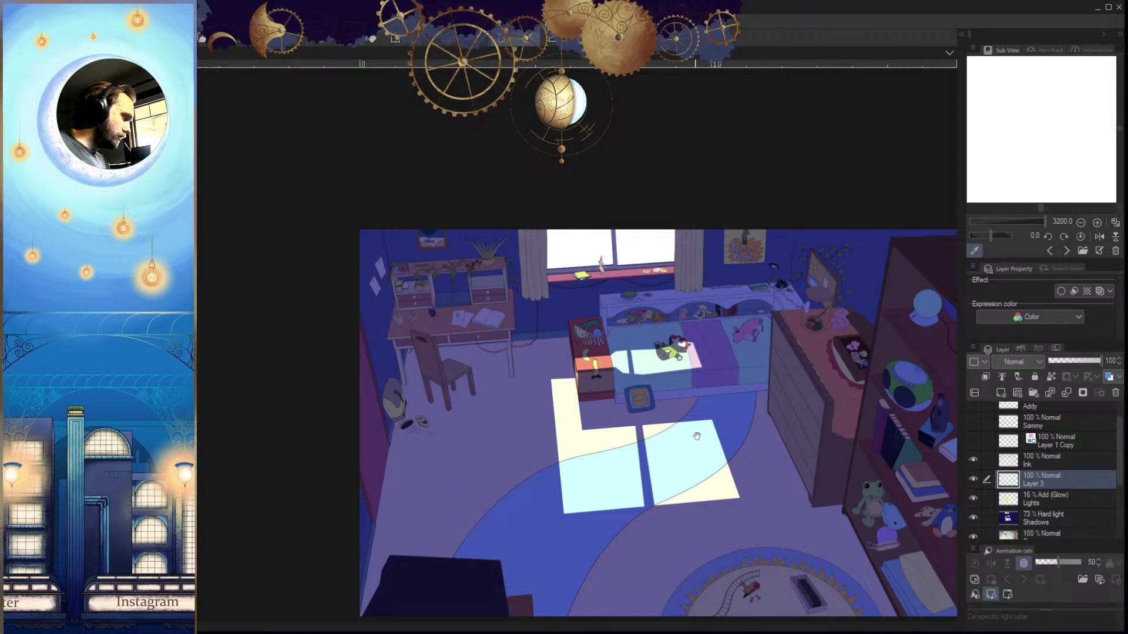
pyautogui.moveTo(697, 436); pyautogui.dragTo(778, 568)
pyautogui.moveTo(634, 451); pyautogui.dragTo(746, 579)
pyautogui.moveTo(754, 484); pyautogui.dragTo(774, 550)
pyautogui.moveTo(698, 499); pyautogui.dragTo(739, 525)
pyautogui.click(482, 469)
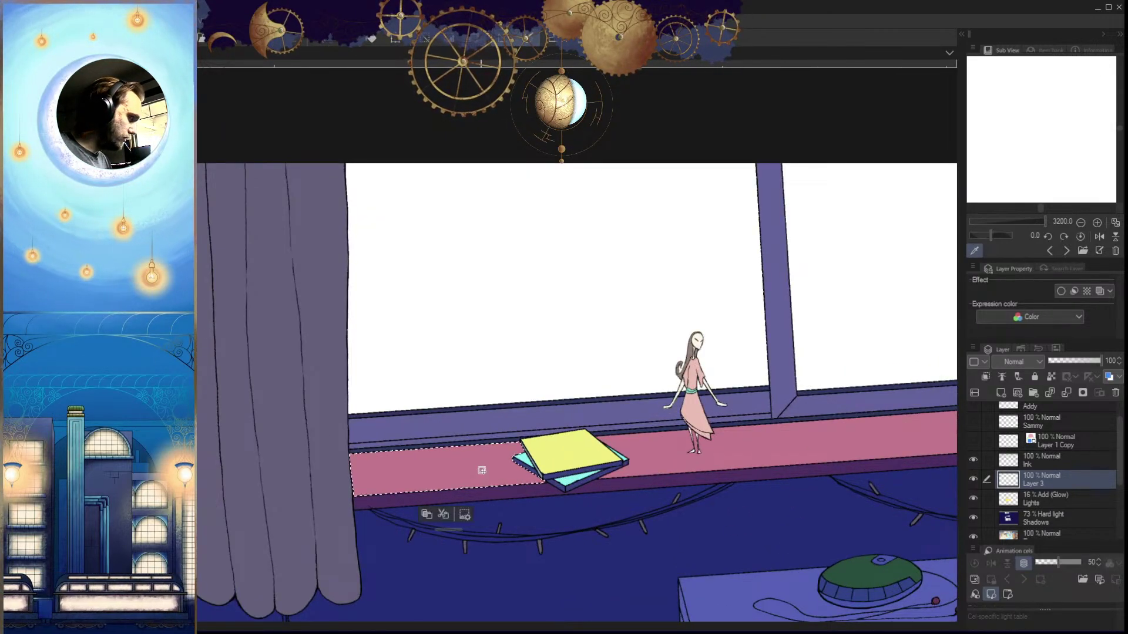
pyautogui.keyDown('shift'); pyautogui.click(736, 451); pyautogui.keyUp('shift')
pyautogui.moveTo(822, 512); pyautogui.dragTo(559, 523)
pyautogui.scroll(-6, 767, 523)
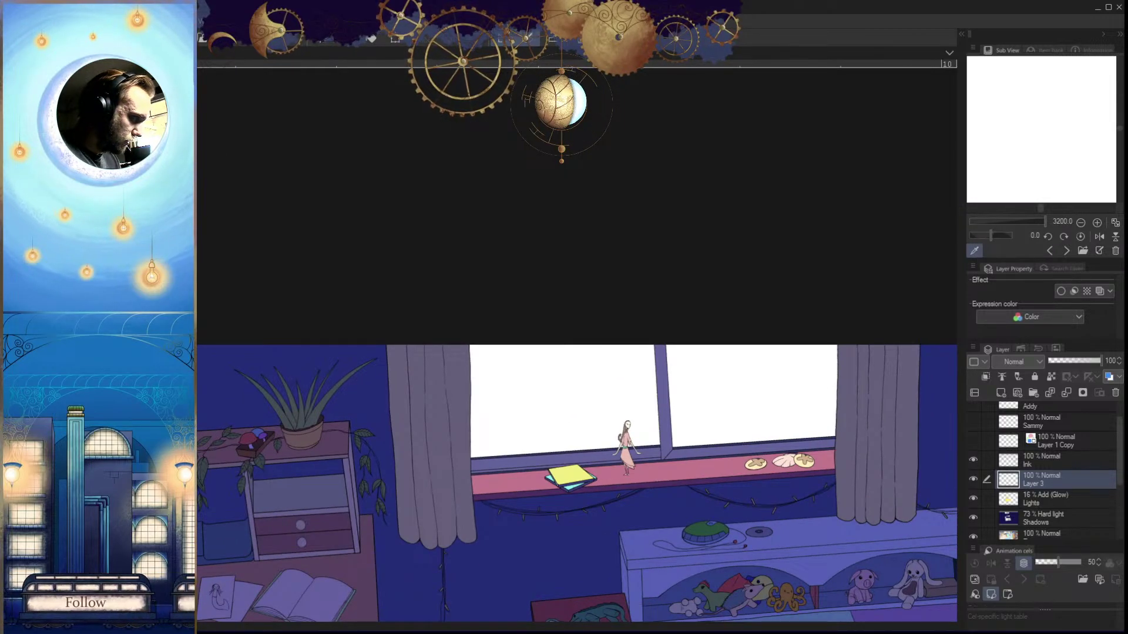
pyautogui.click(563, 487)
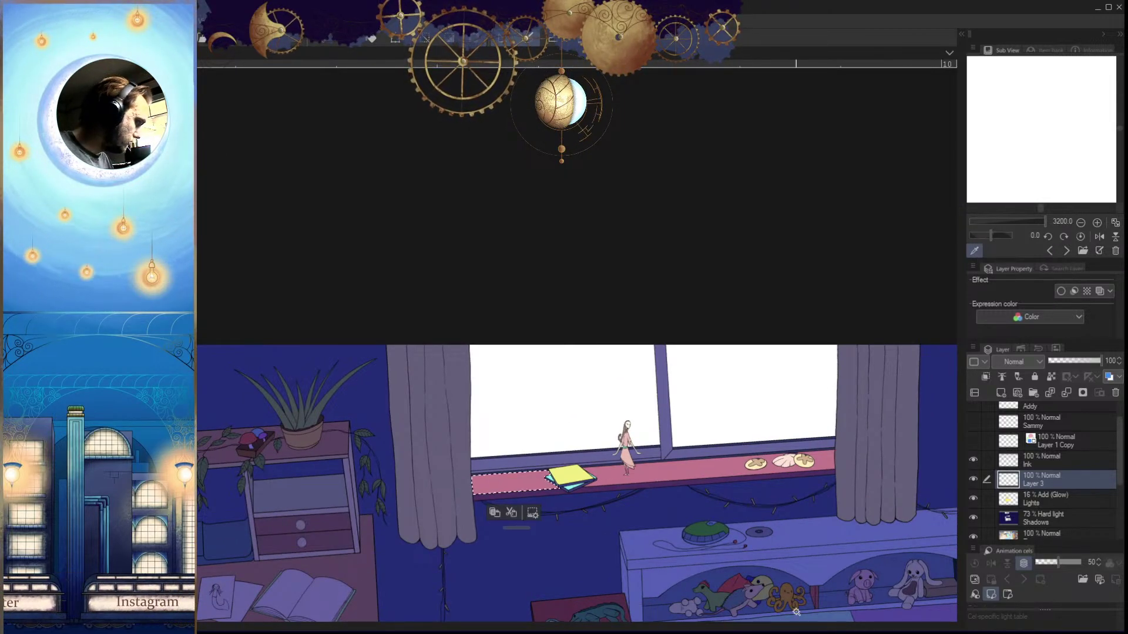
pyautogui.keyDown('shift'); pyautogui.click(695, 472); pyautogui.keyUp('shift')
pyautogui.hotkey('ctrl', 'd')
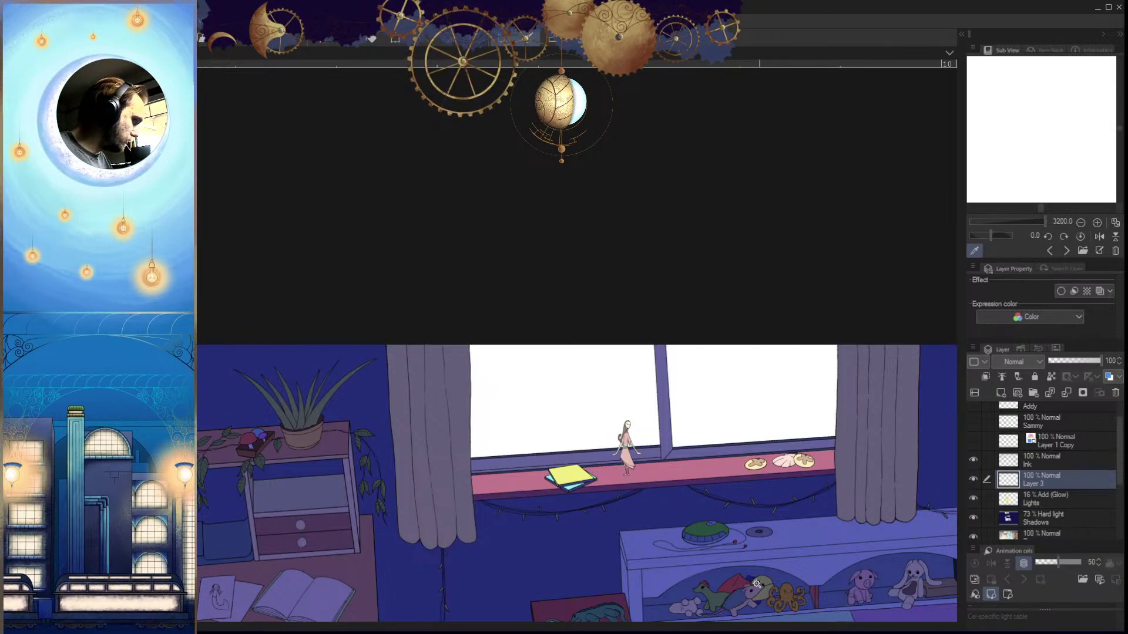
# Make the Flats layer active and select the whole windowsill area around the stacked books, figurine and shells
pyautogui.click(604, 515)
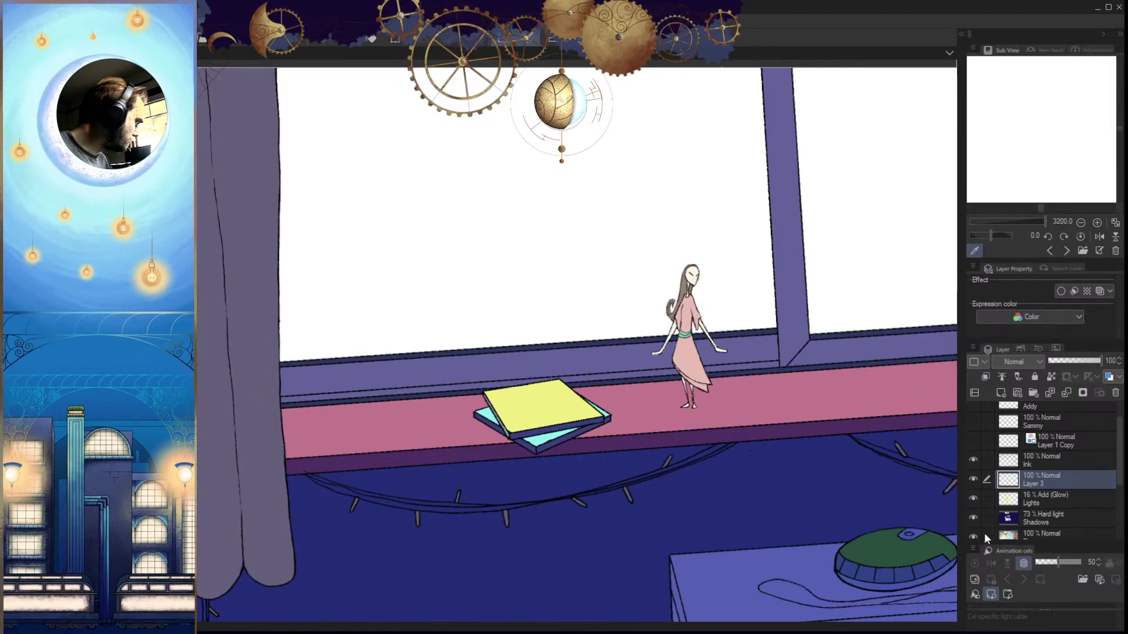
pyautogui.scroll(-2, 1120, 481)
pyautogui.click(1053, 500)
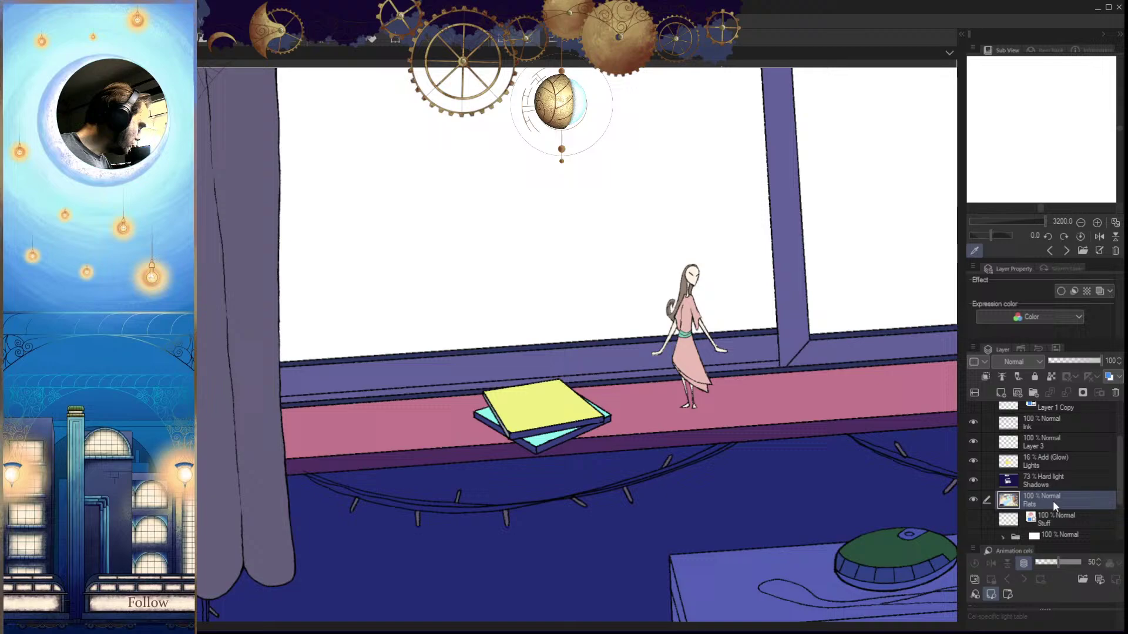
pyautogui.click(446, 418)
pyautogui.moveTo(705, 506); pyautogui.dragTo(544, 522)
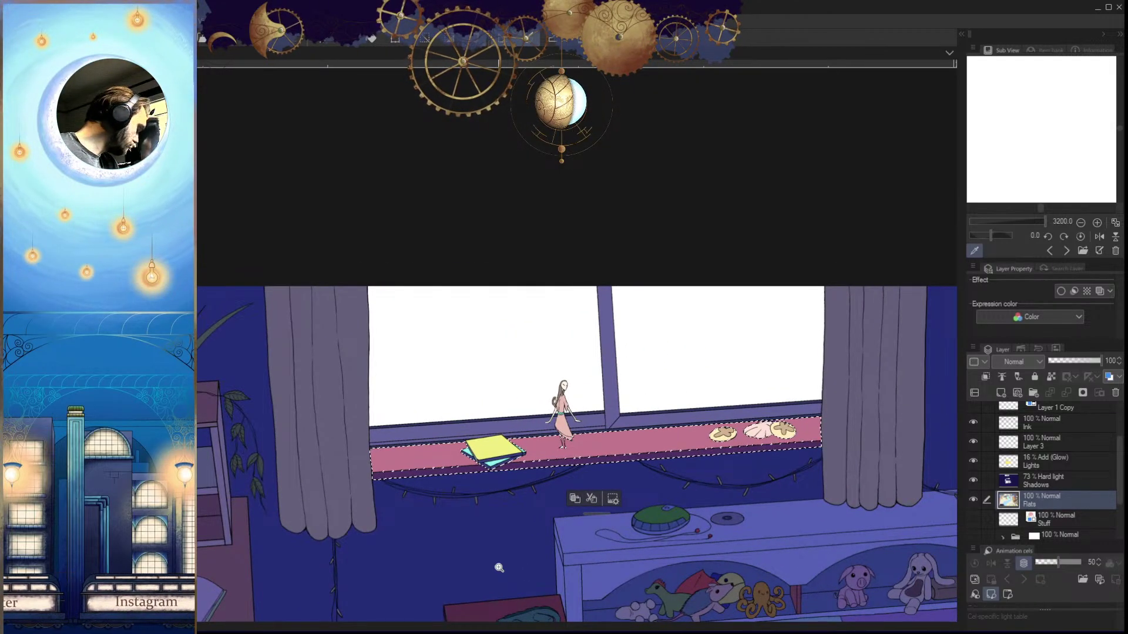
pyautogui.moveTo(498, 568); pyautogui.dragTo(566, 566)
pyautogui.moveTo(504, 456); pyautogui.dragTo(558, 503)
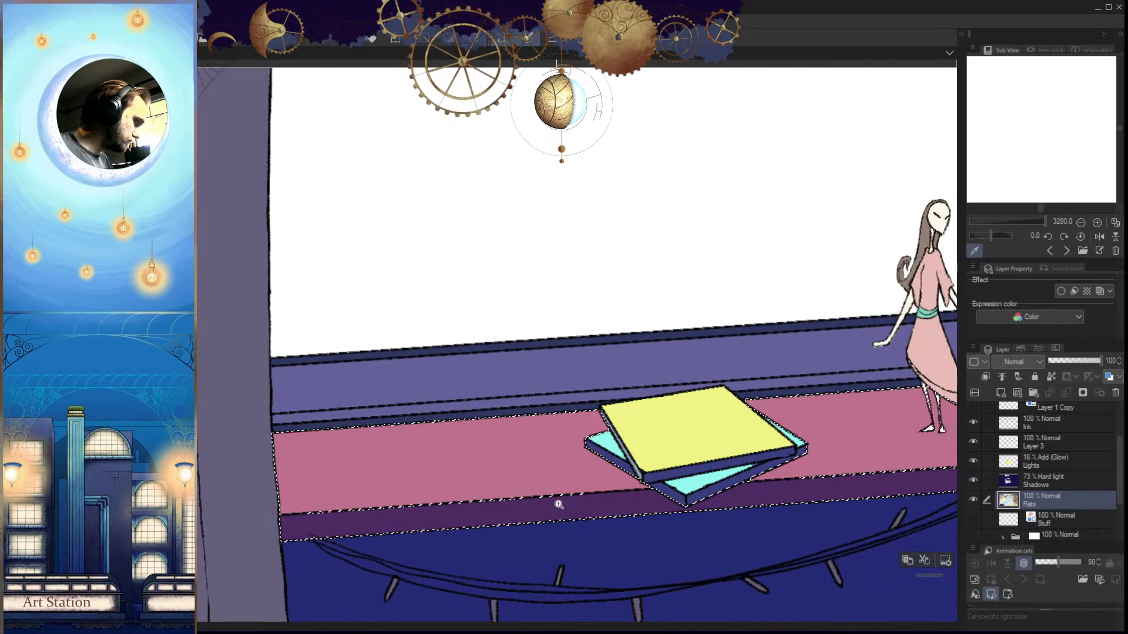
# Rename Layer 3 as Paint
pyautogui.click(1044, 445)
pyautogui.doubleClick(1044, 444)
pyautogui.write('Paint')
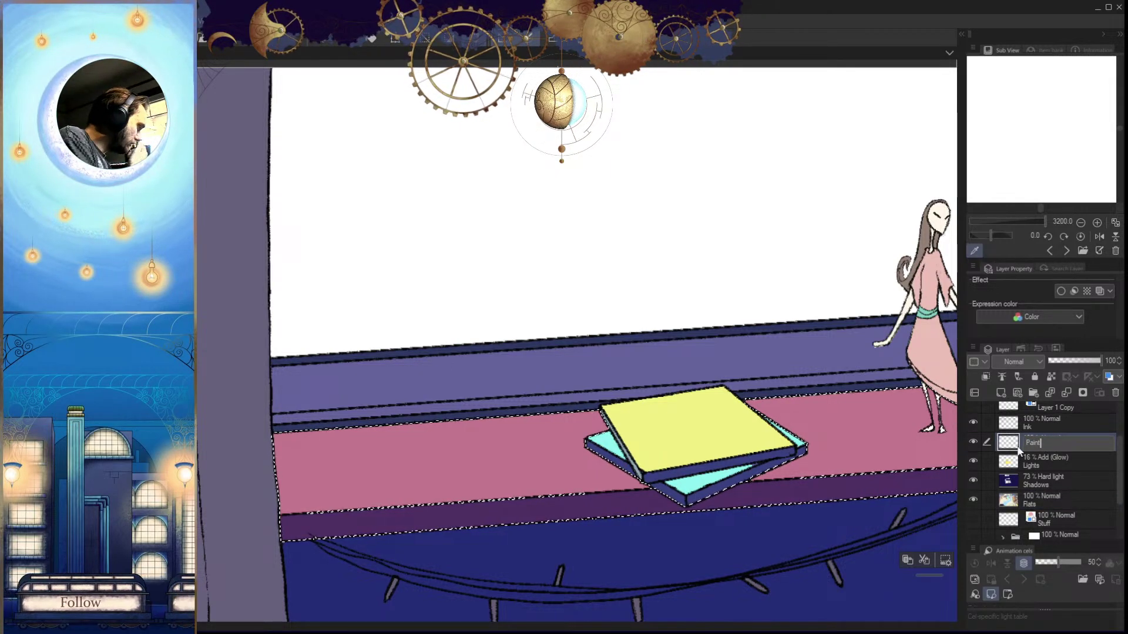
pyautogui.press('Return')
# On the Flats layer, brush warm salmon light over the selected sill between the curtain and the stacked books
pyautogui.moveTo(621, 494); pyautogui.dragTo(692, 506)
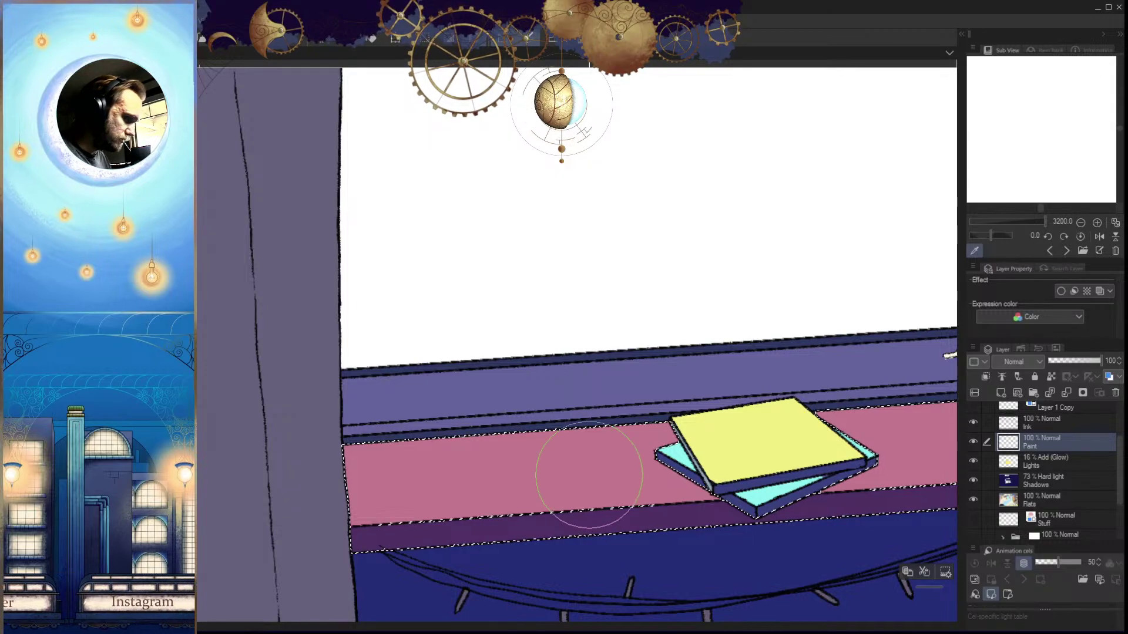
pyautogui.click(1045, 504)
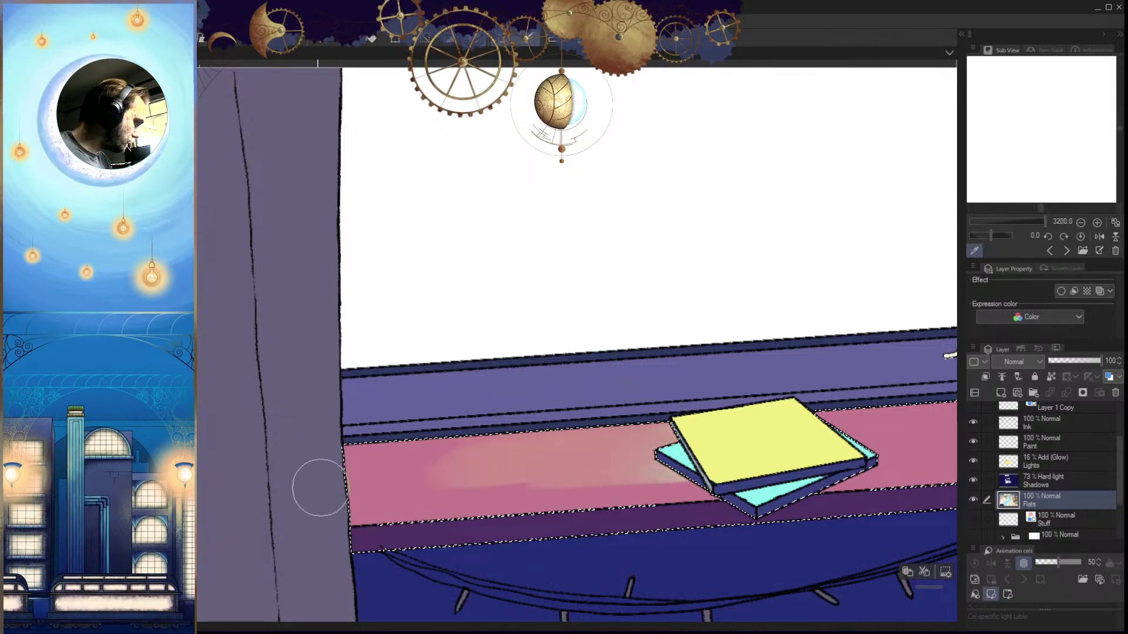
pyautogui.press('h')
pyautogui.moveTo(664, 488); pyautogui.dragTo(711, 421)
pyautogui.press('h')
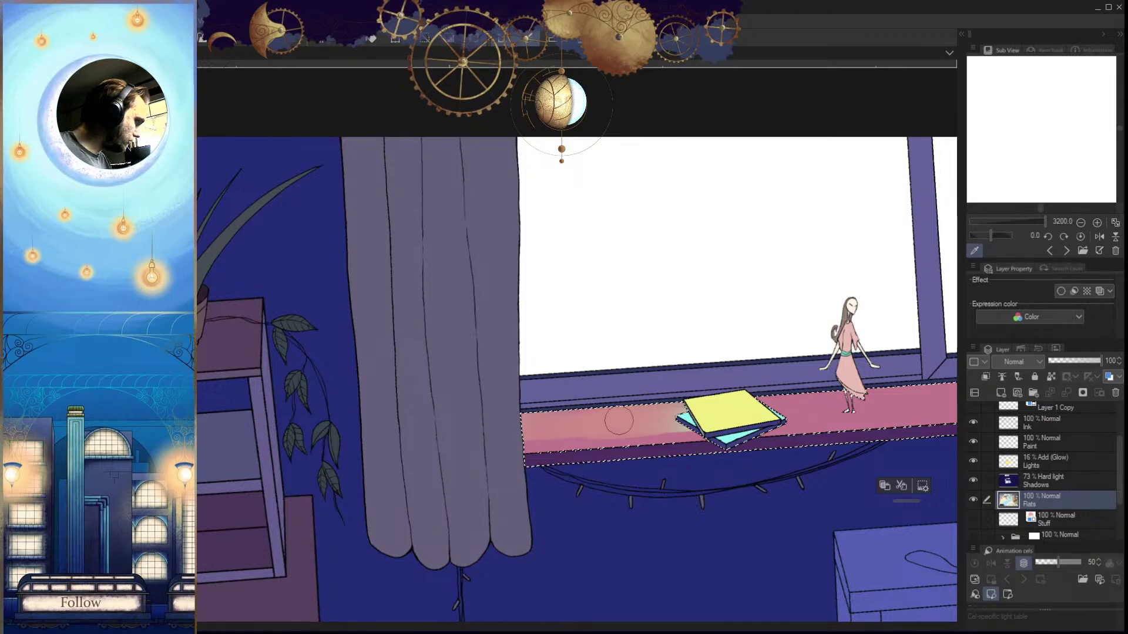
pyautogui.scroll(2, 615, 434)
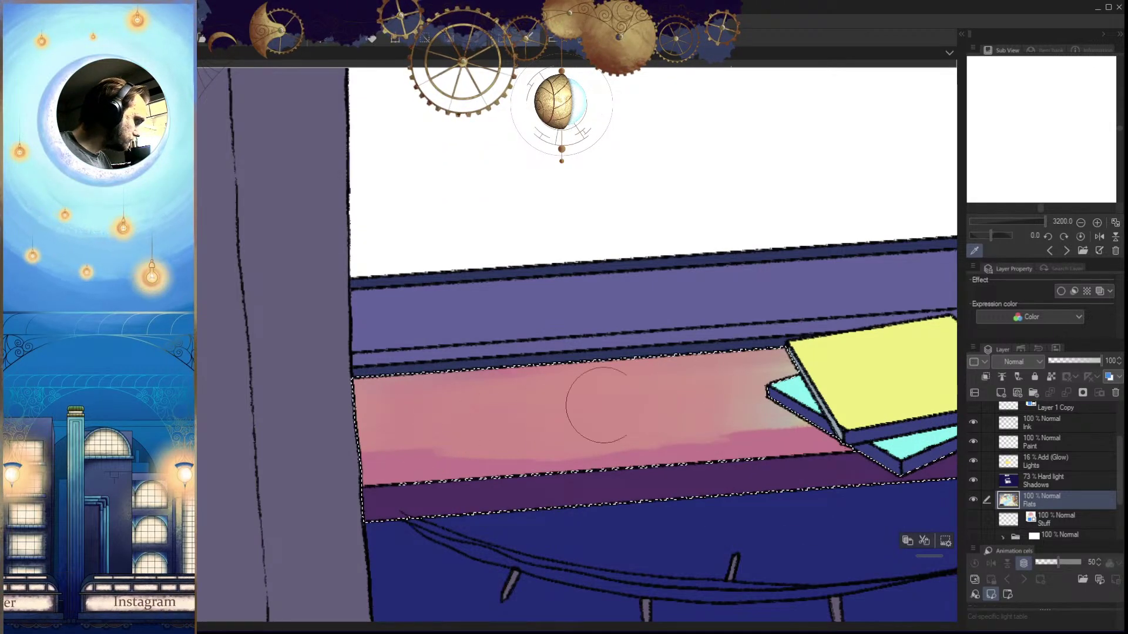
pyautogui.press('h')
pyautogui.press('h')
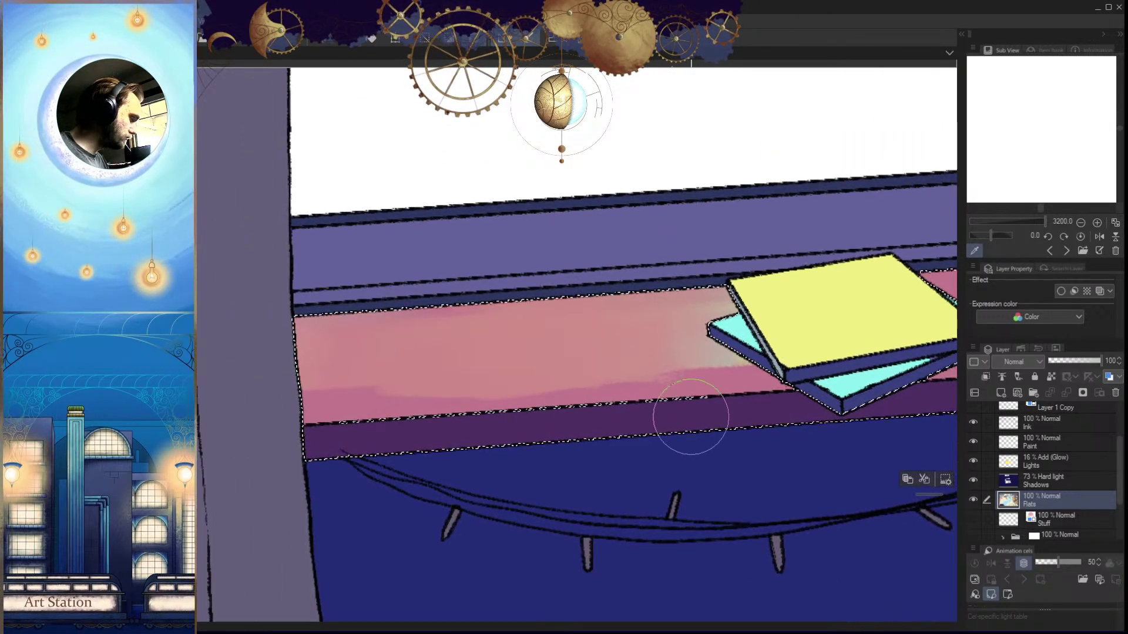
# Blend the lower edge of the salmon light into the pink along the sill's front between curtain and books
pyautogui.moveTo(691, 417)
pyautogui.mouseDown()
pyautogui.moveTo(651, 414)
pyautogui.moveTo(682, 442)
pyautogui.moveTo(662, 423)
pyautogui.moveTo(459, 427)
pyautogui.moveTo(630, 409)
pyautogui.moveTo(432, 417)
pyautogui.mouseUp()
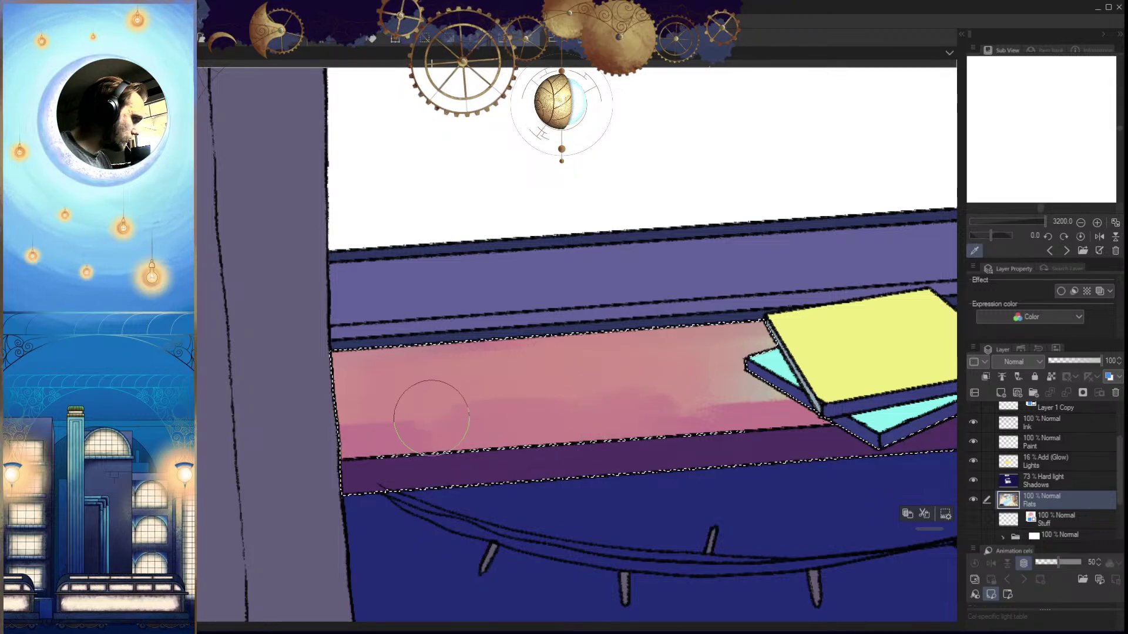
pyautogui.moveTo(581, 388)
pyautogui.mouseDown()
pyautogui.moveTo(609, 369)
pyautogui.moveTo(556, 394)
pyautogui.moveTo(695, 382)
pyautogui.moveTo(419, 406)
pyautogui.moveTo(355, 397)
pyautogui.moveTo(647, 408)
pyautogui.moveTo(687, 397)
pyautogui.mouseUp()
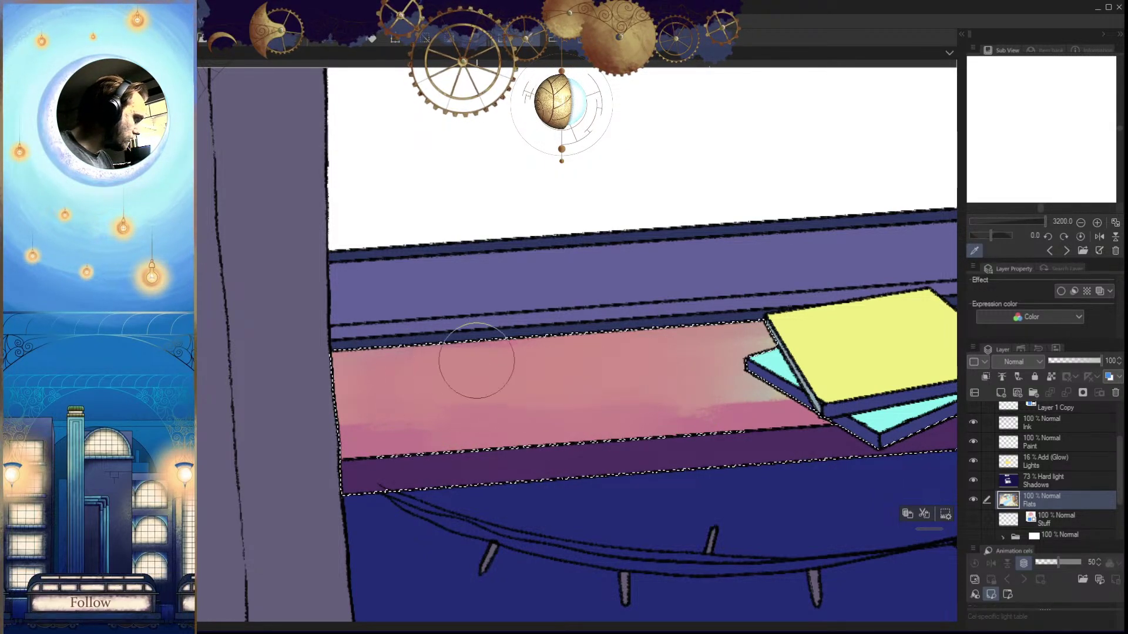
pyautogui.press('h')
pyautogui.press('h')
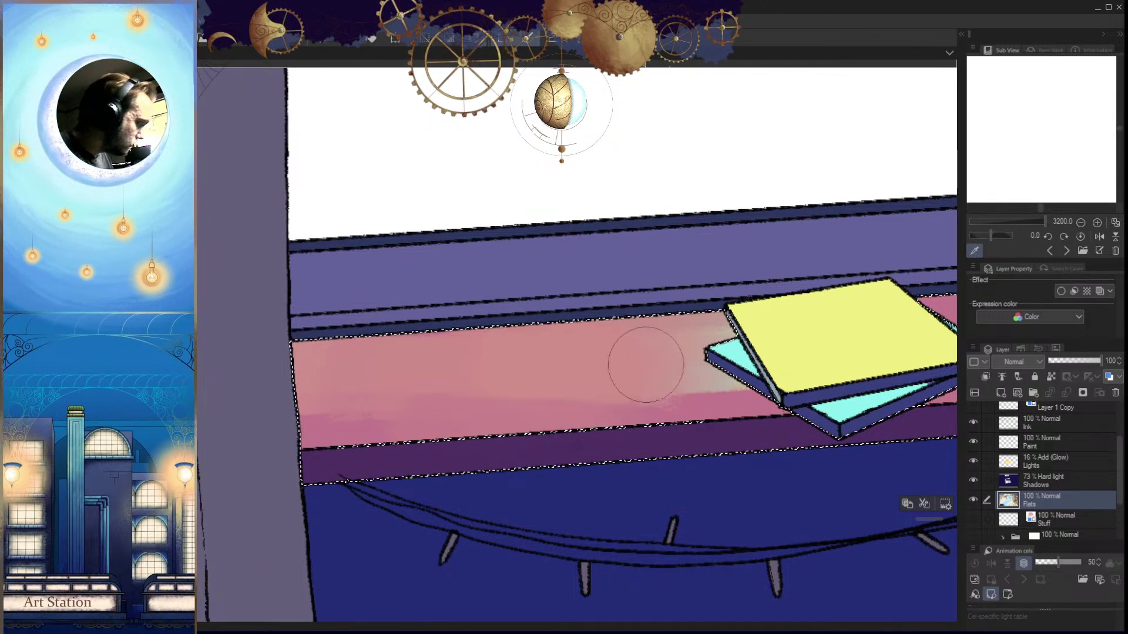
# Brush brighter peach highlights into the middle of the sill between curtain and books and soften their edge beside the books
pyautogui.moveTo(642, 360)
pyautogui.mouseDown()
pyautogui.moveTo(540, 361)
pyautogui.moveTo(721, 350)
pyautogui.moveTo(490, 347)
pyautogui.moveTo(554, 356)
pyautogui.moveTo(414, 363)
pyautogui.moveTo(621, 343)
pyautogui.mouseUp()
pyautogui.press('h')
pyautogui.moveTo(464, 344)
pyautogui.mouseDown()
pyautogui.moveTo(579, 378)
pyautogui.moveTo(544, 368)
pyautogui.moveTo(558, 372)
pyautogui.mouseUp()
pyautogui.press('h')
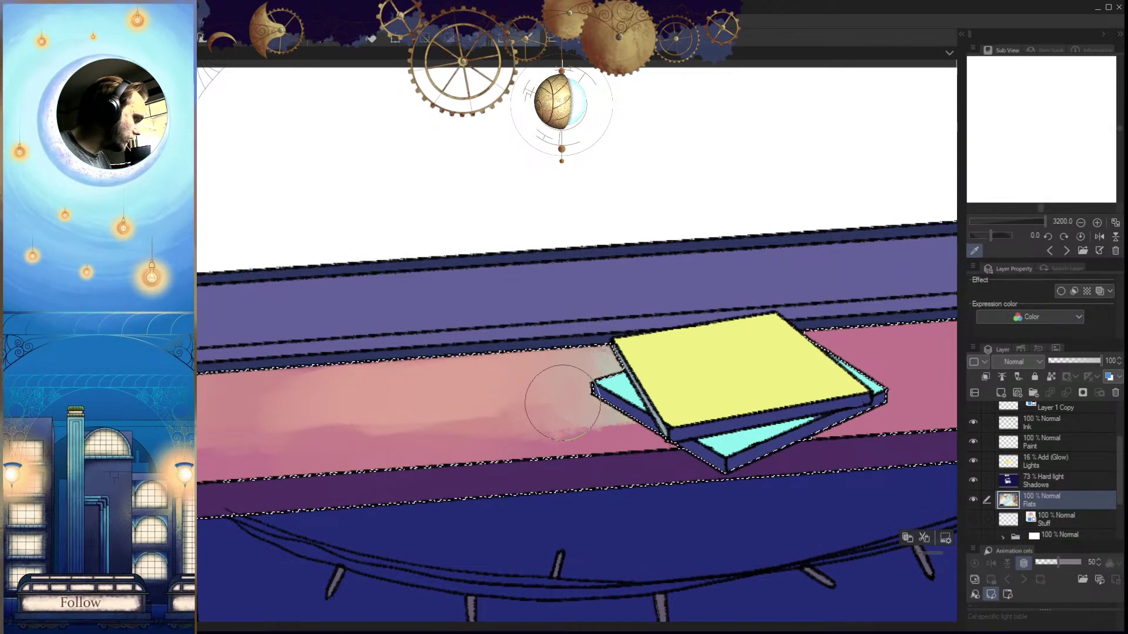
pyautogui.press('h')
pyautogui.press('h')
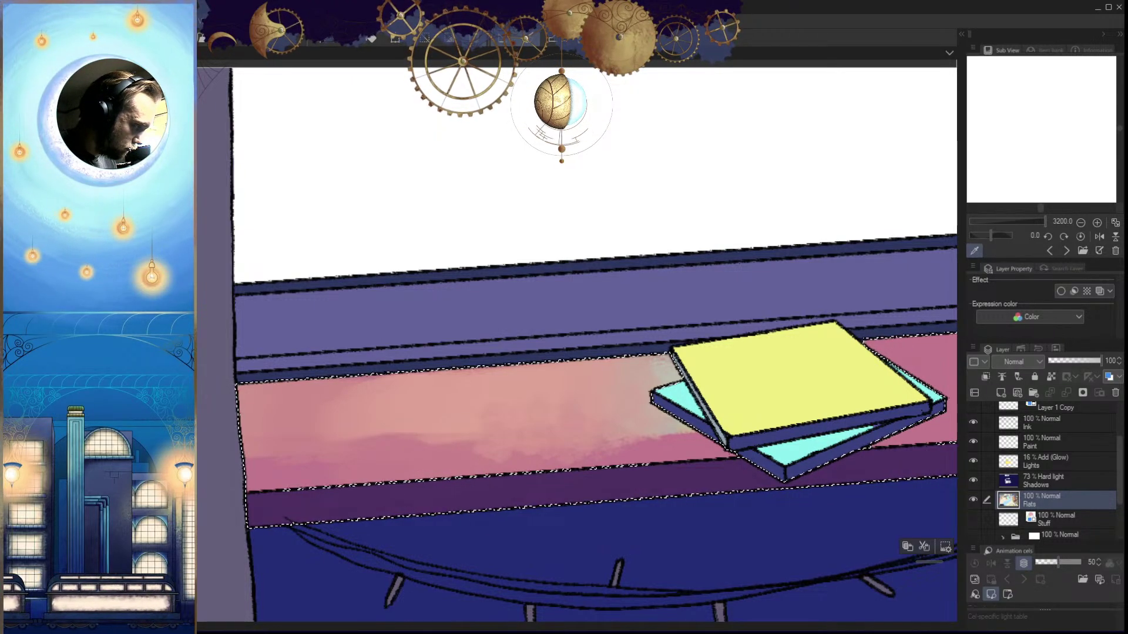
# Paint a muted purple shadow on the sill beside the curtain, undoing a stray stroke, and blend it into the light
pyautogui.moveTo(376, 470)
pyautogui.mouseDown()
pyautogui.moveTo(340, 460)
pyautogui.moveTo(305, 470)
pyautogui.moveTo(340, 478)
pyautogui.moveTo(271, 465)
pyautogui.mouseUp()
pyautogui.press('h')
pyautogui.moveTo(826, 498)
pyautogui.mouseDown()
pyautogui.moveTo(712, 471)
pyautogui.moveTo(764, 434)
pyautogui.mouseUp()
pyautogui.hotkey('ctrl', 'z')
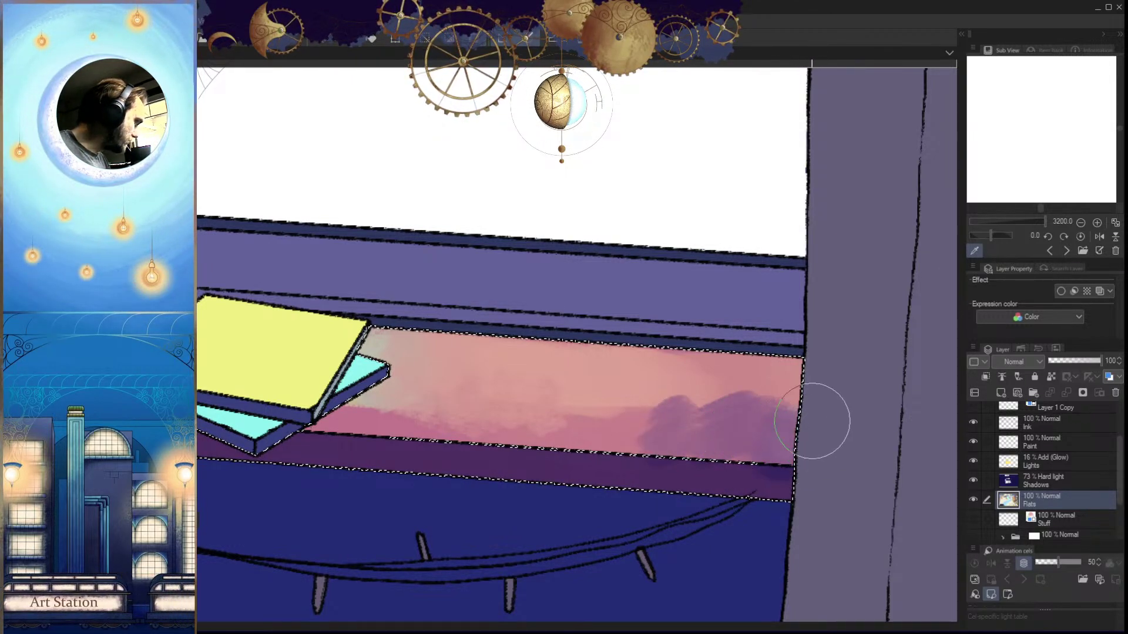
pyautogui.moveTo(812, 420)
pyautogui.mouseDown()
pyautogui.moveTo(682, 405)
pyautogui.moveTo(745, 408)
pyautogui.moveTo(741, 398)
pyautogui.moveTo(766, 392)
pyautogui.moveTo(681, 379)
pyautogui.mouseUp()
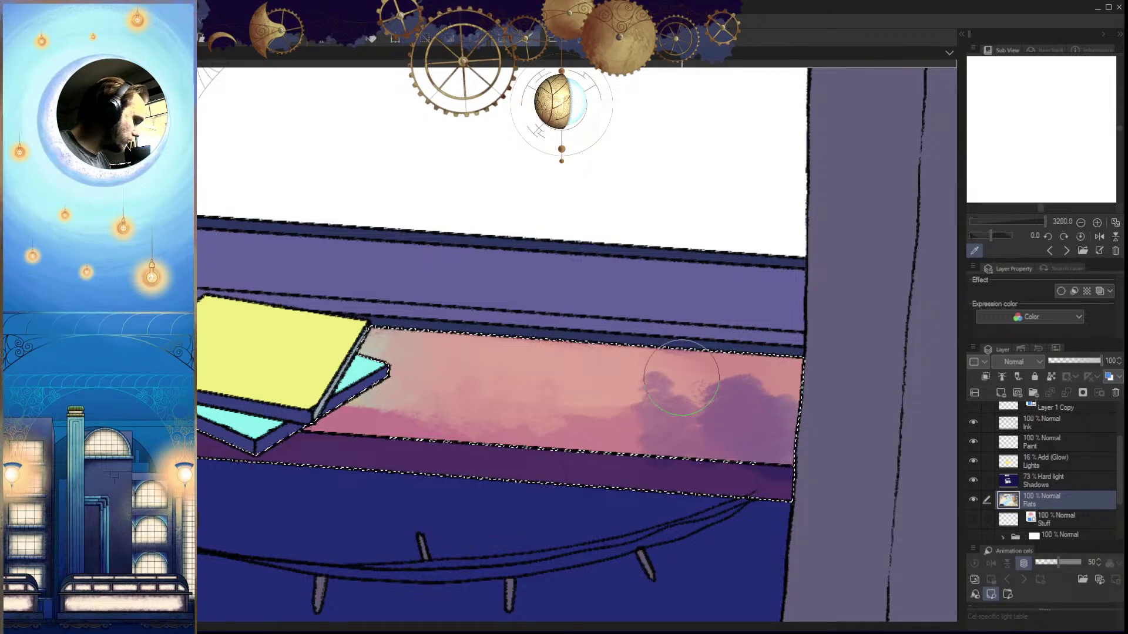
pyautogui.press('h')
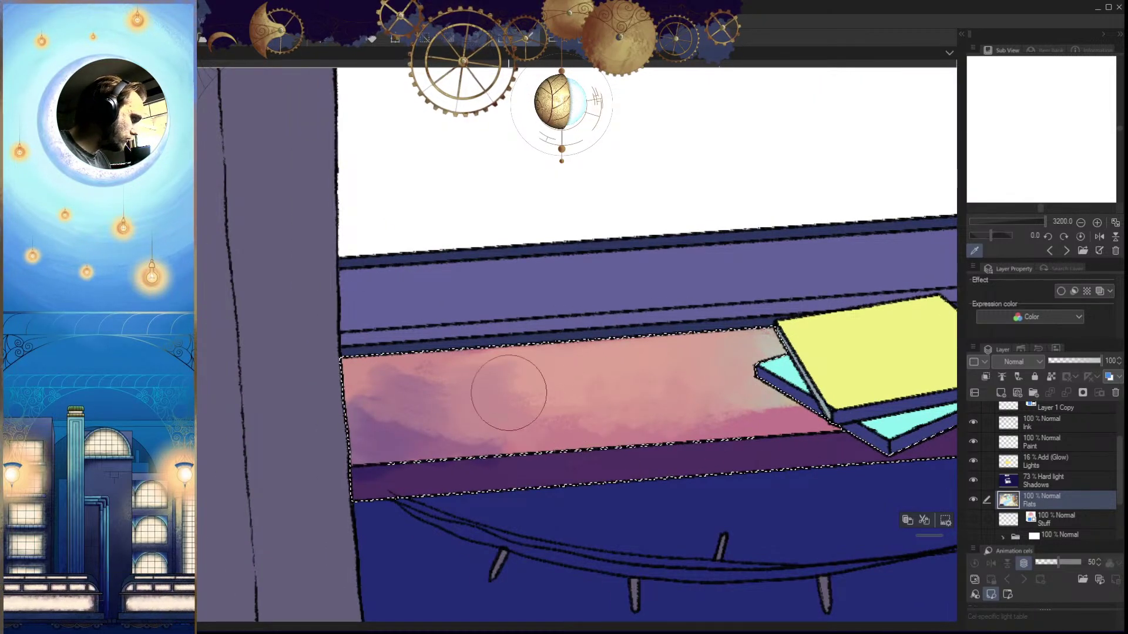
pyautogui.moveTo(435, 391)
pyautogui.mouseDown()
pyautogui.moveTo(365, 423)
pyautogui.moveTo(396, 482)
pyautogui.moveTo(378, 496)
pyautogui.moveTo(567, 468)
pyautogui.moveTo(605, 483)
pyautogui.moveTo(511, 418)
pyautogui.moveTo(588, 435)
pyautogui.moveTo(574, 395)
pyautogui.moveTo(491, 433)
pyautogui.moveTo(531, 444)
pyautogui.moveTo(486, 423)
pyautogui.moveTo(574, 398)
pyautogui.moveTo(523, 368)
pyautogui.moveTo(609, 407)
pyautogui.moveTo(516, 397)
pyautogui.moveTo(448, 370)
pyautogui.moveTo(383, 374)
pyautogui.mouseUp()
pyautogui.press('h')
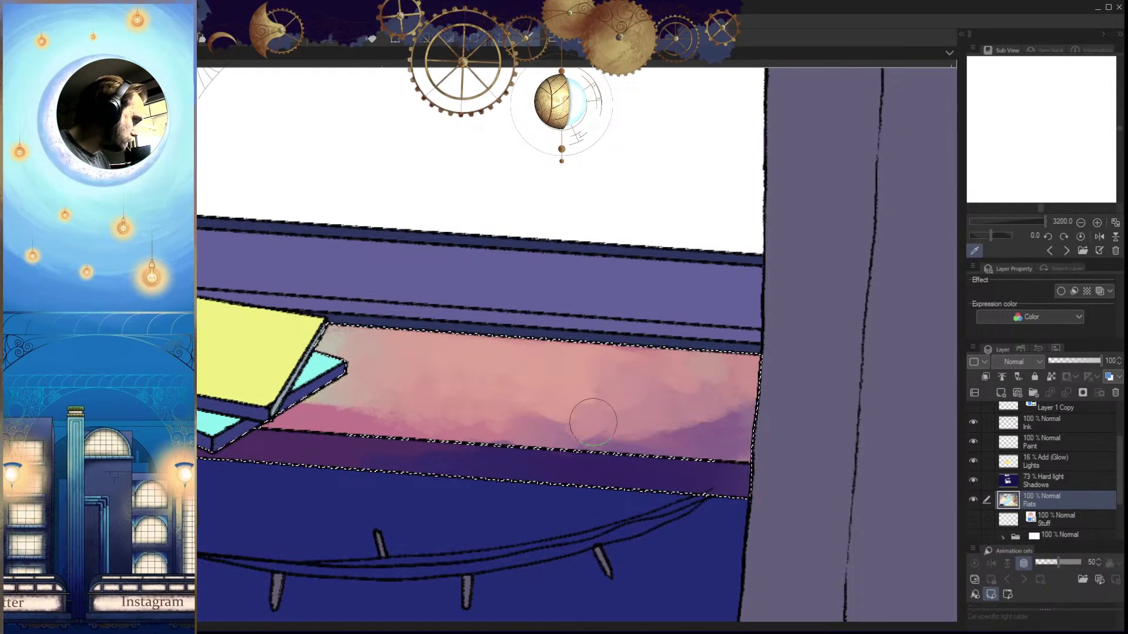
# Refine the purple shadow with smaller strokes along the sill's front edge next to the curtain
pyautogui.scroll(-6, 628, 442)
pyautogui.press('h')
pyautogui.scroll(2, 609, 436)
pyautogui.scroll(3, 379, 433)
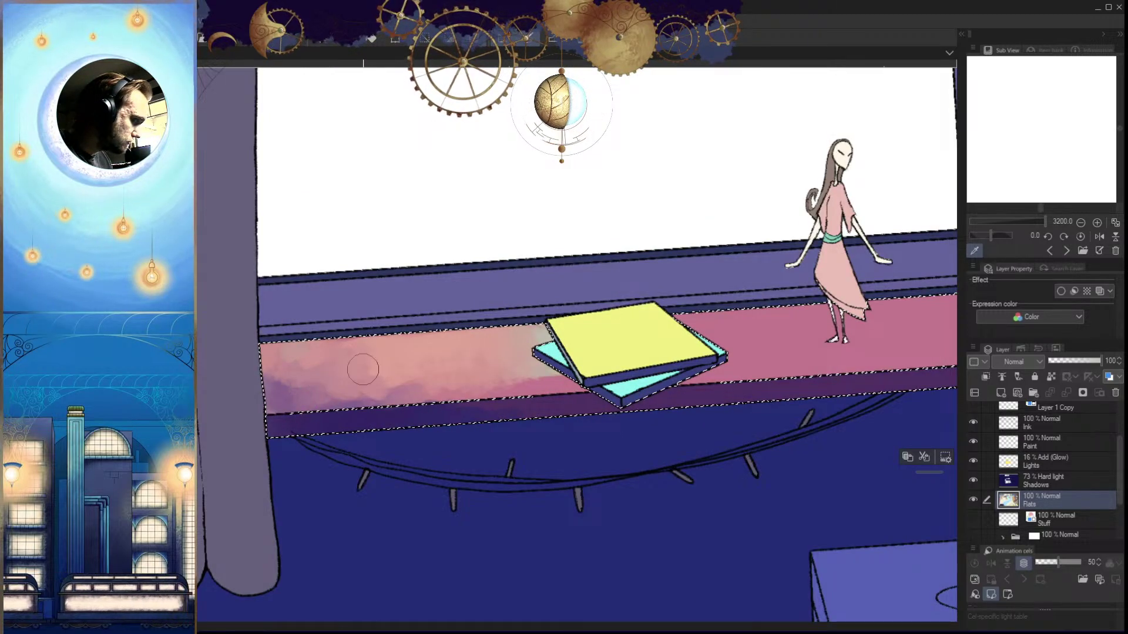
pyautogui.moveTo(273, 387)
pyautogui.mouseDown()
pyautogui.moveTo(294, 403)
pyautogui.moveTo(376, 397)
pyautogui.mouseUp()
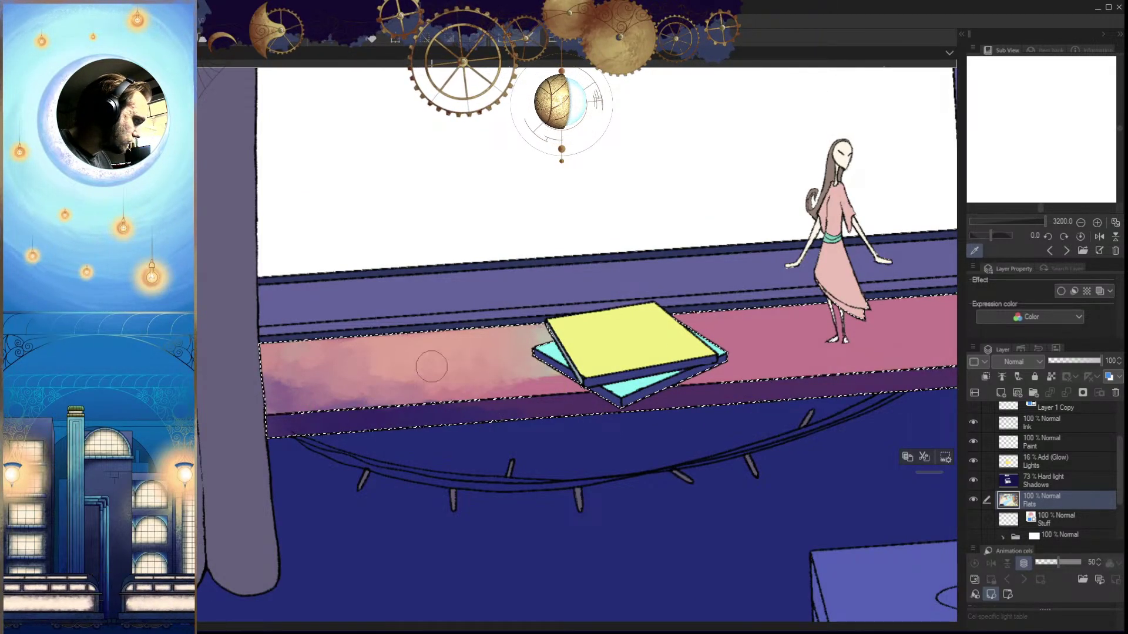
# Extend the salmon light along the sill from the books past the figurine toward the shells
pyautogui.scroll(-5, 461, 433)
pyautogui.scroll(5, 590, 423)
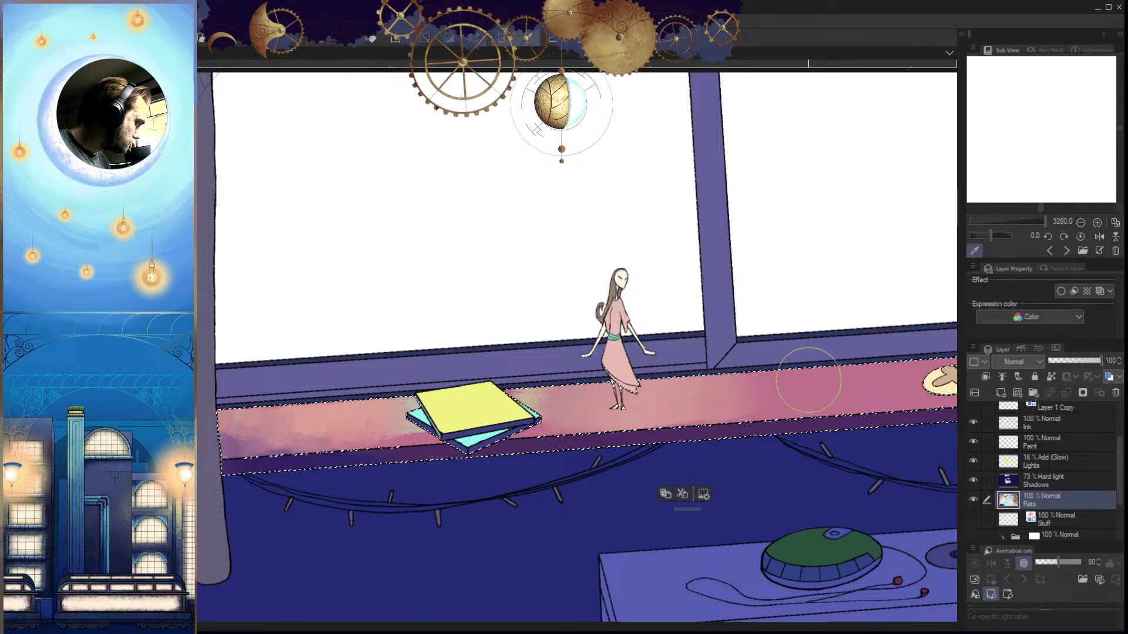
pyautogui.moveTo(810, 380)
pyautogui.mouseDown()
pyautogui.moveTo(594, 400)
pyautogui.moveTo(856, 376)
pyautogui.moveTo(571, 415)
pyautogui.mouseUp()
pyautogui.moveTo(571, 415)
pyautogui.mouseDown()
pyautogui.moveTo(777, 395)
pyautogui.moveTo(727, 405)
pyautogui.mouseUp()
# Brush purple and pink shading onto the sill around the shells and blend it with the salmon light
pyautogui.moveTo(580, 441); pyautogui.dragTo(493, 453)
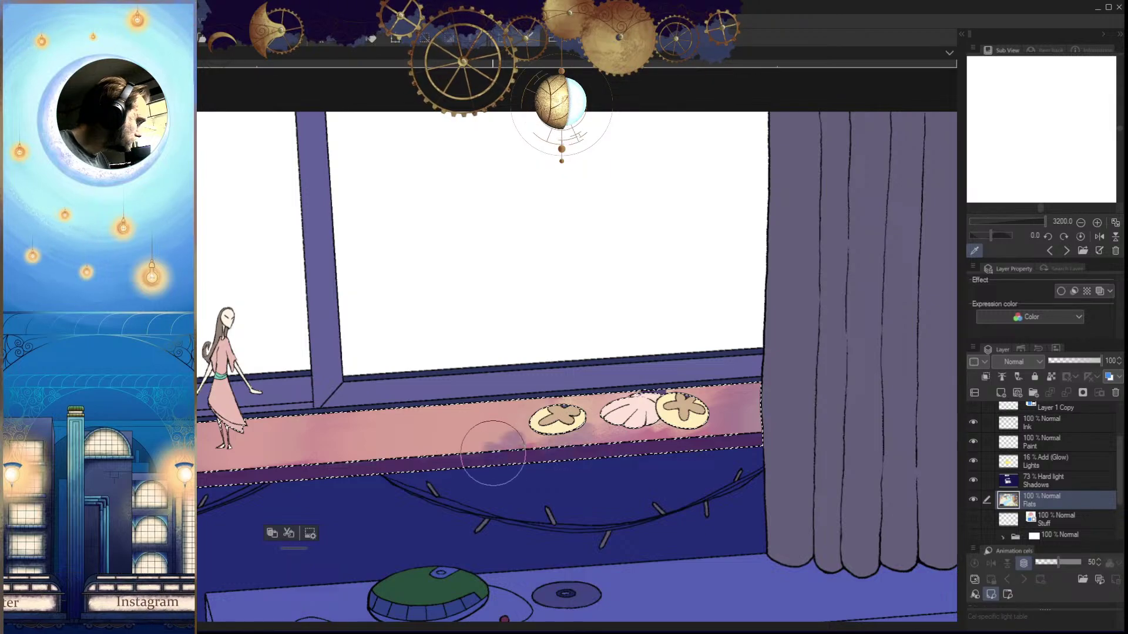
pyautogui.moveTo(576, 475); pyautogui.dragTo(781, 439)
pyautogui.moveTo(786, 428)
pyautogui.mouseDown()
pyautogui.moveTo(657, 409)
pyautogui.moveTo(617, 427)
pyautogui.moveTo(580, 421)
pyautogui.moveTo(602, 406)
pyautogui.moveTo(567, 413)
pyautogui.moveTo(570, 402)
pyautogui.moveTo(675, 385)
pyautogui.moveTo(683, 374)
pyautogui.moveTo(577, 388)
pyautogui.moveTo(693, 390)
pyautogui.moveTo(608, 388)
pyautogui.moveTo(652, 365)
pyautogui.moveTo(708, 359)
pyautogui.moveTo(723, 388)
pyautogui.mouseUp()
pyautogui.moveTo(490, 407)
pyautogui.mouseDown()
pyautogui.moveTo(417, 416)
pyautogui.moveTo(634, 387)
pyautogui.moveTo(382, 404)
pyautogui.mouseUp()
pyautogui.moveTo(599, 441); pyautogui.dragTo(656, 557)
pyautogui.scroll(6, 628, 492)
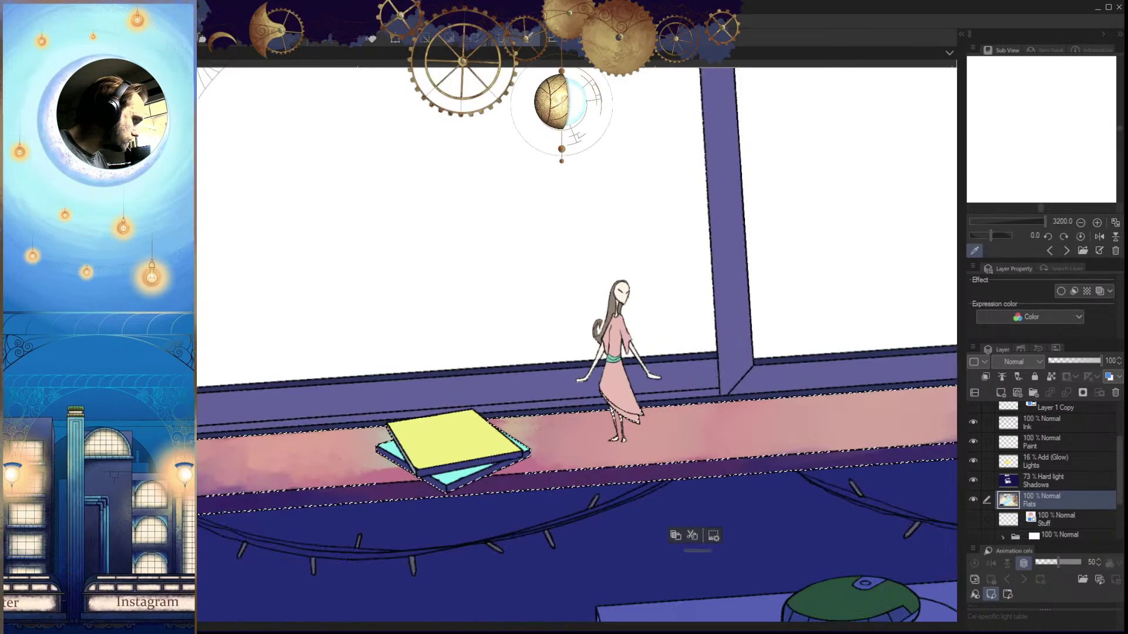
# Paint soft greenish and purple color variation onto the sill around the stacked books
pyautogui.moveTo(616, 447)
pyautogui.mouseDown()
pyautogui.moveTo(756, 415)
pyautogui.moveTo(886, 433)
pyautogui.moveTo(811, 408)
pyautogui.moveTo(558, 458)
pyautogui.moveTo(666, 449)
pyautogui.mouseUp()
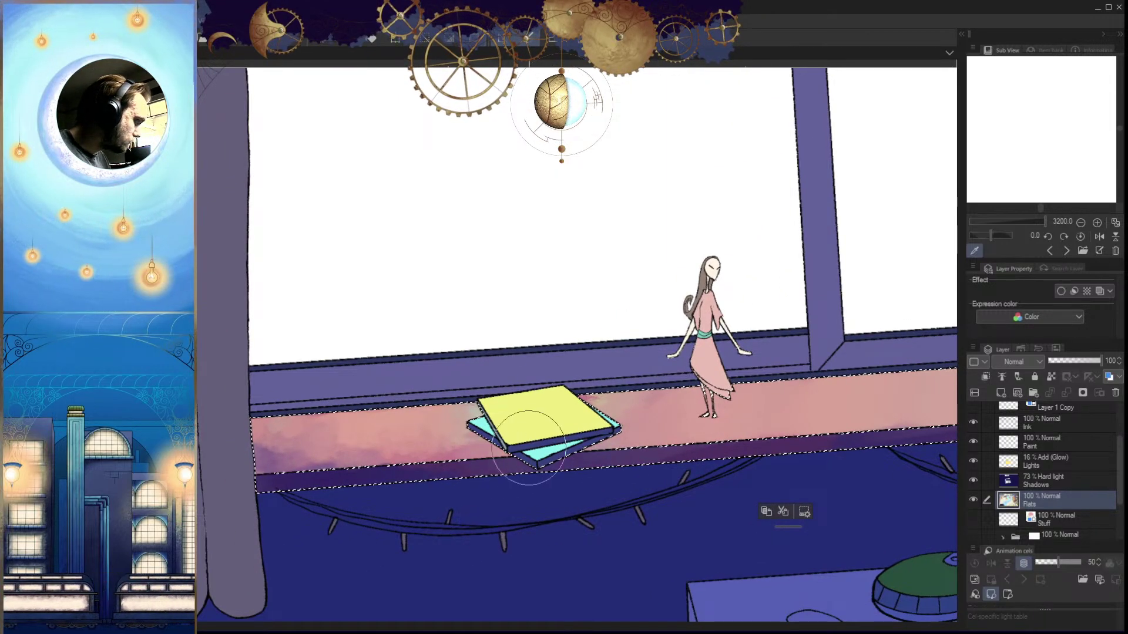
pyautogui.moveTo(529, 447)
pyautogui.mouseDown()
pyautogui.moveTo(544, 456)
pyautogui.moveTo(481, 460)
pyautogui.mouseUp()
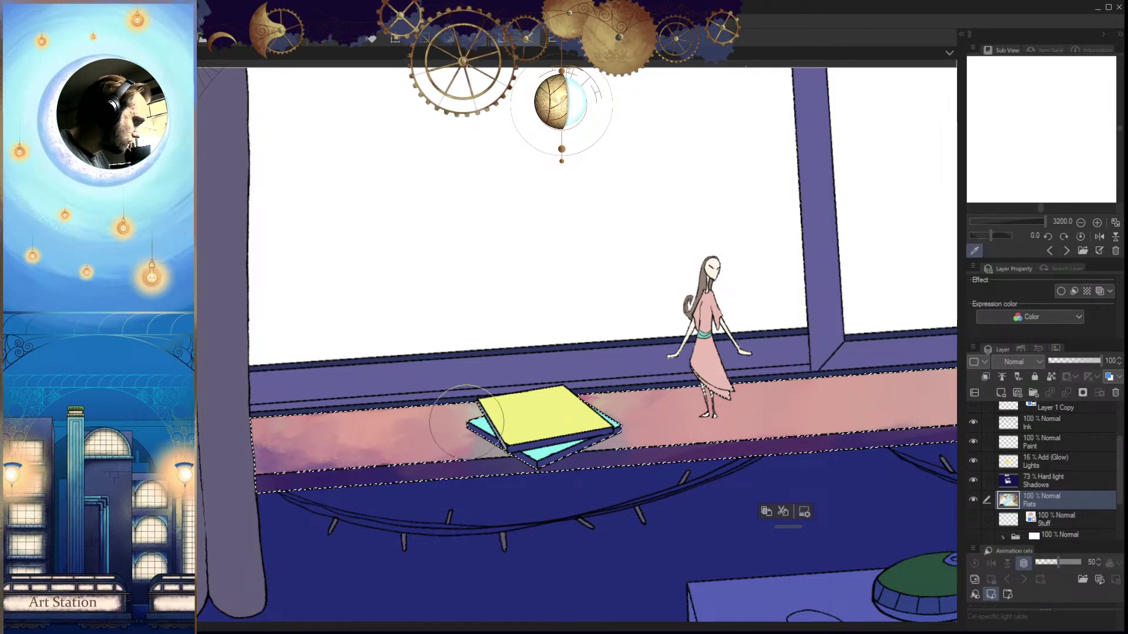
pyautogui.scroll(-8, 555, 479)
pyautogui.scroll(9, 522, 470)
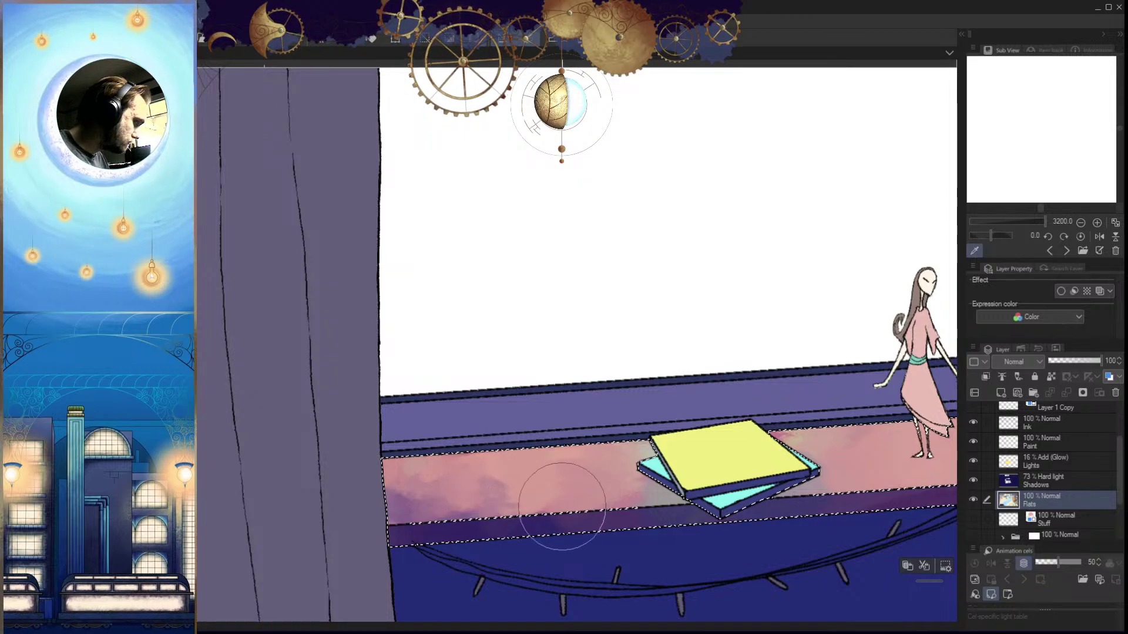
# Reduce the brush size, sample a color from the painted sill and paint soft purple shadows beneath the sand dollars and shell
pyautogui.press('[')
pyautogui.press('[')
pyautogui.press('[')
pyautogui.press('[')
pyautogui.press('[')
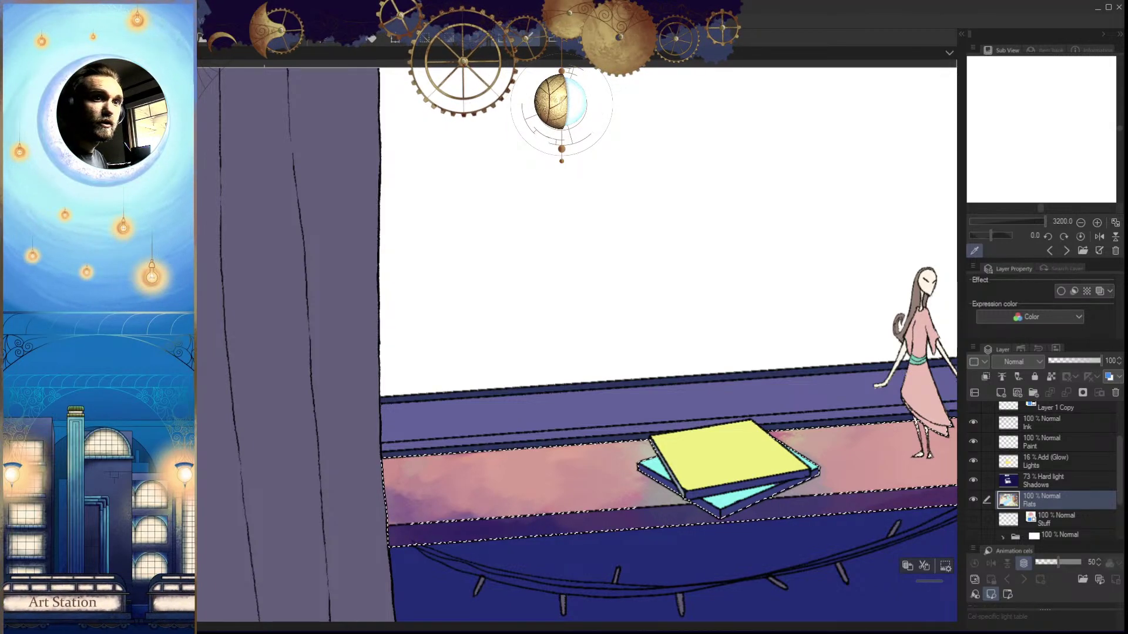
pyautogui.moveTo(768, 416); pyautogui.dragTo(550, 433)
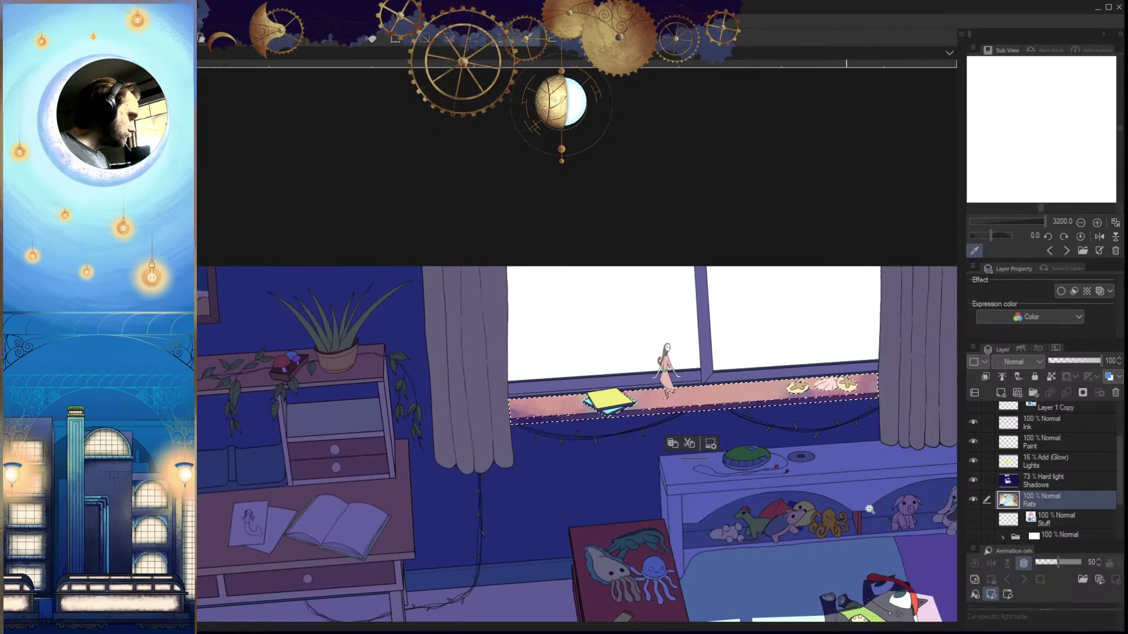
pyautogui.moveTo(870, 509)
pyautogui.mouseDown()
pyautogui.moveTo(857, 523)
pyautogui.moveTo(758, 476)
pyautogui.moveTo(652, 388)
pyautogui.moveTo(657, 377)
pyautogui.moveTo(641, 392)
pyautogui.mouseUp()
pyautogui.keyDown('alt'); pyautogui.click(691, 399); pyautogui.keyUp('alt')
pyautogui.moveTo(837, 427); pyautogui.dragTo(706, 444)
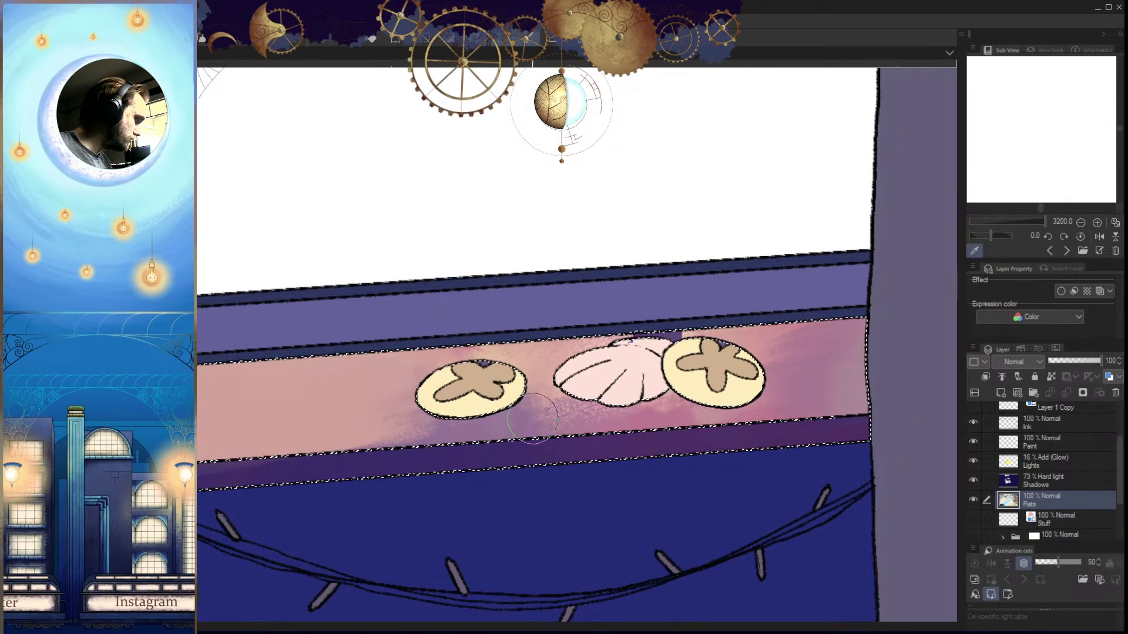
pyautogui.moveTo(505, 438)
pyautogui.mouseDown()
pyautogui.moveTo(472, 421)
pyautogui.moveTo(481, 407)
pyautogui.moveTo(463, 410)
pyautogui.mouseUp()
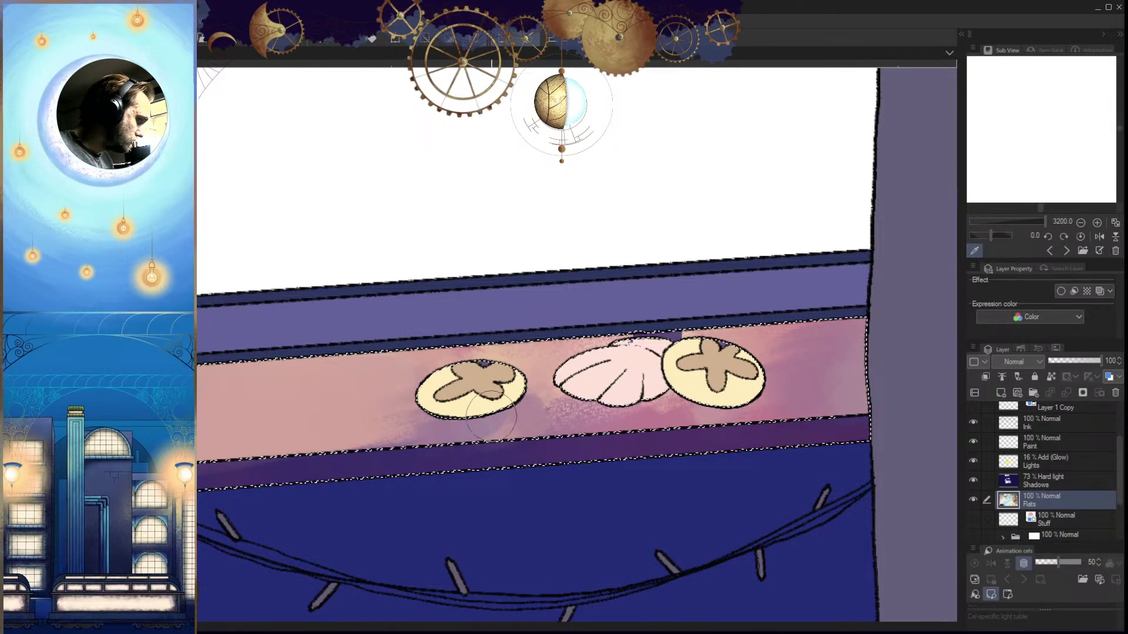
pyautogui.moveTo(521, 400); pyautogui.dragTo(459, 444)
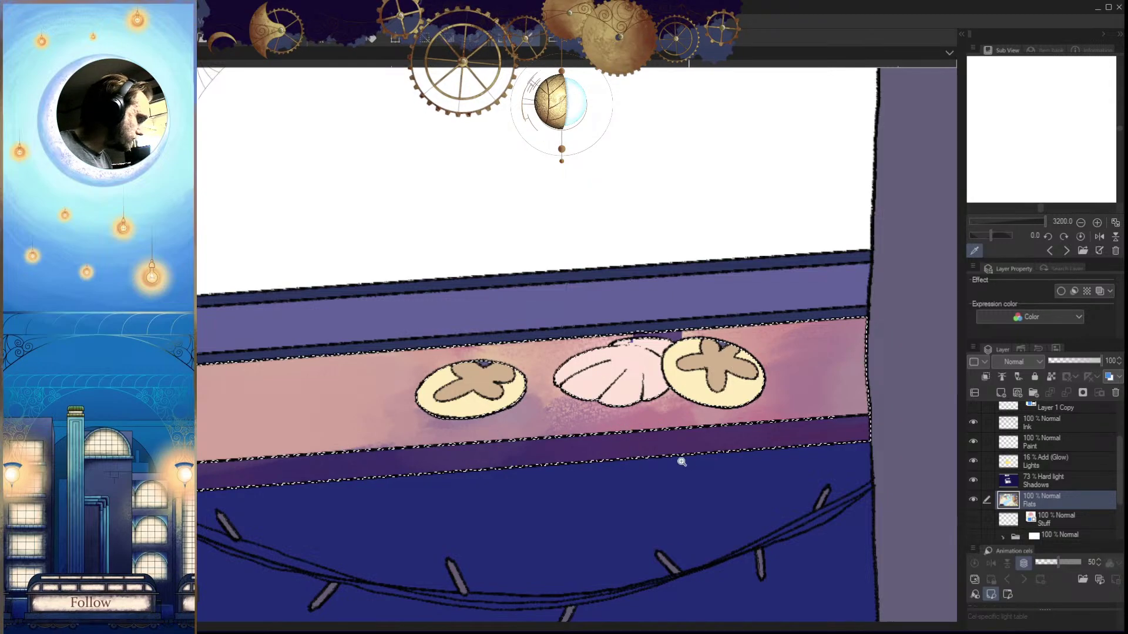
# Brush a soft purple shadow onto the sill beneath the figurine's feet
pyautogui.moveTo(682, 462); pyautogui.dragTo(582, 461)
pyautogui.moveTo(505, 430); pyautogui.dragTo(590, 433)
pyautogui.scroll(2, 590, 432)
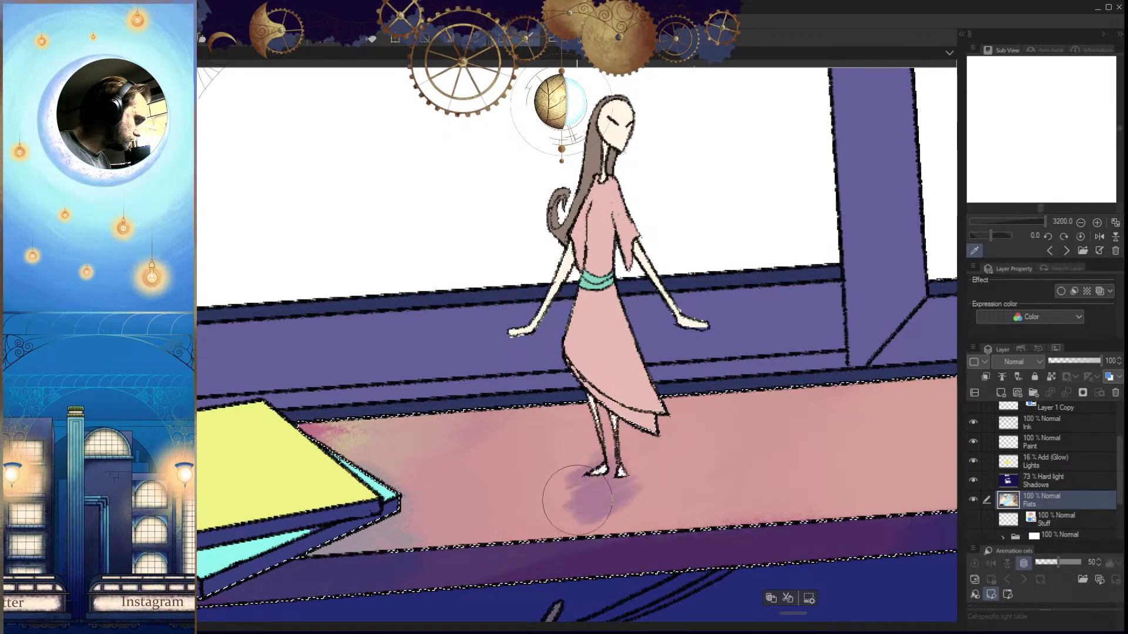
pyautogui.moveTo(607, 511)
pyautogui.mouseDown()
pyautogui.moveTo(593, 453)
pyautogui.moveTo(558, 470)
pyautogui.moveTo(589, 459)
pyautogui.moveTo(531, 521)
pyautogui.mouseUp()
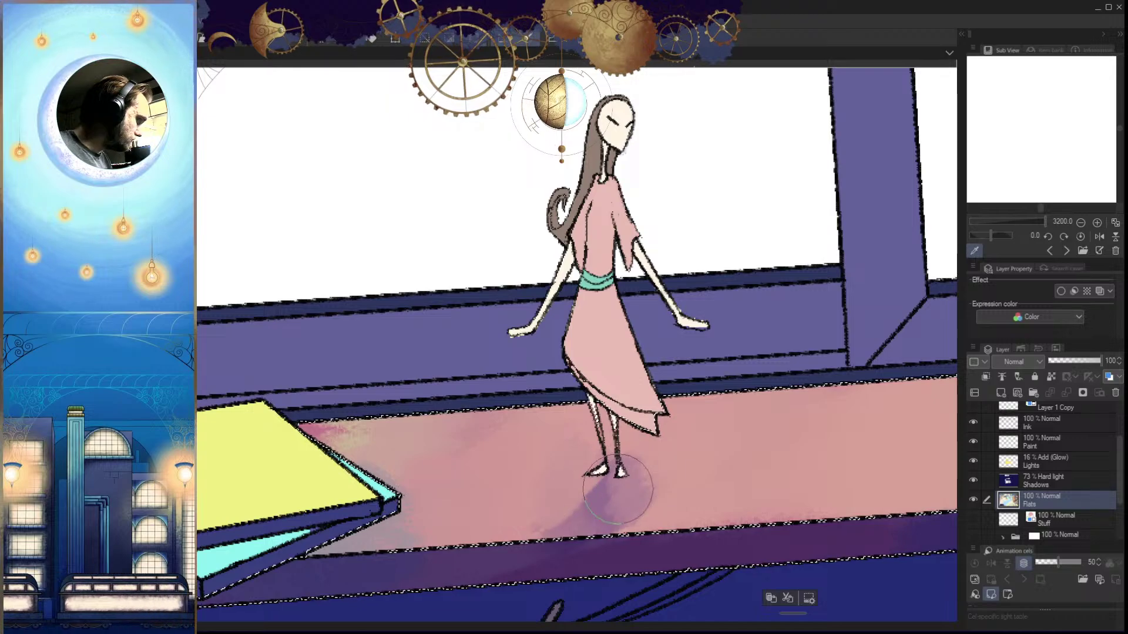
# Deepen the purple shadow under the figurine and blend it toward the sill's front edge
pyautogui.scroll(-6, 690, 523)
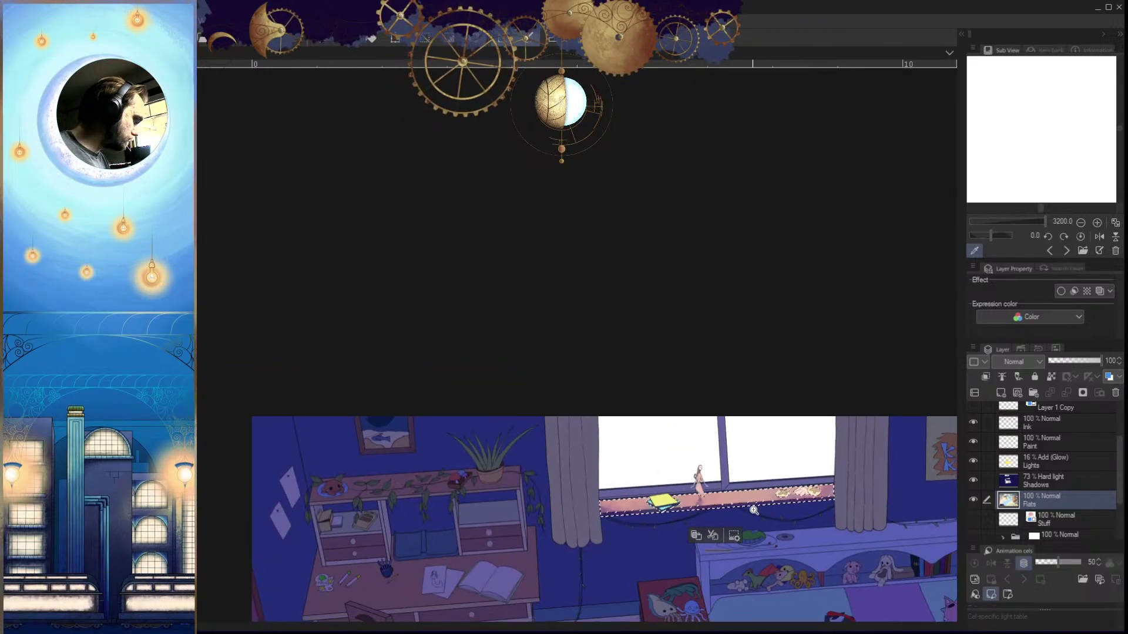
pyautogui.press('h')
pyautogui.press('h')
pyautogui.scroll(-1, 749, 525)
pyautogui.moveTo(752, 580)
pyautogui.mouseDown()
pyautogui.moveTo(679, 432)
pyautogui.moveTo(678, 317)
pyautogui.mouseUp()
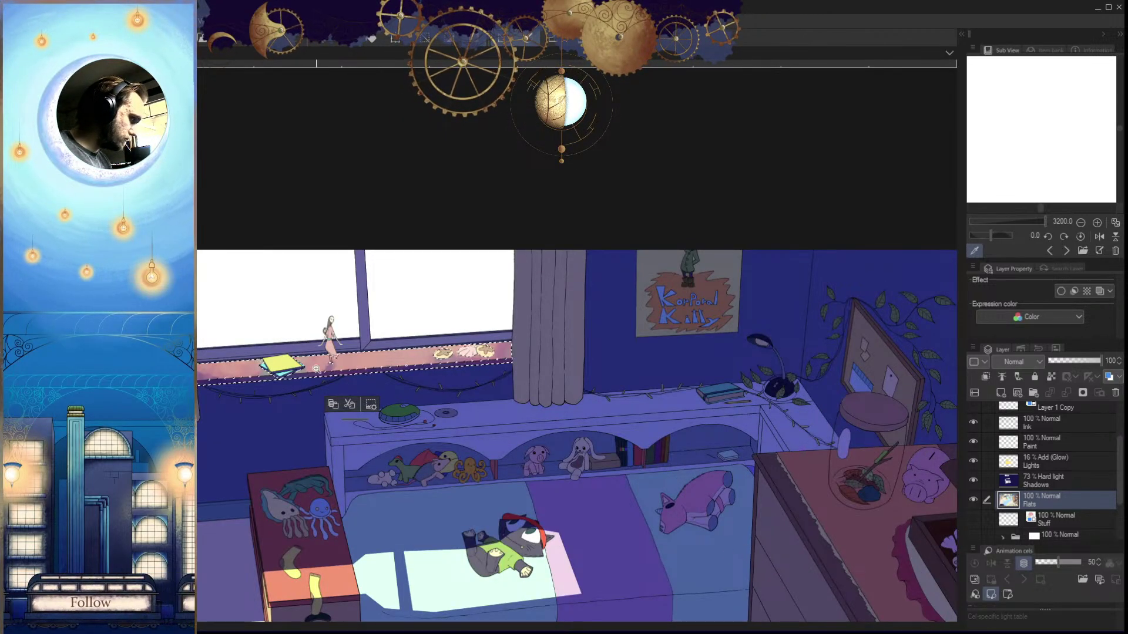
pyautogui.scroll(6, 529, 415)
pyautogui.moveTo(558, 375); pyautogui.dragTo(568, 367)
pyautogui.moveTo(558, 367); pyautogui.dragTo(600, 406)
pyautogui.moveTo(539, 390)
pyautogui.mouseDown()
pyautogui.moveTo(544, 414)
pyautogui.moveTo(516, 361)
pyautogui.moveTo(540, 430)
pyautogui.moveTo(572, 379)
pyautogui.mouseUp()
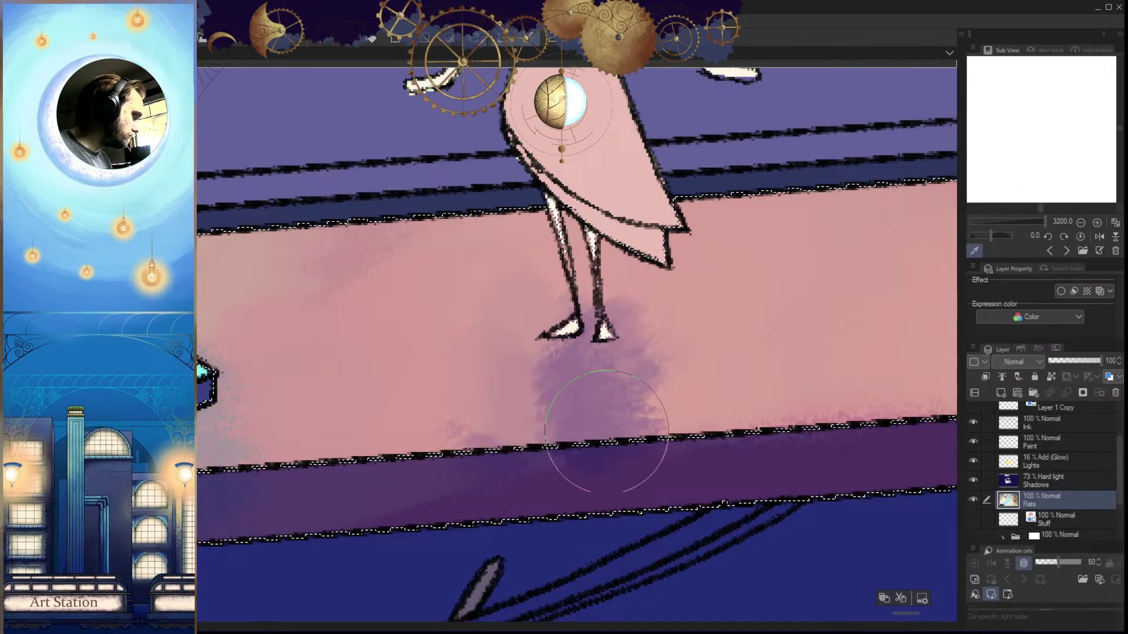
# Paint soft purple patches along the salmon sill between the figurine and the nearest sand dollar
pyautogui.scroll(-4, 616, 531)
pyautogui.scroll(-2, 617, 531)
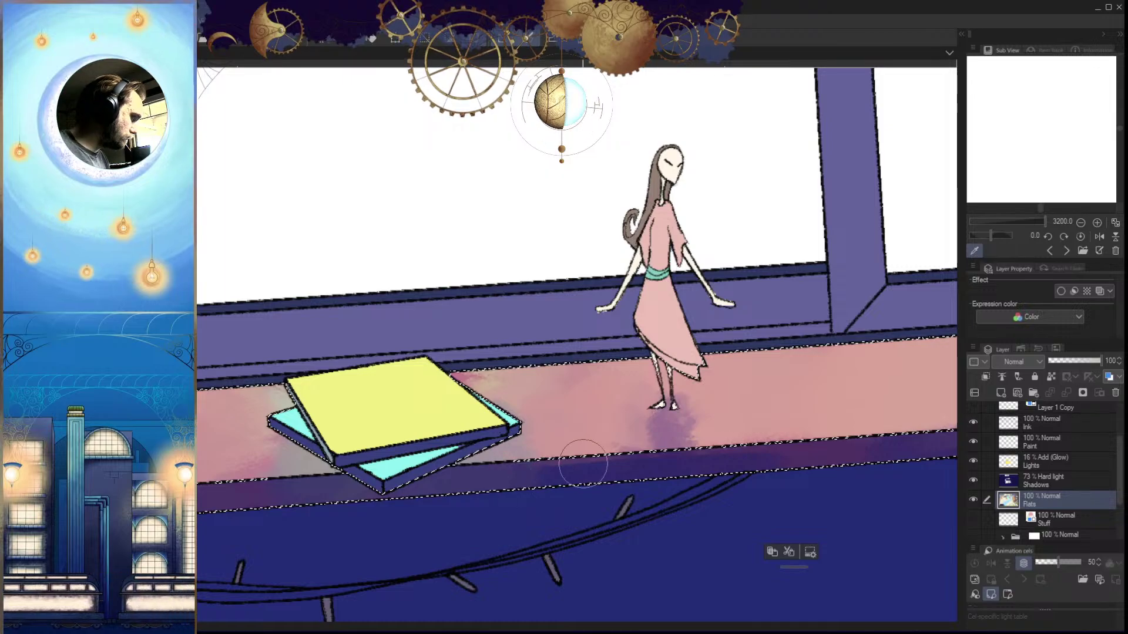
pyautogui.scroll(-4, 817, 474)
pyautogui.moveTo(851, 465); pyautogui.dragTo(623, 429)
pyautogui.scroll(3, 624, 429)
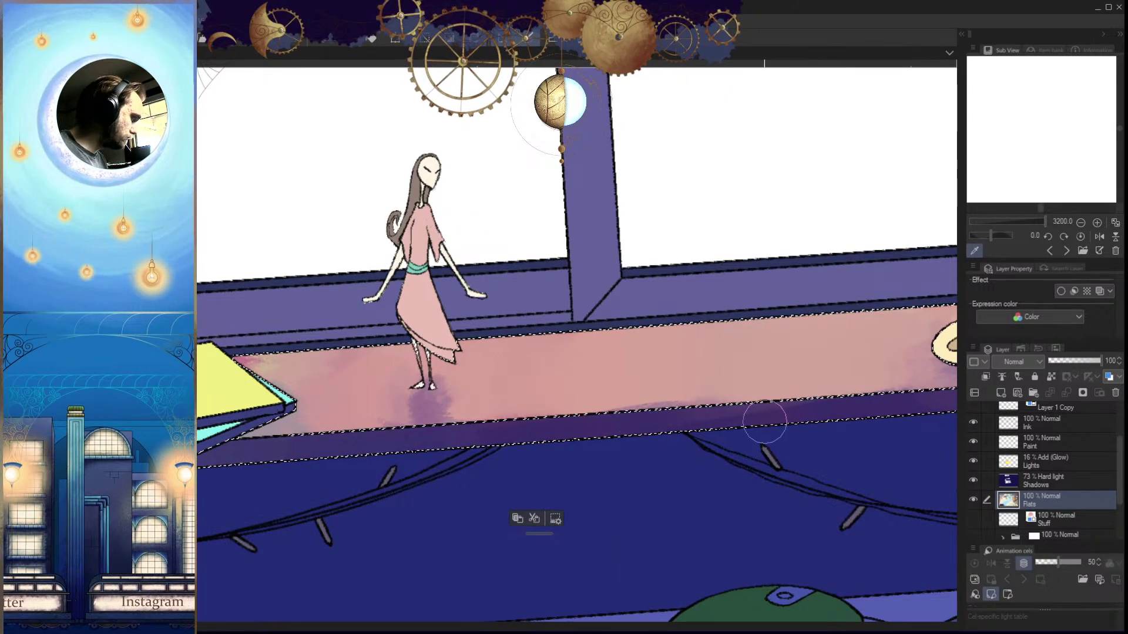
pyautogui.click(590, 392)
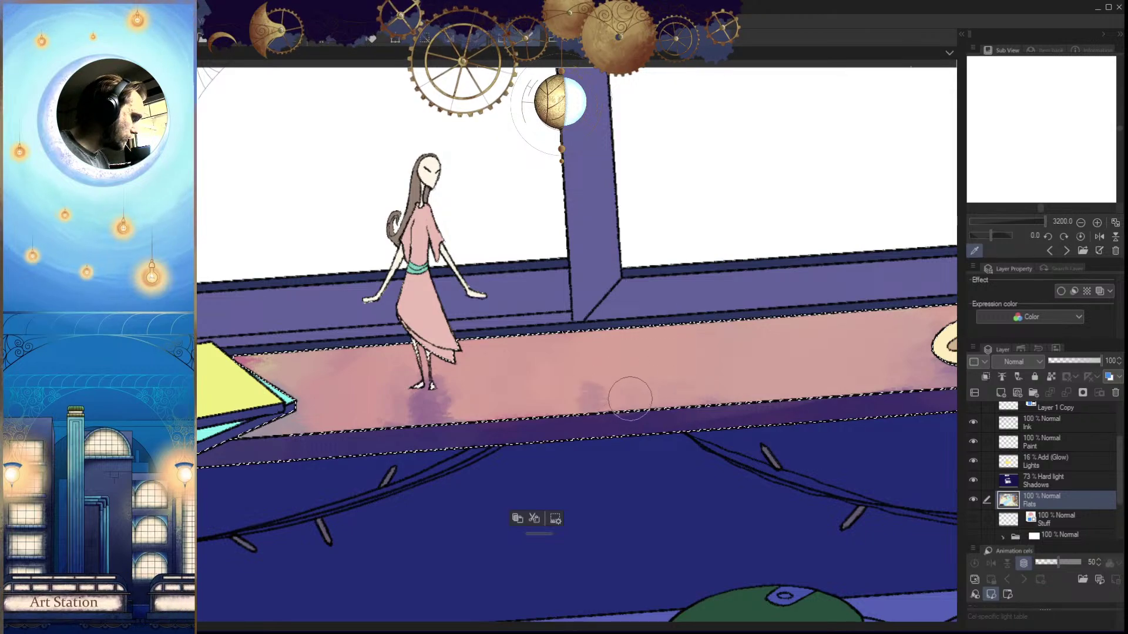
pyautogui.click(747, 388)
pyautogui.click(791, 379)
pyautogui.click(773, 382)
pyautogui.click(681, 384)
pyautogui.click(626, 383)
pyautogui.moveTo(613, 381)
pyautogui.mouseDown()
pyautogui.moveTo(660, 370)
pyautogui.moveTo(547, 395)
pyautogui.moveTo(771, 370)
pyautogui.moveTo(544, 404)
pyautogui.moveTo(719, 374)
pyautogui.moveTo(846, 379)
pyautogui.moveTo(825, 356)
pyautogui.moveTo(517, 394)
pyautogui.moveTo(782, 358)
pyautogui.moveTo(676, 382)
pyautogui.moveTo(541, 390)
pyautogui.moveTo(517, 370)
pyautogui.moveTo(534, 377)
pyautogui.moveTo(514, 386)
pyautogui.mouseUp()
pyautogui.moveTo(601, 406); pyautogui.dragTo(898, 370)
pyautogui.moveTo(828, 417); pyautogui.dragTo(735, 433)
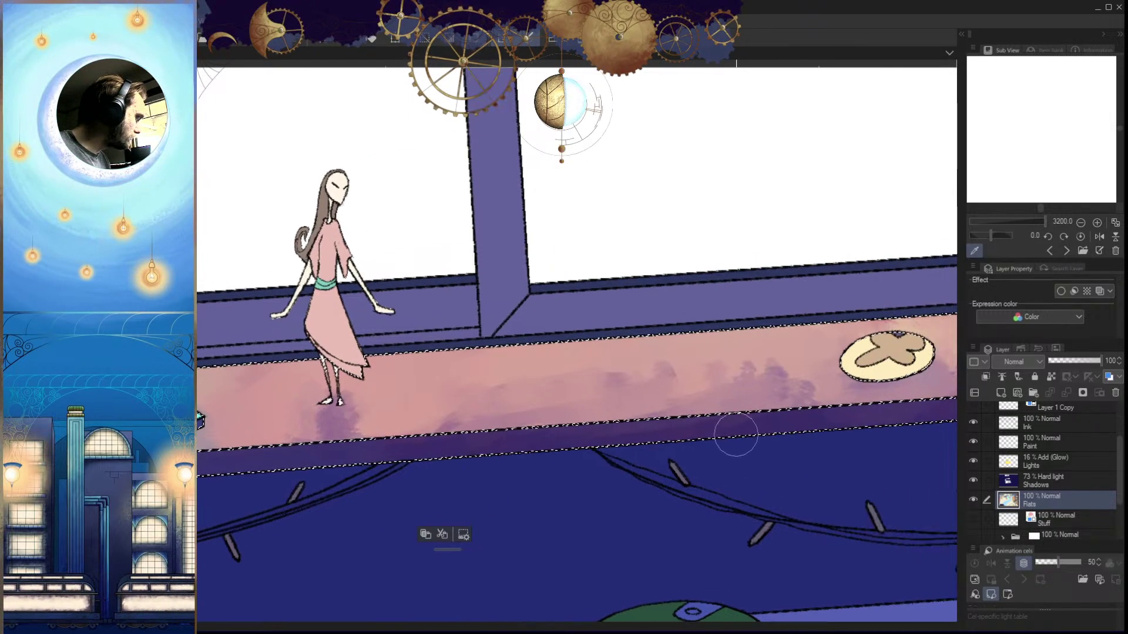
# Add purple mottling to the sill beside the figurine and blend it with the salmon light
pyautogui.moveTo(725, 374)
pyautogui.mouseDown()
pyautogui.moveTo(652, 366)
pyautogui.moveTo(606, 379)
pyautogui.moveTo(726, 377)
pyautogui.moveTo(729, 401)
pyautogui.moveTo(834, 382)
pyautogui.moveTo(767, 380)
pyautogui.moveTo(814, 390)
pyautogui.moveTo(826, 357)
pyautogui.moveTo(644, 406)
pyautogui.moveTo(509, 406)
pyautogui.moveTo(329, 481)
pyautogui.moveTo(521, 406)
pyautogui.moveTo(495, 386)
pyautogui.moveTo(356, 439)
pyautogui.moveTo(464, 415)
pyautogui.moveTo(413, 414)
pyautogui.moveTo(451, 396)
pyautogui.moveTo(402, 412)
pyautogui.moveTo(434, 417)
pyautogui.moveTo(420, 402)
pyautogui.moveTo(376, 435)
pyautogui.moveTo(422, 380)
pyautogui.moveTo(386, 419)
pyautogui.mouseUp()
pyautogui.moveTo(439, 452); pyautogui.dragTo(517, 456)
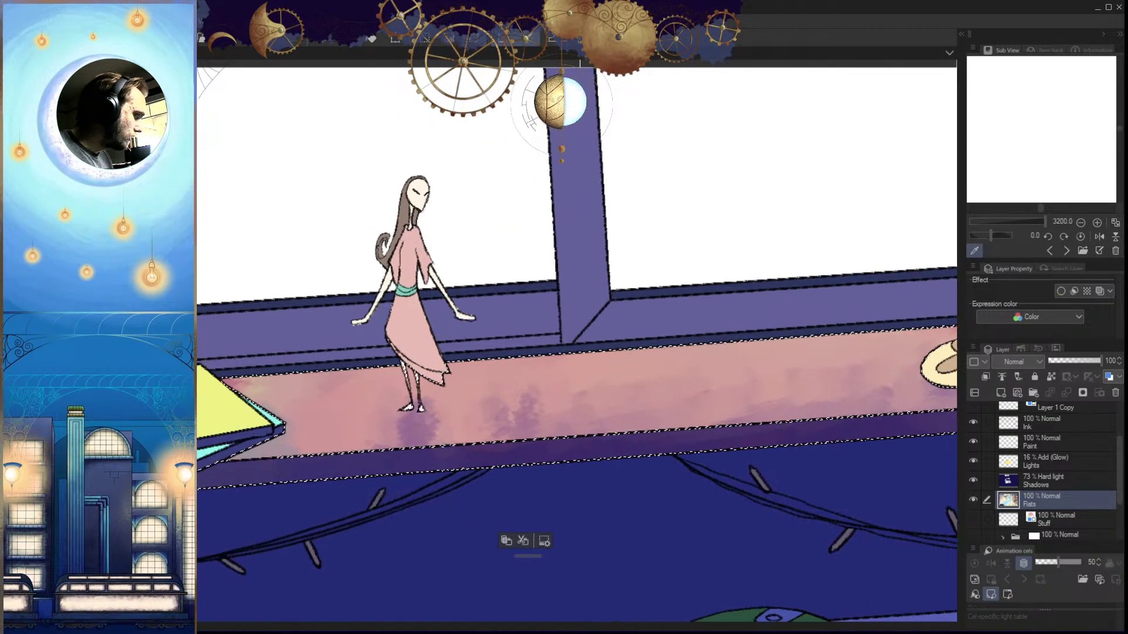
pyautogui.moveTo(730, 451)
pyautogui.mouseDown()
pyautogui.moveTo(657, 468)
pyautogui.moveTo(606, 452)
pyautogui.moveTo(758, 436)
pyautogui.mouseUp()
pyautogui.moveTo(564, 383)
pyautogui.mouseDown()
pyautogui.moveTo(559, 399)
pyautogui.moveTo(544, 383)
pyautogui.moveTo(570, 379)
pyautogui.moveTo(539, 376)
pyautogui.mouseUp()
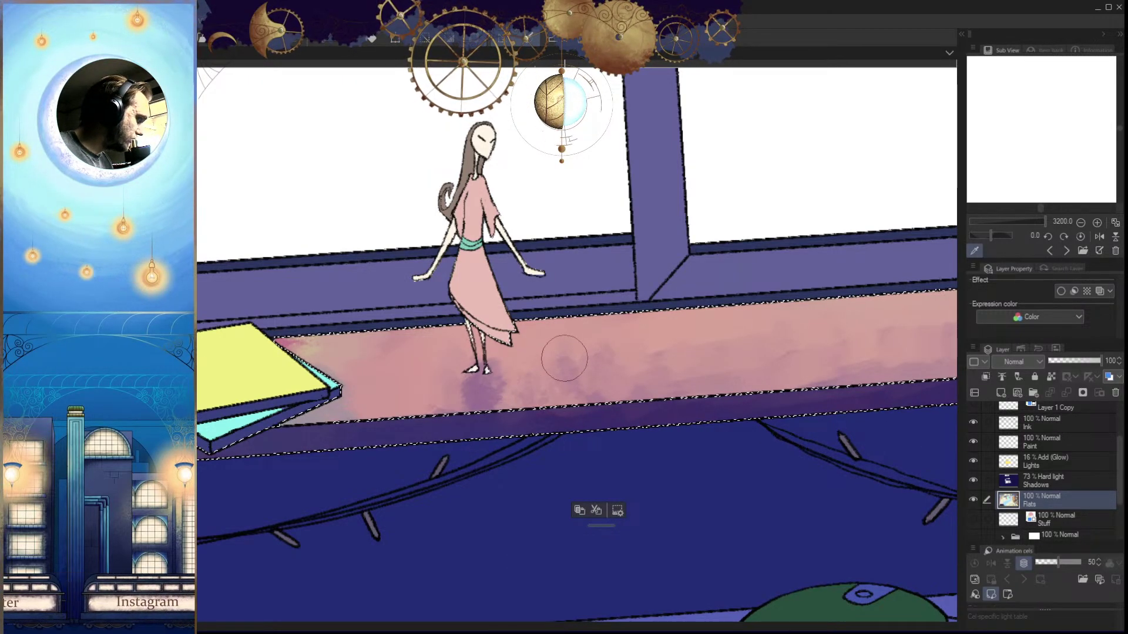
pyautogui.moveTo(732, 442); pyautogui.dragTo(658, 467)
pyautogui.moveTo(742, 413); pyautogui.dragTo(833, 442)
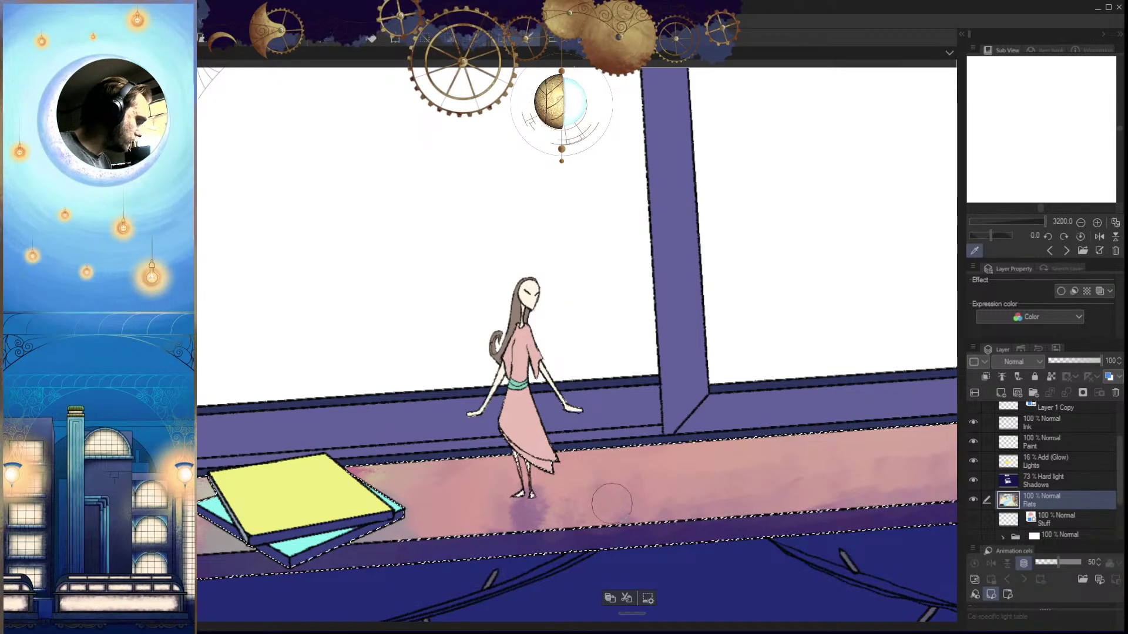
pyautogui.moveTo(617, 511)
pyautogui.mouseDown()
pyautogui.moveTo(562, 514)
pyautogui.moveTo(551, 526)
pyautogui.moveTo(565, 500)
pyautogui.moveTo(563, 520)
pyautogui.mouseUp()
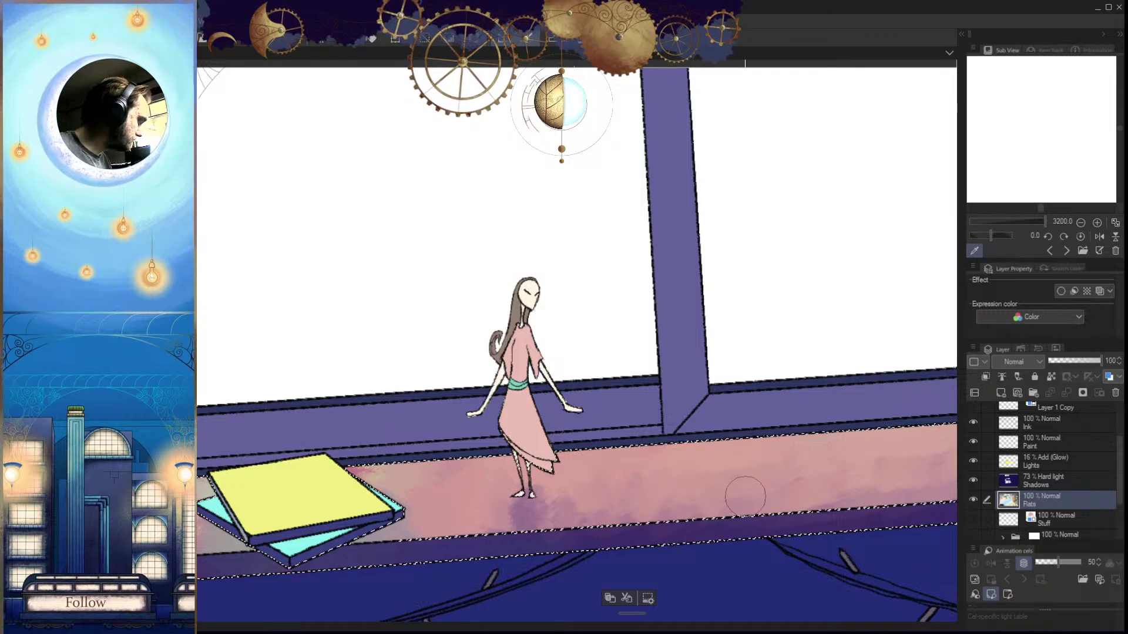
pyautogui.moveTo(834, 520); pyautogui.dragTo(764, 523)
pyautogui.moveTo(833, 532); pyautogui.dragTo(799, 539)
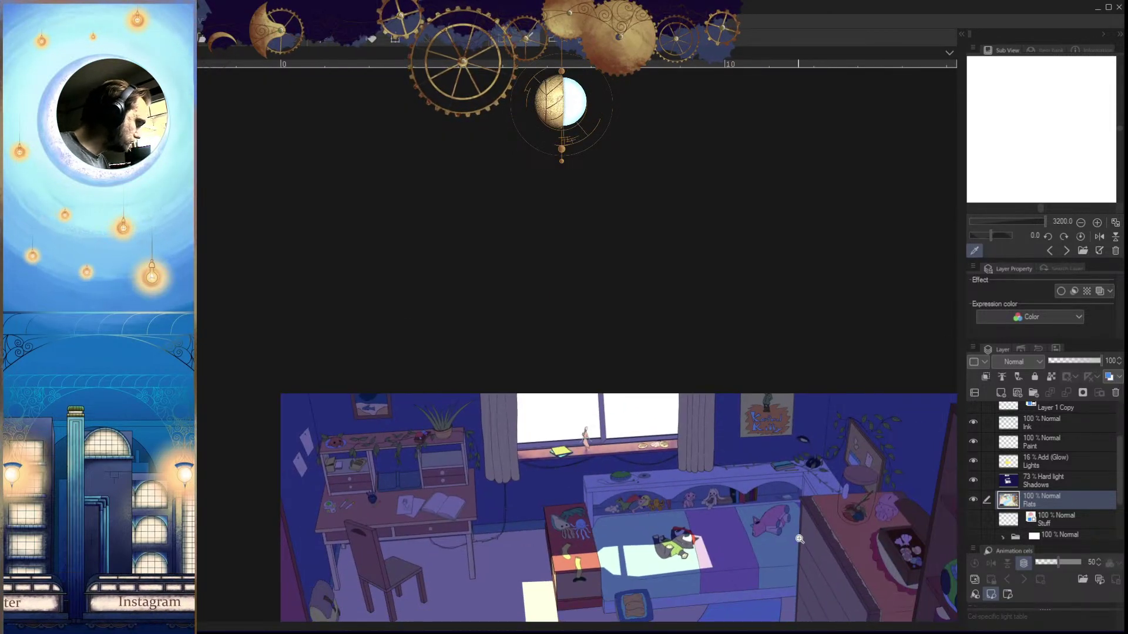
# Touch up the pink and purple shading on the sill near the curtain and below the shells
pyautogui.scroll(3, 800, 539)
pyautogui.scroll(5, 757, 543)
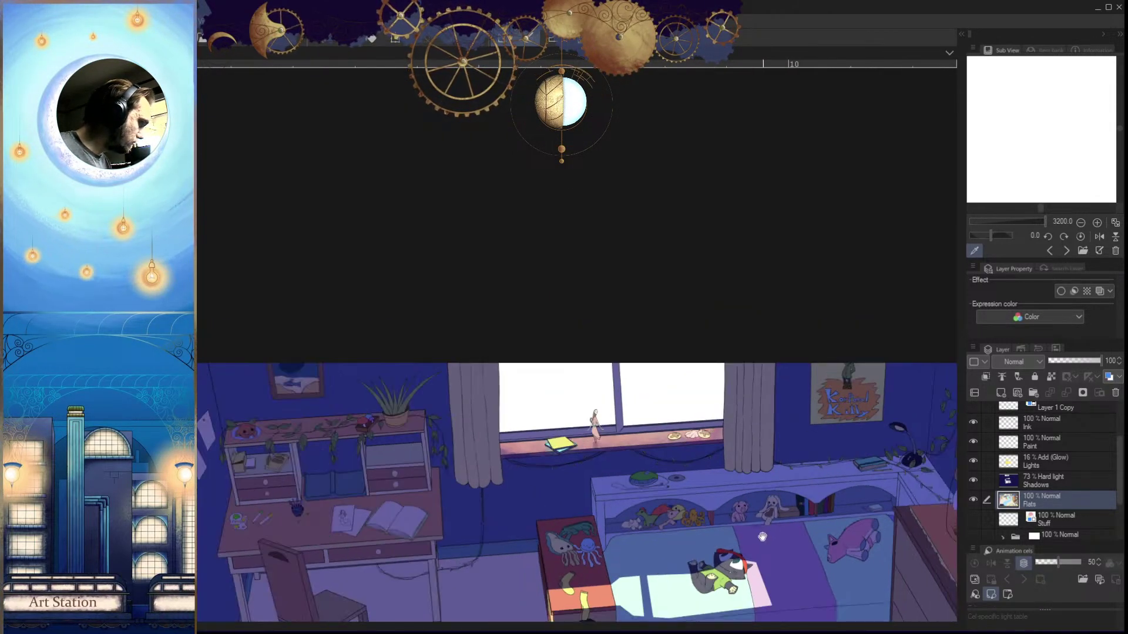
pyautogui.moveTo(724, 529); pyautogui.dragTo(718, 510)
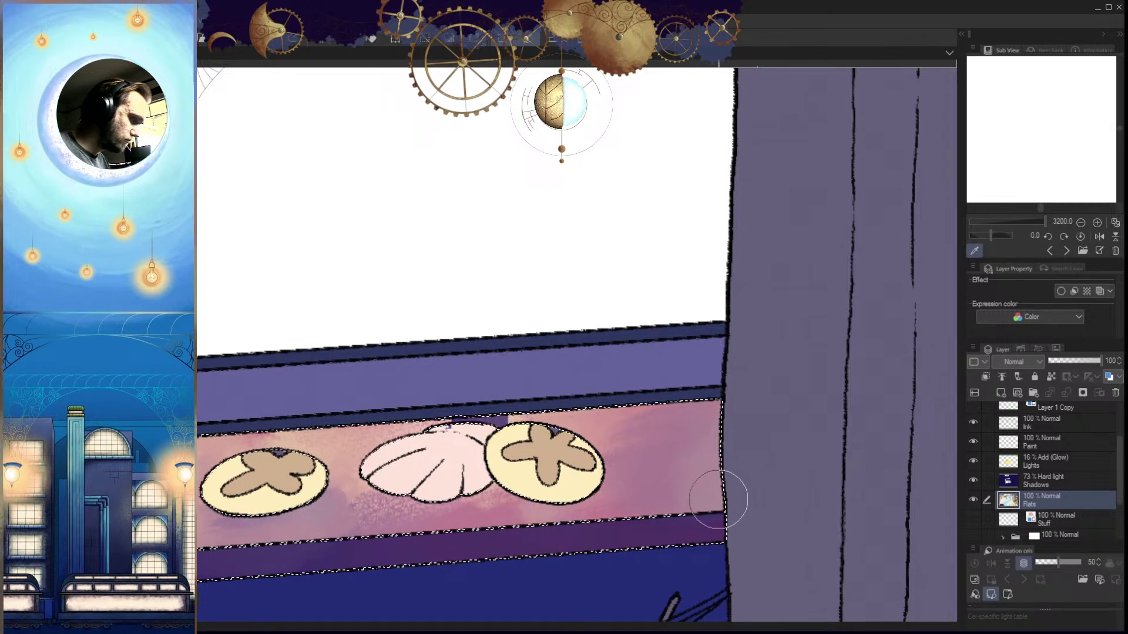
pyautogui.moveTo(718, 458)
pyautogui.mouseDown()
pyautogui.moveTo(686, 468)
pyautogui.moveTo(697, 494)
pyautogui.mouseUp()
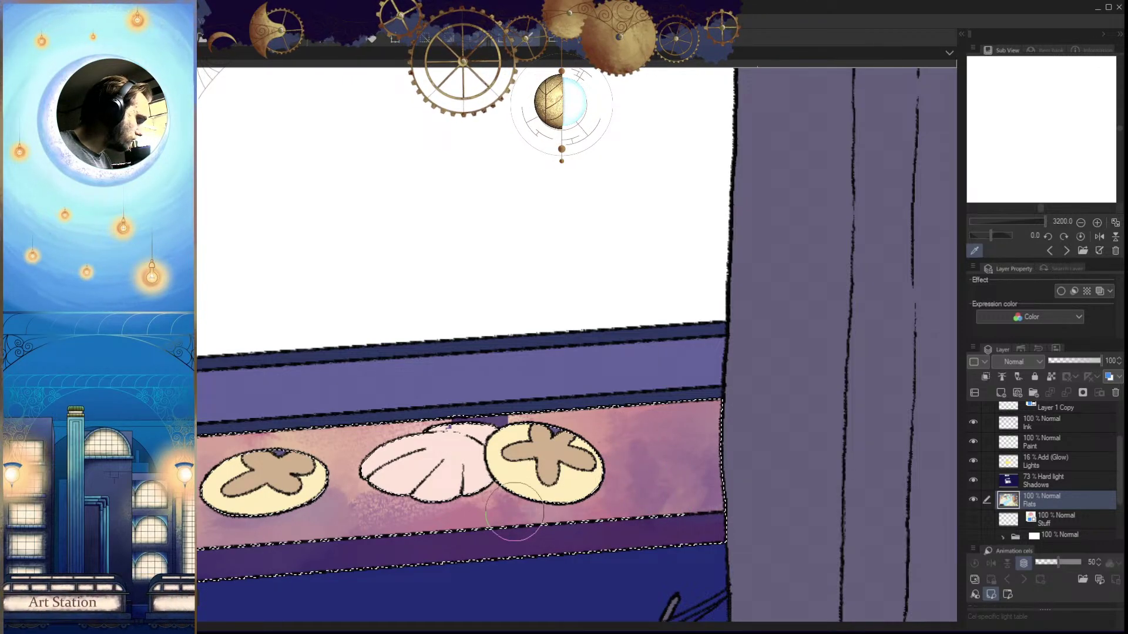
pyautogui.moveTo(661, 490); pyautogui.dragTo(470, 499)
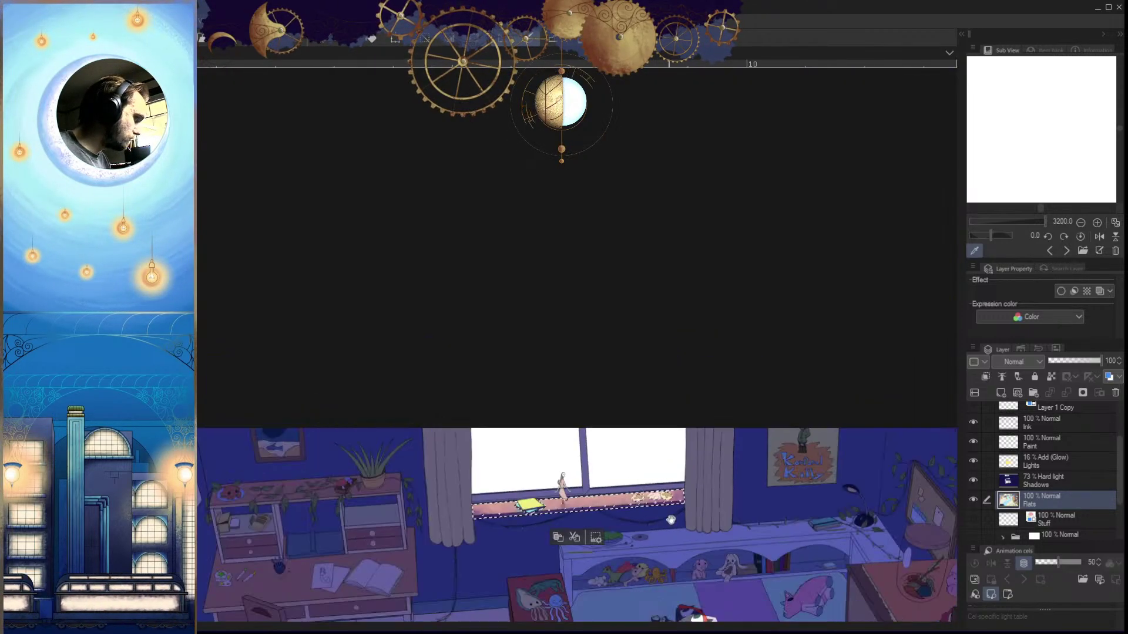
pyautogui.moveTo(728, 537); pyautogui.dragTo(448, 564)
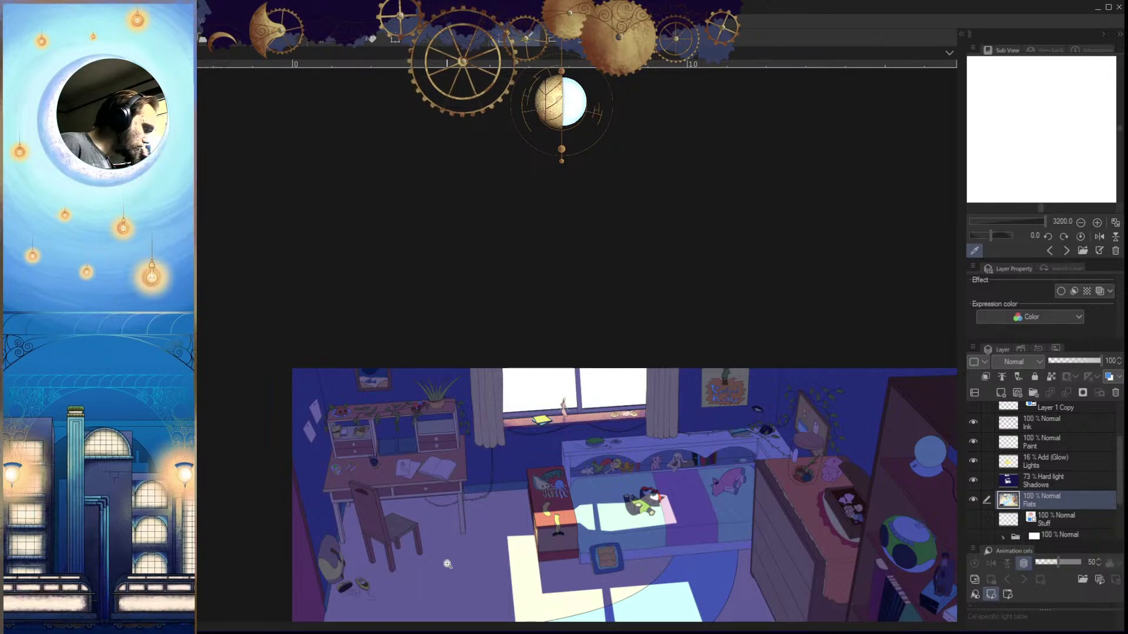
pyautogui.moveTo(670, 526); pyautogui.dragTo(698, 562)
pyautogui.moveTo(611, 489); pyautogui.dragTo(683, 534)
pyautogui.moveTo(767, 512); pyautogui.dragTo(725, 503)
pyautogui.moveTo(794, 421); pyautogui.dragTo(852, 422)
pyautogui.moveTo(846, 505); pyautogui.dragTo(718, 513)
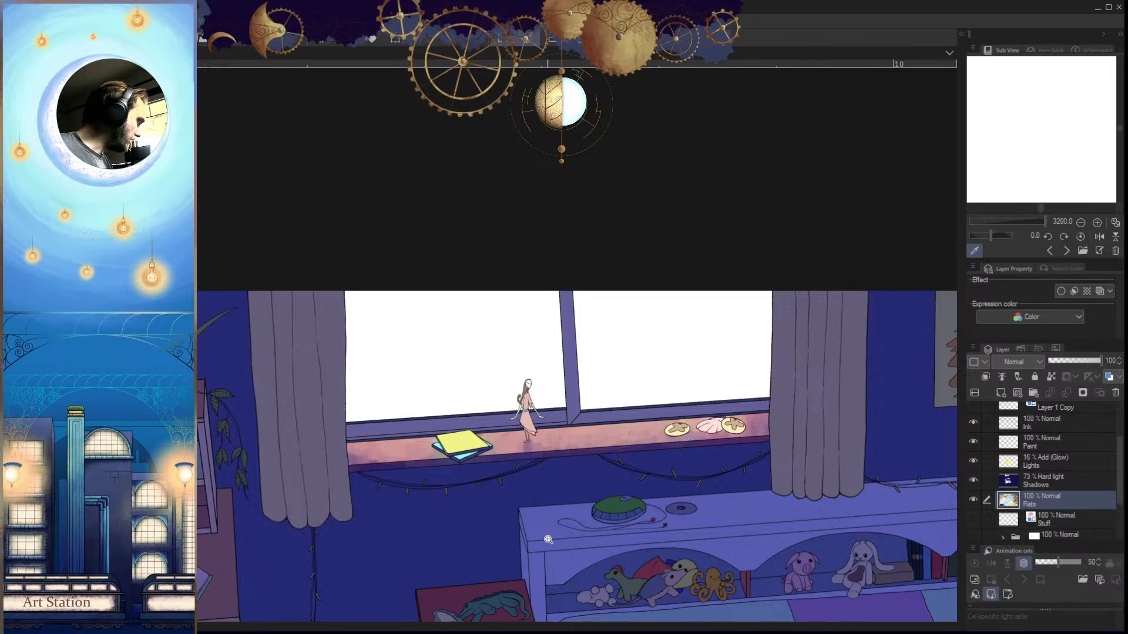
# Duplicate the Flats layer, place the copy below the original, hide it and make Flats active
pyautogui.hotkey('ctrl', 'c')
pyautogui.hotkey('ctrl', 'v')
pyautogui.moveTo(1038, 507); pyautogui.dragTo(1035, 519)
pyautogui.click(975, 519)
pyautogui.click(1035, 501)
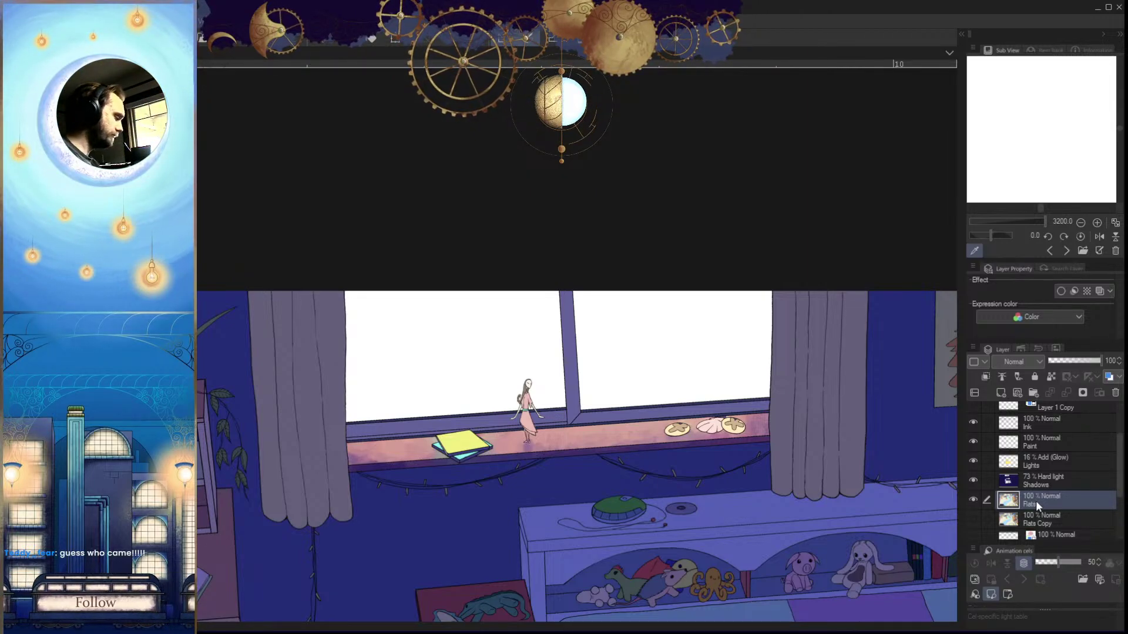
pyautogui.scroll(-3, 664, 507)
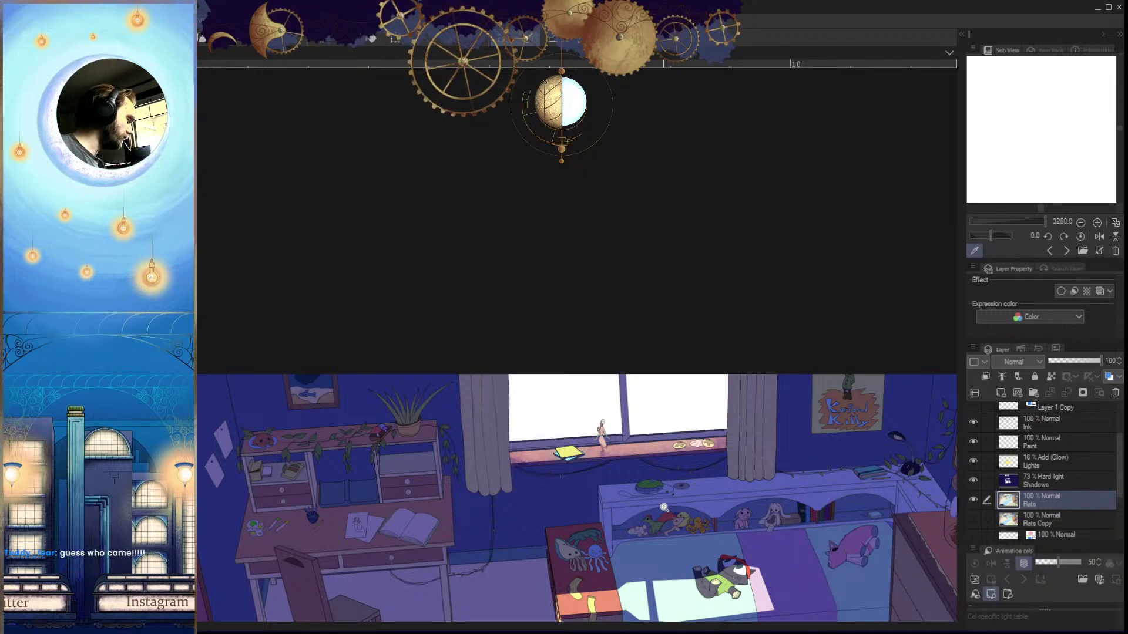
pyautogui.click(1049, 513)
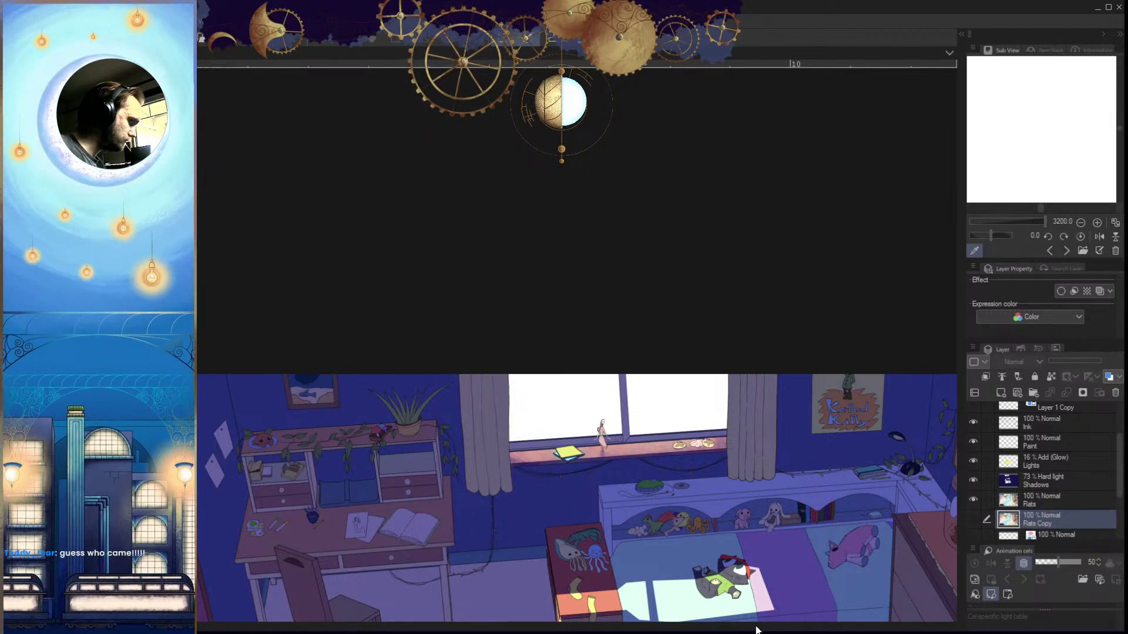
pyautogui.moveTo(729, 565); pyautogui.dragTo(762, 497)
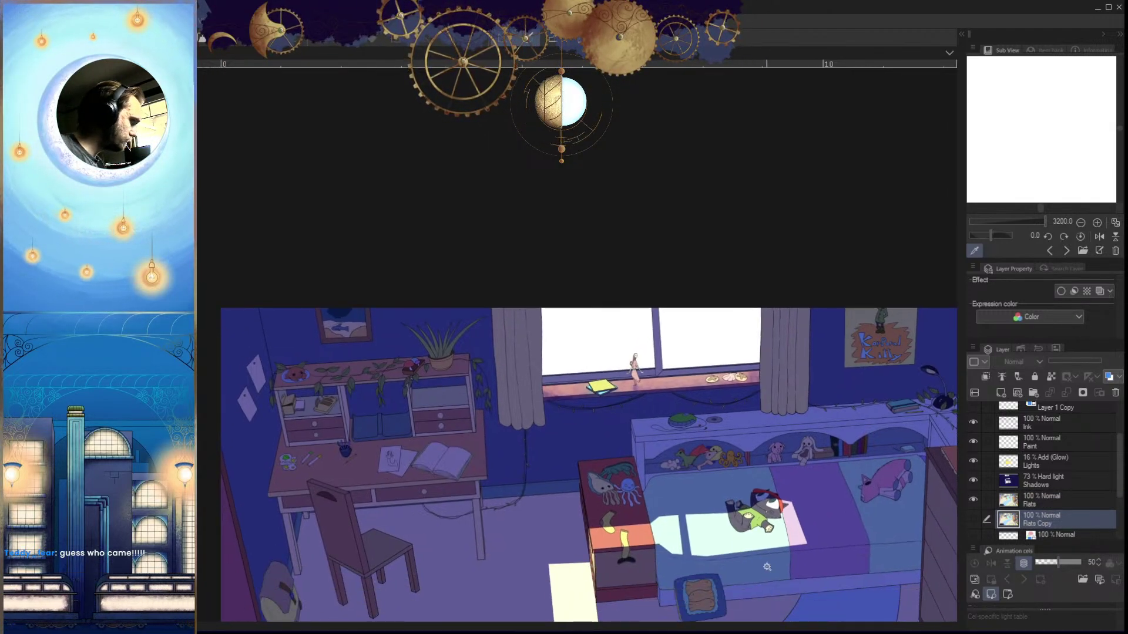
pyautogui.click(604, 433)
pyautogui.click(1051, 503)
pyautogui.moveTo(770, 521); pyautogui.dragTo(777, 534)
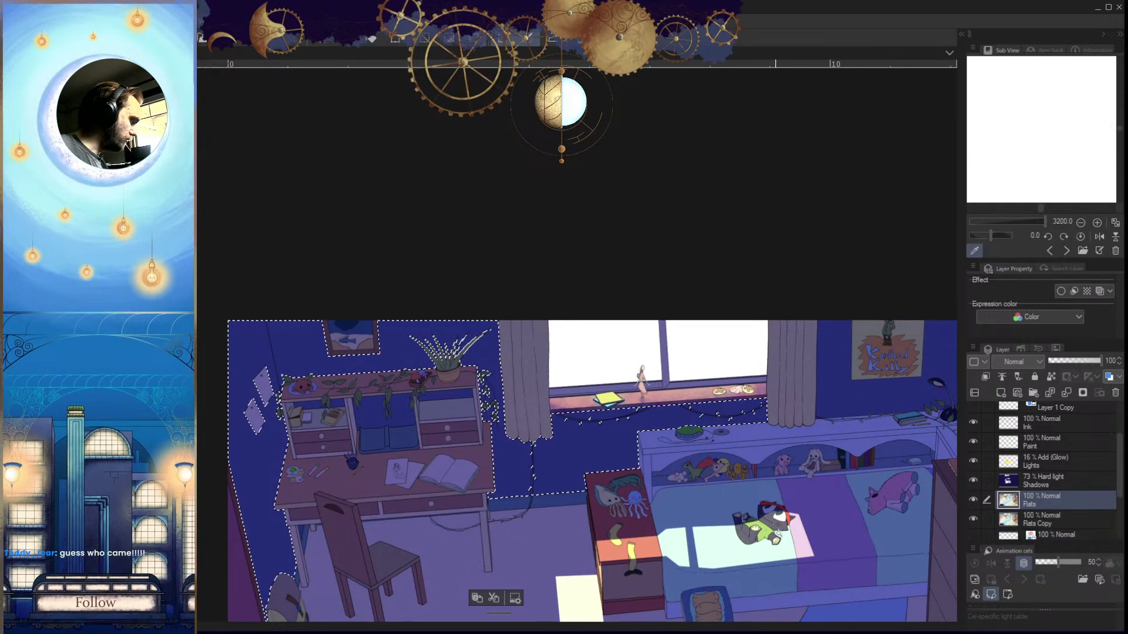
pyautogui.click(778, 533)
pyautogui.hotkey('ctrl', 'd')
# Select the blue wall area from the Flats Copy layer, keeping the selection while returning to the Flats layer
pyautogui.moveTo(609, 479); pyautogui.dragTo(620, 500)
pyautogui.click(1044, 520)
pyautogui.click(783, 366)
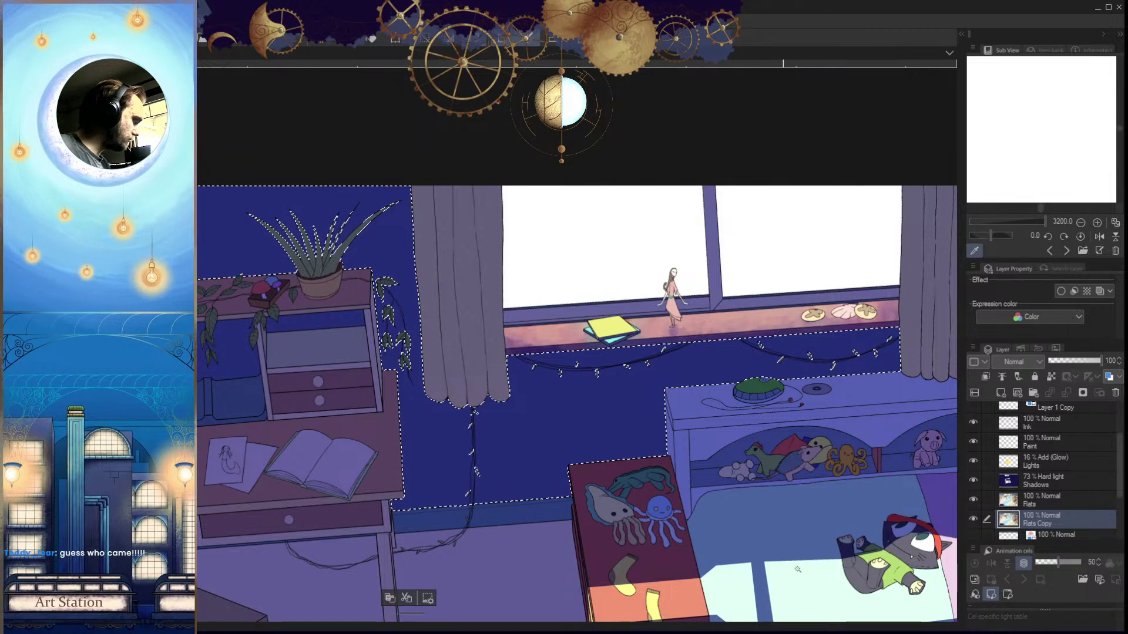
pyautogui.click(1037, 500)
pyautogui.scroll(-3, 807, 485)
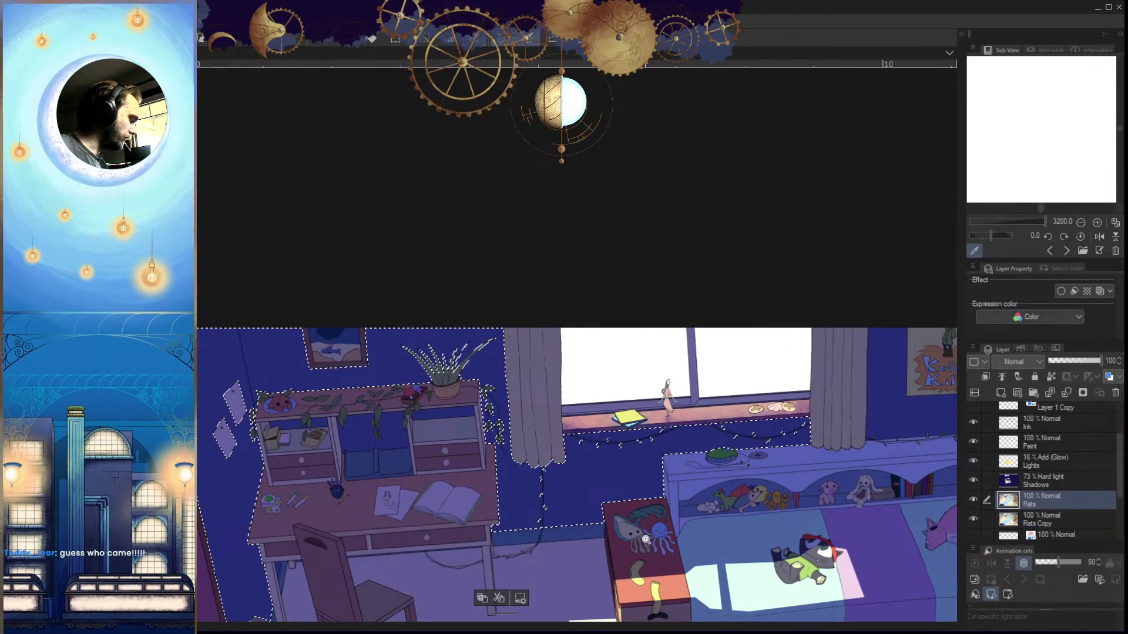
pyautogui.moveTo(720, 482); pyautogui.dragTo(743, 473)
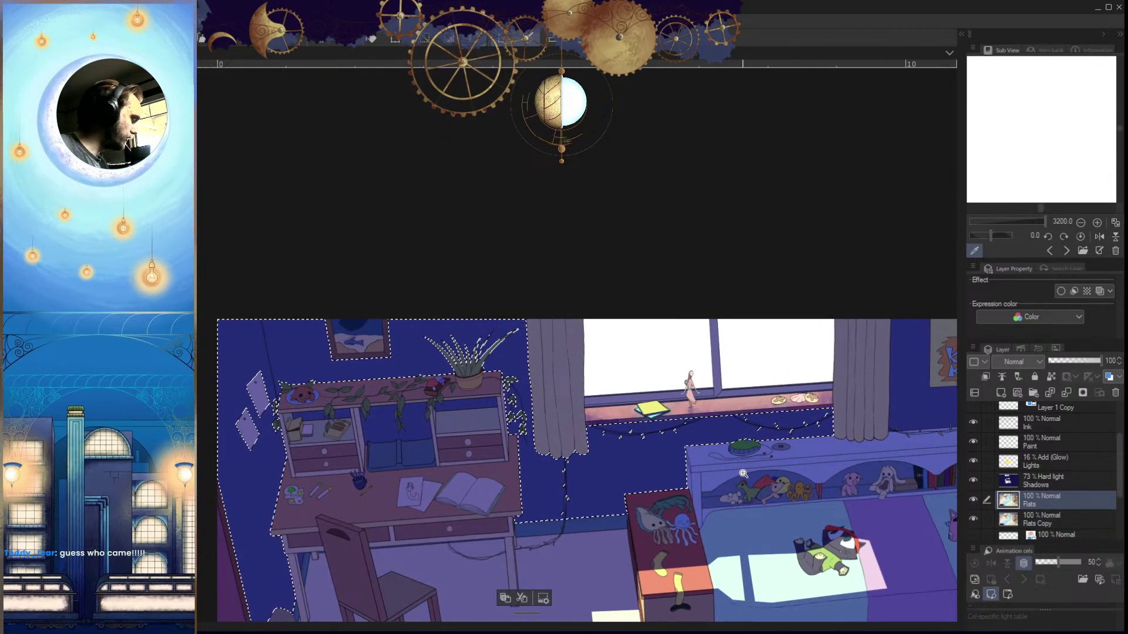
# Rename the Flats layer as Paint and delete the empty Paint layer above Lights
pyautogui.doubleClick(1031, 503)
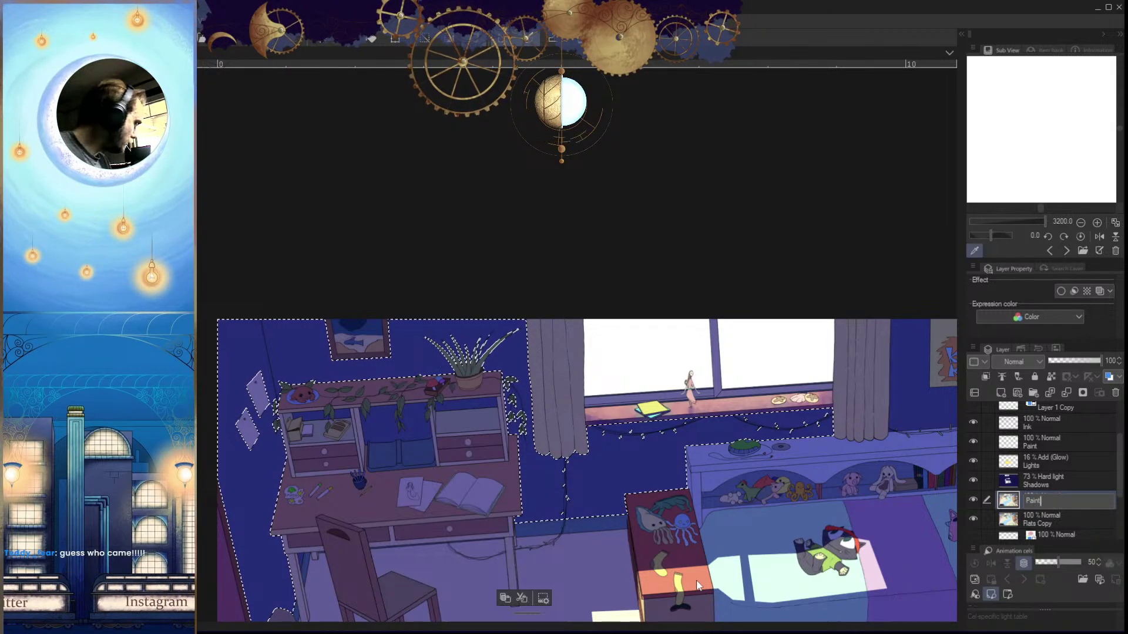
pyautogui.click(1046, 442)
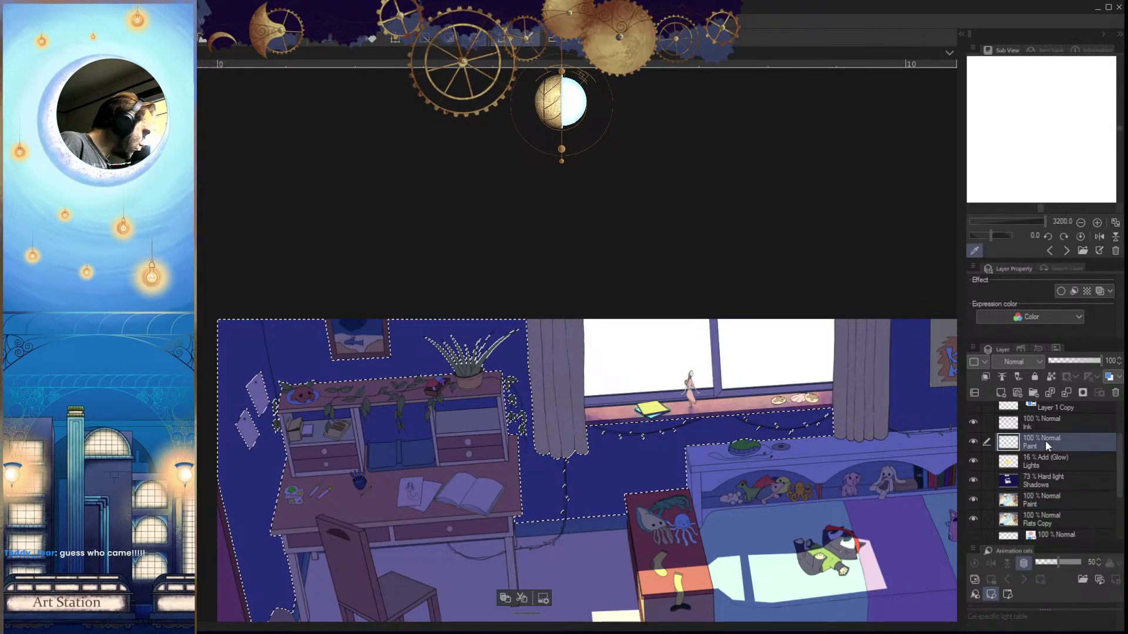
pyautogui.click(1114, 395)
pyautogui.click(573, 239)
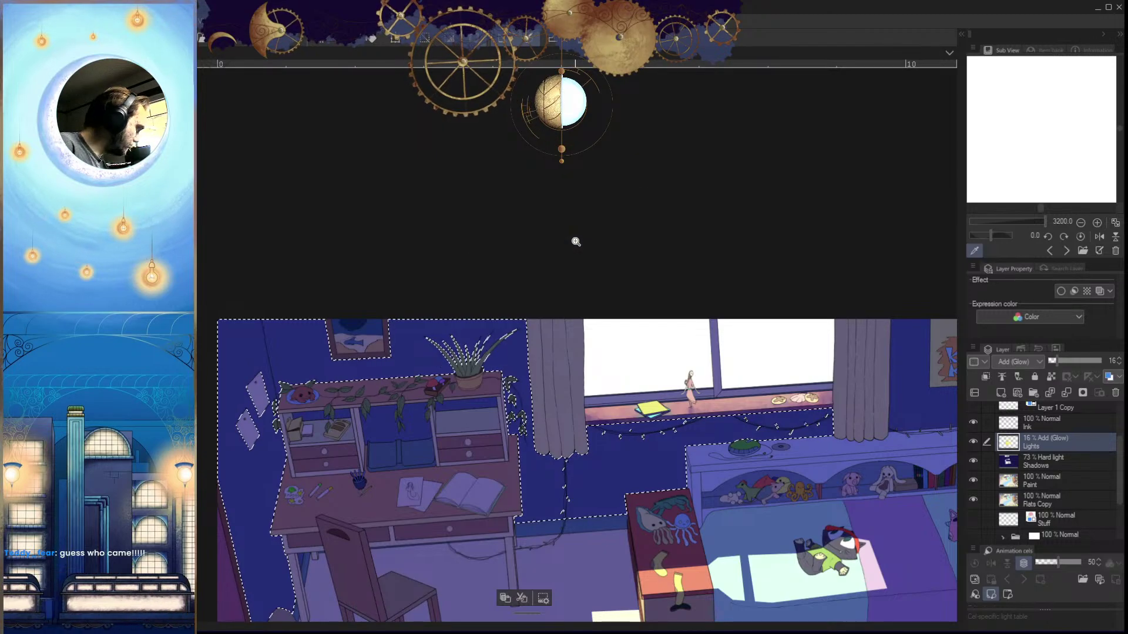
pyautogui.moveTo(797, 518); pyautogui.dragTo(748, 498)
pyautogui.moveTo(825, 446); pyautogui.dragTo(781, 457)
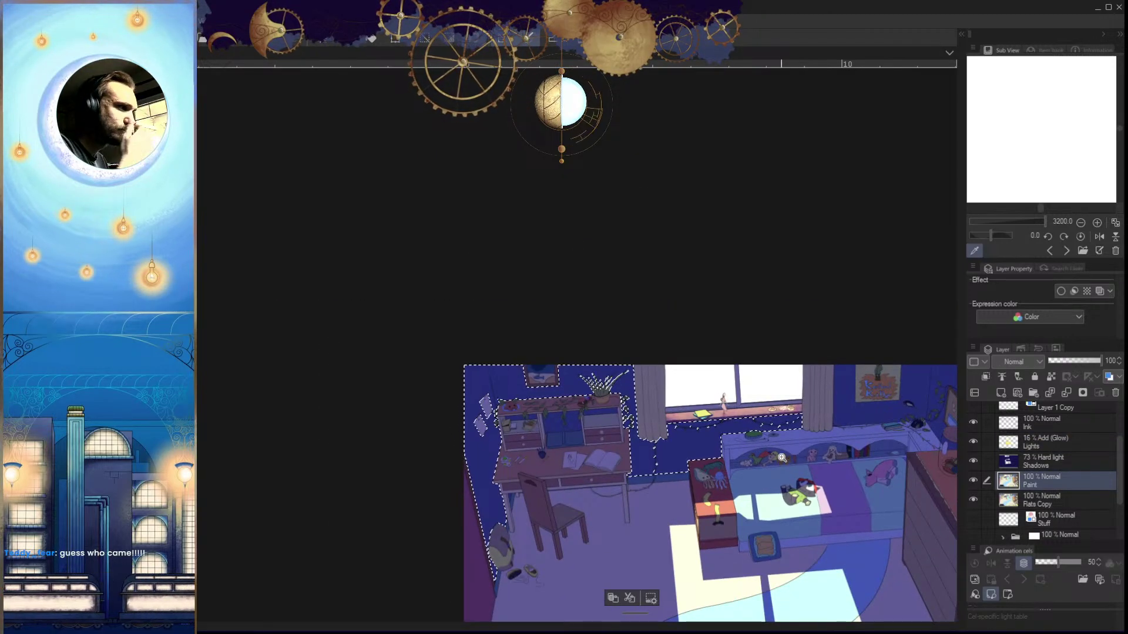
pyautogui.scroll(6, 782, 457)
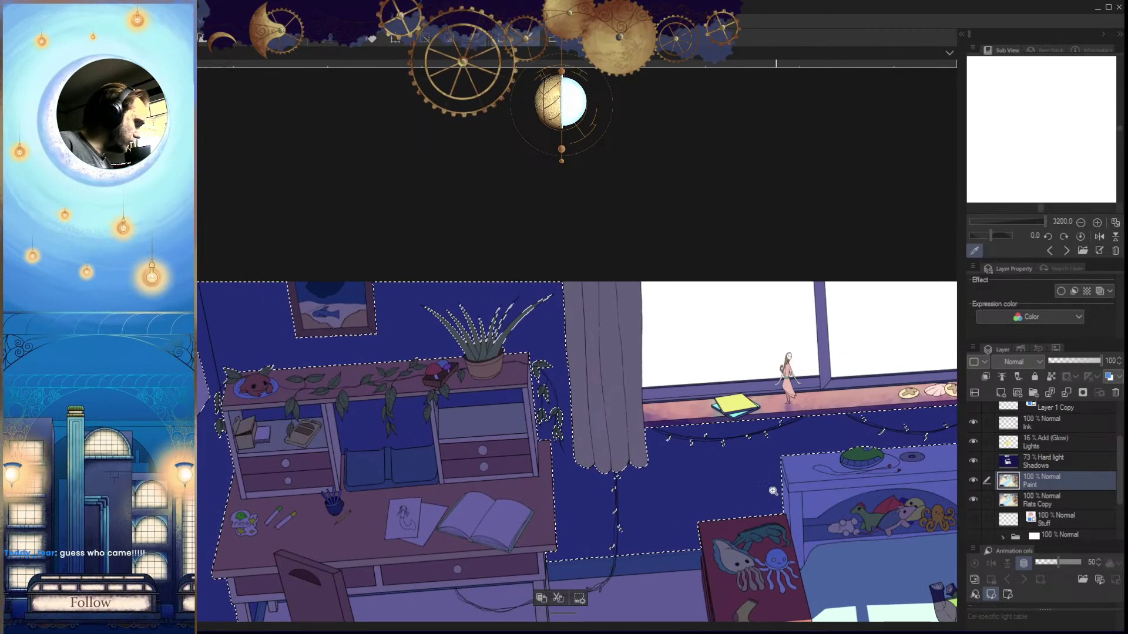
pyautogui.scroll(-2, 695, 534)
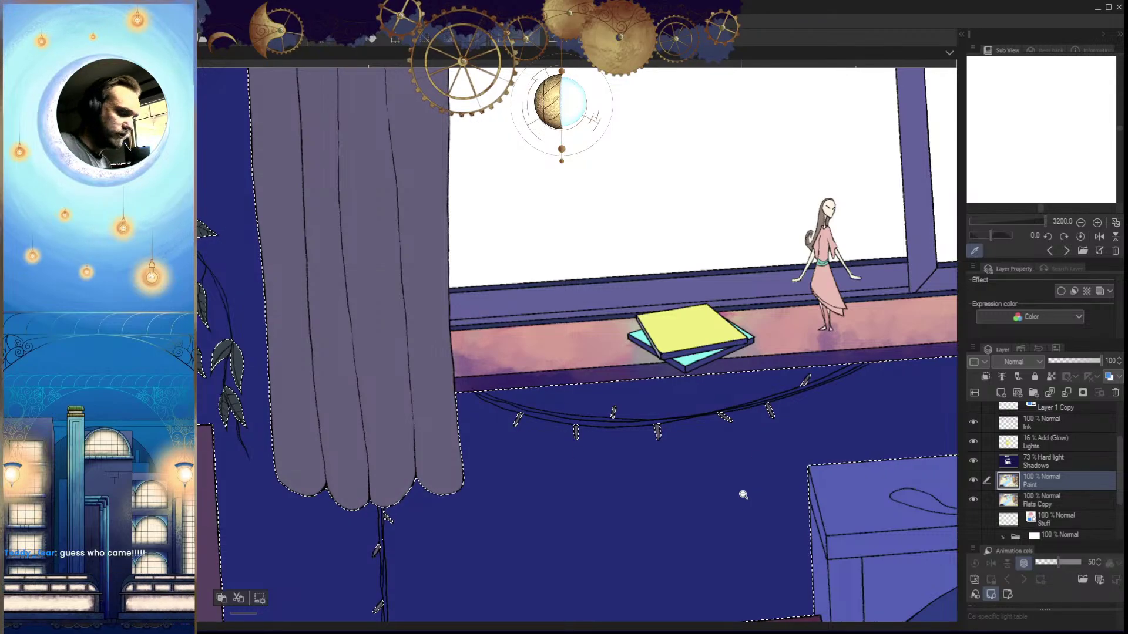
pyautogui.scroll(-2, 743, 494)
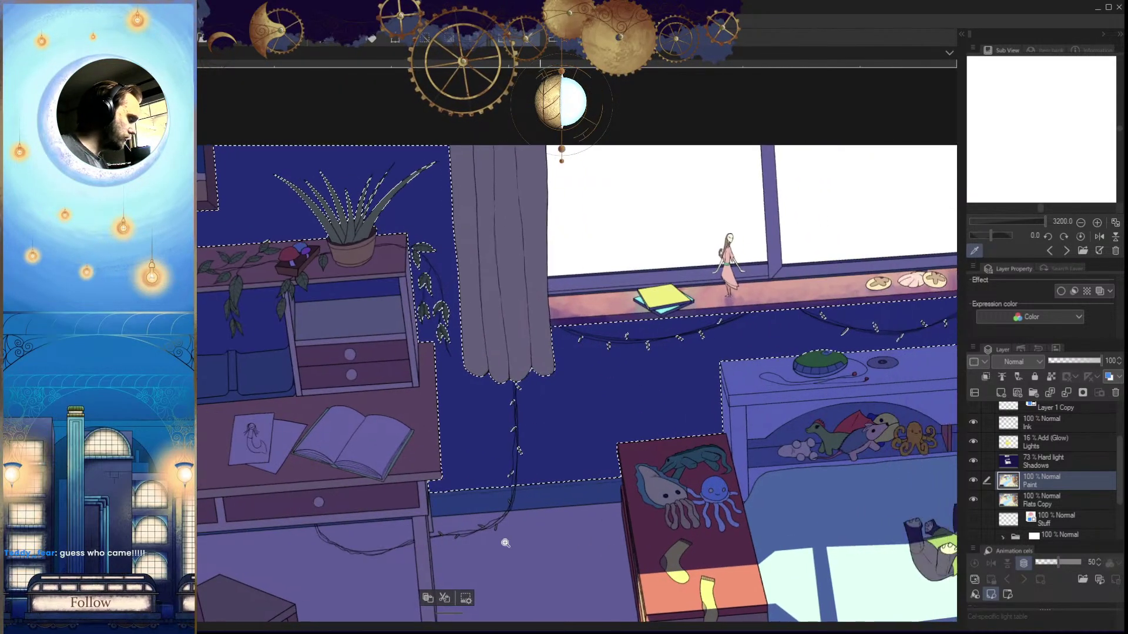
# Examine the wall selection around the desk, curtains, window and bed for parts of the wall still left out
pyautogui.scroll(-3, 599, 464)
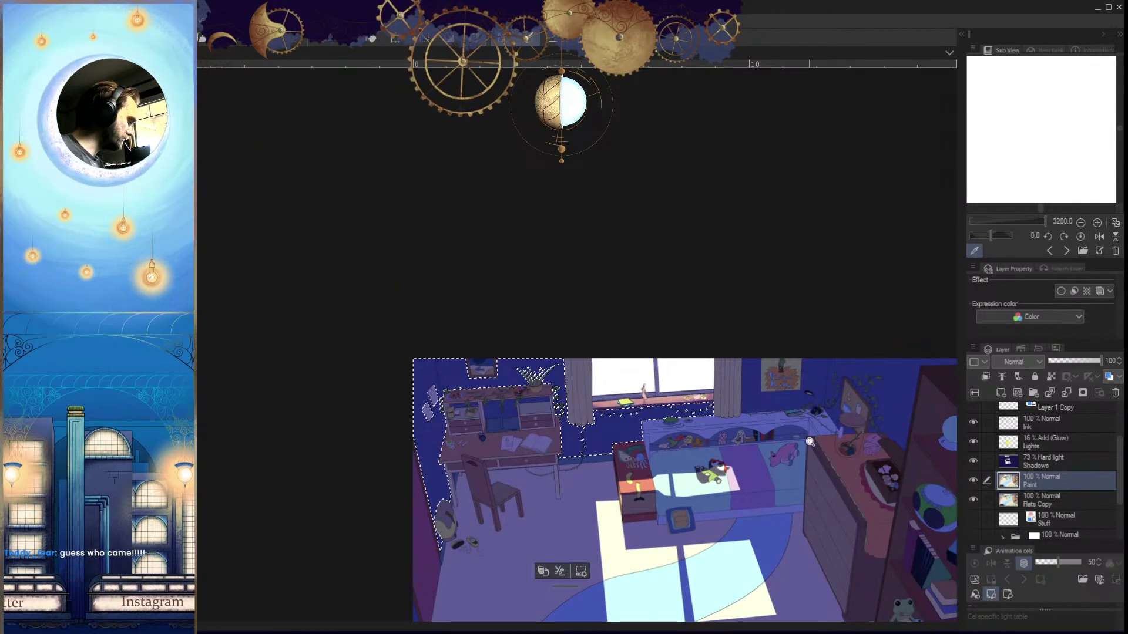
pyautogui.scroll(4, 584, 422)
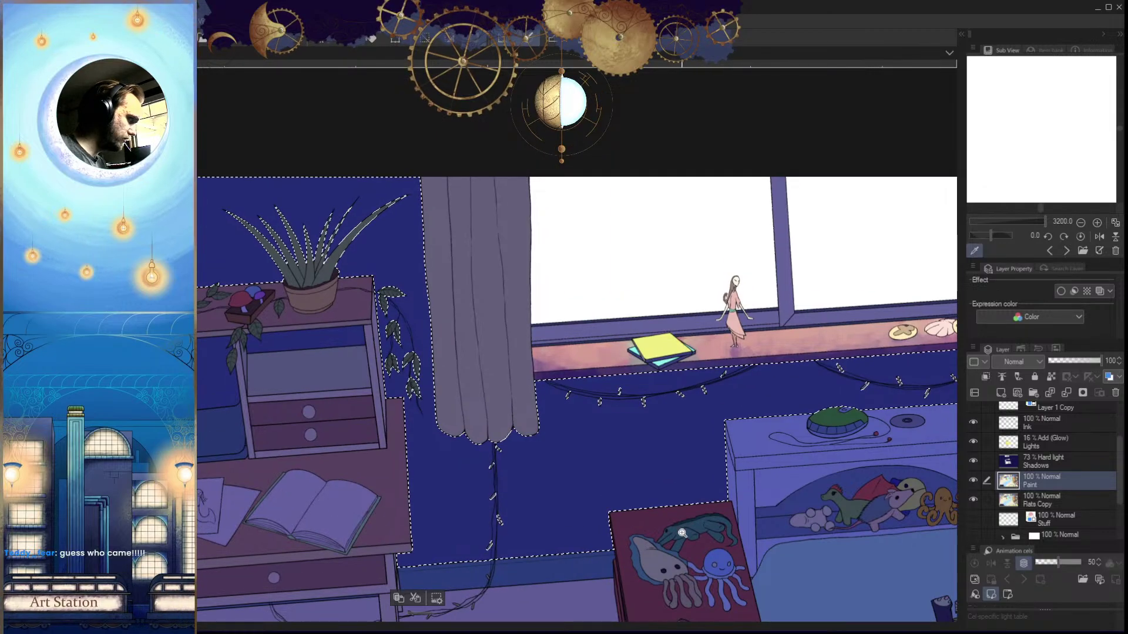
pyautogui.scroll(-3, 693, 492)
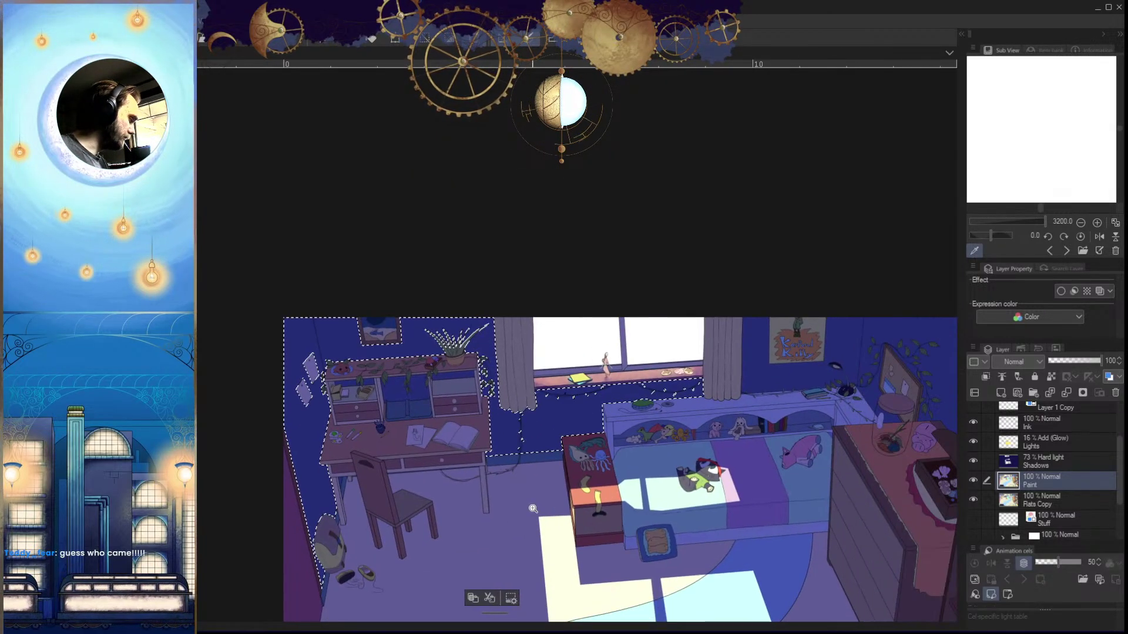
pyautogui.scroll(3, 694, 491)
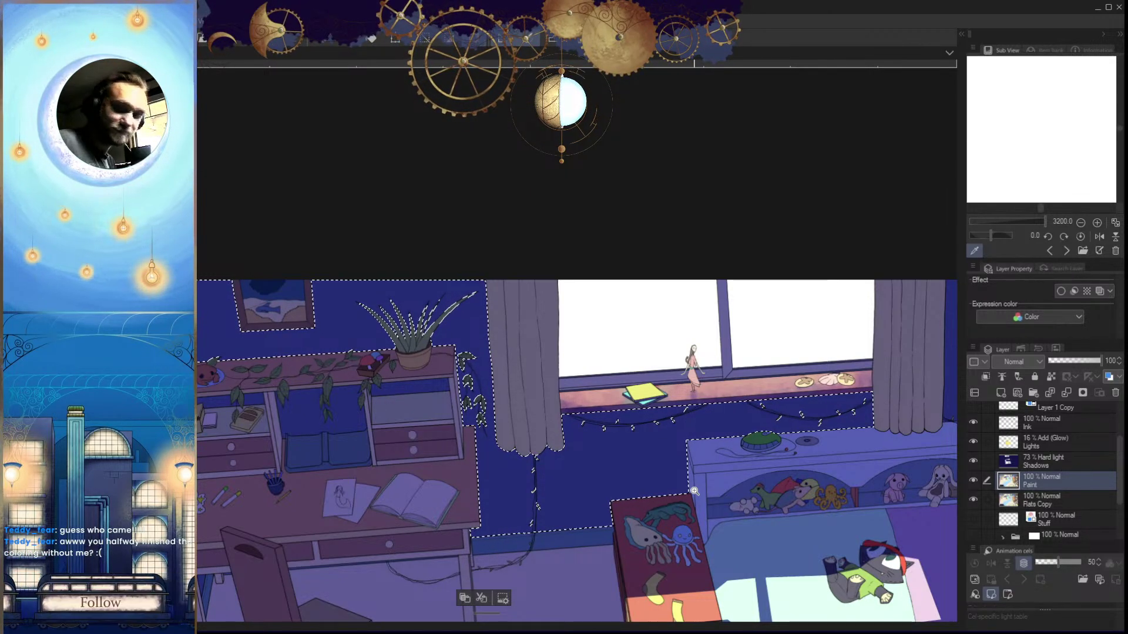
pyautogui.moveTo(695, 491); pyautogui.dragTo(481, 527)
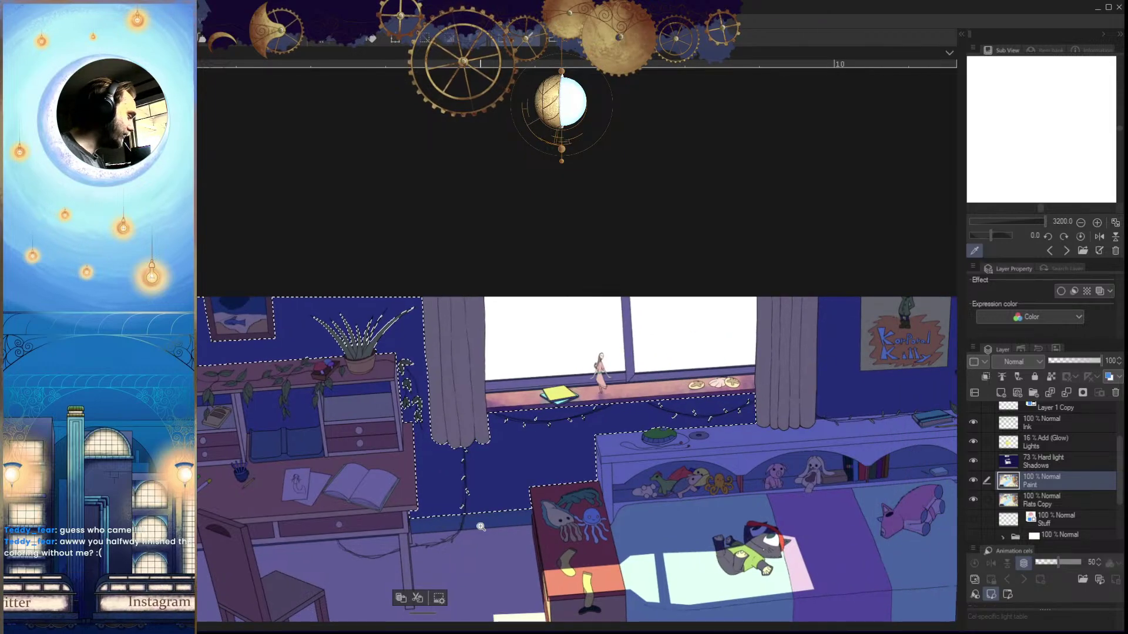
pyautogui.moveTo(647, 505); pyautogui.dragTo(678, 424)
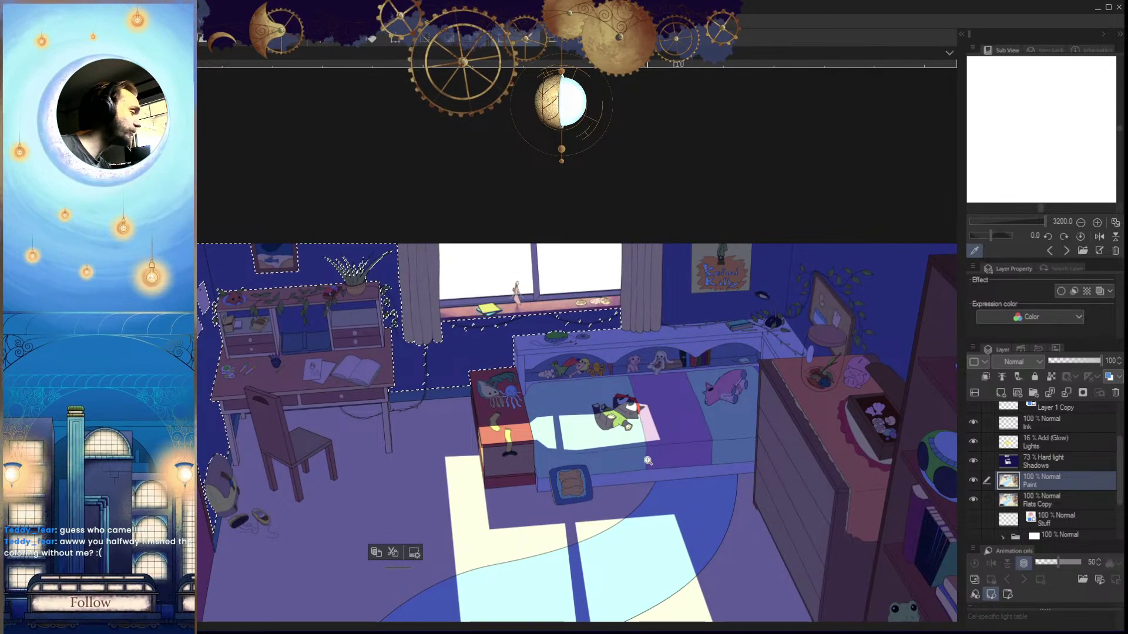
pyautogui.moveTo(256, 486); pyautogui.dragTo(502, 450)
pyautogui.moveTo(718, 382); pyautogui.dragTo(630, 496)
pyautogui.moveTo(481, 502); pyautogui.dragTo(685, 506)
pyautogui.moveTo(534, 448); pyautogui.dragTo(588, 447)
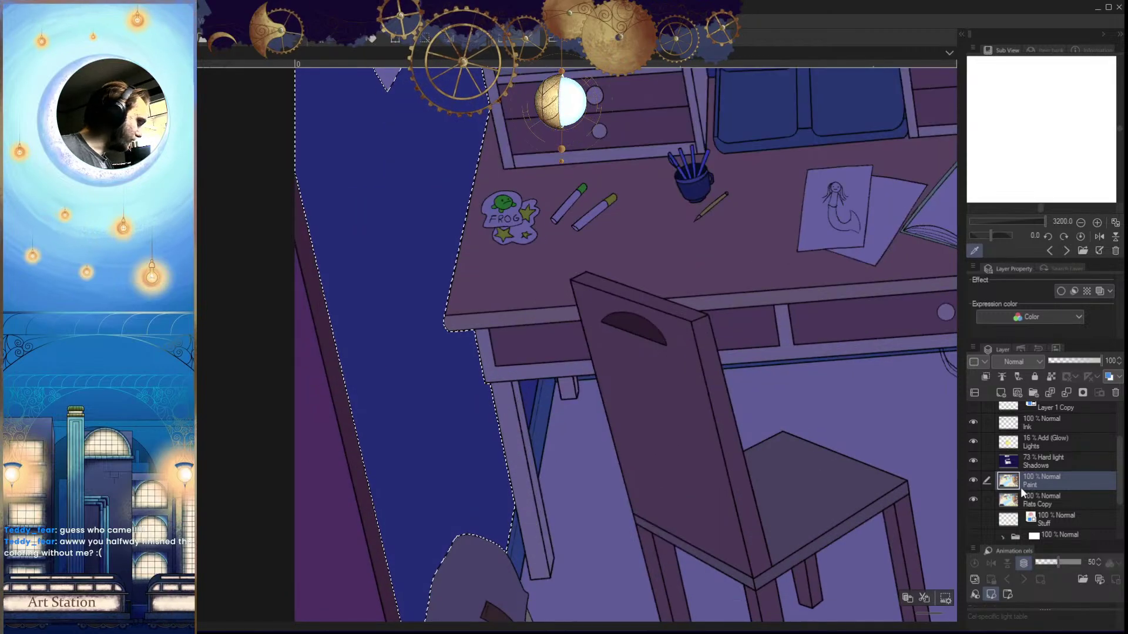
# Add the remaining wall gaps behind the desk leg and inside the desk shelf openings to the selection
pyautogui.click(532, 396)
pyautogui.moveTo(621, 380); pyautogui.dragTo(548, 446)
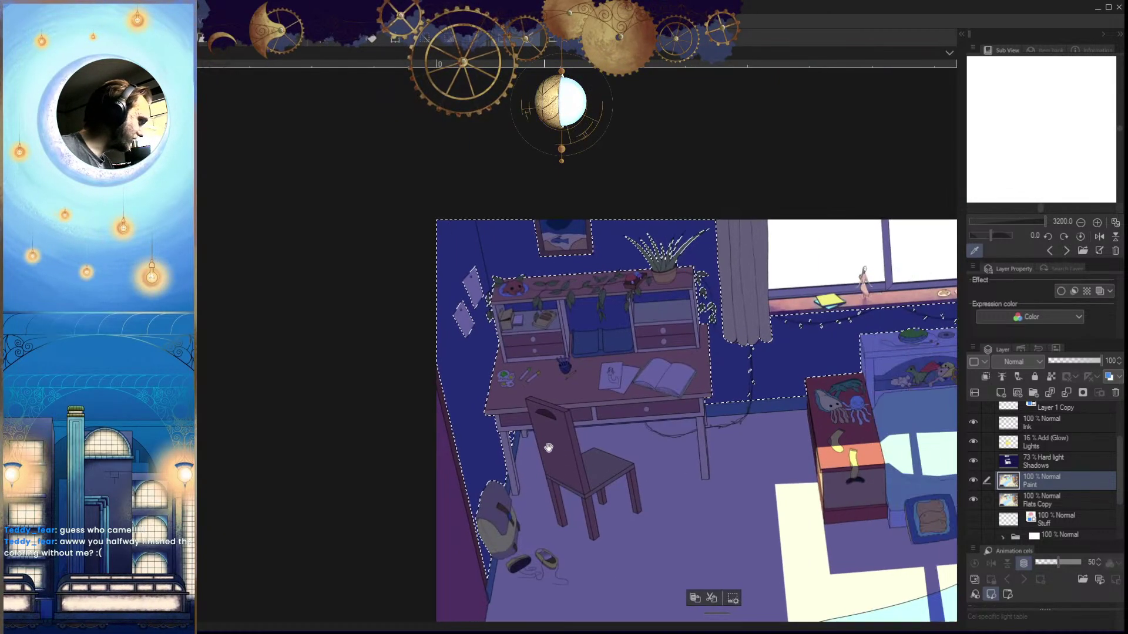
pyautogui.moveTo(616, 322); pyautogui.dragTo(543, 350)
pyautogui.click(547, 345)
pyautogui.click(403, 378)
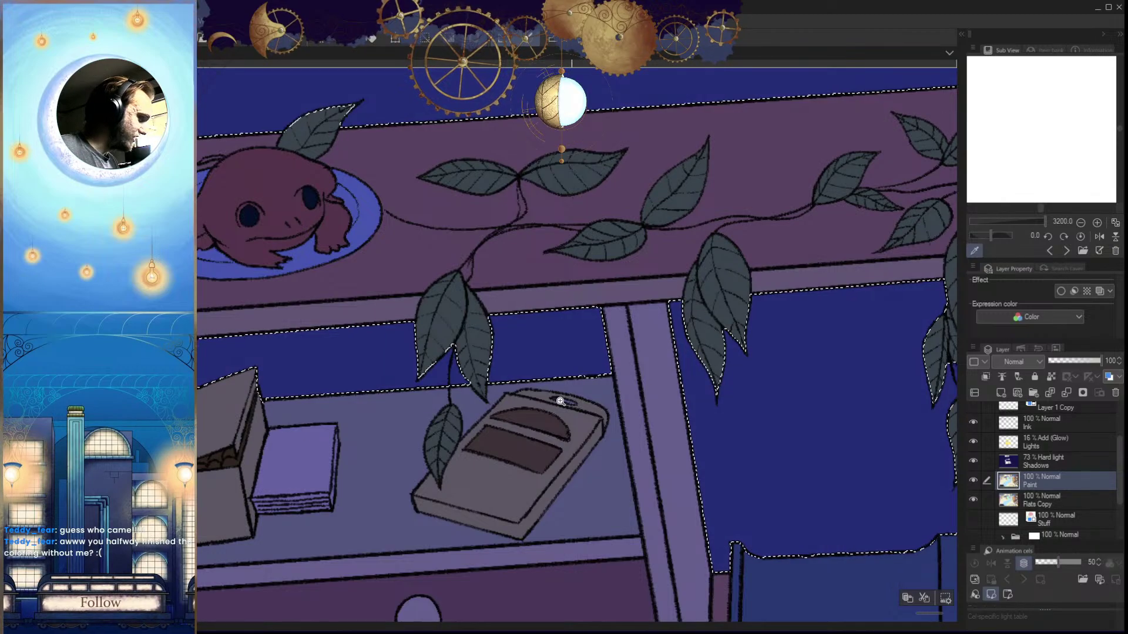
pyautogui.moveTo(558, 398); pyautogui.dragTo(690, 355)
pyautogui.click(689, 355)
pyautogui.moveTo(734, 431); pyautogui.dragTo(664, 437)
pyautogui.moveTo(905, 449); pyautogui.dragTo(673, 409)
pyautogui.moveTo(854, 412); pyautogui.dragTo(703, 463)
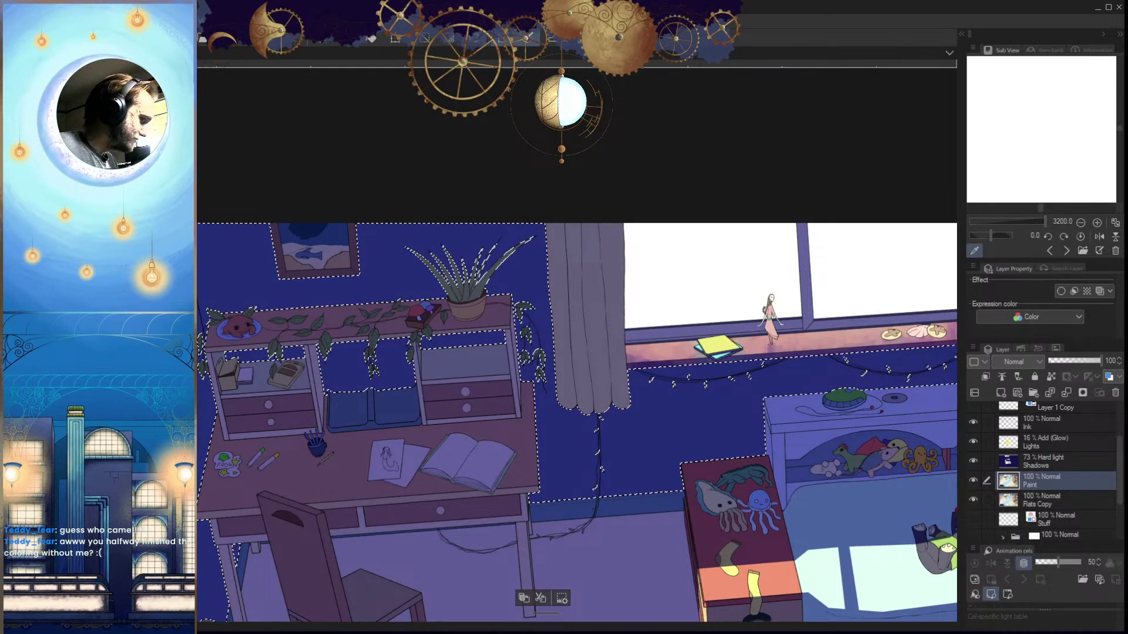
# Shade the selected wall below the windowsill with soft, mottled dark purple strokes on the Paint layer
pyautogui.moveTo(738, 468); pyautogui.dragTo(536, 466)
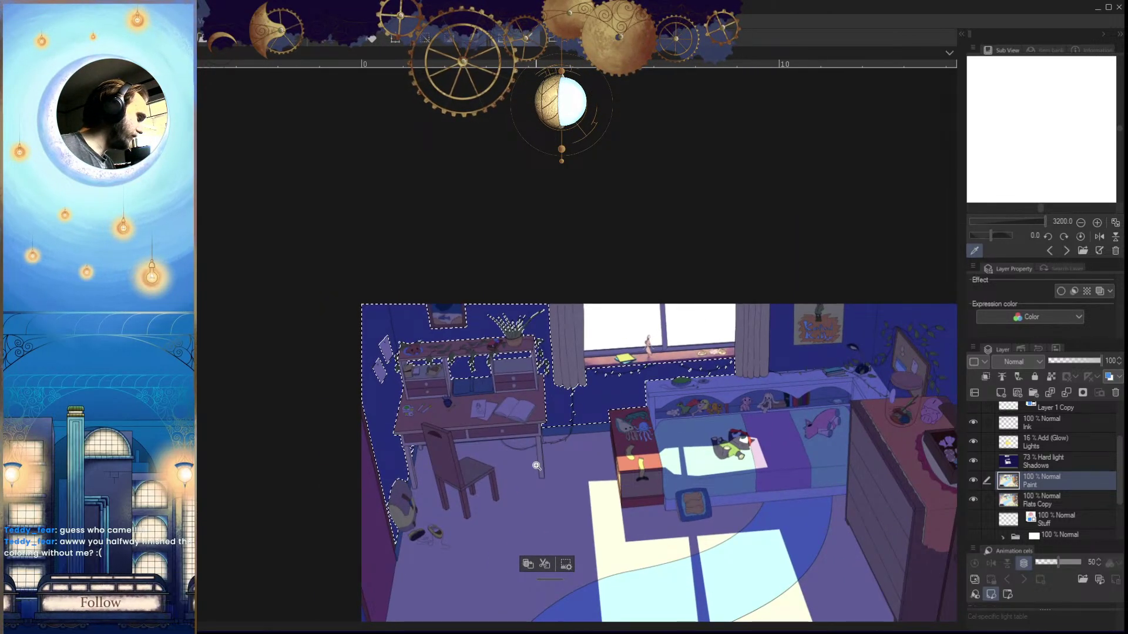
pyautogui.moveTo(606, 386); pyautogui.dragTo(660, 383)
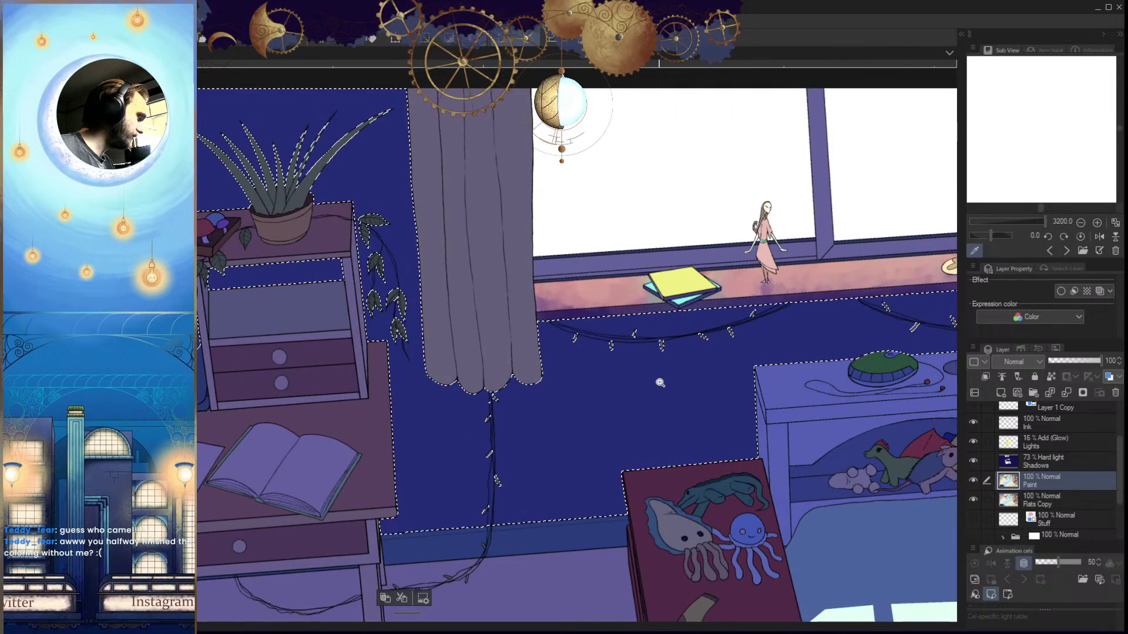
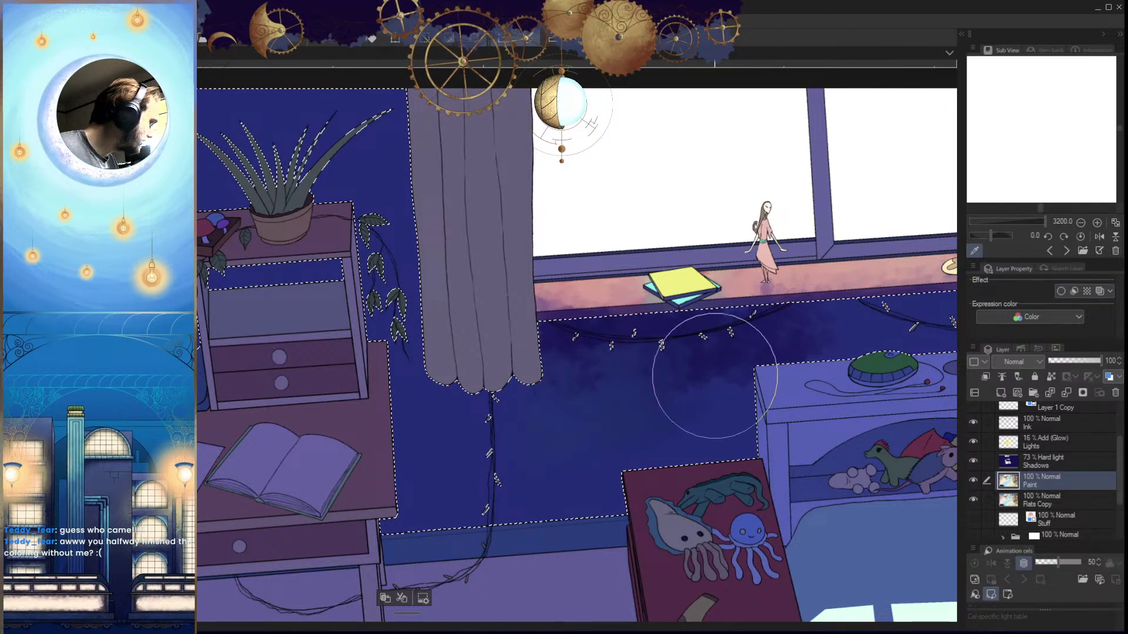
pyautogui.moveTo(716, 376)
pyautogui.mouseDown()
pyautogui.moveTo(620, 361)
pyautogui.moveTo(770, 347)
pyautogui.mouseUp()
pyautogui.moveTo(758, 385); pyautogui.dragTo(684, 411)
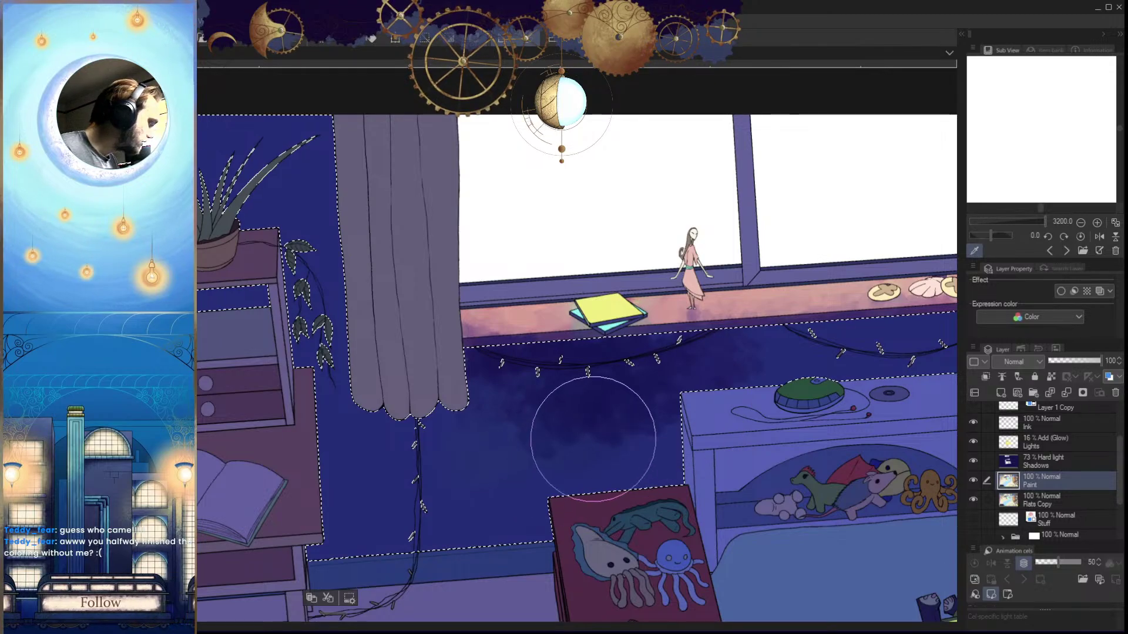
# Paint muted teal across the lower wall between the desk and red chest, blending it with a smaller brush
pyautogui.moveTo(447, 494)
pyautogui.mouseDown()
pyautogui.moveTo(523, 505)
pyautogui.moveTo(536, 470)
pyautogui.moveTo(496, 490)
pyautogui.moveTo(436, 471)
pyautogui.moveTo(446, 445)
pyautogui.moveTo(545, 483)
pyautogui.mouseUp()
pyautogui.hotkey('ctrl', 'z')
pyautogui.moveTo(547, 470)
pyautogui.mouseDown()
pyautogui.moveTo(576, 500)
pyautogui.moveTo(486, 488)
pyautogui.moveTo(536, 500)
pyautogui.moveTo(621, 491)
pyautogui.moveTo(694, 464)
pyautogui.moveTo(651, 447)
pyautogui.moveTo(613, 465)
pyautogui.moveTo(685, 474)
pyautogui.moveTo(582, 497)
pyautogui.moveTo(648, 486)
pyautogui.mouseUp()
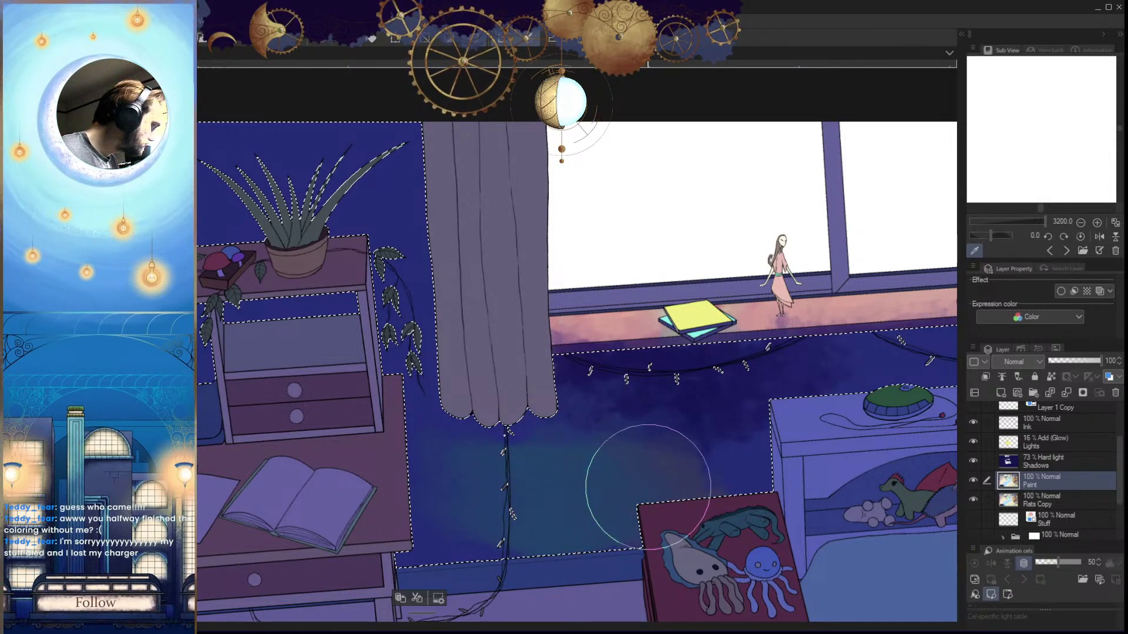
pyautogui.press('[')
pyautogui.press('[')
pyautogui.press('[')
pyautogui.press('[')
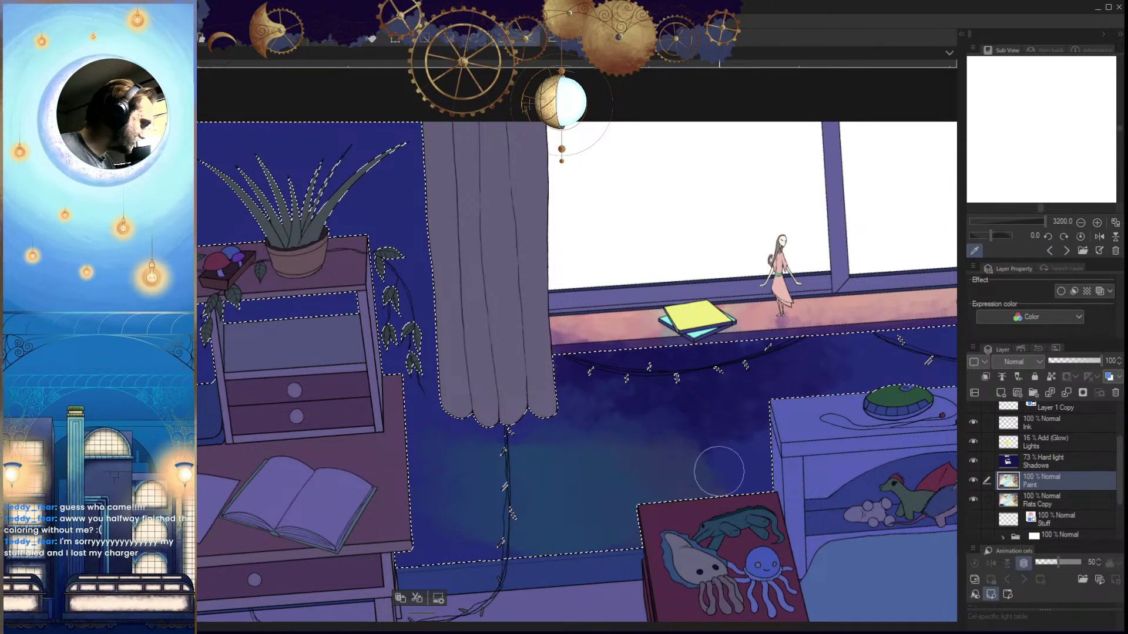
pyautogui.moveTo(670, 498); pyautogui.dragTo(582, 503)
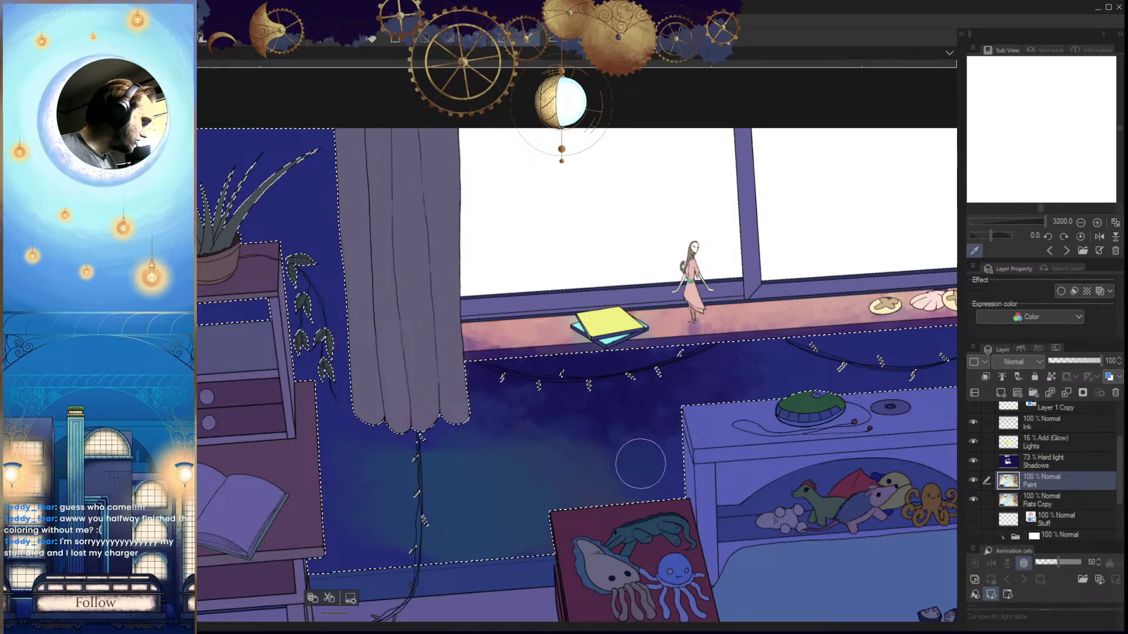
pyautogui.hscroll(3, 641, 464)
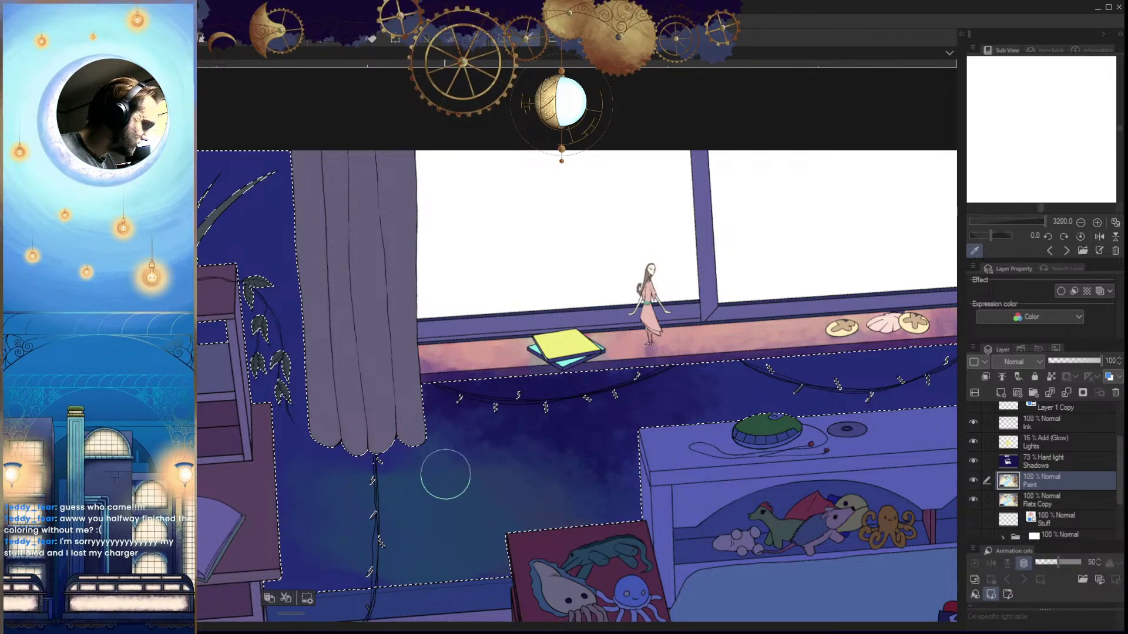
pyautogui.moveTo(475, 527); pyautogui.dragTo(540, 517)
pyautogui.click(521, 474)
pyautogui.click(510, 500)
pyautogui.click(486, 509)
pyautogui.hotkey('ctrl', 'z')
pyautogui.hotkey('ctrl', 'z')
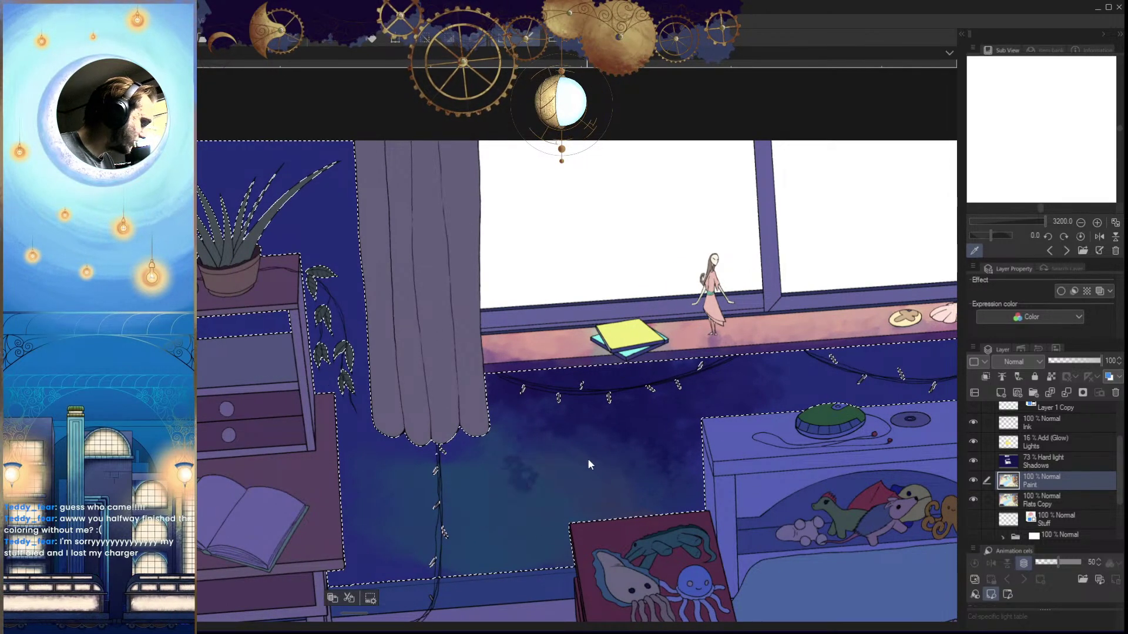
pyautogui.hotkey('ctrl', 'z')
pyautogui.click(504, 498)
pyautogui.hotkey('ctrl', 'z')
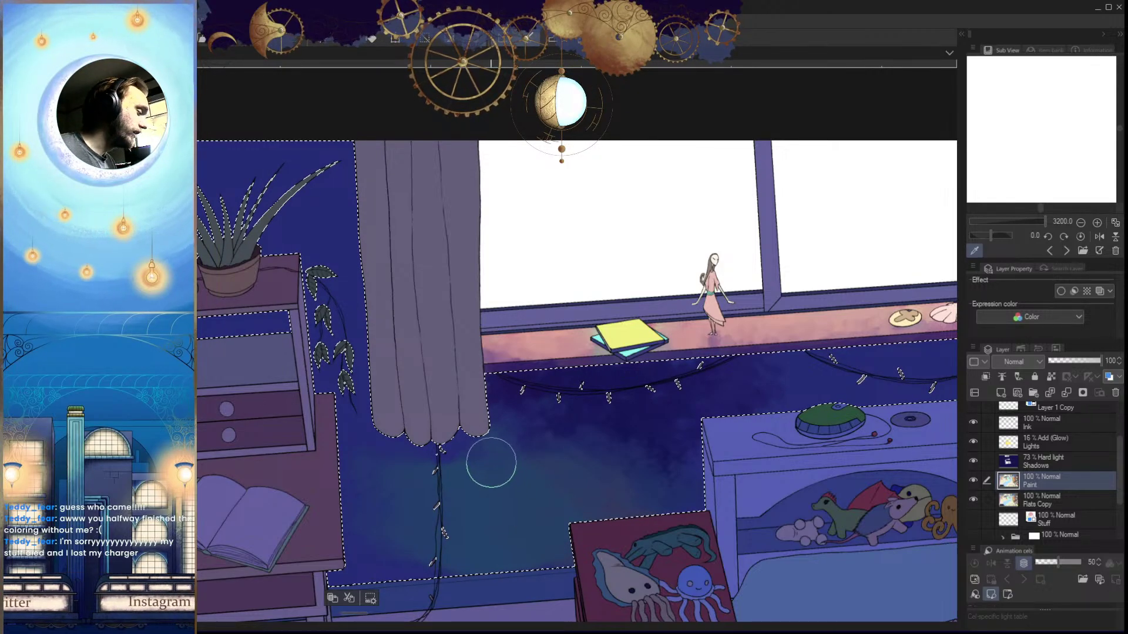
# Check the wall in a mirrored view and soften the teal and dark purple transition using a larger brush
pyautogui.press('h')
pyautogui.moveTo(831, 494); pyautogui.dragTo(742, 498)
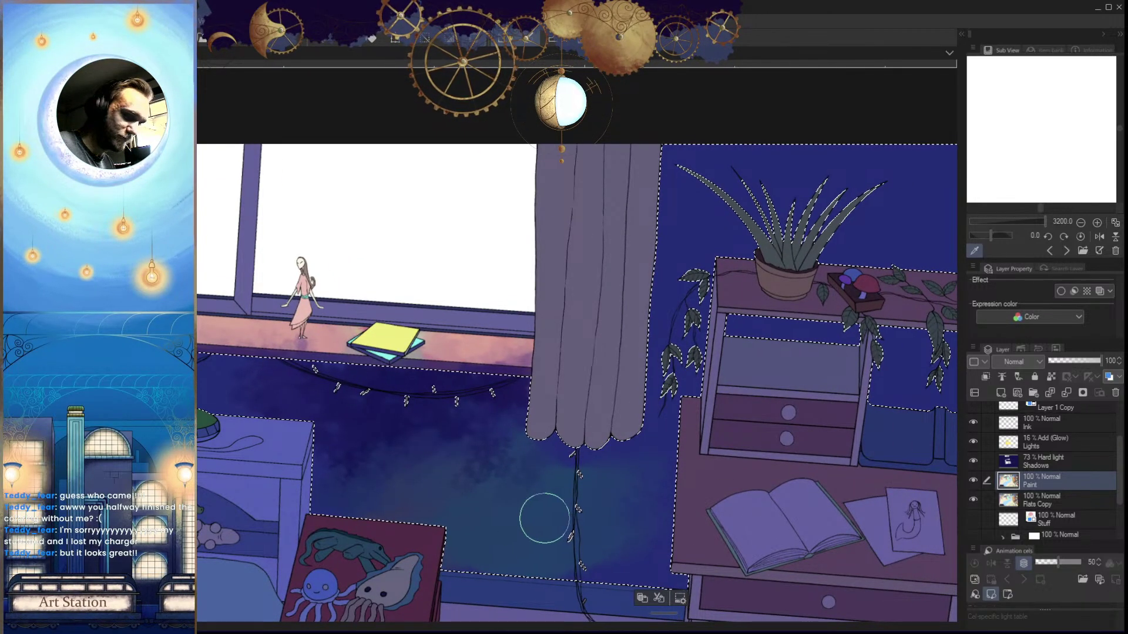
pyautogui.press('h')
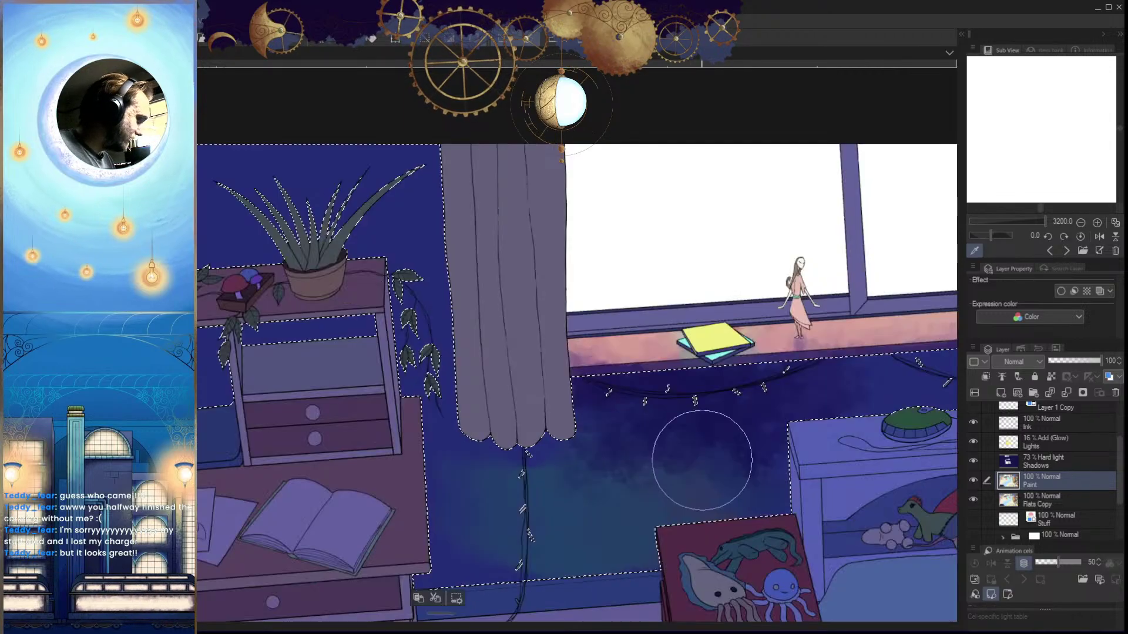
pyautogui.moveTo(702, 460)
pyautogui.mouseDown()
pyautogui.moveTo(646, 439)
pyautogui.moveTo(566, 461)
pyautogui.moveTo(585, 495)
pyautogui.moveTo(552, 487)
pyautogui.moveTo(638, 476)
pyautogui.mouseUp()
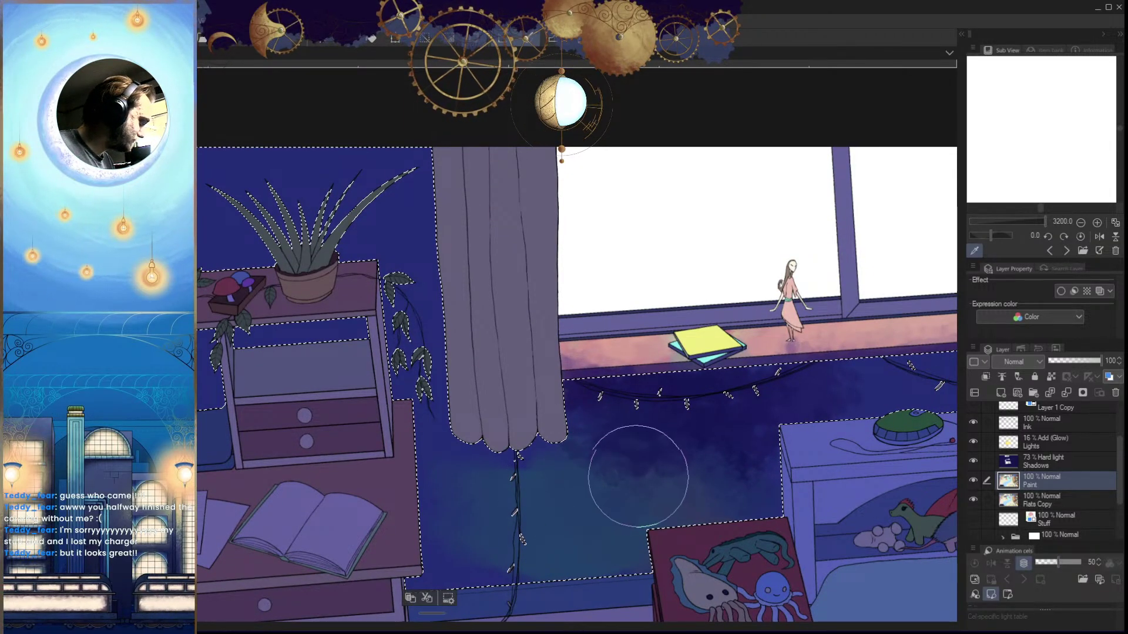
pyautogui.moveTo(818, 467)
pyautogui.mouseDown()
pyautogui.moveTo(672, 488)
pyautogui.moveTo(818, 550)
pyautogui.mouseUp()
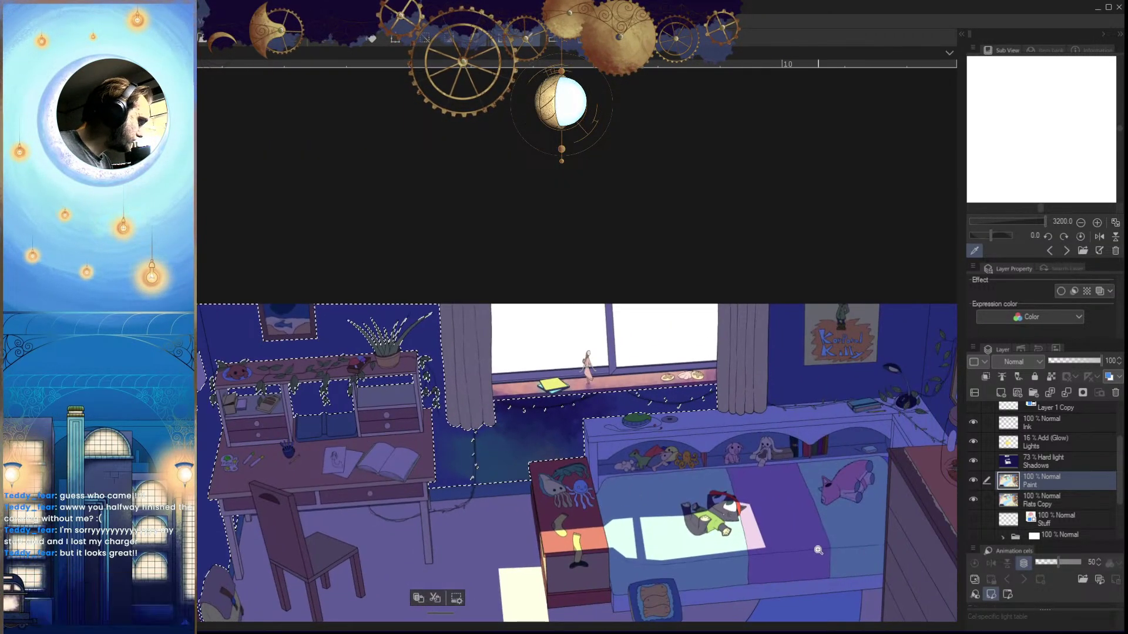
pyautogui.moveTo(531, 416); pyautogui.dragTo(577, 423)
pyautogui.moveTo(530, 454); pyautogui.dragTo(552, 464)
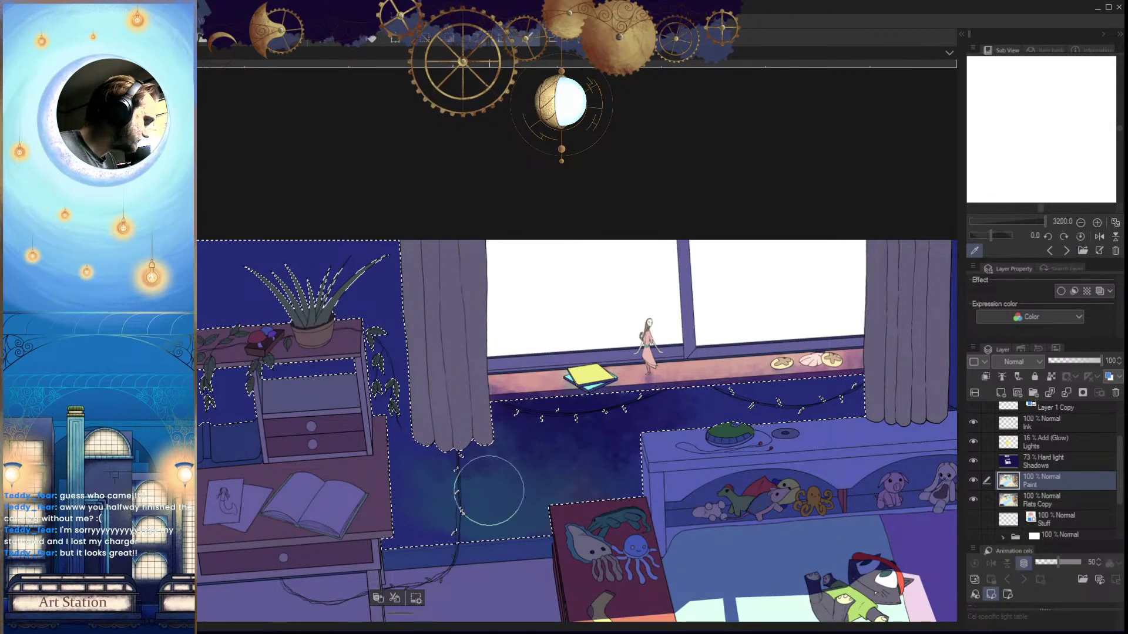
# Recheck the wall mirrored and brush a faint reddish-brown tint onto it just above the red chest
pyautogui.press('h')
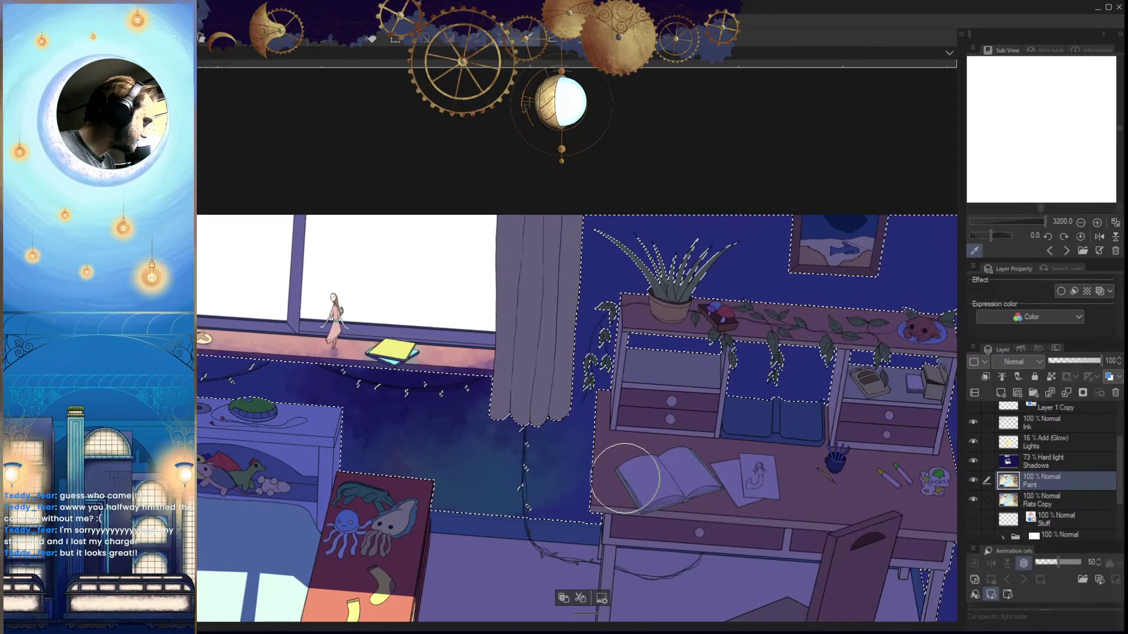
pyautogui.moveTo(574, 496); pyautogui.dragTo(577, 497)
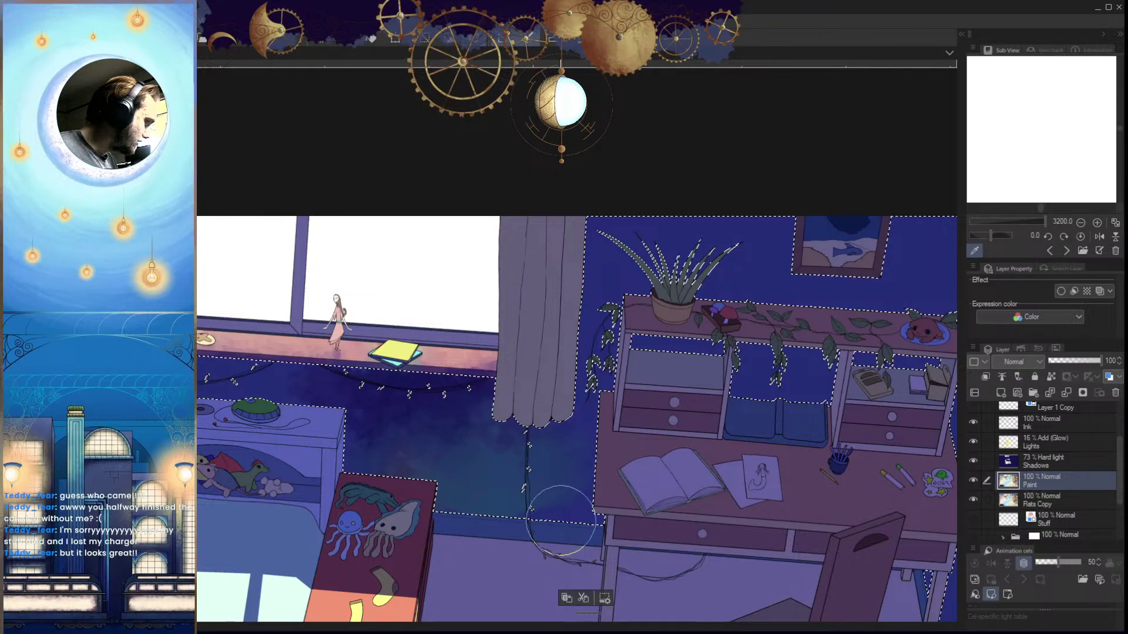
pyautogui.press('h')
pyautogui.moveTo(522, 485); pyautogui.dragTo(476, 484)
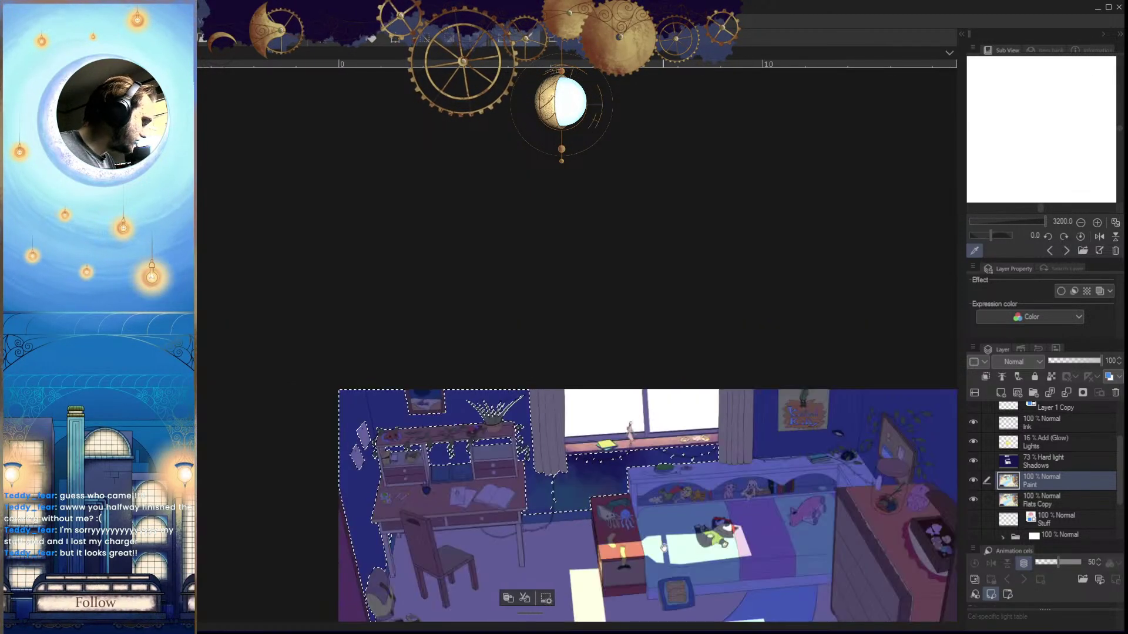
pyautogui.moveTo(619, 484); pyautogui.dragTo(631, 506)
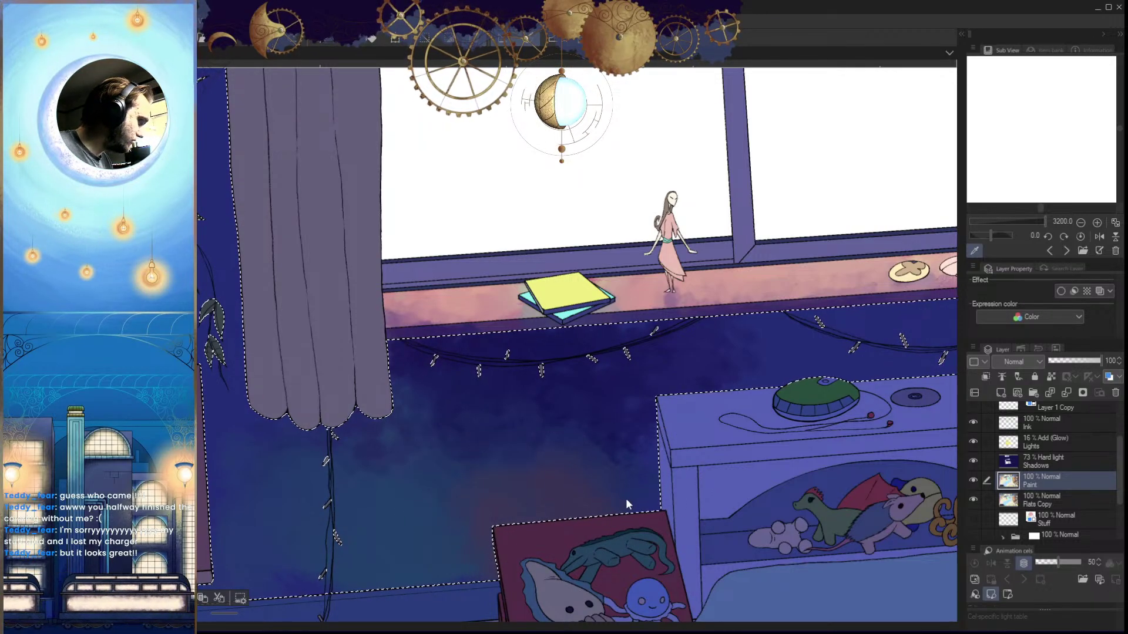
pyautogui.moveTo(611, 518); pyautogui.dragTo(595, 479)
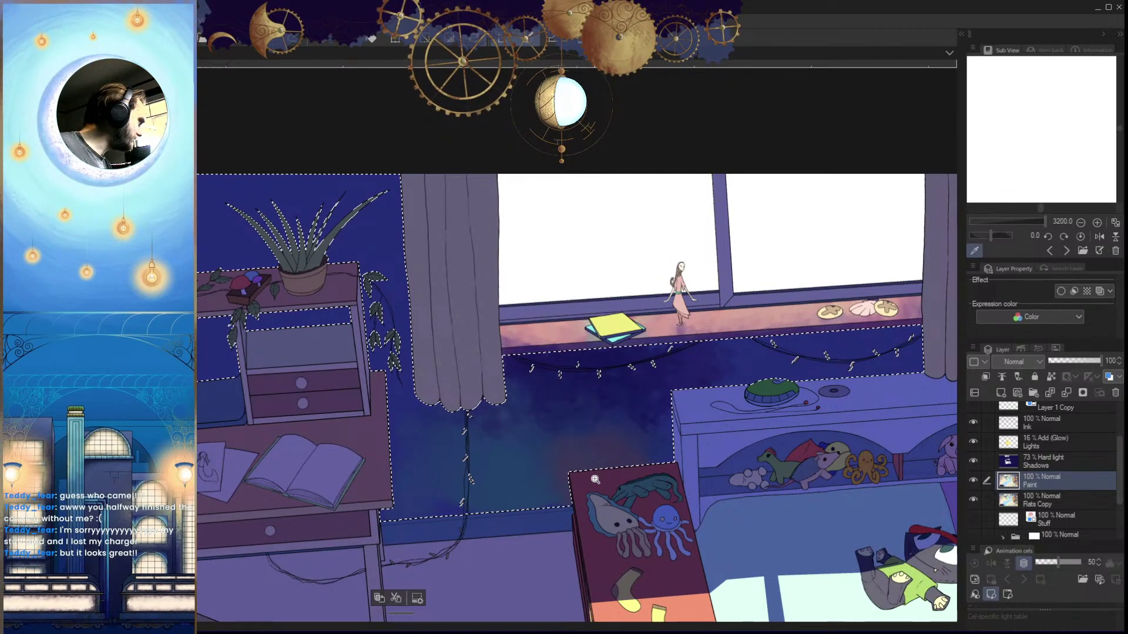
# Zoom the Sub View reference image out to 4.2 to show the row of character sketches
pyautogui.click(1081, 222)
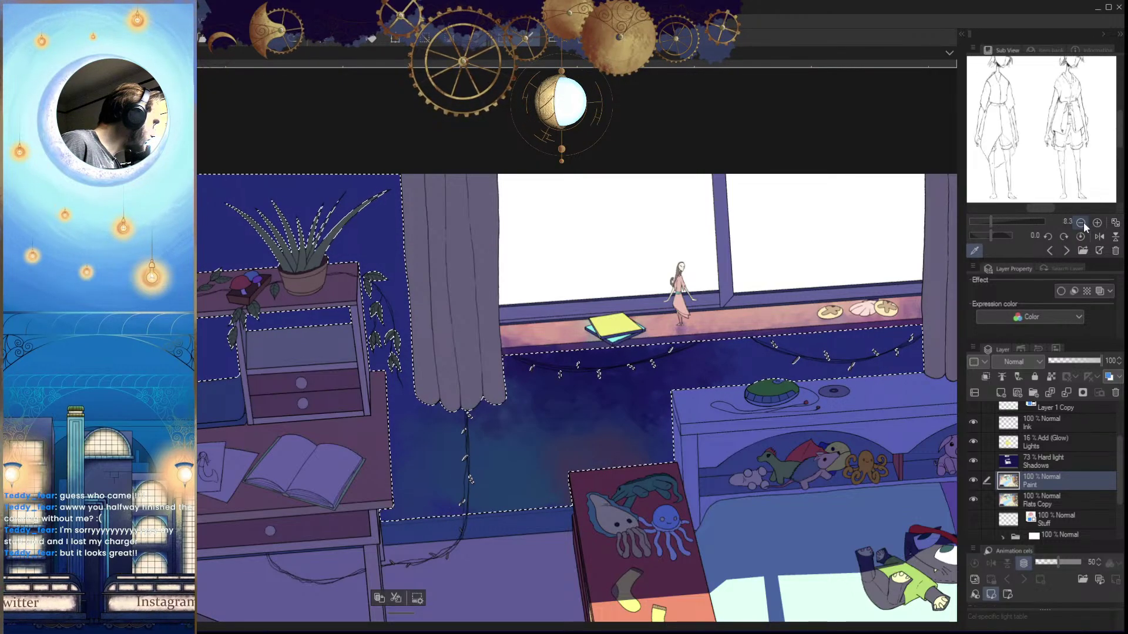
pyautogui.moveTo(1058, 170); pyautogui.dragTo(1057, 131)
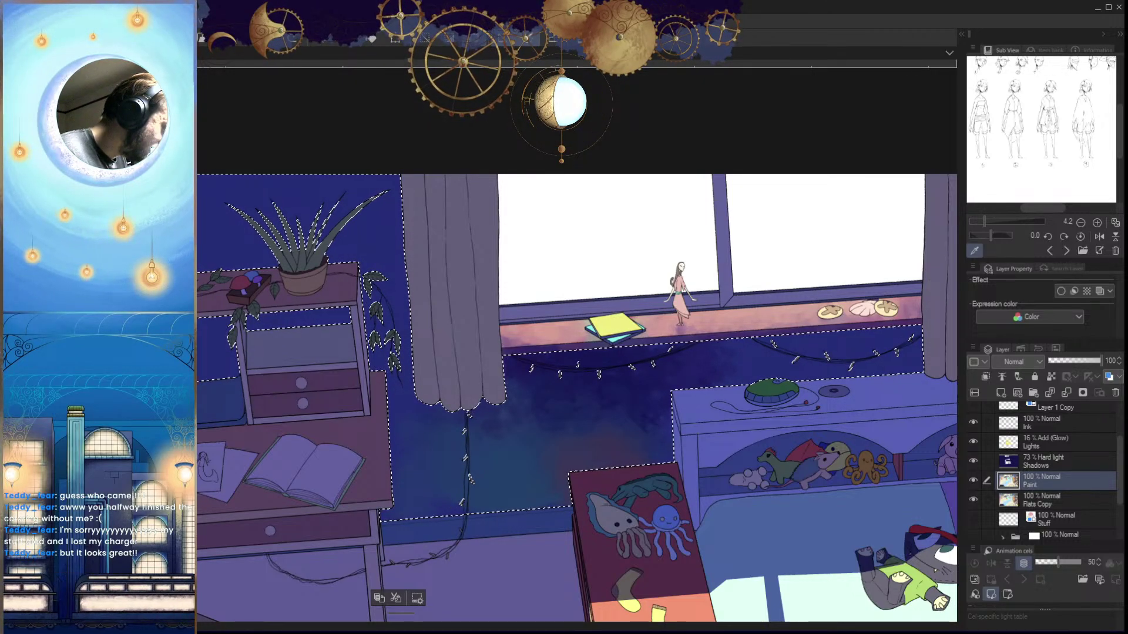
# Bring the floating Color Mixing palette onto the canvas and place it over the bed's headboard shelf
pyautogui.moveTo(186, 527); pyautogui.dragTo(741, 198)
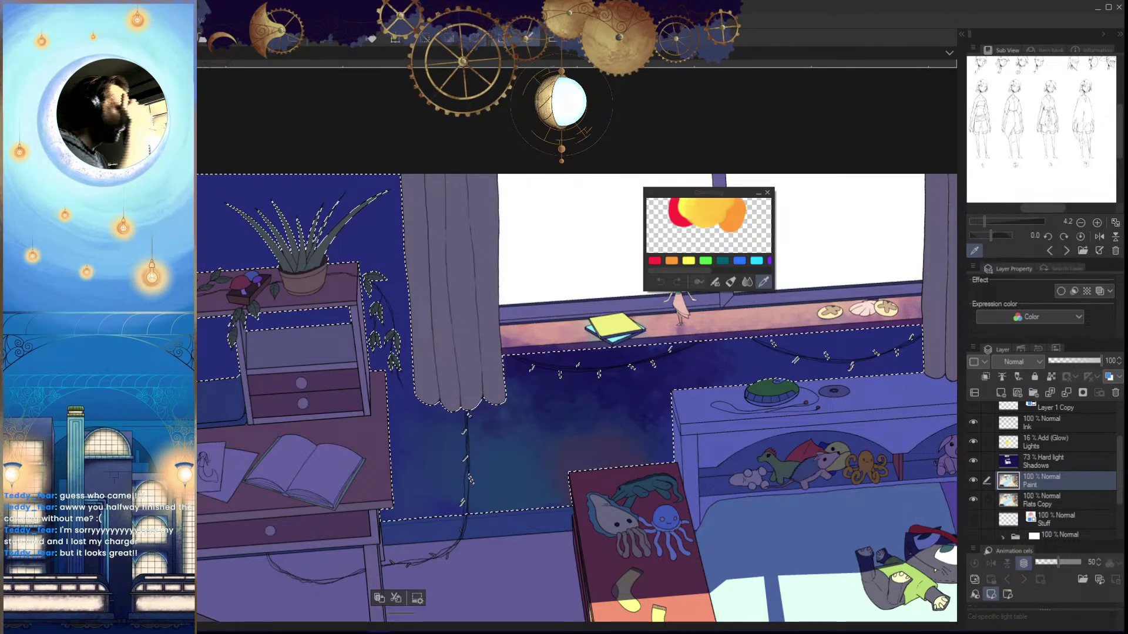
pyautogui.moveTo(756, 310); pyautogui.dragTo(717, 363)
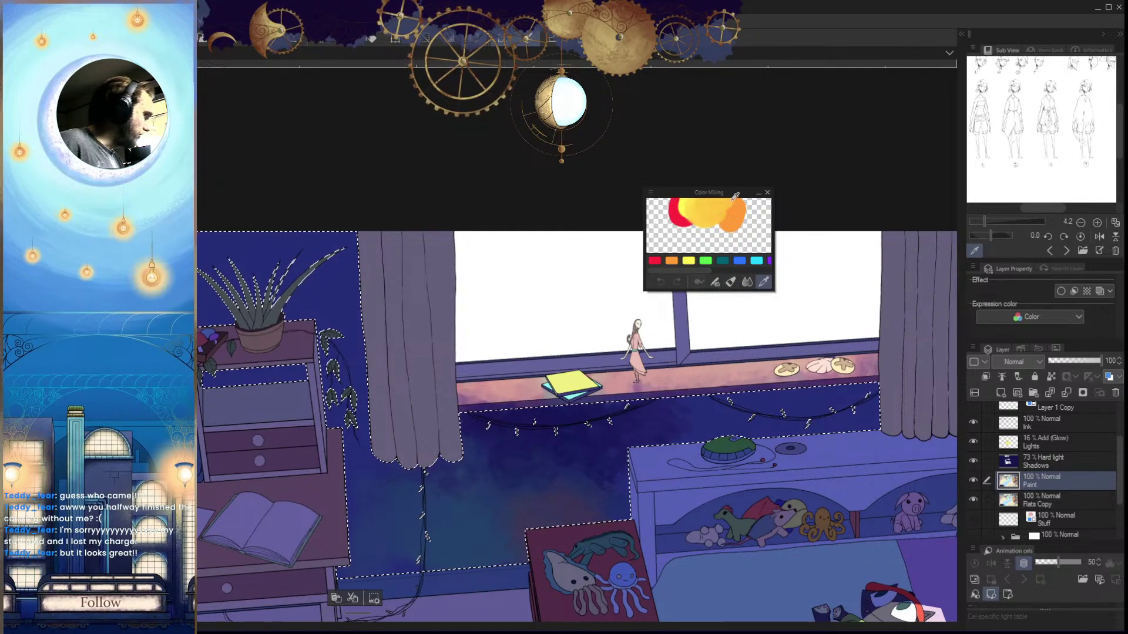
pyautogui.moveTo(705, 192)
pyautogui.mouseDown()
pyautogui.moveTo(791, 311)
pyautogui.moveTo(856, 443)
pyautogui.moveTo(895, 470)
pyautogui.moveTo(873, 468)
pyautogui.moveTo(892, 470)
pyautogui.mouseUp()
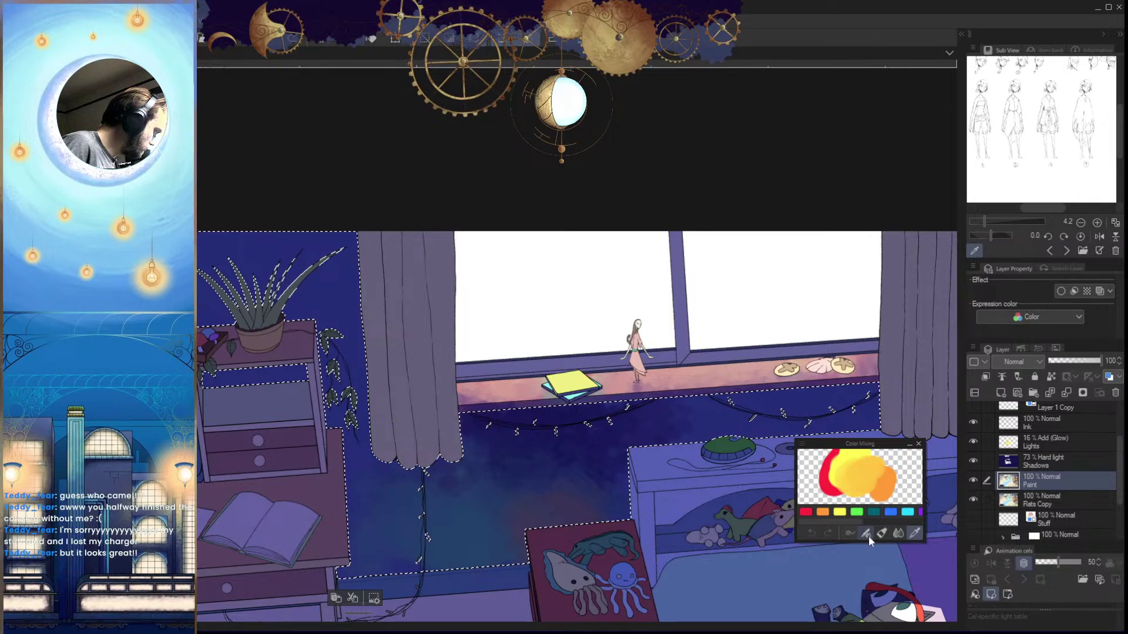
# Clear the Color Mixing palette and lay down overlapping dark navy and sea-green swatches, blending them into intermediate tones
pyautogui.click(909, 535)
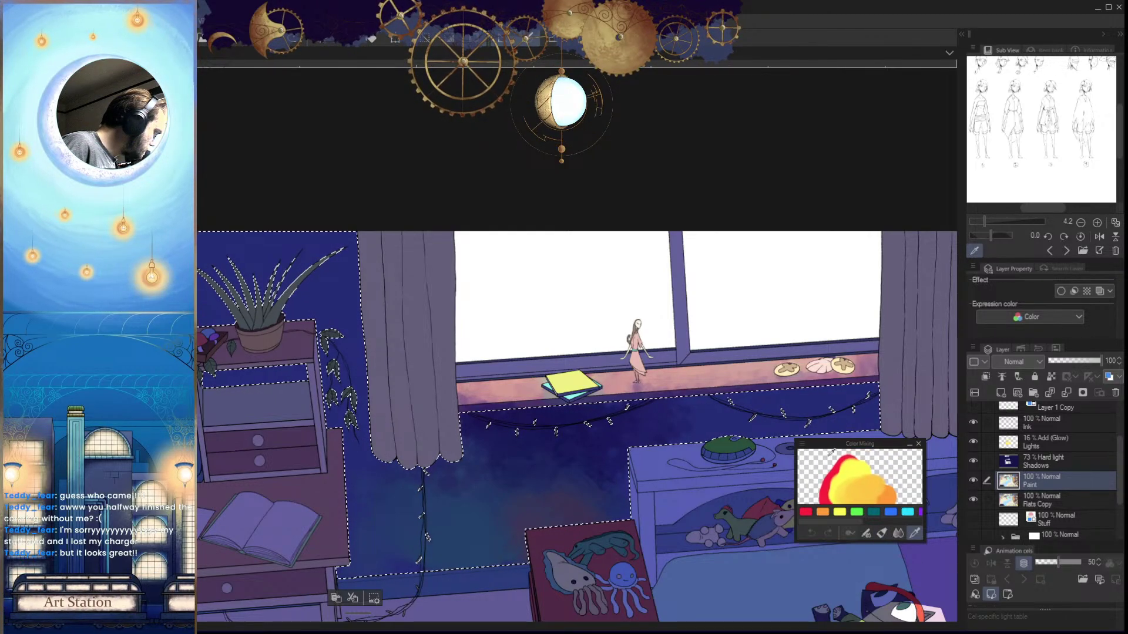
pyautogui.rightClick(802, 451)
pyautogui.click(864, 256)
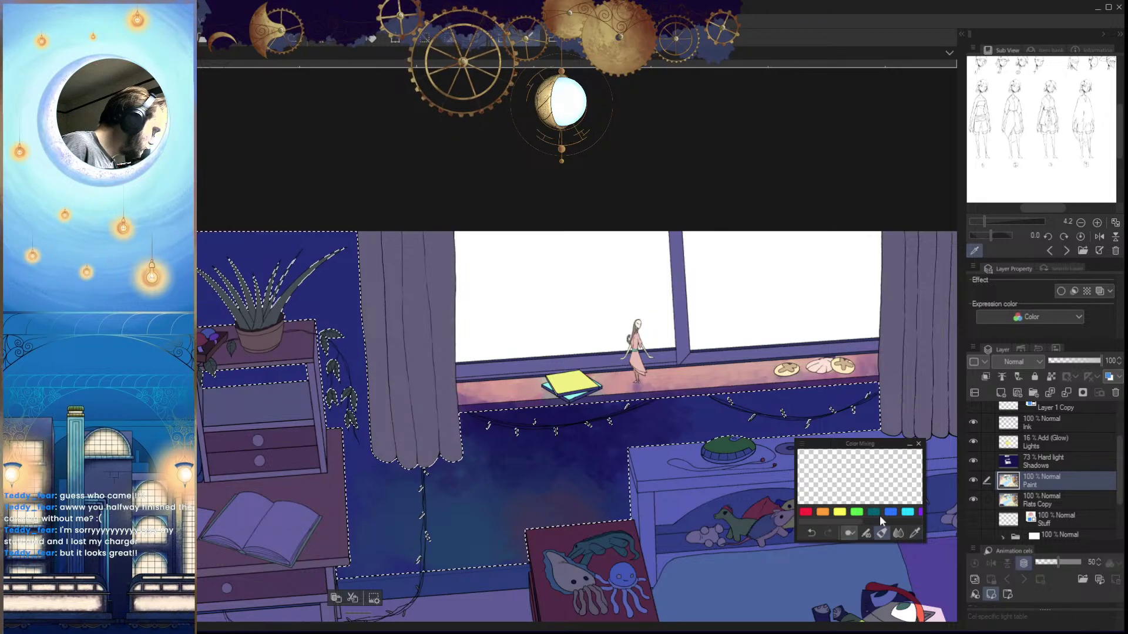
pyautogui.moveTo(880, 470)
pyautogui.mouseDown()
pyautogui.moveTo(873, 482)
pyautogui.moveTo(864, 475)
pyautogui.moveTo(876, 479)
pyautogui.moveTo(862, 492)
pyautogui.moveTo(827, 470)
pyautogui.mouseUp()
pyautogui.moveTo(823, 467)
pyautogui.mouseDown()
pyautogui.moveTo(879, 477)
pyautogui.moveTo(865, 481)
pyautogui.moveTo(875, 466)
pyautogui.moveTo(899, 485)
pyautogui.mouseUp()
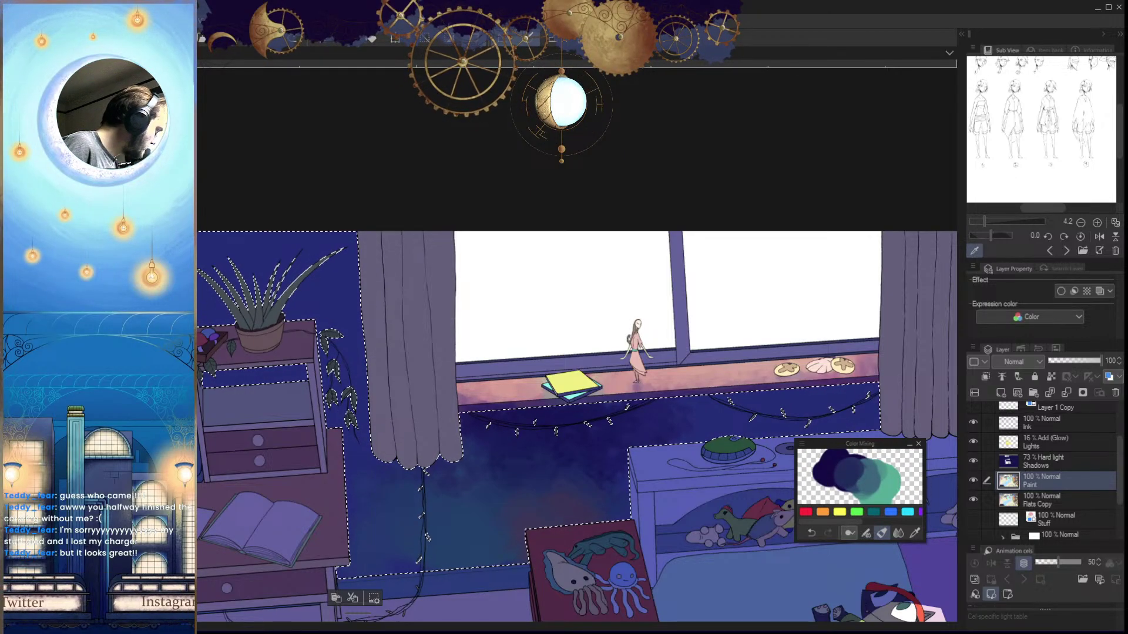
# Enlarge the Color Mixing palette, move it higher over the window sill's end, and reposition the swatches within its mixing area
pyautogui.moveTo(927, 539); pyautogui.dragTo(962, 606)
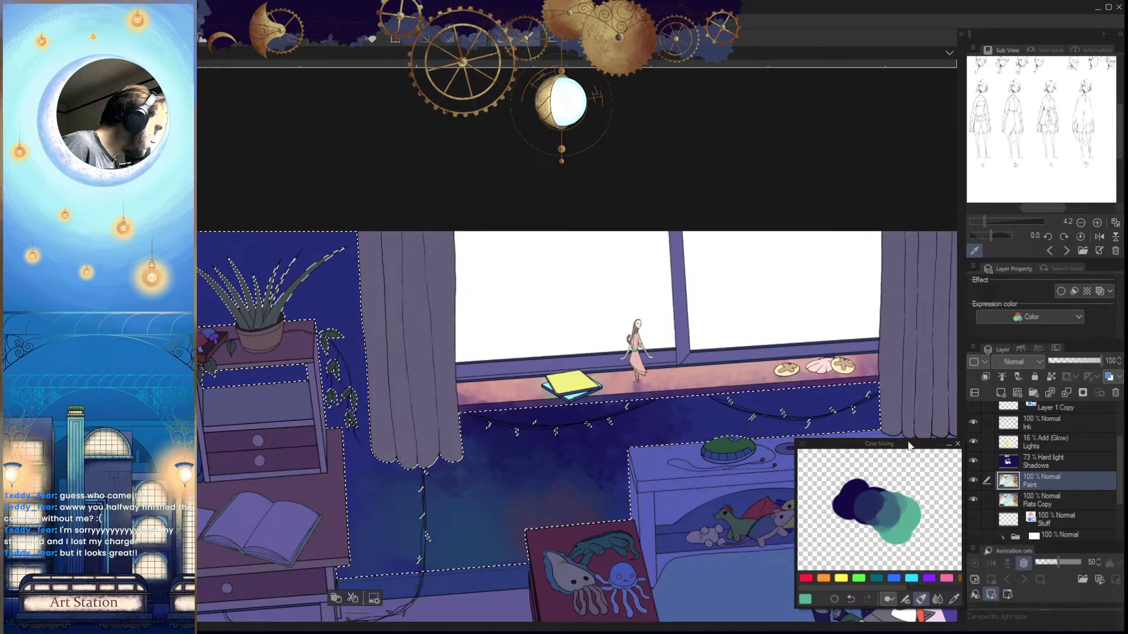
pyautogui.moveTo(909, 447); pyautogui.dragTo(902, 341)
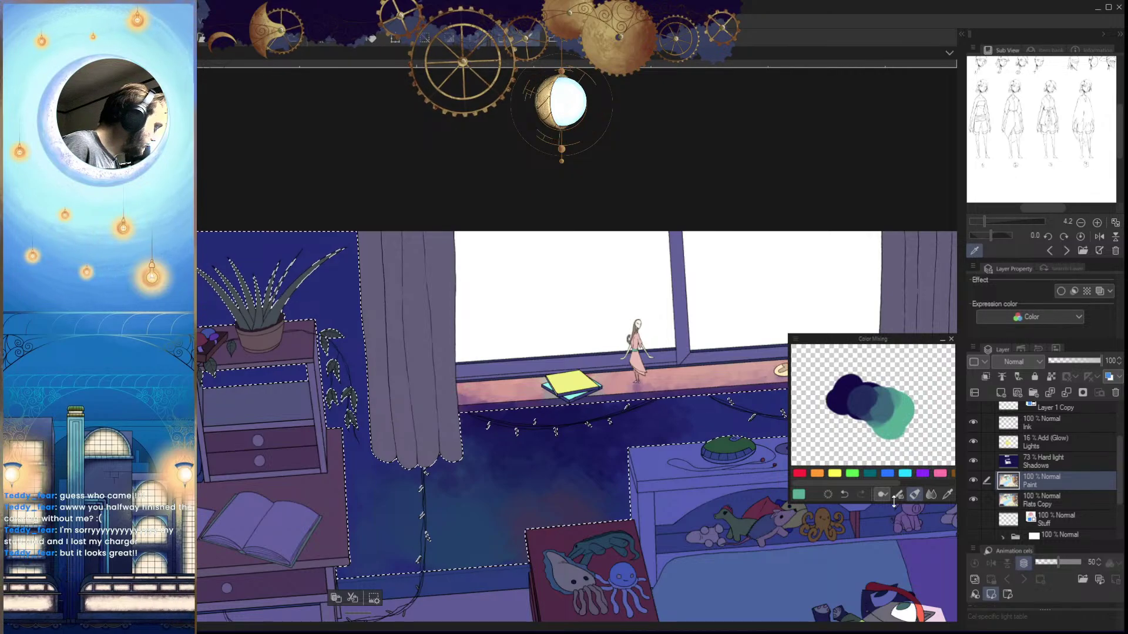
pyautogui.moveTo(887, 436); pyautogui.dragTo(905, 400)
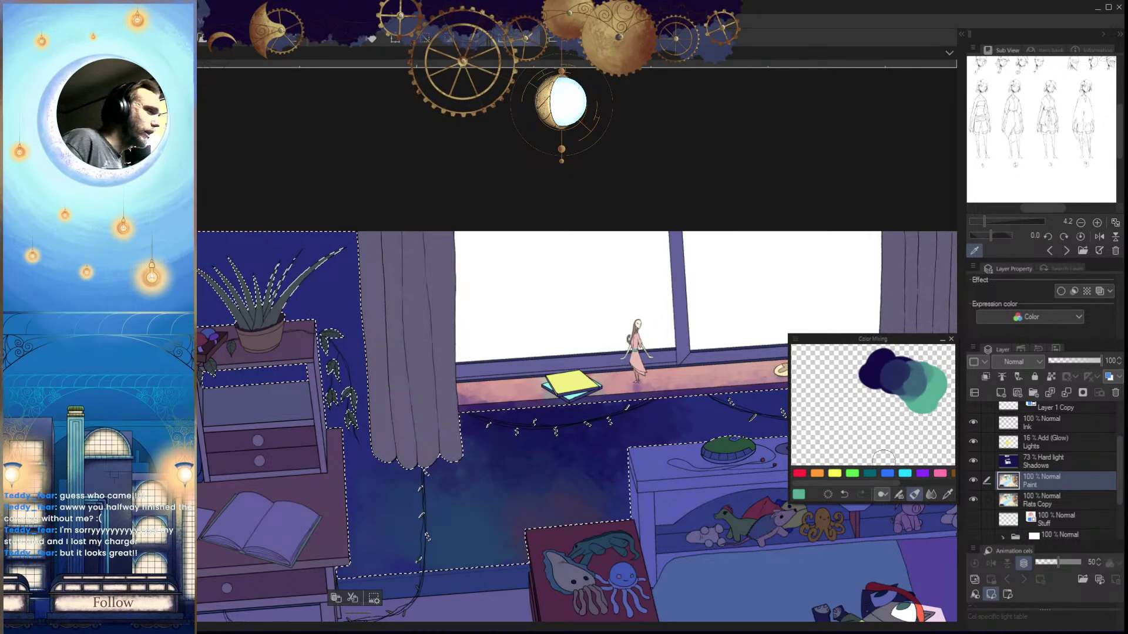
pyautogui.moveTo(890, 414); pyautogui.dragTo(882, 430)
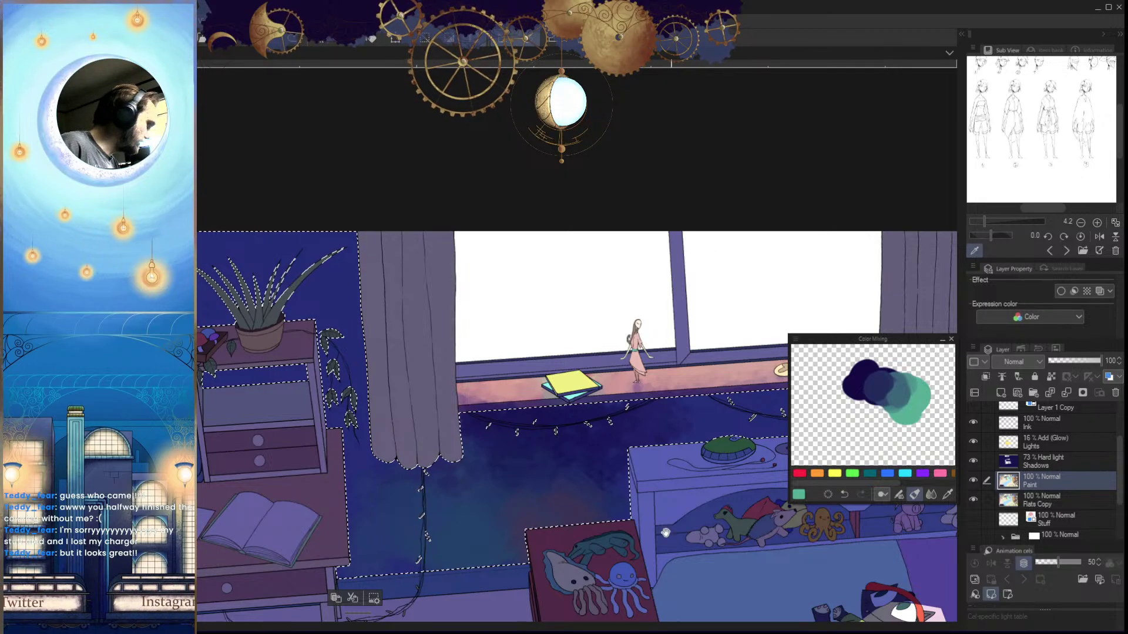
# Sample the unpainted wall blue beside the desk, add it as a mixing swatch and blend it into the sea-green
pyautogui.moveTo(665, 533); pyautogui.dragTo(805, 448)
pyautogui.moveTo(560, 412); pyautogui.dragTo(836, 479)
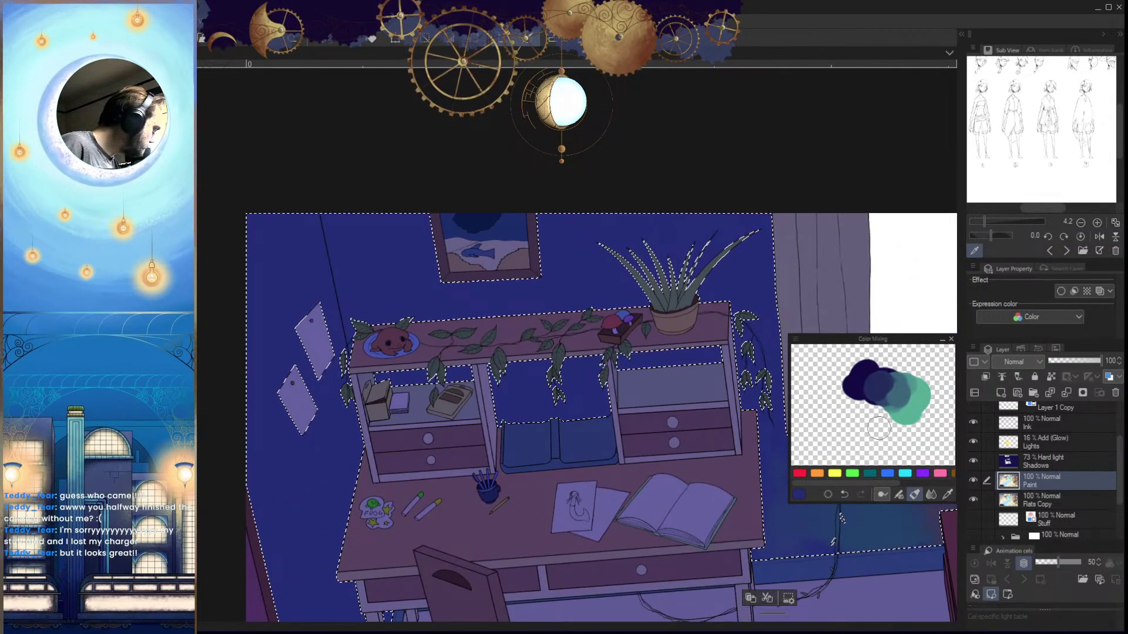
pyautogui.moveTo(879, 429)
pyautogui.mouseDown()
pyautogui.moveTo(858, 432)
pyautogui.moveTo(853, 448)
pyautogui.mouseUp()
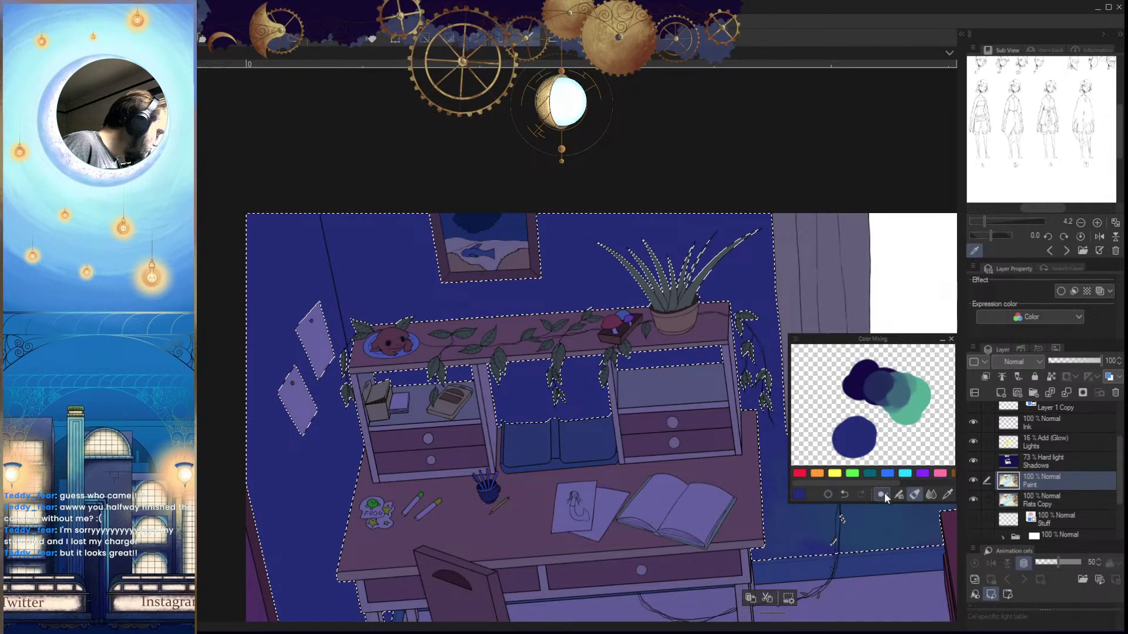
pyautogui.moveTo(893, 424)
pyautogui.mouseDown()
pyautogui.moveTo(905, 419)
pyautogui.moveTo(860, 433)
pyautogui.mouseUp()
pyautogui.moveTo(911, 400); pyautogui.dragTo(906, 430)
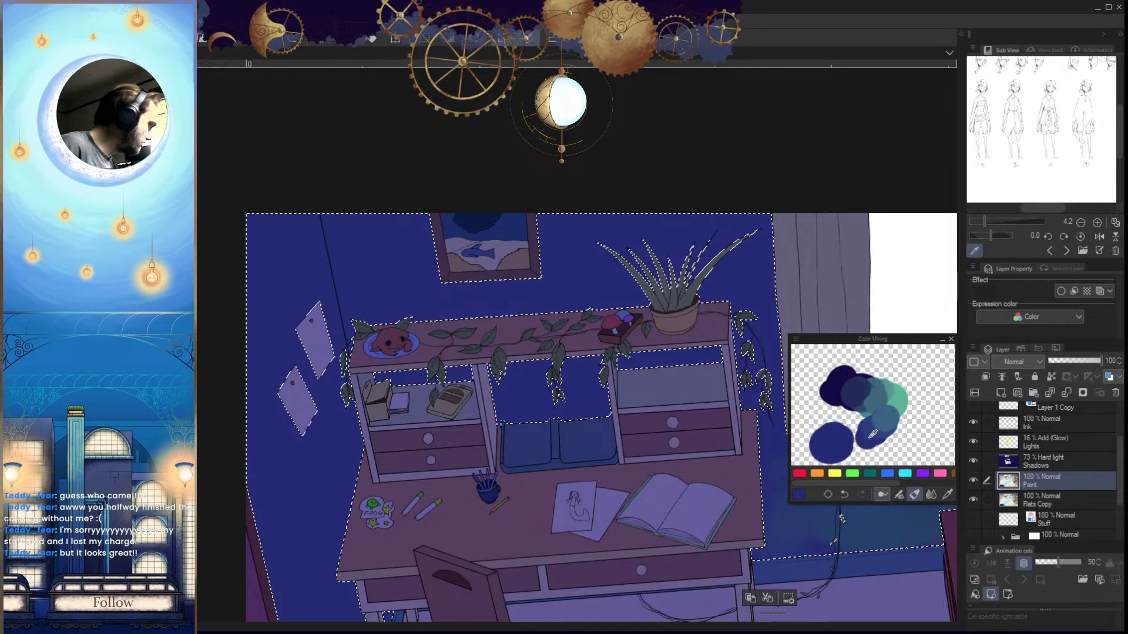
# Brush the mixed blue and sea-green onto the wall below the left curtain, between the desk and the red chest
pyautogui.moveTo(727, 543); pyautogui.dragTo(391, 479)
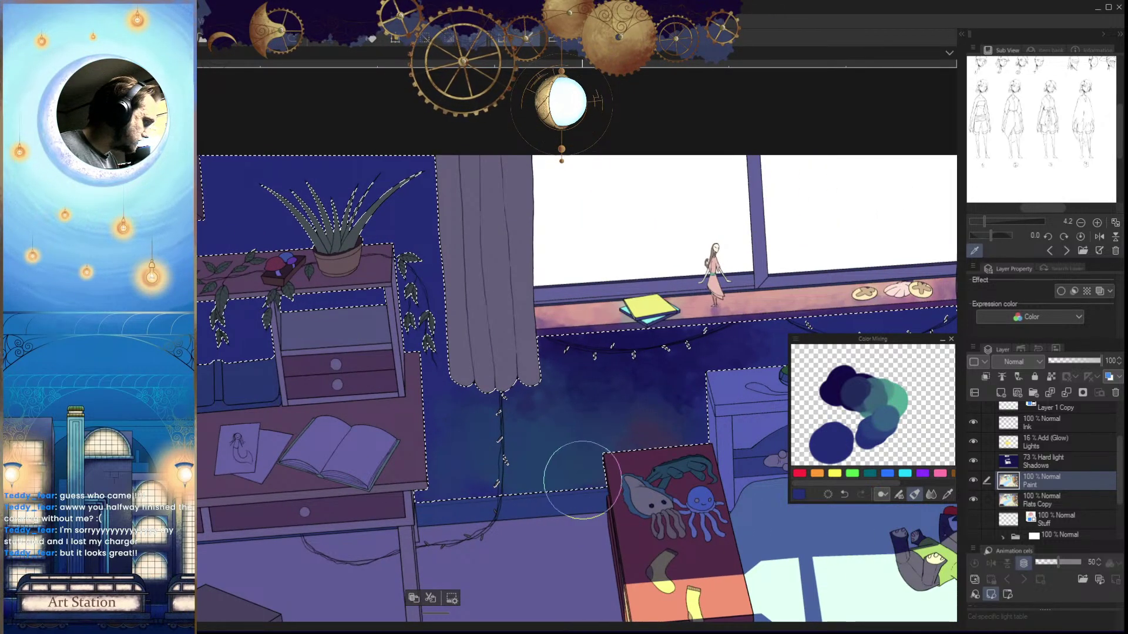
pyautogui.moveTo(603, 455); pyautogui.dragTo(558, 469)
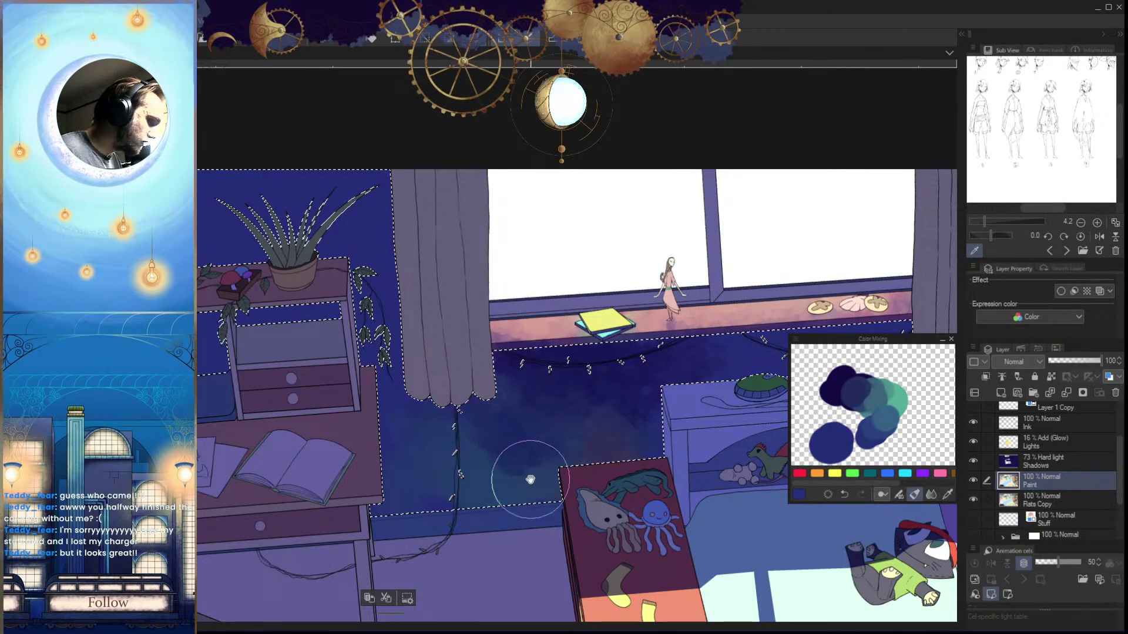
pyautogui.moveTo(531, 480); pyautogui.dragTo(564, 485)
pyautogui.keyDown('alt'); pyautogui.click(902, 402); pyautogui.keyUp('alt')
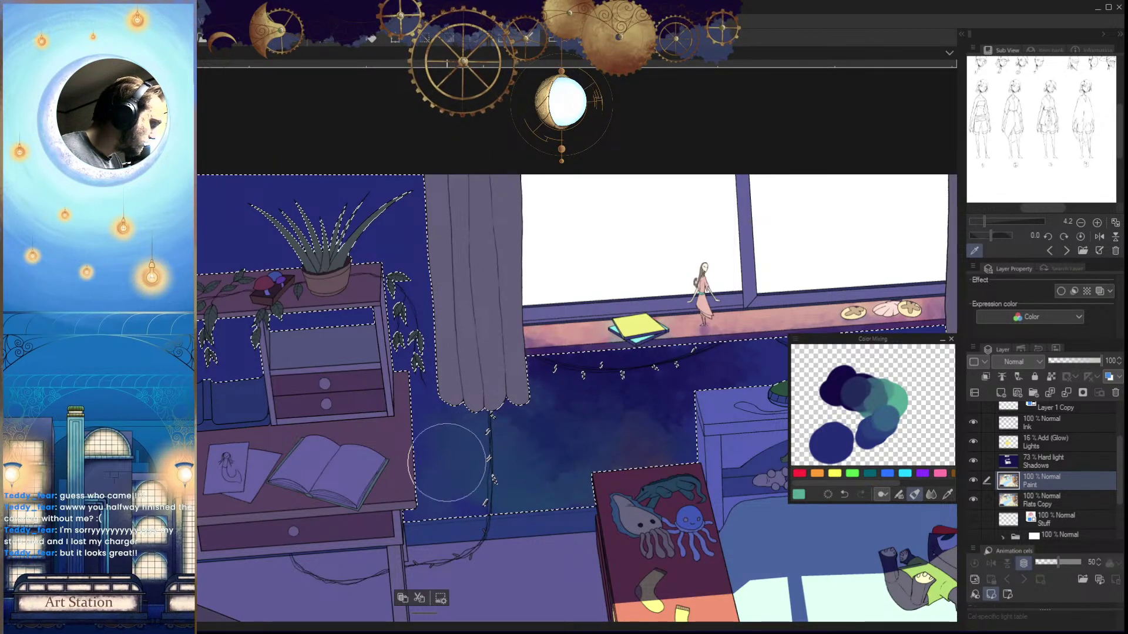
pyautogui.moveTo(552, 514)
pyautogui.mouseDown()
pyautogui.moveTo(589, 496)
pyautogui.moveTo(543, 484)
pyautogui.mouseUp()
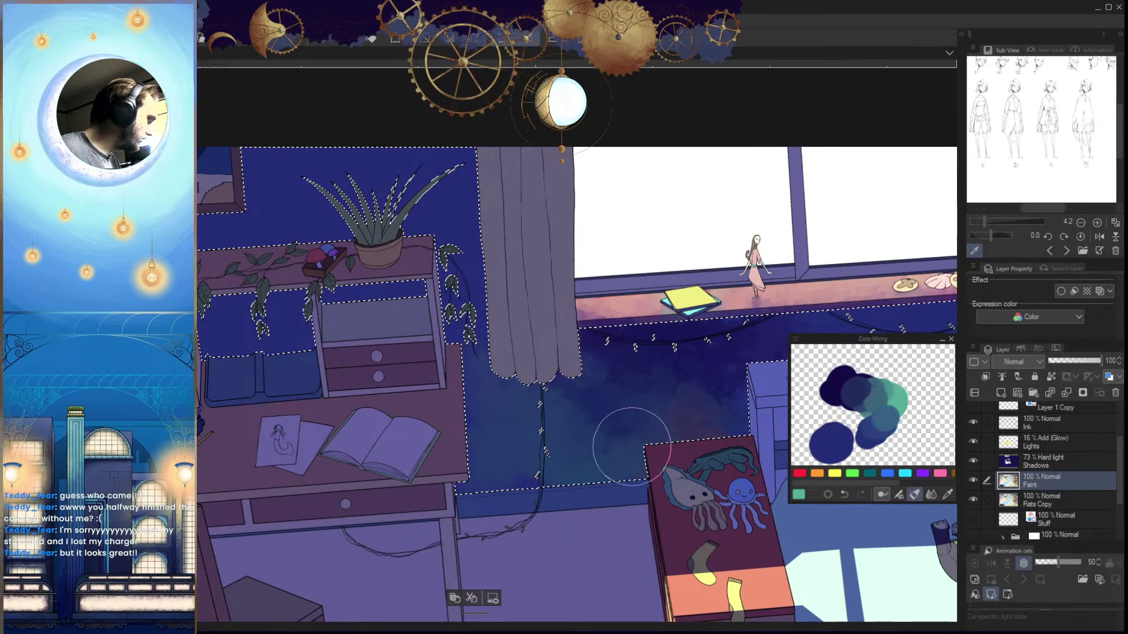
pyautogui.moveTo(681, 453); pyautogui.dragTo(530, 475)
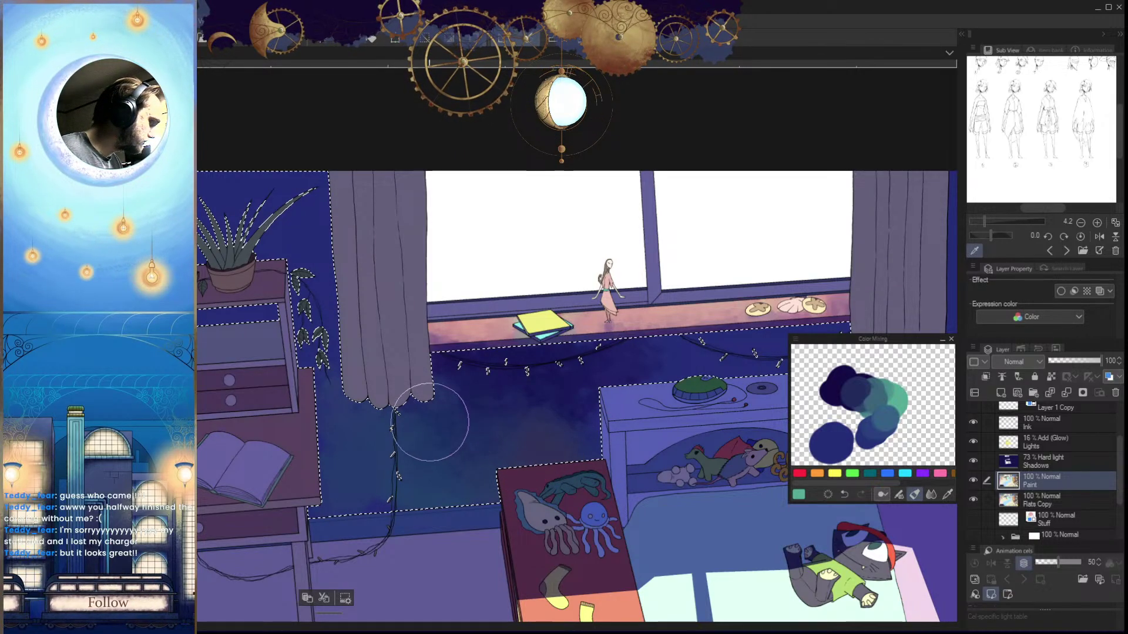
pyautogui.moveTo(473, 461); pyautogui.dragTo(606, 444)
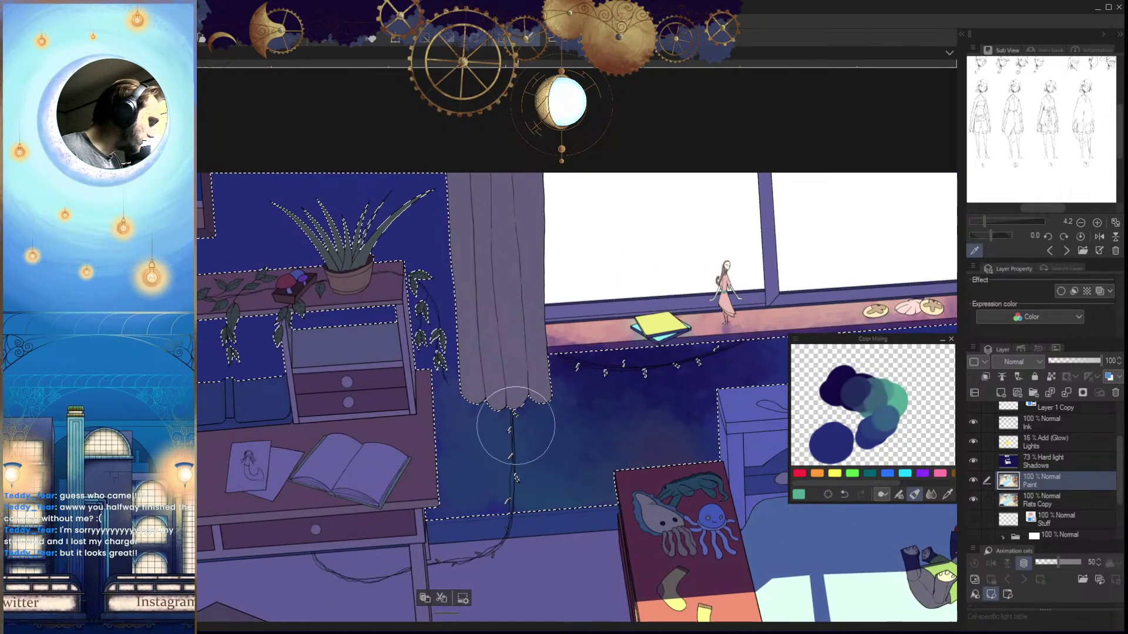
# Extend the teal shading up the wall strip between the potted plant and the left curtain, checking it in a mirrored view
pyautogui.scroll(2, 515, 425)
pyautogui.hscroll(-2, 516, 426)
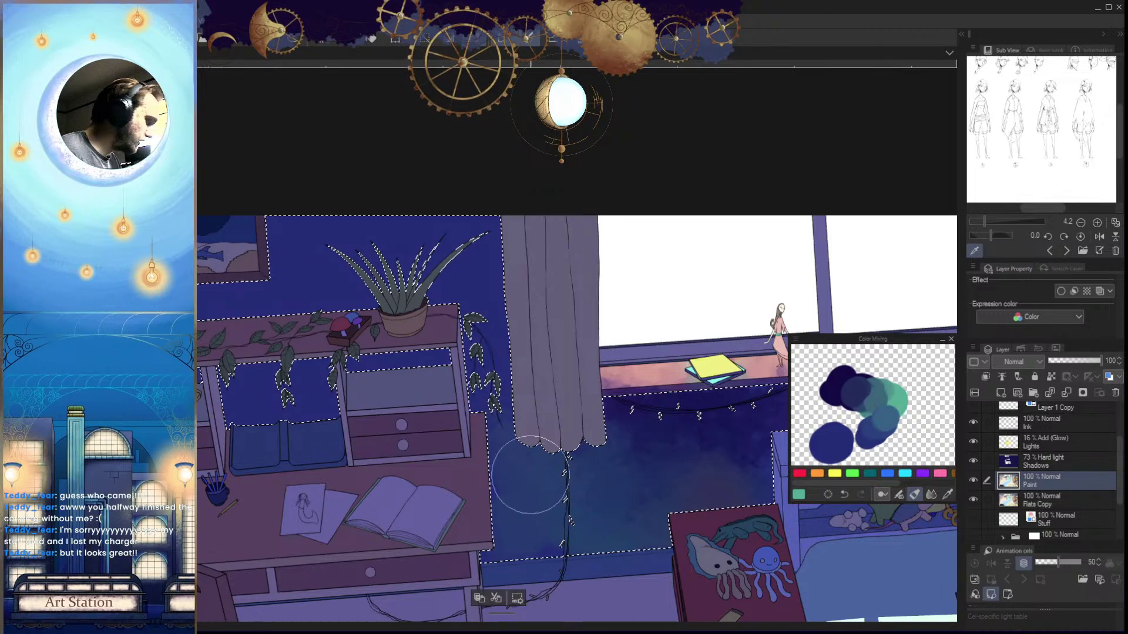
pyautogui.moveTo(479, 297)
pyautogui.mouseDown()
pyautogui.moveTo(476, 274)
pyautogui.moveTo(496, 400)
pyautogui.moveTo(480, 381)
pyautogui.moveTo(486, 416)
pyautogui.moveTo(494, 372)
pyautogui.moveTo(463, 258)
pyautogui.moveTo(449, 270)
pyautogui.moveTo(509, 304)
pyautogui.moveTo(519, 247)
pyautogui.mouseUp()
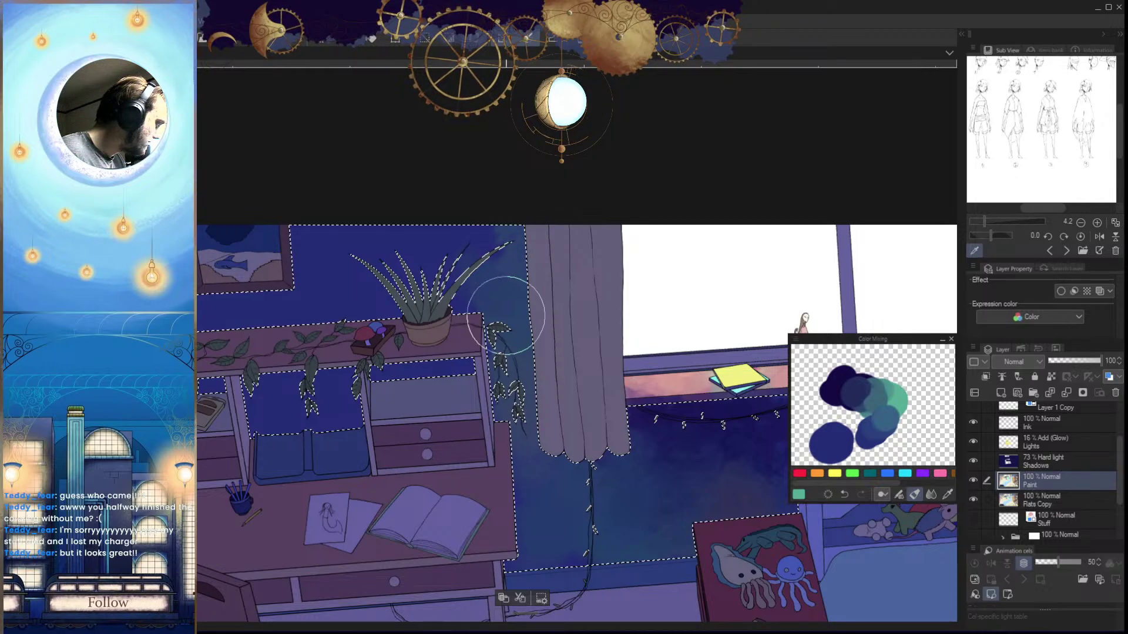
pyautogui.press('h')
pyautogui.moveTo(746, 406); pyautogui.dragTo(701, 428)
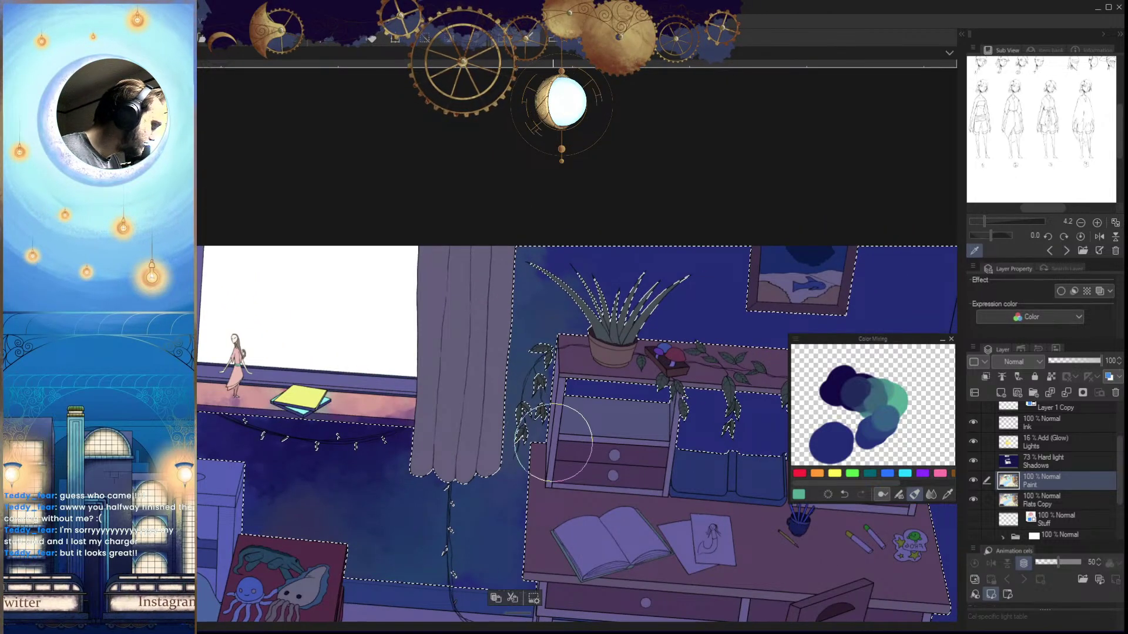
pyautogui.press('h')
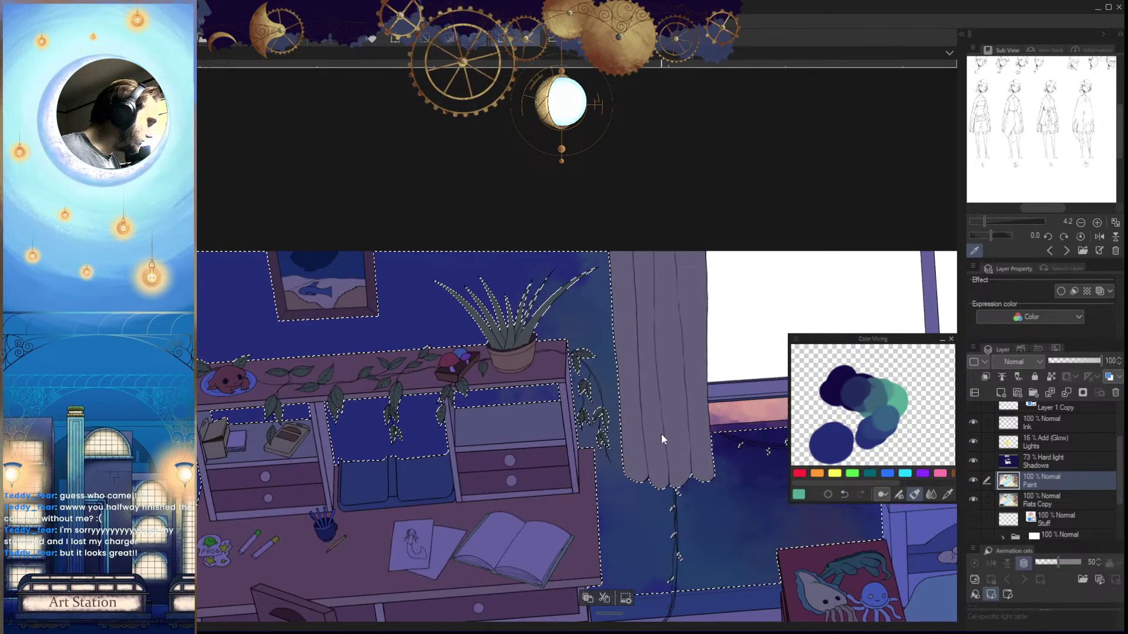
# Alternate dark navy and sea-green strokes to blend the wall between the desk's edge and the hanging light string
pyautogui.moveTo(669, 467); pyautogui.dragTo(613, 466)
pyautogui.moveTo(679, 490); pyautogui.dragTo(635, 486)
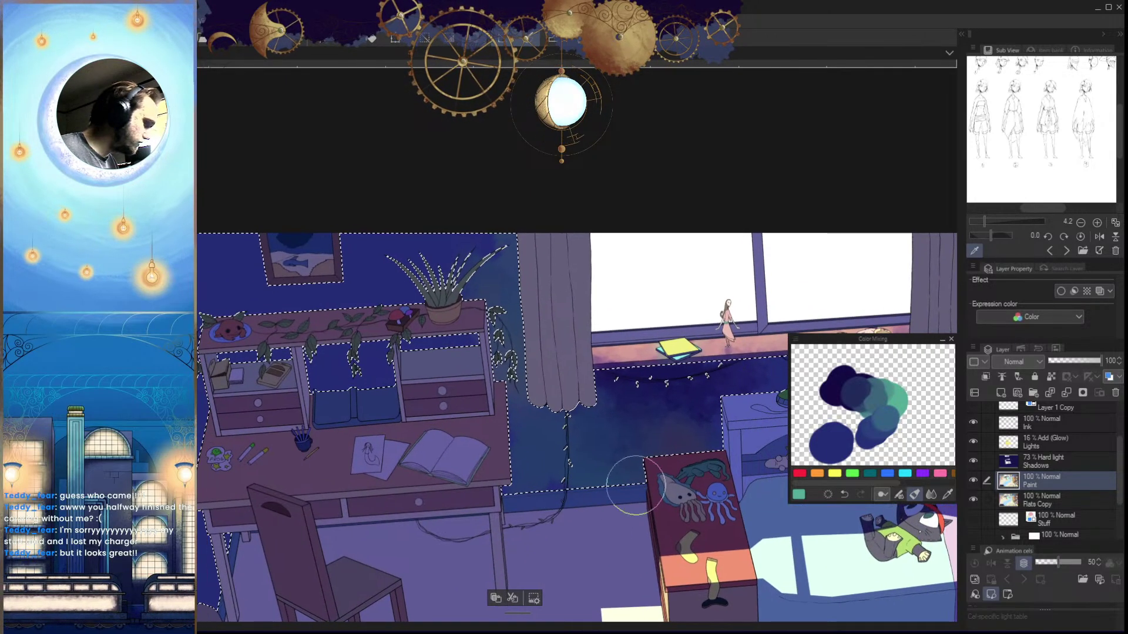
pyautogui.press('x')
pyautogui.moveTo(496, 487); pyautogui.dragTo(539, 467)
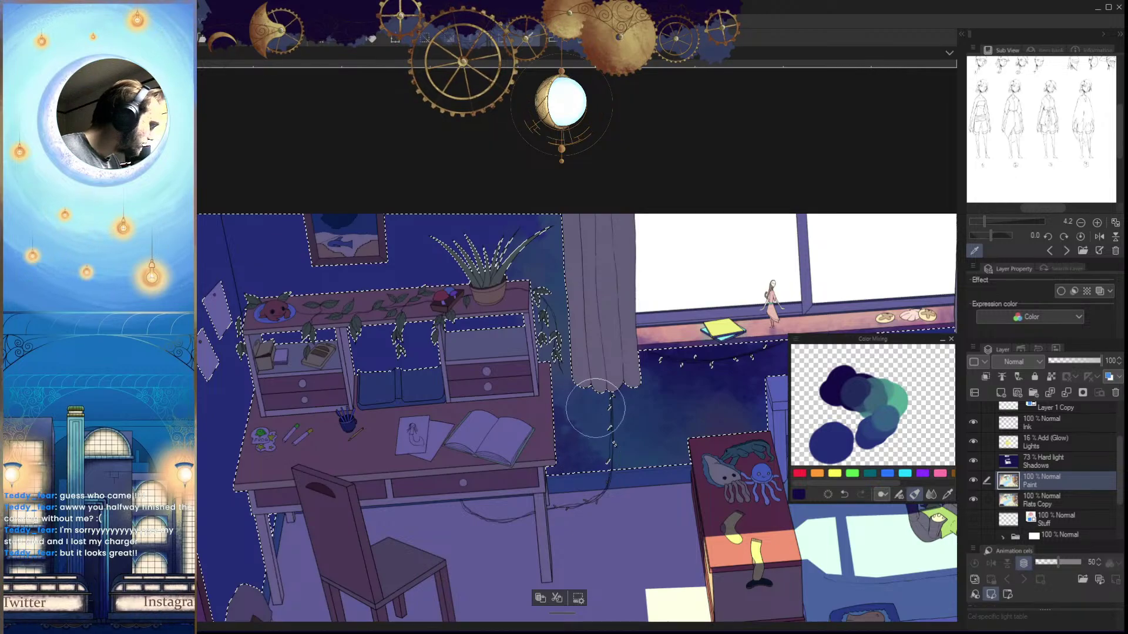
pyautogui.press('x')
pyautogui.press('x')
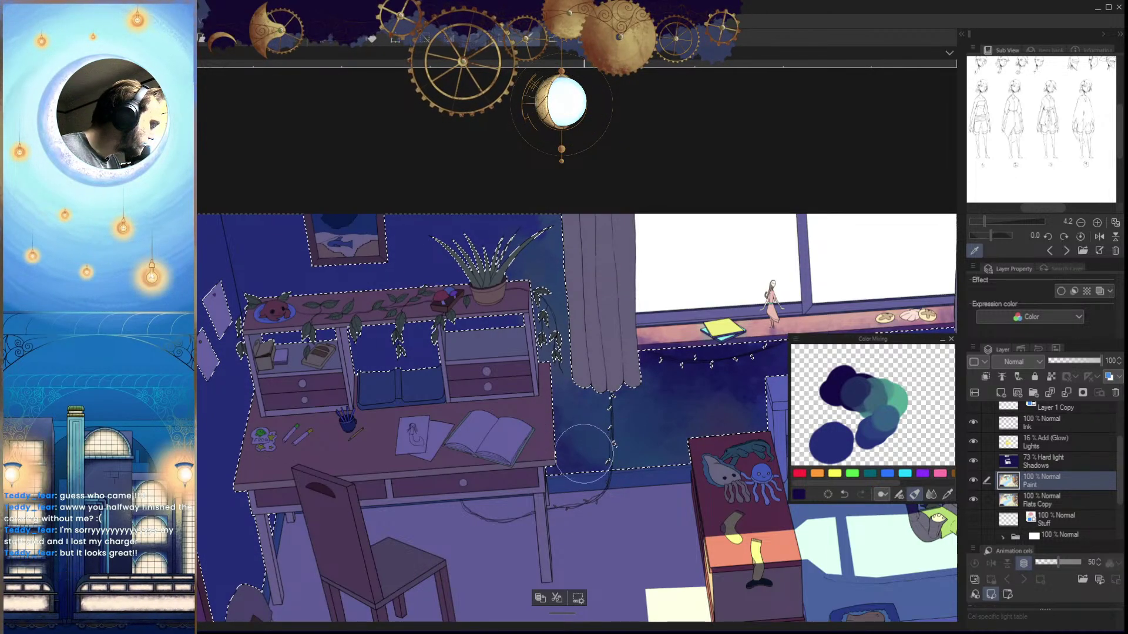
pyautogui.press('x')
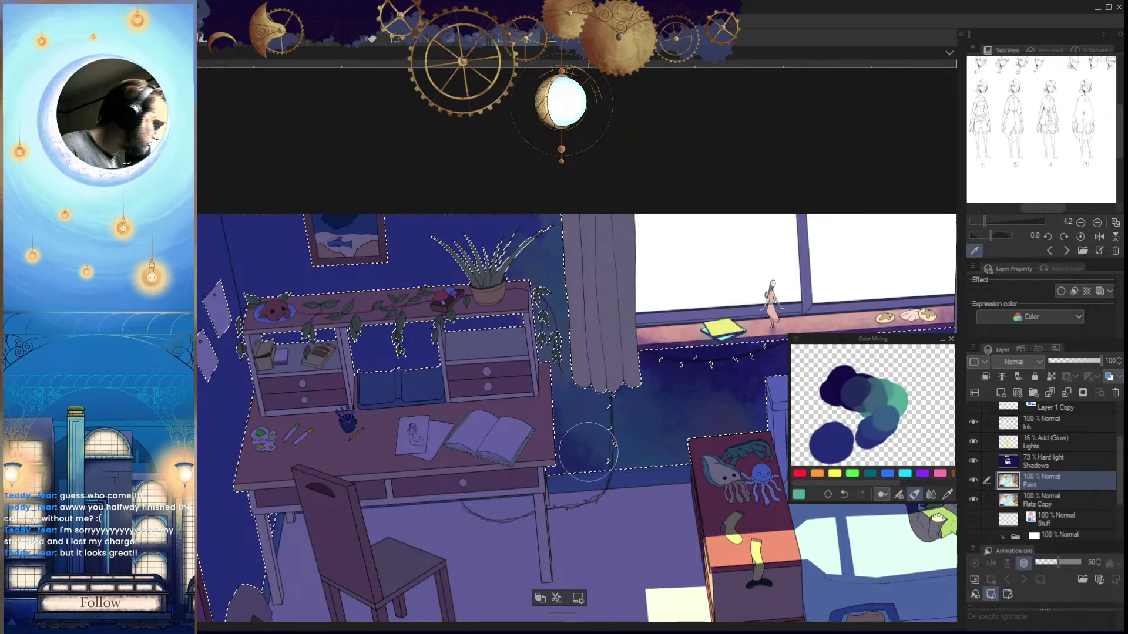
pyautogui.press('x')
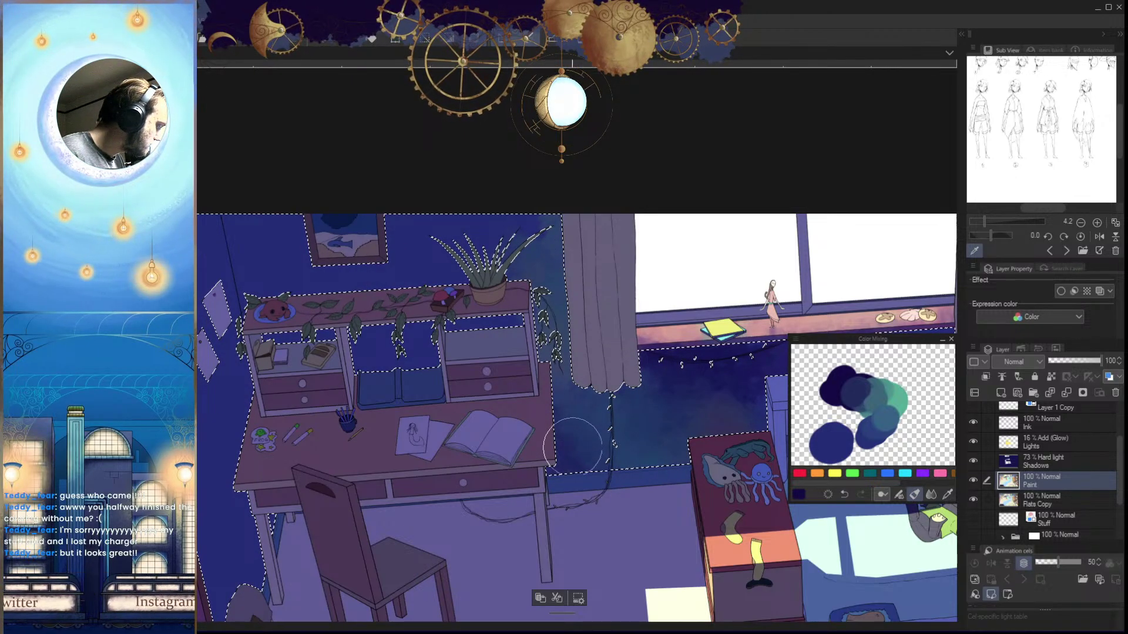
pyautogui.press('x')
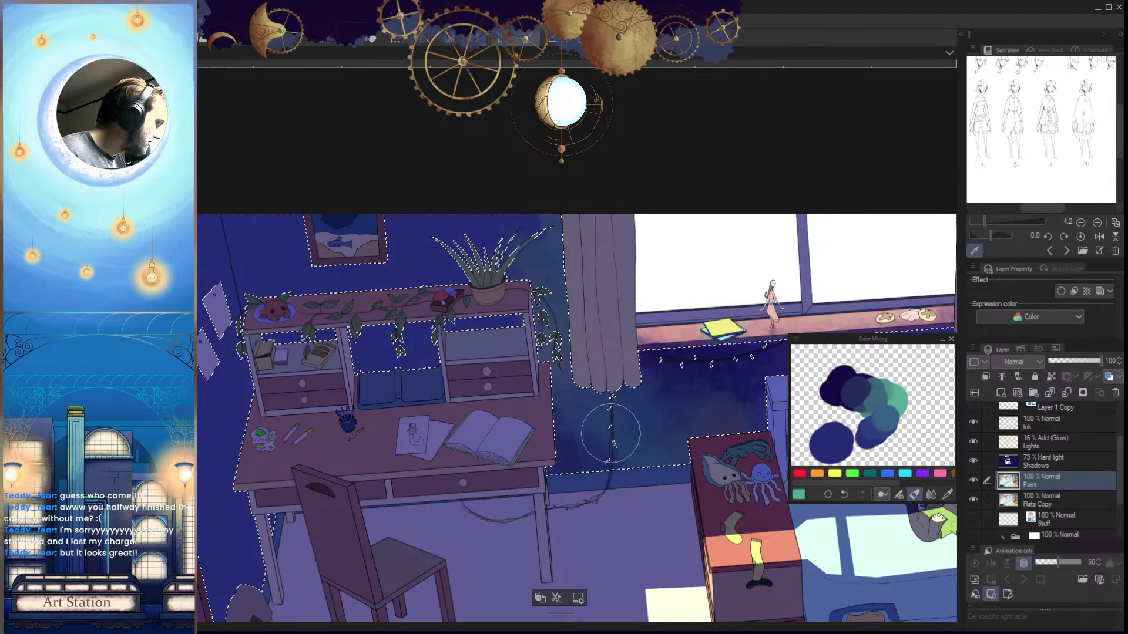
# Refine the wall texture around the hanging light string up close, using sea-green and dark navy sampled from the existing colors
pyautogui.moveTo(615, 453); pyautogui.dragTo(640, 470)
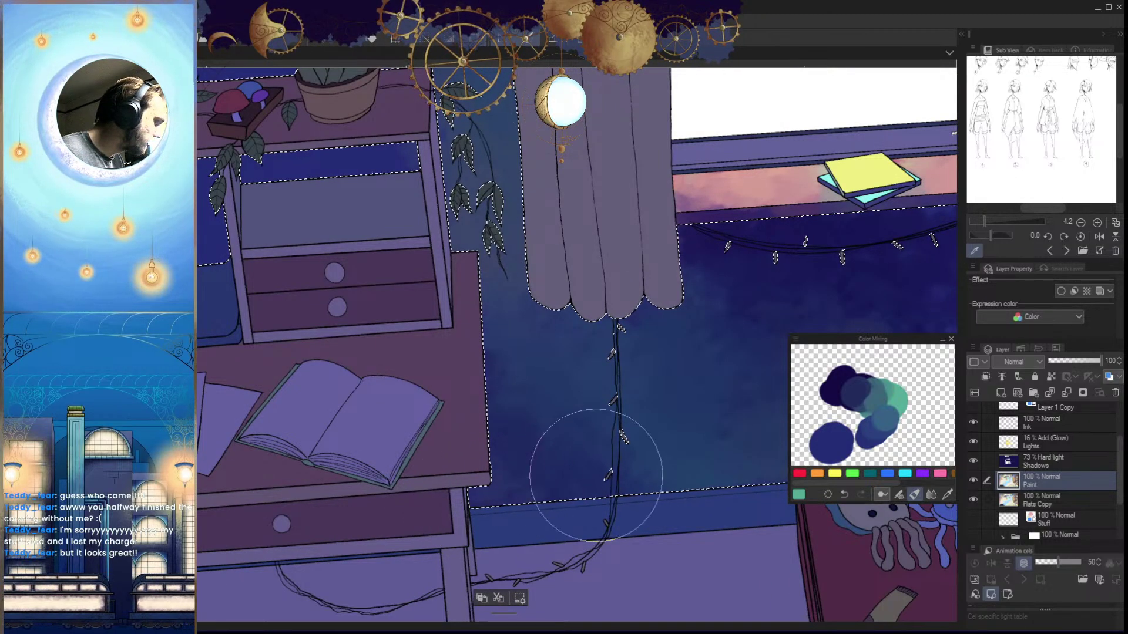
pyautogui.moveTo(516, 435)
pyautogui.mouseDown()
pyautogui.moveTo(510, 497)
pyautogui.moveTo(549, 413)
pyautogui.moveTo(540, 503)
pyautogui.mouseUp()
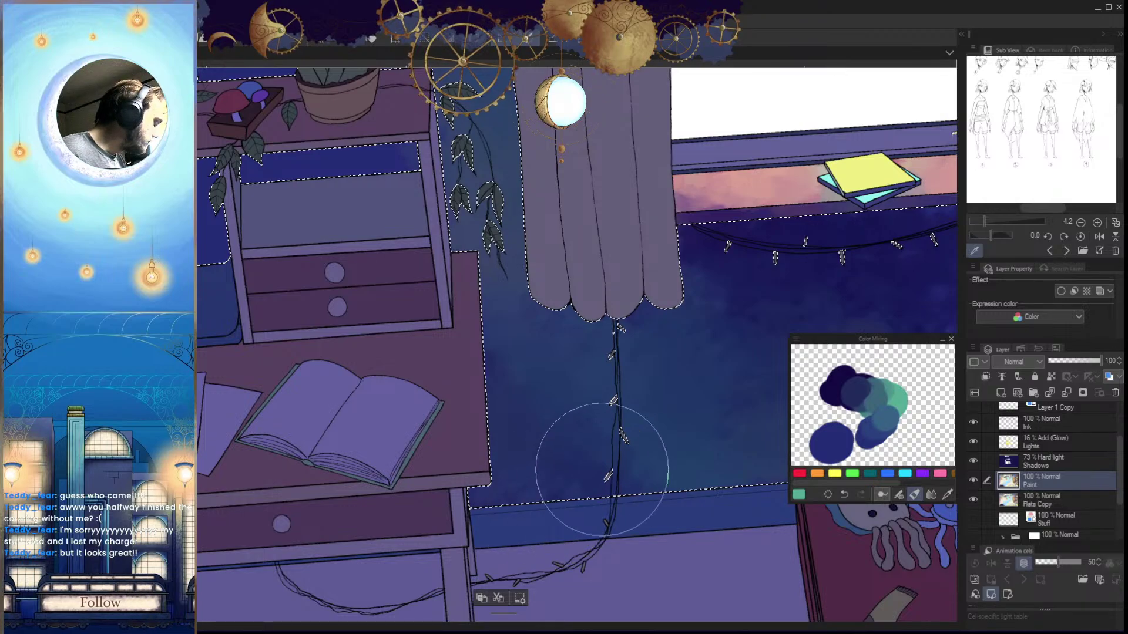
pyautogui.moveTo(601, 473); pyautogui.dragTo(599, 507)
pyautogui.keyDown('alt'); pyautogui.click(572, 527); pyautogui.keyUp('alt')
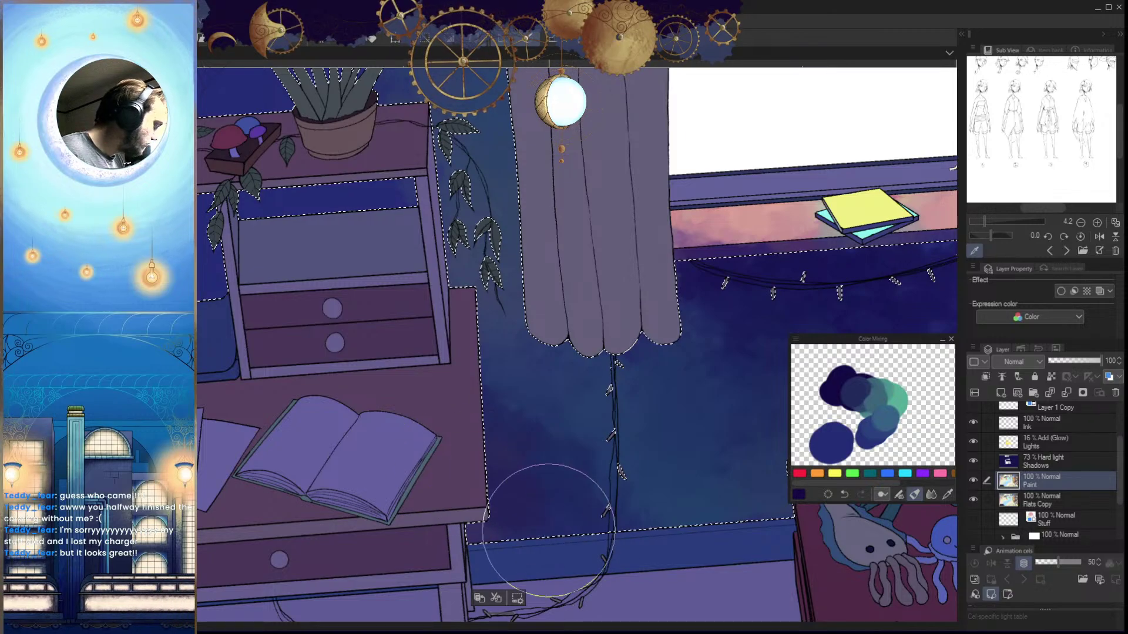
pyautogui.keyDown('alt'); pyautogui.click(603, 463); pyautogui.keyUp('alt')
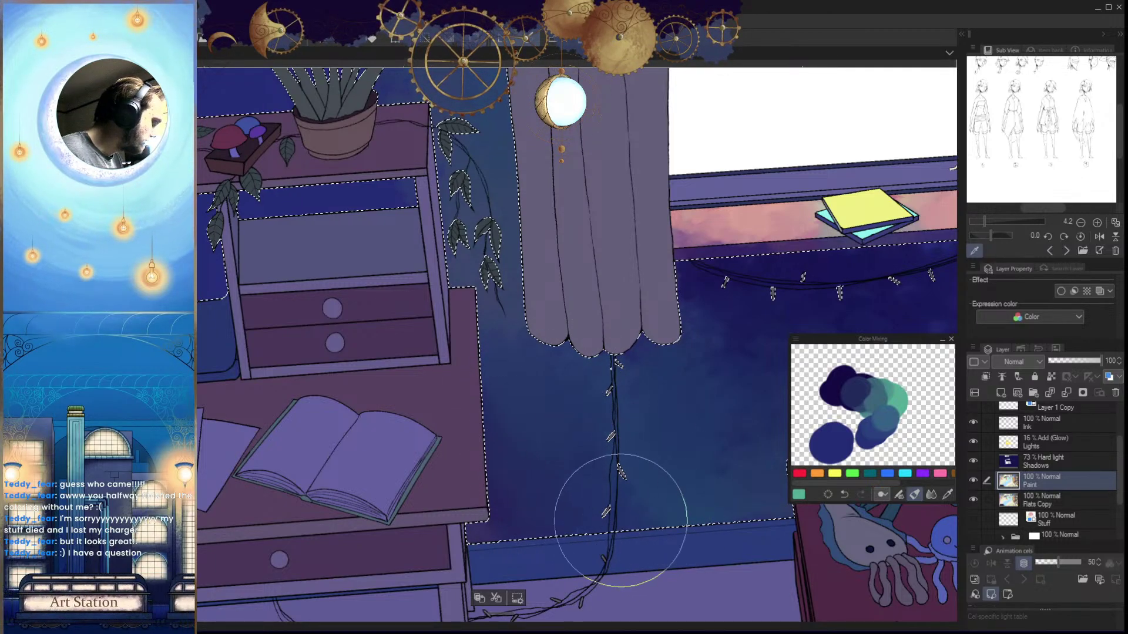
pyautogui.moveTo(591, 505); pyautogui.dragTo(483, 526)
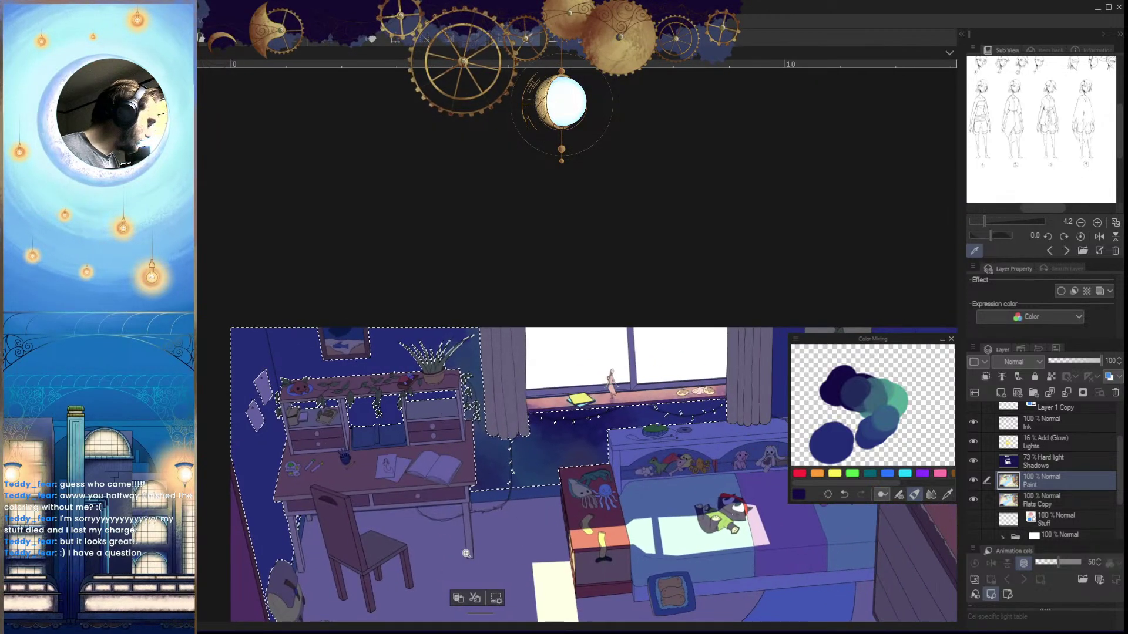
# Blend dark navy and sea-green along the lower wall from the light string to just above the red chest
pyautogui.moveTo(528, 488); pyautogui.dragTo(572, 476)
pyautogui.scroll(2, 573, 476)
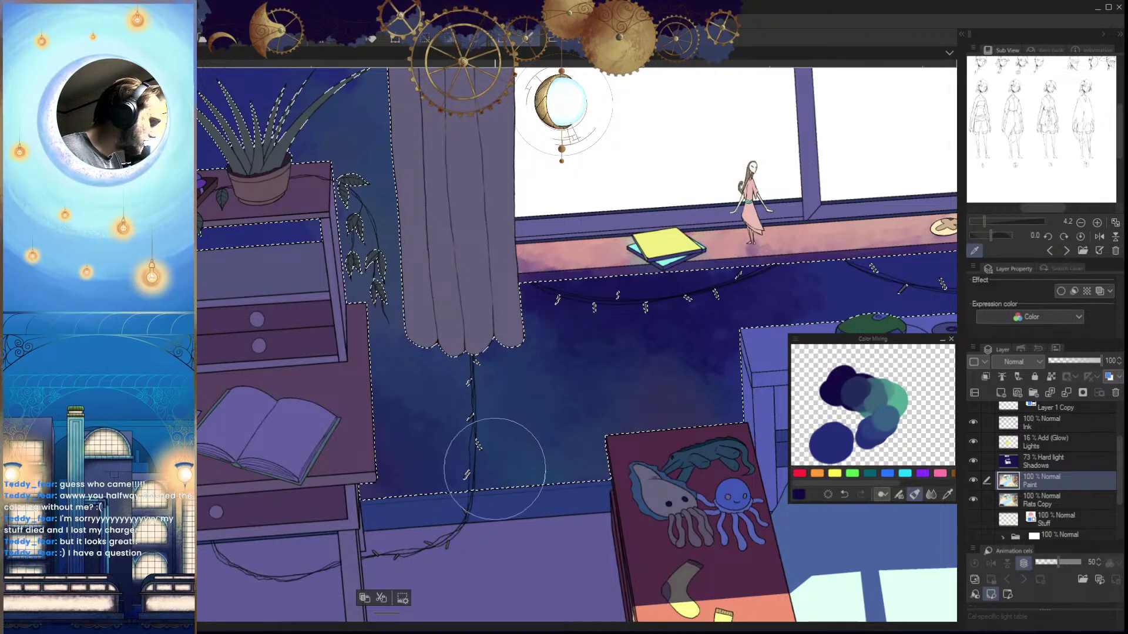
pyautogui.press('x')
pyautogui.moveTo(451, 474)
pyautogui.mouseDown()
pyautogui.moveTo(539, 478)
pyautogui.moveTo(502, 473)
pyautogui.mouseUp()
pyautogui.press('x')
pyautogui.scroll(-4, 622, 500)
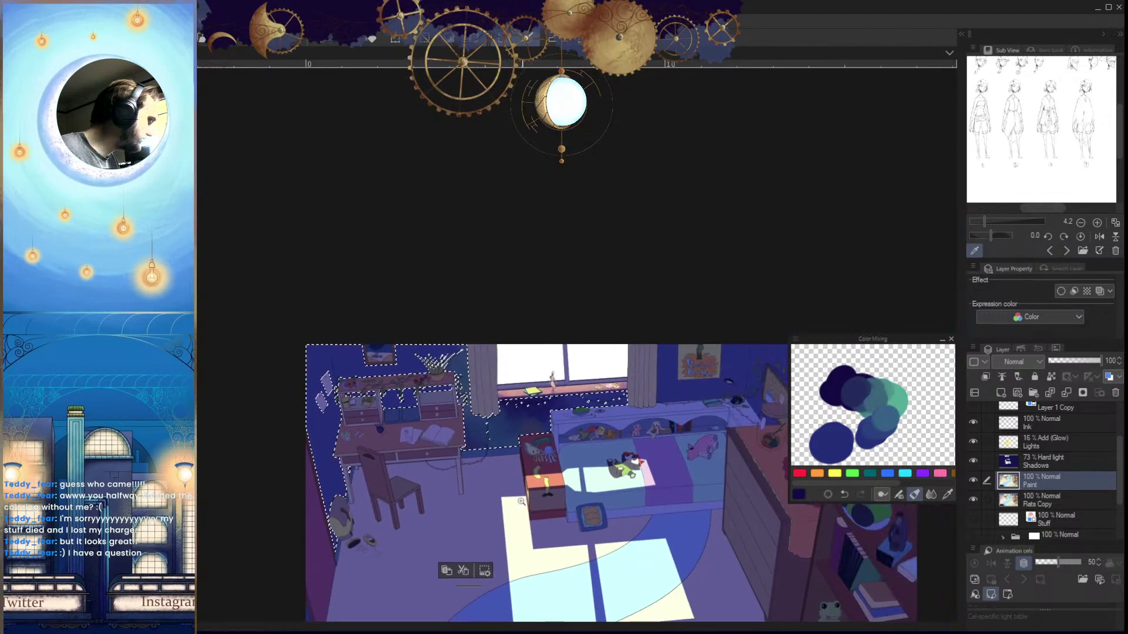
pyautogui.scroll(3, 621, 515)
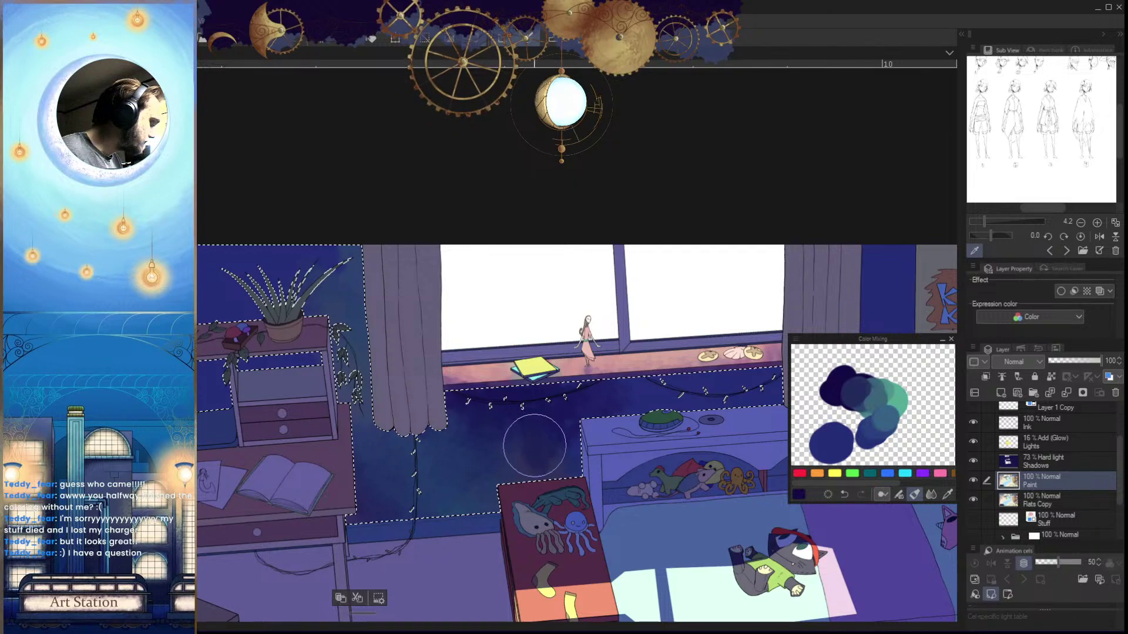
pyautogui.moveTo(535, 445); pyautogui.dragTo(536, 456)
pyautogui.press('x')
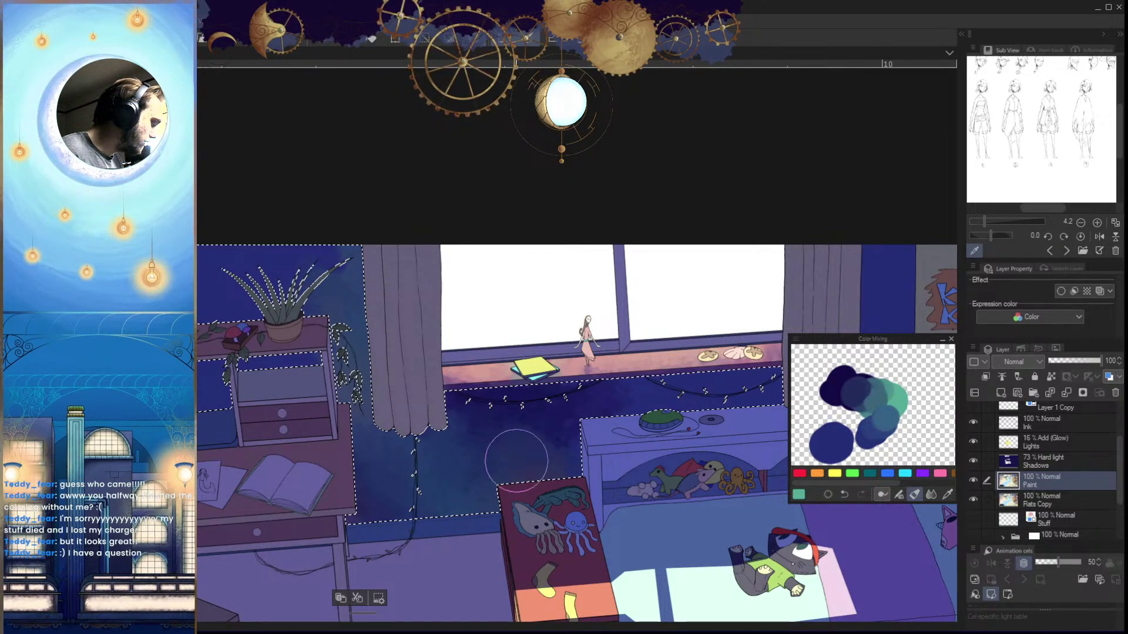
# Alternate dark navy and sea-green on the wall between the curtain's hem, the hanging light string and the red chest
pyautogui.press('x')
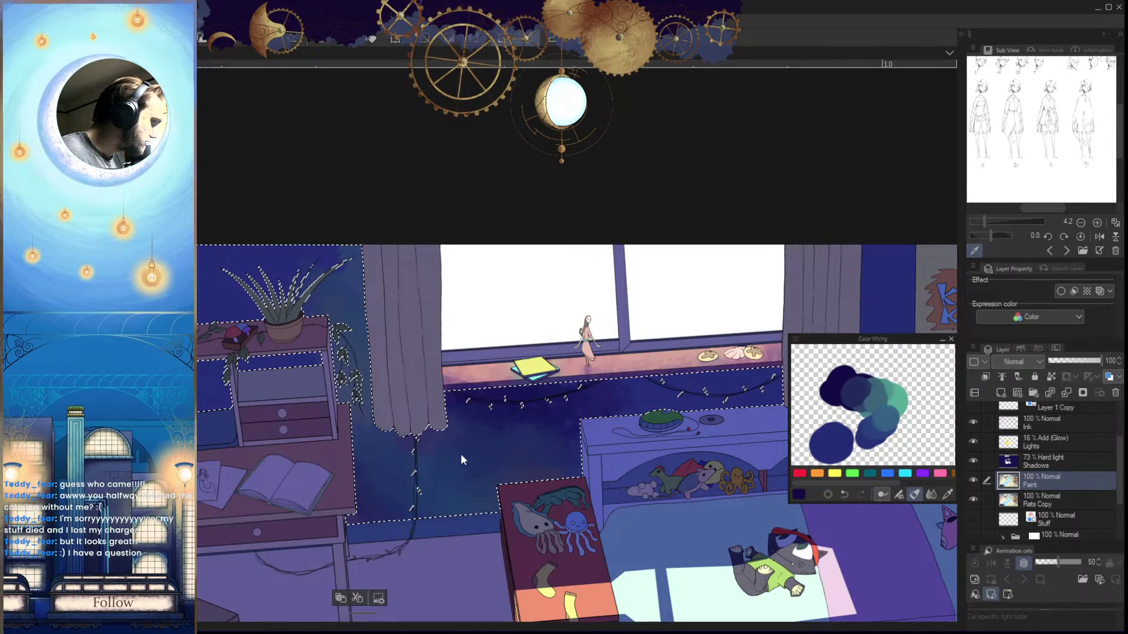
pyautogui.press('x')
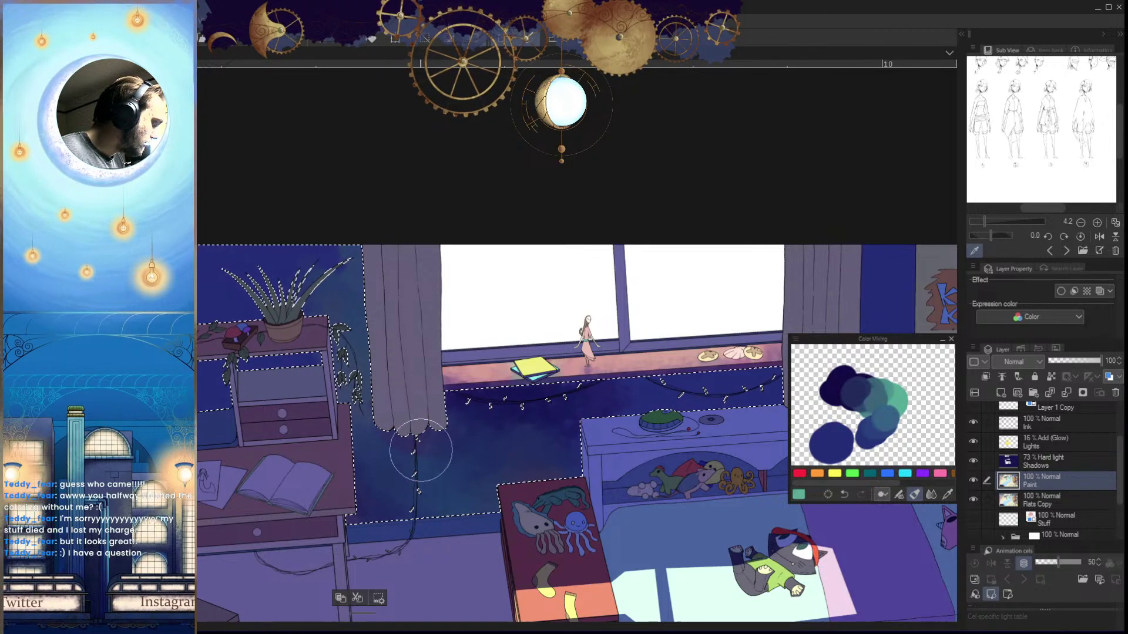
pyautogui.moveTo(611, 488)
pyautogui.mouseDown()
pyautogui.moveTo(540, 529)
pyautogui.moveTo(499, 508)
pyautogui.mouseUp()
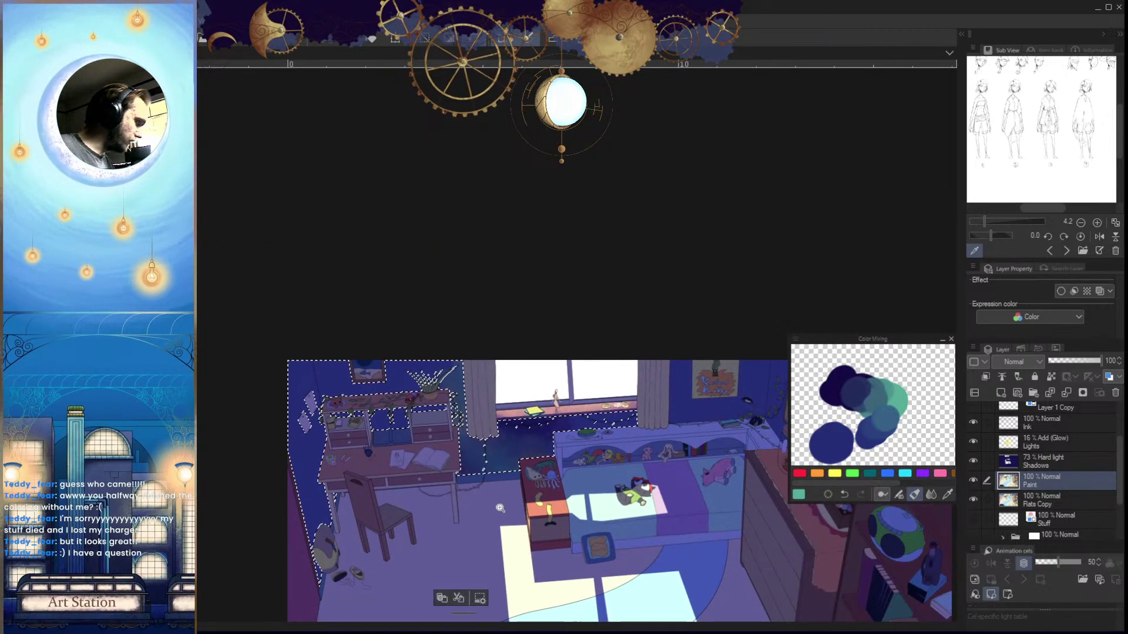
pyautogui.moveTo(605, 446); pyautogui.dragTo(649, 445)
pyautogui.scroll(3, 570, 417)
# Deepen the wall beneath the windowsill's draped lights with dark navy and blend sea-green into the area beside the headboard shelf
pyautogui.press('x')
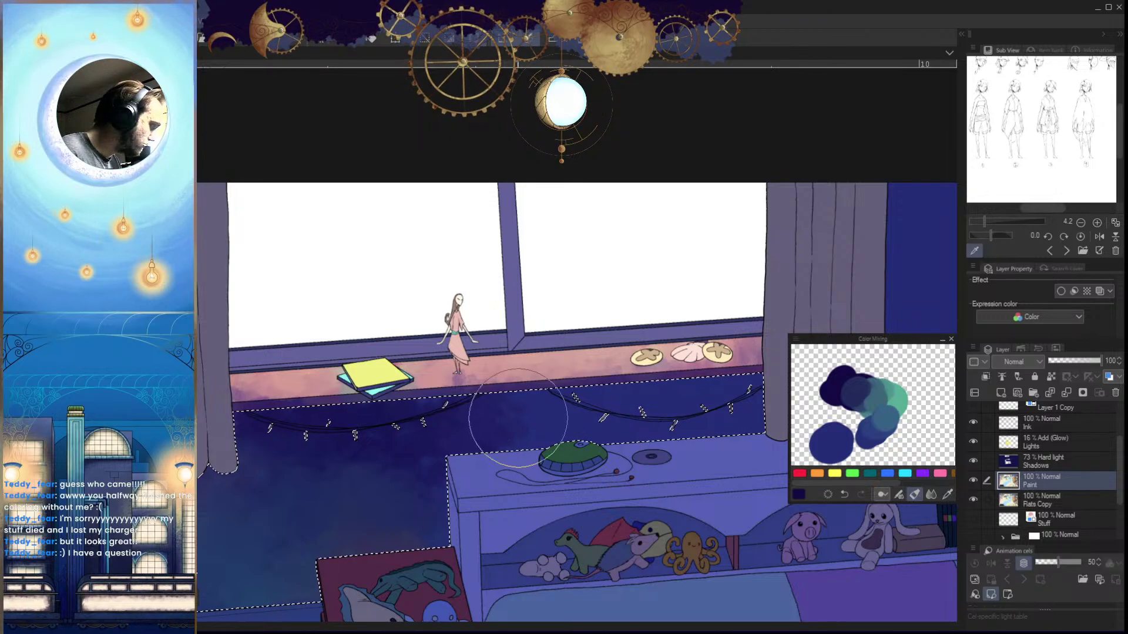
pyautogui.moveTo(719, 439); pyautogui.dragTo(500, 392)
pyautogui.moveTo(355, 425); pyautogui.dragTo(450, 413)
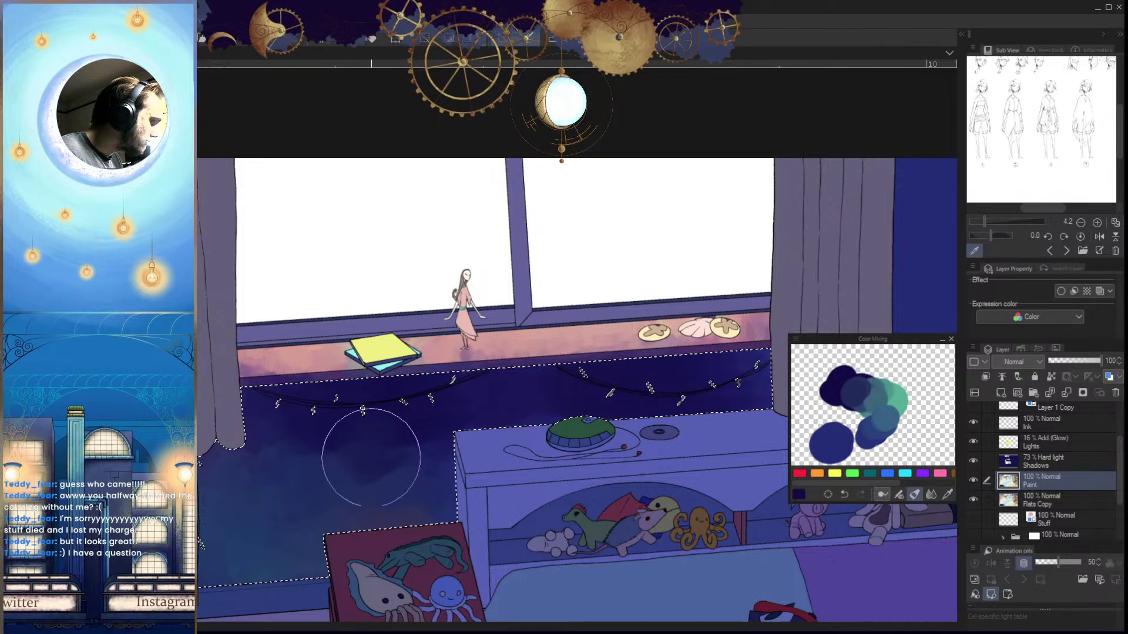
pyautogui.press('x')
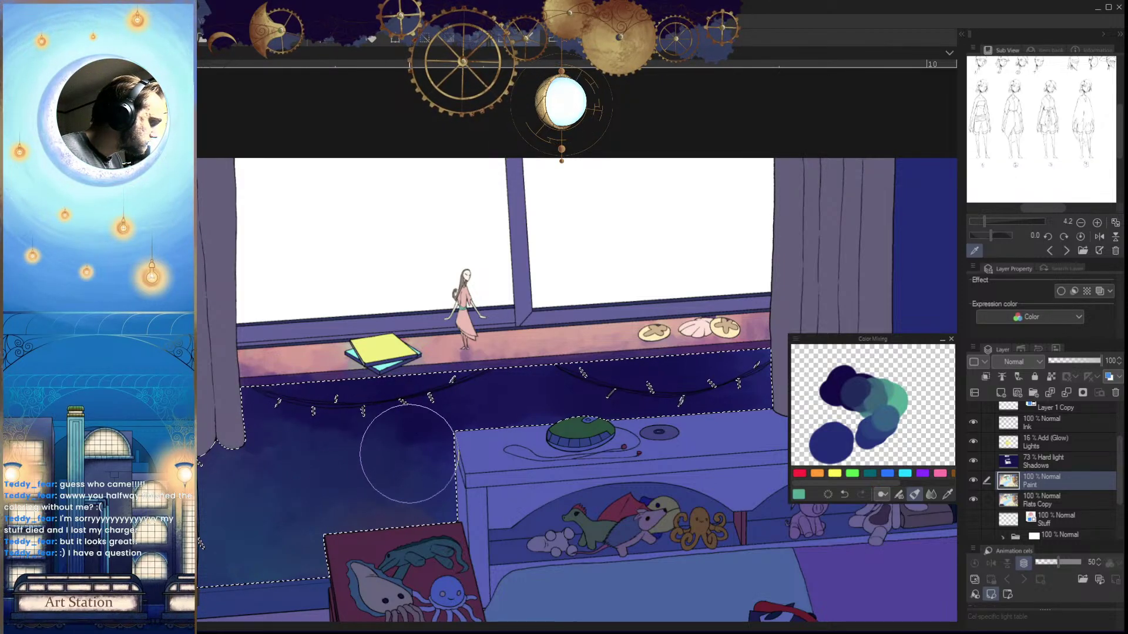
pyautogui.moveTo(532, 428); pyautogui.dragTo(565, 423)
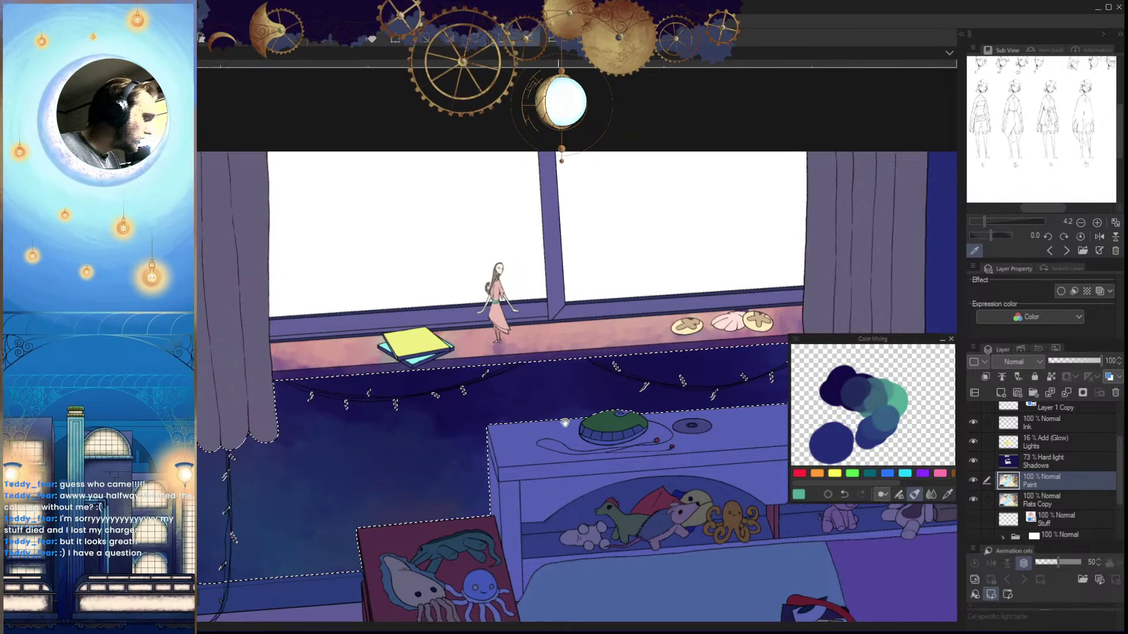
pyautogui.moveTo(482, 507); pyautogui.dragTo(529, 508)
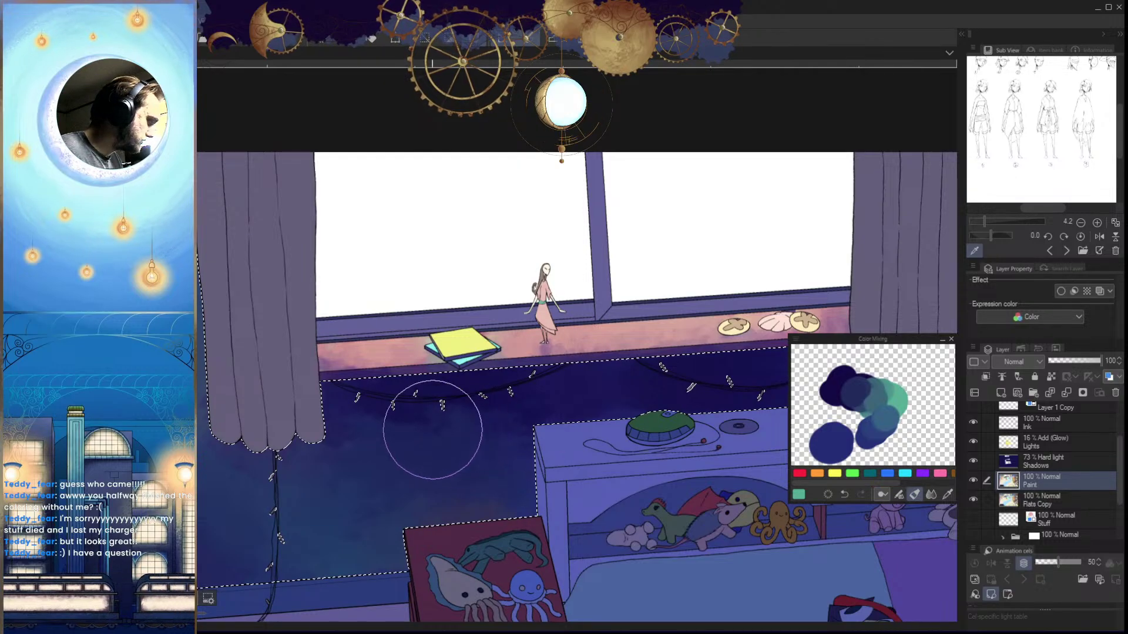
# Darken the wall strip between the windowsill and the headboard shelf with dark navy sampled from the wall
pyautogui.keyDown('alt'); pyautogui.click(373, 425); pyautogui.keyUp('alt')
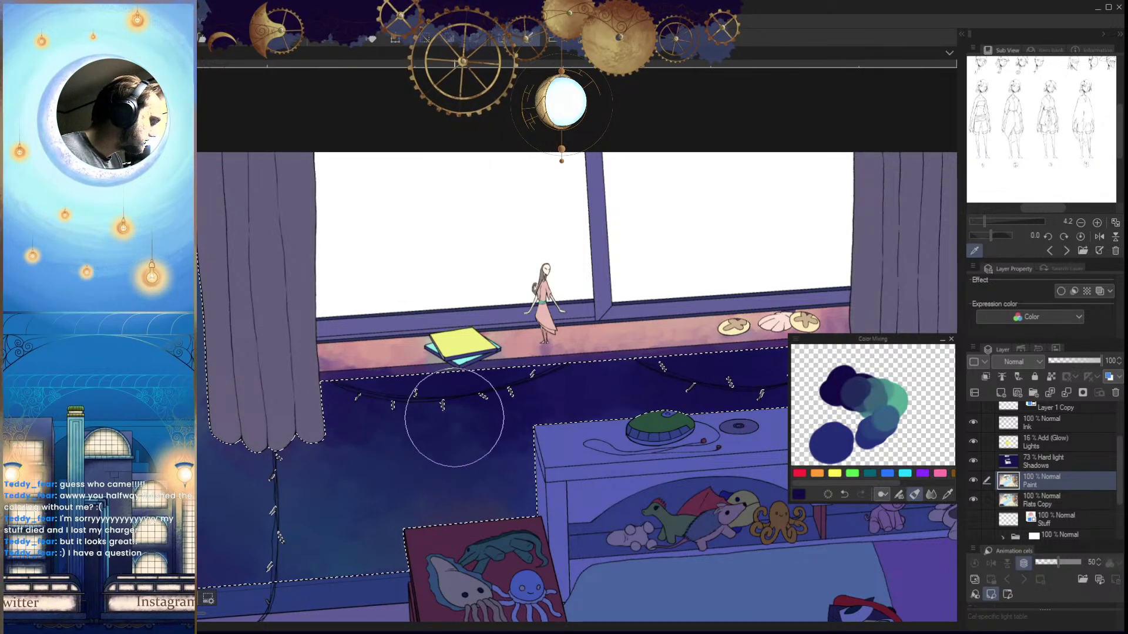
pyautogui.moveTo(649, 453); pyautogui.dragTo(527, 481)
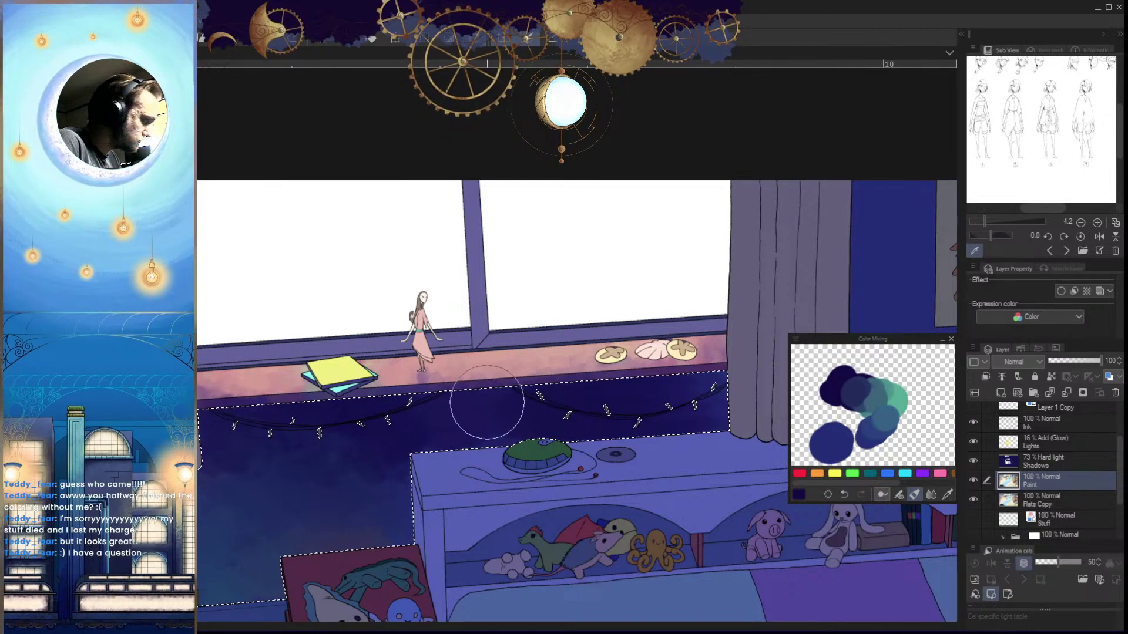
pyautogui.moveTo(636, 388); pyautogui.dragTo(633, 382)
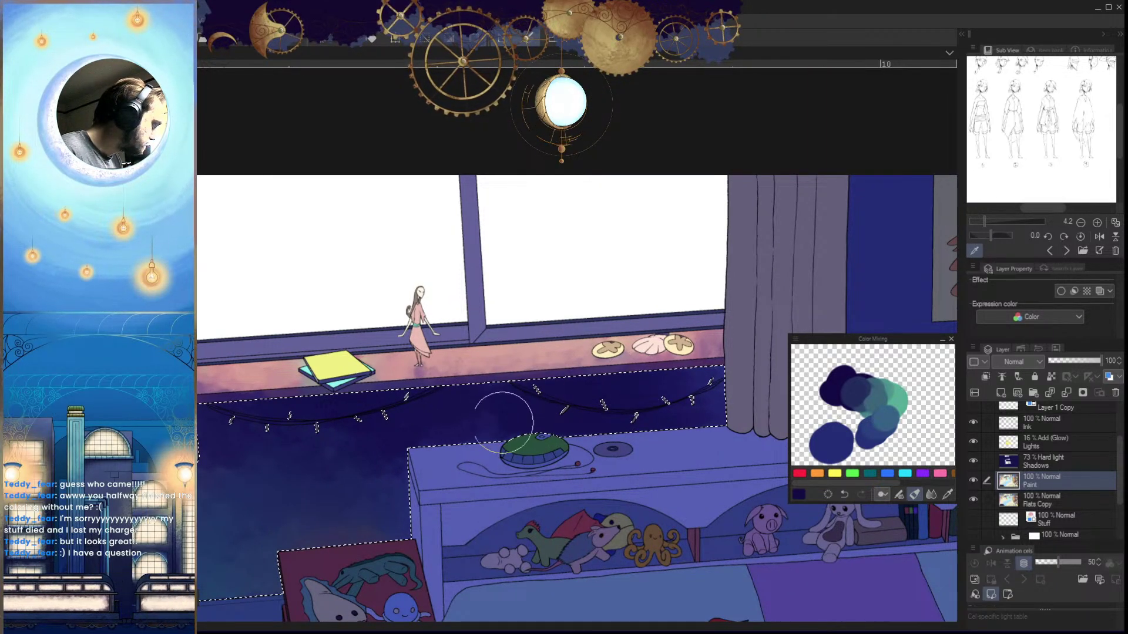
pyautogui.moveTo(595, 439); pyautogui.dragTo(558, 440)
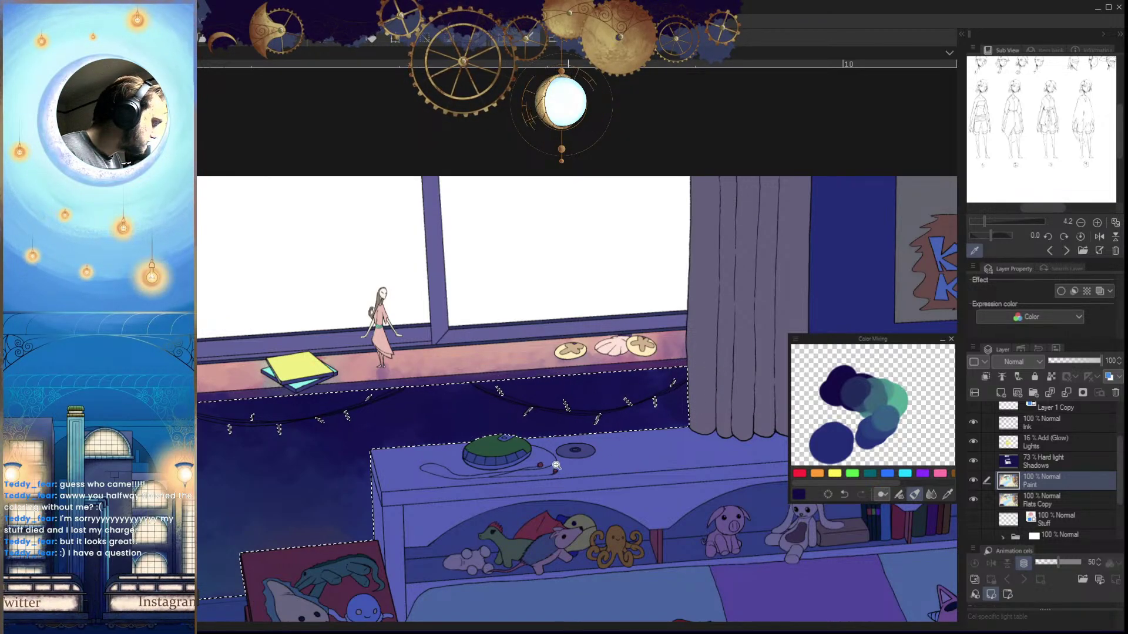
pyautogui.moveTo(556, 465); pyautogui.dragTo(633, 549)
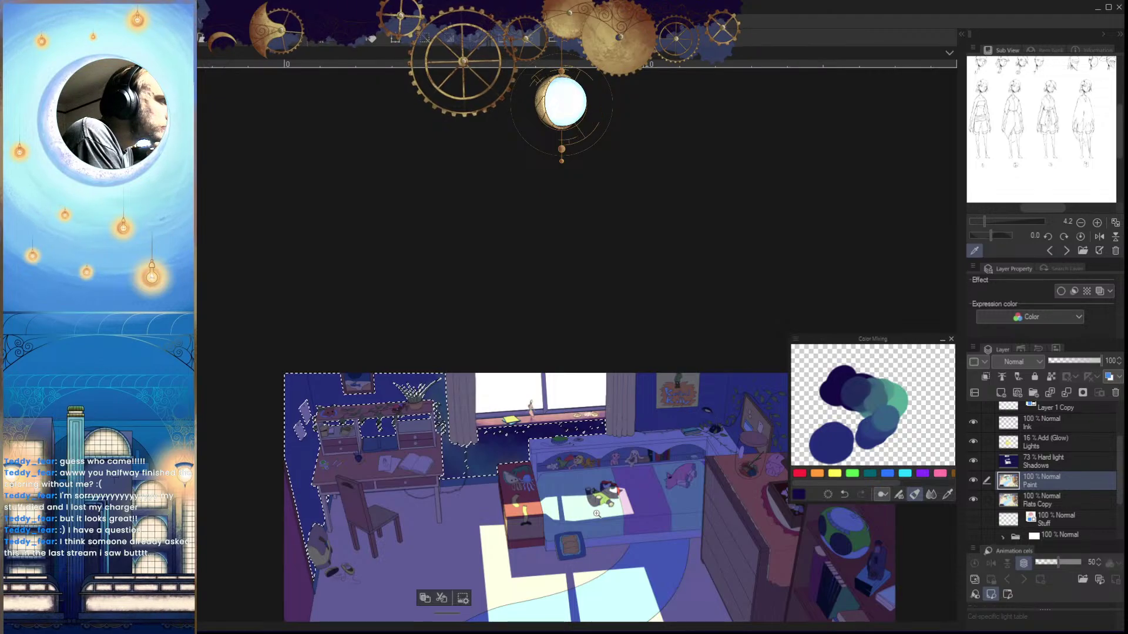
pyautogui.moveTo(597, 514); pyautogui.dragTo(737, 520)
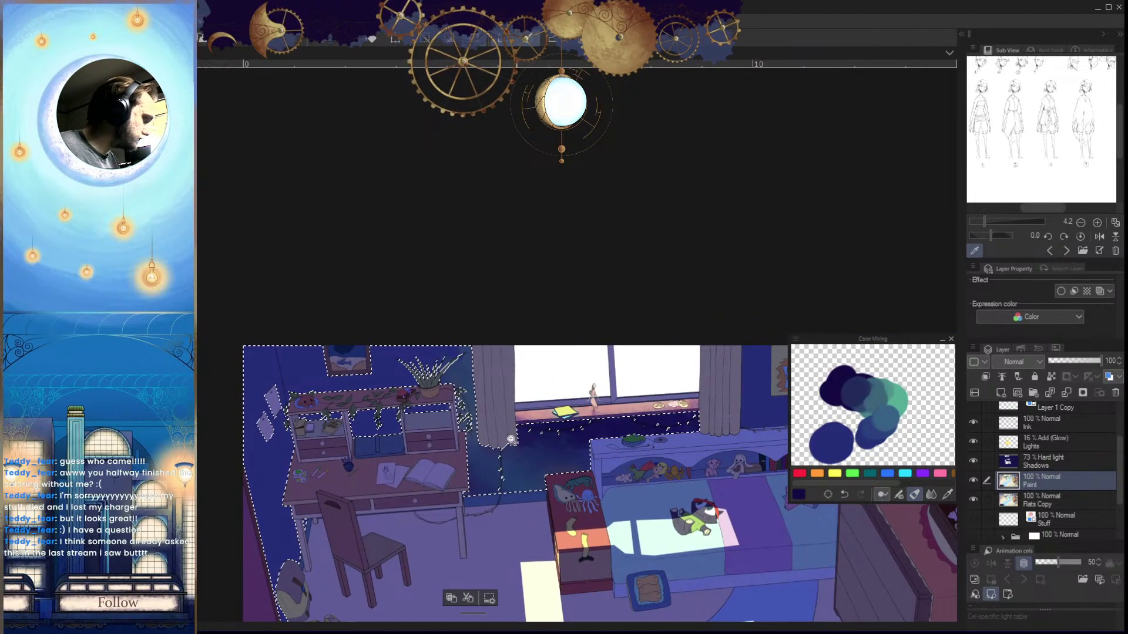
# Brush sea-green onto the upper wall between the framed fish picture and the left curtain, around the potted plant
pyautogui.click(500, 414)
pyautogui.moveTo(499, 410); pyautogui.dragTo(580, 442)
pyautogui.press('x')
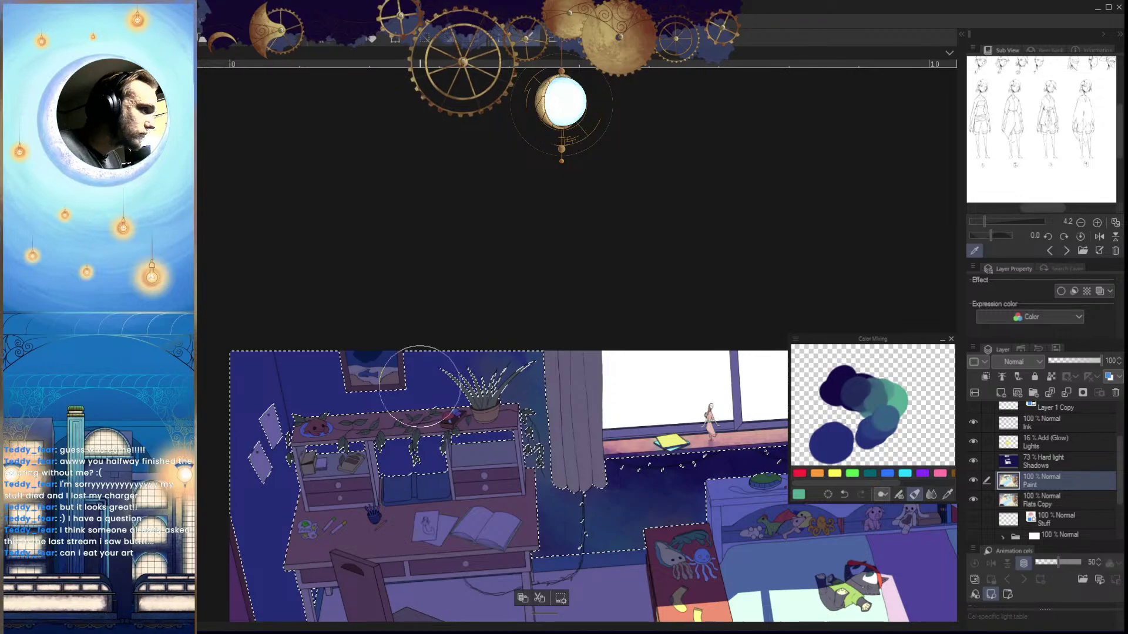
pyautogui.moveTo(529, 348); pyautogui.dragTo(572, 325)
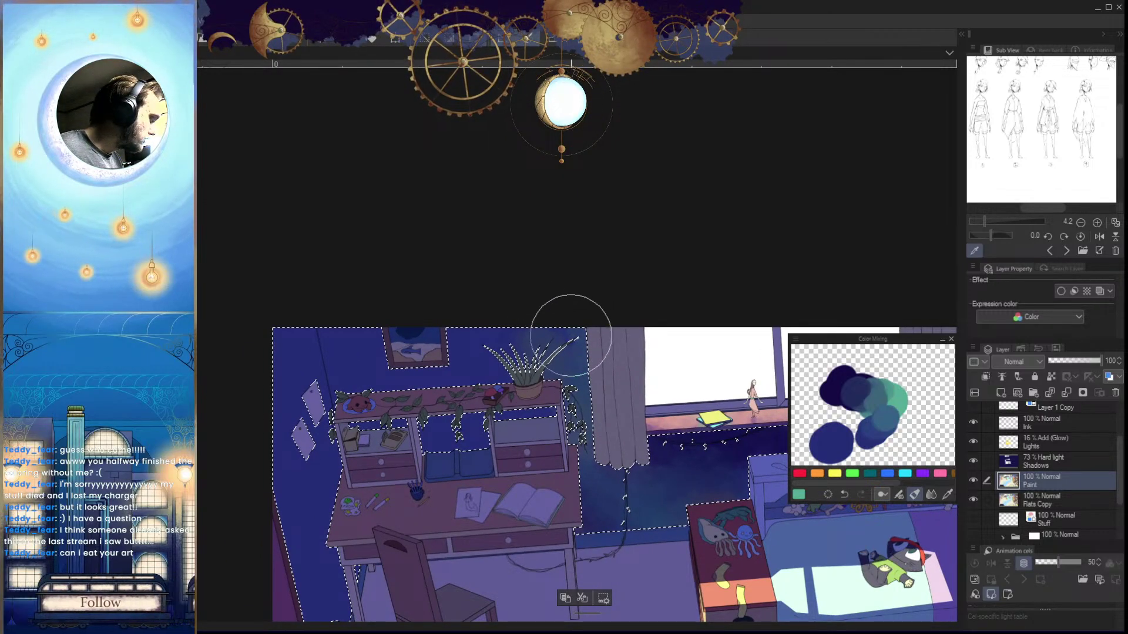
pyautogui.scroll(3, 517, 341)
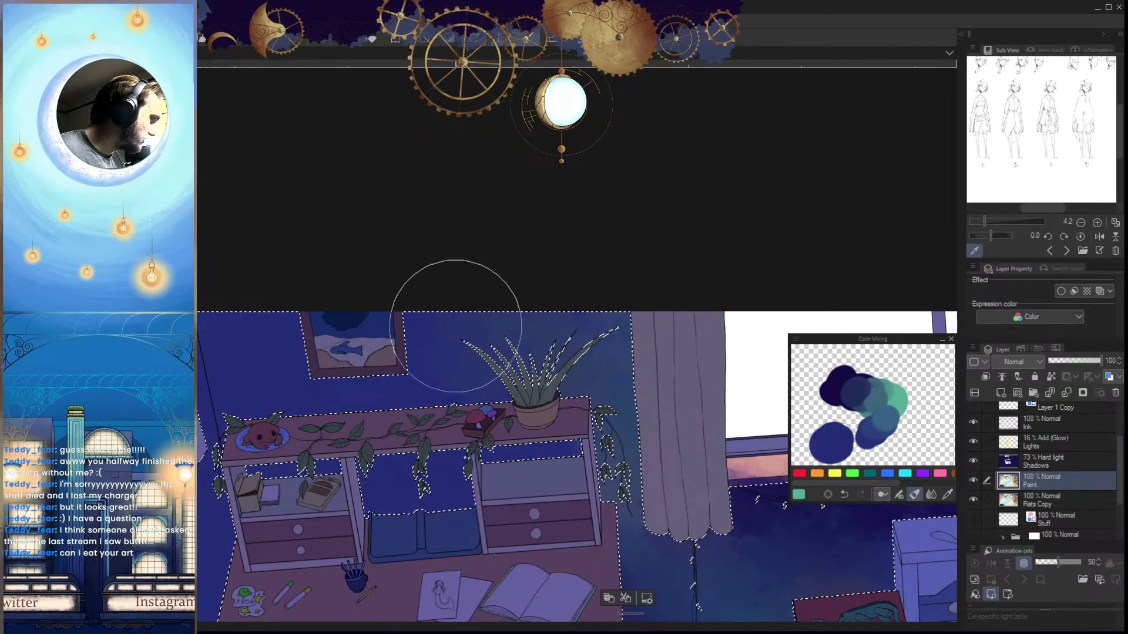
# Shade the wall corner beside the framed picture with dark navy and continue down the side wall next to the desk
pyautogui.scroll(-4, 455, 326)
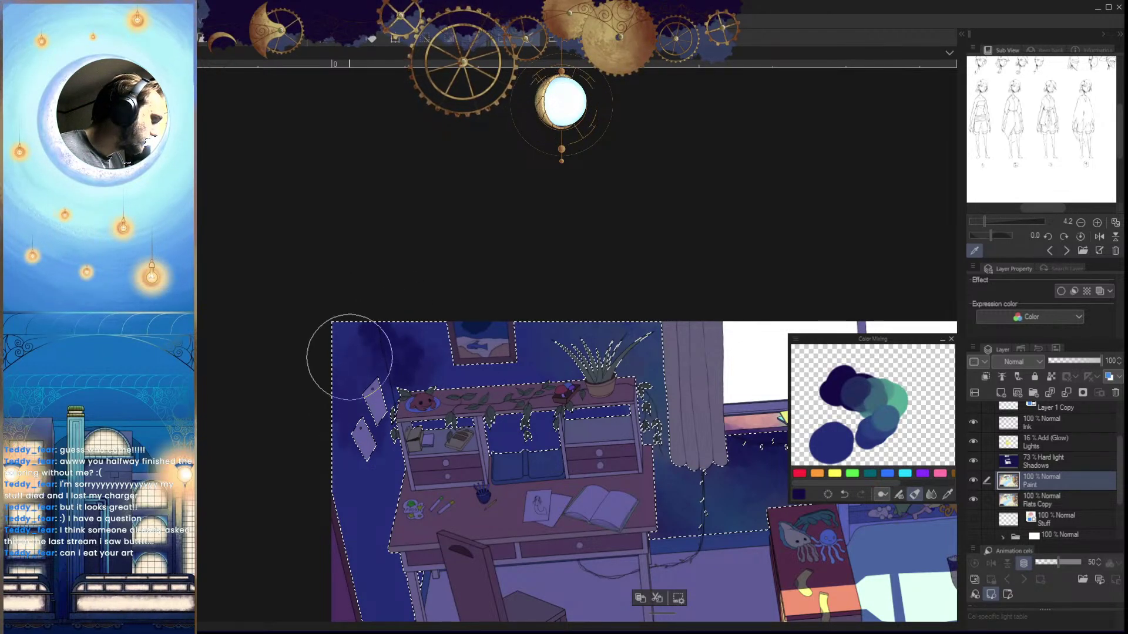
pyautogui.moveTo(375, 435); pyautogui.dragTo(401, 333)
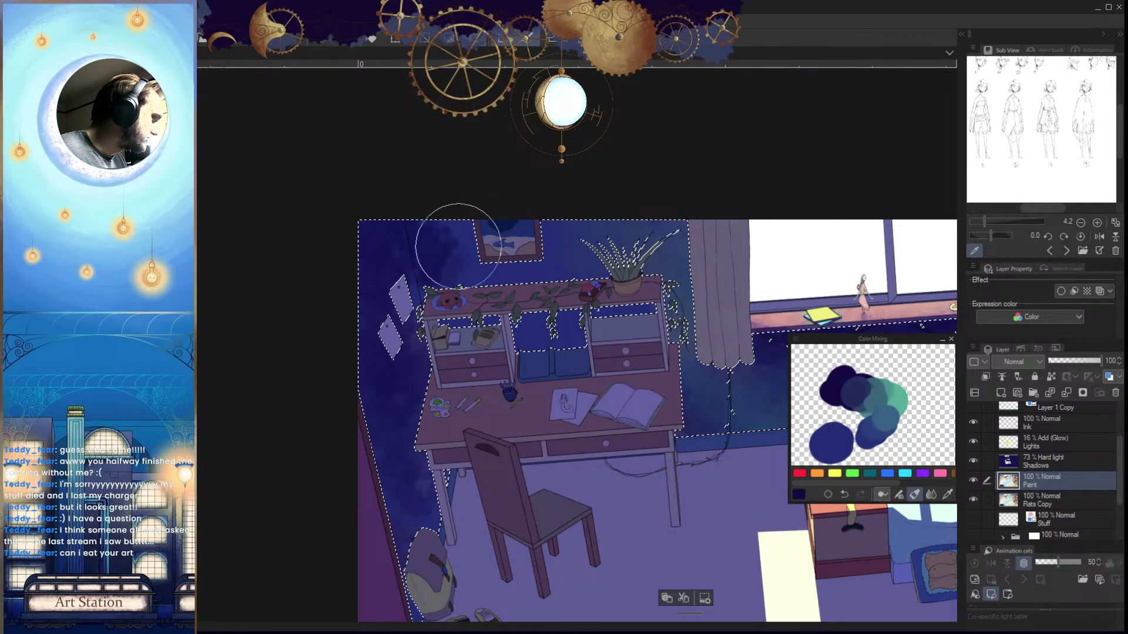
pyautogui.moveTo(517, 402); pyautogui.dragTo(441, 405)
pyautogui.click(506, 413)
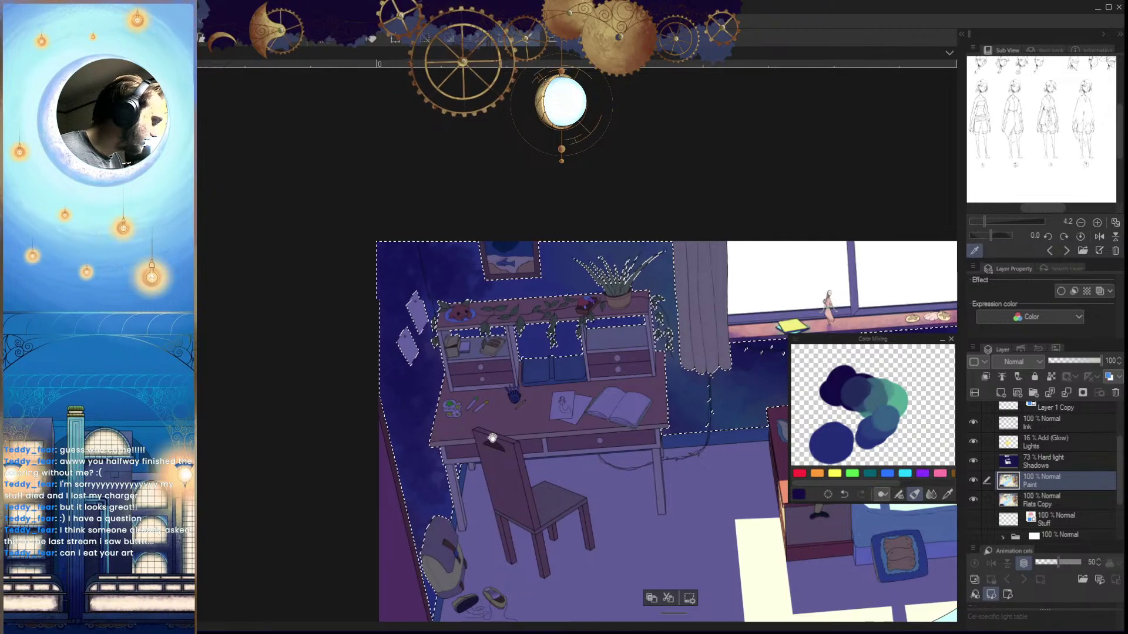
pyautogui.click(487, 424)
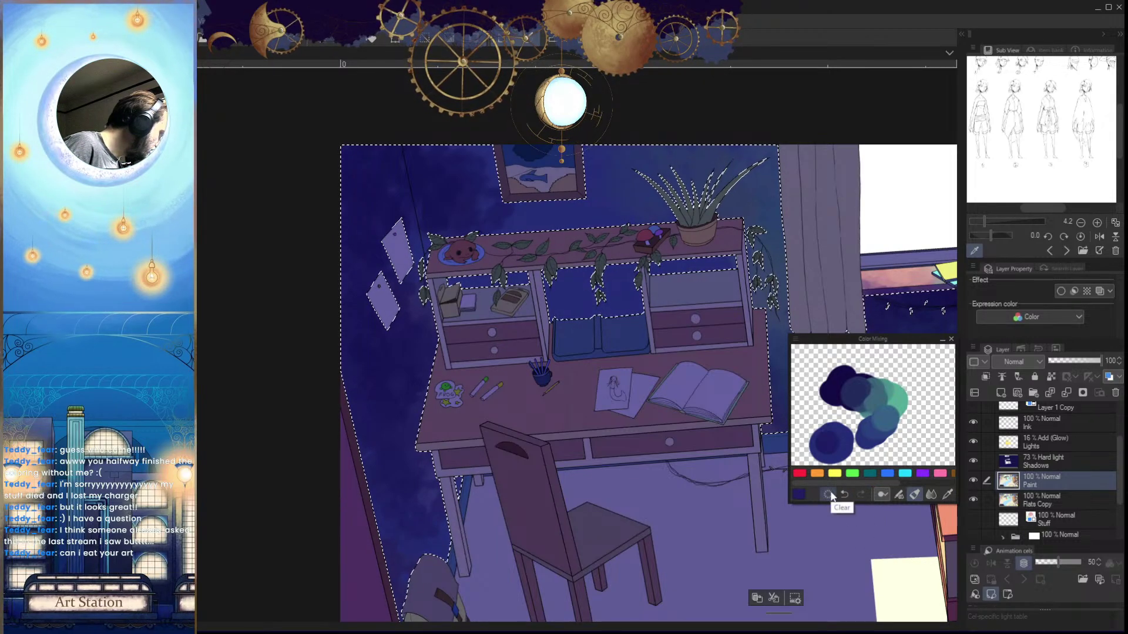
# Undo the stray dab in the color mixing area and soften the desk-side wall with its sampled blue, checking a mirrored view
pyautogui.click(844, 494)
pyautogui.keyDown('alt'); pyautogui.click(840, 438); pyautogui.keyUp('alt')
pyautogui.moveTo(839, 436); pyautogui.dragTo(867, 426)
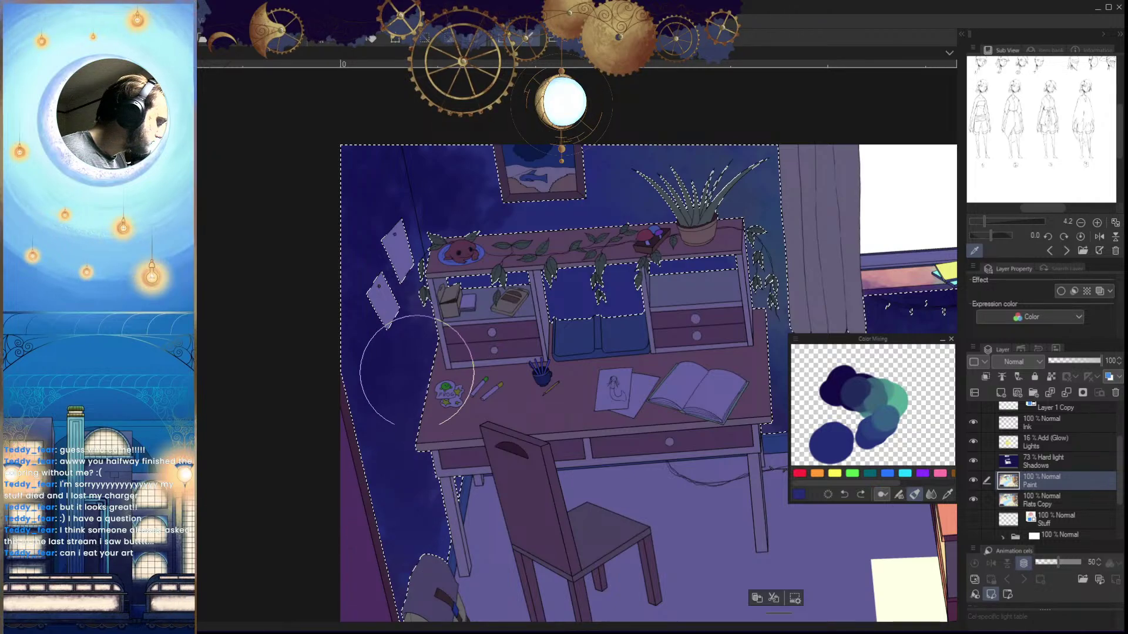
pyautogui.moveTo(384, 420); pyautogui.dragTo(414, 491)
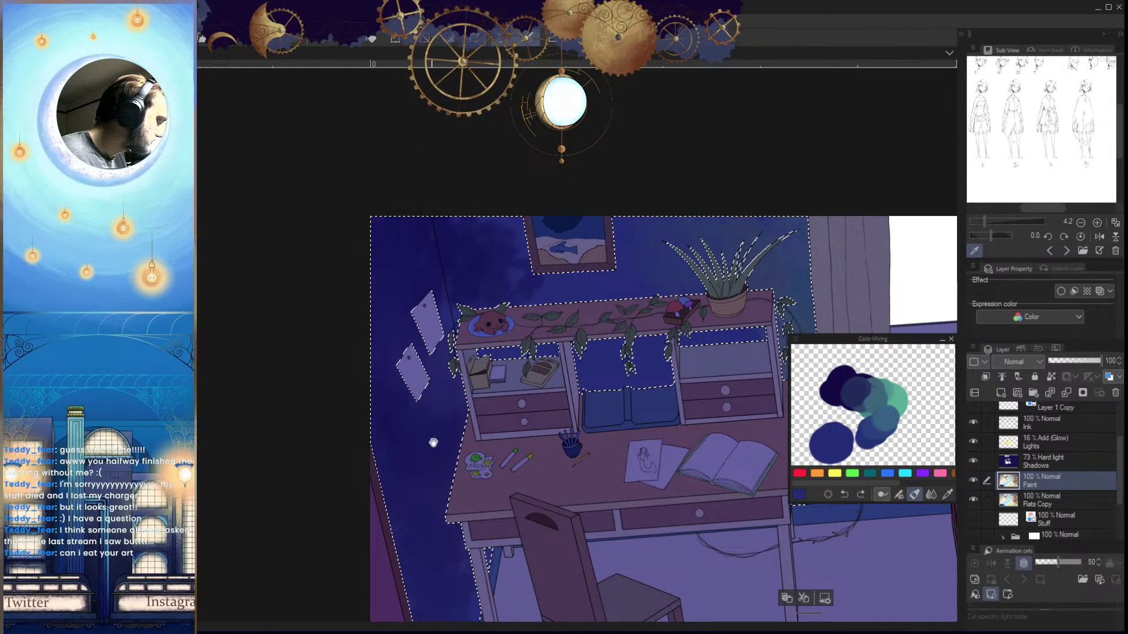
pyautogui.moveTo(433, 442); pyautogui.dragTo(444, 347)
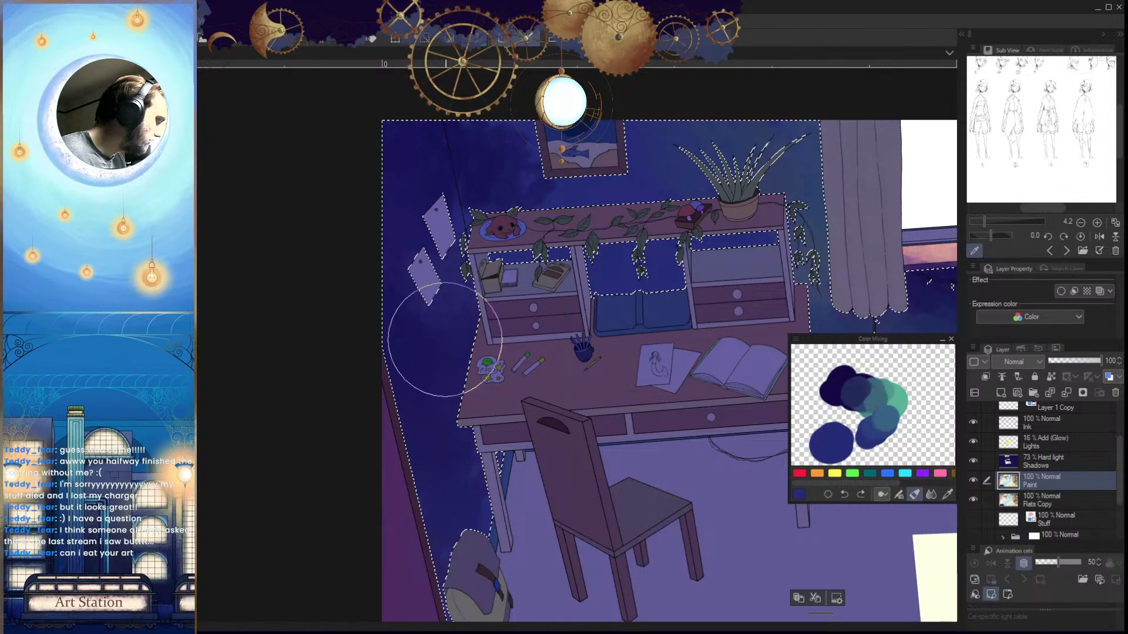
pyautogui.moveTo(522, 377); pyautogui.dragTo(524, 435)
pyautogui.press('h')
pyautogui.moveTo(654, 477); pyautogui.dragTo(652, 499)
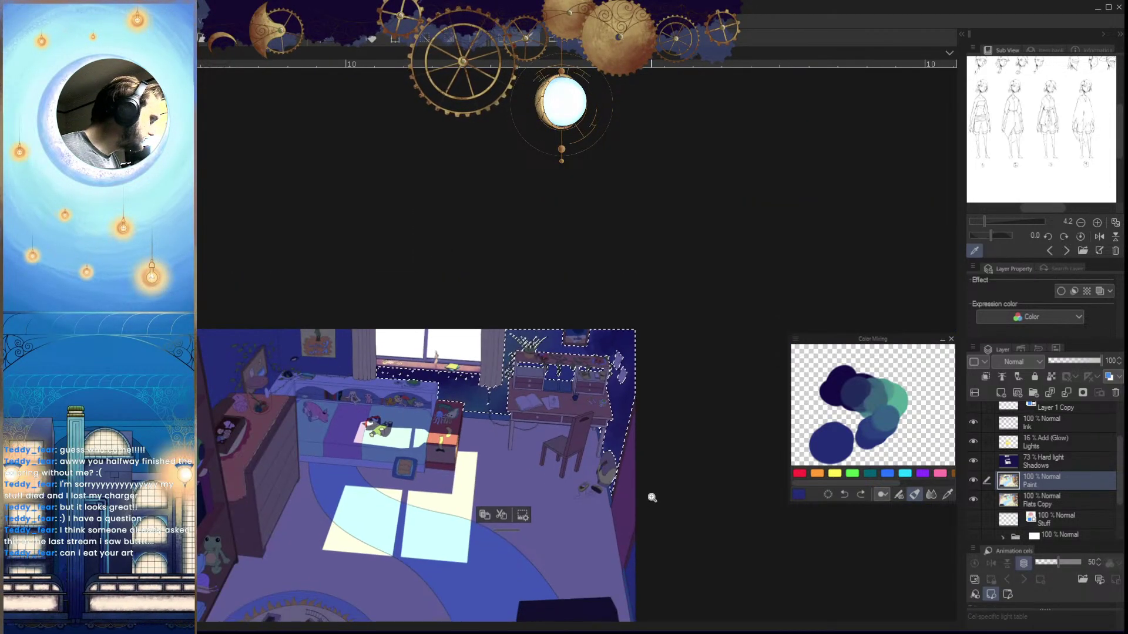
pyautogui.press('h')
pyautogui.scroll(3, 515, 362)
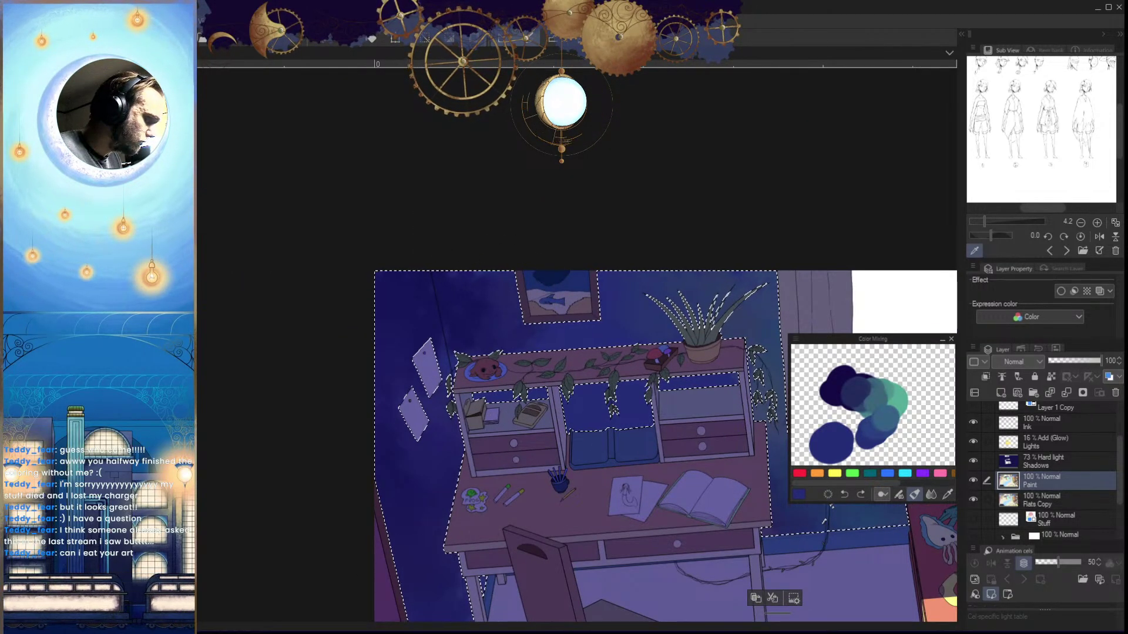
# Paint purple over the side wall around the pinned papers and down toward the backpack
pyautogui.click(100, 528)
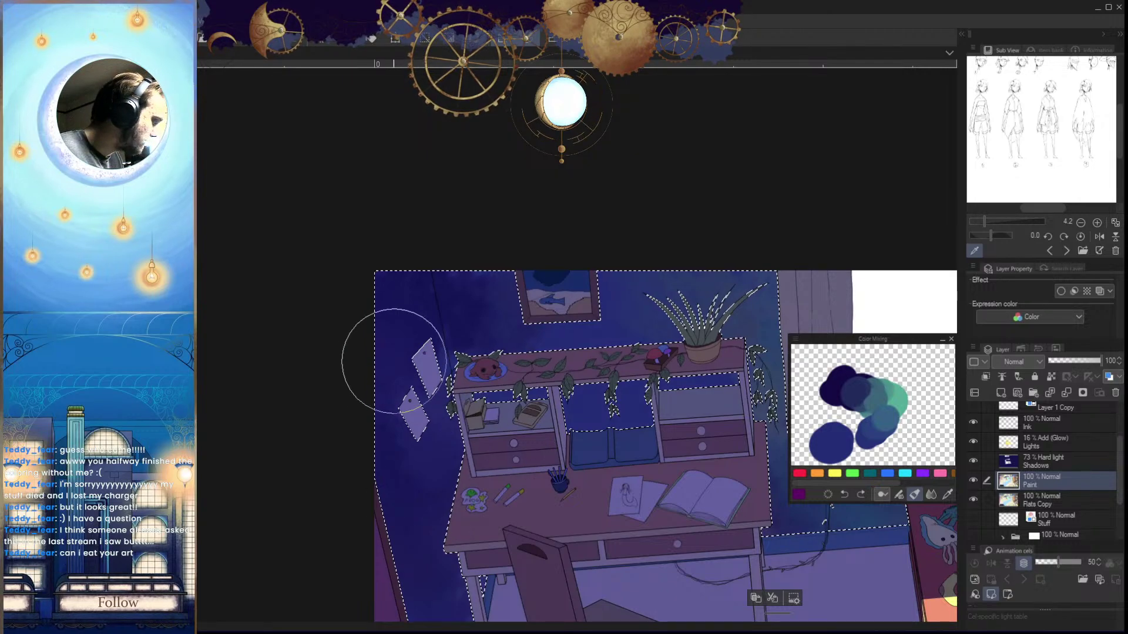
pyautogui.moveTo(428, 541); pyautogui.dragTo(422, 421)
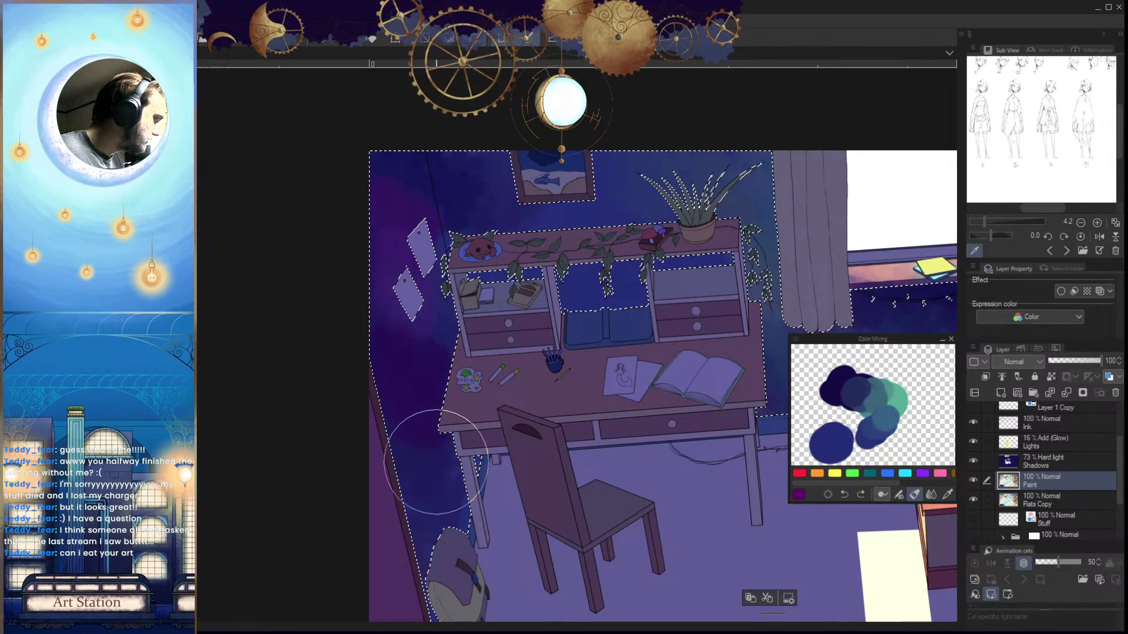
pyautogui.moveTo(565, 268); pyautogui.dragTo(555, 308)
# Blend the purple side wall into the navy corner using blue from the mixing area and dark purple, checking it mirrored
pyautogui.click(828, 448)
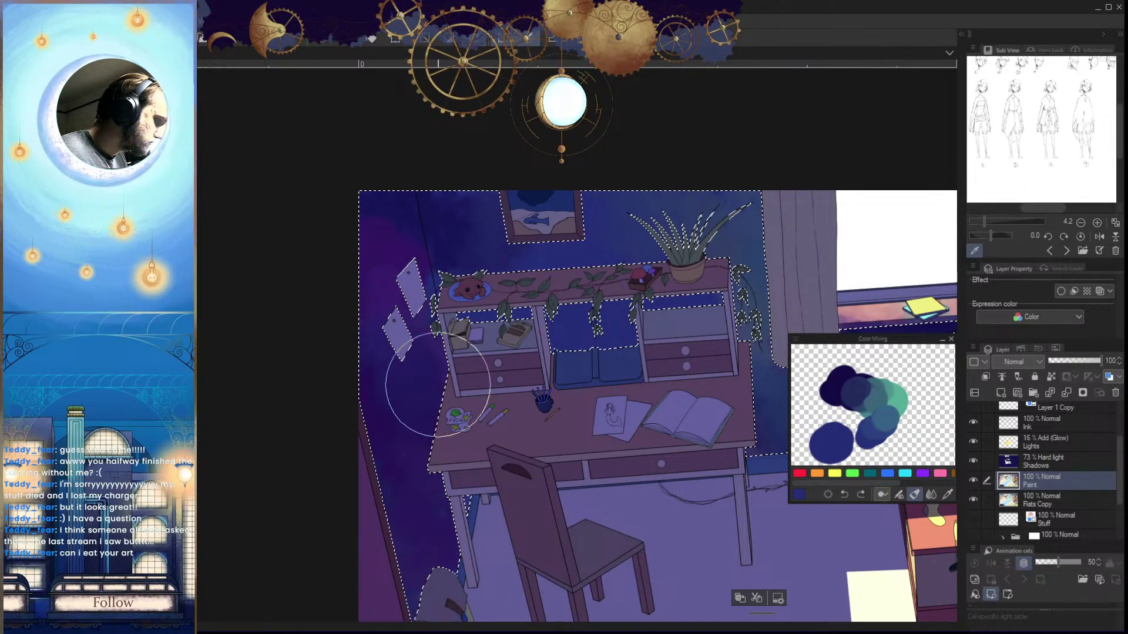
pyautogui.moveTo(389, 332); pyautogui.dragTo(404, 313)
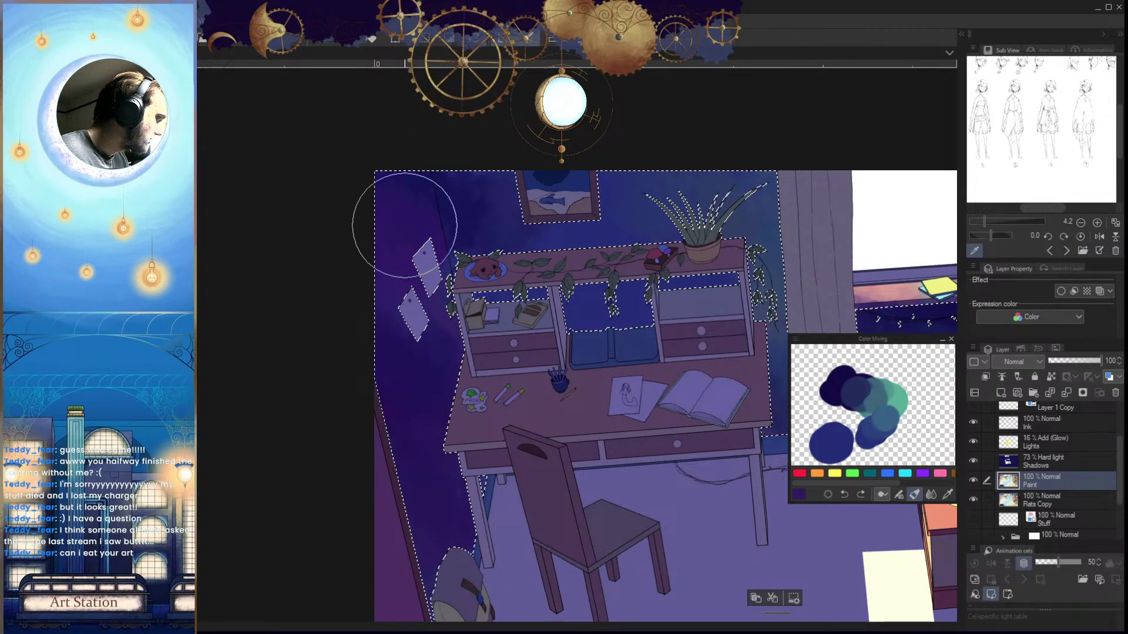
pyautogui.press('h')
pyautogui.moveTo(653, 356); pyautogui.dragTo(629, 370)
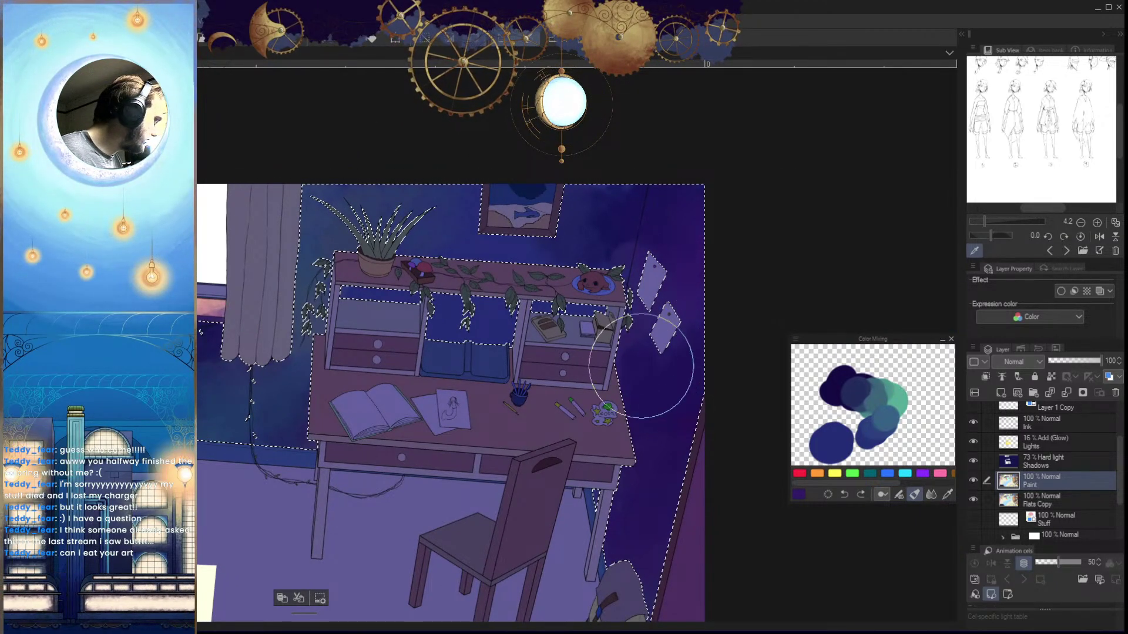
pyautogui.press('h')
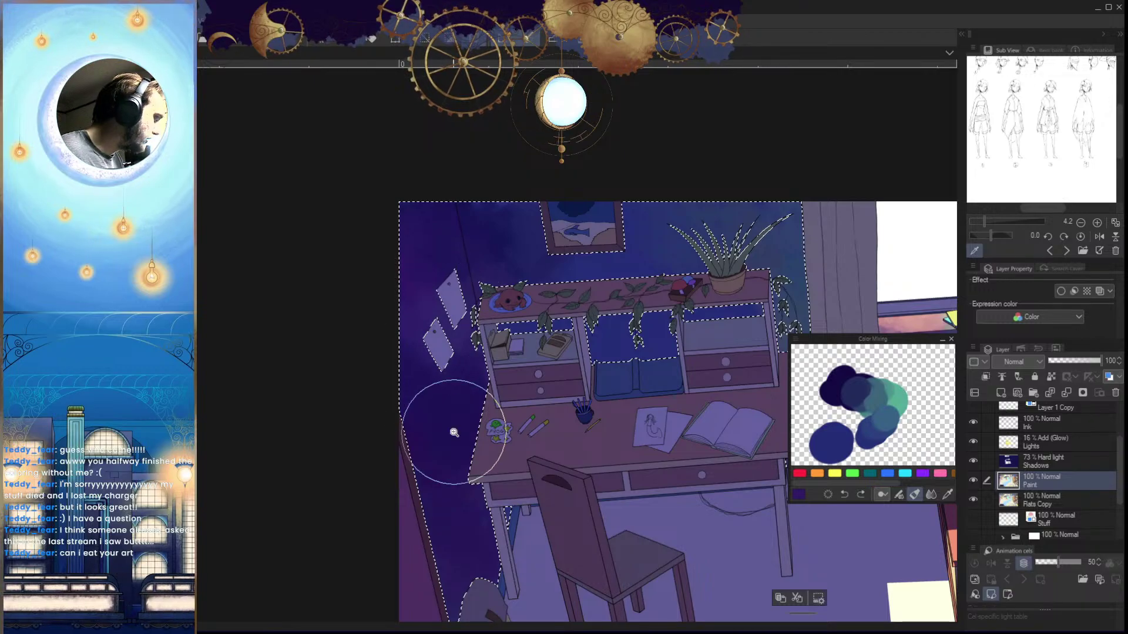
pyautogui.scroll(-3, 454, 433)
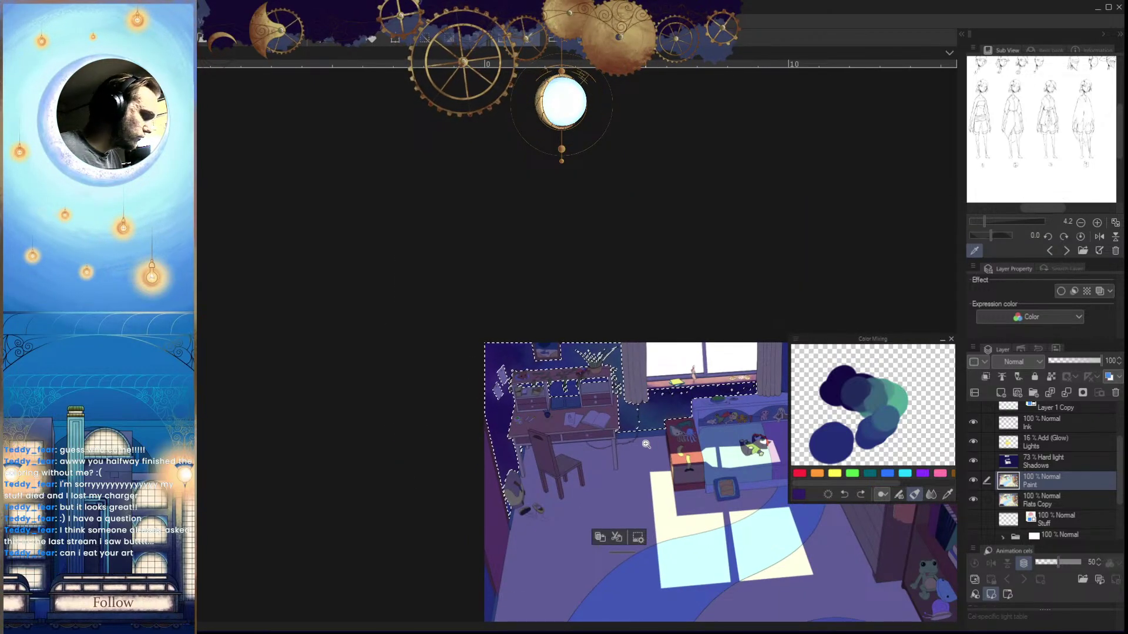
# Add brighter purple to the lower side wall between the desk and the backpack, checking it mirrored and at full-room scale
pyautogui.scroll(4, 543, 391)
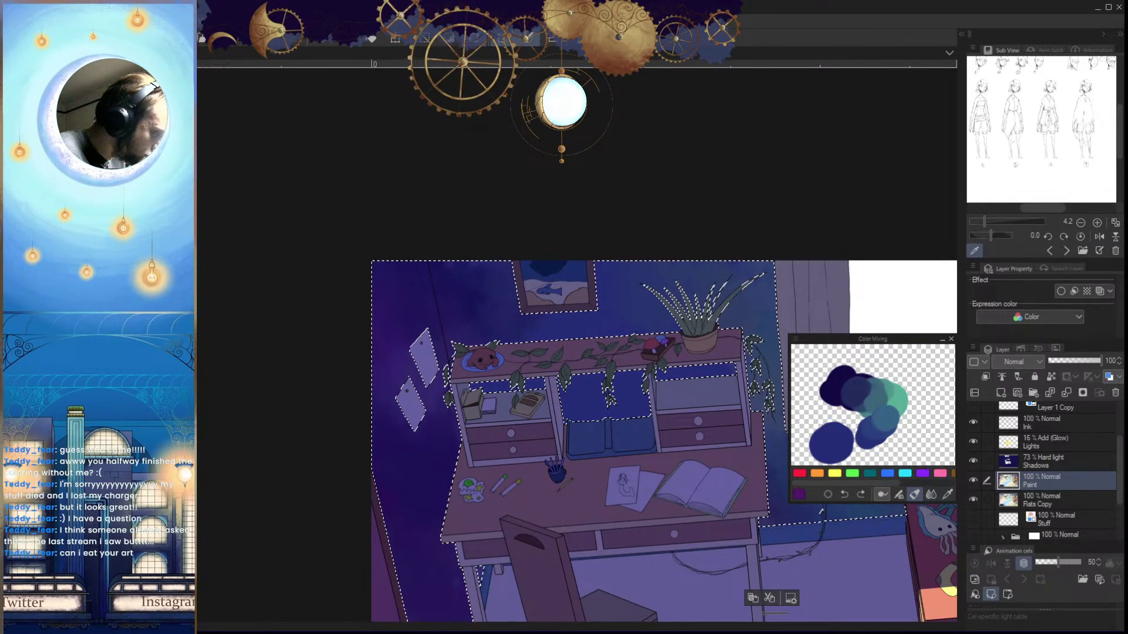
pyautogui.moveTo(419, 528); pyautogui.dragTo(418, 479)
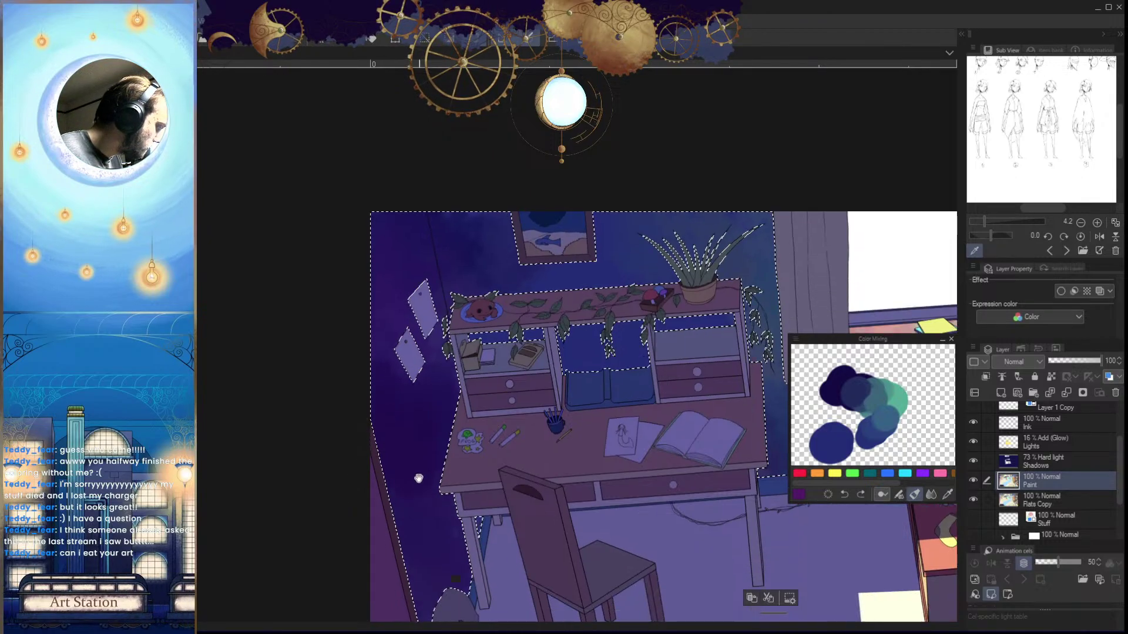
pyautogui.press('h')
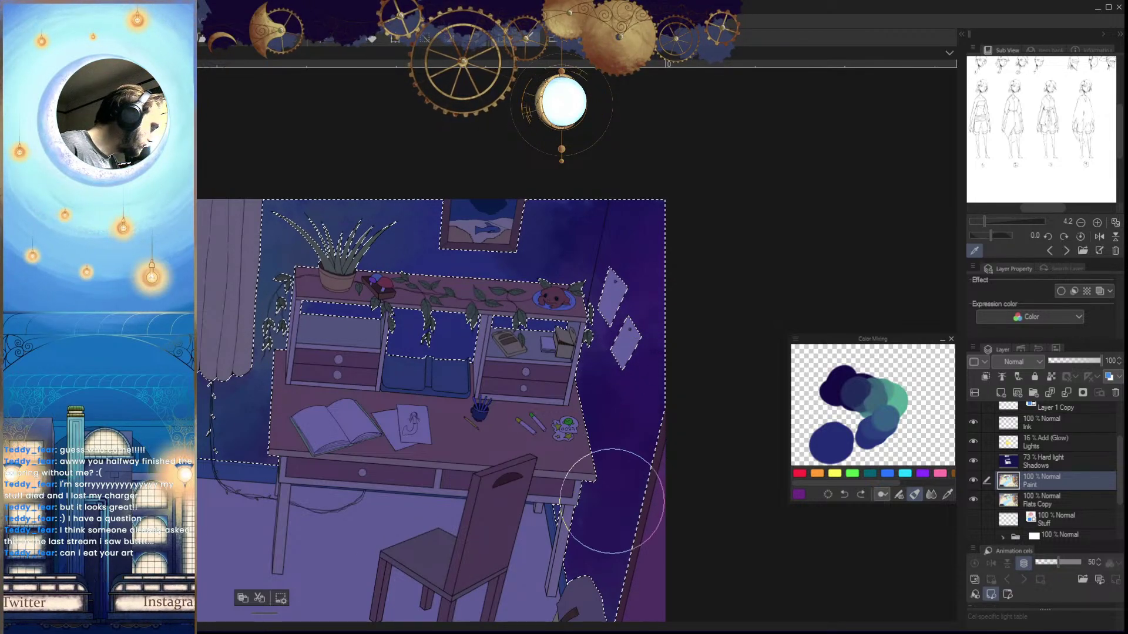
pyautogui.press('h')
pyautogui.moveTo(588, 455); pyautogui.dragTo(661, 495)
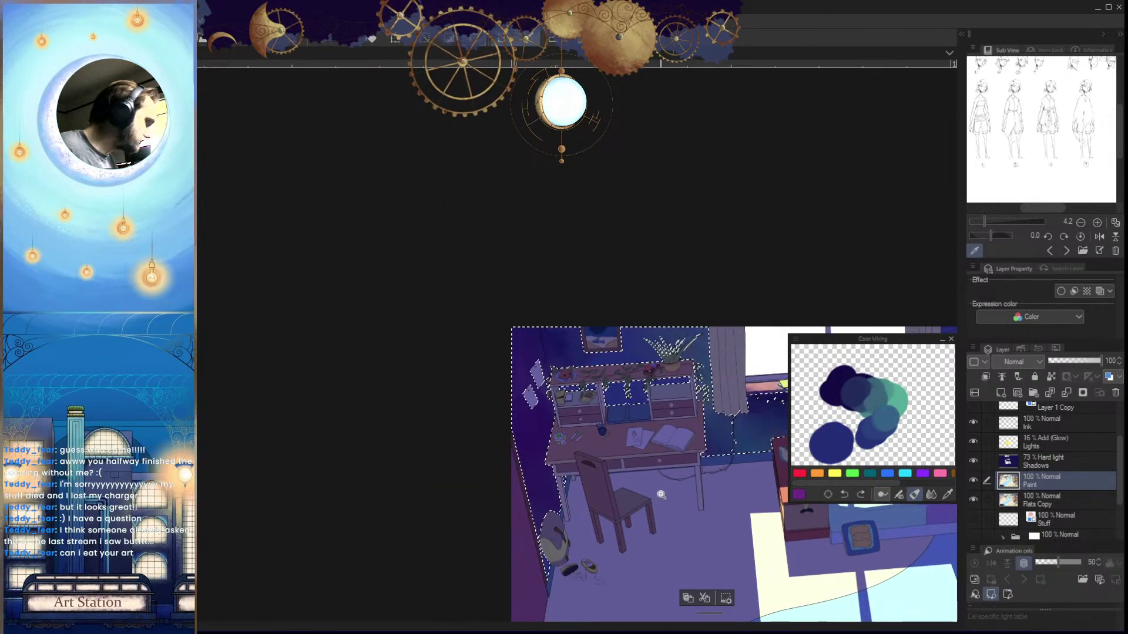
# Paint dark purple shading on the wall beside the desk, from the pinned papers down to the backpack
pyautogui.scroll(-2, 661, 495)
pyautogui.scroll(-1, 651, 480)
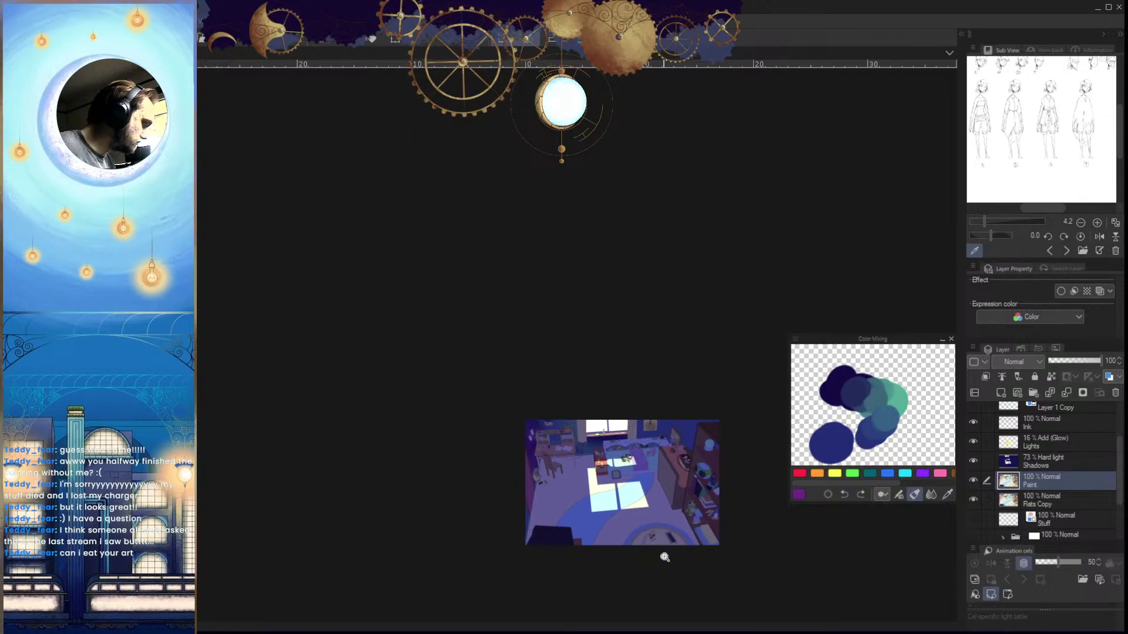
pyautogui.scroll(3, 600, 465)
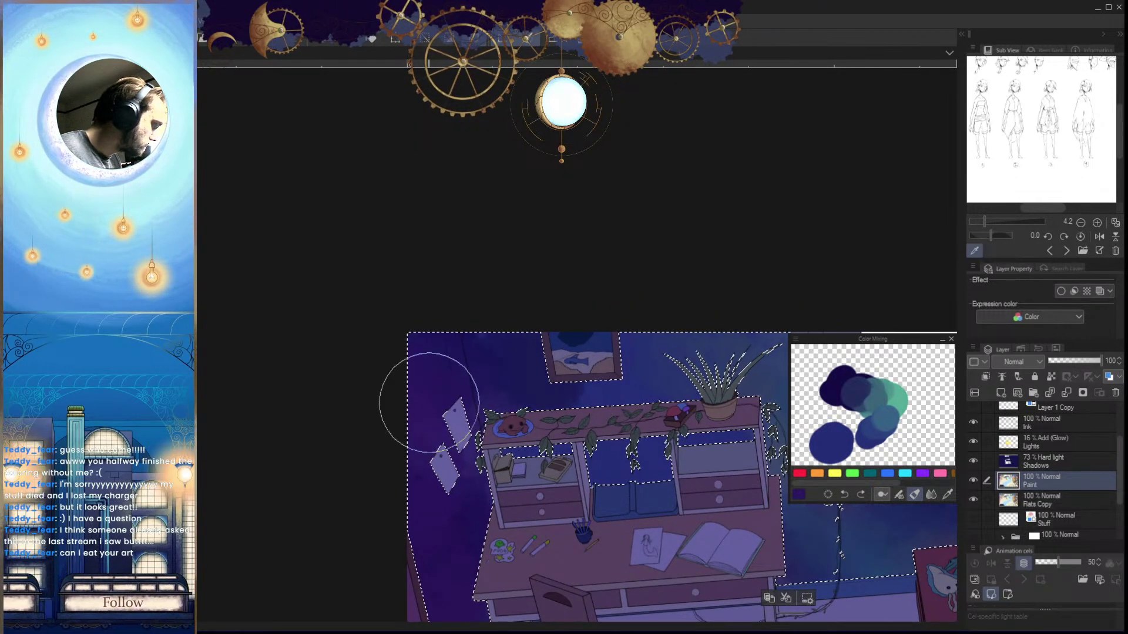
pyautogui.moveTo(450, 483)
pyautogui.mouseDown()
pyautogui.moveTo(457, 500)
pyautogui.moveTo(441, 534)
pyautogui.mouseUp()
pyautogui.press('h')
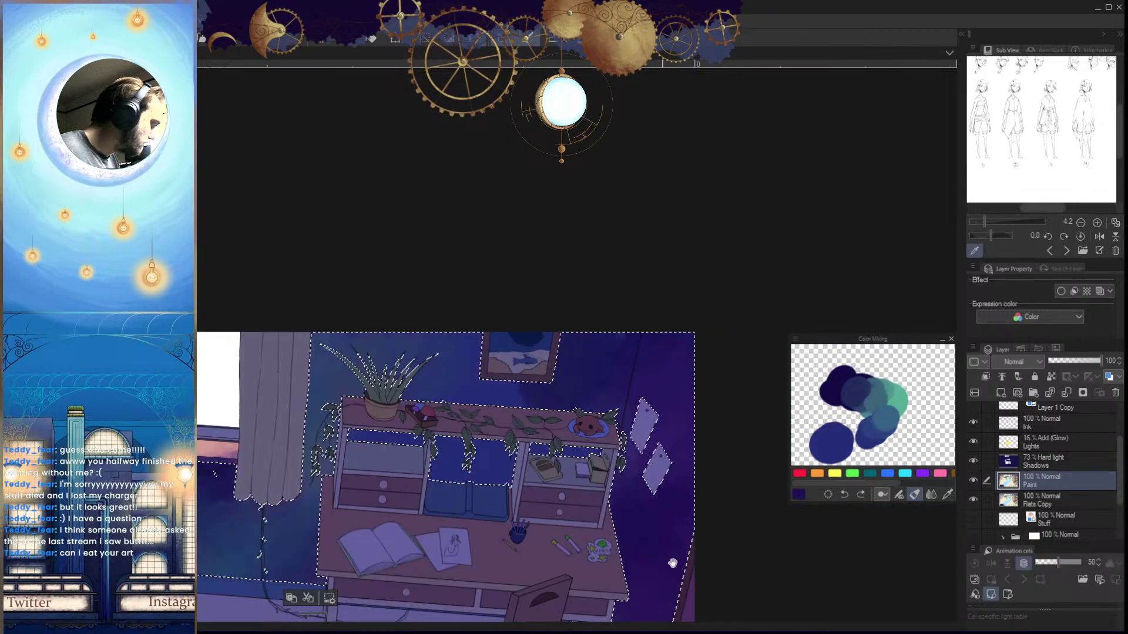
pyautogui.moveTo(673, 562); pyautogui.dragTo(619, 466)
pyautogui.press('h')
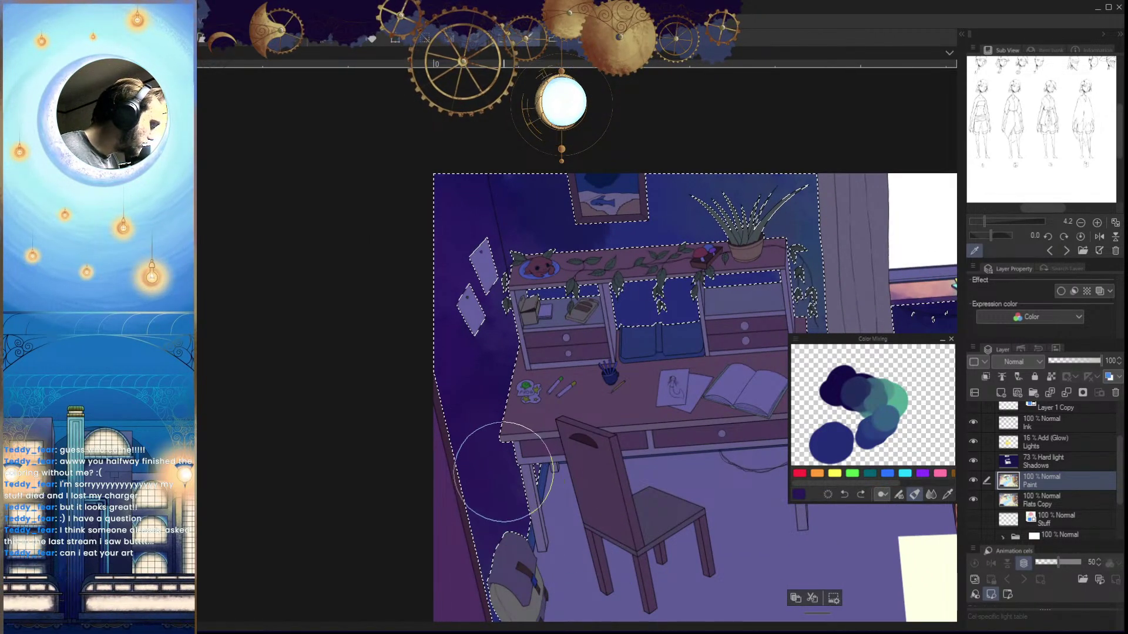
pyautogui.moveTo(568, 478); pyautogui.dragTo(520, 486)
pyautogui.moveTo(523, 408); pyautogui.dragTo(579, 435)
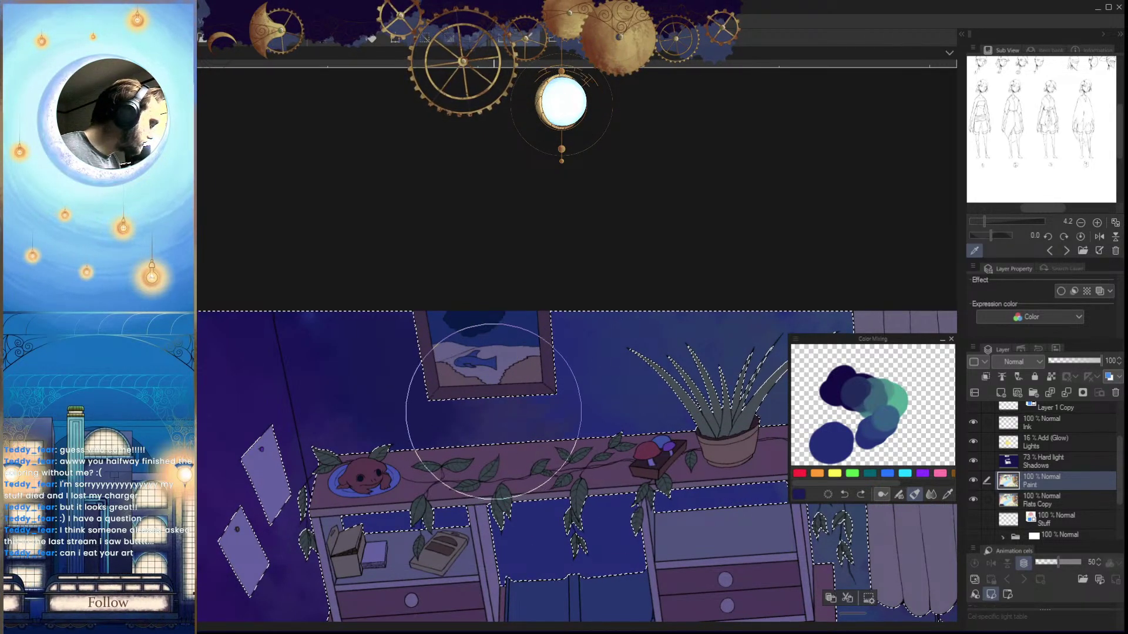
# Paint the wall openings in the desk hutch's compartments dark navy, refining the central and side gaps with a smaller brush
pyautogui.moveTo(562, 423)
pyautogui.mouseDown()
pyautogui.moveTo(526, 343)
pyautogui.moveTo(556, 464)
pyautogui.moveTo(594, 484)
pyautogui.mouseUp()
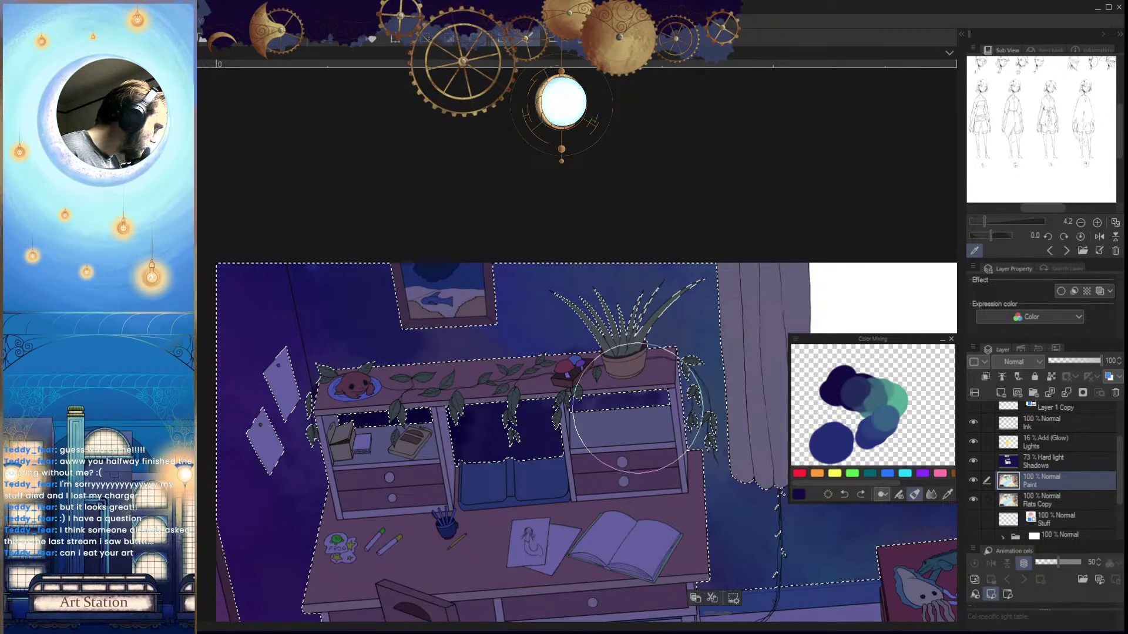
pyautogui.scroll(-4, 682, 470)
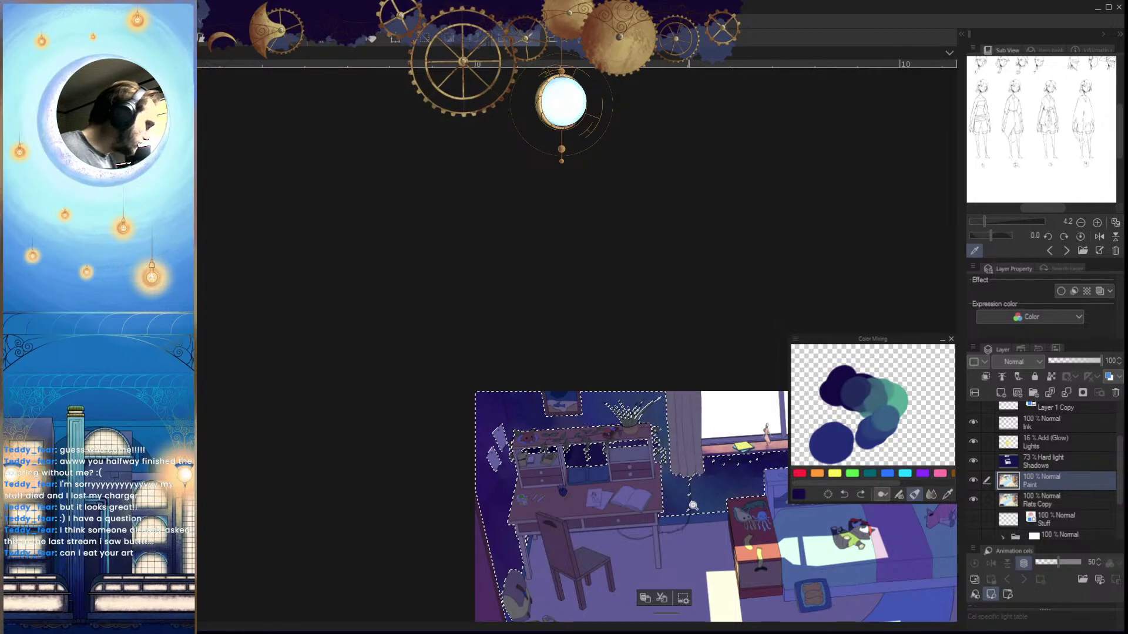
pyautogui.scroll(-4, 692, 491)
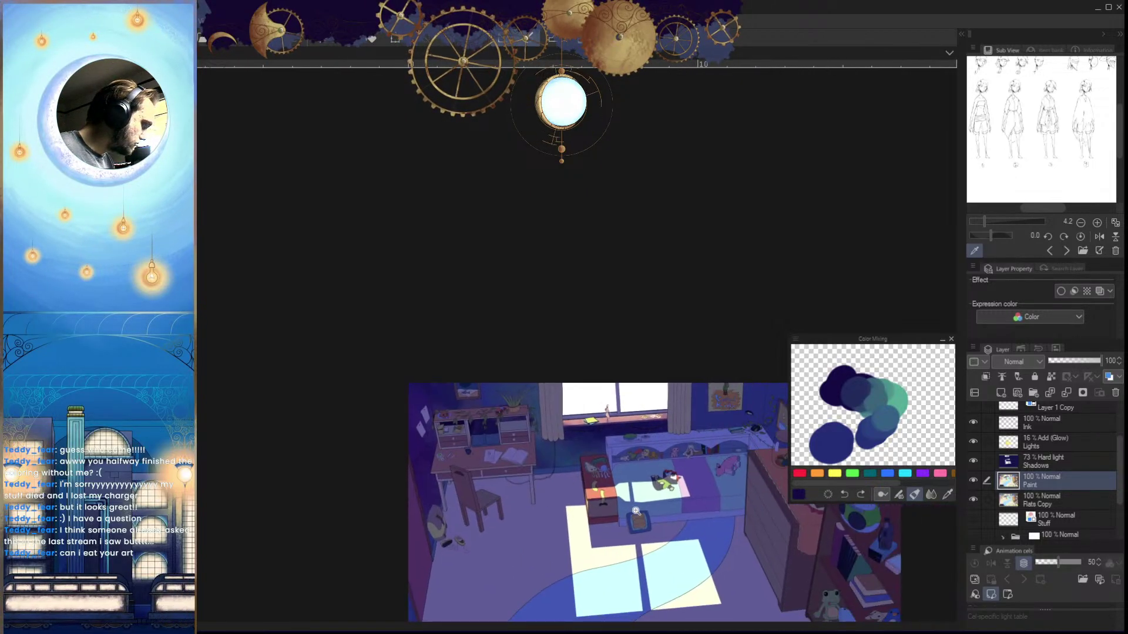
pyautogui.scroll(8, 632, 553)
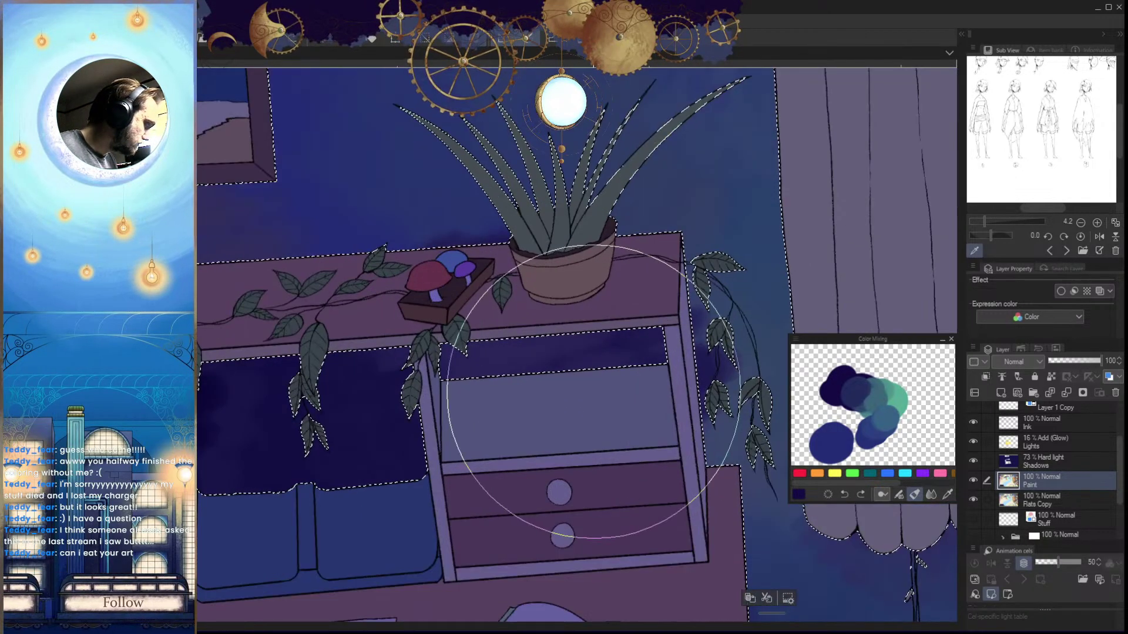
pyautogui.press('[')
pyautogui.press('[')
pyautogui.press('[')
pyautogui.moveTo(532, 358)
pyautogui.mouseDown()
pyautogui.moveTo(566, 349)
pyautogui.moveTo(569, 367)
pyautogui.moveTo(633, 355)
pyautogui.mouseUp()
pyautogui.moveTo(612, 404); pyautogui.dragTo(718, 423)
pyautogui.moveTo(480, 468); pyautogui.dragTo(556, 450)
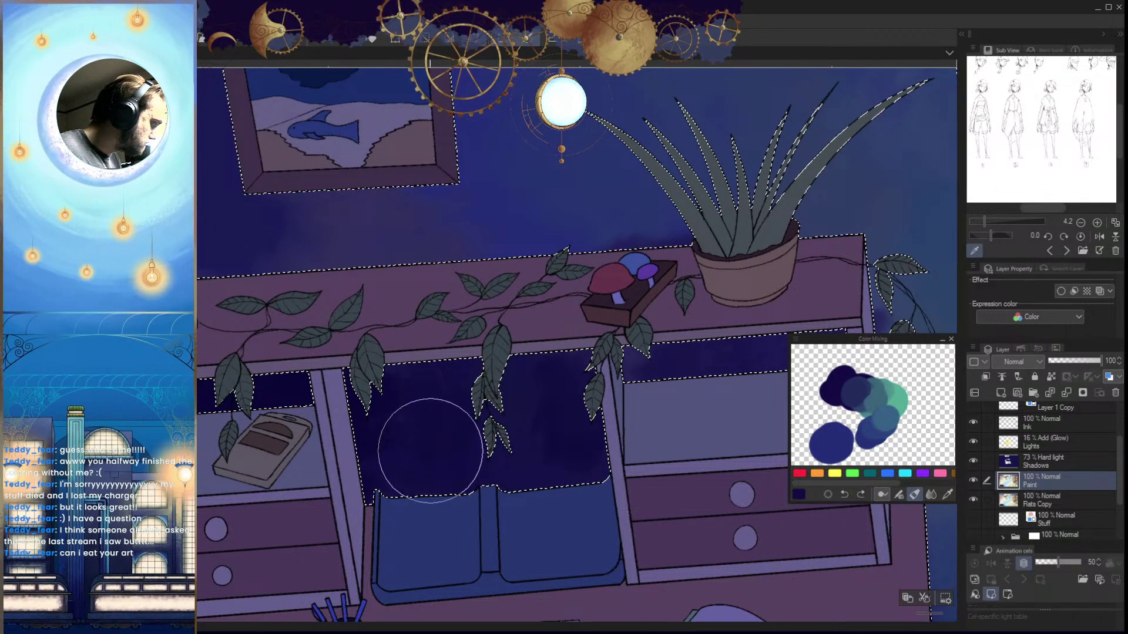
pyautogui.moveTo(436, 500); pyautogui.dragTo(480, 495)
pyautogui.moveTo(388, 368)
pyautogui.mouseDown()
pyautogui.moveTo(438, 400)
pyautogui.moveTo(447, 376)
pyautogui.mouseUp()
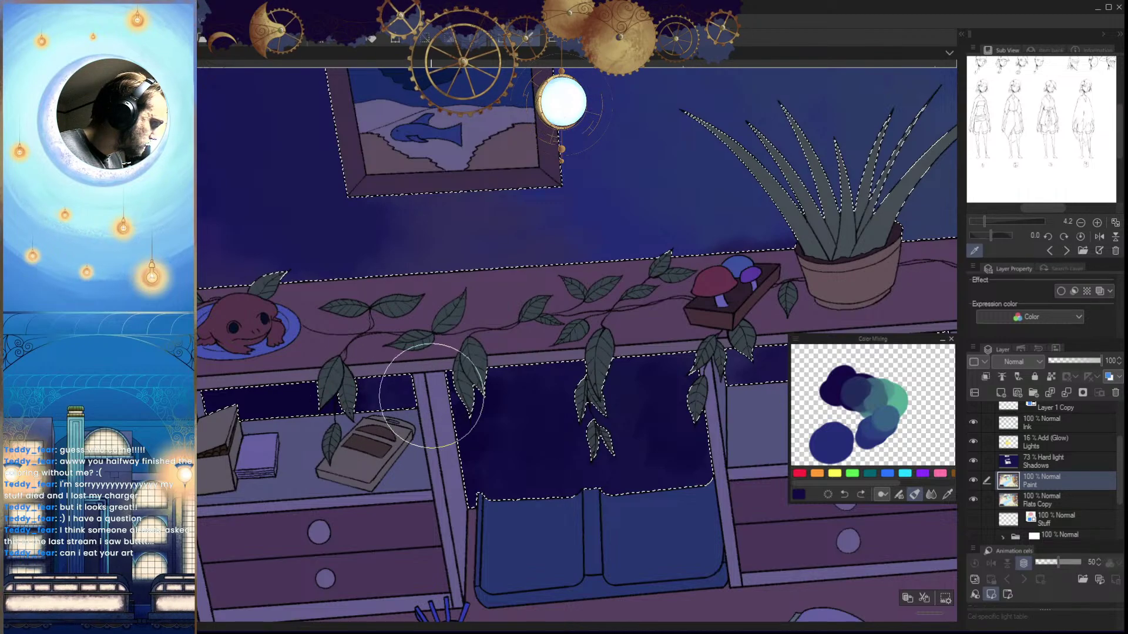
pyautogui.moveTo(492, 448); pyautogui.dragTo(405, 456)
# Deepen the dark navy shadow in the narrow gap above the hutch's drawers under the potted plant, using a finer brush
pyautogui.hotkey('ctrl', 'd')
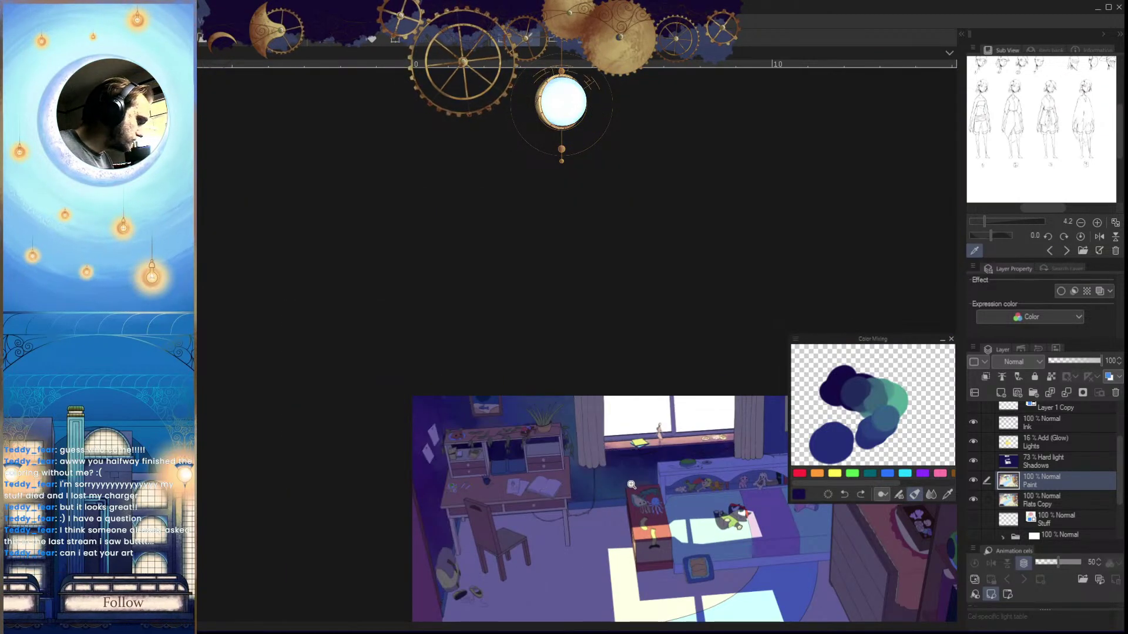
pyautogui.moveTo(633, 485); pyautogui.dragTo(594, 499)
pyautogui.press('h')
pyautogui.press('h')
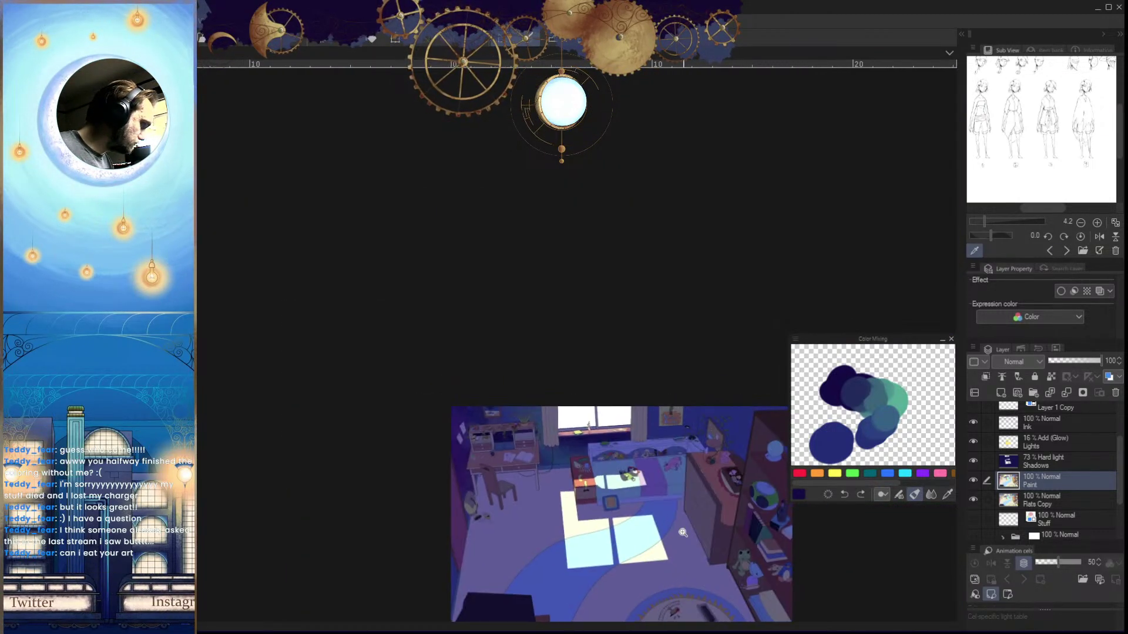
pyautogui.click(535, 433)
pyautogui.click(532, 431)
pyautogui.click(509, 420)
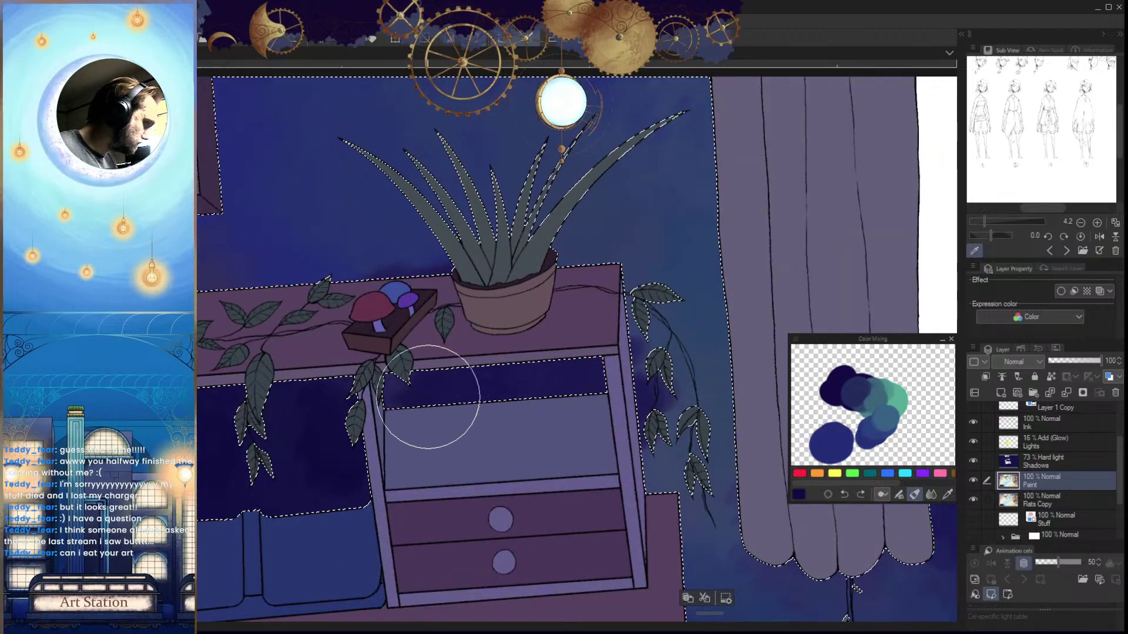
pyautogui.moveTo(541, 386)
pyautogui.mouseDown()
pyautogui.moveTo(426, 389)
pyautogui.moveTo(398, 404)
pyautogui.moveTo(549, 444)
pyautogui.moveTo(452, 392)
pyautogui.mouseUp()
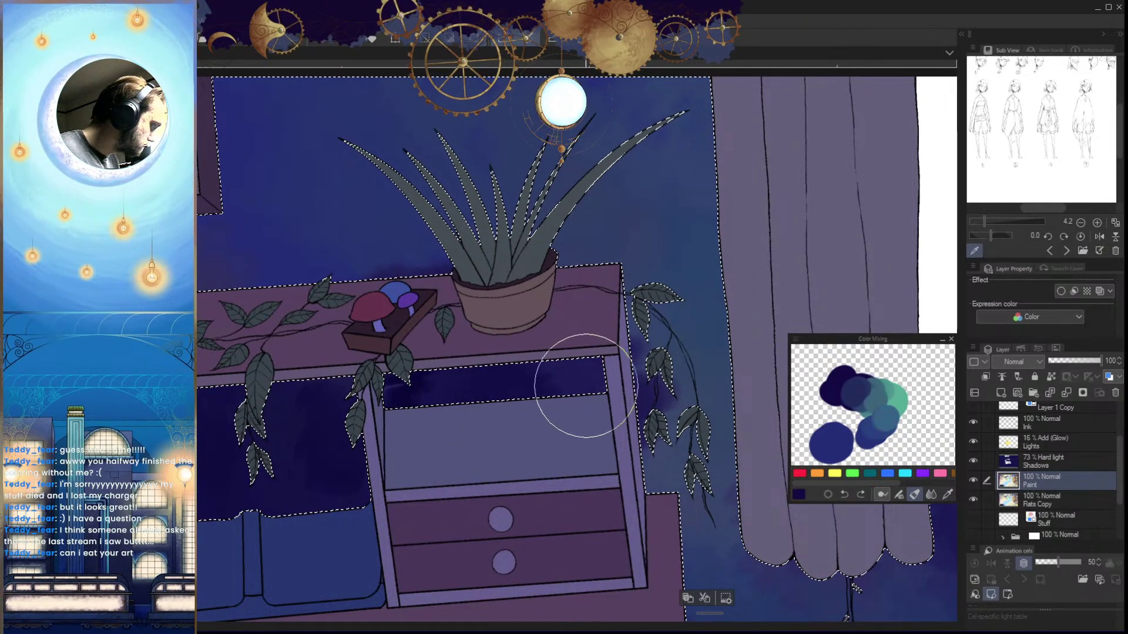
pyautogui.press('[')
pyautogui.press('[')
pyautogui.press('[')
pyautogui.press('[')
pyautogui.press('[')
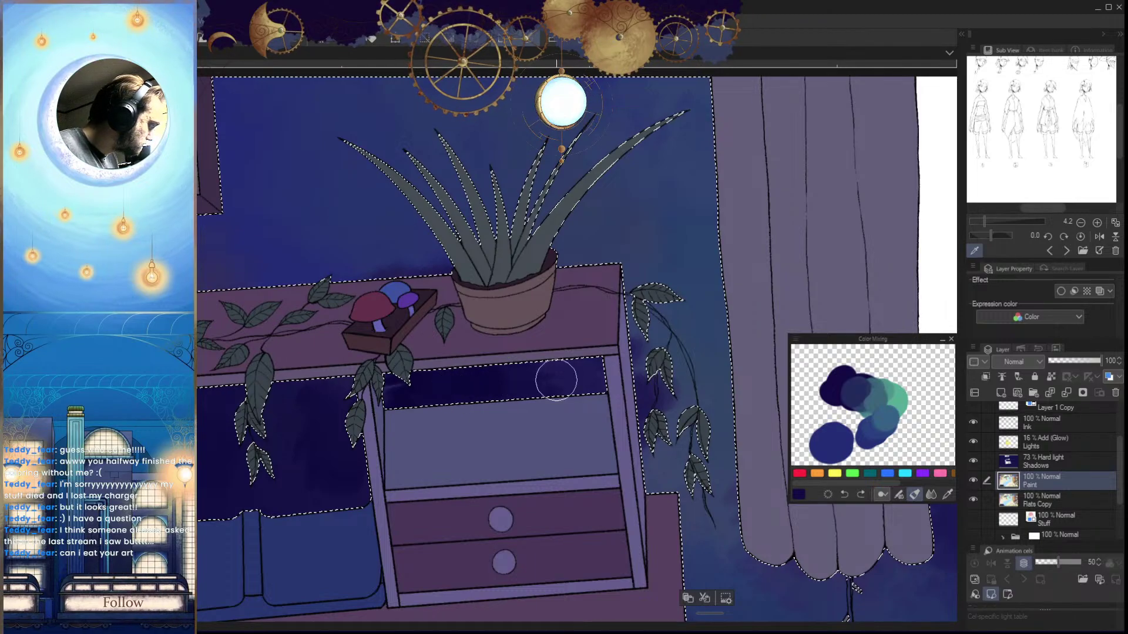
pyautogui.moveTo(510, 379); pyautogui.dragTo(395, 383)
pyautogui.moveTo(368, 438); pyautogui.dragTo(423, 426)
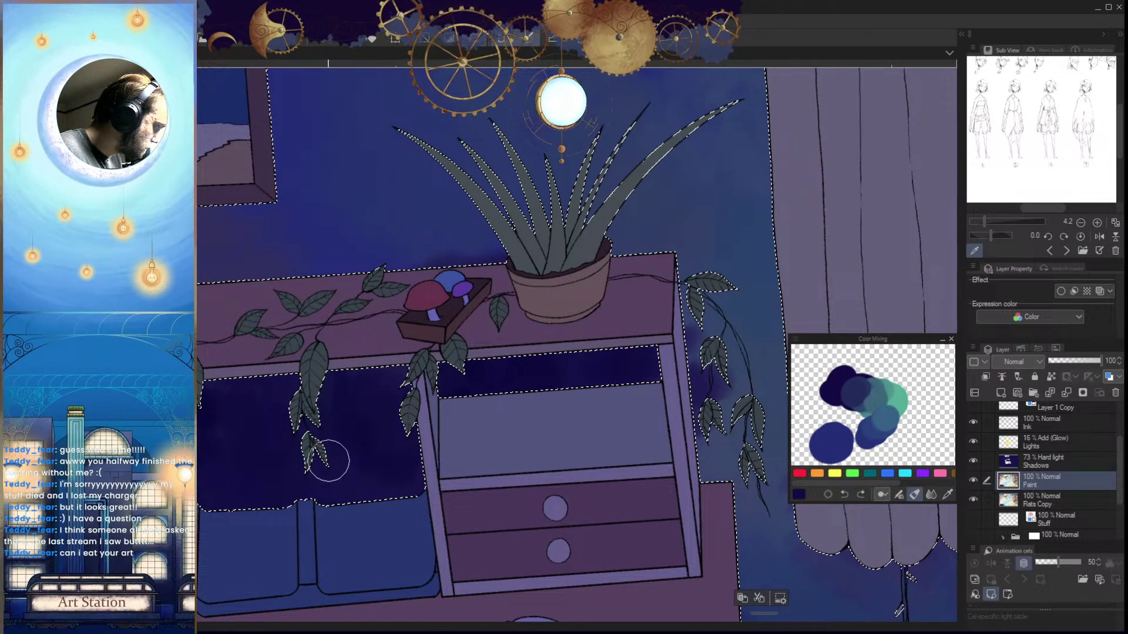
pyautogui.moveTo(484, 423); pyautogui.dragTo(405, 447)
pyautogui.hotkey('ctrl', 'd')
# Enlarge the brush and paint dark cloudy shading on the wall between the picture frame and the potted plant
pyautogui.moveTo(564, 488); pyautogui.dragTo(522, 517)
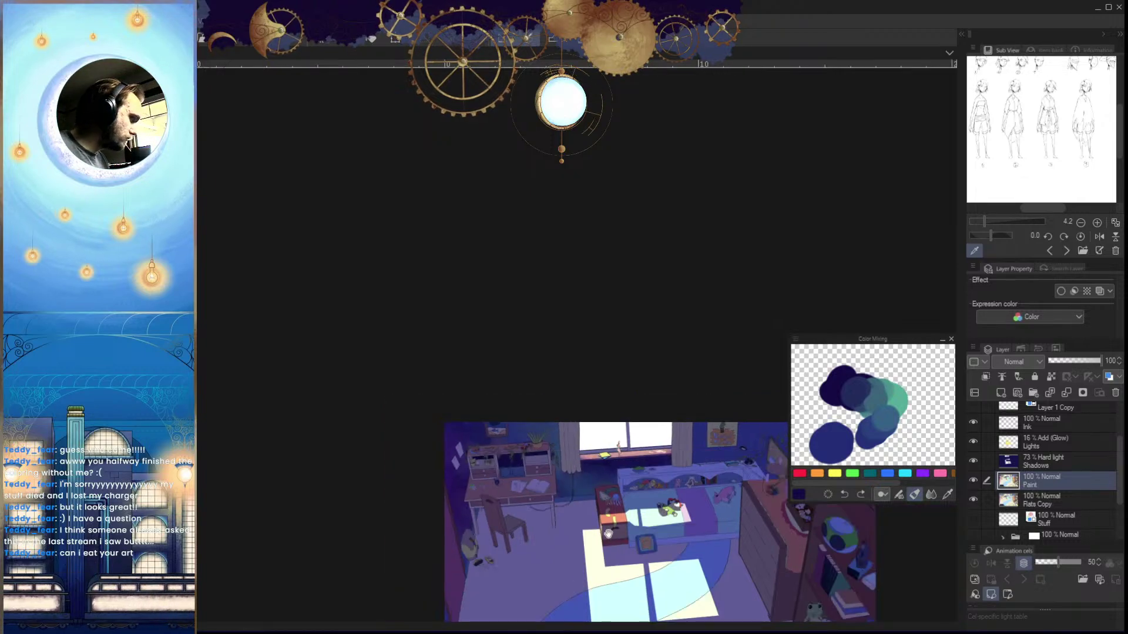
pyautogui.moveTo(490, 561); pyautogui.dragTo(427, 540)
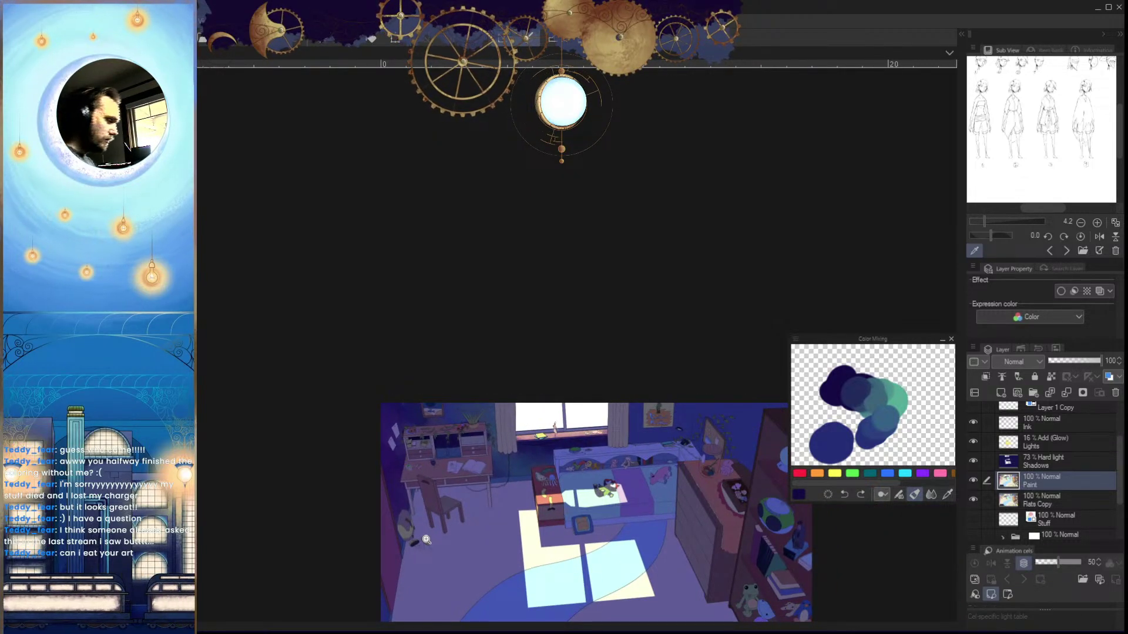
pyautogui.moveTo(643, 459)
pyautogui.mouseDown()
pyautogui.moveTo(693, 453)
pyautogui.moveTo(658, 458)
pyautogui.mouseUp()
pyautogui.moveTo(623, 510); pyautogui.dragTo(661, 482)
pyautogui.moveTo(662, 482); pyautogui.dragTo(627, 506)
pyautogui.moveTo(627, 506); pyautogui.dragTo(588, 499)
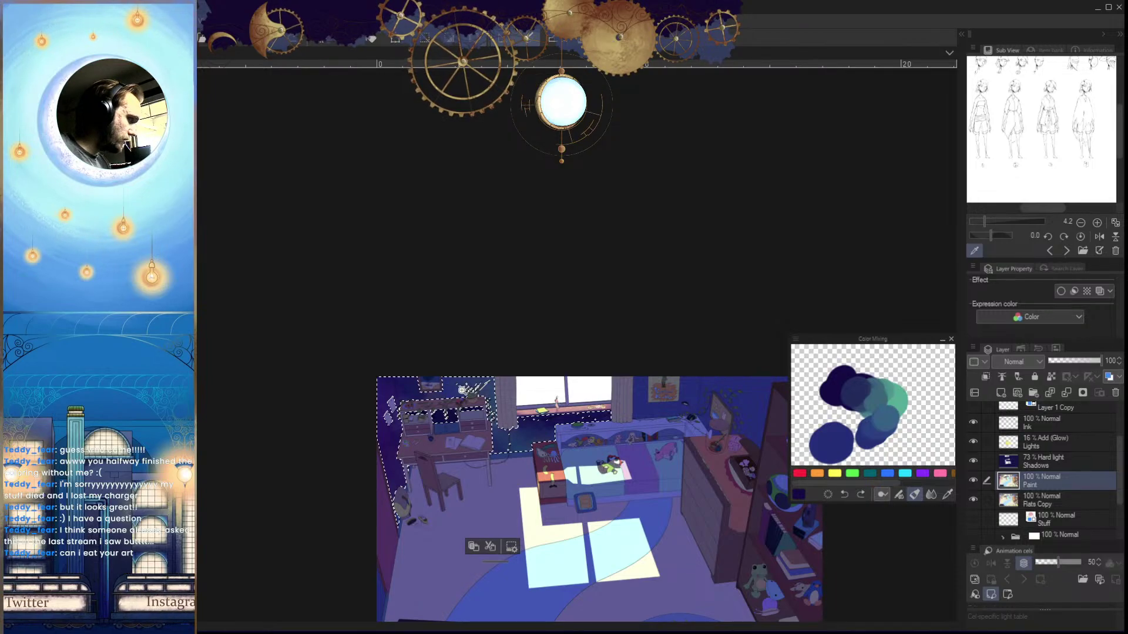
pyautogui.scroll(4, 462, 389)
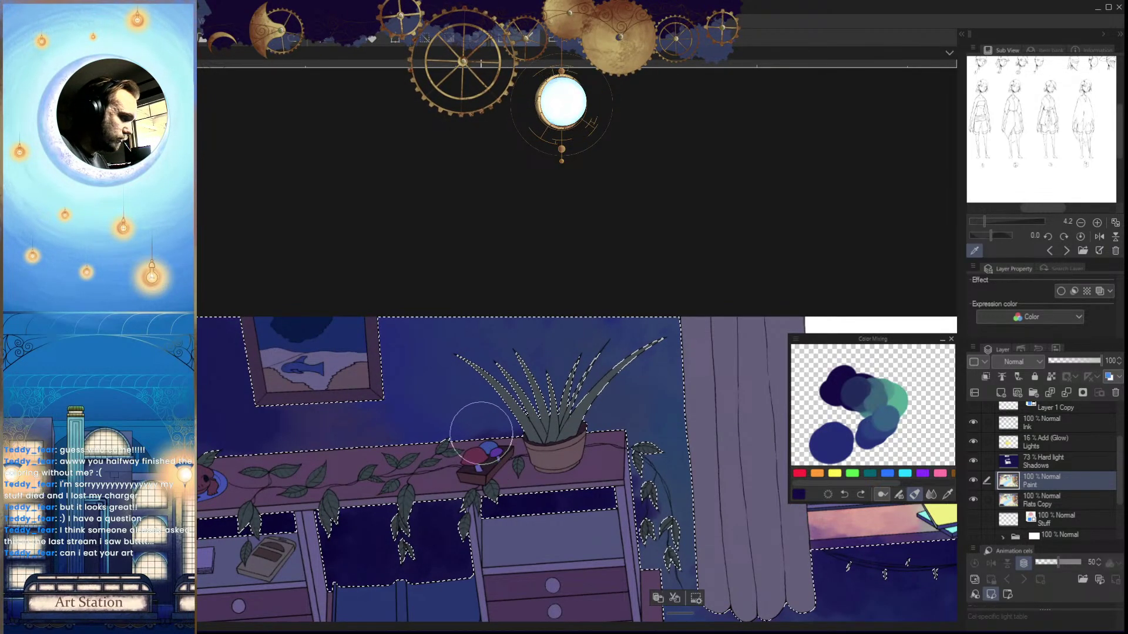
pyautogui.press(']')
pyautogui.press(']')
pyautogui.moveTo(473, 432)
pyautogui.mouseDown()
pyautogui.moveTo(436, 443)
pyautogui.moveTo(503, 446)
pyautogui.mouseUp()
pyautogui.moveTo(488, 314)
pyautogui.mouseDown()
pyautogui.moveTo(438, 406)
pyautogui.moveTo(394, 418)
pyautogui.moveTo(492, 375)
pyautogui.mouseUp()
pyautogui.scroll(-3, 394, 451)
pyautogui.scroll(3, 515, 483)
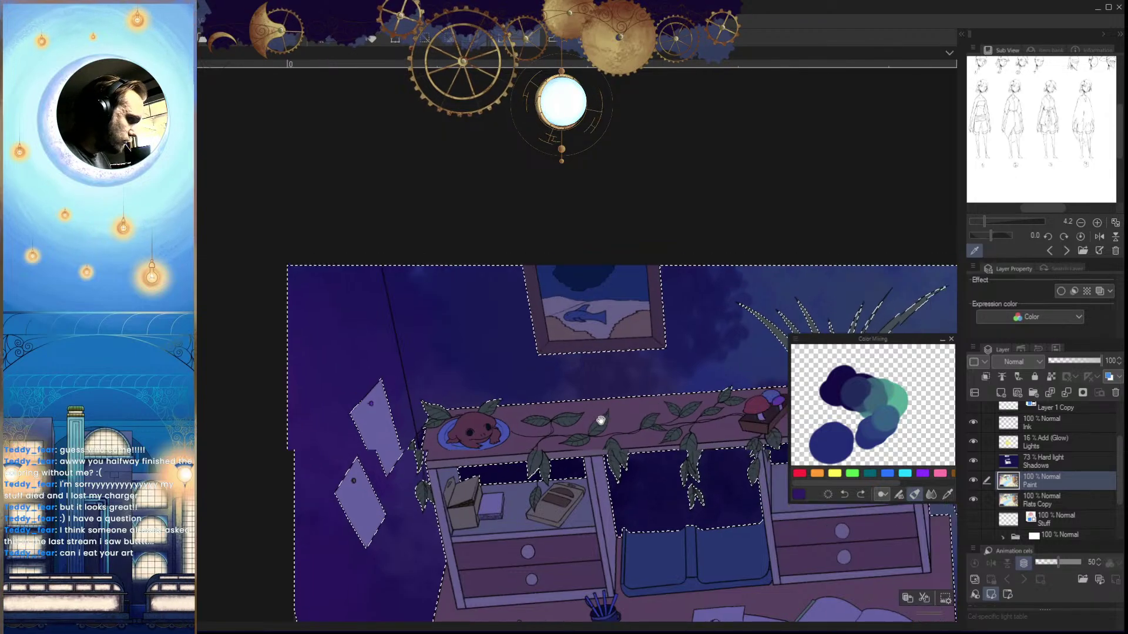
# Layer deep violet patches onto the wall above the hutch, between the fish picture and the plant
pyautogui.moveTo(598, 336); pyautogui.dragTo(562, 376)
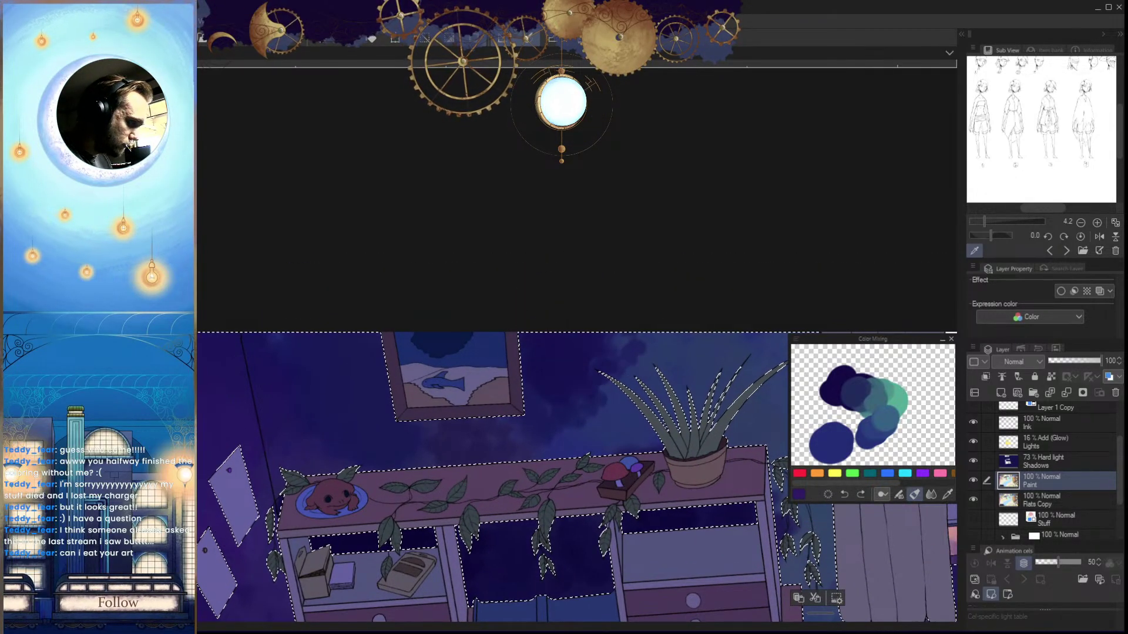
pyautogui.moveTo(464, 441); pyautogui.dragTo(579, 372)
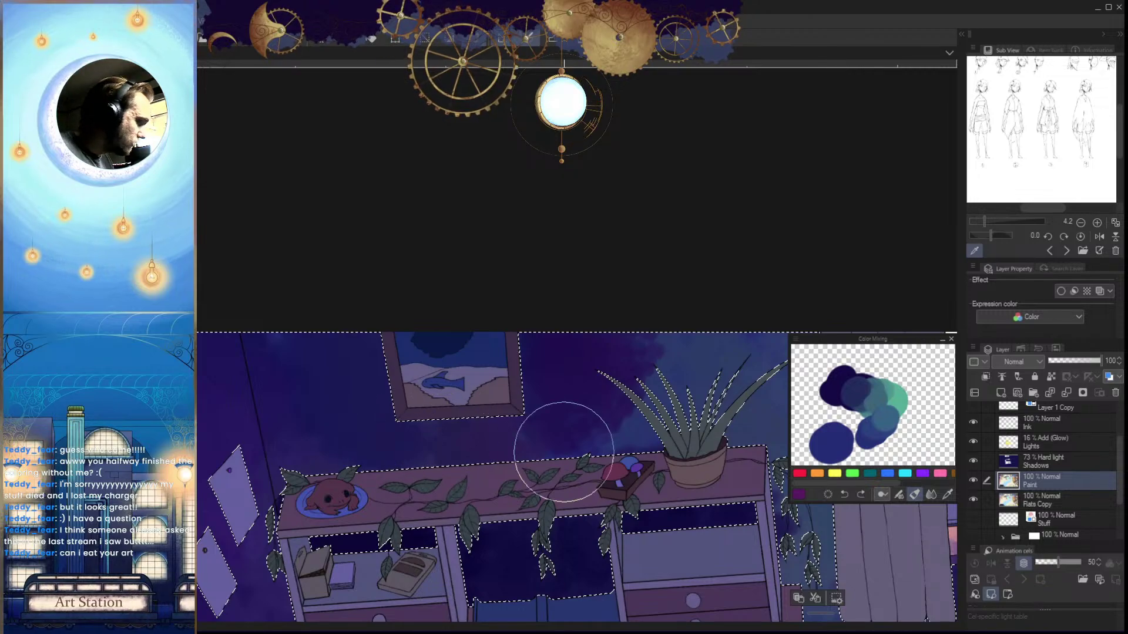
pyautogui.keyDown('alt'); pyautogui.click(763, 370); pyautogui.keyUp('alt')
pyautogui.moveTo(661, 366); pyautogui.dragTo(558, 346)
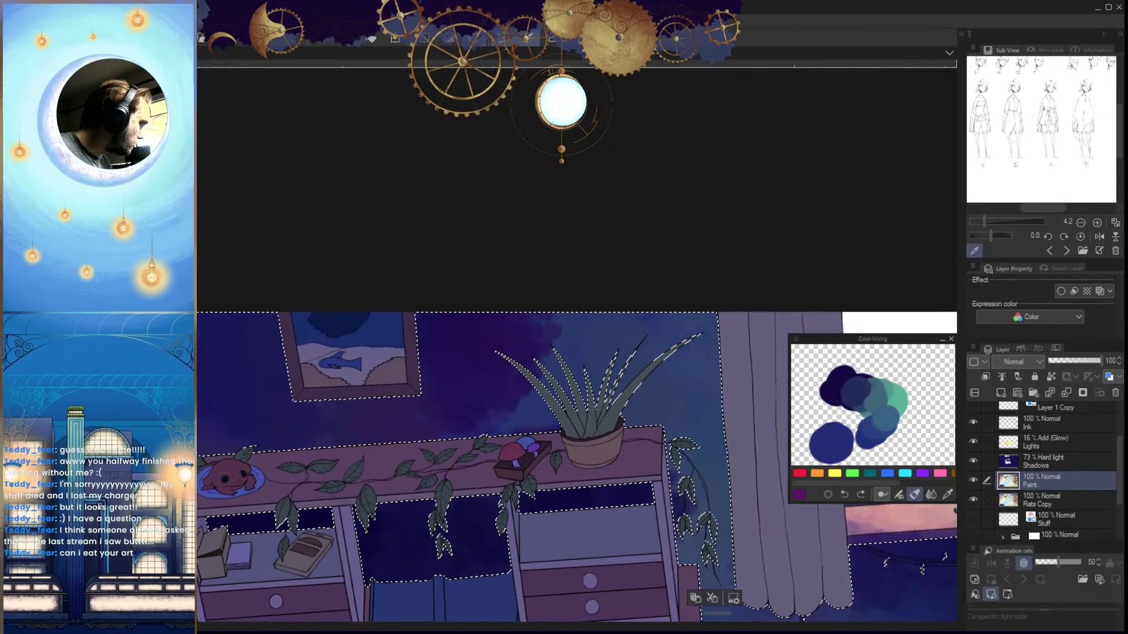
pyautogui.moveTo(519, 387); pyautogui.dragTo(529, 434)
# Sample the blue from the mixing palette and blend it over the violet wall patches around the picture frame and plant
pyautogui.keyDown('alt'); pyautogui.click(835, 442); pyautogui.keyUp('alt')
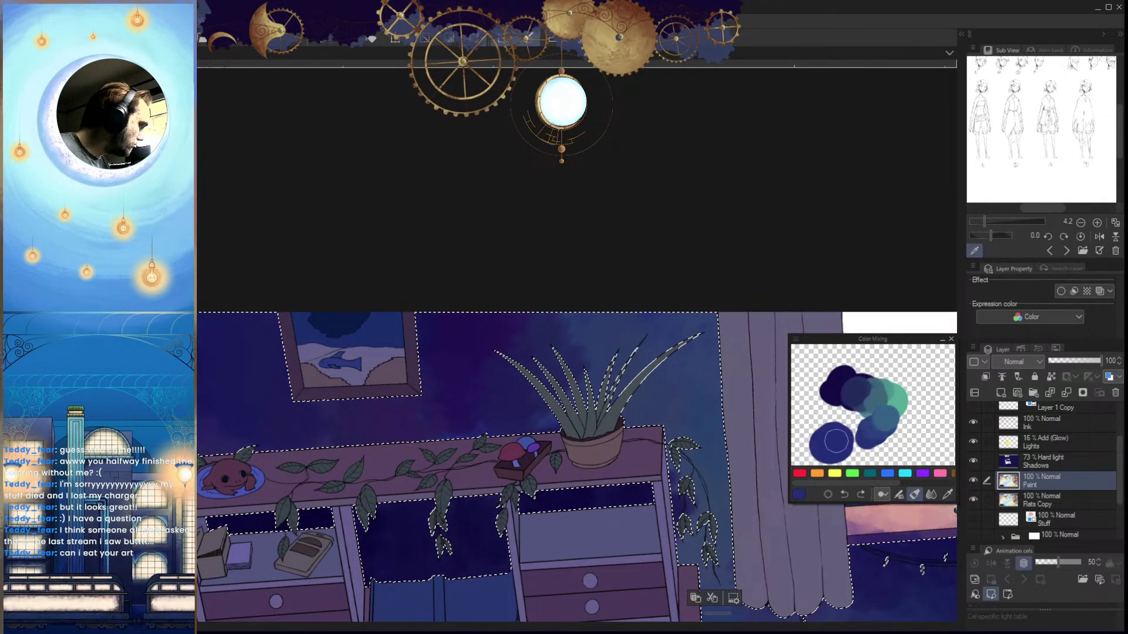
pyautogui.moveTo(552, 320); pyautogui.dragTo(527, 358)
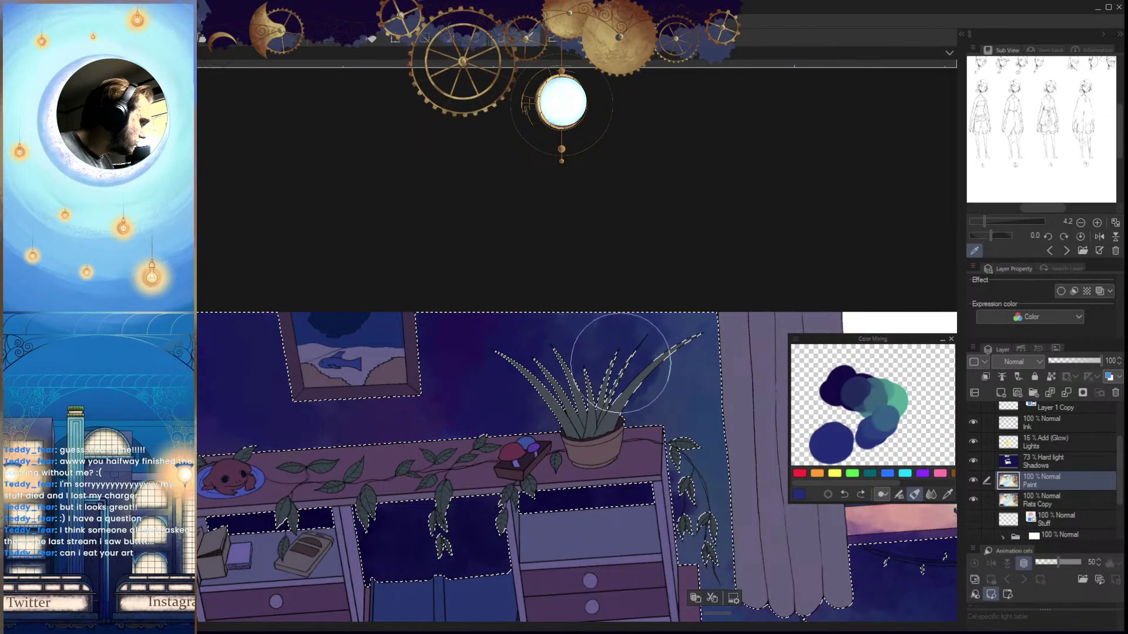
pyautogui.moveTo(390, 411)
pyautogui.mouseDown()
pyautogui.moveTo(532, 433)
pyautogui.moveTo(481, 429)
pyautogui.mouseUp()
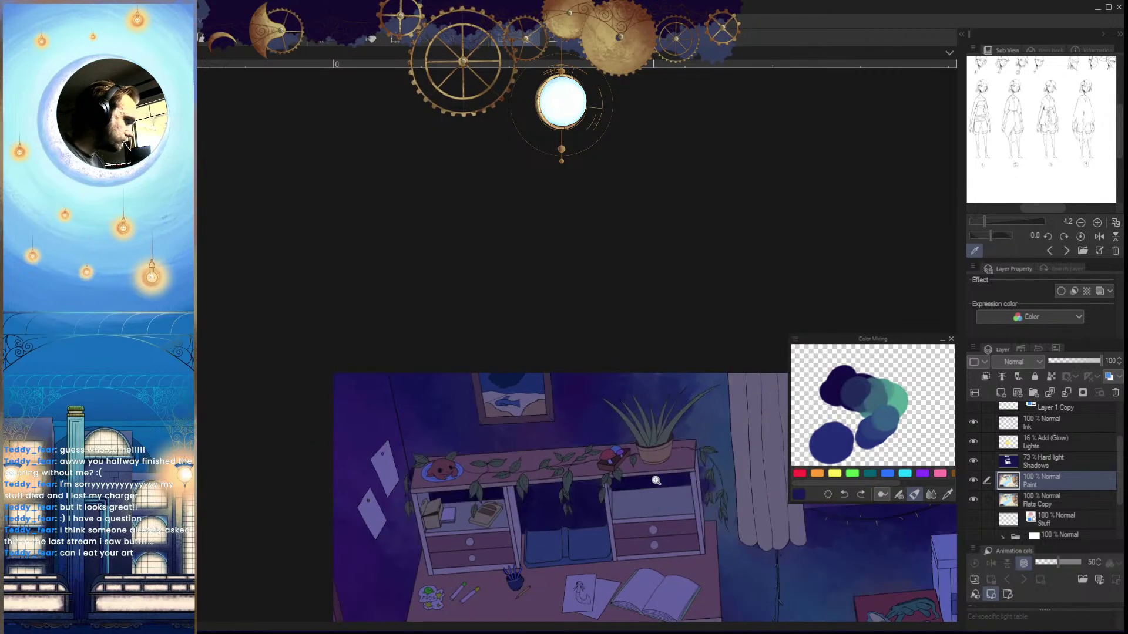
pyautogui.moveTo(673, 498); pyautogui.dragTo(617, 499)
pyautogui.moveTo(678, 551); pyautogui.dragTo(650, 508)
pyautogui.moveTo(579, 411); pyautogui.dragTo(664, 411)
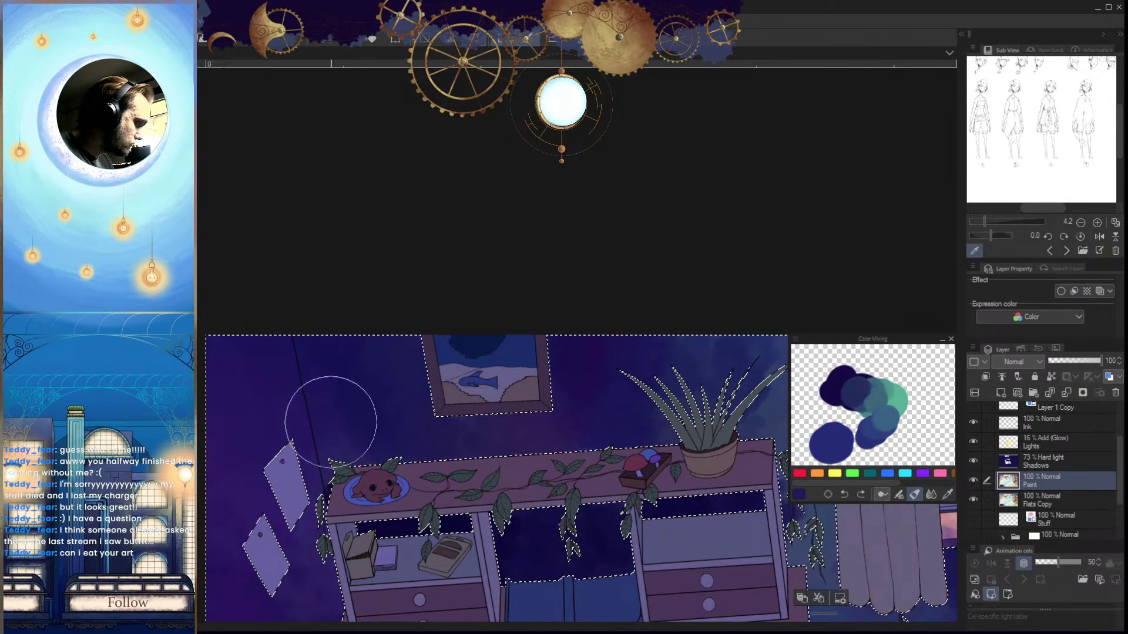
pyautogui.scroll(-2, 609, 416)
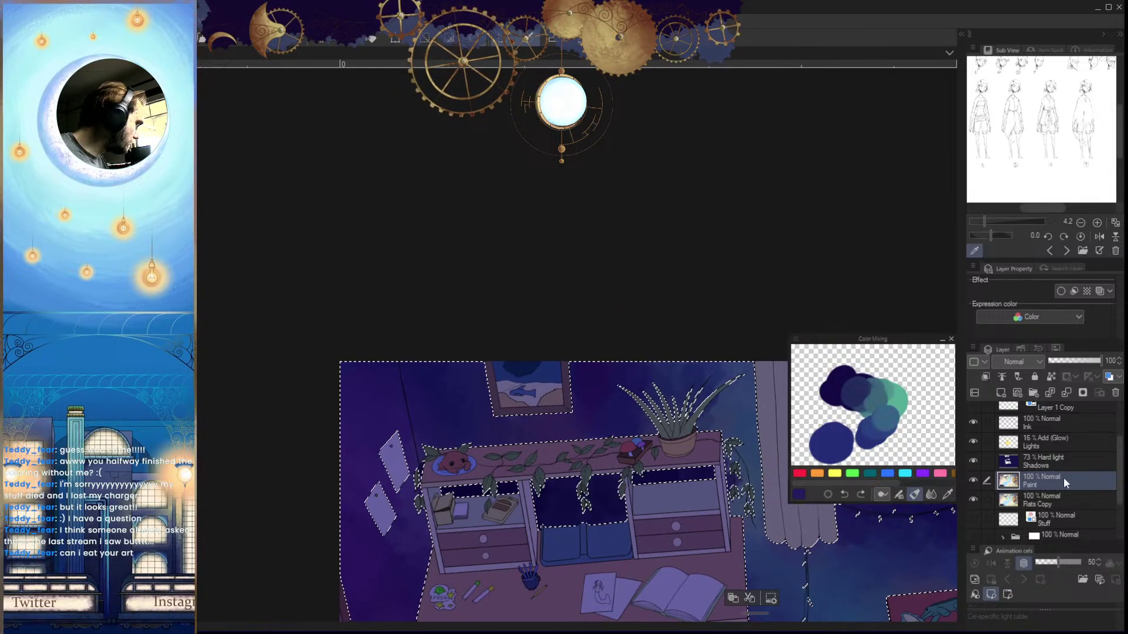
# Try the Shadows layer at 55% opacity, and set it back to 73%
pyautogui.click(1058, 462)
pyautogui.click(1074, 361)
pyautogui.moveTo(1074, 360); pyautogui.dragTo(1077, 360)
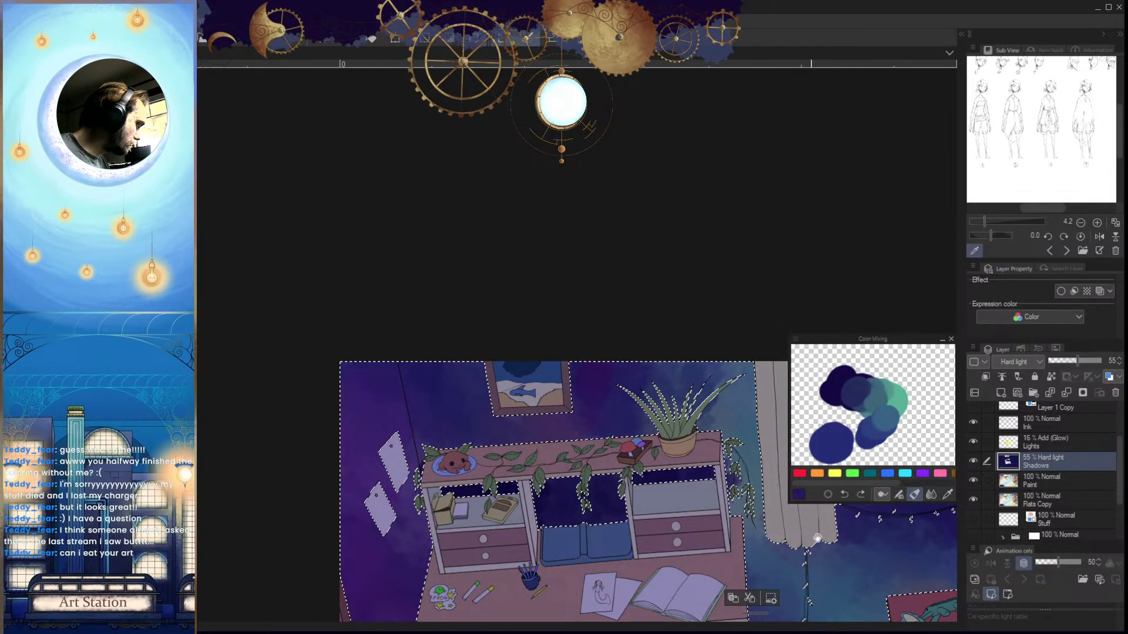
pyautogui.moveTo(819, 539); pyautogui.dragTo(713, 478)
pyautogui.scroll(-5, 626, 483)
pyautogui.scroll(2, 650, 548)
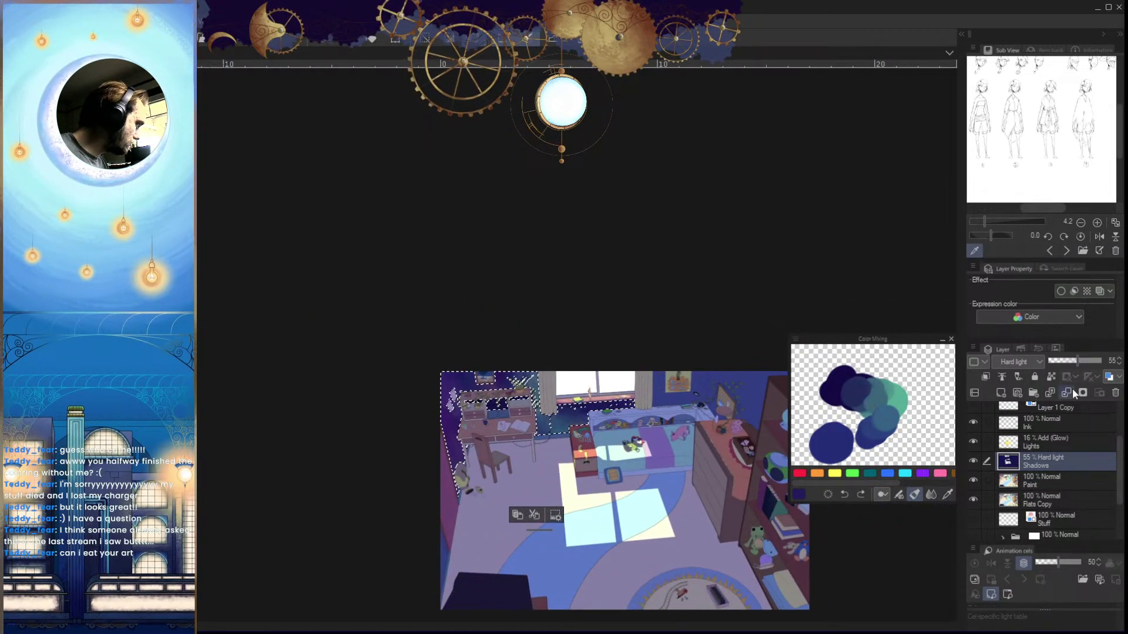
pyautogui.click(1085, 361)
# Try brushing lighter blue on the Shadows layer over the wall beside the potted plant, and undo the strokes
pyautogui.scroll(4, 577, 393)
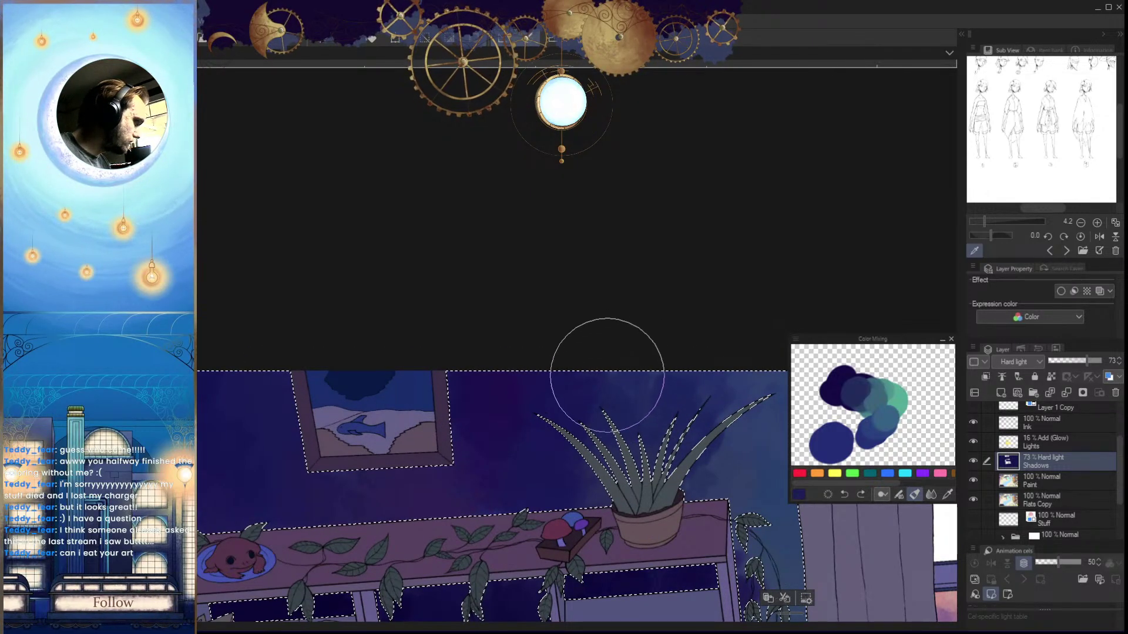
pyautogui.moveTo(638, 470); pyautogui.dragTo(451, 494)
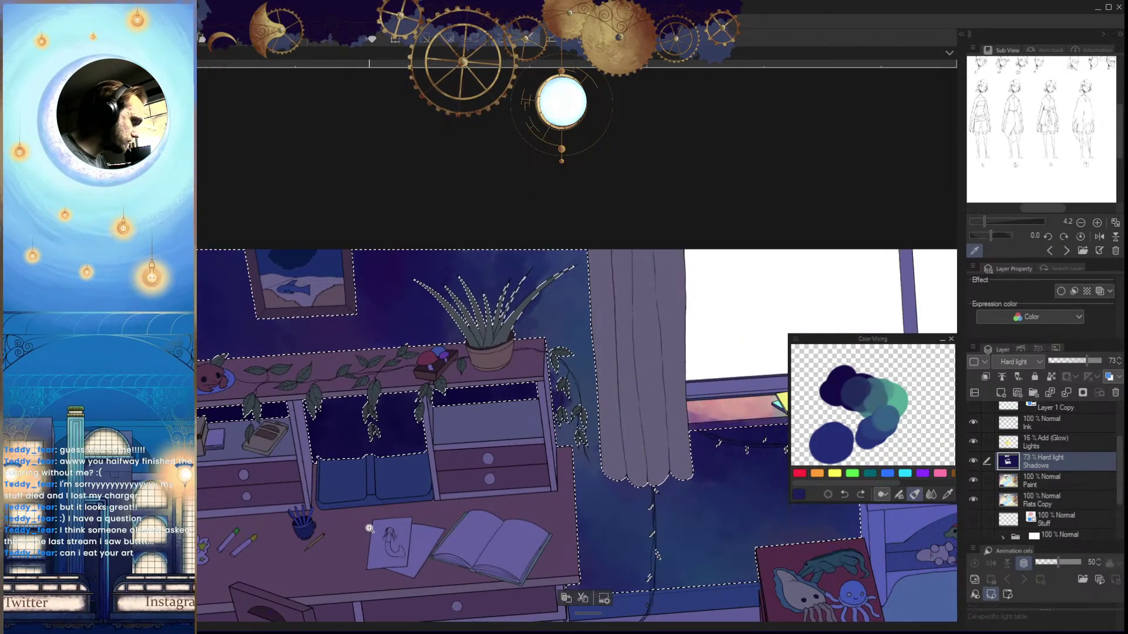
pyautogui.moveTo(645, 466); pyautogui.dragTo(643, 513)
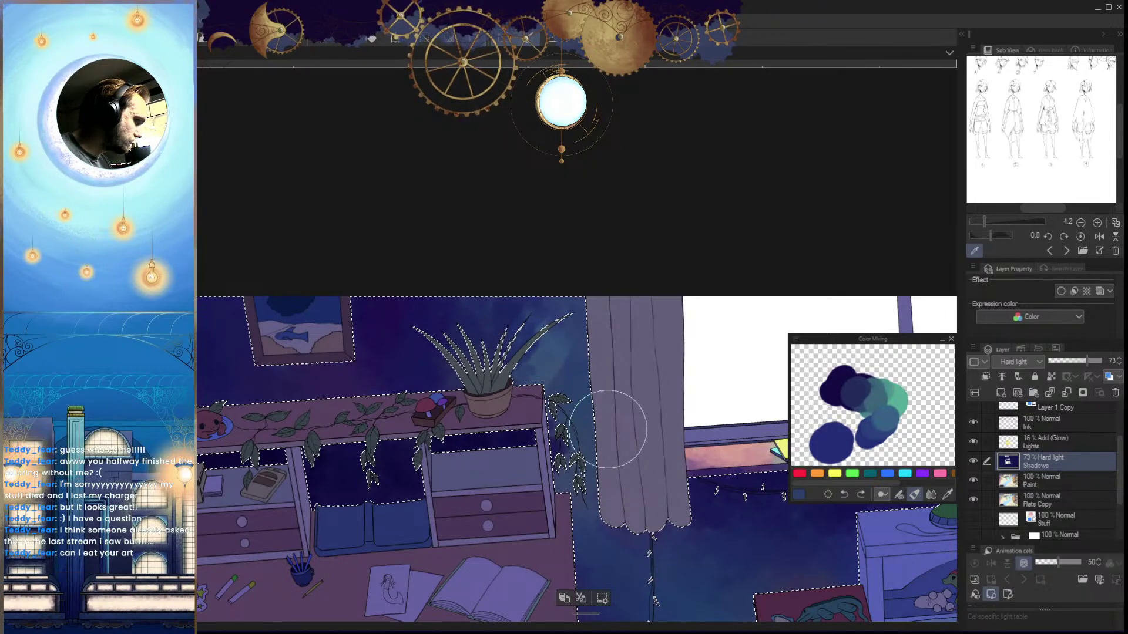
pyautogui.scroll(5, 566, 425)
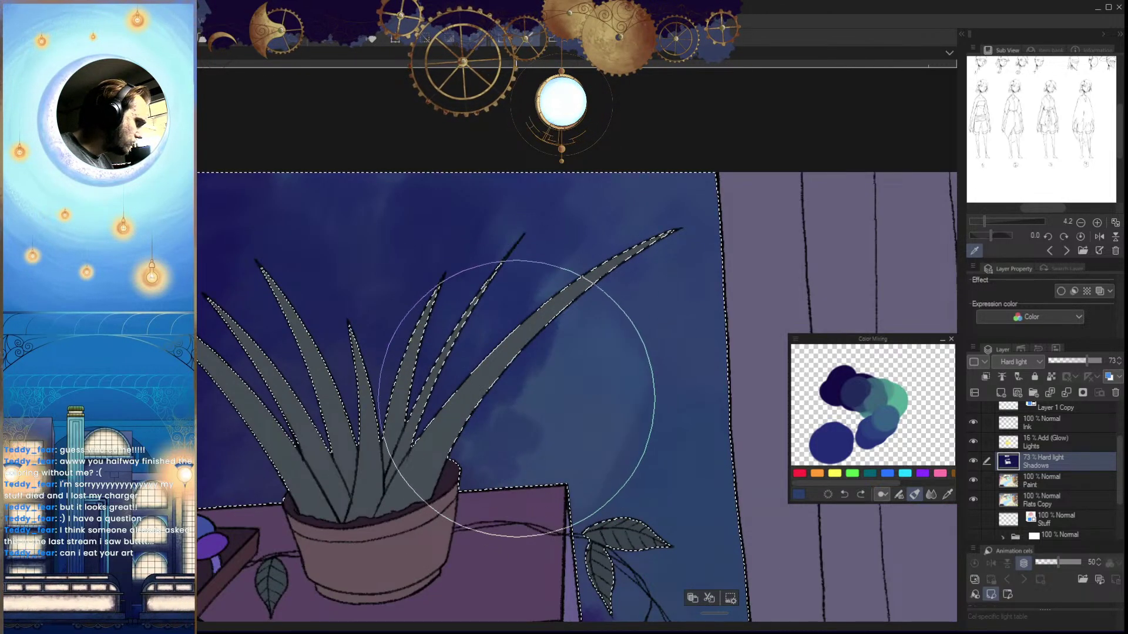
pyautogui.hotkey('ctrl', 'z')
pyautogui.hotkey('ctrl', 'z')
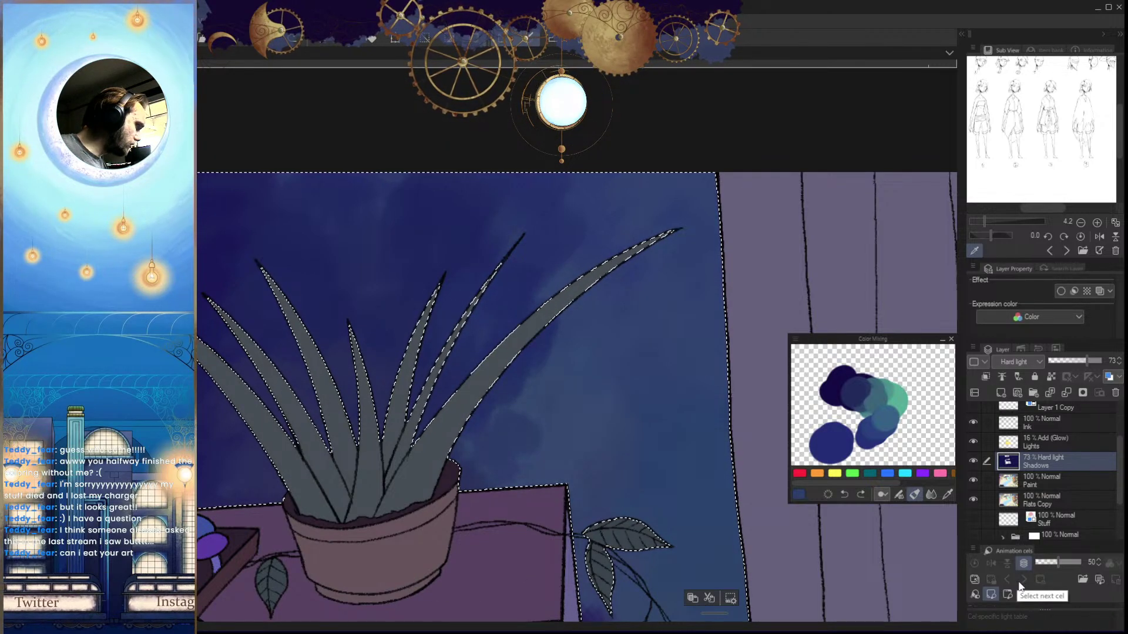
# Switch to the Paint layer and brush blue softly over the wall behind the potted plant
pyautogui.click(1043, 481)
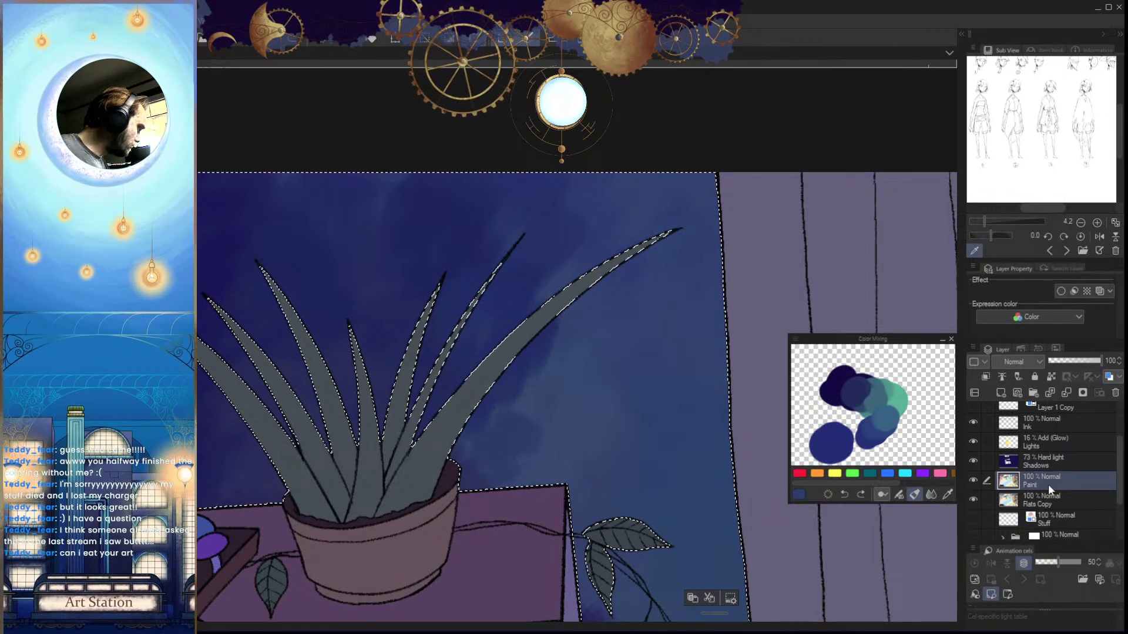
pyautogui.moveTo(520, 417)
pyautogui.mouseDown()
pyautogui.moveTo(529, 276)
pyautogui.moveTo(642, 466)
pyautogui.moveTo(693, 365)
pyautogui.moveTo(595, 432)
pyautogui.mouseUp()
pyautogui.scroll(-5, 611, 411)
pyautogui.scroll(3, 538, 394)
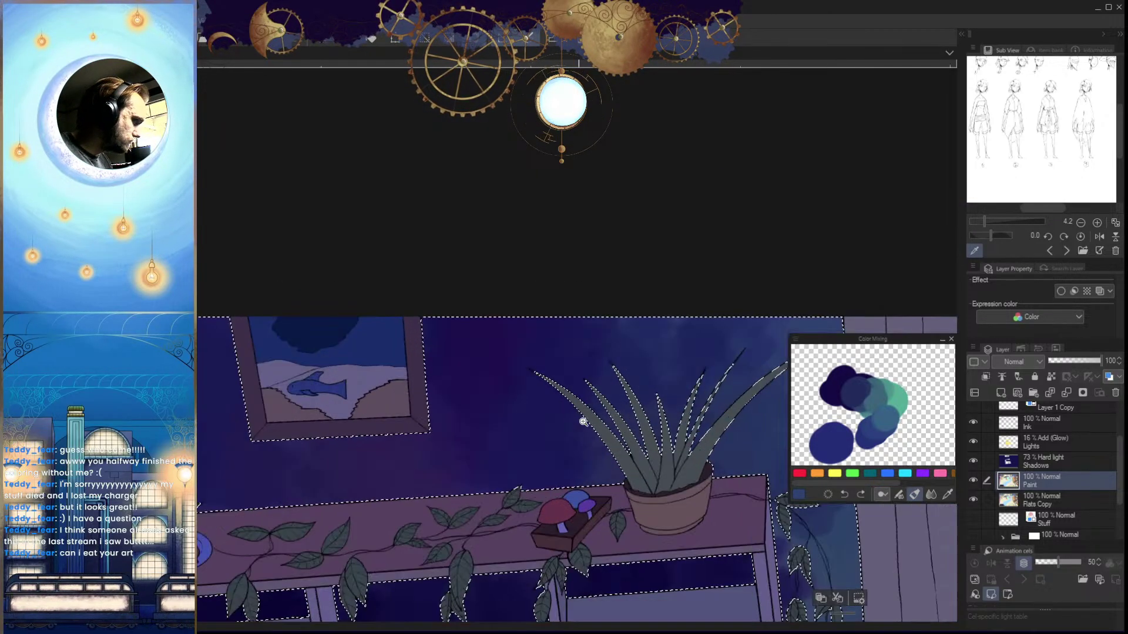
# Compare the painted walls around the desk with the Shadows layer hidden and shown, and leave it visible
pyautogui.click(973, 461)
pyautogui.click(973, 460)
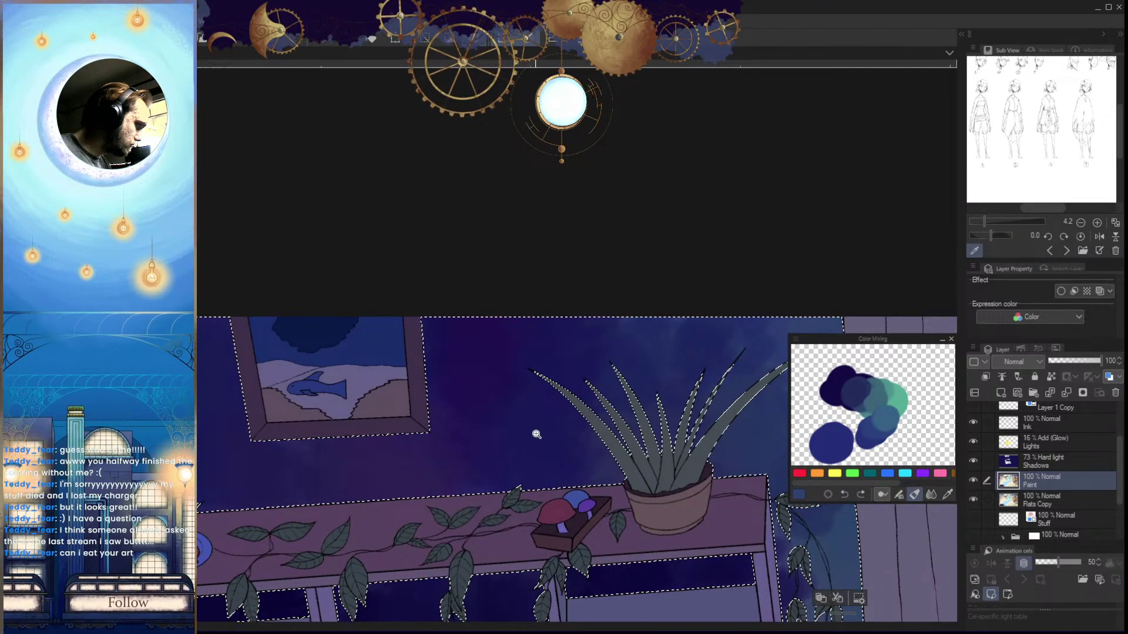
pyautogui.scroll(-3, 498, 521)
pyautogui.moveTo(789, 503); pyautogui.dragTo(771, 507)
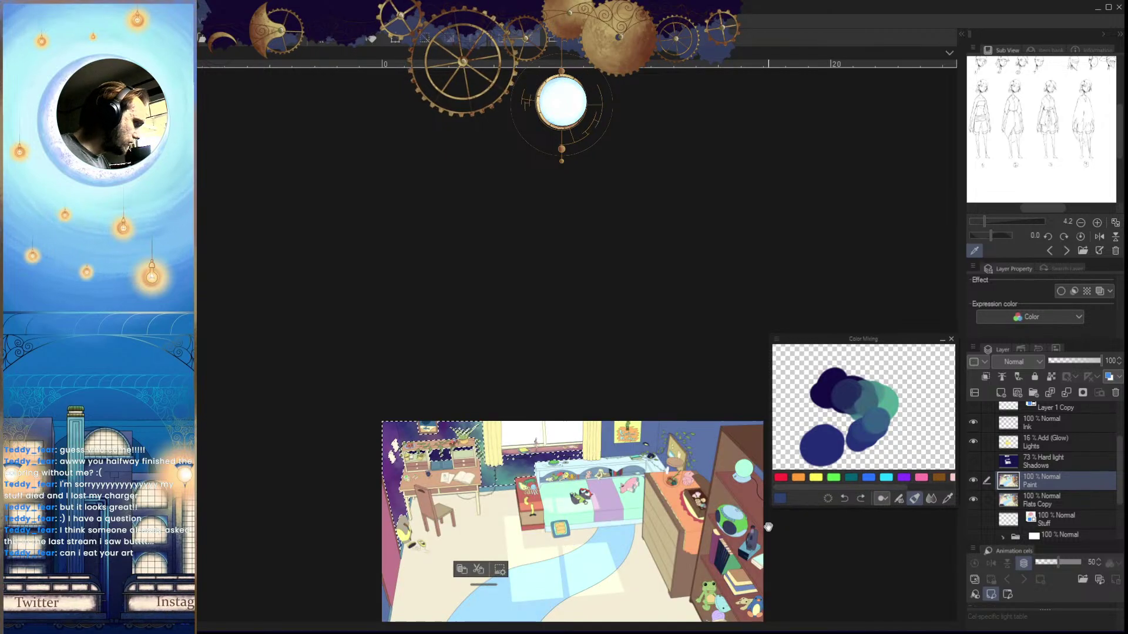
pyautogui.moveTo(768, 591); pyautogui.dragTo(771, 518)
pyautogui.moveTo(863, 340); pyautogui.dragTo(874, 335)
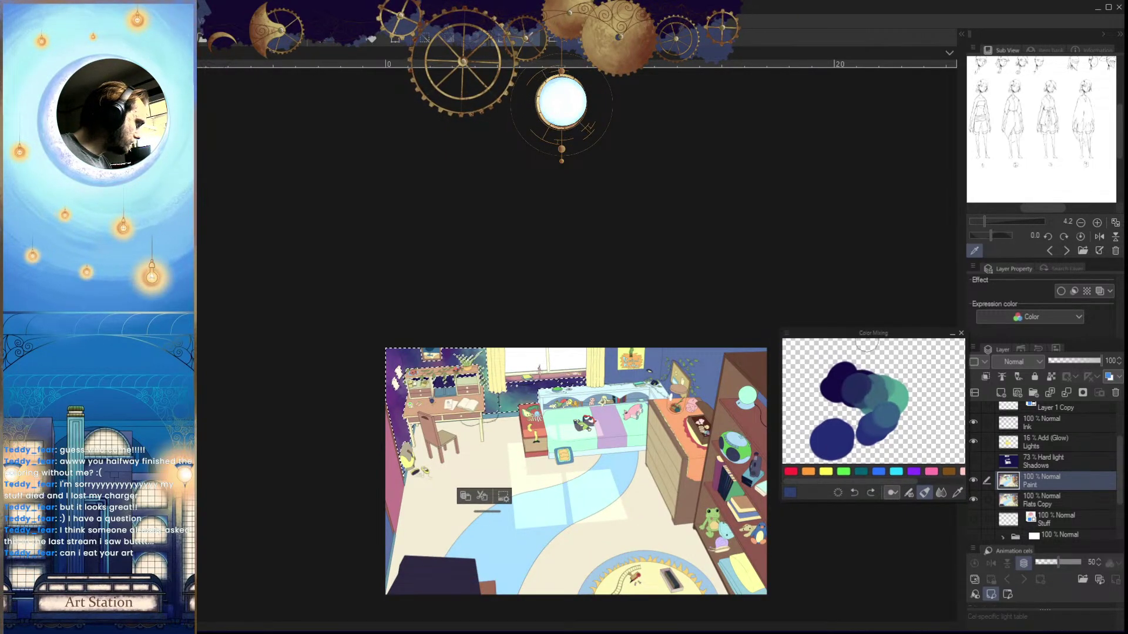
pyautogui.click(974, 460)
pyautogui.moveTo(782, 500); pyautogui.dragTo(779, 500)
pyautogui.moveTo(643, 487); pyautogui.dragTo(655, 554)
pyautogui.click(558, 520)
pyautogui.click(973, 461)
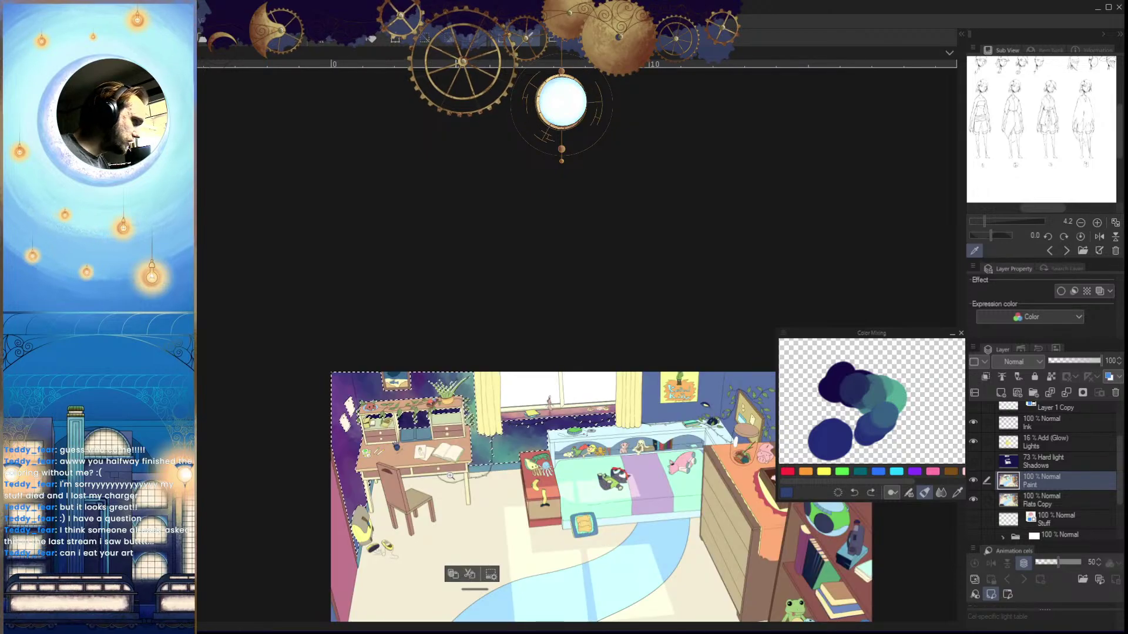
pyautogui.moveTo(610, 540); pyautogui.dragTo(628, 486)
pyautogui.moveTo(647, 485); pyautogui.dragTo(605, 487)
pyautogui.moveTo(455, 487); pyautogui.dragTo(529, 505)
pyautogui.scroll(-3, 469, 523)
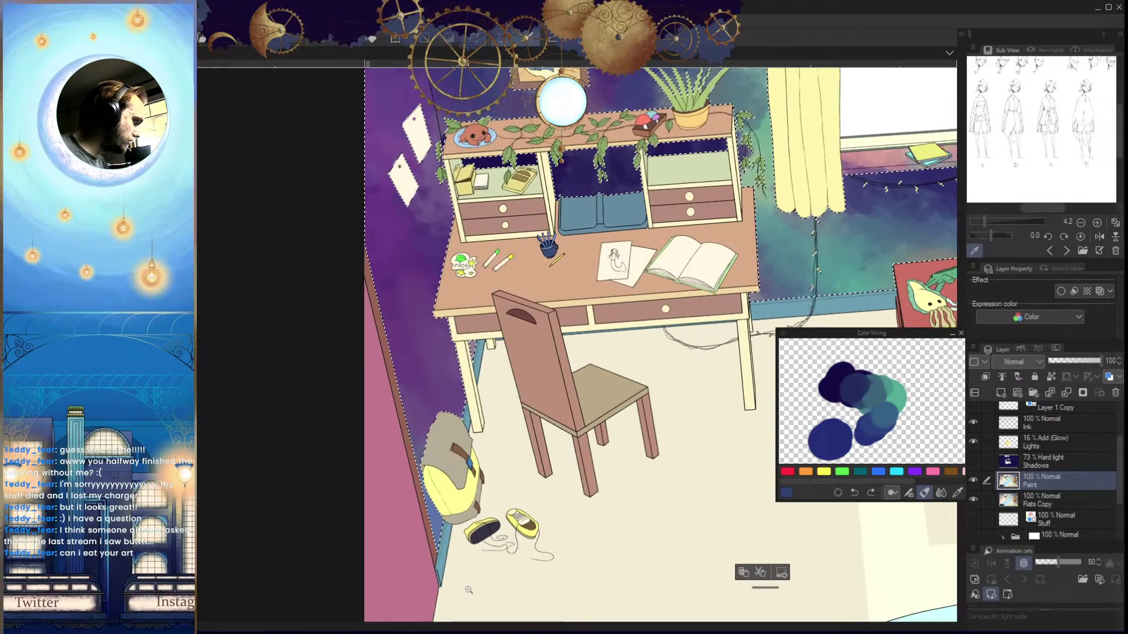
pyautogui.click(974, 461)
# Replace the current selection with the blue wall areas around the poster and vanity mirror, using the Flats Copy layer
pyautogui.moveTo(426, 432); pyautogui.dragTo(450, 410)
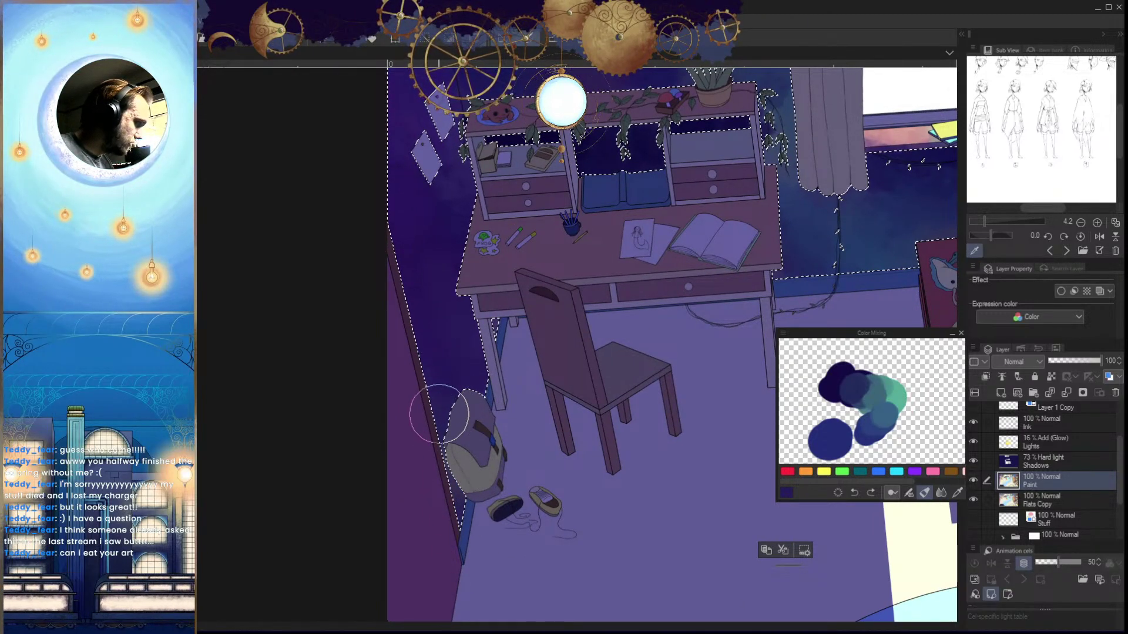
pyautogui.scroll(-5, 564, 546)
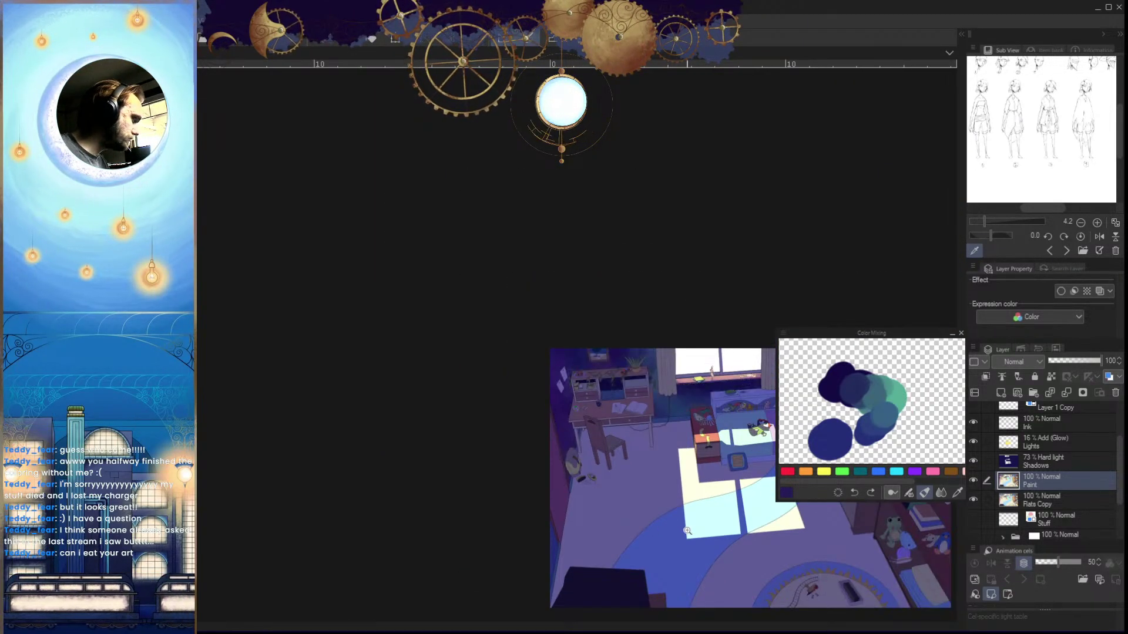
pyautogui.moveTo(579, 511); pyautogui.dragTo(439, 567)
pyautogui.moveTo(540, 452); pyautogui.dragTo(579, 452)
pyautogui.click(1050, 513)
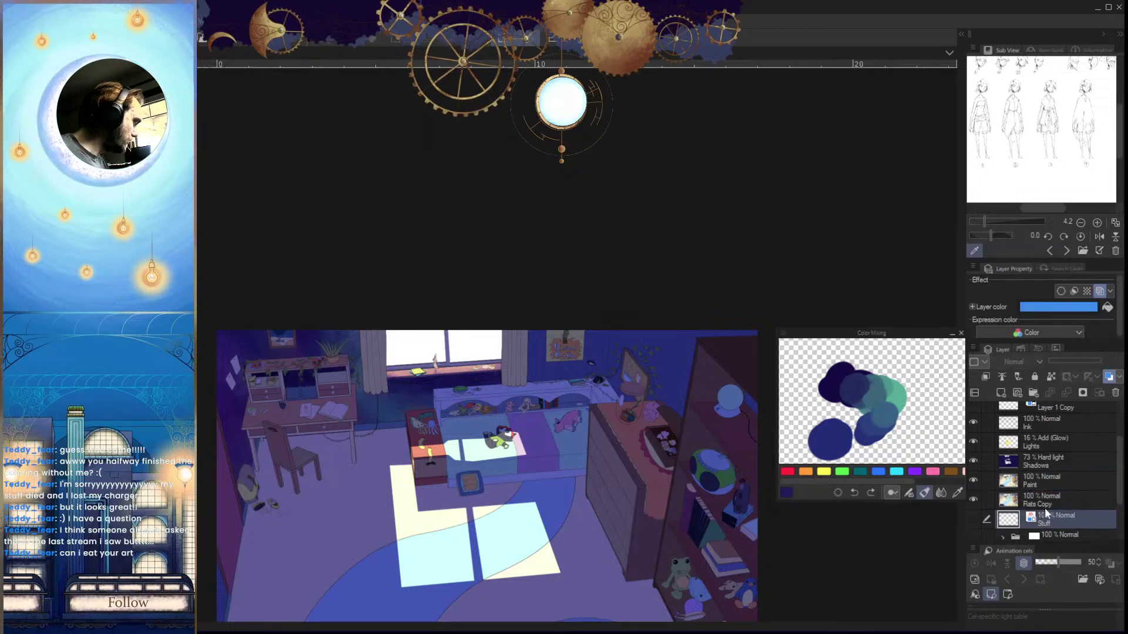
pyautogui.click(1045, 503)
pyautogui.moveTo(573, 387); pyautogui.dragTo(578, 477)
pyautogui.moveTo(579, 477); pyautogui.dragTo(611, 478)
pyautogui.click(584, 421)
pyautogui.moveTo(718, 467); pyautogui.dragTo(567, 483)
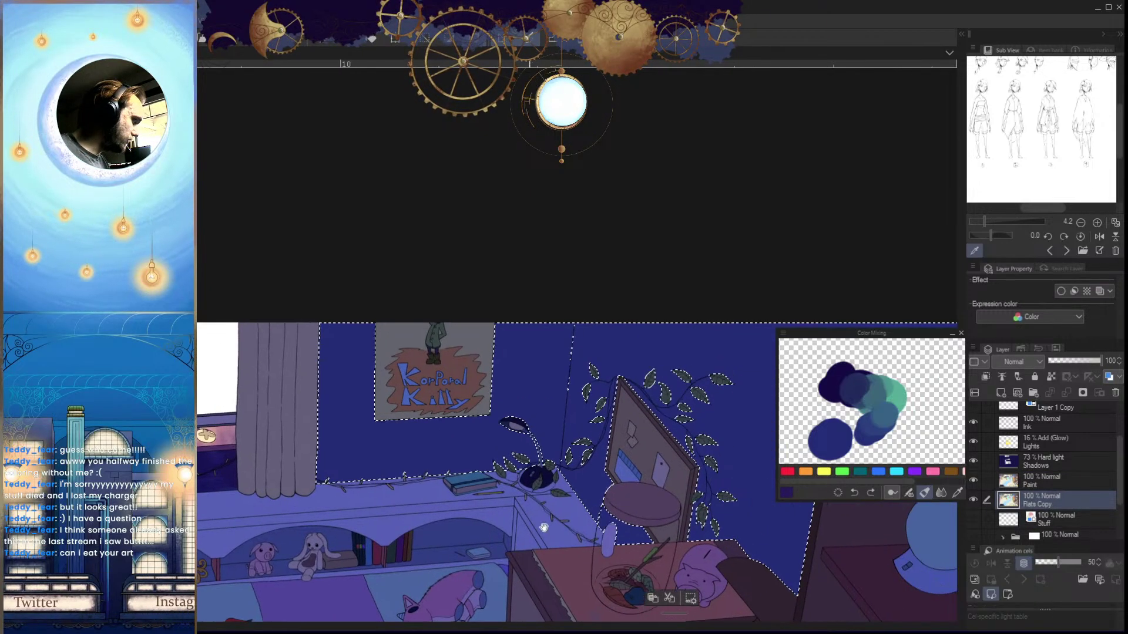
pyautogui.moveTo(816, 555); pyautogui.dragTo(675, 534)
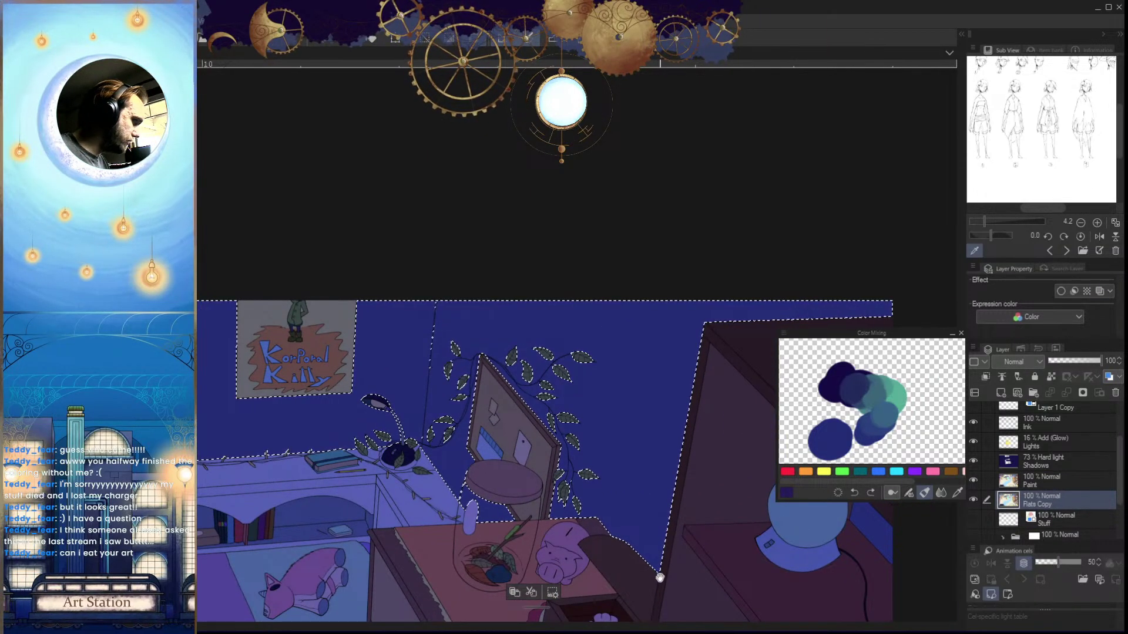
pyautogui.scroll(-2, 658, 579)
pyautogui.moveTo(630, 580); pyautogui.dragTo(675, 563)
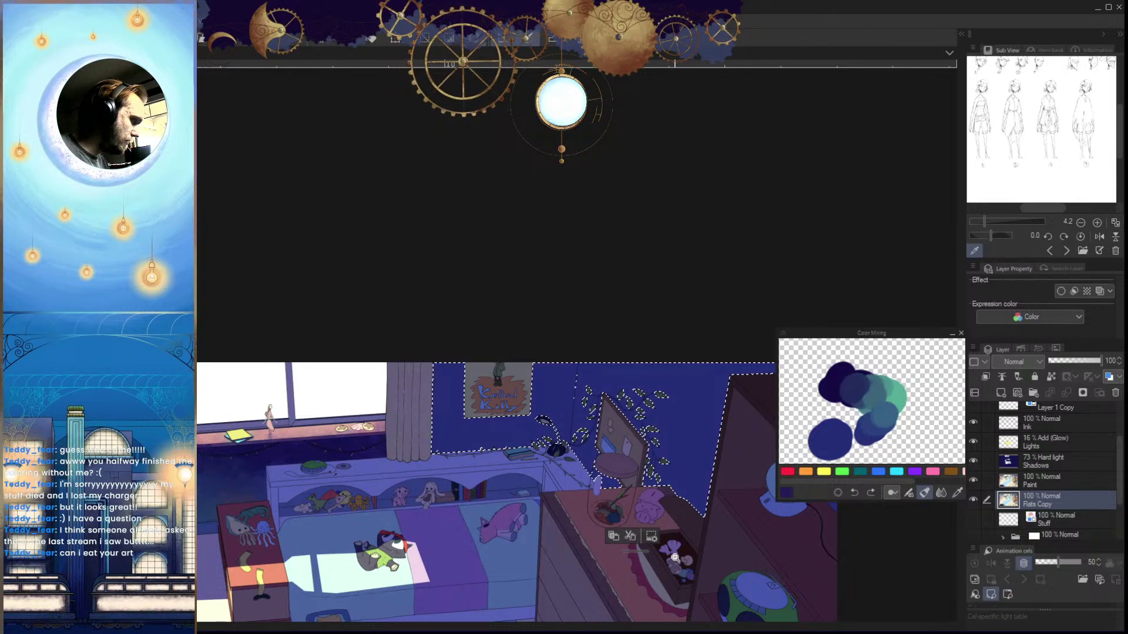
pyautogui.scroll(-1, 675, 558)
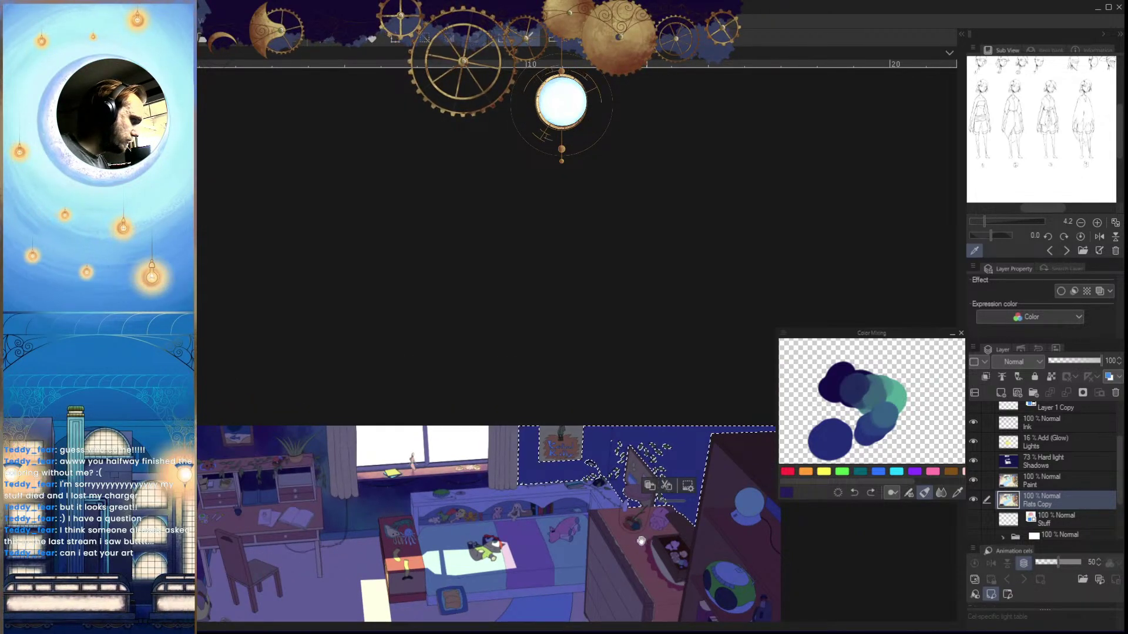
pyautogui.scroll(2, 643, 543)
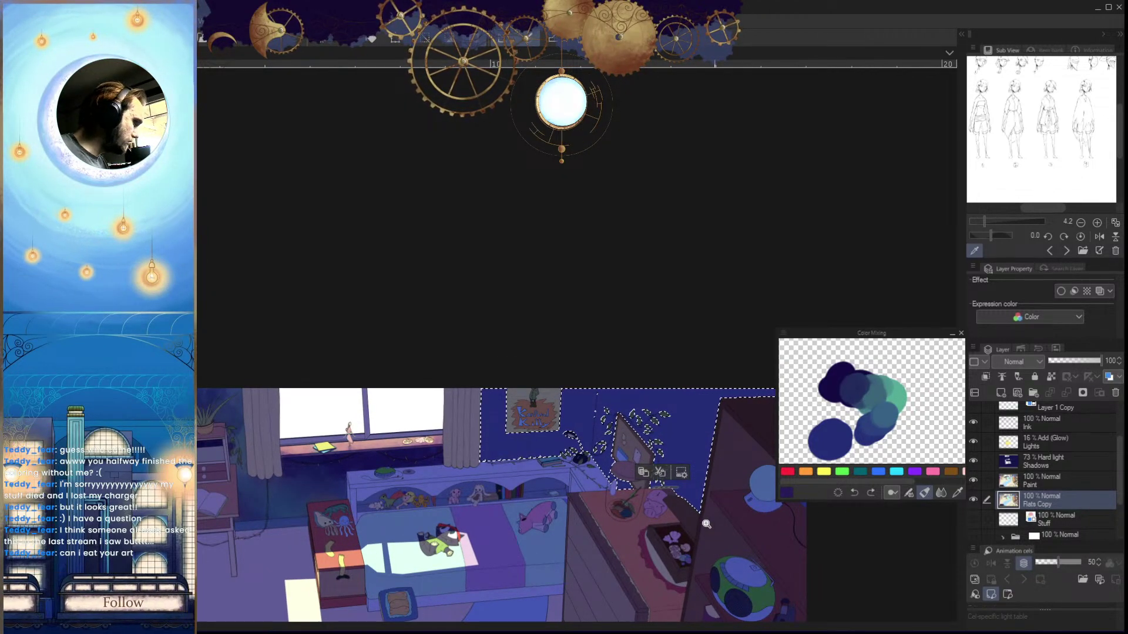
pyautogui.scroll(-3, 705, 523)
pyautogui.scroll(1, 705, 524)
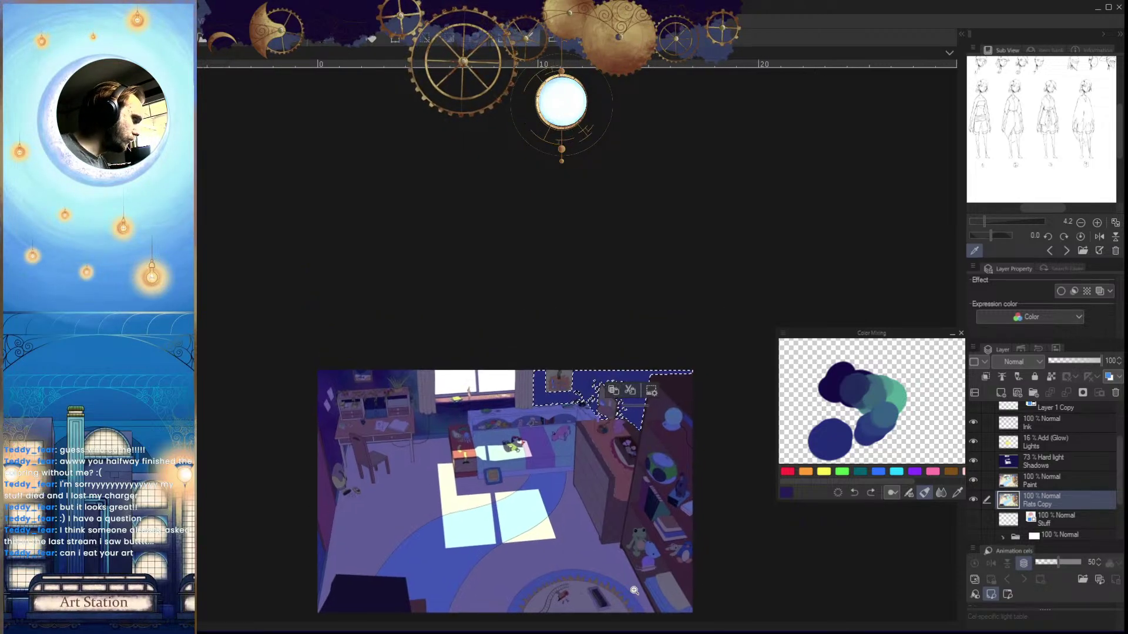
pyautogui.scroll(2, 597, 424)
pyautogui.scroll(-4, 695, 528)
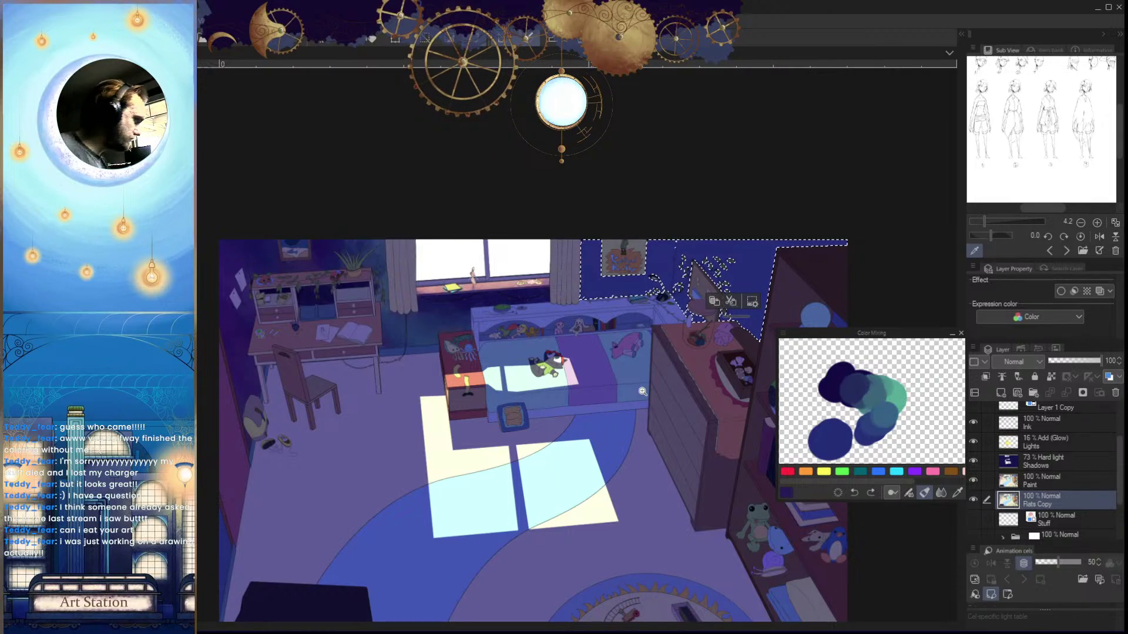
# On the Paint layer, blend teal over the selected wall between the curtain and the poster and along the area beneath the poster
pyautogui.moveTo(642, 392); pyautogui.dragTo(465, 589)
pyautogui.click(1048, 485)
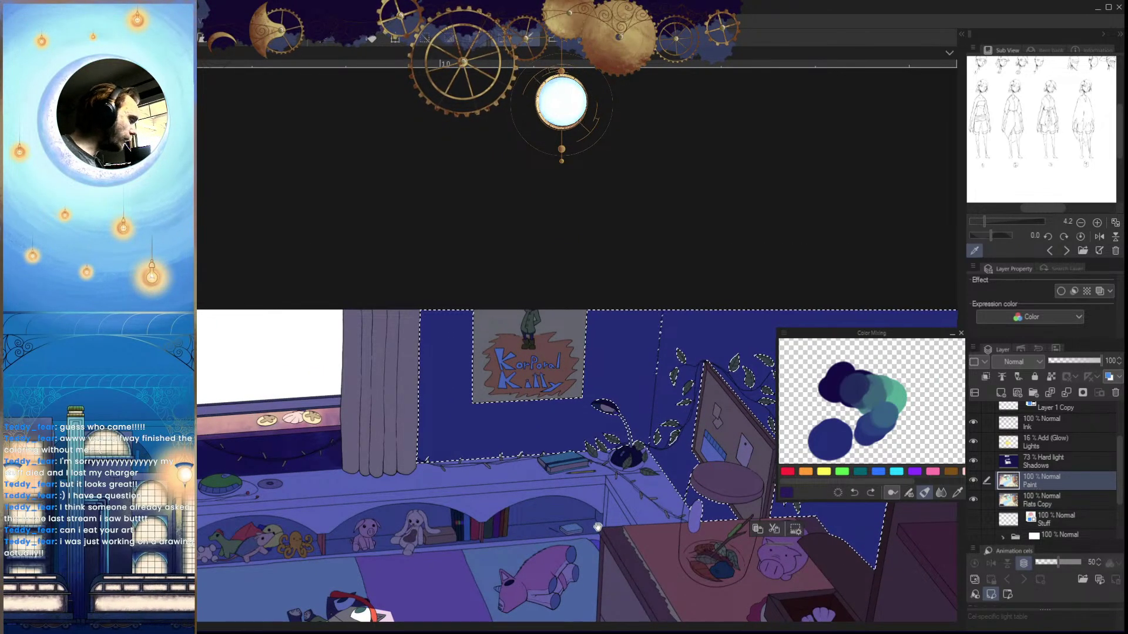
pyautogui.moveTo(587, 476)
pyautogui.mouseDown()
pyautogui.moveTo(597, 513)
pyautogui.moveTo(629, 523)
pyautogui.mouseUp()
pyautogui.scroll(2, 584, 538)
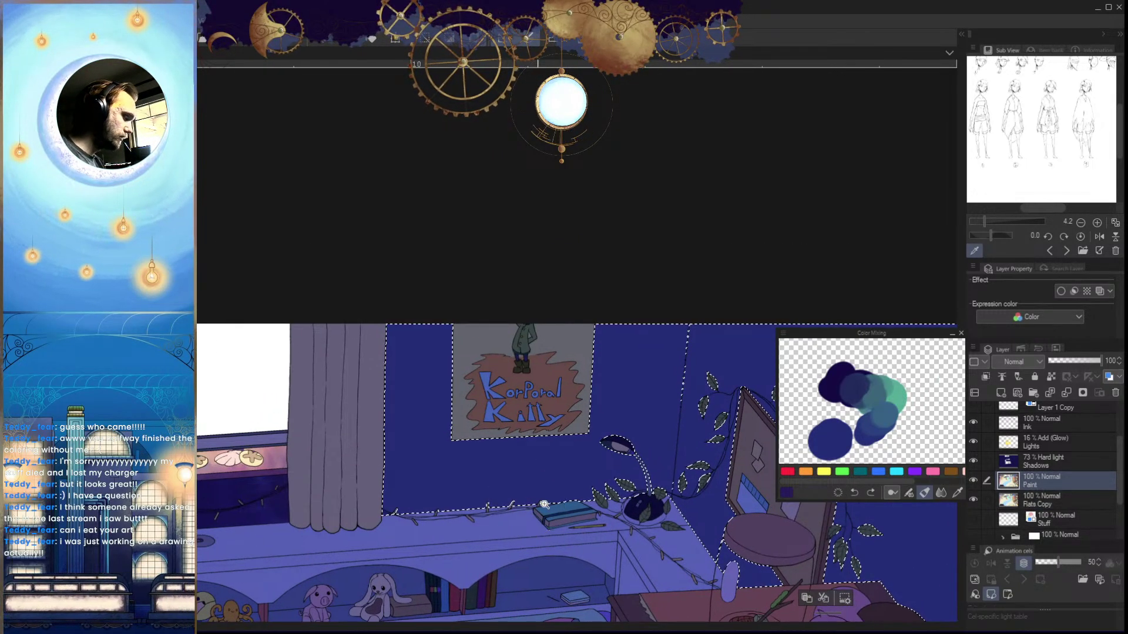
pyautogui.scroll(-3, 752, 462)
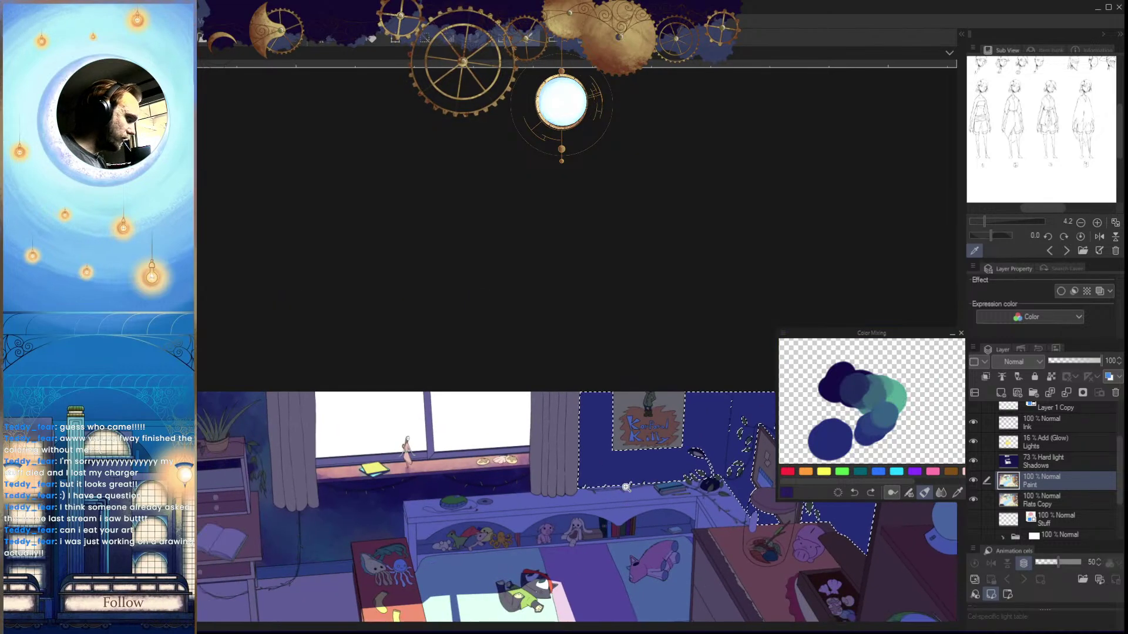
pyautogui.scroll(2, 519, 494)
pyautogui.moveTo(519, 507); pyautogui.dragTo(612, 478)
pyautogui.press('x')
pyautogui.scroll(-3, 642, 517)
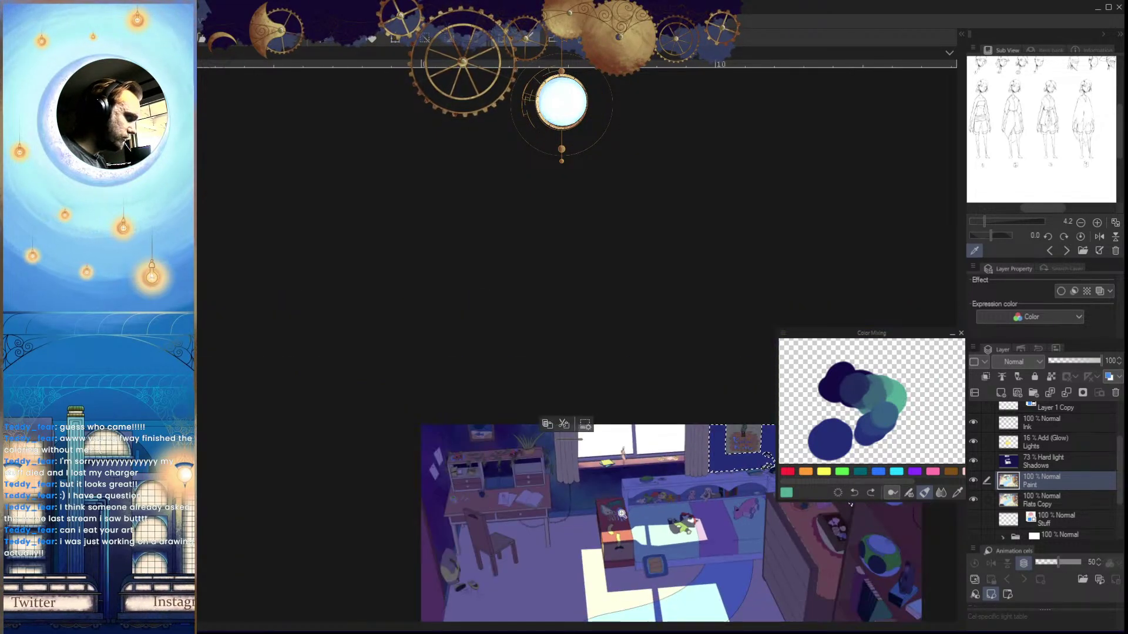
pyautogui.scroll(2, 647, 511)
pyautogui.scroll(-2, 668, 523)
pyautogui.scroll(2, 668, 523)
pyautogui.moveTo(667, 524); pyautogui.dragTo(343, 555)
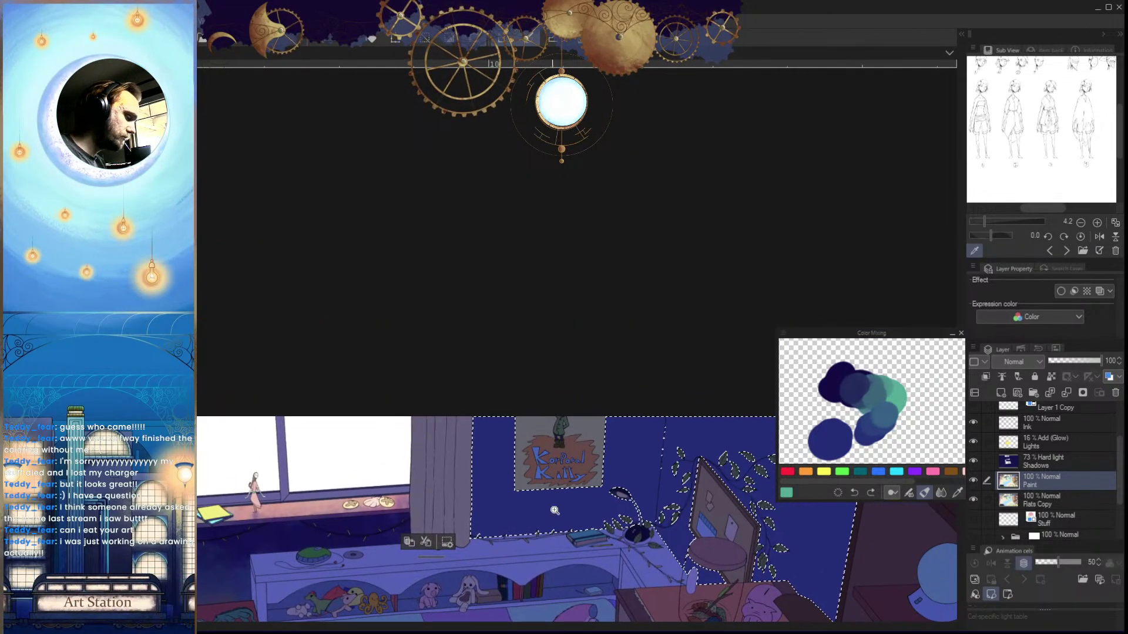
pyautogui.scroll(2, 554, 513)
pyautogui.keyDown('alt'); pyautogui.click(587, 515); pyautogui.keyUp('alt')
pyautogui.moveTo(561, 514); pyautogui.dragTo(519, 526)
pyautogui.press('x')
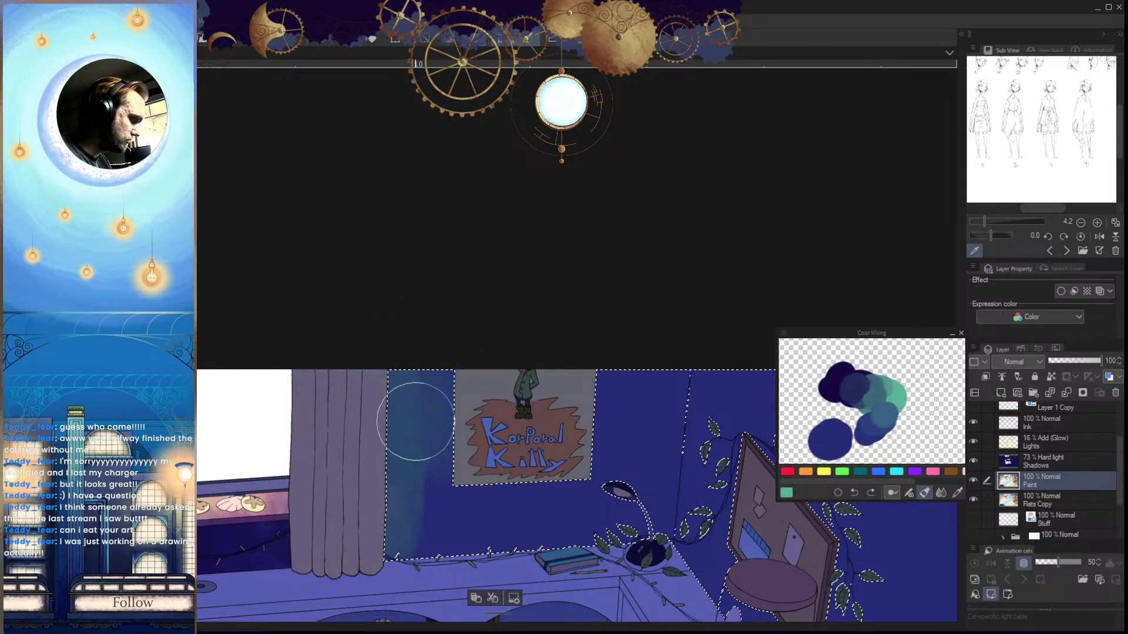
pyautogui.moveTo(415, 421); pyautogui.dragTo(434, 396)
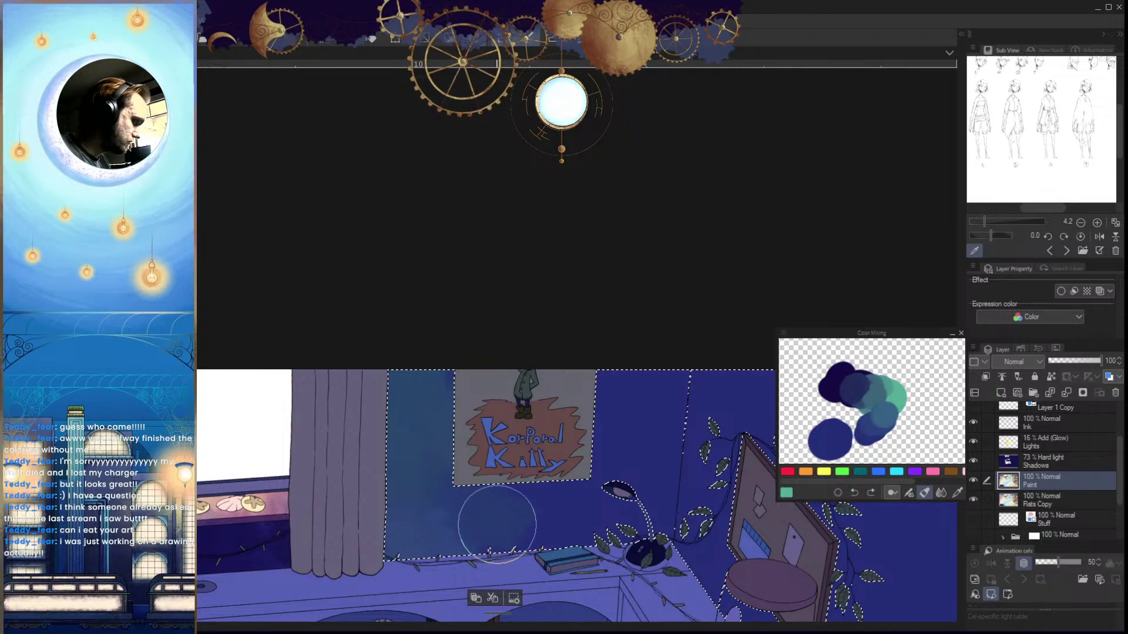
pyautogui.scroll(-2, 493, 488)
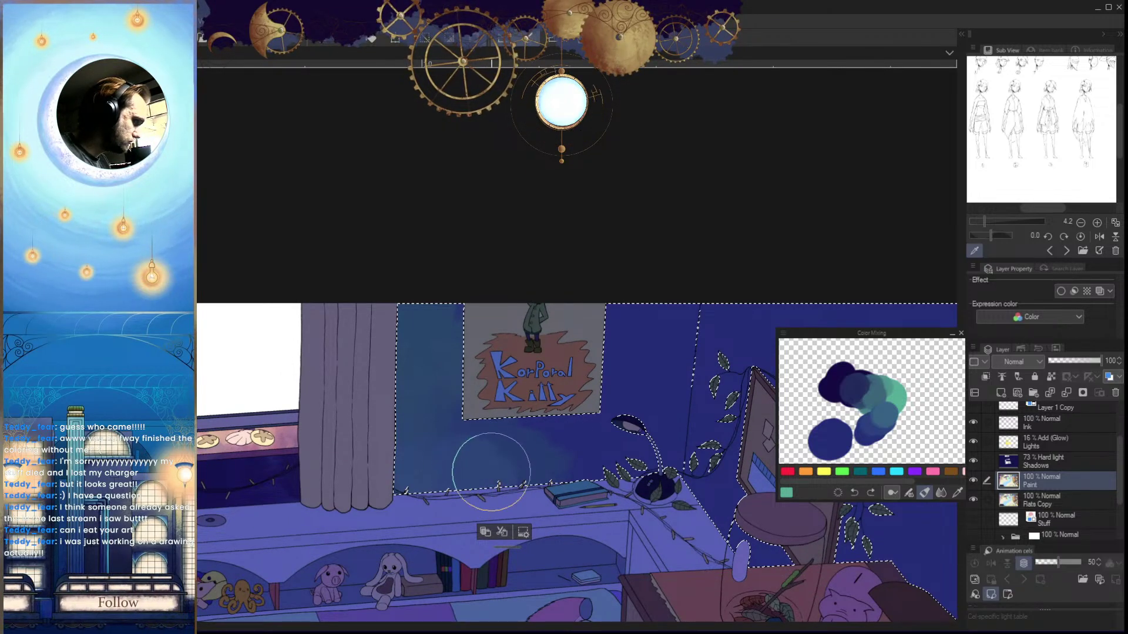
# Switch to dark indigo and paint cloudy shading over the wall corner and around the mirror up to the tall bookshelf
pyautogui.moveTo(771, 463); pyautogui.dragTo(551, 492)
pyautogui.press('x')
pyautogui.moveTo(485, 370)
pyautogui.mouseDown()
pyautogui.moveTo(478, 403)
pyautogui.moveTo(453, 405)
pyautogui.moveTo(433, 368)
pyautogui.moveTo(422, 429)
pyautogui.moveTo(569, 402)
pyautogui.mouseUp()
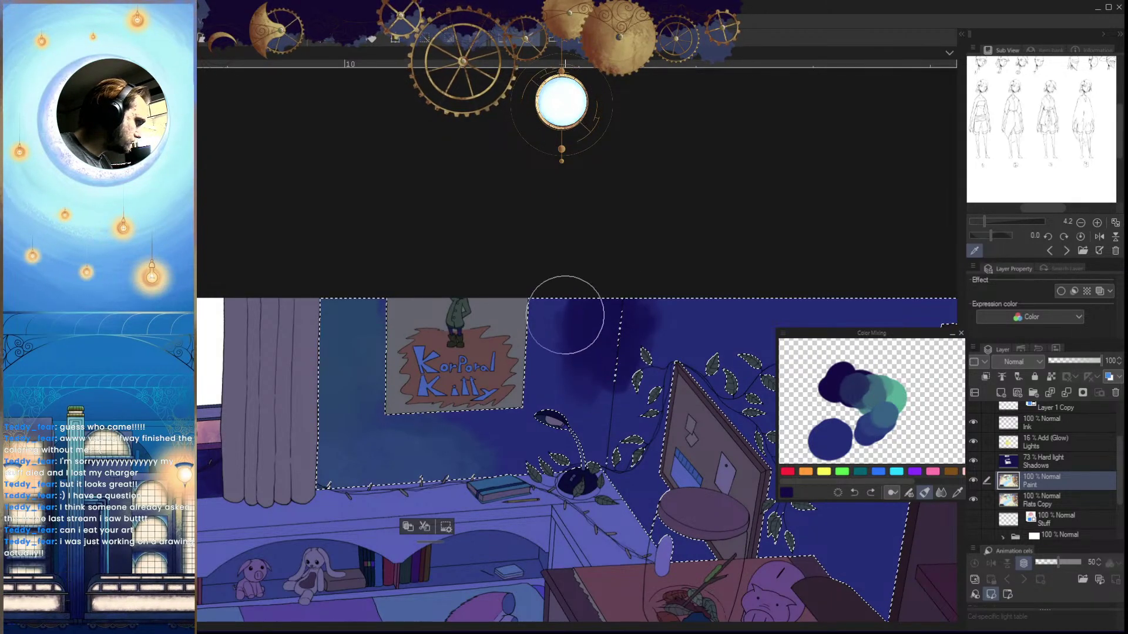
pyautogui.moveTo(701, 424)
pyautogui.mouseDown()
pyautogui.moveTo(470, 478)
pyautogui.moveTo(440, 467)
pyautogui.mouseUp()
pyautogui.scroll(-3, 595, 475)
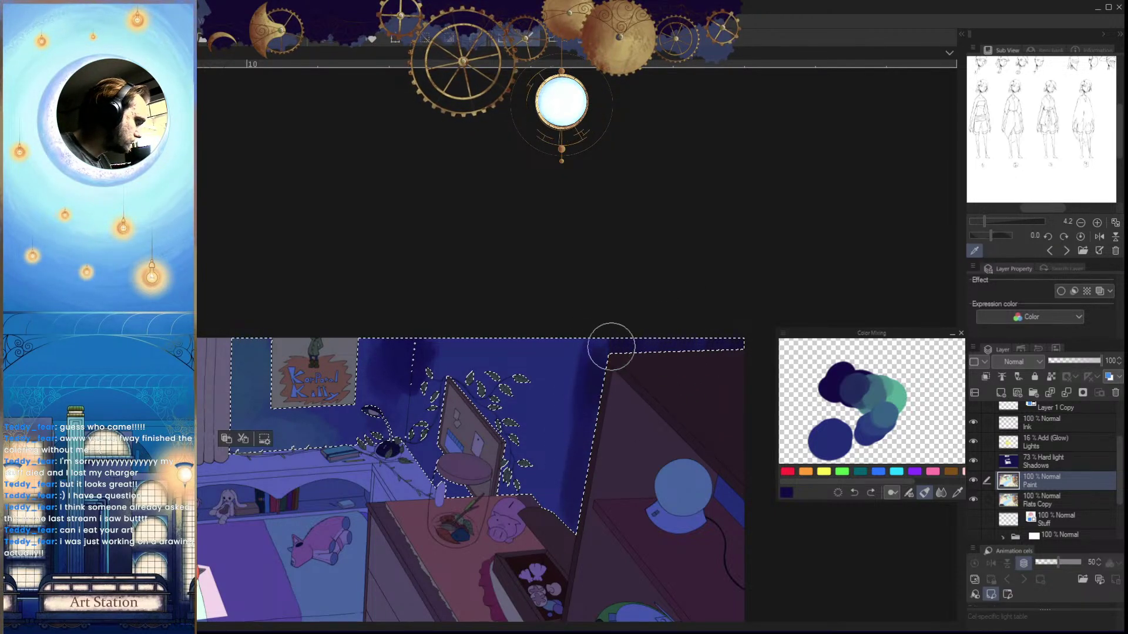
pyautogui.moveTo(573, 414)
pyautogui.mouseDown()
pyautogui.moveTo(551, 500)
pyautogui.moveTo(547, 453)
pyautogui.moveTo(583, 510)
pyautogui.moveTo(556, 433)
pyautogui.moveTo(571, 429)
pyautogui.moveTo(559, 478)
pyautogui.moveTo(554, 434)
pyautogui.moveTo(552, 455)
pyautogui.moveTo(566, 353)
pyautogui.moveTo(528, 397)
pyautogui.moveTo(538, 477)
pyautogui.moveTo(517, 455)
pyautogui.moveTo(496, 455)
pyautogui.moveTo(476, 376)
pyautogui.moveTo(478, 436)
pyautogui.moveTo(504, 493)
pyautogui.moveTo(466, 468)
pyautogui.moveTo(457, 435)
pyautogui.moveTo(479, 392)
pyautogui.moveTo(529, 363)
pyautogui.moveTo(450, 359)
pyautogui.moveTo(443, 409)
pyautogui.moveTo(435, 394)
pyautogui.moveTo(429, 413)
pyautogui.moveTo(434, 441)
pyautogui.moveTo(418, 385)
pyautogui.moveTo(419, 413)
pyautogui.moveTo(456, 421)
pyautogui.moveTo(410, 350)
pyautogui.moveTo(369, 378)
pyautogui.moveTo(359, 412)
pyautogui.moveTo(370, 335)
pyautogui.mouseUp()
# Sample teal from the canvas and blend it over the wall beneath the poster and around the lamp
pyautogui.keyDown('alt'); pyautogui.click(347, 432); pyautogui.keyUp('alt')
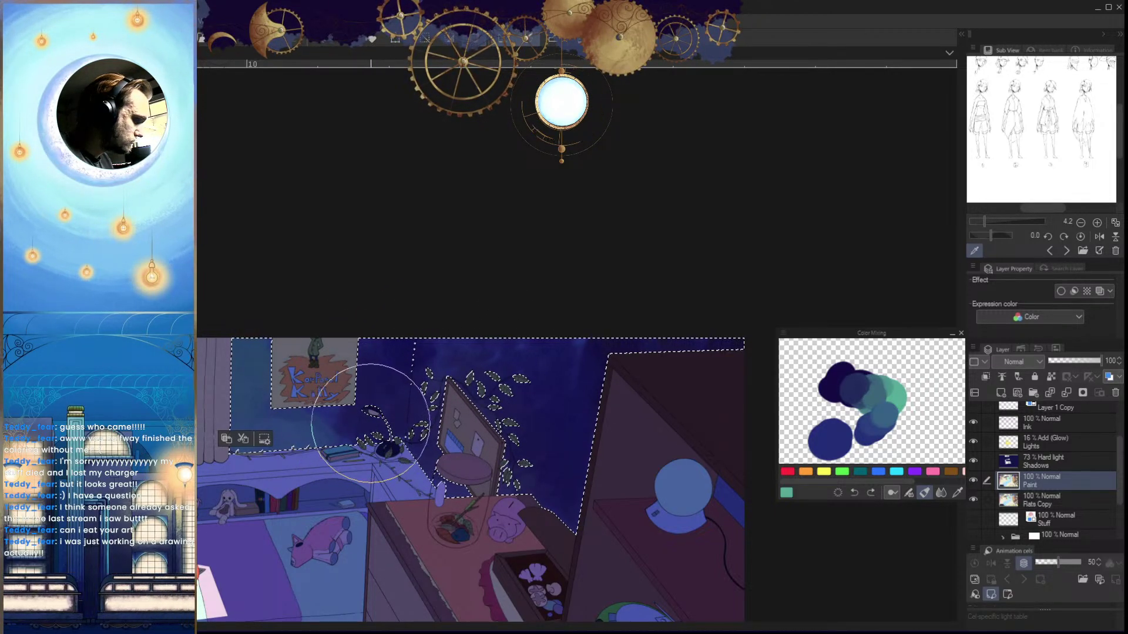
pyautogui.moveTo(355, 421)
pyautogui.mouseDown()
pyautogui.moveTo(369, 365)
pyautogui.moveTo(353, 422)
pyautogui.moveTo(325, 384)
pyautogui.mouseUp()
pyautogui.moveTo(478, 376)
pyautogui.mouseDown()
pyautogui.moveTo(502, 481)
pyautogui.moveTo(399, 397)
pyautogui.moveTo(398, 466)
pyautogui.moveTo(409, 474)
pyautogui.moveTo(388, 433)
pyautogui.moveTo(357, 436)
pyautogui.mouseUp()
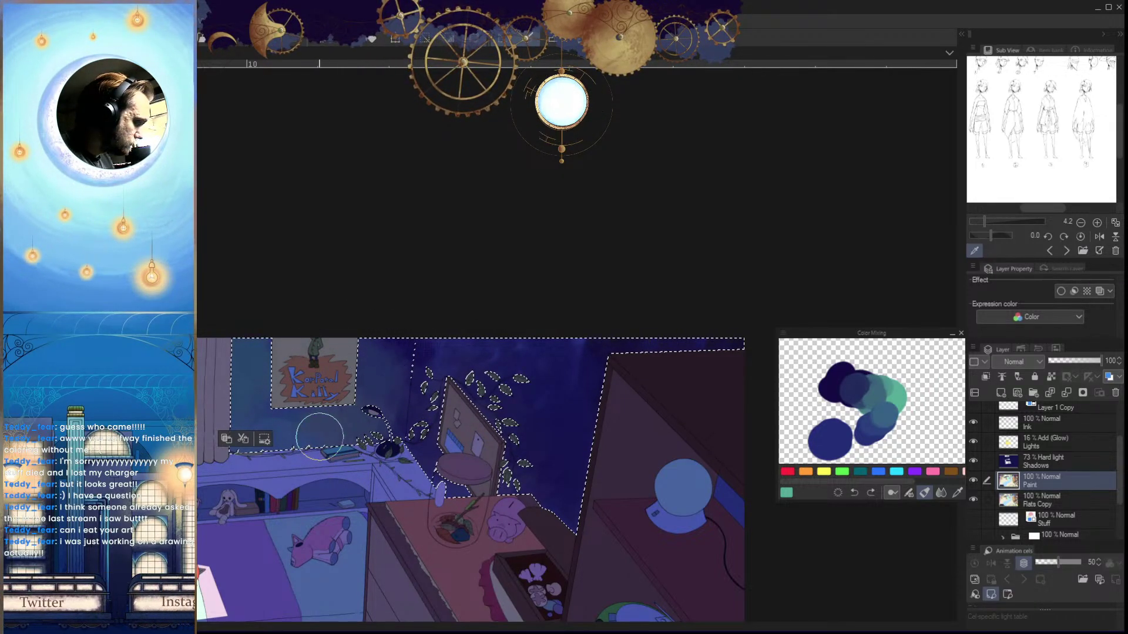
# Sample the wall's blue and soften the shading beneath the poster and on the wall between poster and corner
pyautogui.keyDown('alt'); pyautogui.click(287, 423); pyautogui.keyUp('alt')
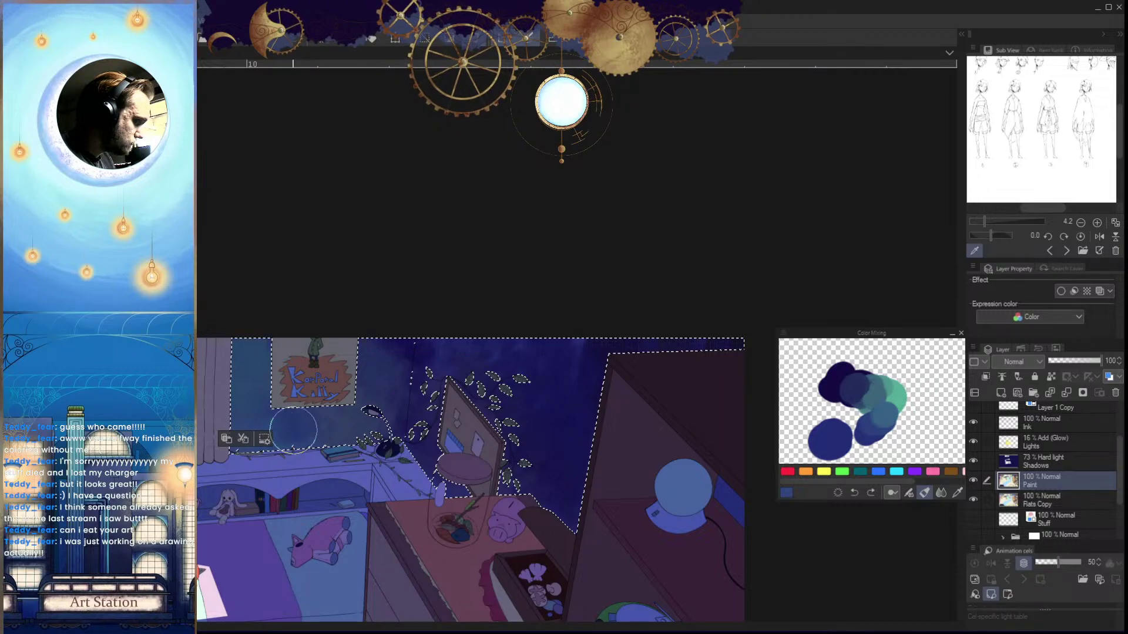
pyautogui.press('h')
pyautogui.moveTo(721, 519); pyautogui.dragTo(622, 514)
pyautogui.press('h')
pyautogui.scroll(1, 493, 431)
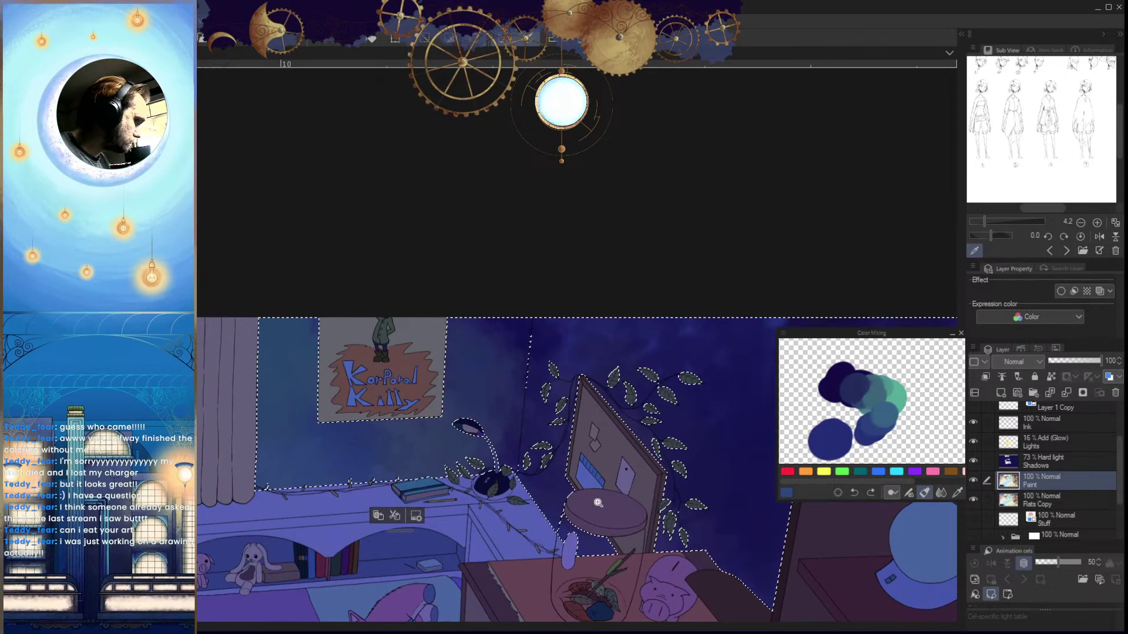
pyautogui.scroll(-2, 614, 438)
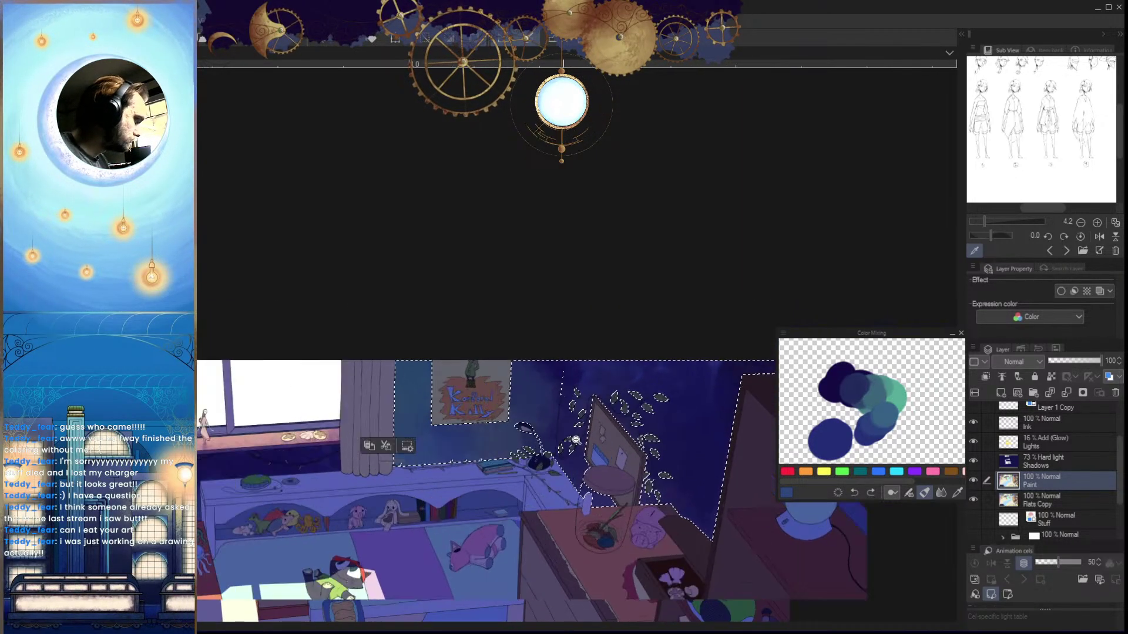
pyautogui.scroll(1, 540, 438)
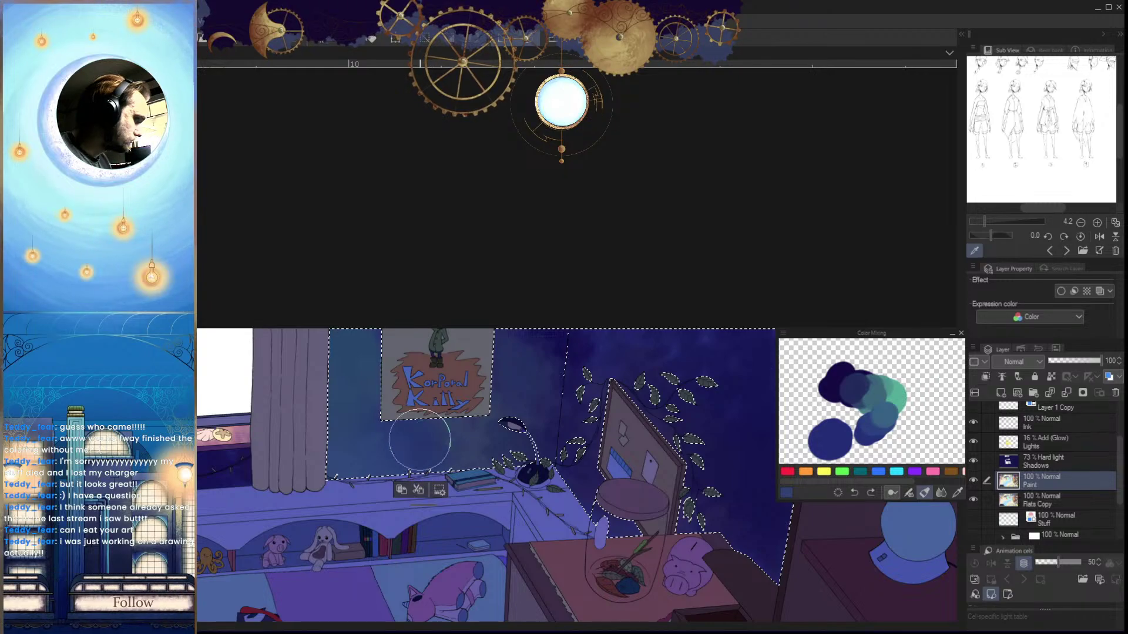
pyautogui.scroll(-2, 513, 595)
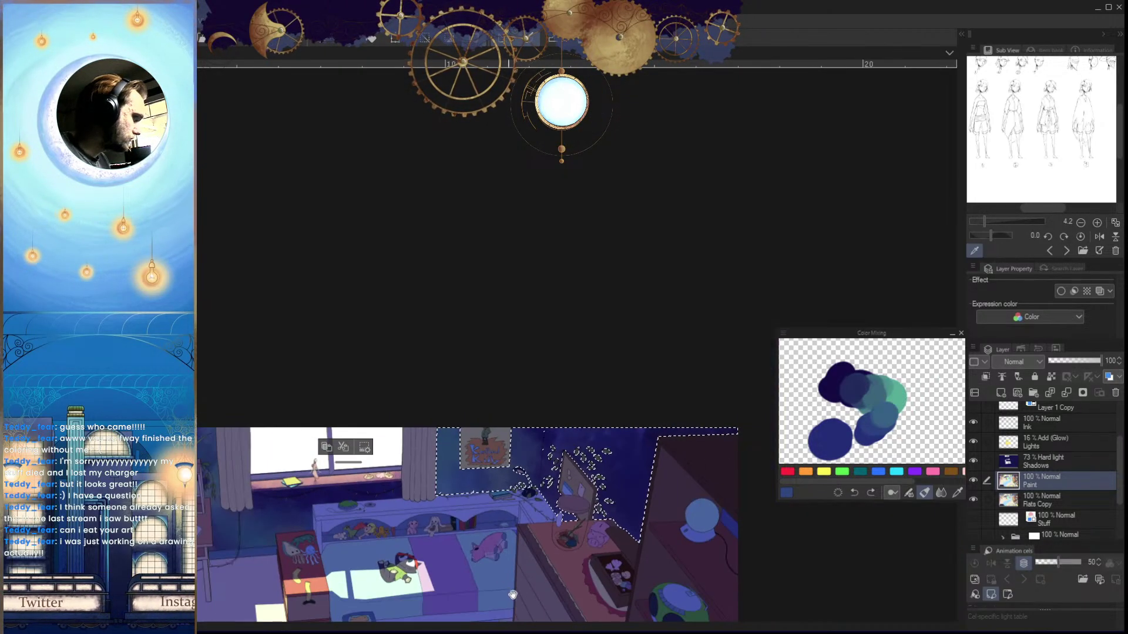
pyautogui.scroll(2, 502, 369)
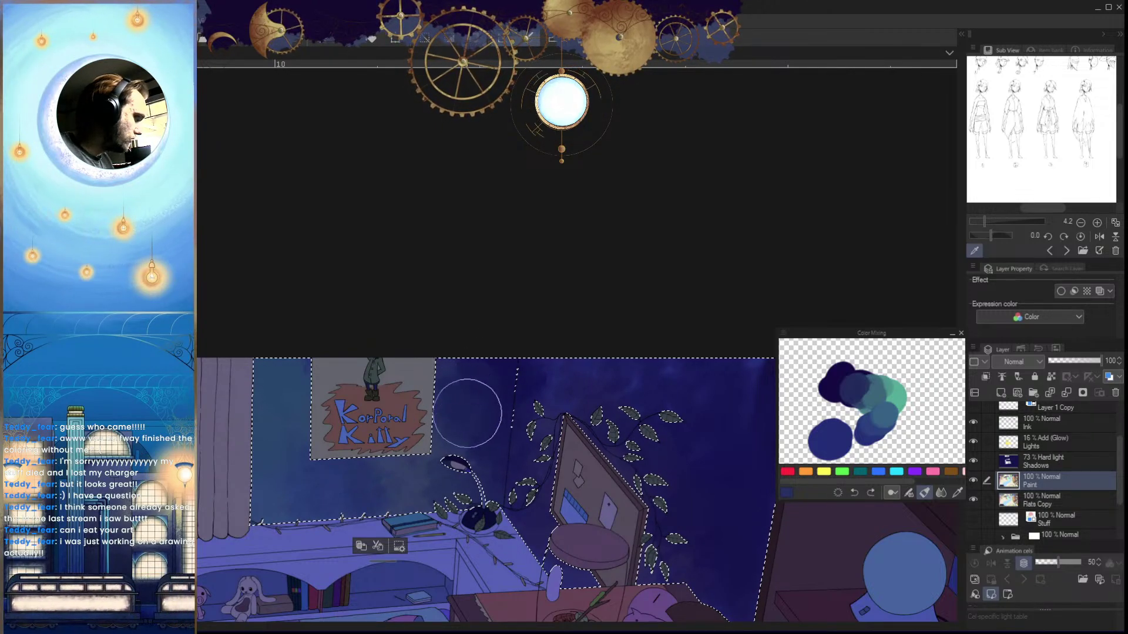
# Blend a hint of teal near the tall bookshelf and darken the wall corner between poster and mirror with dark indigo
pyautogui.click(895, 401)
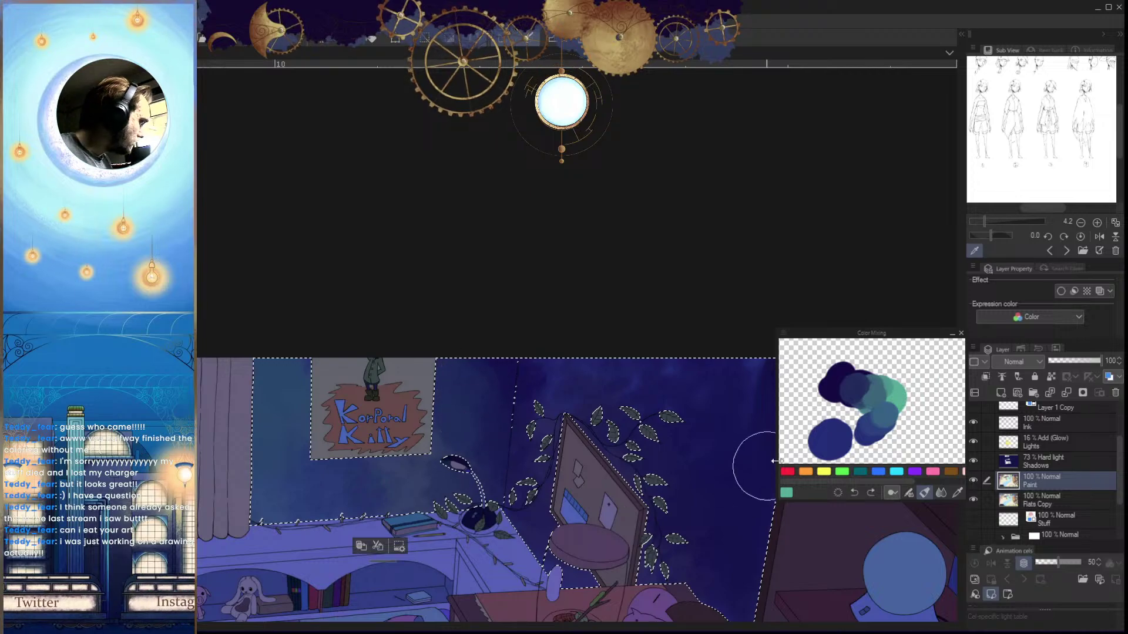
pyautogui.click(828, 430)
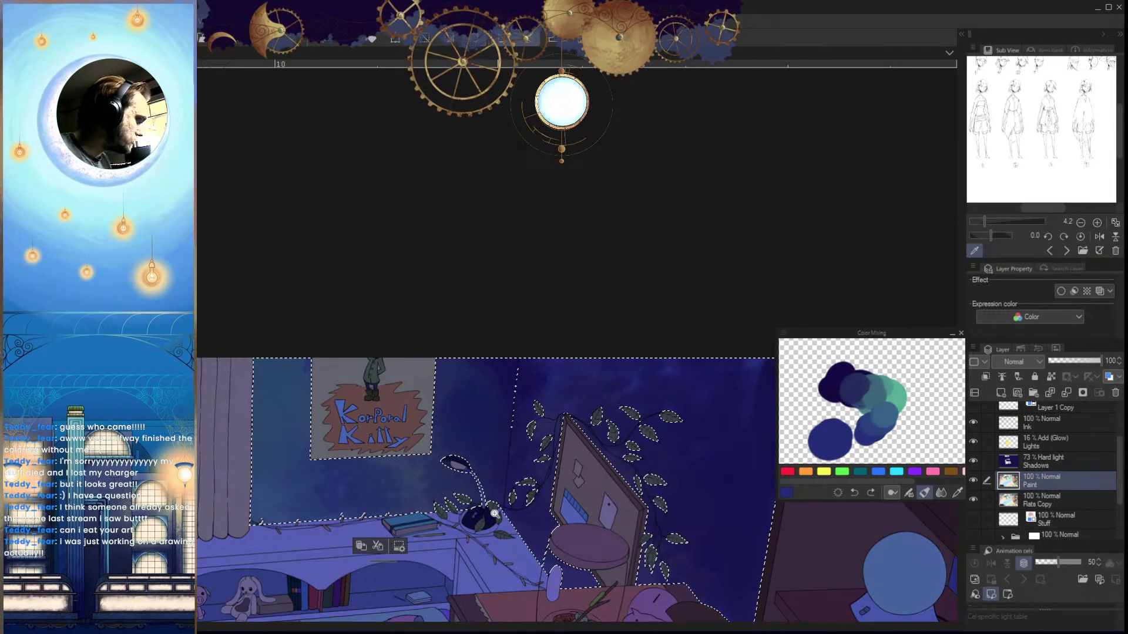
pyautogui.scroll(-2, 527, 447)
pyautogui.scroll(2, 505, 470)
pyautogui.scroll(-2, 538, 510)
pyautogui.moveTo(512, 547); pyautogui.dragTo(504, 484)
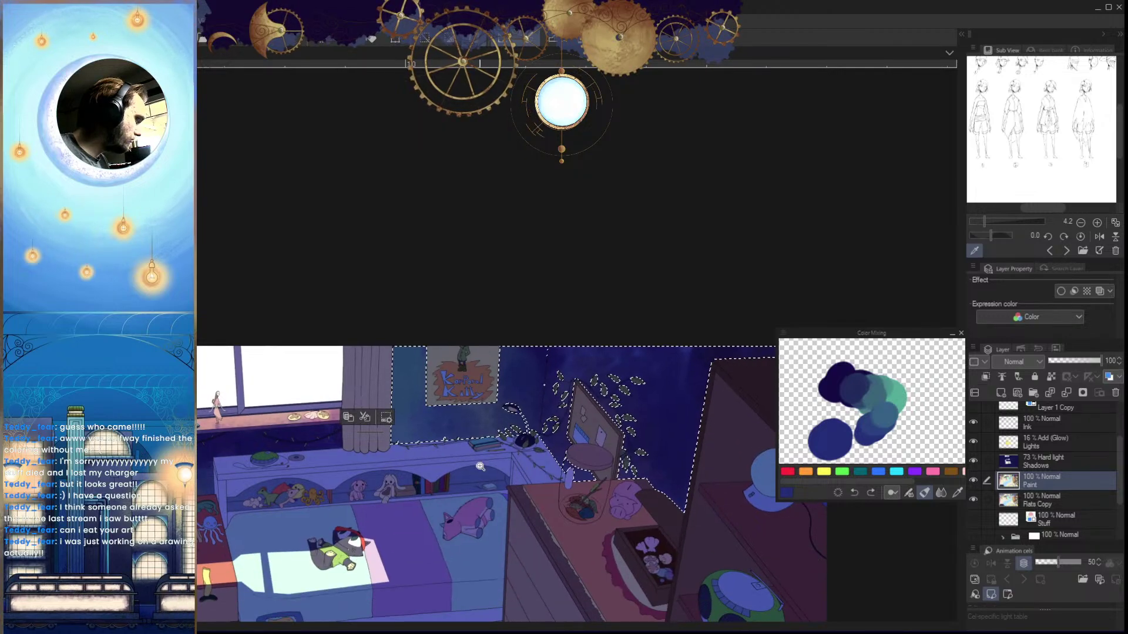
pyautogui.scroll(3, 529, 399)
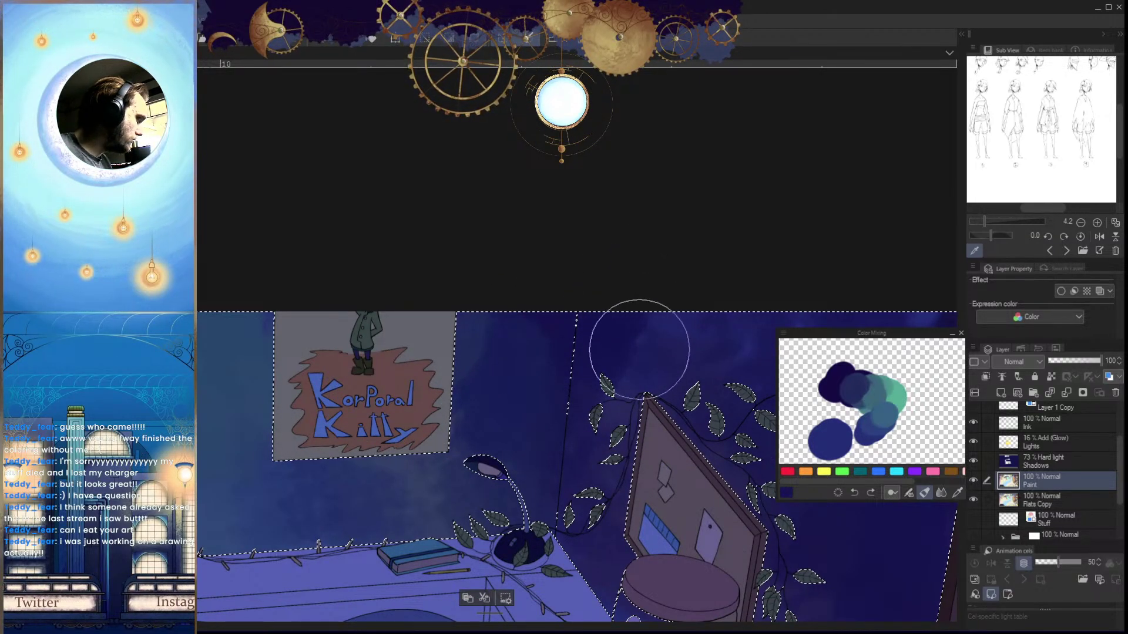
pyautogui.moveTo(546, 317); pyautogui.dragTo(558, 481)
pyautogui.scroll(-4, 605, 478)
pyautogui.scroll(2, 637, 477)
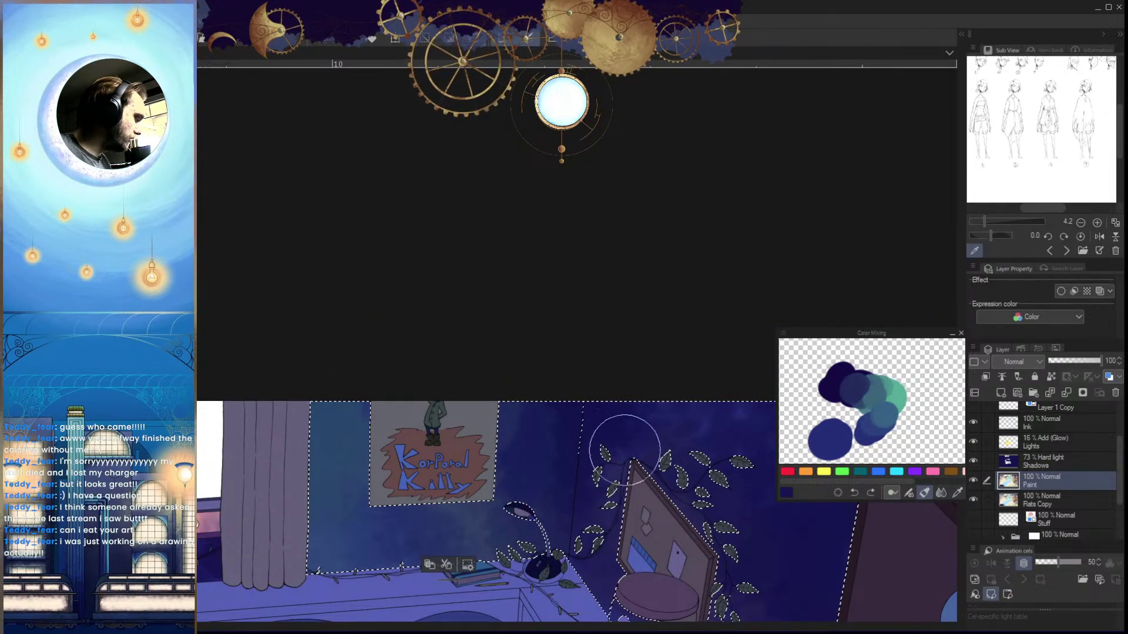
# Select the wall areas around the desk using the Flats Copy layer and return to the Paint layer
pyautogui.moveTo(625, 450); pyautogui.dragTo(597, 448)
pyautogui.moveTo(388, 449)
pyautogui.mouseDown()
pyautogui.moveTo(685, 452)
pyautogui.moveTo(405, 447)
pyautogui.mouseUp()
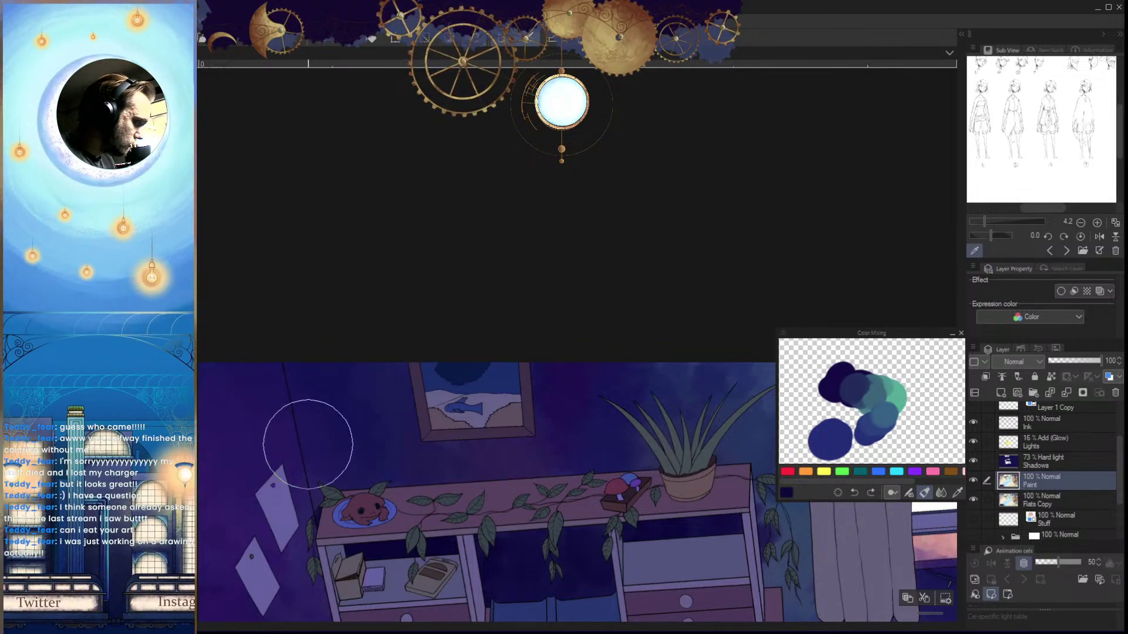
pyautogui.moveTo(297, 471); pyautogui.dragTo(377, 464)
pyautogui.click(1046, 500)
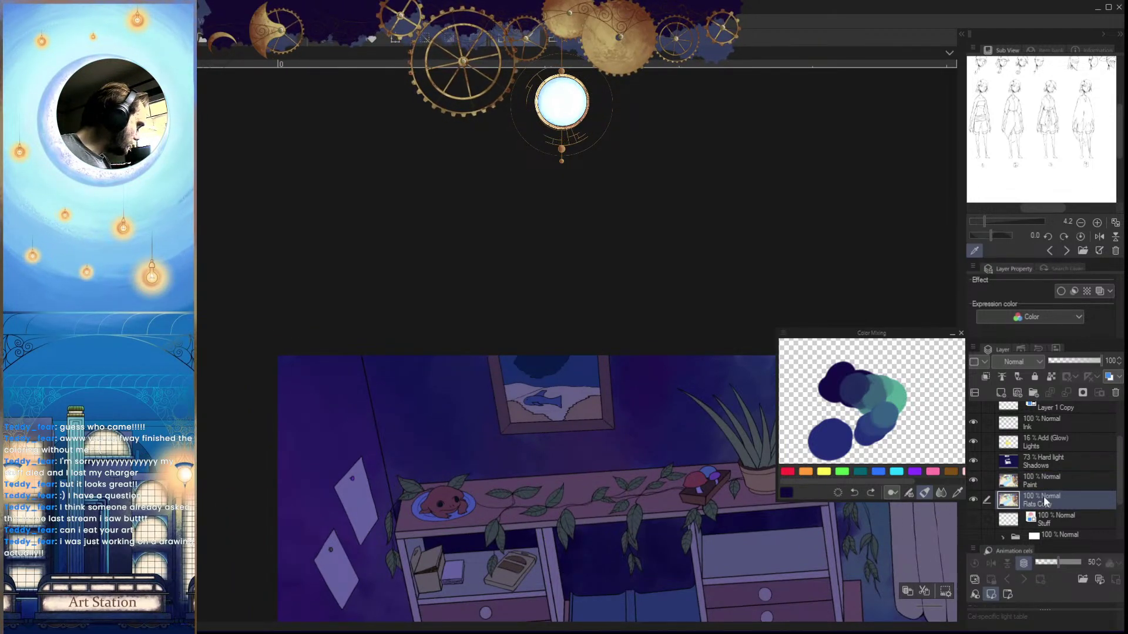
pyautogui.press('w')
pyautogui.click(429, 407)
pyautogui.click(1048, 477)
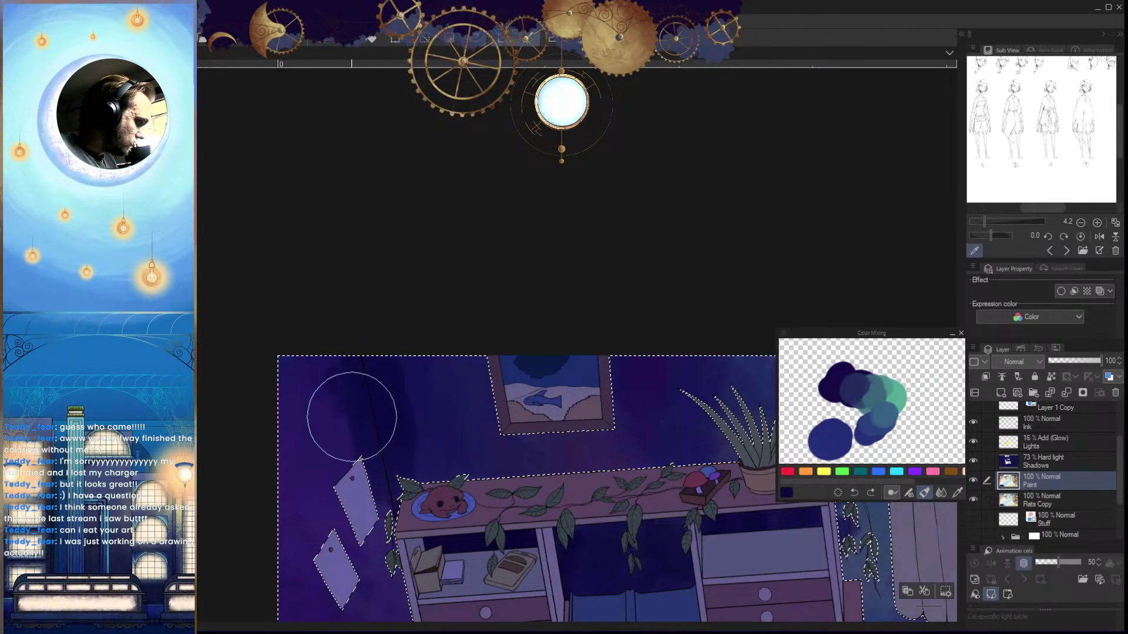
# Paint dark indigo shading over the wall corner beside the picture frame and above the pinned papers, mirroring the canvas while painting
pyautogui.press('h')
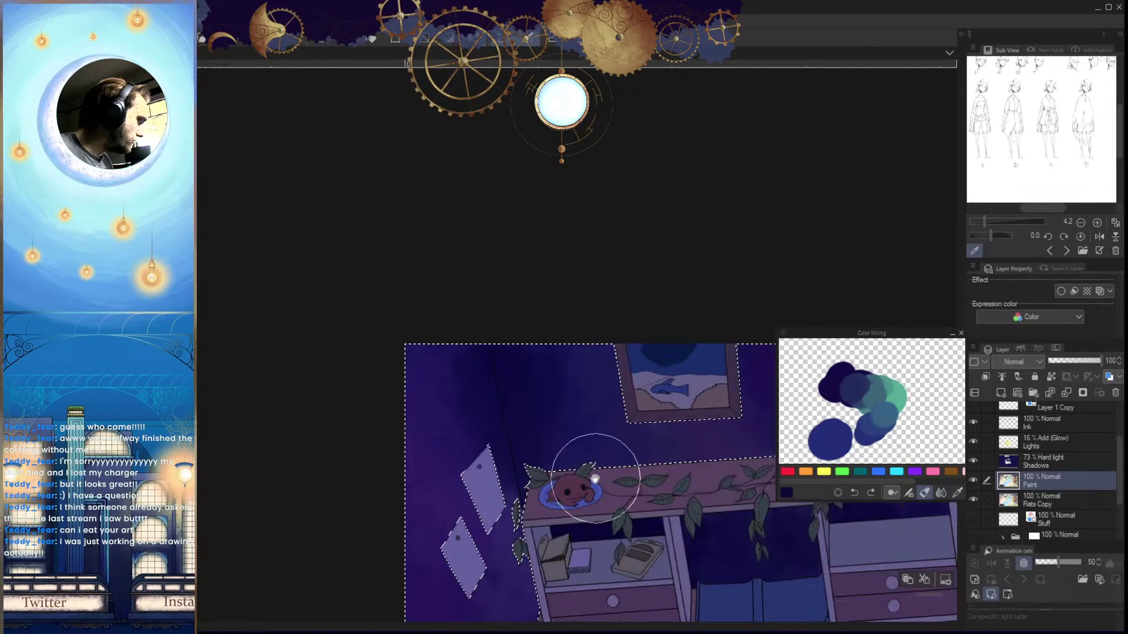
pyautogui.press('h')
pyautogui.press('h')
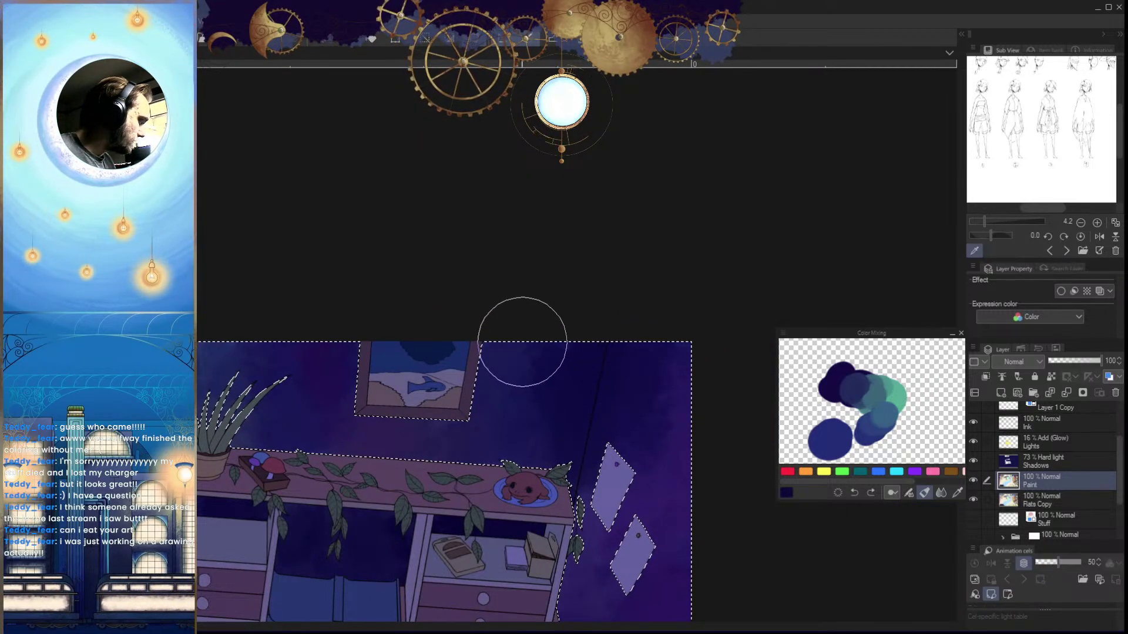
pyautogui.press('h')
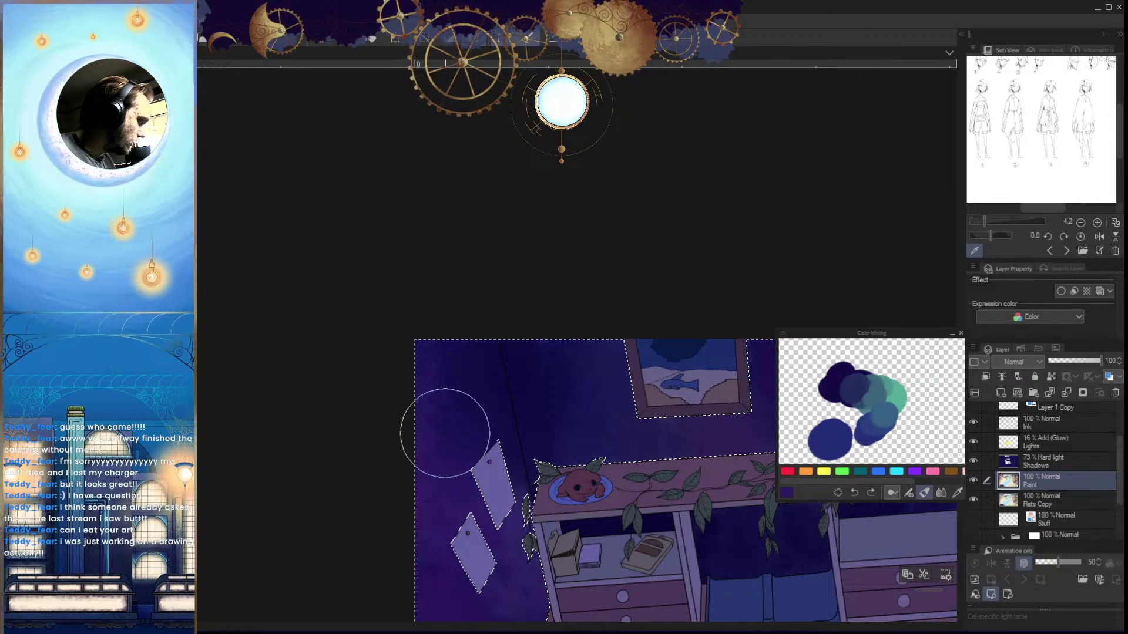
pyautogui.press('h')
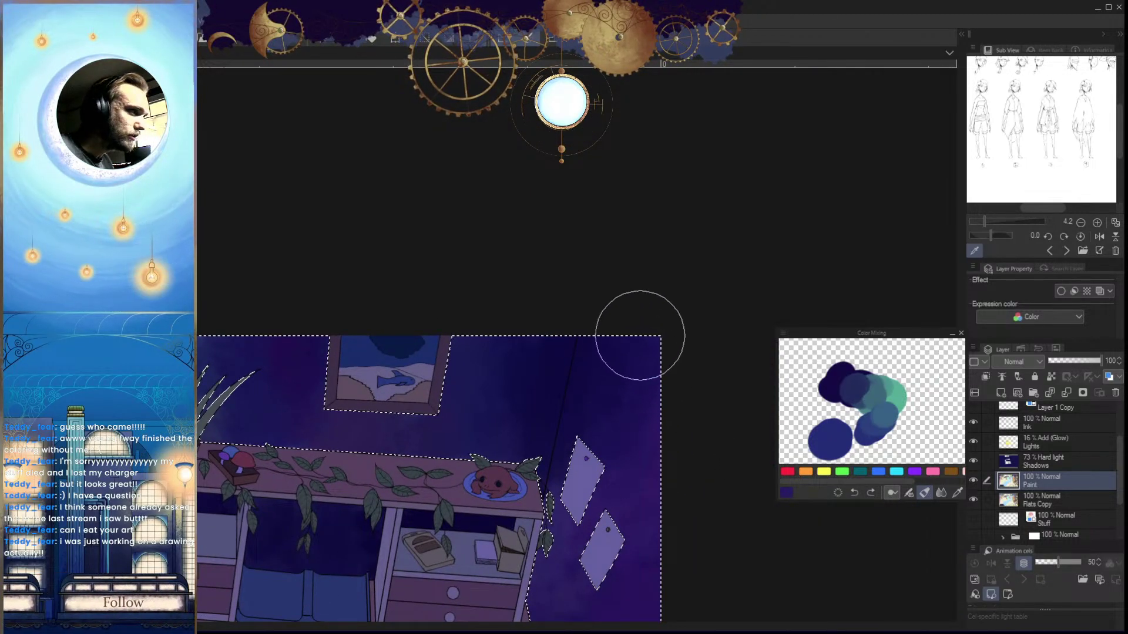
pyautogui.moveTo(604, 414); pyautogui.dragTo(625, 421)
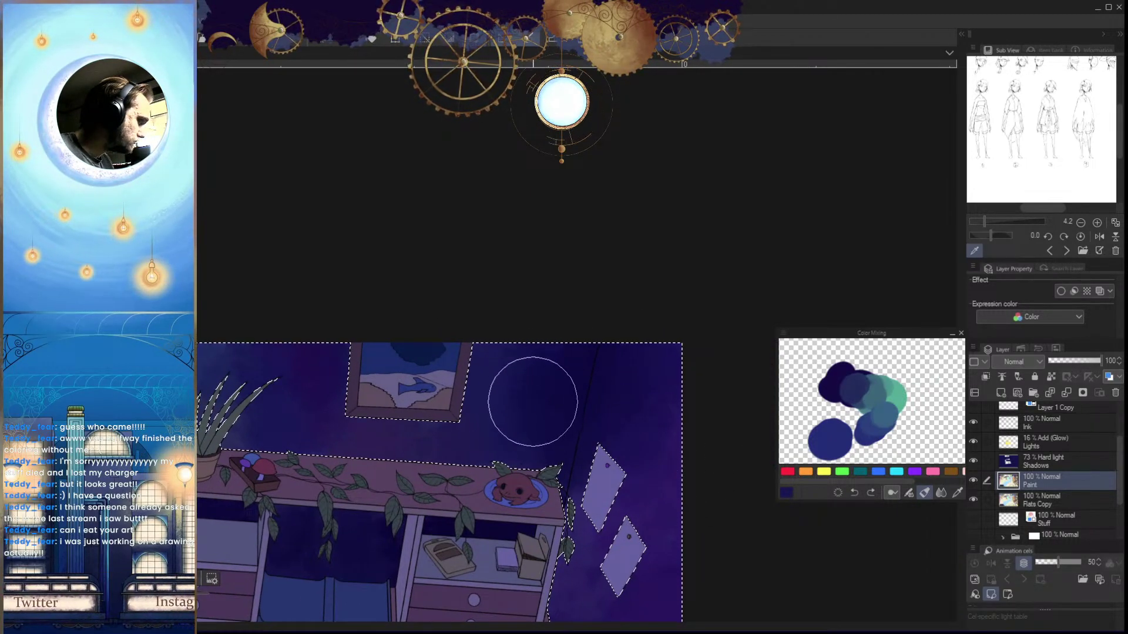
# Reselect the wall areas around the poster and vanity mirror using the Flats Copy layer, and return to the Paint layer
pyautogui.press('h')
pyautogui.scroll(-4, 641, 470)
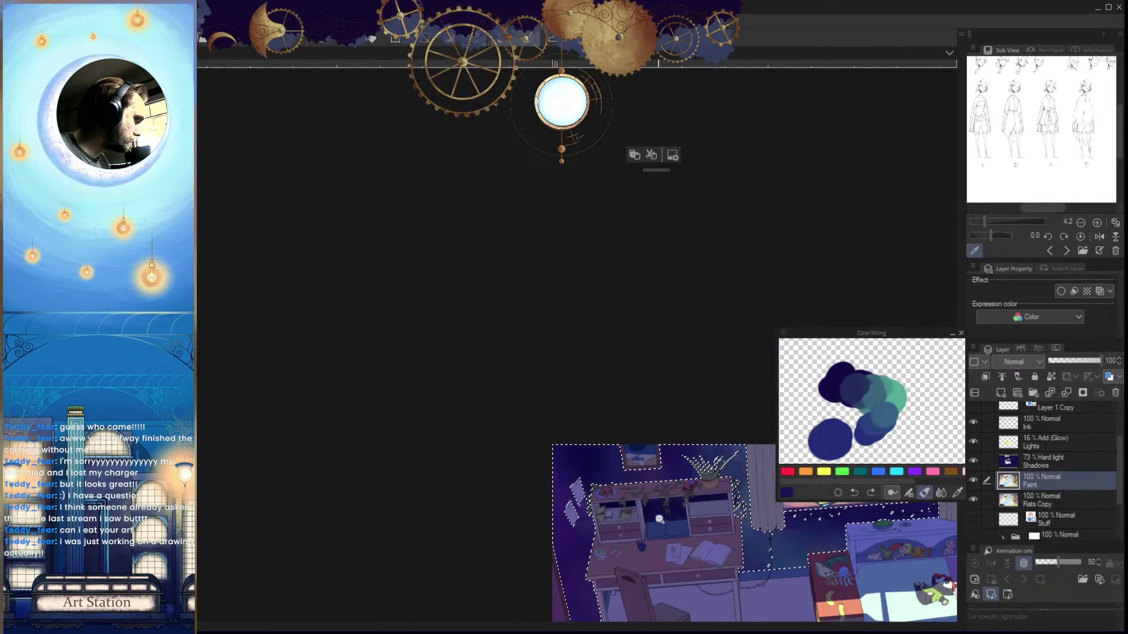
pyautogui.moveTo(667, 573); pyautogui.dragTo(493, 505)
pyautogui.moveTo(646, 437); pyautogui.dragTo(677, 484)
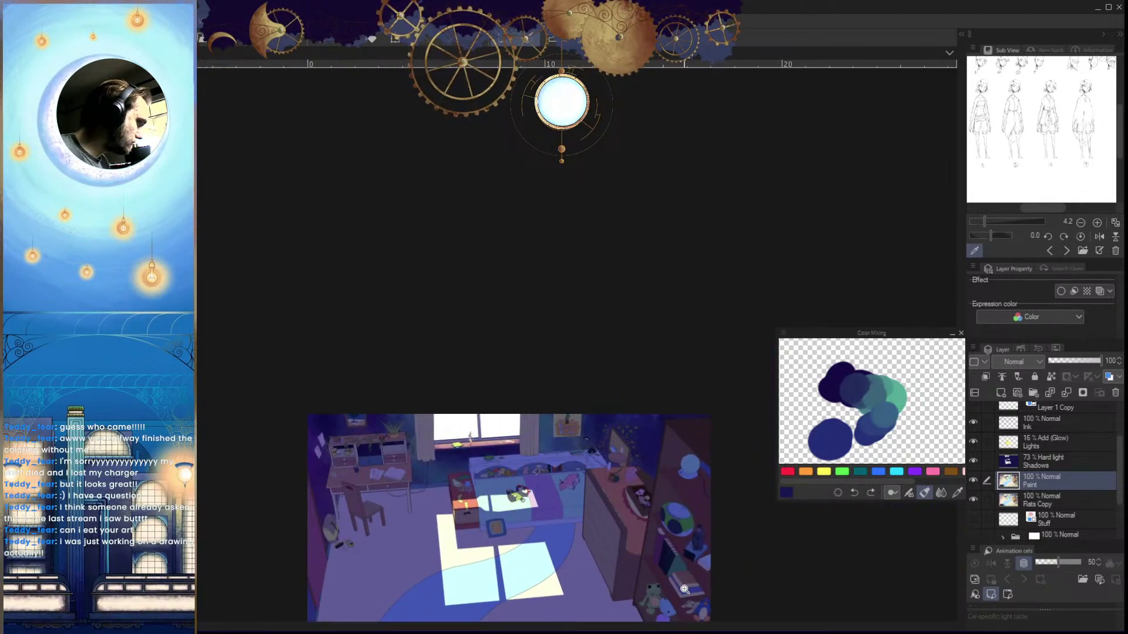
pyautogui.scroll(1, 679, 596)
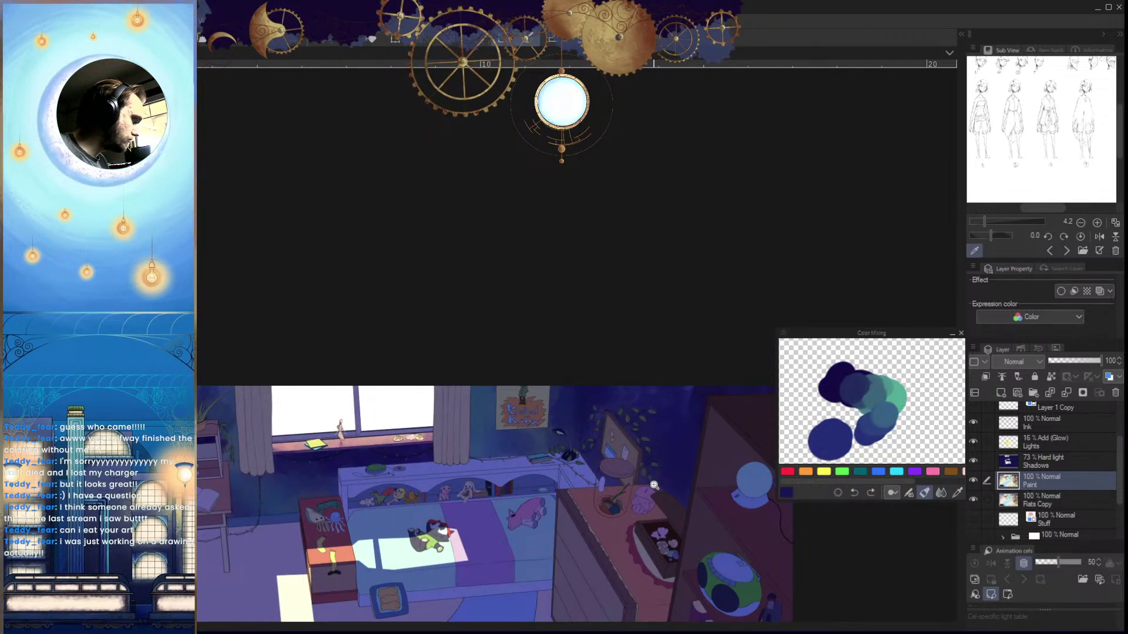
pyautogui.scroll(1, 679, 596)
pyautogui.click(1029, 499)
pyautogui.click(707, 373)
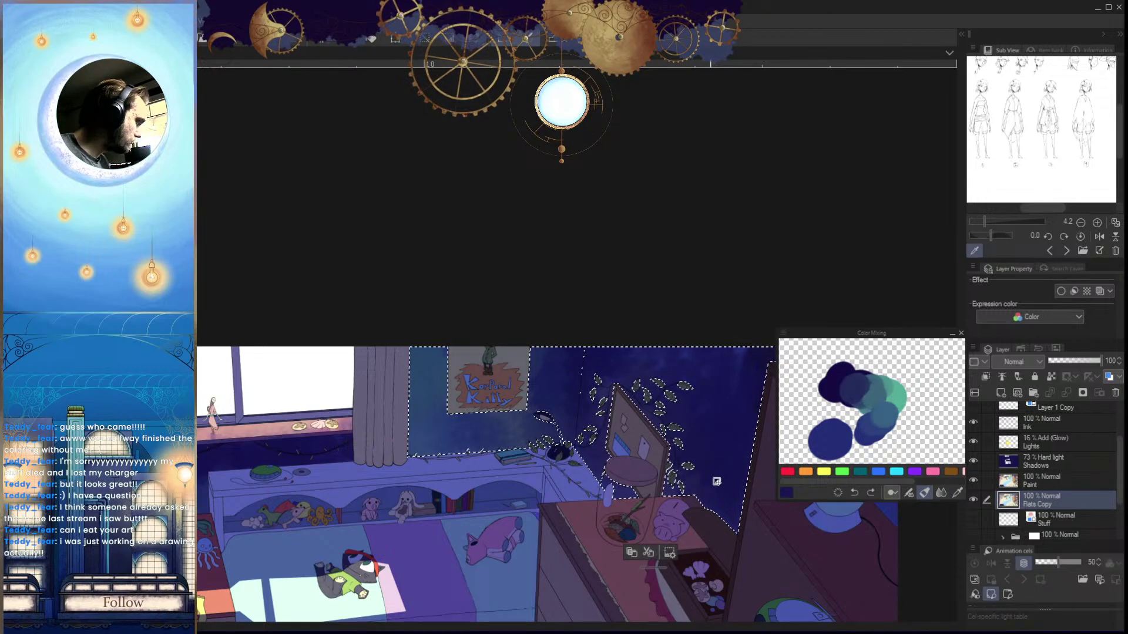
pyautogui.click(1030, 480)
# Sample purple from the wall beside the desk and brush it with a larger brush onto the wall between mirror and bookshelf
pyautogui.moveTo(676, 483); pyautogui.dragTo(632, 493)
pyautogui.scroll(2, 632, 494)
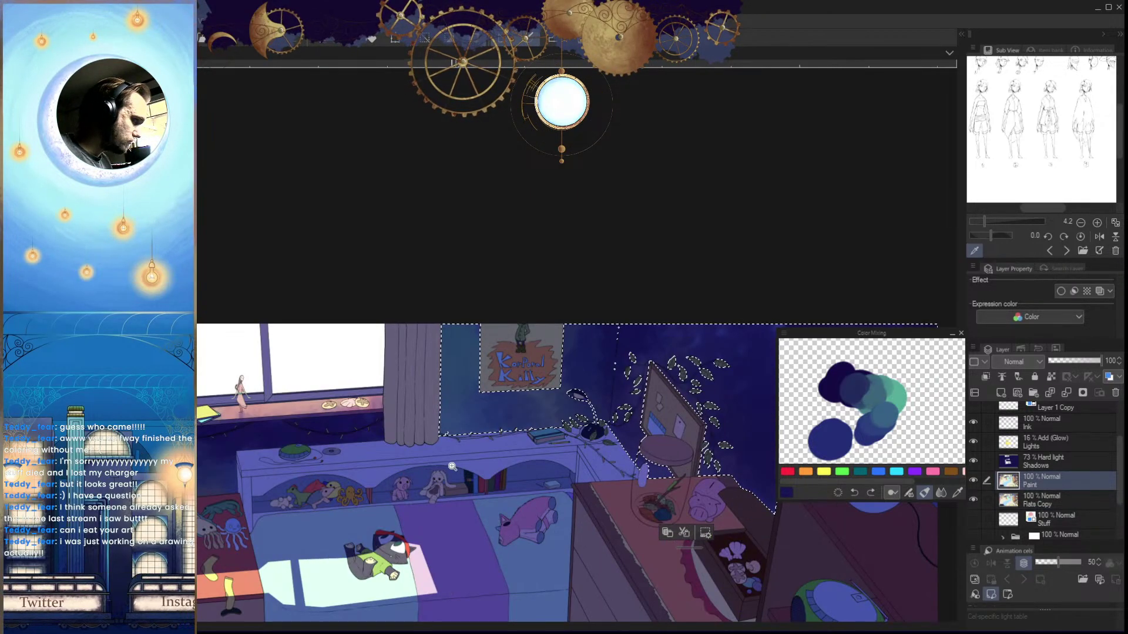
pyautogui.scroll(-2, 470, 494)
pyautogui.scroll(3, 315, 494)
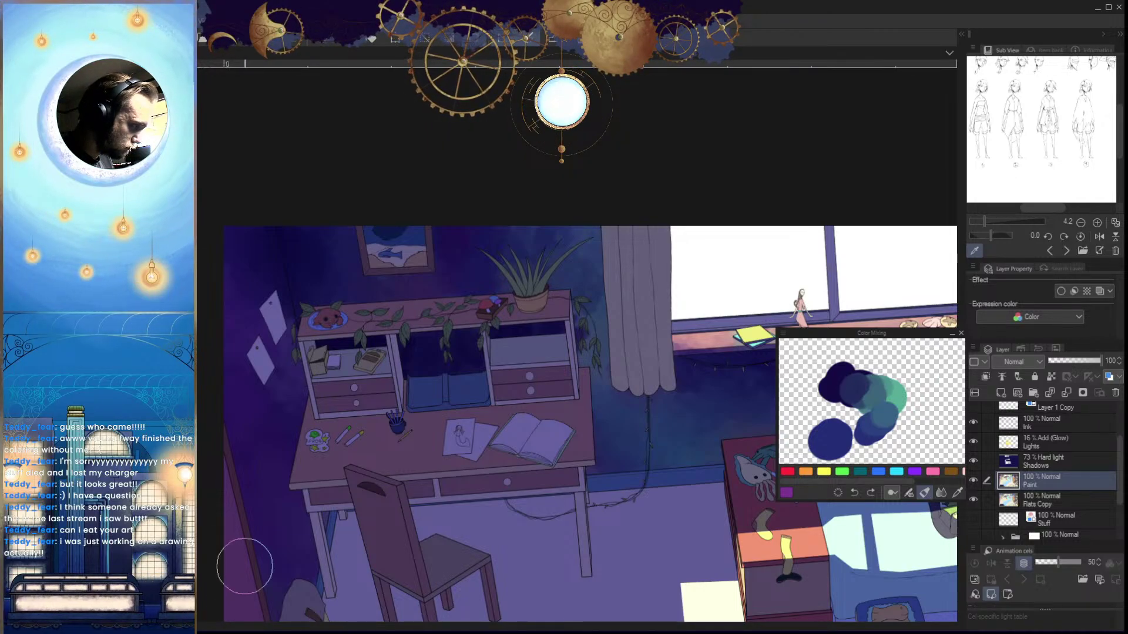
pyautogui.scroll(-4, 421, 497)
pyautogui.moveTo(670, 503); pyautogui.dragTo(563, 504)
pyautogui.scroll(4, 531, 450)
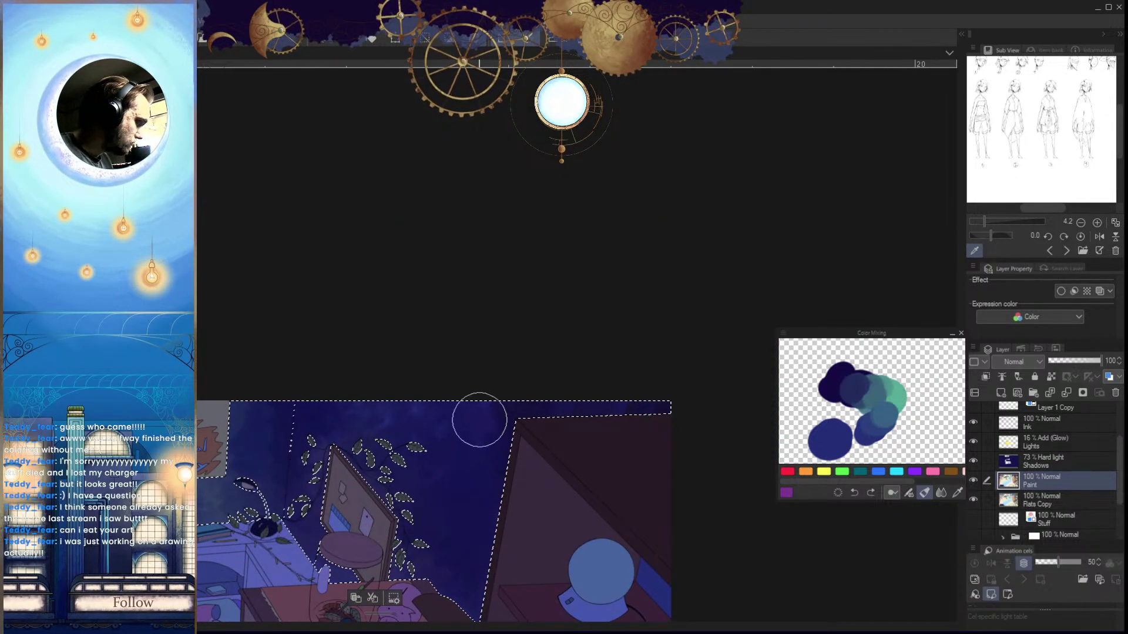
pyautogui.press(']')
pyautogui.press(']')
pyautogui.press(']')
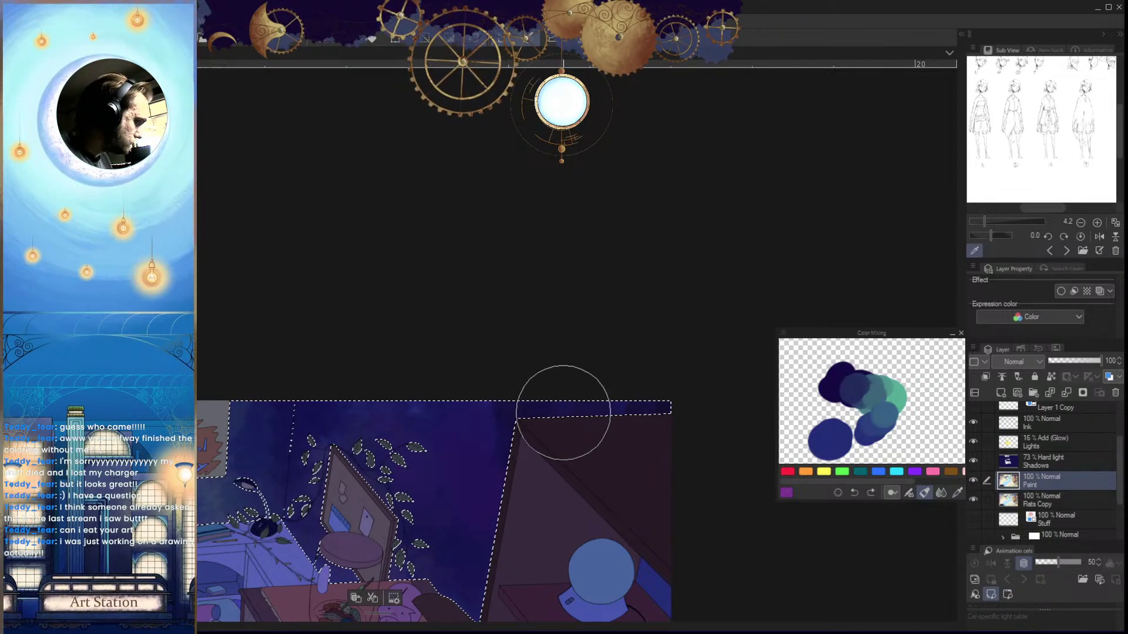
pyautogui.moveTo(486, 479); pyautogui.dragTo(523, 357)
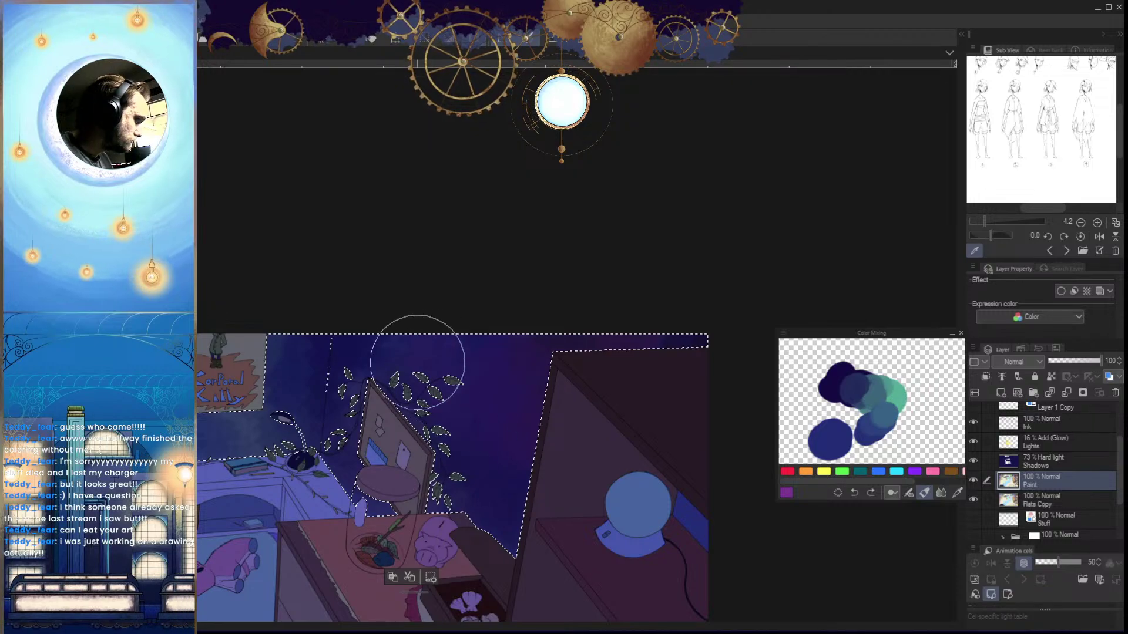
# Sample dark indigo from the wall near the corner and blend it into the purple between the mirror and bookshelf
pyautogui.keyDown('alt'); pyautogui.click(355, 378); pyautogui.keyUp('alt')
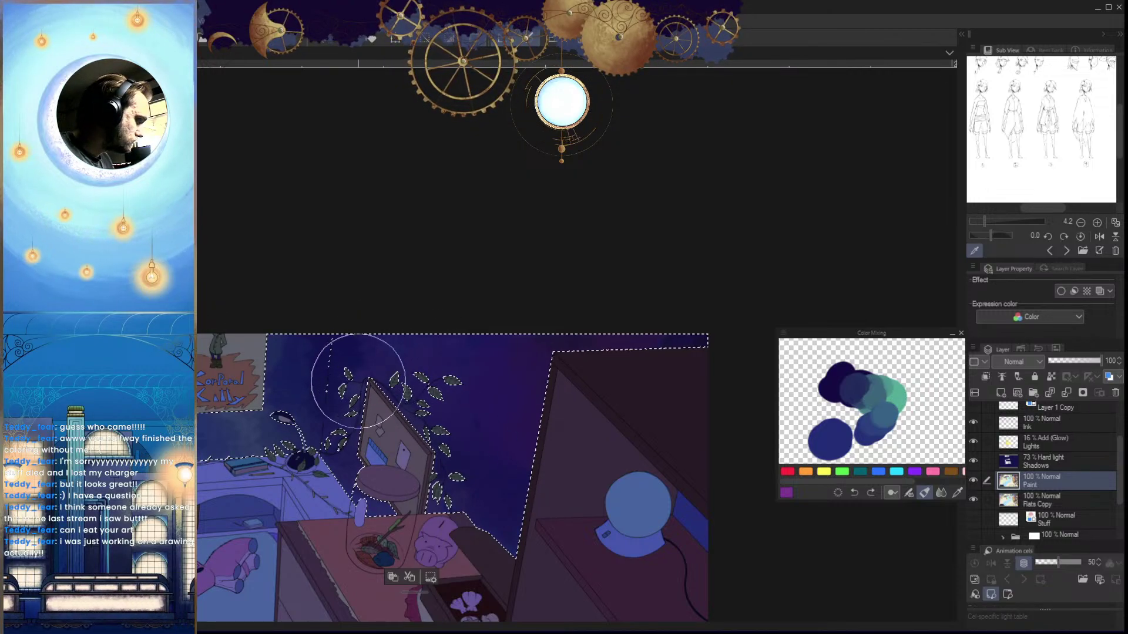
pyautogui.keyDown('alt'); pyautogui.click(349, 344); pyautogui.keyUp('alt')
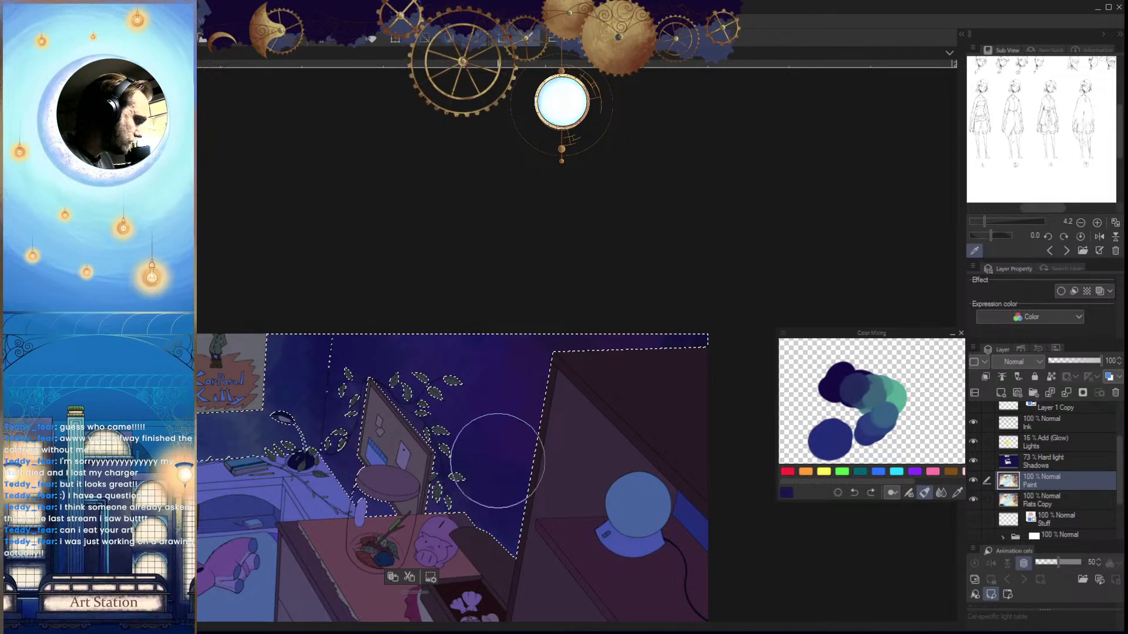
pyautogui.scroll(-2, 497, 461)
# Sample teal from the color mixing swatches and brush it with a smaller brush onto the wall below the poster, mirroring the canvas while painting
pyautogui.keyDown('alt'); pyautogui.click(893, 394); pyautogui.keyUp('alt')
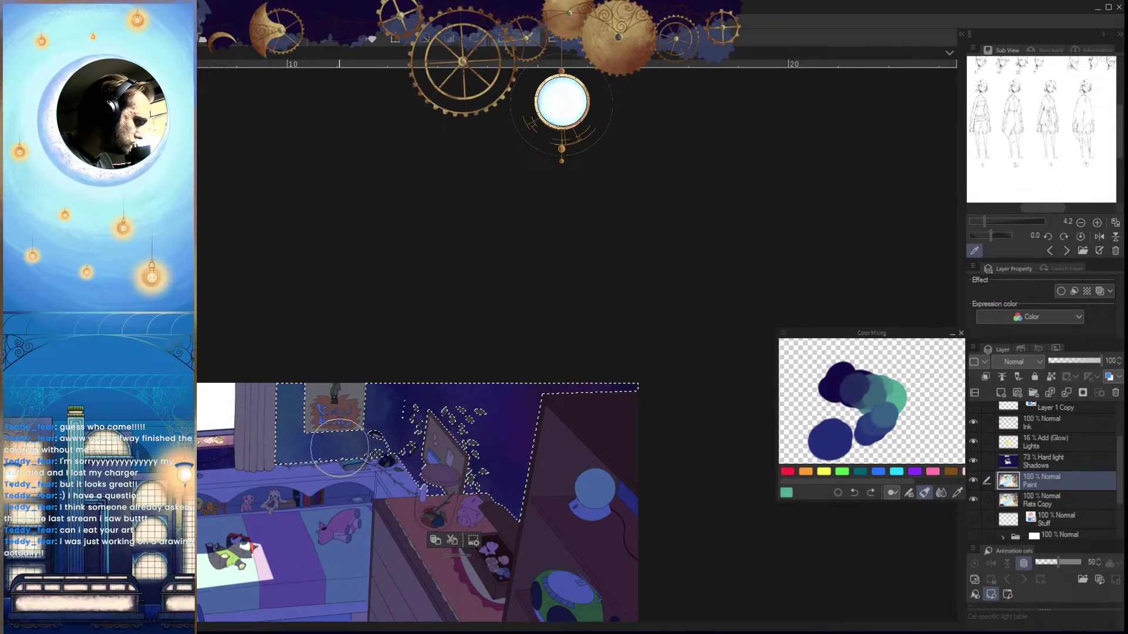
pyautogui.scroll(3, 332, 443)
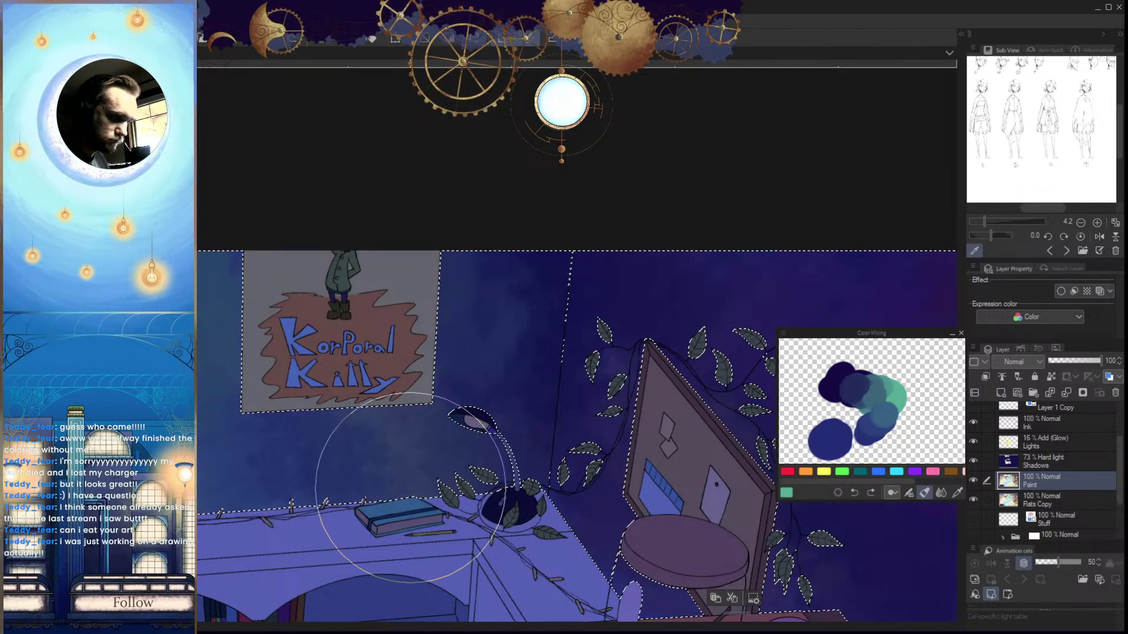
pyautogui.press('[')
pyautogui.press('[')
pyautogui.press('[')
pyautogui.press('[')
pyautogui.press('[')
pyautogui.press('[')
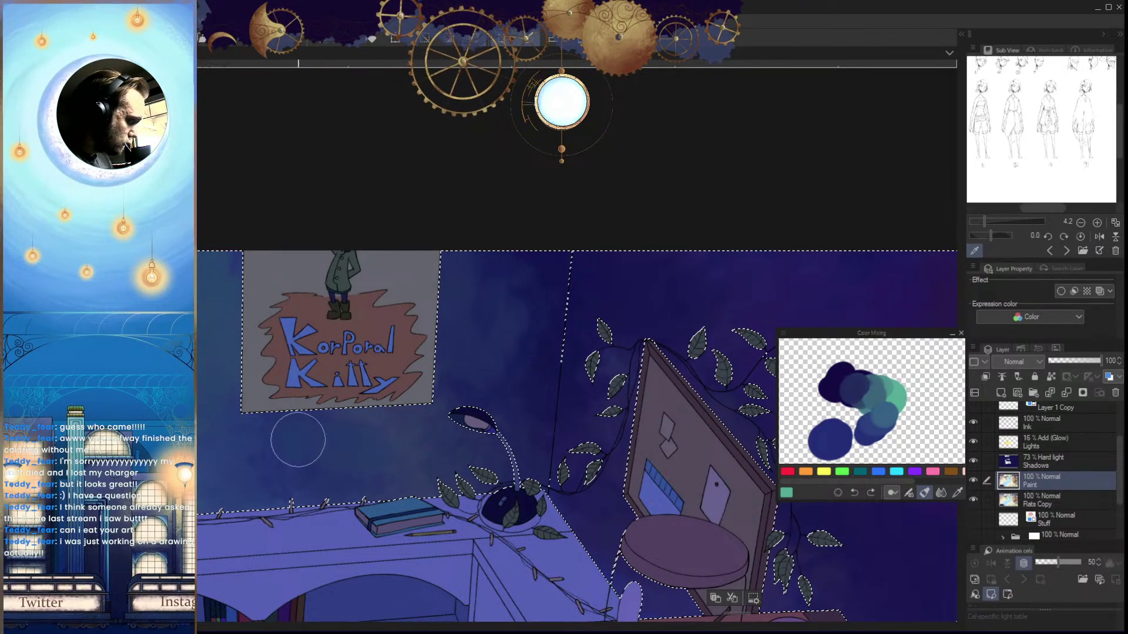
pyautogui.press('h')
pyautogui.moveTo(731, 442); pyautogui.dragTo(520, 451)
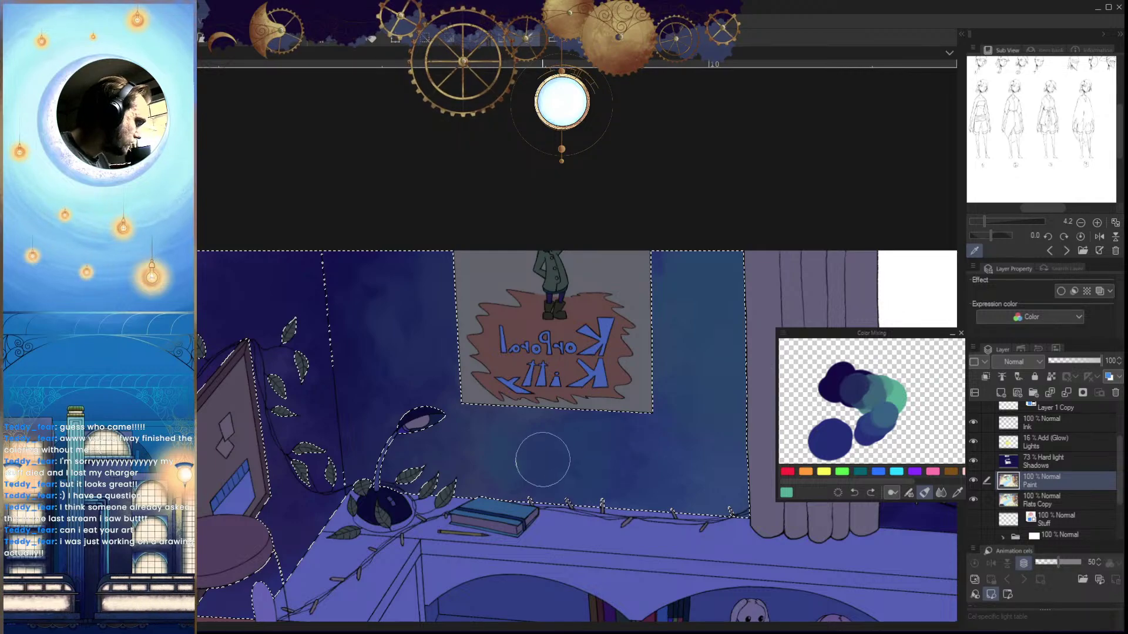
pyautogui.press('h')
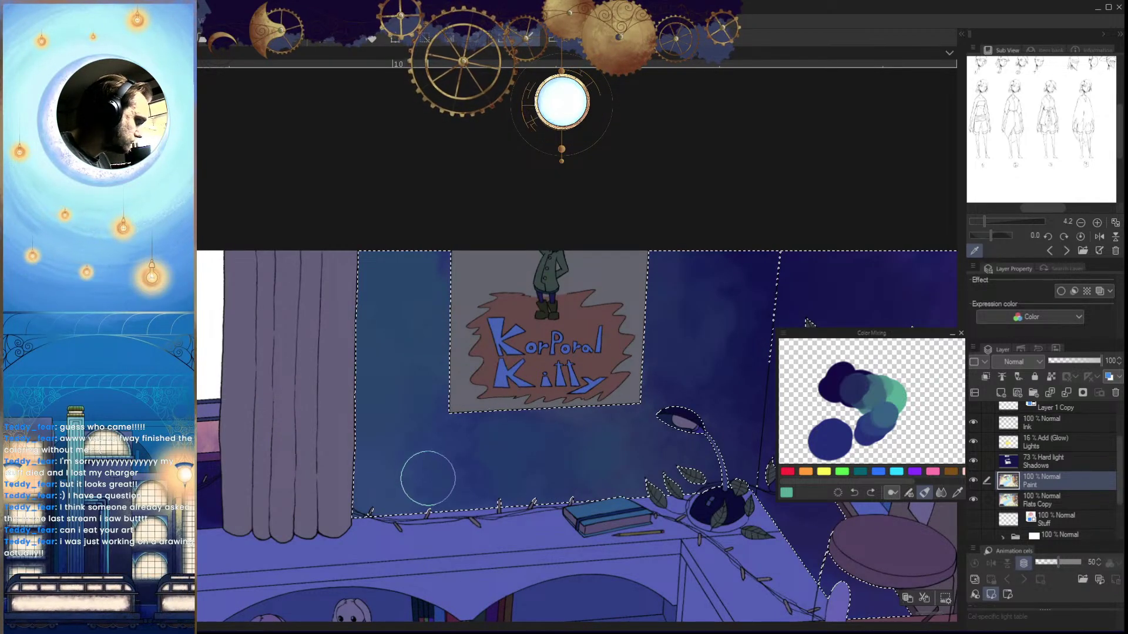
# Brush dark indigo over the narrow strip of wall above the bookshelf
pyautogui.scroll(-4, 491, 468)
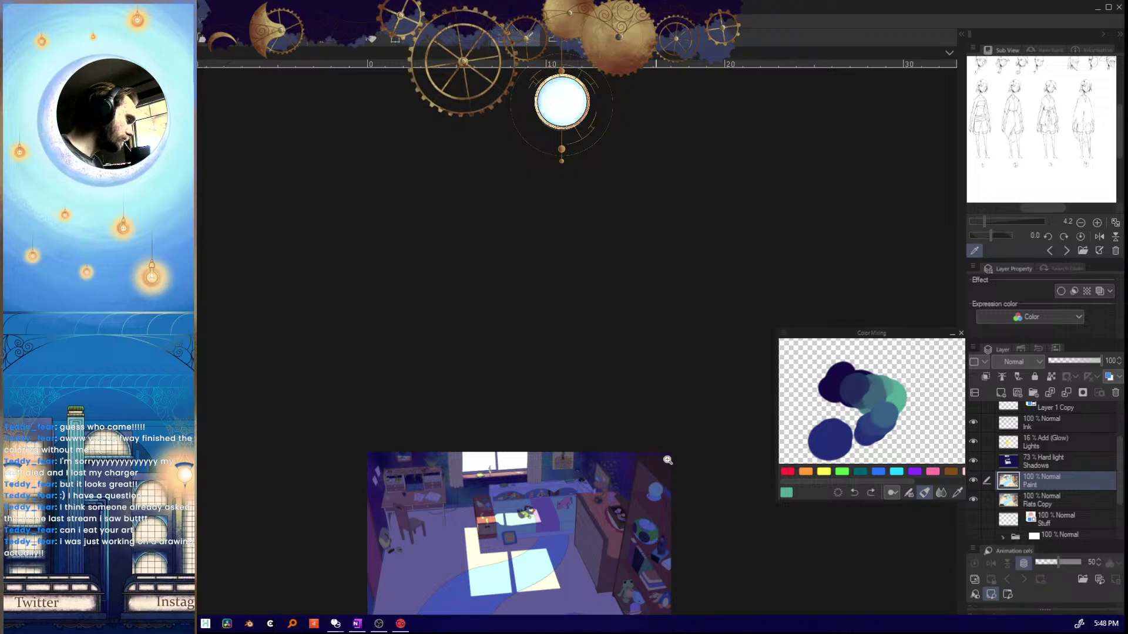
pyautogui.scroll(3, 670, 464)
pyautogui.scroll(2, 683, 499)
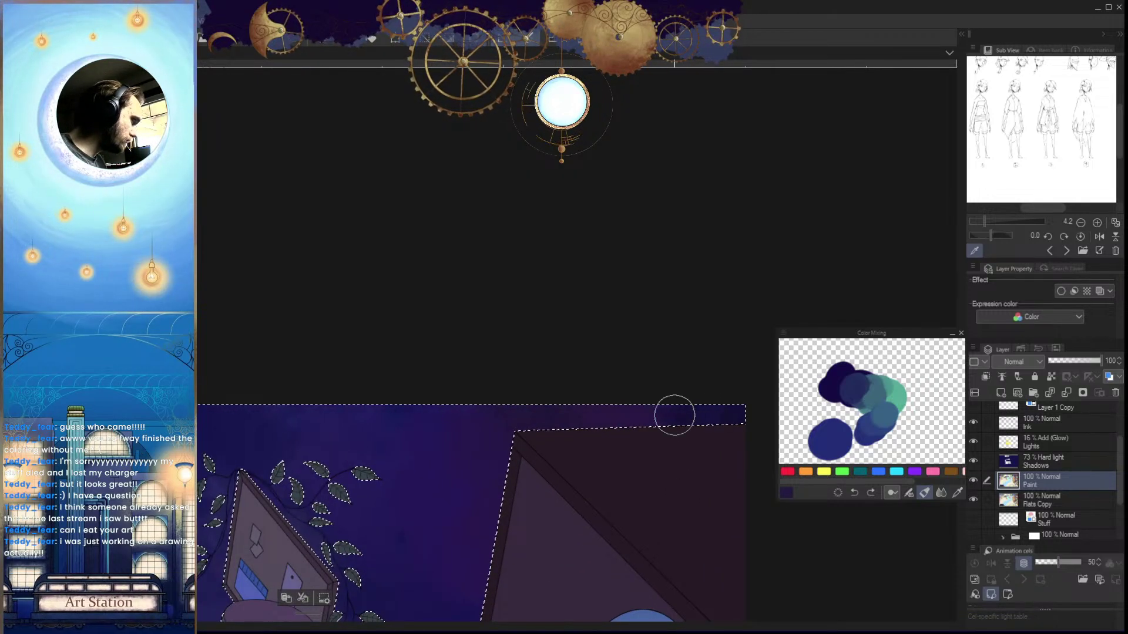
pyautogui.moveTo(736, 454); pyautogui.dragTo(654, 461)
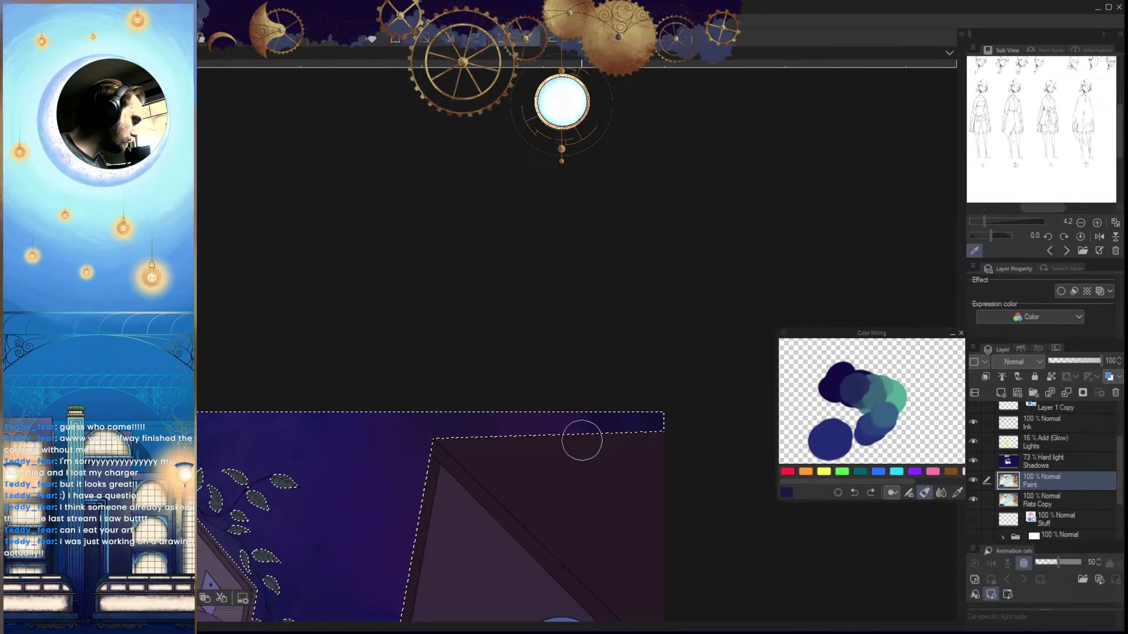
# Examine the wall shading across the whole room illustration at several zoom levels, checking it mirrored as well
pyautogui.scroll(-5, 629, 499)
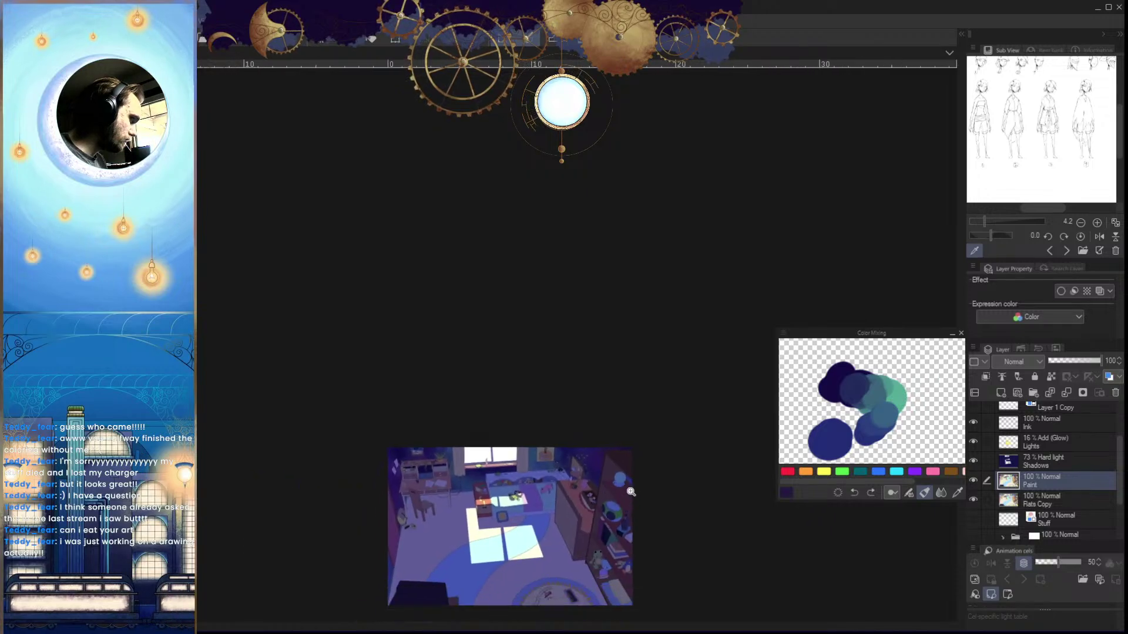
pyautogui.scroll(1, 635, 546)
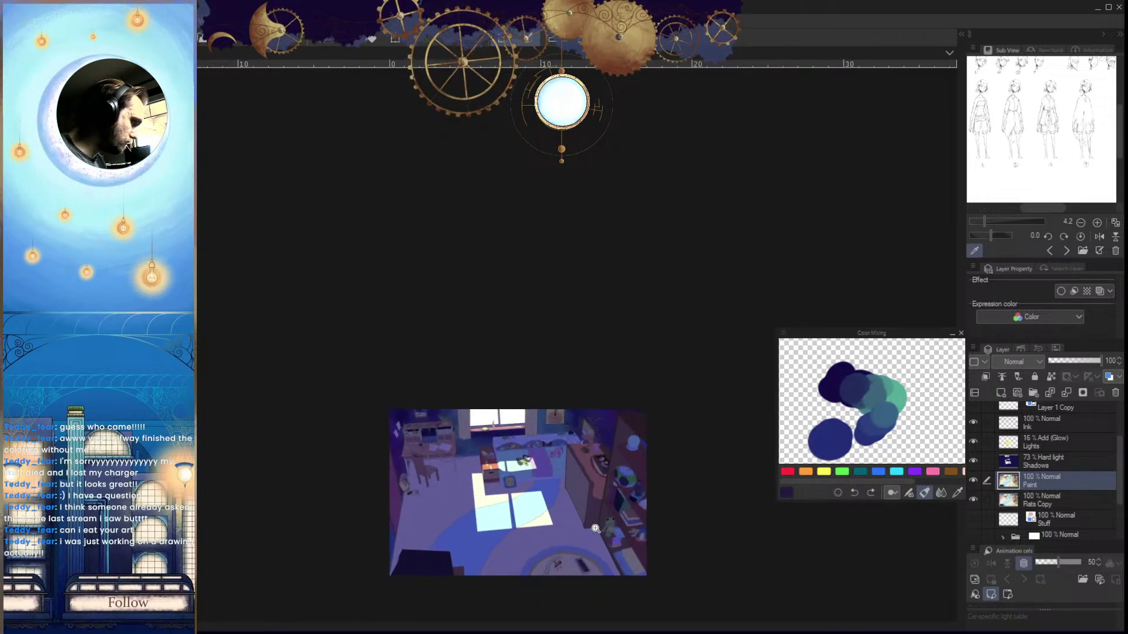
pyautogui.scroll(2, 570, 451)
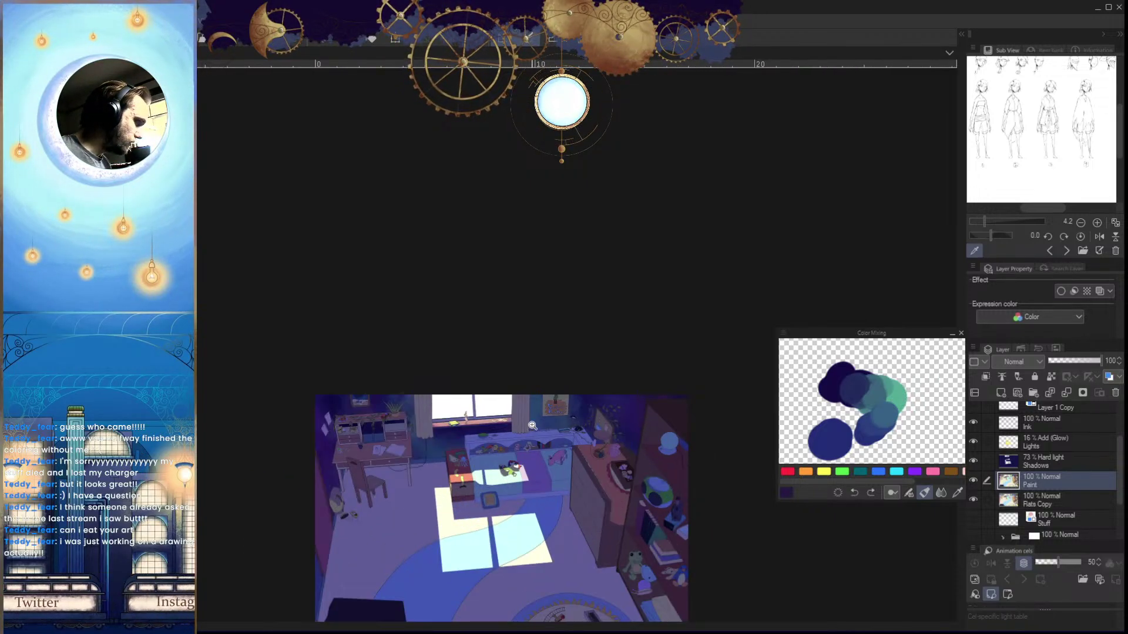
pyautogui.scroll(2, 533, 426)
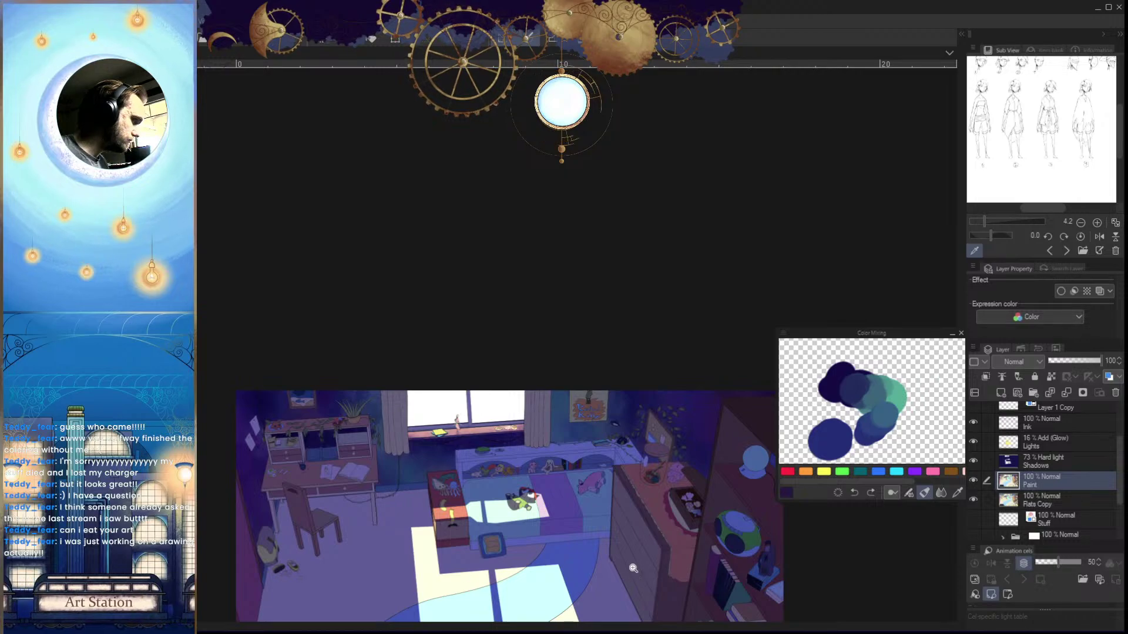
pyautogui.scroll(-2, 634, 568)
pyautogui.scroll(4, 575, 474)
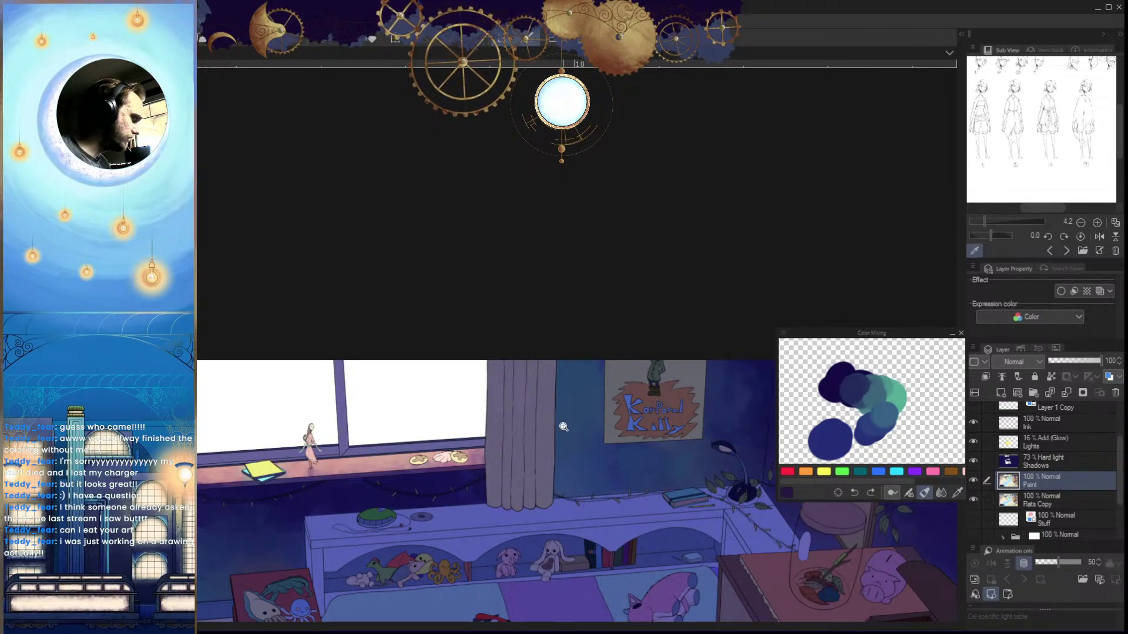
pyautogui.scroll(-3, 622, 471)
pyautogui.scroll(-3, 642, 542)
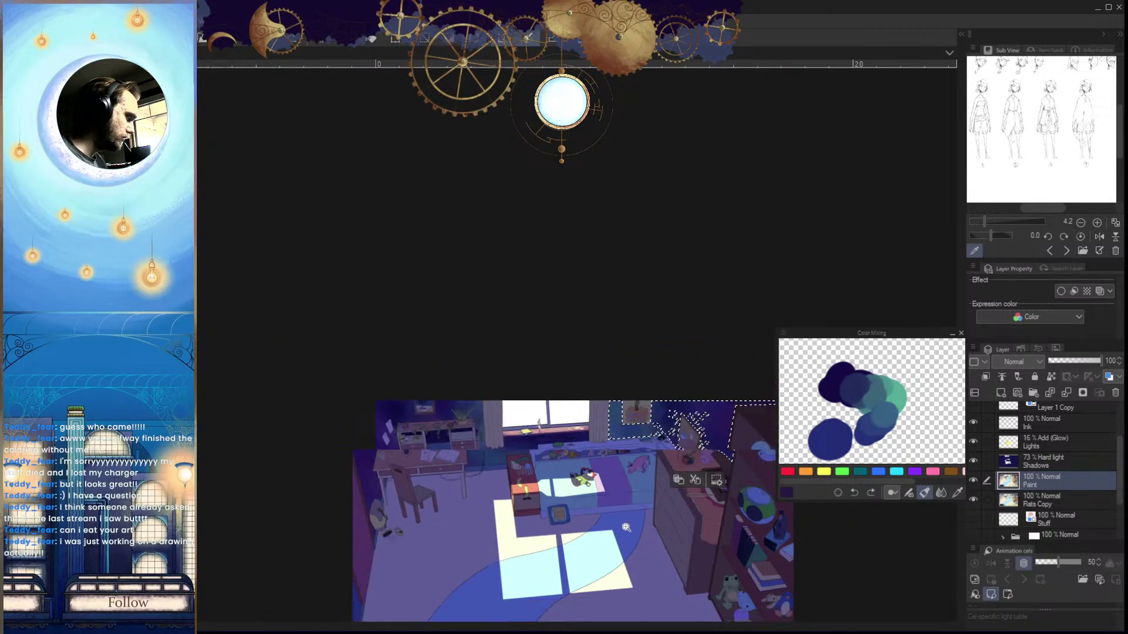
pyautogui.scroll(1, 626, 539)
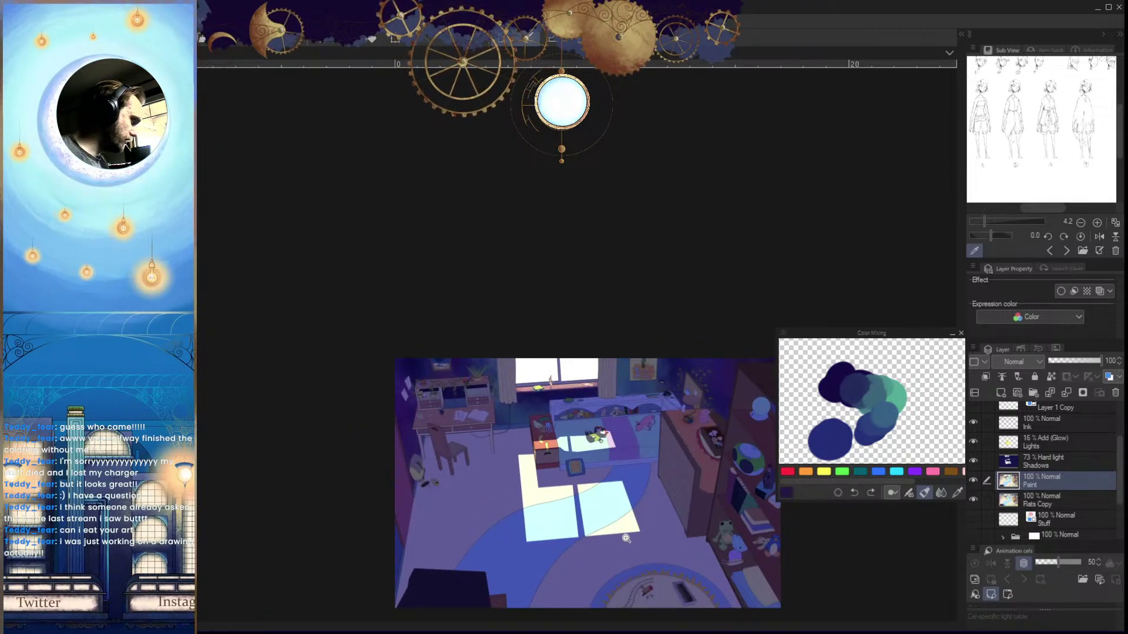
pyautogui.press('h')
pyautogui.press('h')
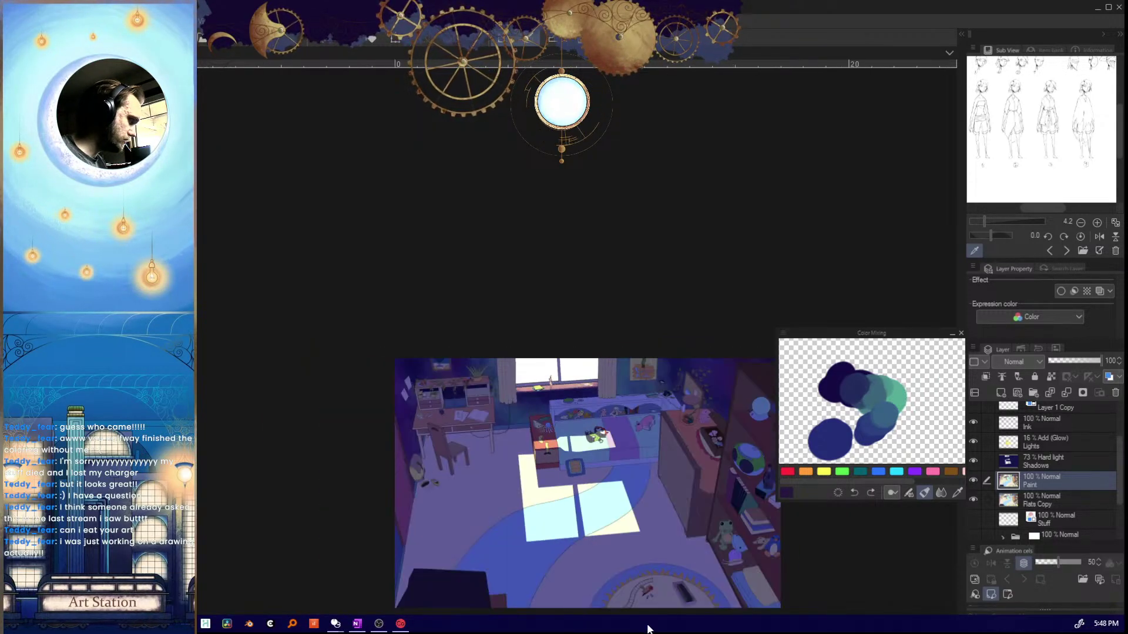
pyautogui.scroll(2, 623, 529)
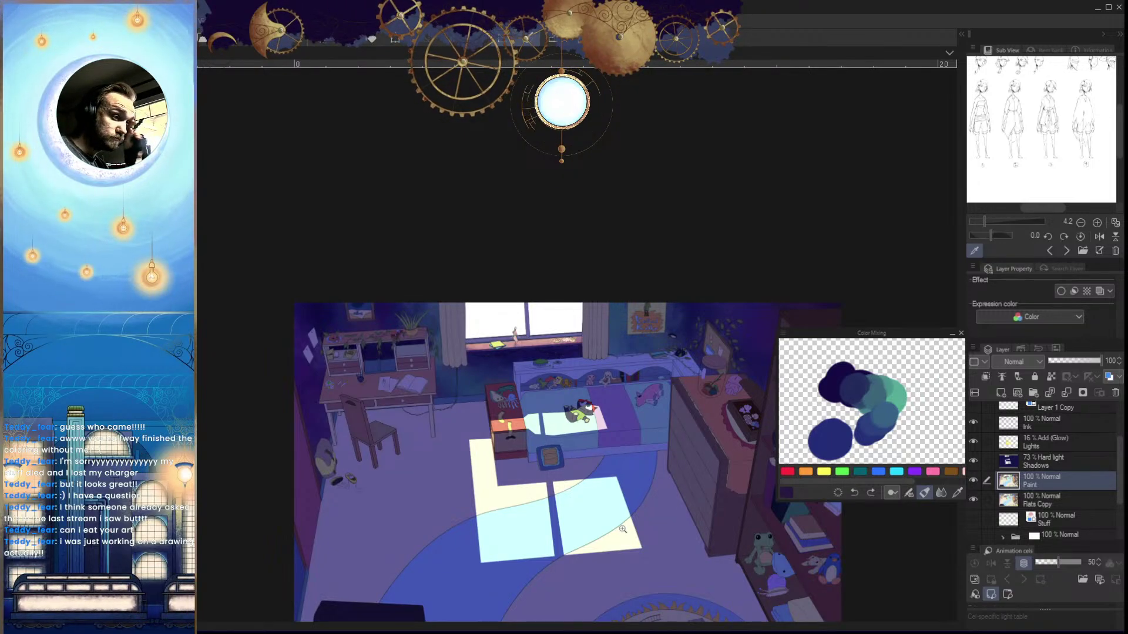
pyautogui.scroll(-1, 643, 541)
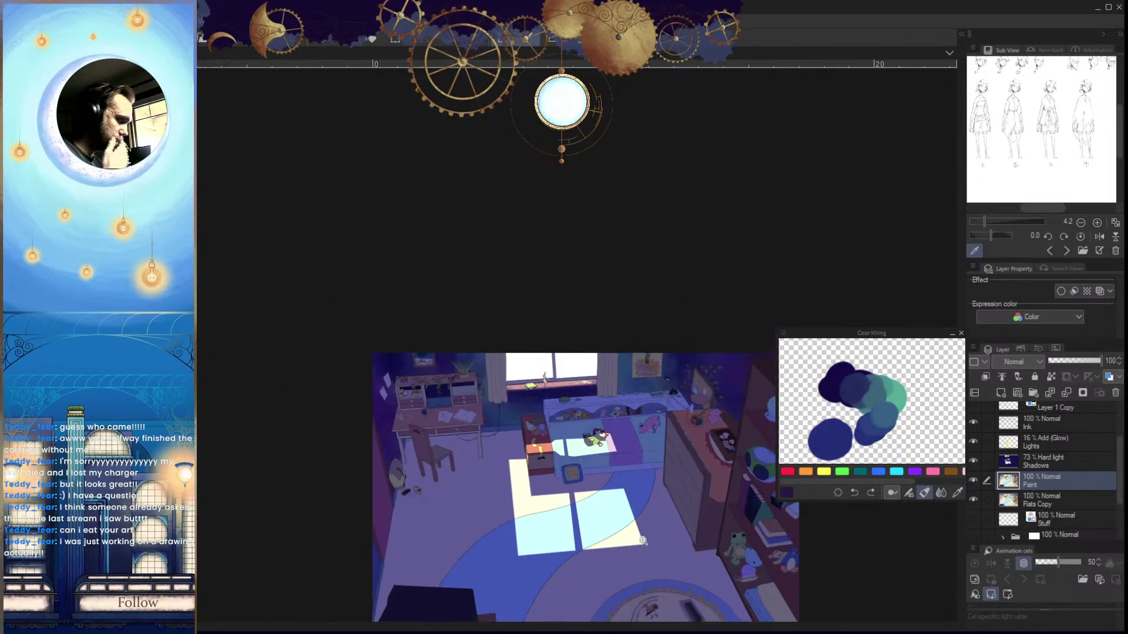
pyautogui.scroll(2, 647, 552)
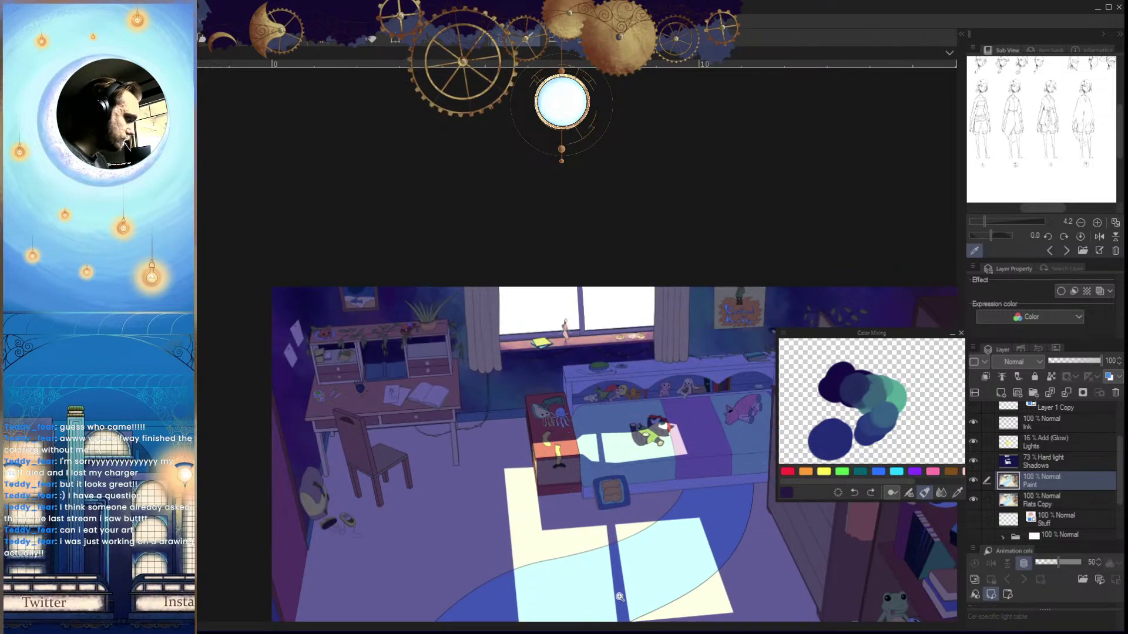
pyautogui.scroll(-1, 614, 508)
pyautogui.scroll(1, 624, 569)
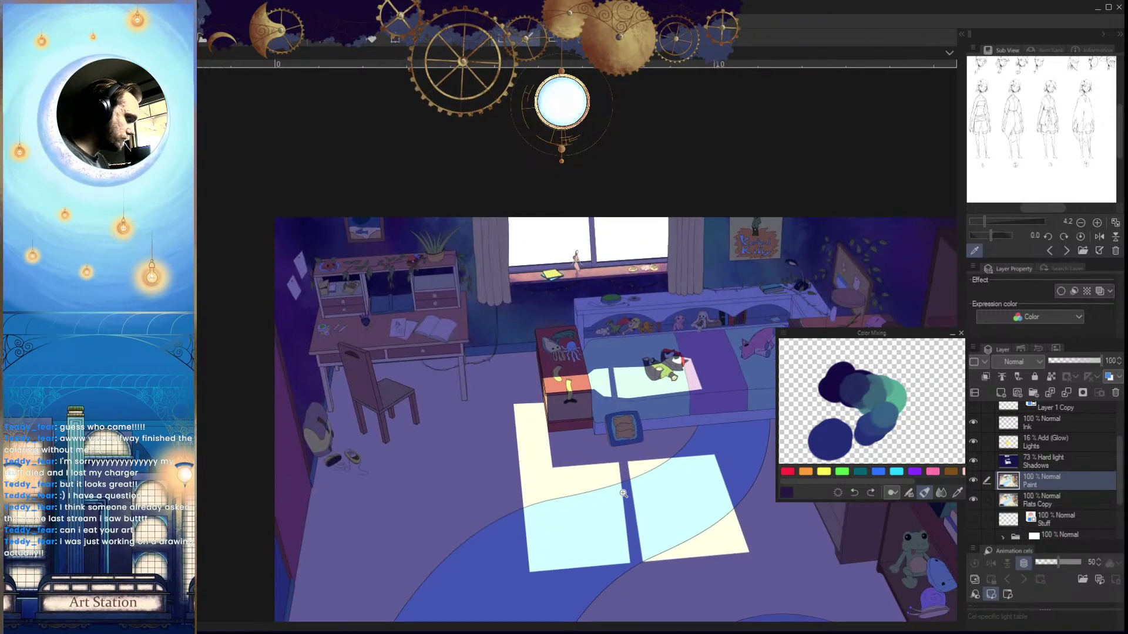
pyautogui.scroll(-3, 670, 547)
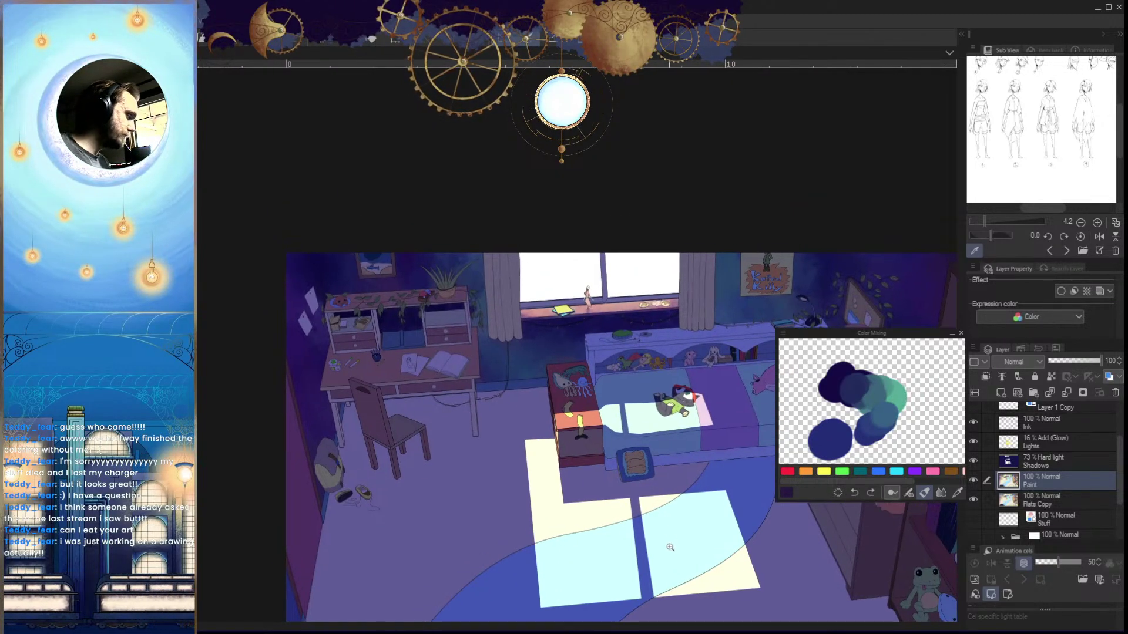
pyautogui.moveTo(627, 560); pyautogui.dragTo(634, 559)
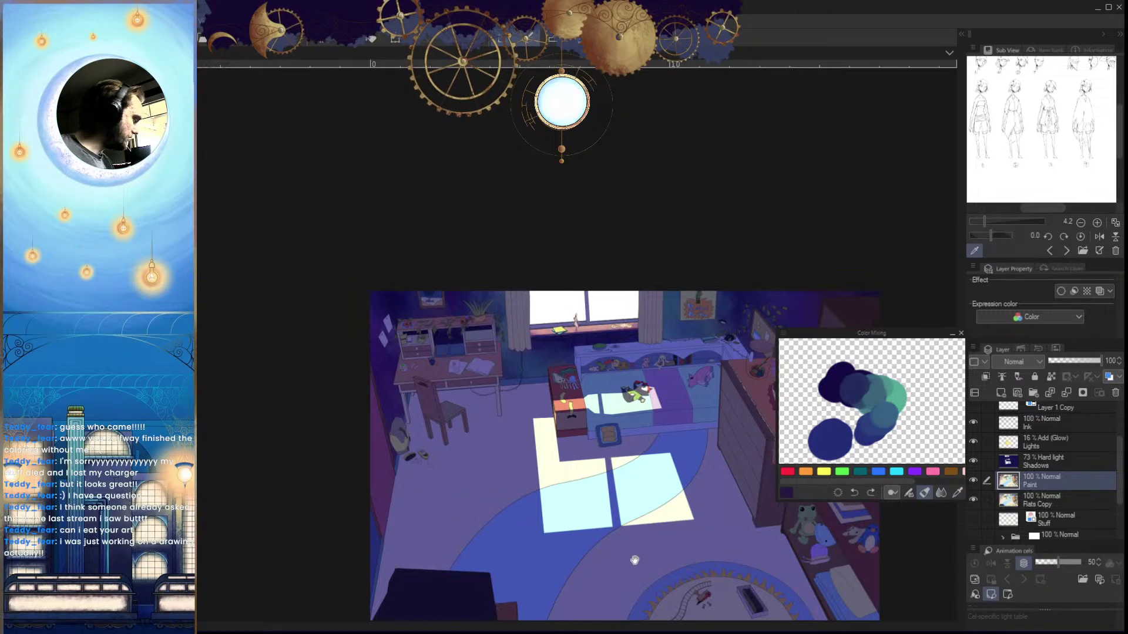
# Select both floor areas on either side of the curved blue band using the Flats Copy layer, and return to the Paint layer
pyautogui.click(1030, 506)
pyautogui.click(710, 554)
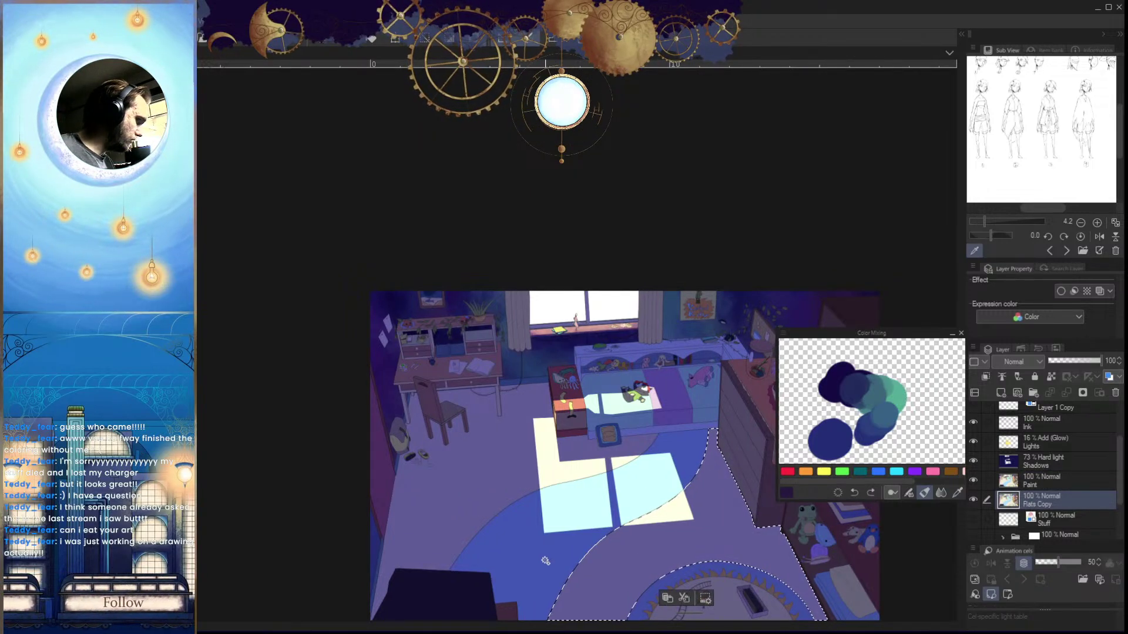
pyautogui.keyDown('shift'); pyautogui.click(499, 472); pyautogui.keyUp('shift')
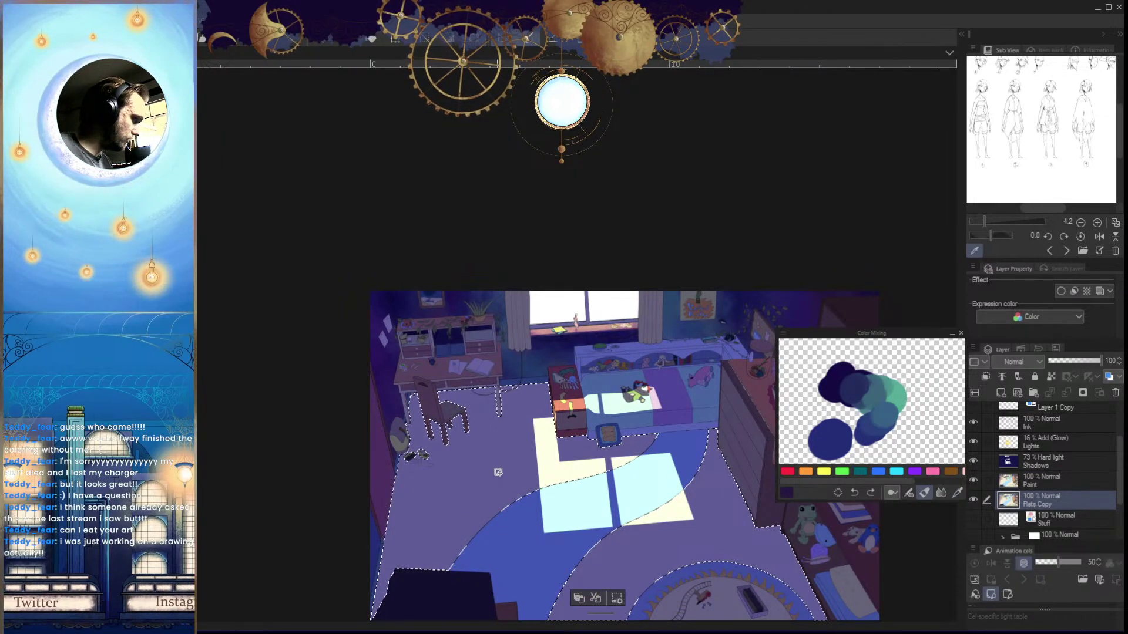
pyautogui.scroll(2, 572, 417)
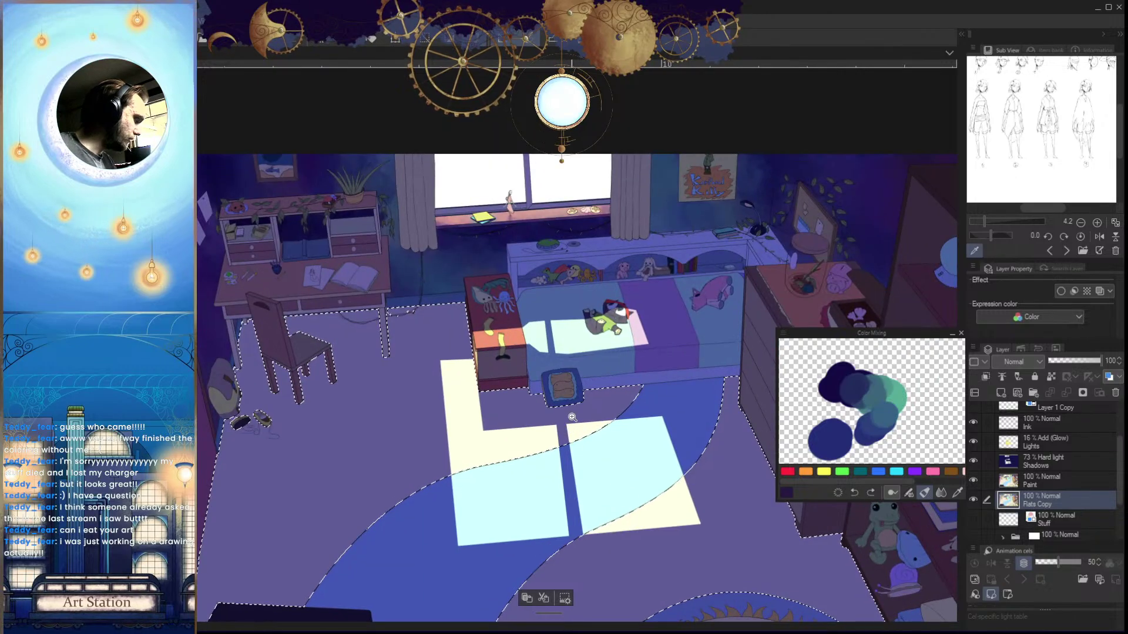
pyautogui.moveTo(511, 471); pyautogui.dragTo(589, 439)
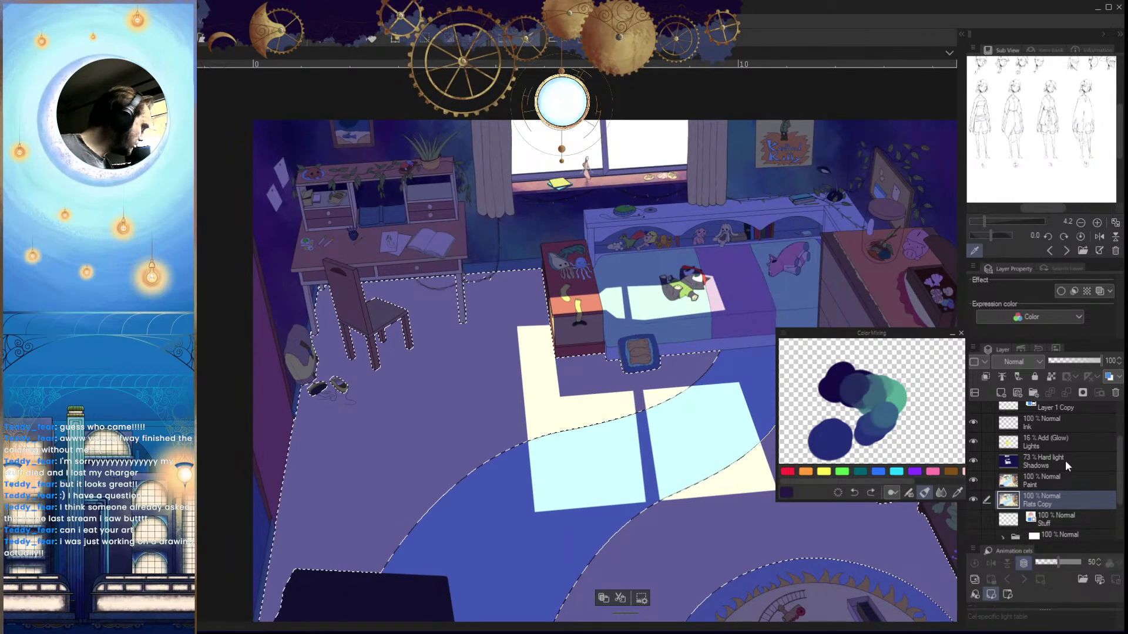
pyautogui.click(1060, 486)
# Bring a blank area of the color mixing canvas into view beside the old wall swatches
pyautogui.moveTo(699, 516); pyautogui.dragTo(725, 528)
pyautogui.moveTo(507, 481)
pyautogui.mouseDown()
pyautogui.moveTo(574, 482)
pyautogui.moveTo(525, 480)
pyautogui.mouseUp()
pyautogui.moveTo(925, 412)
pyautogui.mouseDown()
pyautogui.moveTo(793, 406)
pyautogui.moveTo(878, 433)
pyautogui.moveTo(867, 429)
pyautogui.moveTo(919, 411)
pyautogui.moveTo(952, 420)
pyautogui.moveTo(911, 448)
pyautogui.mouseUp()
pyautogui.scroll(-5, 893, 432)
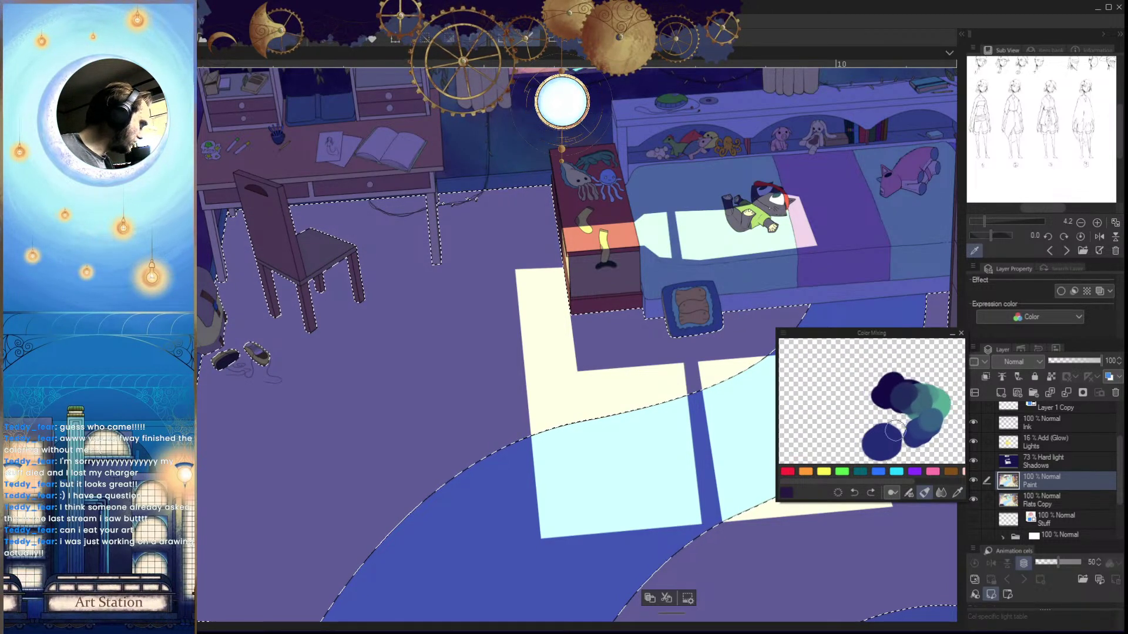
pyautogui.scroll(6, 898, 416)
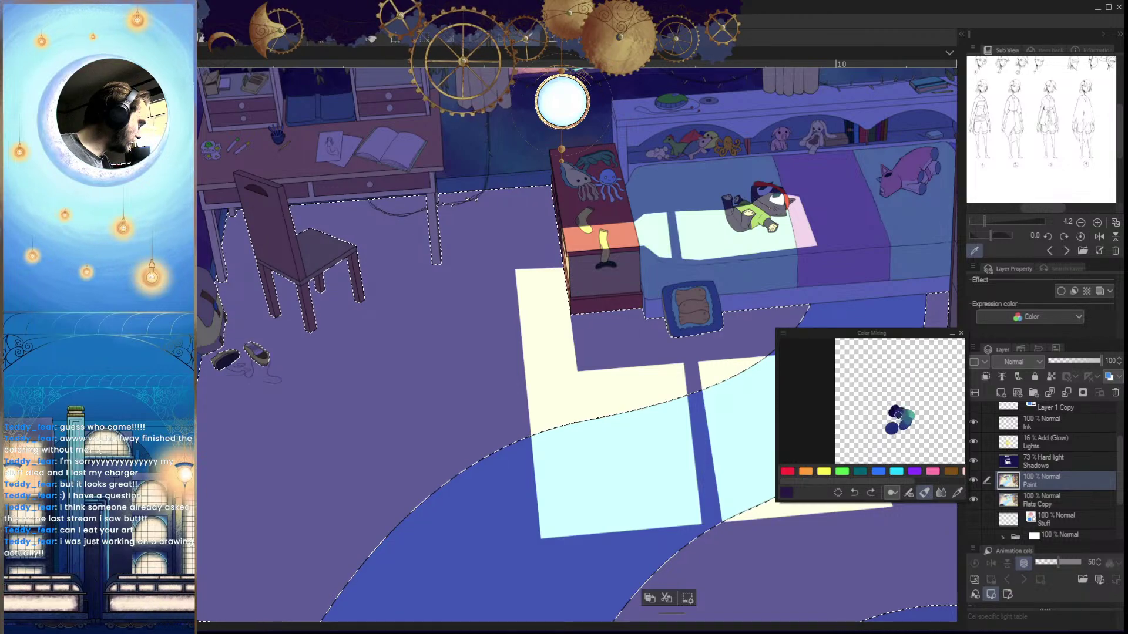
pyautogui.scroll(5, 936, 397)
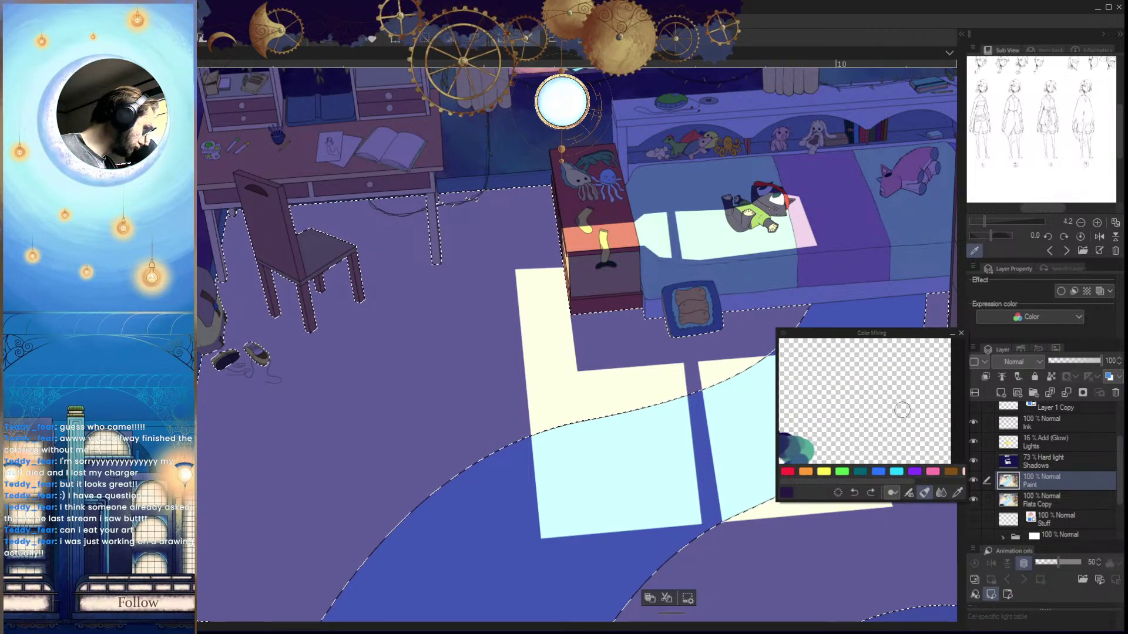
pyautogui.click(783, 333)
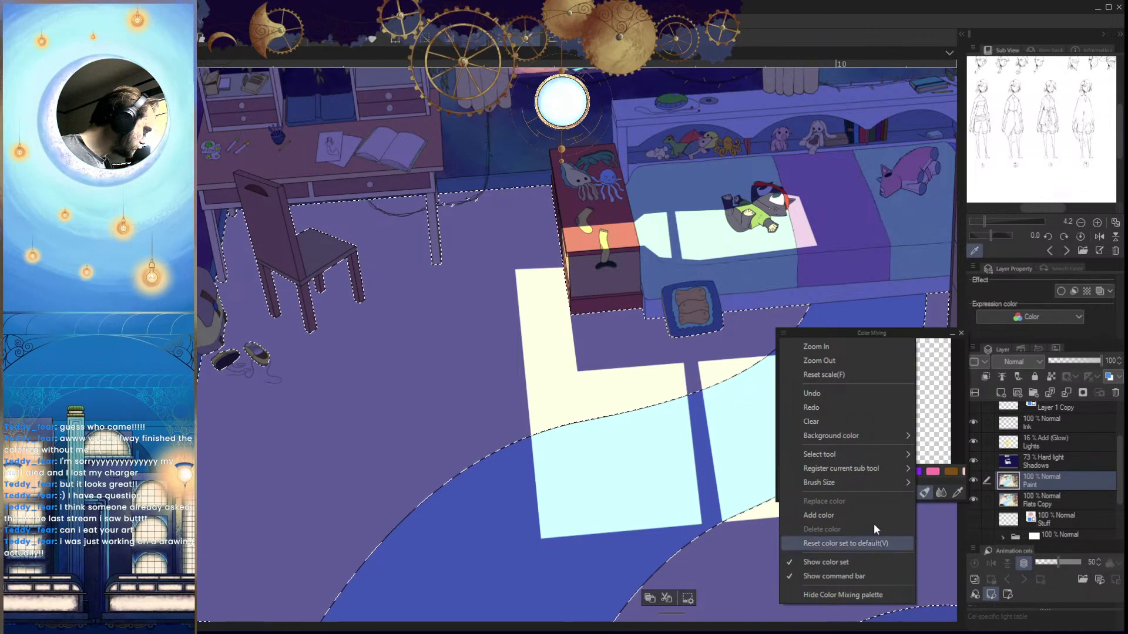
pyautogui.moveTo(875, 471)
pyautogui.click(803, 333)
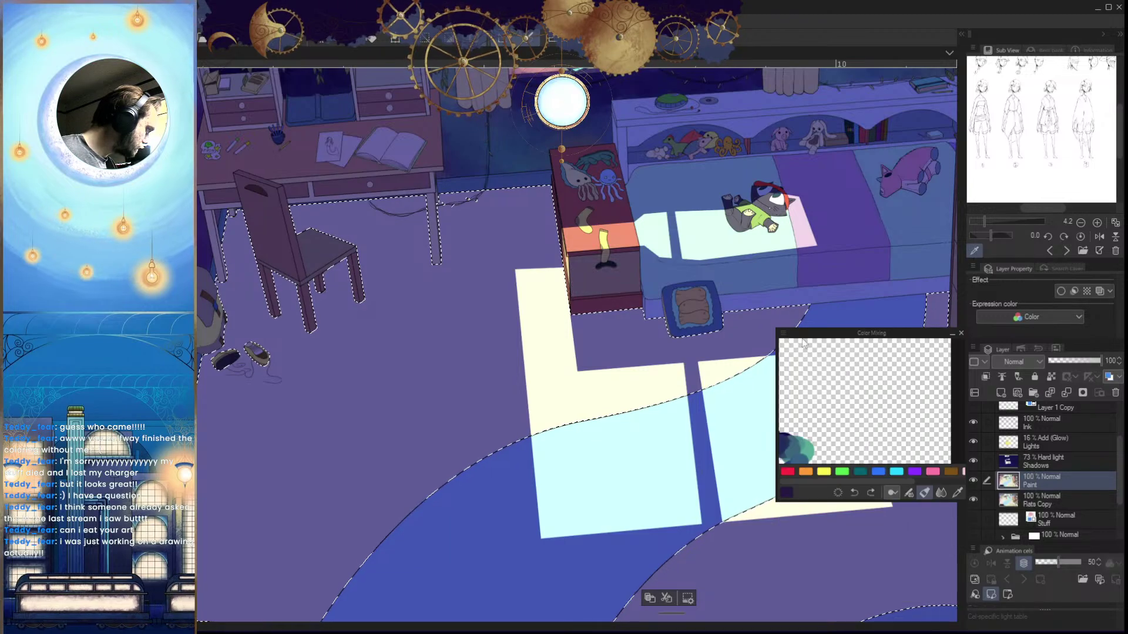
pyautogui.moveTo(855, 427)
pyautogui.mouseDown()
pyautogui.moveTo(886, 389)
pyautogui.moveTo(834, 435)
pyautogui.mouseUp()
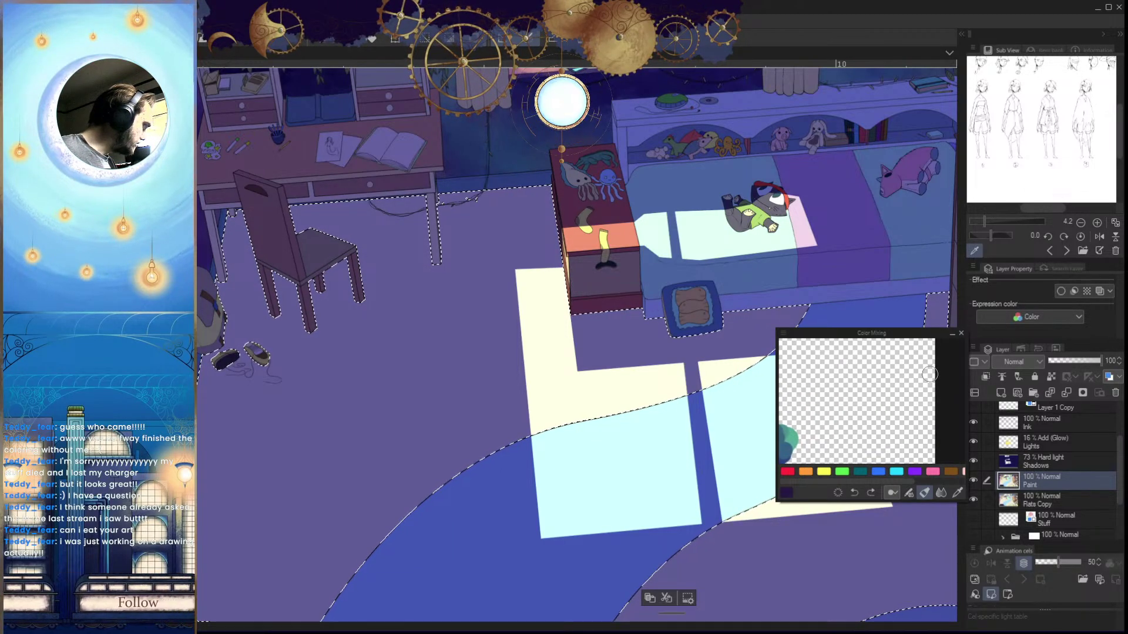
# Sample the floor's cream base color from the Flats Copy layer and blend a cream-to-green swatch range on the color mixing canvas
pyautogui.moveTo(486, 412); pyautogui.dragTo(507, 429)
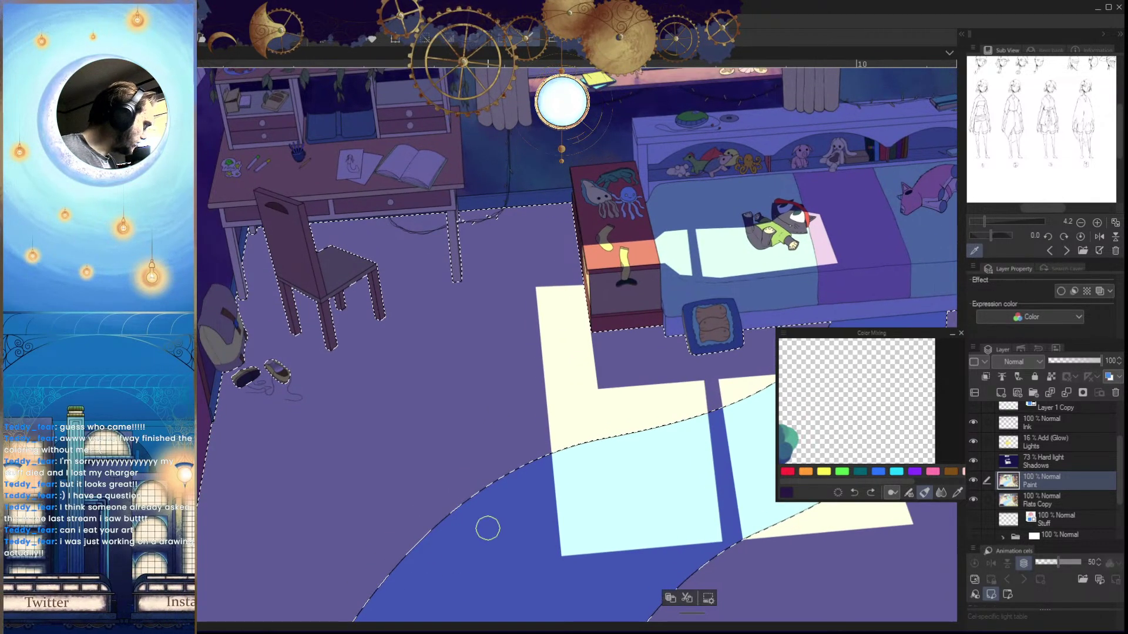
pyautogui.click(1028, 507)
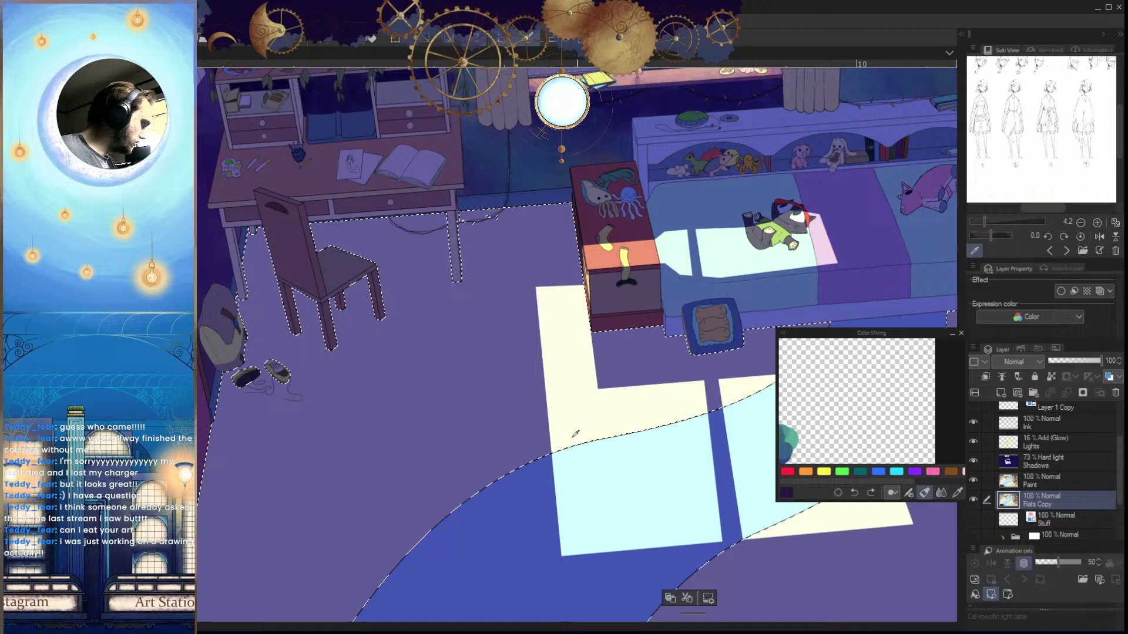
pyautogui.keyDown('alt'); pyautogui.click(624, 426); pyautogui.keyUp('alt')
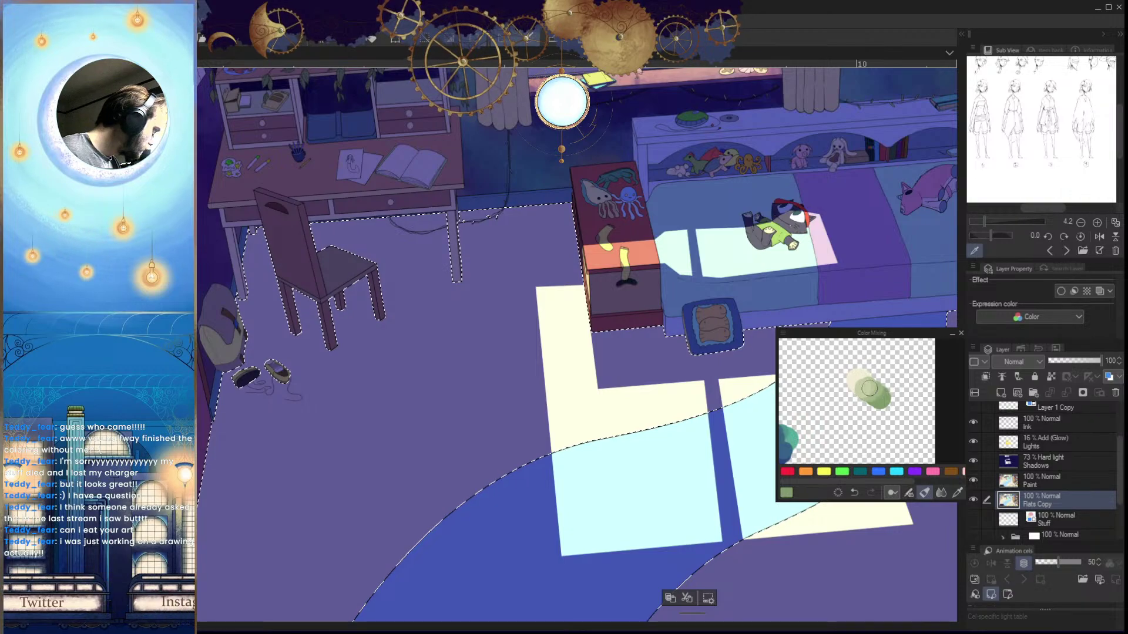
pyautogui.keyDown('alt'); pyautogui.click(861, 381); pyautogui.keyUp('alt')
pyautogui.hotkey('ctrl', 'z')
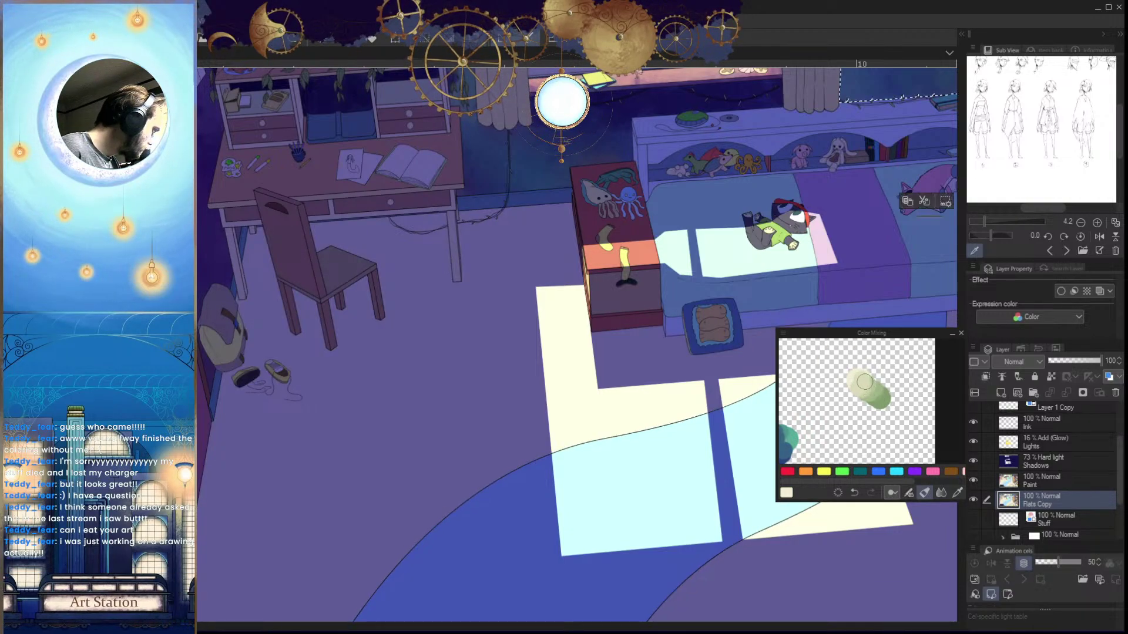
pyautogui.hotkey('ctrl', 'z')
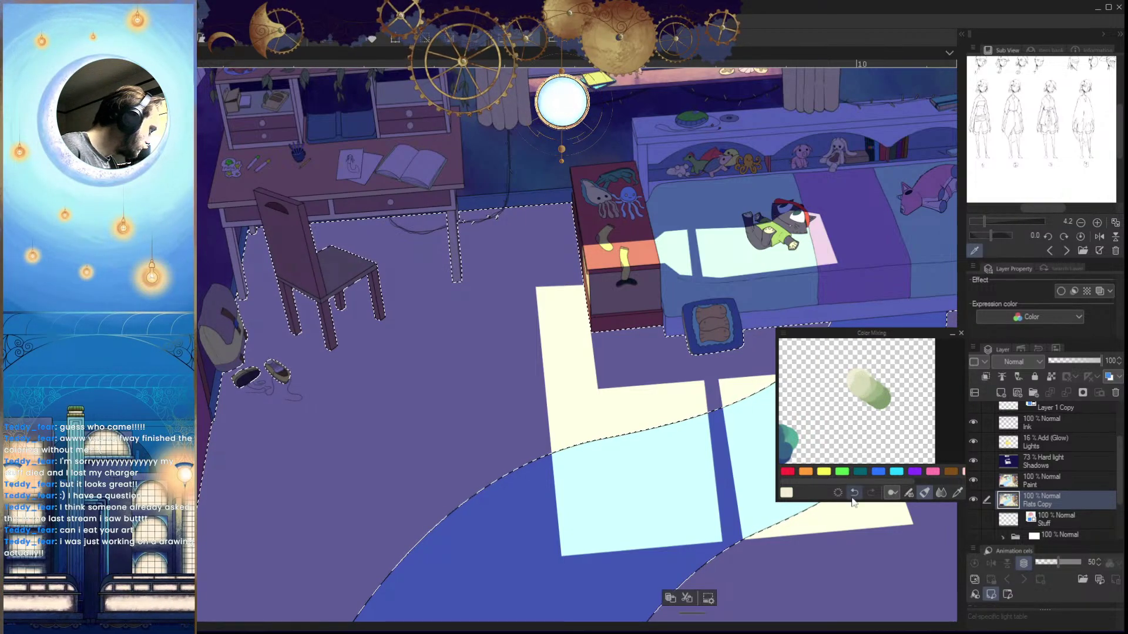
pyautogui.click(855, 495)
pyautogui.moveTo(855, 379); pyautogui.dragTo(863, 390)
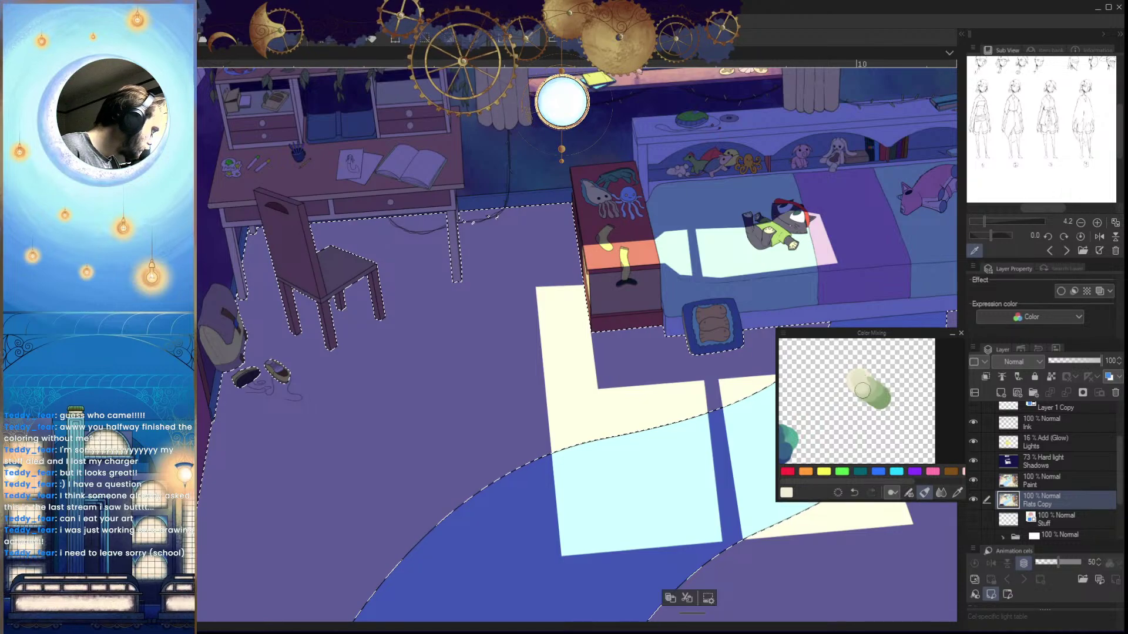
# Add a soft yellow swatch below the green blend on the color mixing canvas in place of the pale cream one
pyautogui.click(855, 495)
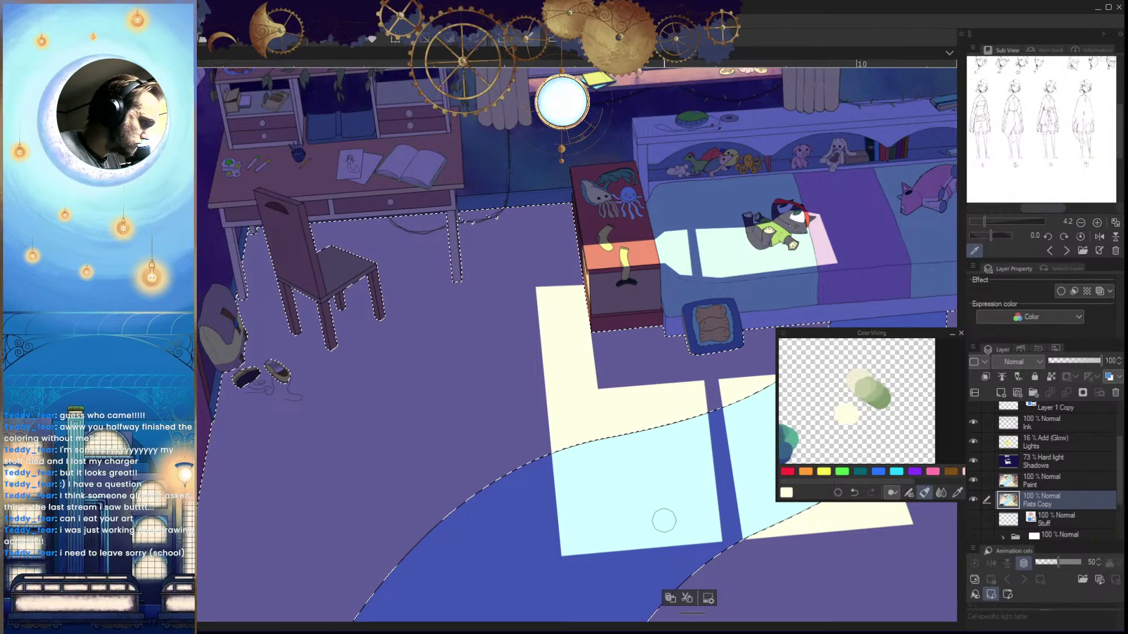
pyautogui.click(855, 493)
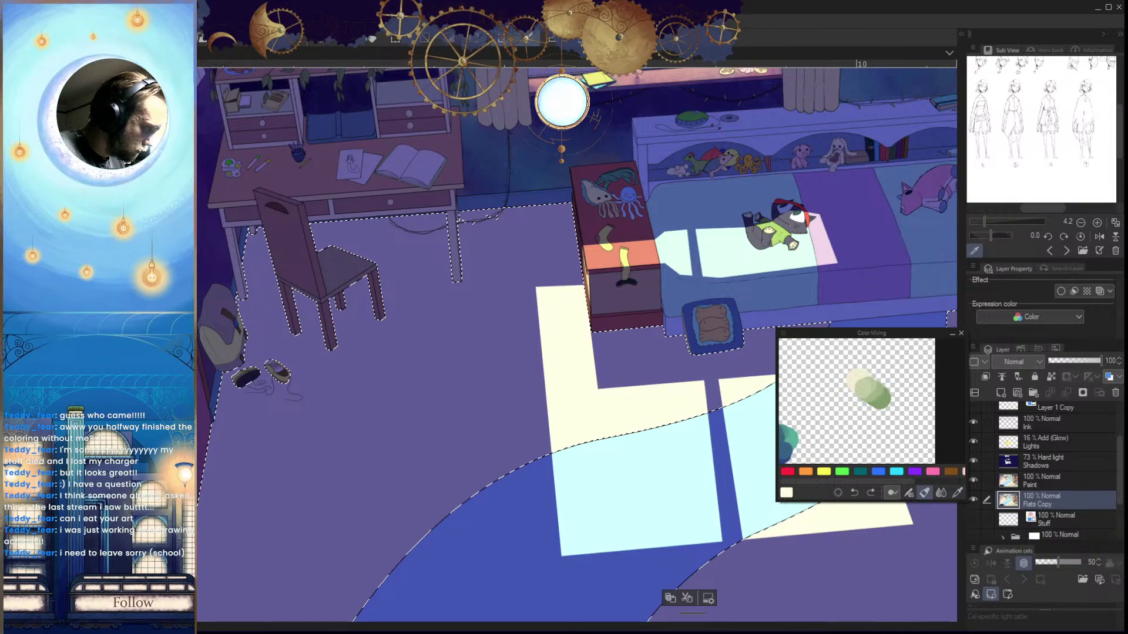
pyautogui.click(846, 426)
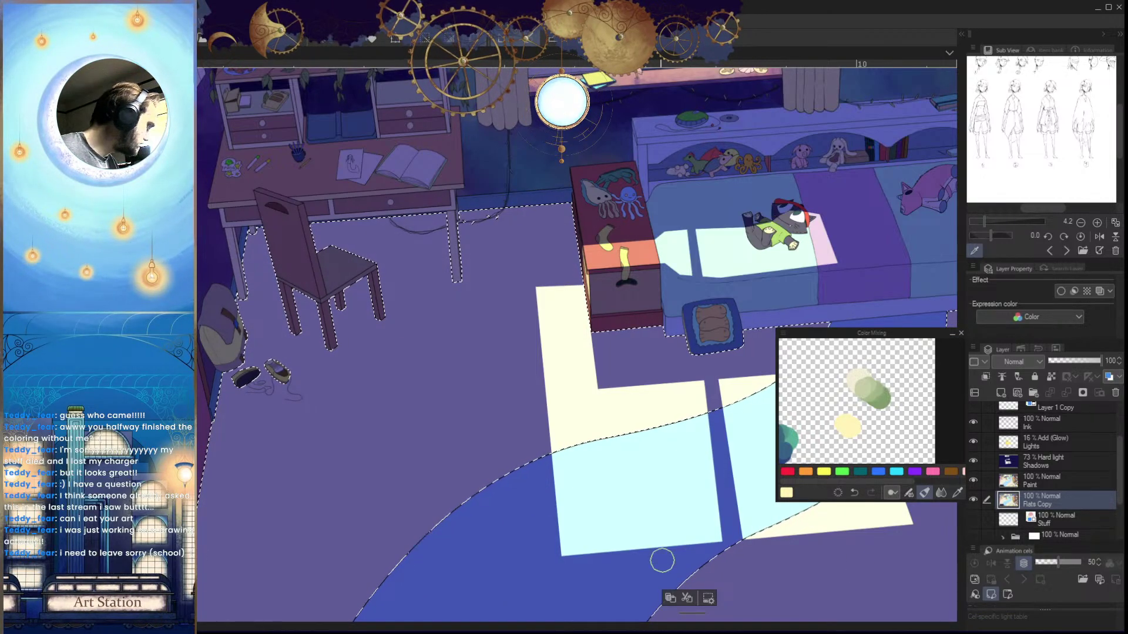
# Pick the mid green from the mixed swatches and return to the Paint layer for the floor shading
pyautogui.moveTo(662, 561)
pyautogui.mouseDown()
pyautogui.moveTo(516, 456)
pyautogui.moveTo(440, 519)
pyautogui.mouseUp()
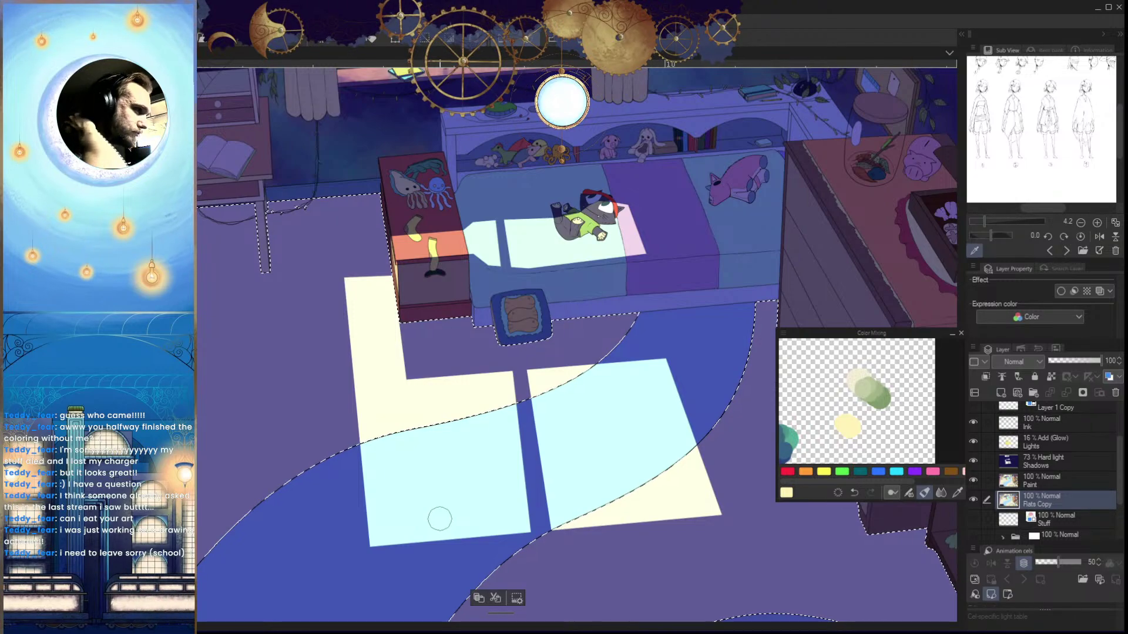
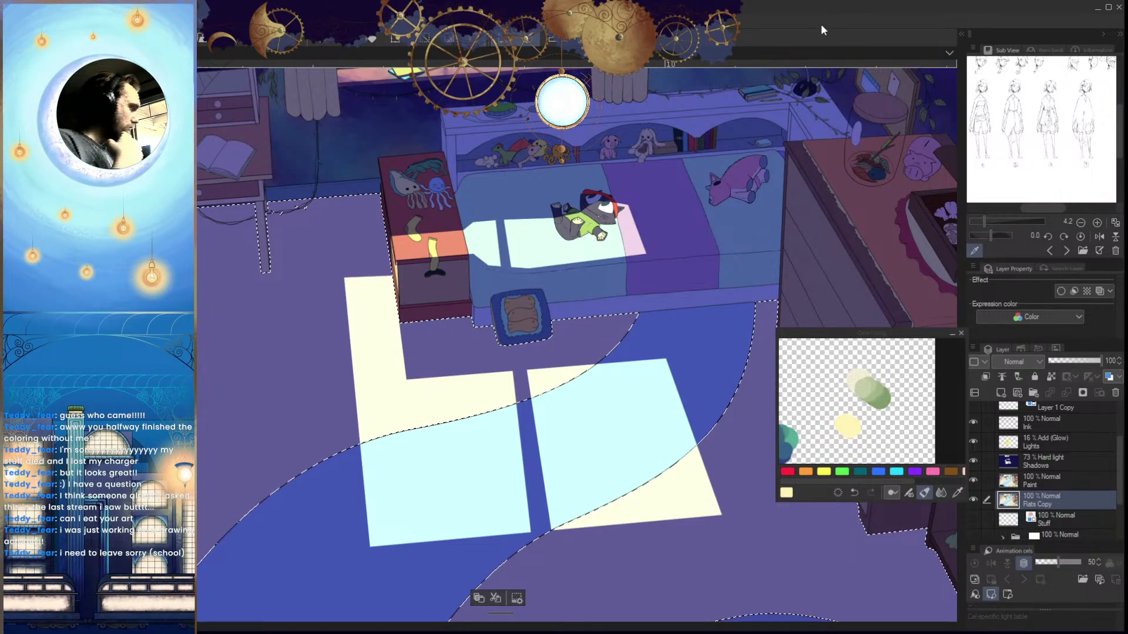
pyautogui.moveTo(594, 463); pyautogui.dragTo(628, 486)
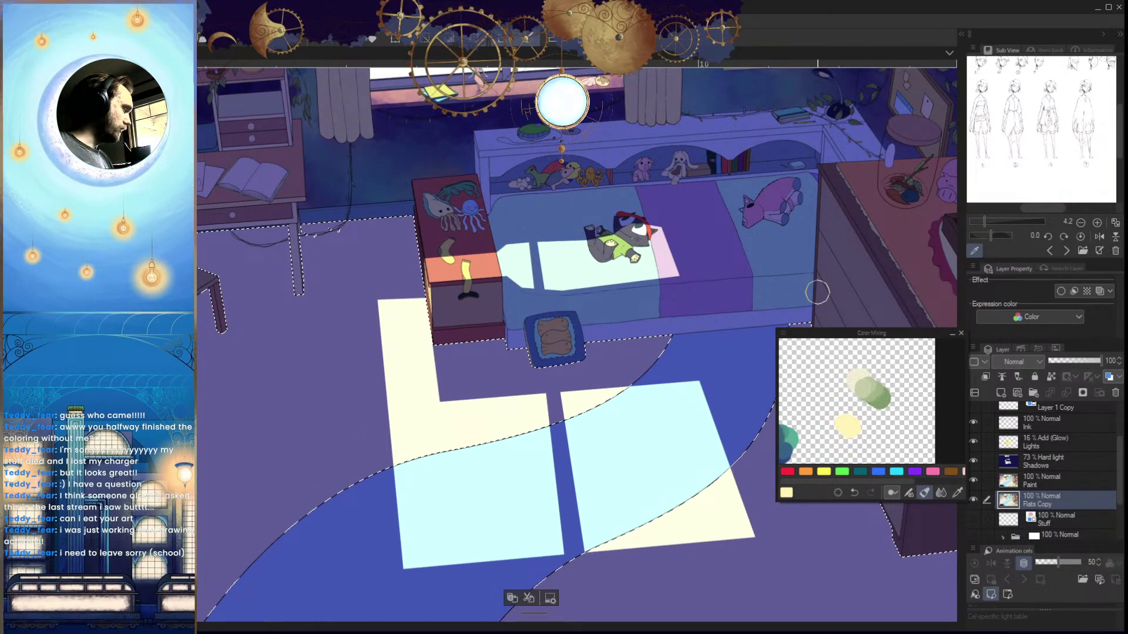
pyautogui.scroll(-5, 596, 345)
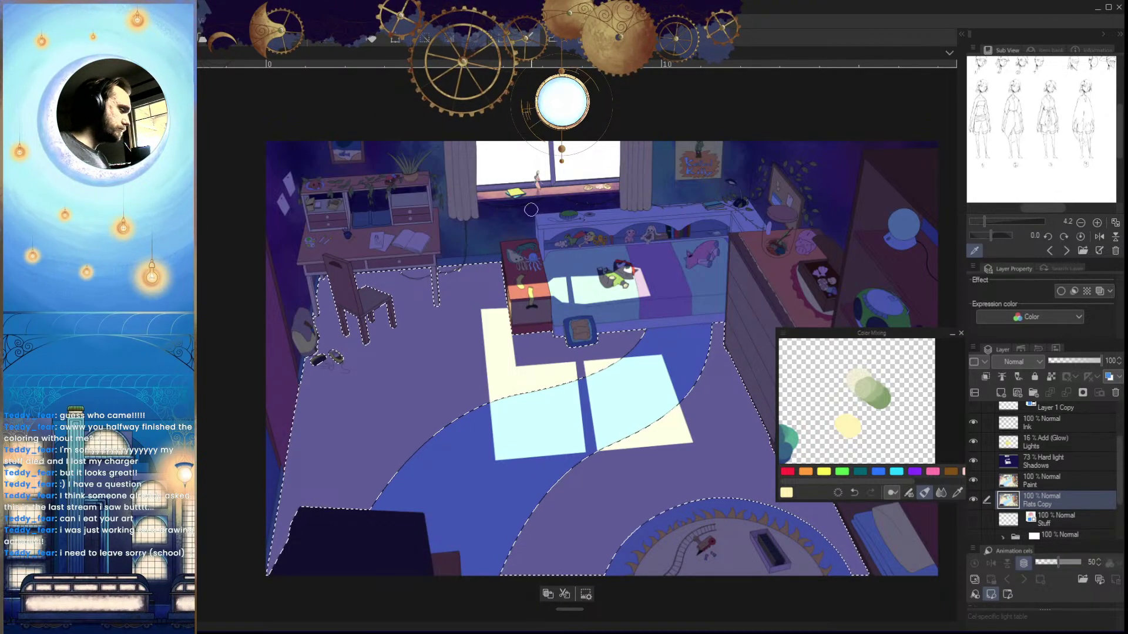
pyautogui.moveTo(548, 471); pyautogui.dragTo(621, 490)
pyautogui.keyDown('ctrl'); pyautogui.click(559, 432); pyautogui.keyUp('ctrl')
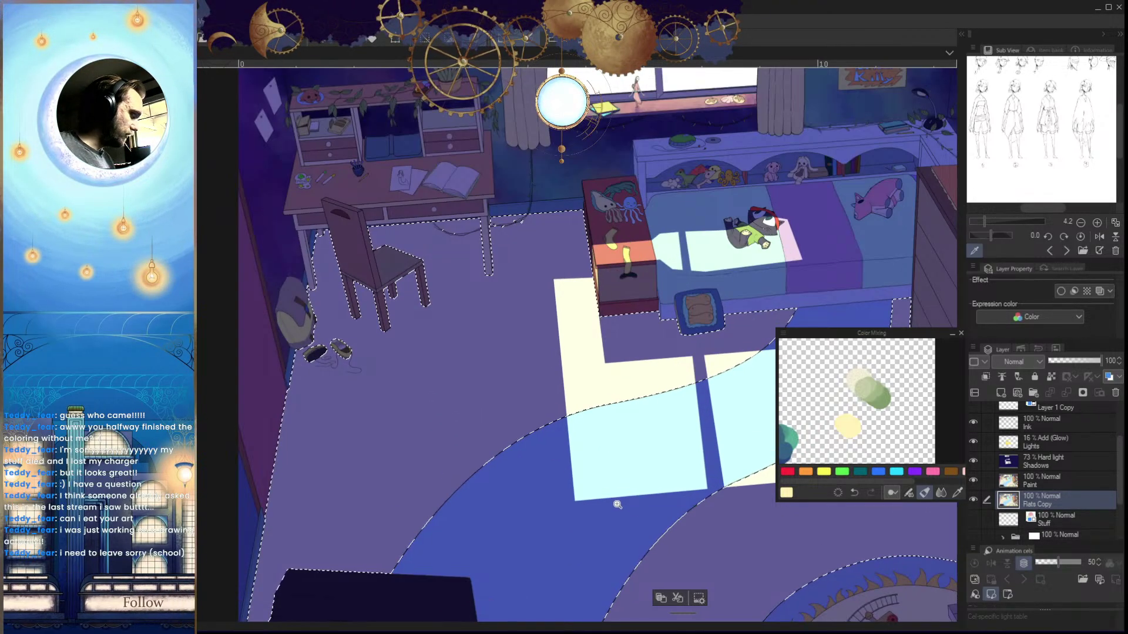
pyautogui.keyDown('alt'); pyautogui.click(883, 400); pyautogui.keyUp('alt')
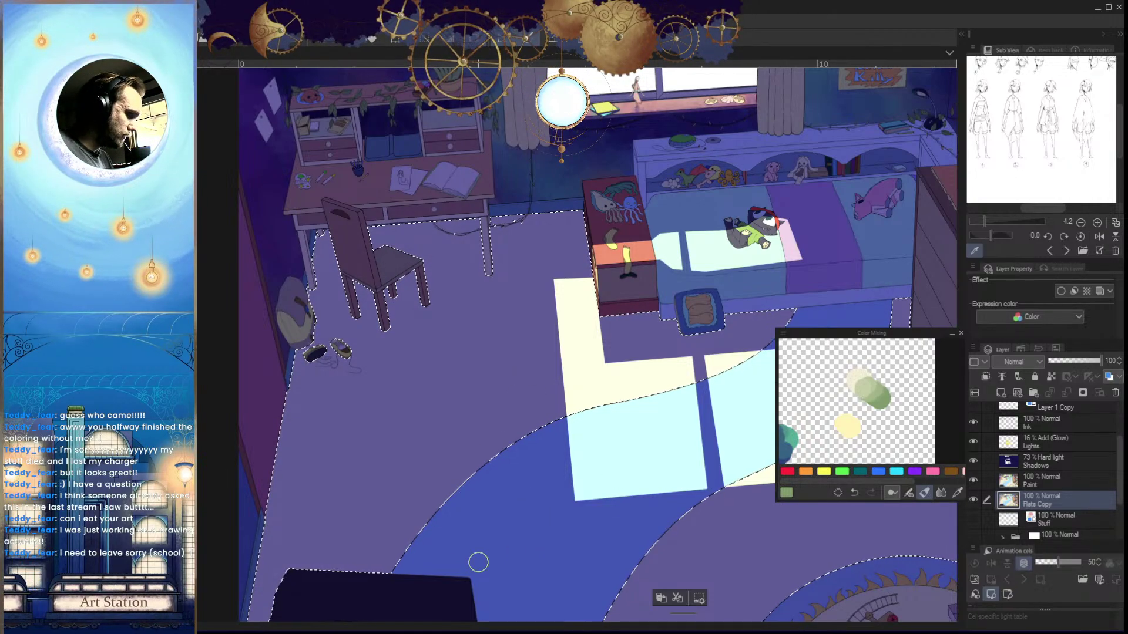
pyautogui.click(1054, 483)
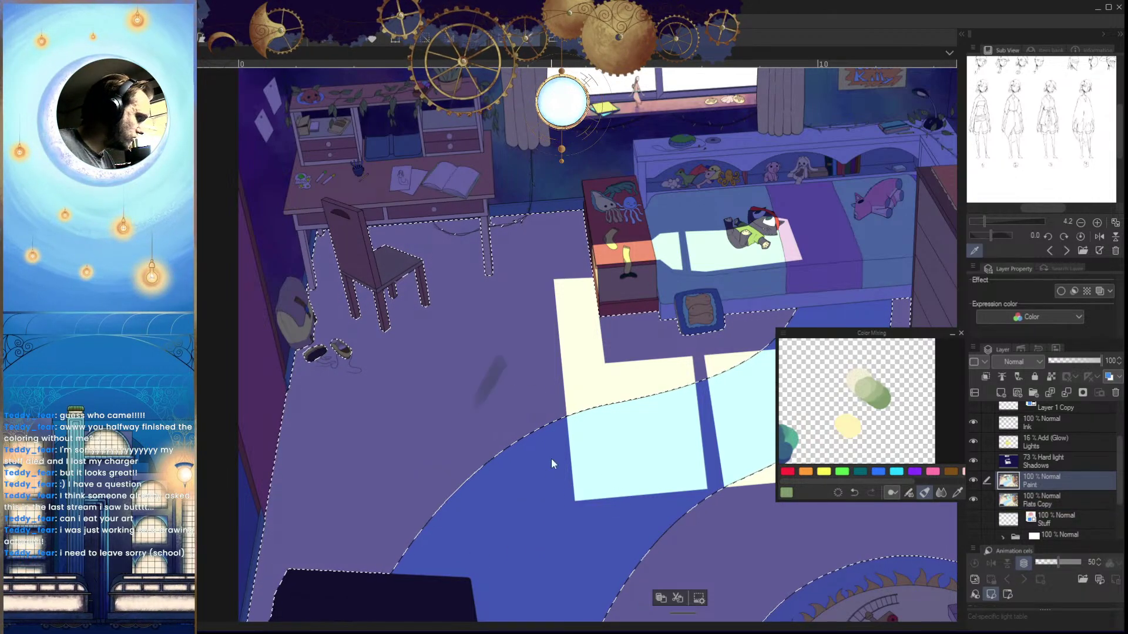
pyautogui.moveTo(544, 388); pyautogui.dragTo(455, 434)
pyautogui.hotkey('ctrl', 'z')
pyautogui.hotkey('ctrl', 'z')
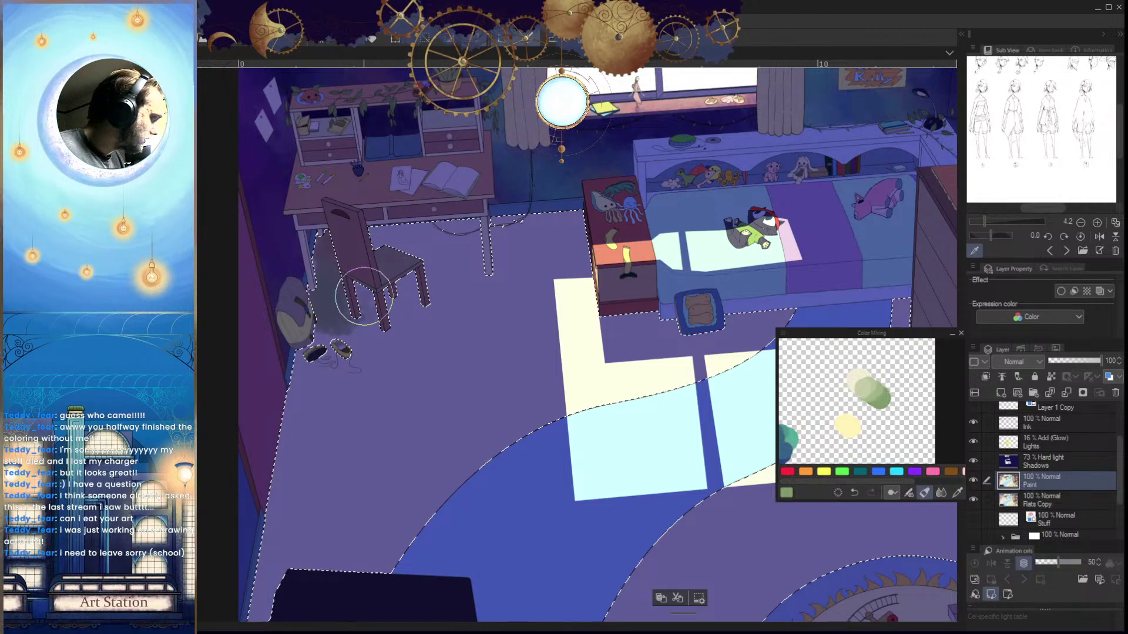
# Brush soft green shading over the floor along the purple wall, from the desk chair down to the dark box
pyautogui.moveTo(364, 296)
pyautogui.mouseDown()
pyautogui.moveTo(353, 306)
pyautogui.moveTo(378, 244)
pyautogui.moveTo(438, 252)
pyautogui.moveTo(304, 370)
pyautogui.moveTo(317, 372)
pyautogui.moveTo(292, 407)
pyautogui.moveTo(289, 440)
pyautogui.moveTo(301, 428)
pyautogui.moveTo(298, 412)
pyautogui.moveTo(277, 460)
pyautogui.moveTo(332, 427)
pyautogui.moveTo(277, 534)
pyautogui.moveTo(269, 574)
pyautogui.moveTo(318, 518)
pyautogui.moveTo(277, 588)
pyautogui.mouseUp()
pyautogui.moveTo(306, 521); pyautogui.dragTo(348, 444)
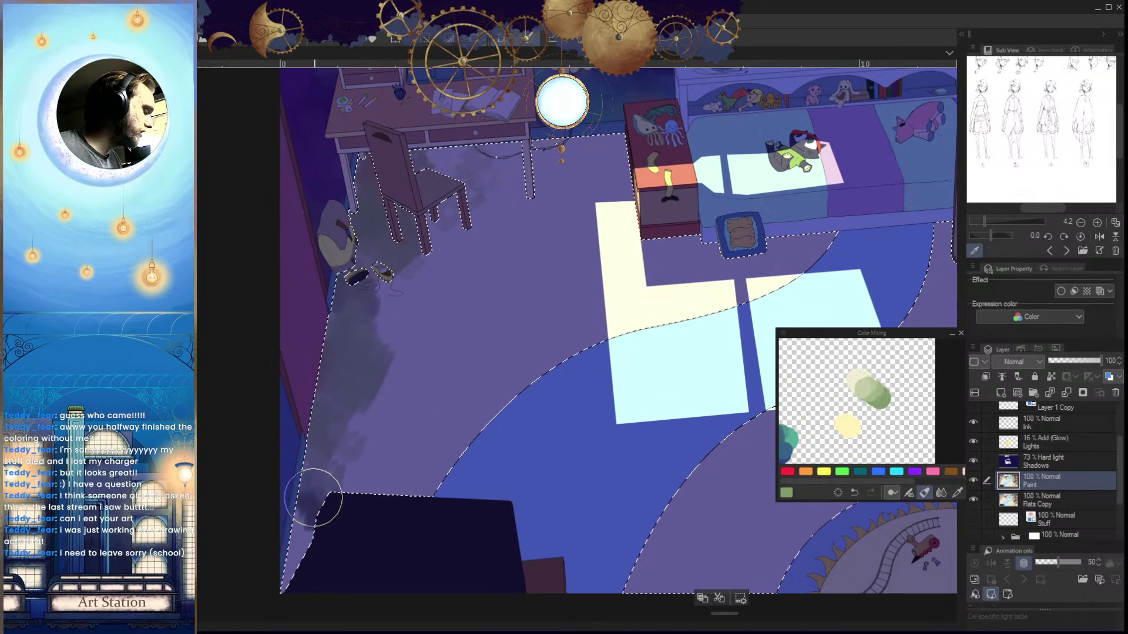
pyautogui.moveTo(313, 499)
pyautogui.mouseDown()
pyautogui.moveTo(297, 557)
pyautogui.moveTo(318, 485)
pyautogui.moveTo(320, 516)
pyautogui.moveTo(306, 538)
pyautogui.moveTo(327, 476)
pyautogui.moveTo(296, 539)
pyautogui.moveTo(325, 485)
pyautogui.moveTo(306, 517)
pyautogui.moveTo(323, 427)
pyautogui.moveTo(333, 494)
pyautogui.moveTo(384, 342)
pyautogui.moveTo(382, 294)
pyautogui.moveTo(372, 327)
pyautogui.moveTo(389, 385)
pyautogui.moveTo(360, 428)
pyautogui.mouseUp()
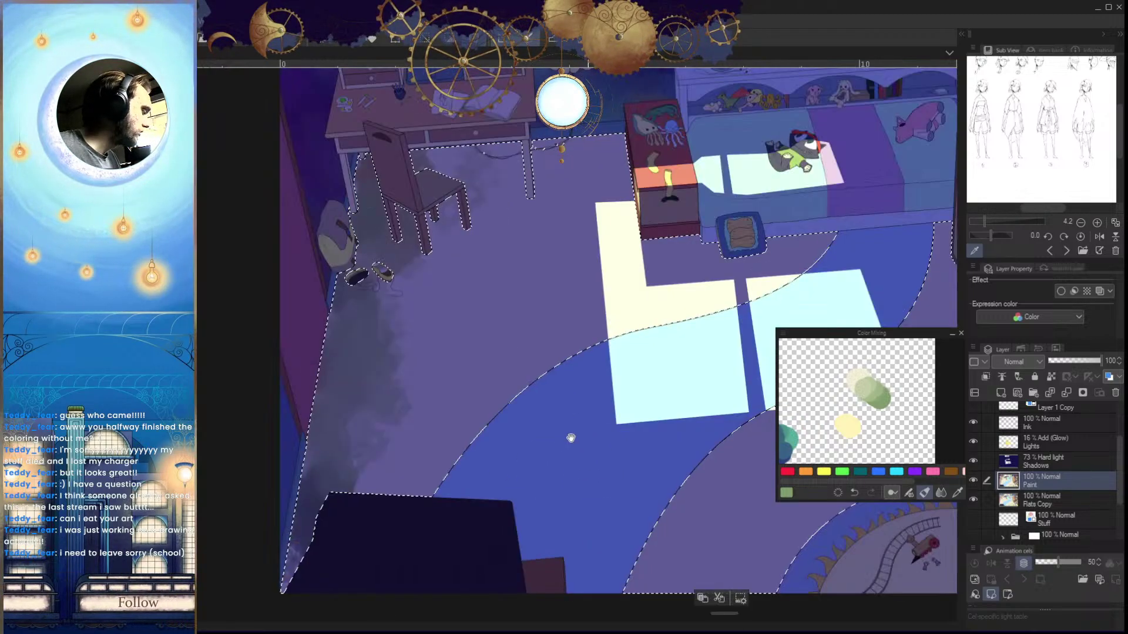
pyautogui.moveTo(572, 437); pyautogui.dragTo(546, 470)
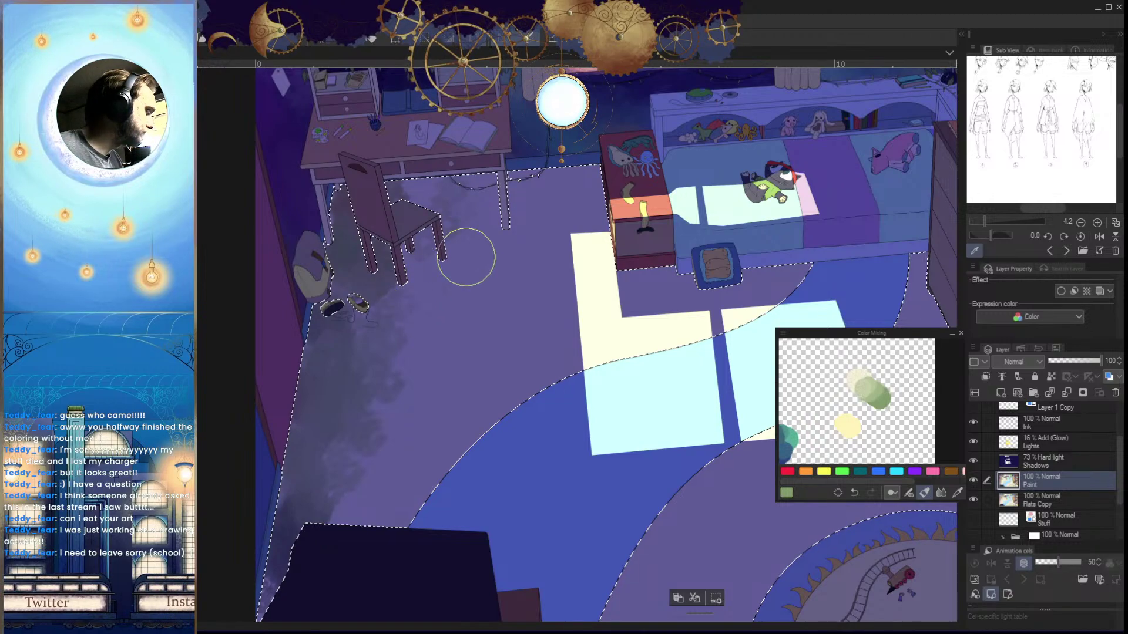
pyautogui.moveTo(467, 257); pyautogui.dragTo(444, 307)
pyautogui.moveTo(397, 359)
pyautogui.mouseDown()
pyautogui.moveTo(357, 407)
pyautogui.moveTo(337, 474)
pyautogui.moveTo(375, 440)
pyautogui.moveTo(309, 499)
pyautogui.mouseUp()
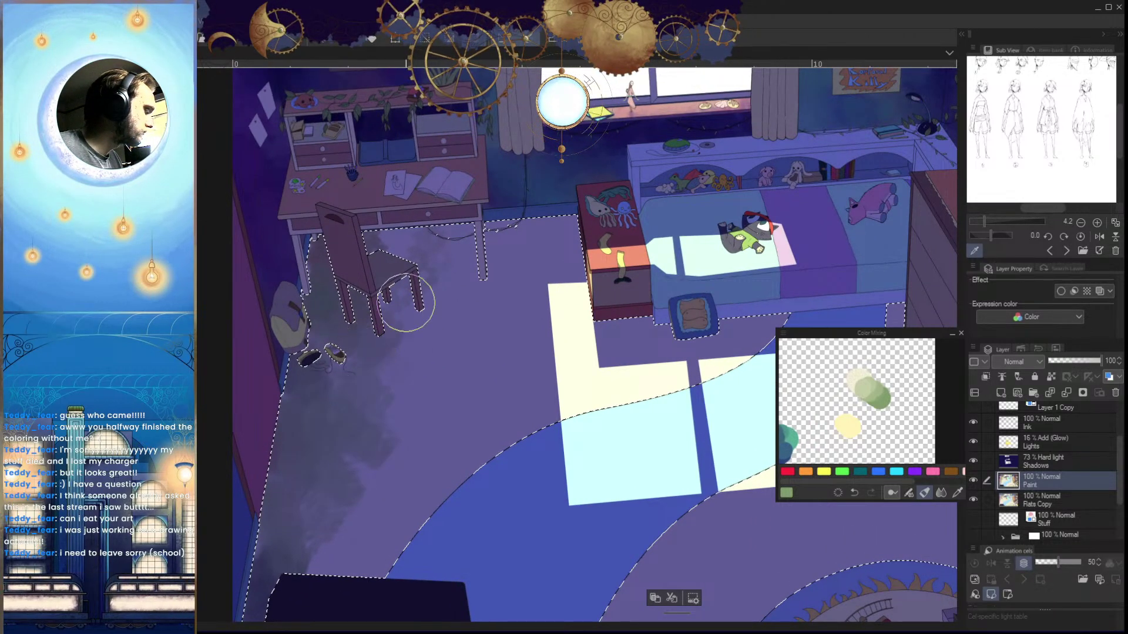
# Extend the green shading across the floor under the desk and chair towards the red nightstand
pyautogui.moveTo(406, 303)
pyautogui.mouseDown()
pyautogui.moveTo(394, 323)
pyautogui.moveTo(416, 225)
pyautogui.moveTo(391, 242)
pyautogui.moveTo(439, 228)
pyautogui.moveTo(364, 248)
pyautogui.moveTo(382, 241)
pyautogui.moveTo(319, 255)
pyautogui.mouseUp()
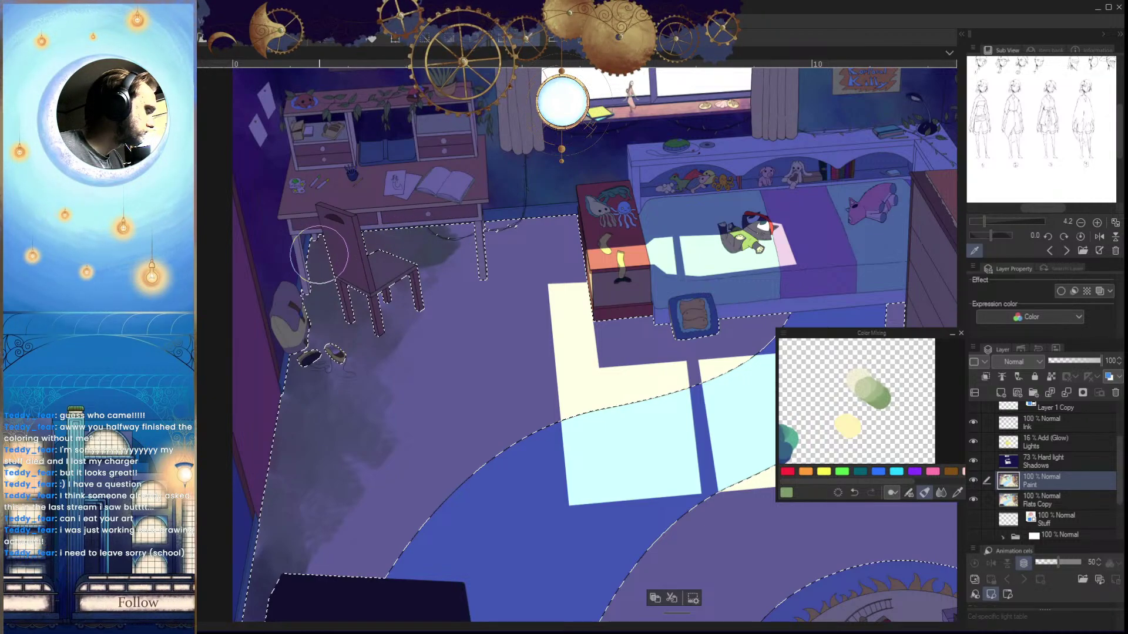
pyautogui.moveTo(464, 231)
pyautogui.mouseDown()
pyautogui.moveTo(430, 282)
pyautogui.moveTo(581, 220)
pyautogui.moveTo(497, 240)
pyautogui.moveTo(490, 231)
pyautogui.moveTo(550, 231)
pyautogui.moveTo(502, 240)
pyautogui.mouseUp()
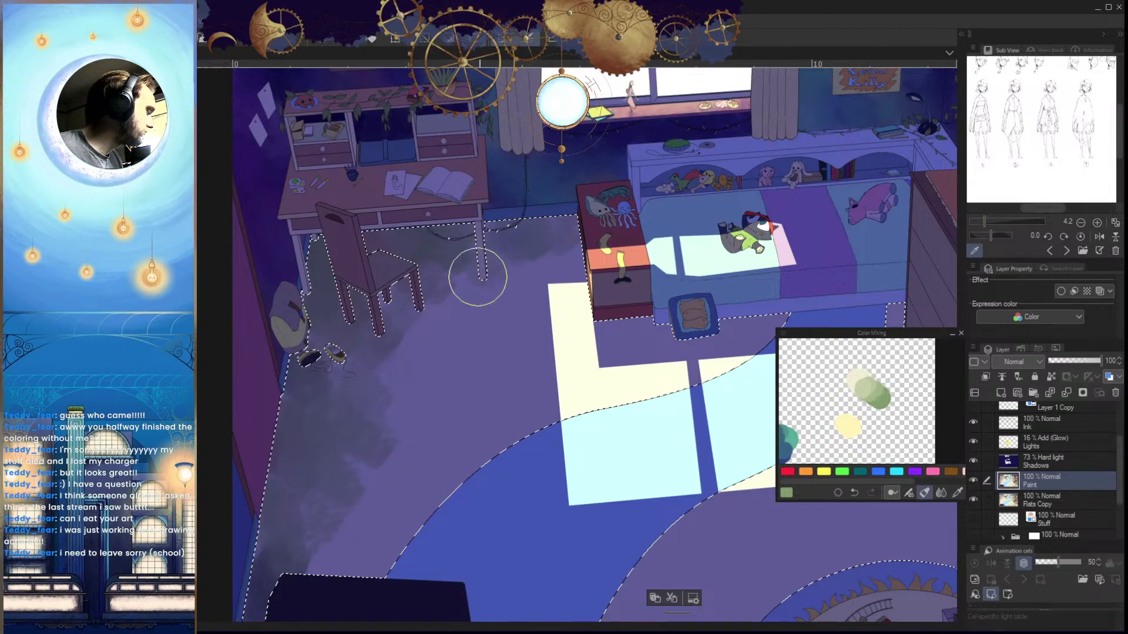
pyautogui.moveTo(478, 277)
pyautogui.mouseDown()
pyautogui.moveTo(444, 290)
pyautogui.moveTo(413, 343)
pyautogui.moveTo(395, 303)
pyautogui.moveTo(385, 315)
pyautogui.moveTo(402, 319)
pyautogui.moveTo(399, 332)
pyautogui.moveTo(380, 351)
pyautogui.moveTo(389, 332)
pyautogui.moveTo(367, 325)
pyautogui.moveTo(438, 315)
pyautogui.moveTo(418, 278)
pyautogui.moveTo(433, 259)
pyautogui.mouseUp()
# Brush green shading along the floor beside the dresser and bookshelf down to the round rug, checking the picture mirrored
pyautogui.moveTo(566, 391); pyautogui.dragTo(306, 446)
pyautogui.moveTo(525, 433)
pyautogui.mouseDown()
pyautogui.moveTo(476, 439)
pyautogui.moveTo(449, 404)
pyautogui.mouseUp()
pyautogui.moveTo(602, 496); pyautogui.dragTo(546, 419)
pyautogui.moveTo(509, 252)
pyautogui.mouseDown()
pyautogui.moveTo(495, 273)
pyautogui.moveTo(528, 349)
pyautogui.moveTo(525, 313)
pyautogui.moveTo(542, 364)
pyautogui.moveTo(591, 423)
pyautogui.moveTo(533, 365)
pyautogui.moveTo(633, 509)
pyautogui.mouseUp()
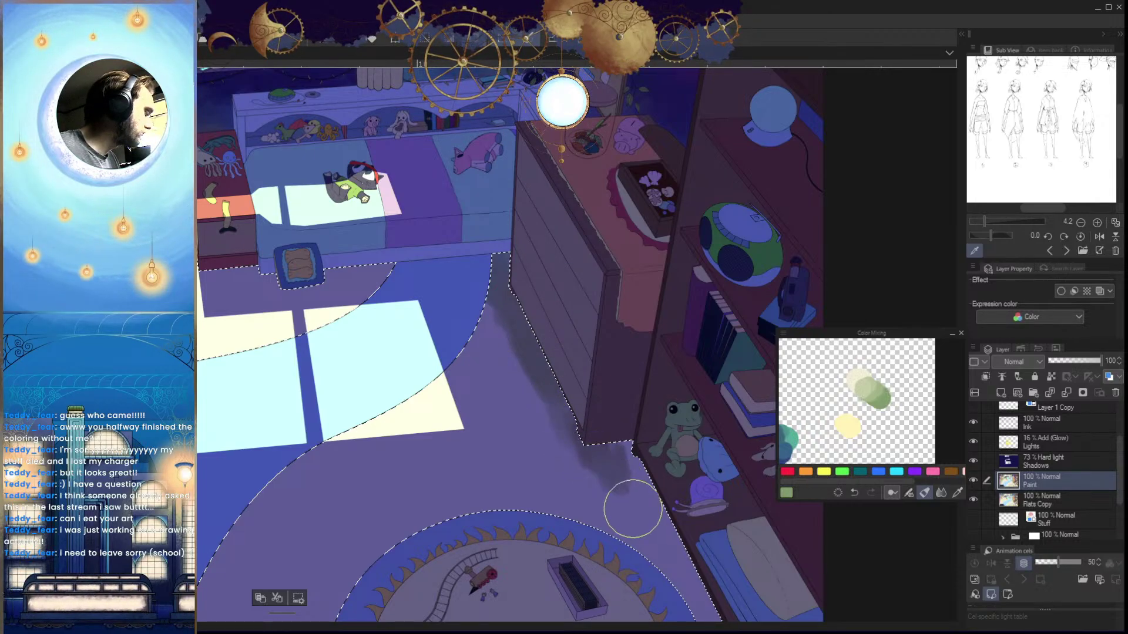
pyautogui.press('h')
pyautogui.moveTo(617, 449)
pyautogui.mouseDown()
pyautogui.moveTo(619, 423)
pyautogui.moveTo(527, 369)
pyautogui.mouseUp()
pyautogui.scroll(-2, 619, 423)
pyautogui.moveTo(499, 319); pyautogui.dragTo(495, 354)
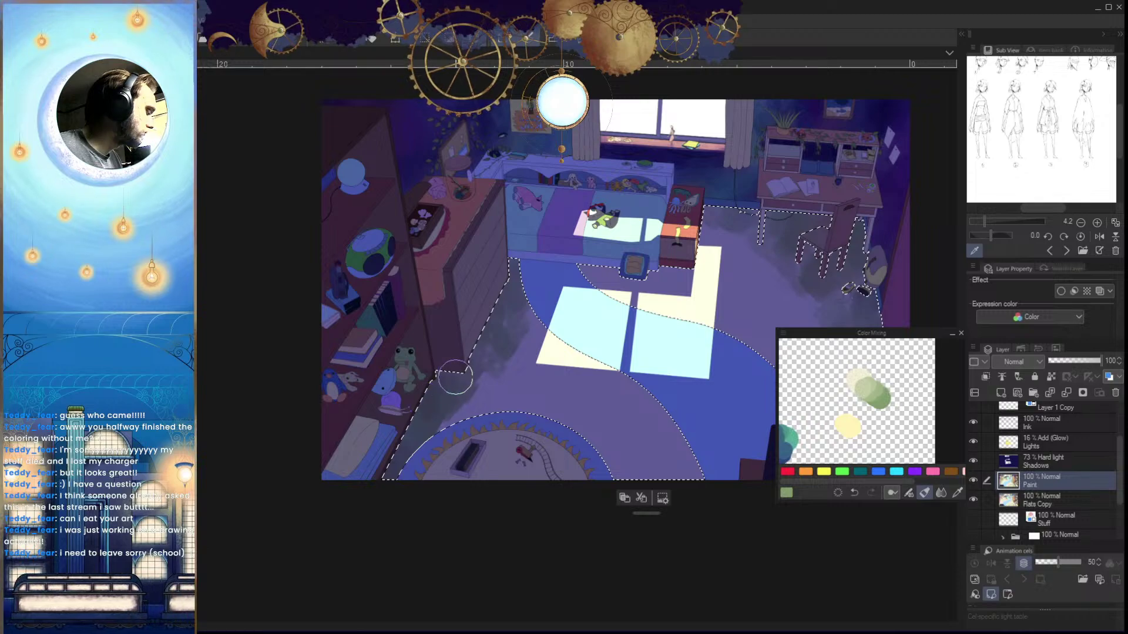
pyautogui.press('h')
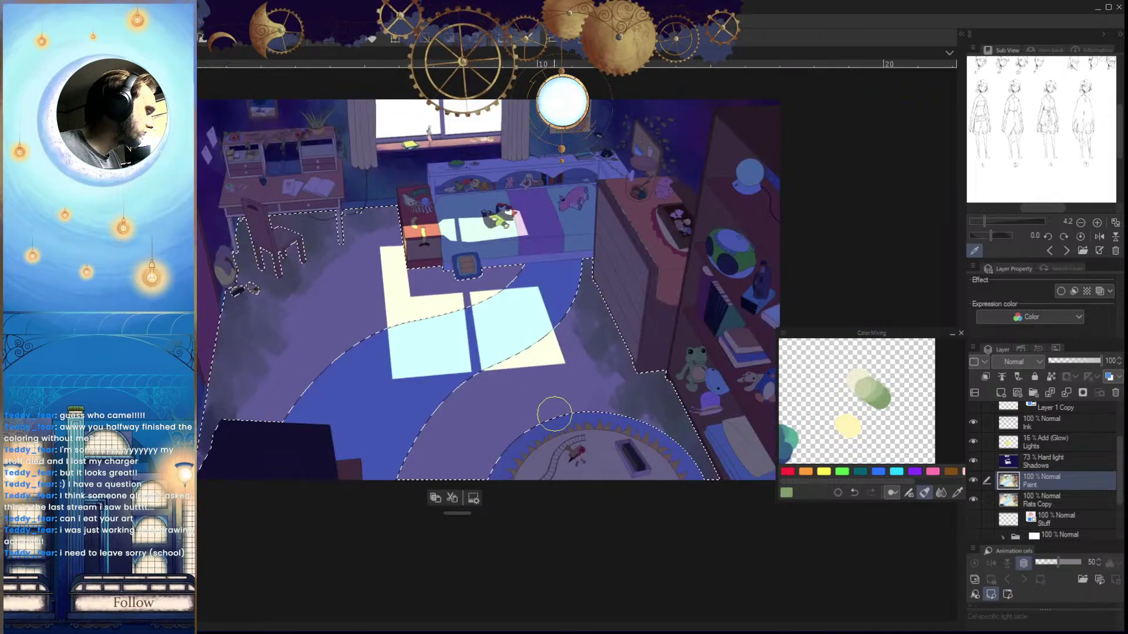
pyautogui.moveTo(556, 405); pyautogui.dragTo(500, 448)
pyautogui.hotkey('ctrl', '0')
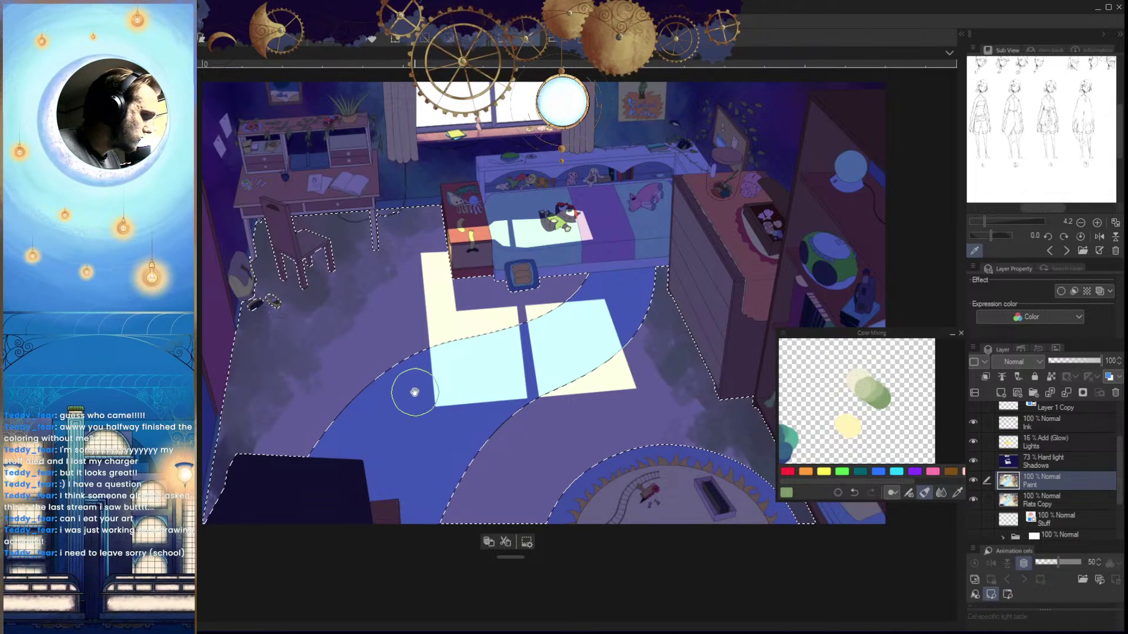
pyautogui.moveTo(413, 393); pyautogui.dragTo(427, 405)
# Blend cream and muted violet into the green floor shading between the desk chair and the blue band
pyautogui.press('x')
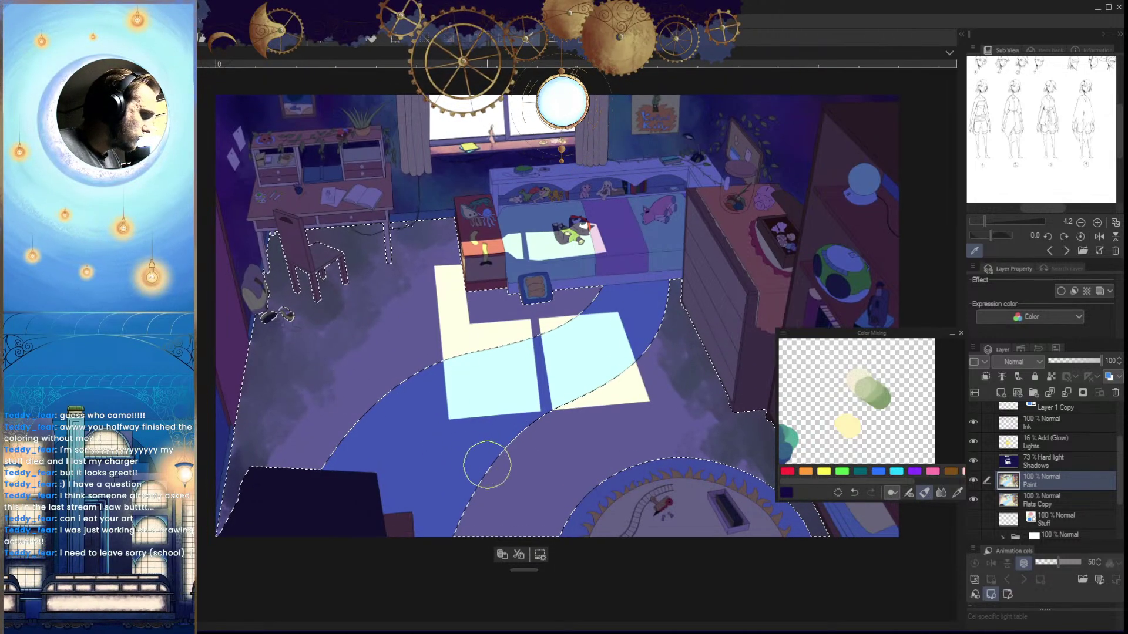
pyautogui.click(852, 375)
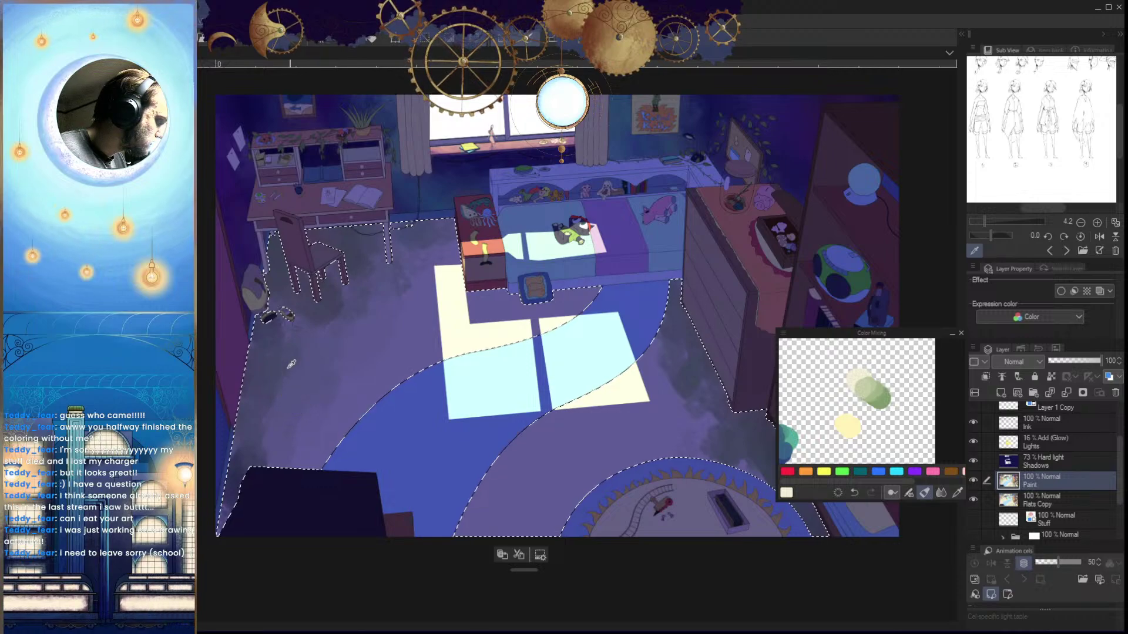
pyautogui.keyDown('alt'); pyautogui.click(280, 373); pyautogui.keyUp('alt')
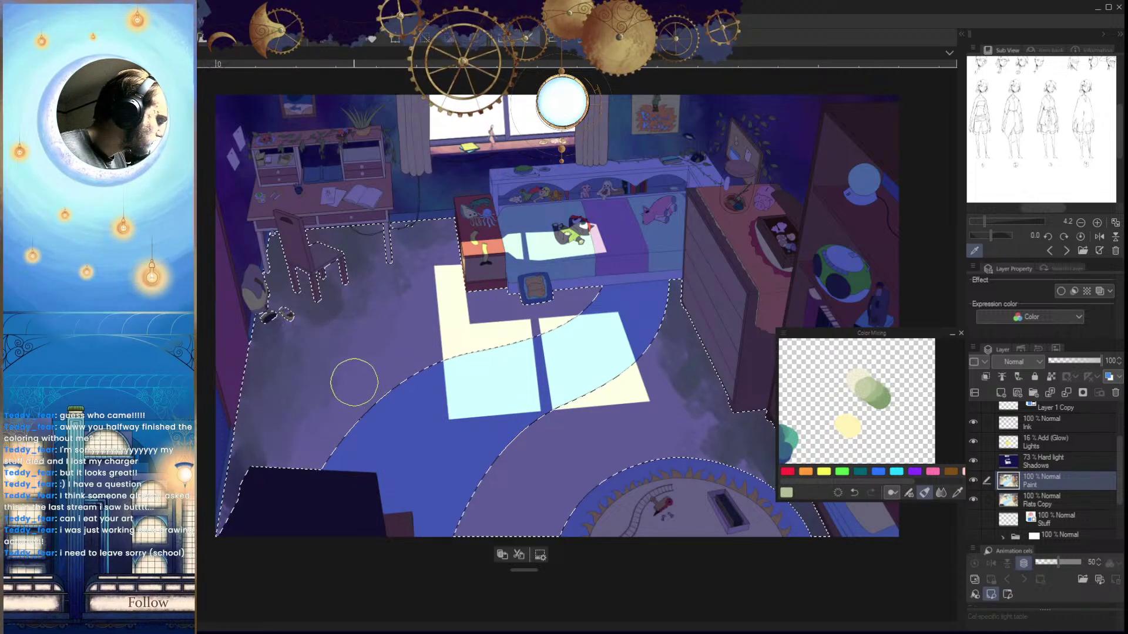
pyautogui.keyDown('alt'); pyautogui.click(357, 384); pyautogui.keyUp('alt')
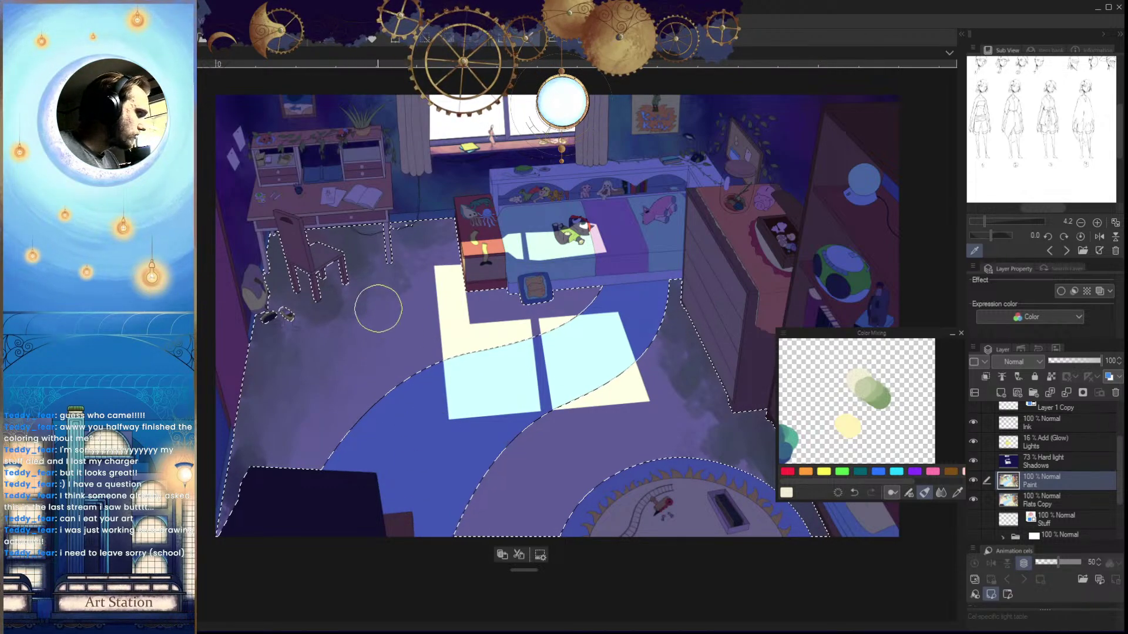
pyautogui.press('x')
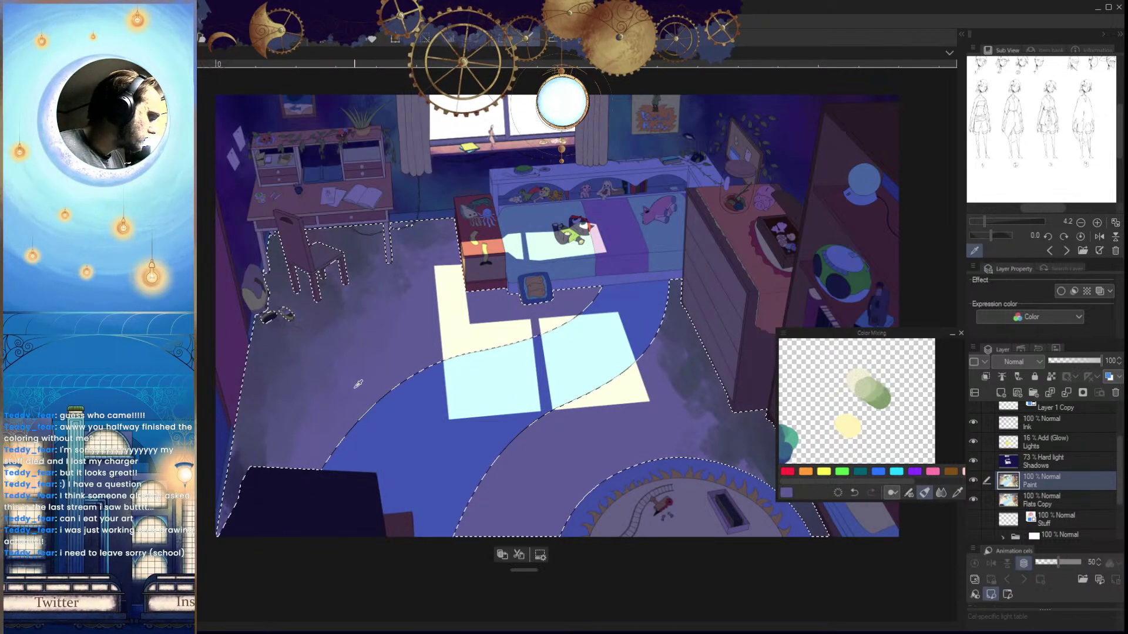
pyautogui.keyDown('alt'); pyautogui.click(367, 375); pyautogui.keyUp('alt')
pyautogui.moveTo(366, 363); pyautogui.dragTo(358, 399)
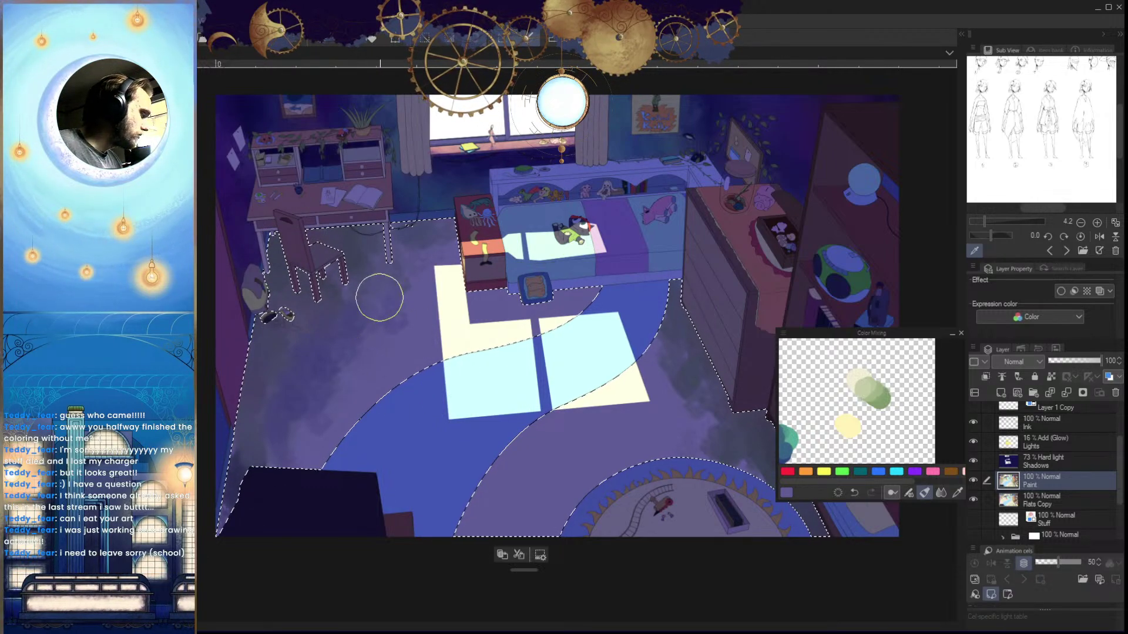
# Deepen the floor shadow around the desk chair with dark green
pyautogui.keyDown('alt'); pyautogui.click(890, 402); pyautogui.keyUp('alt')
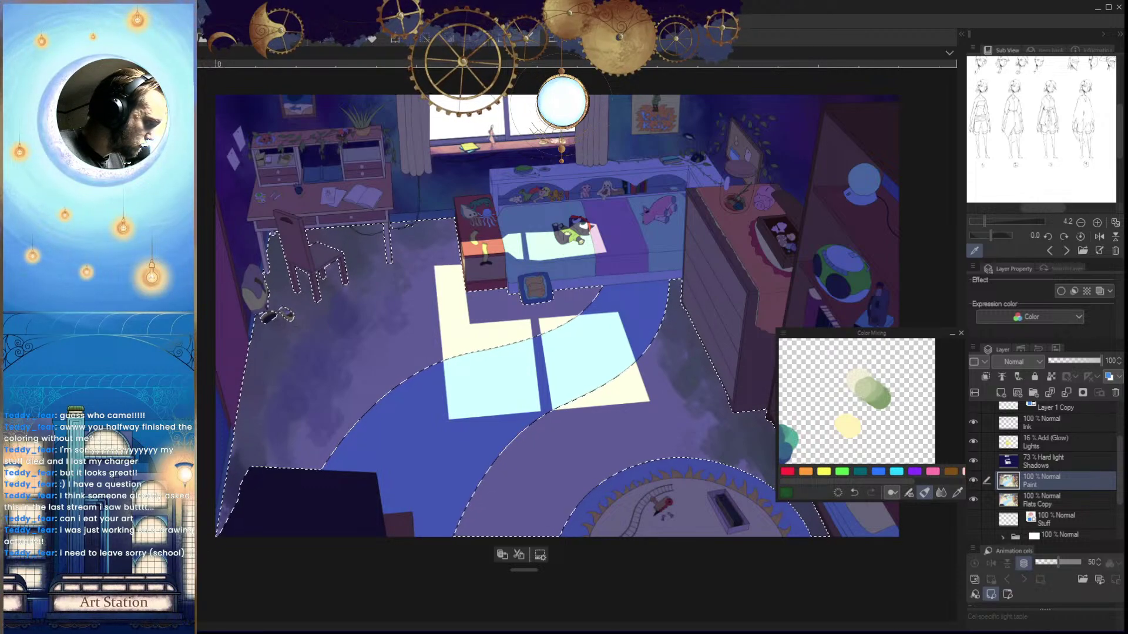
pyautogui.keyDown('alt'); pyautogui.click(302, 274); pyautogui.keyUp('alt')
pyautogui.moveTo(315, 267)
pyautogui.mouseDown()
pyautogui.moveTo(297, 240)
pyautogui.moveTo(276, 252)
pyautogui.mouseUp()
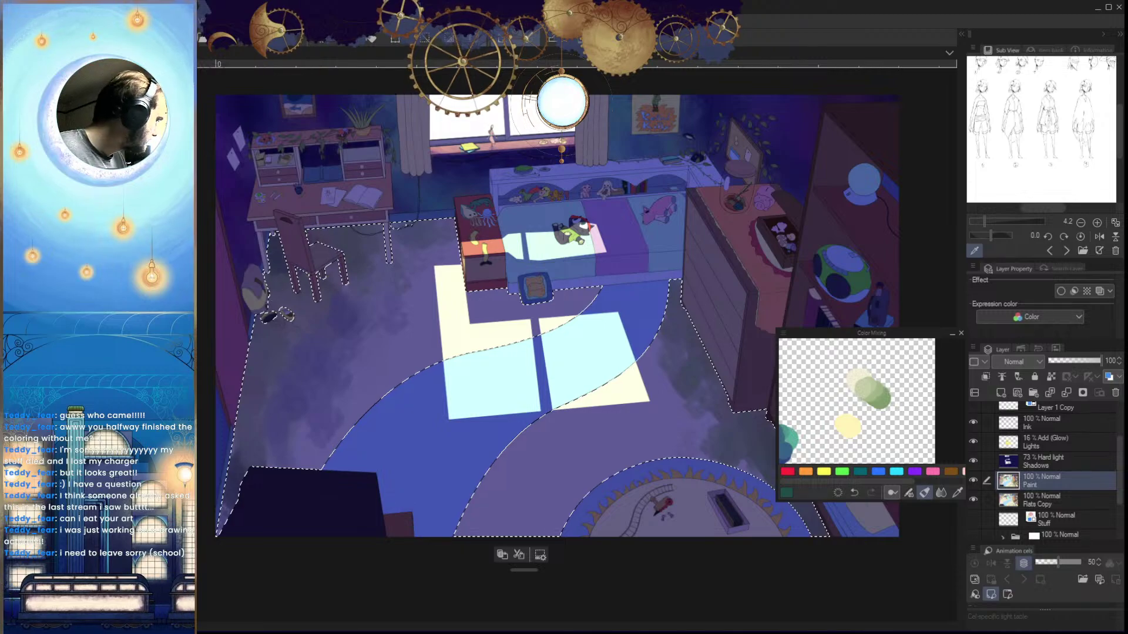
# Blend a dark green into the light green mix on the color mixing pad and pick it as the brush color
pyautogui.click(897, 435)
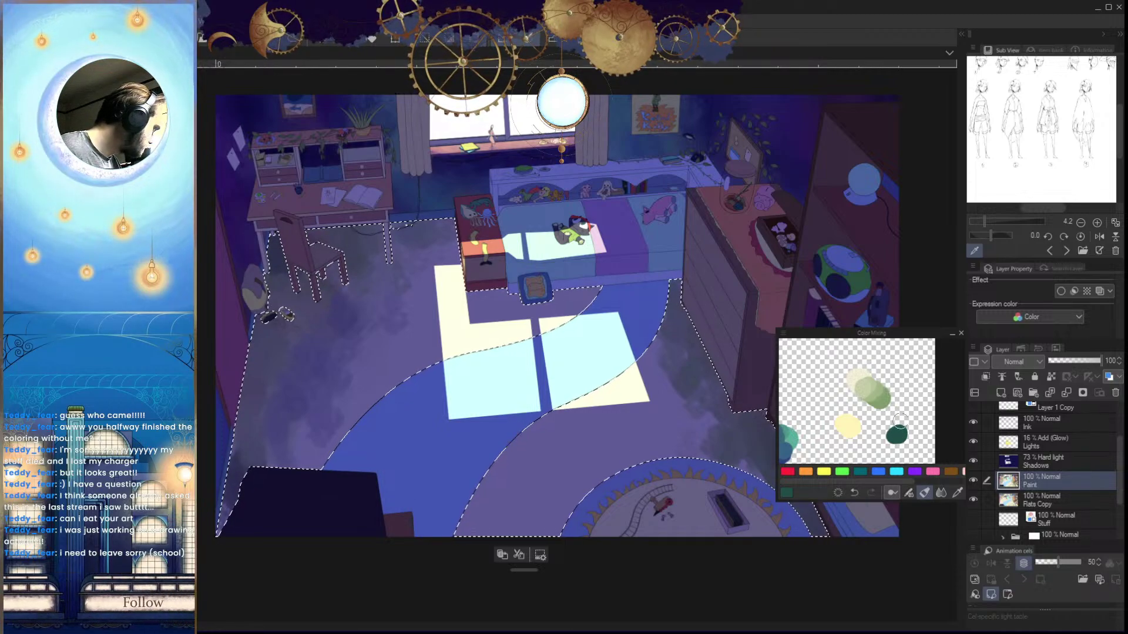
pyautogui.click(854, 493)
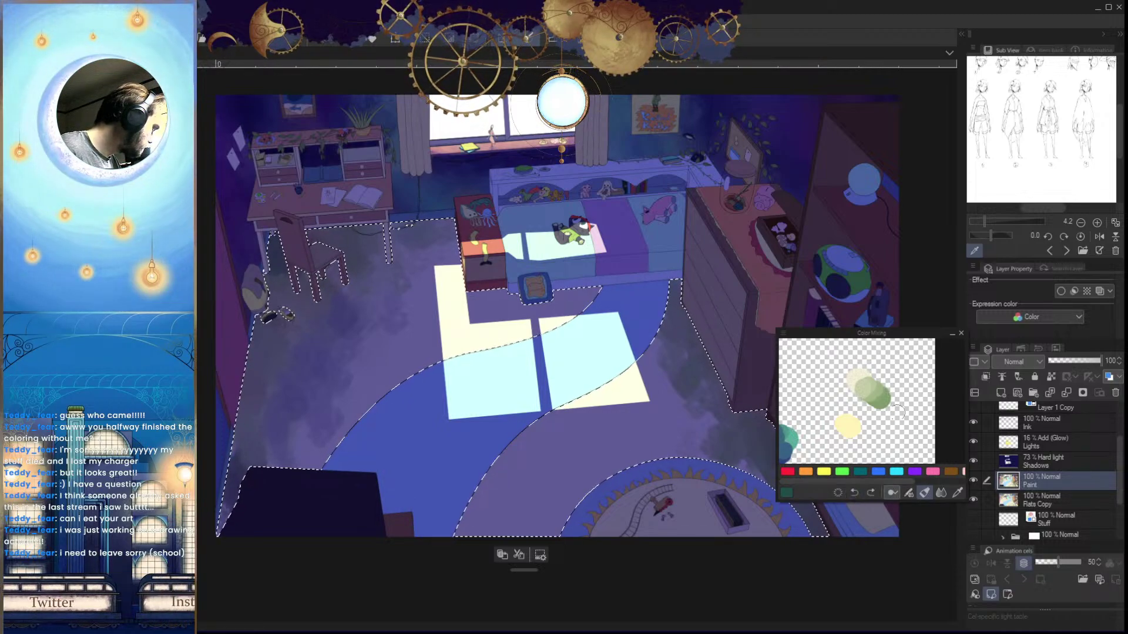
pyautogui.click(896, 410)
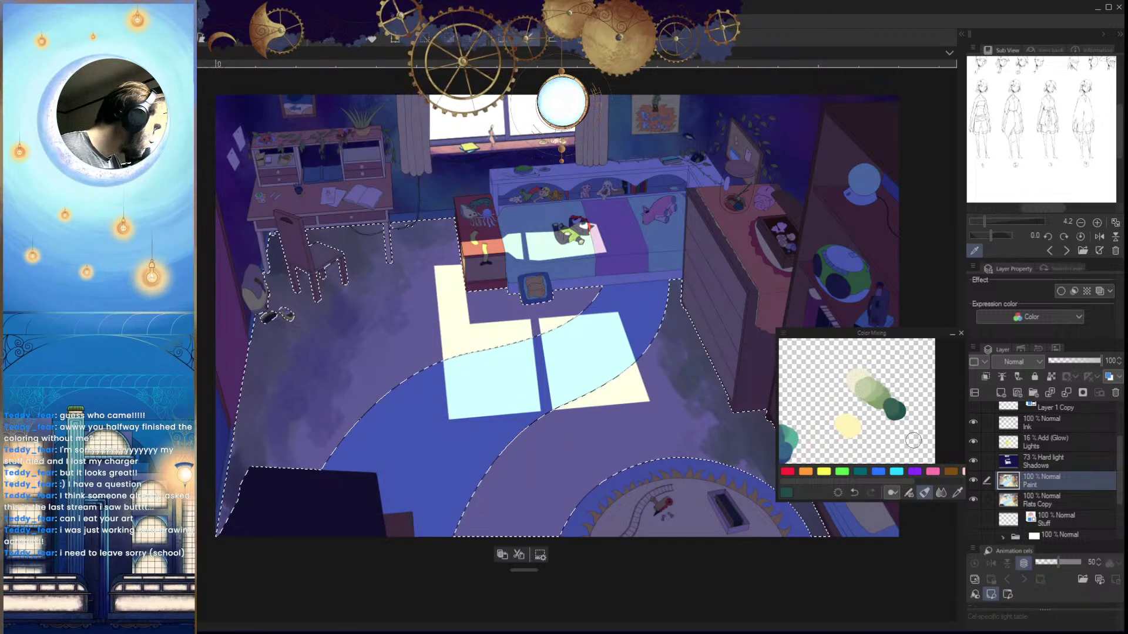
pyautogui.keyDown('alt'); pyautogui.click(885, 406); pyautogui.keyUp('alt')
pyautogui.moveTo(890, 405); pyautogui.dragTo(899, 416)
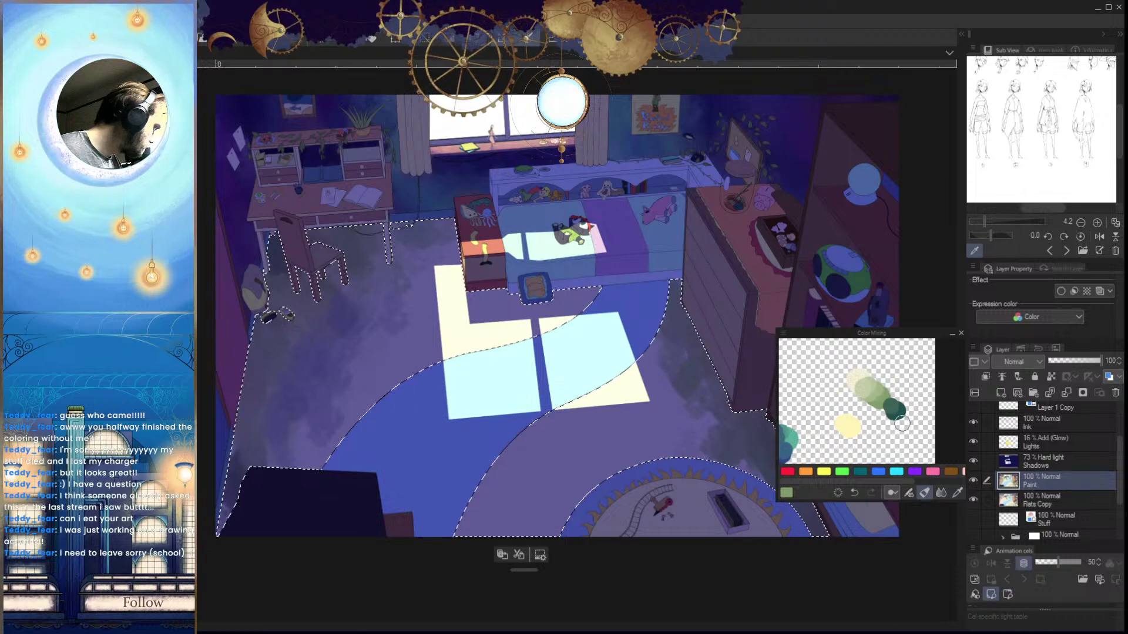
pyautogui.keyDown('alt'); pyautogui.click(897, 411); pyautogui.keyUp('alt')
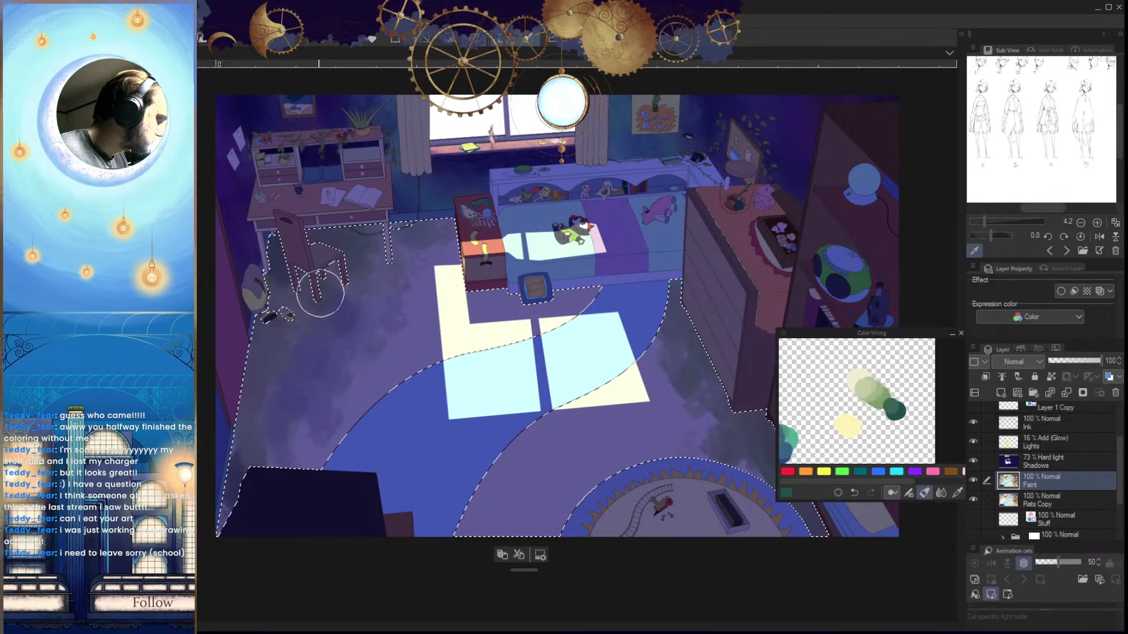
# Deepen the floor shadow along the base of the dresser and bookshelf with dark green, checking the picture mirrored
pyautogui.moveTo(404, 361); pyautogui.dragTo(335, 361)
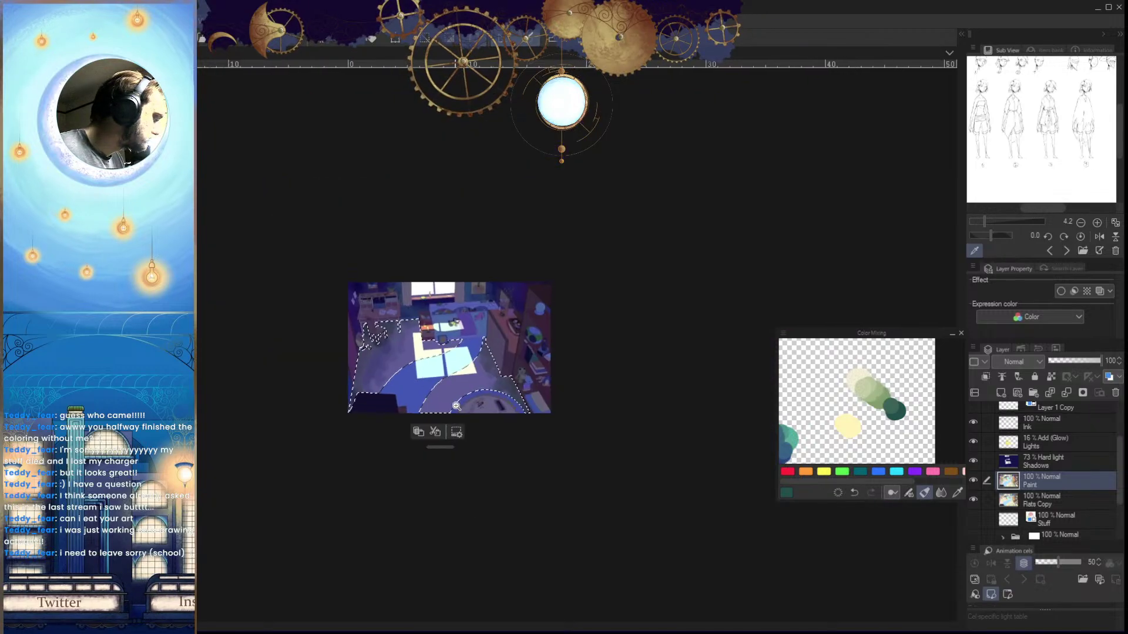
pyautogui.press('h')
pyautogui.press('h')
pyautogui.scroll(4, 555, 415)
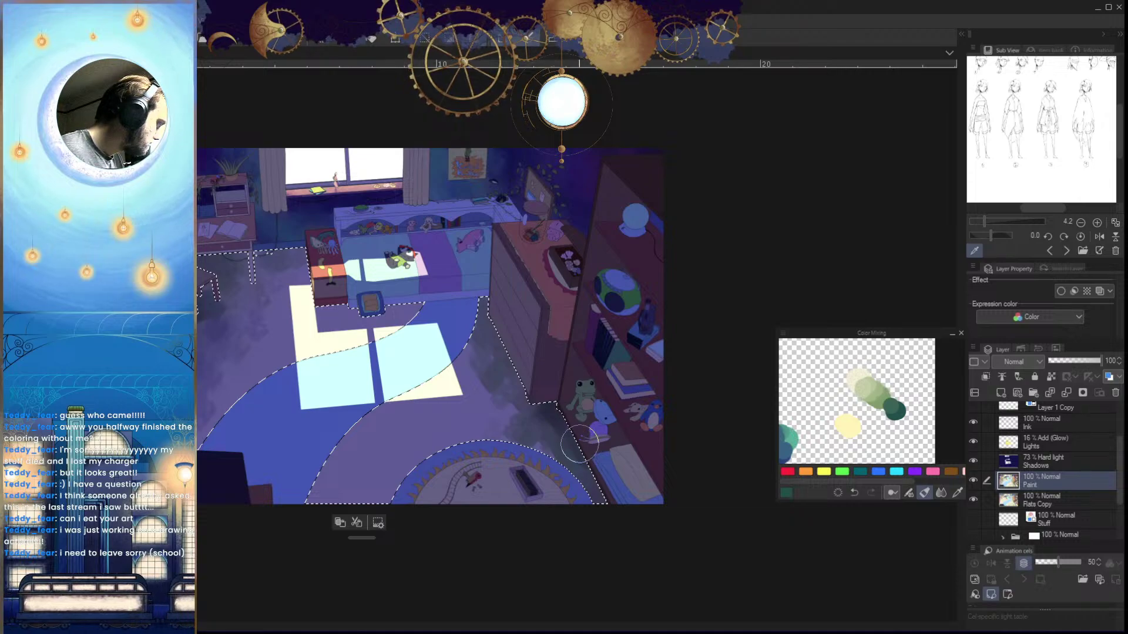
pyautogui.moveTo(557, 404); pyautogui.dragTo(572, 434)
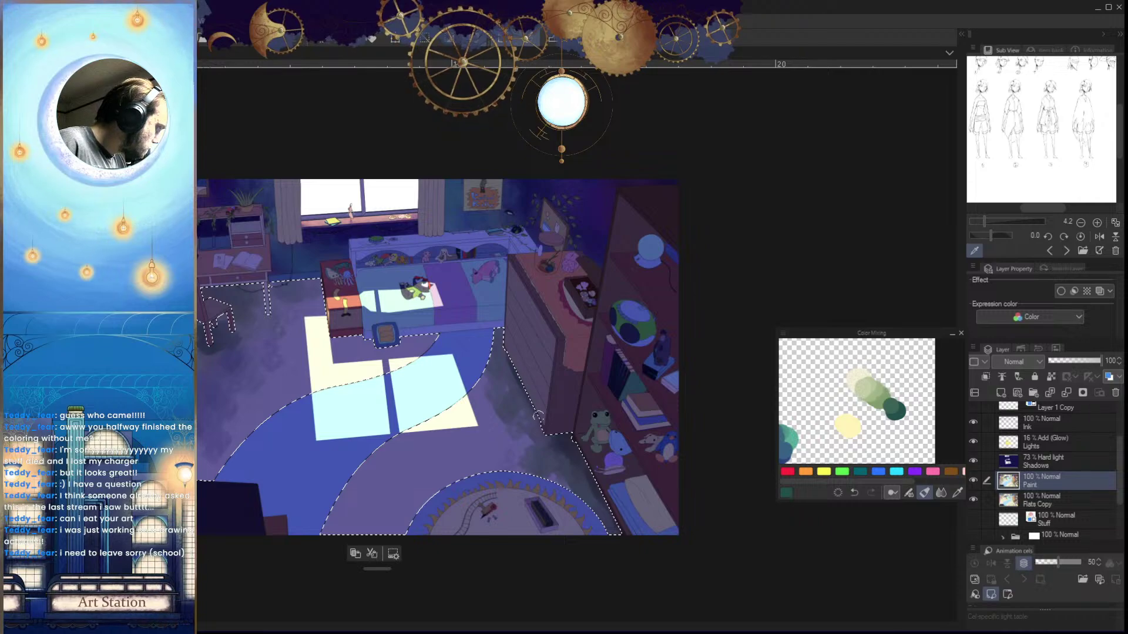
pyautogui.press('h')
pyautogui.moveTo(599, 460); pyautogui.dragTo(598, 470)
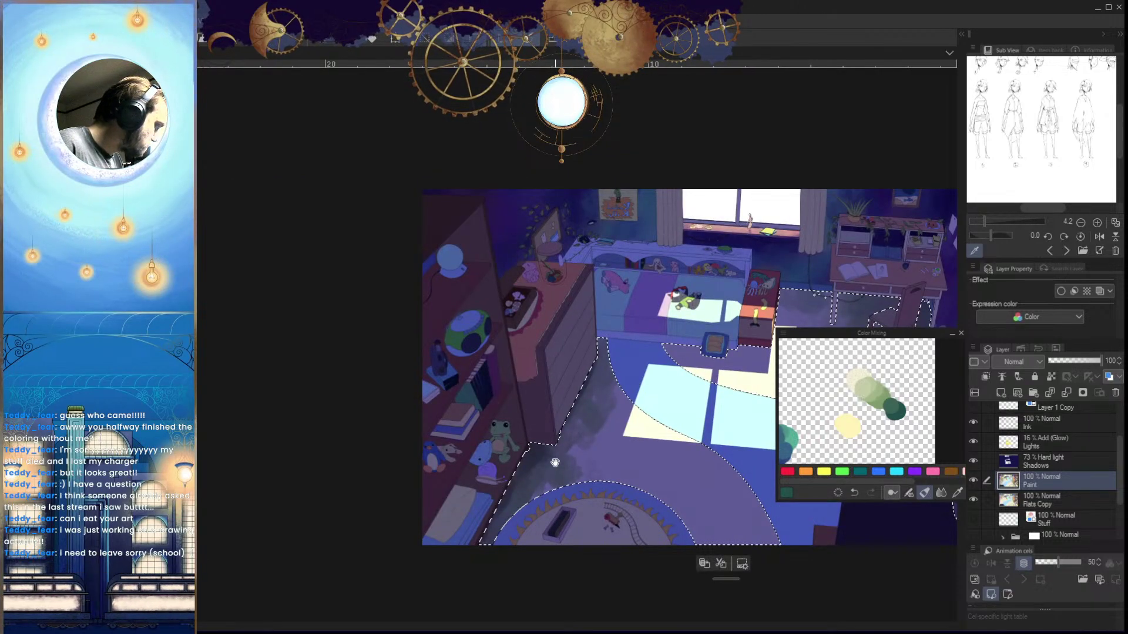
pyautogui.scroll(4, 567, 496)
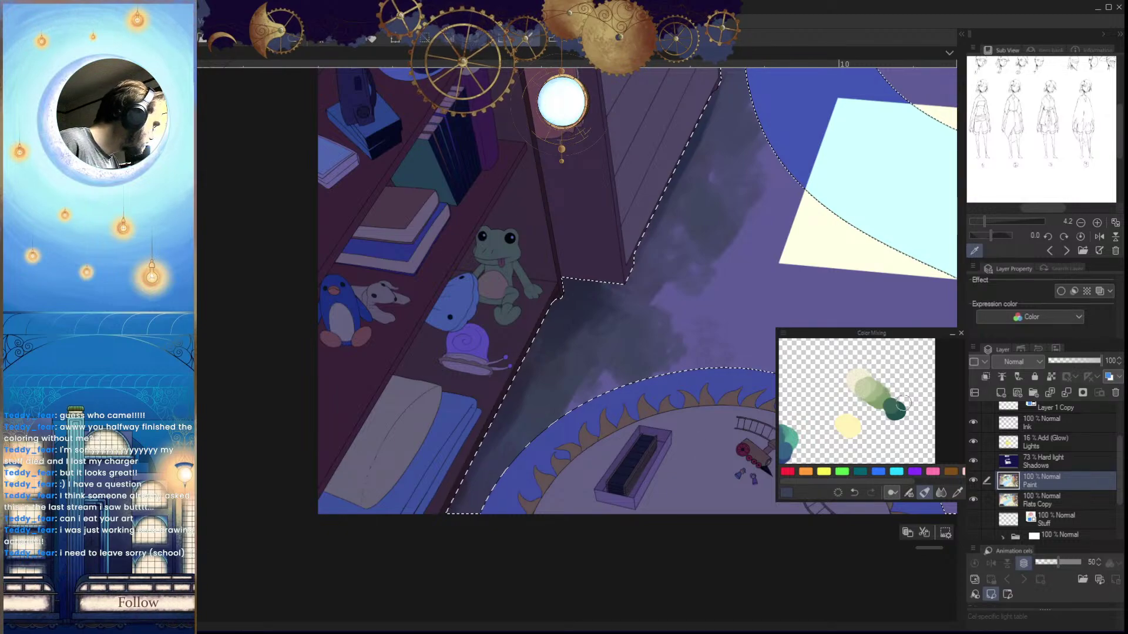
# Brush mid and pale green over the floor between the dresser corner and the round rug with a larger brush
pyautogui.click(884, 398)
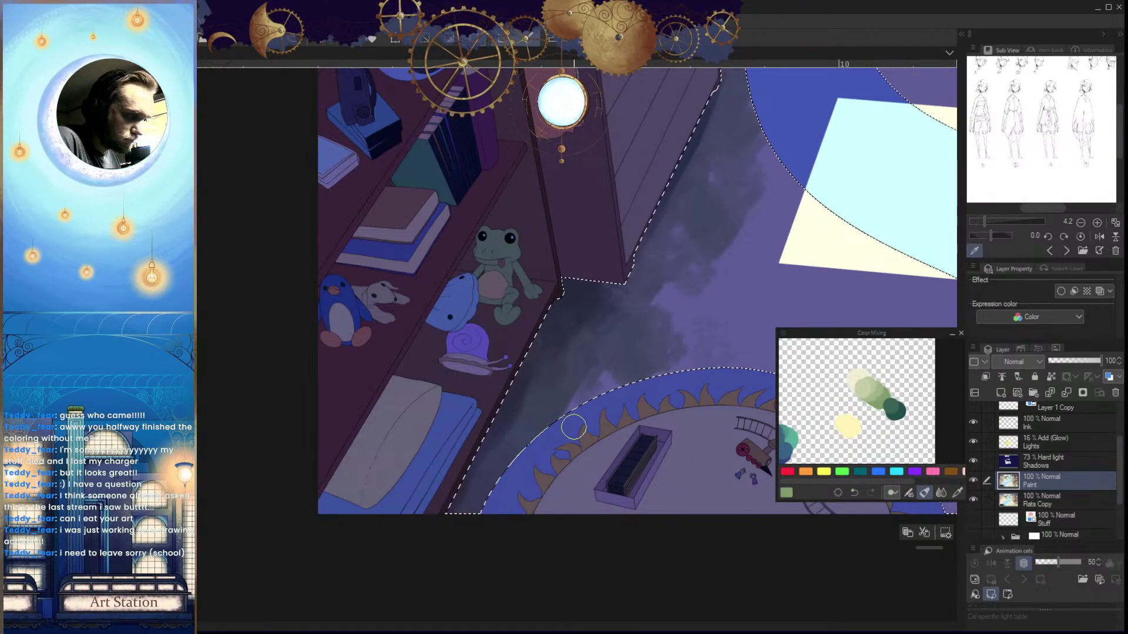
pyautogui.press(']')
pyautogui.press(']')
pyautogui.press(']')
pyautogui.press(']')
pyautogui.press(']')
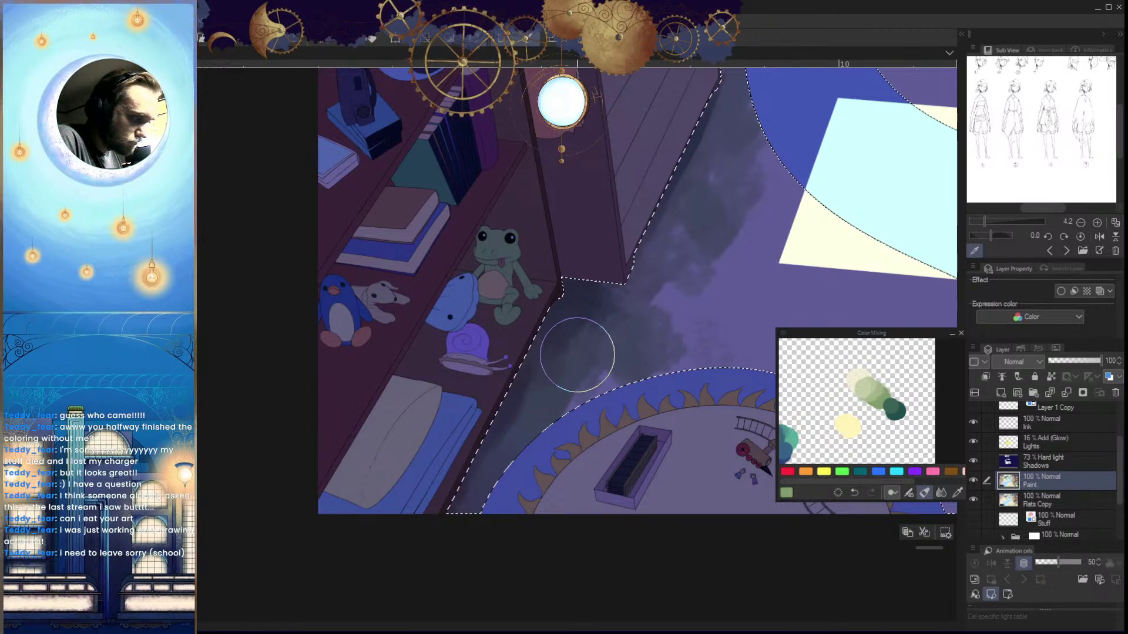
pyautogui.press('[')
pyautogui.press('[')
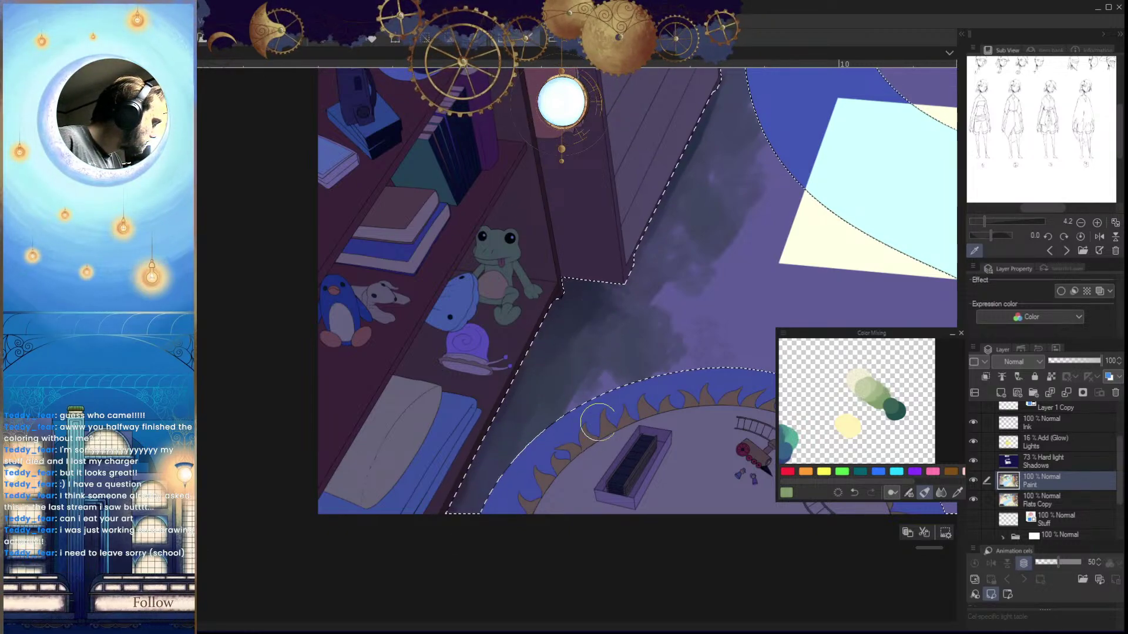
pyautogui.click(873, 384)
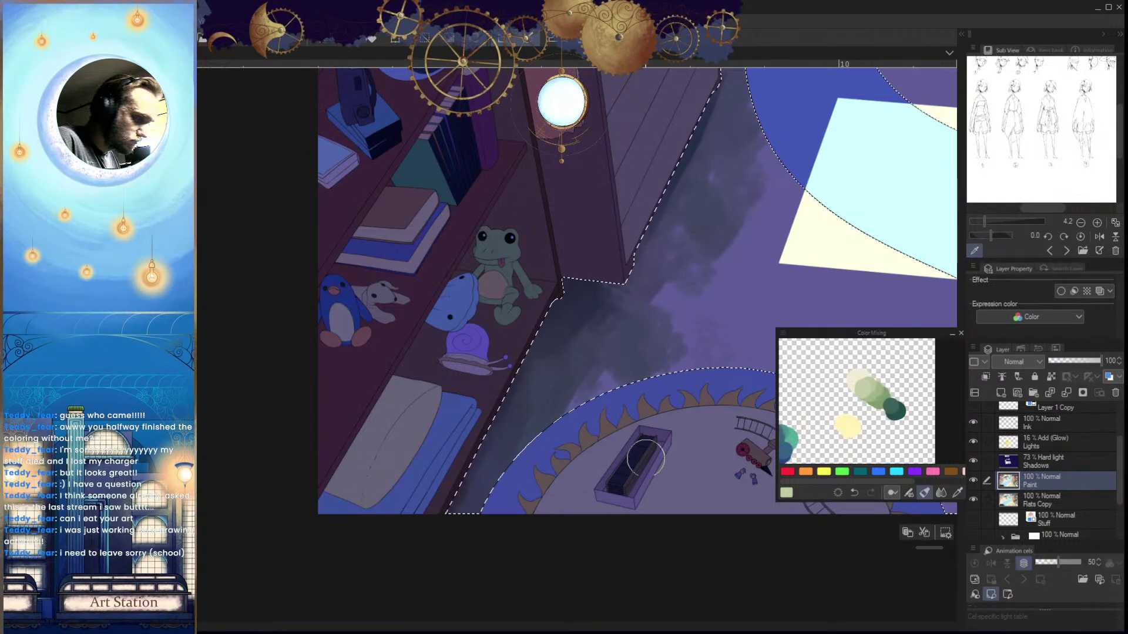
pyautogui.press(']')
pyautogui.press(']')
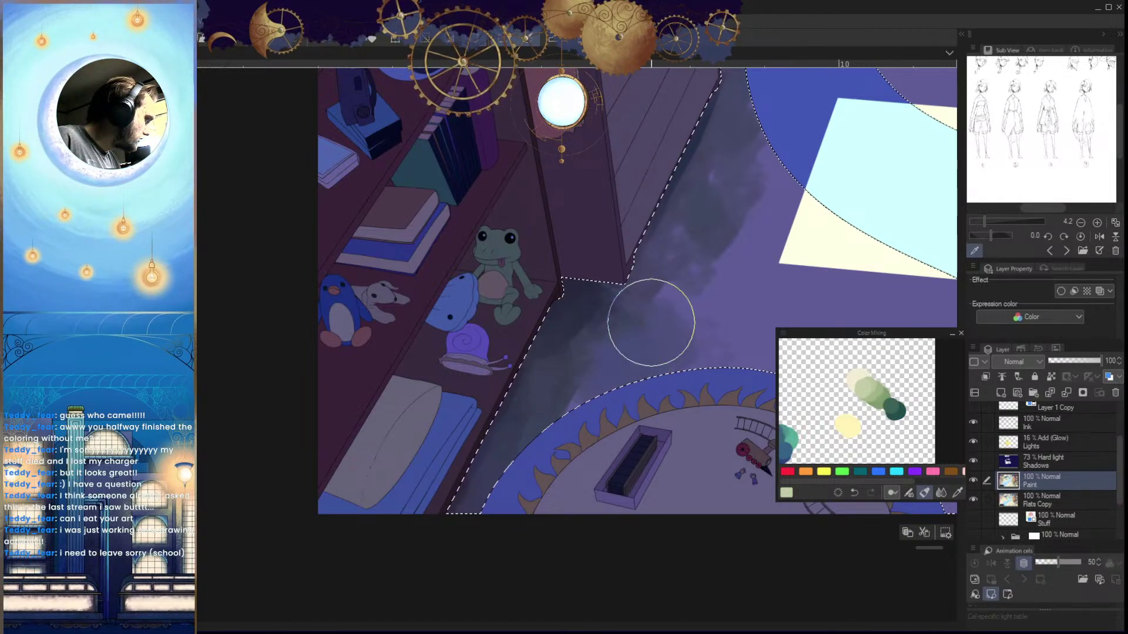
pyautogui.moveTo(674, 293); pyautogui.dragTo(621, 374)
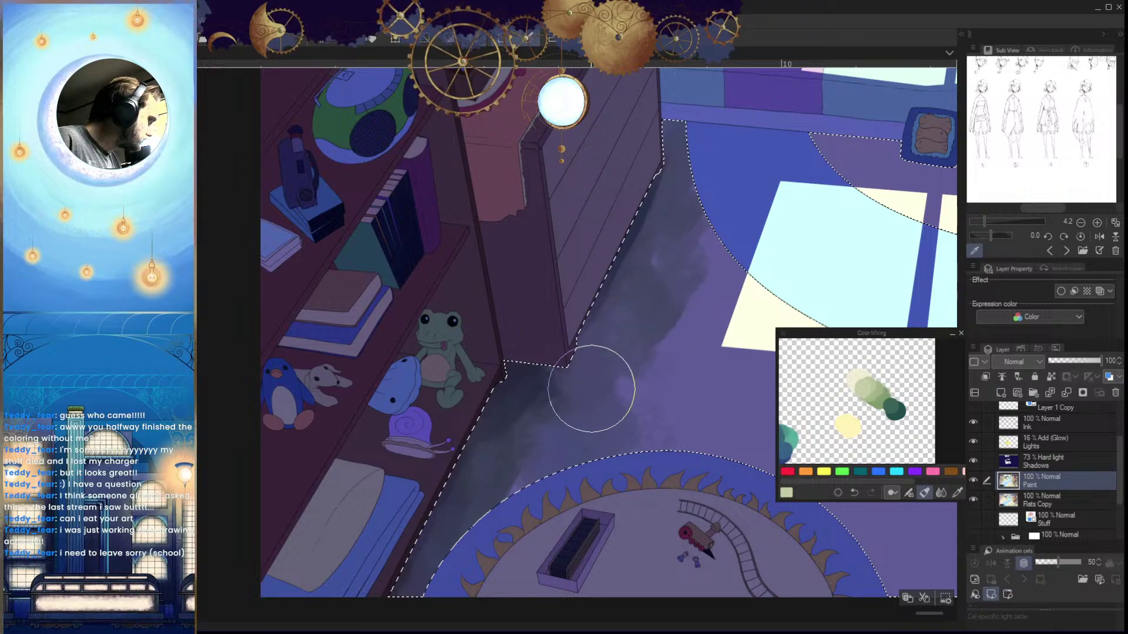
# Rework the shadow edge beside the dresser with dark and mid green, then return the canvas to its unmirrored orientation
pyautogui.click(892, 404)
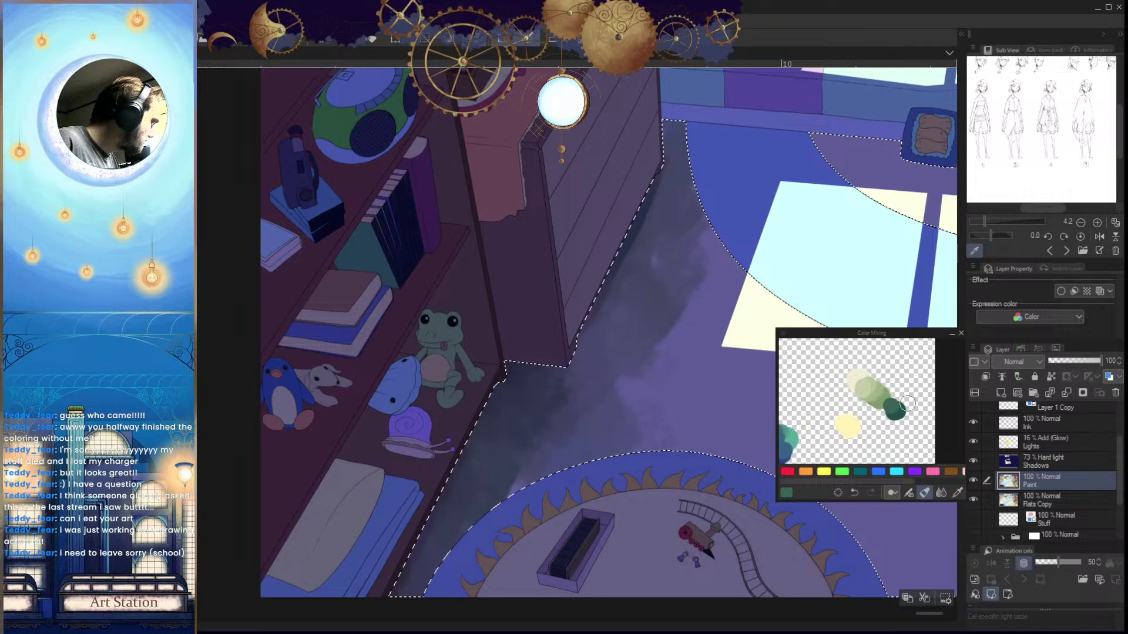
pyautogui.click(881, 403)
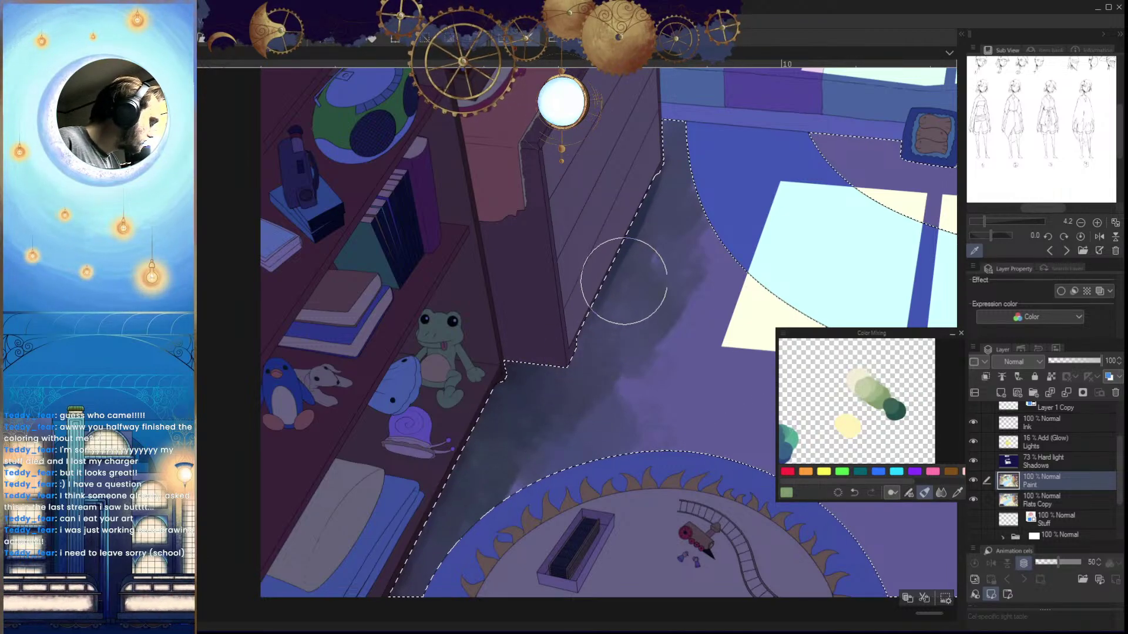
pyautogui.press('h')
pyautogui.moveTo(574, 461); pyautogui.dragTo(605, 505)
pyautogui.scroll(6, 610, 503)
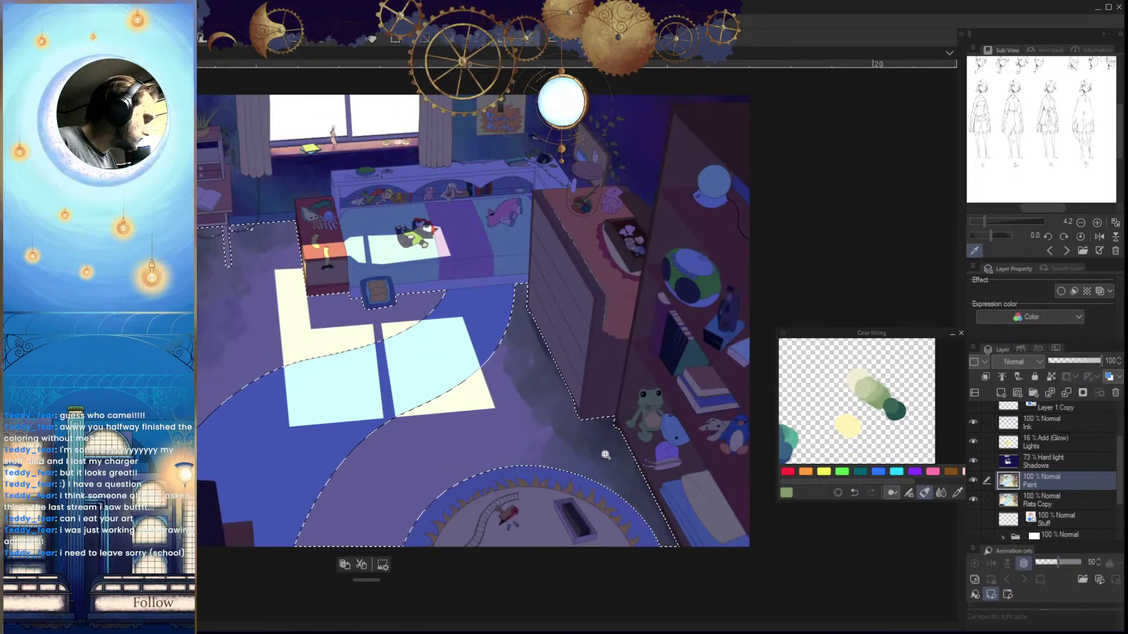
# Brush pale green over the floor between the round rug and the window light patch
pyautogui.click(868, 387)
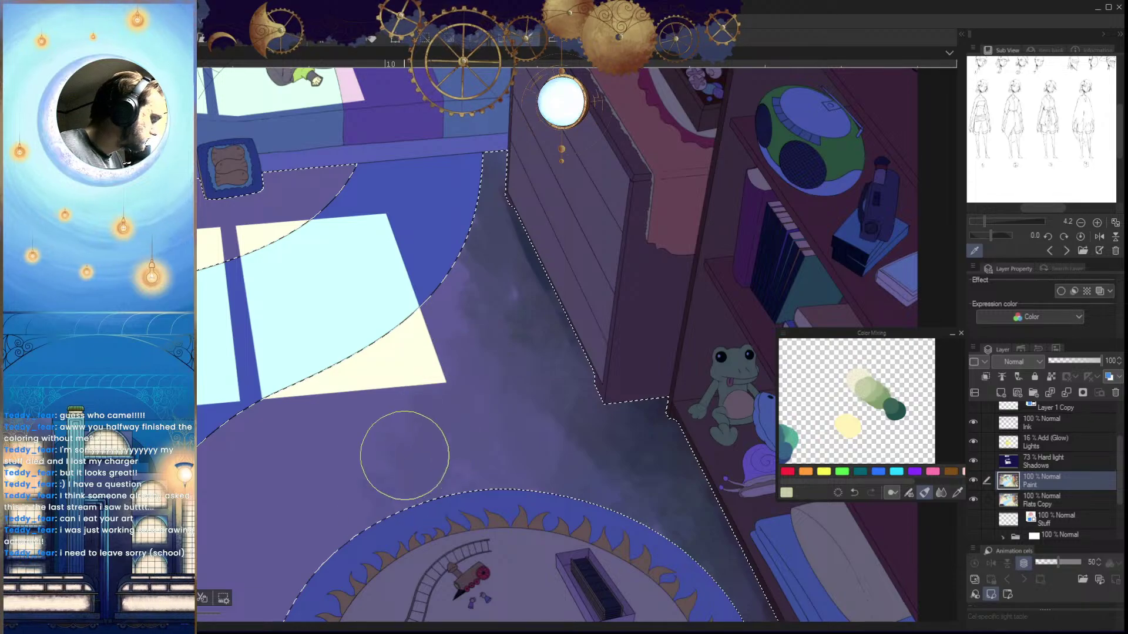
pyautogui.moveTo(357, 504); pyautogui.dragTo(444, 448)
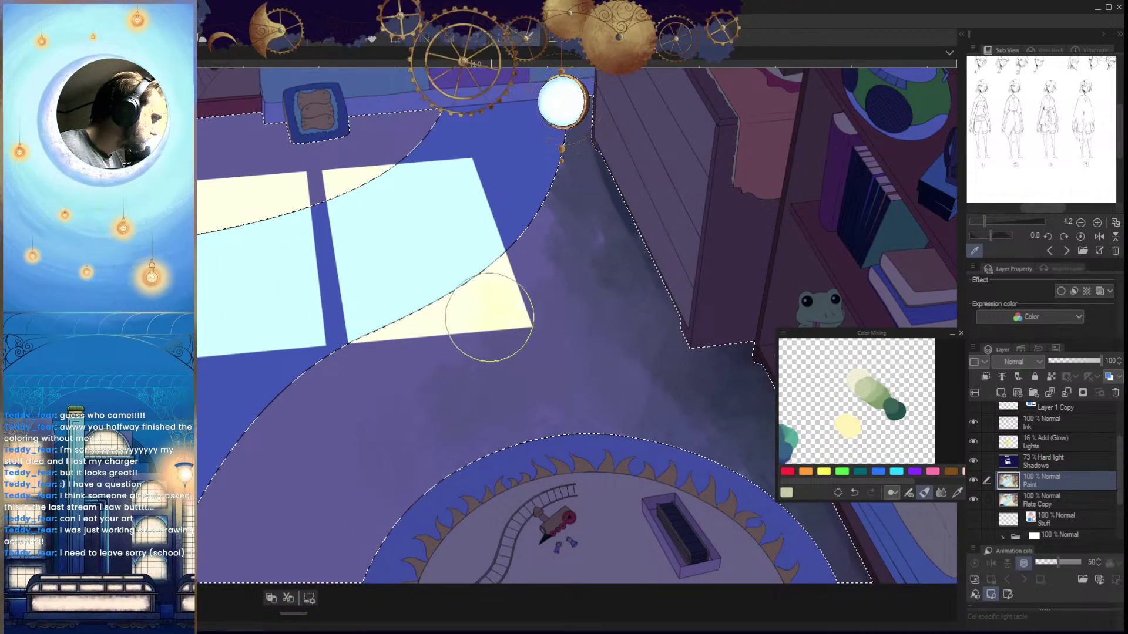
pyautogui.moveTo(504, 379); pyautogui.dragTo(569, 420)
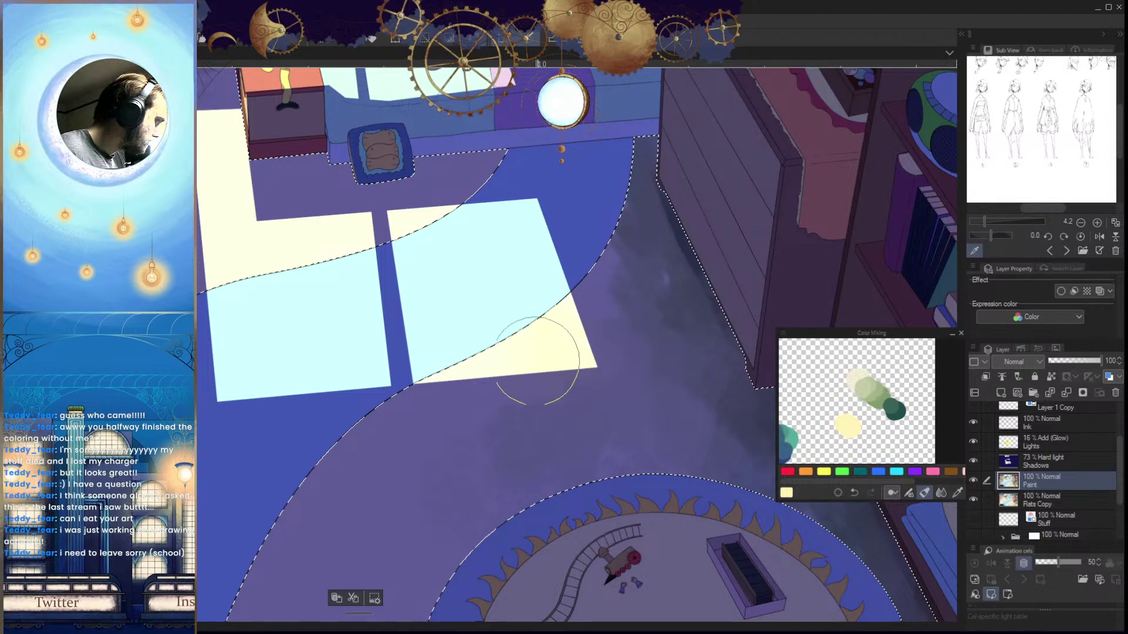
# Brush yellow and cream tones over the window light on the floor beside the nightstand, reducing the brush size
pyautogui.moveTo(492, 360); pyautogui.dragTo(573, 408)
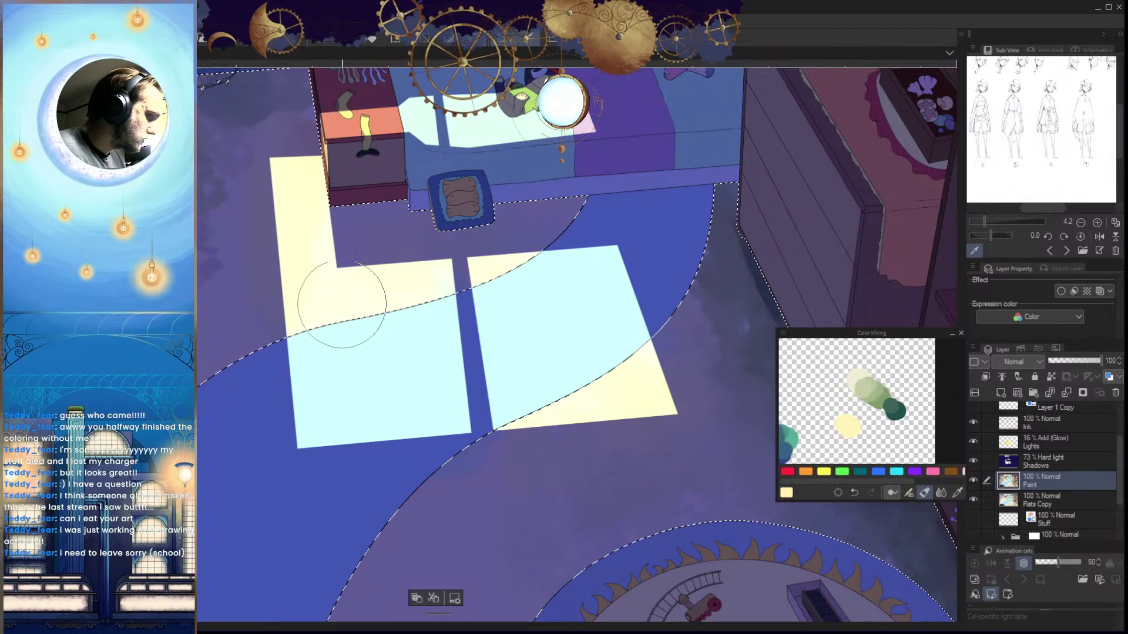
pyautogui.moveTo(343, 302); pyautogui.dragTo(410, 343)
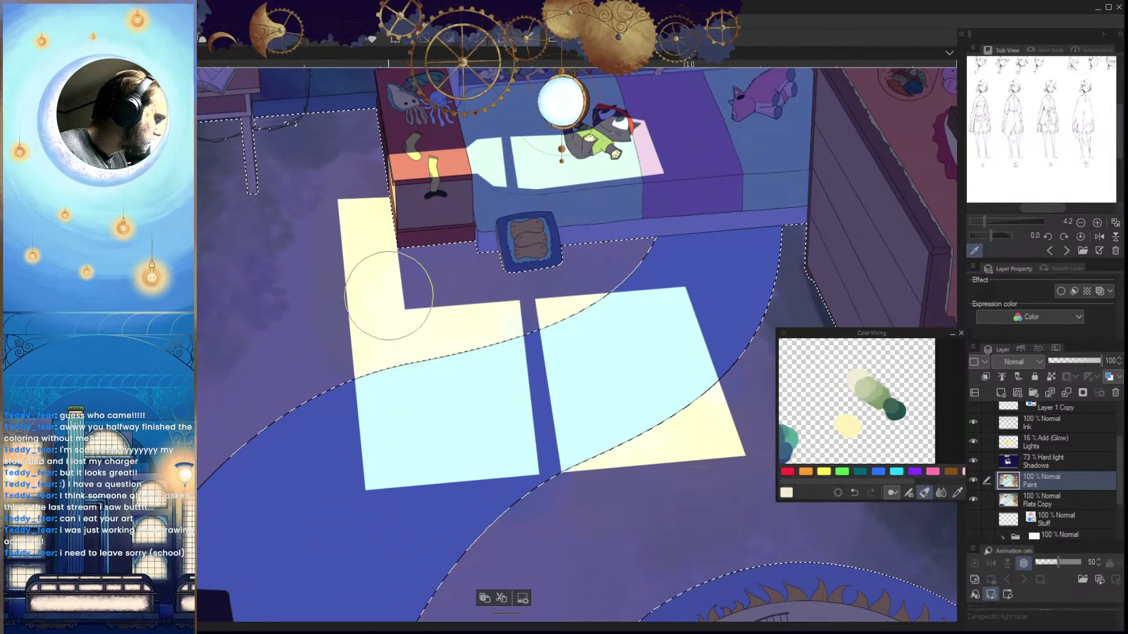
pyautogui.press('[')
pyautogui.press('[')
pyautogui.press('[')
pyautogui.press('[')
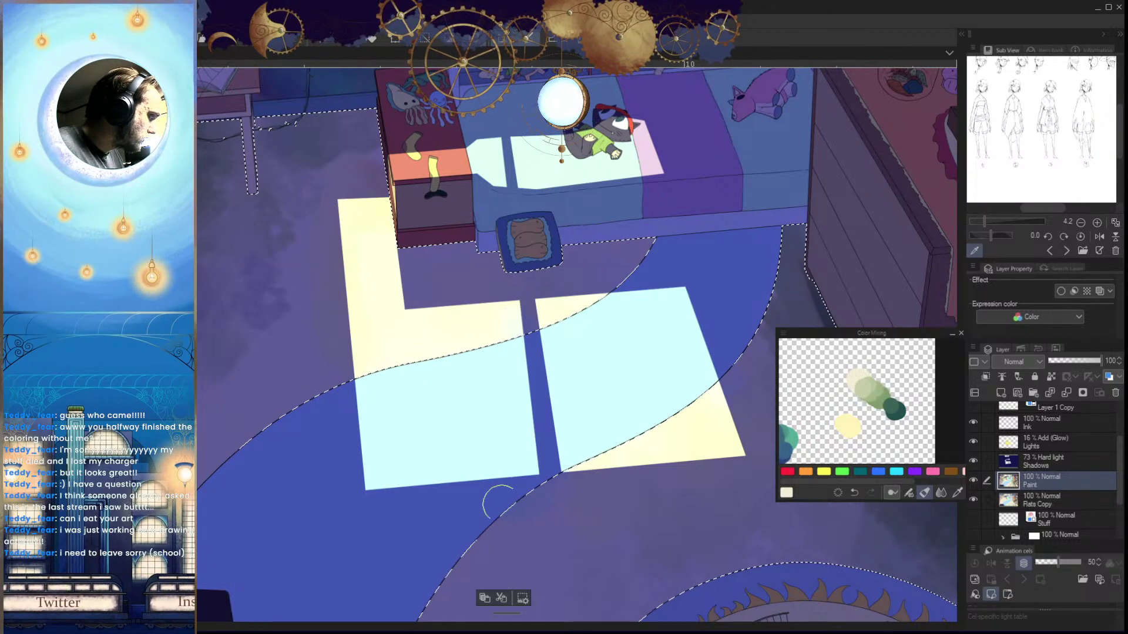
pyautogui.moveTo(544, 432); pyautogui.dragTo(574, 423)
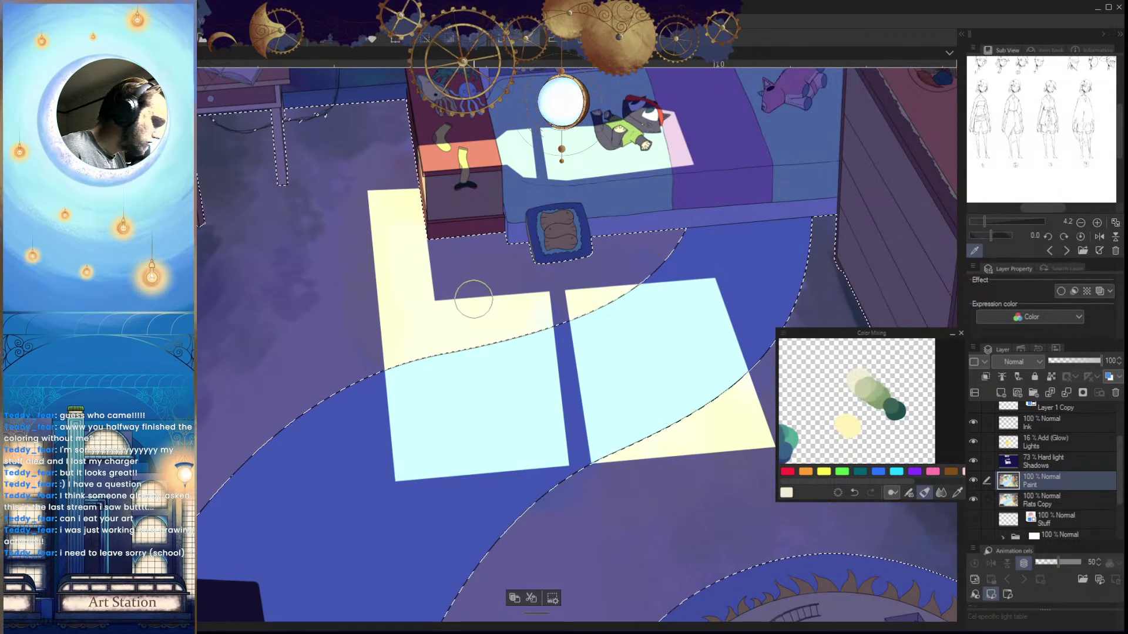
# Add pale yellow variation to the window light patches on the floor along both edges of the blue band
pyautogui.keyDown('alt'); pyautogui.click(850, 425); pyautogui.keyUp('alt')
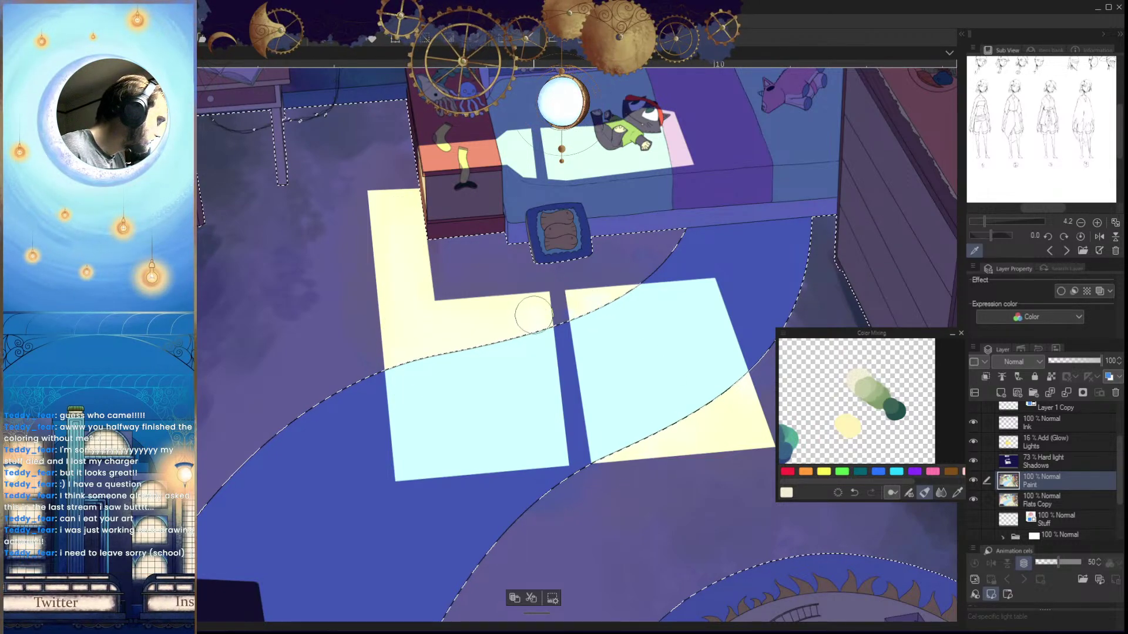
pyautogui.moveTo(617, 379); pyautogui.dragTo(680, 448)
pyautogui.moveTo(645, 414); pyautogui.dragTo(702, 411)
pyautogui.moveTo(616, 358); pyautogui.dragTo(589, 407)
pyautogui.moveTo(503, 427)
pyautogui.mouseDown()
pyautogui.moveTo(561, 401)
pyautogui.moveTo(496, 412)
pyautogui.moveTo(597, 394)
pyautogui.moveTo(553, 418)
pyautogui.moveTo(608, 373)
pyautogui.moveTo(558, 407)
pyautogui.mouseUp()
pyautogui.keyDown('alt'); pyautogui.click(635, 439); pyautogui.keyUp('alt')
pyautogui.moveTo(635, 439); pyautogui.dragTo(616, 420)
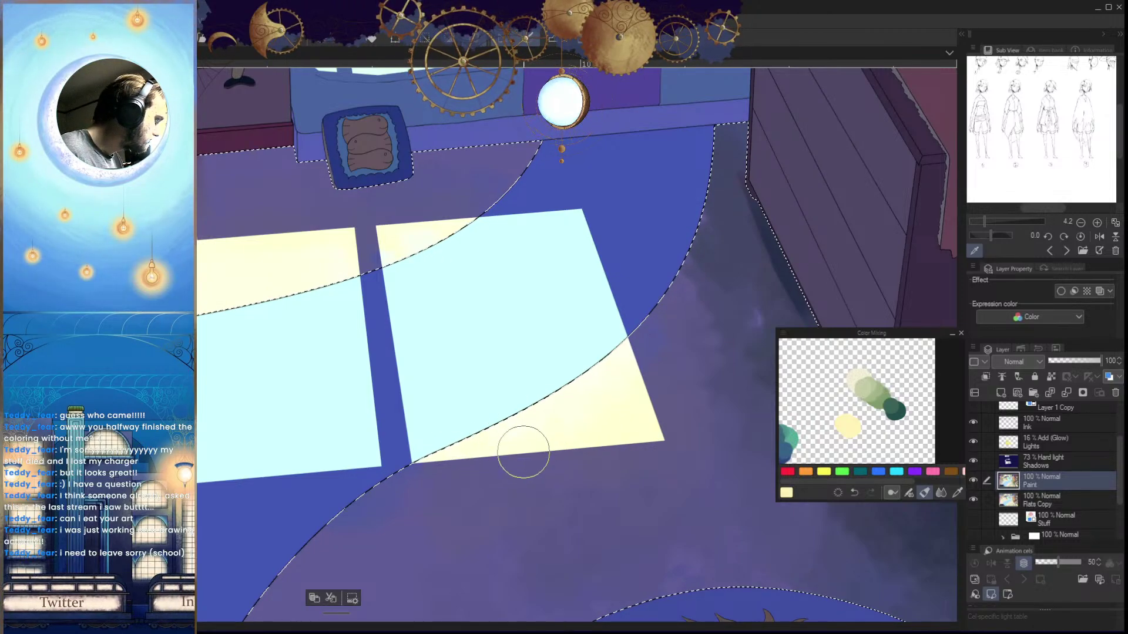
# Clear the floor selection and examine the floor shading across the whole room, both normal and mirrored
pyautogui.scroll(-8, 633, 345)
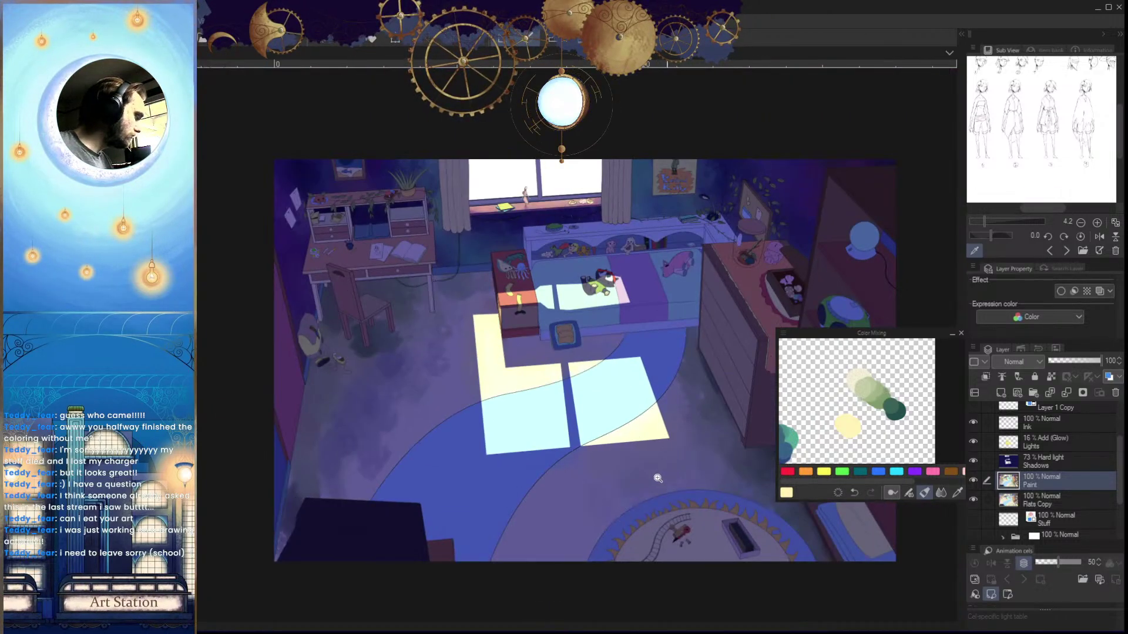
pyautogui.moveTo(475, 402); pyautogui.dragTo(567, 431)
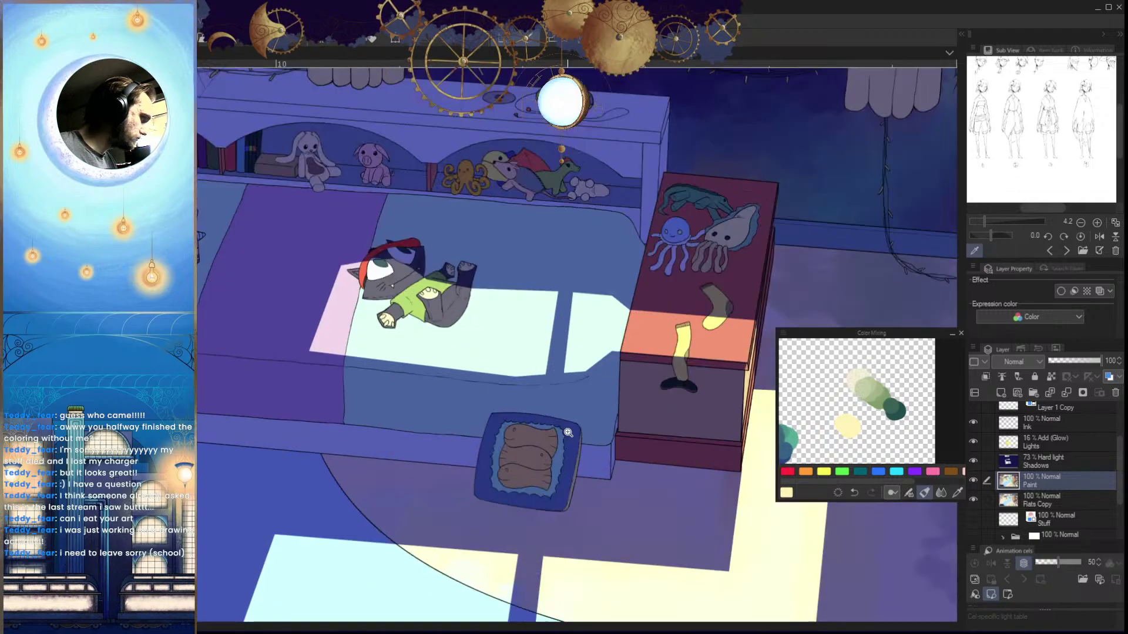
pyautogui.moveTo(655, 506)
pyautogui.mouseDown()
pyautogui.moveTo(606, 507)
pyautogui.moveTo(649, 486)
pyautogui.mouseUp()
pyautogui.press('h')
pyautogui.moveTo(694, 542); pyautogui.dragTo(639, 544)
pyautogui.moveTo(489, 421); pyautogui.dragTo(563, 428)
pyautogui.moveTo(615, 488); pyautogui.dragTo(521, 458)
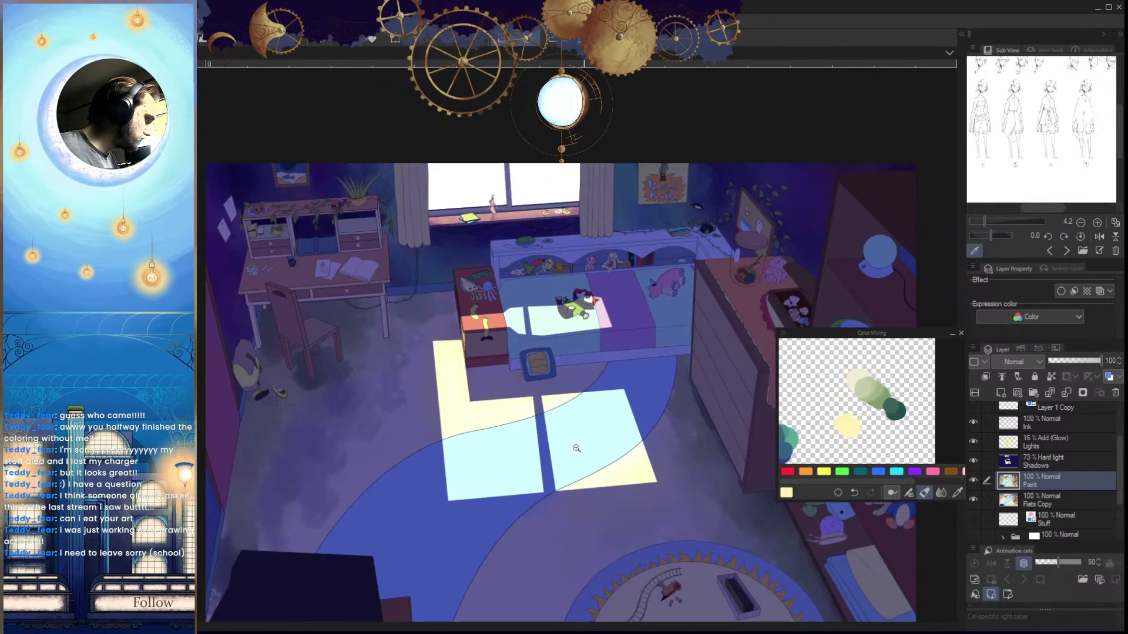
pyautogui.moveTo(502, 409); pyautogui.dragTo(543, 417)
pyautogui.moveTo(570, 467); pyautogui.dragTo(537, 459)
pyautogui.moveTo(498, 419); pyautogui.dragTo(568, 477)
# Restore the floor selection and paint a dark green shadow on the floor under the bed around the small blue mat
pyautogui.keyDown('alt'); pyautogui.click(900, 415); pyautogui.keyUp('alt')
pyautogui.moveTo(647, 423)
pyautogui.mouseDown()
pyautogui.moveTo(584, 433)
pyautogui.moveTo(564, 424)
pyautogui.mouseUp()
pyautogui.moveTo(470, 380)
pyautogui.mouseDown()
pyautogui.moveTo(540, 362)
pyautogui.moveTo(473, 376)
pyautogui.mouseUp()
pyautogui.hotkey('ctrl', 'z')
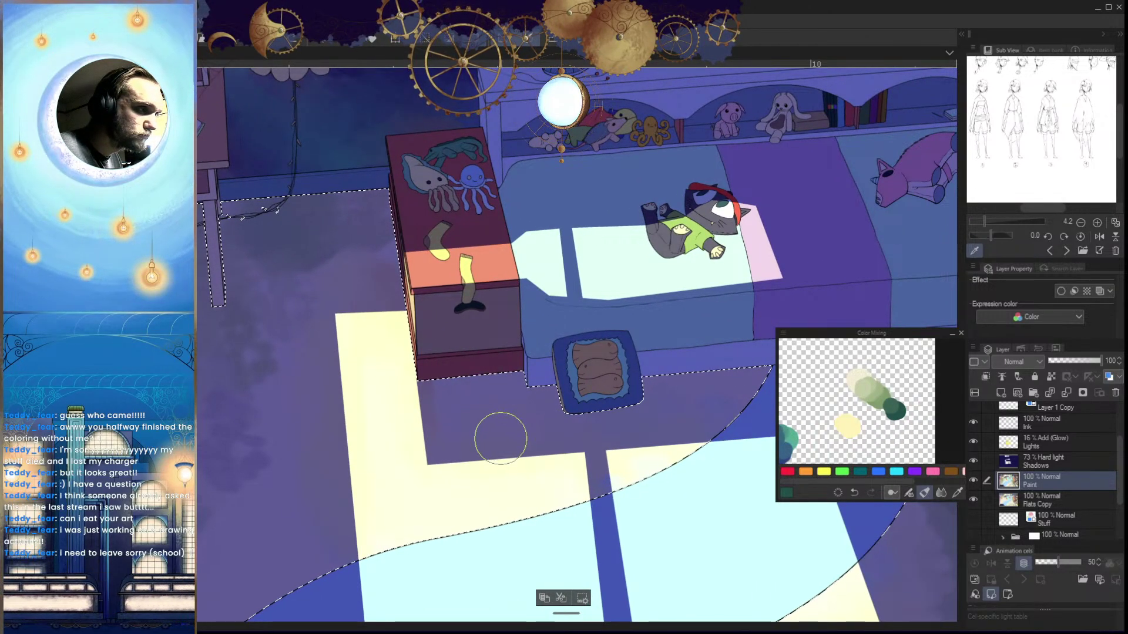
pyautogui.moveTo(501, 435)
pyautogui.mouseDown()
pyautogui.moveTo(480, 444)
pyautogui.moveTo(490, 451)
pyautogui.mouseUp()
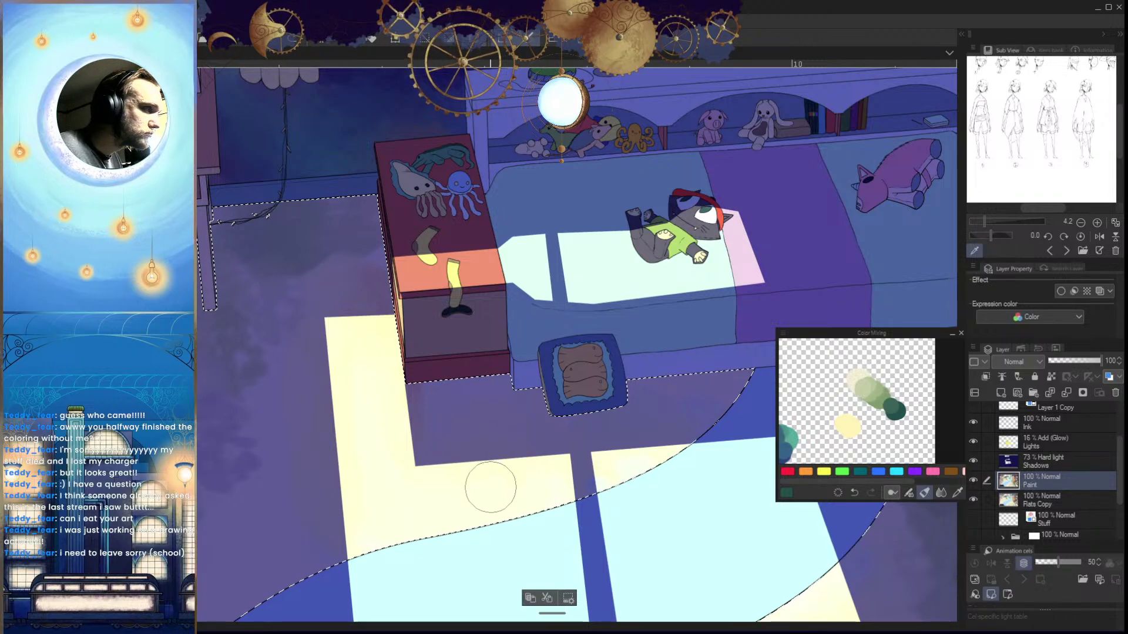
pyautogui.moveTo(479, 385)
pyautogui.mouseDown()
pyautogui.moveTo(454, 368)
pyautogui.moveTo(427, 392)
pyautogui.moveTo(415, 385)
pyautogui.moveTo(446, 360)
pyautogui.moveTo(420, 387)
pyautogui.moveTo(471, 393)
pyautogui.mouseUp()
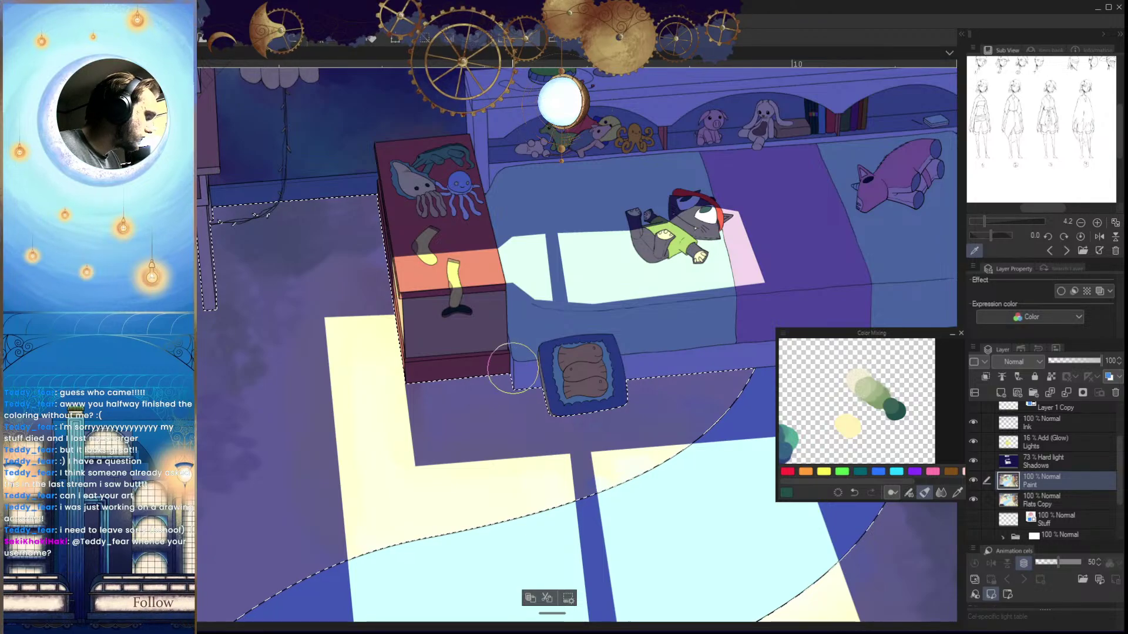
pyautogui.moveTo(498, 372)
pyautogui.mouseDown()
pyautogui.moveTo(492, 397)
pyautogui.moveTo(484, 382)
pyautogui.moveTo(441, 393)
pyautogui.moveTo(475, 396)
pyautogui.moveTo(477, 412)
pyautogui.moveTo(523, 396)
pyautogui.mouseUp()
pyautogui.moveTo(656, 390)
pyautogui.mouseDown()
pyautogui.moveTo(558, 401)
pyautogui.moveTo(514, 373)
pyautogui.moveTo(643, 344)
pyautogui.mouseUp()
pyautogui.moveTo(533, 364)
pyautogui.mouseDown()
pyautogui.moveTo(625, 357)
pyautogui.moveTo(520, 380)
pyautogui.moveTo(520, 396)
pyautogui.moveTo(427, 379)
pyautogui.moveTo(377, 393)
pyautogui.moveTo(326, 385)
pyautogui.moveTo(319, 372)
pyautogui.moveTo(345, 392)
pyautogui.mouseUp()
pyautogui.press('h')
pyautogui.moveTo(541, 428); pyautogui.dragTo(484, 421)
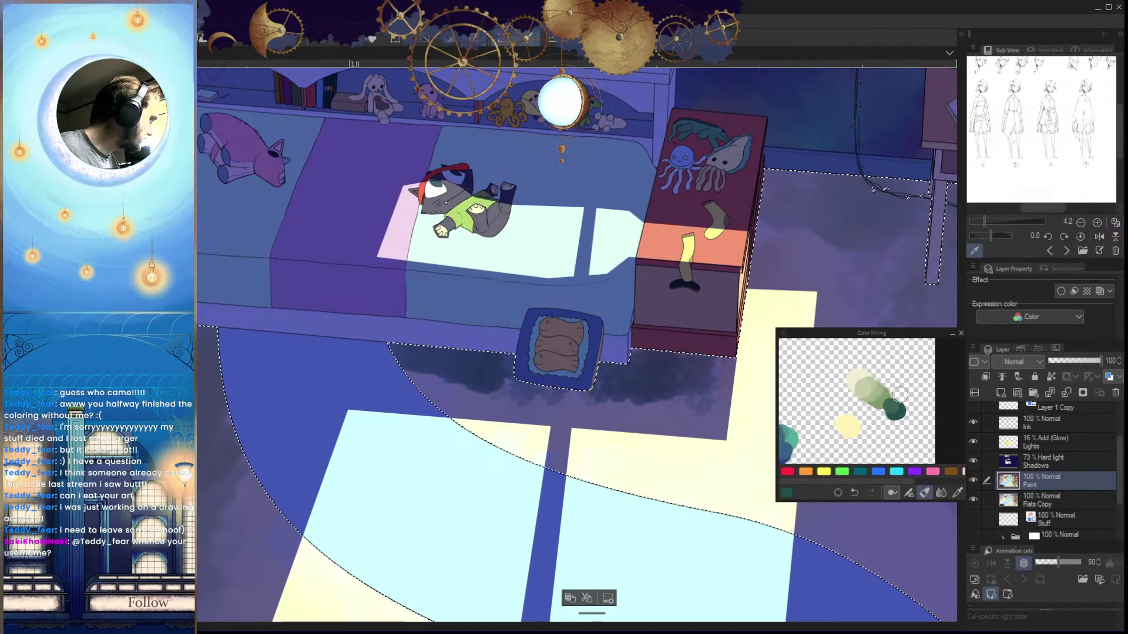
# Soften the shadow under the bed around the small blue mat with mid green and pale cream, checking it mirrored
pyautogui.click(884, 394)
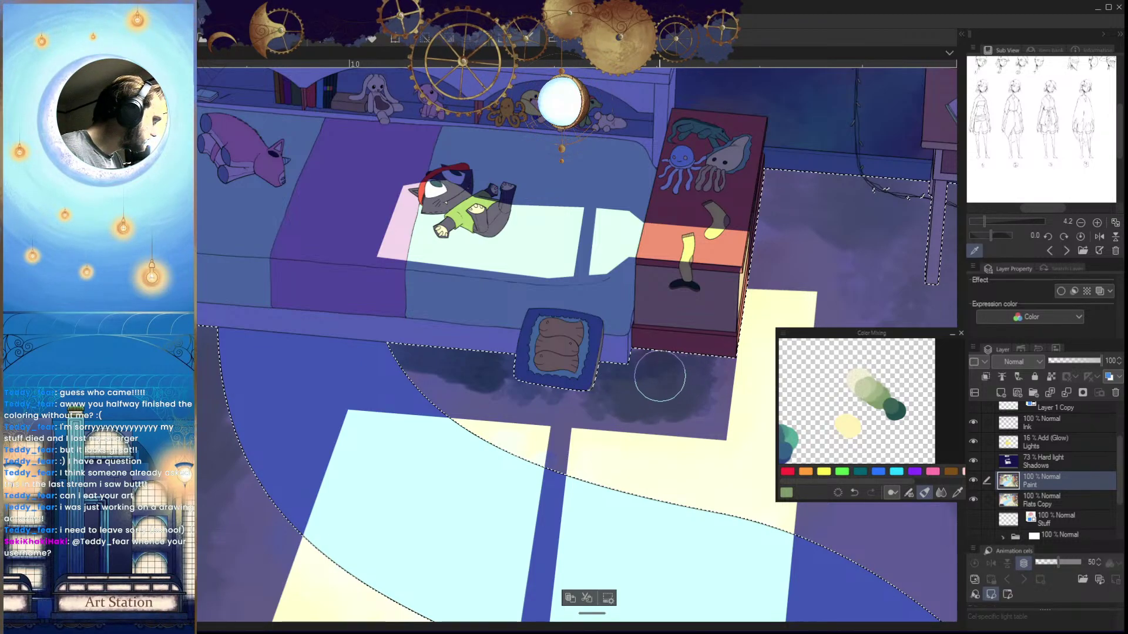
pyautogui.press('h')
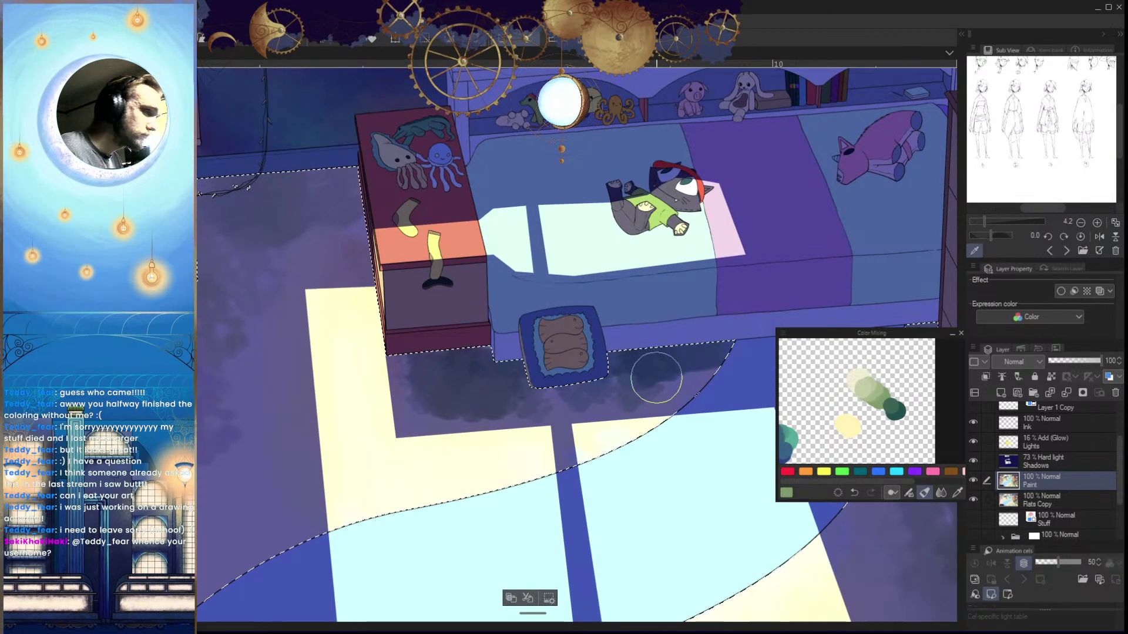
pyautogui.moveTo(692, 375); pyautogui.dragTo(643, 366)
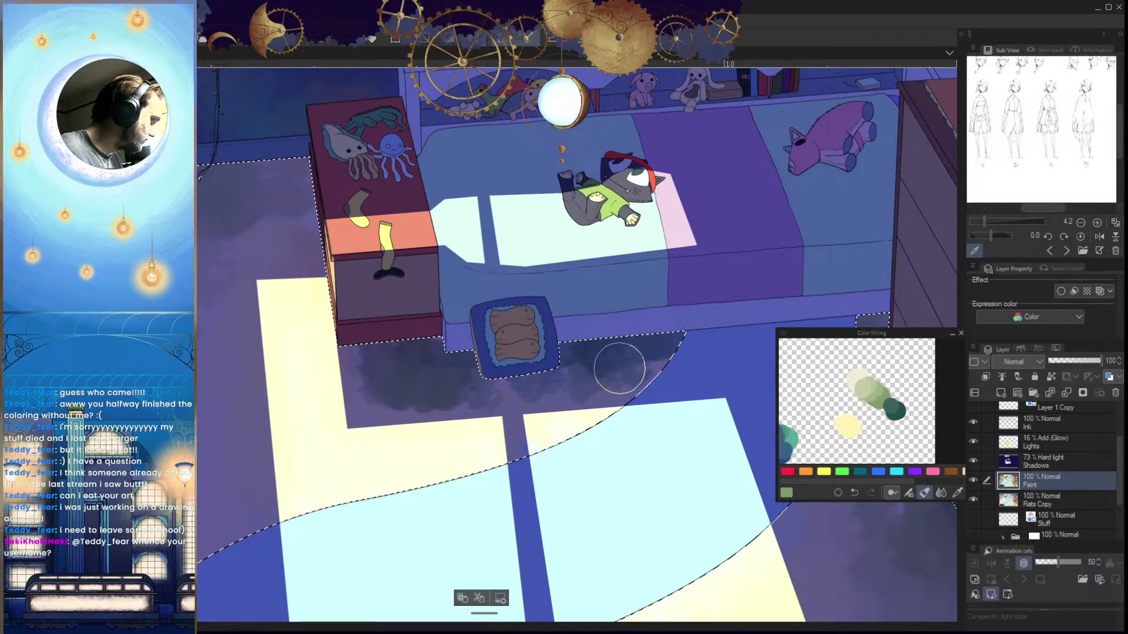
pyautogui.keyDown('alt'); pyautogui.click(854, 379); pyautogui.keyUp('alt')
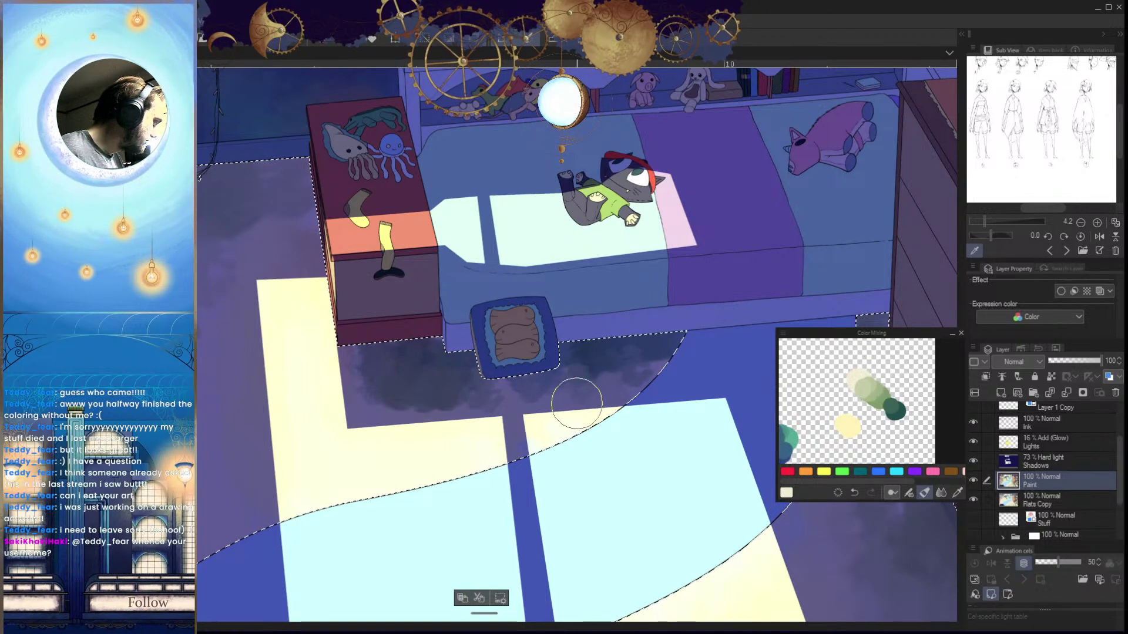
pyautogui.press('h')
pyautogui.moveTo(601, 430); pyautogui.dragTo(574, 423)
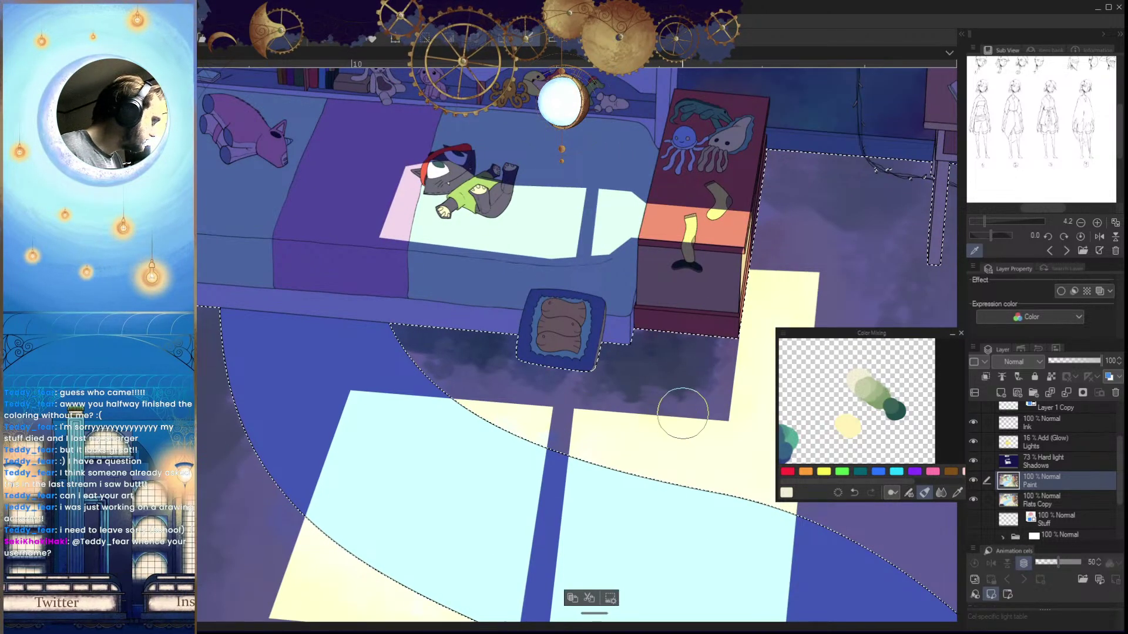
pyautogui.press('h')
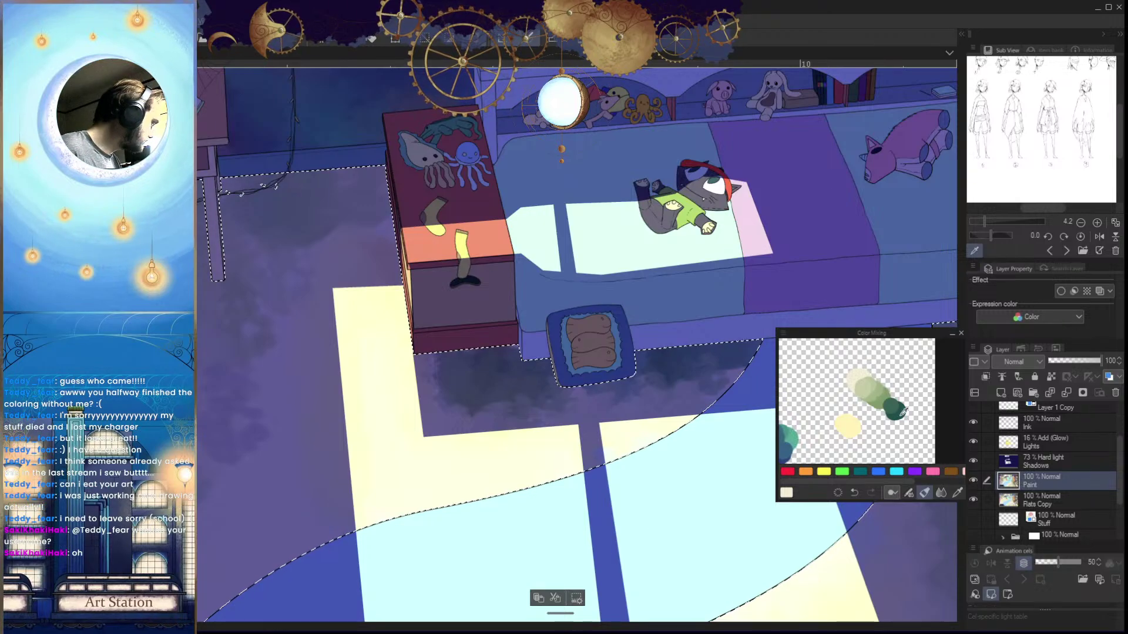
# Blend light green and cream into the outer edge of the under-bed shadow near the window light, enlarging the brush
pyautogui.click(870, 389)
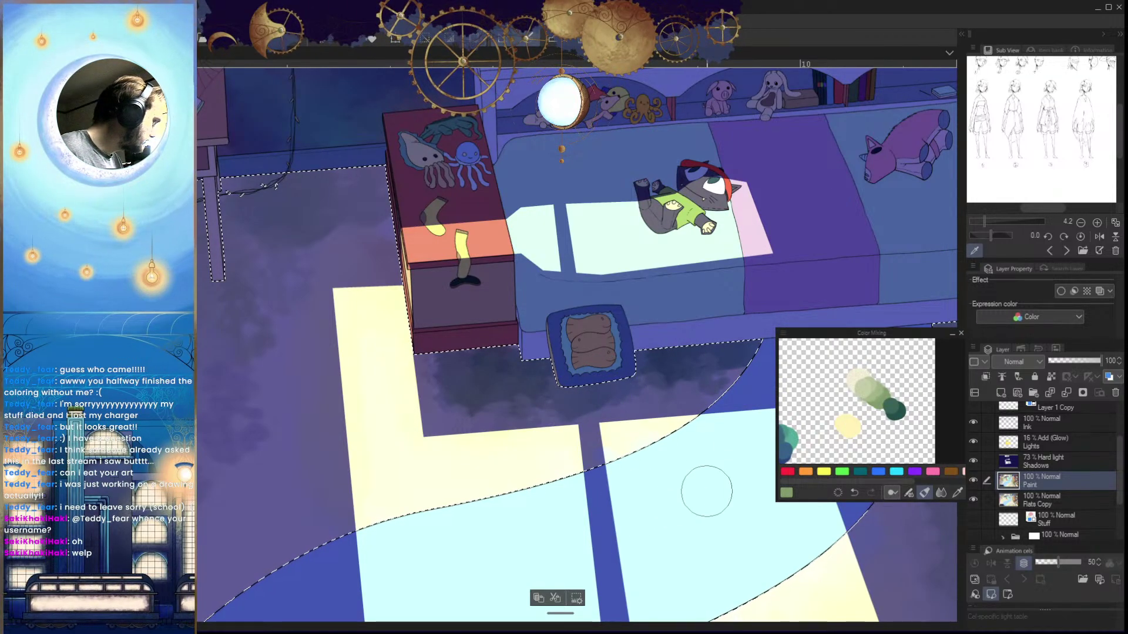
pyautogui.click(857, 370)
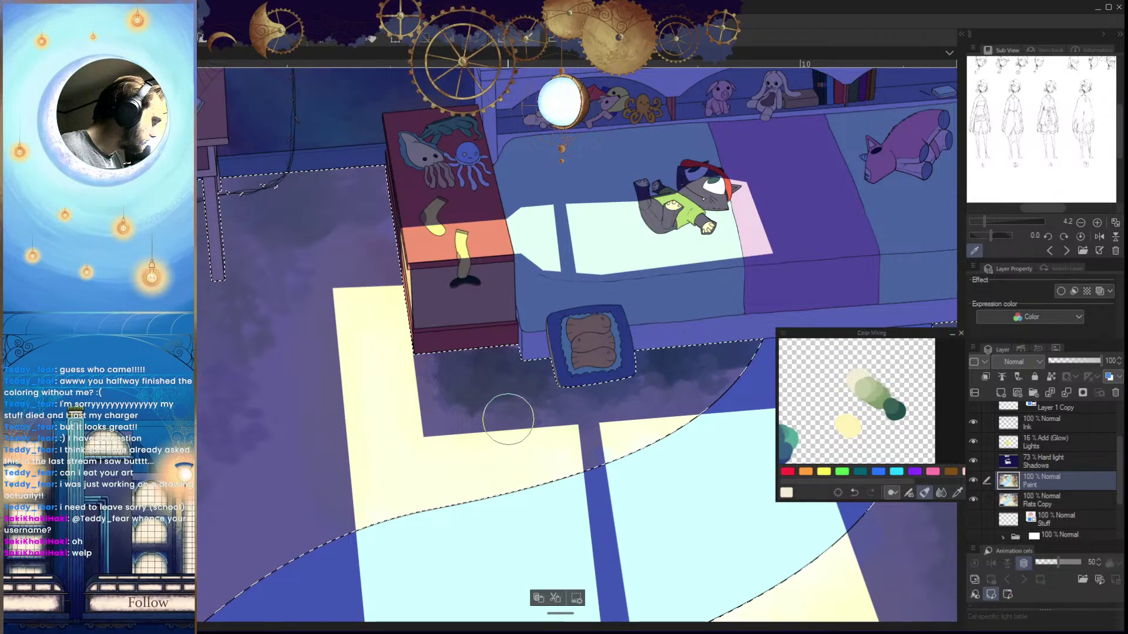
pyautogui.press('h')
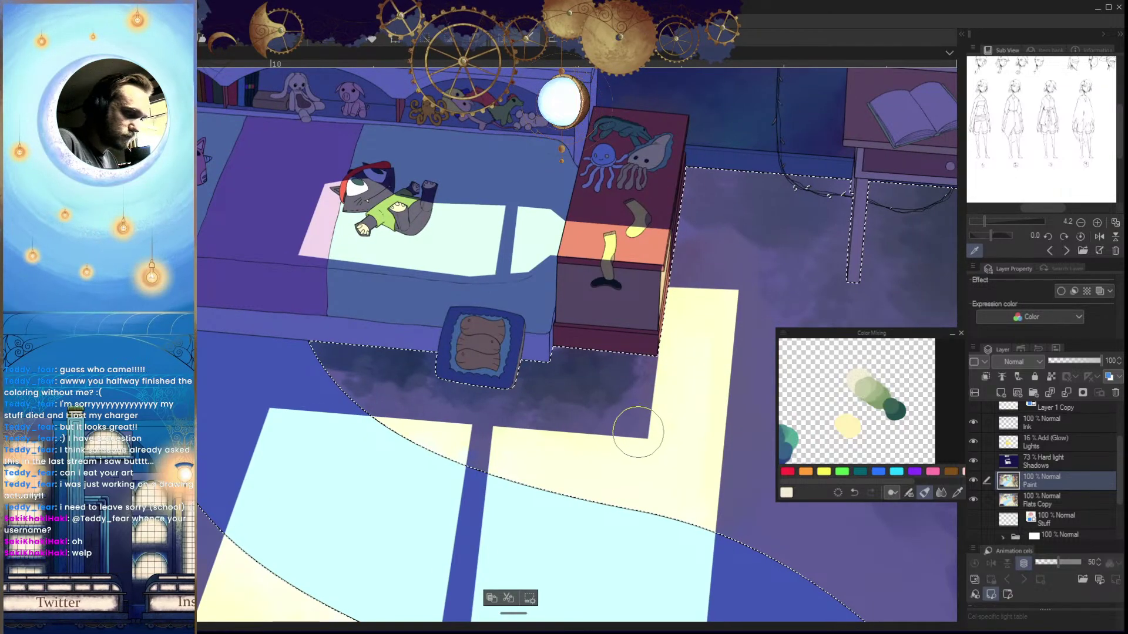
pyautogui.press(']')
pyautogui.press(']')
pyautogui.press(']')
pyautogui.press(']')
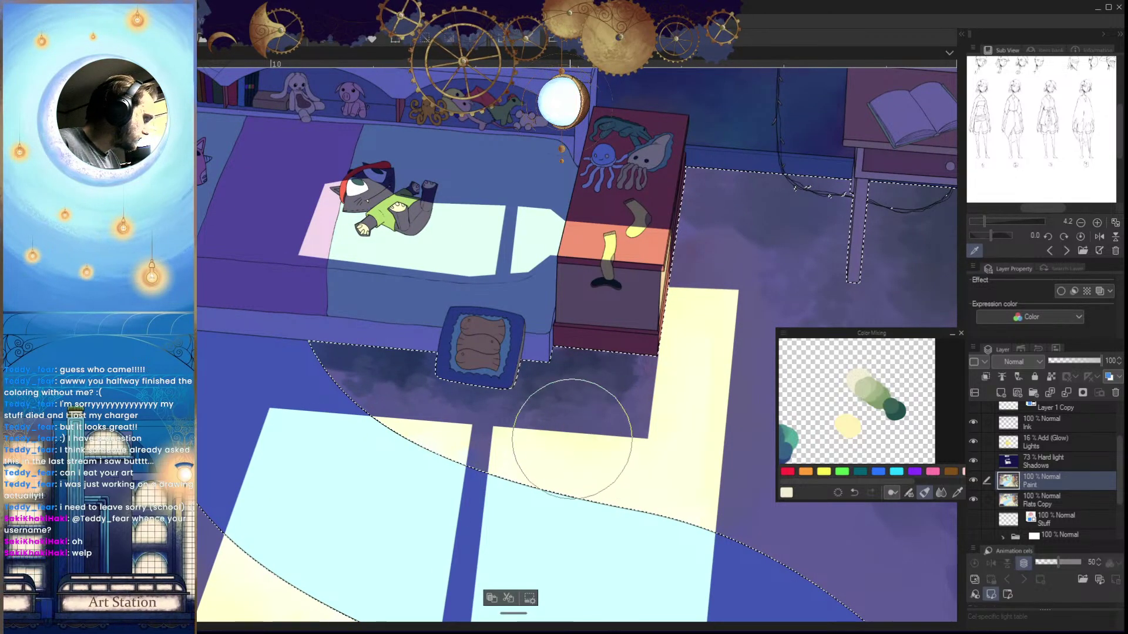
pyautogui.press('h')
pyautogui.moveTo(654, 449); pyautogui.dragTo(625, 432)
pyautogui.scroll(5, 625, 432)
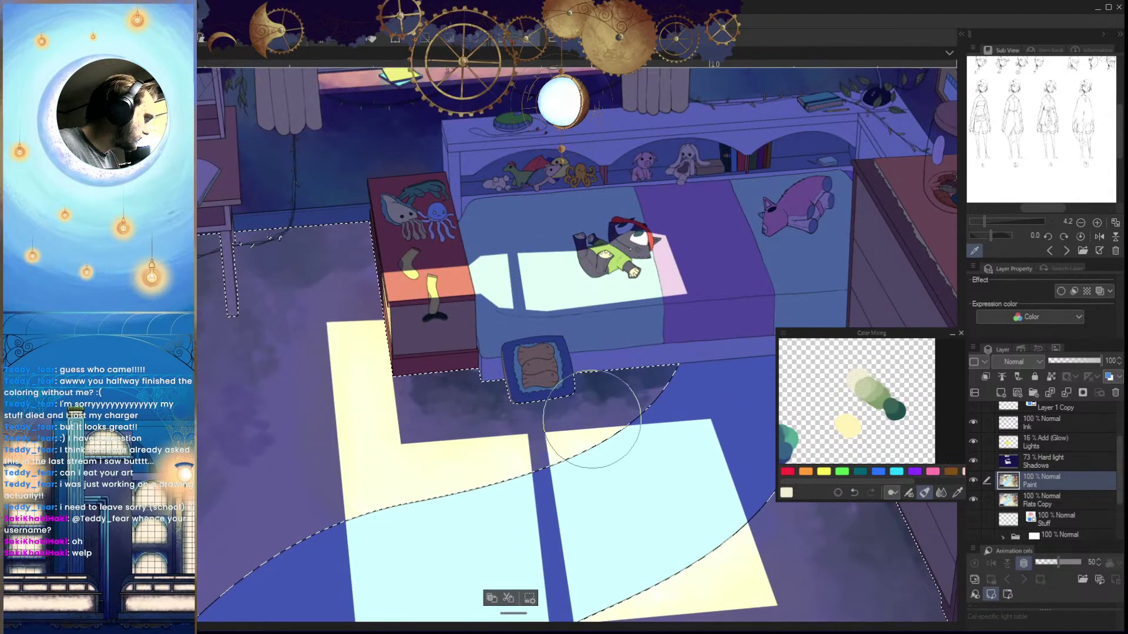
# Deepen the floor shadow beneath the bed and nightstand with mid and dark green, using a smaller brush
pyautogui.click(897, 412)
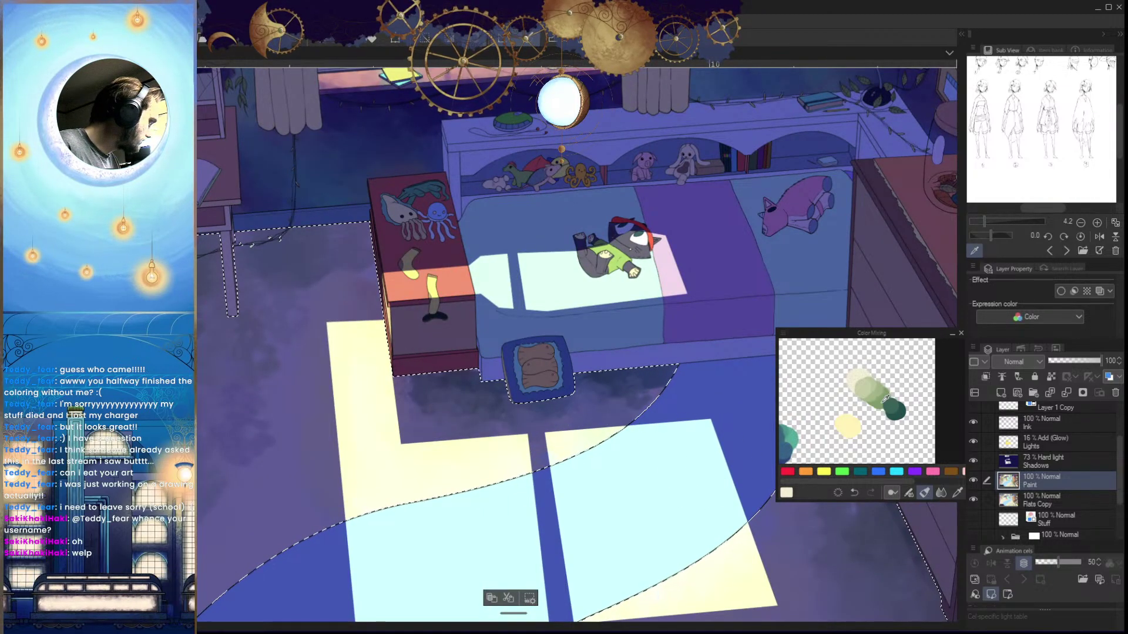
pyautogui.press('[')
pyautogui.press('[')
pyautogui.press('[')
pyautogui.press('[')
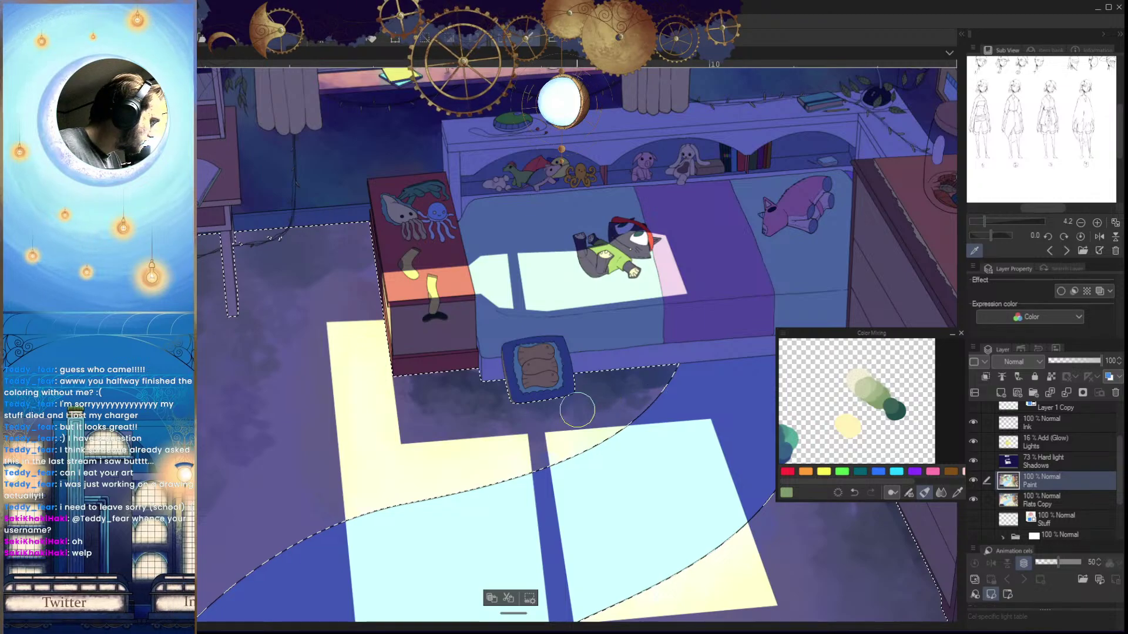
pyautogui.click(897, 412)
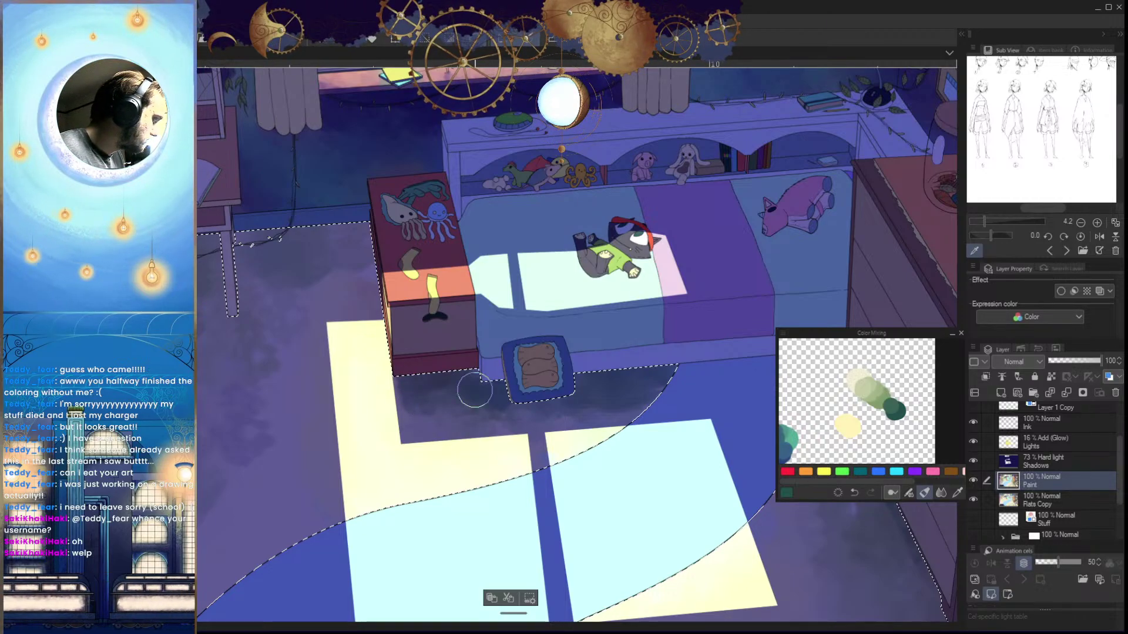
pyautogui.moveTo(579, 402); pyautogui.dragTo(520, 414)
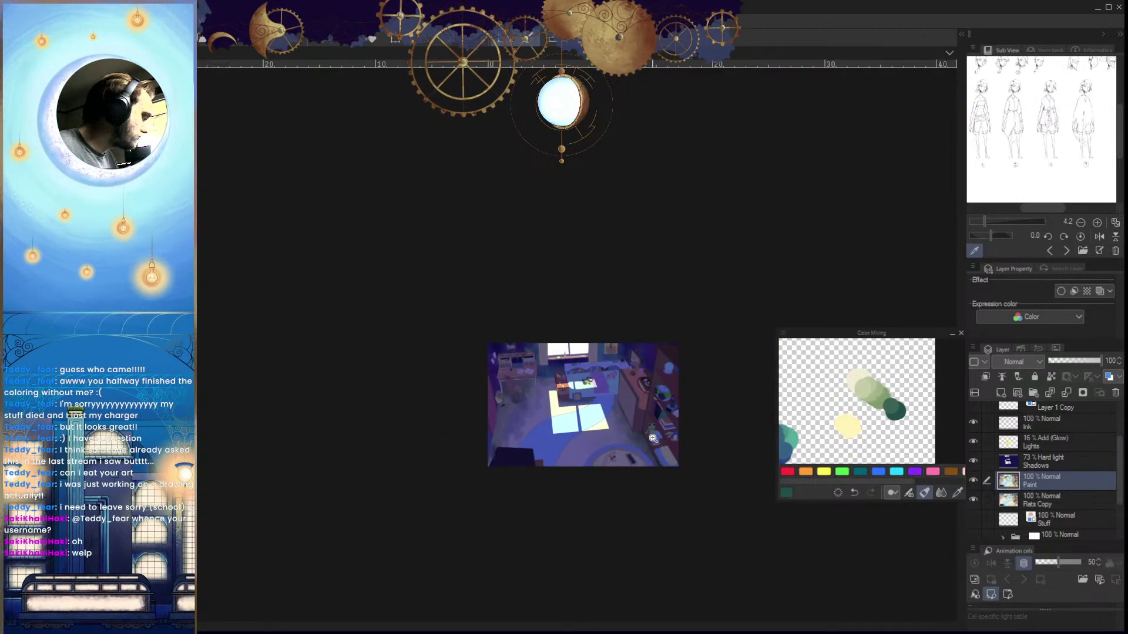
# Examine the floor shading across the whole room without the selection, both normal and mirrored, from far and near
pyautogui.scroll(5, 657, 450)
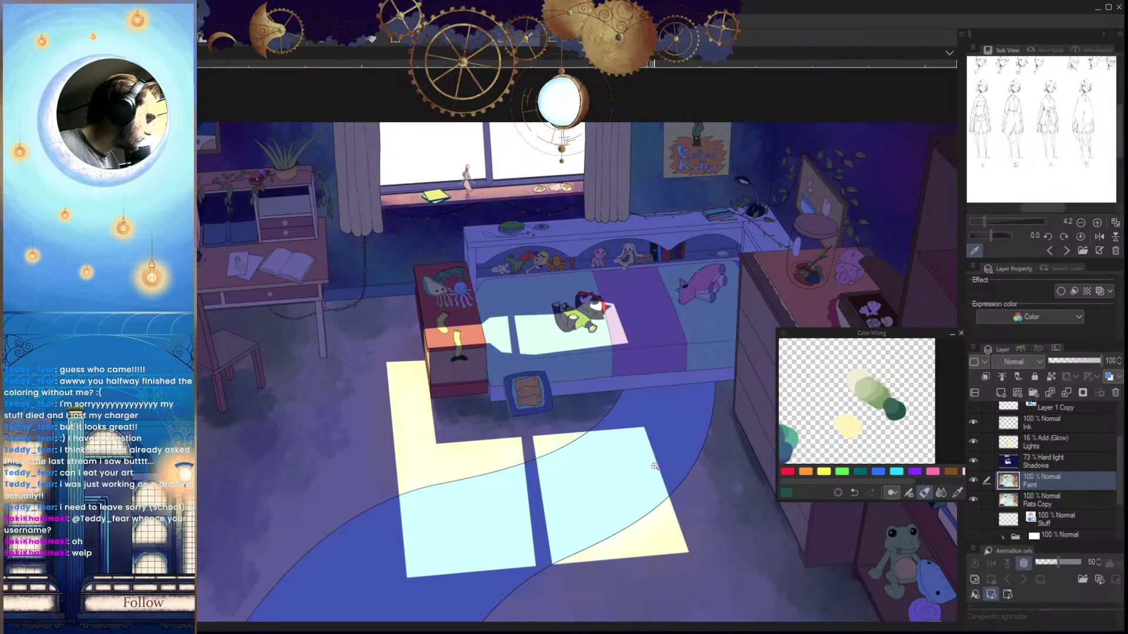
pyautogui.scroll(-5, 654, 466)
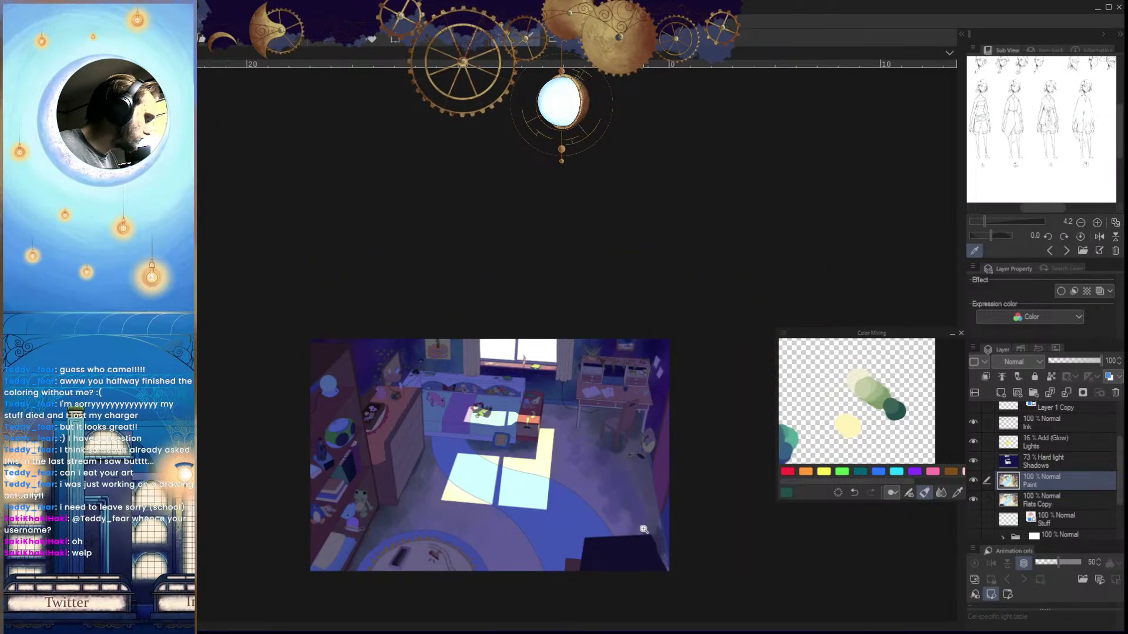
pyautogui.press('h')
pyautogui.moveTo(645, 497); pyautogui.dragTo(644, 531)
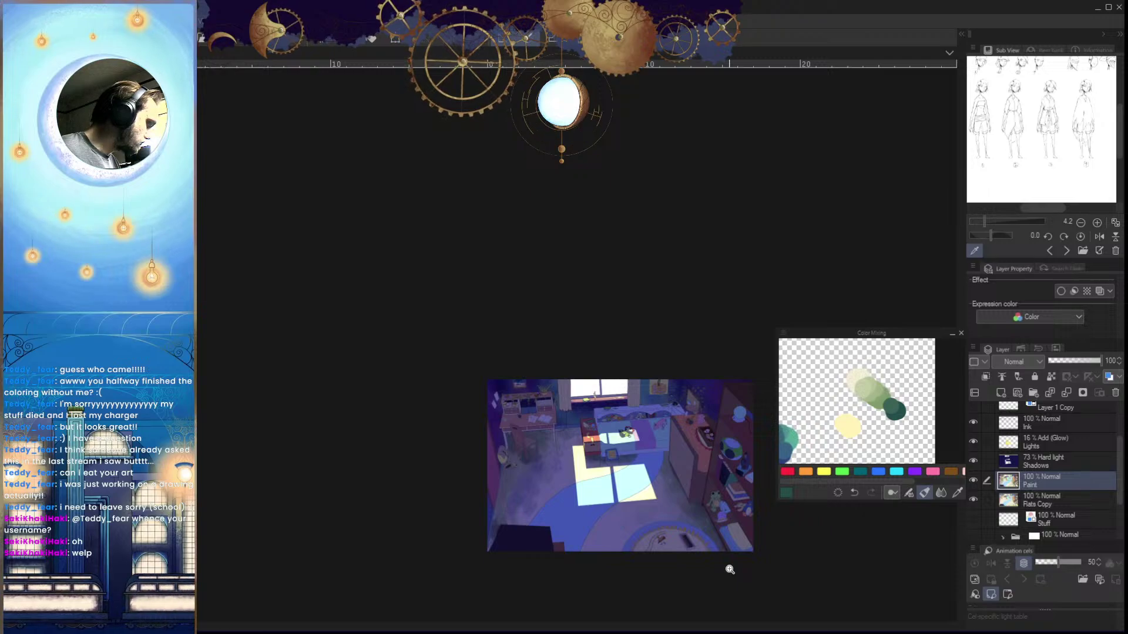
pyautogui.scroll(2, 685, 528)
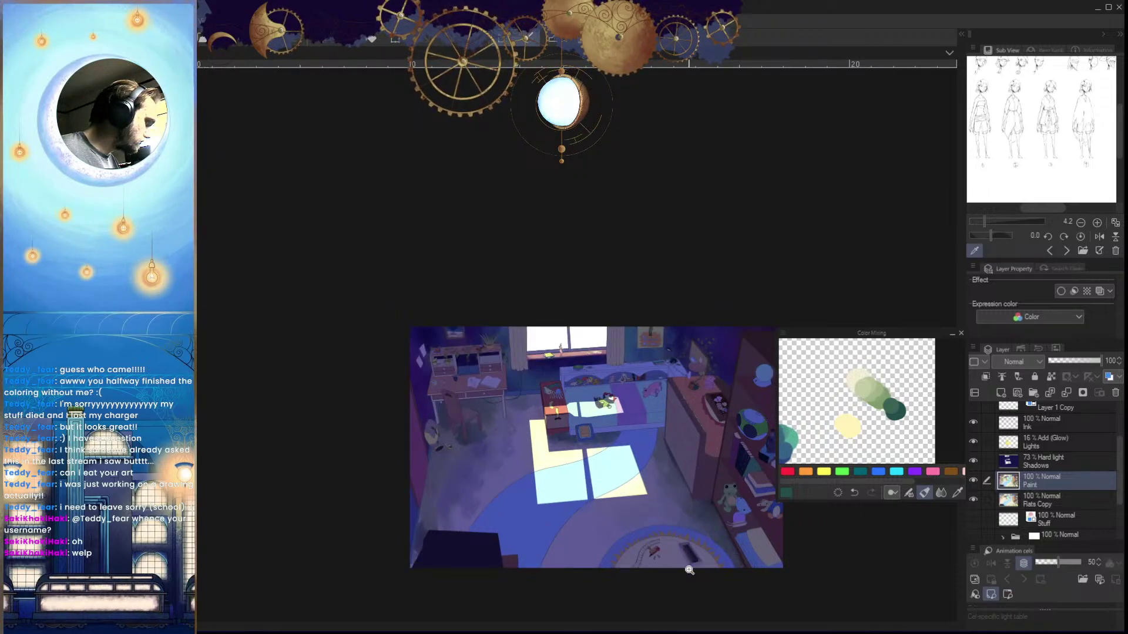
pyautogui.scroll(2, 646, 496)
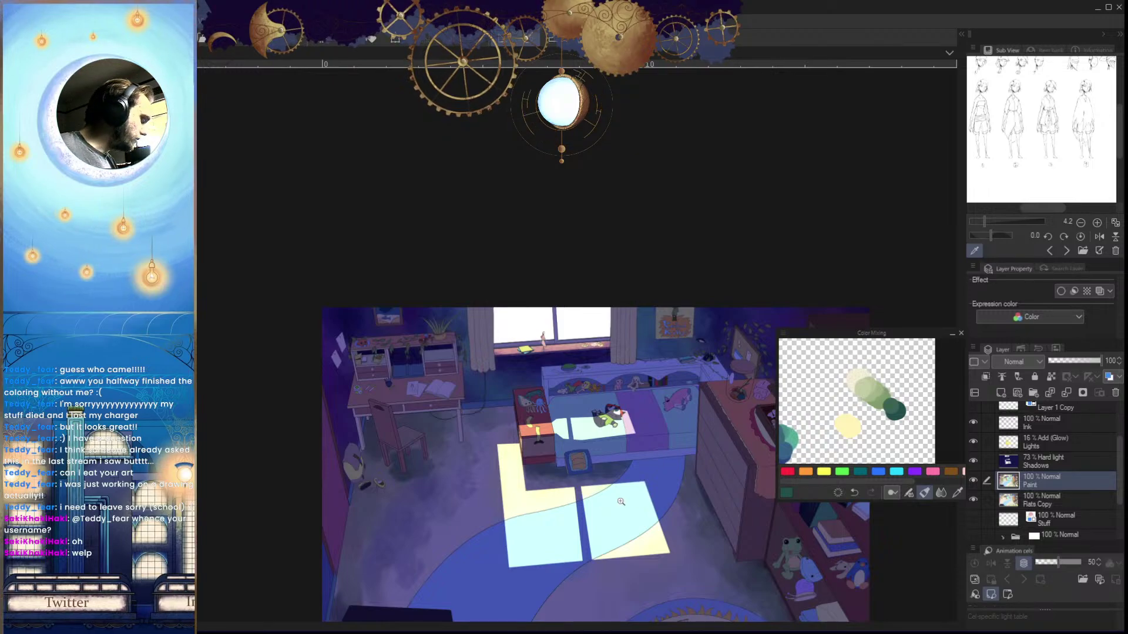
pyautogui.scroll(2, 621, 501)
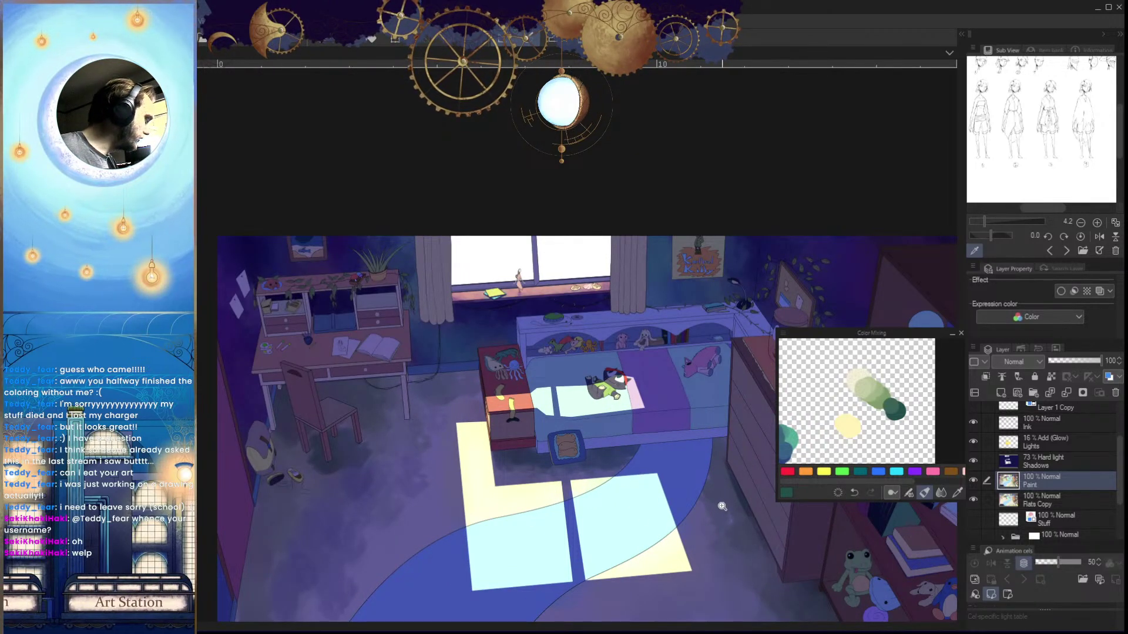
pyautogui.scroll(-2, 722, 506)
pyautogui.scroll(2, 578, 468)
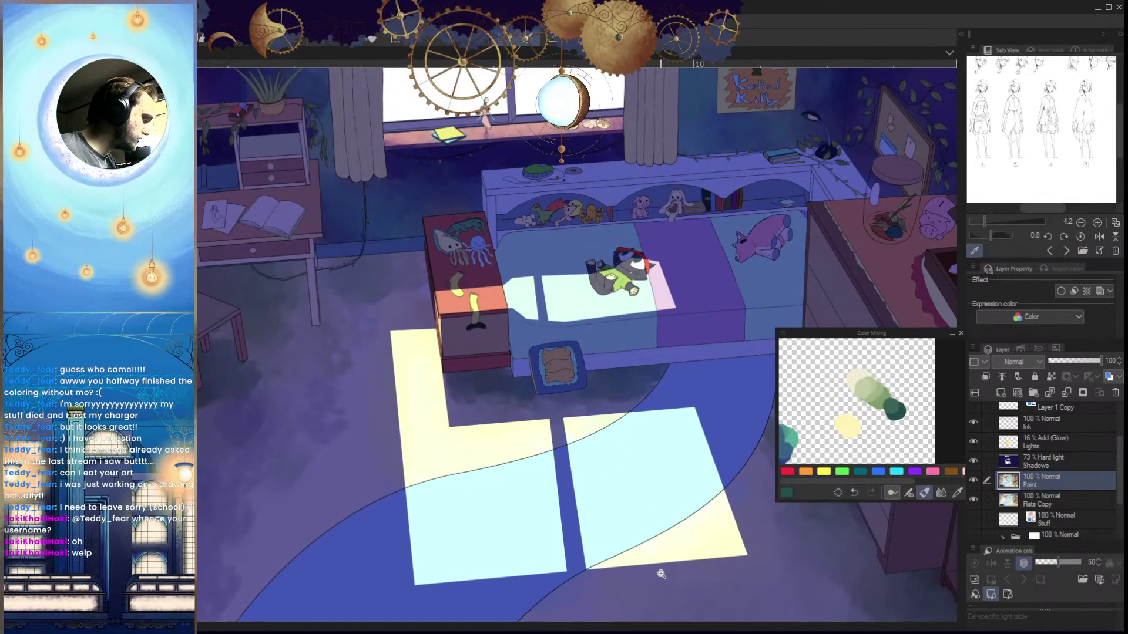
pyautogui.scroll(-3, 722, 331)
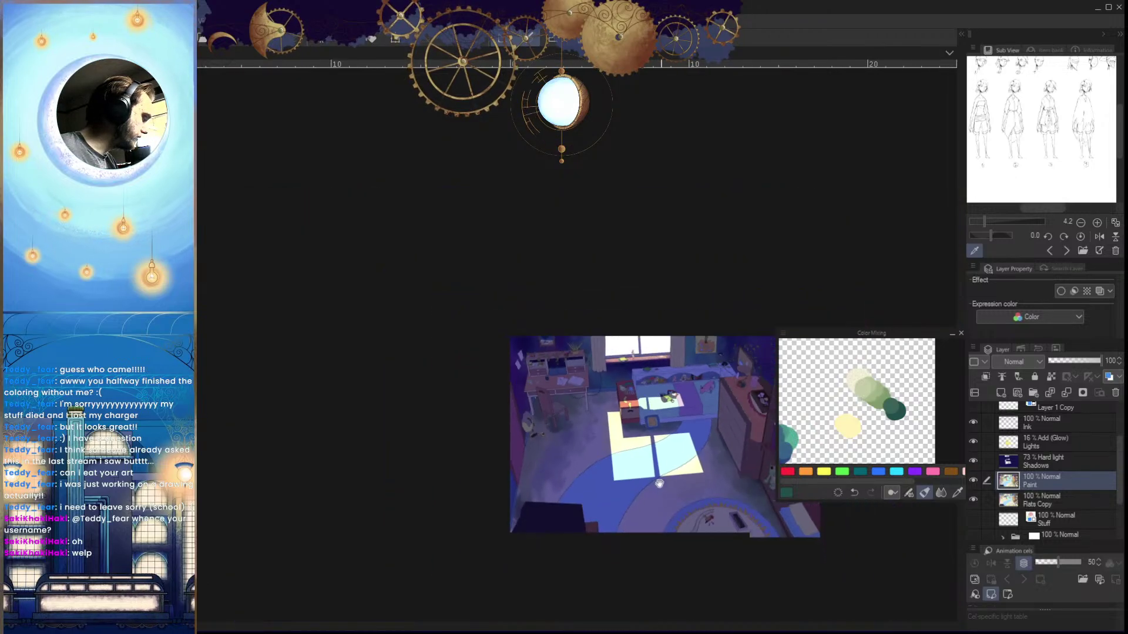
pyautogui.scroll(2, 676, 536)
# Hide the Shadows layer briefly to examine the unshaded floor colors, and show it again
pyautogui.click(973, 462)
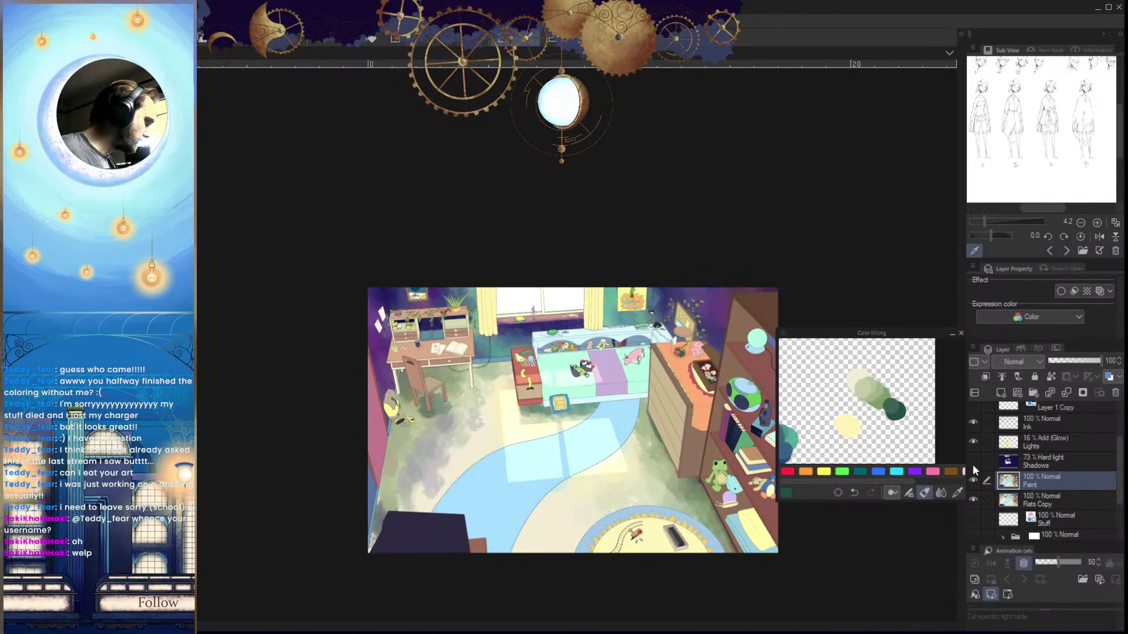
pyautogui.click(973, 462)
pyautogui.moveTo(547, 457); pyautogui.dragTo(582, 491)
pyautogui.scroll(3, 500, 456)
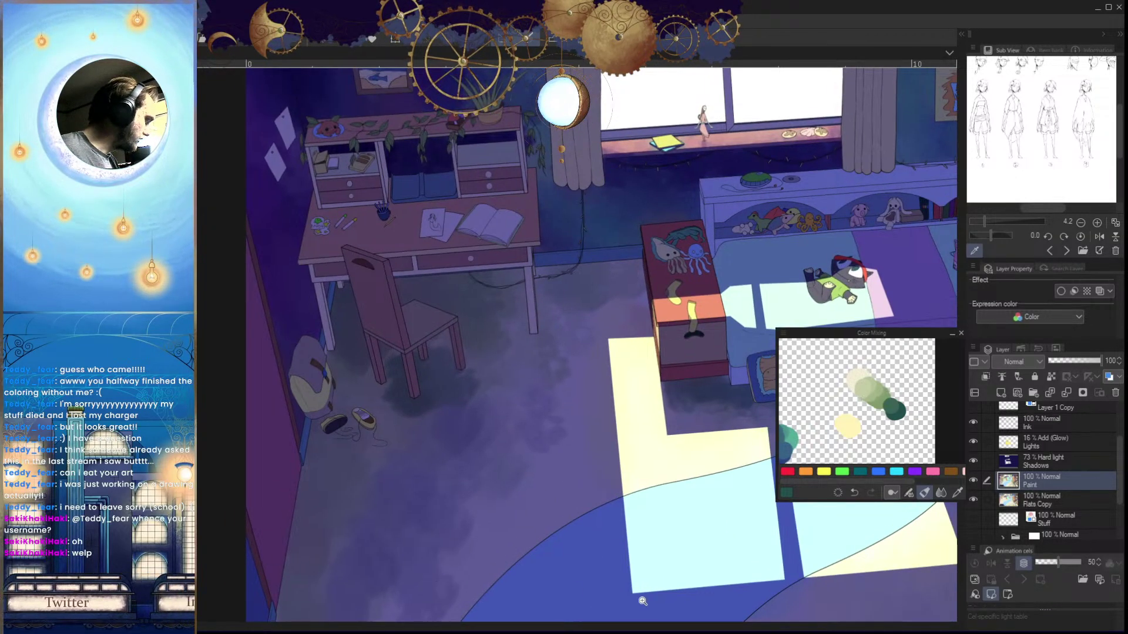
# Restore the floor selection and brush green tones over the floor around the desk chair and shoes with a larger brush
pyautogui.hotkey('ctrl', 'shift', 'd')
pyautogui.scroll(-2, 596, 446)
pyautogui.scroll(2, 548, 472)
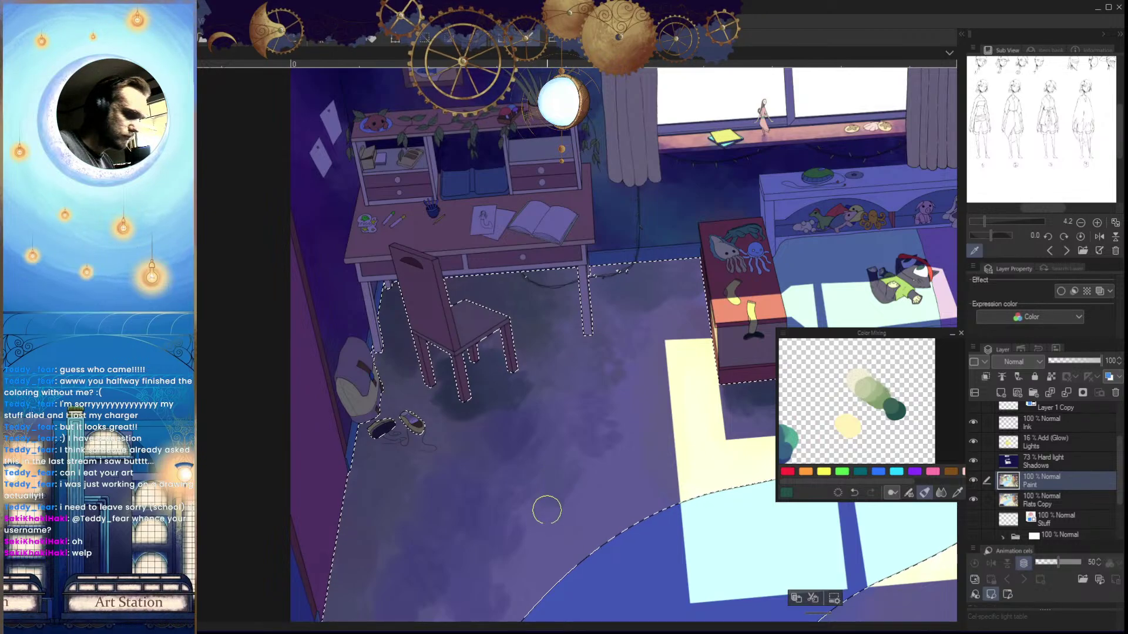
pyautogui.keyDown('alt'); pyautogui.click(452, 405); pyautogui.keyUp('alt')
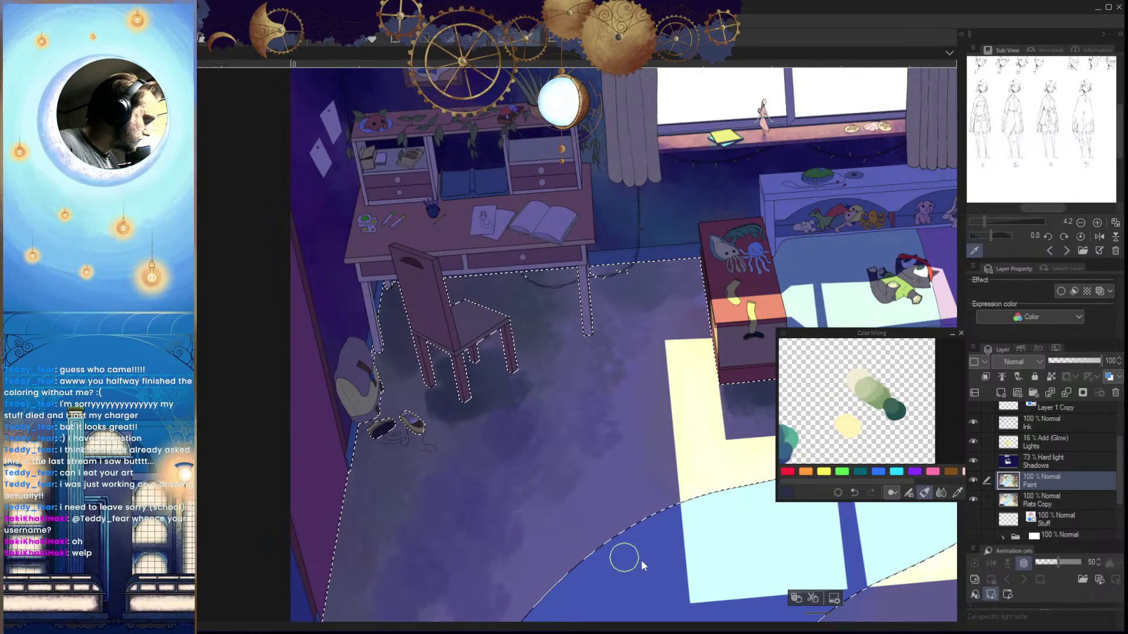
pyautogui.keyDown('alt'); pyautogui.click(883, 415); pyautogui.keyUp('alt')
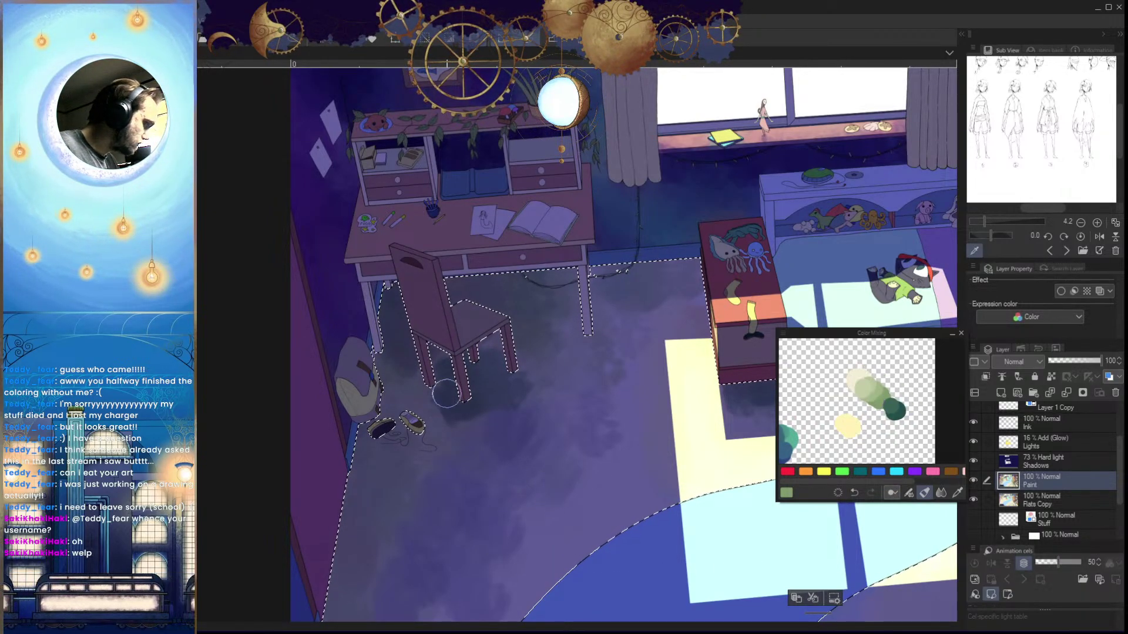
pyautogui.press(']')
pyautogui.press(']')
pyautogui.press(']')
pyautogui.press(']')
pyautogui.press(']')
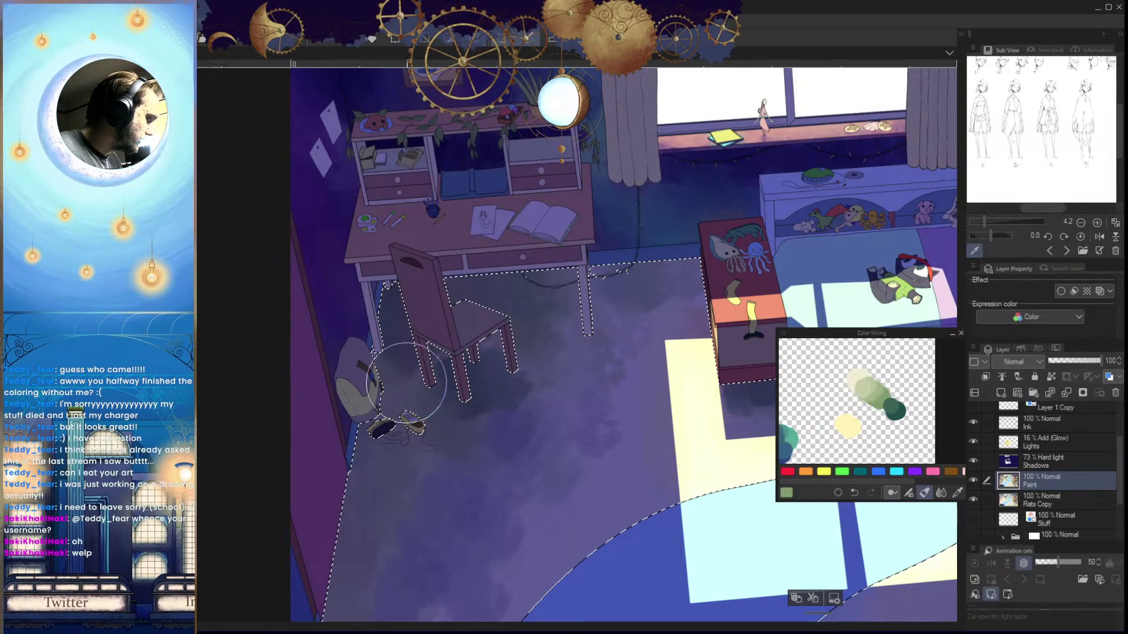
# Sample the purple from the floor near the chair and dab it onto an empty area of the color mixing palette
pyautogui.keyDown('alt'); pyautogui.click(494, 410); pyautogui.keyUp('alt')
pyautogui.moveTo(479, 527)
pyautogui.mouseDown()
pyautogui.moveTo(503, 407)
pyautogui.moveTo(476, 411)
pyautogui.moveTo(425, 460)
pyautogui.mouseUp()
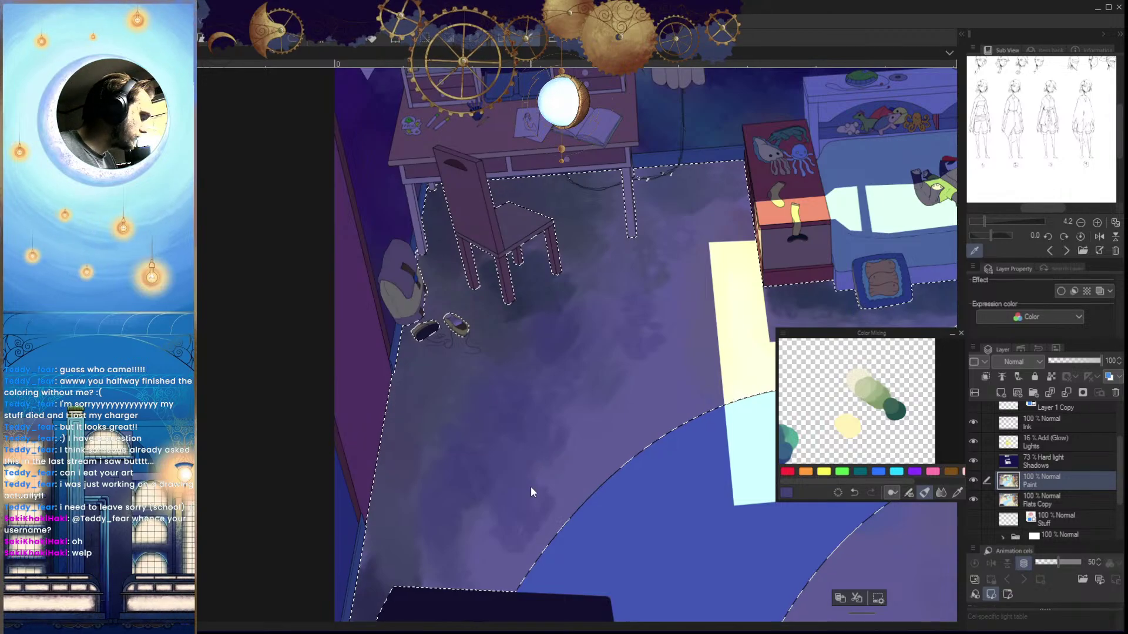
pyautogui.moveTo(674, 486); pyautogui.dragTo(529, 489)
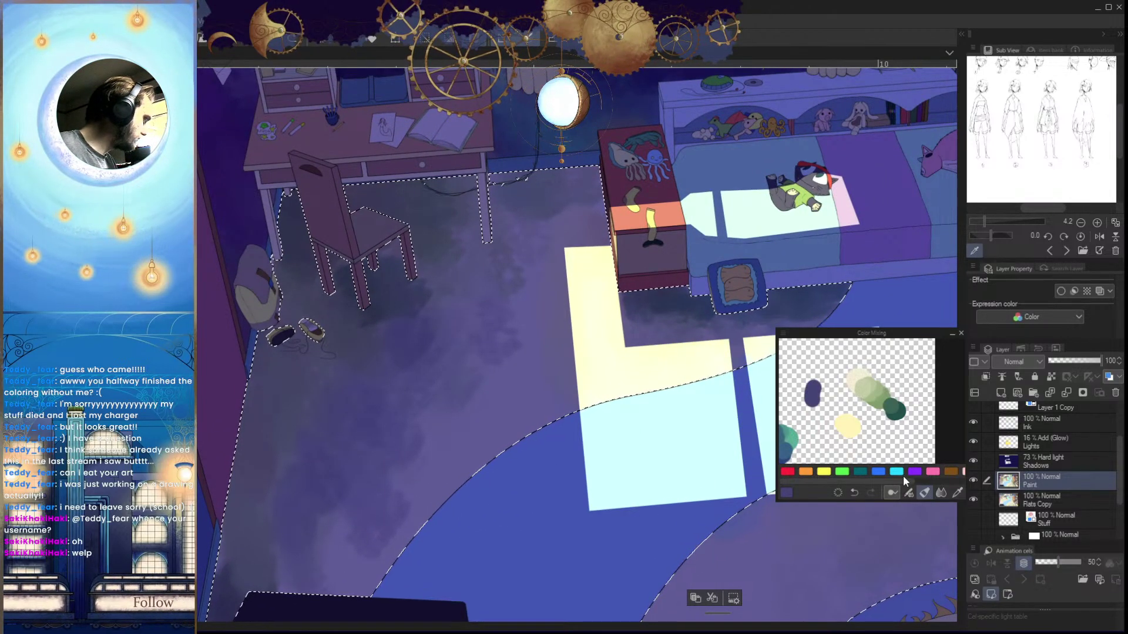
pyautogui.click(854, 492)
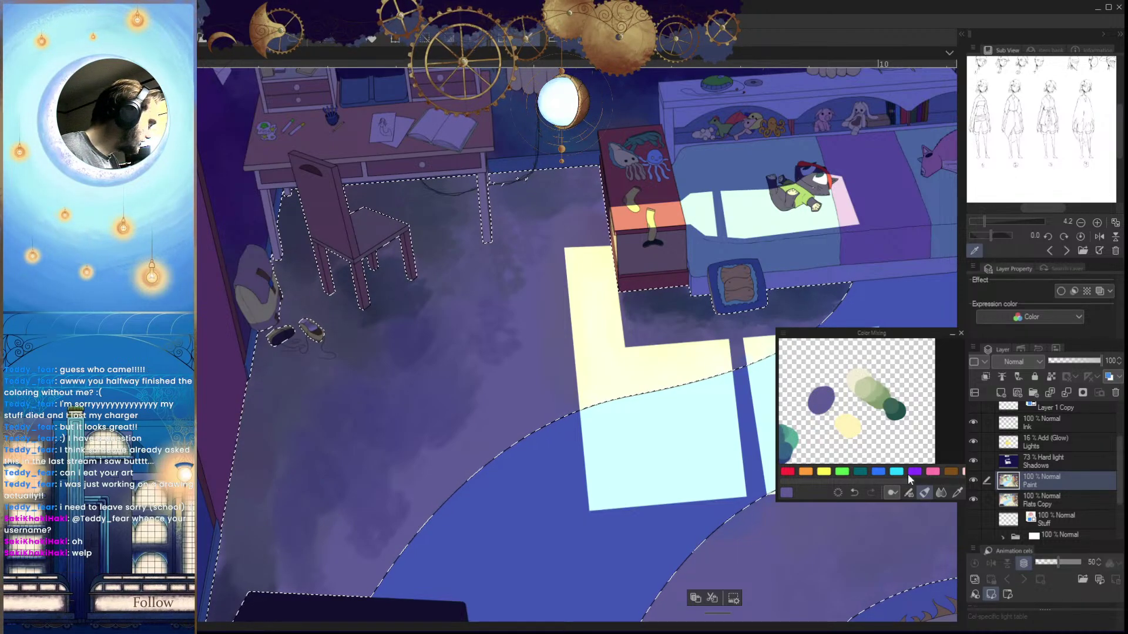
# Brush pale green and purple over the open floor between the chair, the side wall and the blue band
pyautogui.click(870, 376)
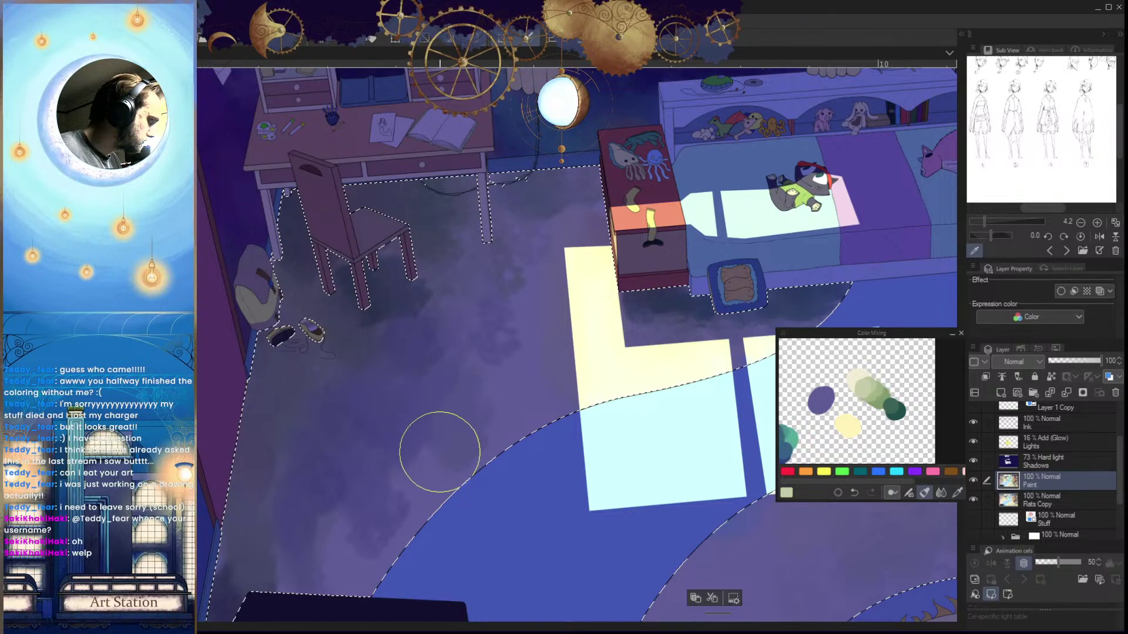
pyautogui.click(824, 400)
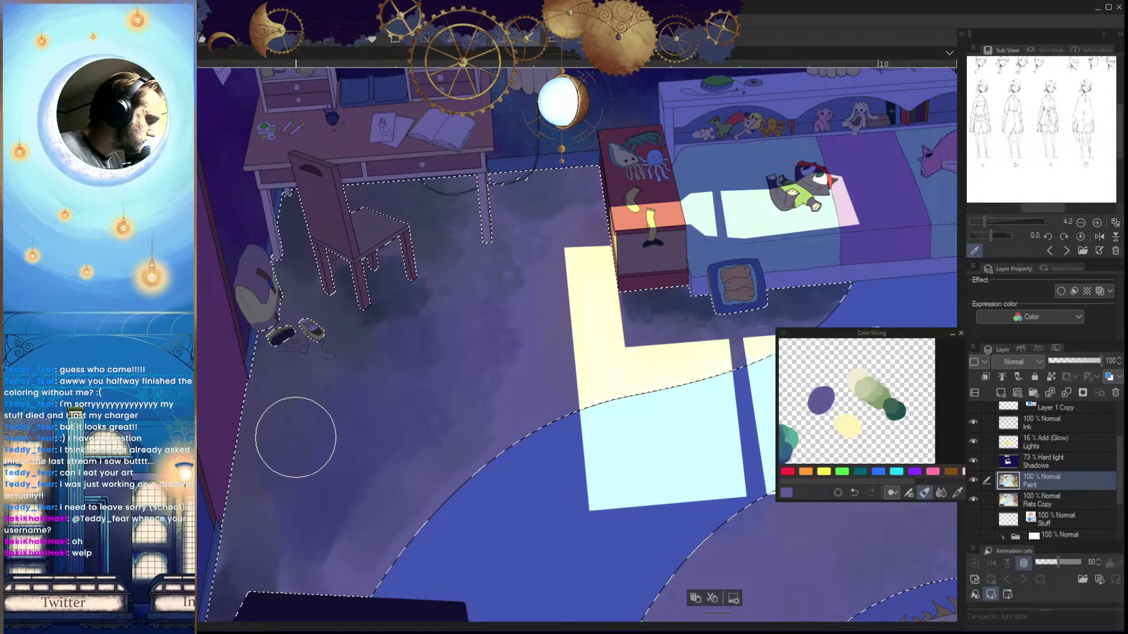
pyautogui.moveTo(271, 581); pyautogui.dragTo(320, 528)
pyautogui.moveTo(386, 488)
pyautogui.mouseDown()
pyautogui.moveTo(347, 524)
pyautogui.moveTo(382, 485)
pyautogui.mouseUp()
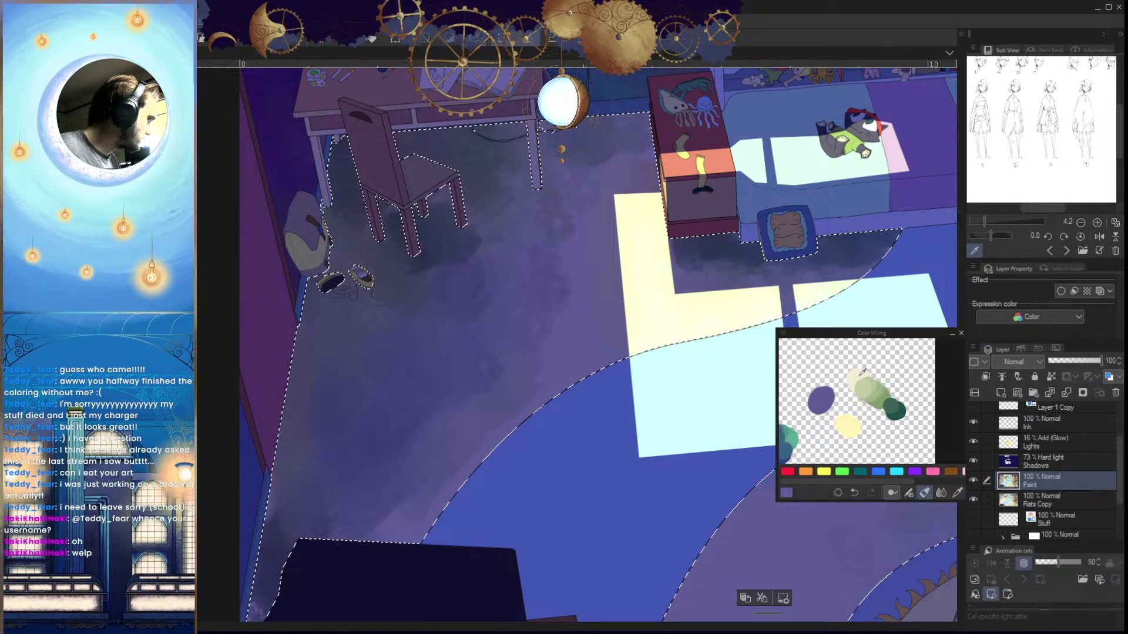
# Brush pale, medium and dark green from the mixing palette over the floor along the side wall down to the near corner
pyautogui.click(865, 382)
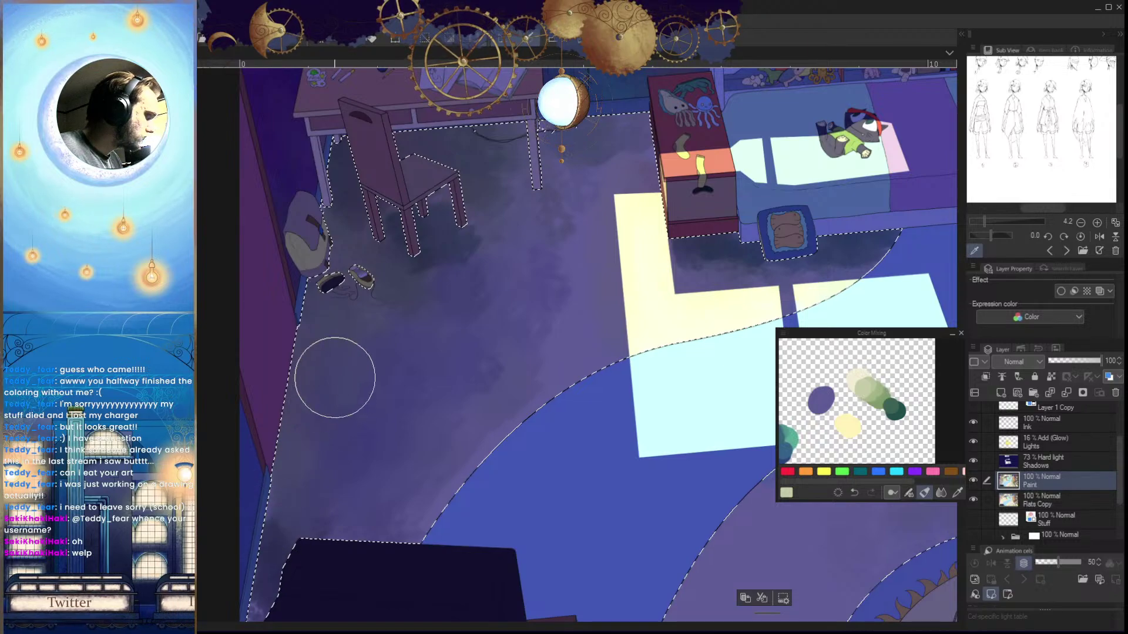
pyautogui.click(891, 395)
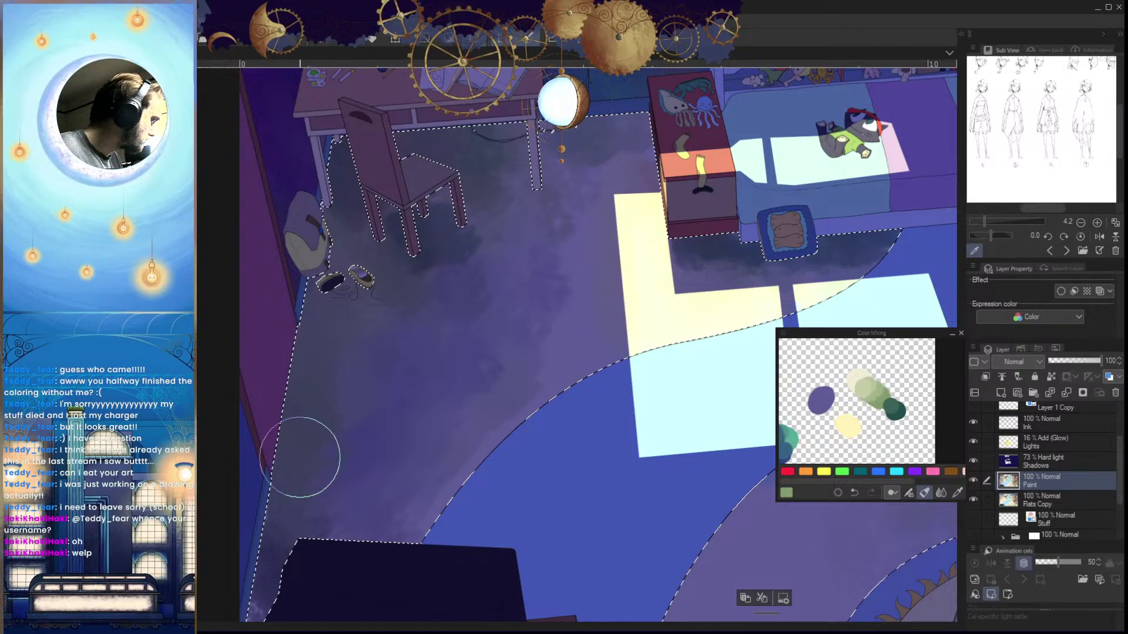
pyautogui.click(897, 404)
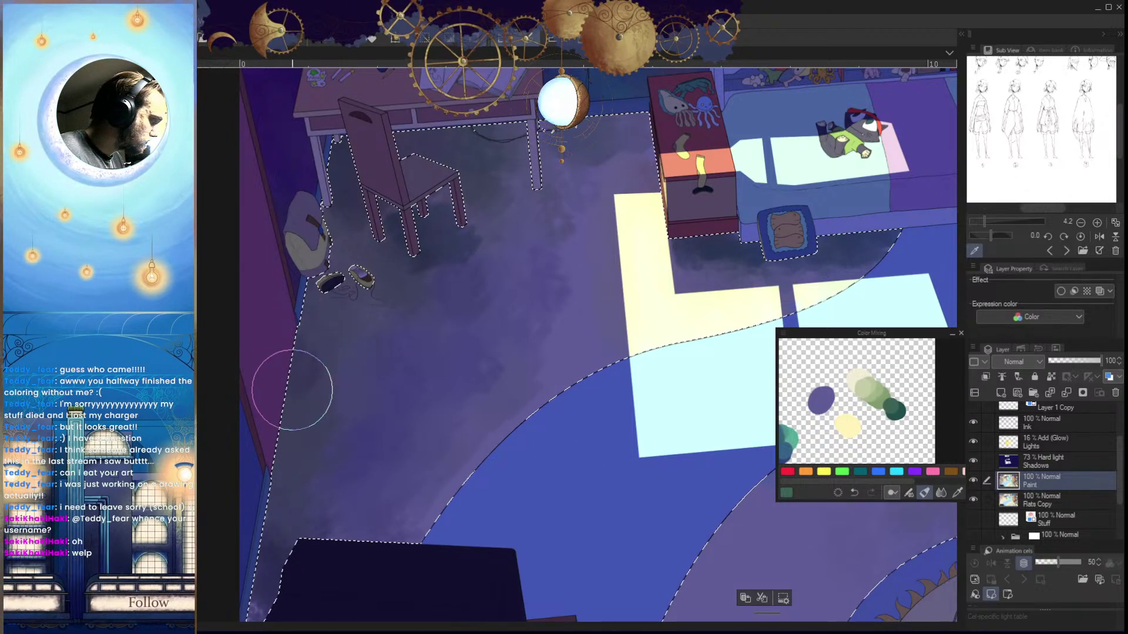
pyautogui.moveTo(280, 454)
pyautogui.mouseDown()
pyautogui.moveTo(269, 582)
pyautogui.moveTo(326, 471)
pyautogui.mouseUp()
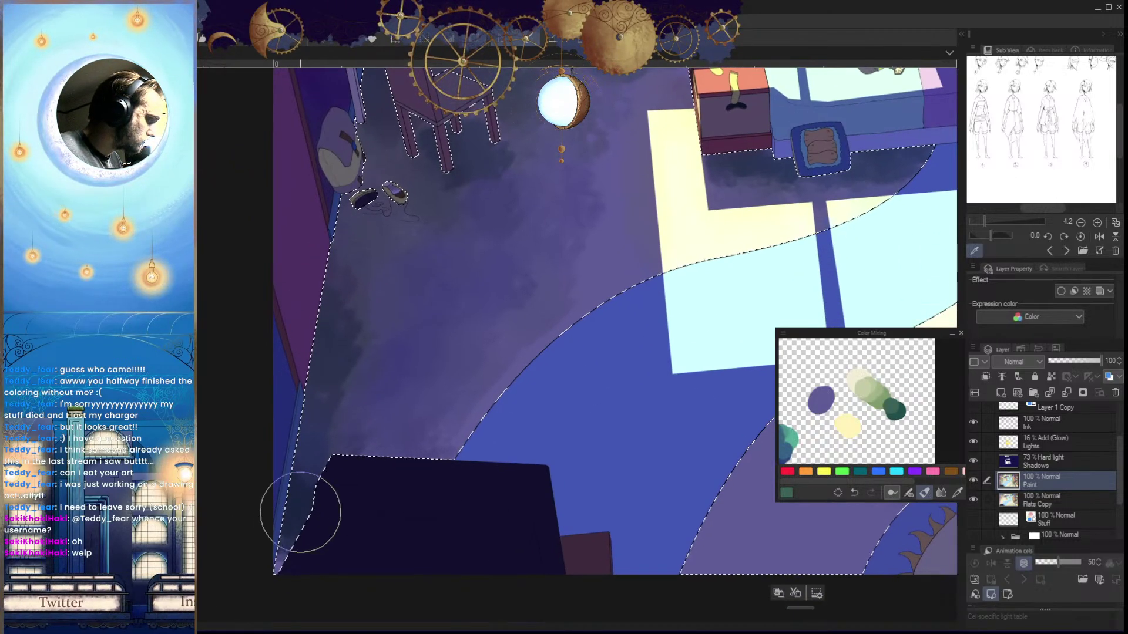
pyautogui.moveTo(294, 517)
pyautogui.mouseDown()
pyautogui.moveTo(352, 332)
pyautogui.moveTo(383, 366)
pyautogui.mouseUp()
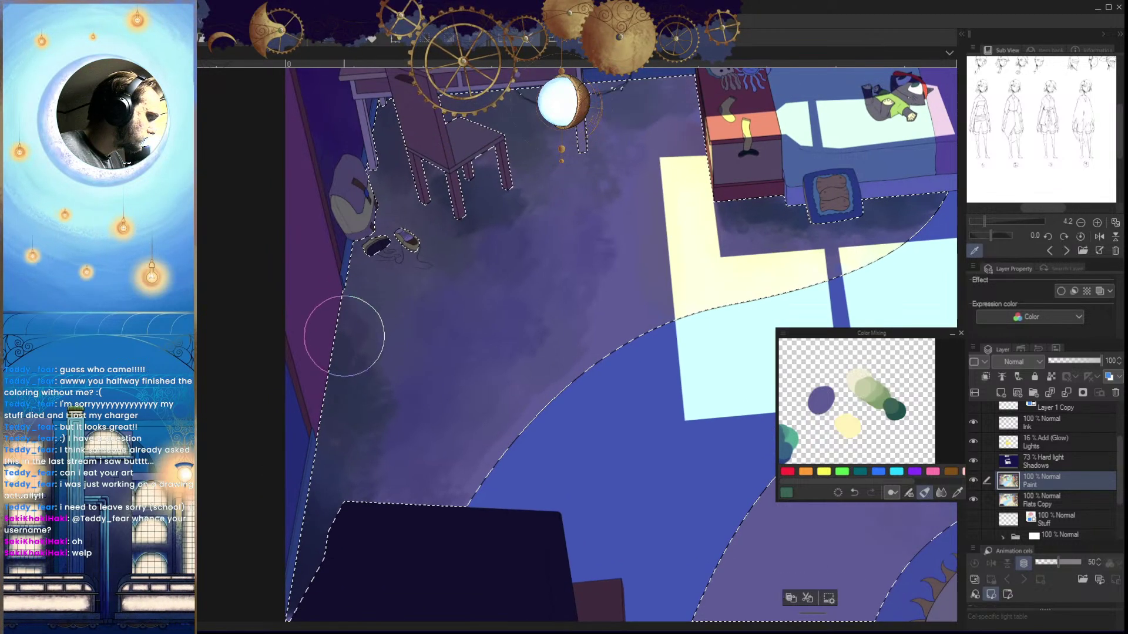
# Blend the palette's purple into the dark green shading on the floor between the side wall and the dark foreground furniture
pyautogui.keyDown('alt'); pyautogui.click(822, 401); pyautogui.keyUp('alt')
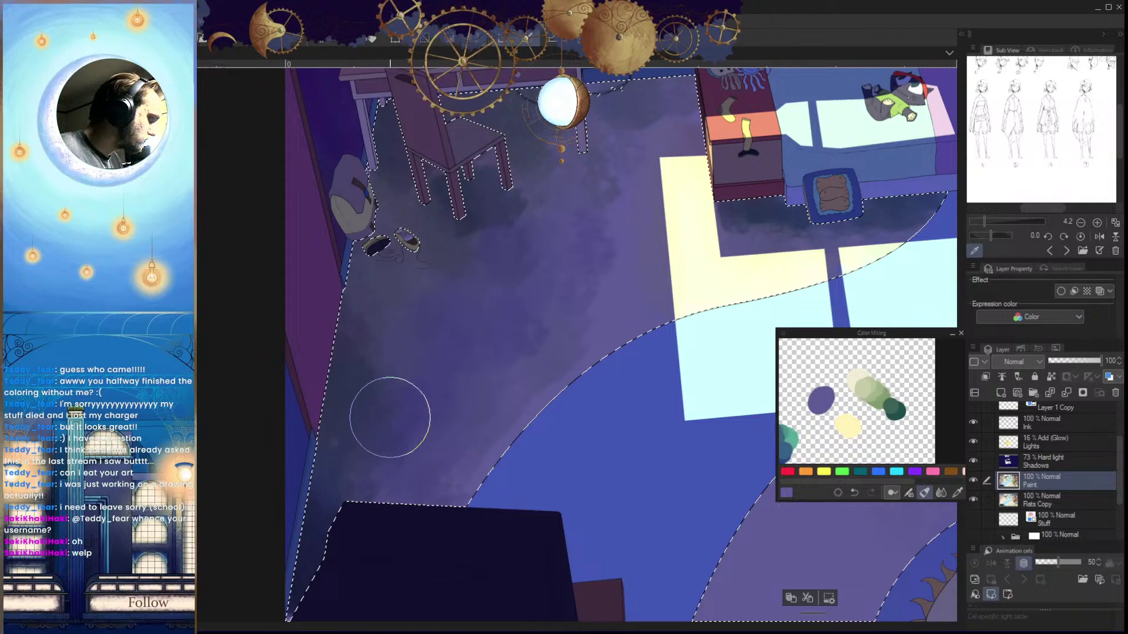
pyautogui.moveTo(374, 495); pyautogui.dragTo(411, 462)
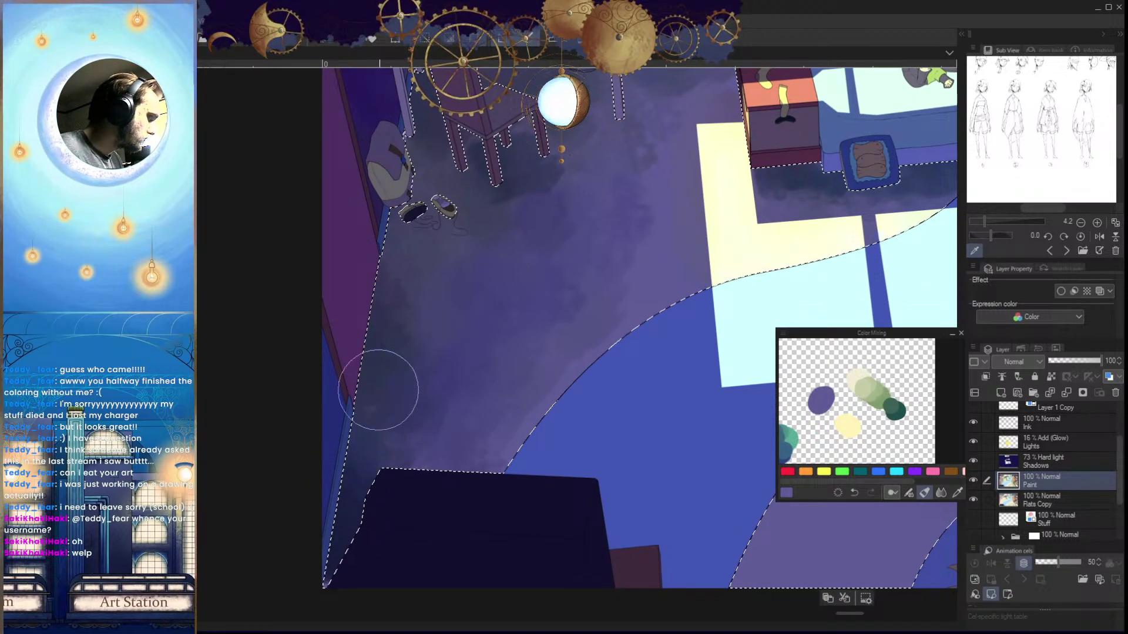
pyautogui.scroll(2, 414, 423)
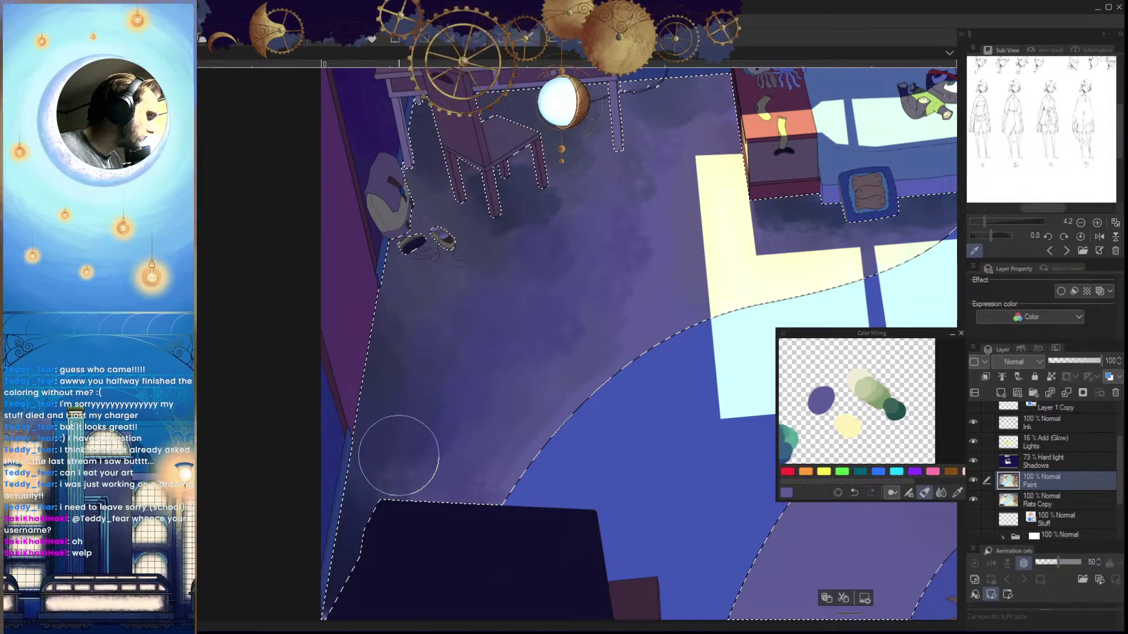
pyautogui.scroll(2, 398, 455)
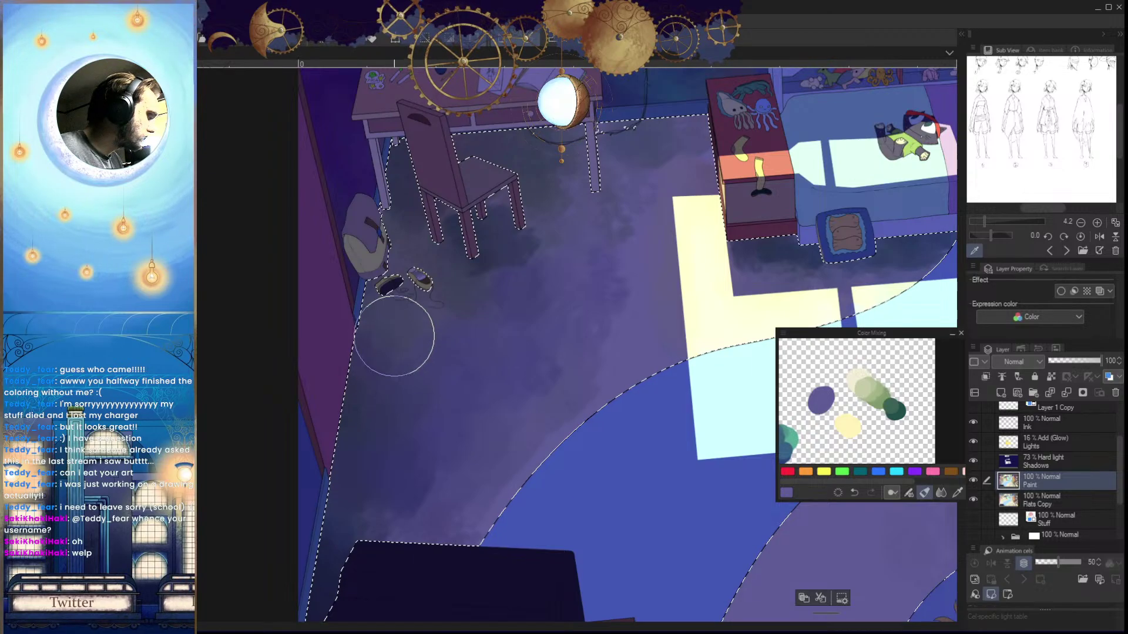
pyautogui.moveTo(502, 393)
pyautogui.keyDown('ctrl'); pyautogui.mouseDown()
pyautogui.moveTo(455, 411)
pyautogui.moveTo(498, 416)
pyautogui.mouseUp(); pyautogui.keyUp('ctrl')
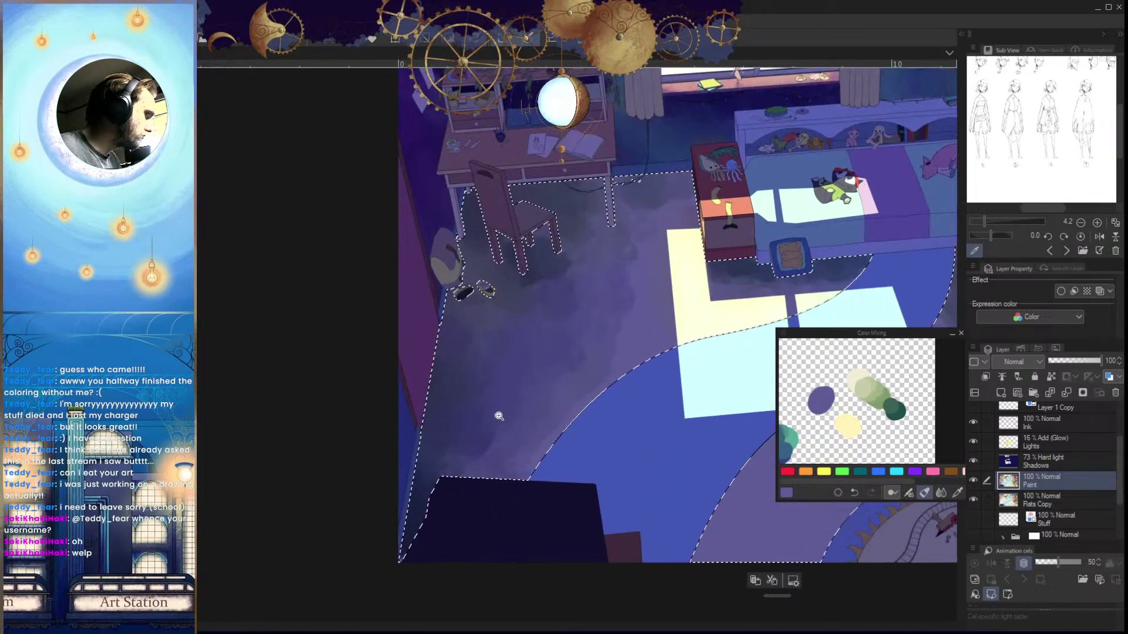
pyautogui.keyDown('ctrl'); pyautogui.click(498, 408); pyautogui.keyUp('ctrl')
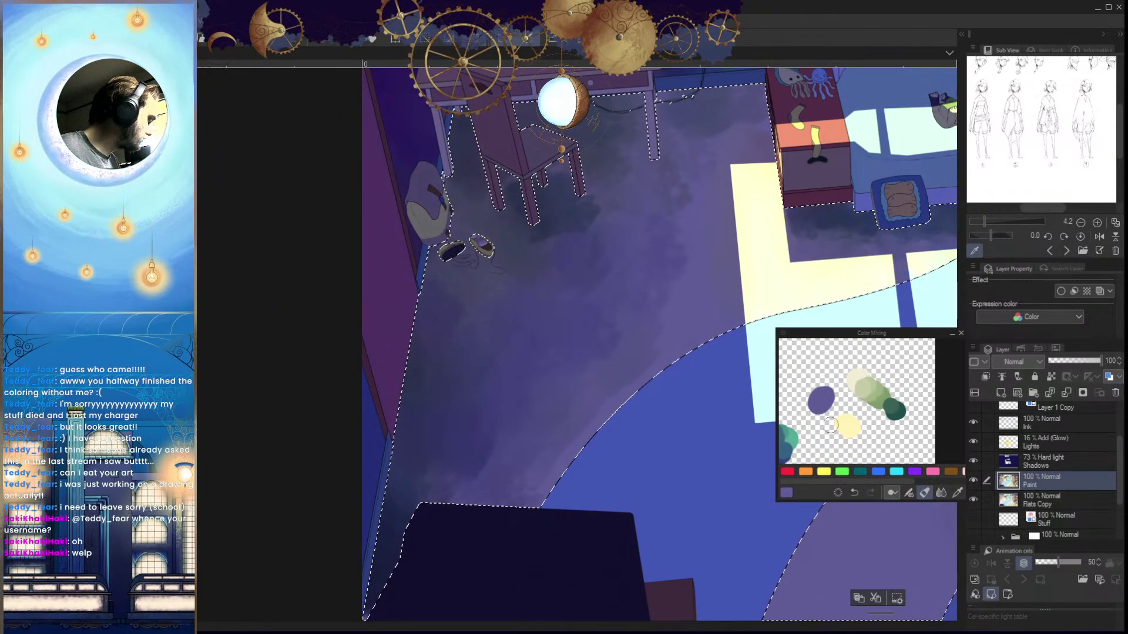
# Brush pale green and dark green onto the floor strip directly behind the dark foreground furniture
pyautogui.click(871, 384)
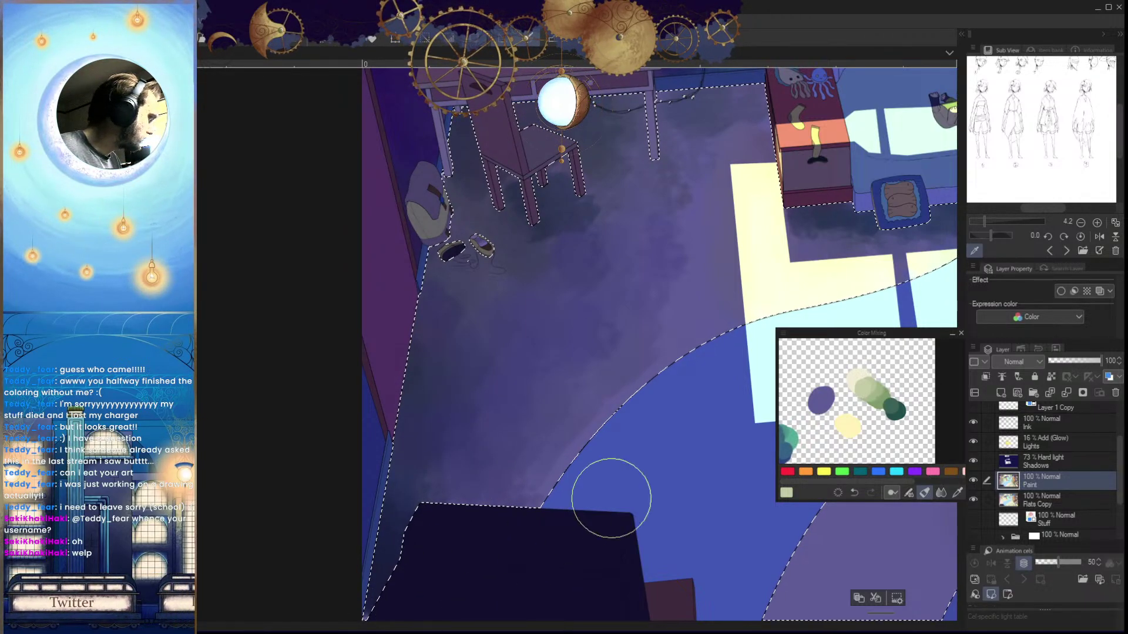
pyautogui.click(895, 407)
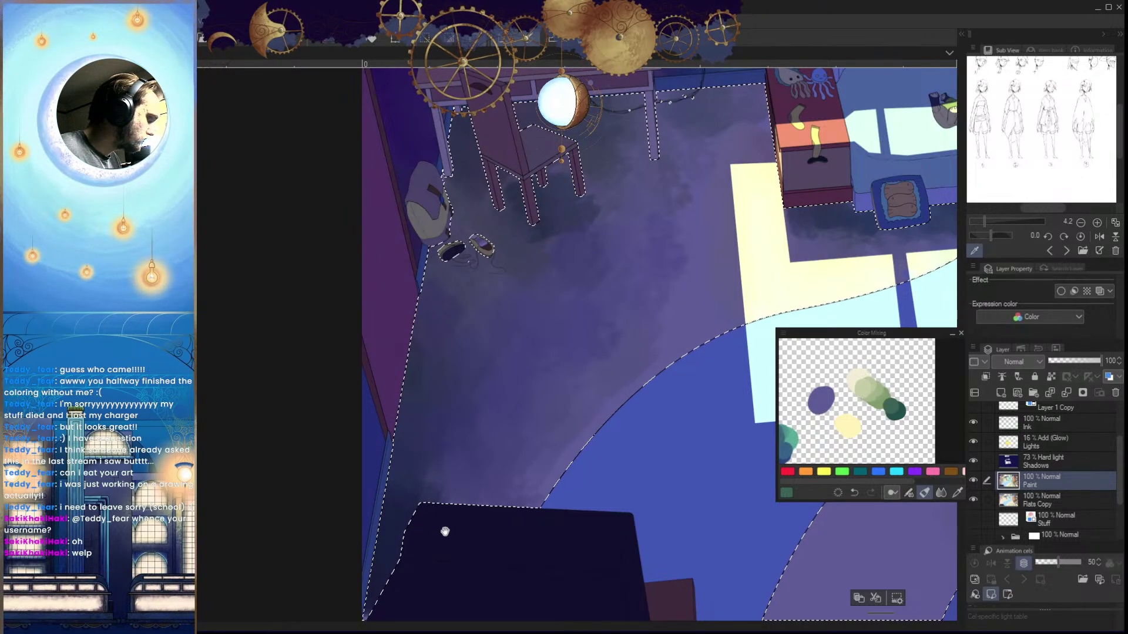
pyautogui.moveTo(444, 531)
pyautogui.mouseDown()
pyautogui.moveTo(457, 476)
pyautogui.moveTo(416, 535)
pyautogui.mouseUp()
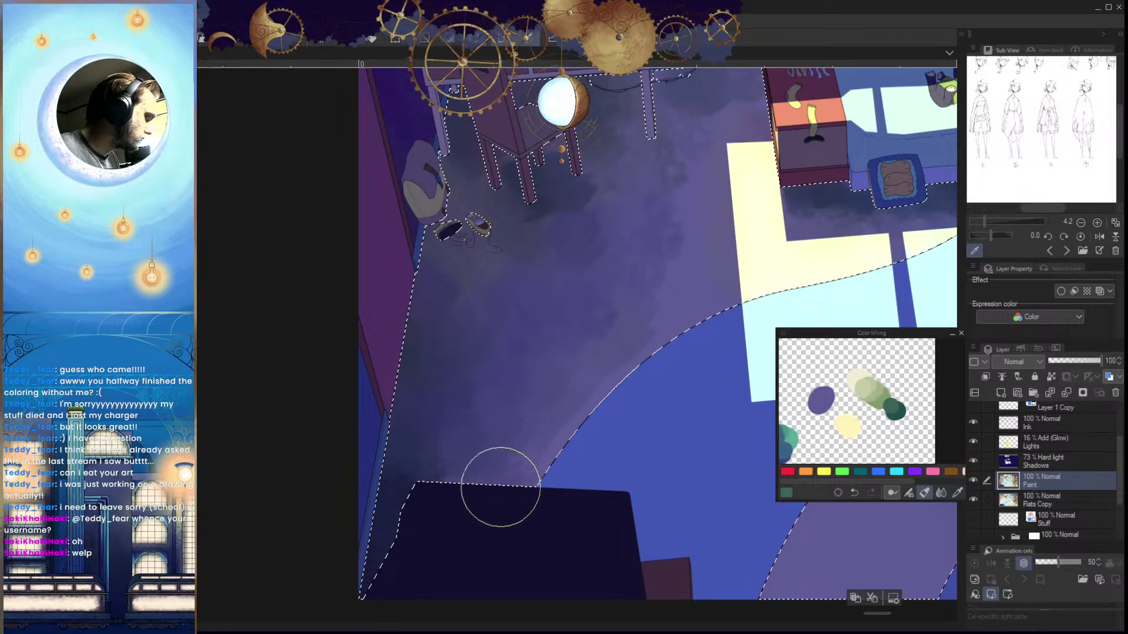
pyautogui.moveTo(623, 478); pyautogui.dragTo(583, 518)
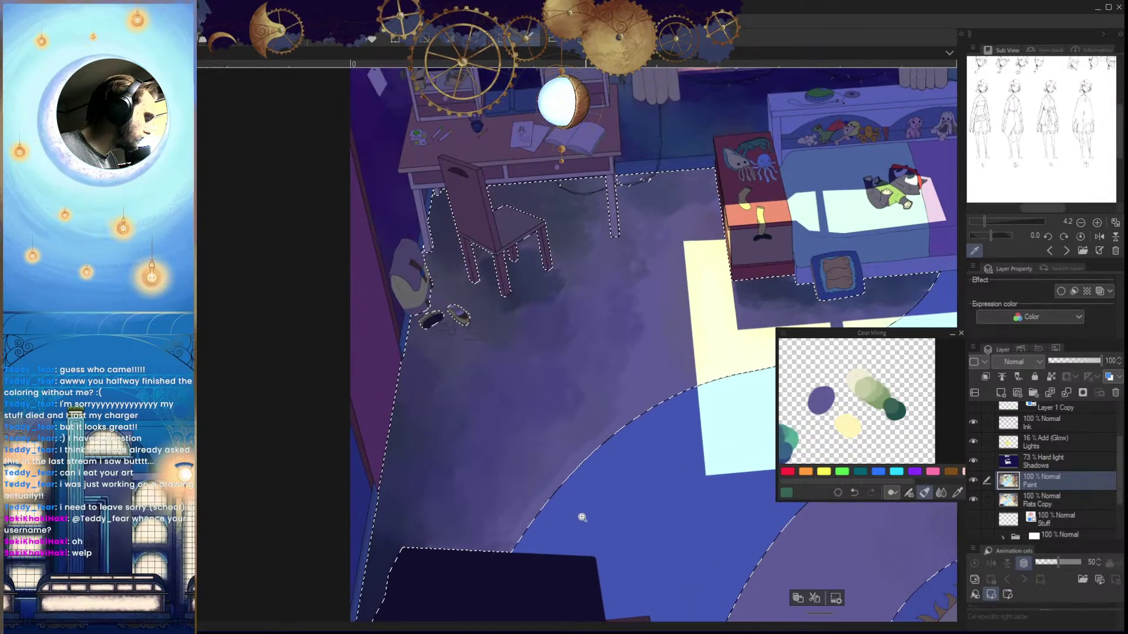
# Brush purple over the open floor in front of the shoes to soften the green patches
pyautogui.click(833, 418)
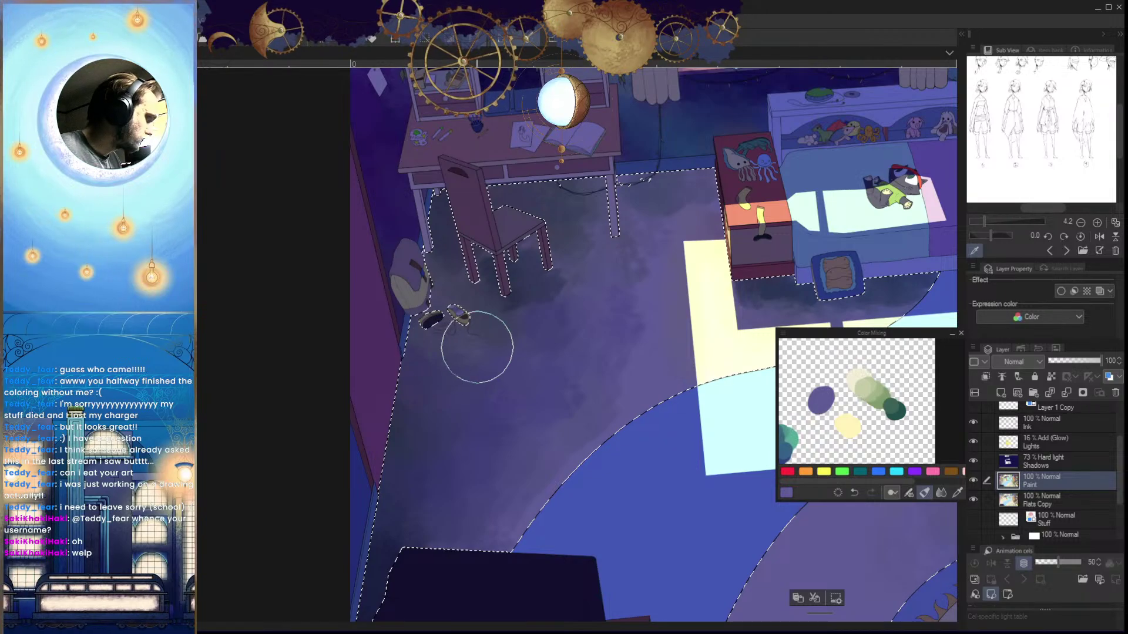
pyautogui.moveTo(584, 407); pyautogui.dragTo(514, 462)
pyautogui.moveTo(520, 391); pyautogui.dragTo(675, 428)
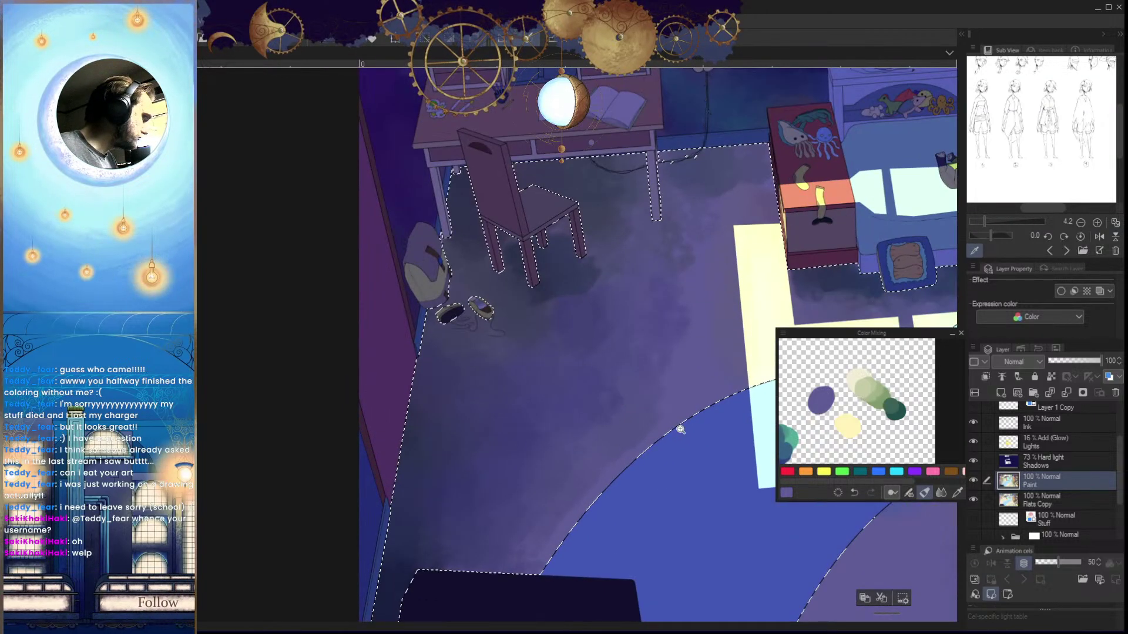
# Brush pale green and cream over the floor beside the curved edge of the blue band
pyautogui.click(861, 386)
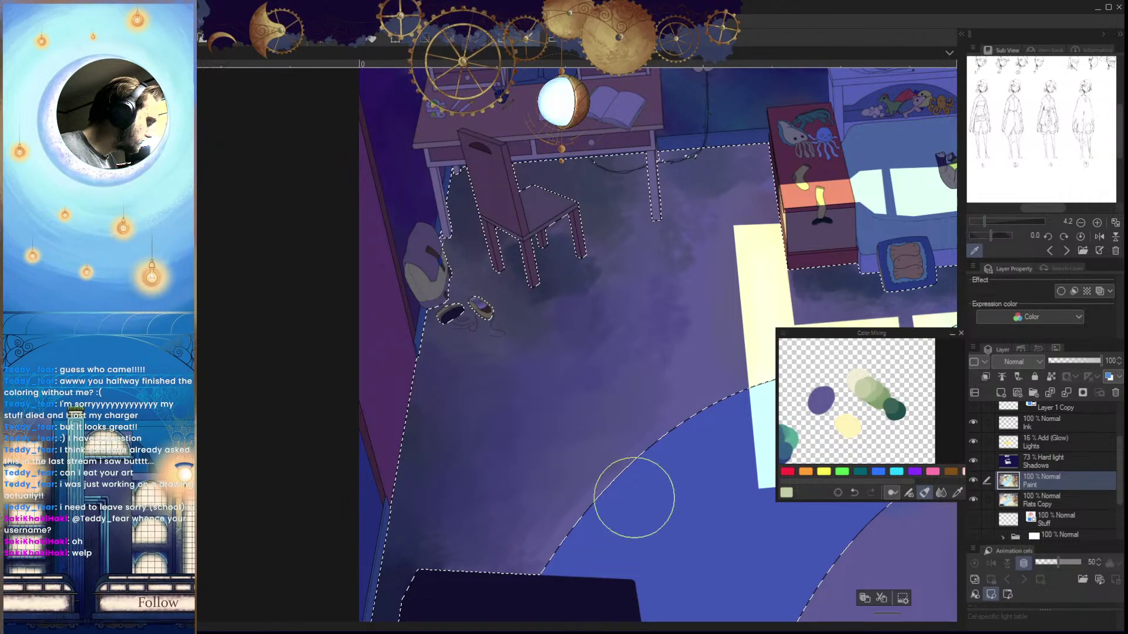
pyautogui.moveTo(547, 548); pyautogui.dragTo(584, 492)
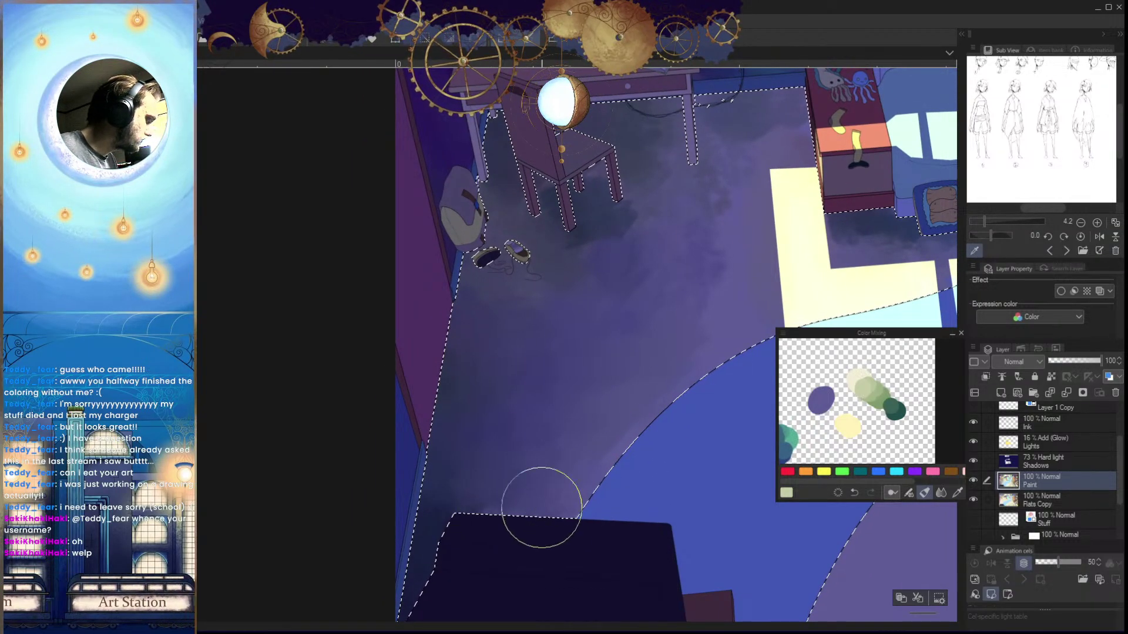
pyautogui.click(861, 372)
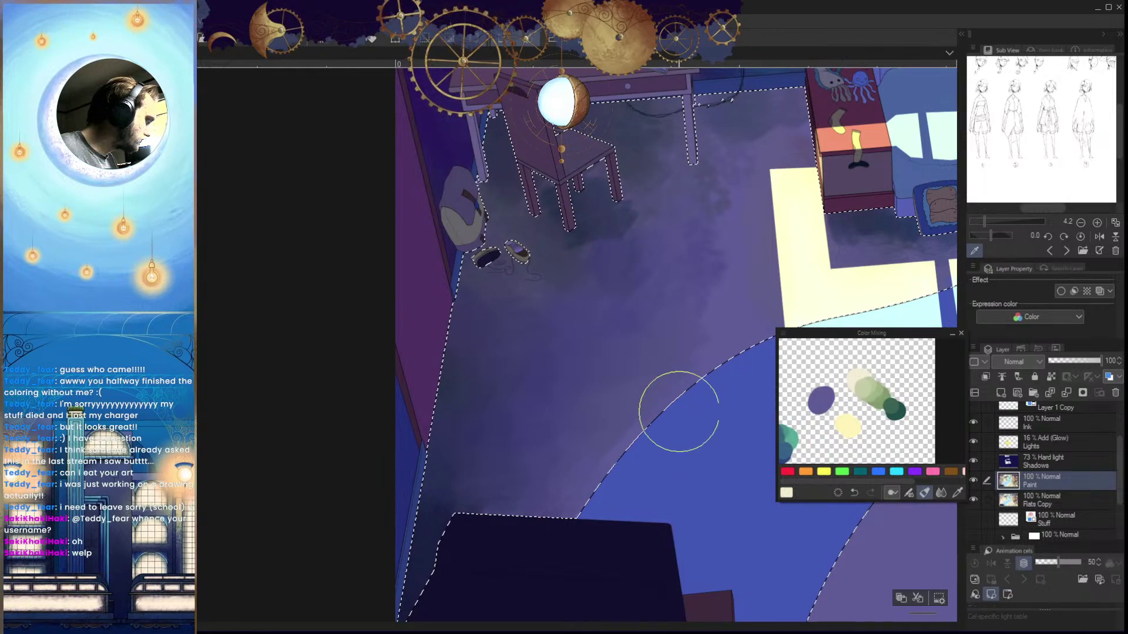
pyautogui.moveTo(594, 458); pyautogui.dragTo(465, 516)
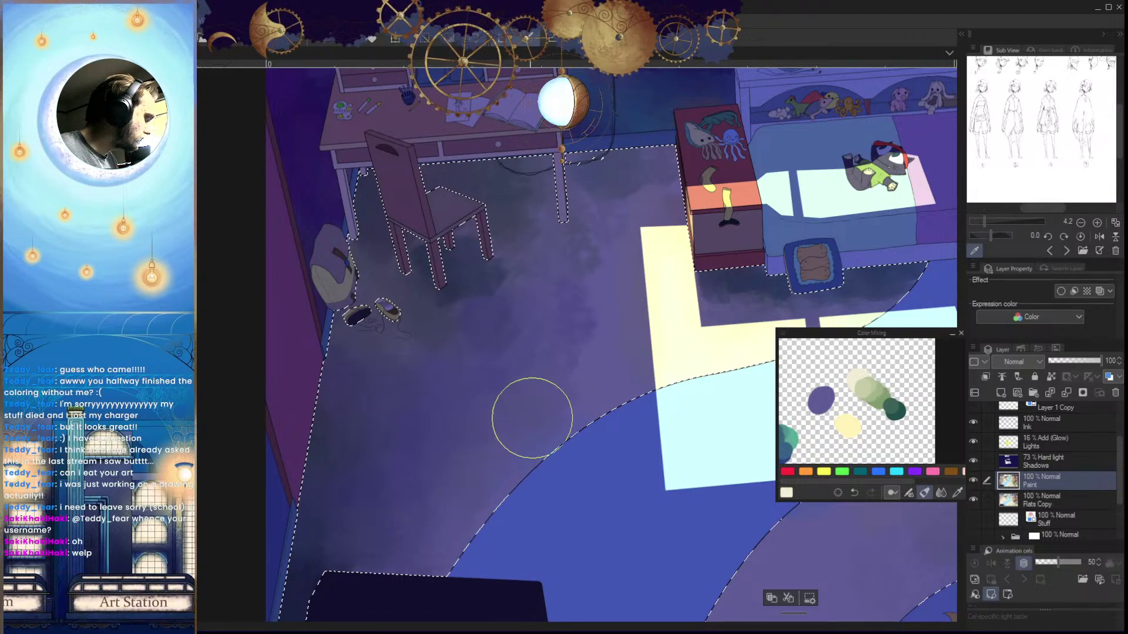
pyautogui.moveTo(580, 485); pyautogui.dragTo(610, 477)
pyautogui.scroll(2, 609, 477)
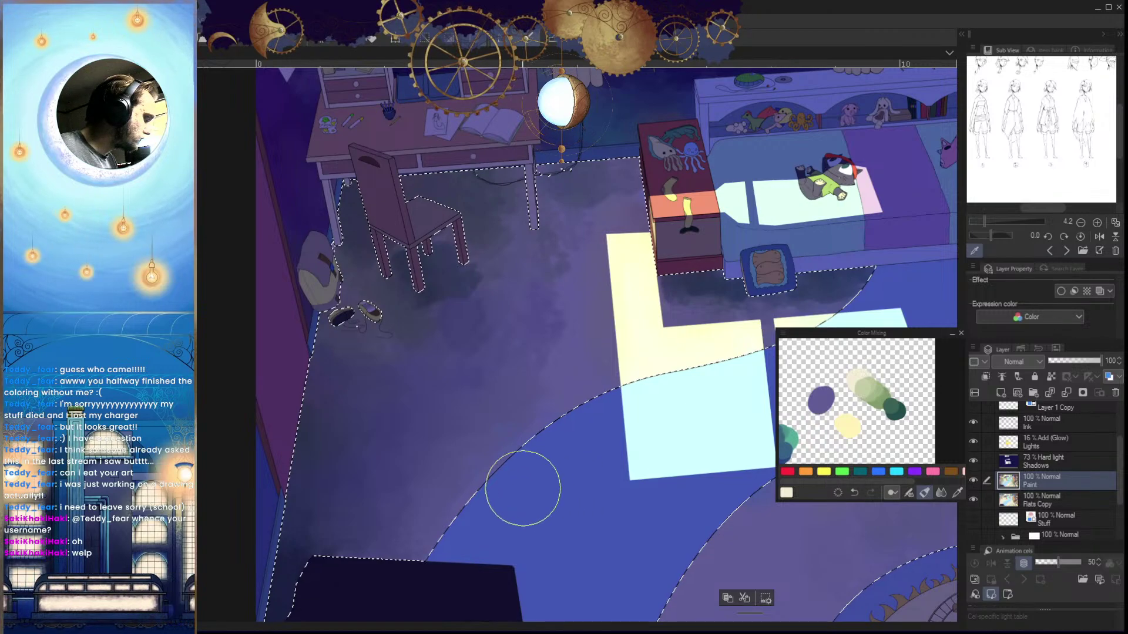
# Deepen the floor shadow behind the dark foreground furniture with medium and dark green
pyautogui.click(885, 399)
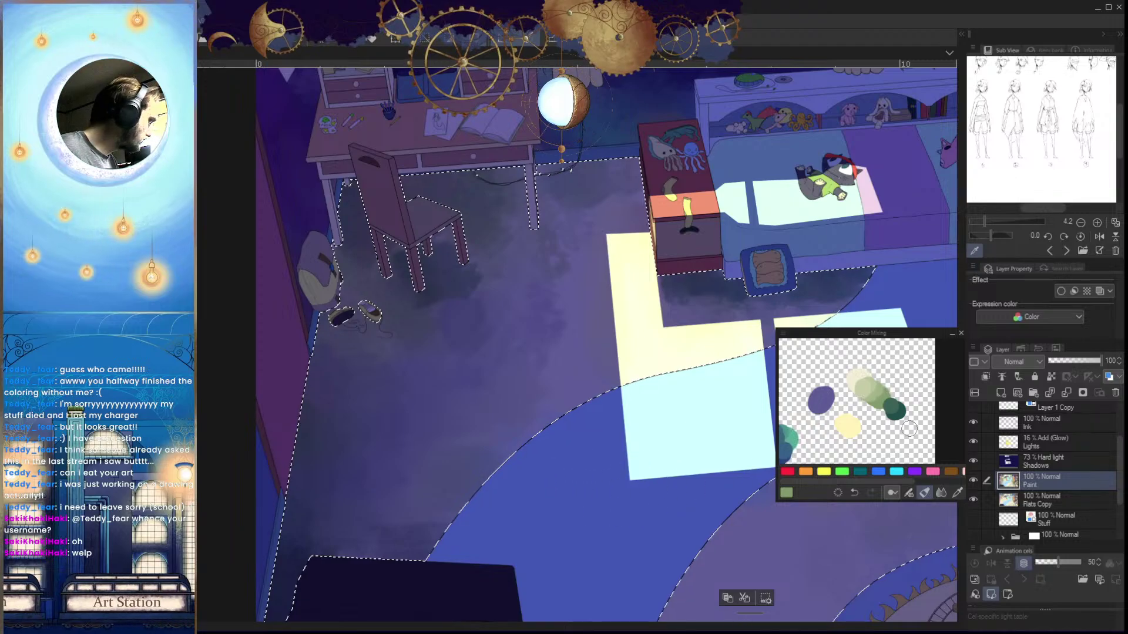
pyautogui.click(894, 406)
pyautogui.moveTo(358, 543)
pyautogui.mouseDown()
pyautogui.moveTo(450, 548)
pyautogui.moveTo(387, 525)
pyautogui.moveTo(409, 506)
pyautogui.moveTo(389, 510)
pyautogui.moveTo(486, 494)
pyautogui.mouseUp()
pyautogui.moveTo(421, 520)
pyautogui.mouseDown()
pyautogui.moveTo(489, 472)
pyautogui.moveTo(400, 502)
pyautogui.moveTo(409, 492)
pyautogui.mouseUp()
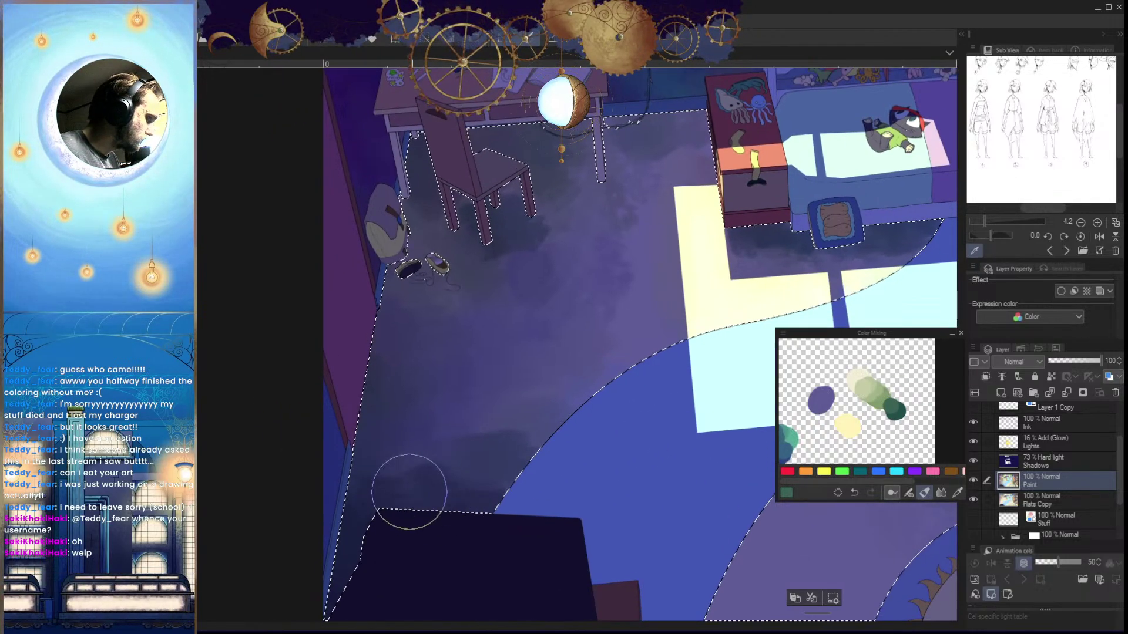
# Blend purple into the shadow's edge on the lower floor, checking the painting in a mirrored view
pyautogui.click(818, 397)
pyautogui.moveTo(519, 434)
pyautogui.mouseDown()
pyautogui.moveTo(493, 433)
pyautogui.moveTo(585, 428)
pyautogui.moveTo(547, 448)
pyautogui.moveTo(485, 433)
pyautogui.moveTo(503, 441)
pyautogui.moveTo(508, 407)
pyautogui.moveTo(475, 411)
pyautogui.moveTo(492, 415)
pyautogui.moveTo(444, 444)
pyautogui.moveTo(456, 439)
pyautogui.moveTo(381, 459)
pyautogui.moveTo(555, 463)
pyautogui.mouseUp()
pyautogui.press('h')
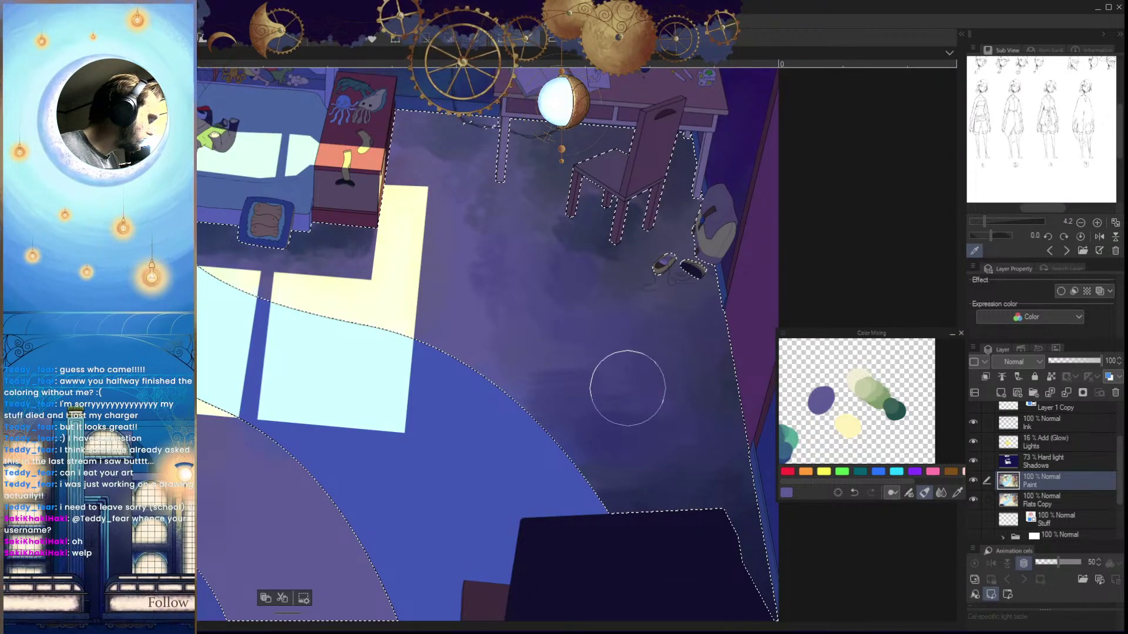
pyautogui.press('h')
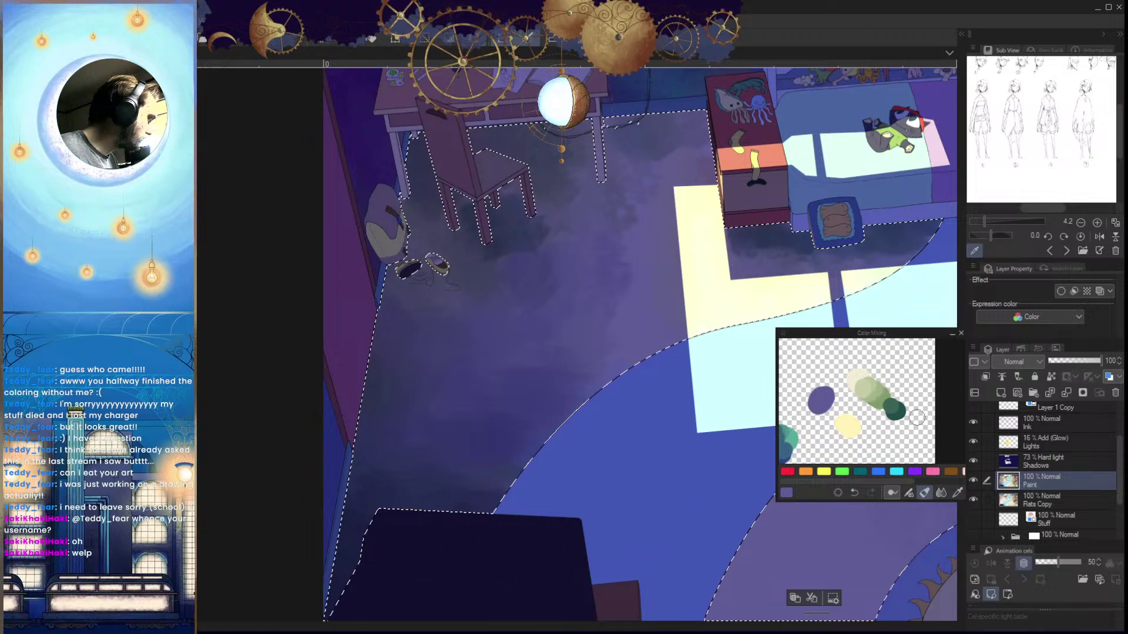
# Brush medium green over the lower floor near the side wall, checking it in a mirrored view
pyautogui.click(887, 391)
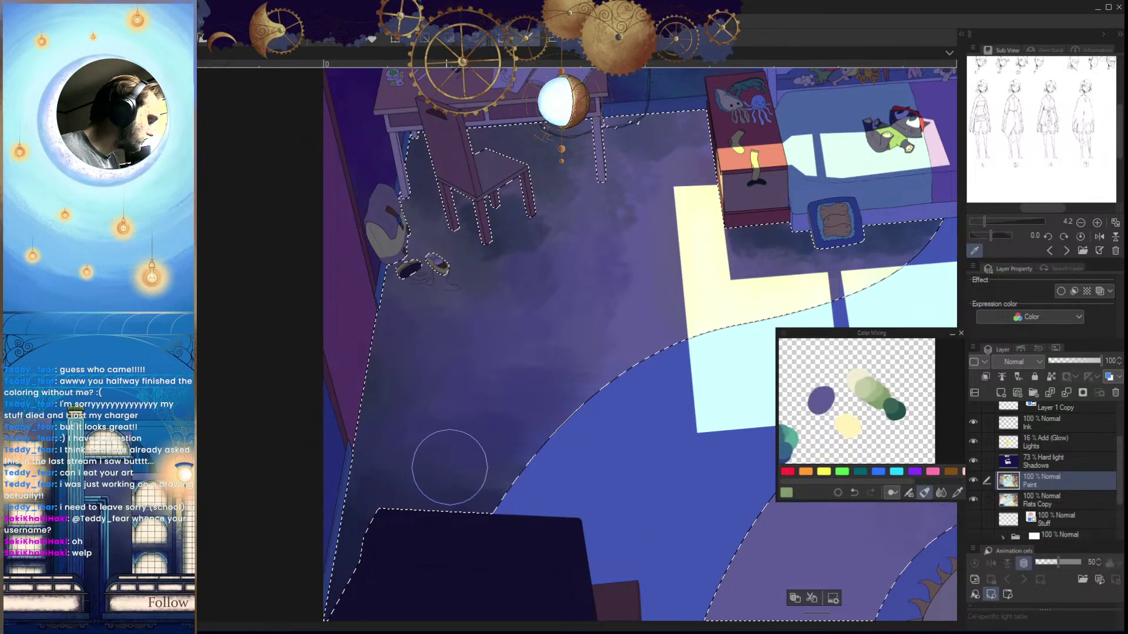
pyautogui.press('h')
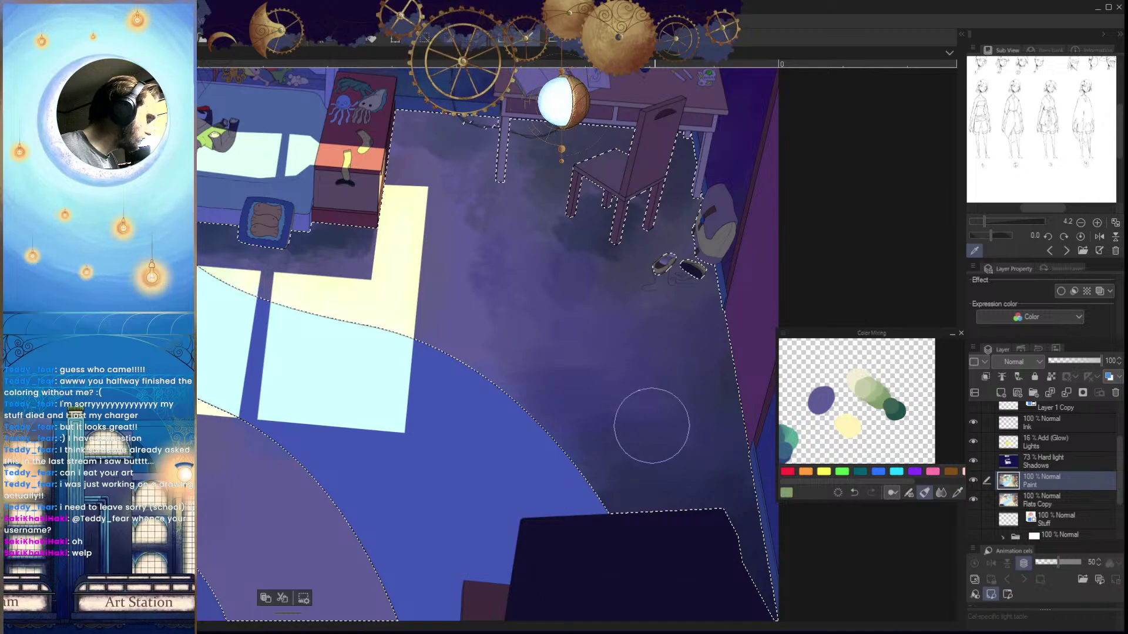
pyautogui.press('h')
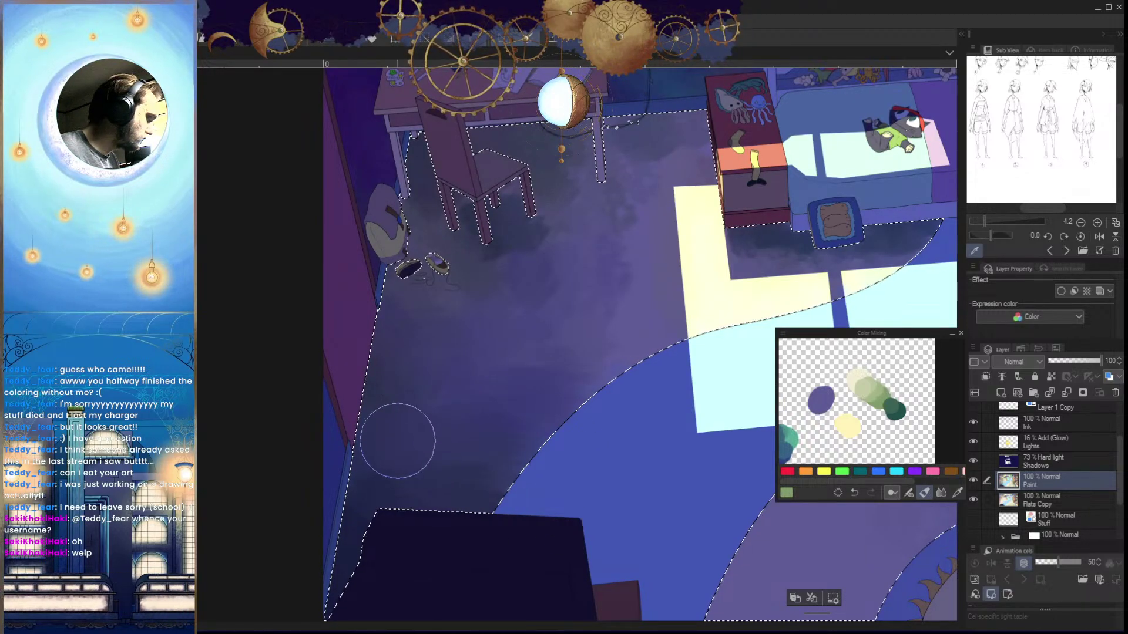
# Paint dark green along the side wall's floor edge with a smaller brush and blend medium green beside it
pyautogui.click(895, 409)
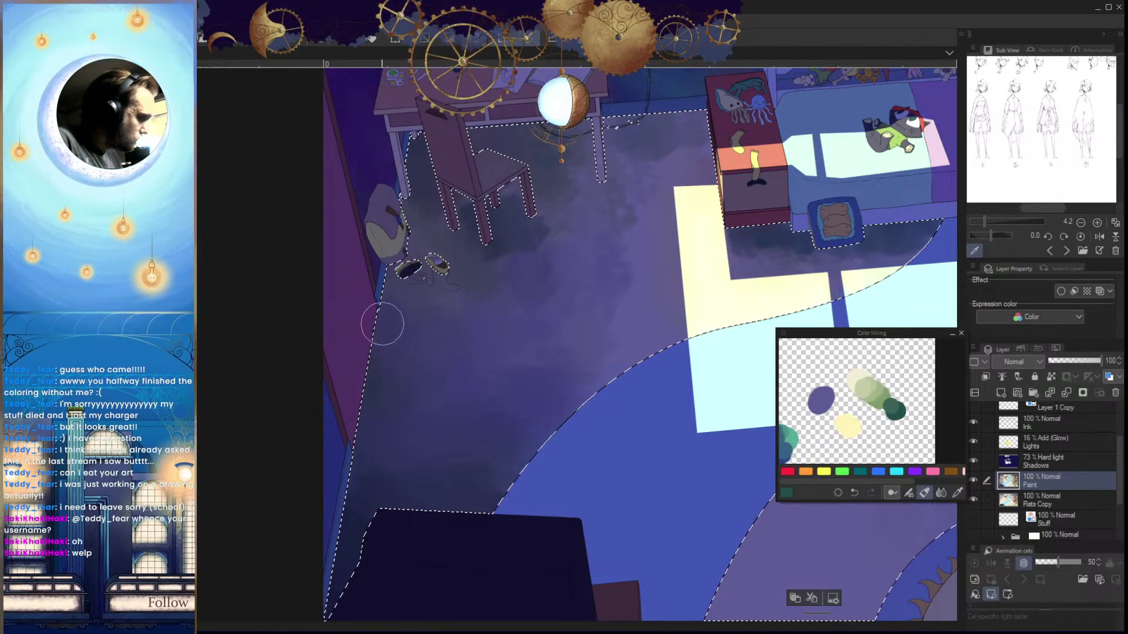
pyautogui.press('[')
pyautogui.press('[')
pyautogui.press('[')
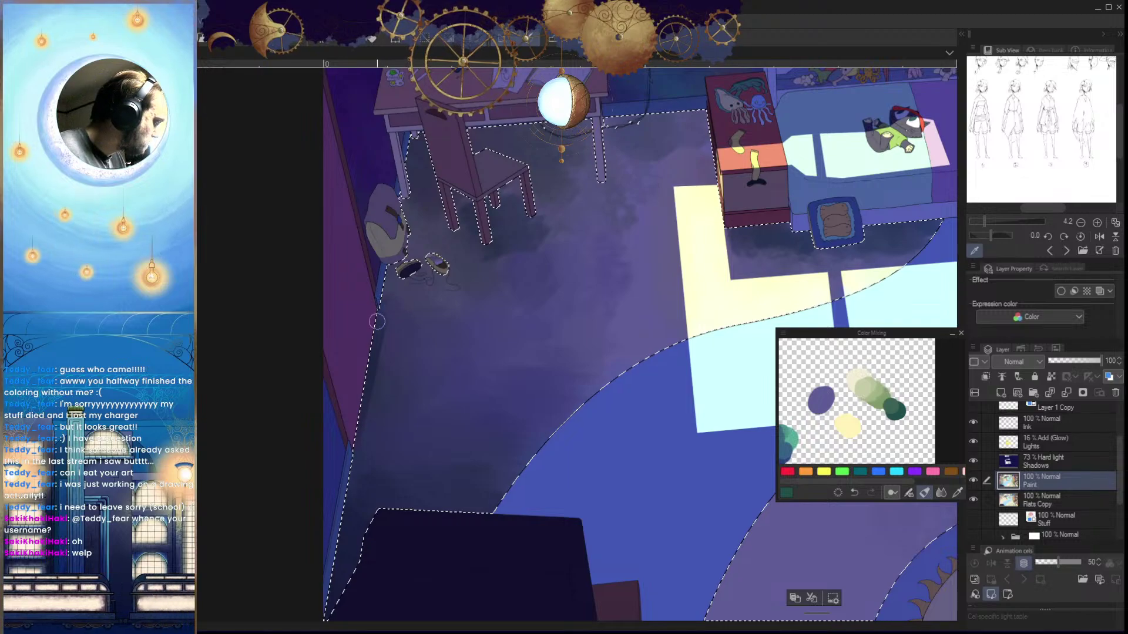
pyautogui.click(883, 397)
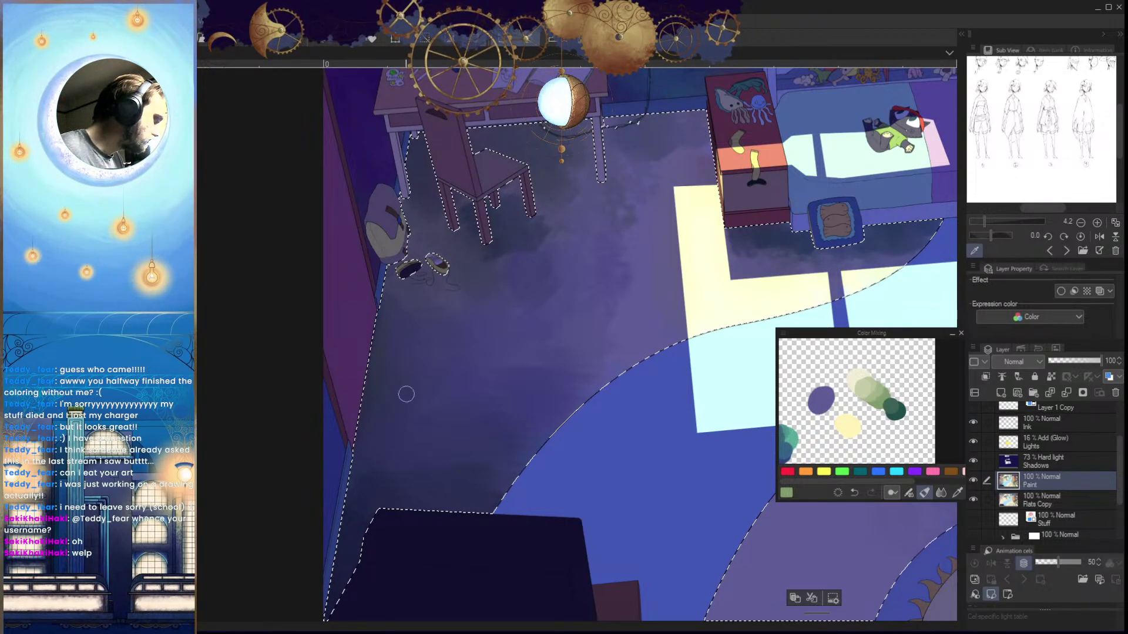
pyautogui.moveTo(483, 413); pyautogui.dragTo(411, 414)
# Examine the painted floor mirrored and without the selection outline, and restore the view and floor selection
pyautogui.press('h')
pyautogui.hotkey('ctrl', 'd')
pyautogui.moveTo(677, 493)
pyautogui.mouseDown()
pyautogui.moveTo(690, 534)
pyautogui.moveTo(521, 539)
pyautogui.mouseUp()
pyautogui.press('h')
pyautogui.hotkey('ctrl', 'z')
# Darken the floor's edge along the side wall with dark green and blend medium green into it
pyautogui.moveTo(582, 469); pyautogui.dragTo(741, 482)
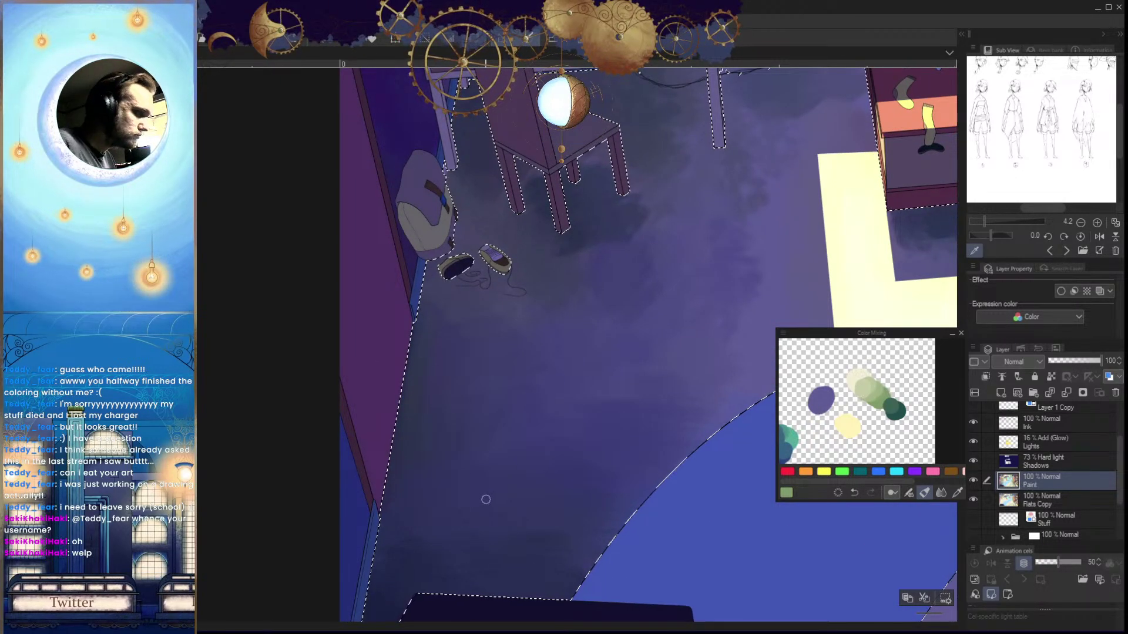
pyautogui.keyDown('alt'); pyautogui.click(896, 416); pyautogui.keyUp('alt')
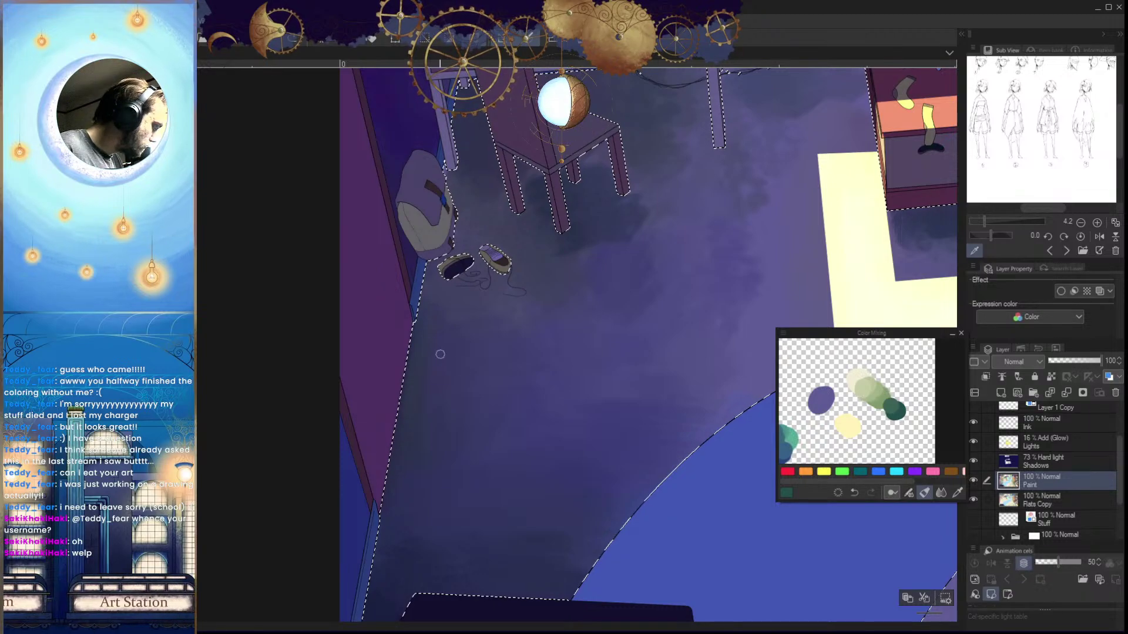
pyautogui.moveTo(395, 467); pyautogui.dragTo(448, 367)
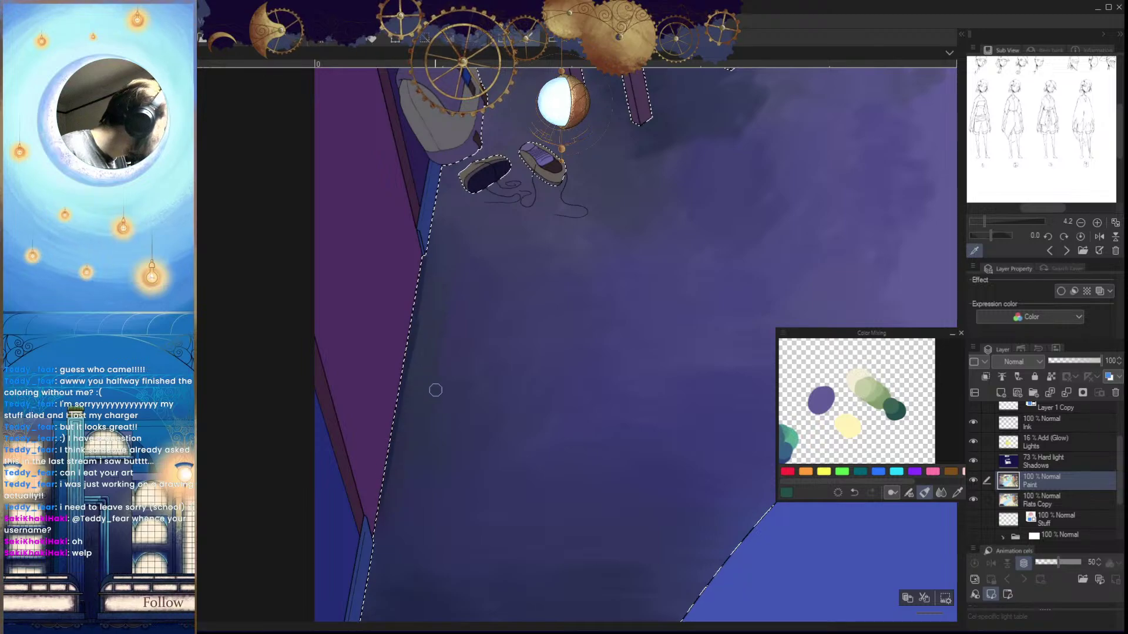
pyautogui.click(884, 397)
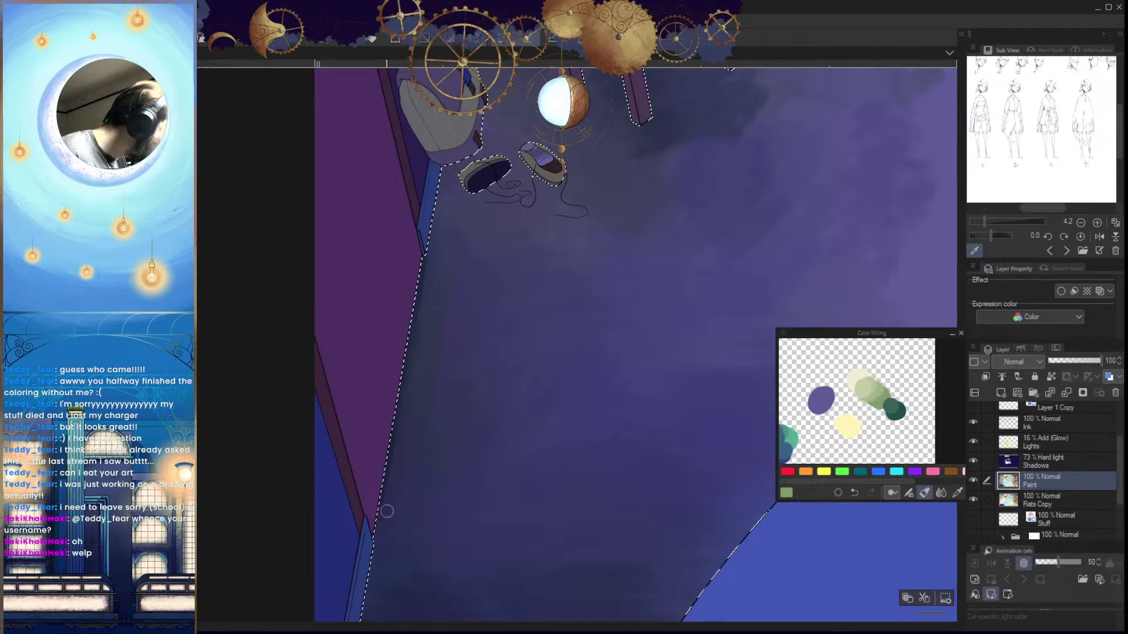
pyautogui.moveTo(486, 365); pyautogui.dragTo(447, 365)
# Examine the whole illustration from far and near with the floor selection outline removed
pyautogui.hotkey('ctrl', 'd')
pyautogui.moveTo(952, 520); pyautogui.dragTo(641, 568)
pyautogui.moveTo(648, 510); pyautogui.dragTo(560, 564)
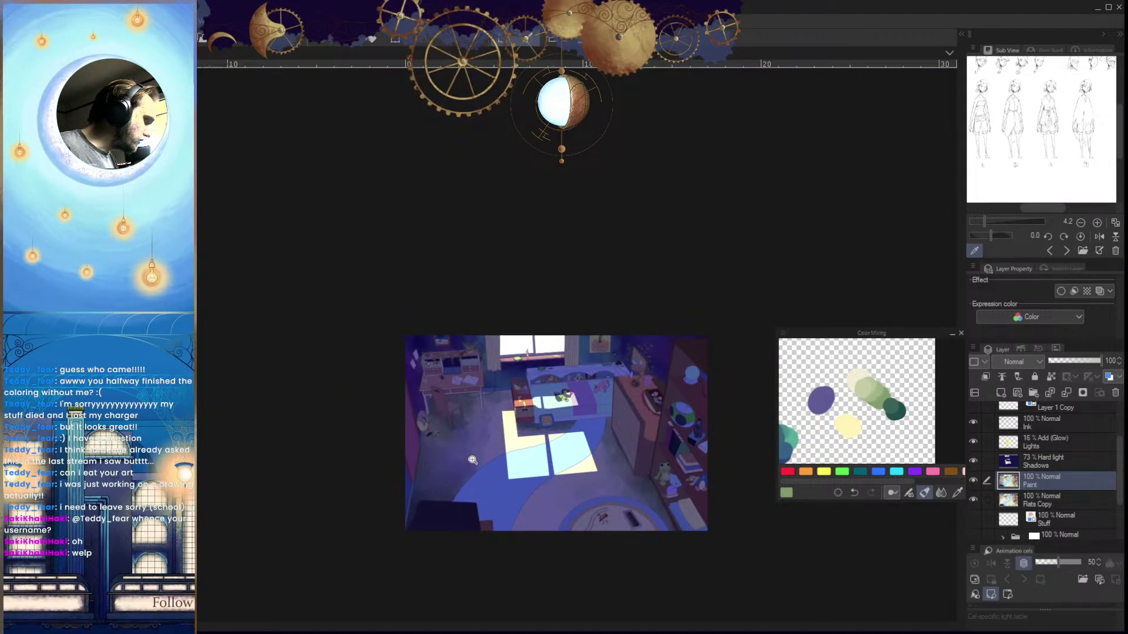
pyautogui.moveTo(473, 460); pyautogui.dragTo(555, 546)
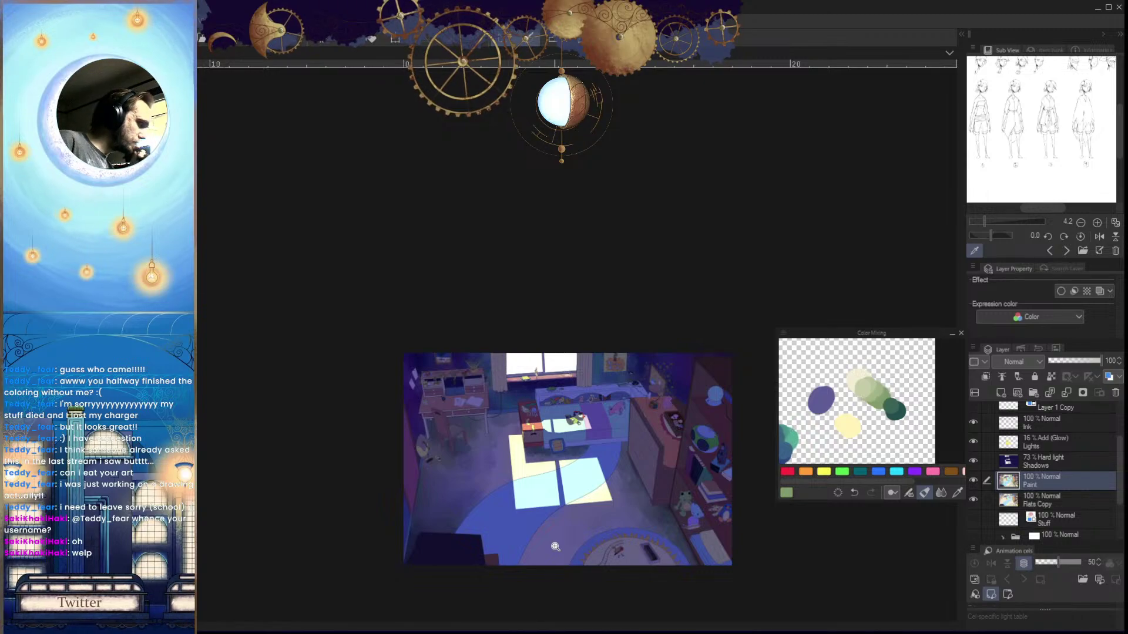
pyautogui.moveTo(651, 528); pyautogui.dragTo(677, 580)
pyautogui.moveTo(487, 490); pyautogui.dragTo(629, 546)
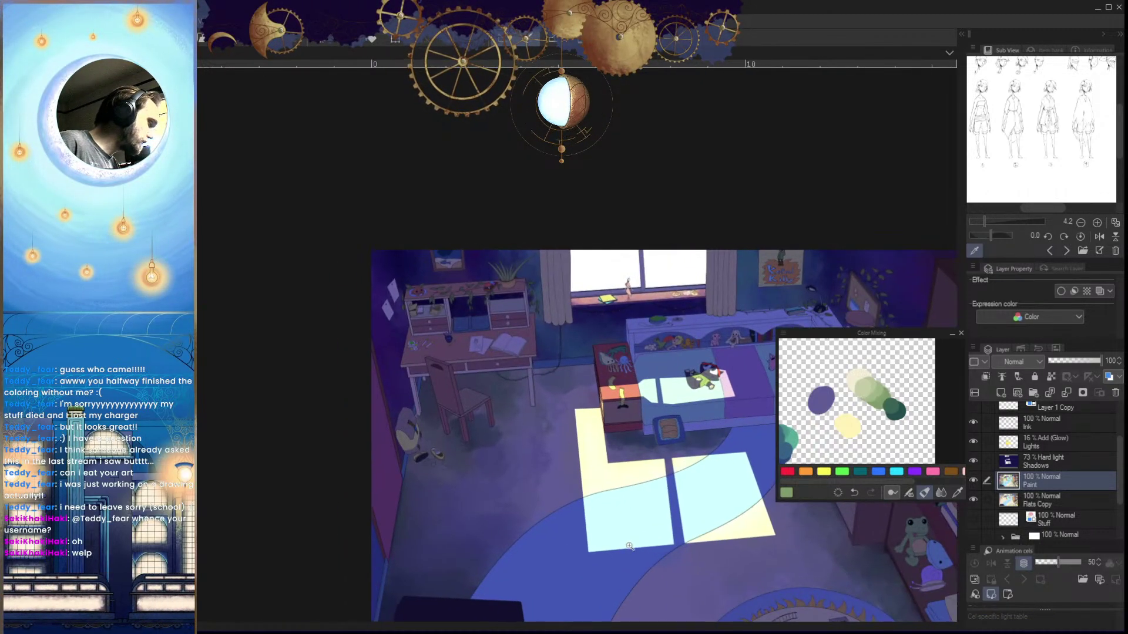
pyautogui.moveTo(543, 460); pyautogui.dragTo(563, 512)
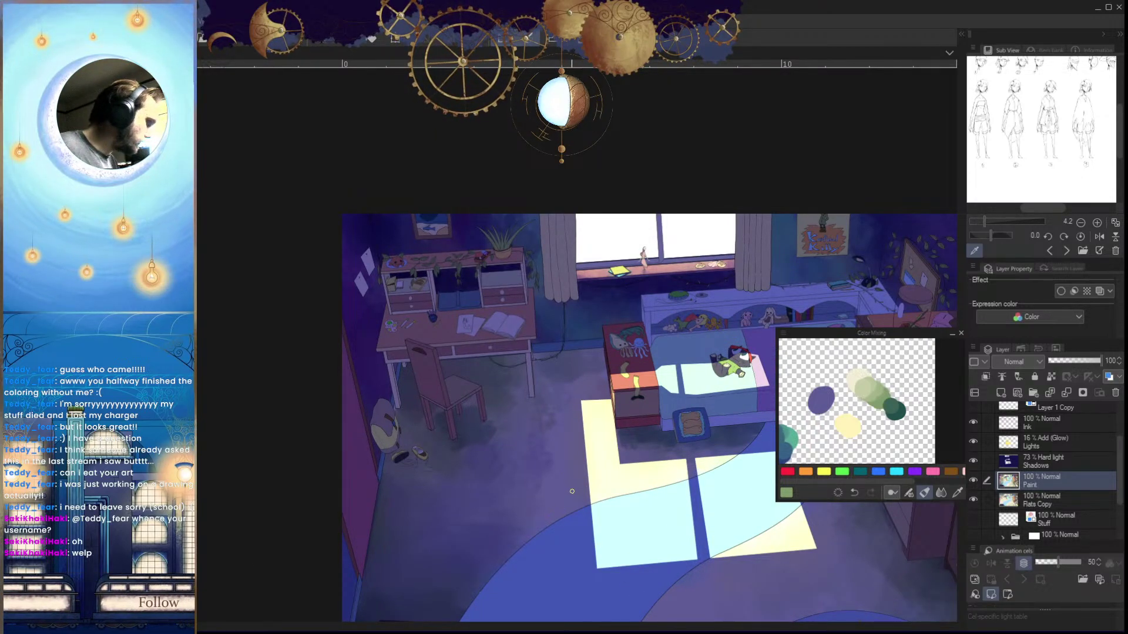
pyautogui.moveTo(578, 565); pyautogui.dragTo(558, 529)
# Restore the floor selection and brush purple over the floor around the chair and desk legs
pyautogui.click(810, 406)
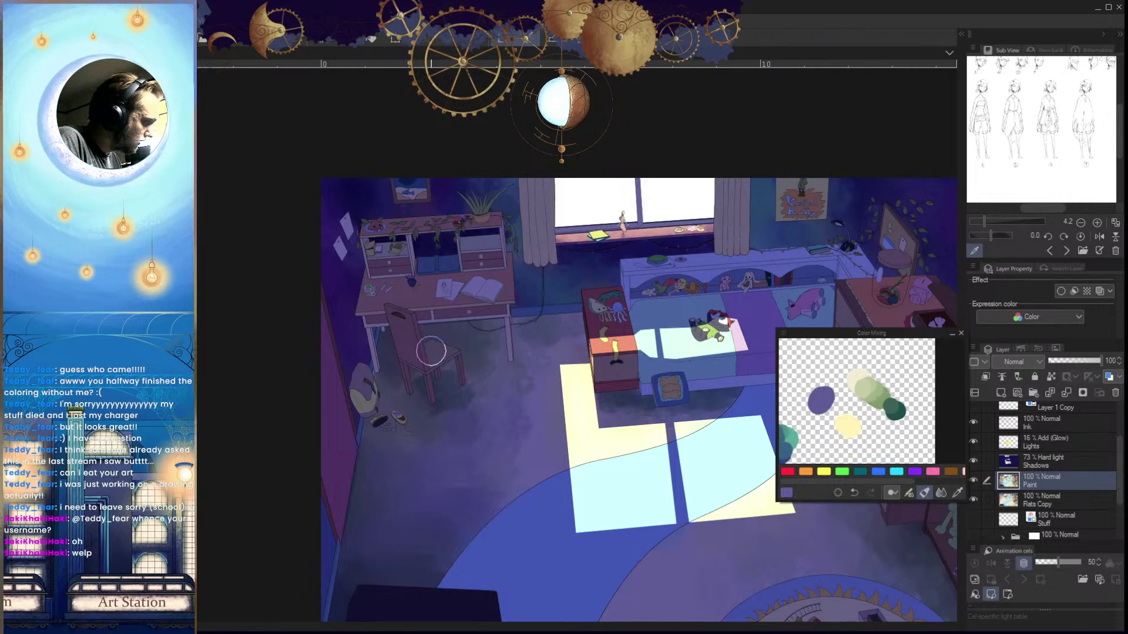
pyautogui.click(459, 372)
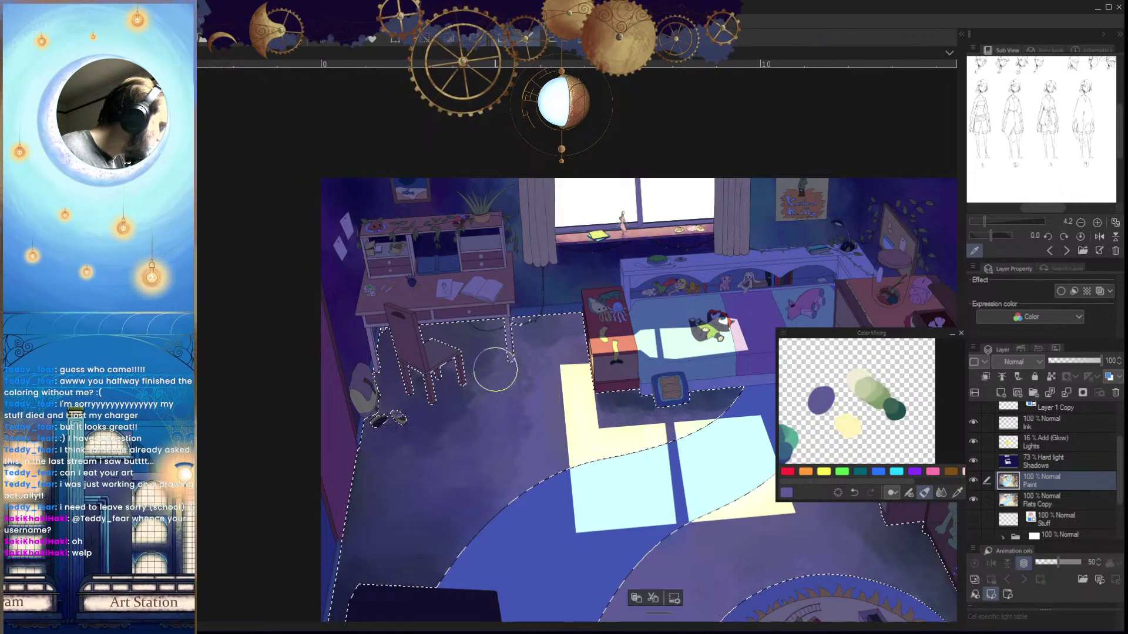
pyautogui.moveTo(635, 390); pyautogui.dragTo(615, 405)
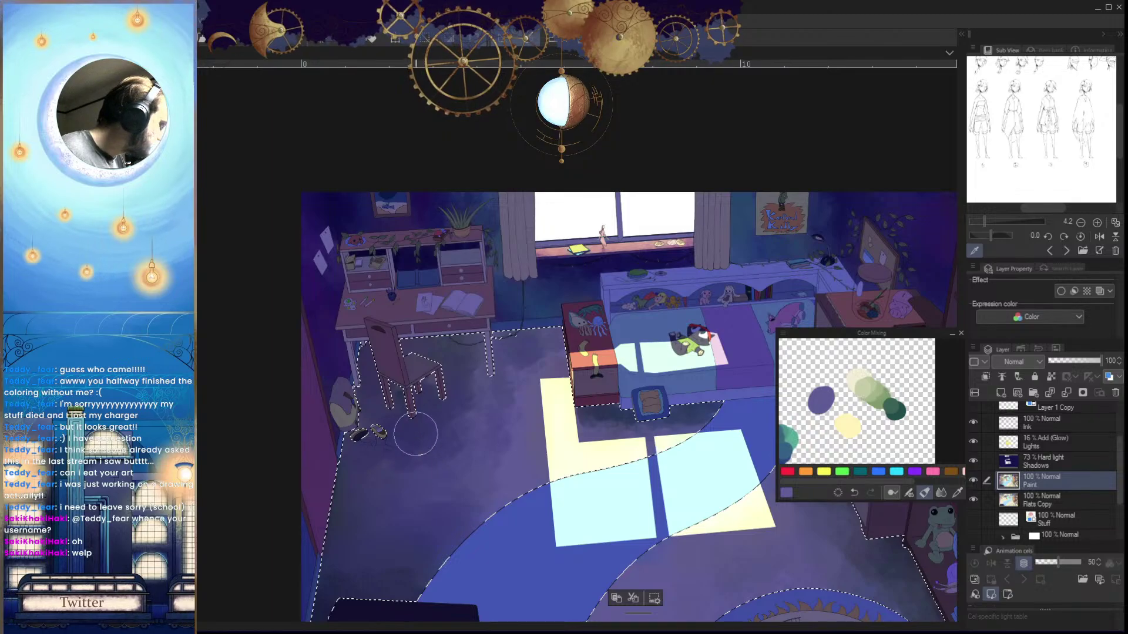
# Brush light green over the floor between the chair and the window light, checking it in a mirrored view
pyautogui.keyDown('alt'); pyautogui.click(865, 391); pyautogui.keyUp('alt')
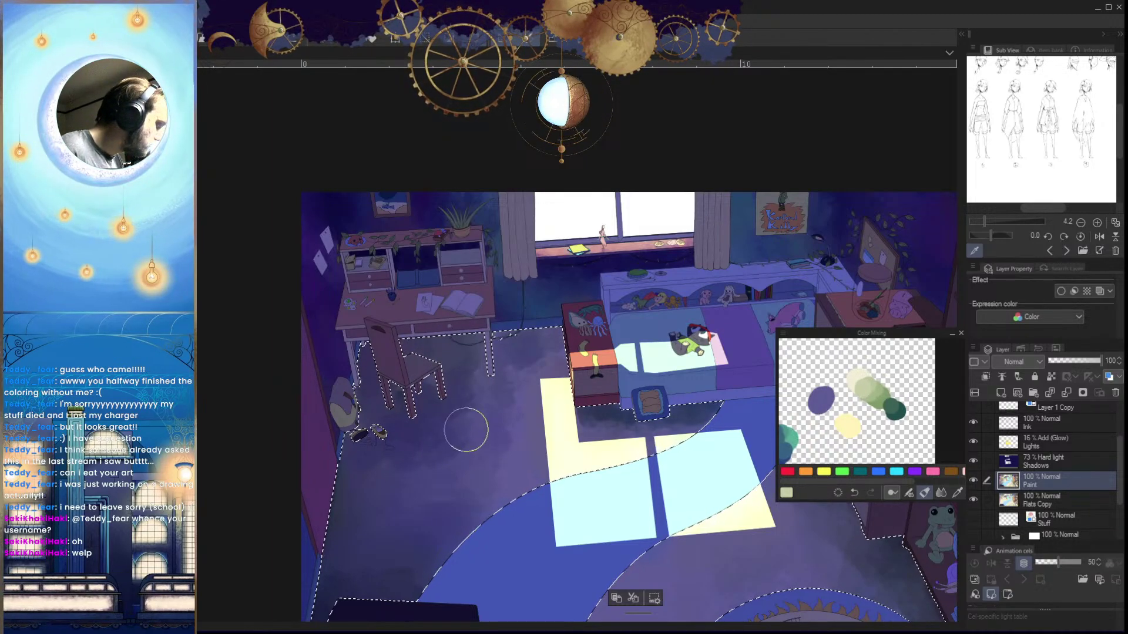
pyautogui.press('h')
pyautogui.moveTo(631, 481)
pyautogui.mouseDown()
pyautogui.moveTo(633, 441)
pyautogui.moveTo(617, 428)
pyautogui.mouseUp()
pyautogui.press('h')
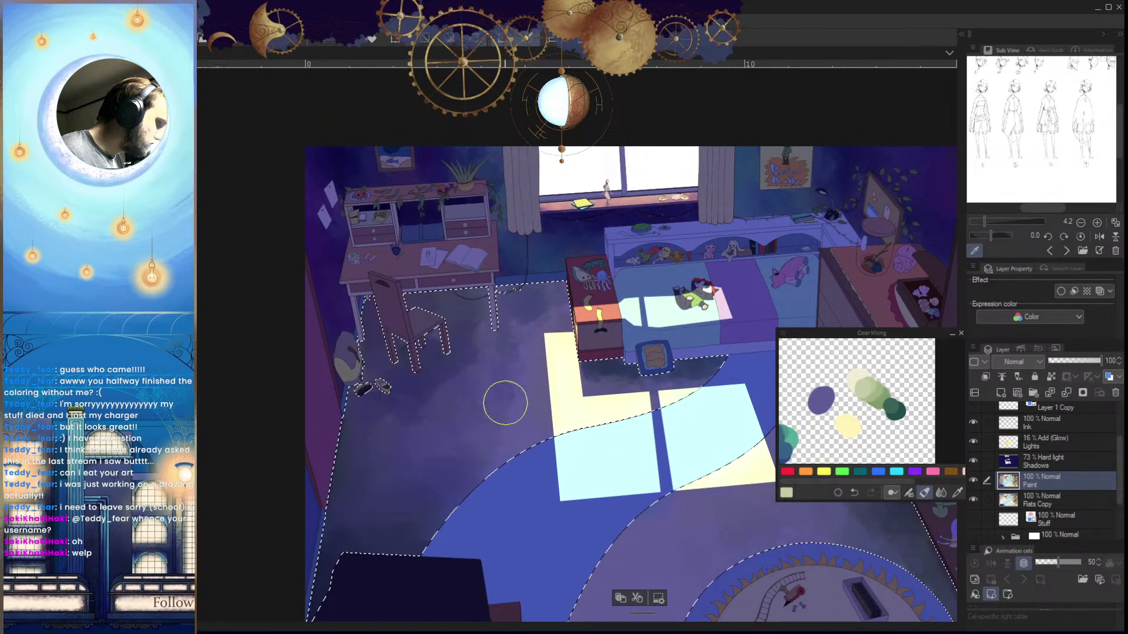
# Darken the floor shadow around the desk and chair with dark green and blend its edges with light green and purple
pyautogui.press('x')
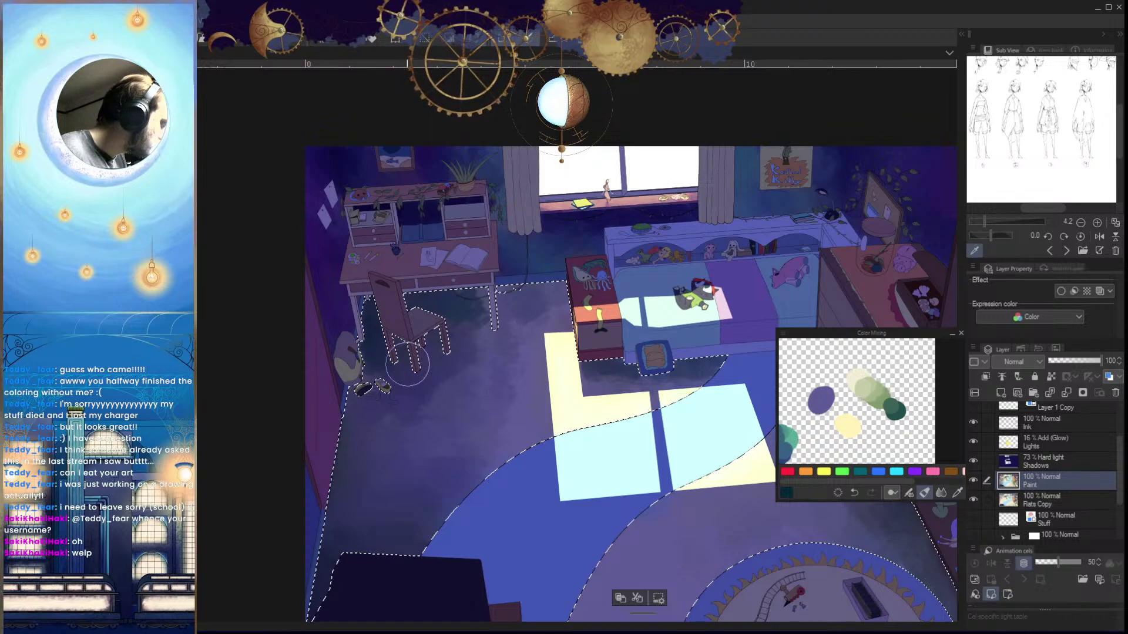
pyautogui.click(878, 393)
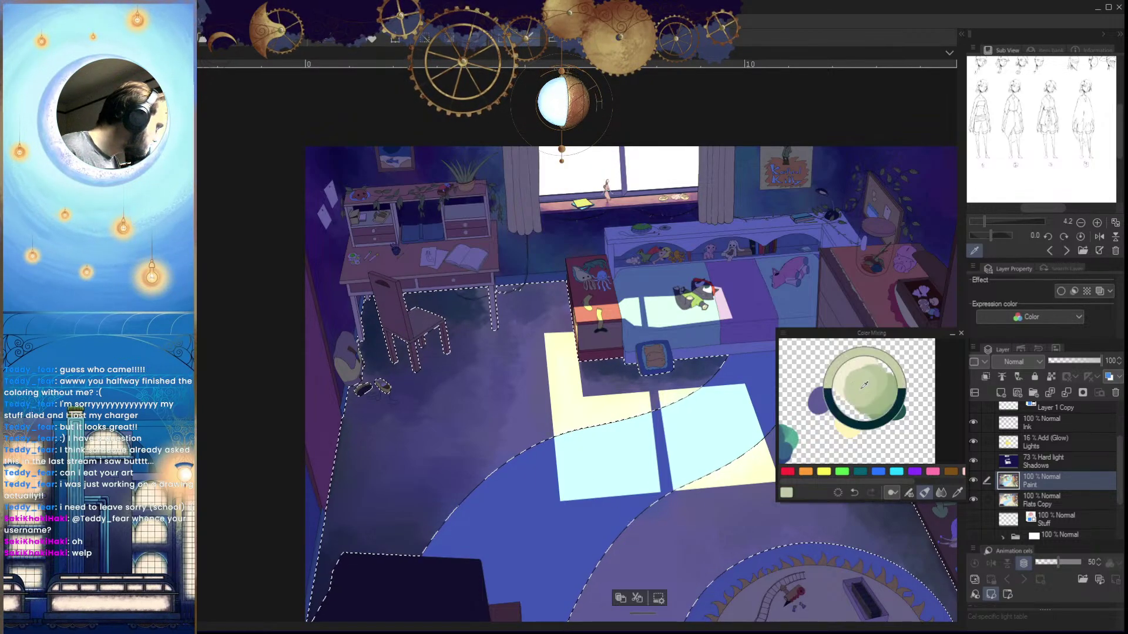
pyautogui.click(816, 398)
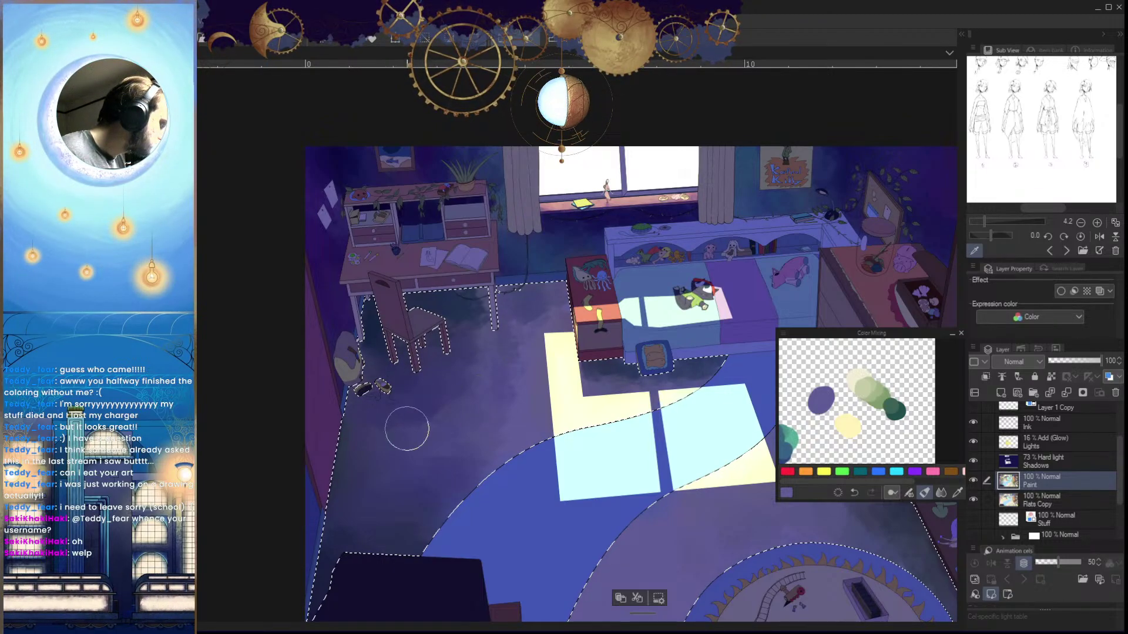
pyautogui.moveTo(512, 398); pyautogui.dragTo(487, 438)
pyautogui.scroll(3, 487, 438)
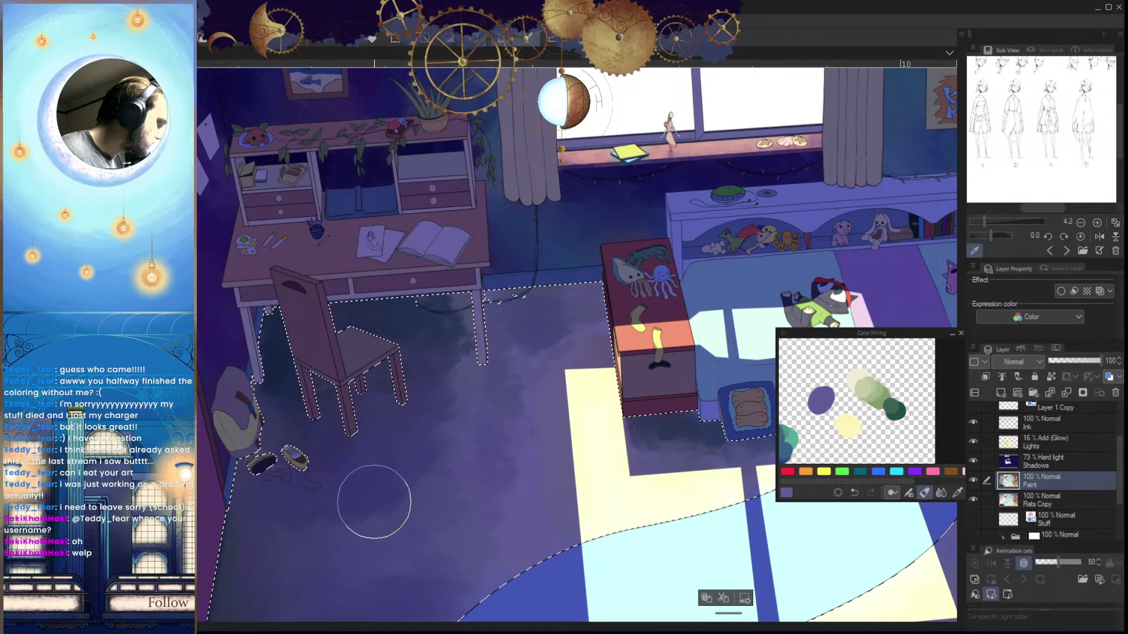
pyautogui.moveTo(498, 509); pyautogui.dragTo(534, 546)
pyautogui.press('h')
pyautogui.press('h')
# Brush light green over the open floor beside the chair
pyautogui.keyDown('alt'); pyautogui.click(872, 400); pyautogui.keyUp('alt')
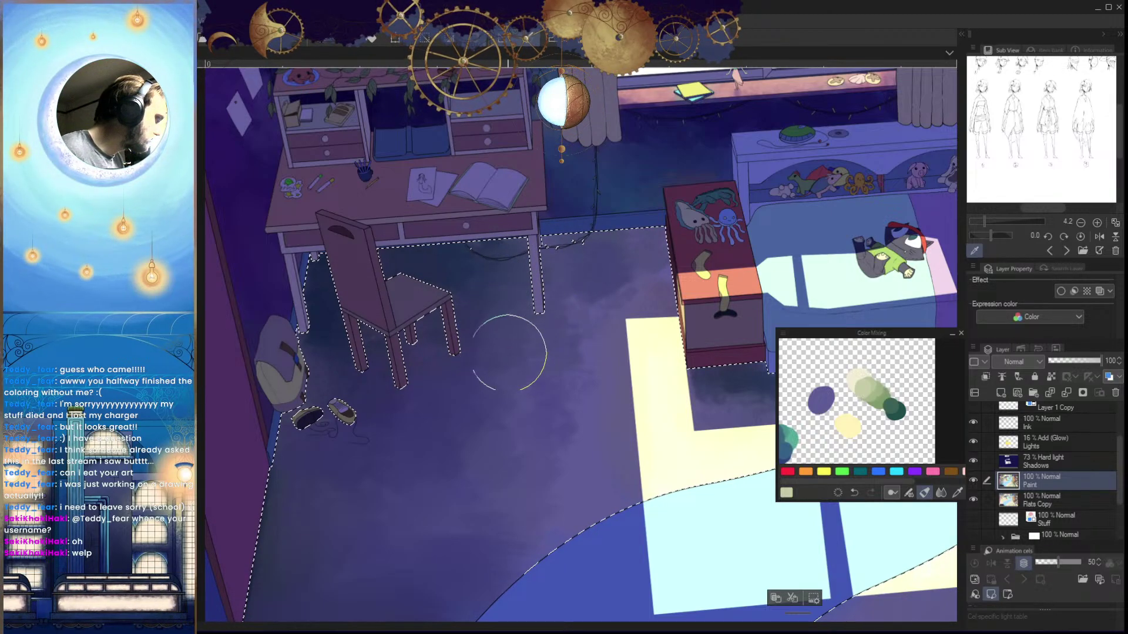
pyautogui.moveTo(504, 462); pyautogui.dragTo(529, 535)
pyautogui.moveTo(372, 498); pyautogui.dragTo(485, 504)
# Blend purple into the middle of the floor, checking the painting in a mirrored view
pyautogui.keyDown('alt'); pyautogui.click(818, 398); pyautogui.keyUp('alt')
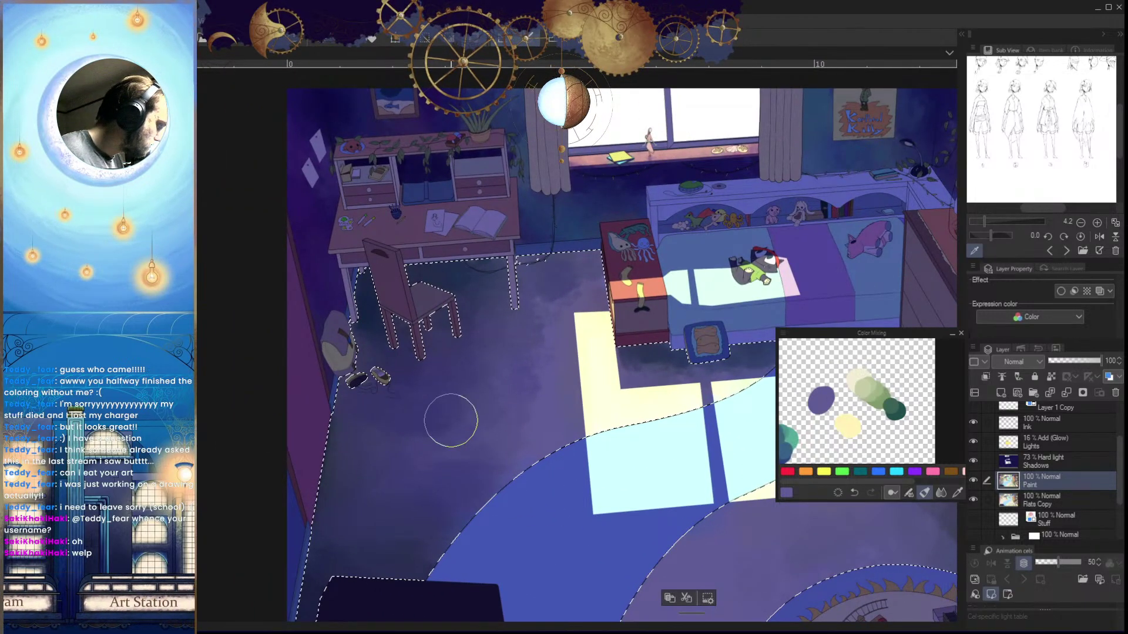
pyautogui.press('h')
pyautogui.moveTo(629, 481); pyautogui.dragTo(643, 456)
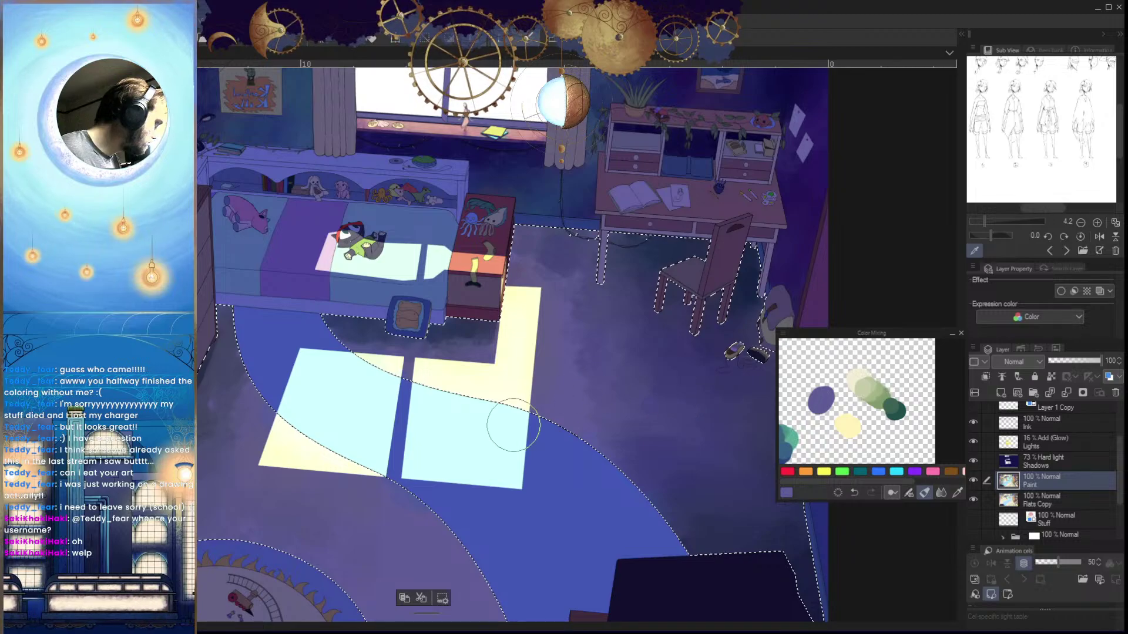
pyautogui.press('h')
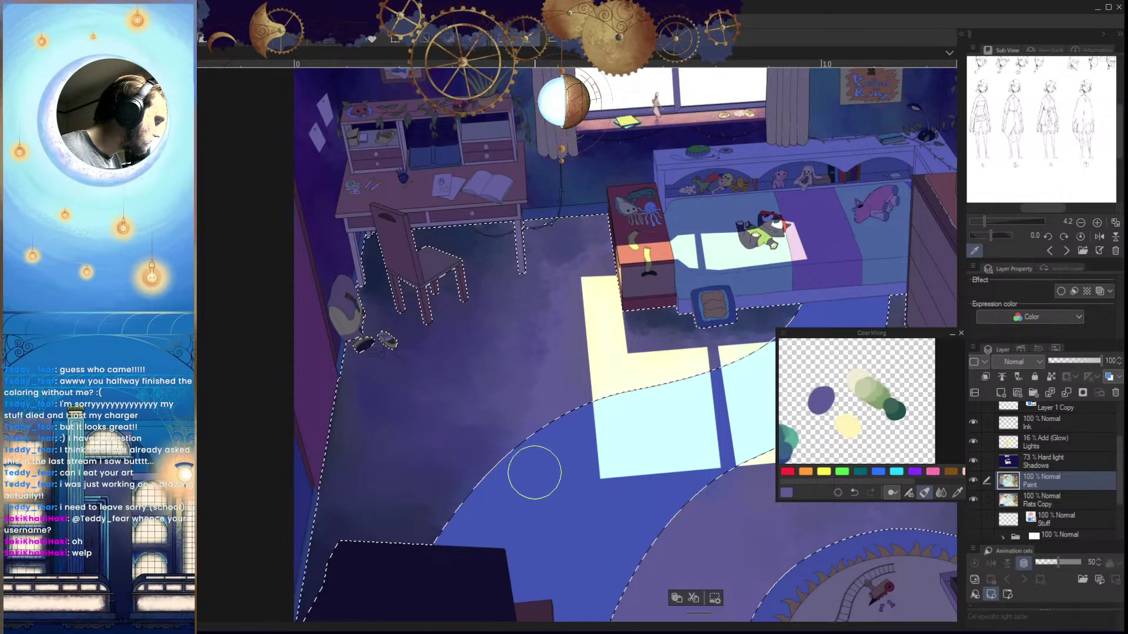
# Brush light green beside the chair and paint a dark green shadow beneath its legs with a smaller brush
pyautogui.click(873, 382)
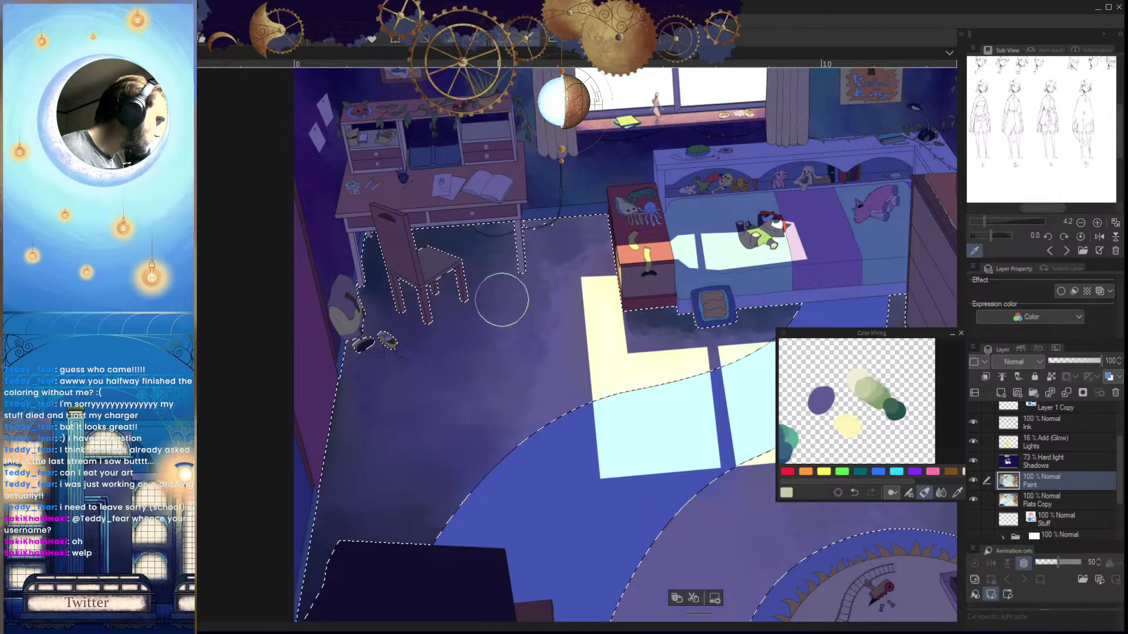
pyautogui.click(893, 409)
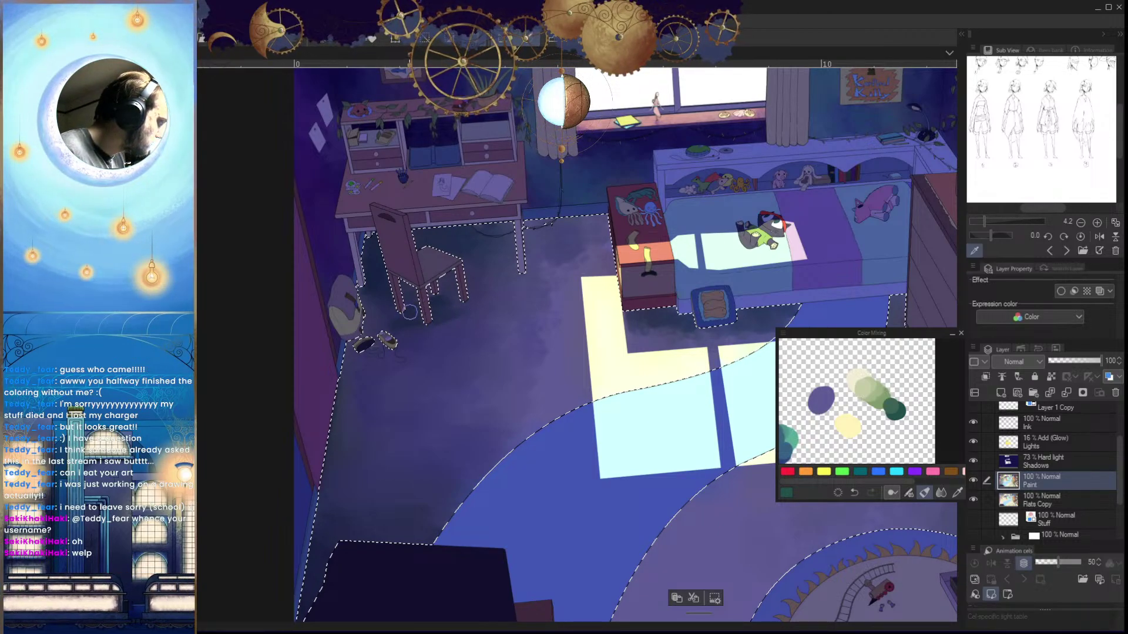
pyautogui.moveTo(458, 362); pyautogui.dragTo(587, 478)
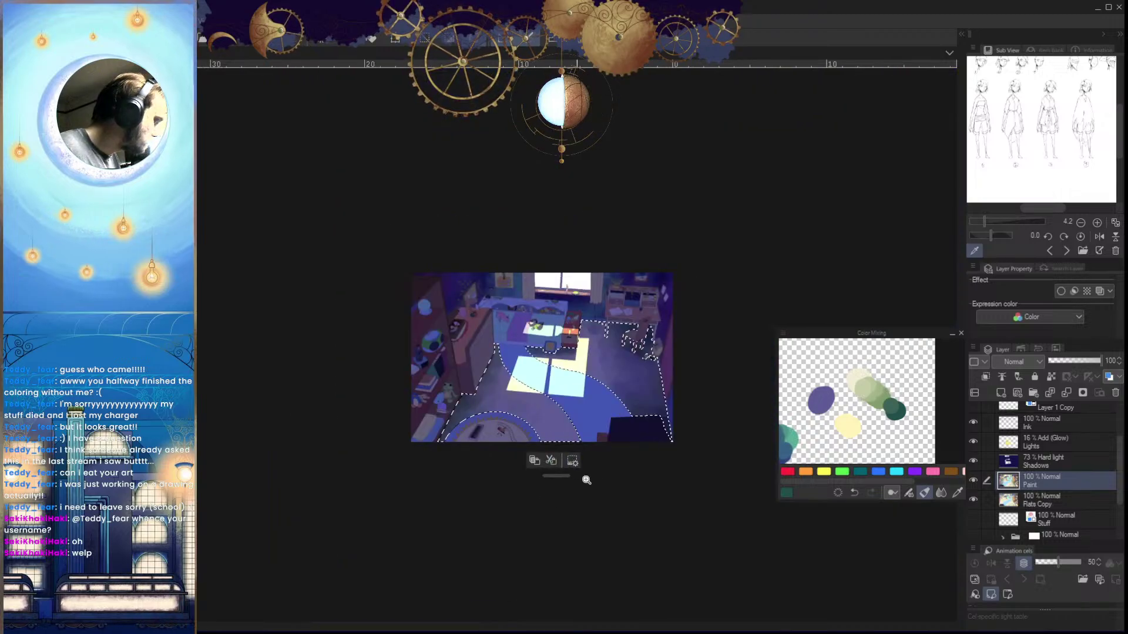
pyautogui.moveTo(608, 423); pyautogui.dragTo(630, 432)
pyautogui.scroll(5, 476, 354)
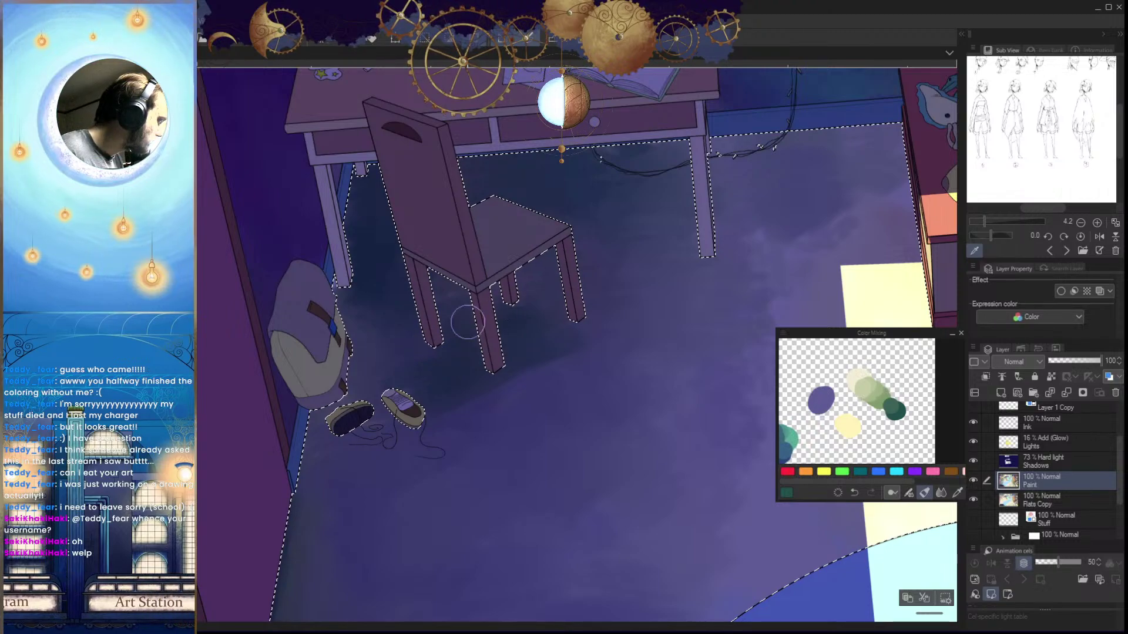
# Soften the edge of the chair's shadow with purple using a larger brush, checking the whole illustration
pyautogui.keyDown('alt'); pyautogui.click(827, 399); pyautogui.keyUp('alt')
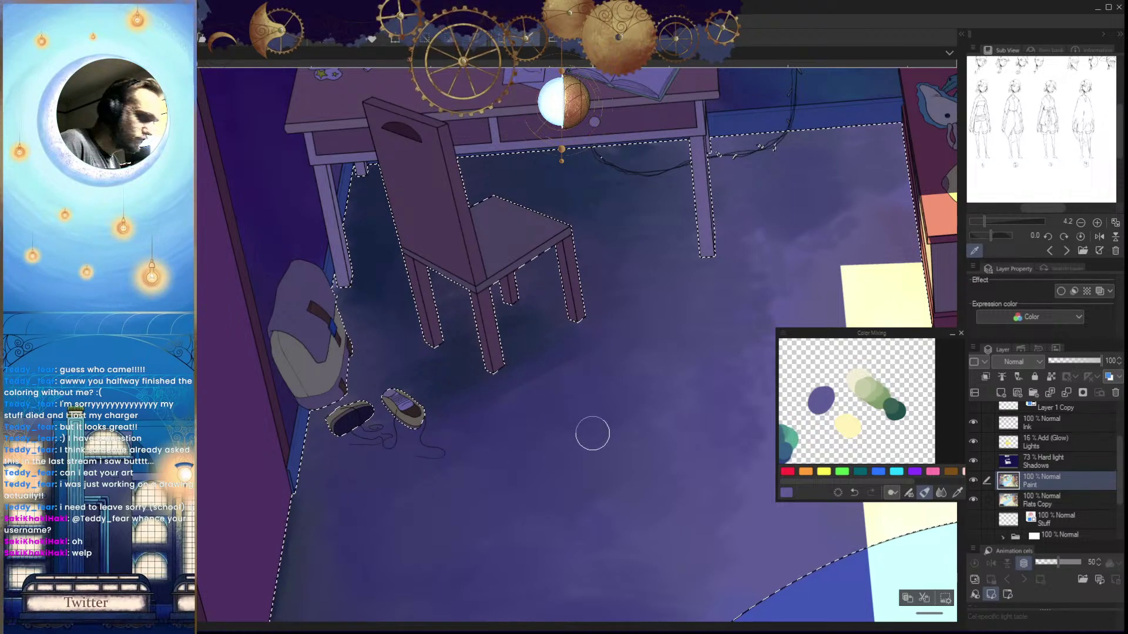
pyautogui.press(']')
pyautogui.press(']')
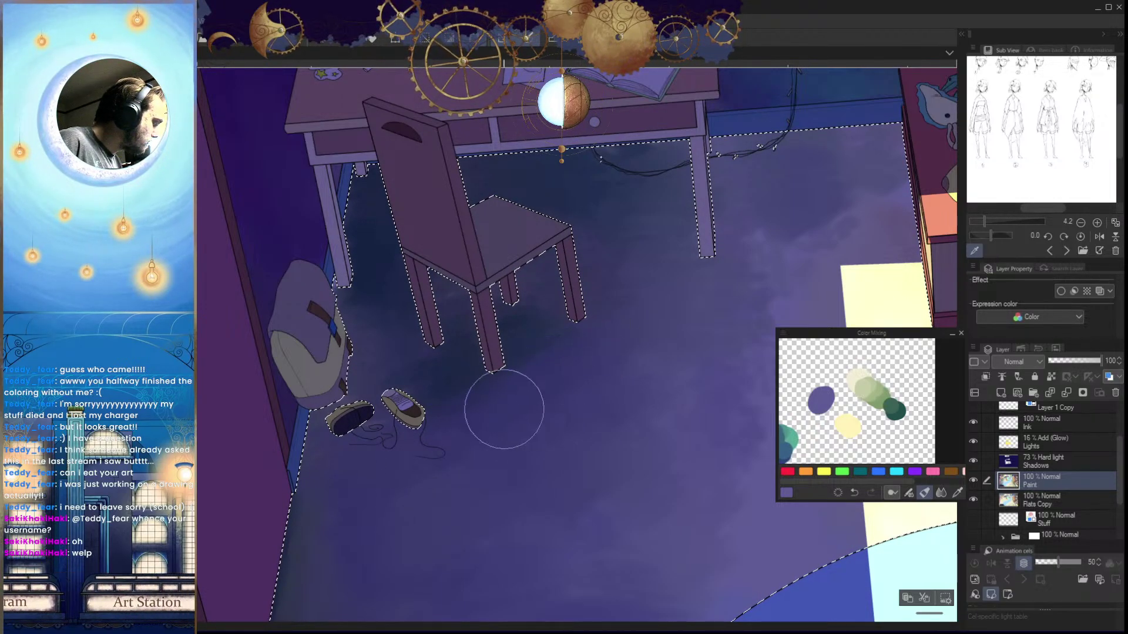
pyautogui.moveTo(638, 461); pyautogui.dragTo(587, 493)
pyautogui.scroll(-4, 587, 493)
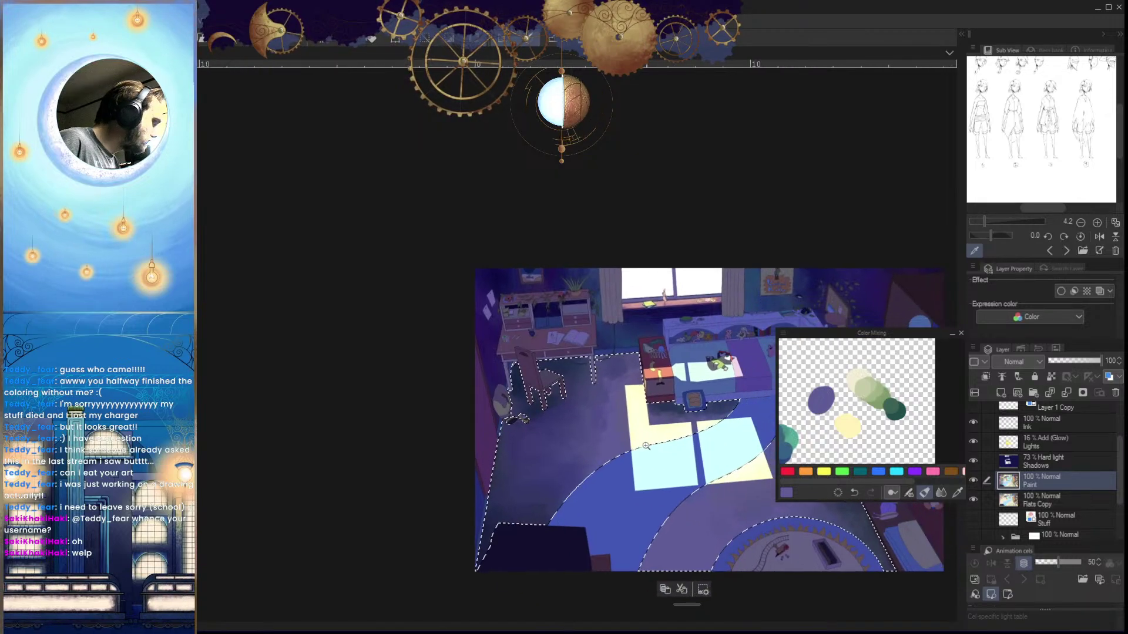
pyautogui.scroll(6, 630, 497)
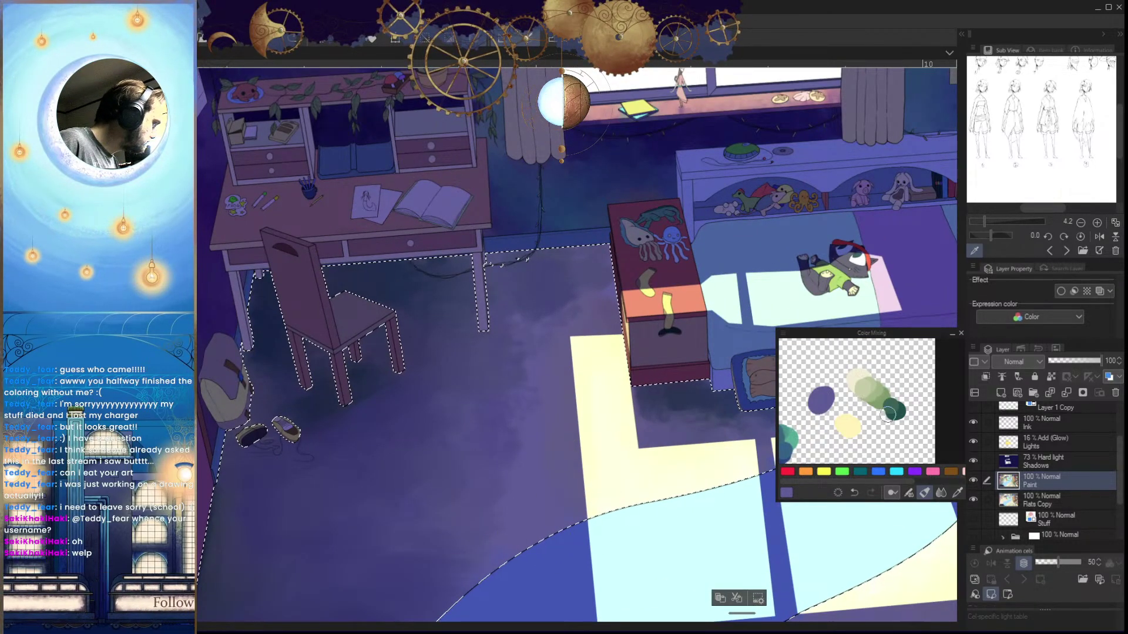
# Brush cream and light green over the floor in front of the chair and shoes
pyautogui.keyDown('alt'); pyautogui.click(855, 374); pyautogui.keyUp('alt')
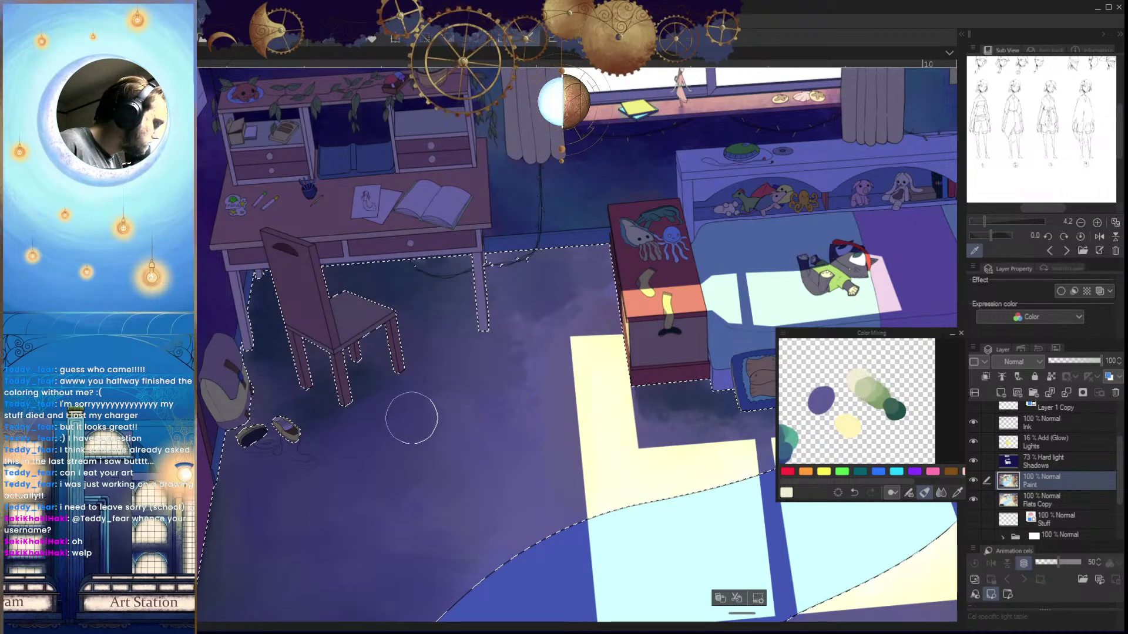
pyautogui.moveTo(449, 536); pyautogui.dragTo(500, 464)
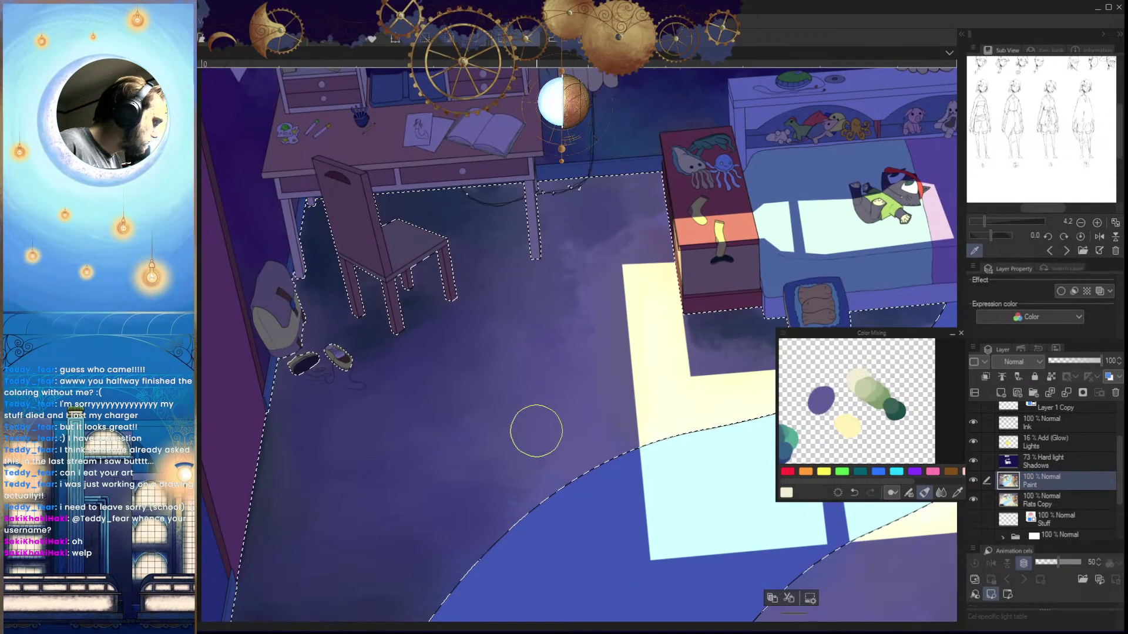
pyautogui.click(861, 383)
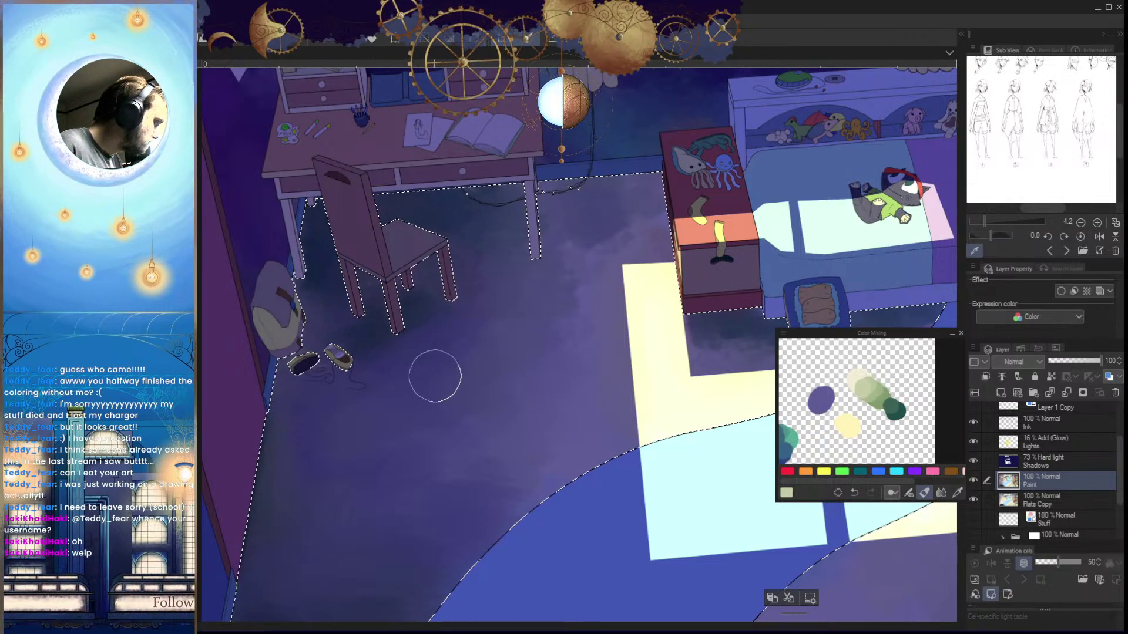
# Blend purple over the floor between the chair and the window light
pyautogui.click(821, 401)
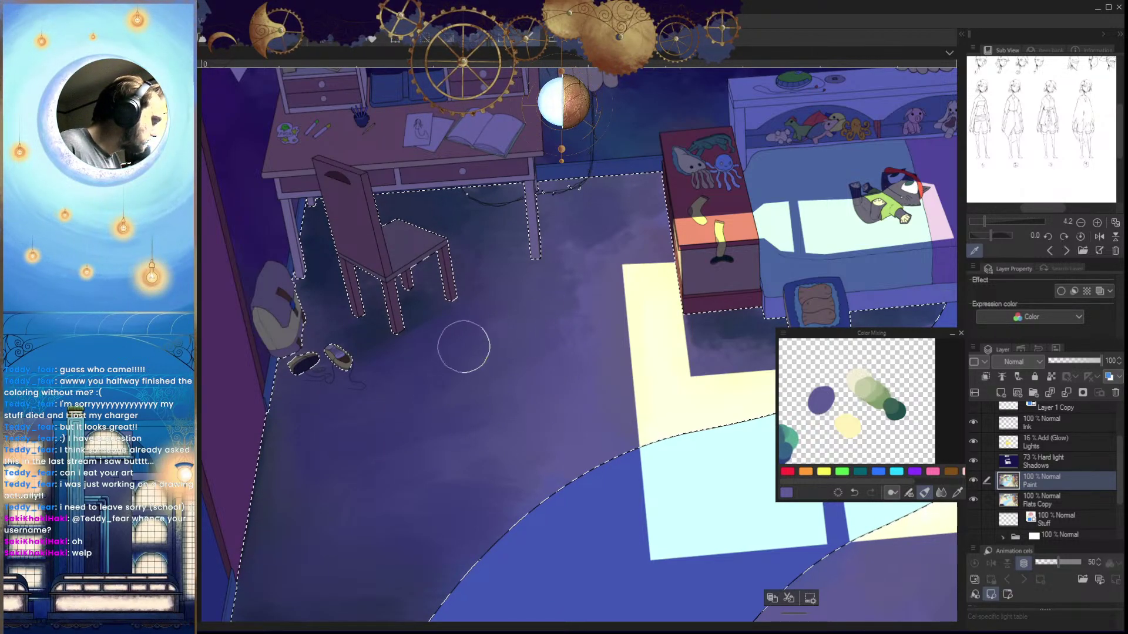
pyautogui.moveTo(556, 333); pyautogui.dragTo(517, 381)
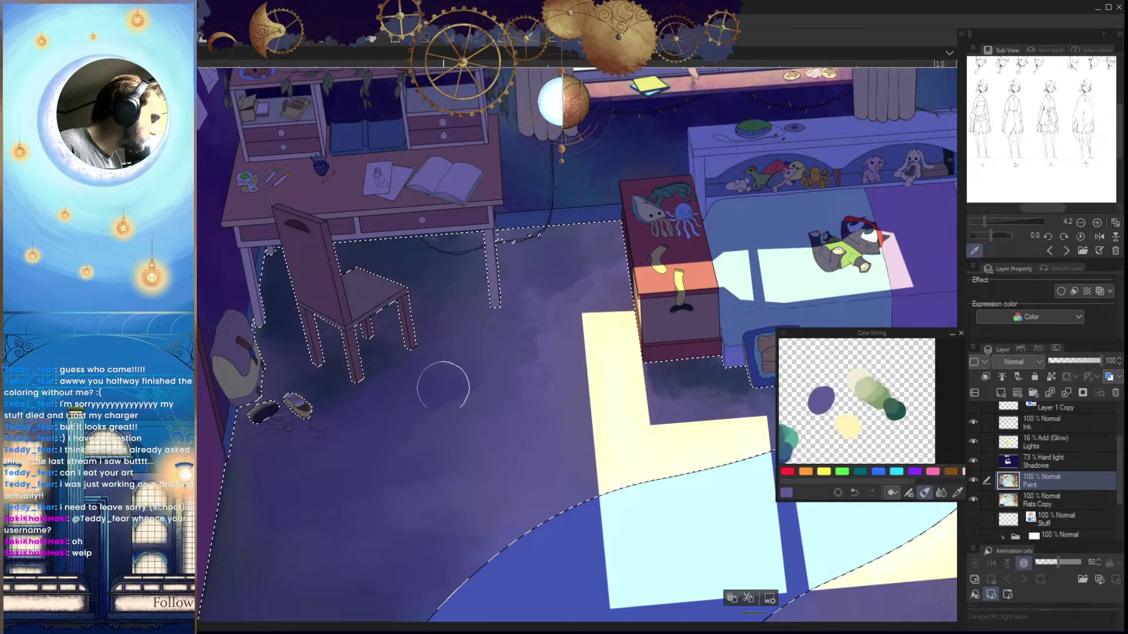
pyautogui.moveTo(482, 463); pyautogui.dragTo(529, 410)
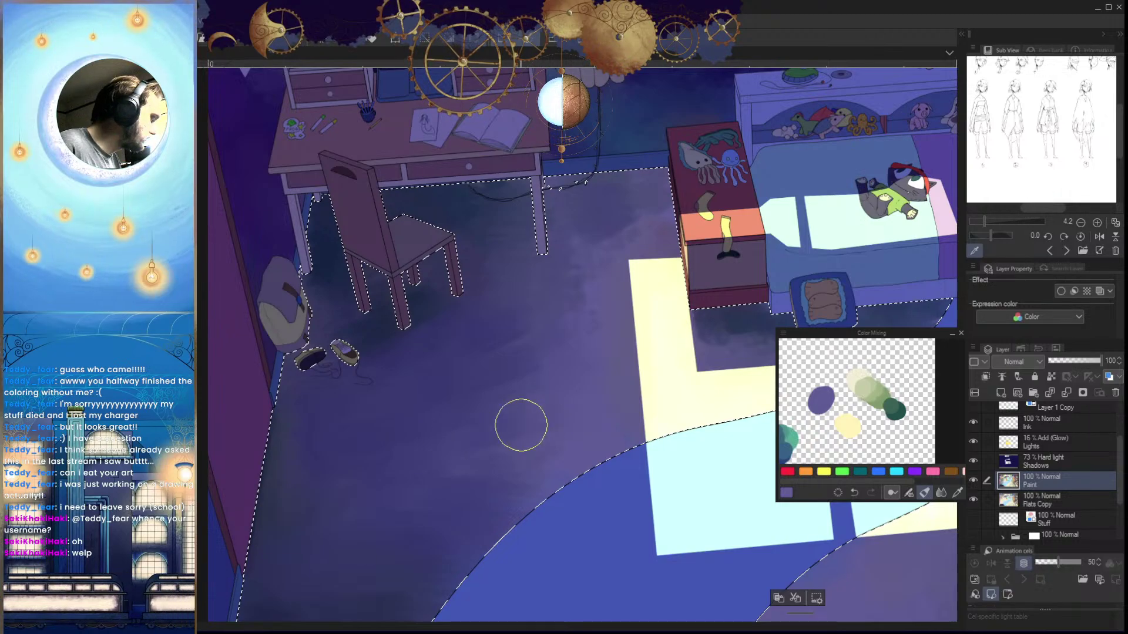
# Alternate light green and purple brushwork over the floor in front of the chair and shoes, finishing with light green
pyautogui.keyDown('alt'); pyautogui.click(859, 384); pyautogui.keyUp('alt')
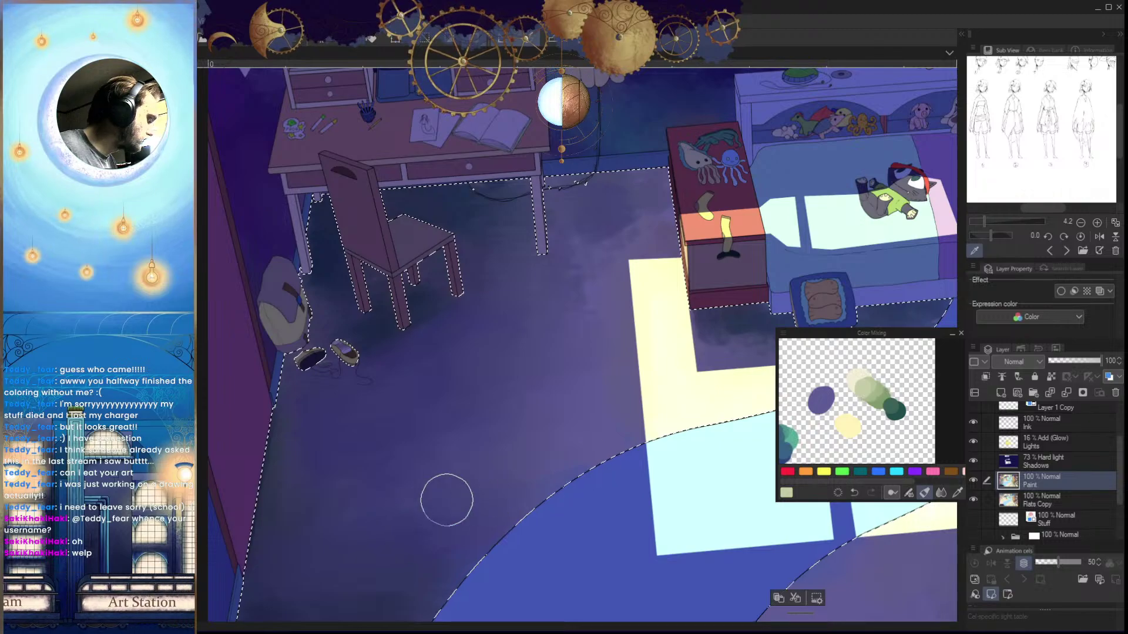
pyautogui.keyDown('alt'); pyautogui.click(825, 400); pyautogui.keyUp('alt')
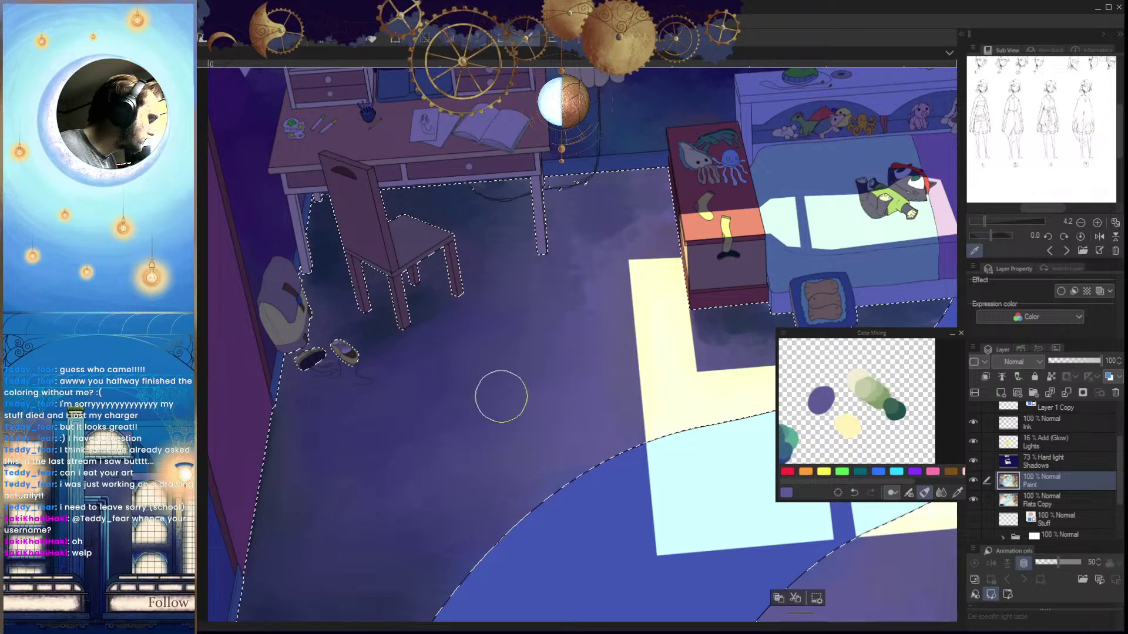
pyautogui.keyDown('alt'); pyautogui.click(868, 385); pyautogui.keyUp('alt')
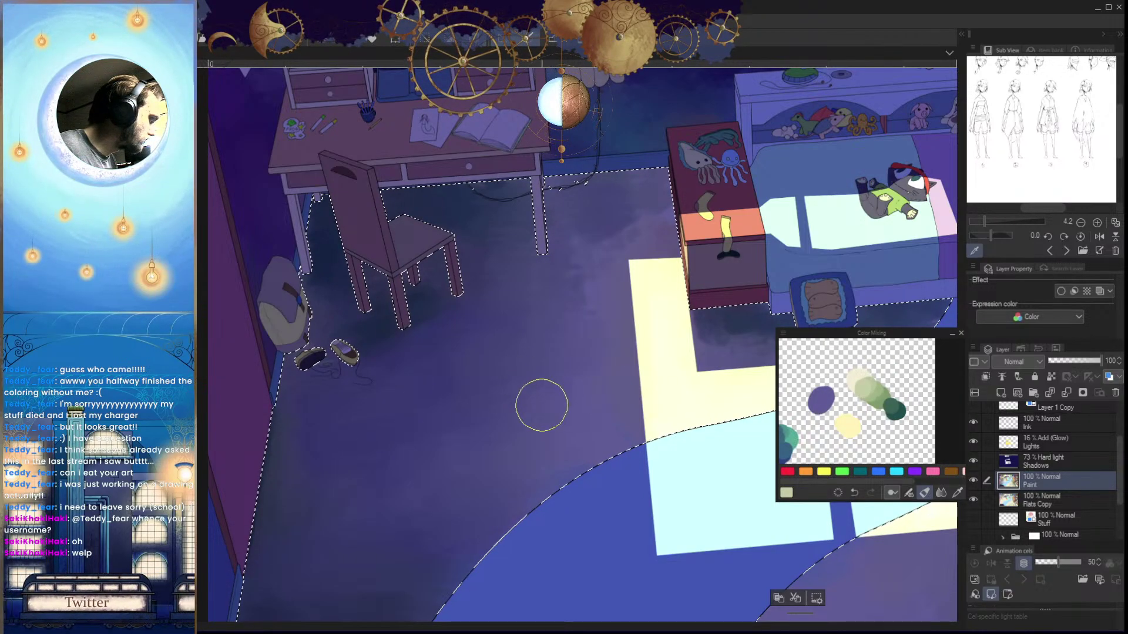
pyautogui.moveTo(562, 448); pyautogui.dragTo(493, 447)
# Examine the floor shading across the whole illustration, both mirrored and in its normal orientation
pyautogui.hotkey('ctrl', 'd')
pyautogui.moveTo(682, 483); pyautogui.dragTo(424, 539)
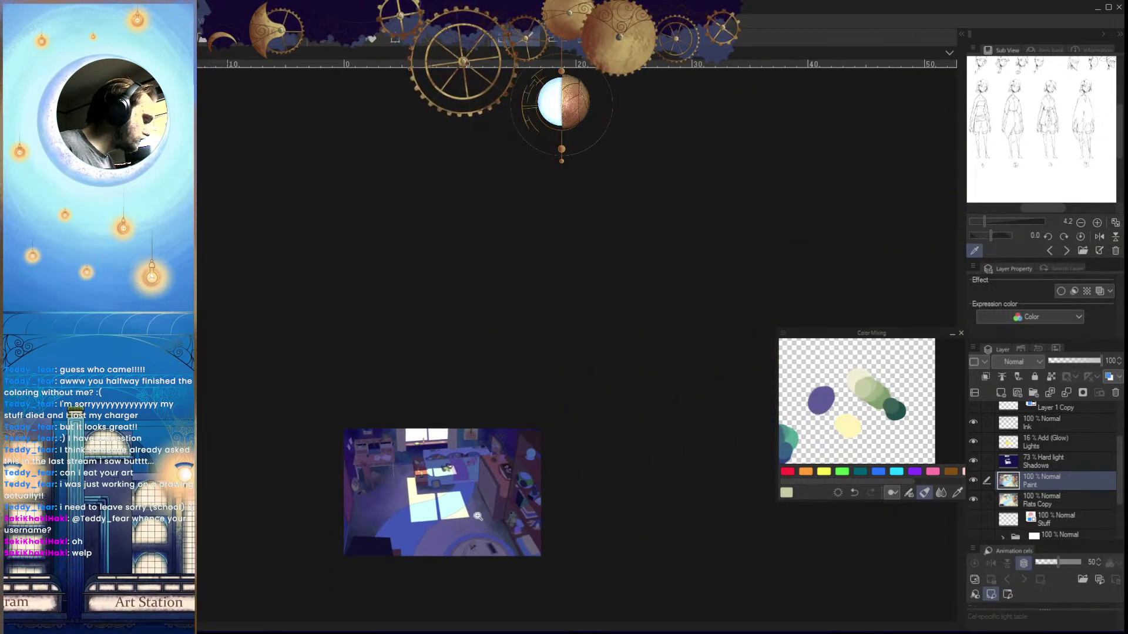
pyautogui.scroll(2, 478, 517)
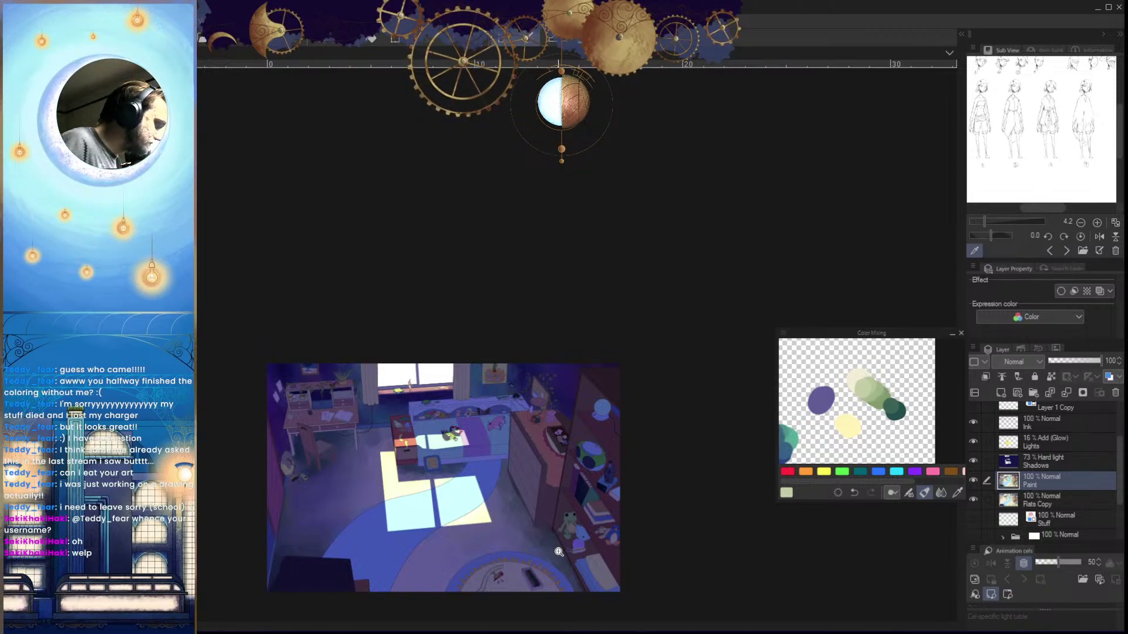
pyautogui.moveTo(492, 510); pyautogui.dragTo(456, 517)
pyautogui.press('h')
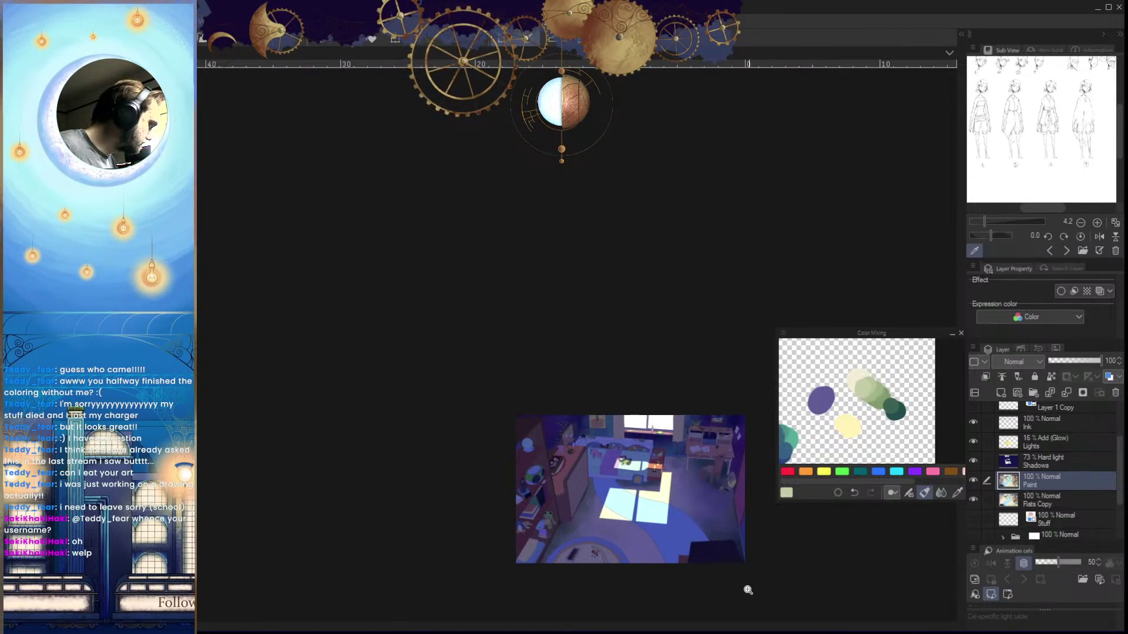
pyautogui.scroll(5, 506, 540)
pyautogui.press('h')
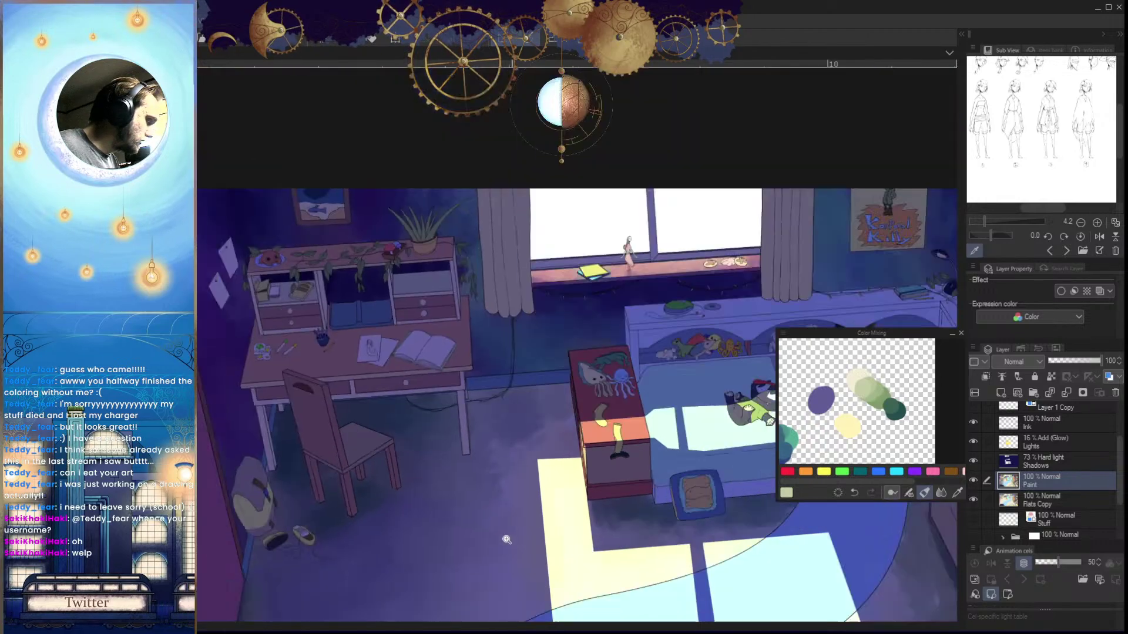
pyautogui.scroll(-4, 506, 539)
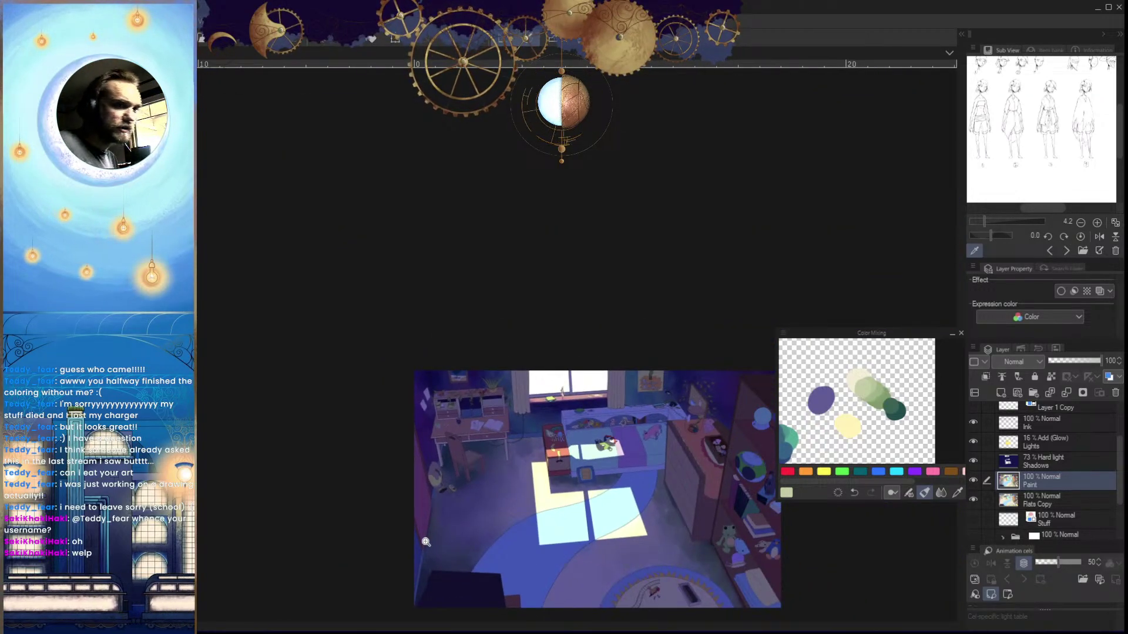
pyautogui.scroll(4, 426, 542)
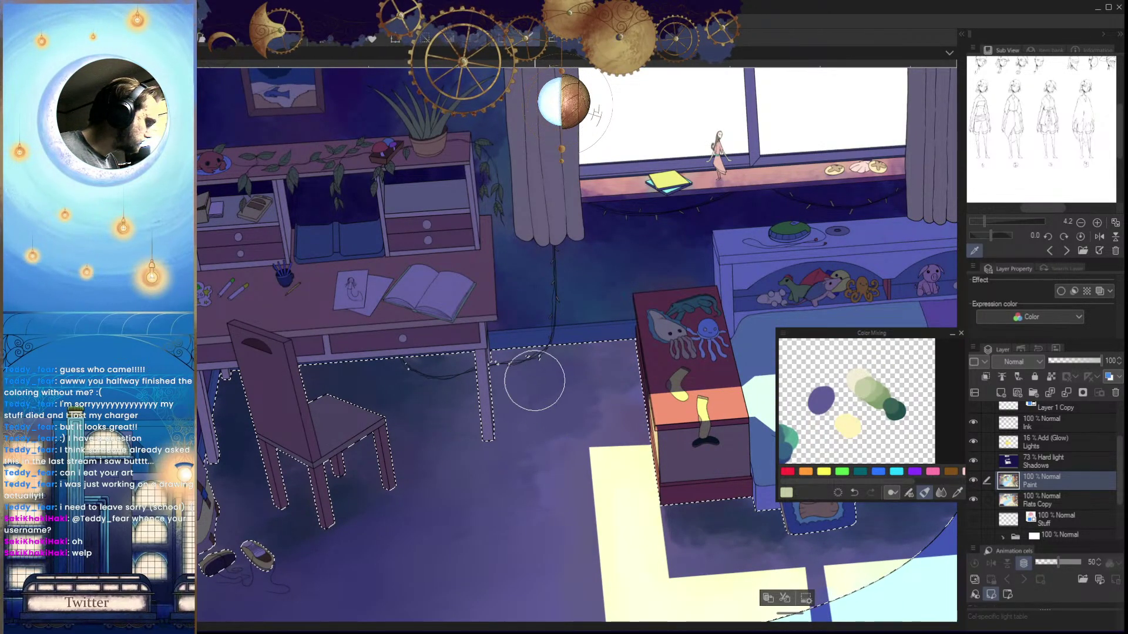
# Brush mid green and cream over the selected floor between the desk, the red chest and the window light
pyautogui.click(890, 399)
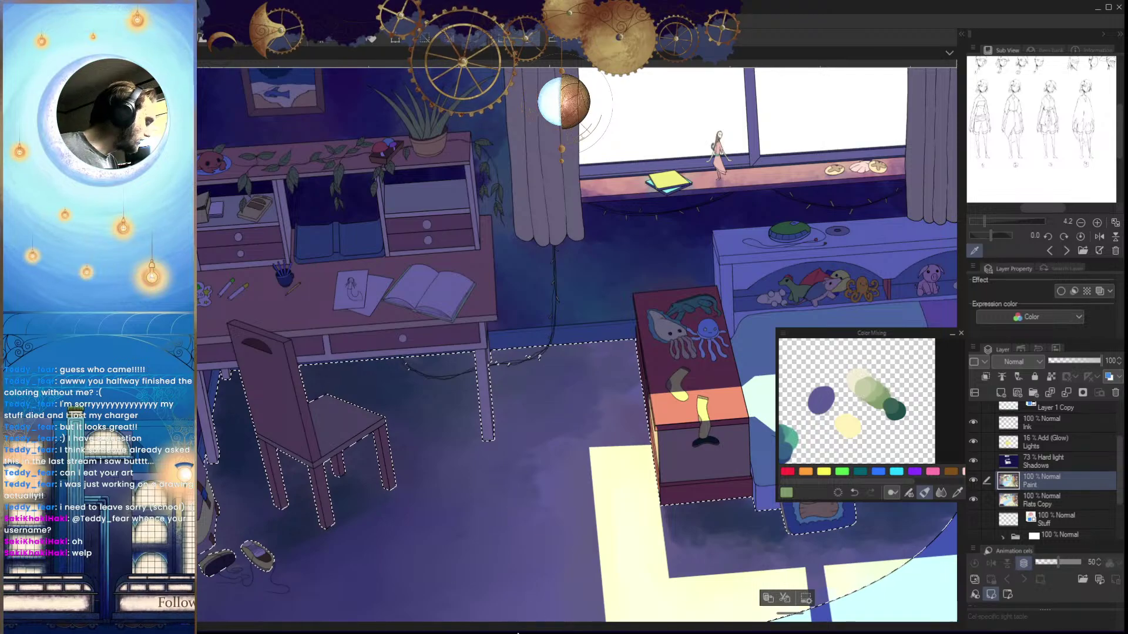
pyautogui.moveTo(590, 417); pyautogui.dragTo(604, 398)
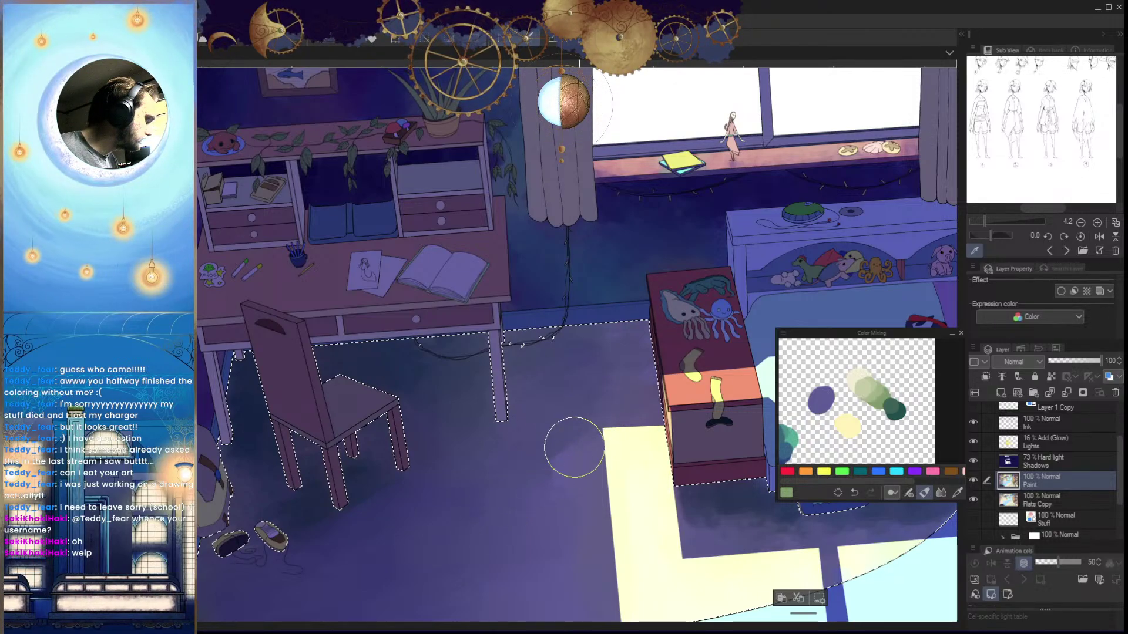
pyautogui.scroll(-6, 573, 487)
pyautogui.moveTo(596, 499); pyautogui.dragTo(581, 477)
pyautogui.scroll(5, 580, 477)
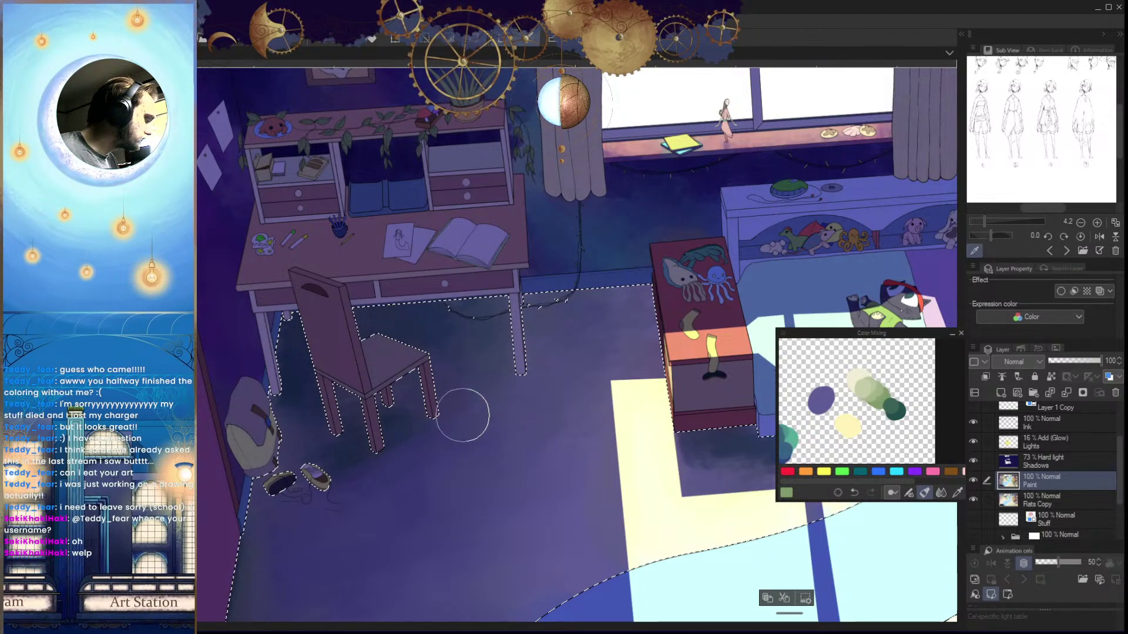
pyautogui.moveTo(528, 482); pyautogui.dragTo(586, 385)
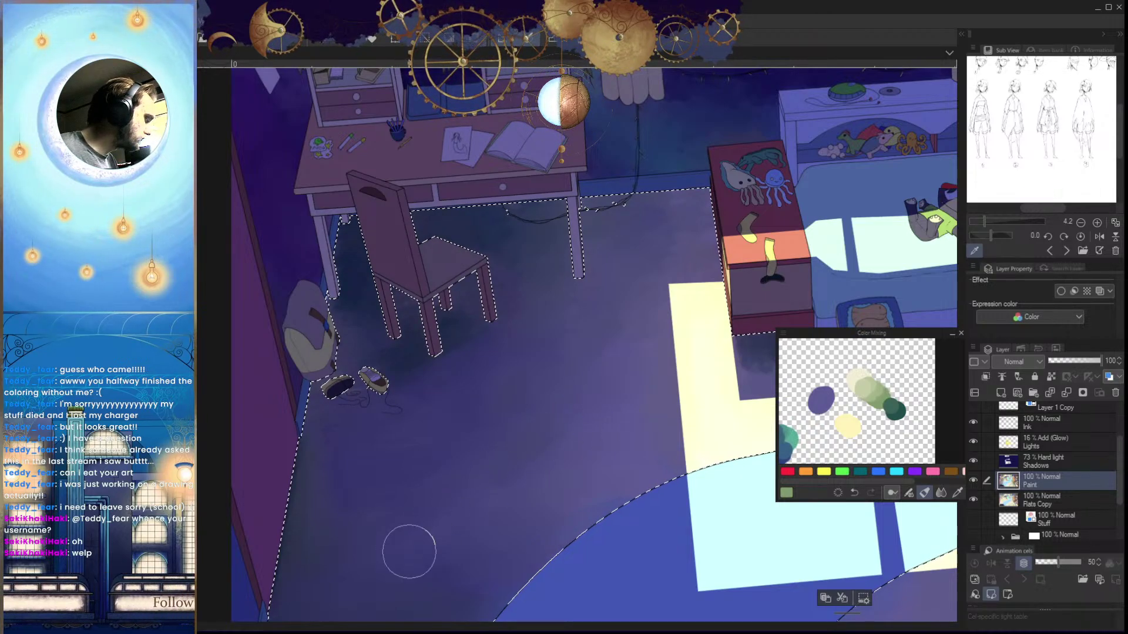
pyautogui.click(863, 370)
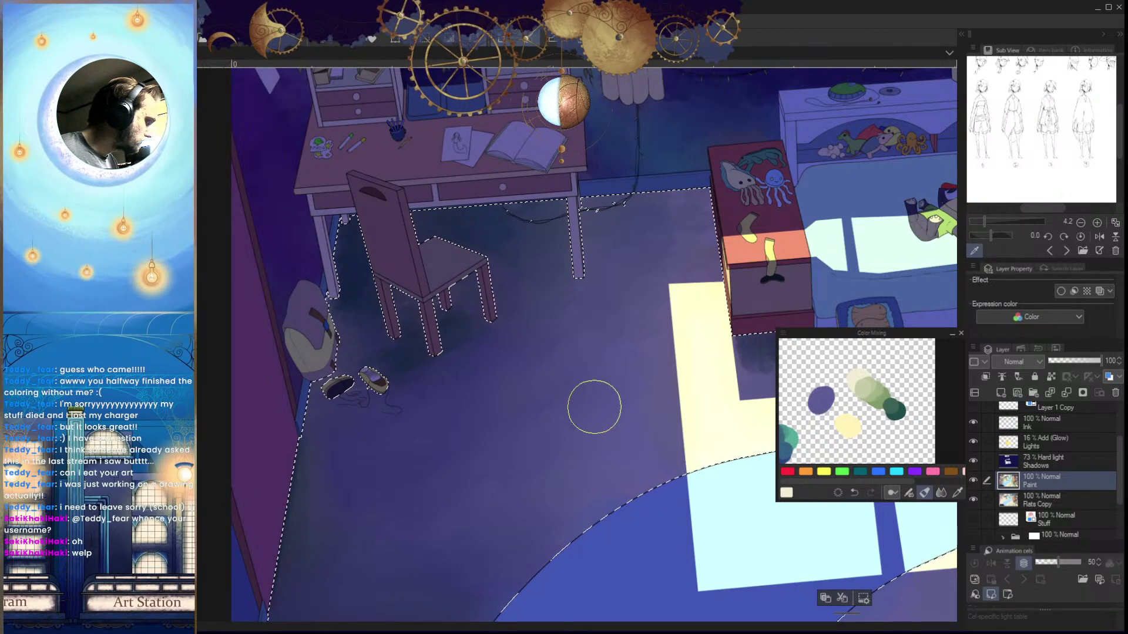
pyautogui.moveTo(560, 446); pyautogui.dragTo(509, 459)
# Check the reworked floor tones against the full room, comparing close and distant views of the picture
pyautogui.hotkey('ctrl', 'd')
pyautogui.moveTo(708, 458); pyautogui.dragTo(616, 478)
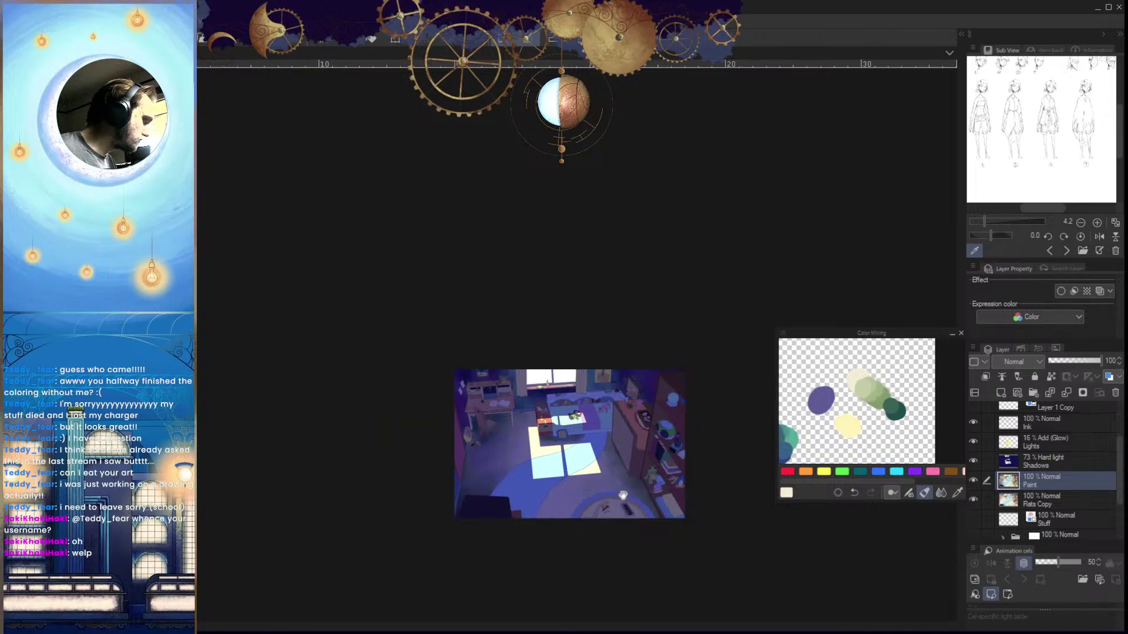
pyautogui.press('h')
pyautogui.scroll(5, 645, 597)
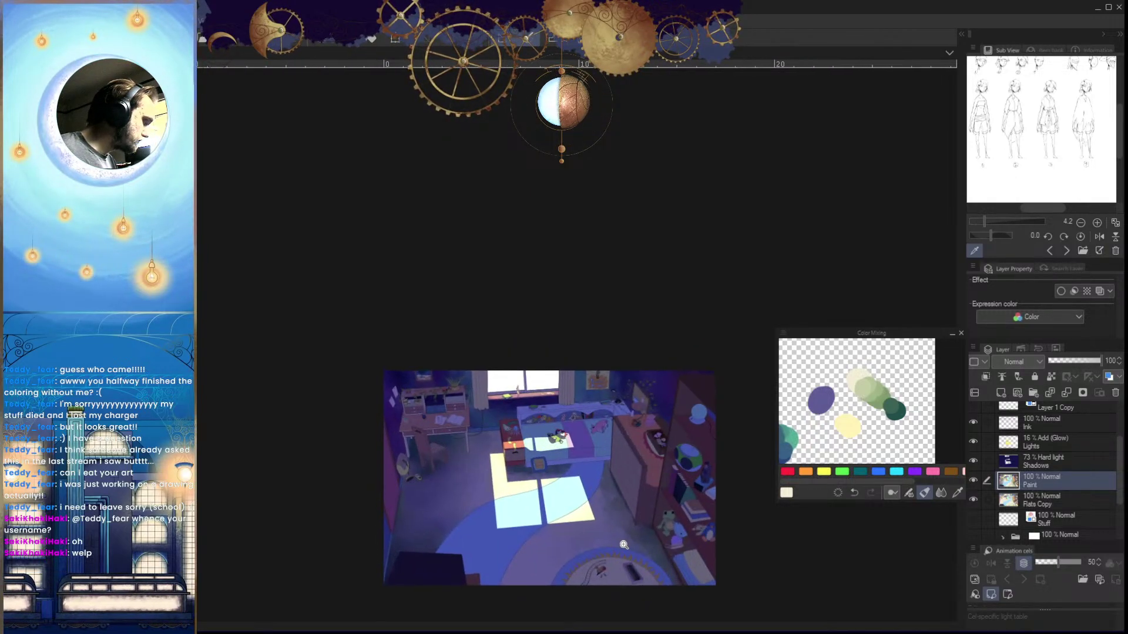
pyautogui.scroll(2, 661, 556)
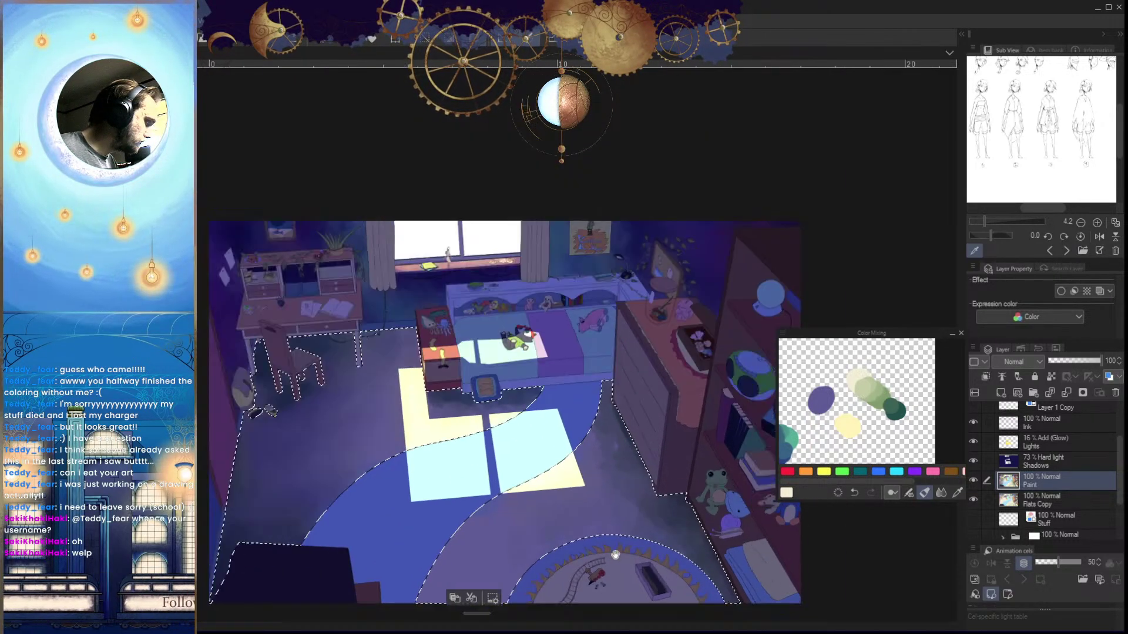
pyautogui.scroll(-2, 638, 535)
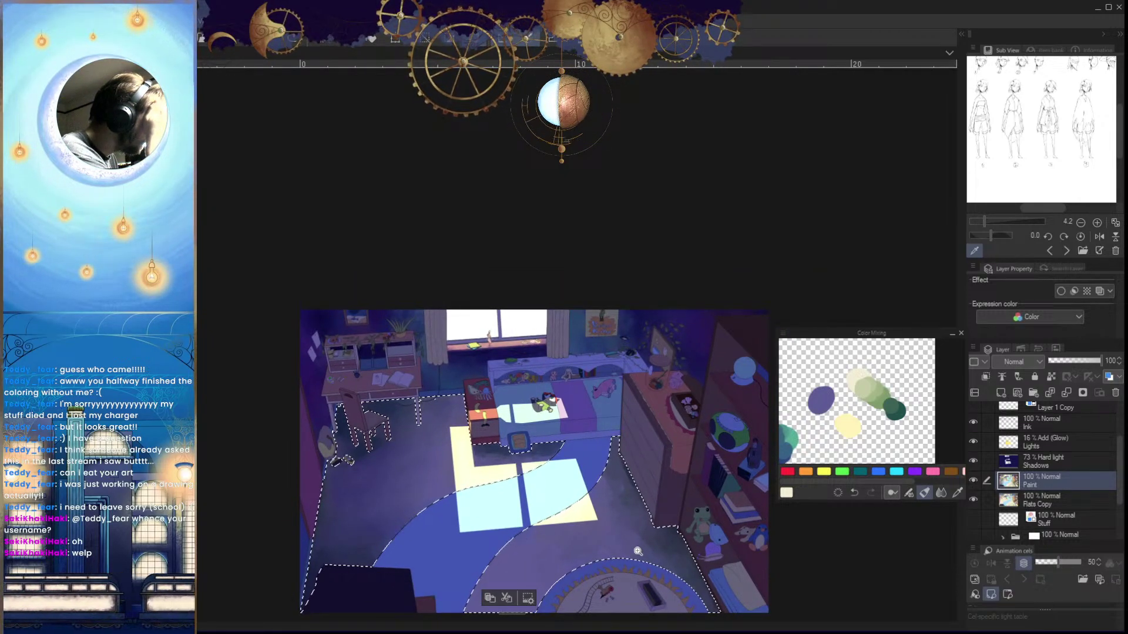
pyautogui.scroll(2, 413, 396)
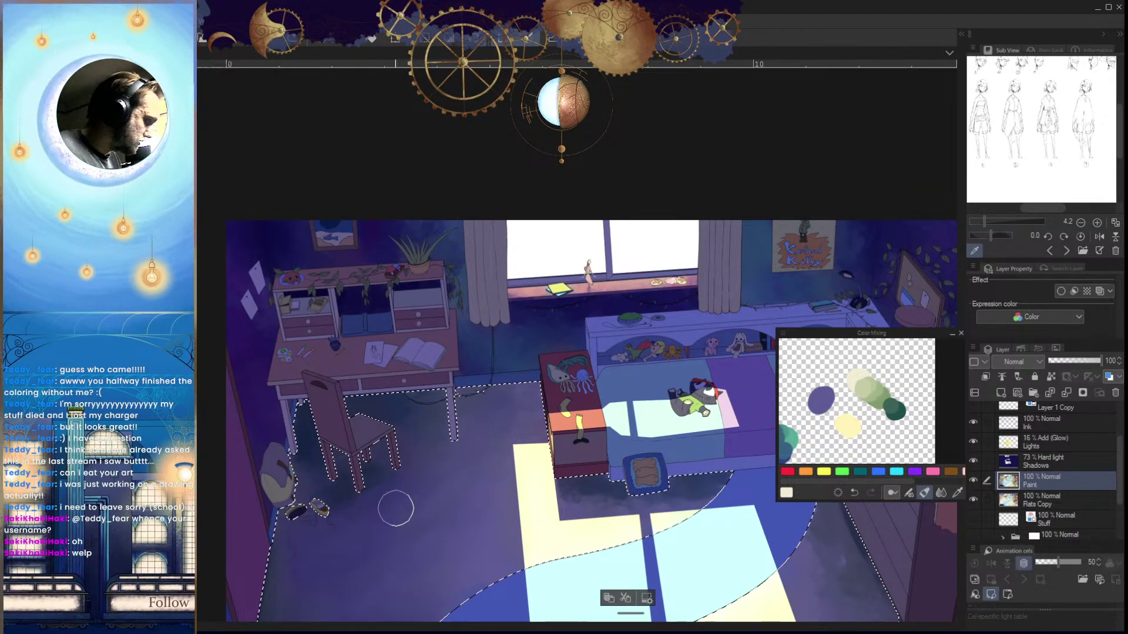
# Paint a dark navy shadow on the floor beneath the desk and around the chair
pyautogui.keyDown('alt'); pyautogui.click(466, 396); pyautogui.keyUp('alt')
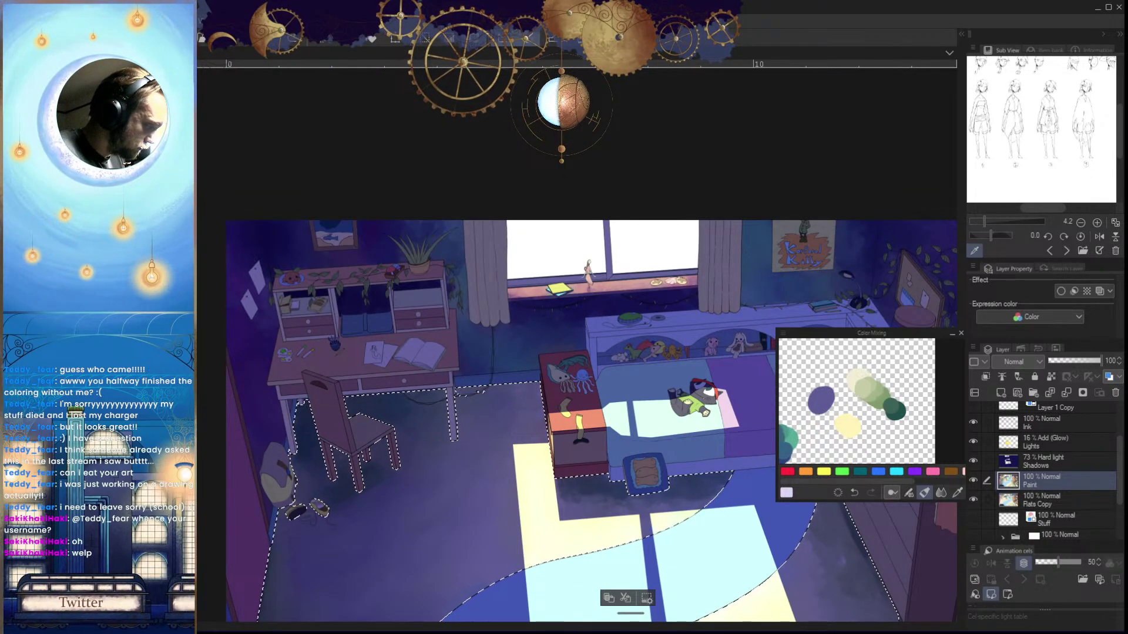
pyautogui.press('x')
pyautogui.scroll(3, 382, 506)
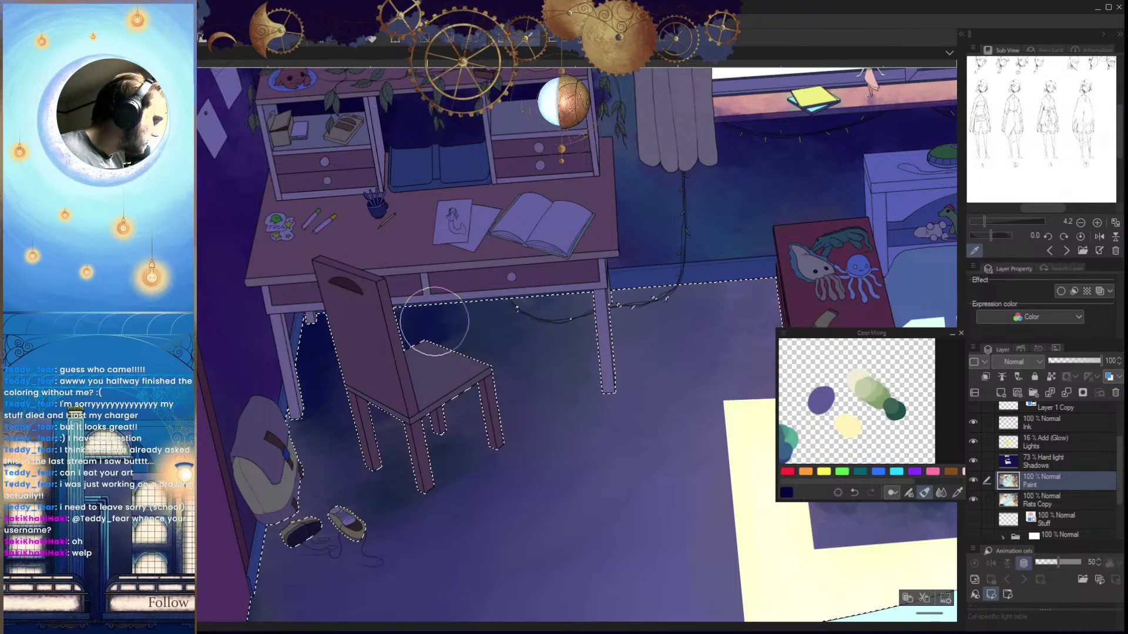
pyautogui.moveTo(502, 335)
pyautogui.mouseDown()
pyautogui.moveTo(413, 356)
pyautogui.moveTo(479, 333)
pyautogui.moveTo(457, 363)
pyautogui.moveTo(408, 366)
pyautogui.moveTo(446, 343)
pyautogui.moveTo(413, 386)
pyautogui.moveTo(560, 315)
pyautogui.moveTo(462, 383)
pyautogui.moveTo(457, 410)
pyautogui.moveTo(475, 417)
pyautogui.moveTo(373, 482)
pyautogui.moveTo(403, 474)
pyautogui.moveTo(467, 411)
pyautogui.moveTo(434, 408)
pyautogui.moveTo(443, 391)
pyautogui.moveTo(374, 410)
pyautogui.moveTo(369, 400)
pyautogui.moveTo(527, 375)
pyautogui.moveTo(449, 417)
pyautogui.moveTo(439, 411)
pyautogui.moveTo(521, 337)
pyautogui.moveTo(485, 316)
pyautogui.moveTo(430, 325)
pyautogui.moveTo(332, 381)
pyautogui.moveTo(318, 423)
pyautogui.moveTo(305, 426)
pyautogui.moveTo(591, 320)
pyautogui.mouseUp()
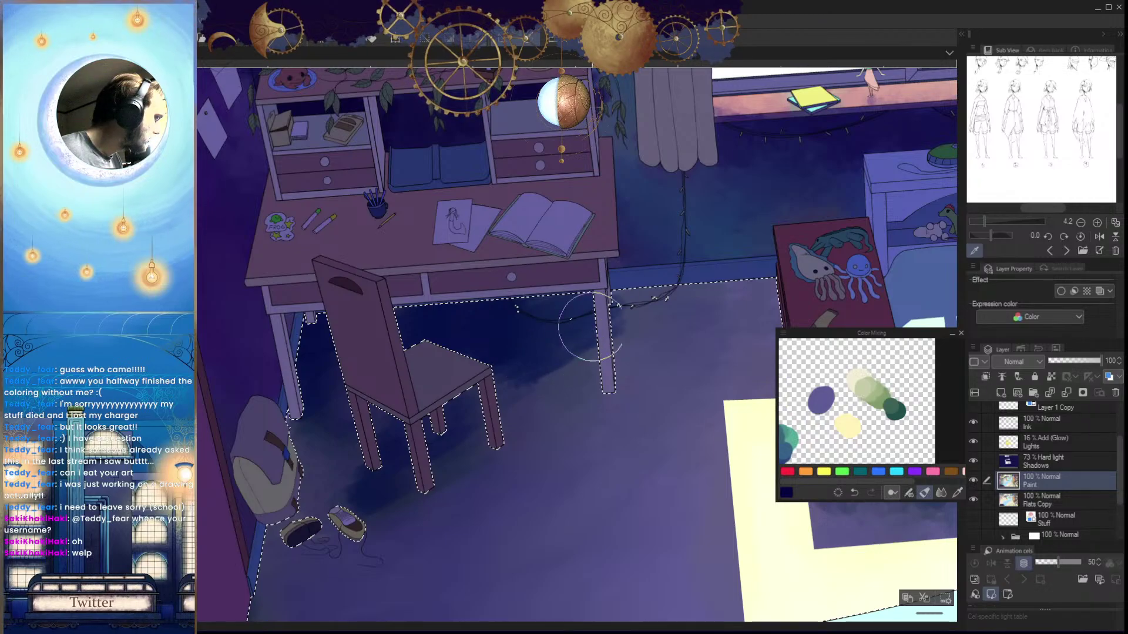
pyautogui.moveTo(544, 366); pyautogui.dragTo(510, 390)
pyautogui.moveTo(435, 414)
pyautogui.mouseDown()
pyautogui.moveTo(525, 389)
pyautogui.moveTo(414, 465)
pyautogui.moveTo(440, 429)
pyautogui.moveTo(591, 350)
pyautogui.mouseUp()
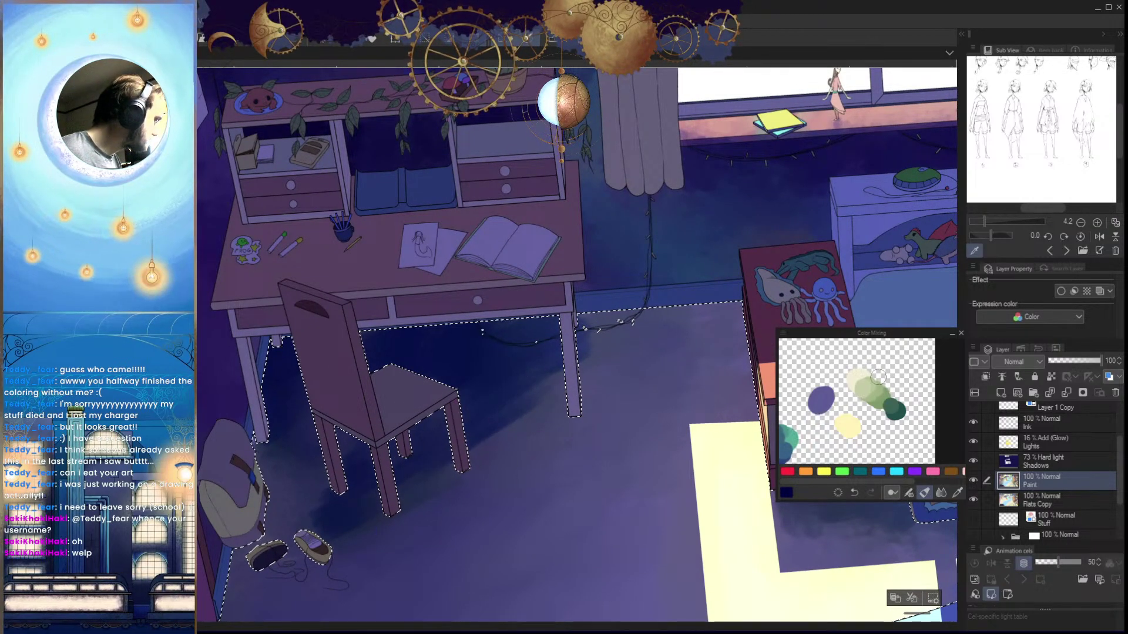
# Brush light green along the edge of the navy shadow beside the chair and desk leg, and undo the last stroke
pyautogui.keyDown('alt'); pyautogui.click(863, 388); pyautogui.keyUp('alt')
pyautogui.moveTo(594, 347); pyautogui.dragTo(521, 383)
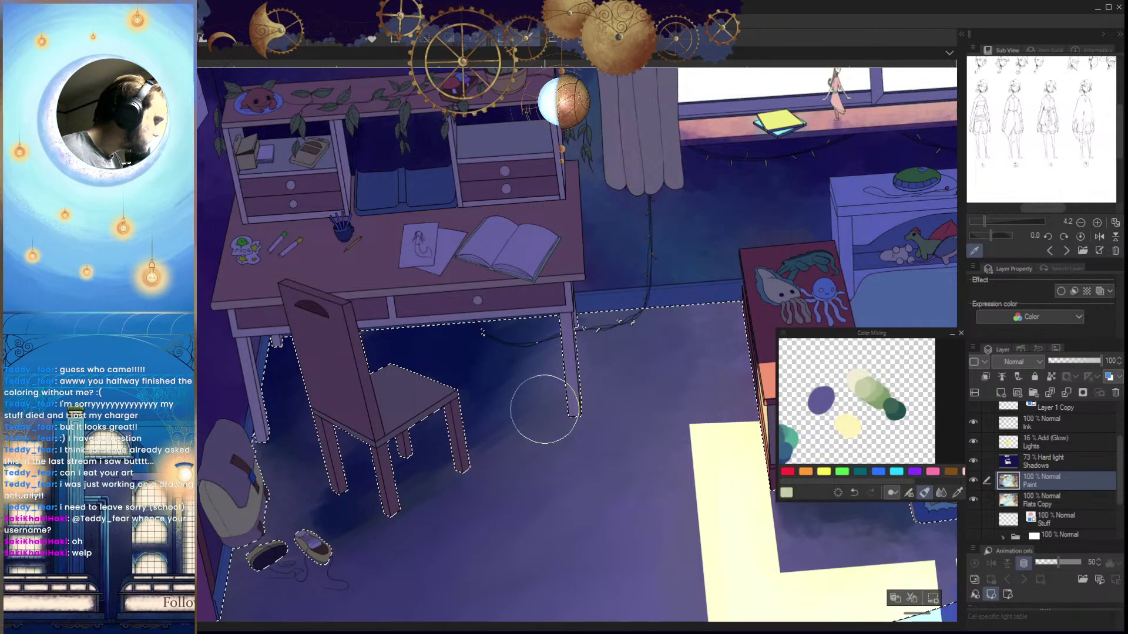
pyautogui.moveTo(448, 444); pyautogui.dragTo(466, 504)
pyautogui.moveTo(451, 458); pyautogui.dragTo(486, 518)
pyautogui.scroll(6, 499, 446)
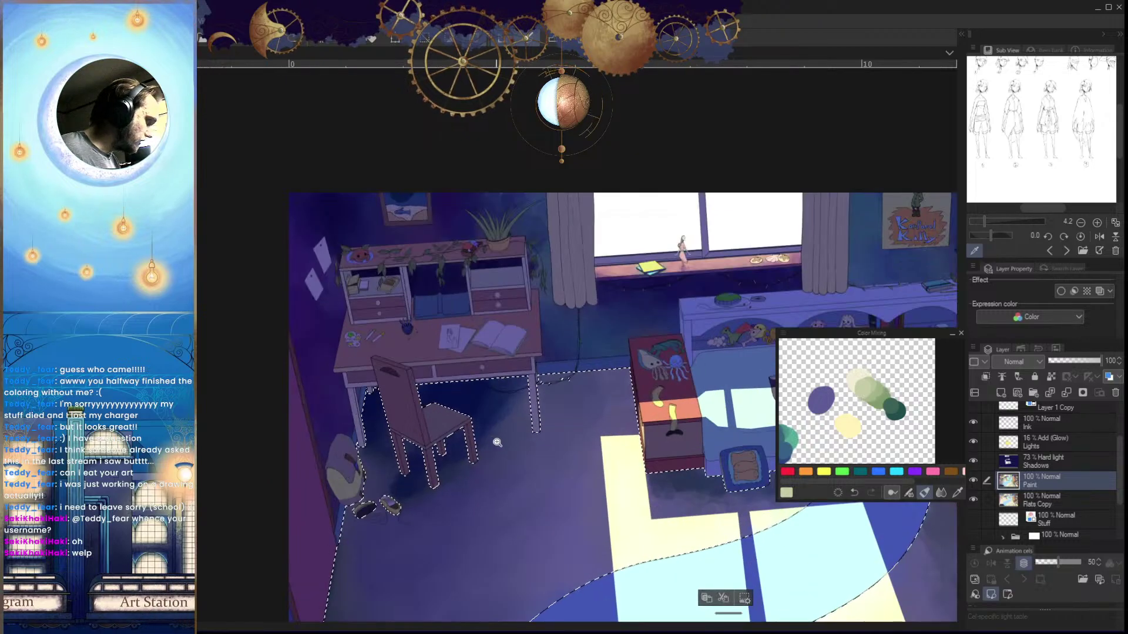
pyautogui.hotkey('ctrl', 'z')
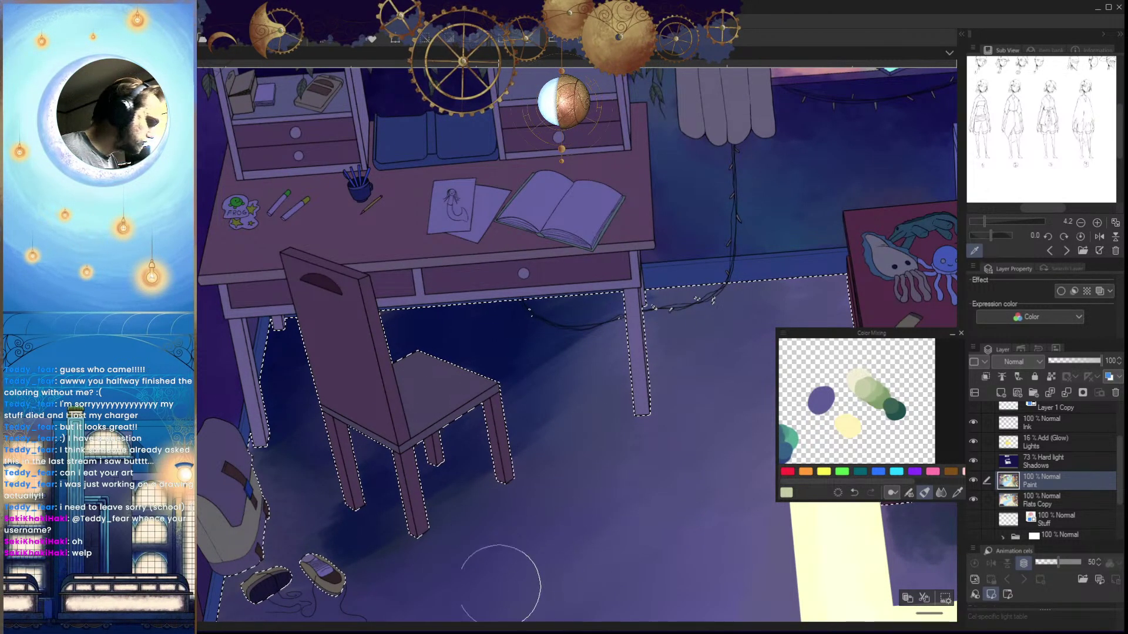
# Rework the shadow's edge beneath the desk between the chair and the desk leg, alternating navy, cream and light green
pyautogui.keyDown('alt'); pyautogui.click(449, 341); pyautogui.keyUp('alt')
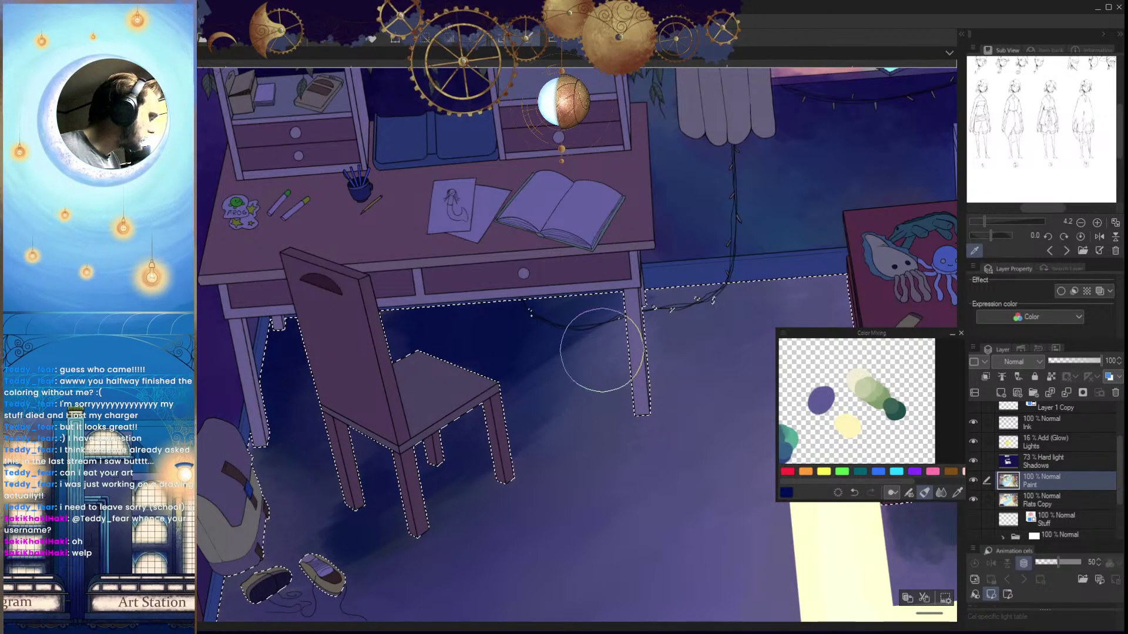
pyautogui.click(846, 400)
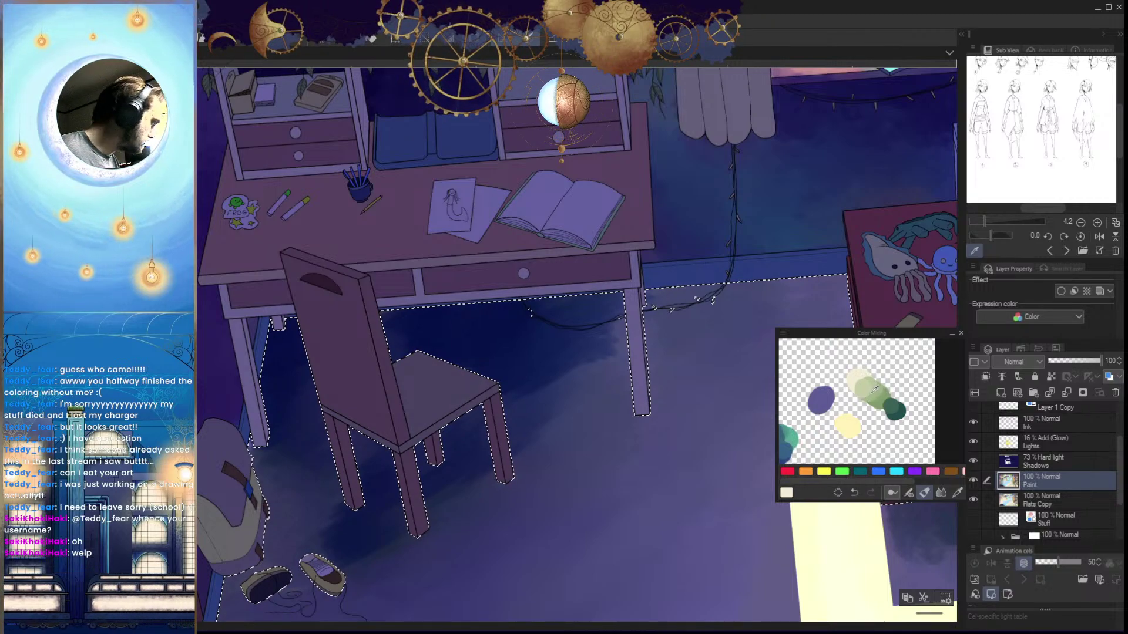
pyautogui.keyDown('alt'); pyautogui.click(529, 353); pyautogui.keyUp('alt')
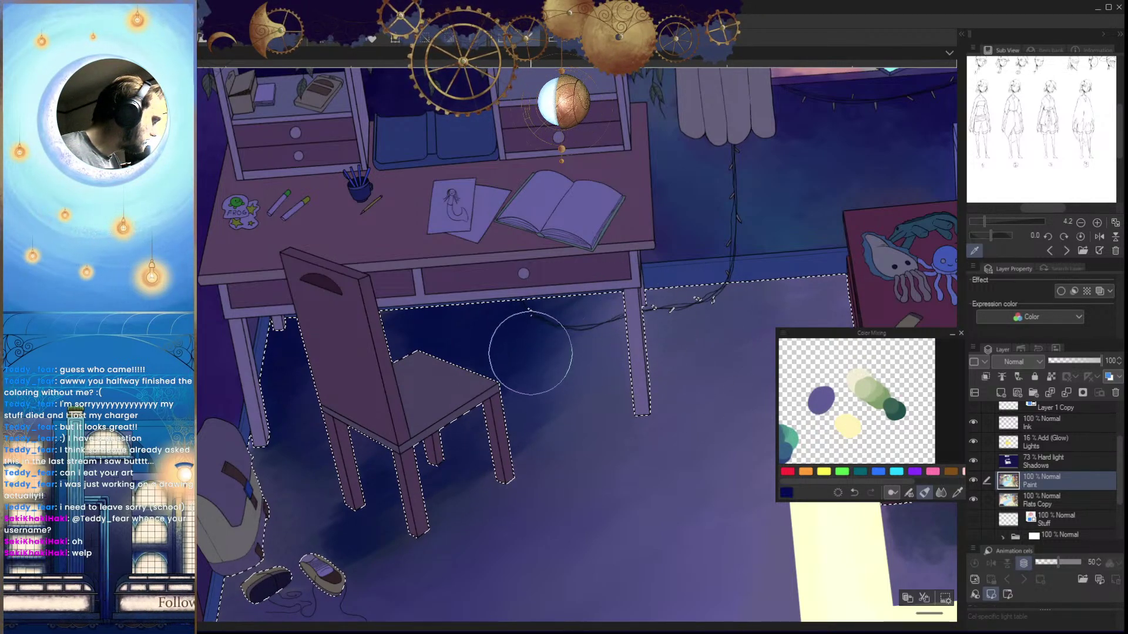
pyautogui.moveTo(514, 362)
pyautogui.mouseDown()
pyautogui.moveTo(521, 390)
pyautogui.moveTo(559, 388)
pyautogui.mouseUp()
pyautogui.keyDown('alt'); pyautogui.click(513, 449); pyautogui.keyUp('alt')
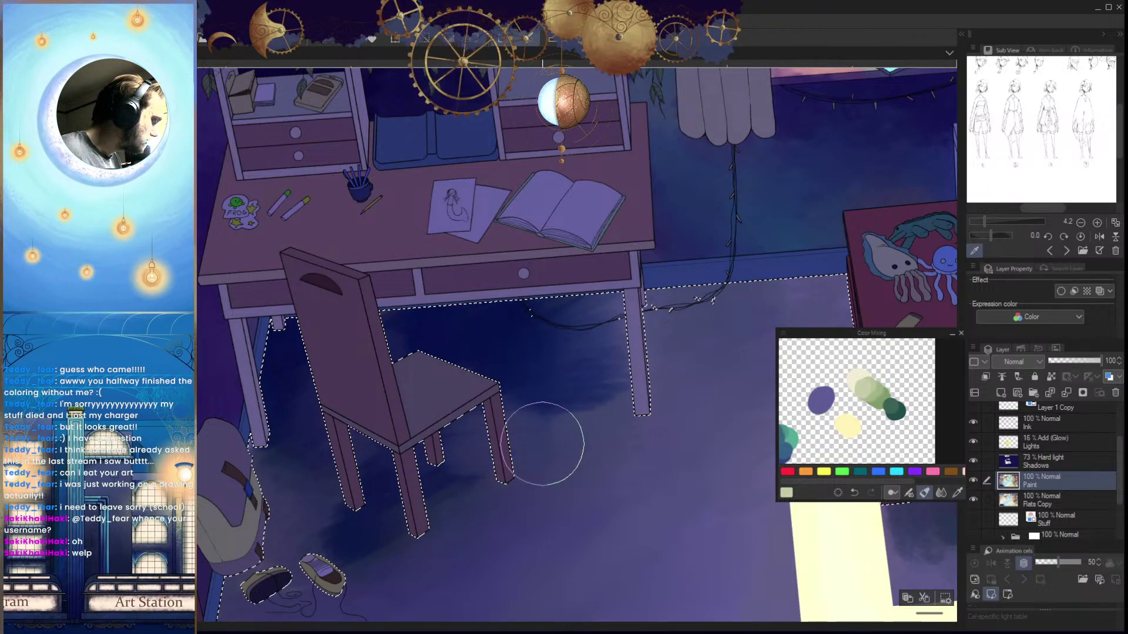
pyautogui.keyDown('alt'); pyautogui.click(534, 406); pyautogui.keyUp('alt')
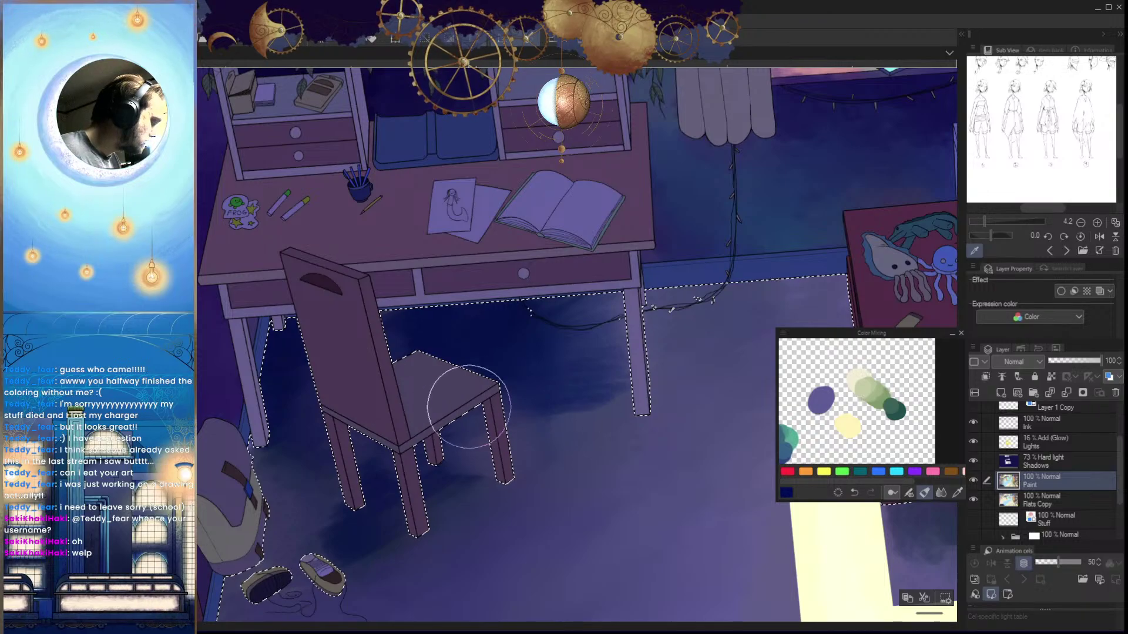
# Shade the floor from the chair's front legs toward the backpack and shoes, alternating light green and navy
pyautogui.keyDown('alt'); pyautogui.click(493, 455); pyautogui.keyUp('alt')
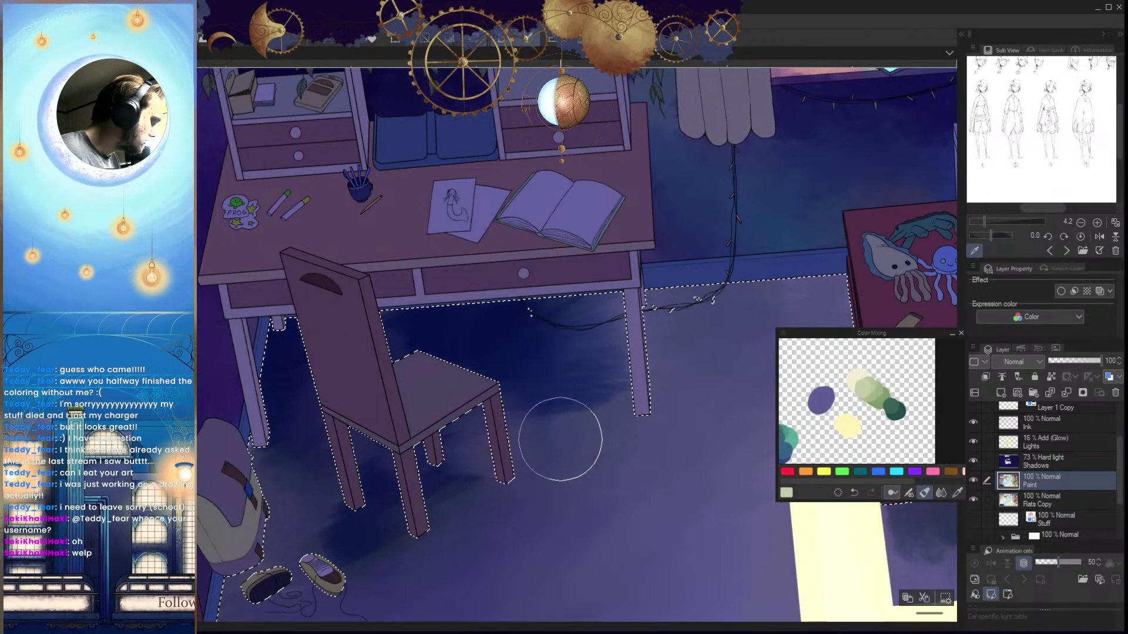
pyautogui.moveTo(462, 478); pyautogui.dragTo(527, 448)
pyautogui.keyDown('alt'); pyautogui.click(517, 456); pyautogui.keyUp('alt')
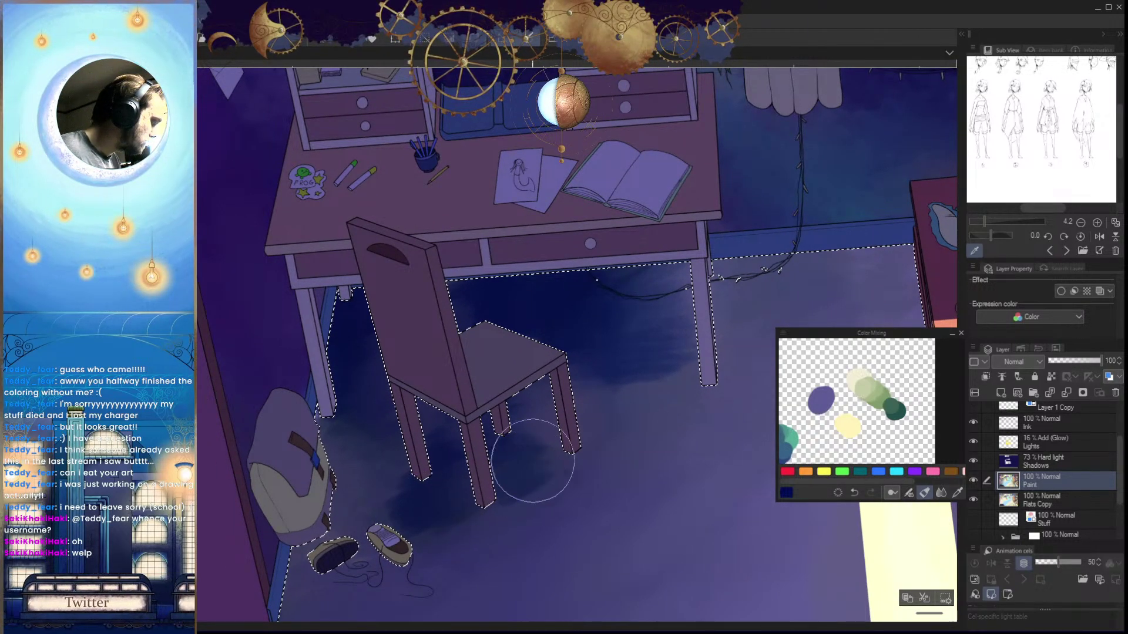
pyautogui.moveTo(419, 506); pyautogui.dragTo(477, 460)
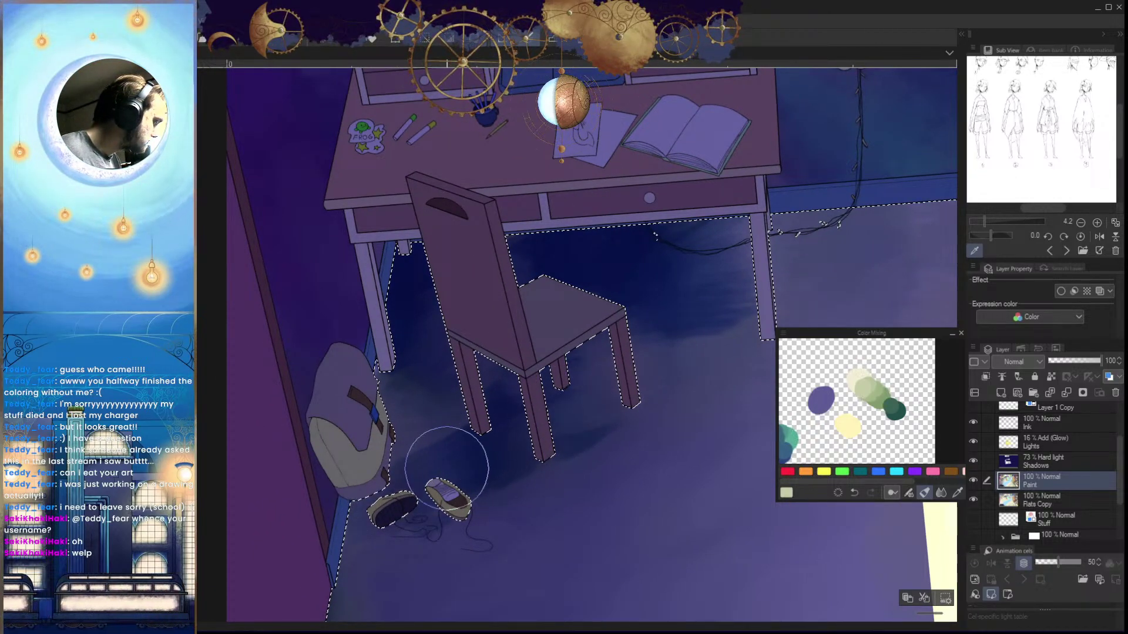
pyautogui.press('x')
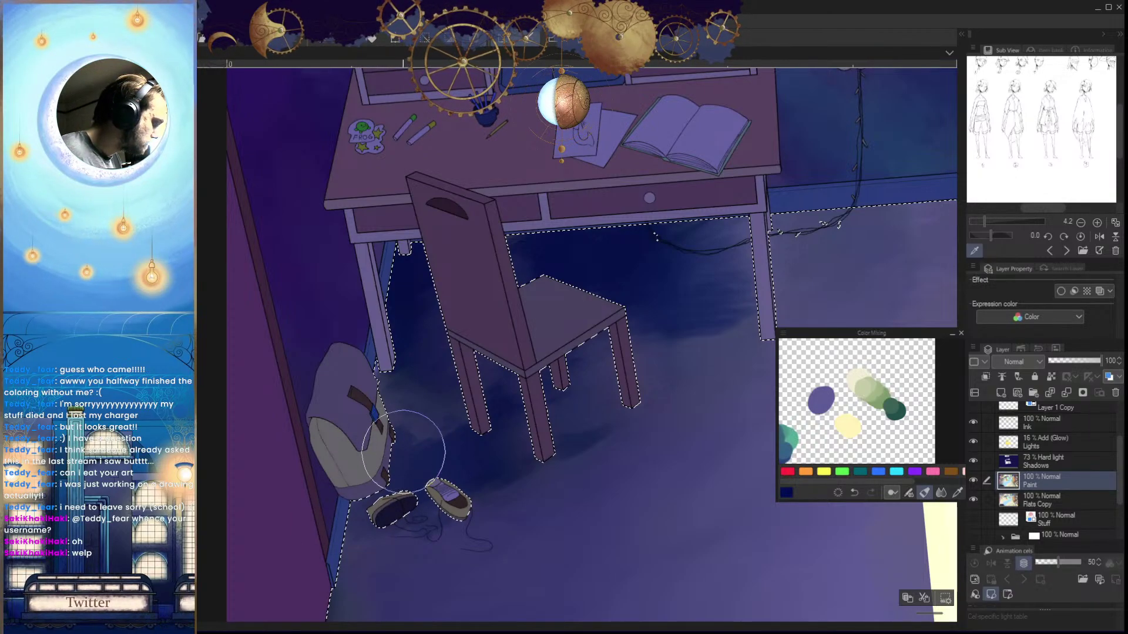
pyautogui.moveTo(492, 511); pyautogui.dragTo(406, 511)
# Check the shadows around the desk and chair against the whole room, deselected and in a mirrored view
pyautogui.hotkey('ctrl', 'd')
pyautogui.press('h')
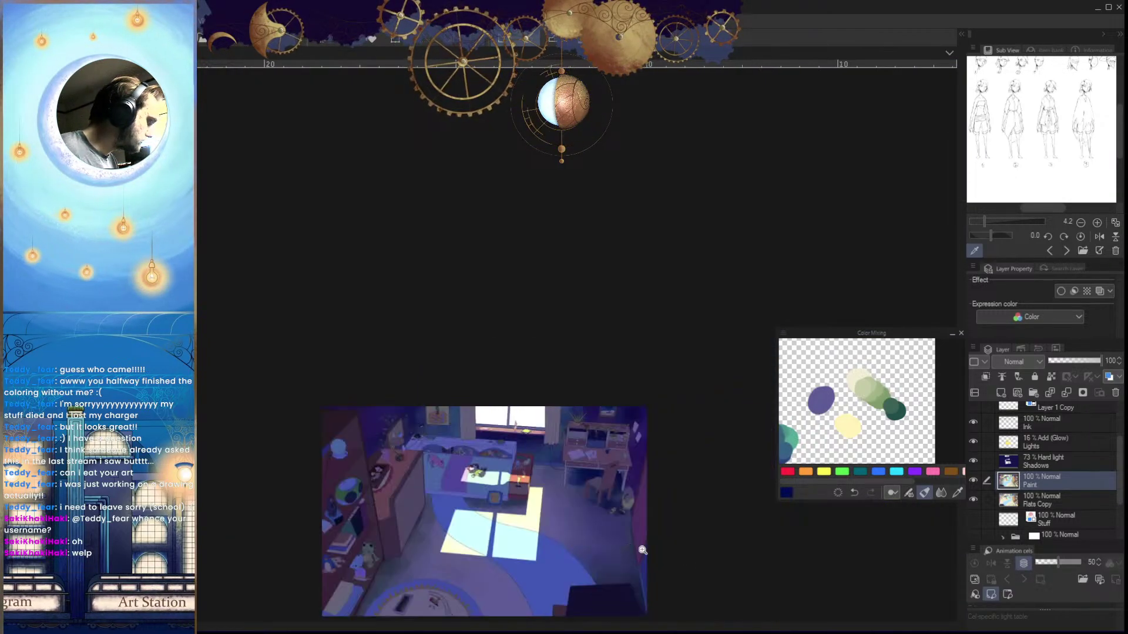
pyautogui.press('h')
pyautogui.moveTo(687, 563); pyautogui.dragTo(731, 551)
pyautogui.moveTo(335, 411); pyautogui.dragTo(777, 621)
pyautogui.scroll(4, 398, 393)
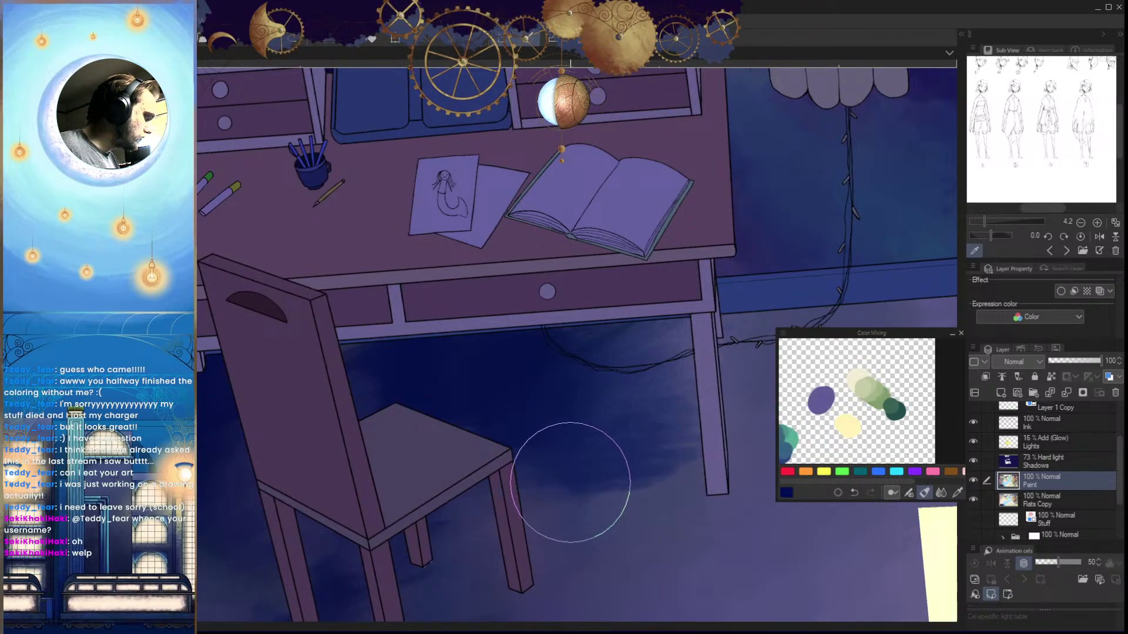
pyautogui.scroll(2, 597, 456)
# Restore the floor selection and blend light green and navy into the shadow beneath the desk and around the chair
pyautogui.hotkey('ctrl', 'shift', 'd')
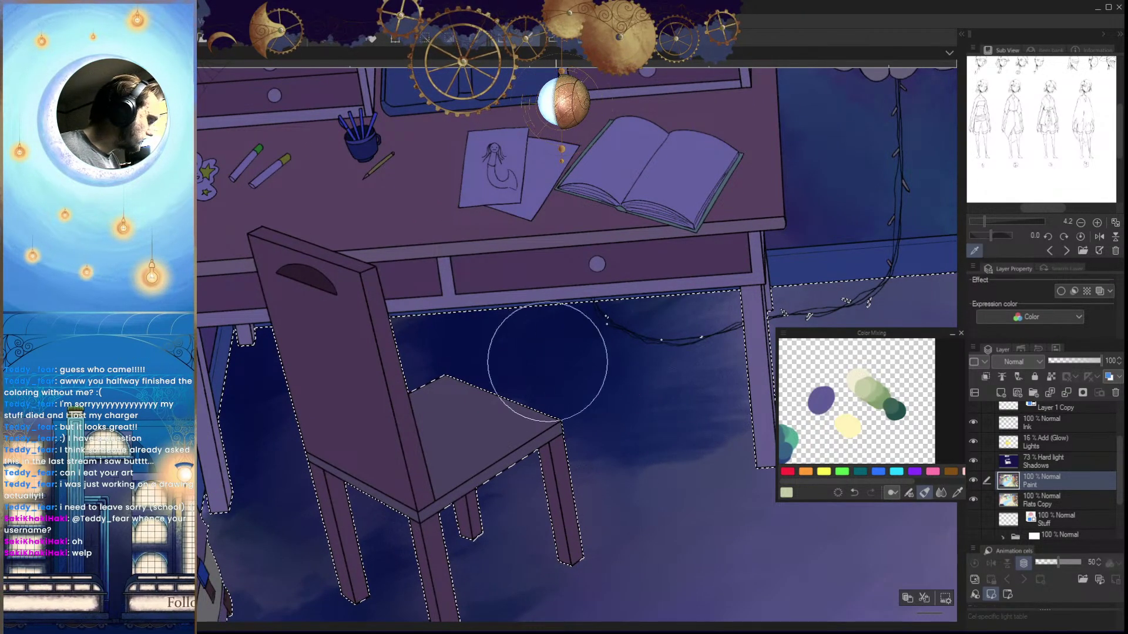
pyautogui.press('x')
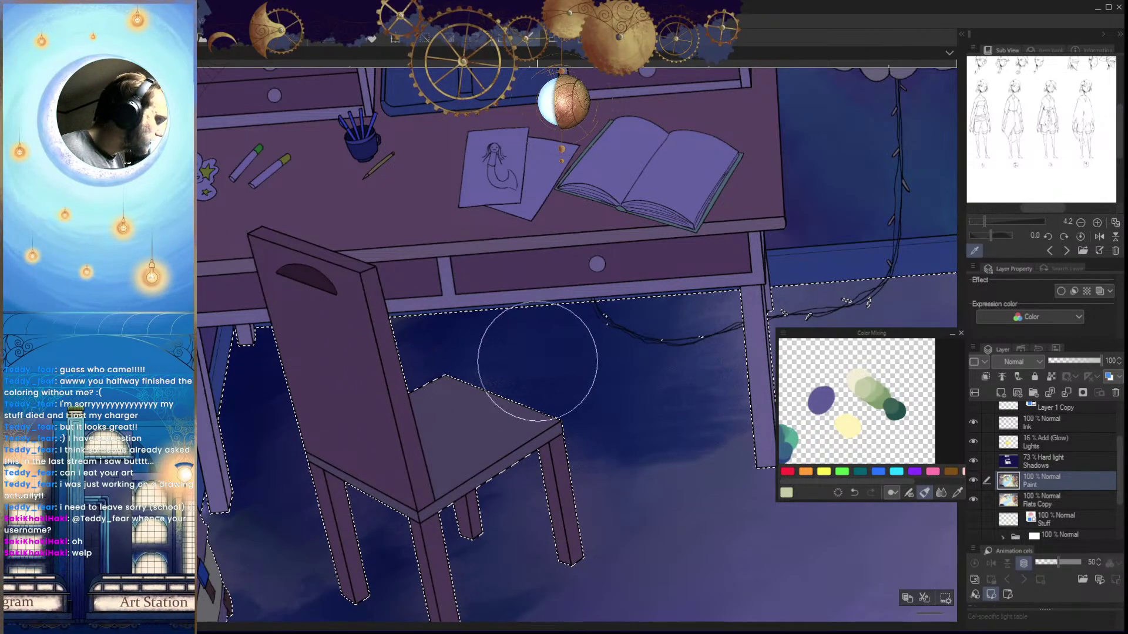
pyautogui.moveTo(714, 368); pyautogui.dragTo(609, 365)
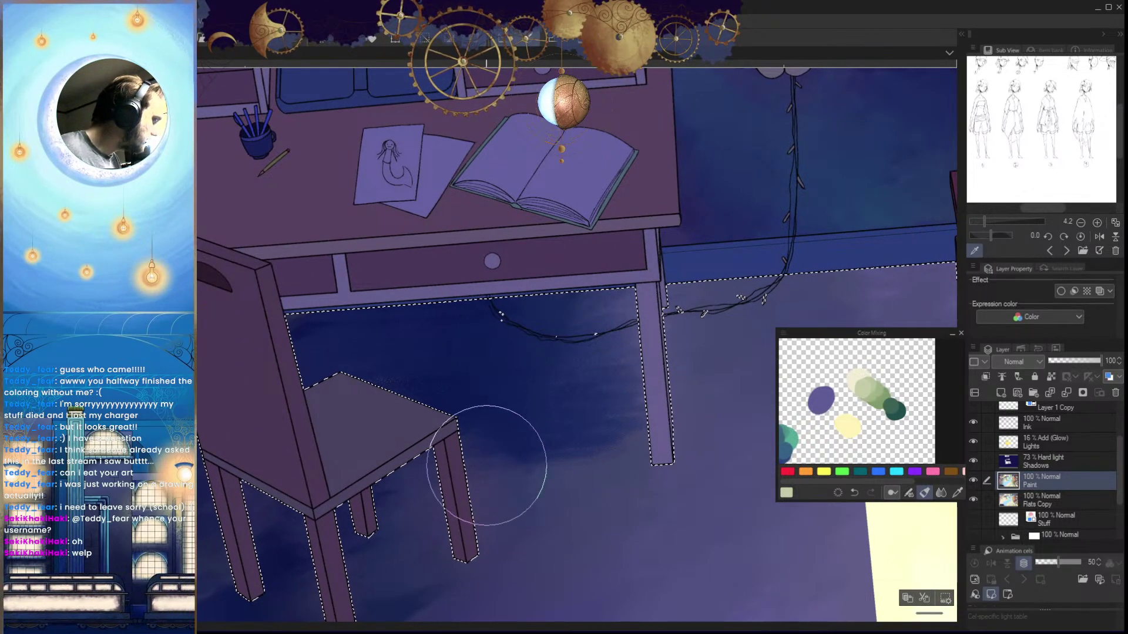
pyautogui.hscroll(-5, 516, 478)
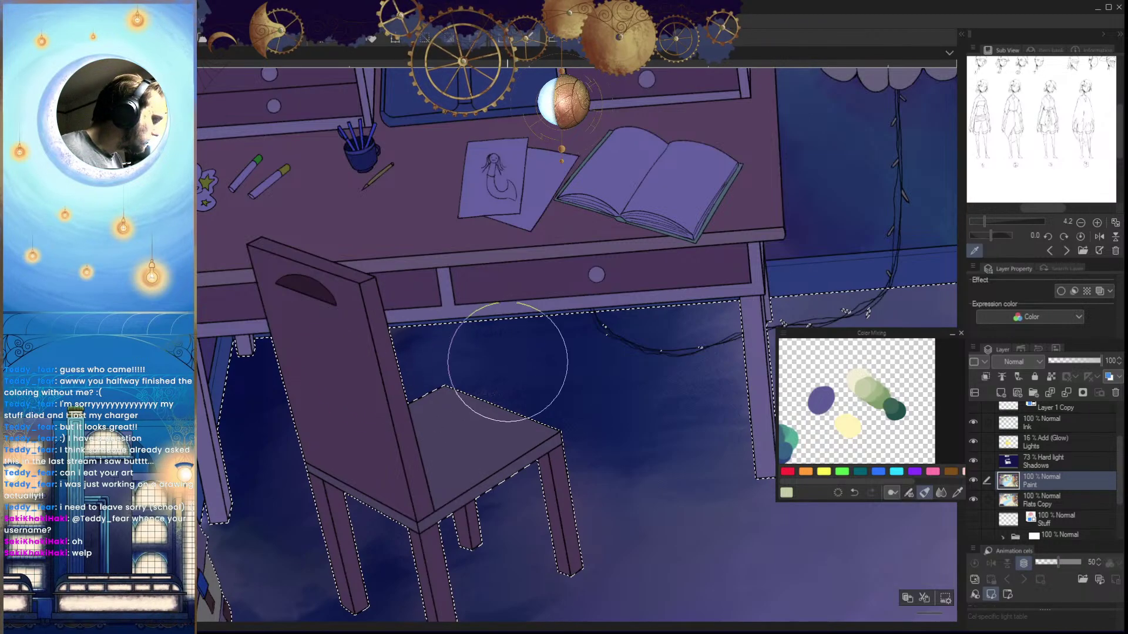
pyautogui.scroll(-8, 646, 470)
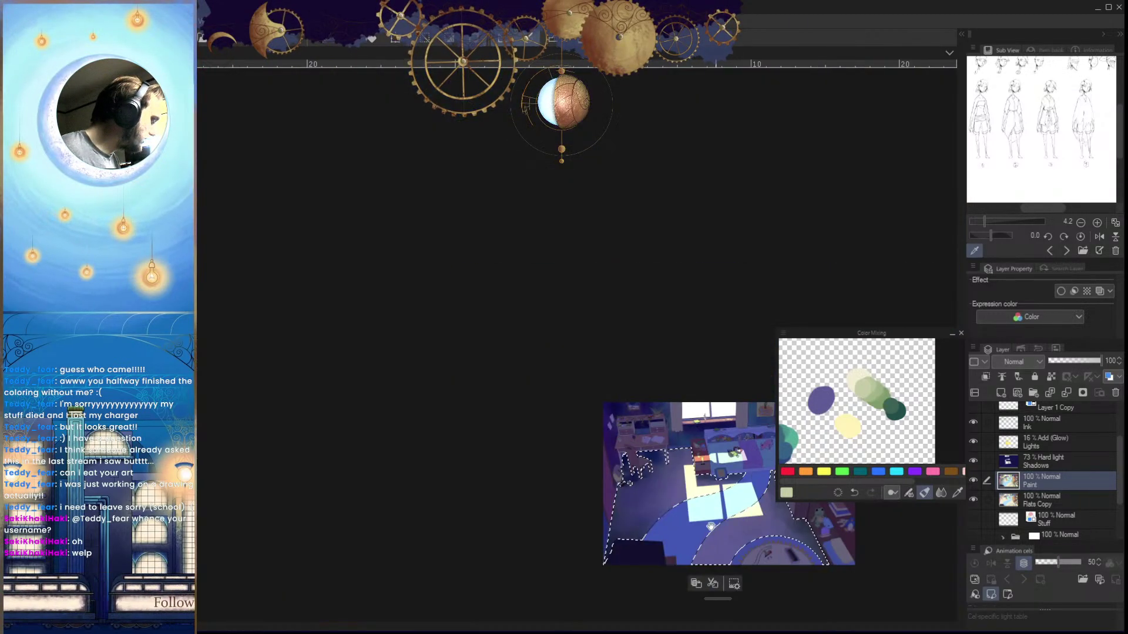
pyautogui.scroll(6, 629, 497)
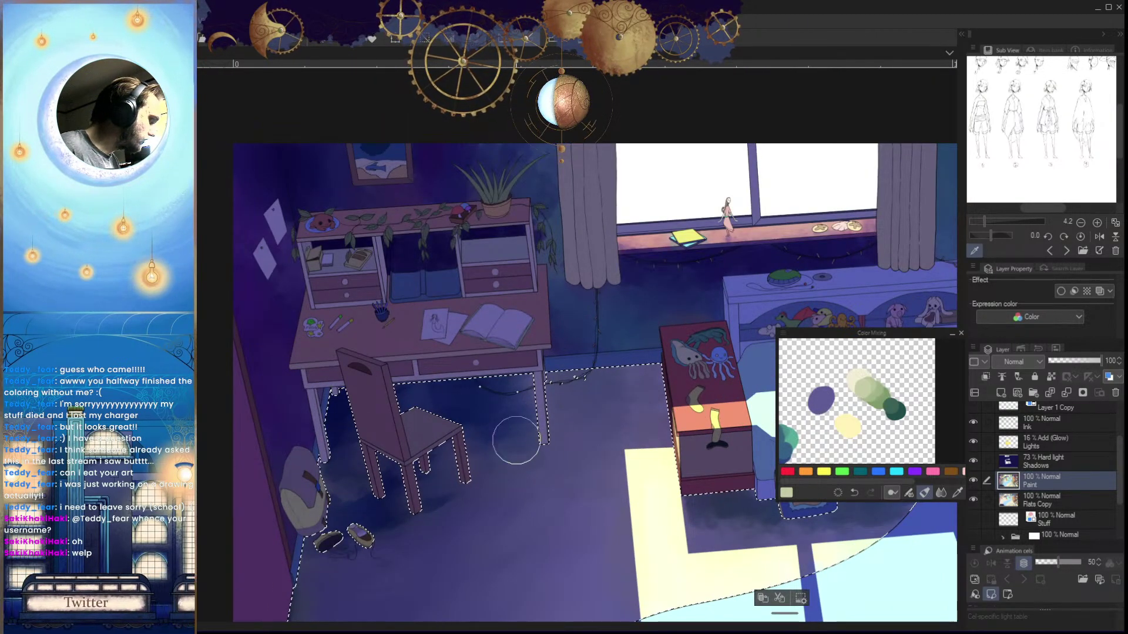
pyautogui.keyDown('alt'); pyautogui.click(438, 396); pyautogui.keyUp('alt')
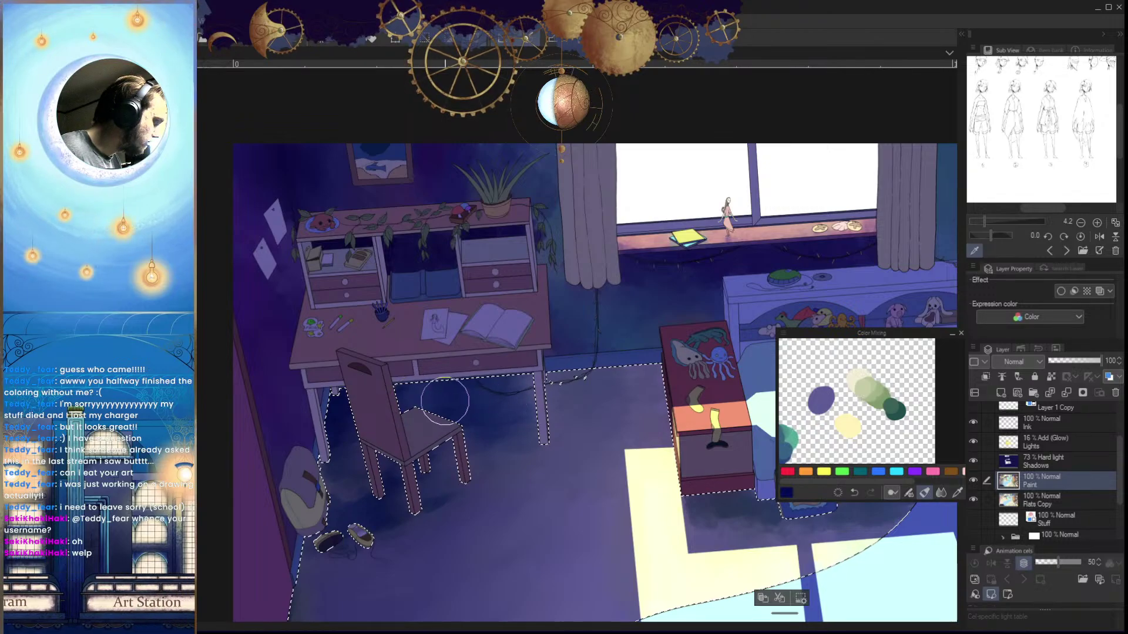
pyautogui.press('x')
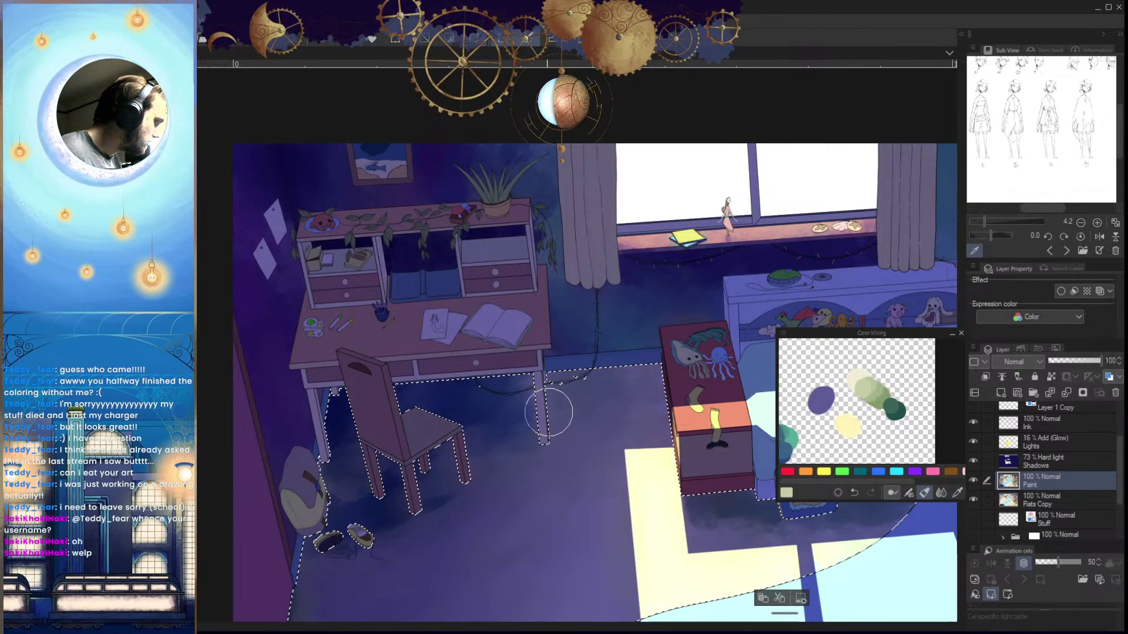
pyautogui.press('x')
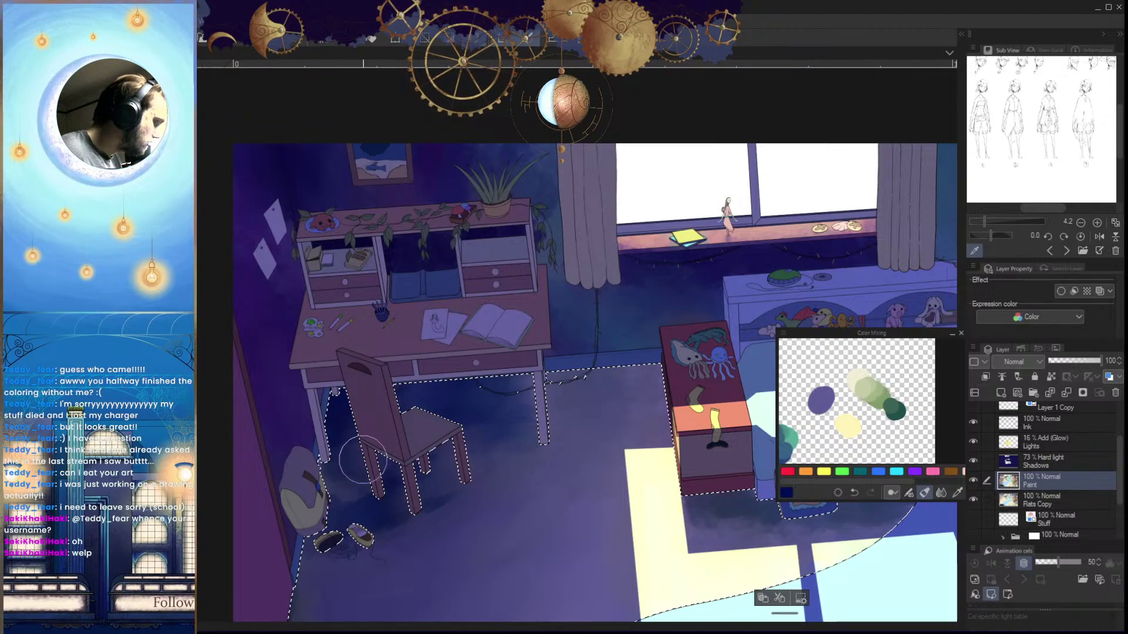
# Examine the full room picture without the selection outline to judge the balance of the desk shadows
pyautogui.press('h')
pyautogui.press('h')
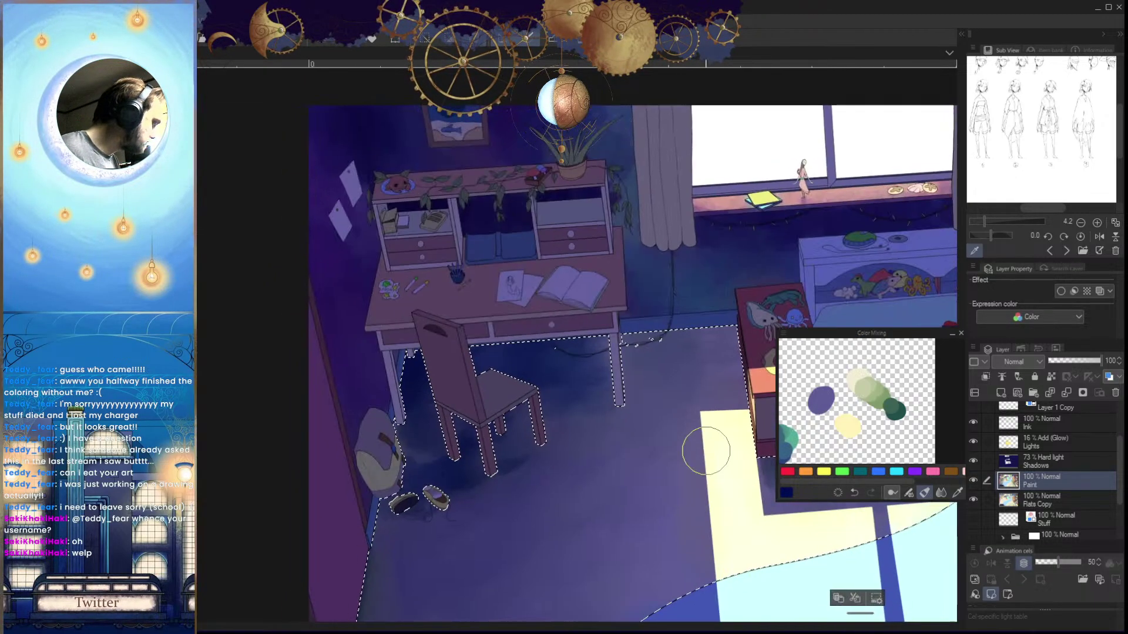
pyautogui.scroll(-5, 707, 451)
pyautogui.hotkey('ctrl', 'd')
pyautogui.scroll(-2, 672, 472)
pyautogui.moveTo(681, 515); pyautogui.dragTo(451, 531)
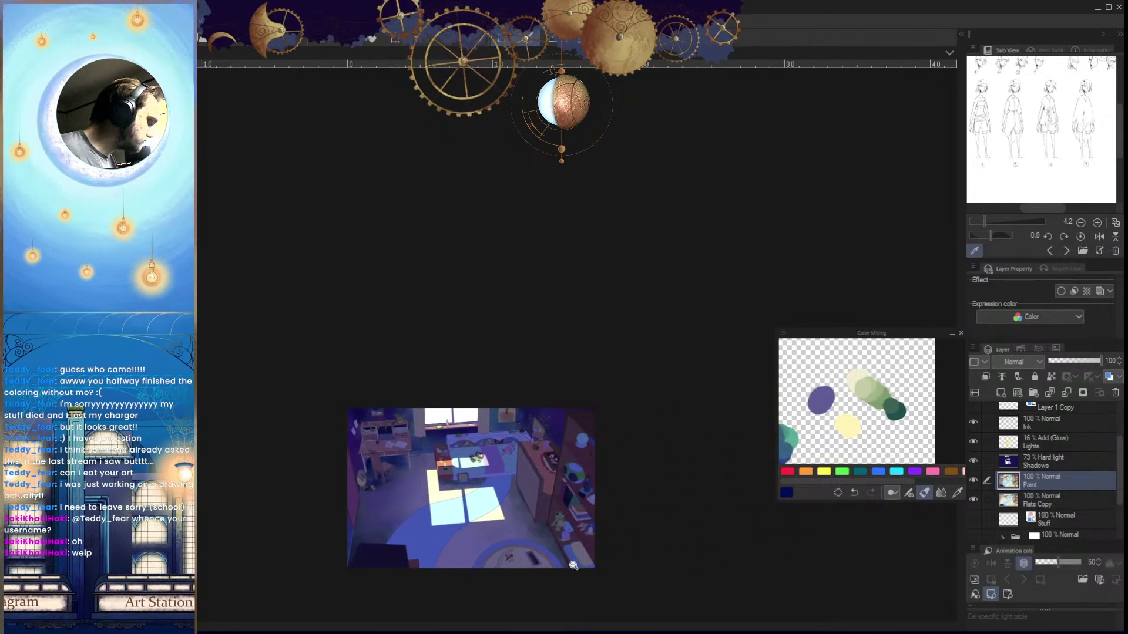
pyautogui.moveTo(577, 563); pyautogui.dragTo(594, 572)
pyautogui.click(561, 561)
pyautogui.moveTo(476, 543); pyautogui.dragTo(529, 528)
# Select the floor, paint a thin navy shadow along its edge against the wall below the backpack, and undo the last stroke
pyautogui.click(383, 514)
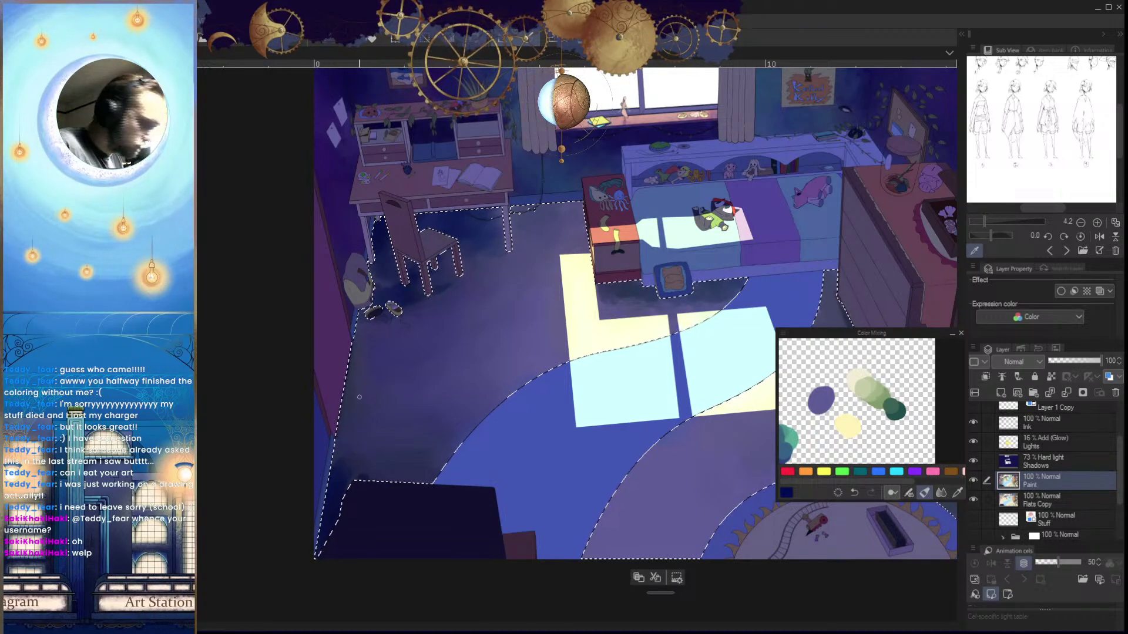
pyautogui.scroll(5, 359, 398)
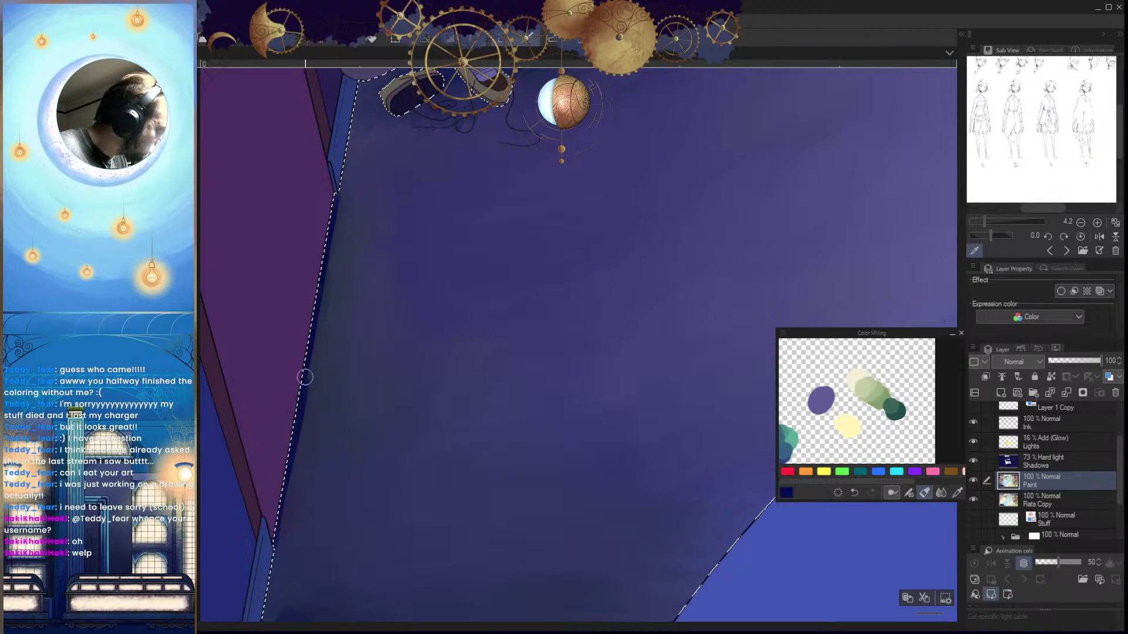
pyautogui.scroll(-6, 369, 447)
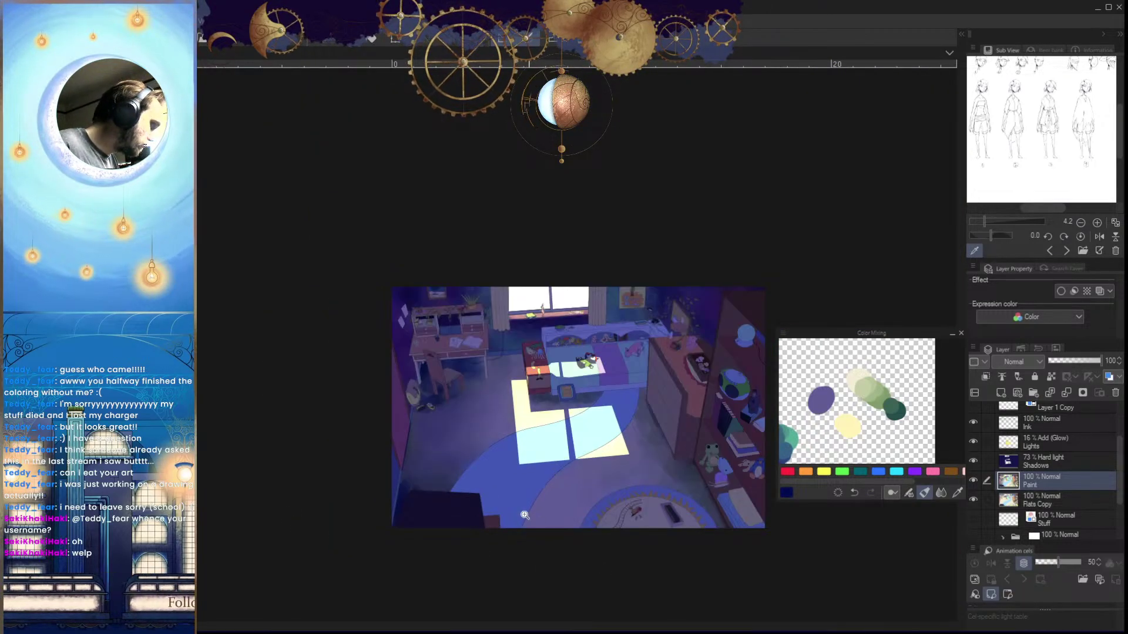
pyautogui.scroll(5, 429, 453)
pyautogui.scroll(2, 406, 493)
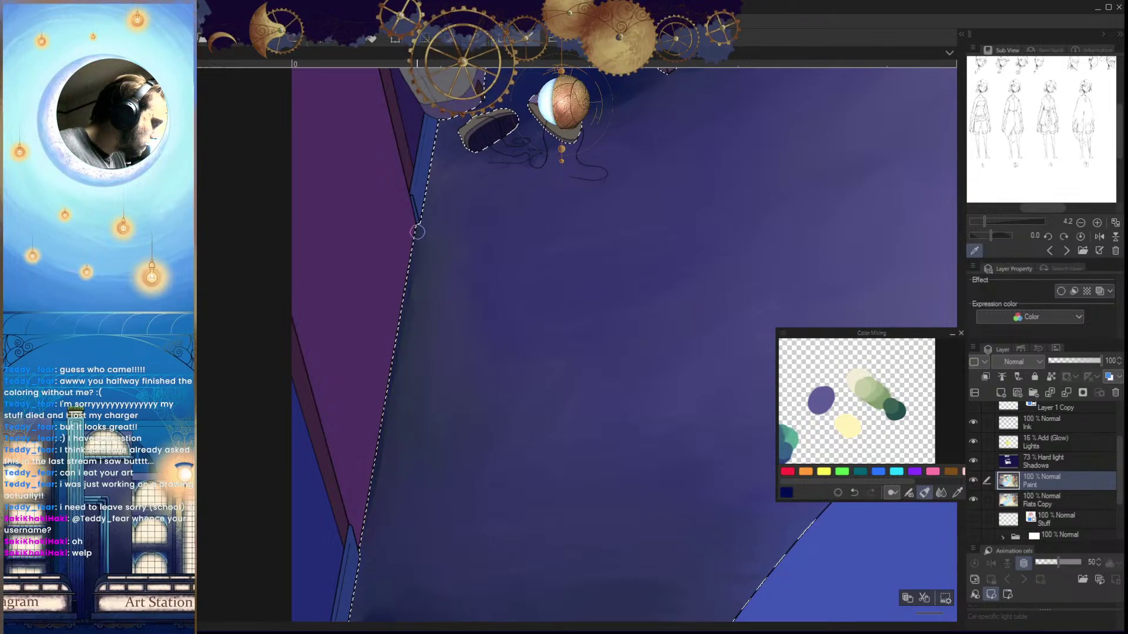
pyautogui.moveTo(417, 231)
pyautogui.mouseDown()
pyautogui.moveTo(381, 399)
pyautogui.moveTo(403, 283)
pyautogui.mouseUp()
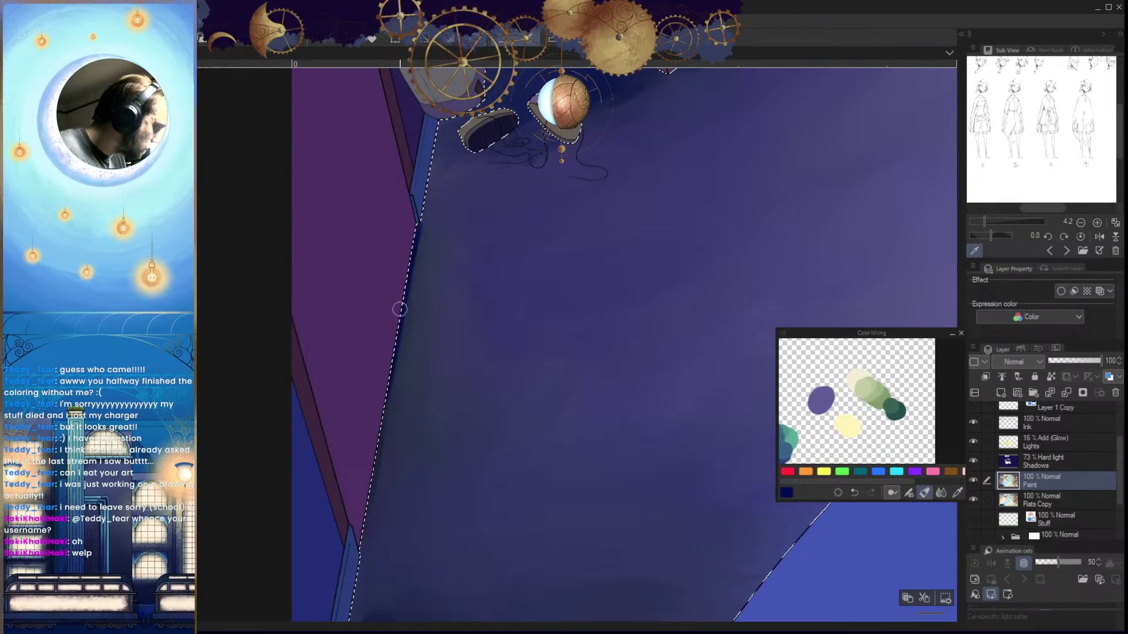
pyautogui.moveTo(418, 228); pyautogui.dragTo(381, 414)
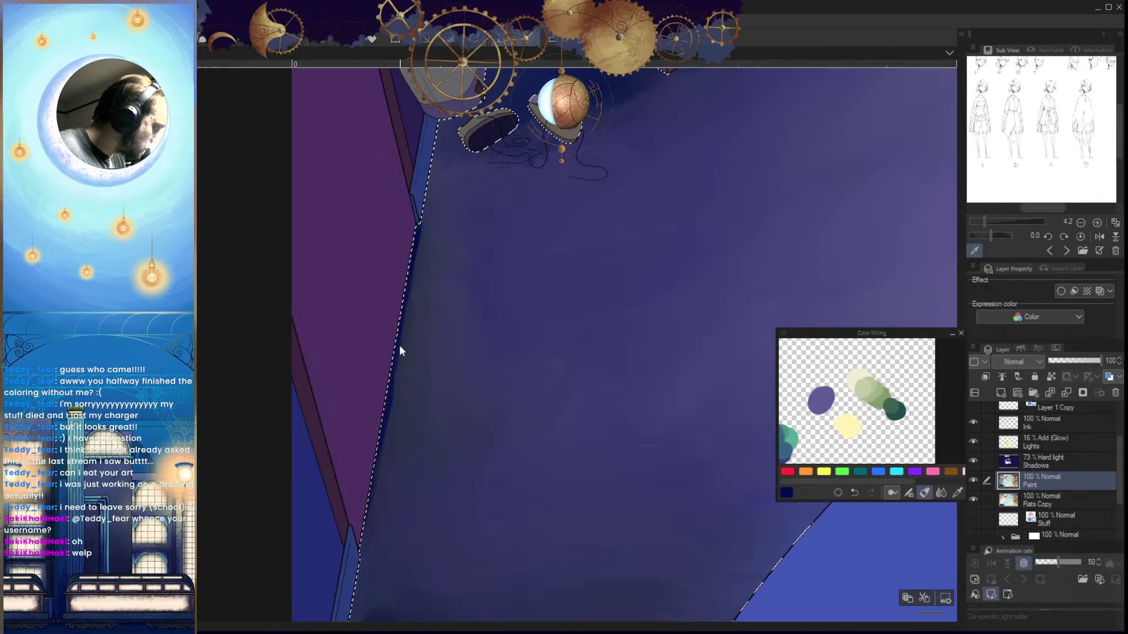
pyautogui.hotkey('ctrl', 'z')
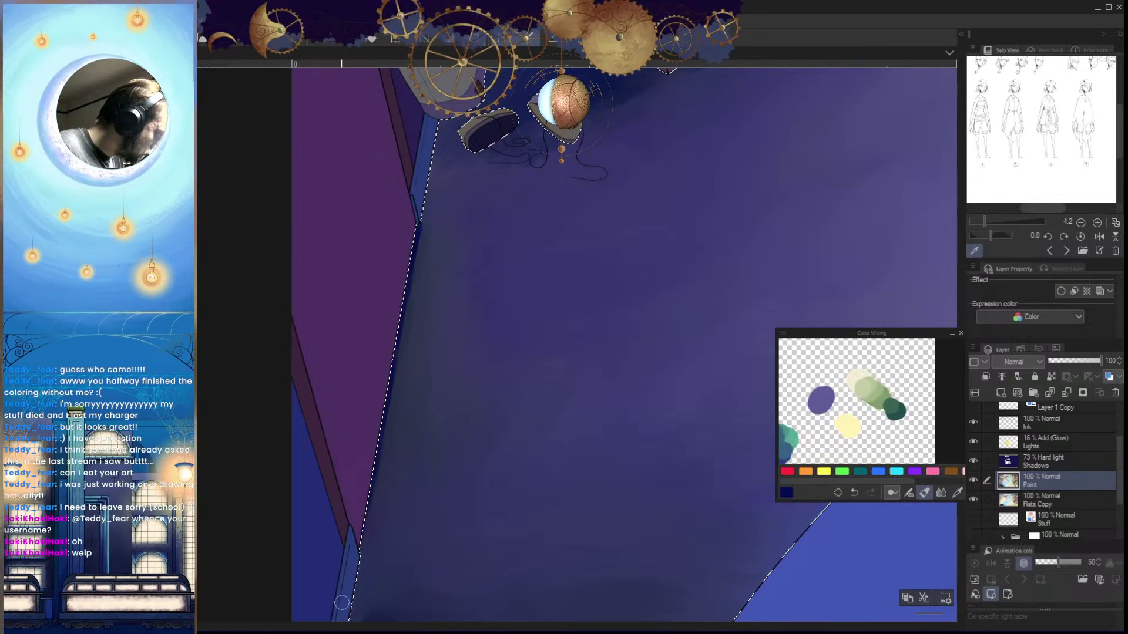
# Brush mid green onto the floor along the wall below the shoes and compare it with the wider room
pyautogui.moveTo(457, 485)
pyautogui.mouseDown()
pyautogui.moveTo(491, 516)
pyautogui.moveTo(497, 571)
pyautogui.moveTo(546, 531)
pyautogui.moveTo(479, 548)
pyautogui.moveTo(483, 496)
pyautogui.moveTo(449, 427)
pyautogui.mouseUp()
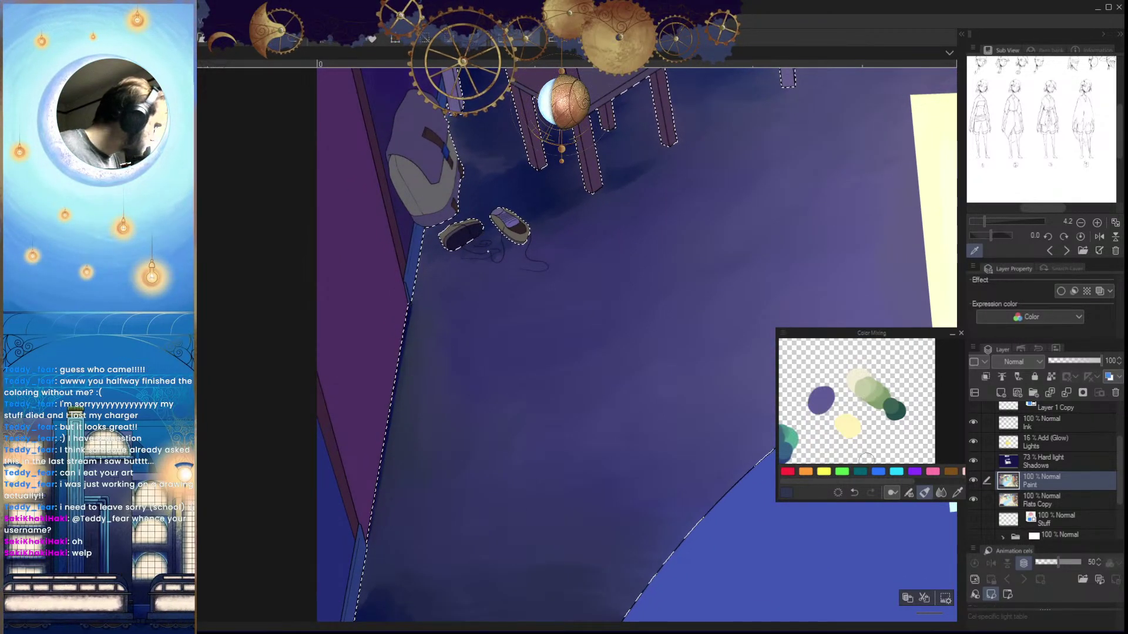
pyautogui.click(870, 385)
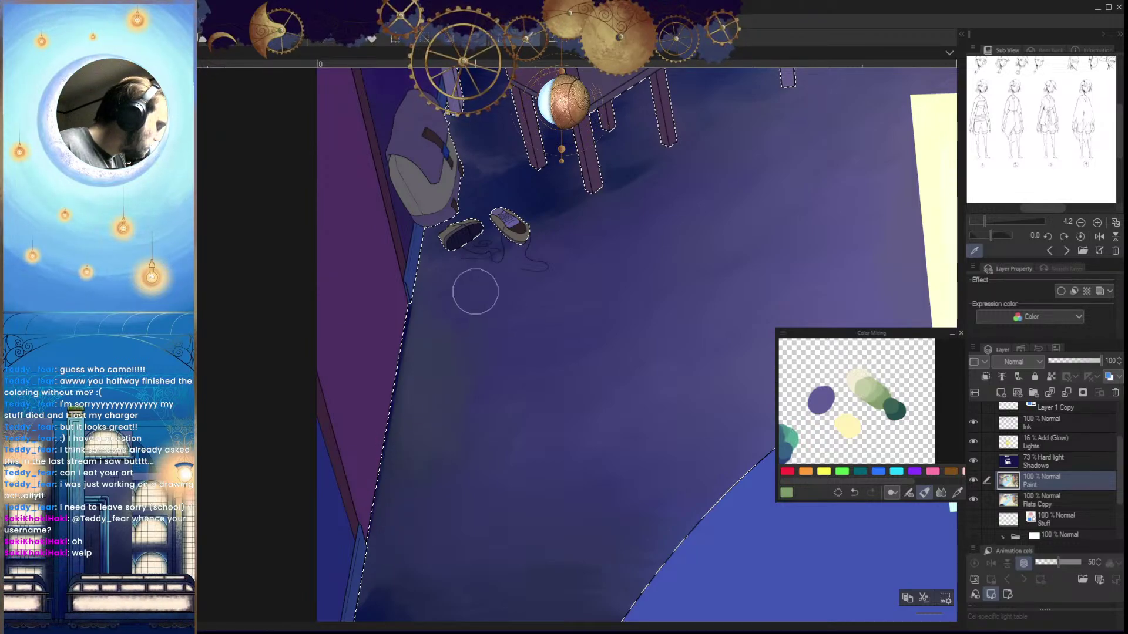
pyautogui.scroll(-3, 488, 445)
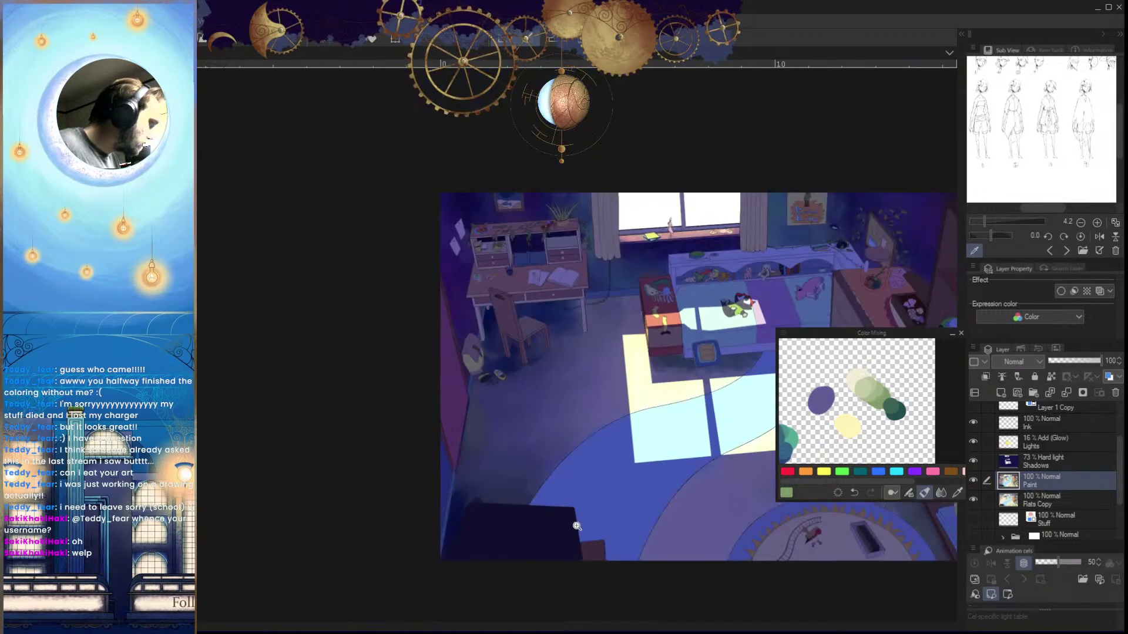
pyautogui.scroll(3, 531, 466)
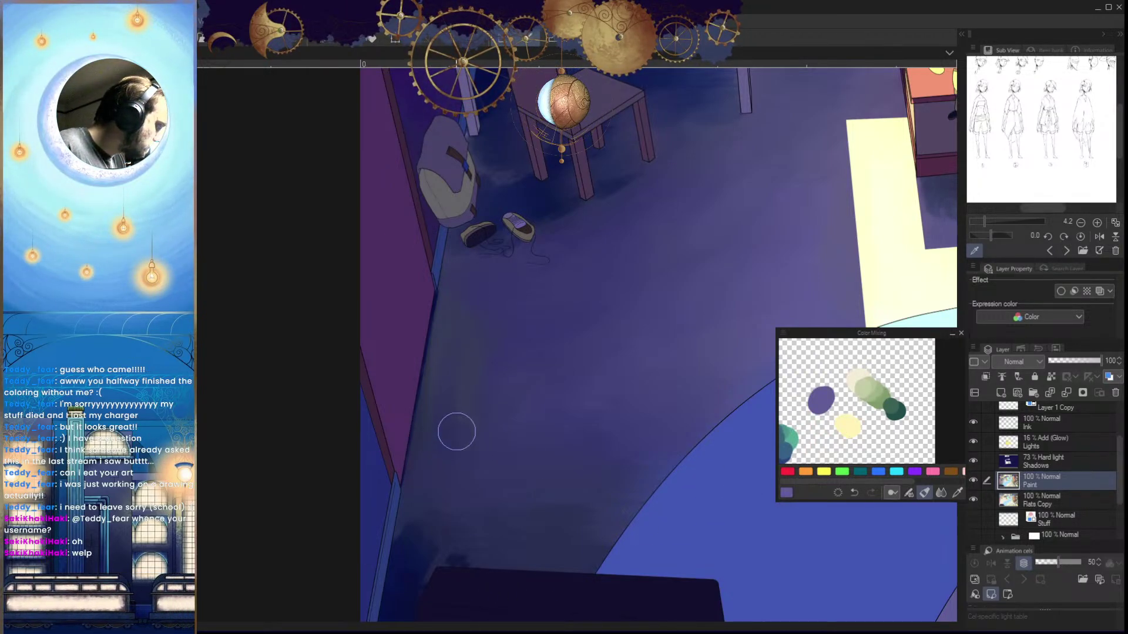
# Enlarge the brush and blend purple over the green floor patch beside the wall
pyautogui.press(']')
pyautogui.press(']')
pyautogui.press(']')
pyautogui.press(']')
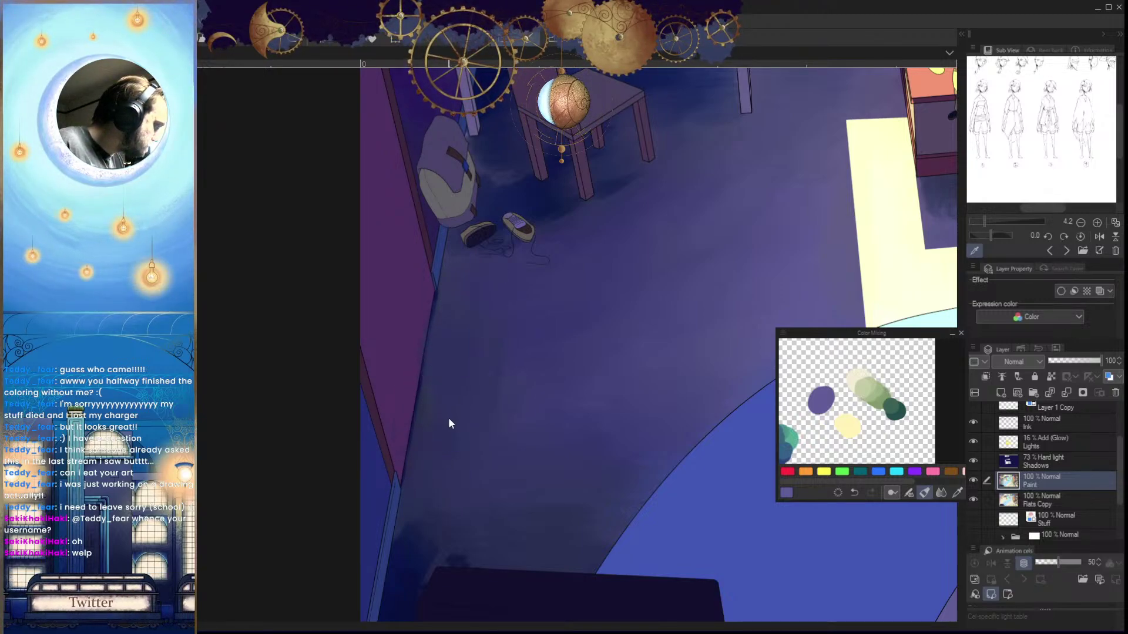
pyautogui.click(537, 450)
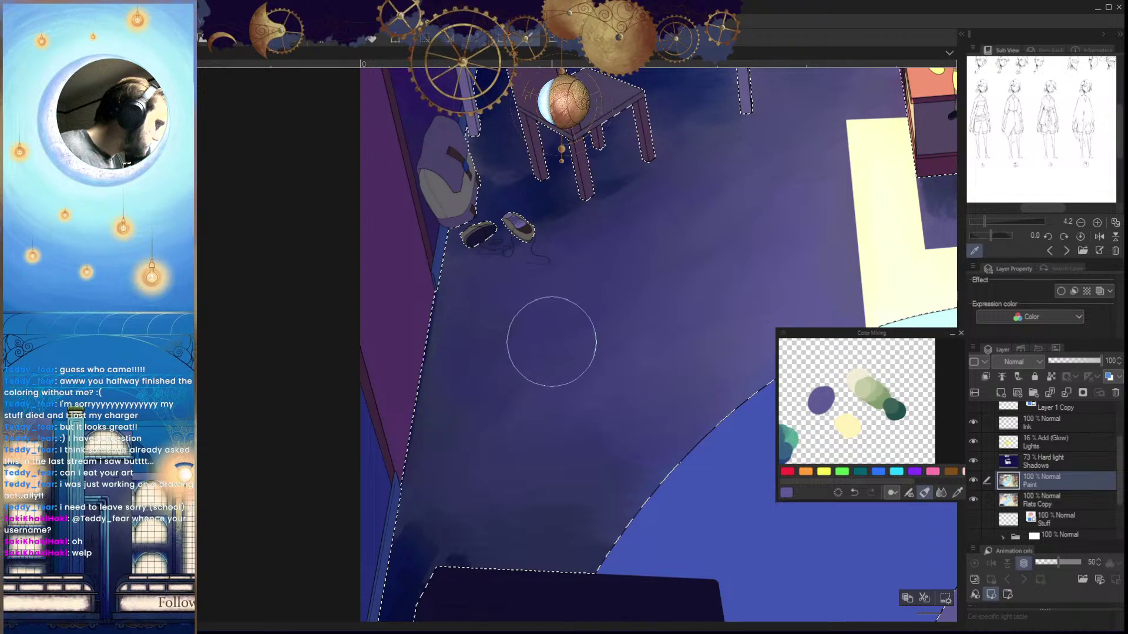
pyautogui.moveTo(595, 411); pyautogui.dragTo(574, 482)
pyautogui.hotkey('ctrl', 'd')
pyautogui.moveTo(654, 464); pyautogui.dragTo(523, 506)
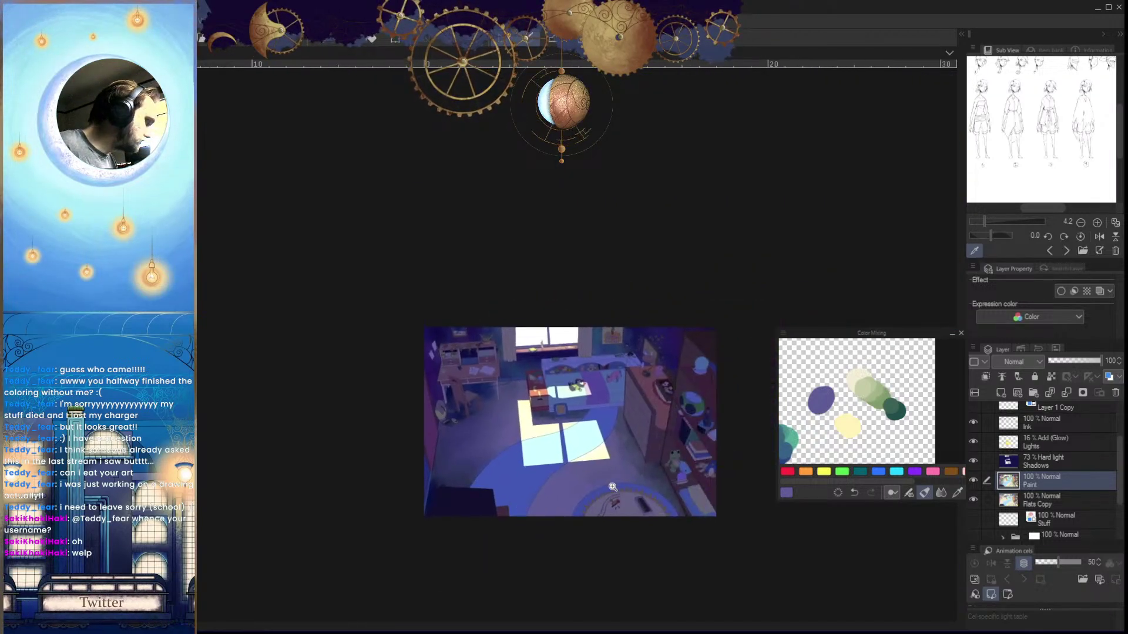
pyautogui.moveTo(619, 487); pyautogui.dragTo(601, 511)
pyautogui.moveTo(489, 495); pyautogui.dragTo(561, 481)
pyautogui.moveTo(616, 527); pyautogui.dragTo(546, 540)
# Smooth and deepen the navy and purple shading on the floor around the dark furniture in the near corner
pyautogui.keyDown('alt'); pyautogui.click(543, 542); pyautogui.keyUp('alt')
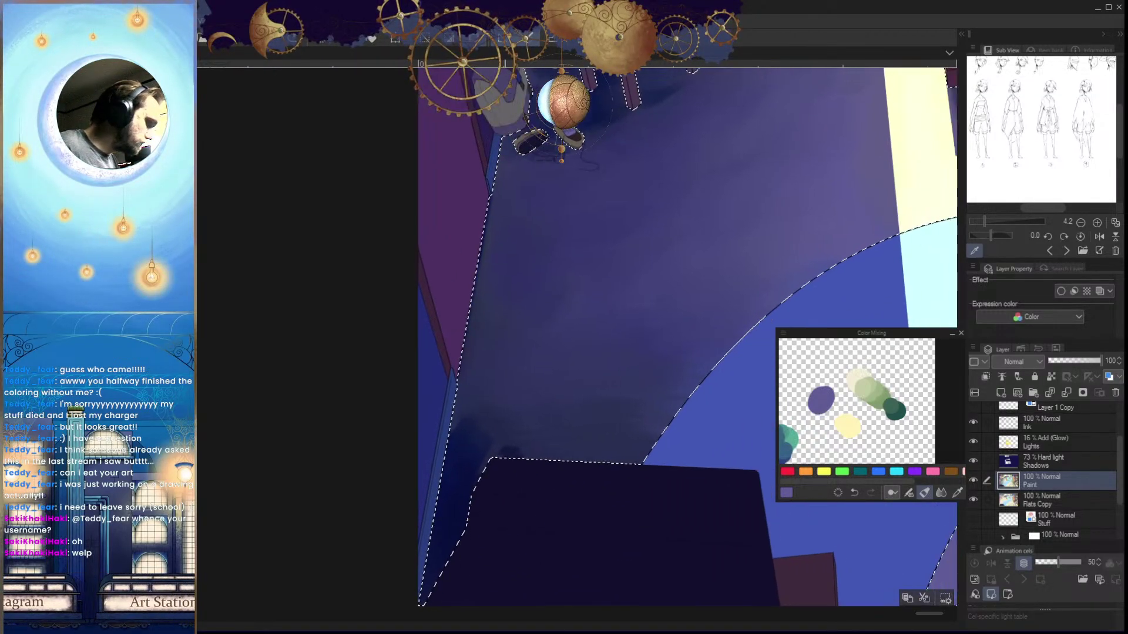
pyautogui.moveTo(477, 483)
pyautogui.mouseDown()
pyautogui.moveTo(527, 414)
pyautogui.moveTo(496, 438)
pyautogui.moveTo(482, 417)
pyautogui.moveTo(456, 445)
pyautogui.moveTo(460, 418)
pyautogui.moveTo(452, 465)
pyautogui.moveTo(474, 410)
pyautogui.moveTo(437, 543)
pyautogui.moveTo(468, 487)
pyautogui.moveTo(440, 488)
pyautogui.moveTo(433, 530)
pyautogui.moveTo(457, 455)
pyautogui.moveTo(462, 475)
pyautogui.moveTo(453, 452)
pyautogui.moveTo(468, 552)
pyautogui.moveTo(451, 566)
pyautogui.moveTo(545, 409)
pyautogui.moveTo(531, 379)
pyautogui.moveTo(480, 440)
pyautogui.moveTo(495, 402)
pyautogui.moveTo(562, 385)
pyautogui.moveTo(518, 403)
pyautogui.mouseUp()
pyautogui.keyDown('alt'); pyautogui.click(541, 403); pyautogui.keyUp('alt')
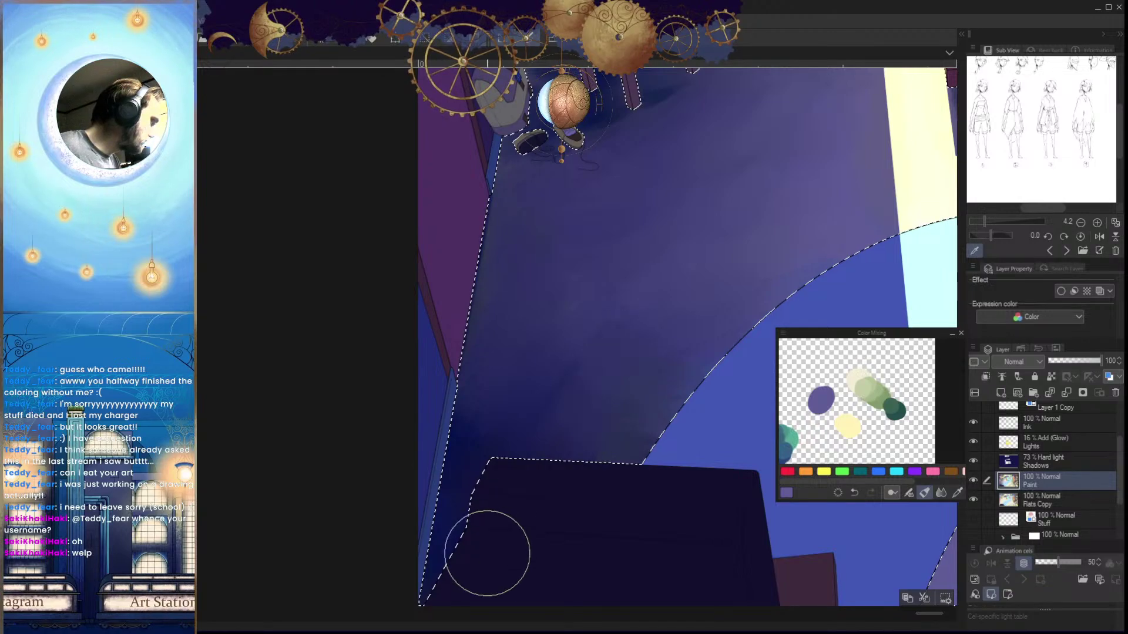
pyautogui.hotkey('ctrl', 'd')
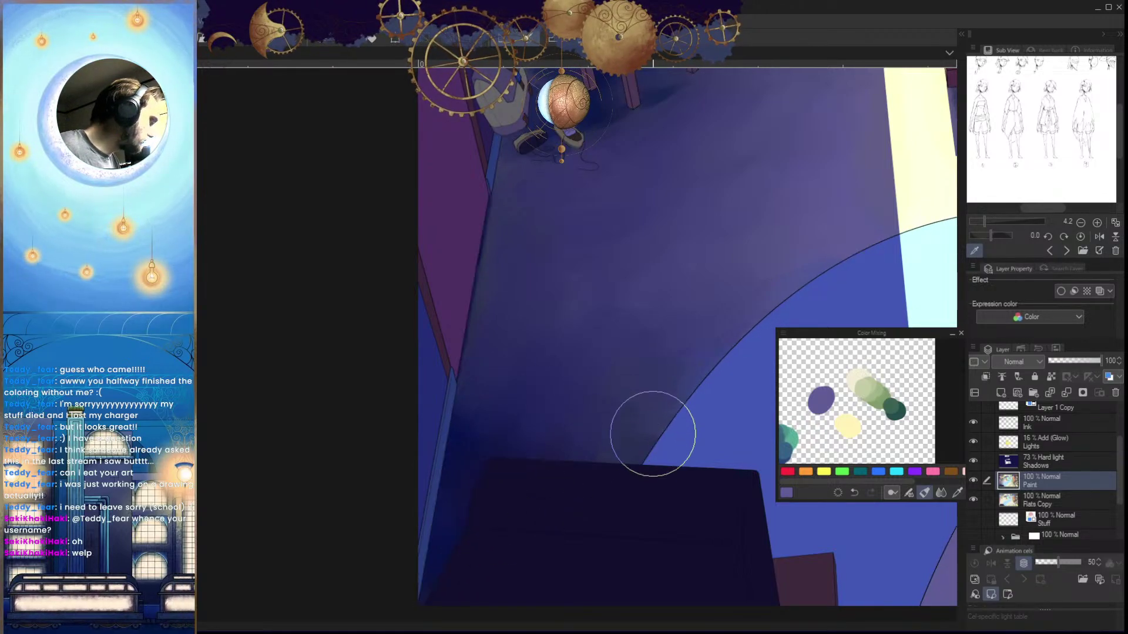
pyautogui.moveTo(650, 444); pyautogui.dragTo(600, 520)
pyautogui.moveTo(600, 520); pyautogui.dragTo(477, 540)
pyautogui.scroll(-1, 602, 538)
pyautogui.scroll(4, 573, 556)
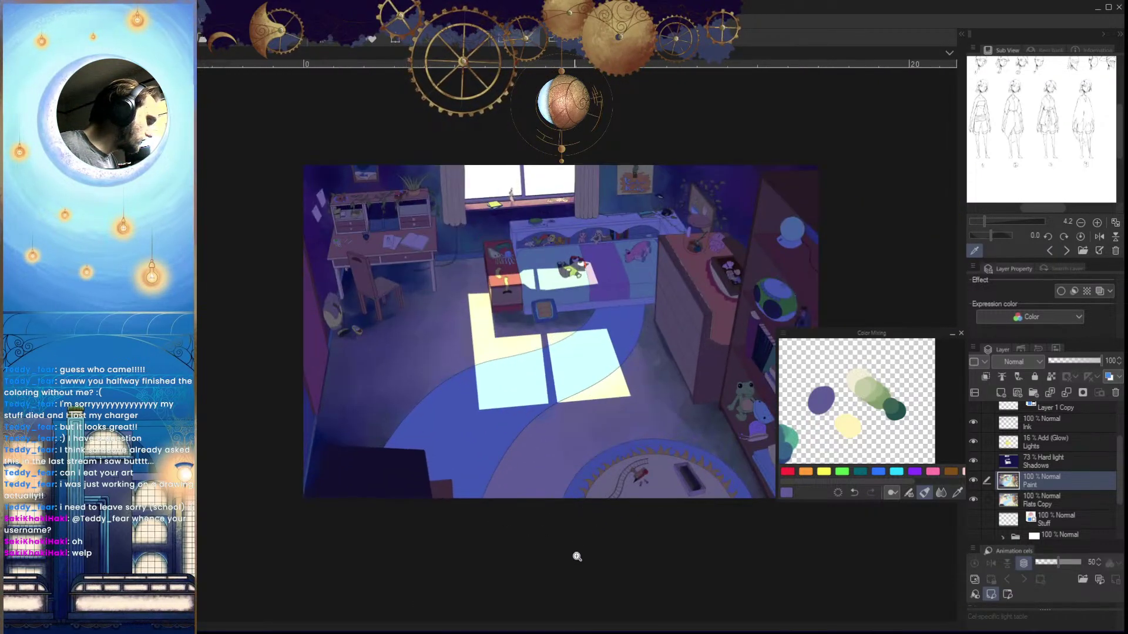
# Brush pale green and purple over the open floor between the chair and the dark corner furniture, and compare it with the whole room
pyautogui.scroll(-2, 574, 554)
pyautogui.scroll(3, 509, 500)
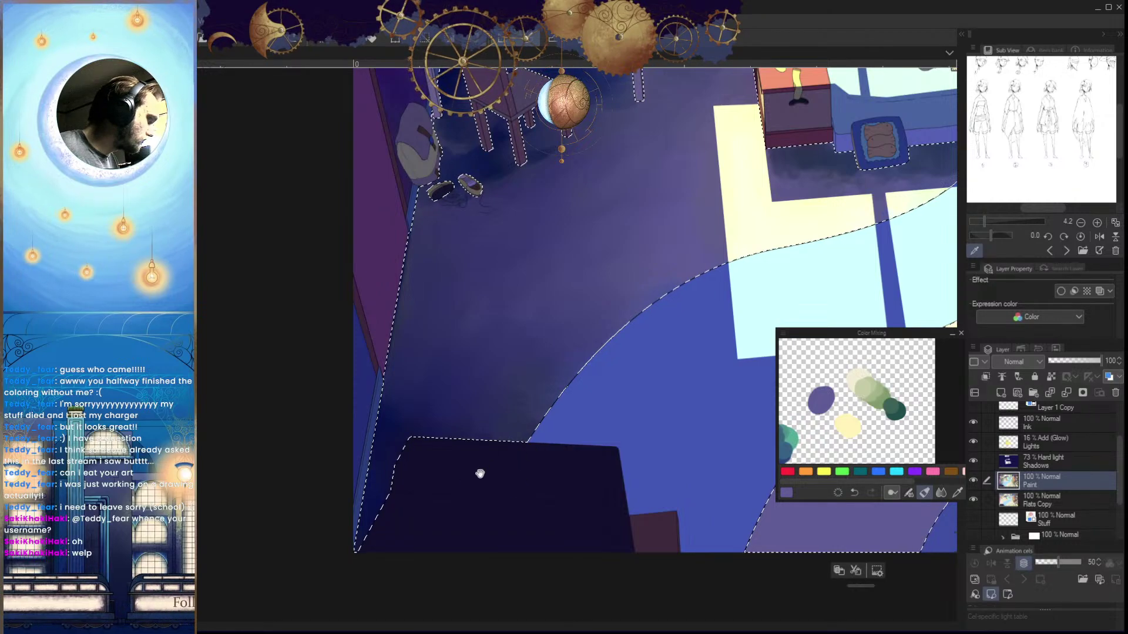
pyautogui.click(870, 384)
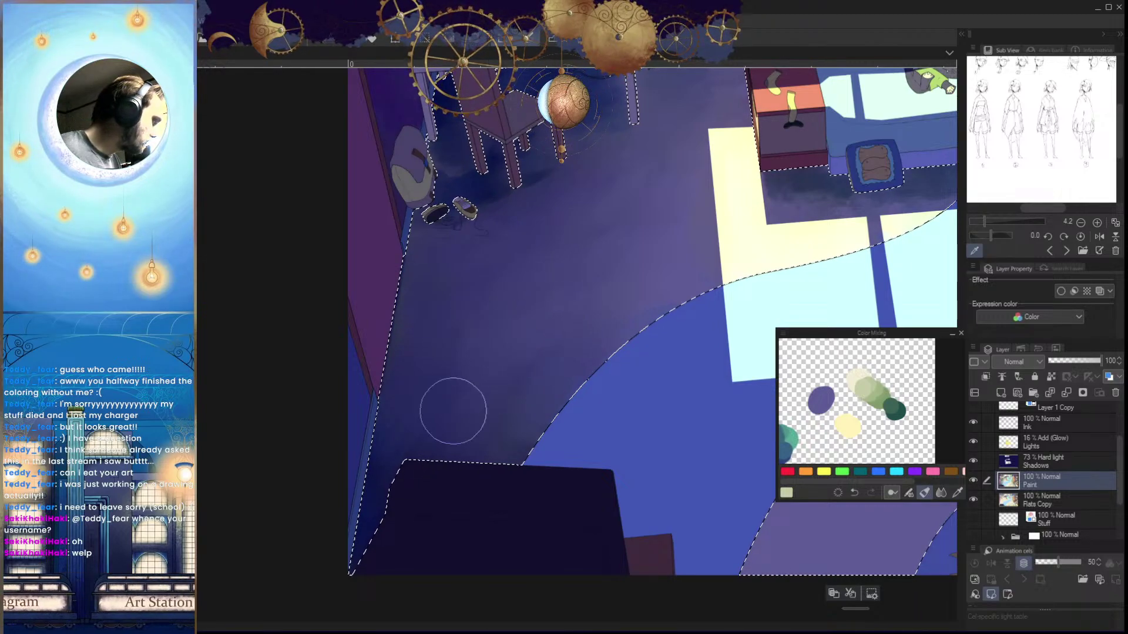
pyautogui.moveTo(559, 394); pyautogui.dragTo(525, 455)
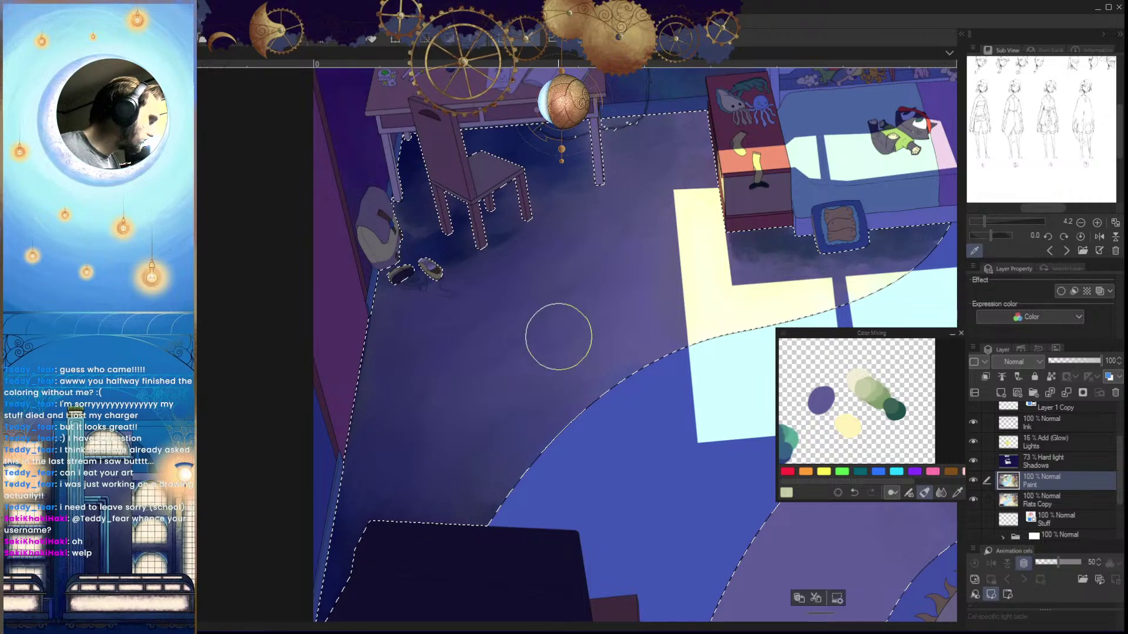
pyautogui.keyDown('alt'); pyautogui.click(816, 397); pyautogui.keyUp('alt')
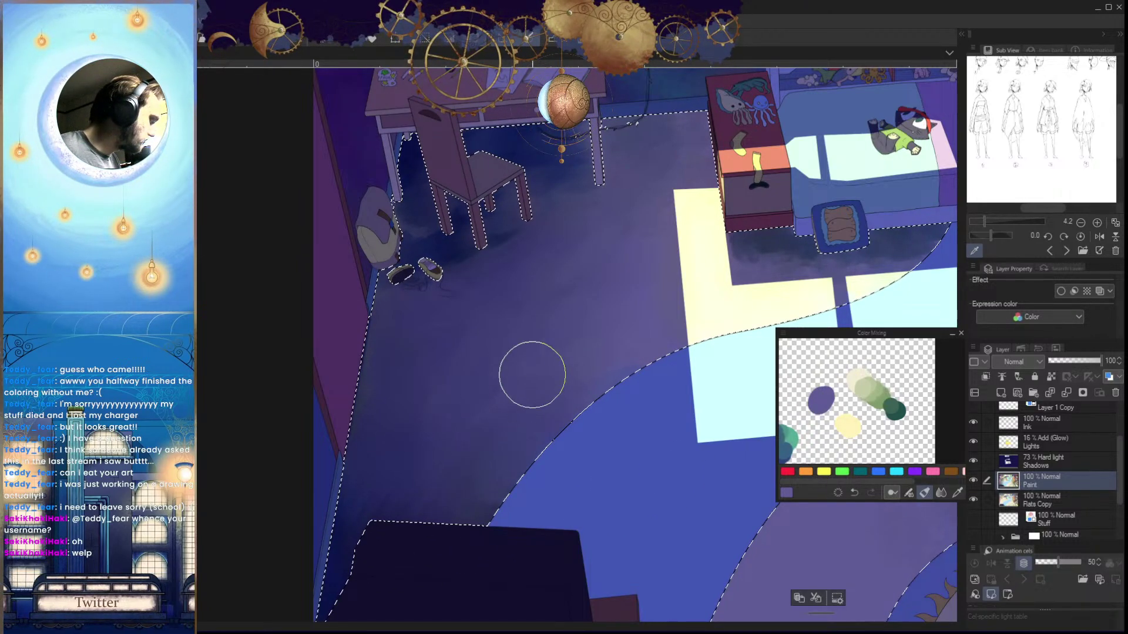
pyautogui.scroll(-8, 597, 383)
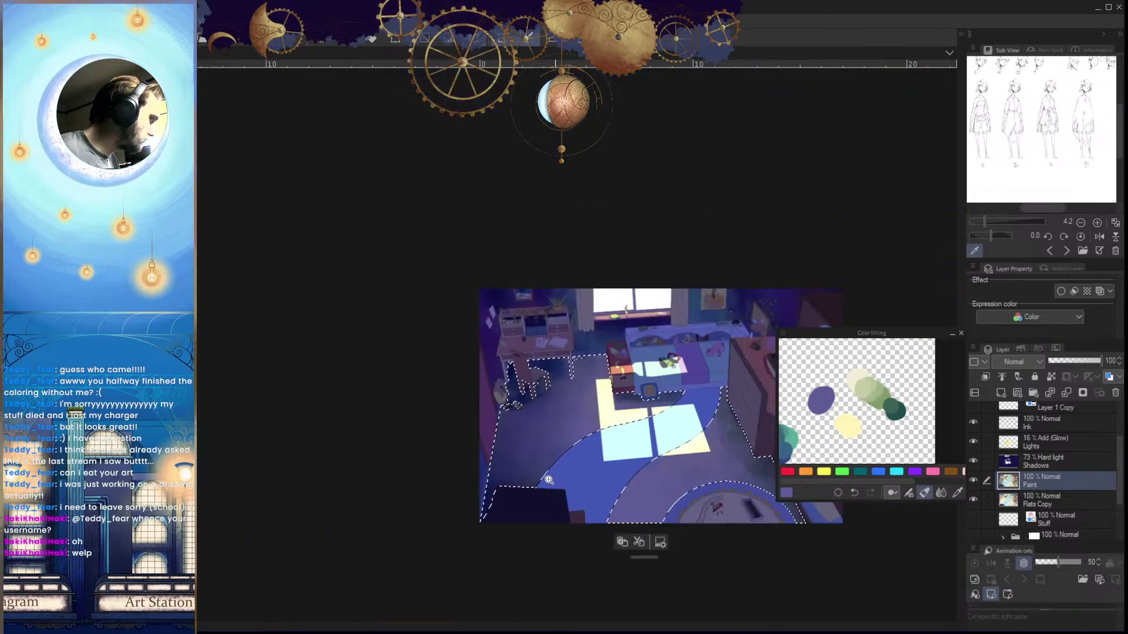
pyautogui.moveTo(633, 524); pyautogui.dragTo(466, 543)
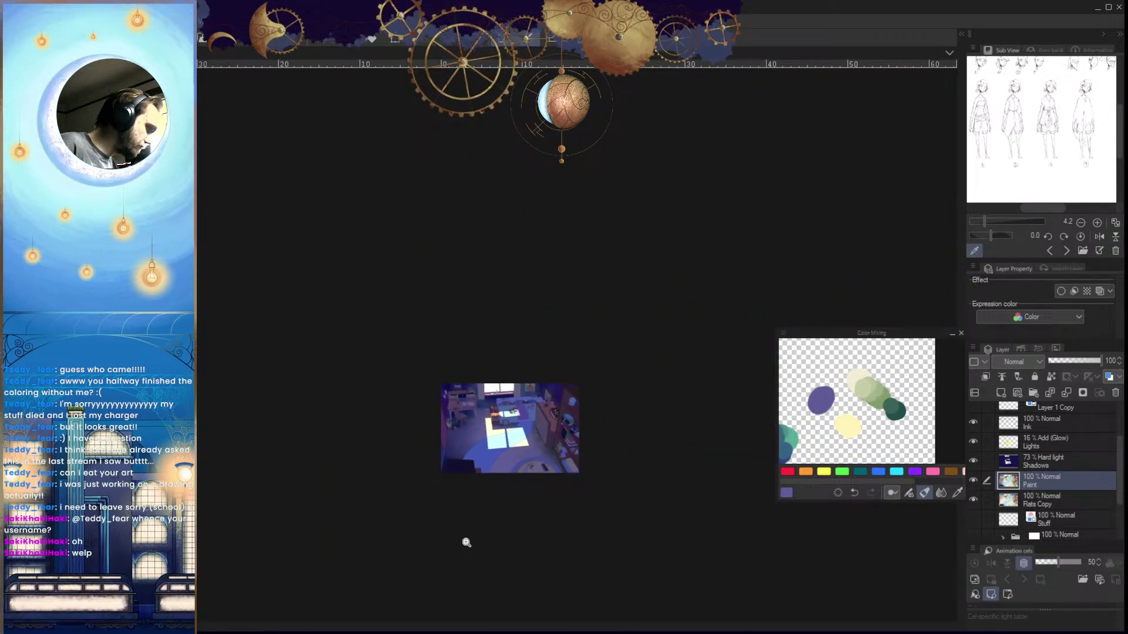
pyautogui.scroll(7, 586, 508)
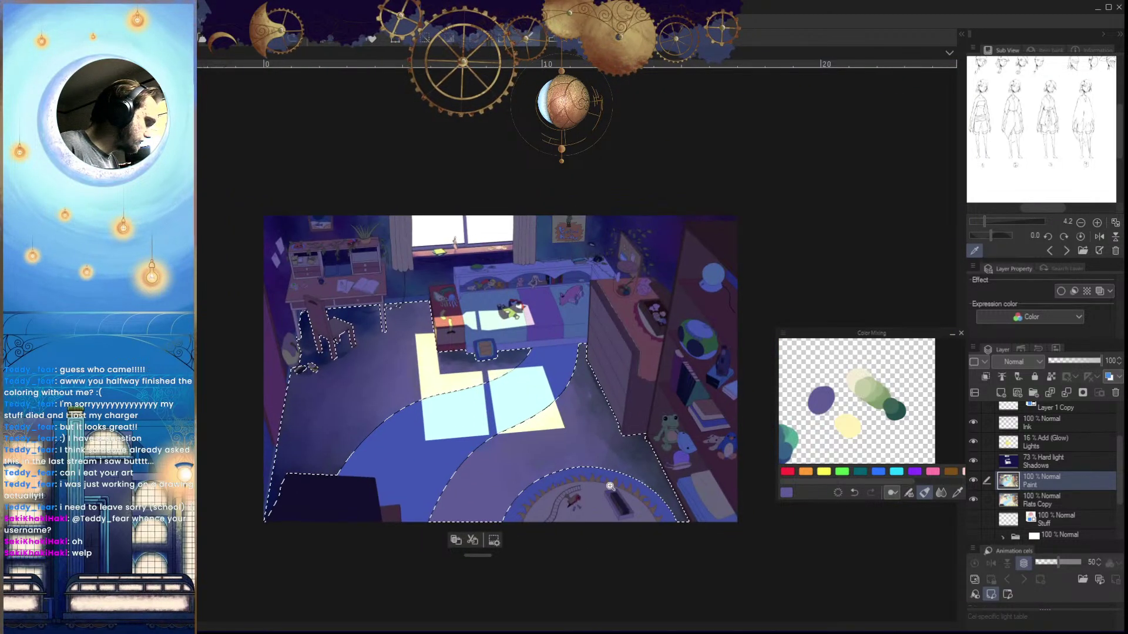
pyautogui.moveTo(561, 522); pyautogui.dragTo(538, 523)
pyautogui.click(540, 540)
pyautogui.click(875, 310)
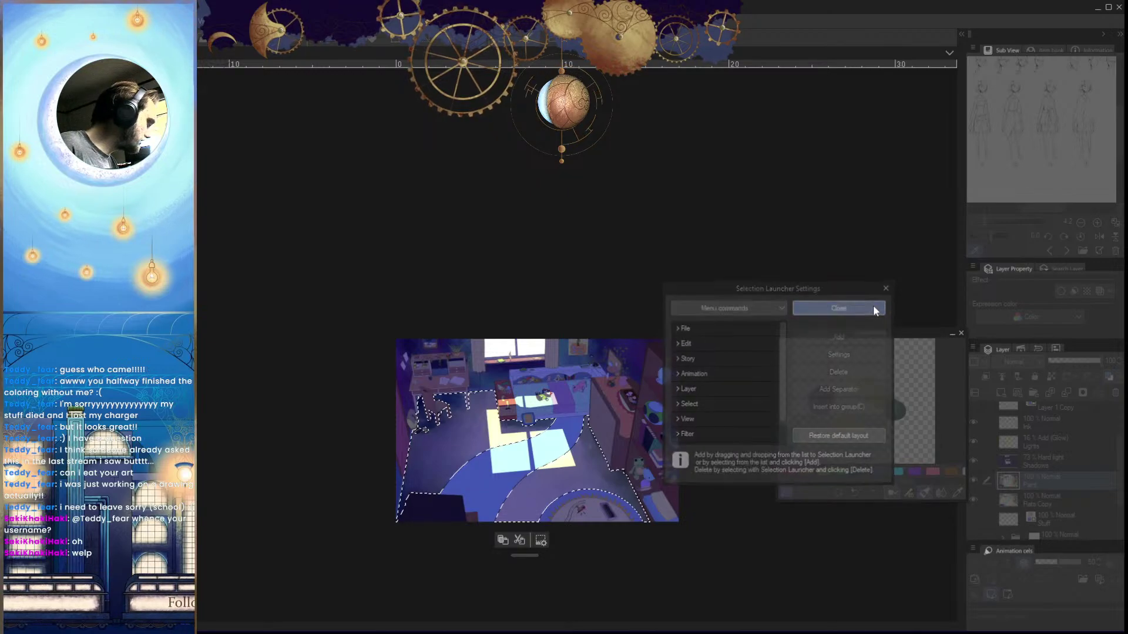
# Paint a navy shadow on the floor along the base of the dresser and the bookshelf
pyautogui.scroll(5, 638, 480)
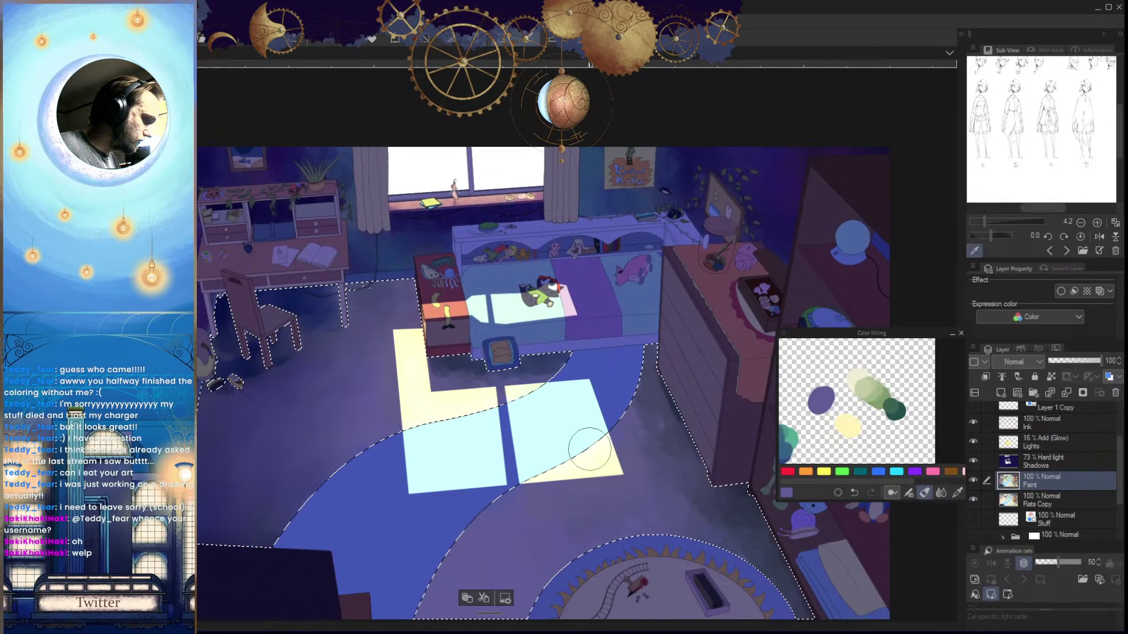
pyautogui.scroll(2, 554, 370)
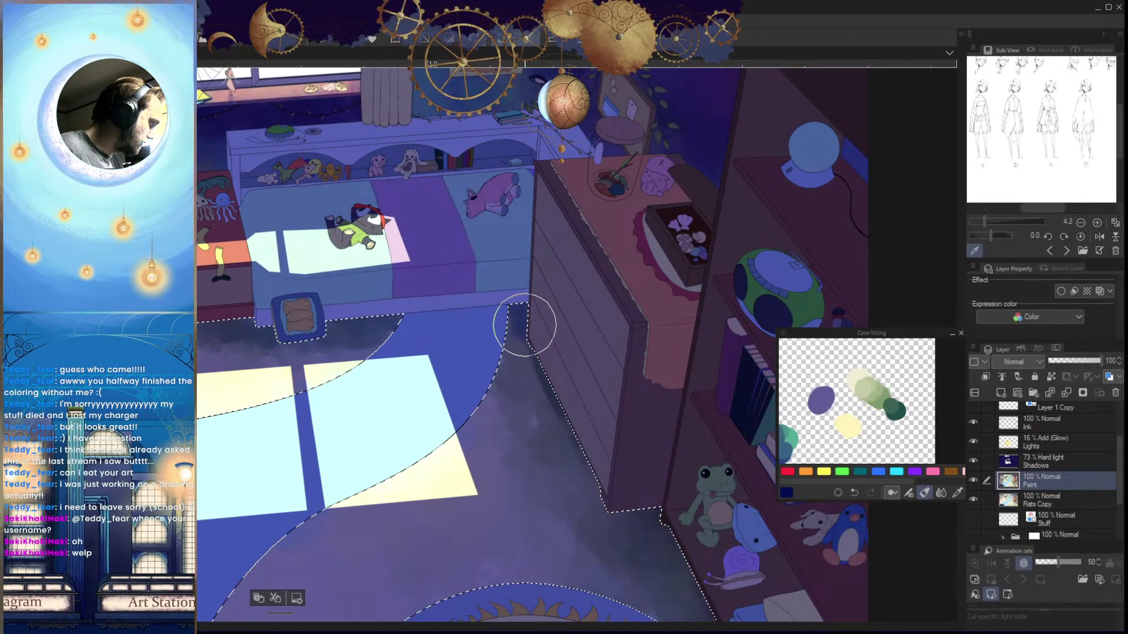
pyautogui.scroll(-3, 591, 440)
pyautogui.hscroll(1, 591, 440)
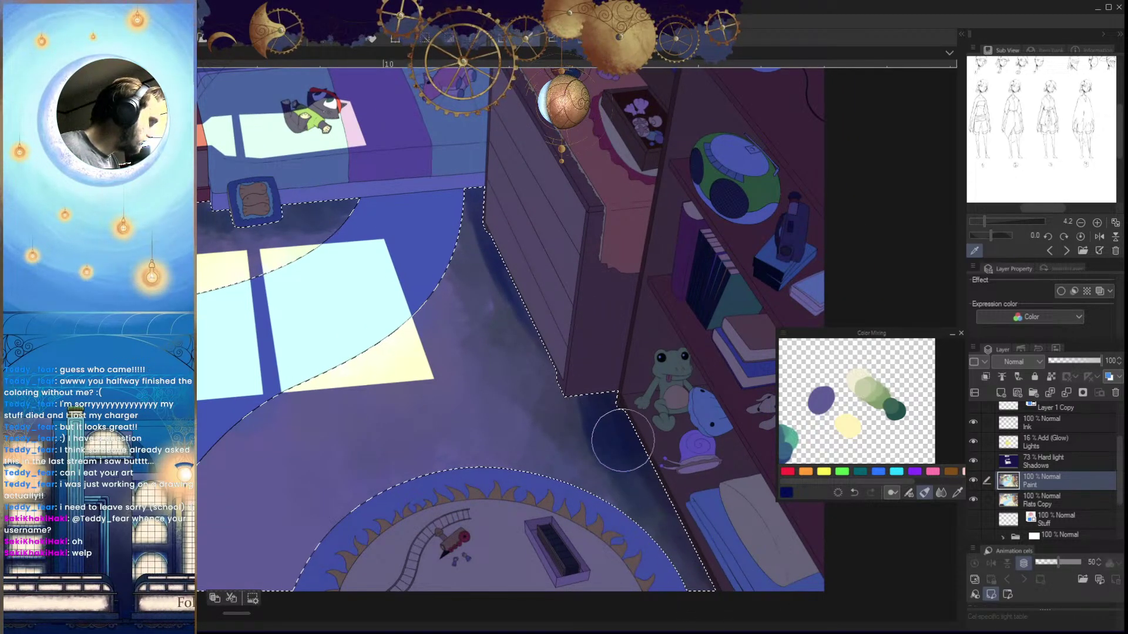
pyautogui.scroll(1, 562, 403)
pyautogui.hscroll(-1, 562, 403)
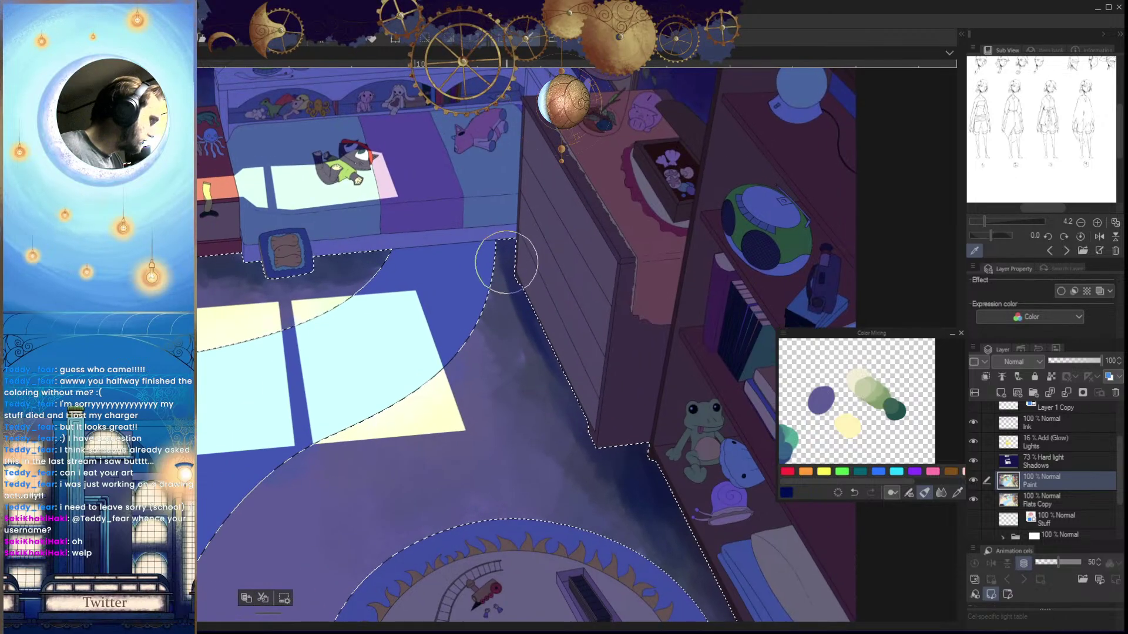
# Mirror the canvas view and widen the navy floor shadow from the dresser past the bookshelf to the round rug
pyautogui.press('h')
pyautogui.moveTo(619, 422); pyautogui.dragTo(634, 443)
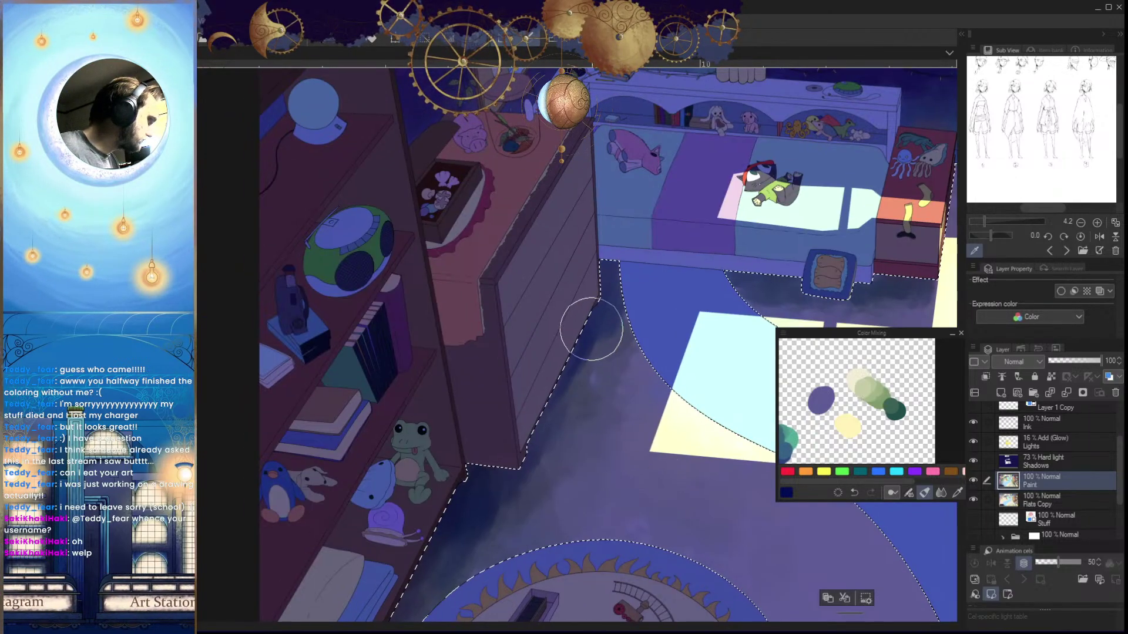
pyautogui.moveTo(519, 491); pyautogui.dragTo(541, 423)
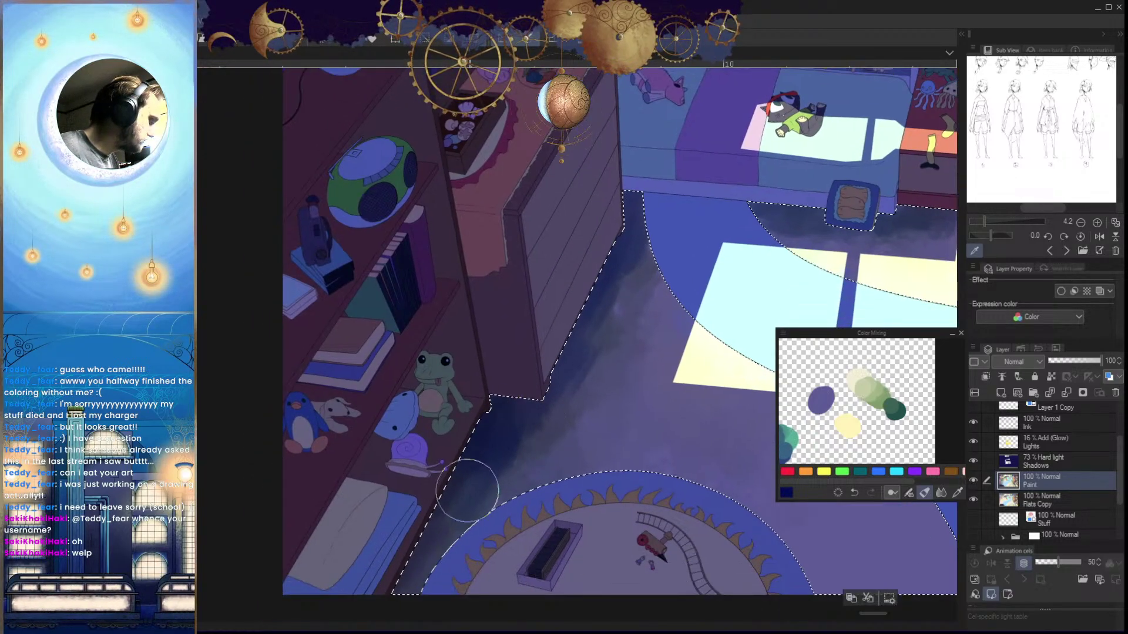
pyautogui.moveTo(468, 491); pyautogui.dragTo(420, 570)
# Blend the outer edge of the dresser's navy shadow into the floor with purple, flipping the canvas view to check it
pyautogui.press('h')
pyautogui.moveTo(661, 452)
pyautogui.mouseDown()
pyautogui.moveTo(600, 497)
pyautogui.moveTo(660, 539)
pyautogui.mouseUp()
pyautogui.moveTo(624, 418)
pyautogui.mouseDown()
pyautogui.moveTo(690, 400)
pyautogui.moveTo(607, 397)
pyautogui.moveTo(626, 437)
pyautogui.mouseUp()
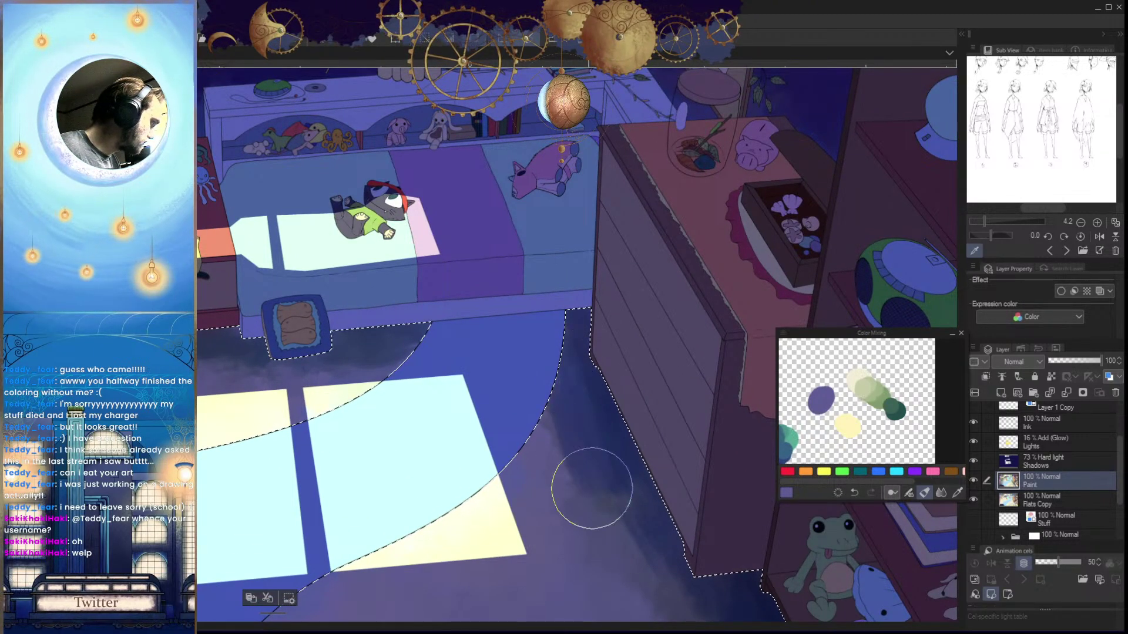
pyautogui.press('h')
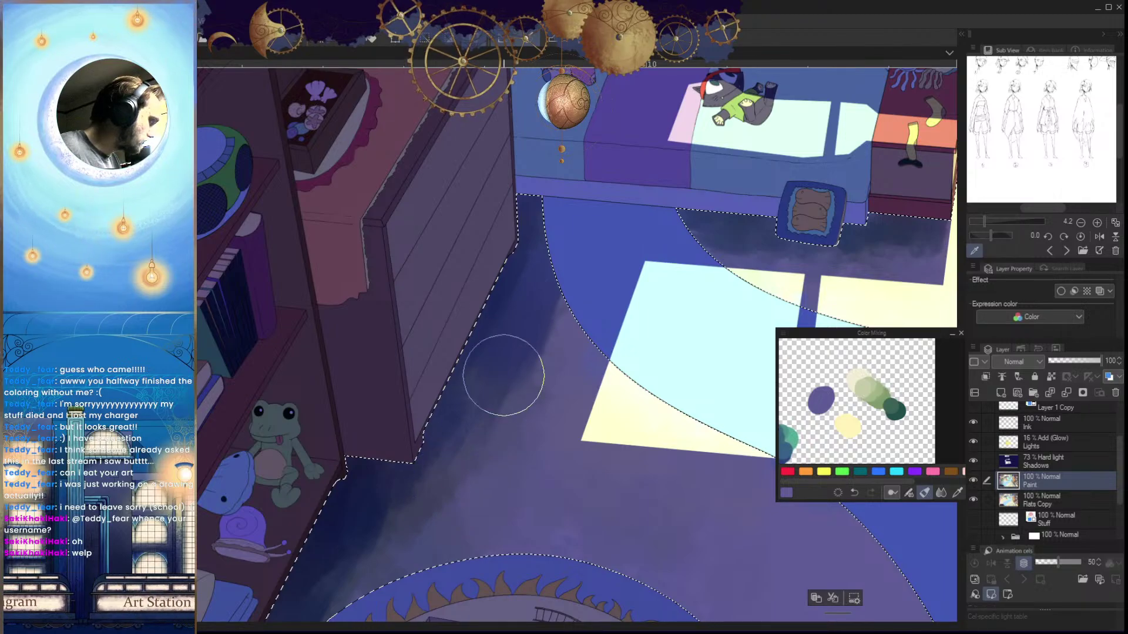
pyautogui.moveTo(446, 470); pyautogui.dragTo(500, 405)
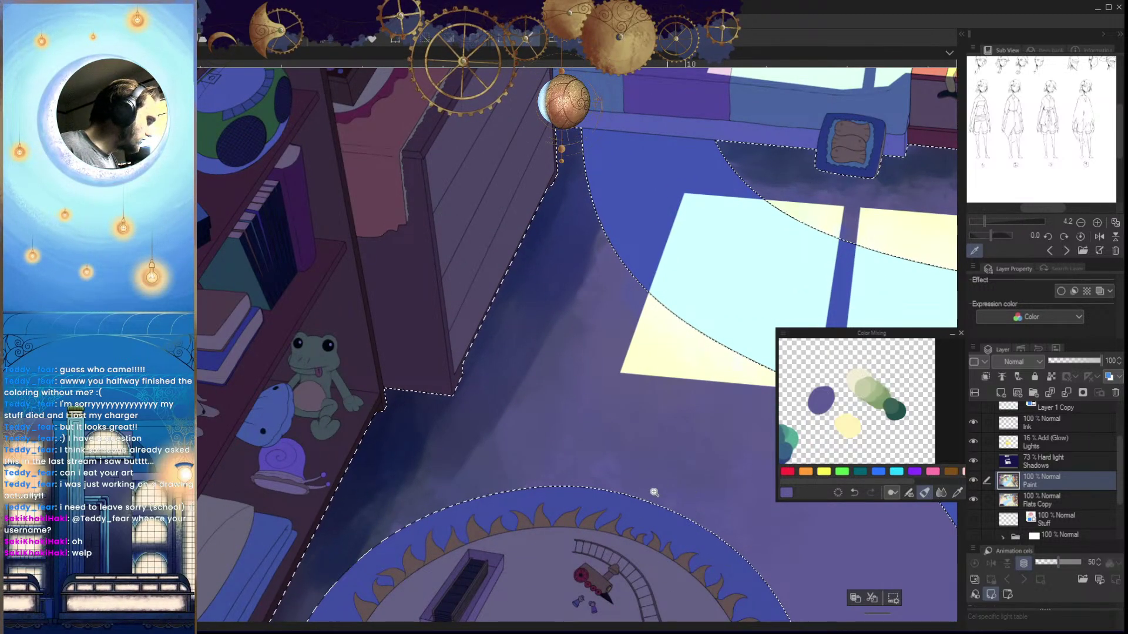
# Sample the dark navy shadow colour and deepen the floor shadow alongside the dresser
pyautogui.moveTo(654, 492); pyautogui.dragTo(572, 492)
pyautogui.press('h')
pyautogui.moveTo(594, 428); pyautogui.dragTo(735, 428)
pyautogui.moveTo(297, 397); pyautogui.dragTo(308, 422)
pyautogui.keyDown('alt'); pyautogui.click(278, 451); pyautogui.keyUp('alt')
pyautogui.moveTo(526, 382); pyautogui.dragTo(314, 492)
pyautogui.scroll(3, 545, 449)
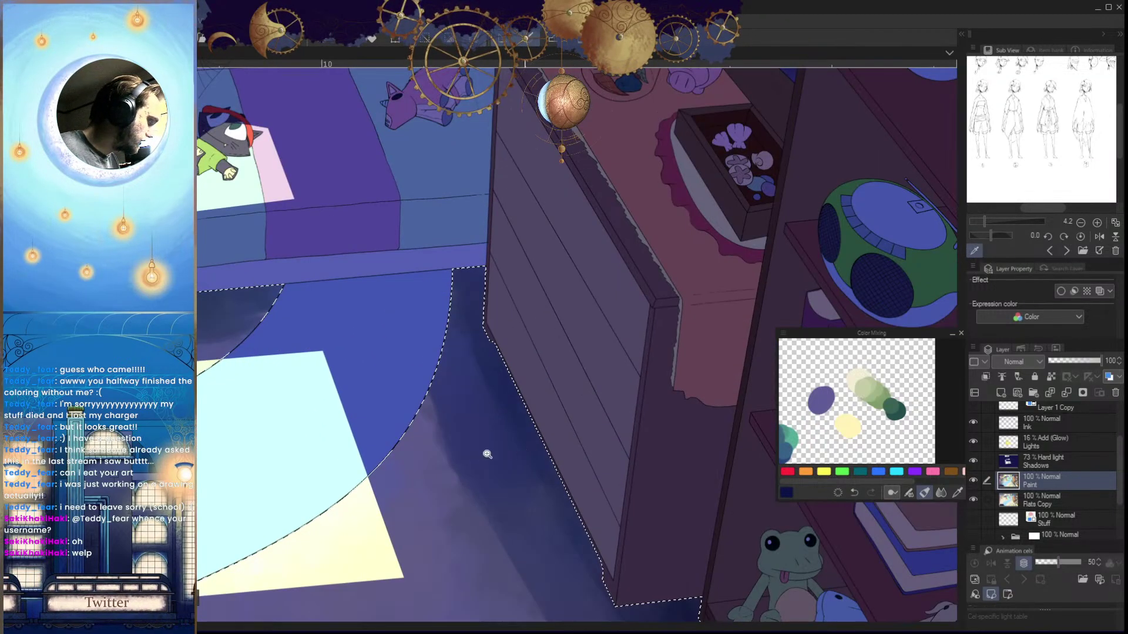
pyautogui.press('h')
pyautogui.moveTo(629, 494)
pyautogui.mouseDown()
pyautogui.moveTo(570, 467)
pyautogui.moveTo(577, 307)
pyautogui.mouseUp()
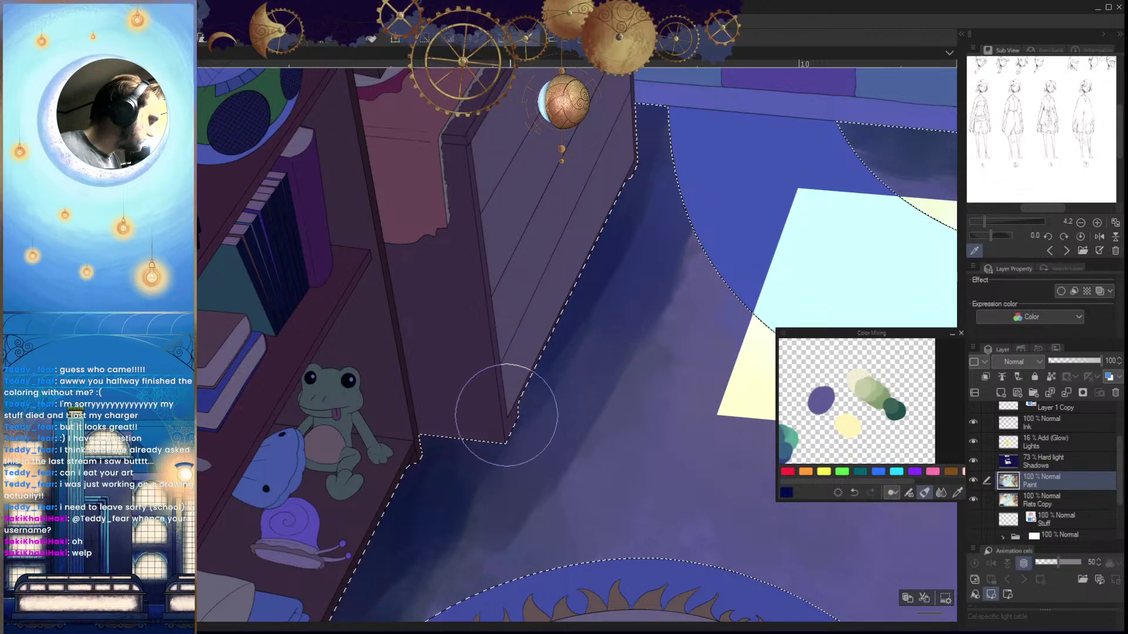
pyautogui.moveTo(547, 349); pyautogui.dragTo(480, 458)
# Paint a thin dark navy contact shadow along the base of the dresser and bookshelf with a smaller brush
pyautogui.press('[')
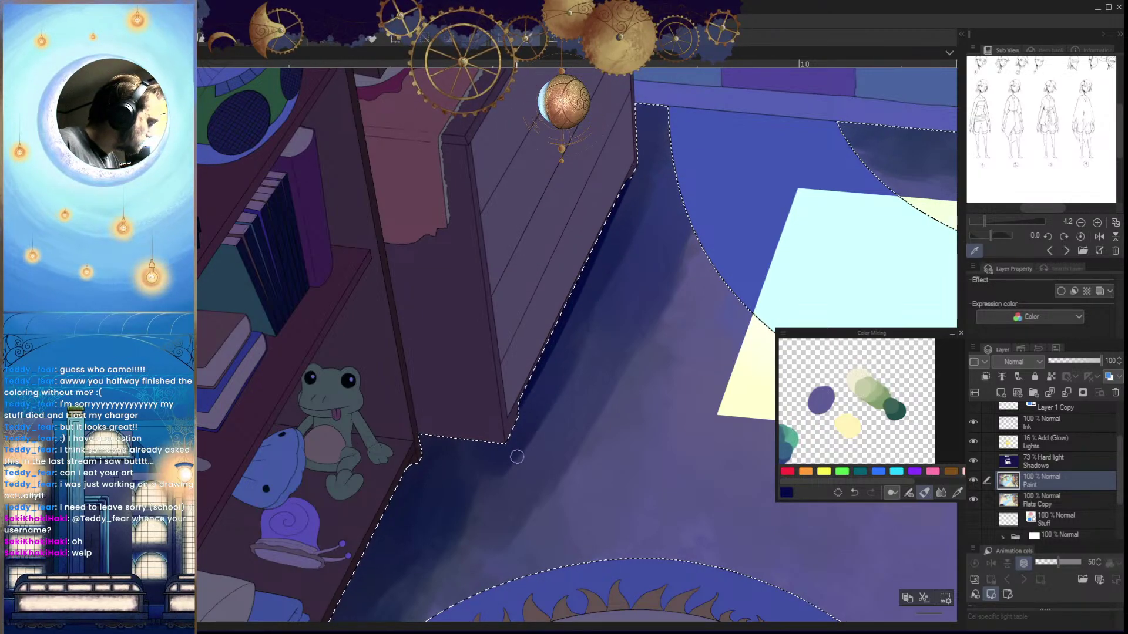
pyautogui.scroll(-3, 599, 414)
pyautogui.scroll(-3, 617, 479)
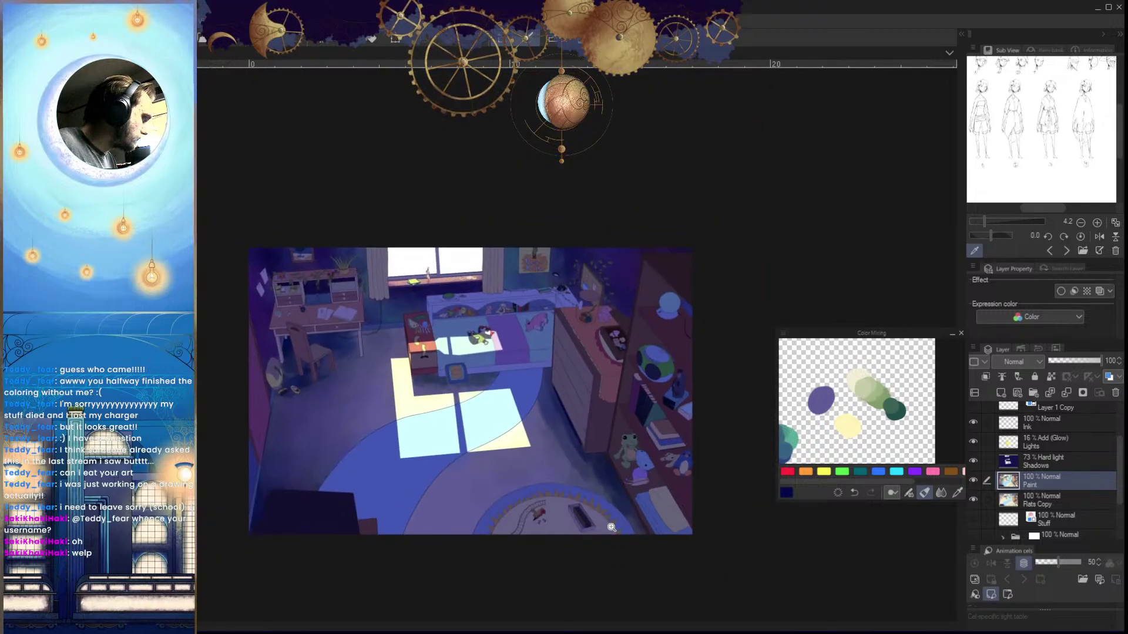
pyautogui.scroll(3, 592, 510)
pyautogui.scroll(2, 523, 473)
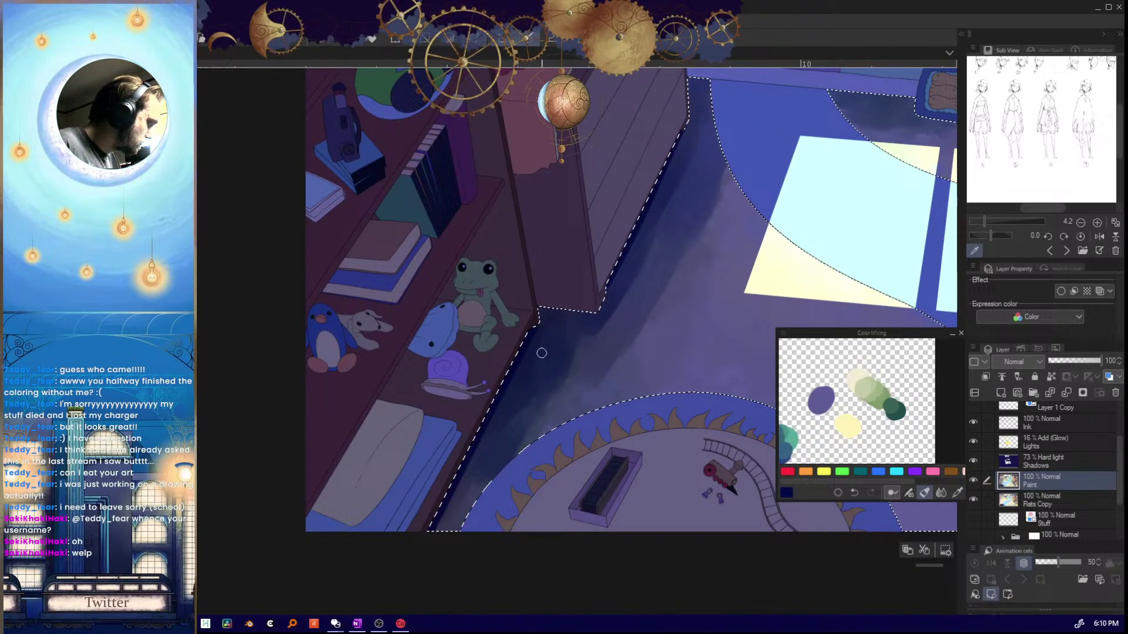
pyautogui.scroll(3, 536, 411)
pyautogui.scroll(-4, 595, 443)
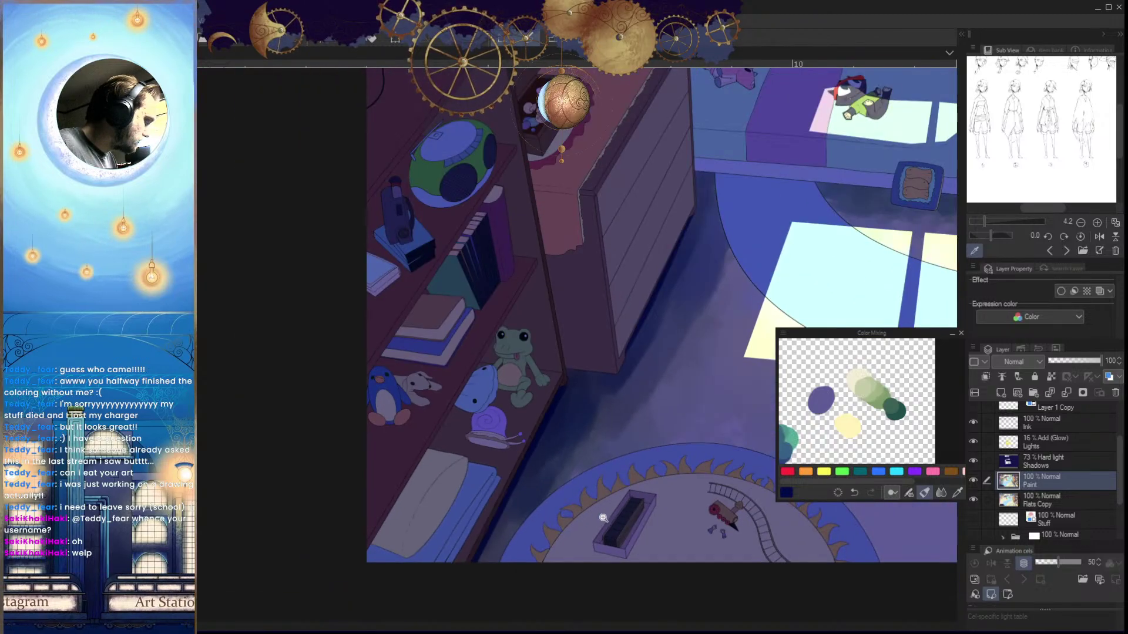
pyautogui.scroll(2, 585, 480)
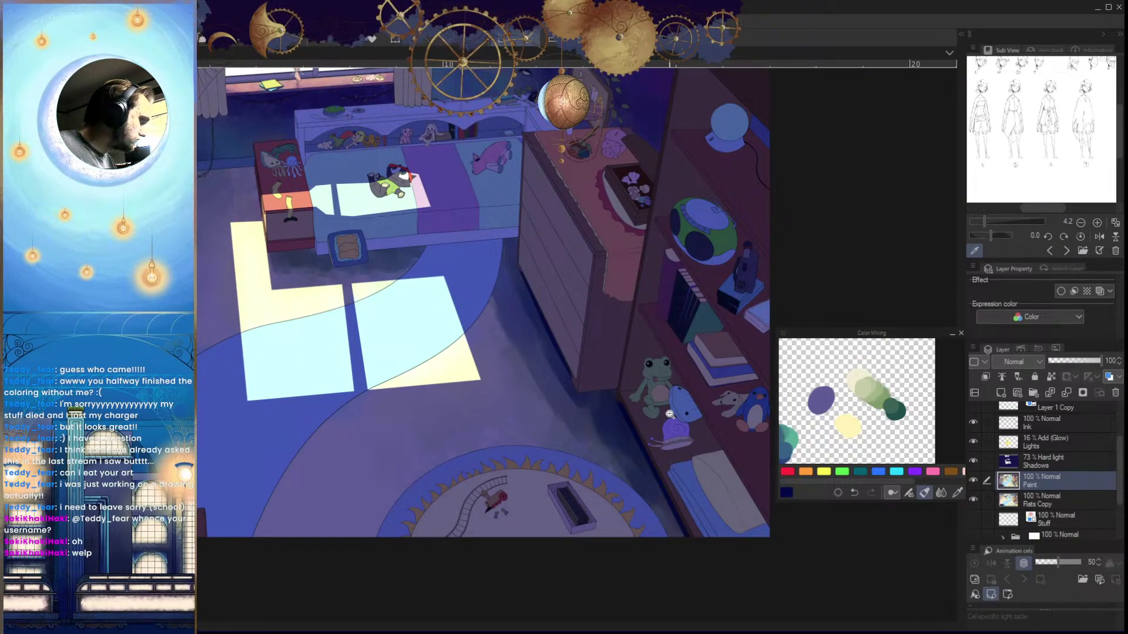
pyautogui.scroll(-2, 670, 414)
pyautogui.scroll(3, 635, 428)
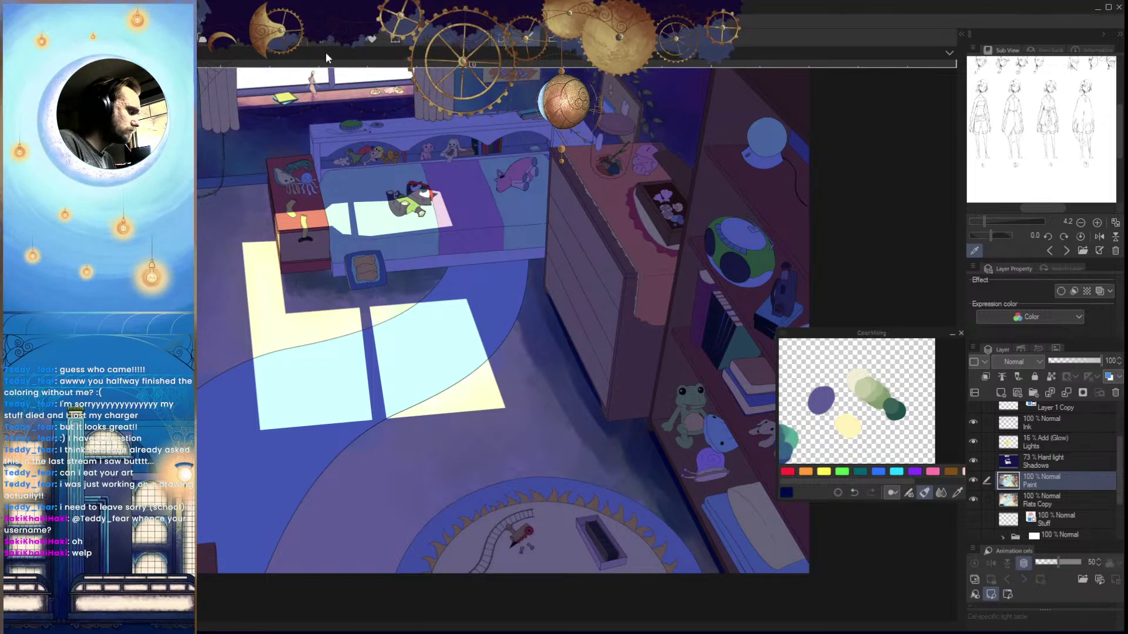
# Sample the purple floor colour and soften the outer edge of the dresser's floor shadow with an enlarged brush
pyautogui.click(572, 424)
pyautogui.moveTo(573, 427); pyautogui.dragTo(584, 461)
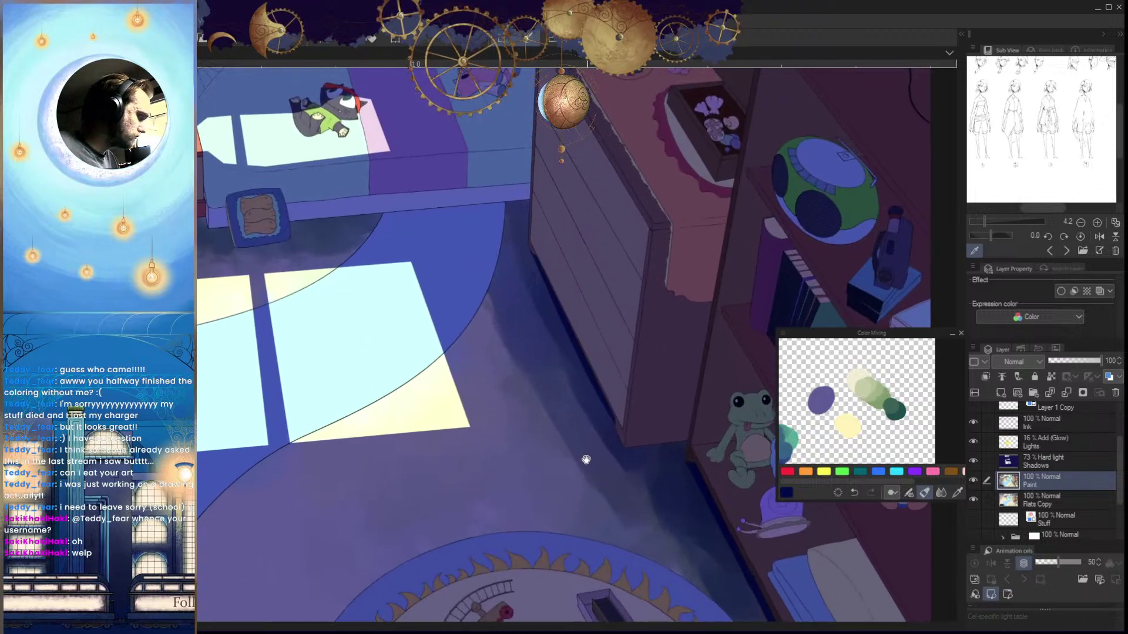
pyautogui.press('h')
pyautogui.moveTo(690, 484); pyautogui.dragTo(624, 483)
pyautogui.keyDown('alt'); pyautogui.click(575, 456); pyautogui.keyUp('alt')
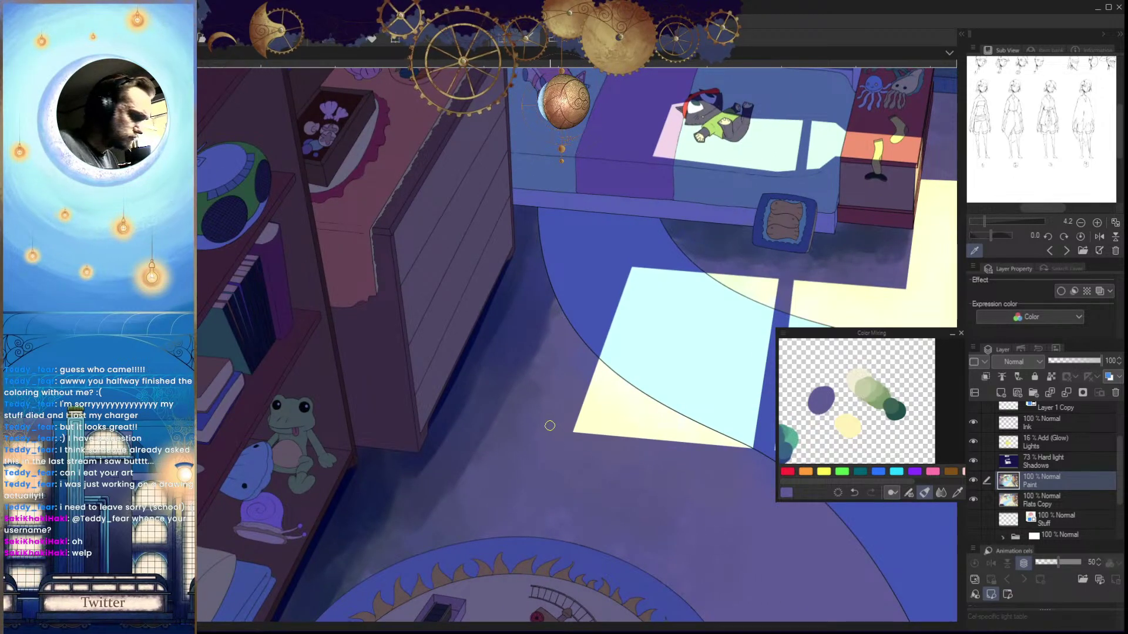
pyautogui.press(']')
pyautogui.press(']')
pyautogui.press(']')
pyautogui.press(']')
pyautogui.press(']')
pyautogui.press(']')
pyautogui.press(']')
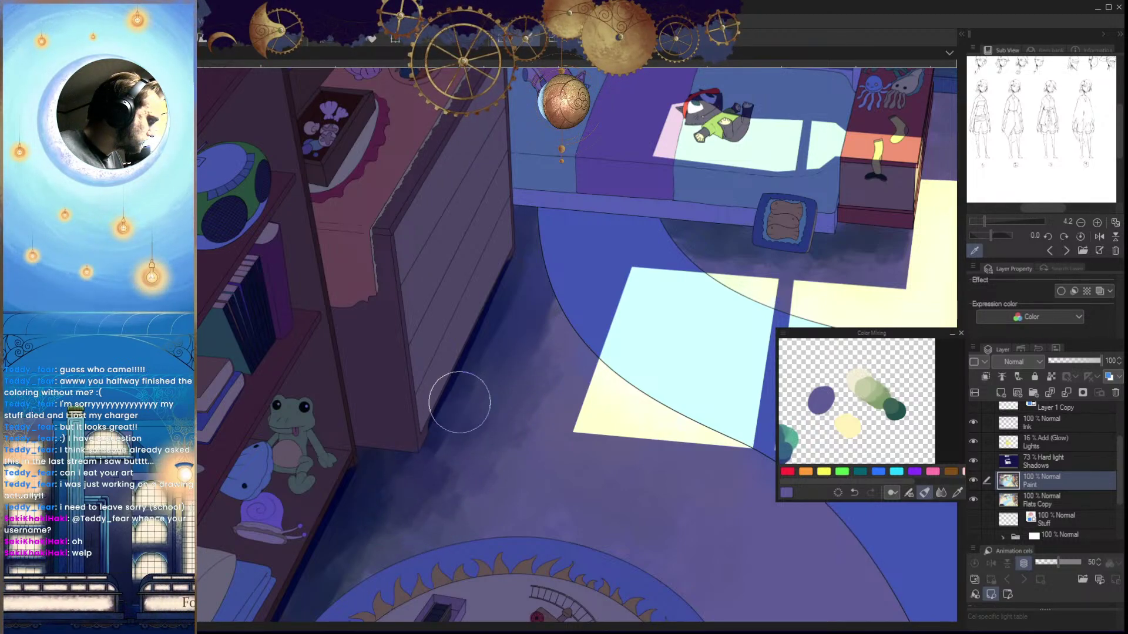
pyautogui.moveTo(405, 532); pyautogui.dragTo(449, 442)
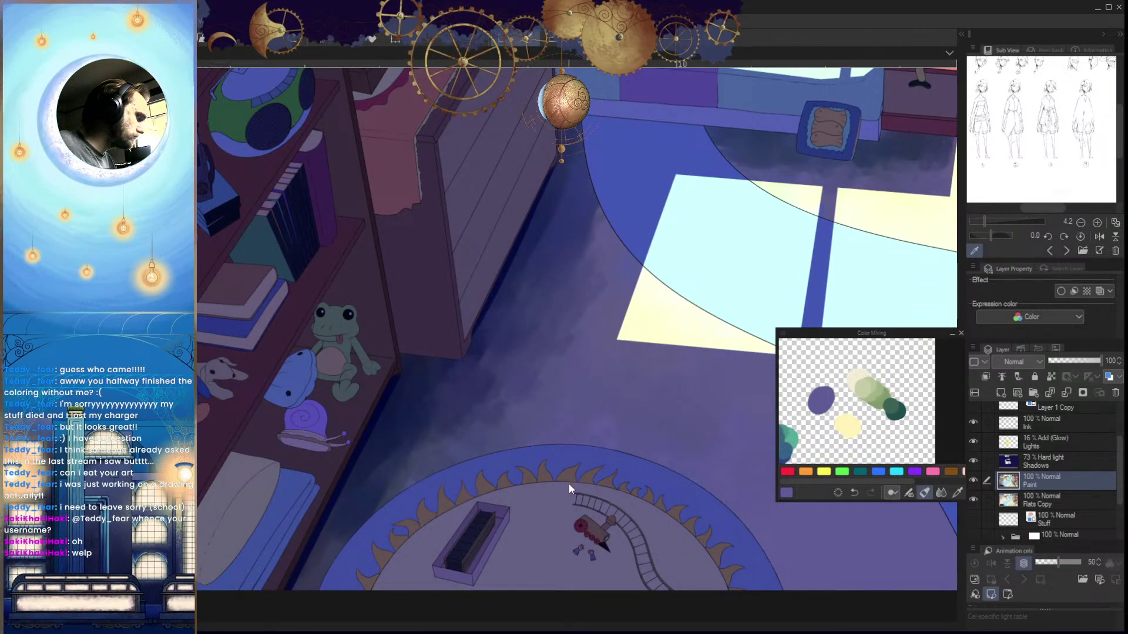
# Select the purple floor area from the Flats Copy layer and make the Paint layer active again
pyautogui.click(1021, 507)
pyautogui.click(721, 464)
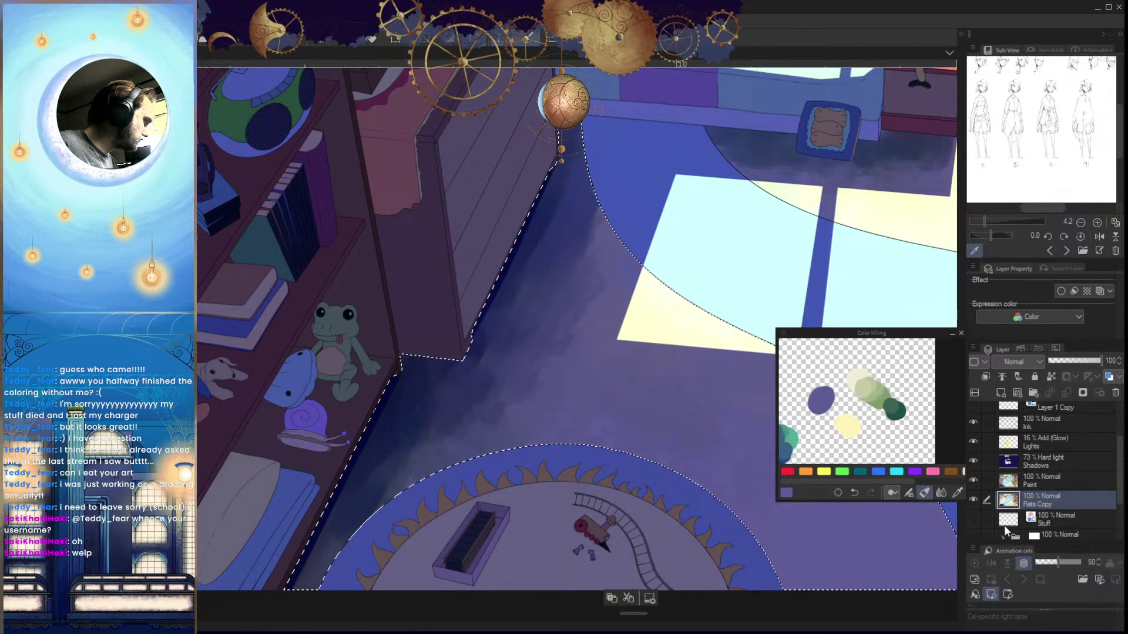
pyautogui.click(1034, 478)
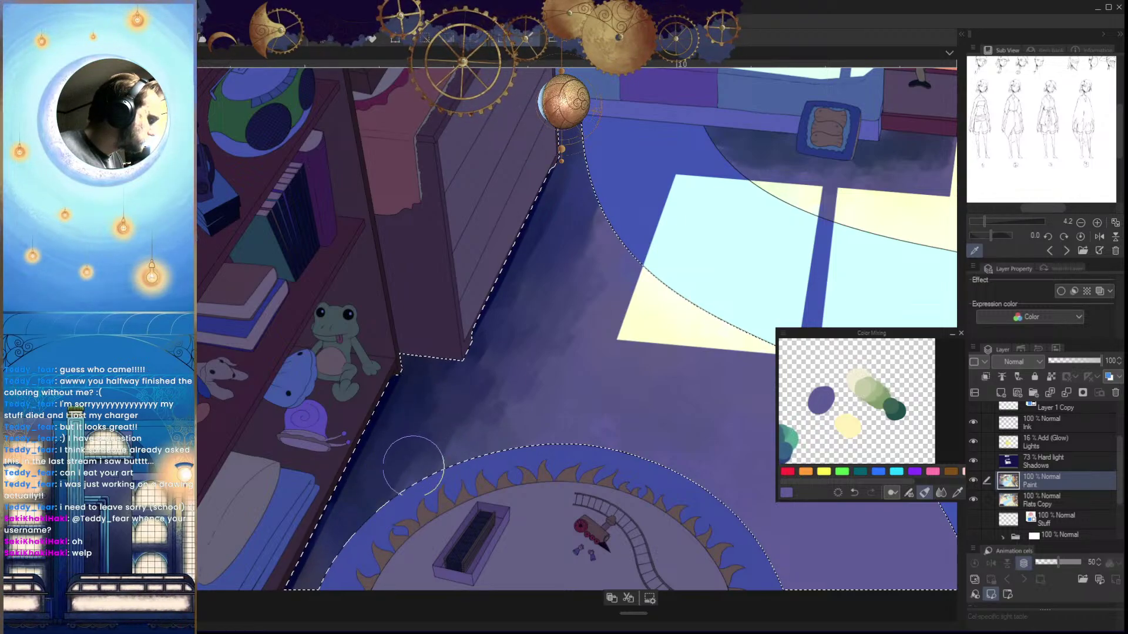
# Blend purple strokes into the floor shadow beside the dresser, checking the painting in mirrored view
pyautogui.press('h')
pyautogui.press('h')
pyautogui.moveTo(613, 448); pyautogui.dragTo(622, 478)
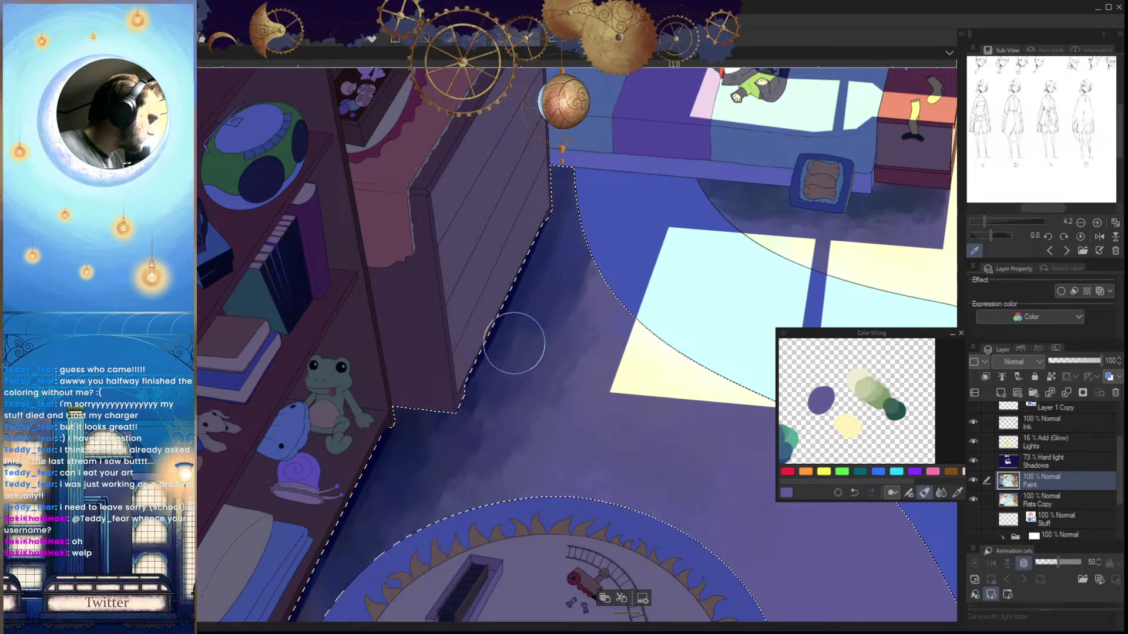
pyautogui.press('h')
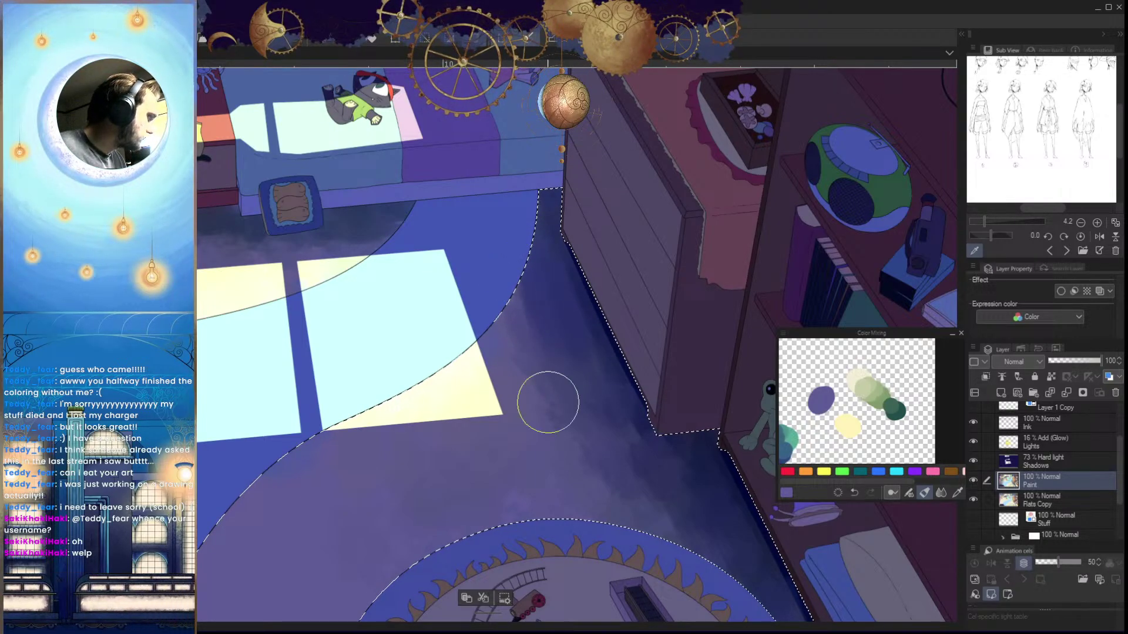
pyautogui.press('h')
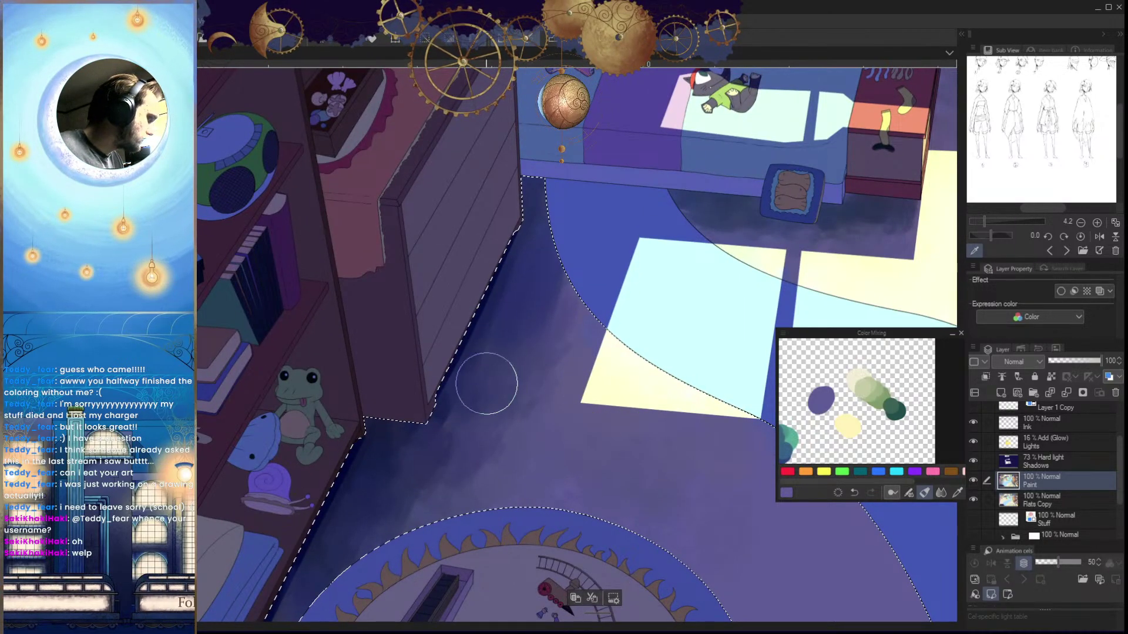
pyautogui.moveTo(437, 460); pyautogui.dragTo(458, 395)
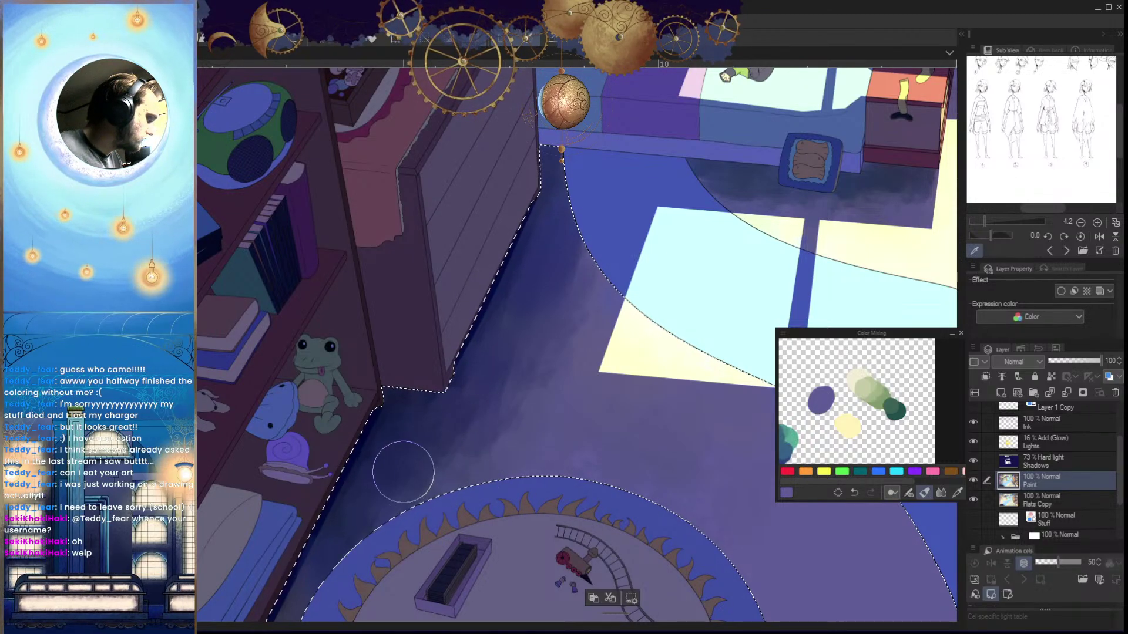
pyautogui.press('h')
pyautogui.moveTo(654, 492); pyautogui.dragTo(622, 464)
pyautogui.press('h')
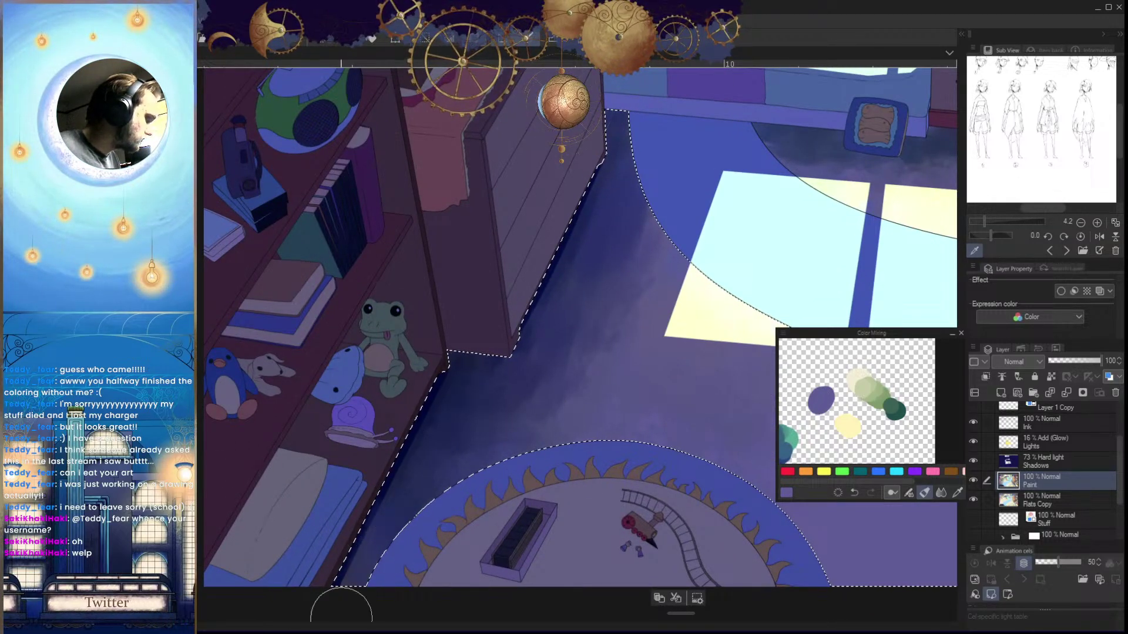
# Switch to dark navy and darken the floor wedge between the bookshelf and the round rug
pyautogui.moveTo(407, 502); pyautogui.dragTo(443, 419)
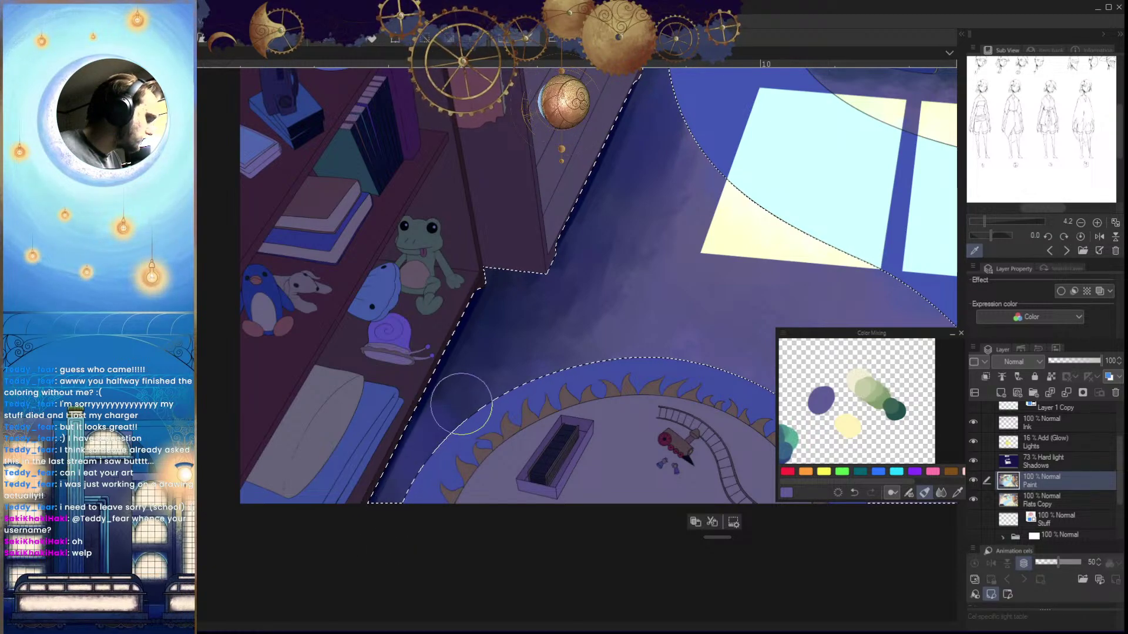
pyautogui.press('x')
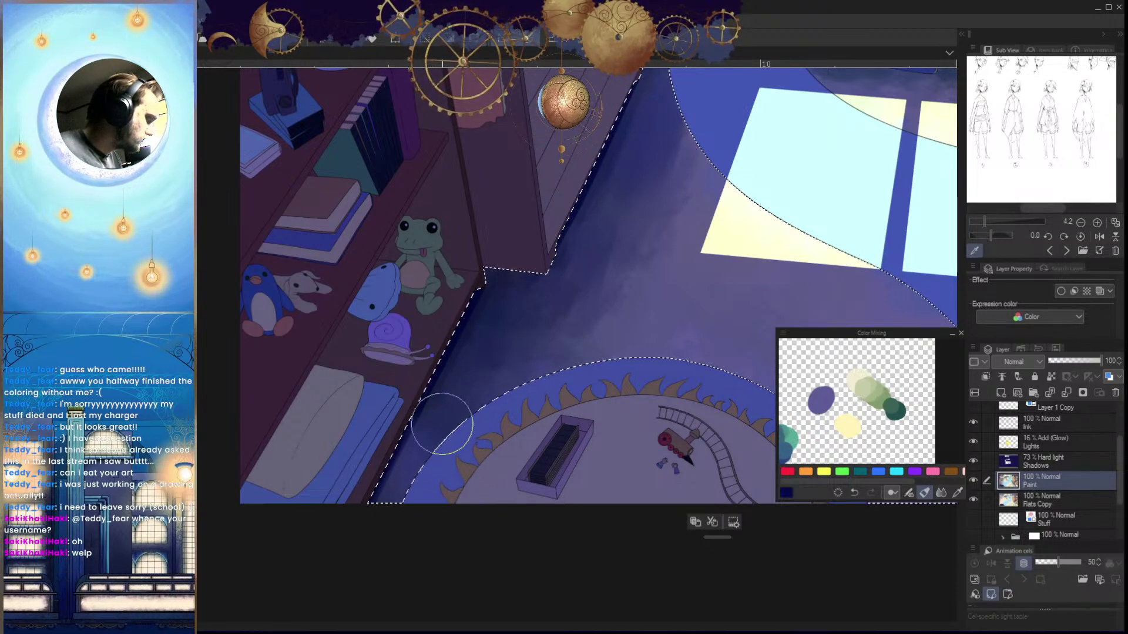
pyautogui.moveTo(443, 425); pyautogui.dragTo(407, 481)
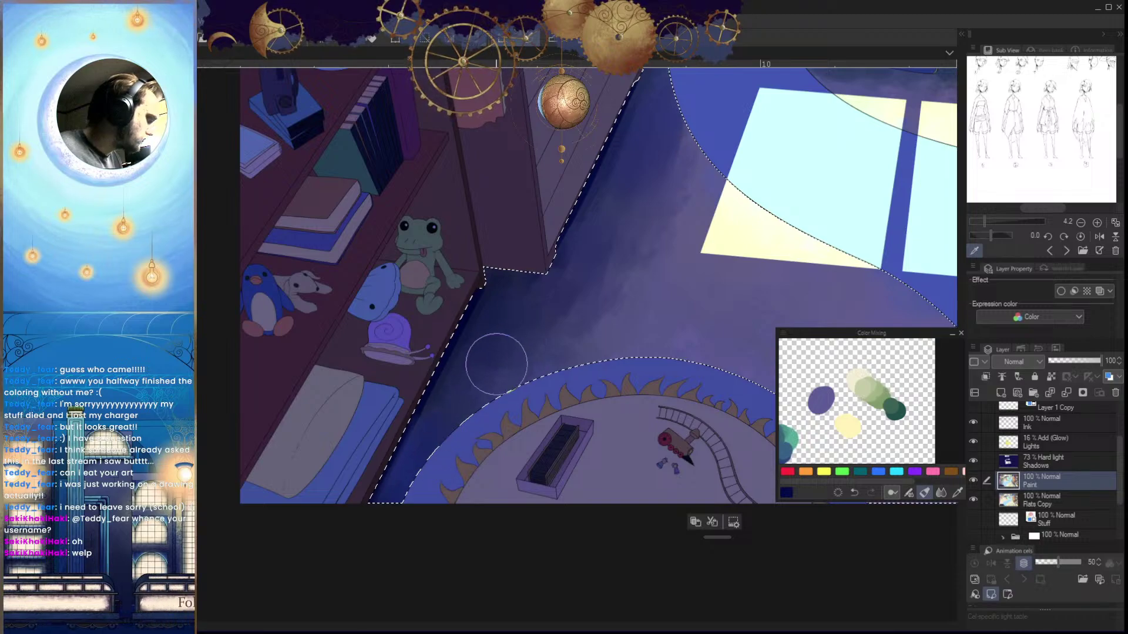
pyautogui.moveTo(487, 357)
pyautogui.mouseDown()
pyautogui.moveTo(445, 408)
pyautogui.moveTo(377, 537)
pyautogui.moveTo(420, 501)
pyautogui.moveTo(494, 306)
pyautogui.moveTo(406, 484)
pyautogui.moveTo(505, 295)
pyautogui.moveTo(441, 393)
pyautogui.moveTo(446, 459)
pyautogui.moveTo(492, 328)
pyautogui.moveTo(397, 477)
pyautogui.mouseUp()
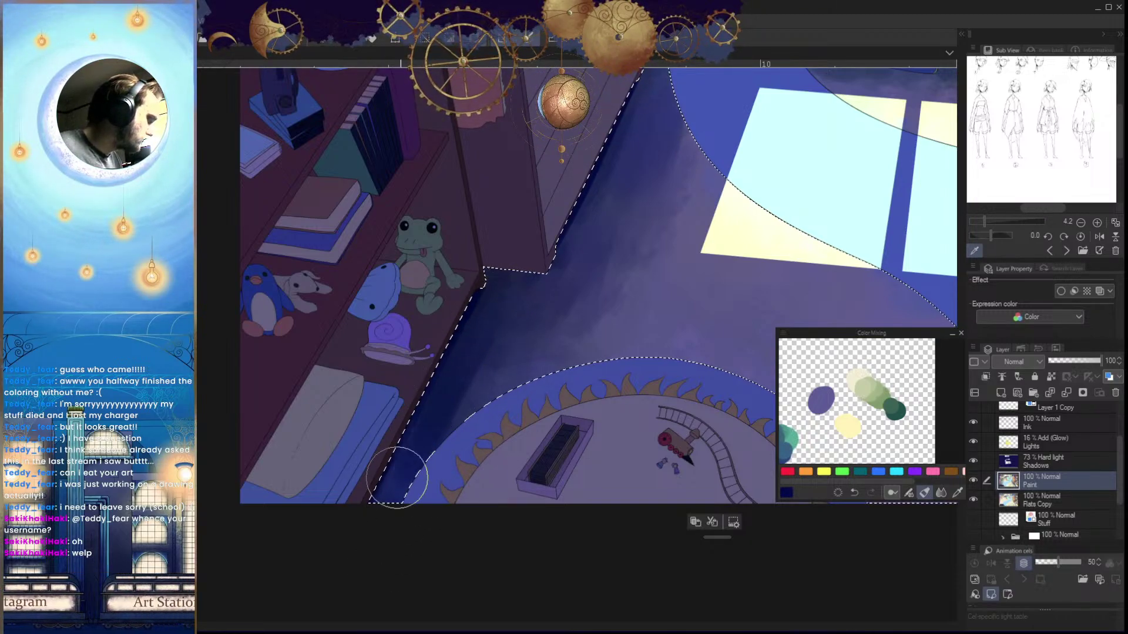
pyautogui.moveTo(466, 403)
pyautogui.mouseDown()
pyautogui.moveTo(415, 457)
pyautogui.moveTo(406, 533)
pyautogui.moveTo(453, 382)
pyautogui.mouseUp()
pyautogui.moveTo(471, 332)
pyautogui.mouseDown()
pyautogui.moveTo(442, 406)
pyautogui.moveTo(488, 306)
pyautogui.moveTo(446, 376)
pyautogui.moveTo(447, 410)
pyautogui.moveTo(483, 330)
pyautogui.moveTo(473, 327)
pyautogui.moveTo(407, 463)
pyautogui.moveTo(481, 310)
pyautogui.moveTo(472, 363)
pyautogui.moveTo(492, 337)
pyautogui.moveTo(488, 366)
pyautogui.moveTo(456, 387)
pyautogui.moveTo(395, 476)
pyautogui.mouseUp()
# Sample the purple floor colour and refine the shadow's transition into the lit floor, checking it zoomed out and mirrored
pyautogui.keyDown('alt'); pyautogui.click(483, 335); pyautogui.keyUp('alt')
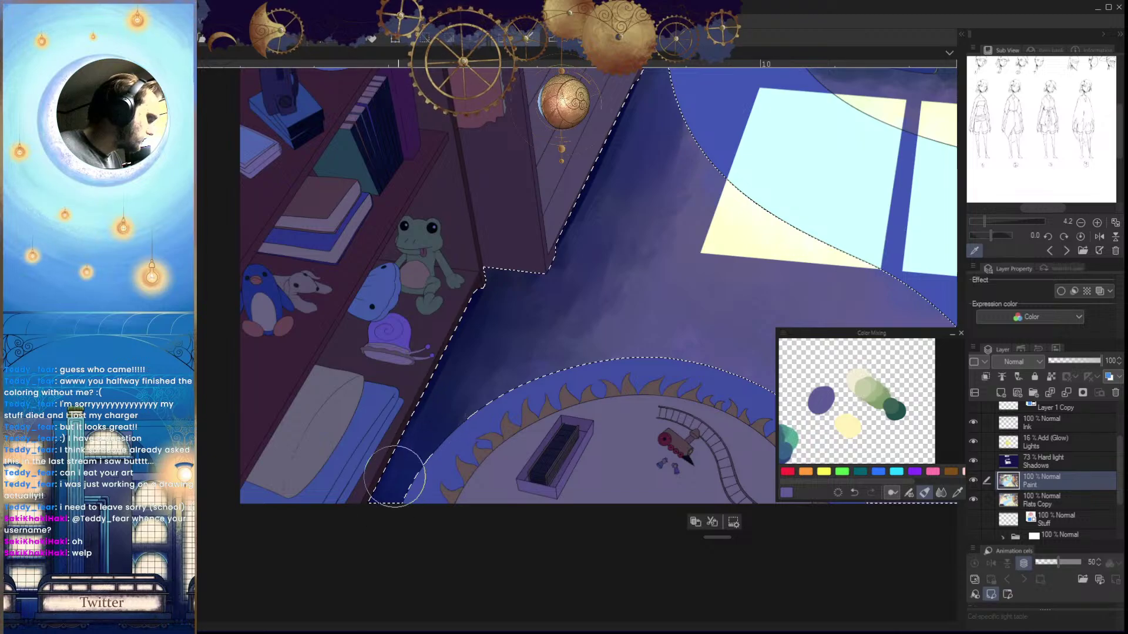
pyautogui.moveTo(514, 457); pyautogui.dragTo(459, 546)
pyautogui.press('h')
pyautogui.scroll(-2, 610, 526)
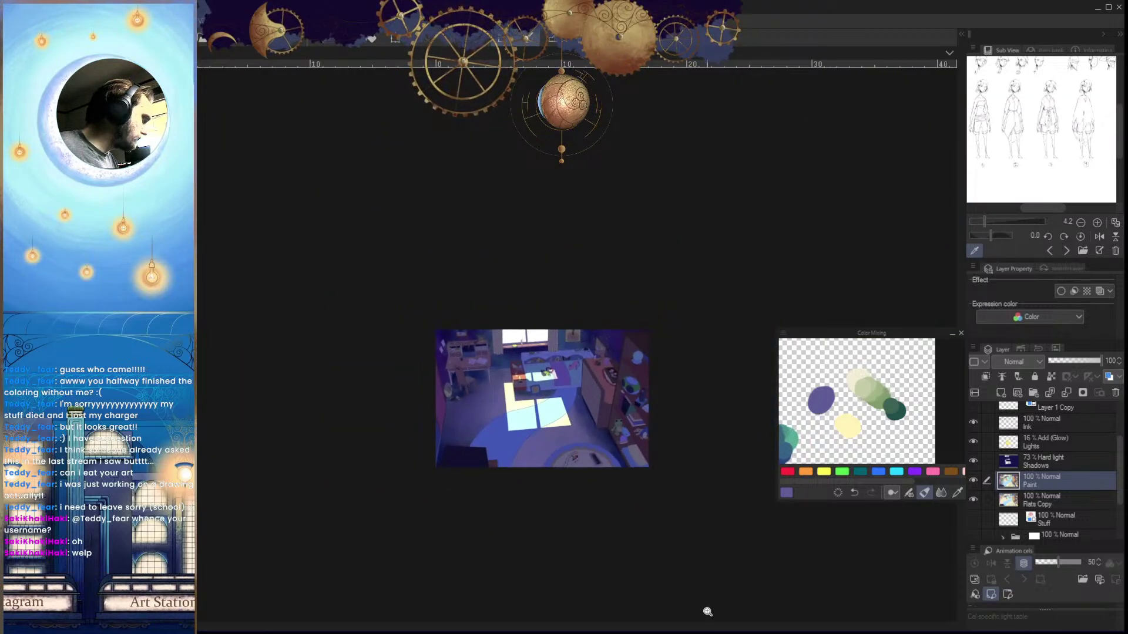
pyautogui.scroll(6, 646, 529)
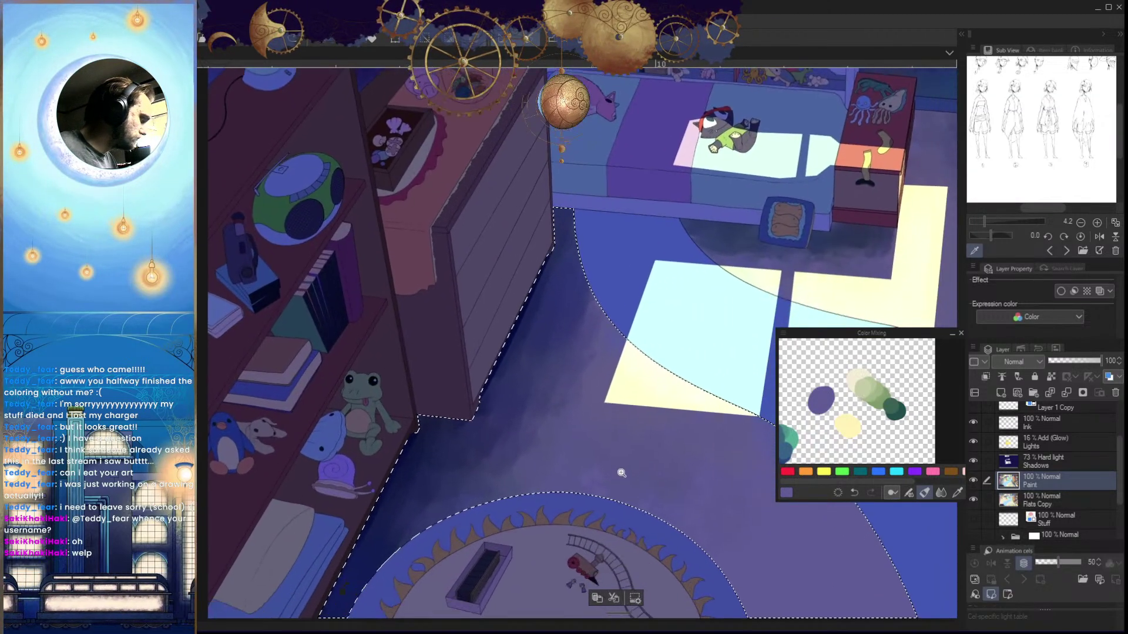
pyautogui.press('h')
pyautogui.moveTo(612, 466); pyautogui.dragTo(617, 485)
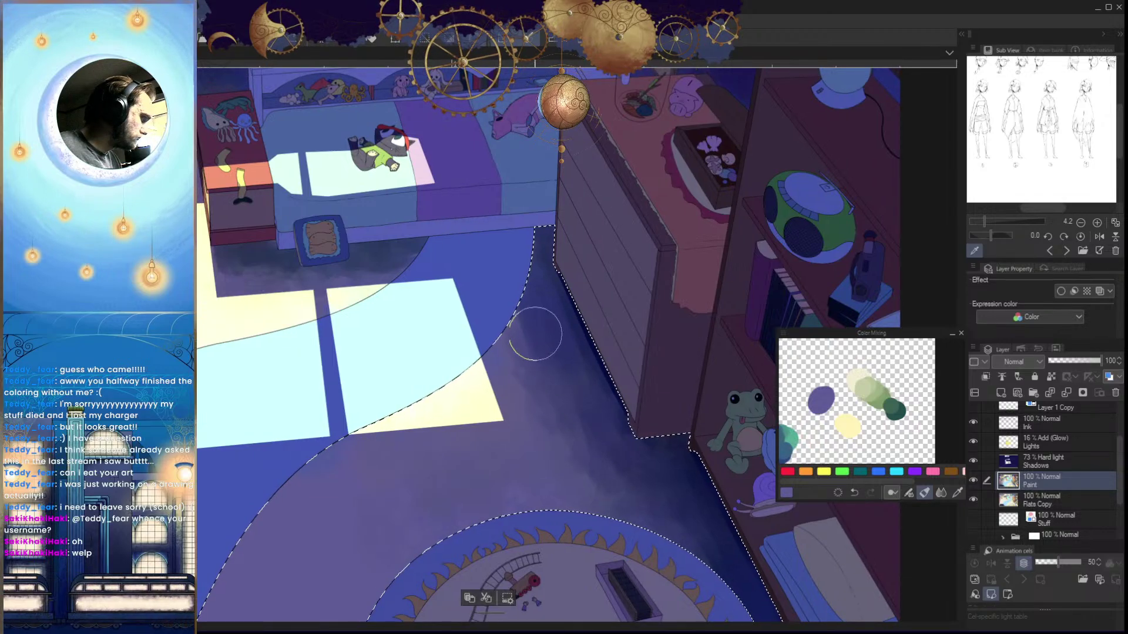
pyautogui.press('h')
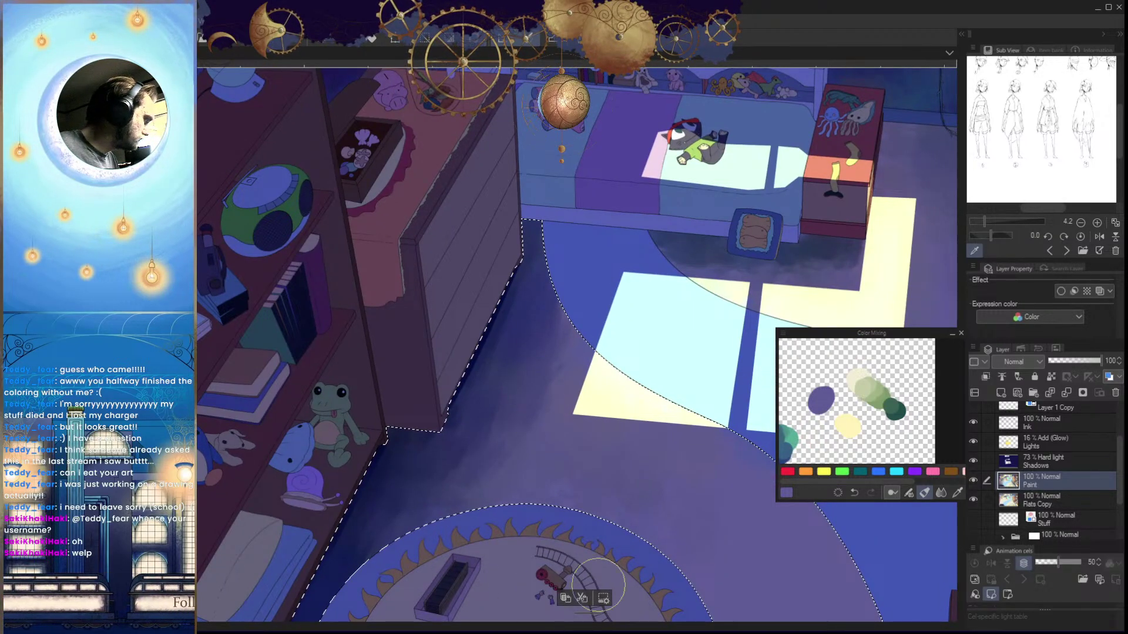
pyautogui.press('h')
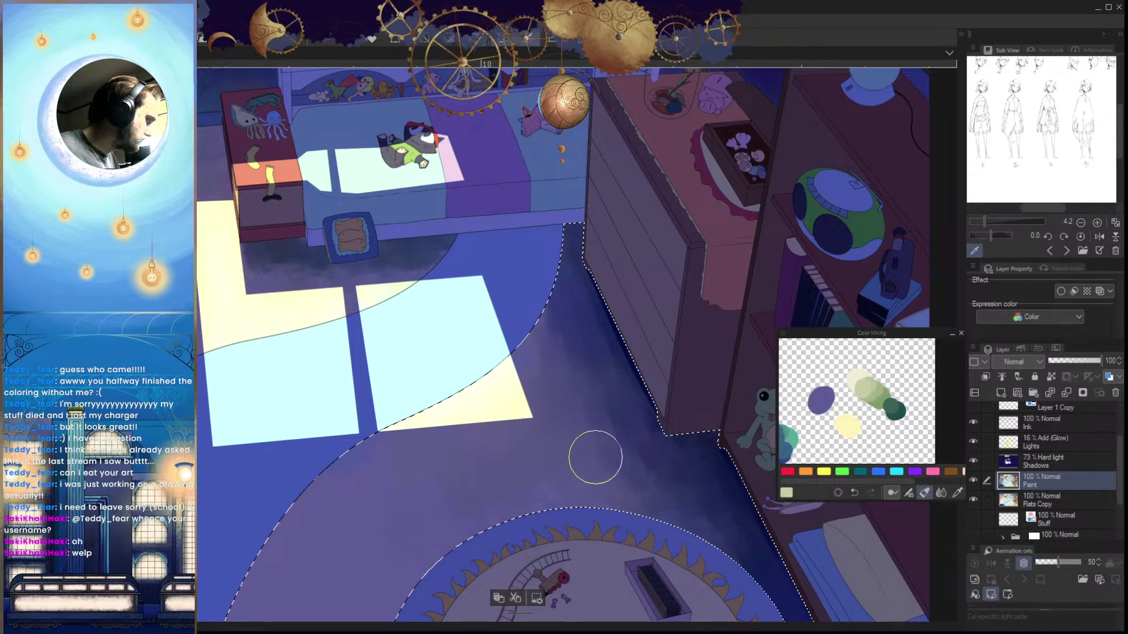
# Soften the floor shading between the dresser corner and the round rug with a larger brush
pyautogui.press(']')
pyautogui.press(']')
pyautogui.moveTo(593, 436)
pyautogui.mouseDown()
pyautogui.moveTo(531, 465)
pyautogui.moveTo(606, 450)
pyautogui.moveTo(602, 406)
pyautogui.moveTo(558, 365)
pyautogui.moveTo(567, 453)
pyautogui.moveTo(612, 461)
pyautogui.moveTo(601, 365)
pyautogui.moveTo(675, 443)
pyautogui.mouseUp()
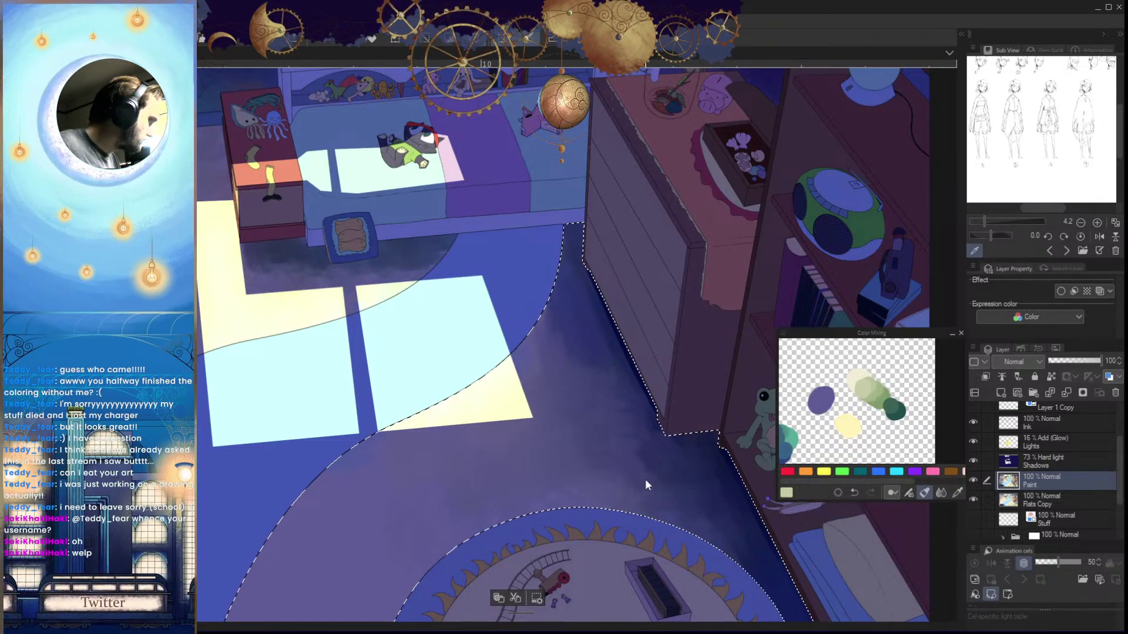
pyautogui.moveTo(645, 479)
pyautogui.mouseDown()
pyautogui.moveTo(616, 466)
pyautogui.moveTo(582, 482)
pyautogui.moveTo(606, 491)
pyautogui.moveTo(602, 515)
pyautogui.moveTo(603, 496)
pyautogui.moveTo(631, 463)
pyautogui.mouseUp()
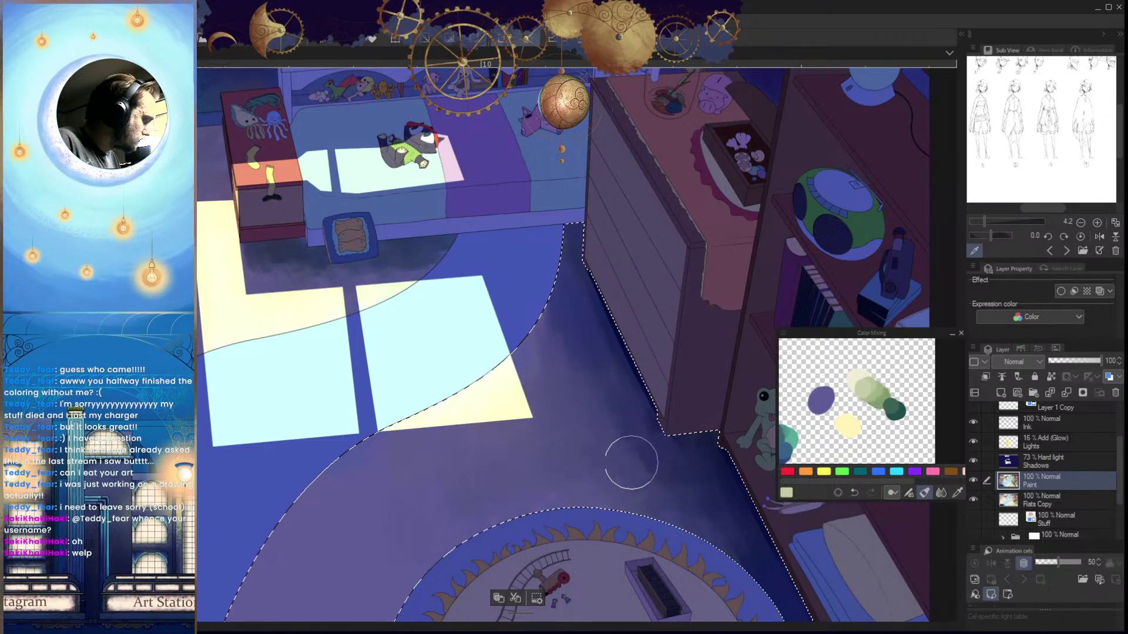
pyautogui.press('x')
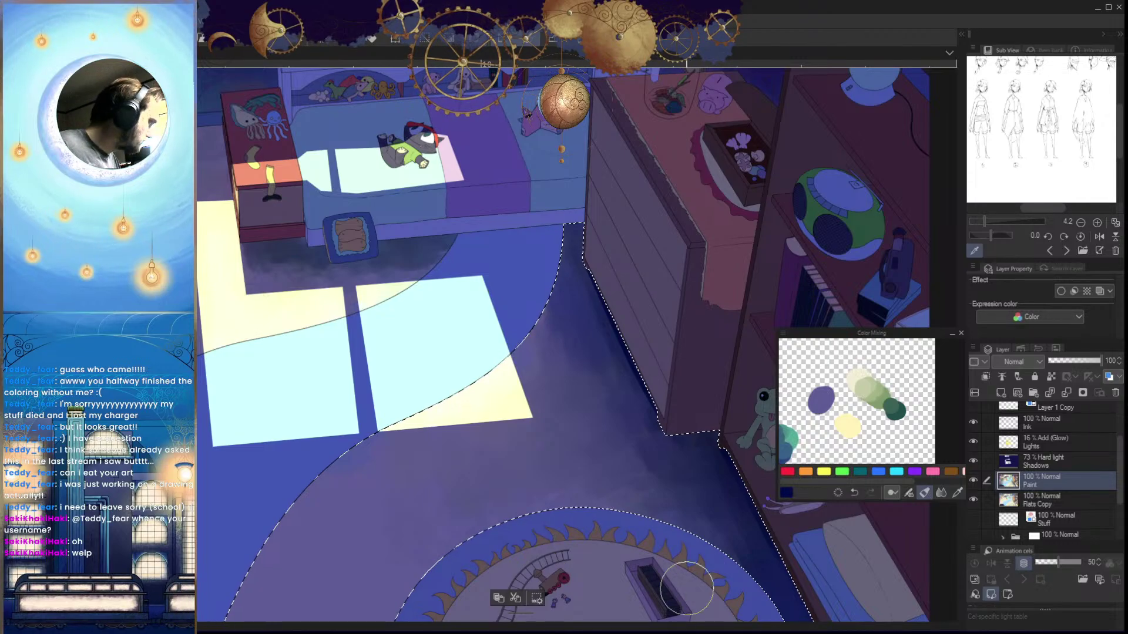
pyautogui.press('x')
# Paint a dark navy shadow on the floor at the canvas's lower edge between the blue path and round rug, blending its upper edge
pyautogui.moveTo(624, 484); pyautogui.dragTo(619, 435)
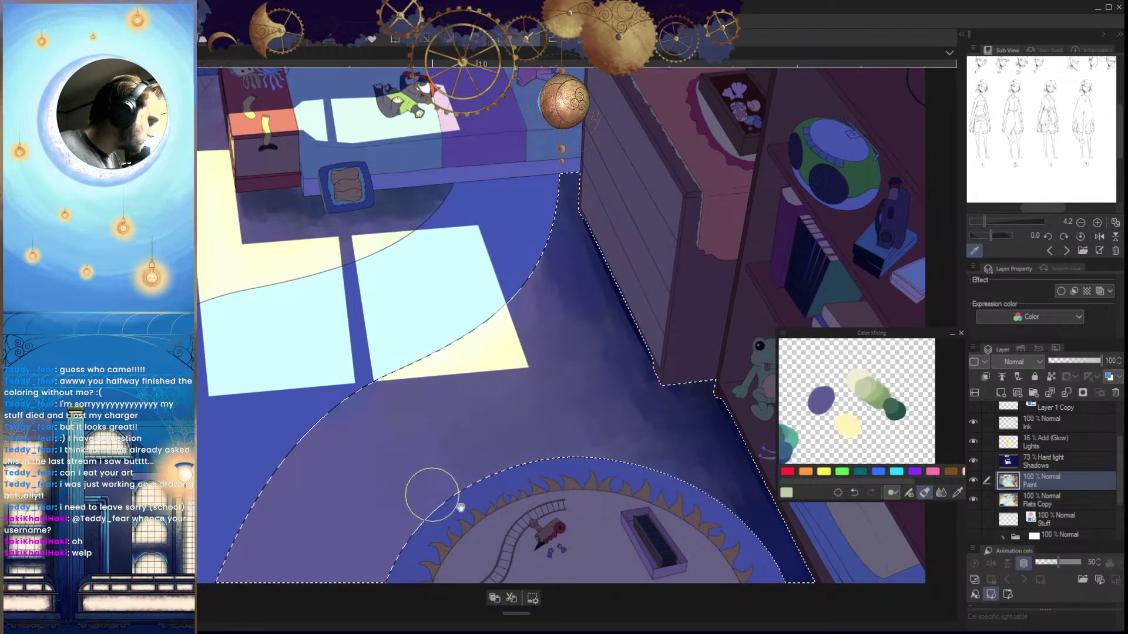
pyautogui.moveTo(461, 507); pyautogui.dragTo(538, 475)
pyautogui.moveTo(414, 539); pyautogui.dragTo(462, 466)
pyautogui.press('x')
pyautogui.moveTo(385, 448)
pyautogui.mouseDown()
pyautogui.moveTo(380, 433)
pyautogui.moveTo(373, 445)
pyautogui.mouseUp()
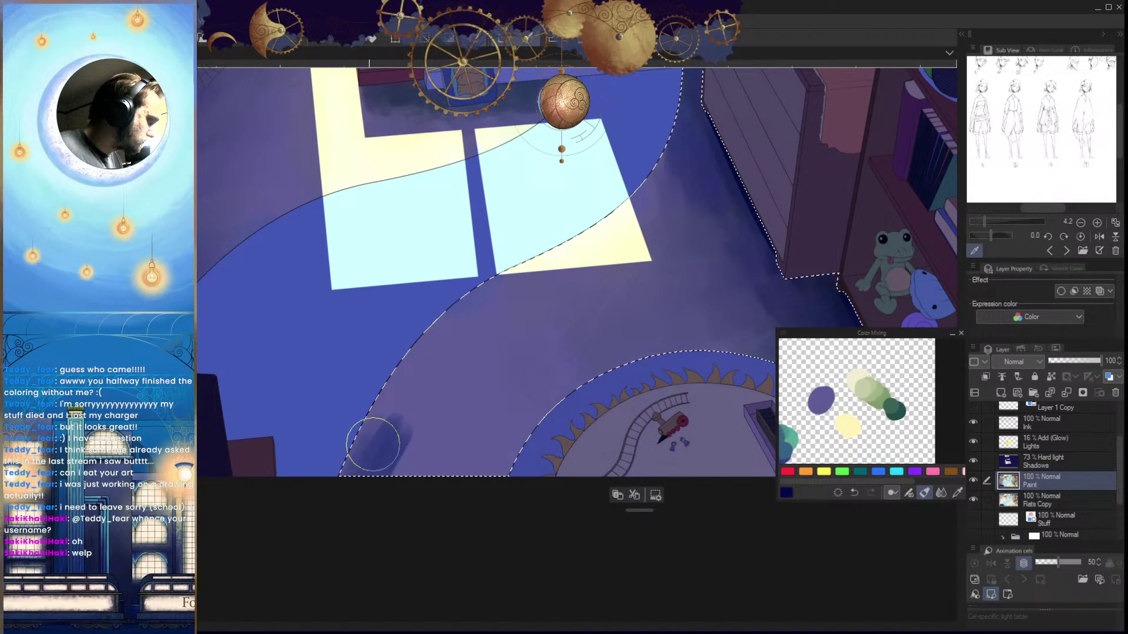
pyautogui.moveTo(415, 494)
pyautogui.mouseDown()
pyautogui.moveTo(430, 430)
pyautogui.moveTo(440, 519)
pyautogui.moveTo(487, 421)
pyautogui.moveTo(507, 412)
pyautogui.moveTo(533, 426)
pyautogui.moveTo(461, 433)
pyautogui.moveTo(353, 518)
pyautogui.moveTo(361, 443)
pyautogui.moveTo(401, 385)
pyautogui.moveTo(396, 433)
pyautogui.moveTo(434, 381)
pyautogui.moveTo(428, 416)
pyautogui.moveTo(375, 448)
pyautogui.moveTo(427, 378)
pyautogui.moveTo(403, 452)
pyautogui.moveTo(412, 479)
pyautogui.moveTo(465, 396)
pyautogui.moveTo(502, 398)
pyautogui.moveTo(477, 478)
pyautogui.moveTo(516, 445)
pyautogui.mouseUp()
pyautogui.keyDown('alt'); pyautogui.click(529, 378); pyautogui.keyUp('alt')
pyautogui.moveTo(529, 378)
pyautogui.mouseDown()
pyautogui.moveTo(493, 397)
pyautogui.moveTo(491, 344)
pyautogui.moveTo(429, 441)
pyautogui.moveTo(414, 415)
pyautogui.moveTo(430, 372)
pyautogui.moveTo(410, 385)
pyautogui.moveTo(429, 446)
pyautogui.mouseUp()
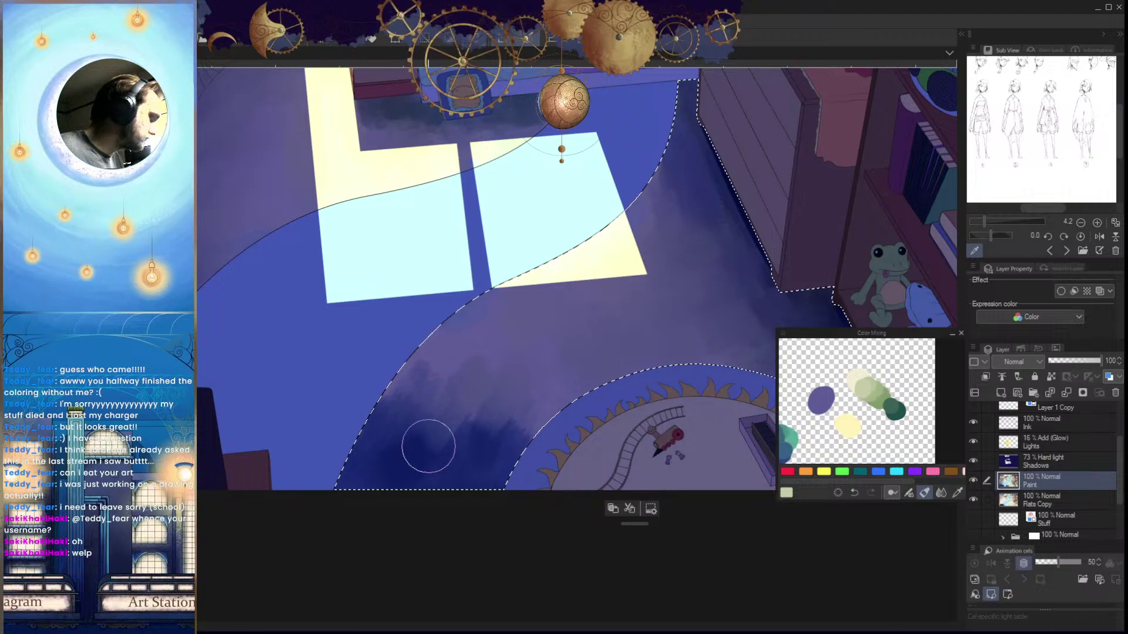
# Pick the purple from the mixing palette and soften the upper edge of the floor shadow between the blue path and round rug
pyautogui.click(821, 400)
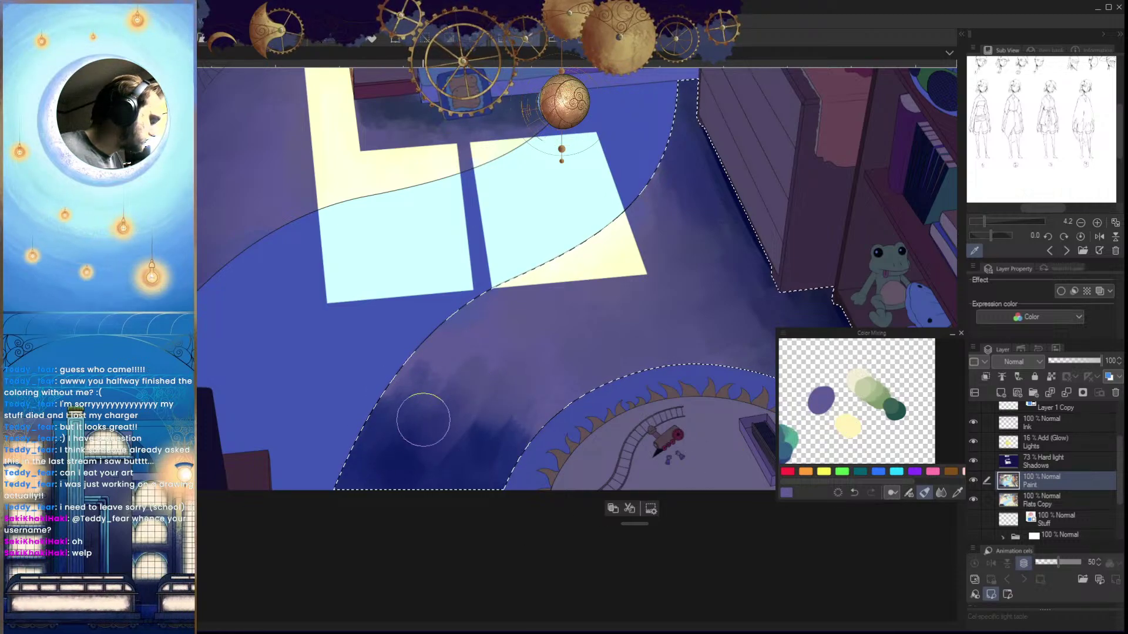
pyautogui.moveTo(421, 384)
pyautogui.mouseDown()
pyautogui.moveTo(449, 379)
pyautogui.moveTo(413, 380)
pyautogui.moveTo(356, 450)
pyautogui.moveTo(427, 363)
pyautogui.moveTo(451, 351)
pyautogui.moveTo(400, 410)
pyautogui.mouseUp()
pyautogui.moveTo(446, 440)
pyautogui.mouseDown()
pyautogui.moveTo(490, 400)
pyautogui.moveTo(471, 436)
pyautogui.moveTo(512, 425)
pyautogui.moveTo(491, 424)
pyautogui.moveTo(484, 391)
pyautogui.moveTo(430, 398)
pyautogui.mouseUp()
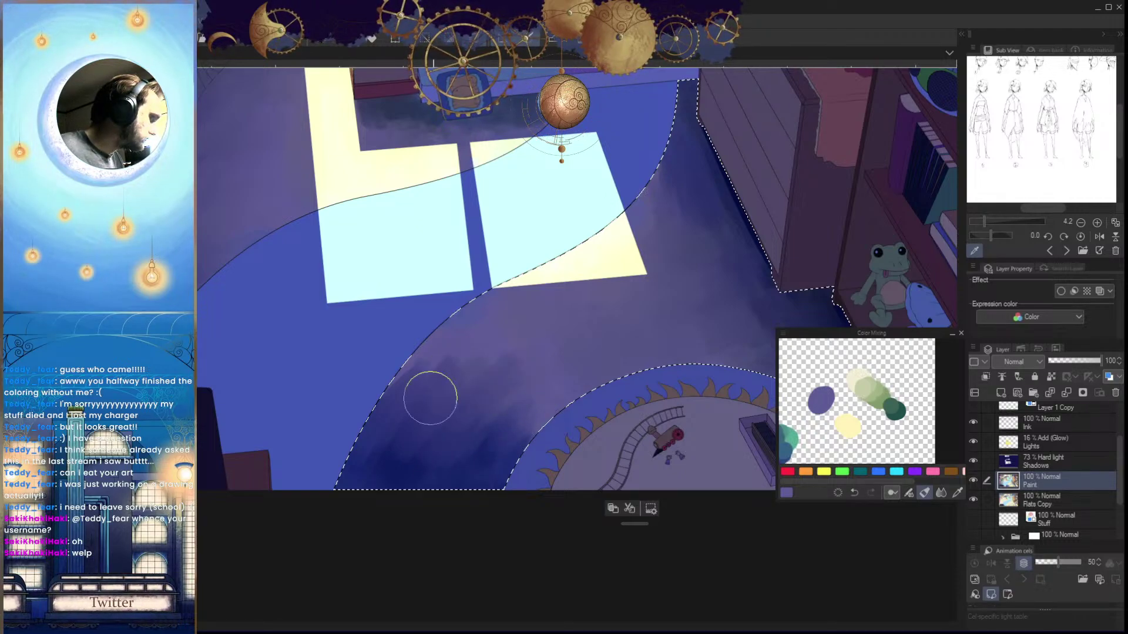
# Sample dark navy from the shadow and deepen the floor's lower corner along the blue path, working its edge toward the rug
pyautogui.keyDown('alt'); pyautogui.click(380, 473); pyautogui.keyUp('alt')
pyautogui.moveTo(357, 496); pyautogui.dragTo(373, 441)
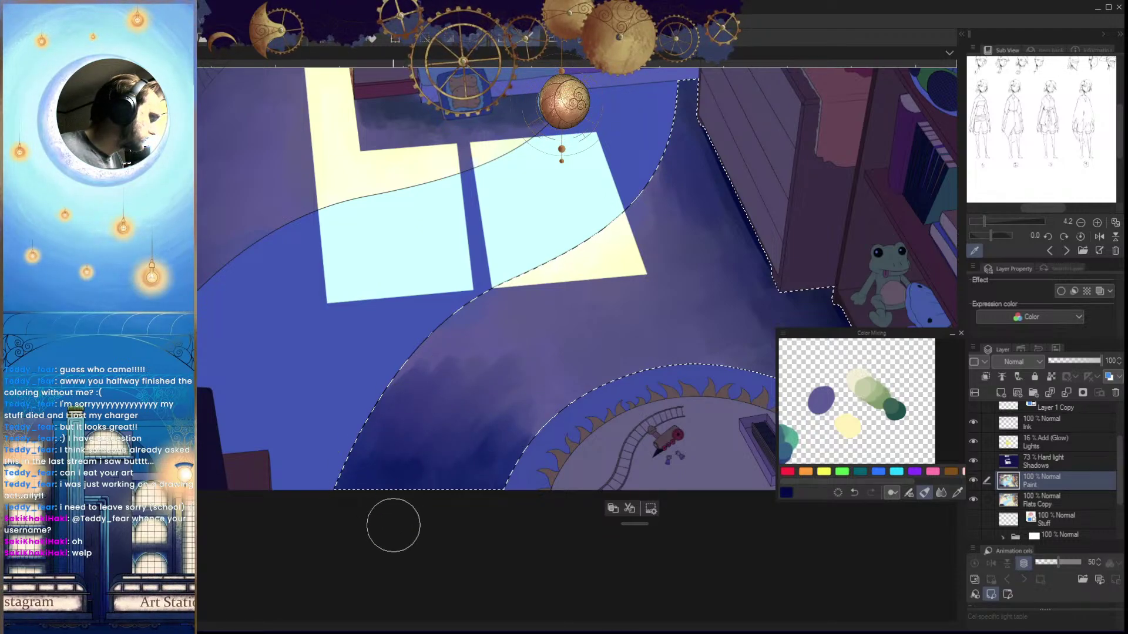
pyautogui.scroll(-5, 430, 335)
pyautogui.moveTo(446, 397); pyautogui.dragTo(513, 506)
pyautogui.scroll(5, 505, 434)
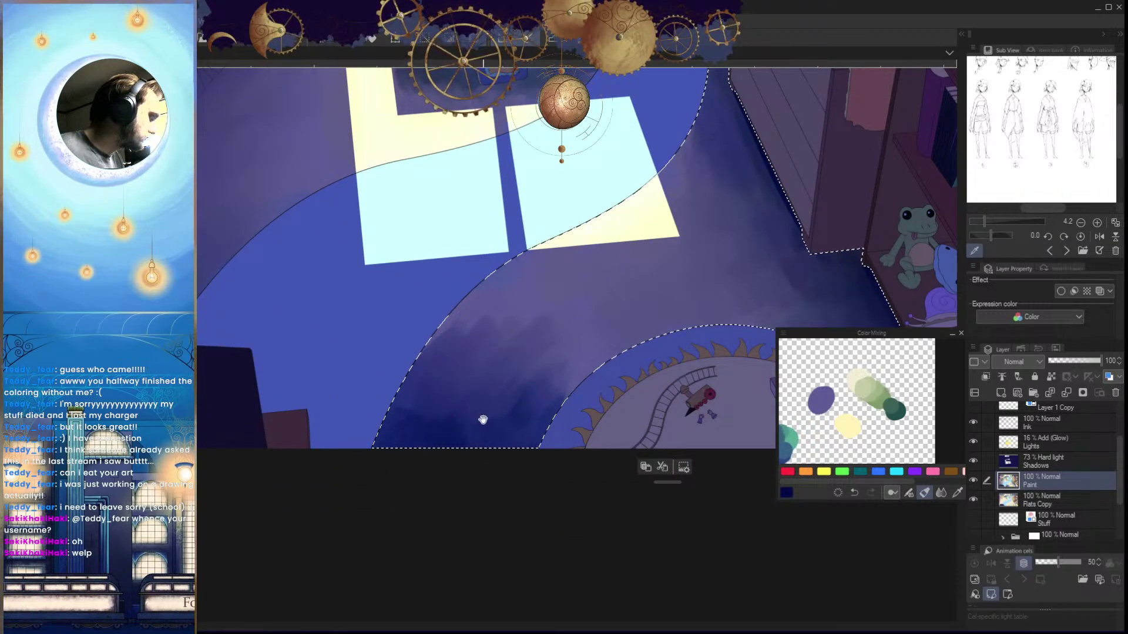
pyautogui.moveTo(483, 420); pyautogui.dragTo(489, 468)
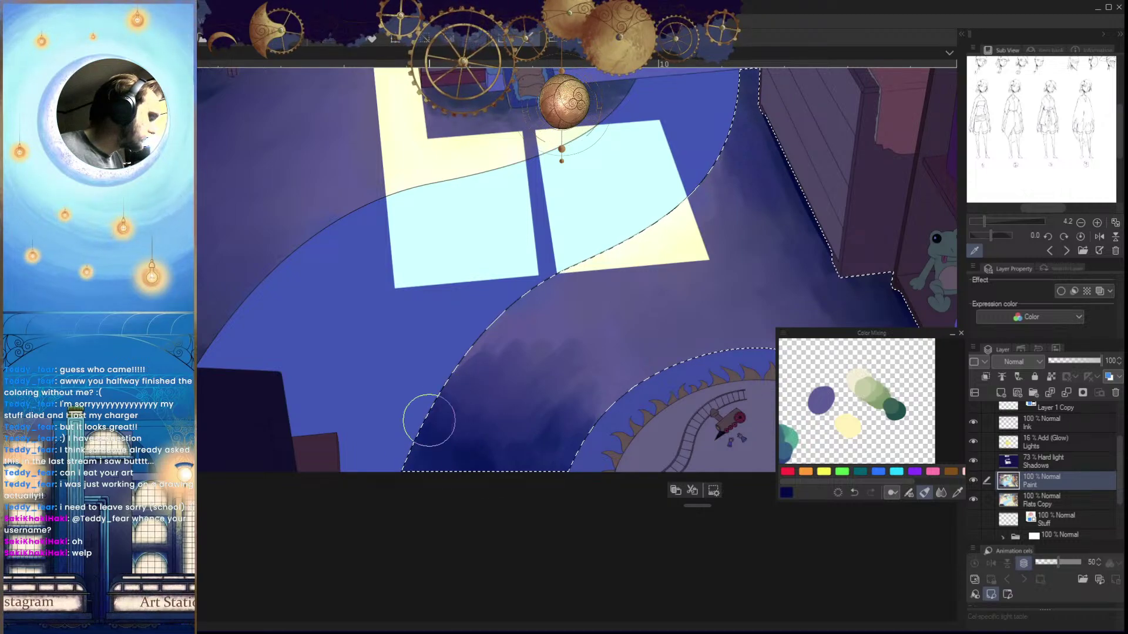
pyautogui.moveTo(495, 401); pyautogui.dragTo(476, 424)
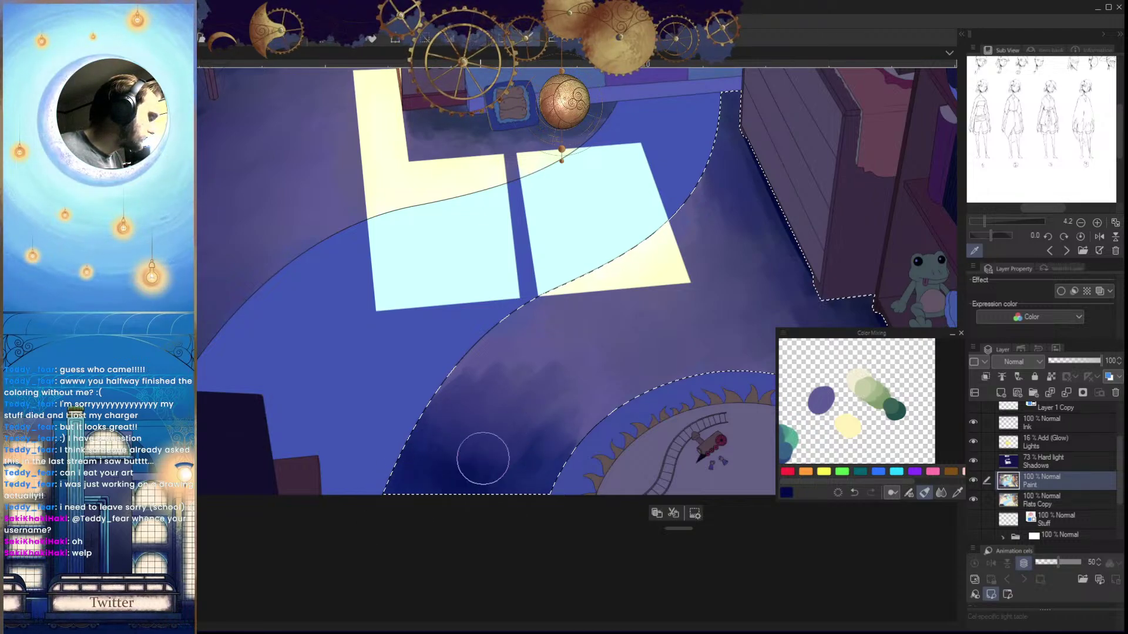
pyautogui.moveTo(584, 335); pyautogui.dragTo(524, 380)
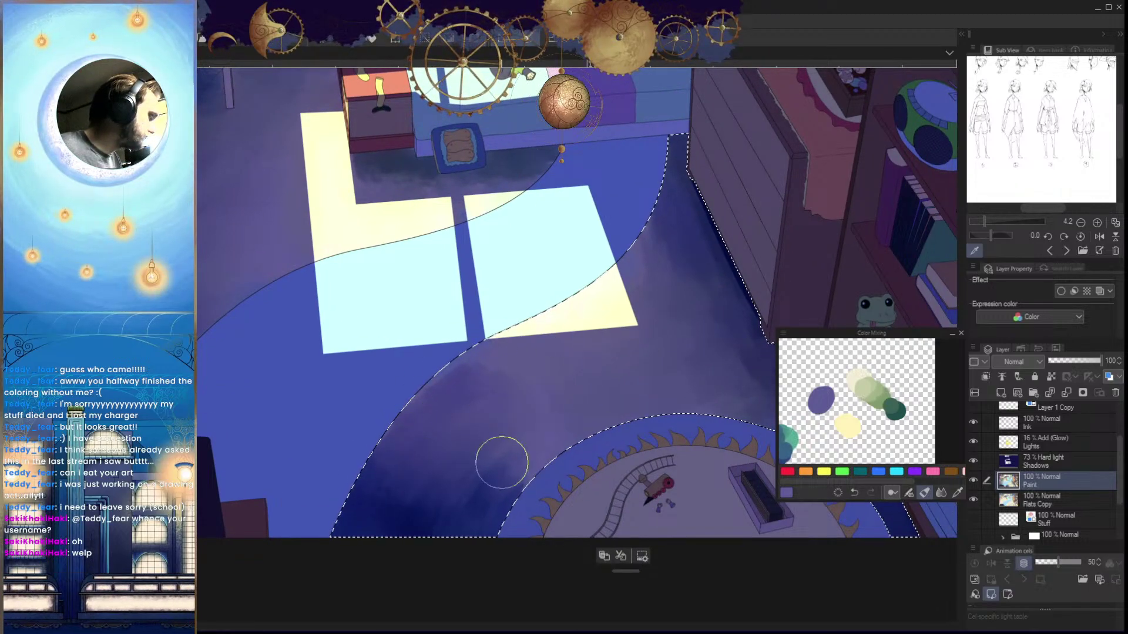
# Resample the dark navy and darken the floor along the blue path's edge, checking the shading mirrored
pyautogui.keyDown('alt'); pyautogui.click(461, 531); pyautogui.keyUp('alt')
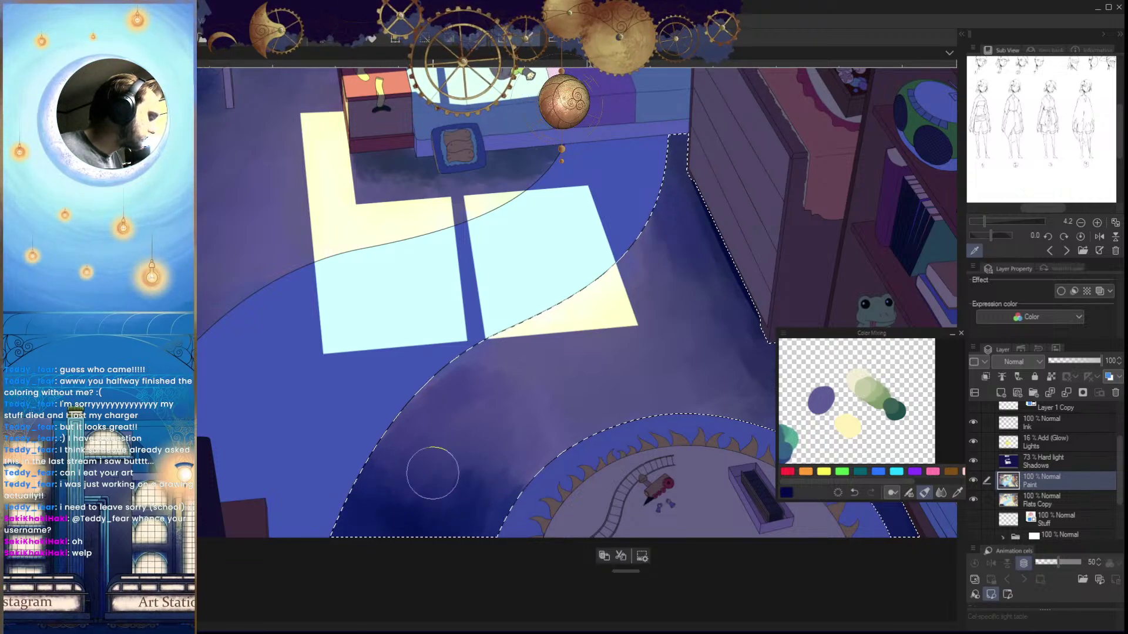
pyautogui.moveTo(371, 493); pyautogui.dragTo(390, 448)
pyautogui.press('h')
pyautogui.press('h')
pyautogui.moveTo(615, 490); pyautogui.dragTo(590, 454)
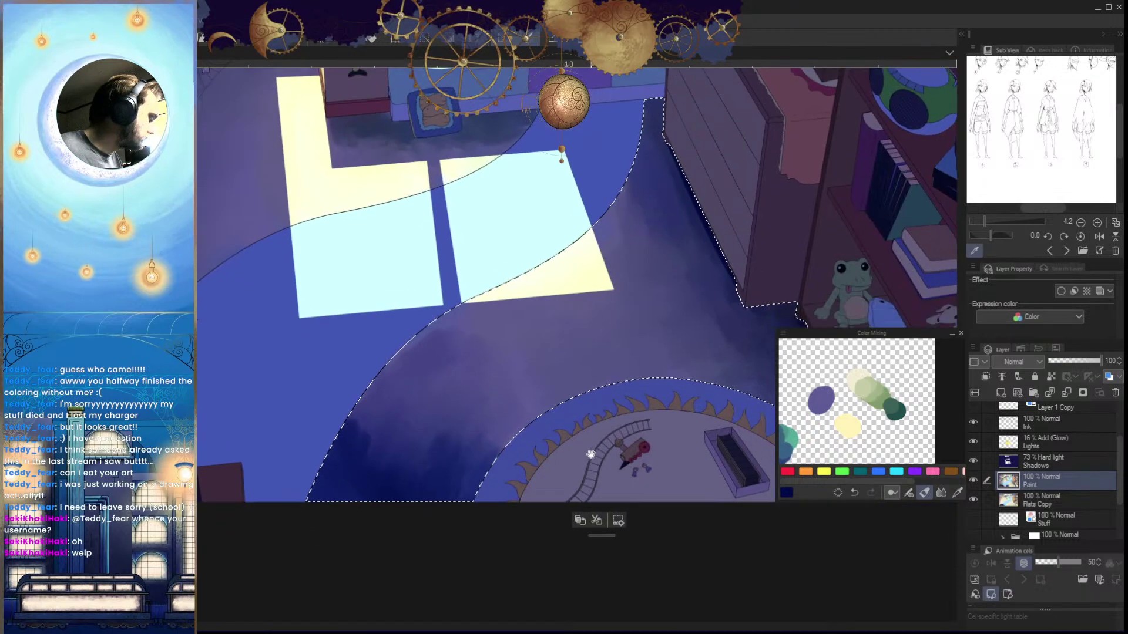
# Switch back to dark navy and fill in the lower floor shadow beside the blue path's curved edge
pyautogui.press('x')
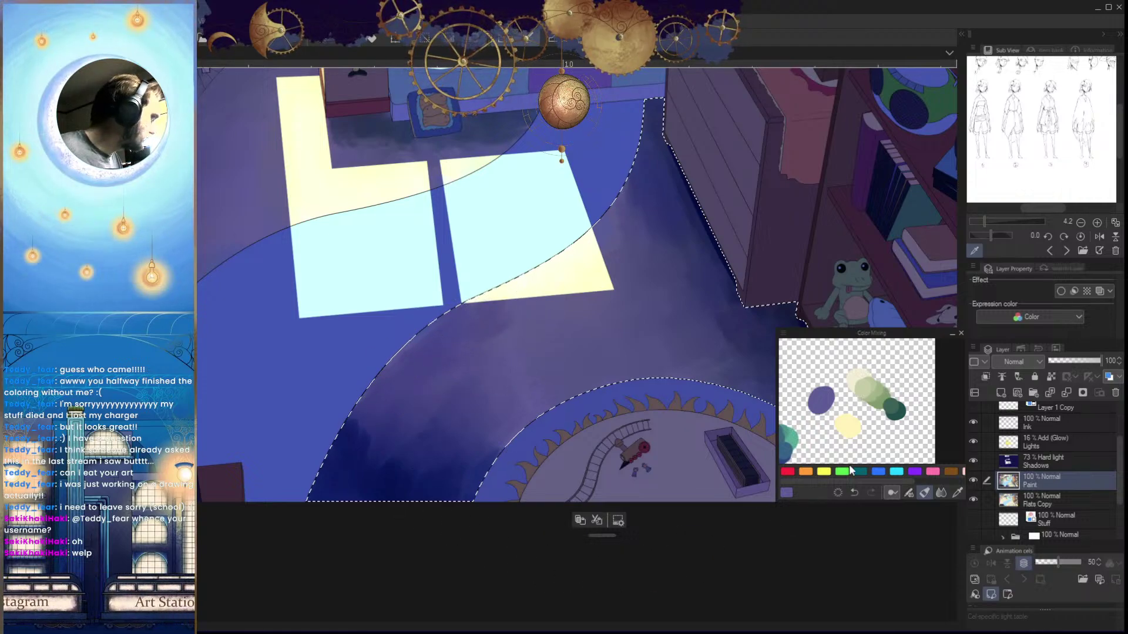
pyautogui.keyDown('alt'); pyautogui.click(866, 383); pyautogui.keyUp('alt')
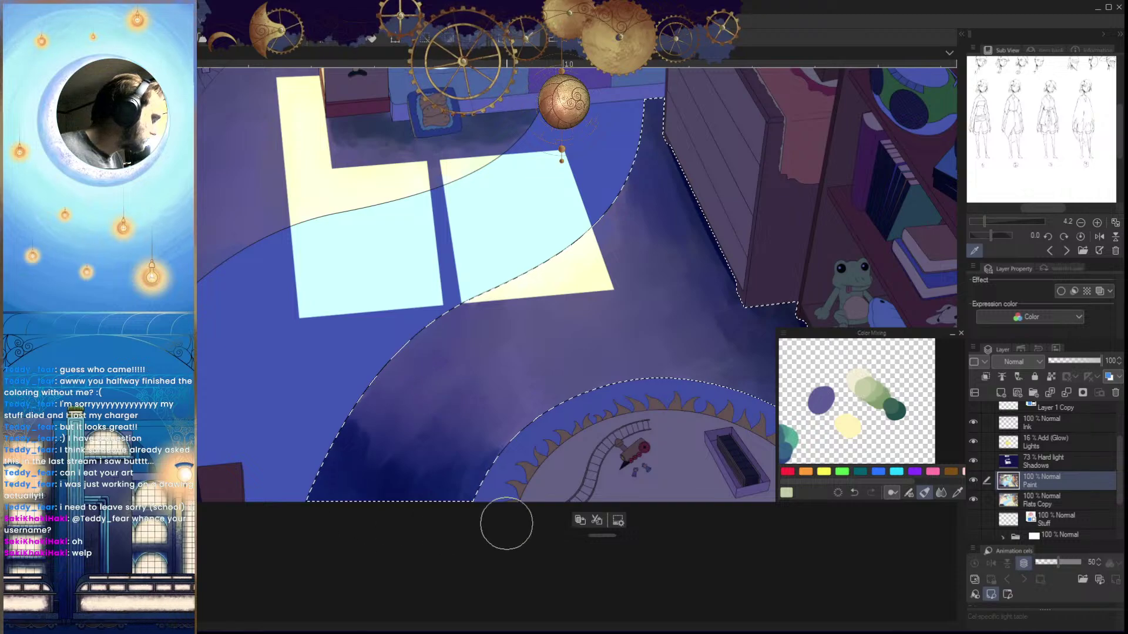
pyautogui.press('x')
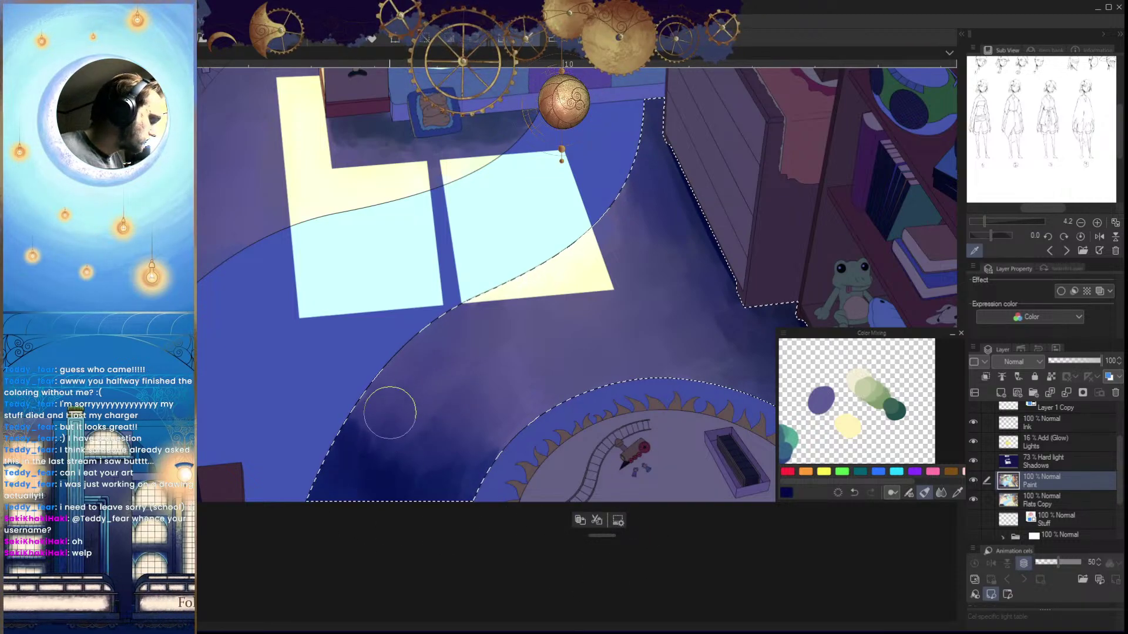
pyautogui.moveTo(343, 432)
pyautogui.mouseDown()
pyautogui.moveTo(388, 392)
pyautogui.moveTo(346, 473)
pyautogui.moveTo(372, 488)
pyautogui.mouseUp()
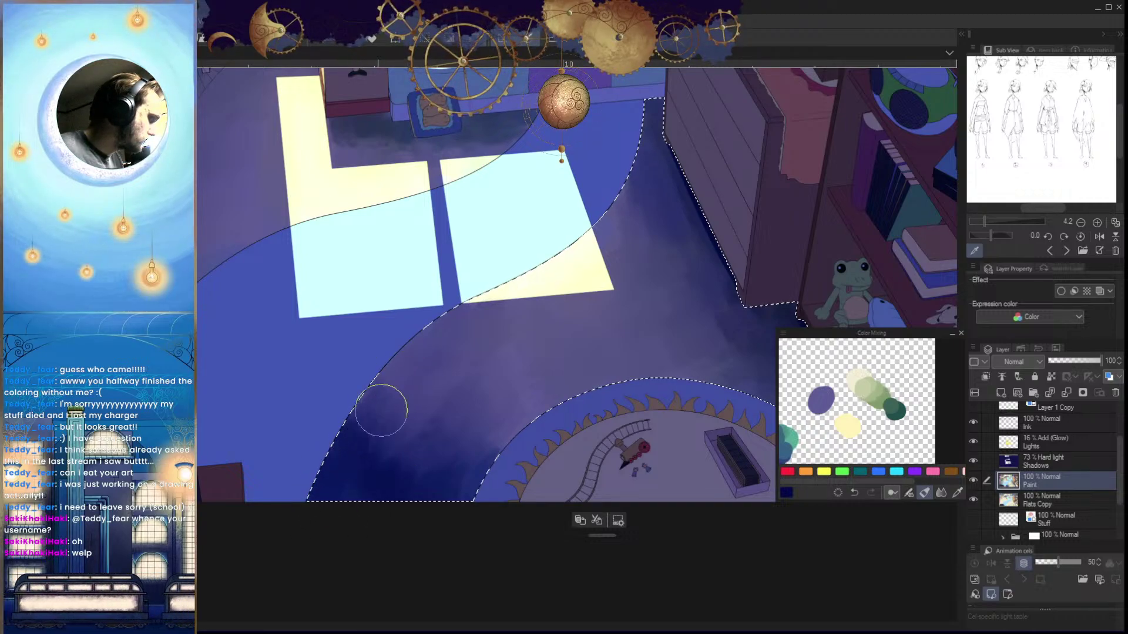
# Sample navy from the shadow and purple from the mixing palette to blend the shadow's upper edge into the lit floor
pyautogui.press('x')
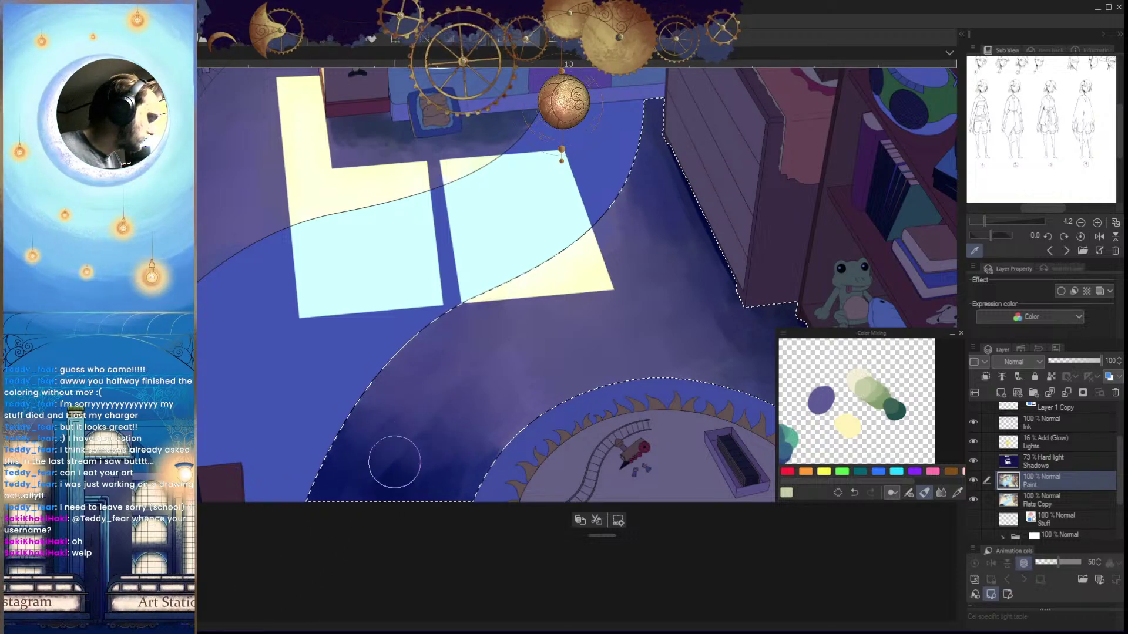
pyautogui.keyDown('alt'); pyautogui.click(388, 503); pyautogui.keyUp('alt')
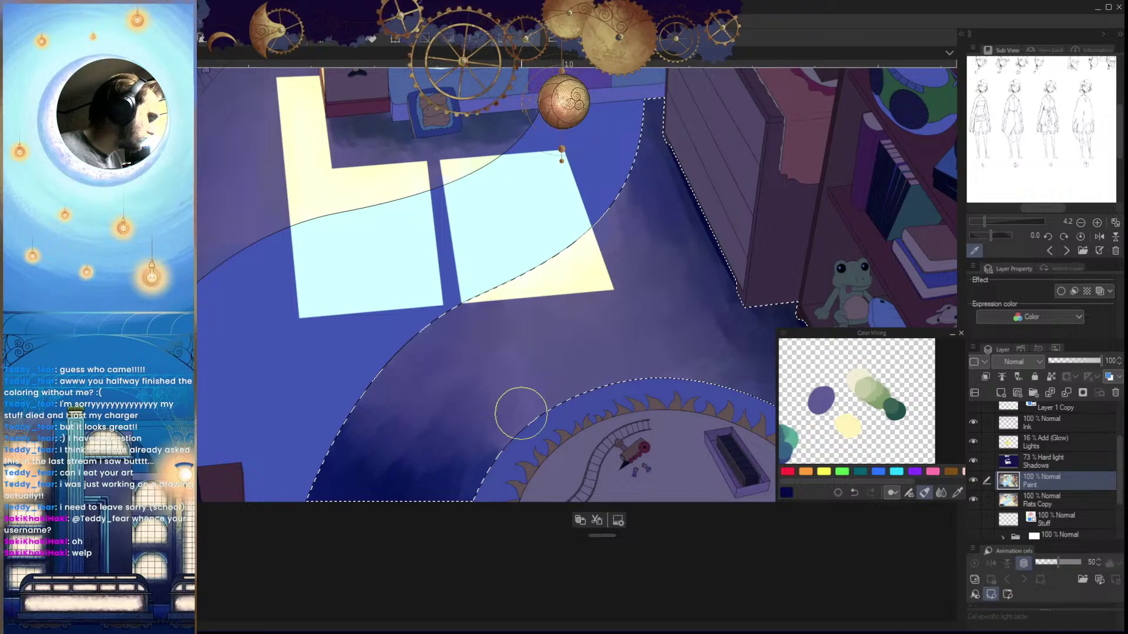
pyautogui.moveTo(577, 427); pyautogui.dragTo(628, 421)
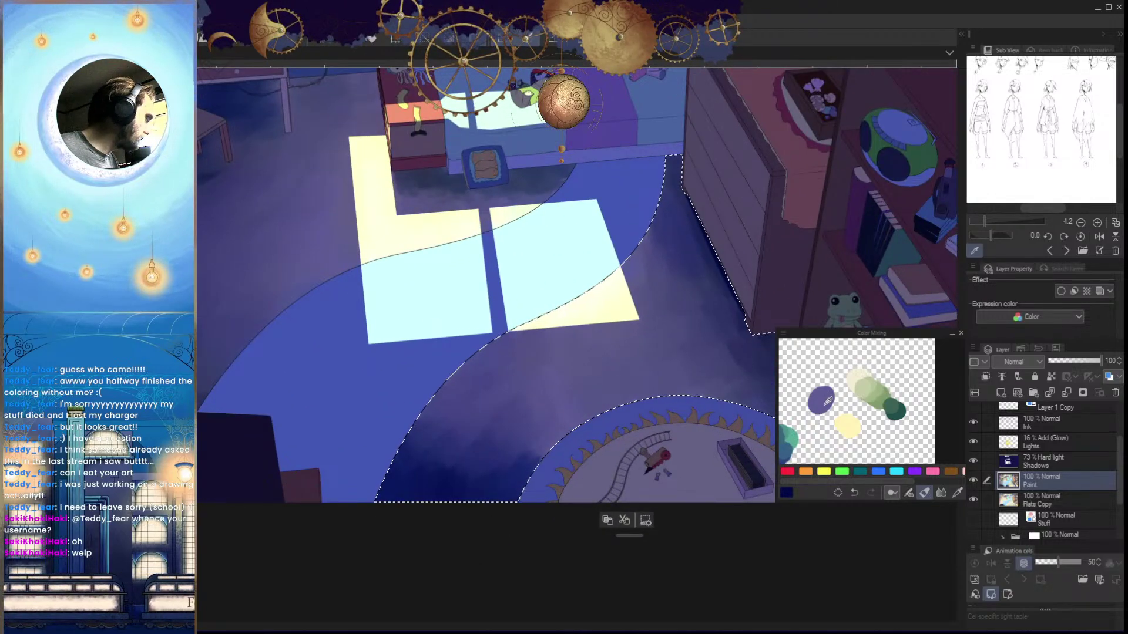
pyautogui.keyDown('alt'); pyautogui.click(822, 401); pyautogui.keyUp('alt')
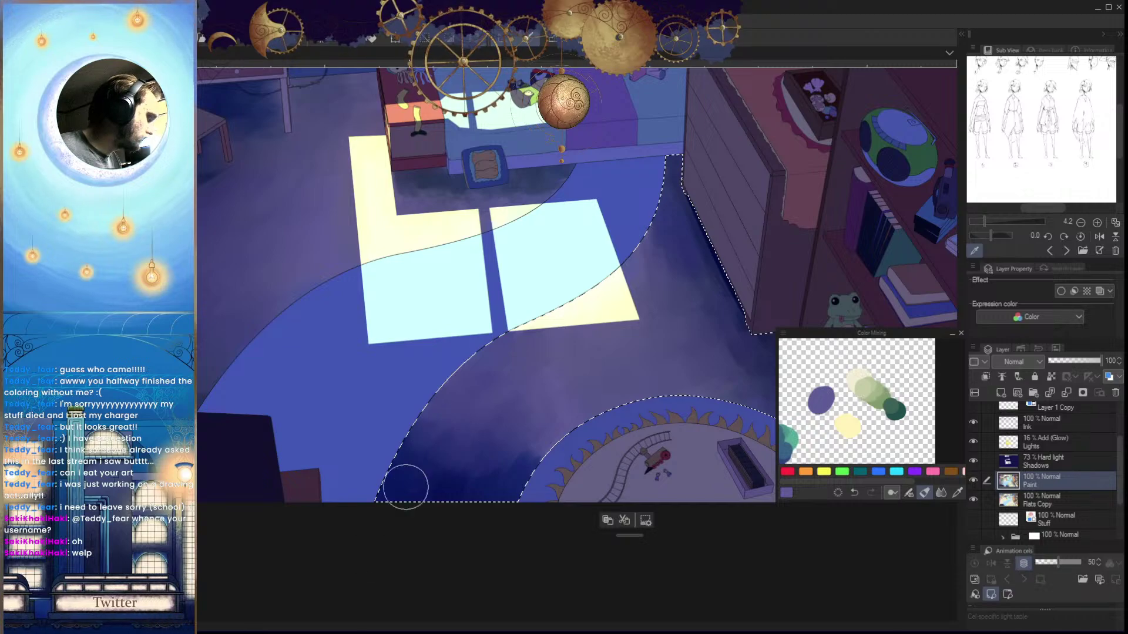
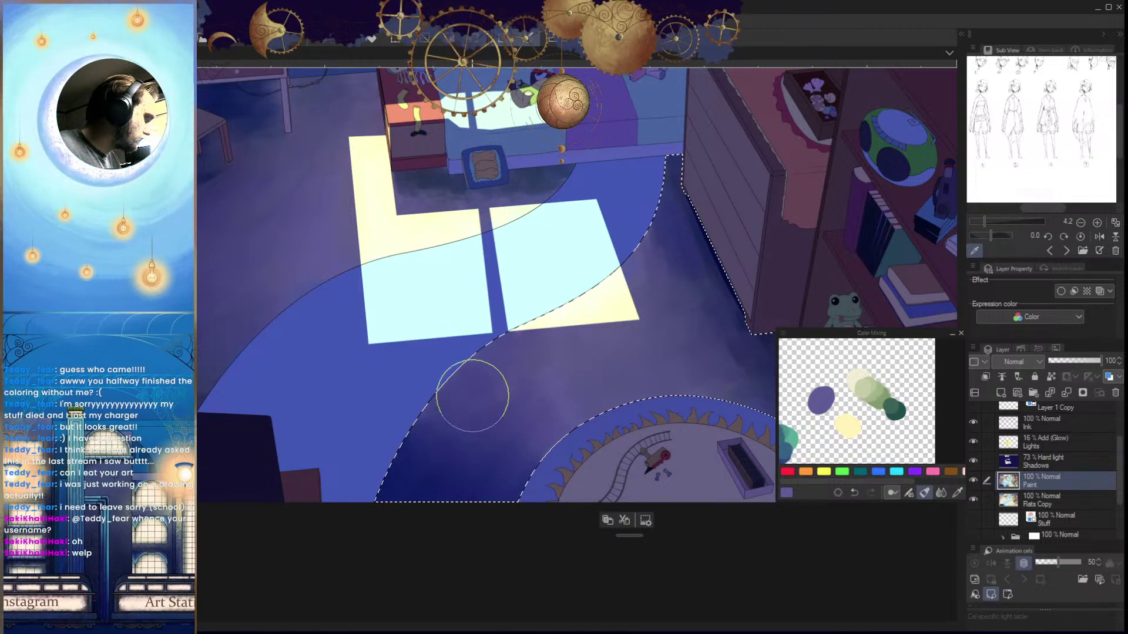
# Check the whole illustration zoomed out and mirrored, and clear the floor selection
pyautogui.moveTo(619, 388)
pyautogui.mouseDown()
pyautogui.moveTo(582, 446)
pyautogui.moveTo(606, 515)
pyautogui.mouseUp()
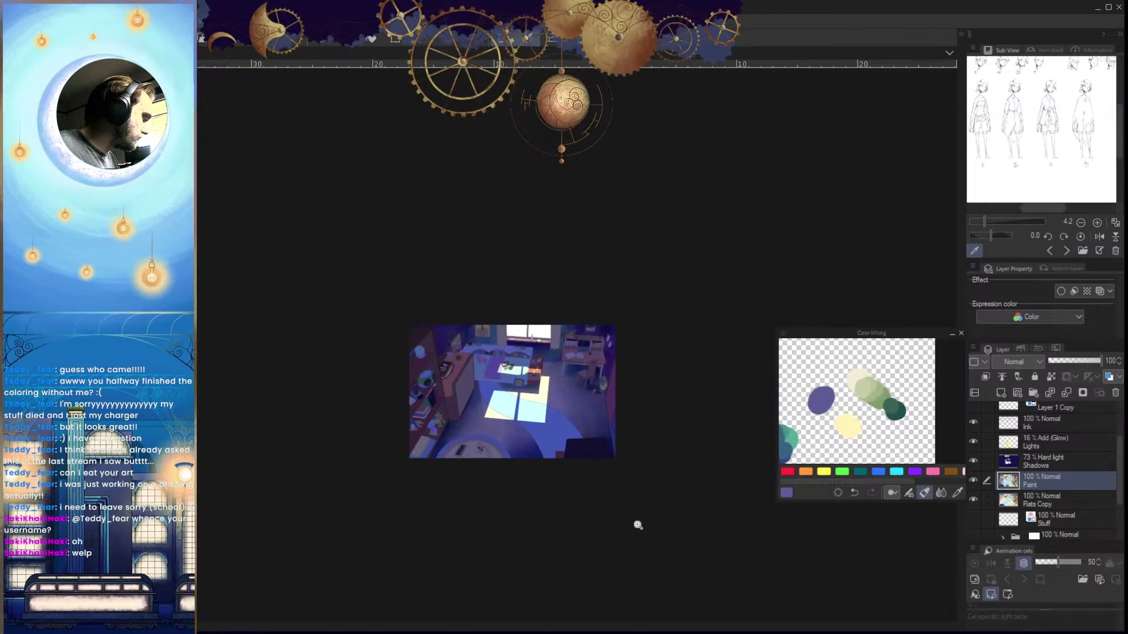
pyautogui.moveTo(619, 464)
pyautogui.mouseDown()
pyautogui.moveTo(603, 554)
pyautogui.moveTo(659, 523)
pyautogui.moveTo(604, 484)
pyautogui.moveTo(592, 561)
pyautogui.moveTo(624, 554)
pyautogui.moveTo(589, 565)
pyautogui.mouseUp()
pyautogui.press('h')
pyautogui.hotkey('ctrl', 'd')
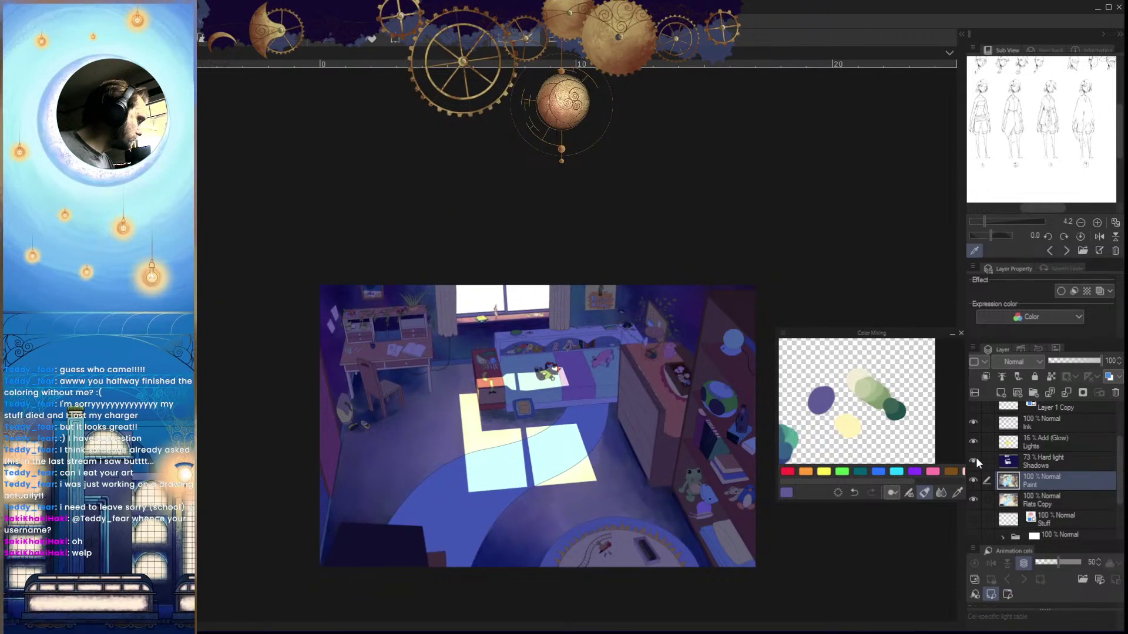
# Examine the painted floor colours with the Shadows layer hidden, in mirrored and normal view, and show the layer again
pyautogui.click(974, 461)
pyautogui.moveTo(746, 528); pyautogui.dragTo(744, 593)
pyautogui.press('h')
pyautogui.press('h')
pyautogui.moveTo(661, 530); pyautogui.dragTo(678, 552)
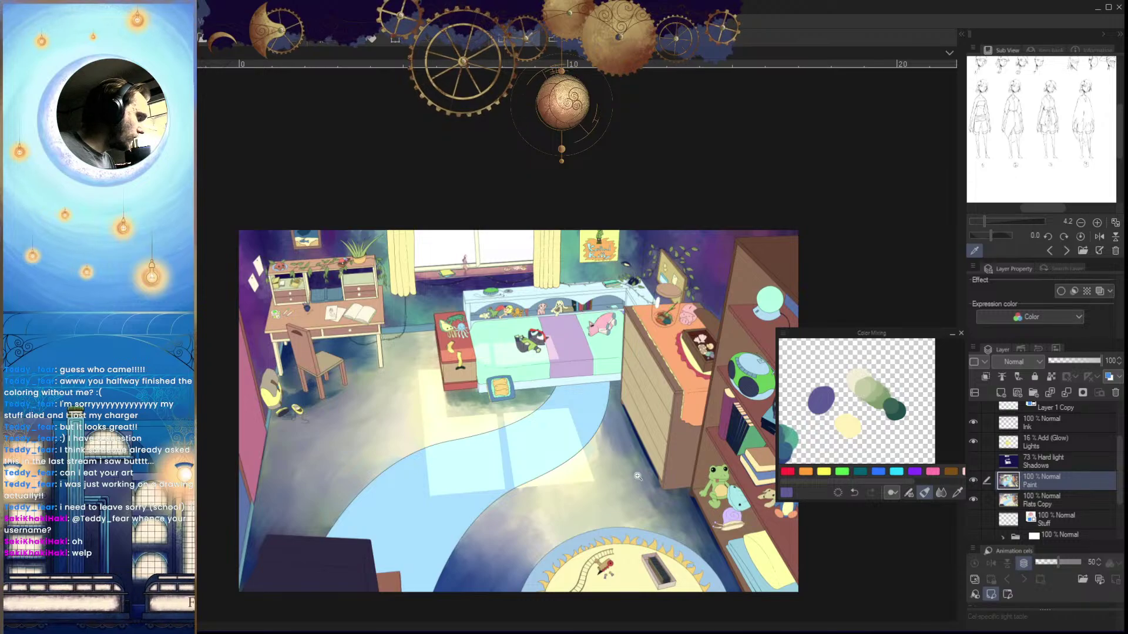
pyautogui.moveTo(368, 391); pyautogui.dragTo(432, 395)
pyautogui.moveTo(567, 538); pyautogui.dragTo(780, 573)
pyautogui.click(974, 461)
# Select the floor areas on both sides of the blue path and make Flats Copy the active layer
pyautogui.click(587, 516)
pyautogui.moveTo(560, 488); pyautogui.dragTo(669, 564)
pyautogui.click(1011, 506)
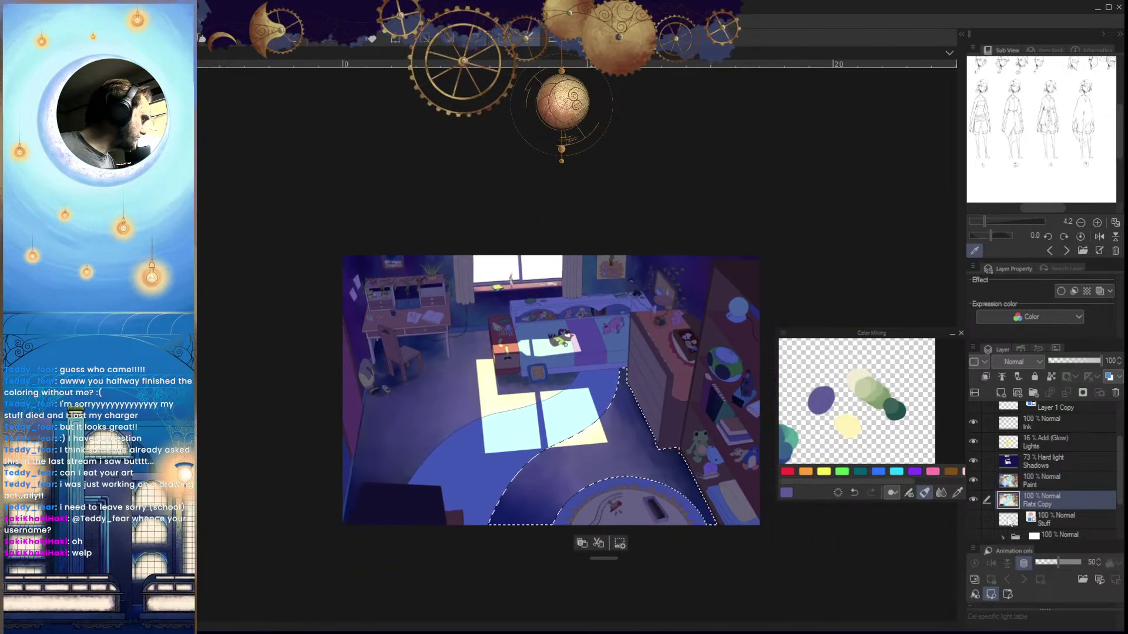
pyautogui.click(467, 392)
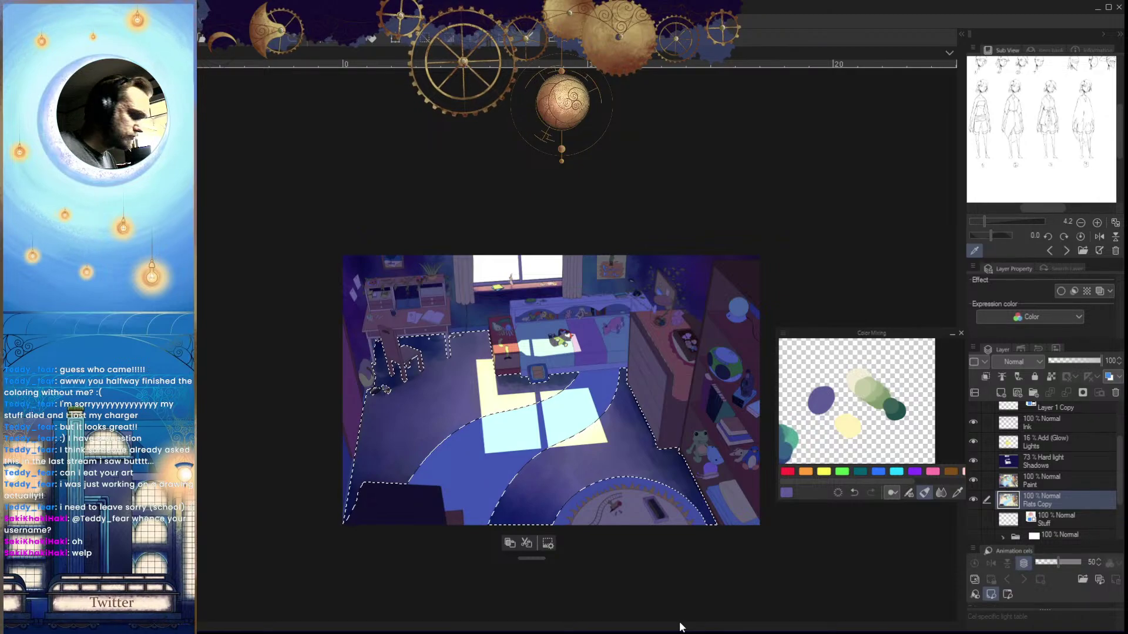
# Set the selected floor's saturation adjustment to 55 on the Flats Copy layer and return to the Paint layer
pyautogui.hotkey('ctrl', 'u')
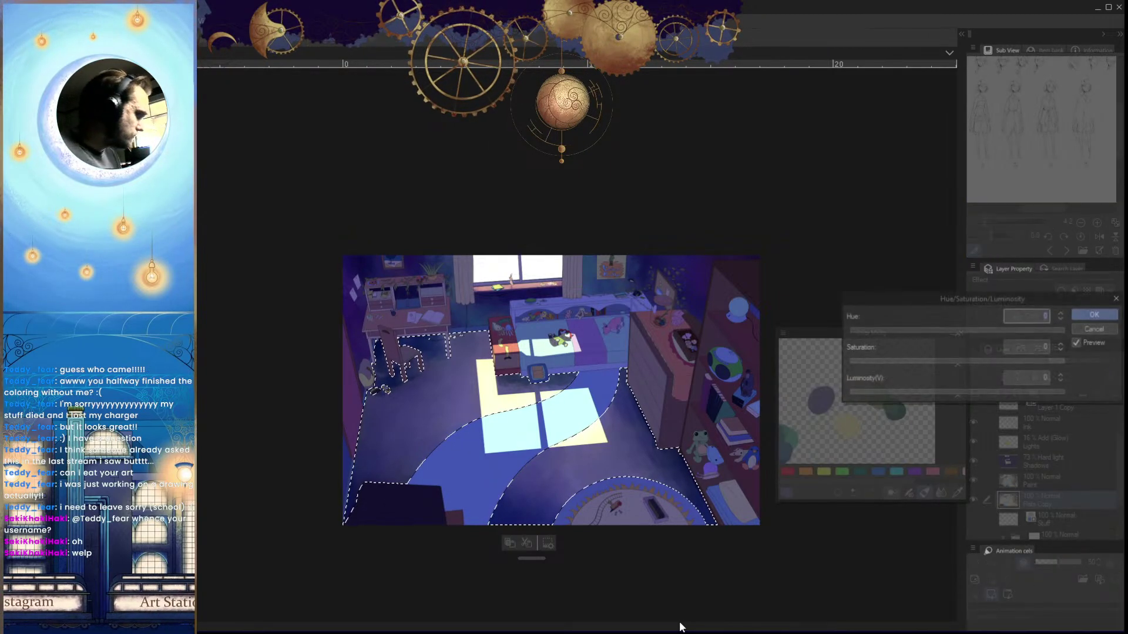
pyautogui.moveTo(958, 364); pyautogui.dragTo(974, 364)
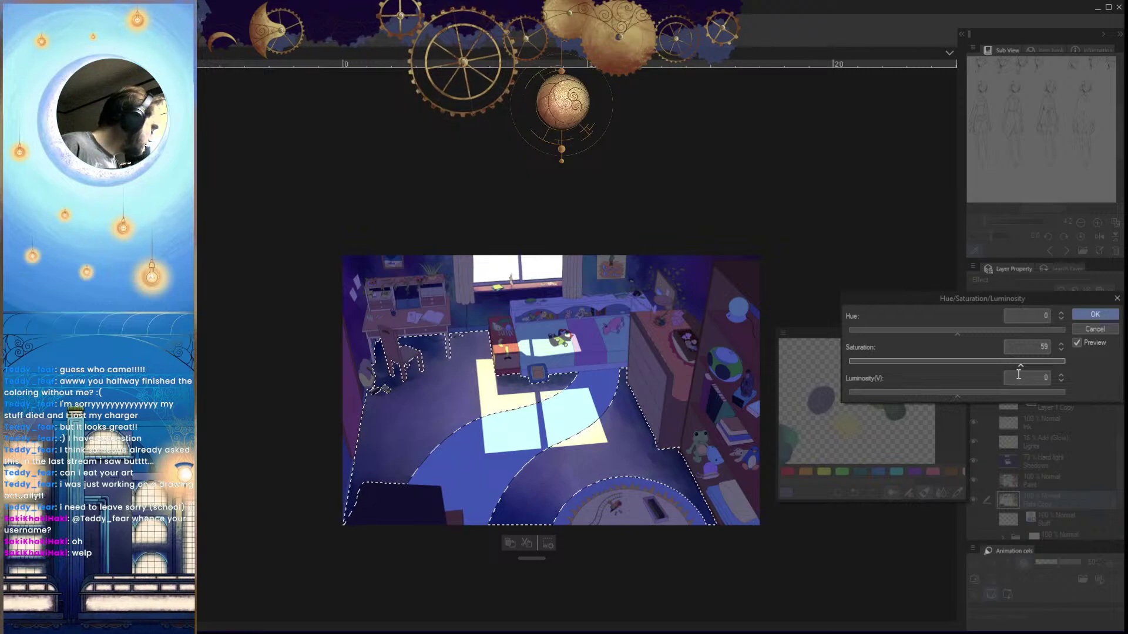
pyautogui.click(1095, 315)
pyautogui.click(1059, 488)
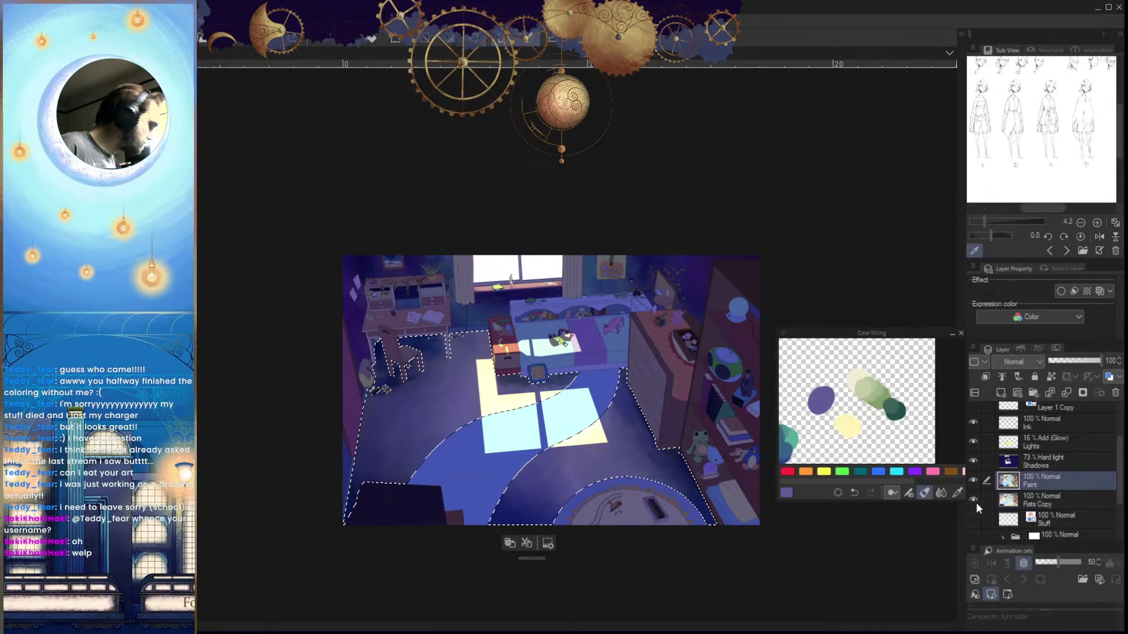
pyautogui.hotkey('ctrl', 'u')
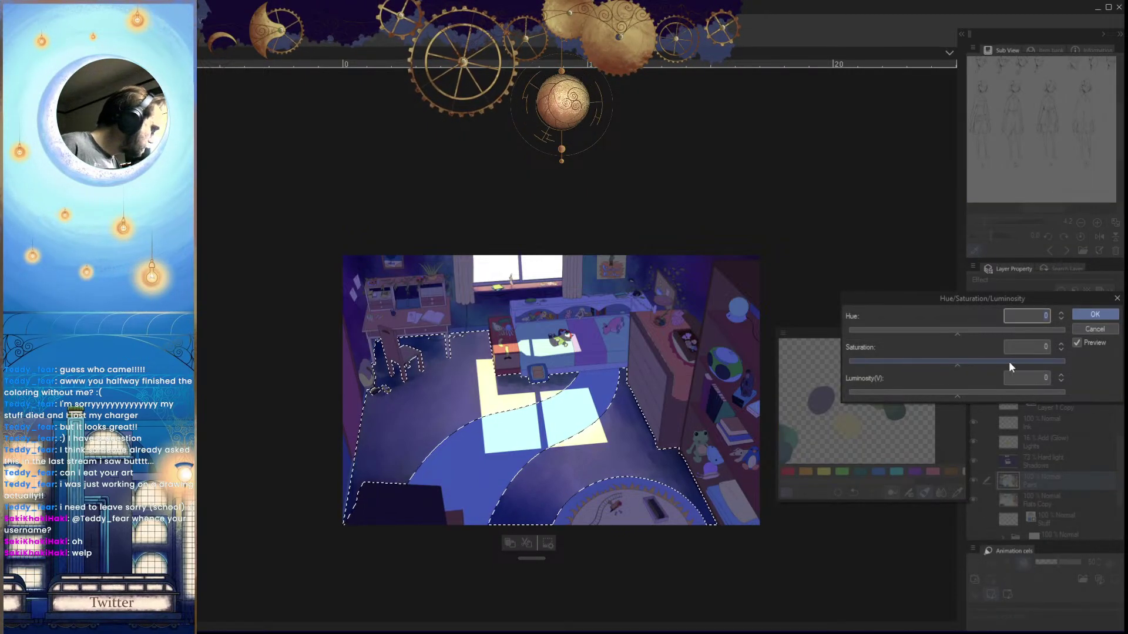
pyautogui.click(991, 361)
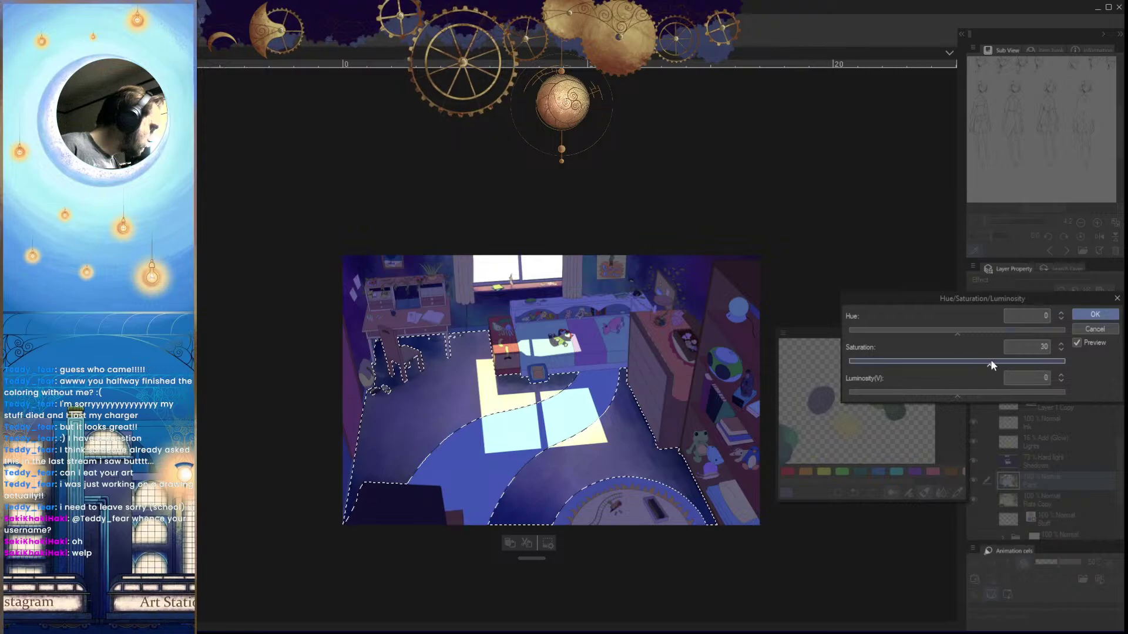
pyautogui.click(973, 392)
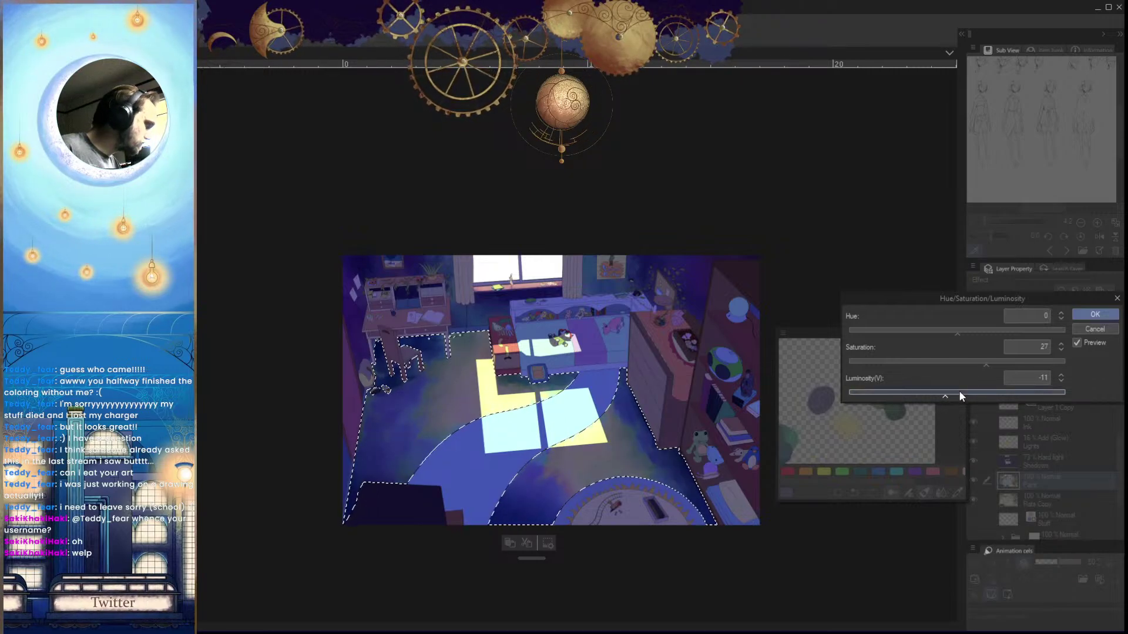
pyautogui.click(1036, 360)
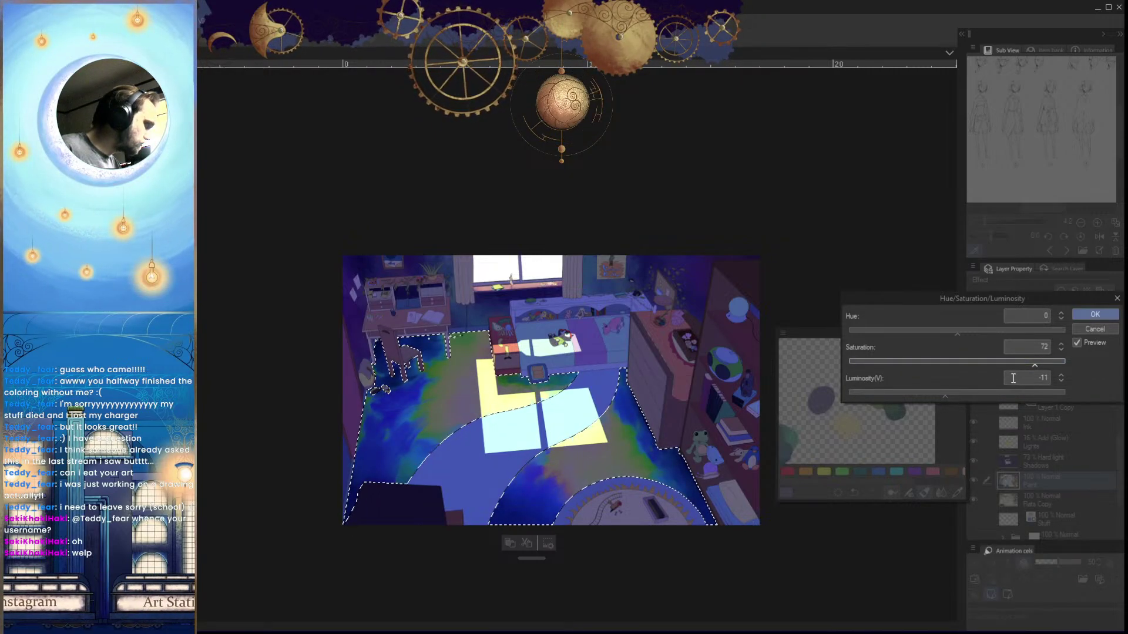
pyautogui.click(1100, 330)
# Check the overall floor shading zoomed out and mirrored, and inspect the floor around the desk and nightstand
pyautogui.moveTo(760, 527); pyautogui.dragTo(673, 561)
pyautogui.press('h')
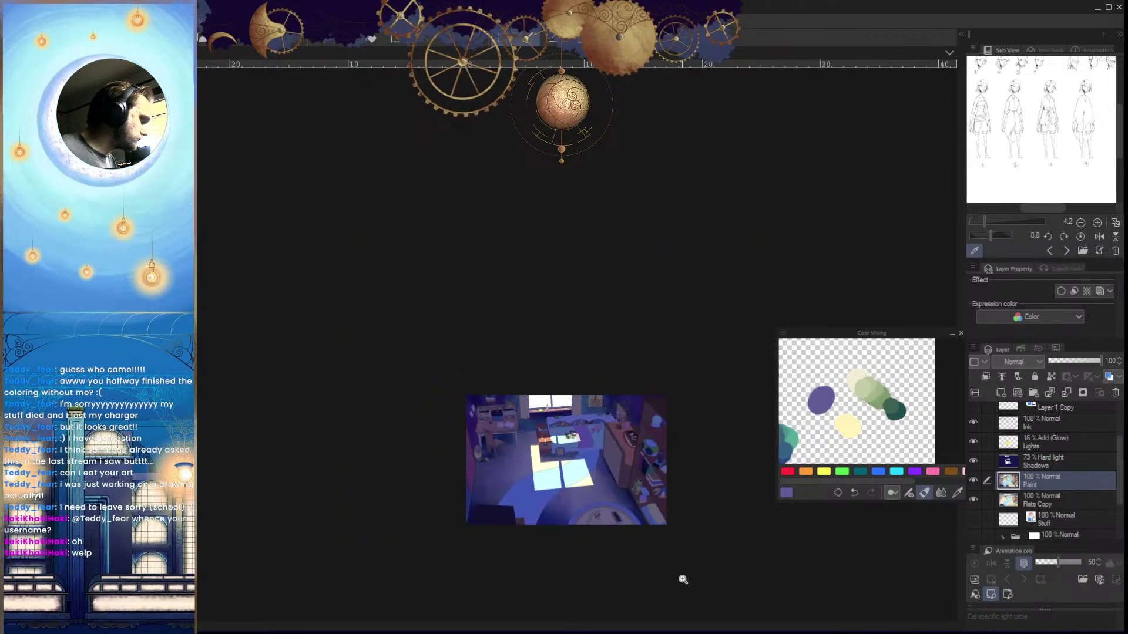
pyautogui.scroll(2, 676, 508)
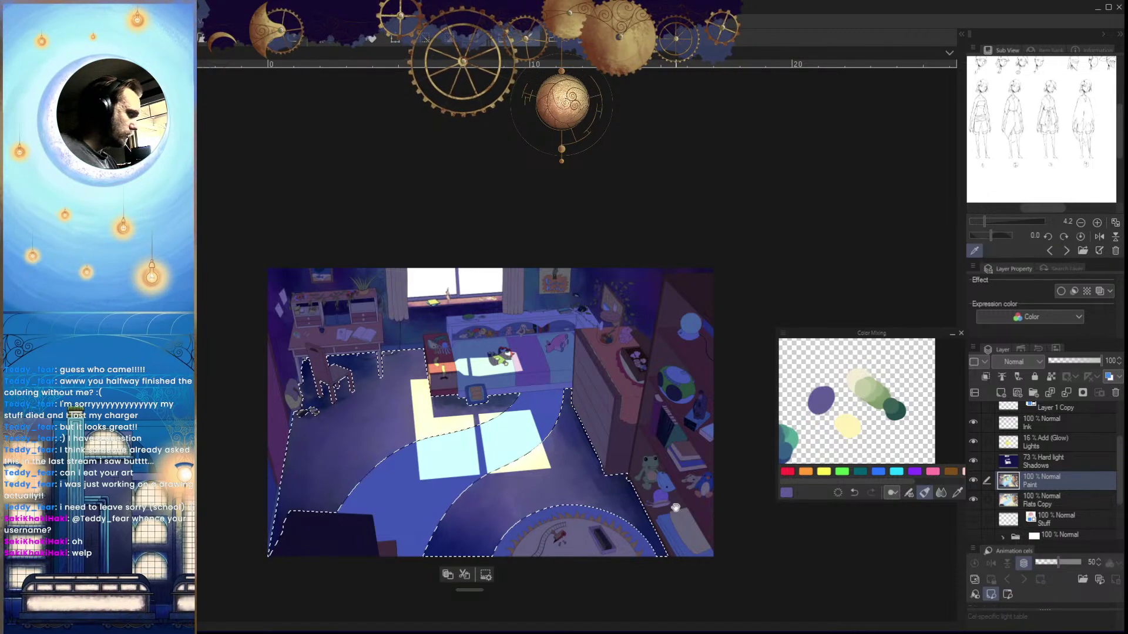
pyautogui.scroll(4, 676, 508)
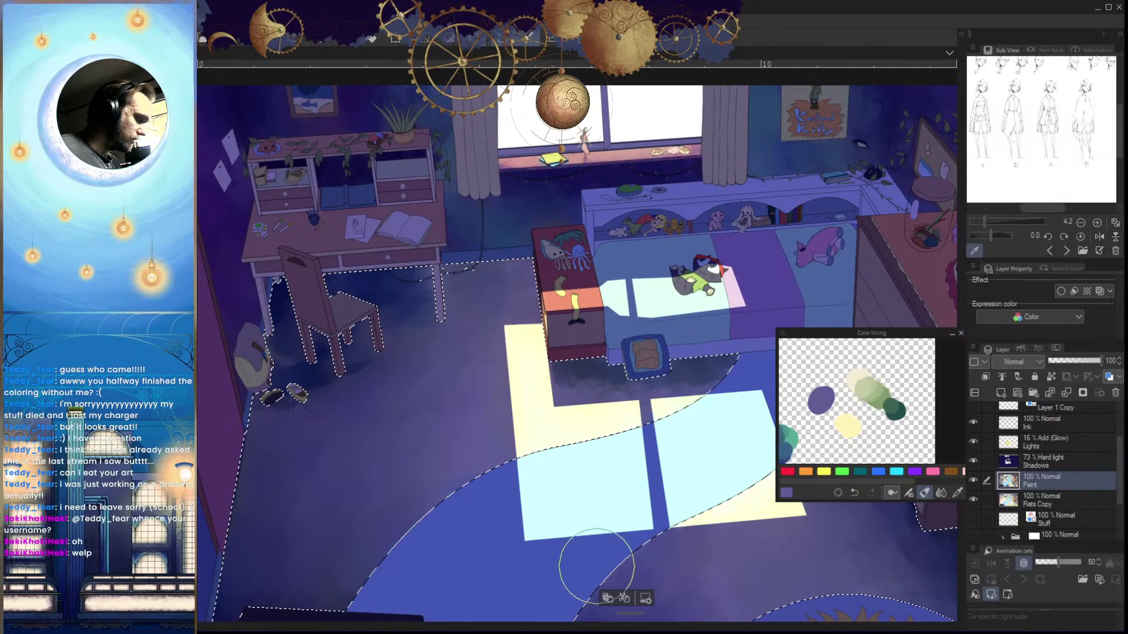
pyautogui.scroll(3, 499, 470)
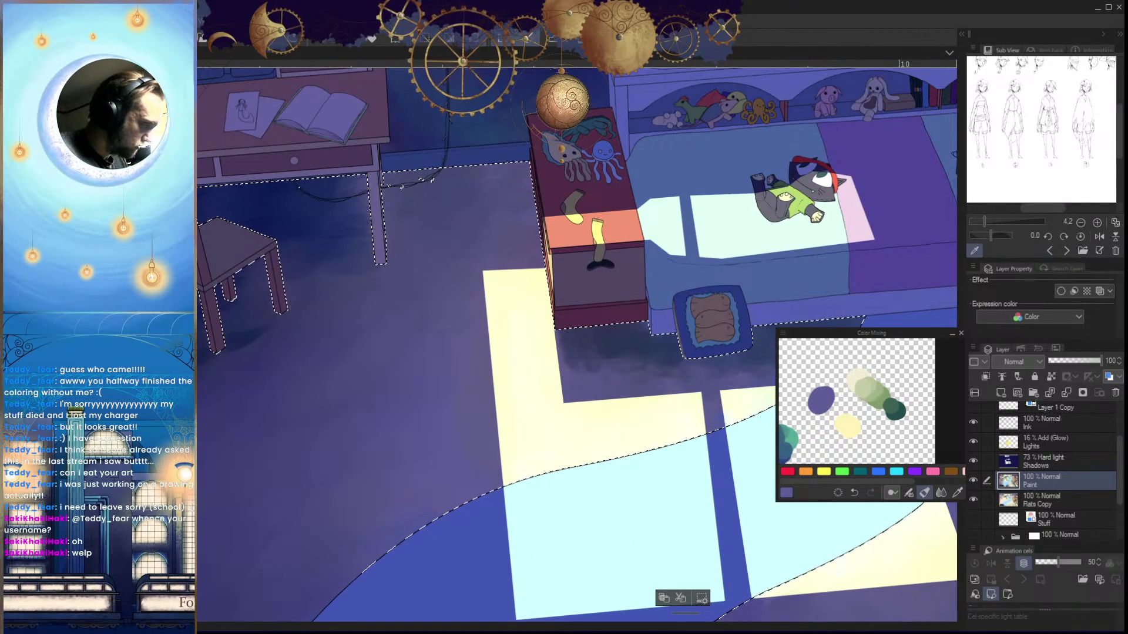
# Try a stroke in a colour sampled from the floor along the window-light patch beside the nightstand, and undo it
pyautogui.keyDown('alt'); pyautogui.click(291, 522); pyautogui.keyUp('alt')
pyautogui.moveTo(487, 419)
pyautogui.mouseDown()
pyautogui.moveTo(488, 453)
pyautogui.moveTo(487, 430)
pyautogui.mouseUp()
pyautogui.hotkey('ctrl', 'z')
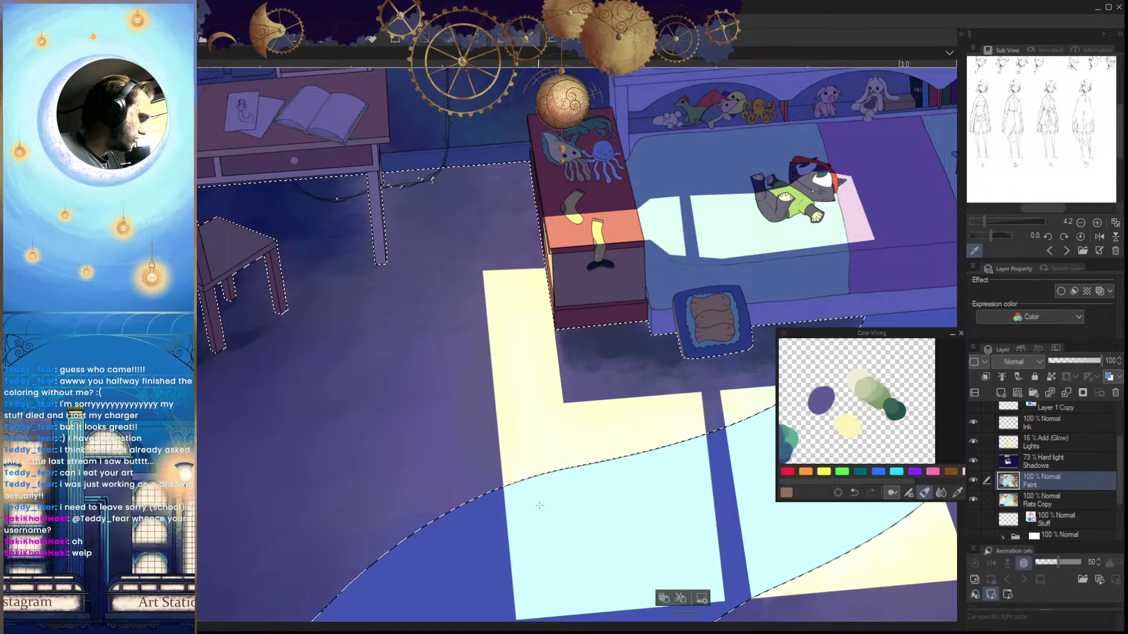
# Review the whole illustration zoomed out and inspect the dresser, bed, window and desk areas up close
pyautogui.scroll(-6, 422, 579)
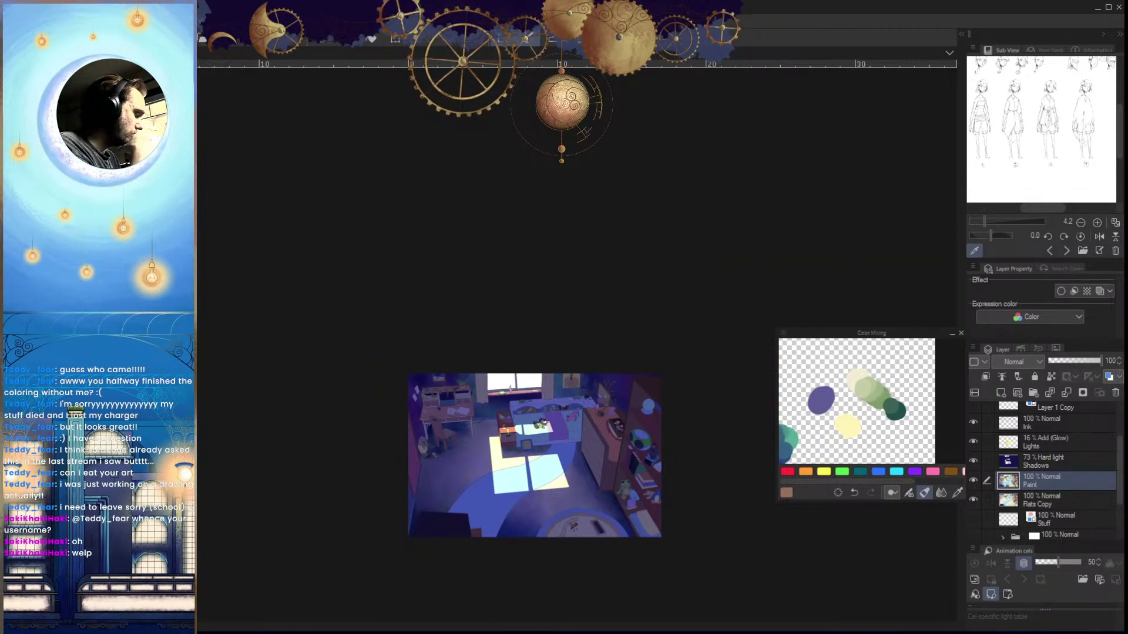
pyautogui.scroll(5, 701, 308)
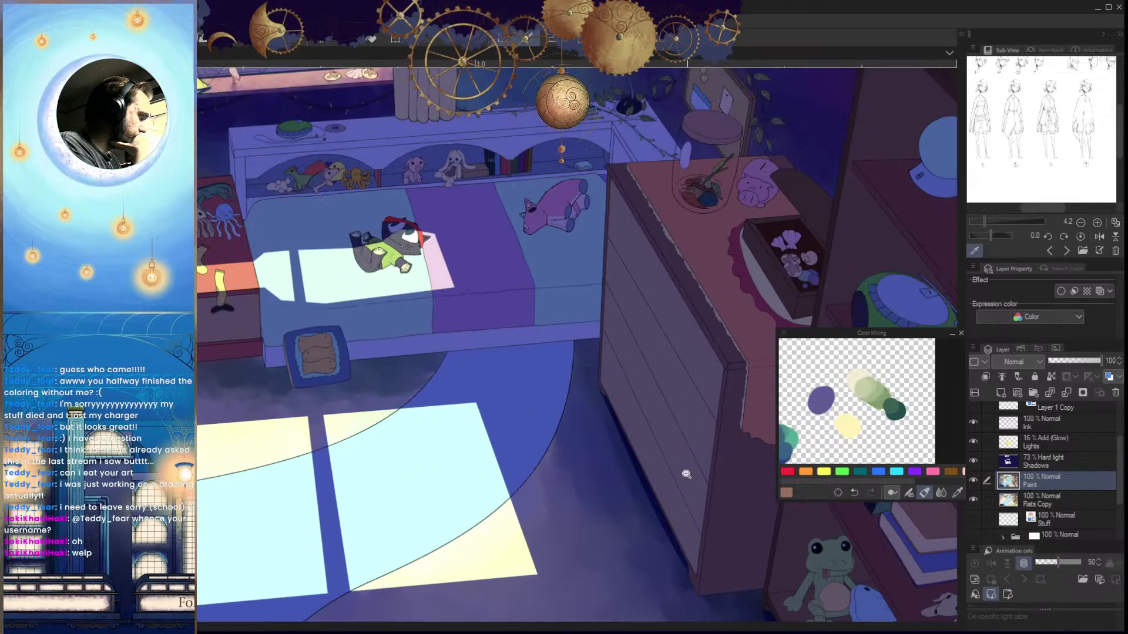
pyautogui.scroll(-2, 670, 513)
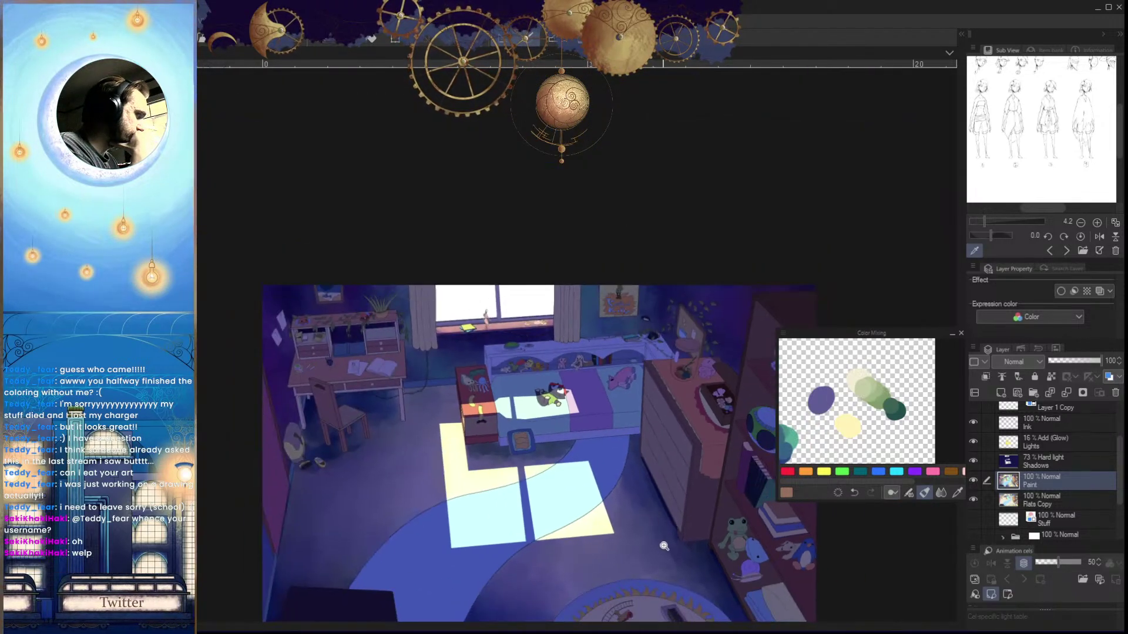
pyautogui.scroll(4, 603, 375)
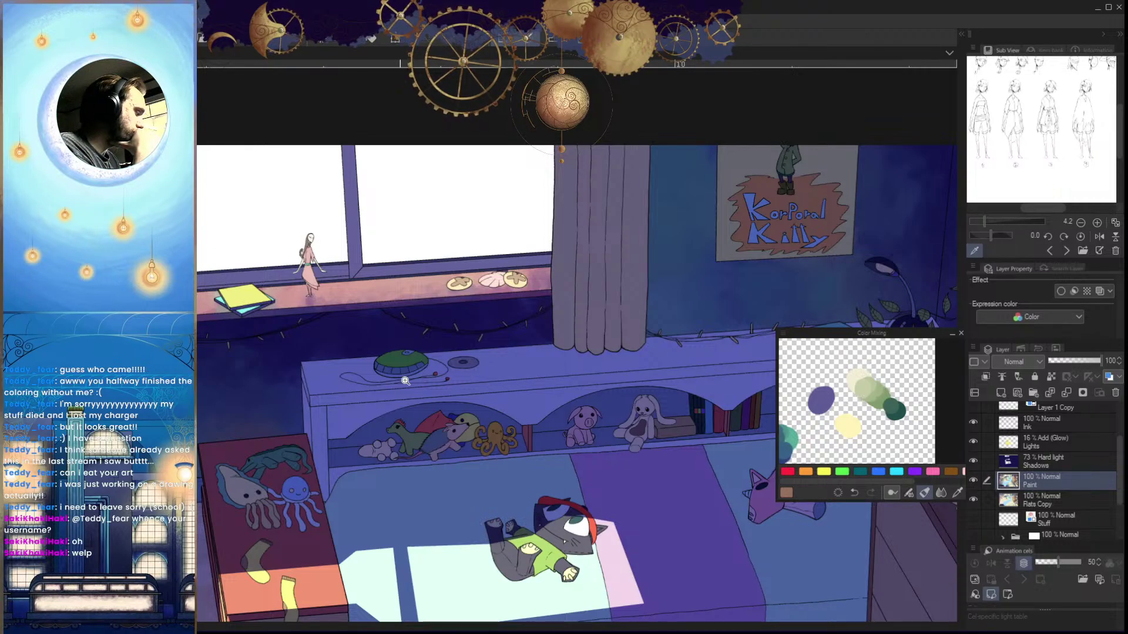
pyautogui.scroll(-3, 647, 383)
pyautogui.scroll(1, 608, 501)
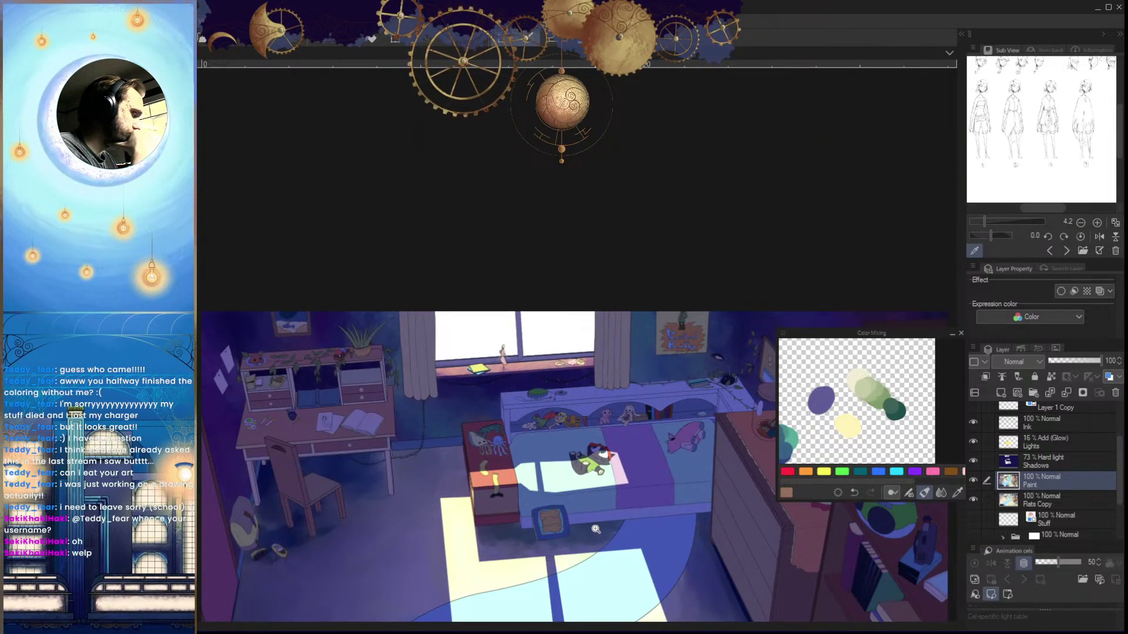
pyautogui.scroll(-2, 596, 529)
pyautogui.scroll(1, 695, 541)
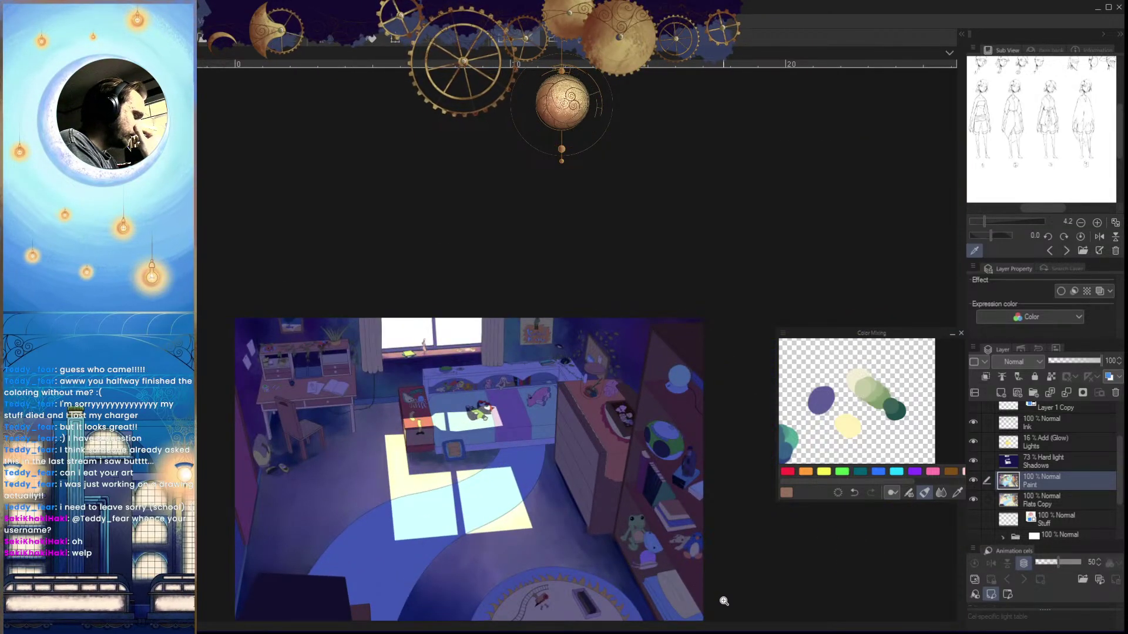
pyautogui.scroll(-2, 690, 514)
pyautogui.scroll(2, 663, 538)
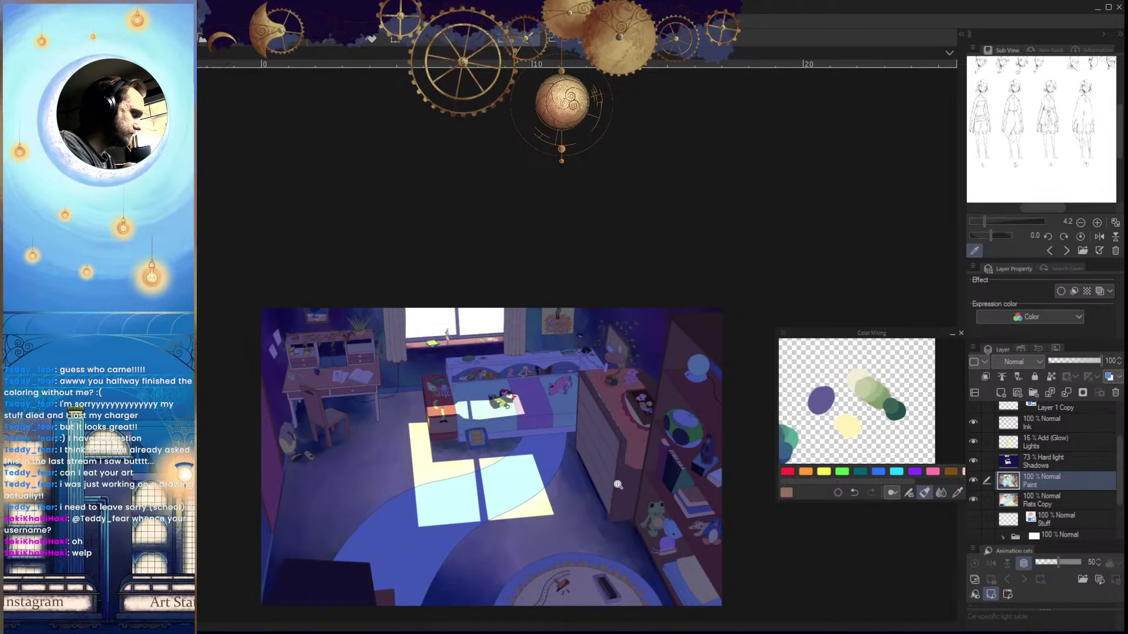
pyautogui.scroll(3, 347, 349)
pyautogui.scroll(-1, 541, 395)
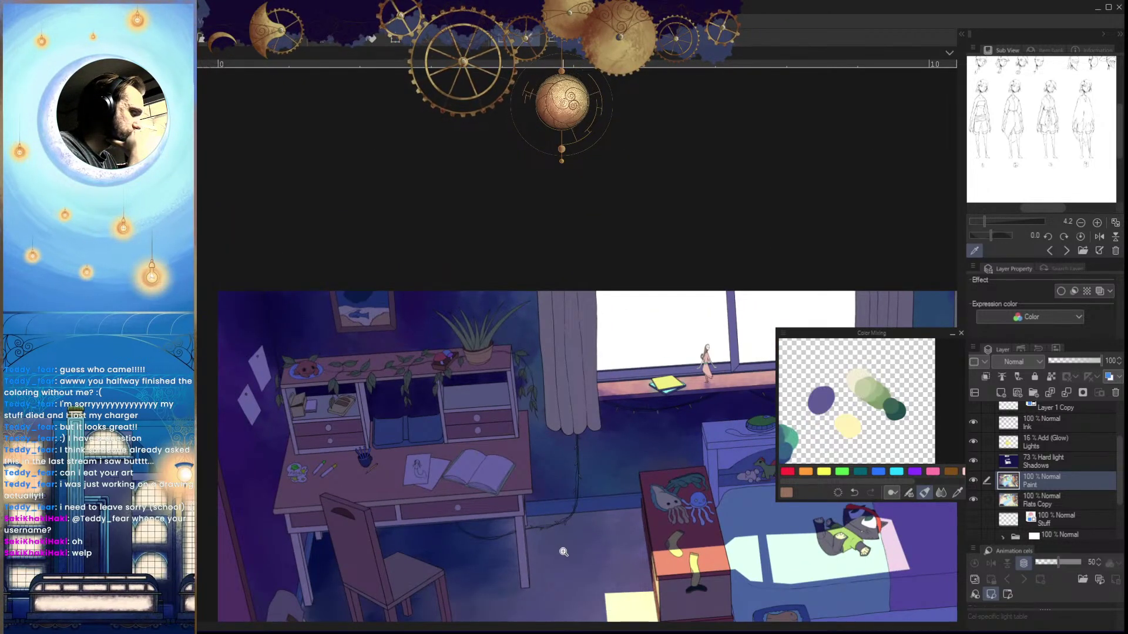
pyautogui.scroll(-1, 565, 550)
pyautogui.scroll(1, 560, 534)
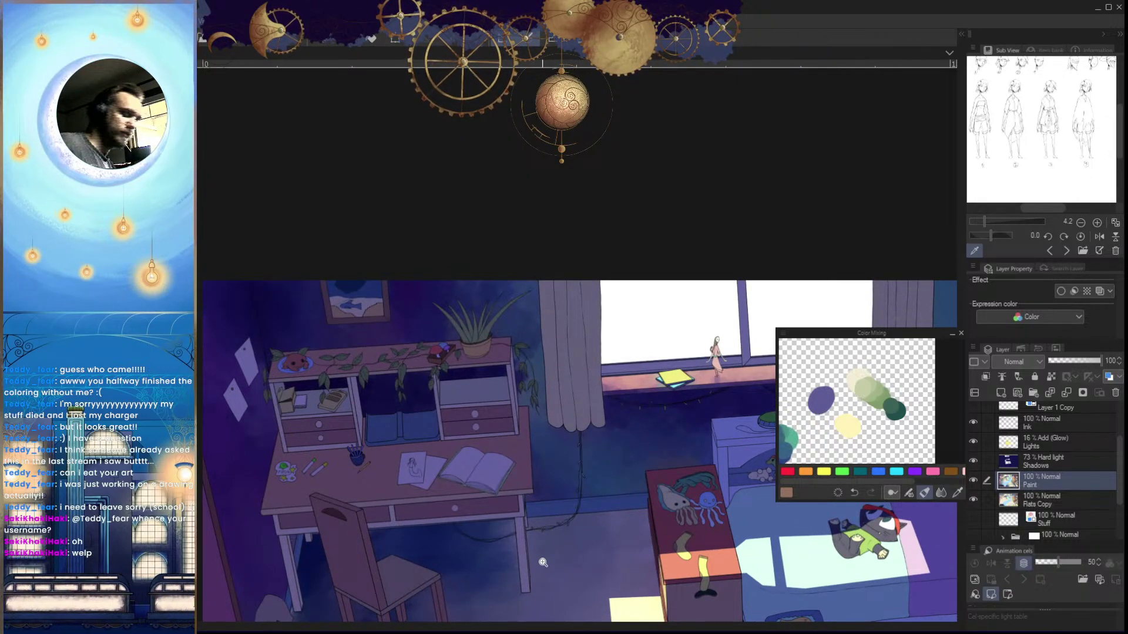
# Select the desk's tabletop using the Flats Copy layer and make Paint the active layer again
pyautogui.click(1048, 506)
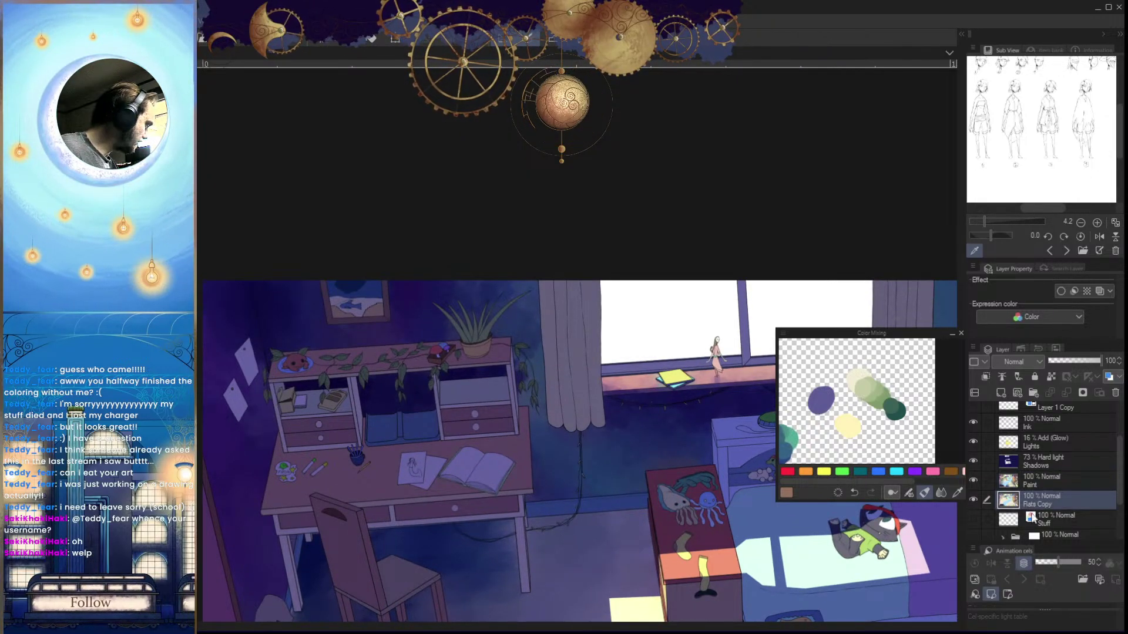
pyautogui.click(522, 454)
pyautogui.moveTo(573, 520); pyautogui.dragTo(612, 531)
pyautogui.scroll(2, 503, 491)
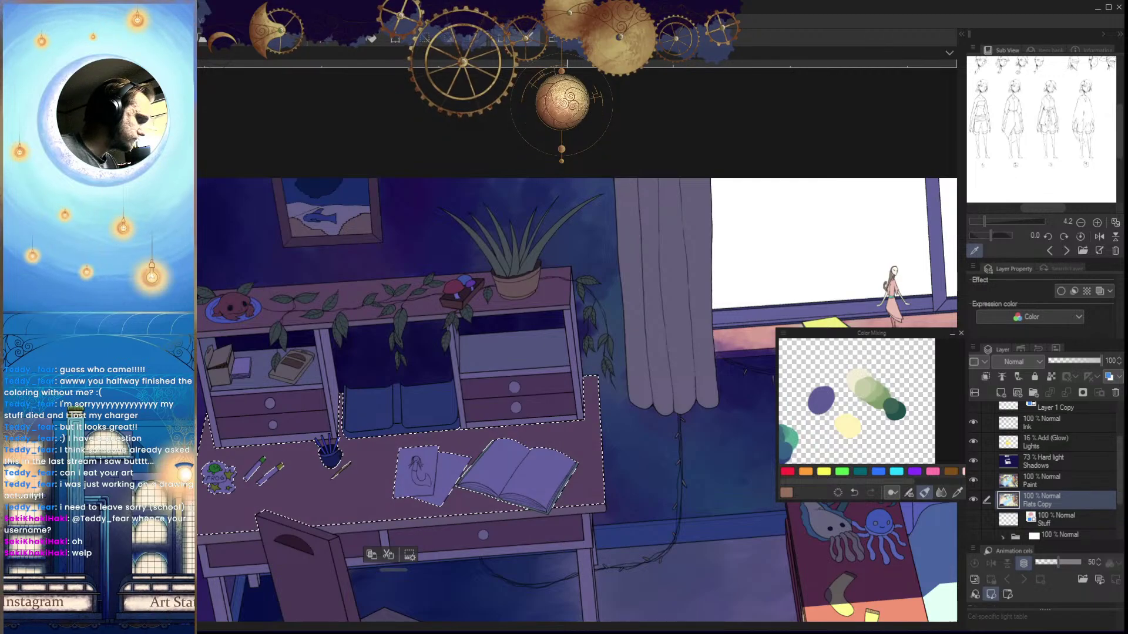
pyautogui.click(1033, 485)
# Place a tan swatch and a dark purple swatch on an empty area of the color mixing palette
pyautogui.moveTo(790, 372); pyautogui.dragTo(865, 424)
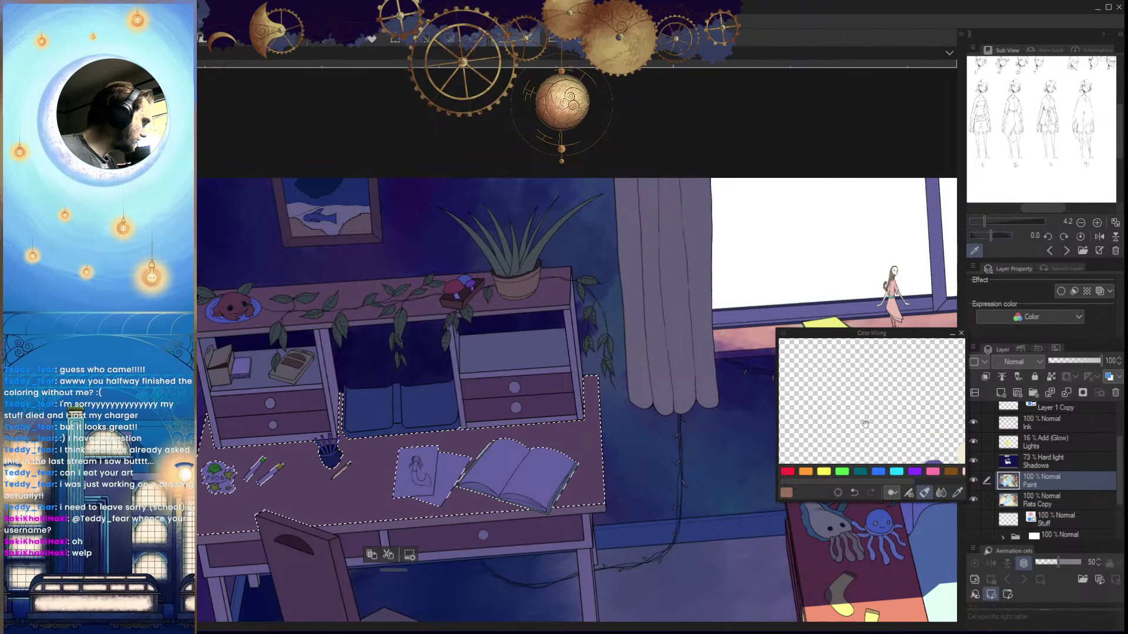
pyautogui.scroll(-2, 625, 527)
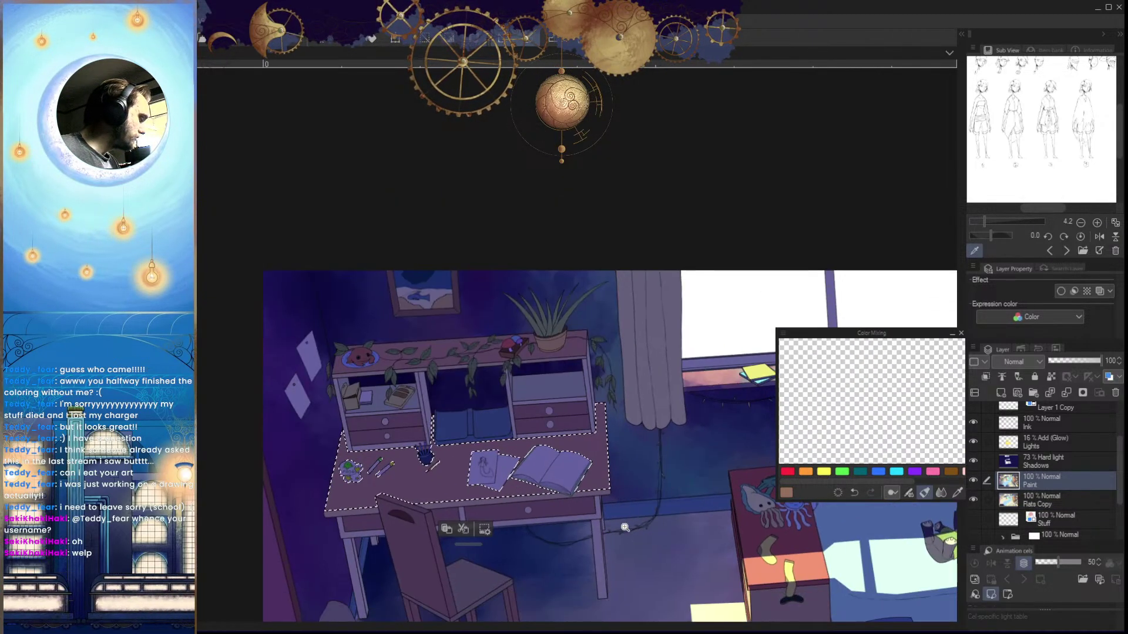
pyautogui.scroll(2, 625, 527)
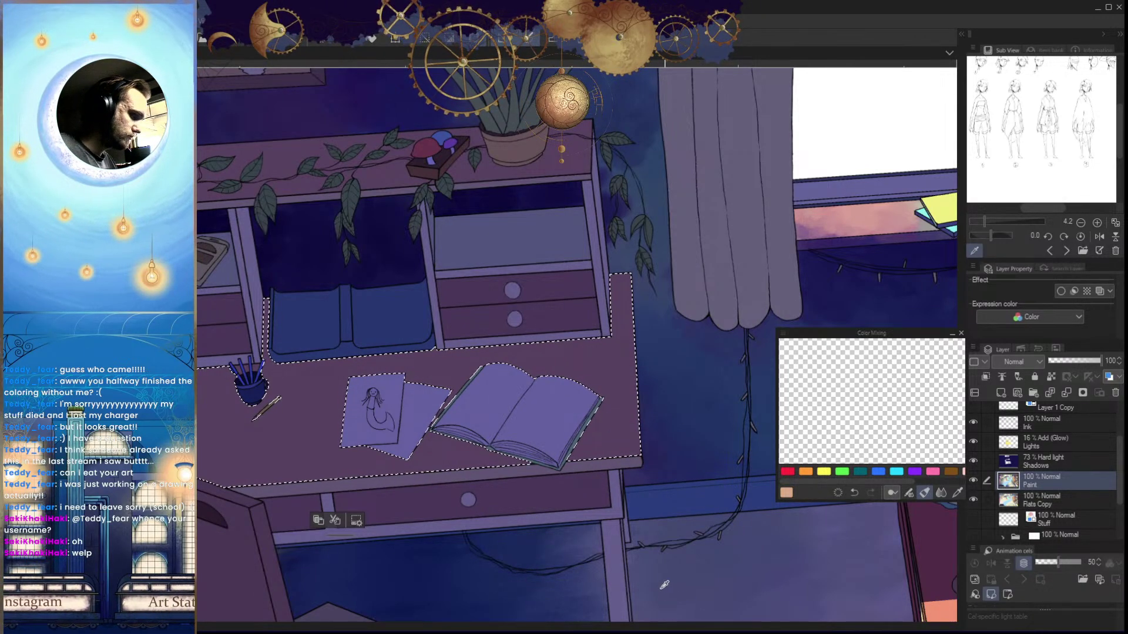
pyautogui.moveTo(859, 418); pyautogui.dragTo(853, 401)
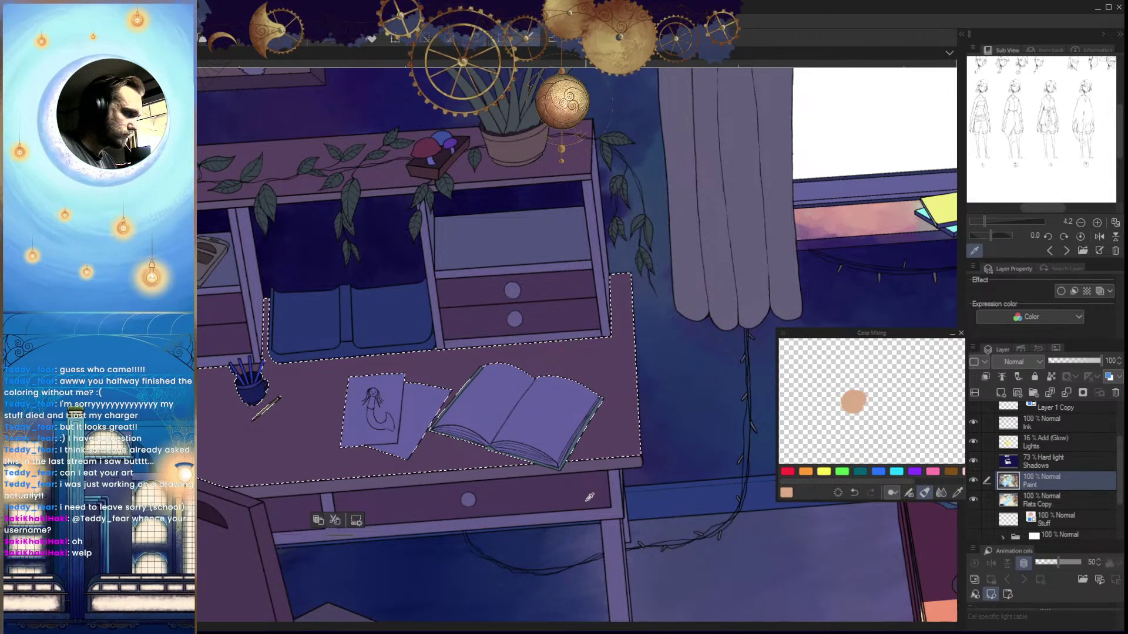
pyautogui.moveTo(890, 423)
pyautogui.mouseDown()
pyautogui.moveTo(879, 400)
pyautogui.moveTo(885, 410)
pyautogui.moveTo(855, 403)
pyautogui.mouseUp()
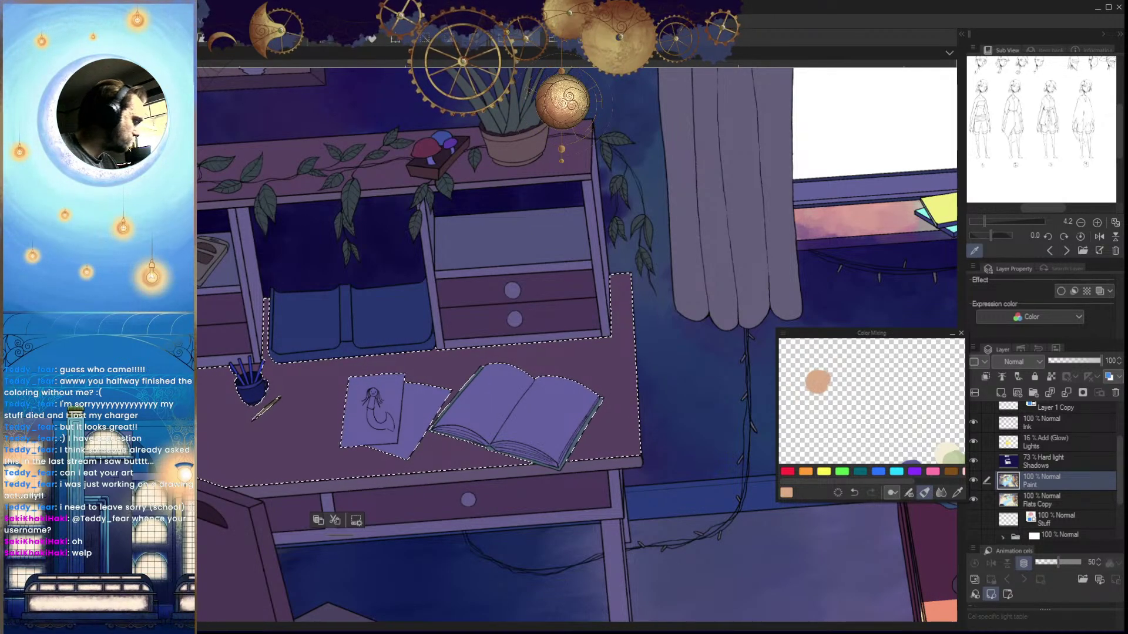
pyautogui.press('x')
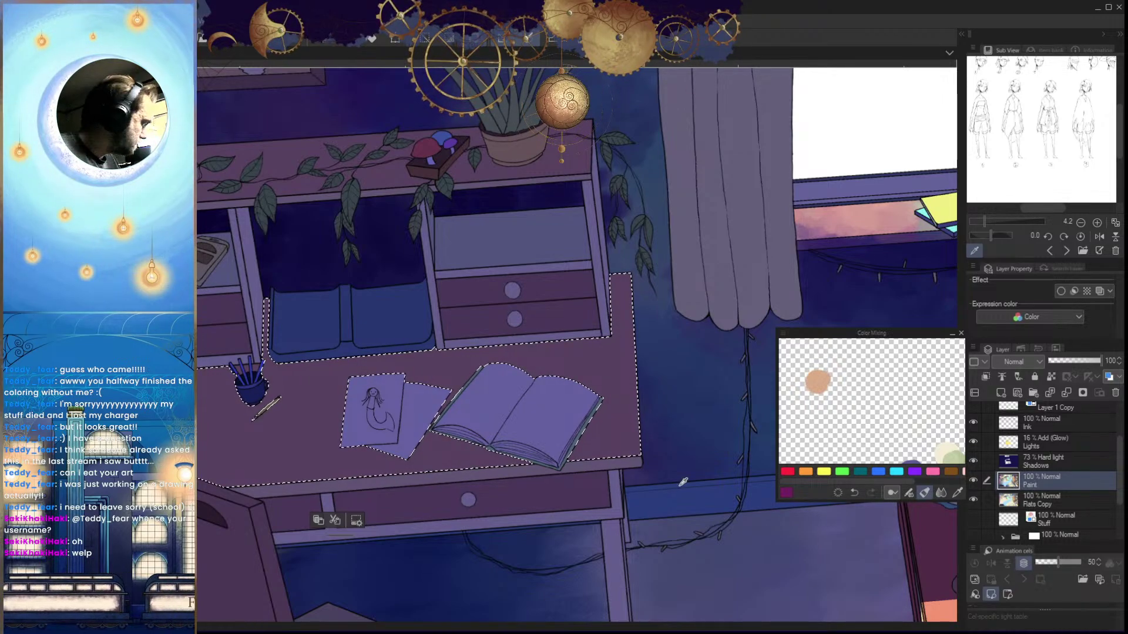
pyautogui.click(855, 401)
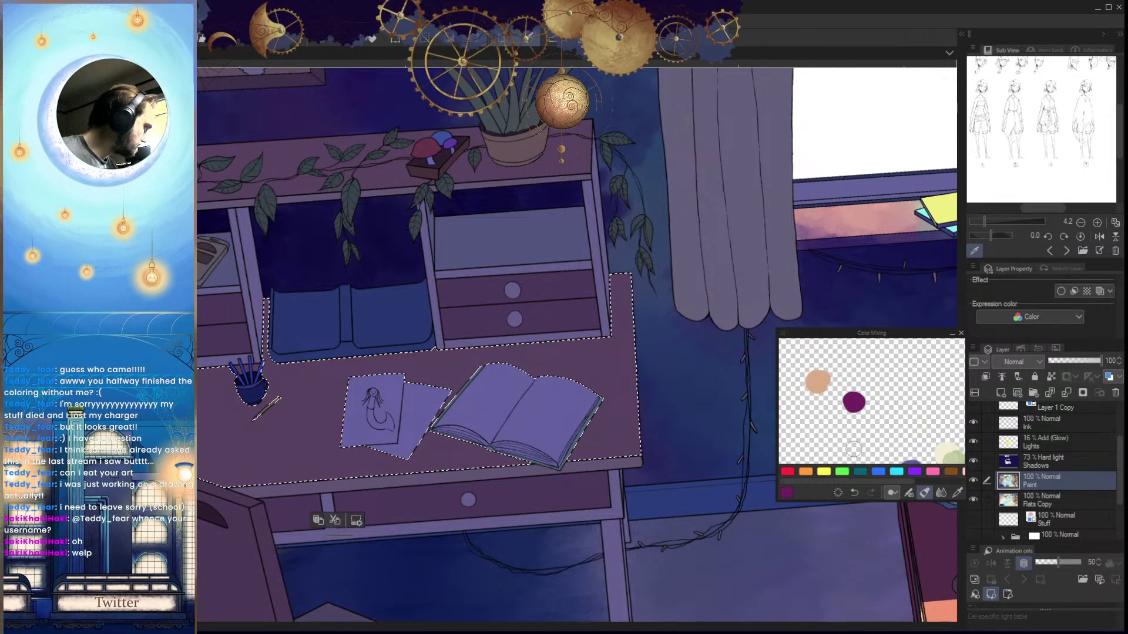
# Mix mauve and pink in-between tones from the tan and dark purple swatches on the mixing palette
pyautogui.keyDown('alt'); pyautogui.click(830, 382); pyautogui.keyUp('alt')
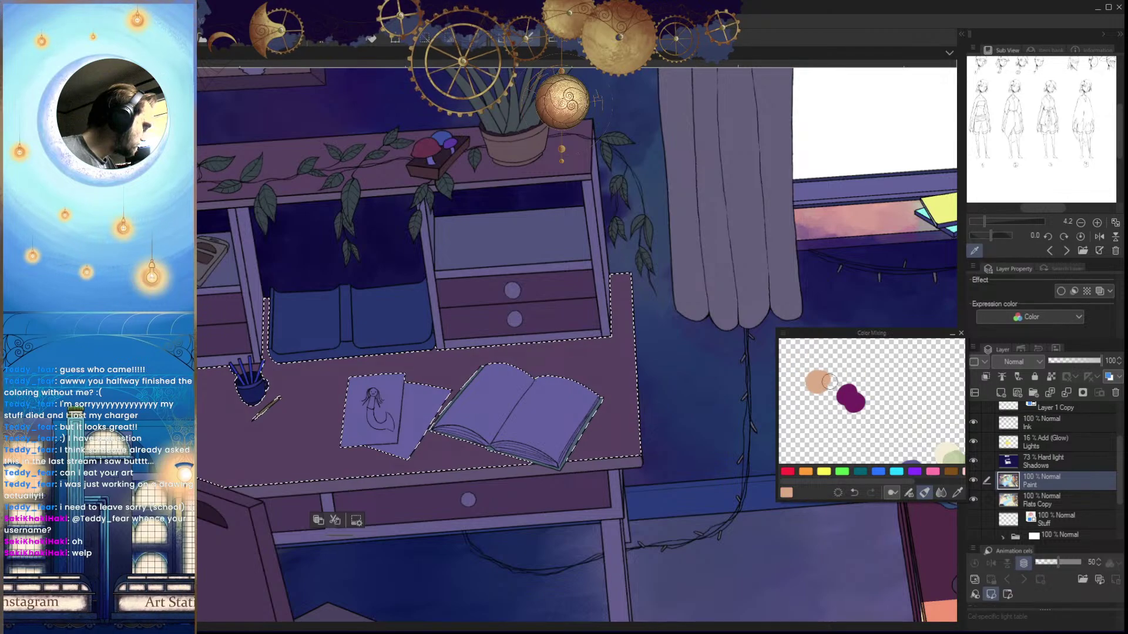
pyautogui.moveTo(828, 384); pyautogui.dragTo(843, 390)
pyautogui.keyDown('alt'); pyautogui.click(839, 387); pyautogui.keyUp('alt')
pyautogui.keyDown('alt'); pyautogui.click(825, 382); pyautogui.keyUp('alt')
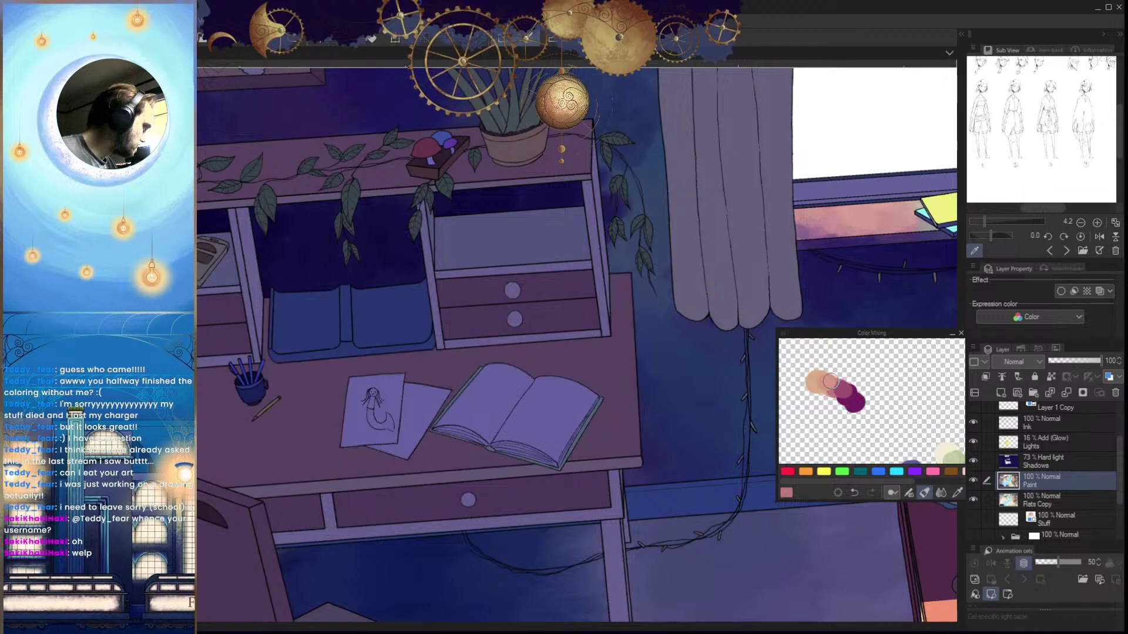
pyautogui.click(856, 494)
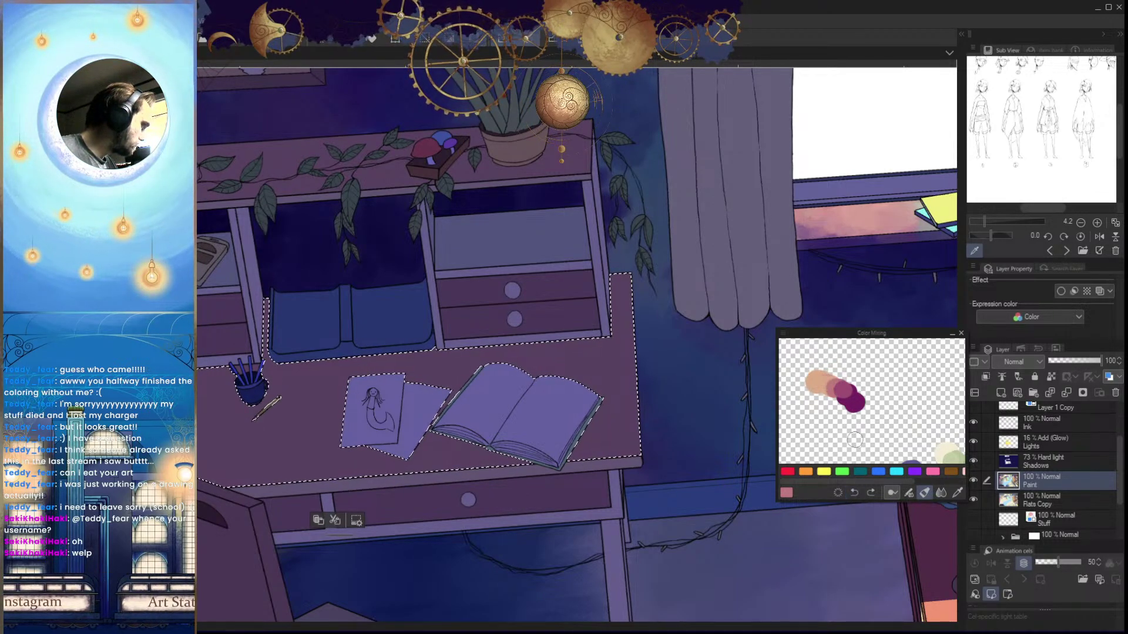
pyautogui.click(825, 383)
pyautogui.moveTo(868, 425)
pyautogui.mouseDown()
pyautogui.moveTo(826, 436)
pyautogui.moveTo(919, 434)
pyautogui.moveTo(881, 430)
pyautogui.mouseUp()
pyautogui.keyDown('alt'); pyautogui.click(829, 377); pyautogui.keyUp('alt')
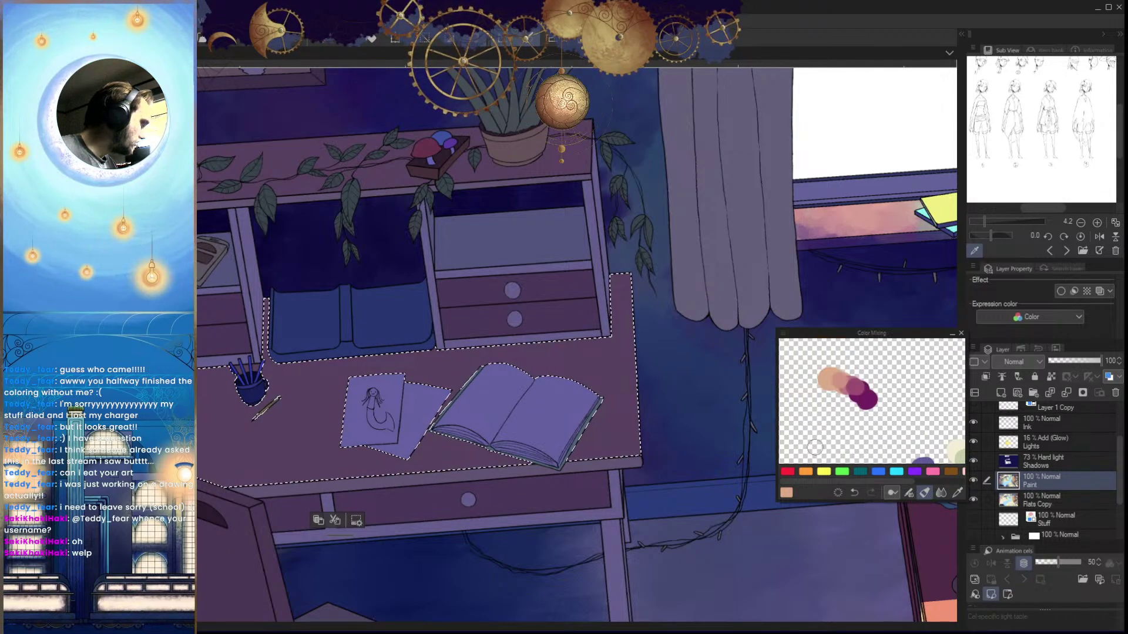
# Add a pale yellow swatch below the tan on the mixing palette and blend the two together
pyautogui.press('x')
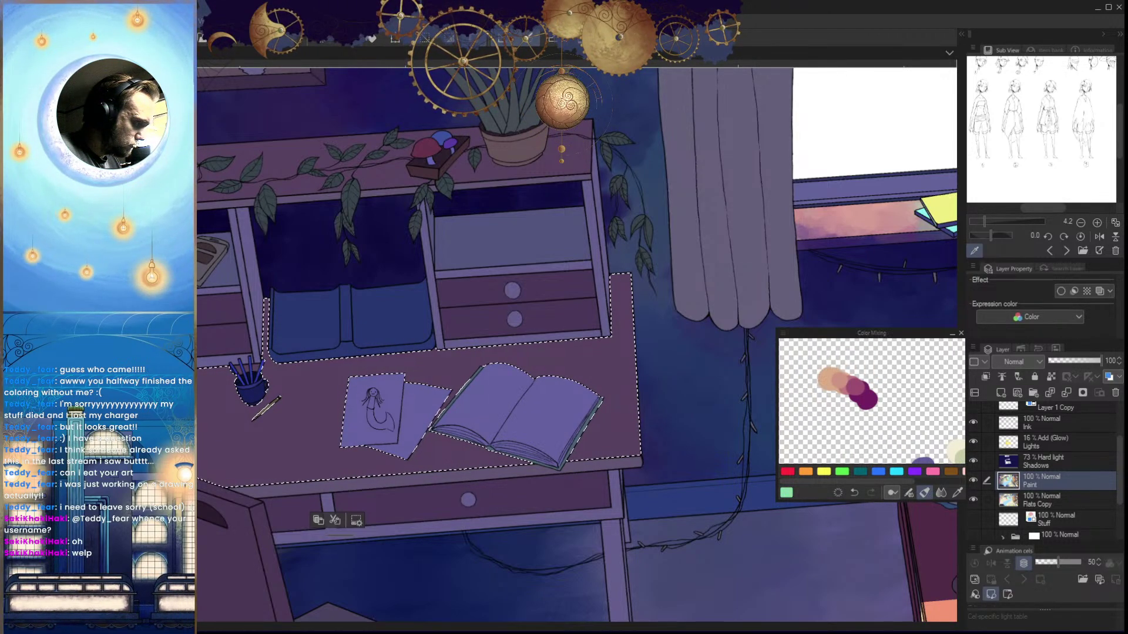
pyautogui.press('x')
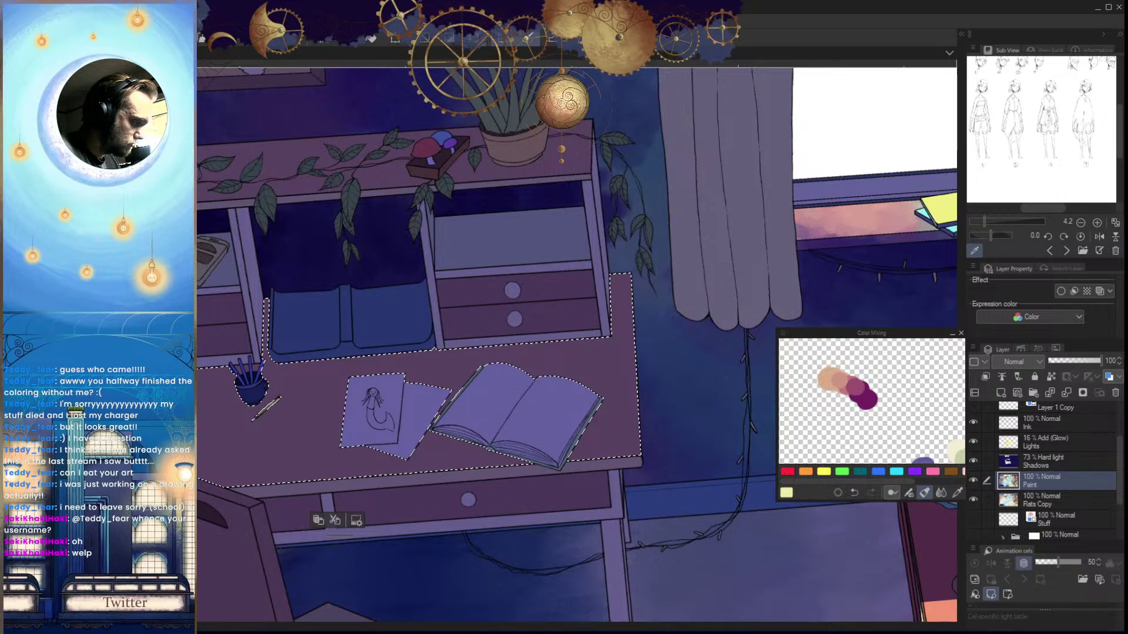
pyautogui.moveTo(836, 400); pyautogui.dragTo(836, 410)
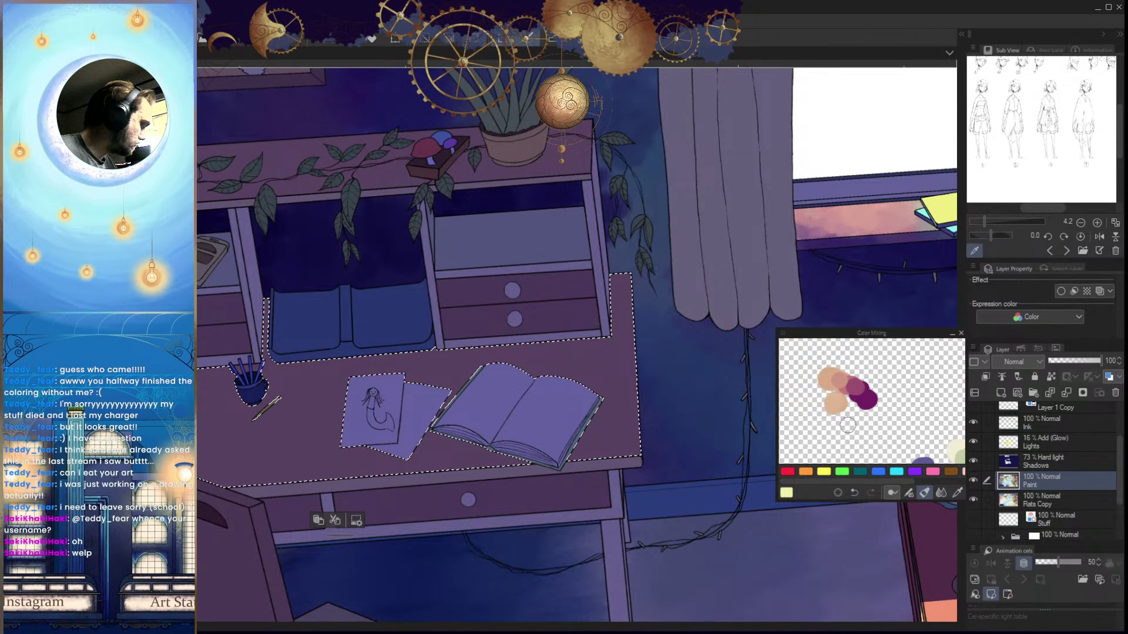
pyautogui.click(854, 492)
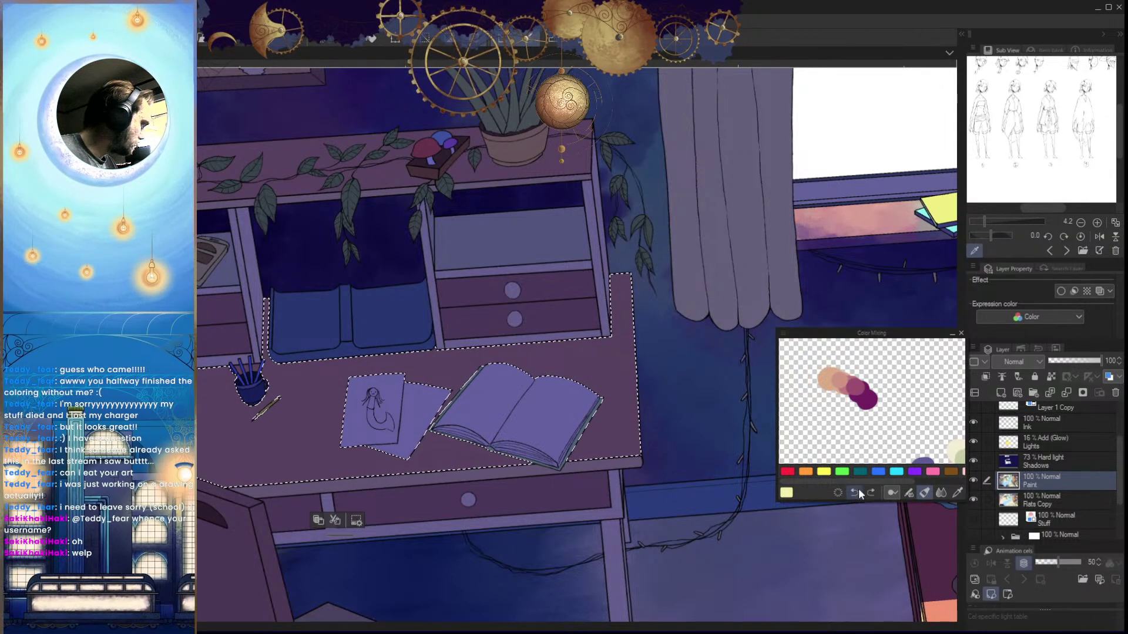
pyautogui.click(839, 405)
pyautogui.moveTo(832, 386); pyautogui.dragTo(835, 401)
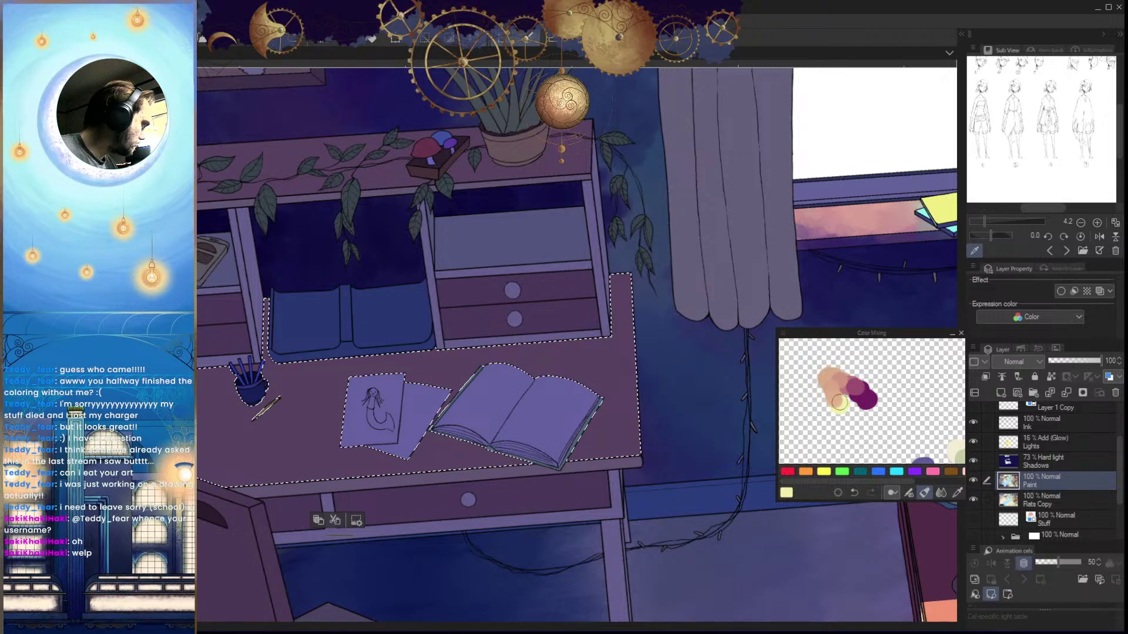
pyautogui.click(854, 493)
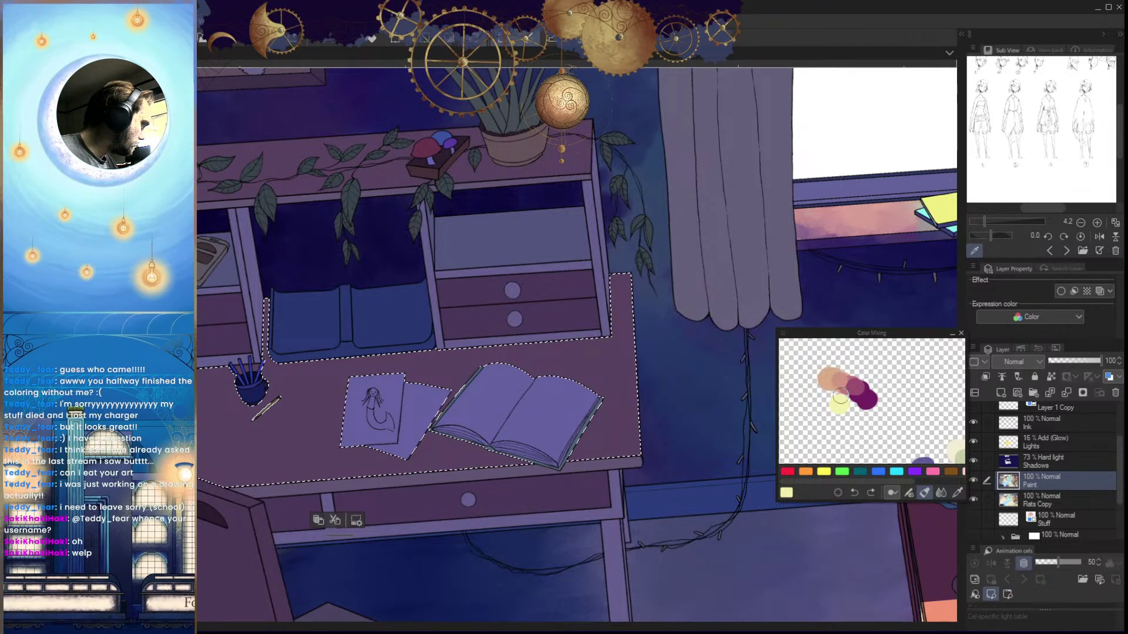
pyautogui.moveTo(841, 391)
pyautogui.mouseDown()
pyautogui.moveTo(849, 399)
pyautogui.moveTo(838, 405)
pyautogui.mouseUp()
pyautogui.click(851, 492)
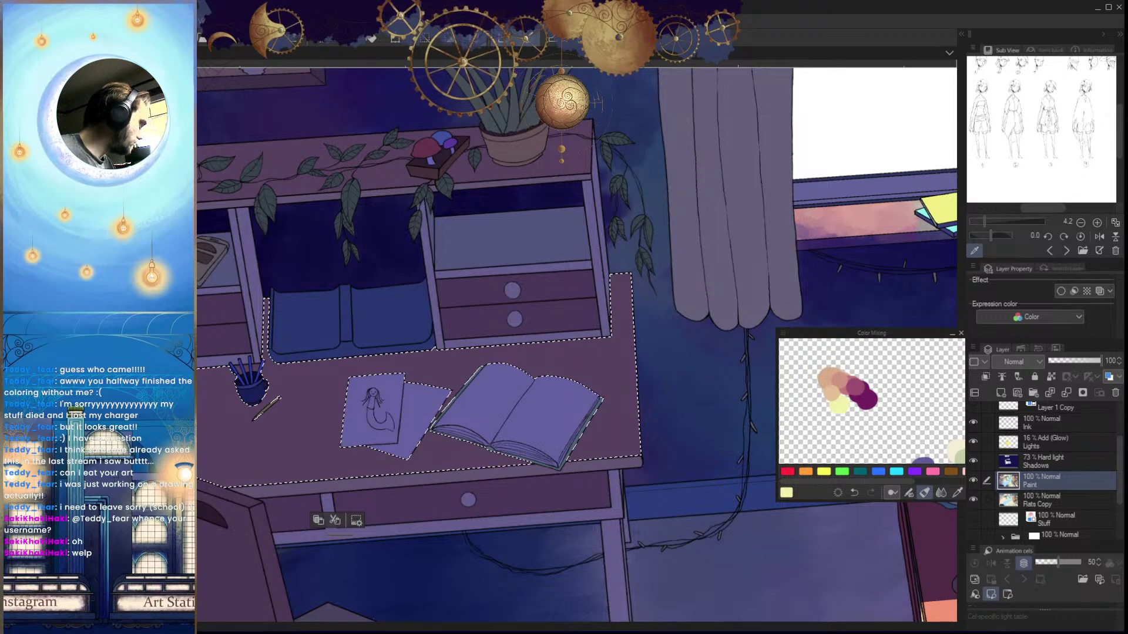
# Sample pale yellow from the mixing palette, paint light over the tabletop around the open book with a smaller brush, and check it mirrored
pyautogui.moveTo(915, 381); pyautogui.dragTo(886, 409)
pyautogui.keyDown('alt'); pyautogui.click(845, 384); pyautogui.keyUp('alt')
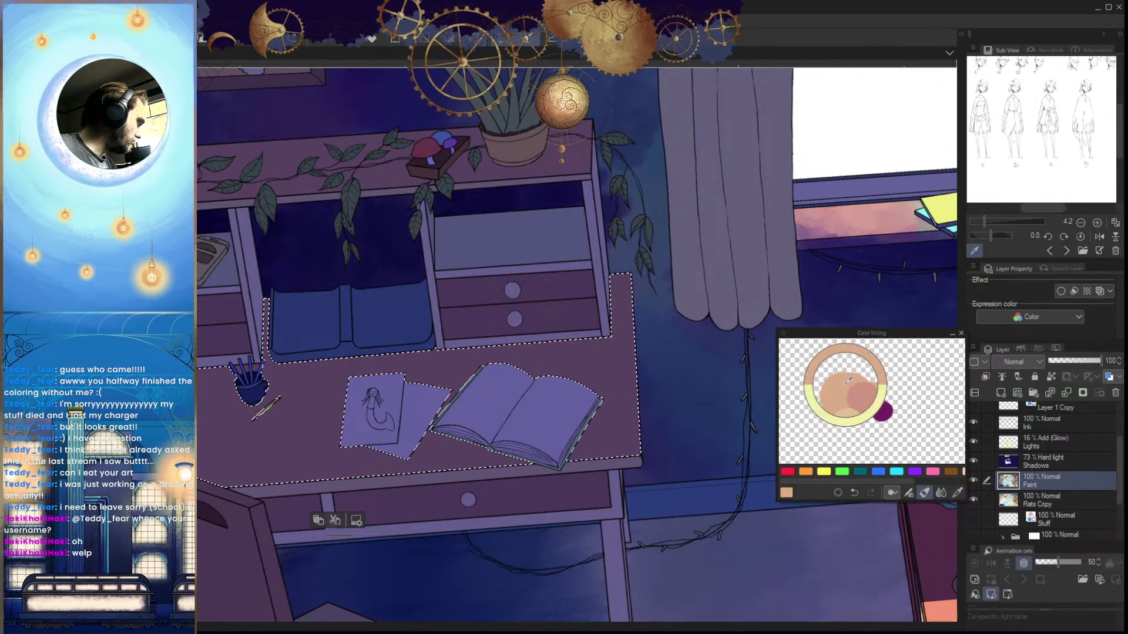
pyautogui.keyDown('alt'); pyautogui.click(852, 405); pyautogui.keyUp('alt')
pyautogui.keyDown('alt'); pyautogui.click(858, 420); pyautogui.keyUp('alt')
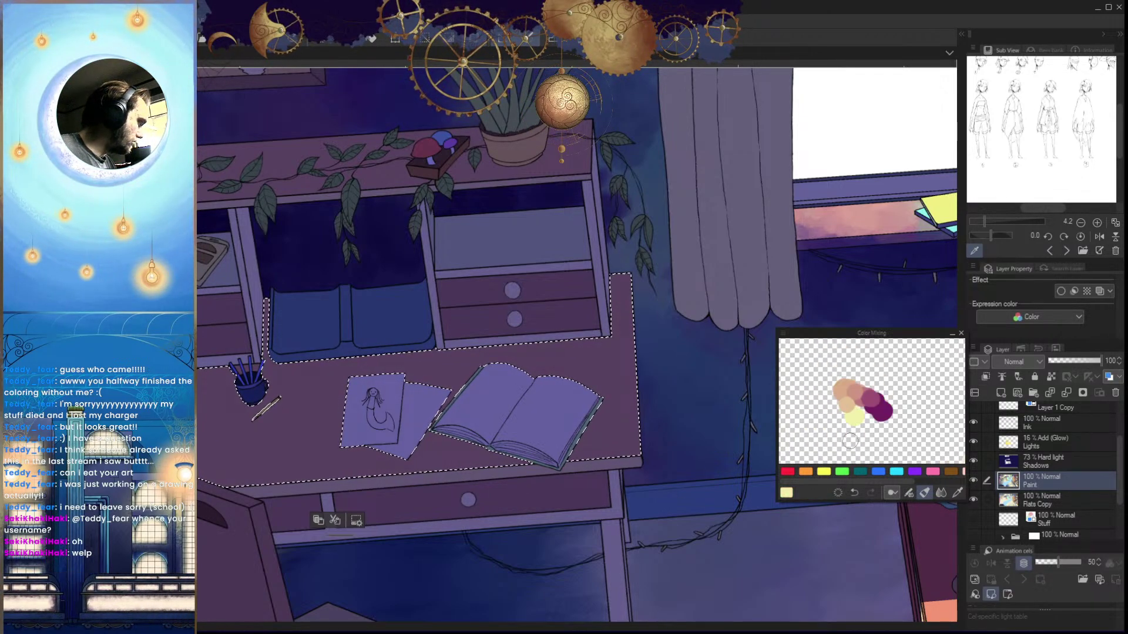
pyautogui.keyDown('alt'); pyautogui.click(629, 480); pyautogui.keyUp('alt')
pyautogui.keyDown('alt'); pyautogui.click(847, 425); pyautogui.keyUp('alt')
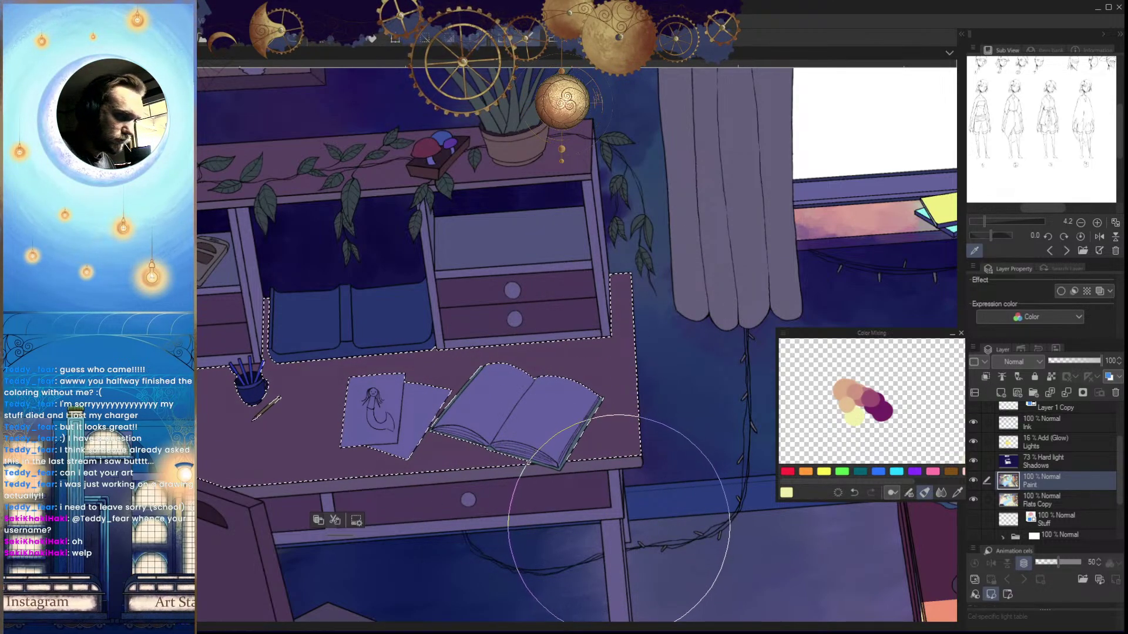
pyautogui.press('[')
pyautogui.press('[')
pyautogui.press('[')
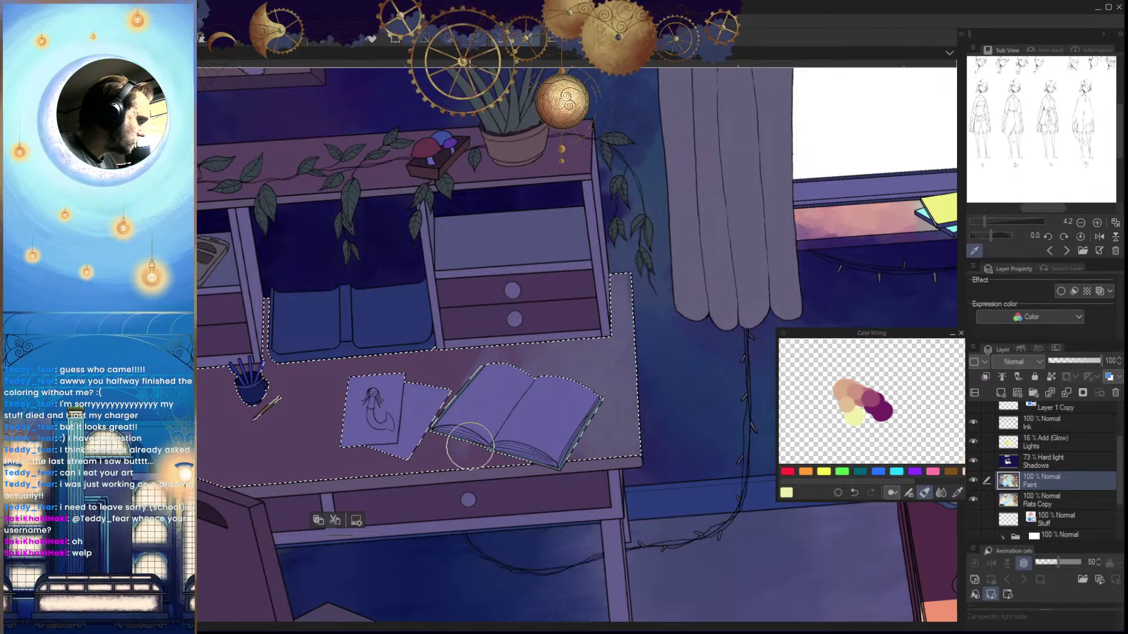
pyautogui.moveTo(583, 424); pyautogui.dragTo(499, 432)
pyautogui.press('h')
pyautogui.press('h')
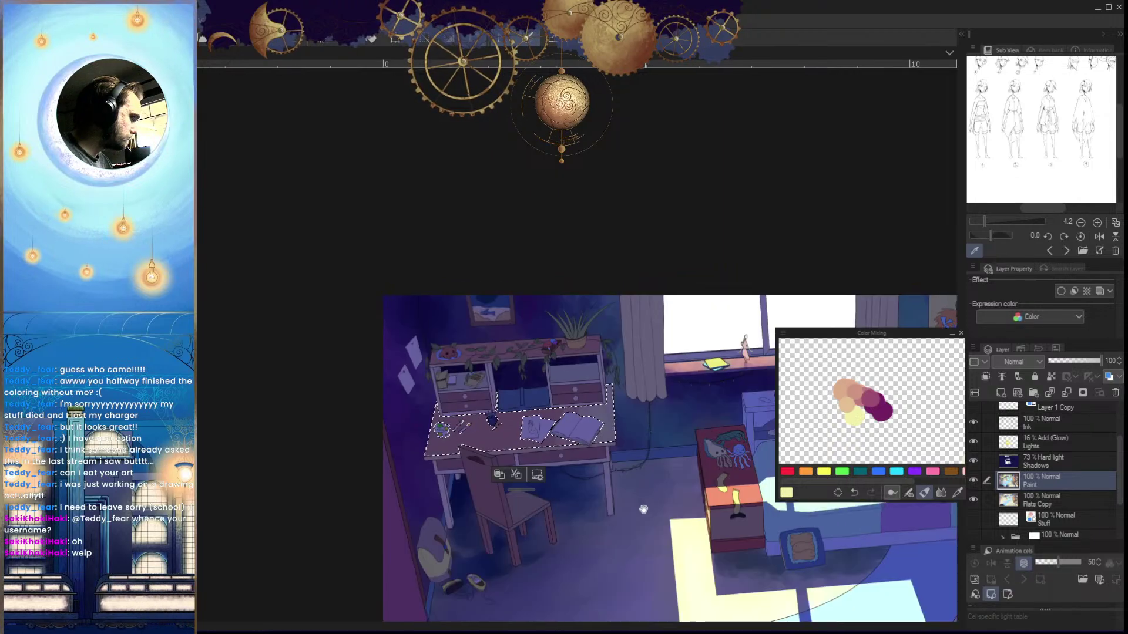
pyautogui.moveTo(642, 509); pyautogui.dragTo(610, 472)
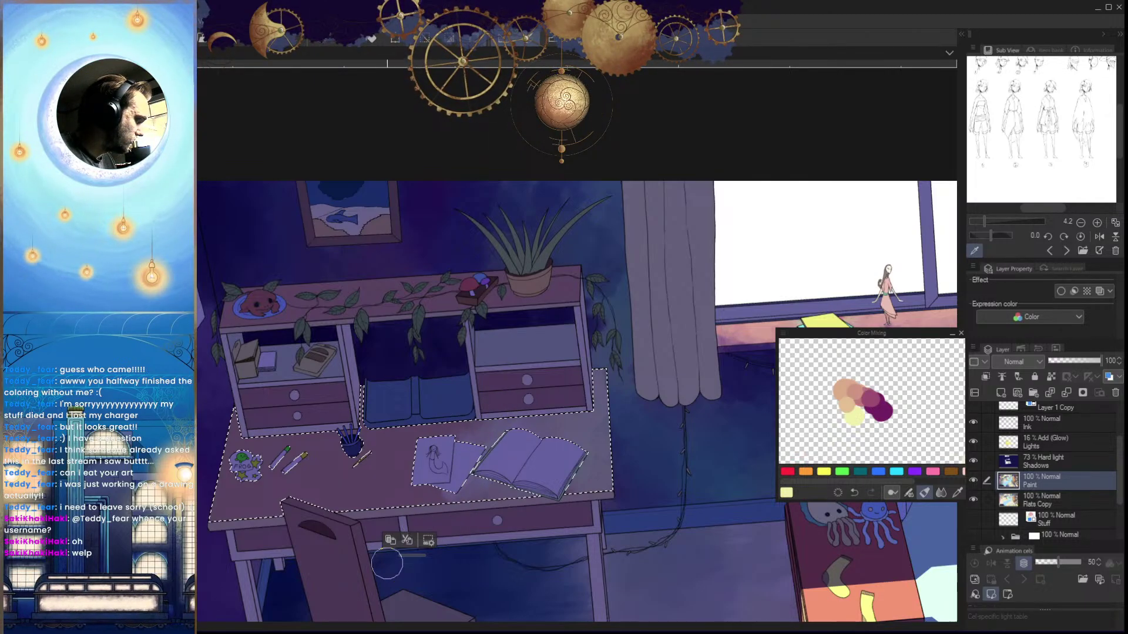
# Sample tan and dark purple from the mixing palette, shade the tabletop's left end around the frog sticker, and check it mirrored
pyautogui.moveTo(552, 507); pyautogui.dragTo(624, 495)
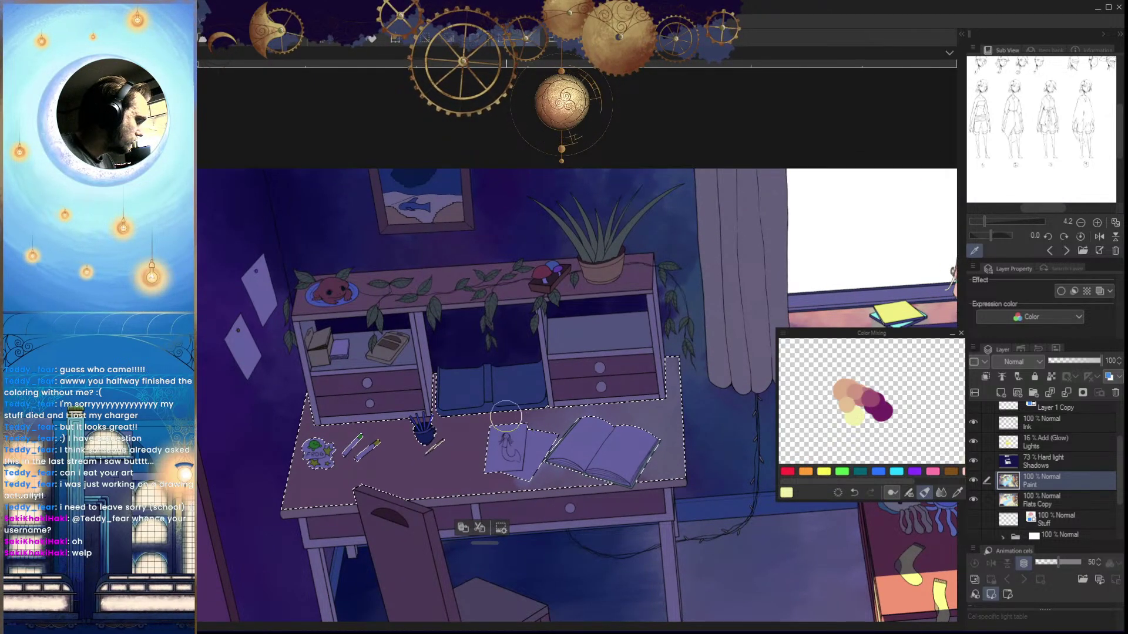
pyautogui.click(846, 404)
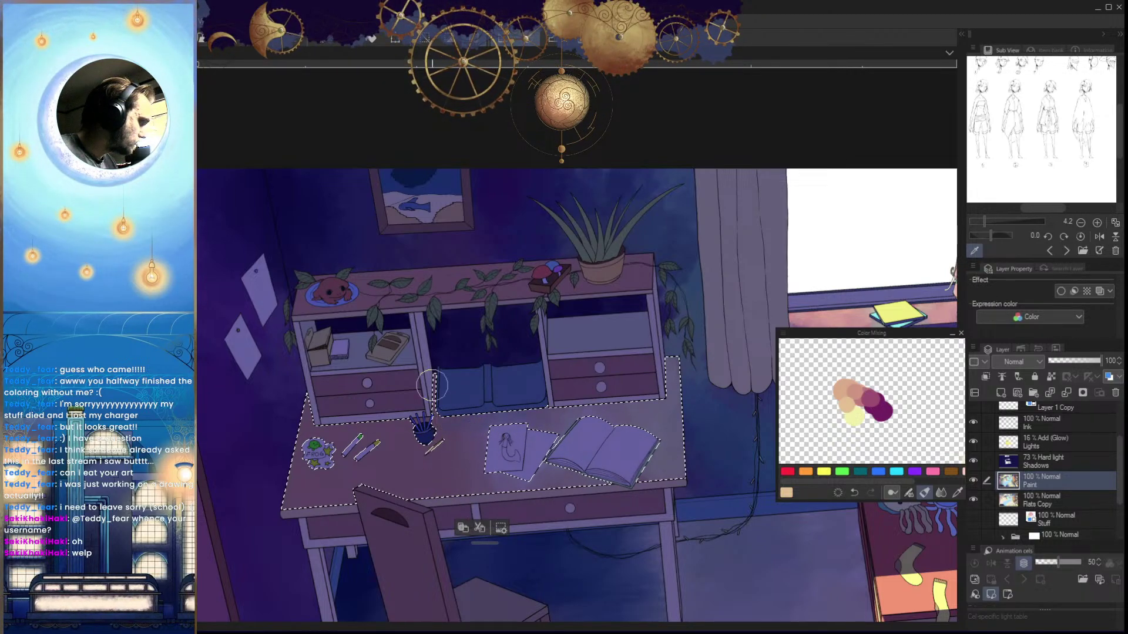
pyautogui.keyDown('alt'); pyautogui.click(884, 415); pyautogui.keyUp('alt')
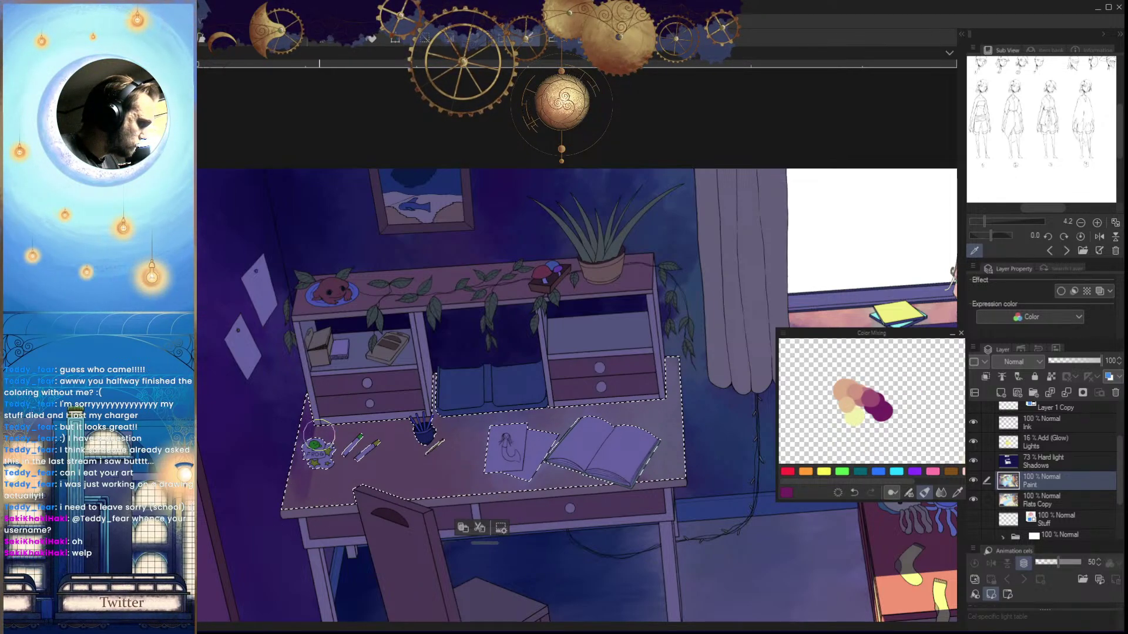
pyautogui.moveTo(305, 408); pyautogui.dragTo(292, 503)
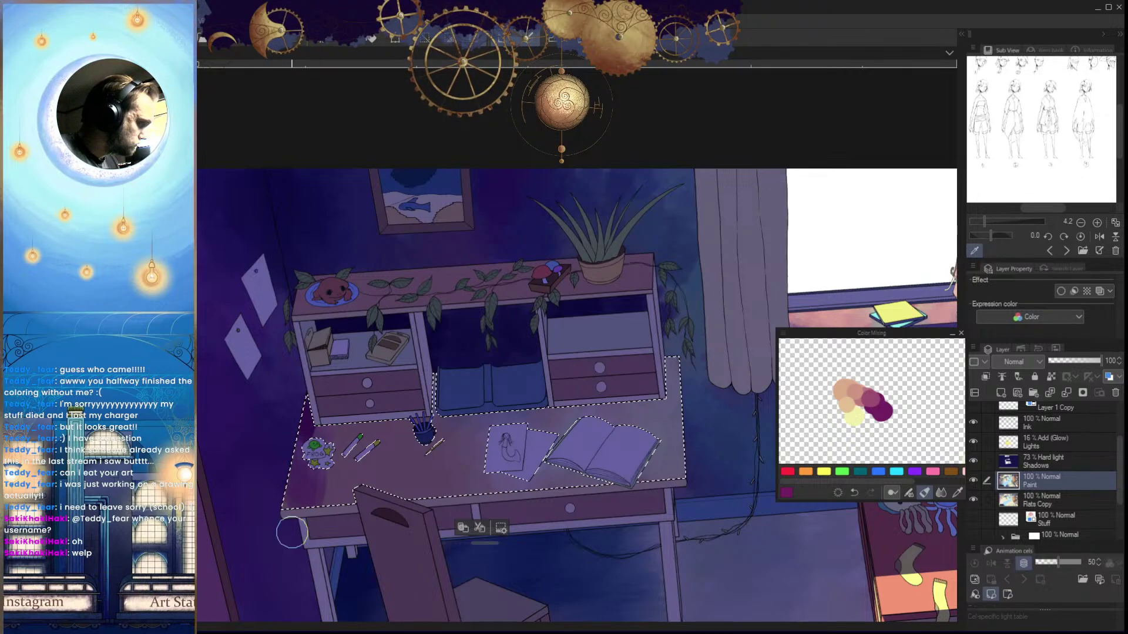
pyautogui.moveTo(311, 423)
pyautogui.mouseDown()
pyautogui.moveTo(334, 440)
pyautogui.moveTo(301, 479)
pyautogui.moveTo(316, 530)
pyautogui.mouseUp()
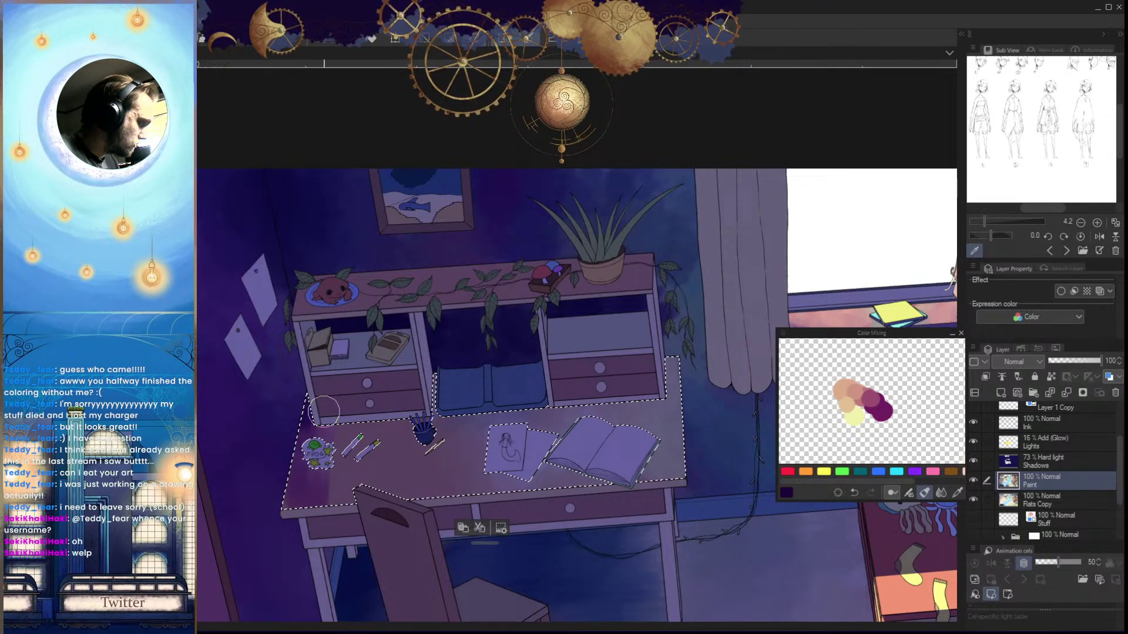
pyautogui.scroll(-4, 429, 433)
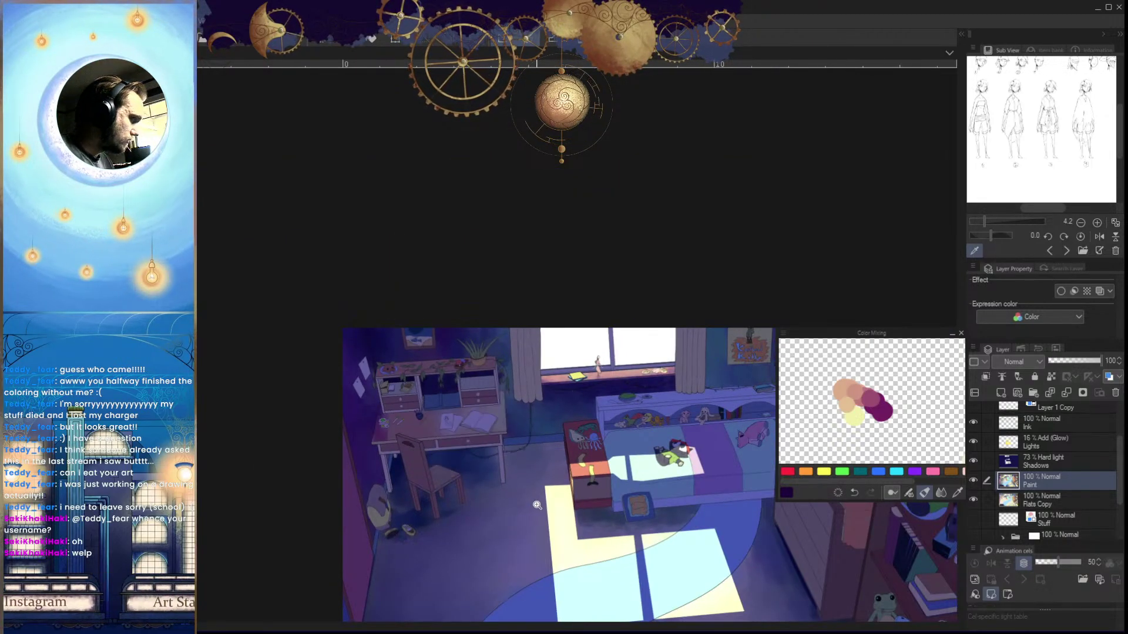
pyautogui.moveTo(579, 520); pyautogui.dragTo(546, 564)
pyautogui.press('h')
pyautogui.press('h')
pyautogui.moveTo(456, 460); pyautogui.dragTo(514, 494)
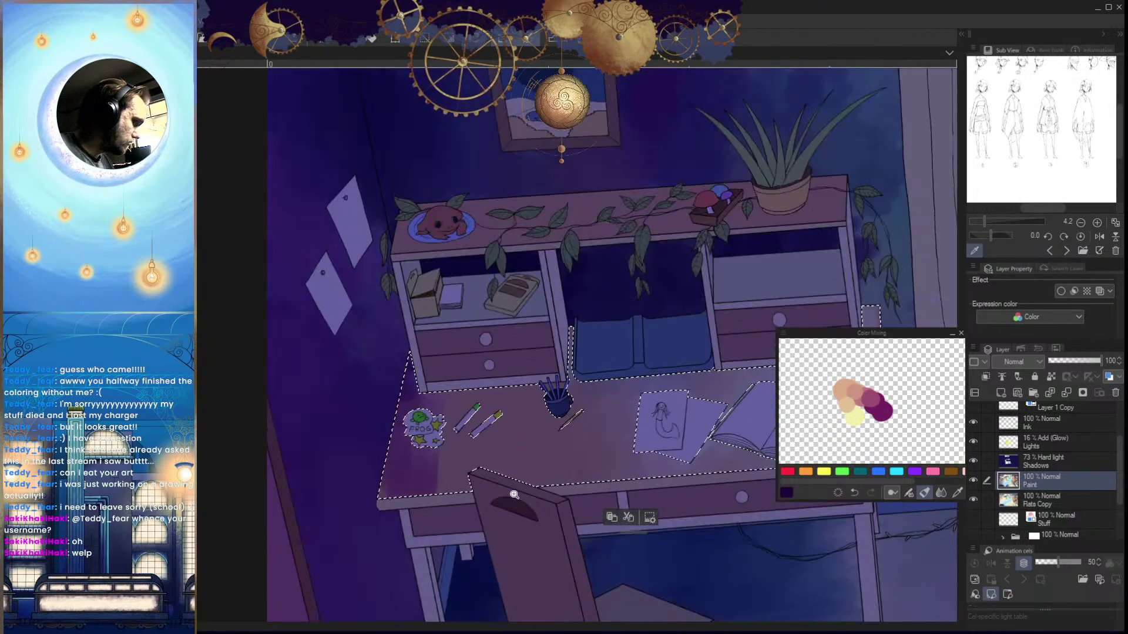
# Sample a purple and paint a plum shadow across the tabletop behind the chair back and toward the pens
pyautogui.keyDown('alt'); pyautogui.click(407, 455); pyautogui.keyUp('alt')
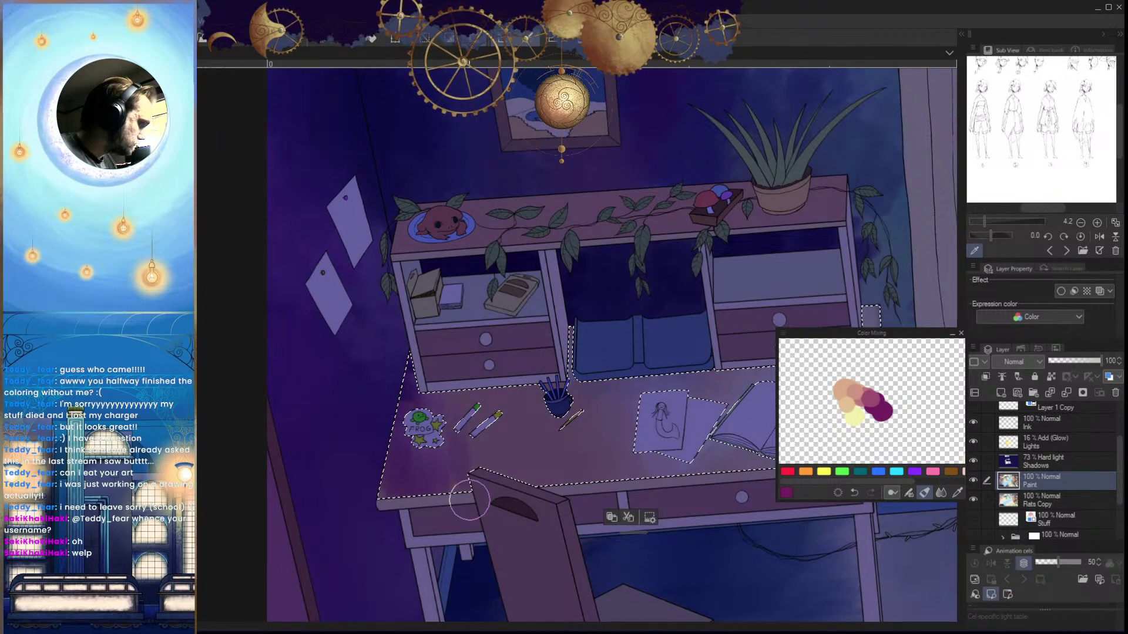
pyautogui.moveTo(477, 478)
pyautogui.mouseDown()
pyautogui.moveTo(501, 411)
pyautogui.moveTo(481, 450)
pyautogui.moveTo(558, 469)
pyautogui.mouseUp()
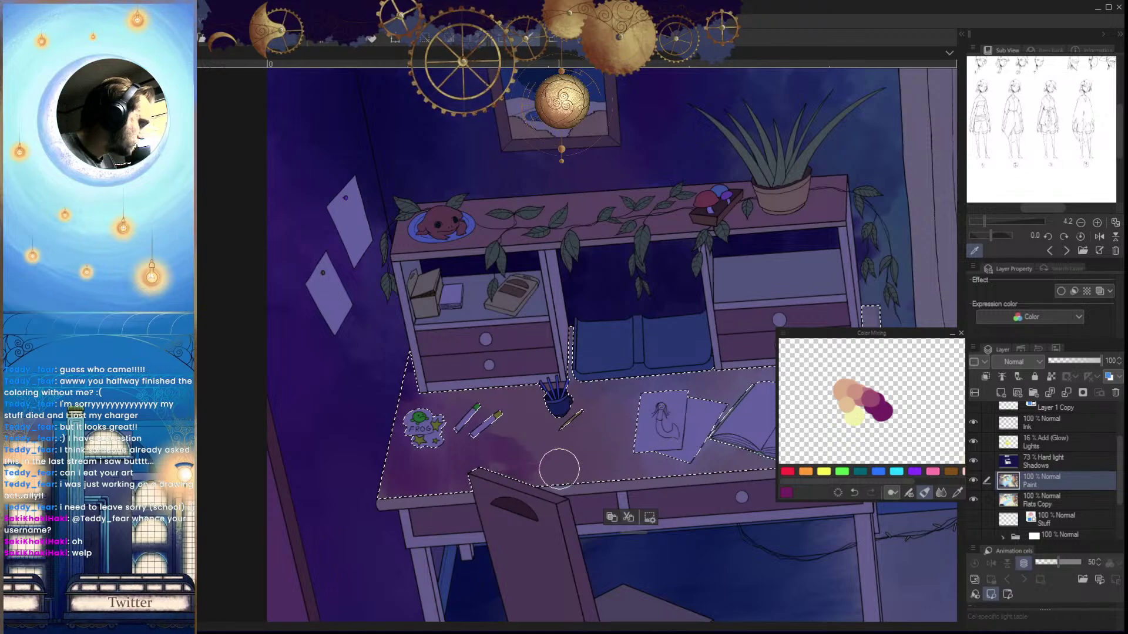
pyautogui.moveTo(503, 439)
pyautogui.mouseDown()
pyautogui.moveTo(532, 472)
pyautogui.moveTo(456, 447)
pyautogui.moveTo(423, 465)
pyautogui.moveTo(447, 433)
pyautogui.mouseUp()
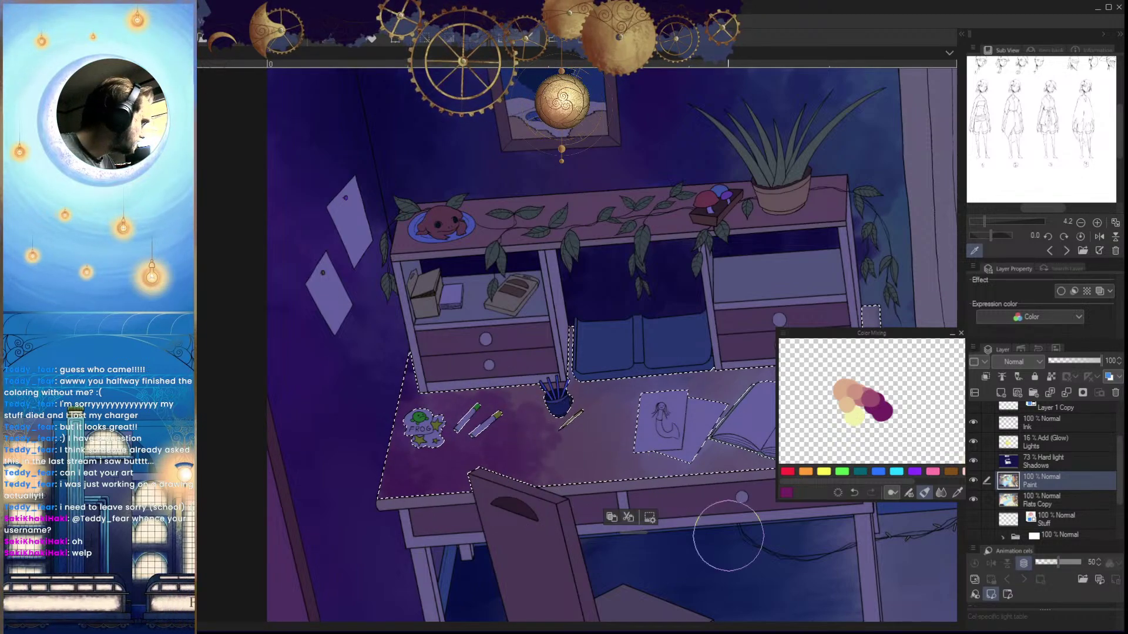
# Sample the dusty pink from the mixing palette and blend it over the purple in the middle of the tabletop
pyautogui.click(852, 385)
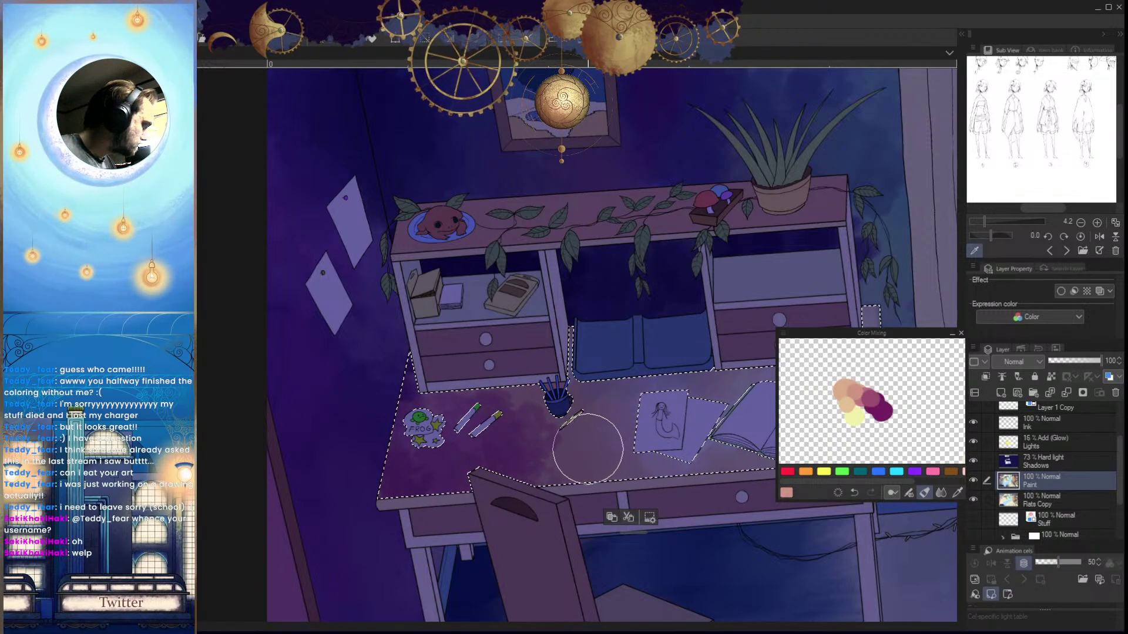
pyautogui.moveTo(551, 444)
pyautogui.mouseDown()
pyautogui.moveTo(554, 402)
pyautogui.moveTo(611, 428)
pyautogui.moveTo(584, 432)
pyautogui.moveTo(526, 465)
pyautogui.mouseUp()
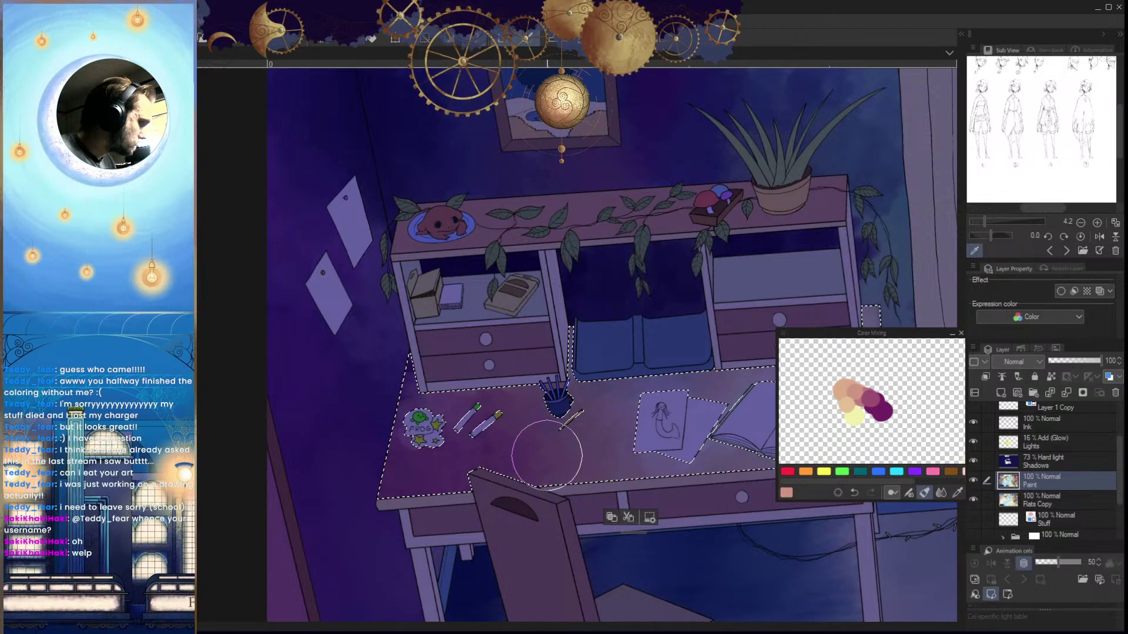
pyautogui.moveTo(639, 479); pyautogui.dragTo(582, 459)
pyautogui.moveTo(695, 489)
pyautogui.mouseDown()
pyautogui.moveTo(673, 491)
pyautogui.moveTo(695, 587)
pyautogui.moveTo(685, 609)
pyautogui.moveTo(678, 542)
pyautogui.moveTo(647, 466)
pyautogui.mouseUp()
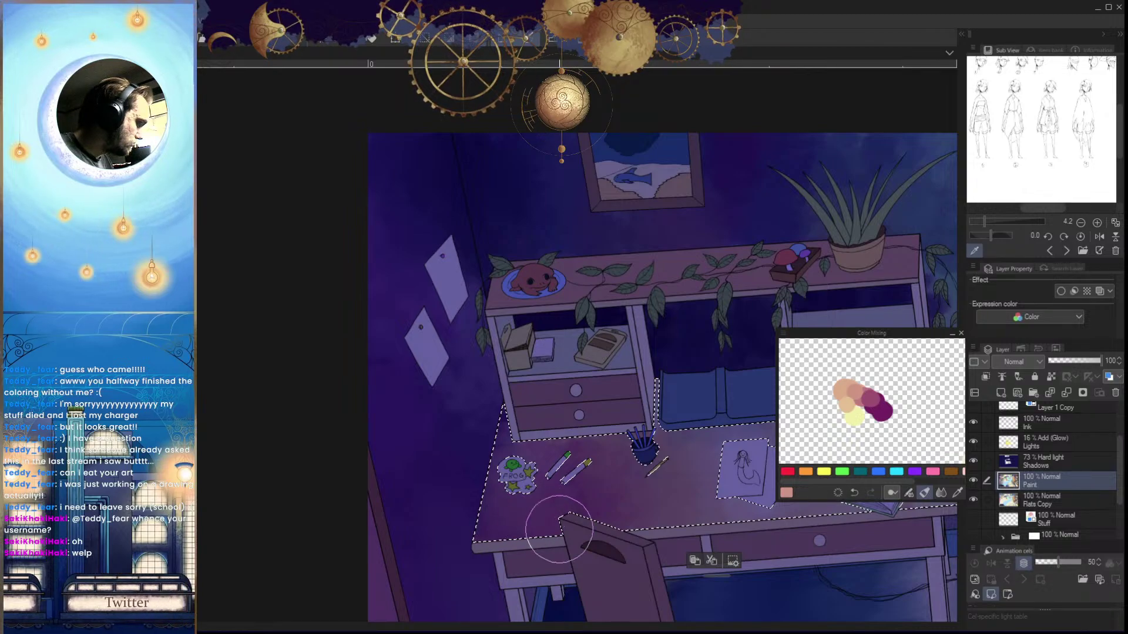
pyautogui.moveTo(631, 517); pyautogui.dragTo(570, 526)
# Deepen the tabletop's left edge around the frog sticker with dark purple and navy, using a smaller brush, and check it mirrored
pyautogui.keyDown('alt'); pyautogui.click(885, 413); pyautogui.keyUp('alt')
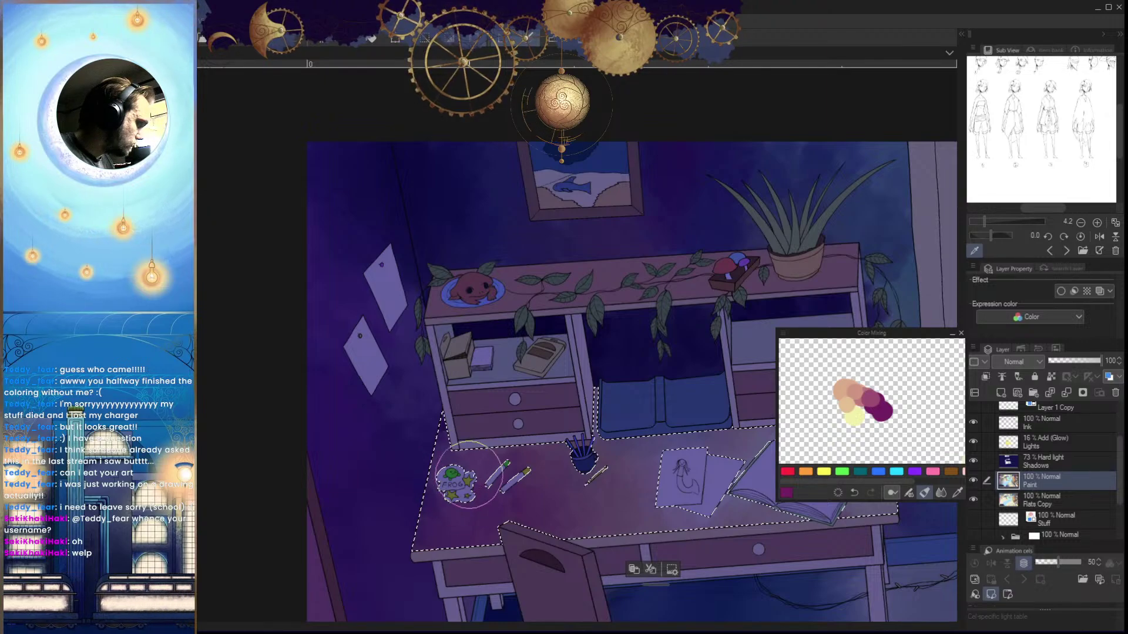
pyautogui.keyDown('alt'); pyautogui.click(444, 420); pyautogui.keyUp('alt')
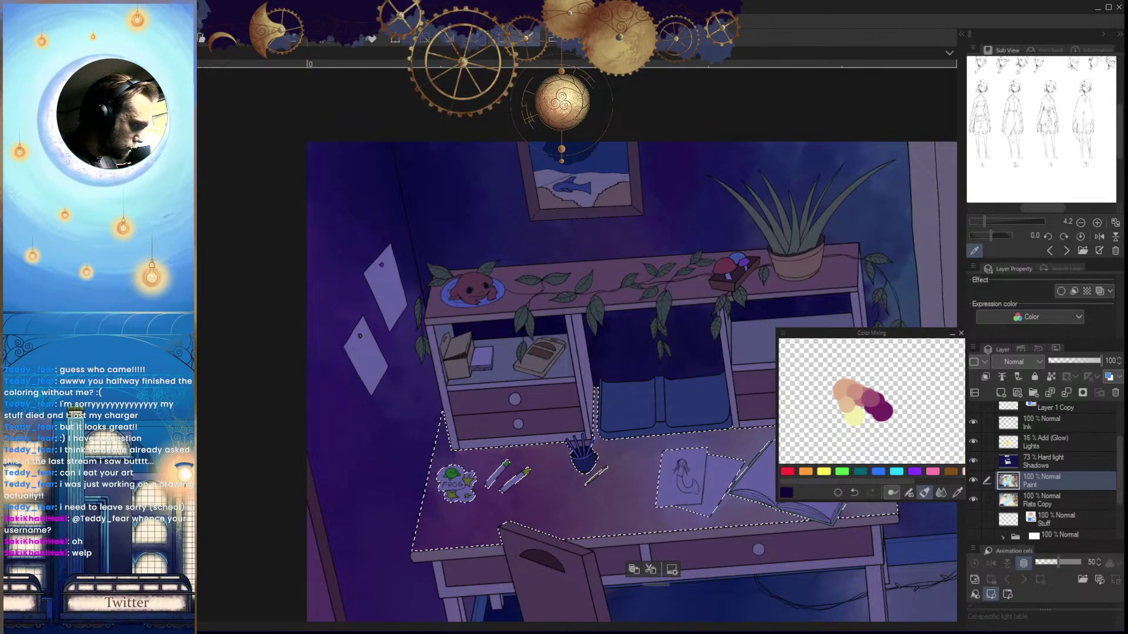
pyautogui.press('[')
pyautogui.press('[')
pyautogui.press('[')
pyautogui.press('[')
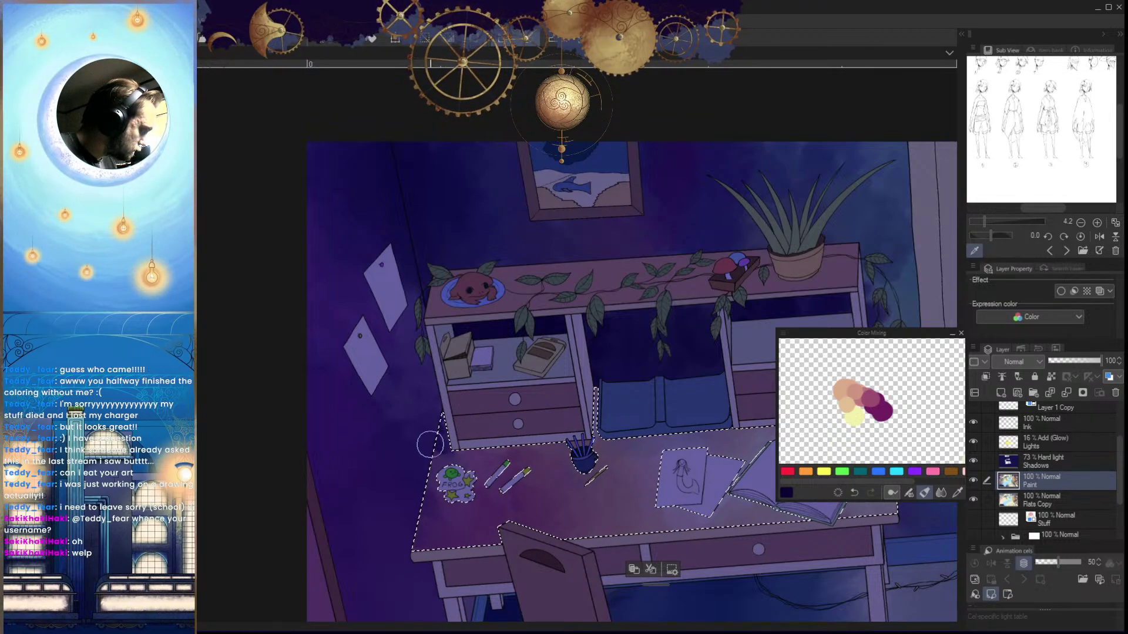
pyautogui.keyDown('alt'); pyautogui.click(885, 419); pyautogui.keyUp('alt')
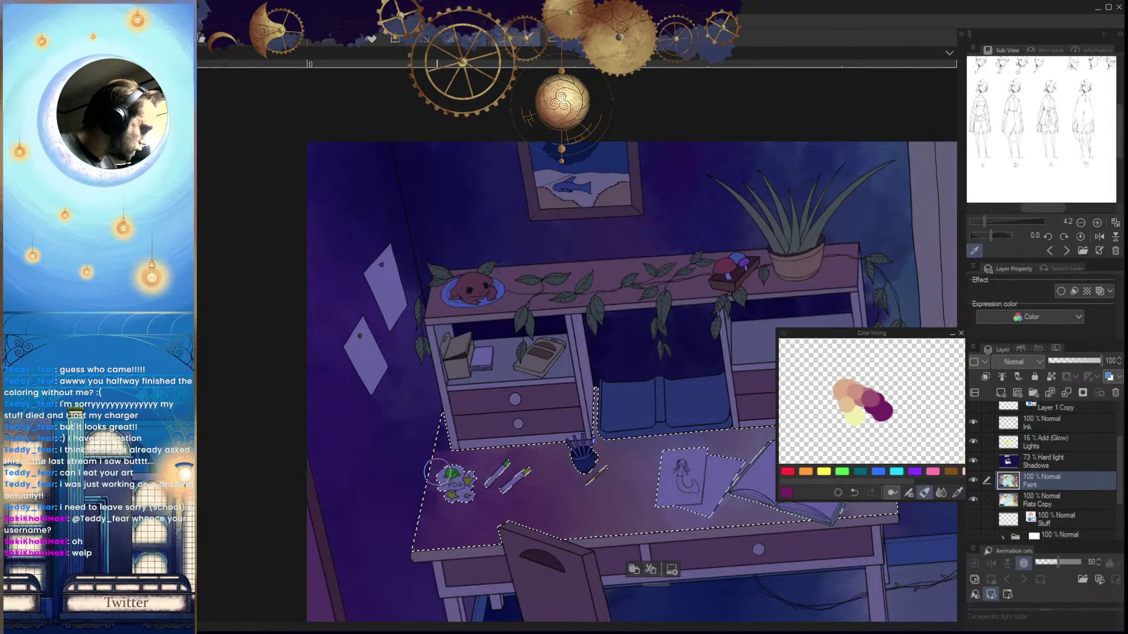
pyautogui.moveTo(517, 467); pyautogui.dragTo(470, 470)
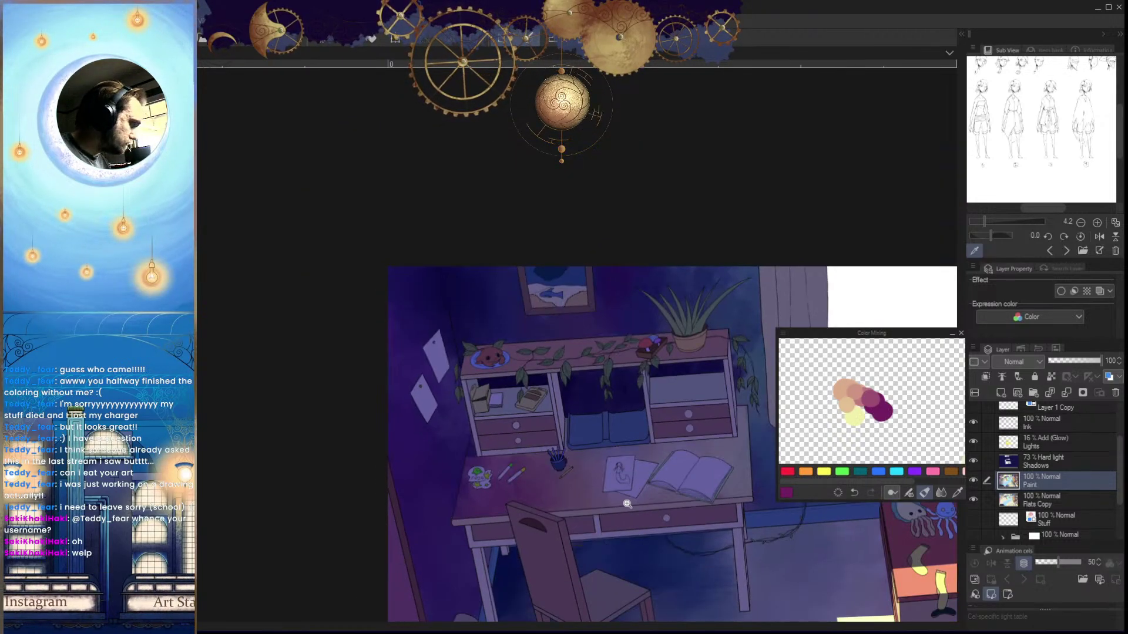
pyautogui.moveTo(626, 504); pyautogui.dragTo(537, 517)
pyautogui.press('h')
pyautogui.press('h')
# Sample dusty pink from the mixing palette and soften the tabletop's tones between the chair back, pencil cup and mermaid drawing
pyautogui.moveTo(617, 551); pyautogui.dragTo(594, 558)
pyautogui.moveTo(714, 568); pyautogui.dragTo(609, 608)
pyautogui.scroll(5, 535, 507)
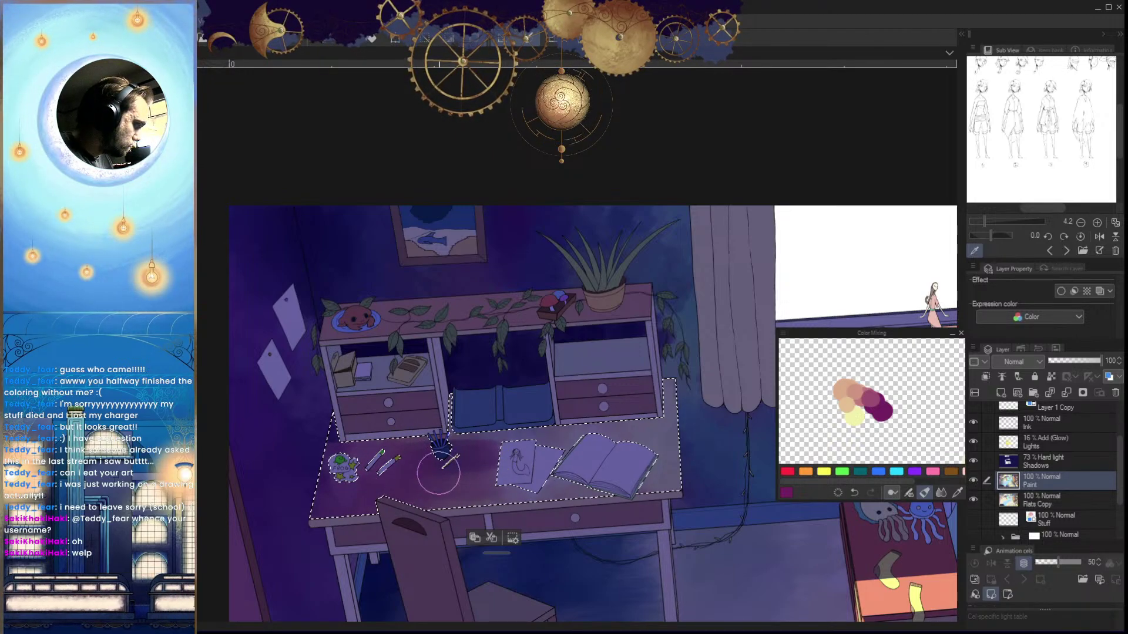
pyautogui.keyDown('alt'); pyautogui.click(852, 390); pyautogui.keyUp('alt')
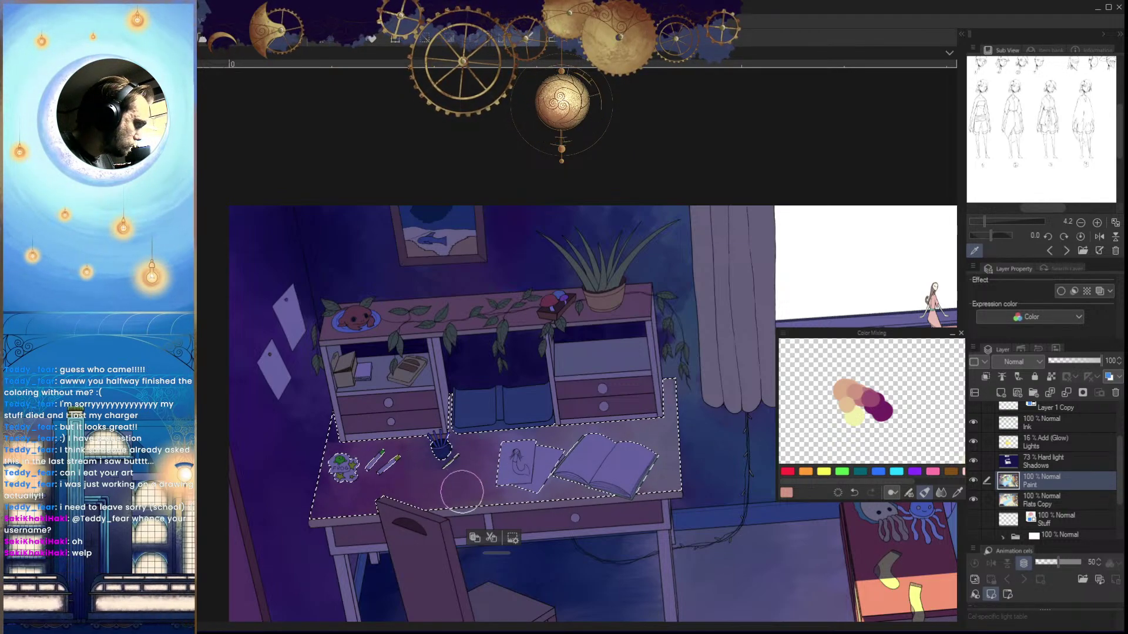
pyautogui.moveTo(556, 498)
pyautogui.mouseDown()
pyautogui.moveTo(577, 533)
pyautogui.moveTo(565, 499)
pyautogui.mouseUp()
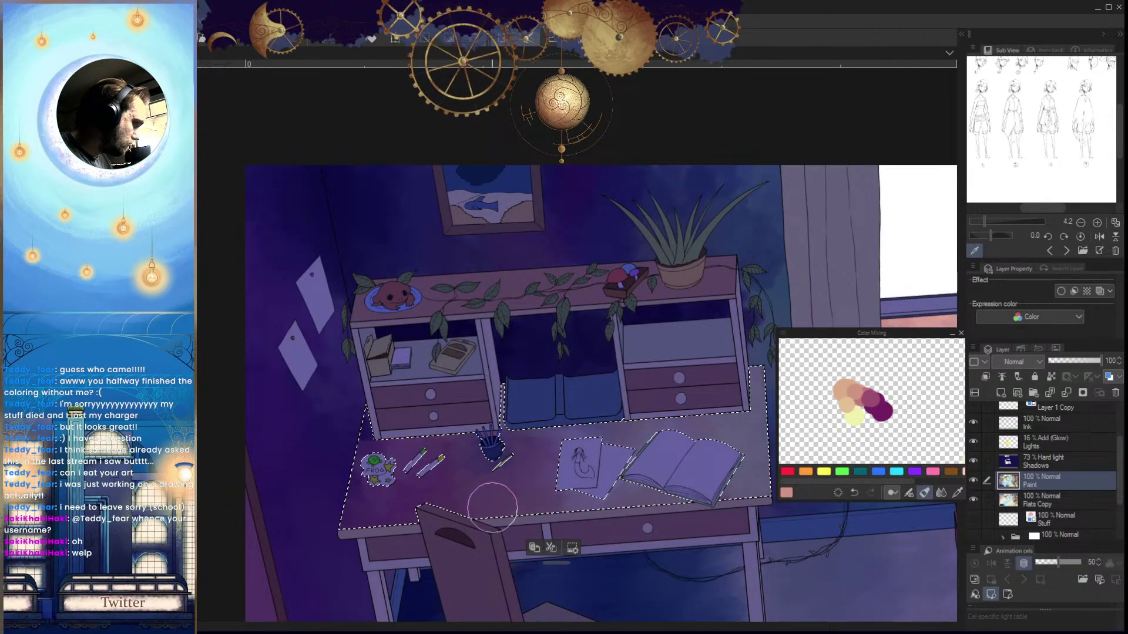
pyautogui.keyDown('ctrl'); pyautogui.keyDown('alt'); pyautogui.click(461, 479); pyautogui.keyUp('alt'); pyautogui.keyUp('ctrl')
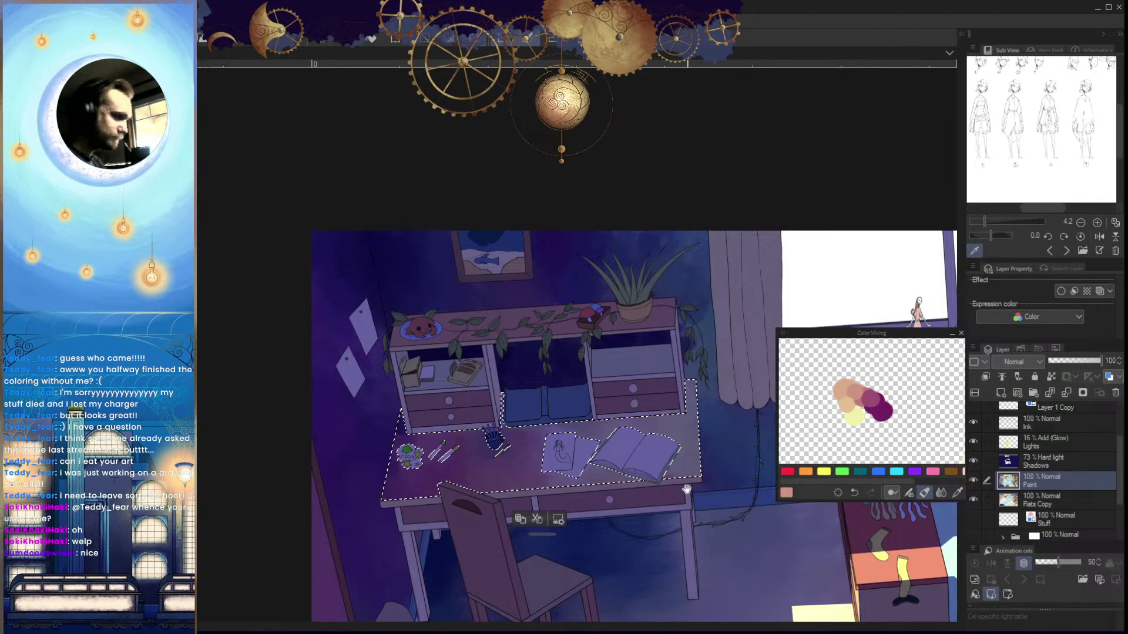
pyautogui.moveTo(687, 489); pyautogui.dragTo(721, 523)
pyautogui.moveTo(571, 499); pyautogui.dragTo(605, 517)
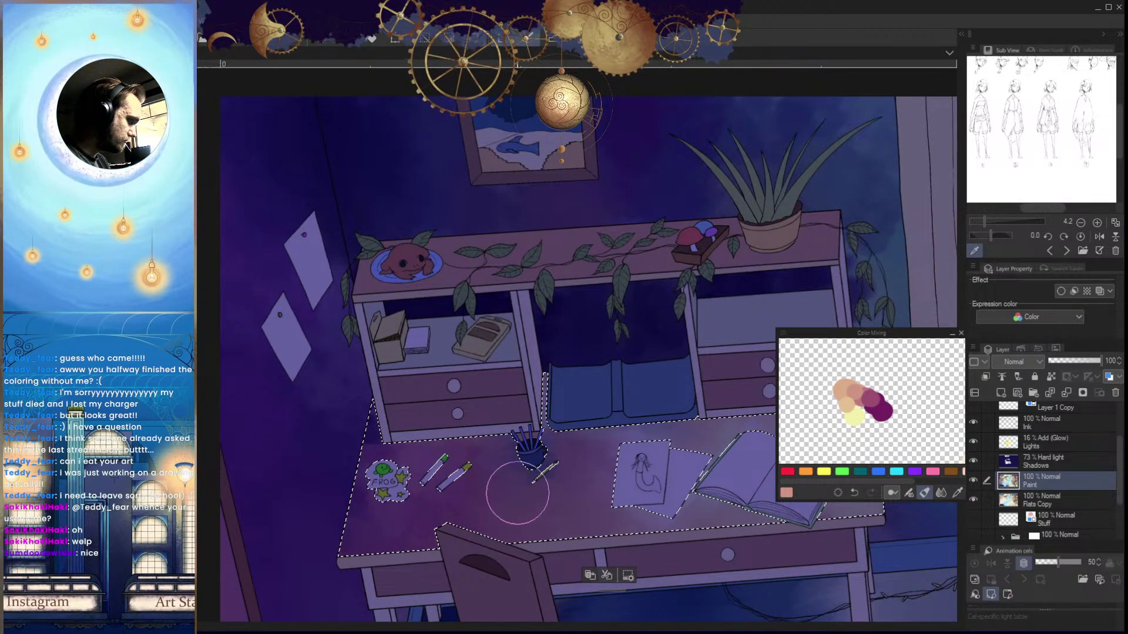
pyautogui.moveTo(614, 481)
pyautogui.mouseDown()
pyautogui.moveTo(552, 481)
pyautogui.moveTo(650, 471)
pyautogui.mouseUp()
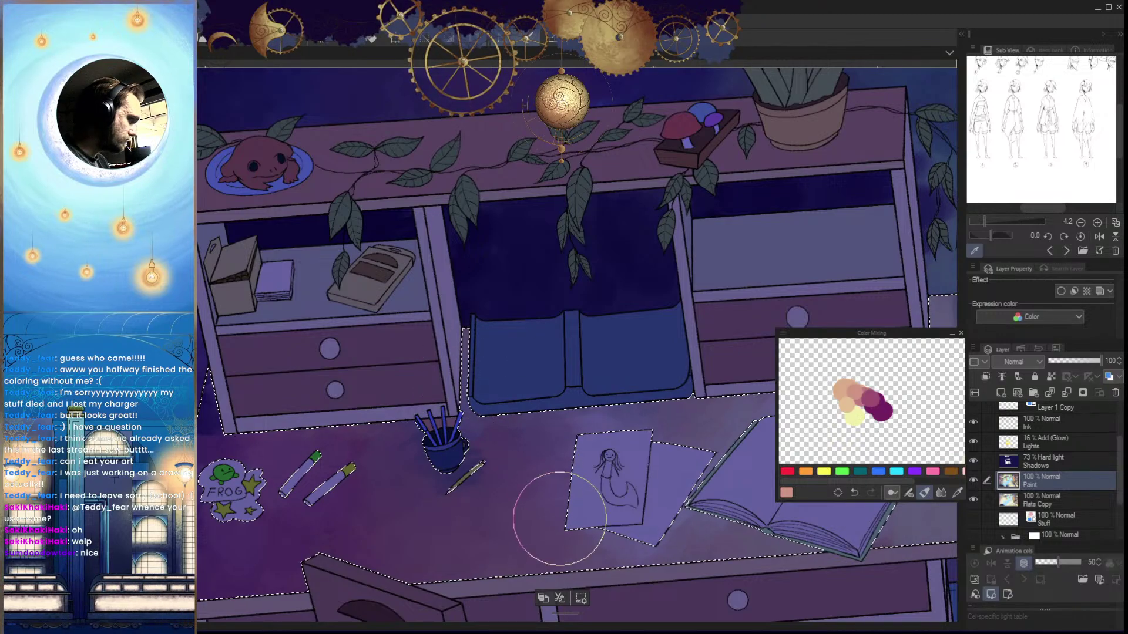
# Sample dark navy, shade the narrow tabletop gap behind the pencil cup with a smaller brush, and clear the tabletop selection
pyautogui.moveTo(561, 520); pyautogui.dragTo(601, 563)
pyautogui.keyDown('alt'); pyautogui.click(246, 446); pyautogui.keyUp('alt')
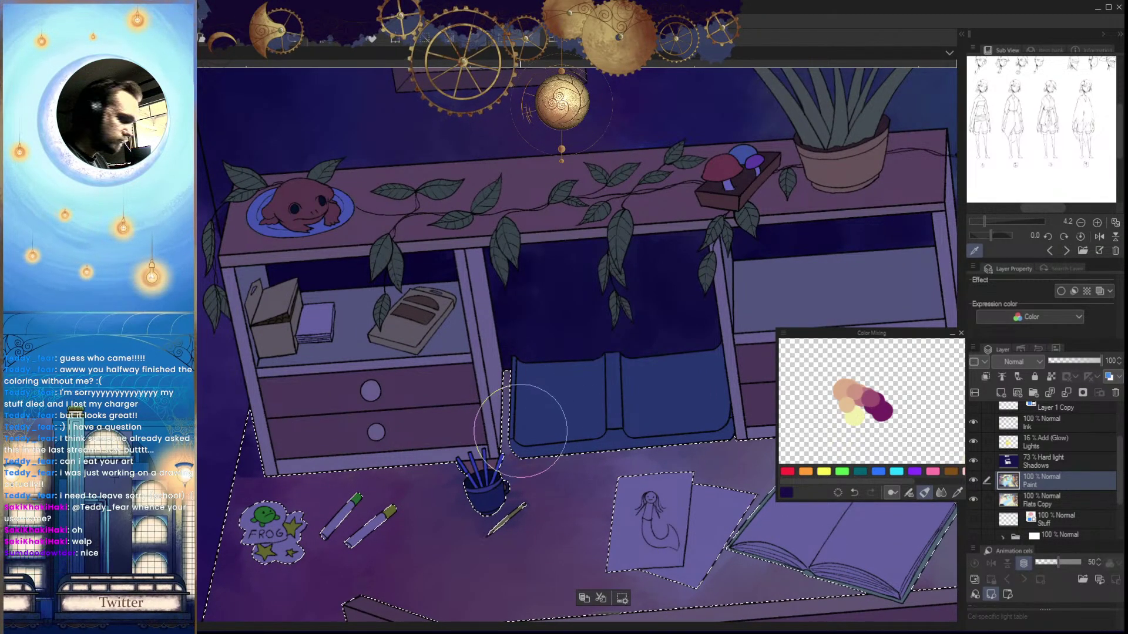
pyautogui.press('[')
pyautogui.press('[')
pyautogui.press('[')
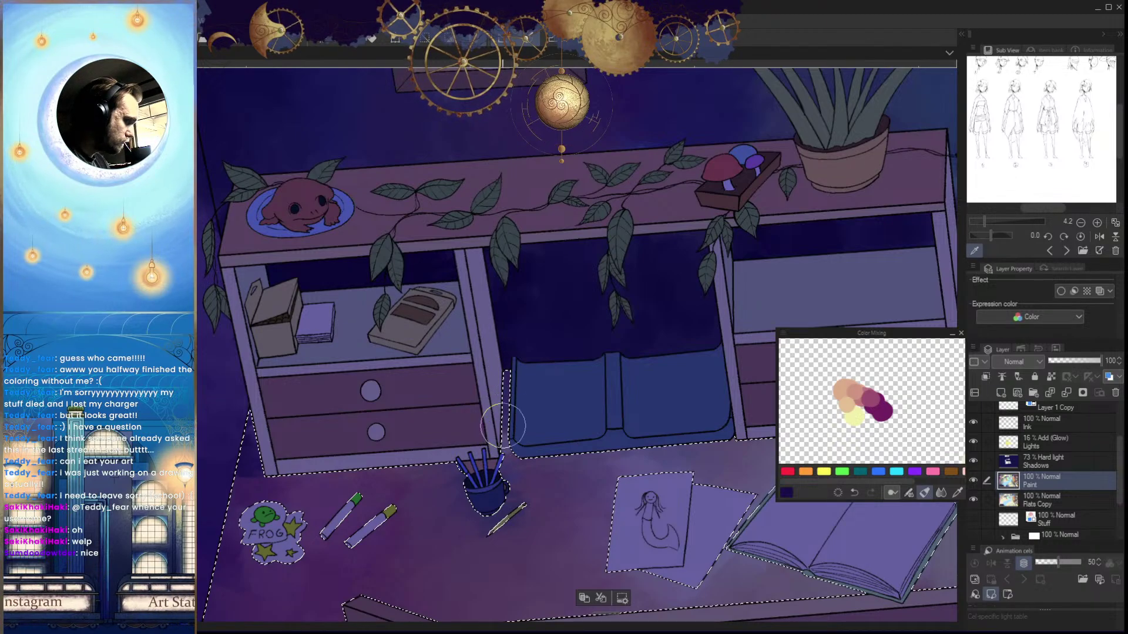
pyautogui.moveTo(635, 470); pyautogui.dragTo(579, 473)
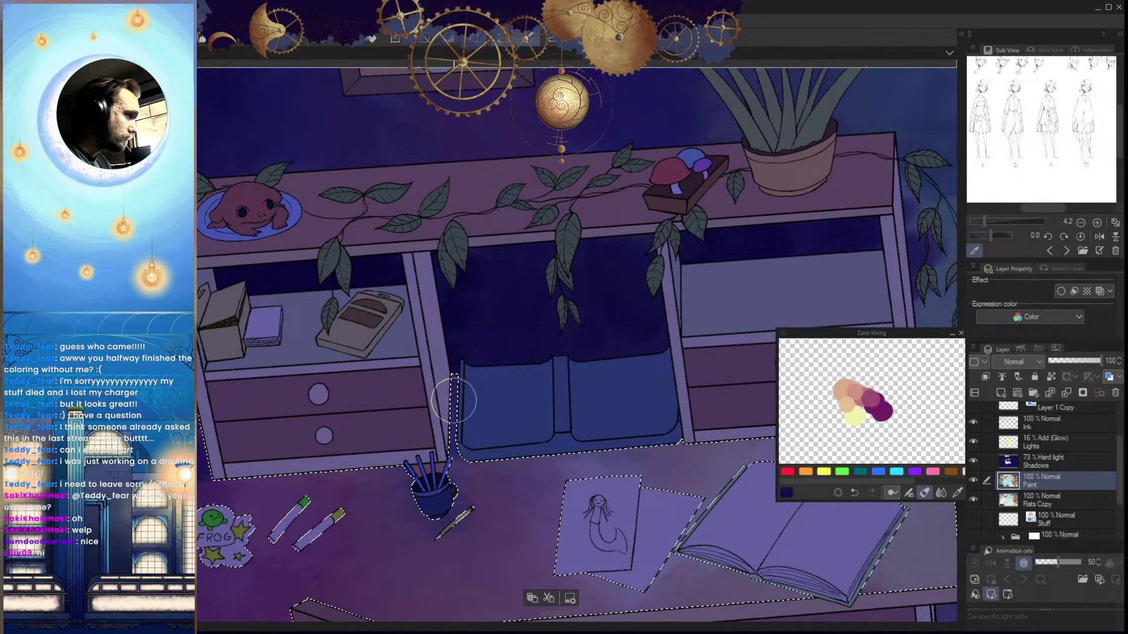
pyautogui.scroll(-3, 503, 449)
pyautogui.scroll(5, 516, 395)
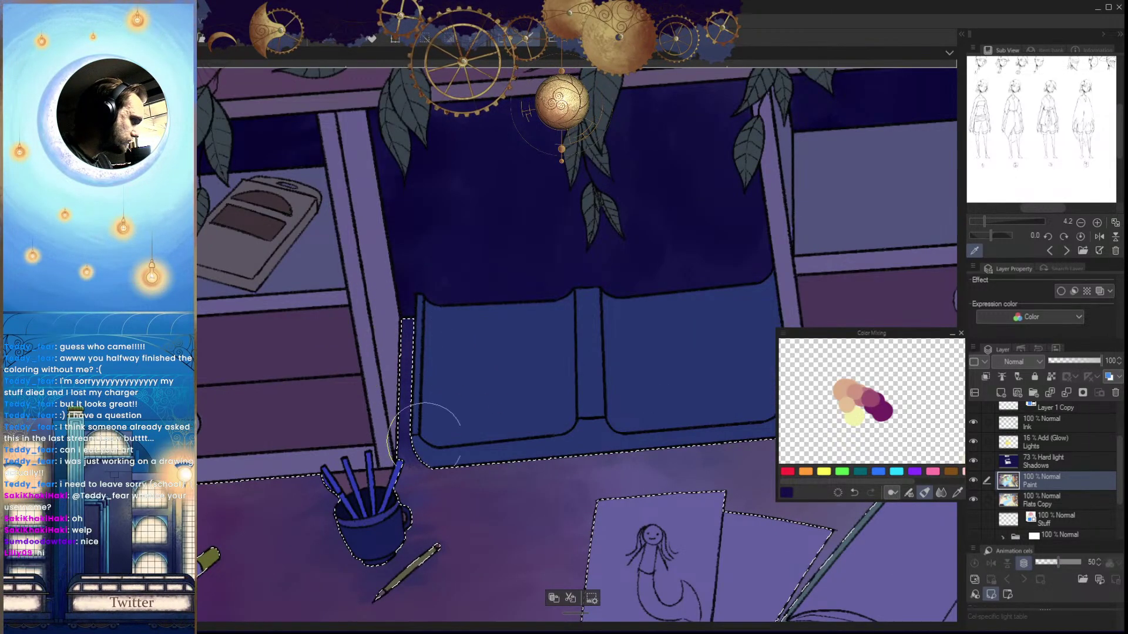
pyautogui.moveTo(460, 440); pyautogui.dragTo(549, 491)
pyautogui.scroll(-5, 605, 464)
pyautogui.hotkey('ctrl', 'd')
# Examine the whole bedroom illustration to judge how the repainted desk fits the overall lighting and colors
pyautogui.scroll(-4, 623, 458)
pyautogui.moveTo(663, 535); pyautogui.dragTo(561, 518)
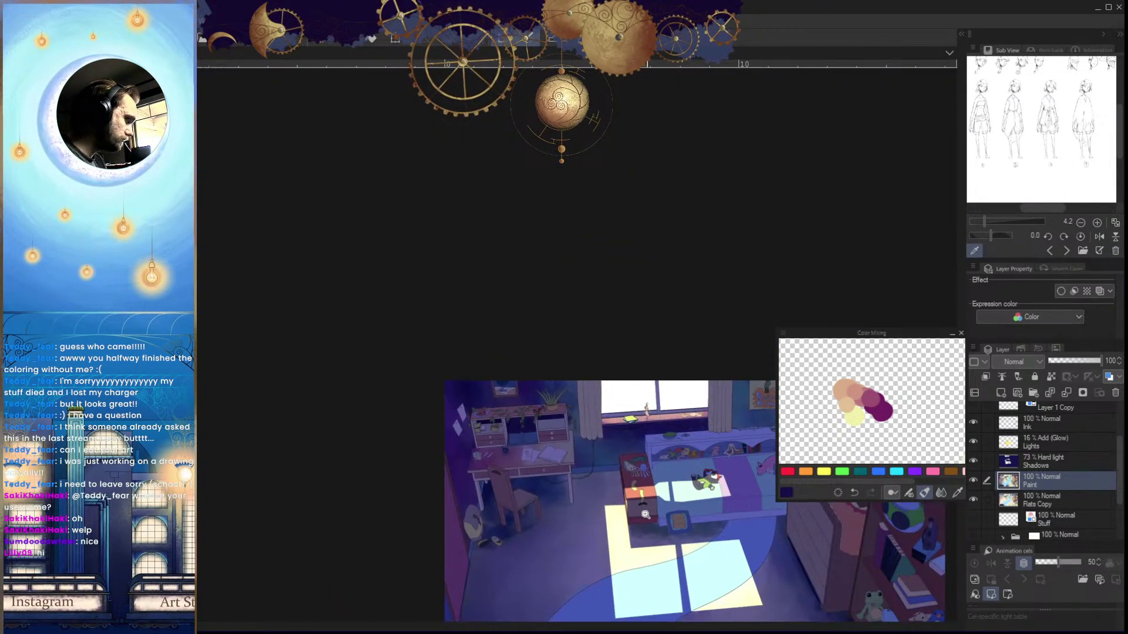
pyautogui.scroll(-2, 629, 509)
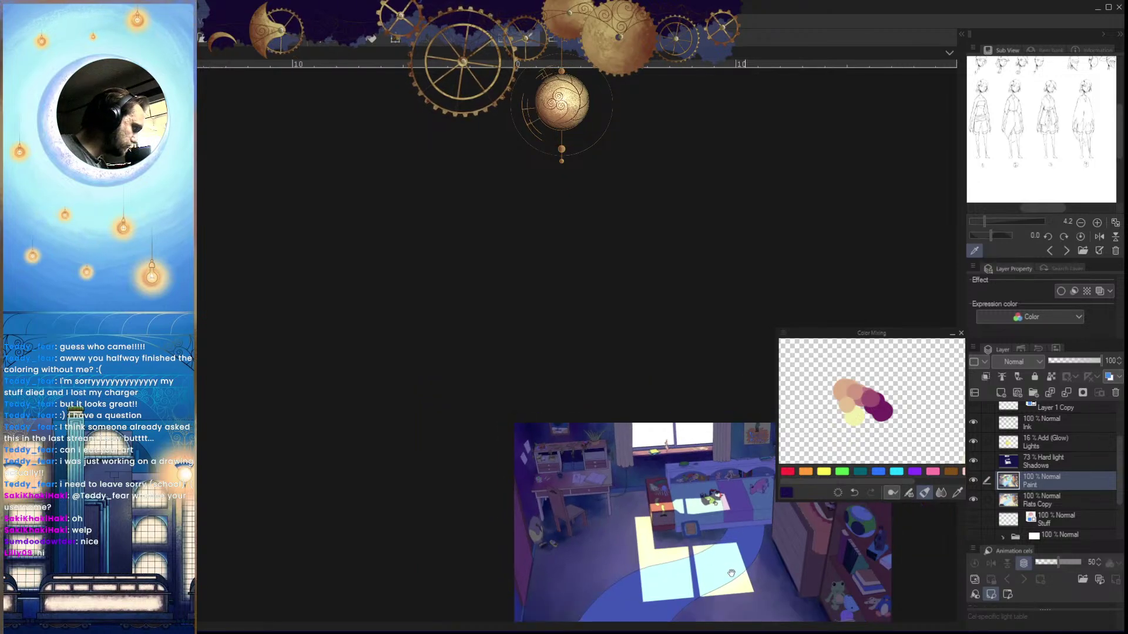
pyautogui.scroll(-3, 634, 503)
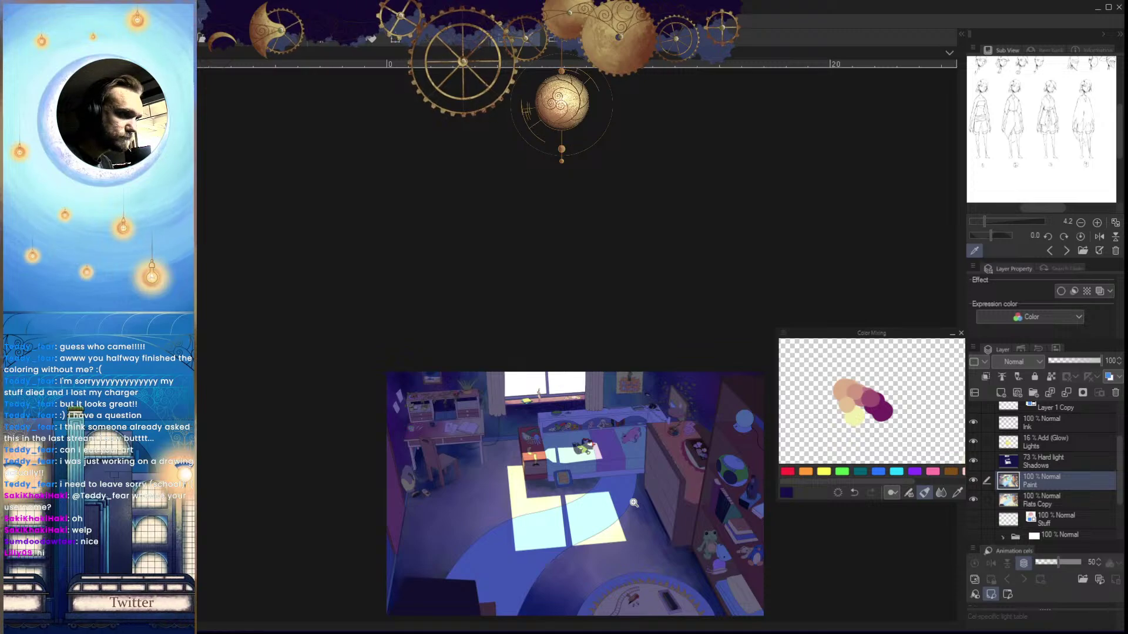
pyautogui.scroll(-3, 657, 412)
pyautogui.scroll(1, 650, 454)
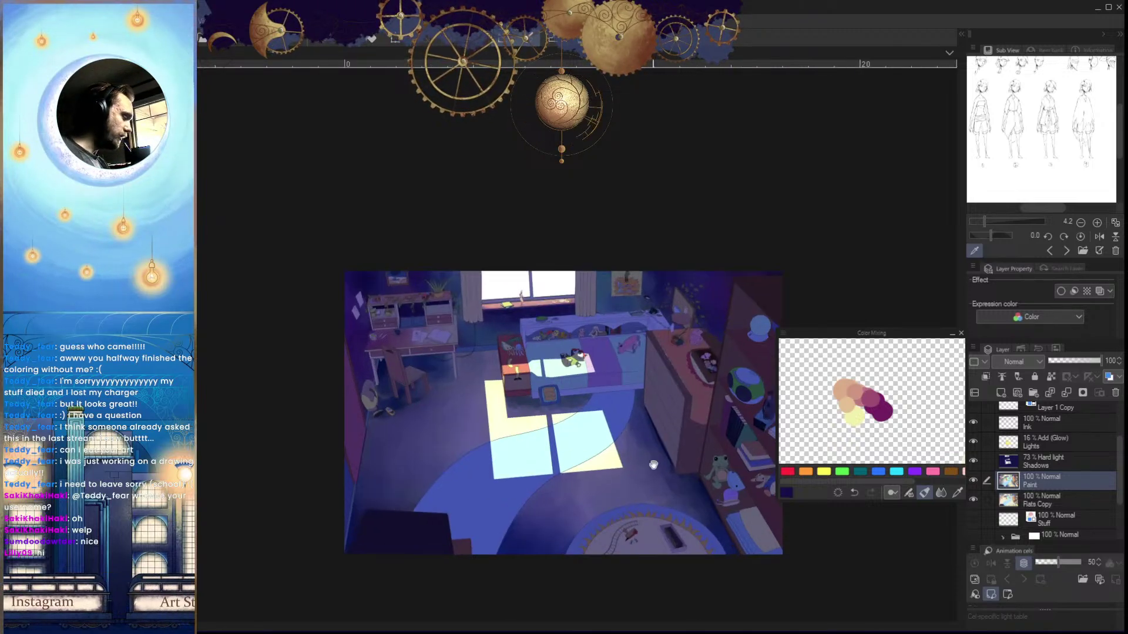
pyautogui.scroll(1, 652, 470)
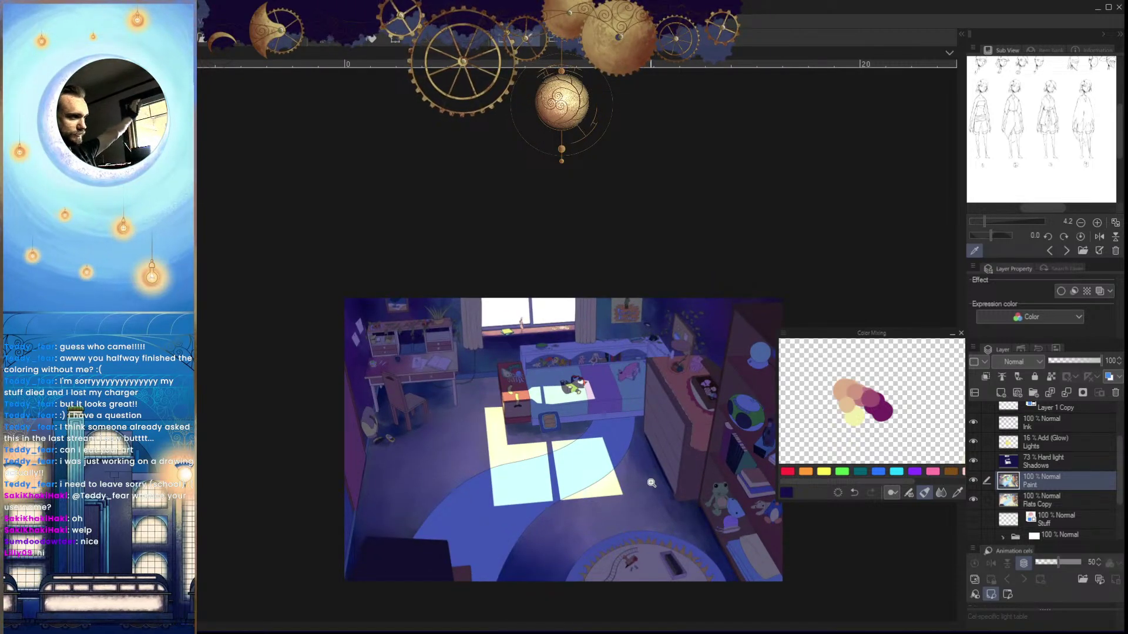
pyautogui.scroll(1, 651, 483)
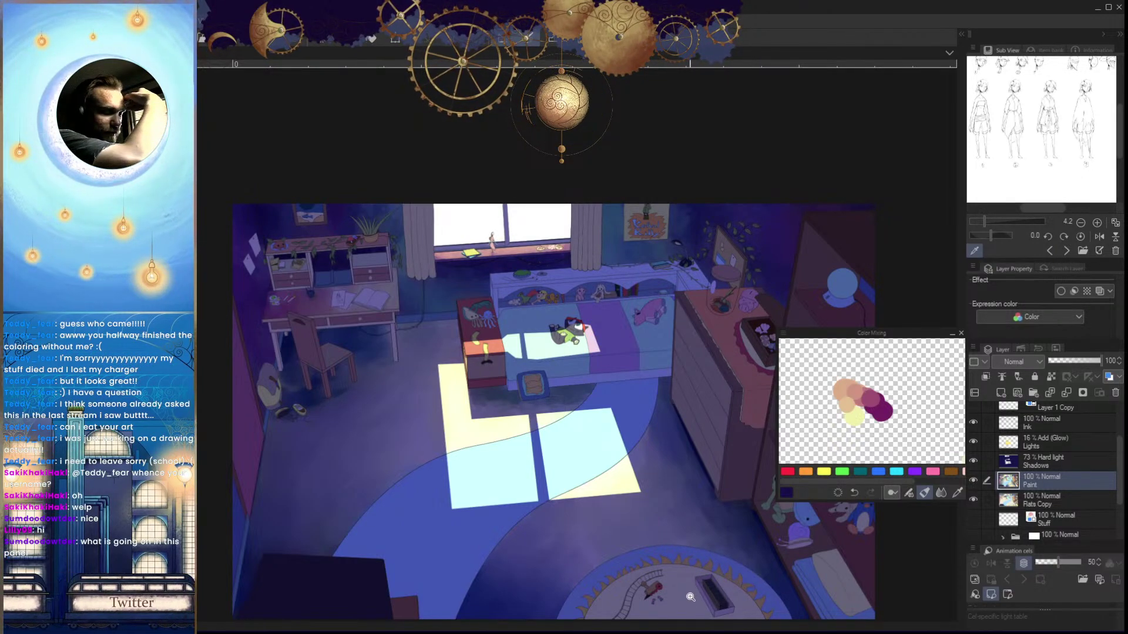
pyautogui.scroll(-1, 671, 507)
pyautogui.scroll(1, 650, 534)
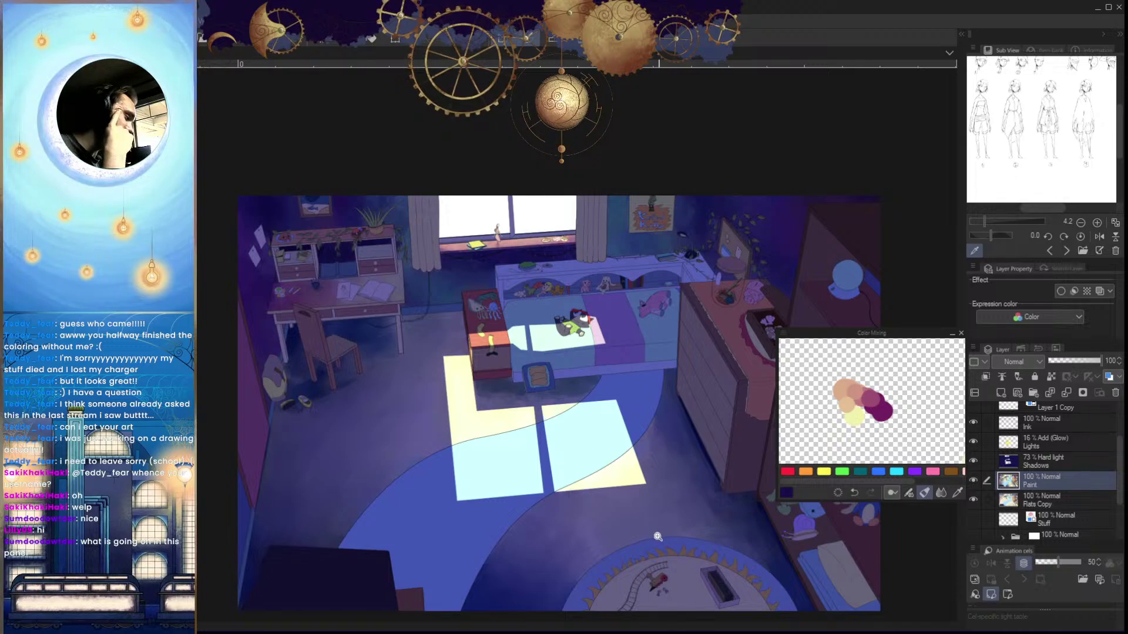
# Undo back to the active tabletop selection and reduce the brush size by several increments
pyautogui.scroll(-1, 587, 453)
pyautogui.scroll(1, 633, 545)
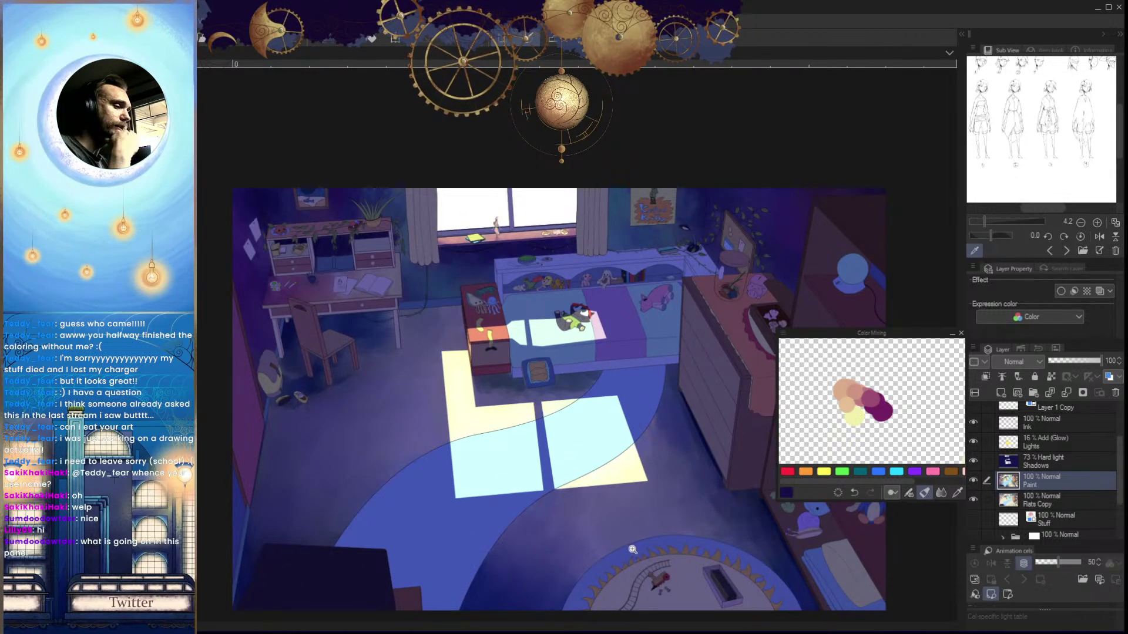
pyautogui.moveTo(557, 395); pyautogui.dragTo(623, 521)
pyautogui.moveTo(428, 375)
pyautogui.mouseDown()
pyautogui.moveTo(480, 426)
pyautogui.moveTo(610, 449)
pyautogui.moveTo(583, 488)
pyautogui.moveTo(629, 490)
pyautogui.mouseUp()
pyautogui.scroll(1, 584, 488)
pyautogui.scroll(2, 568, 484)
pyautogui.moveTo(598, 411)
pyautogui.mouseDown()
pyautogui.moveTo(626, 430)
pyautogui.moveTo(604, 421)
pyautogui.mouseUp()
pyautogui.hotkey('ctrl', 'z')
pyautogui.press('[')
pyautogui.press('[')
pyautogui.press('[')
pyautogui.press('[')
pyautogui.press('[')
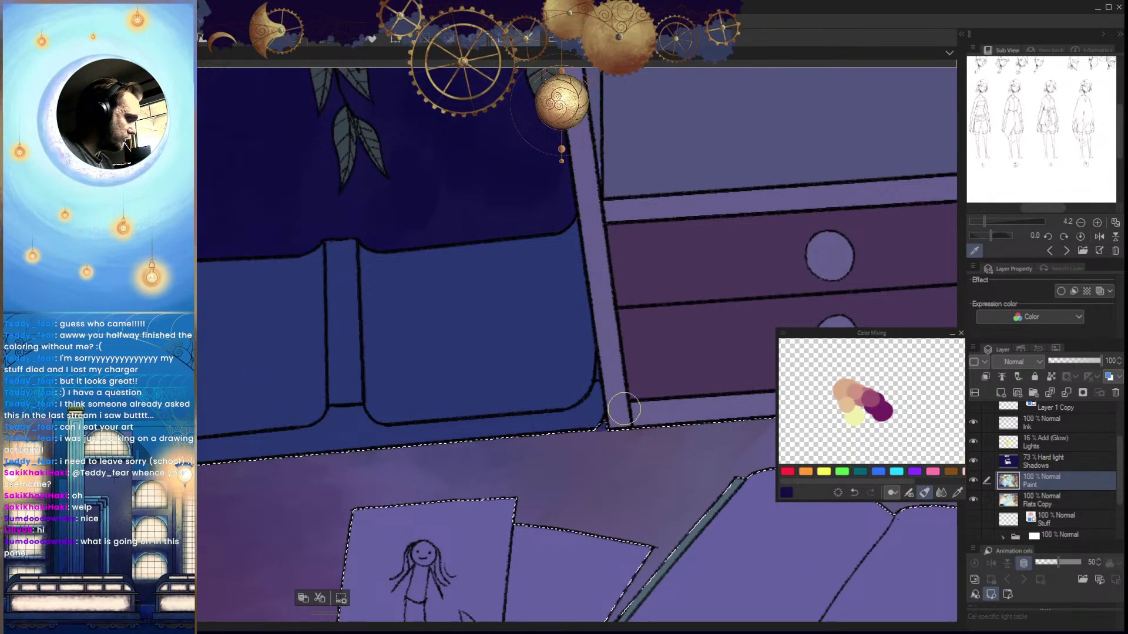
# Sample the deep magenta from the mixing palette as the painting color for the selected tabletop
pyautogui.scroll(-4, 505, 554)
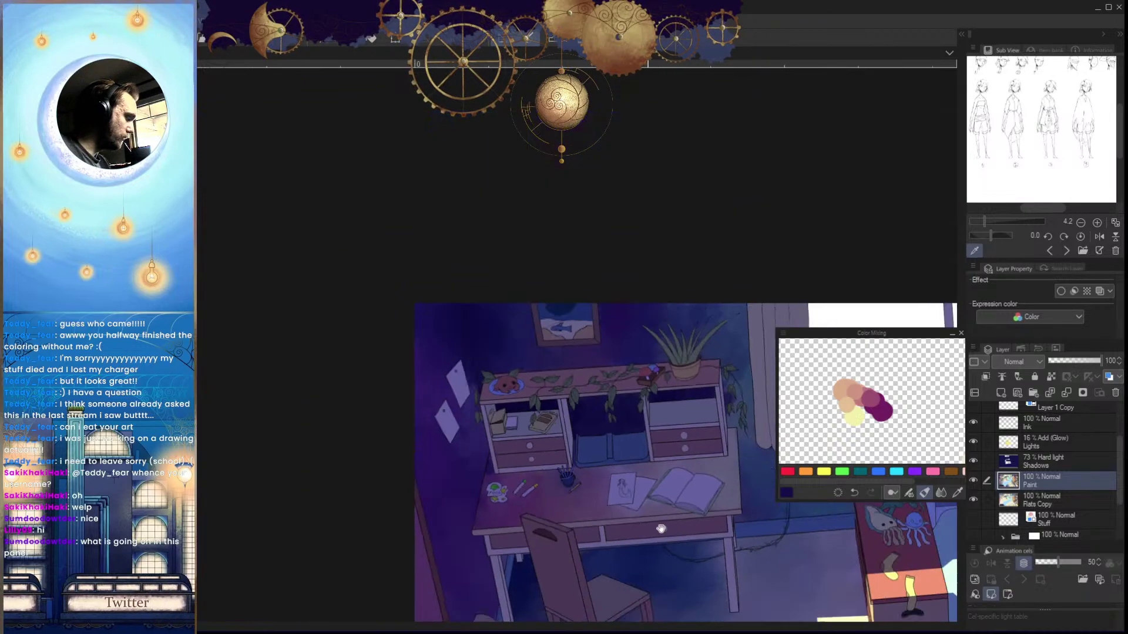
pyautogui.moveTo(595, 446); pyautogui.dragTo(624, 507)
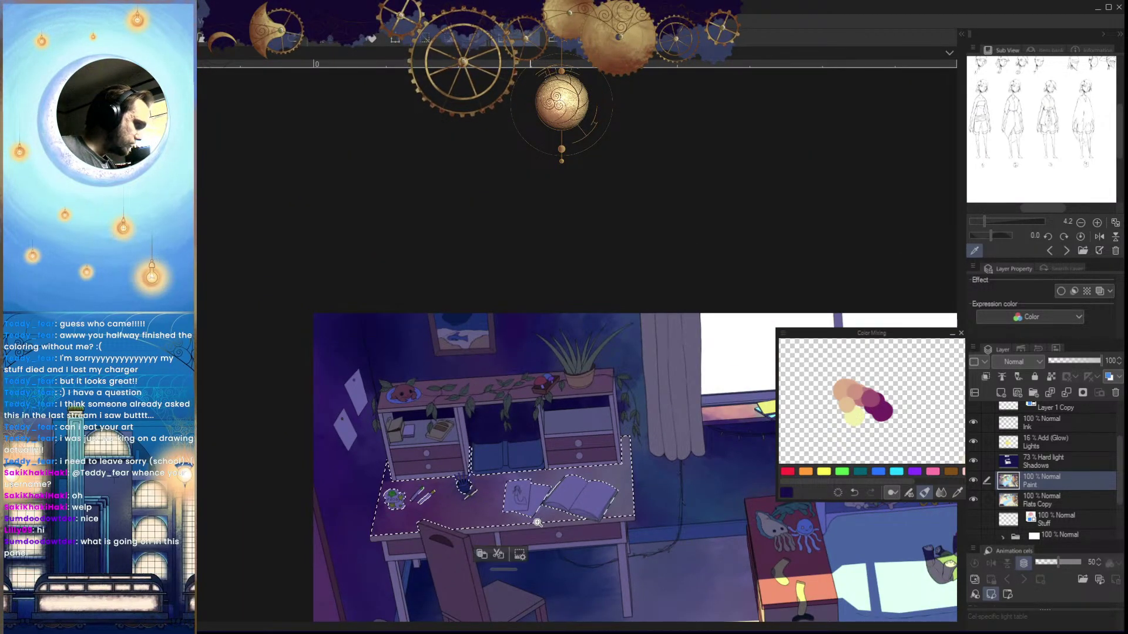
pyautogui.scroll(5, 581, 479)
pyautogui.moveTo(583, 552); pyautogui.dragTo(611, 571)
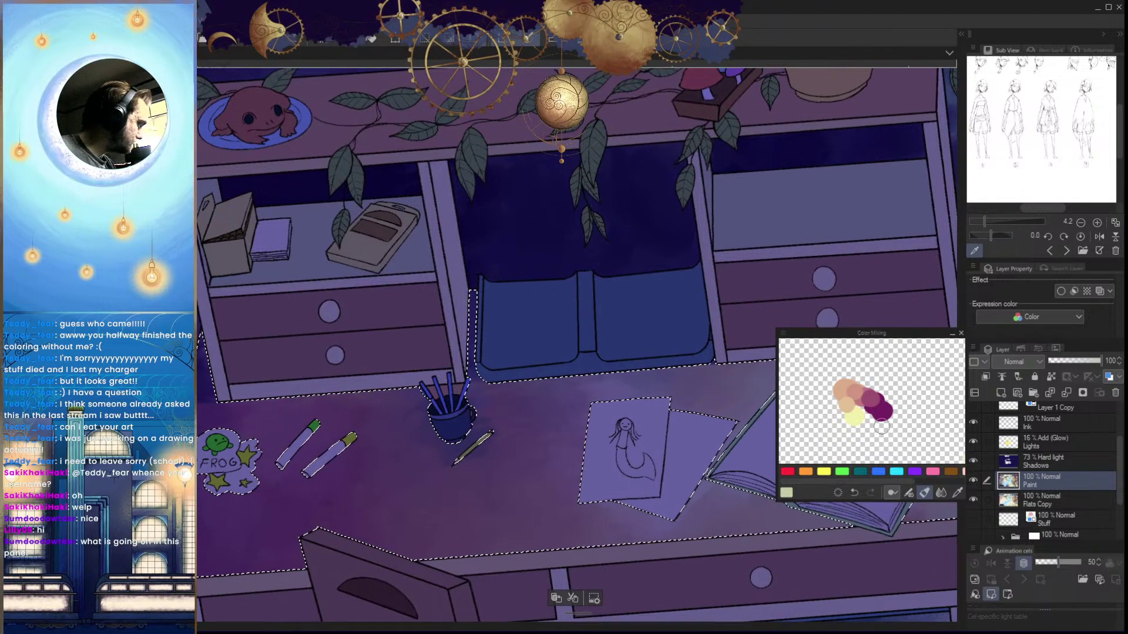
pyautogui.keyDown('alt'); pyautogui.click(882, 416); pyautogui.keyUp('alt')
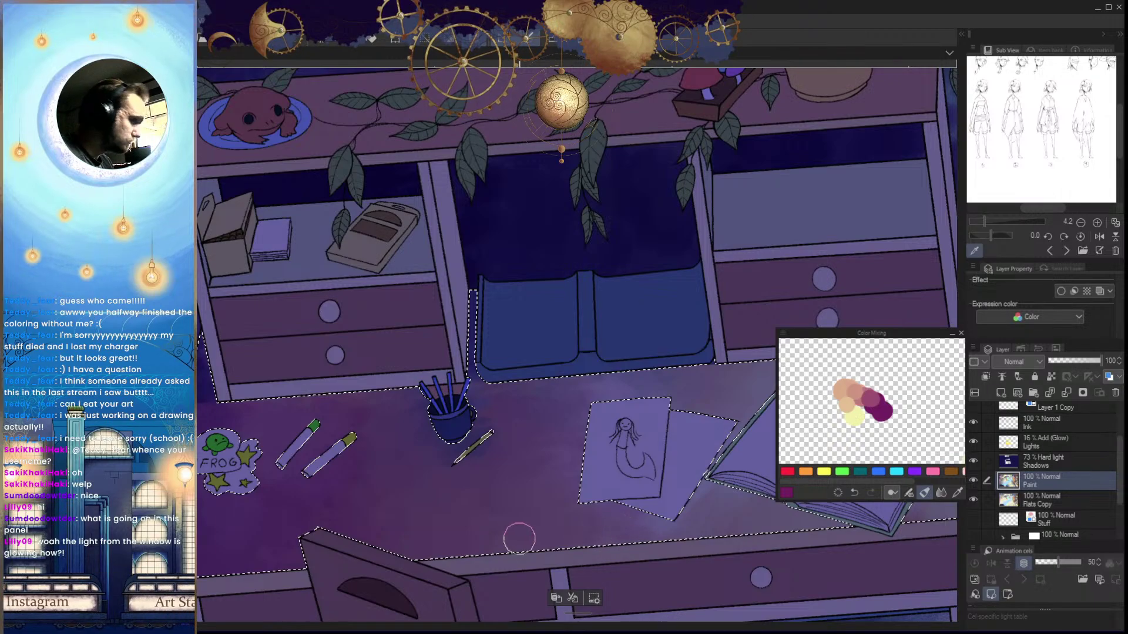
# Examine the whole bedroom and the windowsill to judge how the tabletop's colors relate to the window light
pyautogui.moveTo(596, 423); pyautogui.dragTo(523, 441)
pyautogui.moveTo(764, 470); pyautogui.dragTo(548, 419)
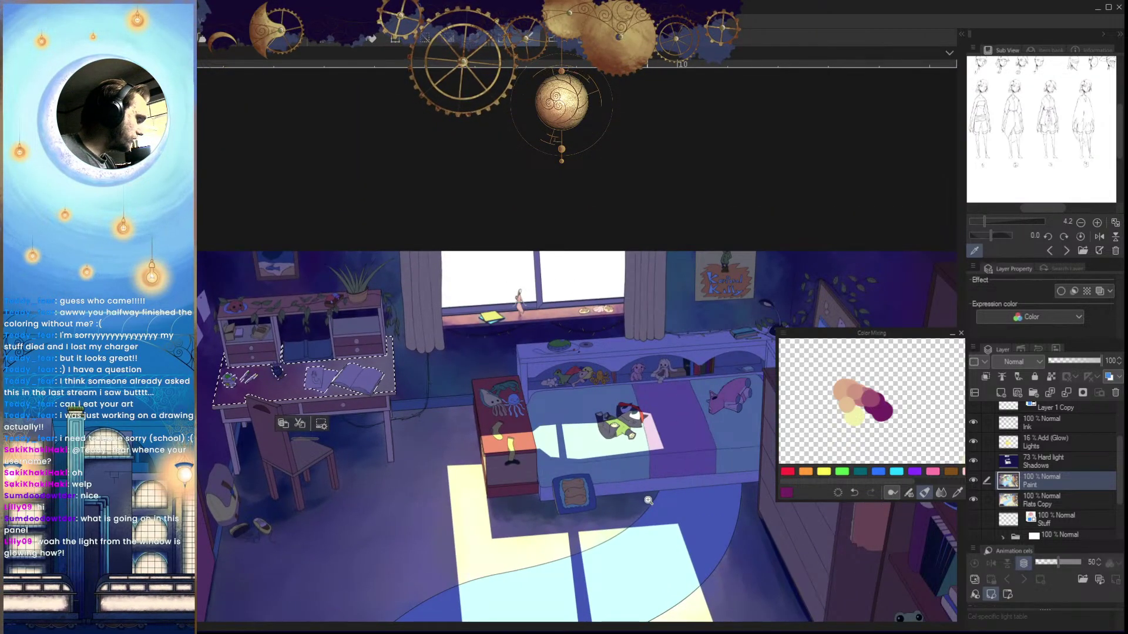
pyautogui.scroll(-3, 600, 455)
pyautogui.scroll(2, 609, 472)
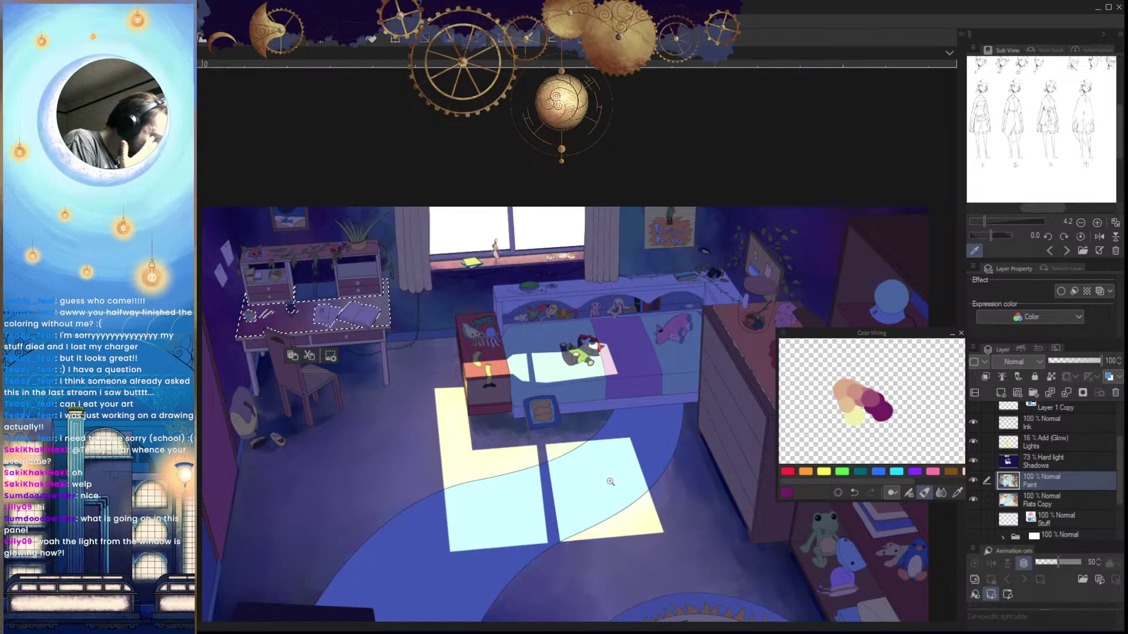
pyautogui.moveTo(581, 506); pyautogui.dragTo(560, 597)
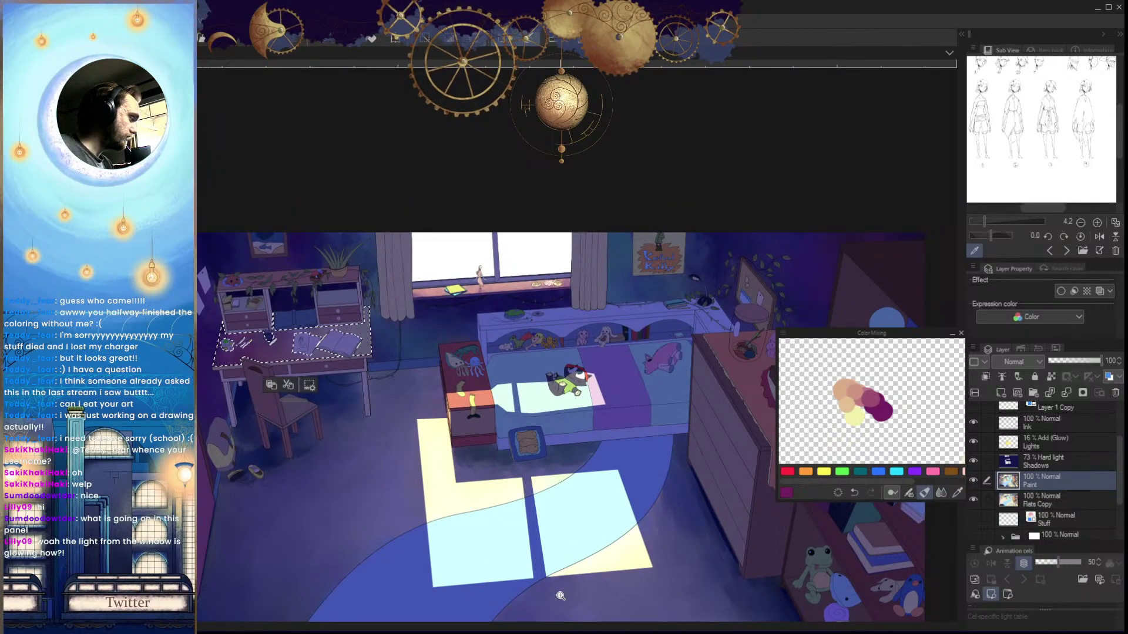
pyautogui.moveTo(587, 428); pyautogui.dragTo(575, 534)
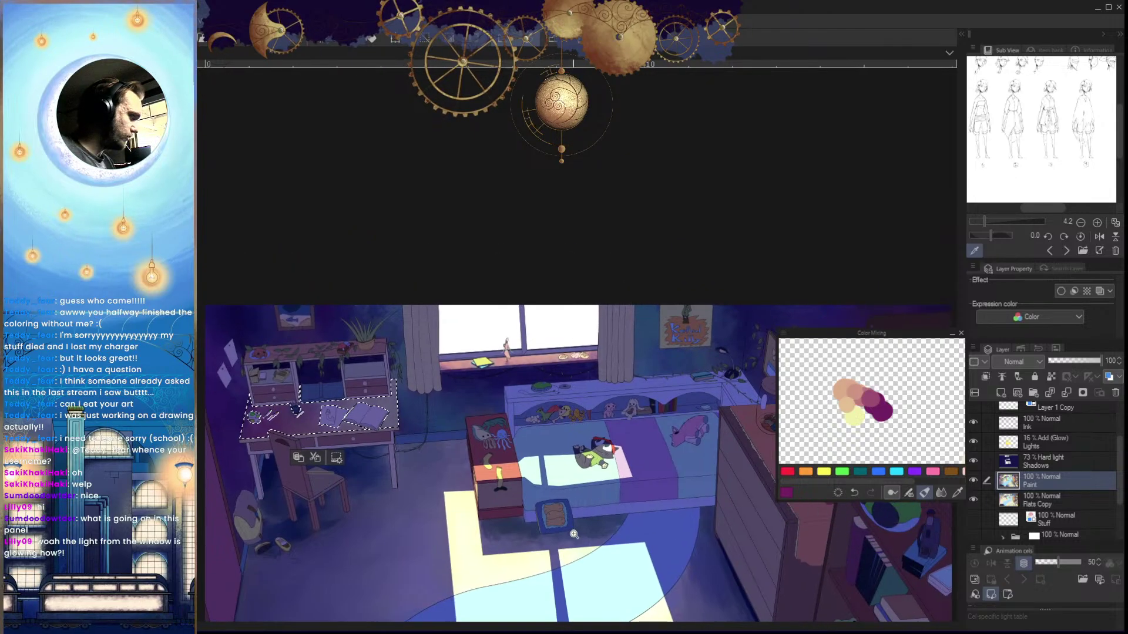
pyautogui.moveTo(570, 400); pyautogui.dragTo(497, 495)
pyautogui.moveTo(633, 450); pyautogui.dragTo(571, 389)
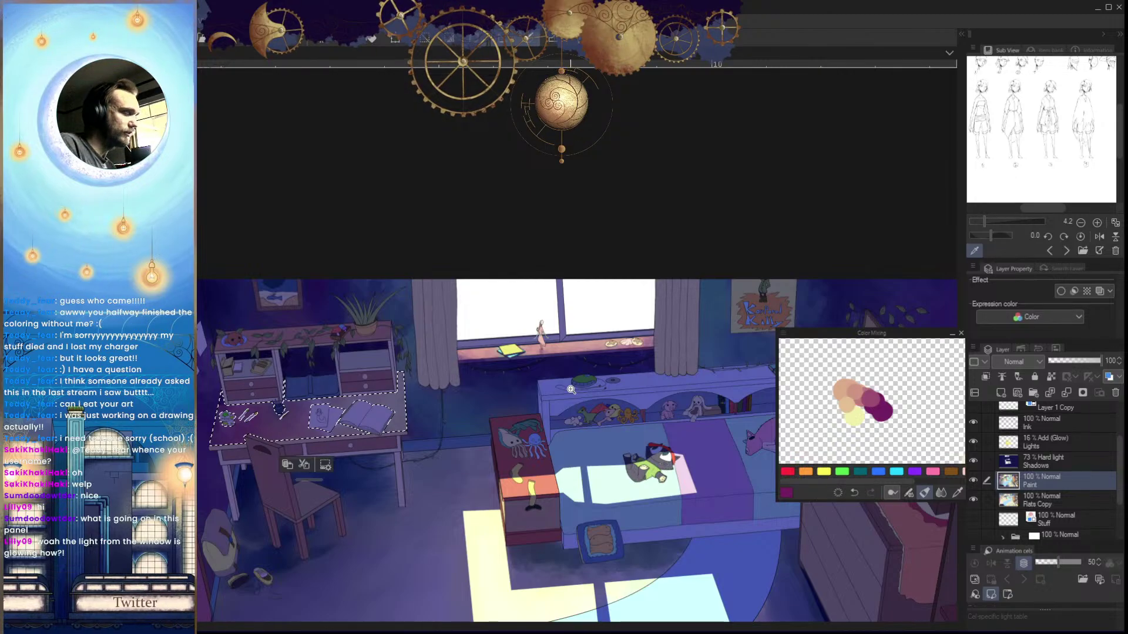
pyautogui.moveTo(571, 390); pyautogui.dragTo(573, 472)
pyautogui.moveTo(541, 421); pyautogui.dragTo(602, 409)
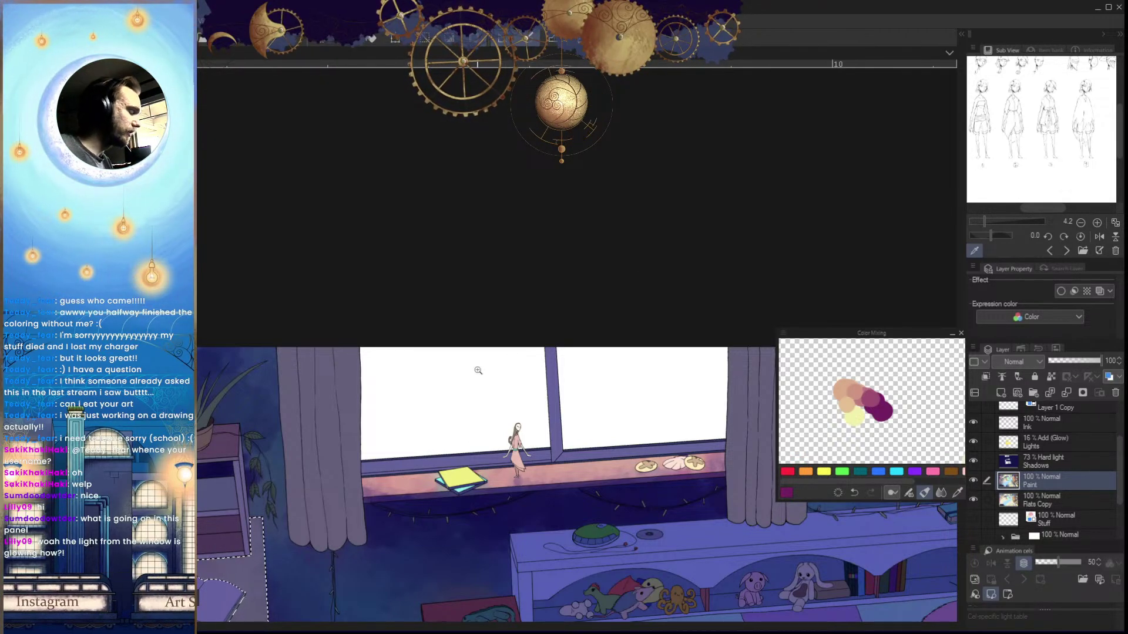
pyautogui.moveTo(638, 517); pyautogui.dragTo(592, 472)
pyautogui.moveTo(615, 497); pyautogui.dragTo(586, 446)
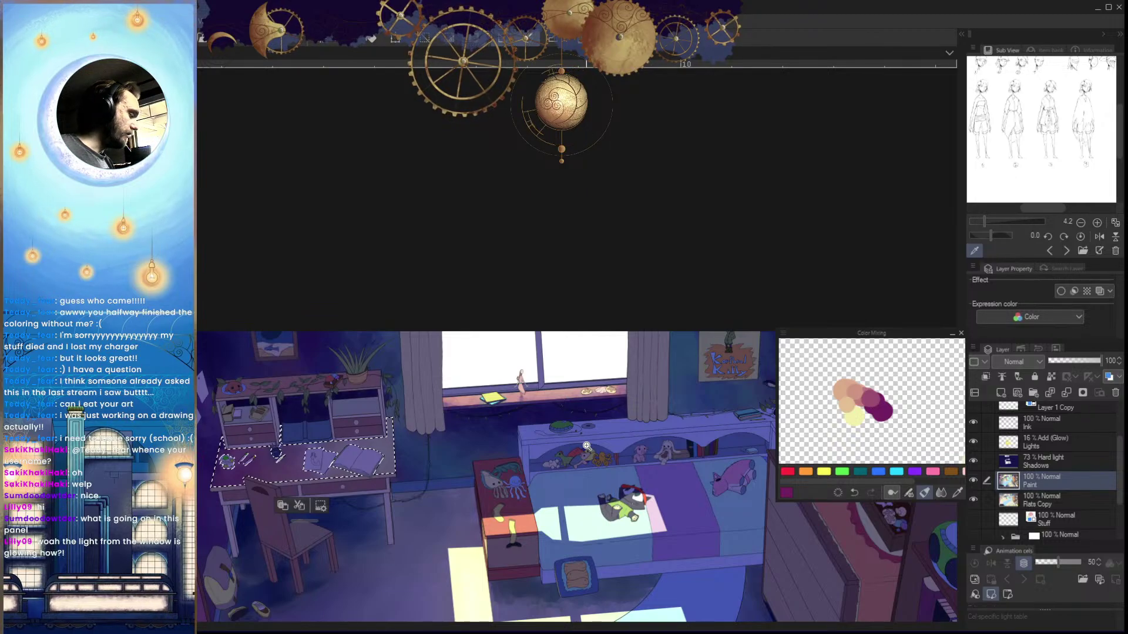
pyautogui.scroll(5, 579, 442)
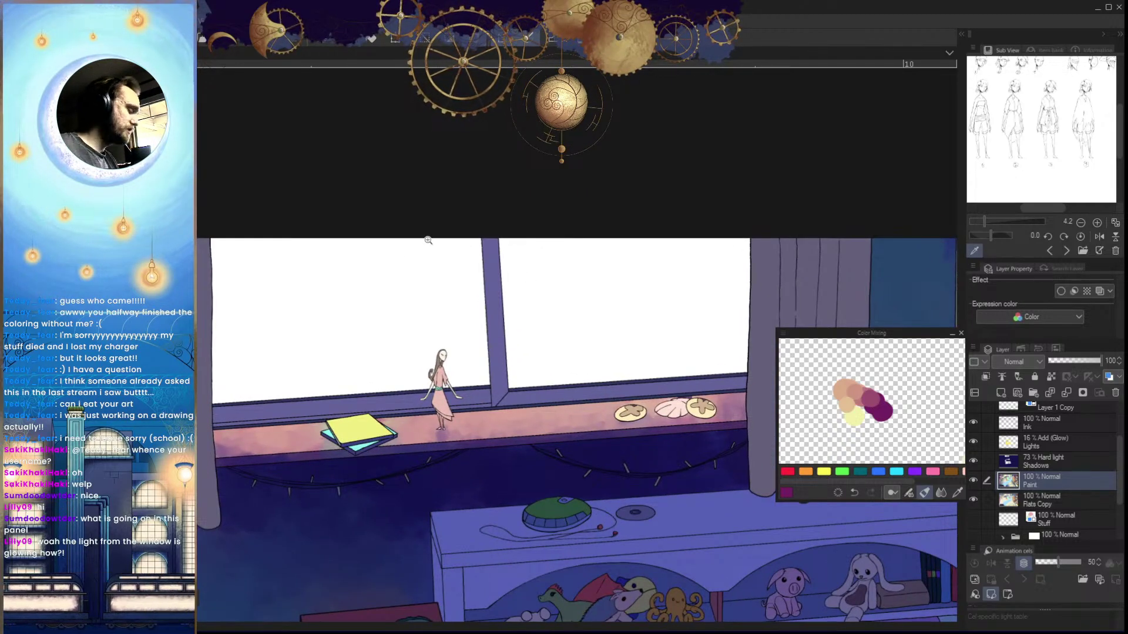
pyautogui.scroll(-5, 582, 428)
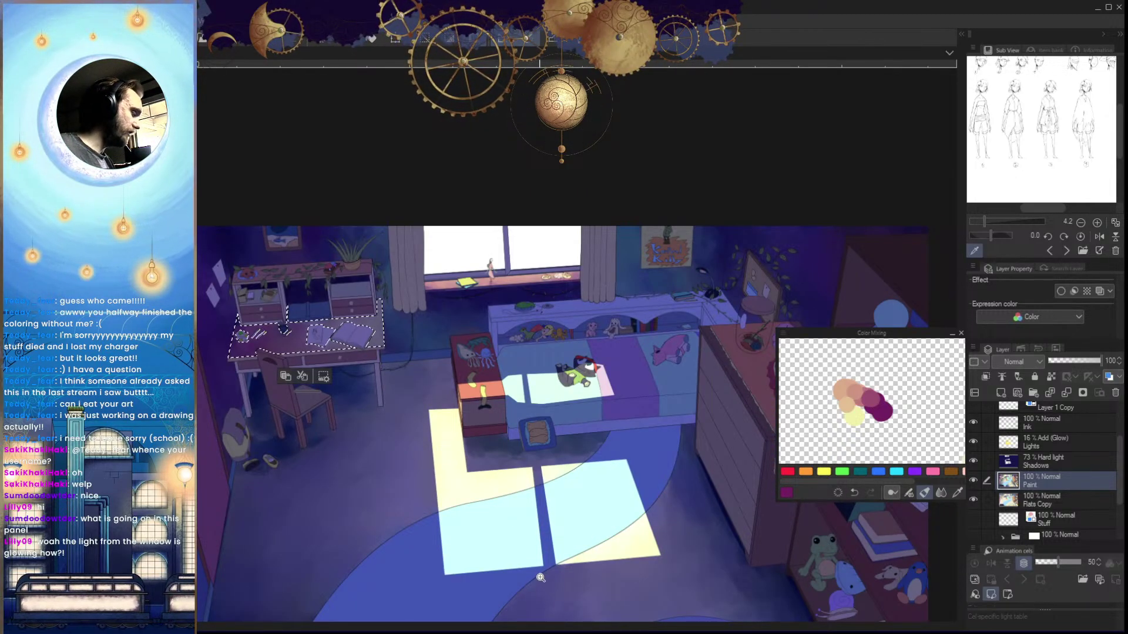
pyautogui.moveTo(578, 469); pyautogui.dragTo(588, 506)
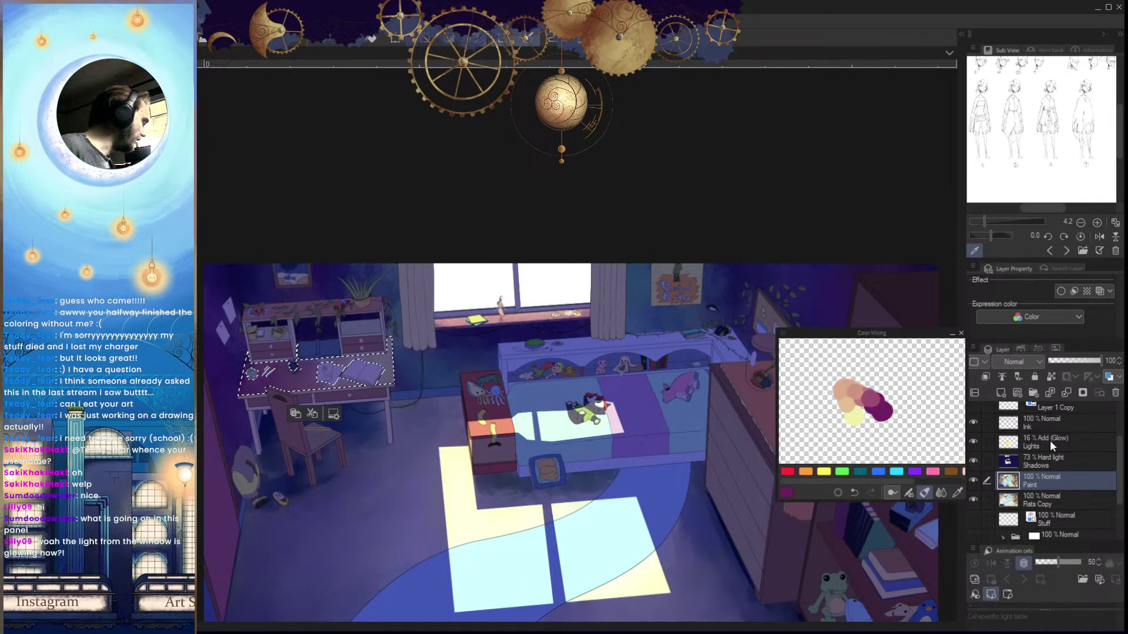
# Select the Lights layer and toggle its visibility repeatedly to compare the room with and without its glow
pyautogui.click(978, 443)
pyautogui.click(975, 442)
pyautogui.click(976, 442)
pyautogui.click(976, 441)
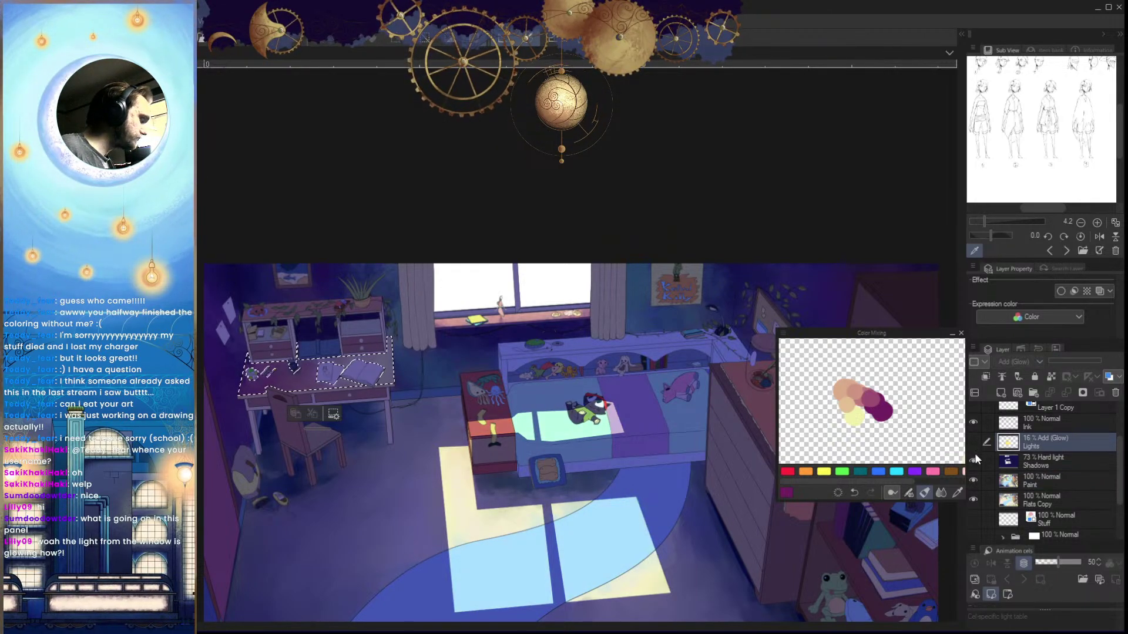
pyautogui.click(973, 442)
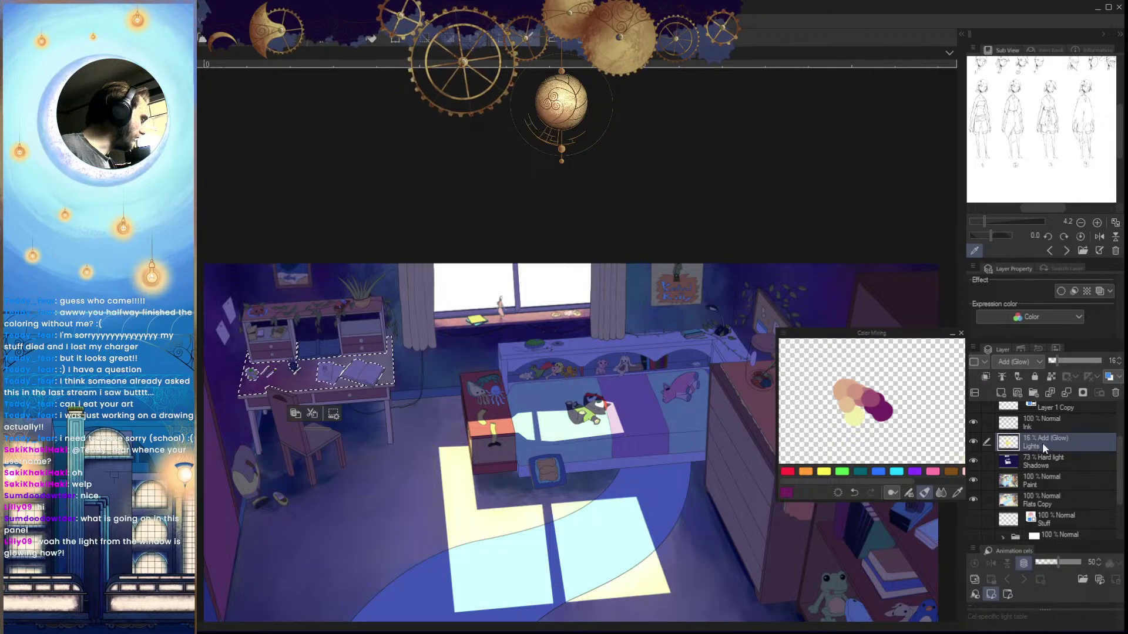
pyautogui.moveTo(697, 547); pyautogui.dragTo(690, 489)
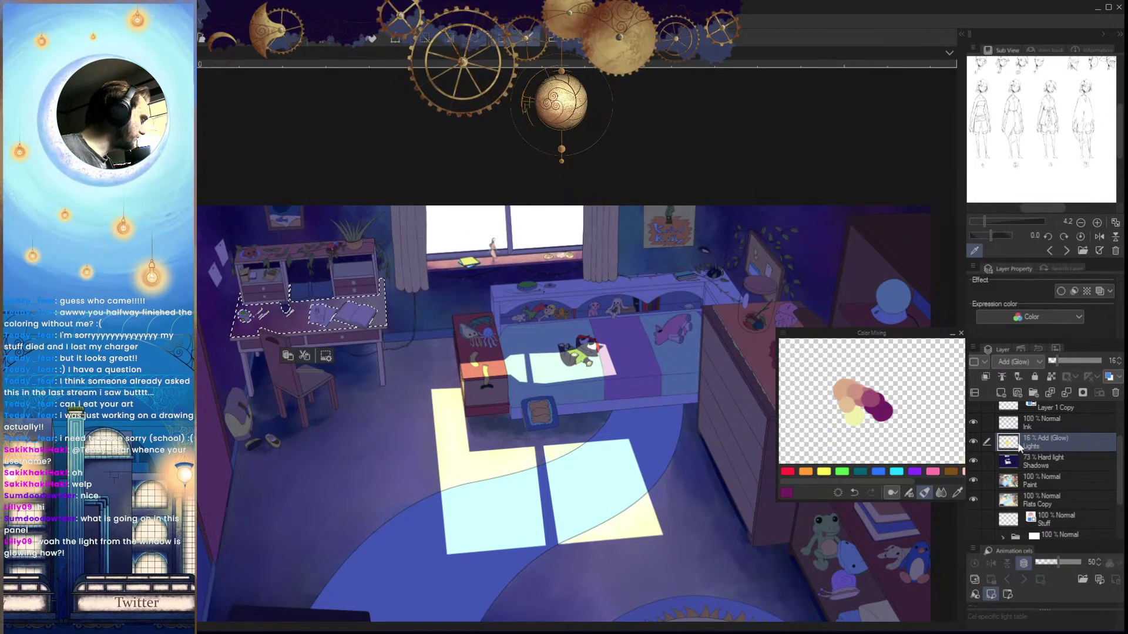
pyautogui.click(973, 444)
pyautogui.click(974, 443)
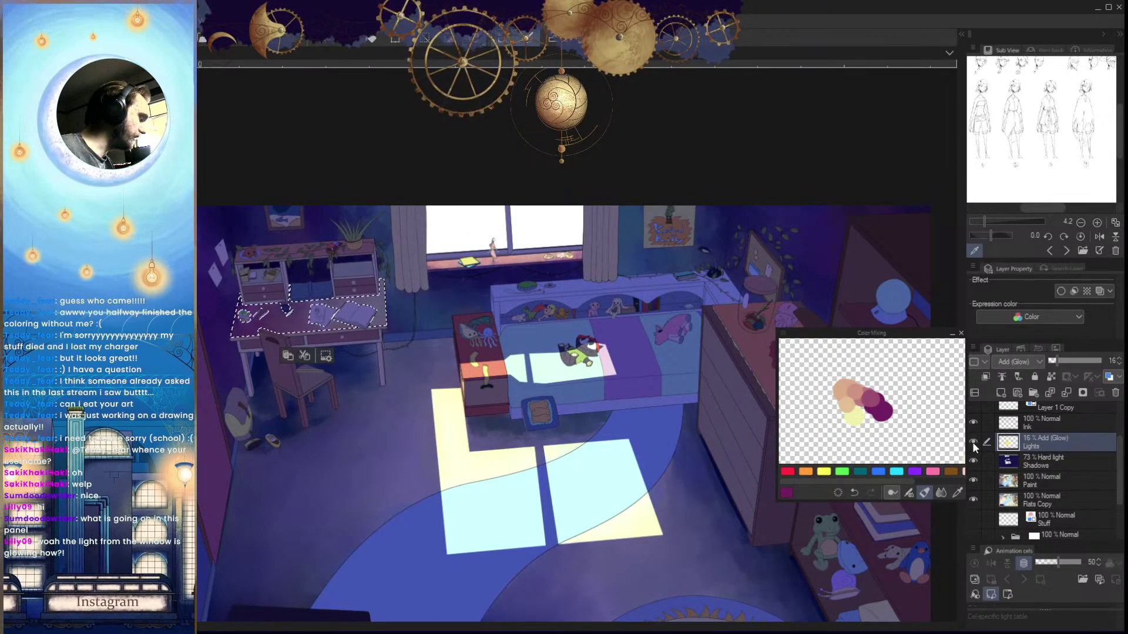
# Try Normal blending on the Lights layer to compare it with Add (Glow), keeping the opacity at 16%
pyautogui.click(1024, 361)
pyautogui.click(1029, 380)
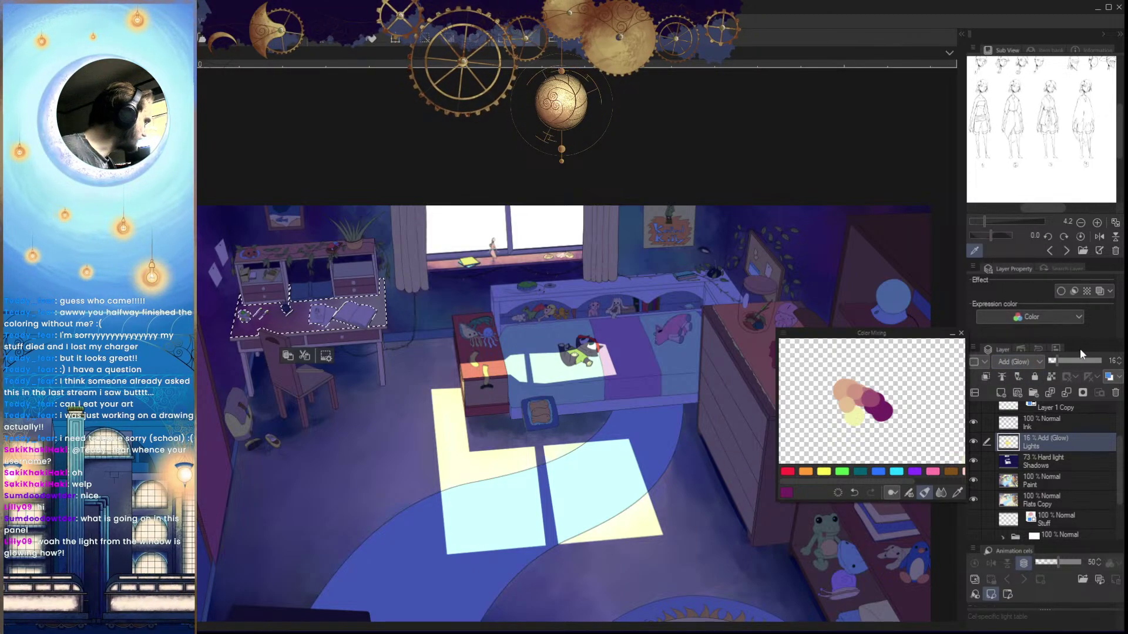
pyautogui.moveTo(1002, 347); pyautogui.dragTo(621, 353)
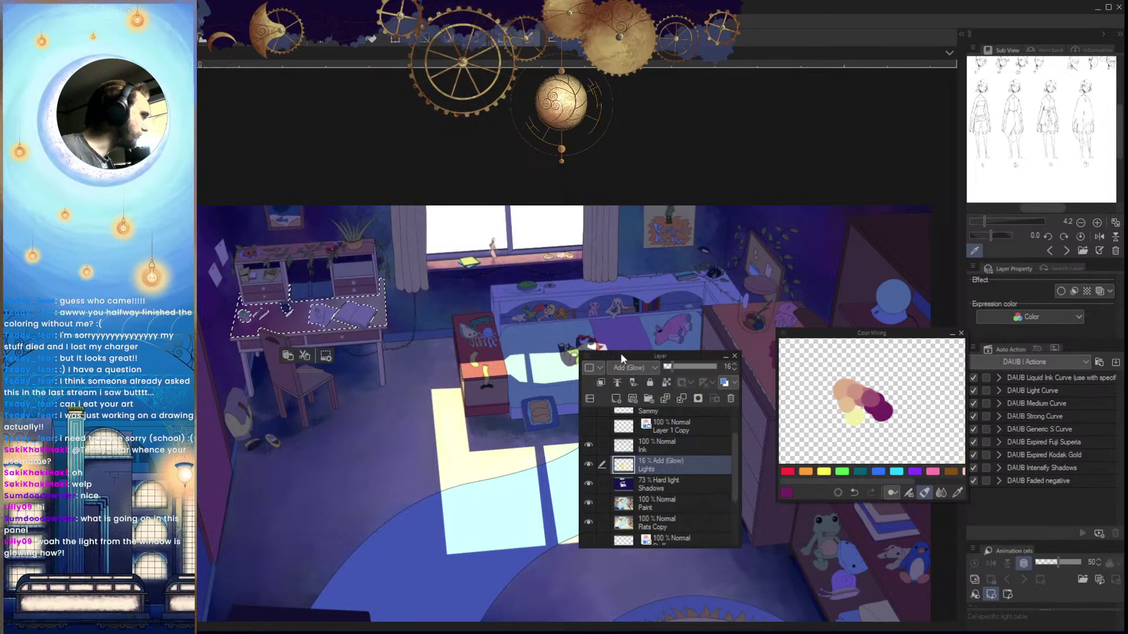
pyautogui.moveTo(689, 354); pyautogui.dragTo(687, 338)
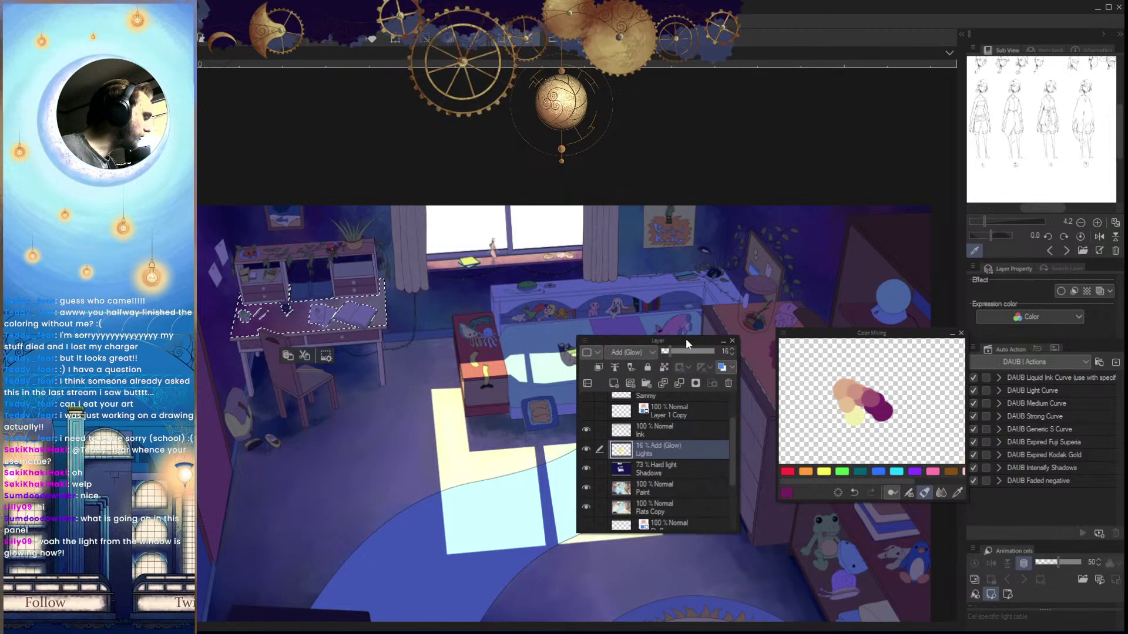
pyautogui.click(645, 363)
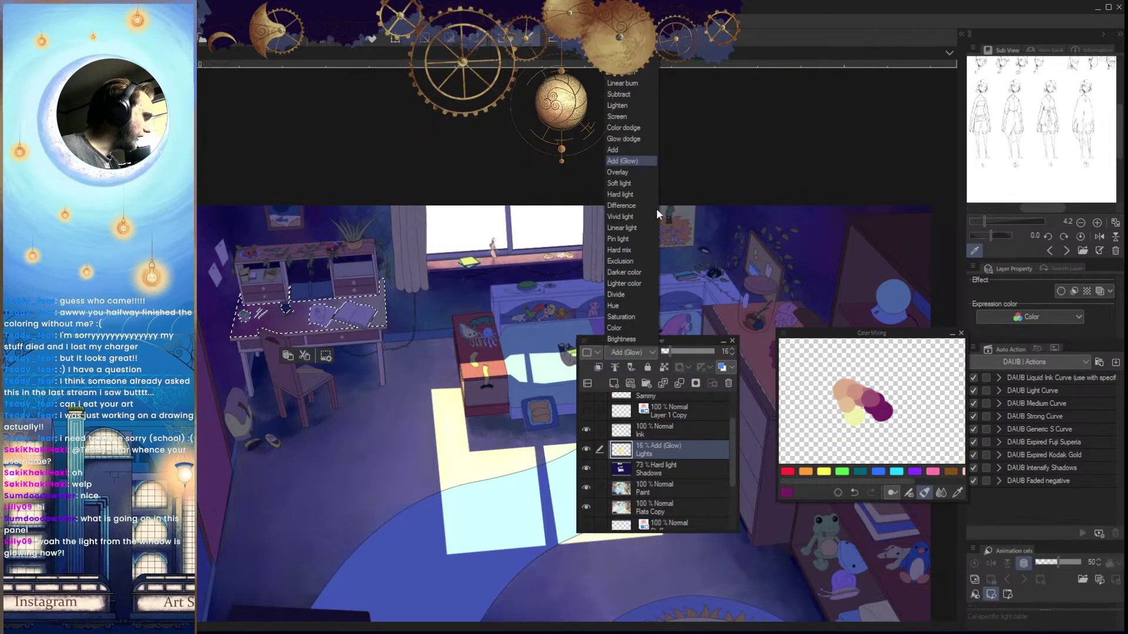
pyautogui.click(632, 156)
pyautogui.click(632, 352)
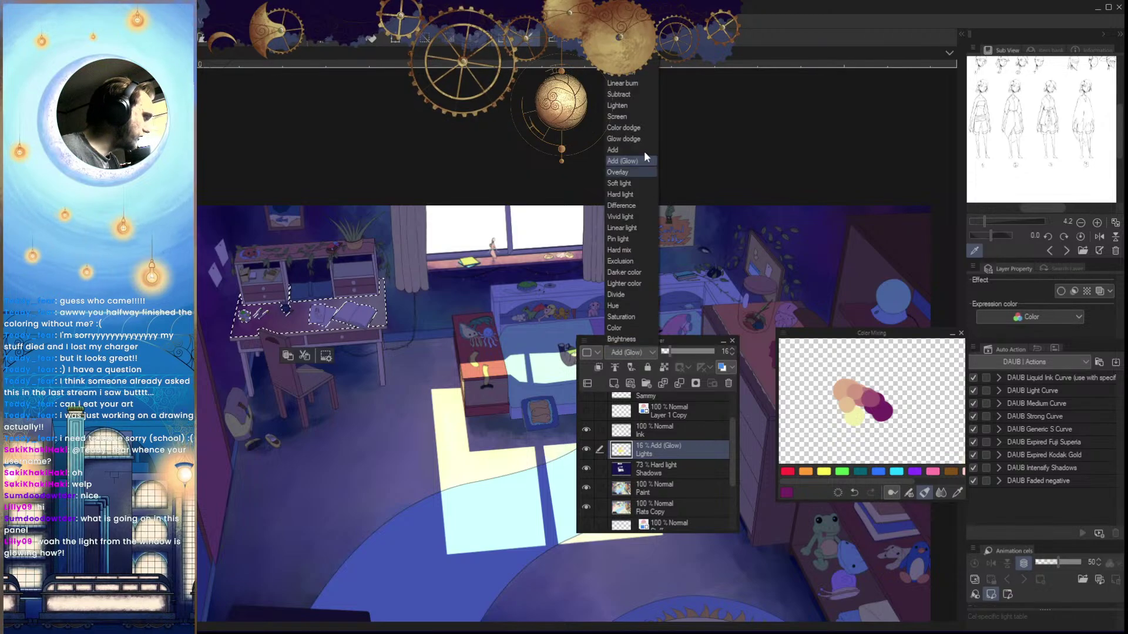
pyautogui.click(631, 64)
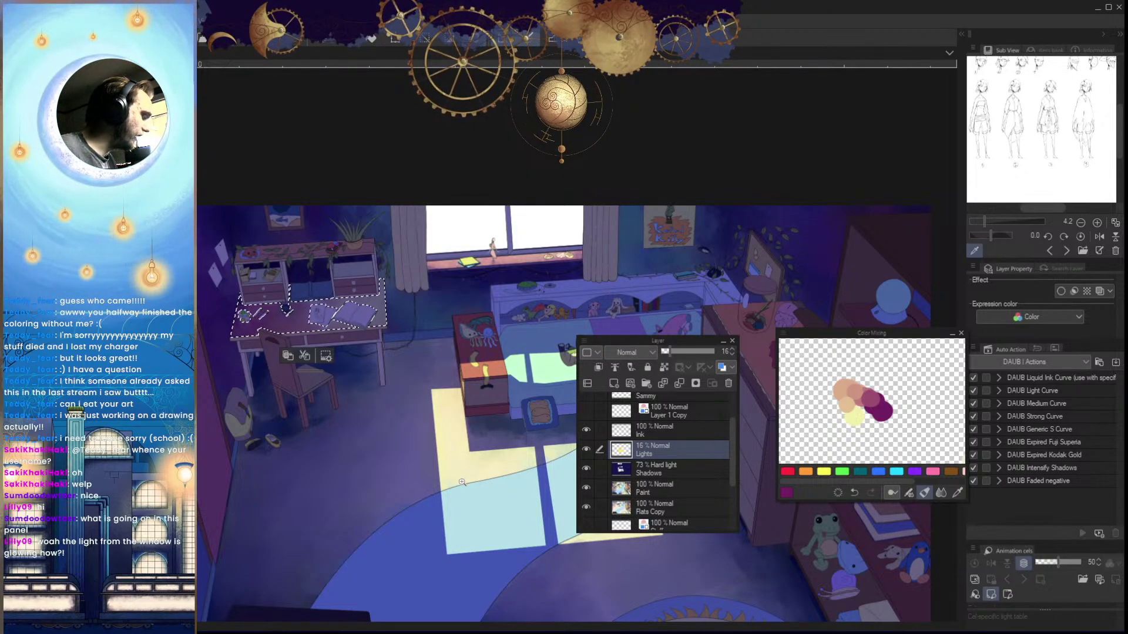
pyautogui.click(631, 352)
pyautogui.click(633, 146)
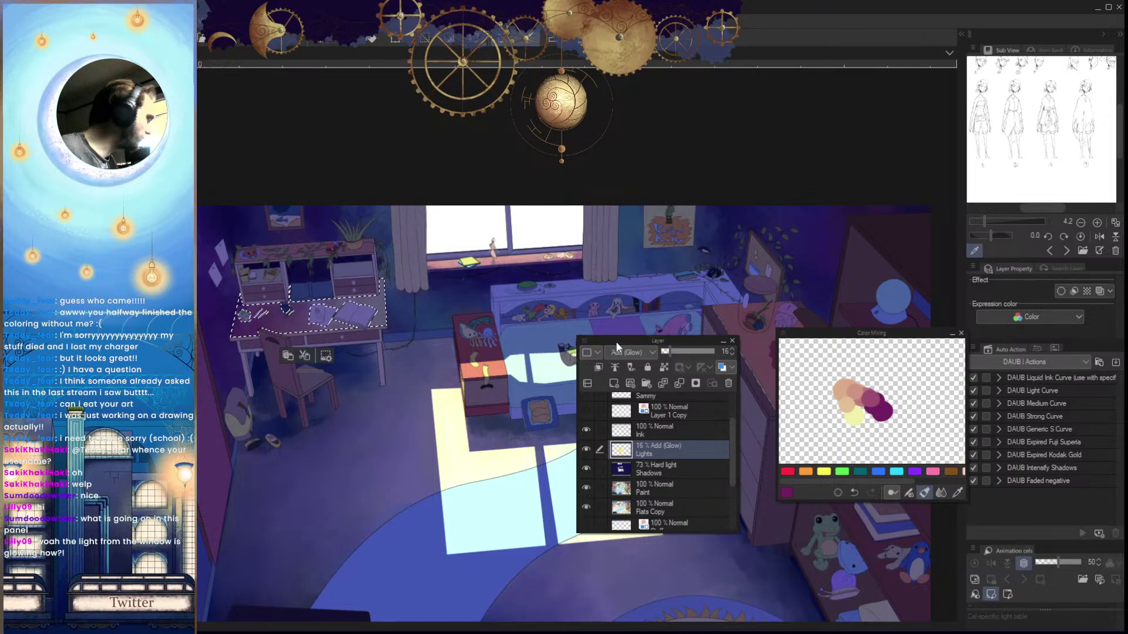
pyautogui.moveTo(615, 341)
pyautogui.mouseDown()
pyautogui.moveTo(1021, 426)
pyautogui.moveTo(995, 353)
pyautogui.moveTo(982, 350)
pyautogui.moveTo(1036, 359)
pyautogui.moveTo(992, 348)
pyautogui.moveTo(1025, 350)
pyautogui.mouseUp()
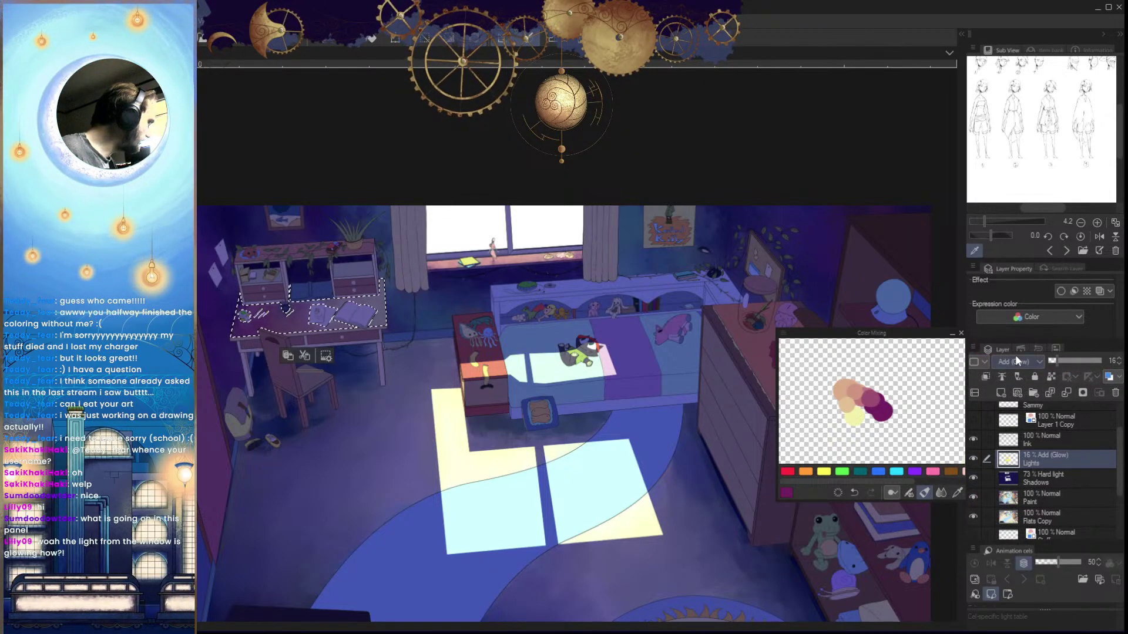
# Examine the lit windowsill with its figurine, papers and shells up close and against the surrounding room
pyautogui.moveTo(705, 440); pyautogui.dragTo(617, 473)
pyautogui.moveTo(538, 393); pyautogui.dragTo(655, 416)
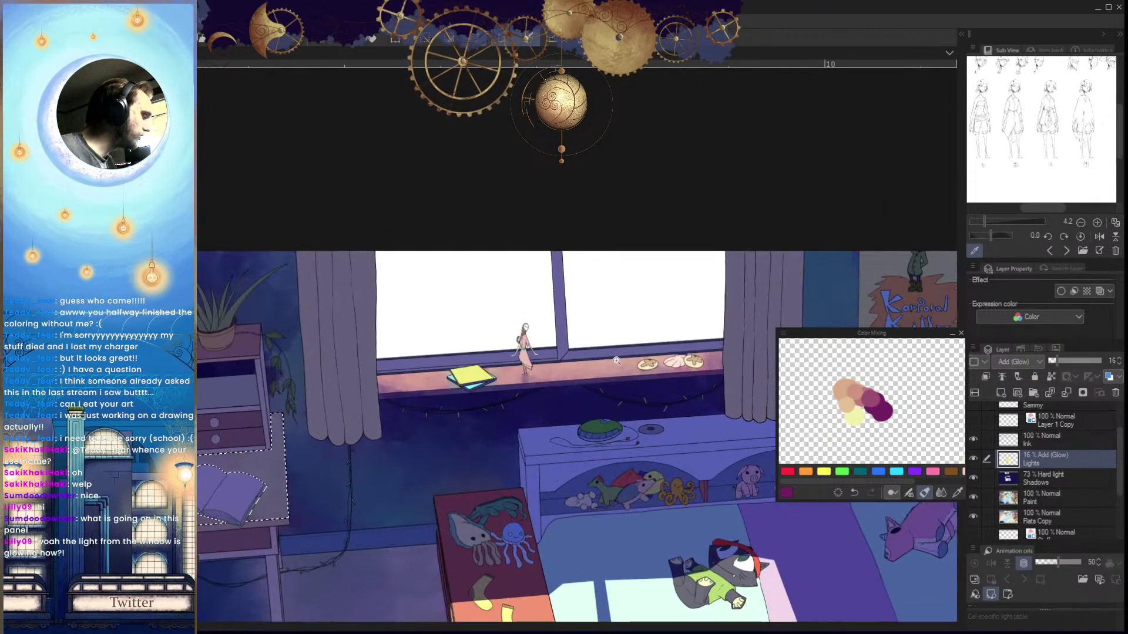
pyautogui.moveTo(511, 393); pyautogui.dragTo(564, 381)
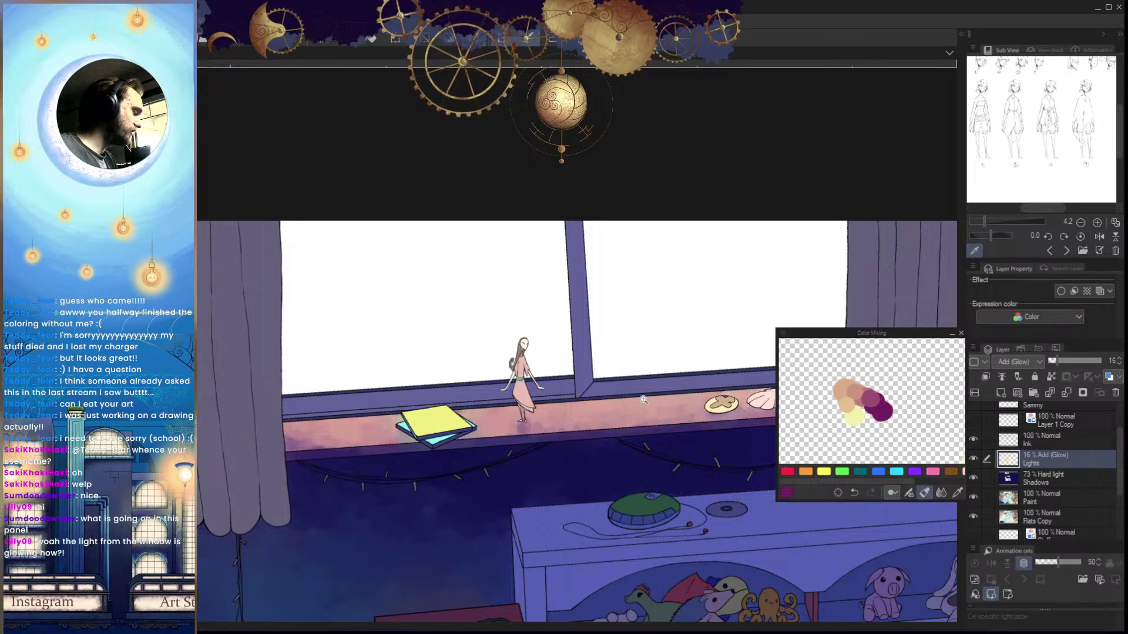
pyautogui.moveTo(641, 430); pyautogui.dragTo(606, 404)
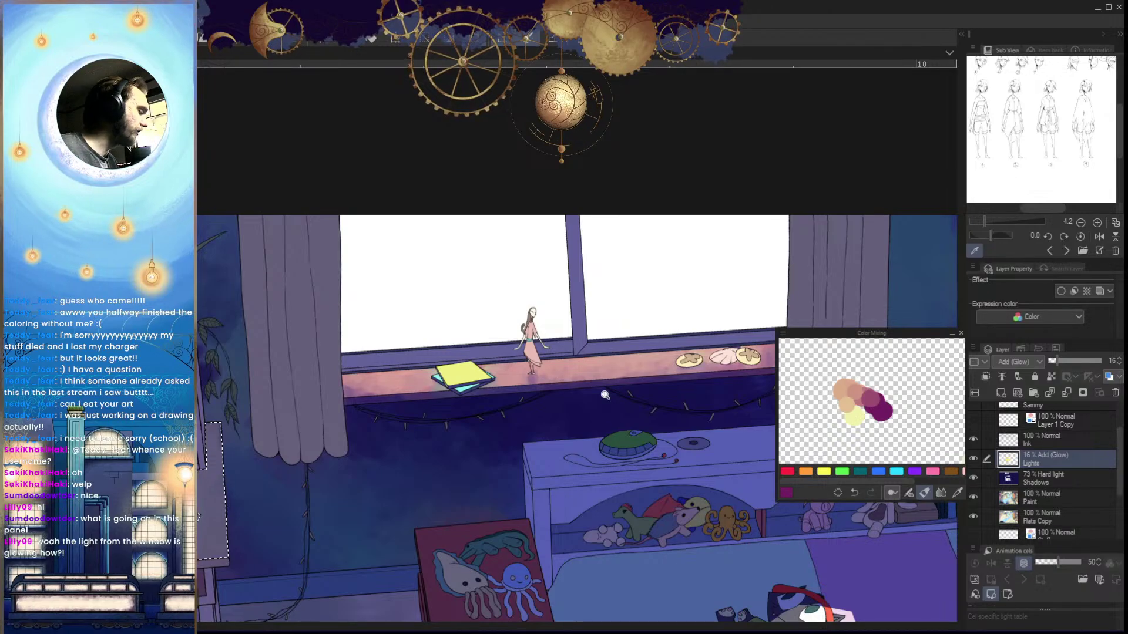
pyautogui.moveTo(630, 448); pyautogui.dragTo(594, 411)
pyautogui.moveTo(593, 411); pyautogui.dragTo(568, 357)
# Compare the room with the Shadows layer hidden and shown, and inspect the lighting on the desk and bed
pyautogui.click(973, 477)
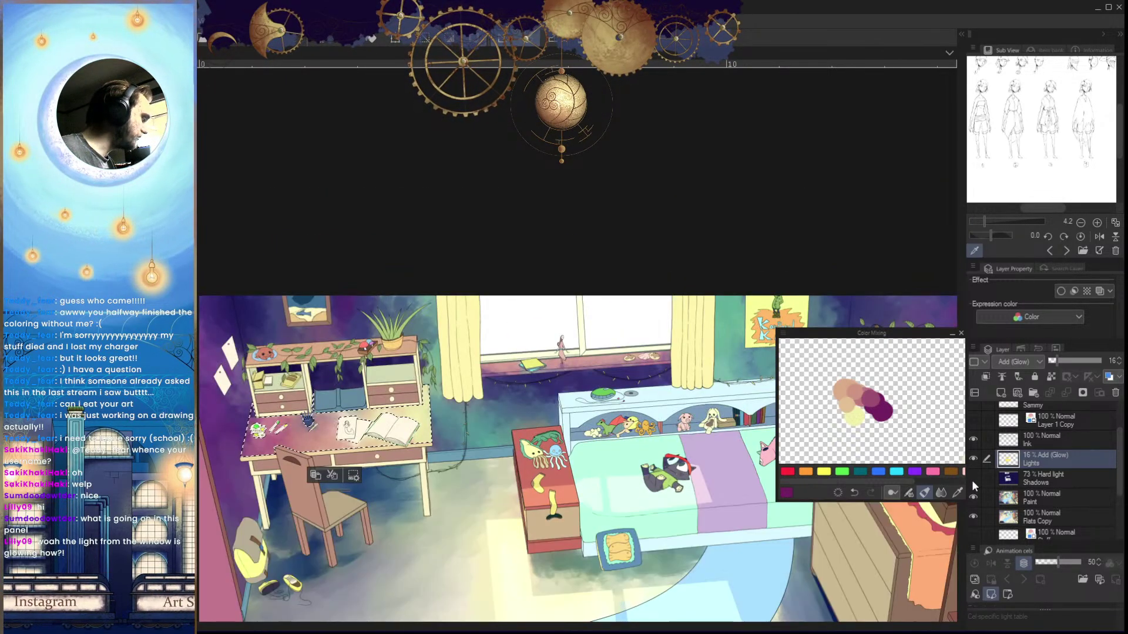
pyautogui.click(974, 478)
pyautogui.scroll(-2, 603, 565)
pyautogui.moveTo(603, 565); pyautogui.dragTo(736, 471)
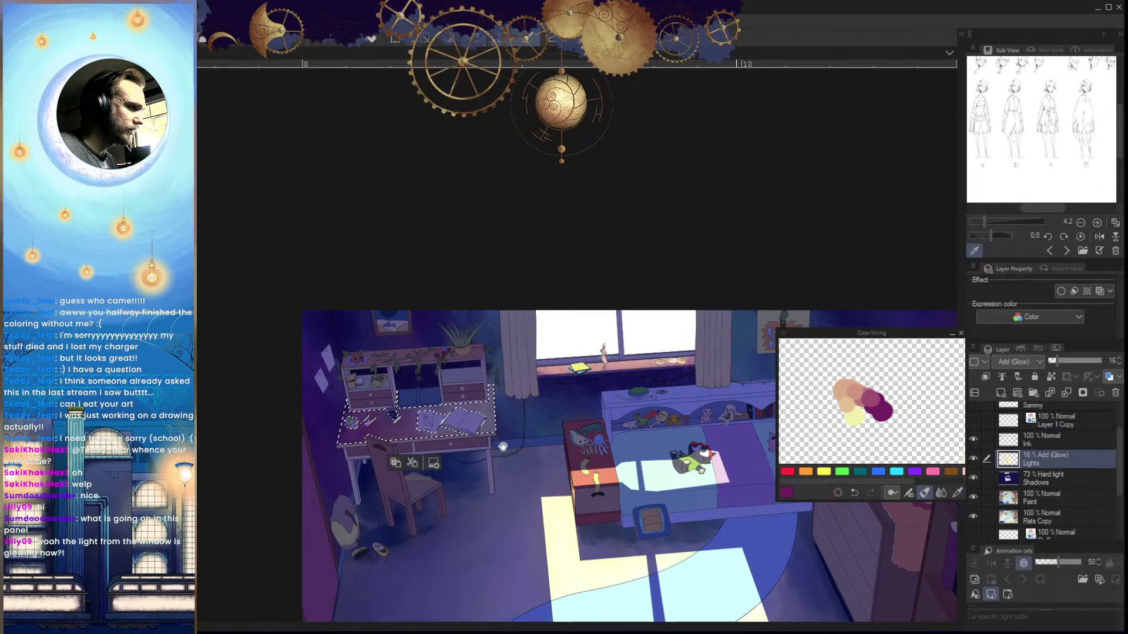
pyautogui.scroll(3, 614, 479)
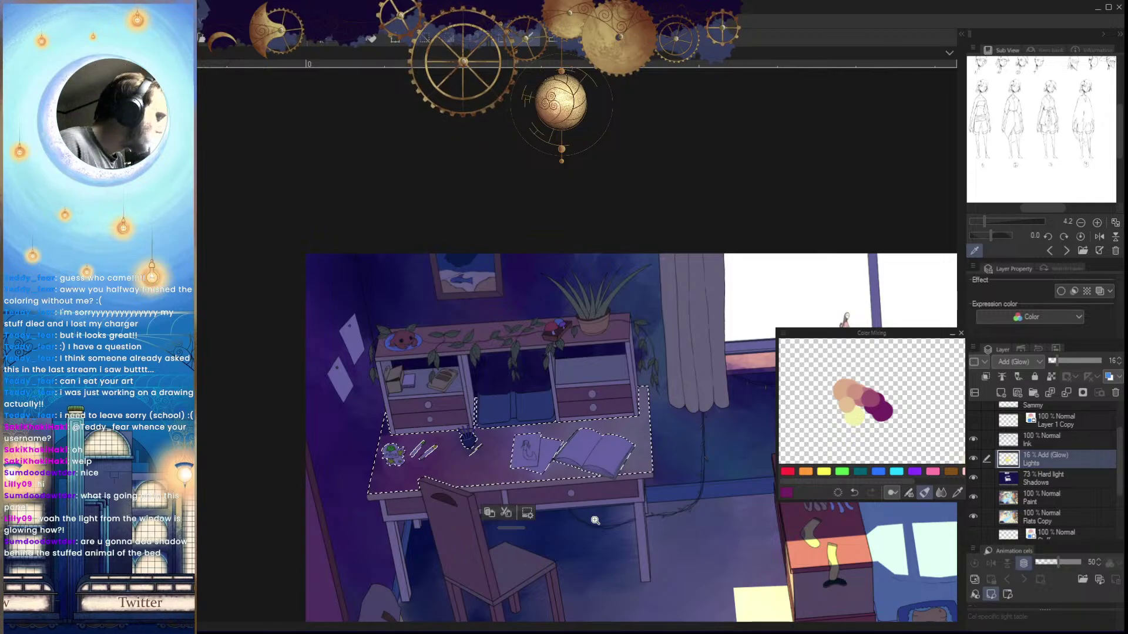
pyautogui.moveTo(670, 518); pyautogui.dragTo(316, 460)
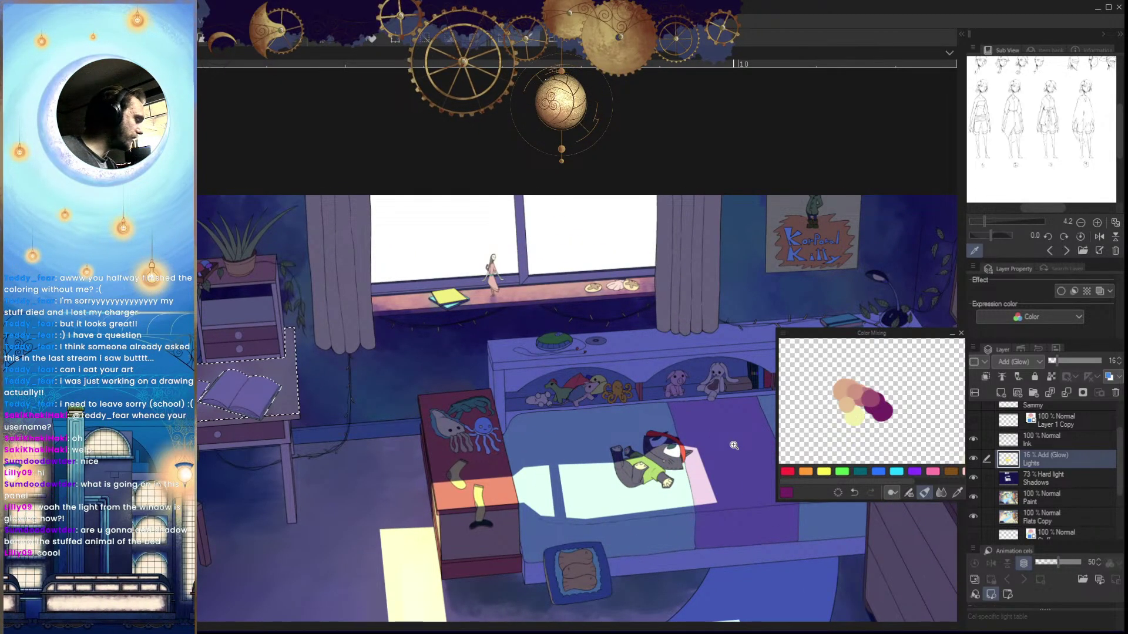
# Compare the whole room with the Lights and Shadows layers hidden and shown, individually and together
pyautogui.moveTo(678, 490); pyautogui.dragTo(622, 490)
pyautogui.moveTo(670, 491); pyautogui.dragTo(680, 448)
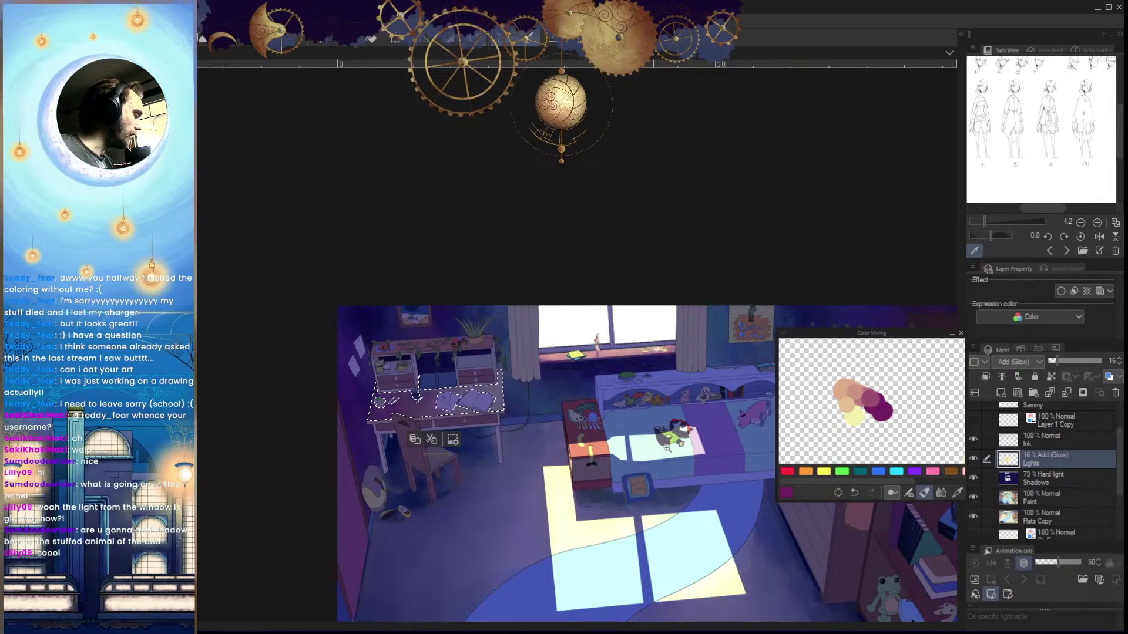
pyautogui.moveTo(648, 540); pyautogui.dragTo(536, 535)
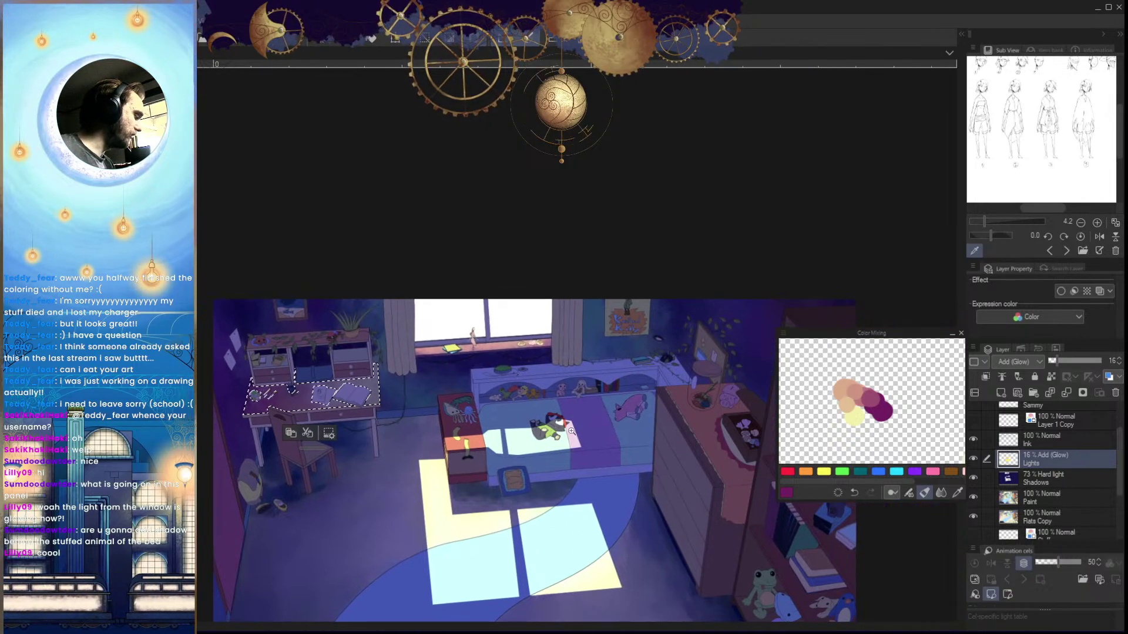
pyautogui.click(974, 460)
pyautogui.click(974, 460)
pyautogui.click(973, 478)
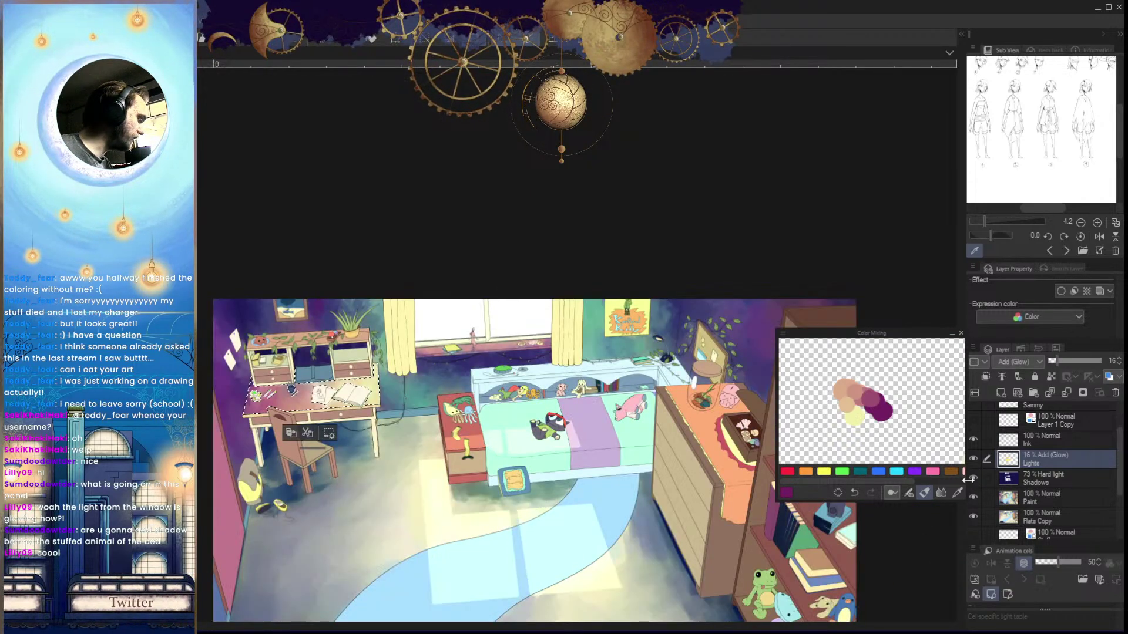
pyautogui.click(973, 479)
pyautogui.click(973, 459)
pyautogui.click(974, 478)
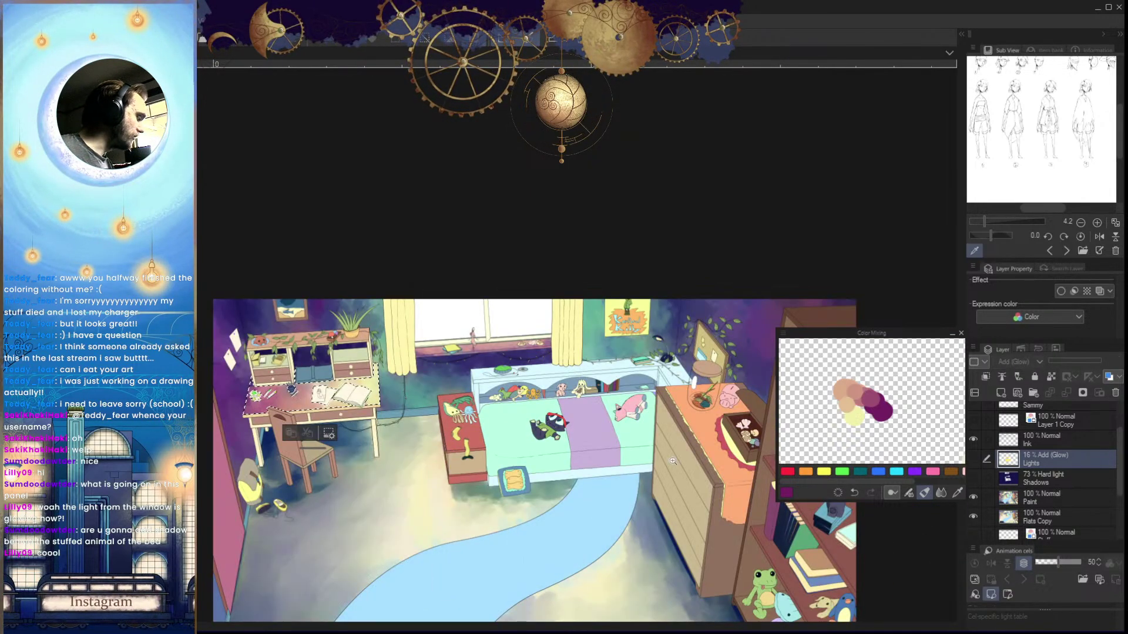
pyautogui.click(973, 478)
pyautogui.click(973, 459)
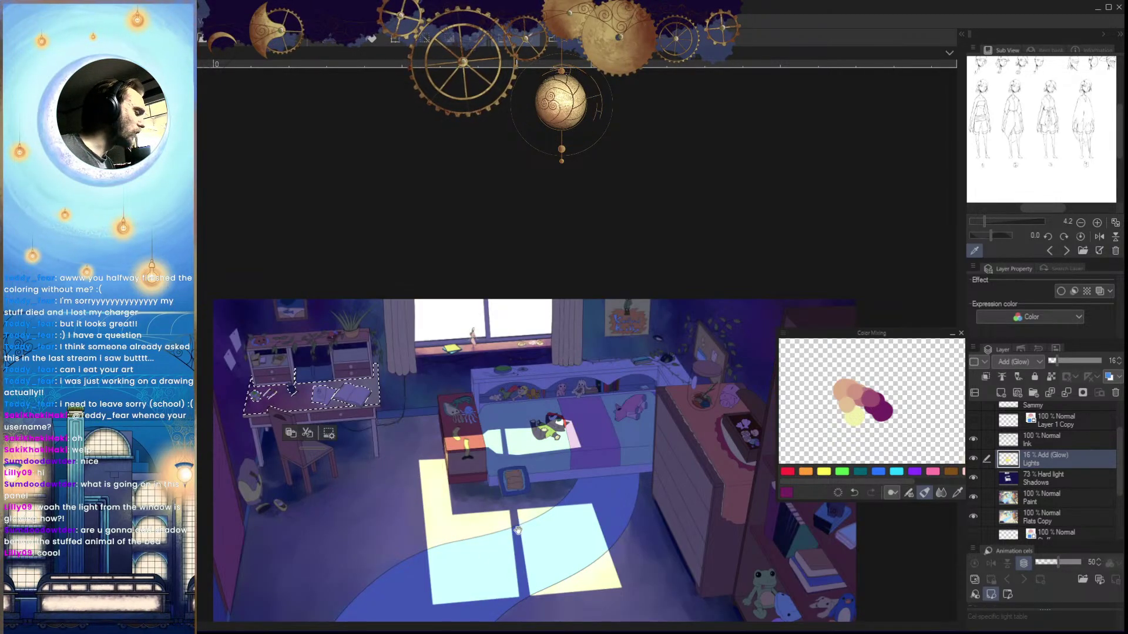
# Examine the window light on the floor and bed against the desk, windowsill and surrounding furniture
pyautogui.moveTo(518, 530); pyautogui.dragTo(558, 473)
pyautogui.moveTo(531, 480); pyautogui.dragTo(554, 504)
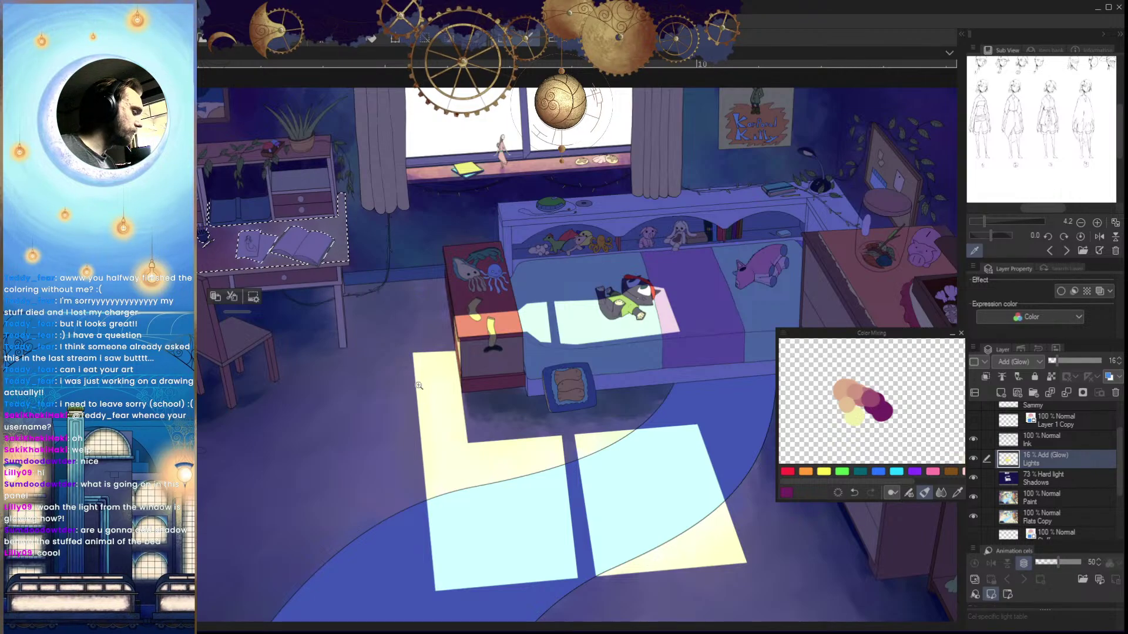
pyautogui.moveTo(548, 463); pyautogui.dragTo(611, 515)
pyautogui.moveTo(405, 454); pyautogui.dragTo(516, 523)
pyautogui.click(500, 473)
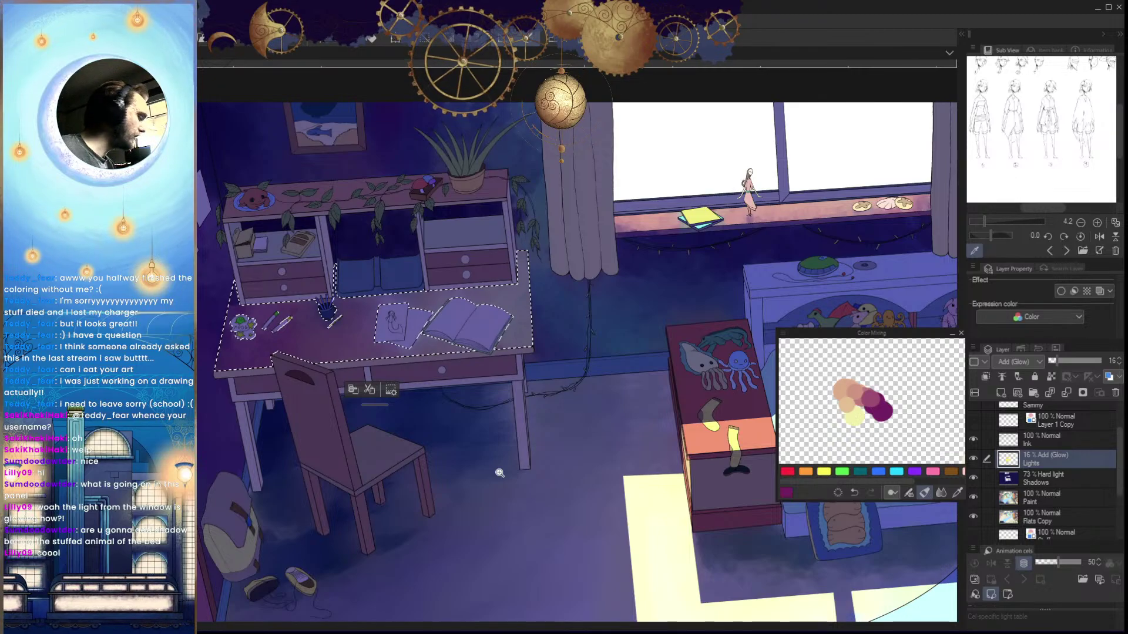
pyautogui.moveTo(673, 574); pyautogui.dragTo(550, 562)
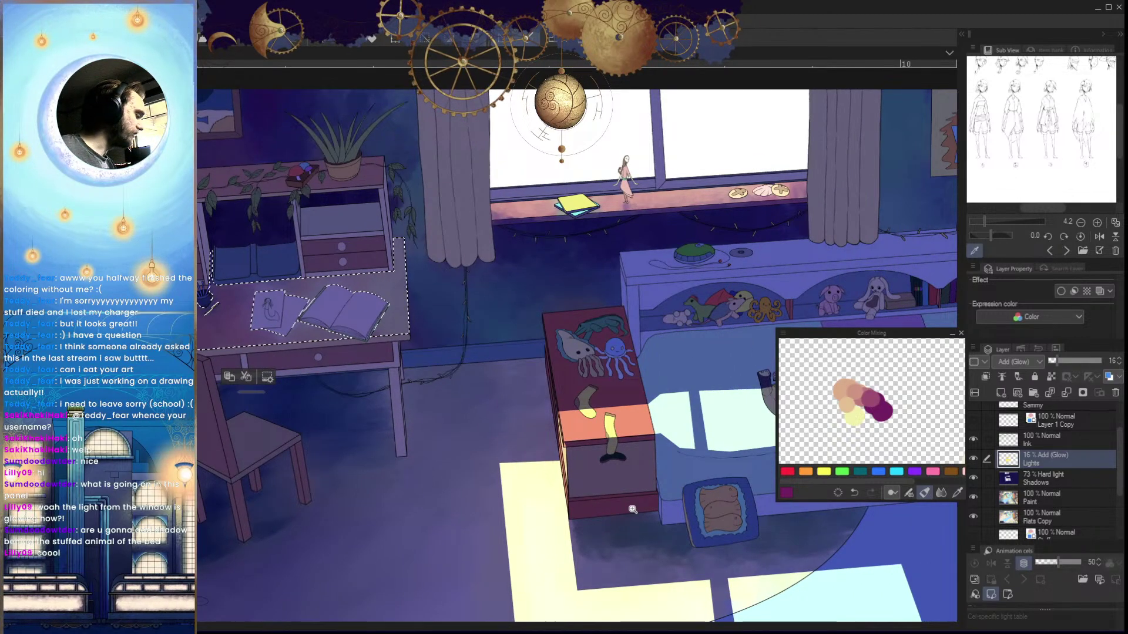
pyautogui.moveTo(498, 464); pyautogui.dragTo(423, 496)
pyautogui.moveTo(774, 505); pyautogui.dragTo(632, 511)
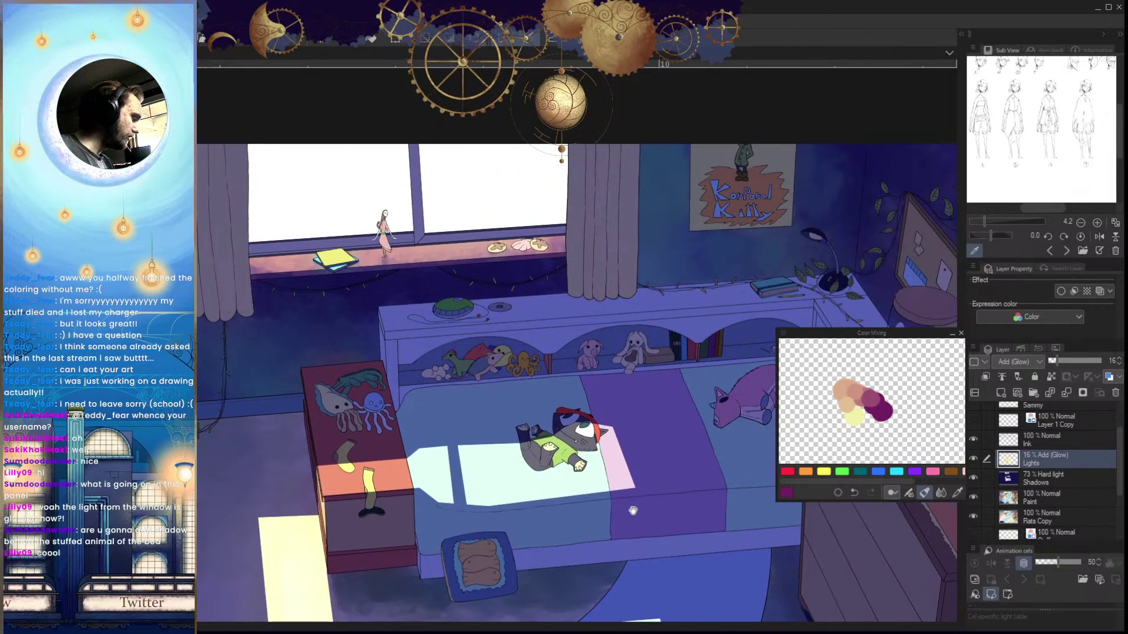
pyautogui.moveTo(714, 580); pyautogui.dragTo(732, 585)
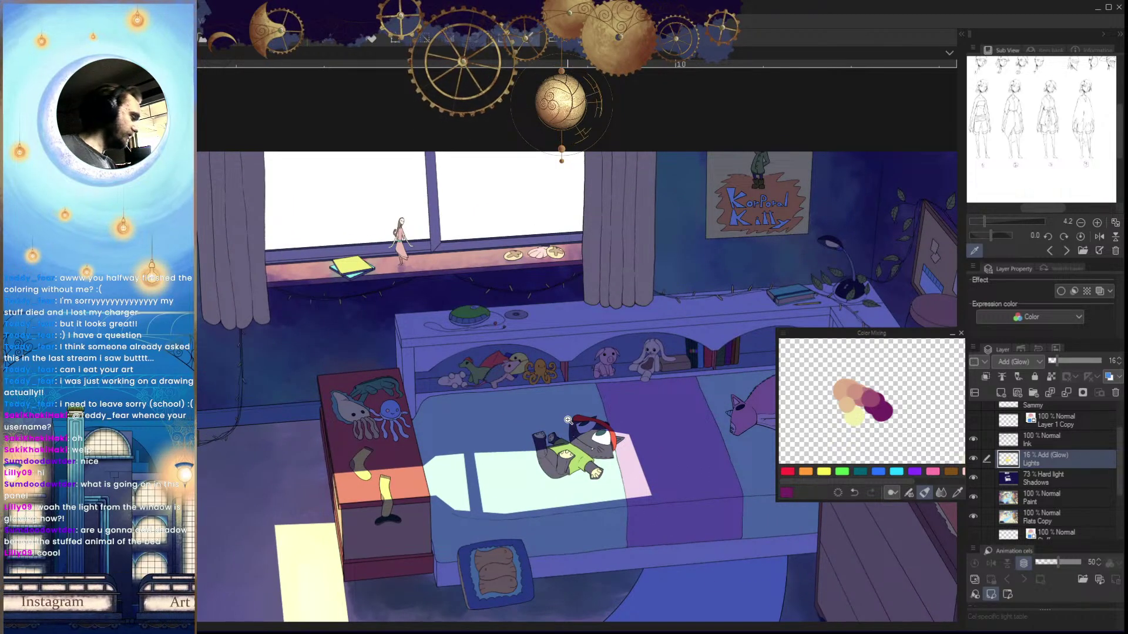
pyautogui.moveTo(213, 475); pyautogui.dragTo(590, 492)
pyautogui.moveTo(517, 420); pyautogui.dragTo(613, 534)
pyautogui.moveTo(516, 467); pyautogui.dragTo(581, 481)
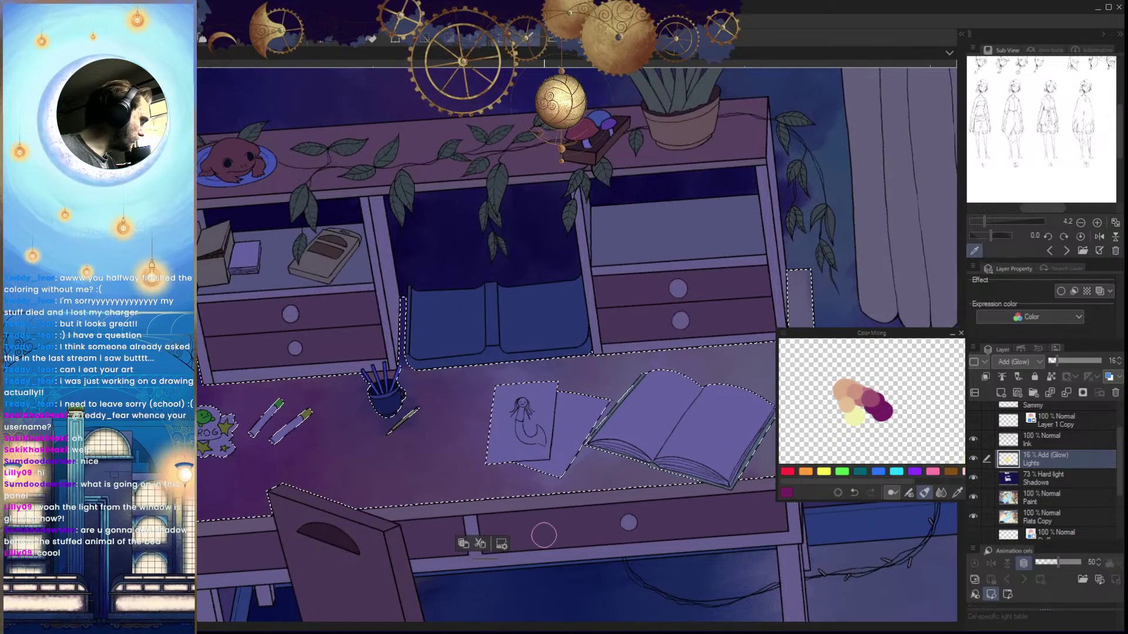
# Make the Paint layer active, pick the muted rose from the mixed colours, and clear the desk tabletop selection
pyautogui.moveTo(544, 535); pyautogui.dragTo(594, 541)
pyautogui.click(1040, 498)
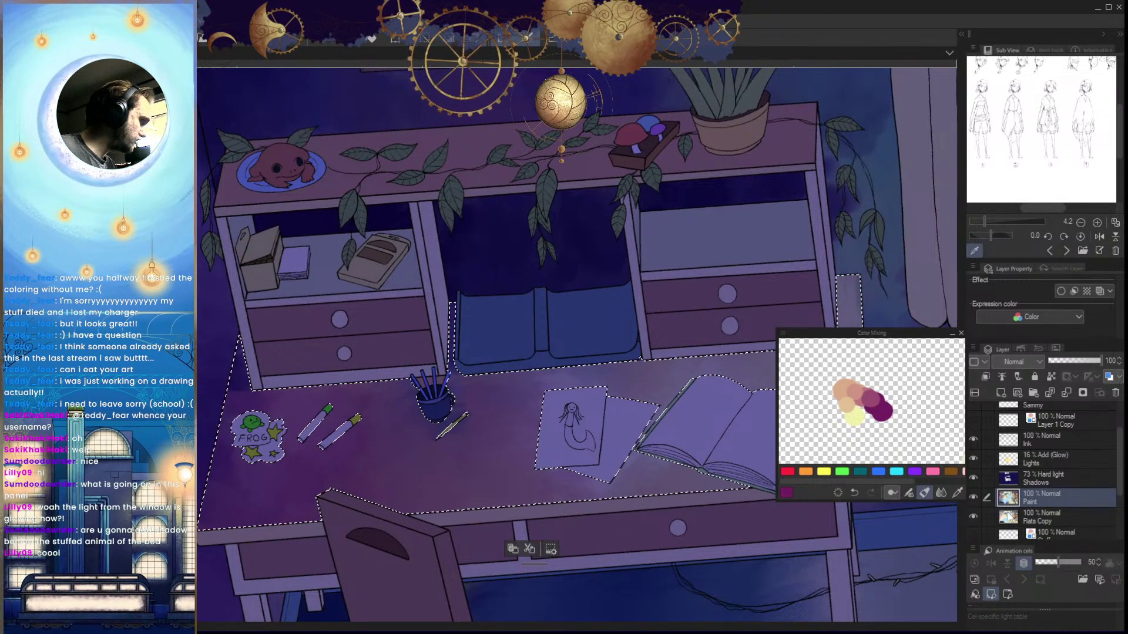
pyautogui.click(877, 397)
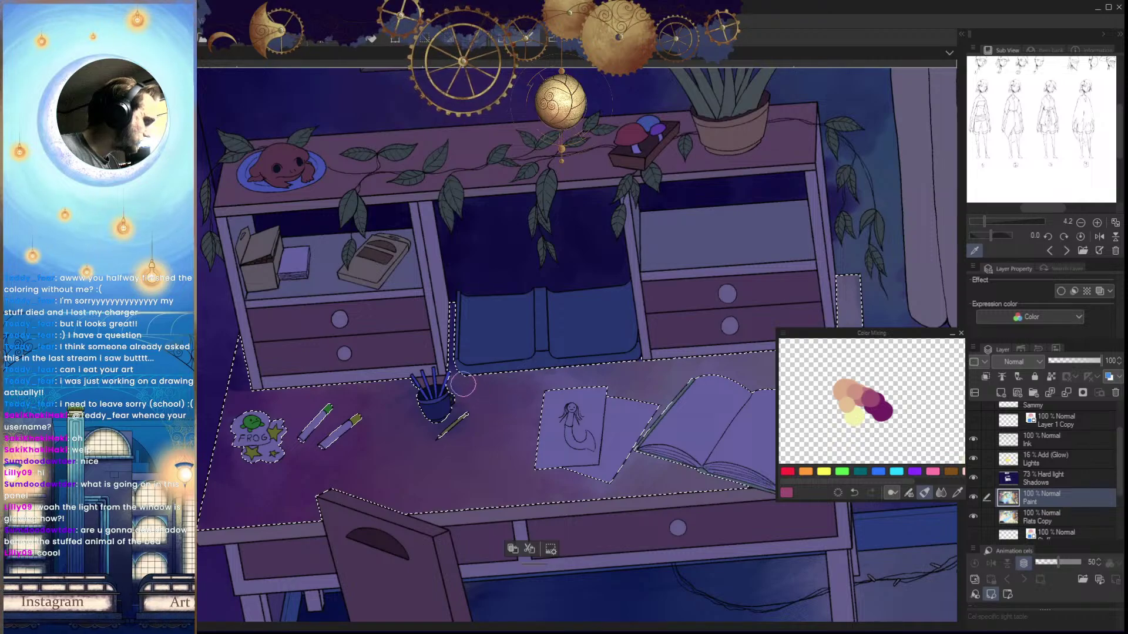
pyautogui.scroll(-5, 543, 461)
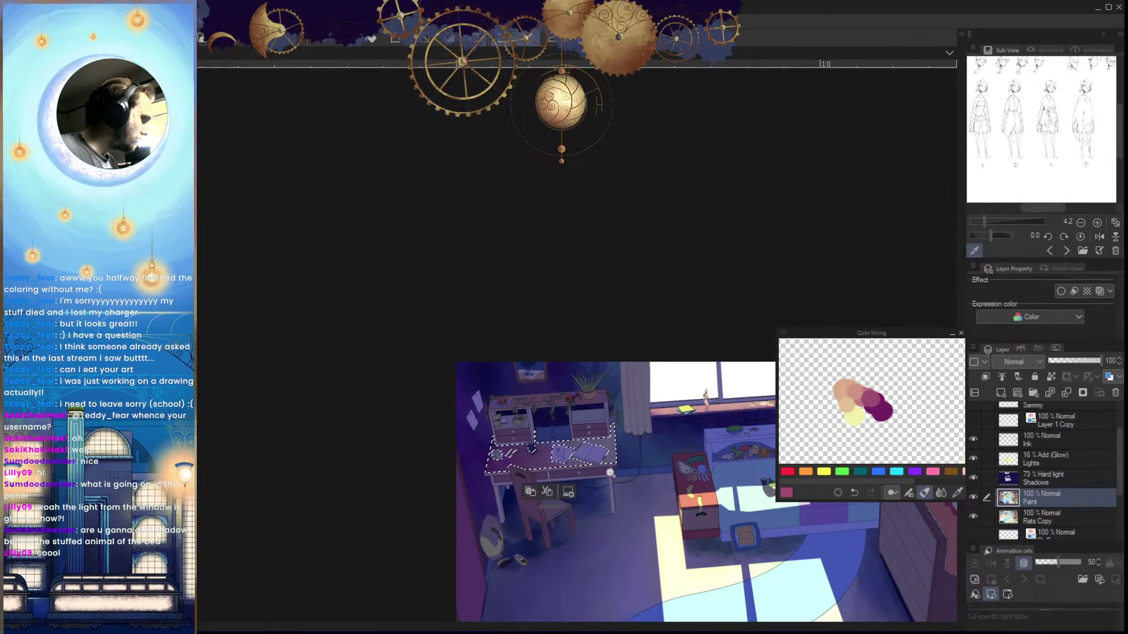
pyautogui.scroll(-4, 624, 495)
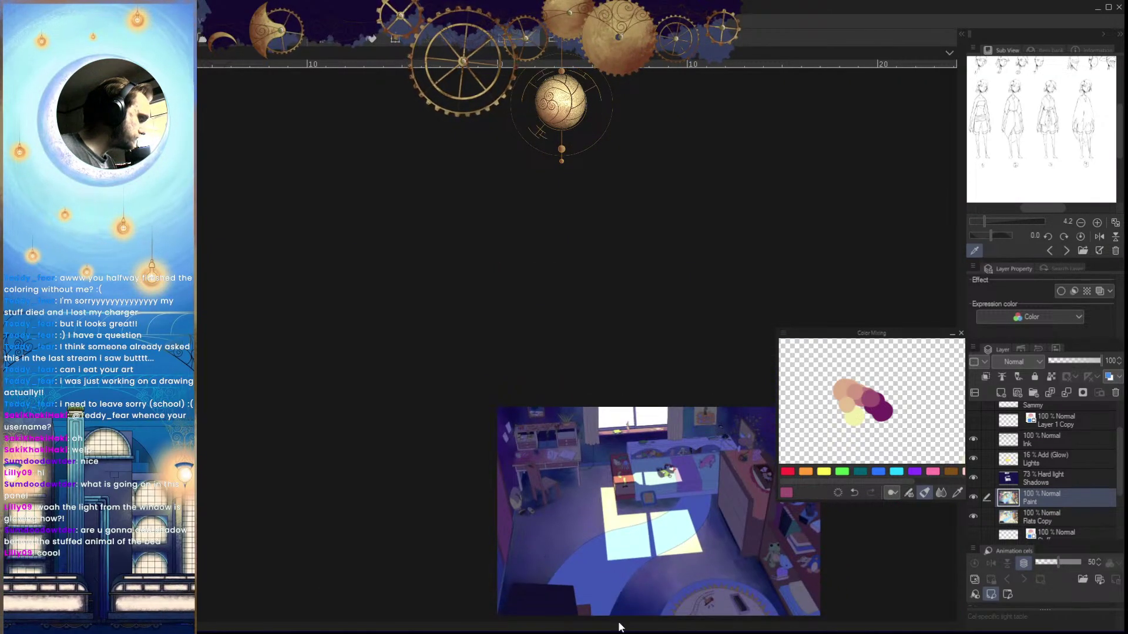
pyautogui.scroll(6, 555, 463)
# Select the thin front edge of the desk's tabletop from the flat colours on the Flats Copy layer
pyautogui.click(1052, 517)
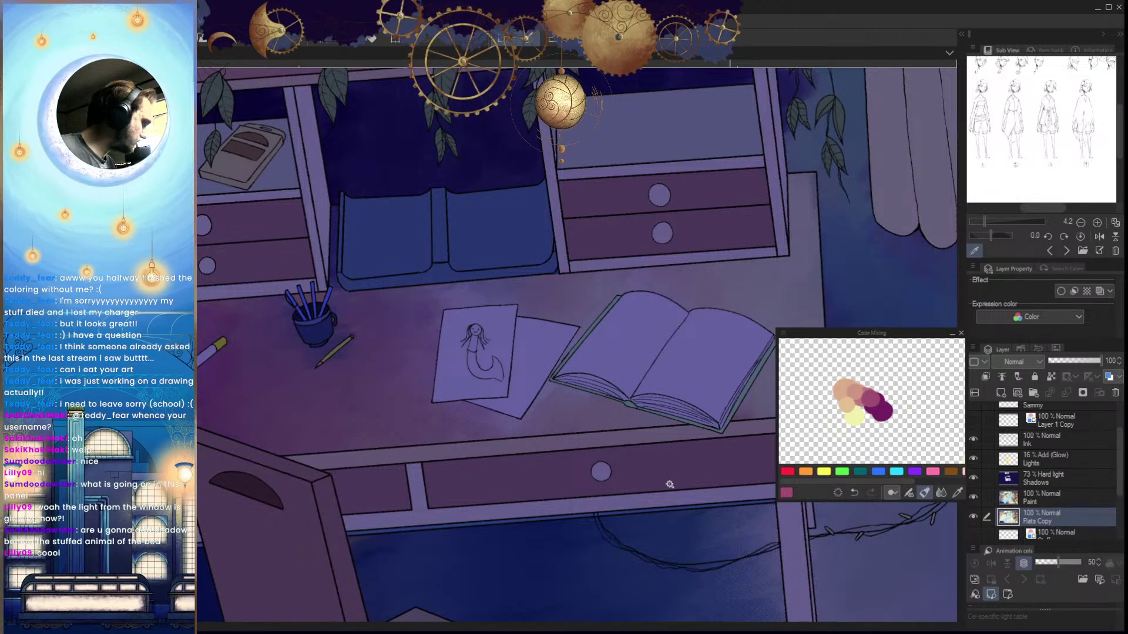
pyautogui.click(652, 446)
pyautogui.scroll(-2, 652, 447)
pyautogui.scroll(-3, 624, 558)
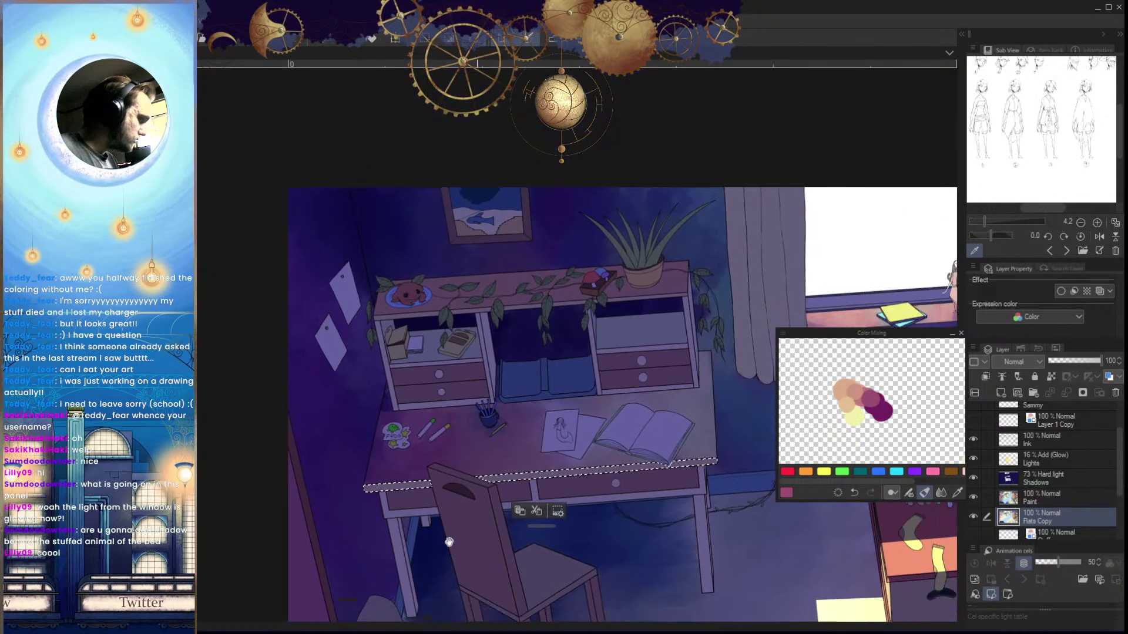
pyautogui.scroll(2, 734, 489)
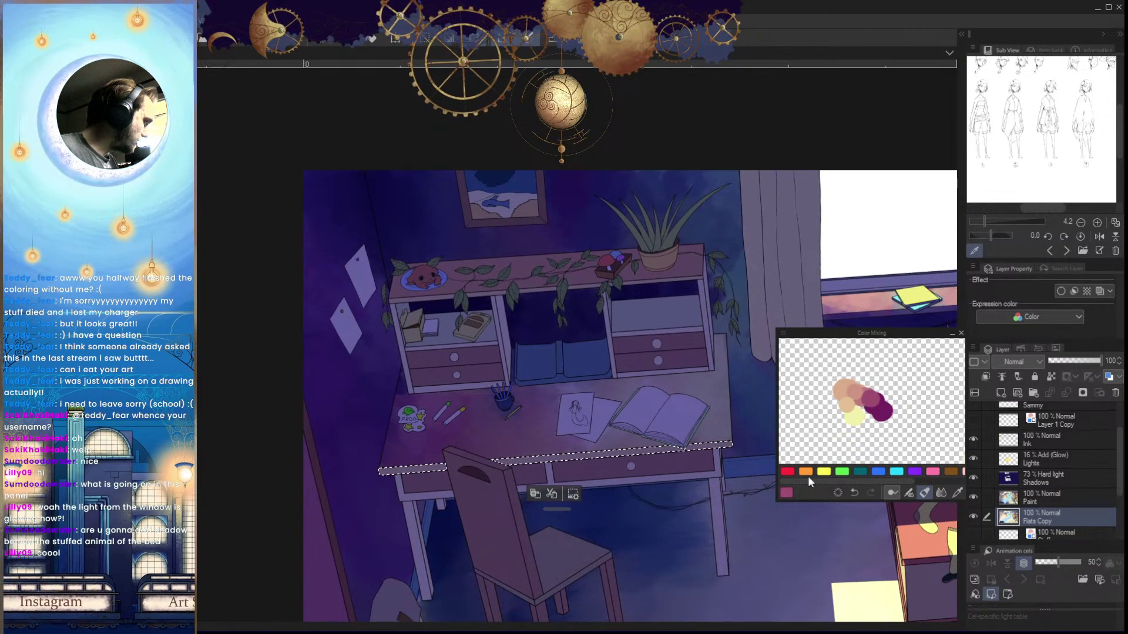
# Shade the left end of the tabletop's front edge with the mixed dark purple on the Paint layer
pyautogui.click(884, 409)
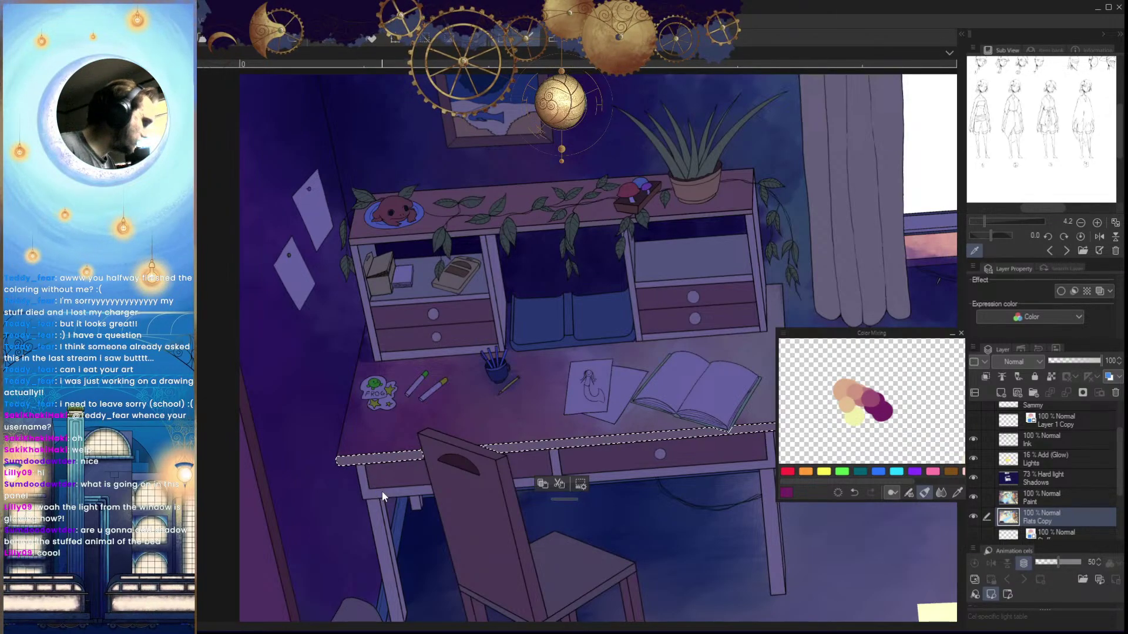
pyautogui.click(1043, 498)
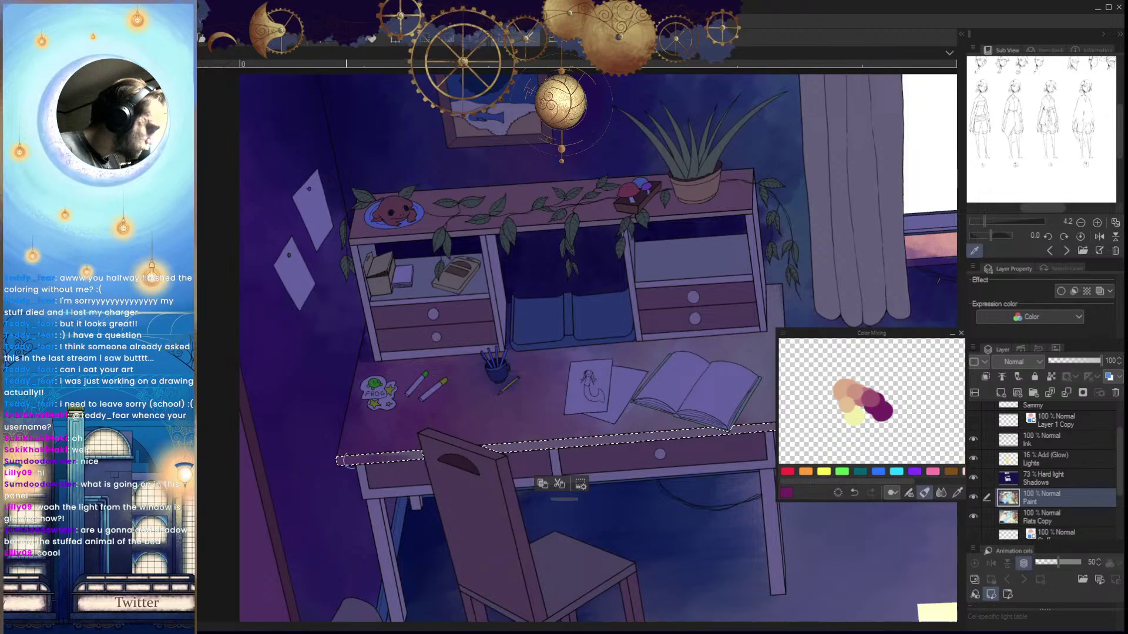
pyautogui.moveTo(421, 455); pyautogui.dragTo(376, 460)
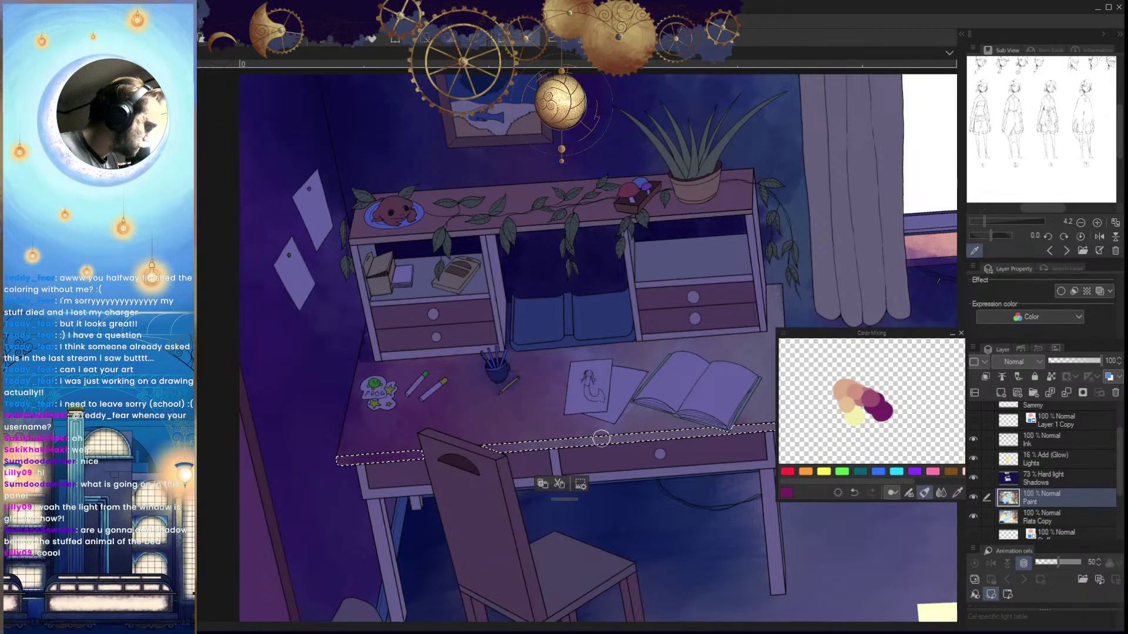
# Lighten the right end of the tabletop's front edge with the mixed pale yellow and clear the selection
pyautogui.moveTo(771, 477); pyautogui.dragTo(713, 483)
pyautogui.click(854, 418)
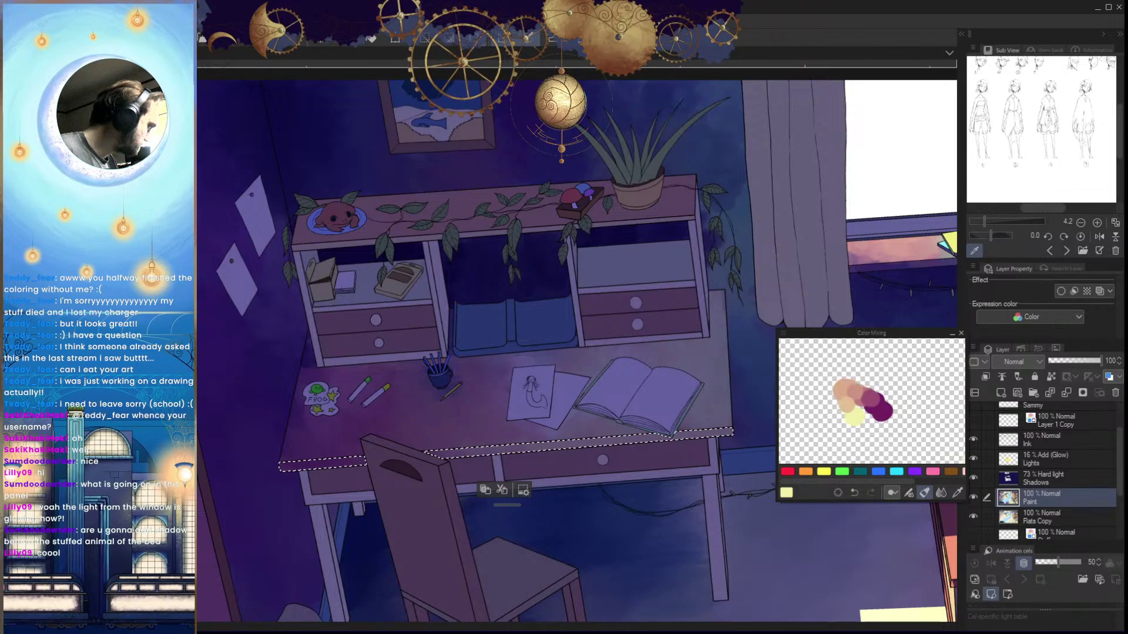
pyautogui.moveTo(633, 510); pyautogui.dragTo(594, 500)
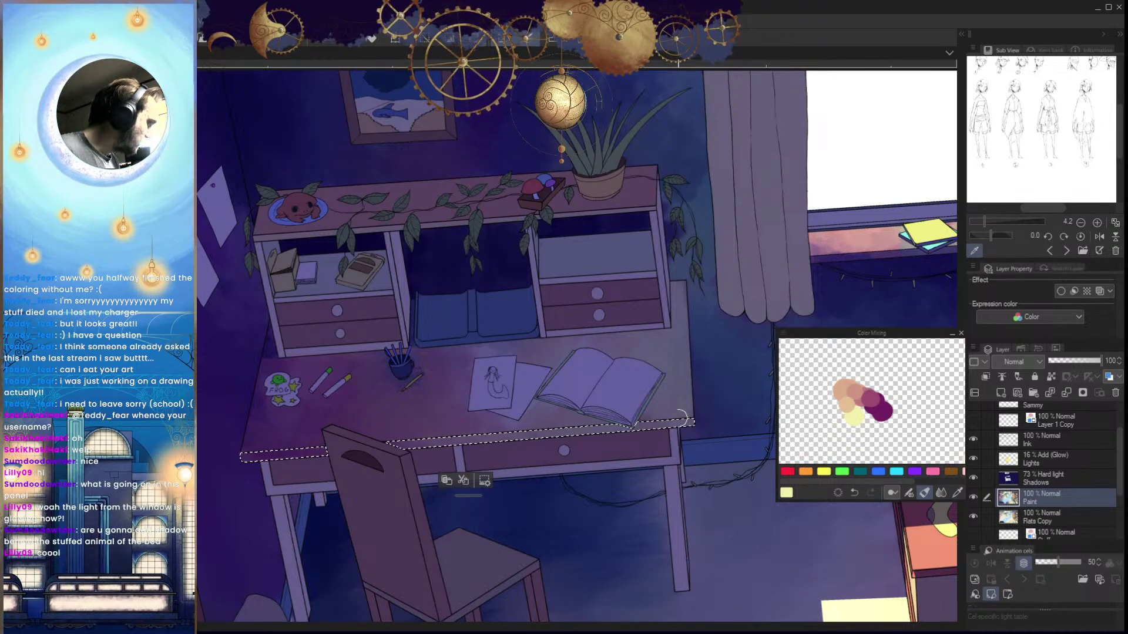
pyautogui.moveTo(667, 454); pyautogui.dragTo(658, 528)
# Compare the painted room with the Shadows layer hidden and shown, leaving the layer visible
pyautogui.click(973, 477)
pyautogui.click(974, 478)
pyautogui.scroll(3, 703, 508)
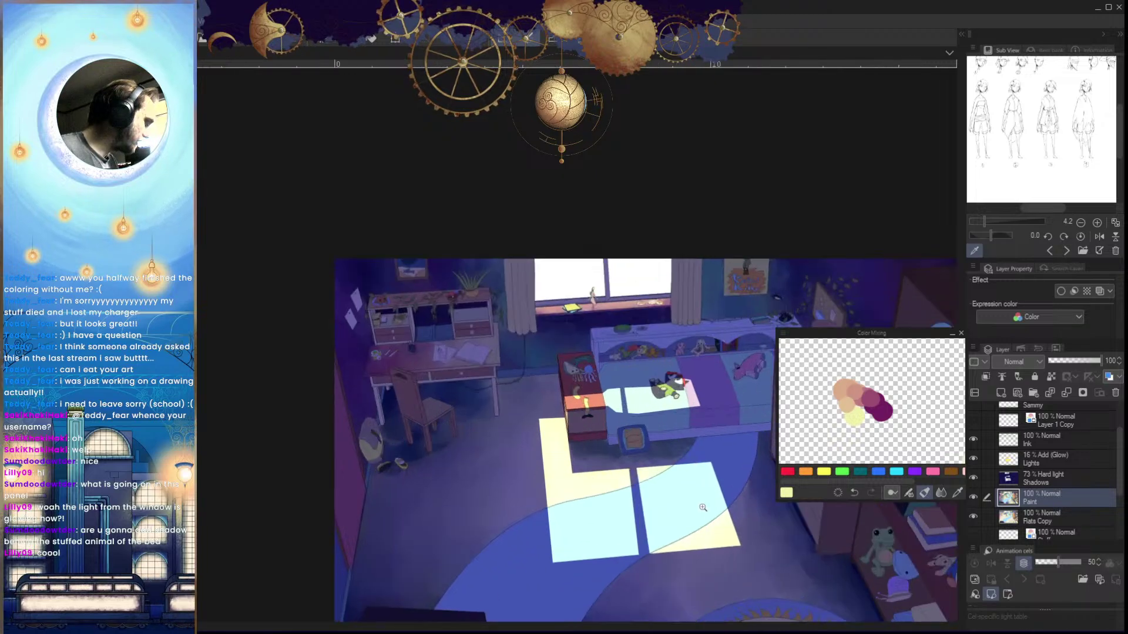
pyautogui.click(973, 478)
pyautogui.click(973, 478)
pyautogui.scroll(3, 571, 500)
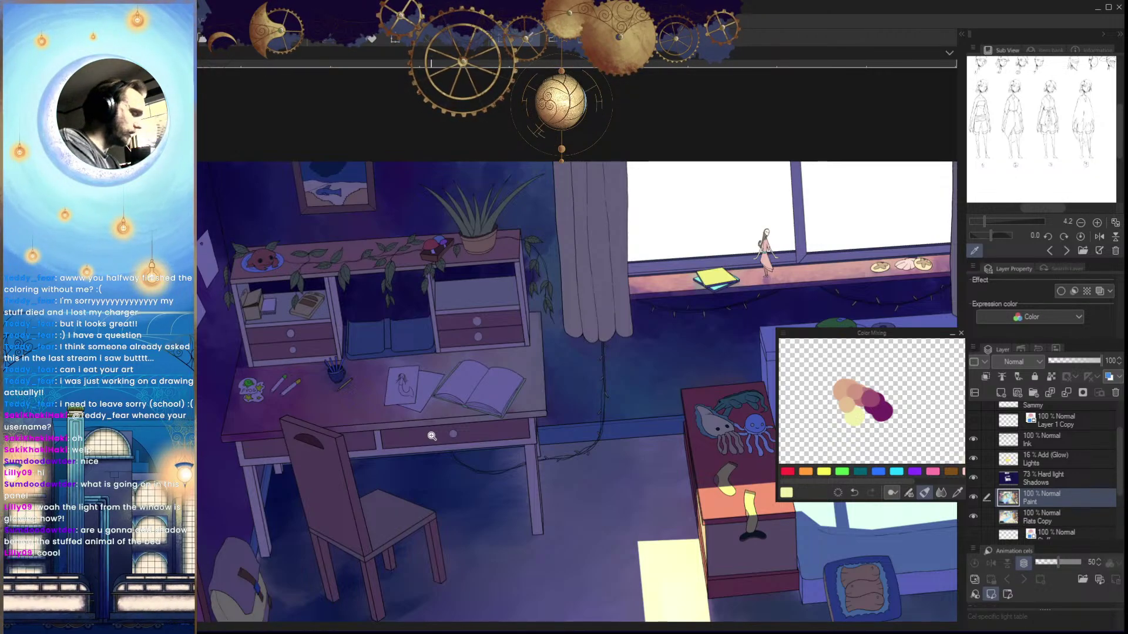
pyautogui.scroll(-5, 432, 436)
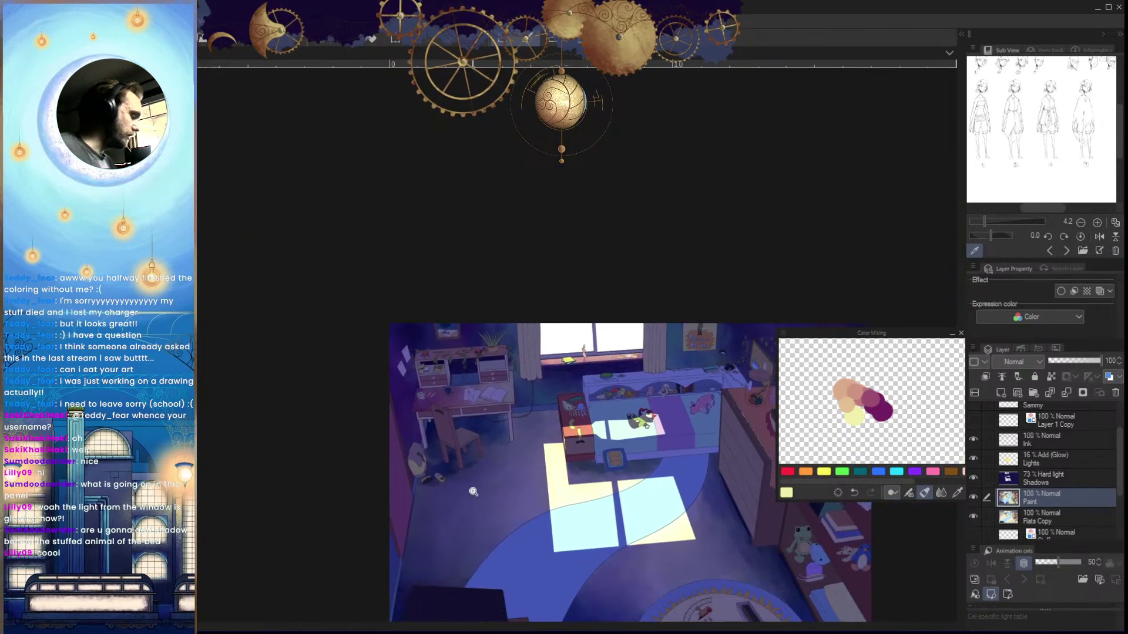
pyautogui.click(974, 478)
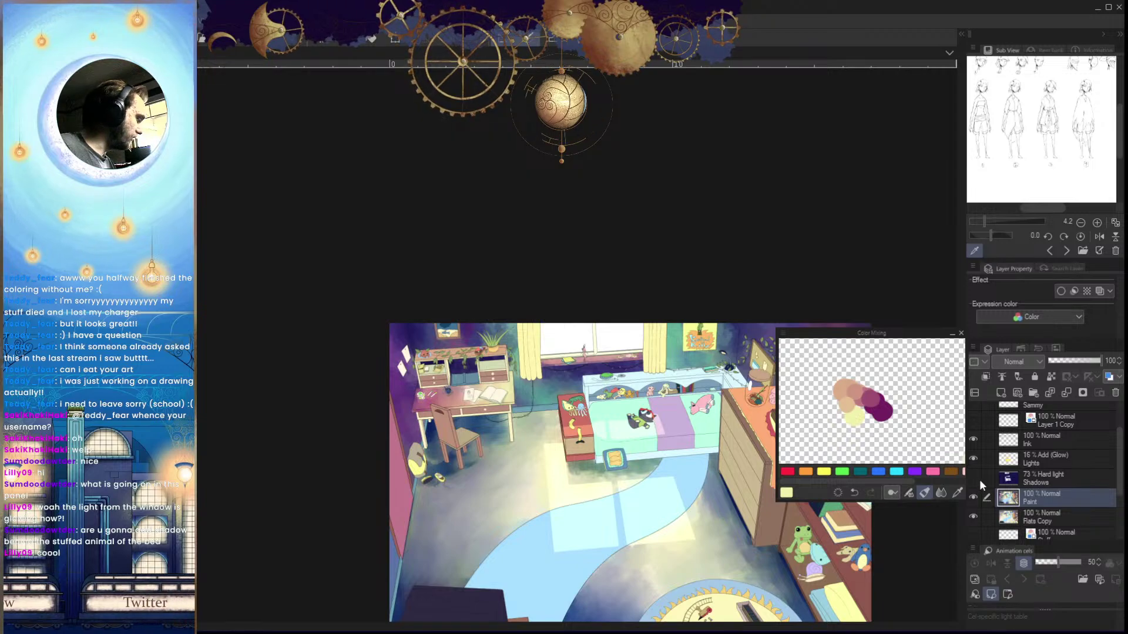
pyautogui.moveTo(758, 551); pyautogui.dragTo(674, 542)
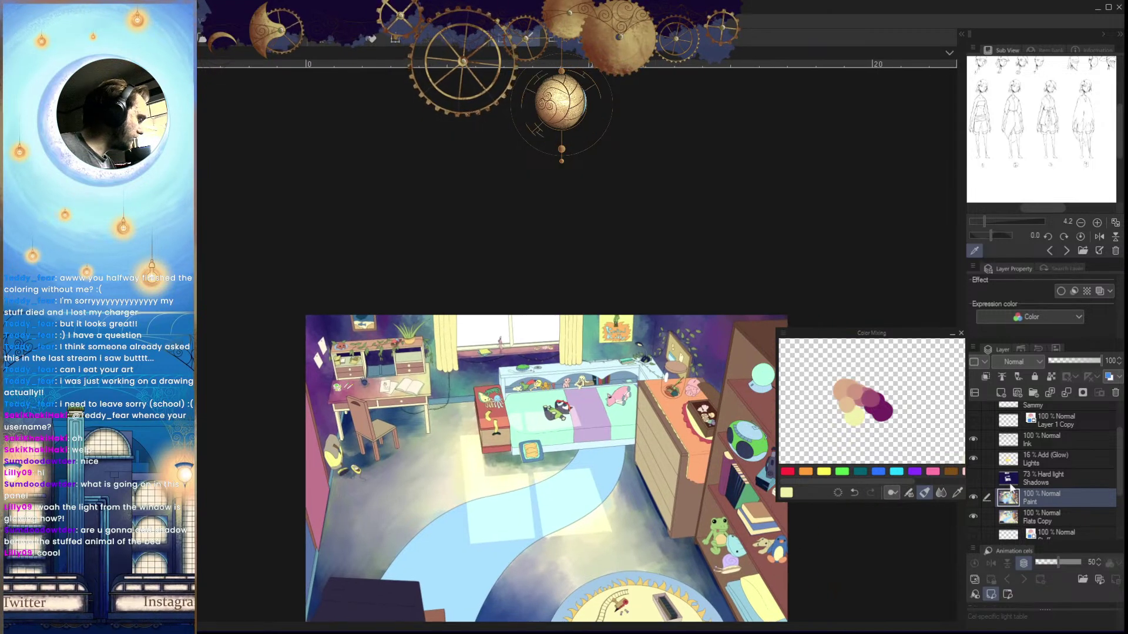
pyautogui.click(974, 478)
pyautogui.moveTo(487, 535); pyautogui.dragTo(510, 545)
pyautogui.scroll(2, 510, 545)
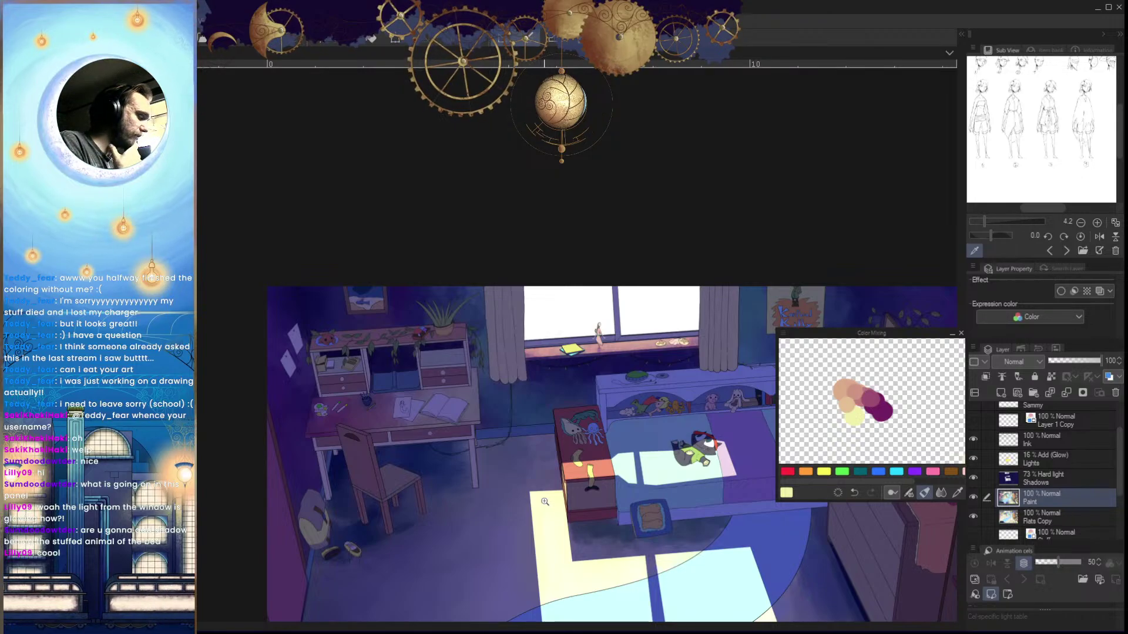
# Inspect the desk, its hutch and plant, the curtain and the windowsill up close and against the rest of the room
pyautogui.moveTo(545, 501); pyautogui.dragTo(561, 528)
pyautogui.moveTo(474, 473); pyautogui.dragTo(525, 498)
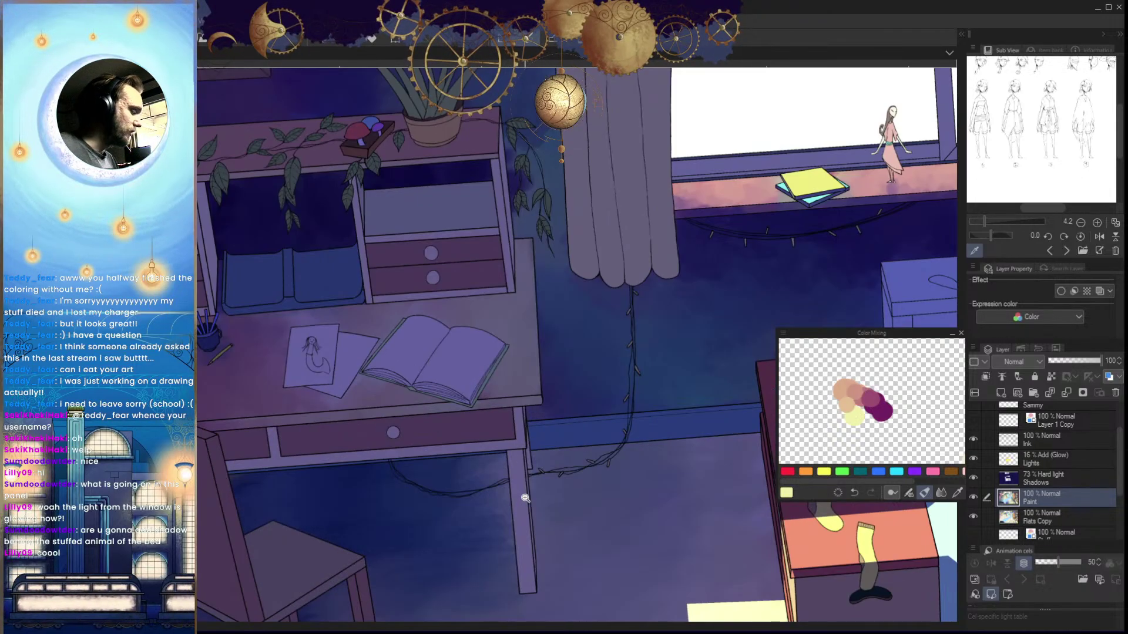
pyautogui.moveTo(569, 444); pyautogui.dragTo(573, 484)
pyautogui.scroll(-3, 573, 484)
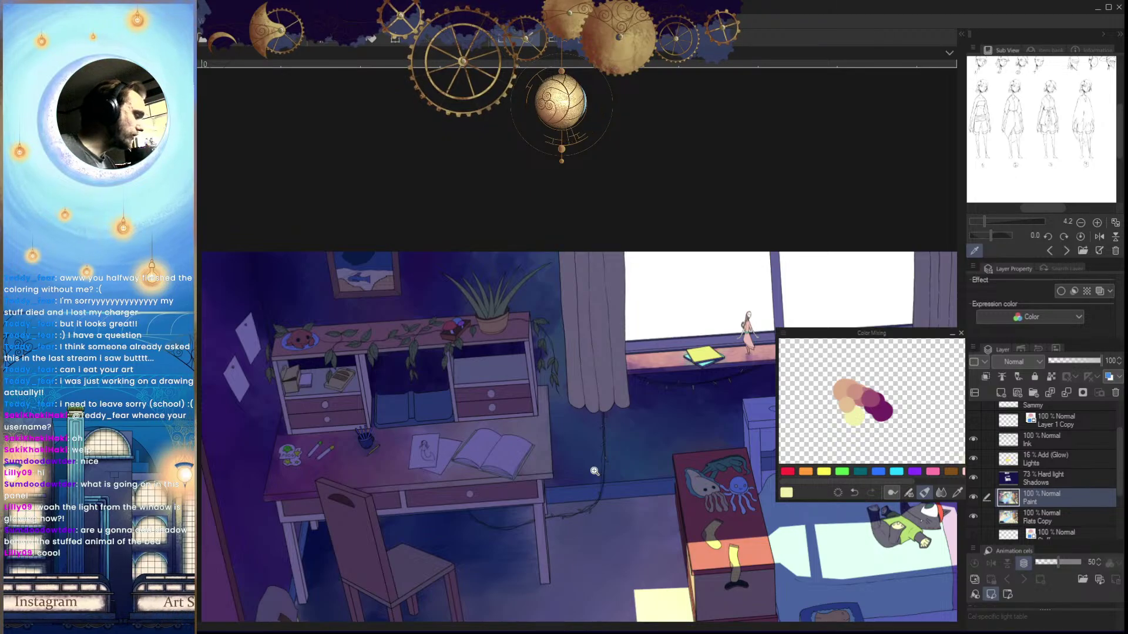
pyautogui.moveTo(594, 471); pyautogui.dragTo(590, 508)
pyautogui.moveTo(470, 394); pyautogui.dragTo(573, 406)
pyautogui.moveTo(637, 498); pyautogui.dragTo(633, 579)
pyautogui.moveTo(614, 517)
pyautogui.mouseDown()
pyautogui.moveTo(654, 488)
pyautogui.moveTo(611, 528)
pyautogui.mouseUp()
pyautogui.moveTo(611, 543); pyautogui.dragTo(562, 504)
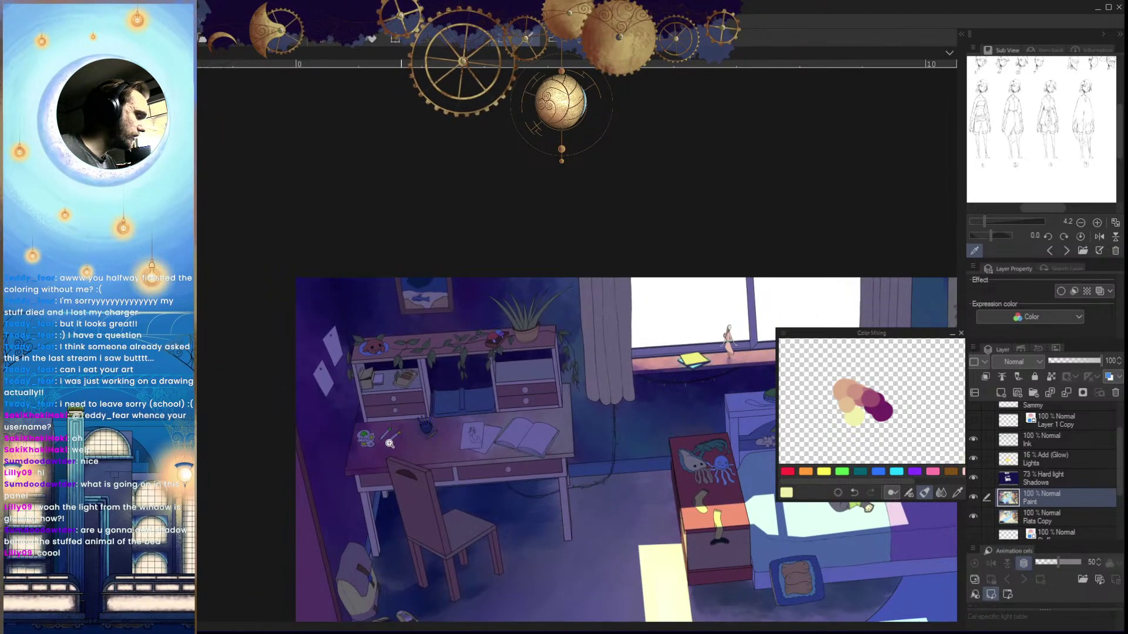
pyautogui.moveTo(382, 434); pyautogui.dragTo(442, 428)
pyautogui.moveTo(544, 519); pyautogui.dragTo(488, 520)
pyautogui.moveTo(601, 566); pyautogui.dragTo(579, 568)
pyautogui.moveTo(738, 536)
pyautogui.mouseDown()
pyautogui.moveTo(558, 503)
pyautogui.moveTo(419, 438)
pyautogui.mouseUp()
pyautogui.moveTo(582, 519); pyautogui.dragTo(466, 438)
pyautogui.moveTo(400, 465); pyautogui.dragTo(639, 529)
pyautogui.click(590, 428)
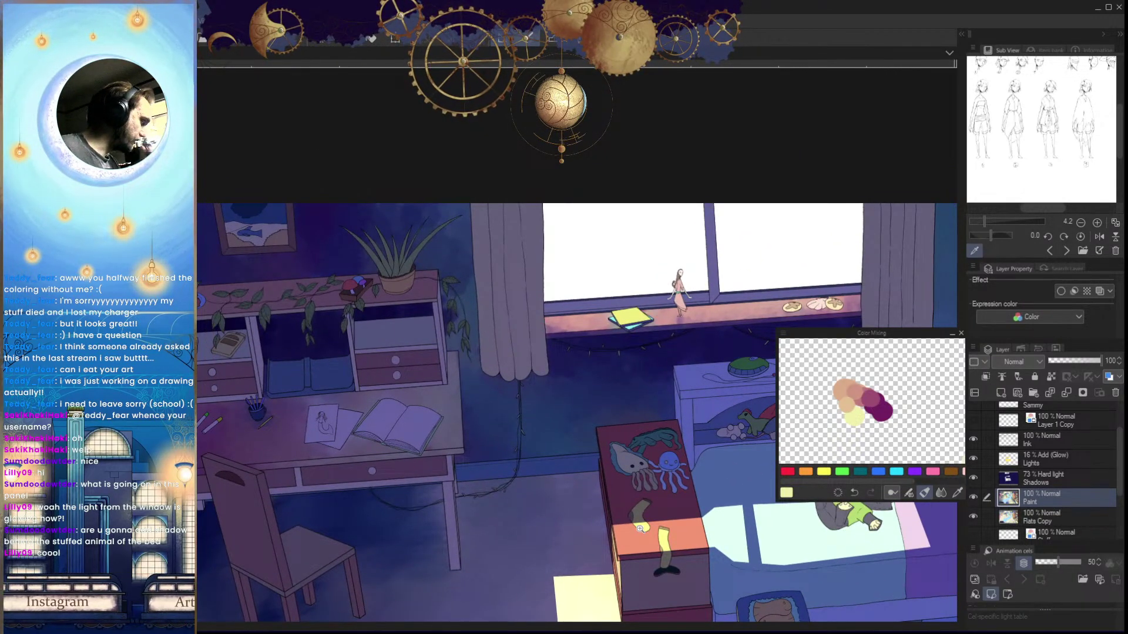
pyautogui.scroll(-3, 640, 529)
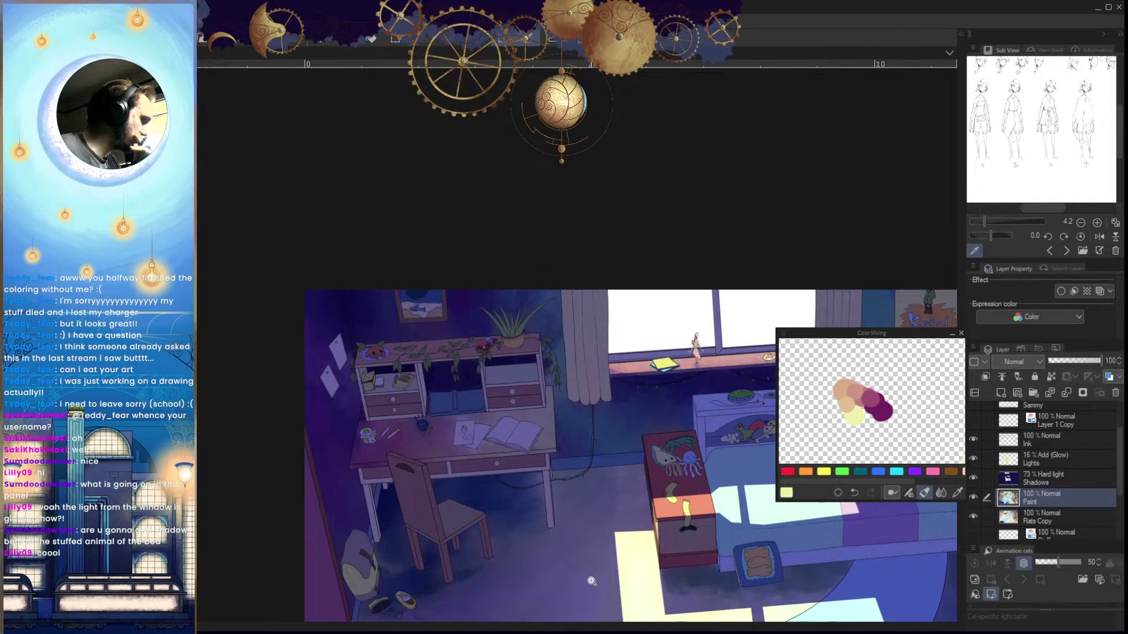
pyautogui.scroll(4, 633, 522)
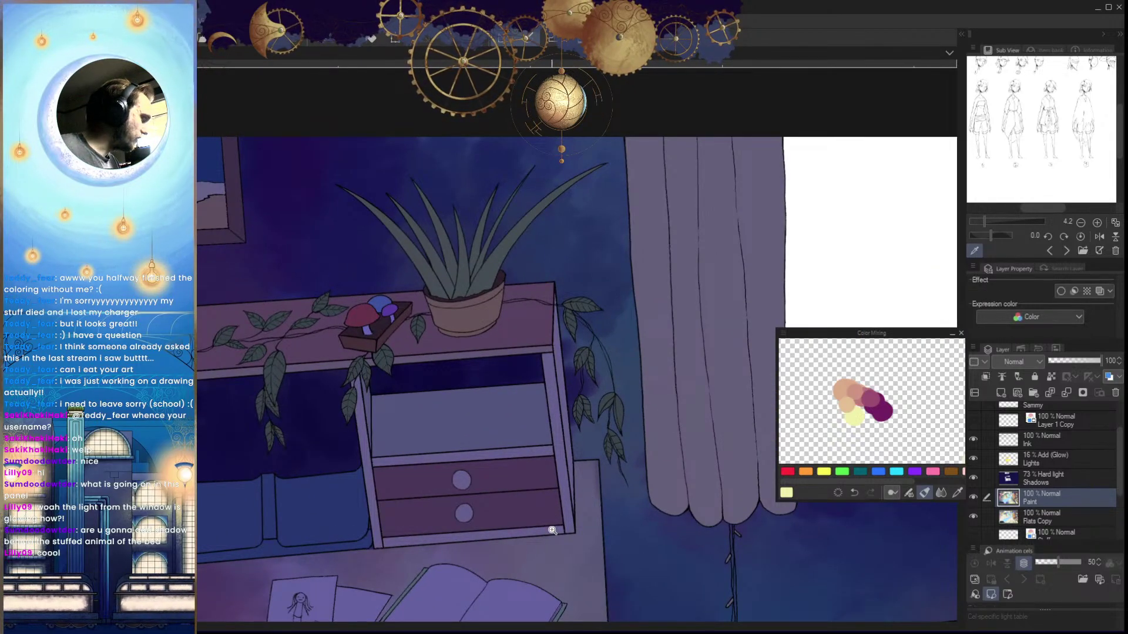
# Select the desk hutch's top surface from the Flats Copy layer, return to the Paint layer and pick the mixed dark purple
pyautogui.moveTo(551, 558); pyautogui.dragTo(693, 575)
pyautogui.click(1040, 514)
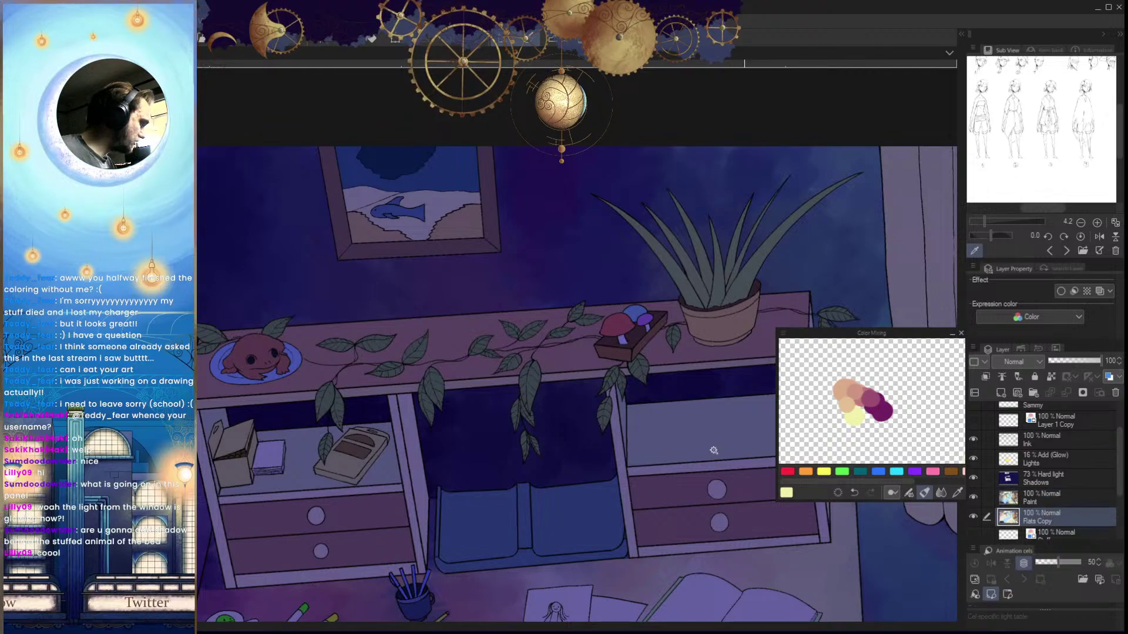
pyautogui.click(685, 358)
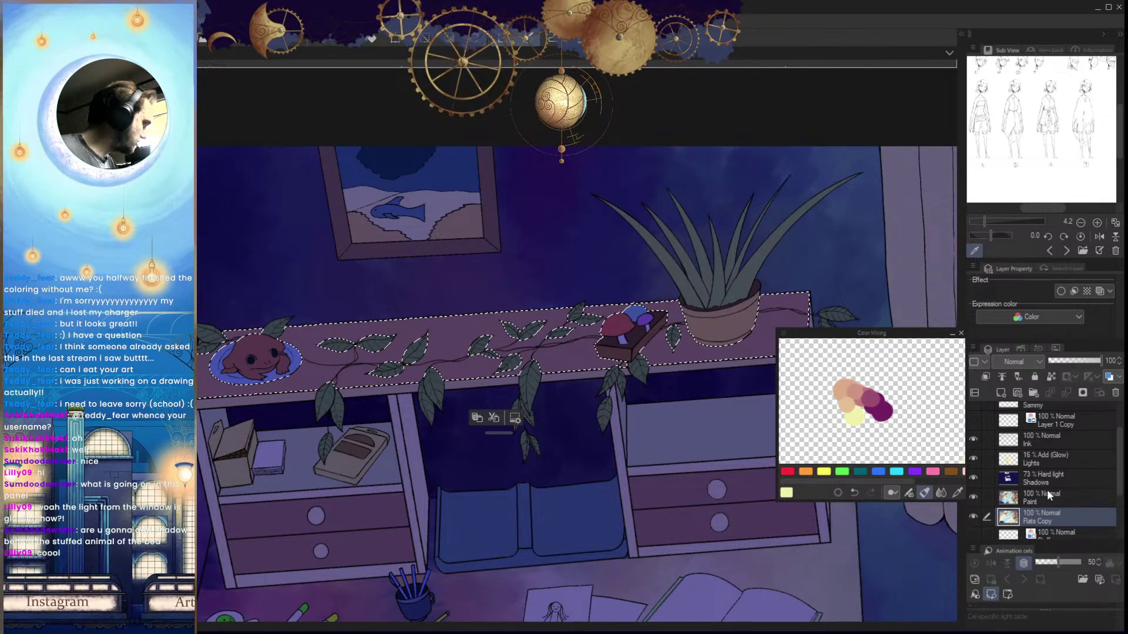
pyautogui.click(1027, 496)
pyautogui.moveTo(598, 447); pyautogui.dragTo(633, 403)
pyautogui.scroll(-3, 599, 430)
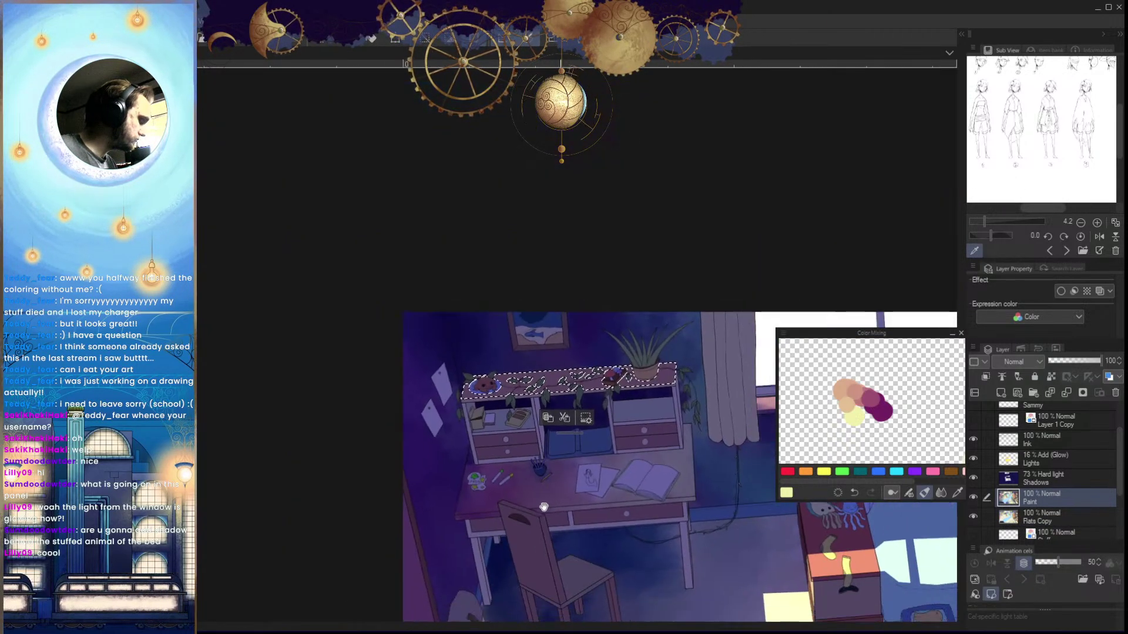
pyautogui.moveTo(544, 505); pyautogui.dragTo(506, 519)
pyautogui.scroll(1, 527, 514)
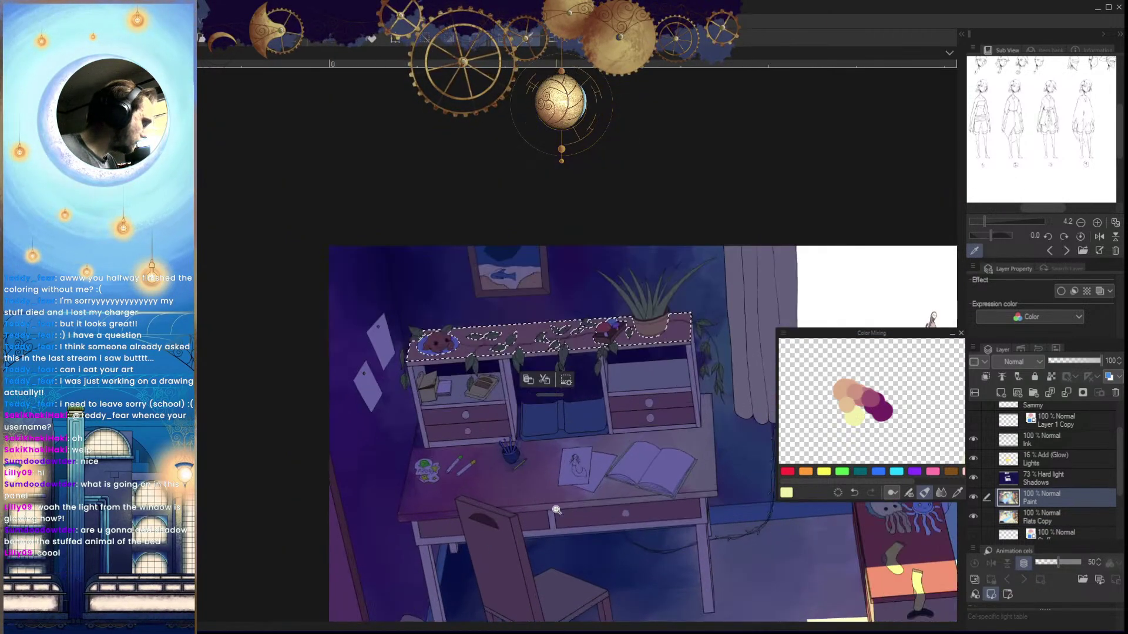
pyautogui.keyDown('alt'); pyautogui.click(884, 412); pyautogui.keyUp('alt')
pyautogui.scroll(5, 462, 413)
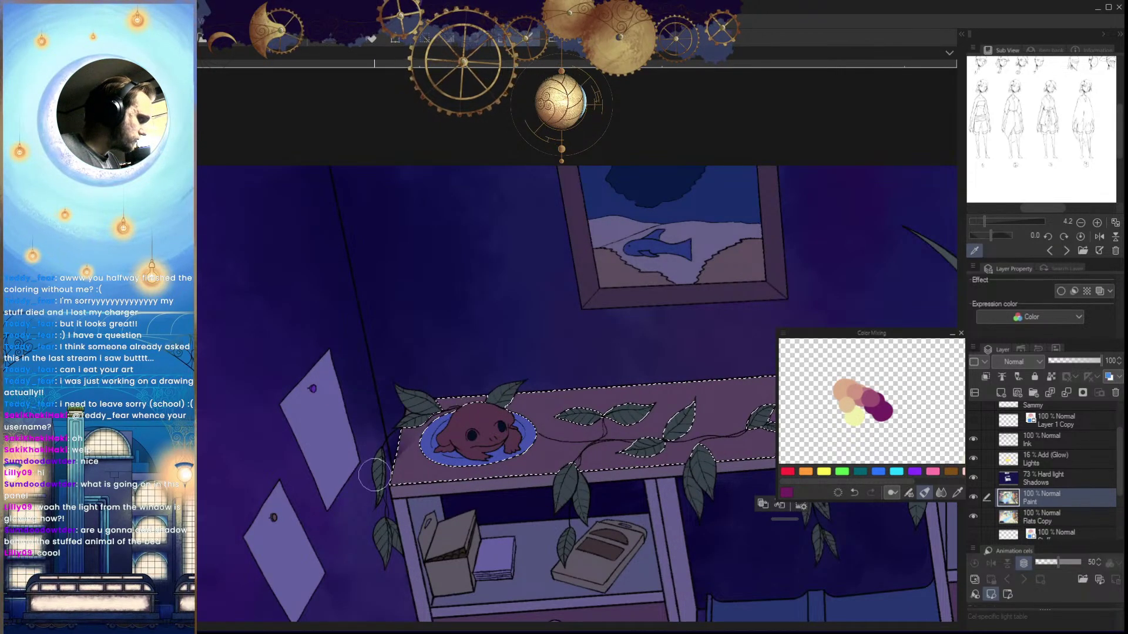
# Add the small gap between the leaves behind the frog to the selection using the Flats Copy layer, and return to the Paint layer
pyautogui.click(1041, 519)
pyautogui.moveTo(410, 421); pyautogui.dragTo(552, 470)
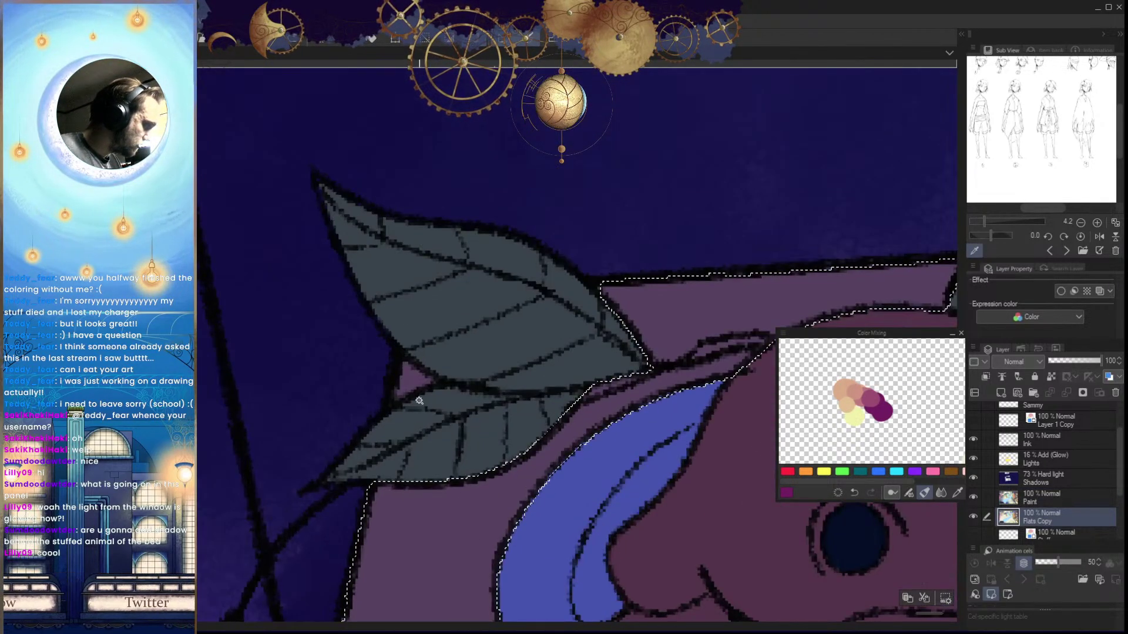
pyautogui.moveTo(584, 413); pyautogui.dragTo(516, 453)
pyautogui.moveTo(710, 521); pyautogui.dragTo(645, 514)
pyautogui.scroll(-2, 645, 515)
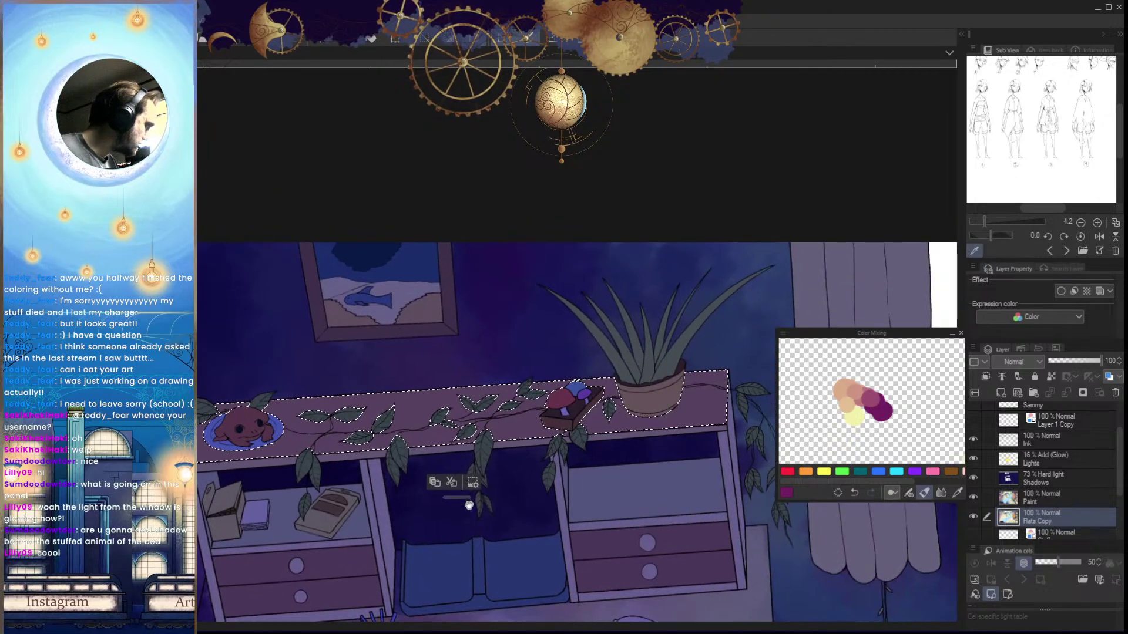
pyautogui.scroll(3, 735, 400)
pyautogui.scroll(-4, 629, 471)
pyautogui.scroll(3, 505, 470)
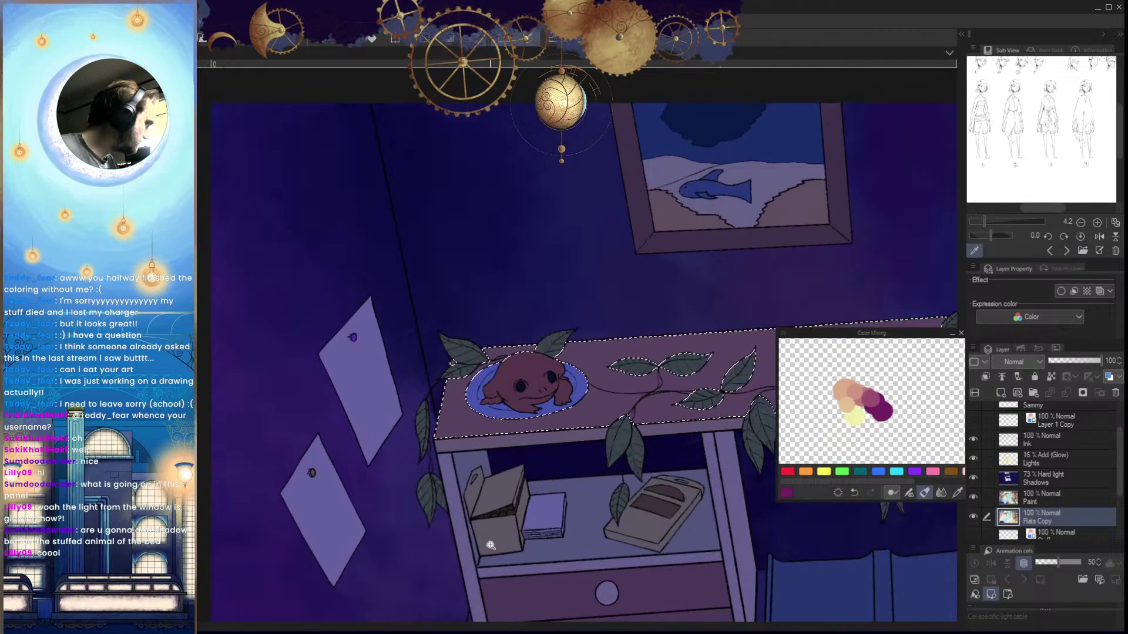
pyautogui.click(1046, 495)
# Shade the left end of the hutch top around the frog's plate with the dark purple
pyautogui.scroll(1, 408, 360)
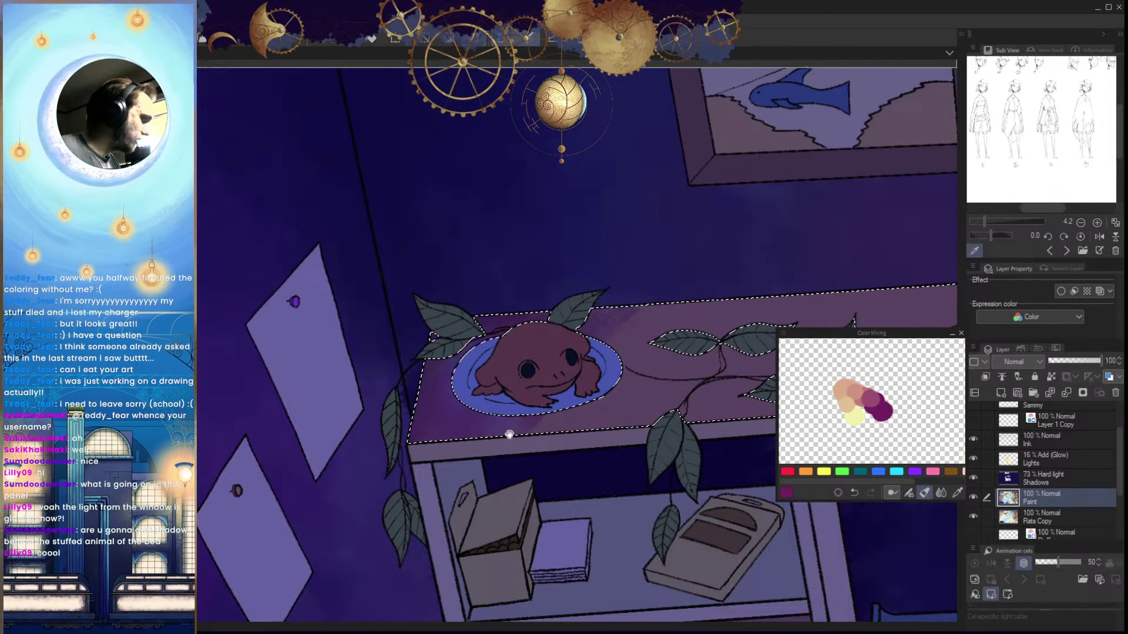
pyautogui.scroll(4, 510, 435)
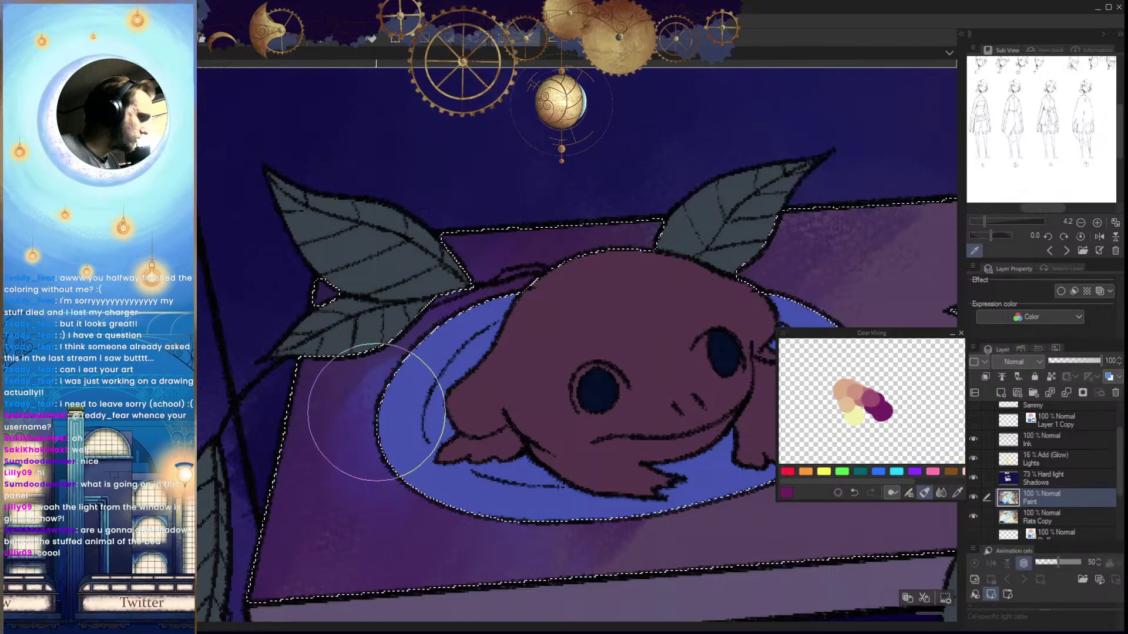
pyautogui.scroll(-4, 414, 420)
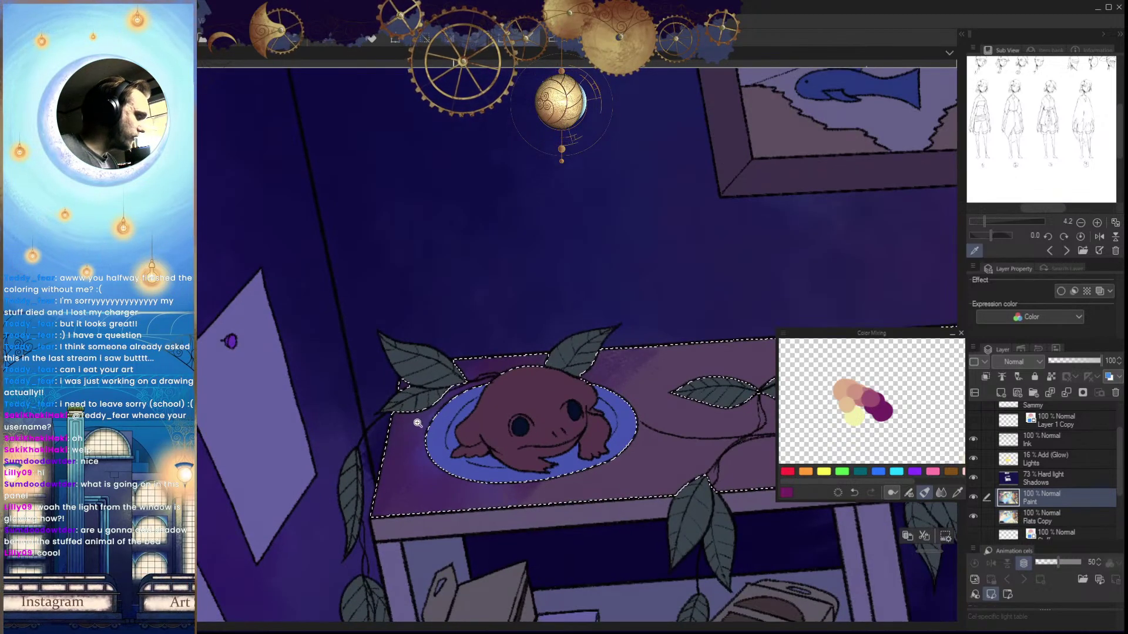
pyautogui.moveTo(399, 494)
pyautogui.mouseDown()
pyautogui.moveTo(411, 463)
pyautogui.moveTo(398, 460)
pyautogui.moveTo(417, 446)
pyautogui.moveTo(442, 443)
pyautogui.moveTo(440, 491)
pyautogui.moveTo(481, 491)
pyautogui.mouseUp()
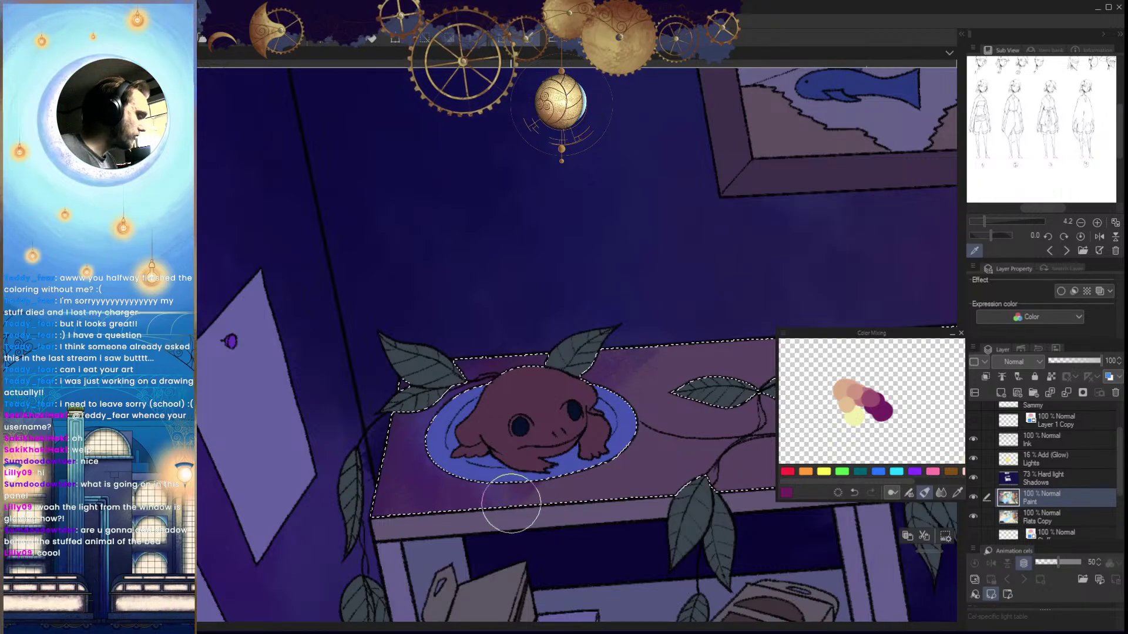
pyautogui.moveTo(616, 444); pyautogui.dragTo(590, 446)
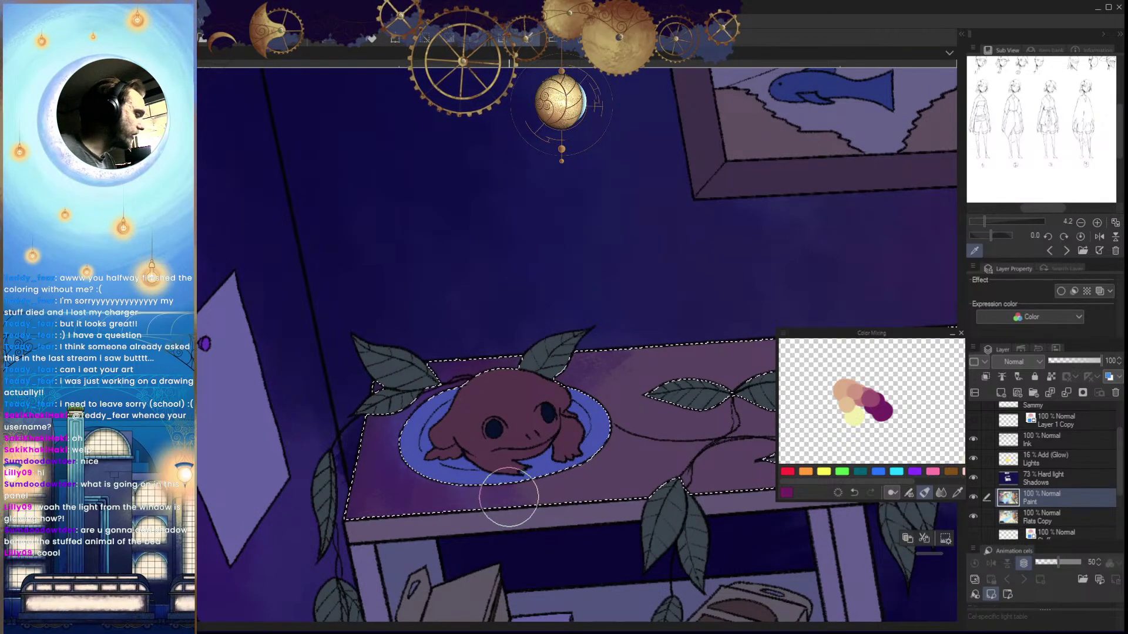
pyautogui.moveTo(666, 446); pyautogui.dragTo(605, 404)
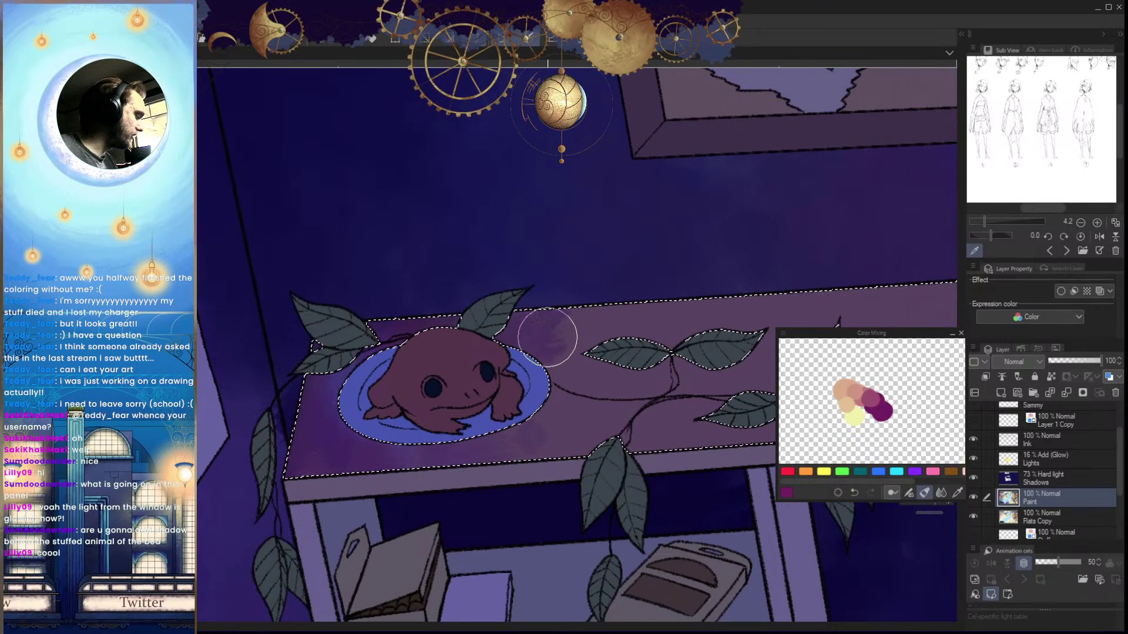
pyautogui.moveTo(547, 341); pyautogui.dragTo(599, 315)
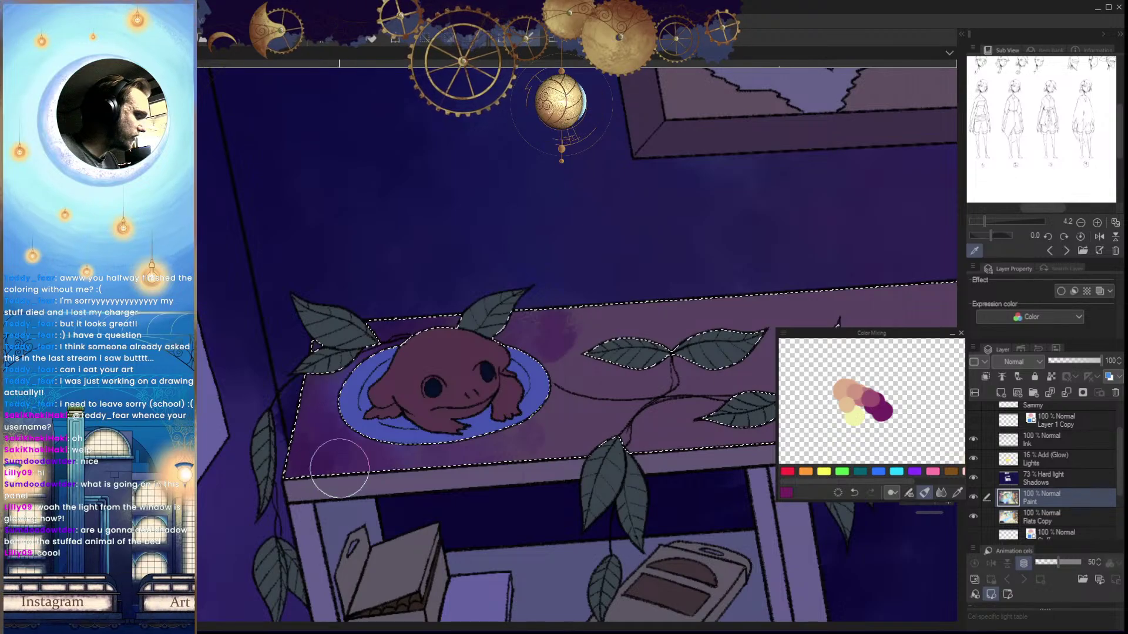
# Compare the painted room with the Ink layer hidden and shown, leaving the layer visible
pyautogui.scroll(-3, 545, 450)
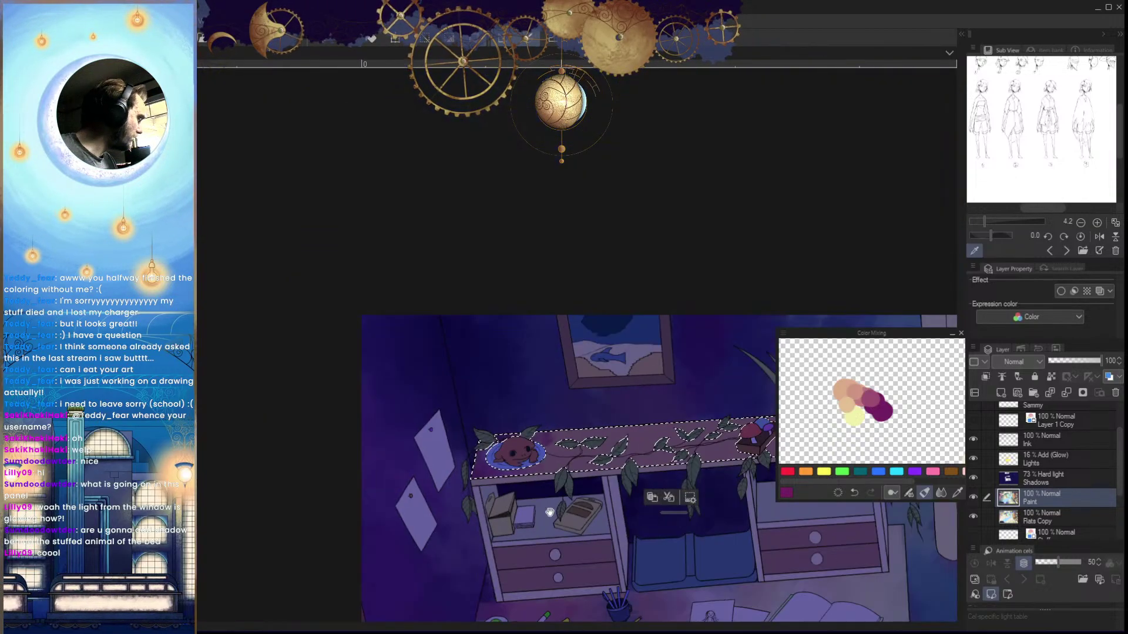
pyautogui.moveTo(549, 511); pyautogui.dragTo(373, 445)
pyautogui.click(973, 440)
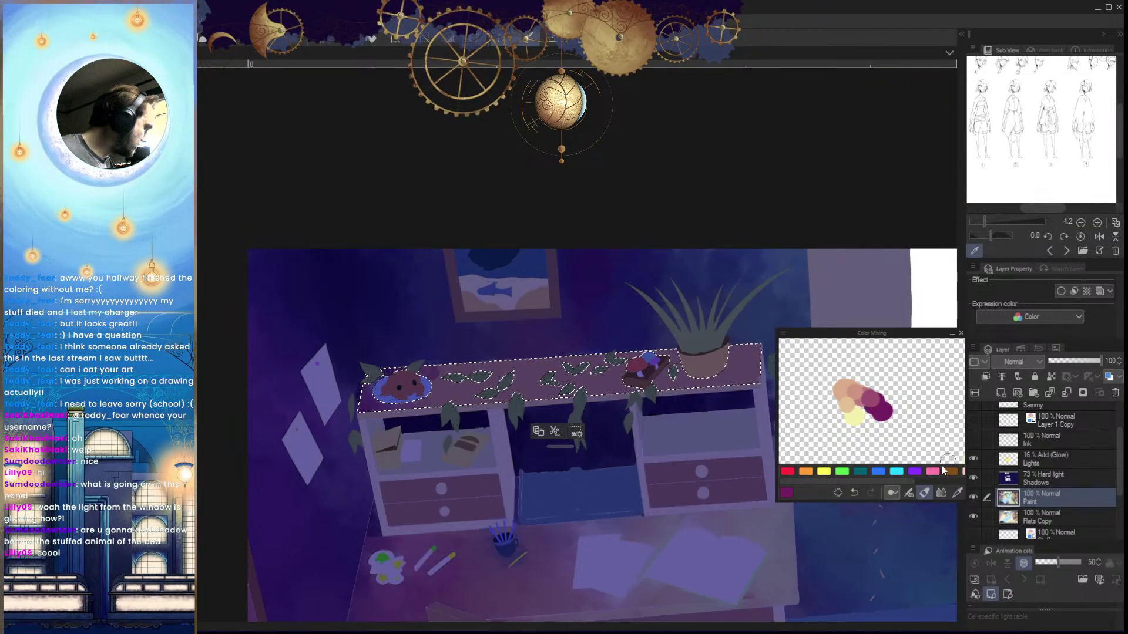
pyautogui.moveTo(758, 523)
pyautogui.mouseDown()
pyautogui.moveTo(705, 523)
pyautogui.moveTo(582, 461)
pyautogui.moveTo(501, 521)
pyautogui.mouseUp()
pyautogui.scroll(-3, 501, 521)
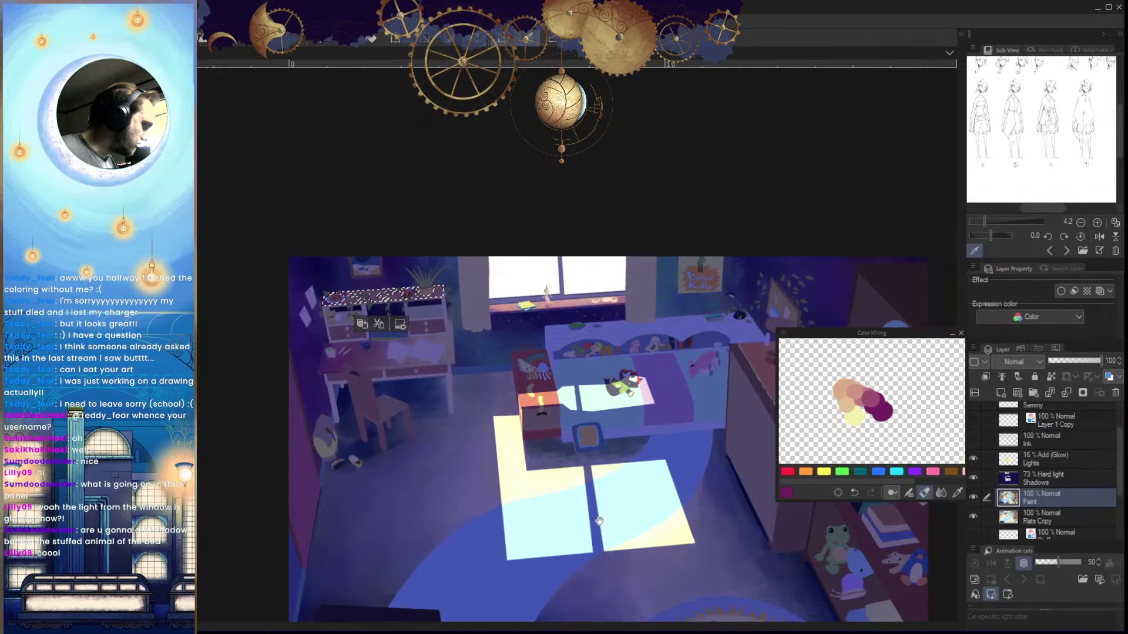
pyautogui.moveTo(640, 553); pyautogui.dragTo(643, 564)
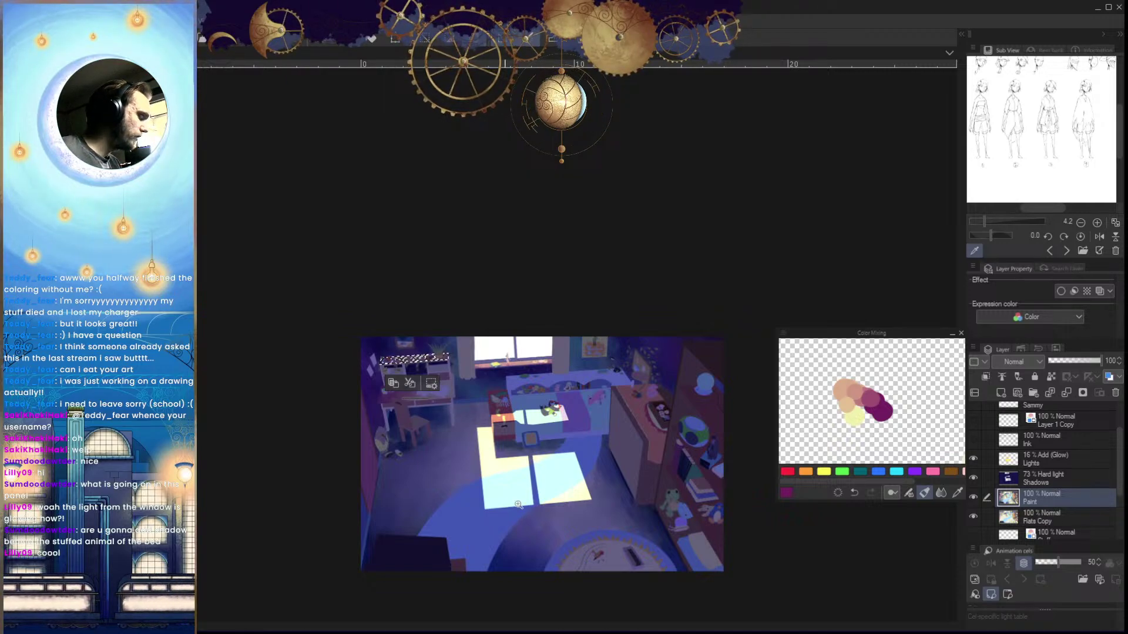
pyautogui.moveTo(421, 443); pyautogui.dragTo(476, 485)
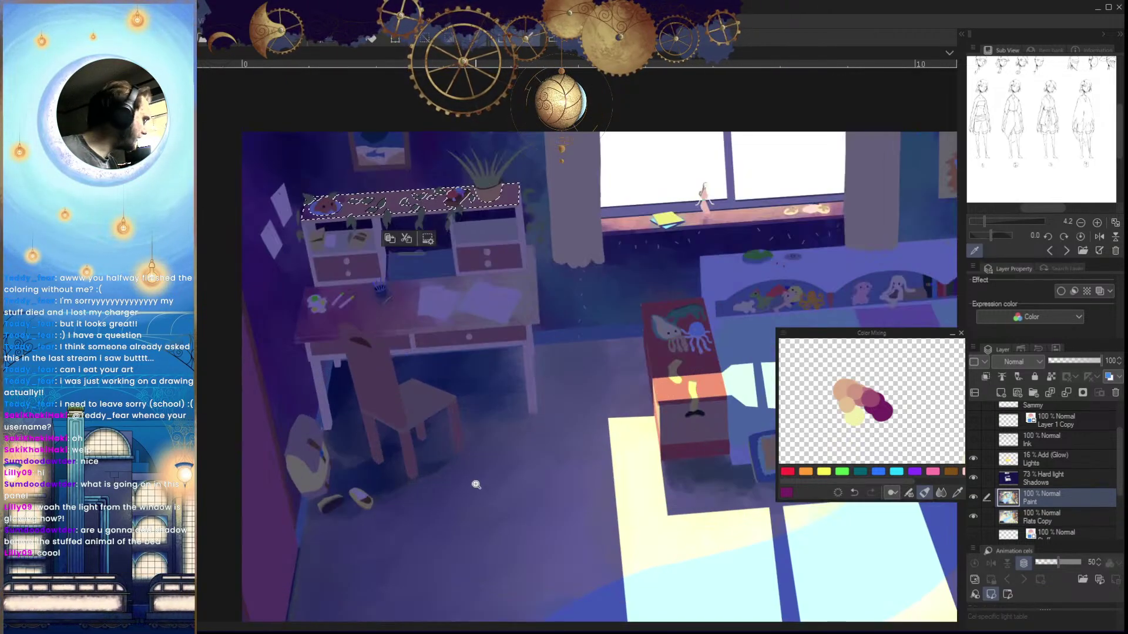
pyautogui.click(973, 440)
# Enlarge the brush and extend the dark purple shading from the frog's plate to the first vine leaves on the hutch top
pyautogui.moveTo(597, 418); pyautogui.dragTo(693, 577)
pyautogui.moveTo(439, 373)
pyautogui.mouseDown()
pyautogui.moveTo(502, 439)
pyautogui.moveTo(525, 486)
pyautogui.mouseUp()
pyautogui.moveTo(413, 427); pyautogui.dragTo(448, 437)
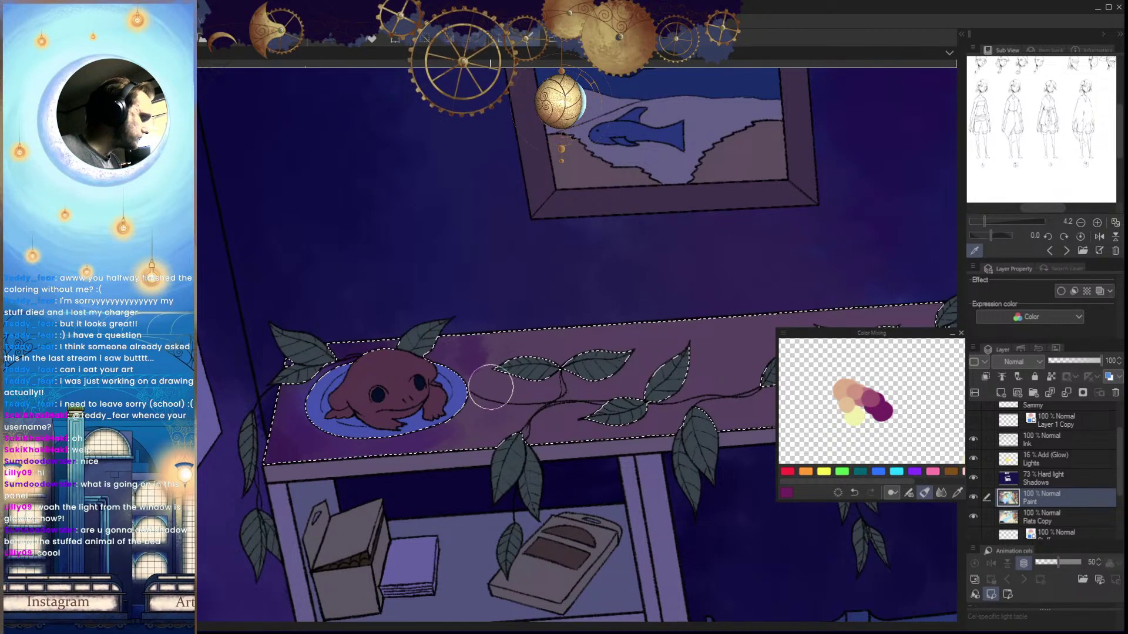
pyautogui.press(']')
pyautogui.press(']')
pyautogui.press(']')
pyautogui.press(']')
pyautogui.press(']')
pyautogui.press(']')
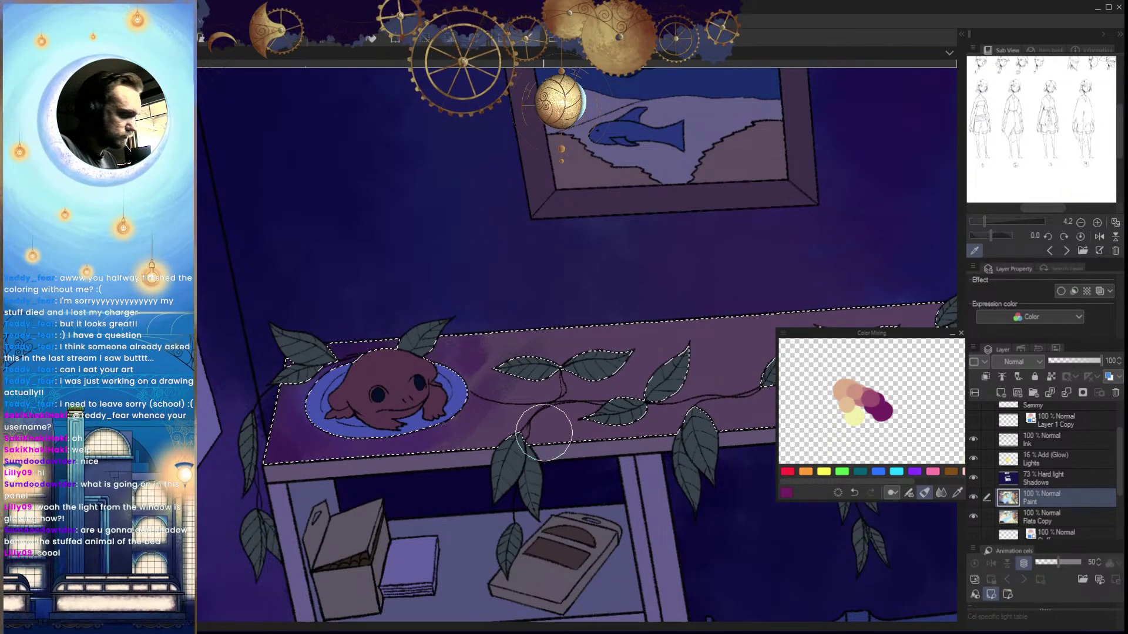
pyautogui.moveTo(458, 444)
pyautogui.mouseDown()
pyautogui.moveTo(479, 362)
pyautogui.moveTo(584, 350)
pyautogui.moveTo(596, 365)
pyautogui.moveTo(498, 402)
pyautogui.moveTo(303, 382)
pyautogui.moveTo(324, 361)
pyautogui.moveTo(340, 446)
pyautogui.moveTo(358, 439)
pyautogui.moveTo(327, 407)
pyautogui.moveTo(329, 423)
pyautogui.moveTo(429, 380)
pyautogui.moveTo(513, 379)
pyautogui.moveTo(352, 423)
pyautogui.moveTo(277, 390)
pyautogui.moveTo(267, 436)
pyautogui.moveTo(285, 393)
pyautogui.moveTo(350, 343)
pyautogui.moveTo(303, 331)
pyautogui.moveTo(288, 378)
pyautogui.moveTo(311, 329)
pyautogui.moveTo(333, 458)
pyautogui.moveTo(309, 415)
pyautogui.moveTo(325, 407)
pyautogui.moveTo(340, 437)
pyautogui.moveTo(417, 456)
pyautogui.moveTo(406, 479)
pyautogui.moveTo(408, 469)
pyautogui.moveTo(287, 437)
pyautogui.moveTo(361, 450)
pyautogui.moveTo(301, 392)
pyautogui.mouseUp()
# Reduce the brush and blend the purple shading along the hutch top among the vine leaves toward the mushrooms
pyautogui.press('[')
pyautogui.press('[')
pyautogui.press('[')
pyautogui.press('[')
pyautogui.press('[')
pyautogui.moveTo(484, 411); pyautogui.dragTo(360, 358)
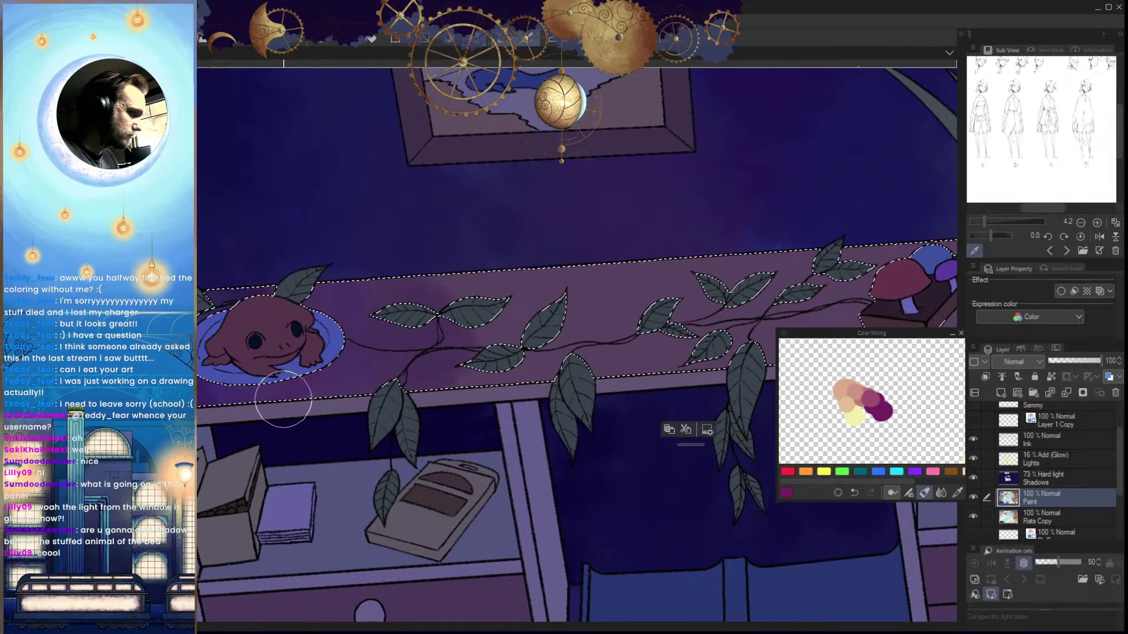
pyautogui.moveTo(423, 331)
pyautogui.mouseDown()
pyautogui.moveTo(474, 299)
pyautogui.moveTo(466, 291)
pyautogui.moveTo(434, 309)
pyautogui.moveTo(478, 385)
pyautogui.moveTo(449, 392)
pyautogui.moveTo(469, 386)
pyautogui.moveTo(452, 331)
pyautogui.moveTo(461, 276)
pyautogui.mouseUp()
pyautogui.scroll(-2, 576, 354)
pyautogui.moveTo(572, 417); pyautogui.dragTo(447, 462)
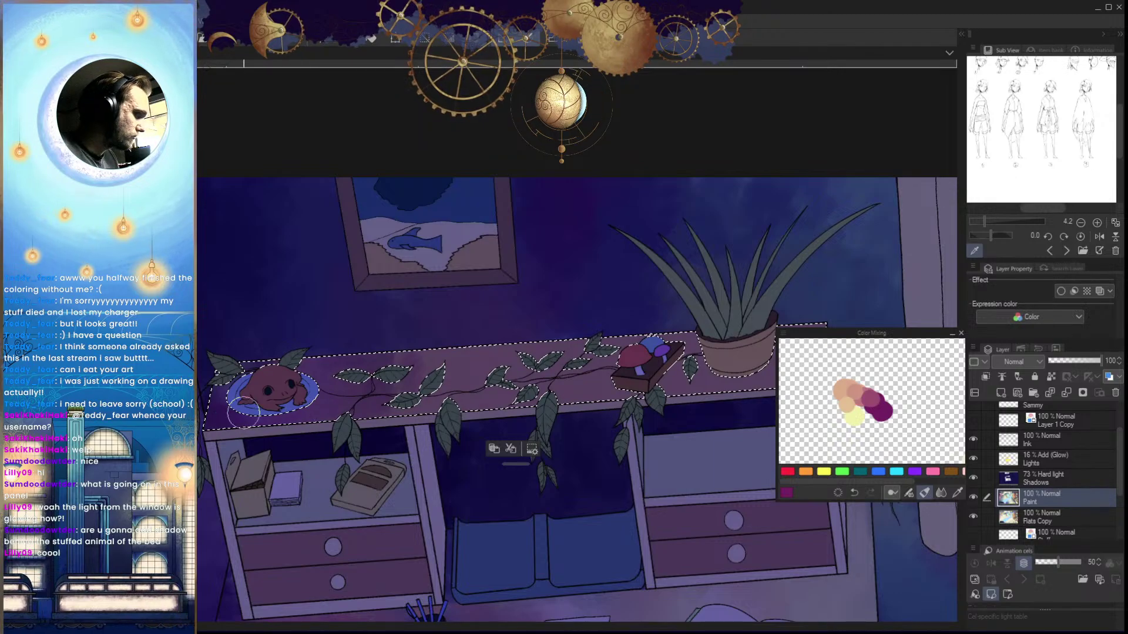
pyautogui.moveTo(271, 387); pyautogui.dragTo(332, 391)
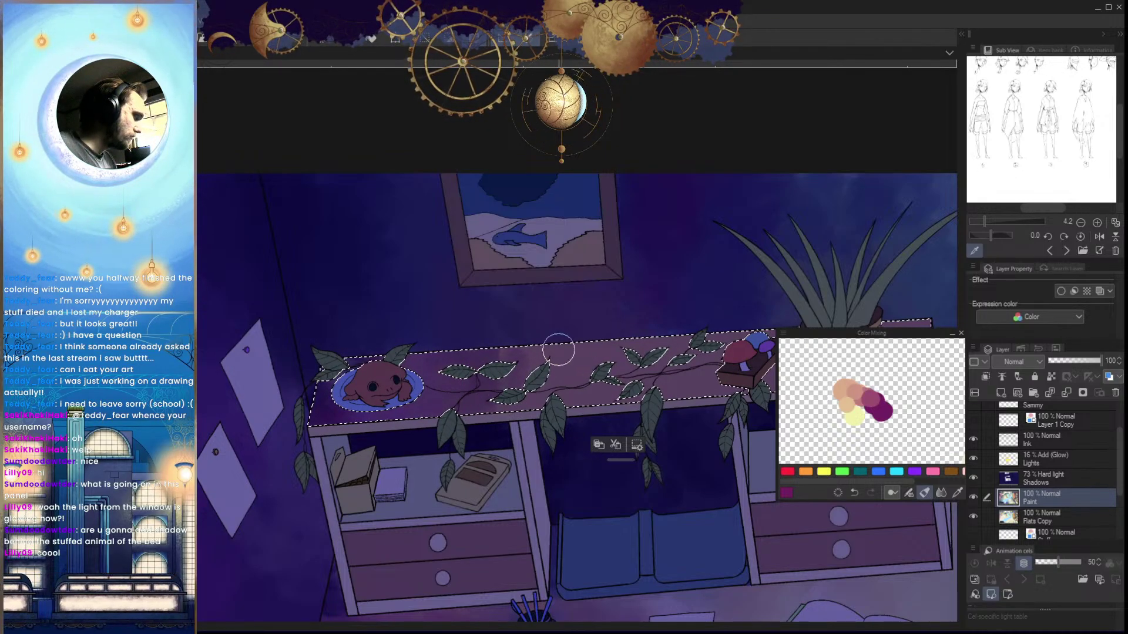
pyautogui.moveTo(633, 418); pyautogui.dragTo(473, 419)
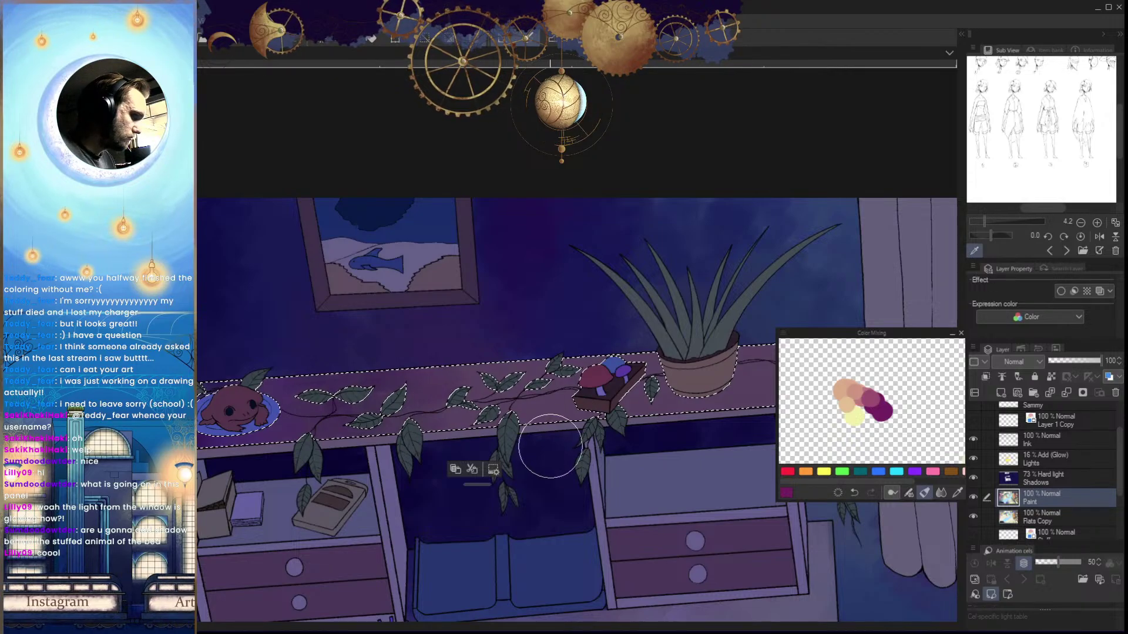
# Deepen the shading on the left half of the hutch top, alternating dark blue and purple sampled from the painting
pyautogui.moveTo(511, 491)
pyautogui.mouseDown()
pyautogui.moveTo(486, 525)
pyautogui.moveTo(590, 495)
pyautogui.mouseUp()
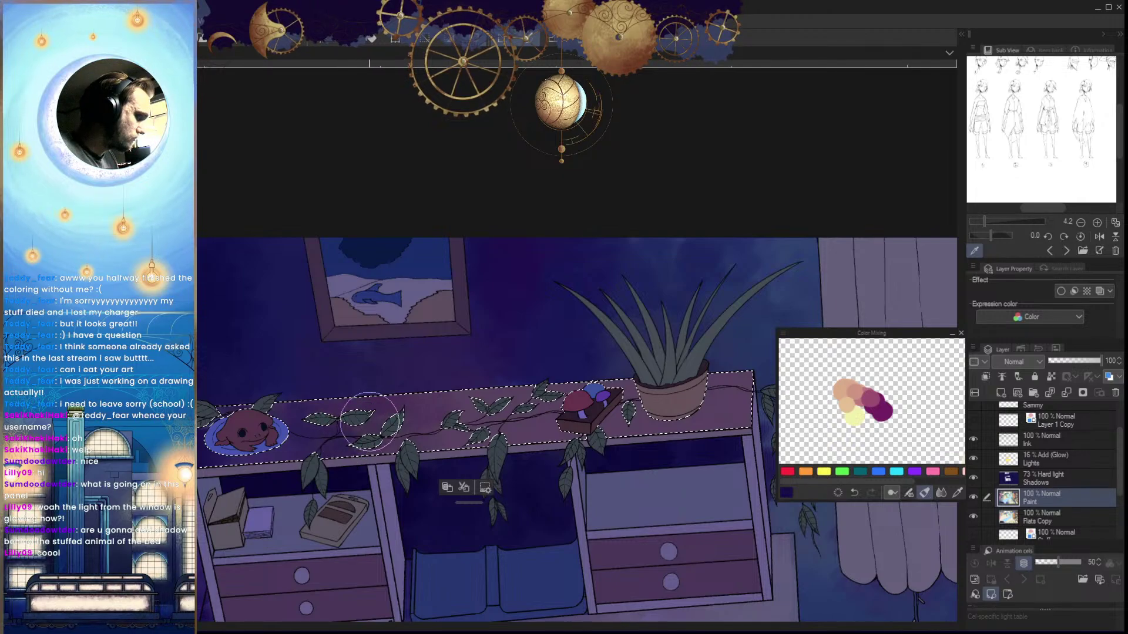
pyautogui.press('x')
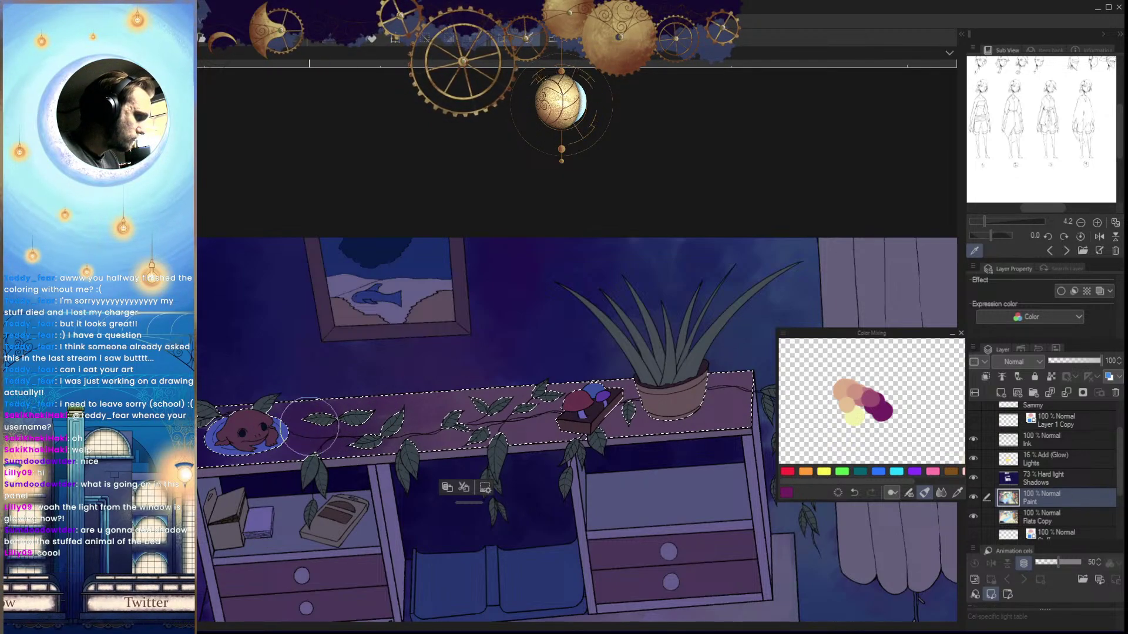
pyautogui.keyDown('alt'); pyautogui.click(227, 469); pyautogui.keyUp('alt')
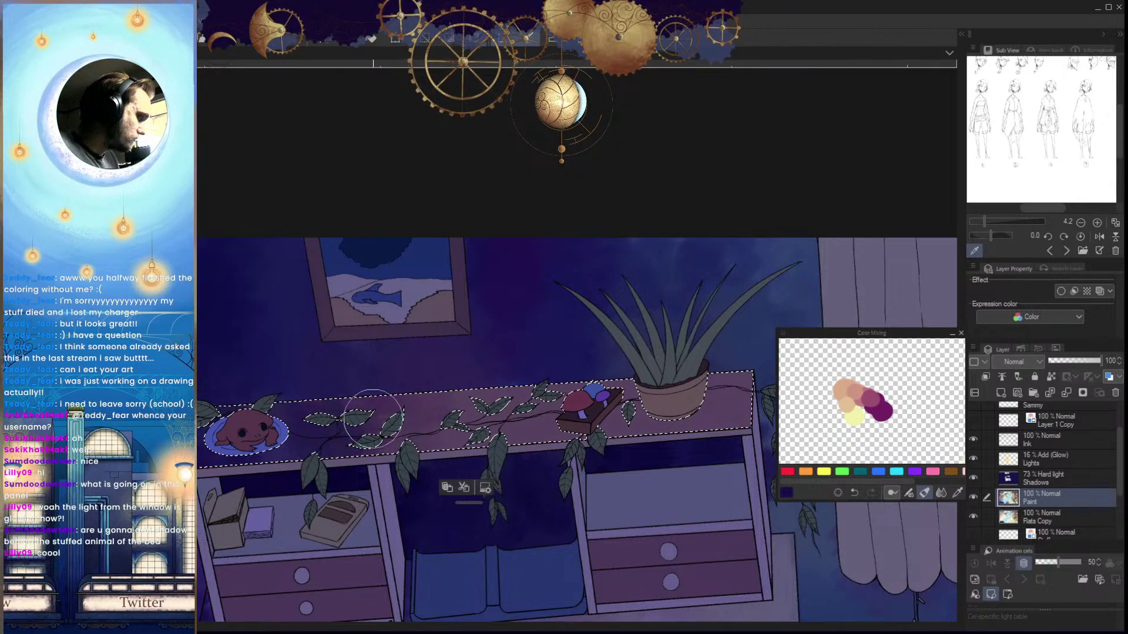
pyautogui.keyDown('alt'); pyautogui.click(410, 391); pyautogui.keyUp('alt')
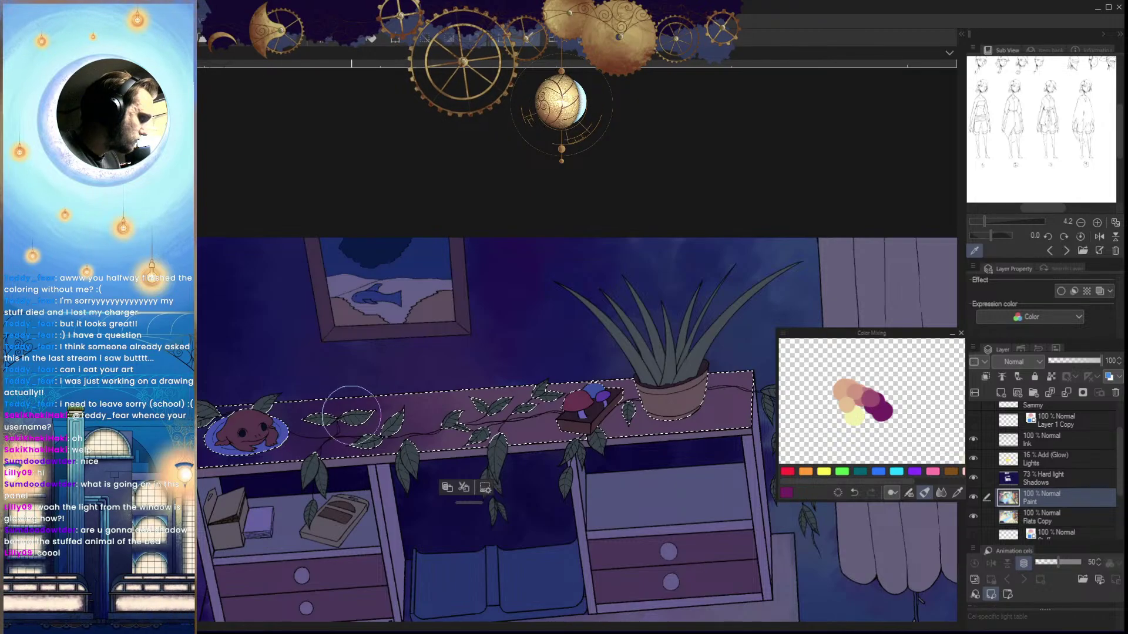
pyautogui.moveTo(413, 508); pyautogui.dragTo(413, 503)
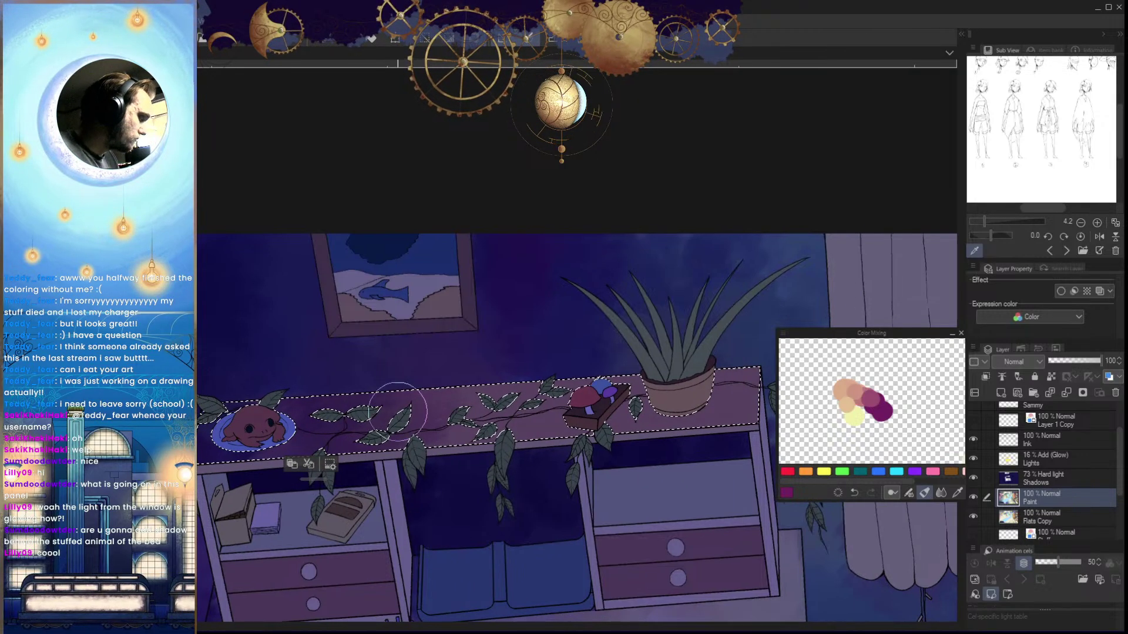
pyautogui.moveTo(525, 515)
pyautogui.mouseDown()
pyautogui.moveTo(397, 541)
pyautogui.moveTo(379, 526)
pyautogui.mouseUp()
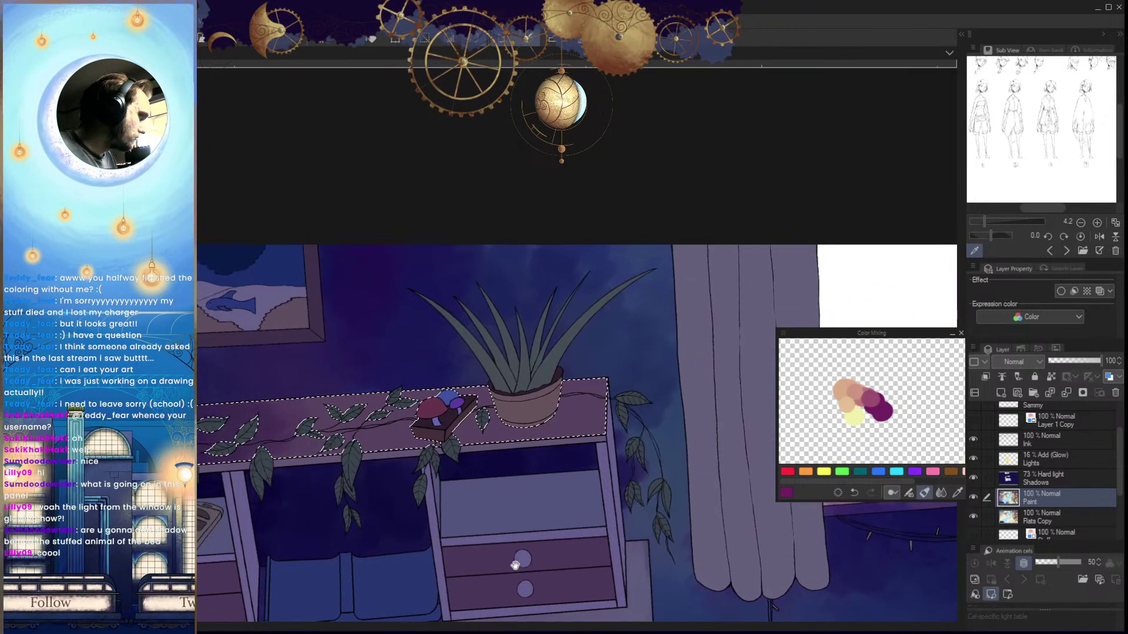
# Brush pale yellow light onto the hutch top among the vine leaves between the frog's plate and the mushrooms
pyautogui.click(858, 422)
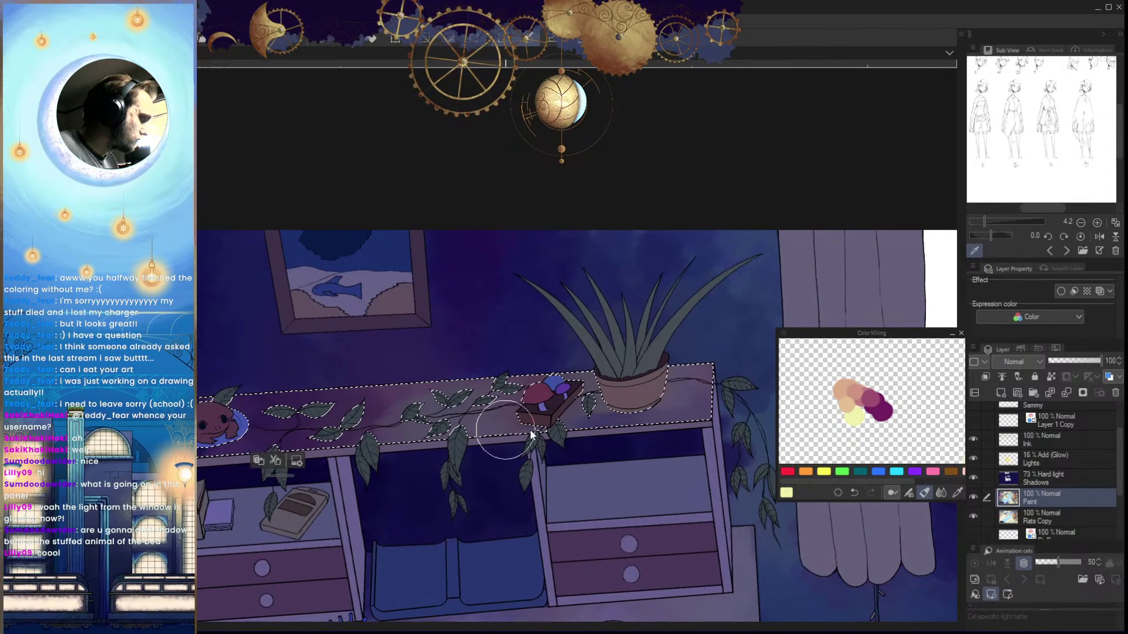
pyautogui.moveTo(353, 408); pyautogui.dragTo(459, 392)
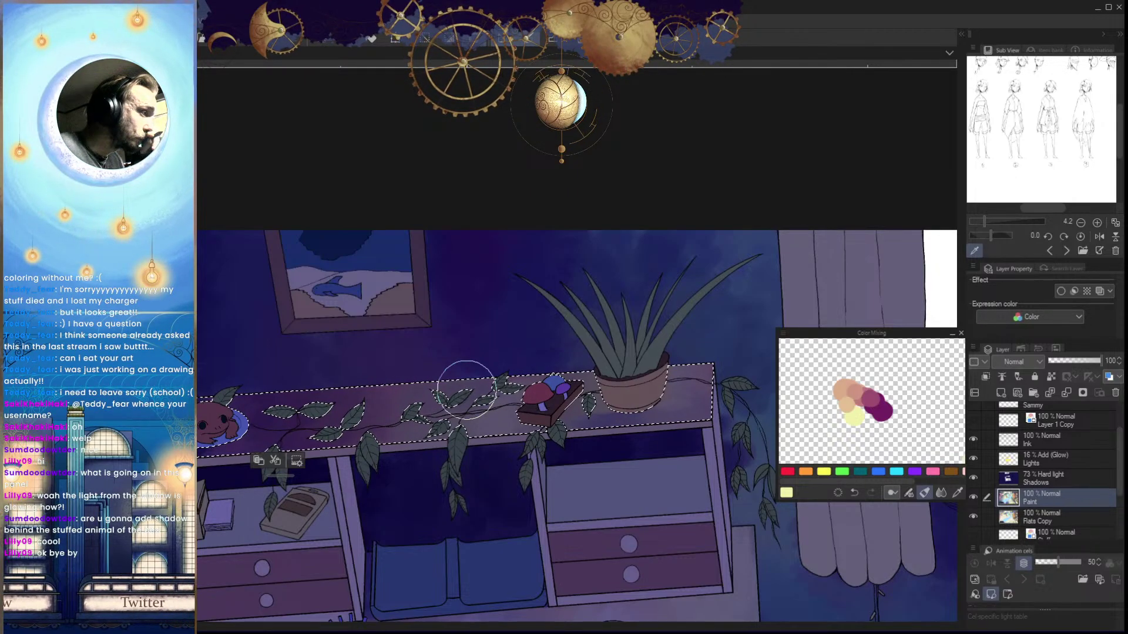
pyautogui.scroll(-5, 470, 393)
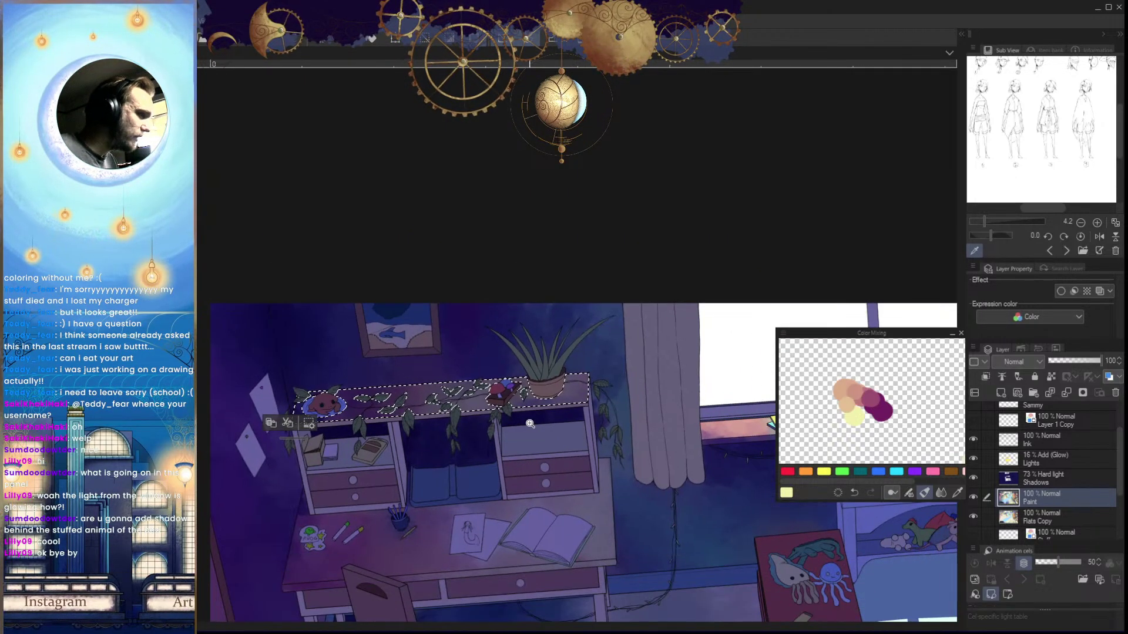
pyautogui.scroll(3, 491, 410)
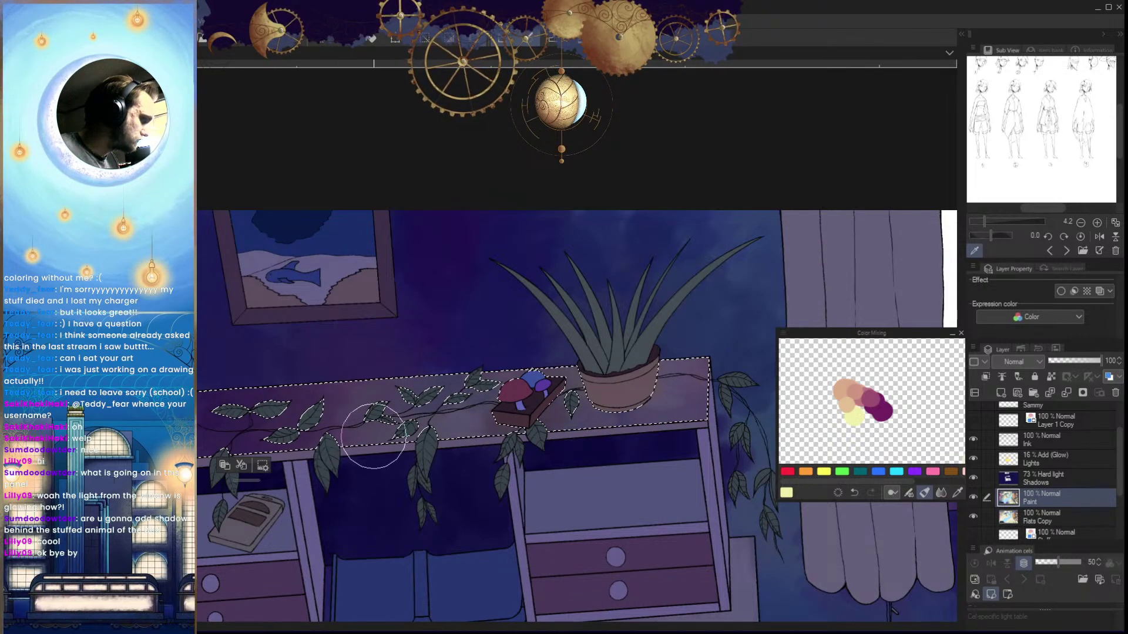
pyautogui.moveTo(393, 454); pyautogui.dragTo(443, 444)
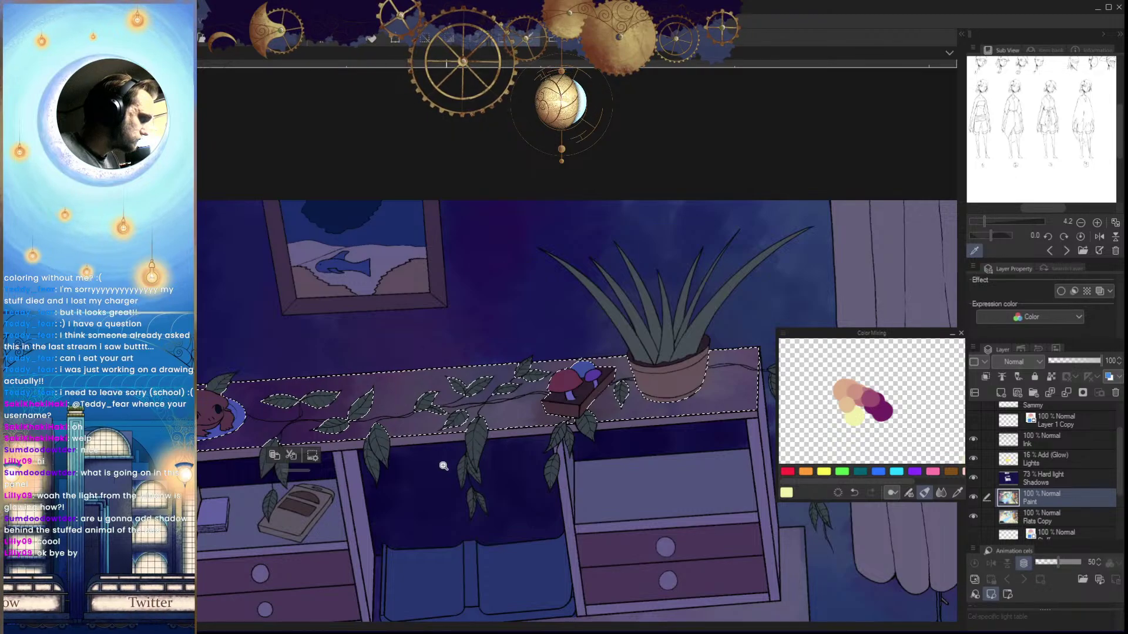
# Blend purple, pale yellow and dark blue sampled from the painting into the hutch top around the middle vine leaves
pyautogui.scroll(-3, 444, 466)
pyautogui.scroll(6, 468, 488)
pyautogui.click(879, 411)
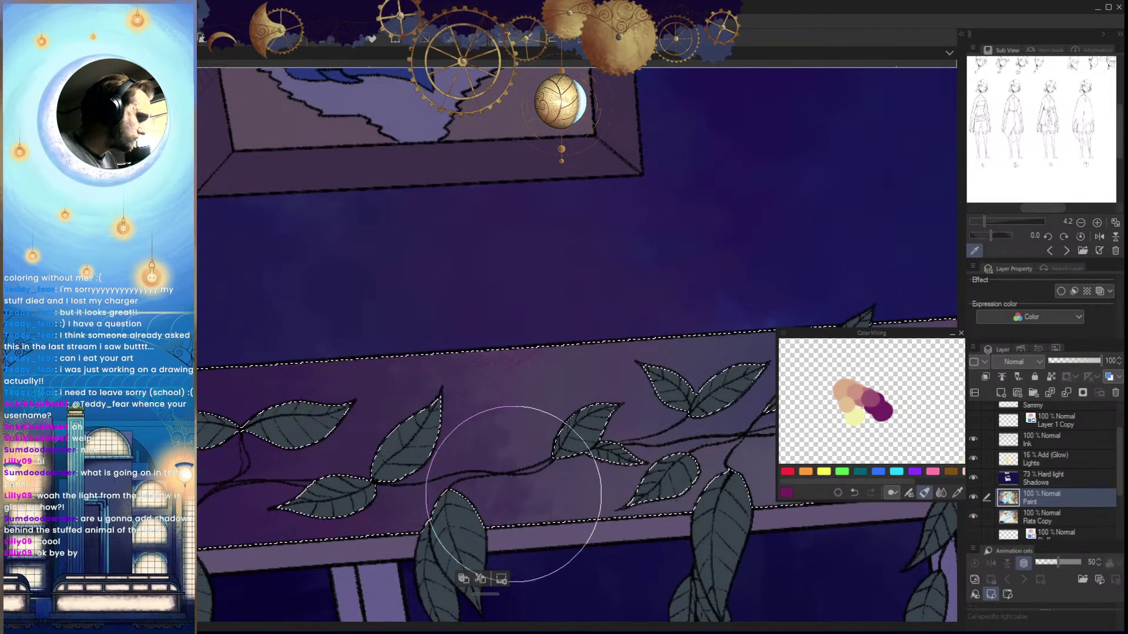
pyautogui.moveTo(514, 494)
pyautogui.mouseDown()
pyautogui.moveTo(511, 461)
pyautogui.moveTo(531, 499)
pyautogui.mouseUp()
pyautogui.click(855, 416)
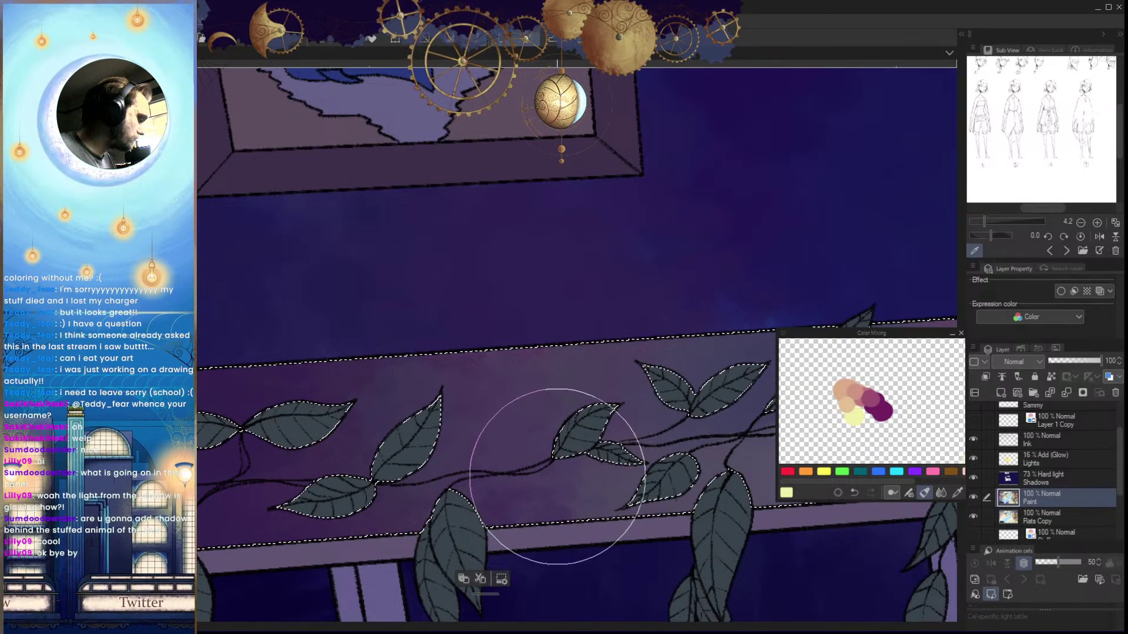
pyautogui.moveTo(434, 501); pyautogui.dragTo(595, 453)
pyautogui.keyDown('alt'); pyautogui.click(603, 435); pyautogui.keyUp('alt')
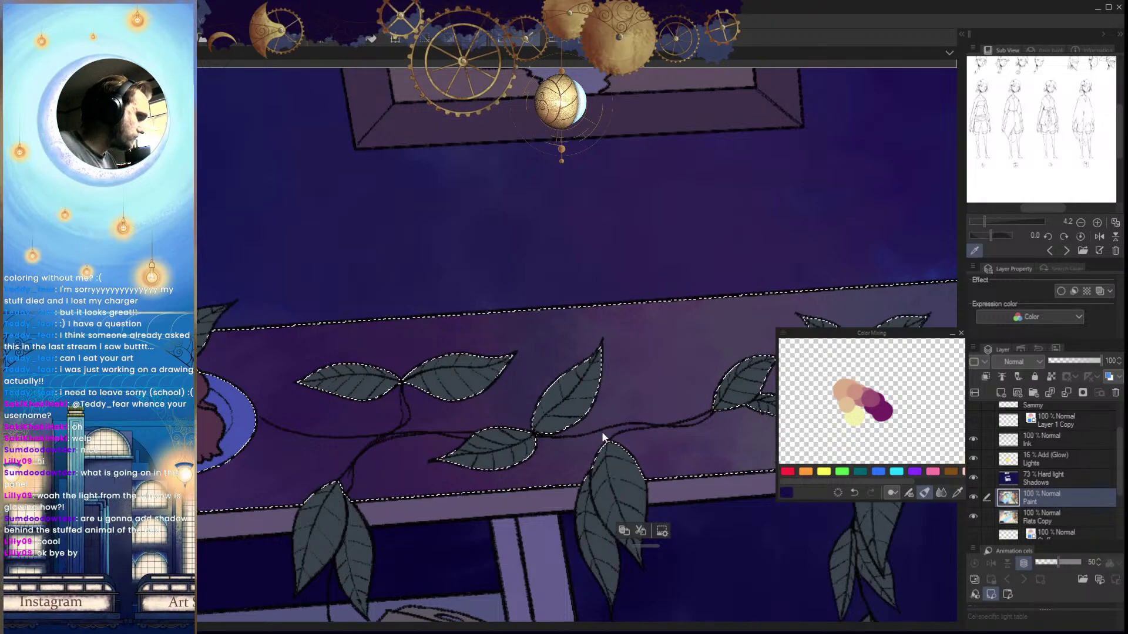
pyautogui.moveTo(495, 473); pyautogui.dragTo(647, 506)
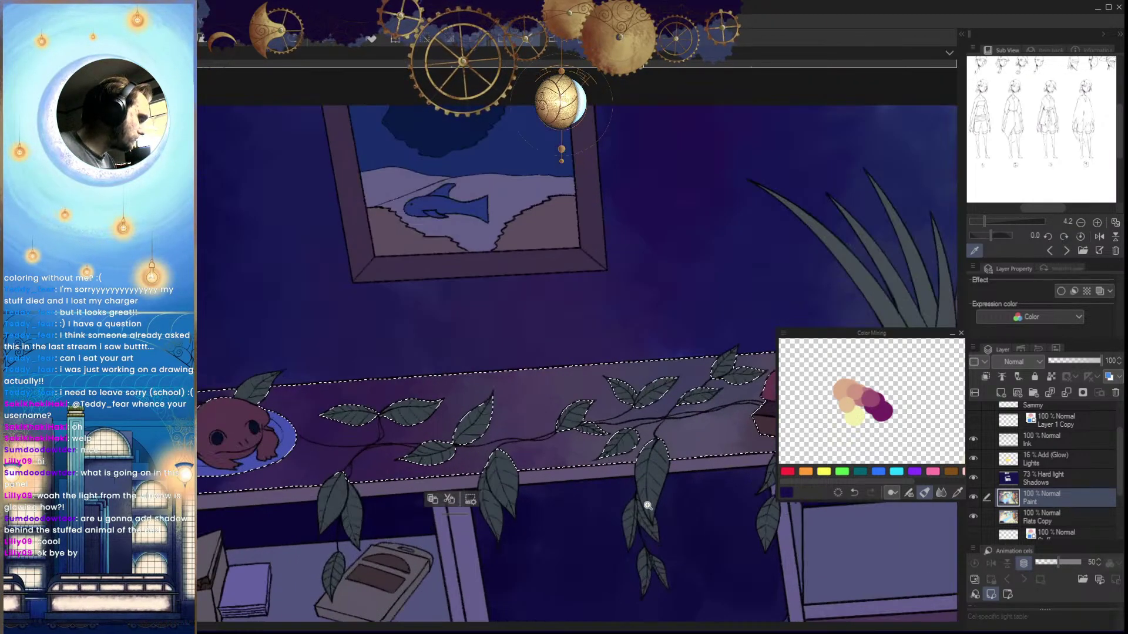
# Refine the centre of the hutch top with dark purple and pale yellow picked from the mixed colour swatches
pyautogui.keyDown('alt'); pyautogui.click(876, 413); pyautogui.keyUp('alt')
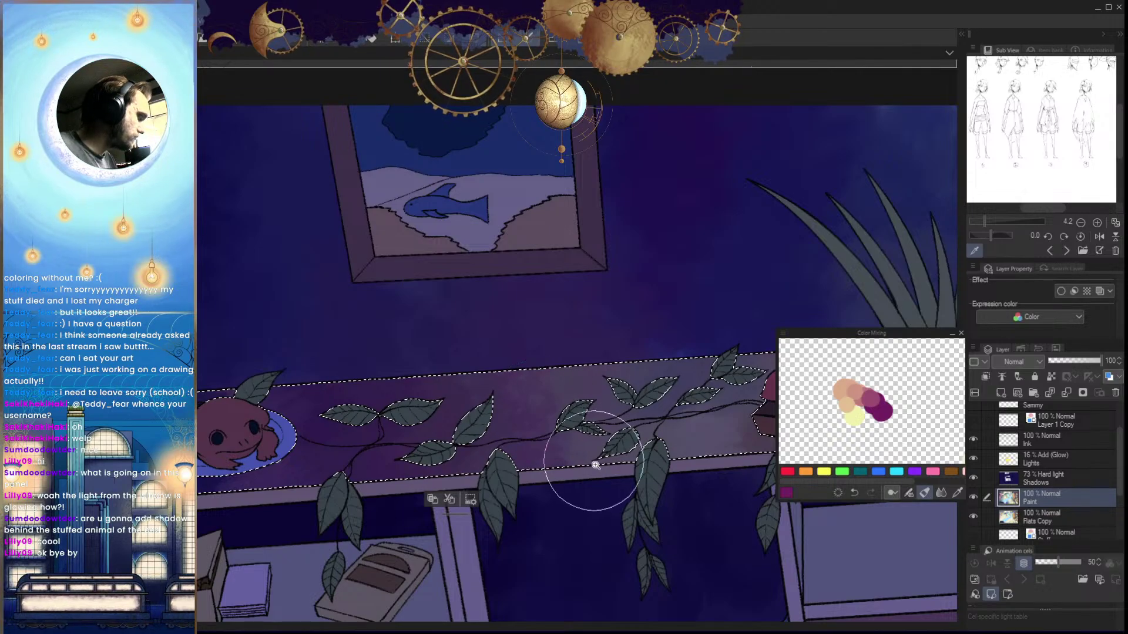
pyautogui.scroll(-3, 635, 504)
pyautogui.scroll(1, 629, 509)
pyautogui.scroll(2, 629, 509)
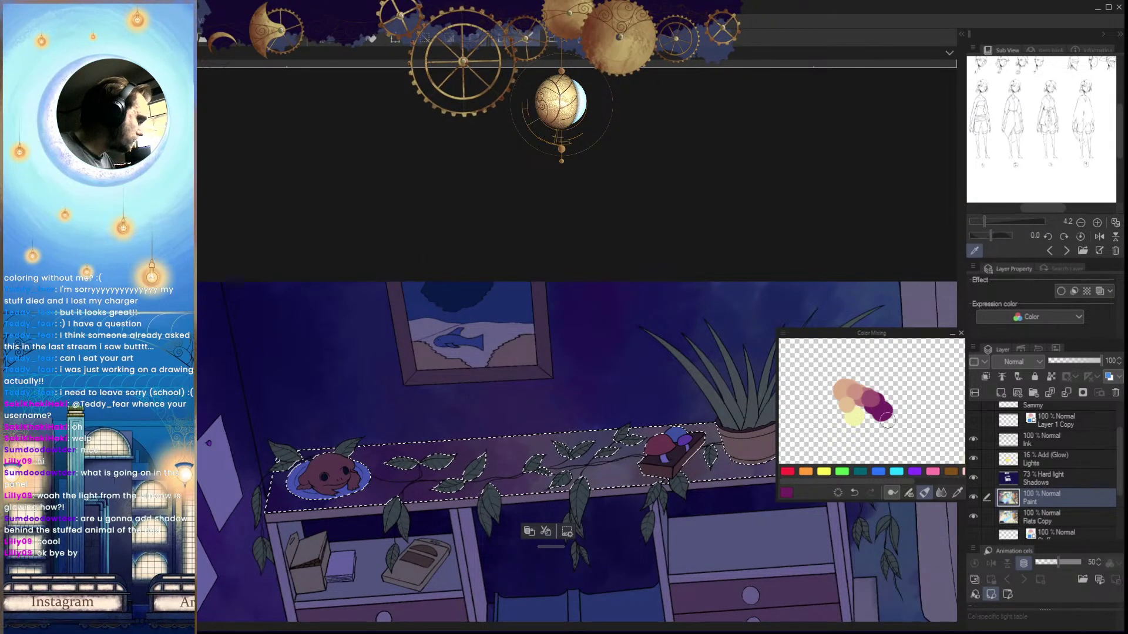
pyautogui.keyDown('alt'); pyautogui.click(855, 418); pyautogui.keyUp('alt')
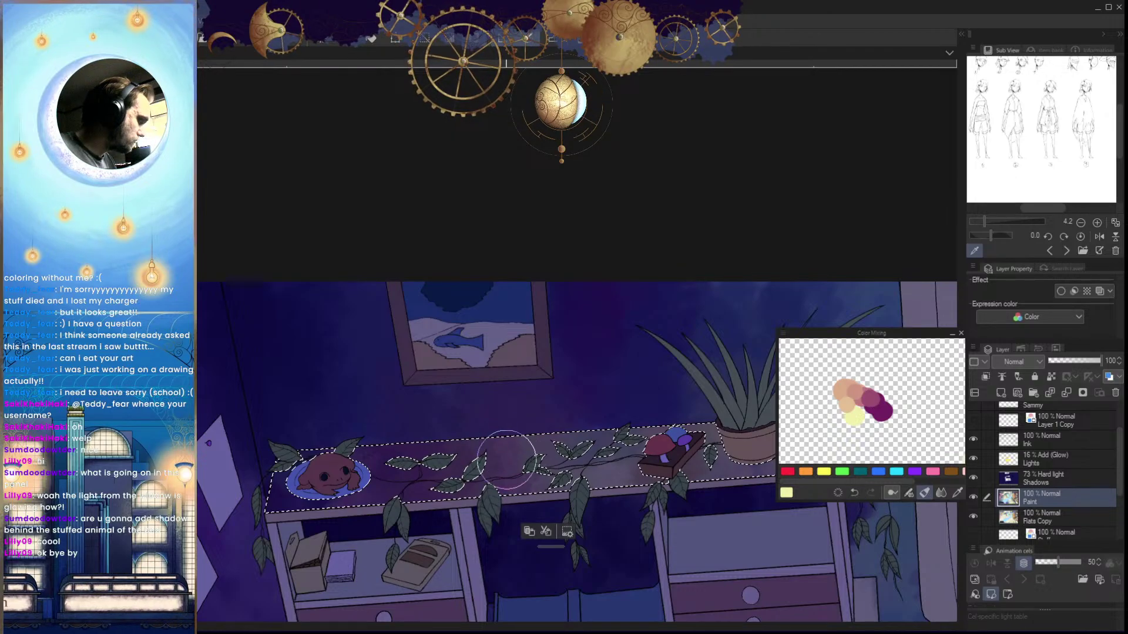
# Check the whole room in a mirrored view and return it to normal orientation
pyautogui.scroll(-6, 660, 513)
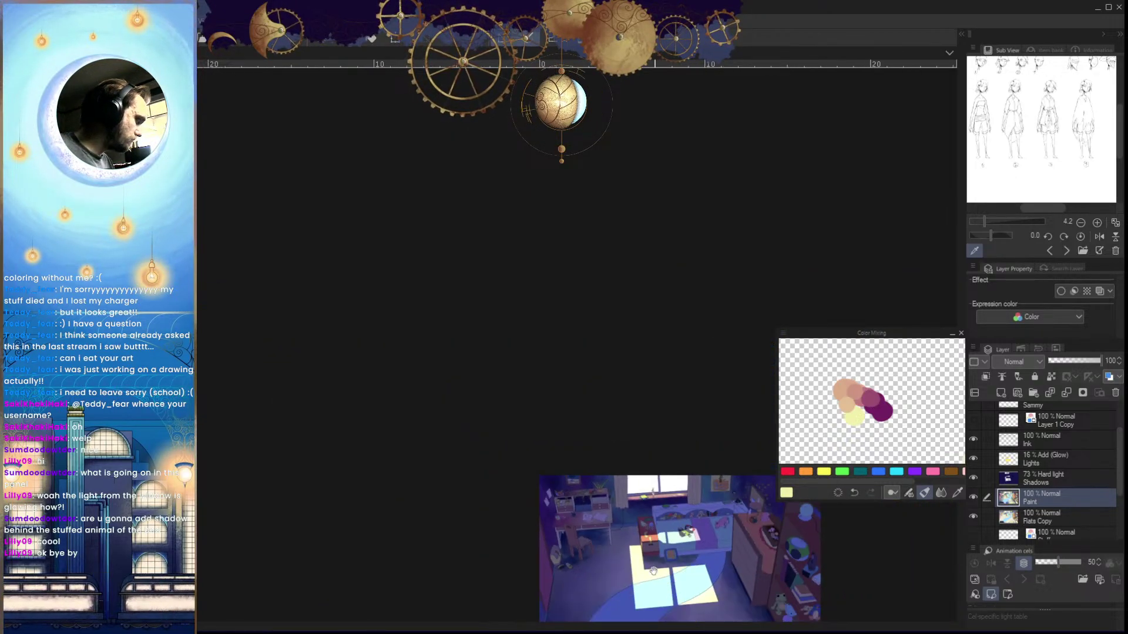
pyautogui.scroll(3, 663, 565)
pyautogui.scroll(-4, 652, 599)
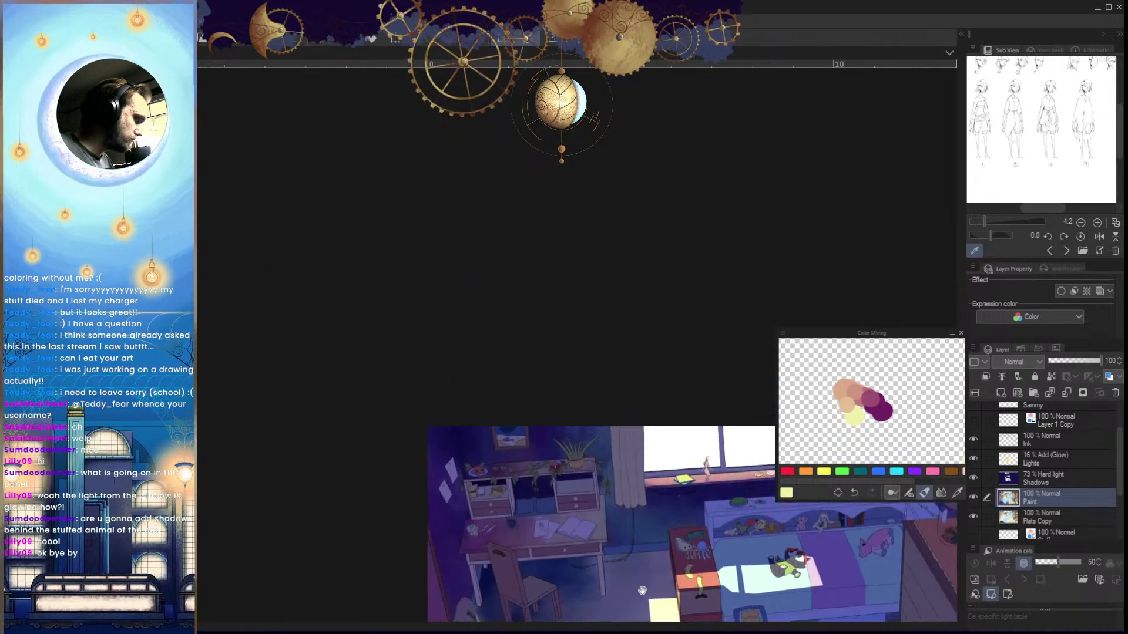
pyautogui.press('h')
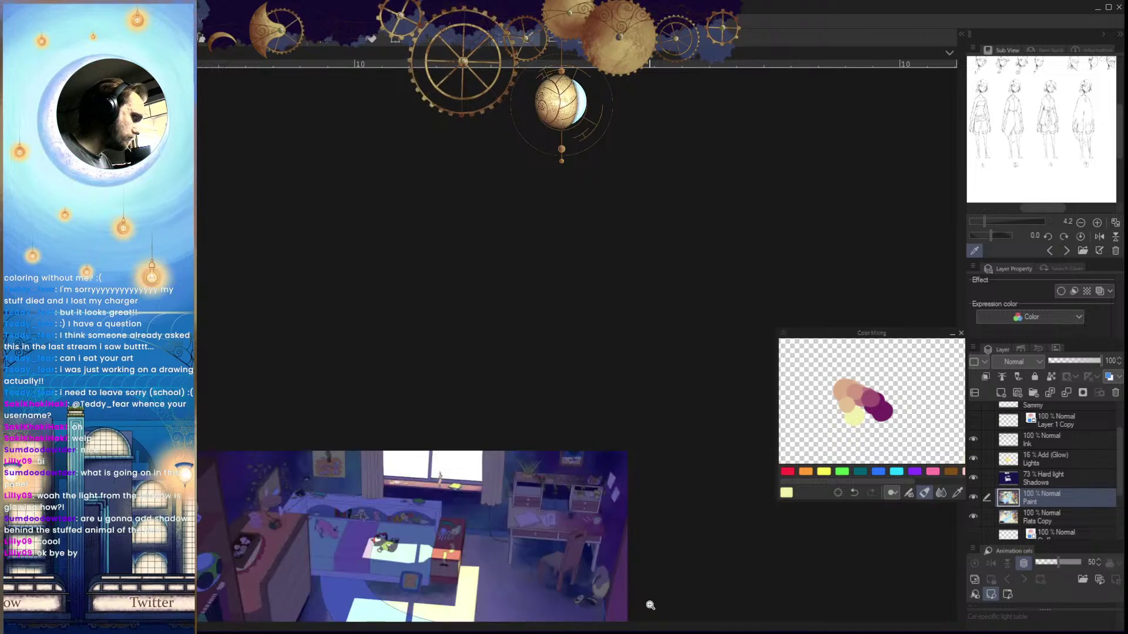
pyautogui.press('h')
# Shade the hutch top around the mushroom tray and plant pot, alternating dark purple and pale yellow
pyautogui.scroll(5, 638, 539)
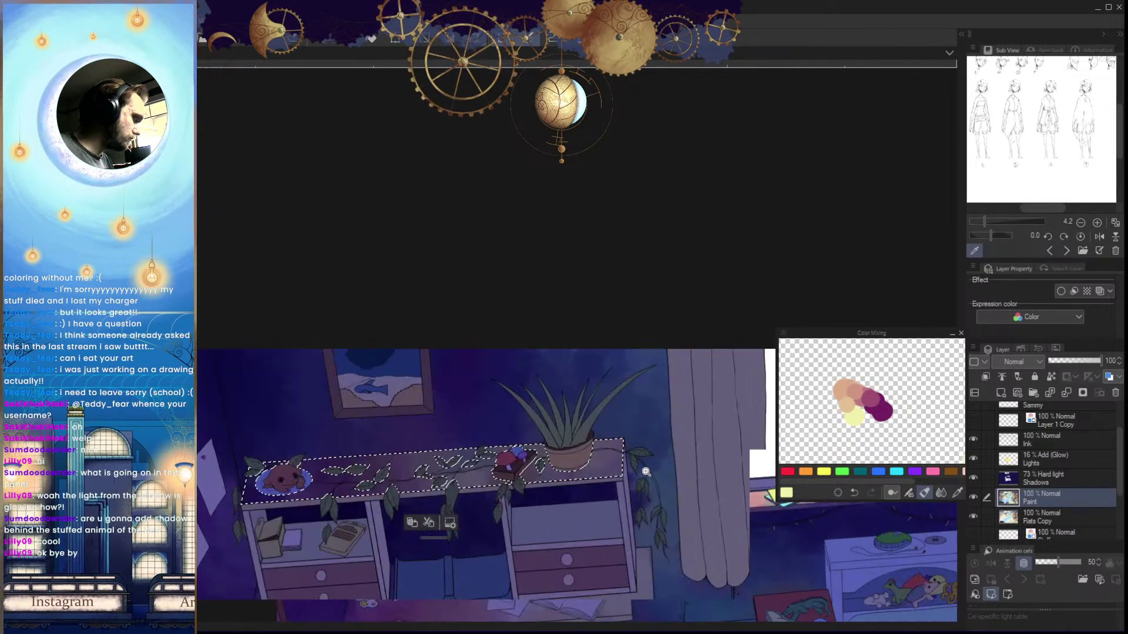
pyautogui.moveTo(654, 498); pyautogui.dragTo(676, 510)
pyautogui.moveTo(728, 432); pyautogui.dragTo(713, 462)
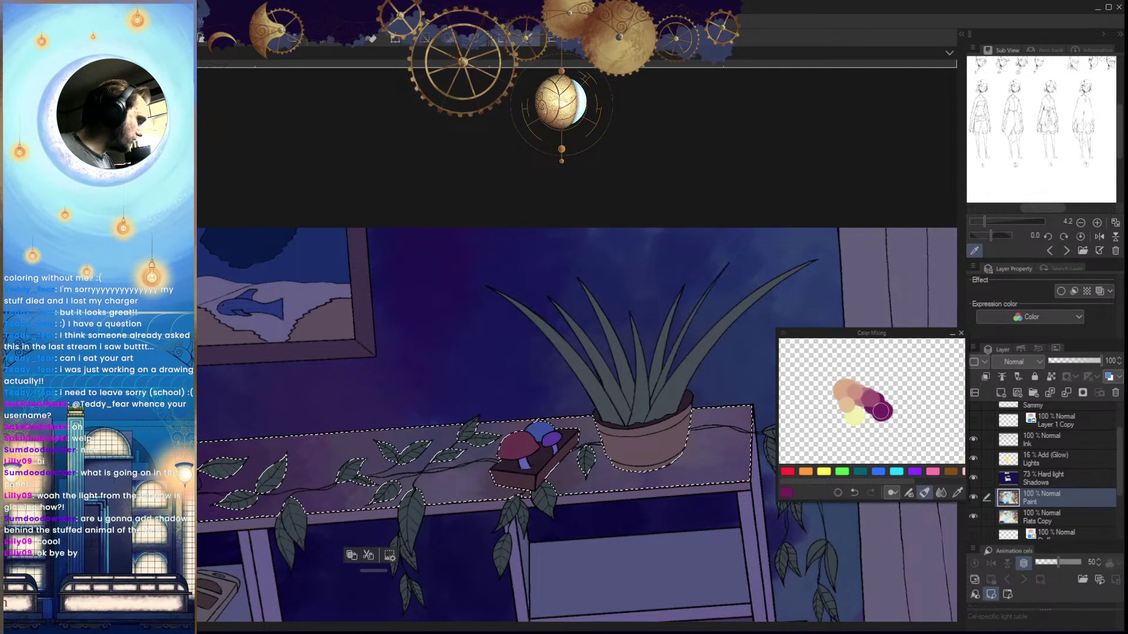
pyautogui.click(881, 411)
pyautogui.moveTo(591, 446); pyautogui.dragTo(564, 469)
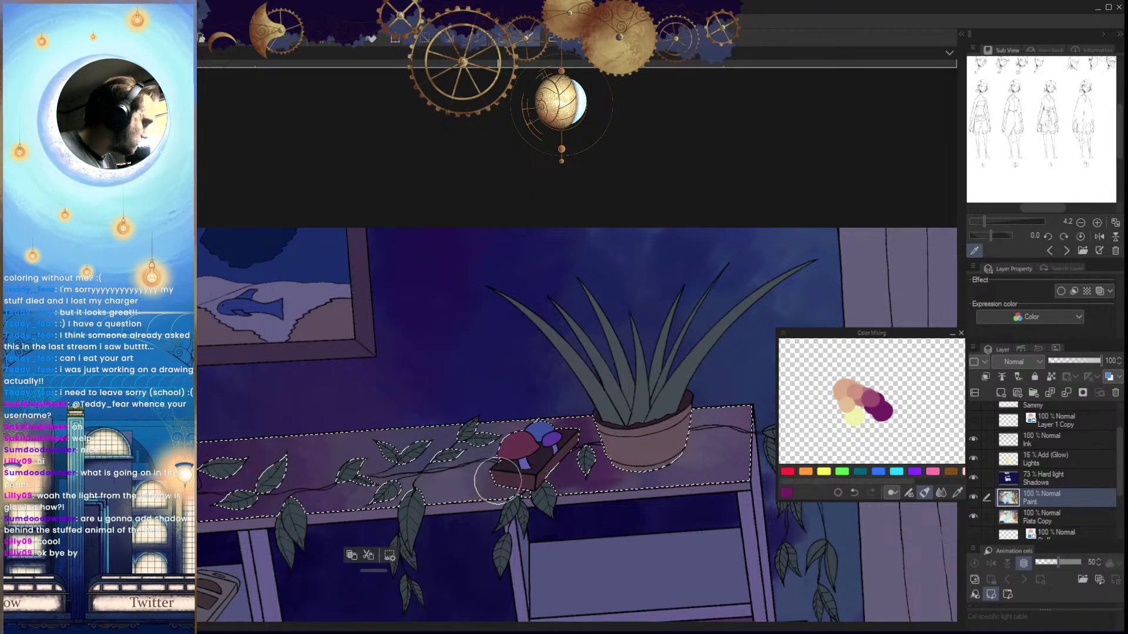
pyautogui.click(847, 424)
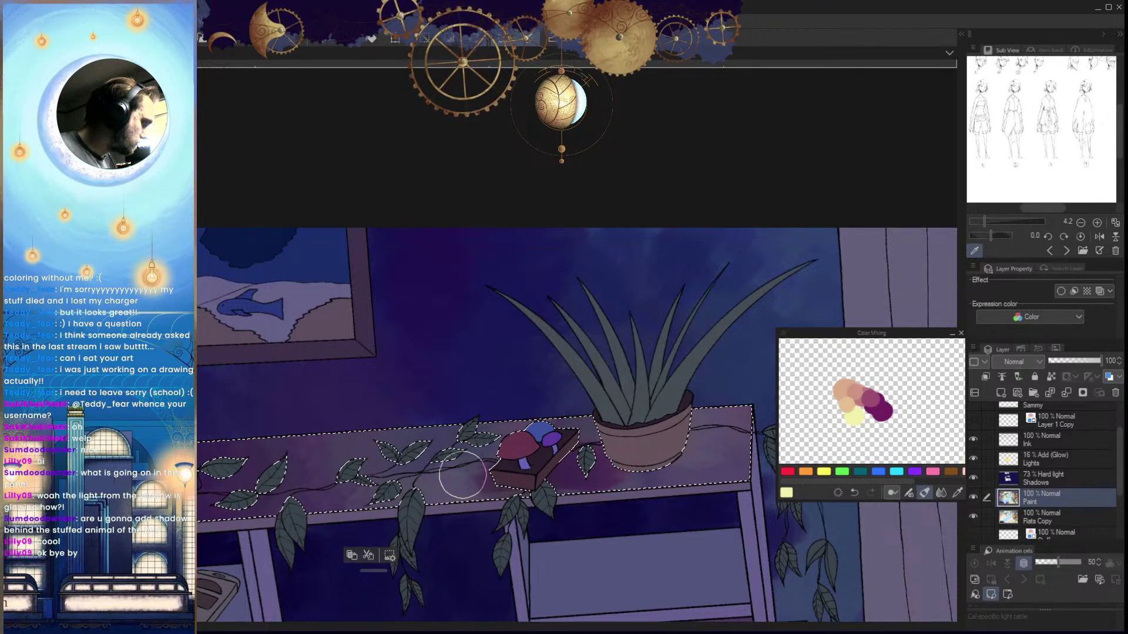
pyautogui.keyDown('alt'); pyautogui.click(596, 470); pyautogui.keyUp('alt')
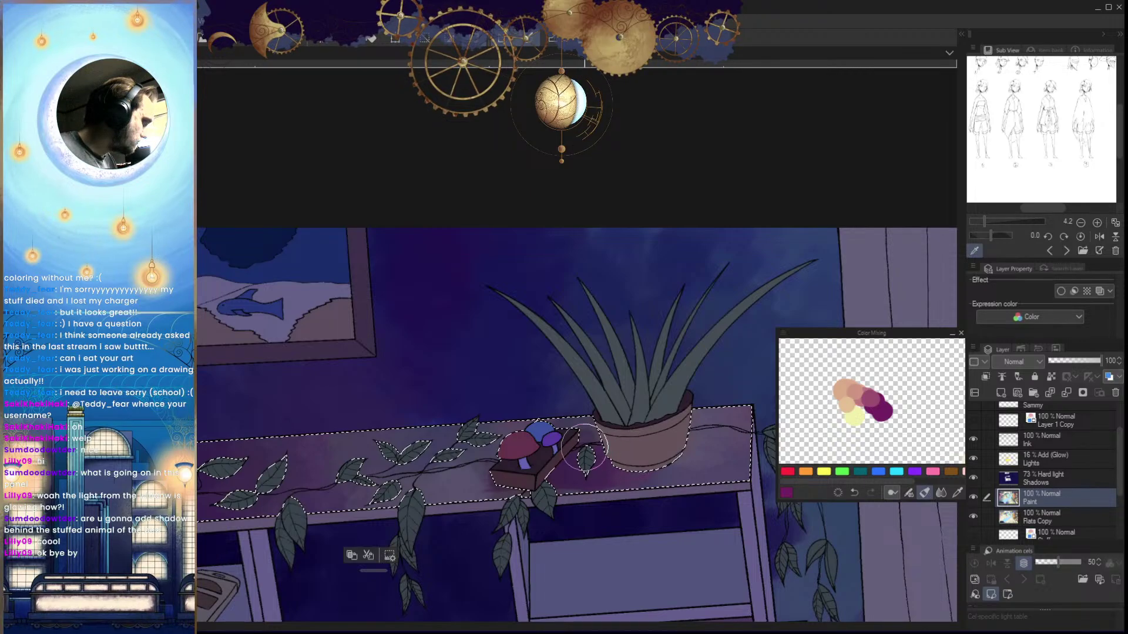
pyautogui.moveTo(637, 511); pyautogui.dragTo(553, 517)
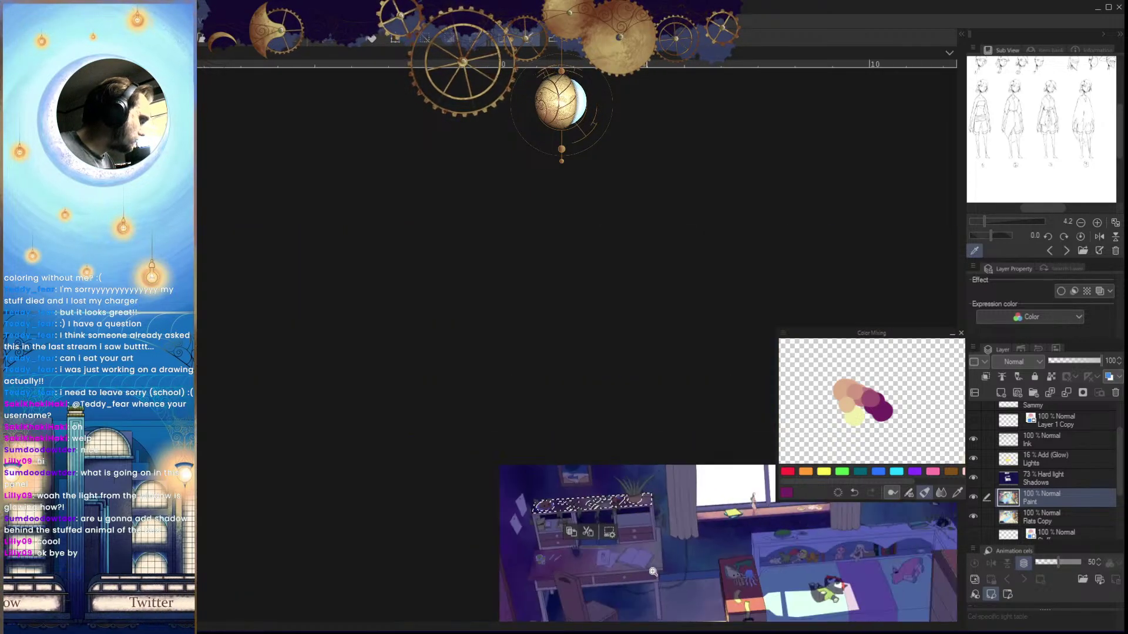
# Inspect the desk area in a mirrored view without the hutch top's selection outline
pyautogui.press('h')
pyautogui.hotkey('ctrl', 'd')
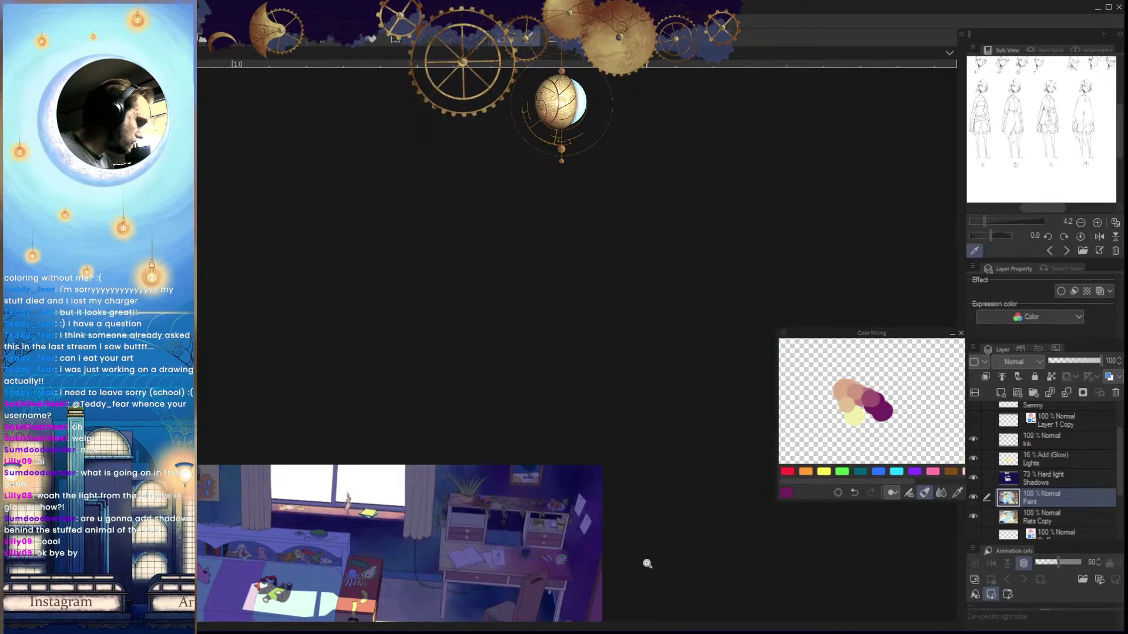
pyautogui.scroll(5, 644, 562)
# Darken the hutch top between the mushroom tray and the plant pot with sampled dark blue and dark purple
pyautogui.moveTo(659, 529); pyautogui.dragTo(696, 509)
pyautogui.moveTo(285, 573); pyautogui.dragTo(440, 519)
pyautogui.keyDown('alt'); pyautogui.click(254, 496); pyautogui.keyUp('alt')
pyautogui.moveTo(619, 489); pyautogui.dragTo(396, 536)
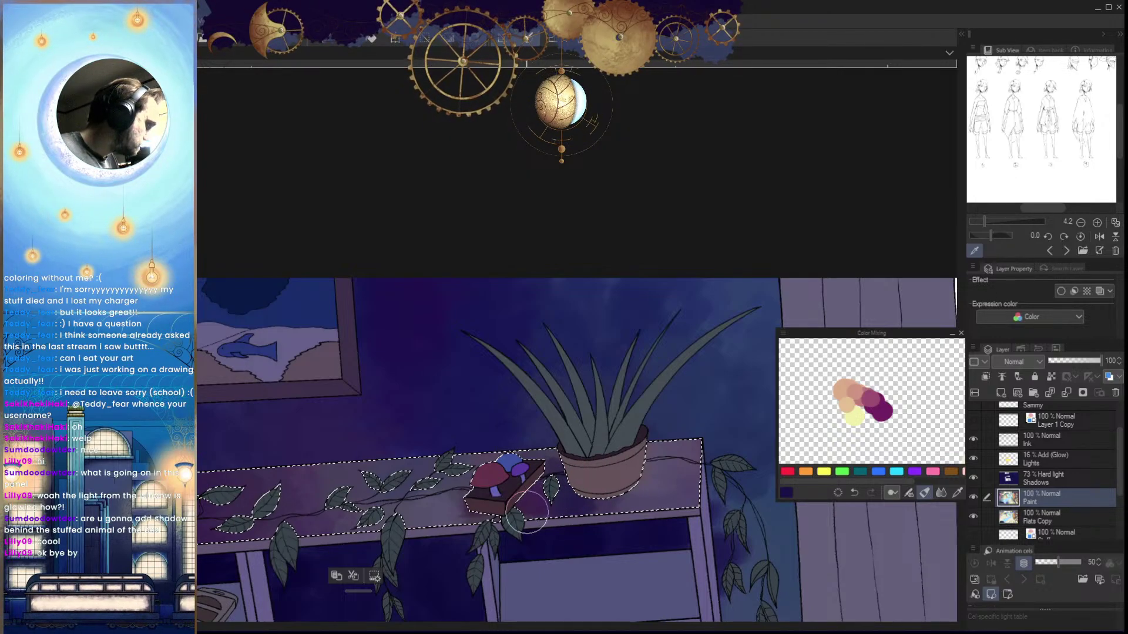
pyautogui.moveTo(516, 519); pyautogui.dragTo(492, 510)
pyautogui.moveTo(651, 512); pyautogui.dragTo(614, 517)
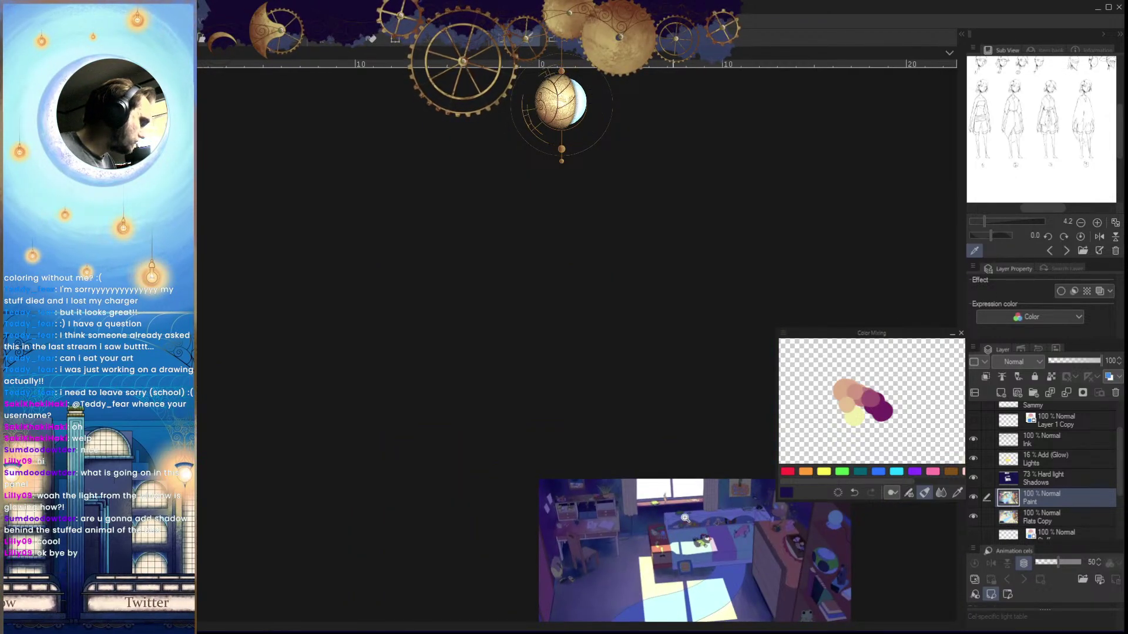
pyautogui.scroll(3, 669, 501)
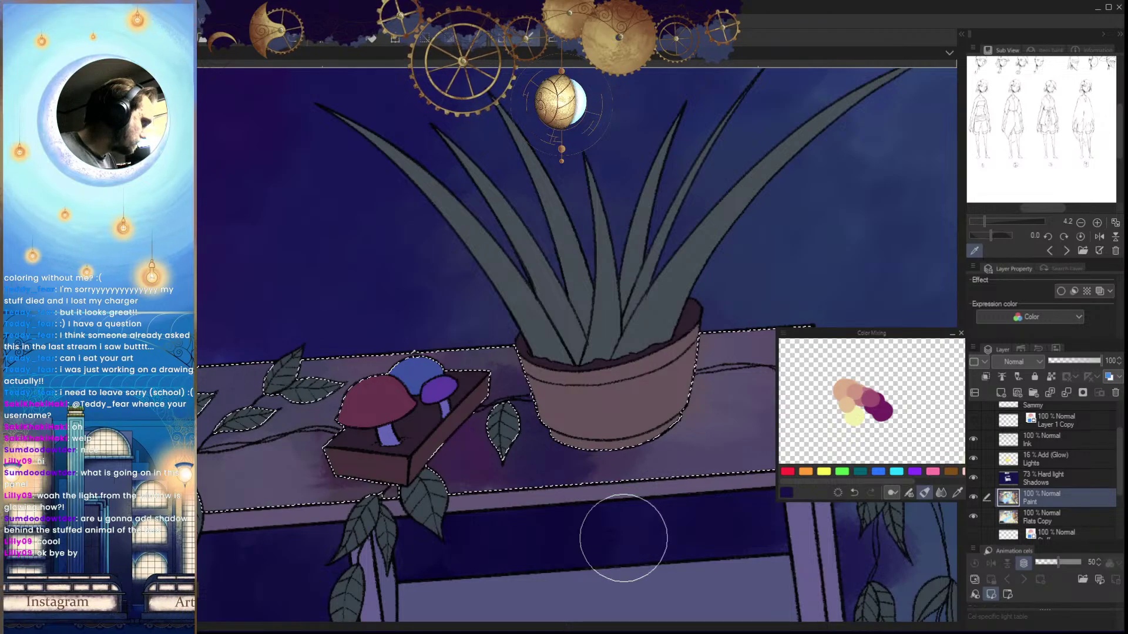
pyautogui.click(887, 407)
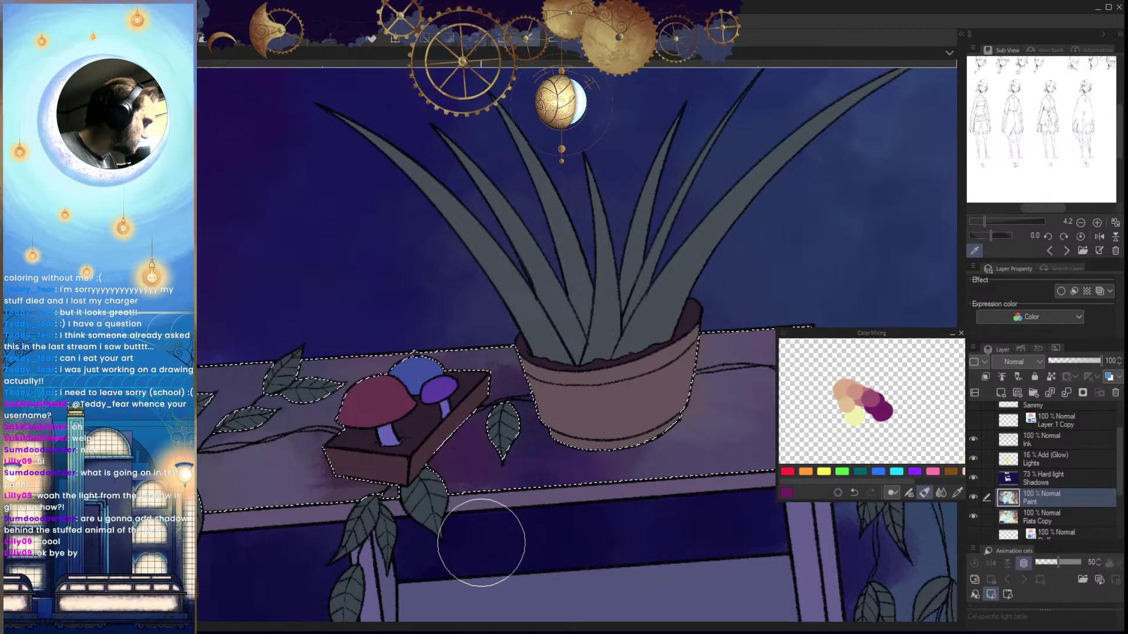
pyautogui.scroll(-3, 552, 507)
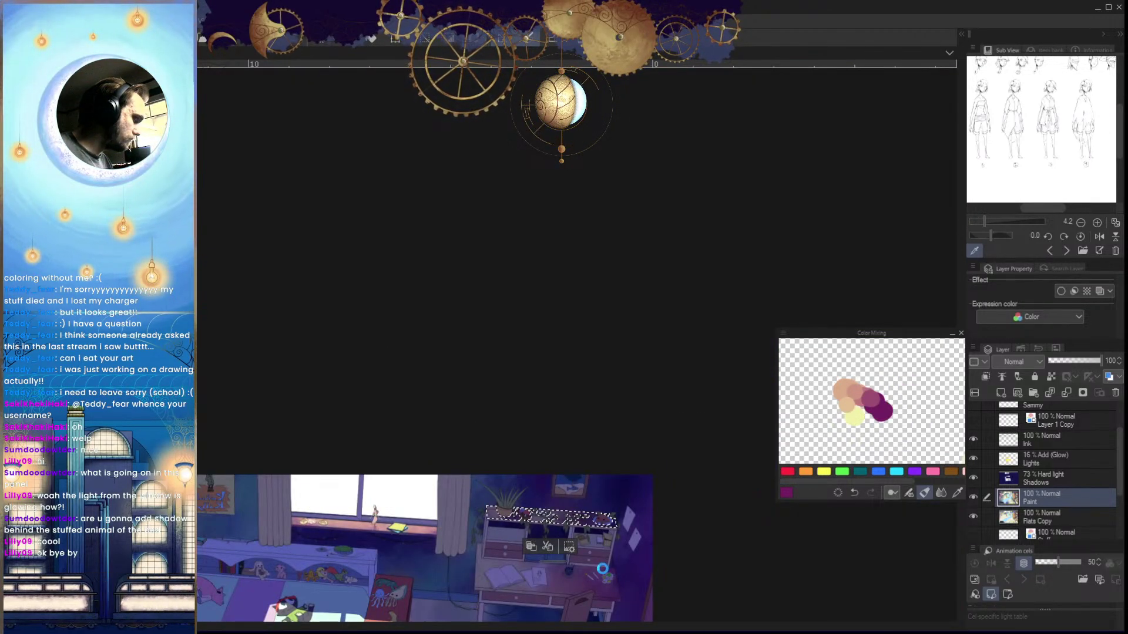
# Deselect the hutch top and flip the mirrored canvas back to normal orientation
pyautogui.hotkey('ctrl', 'd')
pyautogui.press('h')
pyautogui.moveTo(605, 567); pyautogui.dragTo(555, 476)
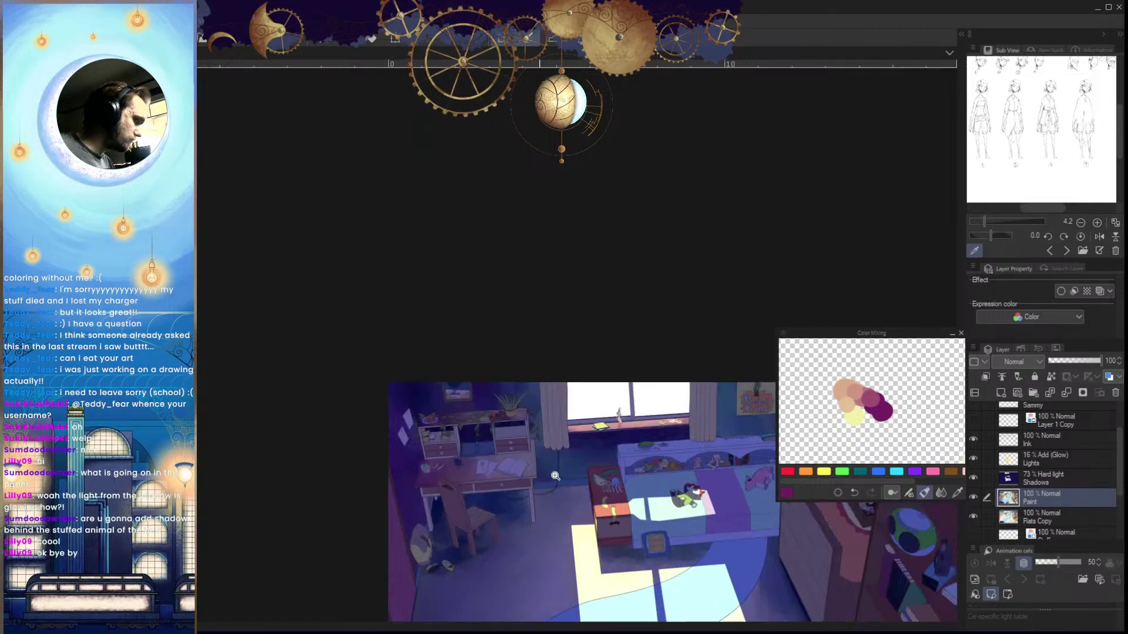
# Examine the full room and the desk hutch up close to judge how the new shading fits the painting
pyautogui.scroll(1, 558, 479)
pyautogui.scroll(-2, 565, 483)
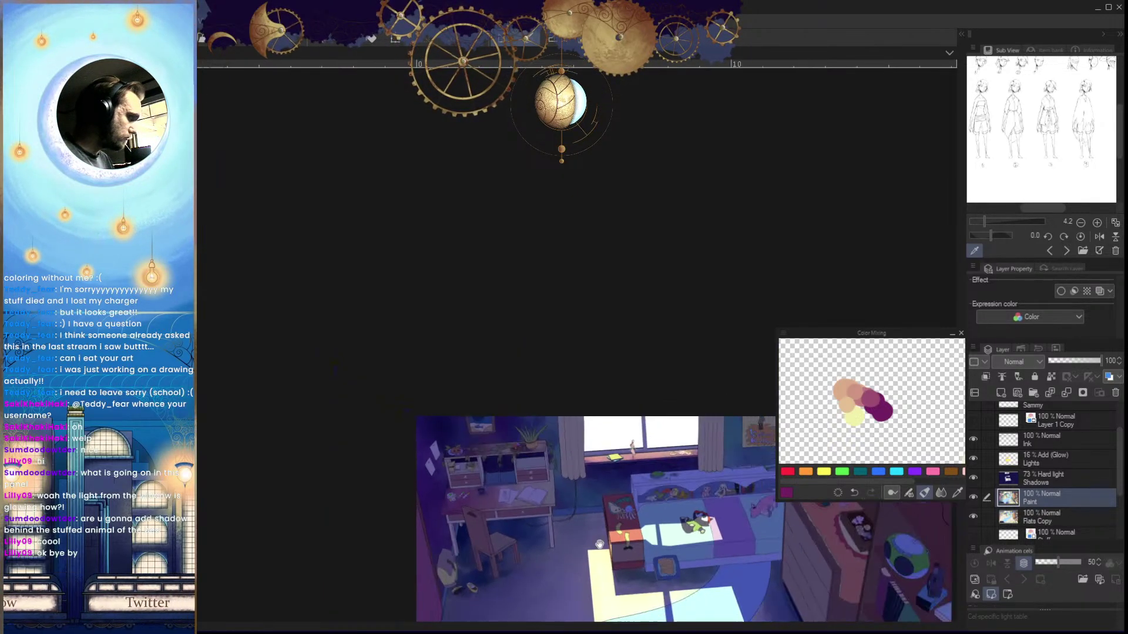
pyautogui.scroll(-1, 573, 485)
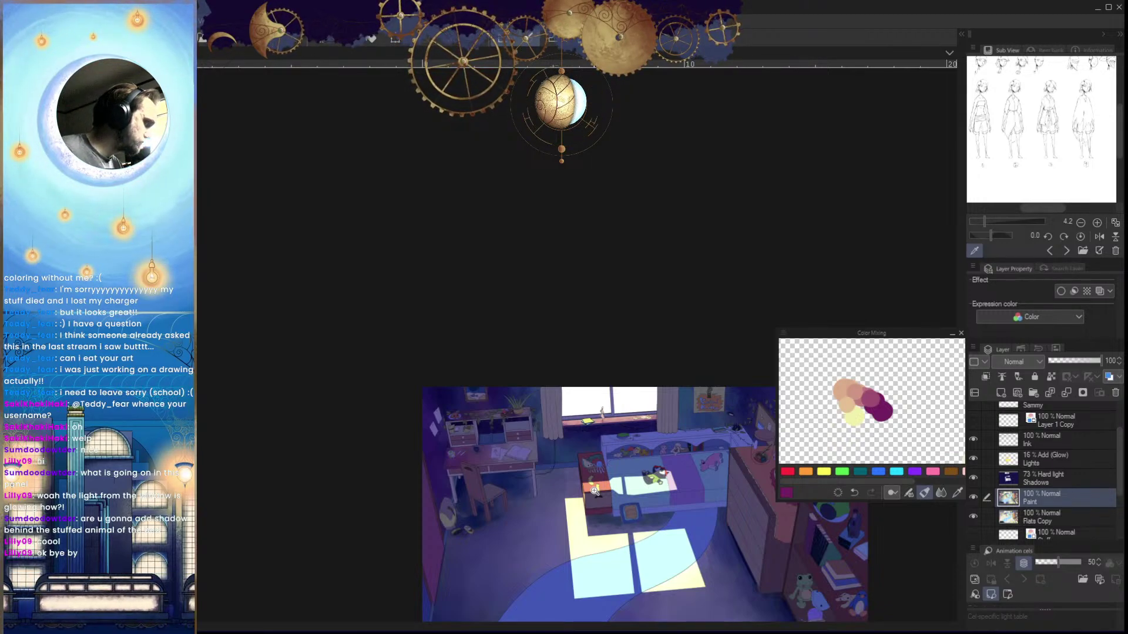
pyautogui.moveTo(595, 492); pyautogui.dragTo(602, 417)
pyautogui.moveTo(670, 548); pyautogui.dragTo(571, 562)
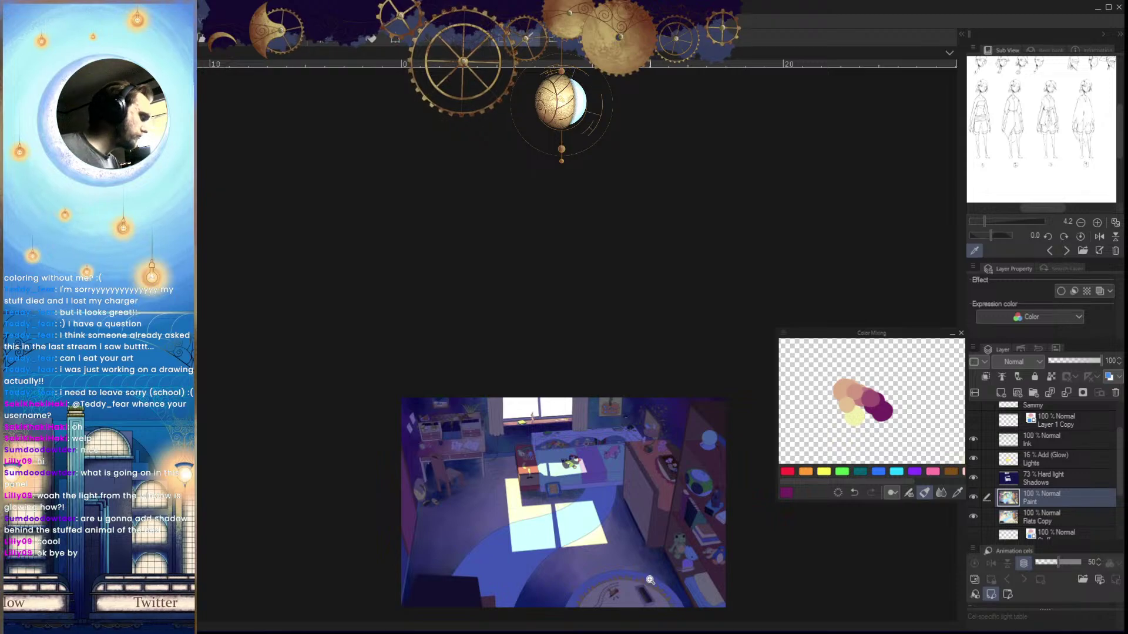
pyautogui.scroll(-2, 635, 534)
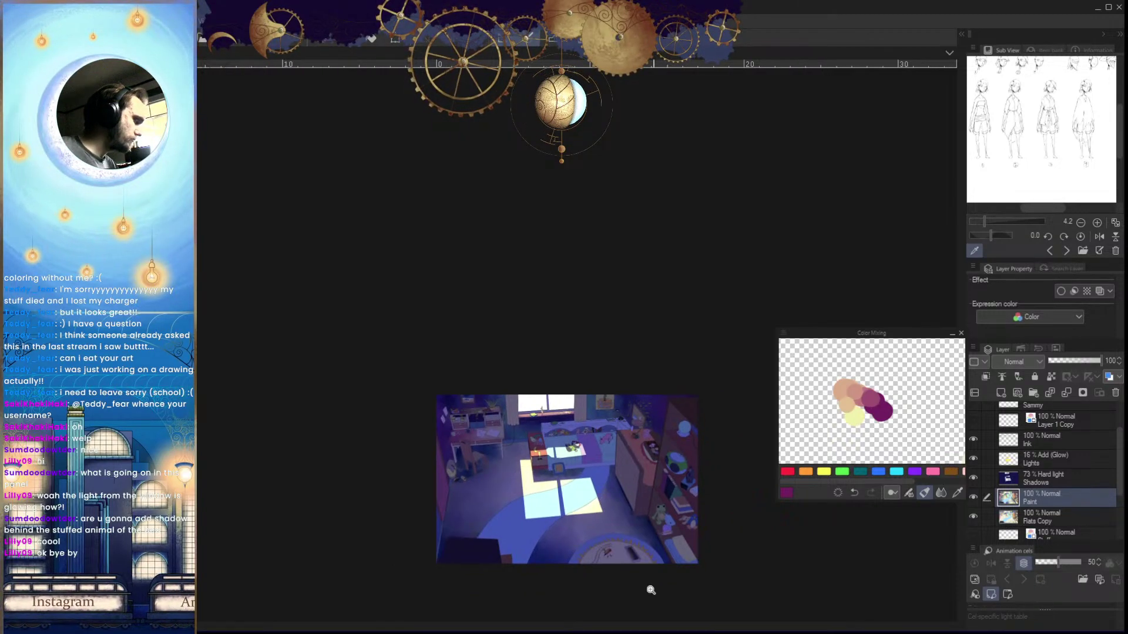
pyautogui.scroll(4, 637, 585)
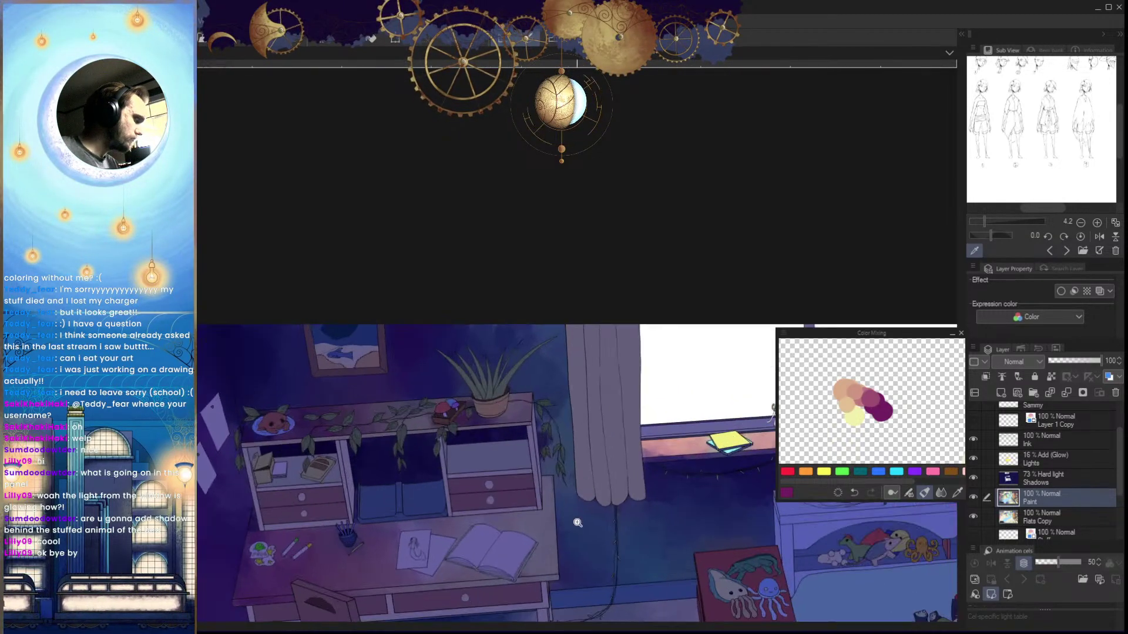
pyautogui.scroll(-2, 567, 554)
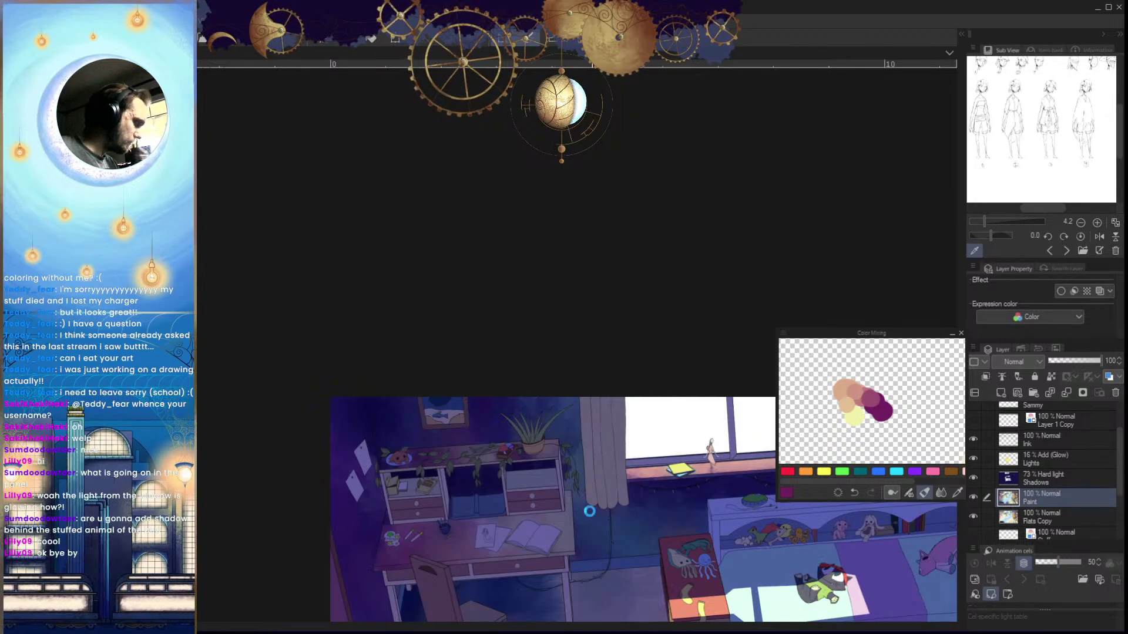
pyautogui.scroll(5, 584, 520)
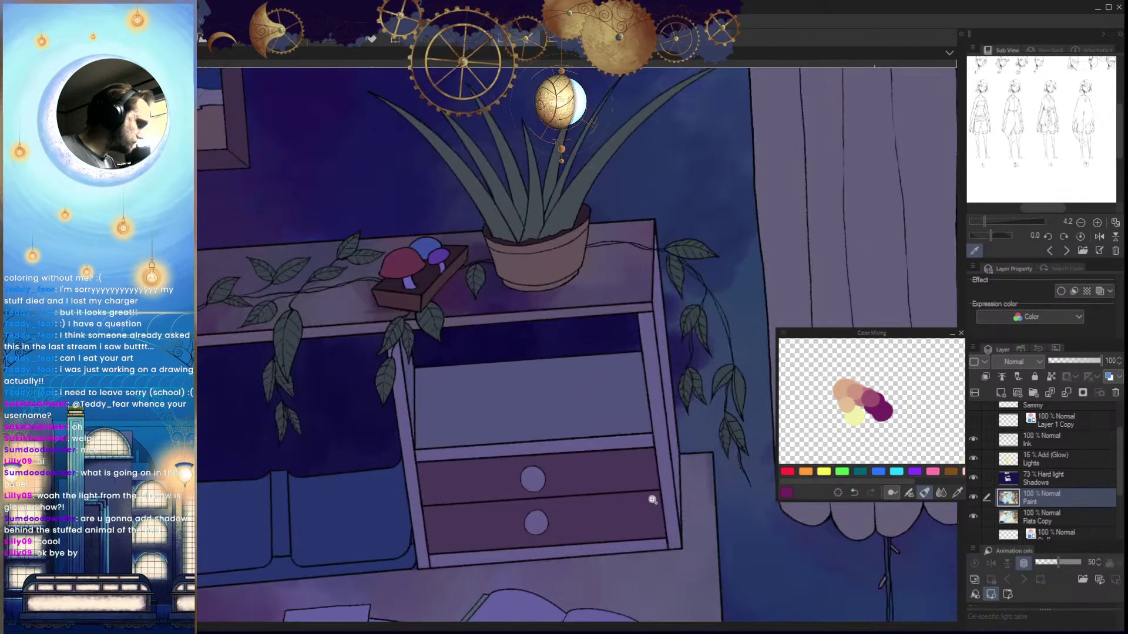
# Select the open shelf compartment above the desk hutch's drawers and examine its selection edge for gaps in the flat color
pyautogui.click(573, 432)
pyautogui.moveTo(492, 547); pyautogui.dragTo(423, 543)
pyautogui.keyDown('shift'); pyautogui.click(386, 470); pyautogui.keyUp('shift')
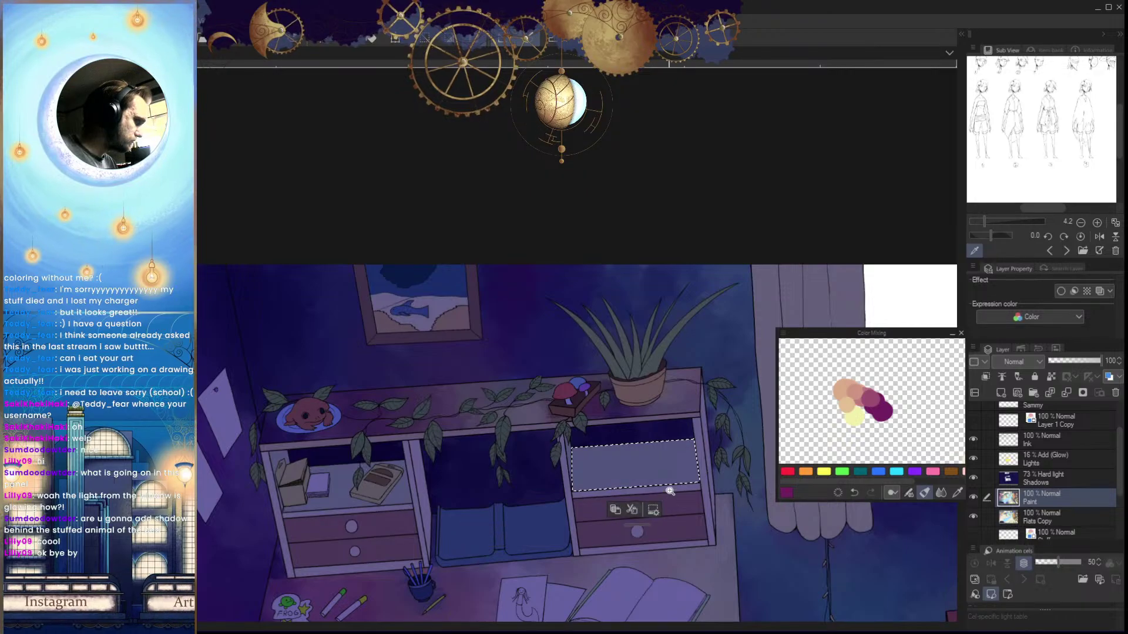
pyautogui.moveTo(668, 489); pyautogui.dragTo(776, 488)
pyautogui.keyDown('shift'); pyautogui.click(299, 400); pyautogui.keyUp('shift')
pyautogui.scroll(-5, 458, 465)
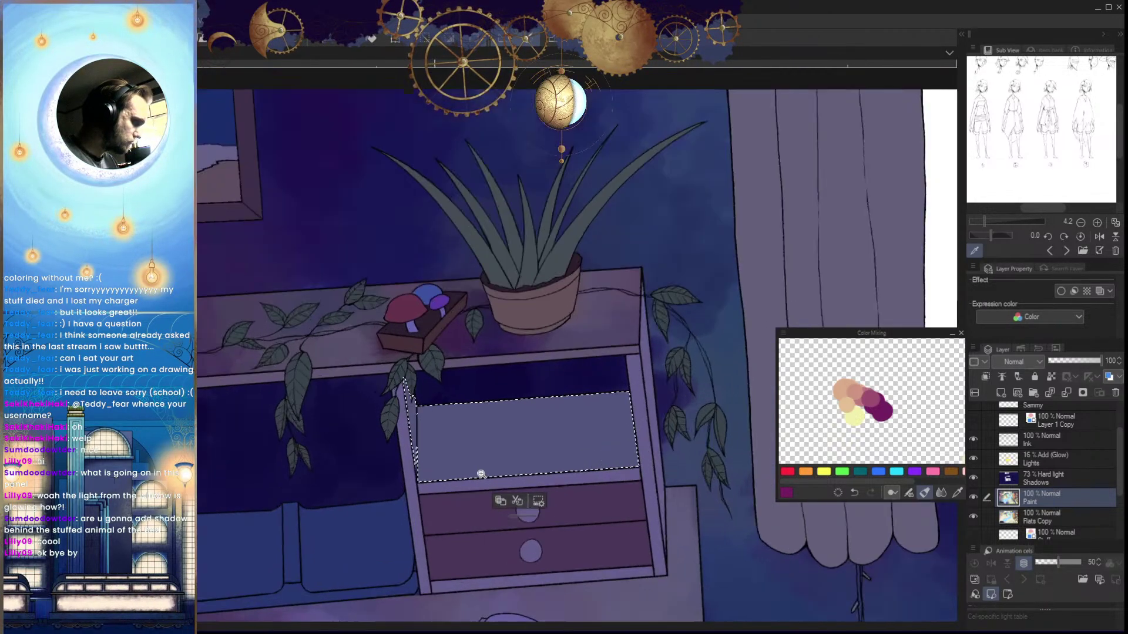
pyautogui.scroll(6, 478, 474)
pyautogui.scroll(-2, 446, 517)
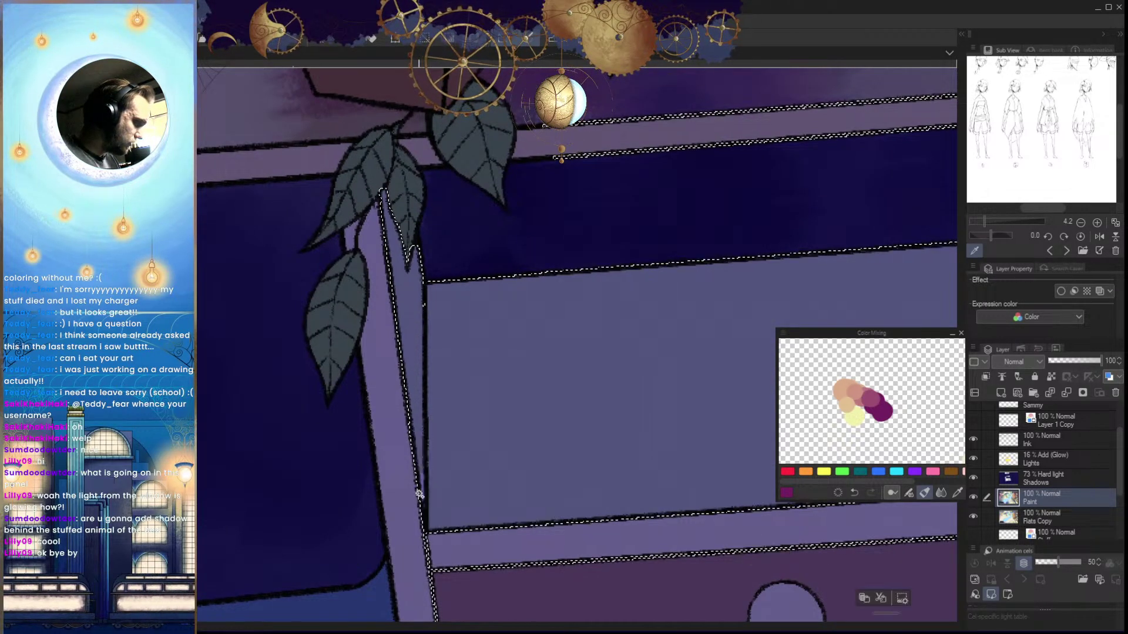
pyautogui.scroll(3, 470, 474)
pyautogui.moveTo(433, 489); pyautogui.dragTo(437, 499)
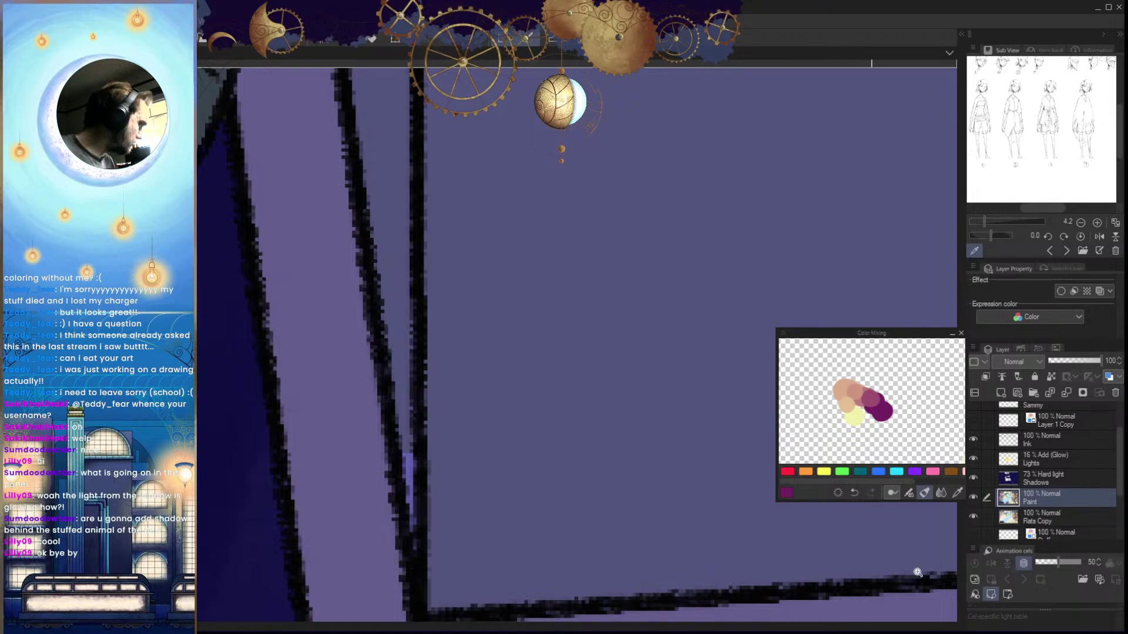
# On the Flats Copy layer, with Shadows hidden, cover the stray white gap beside the shelf compartment with sampled pale green
pyautogui.click(1025, 521)
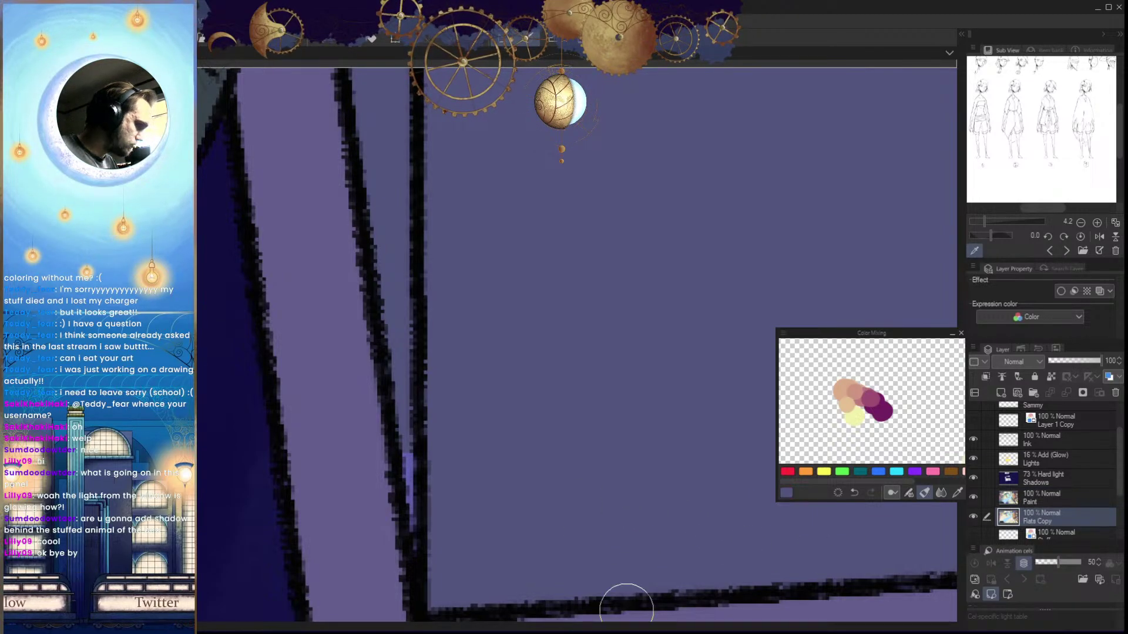
pyautogui.click(974, 478)
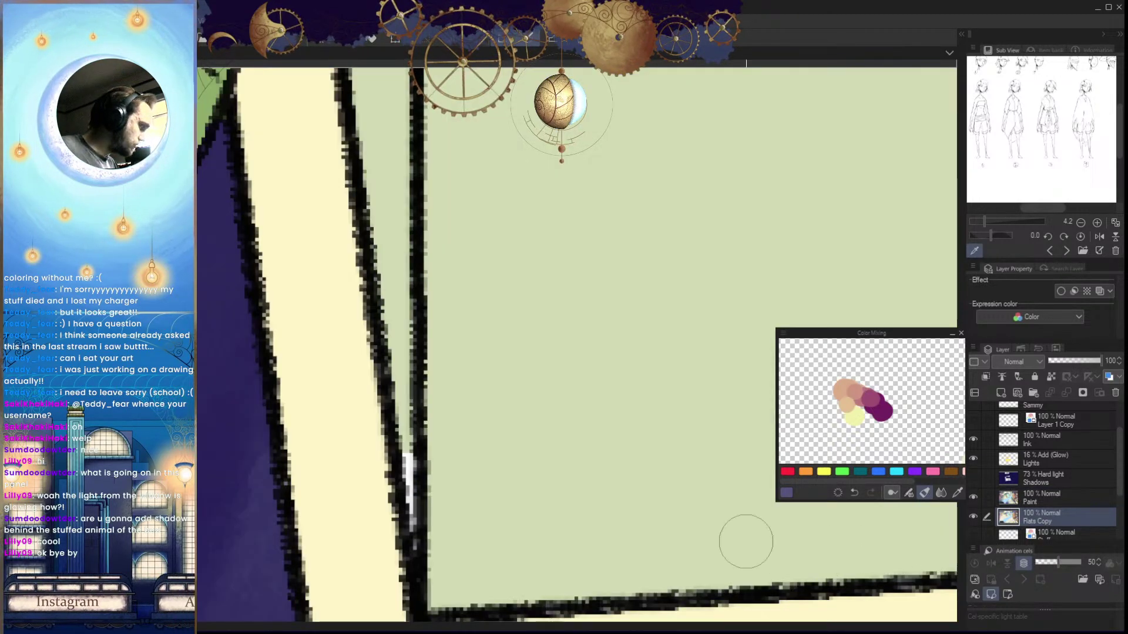
pyautogui.scroll(-5, 470, 546)
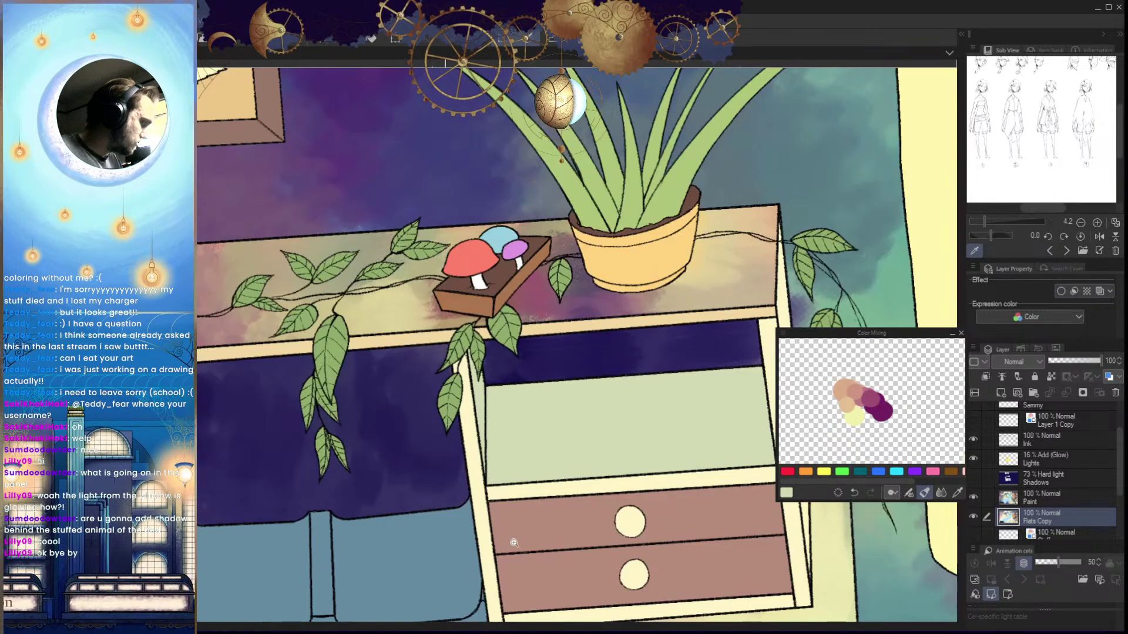
pyautogui.moveTo(548, 549); pyautogui.dragTo(494, 547)
pyautogui.moveTo(235, 558)
pyautogui.mouseDown()
pyautogui.moveTo(649, 501)
pyautogui.moveTo(508, 538)
pyautogui.moveTo(247, 553)
pyautogui.mouseUp()
pyautogui.scroll(-2, 650, 501)
pyautogui.moveTo(384, 458); pyautogui.dragTo(639, 515)
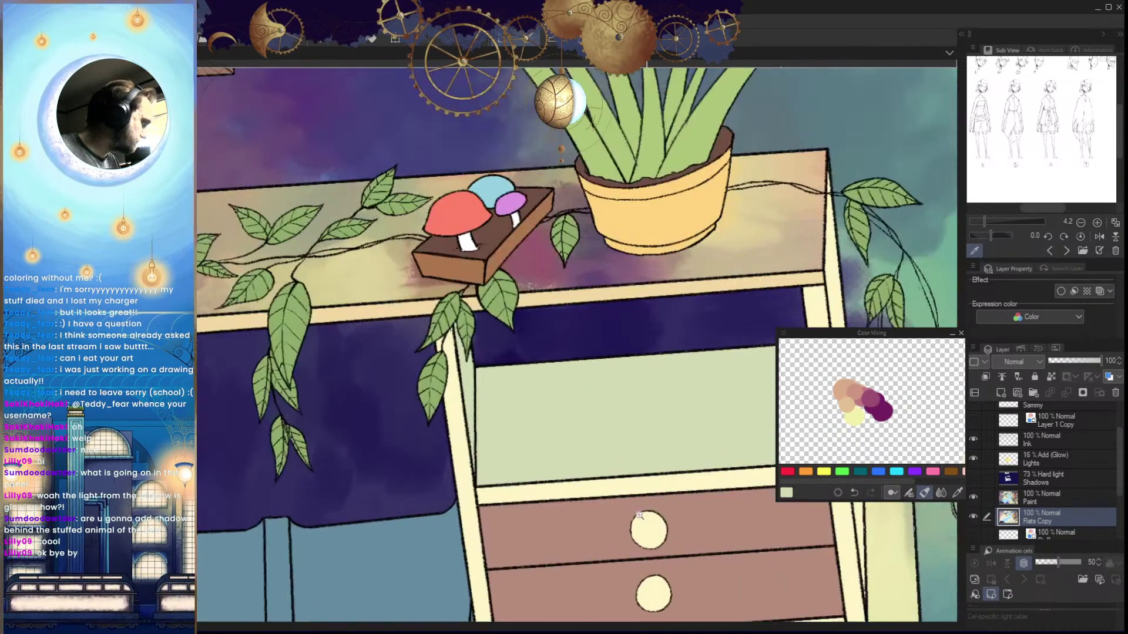
# Show the Shadows layer again and reselect the open shelf compartment above the drawers
pyautogui.click(974, 477)
pyautogui.click(642, 442)
pyautogui.scroll(4, 546, 466)
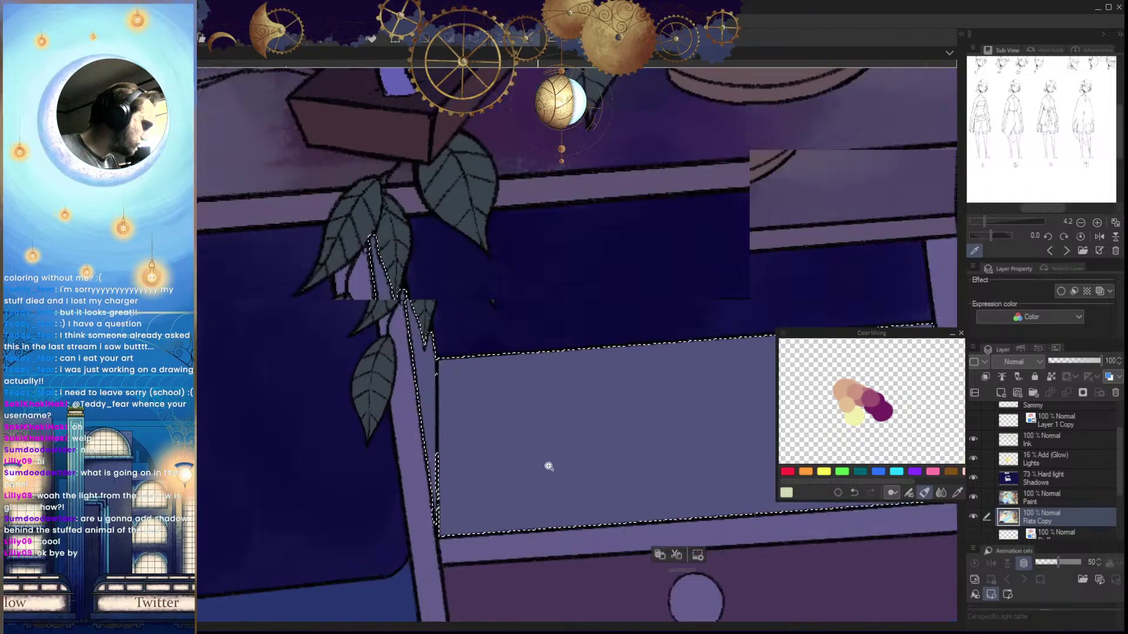
pyautogui.scroll(-2, 549, 478)
pyautogui.scroll(-2, 511, 492)
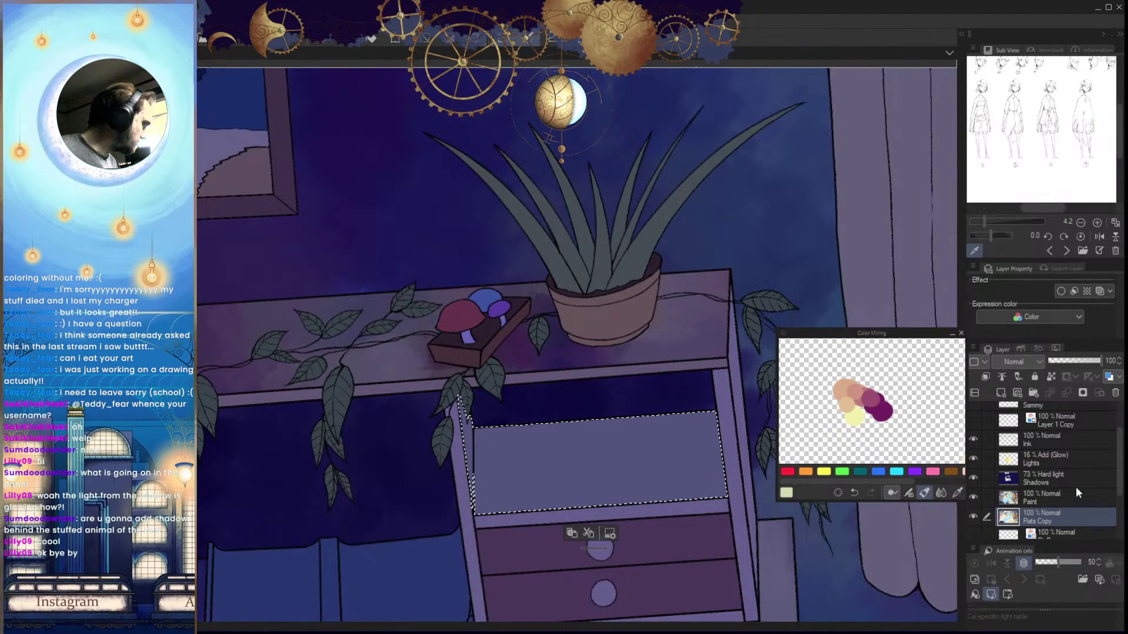
# On the Paint layer, brush dark purple along the inner left side of the compartment and undo the last stroke
pyautogui.click(1031, 502)
pyautogui.moveTo(558, 409); pyautogui.dragTo(508, 426)
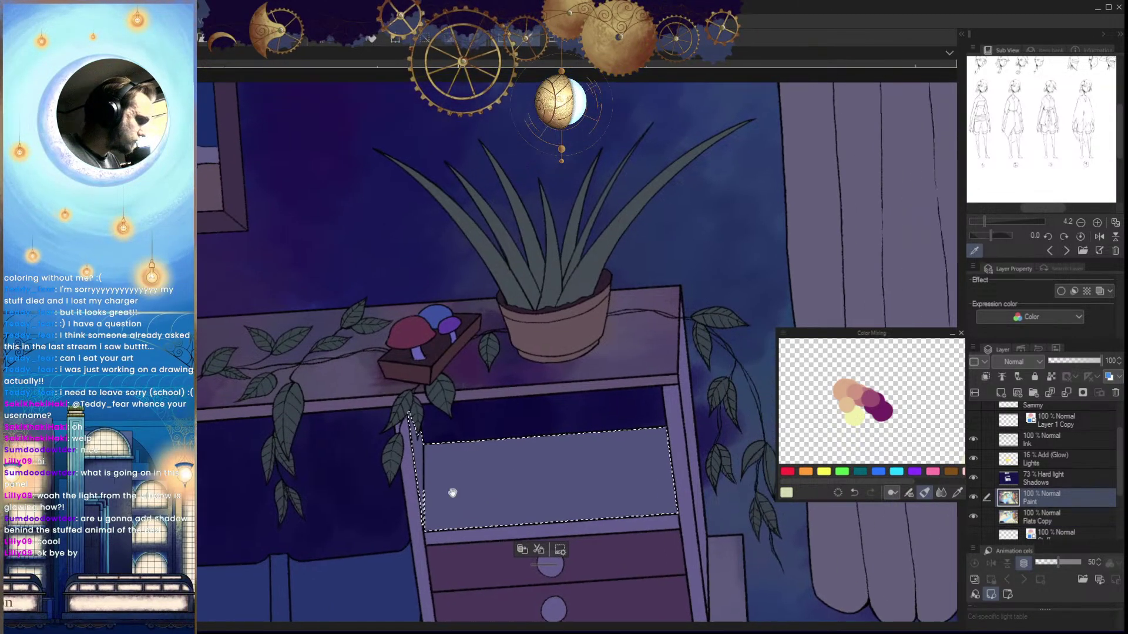
pyautogui.click(881, 412)
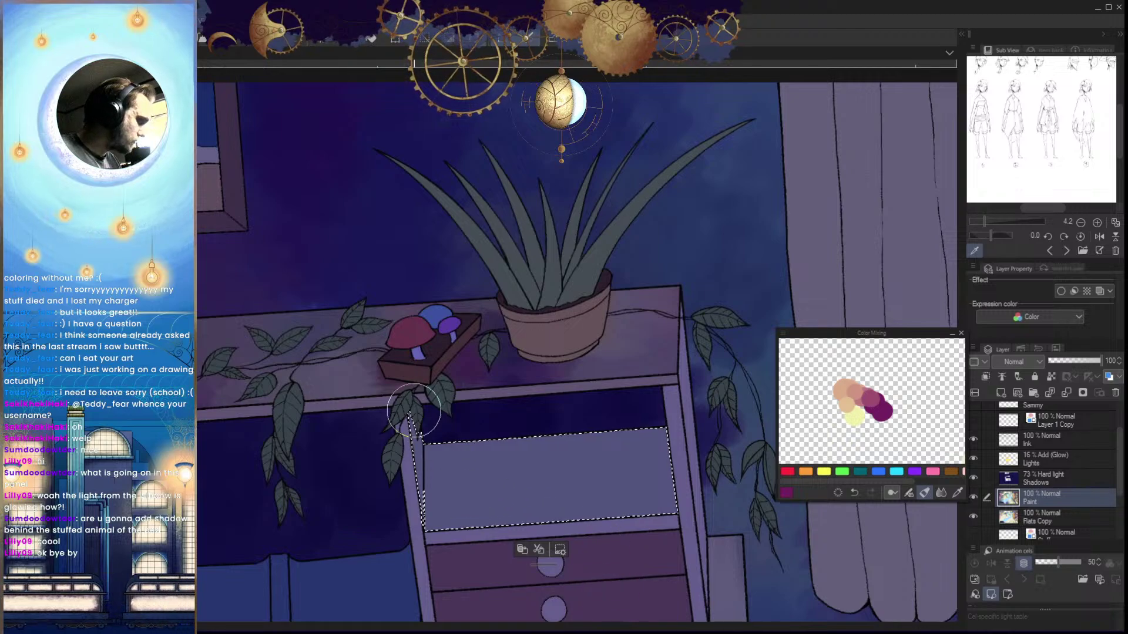
pyautogui.moveTo(431, 440)
pyautogui.mouseDown()
pyautogui.moveTo(439, 488)
pyautogui.moveTo(461, 493)
pyautogui.mouseUp()
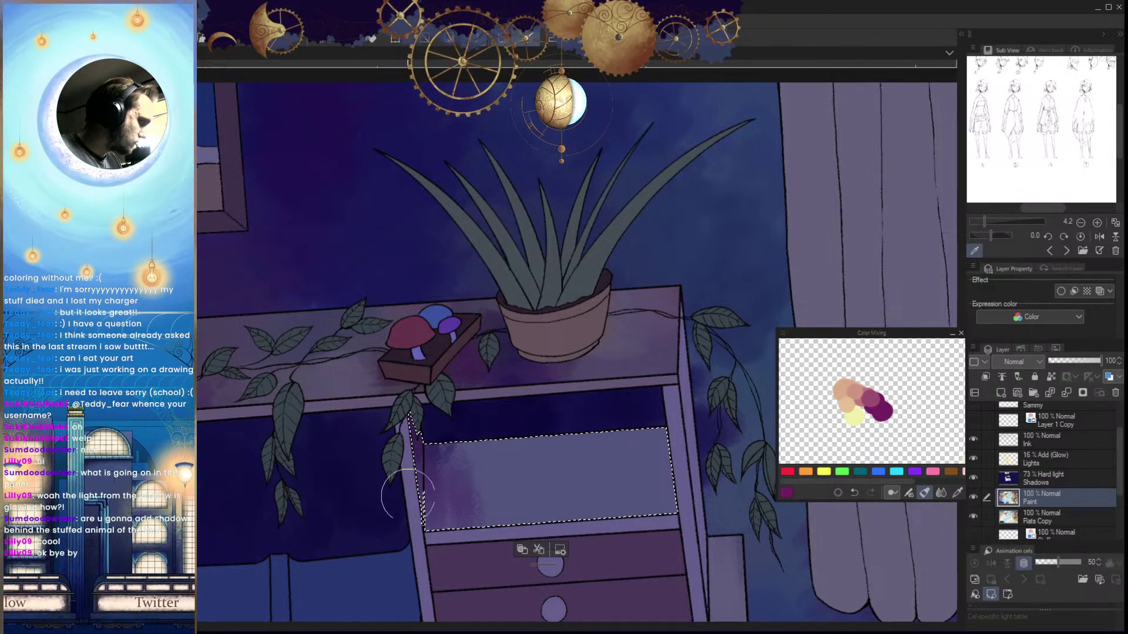
pyautogui.moveTo(476, 435); pyautogui.dragTo(480, 458)
pyautogui.hotkey('ctrl', 'z')
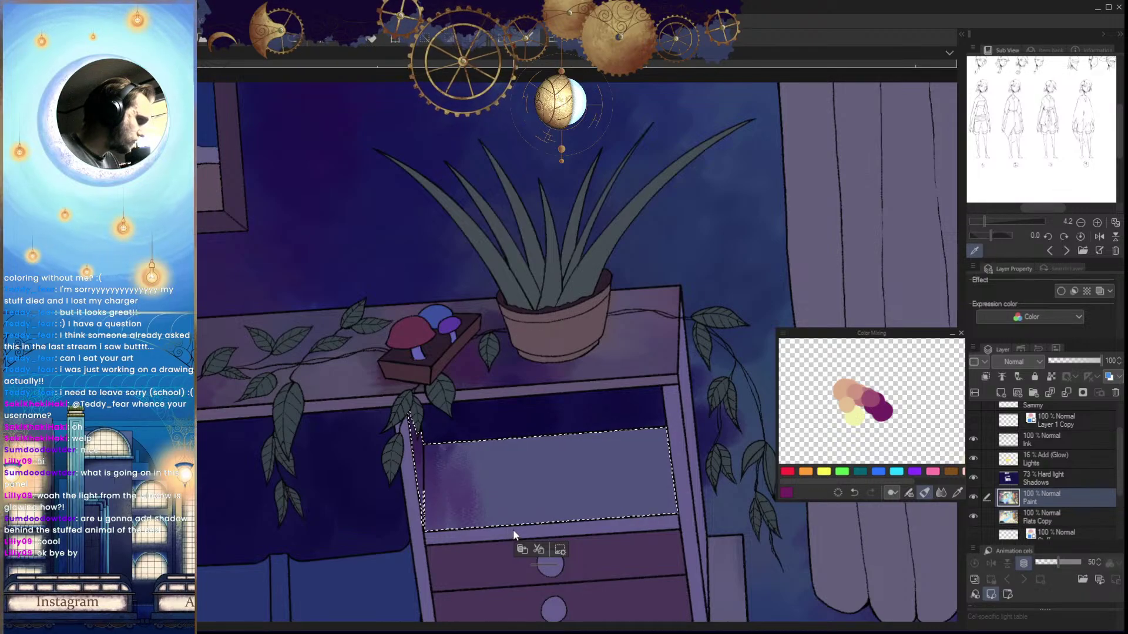
# Examine the whole desk area to judge the compartment's first purple shading against the surrounding colors
pyautogui.moveTo(516, 487); pyautogui.dragTo(428, 466)
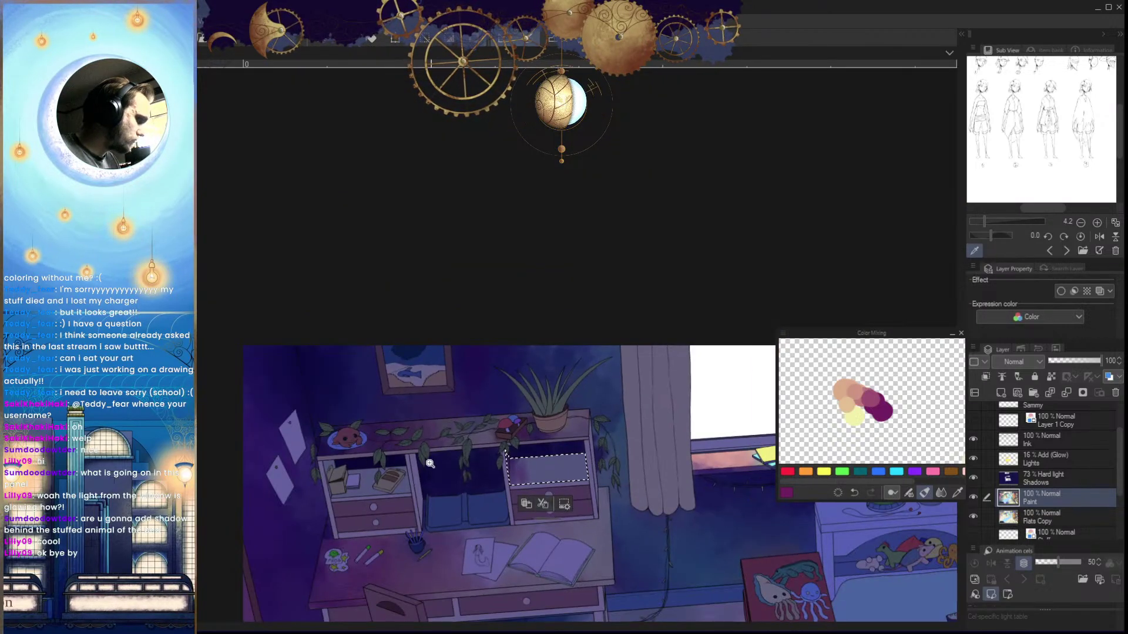
pyautogui.press('x')
pyautogui.moveTo(294, 464); pyautogui.dragTo(395, 449)
pyautogui.moveTo(311, 446); pyautogui.dragTo(348, 446)
pyautogui.keyDown('alt'); pyautogui.click(342, 377); pyautogui.keyUp('alt')
pyautogui.moveTo(435, 446); pyautogui.dragTo(366, 467)
pyautogui.scroll(-3, 365, 467)
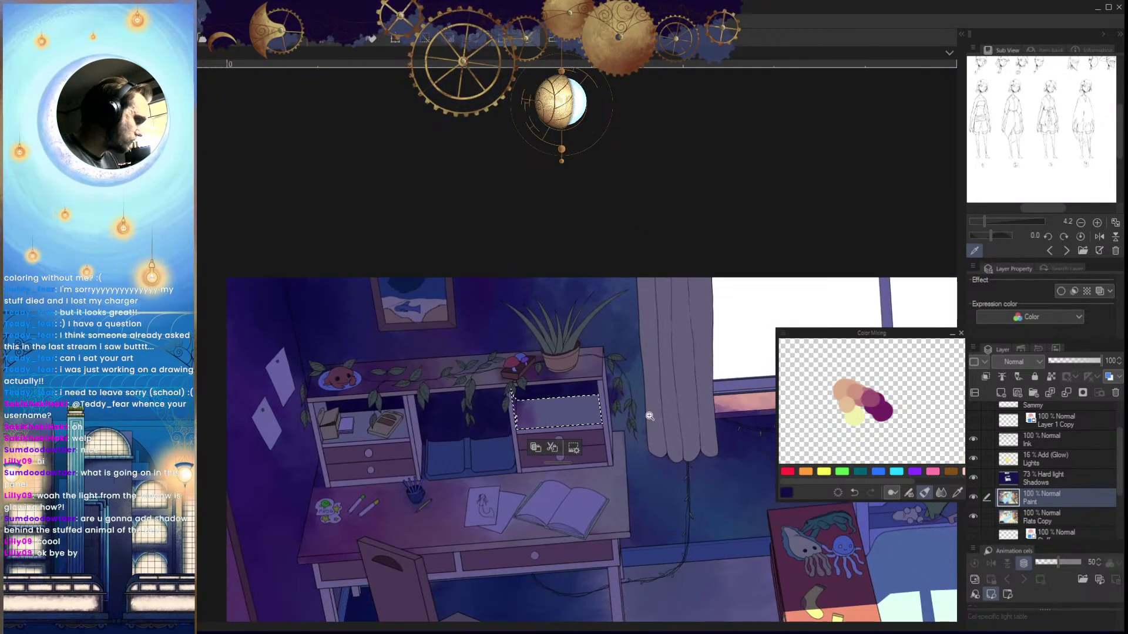
pyautogui.scroll(4, 587, 411)
# Spread sampled dark purple across the back of the shelf compartment
pyautogui.keyDown('alt'); pyautogui.click(499, 528); pyautogui.keyUp('alt')
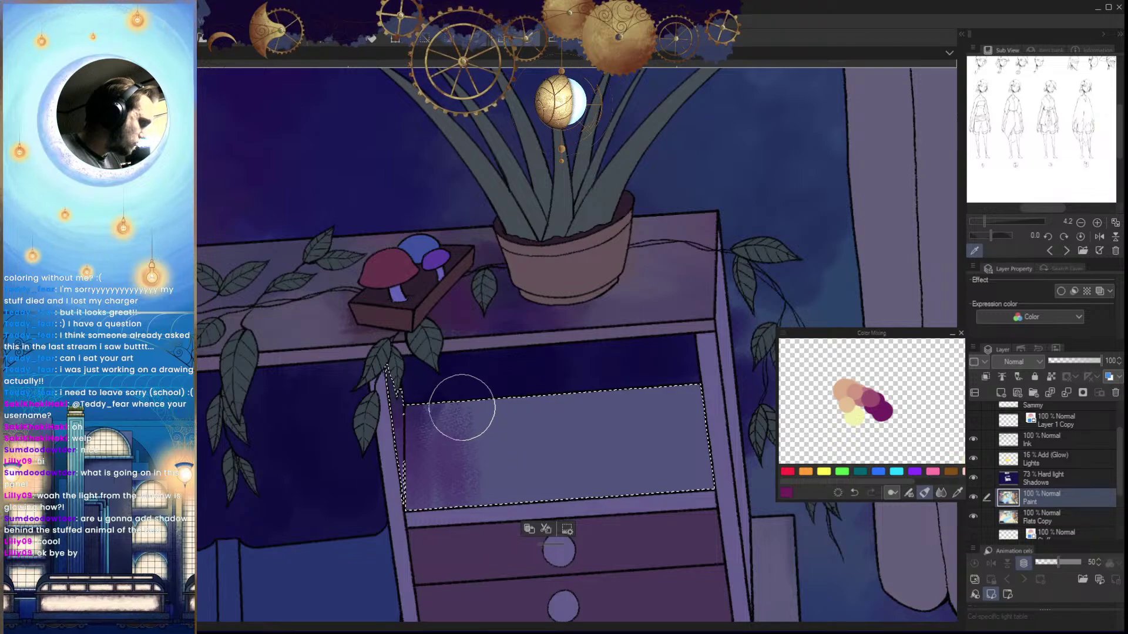
pyautogui.moveTo(462, 407)
pyautogui.mouseDown()
pyautogui.moveTo(466, 471)
pyautogui.moveTo(501, 441)
pyautogui.mouseUp()
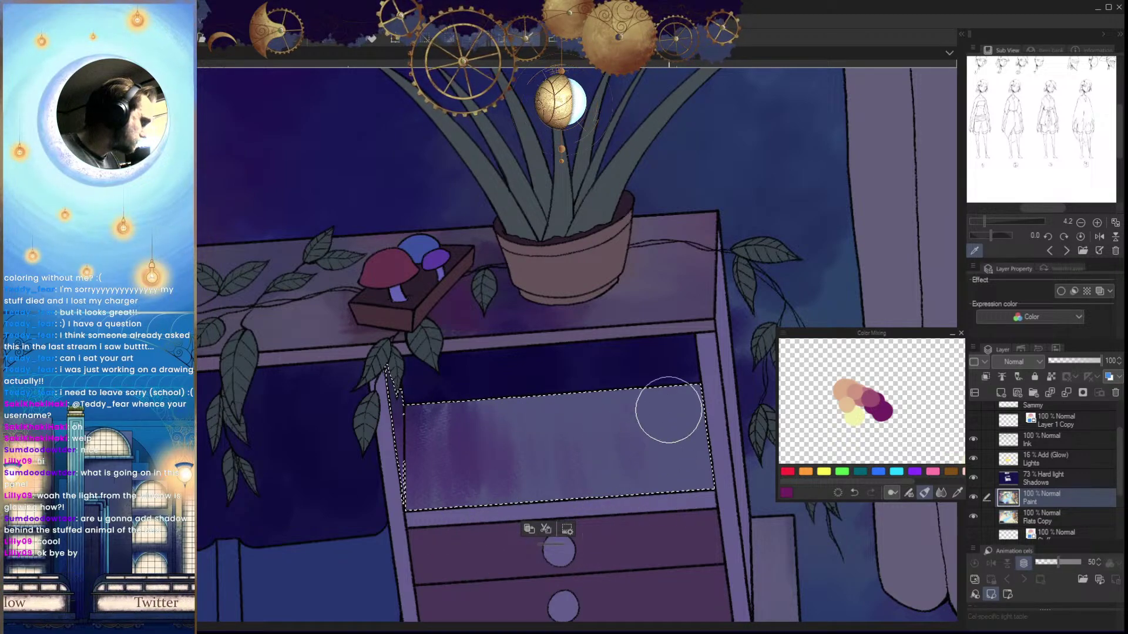
pyautogui.moveTo(662, 407)
pyautogui.mouseDown()
pyautogui.moveTo(696, 426)
pyautogui.moveTo(690, 393)
pyautogui.moveTo(679, 391)
pyautogui.moveTo(647, 477)
pyautogui.moveTo(686, 396)
pyautogui.moveTo(436, 413)
pyautogui.moveTo(677, 387)
pyautogui.moveTo(405, 406)
pyautogui.moveTo(613, 393)
pyautogui.moveTo(426, 426)
pyautogui.moveTo(413, 366)
pyautogui.mouseUp()
pyautogui.moveTo(420, 417)
pyautogui.mouseDown()
pyautogui.moveTo(537, 420)
pyautogui.moveTo(569, 443)
pyautogui.moveTo(639, 435)
pyautogui.moveTo(478, 458)
pyautogui.moveTo(615, 464)
pyautogui.moveTo(495, 484)
pyautogui.moveTo(541, 482)
pyautogui.mouseUp()
pyautogui.moveTo(641, 462)
pyautogui.mouseDown()
pyautogui.moveTo(499, 443)
pyautogui.moveTo(582, 441)
pyautogui.moveTo(529, 441)
pyautogui.mouseUp()
pyautogui.moveTo(607, 435)
pyautogui.mouseDown()
pyautogui.moveTo(635, 423)
pyautogui.moveTo(498, 445)
pyautogui.mouseUp()
# Darken the upper part of the shelf compartment with sampled dark blue, checking the shading in a mirrored view
pyautogui.keyDown('alt'); pyautogui.click(625, 399); pyautogui.keyUp('alt')
pyautogui.moveTo(680, 395); pyautogui.dragTo(431, 413)
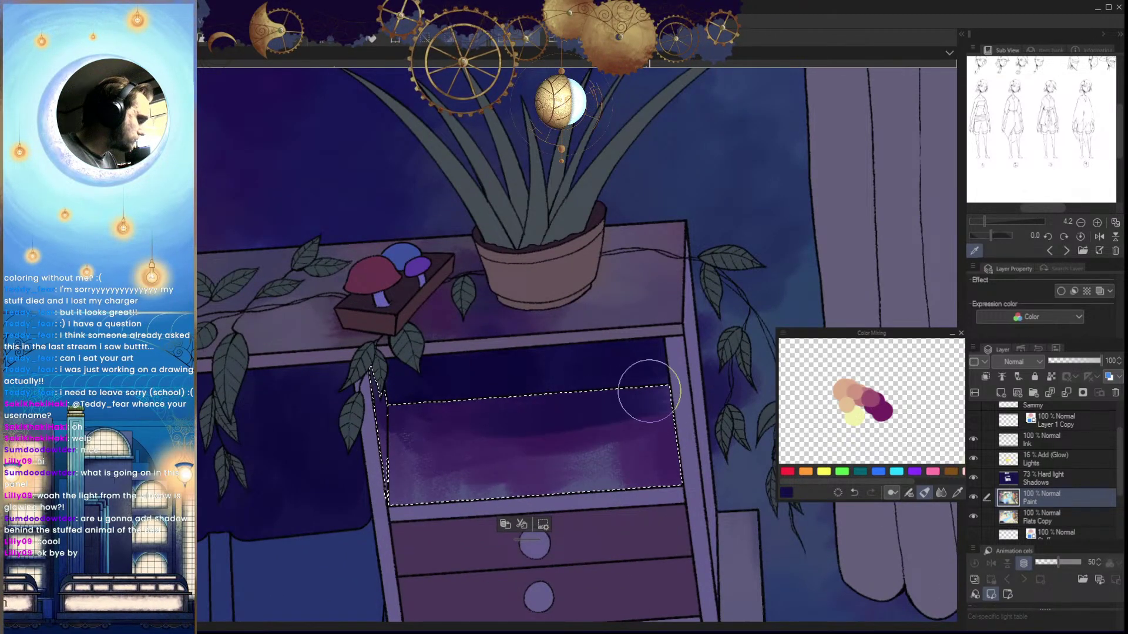
pyautogui.moveTo(647, 391); pyautogui.dragTo(382, 405)
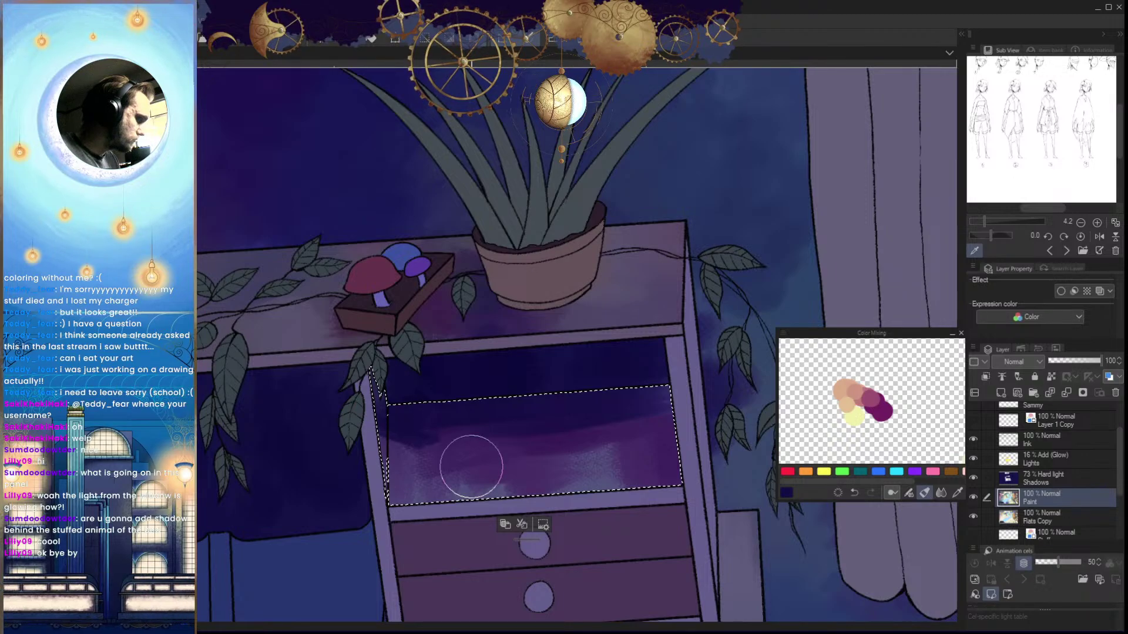
pyautogui.press('h')
pyautogui.moveTo(670, 402); pyautogui.dragTo(626, 390)
pyautogui.press('h')
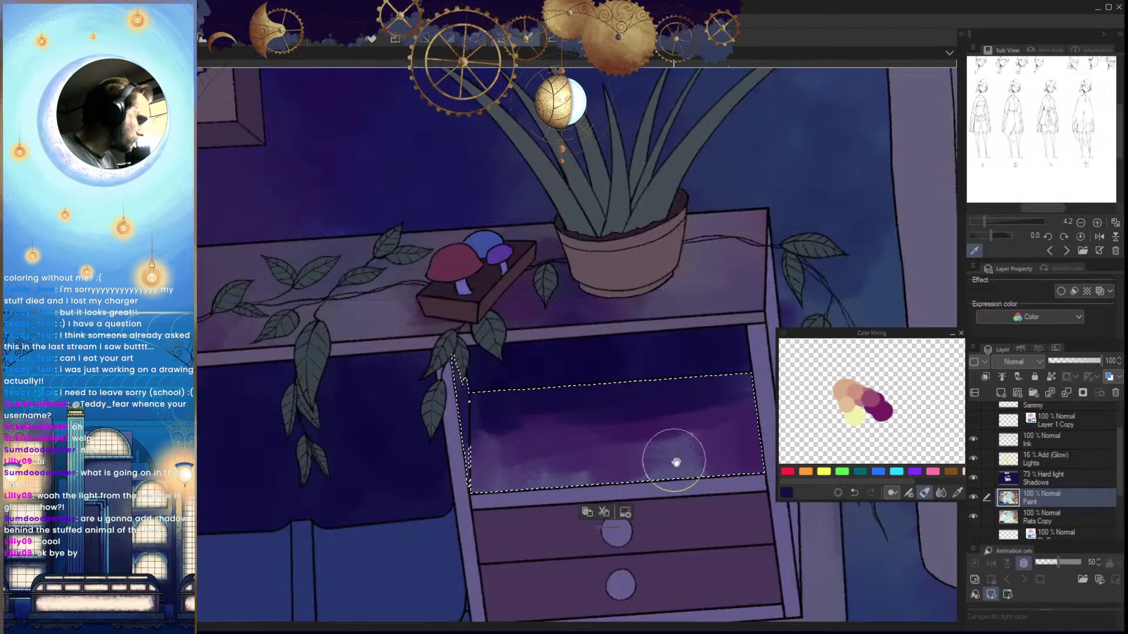
pyautogui.moveTo(697, 462); pyautogui.dragTo(662, 469)
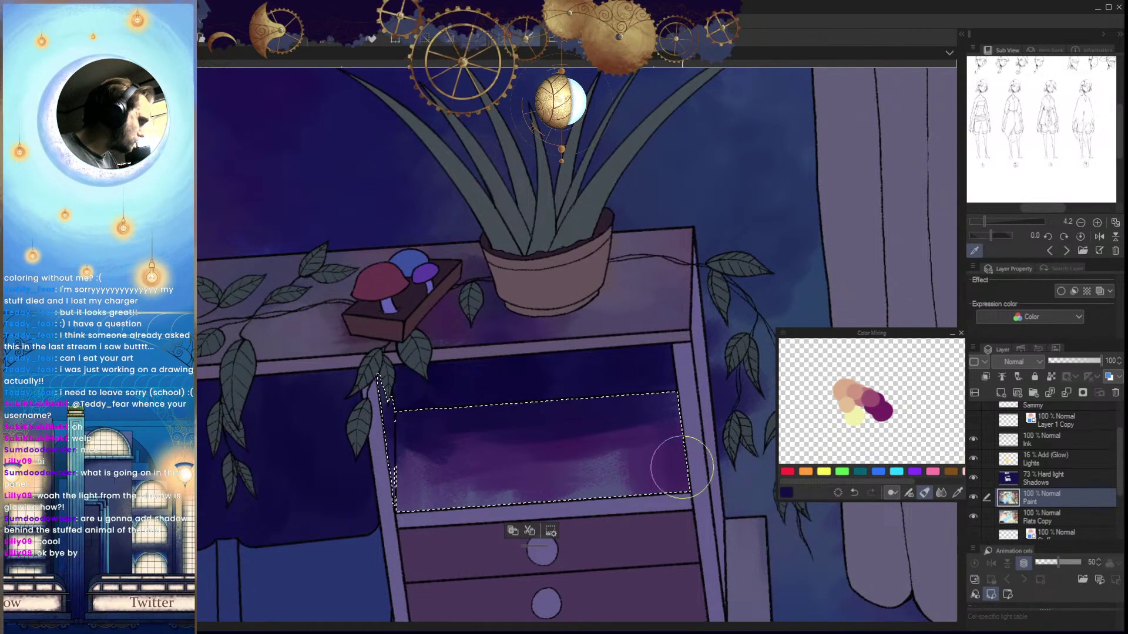
pyautogui.press('h')
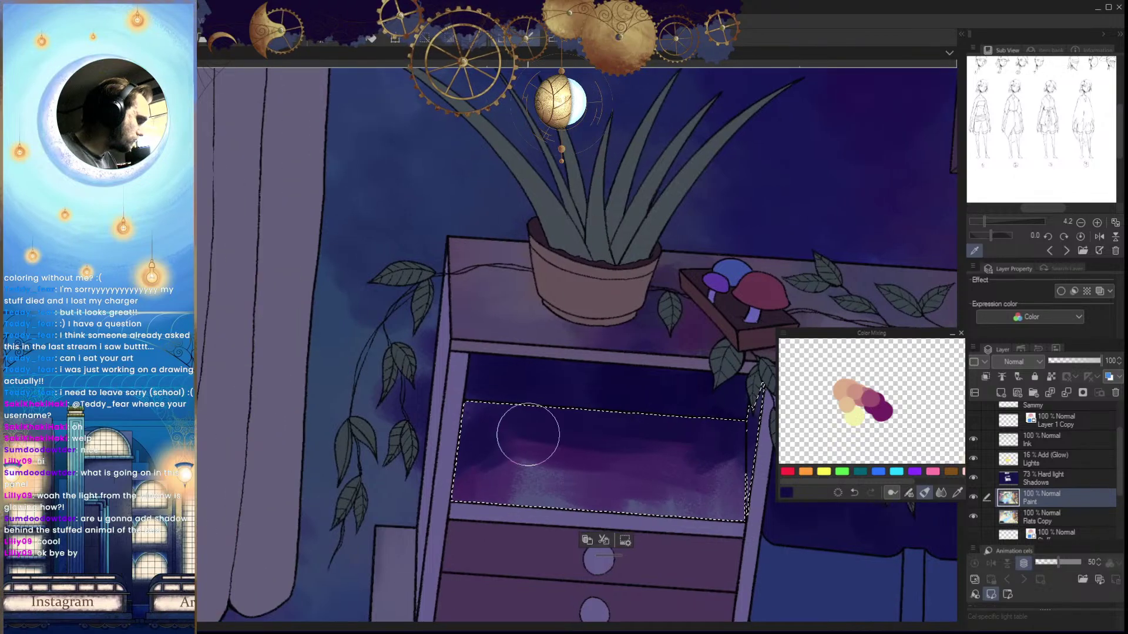
pyautogui.press('h')
# Lighten the lower middle of the compartment with pale yellow from the mixing palette, checking it in a mirrored view
pyautogui.moveTo(650, 487); pyautogui.dragTo(693, 554)
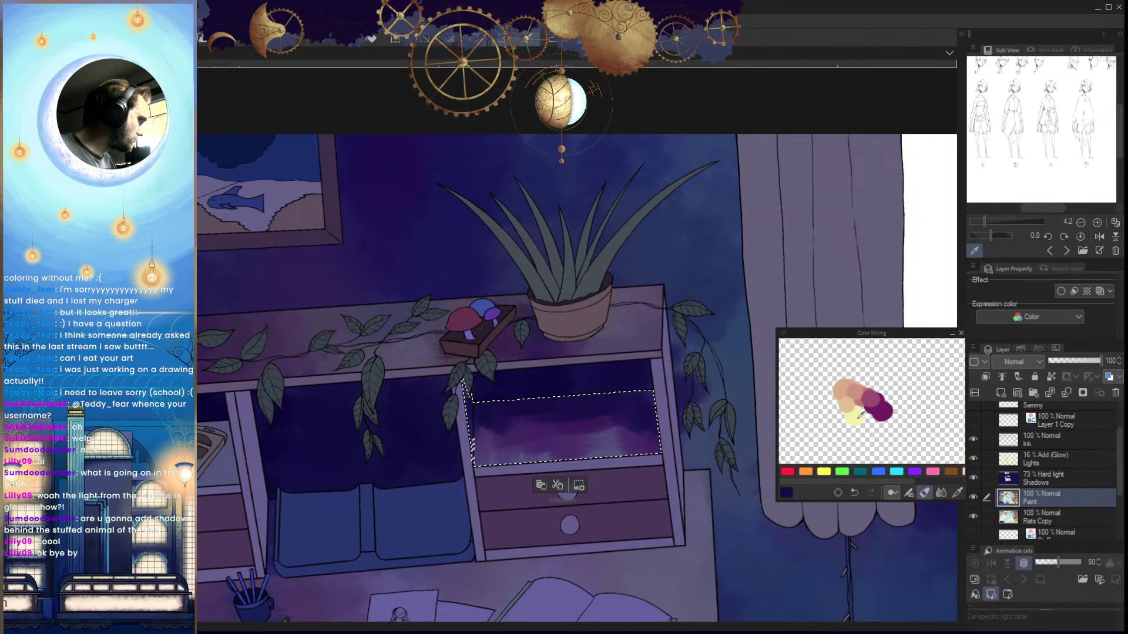
pyautogui.click(588, 449)
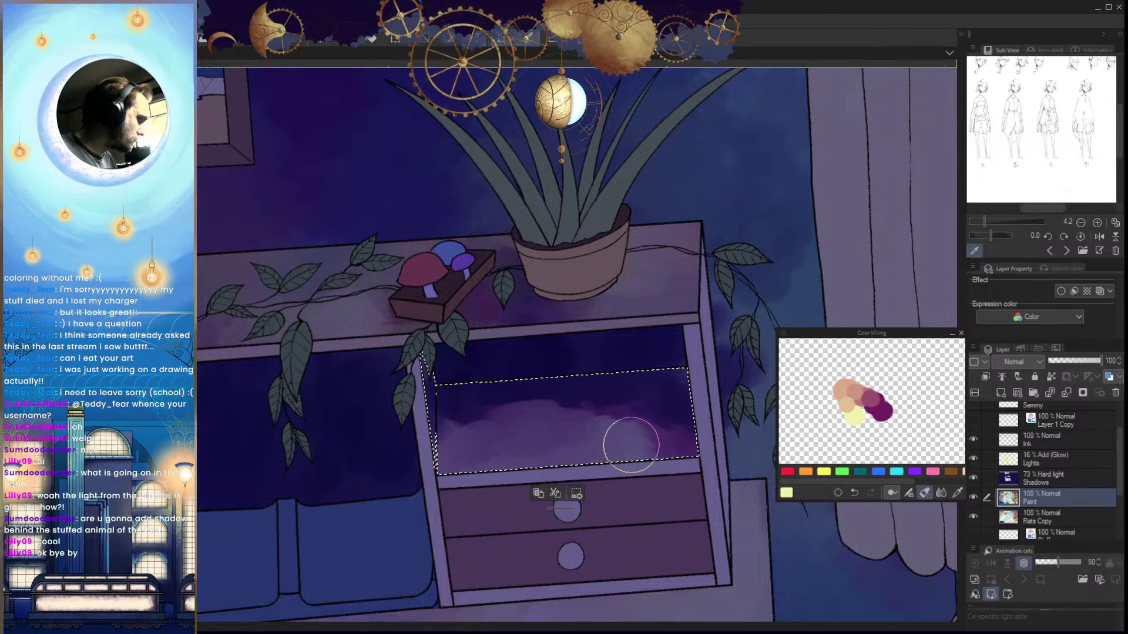
pyautogui.press('h')
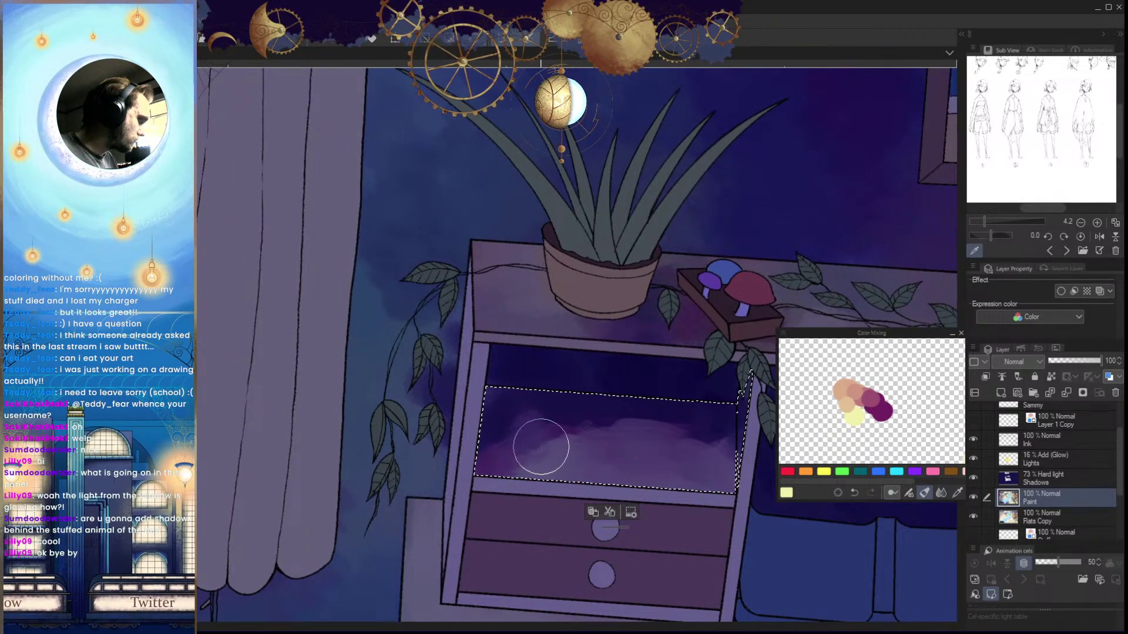
pyautogui.press('h')
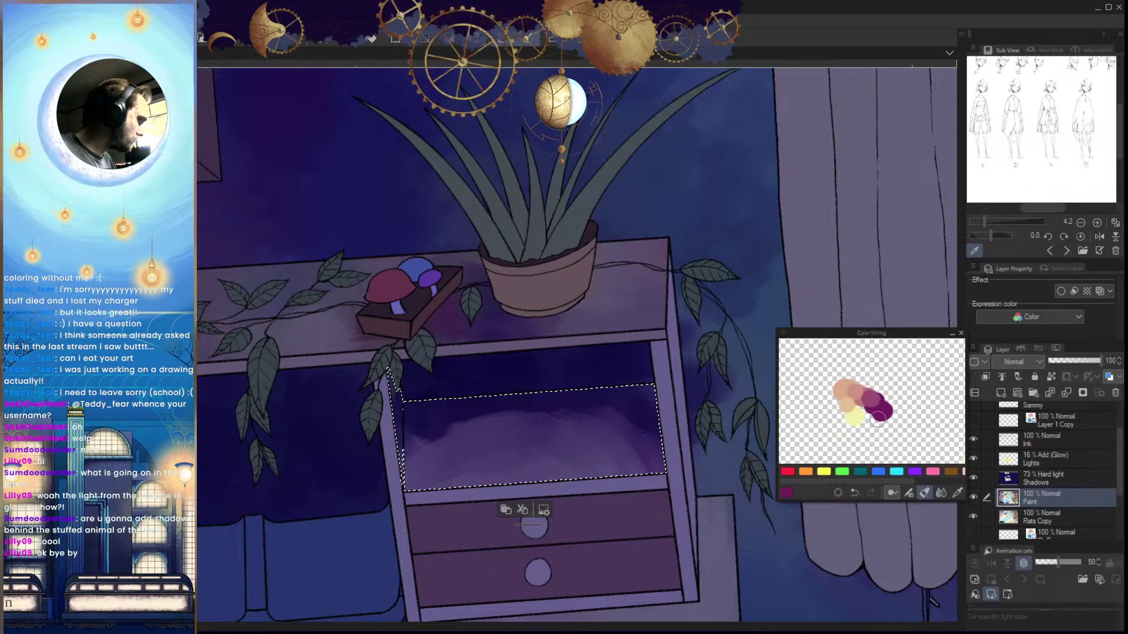
# Soften the light patch's edges and the compartment's sides with dark purple, checking the mirrored and full-room views
pyautogui.press('h')
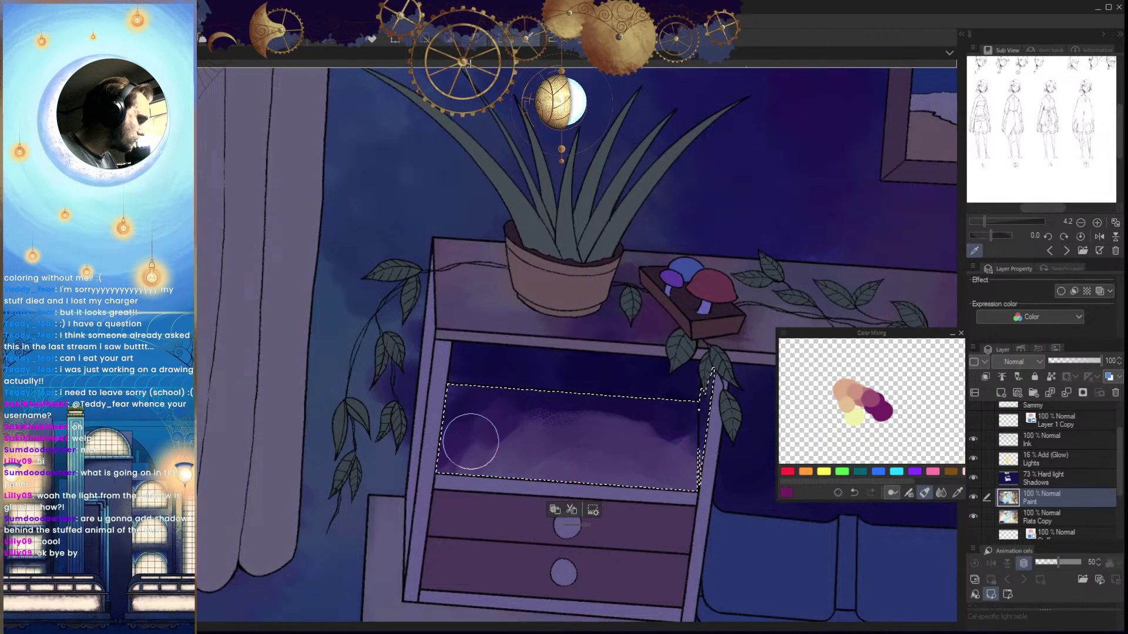
pyautogui.press('h')
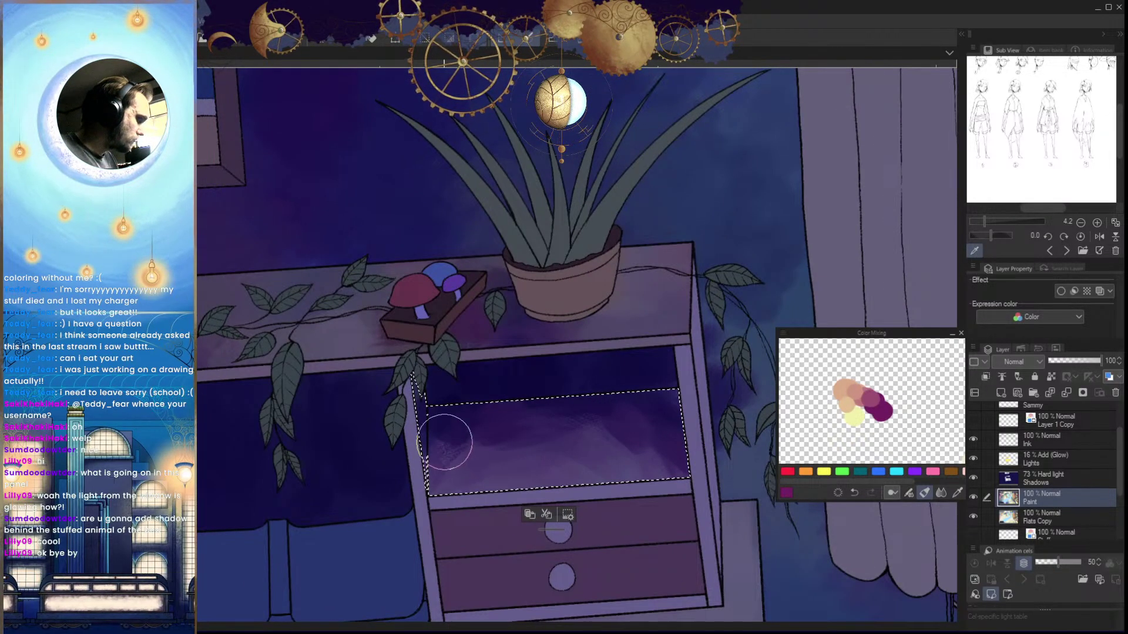
pyautogui.scroll(-6, 573, 435)
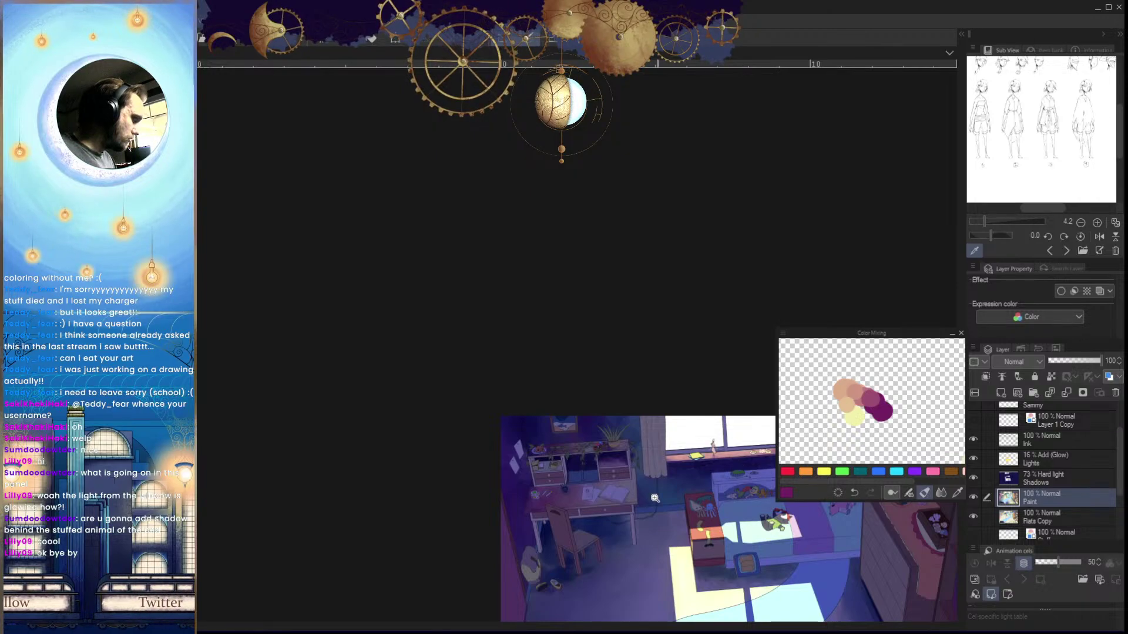
pyautogui.scroll(5, 655, 498)
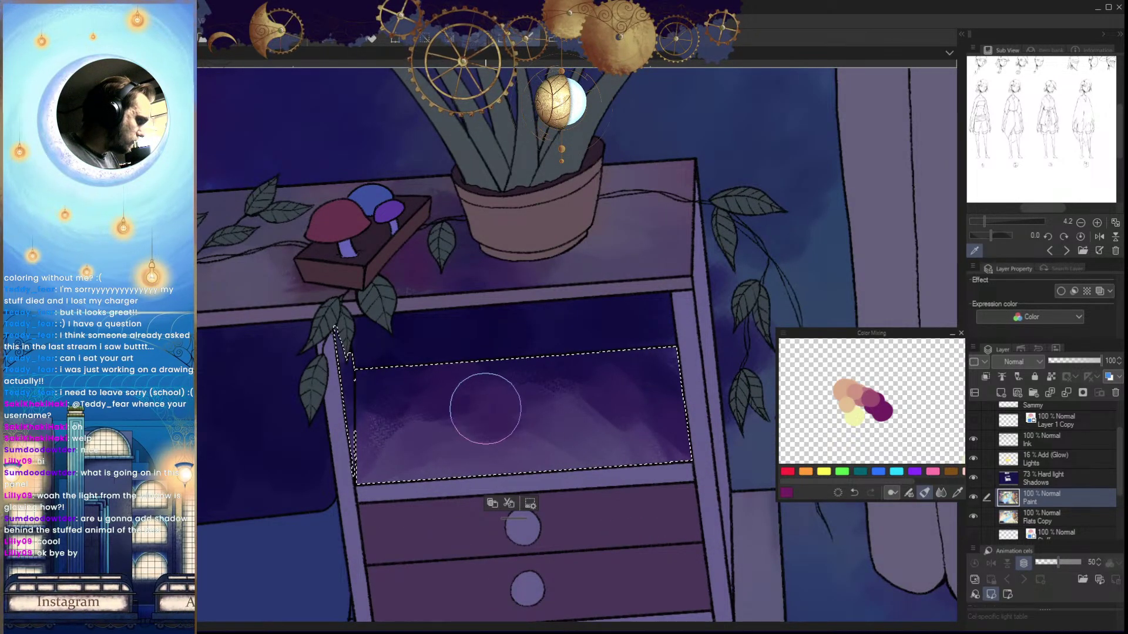
# Reduce the brush size and blend dark purple into the light patch inside the compartment
pyautogui.press('[')
pyautogui.press('[')
pyautogui.press('[')
pyautogui.press('[')
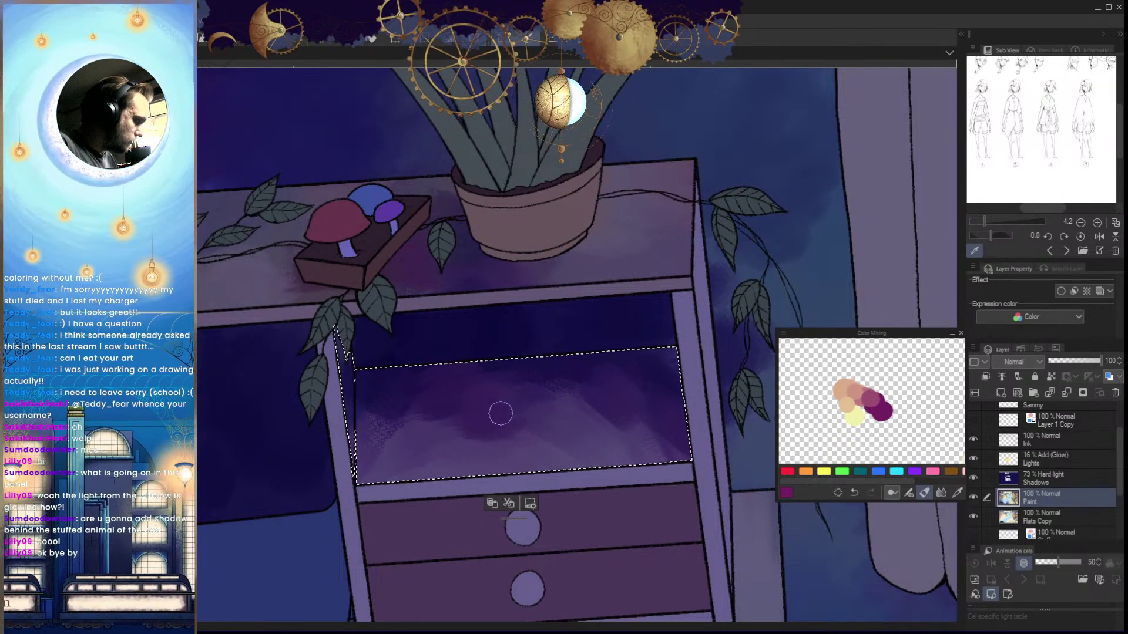
pyautogui.moveTo(447, 436); pyautogui.dragTo(365, 445)
pyautogui.moveTo(506, 438); pyautogui.dragTo(538, 441)
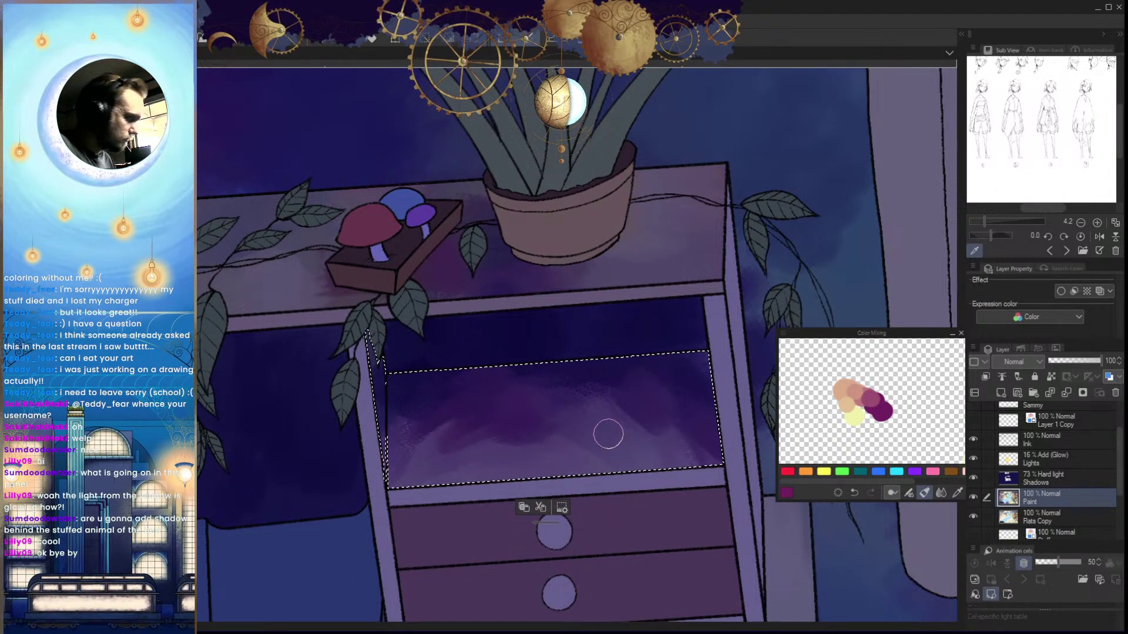
# Enlarge the brush and shade the compartment's window-side edge with sampled dark blue
pyautogui.press(']')
pyautogui.press(']')
pyautogui.press(']')
pyautogui.press(']')
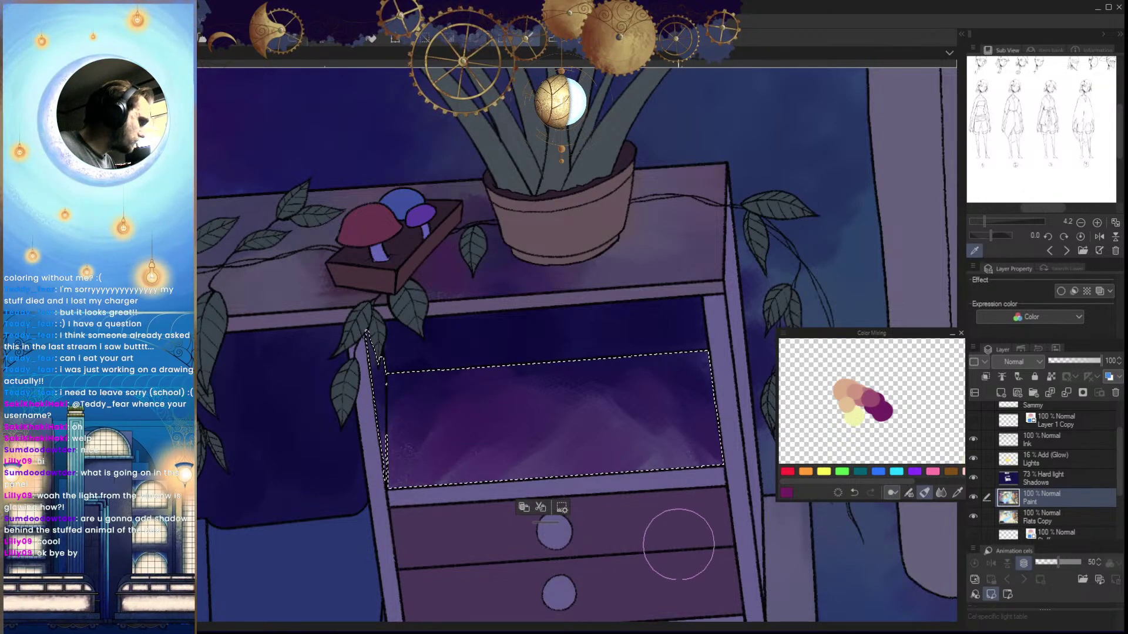
pyautogui.keyDown('alt'); pyautogui.click(671, 319); pyautogui.keyUp('alt')
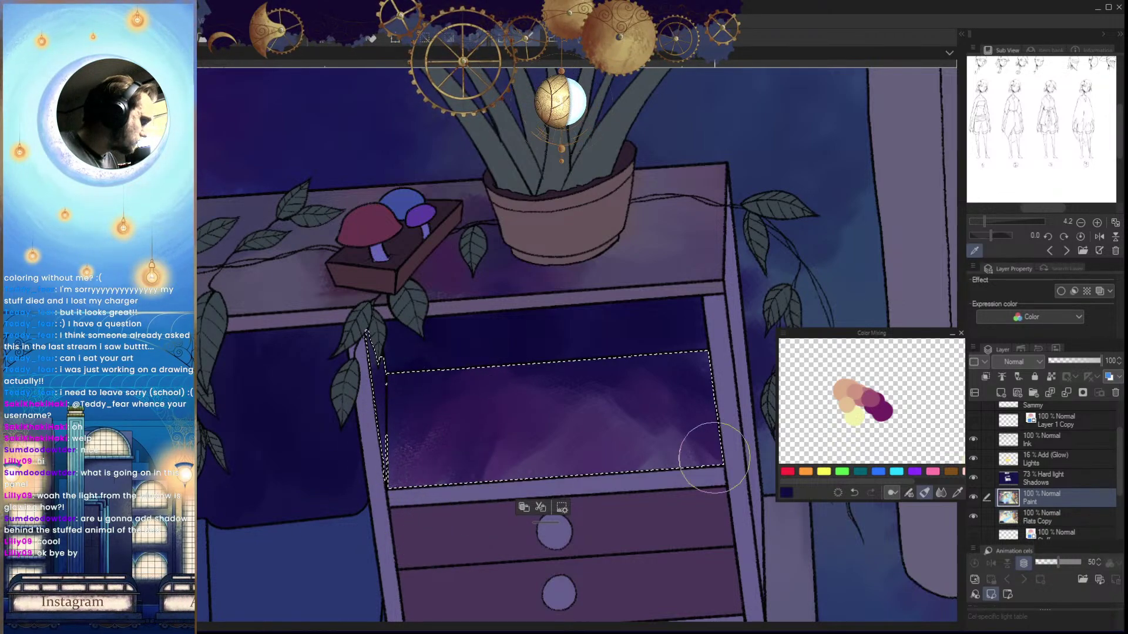
# Work pale yellow and dark purple from the mixing palette into the compartment, and darken its upper area with sampled dark blue
pyautogui.keyDown('alt'); pyautogui.click(857, 415); pyautogui.keyUp('alt')
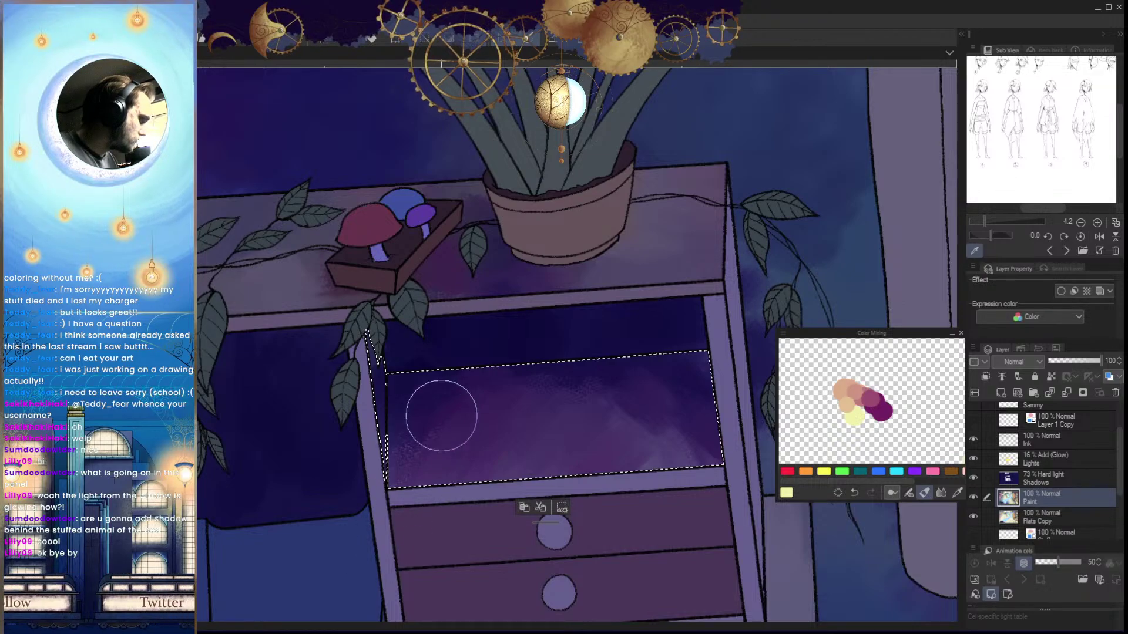
pyautogui.keyDown('alt'); pyautogui.click(880, 411); pyautogui.keyUp('alt')
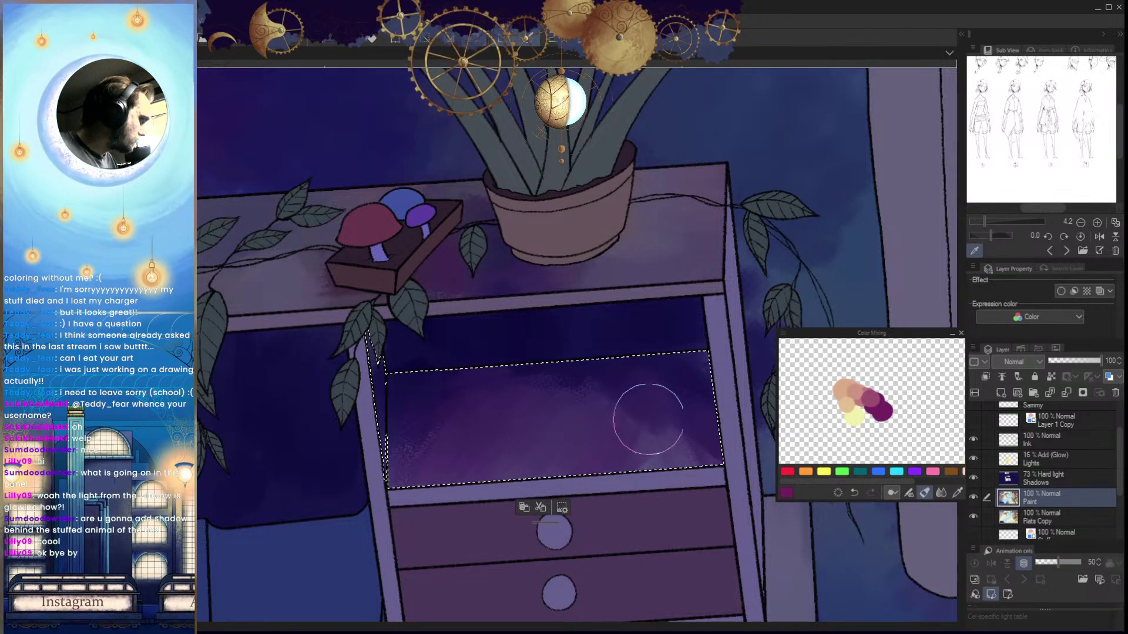
pyautogui.keyDown('alt'); pyautogui.click(535, 339); pyautogui.keyUp('alt')
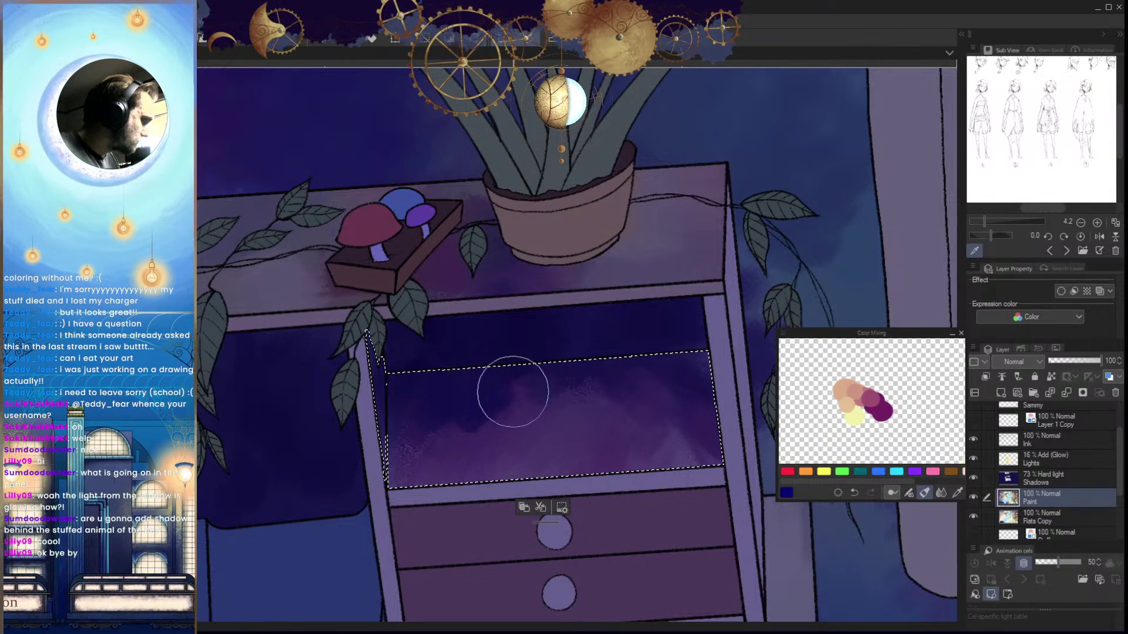
# Blend dark purple across the middle and lower compartment, checking the shading in the full-room view
pyautogui.keyDown('alt'); pyautogui.click(883, 411); pyautogui.keyUp('alt')
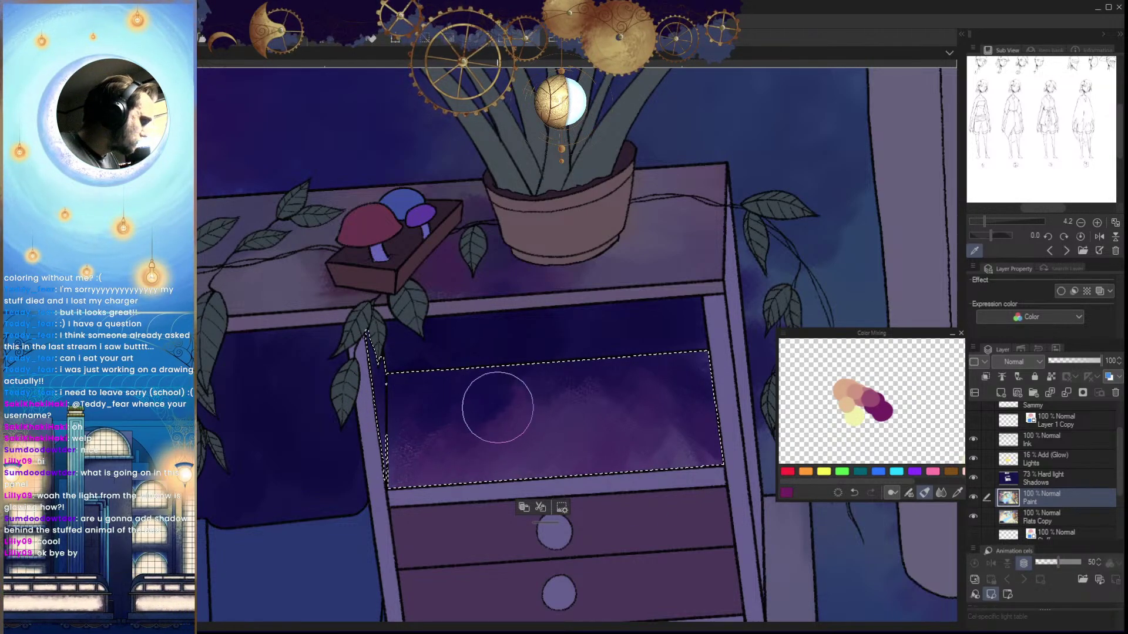
pyautogui.moveTo(498, 407)
pyautogui.mouseDown()
pyautogui.moveTo(458, 428)
pyautogui.moveTo(428, 426)
pyautogui.moveTo(426, 416)
pyautogui.moveTo(500, 420)
pyautogui.moveTo(483, 421)
pyautogui.moveTo(535, 384)
pyautogui.moveTo(430, 465)
pyautogui.moveTo(409, 445)
pyautogui.moveTo(385, 456)
pyautogui.moveTo(421, 467)
pyautogui.mouseUp()
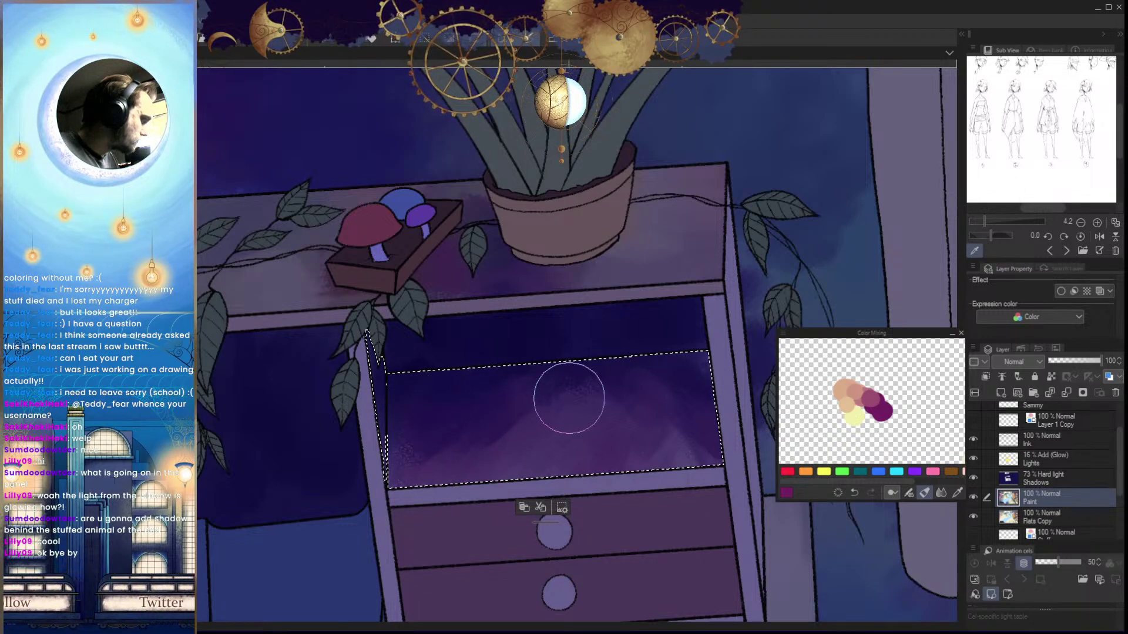
pyautogui.moveTo(598, 372)
pyautogui.mouseDown()
pyautogui.moveTo(542, 396)
pyautogui.moveTo(553, 411)
pyautogui.mouseUp()
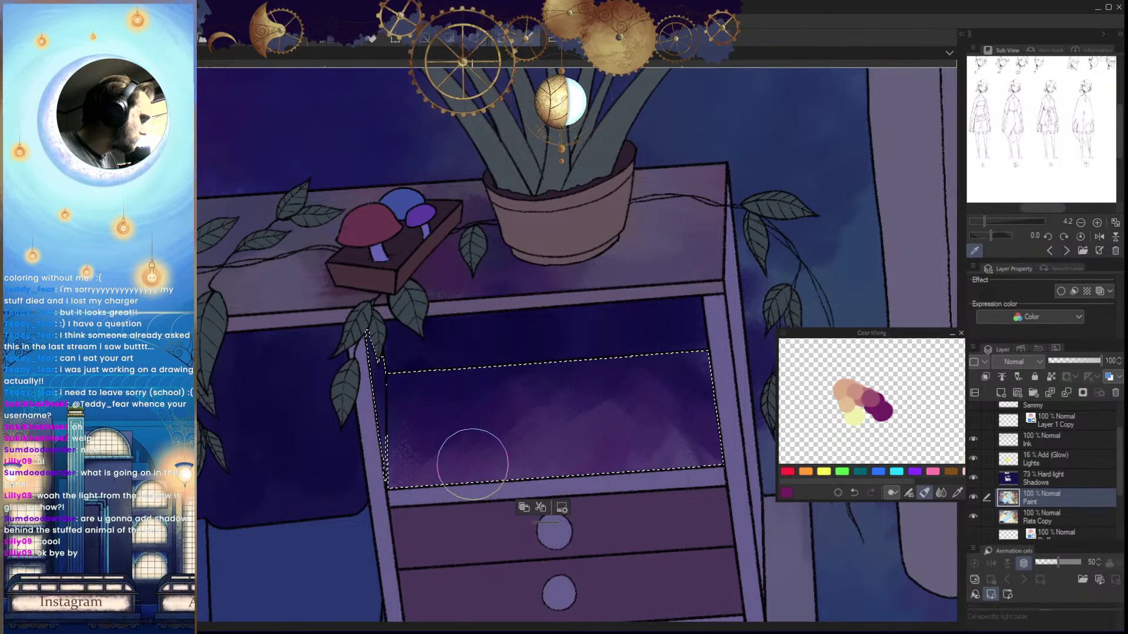
pyautogui.moveTo(648, 415); pyautogui.dragTo(639, 561)
pyautogui.press('h')
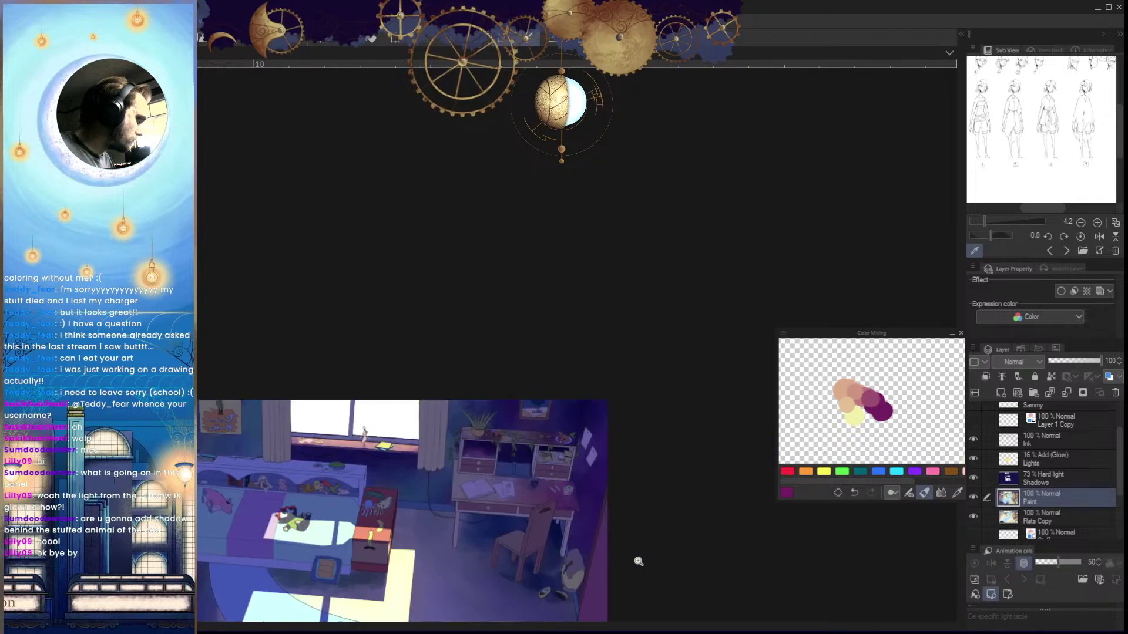
pyautogui.scroll(6, 641, 600)
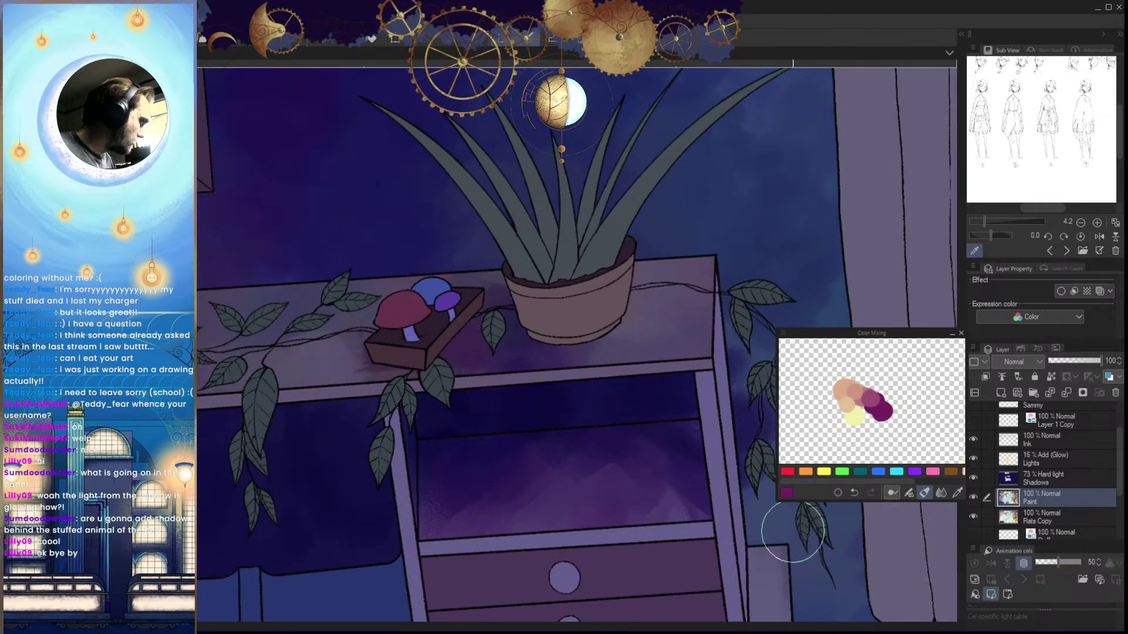
# Brush pale yellow from the mixing palette over the compartment's lower area, checking the glow in the full-room view
pyautogui.click(856, 419)
pyautogui.scroll(1, 619, 511)
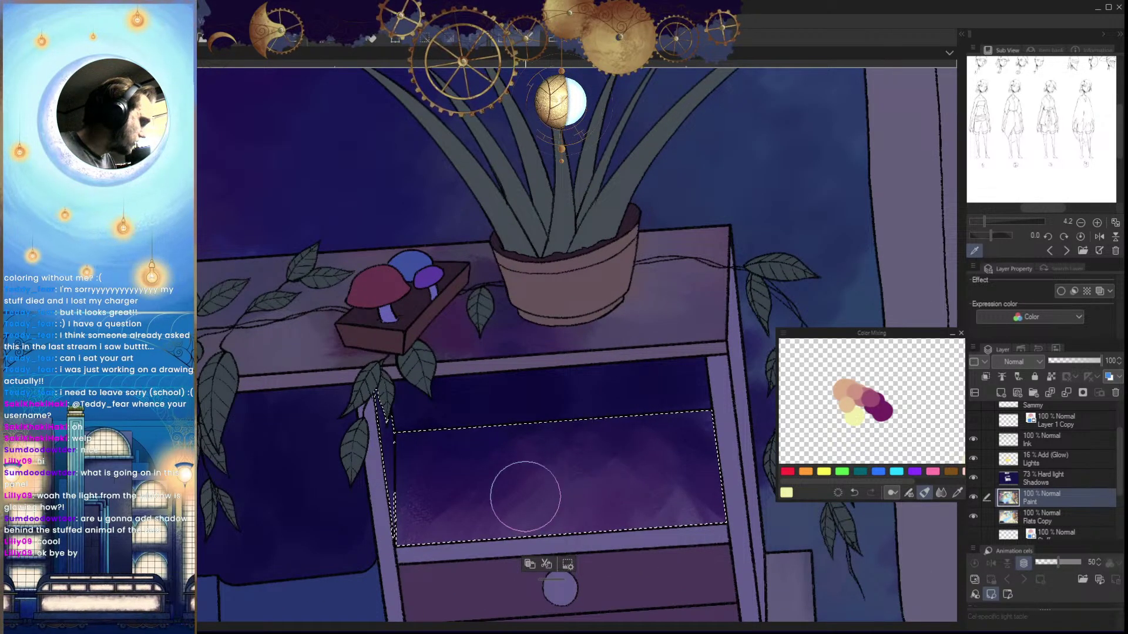
pyautogui.moveTo(545, 472)
pyautogui.mouseDown()
pyautogui.moveTo(460, 526)
pyautogui.moveTo(434, 524)
pyautogui.moveTo(503, 456)
pyautogui.moveTo(412, 518)
pyautogui.moveTo(398, 509)
pyautogui.moveTo(450, 458)
pyautogui.moveTo(400, 489)
pyautogui.moveTo(401, 501)
pyautogui.moveTo(444, 474)
pyautogui.moveTo(410, 532)
pyautogui.moveTo(383, 481)
pyautogui.moveTo(383, 454)
pyautogui.mouseUp()
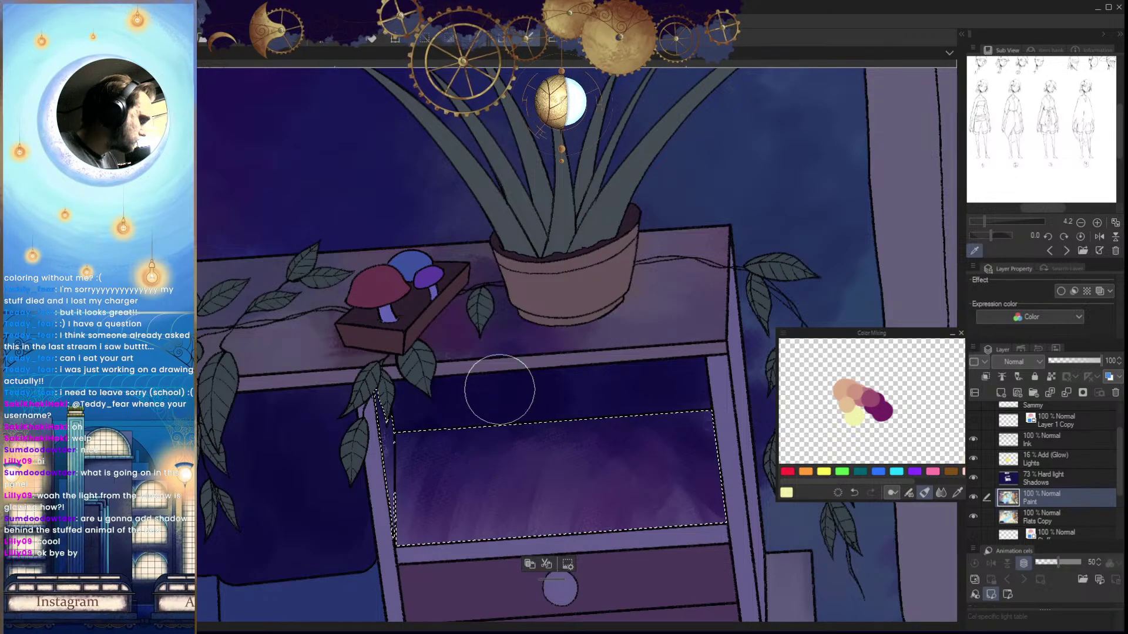
pyautogui.moveTo(557, 439); pyautogui.dragTo(644, 497)
pyautogui.press('h')
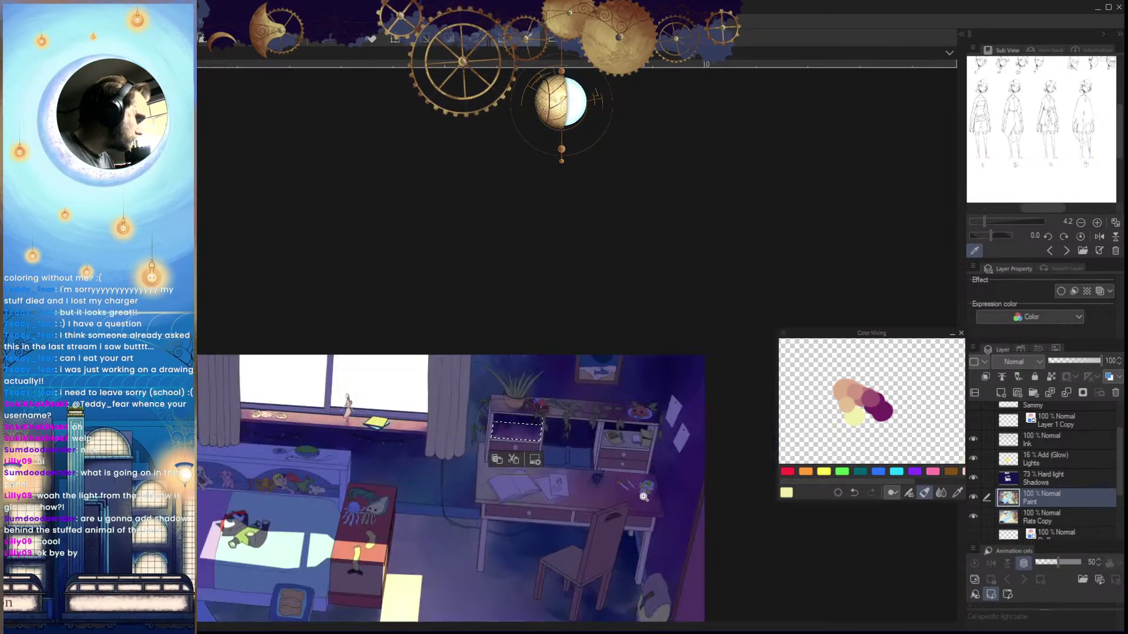
pyautogui.scroll(5, 647, 506)
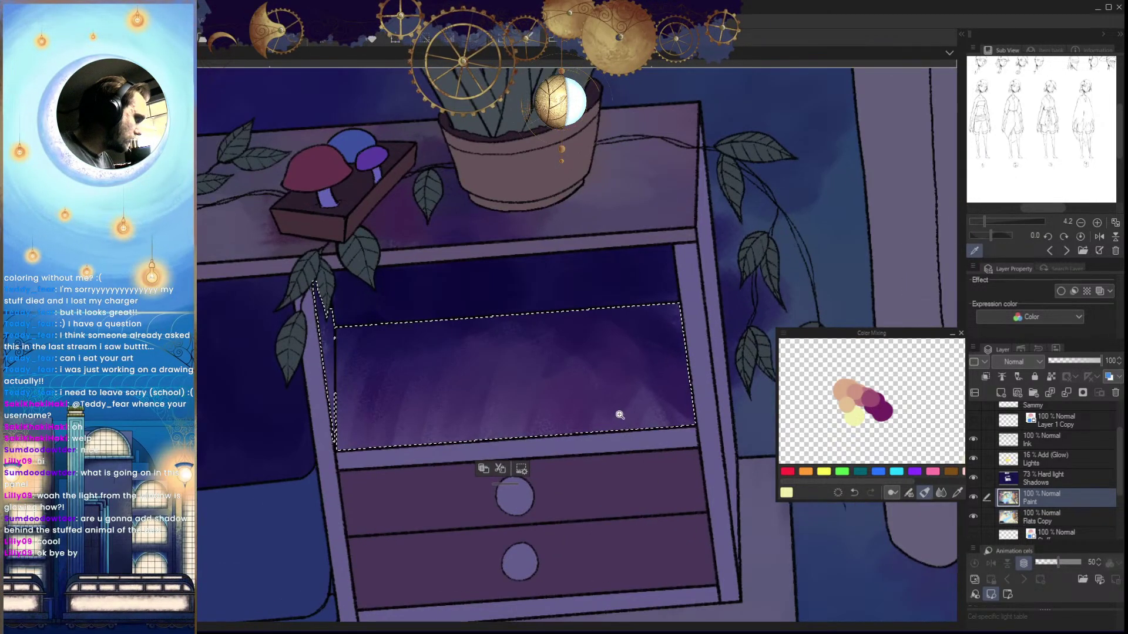
pyautogui.moveTo(620, 414); pyautogui.dragTo(610, 451)
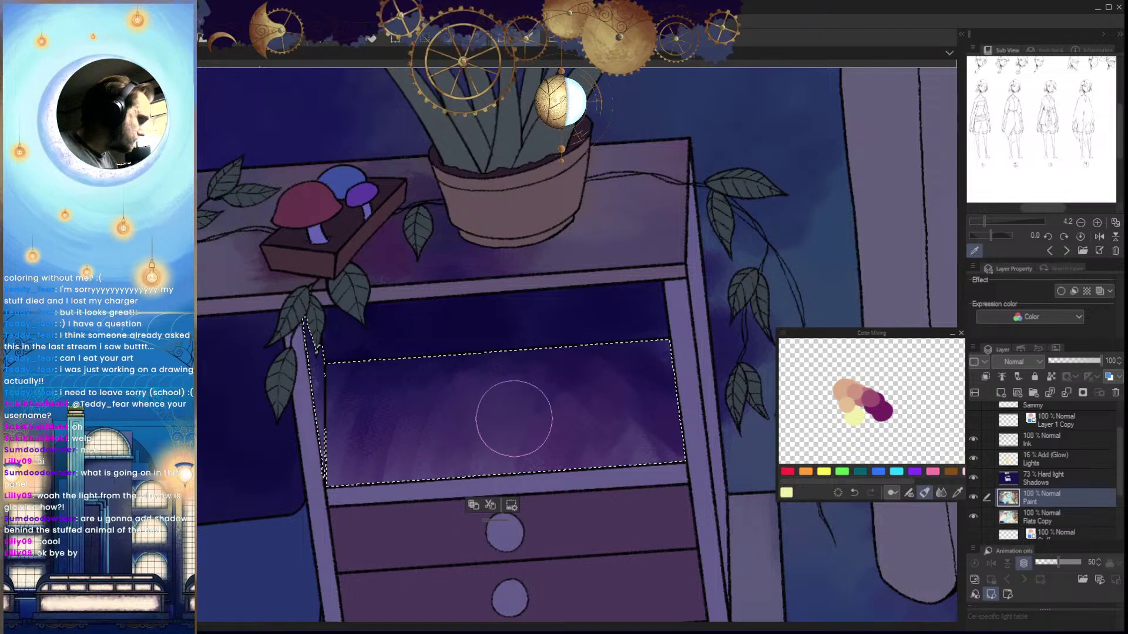
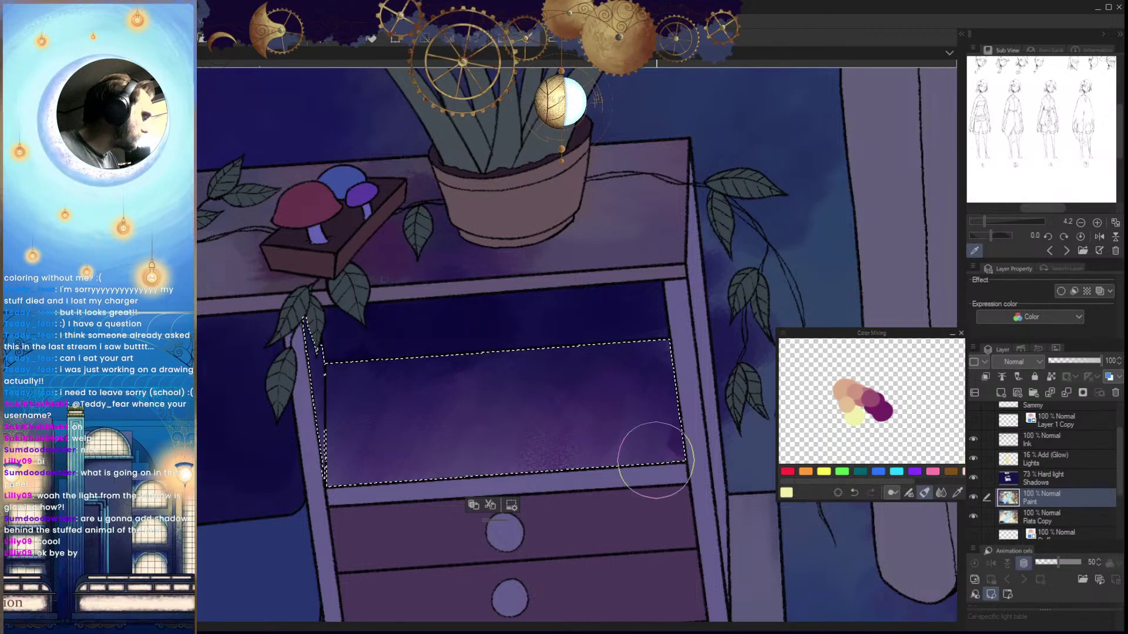
# Darken the compartment's window-side edge with sampled dark blue, undoing a stroke and using the mirrored view
pyautogui.press('h')
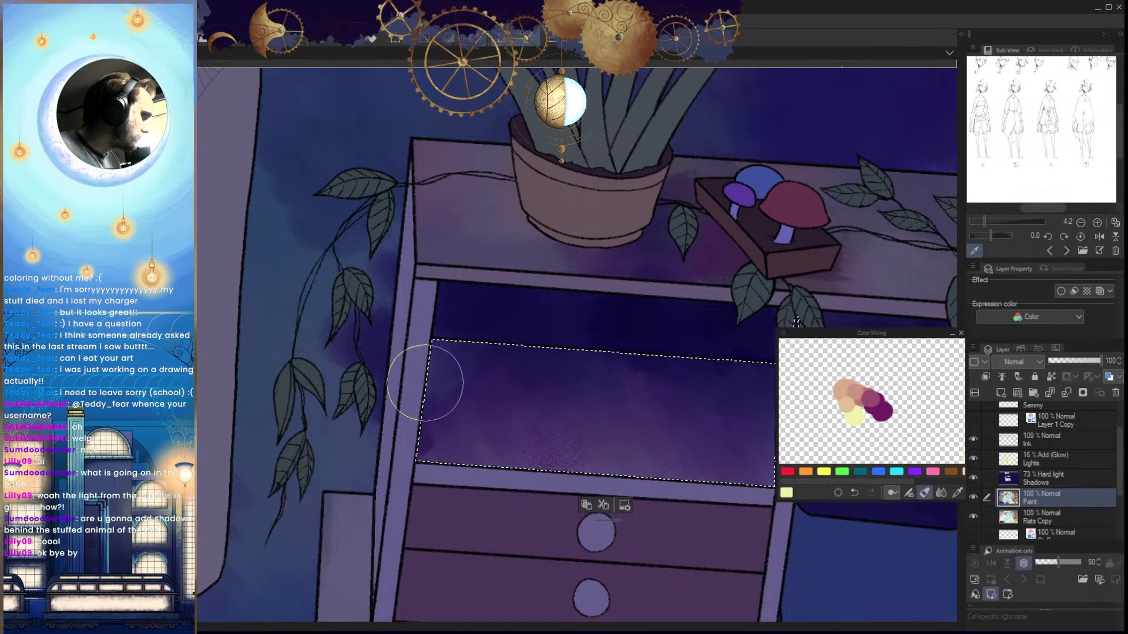
pyautogui.press('h')
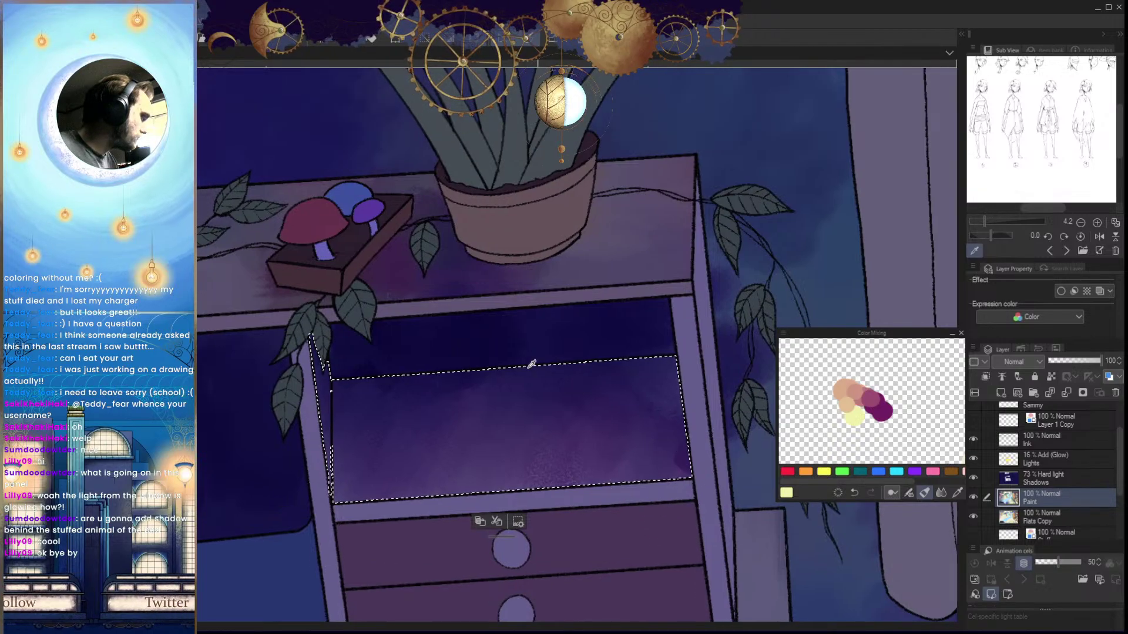
pyautogui.keyDown('alt'); pyautogui.click(529, 366); pyautogui.keyUp('alt')
pyautogui.moveTo(655, 333); pyautogui.dragTo(687, 403)
pyautogui.press('h')
pyautogui.hotkey('ctrl', 'z')
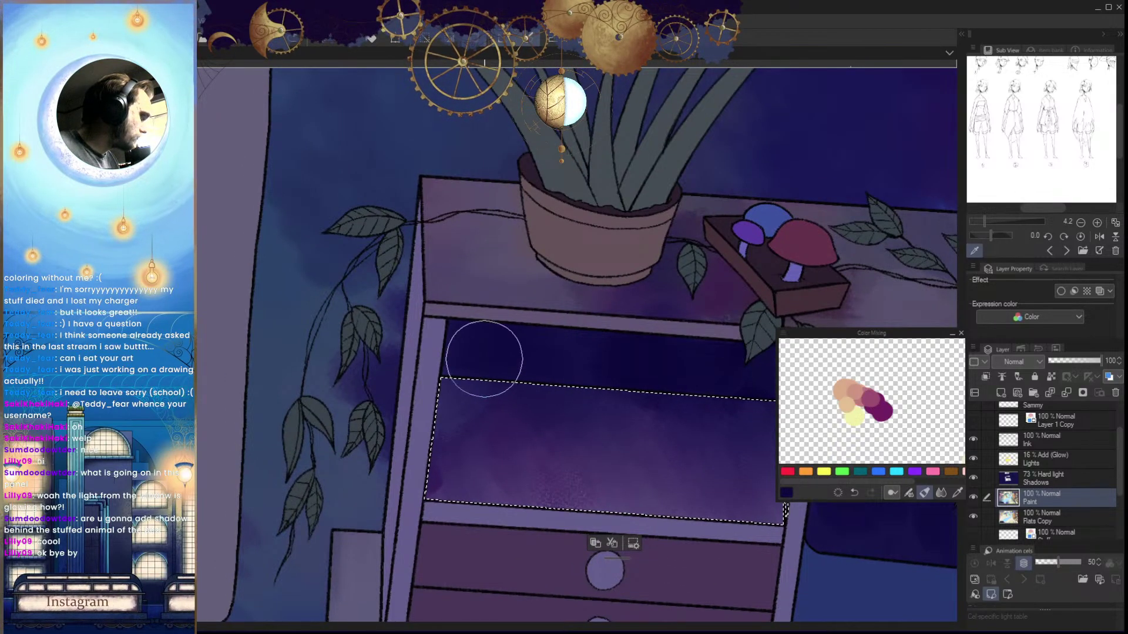
pyautogui.moveTo(484, 357)
pyautogui.mouseDown()
pyautogui.moveTo(423, 443)
pyautogui.moveTo(461, 370)
pyautogui.moveTo(486, 370)
pyautogui.moveTo(405, 522)
pyautogui.moveTo(493, 386)
pyautogui.moveTo(413, 509)
pyautogui.moveTo(487, 399)
pyautogui.moveTo(431, 501)
pyautogui.mouseUp()
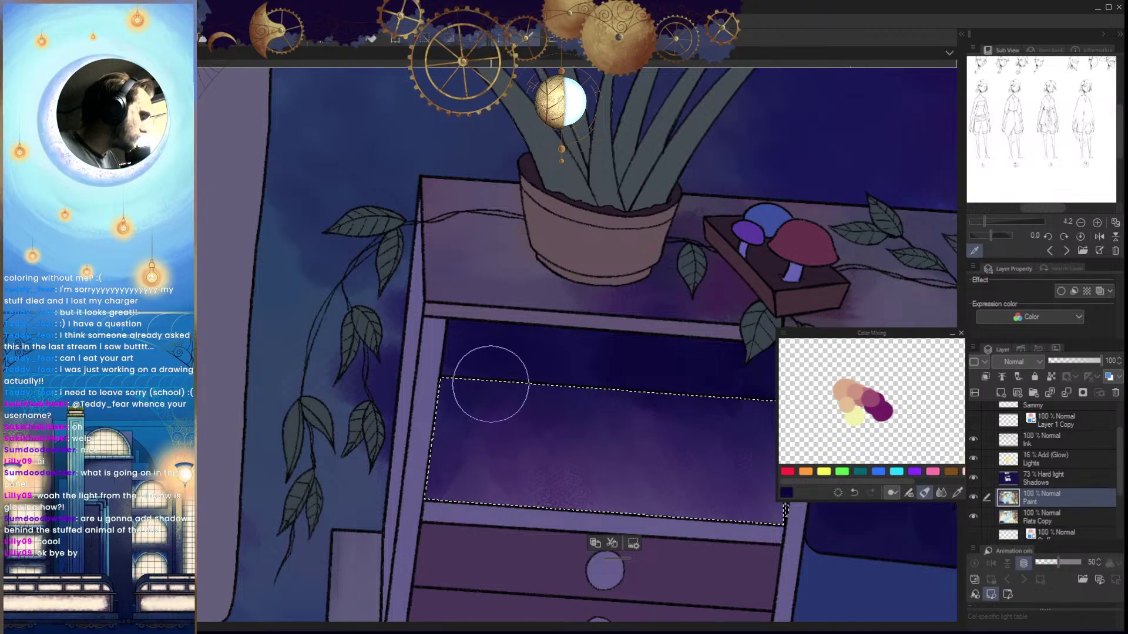
# Lighten the compartment's lower window-side corner with pale yellow from the mixing palette, then inspect the full room and the desk
pyautogui.keyDown('alt'); pyautogui.click(853, 416); pyautogui.keyUp('alt')
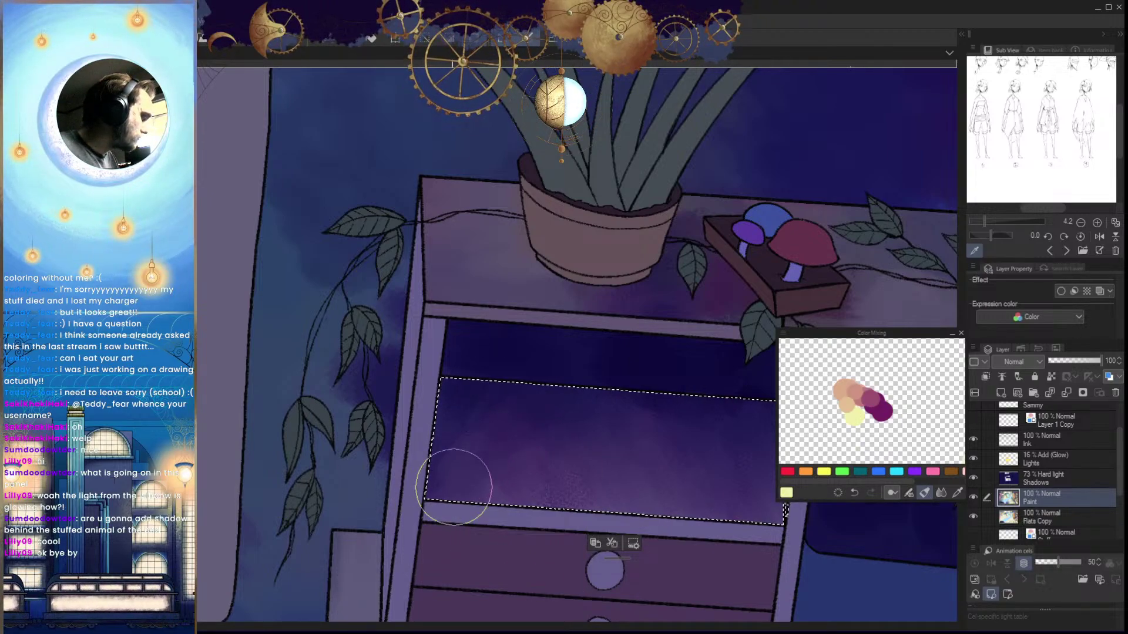
pyautogui.moveTo(468, 517)
pyautogui.mouseDown()
pyautogui.moveTo(464, 411)
pyautogui.moveTo(422, 508)
pyautogui.moveTo(490, 388)
pyautogui.moveTo(440, 504)
pyautogui.moveTo(475, 429)
pyautogui.moveTo(453, 534)
pyautogui.moveTo(462, 543)
pyautogui.moveTo(498, 461)
pyautogui.moveTo(478, 450)
pyautogui.moveTo(441, 554)
pyautogui.moveTo(485, 414)
pyautogui.moveTo(438, 522)
pyautogui.moveTo(473, 418)
pyautogui.moveTo(444, 578)
pyautogui.mouseUp()
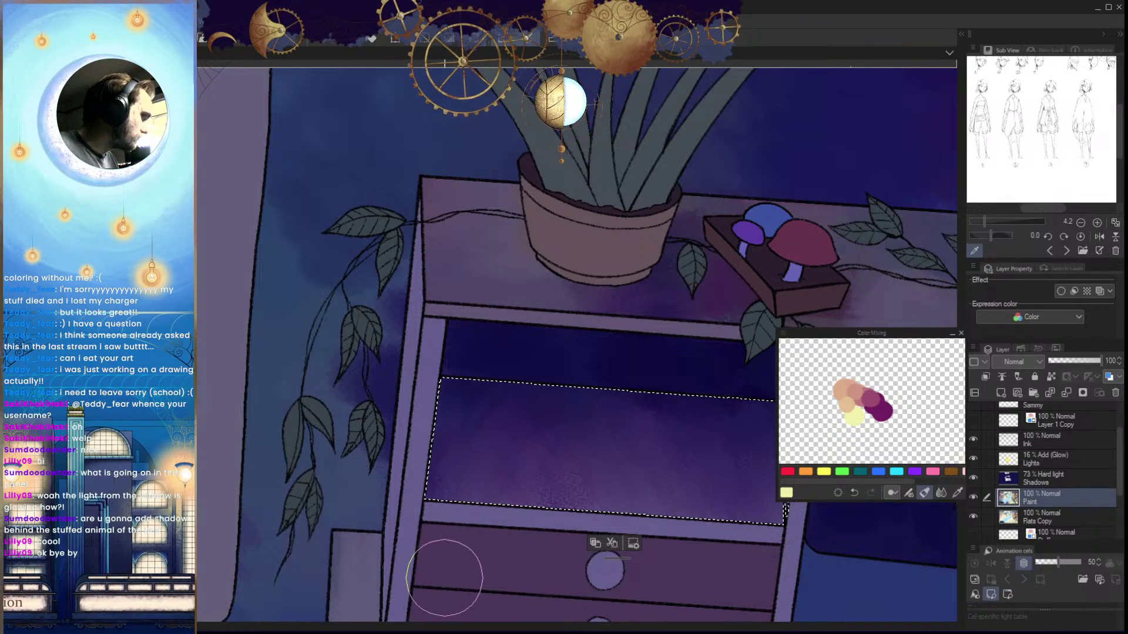
pyautogui.moveTo(573, 470)
pyautogui.mouseDown()
pyautogui.moveTo(542, 461)
pyautogui.moveTo(584, 499)
pyautogui.moveTo(557, 532)
pyautogui.moveTo(601, 527)
pyautogui.mouseUp()
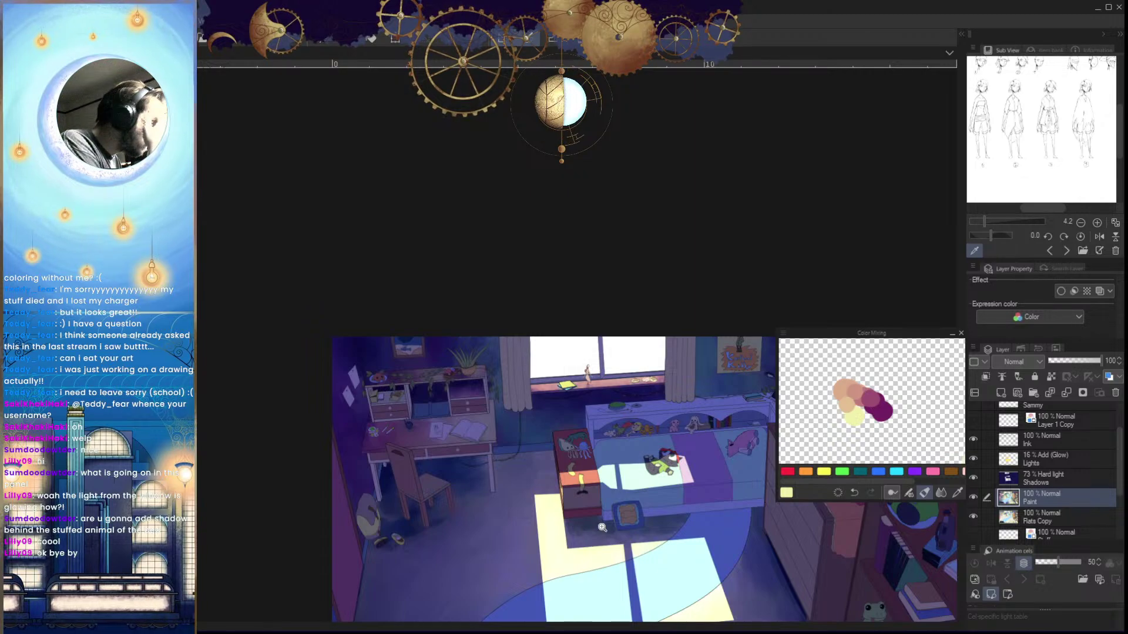
pyautogui.moveTo(595, 454); pyautogui.dragTo(608, 413)
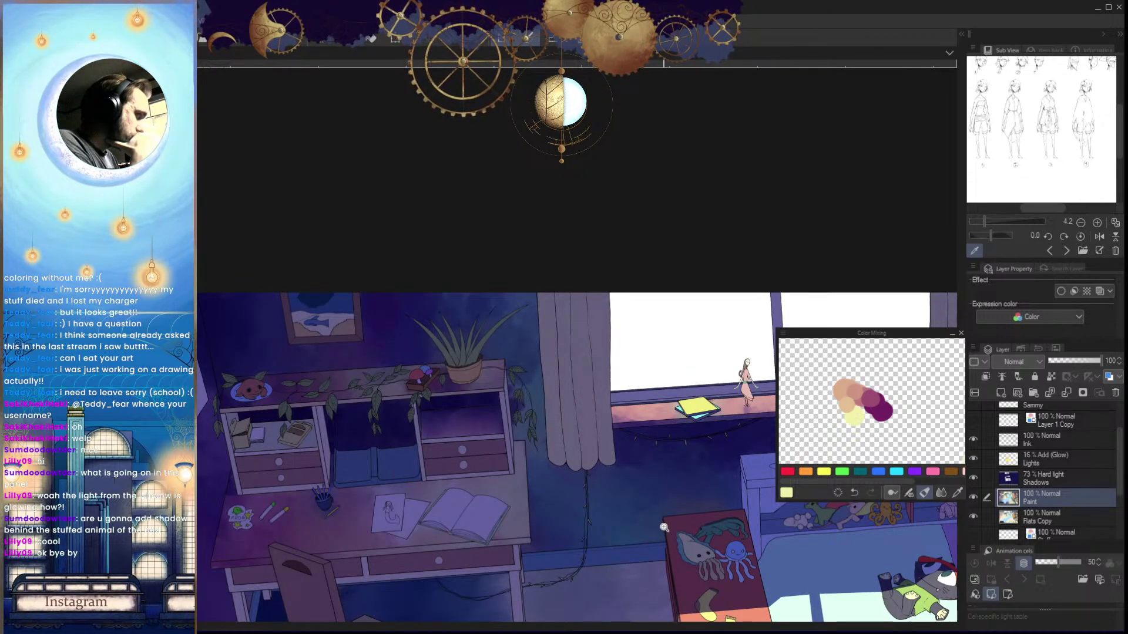
pyautogui.moveTo(666, 527); pyautogui.dragTo(662, 534)
pyautogui.moveTo(558, 454); pyautogui.dragTo(636, 576)
pyautogui.moveTo(615, 516); pyautogui.dragTo(589, 564)
# Select the hutch's window-side outer panel and front upright from the Flats Copy layer, and make the Paint layer active
pyautogui.click(1036, 520)
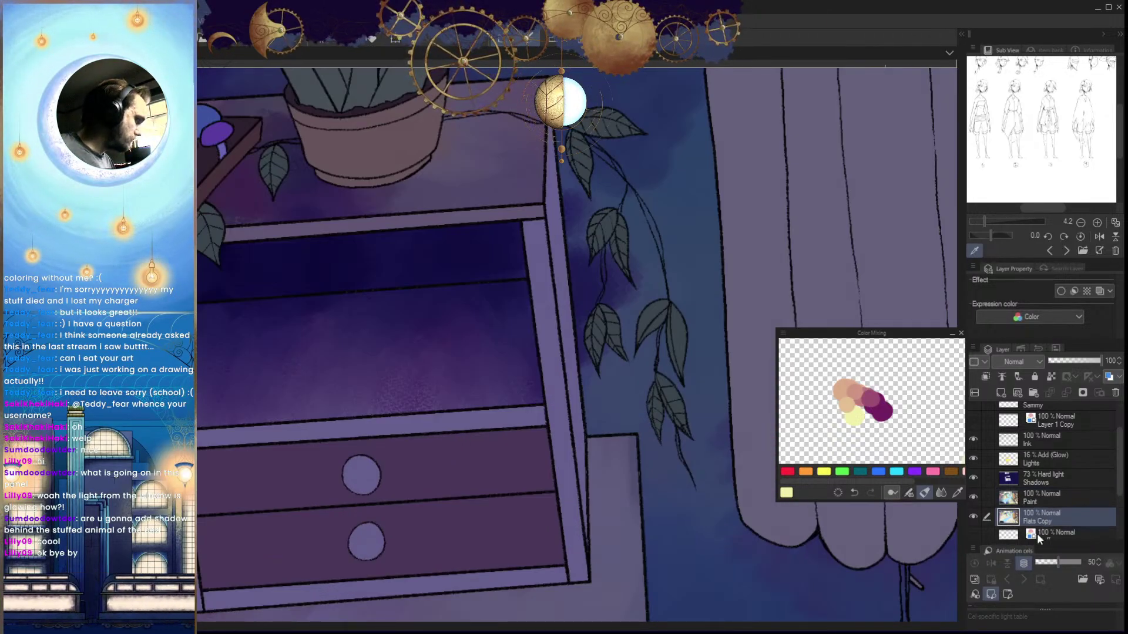
pyautogui.click(571, 459)
pyautogui.keyDown('shift'); pyautogui.click(574, 408); pyautogui.keyUp('shift')
pyautogui.moveTo(645, 424); pyautogui.dragTo(652, 481)
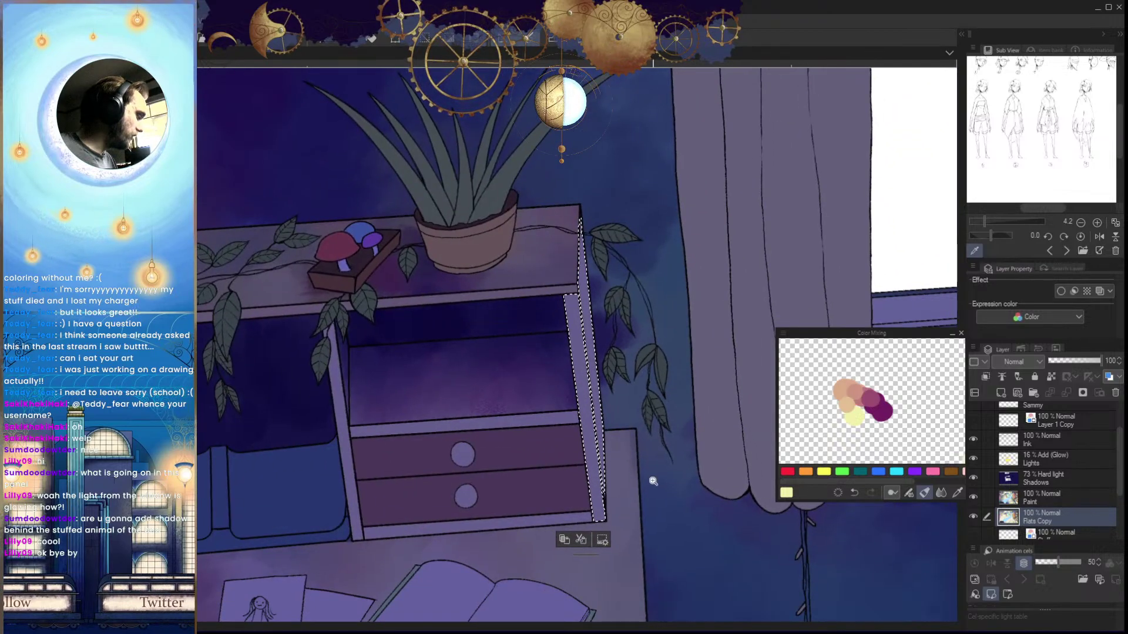
pyautogui.click(1051, 496)
# Lightly paint the selected side panel and upright with pale cream, clear the selection and check the full-room view
pyautogui.scroll(-2, 666, 529)
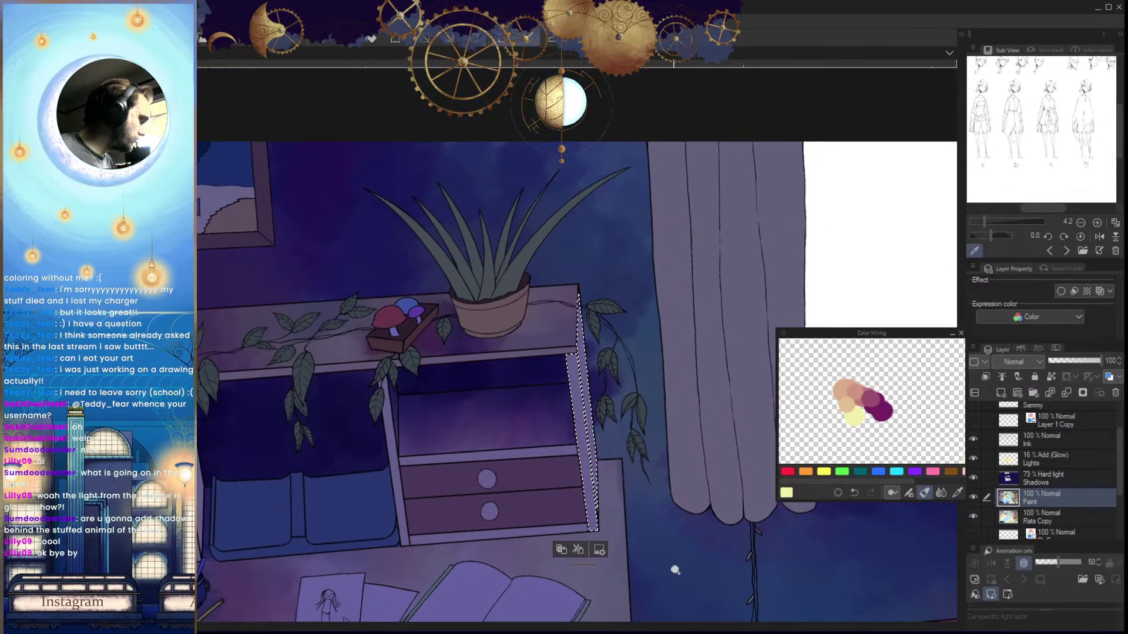
pyautogui.scroll(1, 655, 506)
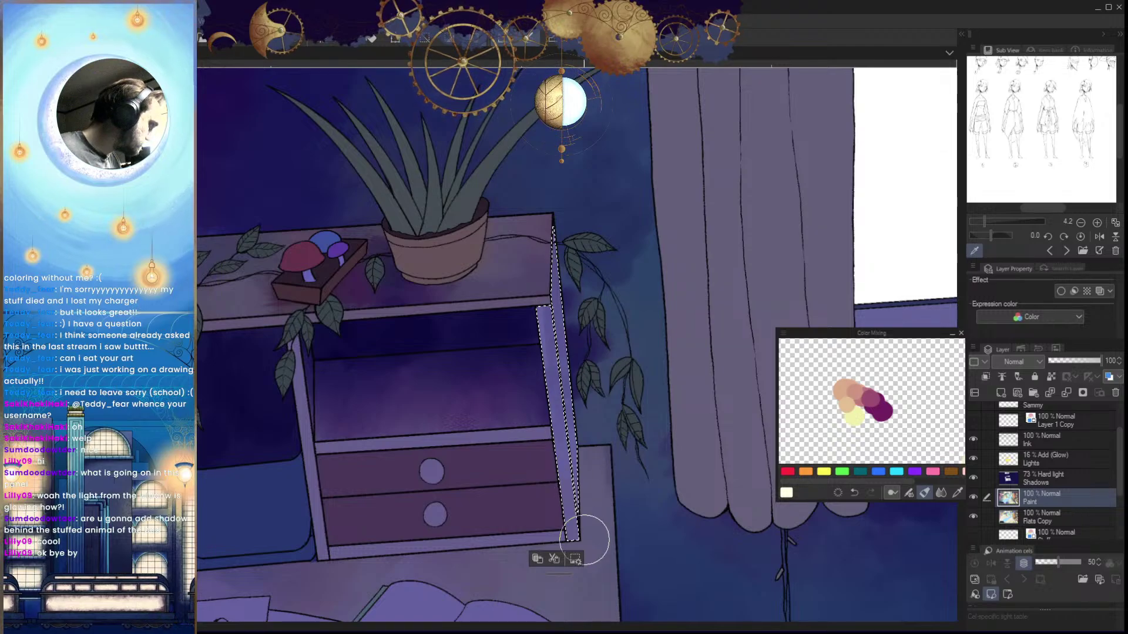
pyautogui.press('h')
pyautogui.hotkey('ctrl', 'd')
pyautogui.scroll(-4, 658, 558)
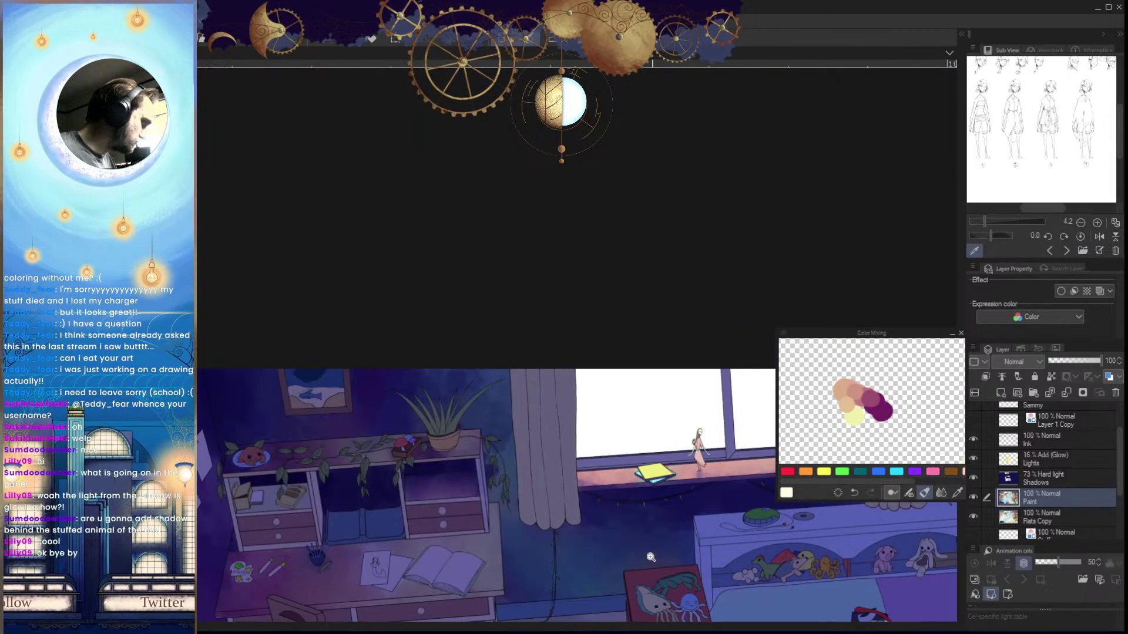
pyautogui.moveTo(658, 587); pyautogui.dragTo(650, 544)
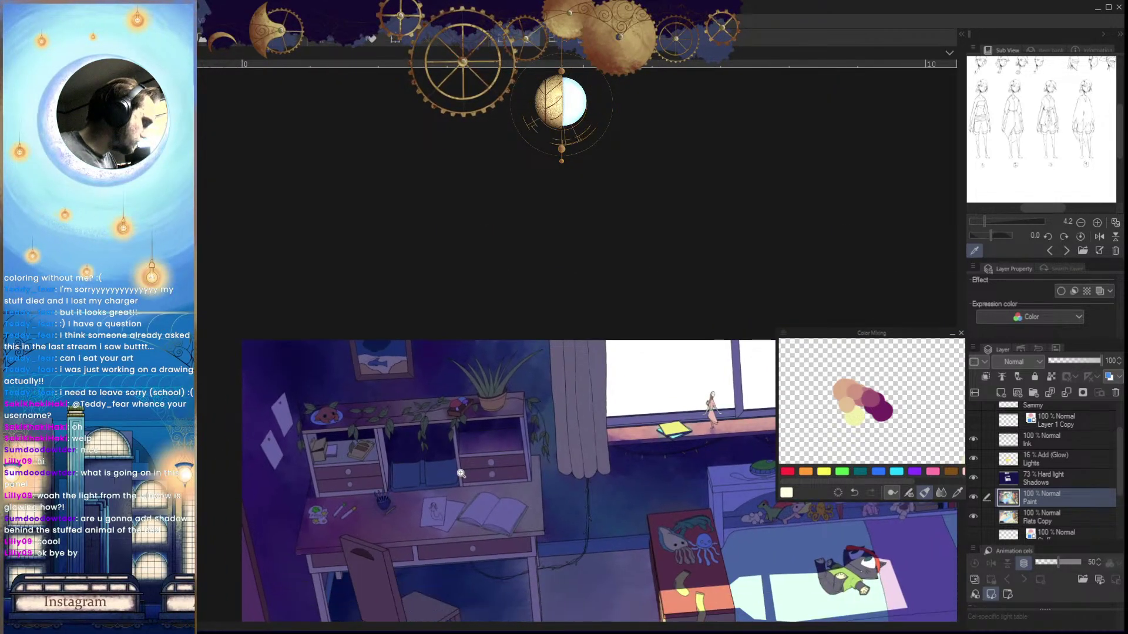
pyautogui.moveTo(416, 456); pyautogui.dragTo(504, 536)
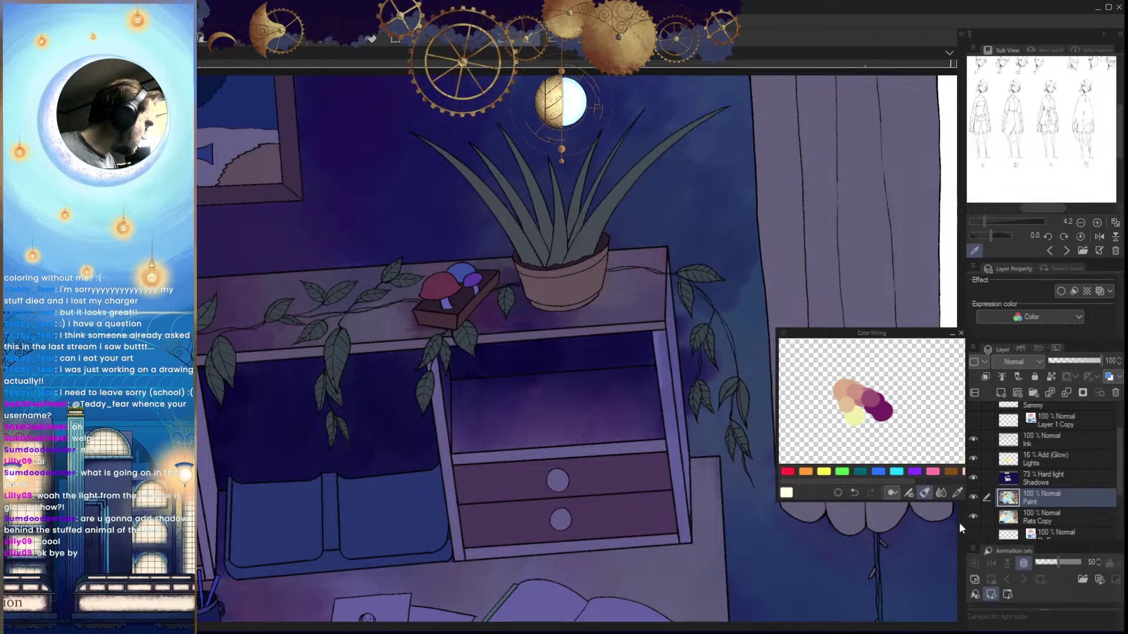
# Select the hutch's divider, shelf edge and bottom rail from the Flats Copy layer and tint them pale cream on the Paint layer
pyautogui.click(1038, 515)
pyautogui.click(664, 540)
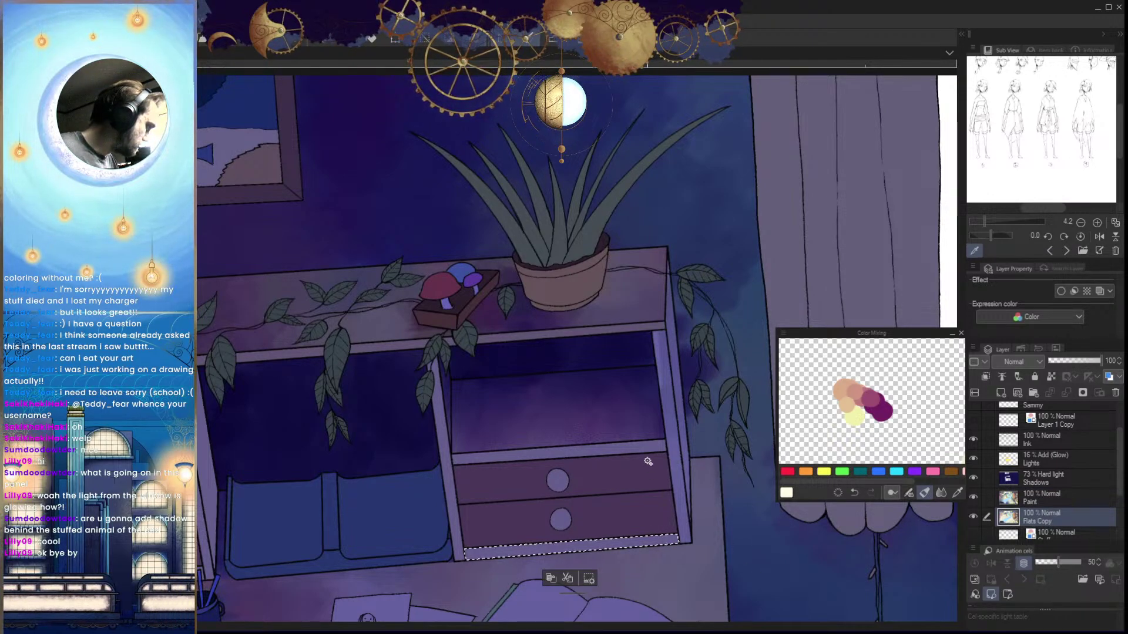
pyautogui.click(449, 494)
pyautogui.click(1034, 498)
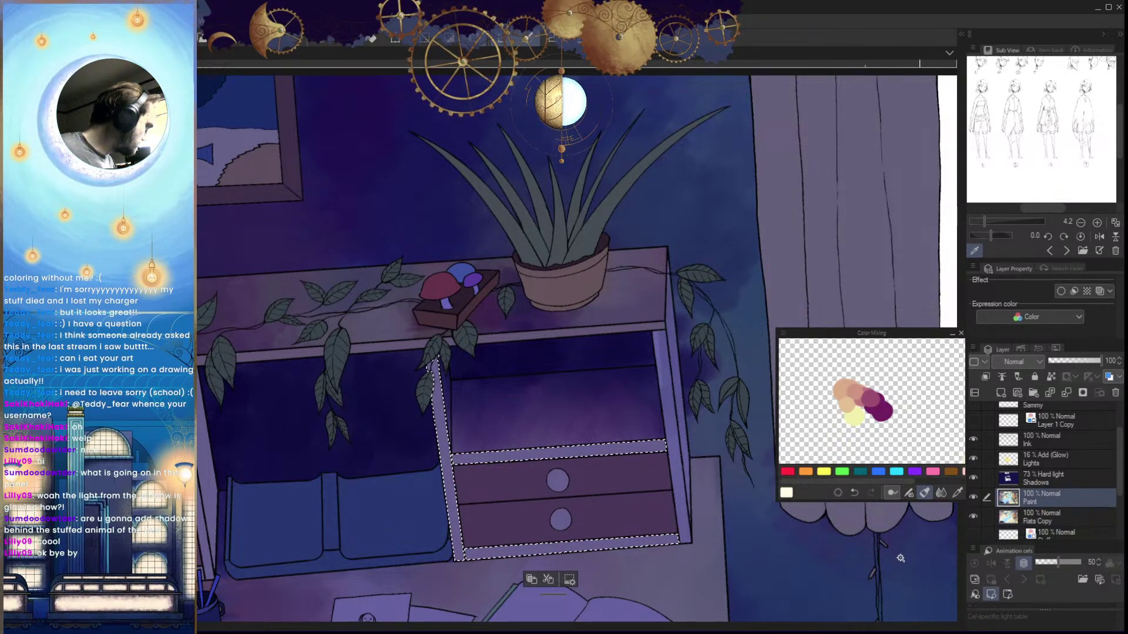
pyautogui.press('b')
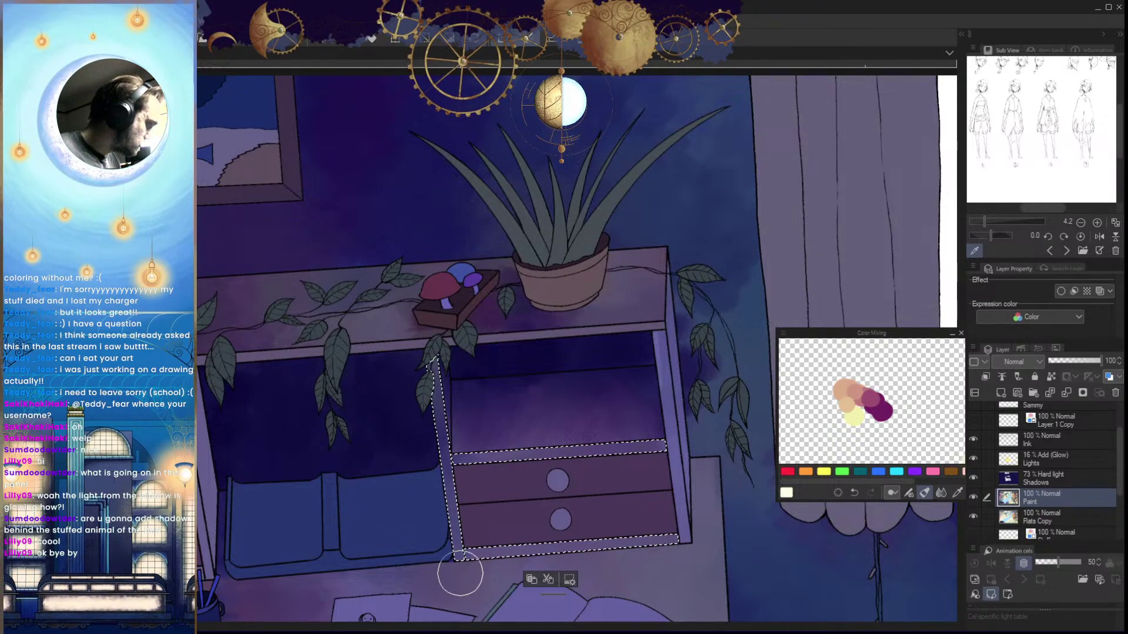
pyautogui.moveTo(581, 539); pyautogui.dragTo(511, 550)
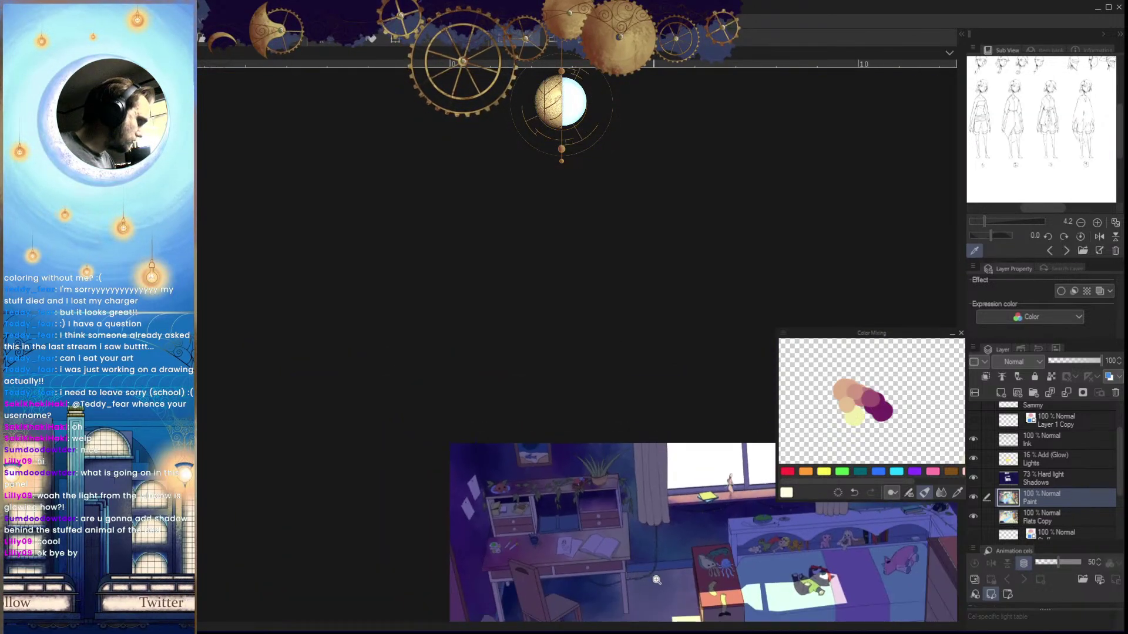
# Examine the tinted desk hutch up close and the whole bedroom, including a mirrored view of the illustration
pyautogui.press('h')
pyautogui.press('h')
pyautogui.moveTo(652, 564); pyautogui.dragTo(492, 536)
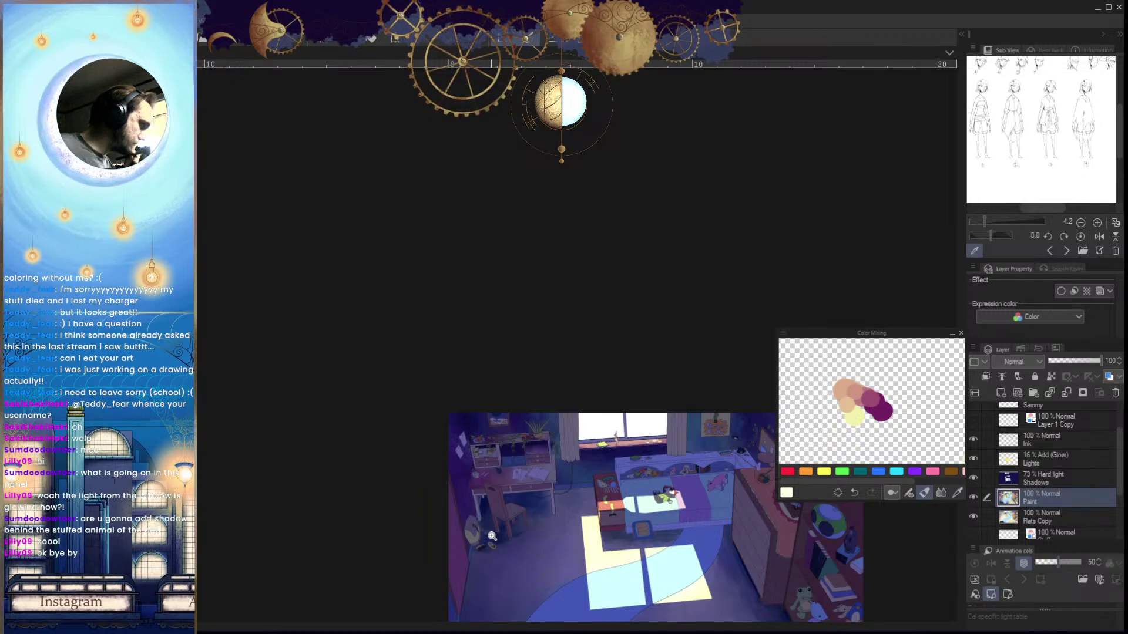
pyautogui.scroll(4, 620, 514)
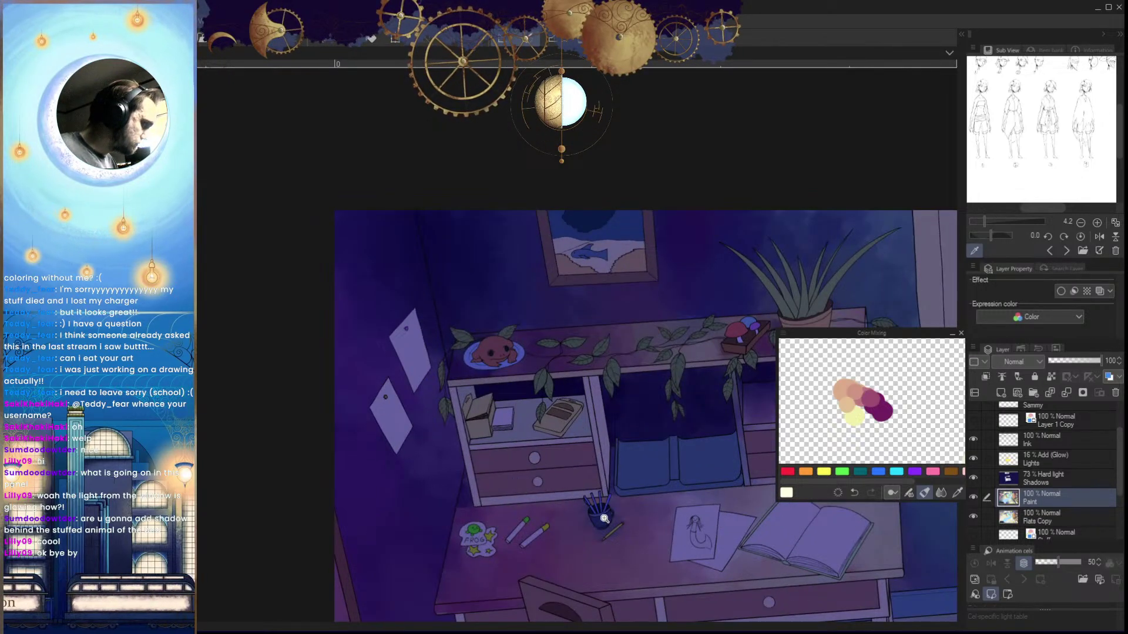
pyautogui.scroll(-1, 606, 518)
pyautogui.scroll(4, 569, 530)
pyautogui.scroll(-3, 586, 537)
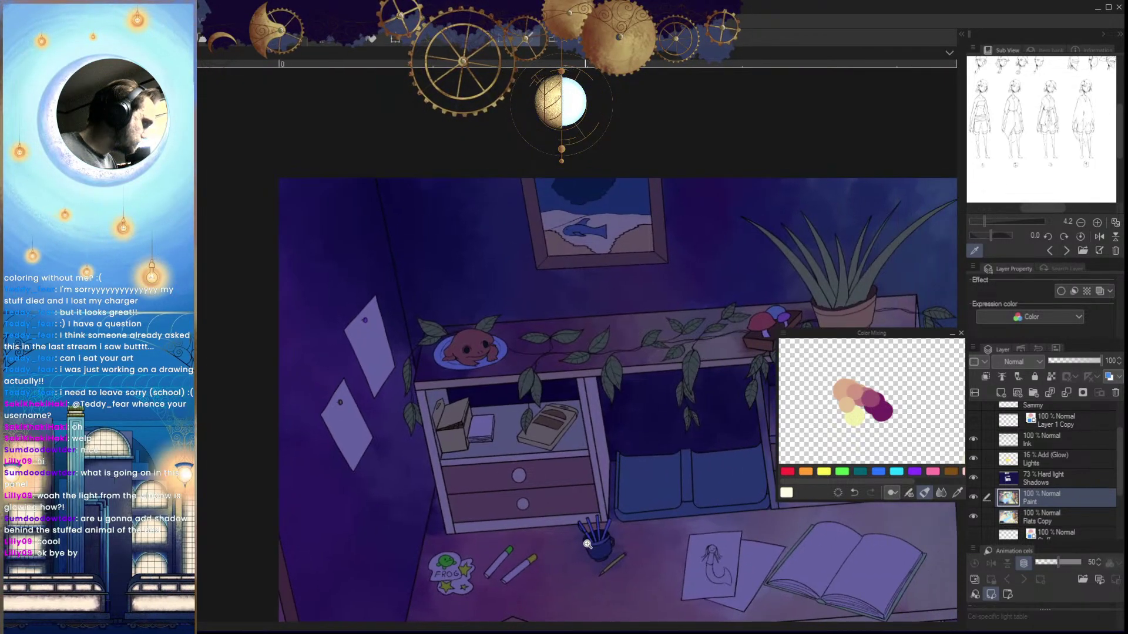
pyautogui.scroll(3, 591, 541)
pyautogui.scroll(-4, 605, 534)
pyautogui.scroll(2, 424, 582)
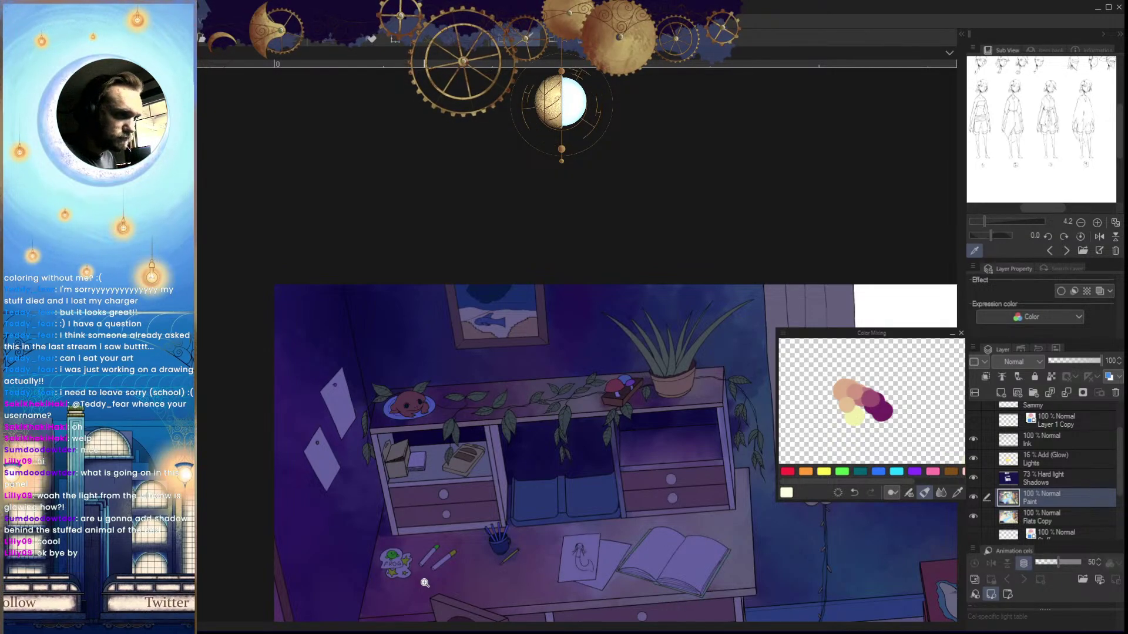
pyautogui.moveTo(650, 472); pyautogui.dragTo(403, 534)
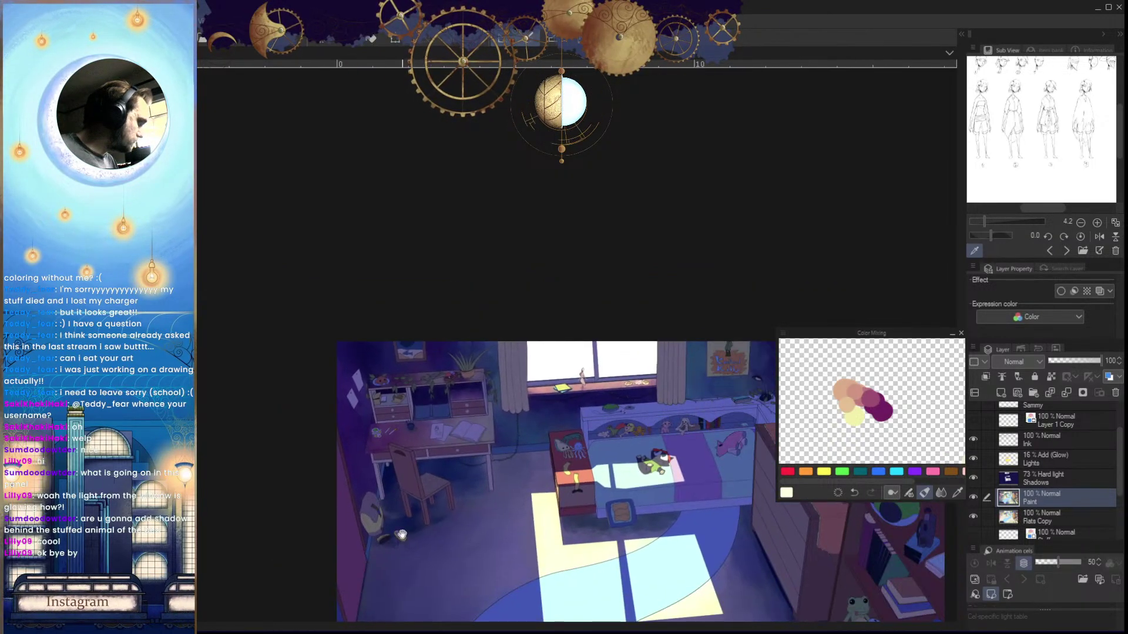
pyautogui.scroll(-3, 607, 564)
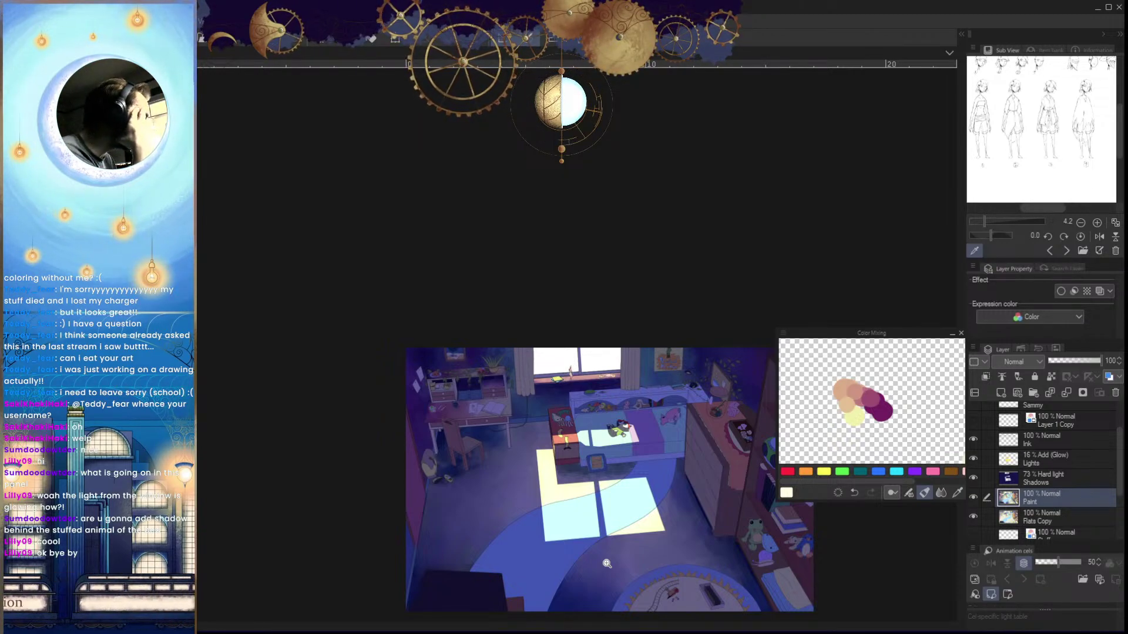
# Try the Linear light and Pin light blending modes on the Shadows layer and compare their effect on the whole room
pyautogui.click(514, 418)
pyautogui.click(1038, 475)
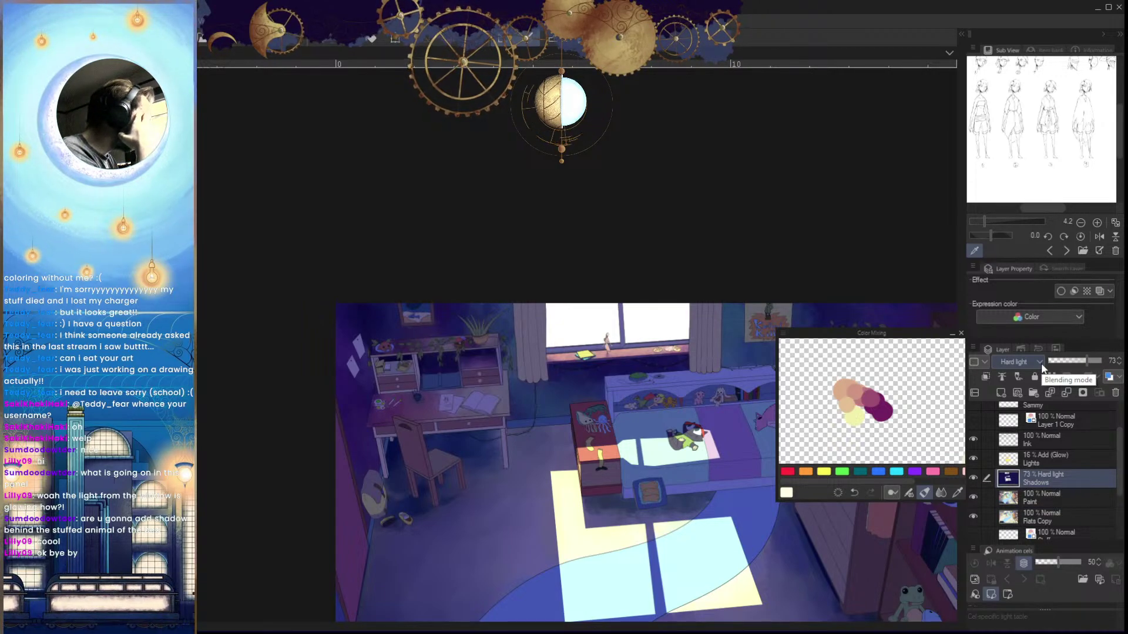
pyautogui.scroll(-3, 1041, 364)
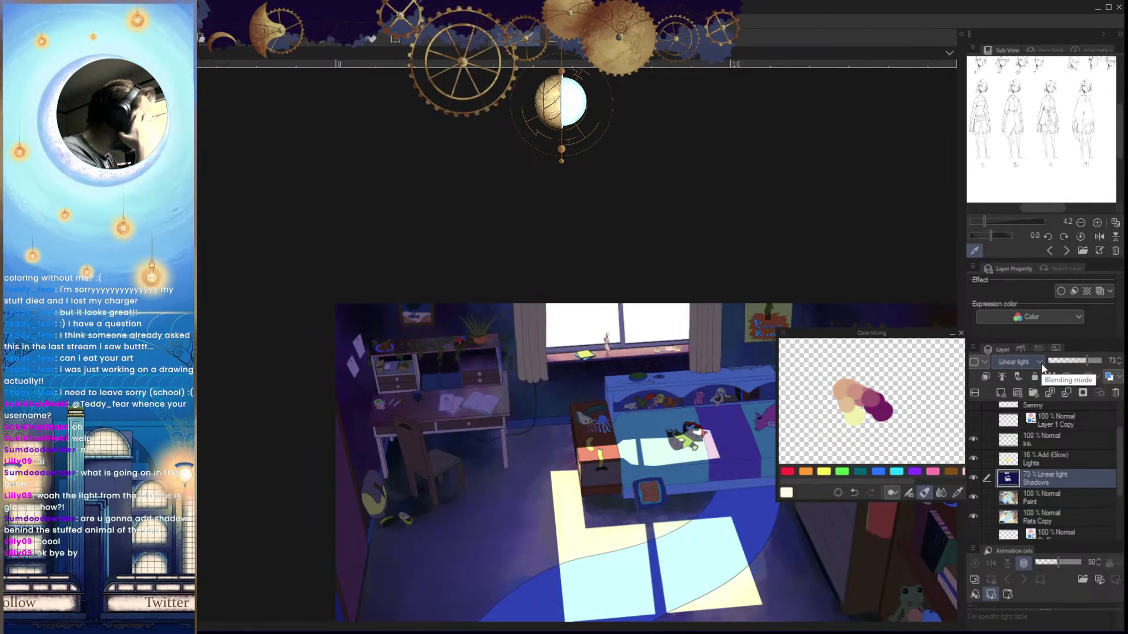
pyautogui.scroll(-1, 1041, 363)
pyautogui.scroll(-2, 709, 388)
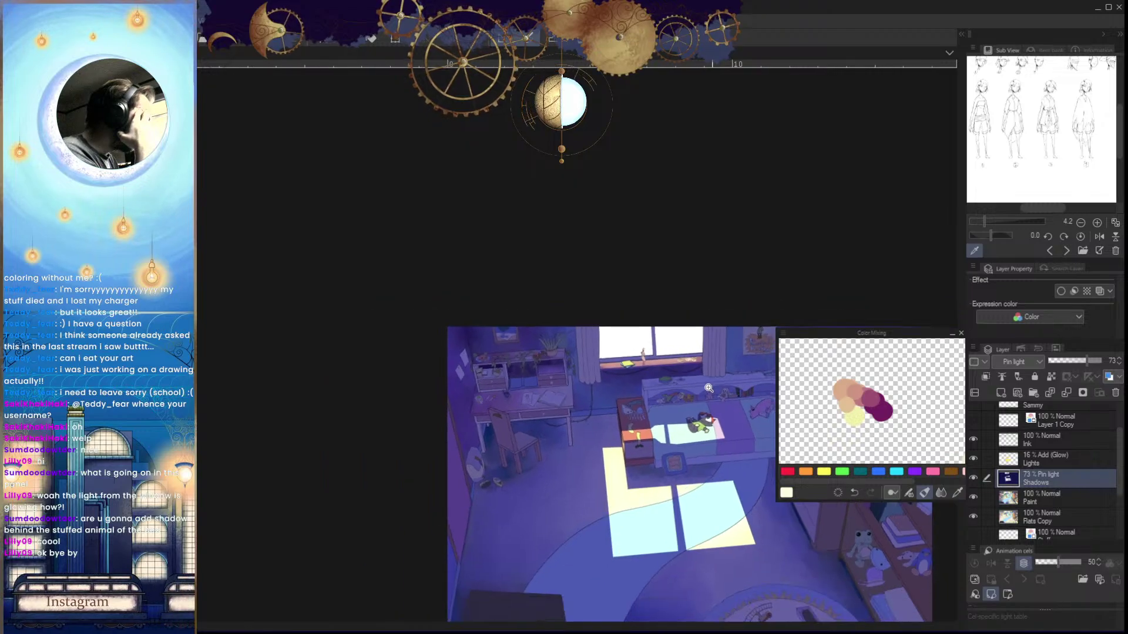
pyautogui.scroll(-2, 709, 389)
pyautogui.scroll(3, 610, 477)
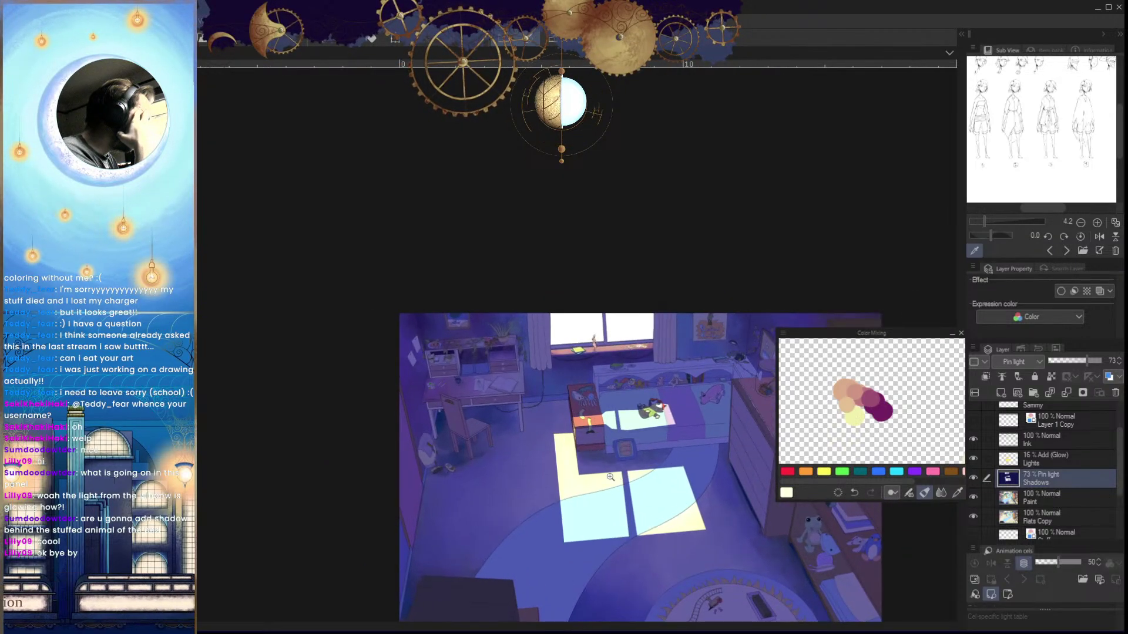
pyautogui.scroll(1, 611, 477)
pyautogui.scroll(-2, 453, 494)
pyautogui.scroll(2, 553, 470)
pyautogui.scroll(-2, 450, 454)
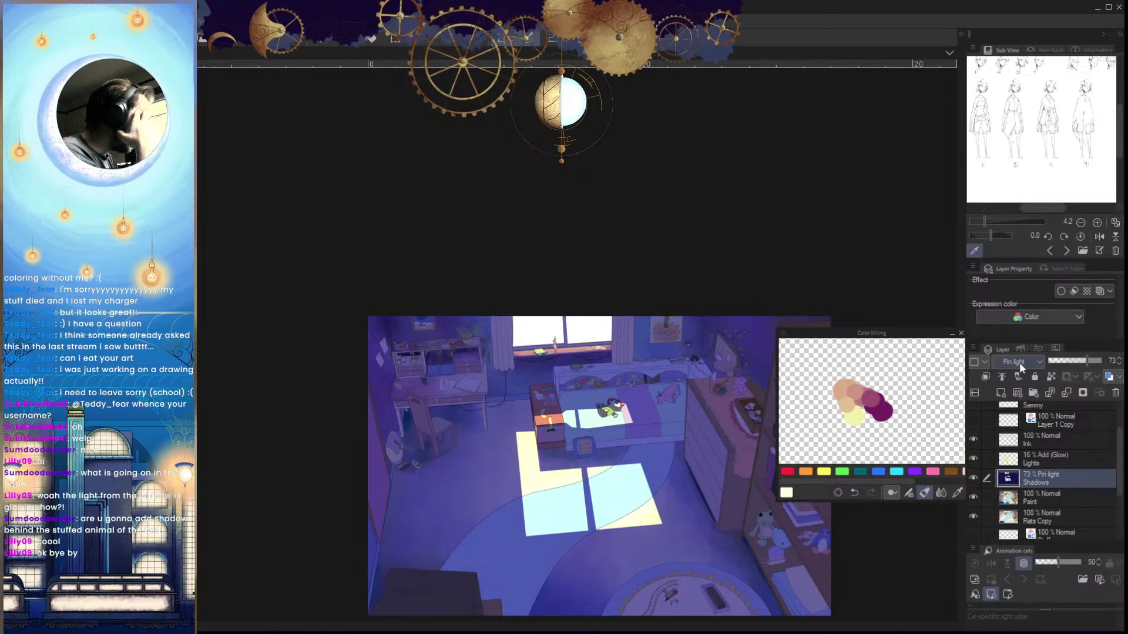
# Try the Difference, Soft light, Add (Glow) and Subtract blending modes on the Shadows layer
pyautogui.scroll(1, 1020, 362)
pyautogui.scroll(-1, 1020, 362)
pyautogui.scroll(2, 1020, 361)
pyautogui.scroll(1, 1019, 362)
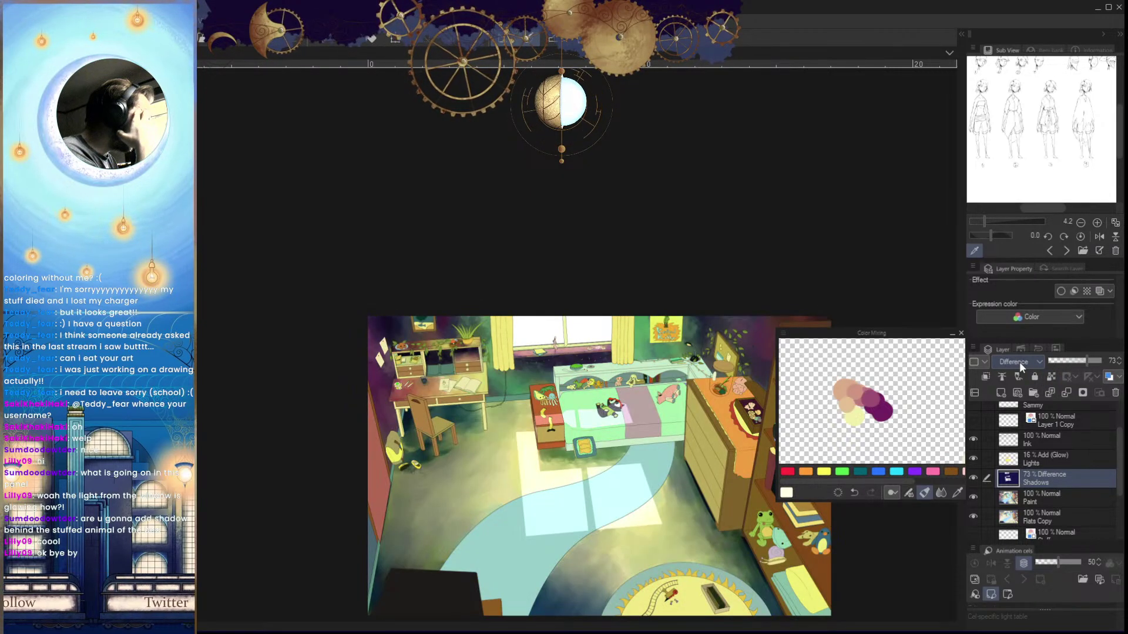
pyautogui.scroll(-1, 1019, 362)
pyautogui.scroll(2, 1020, 362)
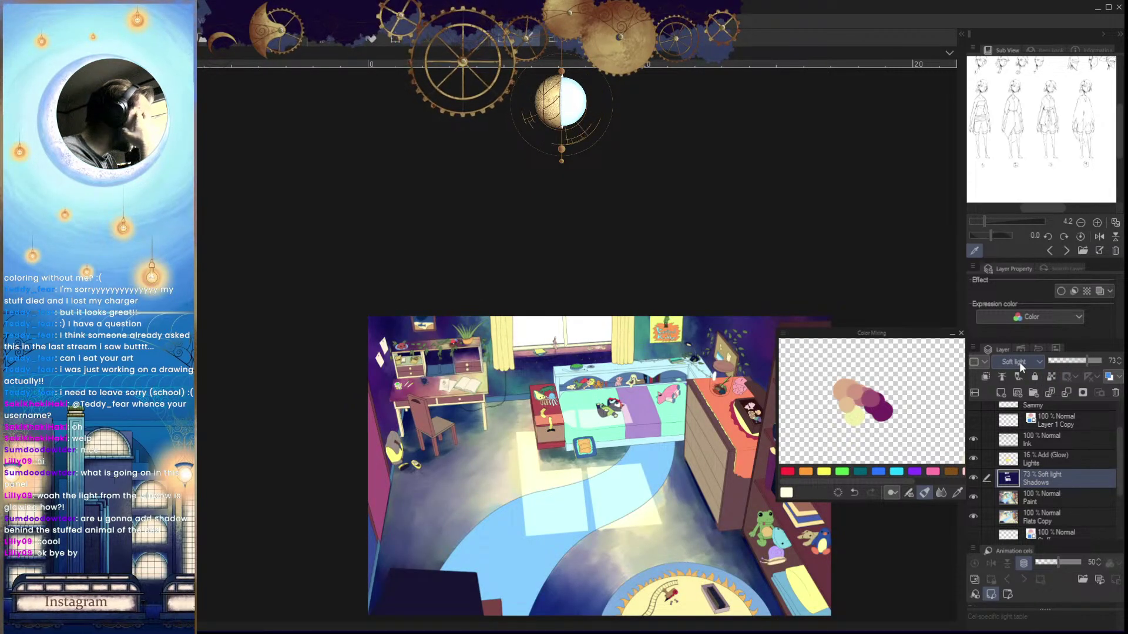
pyautogui.scroll(3, 1020, 362)
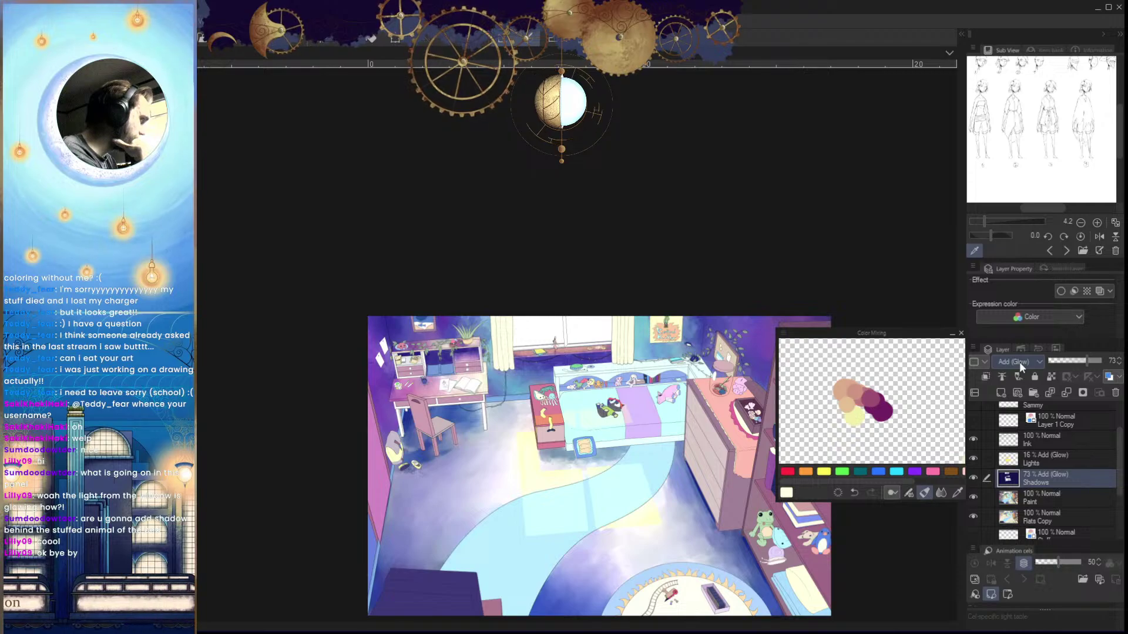
pyautogui.scroll(7, 1020, 362)
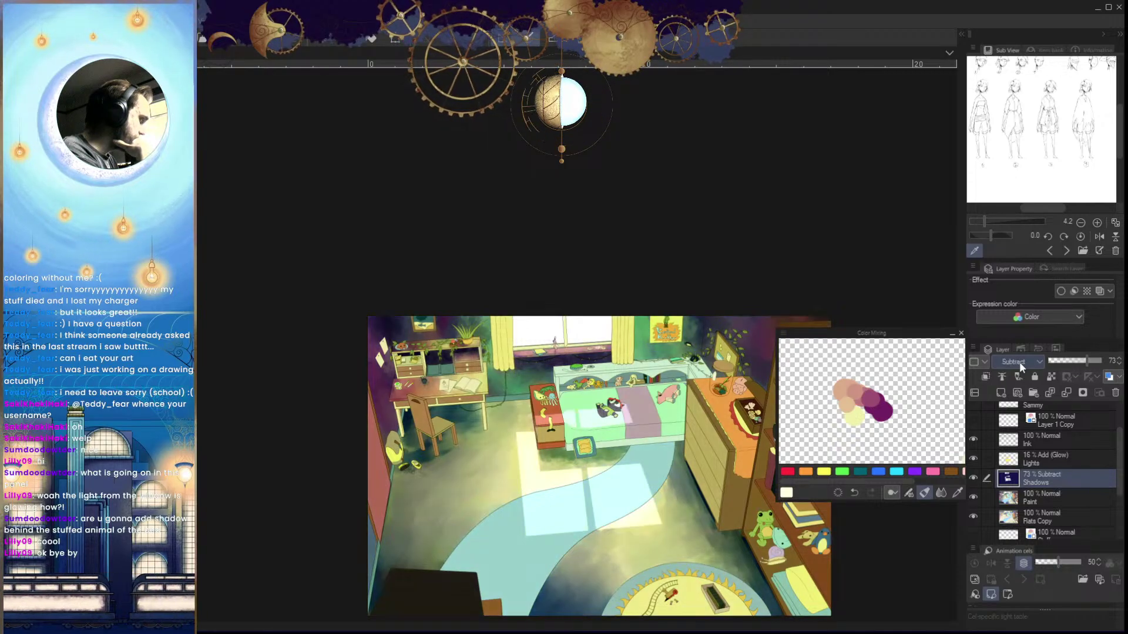
# Compare the Linear burn, Multiply and Darken blending modes on the Shadows layer
pyautogui.scroll(1, 1020, 362)
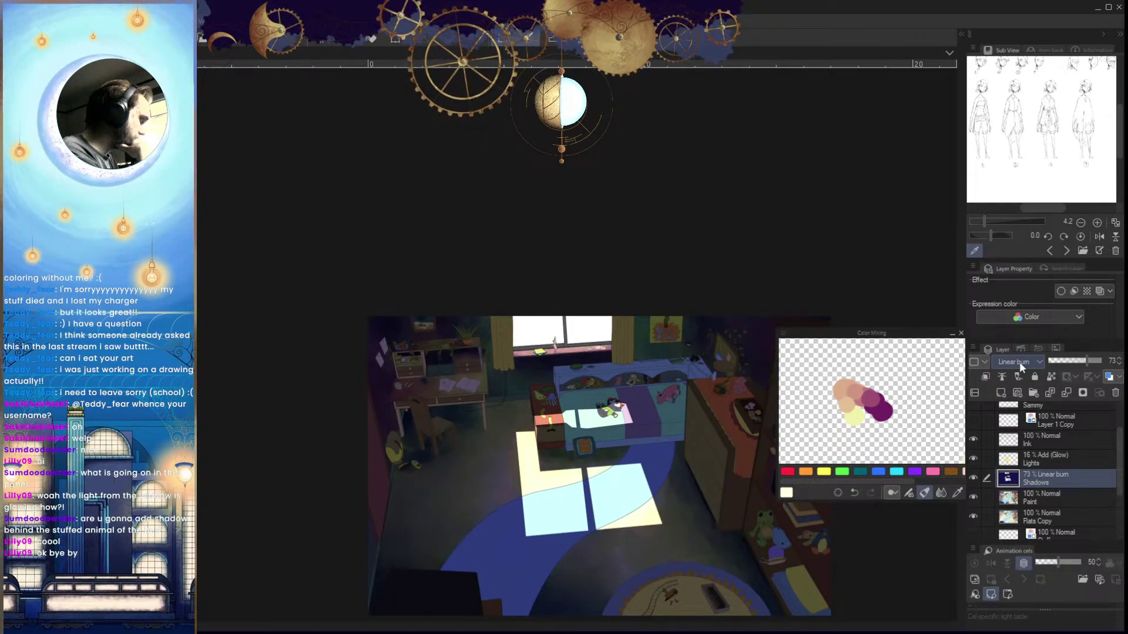
pyautogui.scroll(1, 1020, 361)
pyautogui.scroll(-1, 1019, 362)
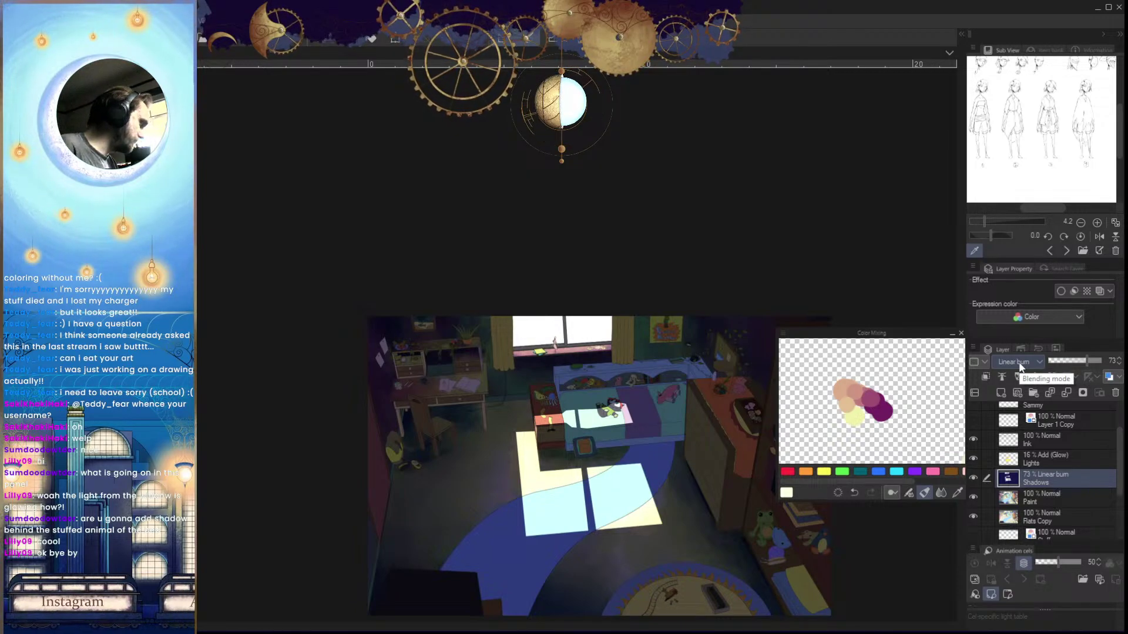
pyautogui.scroll(1, 1019, 362)
pyautogui.scroll(1, 1018, 362)
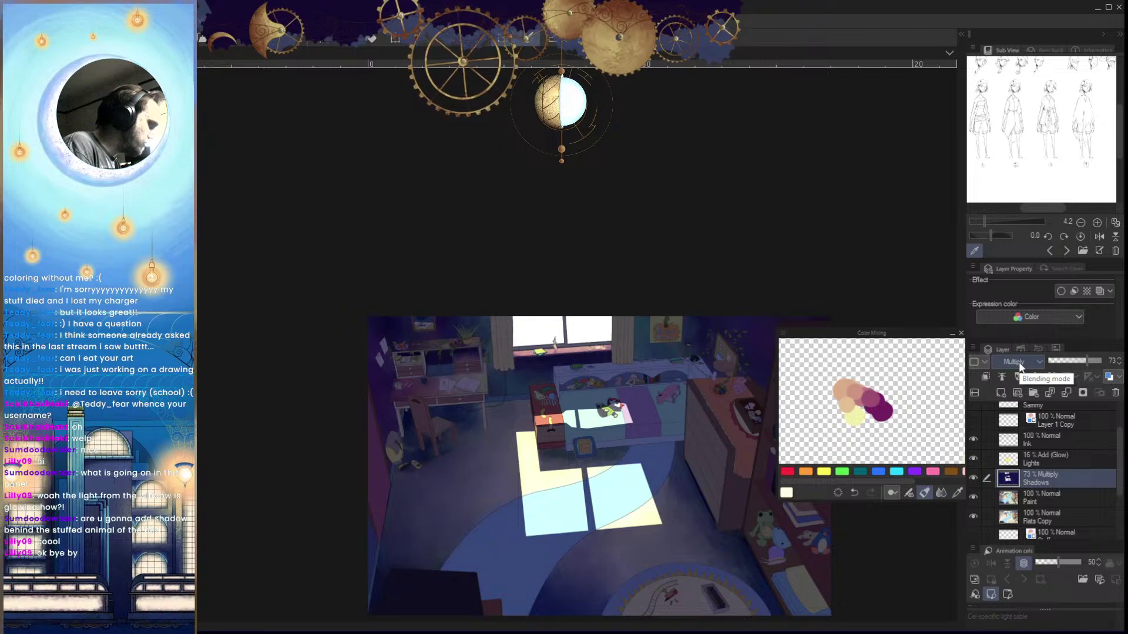
pyautogui.scroll(1, 1018, 362)
pyautogui.scroll(-1, 1019, 362)
pyautogui.scroll(1, 1019, 362)
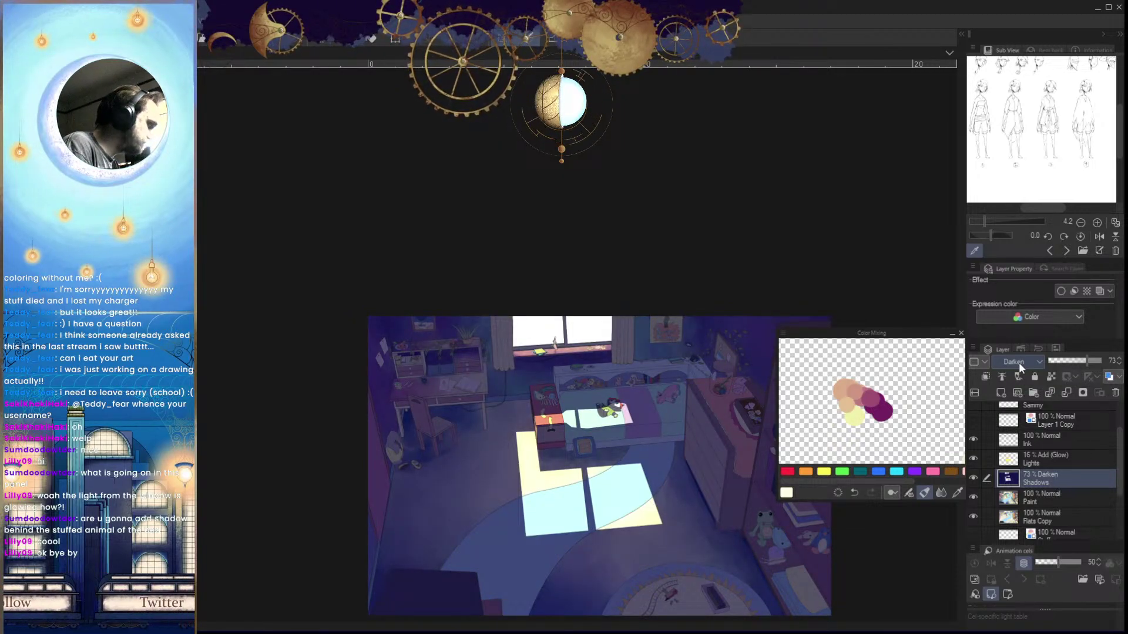
pyautogui.scroll(-1, 1018, 362)
pyautogui.scroll(-1, 1018, 362)
pyautogui.scroll(1, 1019, 362)
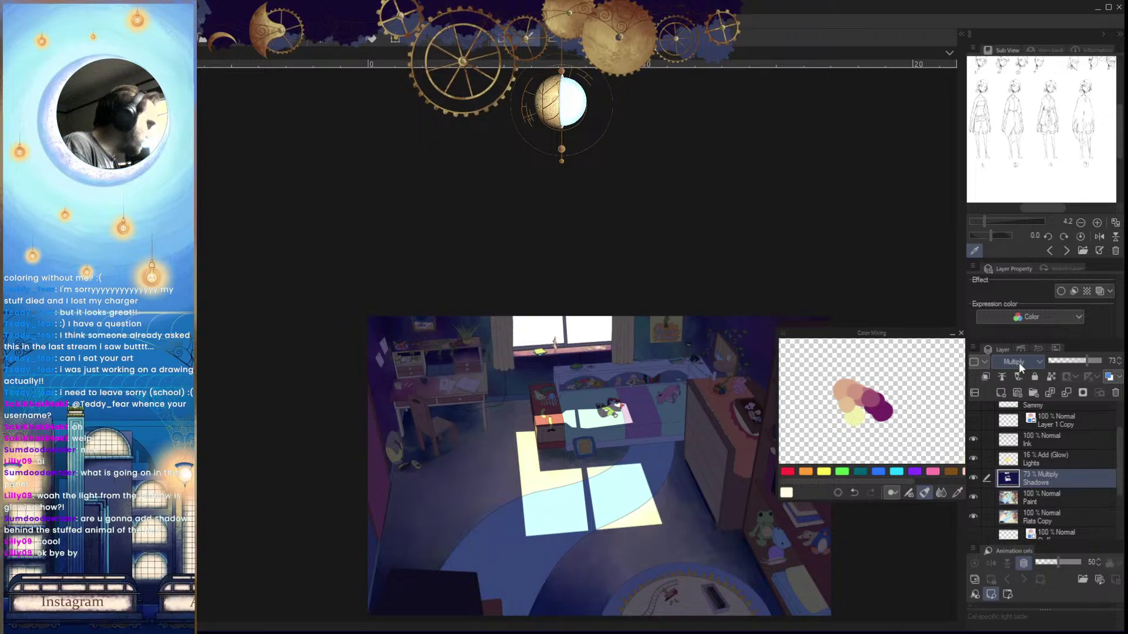
# Try Subtract, Overlay and Pin light on the Shadows layer, and return its blending mode to Hard light
pyautogui.scroll(-8, 1019, 362)
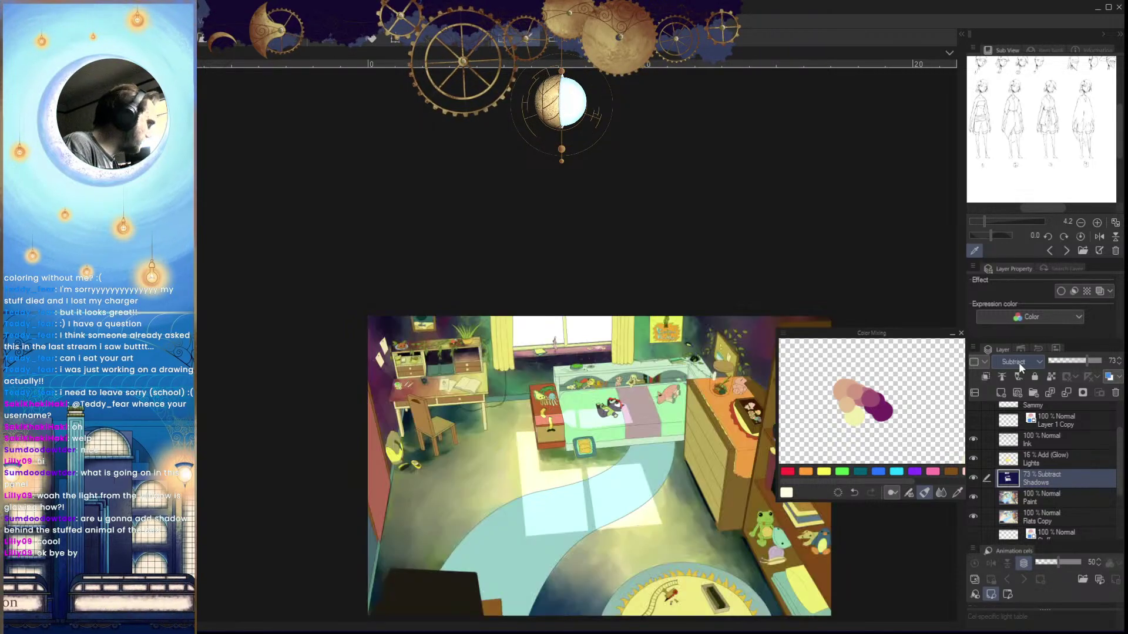
pyautogui.scroll(-6, 1018, 362)
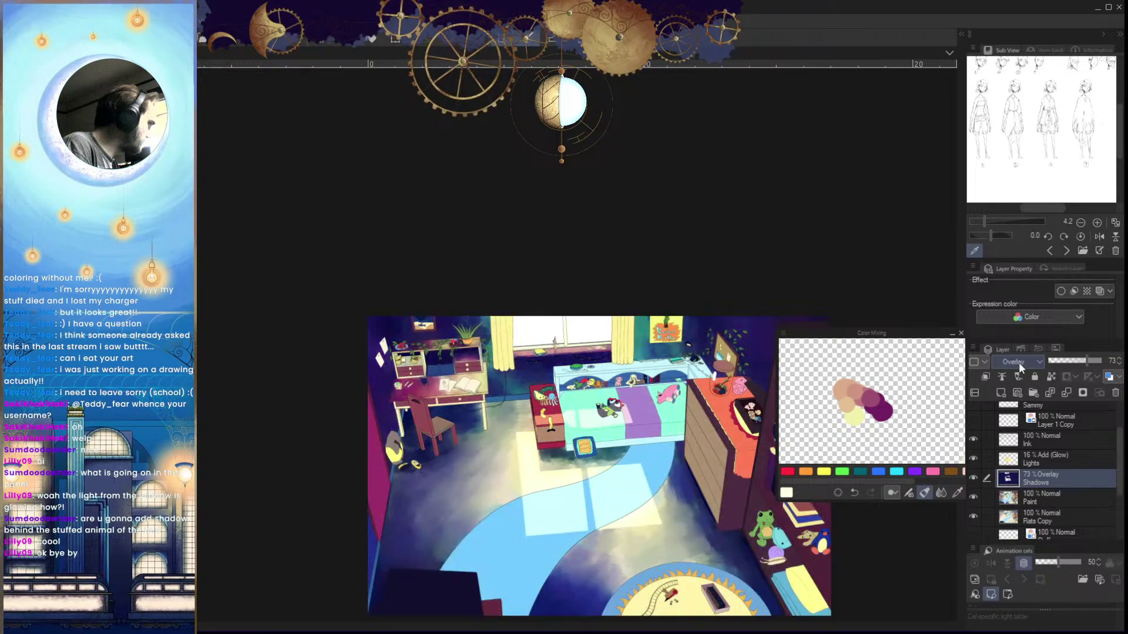
pyautogui.scroll(-4, 1019, 362)
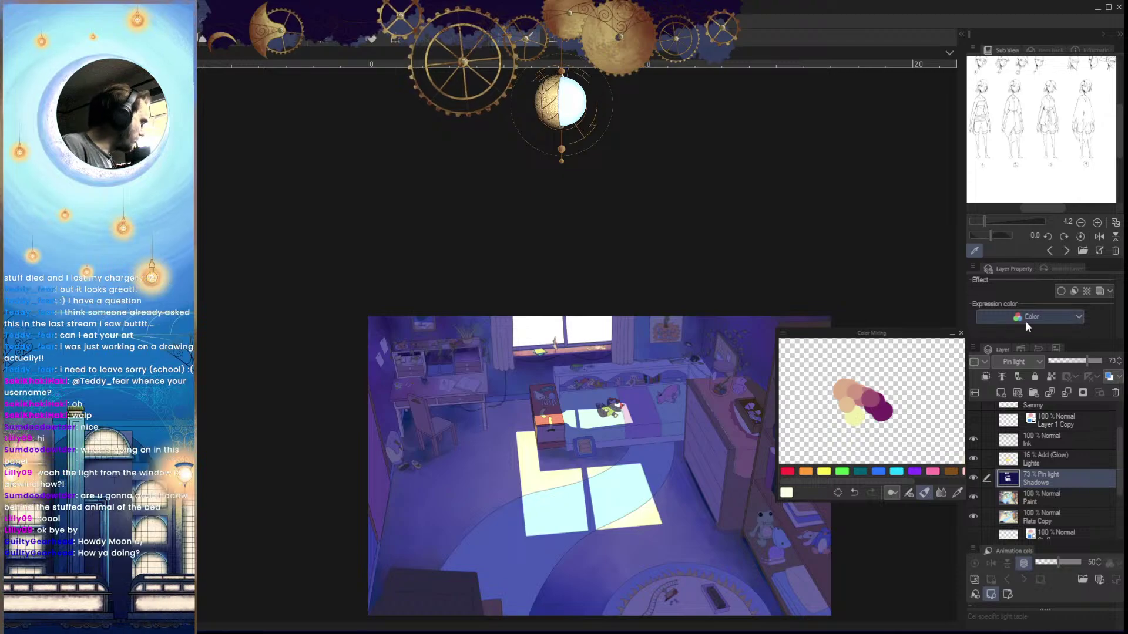
pyautogui.scroll(4, 1001, 362)
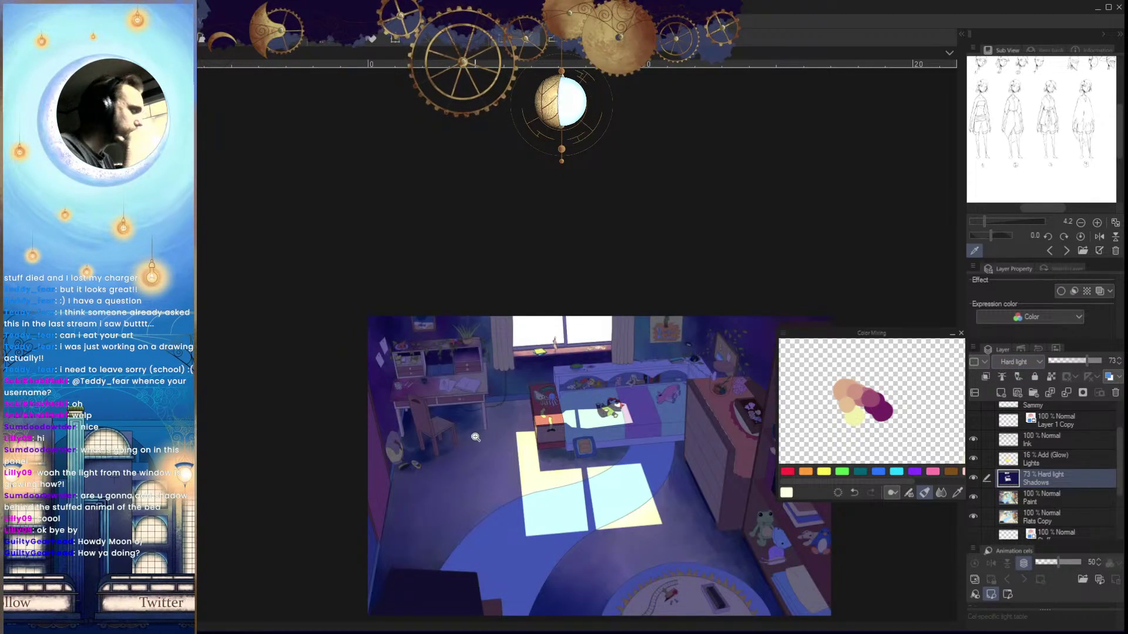
# Select the wall-side drawer unit's side panel facing the hutch's central opening from the Flats Copy layer, and make the Paint layer active
pyautogui.moveTo(421, 385); pyautogui.dragTo(537, 493)
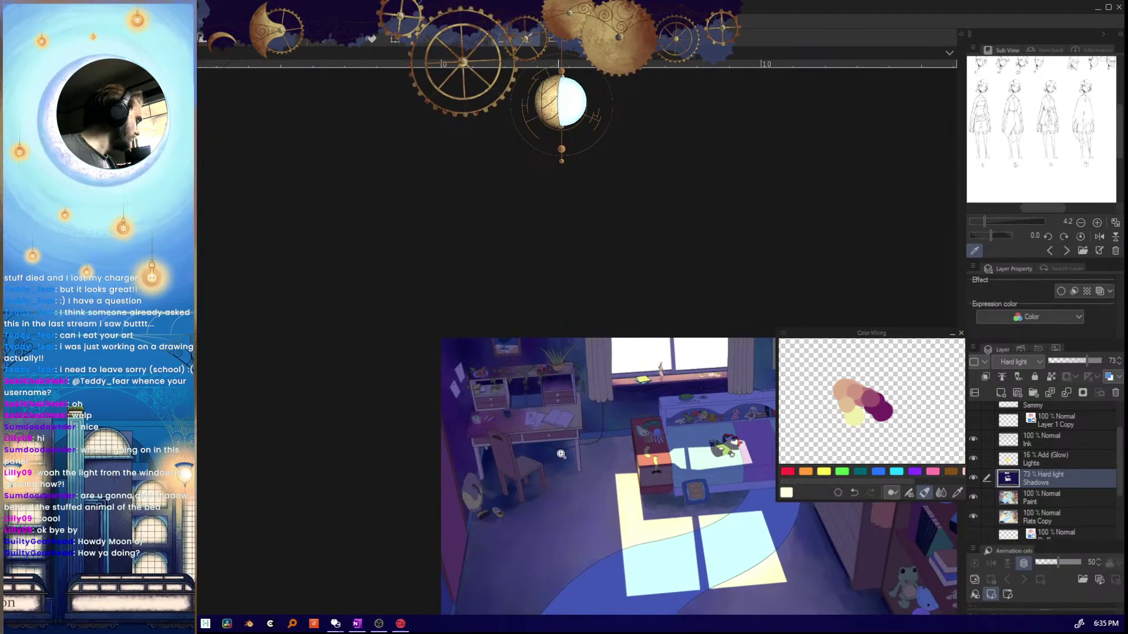
pyautogui.moveTo(559, 453); pyautogui.dragTo(600, 450)
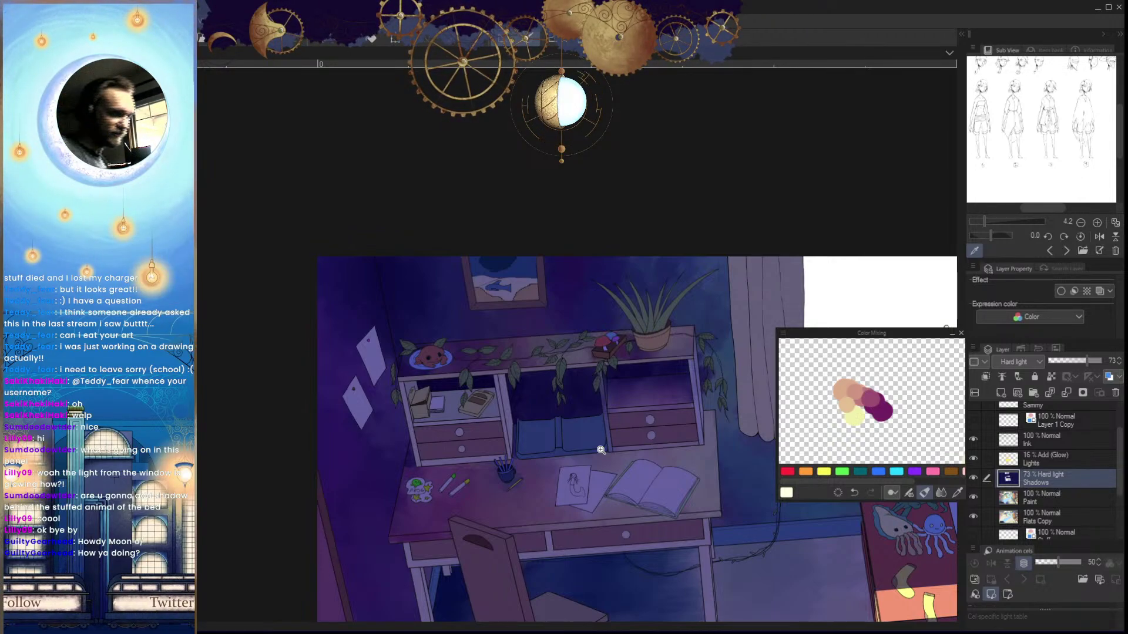
pyautogui.moveTo(506, 415); pyautogui.dragTo(433, 567)
pyautogui.moveTo(638, 573); pyautogui.dragTo(681, 602)
pyautogui.click(1036, 515)
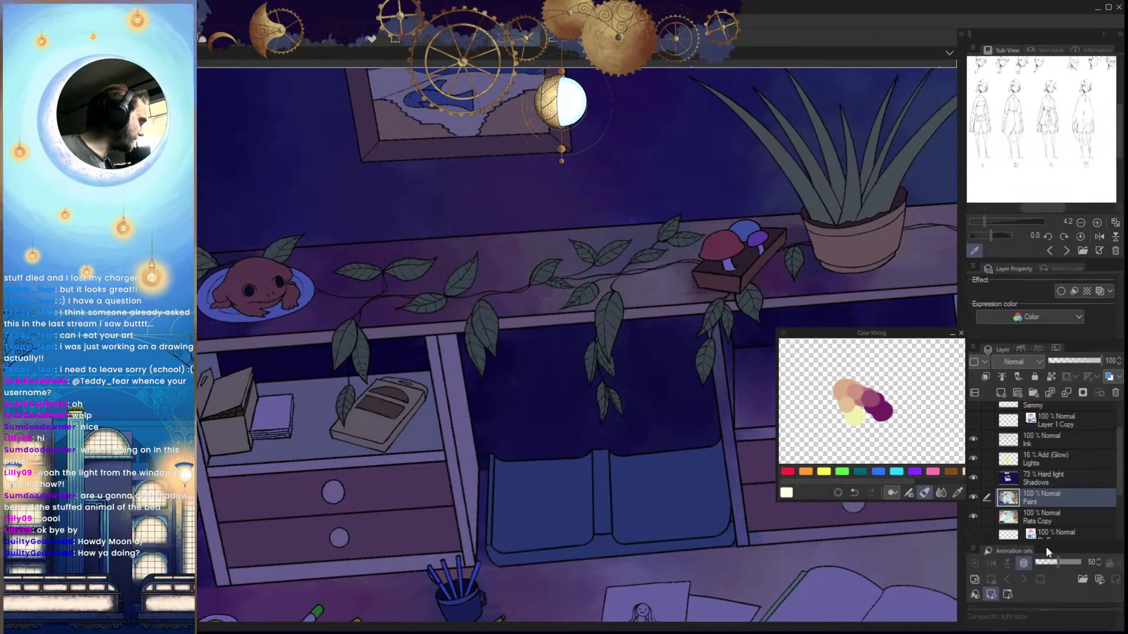
pyautogui.click(456, 453)
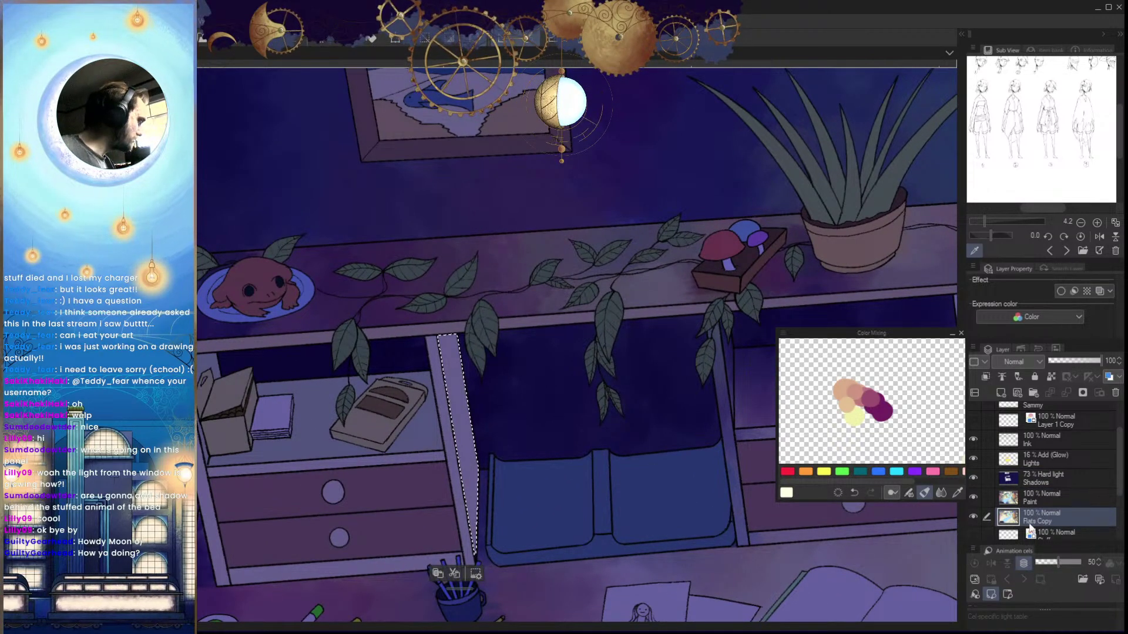
pyautogui.click(1038, 499)
pyautogui.moveTo(695, 508); pyautogui.dragTo(609, 498)
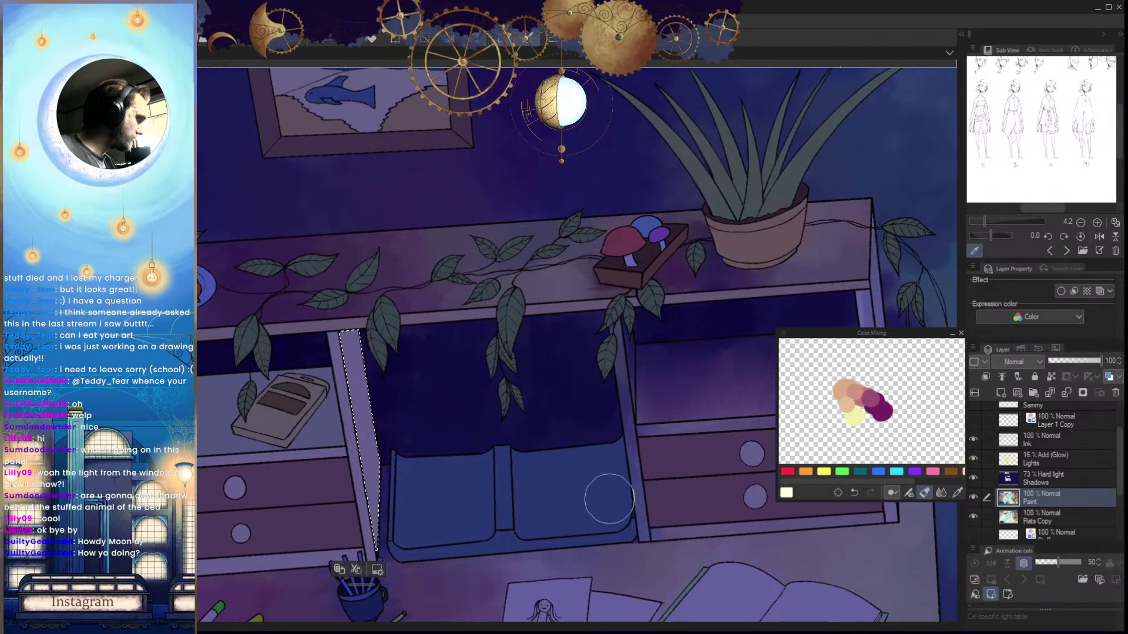
# Shade the selected side panel with dark navy sampled from the hutch's shadowed interior, and clear the selection
pyautogui.keyDown('alt'); pyautogui.click(693, 374); pyautogui.keyUp('alt')
pyautogui.moveTo(397, 386); pyautogui.dragTo(439, 393)
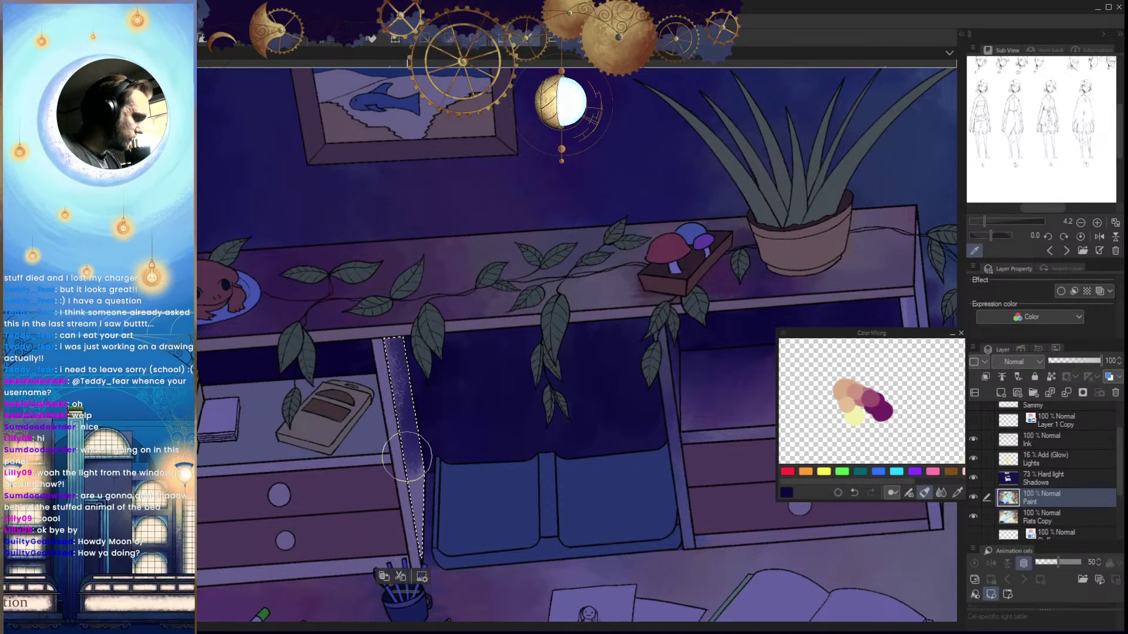
pyautogui.moveTo(398, 386); pyautogui.dragTo(411, 462)
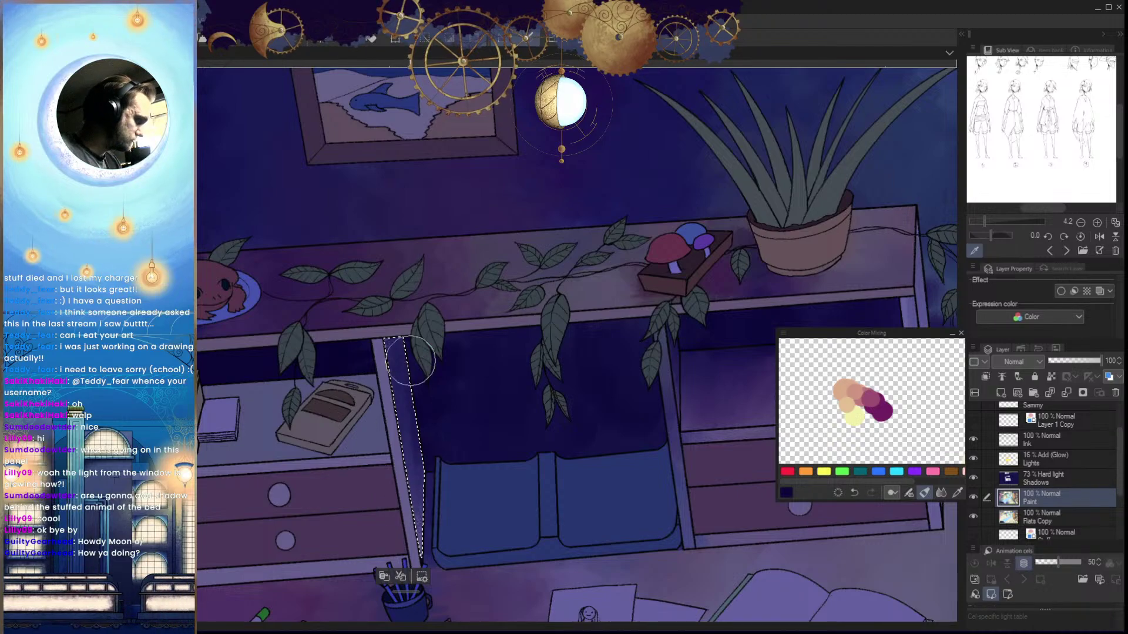
pyautogui.moveTo(410, 360); pyautogui.dragTo(429, 585)
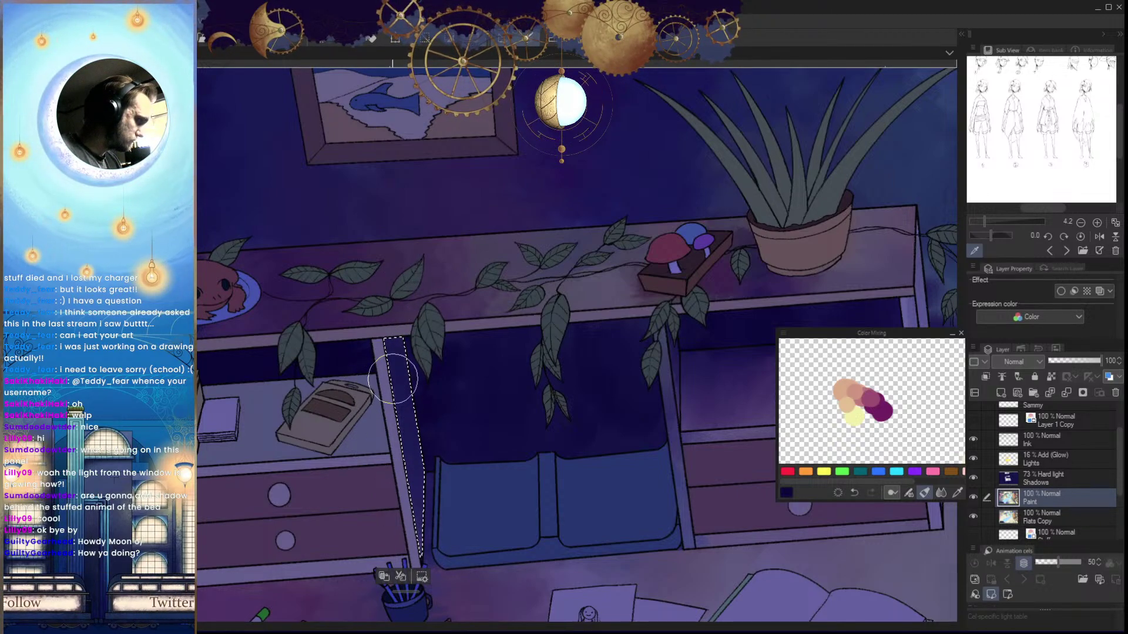
pyautogui.moveTo(393, 379); pyautogui.dragTo(417, 532)
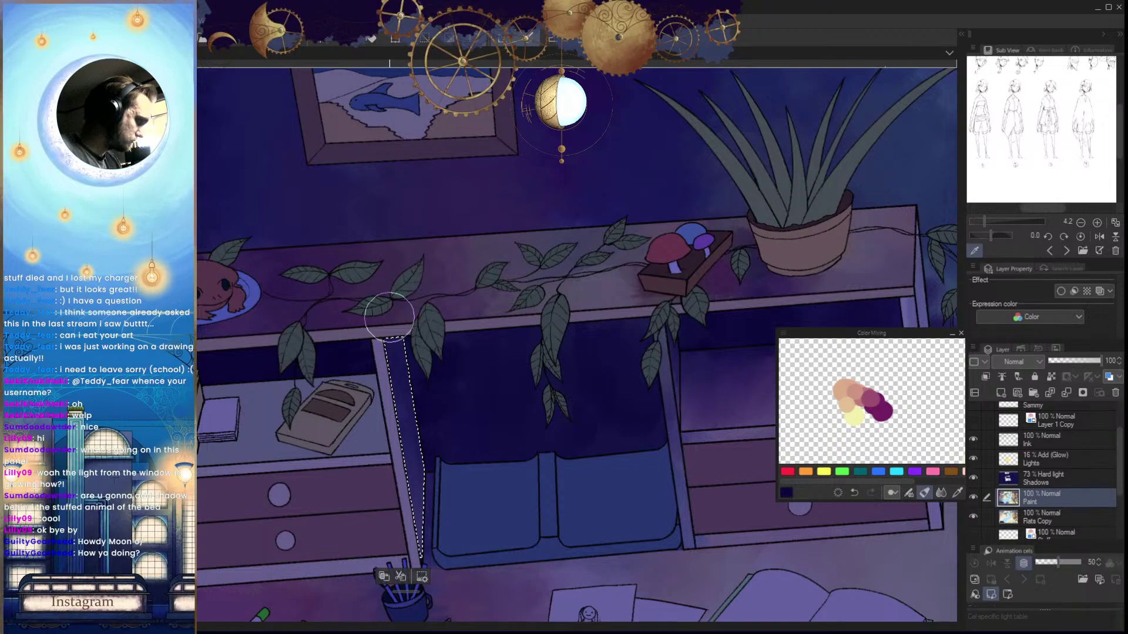
pyautogui.hotkey('ctrl', 'd')
# Examine the shaded hutch panel against the rest of the desk, mirroring the view and closing in on the wall-side drawers
pyautogui.moveTo(590, 458); pyautogui.dragTo(574, 518)
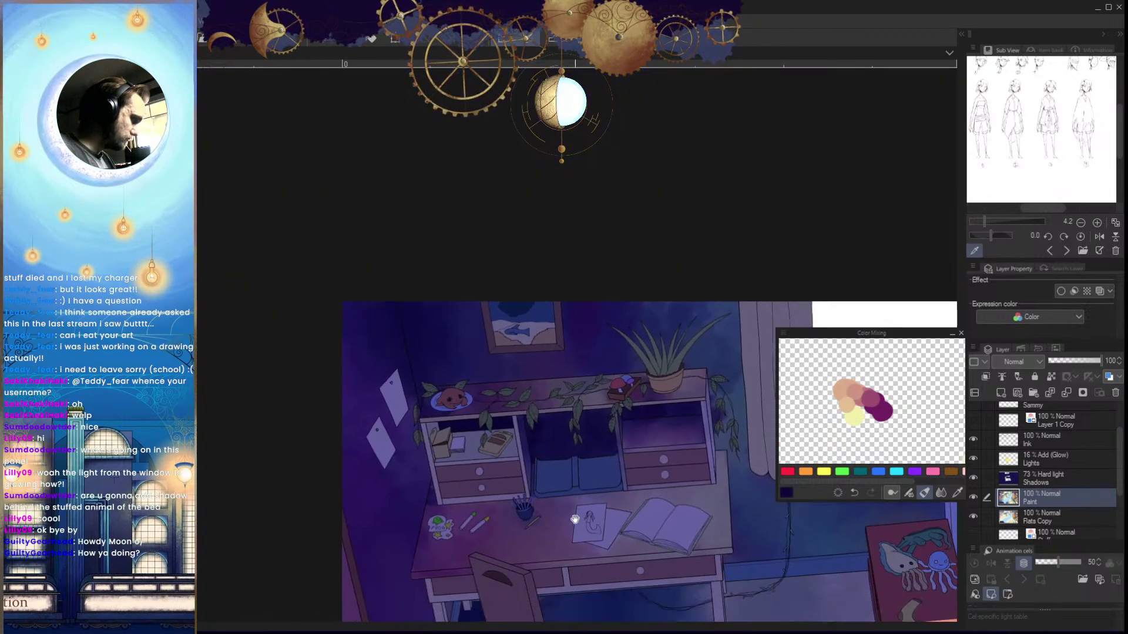
pyautogui.press('h')
pyautogui.press('h')
pyautogui.moveTo(654, 556); pyautogui.dragTo(604, 523)
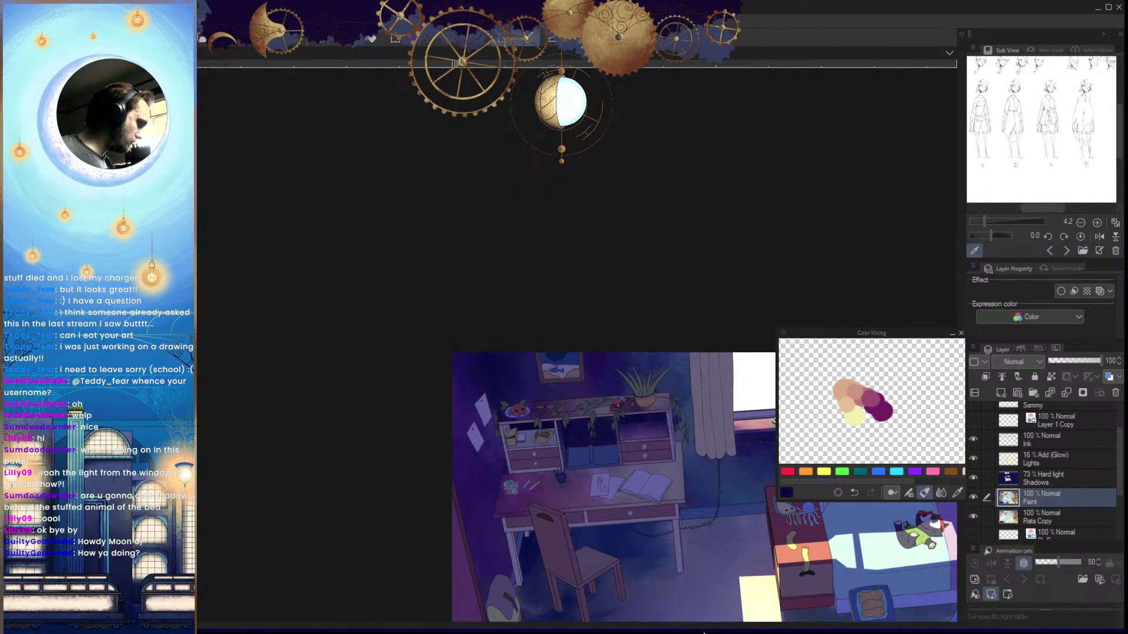
pyautogui.moveTo(672, 495); pyautogui.dragTo(640, 560)
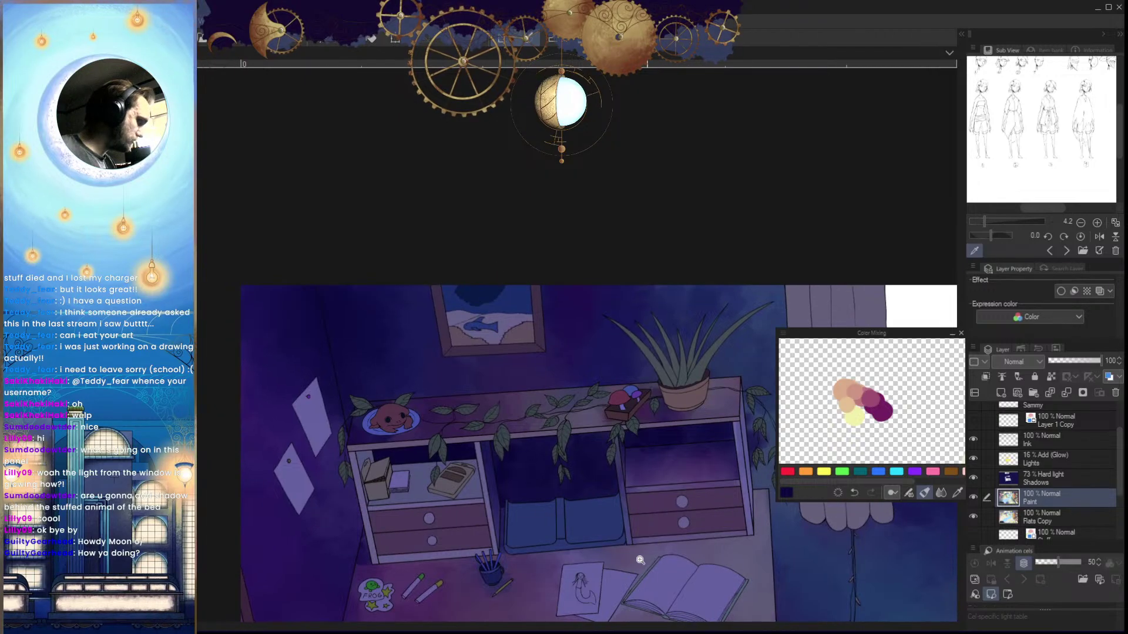
pyautogui.moveTo(493, 520); pyautogui.dragTo(522, 542)
pyautogui.moveTo(495, 592); pyautogui.dragTo(565, 590)
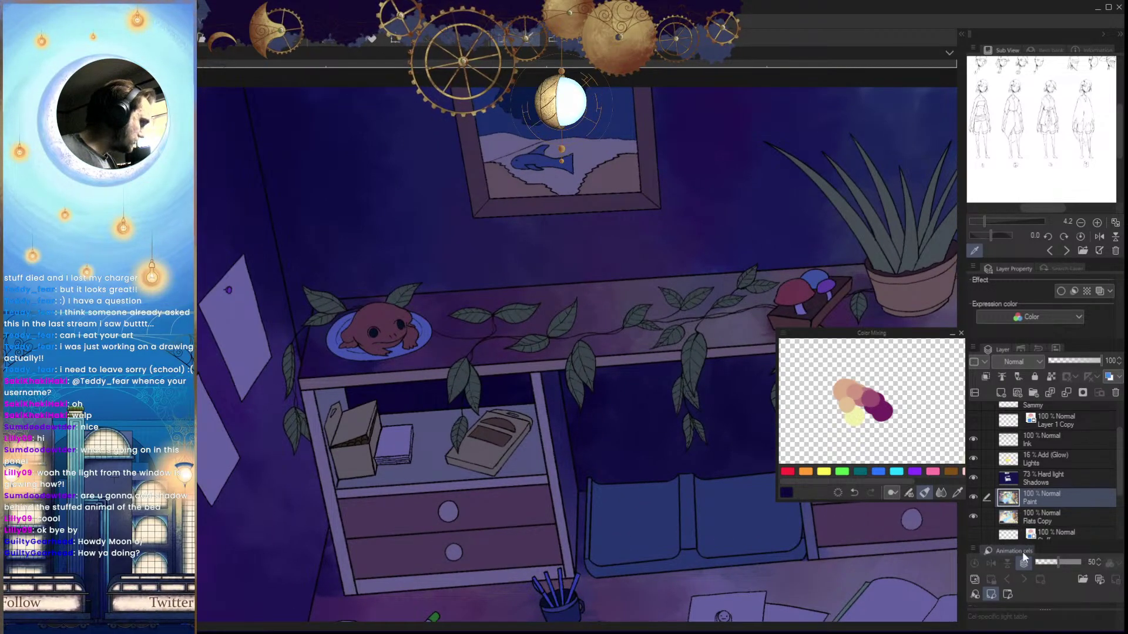
# Select the floor area of the open shelf holding the box and books from the Flats Copy layer, and return to the Paint layer
pyautogui.hotkey('alt', '[')
pyautogui.click(526, 470)
pyautogui.scroll(3, 494, 473)
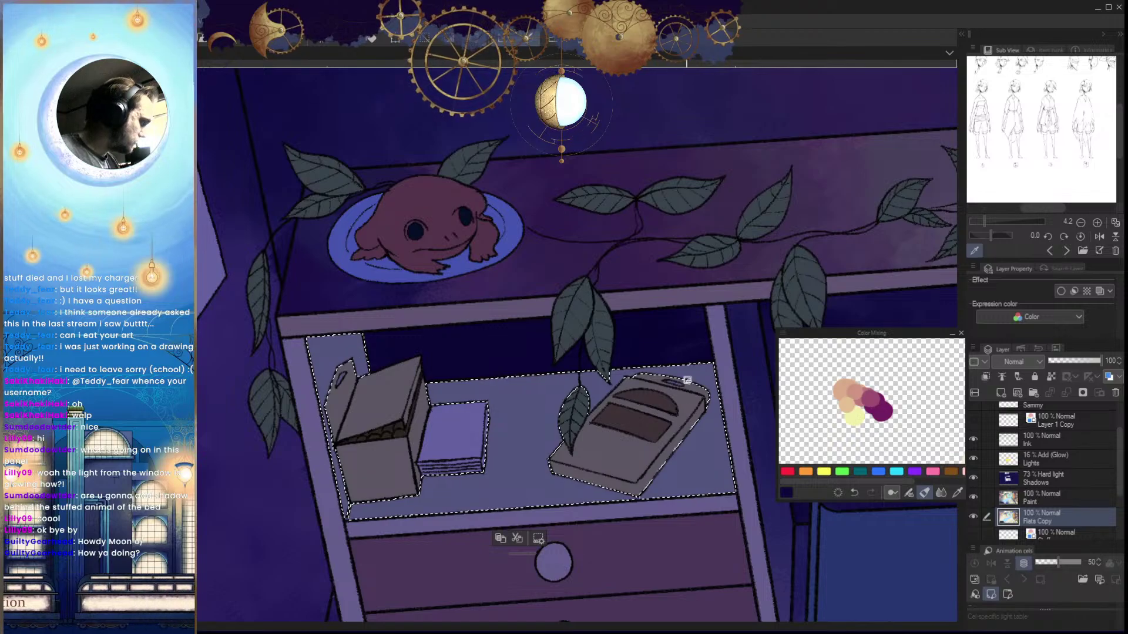
pyautogui.scroll(5, 685, 381)
pyautogui.scroll(-6, 675, 406)
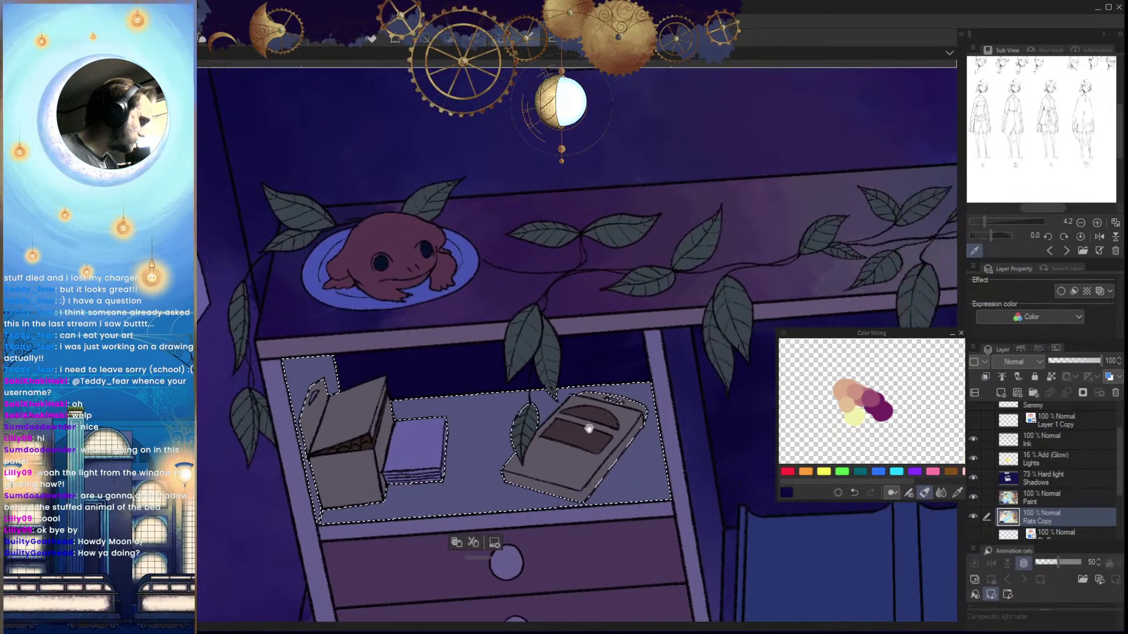
pyautogui.scroll(-6, 611, 483)
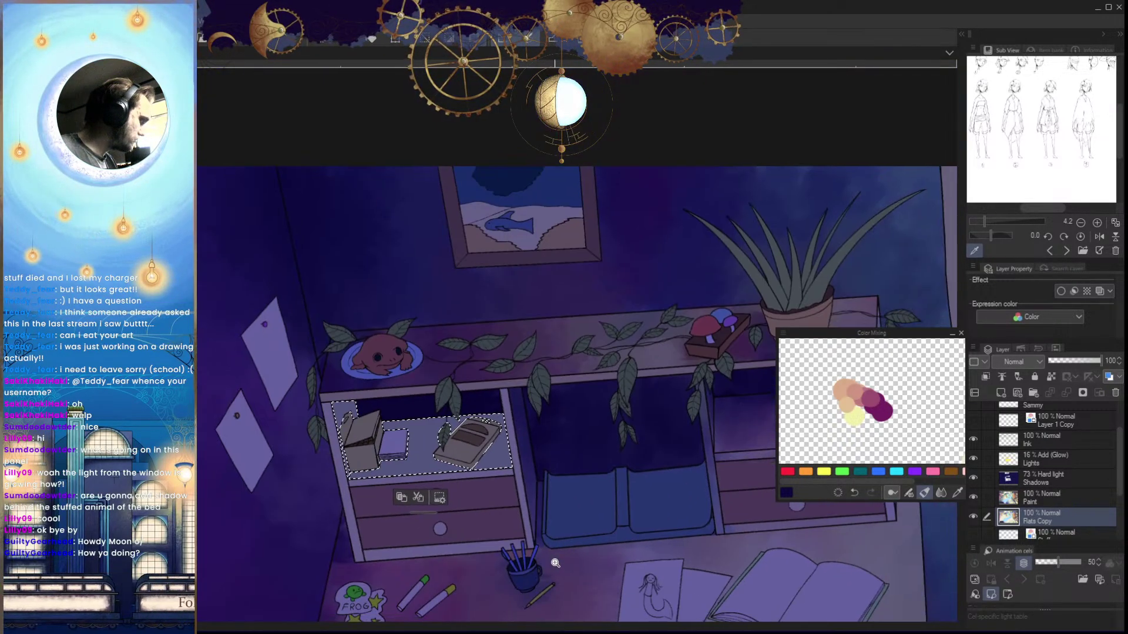
pyautogui.click(1025, 498)
pyautogui.scroll(6, 646, 517)
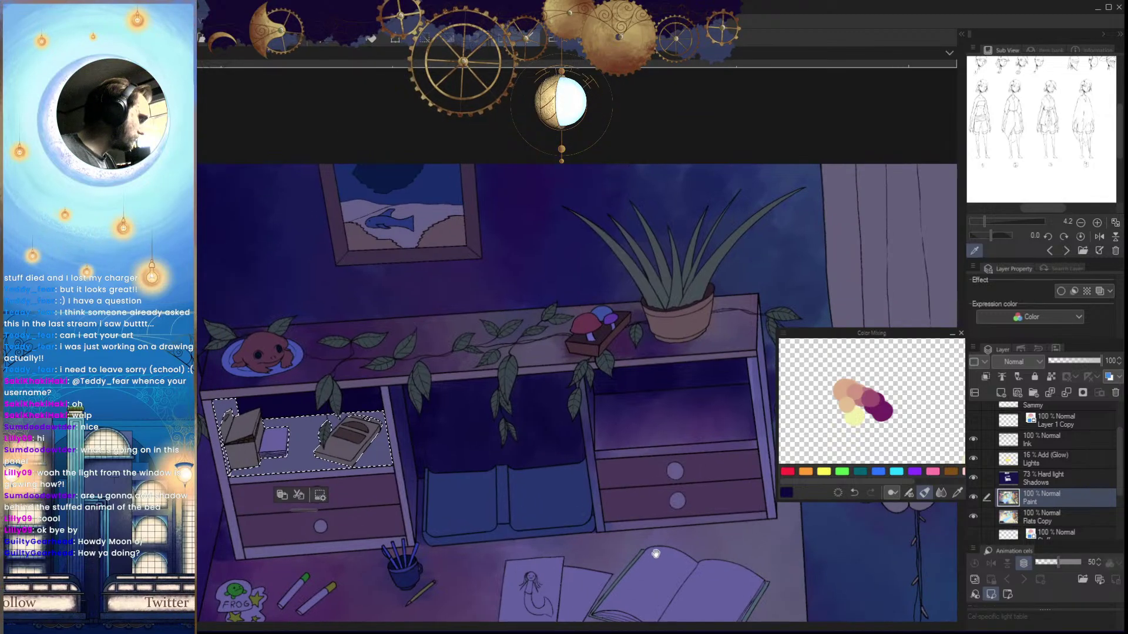
pyautogui.scroll(-4, 675, 489)
pyautogui.scroll(6, 537, 467)
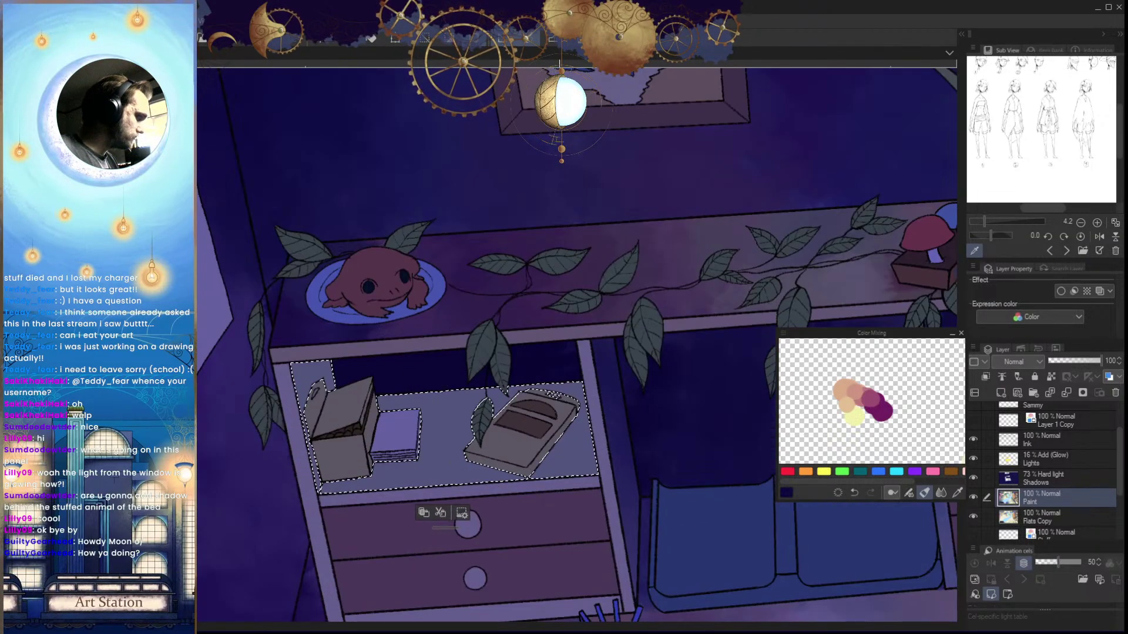
# Paint soft dark navy shading over the selected shelf area, around the box and the tilted book
pyautogui.moveTo(573, 428); pyautogui.dragTo(473, 481)
pyautogui.moveTo(615, 435); pyautogui.dragTo(499, 477)
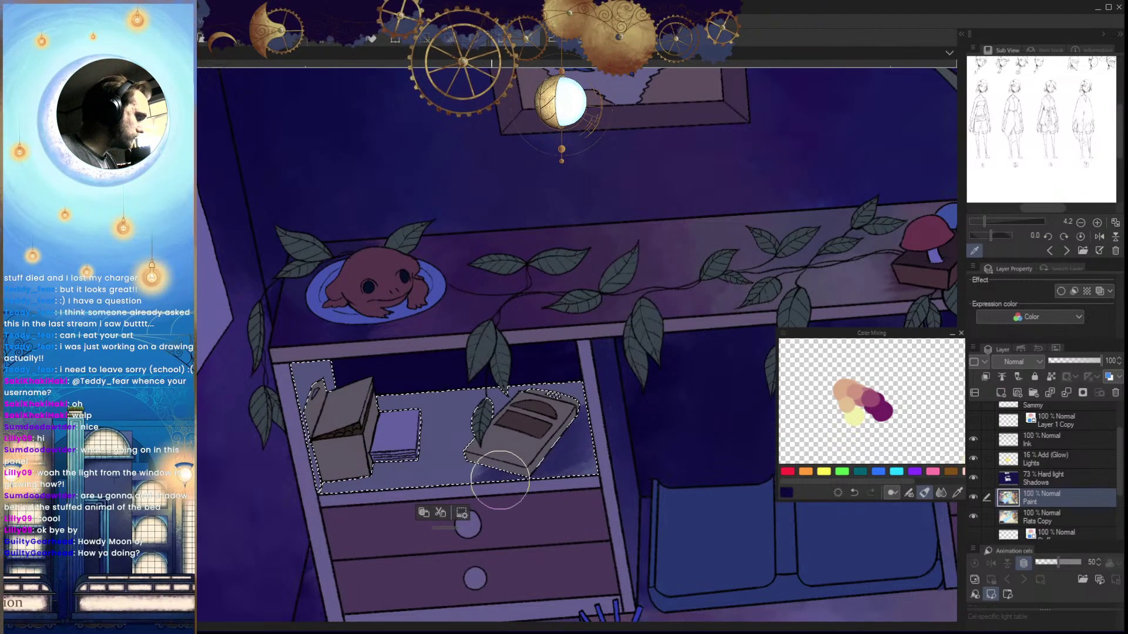
pyautogui.moveTo(622, 387); pyautogui.dragTo(427, 457)
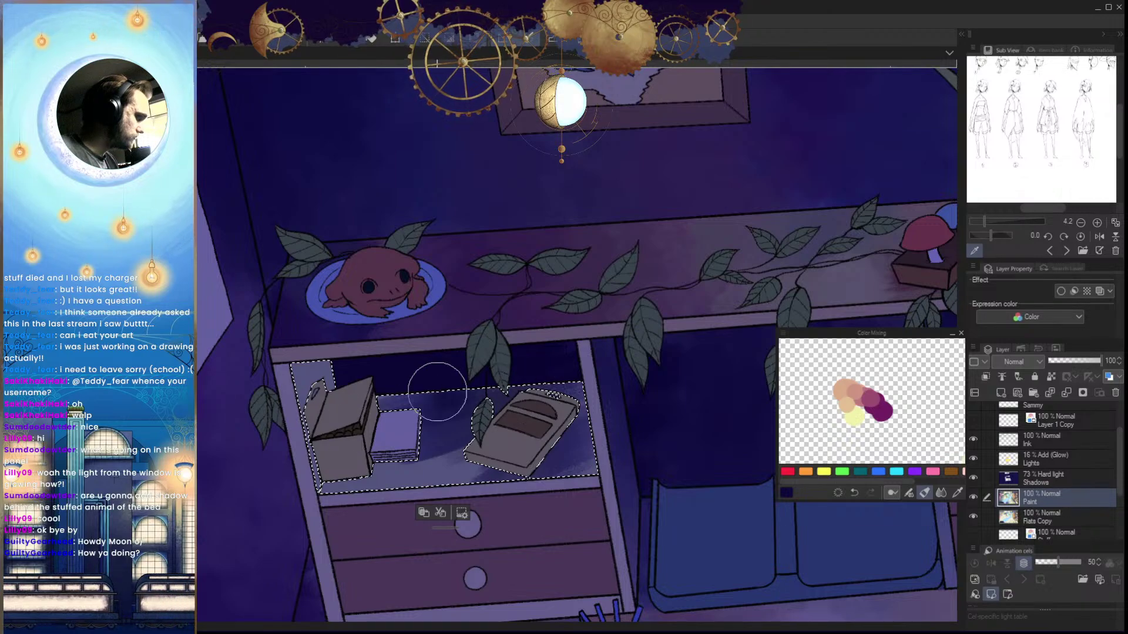
pyautogui.moveTo(331, 383)
pyautogui.mouseDown()
pyautogui.moveTo(323, 355)
pyautogui.moveTo(308, 404)
pyautogui.moveTo(306, 341)
pyautogui.moveTo(293, 390)
pyautogui.moveTo(313, 410)
pyautogui.moveTo(328, 331)
pyautogui.moveTo(320, 364)
pyautogui.moveTo(336, 339)
pyautogui.moveTo(334, 362)
pyautogui.moveTo(311, 376)
pyautogui.mouseUp()
pyautogui.moveTo(511, 400)
pyautogui.mouseDown()
pyautogui.moveTo(525, 441)
pyautogui.moveTo(604, 449)
pyautogui.moveTo(618, 421)
pyautogui.mouseUp()
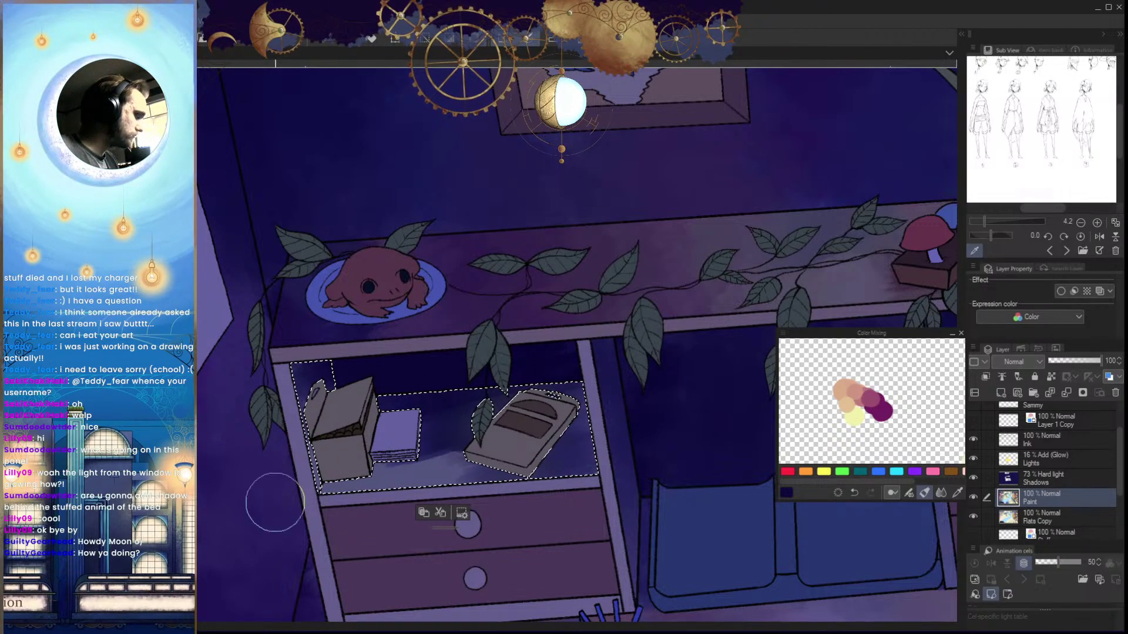
pyautogui.scroll(-5, 417, 429)
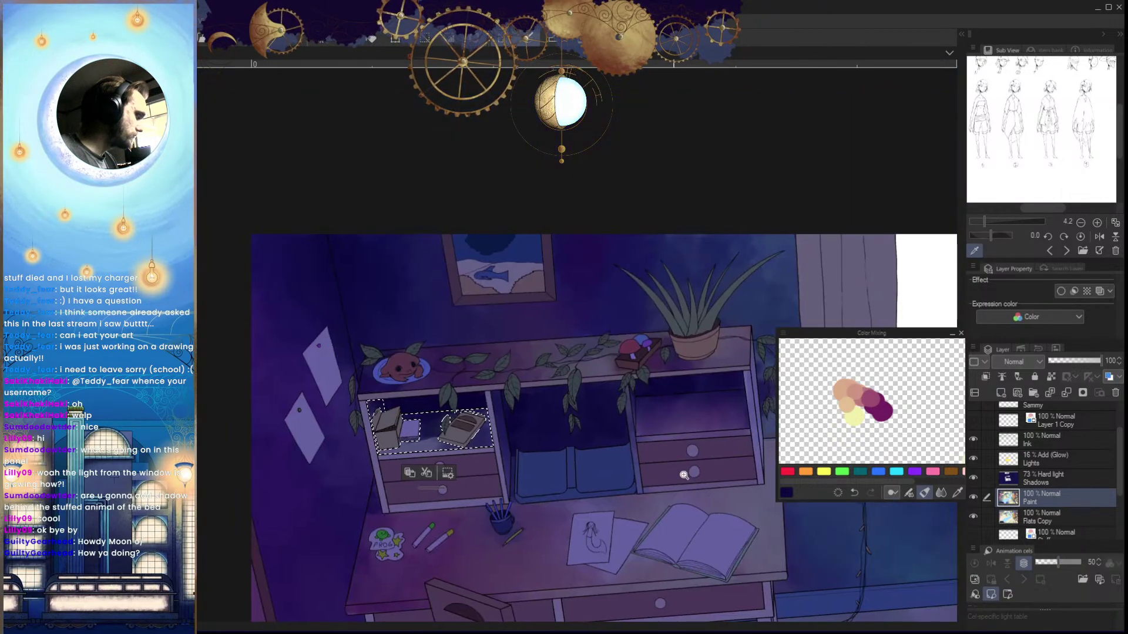
# Pick the dark magenta from the color mixing palette and brush it over the shelf floor between the notebooks and the tilted book
pyautogui.keyDown('ctrl'); pyautogui.click(655, 453); pyautogui.keyUp('ctrl')
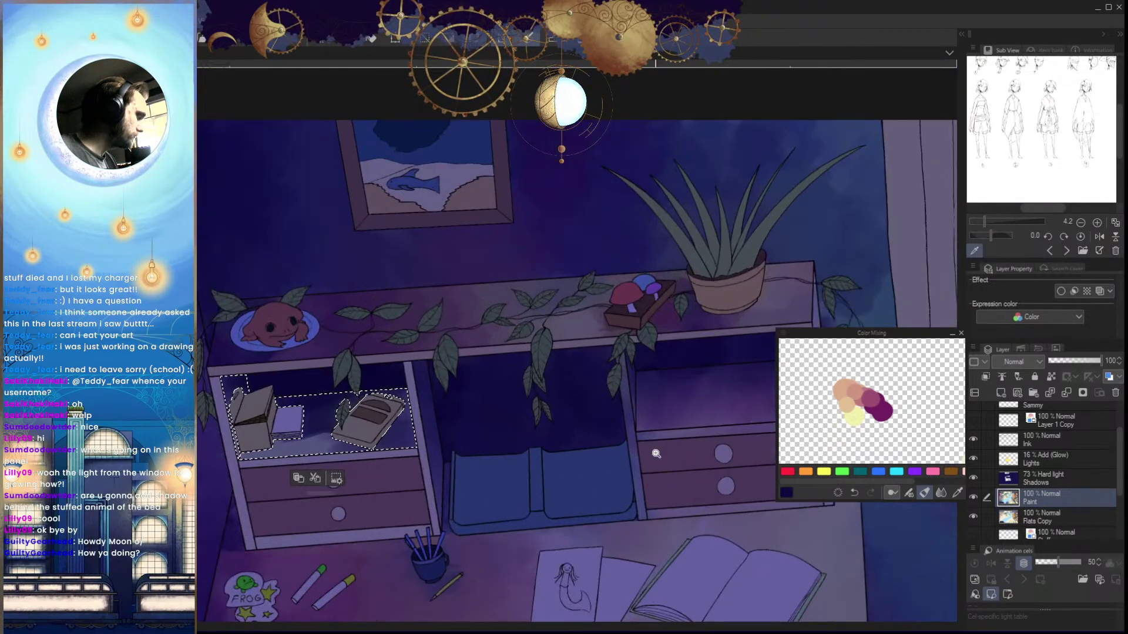
pyautogui.keyDown('alt'); pyautogui.click(887, 413); pyautogui.keyUp('alt')
pyautogui.keyDown('ctrl'); pyautogui.click(341, 429); pyautogui.keyUp('ctrl')
pyautogui.click(317, 423)
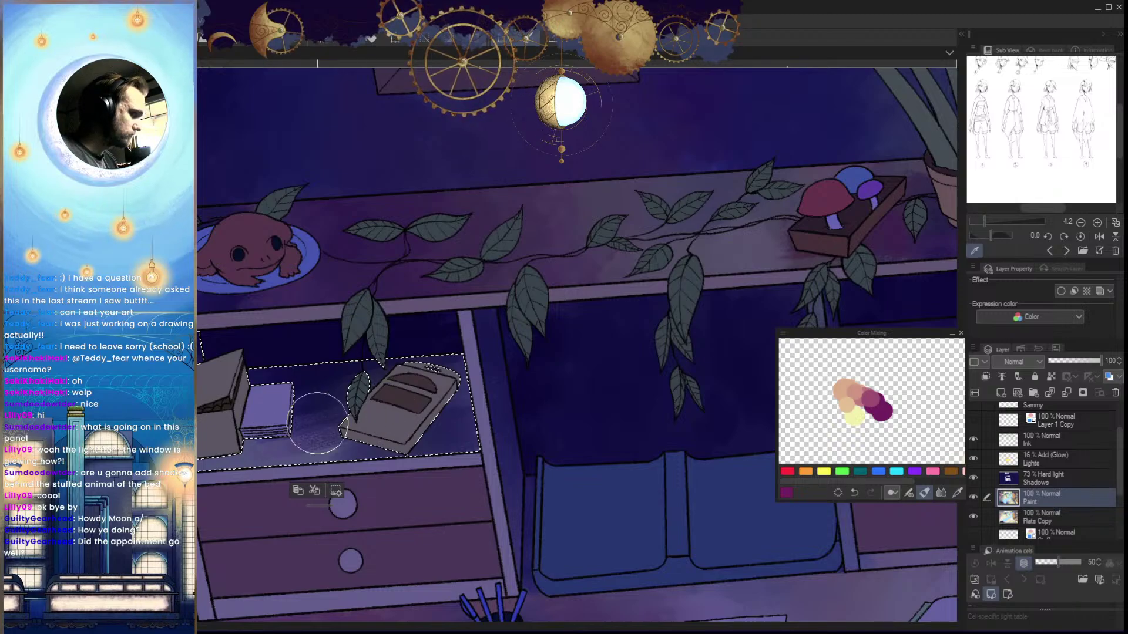
pyautogui.press('h')
pyautogui.moveTo(705, 423)
pyautogui.mouseDown()
pyautogui.moveTo(646, 400)
pyautogui.moveTo(573, 407)
pyautogui.moveTo(615, 405)
pyautogui.mouseUp()
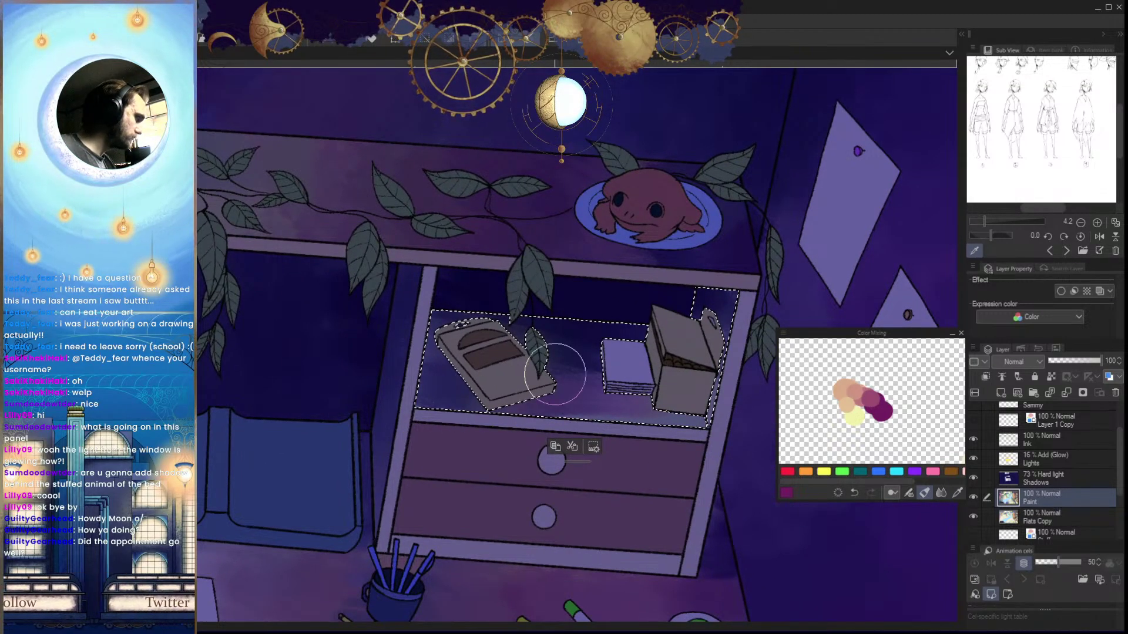
pyautogui.press('h')
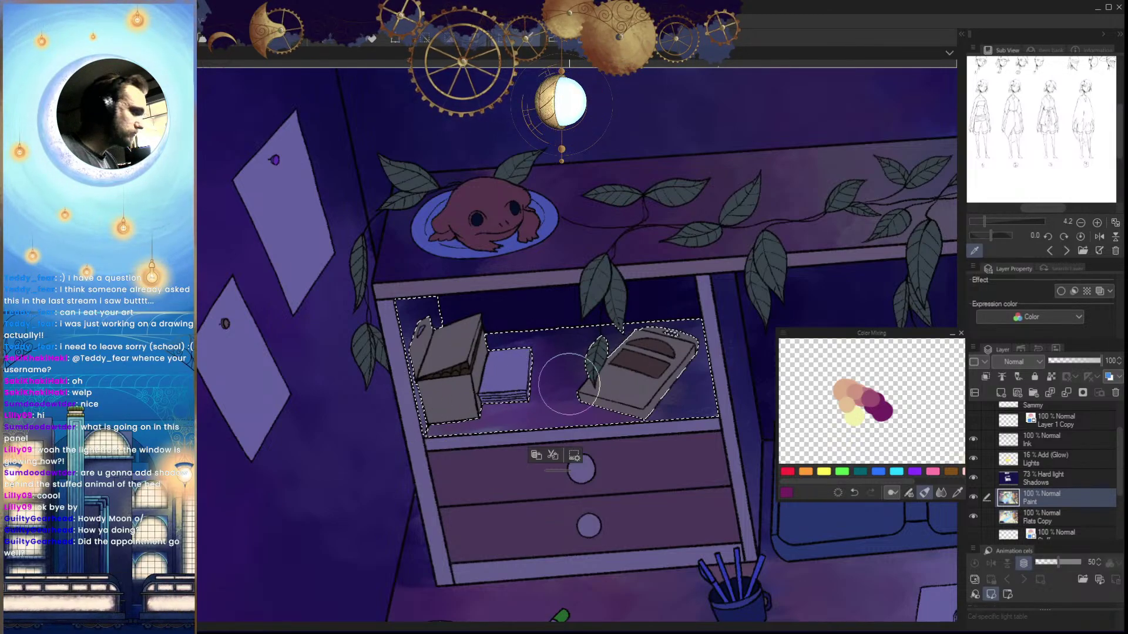
pyautogui.moveTo(620, 388); pyautogui.dragTo(612, 457)
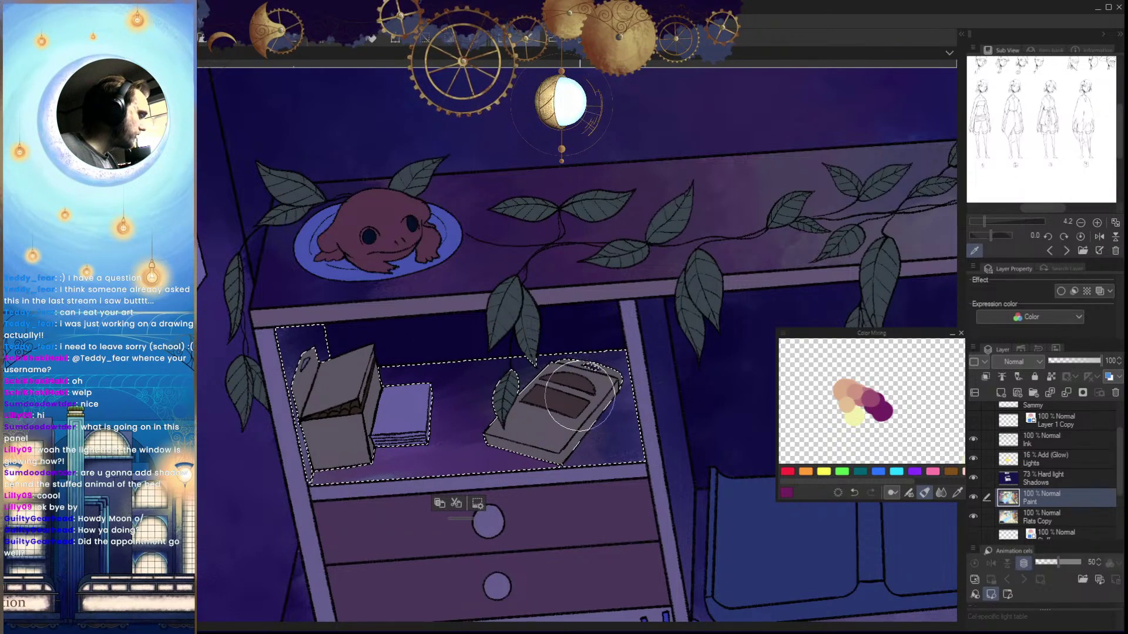
pyautogui.moveTo(629, 451)
pyautogui.mouseDown()
pyautogui.moveTo(592, 489)
pyautogui.moveTo(578, 527)
pyautogui.moveTo(672, 507)
pyautogui.mouseUp()
# Sample the dark navy from the shelf's back wall and deepen the shadows on the shelf floor around the tilted book
pyautogui.keyDown('alt'); pyautogui.click(569, 352); pyautogui.keyUp('alt')
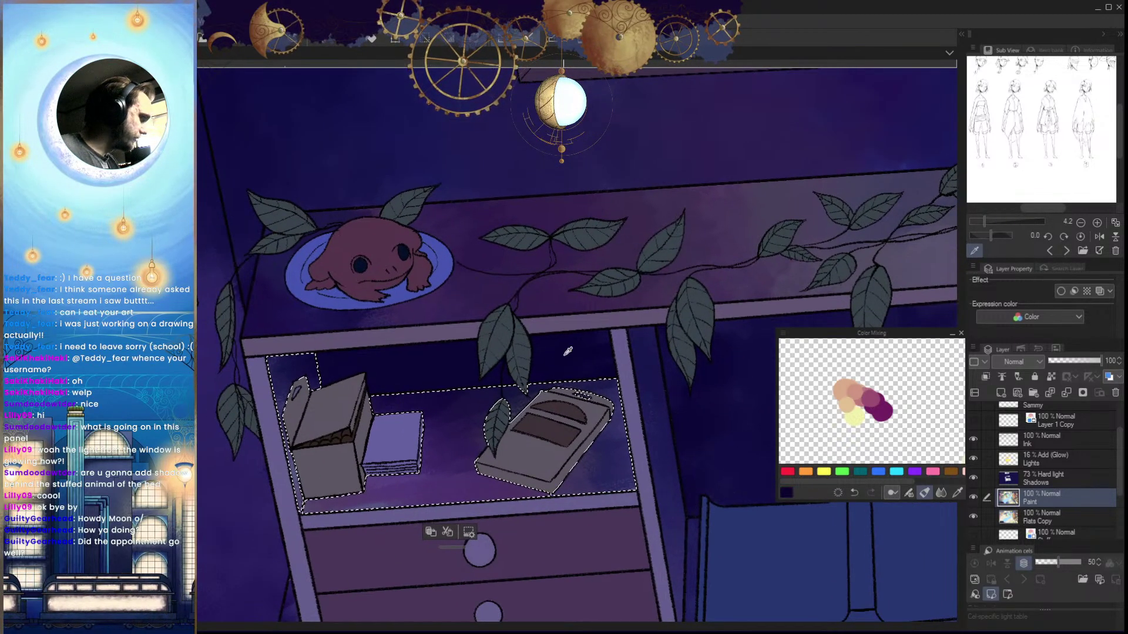
pyautogui.press('h')
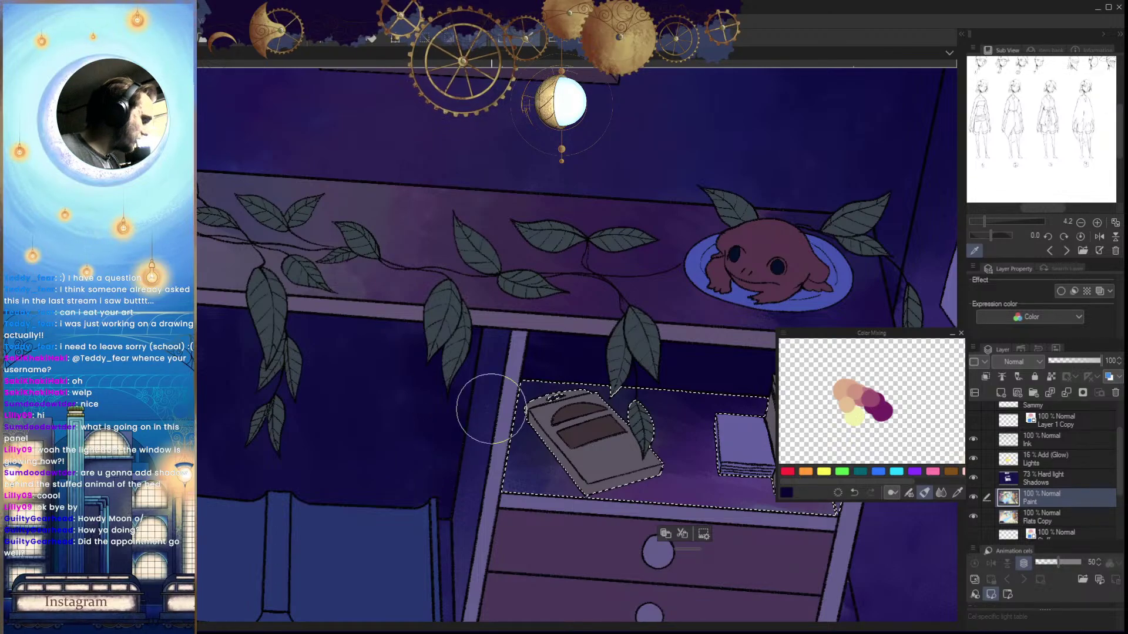
pyautogui.press('h')
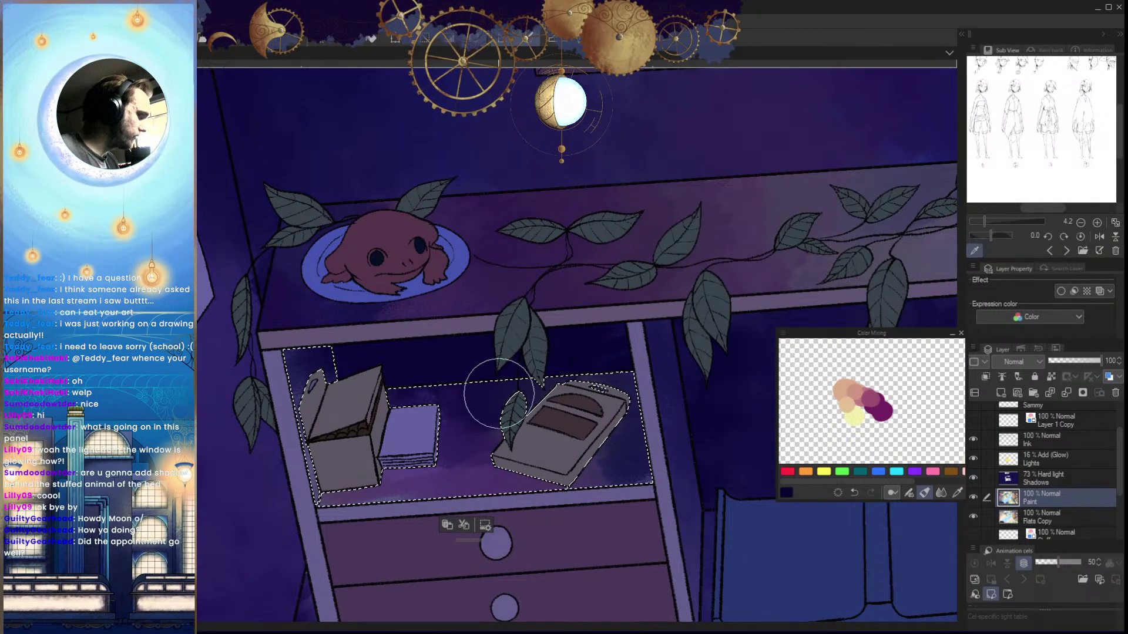
pyautogui.moveTo(509, 476); pyautogui.dragTo(571, 459)
pyautogui.moveTo(672, 501); pyautogui.dragTo(637, 527)
# Pick the pale yellow mixing color and brush faint light onto the shelf floor behind and beside the notebooks
pyautogui.keyDown('alt'); pyautogui.click(601, 516); pyautogui.keyUp('alt')
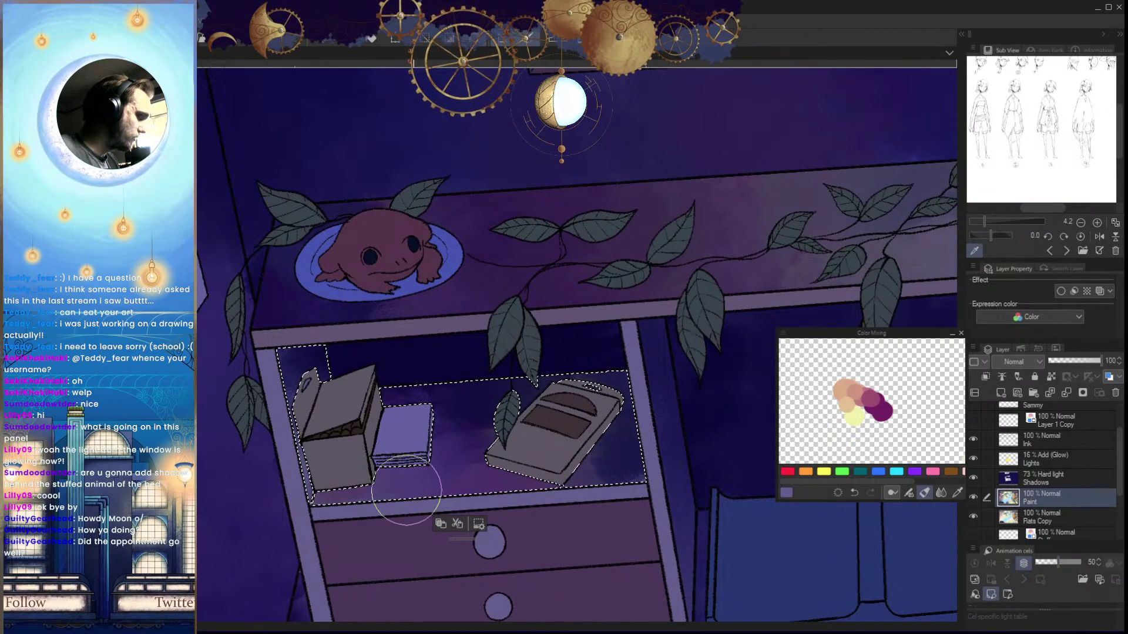
pyautogui.click(853, 418)
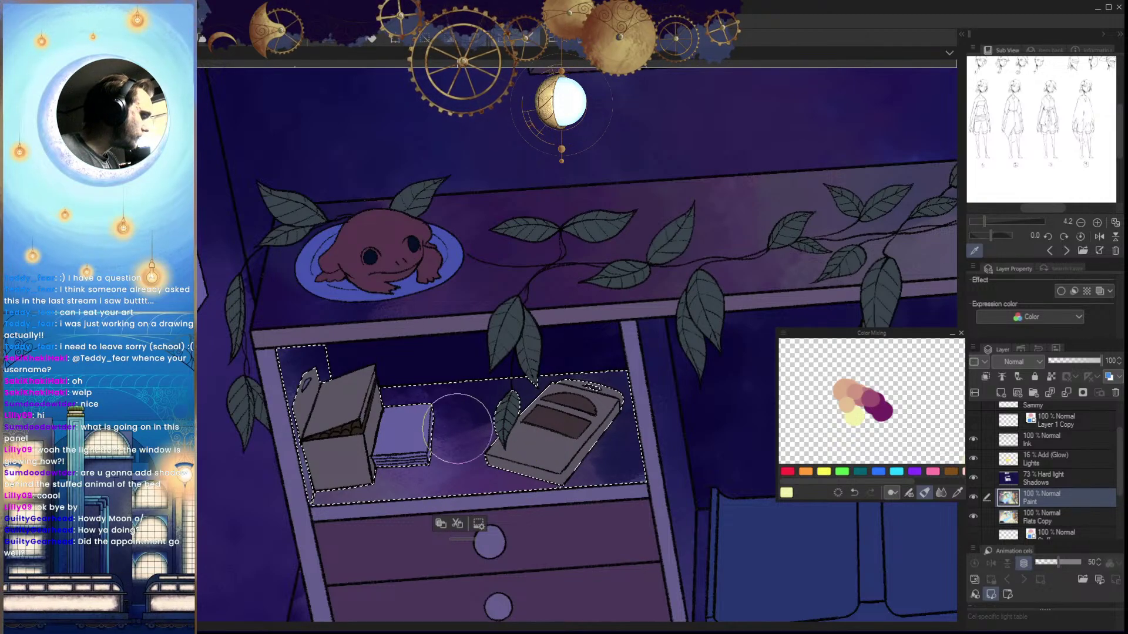
pyautogui.press('h')
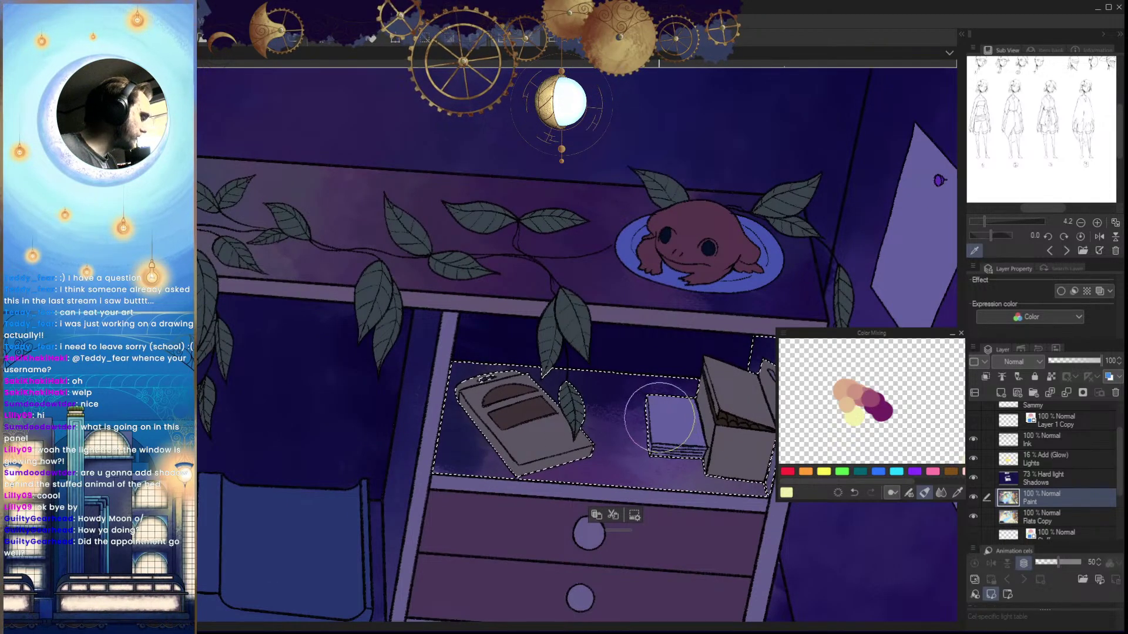
pyautogui.moveTo(661, 417); pyautogui.dragTo(600, 409)
pyautogui.press('h')
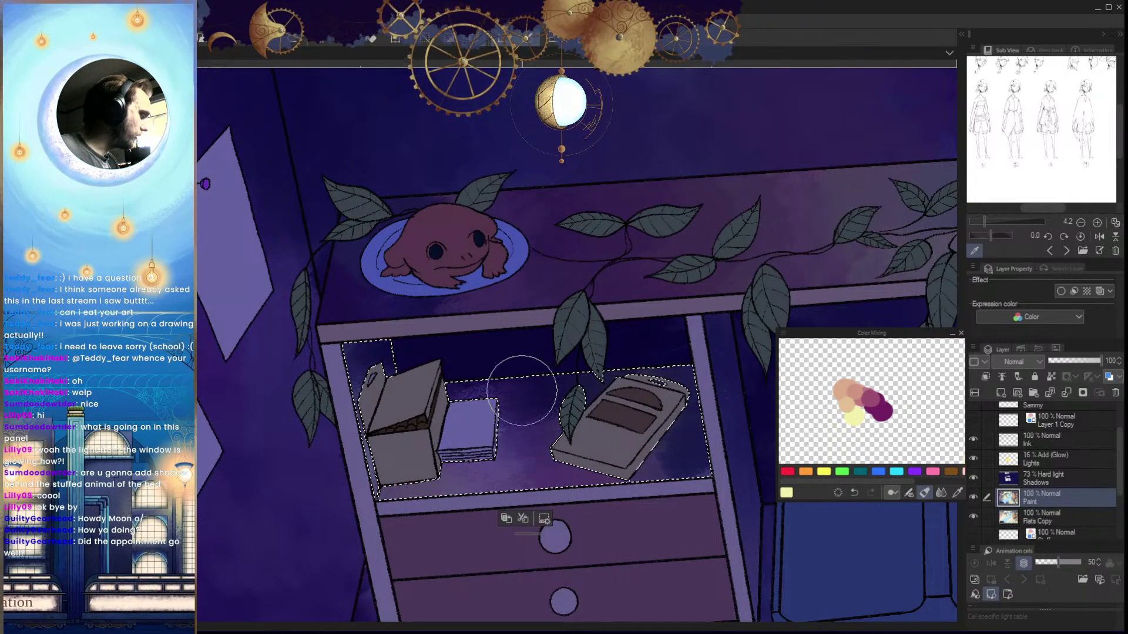
pyautogui.moveTo(470, 347)
pyautogui.mouseDown()
pyautogui.moveTo(307, 368)
pyautogui.moveTo(446, 361)
pyautogui.moveTo(392, 355)
pyautogui.moveTo(483, 379)
pyautogui.mouseUp()
pyautogui.press('h')
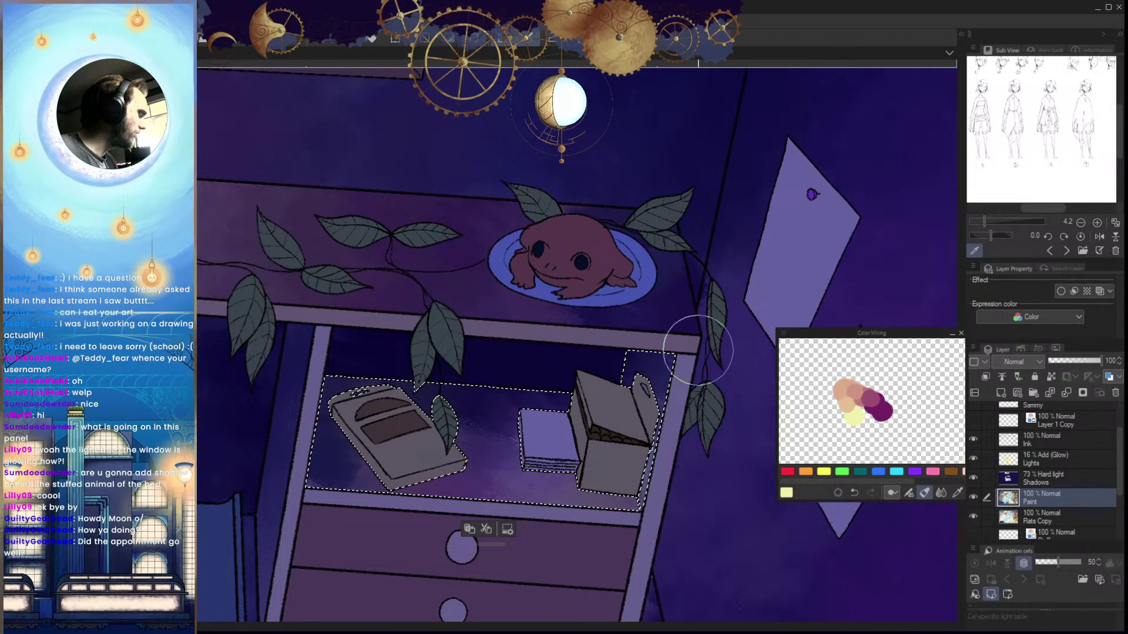
# Examine the shelf's shading in mirrored and normal orientation, up close and from a distance
pyautogui.press('h')
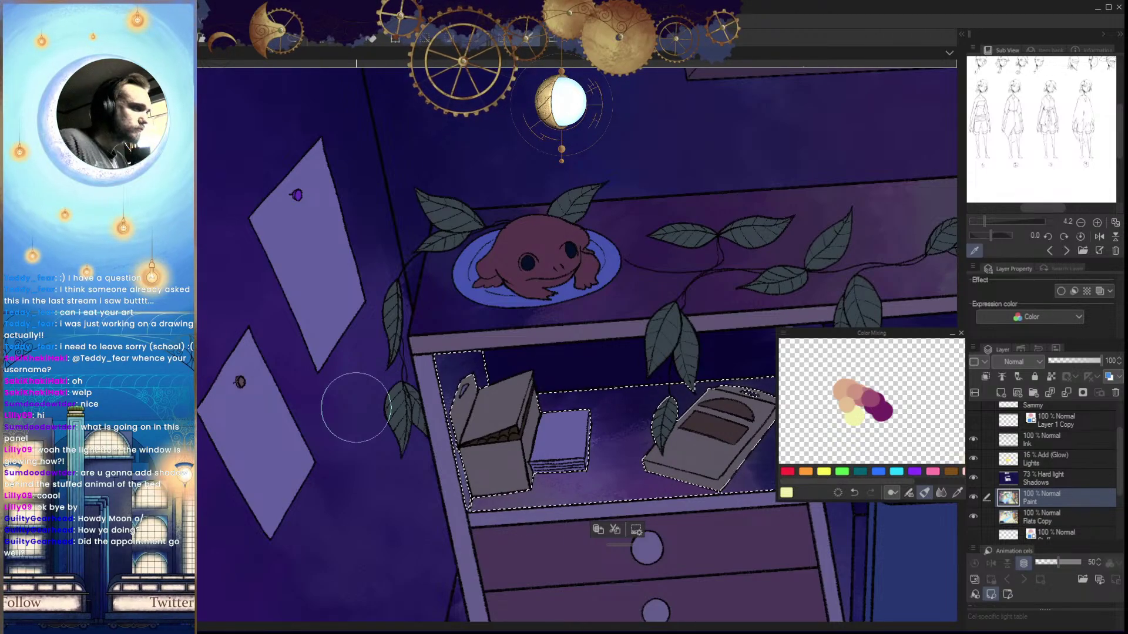
pyautogui.moveTo(742, 476); pyautogui.dragTo(731, 451)
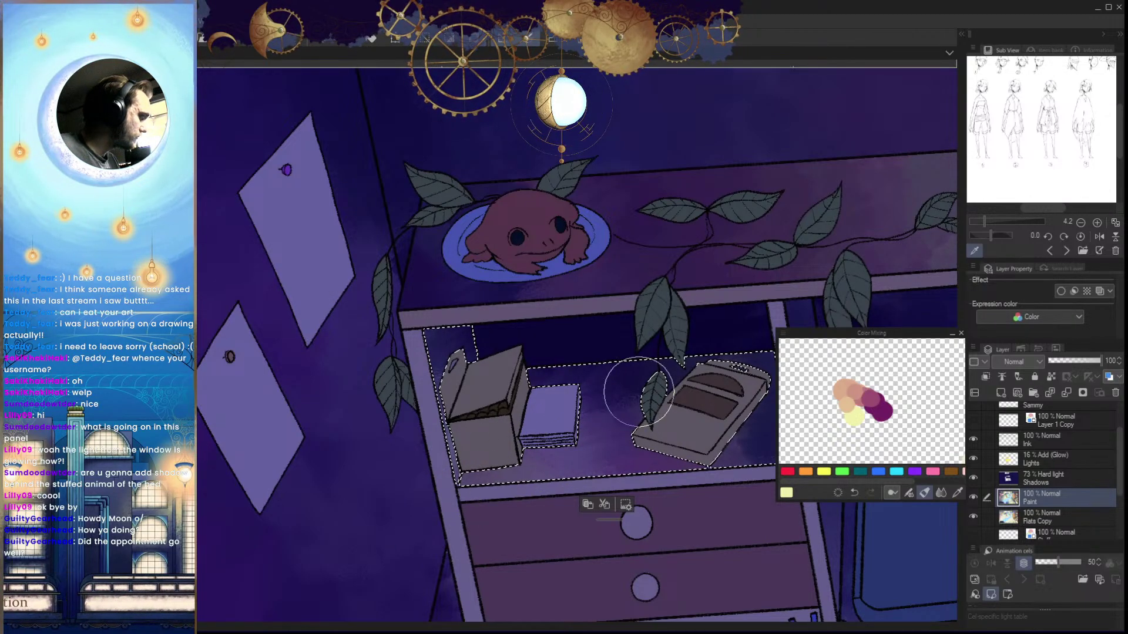
pyautogui.press('h')
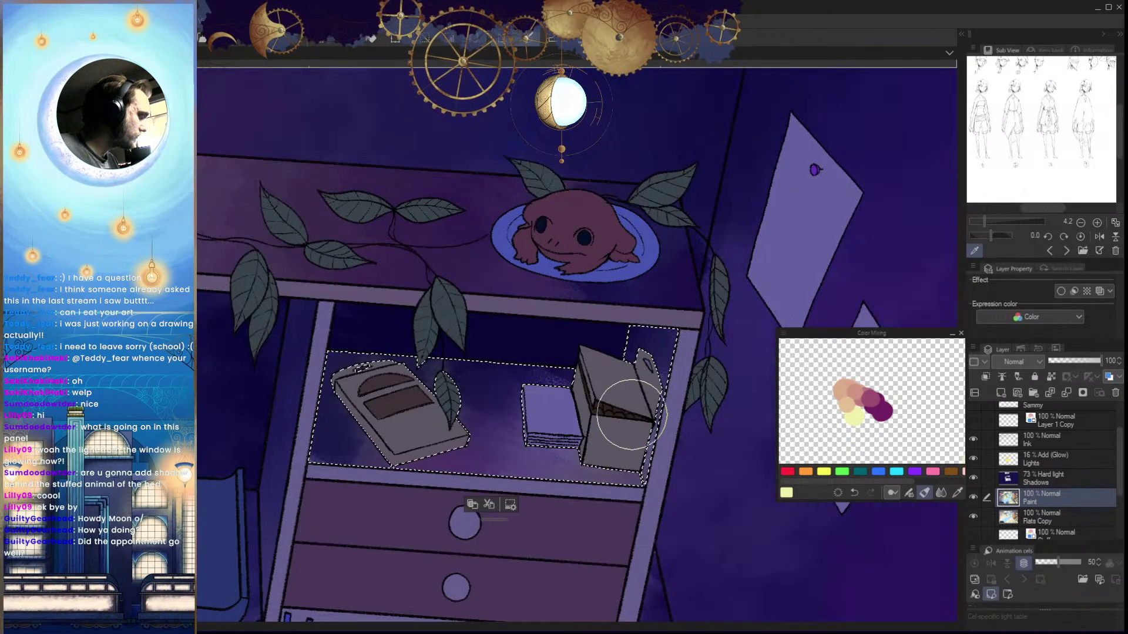
pyautogui.press('h')
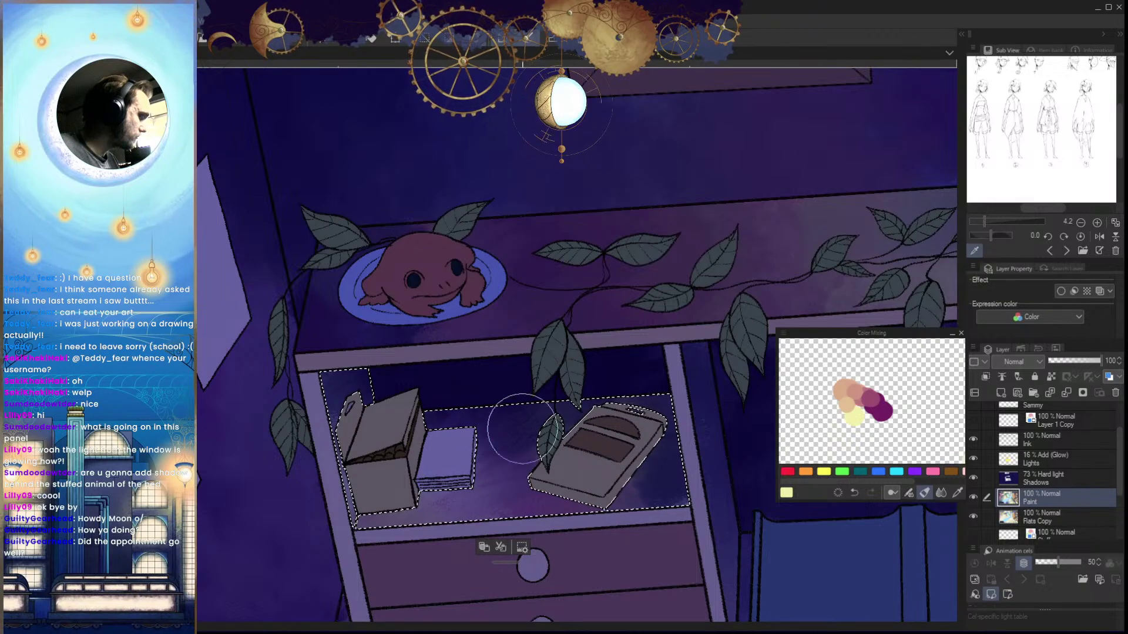
pyautogui.press('h')
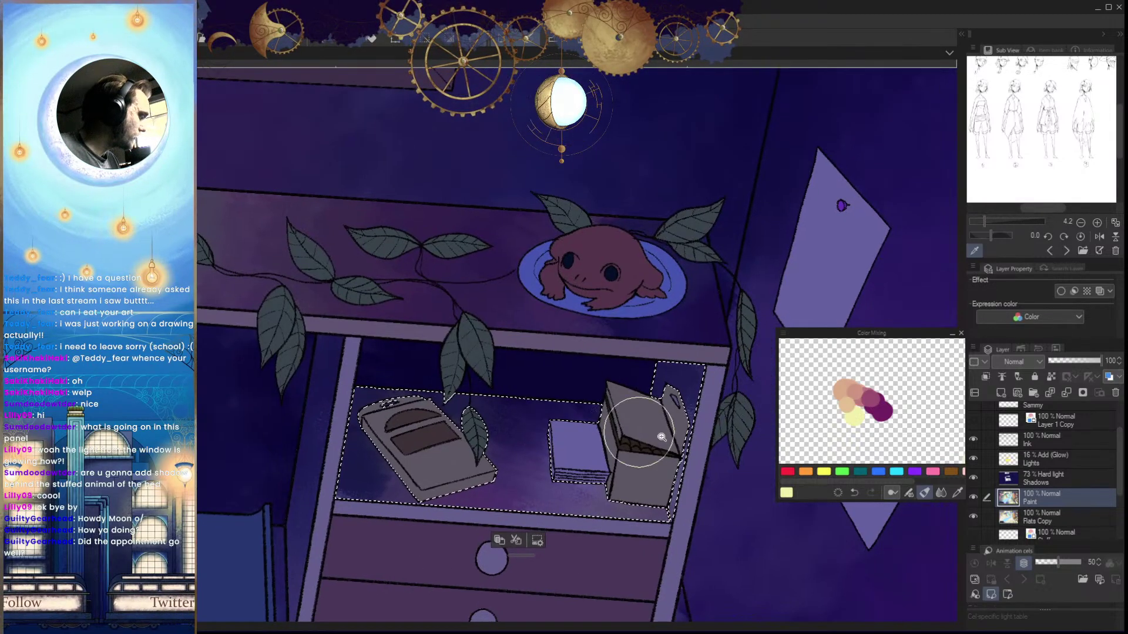
pyautogui.hotkey('ctrl', 'd')
pyautogui.scroll(-3, 642, 447)
pyautogui.press('h')
pyautogui.scroll(-2, 652, 487)
pyautogui.scroll(5, 626, 479)
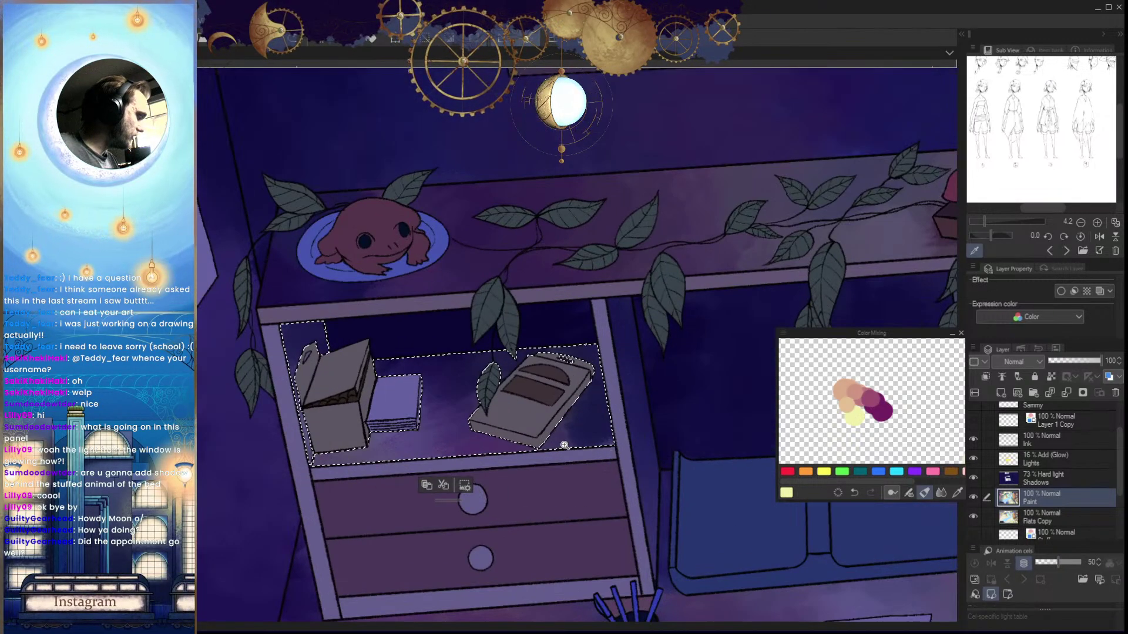
# Brush more pale yellow light across the front of the shelf floor and clear the selection
pyautogui.moveTo(616, 425)
pyautogui.mouseDown()
pyautogui.moveTo(555, 425)
pyautogui.moveTo(558, 402)
pyautogui.moveTo(501, 447)
pyautogui.moveTo(603, 426)
pyautogui.moveTo(418, 459)
pyautogui.moveTo(594, 433)
pyautogui.moveTo(659, 410)
pyautogui.moveTo(577, 396)
pyautogui.moveTo(593, 414)
pyautogui.moveTo(626, 406)
pyautogui.moveTo(508, 457)
pyautogui.moveTo(597, 438)
pyautogui.moveTo(568, 443)
pyautogui.moveTo(600, 399)
pyautogui.moveTo(450, 523)
pyautogui.mouseUp()
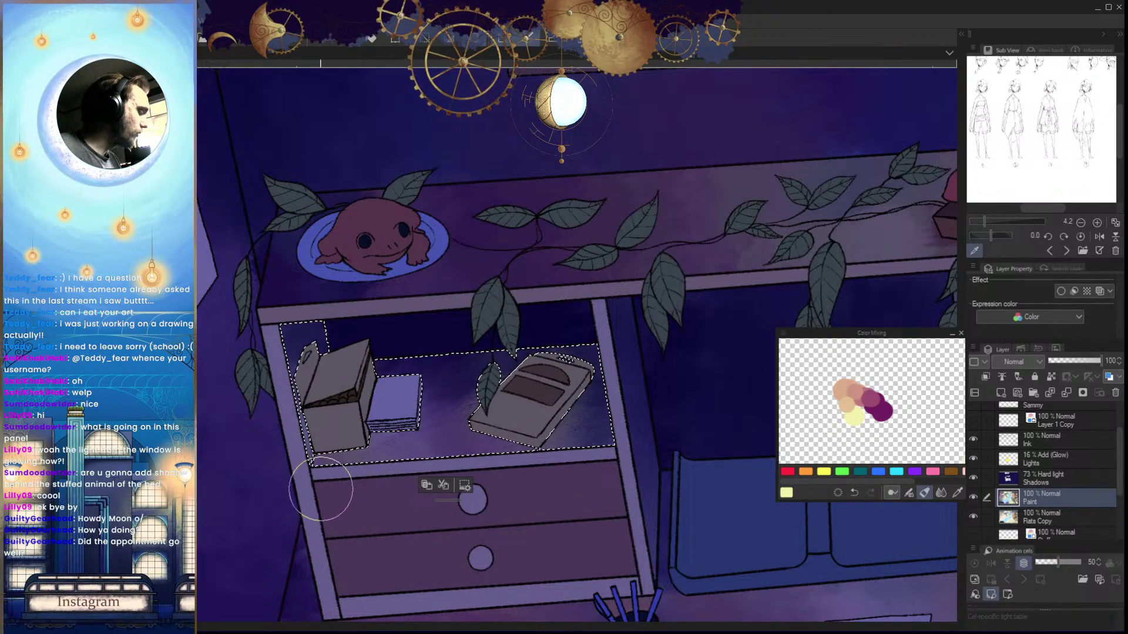
pyautogui.scroll(-4, 576, 421)
pyautogui.hotkey('ctrl', 'd')
pyautogui.press('h')
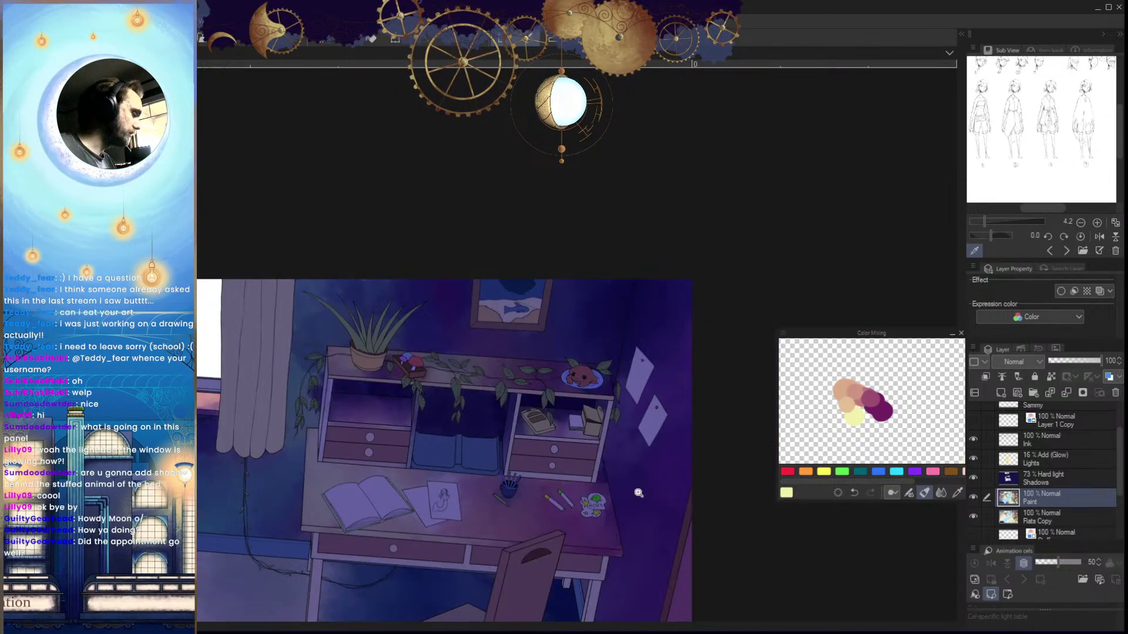
# Undo the deselection of the shelf floor and add pale yellow light strokes beside the tilted book
pyautogui.scroll(-1, 634, 482)
pyautogui.press('h')
pyautogui.scroll(-1, 632, 480)
pyautogui.moveTo(633, 481); pyautogui.dragTo(728, 471)
pyautogui.moveTo(616, 382); pyautogui.dragTo(698, 446)
pyautogui.moveTo(693, 502); pyautogui.dragTo(730, 478)
pyautogui.scroll(5, 542, 455)
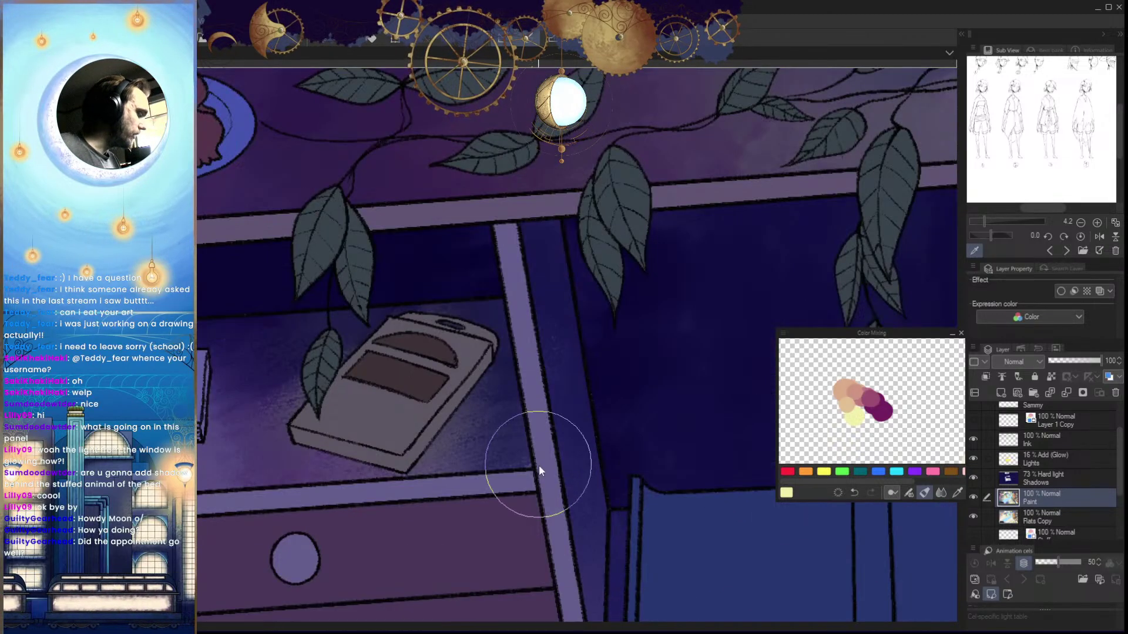
pyautogui.hotkey('ctrl', 'z')
pyautogui.moveTo(472, 438); pyautogui.dragTo(582, 432)
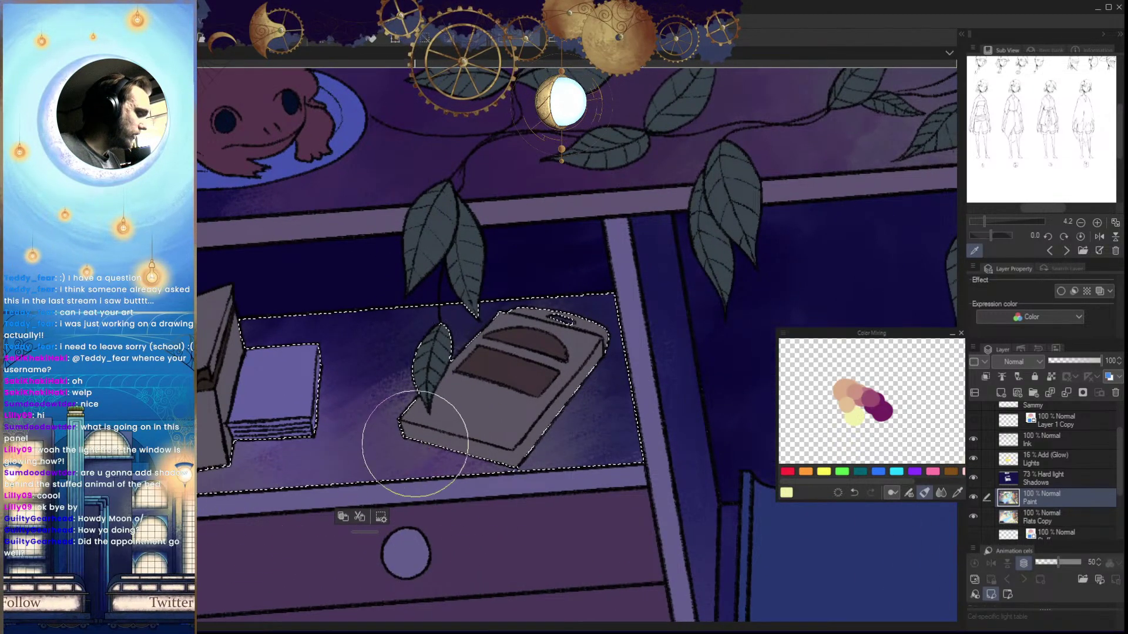
pyautogui.moveTo(214, 504); pyautogui.dragTo(323, 487)
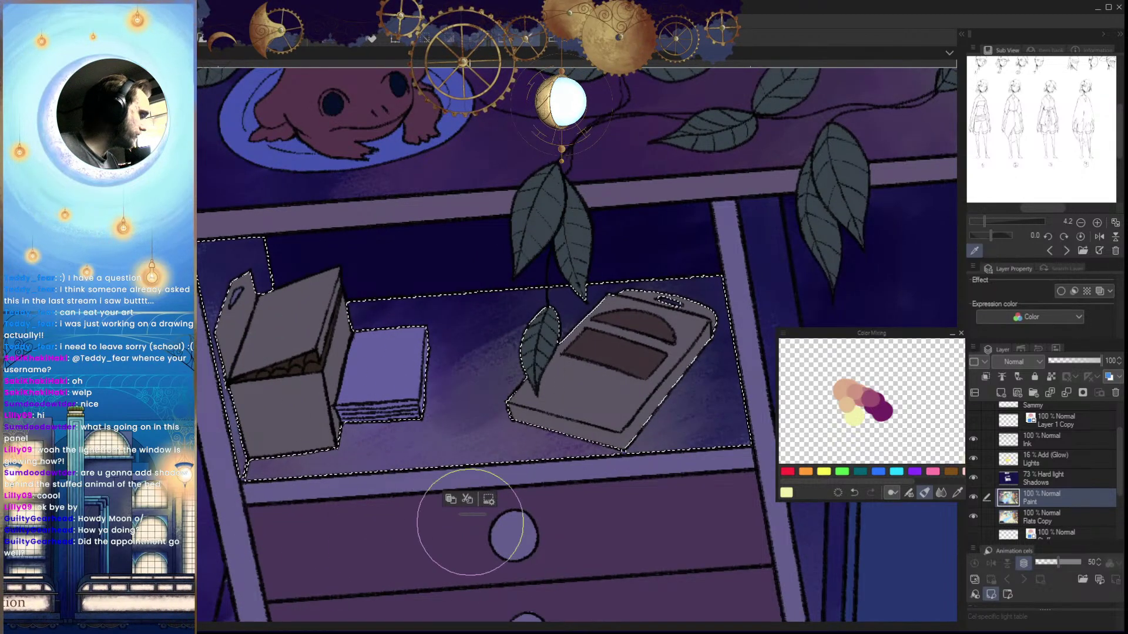
# Sample the dark navy, reduce the brush size, and paint shadows on the shelf floor around the notebooks and the tilted book
pyautogui.keyDown('alt'); pyautogui.click(708, 366); pyautogui.keyUp('alt')
pyautogui.moveTo(391, 348)
pyautogui.mouseDown()
pyautogui.moveTo(588, 308)
pyautogui.moveTo(561, 385)
pyautogui.moveTo(562, 361)
pyautogui.mouseUp()
pyautogui.press('[')
pyautogui.press('[')
pyautogui.press('[')
pyautogui.moveTo(443, 405); pyautogui.dragTo(566, 358)
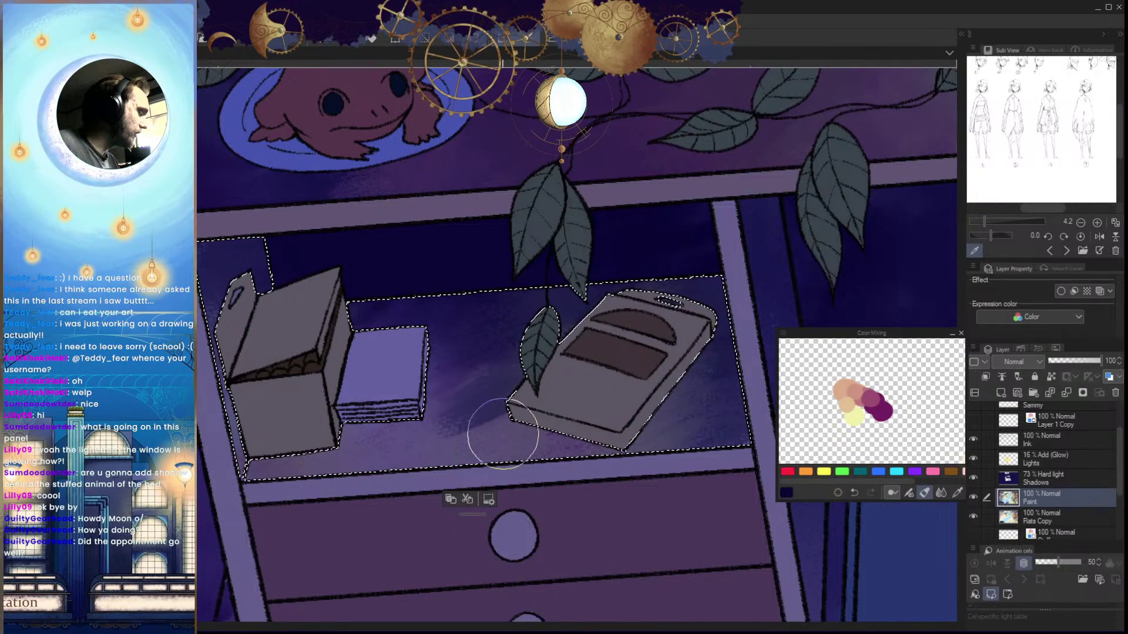
pyautogui.moveTo(646, 420); pyautogui.dragTo(544, 479)
pyautogui.press('h')
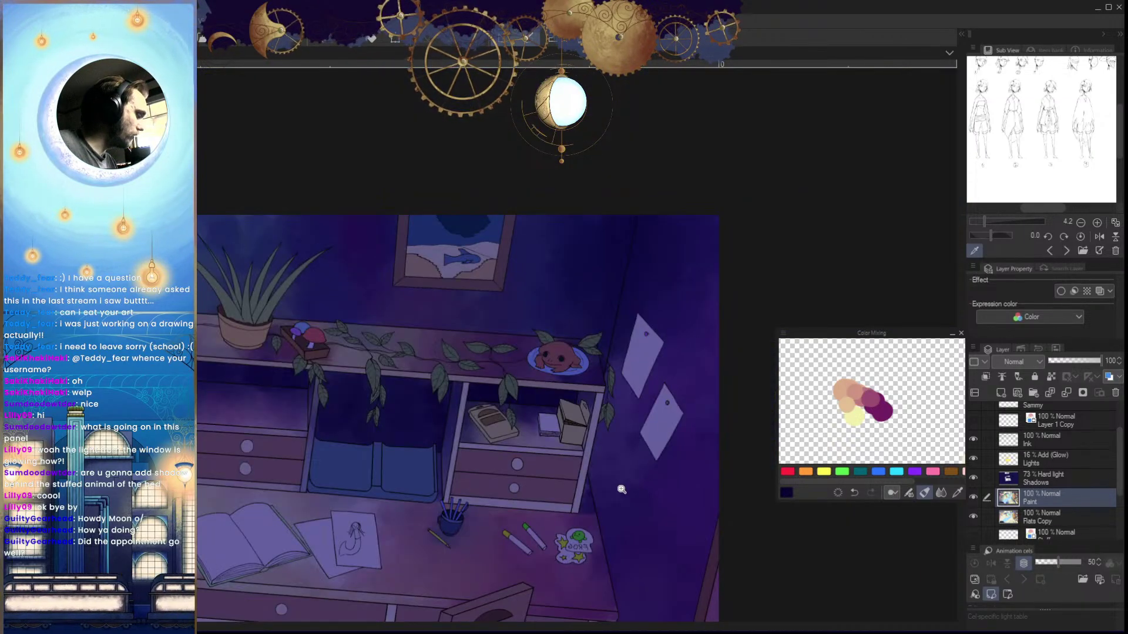
# Select the front frame of the shelf-and-drawer unit from the Flats Copy layer and make the Paint layer active
pyautogui.press('h')
pyautogui.moveTo(622, 489); pyautogui.dragTo(628, 484)
pyautogui.scroll(-2, 628, 486)
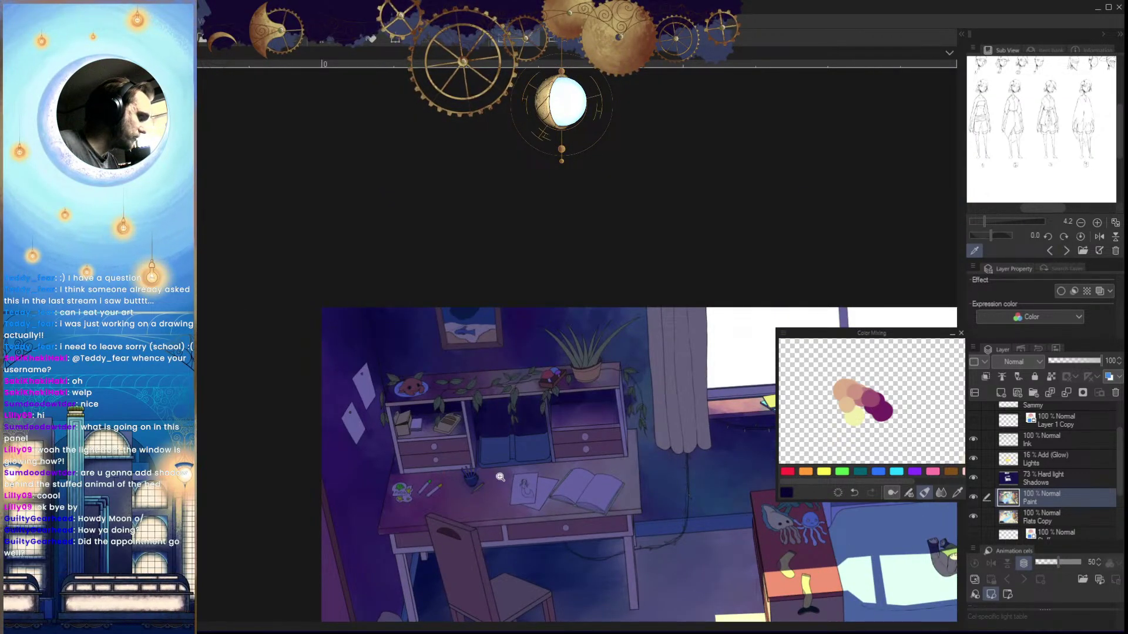
pyautogui.scroll(5, 414, 465)
pyautogui.click(1051, 519)
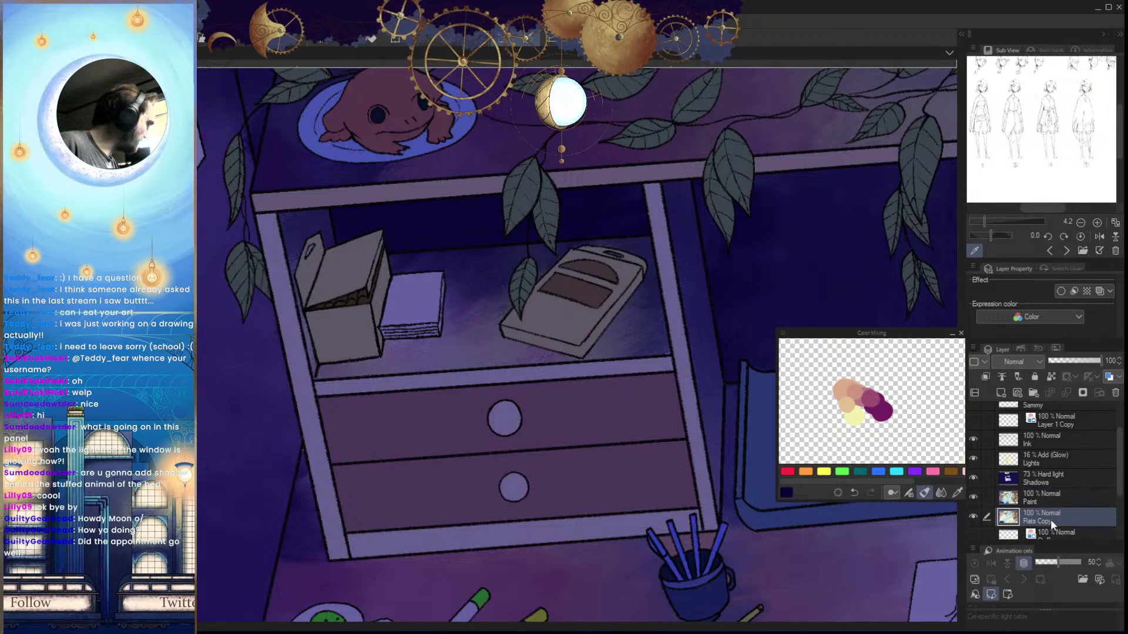
pyautogui.click(696, 454)
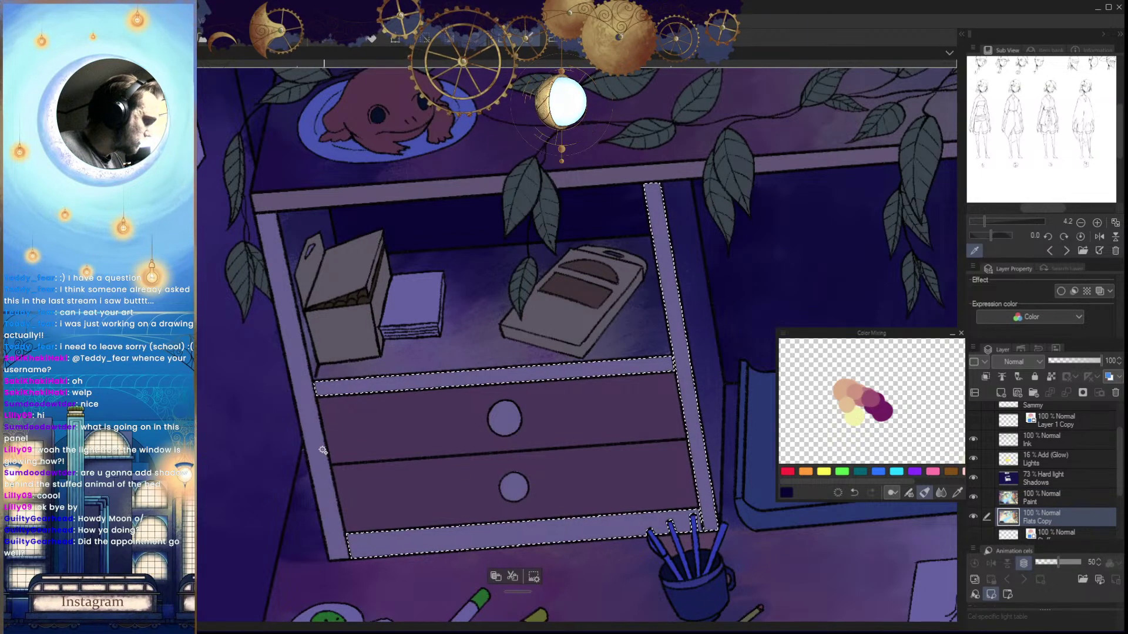
pyautogui.scroll(-3, 482, 461)
pyautogui.click(1061, 488)
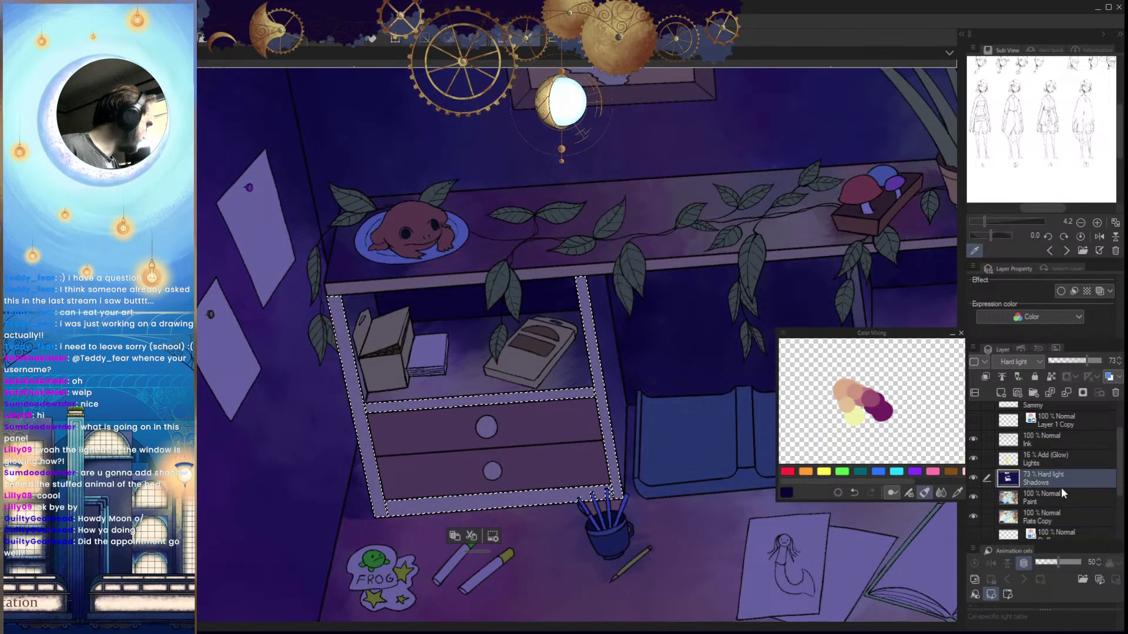
pyautogui.click(1046, 495)
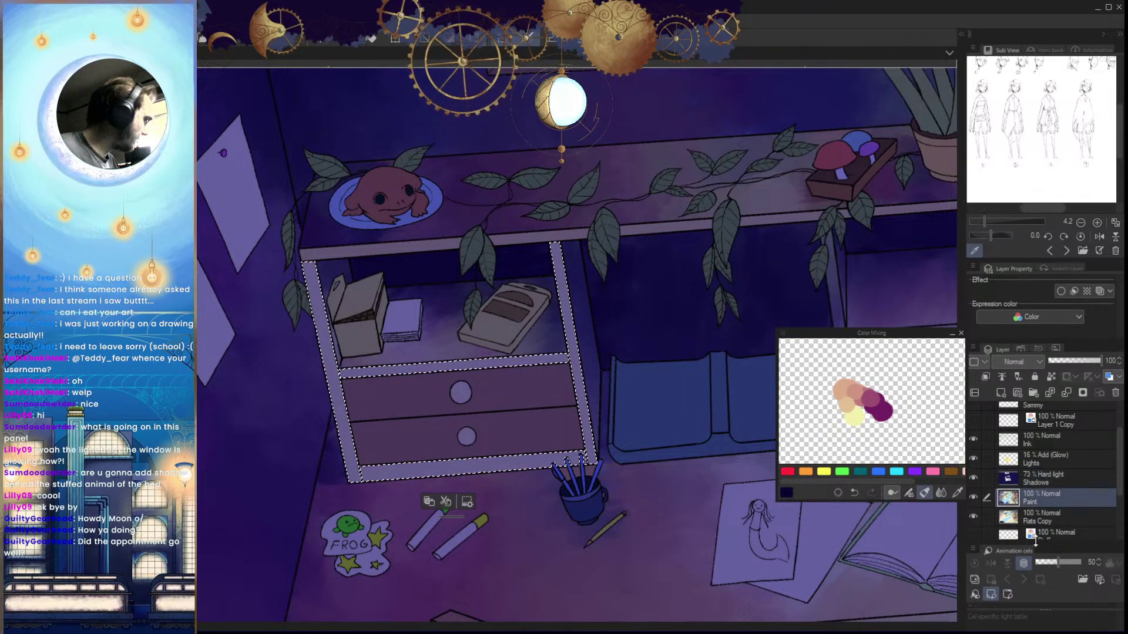
# Brush dark navy down the frame's outer upright, then sample the dark purple and blend it along that upright and the middle rail
pyautogui.moveTo(304, 269); pyautogui.dragTo(340, 369)
pyautogui.moveTo(307, 260); pyautogui.dragTo(316, 299)
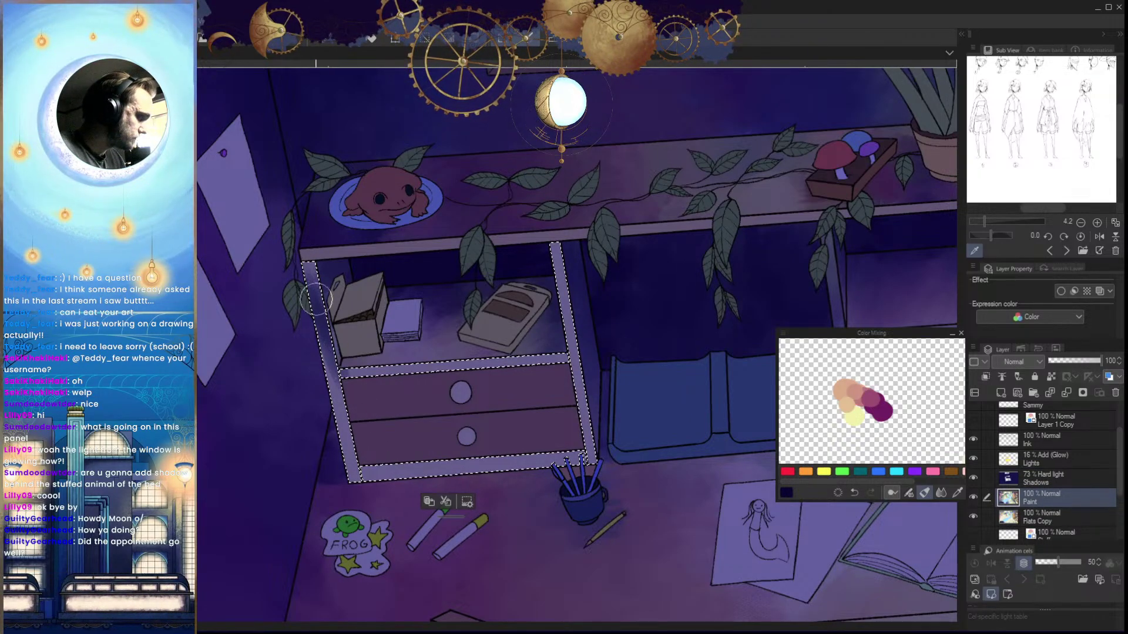
pyautogui.moveTo(343, 417); pyautogui.dragTo(304, 250)
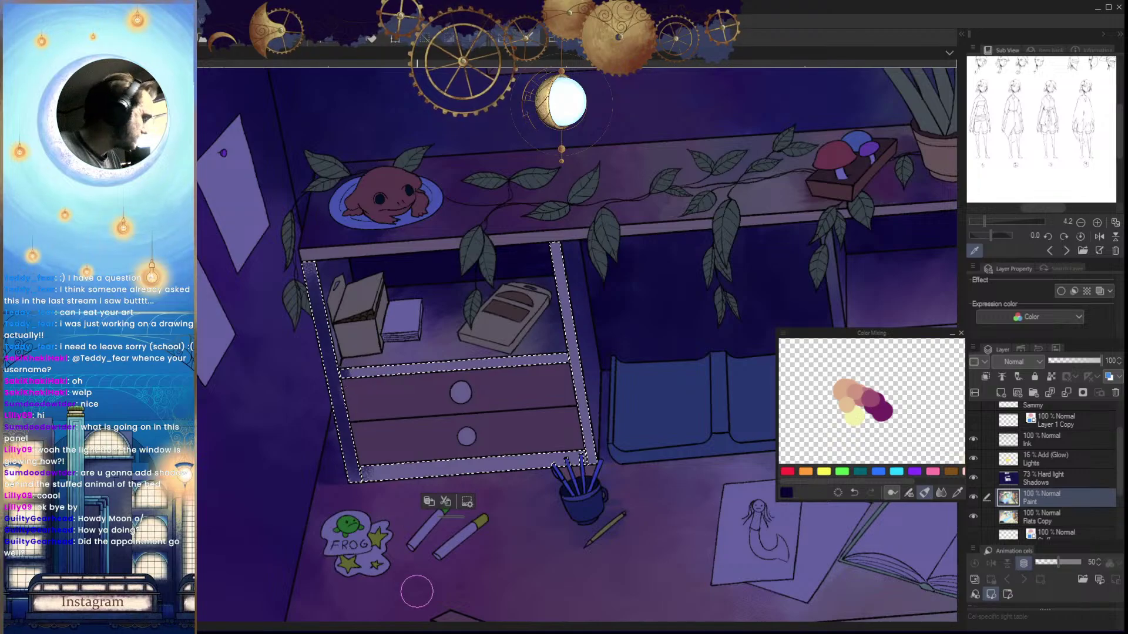
pyautogui.keyDown('alt'); pyautogui.click(883, 416); pyautogui.keyUp('alt')
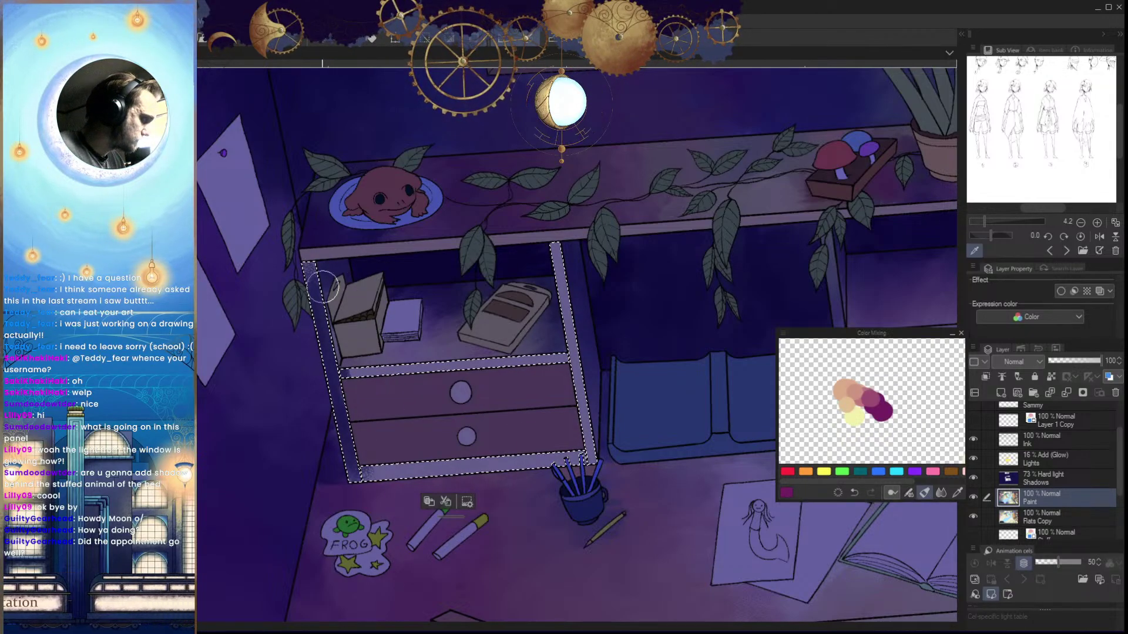
pyautogui.moveTo(323, 286); pyautogui.dragTo(358, 470)
pyautogui.moveTo(347, 371)
pyautogui.mouseDown()
pyautogui.moveTo(460, 361)
pyautogui.moveTo(344, 373)
pyautogui.moveTo(431, 364)
pyautogui.mouseUp()
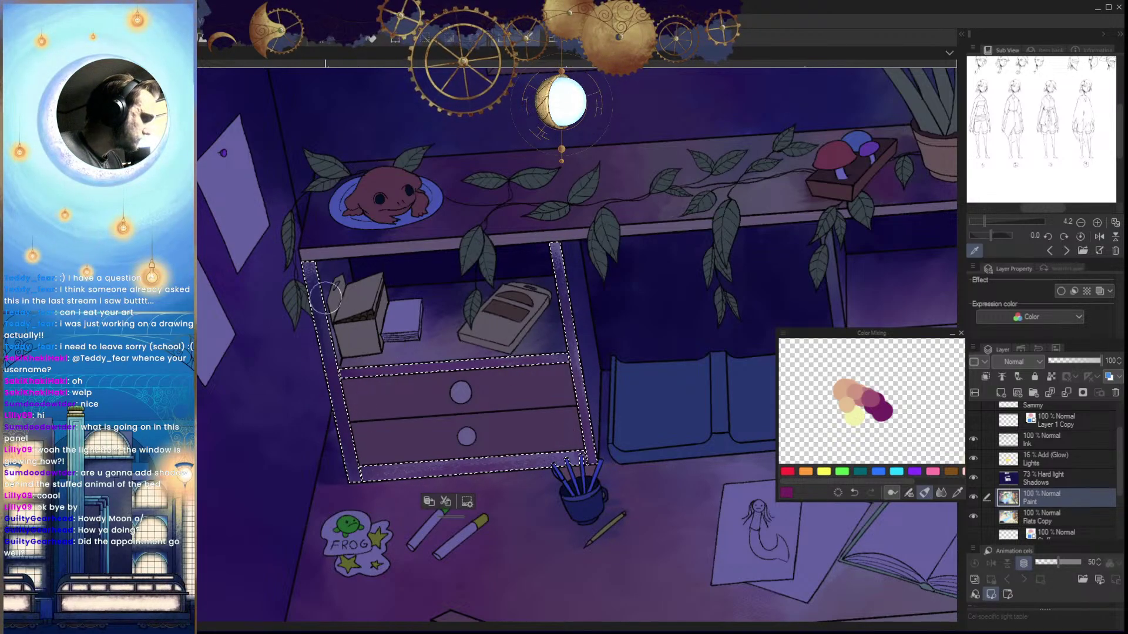
# Sample the pale yellow, brush light onto the frame's inner upright and bottom rail, and clear the selection
pyautogui.scroll(-6, 387, 373)
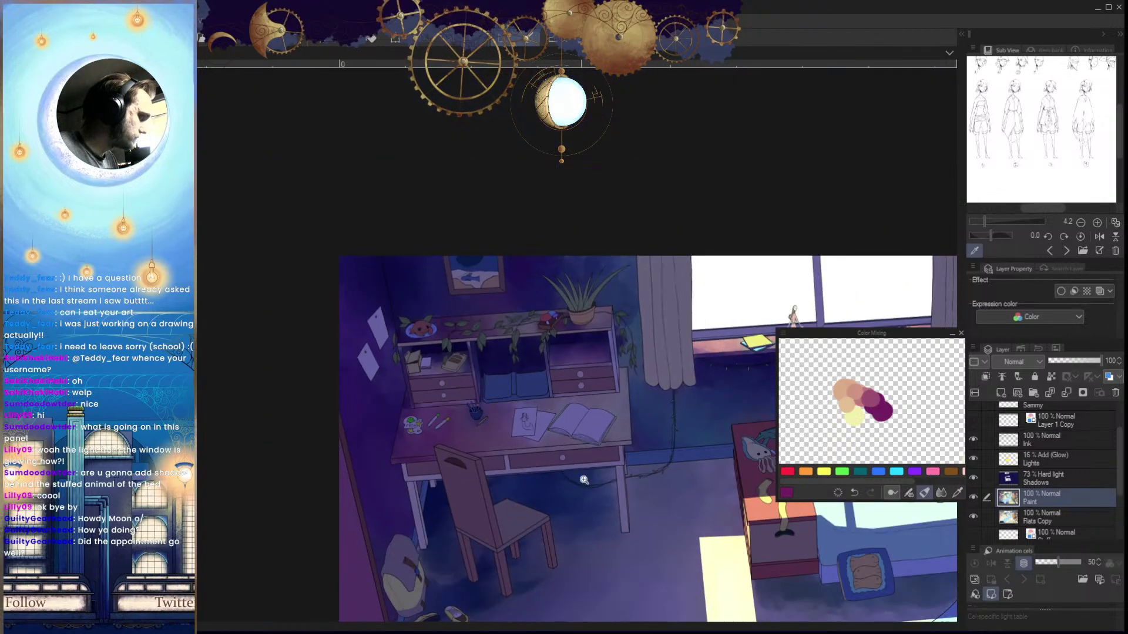
pyautogui.moveTo(582, 478); pyautogui.dragTo(633, 588)
pyautogui.press('h')
pyautogui.press('h')
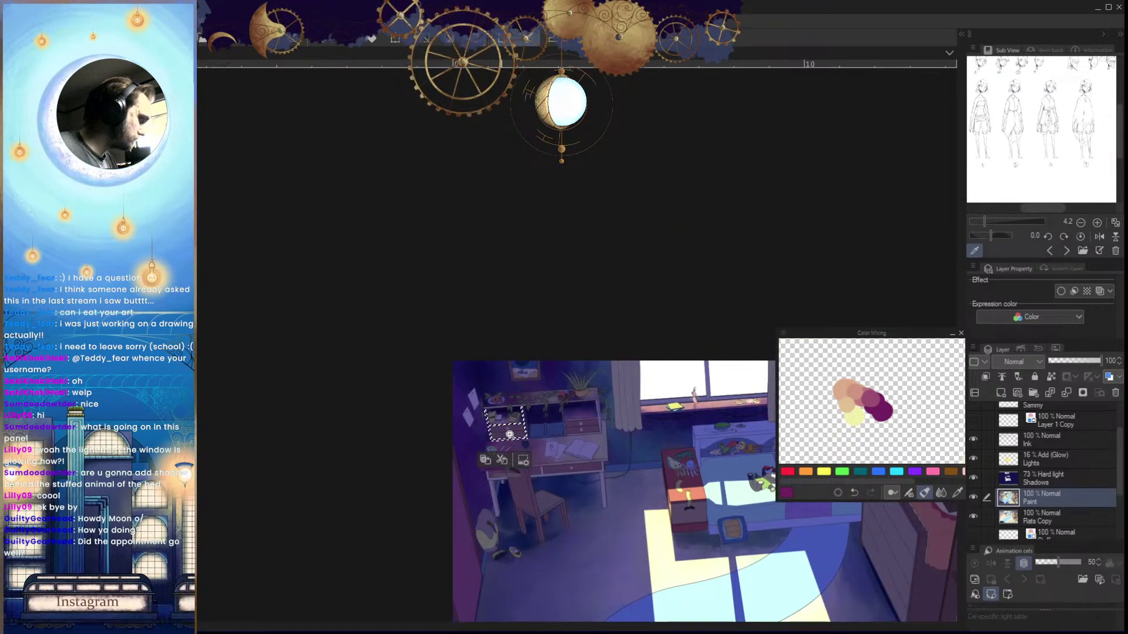
pyautogui.scroll(6, 506, 433)
pyautogui.keyDown('alt'); pyautogui.click(863, 420); pyautogui.keyUp('alt')
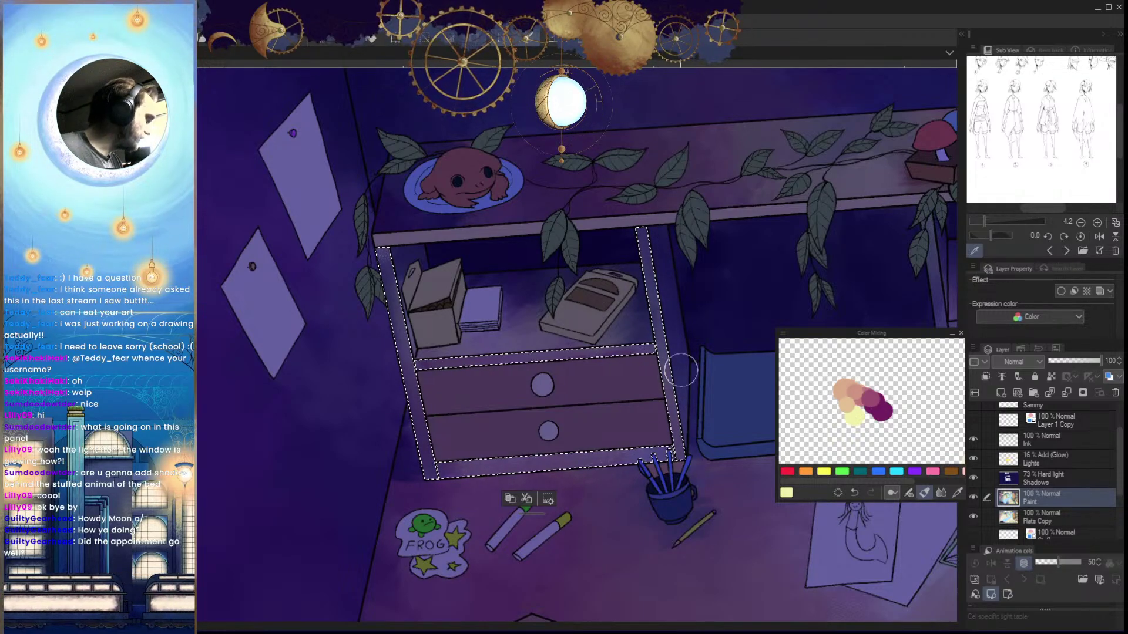
pyautogui.moveTo(689, 445)
pyautogui.mouseDown()
pyautogui.moveTo(653, 500)
pyautogui.moveTo(582, 524)
pyautogui.mouseUp()
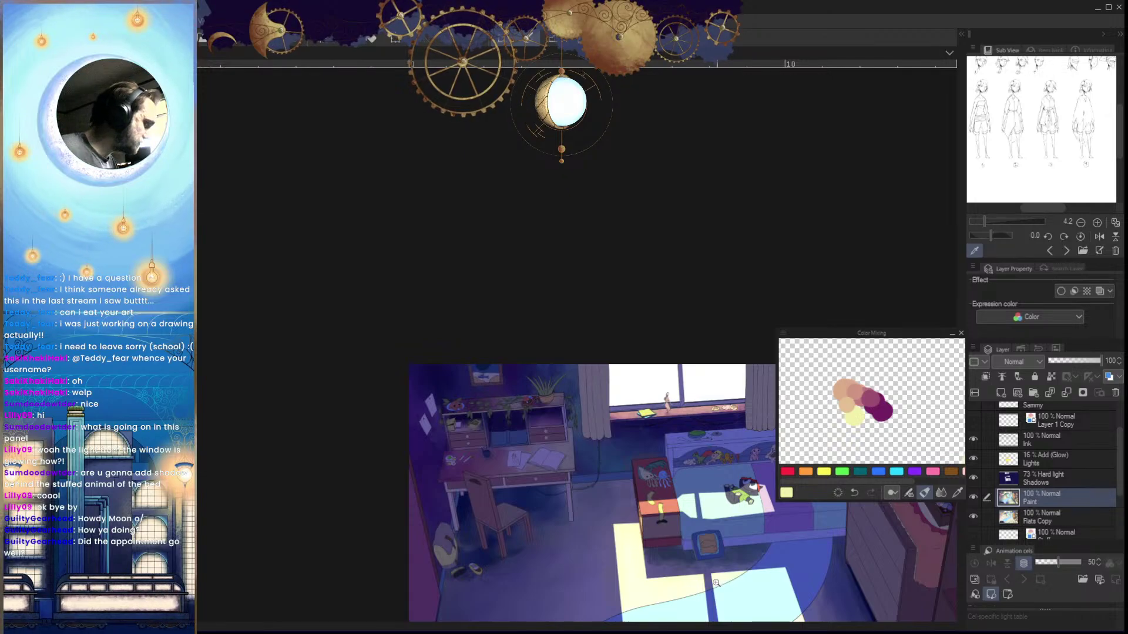
# Select all sections of the top shelf's front edge between the leaves from the Flats Copy layer and make the Paint layer active
pyautogui.scroll(6, 717, 583)
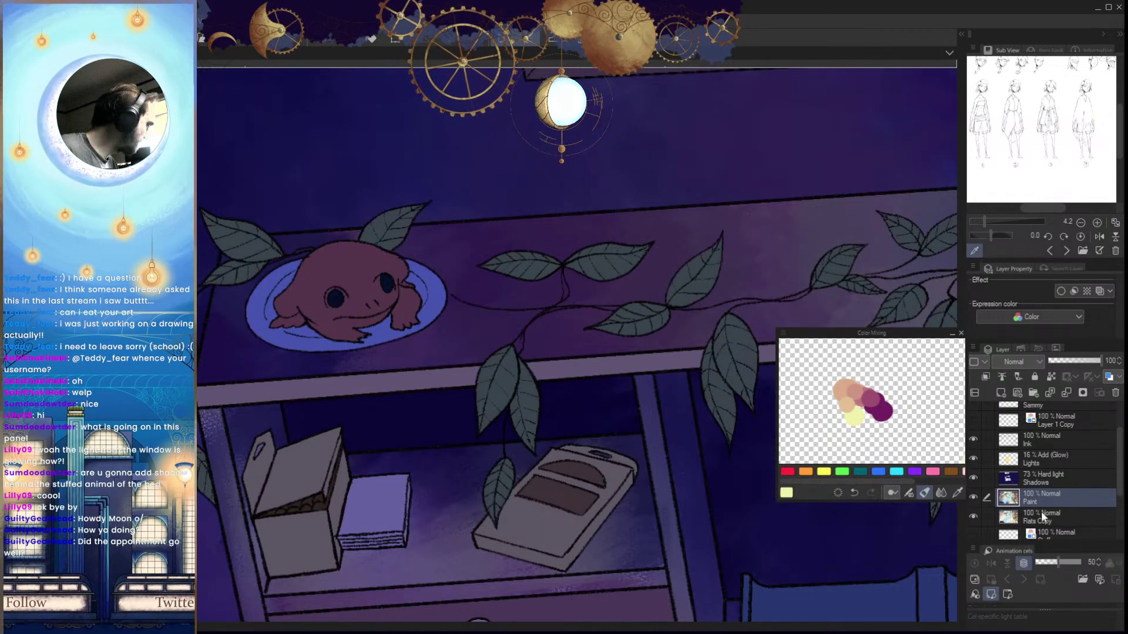
pyautogui.click(1042, 516)
pyautogui.click(399, 388)
pyautogui.keyDown('shift'); pyautogui.click(639, 380); pyautogui.keyUp('shift')
pyautogui.moveTo(629, 478); pyautogui.dragTo(487, 521)
pyautogui.keyDown('shift'); pyautogui.click(575, 410); pyautogui.keyUp('shift')
pyautogui.keyDown('shift'); pyautogui.click(659, 406); pyautogui.keyUp('shift')
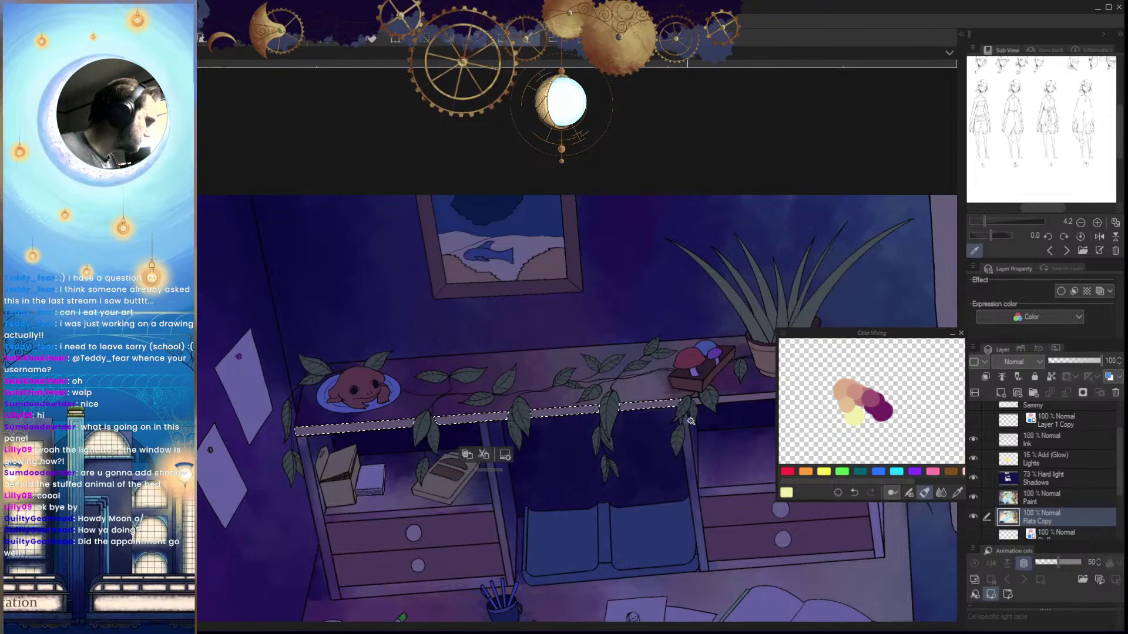
pyautogui.scroll(3, 691, 422)
pyautogui.scroll(2, 562, 477)
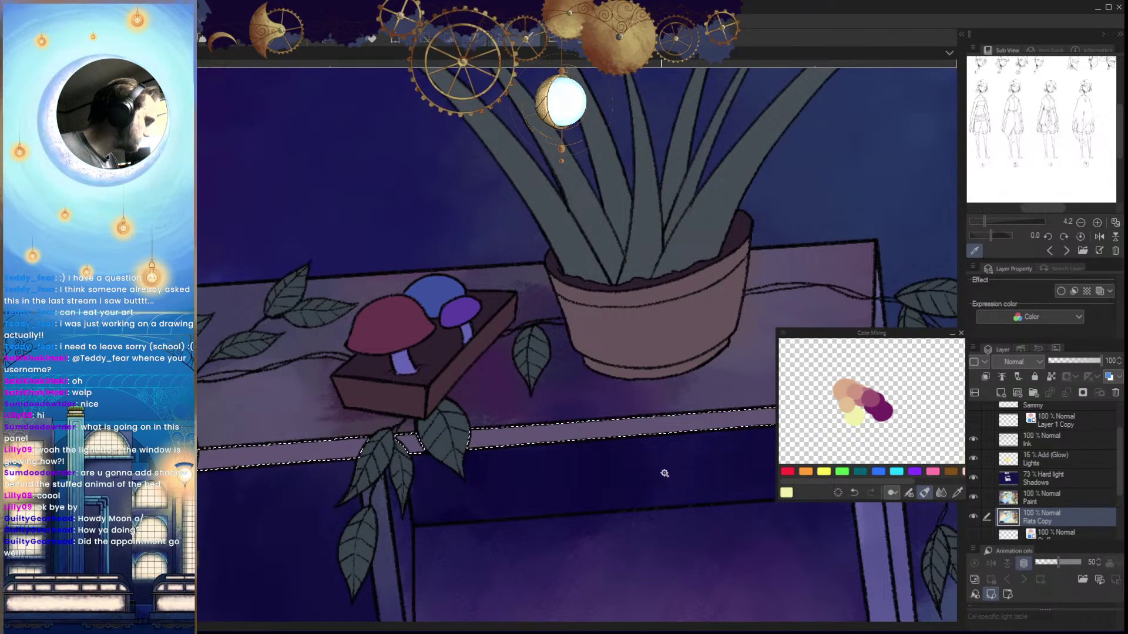
pyautogui.scroll(-5, 664, 474)
pyautogui.scroll(5, 425, 487)
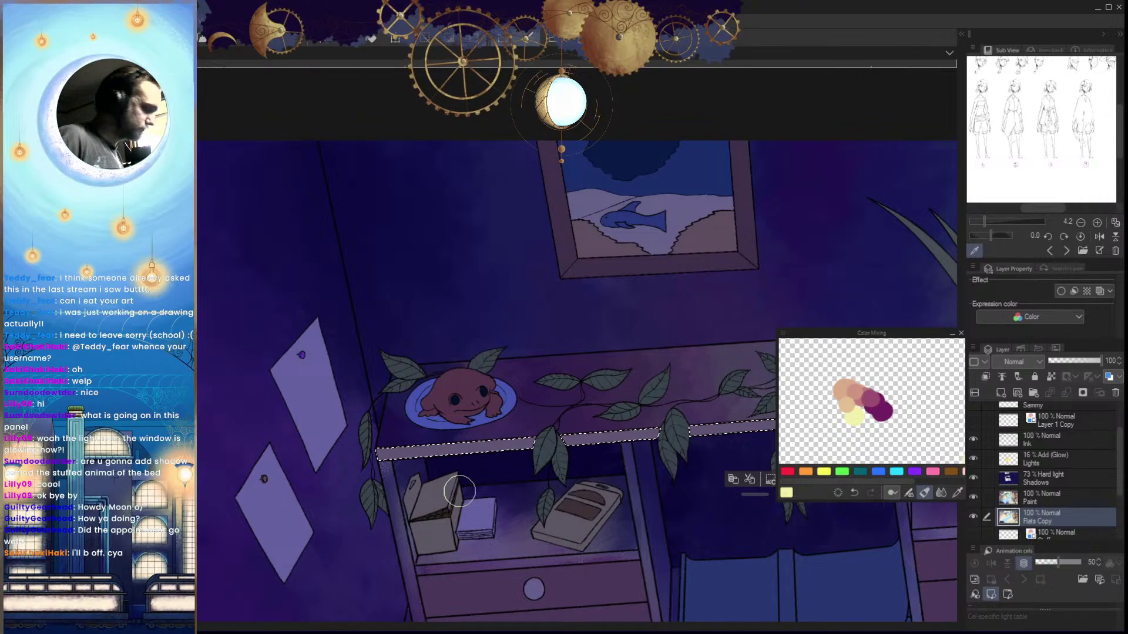
pyautogui.scroll(-3, 643, 526)
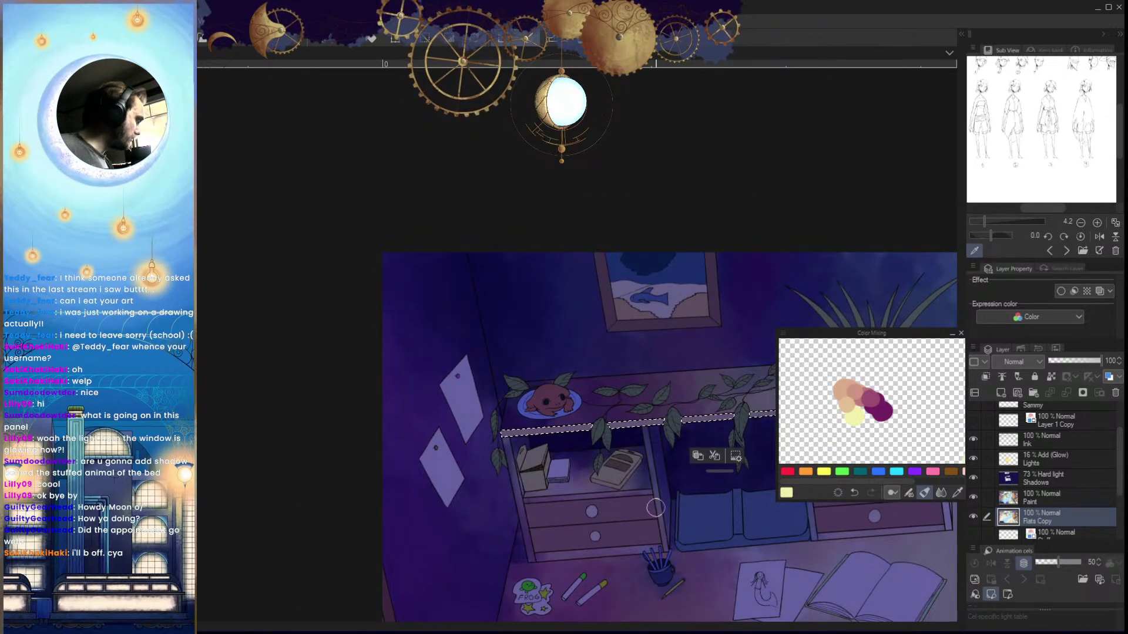
pyautogui.scroll(3, 655, 508)
pyautogui.hotkey('alt', ']')
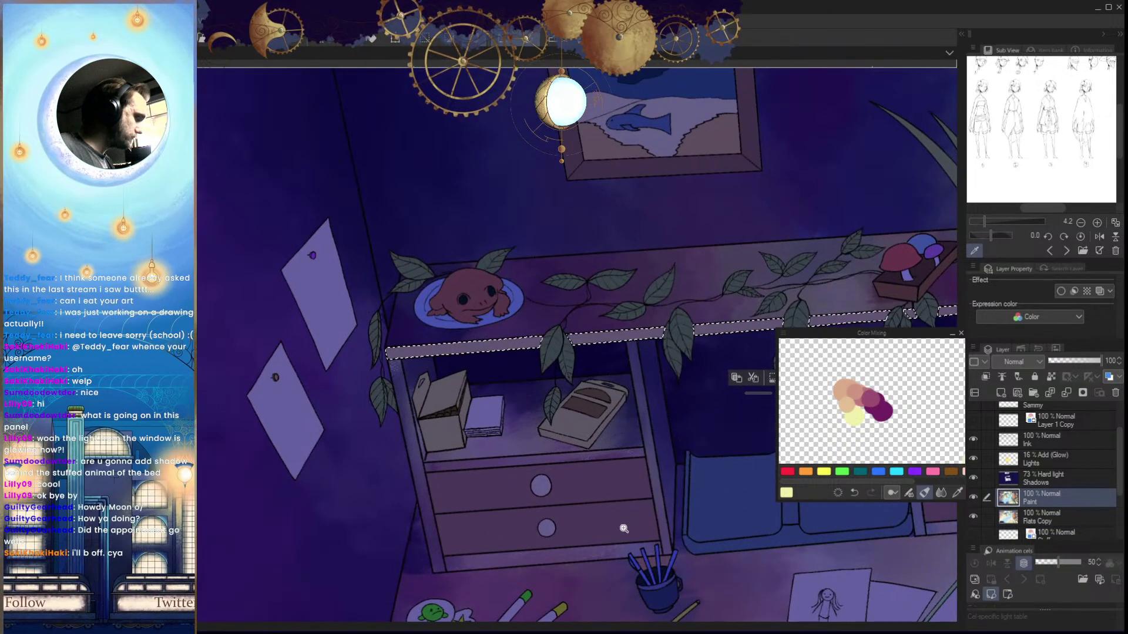
# Sample the dark purple and shade the top shelf's front edge from the frog end toward the middle
pyautogui.keyDown('alt'); pyautogui.click(886, 414); pyautogui.keyUp('alt')
pyautogui.moveTo(393, 363)
pyautogui.mouseDown()
pyautogui.moveTo(555, 340)
pyautogui.moveTo(428, 346)
pyautogui.moveTo(447, 343)
pyautogui.moveTo(632, 343)
pyautogui.moveTo(418, 351)
pyautogui.moveTo(753, 323)
pyautogui.mouseUp()
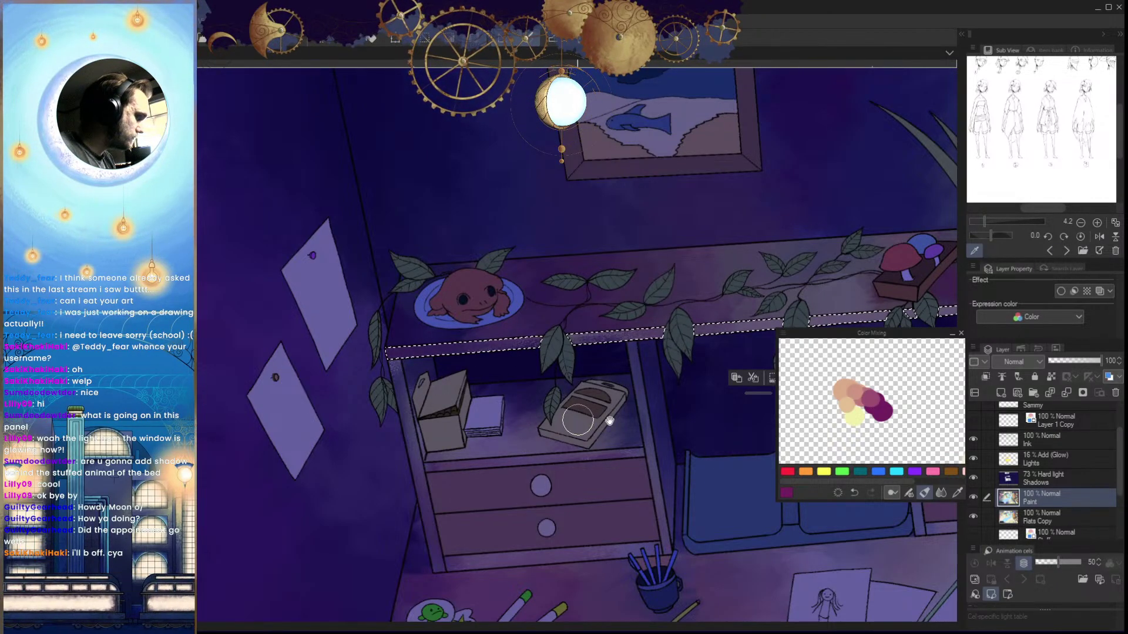
pyautogui.moveTo(578, 420); pyautogui.dragTo(370, 399)
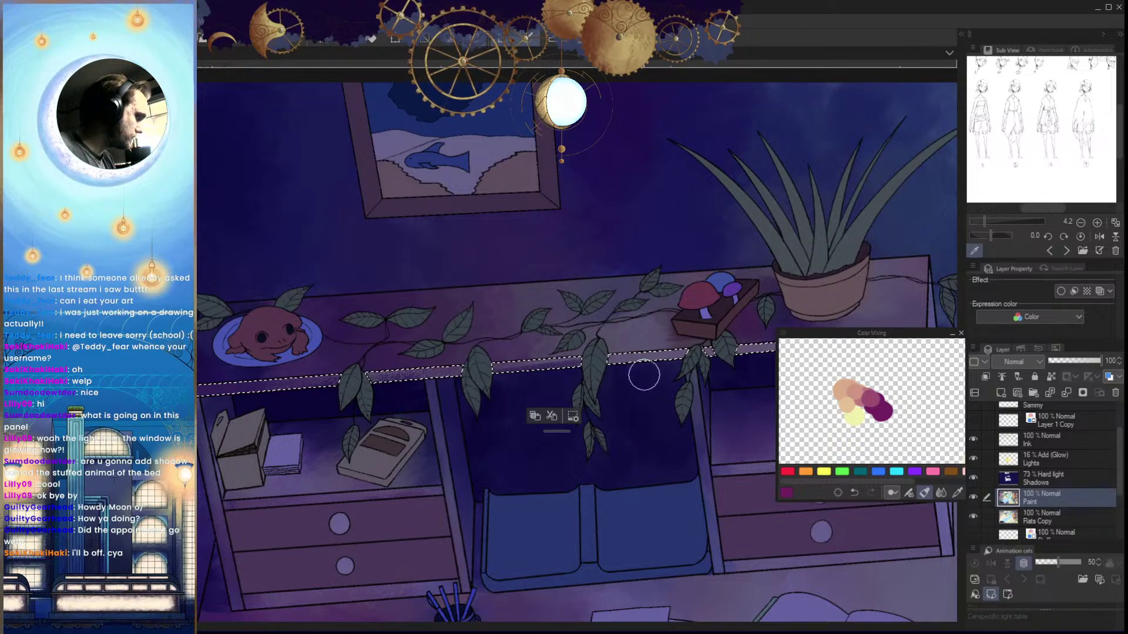
# Brush pale yellow light along the top shelf's front edge below the potted plant, clear the selection, and check the mirrored picture
pyautogui.moveTo(643, 374); pyautogui.dragTo(484, 381)
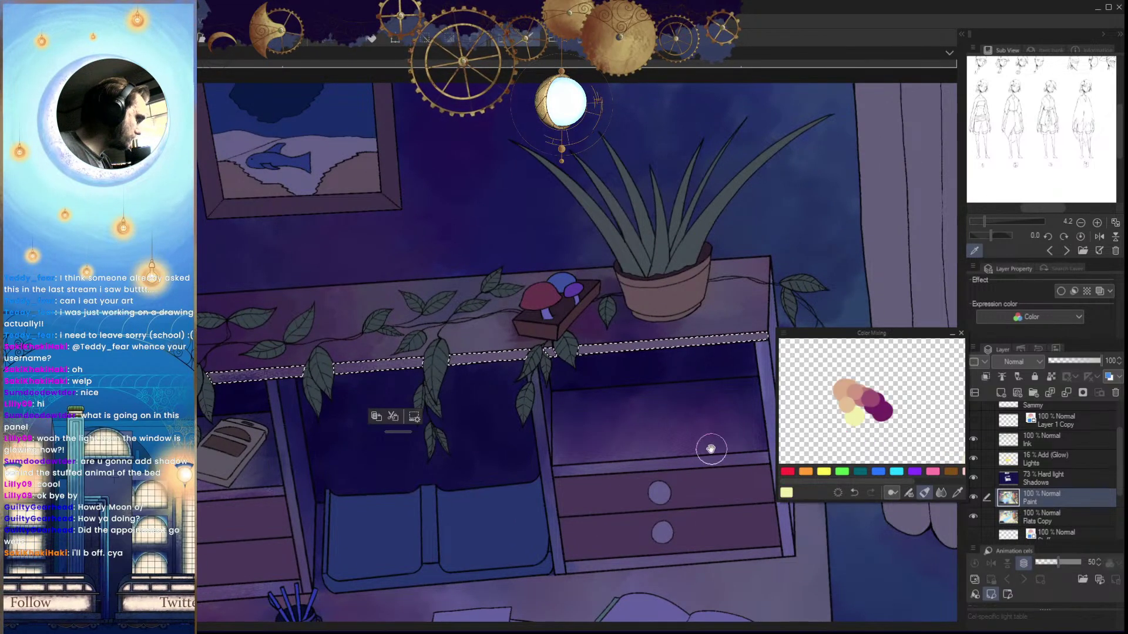
pyautogui.moveTo(713, 449); pyautogui.dragTo(663, 464)
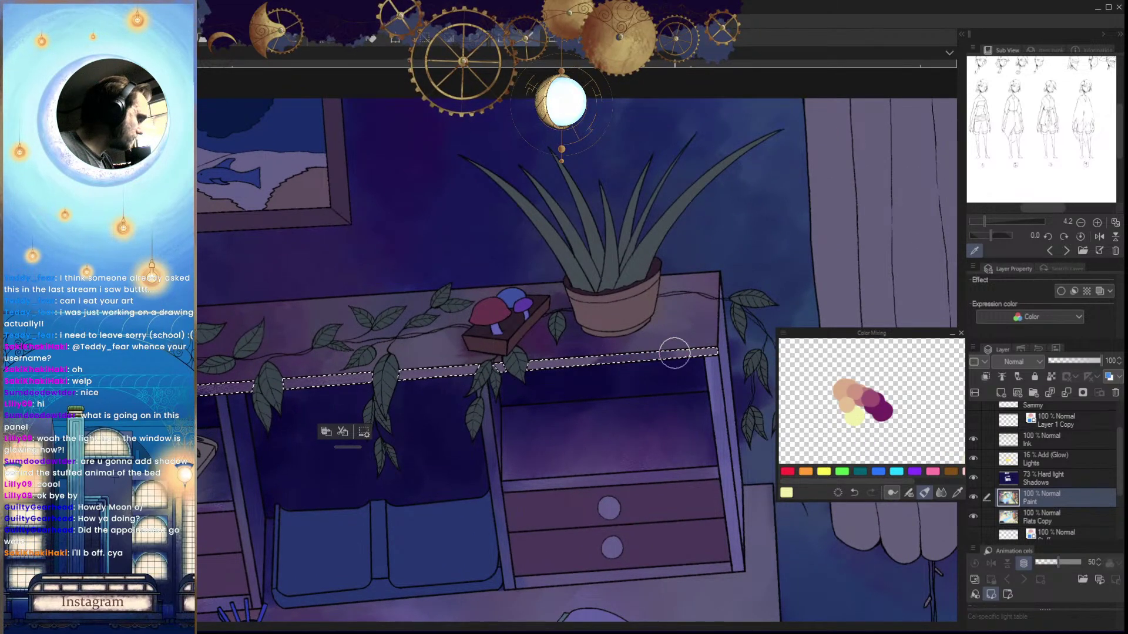
pyautogui.moveTo(704, 401); pyautogui.dragTo(645, 479)
pyautogui.moveTo(668, 403); pyautogui.dragTo(683, 398)
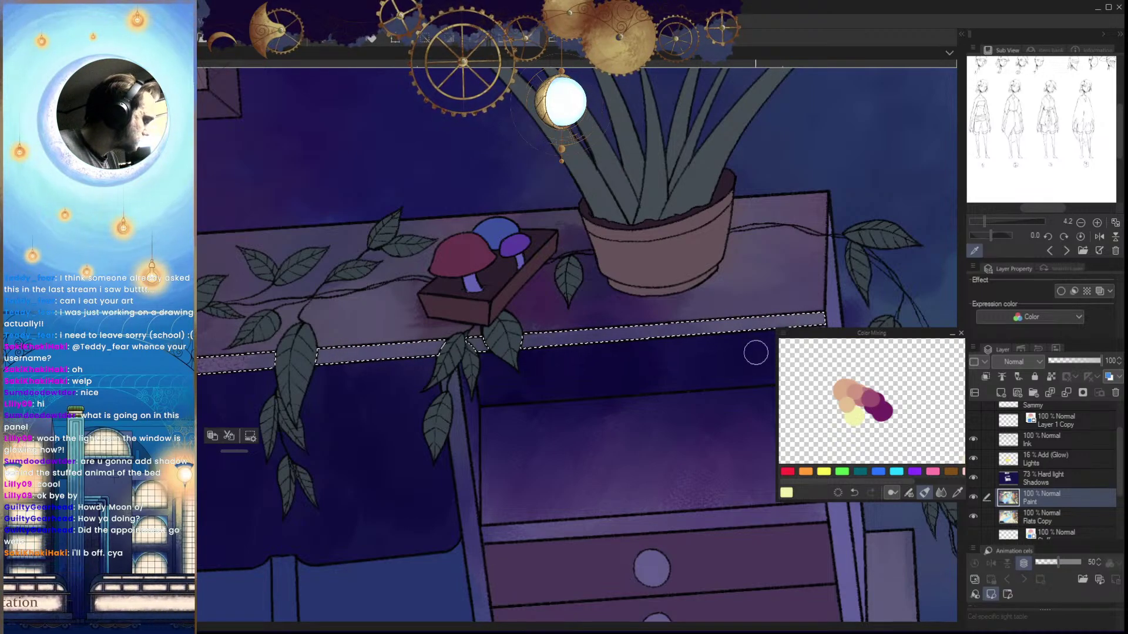
pyautogui.moveTo(756, 352); pyautogui.dragTo(620, 513)
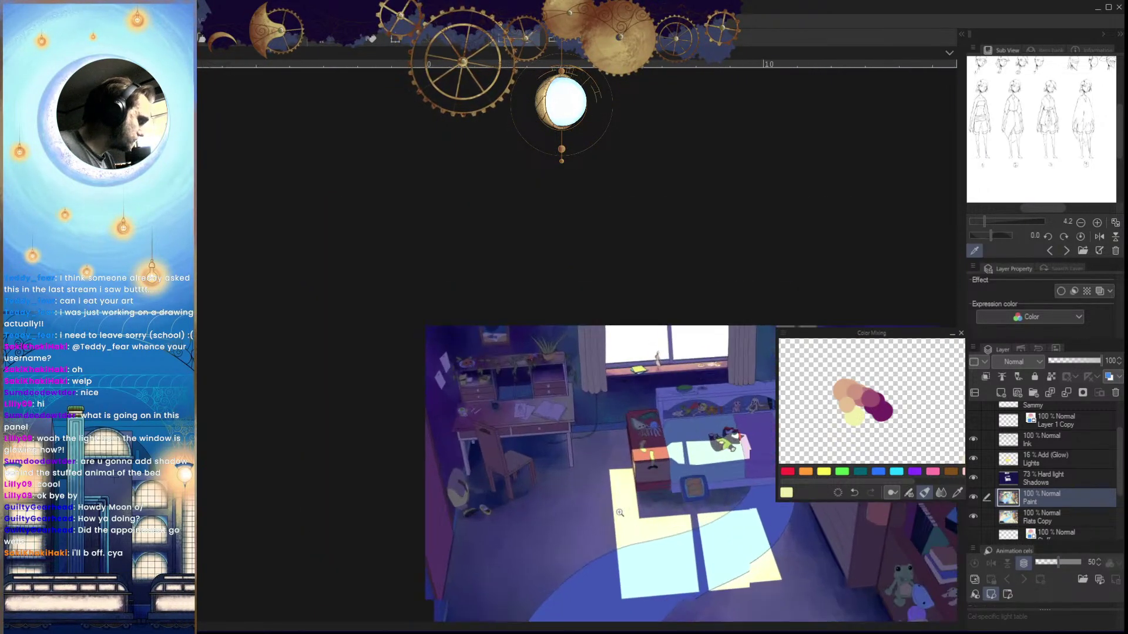
pyautogui.press('h')
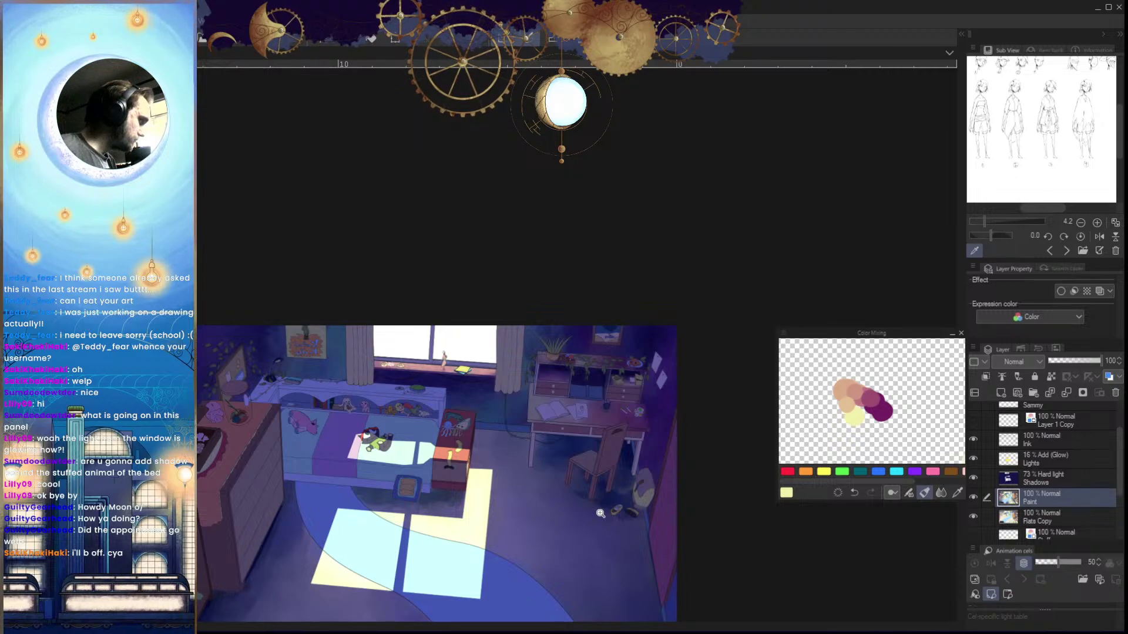
pyautogui.press('h')
# Try the Pin light blending mode on the Shadows layer at 66% opacity and check the whole room in mirrored view
pyautogui.click(1042, 474)
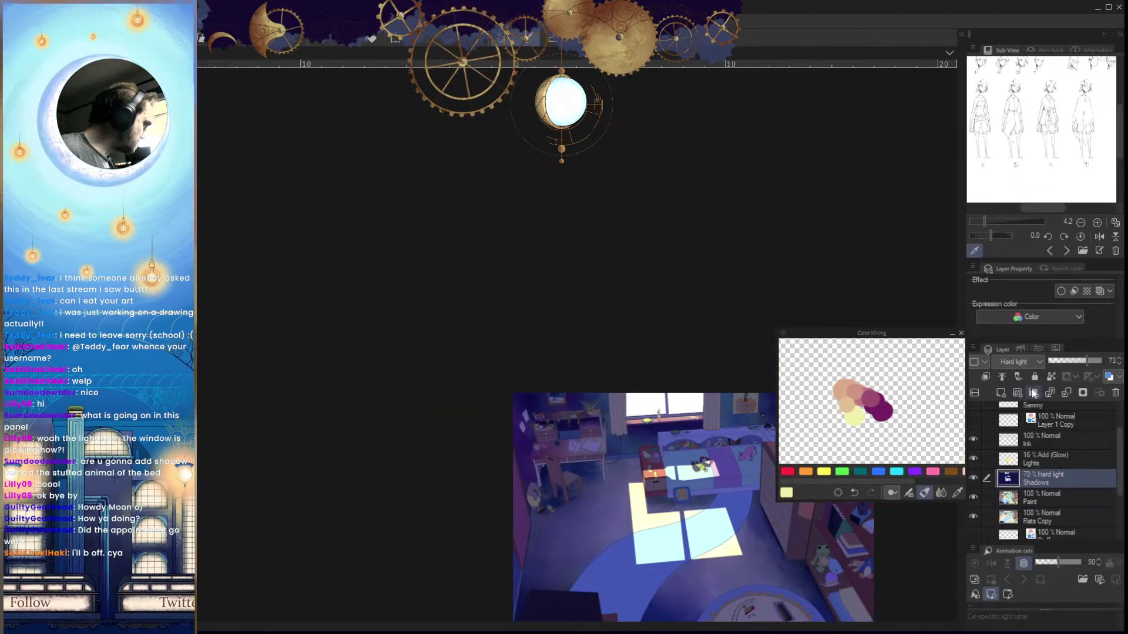
pyautogui.click(1037, 364)
pyautogui.click(1009, 248)
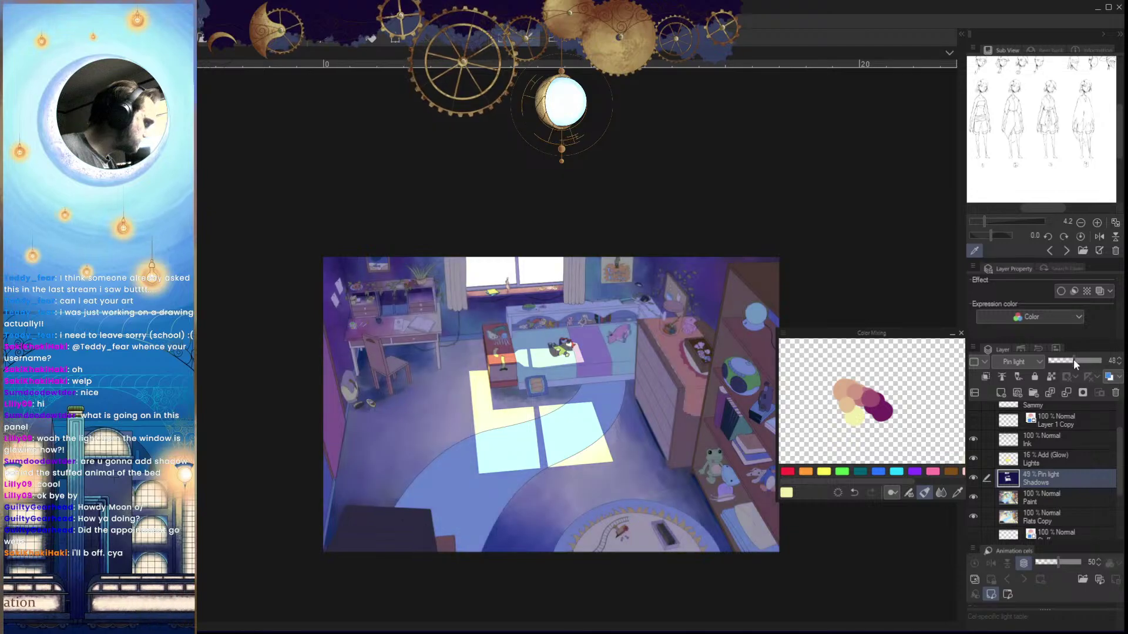
pyautogui.moveTo(1073, 358)
pyautogui.mouseDown()
pyautogui.moveTo(1123, 371)
pyautogui.moveTo(1084, 362)
pyautogui.mouseUp()
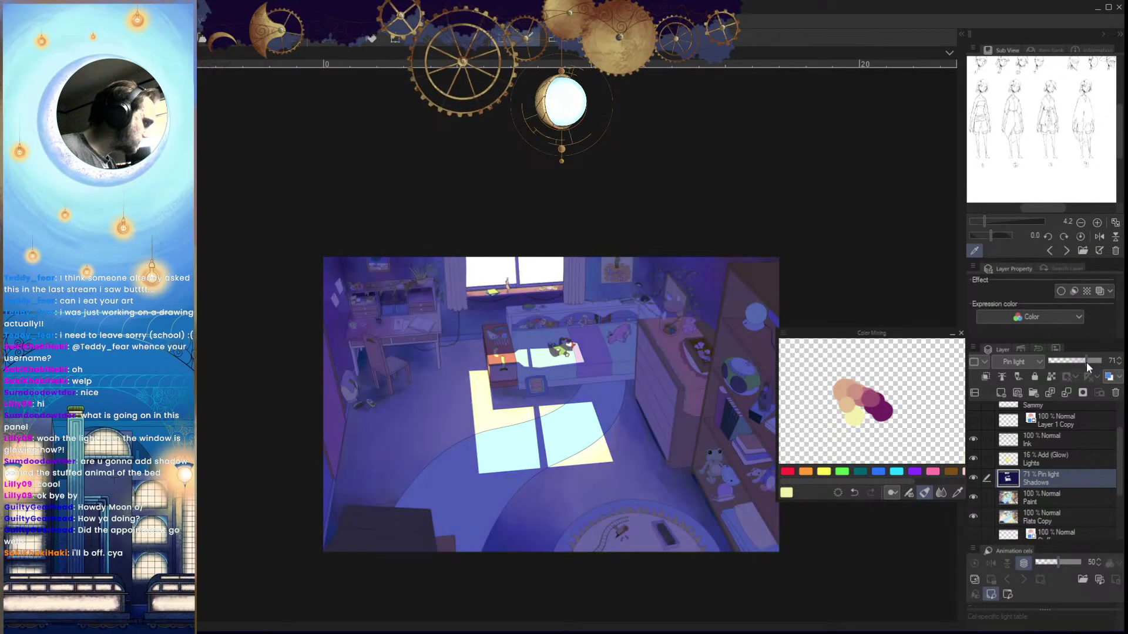
pyautogui.moveTo(583, 507); pyautogui.dragTo(636, 531)
pyautogui.press('h')
pyautogui.press('h')
pyautogui.moveTo(637, 531); pyautogui.dragTo(581, 557)
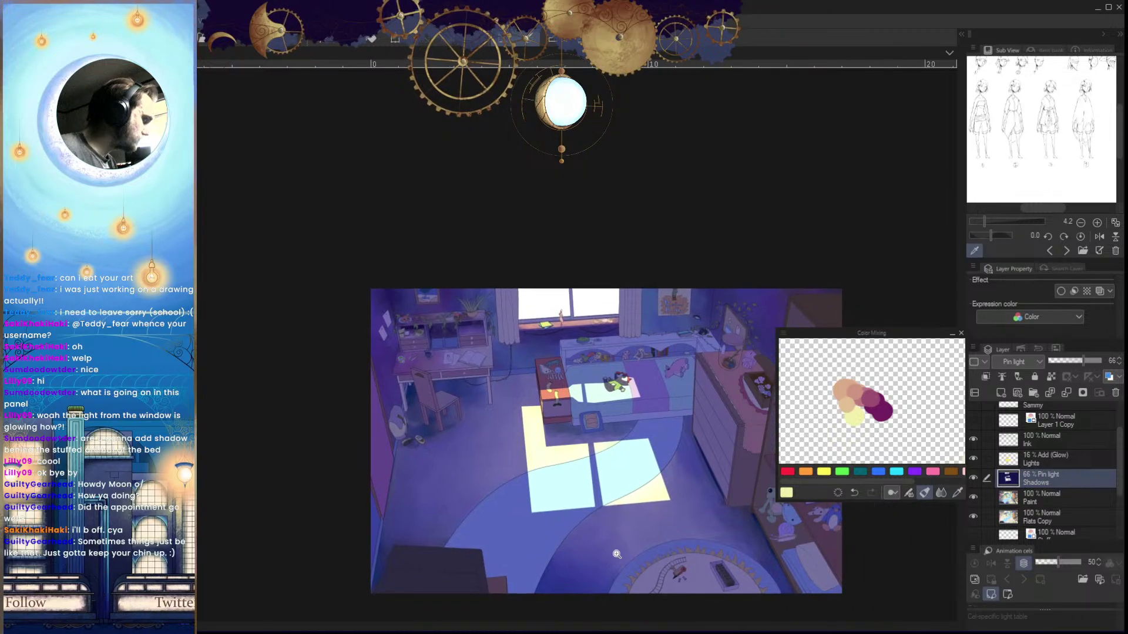
# Set the Shadows layer back to Hard light, try it at 100% opacity, and settle on 82%
pyautogui.click(1021, 362)
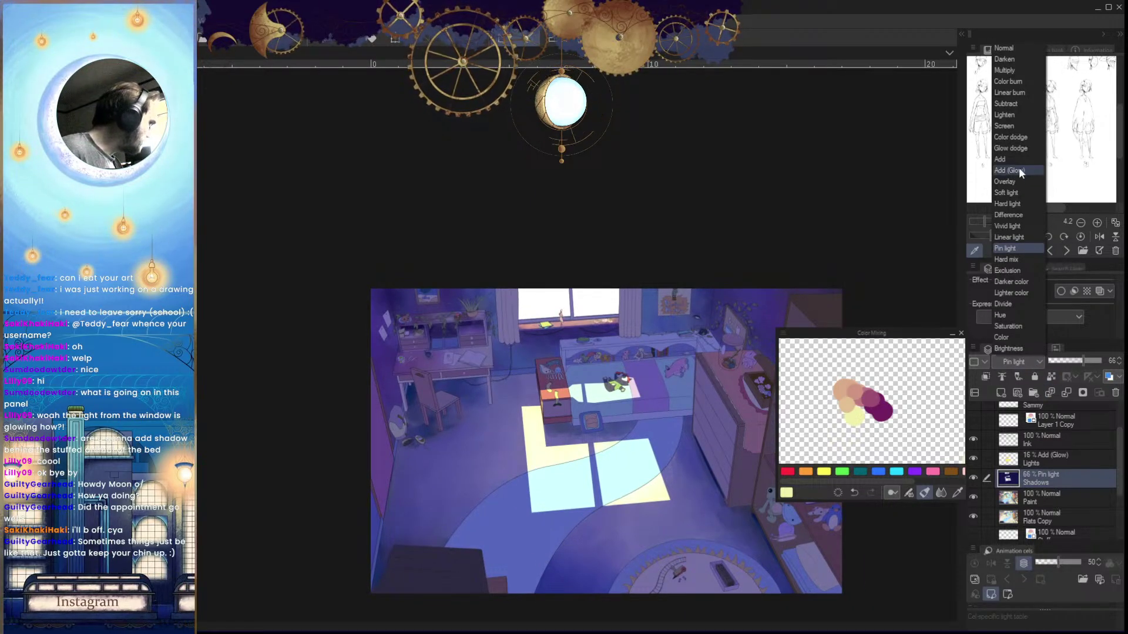
pyautogui.click(1020, 205)
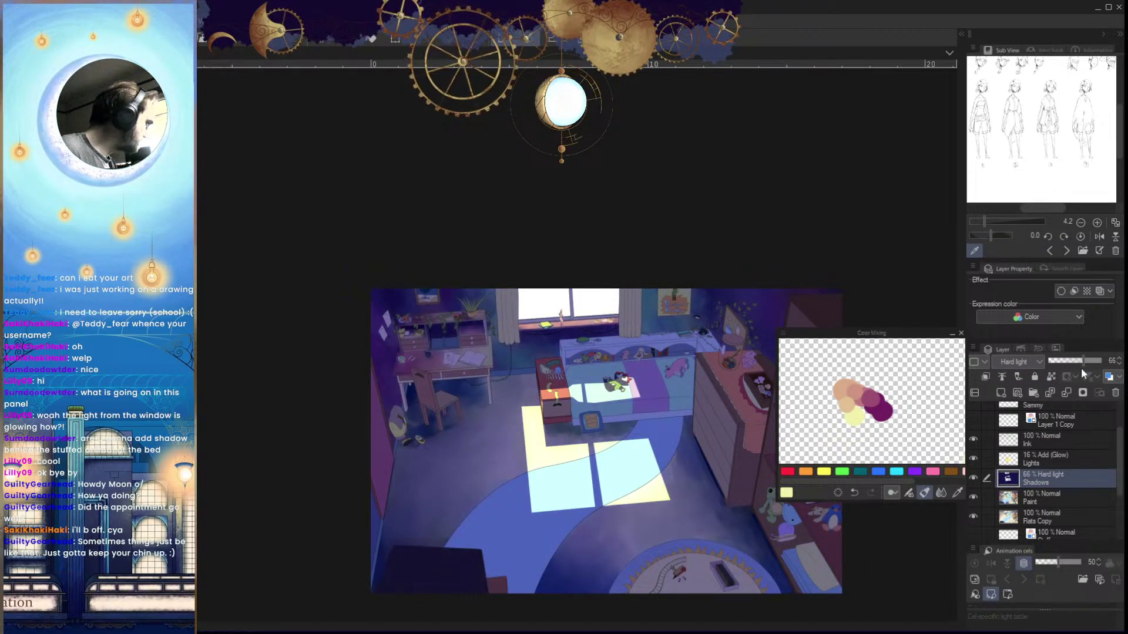
pyautogui.moveTo(1082, 371); pyautogui.dragTo(1107, 367)
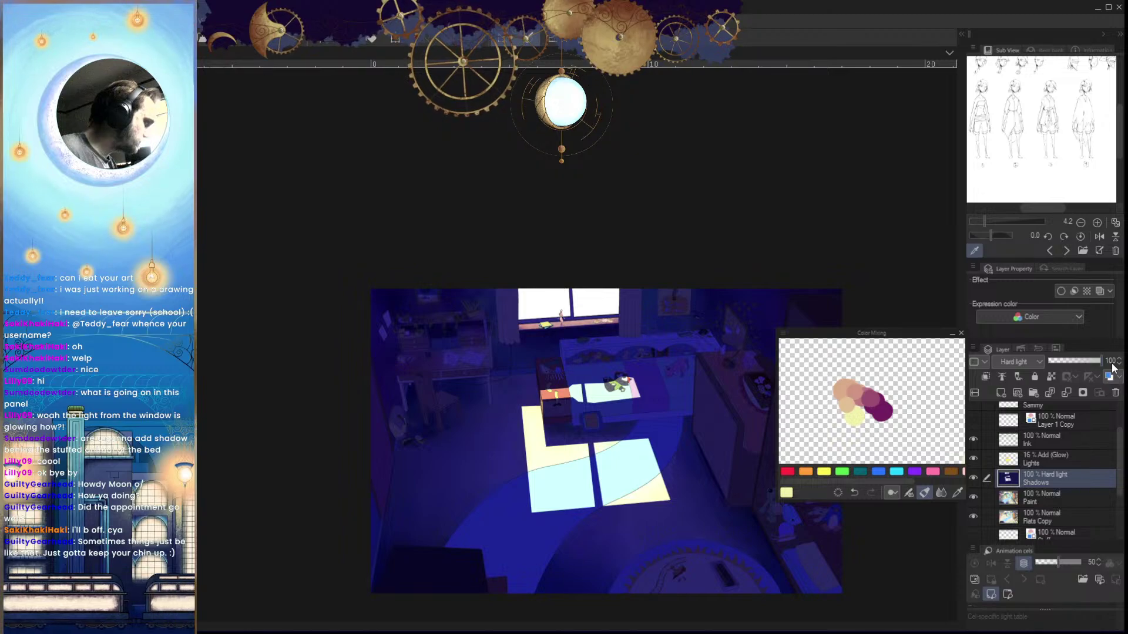
pyautogui.moveTo(667, 462); pyautogui.dragTo(657, 484)
pyautogui.scroll(-3, 657, 485)
pyautogui.moveTo(660, 550); pyautogui.dragTo(625, 537)
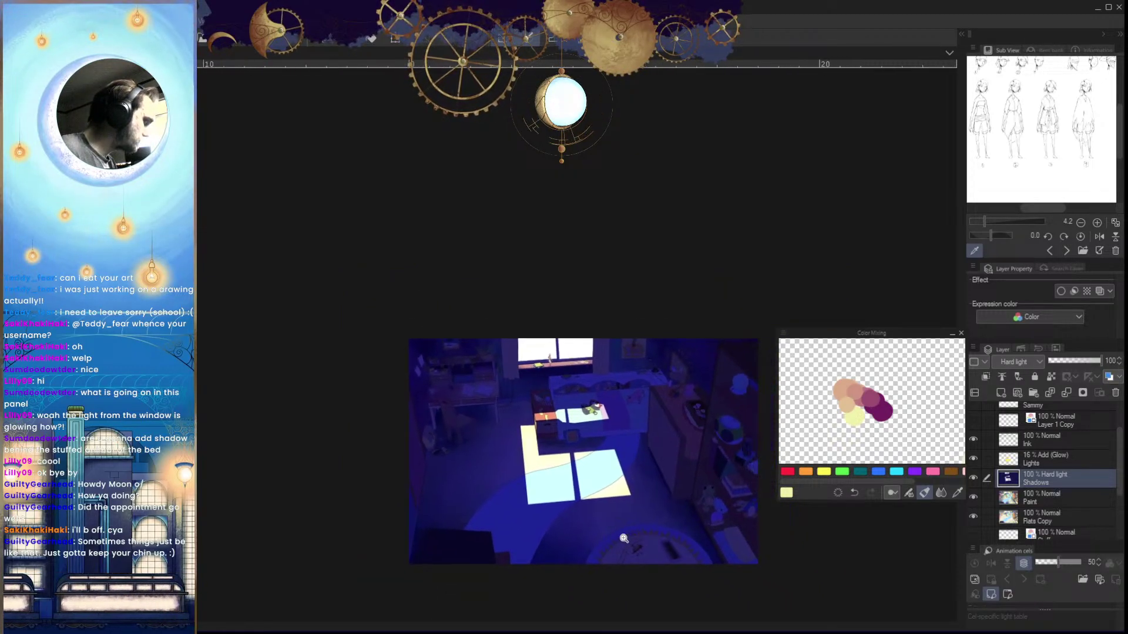
pyautogui.scroll(3, 634, 546)
pyautogui.moveTo(1091, 367); pyautogui.dragTo(1093, 369)
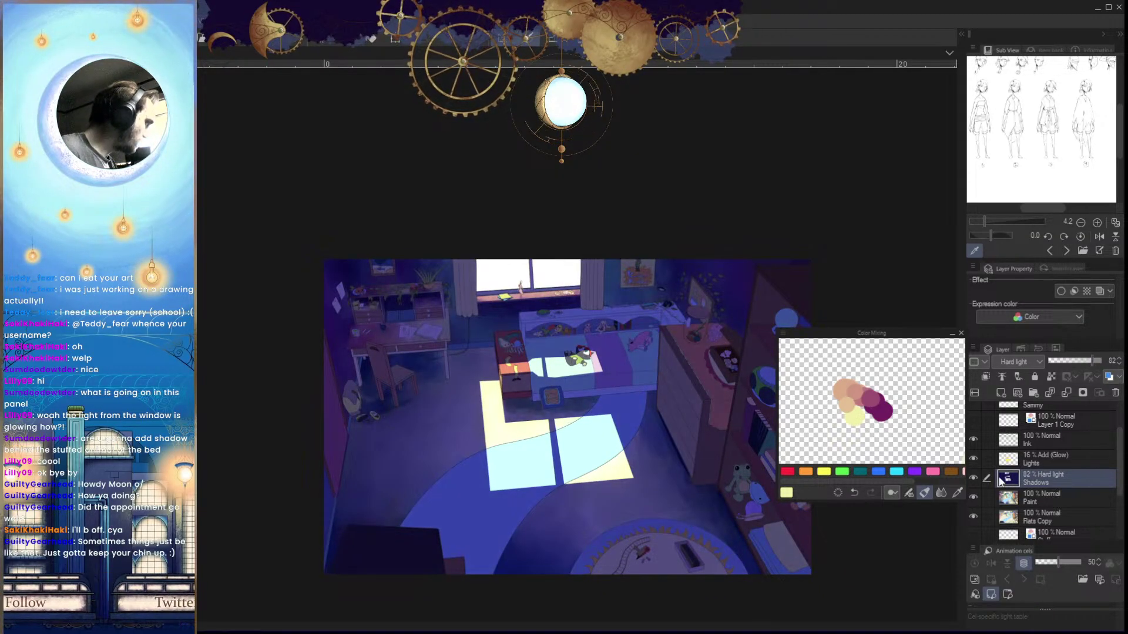
# Open a Hue/Saturation/Luminosity correction on the Shadows layer and raise saturation to 42 and luminosity to 25
pyautogui.hotkey('ctrl', 'u')
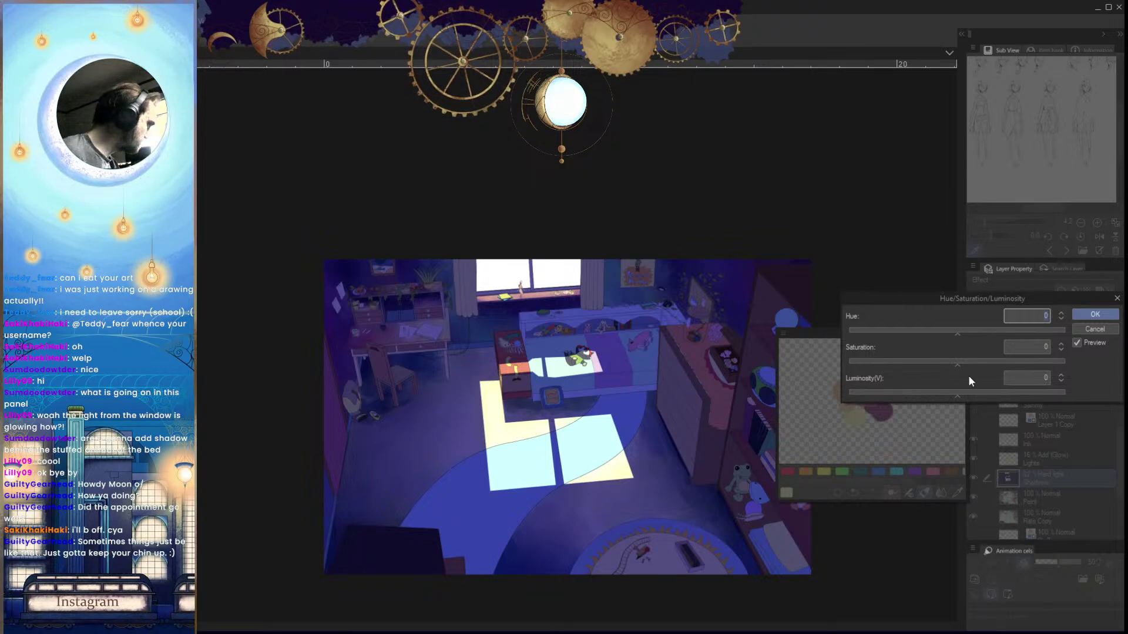
pyautogui.click(973, 392)
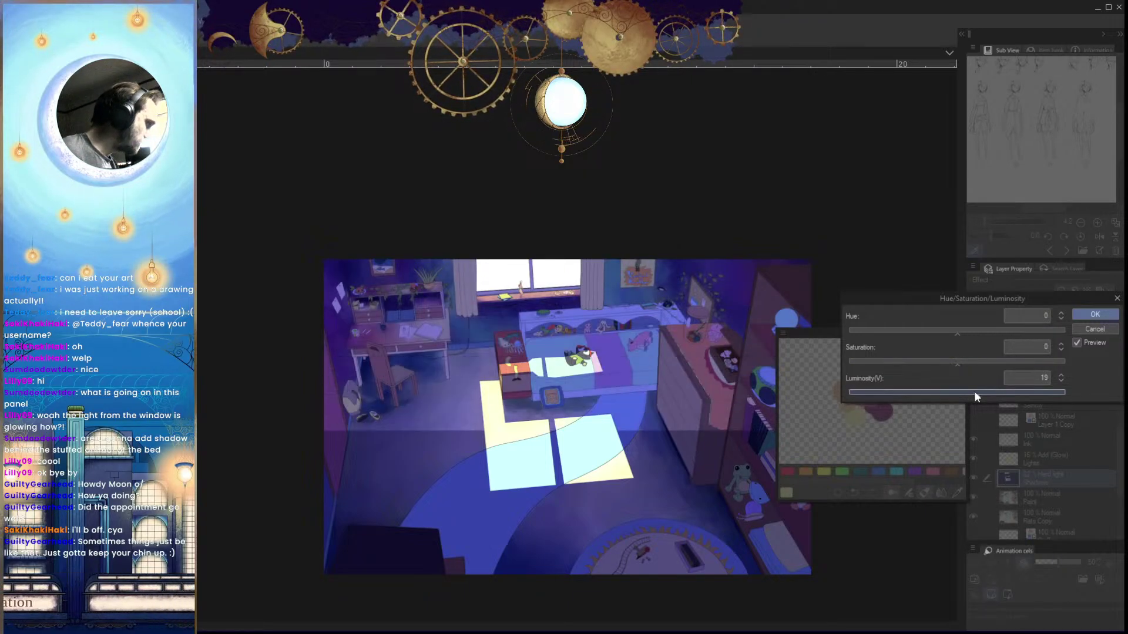
pyautogui.moveTo(965, 360); pyautogui.dragTo(989, 362)
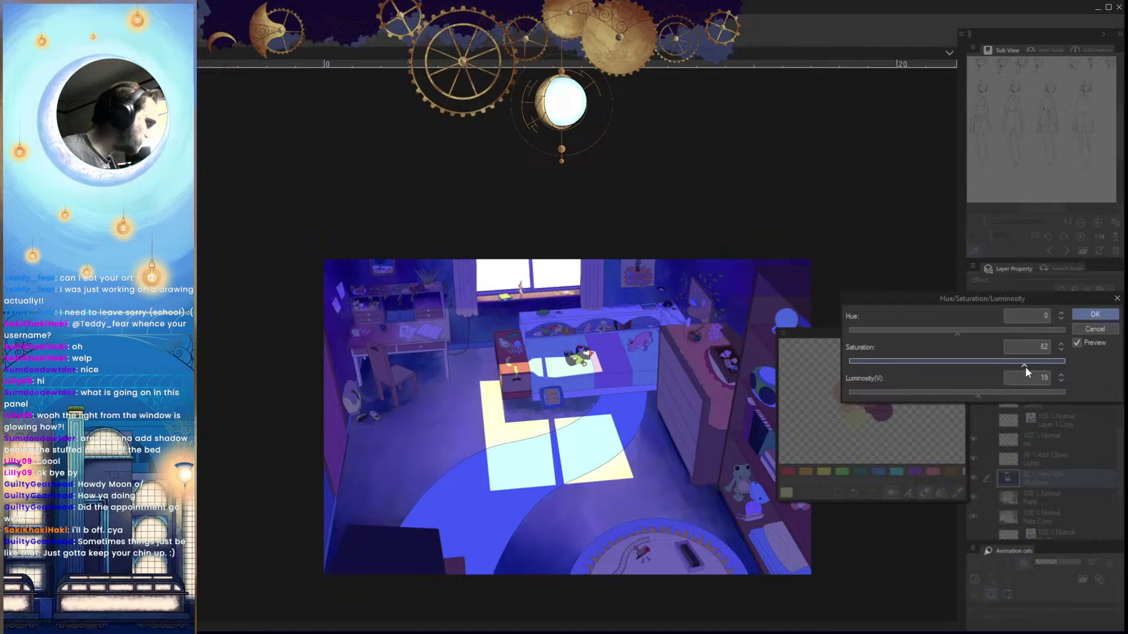
pyautogui.moveTo(1023, 364); pyautogui.dragTo(985, 396)
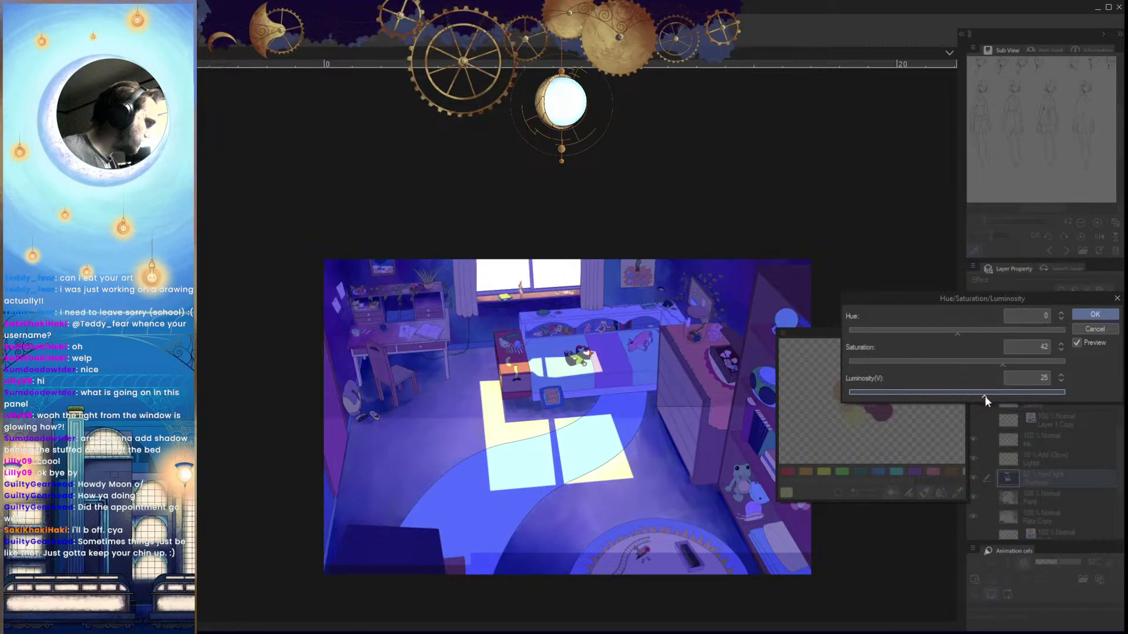
# Try hue shifts of -2 and 5 on the Shadows layer, return hue to 0, and close the correction
pyautogui.click(953, 332)
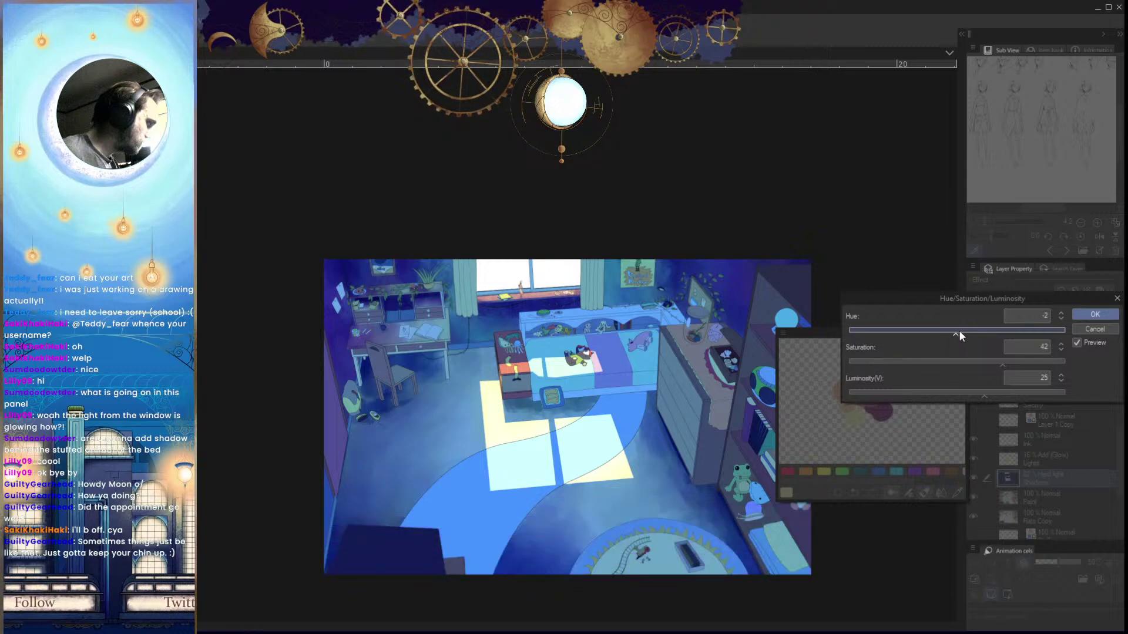
pyautogui.click(959, 331)
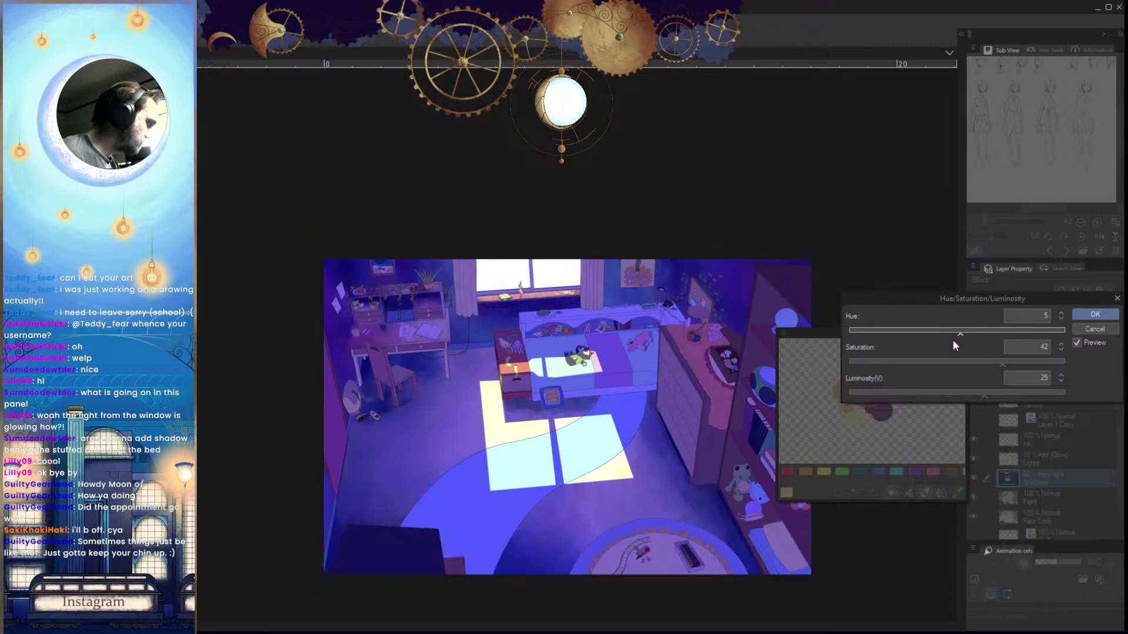
pyautogui.click(1062, 318)
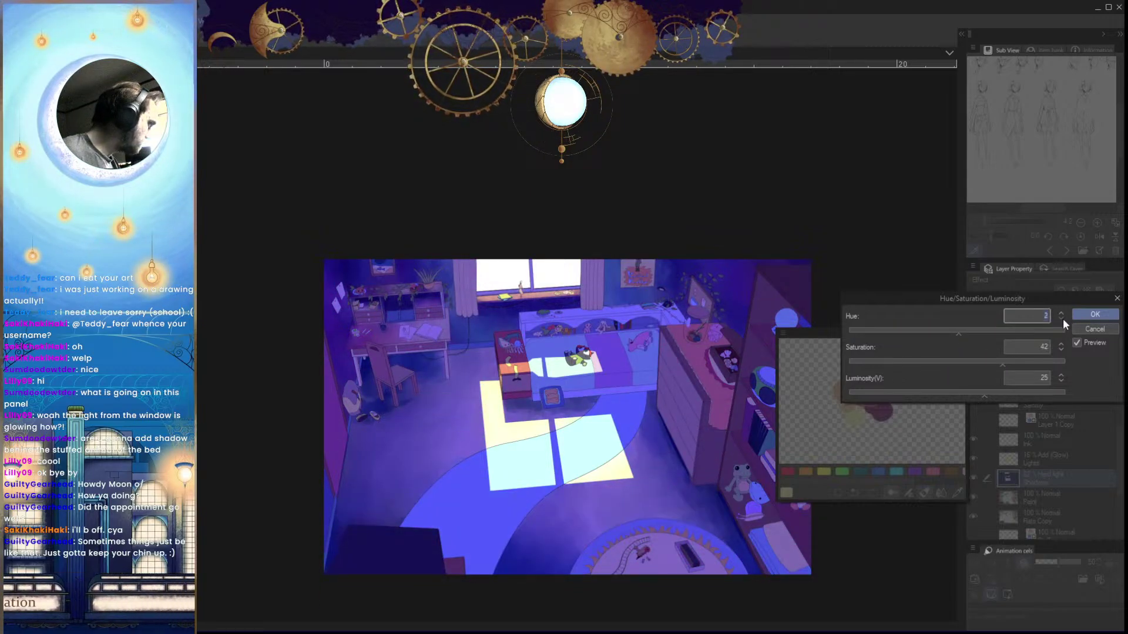
pyautogui.click(1062, 320)
pyautogui.click(1063, 320)
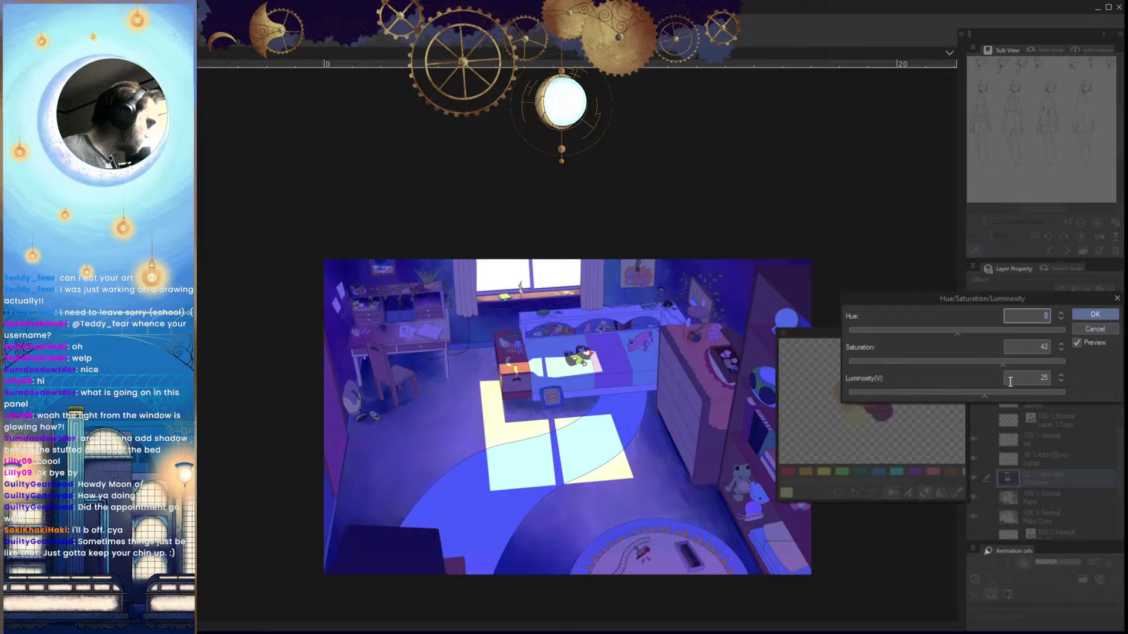
pyautogui.click(1094, 330)
# Examine the recoloured shadows across the whole room and close up on the desk and its shelves
pyautogui.scroll(-3, 682, 556)
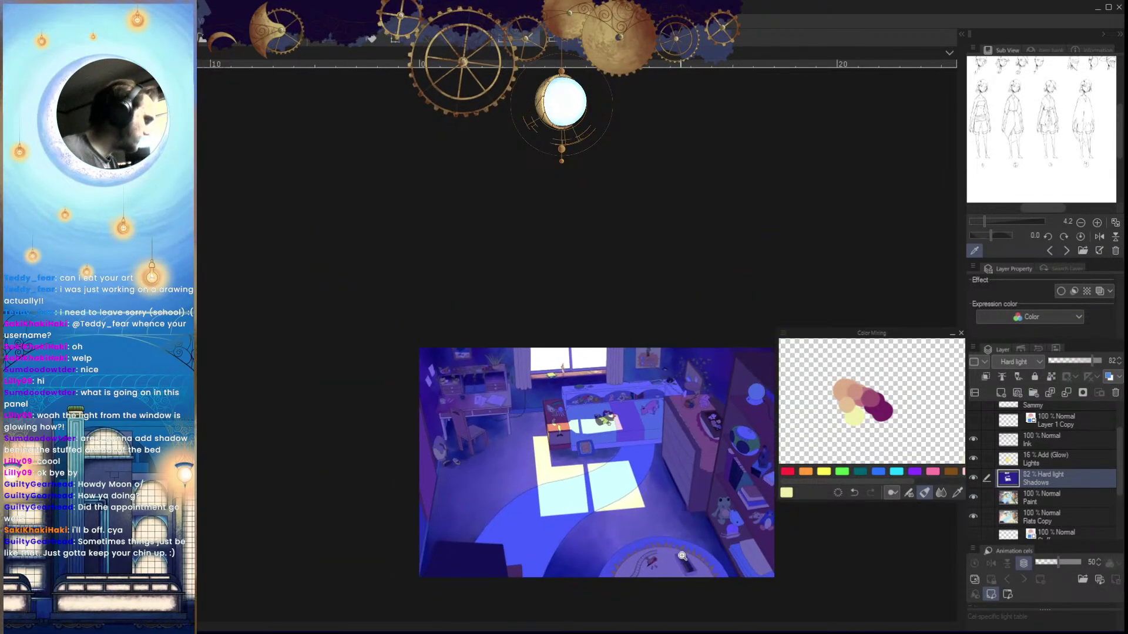
pyautogui.moveTo(494, 408)
pyautogui.mouseDown()
pyautogui.moveTo(598, 512)
pyautogui.moveTo(581, 479)
pyautogui.moveTo(523, 512)
pyautogui.moveTo(483, 428)
pyautogui.mouseUp()
pyautogui.scroll(-3, 484, 428)
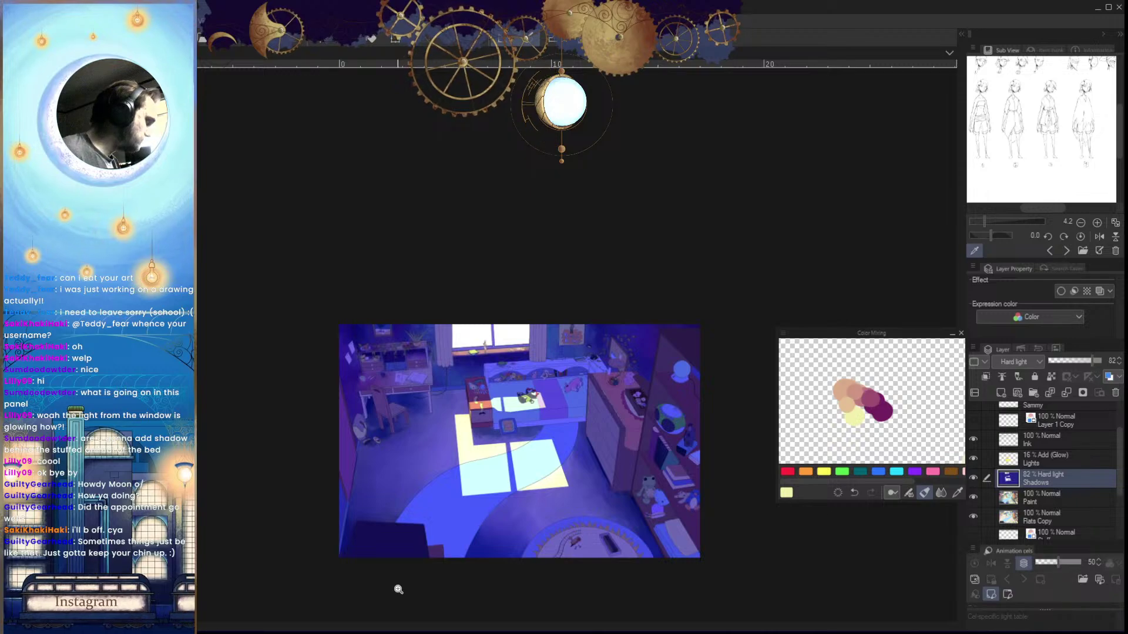
pyautogui.scroll(-2, 622, 525)
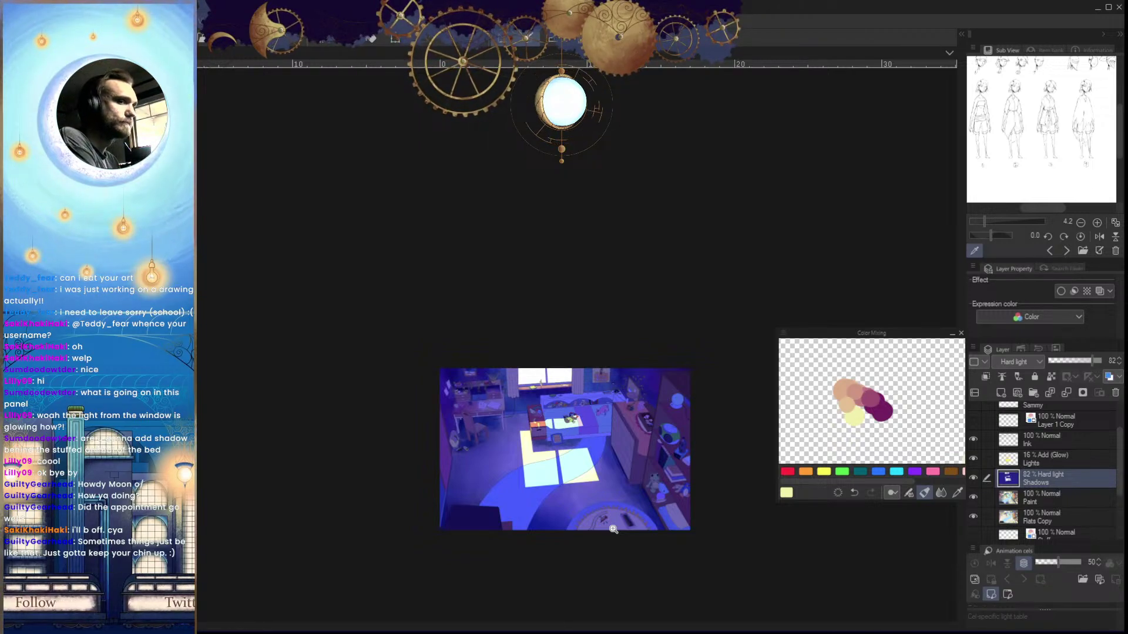
pyautogui.click(699, 458)
pyautogui.click(576, 503)
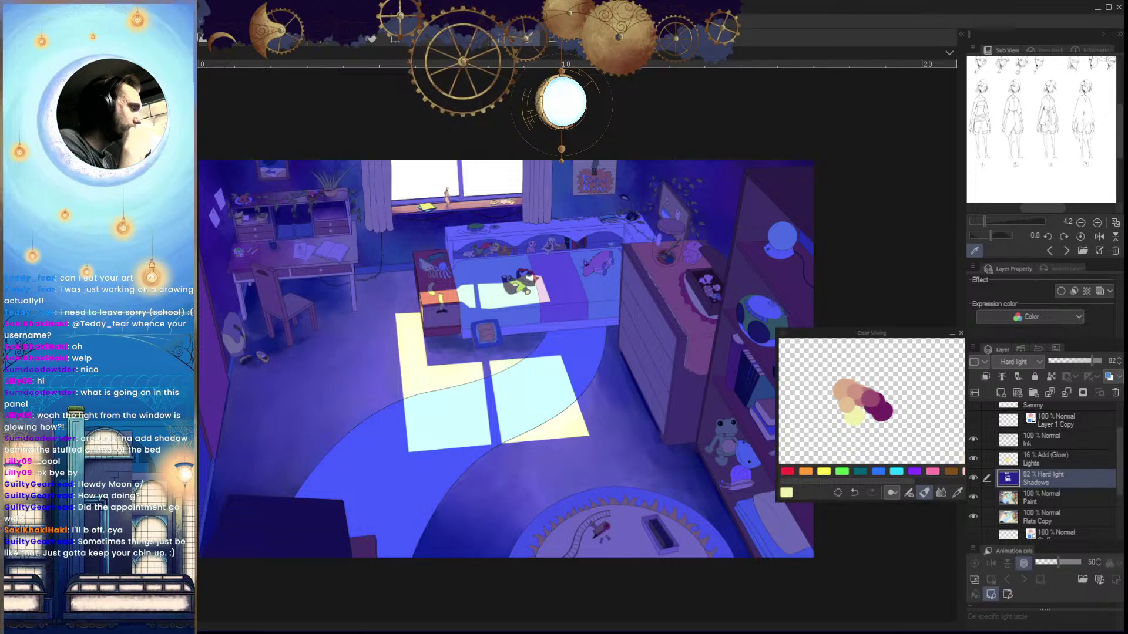
pyautogui.moveTo(415, 395); pyautogui.dragTo(543, 503)
pyautogui.moveTo(448, 390); pyautogui.dragTo(562, 505)
pyautogui.moveTo(386, 346); pyautogui.dragTo(468, 383)
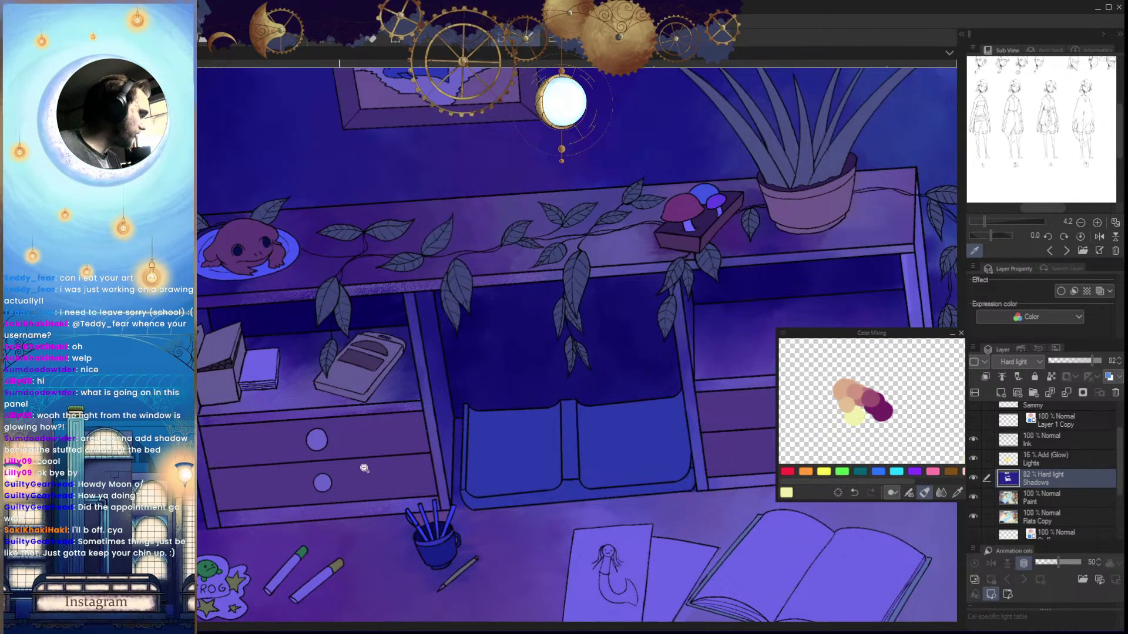
pyautogui.moveTo(640, 488); pyautogui.dragTo(452, 459)
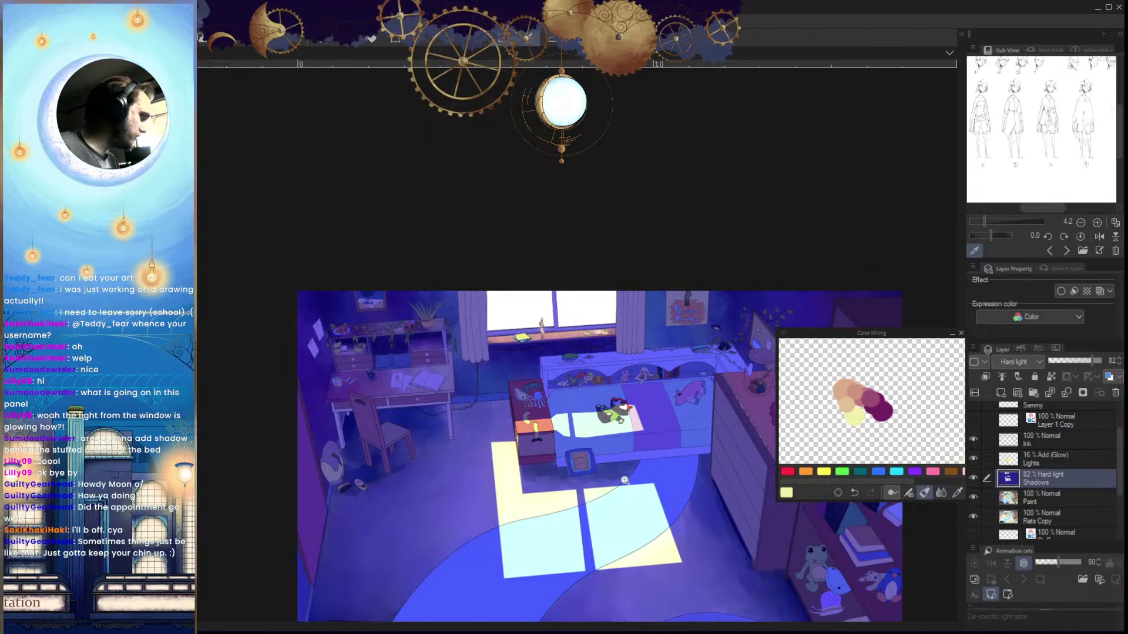
pyautogui.moveTo(624, 480); pyautogui.dragTo(522, 509)
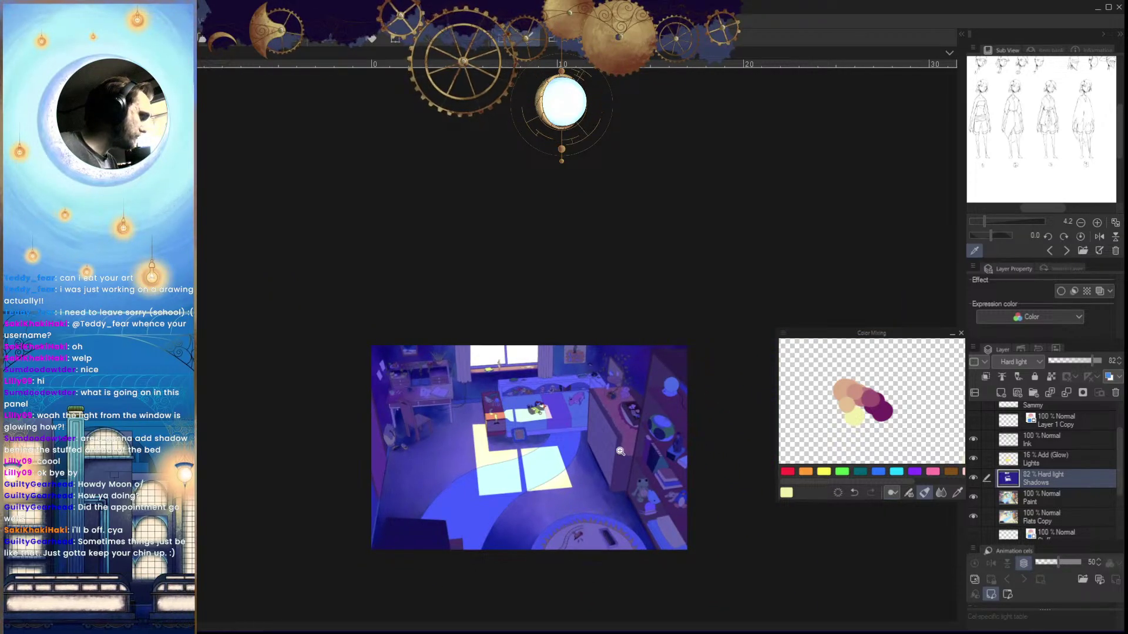
# Select the bedside chest's front panel and narrow side strip from the Flats Copy layer, and make the Paint layer active
pyautogui.moveTo(621, 452); pyautogui.dragTo(649, 465)
pyautogui.moveTo(535, 493); pyautogui.dragTo(632, 523)
pyautogui.moveTo(461, 484); pyautogui.dragTo(531, 534)
pyautogui.moveTo(622, 505); pyautogui.dragTo(575, 487)
pyautogui.click(1036, 522)
pyautogui.click(552, 535)
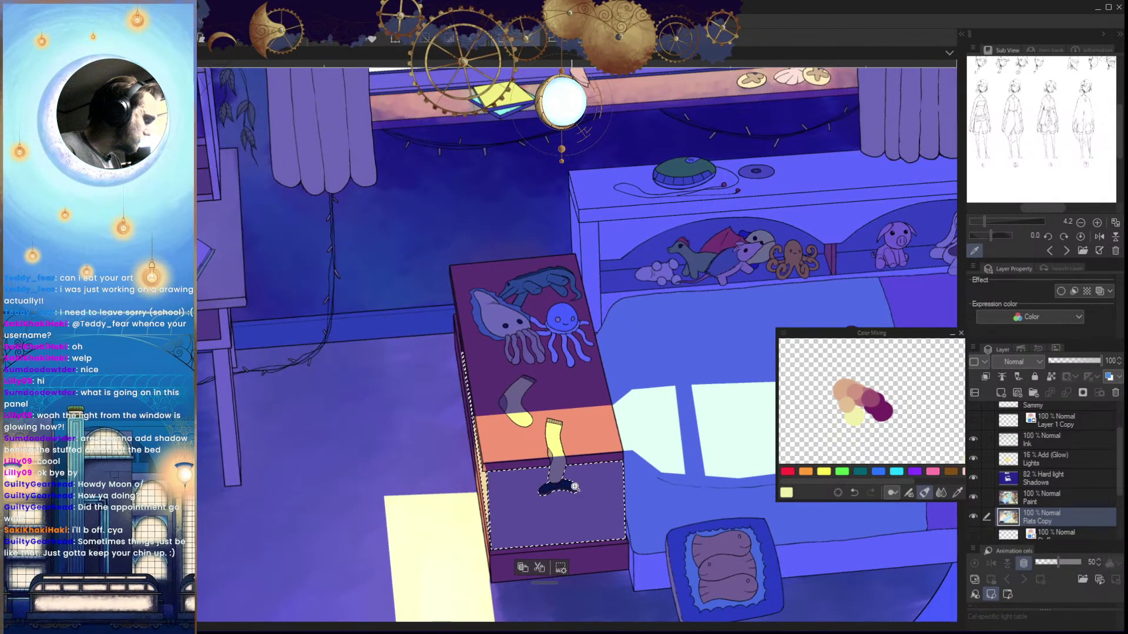
pyautogui.click(1049, 503)
pyautogui.moveTo(659, 500)
pyautogui.mouseDown()
pyautogui.moveTo(630, 510)
pyautogui.moveTo(600, 501)
pyautogui.mouseUp()
pyautogui.moveTo(547, 496); pyautogui.dragTo(658, 491)
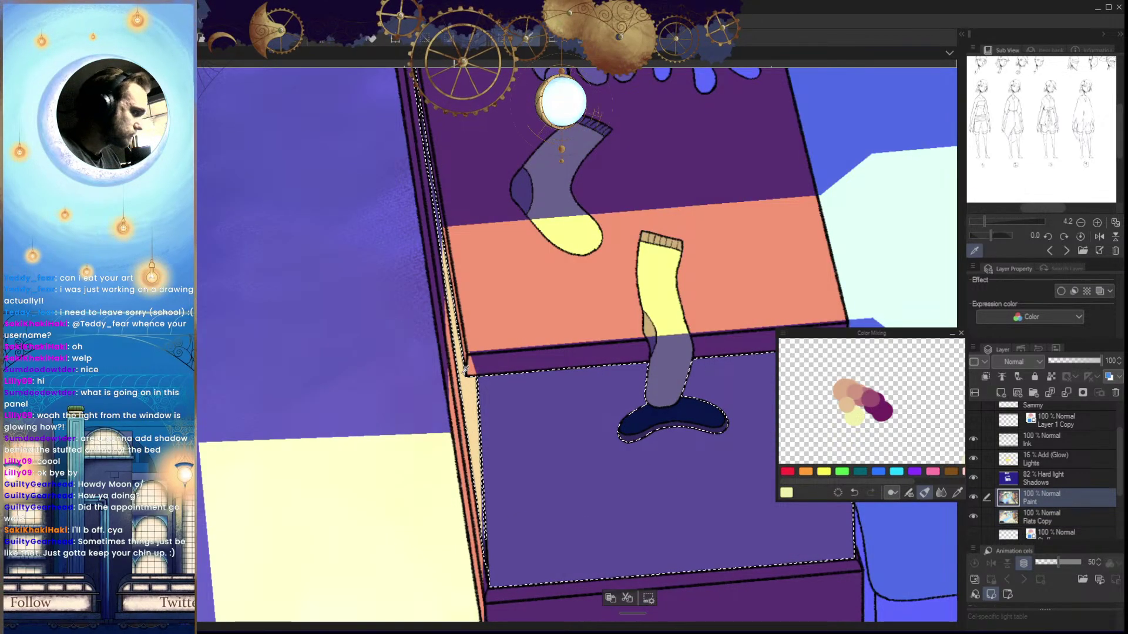
# Sample the dark purple and brush shading over the bedside chest's front panel around the hanging sock
pyautogui.keyDown('alt'); pyautogui.click(471, 427); pyautogui.keyUp('alt')
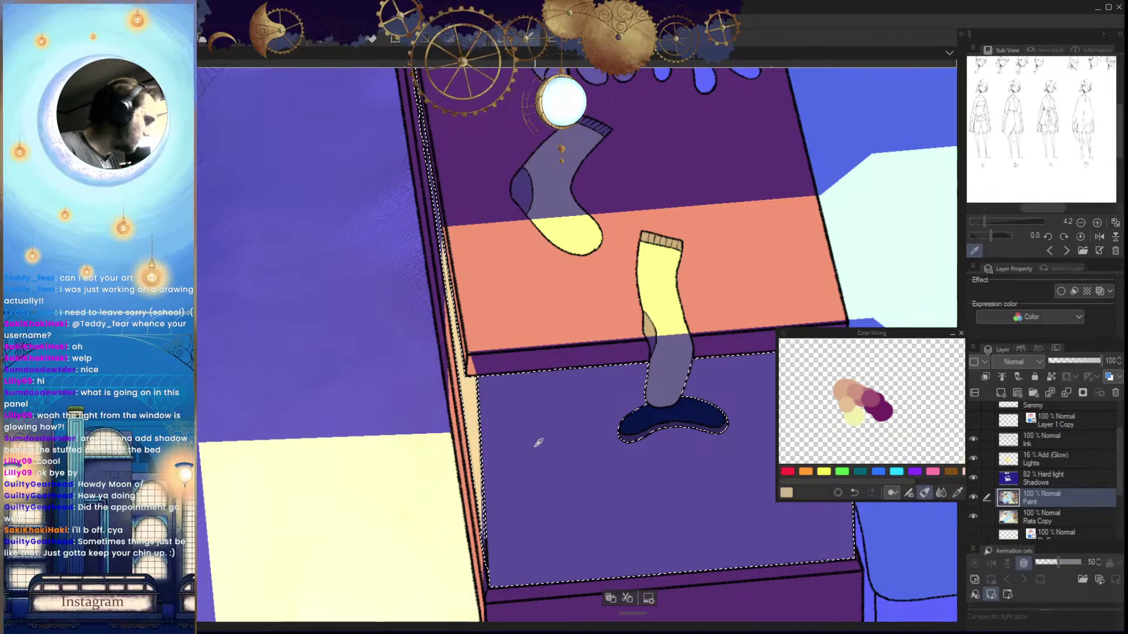
pyautogui.keyDown('alt'); pyautogui.click(881, 411); pyautogui.keyUp('alt')
pyautogui.scroll(-4, 722, 515)
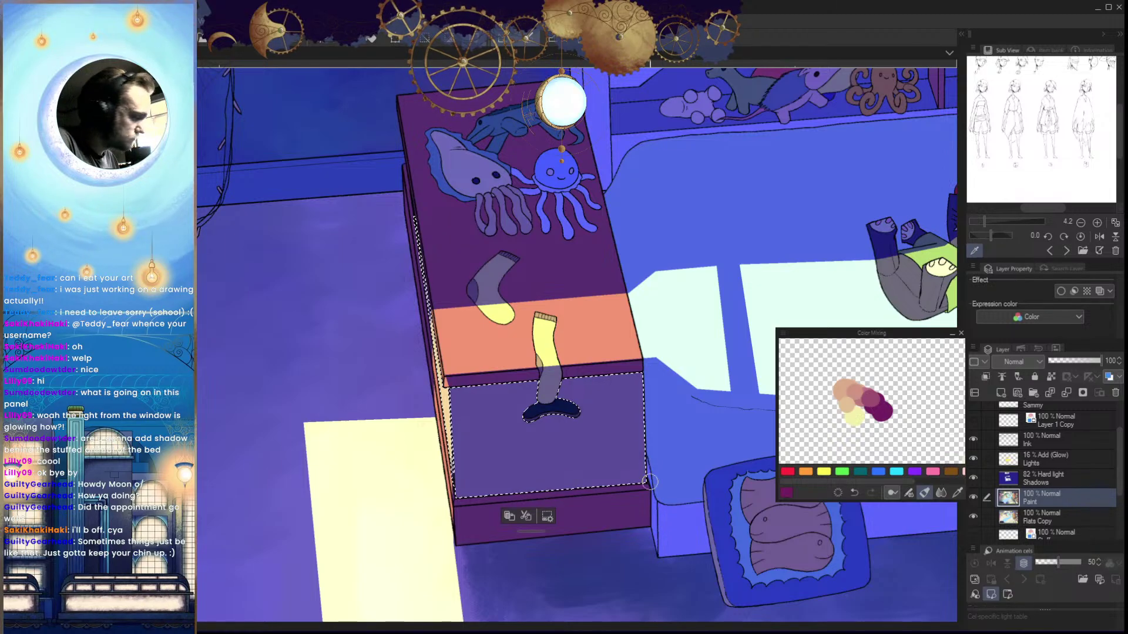
pyautogui.moveTo(649, 475)
pyautogui.mouseDown()
pyautogui.moveTo(662, 456)
pyautogui.moveTo(645, 463)
pyautogui.moveTo(656, 403)
pyautogui.moveTo(626, 457)
pyautogui.moveTo(646, 390)
pyautogui.moveTo(630, 417)
pyautogui.moveTo(616, 390)
pyautogui.mouseUp()
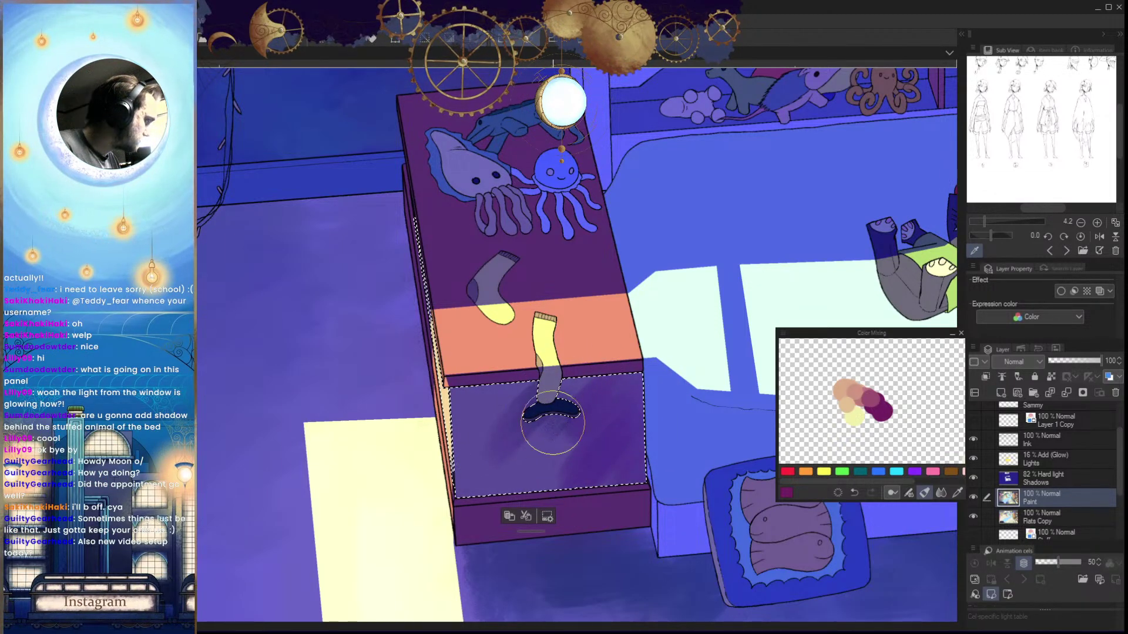
pyautogui.moveTo(510, 391); pyautogui.dragTo(509, 477)
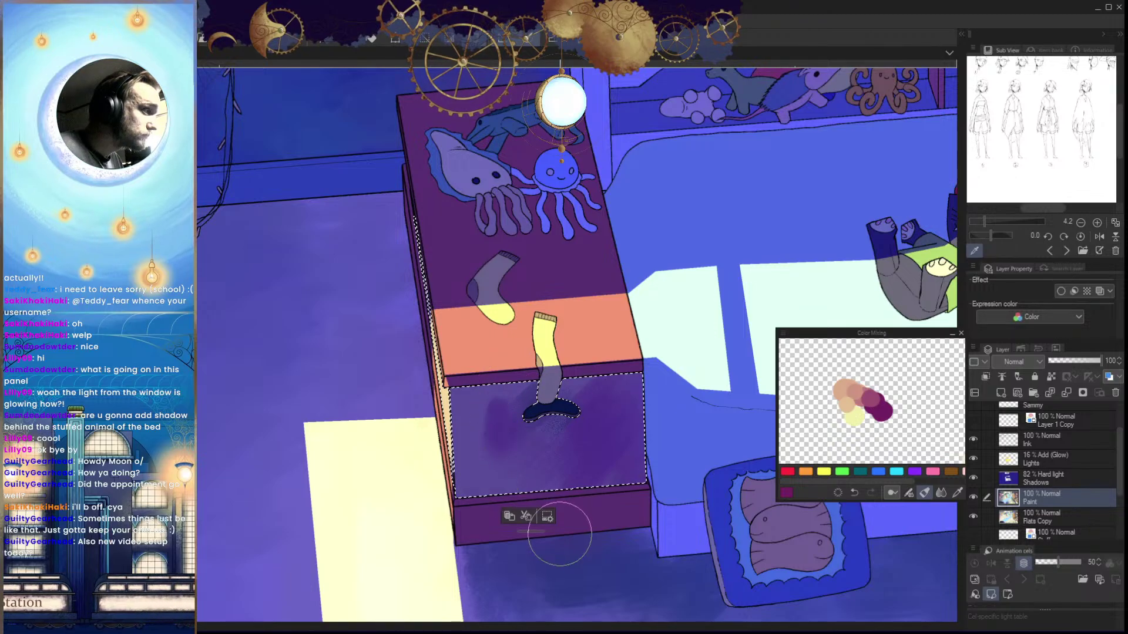
pyautogui.moveTo(598, 471)
pyautogui.mouseDown()
pyautogui.moveTo(566, 499)
pyautogui.moveTo(589, 506)
pyautogui.moveTo(581, 523)
pyautogui.moveTo(634, 503)
pyautogui.moveTo(634, 524)
pyautogui.moveTo(615, 472)
pyautogui.moveTo(550, 523)
pyautogui.moveTo(653, 484)
pyautogui.moveTo(512, 514)
pyautogui.moveTo(527, 490)
pyautogui.mouseUp()
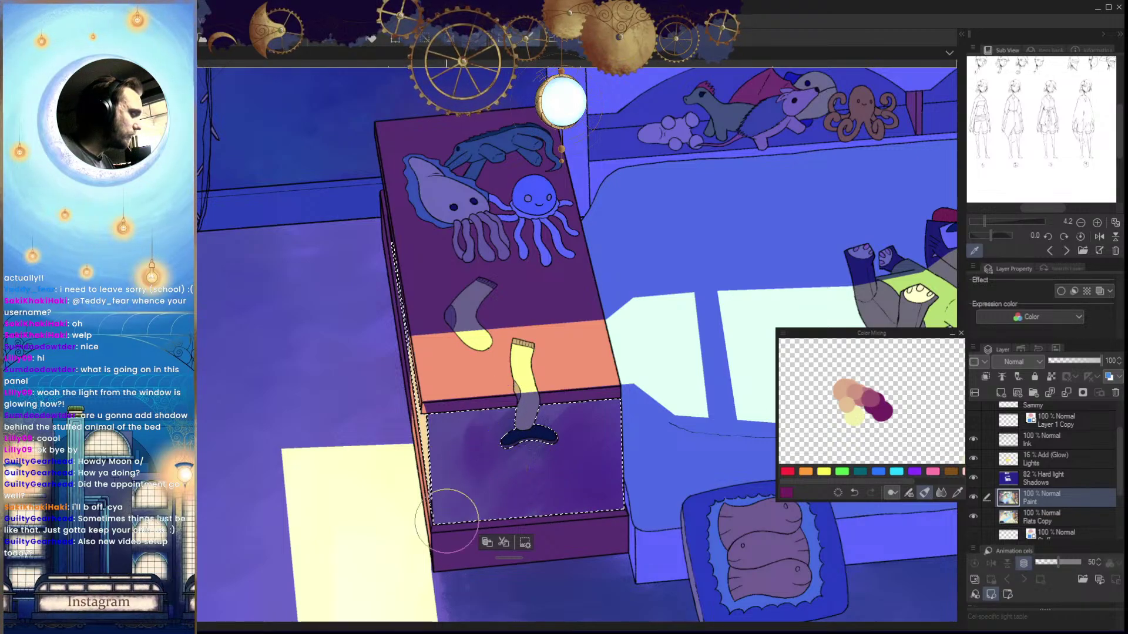
pyautogui.moveTo(447, 522)
pyautogui.mouseDown()
pyautogui.moveTo(468, 442)
pyautogui.moveTo(626, 459)
pyautogui.moveTo(587, 469)
pyautogui.mouseUp()
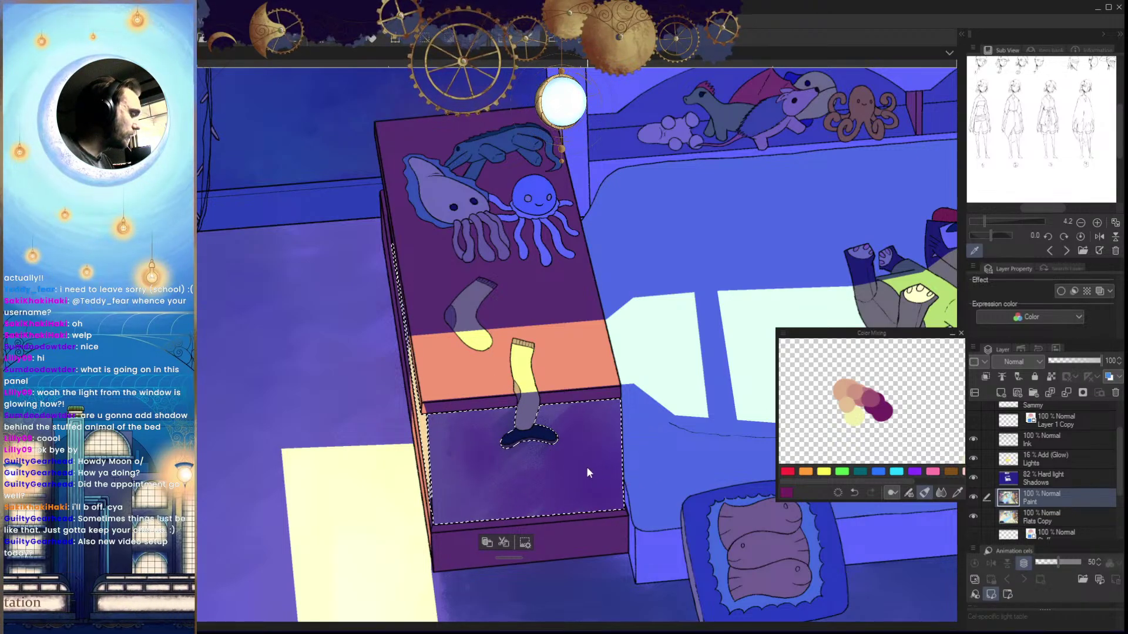
# Undo the last stroke, repaint shading beside the hanging sock on the chest's front panel, and check the mirrored picture
pyautogui.hotkey('ctrl', 'z')
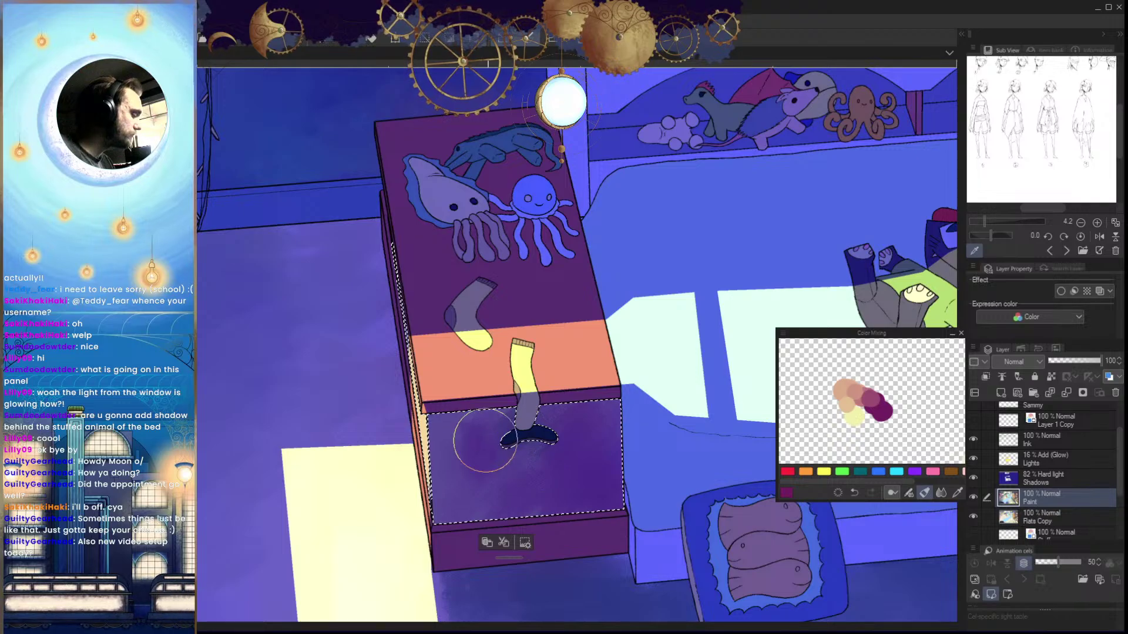
pyautogui.moveTo(479, 441); pyautogui.dragTo(497, 473)
pyautogui.press('h')
pyautogui.press('h')
pyautogui.moveTo(657, 490); pyautogui.dragTo(674, 506)
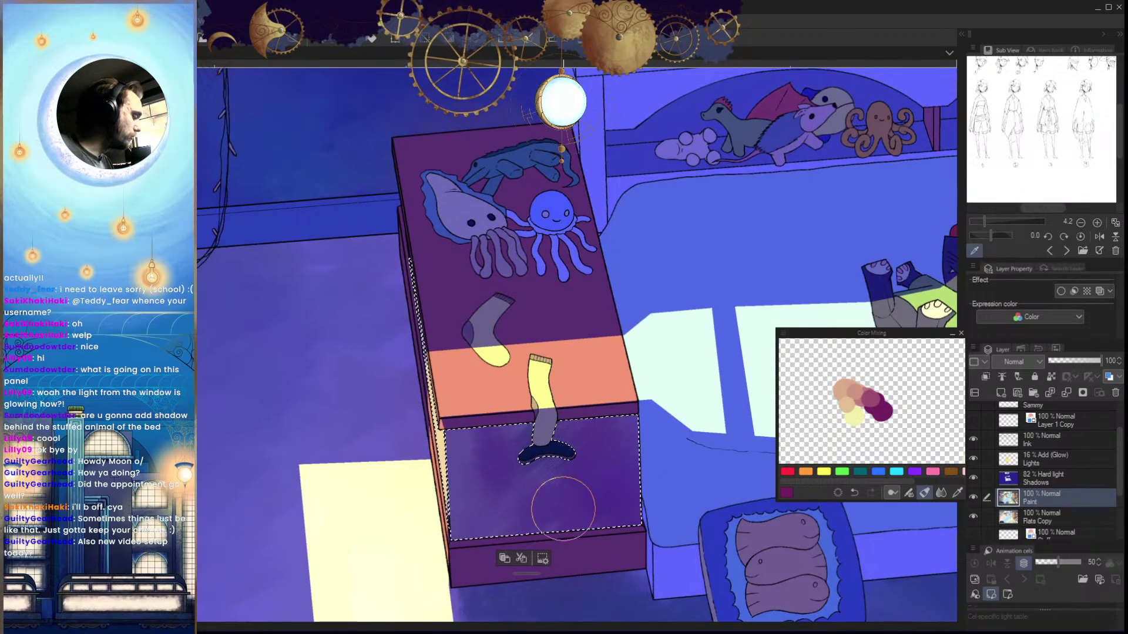
# Sample pale yellow and dark purple in turn to refine the front panel's shading, clear the selection, and check the whole room
pyautogui.keyDown('alt'); pyautogui.click(859, 418); pyautogui.keyUp('alt')
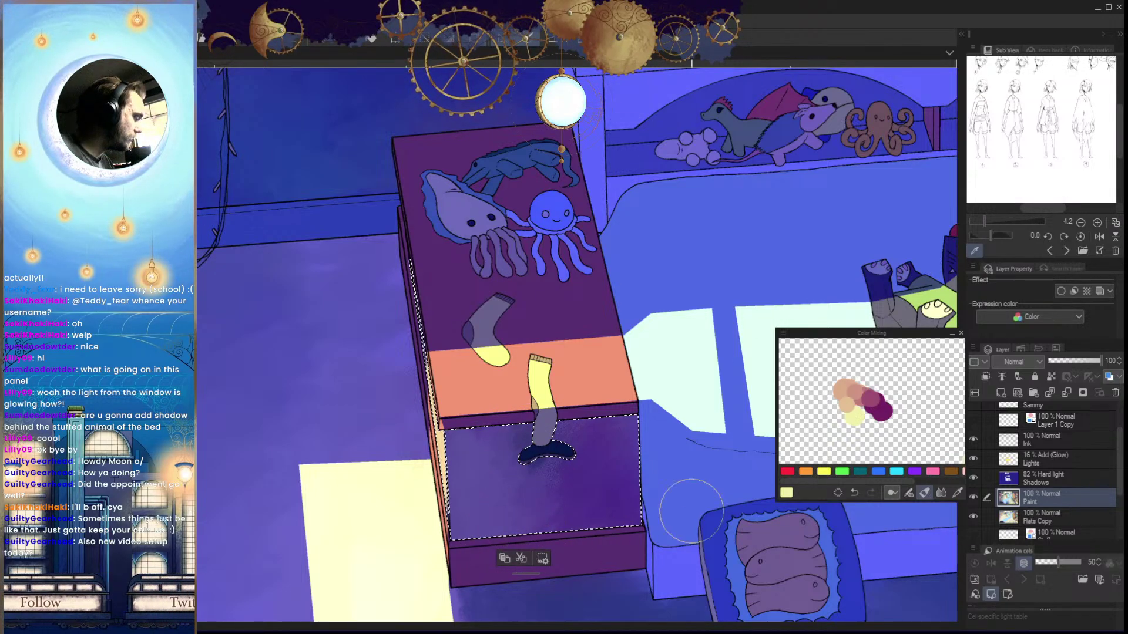
pyautogui.keyDown('alt'); pyautogui.click(879, 405); pyautogui.keyUp('alt')
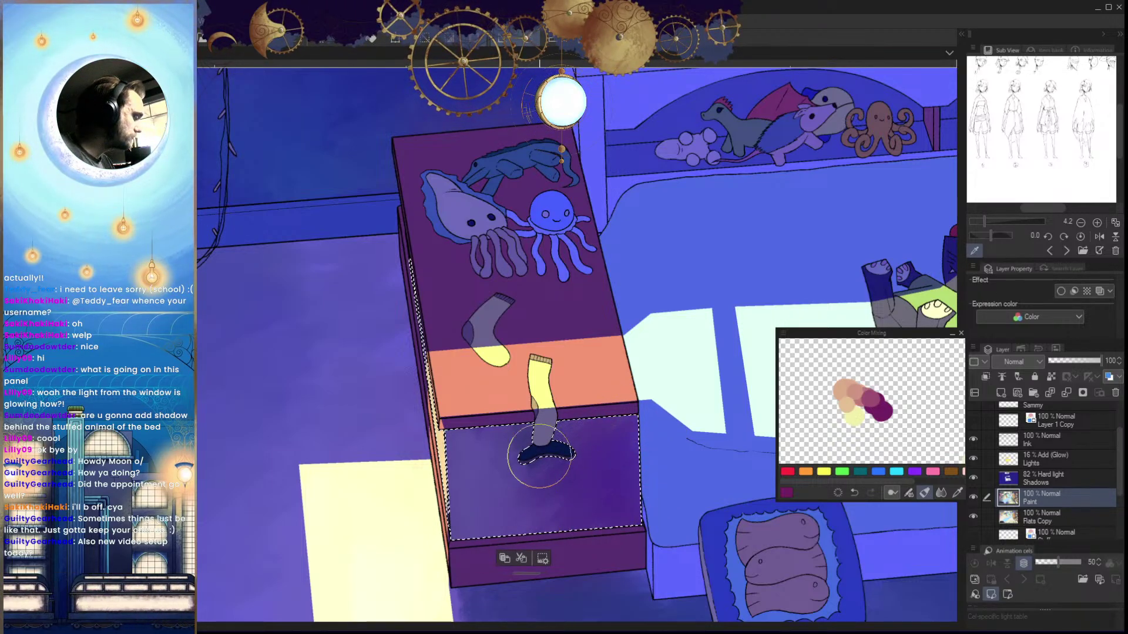
pyautogui.scroll(-5, 646, 502)
pyautogui.hotkey('ctrl', 'd')
pyautogui.scroll(-2, 646, 529)
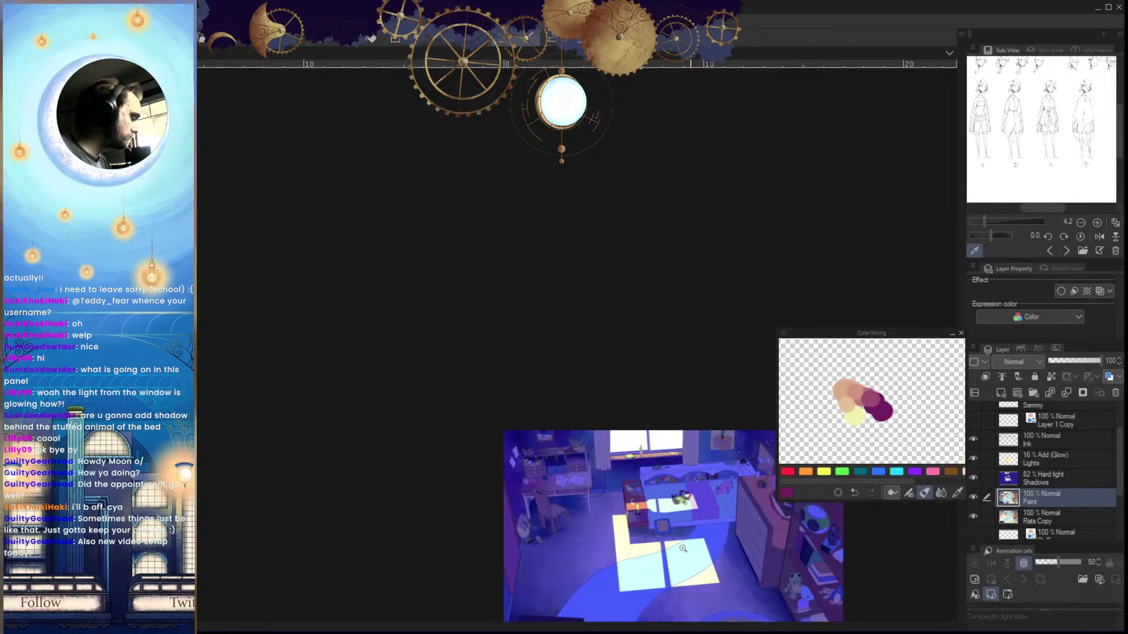
# Reselect the chest's front panel and side strip, and brush light down the strip with a smaller brush, switching from pale yellow to white
pyautogui.scroll(4, 634, 520)
pyautogui.scroll(3, 586, 465)
pyautogui.click(627, 504)
pyautogui.scroll(2, 627, 504)
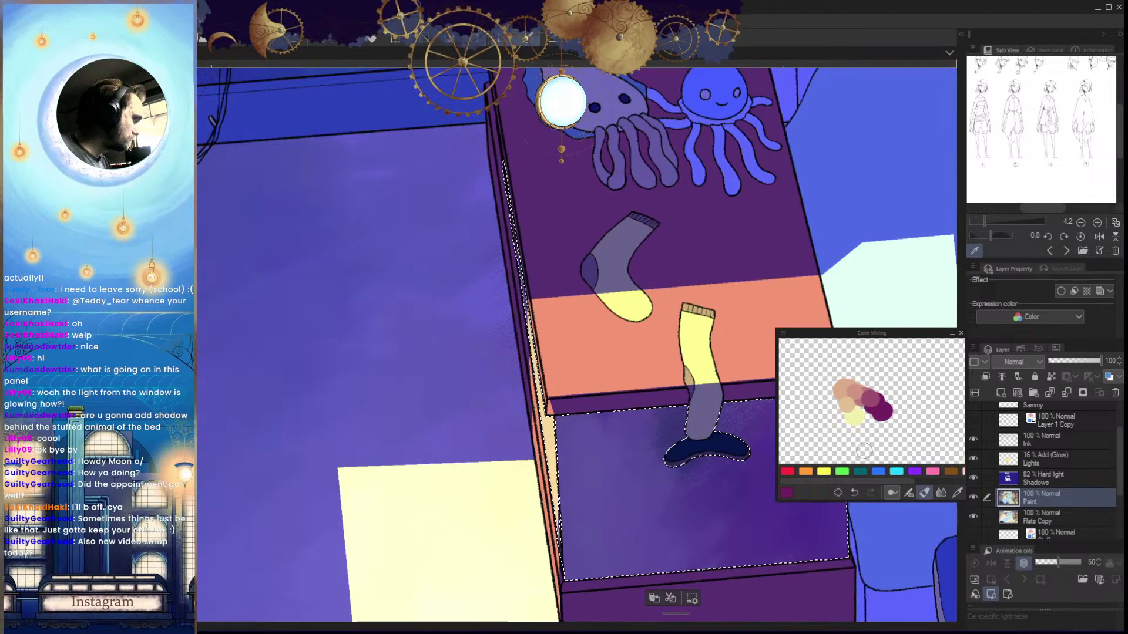
pyautogui.keyDown('alt'); pyautogui.click(855, 418); pyautogui.keyUp('alt')
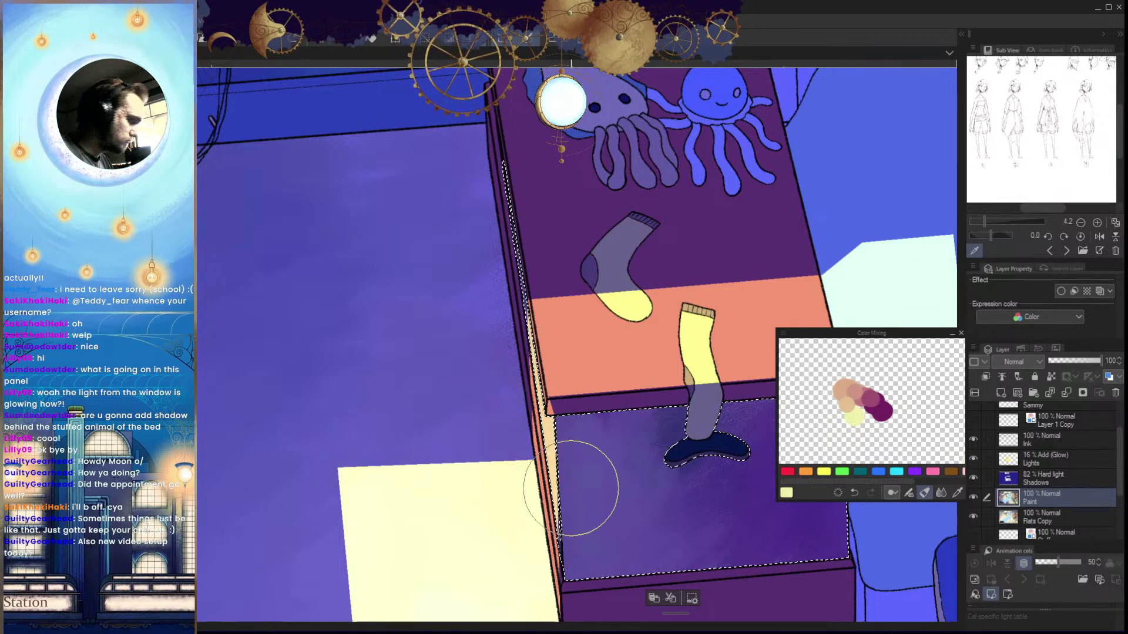
pyautogui.press('[')
pyautogui.press('[')
pyautogui.press('[')
pyautogui.press('[')
pyautogui.press('[')
pyautogui.press('[')
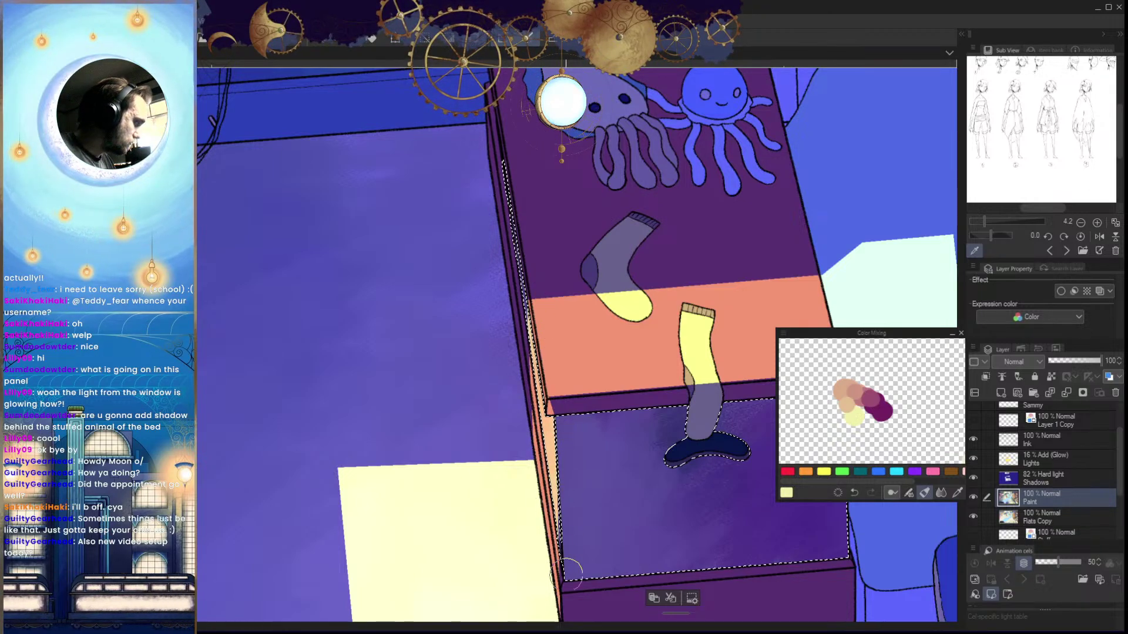
pyautogui.press('x')
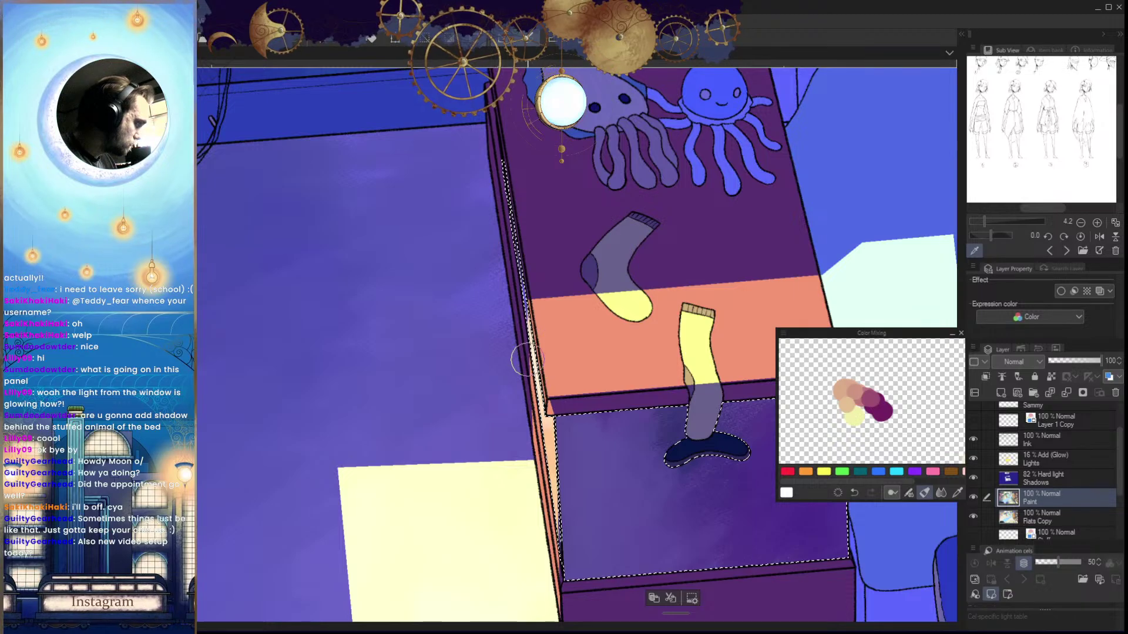
pyautogui.moveTo(528, 359); pyautogui.dragTo(538, 401)
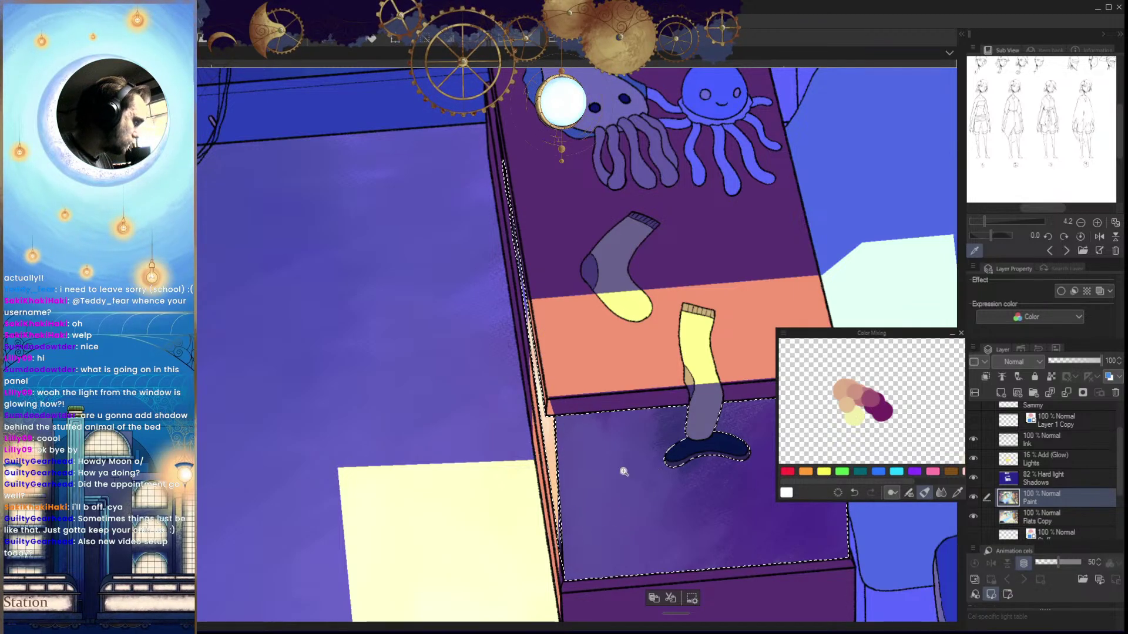
# Clear the chest selection, sample the dark purple again, and check the whole room
pyautogui.moveTo(624, 471); pyautogui.dragTo(658, 504)
pyautogui.keyDown('alt'); pyautogui.click(889, 414); pyautogui.keyUp('alt')
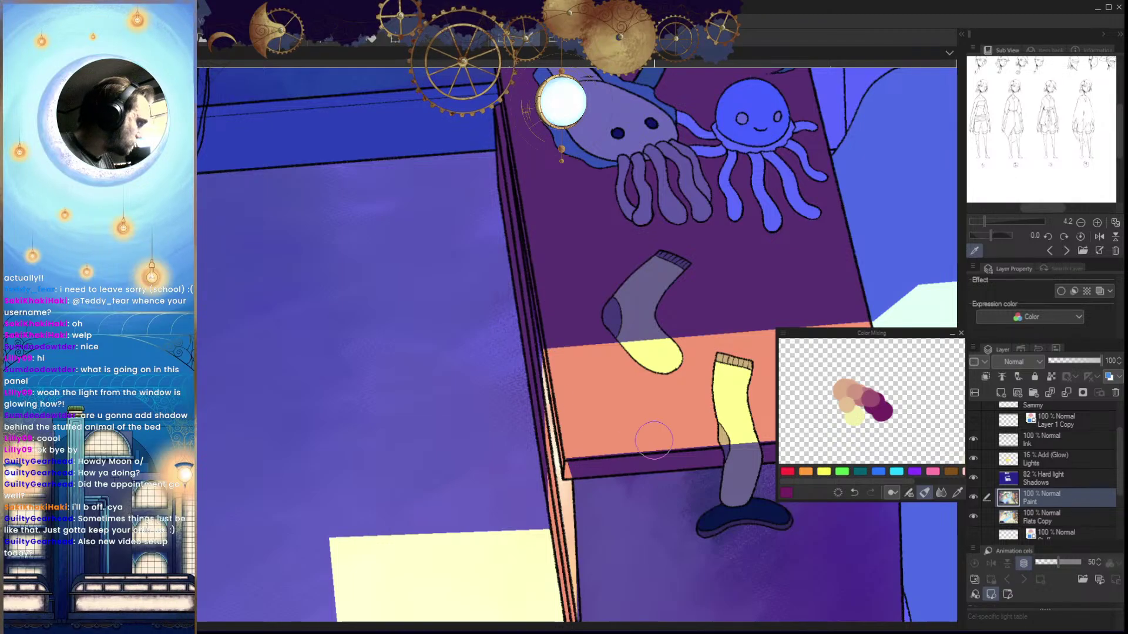
pyautogui.scroll(-6, 567, 455)
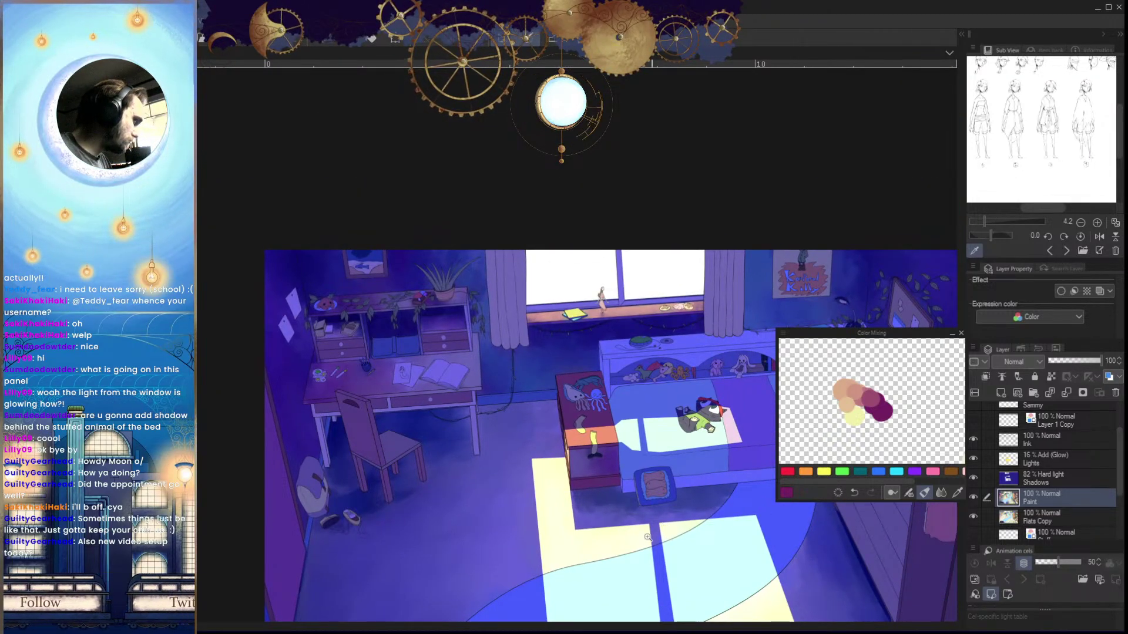
# Select the chest's purple frame, shadowed top and base board from the Flats Copy layer's colour areas
pyautogui.scroll(-3, 648, 537)
pyautogui.scroll(5, 633, 501)
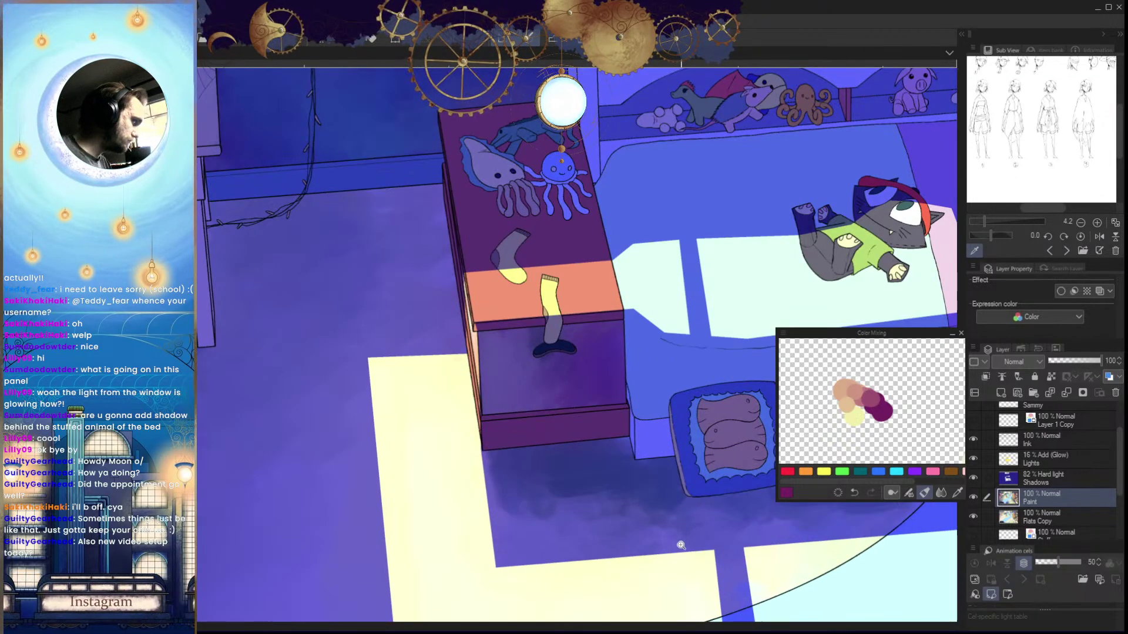
pyautogui.scroll(-2, 680, 541)
pyautogui.scroll(2, 634, 541)
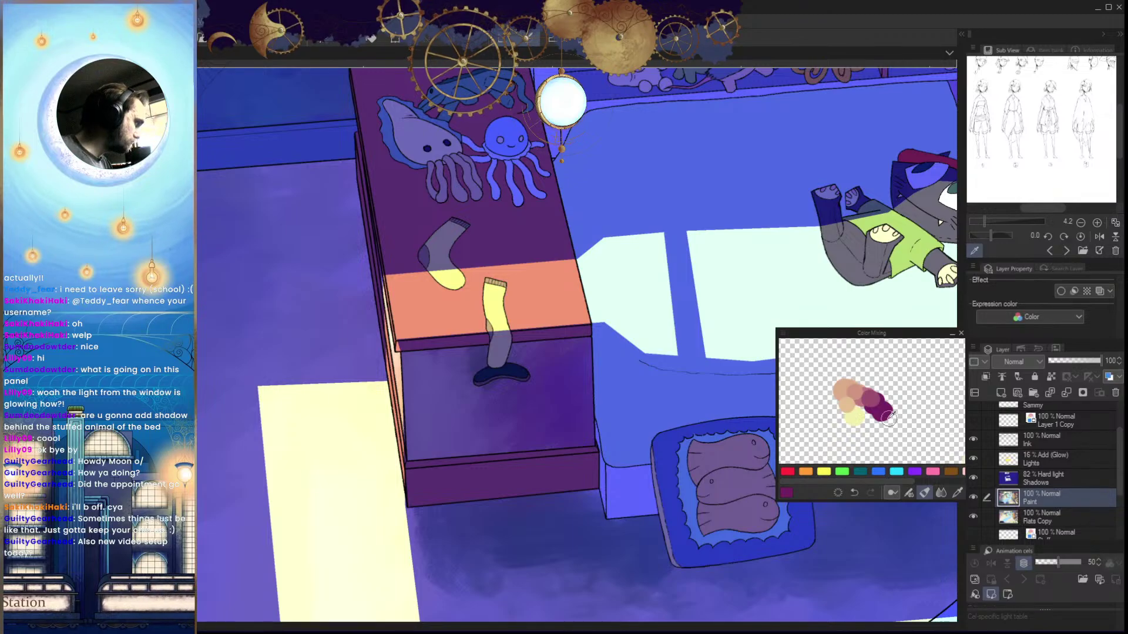
pyautogui.scroll(-1, 575, 527)
pyautogui.moveTo(555, 560); pyautogui.dragTo(611, 560)
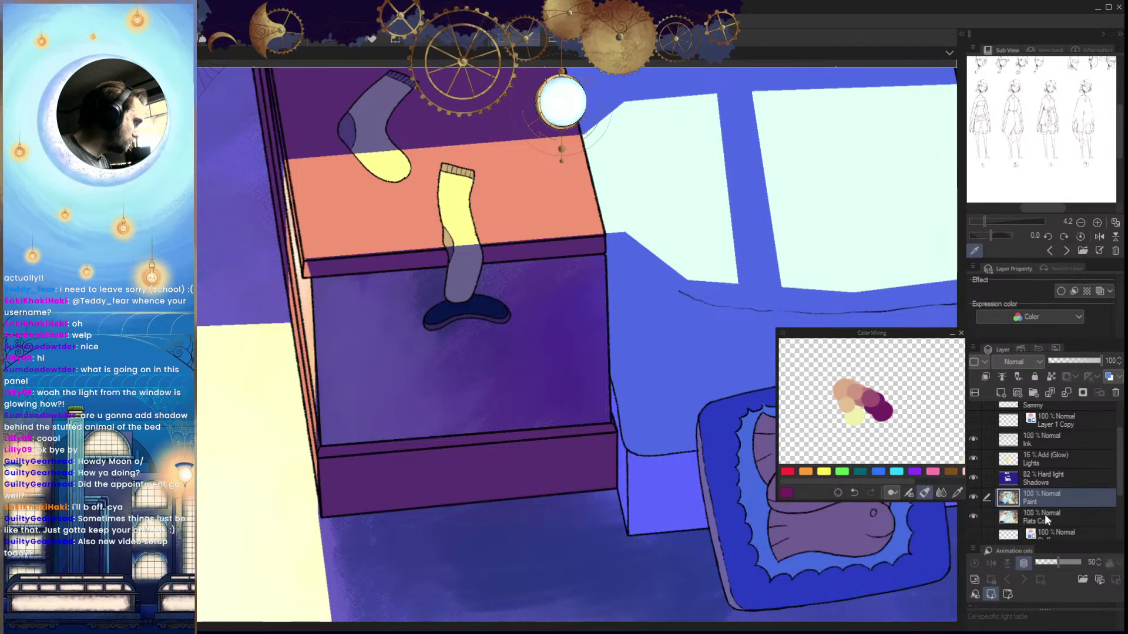
pyautogui.click(1044, 520)
pyautogui.click(547, 489)
pyautogui.moveTo(565, 525); pyautogui.dragTo(628, 576)
pyautogui.scroll(-3, 629, 577)
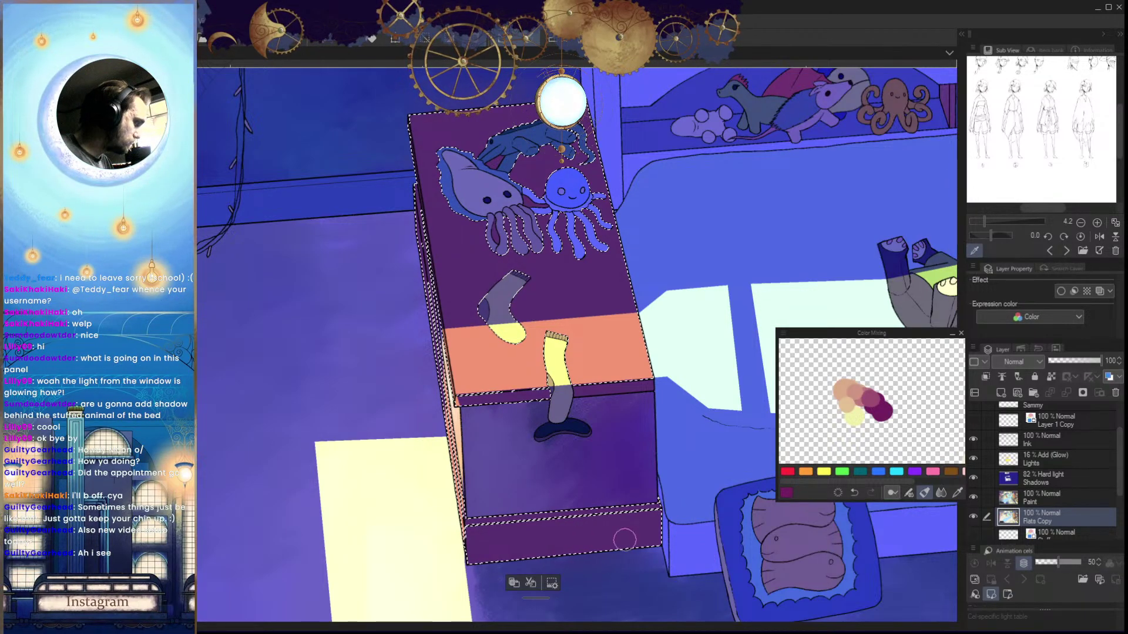
# Return to the Paint layer and brush dark purple shading across the chest's base board, enlarging the brush for broader strokes
pyautogui.moveTo(642, 531)
pyautogui.mouseDown()
pyautogui.moveTo(693, 544)
pyautogui.moveTo(649, 550)
pyautogui.moveTo(632, 494)
pyautogui.mouseUp()
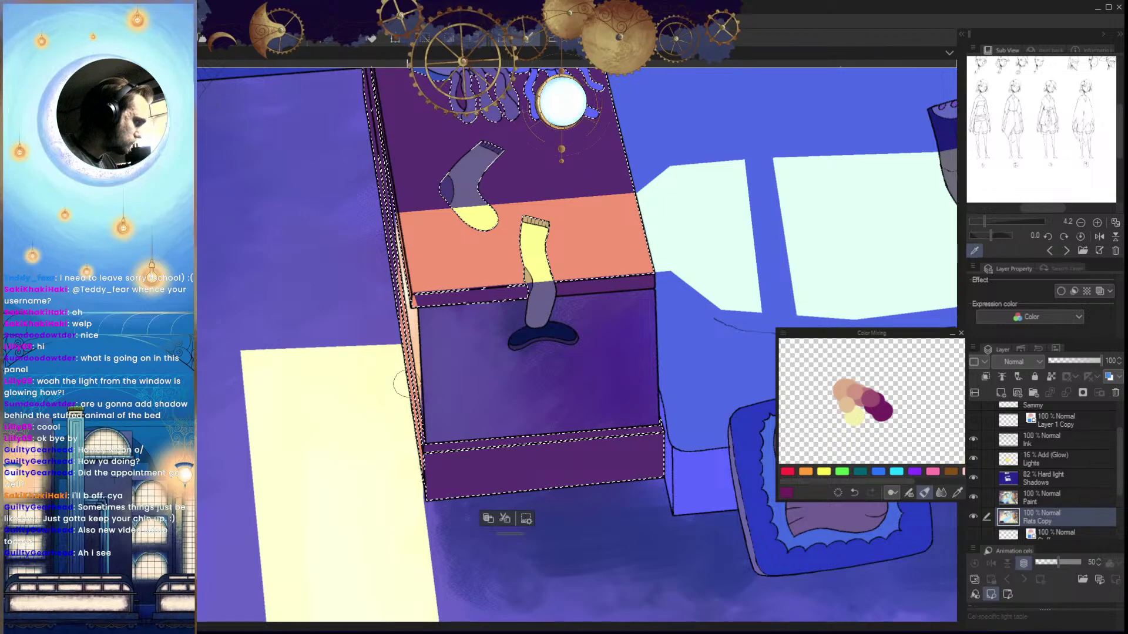
pyautogui.scroll(-3, 631, 603)
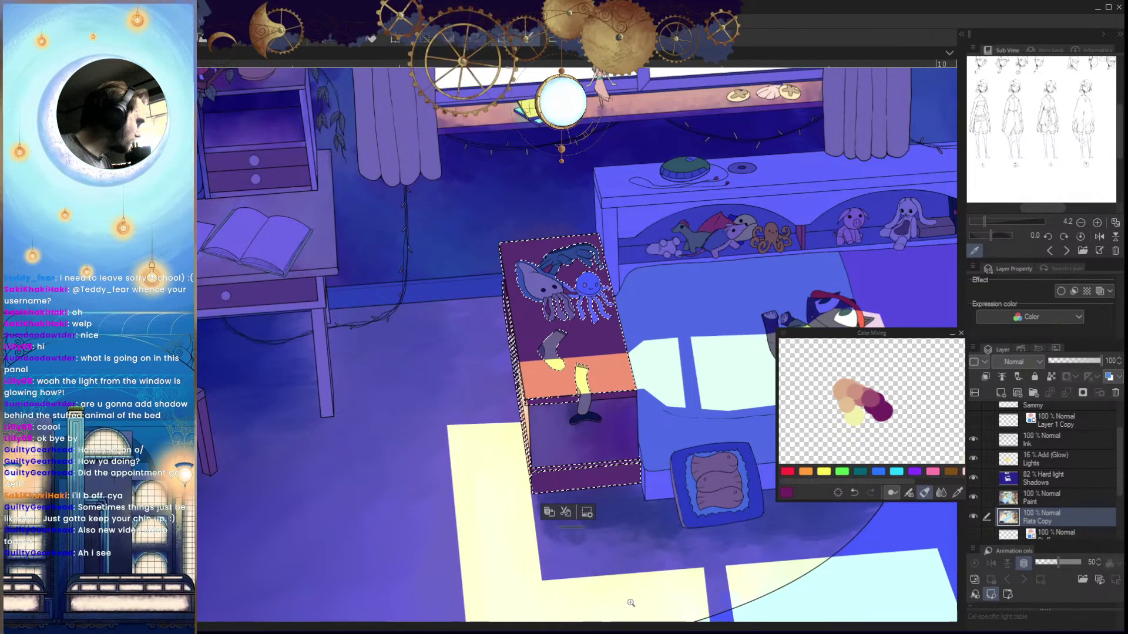
pyautogui.click(1049, 504)
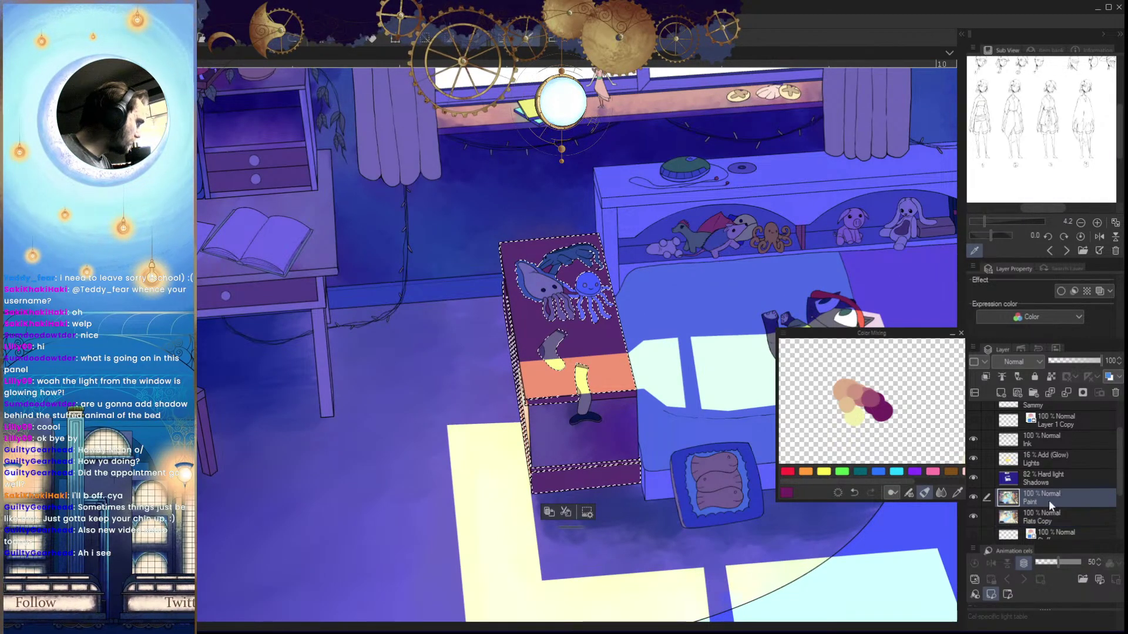
pyautogui.scroll(3, 567, 502)
pyautogui.moveTo(584, 455); pyautogui.dragTo(512, 510)
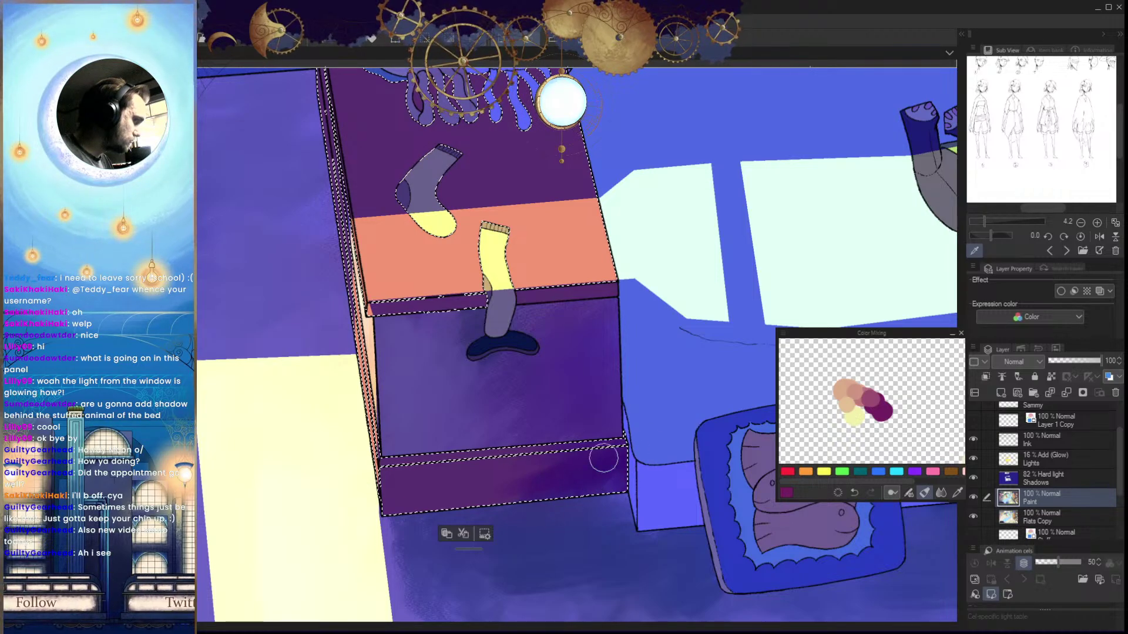
pyautogui.press(']')
pyautogui.press(']')
pyautogui.press(']')
pyautogui.press(']')
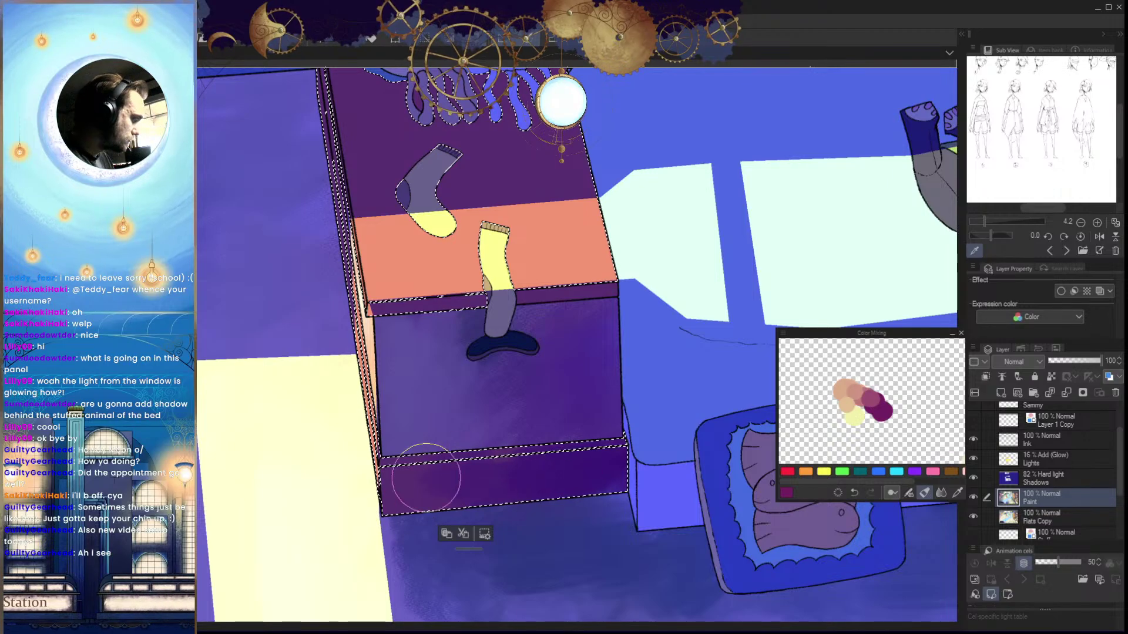
pyautogui.moveTo(415, 489)
pyautogui.mouseDown()
pyautogui.moveTo(452, 485)
pyautogui.moveTo(473, 455)
pyautogui.mouseUp()
# Sample pale yellow, lighten the window-light end of the chest's base board in the mirrored picture, and check the whole room unmirrored
pyautogui.keyDown('alt'); pyautogui.click(852, 414); pyautogui.keyUp('alt')
pyautogui.press('h')
pyautogui.moveTo(592, 499); pyautogui.dragTo(572, 481)
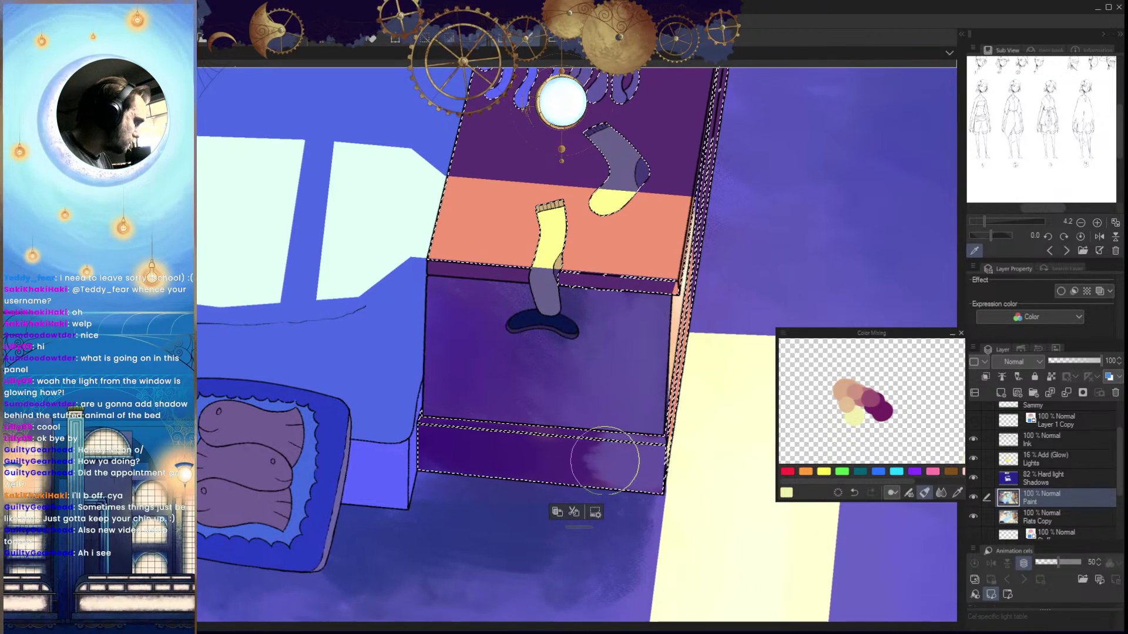
pyautogui.press('h')
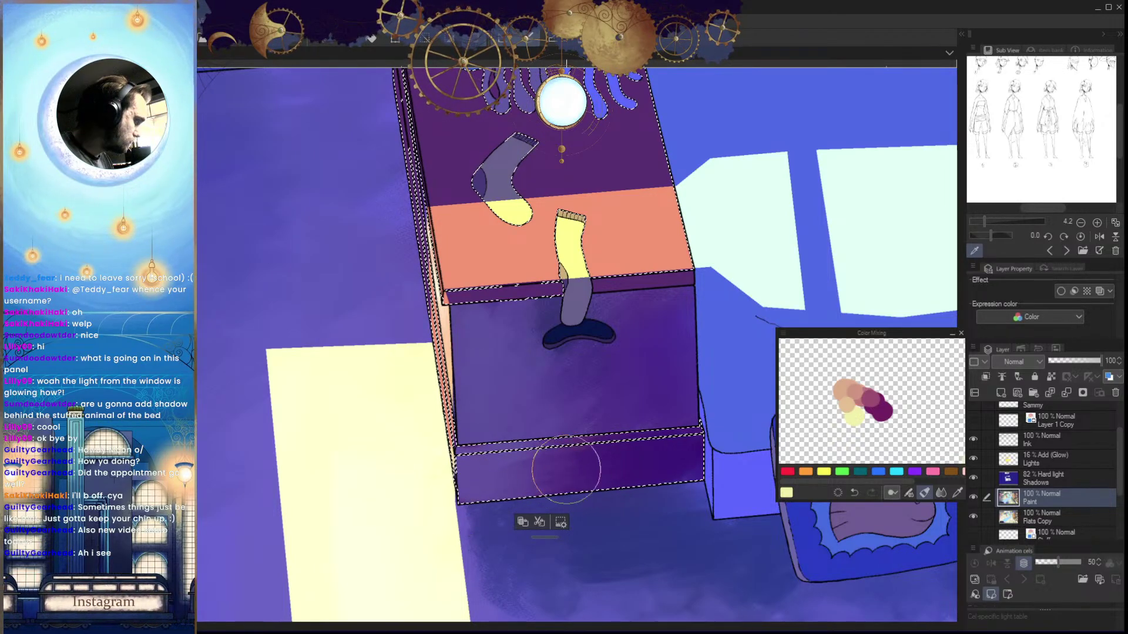
pyautogui.scroll(-5, 648, 569)
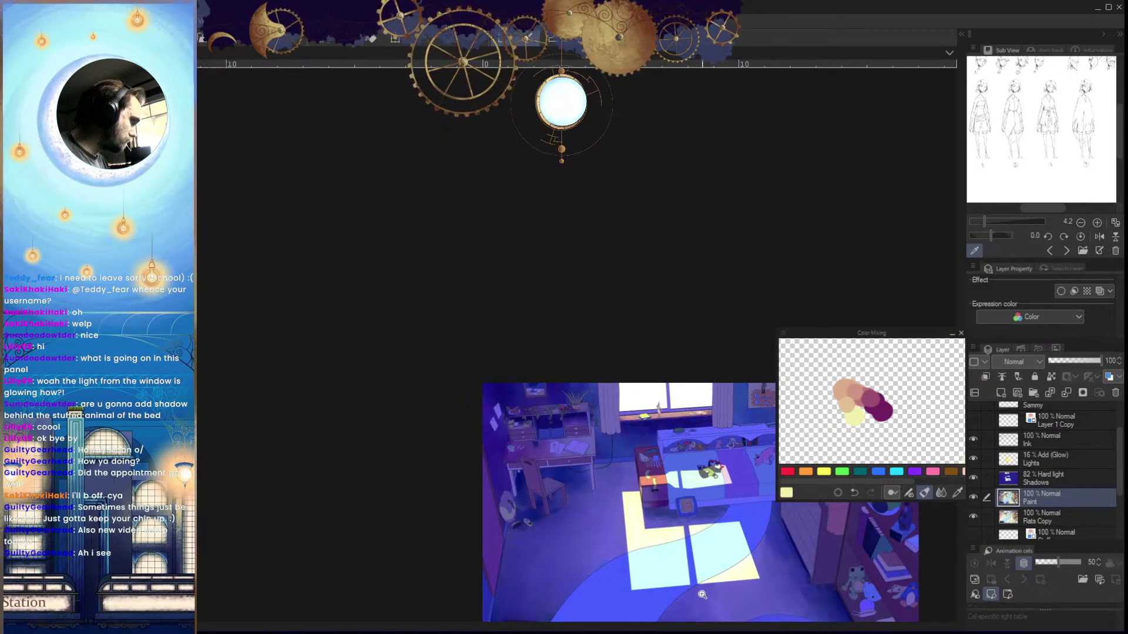
# Brush tan over the base board's shading, undo the last stroke, repaint a softer transition towards the dark side, and check the room
pyautogui.scroll(5, 702, 594)
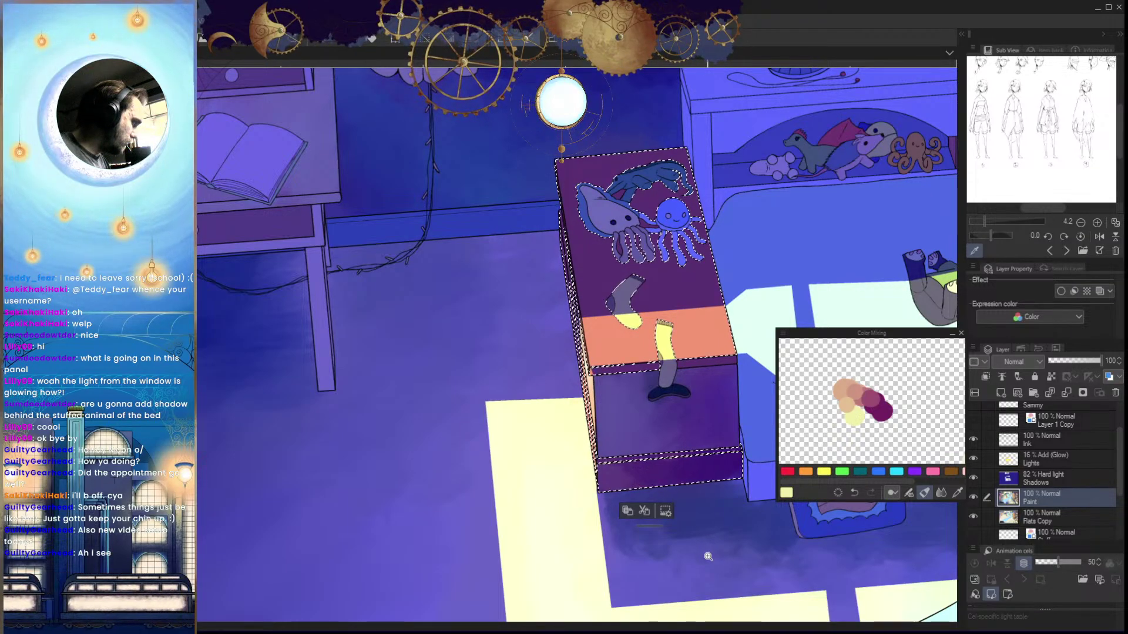
pyautogui.scroll(3, 658, 476)
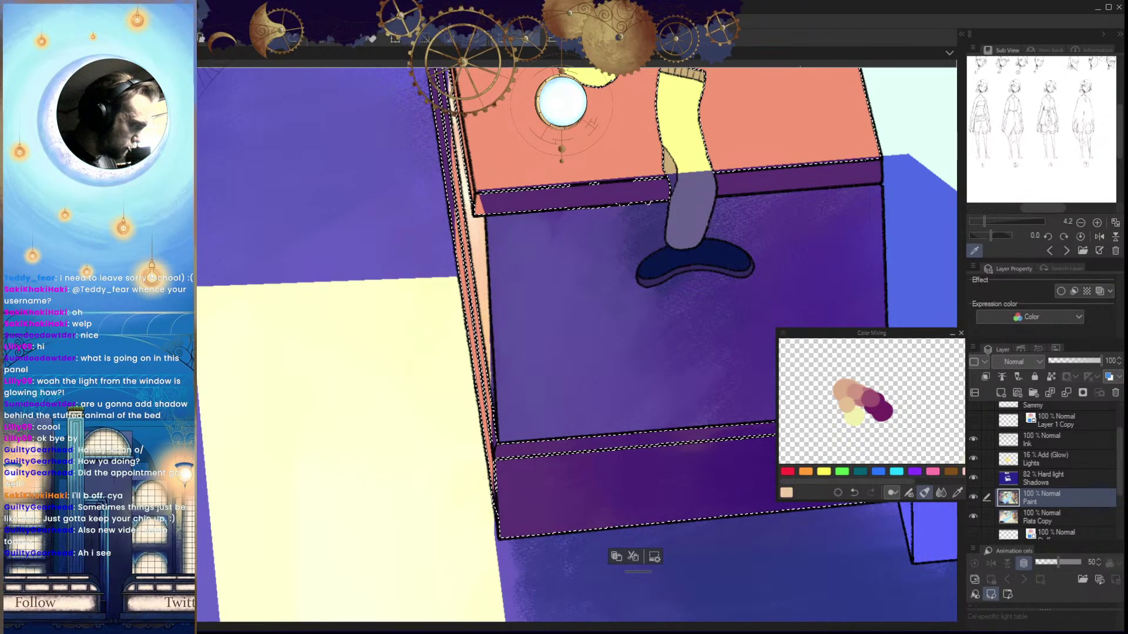
pyautogui.moveTo(607, 493)
pyautogui.mouseDown()
pyautogui.moveTo(564, 495)
pyautogui.moveTo(661, 499)
pyautogui.mouseUp()
pyautogui.moveTo(647, 511); pyautogui.dragTo(524, 476)
pyautogui.hotkey('ctrl', 'z')
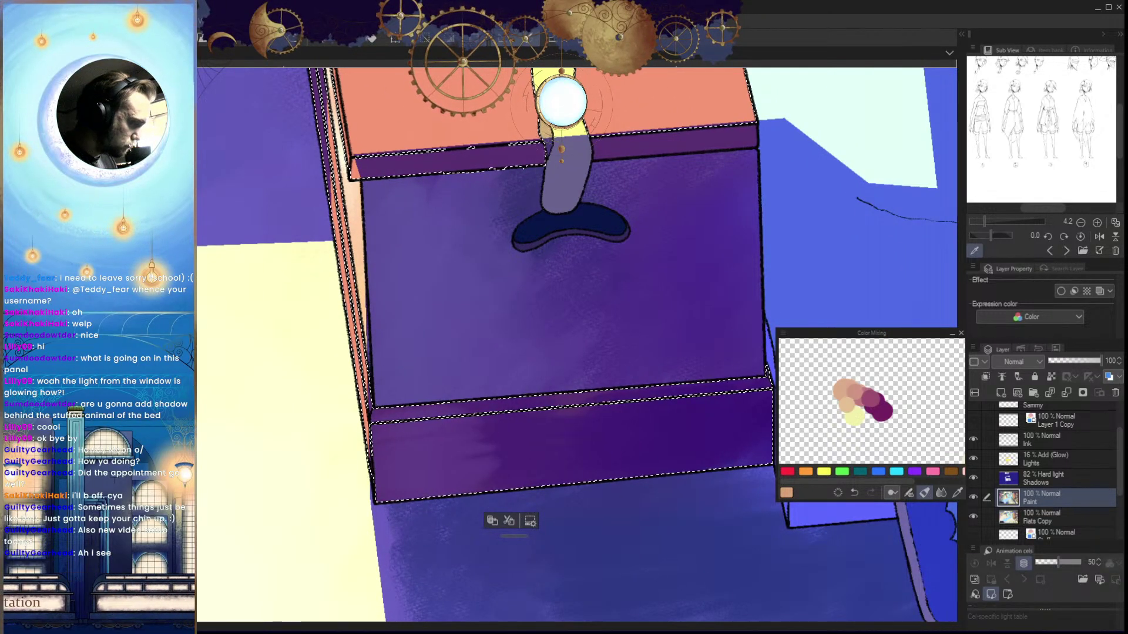
pyautogui.moveTo(435, 457)
pyautogui.mouseDown()
pyautogui.moveTo(279, 480)
pyautogui.moveTo(550, 437)
pyautogui.mouseUp()
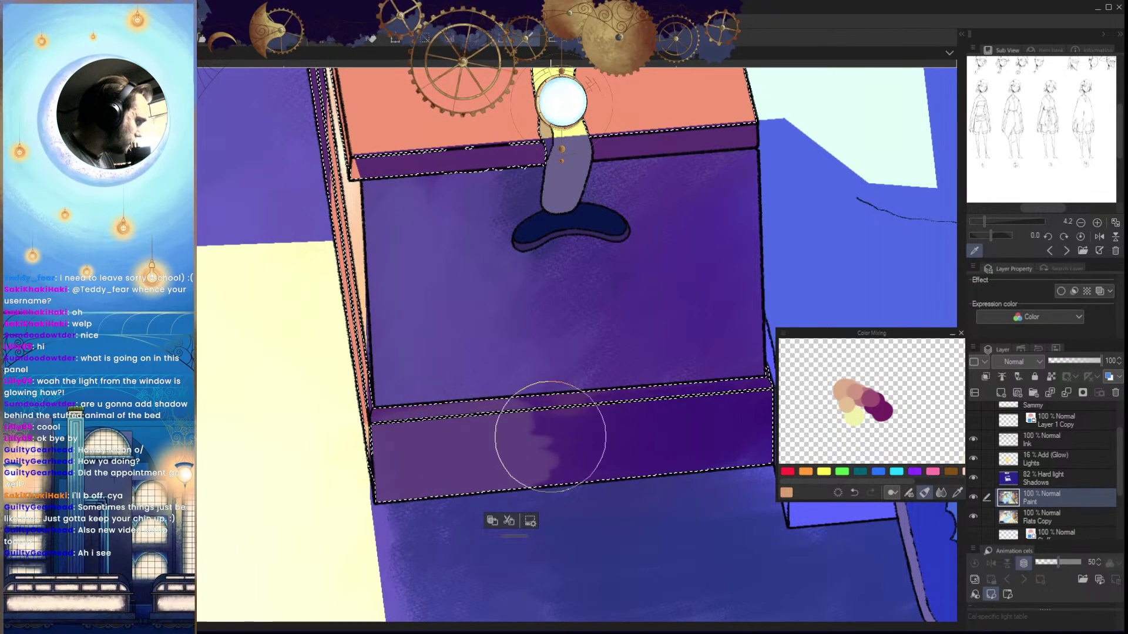
pyautogui.moveTo(463, 470)
pyautogui.mouseDown()
pyautogui.moveTo(559, 445)
pyautogui.moveTo(468, 444)
pyautogui.moveTo(398, 425)
pyautogui.moveTo(294, 461)
pyautogui.moveTo(569, 477)
pyautogui.moveTo(487, 444)
pyautogui.moveTo(478, 462)
pyautogui.moveTo(668, 445)
pyautogui.moveTo(317, 511)
pyautogui.moveTo(646, 448)
pyautogui.moveTo(341, 503)
pyautogui.moveTo(629, 443)
pyautogui.mouseUp()
pyautogui.scroll(-6, 641, 450)
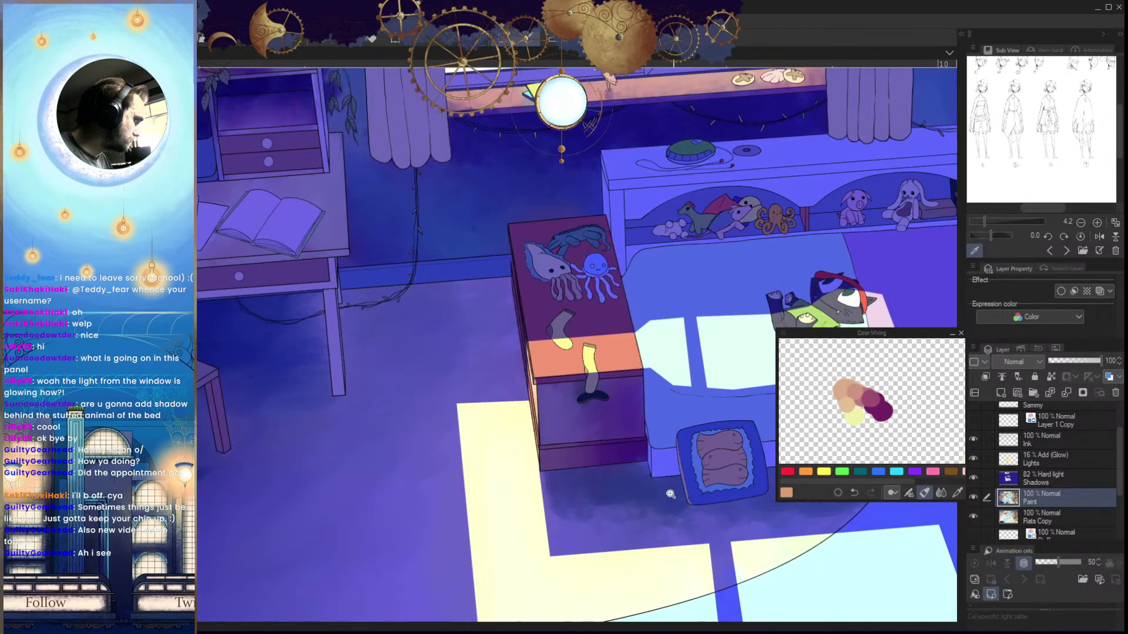
# Refine the tan-to-purple blend along the chest's base board and check the whole room in normal and mirrored views
pyautogui.scroll(5, 642, 499)
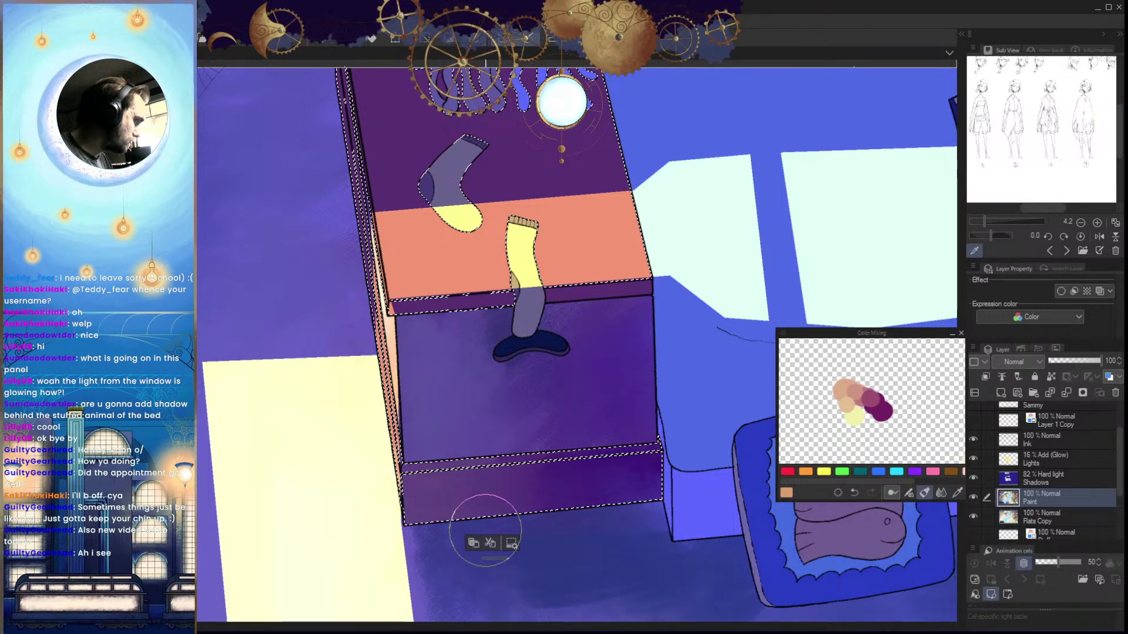
pyautogui.moveTo(541, 511)
pyautogui.mouseDown()
pyautogui.moveTo(609, 509)
pyautogui.moveTo(655, 527)
pyautogui.mouseUp()
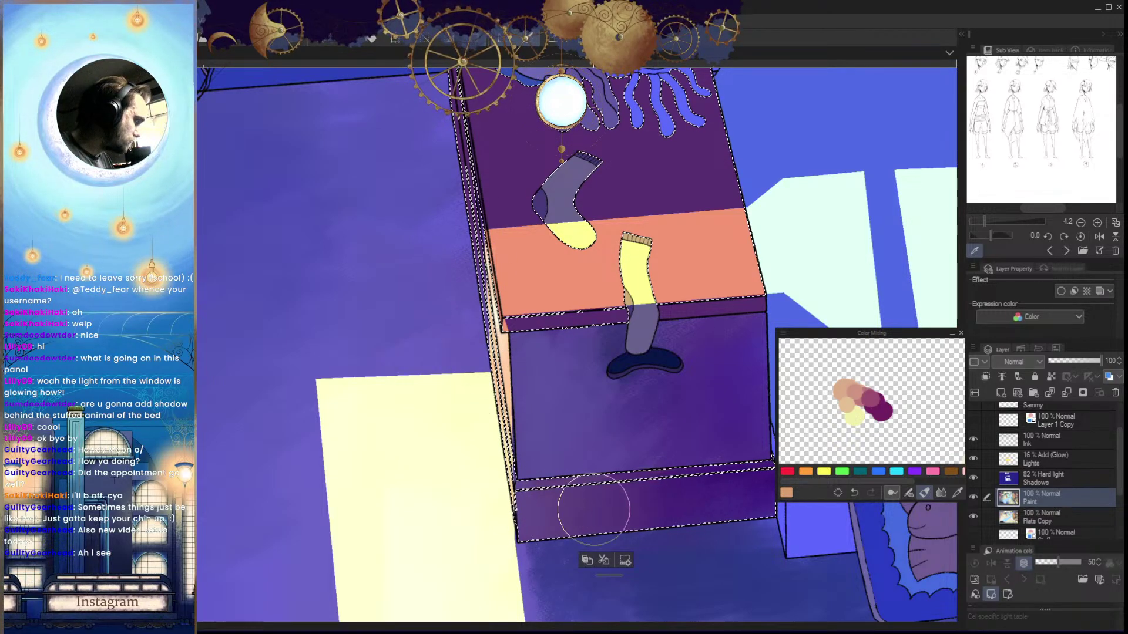
pyautogui.scroll(-6, 587, 529)
pyautogui.moveTo(671, 530); pyautogui.dragTo(725, 522)
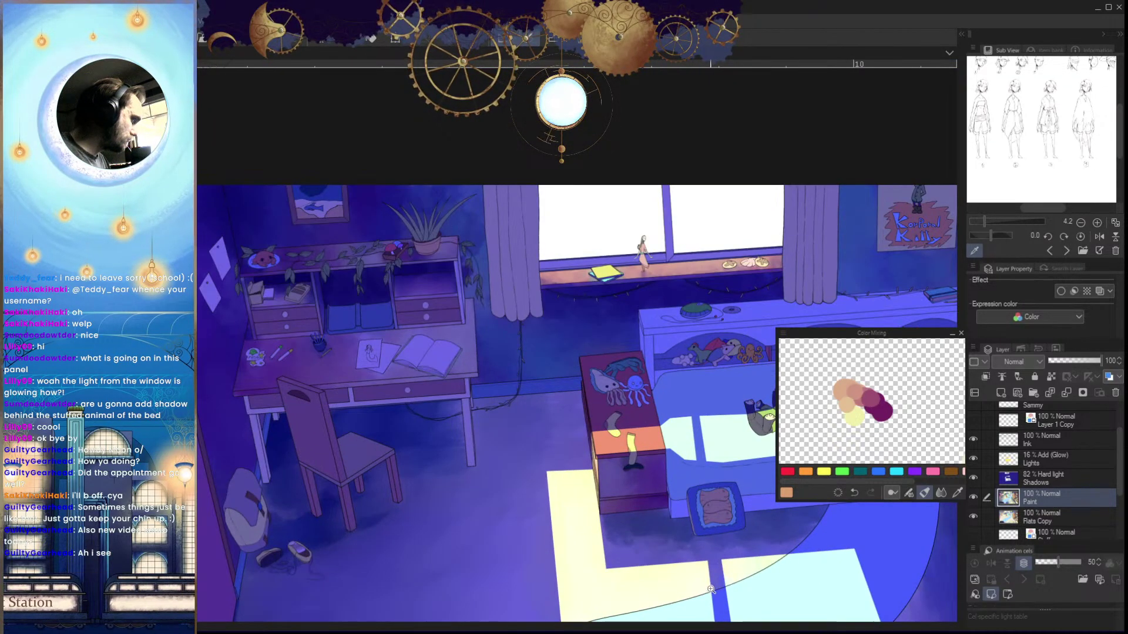
pyautogui.press('h')
pyautogui.press('h')
pyautogui.moveTo(684, 566)
pyautogui.mouseDown()
pyautogui.moveTo(705, 537)
pyautogui.moveTo(682, 567)
pyautogui.mouseUp()
# Brush warm orange and yellow light over the lit band on the chest's top around the socks, and check the room
pyautogui.moveTo(682, 464); pyautogui.dragTo(692, 446)
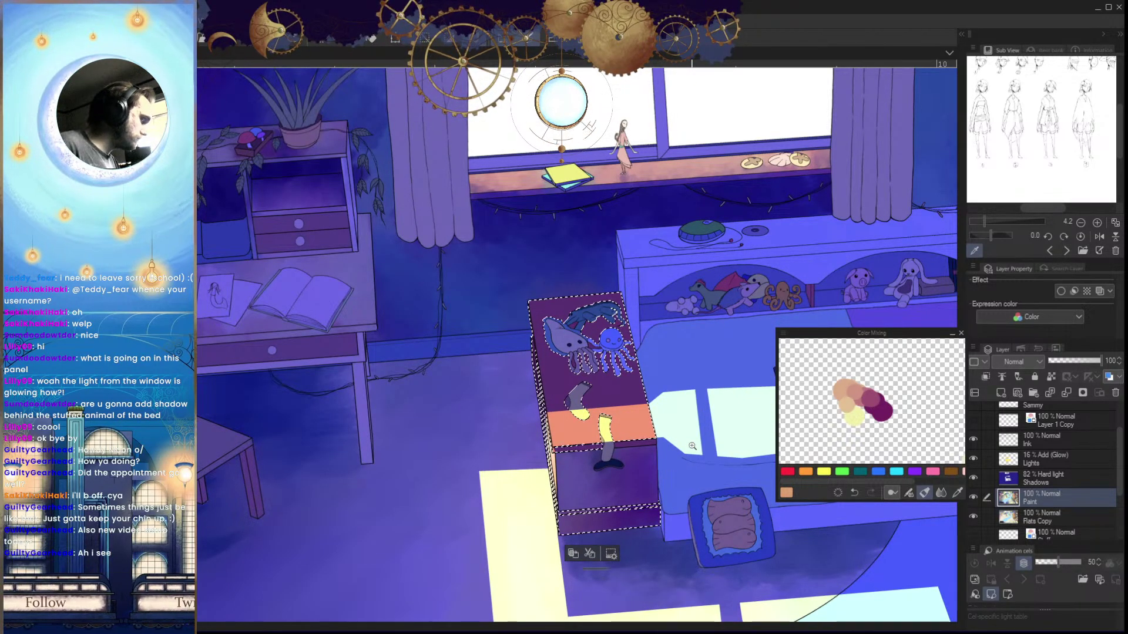
pyautogui.click(693, 447)
pyautogui.moveTo(687, 478); pyautogui.dragTo(703, 467)
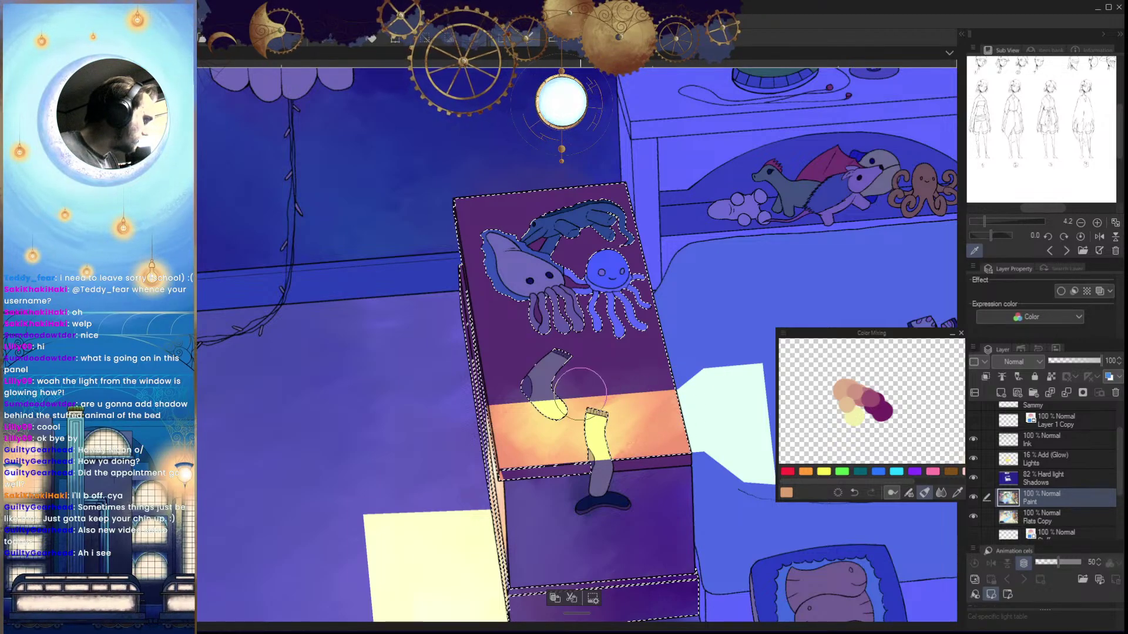
pyautogui.scroll(-5, 690, 437)
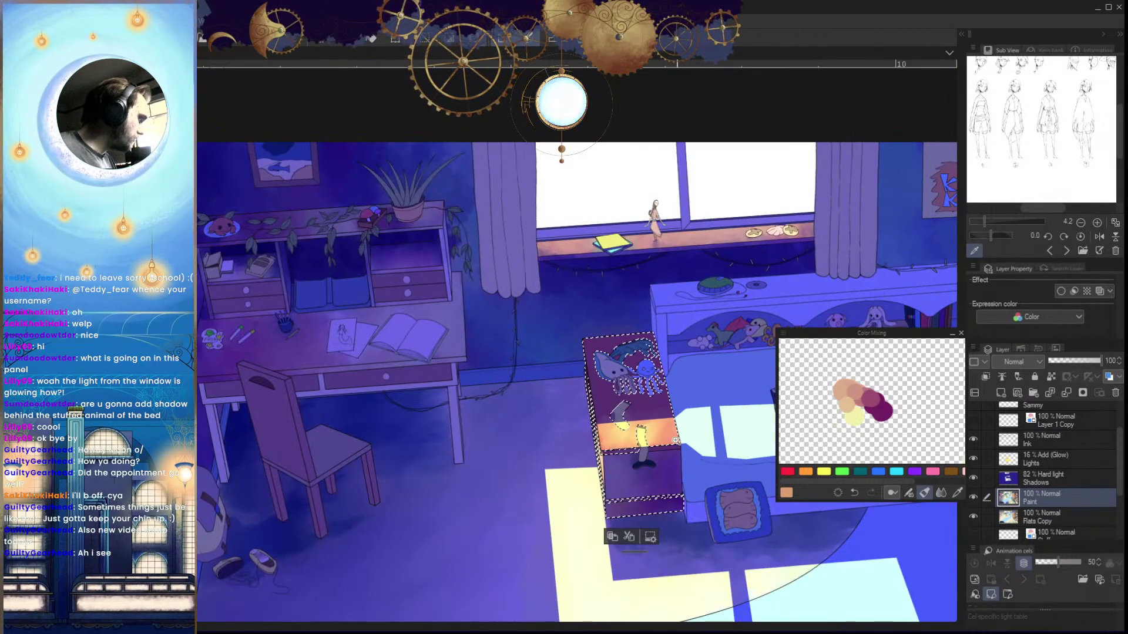
# Sample the dark purple and shade the unlit part of the chest's top around the plush toys
pyautogui.scroll(5, 667, 432)
pyautogui.keyDown('alt'); pyautogui.click(883, 414); pyautogui.keyUp('alt')
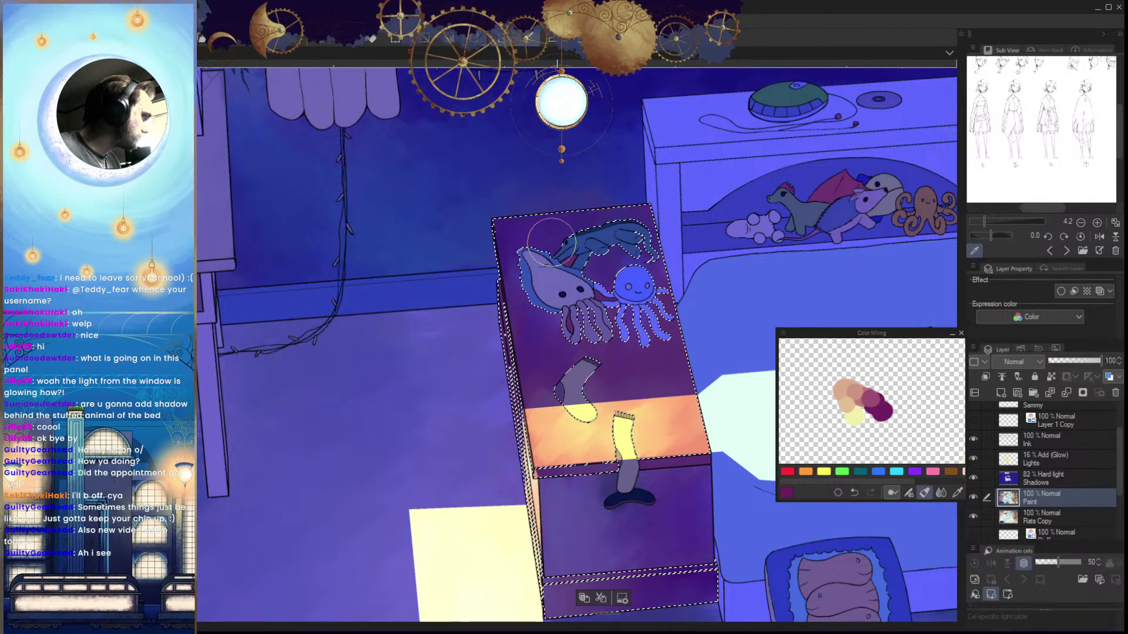
pyautogui.scroll(4, 582, 244)
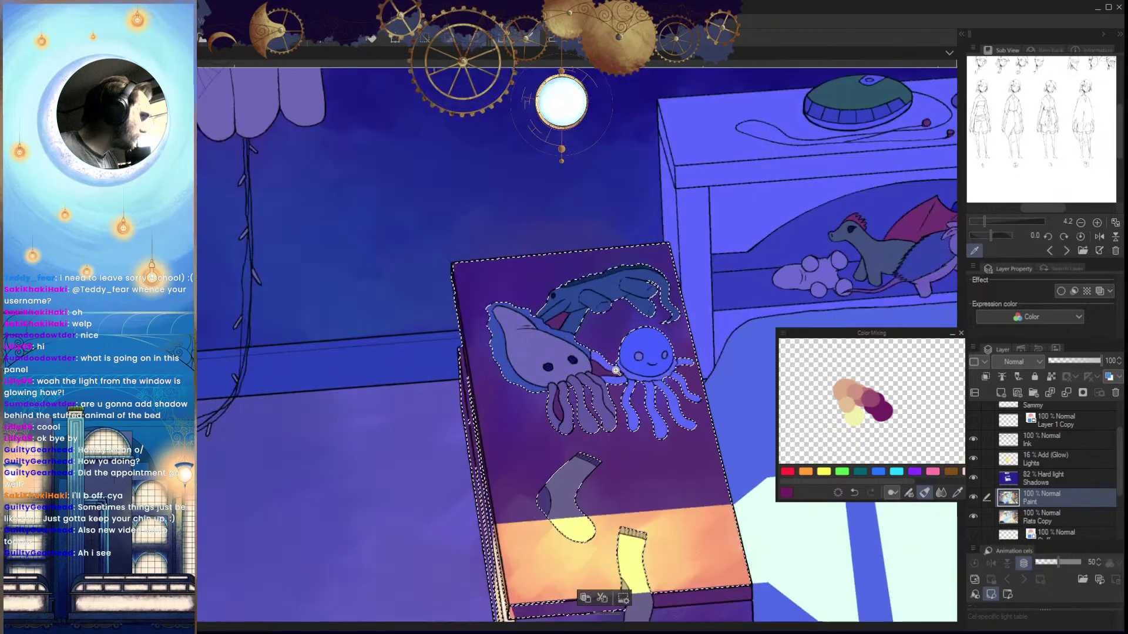
# Add the gaps between the plush toys' tentacles to the selection from the Flats Copy layer, and return to the Paint layer
pyautogui.click(1037, 520)
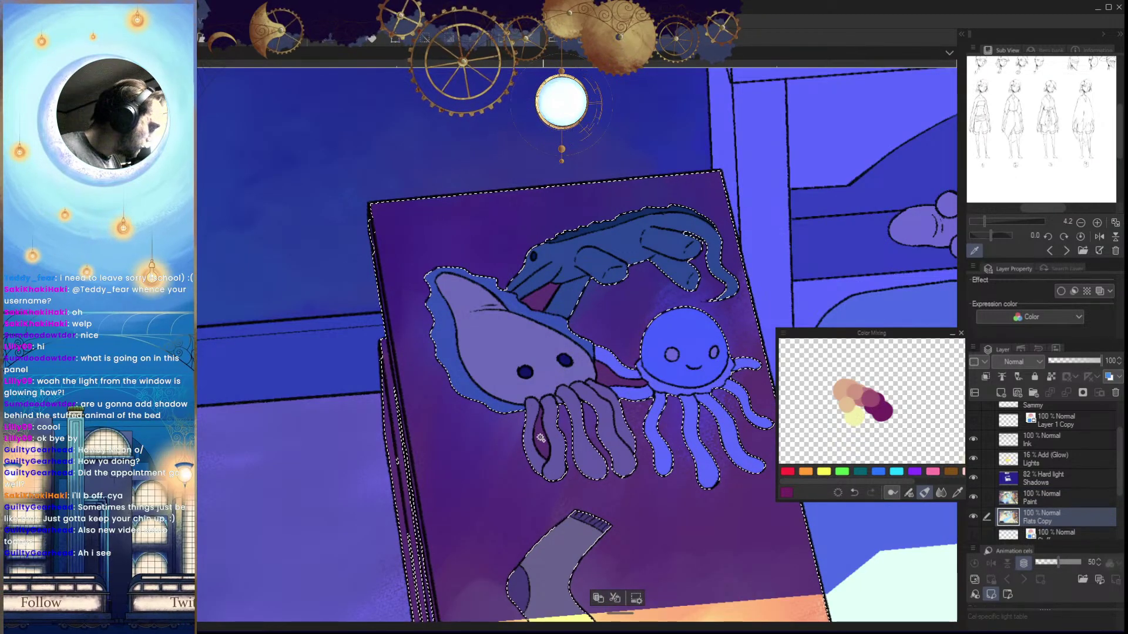
pyautogui.scroll(-4, 667, 376)
pyautogui.moveTo(655, 370); pyautogui.dragTo(609, 374)
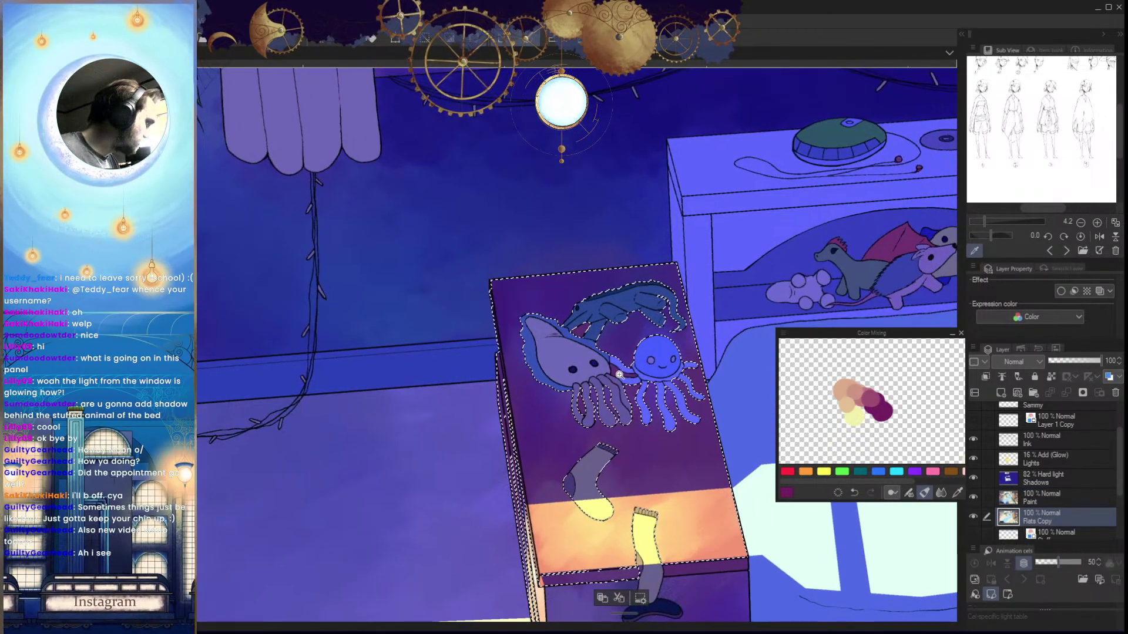
pyautogui.scroll(6, 608, 370)
pyautogui.scroll(-5, 661, 426)
pyautogui.moveTo(636, 484); pyautogui.dragTo(570, 456)
pyautogui.click(1034, 496)
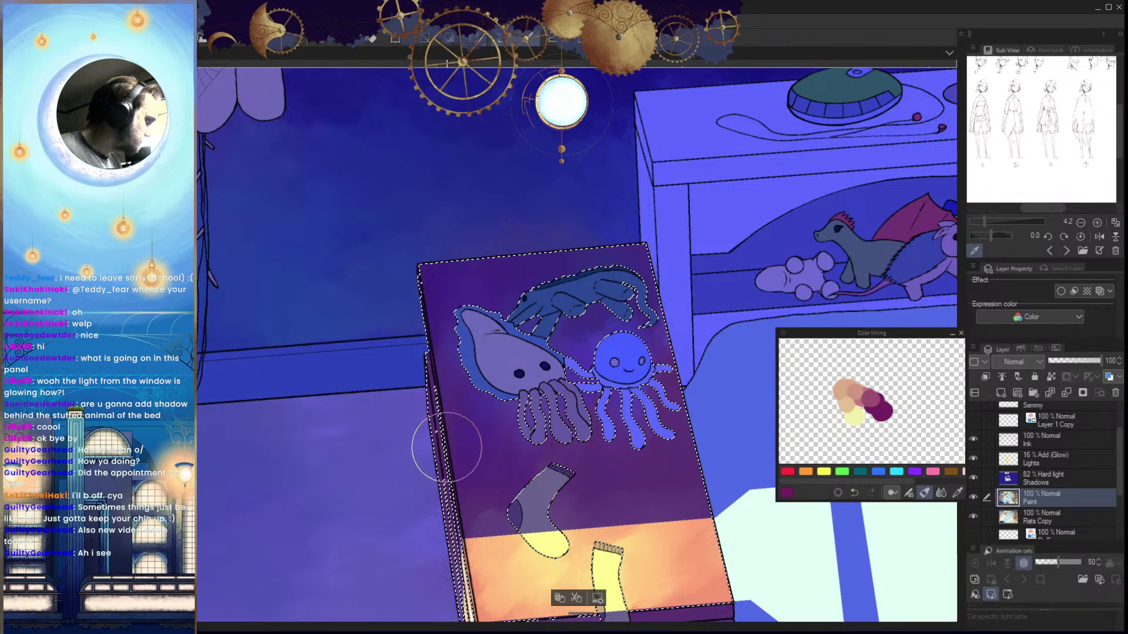
# Clear the chest selection and check the whole room's lighting in mirrored and normal views
pyautogui.scroll(-4, 605, 393)
pyautogui.hotkey('ctrl', 'd')
pyautogui.scroll(-2, 630, 511)
pyautogui.press('h')
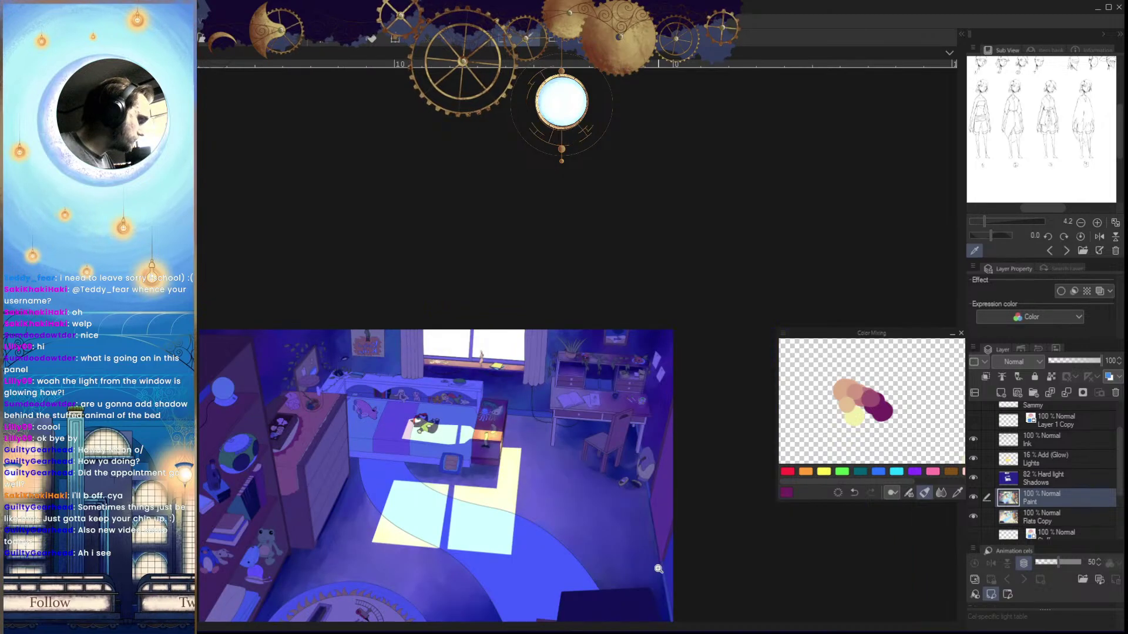
pyautogui.press('h')
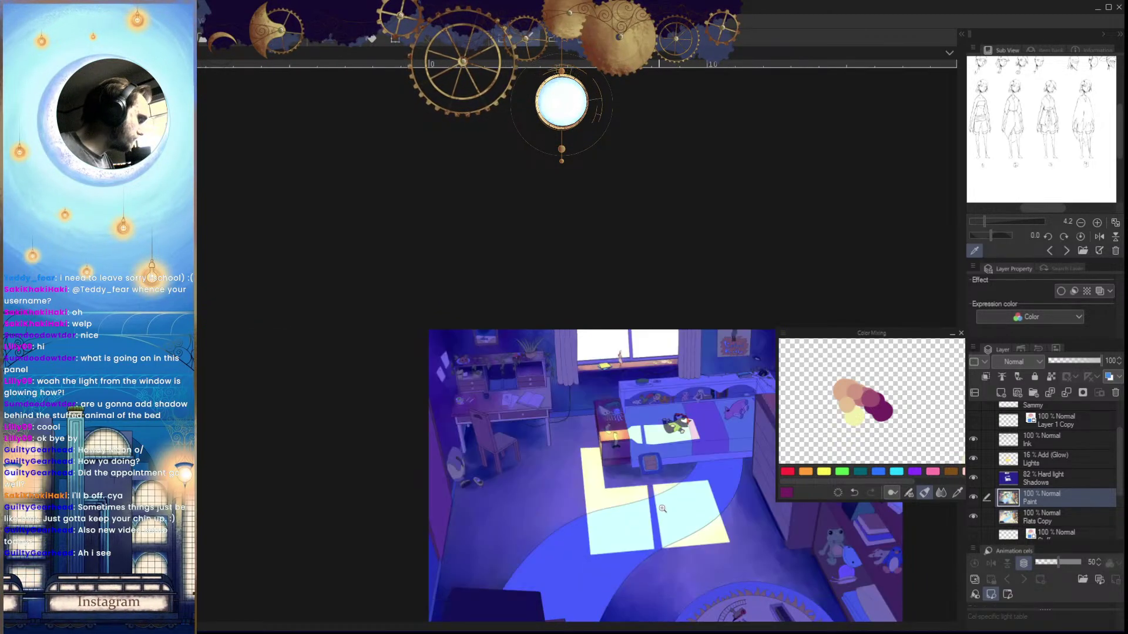
pyautogui.moveTo(437, 418); pyautogui.dragTo(426, 419)
pyautogui.moveTo(593, 470); pyautogui.dragTo(617, 480)
pyautogui.moveTo(538, 528); pyautogui.dragTo(569, 482)
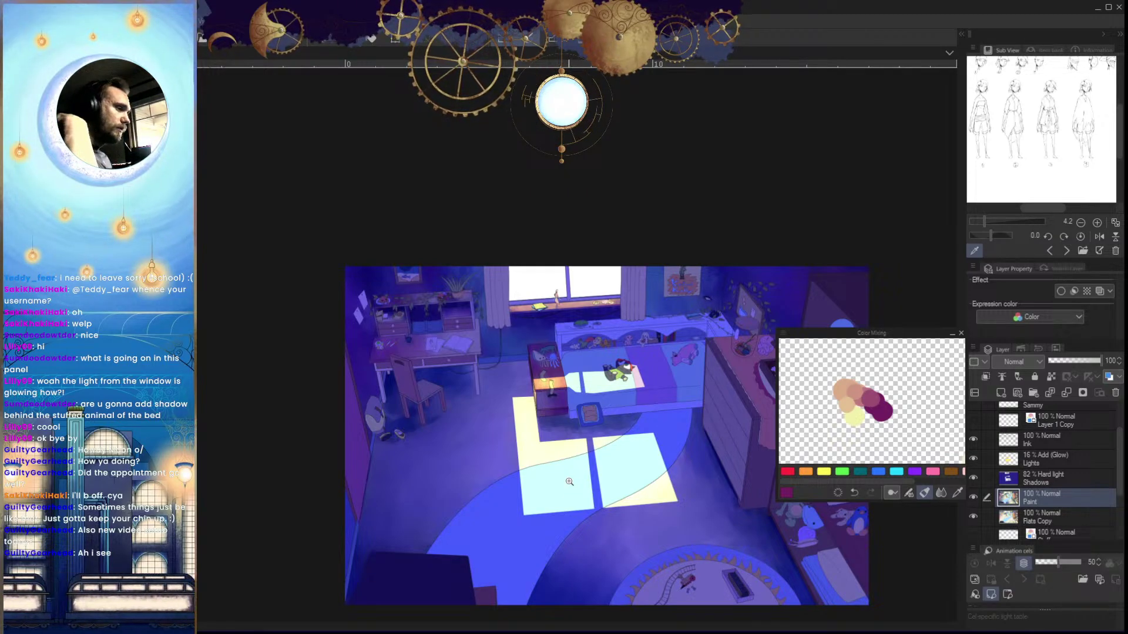
pyautogui.moveTo(662, 480); pyautogui.dragTo(609, 495)
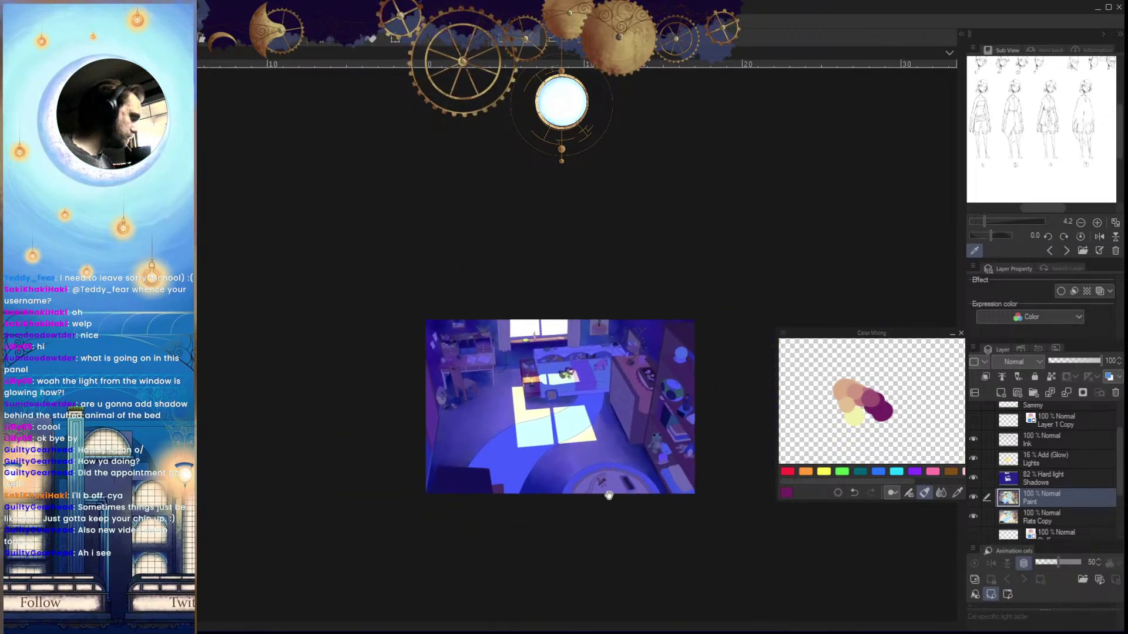
pyautogui.moveTo(592, 437); pyautogui.dragTo(669, 518)
pyautogui.moveTo(693, 596); pyautogui.dragTo(681, 547)
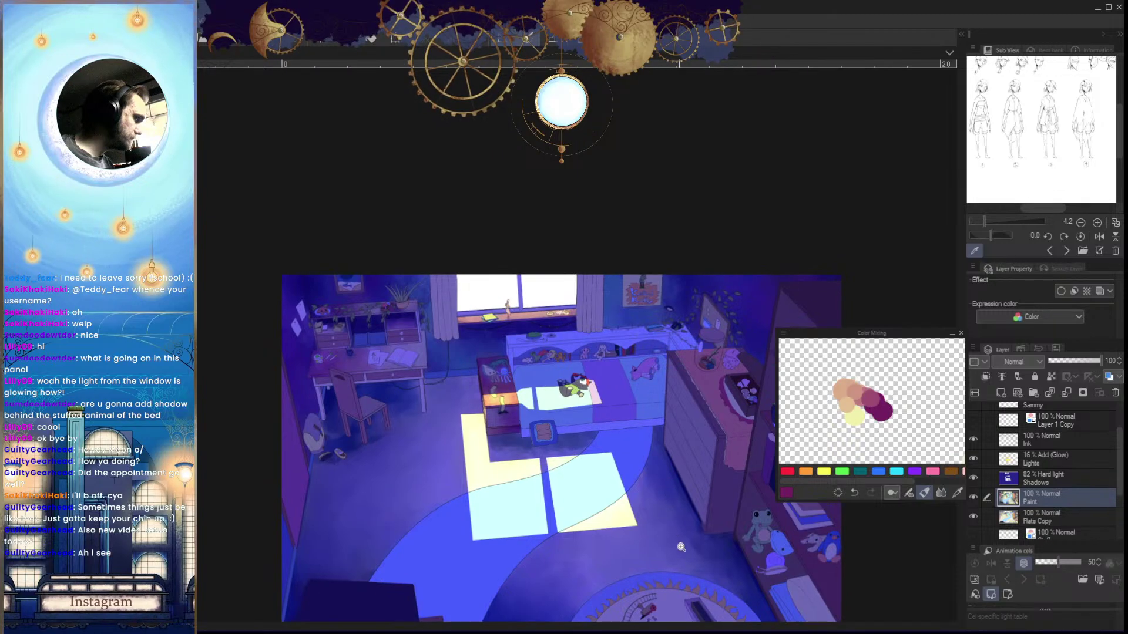
# Select the window's left curtain from the Flats Copy layer and return to the Paint layer
pyautogui.moveTo(585, 420); pyautogui.dragTo(603, 522)
pyautogui.moveTo(469, 408); pyautogui.dragTo(603, 610)
pyautogui.click(1063, 517)
pyautogui.click(1027, 499)
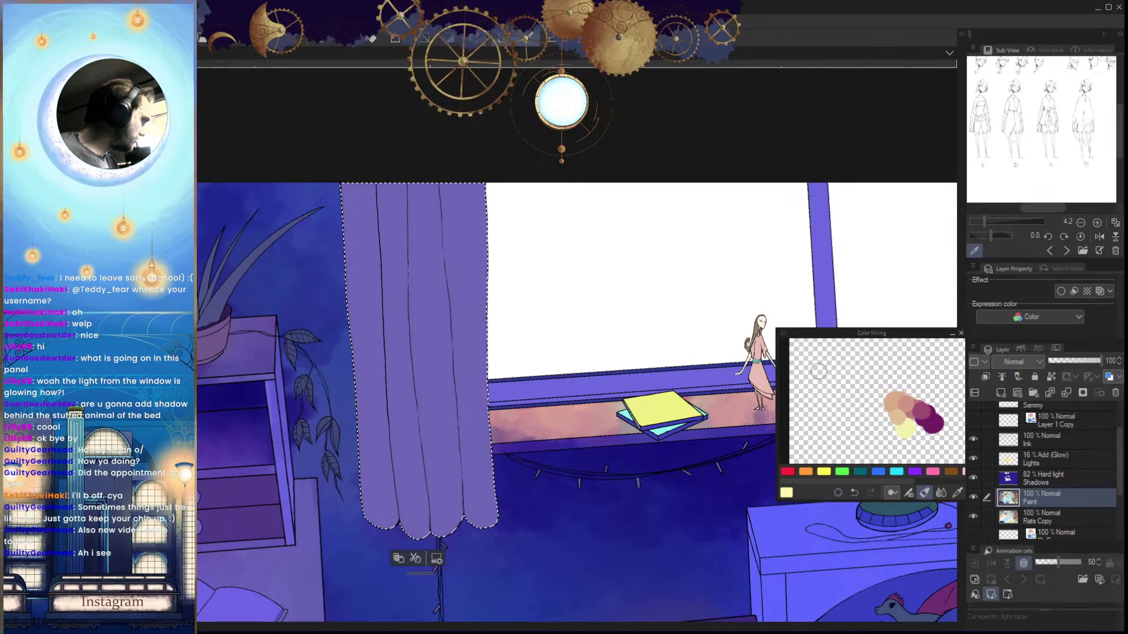
# Mix a pale yellow with cream and add a dark teal dab in the Color Mixing palette
pyautogui.moveTo(881, 438)
pyautogui.mouseDown()
pyautogui.moveTo(869, 420)
pyautogui.moveTo(897, 423)
pyautogui.mouseUp()
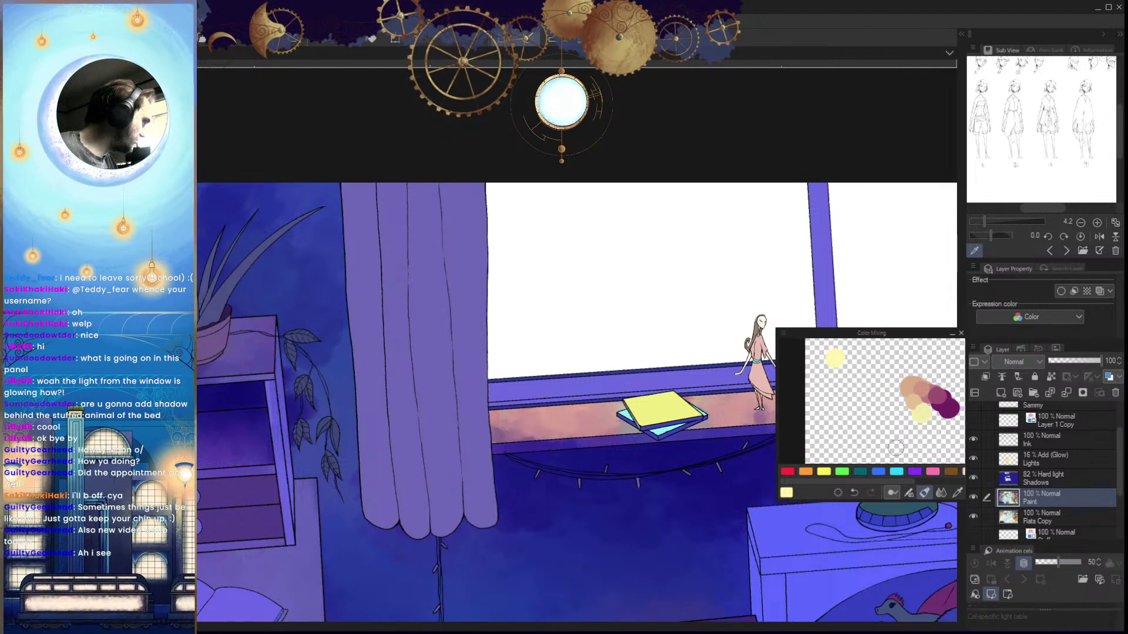
pyautogui.click(854, 492)
pyautogui.moveTo(857, 378); pyautogui.dragTo(848, 408)
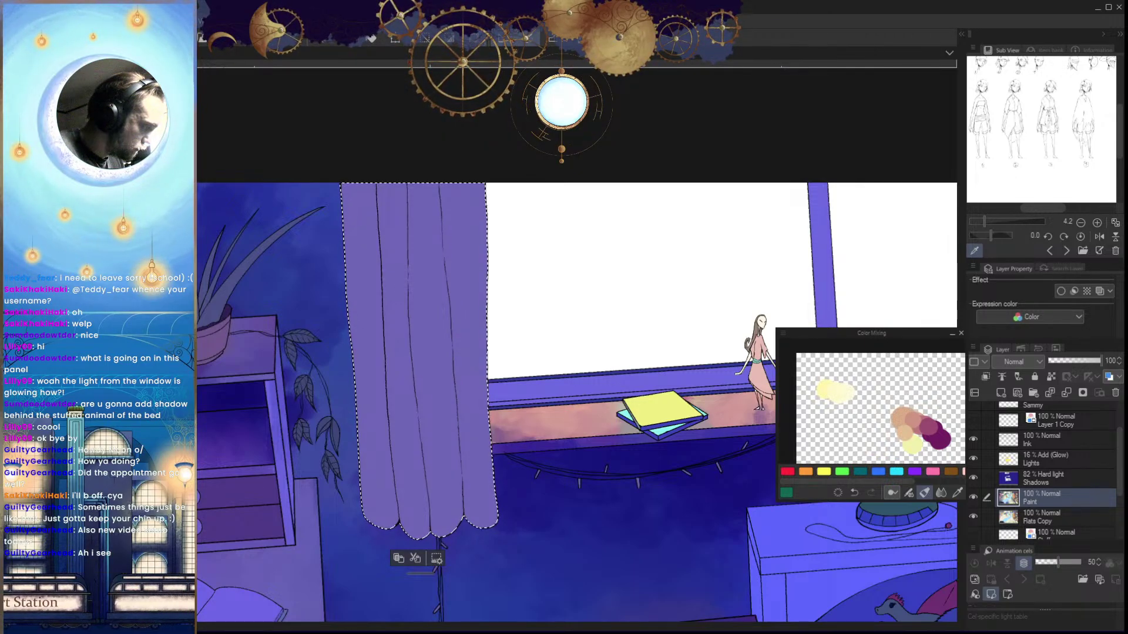
pyautogui.click(817, 371)
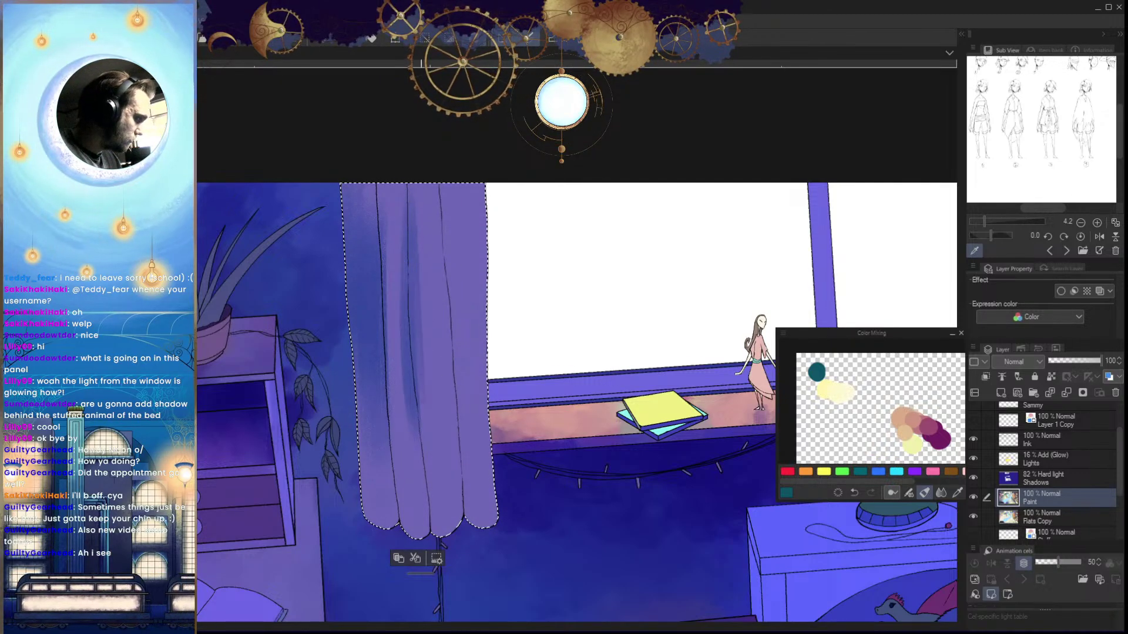
# Brush dark teal shadows down the left curtain's middle fold lines
pyautogui.moveTo(423, 463); pyautogui.dragTo(427, 510)
pyautogui.moveTo(442, 200); pyautogui.dragTo(452, 320)
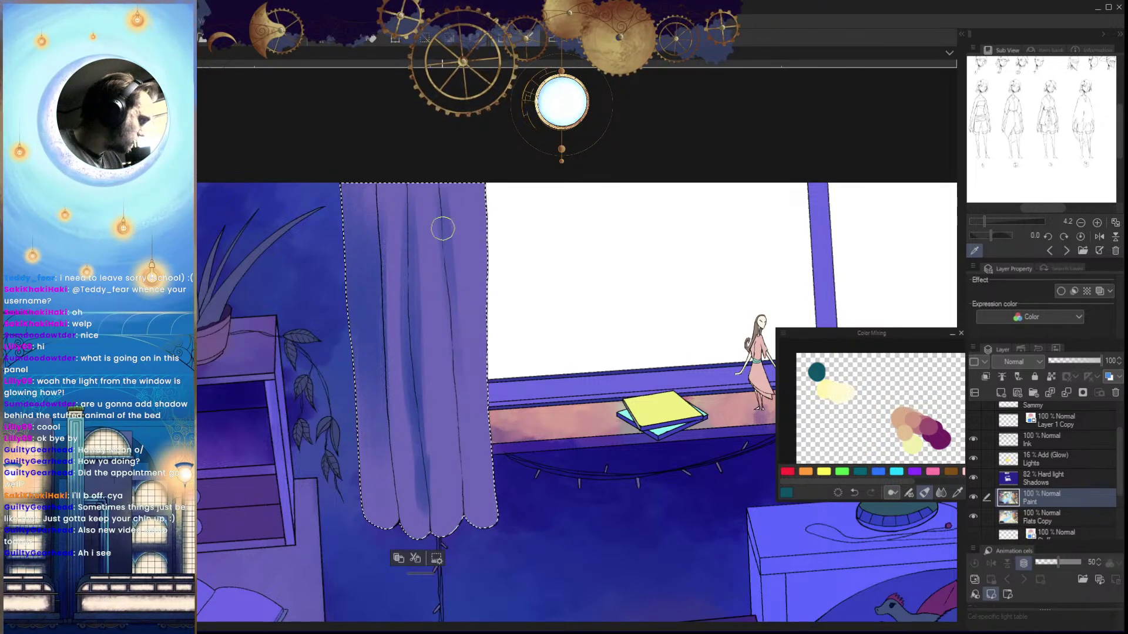
pyautogui.moveTo(441, 217); pyautogui.dragTo(453, 441)
pyautogui.moveTo(438, 271); pyautogui.dragTo(450, 341)
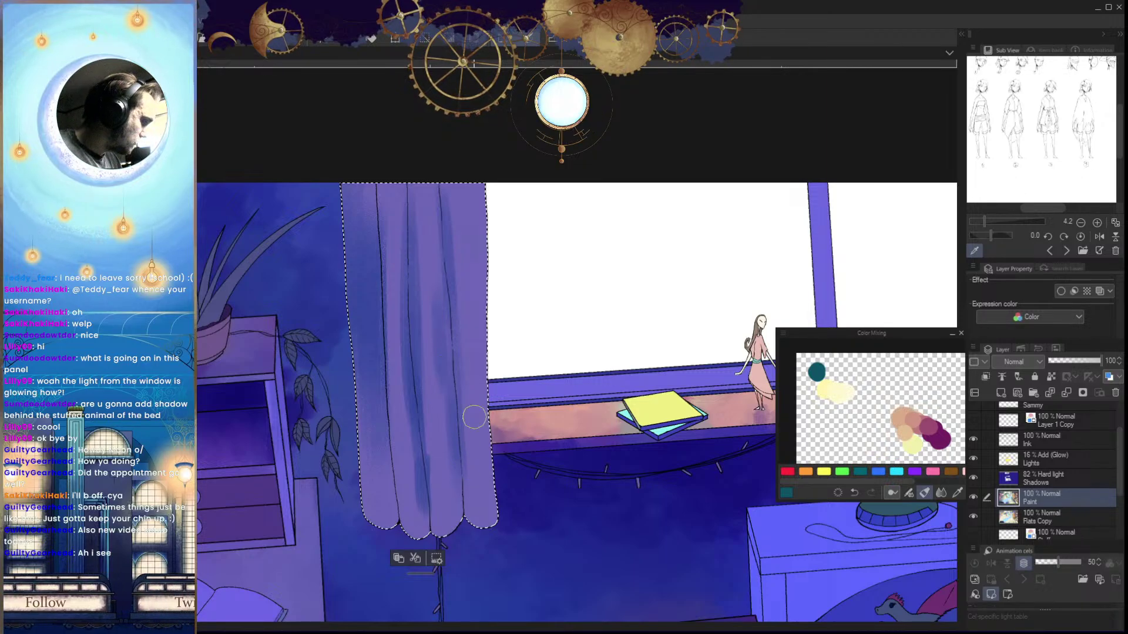
# Sample the pale cream and brush light over the curtain's window-side edge and down its middle fold
pyautogui.keyDown('alt'); pyautogui.click(826, 389); pyautogui.keyUp('alt')
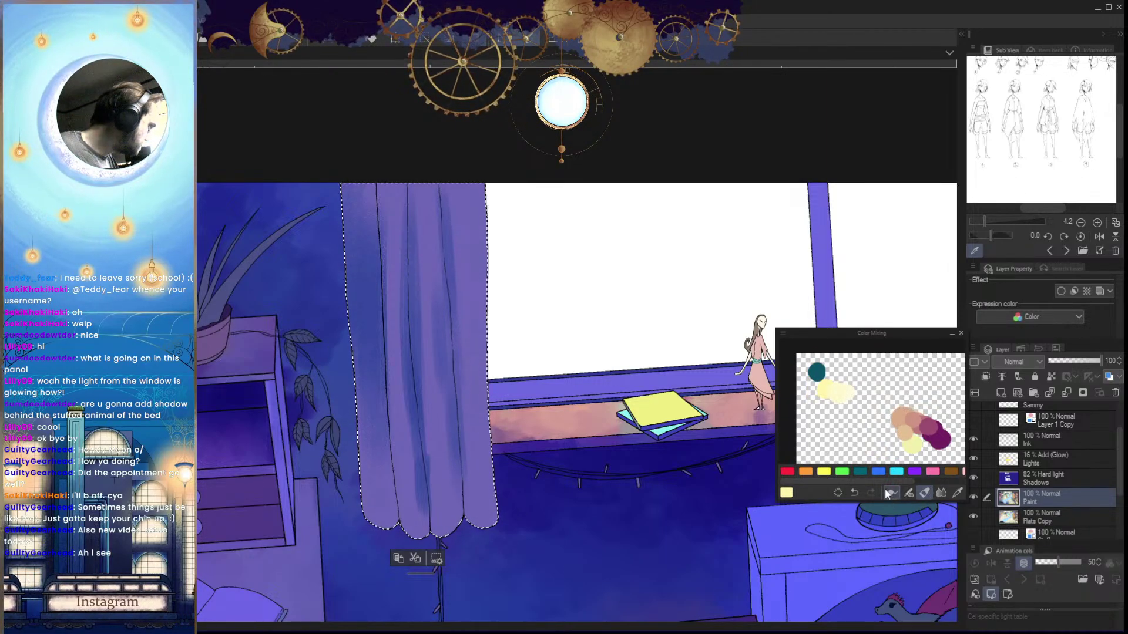
pyautogui.keyDown('alt'); pyautogui.click(846, 394); pyautogui.keyUp('alt')
pyautogui.keyDown('alt'); pyautogui.click(849, 396); pyautogui.keyUp('alt')
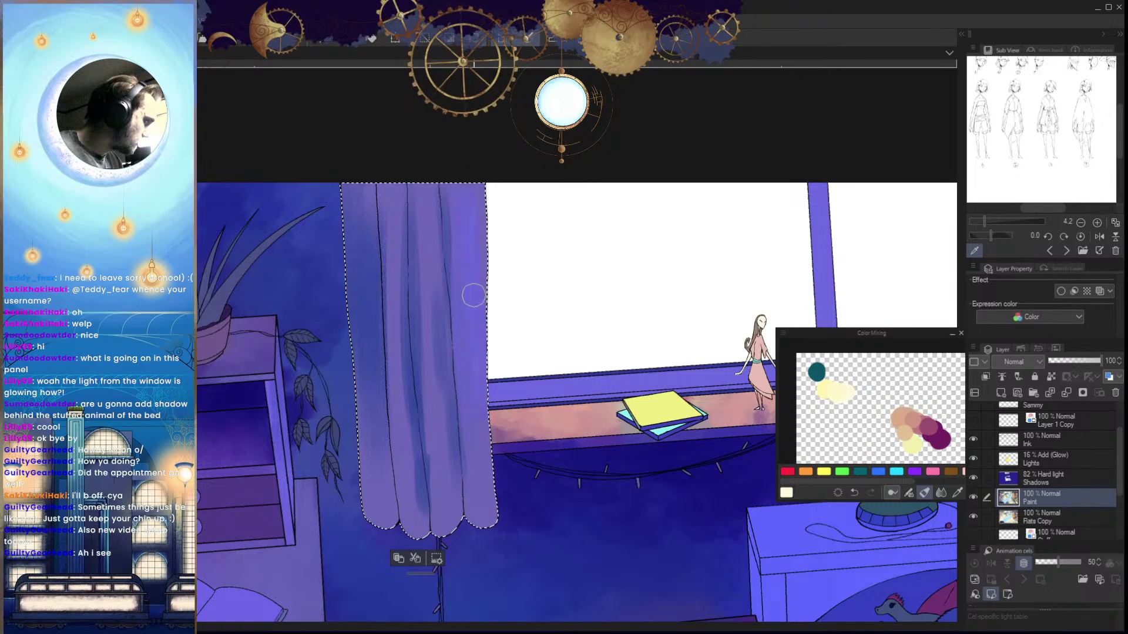
pyautogui.moveTo(474, 296)
pyautogui.mouseDown()
pyautogui.moveTo(466, 214)
pyautogui.moveTo(469, 269)
pyautogui.mouseUp()
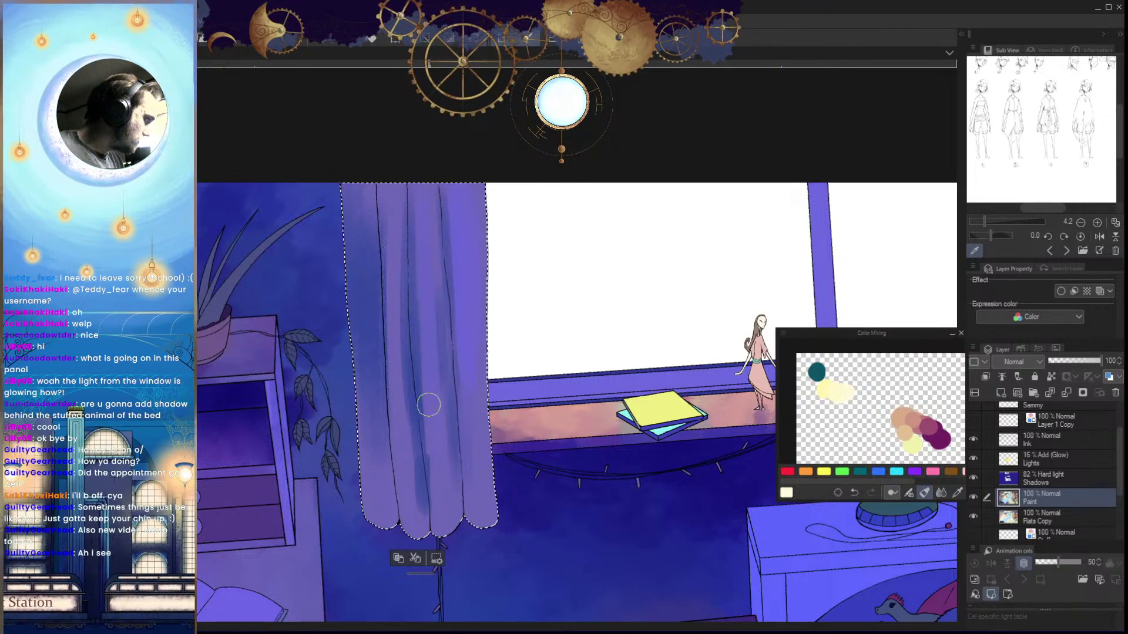
pyautogui.moveTo(422, 180); pyautogui.dragTo(423, 285)
# Deepen the teal shadows along the creases on both sides of the curtain's middle fold
pyautogui.press('x')
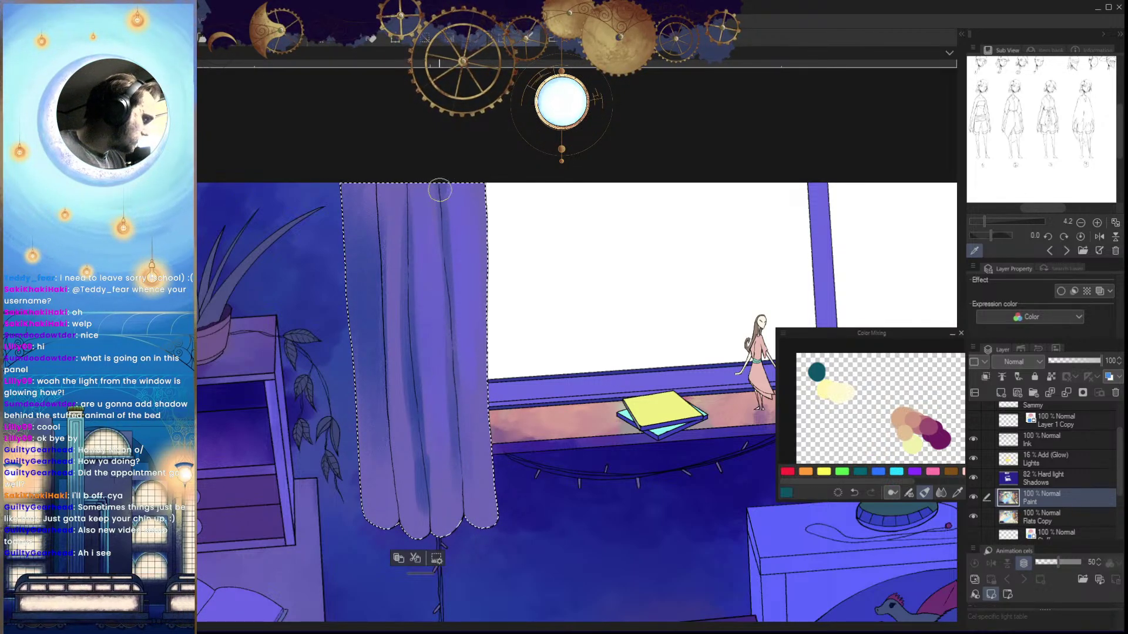
pyautogui.moveTo(438, 190); pyautogui.dragTo(442, 329)
pyautogui.moveTo(440, 232); pyautogui.dragTo(470, 534)
pyautogui.moveTo(433, 235); pyautogui.dragTo(443, 395)
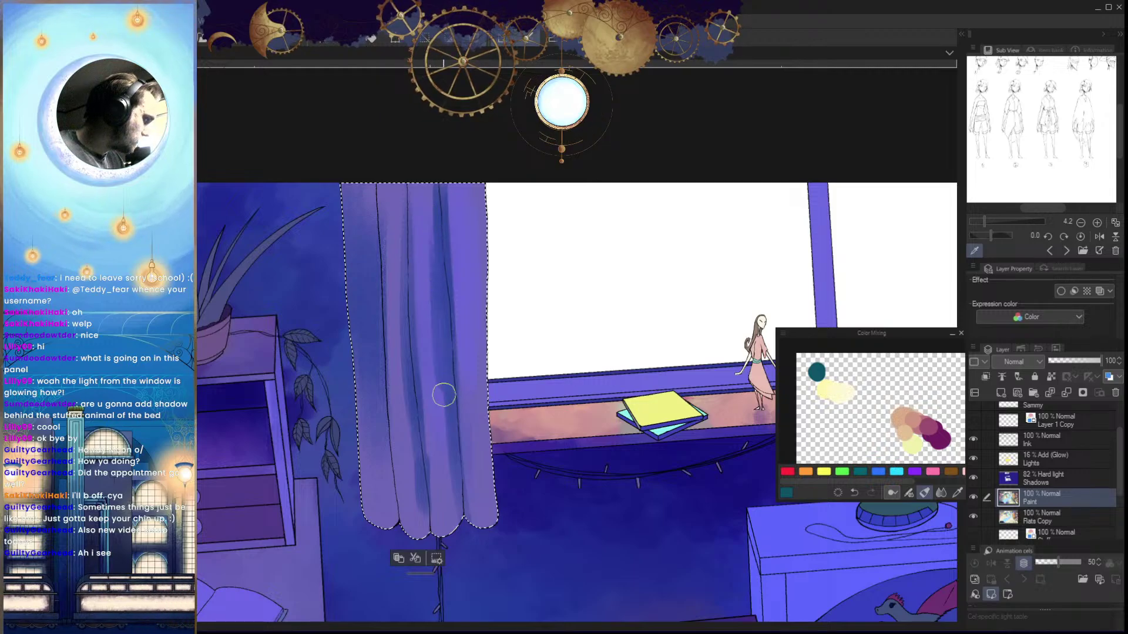
pyautogui.press('x')
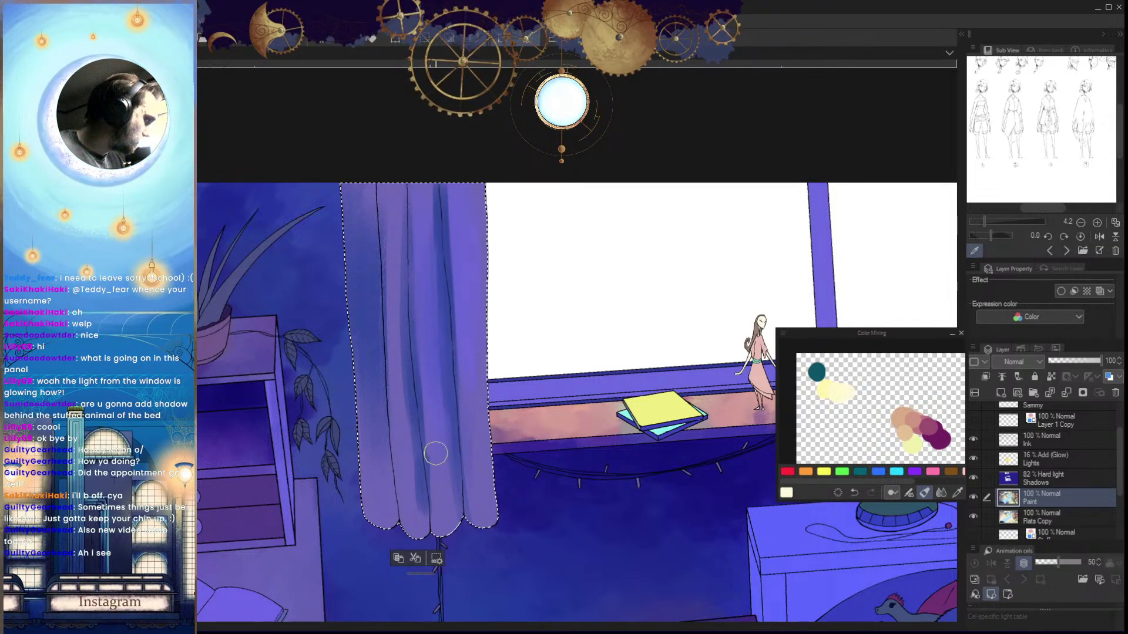
pyautogui.press('x')
pyautogui.moveTo(409, 194); pyautogui.dragTo(410, 388)
# Model the curtain's middle folds with cream light on the ridges and a teal shadow along the crease between them
pyautogui.press('x')
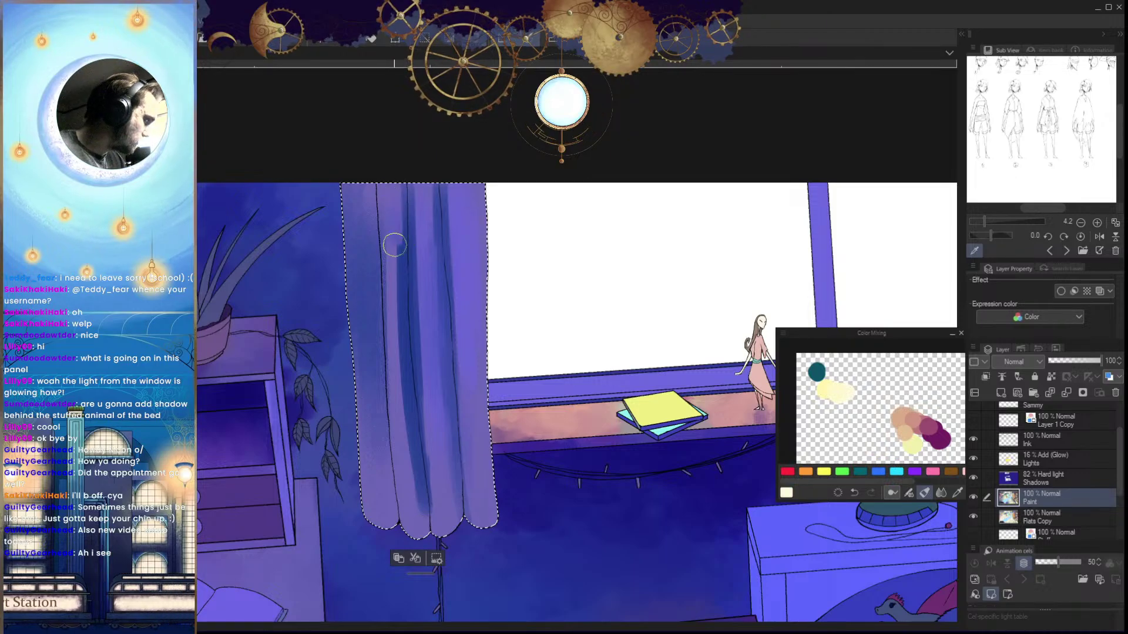
pyautogui.moveTo(390, 241)
pyautogui.mouseDown()
pyautogui.moveTo(406, 384)
pyautogui.moveTo(404, 251)
pyautogui.moveTo(394, 380)
pyautogui.moveTo(404, 336)
pyautogui.moveTo(413, 519)
pyautogui.mouseUp()
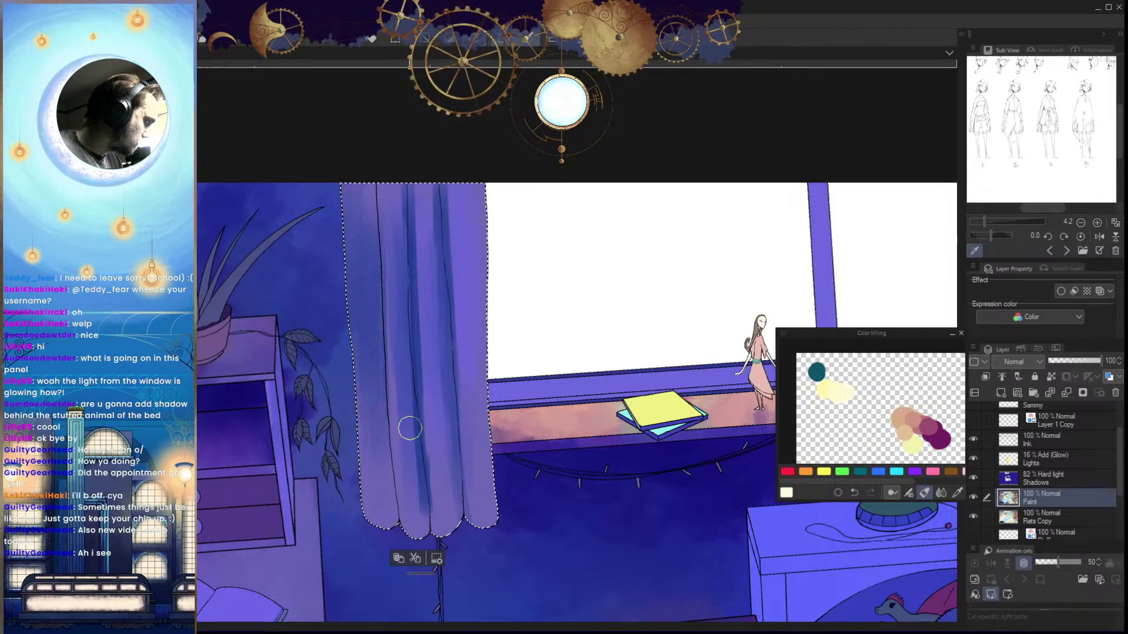
pyautogui.press('x')
pyautogui.moveTo(410, 244)
pyautogui.mouseDown()
pyautogui.moveTo(418, 386)
pyautogui.moveTo(400, 240)
pyautogui.moveTo(409, 368)
pyautogui.mouseUp()
pyautogui.press('x')
pyautogui.moveTo(415, 190); pyautogui.dragTo(442, 490)
pyautogui.moveTo(419, 255); pyautogui.dragTo(434, 492)
# Check the curtain against the whole room and brush cream light down its outer fold on the plant side
pyautogui.hotkey('ctrl', 'space')
pyautogui.moveTo(477, 405); pyautogui.dragTo(376, 406)
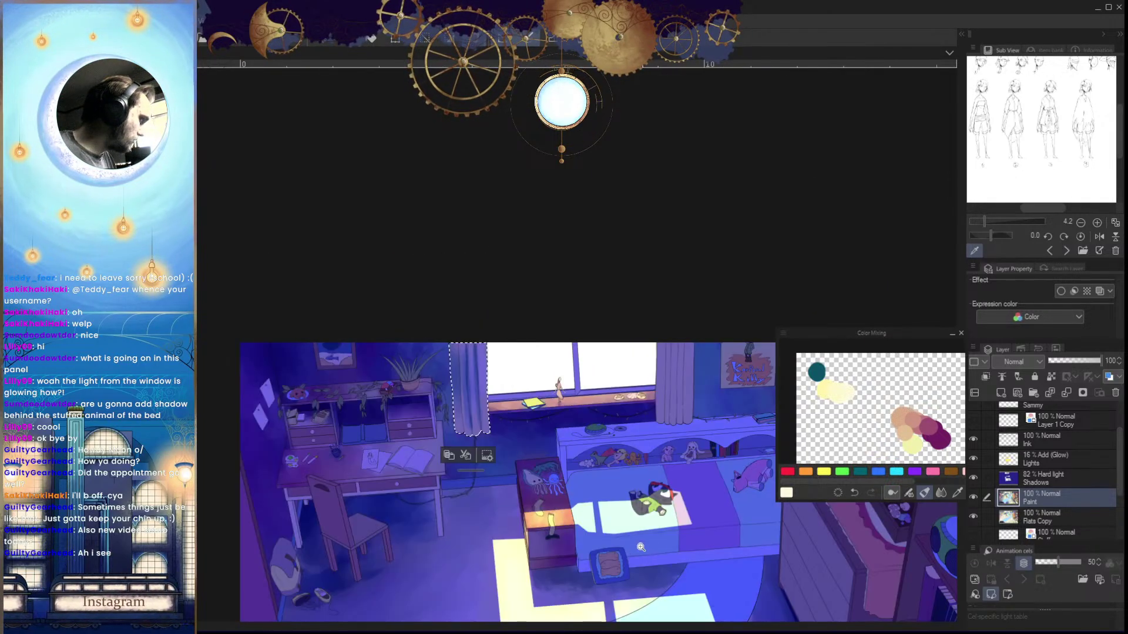
pyautogui.scroll(4, 464, 379)
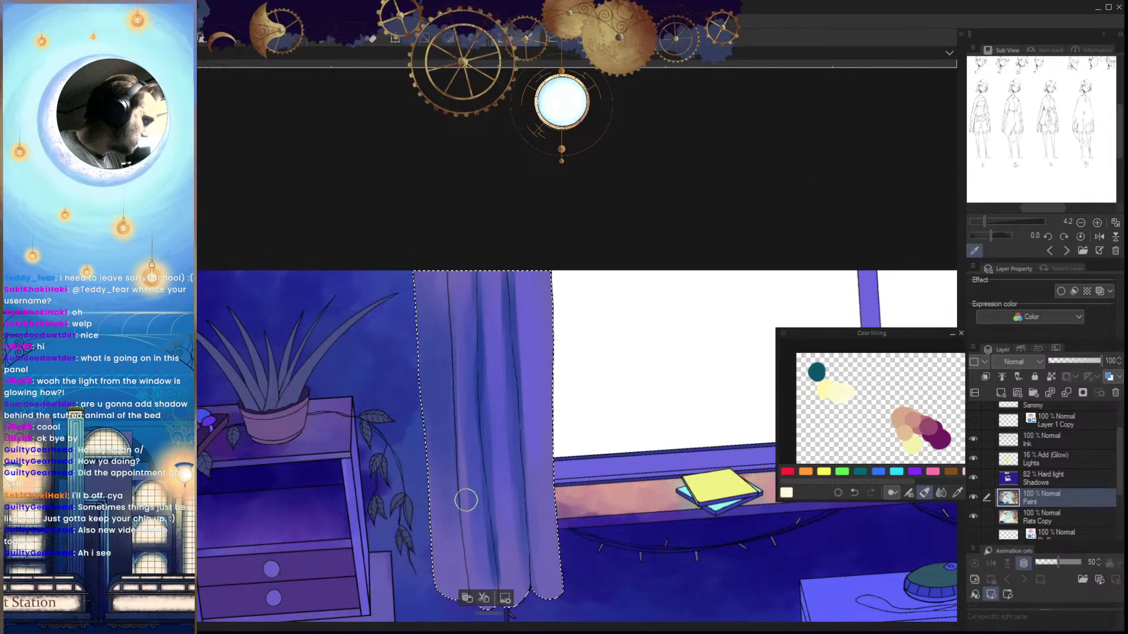
pyautogui.moveTo(464, 456); pyautogui.dragTo(457, 398)
pyautogui.moveTo(435, 234)
pyautogui.mouseDown()
pyautogui.moveTo(417, 300)
pyautogui.moveTo(432, 396)
pyautogui.mouseUp()
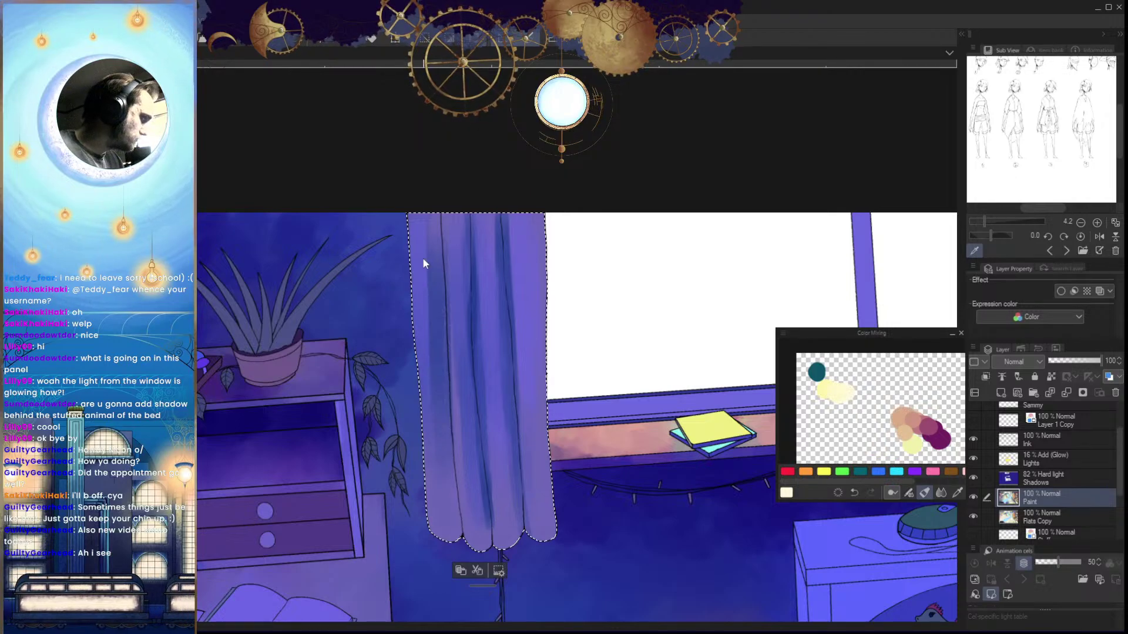
# Shade the curtain's outer fold on the plant side with long dark teal strokes from top to hem
pyautogui.press('x')
pyautogui.moveTo(418, 293); pyautogui.dragTo(421, 444)
pyautogui.moveTo(415, 214); pyautogui.dragTo(423, 441)
pyautogui.moveTo(431, 234); pyautogui.dragTo(434, 439)
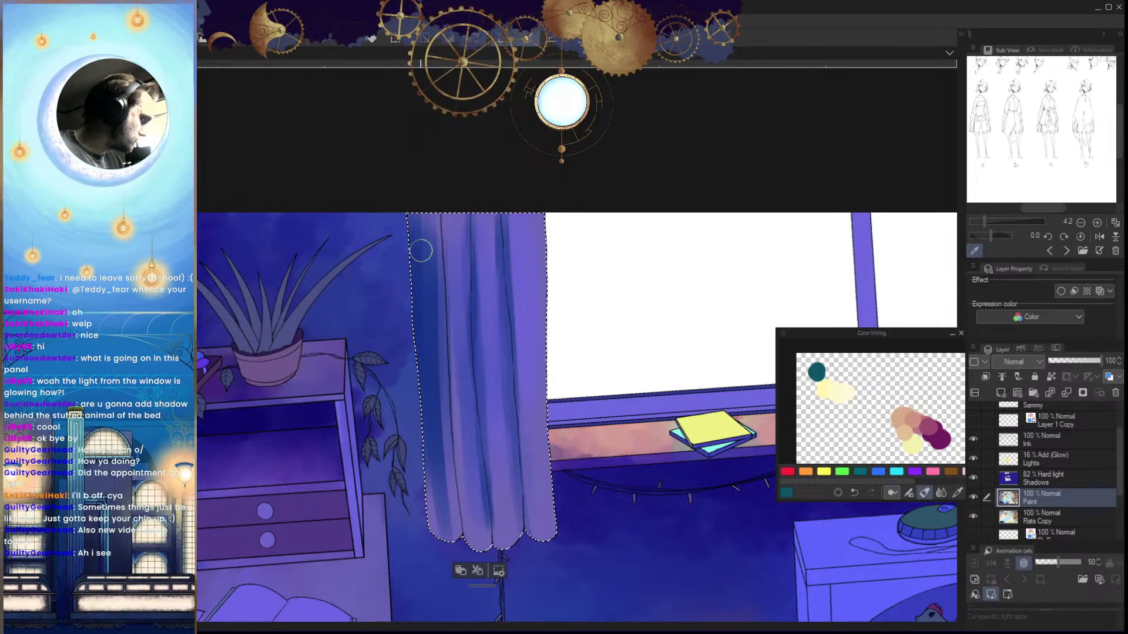
pyautogui.moveTo(421, 251); pyautogui.dragTo(435, 542)
pyautogui.moveTo(430, 238); pyautogui.dragTo(444, 517)
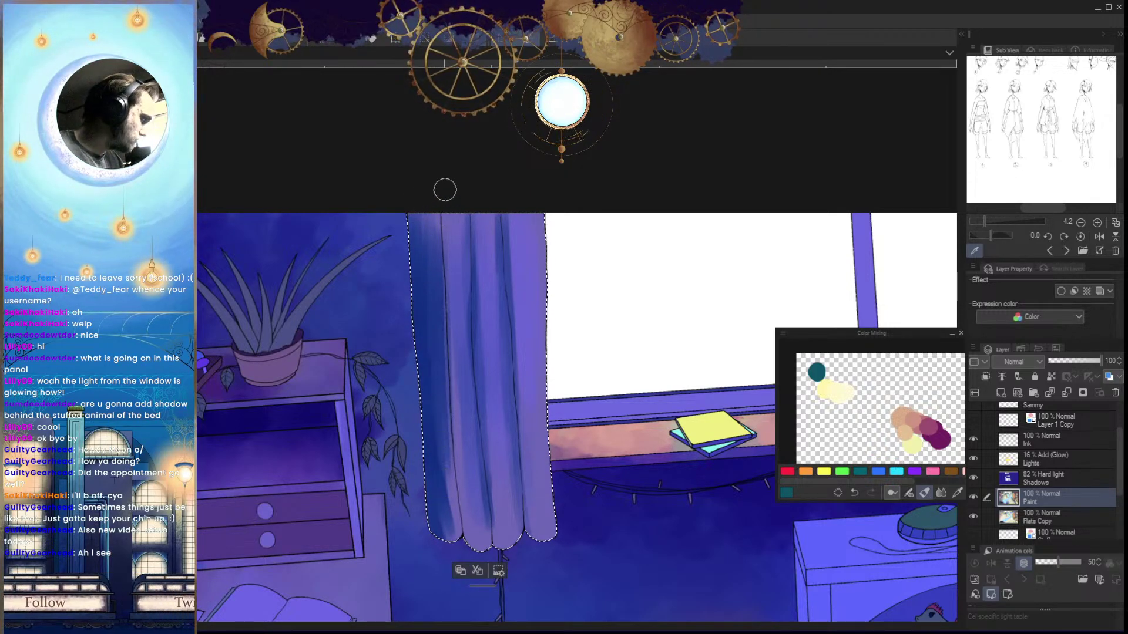
pyautogui.moveTo(446, 217)
pyautogui.mouseDown()
pyautogui.moveTo(453, 528)
pyautogui.moveTo(449, 488)
pyautogui.moveTo(428, 456)
pyautogui.moveTo(441, 512)
pyautogui.mouseUp()
# Undo the last brush strokes on the curtain's plant-side folds and return to the teal colour
pyautogui.press('x')
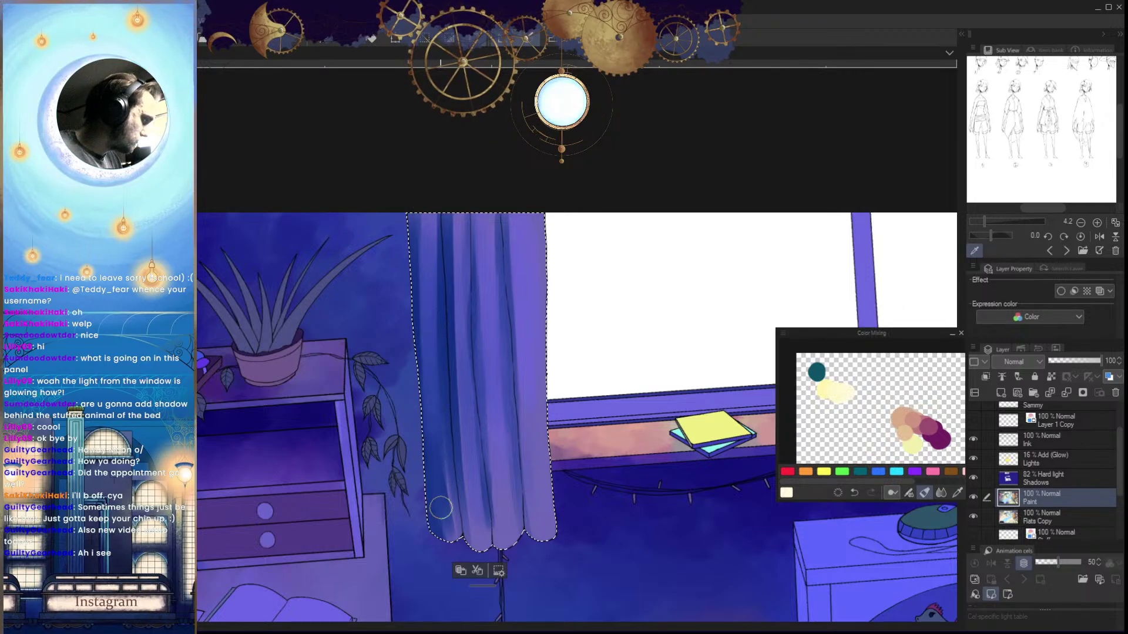
pyautogui.hotkey('ctrl', 'z')
pyautogui.hotkey('ctrl', 'z')
pyautogui.hotkey('ctrl', 'z')
pyautogui.press('x')
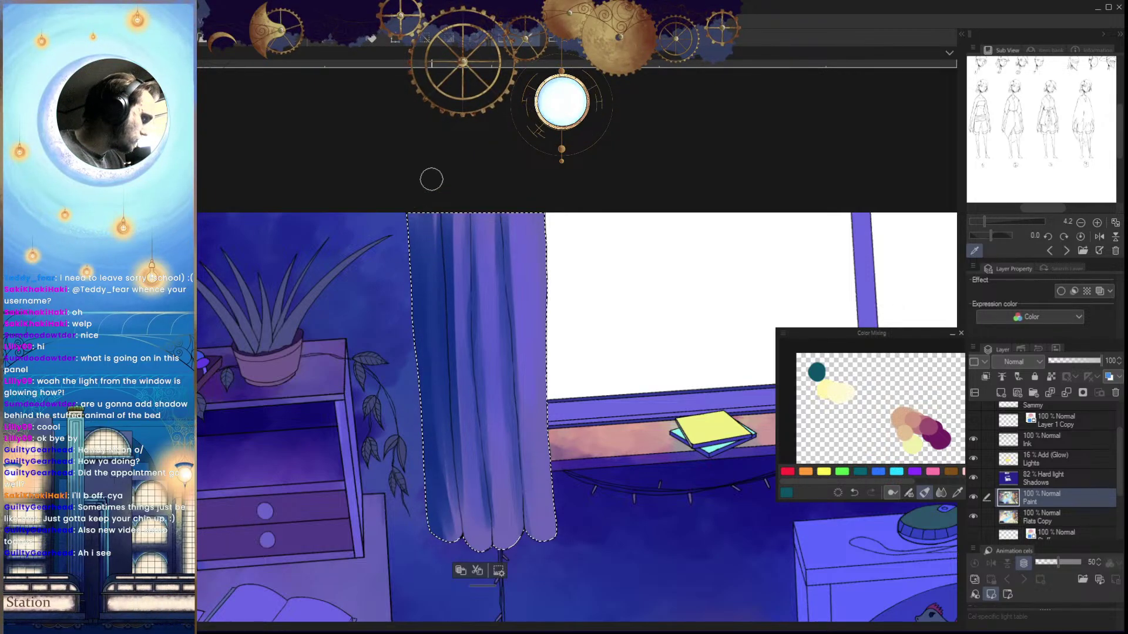
# Rework the curtain's plant-side folds down to the hem, alternating cream light and dark teal shadow
pyautogui.press('x')
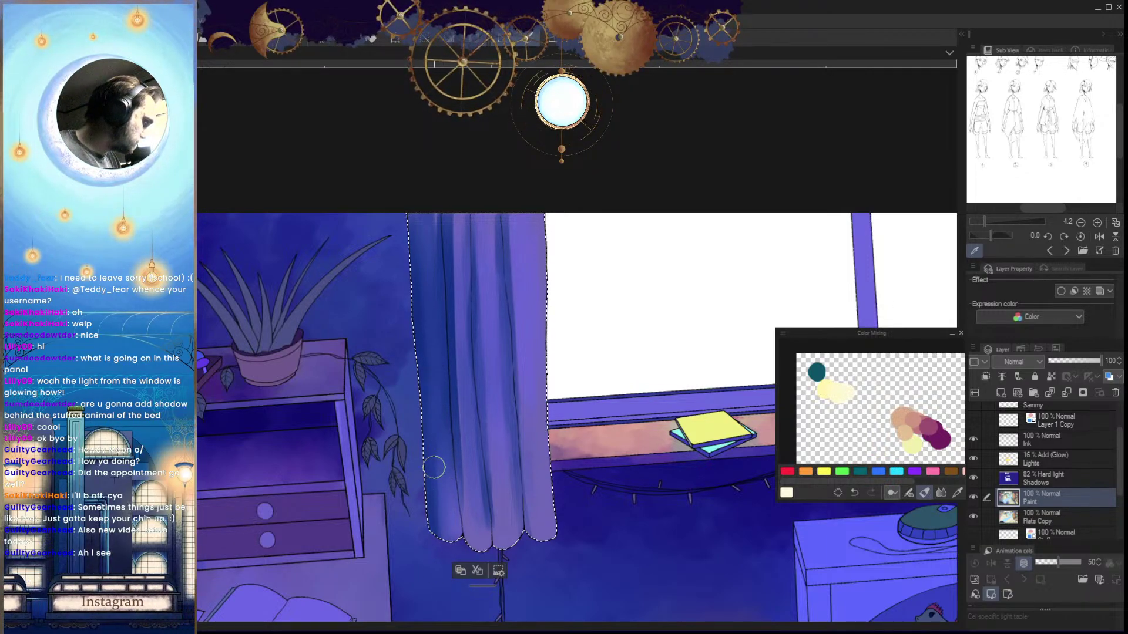
pyautogui.press('x')
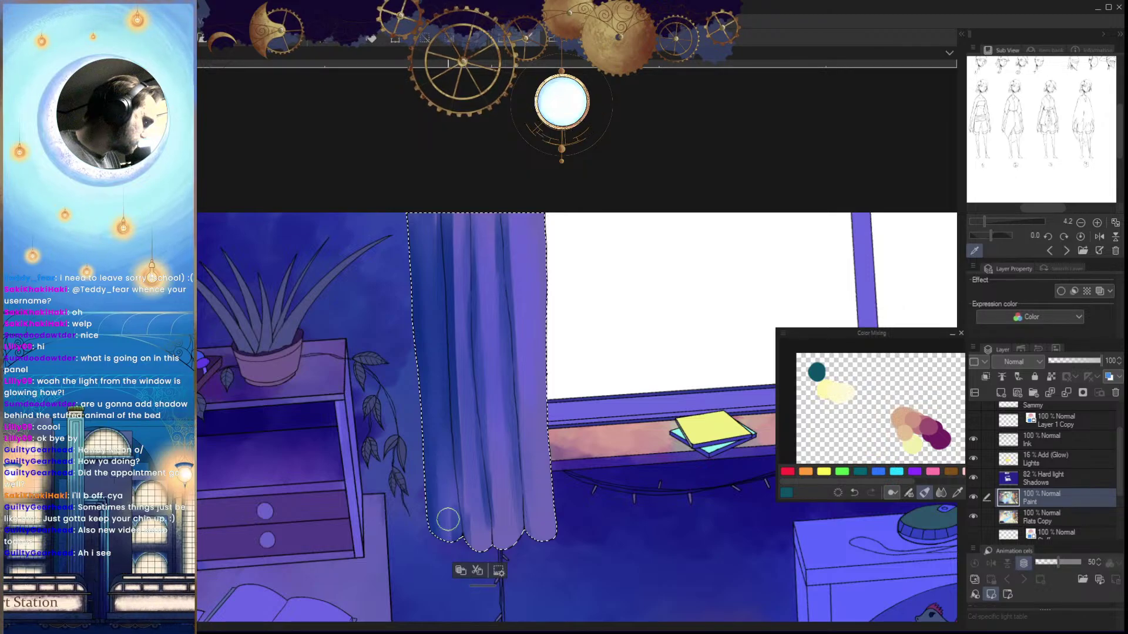
pyautogui.press('x')
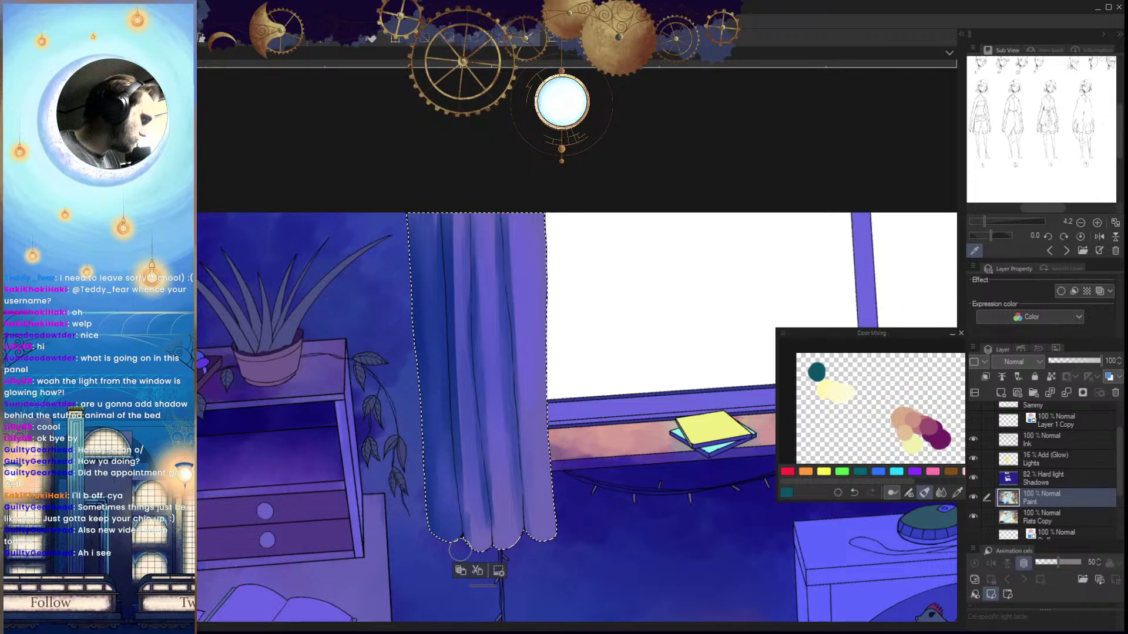
pyautogui.press('x')
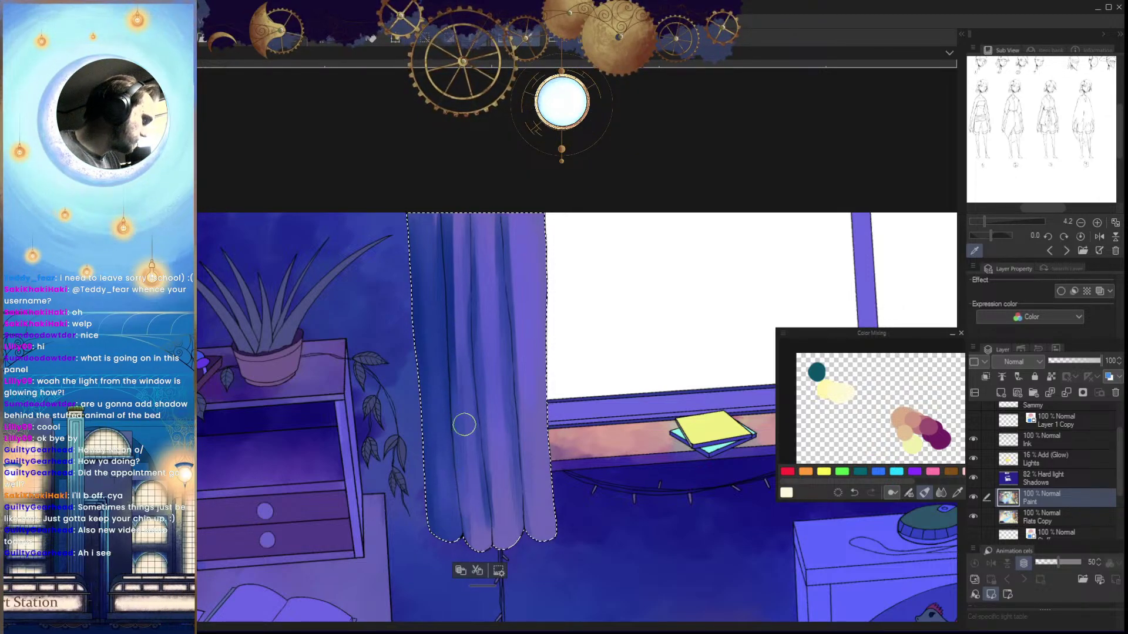
pyautogui.press('x')
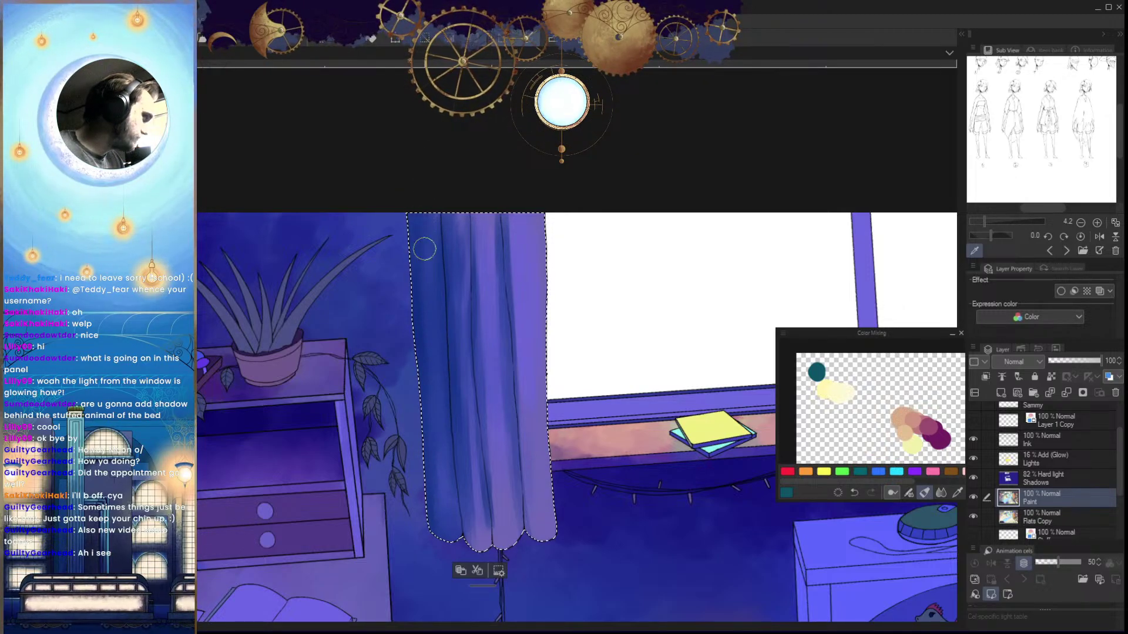
# Clear the curtain selection and check the whole room's lighting in a mirrored view
pyautogui.moveTo(647, 376); pyautogui.dragTo(517, 458)
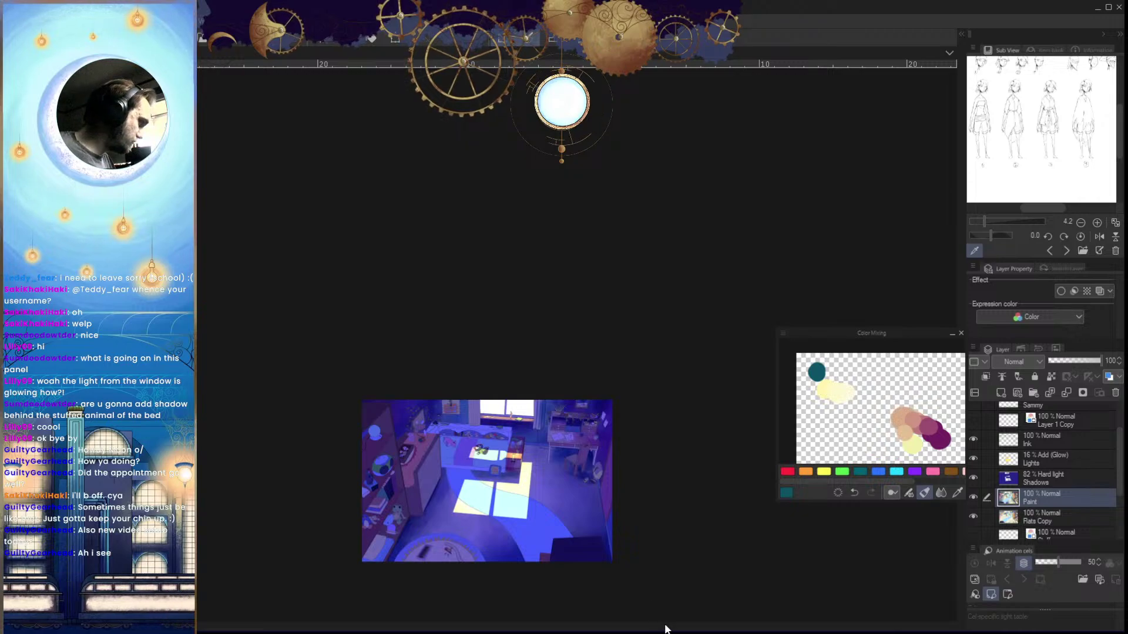
pyautogui.scroll(4, 650, 564)
pyautogui.scroll(2, 487, 455)
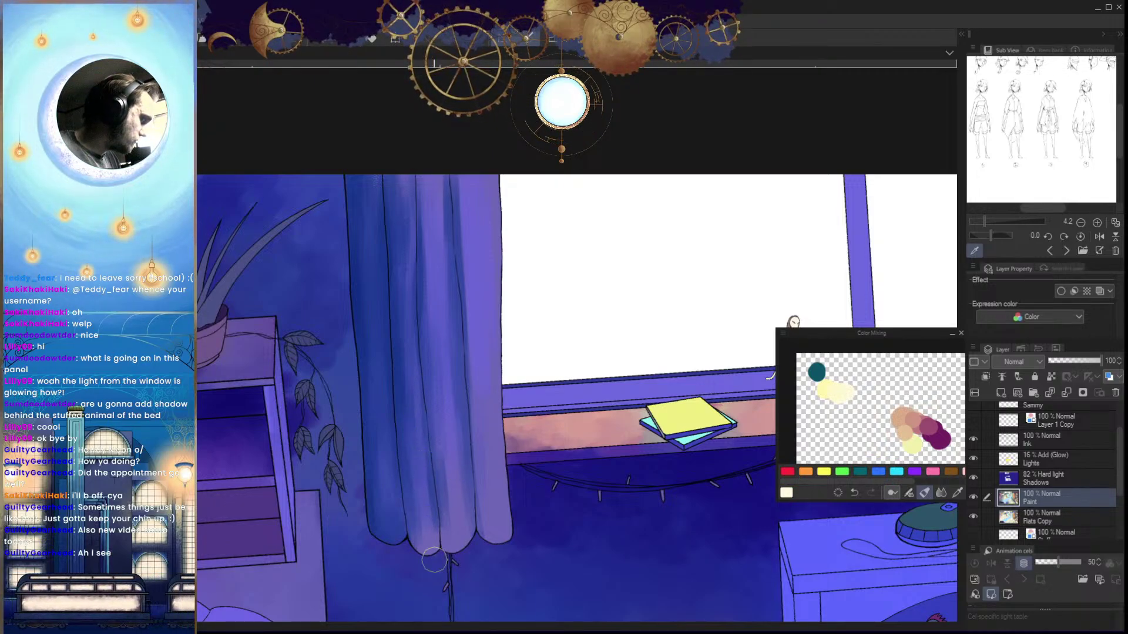
# Blend teal shadow and cream light along the lower part and hem of the curtain's middle folds
pyautogui.press('x')
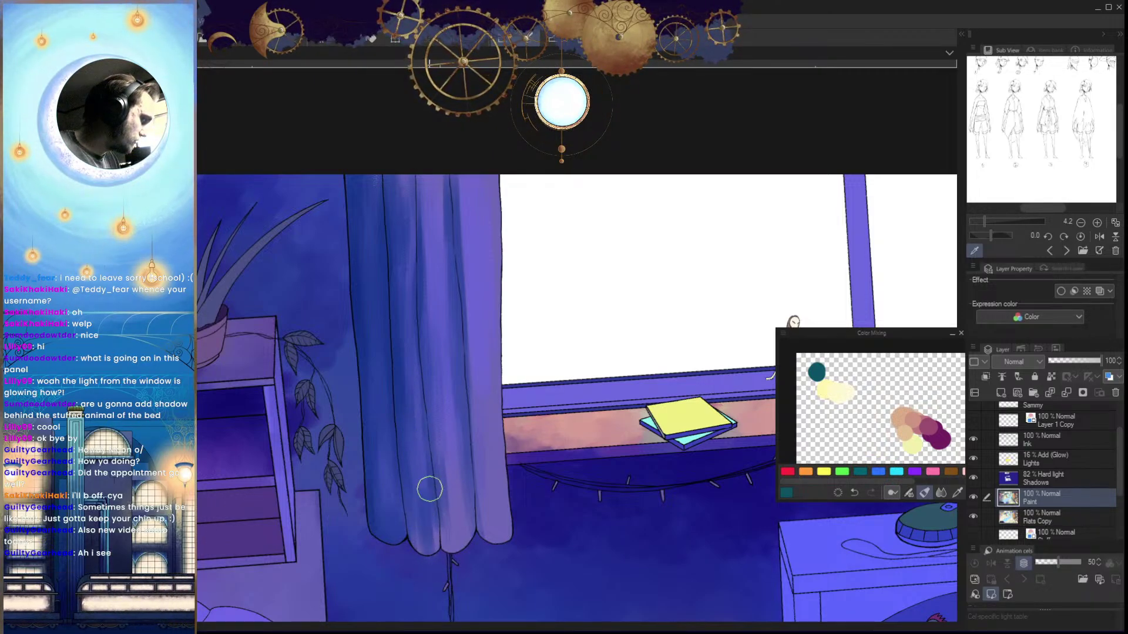
pyautogui.press('x')
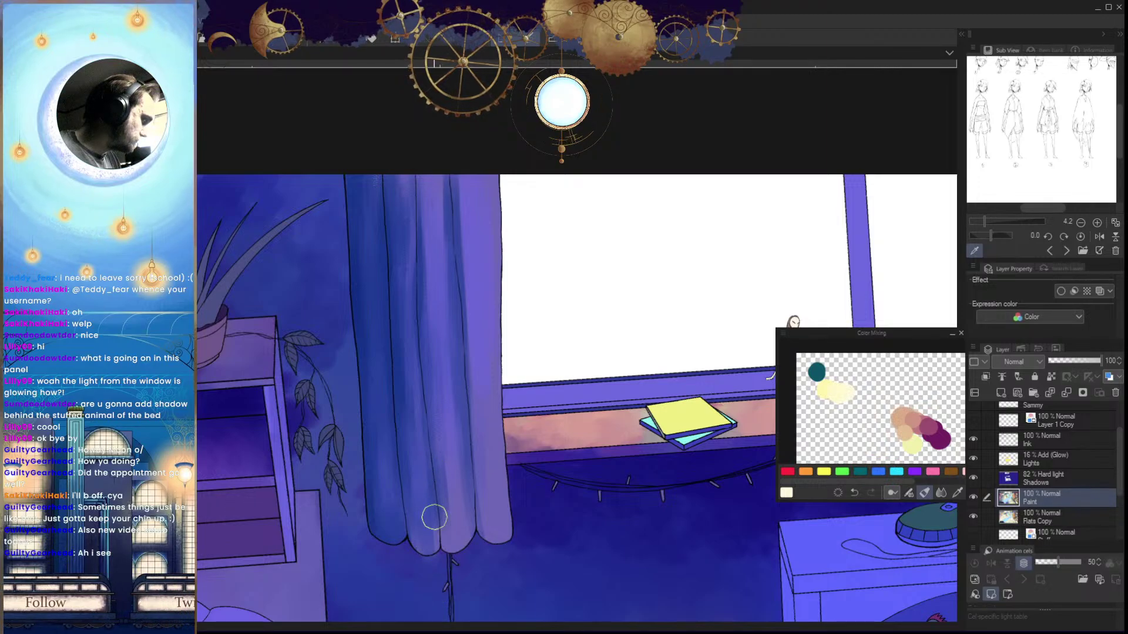
pyautogui.moveTo(421, 470); pyautogui.dragTo(421, 545)
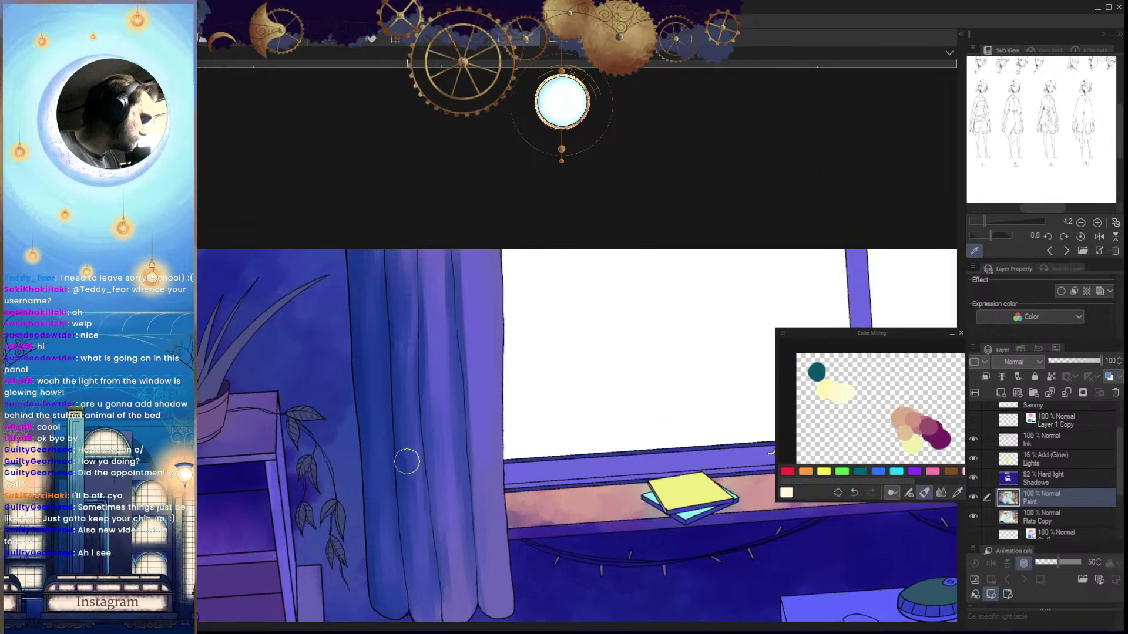
pyautogui.moveTo(459, 433); pyautogui.dragTo(447, 384)
pyautogui.press('x')
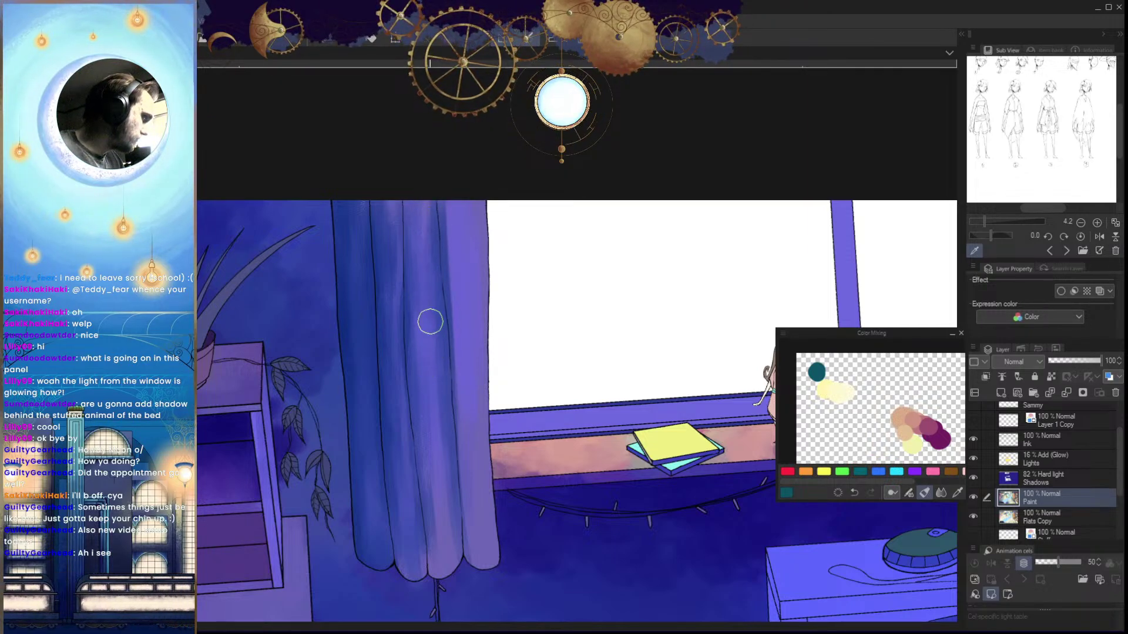
# Brush cream light down the curtain's window-side fold and teal shadow along its inner crease
pyautogui.press('x')
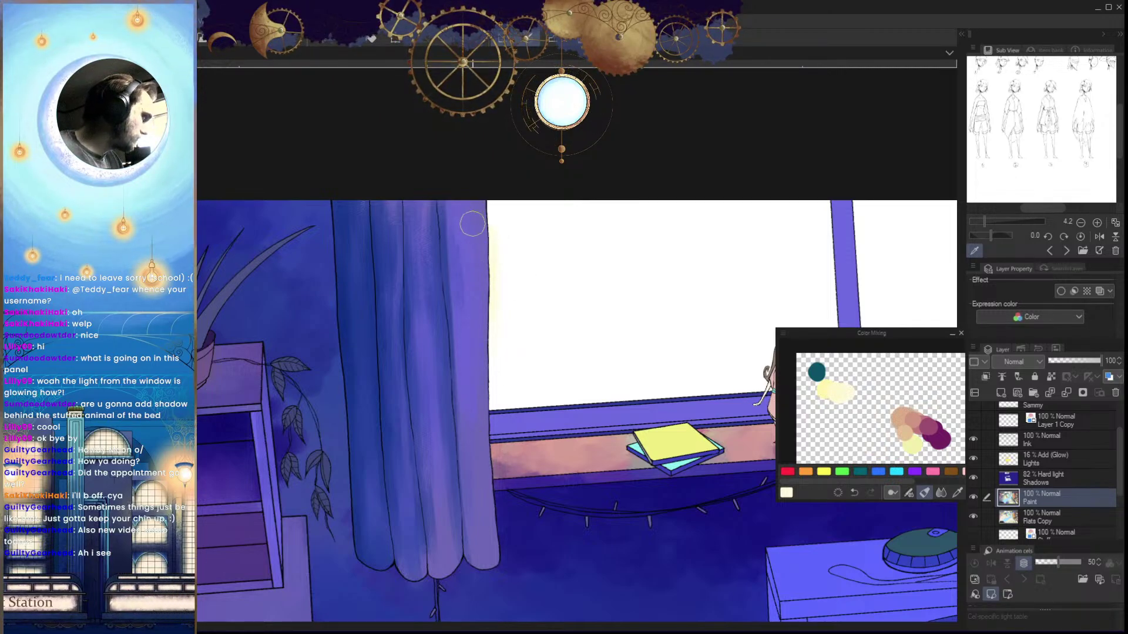
pyautogui.moveTo(449, 201)
pyautogui.mouseDown()
pyautogui.moveTo(463, 466)
pyautogui.moveTo(453, 208)
pyautogui.moveTo(478, 508)
pyautogui.mouseUp()
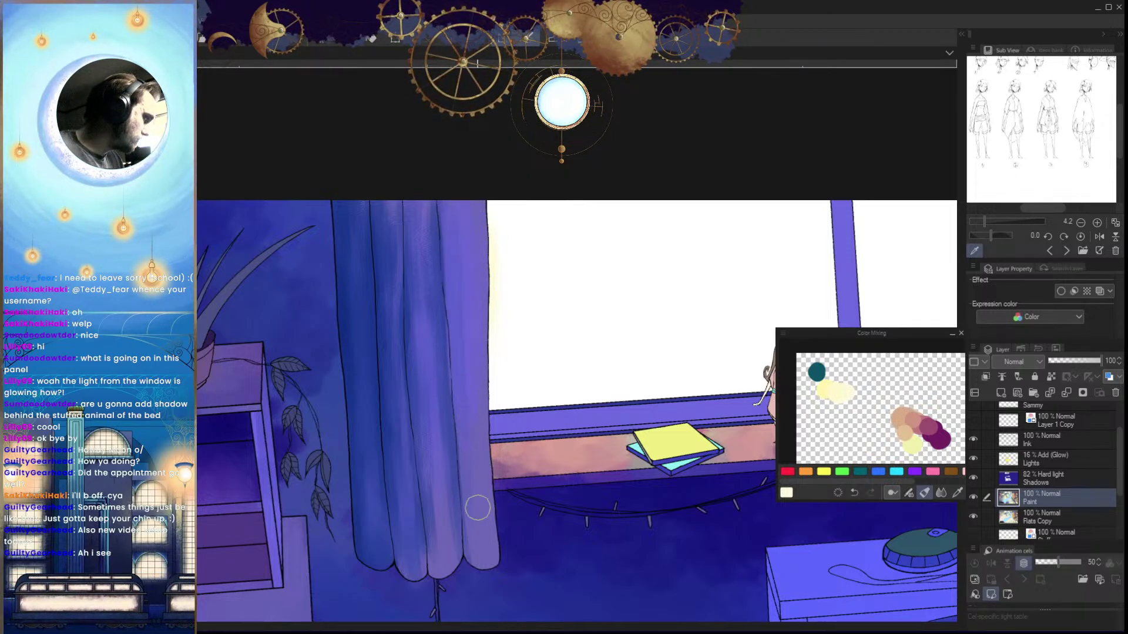
pyautogui.press('x')
pyautogui.moveTo(449, 249); pyautogui.dragTo(464, 536)
pyautogui.moveTo(457, 296); pyautogui.dragTo(468, 501)
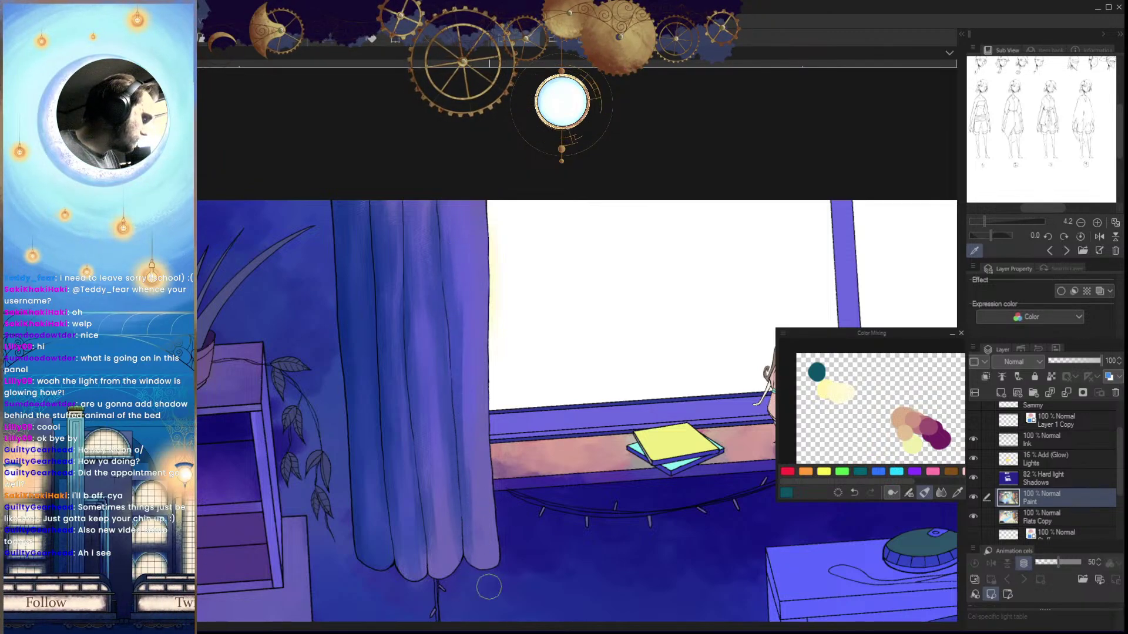
# Select the left curtain from the Flats Copy layer and brush teal shadow and cream light along its window-side crease on the Paint layer
pyautogui.click(1038, 520)
pyautogui.press('w')
pyautogui.click(469, 483)
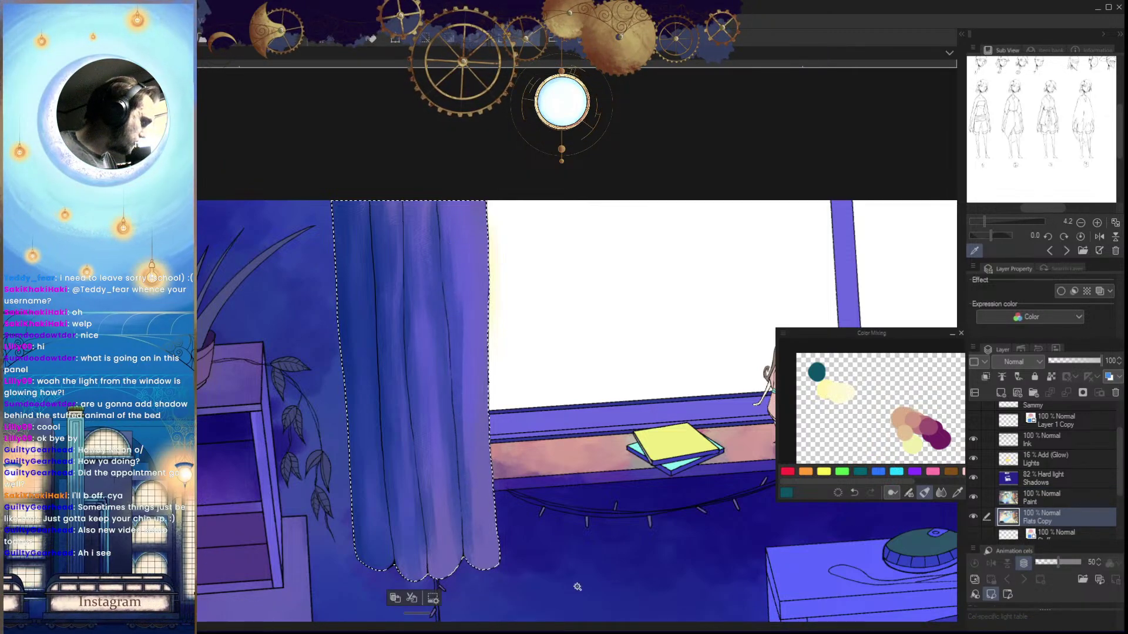
pyautogui.click(1040, 499)
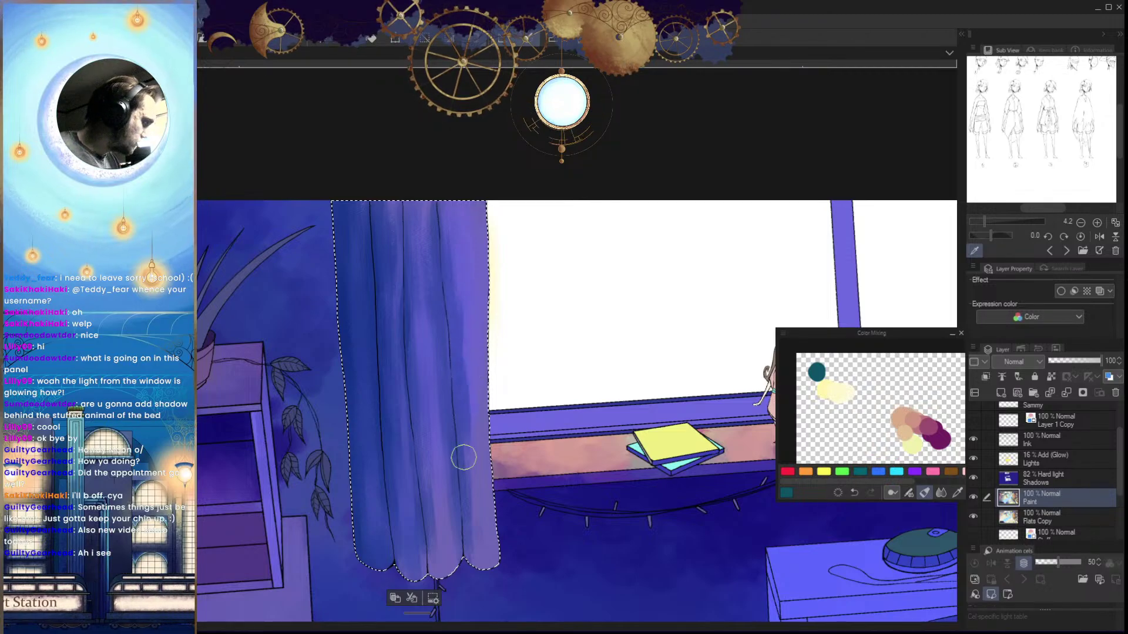
pyautogui.moveTo(463, 360); pyautogui.dragTo(470, 487)
pyautogui.press('x')
pyautogui.moveTo(467, 379); pyautogui.dragTo(482, 517)
pyautogui.press('x')
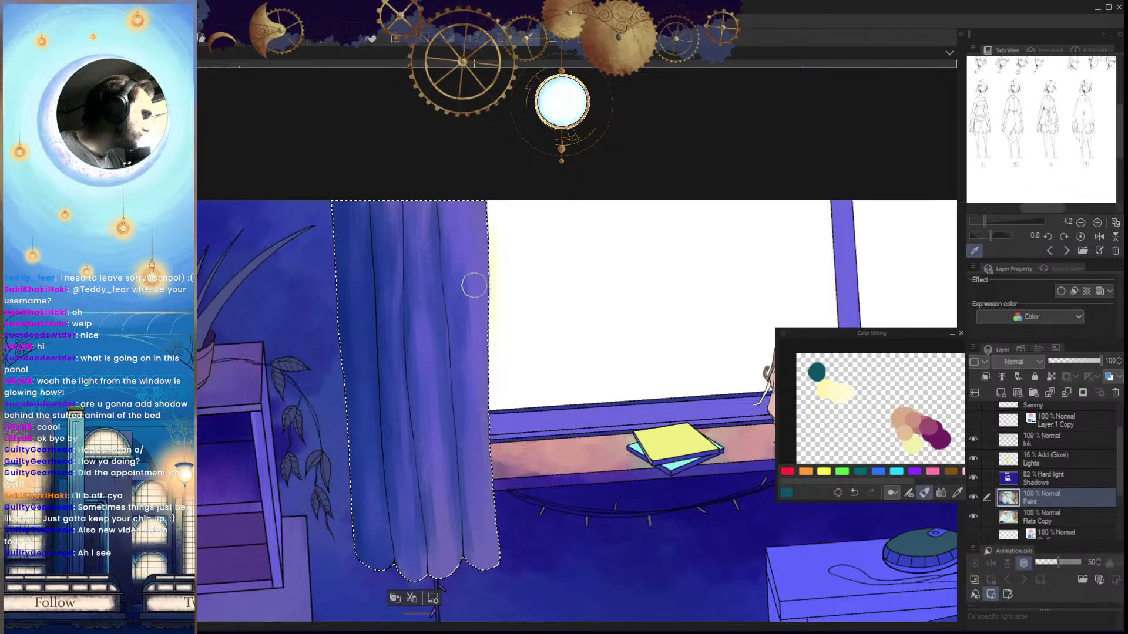
pyautogui.press('x')
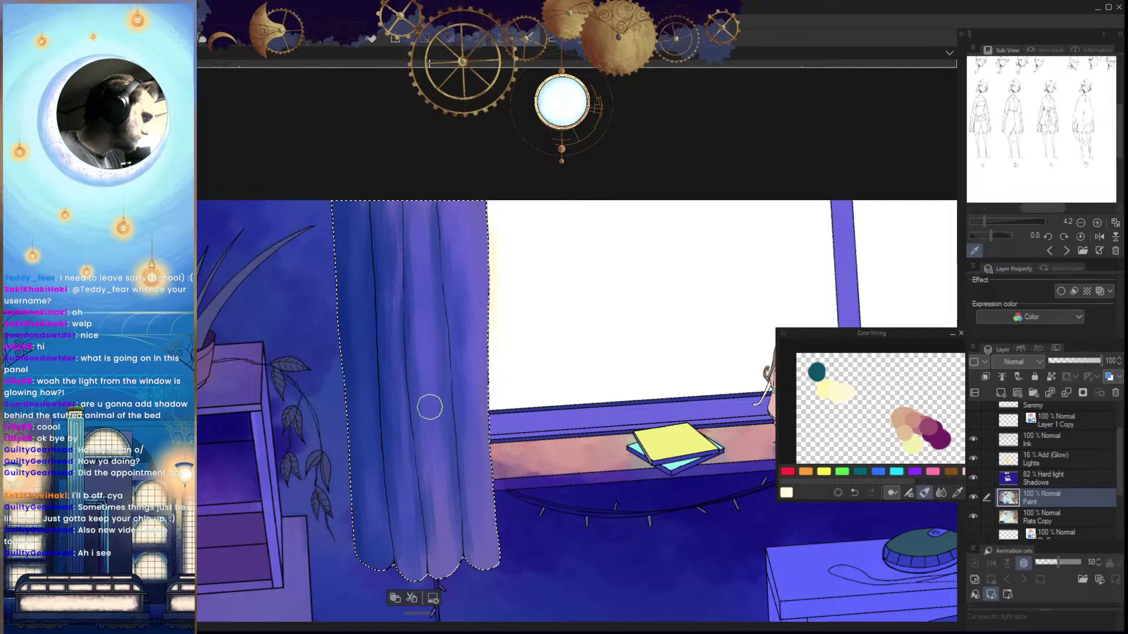
# Blend sampled curtain colour, teal shadow and cream light along the left curtain's middle folds
pyautogui.keyDown('alt'); pyautogui.click(415, 541); pyautogui.keyUp('alt')
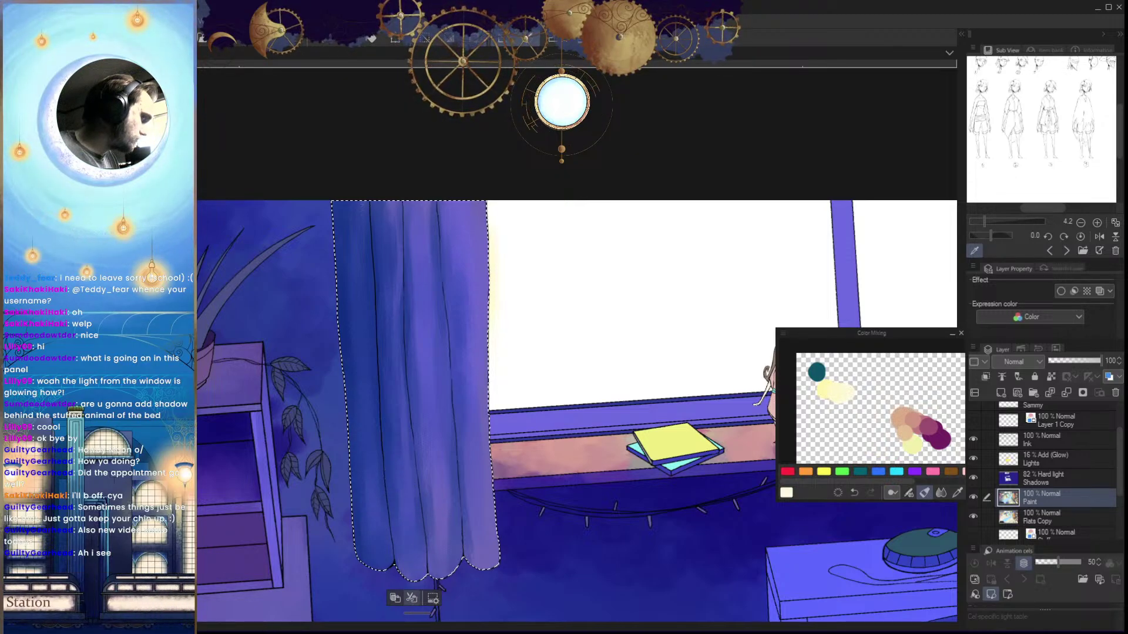
pyautogui.press('x')
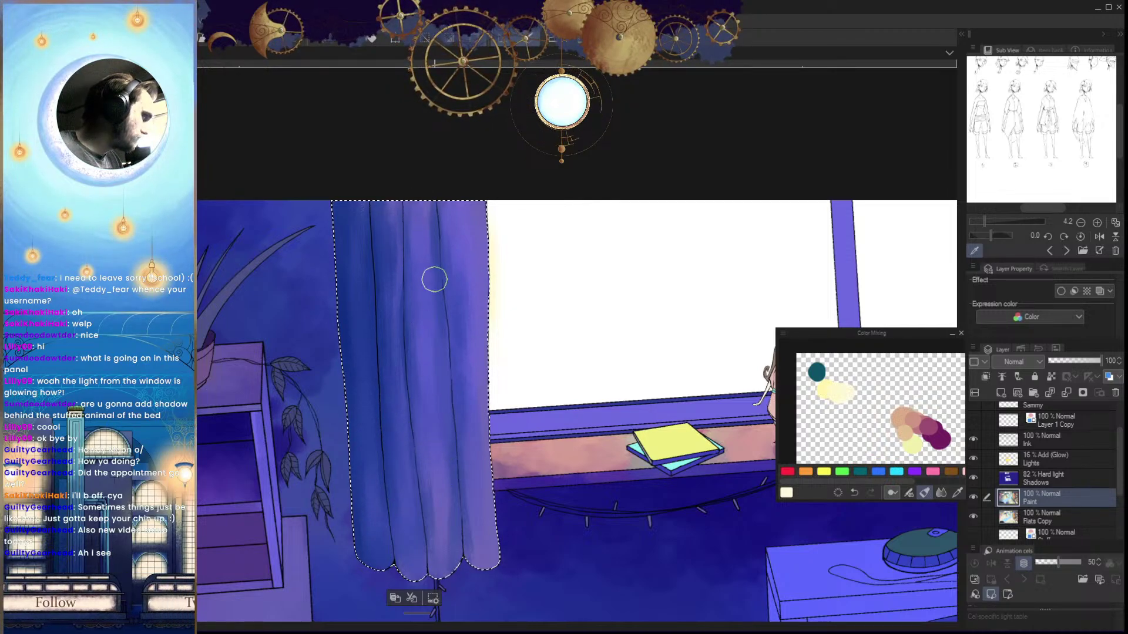
pyautogui.press('x')
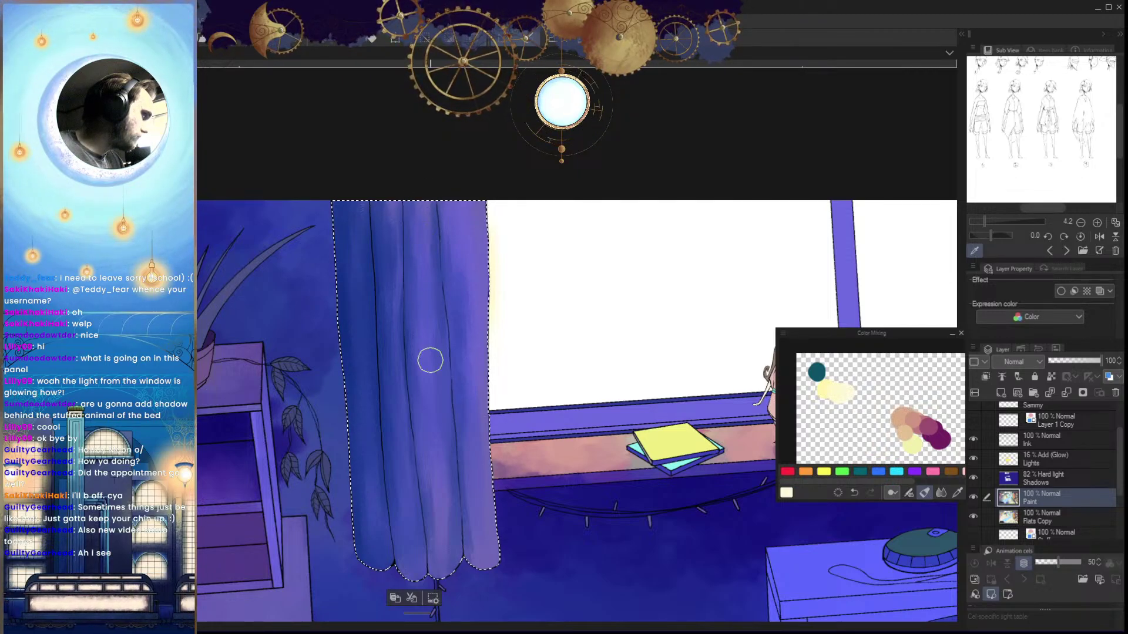
# Alternate teal shadow and cream light down the lower half of the left curtain's middle folds to the hem
pyautogui.moveTo(442, 434); pyautogui.dragTo(595, 563)
pyautogui.scroll(5, 446, 441)
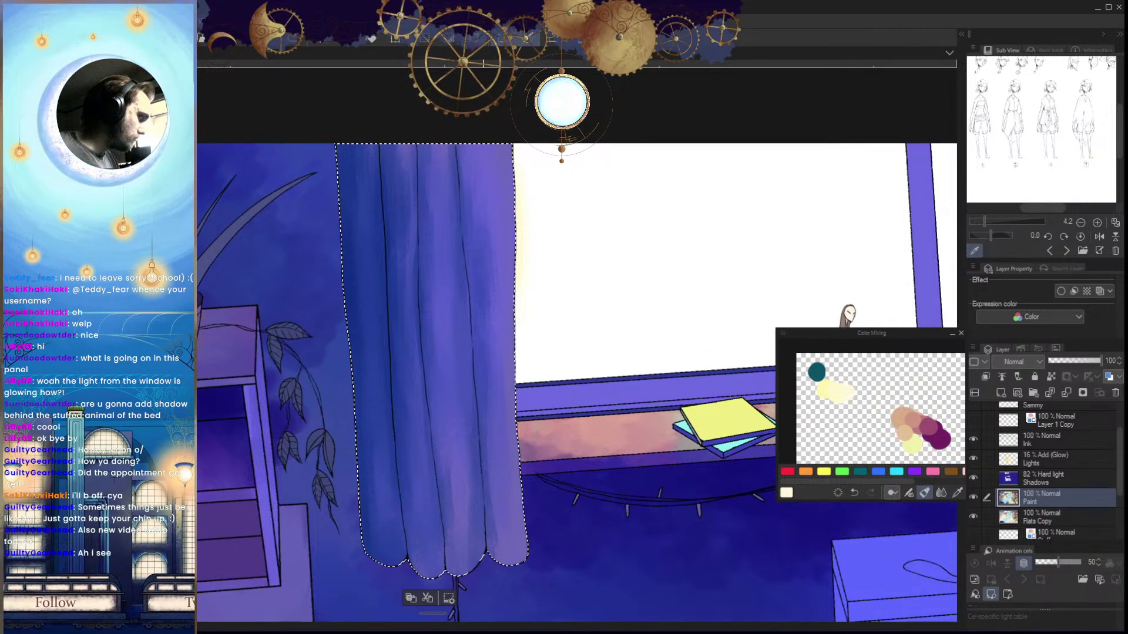
pyautogui.moveTo(435, 370); pyautogui.dragTo(445, 469)
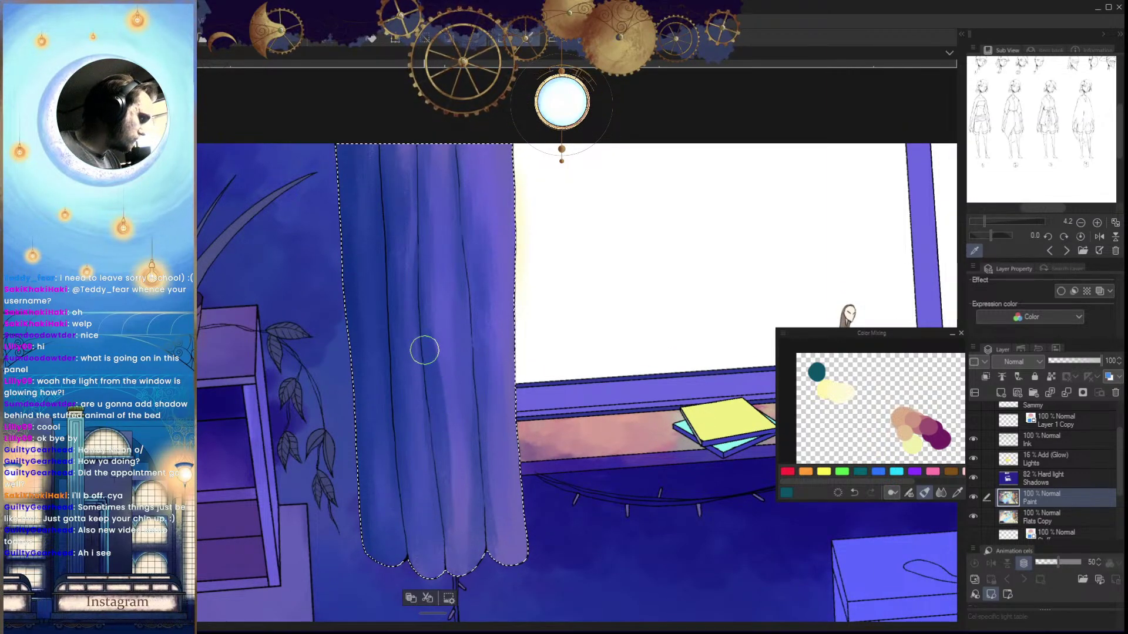
pyautogui.moveTo(417, 351); pyautogui.dragTo(434, 488)
pyautogui.press('x')
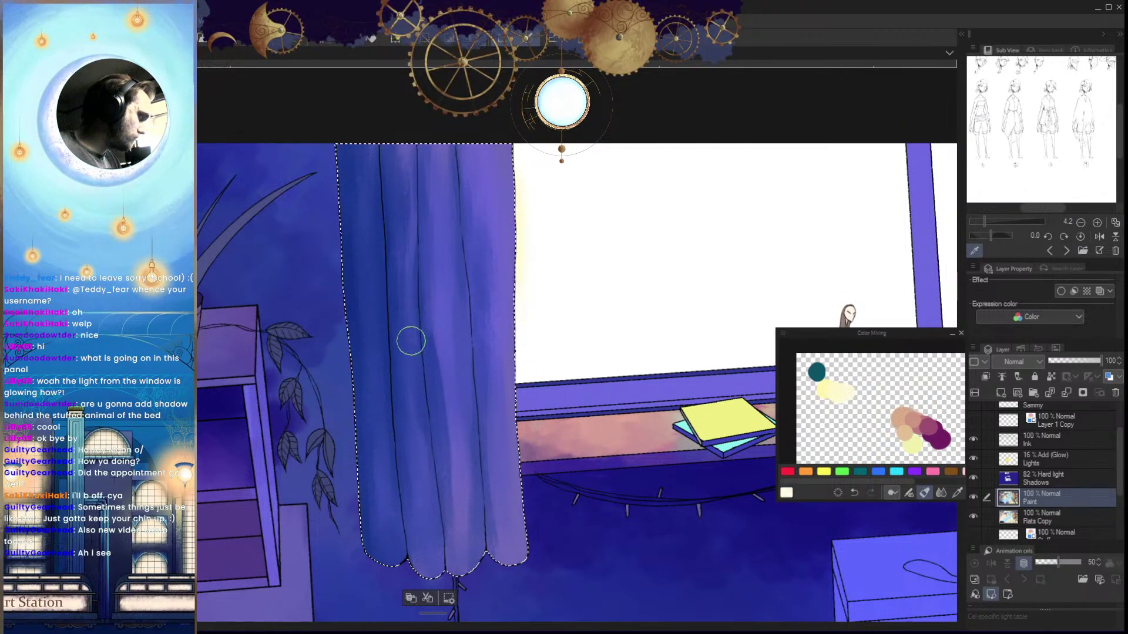
pyautogui.moveTo(411, 340); pyautogui.dragTo(419, 492)
pyautogui.moveTo(451, 351); pyautogui.dragTo(449, 429)
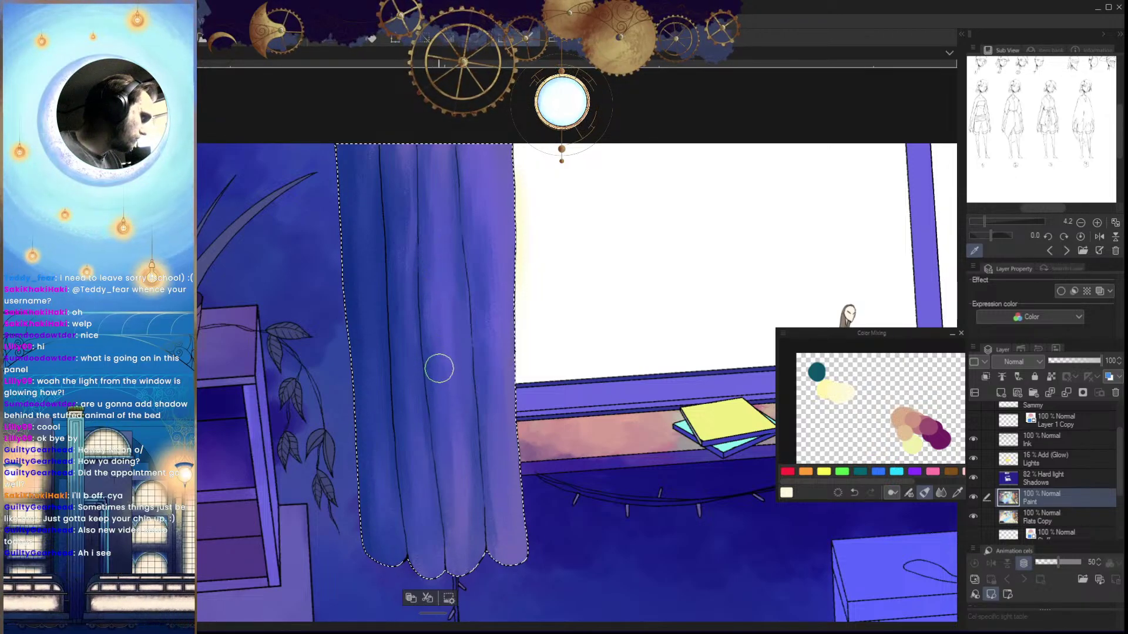
pyautogui.press('x')
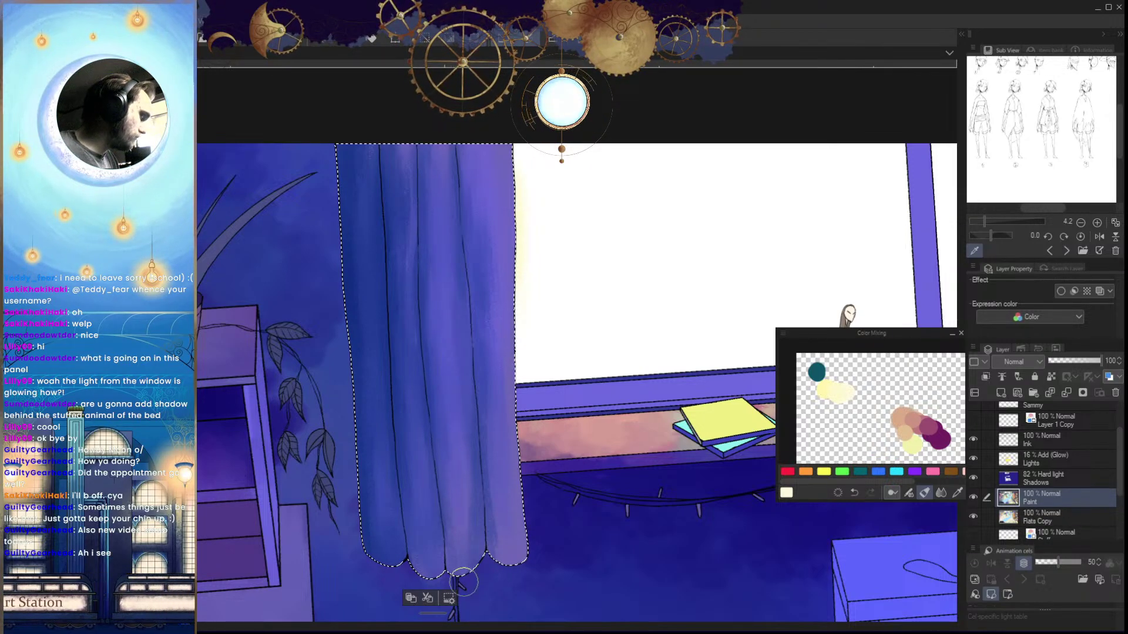
pyautogui.press('x')
pyautogui.press('x')
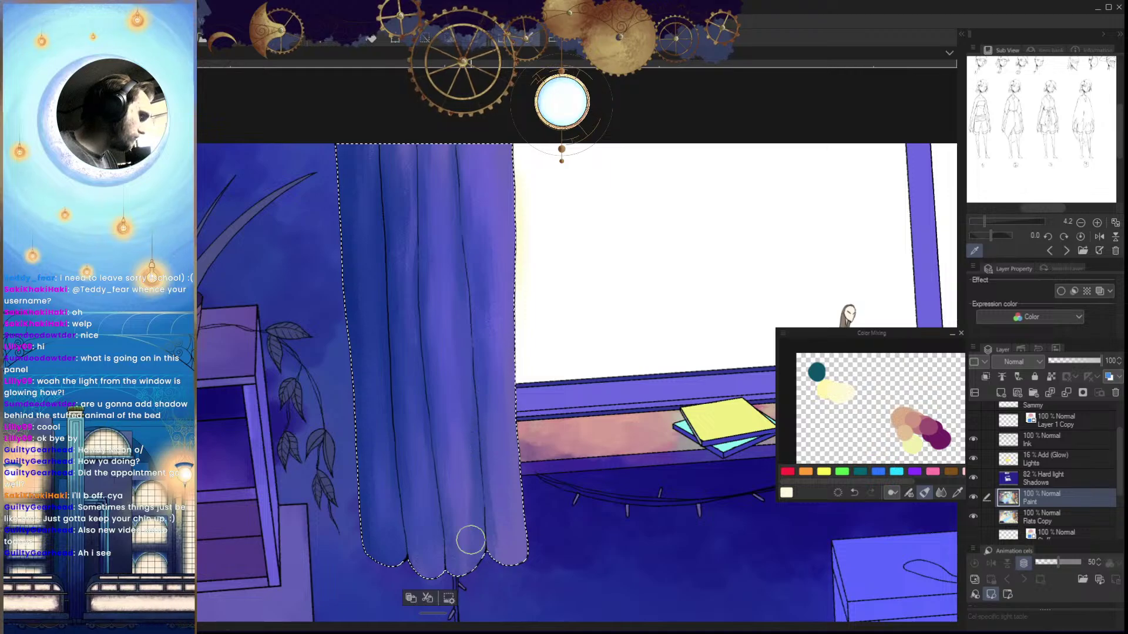
# Examine the left curtain's shading at several zoom levels against the lighting of the whole room
pyautogui.scroll(1, 471, 598)
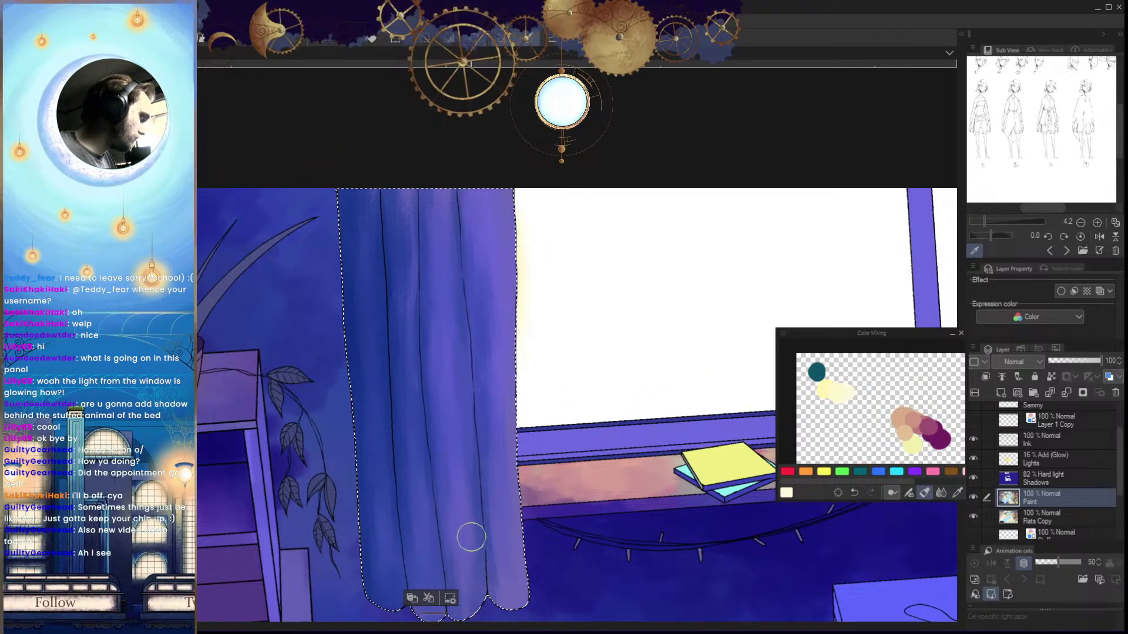
pyautogui.scroll(1, 484, 475)
pyautogui.moveTo(508, 424); pyautogui.dragTo(429, 464)
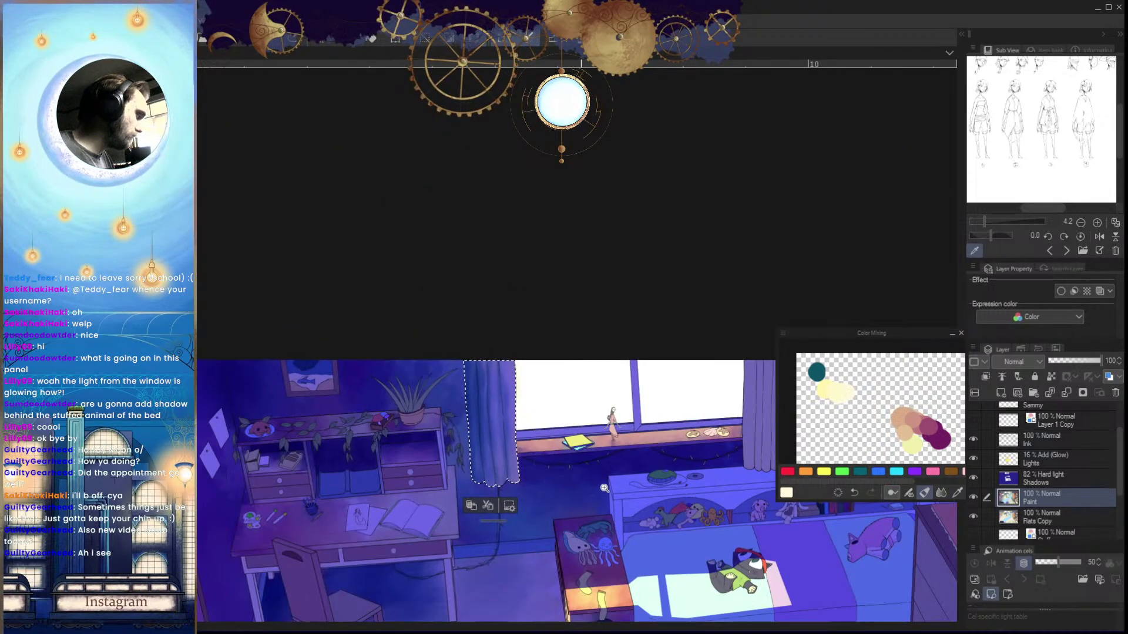
pyautogui.scroll(3, 517, 397)
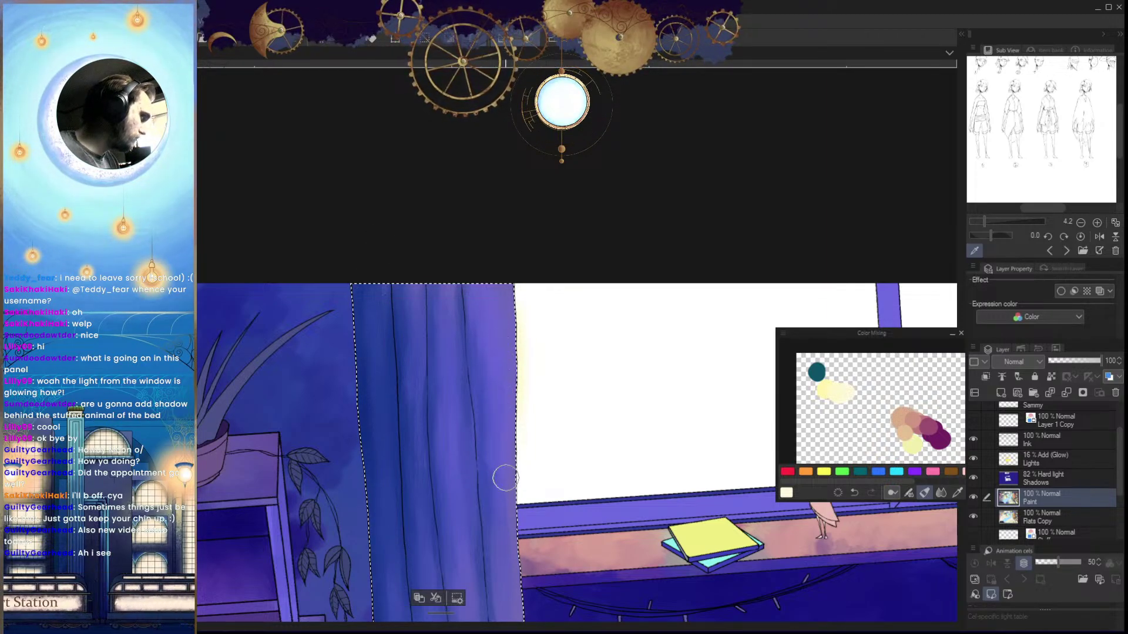
pyautogui.moveTo(543, 451); pyautogui.dragTo(502, 498)
pyautogui.moveTo(603, 497); pyautogui.dragTo(566, 509)
pyautogui.moveTo(549, 581); pyautogui.dragTo(414, 495)
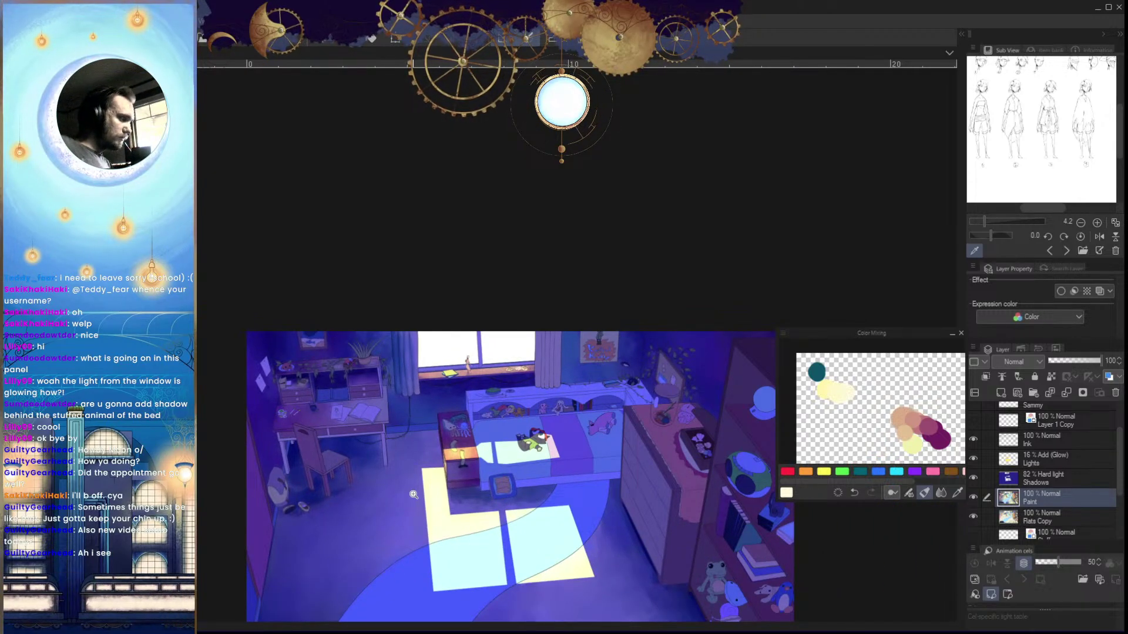
pyautogui.scroll(-2, 660, 458)
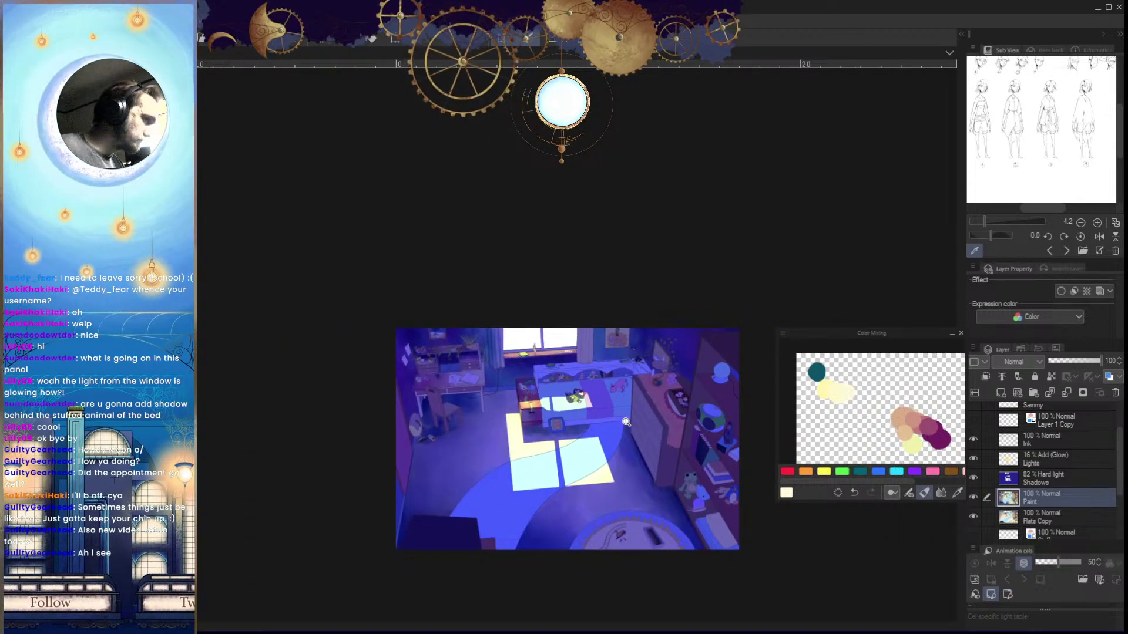
pyautogui.moveTo(613, 417); pyautogui.dragTo(615, 512)
# Touch up the scalloped hem of the left curtain's middle folds with cream light and teal shadow
pyautogui.scroll(5, 583, 506)
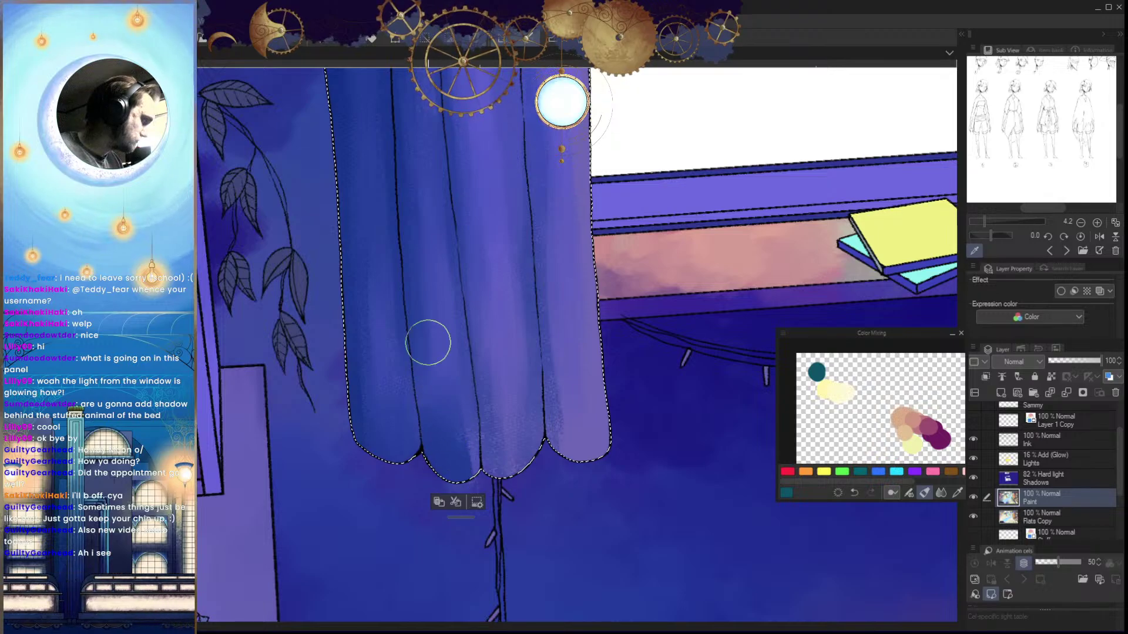
pyautogui.press('x')
pyautogui.moveTo(474, 465); pyautogui.dragTo(475, 422)
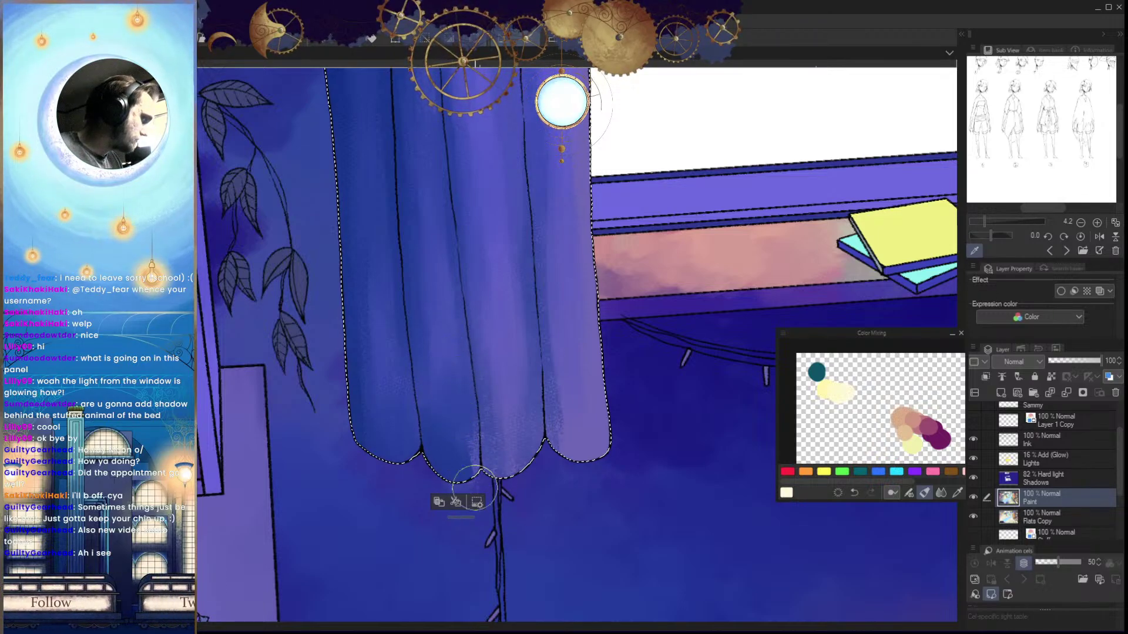
pyautogui.press('x')
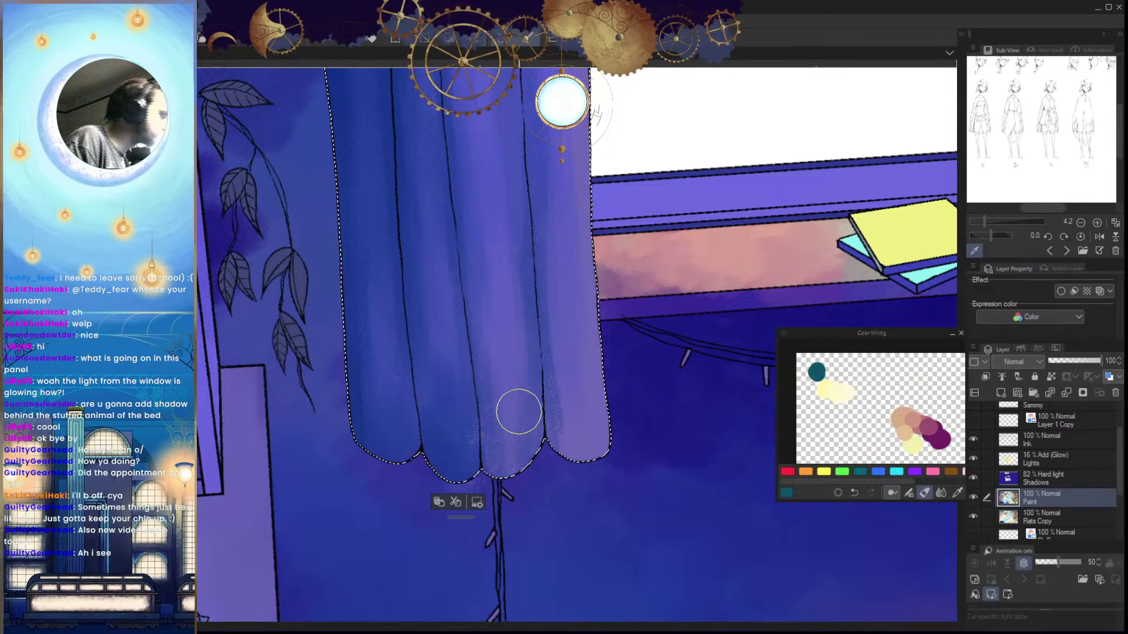
pyautogui.moveTo(536, 427); pyautogui.dragTo(435, 438)
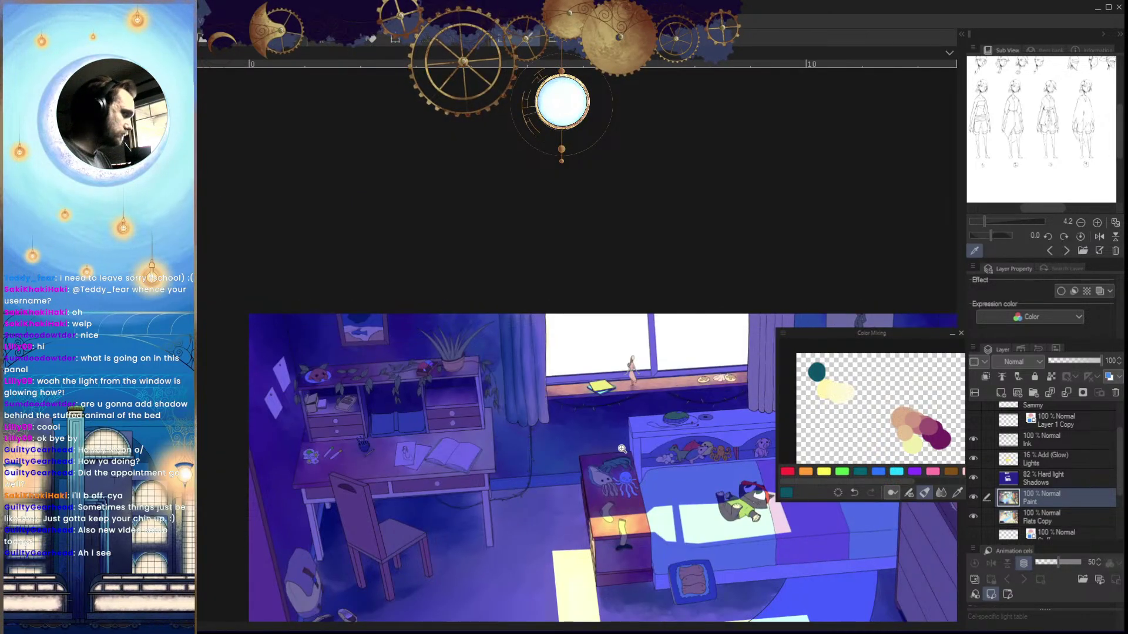
# Select the right curtain from the Flats Copy layer and brush teal shadow down its poster-side fold on the Paint layer
pyautogui.moveTo(538, 545); pyautogui.dragTo(516, 544)
pyautogui.moveTo(561, 453); pyautogui.dragTo(575, 452)
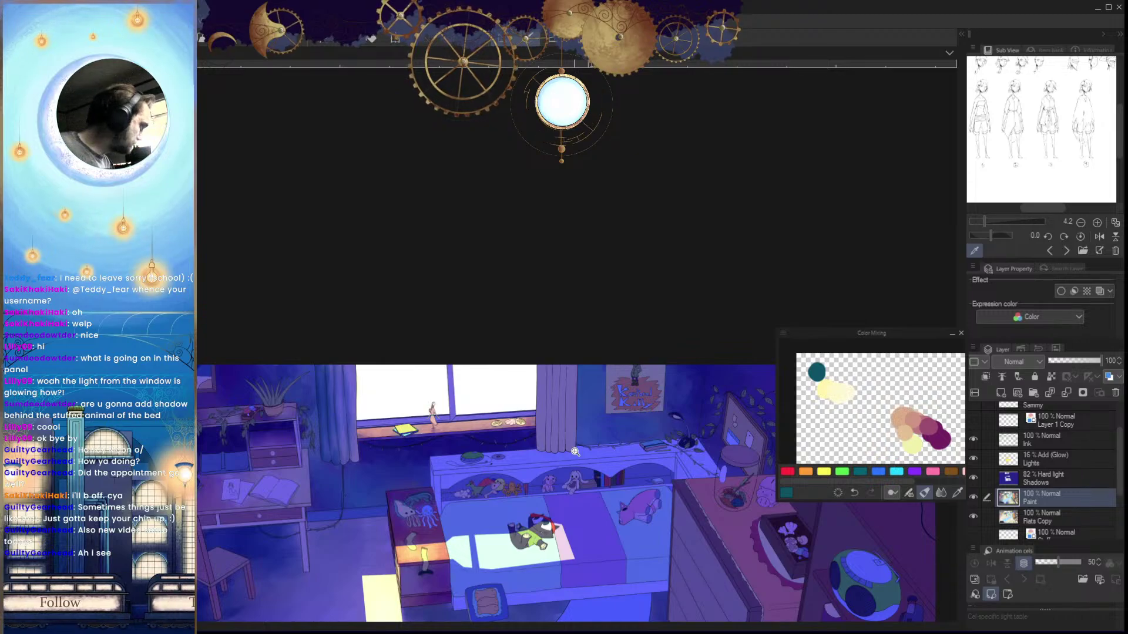
pyautogui.click(1029, 516)
pyautogui.press('w')
pyautogui.click(567, 410)
pyautogui.click(1029, 499)
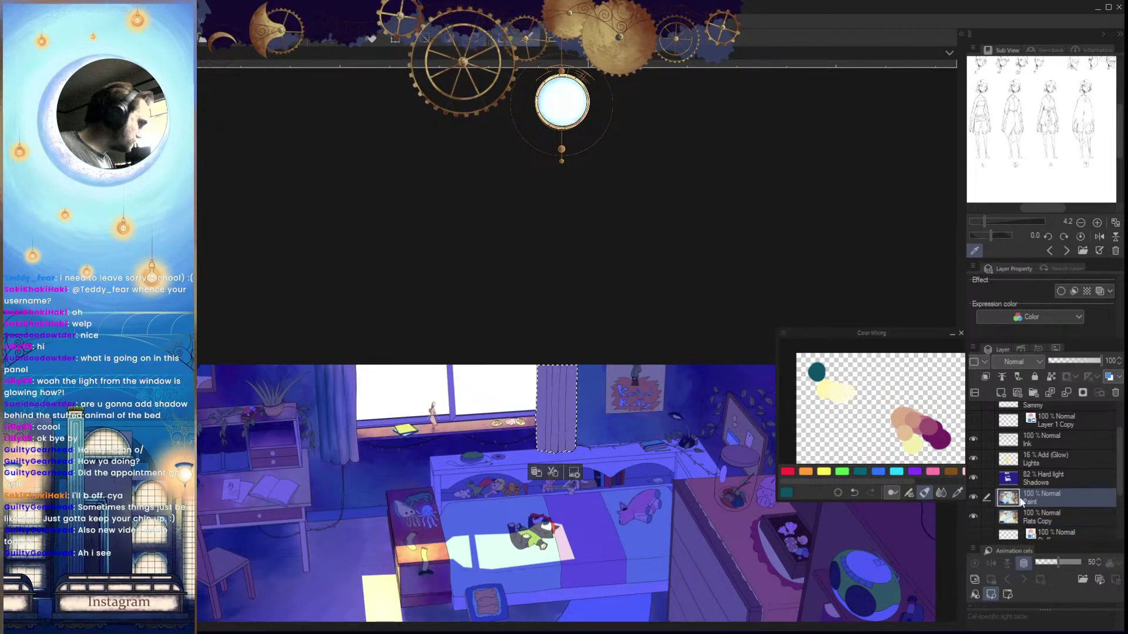
pyautogui.scroll(3, 605, 415)
pyautogui.scroll(1, 582, 411)
pyautogui.moveTo(594, 367)
pyautogui.mouseDown()
pyautogui.moveTo(576, 208)
pyautogui.moveTo(570, 423)
pyautogui.moveTo(565, 199)
pyautogui.moveTo(558, 470)
pyautogui.moveTo(582, 448)
pyautogui.moveTo(555, 536)
pyautogui.mouseUp()
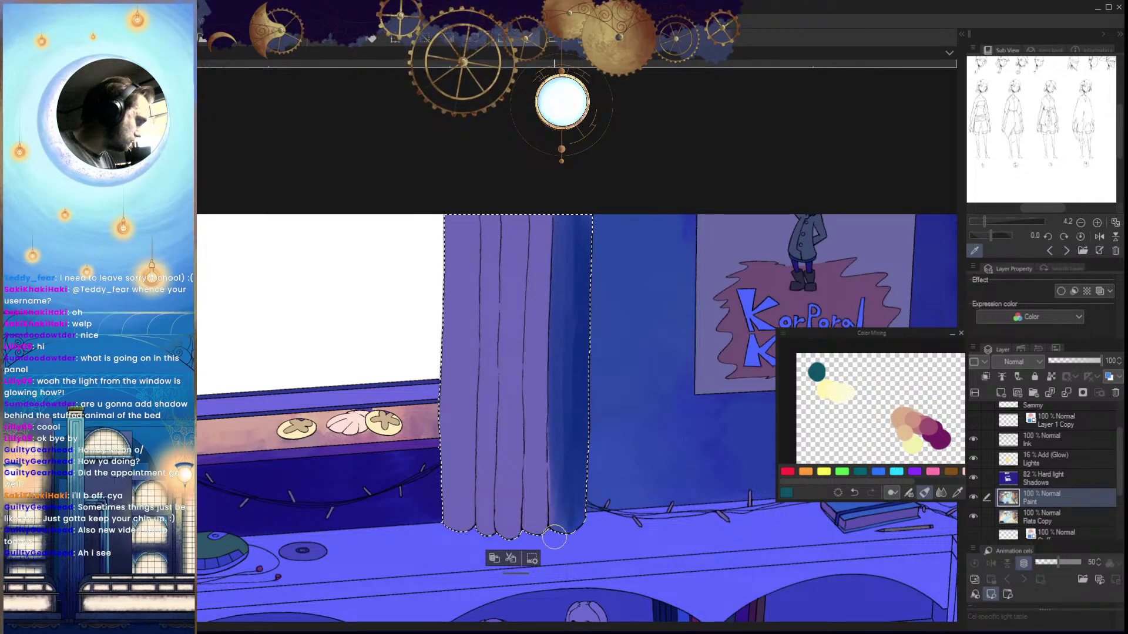
# Lighten the right curtain's poster-side fold with cream and lay teal shadow stripes along the remaining folds
pyautogui.press('x')
pyautogui.moveTo(577, 235); pyautogui.dragTo(571, 382)
pyautogui.moveTo(566, 233); pyautogui.dragTo(557, 534)
pyautogui.moveTo(551, 404)
pyautogui.mouseDown()
pyautogui.moveTo(574, 347)
pyautogui.moveTo(573, 285)
pyautogui.moveTo(579, 309)
pyautogui.moveTo(573, 247)
pyautogui.moveTo(552, 210)
pyautogui.moveTo(564, 235)
pyautogui.moveTo(558, 300)
pyautogui.moveTo(549, 241)
pyautogui.moveTo(528, 218)
pyautogui.moveTo(507, 535)
pyautogui.moveTo(497, 197)
pyautogui.moveTo(499, 341)
pyautogui.moveTo(511, 354)
pyautogui.moveTo(493, 365)
pyautogui.moveTo(486, 219)
pyautogui.moveTo(466, 532)
pyautogui.moveTo(469, 400)
pyautogui.mouseUp()
pyautogui.press('x')
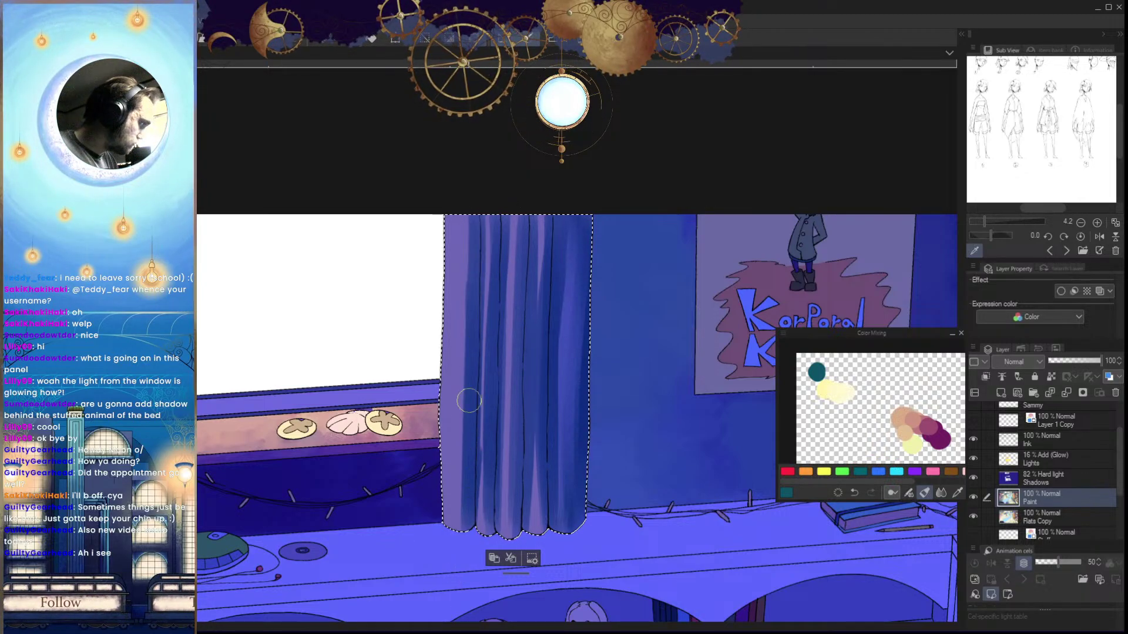
# Brush cream light down the right curtain's window-side fold from the top to the hem
pyautogui.press('x')
pyautogui.moveTo(464, 214); pyautogui.dragTo(452, 445)
pyautogui.moveTo(475, 240); pyautogui.dragTo(461, 478)
pyautogui.moveTo(468, 365)
pyautogui.mouseDown()
pyautogui.moveTo(459, 456)
pyautogui.moveTo(451, 368)
pyautogui.moveTo(451, 399)
pyautogui.moveTo(466, 249)
pyautogui.moveTo(461, 414)
pyautogui.moveTo(463, 257)
pyautogui.mouseUp()
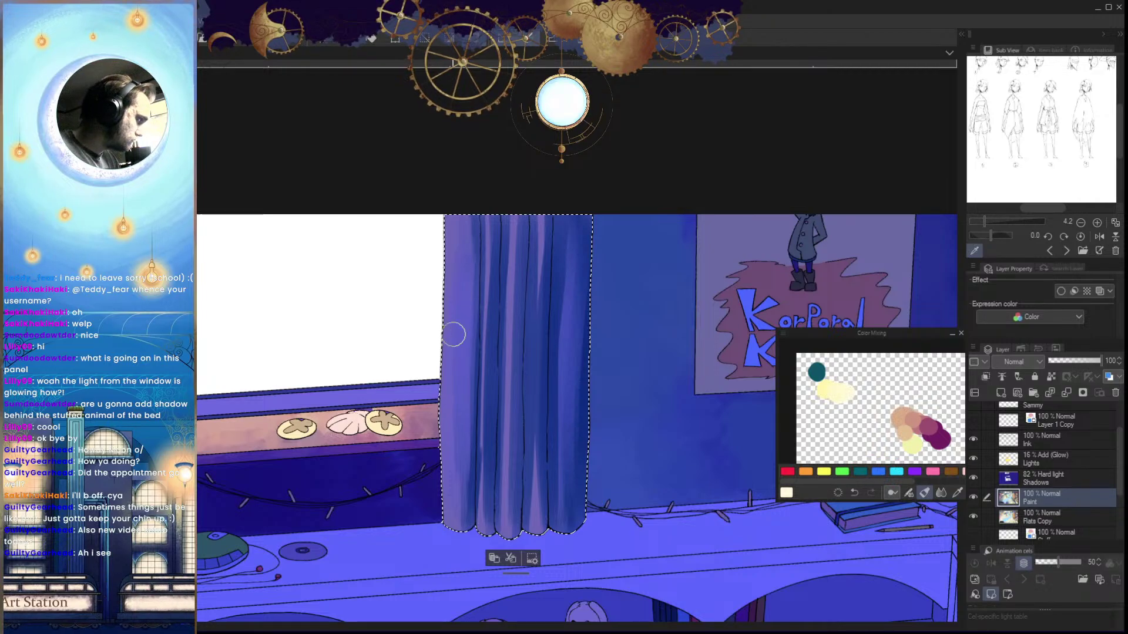
pyautogui.moveTo(453, 541)
pyautogui.mouseDown()
pyautogui.moveTo(449, 376)
pyautogui.moveTo(470, 477)
pyautogui.moveTo(467, 310)
pyautogui.moveTo(463, 489)
pyautogui.mouseUp()
# Deepen the crease beside the right curtain's window-side fold with teal and brush cream light along the neighbouring folds
pyautogui.press('x')
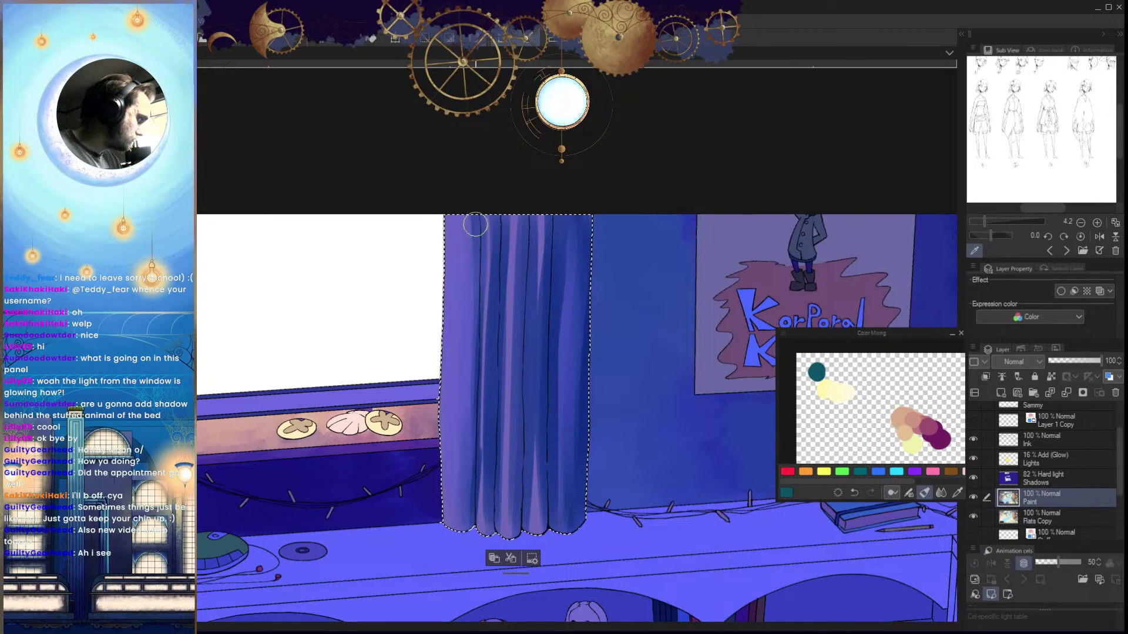
pyautogui.moveTo(479, 232); pyautogui.dragTo(470, 415)
pyautogui.press('x')
pyautogui.moveTo(482, 371)
pyautogui.mouseDown()
pyautogui.moveTo(469, 210)
pyautogui.moveTo(451, 529)
pyautogui.moveTo(481, 254)
pyautogui.moveTo(477, 419)
pyautogui.moveTo(471, 212)
pyautogui.moveTo(498, 245)
pyautogui.moveTo(491, 202)
pyautogui.moveTo(486, 369)
pyautogui.moveTo(492, 217)
pyautogui.moveTo(499, 421)
pyautogui.moveTo(499, 207)
pyautogui.moveTo(496, 380)
pyautogui.moveTo(512, 250)
pyautogui.mouseUp()
pyautogui.moveTo(504, 402); pyautogui.dragTo(523, 263)
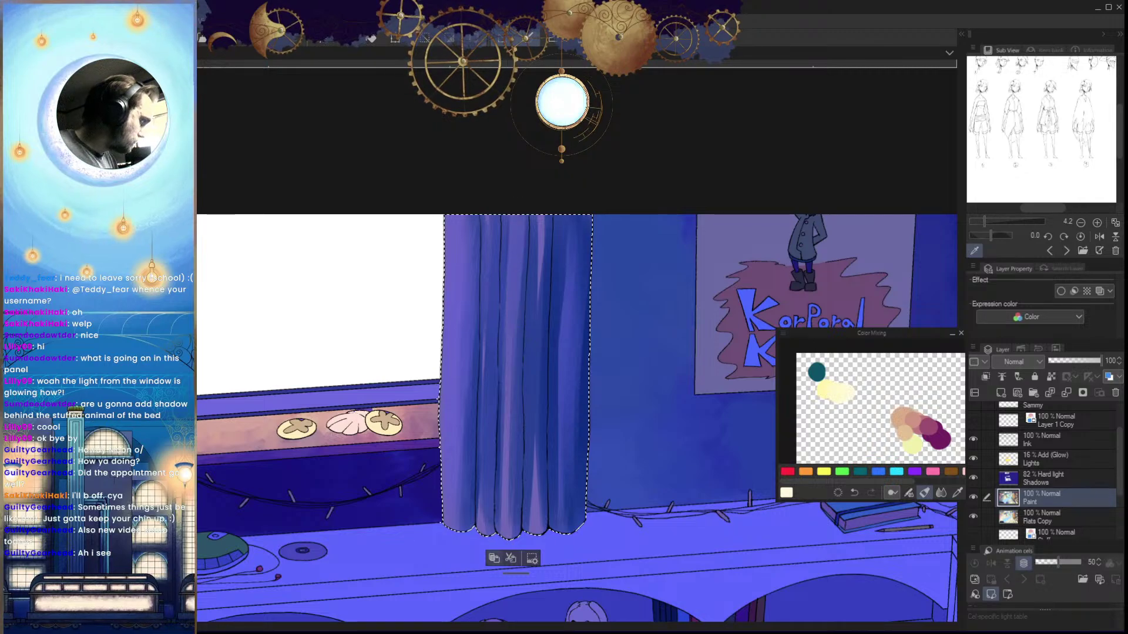
# Shade the top and hem of the right curtain's middle fold with teal and rework the pale stripe on the adjacent fold
pyautogui.press('x')
pyautogui.moveTo(511, 201); pyautogui.dragTo(516, 240)
pyautogui.moveTo(512, 528)
pyautogui.mouseDown()
pyautogui.moveTo(511, 324)
pyautogui.moveTo(482, 538)
pyautogui.moveTo(510, 386)
pyautogui.mouseUp()
pyautogui.press('x')
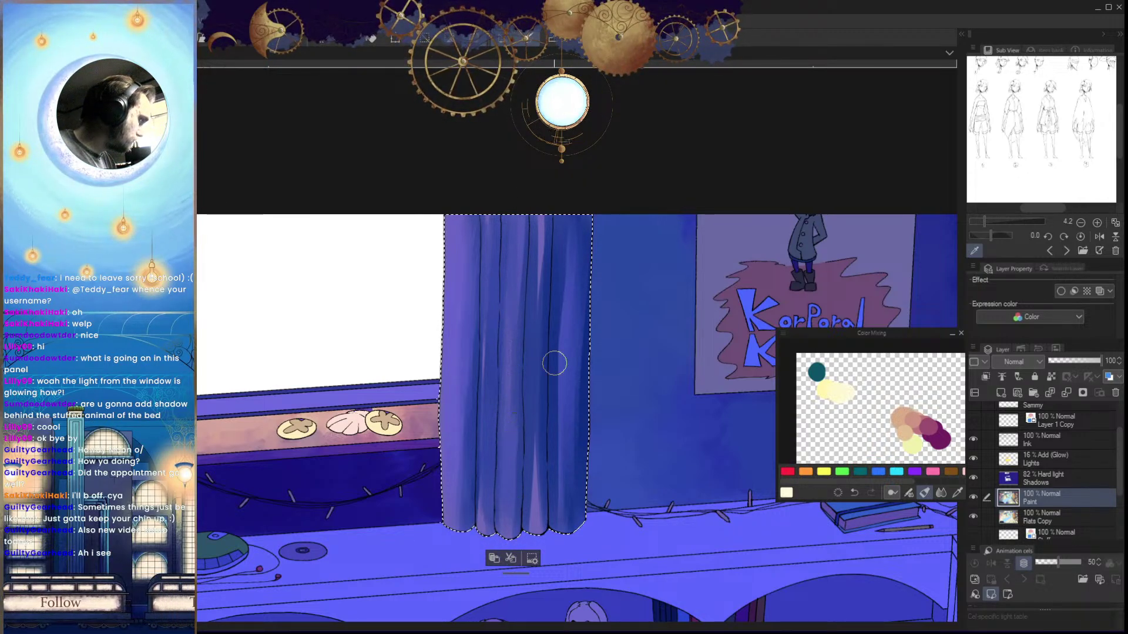
pyautogui.moveTo(544, 227); pyautogui.dragTo(541, 423)
pyautogui.moveTo(541, 247); pyautogui.dragTo(537, 496)
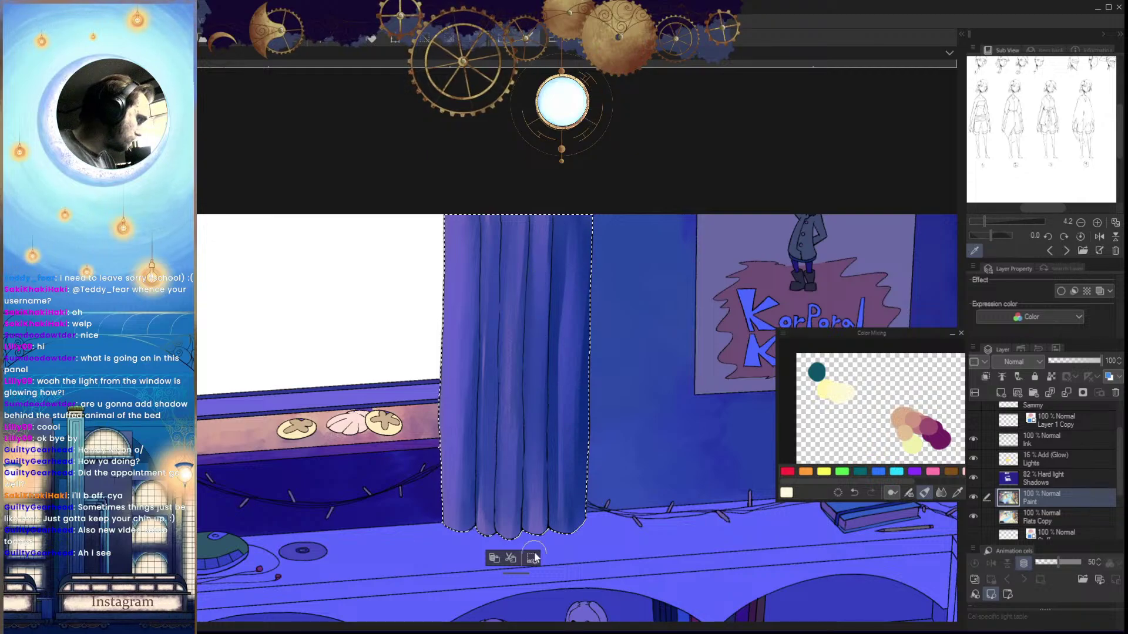
# Blend the right curtain's middle folds down to the hem with alternating teal shadow and cream light
pyautogui.press('x')
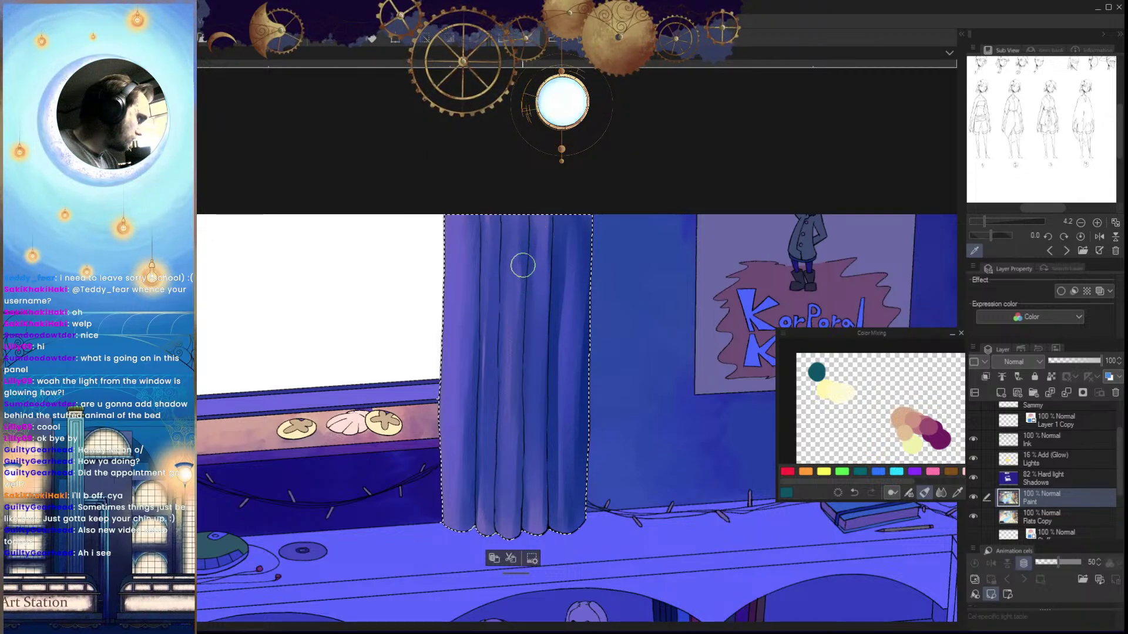
pyautogui.press('x')
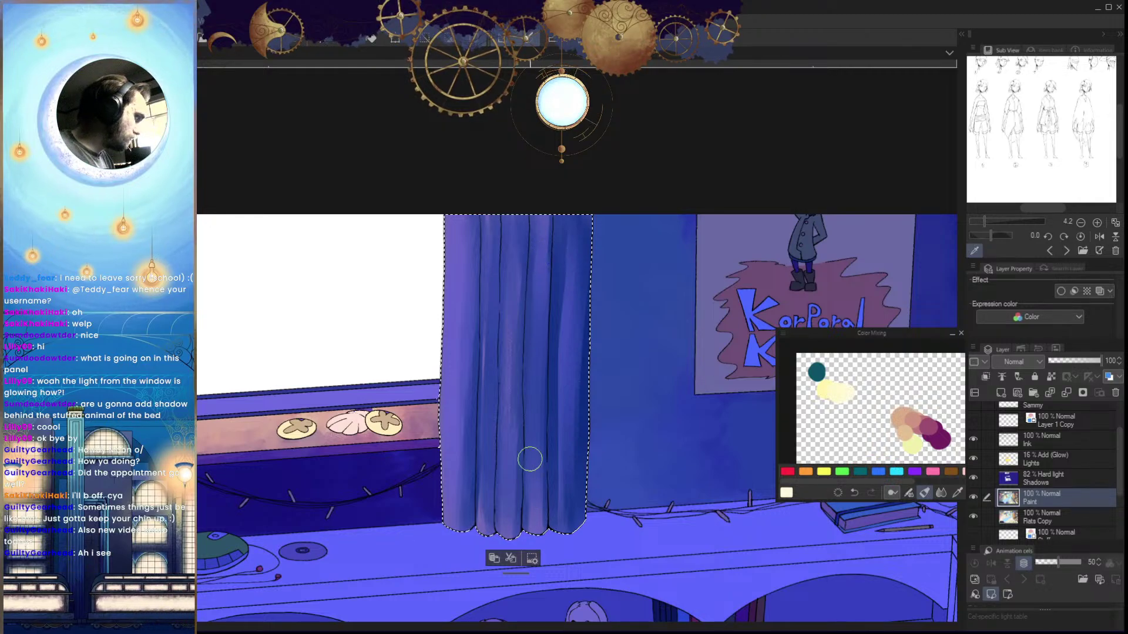
pyautogui.press('x')
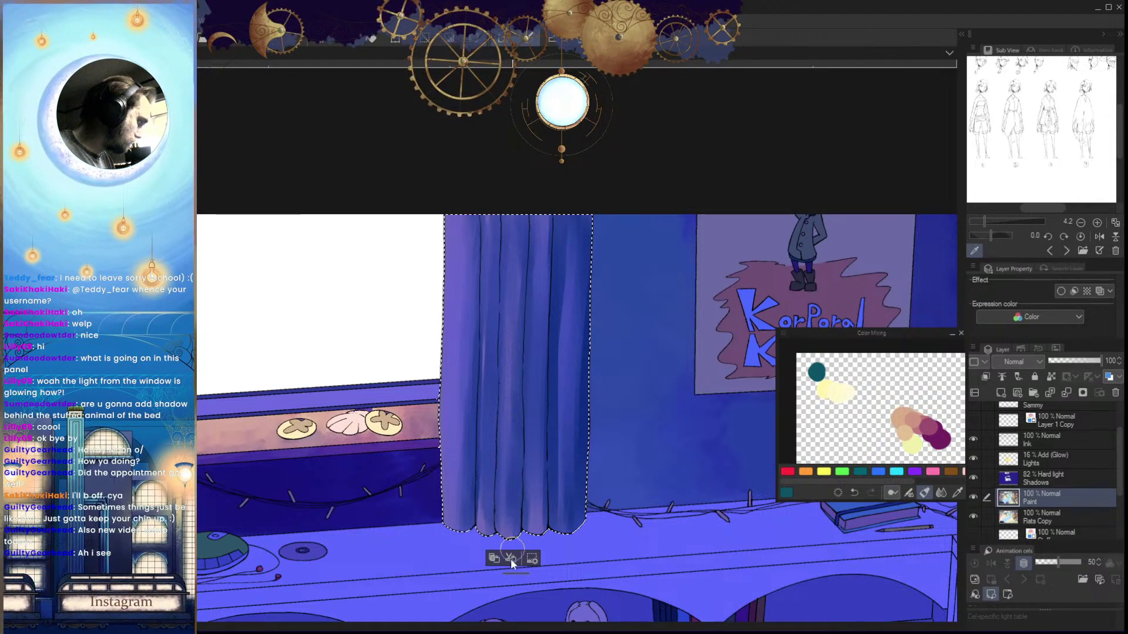
pyautogui.press('x')
pyautogui.press('x')
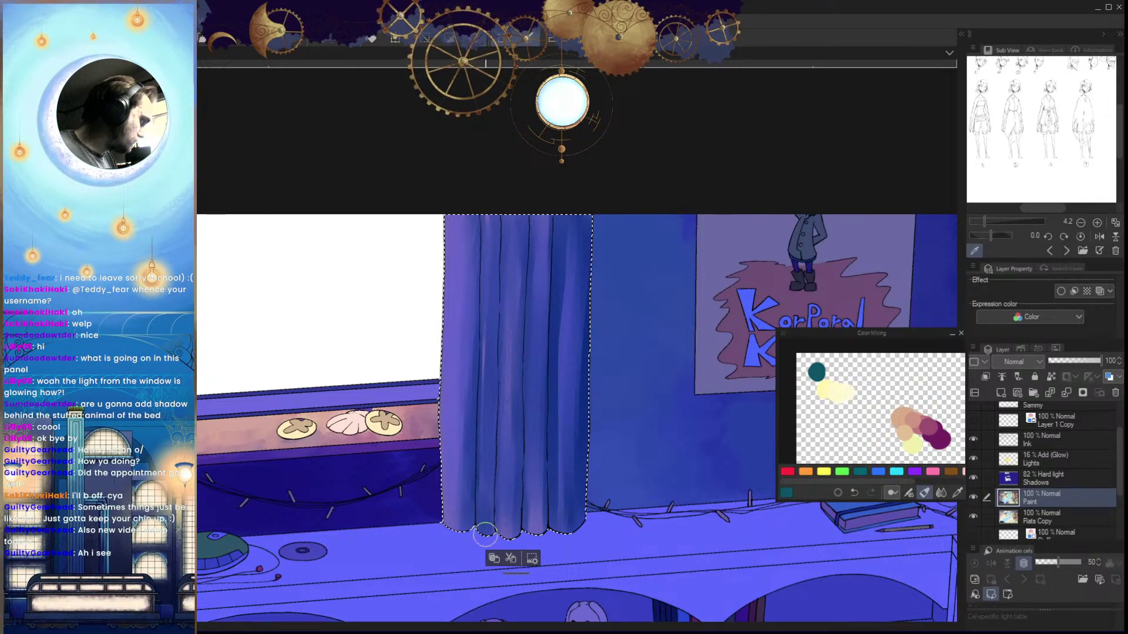
# Model the right curtain's wall-side fold with alternating teal shadow and cream light from the top downward
pyautogui.moveTo(577, 444); pyautogui.dragTo(538, 432)
pyautogui.moveTo(541, 480)
pyautogui.mouseDown()
pyautogui.moveTo(519, 471)
pyautogui.moveTo(474, 499)
pyautogui.mouseUp()
pyautogui.moveTo(575, 433); pyautogui.dragTo(599, 433)
pyautogui.scroll(3, 579, 457)
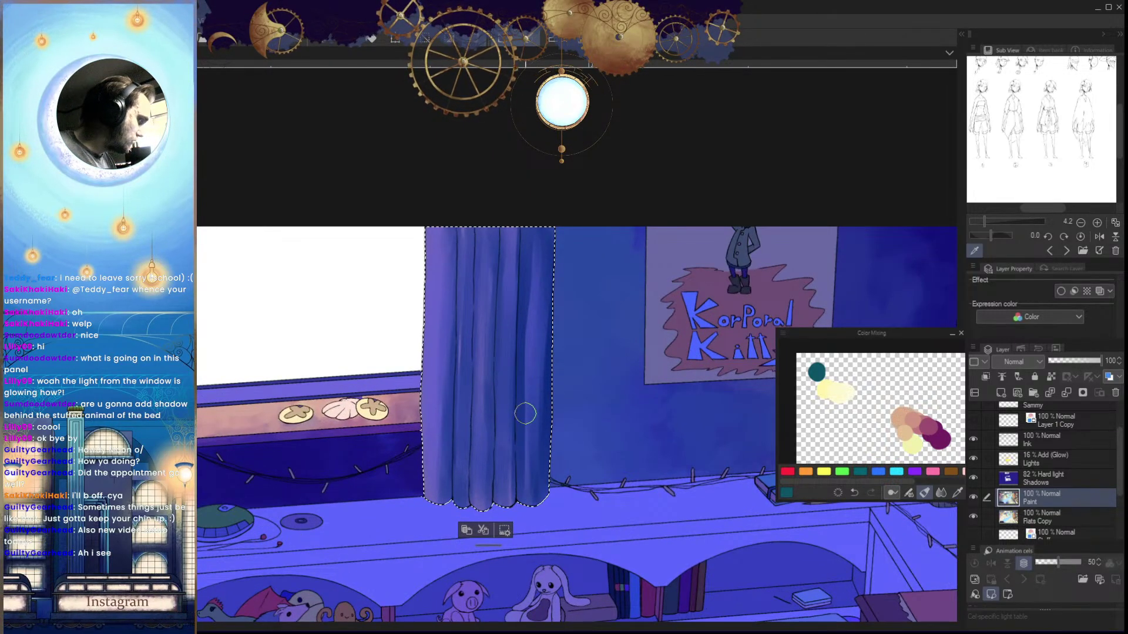
pyautogui.press('x')
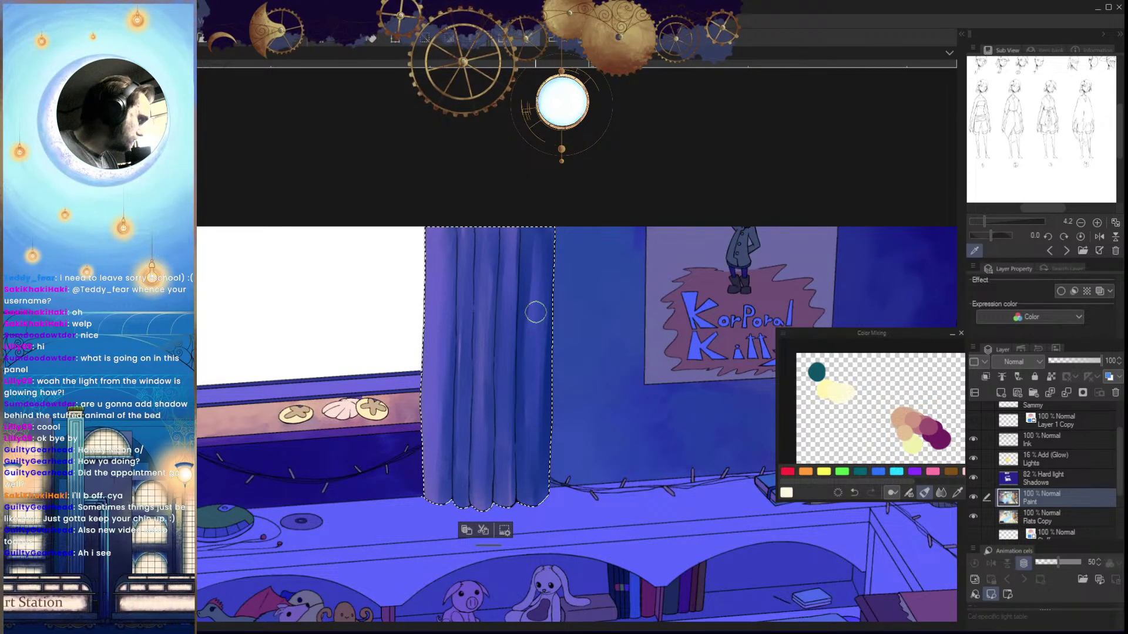
pyautogui.press('x')
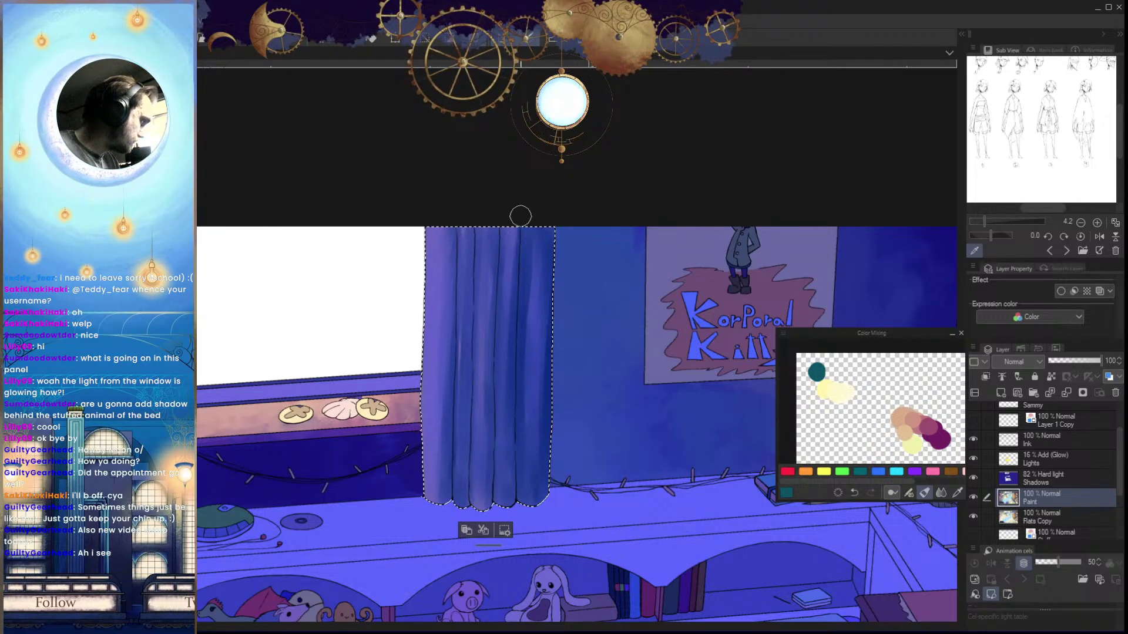
pyautogui.press('x')
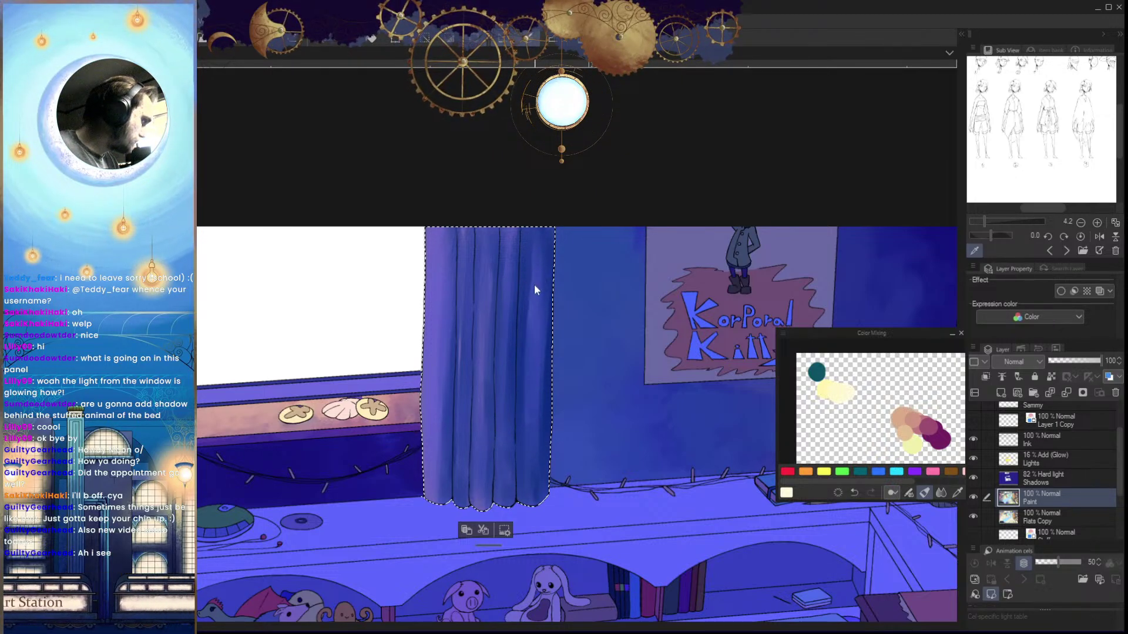
# Refine the right curtain's outer edge, lower folds and middle hem with alternating teal shadow and cream light
pyautogui.press('x')
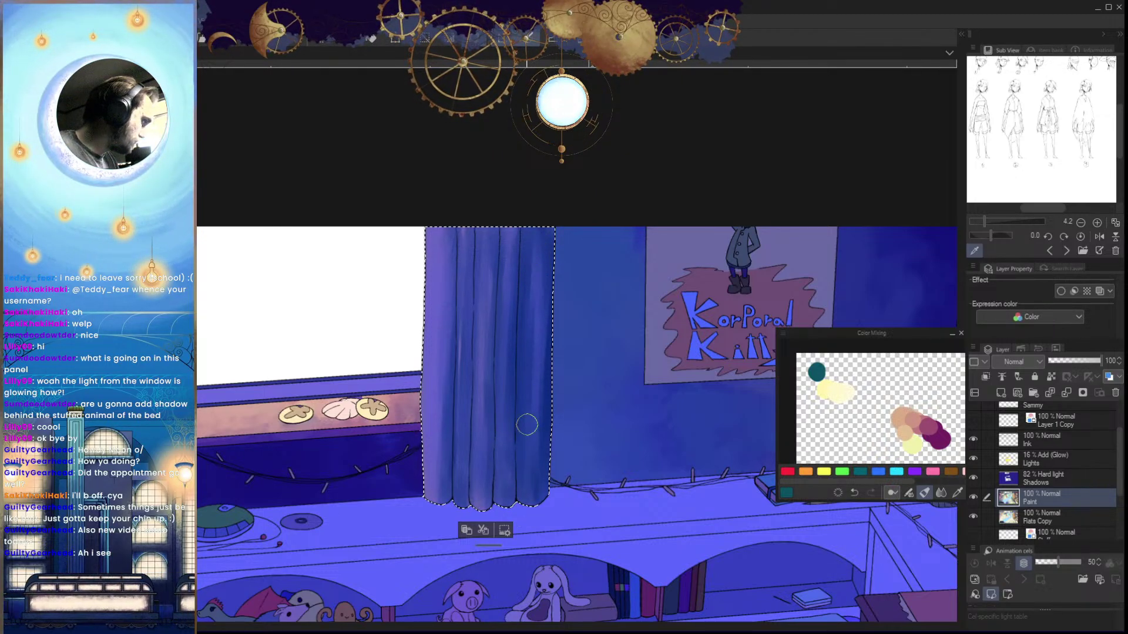
pyautogui.press('x')
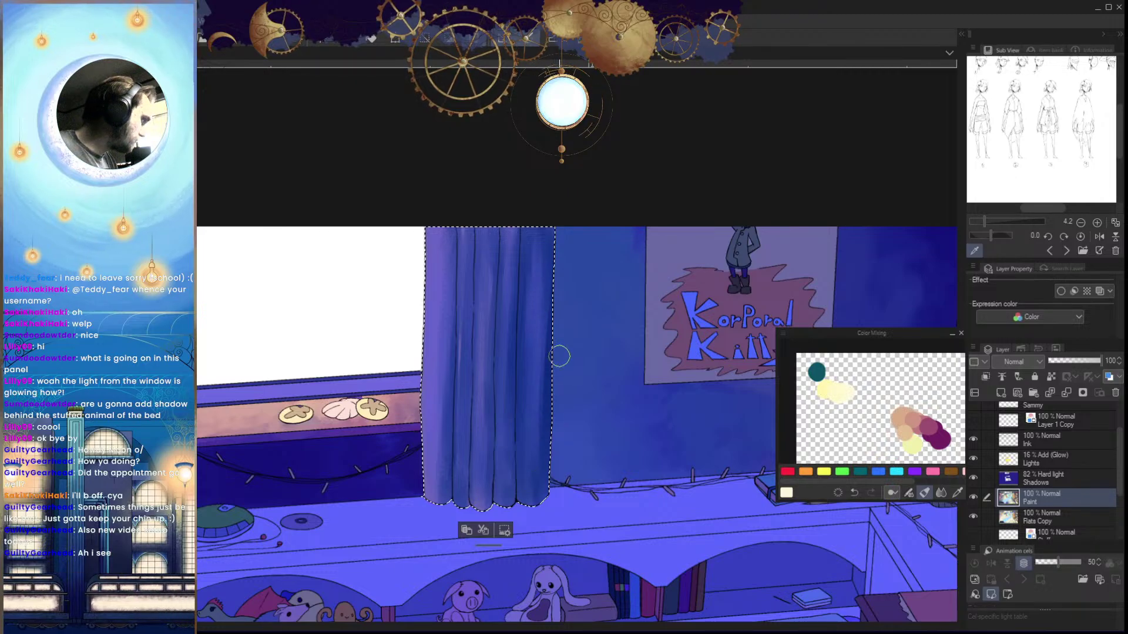
pyautogui.press('x')
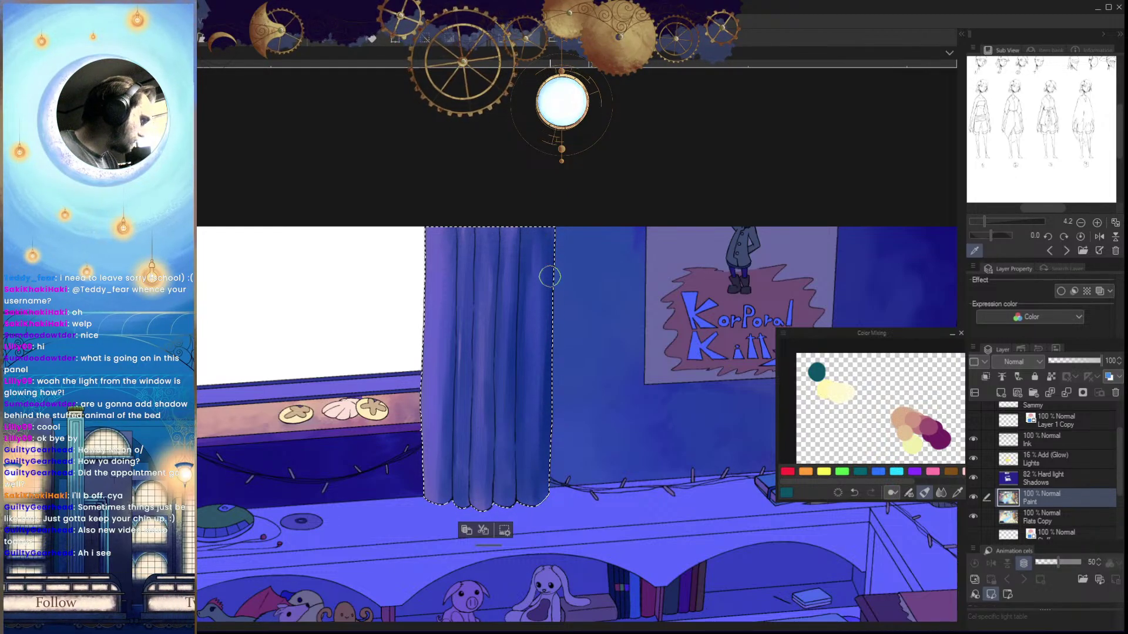
pyautogui.press('x')
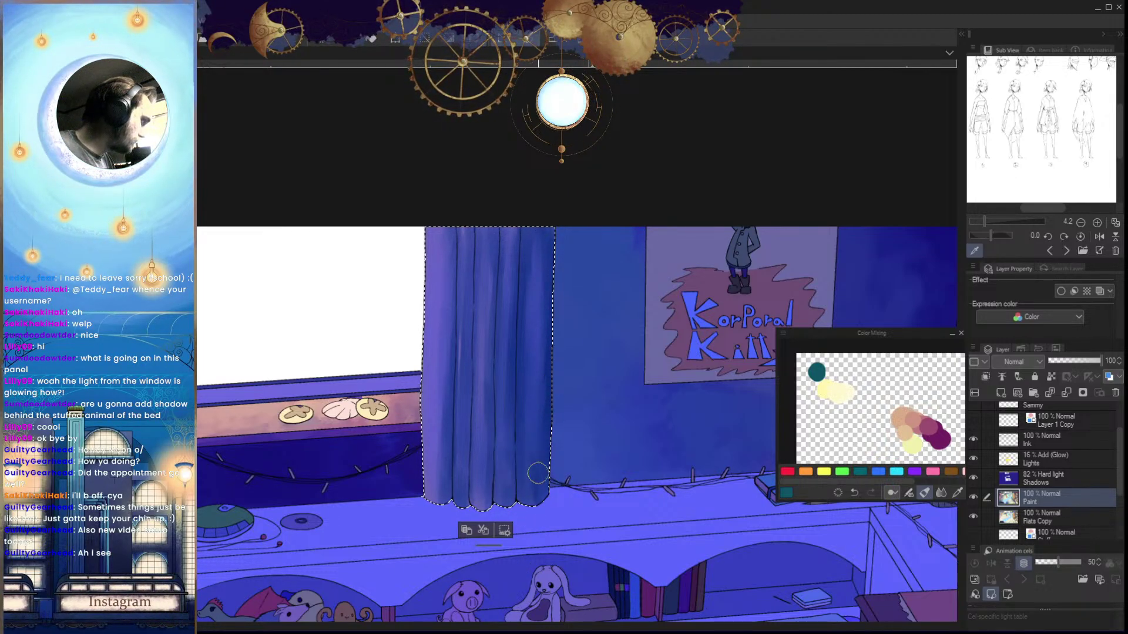
pyautogui.press('x')
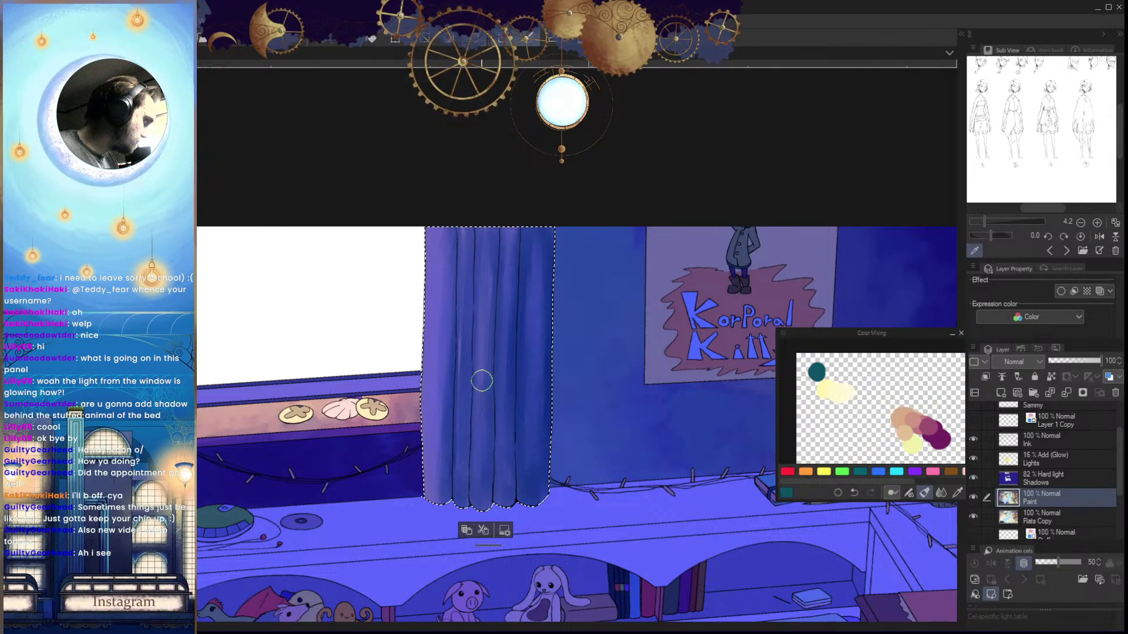
pyautogui.press('x')
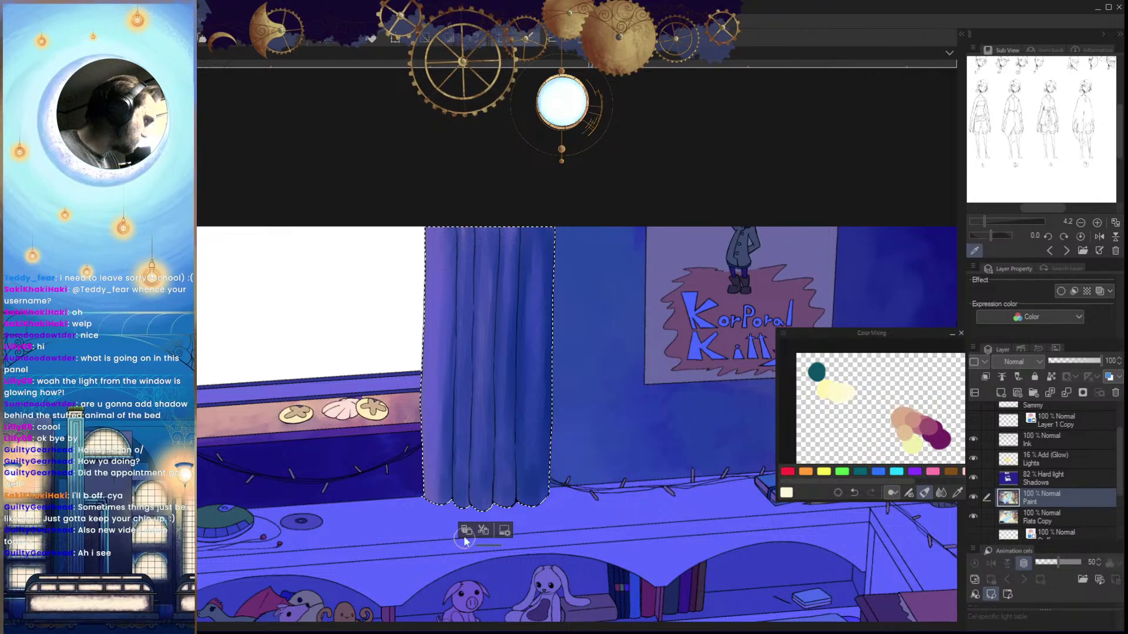
# Brush cream light down the upper part of the right curtain's wall-side folds and clear the curtain selection
pyautogui.scroll(-3, 529, 399)
pyautogui.scroll(-2, 612, 446)
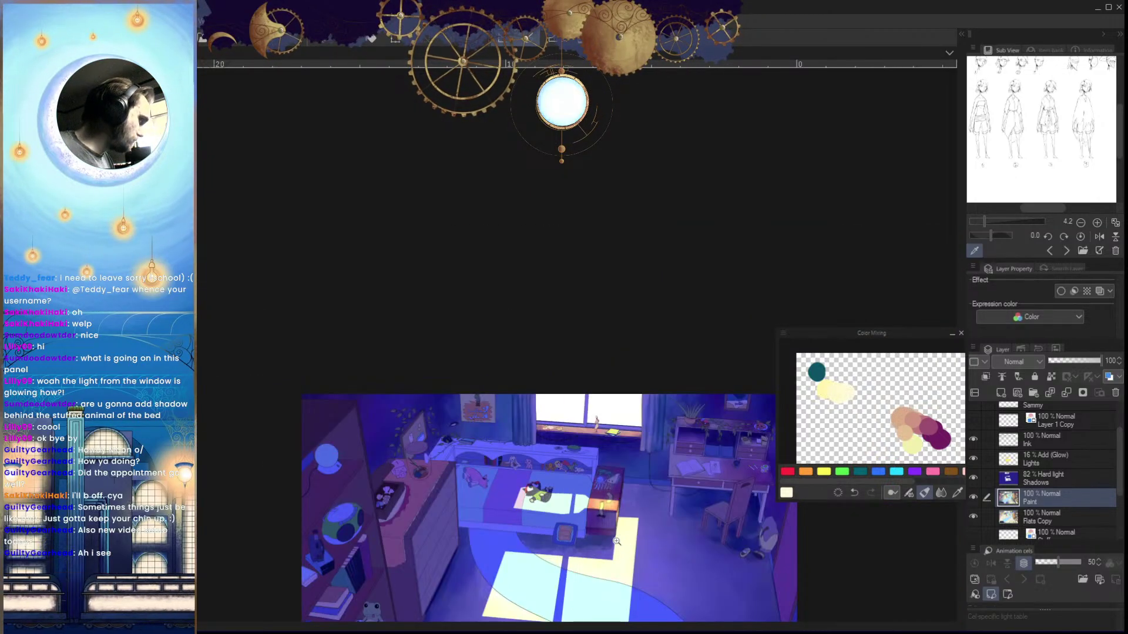
pyautogui.scroll(2, 616, 541)
pyautogui.moveTo(617, 541)
pyautogui.mouseDown()
pyautogui.moveTo(592, 503)
pyautogui.moveTo(624, 526)
pyautogui.mouseUp()
pyautogui.press('h')
pyautogui.scroll(1, 627, 524)
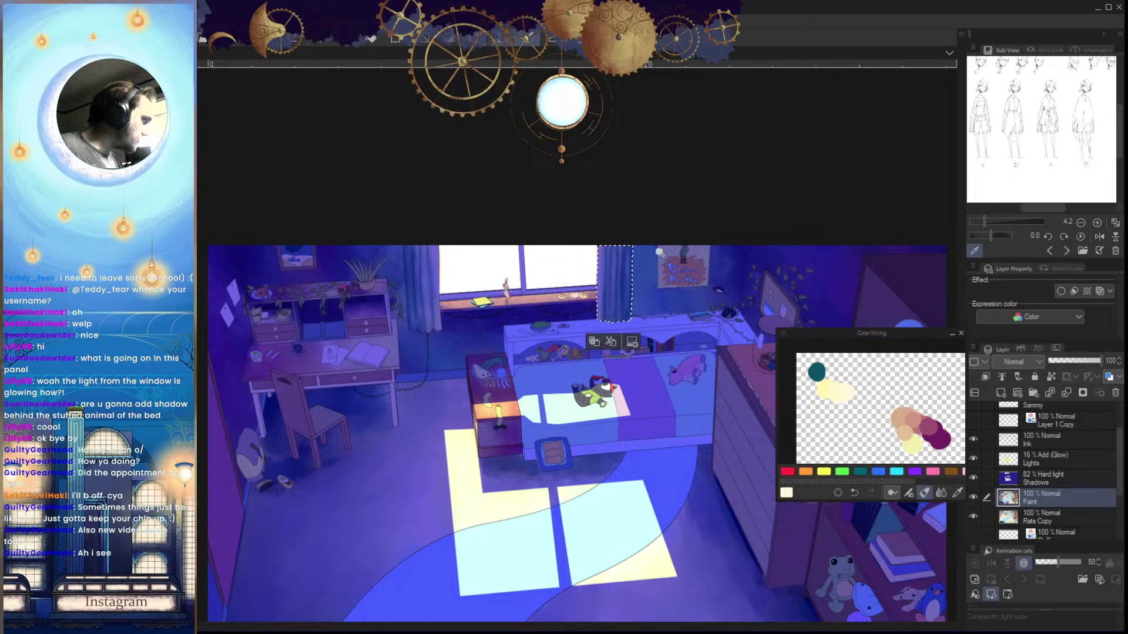
pyautogui.scroll(6, 612, 284)
pyautogui.keyDown('alt'); pyautogui.click(603, 277); pyautogui.keyUp('alt')
pyautogui.moveTo(602, 294)
pyautogui.mouseDown()
pyautogui.moveTo(612, 203)
pyautogui.moveTo(573, 241)
pyautogui.moveTo(569, 418)
pyautogui.mouseUp()
pyautogui.moveTo(570, 235)
pyautogui.mouseDown()
pyautogui.moveTo(559, 456)
pyautogui.moveTo(572, 443)
pyautogui.mouseUp()
pyautogui.press('x')
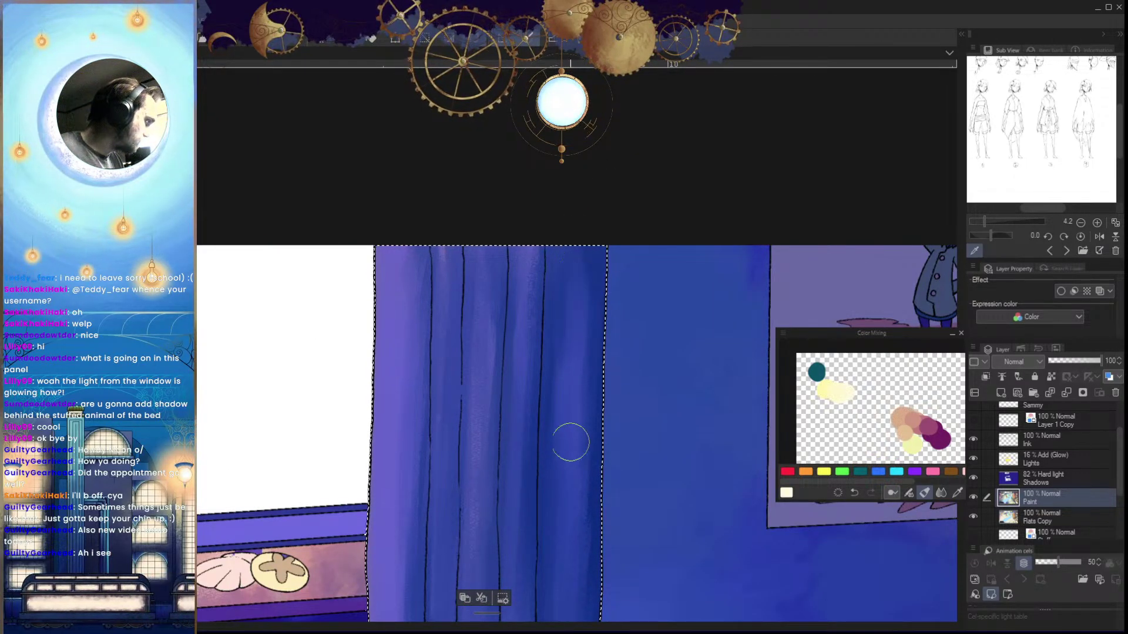
pyautogui.moveTo(569, 265); pyautogui.dragTo(564, 435)
pyautogui.moveTo(539, 242); pyautogui.dragTo(523, 426)
pyautogui.moveTo(596, 358); pyautogui.dragTo(532, 358)
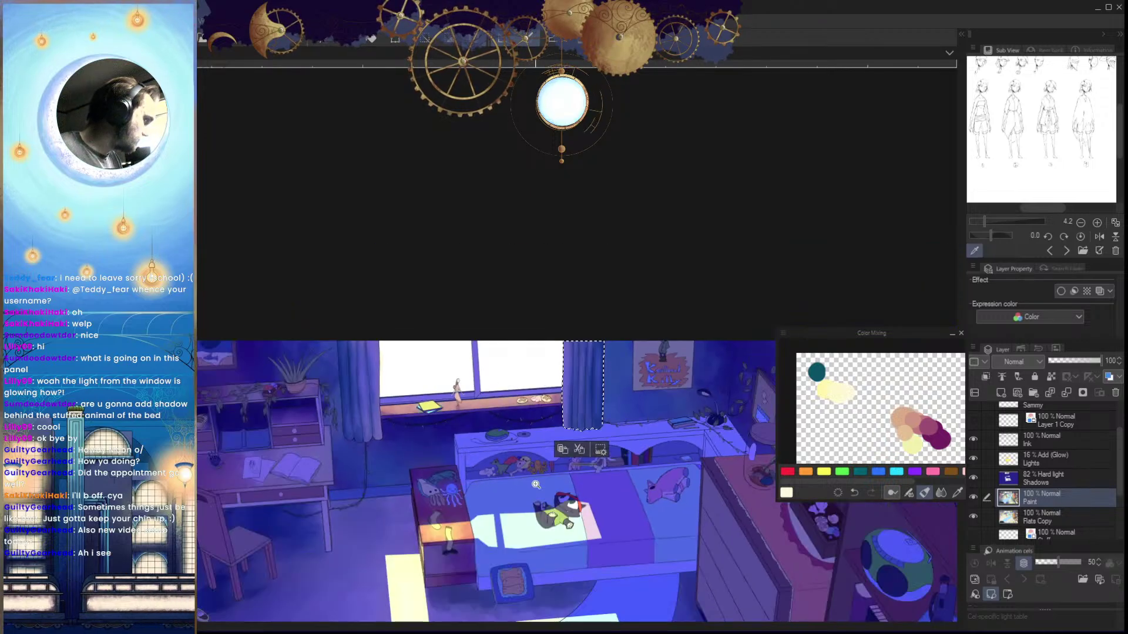
pyautogui.hotkey('ctrl', 'd')
# Compare the whole bedroom illustration with the Shadows layer hidden and shown, and with the canvas mirrored
pyautogui.moveTo(668, 457); pyautogui.dragTo(650, 478)
pyautogui.moveTo(626, 540); pyautogui.dragTo(621, 454)
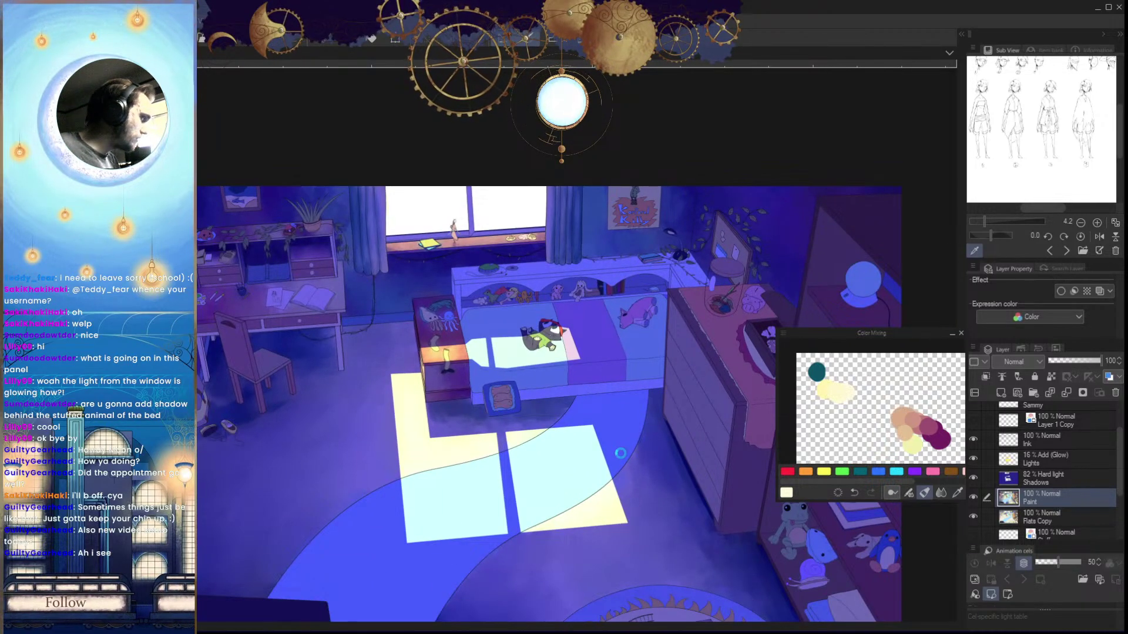
pyautogui.click(973, 479)
pyautogui.scroll(-5, 587, 412)
pyautogui.scroll(3, 666, 454)
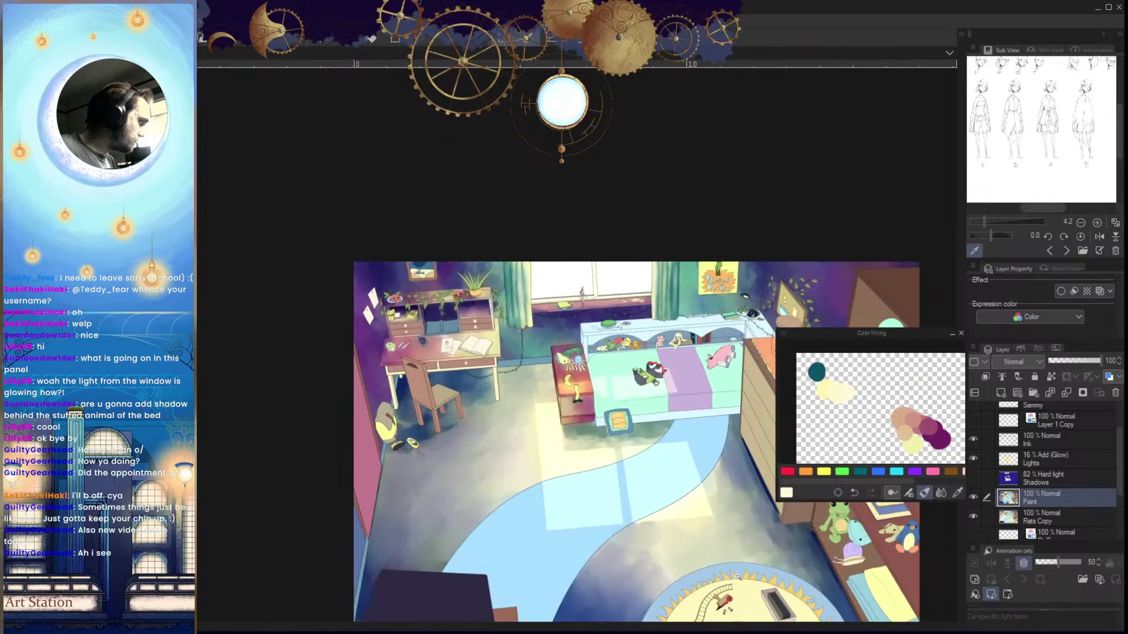
pyautogui.scroll(-5, 734, 558)
pyautogui.scroll(3, 734, 558)
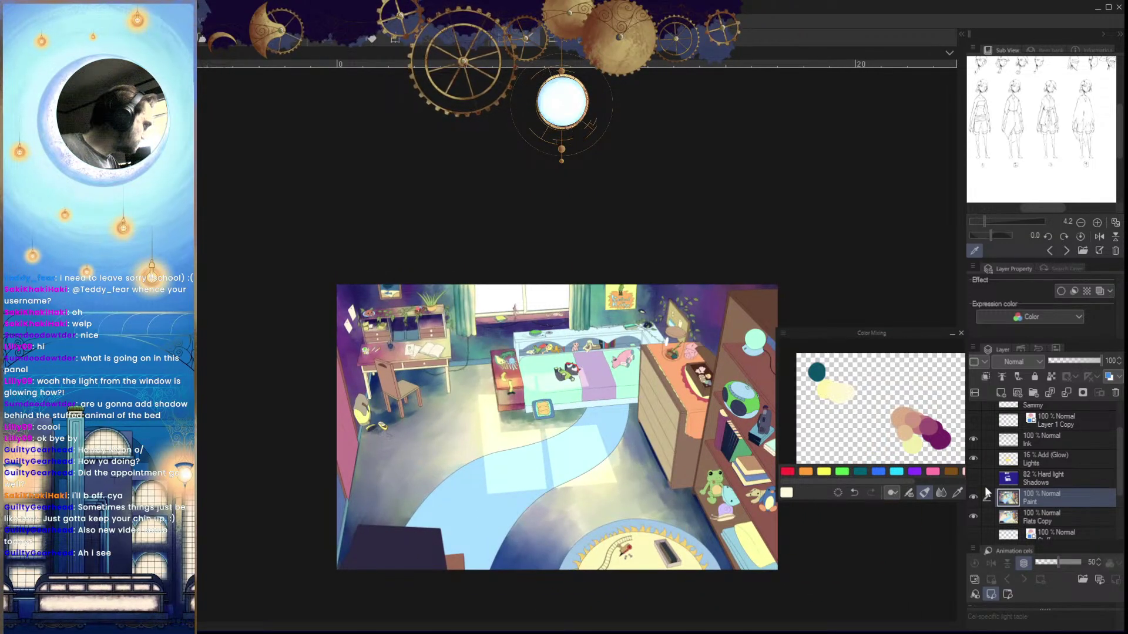
pyautogui.click(973, 478)
pyautogui.scroll(-2, 735, 529)
pyautogui.scroll(3, 688, 533)
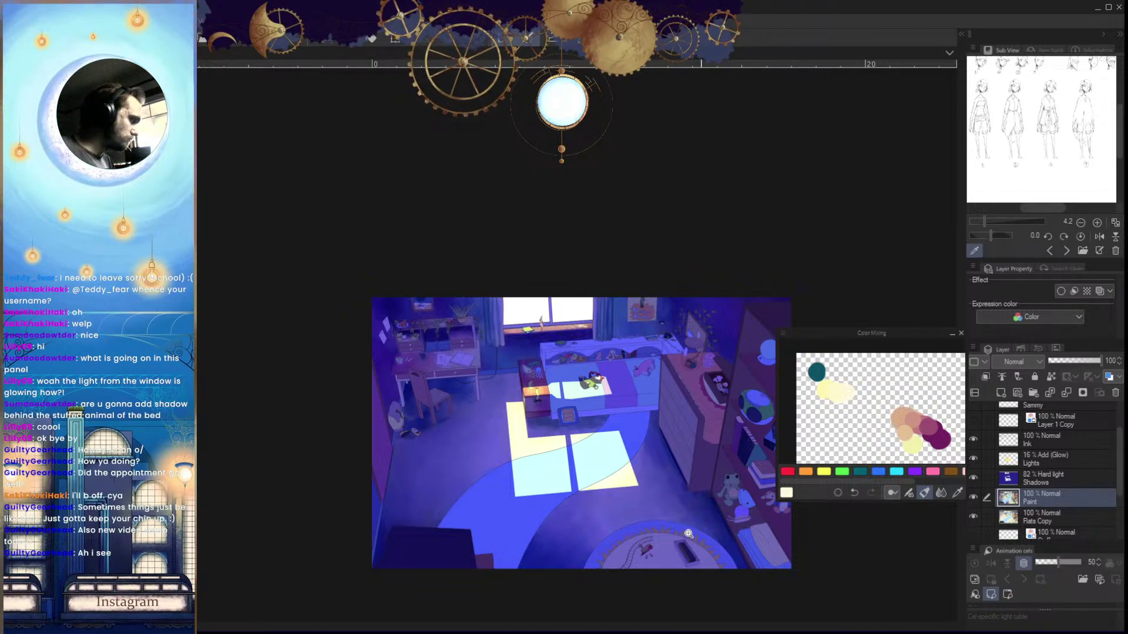
pyautogui.scroll(3, 639, 474)
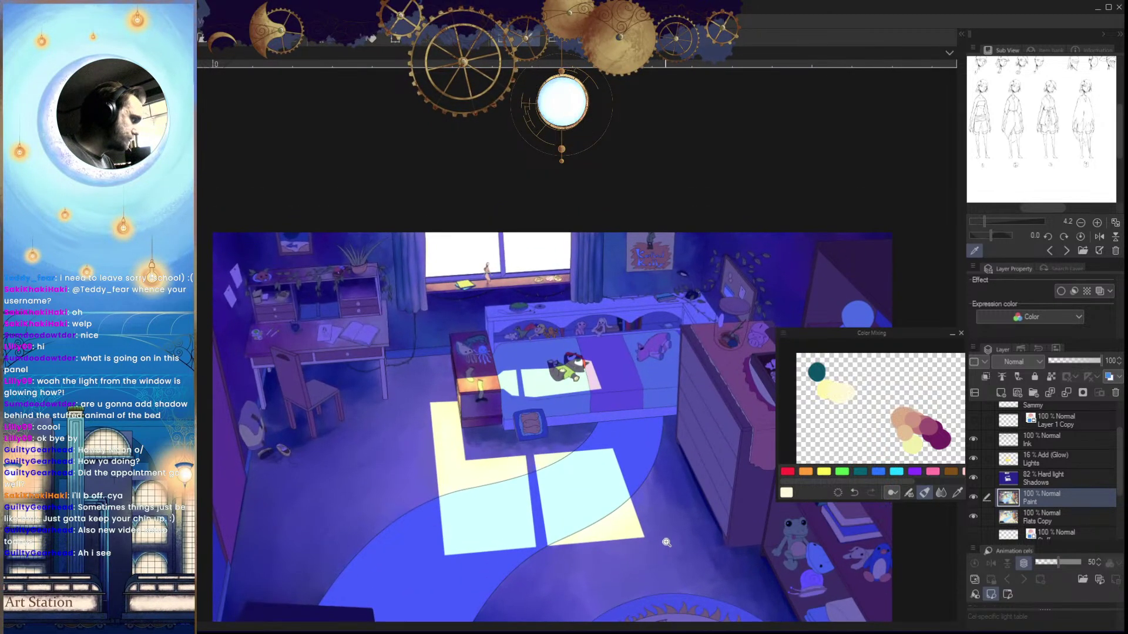
pyautogui.scroll(-2, 664, 588)
pyautogui.click(974, 478)
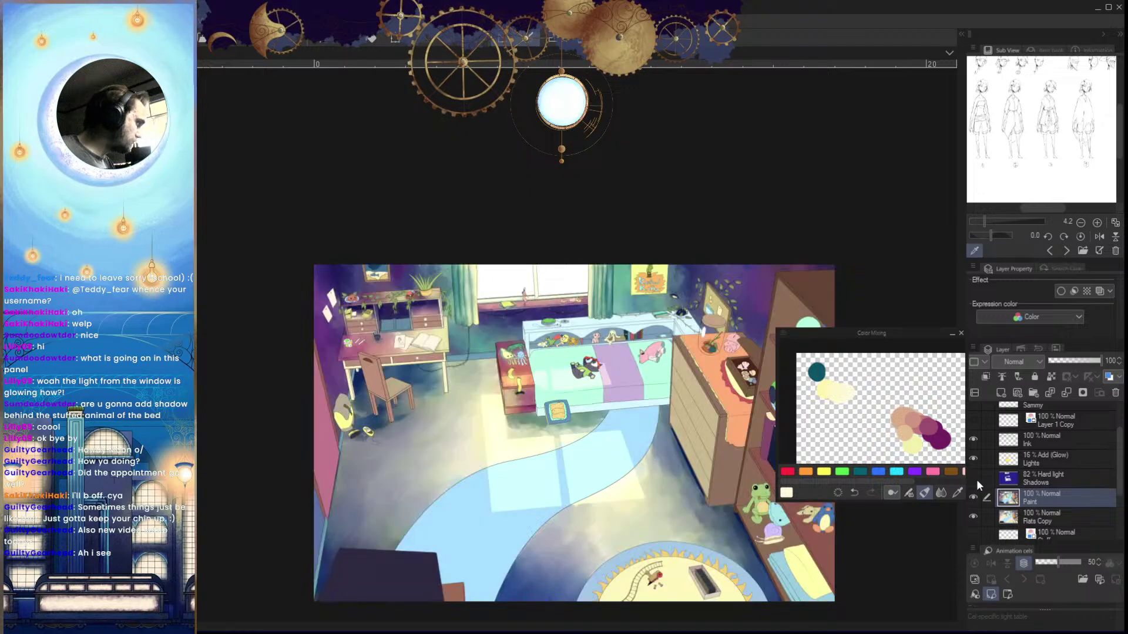
pyautogui.scroll(-2, 672, 545)
pyautogui.press('h')
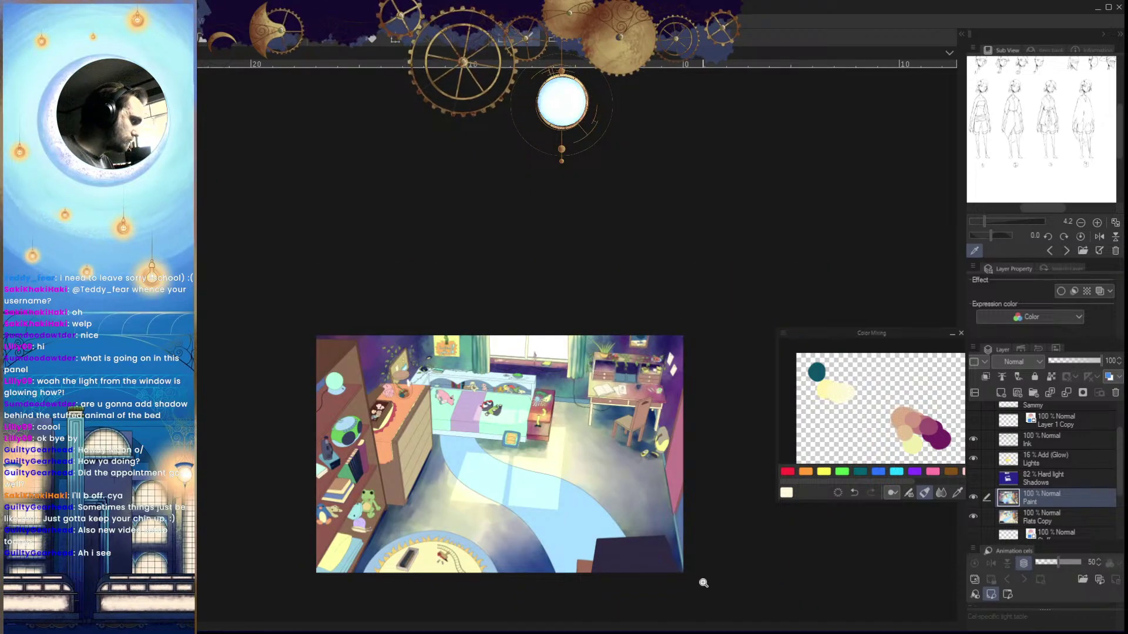
pyautogui.press('h')
pyautogui.scroll(2, 703, 583)
pyautogui.click(974, 478)
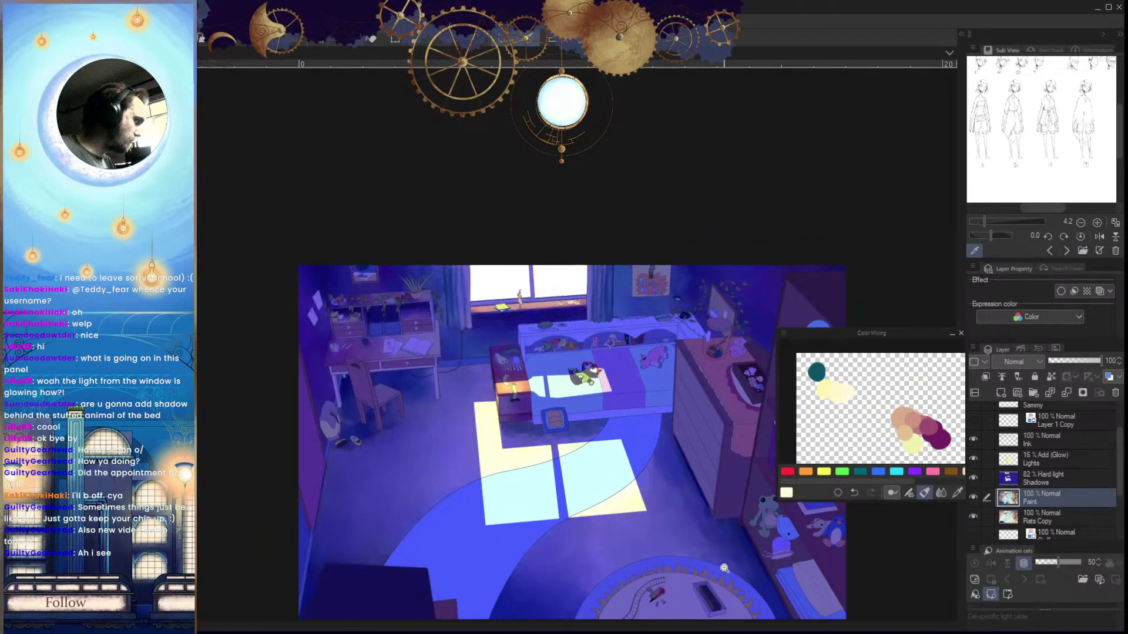
pyautogui.scroll(-1, 724, 568)
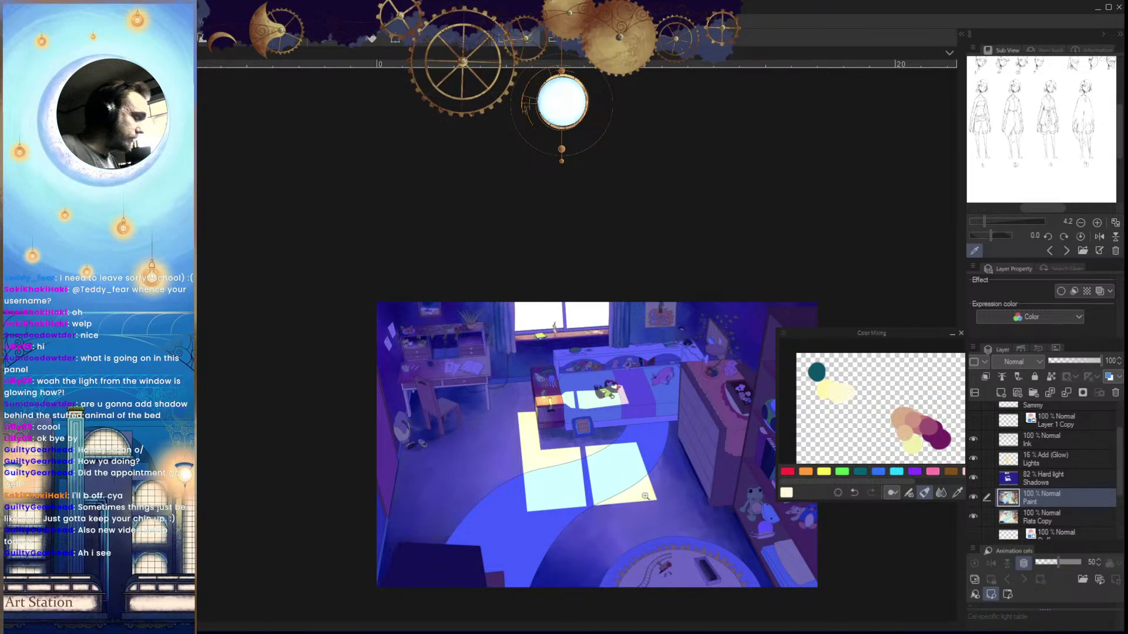
pyautogui.click(678, 506)
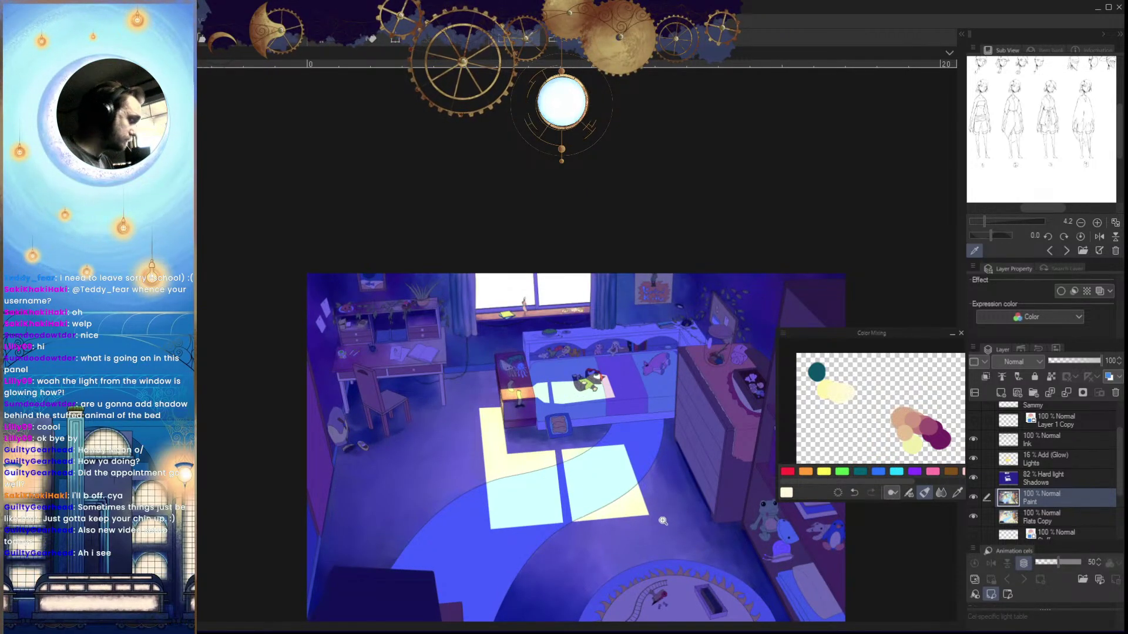
pyautogui.click(677, 534)
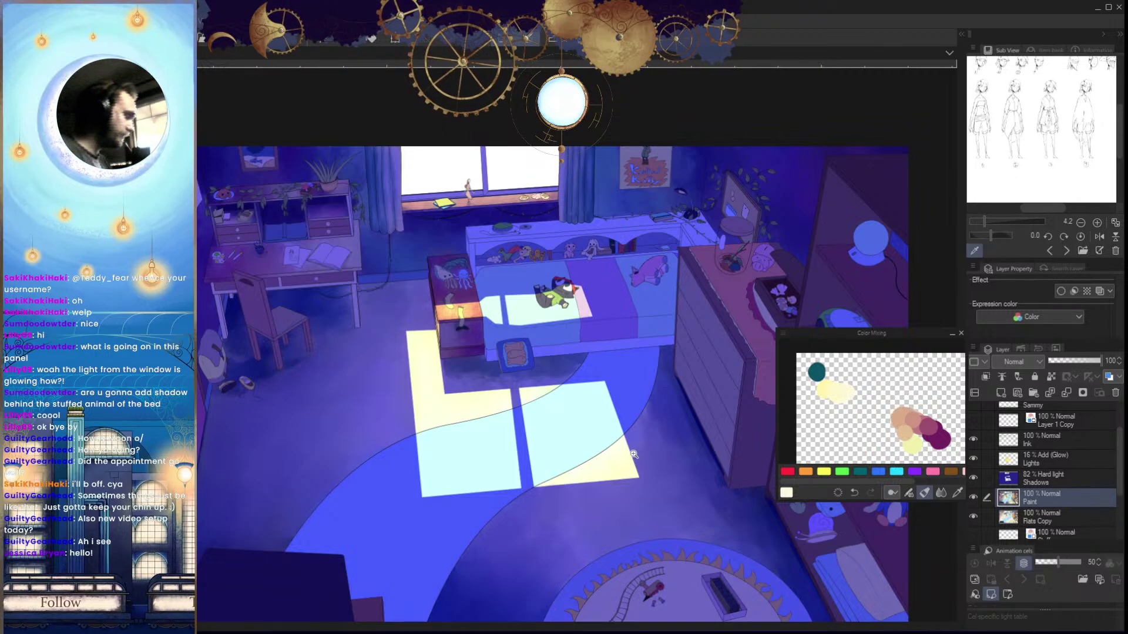
# Select the dresser's drawer front from the Flats Copy layer, return to the Paint layer and sample the dresser's beige
pyautogui.moveTo(634, 454); pyautogui.dragTo(593, 455)
pyautogui.moveTo(558, 385); pyautogui.dragTo(564, 503)
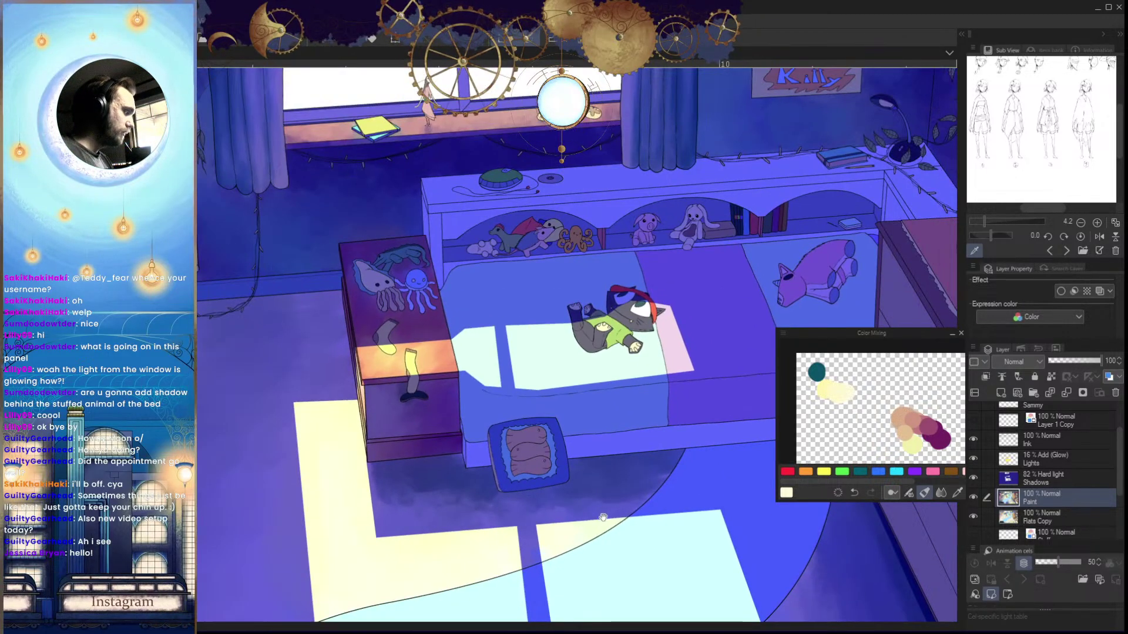
pyautogui.scroll(-3, 604, 517)
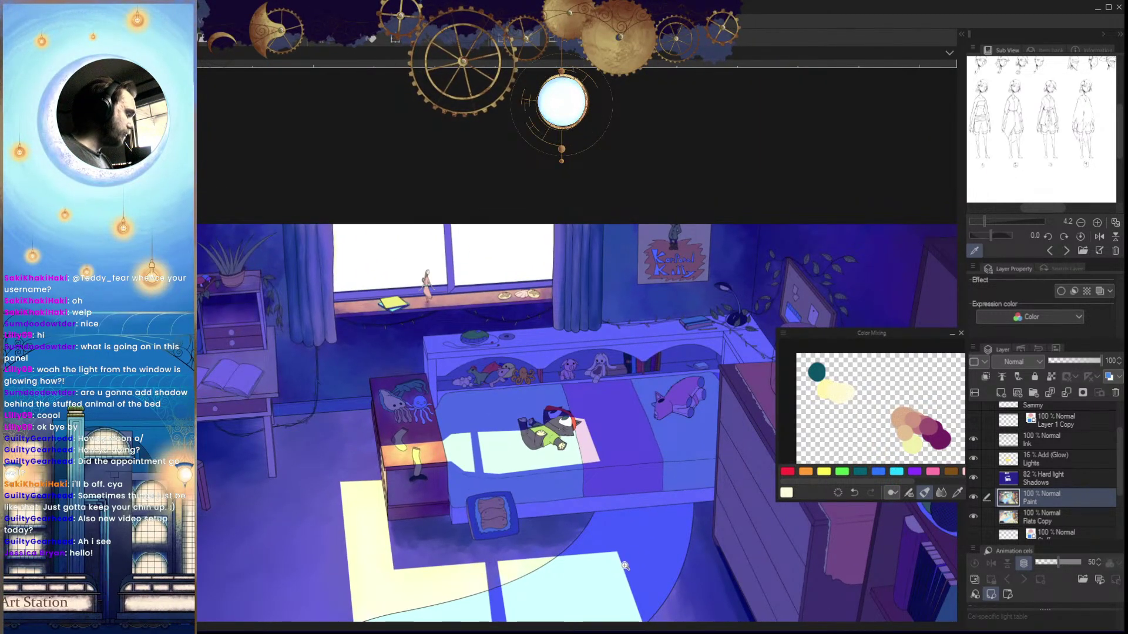
pyautogui.scroll(-2, 625, 565)
pyautogui.scroll(4, 679, 539)
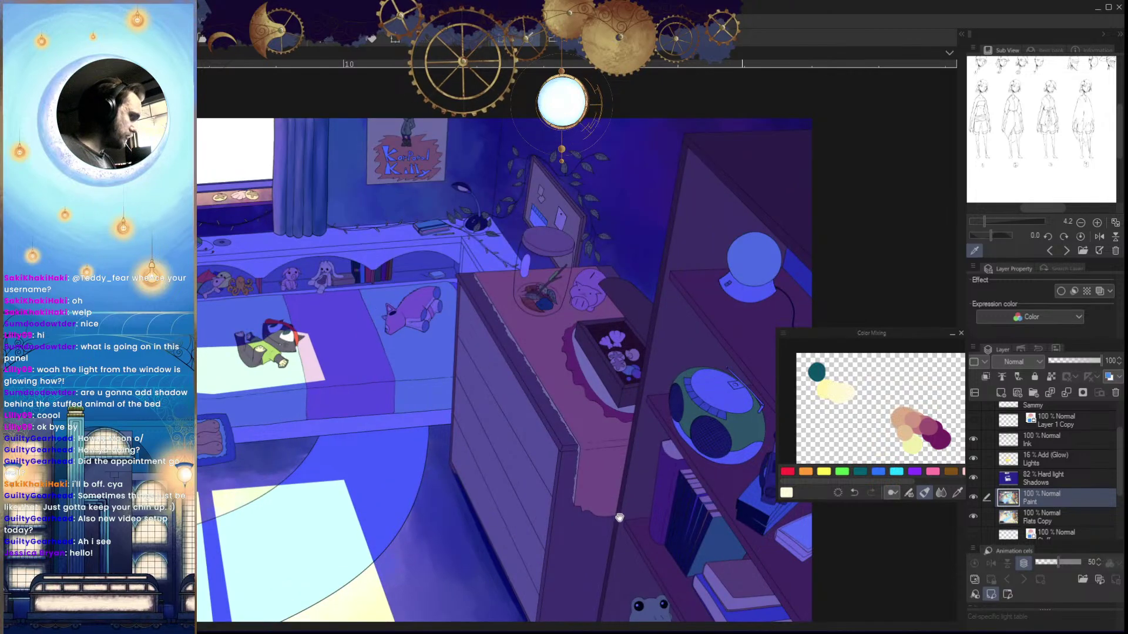
pyautogui.click(1018, 523)
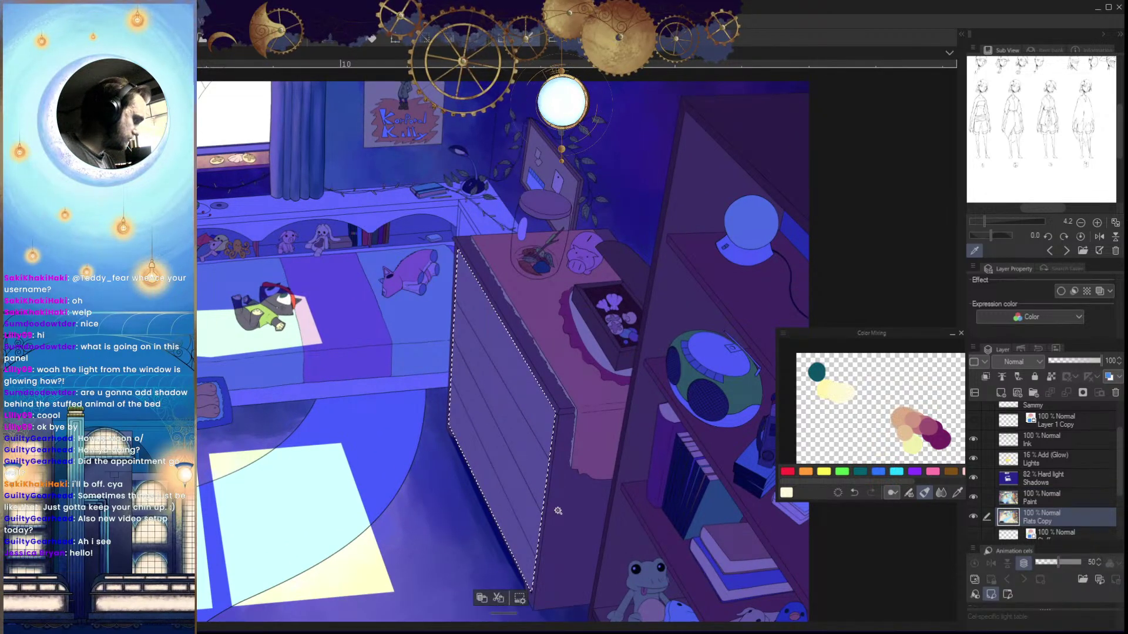
pyautogui.click(1023, 501)
pyautogui.scroll(3, 543, 529)
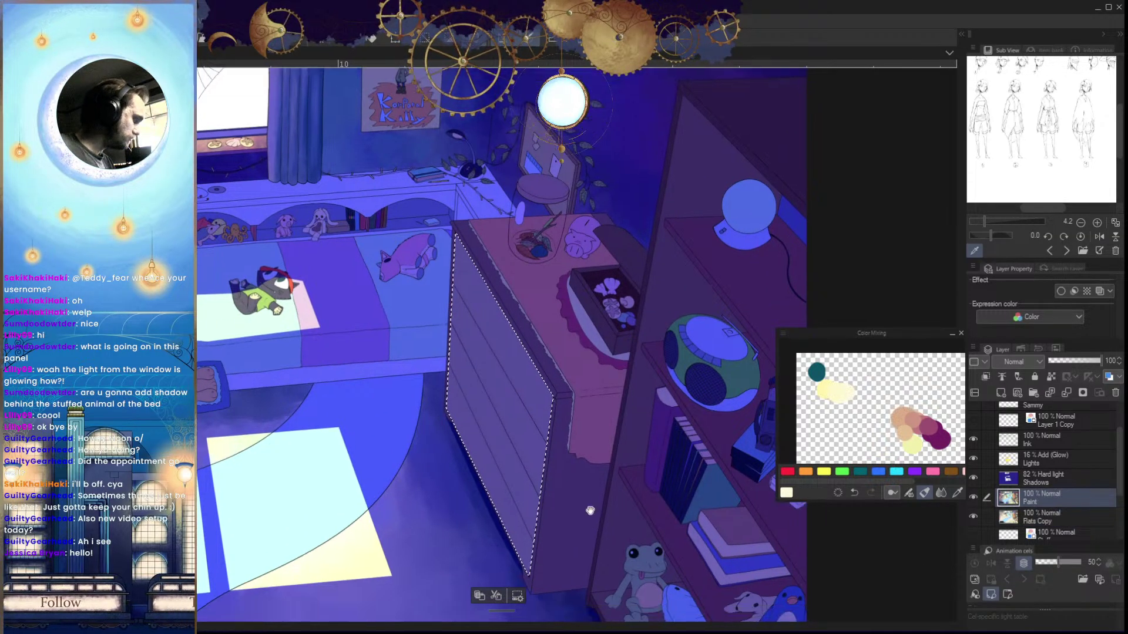
pyautogui.moveTo(550, 528)
pyautogui.mouseDown()
pyautogui.moveTo(559, 489)
pyautogui.moveTo(561, 501)
pyautogui.mouseUp()
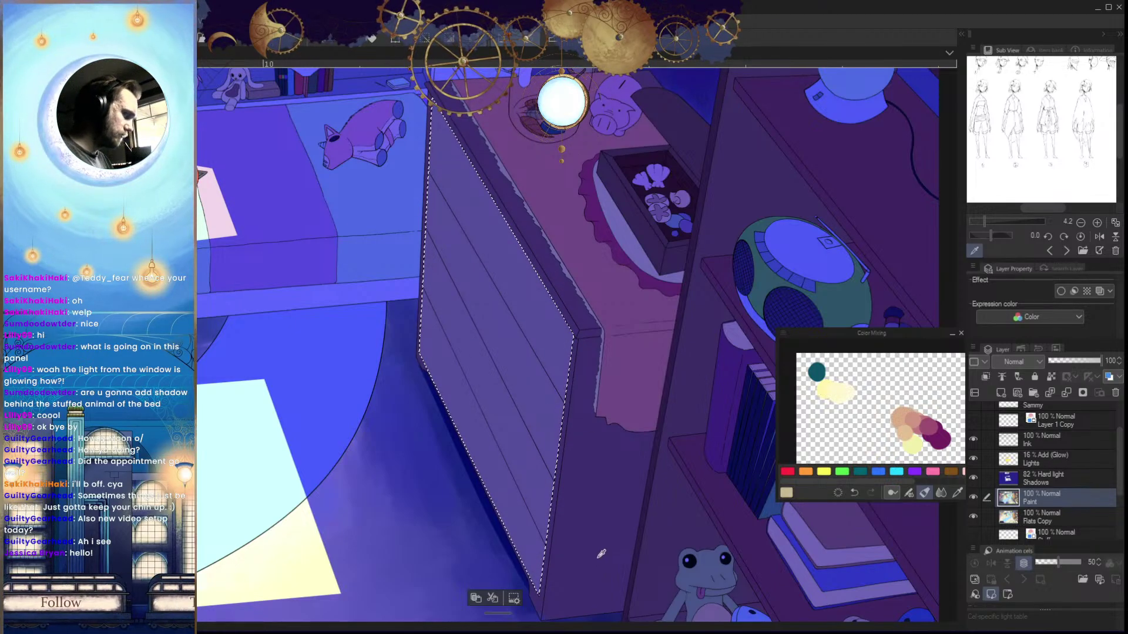
pyautogui.moveTo(568, 454); pyautogui.dragTo(575, 470)
pyautogui.moveTo(816, 436); pyautogui.dragTo(865, 440)
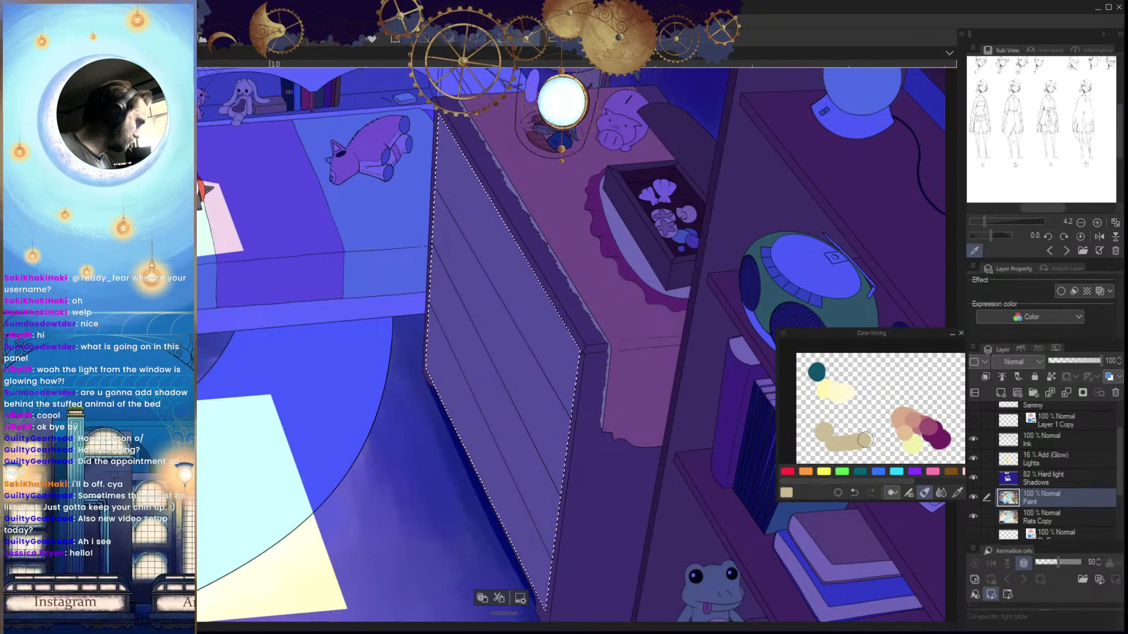
pyautogui.click(856, 494)
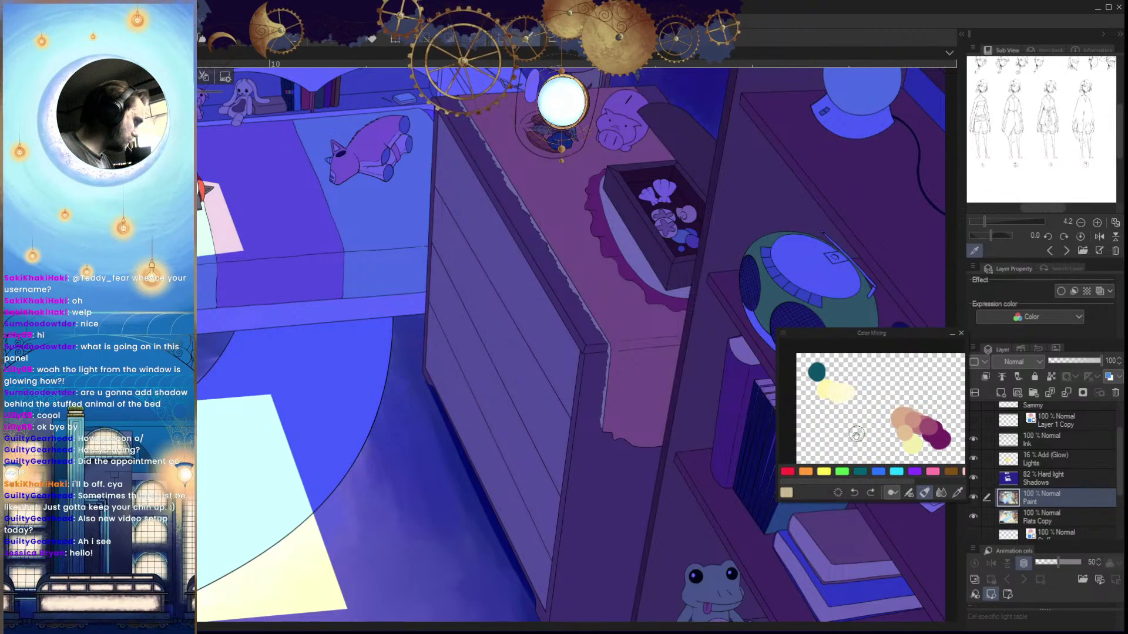
# Dab the sampled beige onto an empty area of the mixing palette and reselect the drawer front from the Flats Copy layer
pyautogui.moveTo(856, 435)
pyautogui.mouseDown()
pyautogui.moveTo(842, 381)
pyautogui.moveTo(859, 383)
pyautogui.mouseUp()
pyautogui.click(829, 390)
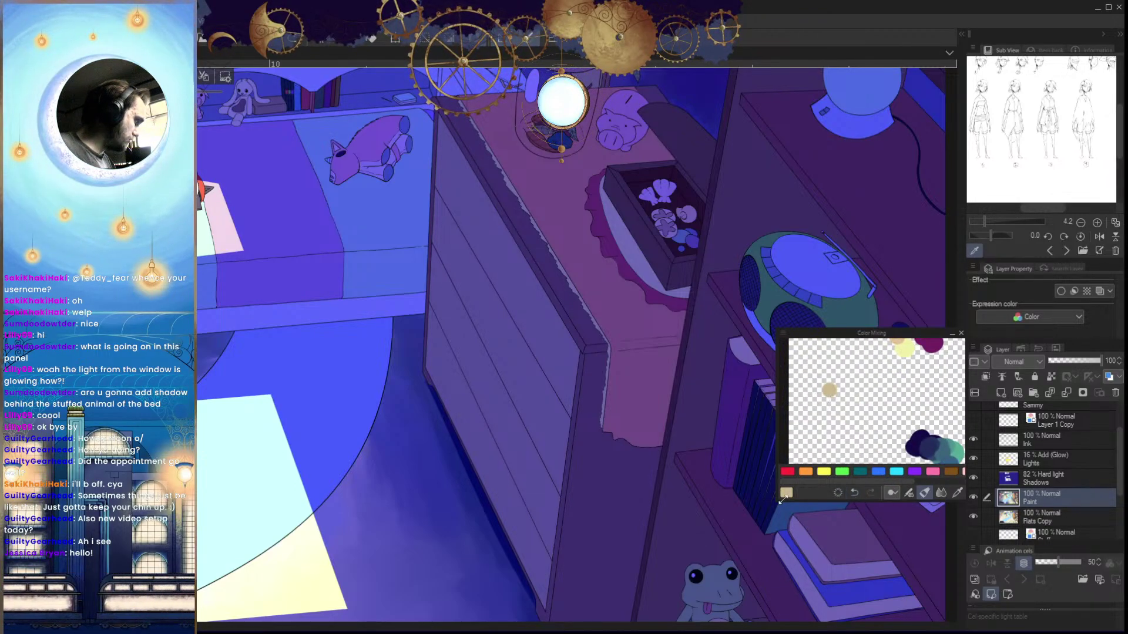
pyautogui.click(1054, 520)
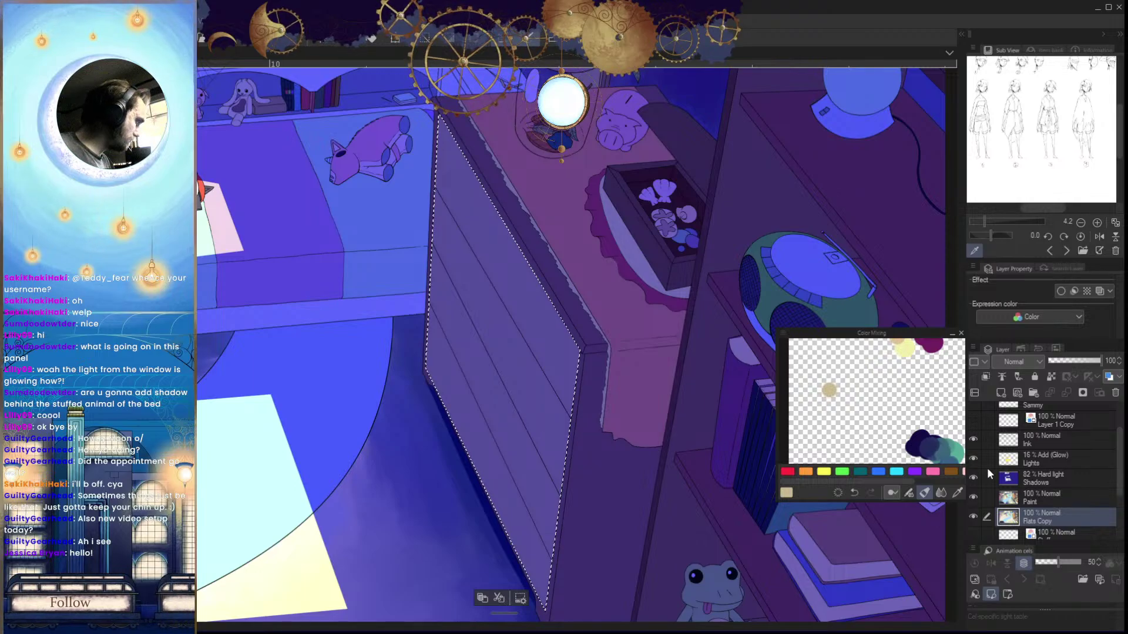
# Return to the Paint layer, blend the beige toward dark purple and pale cream on the mixing palette, and sample the dark purple
pyautogui.click(1029, 501)
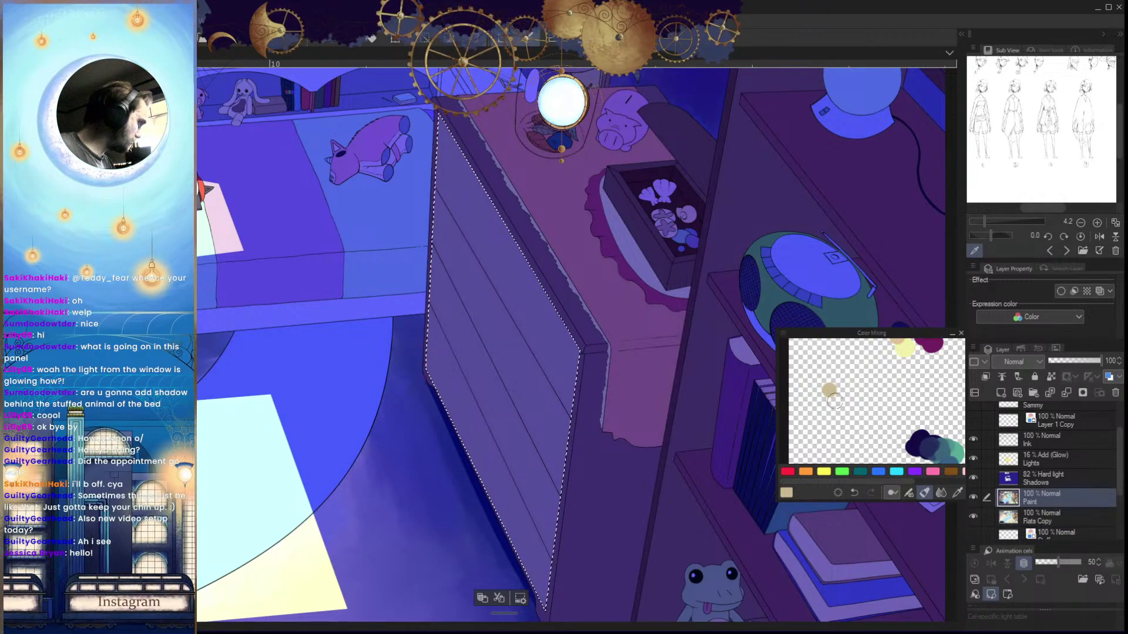
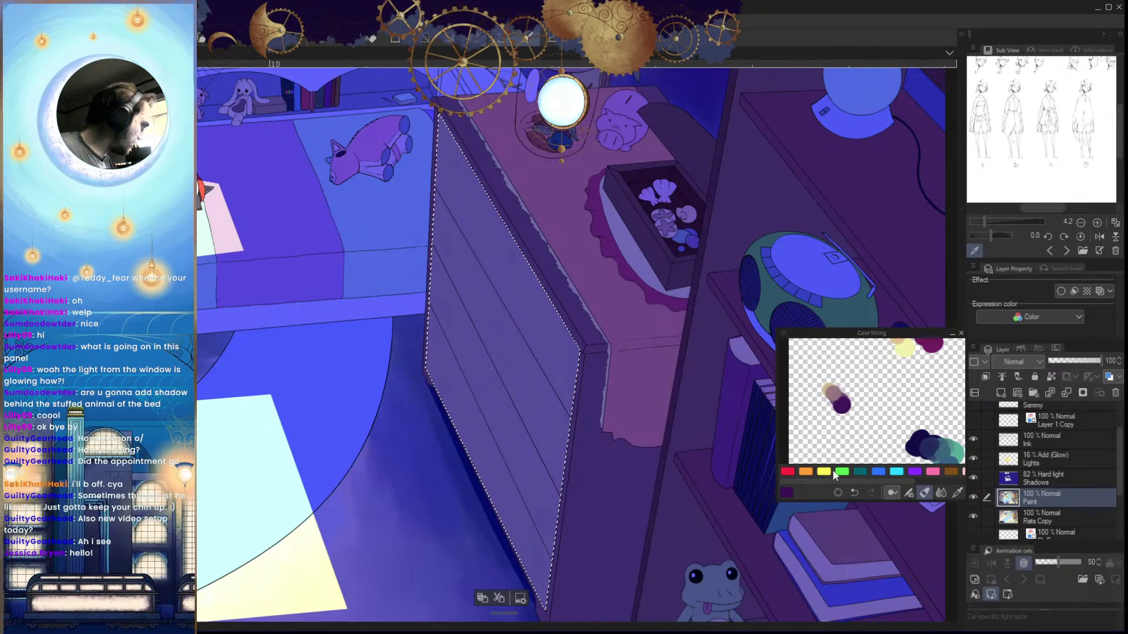
pyautogui.click(854, 493)
pyautogui.click(838, 399)
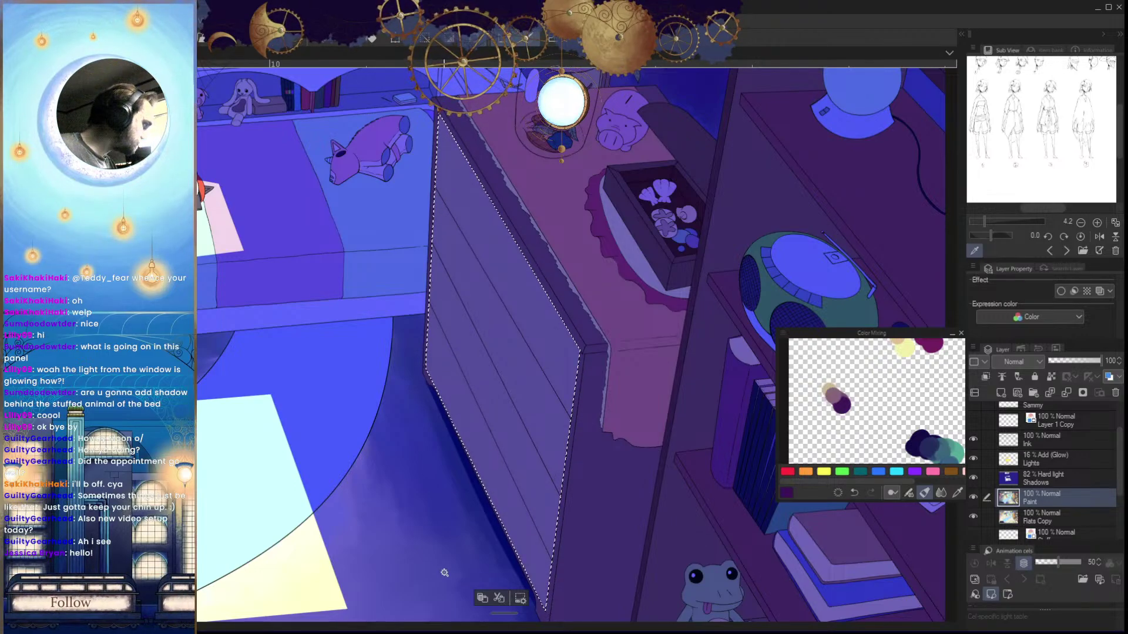
pyautogui.keyDown('alt'); pyautogui.click(826, 388); pyautogui.keyUp('alt')
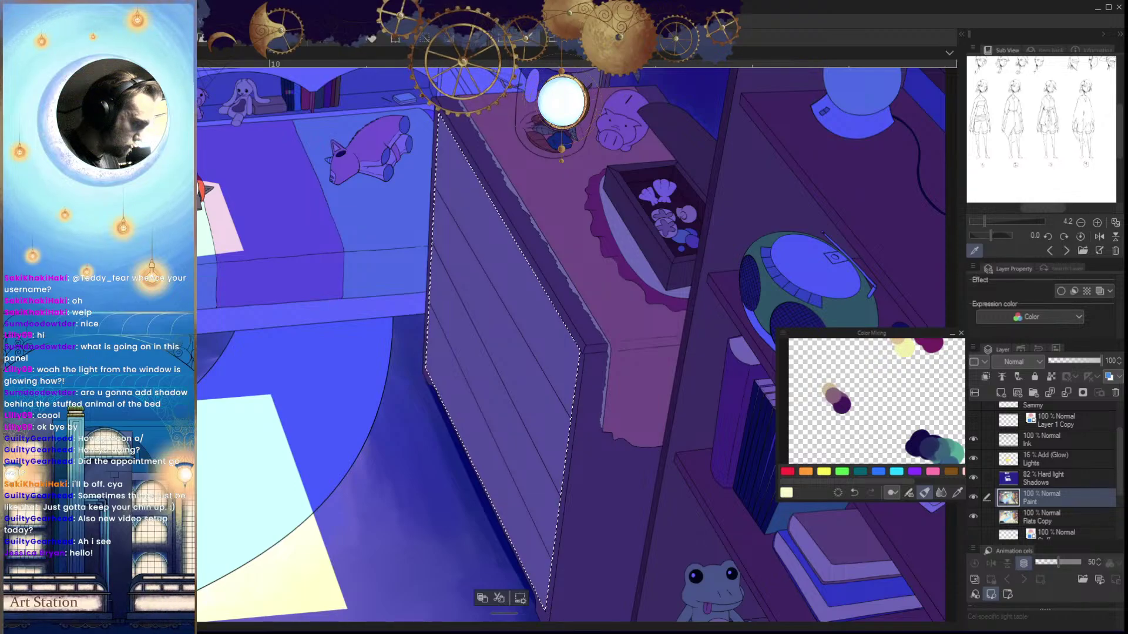
pyautogui.keyDown('alt'); pyautogui.click(828, 383); pyautogui.keyUp('alt')
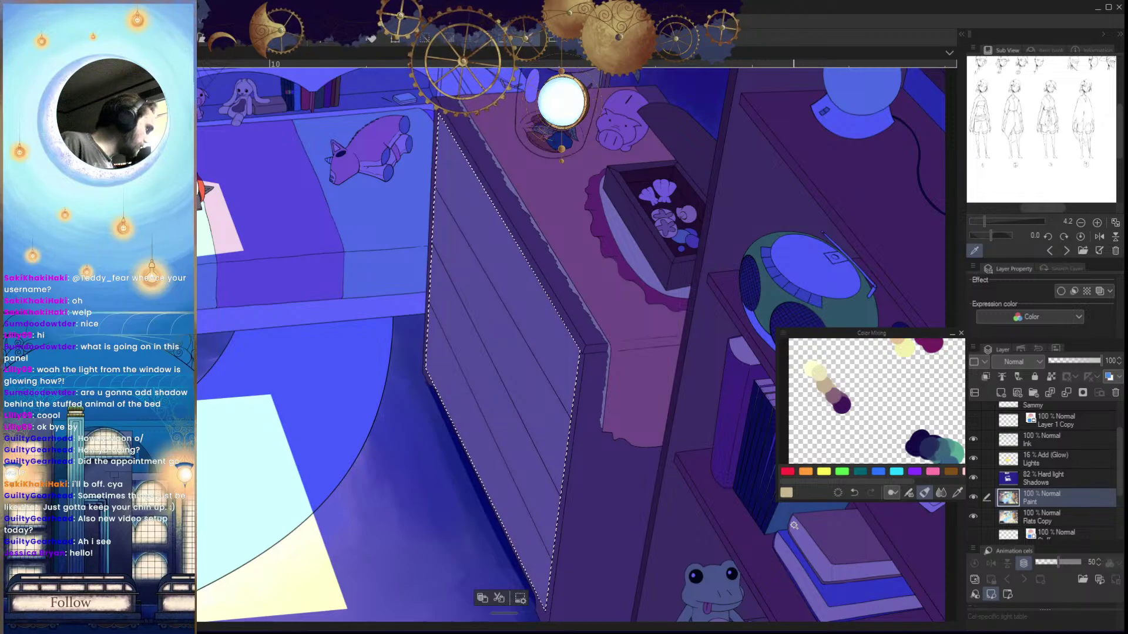
pyautogui.keyDown('alt'); pyautogui.click(846, 408); pyautogui.keyUp('alt')
pyautogui.moveTo(584, 491); pyautogui.dragTo(561, 449)
pyautogui.click(543, 472)
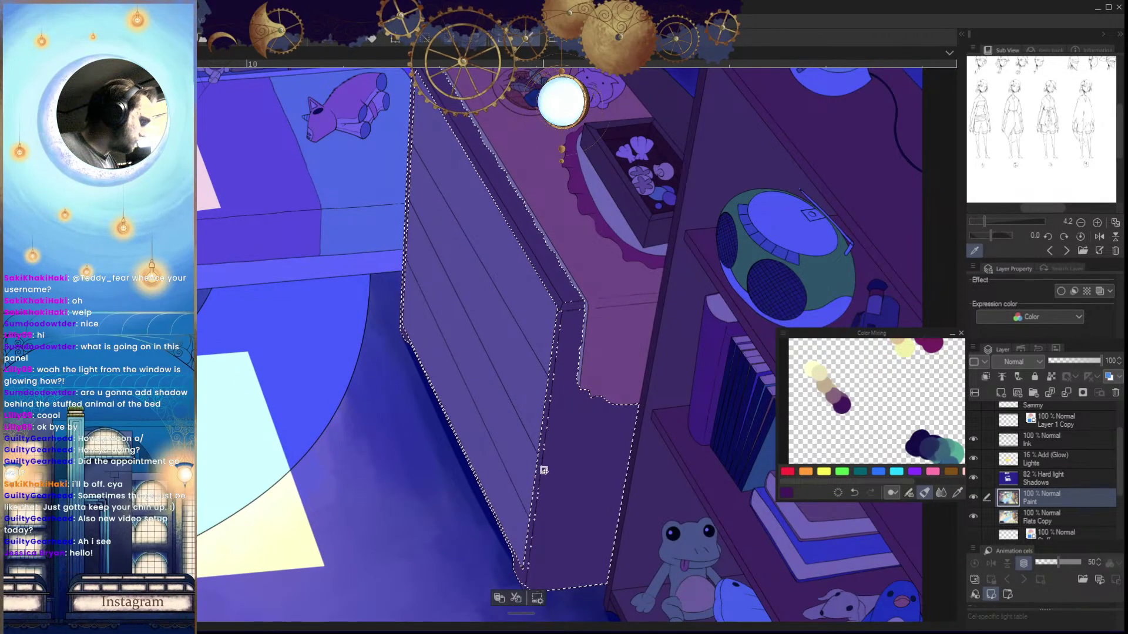
pyautogui.hotkey('ctrl', 'z')
pyautogui.hotkey('ctrl', 'z')
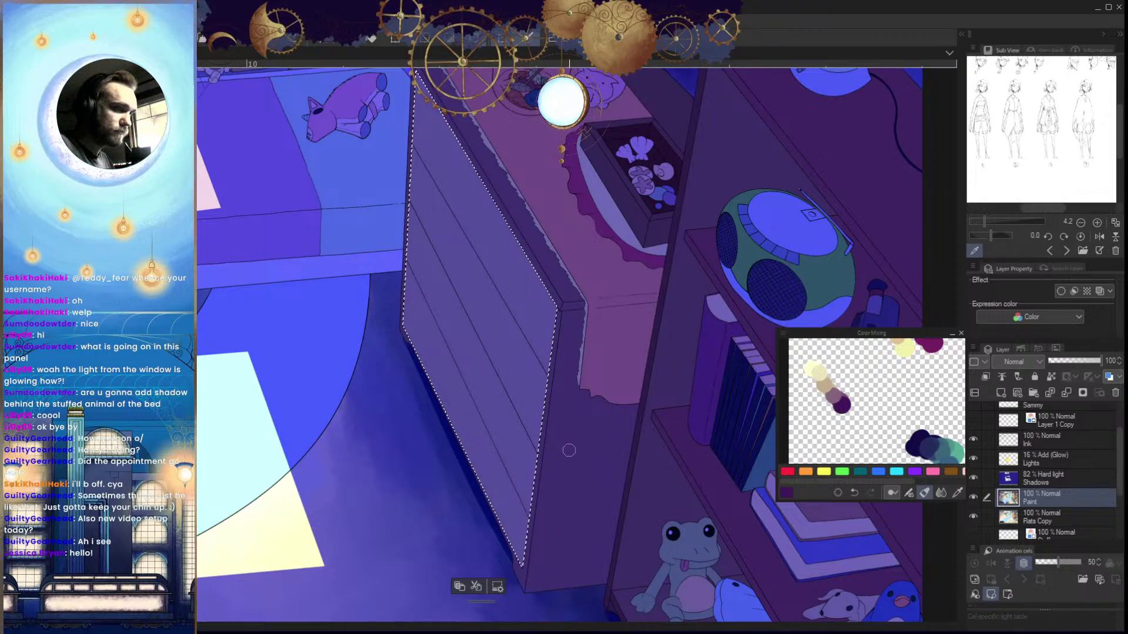
# Brush dark purple shading down the drawer front's near vertical edge and into its lower corner with a large soft brush
pyautogui.moveTo(555, 303); pyautogui.dragTo(539, 356)
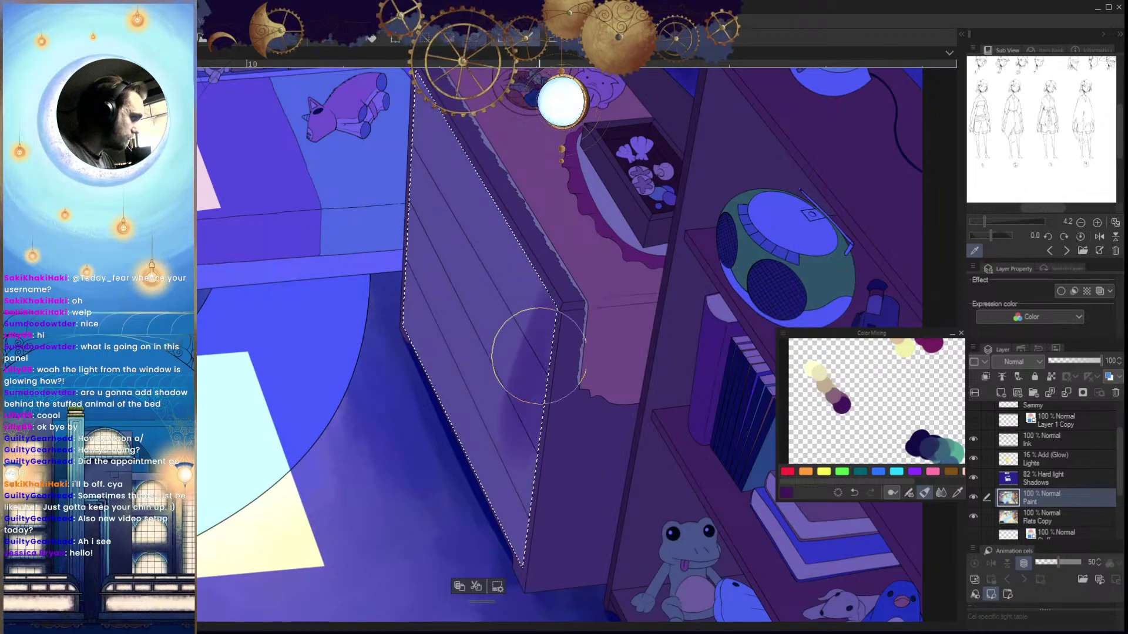
pyautogui.moveTo(557, 313)
pyautogui.mouseDown()
pyautogui.moveTo(536, 413)
pyautogui.moveTo(540, 351)
pyautogui.moveTo(519, 514)
pyautogui.mouseUp()
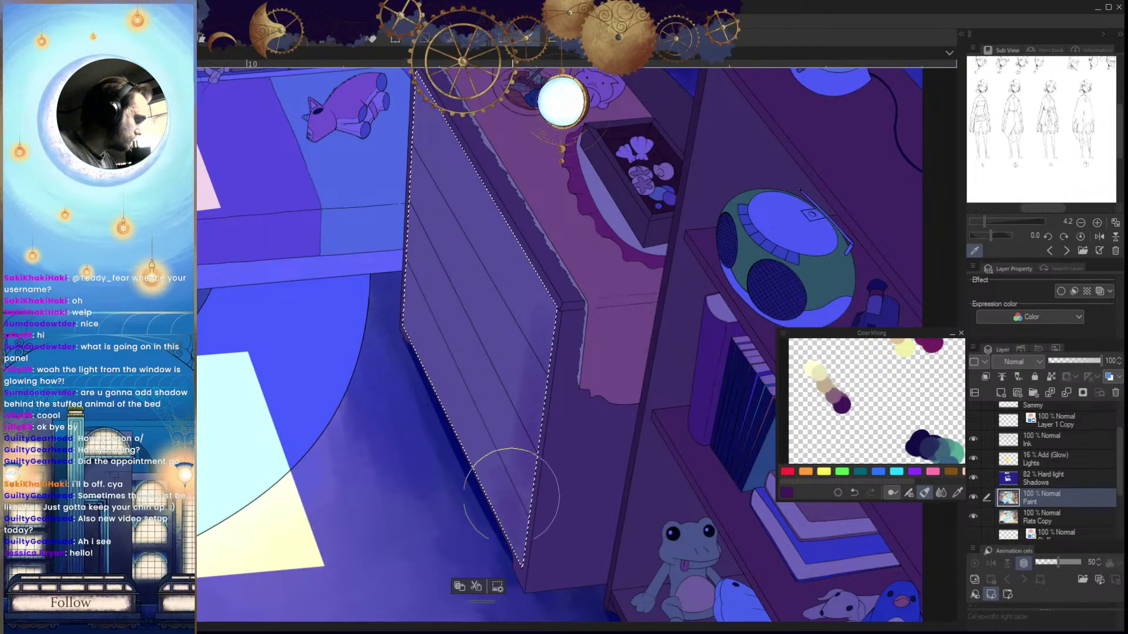
pyautogui.moveTo(481, 440)
pyautogui.mouseDown()
pyautogui.moveTo(485, 511)
pyautogui.moveTo(522, 378)
pyautogui.moveTo(517, 438)
pyautogui.moveTo(561, 436)
pyautogui.moveTo(548, 466)
pyautogui.moveTo(577, 401)
pyautogui.moveTo(515, 354)
pyautogui.mouseUp()
pyautogui.scroll(1, 576, 401)
pyautogui.moveTo(566, 278); pyautogui.dragTo(570, 318)
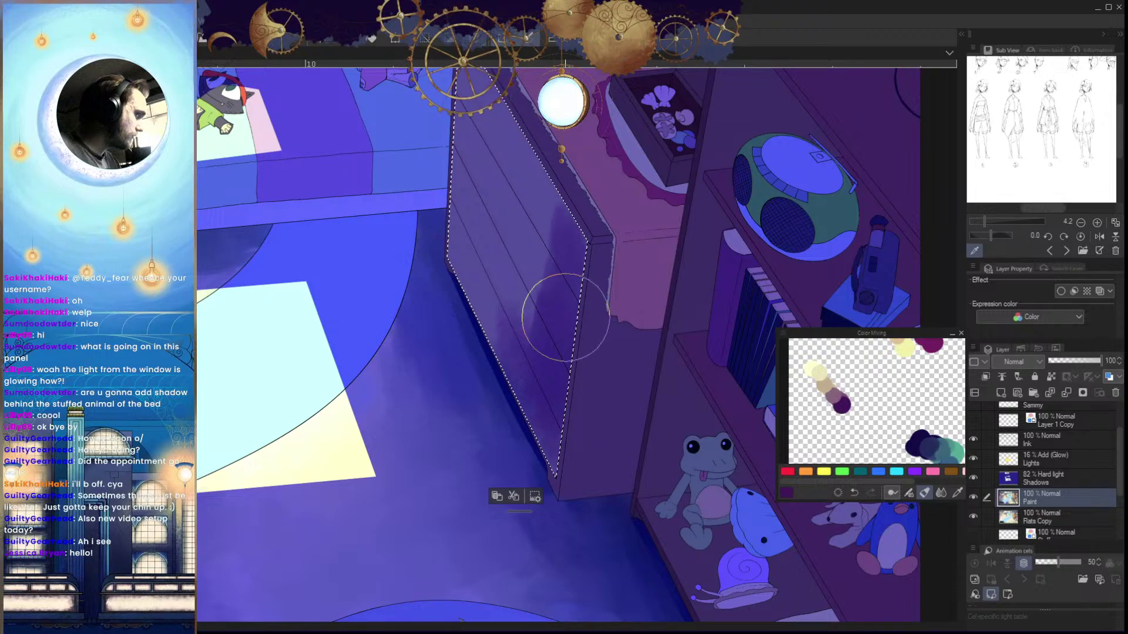
pyautogui.press('h')
pyautogui.moveTo(650, 274); pyautogui.dragTo(575, 323)
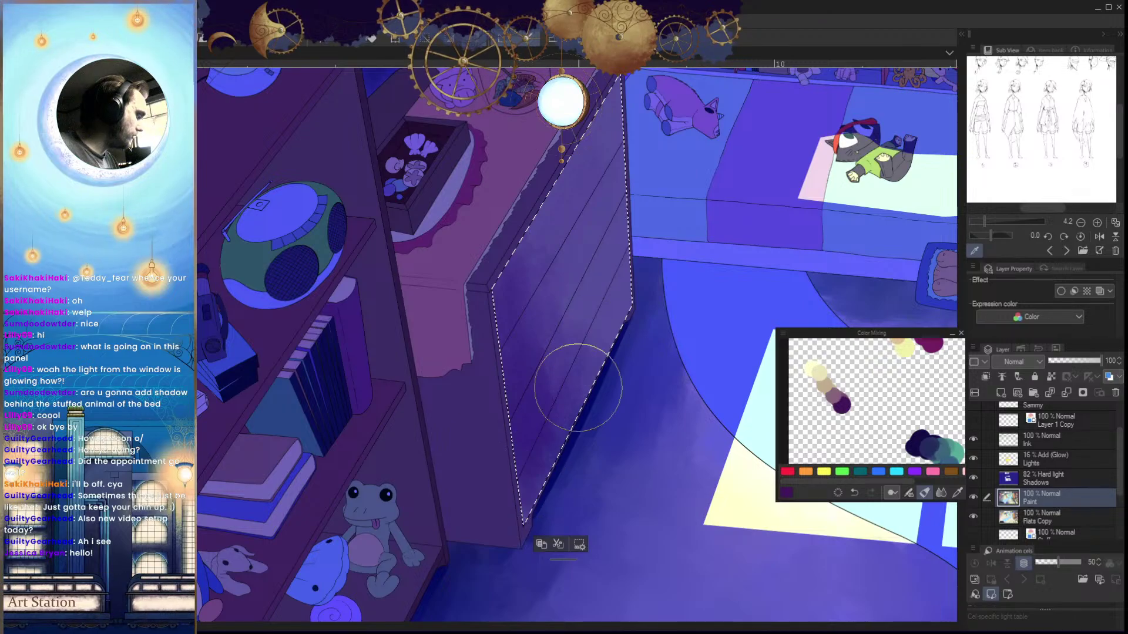
# Spread the dark purple shading across the drawer front's planks, checking the gradient with the canvas mirrored and unmirrored
pyautogui.press('h')
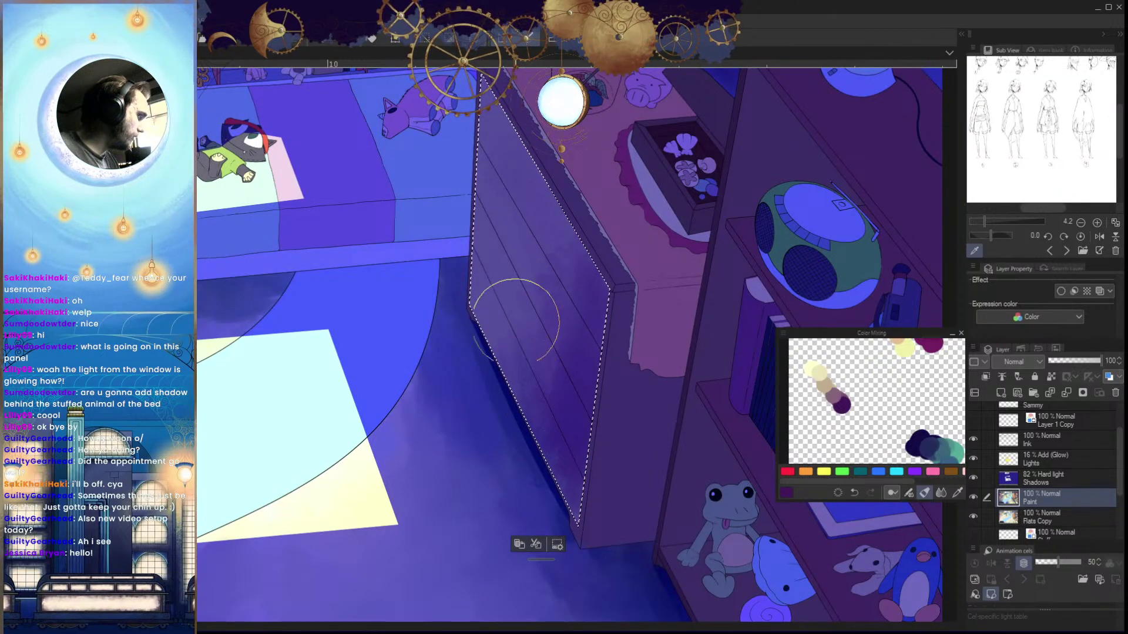
pyautogui.press('h')
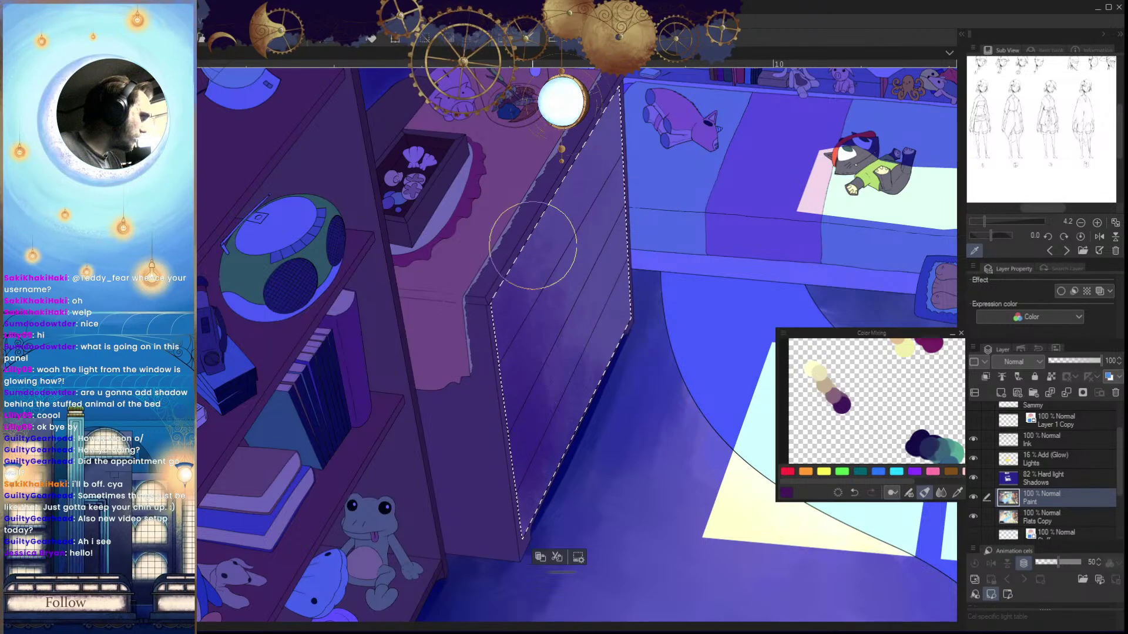
pyautogui.press('h')
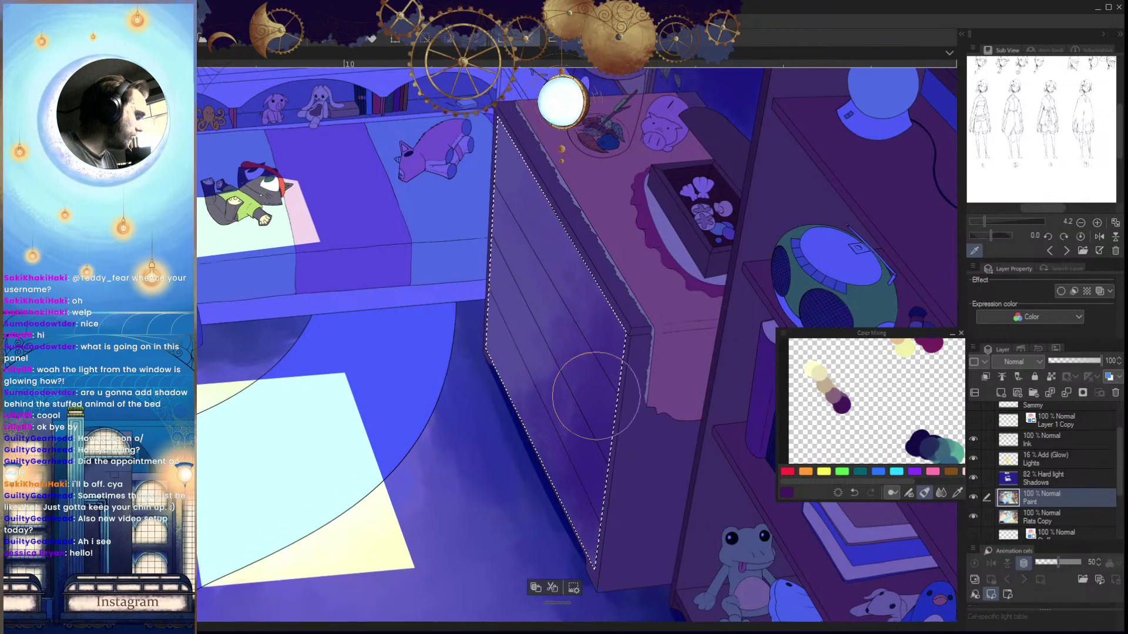
pyautogui.press('h')
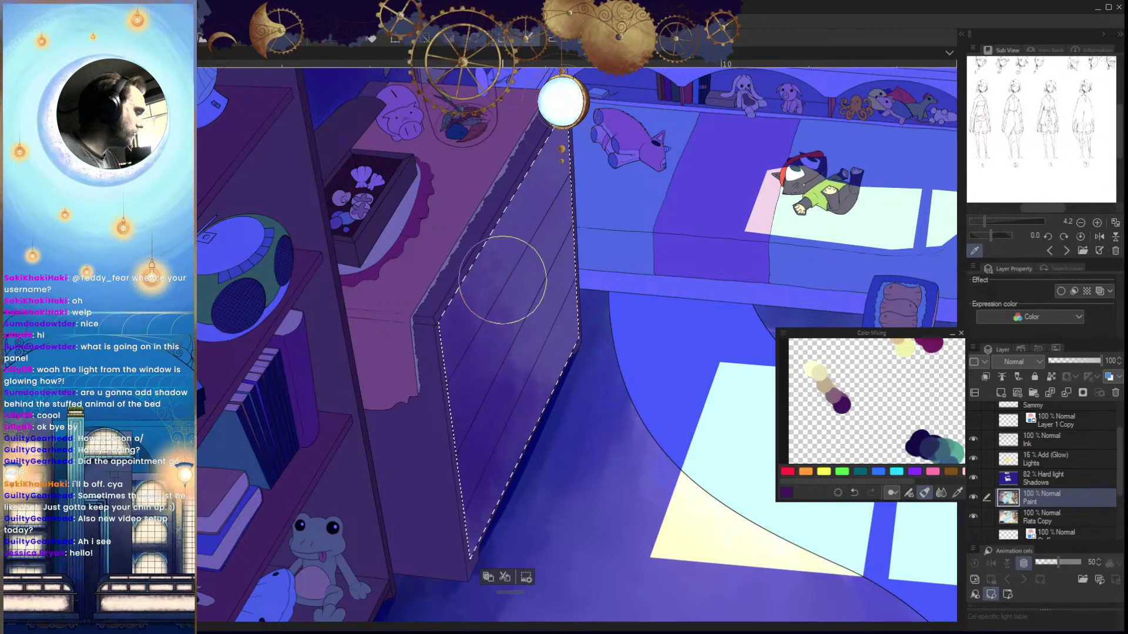
pyautogui.press('h')
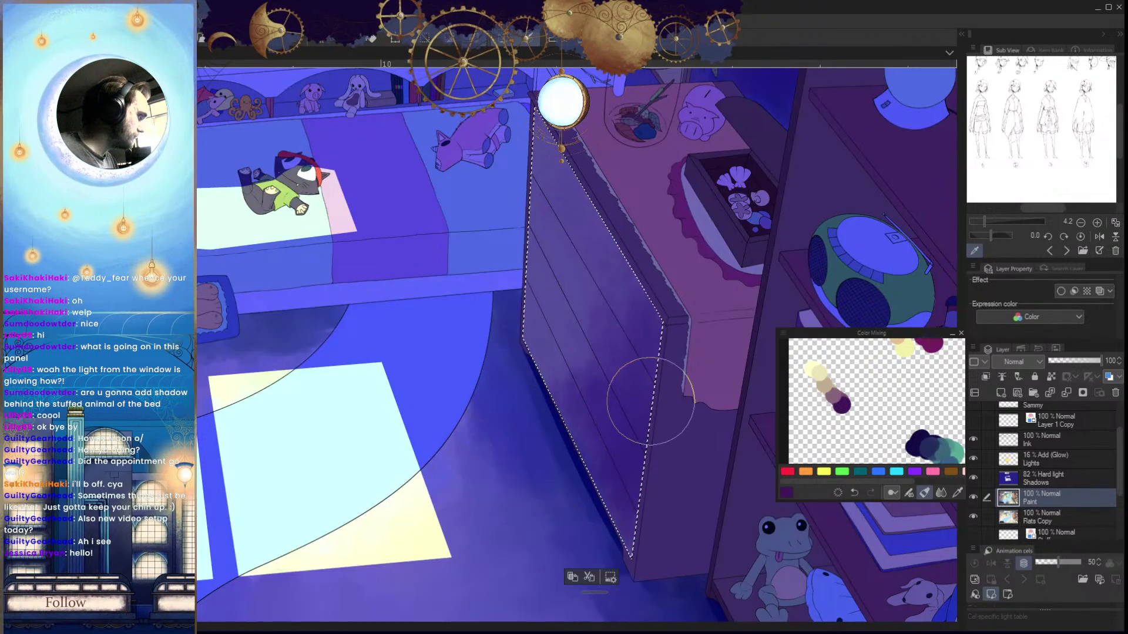
pyautogui.press('h')
pyautogui.moveTo(621, 453); pyautogui.dragTo(586, 440)
# Brush pale cream light over the drawer front's bed-side planks and undo the last two changes after trying dark purple over them
pyautogui.press('x')
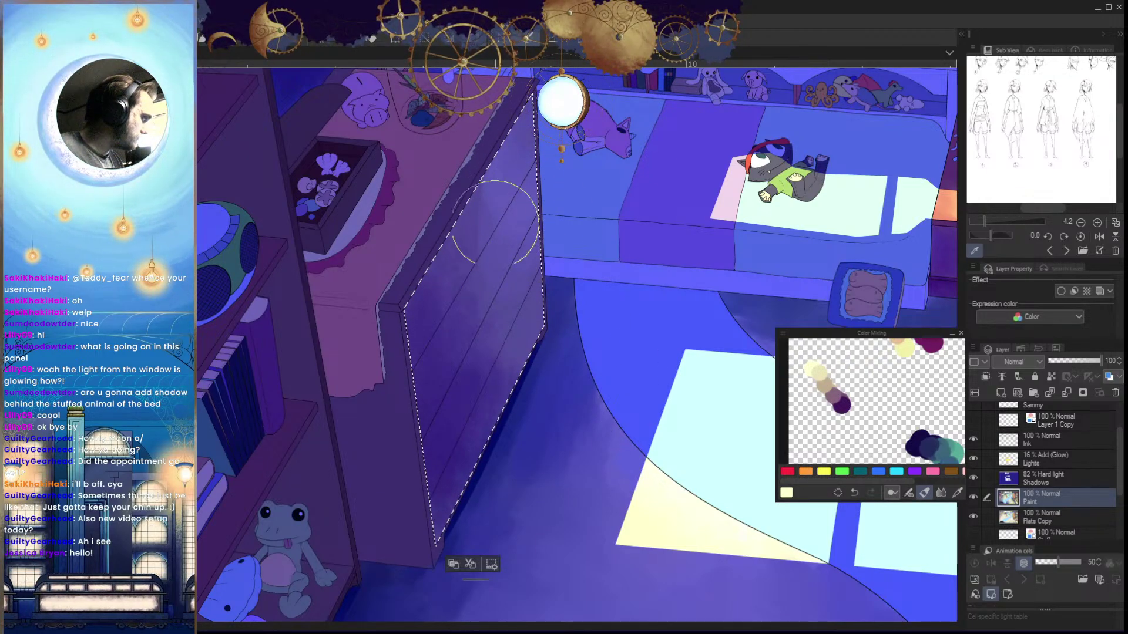
pyautogui.press('h')
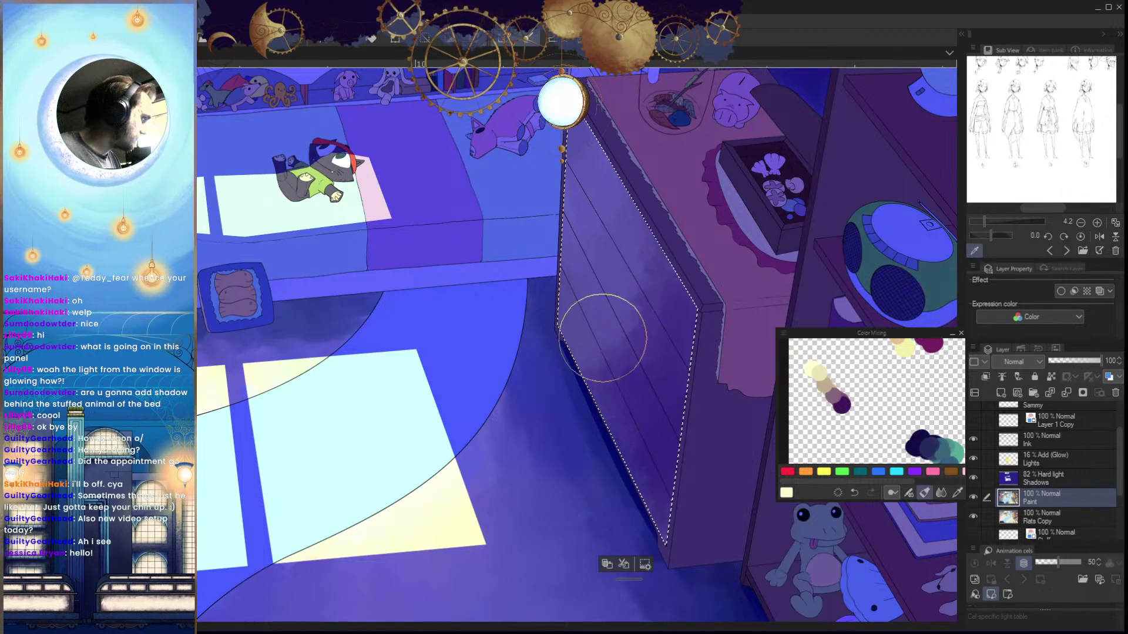
pyautogui.press('x')
pyautogui.moveTo(638, 286); pyautogui.dragTo(604, 349)
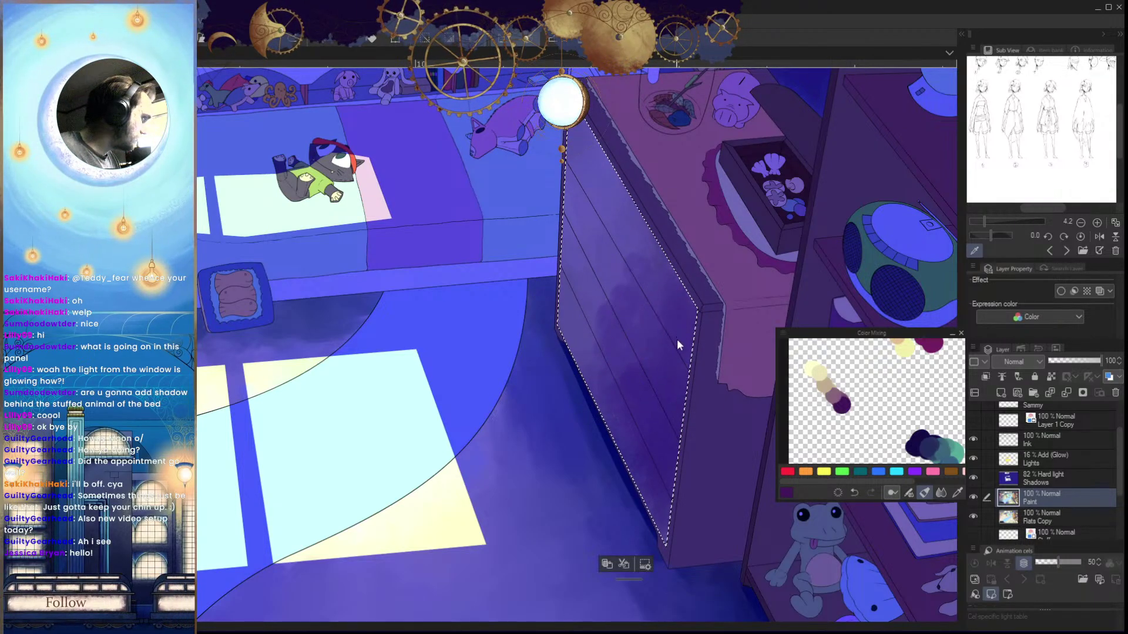
pyautogui.hotkey('ctrl', 'z')
pyautogui.hotkey('ctrl', 'z')
# Blend the drawer front's light and dark areas by alternating palette beige and dark purple strokes, mirroring the canvas to check
pyautogui.click(831, 395)
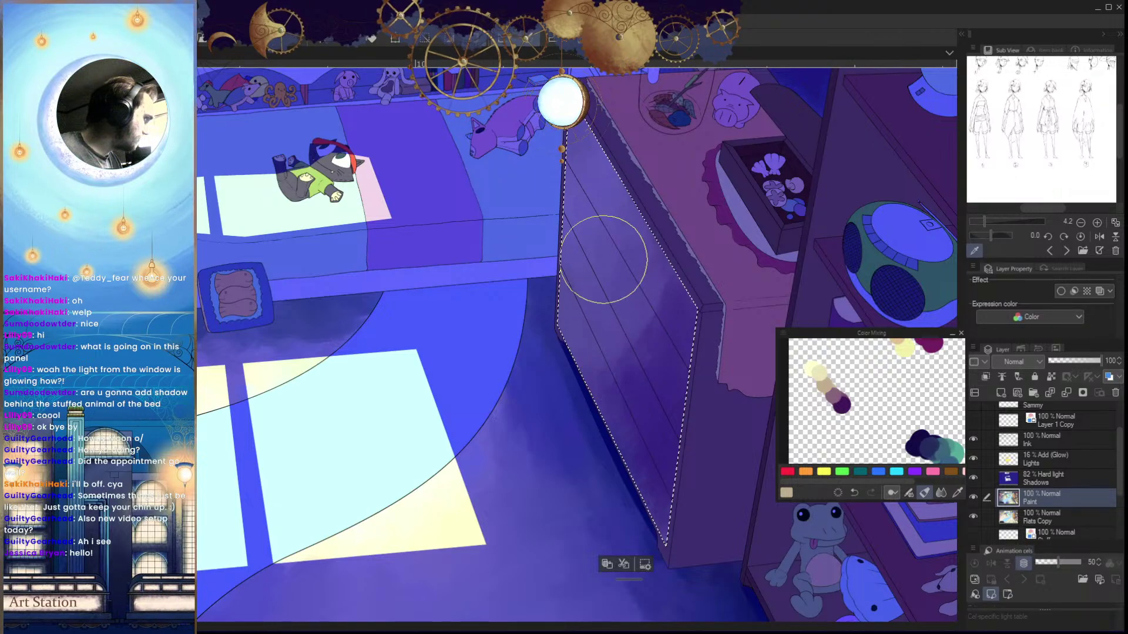
pyautogui.press('h')
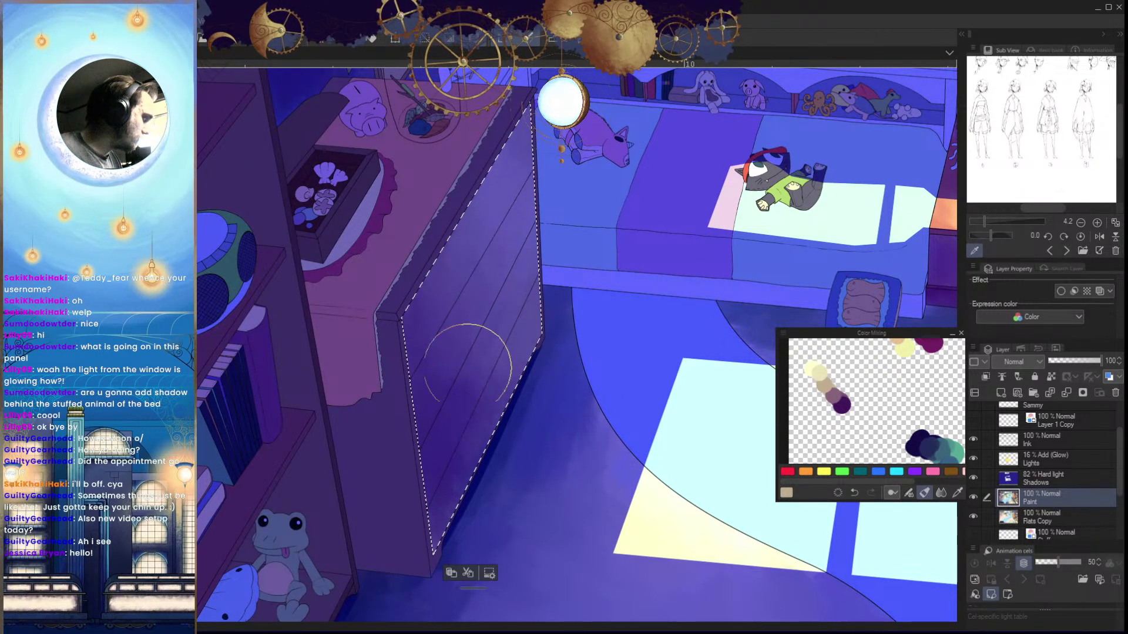
pyautogui.press('h')
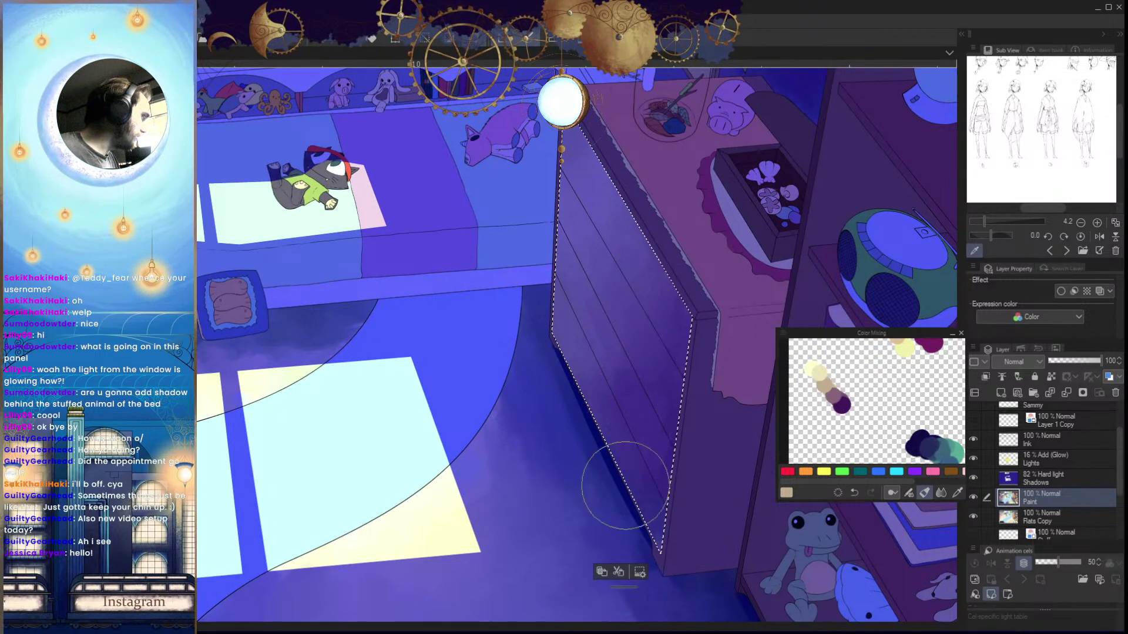
pyautogui.keyDown('alt'); pyautogui.click(847, 407); pyautogui.keyUp('alt')
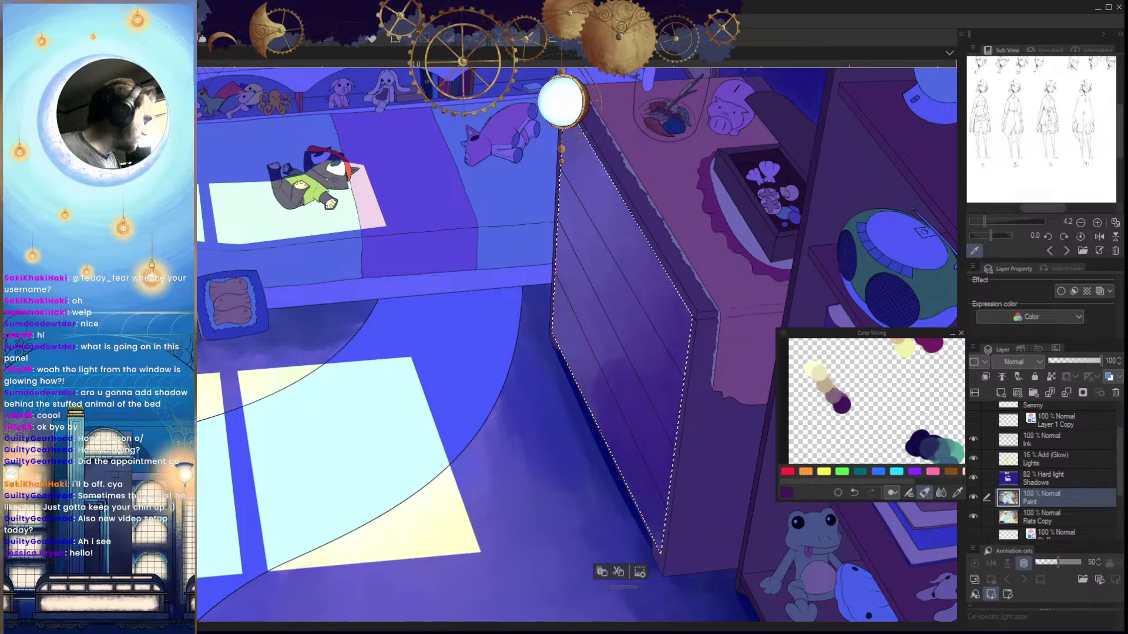
pyautogui.keyDown('alt'); pyautogui.click(823, 382); pyautogui.keyUp('alt')
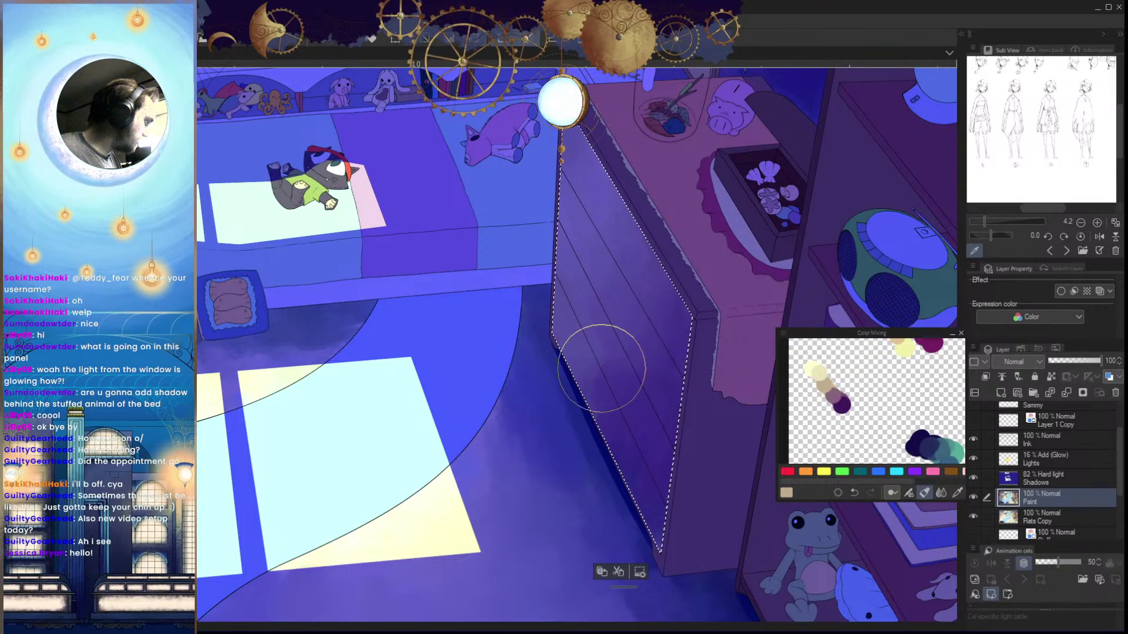
pyautogui.press('h')
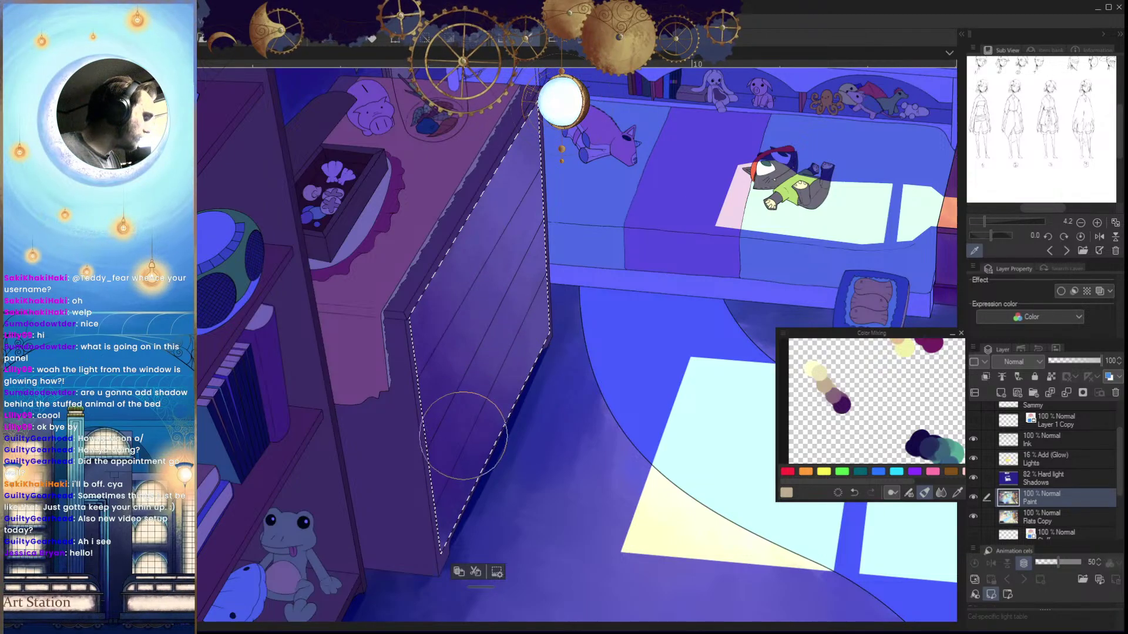
# Check the shading against the whole illustration and lighten the drawer front's bed-side planks with palette cream and beige
pyautogui.scroll(-3, 670, 426)
pyautogui.press('h')
pyautogui.scroll(-3, 671, 427)
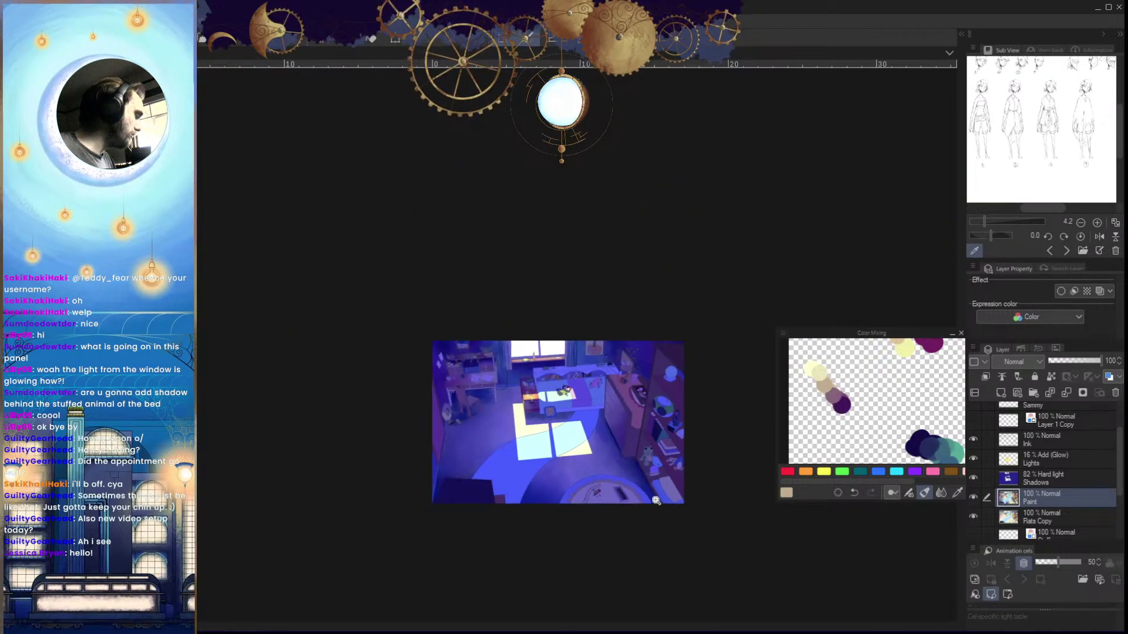
pyautogui.scroll(6, 676, 446)
pyautogui.moveTo(680, 466); pyautogui.dragTo(644, 440)
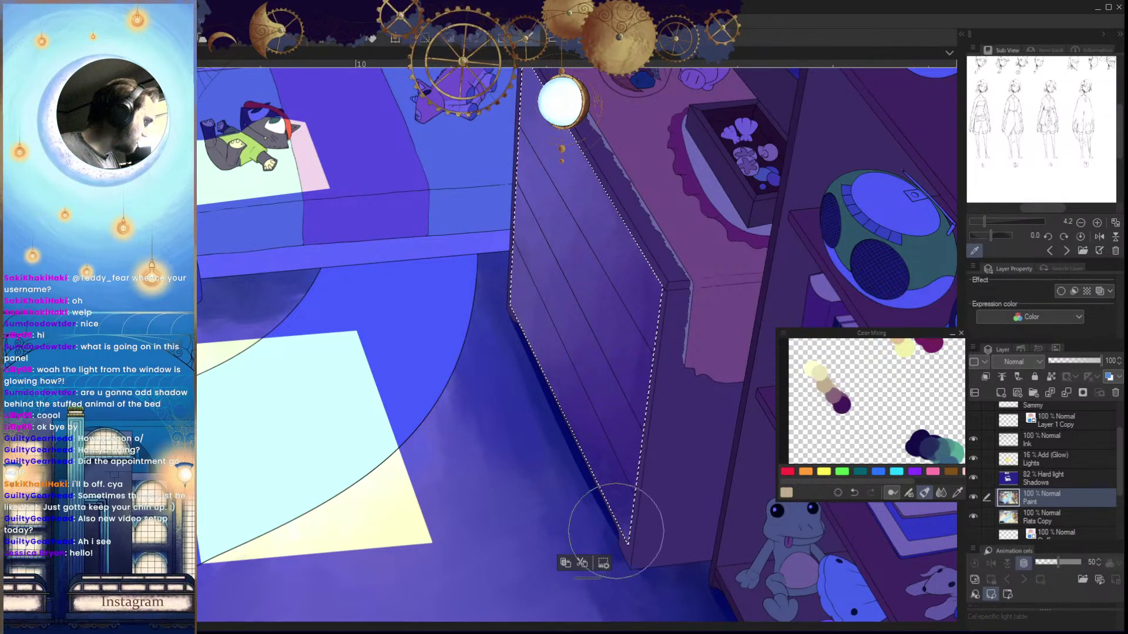
pyautogui.press('h')
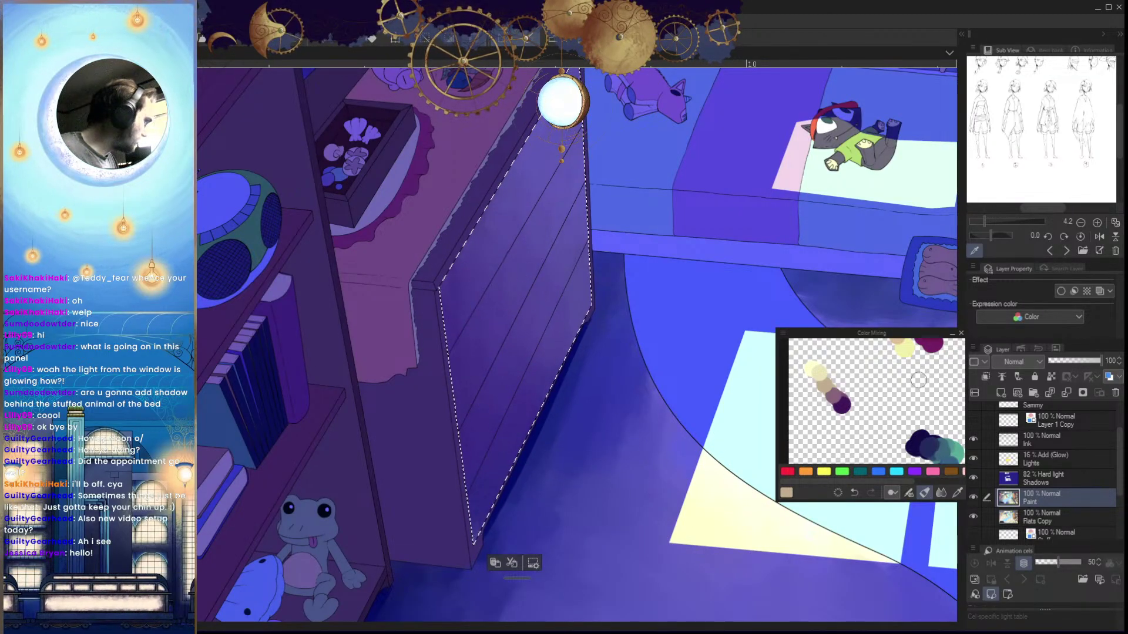
pyautogui.keyDown('alt'); pyautogui.click(813, 368); pyautogui.keyUp('alt')
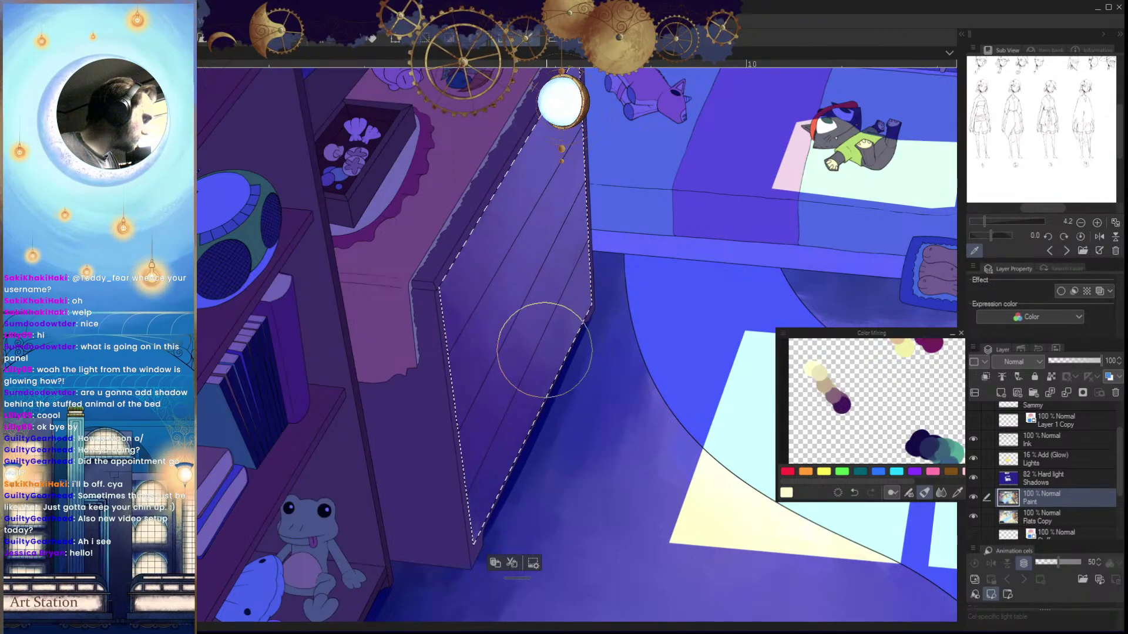
pyautogui.click(833, 389)
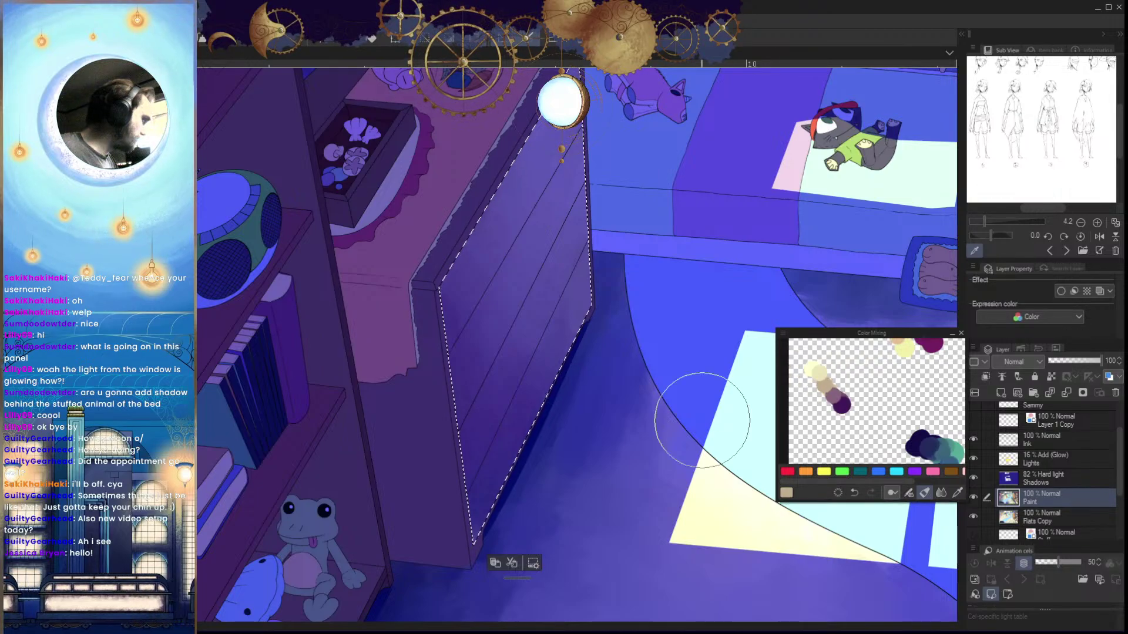
# Sample the palette's dark purple, shrink the brush and darken the drawer front's far edge and plank seams, checking against the full illustration
pyautogui.scroll(-5, 597, 397)
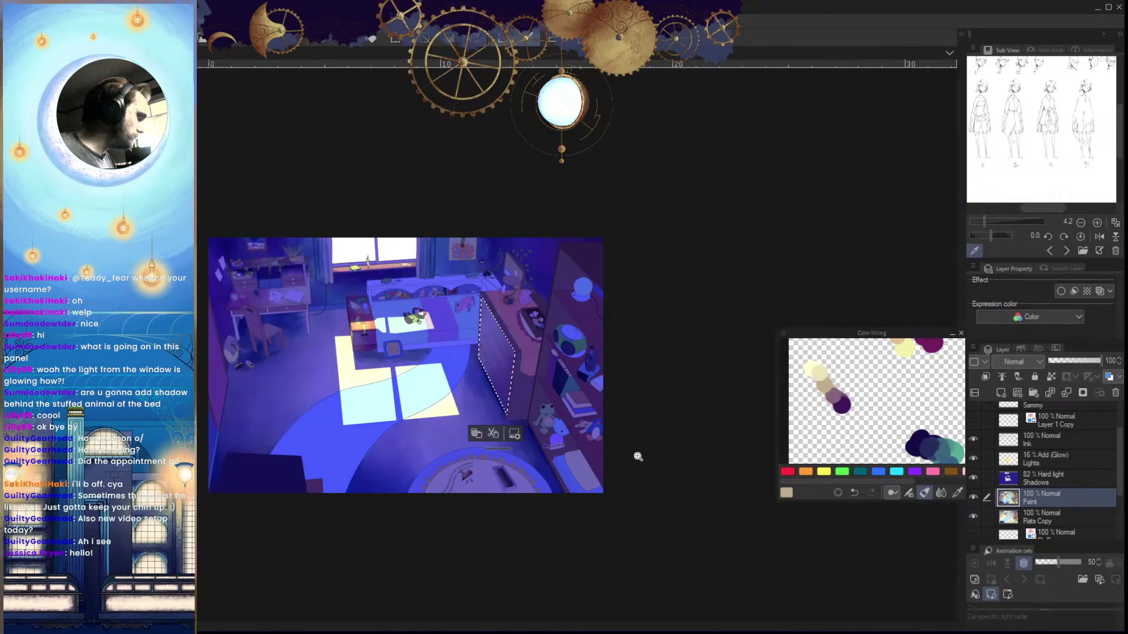
pyautogui.scroll(-2, 634, 453)
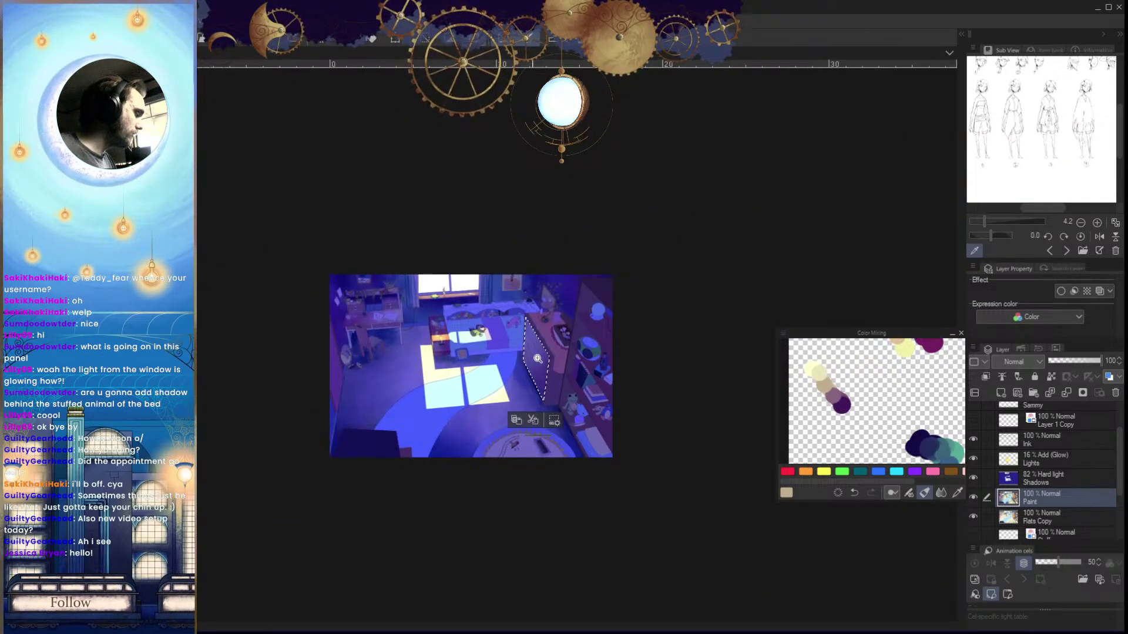
pyautogui.scroll(8, 537, 360)
pyautogui.click(842, 406)
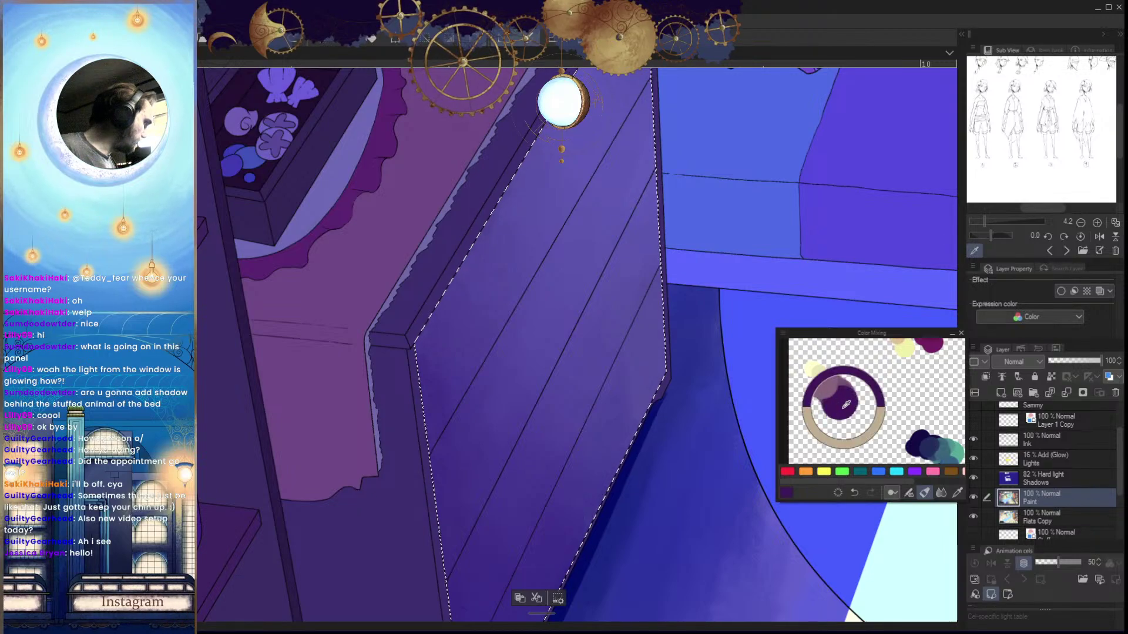
pyautogui.press('[')
pyautogui.press('[')
pyautogui.press('[')
pyautogui.press('[')
pyautogui.press('[')
pyautogui.press('[')
pyautogui.press('[')
pyautogui.press('[')
pyautogui.press('[')
pyautogui.press('[')
pyautogui.press('[')
pyautogui.press('[')
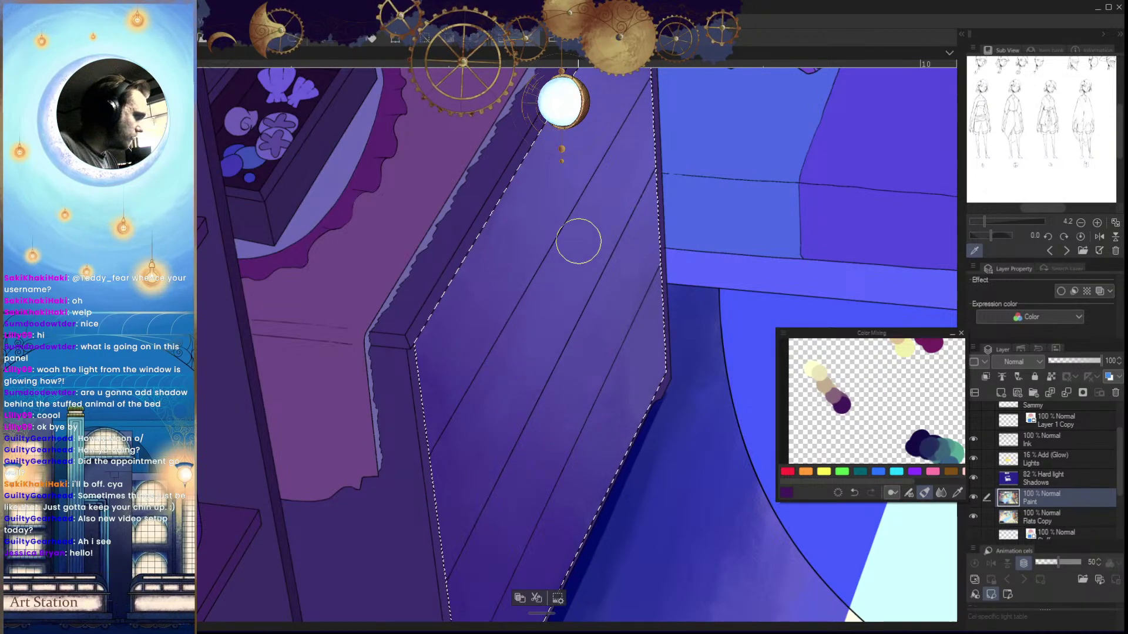
pyautogui.moveTo(645, 103); pyautogui.dragTo(644, 140)
pyautogui.click(650, 112)
pyautogui.moveTo(506, 328); pyautogui.dragTo(429, 487)
pyautogui.scroll(-5, 583, 454)
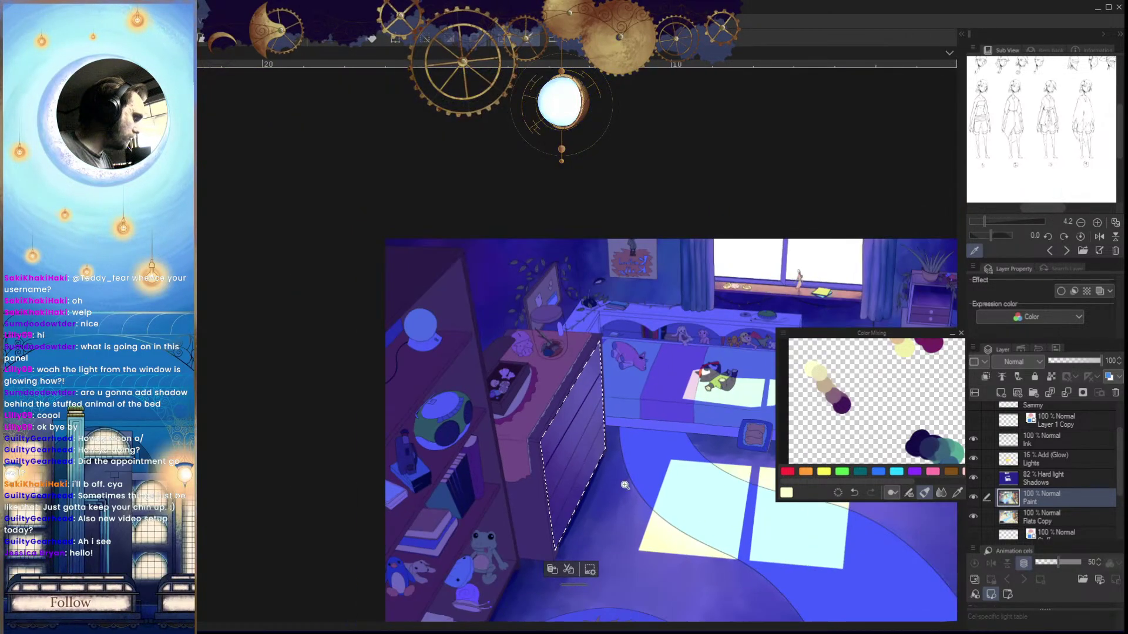
# Sample the palette's beige and brush light along the drawer front's uppermost plank seam, undoing and repainting the first stroke
pyautogui.scroll(6, 595, 457)
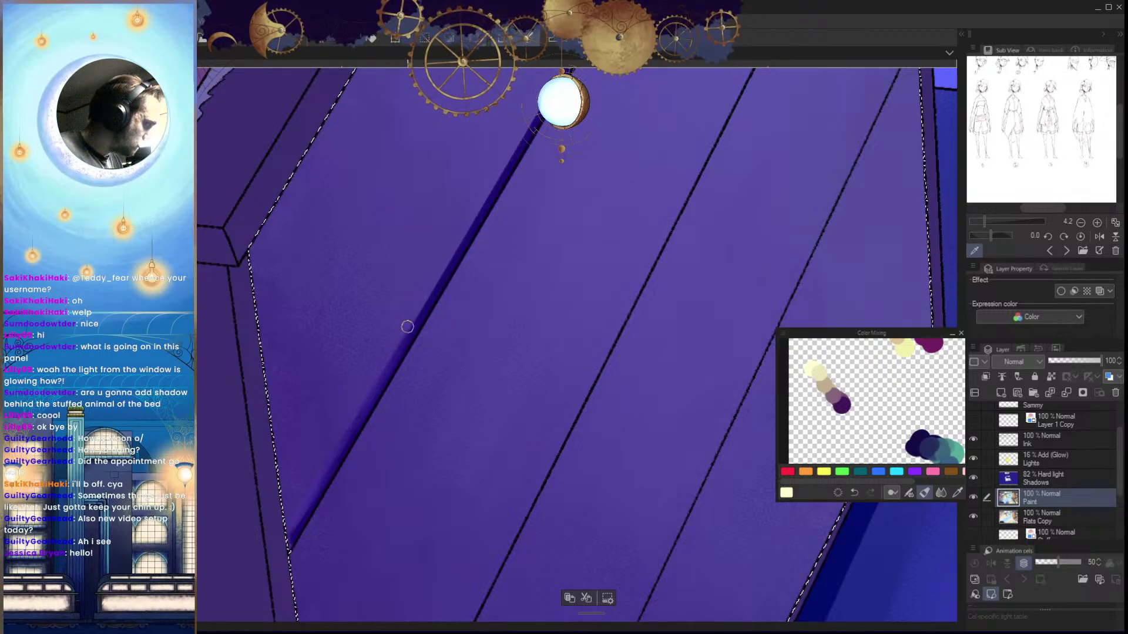
pyautogui.scroll(-6, 407, 327)
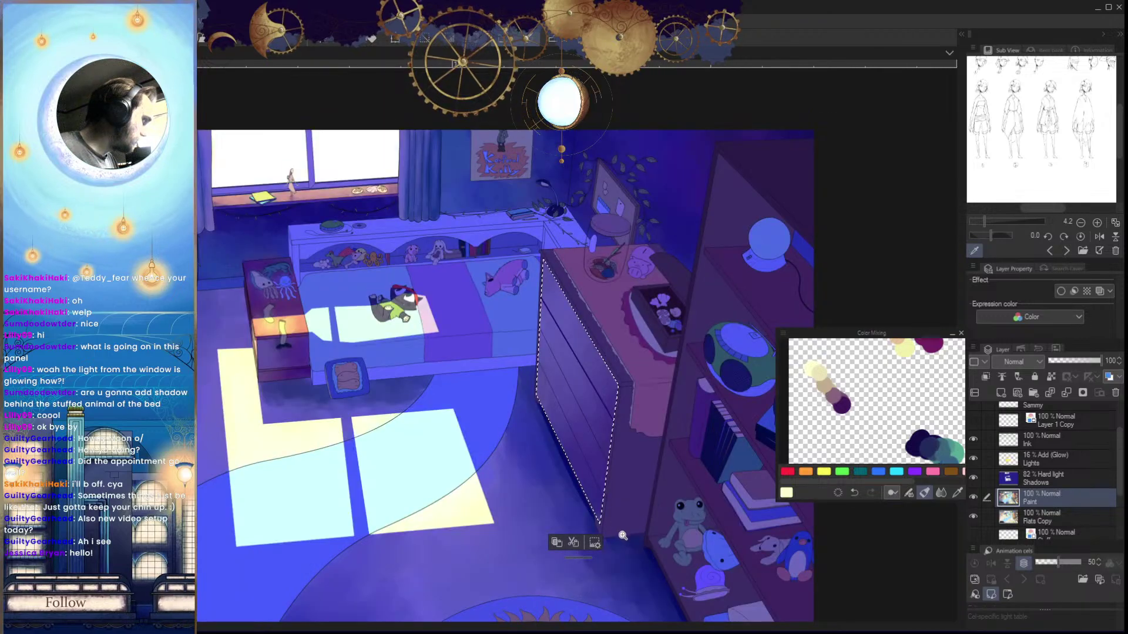
pyautogui.press('h')
pyautogui.scroll(5, 586, 349)
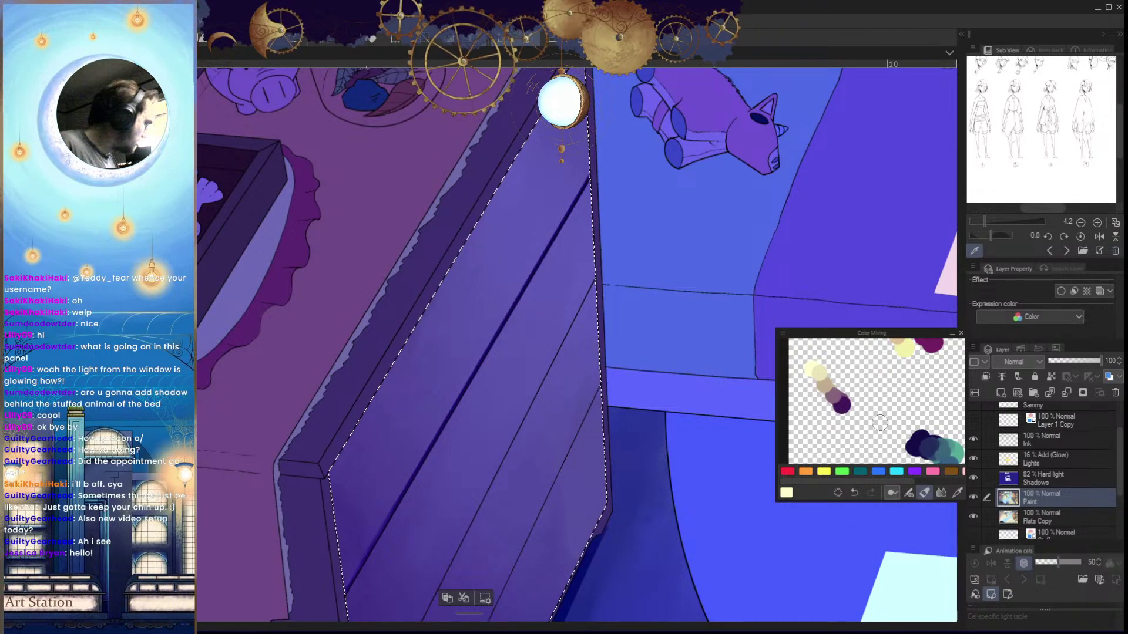
pyautogui.keyDown('alt'); pyautogui.click(829, 387); pyautogui.keyUp('alt')
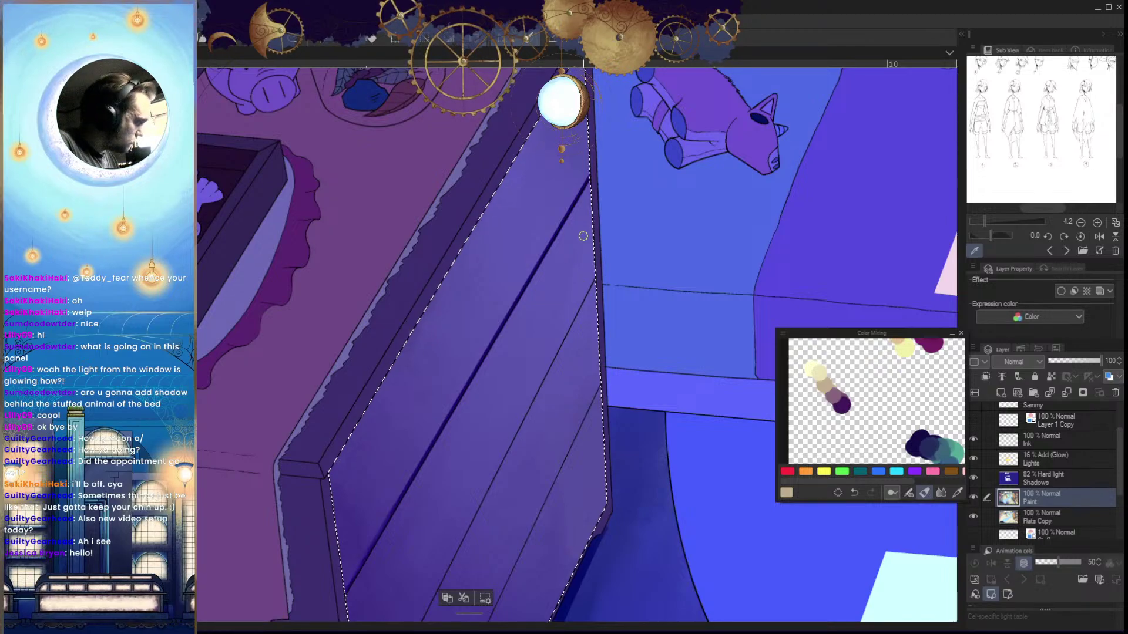
pyautogui.moveTo(589, 178); pyautogui.dragTo(458, 384)
pyautogui.hotkey('ctrl', 'z')
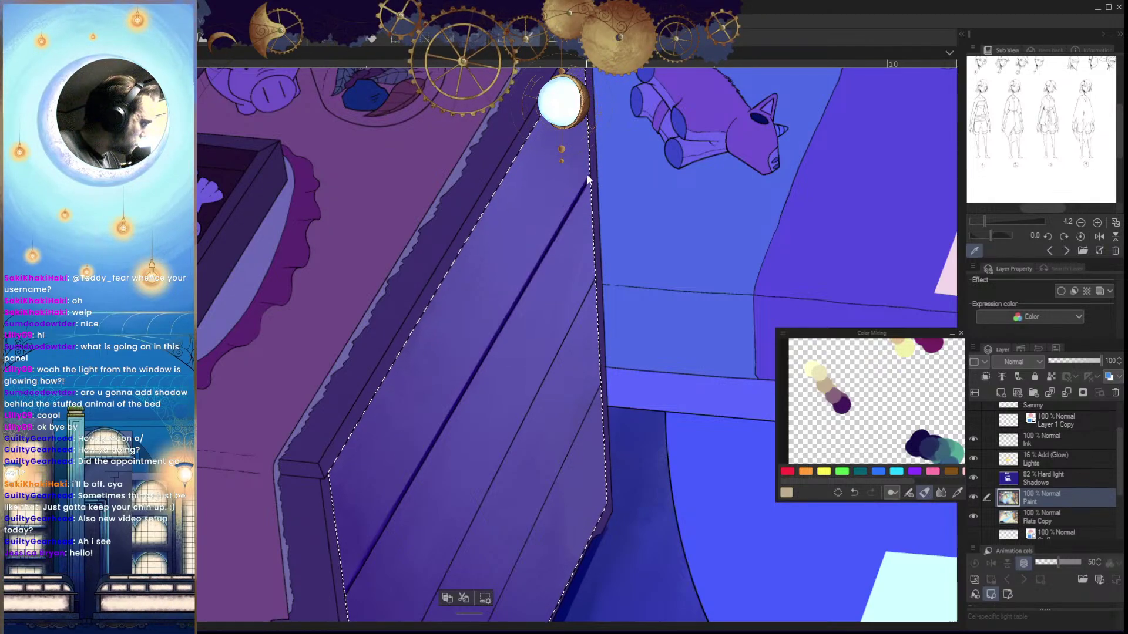
pyautogui.moveTo(587, 182); pyautogui.dragTo(481, 364)
pyautogui.moveTo(519, 297); pyautogui.dragTo(367, 557)
pyautogui.moveTo(406, 505); pyautogui.dragTo(435, 422)
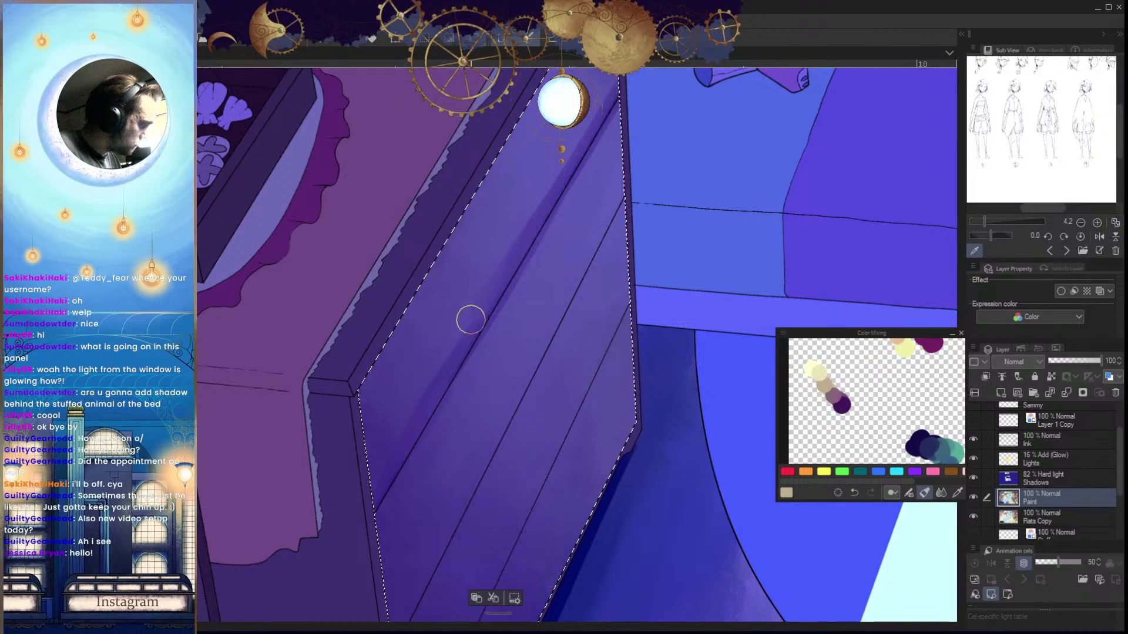
pyautogui.moveTo(493, 317); pyautogui.dragTo(456, 386)
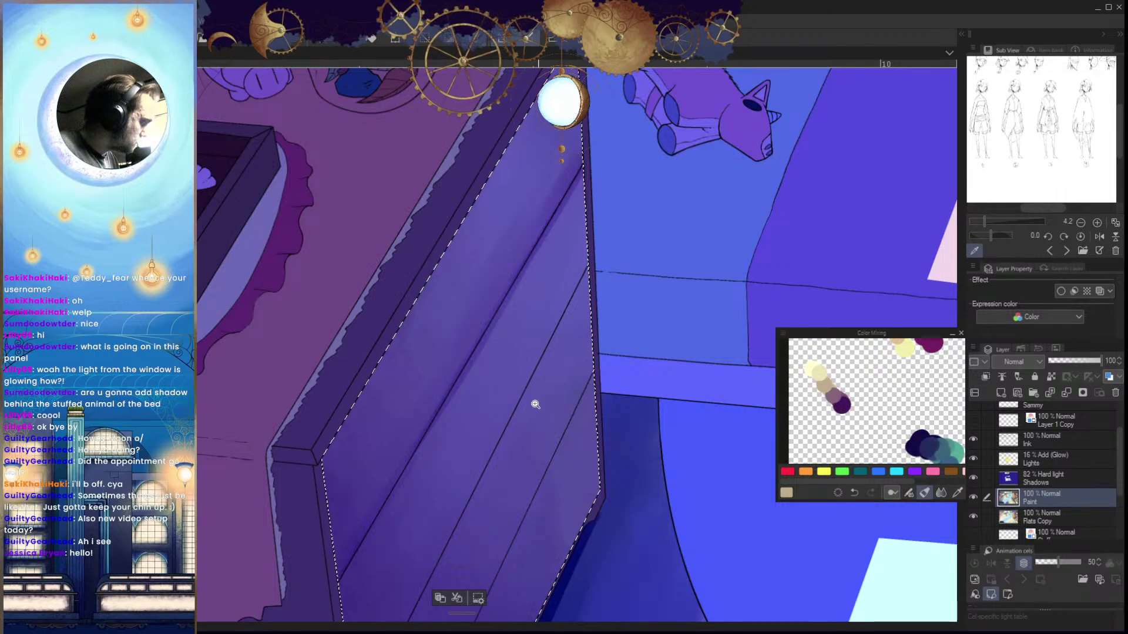
# Examine the drawer front's uppermost seam shading against the whole illustration in both mirrored and normal views
pyautogui.moveTo(534, 404); pyautogui.dragTo(411, 404)
pyautogui.press('h')
pyautogui.moveTo(679, 510); pyautogui.dragTo(623, 446)
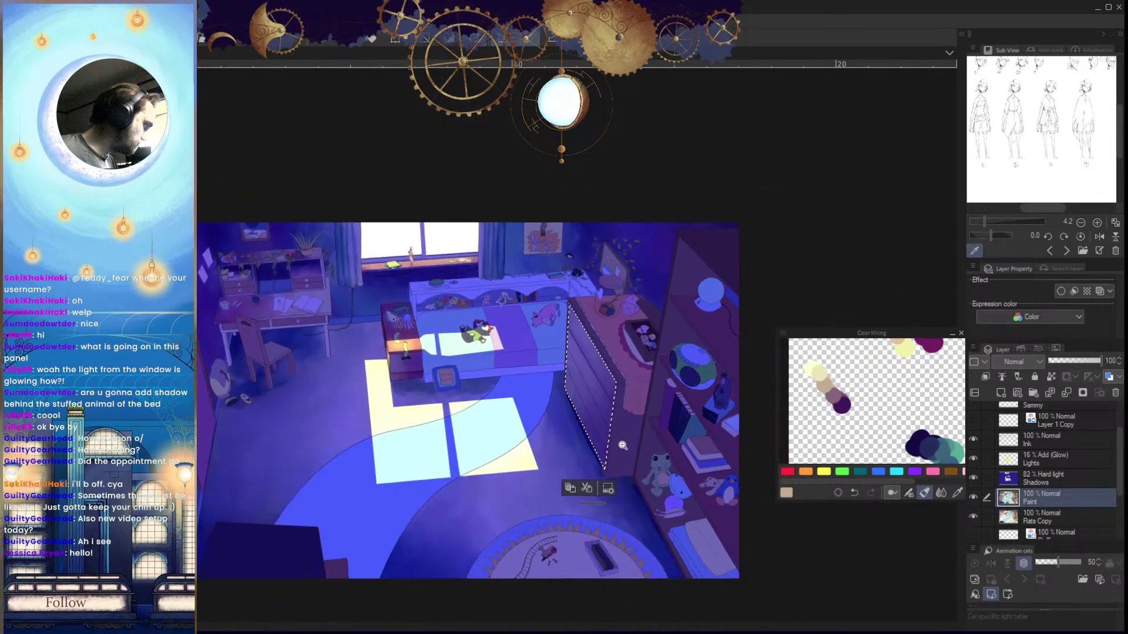
pyautogui.press('h')
pyautogui.scroll(5, 509, 470)
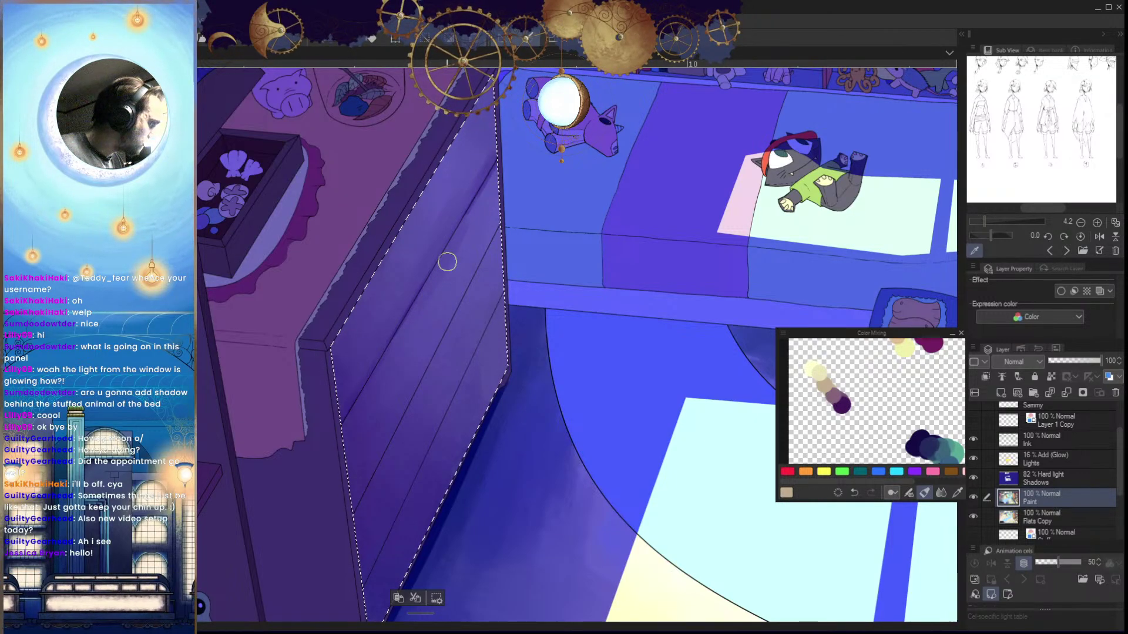
pyautogui.scroll(-5, 440, 231)
pyautogui.press('h')
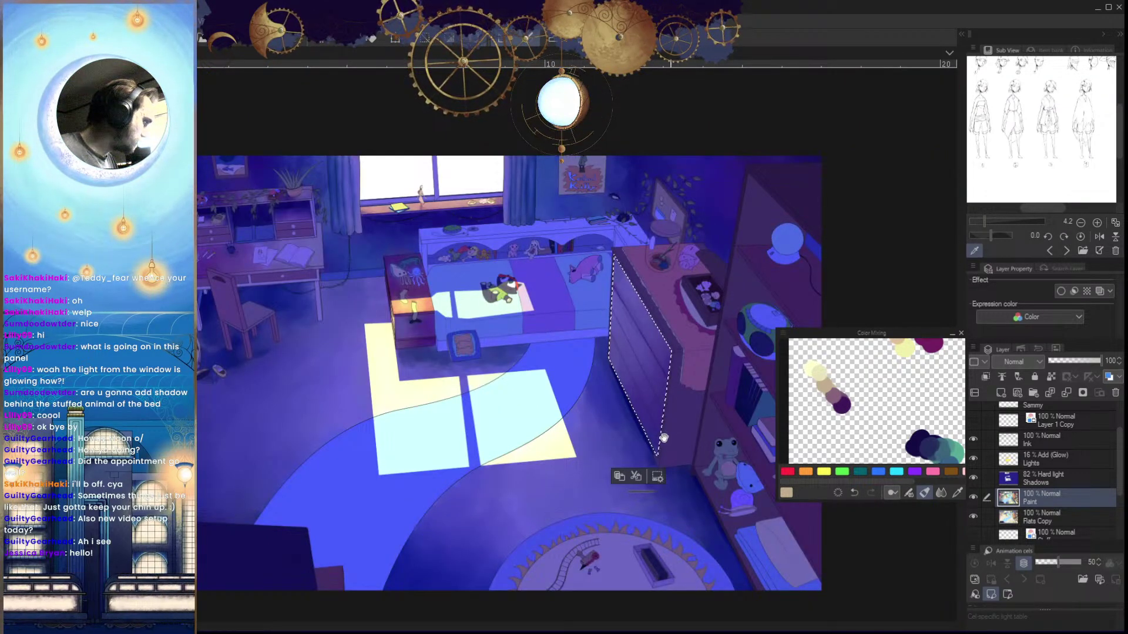
pyautogui.scroll(3, 635, 329)
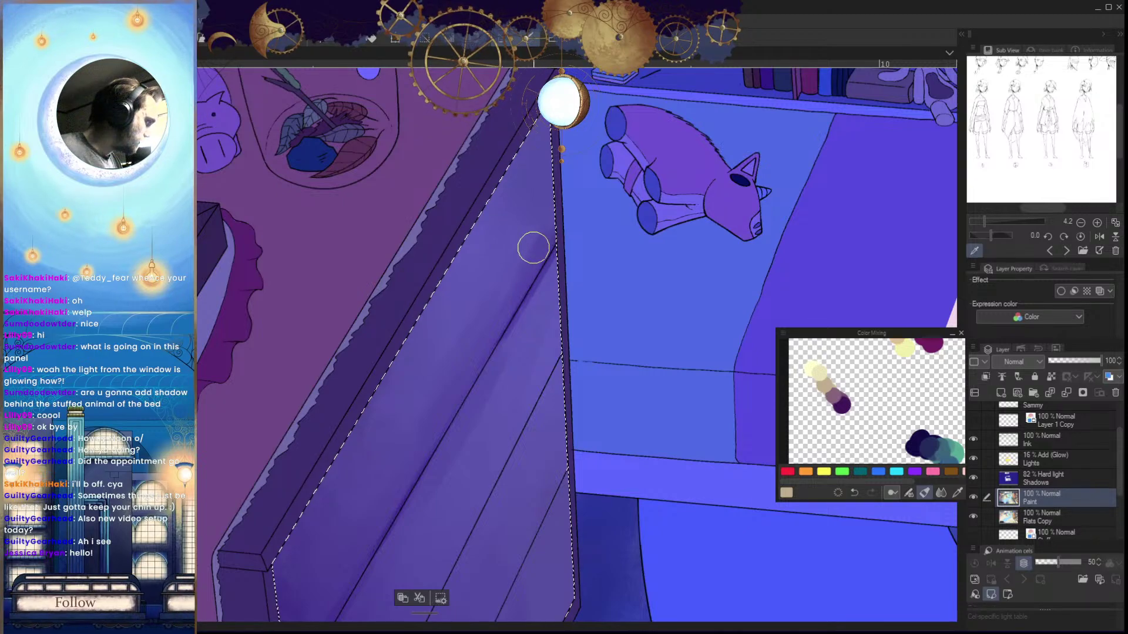
# Sample the palette's mauve and paint a thin straight shadow line along the drawer front's second plank seam
pyautogui.moveTo(550, 434); pyautogui.dragTo(583, 317)
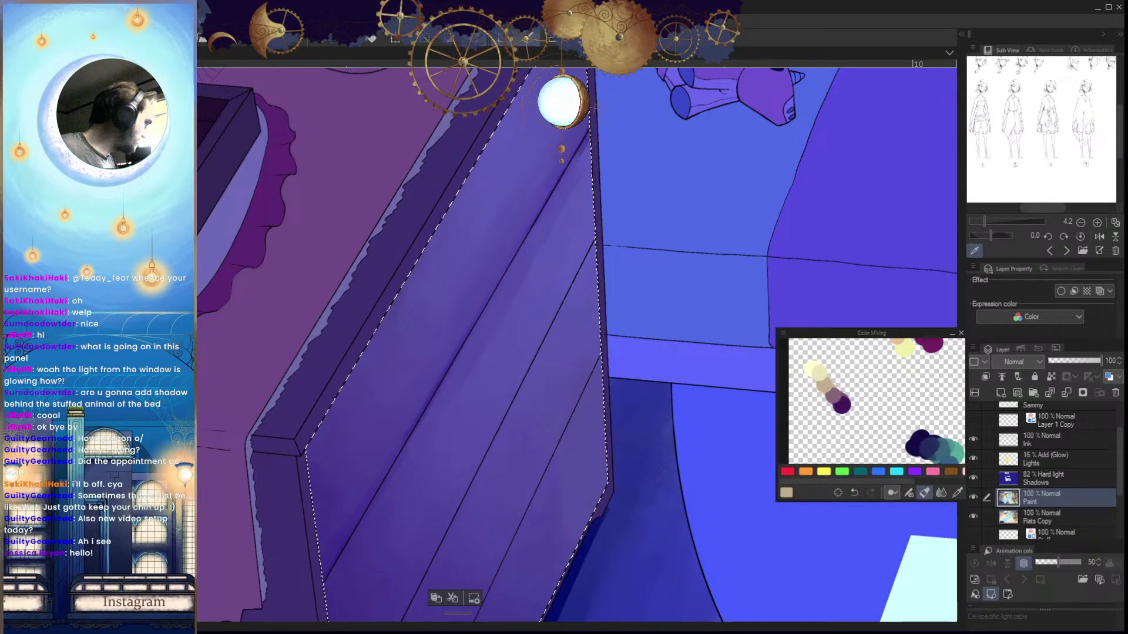
pyautogui.keyDown('alt'); pyautogui.click(835, 397); pyautogui.keyUp('alt')
pyautogui.moveTo(562, 464); pyautogui.dragTo(565, 396)
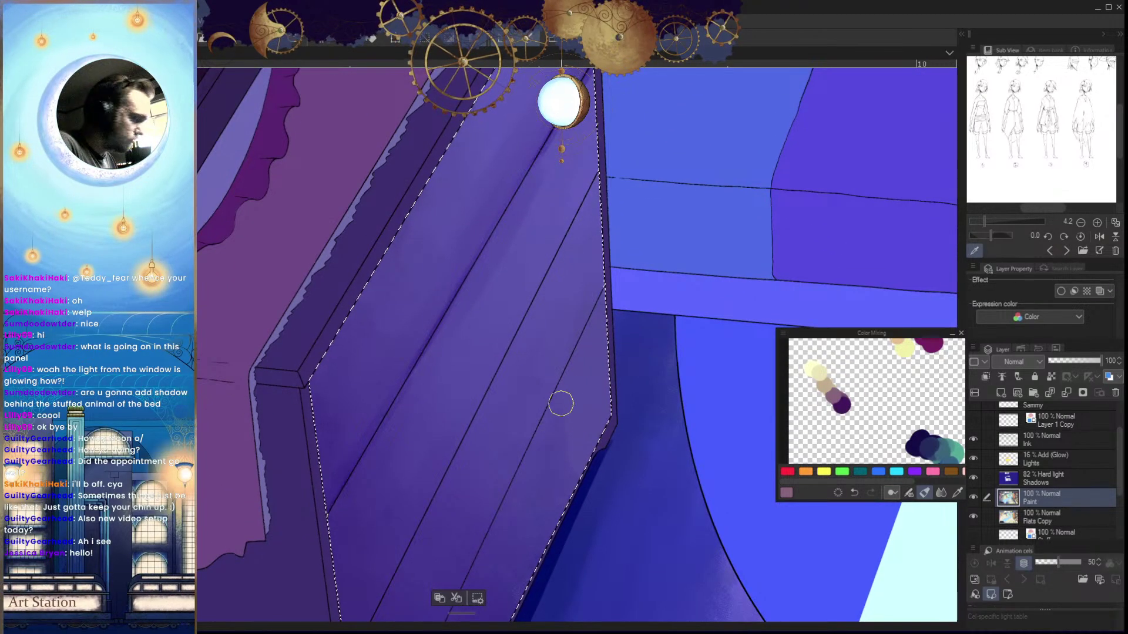
pyautogui.click(599, 168)
pyautogui.moveTo(576, 283); pyautogui.dragTo(620, 195)
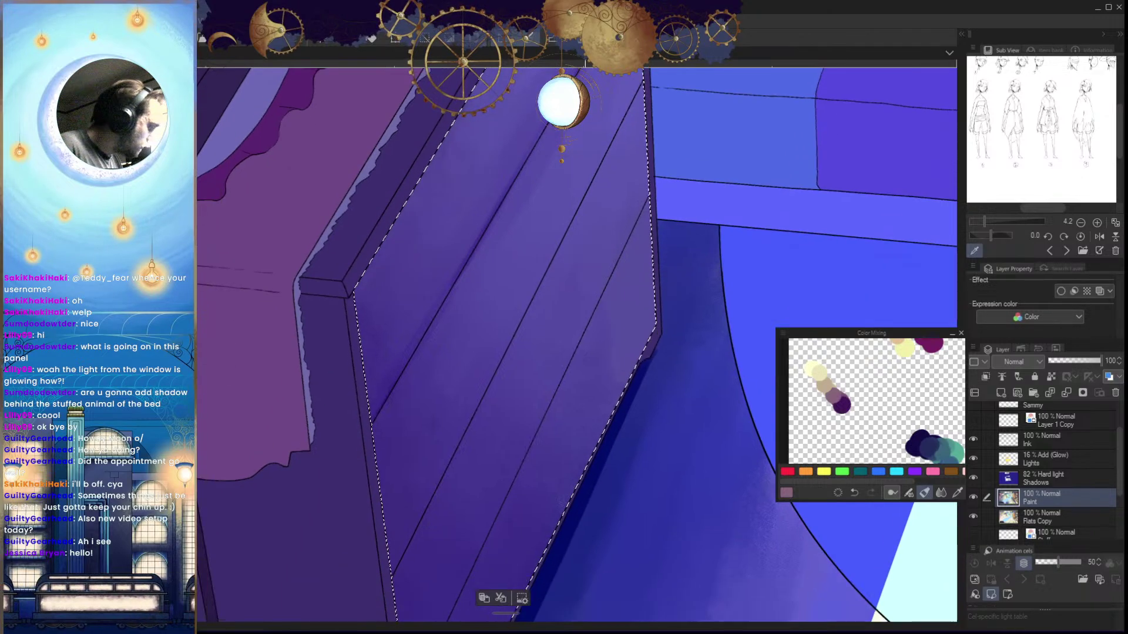
pyautogui.keyDown('shift'); pyautogui.click(392, 579); pyautogui.keyUp('shift')
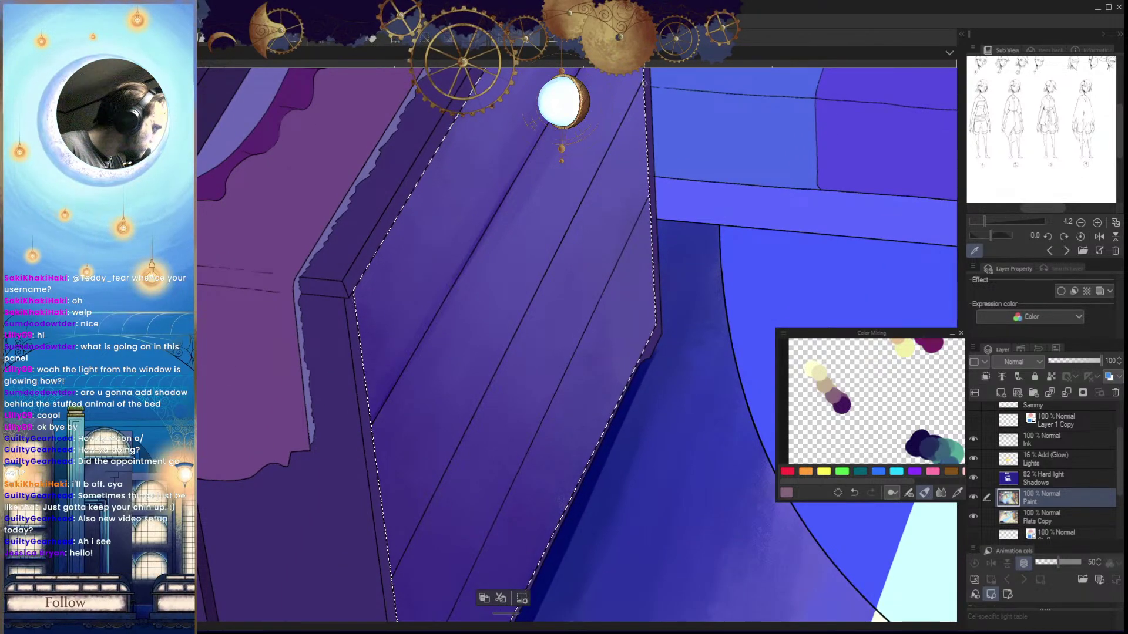
pyautogui.click(644, 84)
pyautogui.moveTo(392, 582); pyautogui.dragTo(392, 583)
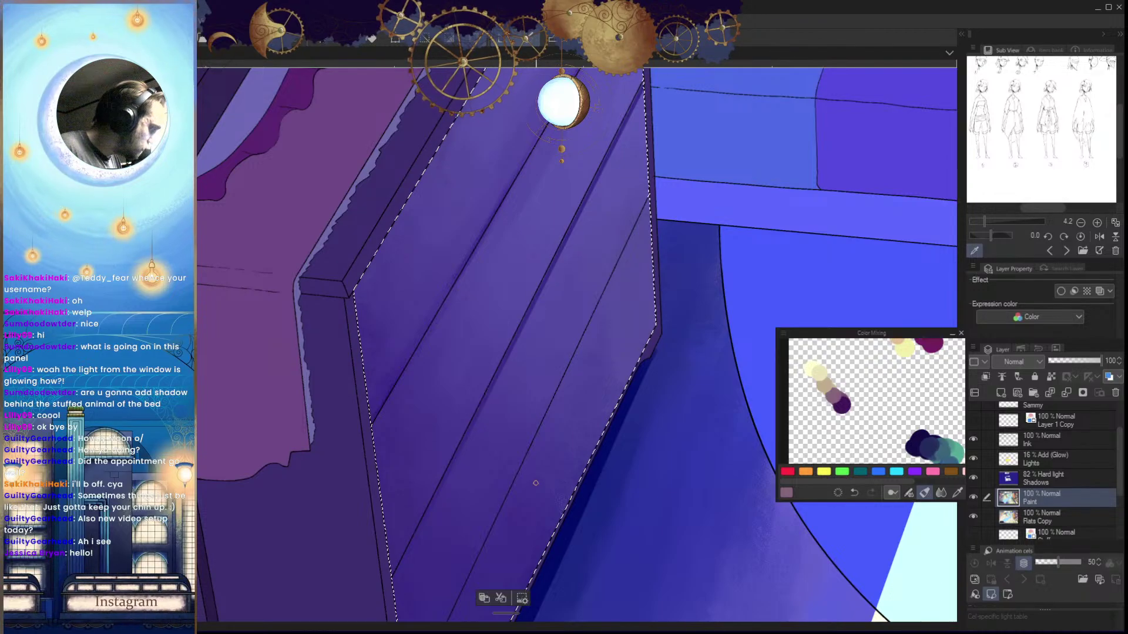
# Paint a thin straight mauve shadow line along the drawer front's third plank seam, from the bed-side edge to the near edge
pyautogui.moveTo(531, 483)
pyautogui.mouseDown()
pyautogui.moveTo(537, 433)
pyautogui.moveTo(544, 466)
pyautogui.moveTo(624, 398)
pyautogui.mouseUp()
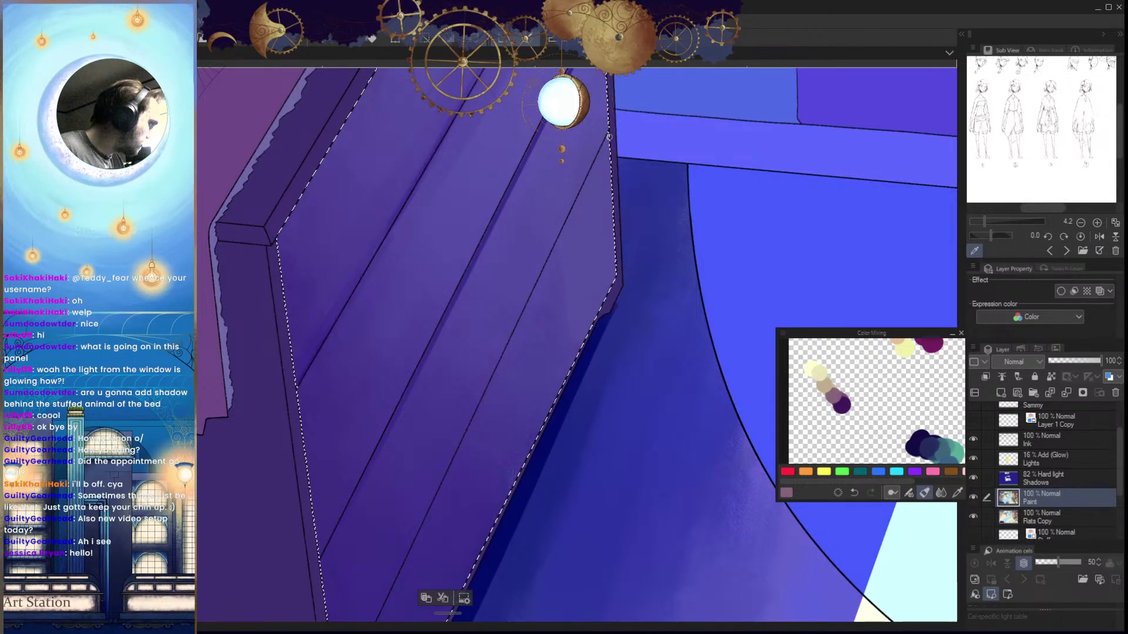
pyautogui.click(610, 132)
pyautogui.moveTo(353, 587)
pyautogui.mouseDown()
pyautogui.moveTo(417, 505)
pyautogui.moveTo(437, 399)
pyautogui.mouseUp()
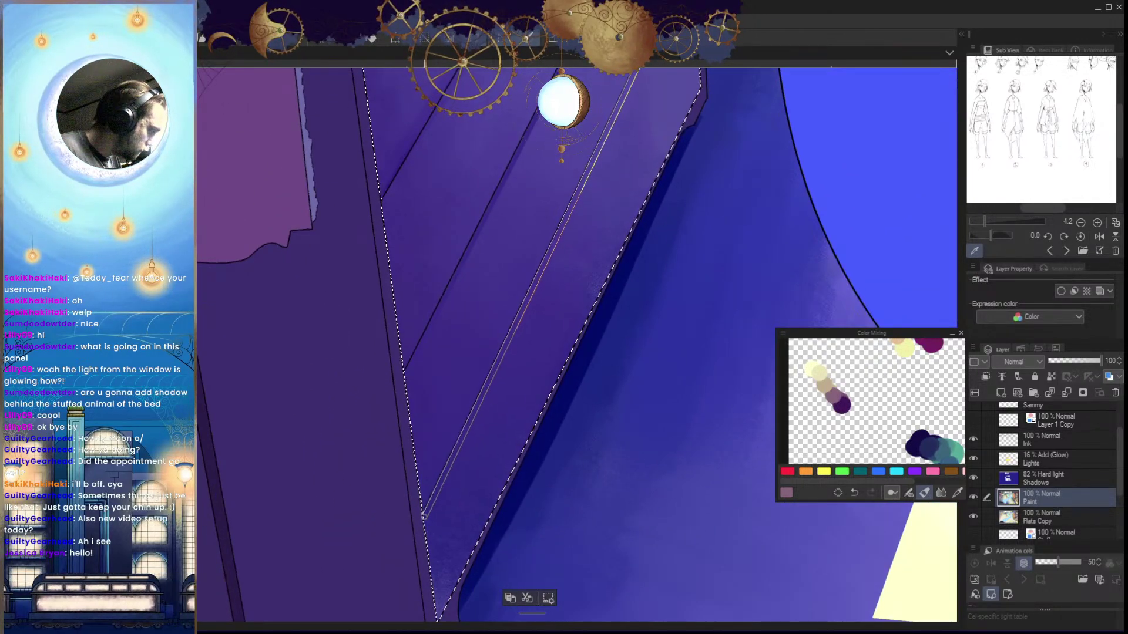
pyautogui.keyDown('shift'); pyautogui.click(422, 521); pyautogui.keyUp('shift')
pyautogui.moveTo(569, 438); pyautogui.dragTo(463, 632)
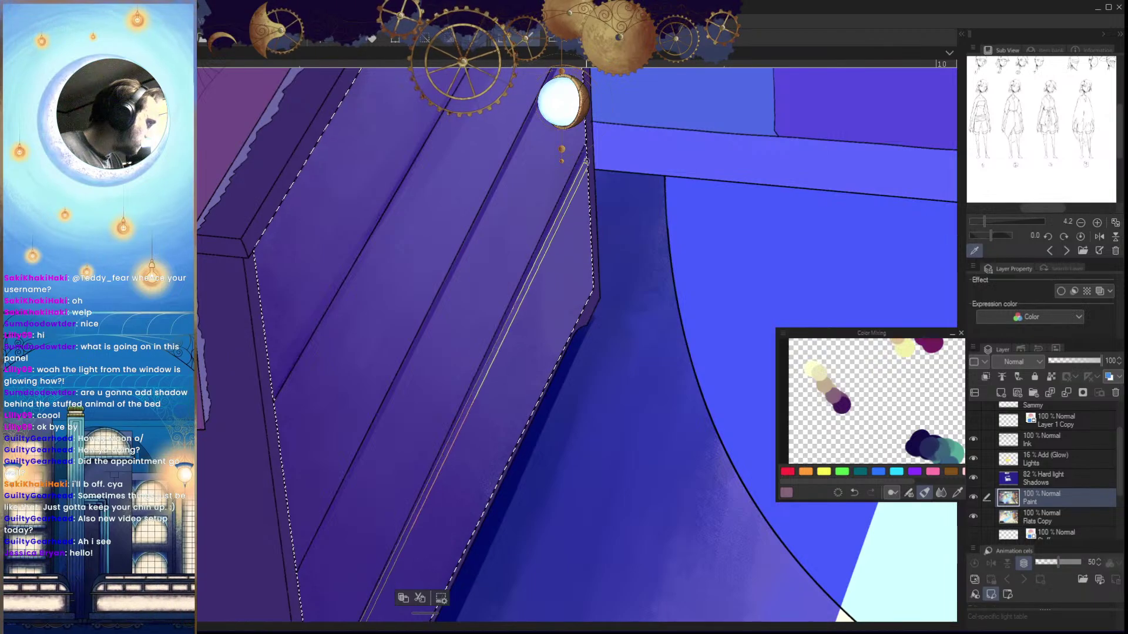
pyautogui.moveTo(578, 398); pyautogui.dragTo(562, 425)
pyautogui.click(547, 491)
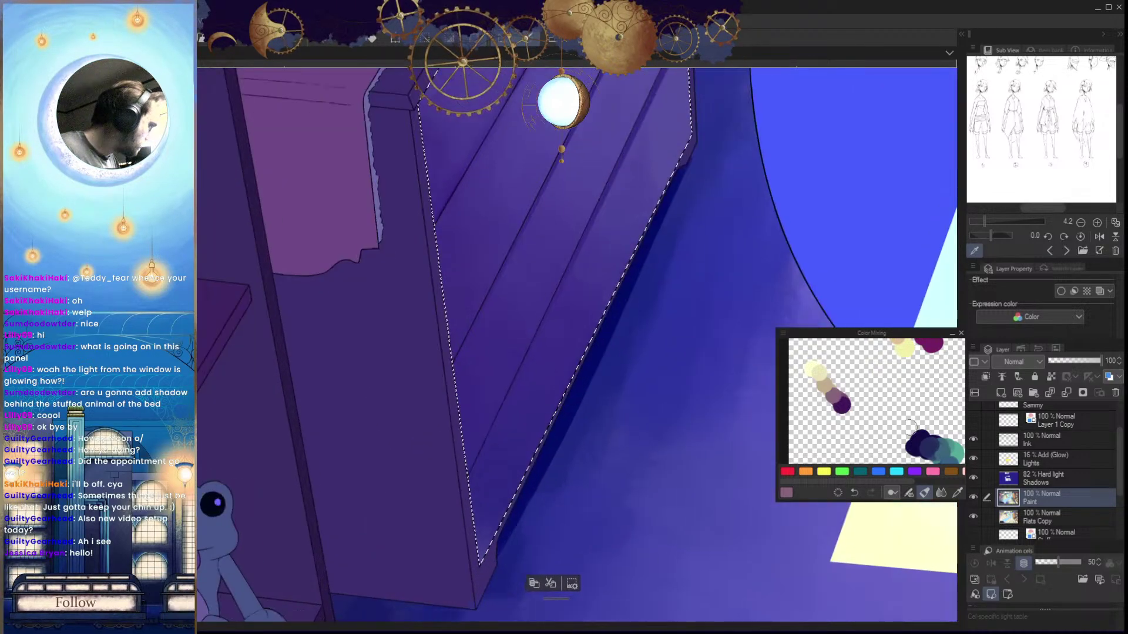
# Deepen the near end of the drawer front's third plank seam with straight dark purple strokes
pyautogui.click(474, 486)
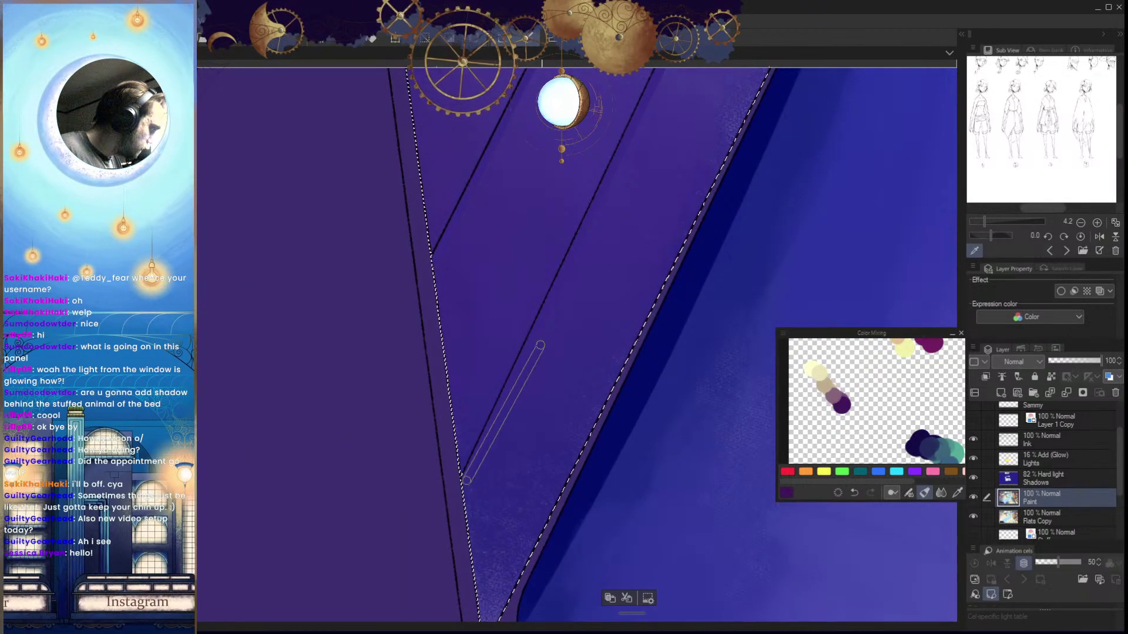
pyautogui.scroll(-3, 582, 414)
pyautogui.click(559, 398)
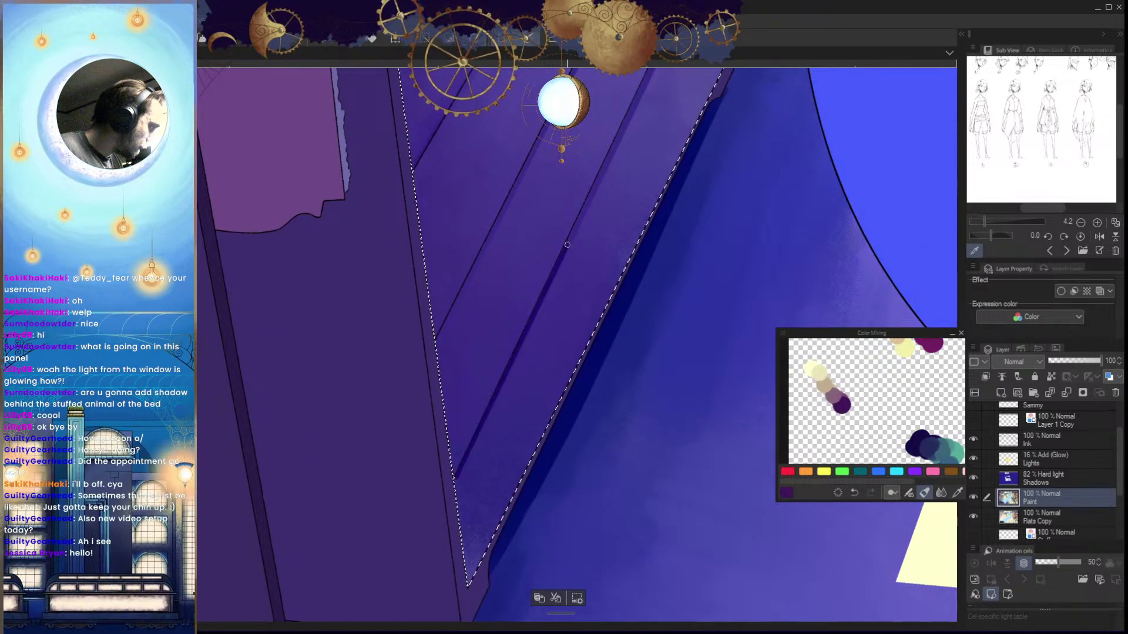
pyautogui.scroll(-3, 552, 400)
pyautogui.click(597, 349)
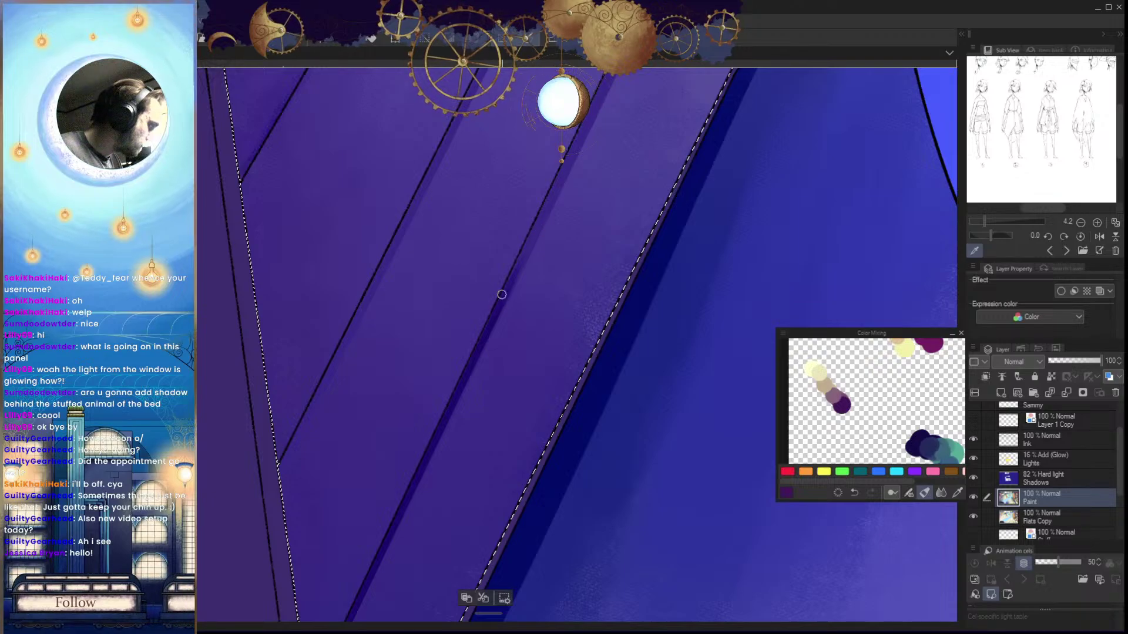
# Clear the selection and check the drawer front's seams against the whole illustration with the canvas mirrored
pyautogui.scroll(-4, 502, 295)
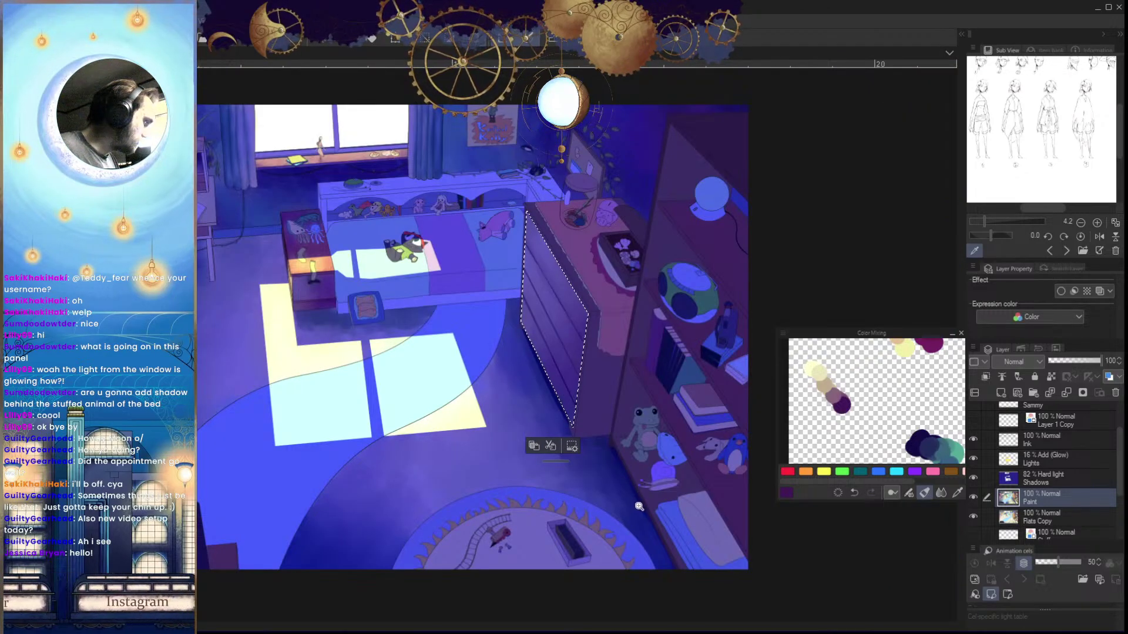
pyautogui.hotkey('ctrl', 'd')
pyautogui.press('h')
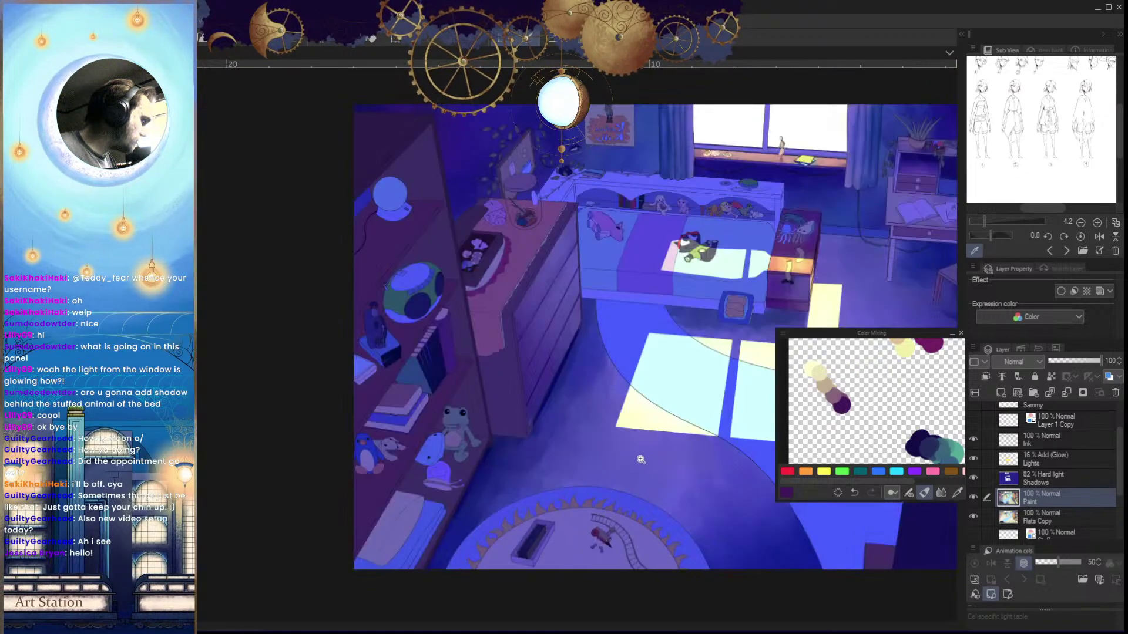
pyautogui.scroll(-1, 640, 458)
pyautogui.moveTo(566, 468); pyautogui.dragTo(551, 464)
pyautogui.moveTo(535, 367); pyautogui.dragTo(594, 402)
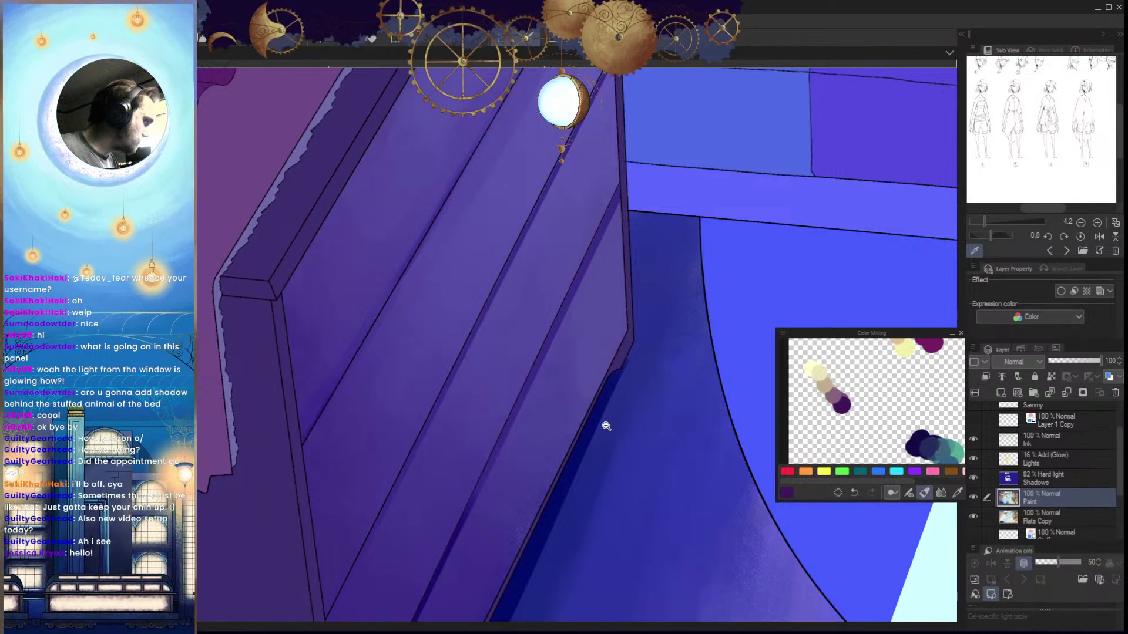
pyautogui.scroll(-3, 606, 426)
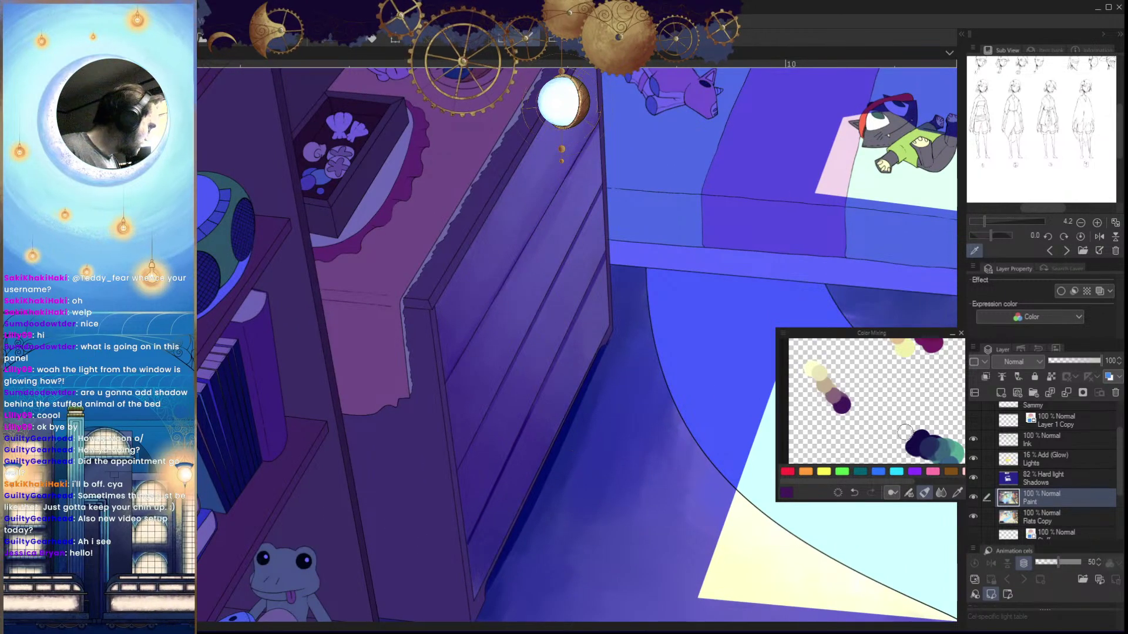
# Sample the palette's beige and lighten the planks along the drawer front's third seam to soften its shadow
pyautogui.click(833, 383)
pyautogui.scroll(3, 550, 431)
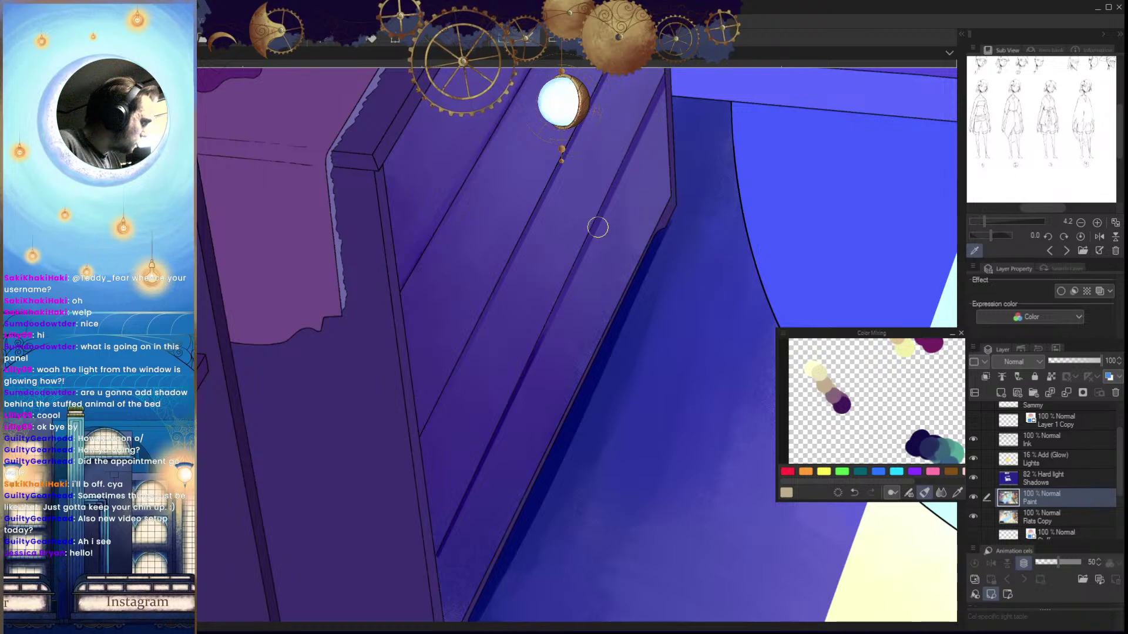
pyautogui.moveTo(624, 176); pyautogui.dragTo(562, 295)
pyautogui.moveTo(600, 216); pyautogui.dragTo(556, 321)
pyautogui.moveTo(653, 171); pyautogui.dragTo(612, 256)
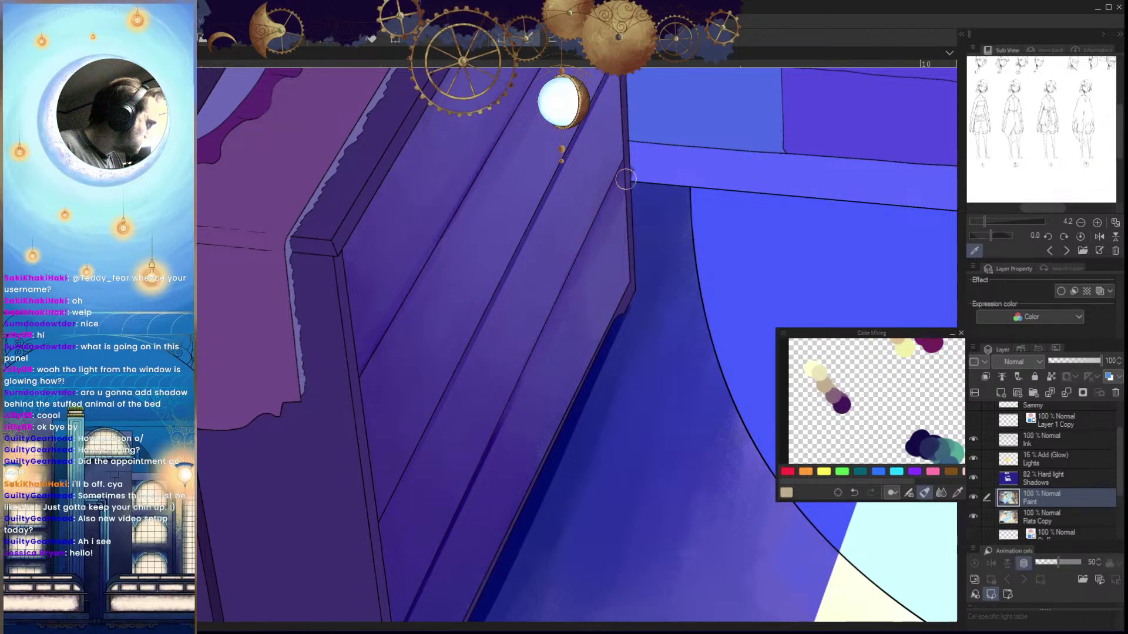
# Select the drawer front's area from the Flats Copy layer and return to the Paint layer
pyautogui.click(1052, 517)
pyautogui.click(582, 343)
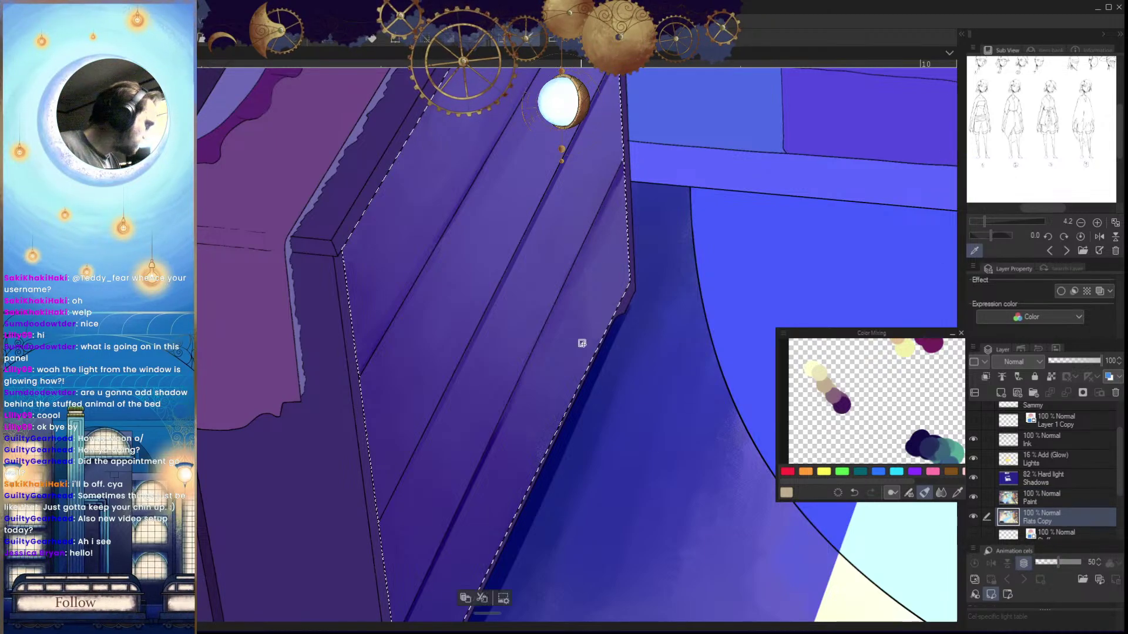
pyautogui.click(1020, 499)
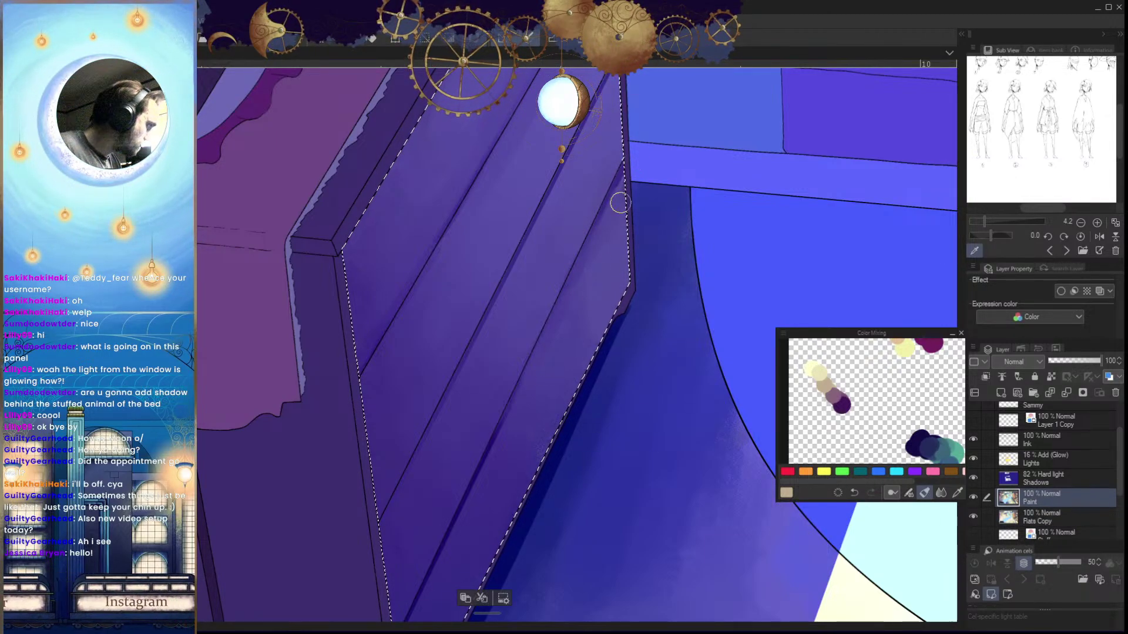
# Blend dark purple and mauve shading into the near, floor-side end of the drawer front's lowest planks
pyautogui.moveTo(539, 417); pyautogui.dragTo(565, 335)
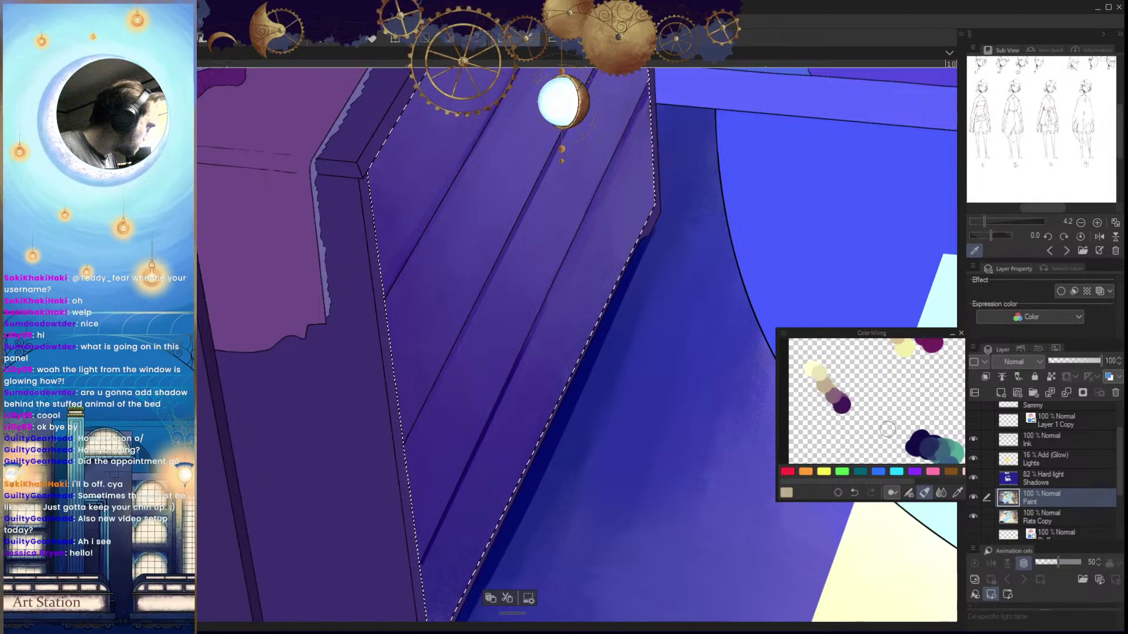
pyautogui.moveTo(636, 468); pyautogui.dragTo(650, 380)
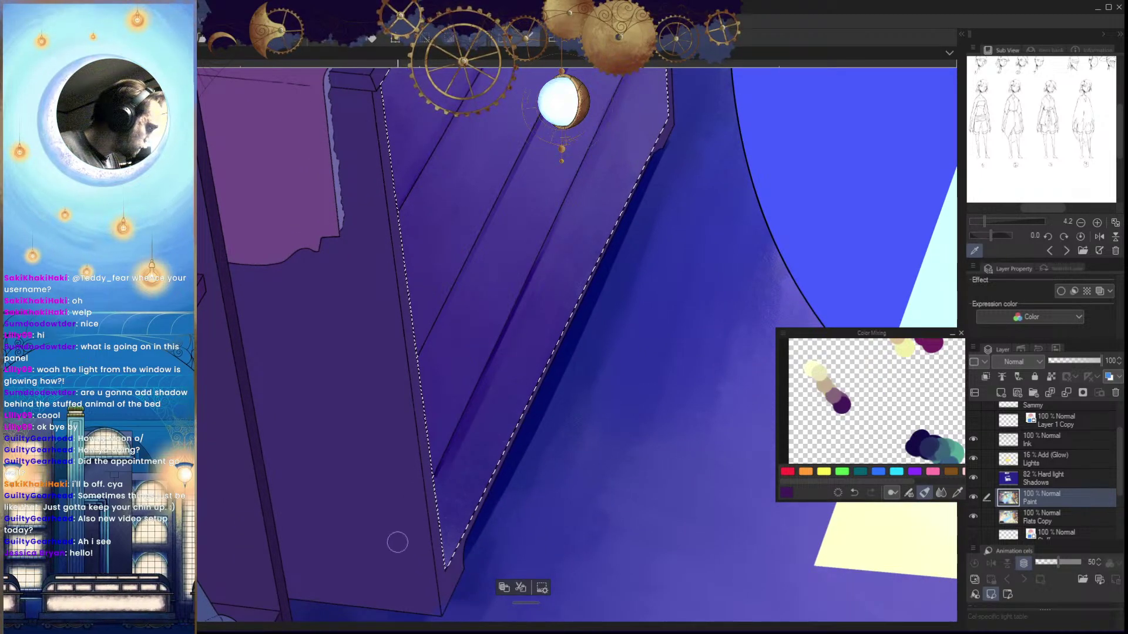
pyautogui.click(833, 394)
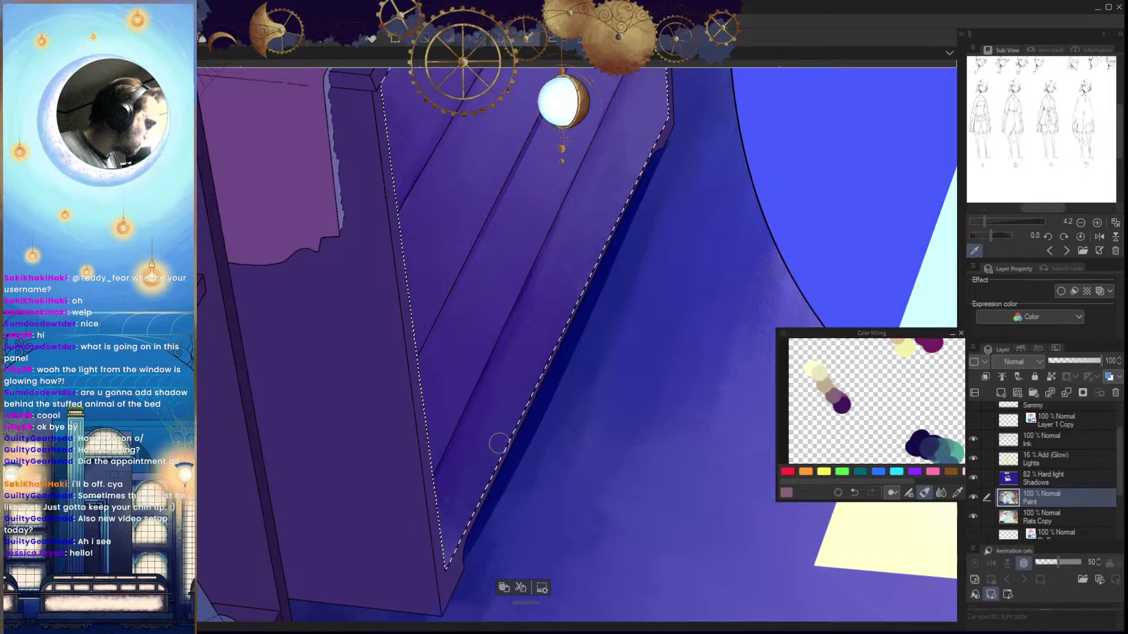
pyautogui.moveTo(500, 445); pyautogui.dragTo(475, 514)
pyautogui.scroll(2, 516, 334)
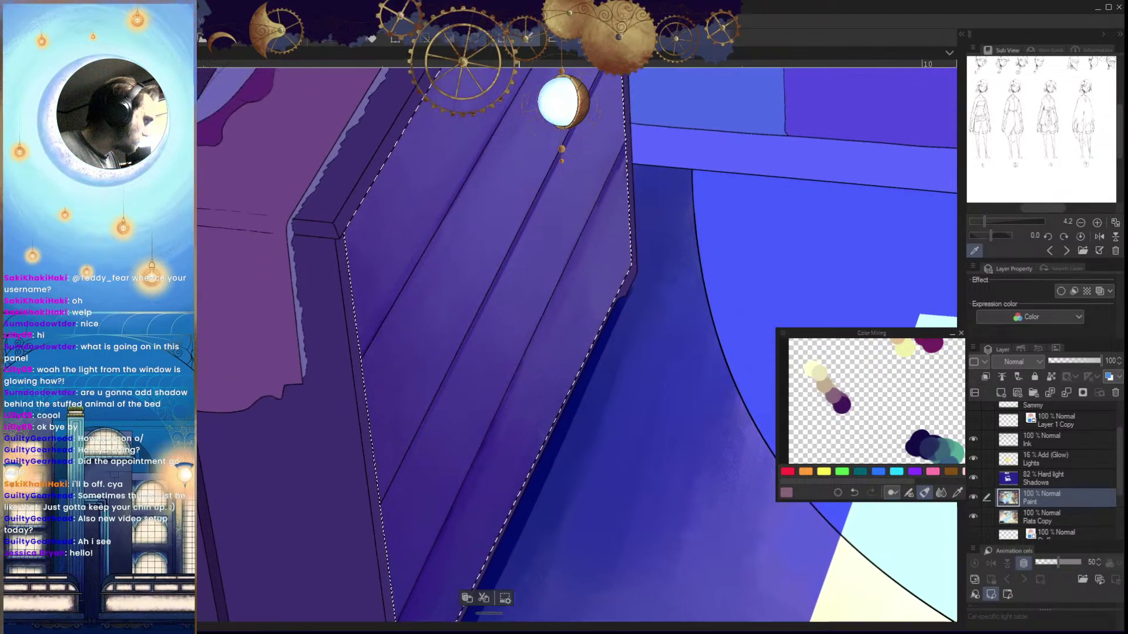
# Sample the palette's beige and brush soft highlights along the drawer front's lower and middle planks
pyautogui.keyDown('alt'); pyautogui.click(827, 386); pyautogui.keyUp('alt')
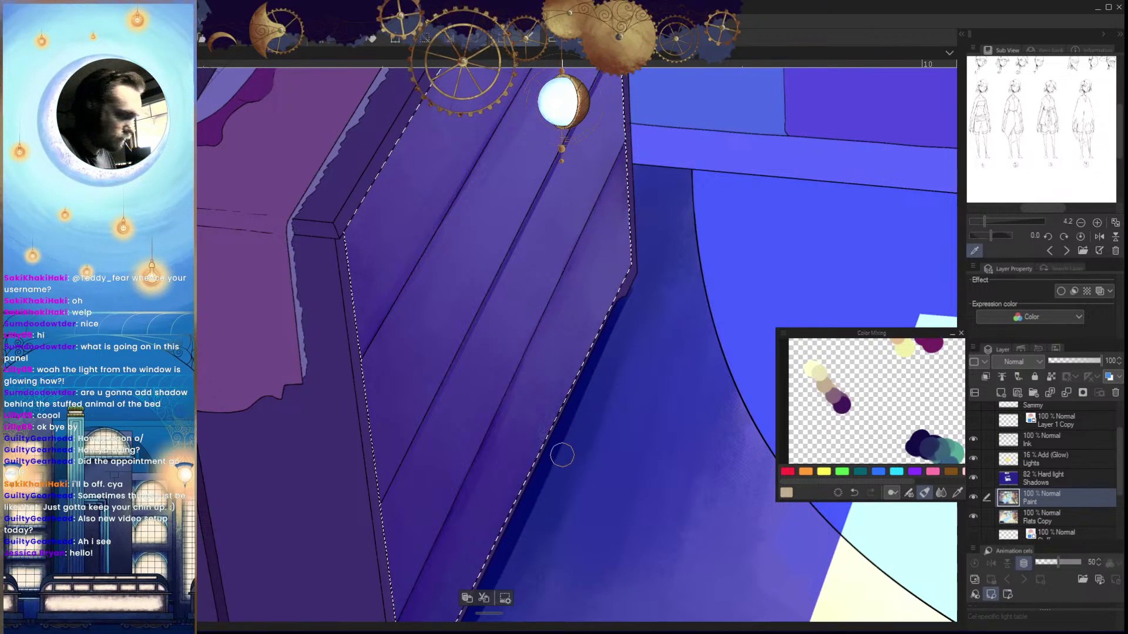
pyautogui.press(']')
pyautogui.press(']')
pyautogui.press(']')
pyautogui.moveTo(568, 368); pyautogui.dragTo(580, 441)
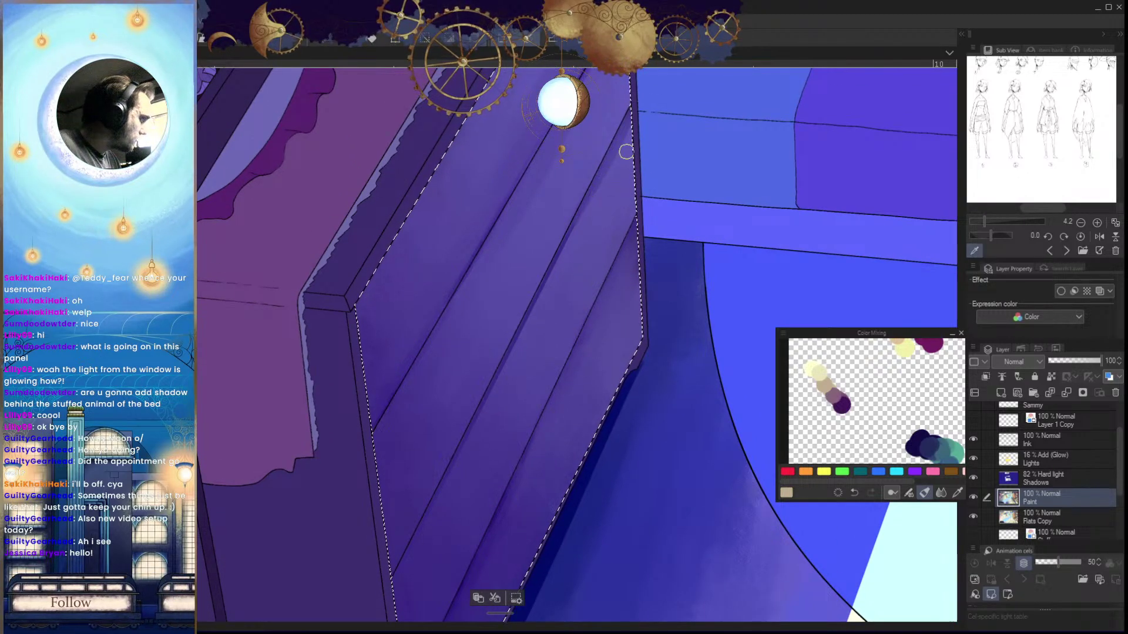
pyautogui.scroll(-3, 556, 267)
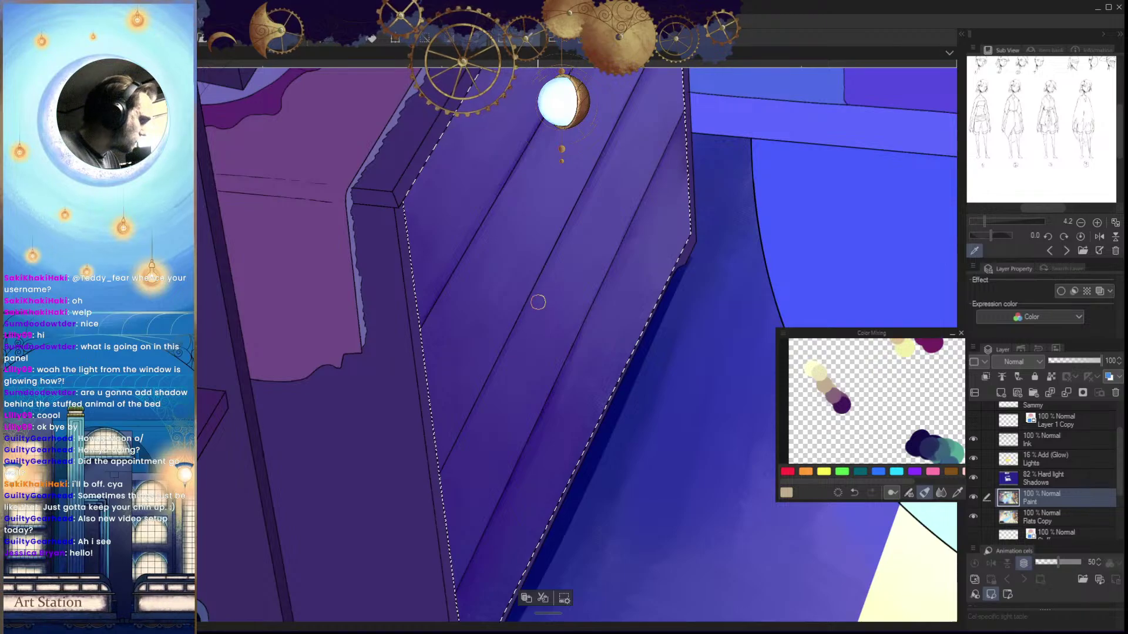
pyautogui.scroll(3, 423, 513)
pyautogui.moveTo(543, 338); pyautogui.dragTo(505, 411)
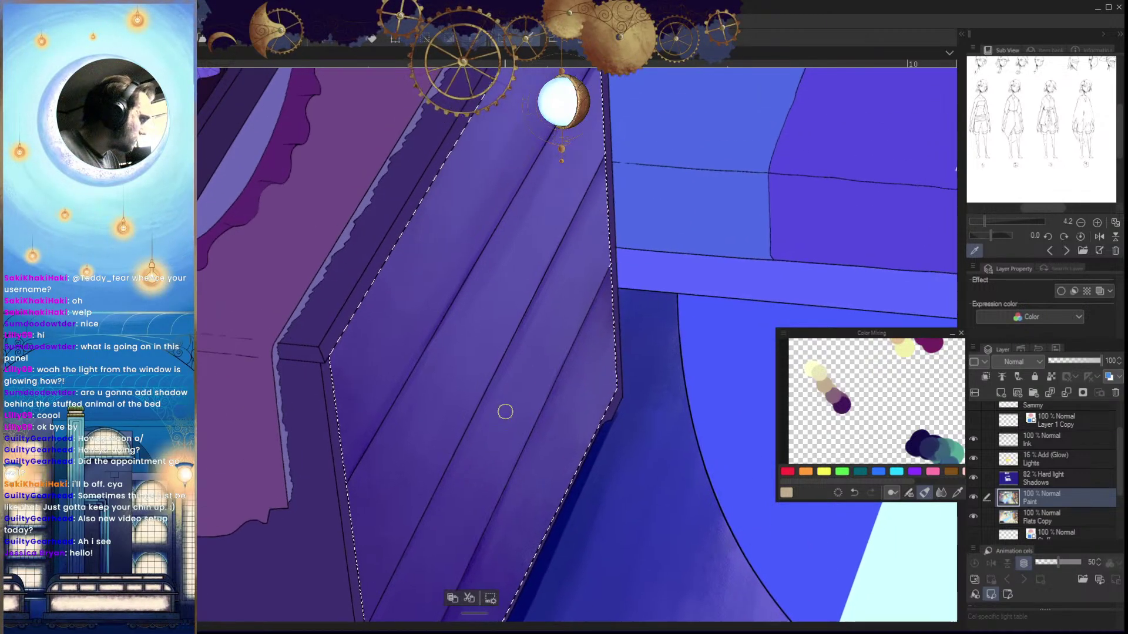
pyautogui.moveTo(579, 394); pyautogui.dragTo(563, 457)
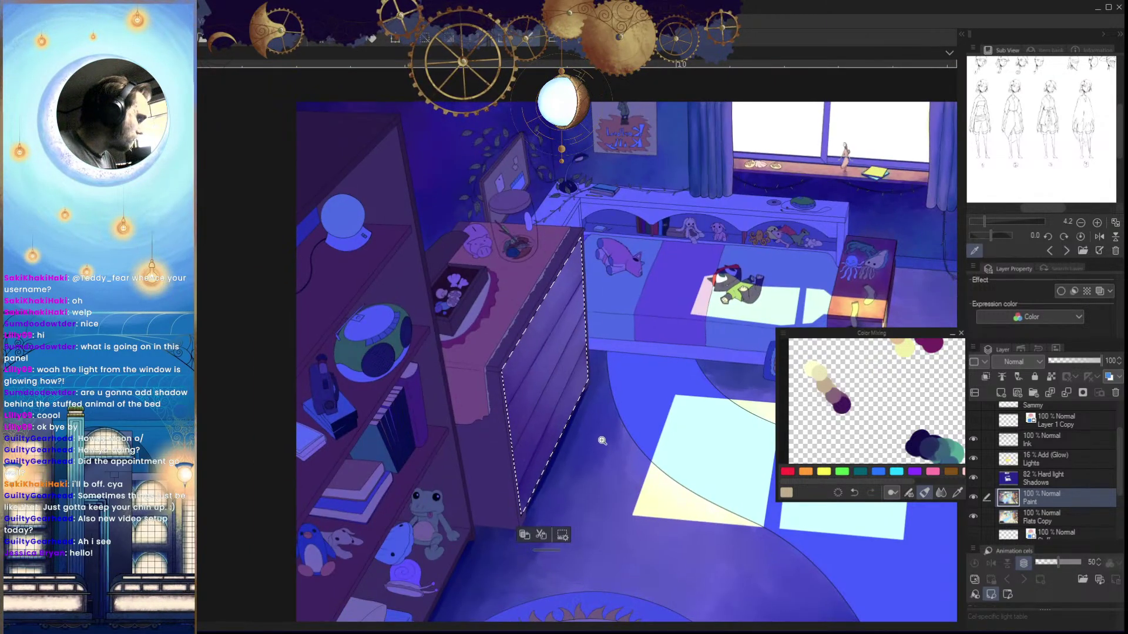
pyautogui.moveTo(587, 355); pyautogui.dragTo(554, 389)
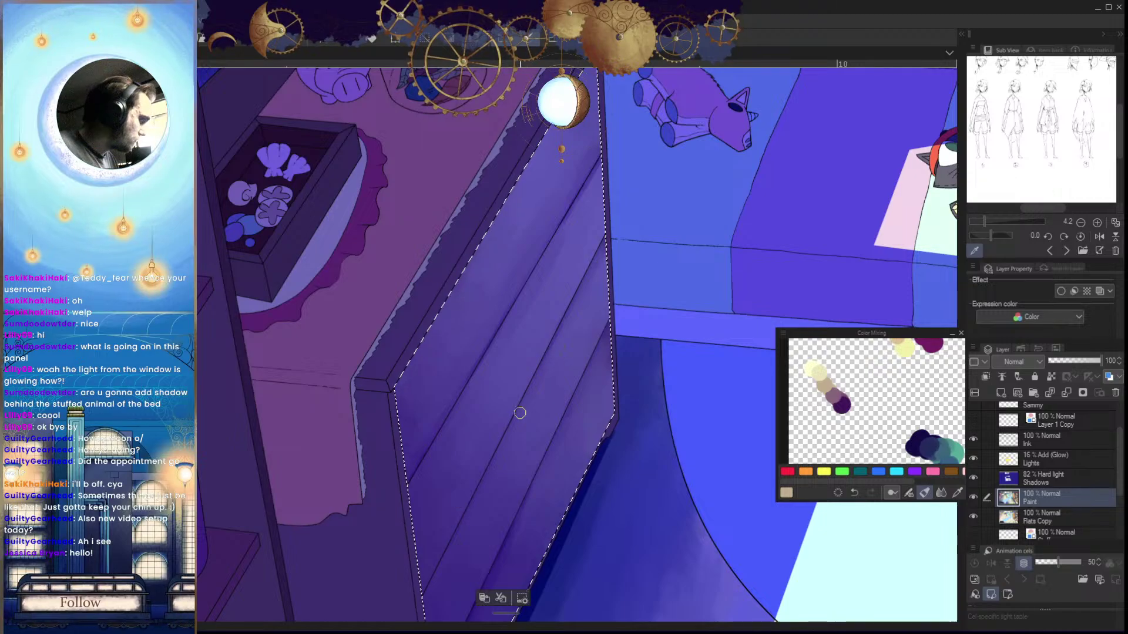
pyautogui.moveTo(540, 463); pyautogui.dragTo(562, 421)
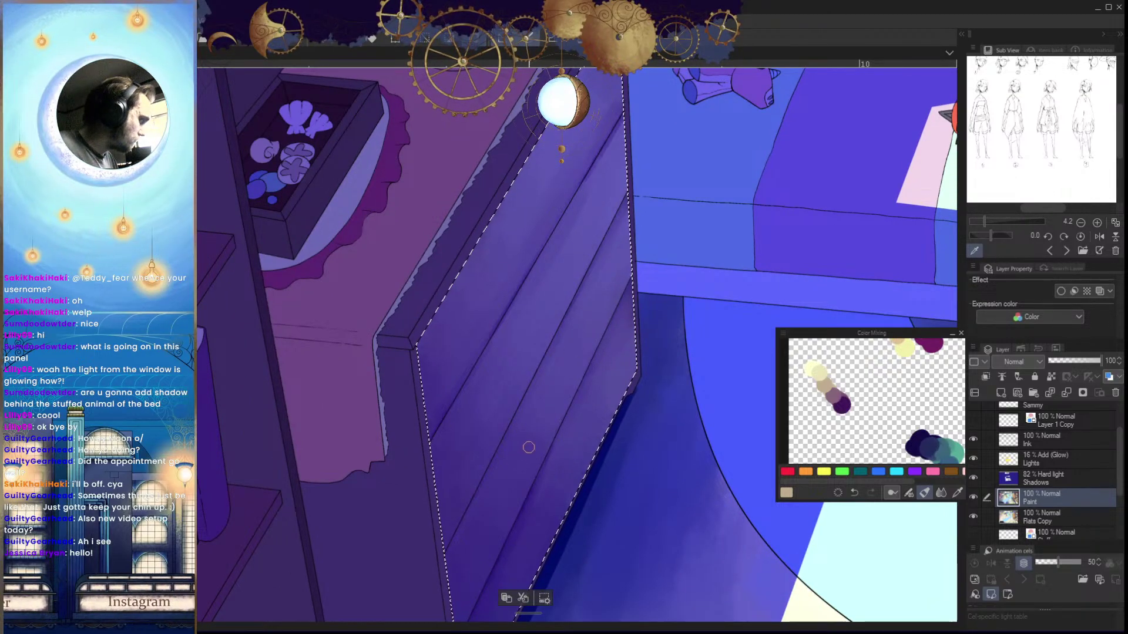
pyautogui.moveTo(570, 342); pyautogui.dragTo(570, 365)
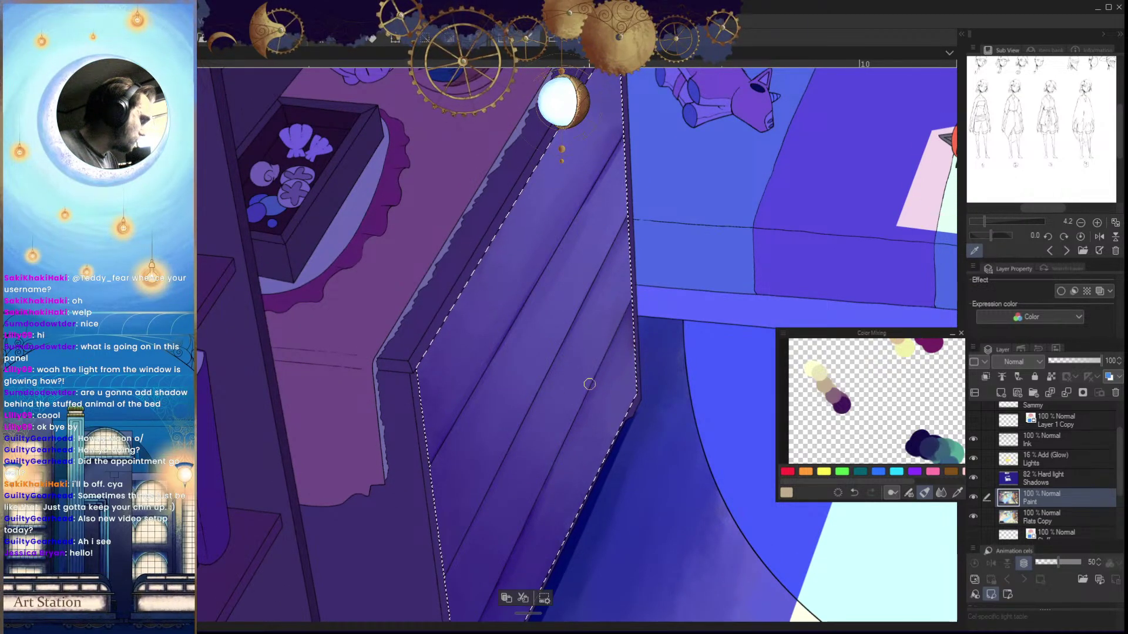
pyautogui.scroll(1, 586, 381)
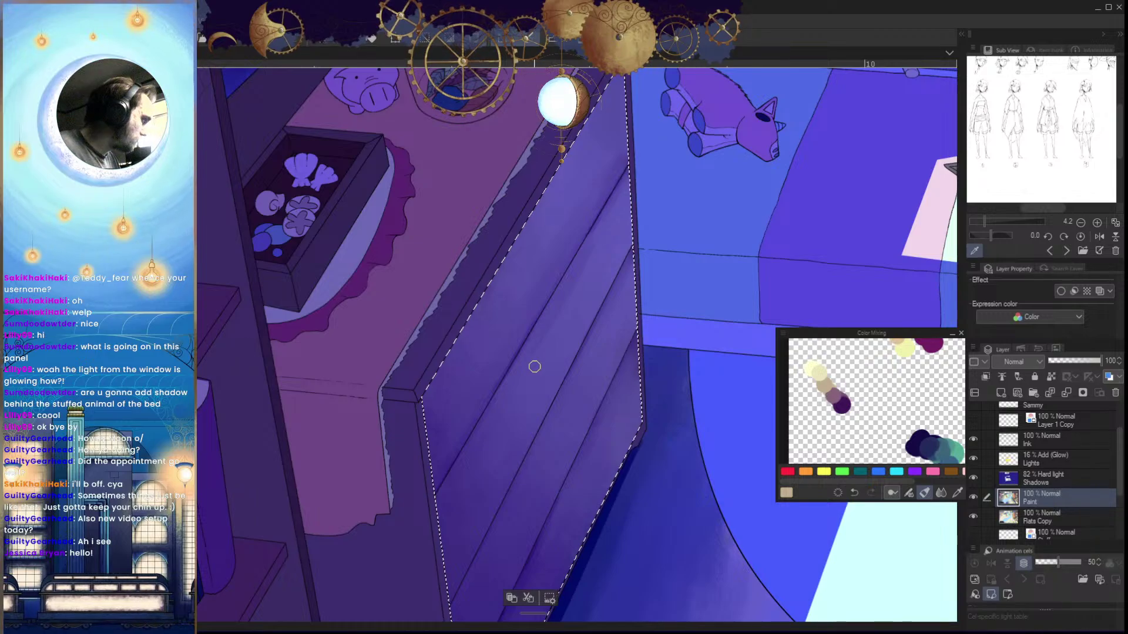
# Clear the selection and check the highlighted planks against the whole illustration with the canvas mirrored
pyautogui.scroll(-8, 606, 353)
pyautogui.hotkey('ctrl', 'd')
pyautogui.press('h')
pyautogui.scroll(1, 546, 400)
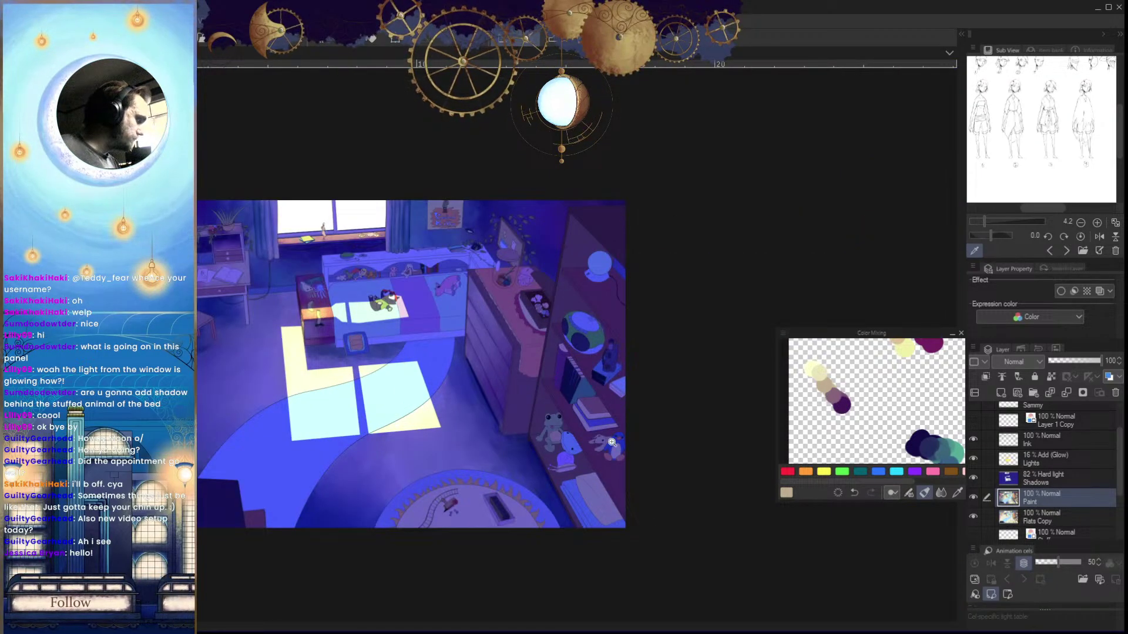
pyautogui.scroll(-1, 611, 441)
pyautogui.scroll(2, 561, 436)
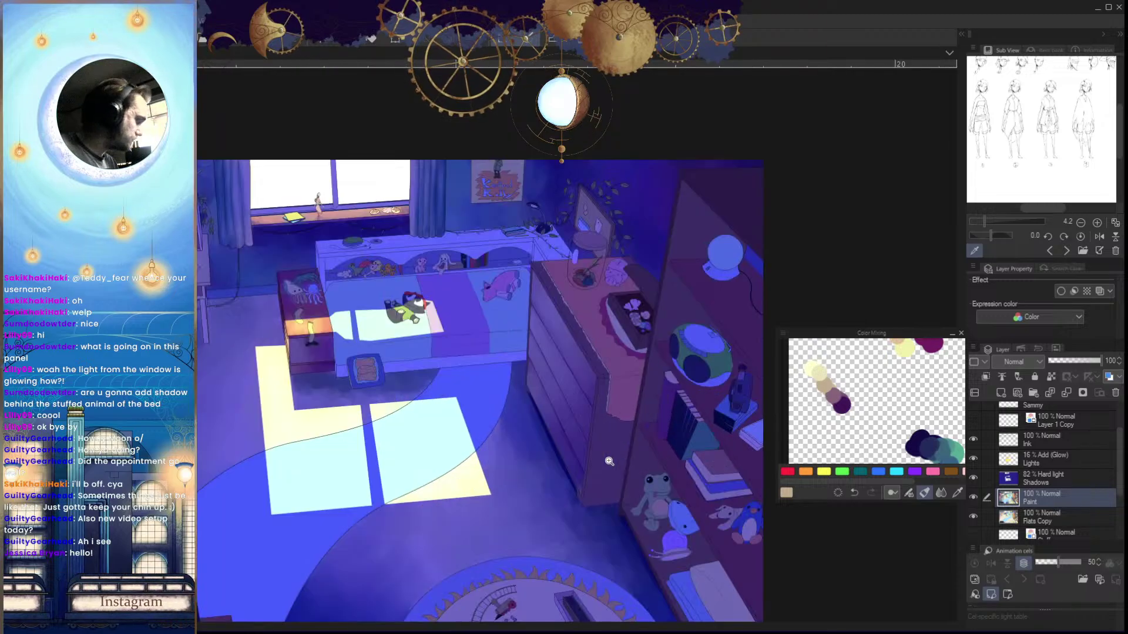
# Reselect only the drawer front's area from the Flats Copy layer, dropping the frame selection, and return to the Paint layer
pyautogui.click(1023, 523)
pyautogui.click(598, 472)
pyautogui.scroll(1, 605, 420)
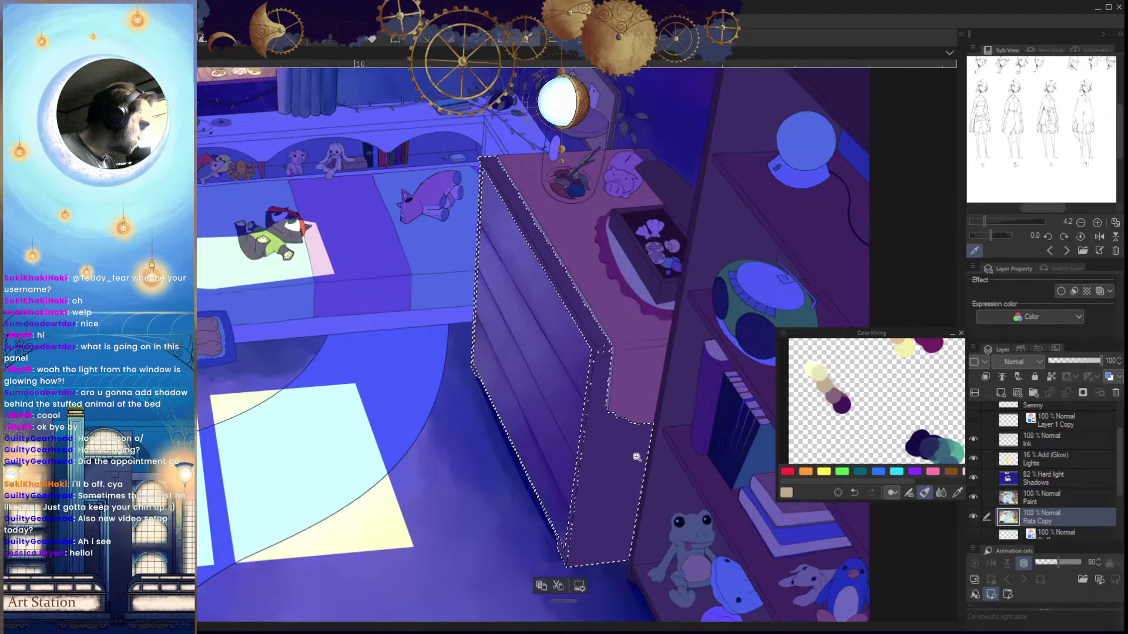
pyautogui.moveTo(600, 354); pyautogui.dragTo(620, 453)
pyautogui.press('h')
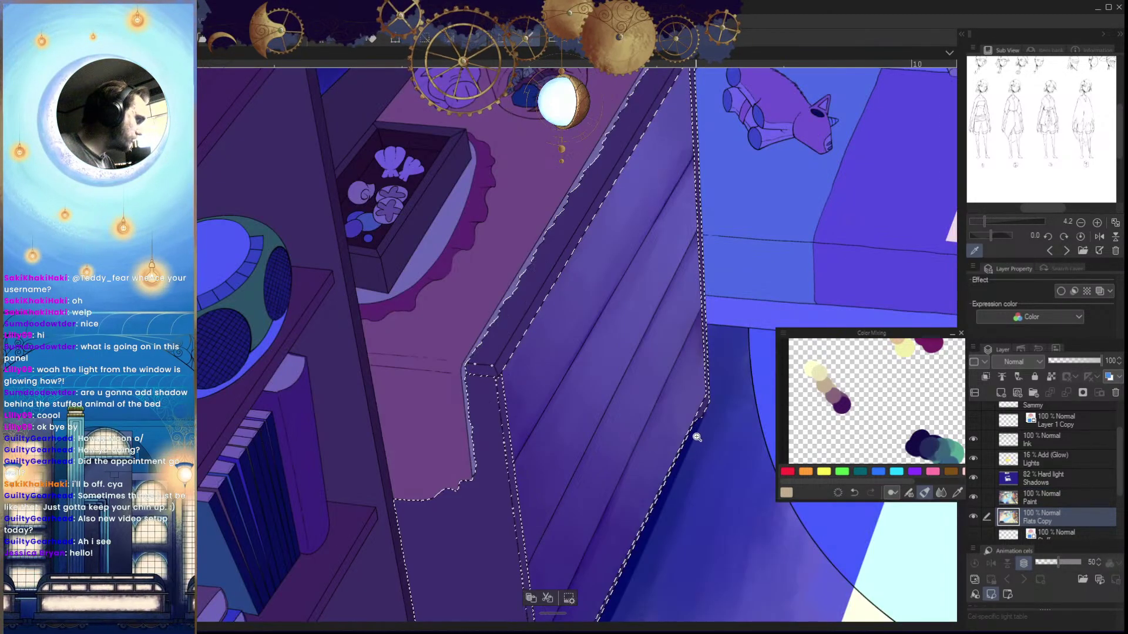
pyautogui.hotkey('ctrl', 'd')
pyautogui.click(643, 388)
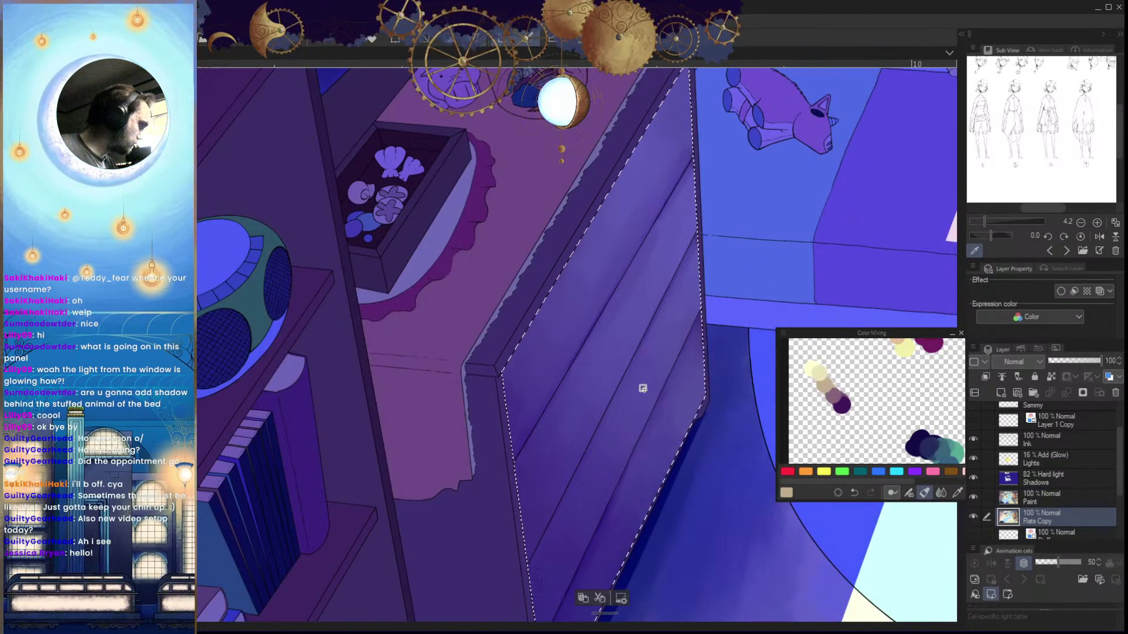
pyautogui.click(1048, 498)
# Blend the palette's dark purple, mauve and beige into the drawer front's uppermost plank beneath the dresser top
pyautogui.moveTo(727, 460); pyautogui.dragTo(711, 517)
pyautogui.click(602, 475)
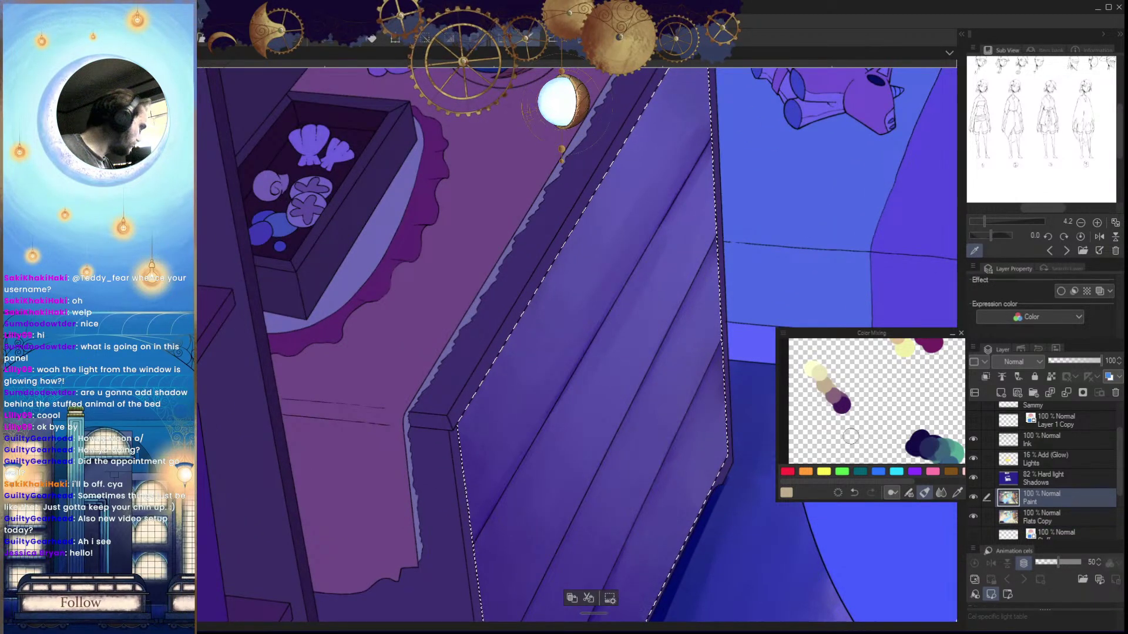
pyautogui.keyDown('alt'); pyautogui.click(842, 405); pyautogui.keyUp('alt')
pyautogui.moveTo(679, 238); pyautogui.dragTo(643, 367)
pyautogui.keyDown('alt'); pyautogui.click(667, 171); pyautogui.keyUp('alt')
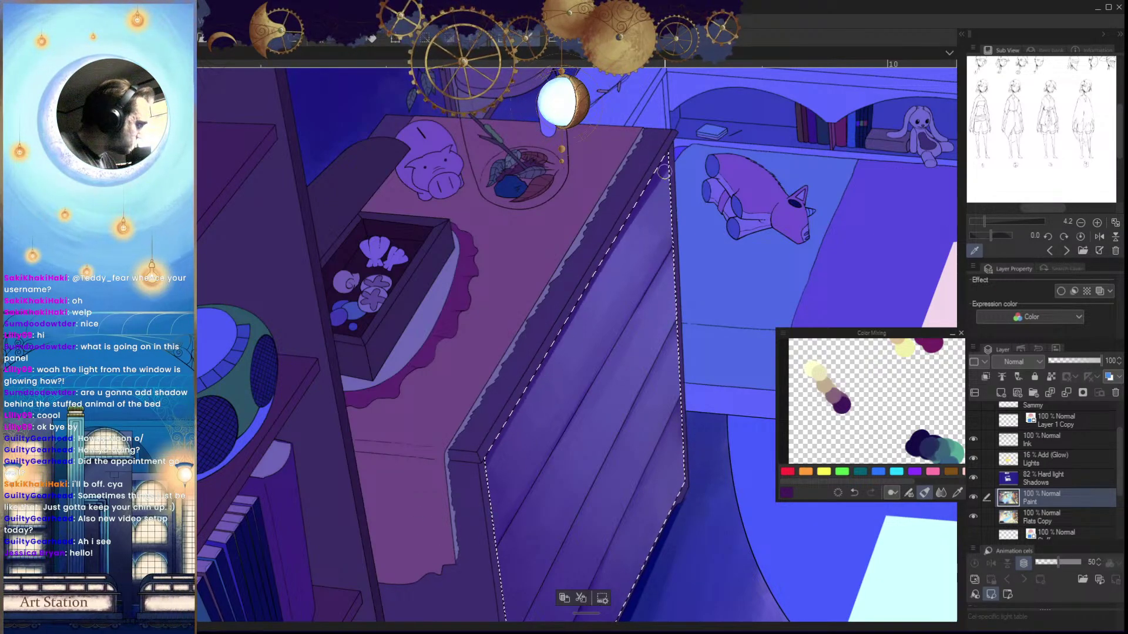
pyautogui.keyDown('alt'); pyautogui.click(833, 394); pyautogui.keyUp('alt')
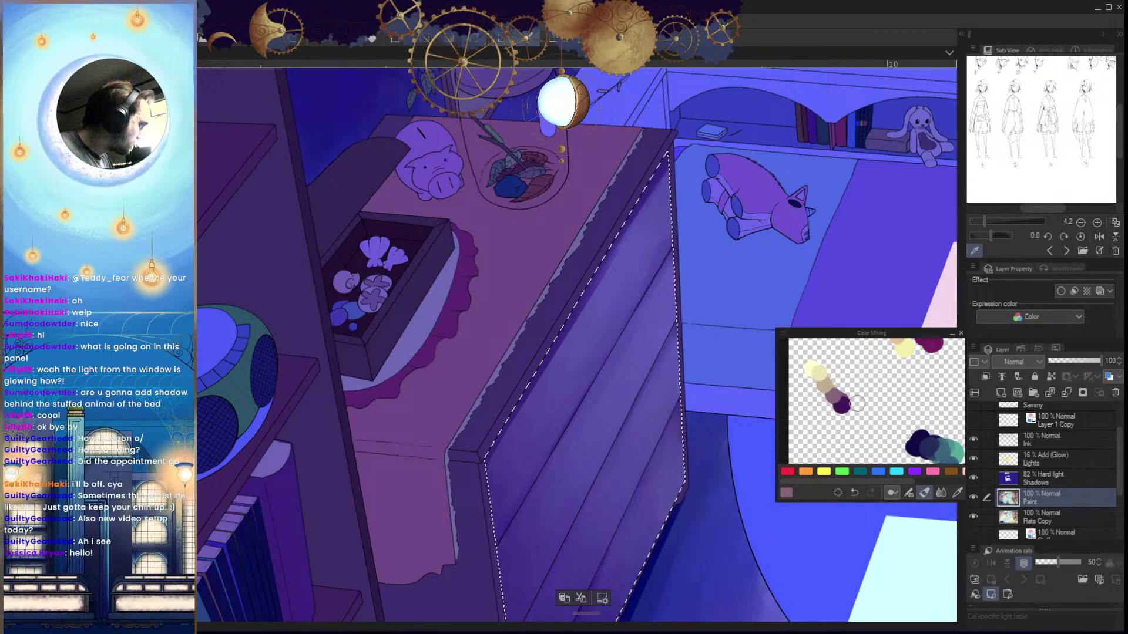
pyautogui.keyDown('alt'); pyautogui.click(822, 386); pyautogui.keyUp('alt')
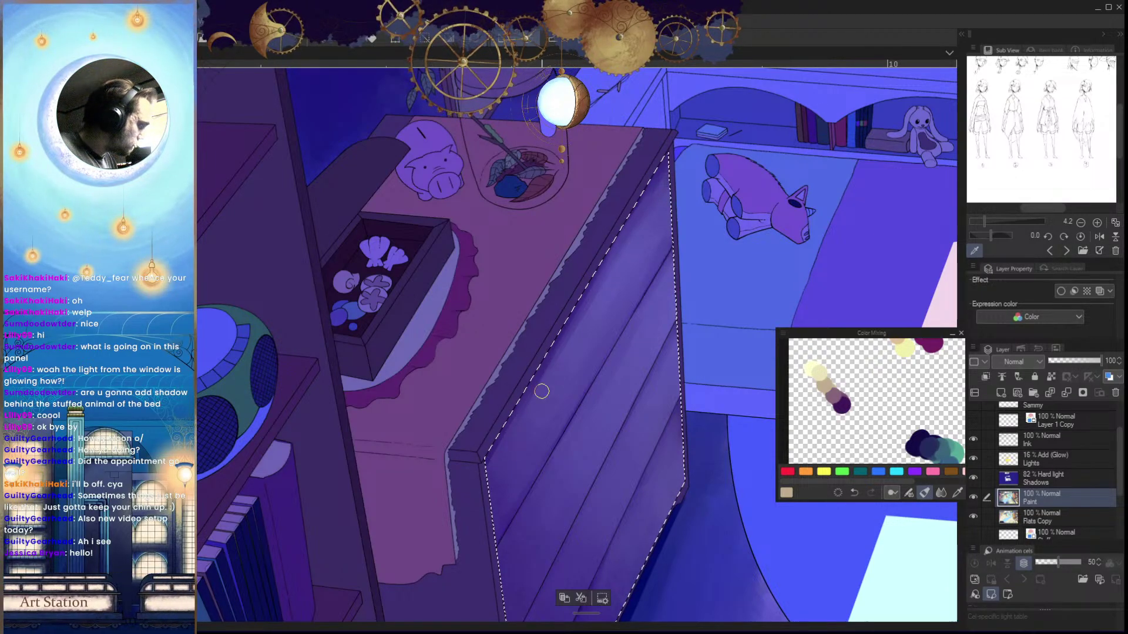
pyautogui.moveTo(634, 310); pyautogui.dragTo(573, 352)
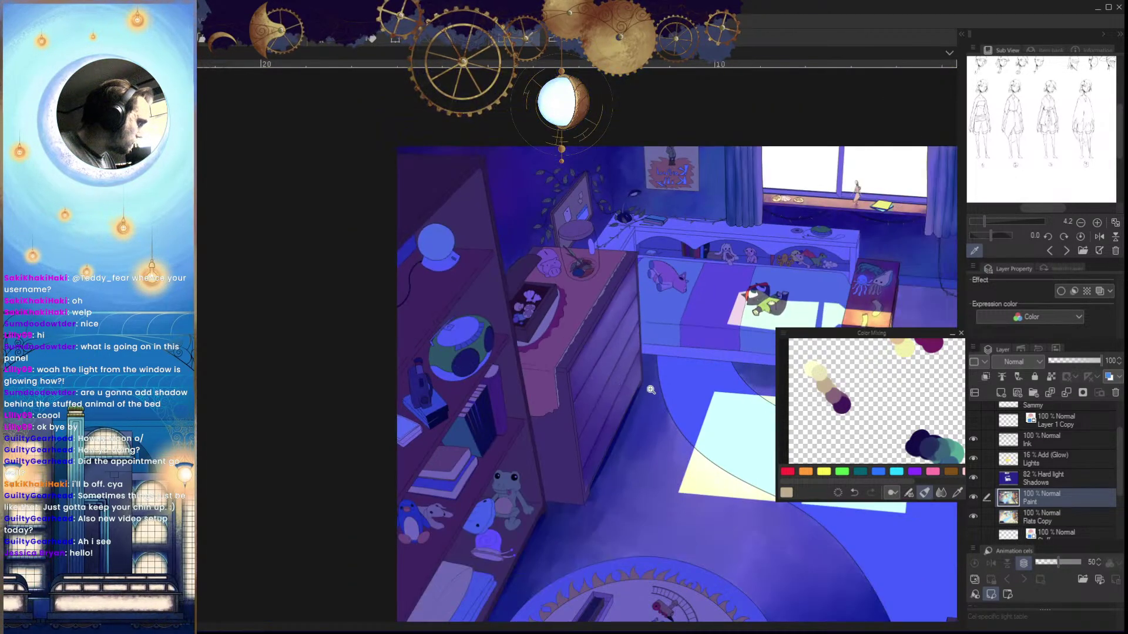
# Compare the dresser's drawer-front shading with the rest of the room in mirrored and normal views
pyautogui.press('h')
pyautogui.moveTo(693, 423); pyautogui.dragTo(652, 451)
pyautogui.moveTo(587, 388); pyautogui.dragTo(638, 377)
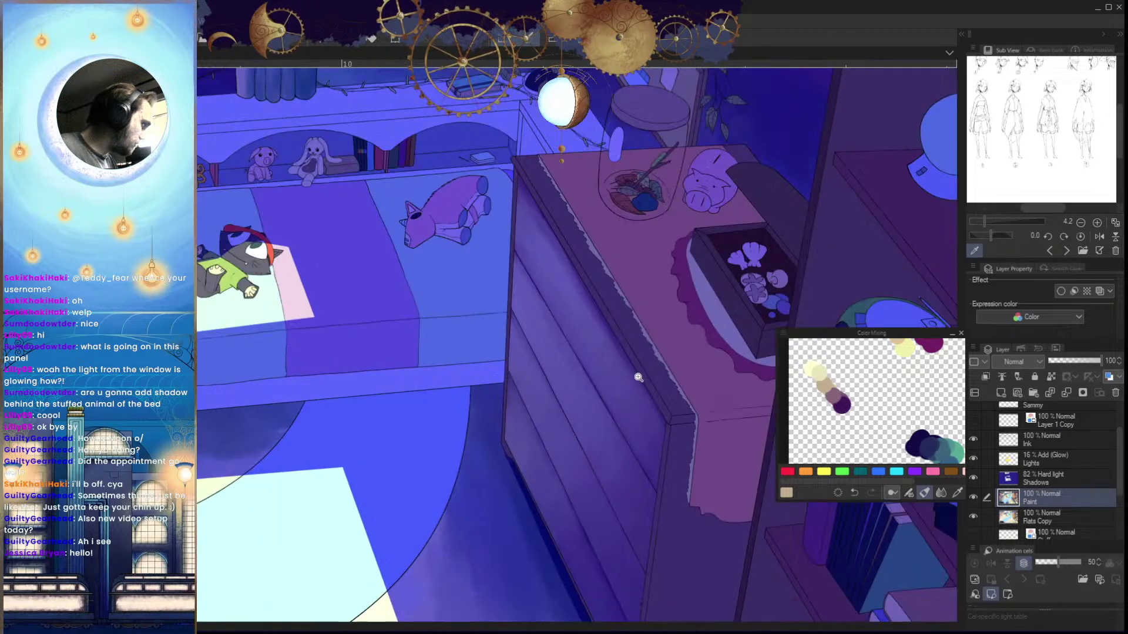
pyautogui.scroll(-5, 639, 364)
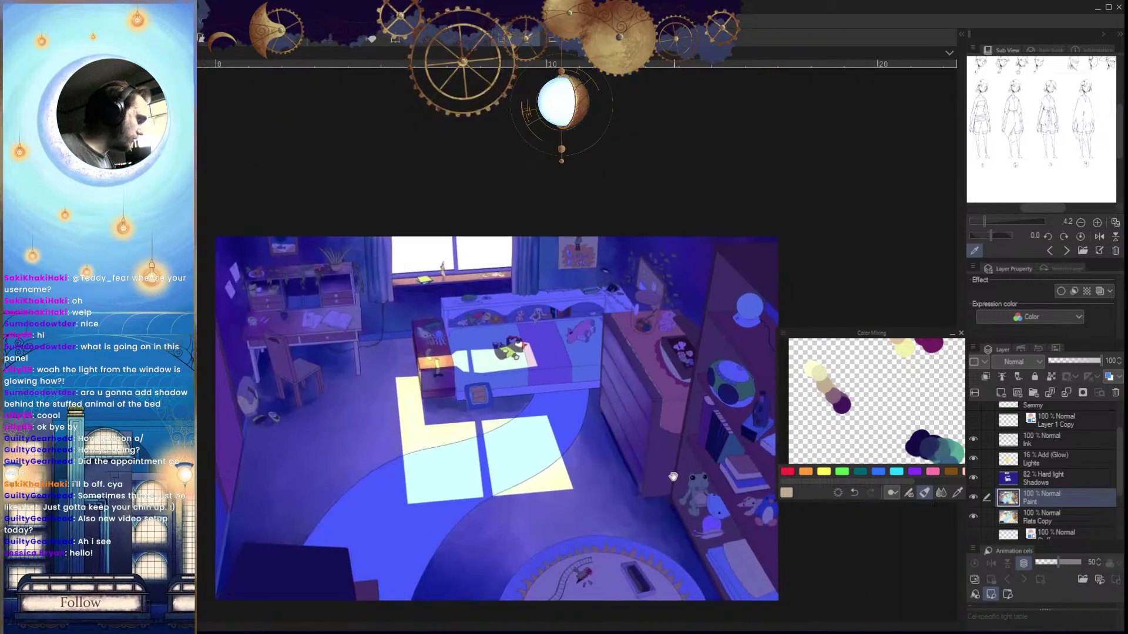
pyautogui.moveTo(679, 414); pyautogui.dragTo(632, 475)
pyautogui.press('h')
# Select the dresser's outer frame and side panel from the Flats Copy layer and return to the Paint layer
pyautogui.click(1018, 515)
pyautogui.click(556, 435)
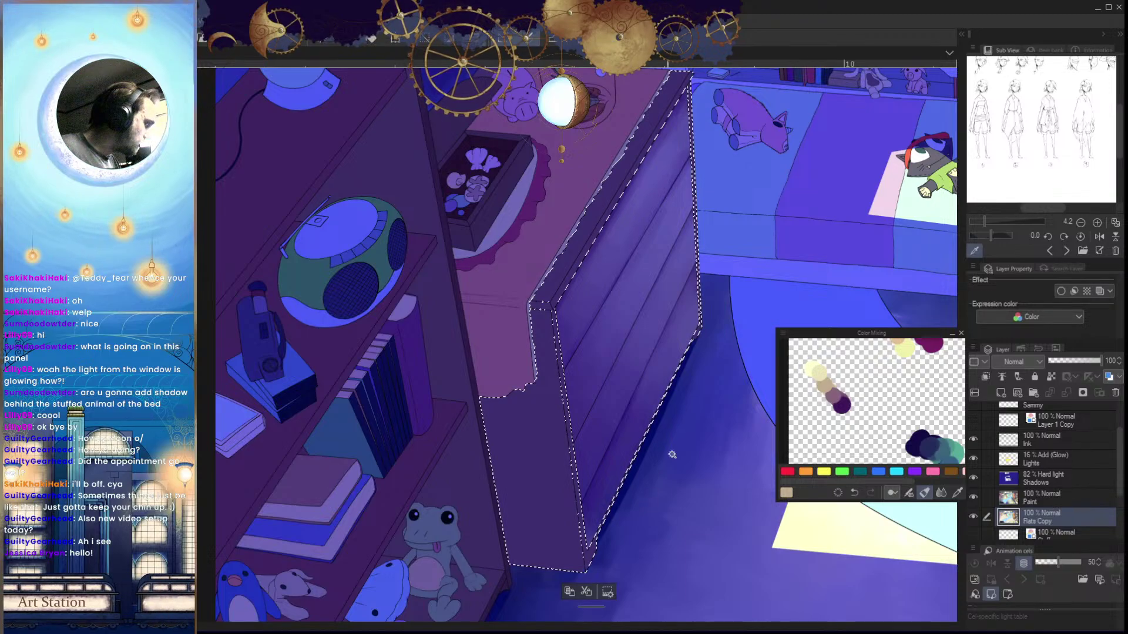
pyautogui.scroll(-4, 650, 446)
pyautogui.press('h')
pyautogui.scroll(3, 680, 478)
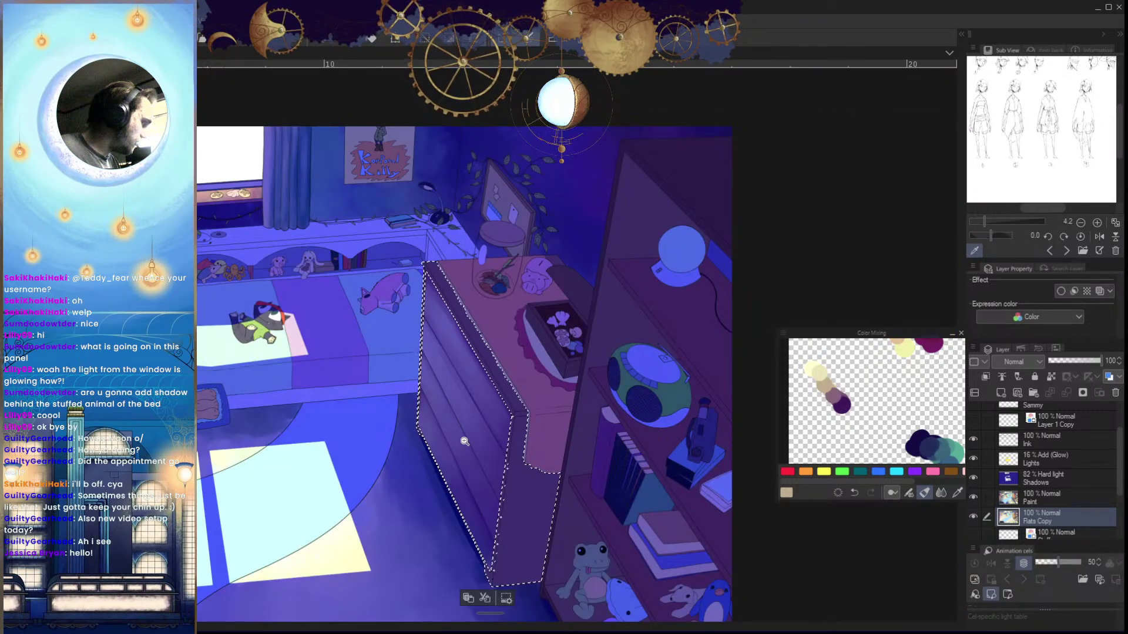
pyautogui.click(1042, 500)
pyautogui.scroll(2, 639, 477)
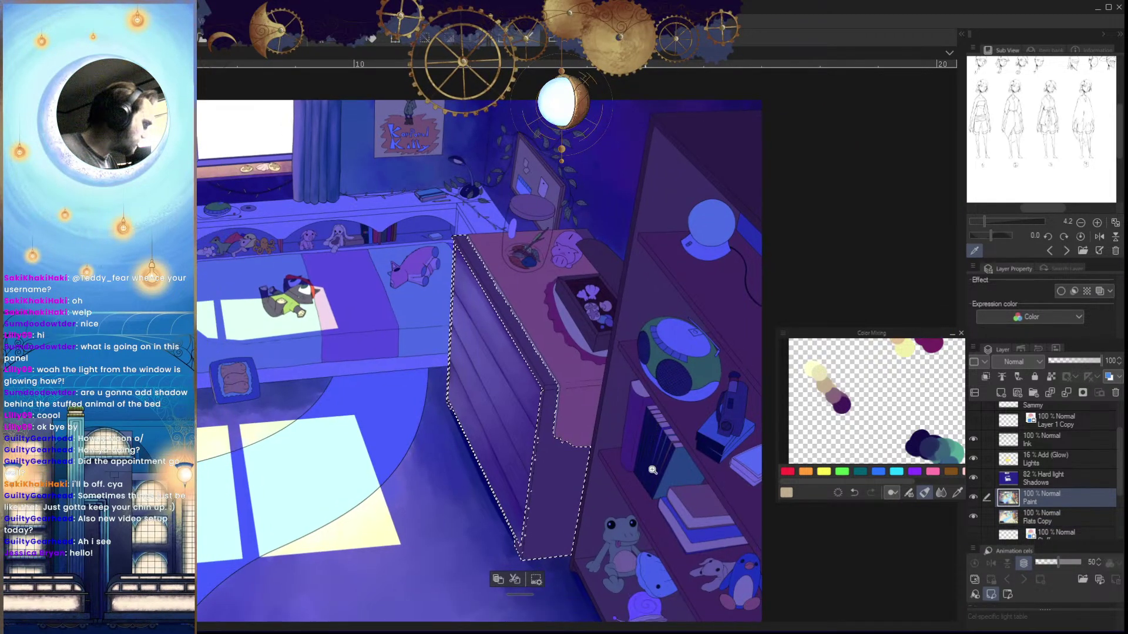
# Shade the dresser's side panel with dark purple and navy, blending them darker toward the floor and bookshelf
pyautogui.scroll(-1, 597, 501)
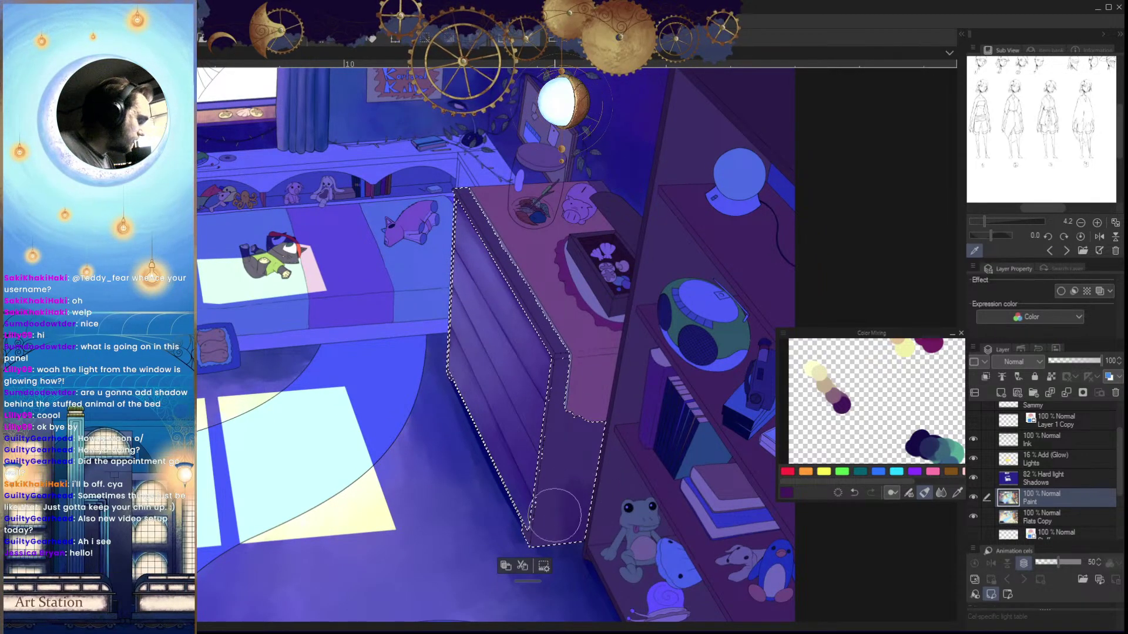
pyautogui.scroll(1, 577, 512)
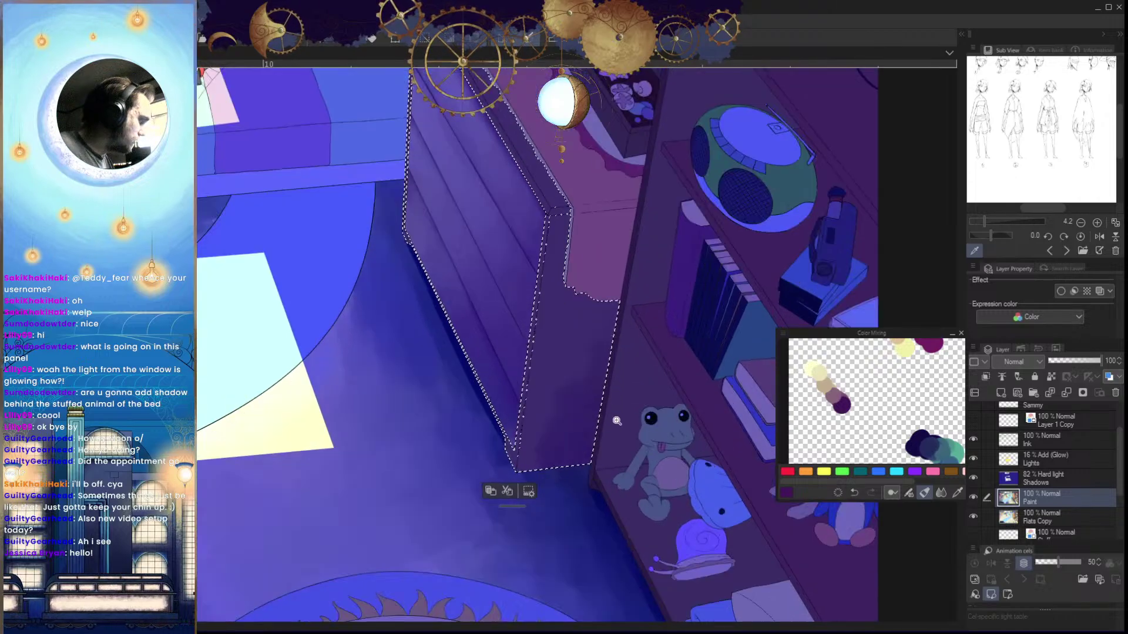
pyautogui.moveTo(567, 282); pyautogui.dragTo(515, 448)
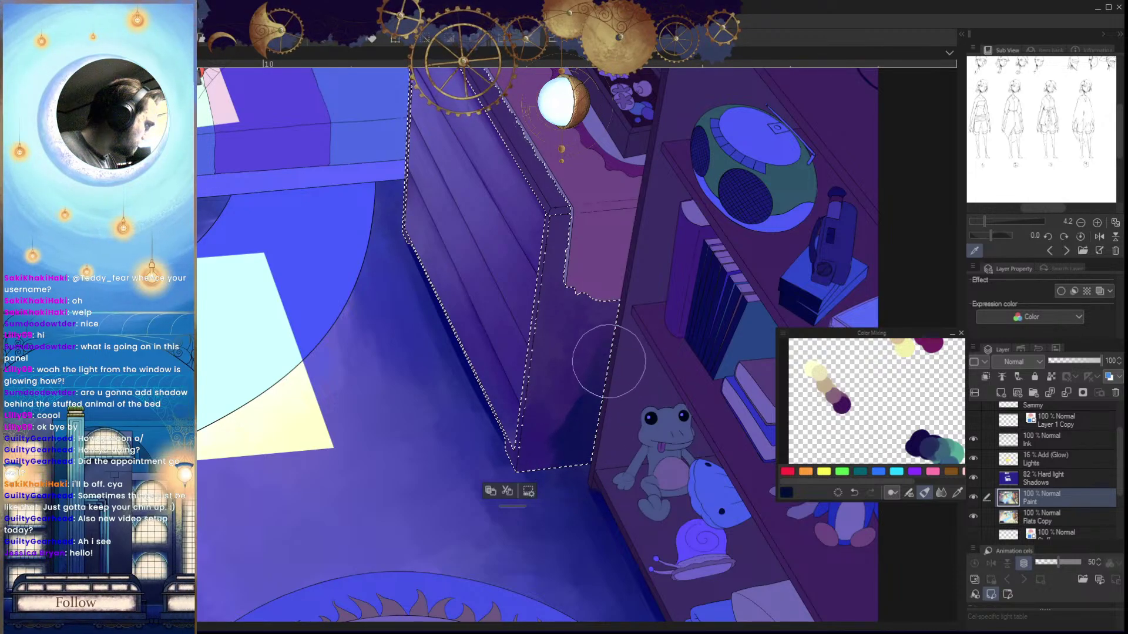
pyautogui.keyDown('alt'); pyautogui.click(841, 404); pyautogui.keyUp('alt')
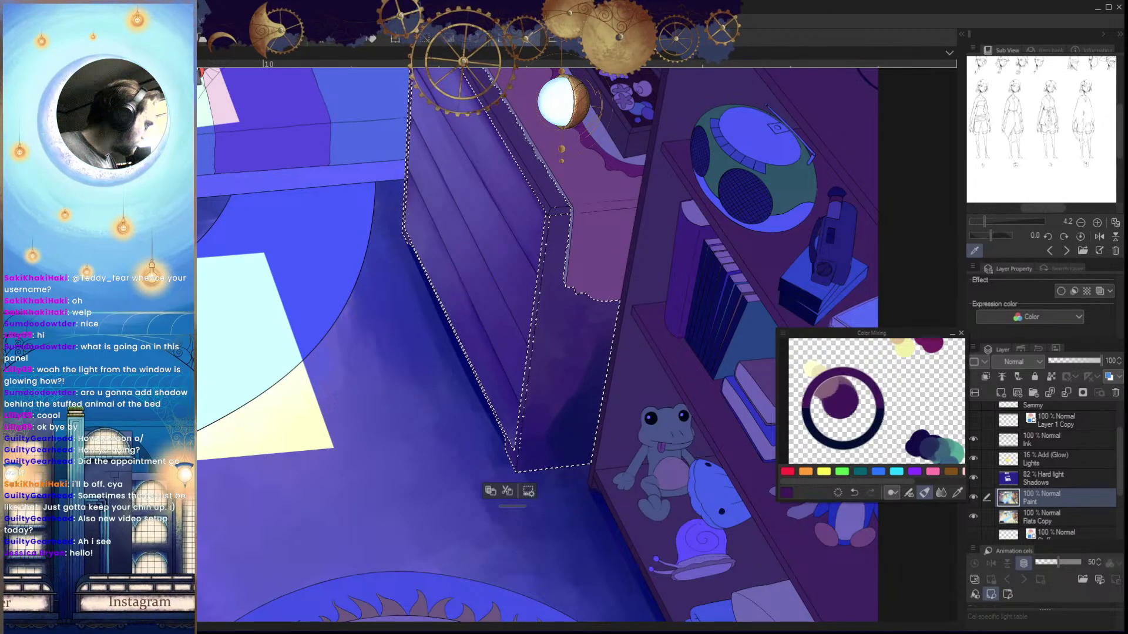
pyautogui.moveTo(577, 333)
pyautogui.mouseDown()
pyautogui.moveTo(555, 430)
pyautogui.moveTo(545, 417)
pyautogui.moveTo(563, 350)
pyautogui.moveTo(550, 375)
pyautogui.moveTo(585, 370)
pyautogui.mouseUp()
pyautogui.press('h')
# Sample the side panel's dark navy and extend the shadow up its bookshelf edge to below the cloth
pyautogui.moveTo(501, 396)
pyautogui.mouseDown()
pyautogui.moveTo(522, 435)
pyautogui.moveTo(486, 389)
pyautogui.moveTo(464, 392)
pyautogui.moveTo(472, 432)
pyautogui.moveTo(462, 389)
pyautogui.mouseUp()
pyautogui.keyDown('alt'); pyautogui.click(474, 454); pyautogui.keyUp('alt')
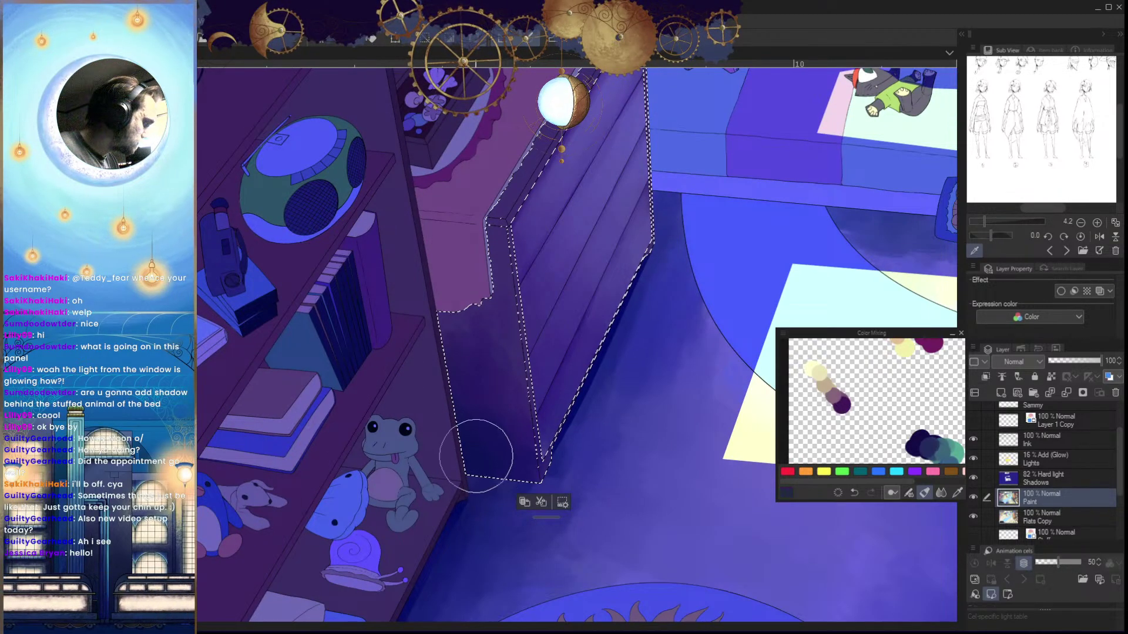
pyautogui.moveTo(474, 453)
pyautogui.mouseDown()
pyautogui.moveTo(435, 350)
pyautogui.moveTo(440, 325)
pyautogui.mouseUp()
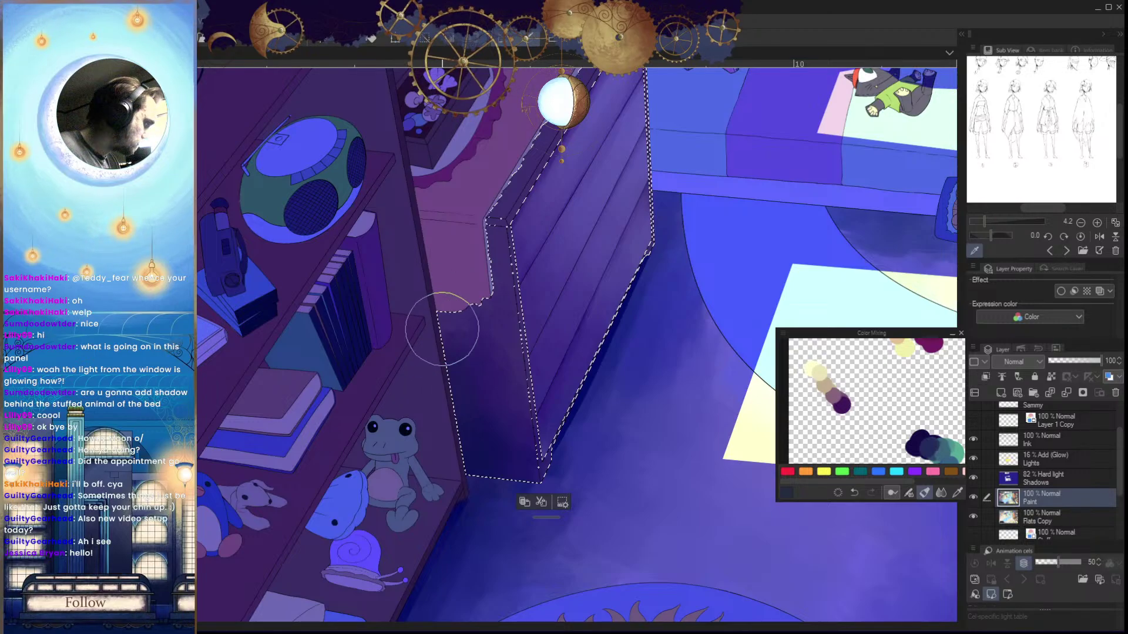
pyautogui.press('h')
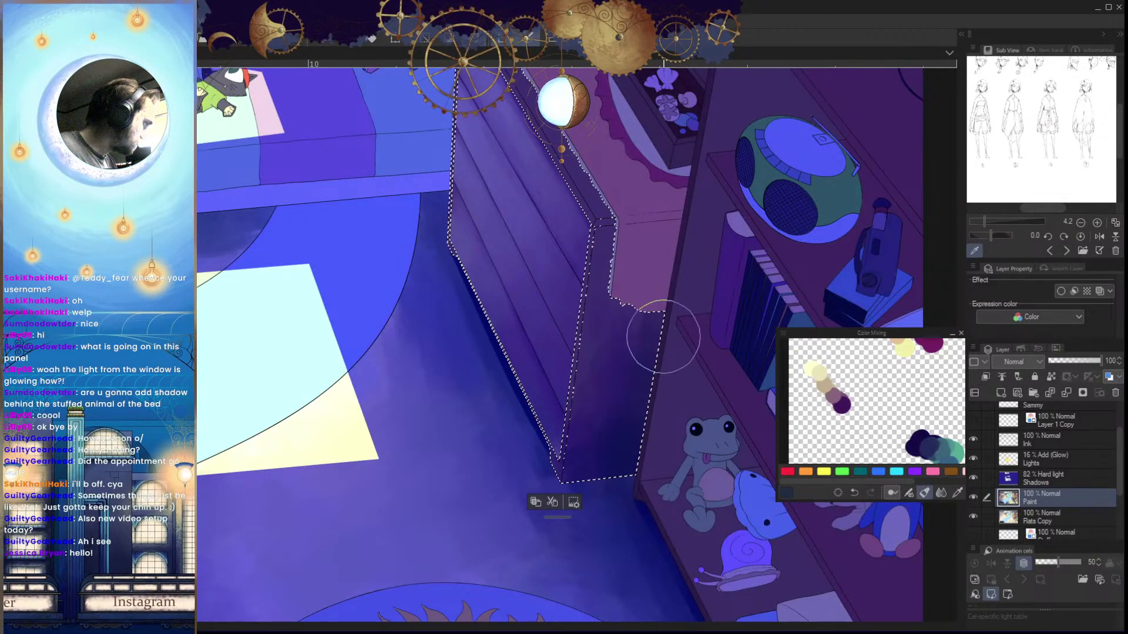
pyautogui.moveTo(662, 337)
pyautogui.mouseDown()
pyautogui.moveTo(620, 367)
pyautogui.moveTo(647, 322)
pyautogui.moveTo(622, 330)
pyautogui.mouseUp()
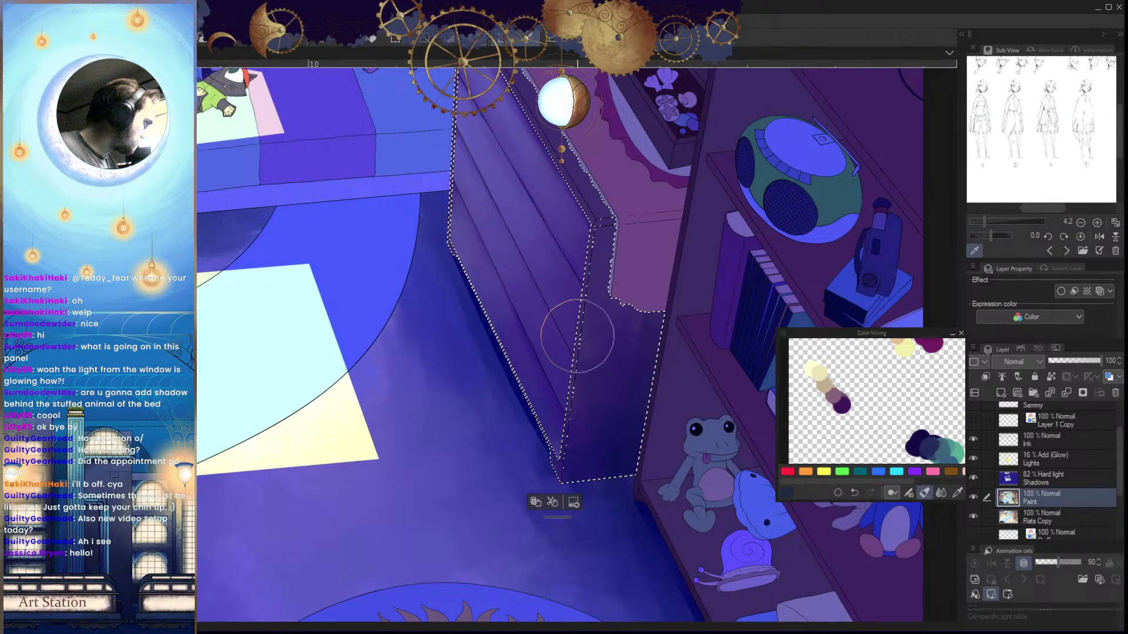
# Blend dark purple, navy and beige along the side panel's edge beside the drawer front
pyautogui.click(845, 406)
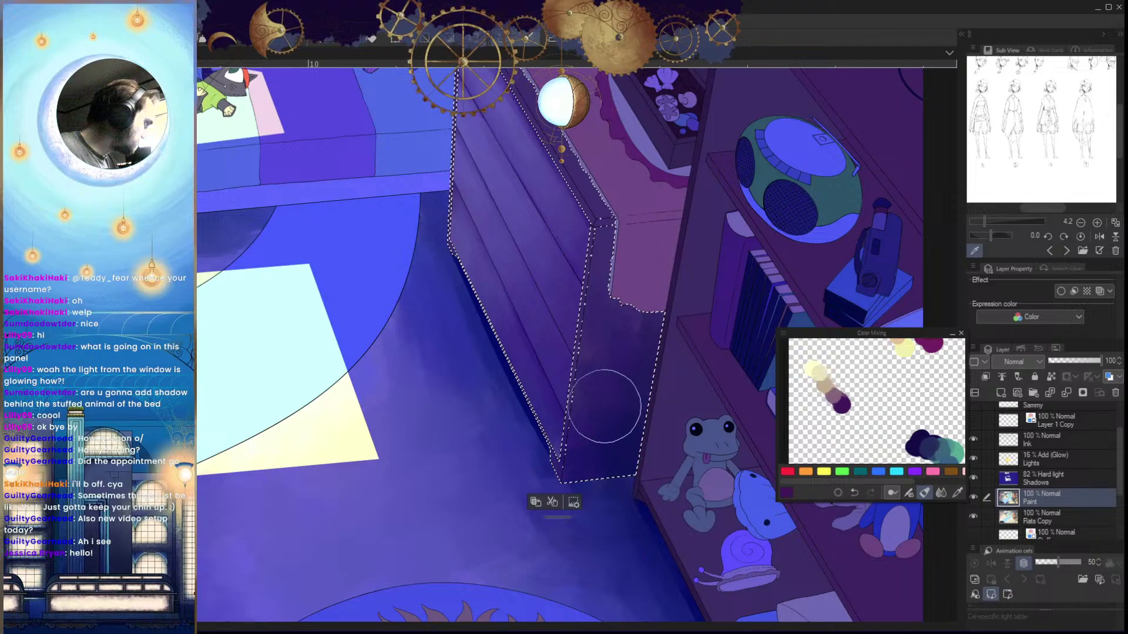
pyautogui.moveTo(575, 418)
pyautogui.mouseDown()
pyautogui.moveTo(581, 359)
pyautogui.moveTo(602, 330)
pyautogui.moveTo(580, 424)
pyautogui.moveTo(567, 431)
pyautogui.mouseUp()
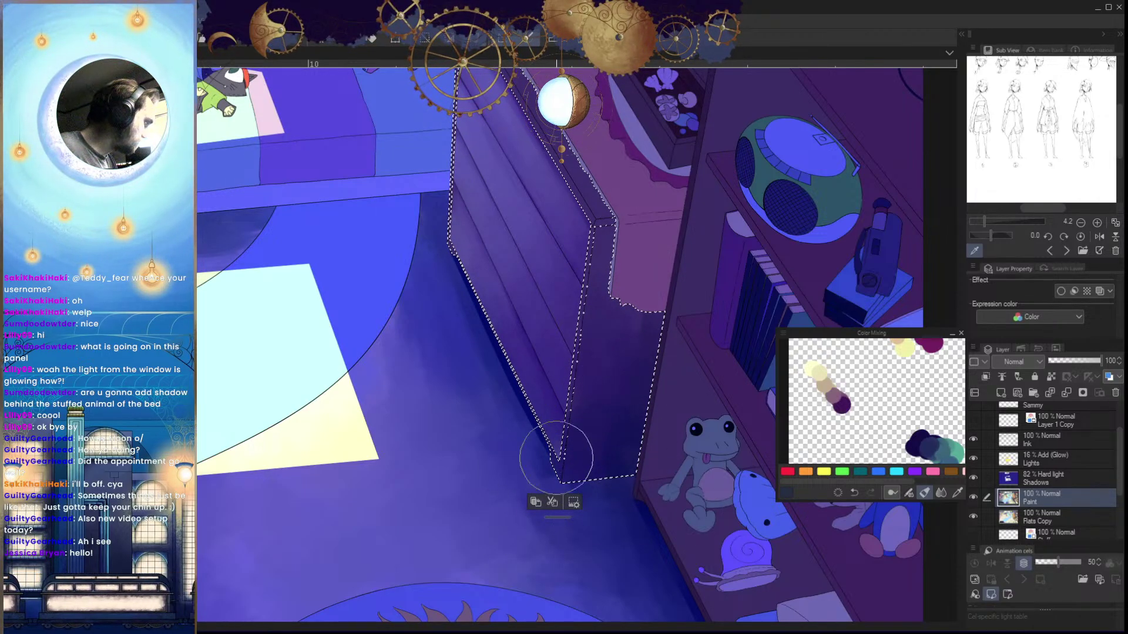
pyautogui.click(824, 377)
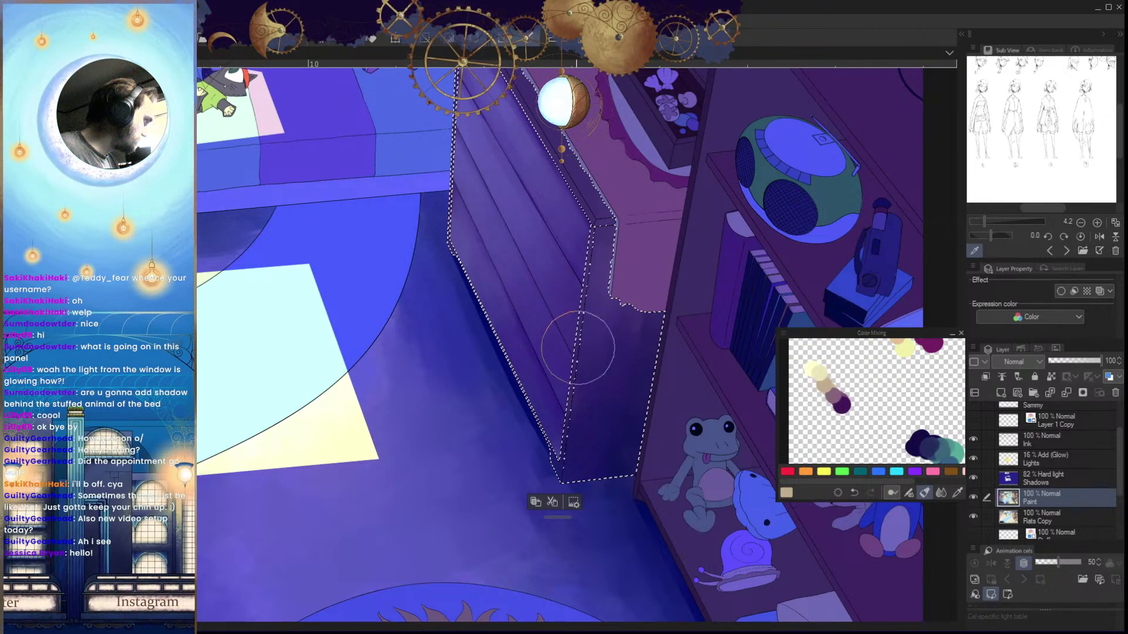
# Blend dark purple and pale beige into the dresser's side panel below the cloth, and undo the last change
pyautogui.keyDown('alt'); pyautogui.click(842, 405); pyautogui.keyUp('alt')
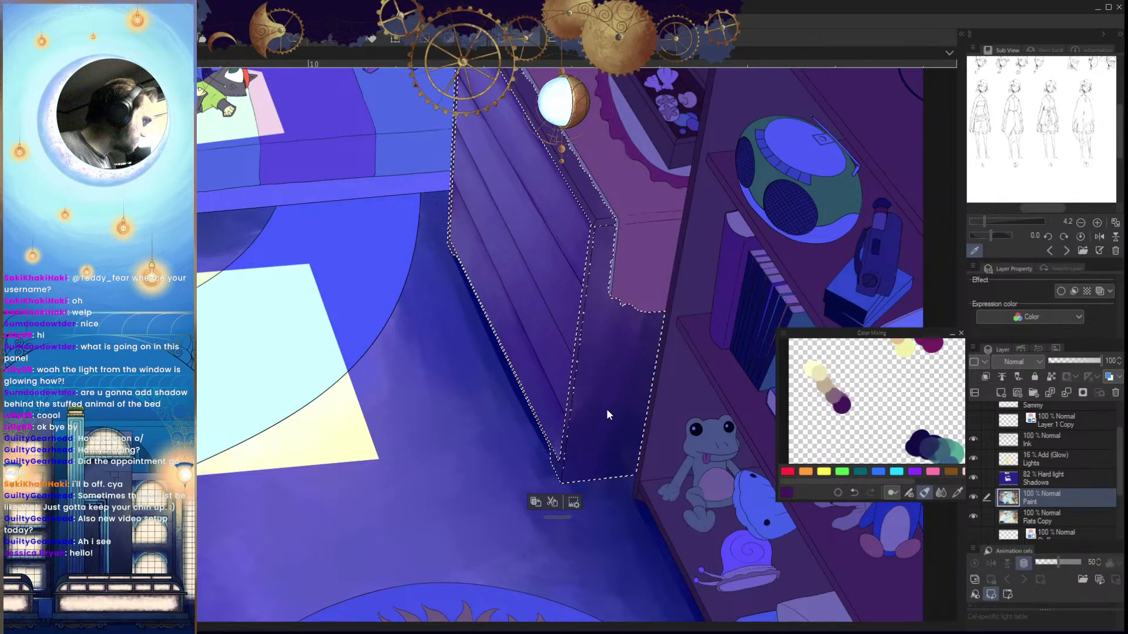
pyautogui.keyDown('alt'); pyautogui.click(827, 388); pyautogui.keyUp('alt')
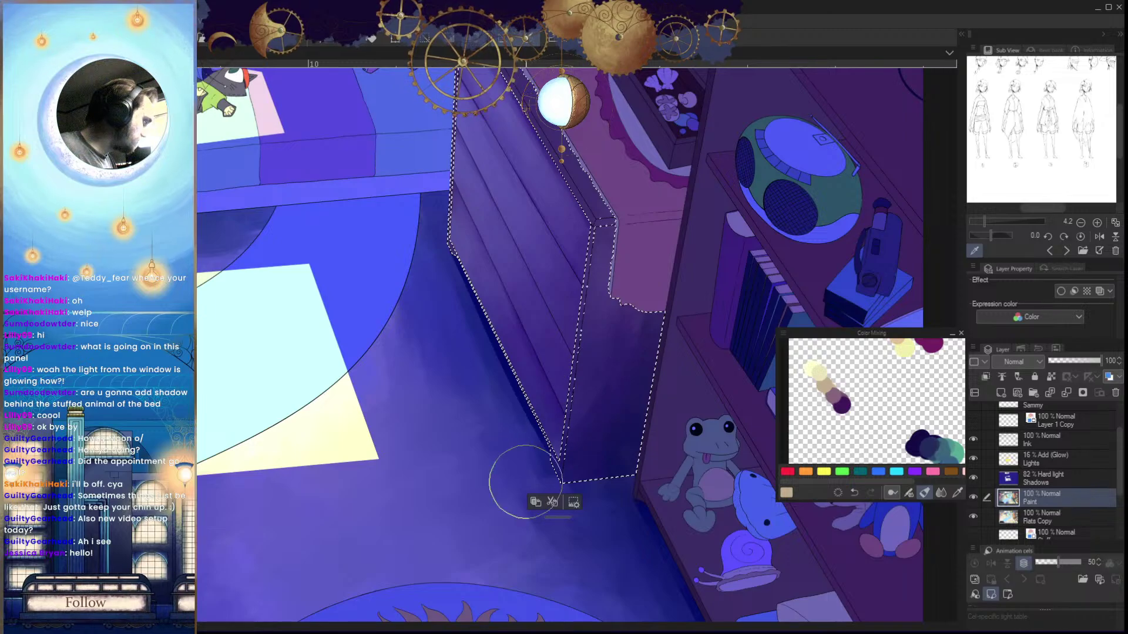
pyautogui.keyDown('alt'); pyautogui.click(842, 402); pyautogui.keyUp('alt')
pyautogui.moveTo(569, 425)
pyautogui.mouseDown()
pyautogui.moveTo(602, 400)
pyautogui.moveTo(546, 448)
pyautogui.moveTo(620, 407)
pyautogui.moveTo(548, 490)
pyautogui.moveTo(618, 372)
pyautogui.mouseUp()
pyautogui.press('h')
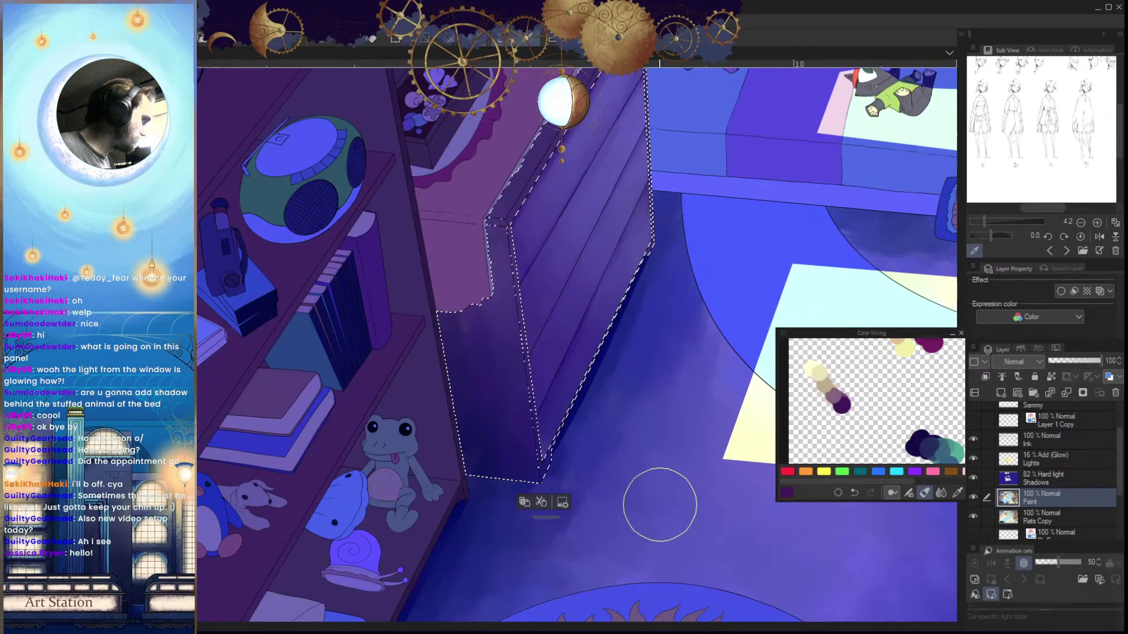
pyautogui.moveTo(497, 306)
pyautogui.mouseDown()
pyautogui.moveTo(512, 454)
pyautogui.moveTo(506, 357)
pyautogui.moveTo(507, 415)
pyautogui.moveTo(470, 319)
pyautogui.moveTo(462, 326)
pyautogui.moveTo(486, 257)
pyautogui.moveTo(483, 331)
pyautogui.mouseUp()
pyautogui.press('h')
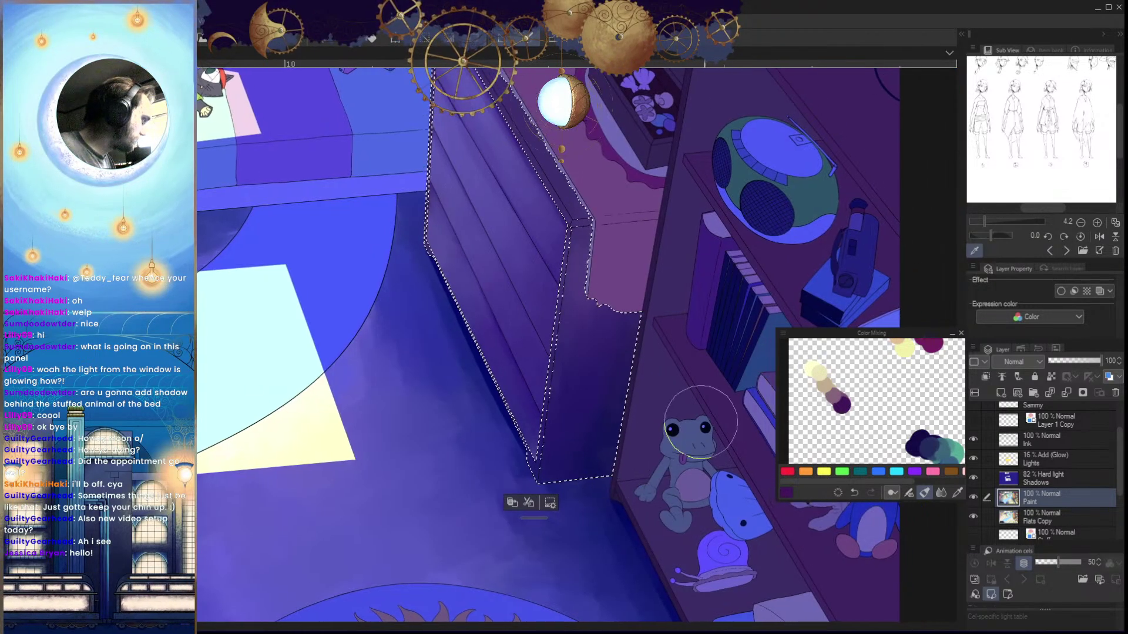
pyautogui.scroll(-4, 660, 511)
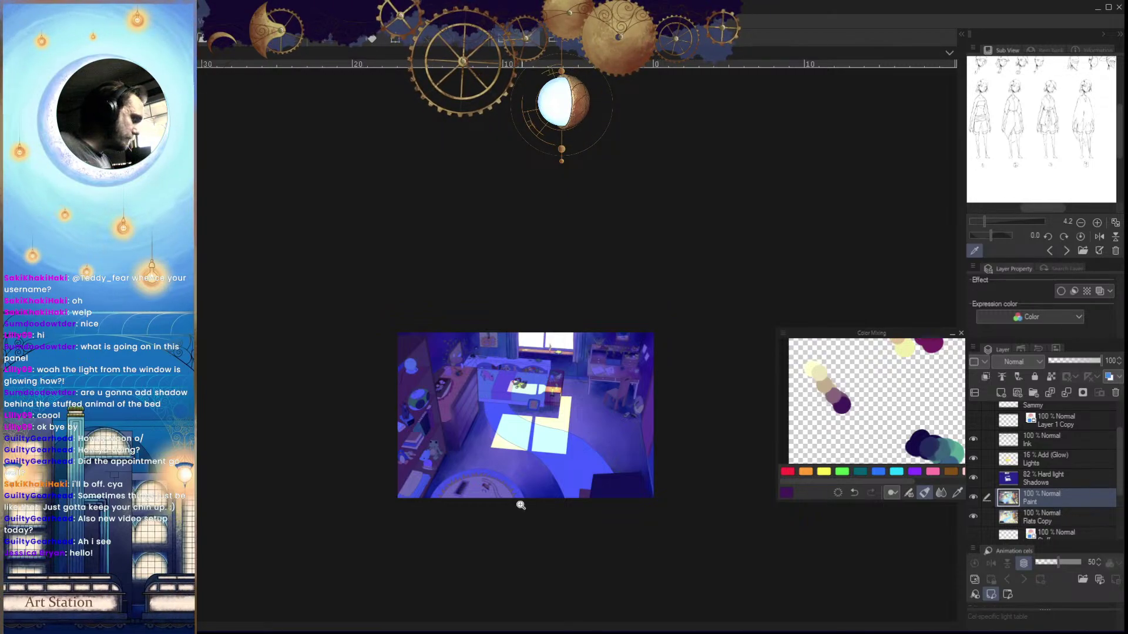
pyautogui.scroll(5, 517, 503)
pyautogui.hotkey('ctrl', 'z')
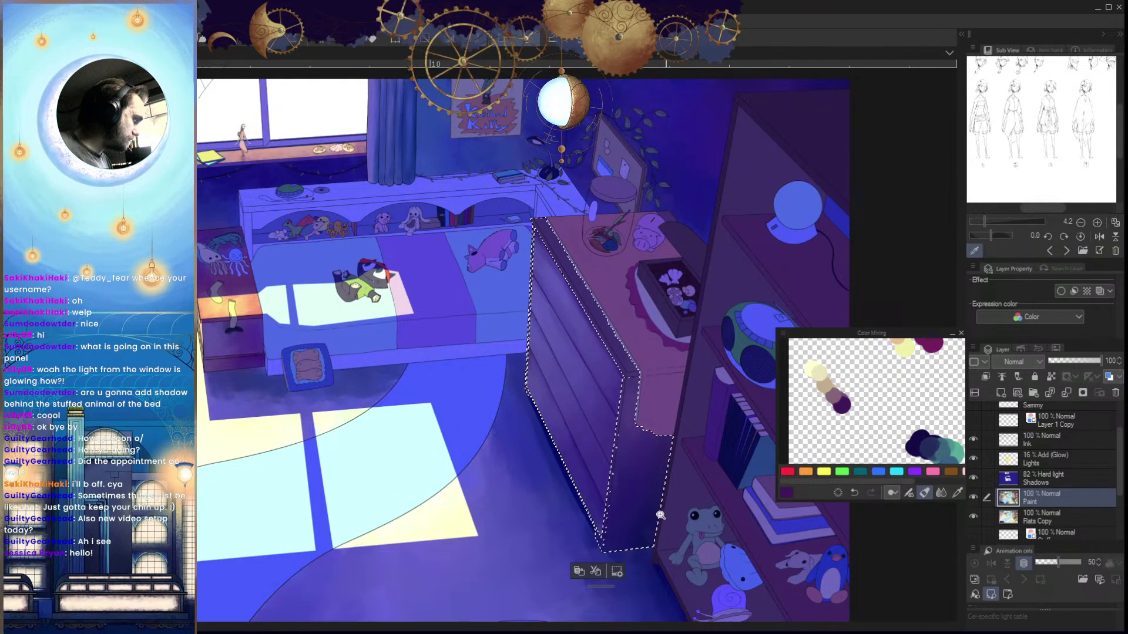
# Shade the dresser's upper frame edge along the tablecloth with mauve, pale cream and dark purple
pyautogui.scroll(2, 660, 516)
pyautogui.press('h')
pyautogui.moveTo(512, 454); pyautogui.dragTo(500, 515)
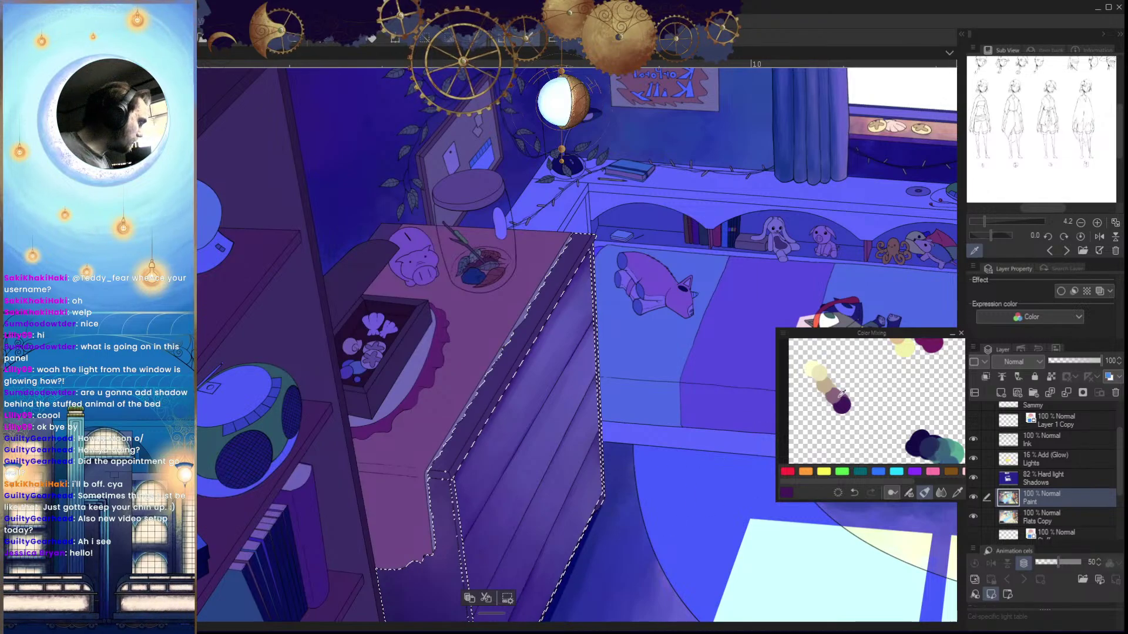
pyautogui.keyDown('alt'); pyautogui.click(837, 396); pyautogui.keyUp('alt')
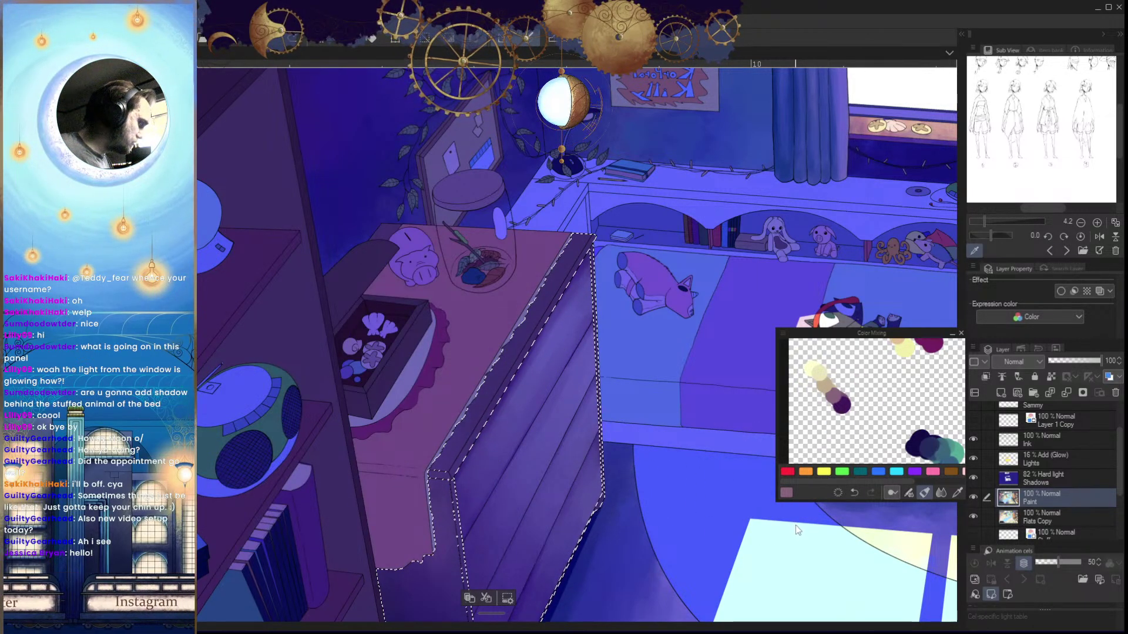
pyautogui.keyDown('alt'); pyautogui.click(820, 375); pyautogui.keyUp('alt')
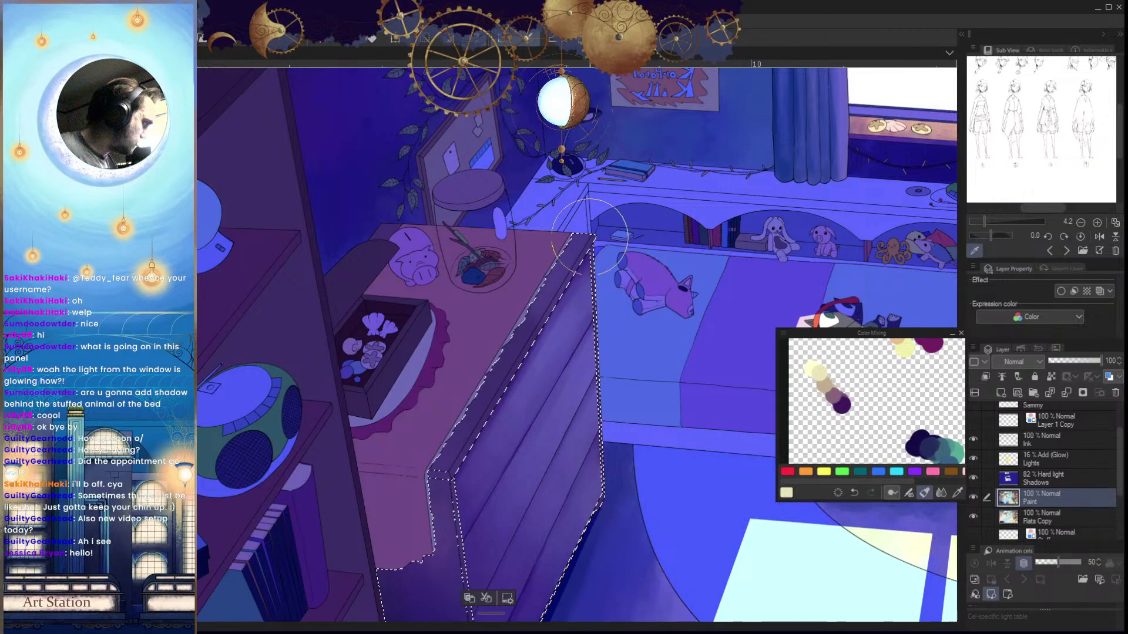
pyautogui.keyDown('alt'); pyautogui.click(842, 406); pyautogui.keyUp('alt')
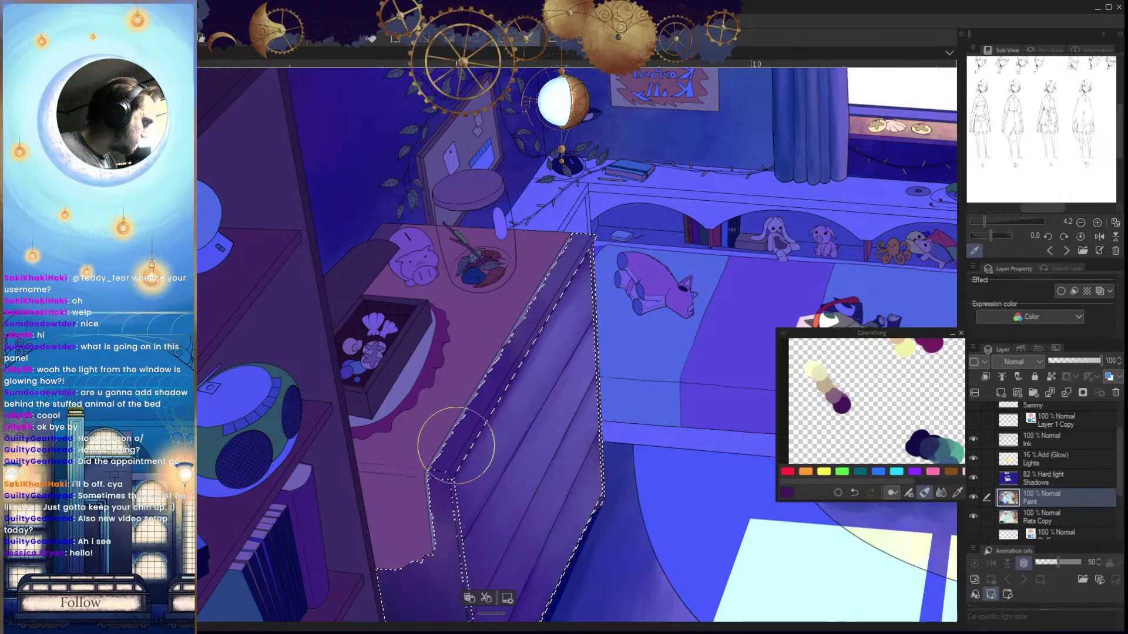
pyautogui.keyDown('alt'); pyautogui.click(833, 392); pyautogui.keyUp('alt')
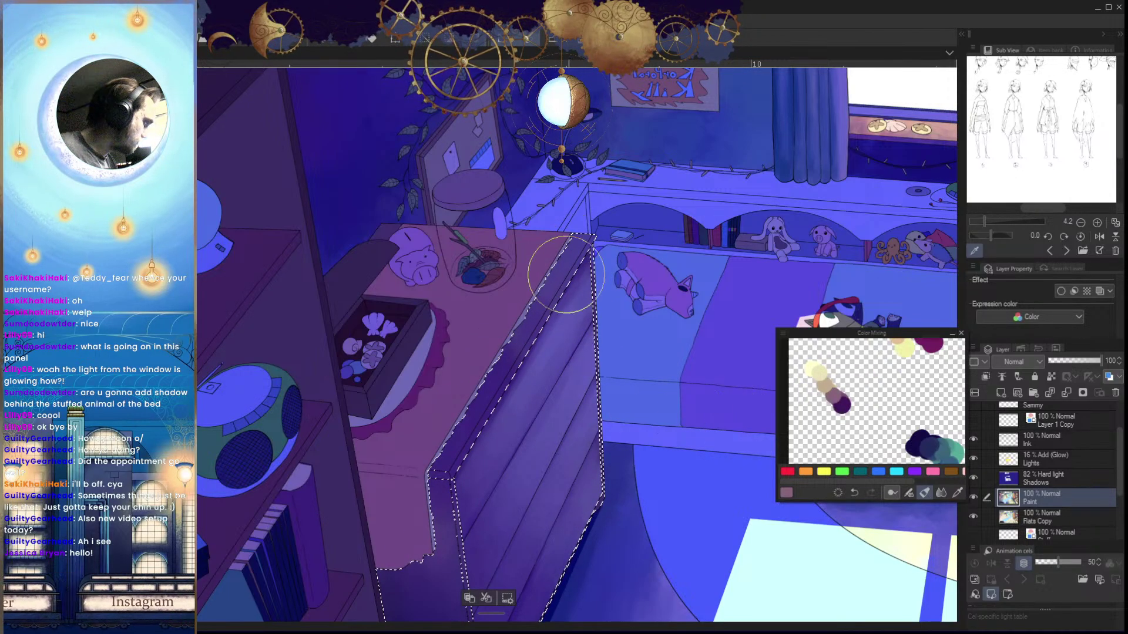
# Examine the dresser's frame shading in both the mirrored and normal canvas views
pyautogui.hotkey('ctrl', 'd')
pyautogui.moveTo(632, 487); pyautogui.dragTo(626, 569)
pyautogui.press('h')
pyautogui.moveTo(636, 521); pyautogui.dragTo(621, 523)
pyautogui.press('h')
pyautogui.scroll(4, 660, 329)
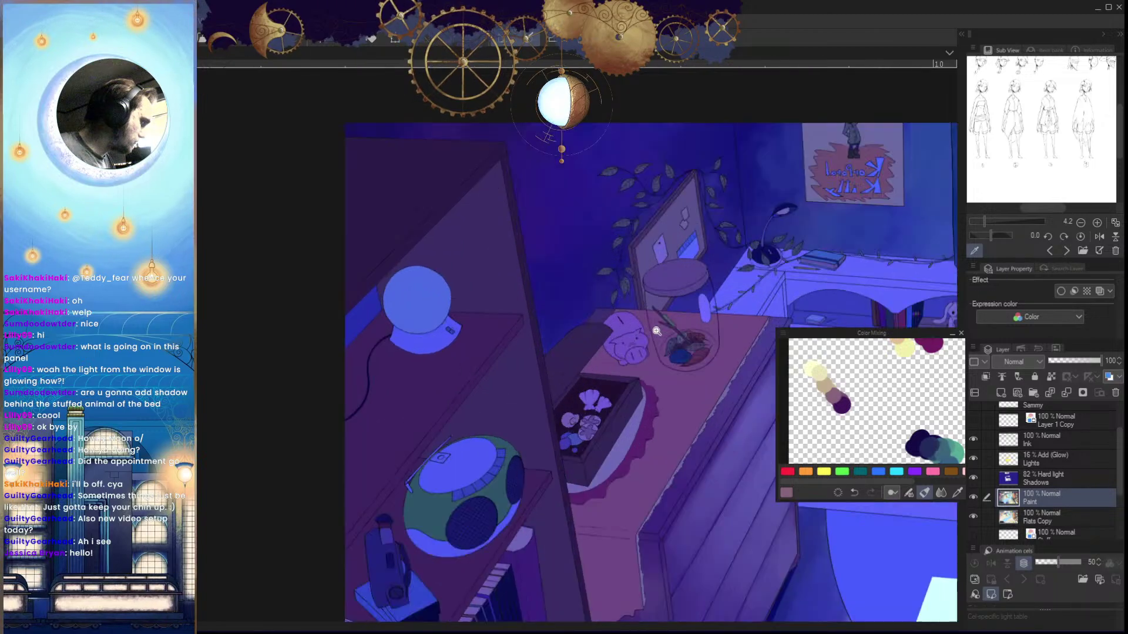
pyautogui.scroll(-2, 660, 444)
pyautogui.moveTo(672, 435); pyautogui.dragTo(630, 350)
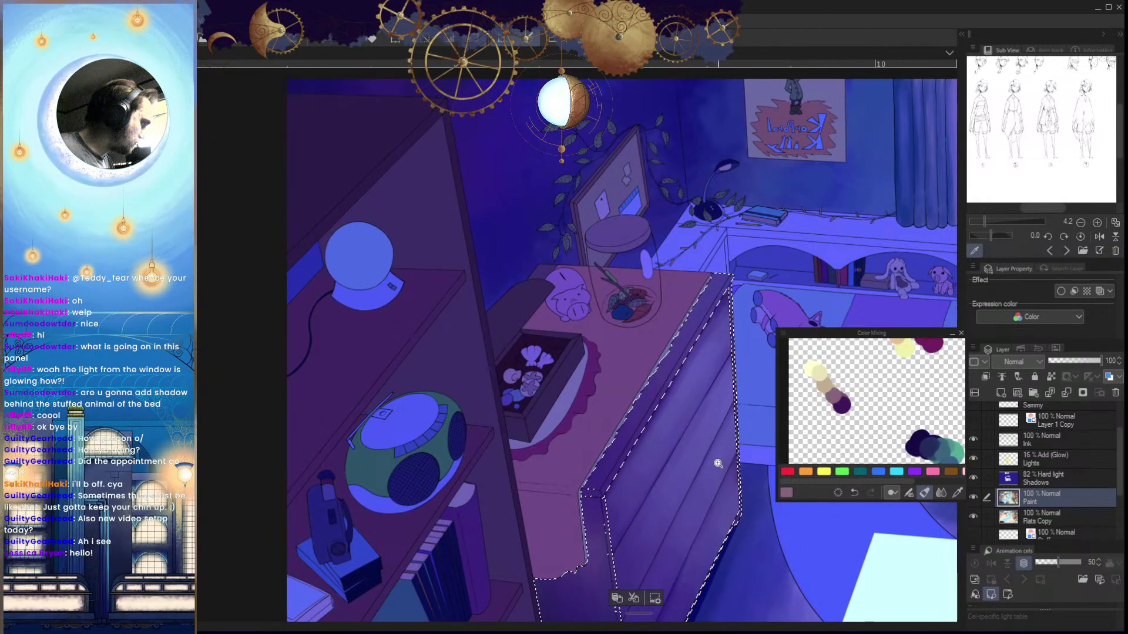
pyautogui.press('h')
pyautogui.moveTo(682, 473); pyautogui.dragTo(657, 516)
pyautogui.moveTo(540, 345); pyautogui.dragTo(598, 472)
pyautogui.scroll(2, 609, 435)
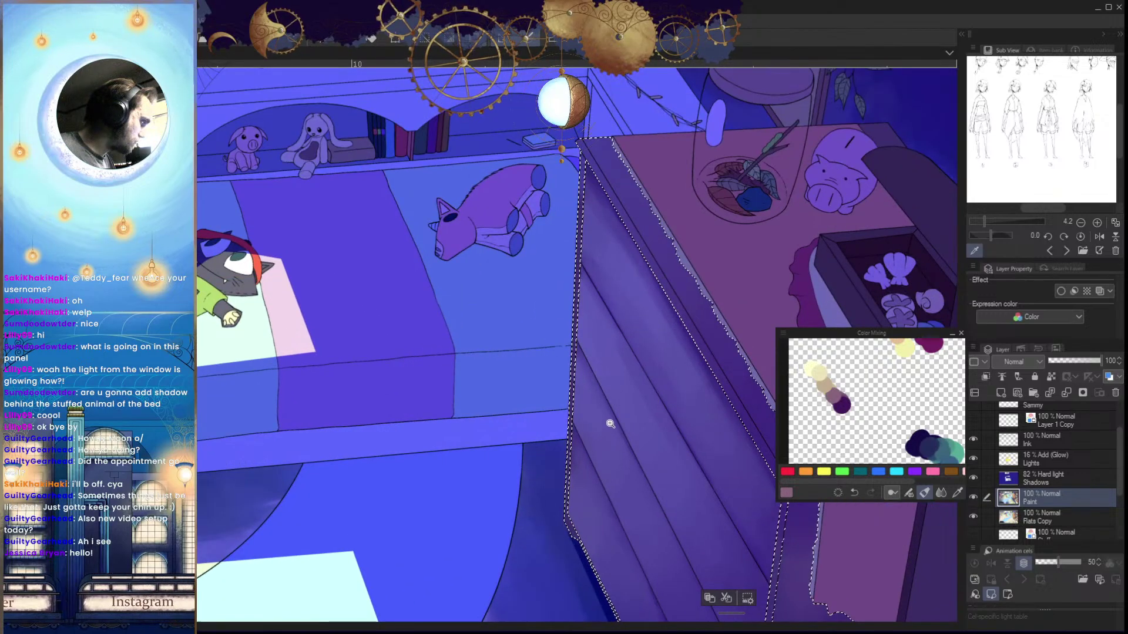
# Touch up the dresser's frame around the drawer front, on the side facing the bed, with pale cream and dark purple
pyautogui.keyDown('alt'); pyautogui.click(819, 376); pyautogui.keyUp('alt')
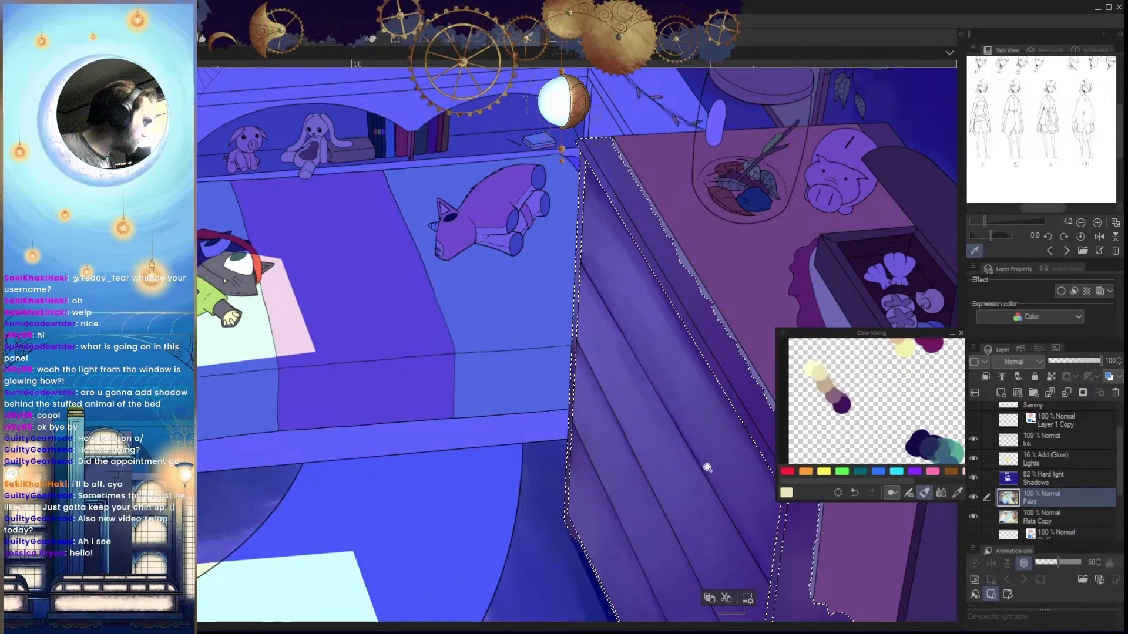
pyautogui.scroll(-3, 713, 505)
pyautogui.scroll(2, 729, 538)
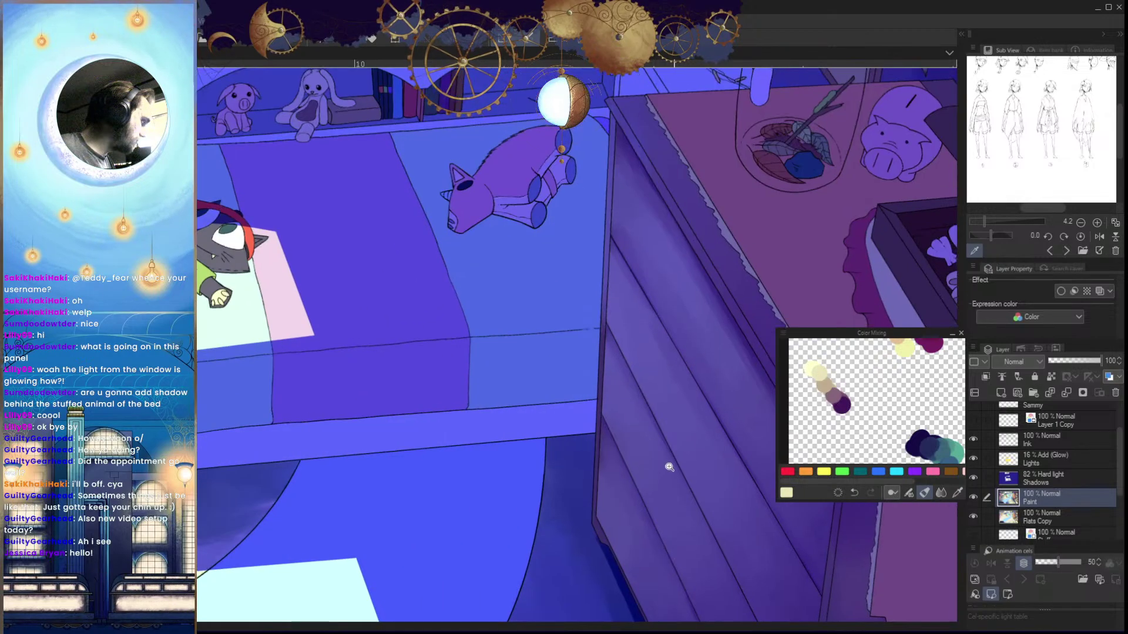
pyautogui.click(849, 402)
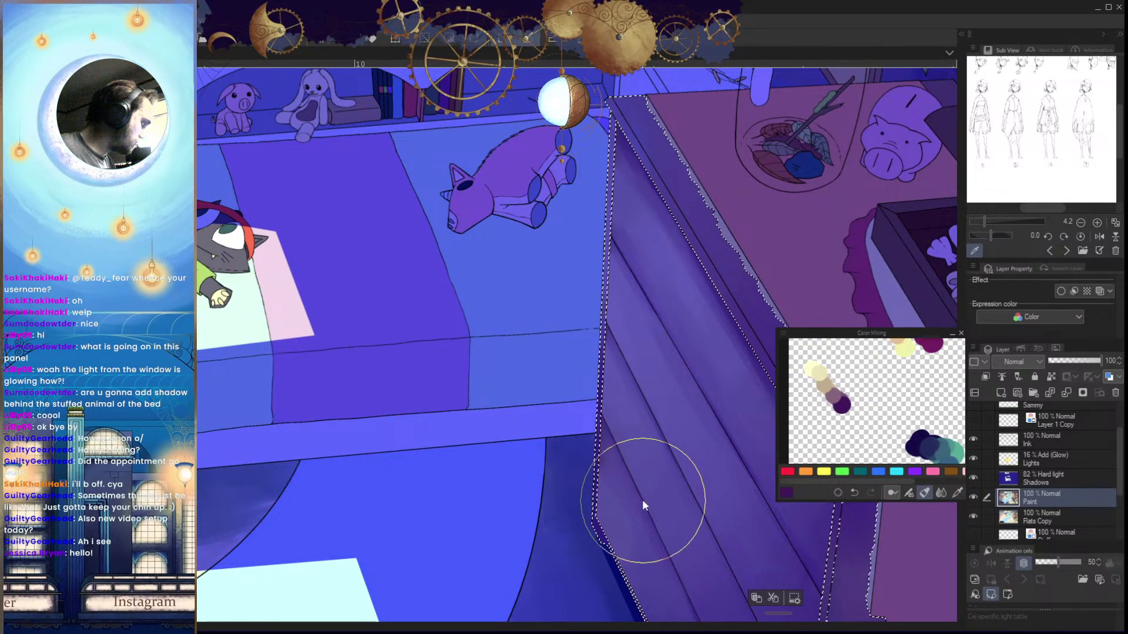
# Examine the dresser's shading against the whole bedroom, from full-picture size to close range and in mirrored view
pyautogui.scroll(-3, 643, 502)
pyautogui.moveTo(668, 512); pyautogui.dragTo(644, 536)
pyautogui.press('h')
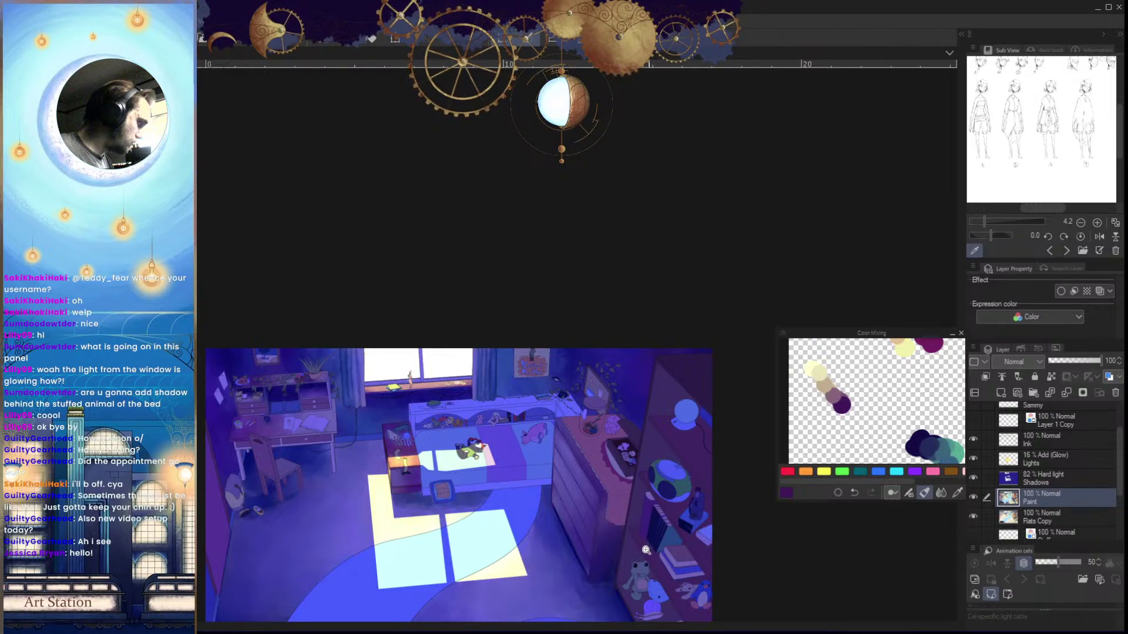
pyautogui.scroll(-1, 639, 533)
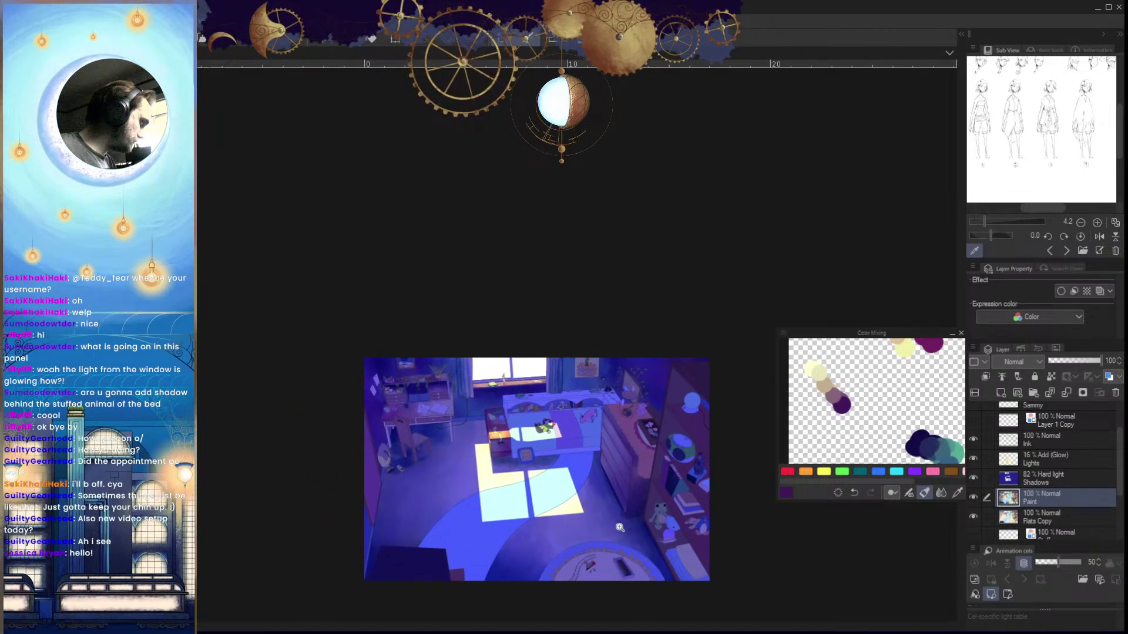
pyautogui.scroll(-2, 697, 534)
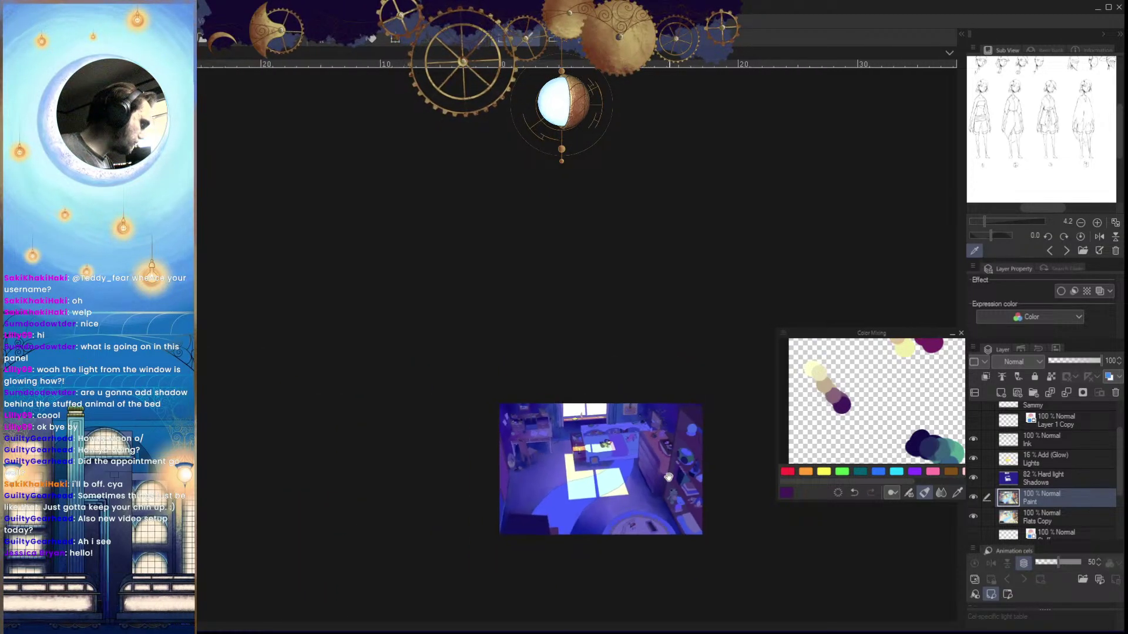
pyautogui.press('h')
pyautogui.press('h')
pyautogui.scroll(5, 700, 529)
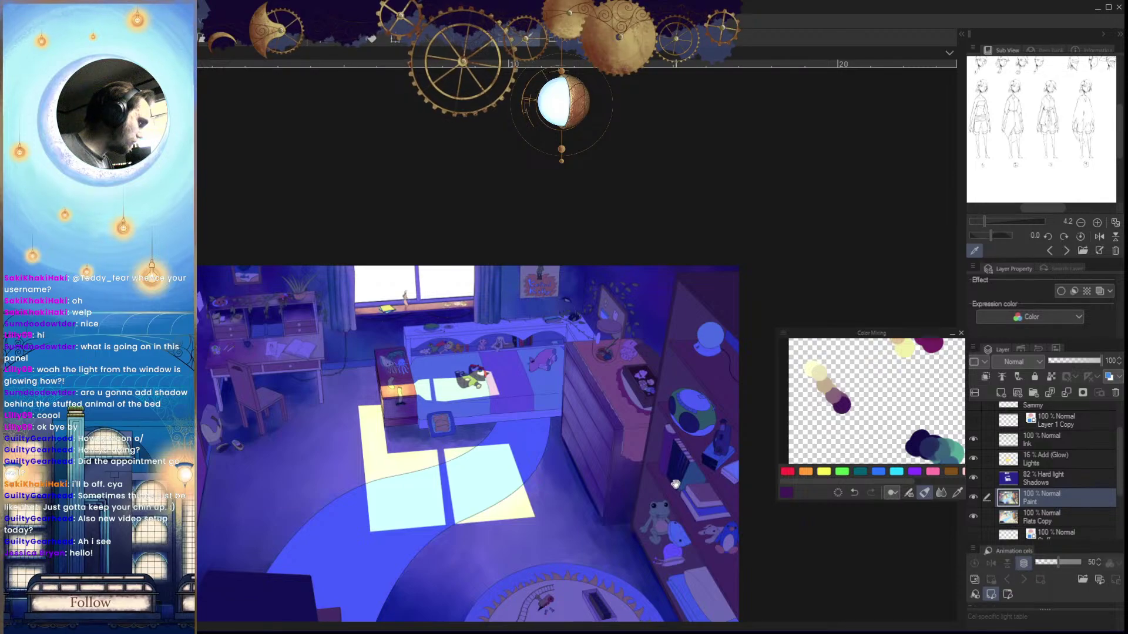
pyautogui.scroll(-2, 700, 514)
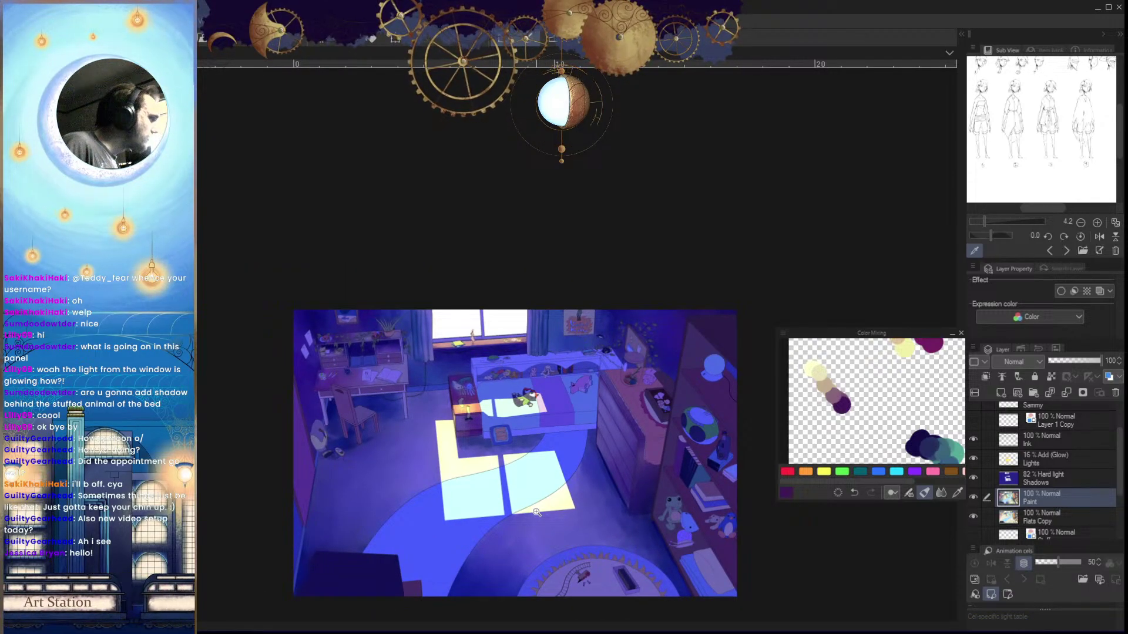
pyautogui.scroll(2, 643, 483)
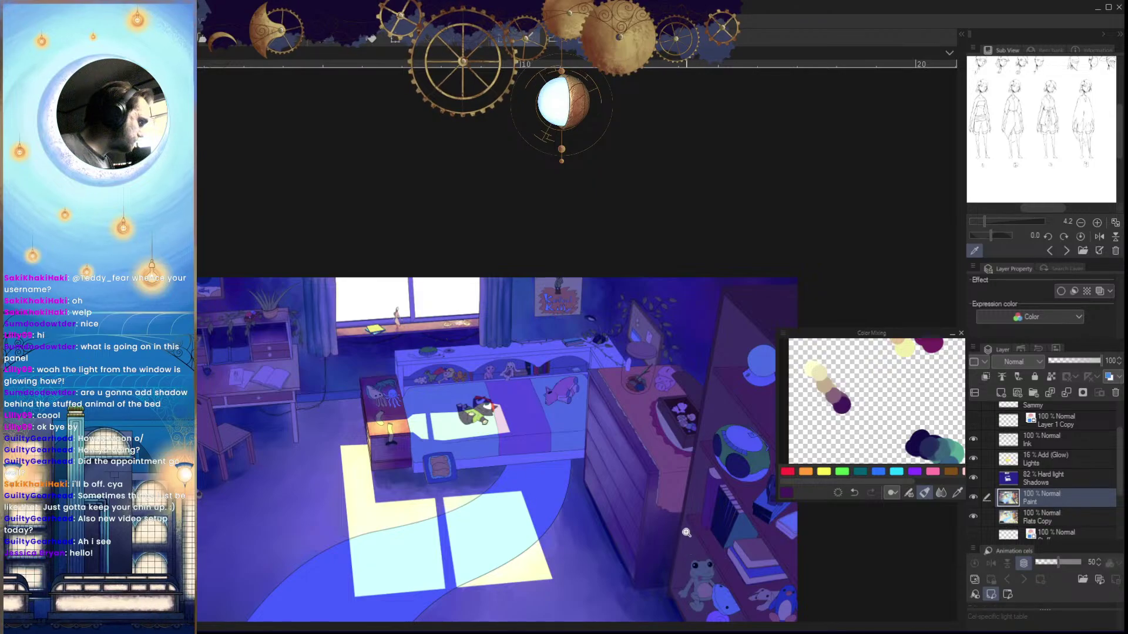
pyautogui.scroll(-1, 682, 535)
pyautogui.scroll(2, 679, 540)
pyautogui.scroll(-2, 675, 523)
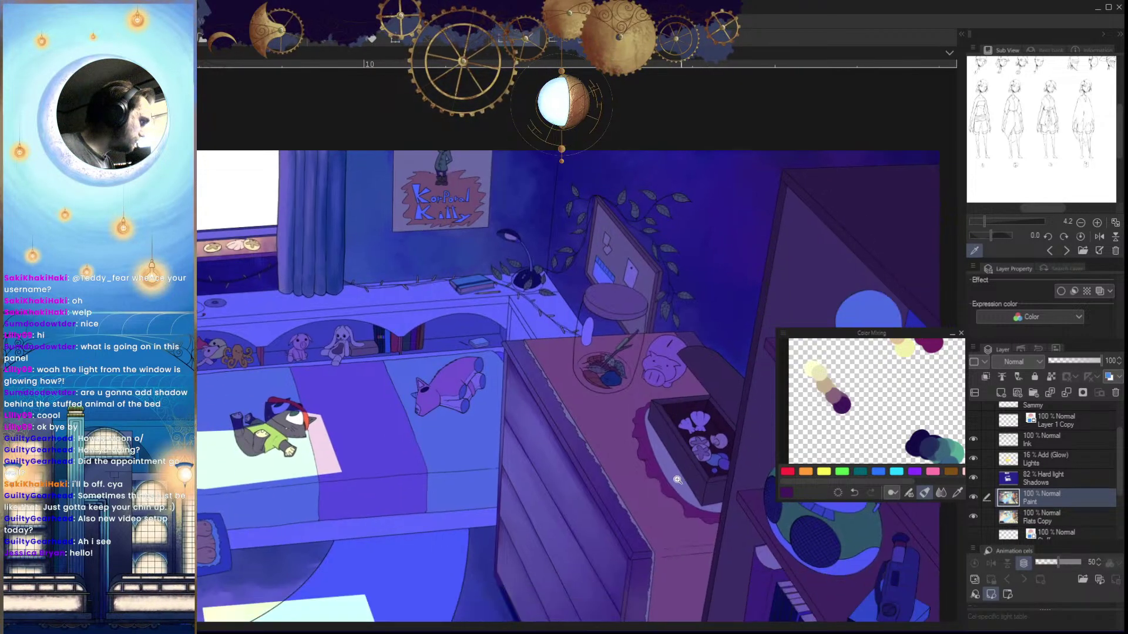
pyautogui.scroll(3, 666, 505)
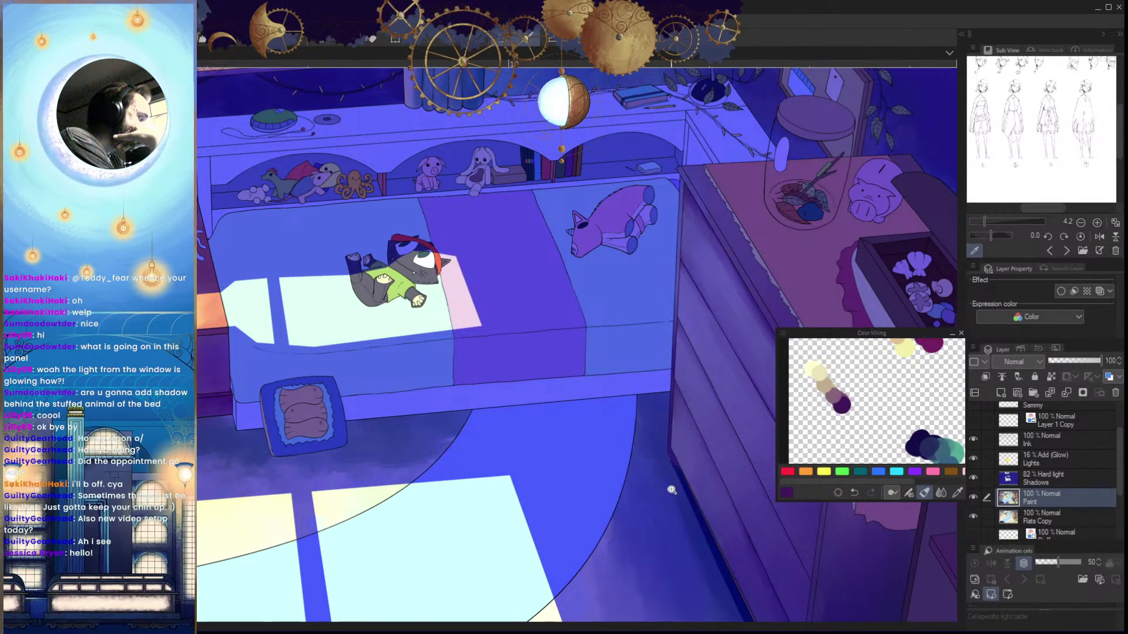
pyautogui.moveTo(672, 490); pyautogui.dragTo(631, 477)
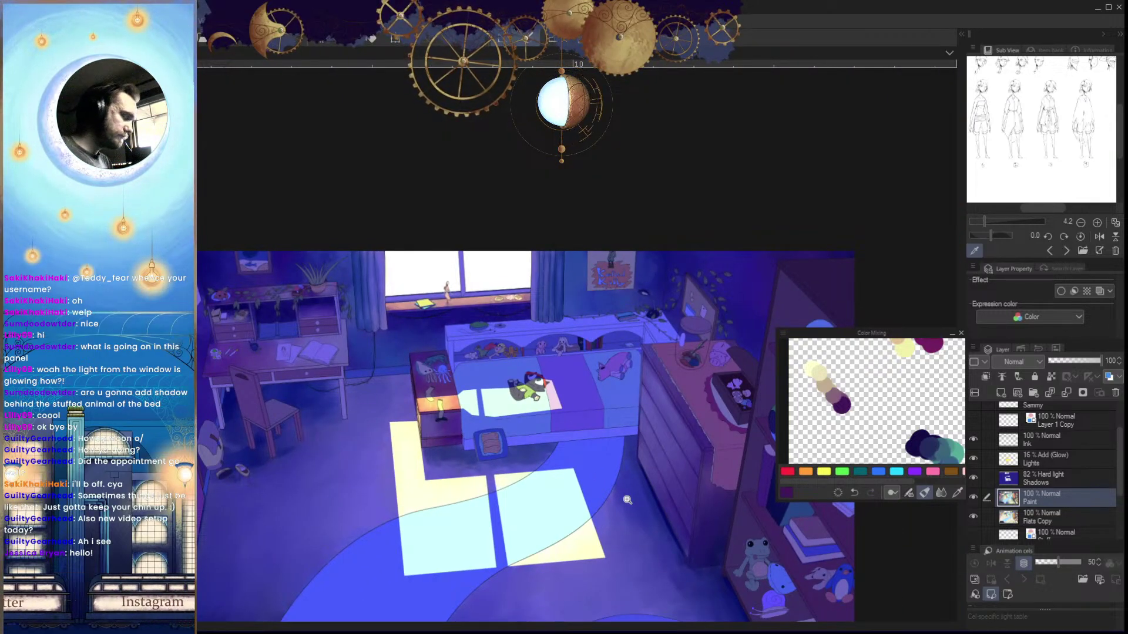
pyautogui.moveTo(576, 491); pyautogui.dragTo(553, 497)
pyautogui.moveTo(678, 566); pyautogui.dragTo(651, 562)
pyautogui.moveTo(674, 606); pyautogui.dragTo(667, 565)
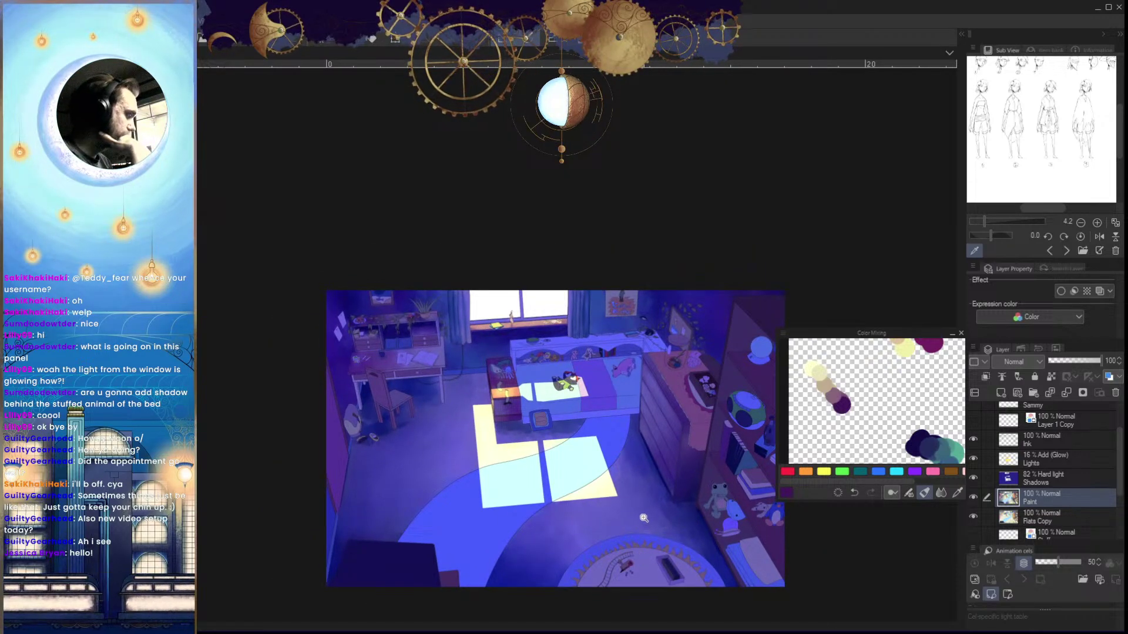
pyautogui.moveTo(644, 517); pyautogui.dragTo(654, 545)
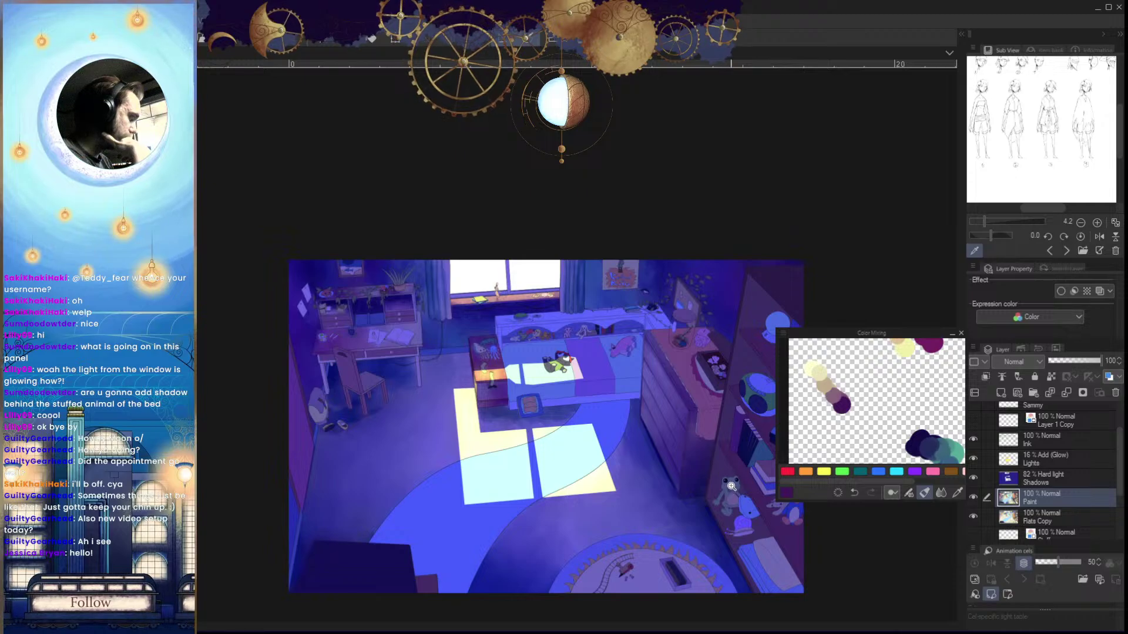
pyautogui.moveTo(713, 483); pyautogui.dragTo(679, 546)
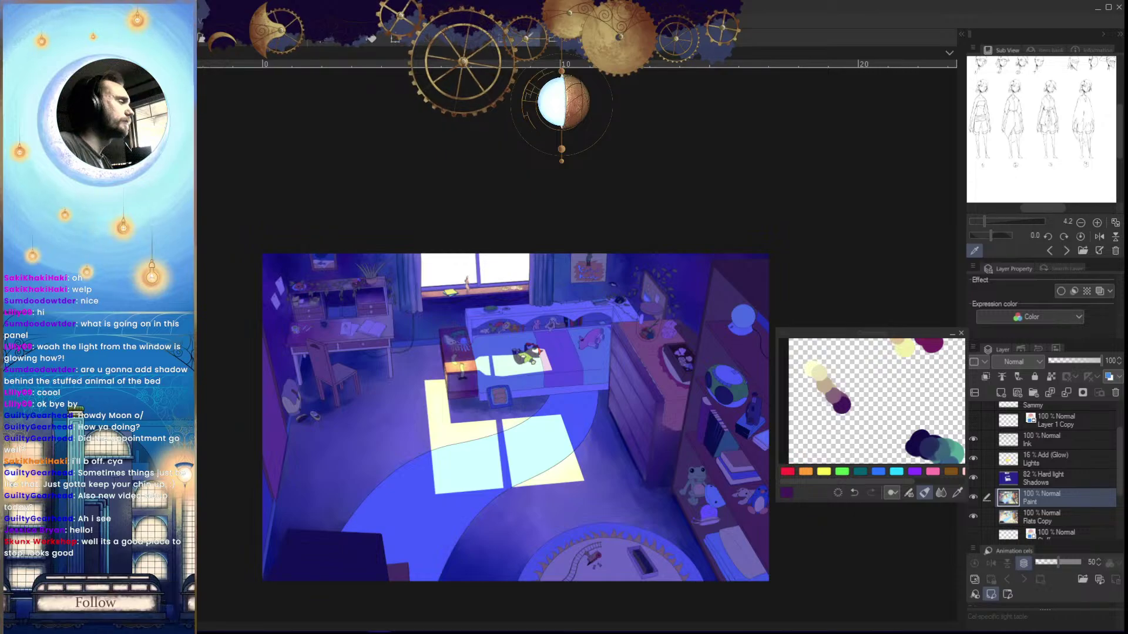
pyautogui.scroll(-1, 622, 320)
pyautogui.scroll(3, 599, 347)
pyautogui.scroll(-1, 588, 351)
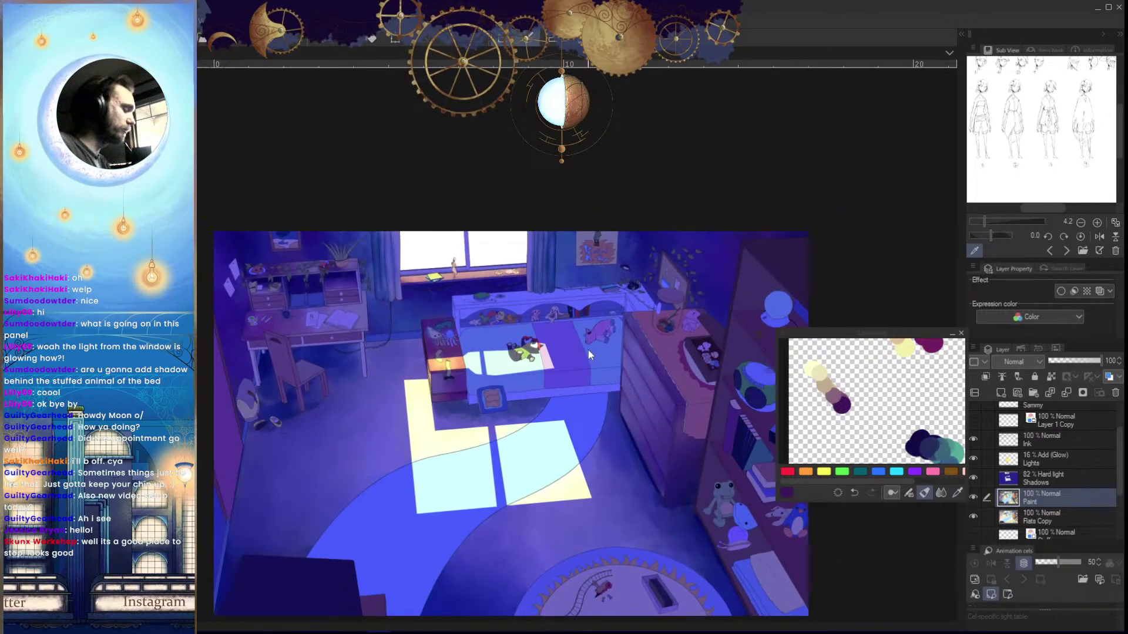
pyautogui.scroll(1, 586, 405)
pyautogui.scroll(-2, 578, 417)
pyautogui.scroll(2, 547, 494)
pyautogui.scroll(-3, 546, 494)
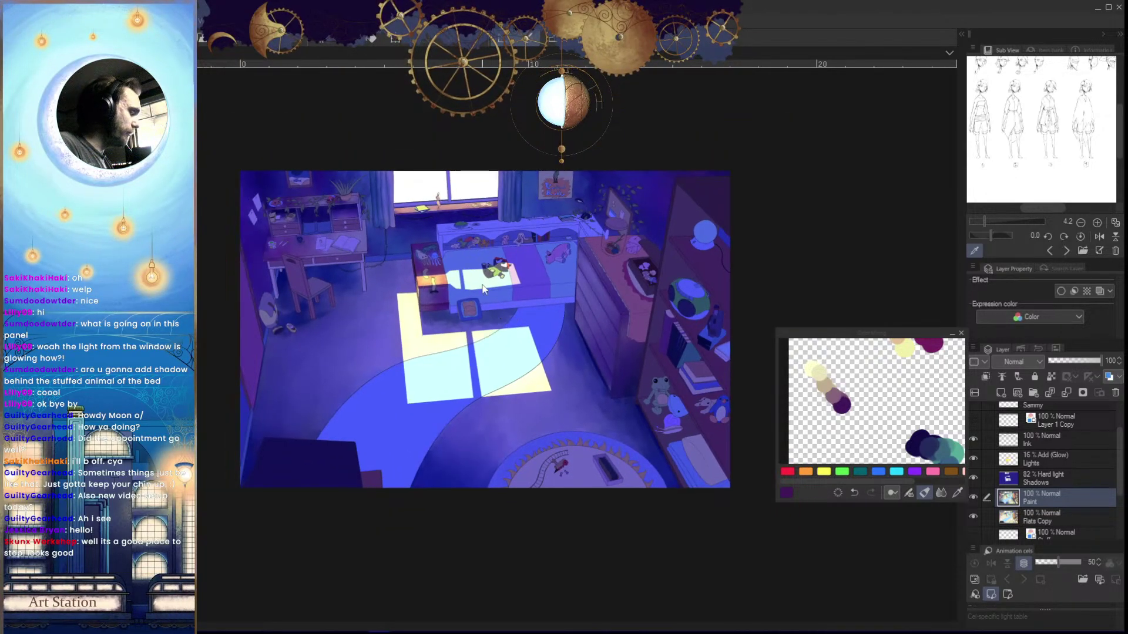
pyautogui.scroll(3, 498, 323)
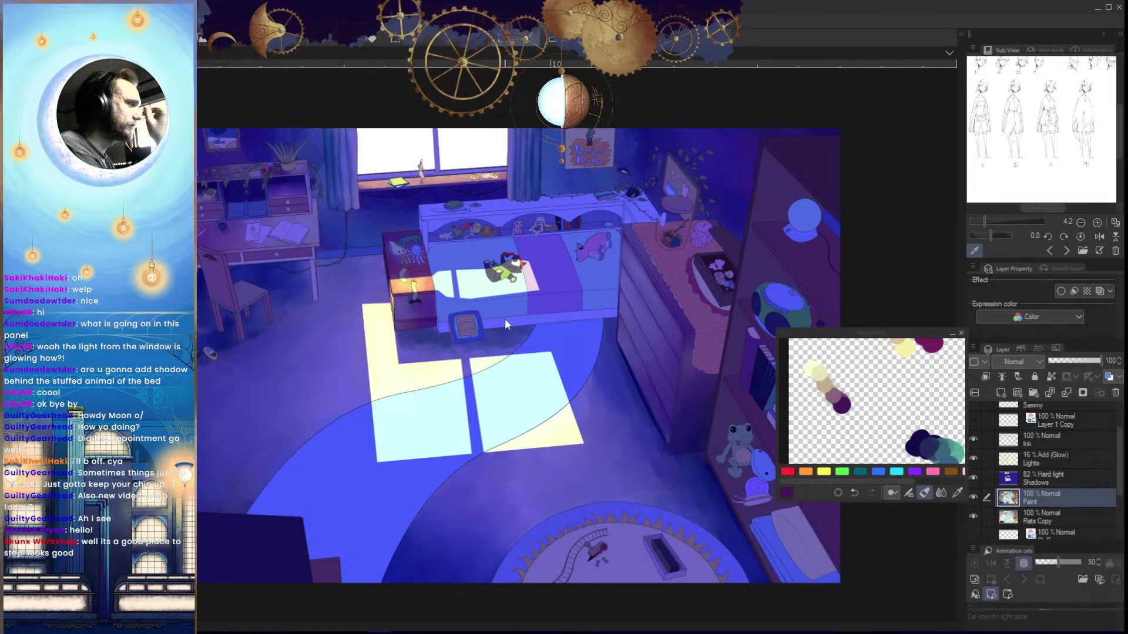
pyautogui.scroll(-2, 506, 319)
pyautogui.scroll(2, 505, 318)
pyautogui.scroll(-2, 667, 541)
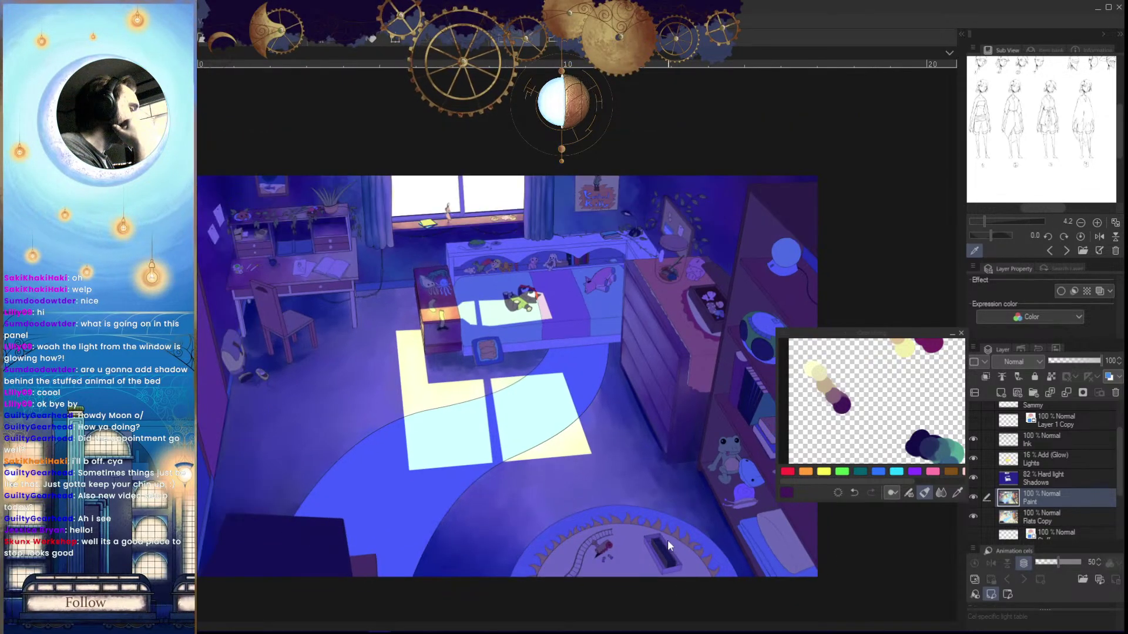
pyautogui.scroll(2, 643, 478)
pyautogui.scroll(-1, 643, 480)
pyautogui.scroll(1, 642, 479)
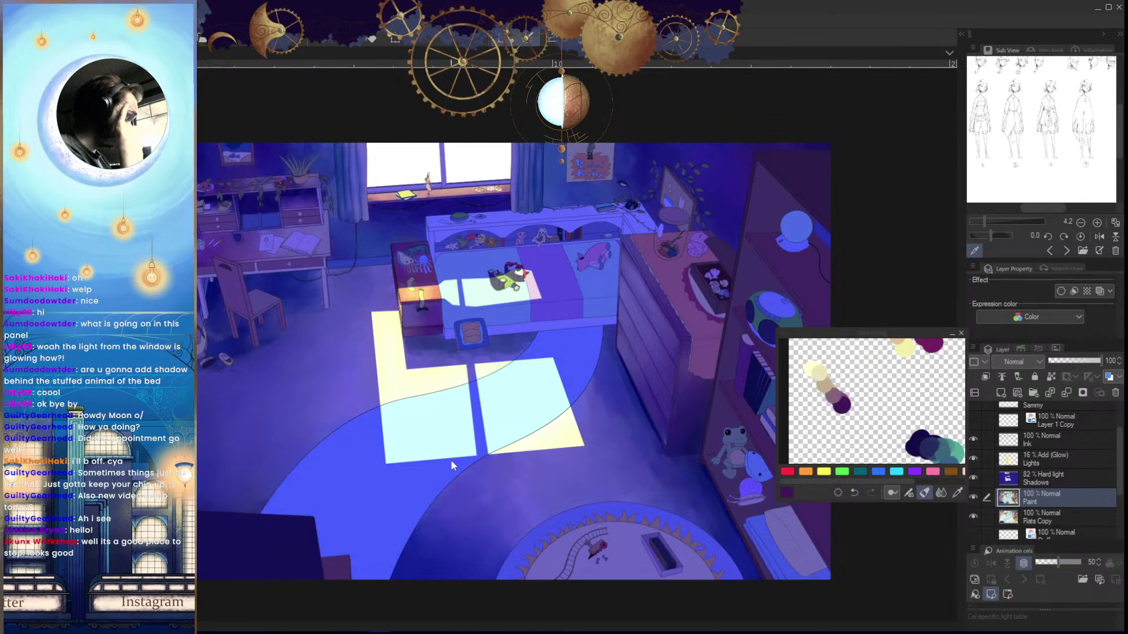
pyautogui.scroll(1, 473, 418)
pyautogui.scroll(1, 489, 410)
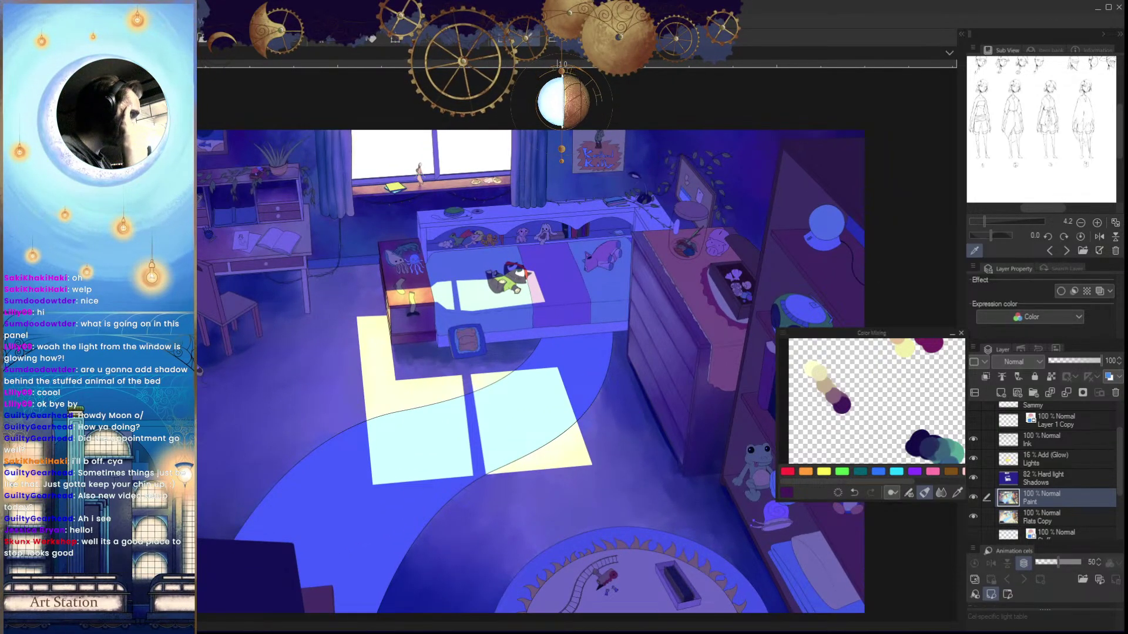